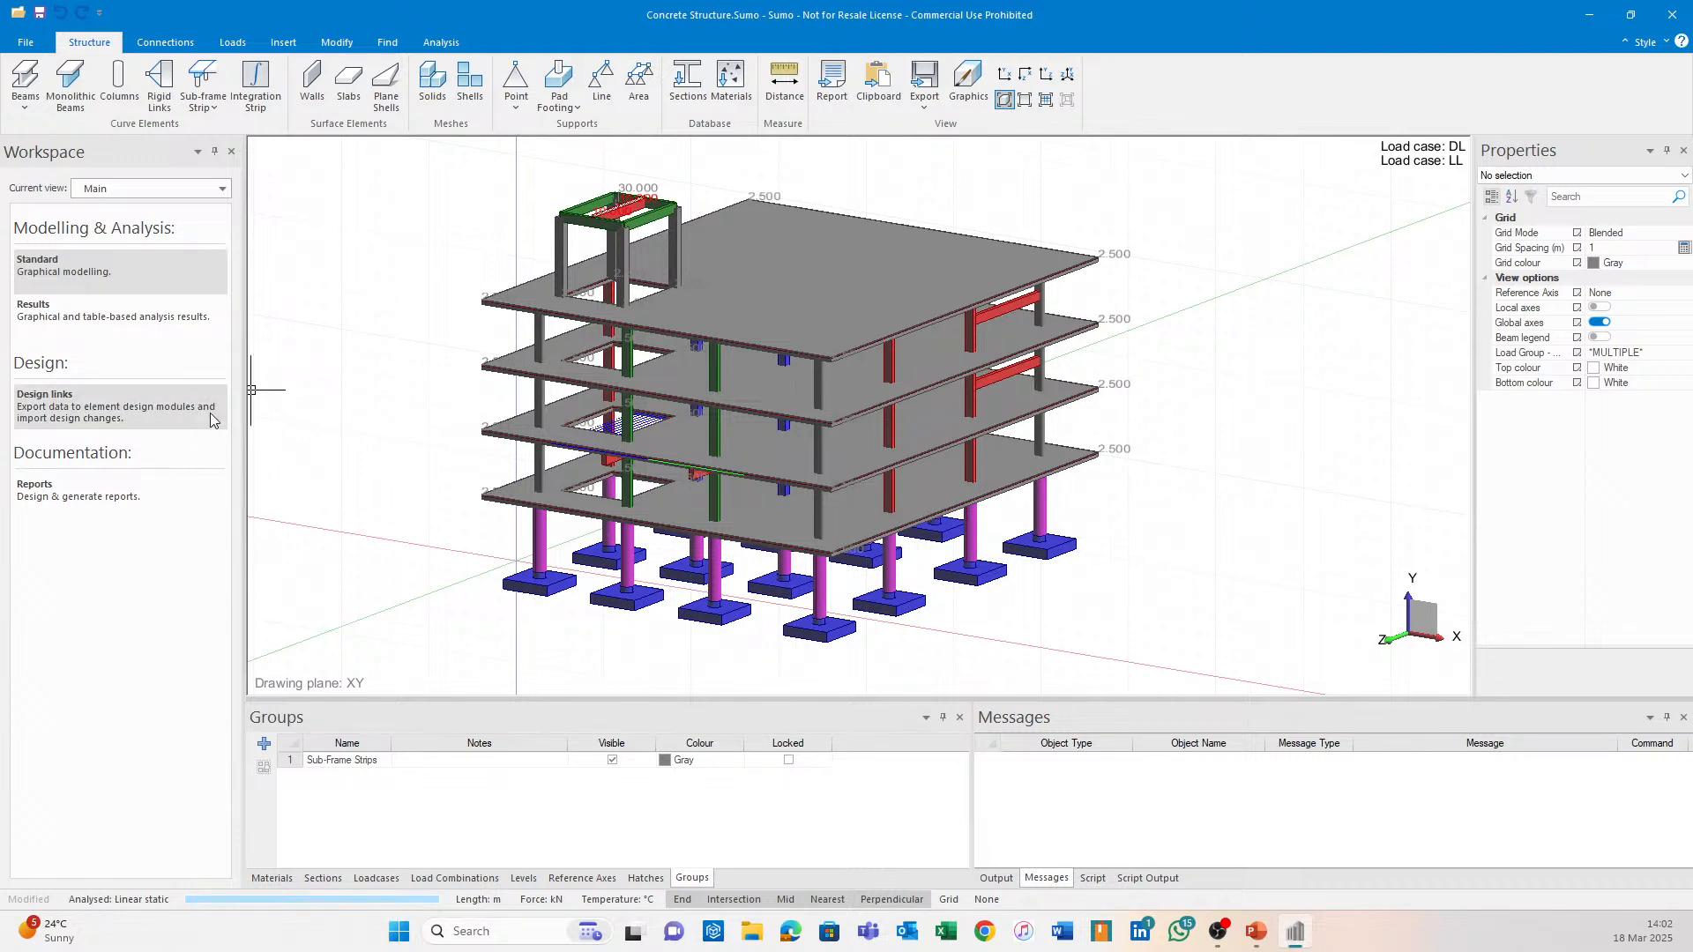
Orbit, pan and zoom to inspect the footings, ground-floor columns and slab tops.
{"action": "middle_click_drag", "start_coordinate": [1097, 459], "coordinate": [1072, 494]}
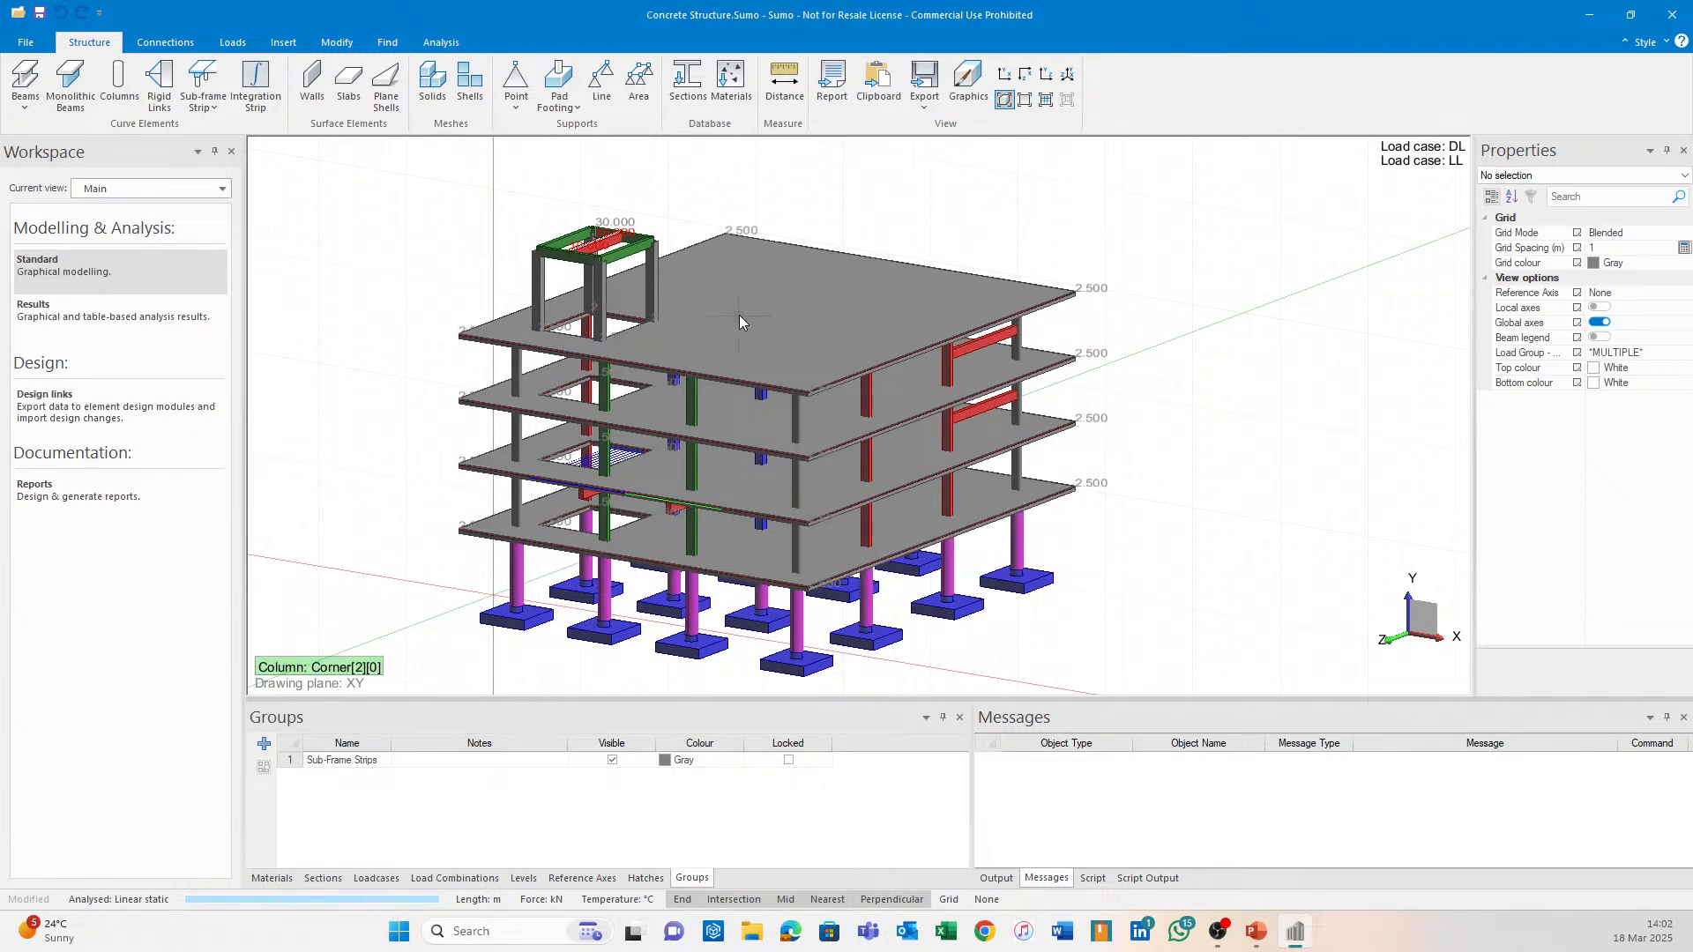
{"action": "middle_click_drag", "start_coordinate": [773, 322], "coordinate": [997, 261]}
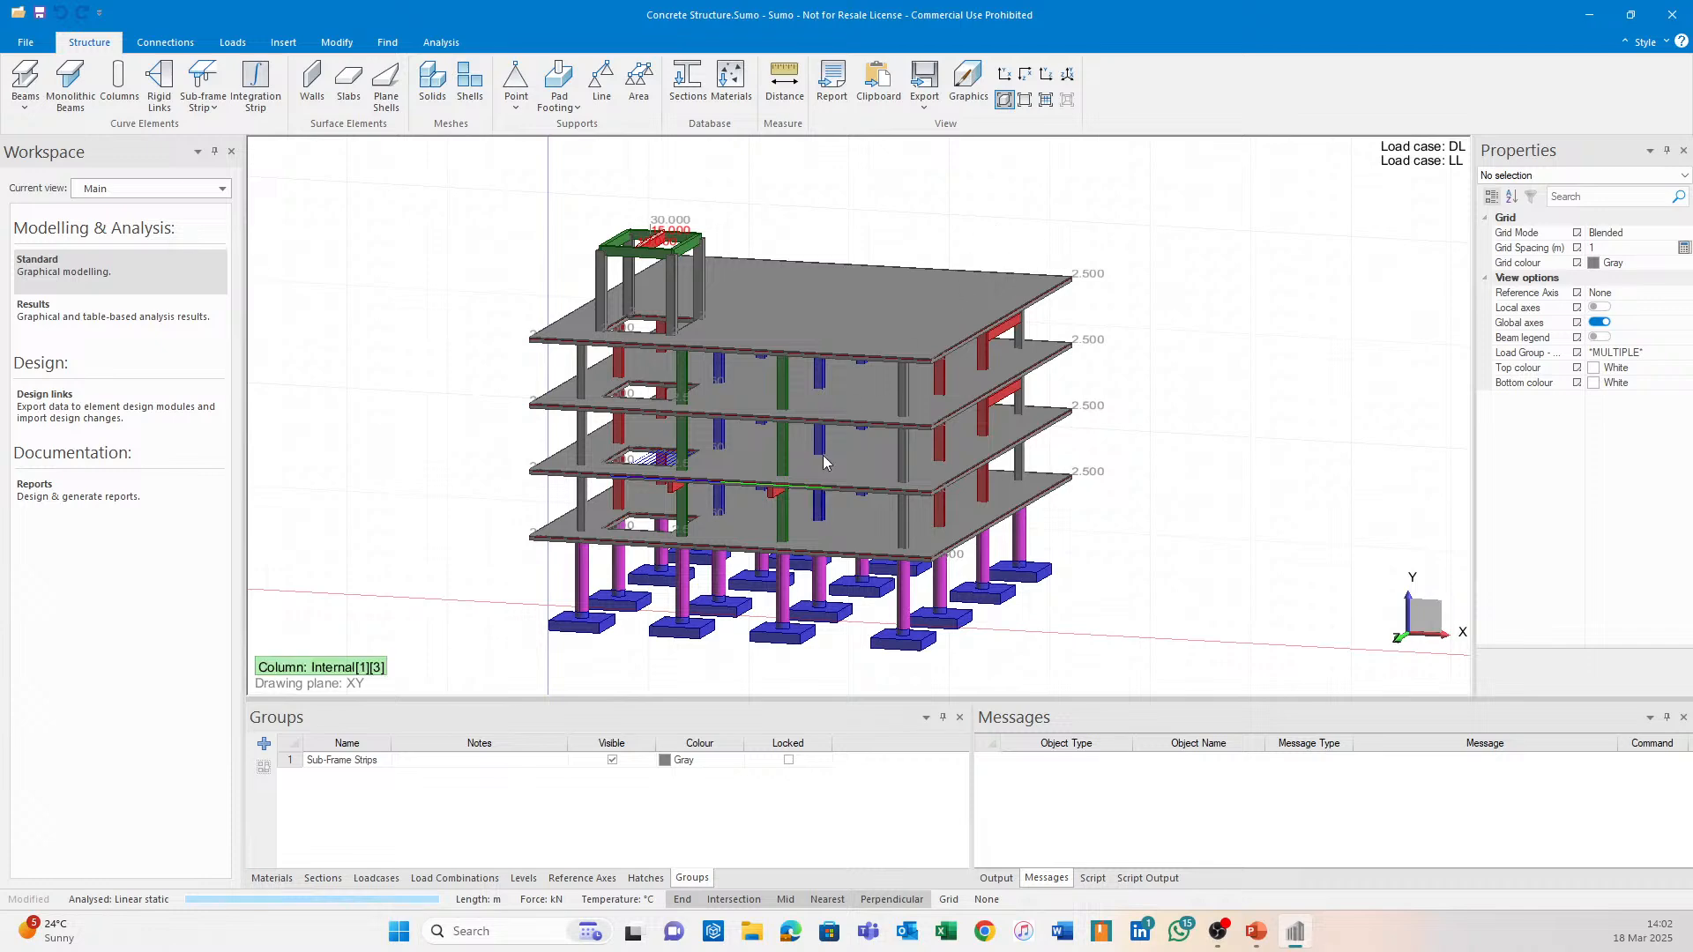
{"action": "scroll", "coordinate": [1080, 450], "scroll_direction": "up", "scroll_amount": 3}
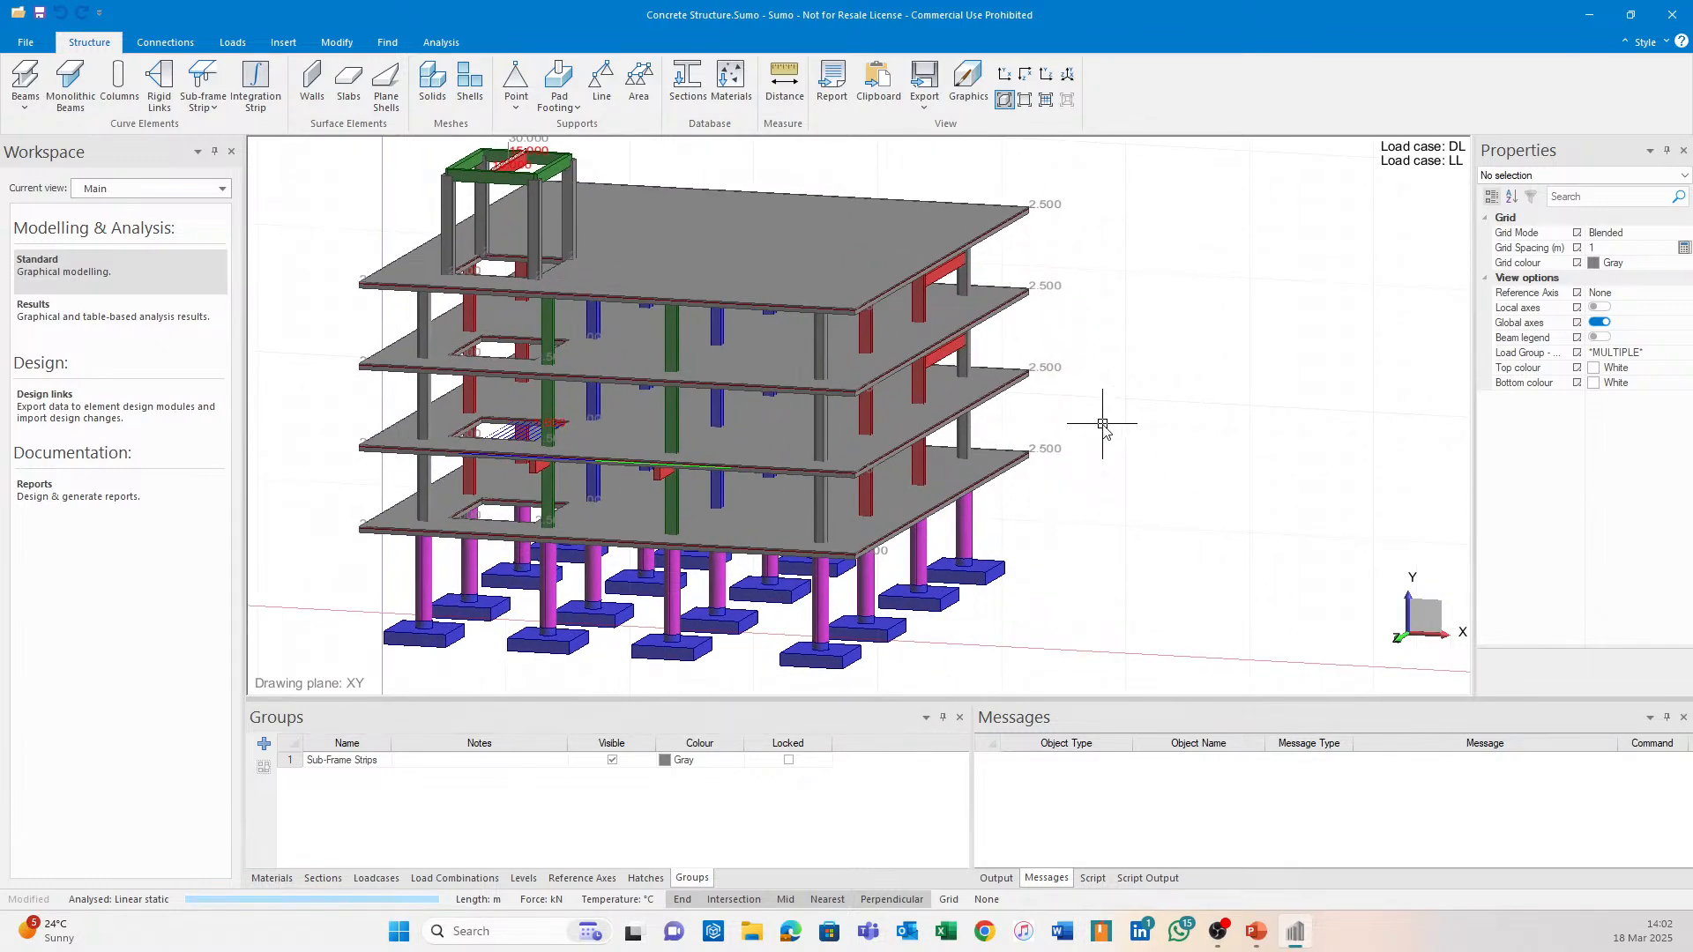
{"action": "middle_click_drag", "start_coordinate": [993, 580], "coordinate": [1077, 458]}
{"action": "scroll", "coordinate": [1049, 471], "scroll_direction": "up", "scroll_amount": 5}
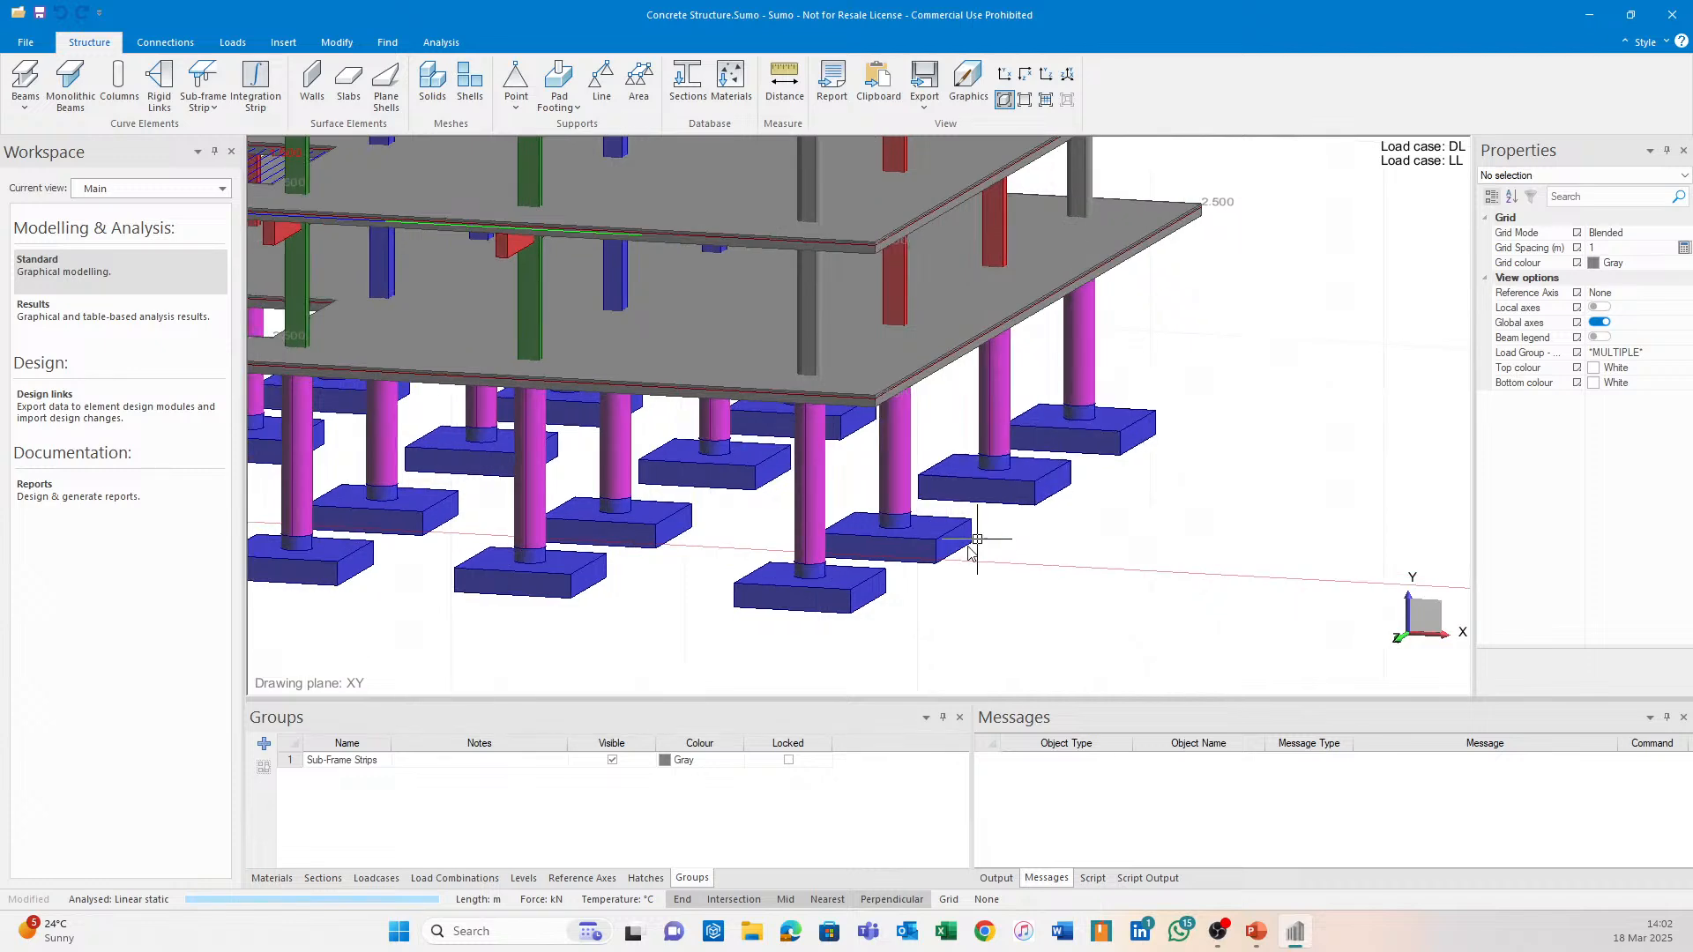
{"action": "middle_click_drag", "start_coordinate": [641, 565], "coordinate": [852, 463]}
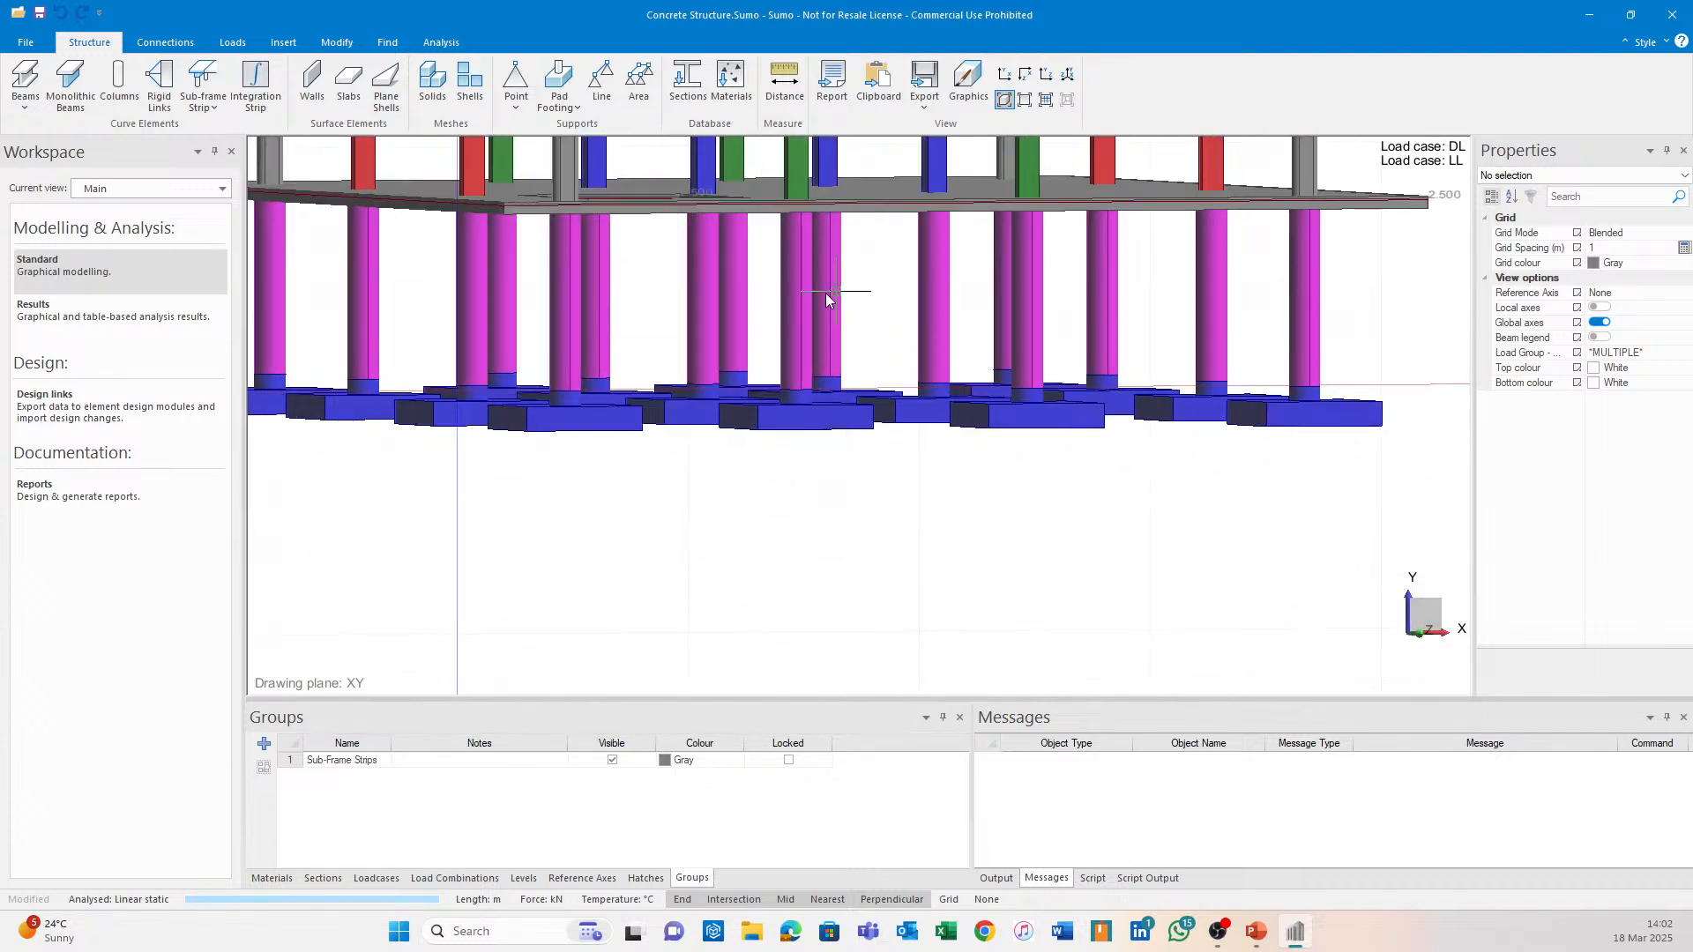
{"action": "middle_click_drag", "start_coordinate": [837, 297], "coordinate": [852, 483]}
{"action": "mouse_move", "coordinate": [924, 369]}
{"action": "middle_mouse_down"}
{"action": "mouse_move", "coordinate": [910, 389]}
{"action": "mouse_move", "coordinate": [936, 386]}
{"action": "middle_mouse_up"}
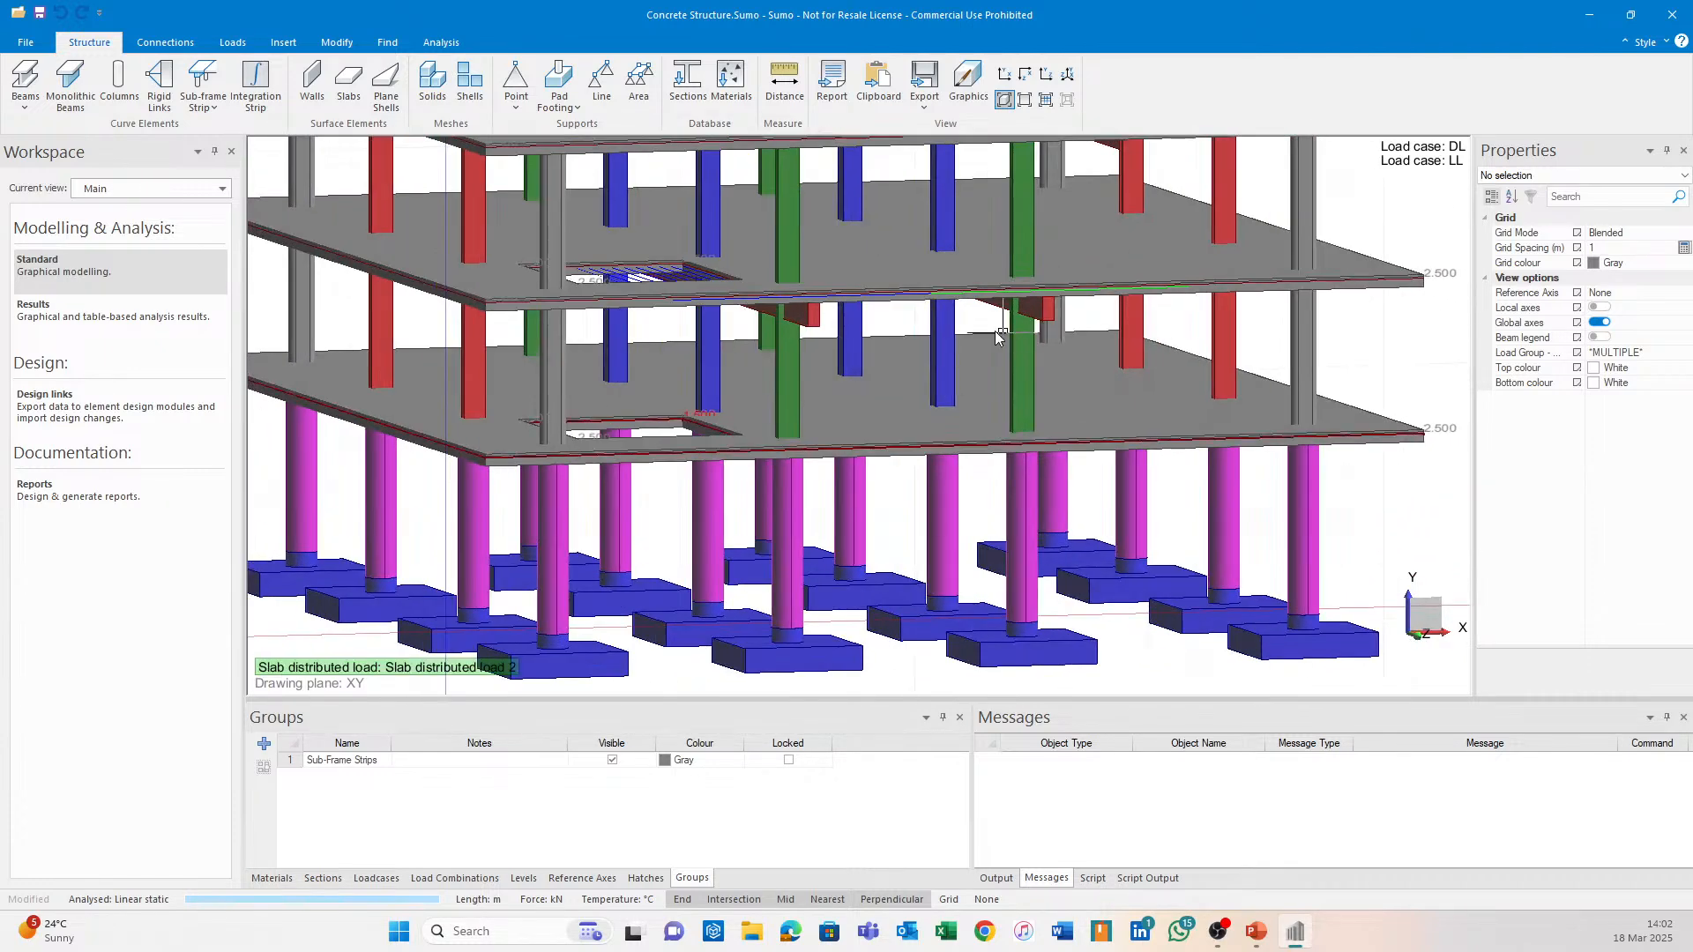
{"action": "scroll", "coordinate": [842, 297], "scroll_direction": "up", "scroll_amount": 2}
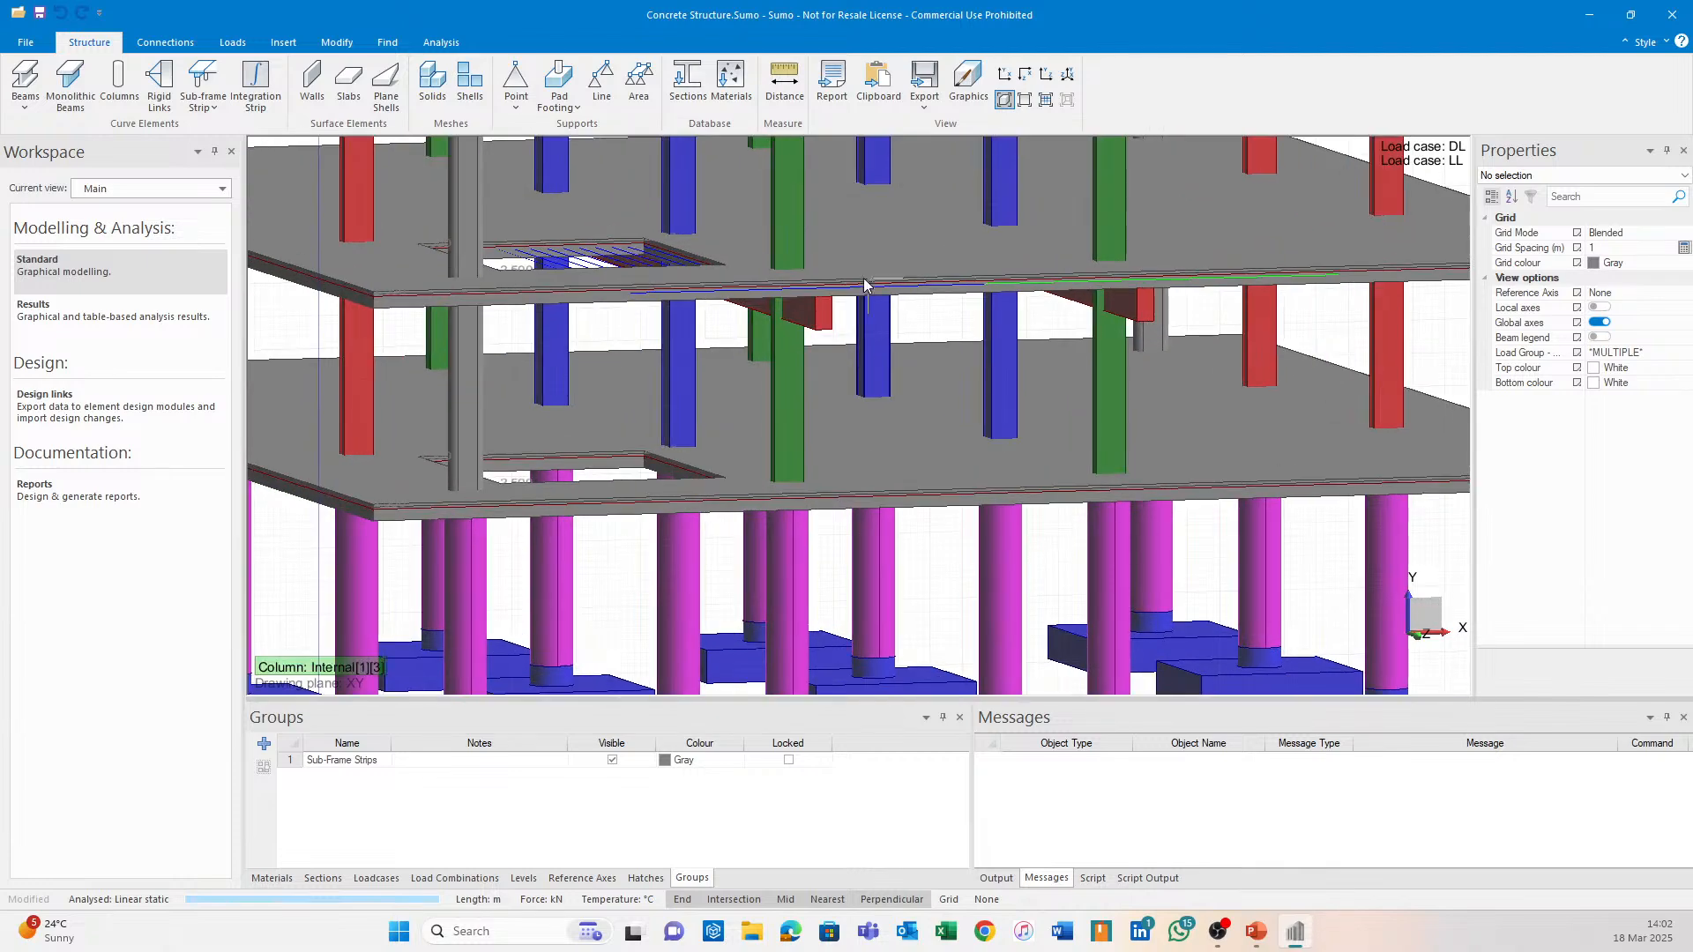
{"action": "scroll", "coordinate": [801, 326], "scroll_direction": "down", "scroll_amount": 2}
{"action": "middle_click_drag", "start_coordinate": [801, 326], "coordinate": [822, 415]}
{"action": "scroll", "coordinate": [430, 259], "scroll_direction": "up", "scroll_amount": 4}
Move the view over to bring the whole rooftop frame into view.
{"action": "middle_click_drag", "start_coordinate": [463, 288], "coordinate": [1055, 430]}
{"action": "scroll", "coordinate": [1005, 432], "scroll_direction": "up", "scroll_amount": 3}
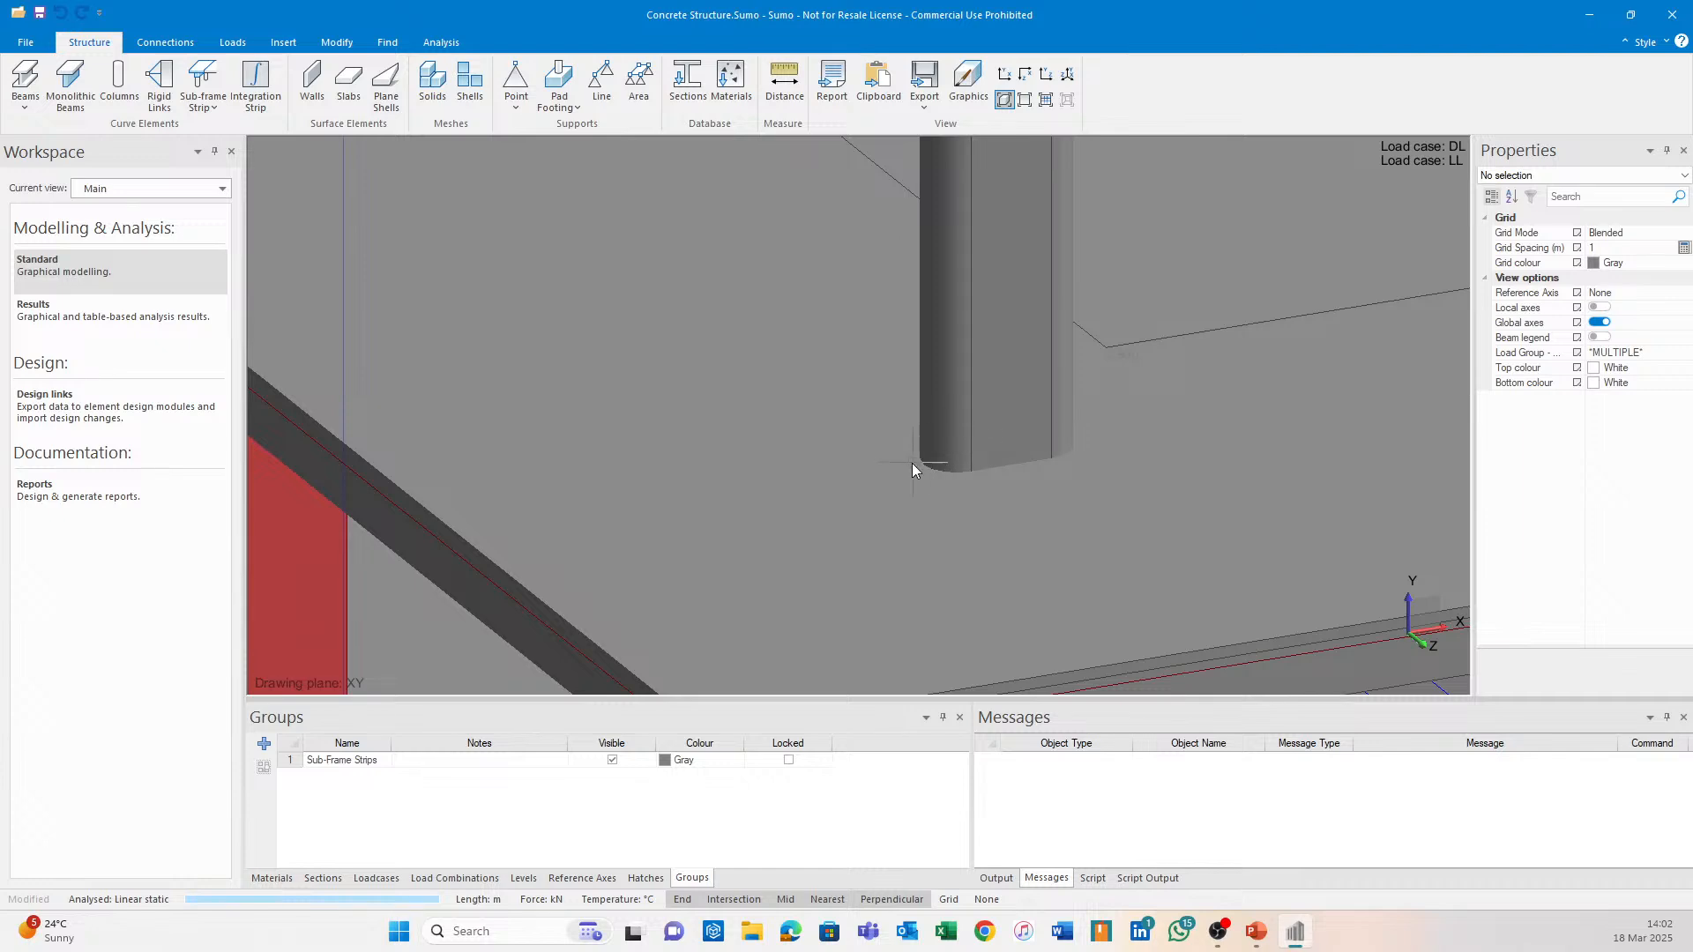
{"action": "scroll", "coordinate": [1097, 379], "scroll_direction": "down", "scroll_amount": 5}
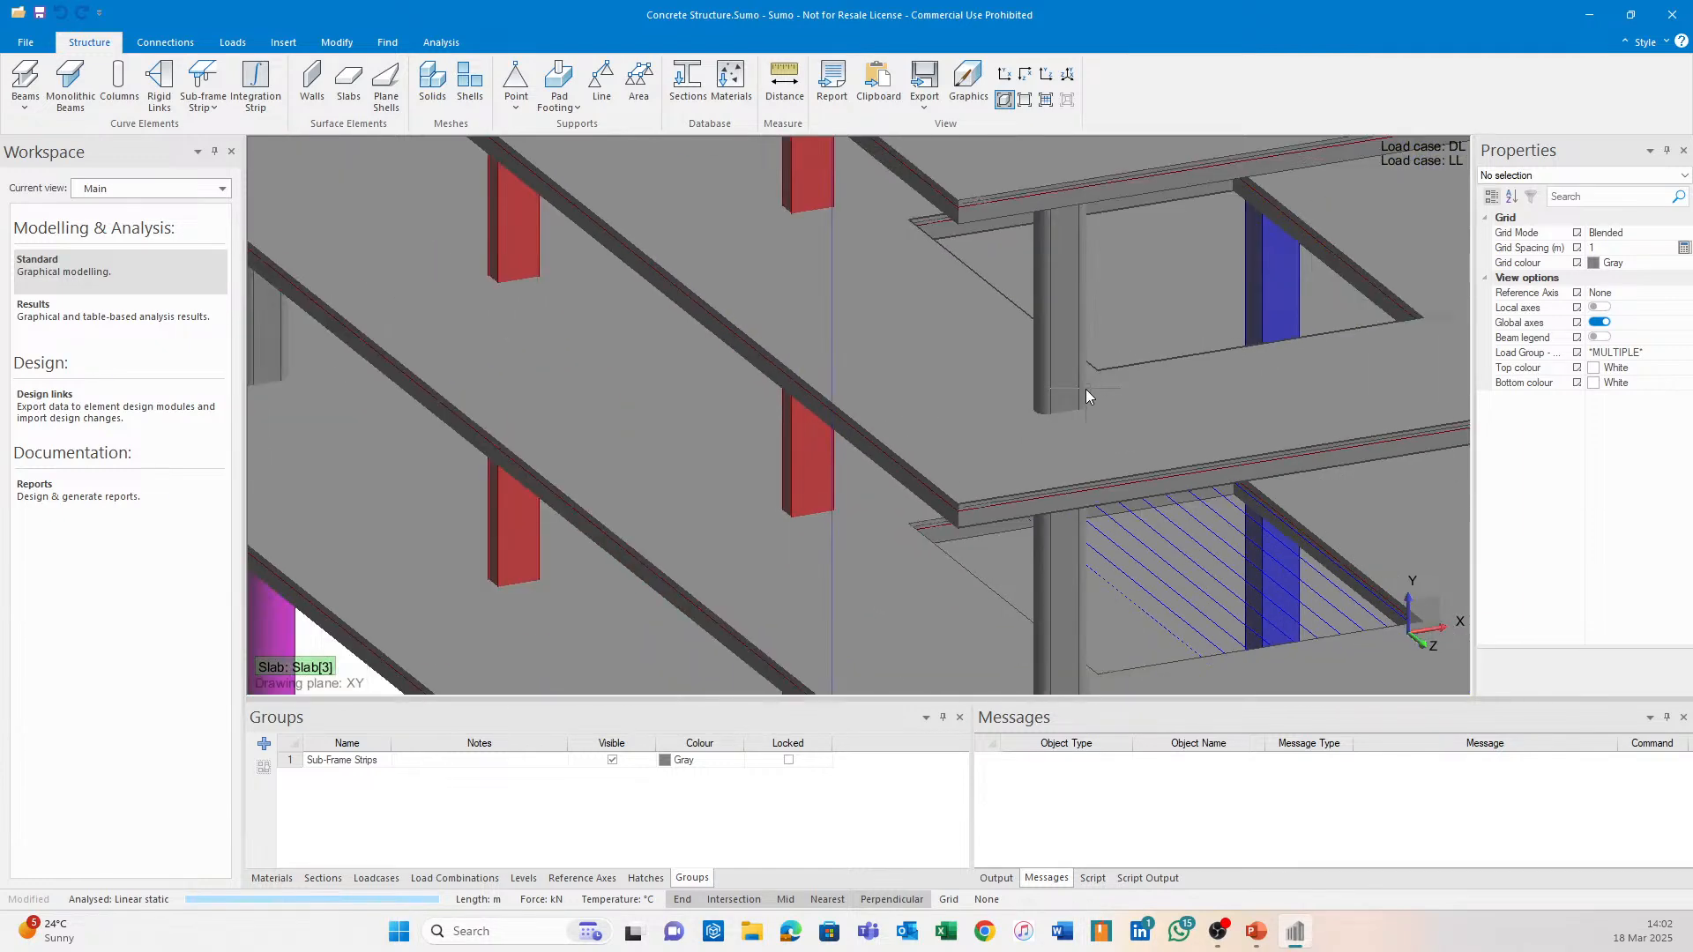
{"action": "middle_click_drag", "start_coordinate": [1039, 282], "coordinate": [889, 448]}
{"action": "scroll", "coordinate": [908, 379], "scroll_direction": "up", "scroll_amount": 3}
{"action": "middle_click_drag", "start_coordinate": [908, 378], "coordinate": [896, 462]}
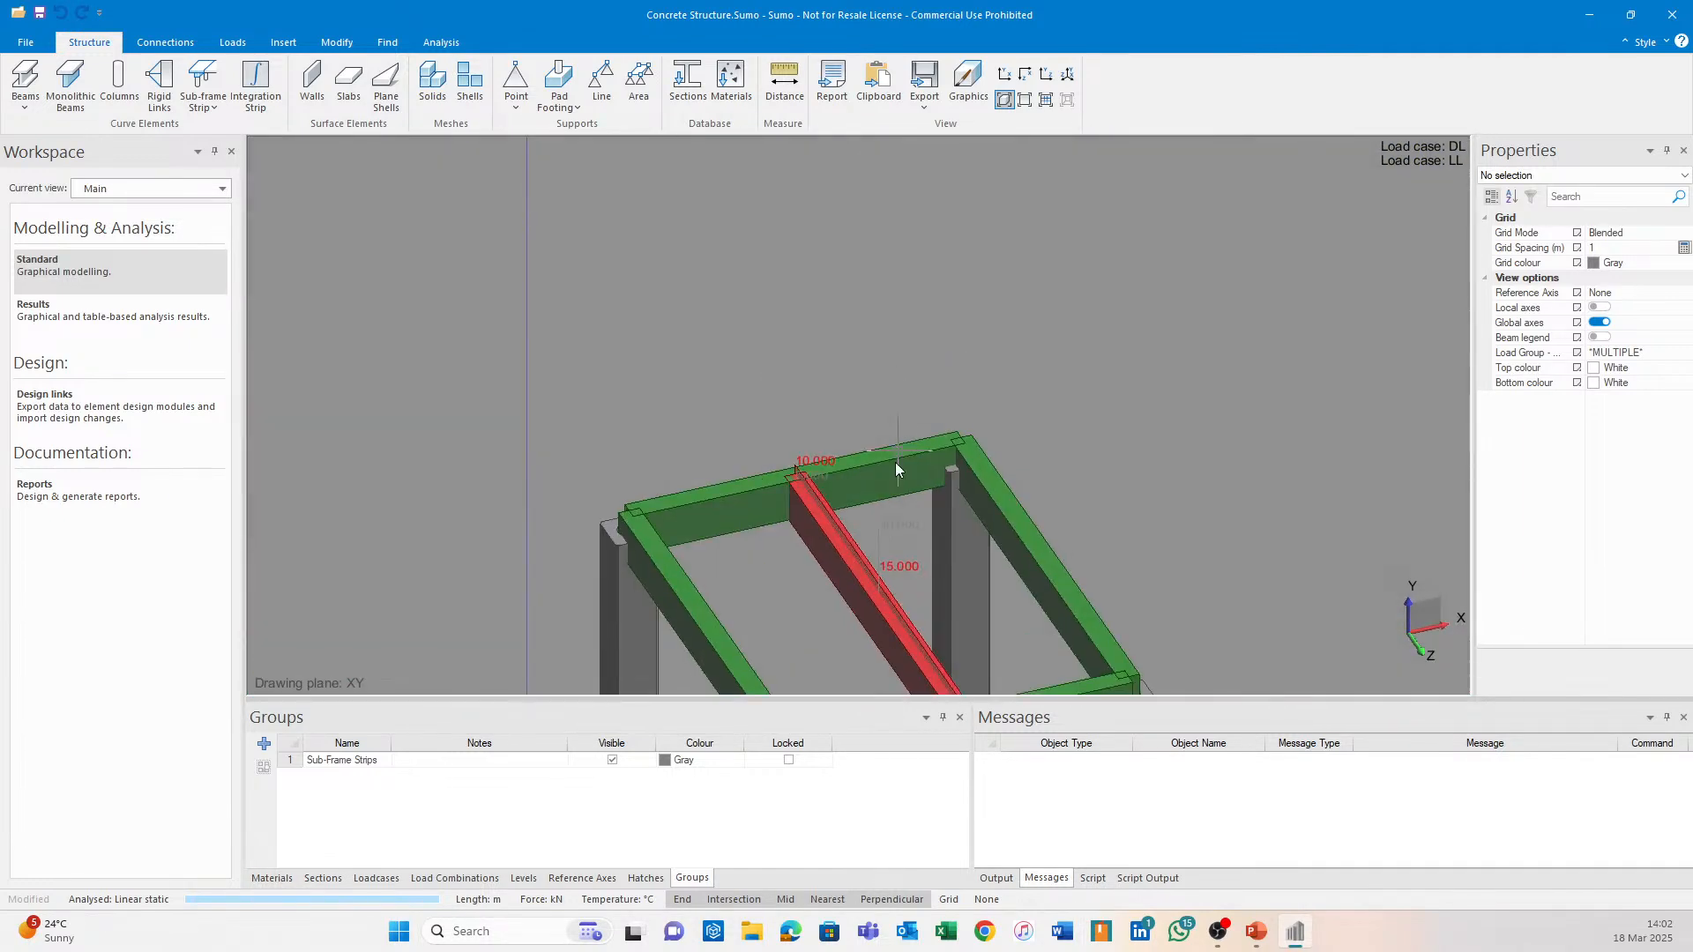
{"action": "middle_click_drag", "start_coordinate": [831, 573], "coordinate": [859, 303]}
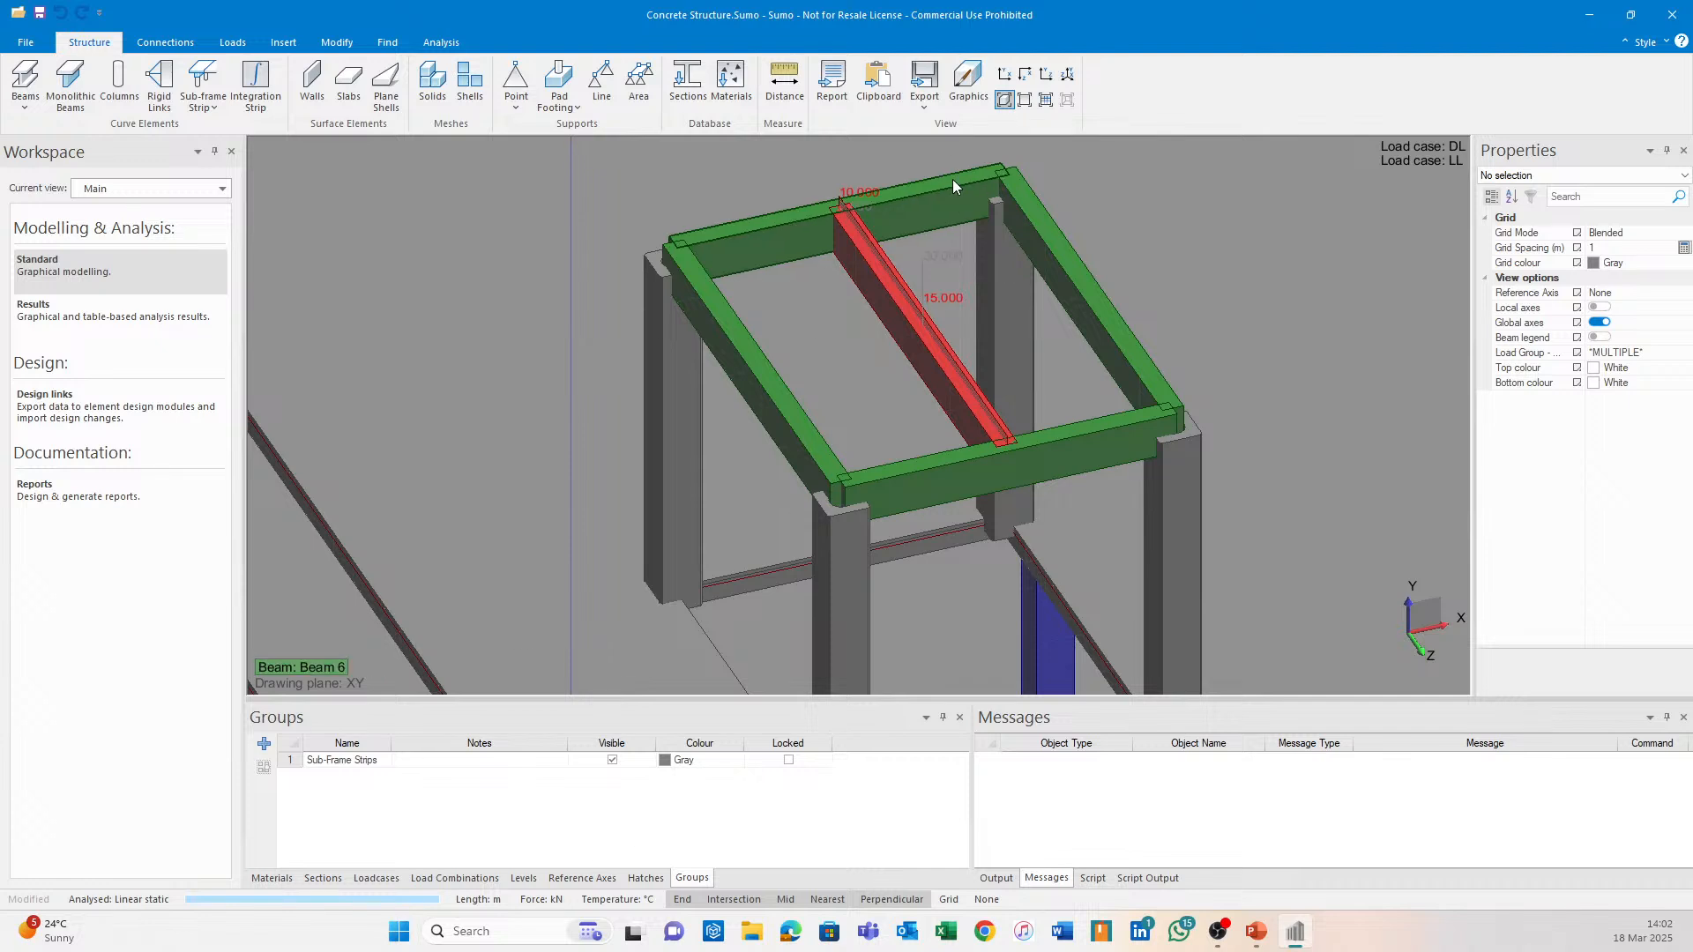
Untick Beam in View Graphics Options and inspect the rooftop columns without beams.
{"action": "left_click", "coordinate": [968, 79]}
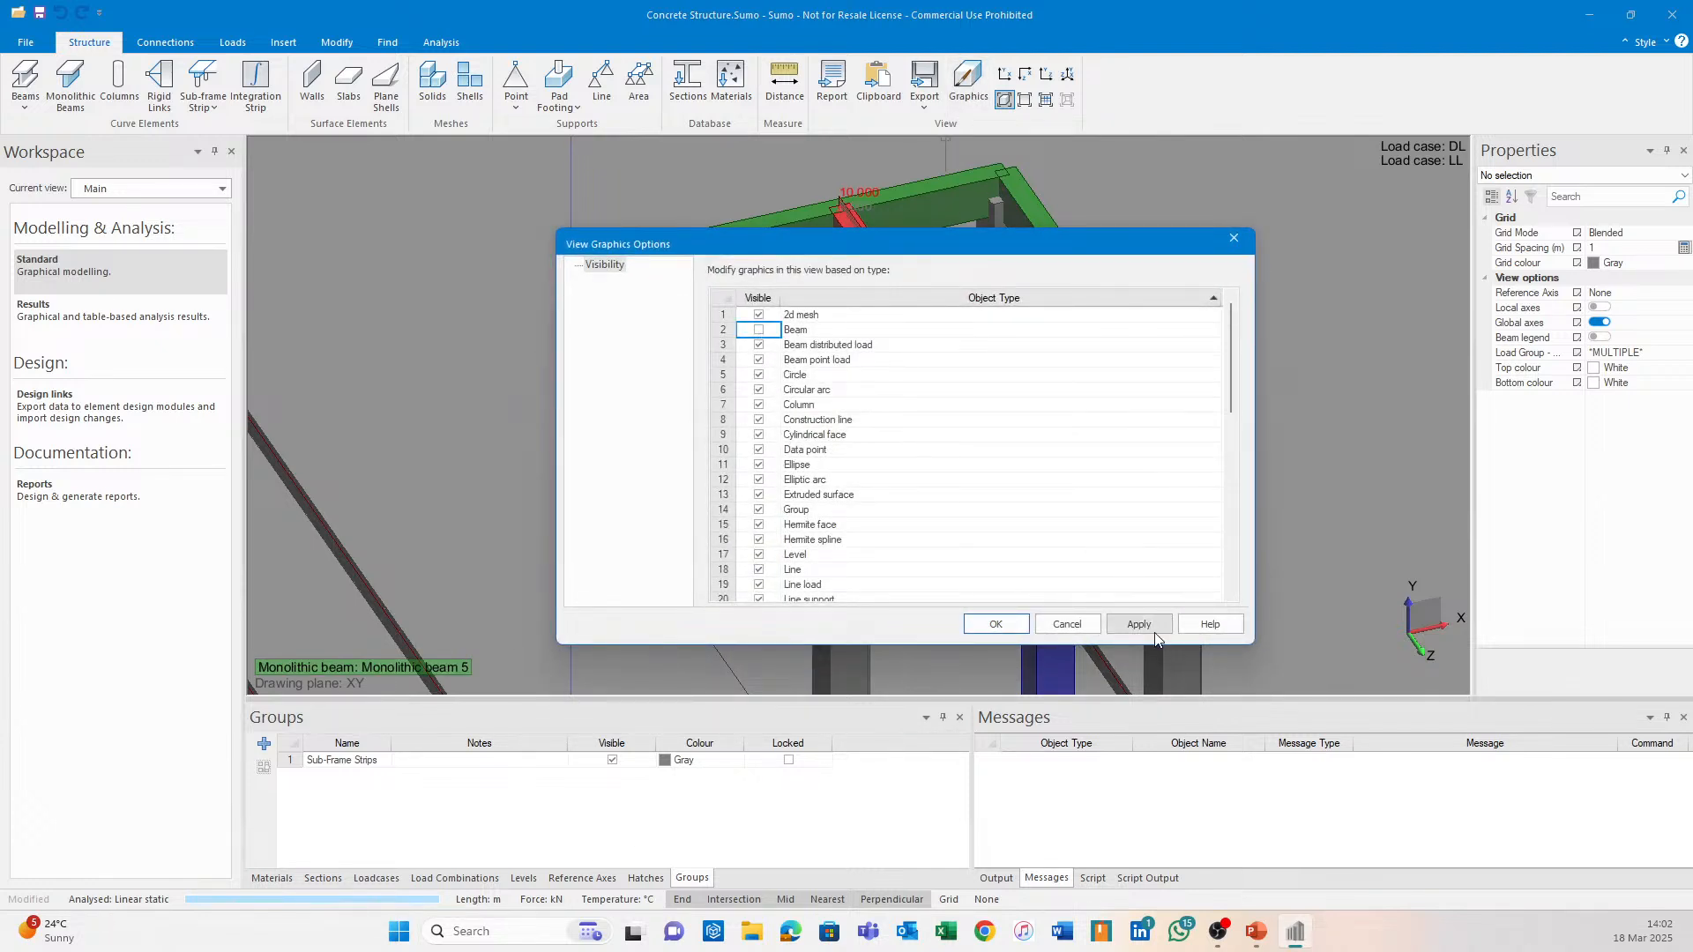
{"action": "left_click", "coordinate": [1139, 624]}
{"action": "left_click", "coordinate": [996, 624]}
{"action": "scroll", "coordinate": [780, 474], "scroll_direction": "down", "scroll_amount": 3}
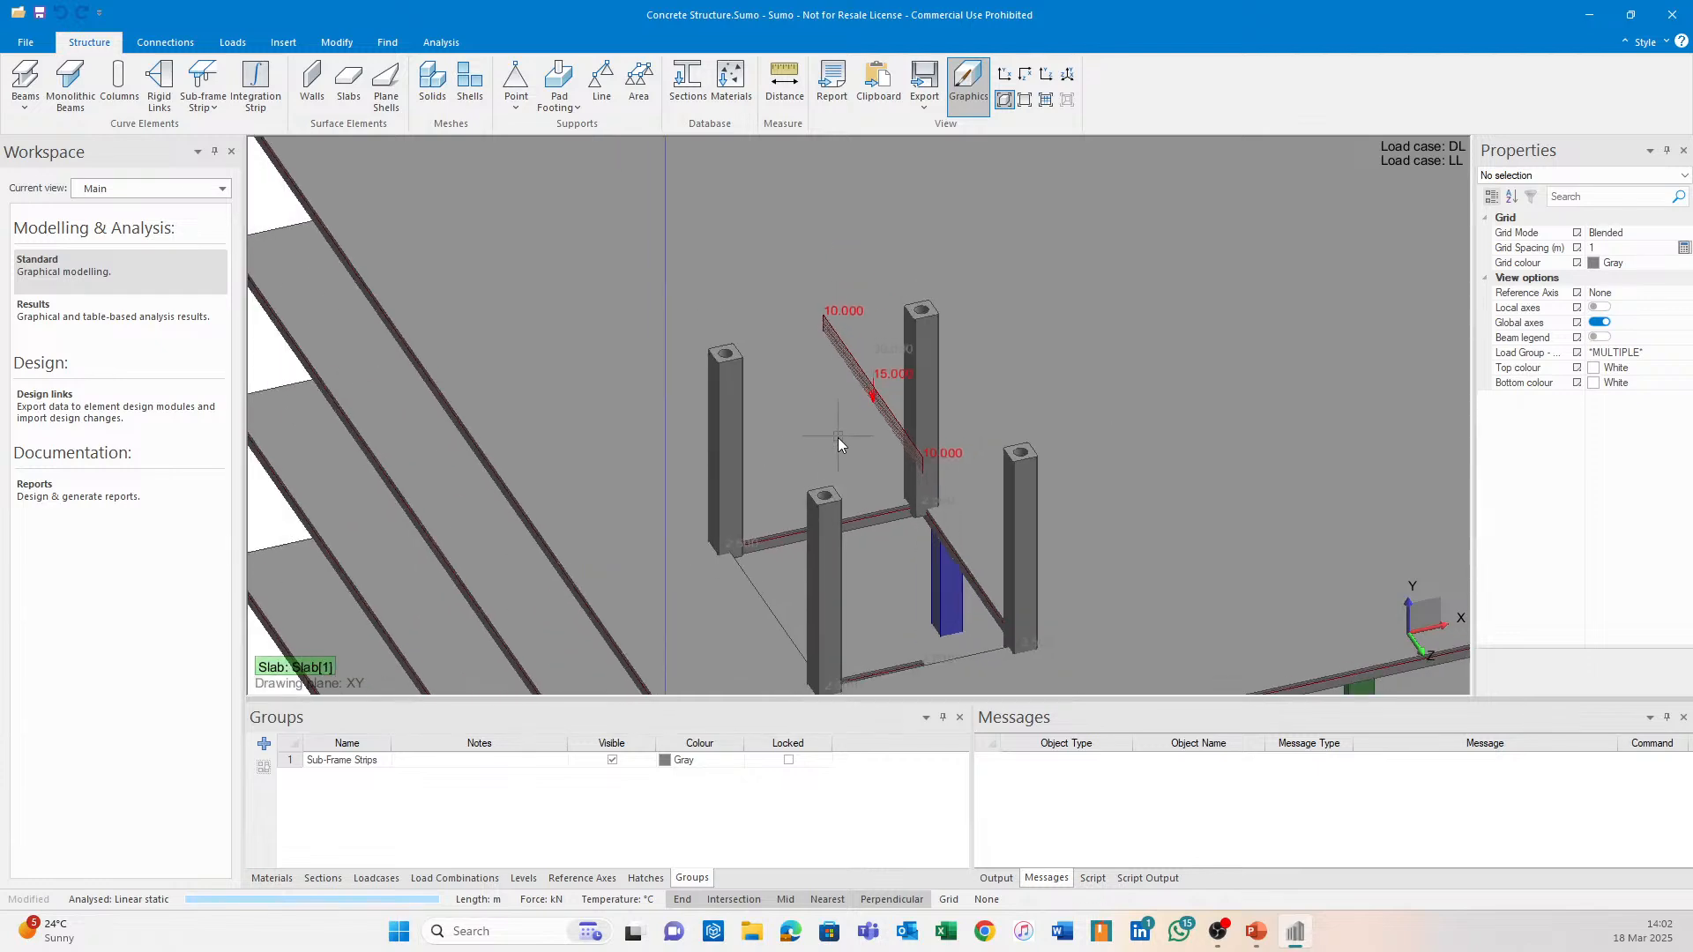
{"action": "middle_click_drag", "start_coordinate": [837, 438], "coordinate": [839, 510]}
{"action": "middle_click_drag", "start_coordinate": [783, 622], "coordinate": [823, 305]}
{"action": "scroll", "coordinate": [760, 443], "scroll_direction": "up", "scroll_amount": 6}
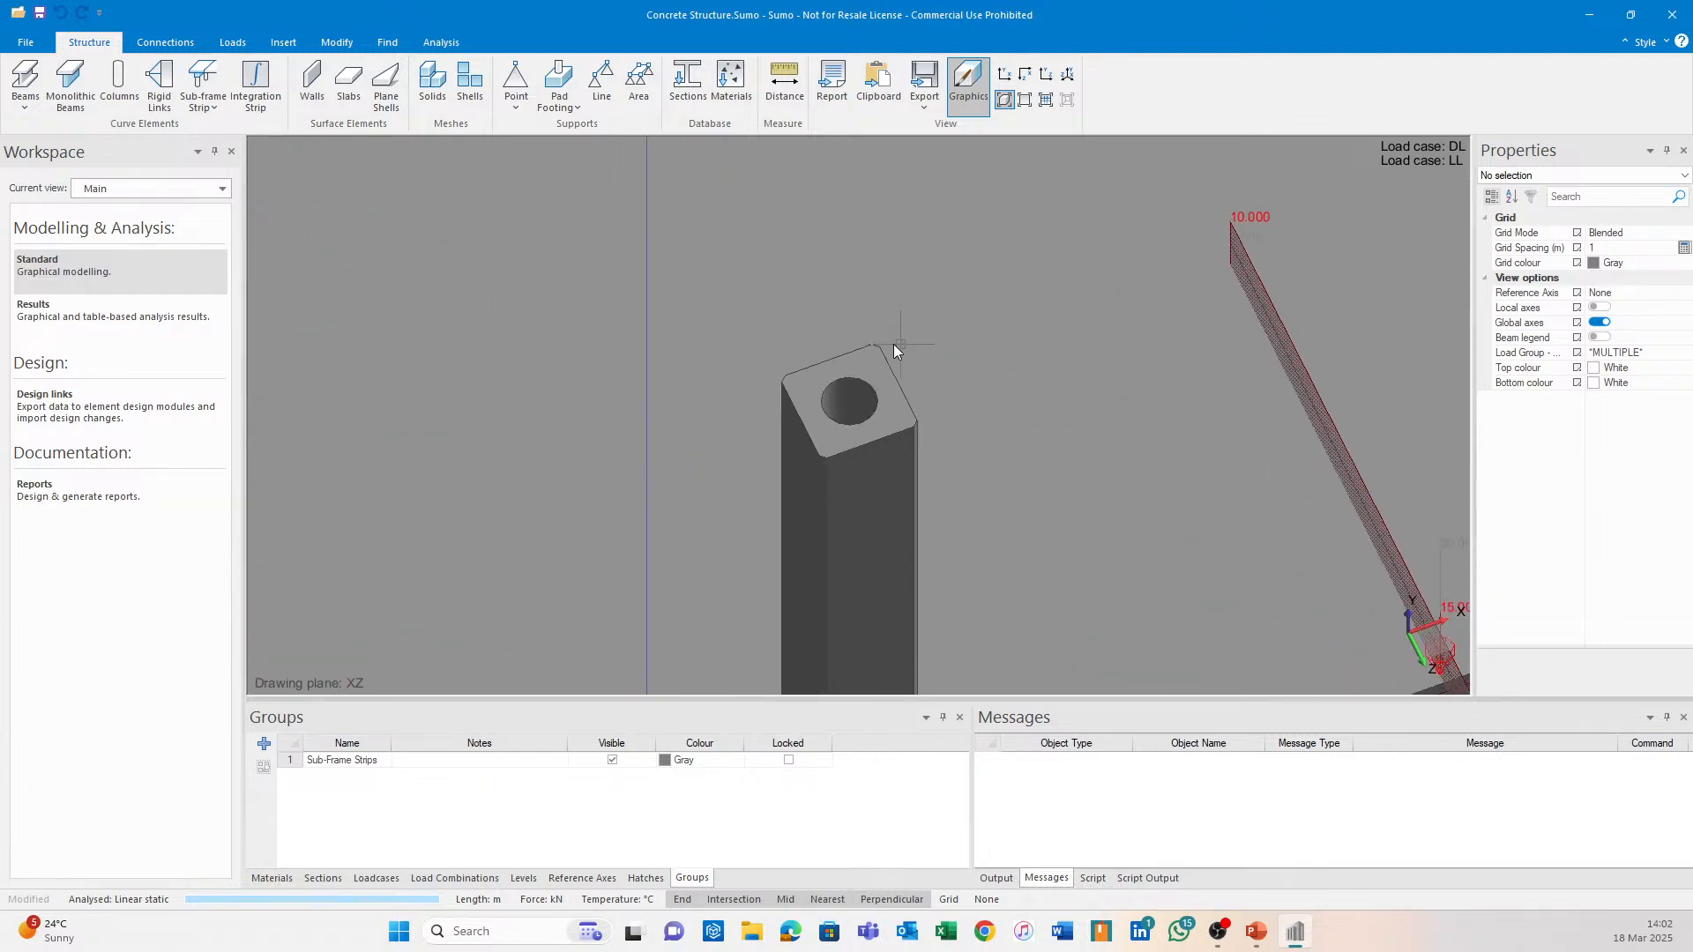
{"action": "scroll", "coordinate": [811, 326], "scroll_direction": "down", "scroll_amount": 4}
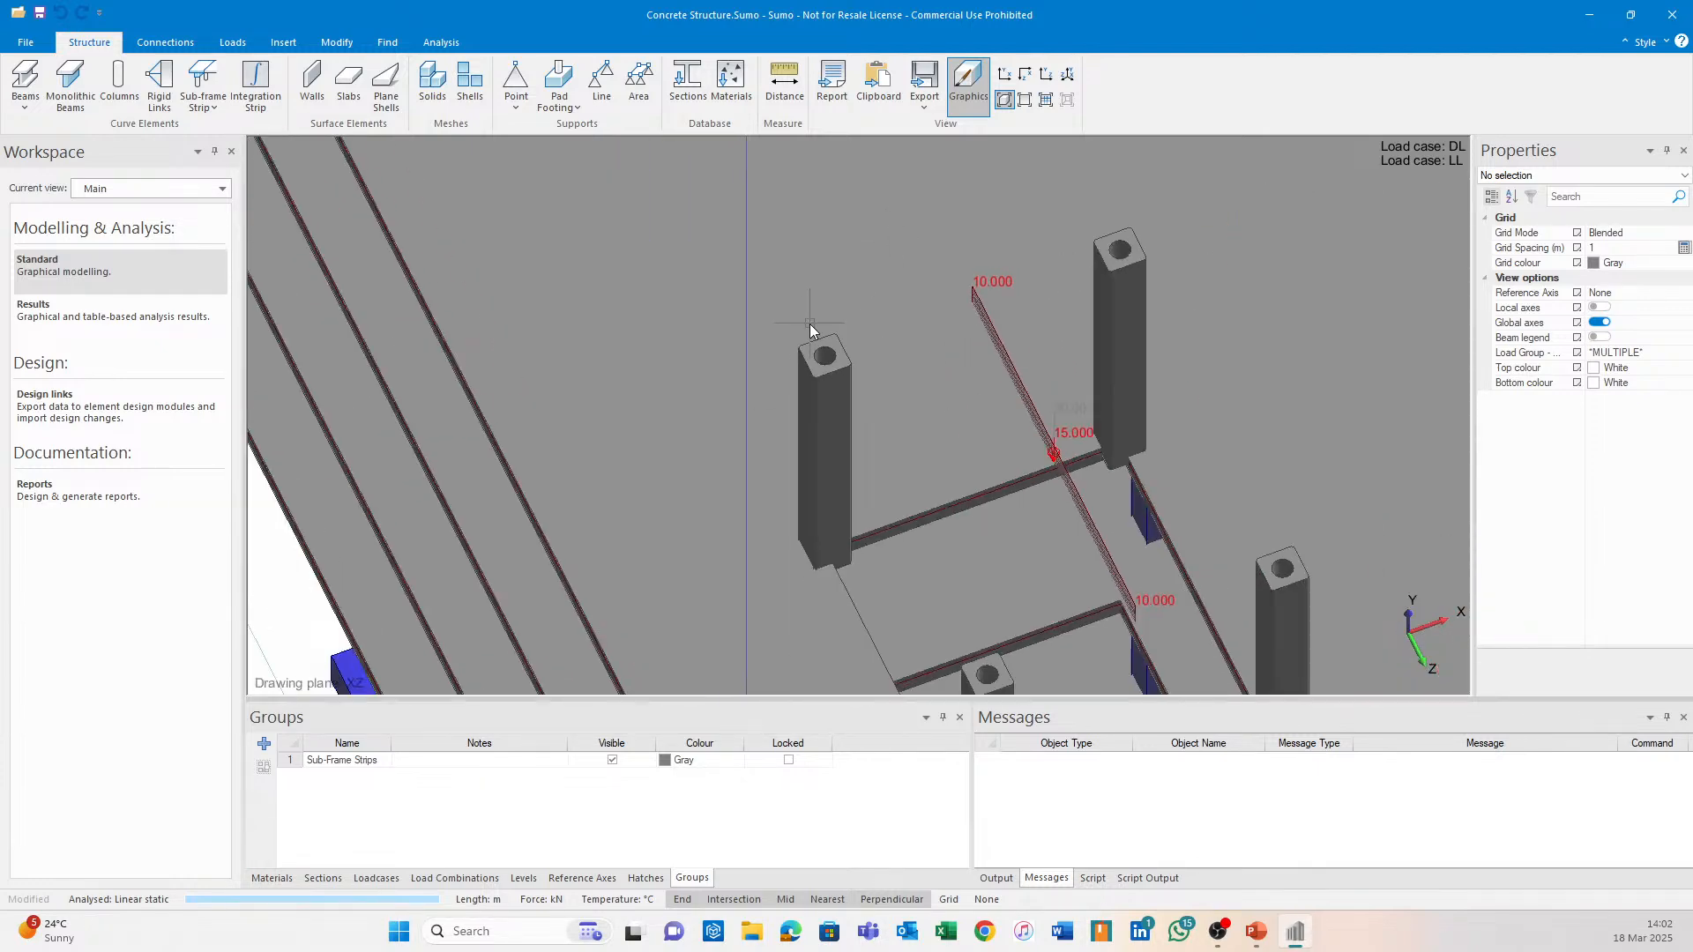
{"action": "scroll", "coordinate": [809, 324], "scroll_direction": "down", "scroll_amount": 3}
Reapply the graphics settings to restore normal display and orbit to a near-frontal building view.
{"action": "left_click", "coordinate": [968, 84]}
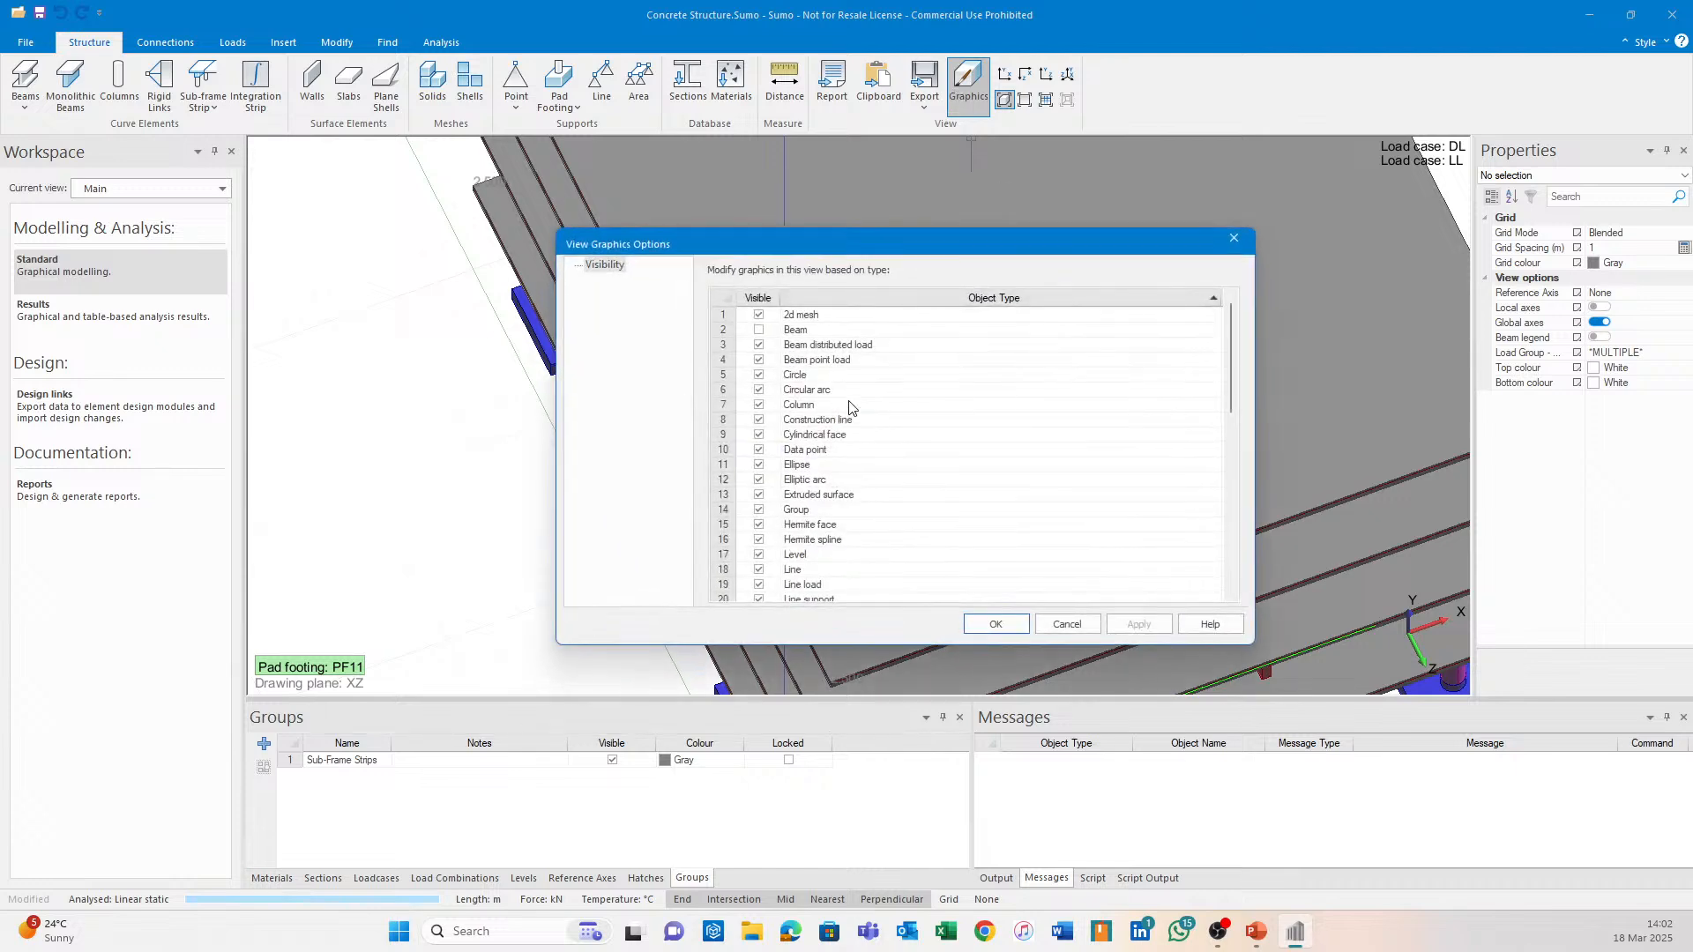
{"action": "left_click", "coordinate": [1138, 624]}
{"action": "left_click", "coordinate": [997, 623]}
{"action": "middle_click_drag", "start_coordinate": [1113, 538], "coordinate": [924, 275]}
{"action": "right_click_drag", "start_coordinate": [1101, 451], "coordinate": [852, 330]}
{"action": "middle_click_drag", "start_coordinate": [853, 330], "coordinate": [791, 401]}
{"action": "mouse_move", "coordinate": [790, 401]}
{"action": "right_mouse_down"}
{"action": "mouse_move", "coordinate": [828, 399]}
{"action": "mouse_move", "coordinate": [816, 384]}
{"action": "right_mouse_up"}
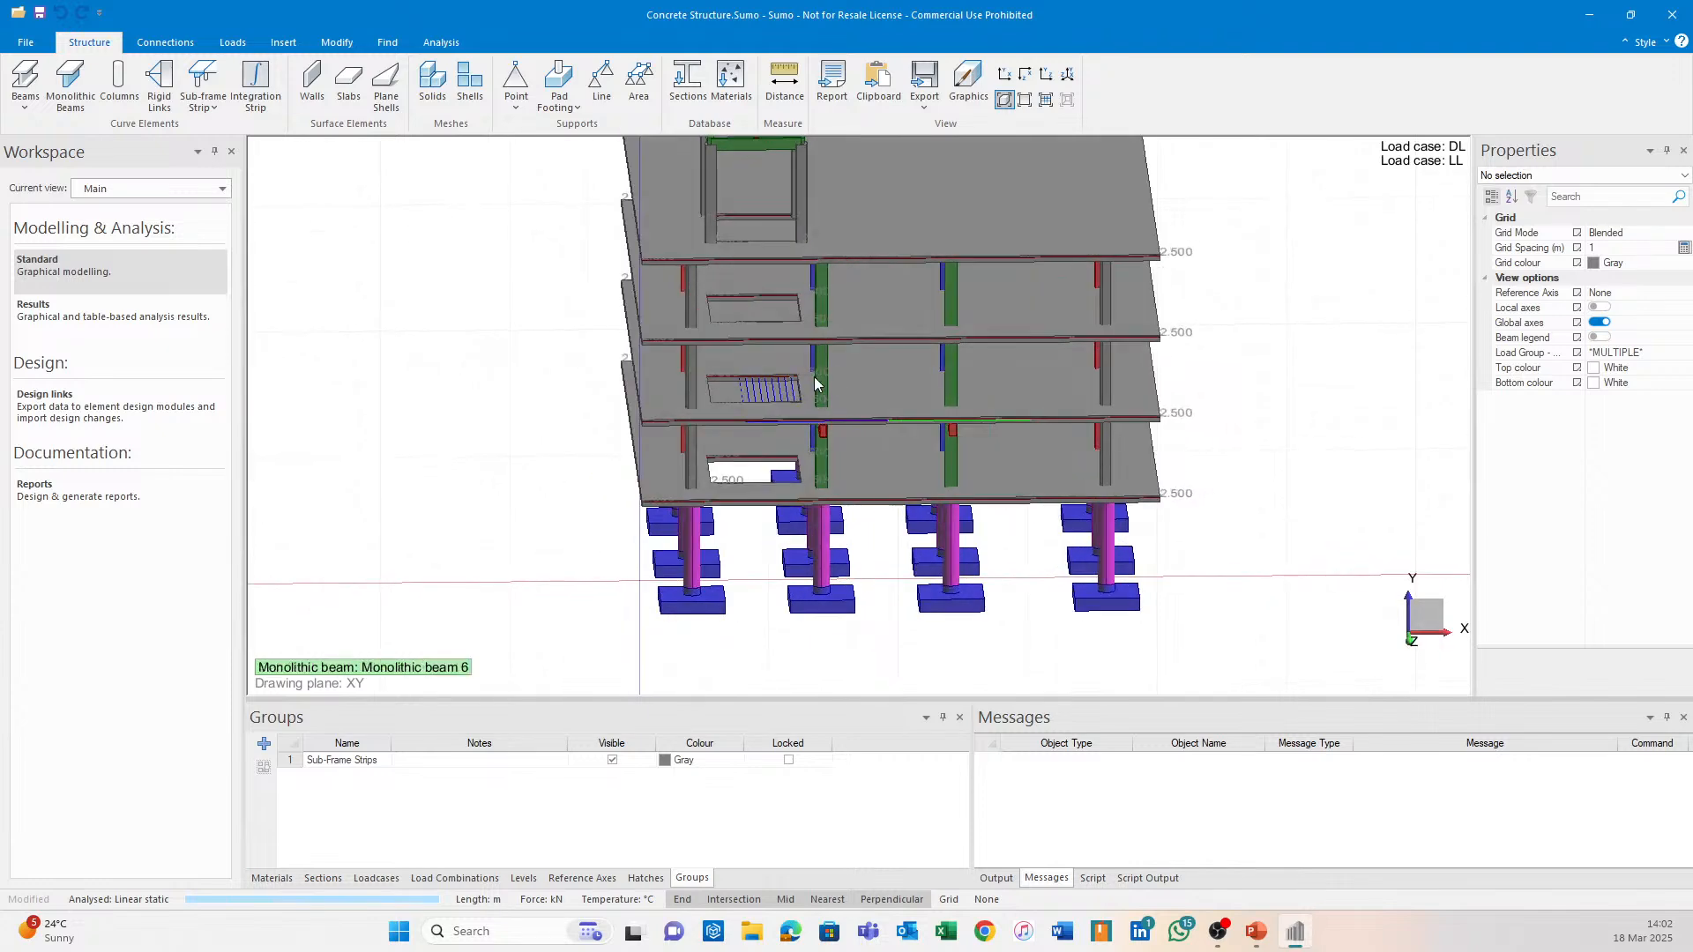
{"action": "scroll", "coordinate": [763, 413], "scroll_direction": "up", "scroll_amount": 4}
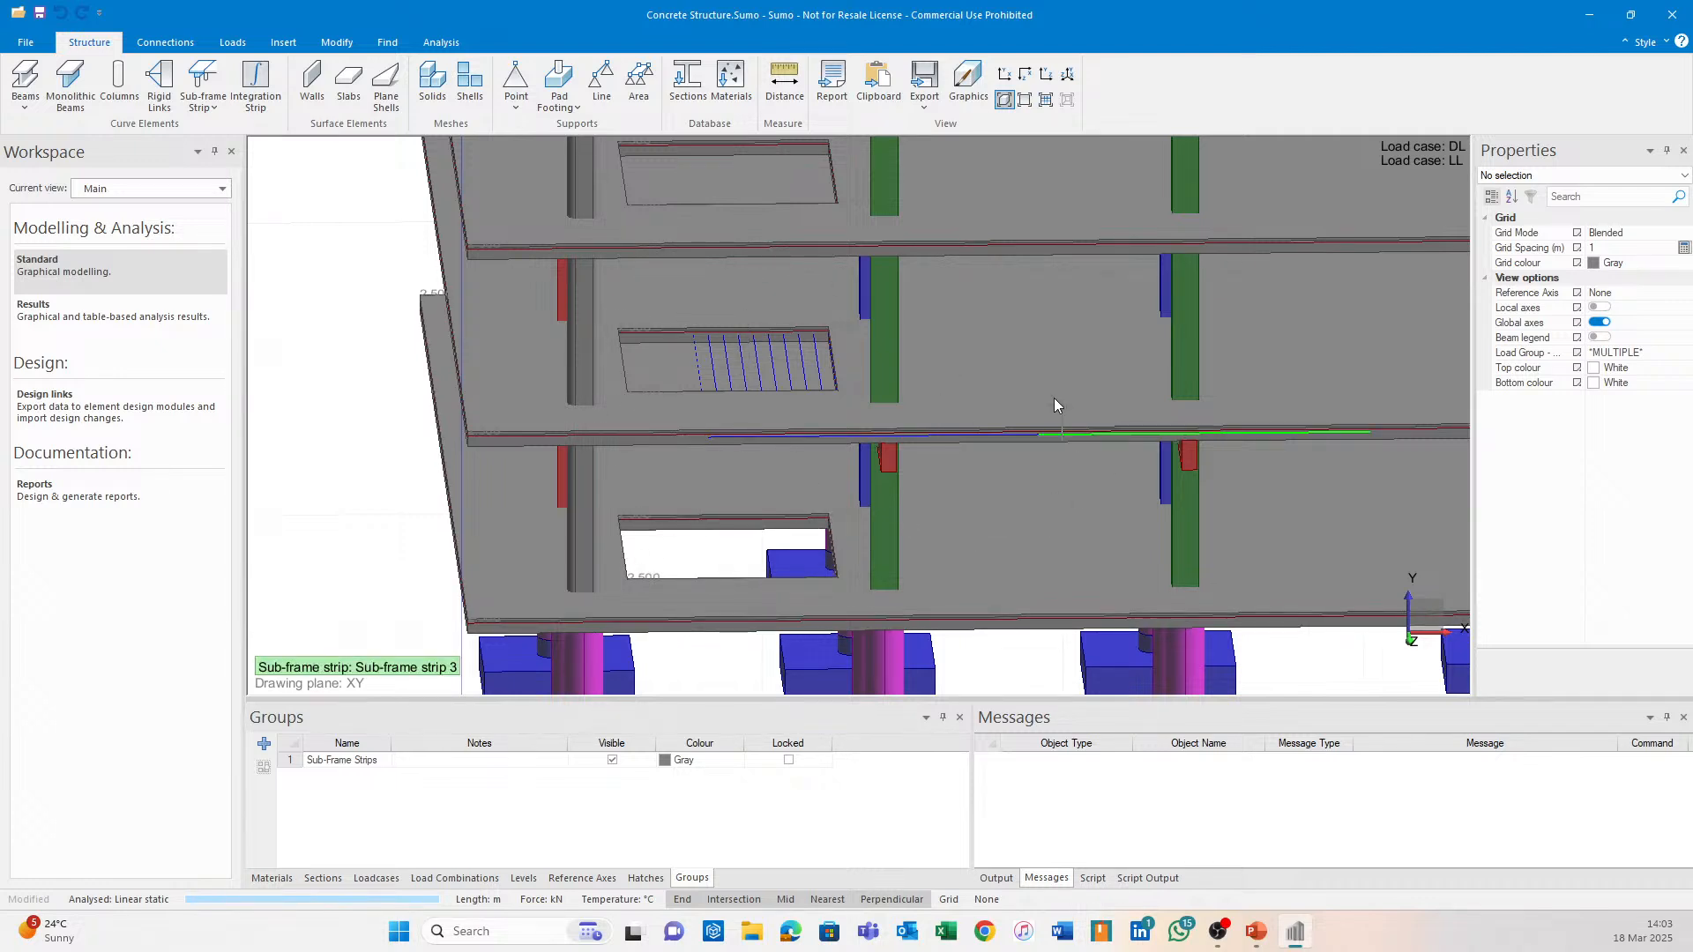
Switch to wireframe and review the slabs' blue and green strip hatching and the rooftop load.
{"action": "scroll", "coordinate": [1001, 368], "scroll_direction": "down", "scroll_amount": 1}
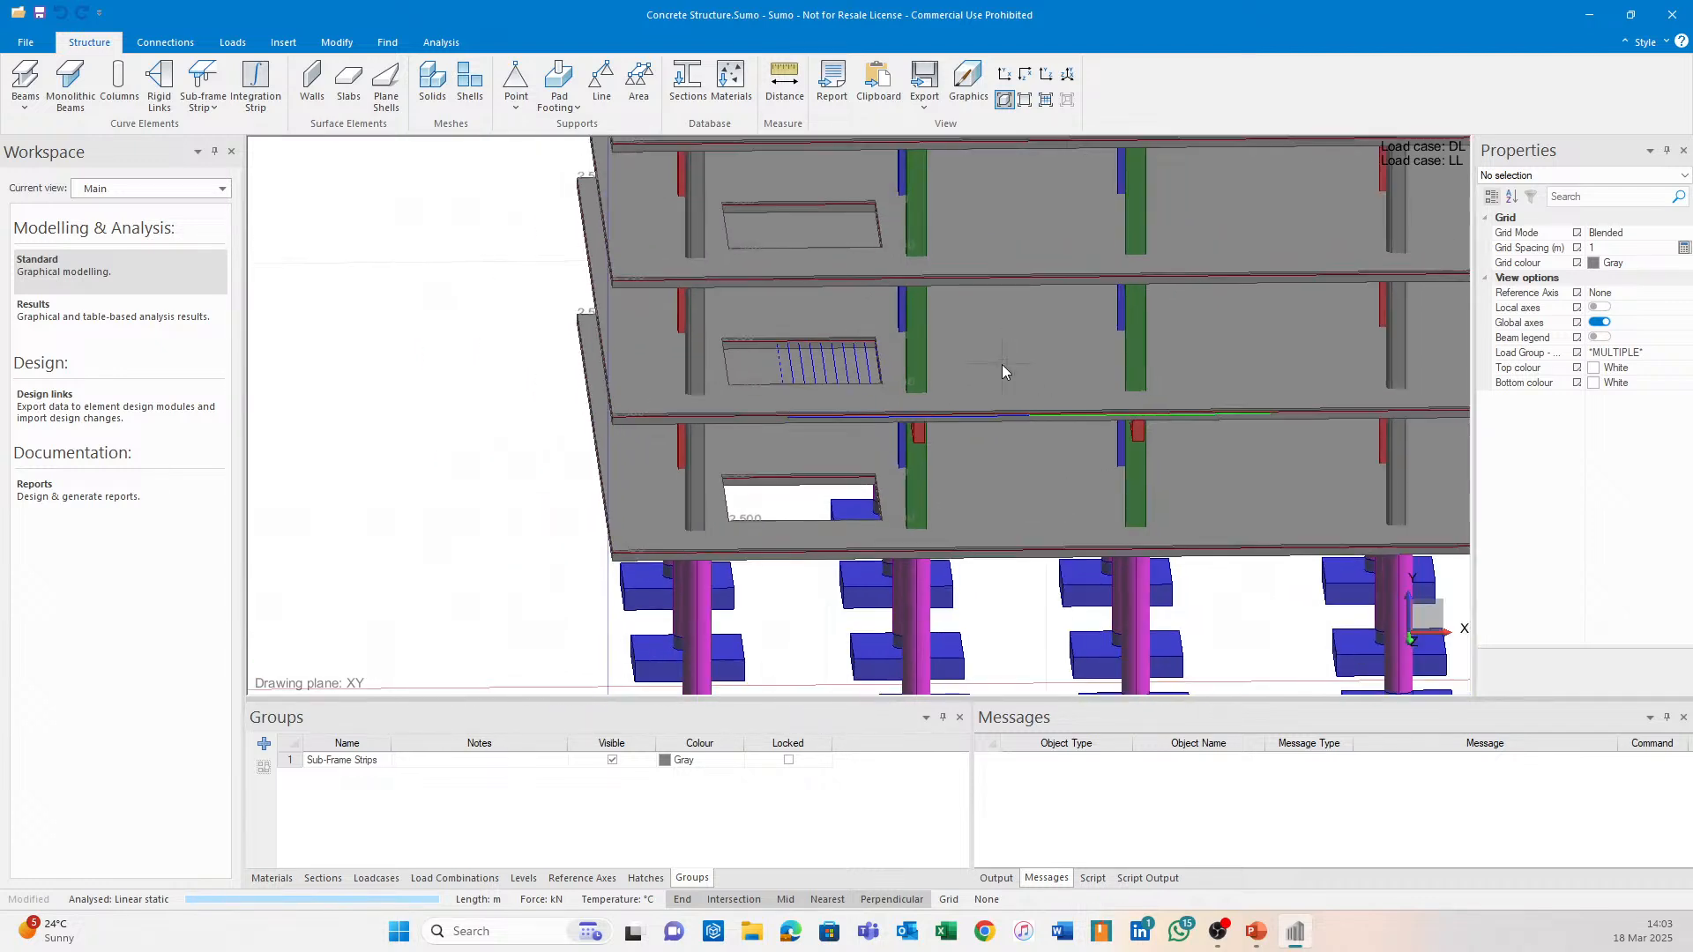
{"action": "left_click", "coordinate": [1025, 98]}
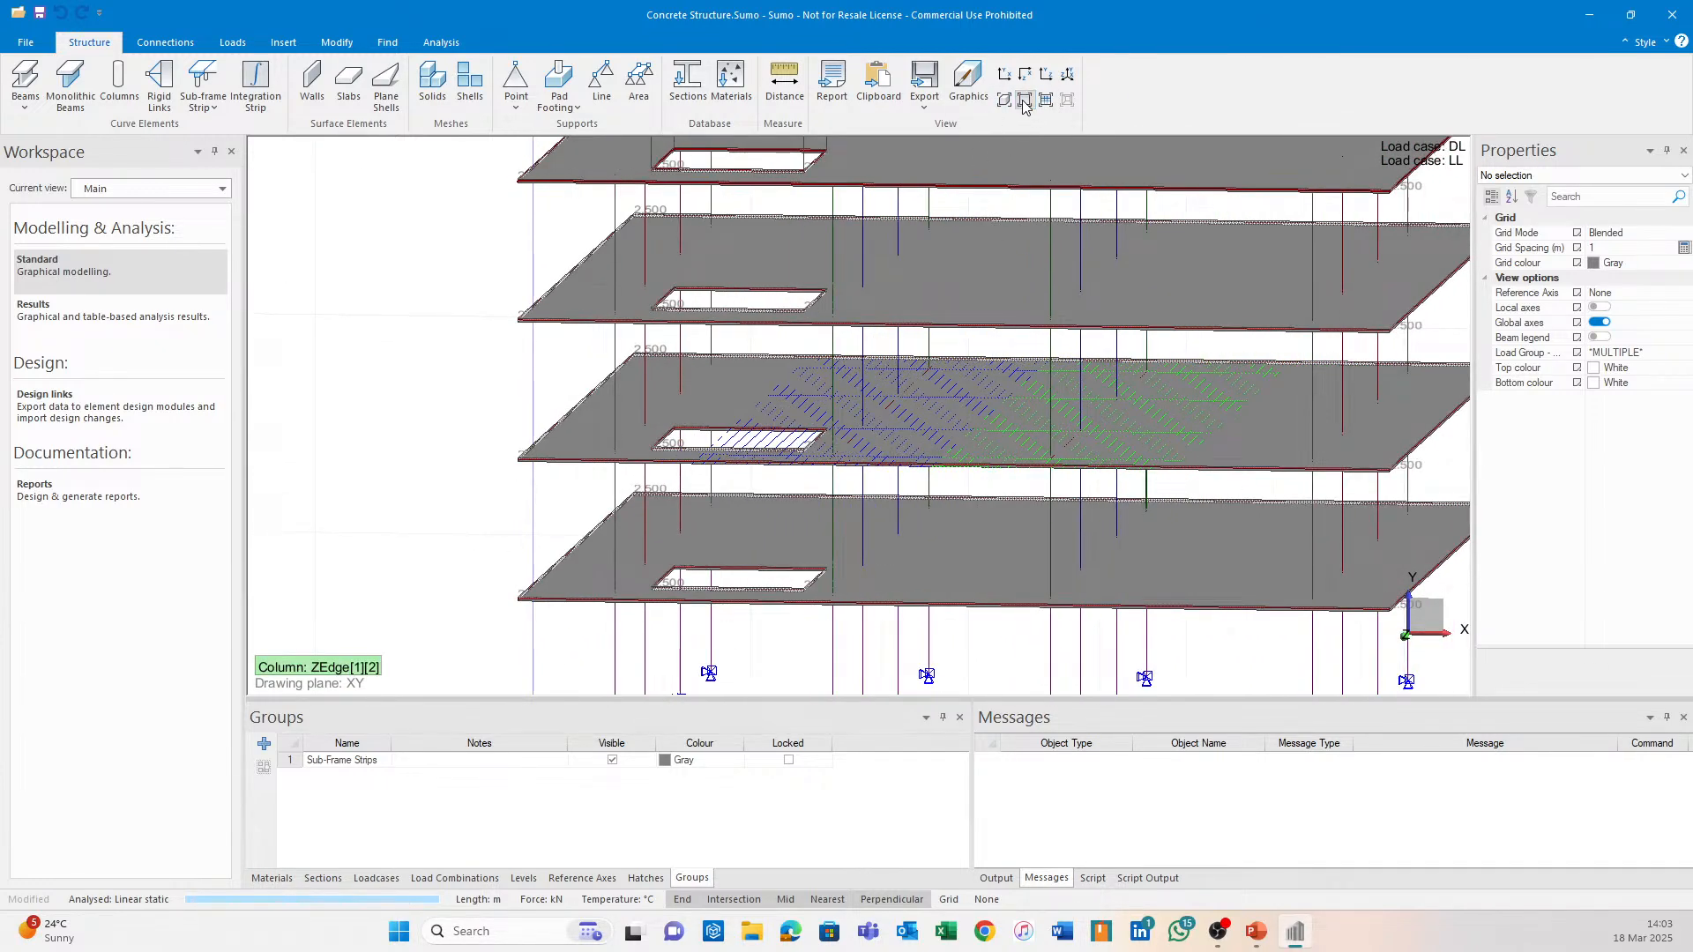
{"action": "scroll", "coordinate": [1061, 453], "scroll_direction": "up", "scroll_amount": 2}
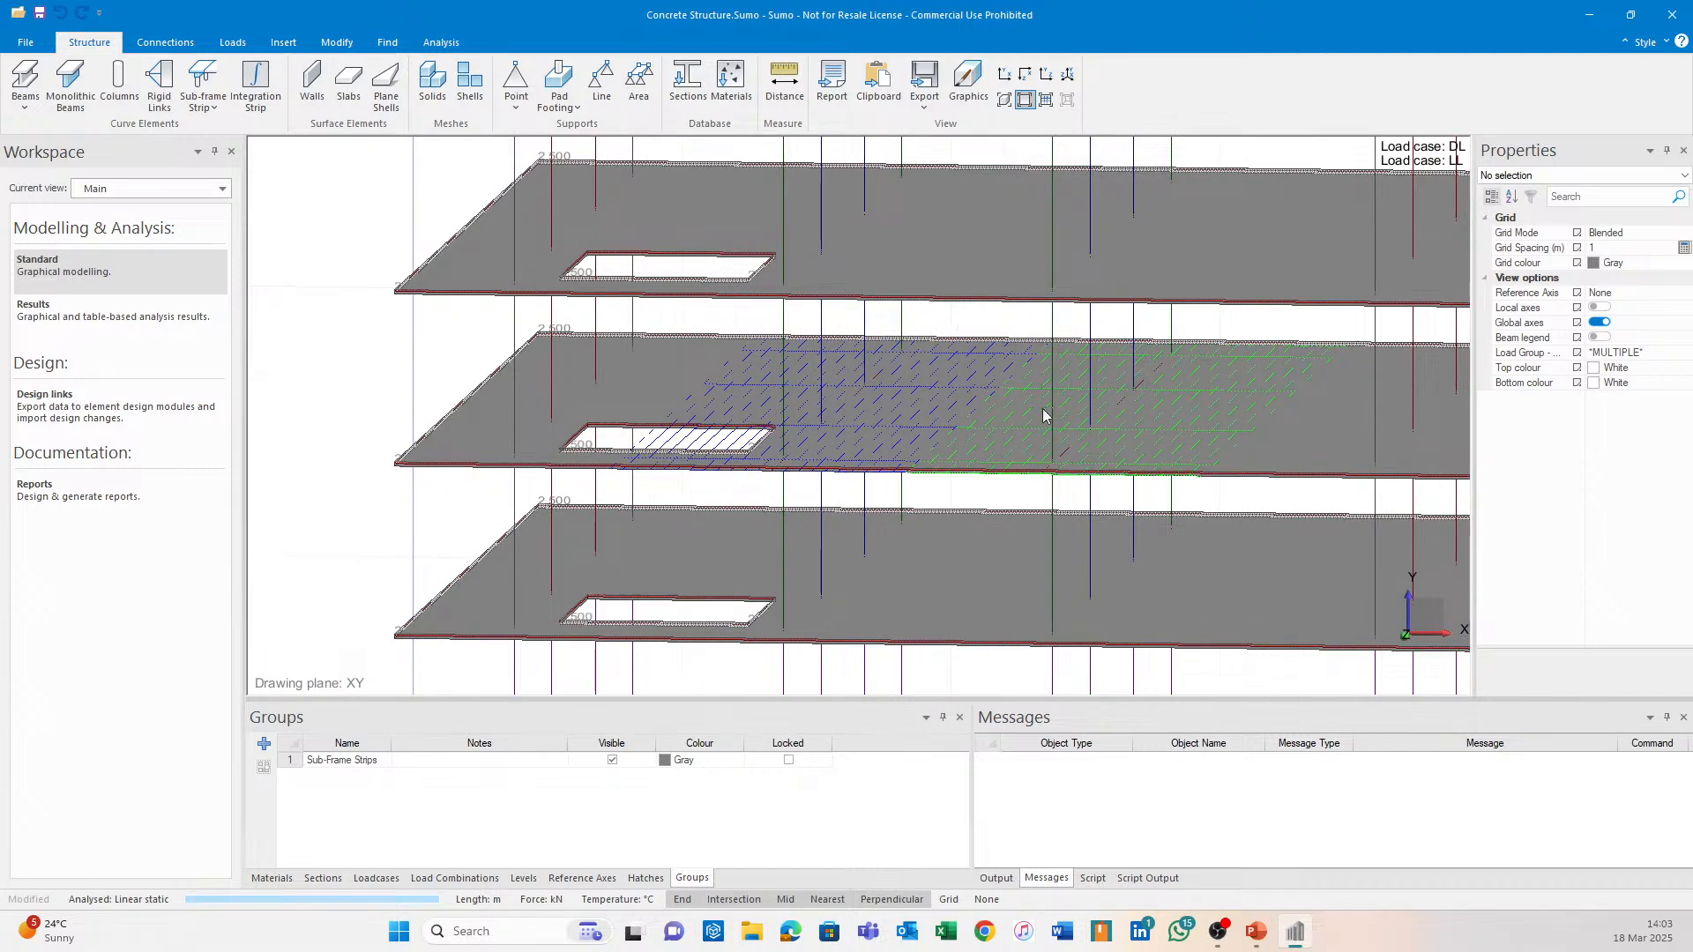
{"action": "middle_click_drag", "start_coordinate": [1046, 416], "coordinate": [987, 412]}
{"action": "scroll", "coordinate": [987, 411], "scroll_direction": "up", "scroll_amount": 2}
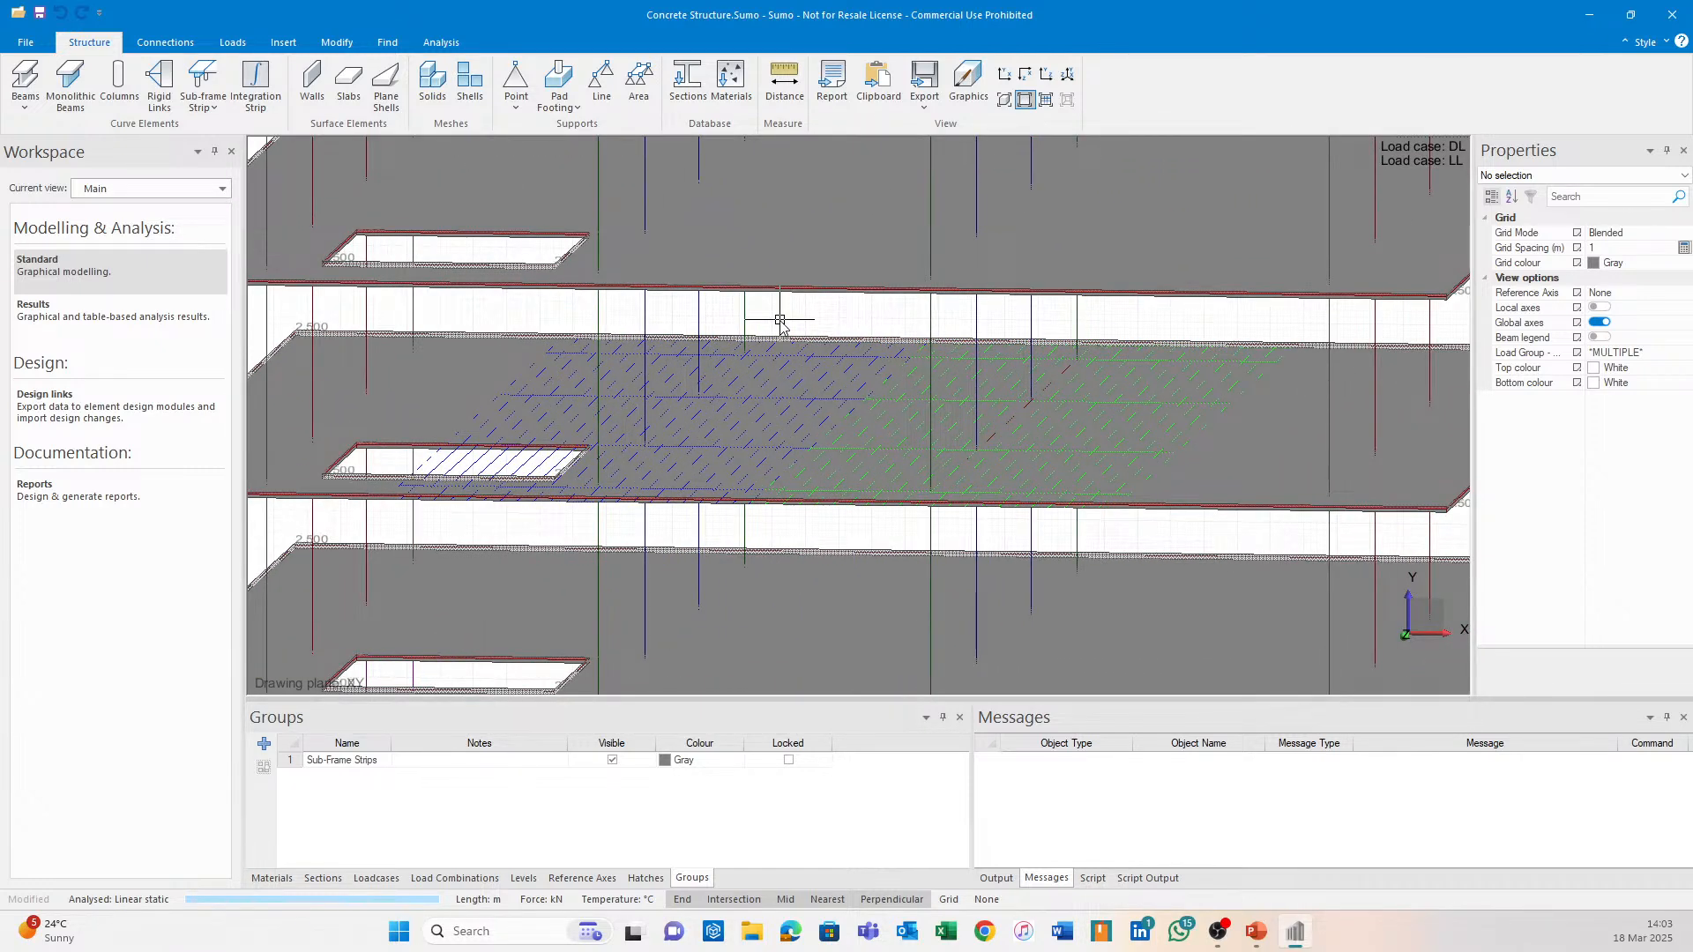
{"action": "middle_click_drag", "start_coordinate": [767, 339], "coordinate": [921, 413]}
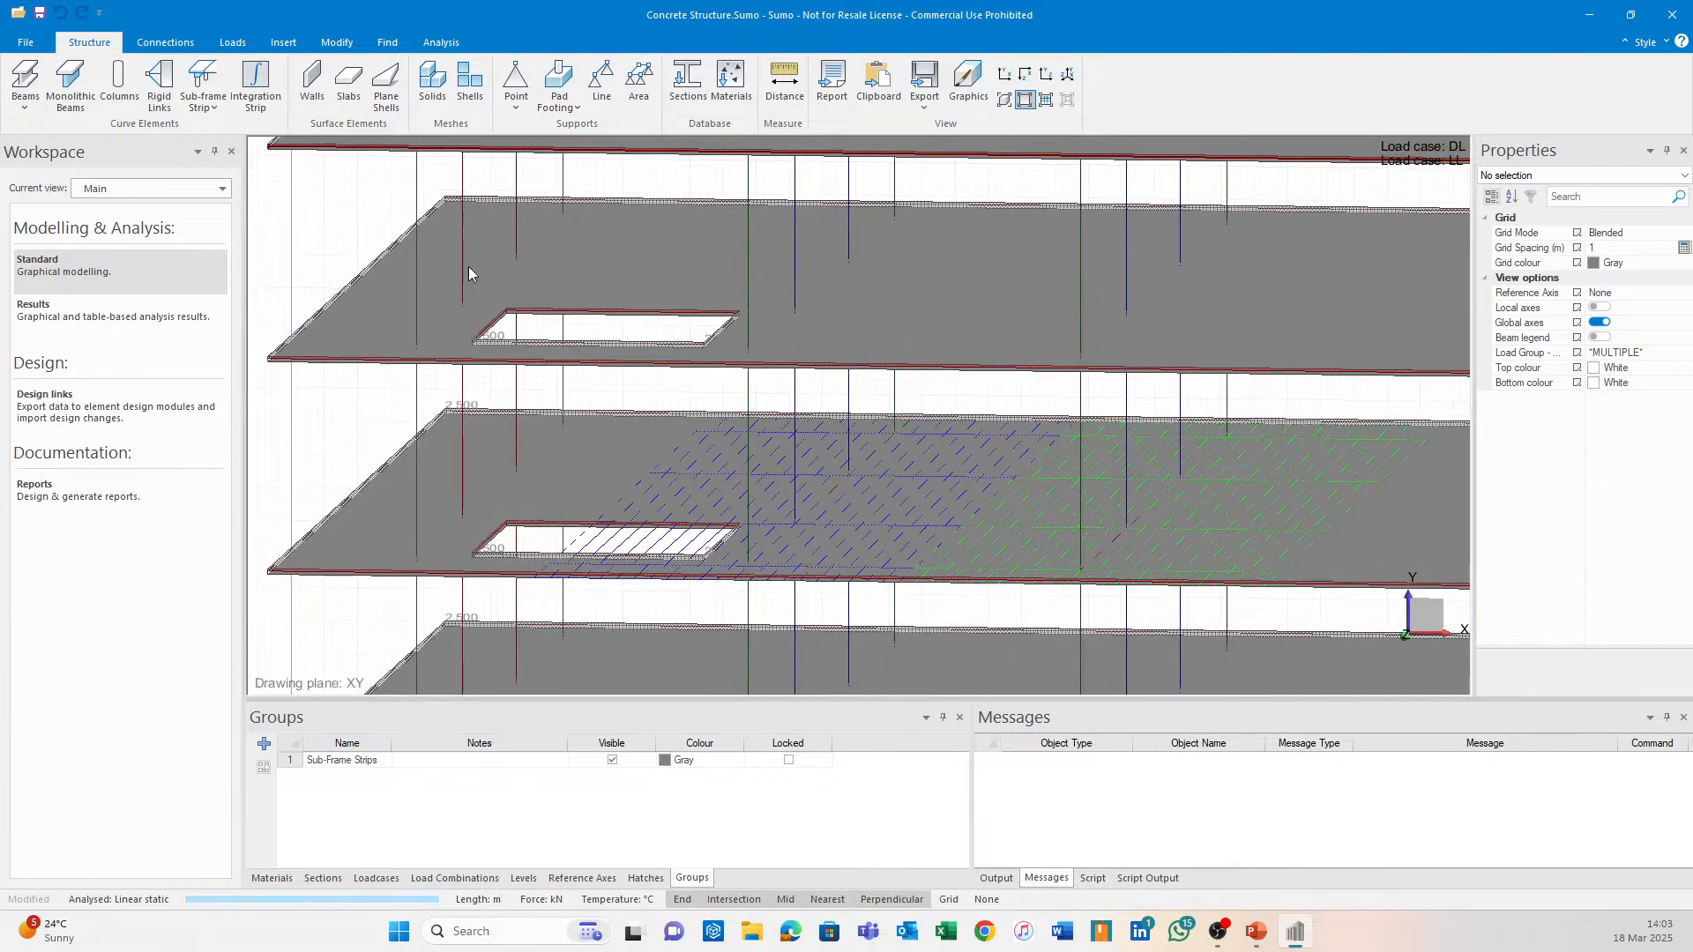
{"action": "scroll", "coordinate": [702, 371], "scroll_direction": "down", "scroll_amount": 4}
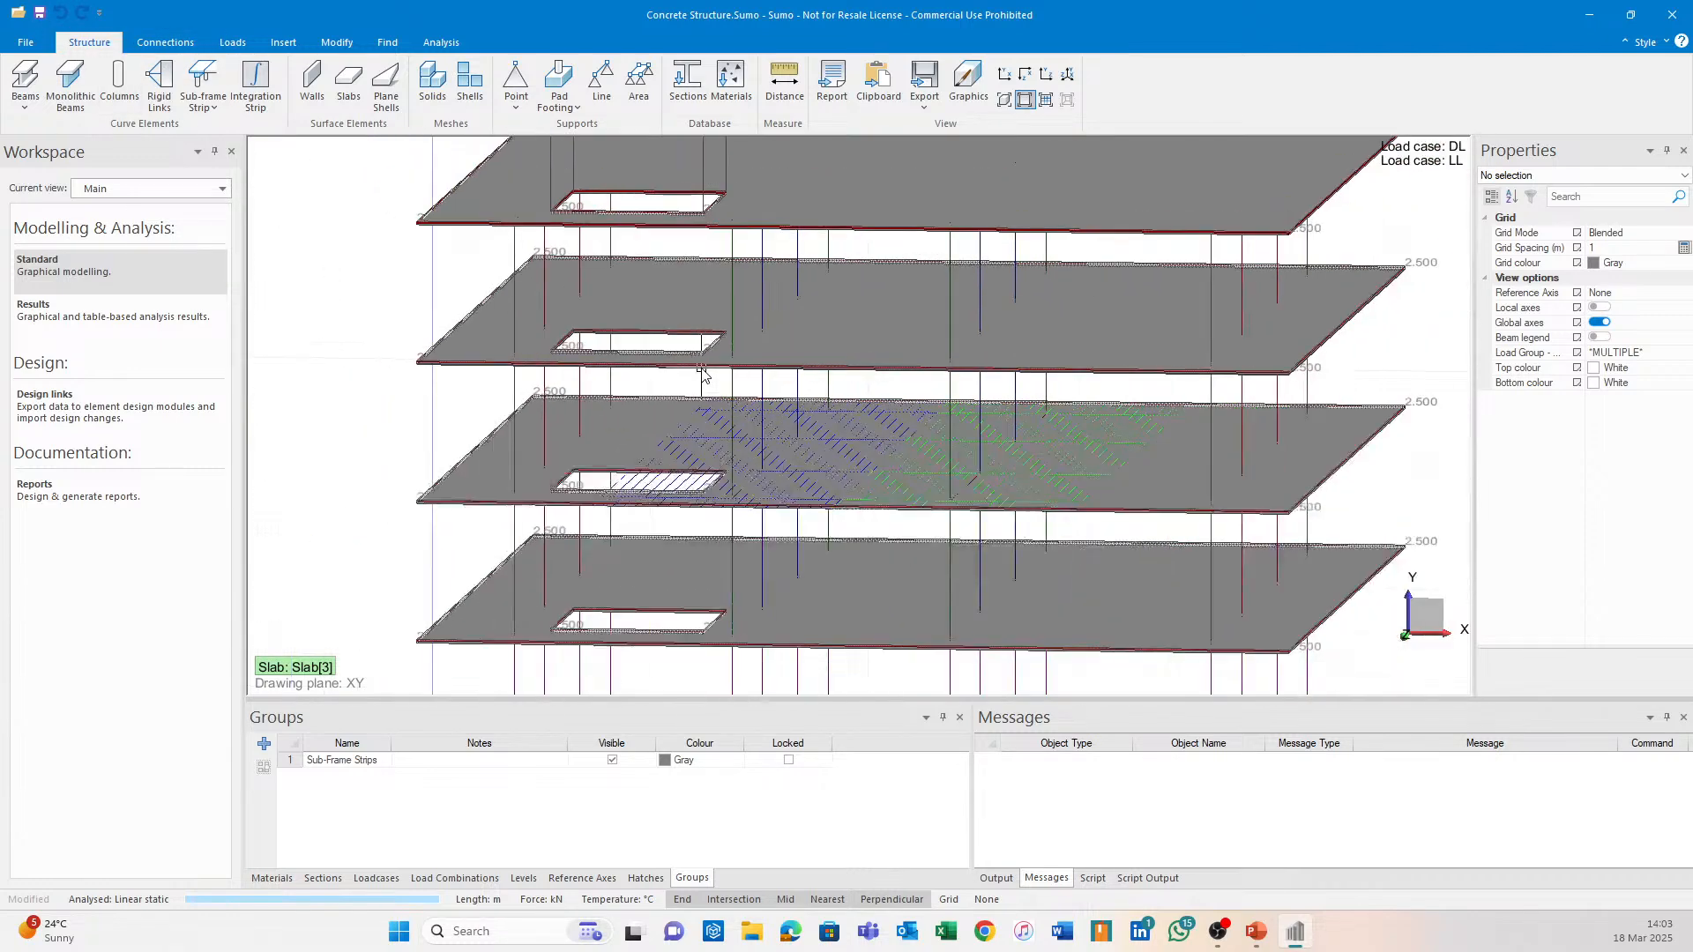
{"action": "middle_click_drag", "start_coordinate": [520, 407], "coordinate": [591, 549]}
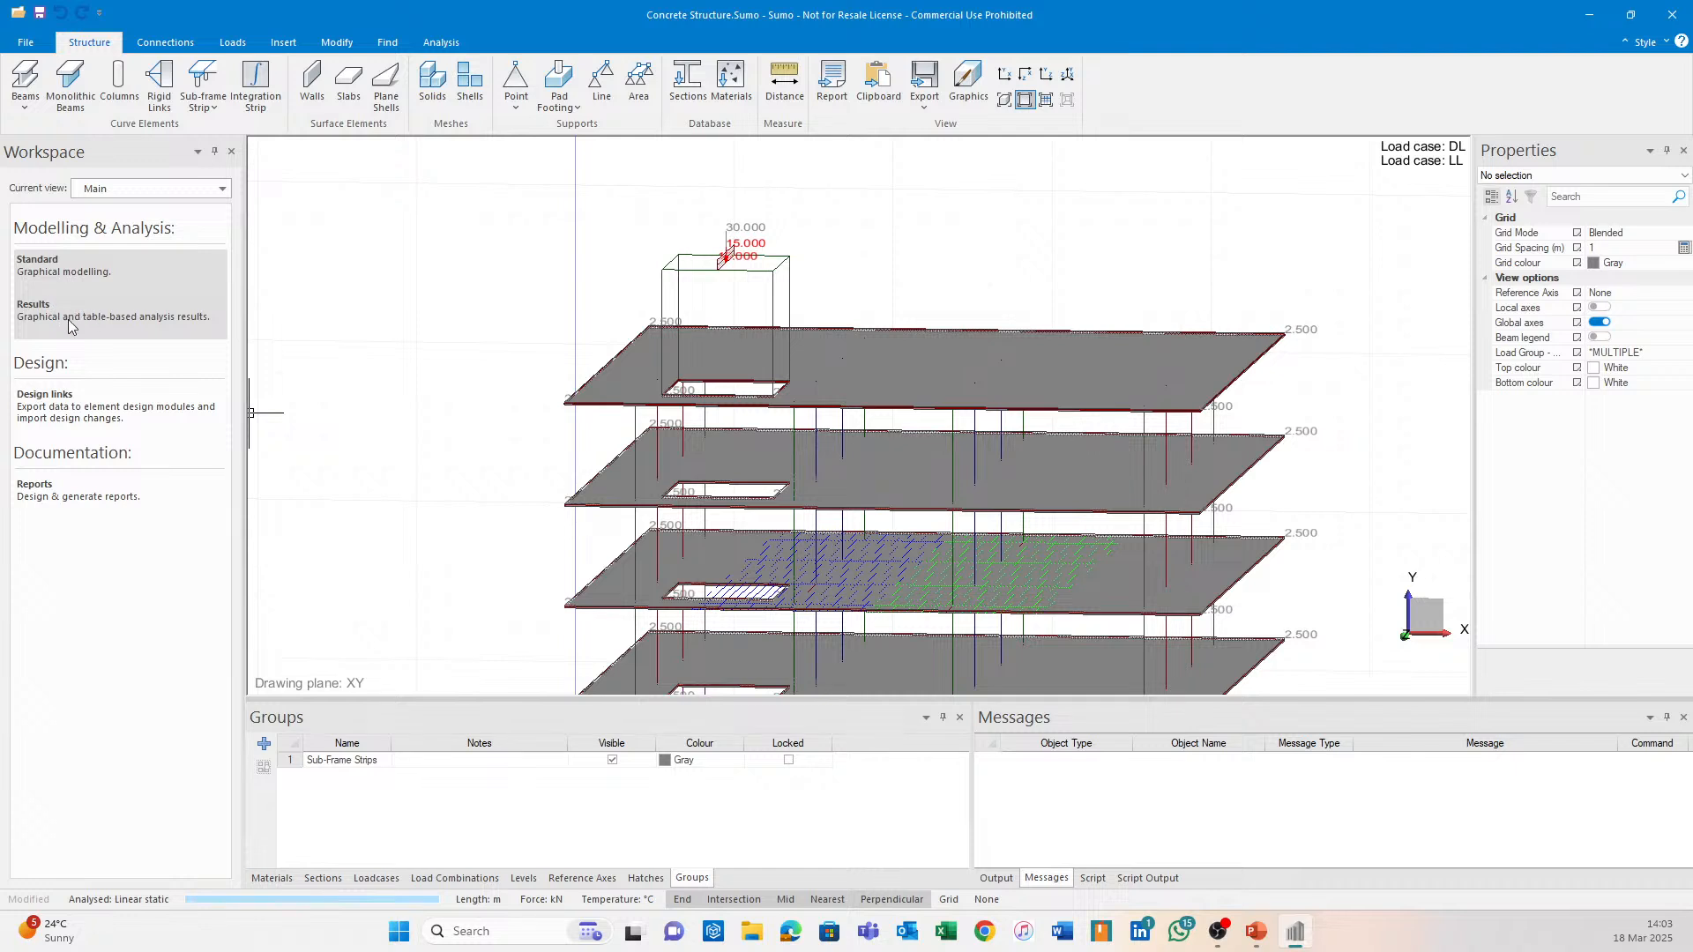
Show the load cases, then the Load Combinations list with C1's DL and LL factors.
{"action": "left_click", "coordinate": [376, 878]}
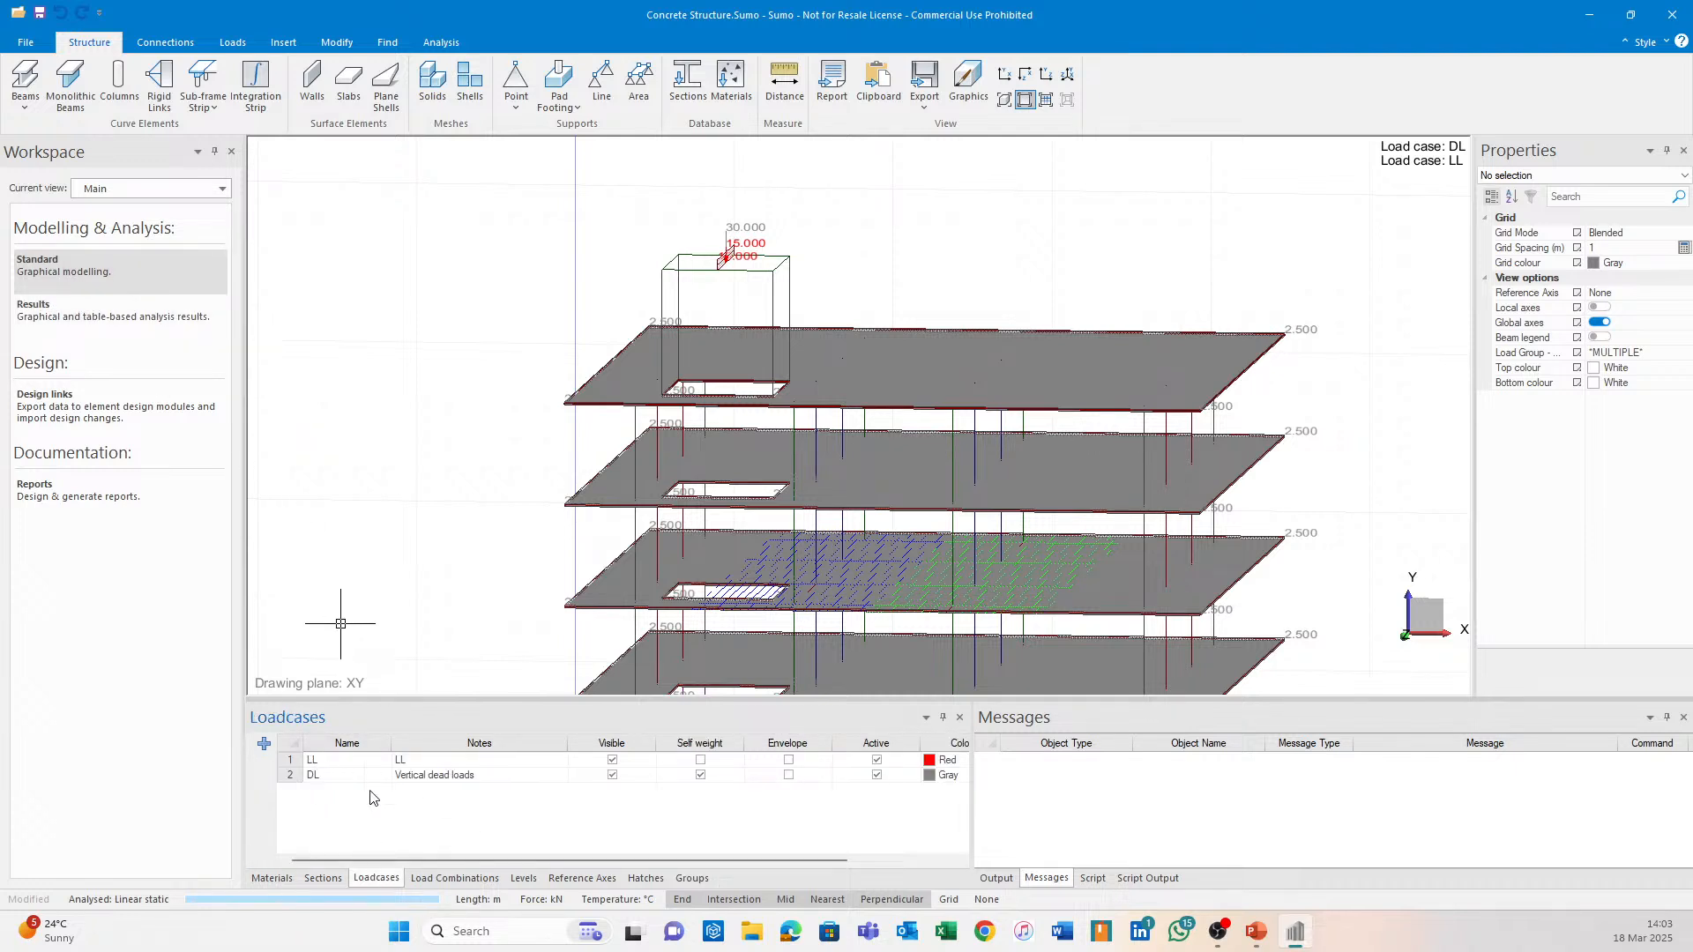
{"action": "left_click", "coordinate": [454, 878]}
{"action": "scroll", "coordinate": [524, 536], "scroll_direction": "down", "scroll_amount": 3}
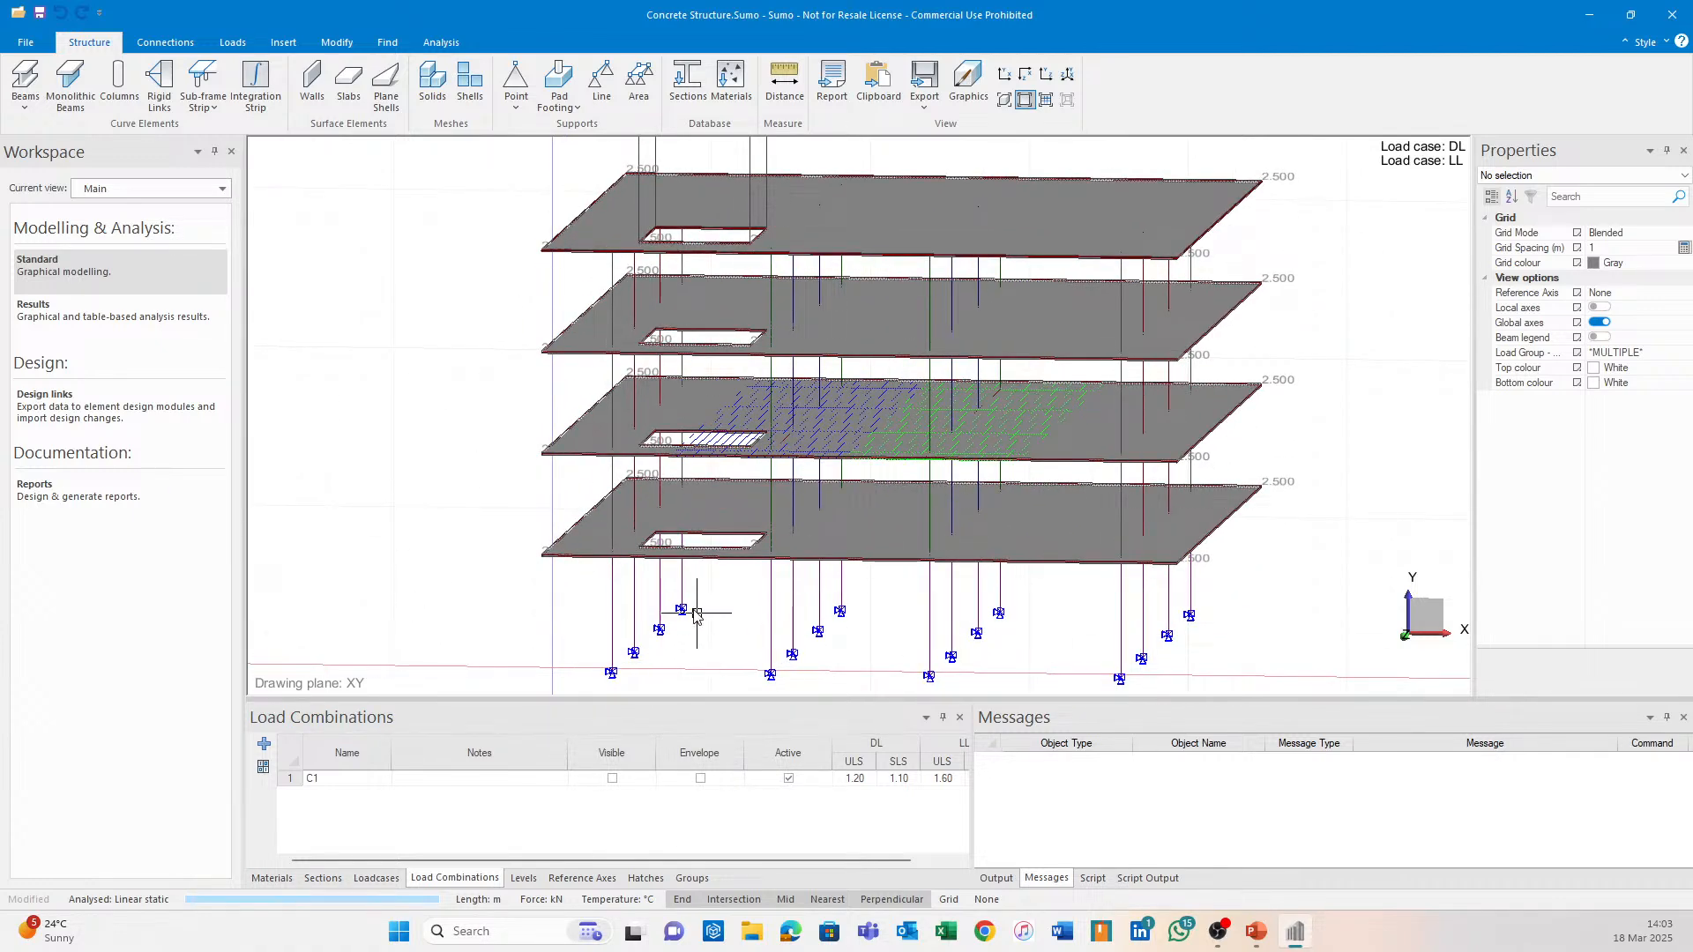
{"action": "scroll", "coordinate": [696, 614], "scroll_direction": "down", "scroll_amount": 1}
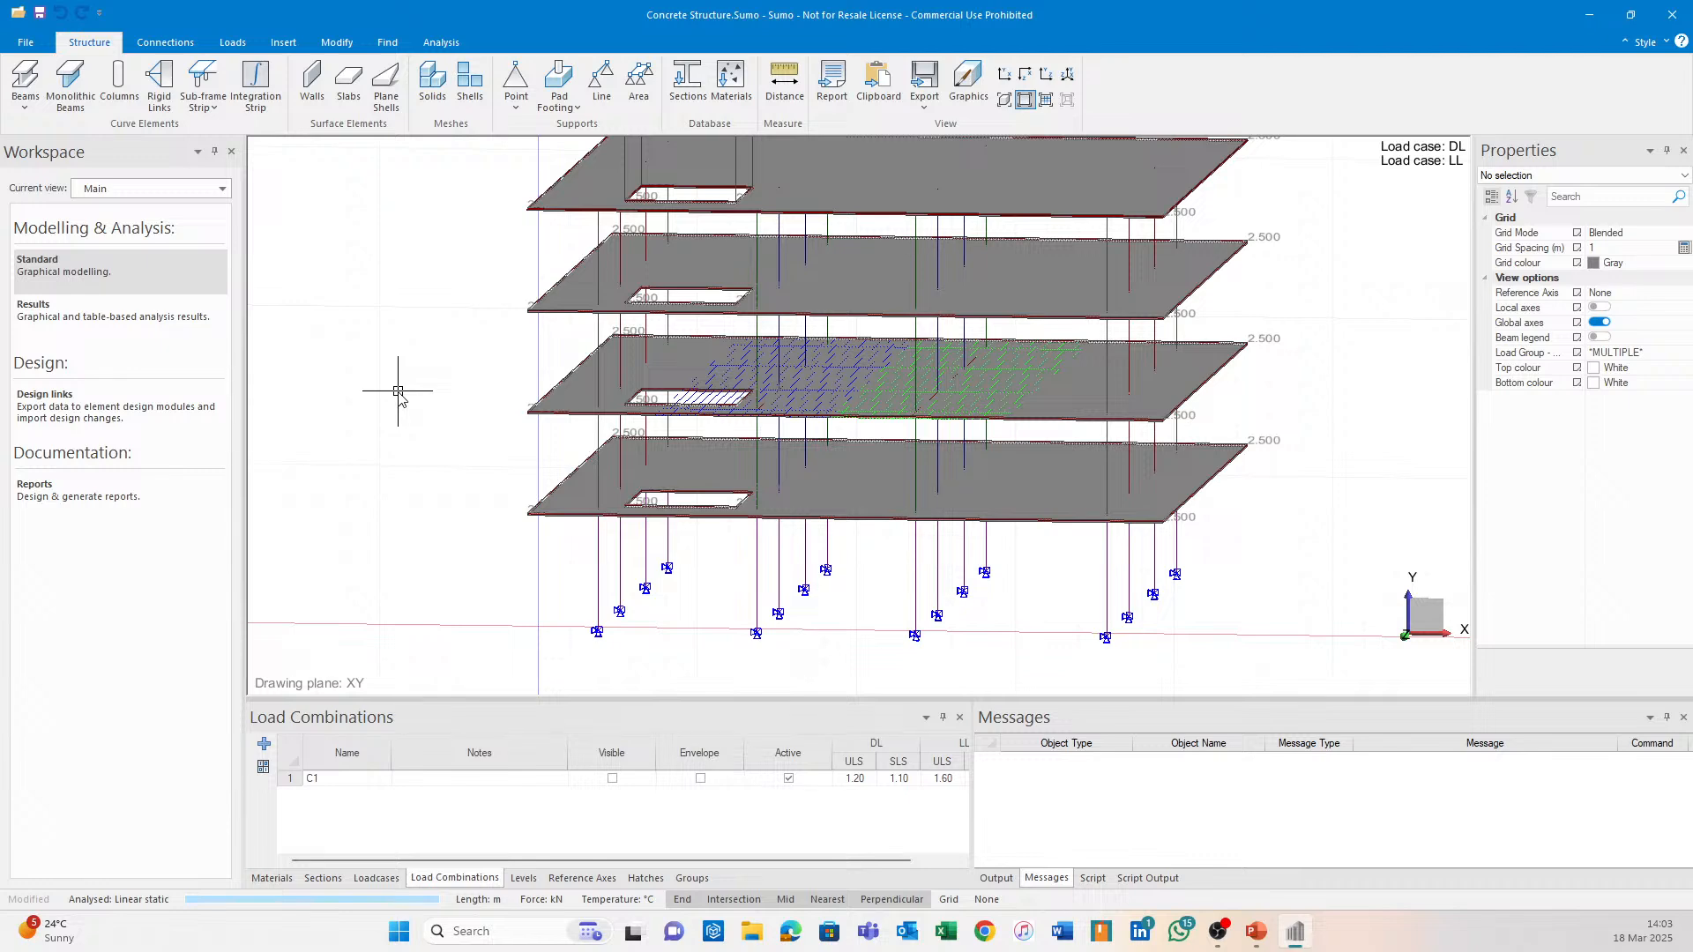
Return to the shaded 3D view and orbit around the columns and foundations.
{"action": "left_click", "coordinate": [120, 422]}
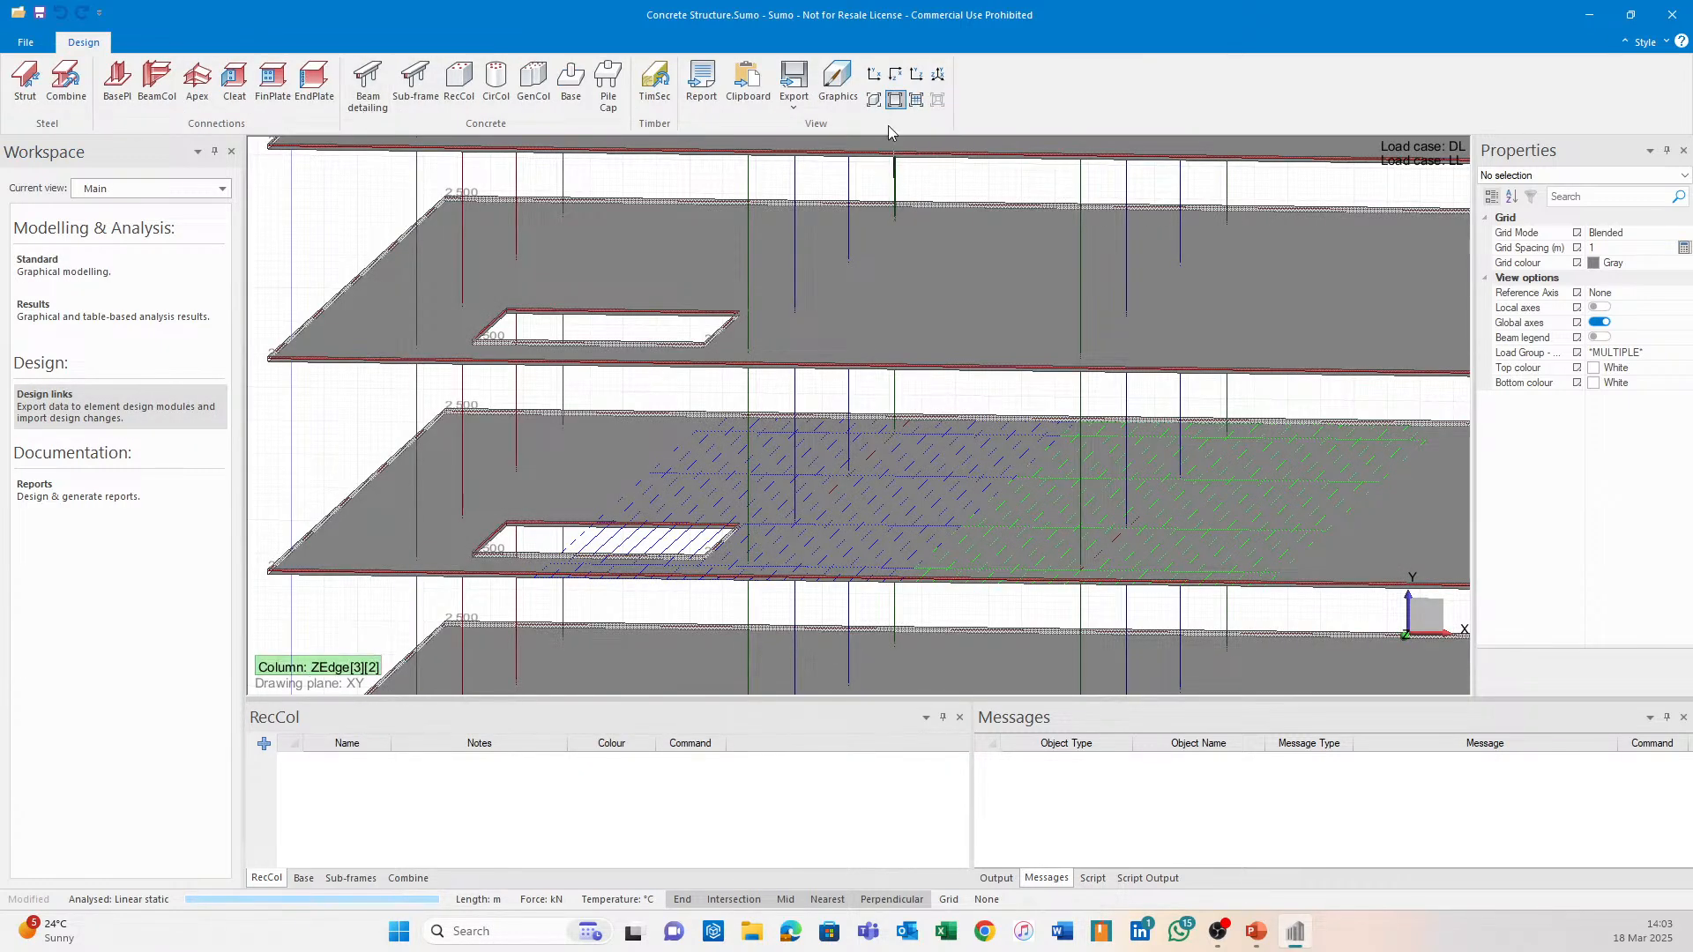
{"action": "left_click", "coordinate": [874, 102]}
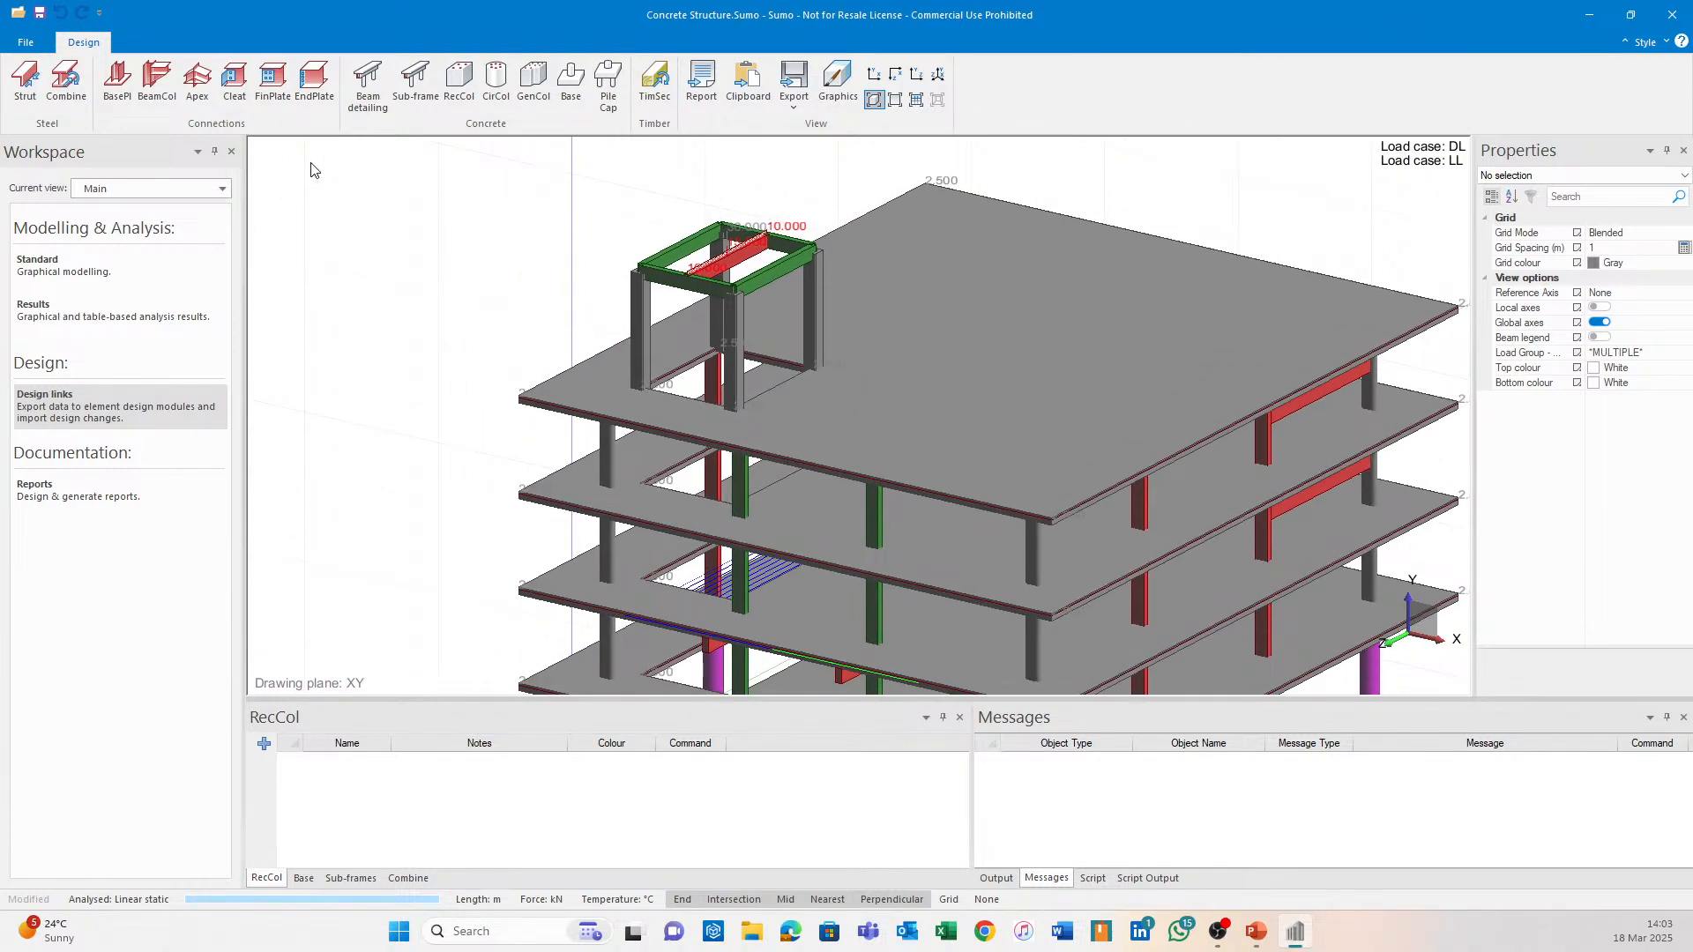
{"action": "middle_click_drag", "start_coordinate": [426, 345], "coordinate": [473, 311], "text": "shift"}
{"action": "middle_click_drag", "start_coordinate": [481, 503], "coordinate": [459, 285]}
{"action": "middle_click_drag", "start_coordinate": [657, 446], "coordinate": [682, 411], "text": "shift"}
{"action": "scroll", "coordinate": [760, 399], "scroll_direction": "up", "scroll_amount": 3}
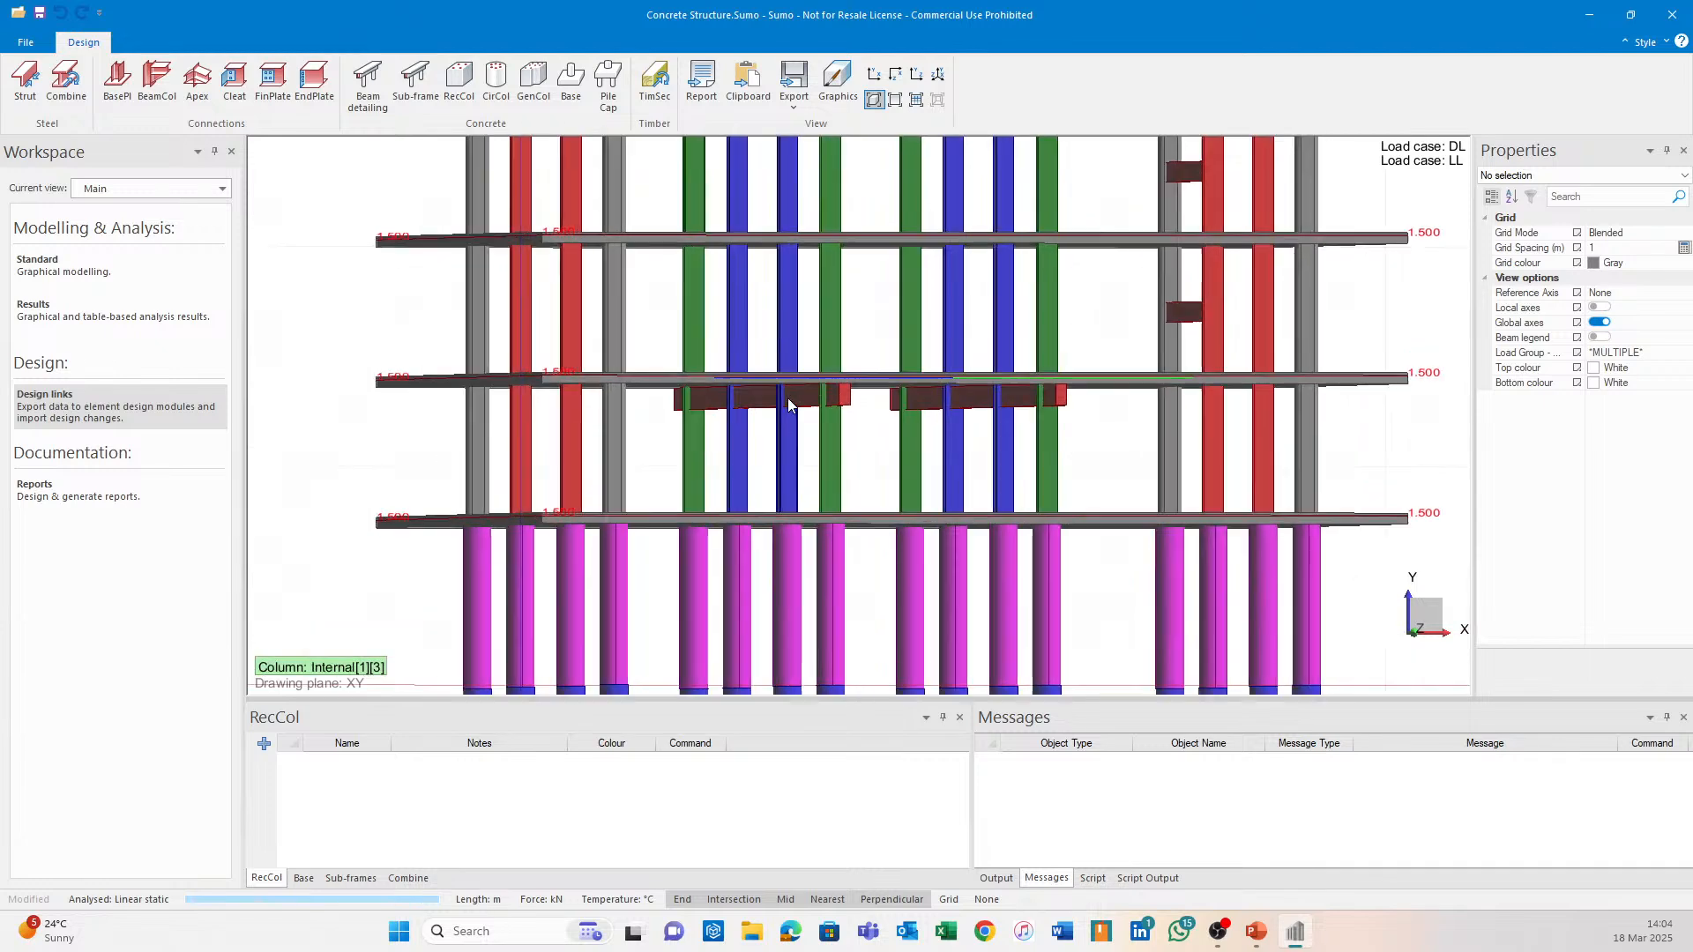
{"action": "scroll", "coordinate": [907, 415], "scroll_direction": "down", "scroll_amount": 1}
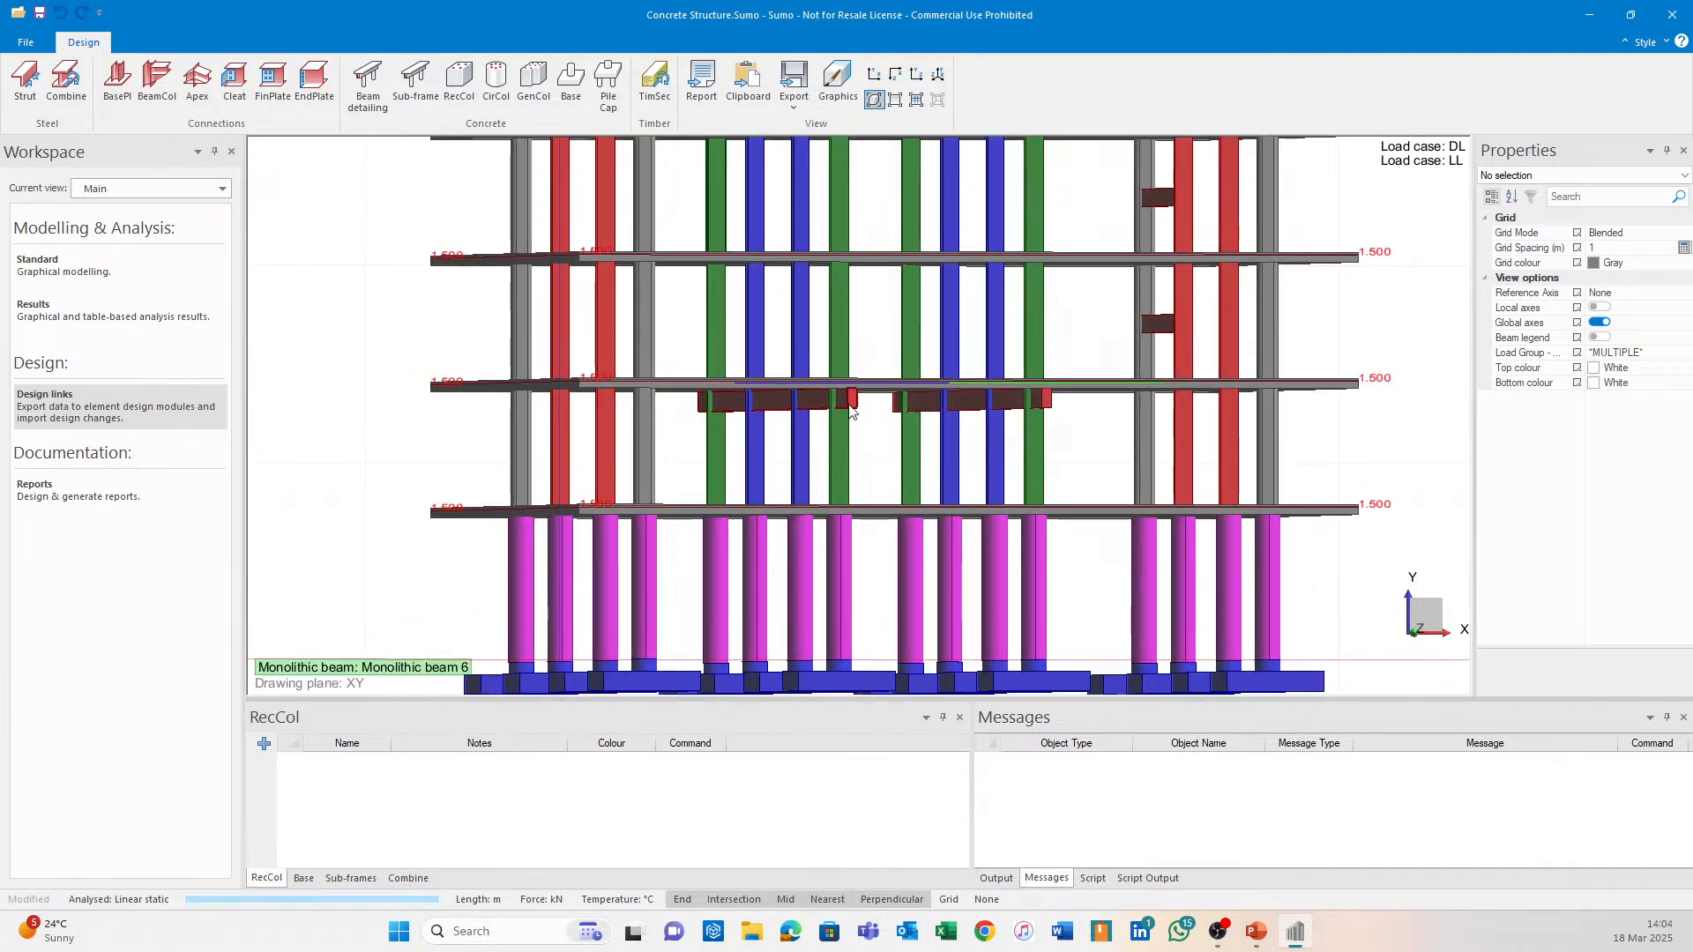
{"action": "scroll", "coordinate": [1065, 446], "scroll_direction": "down", "scroll_amount": 4}
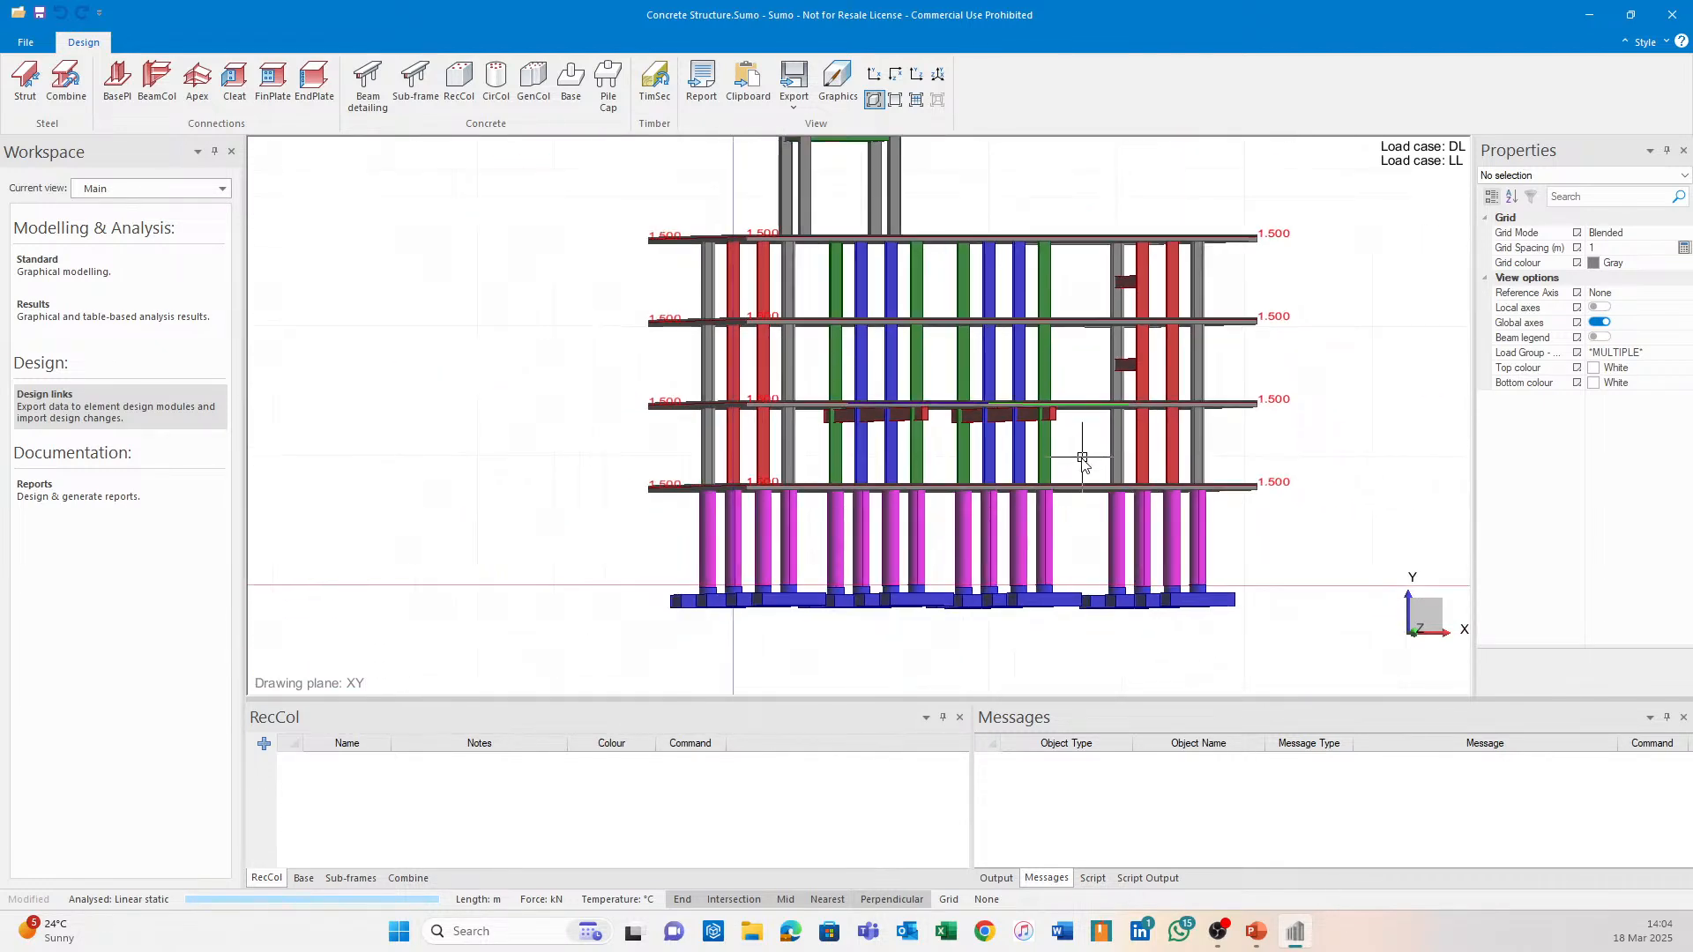
{"action": "middle_click_drag", "start_coordinate": [1084, 457], "coordinate": [1000, 476], "text": "shift"}
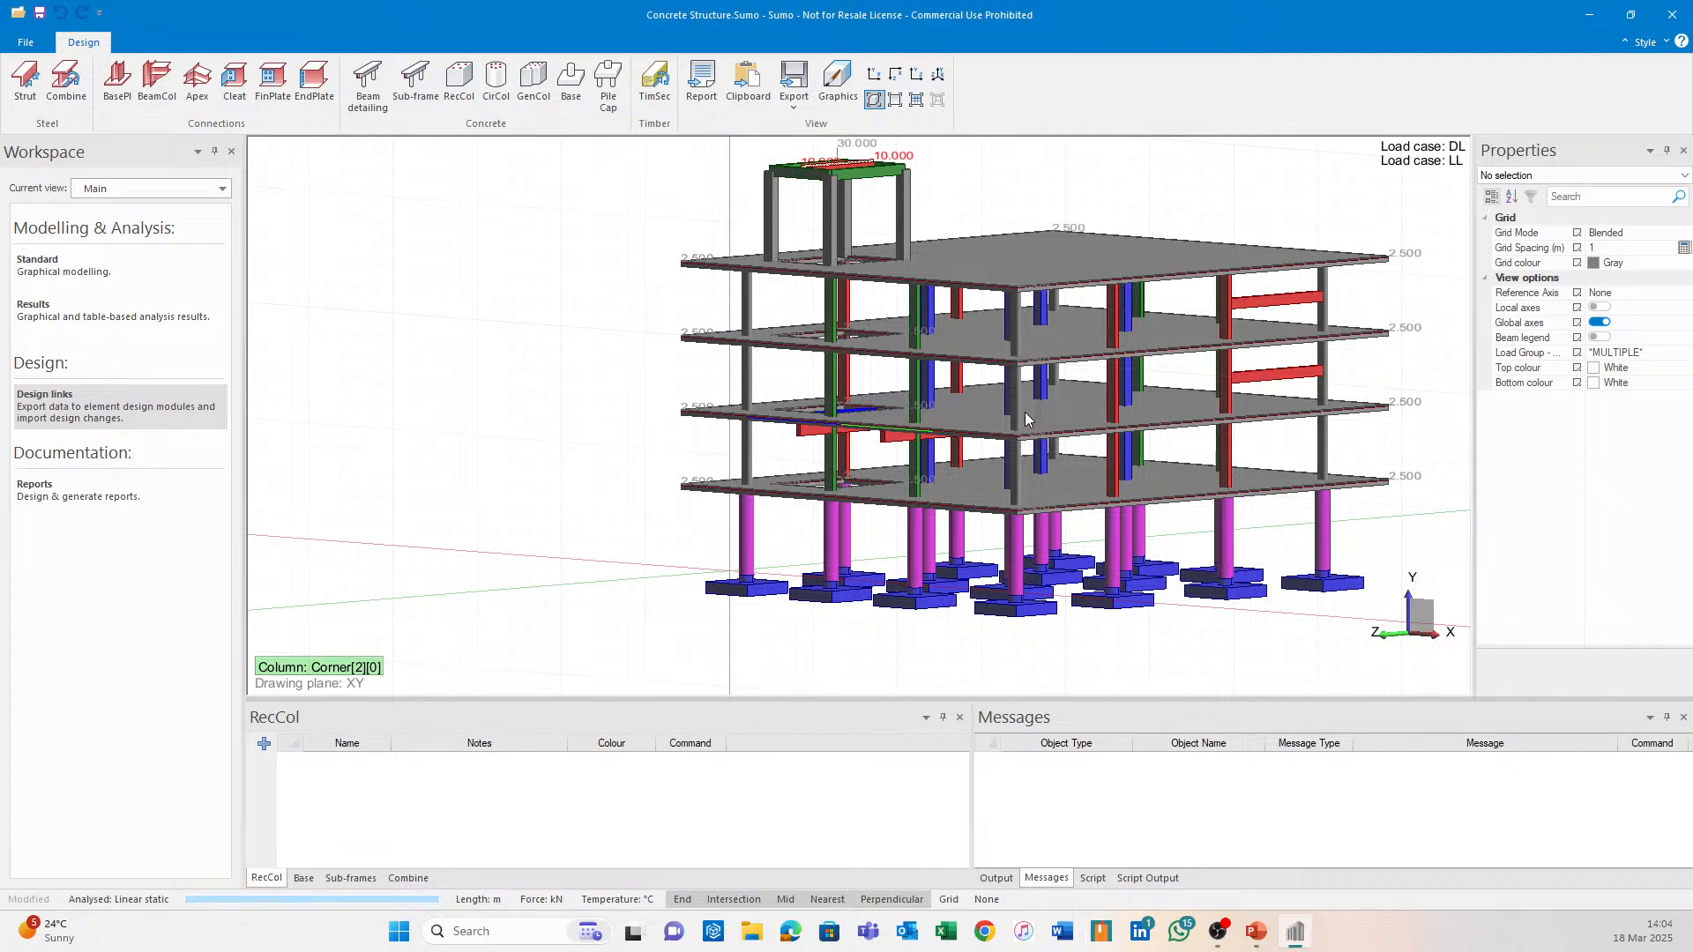
{"action": "scroll", "coordinate": [1024, 411], "scroll_direction": "up", "scroll_amount": 5}
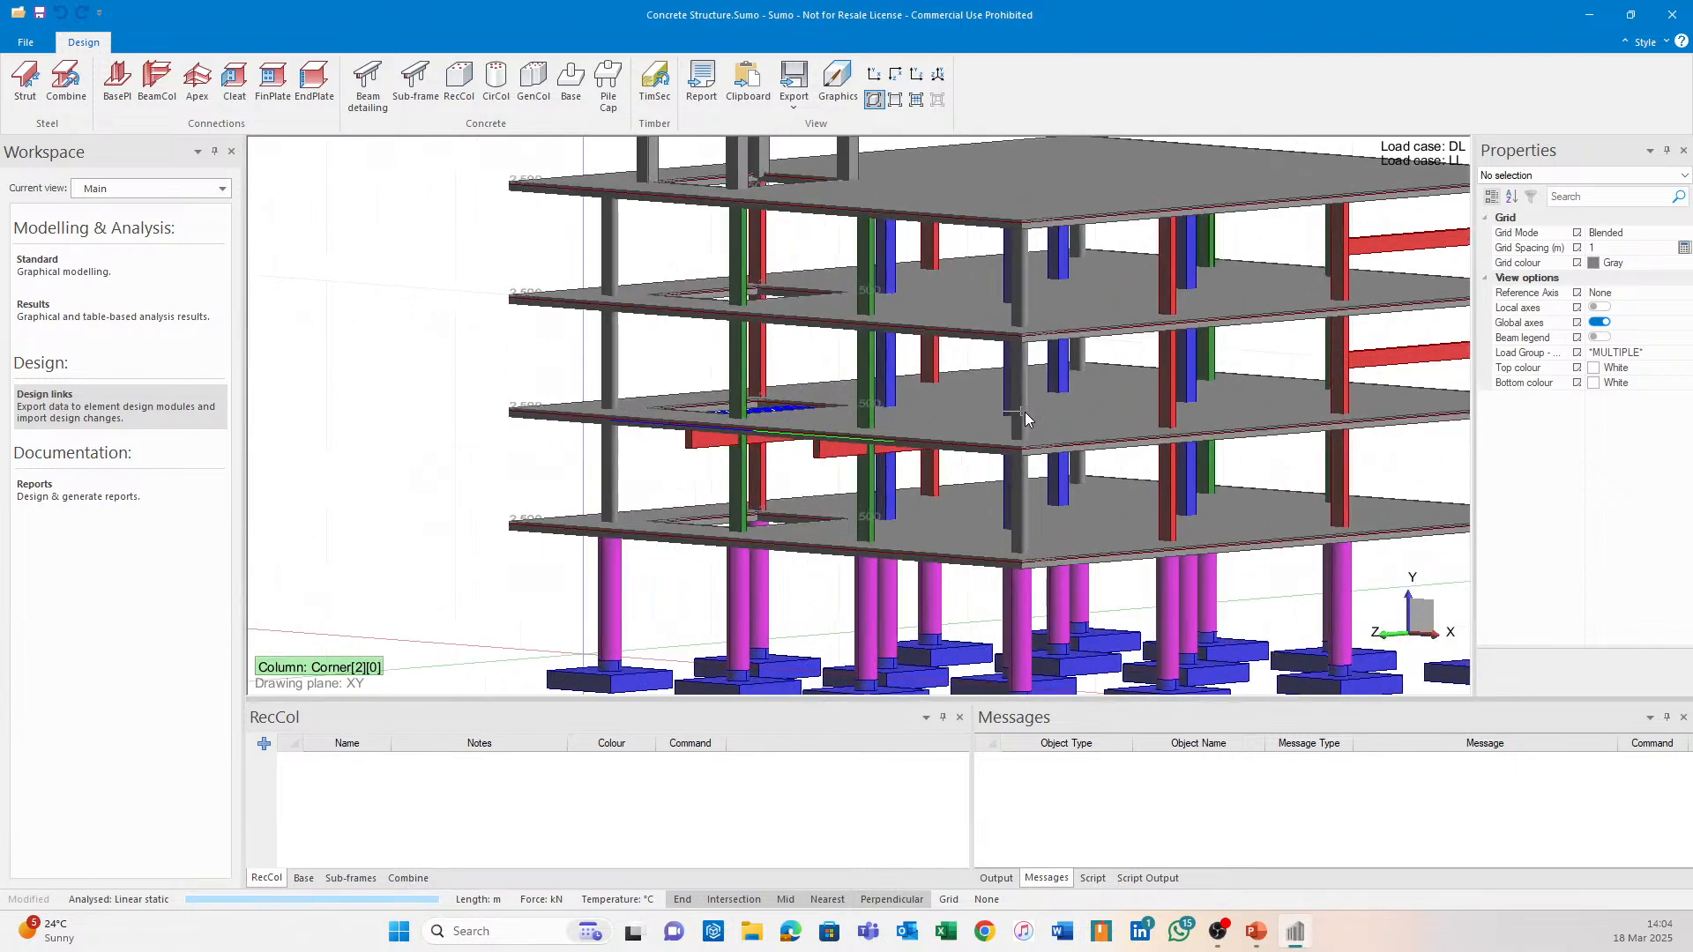
{"action": "scroll", "coordinate": [930, 453], "scroll_direction": "down", "scroll_amount": 2}
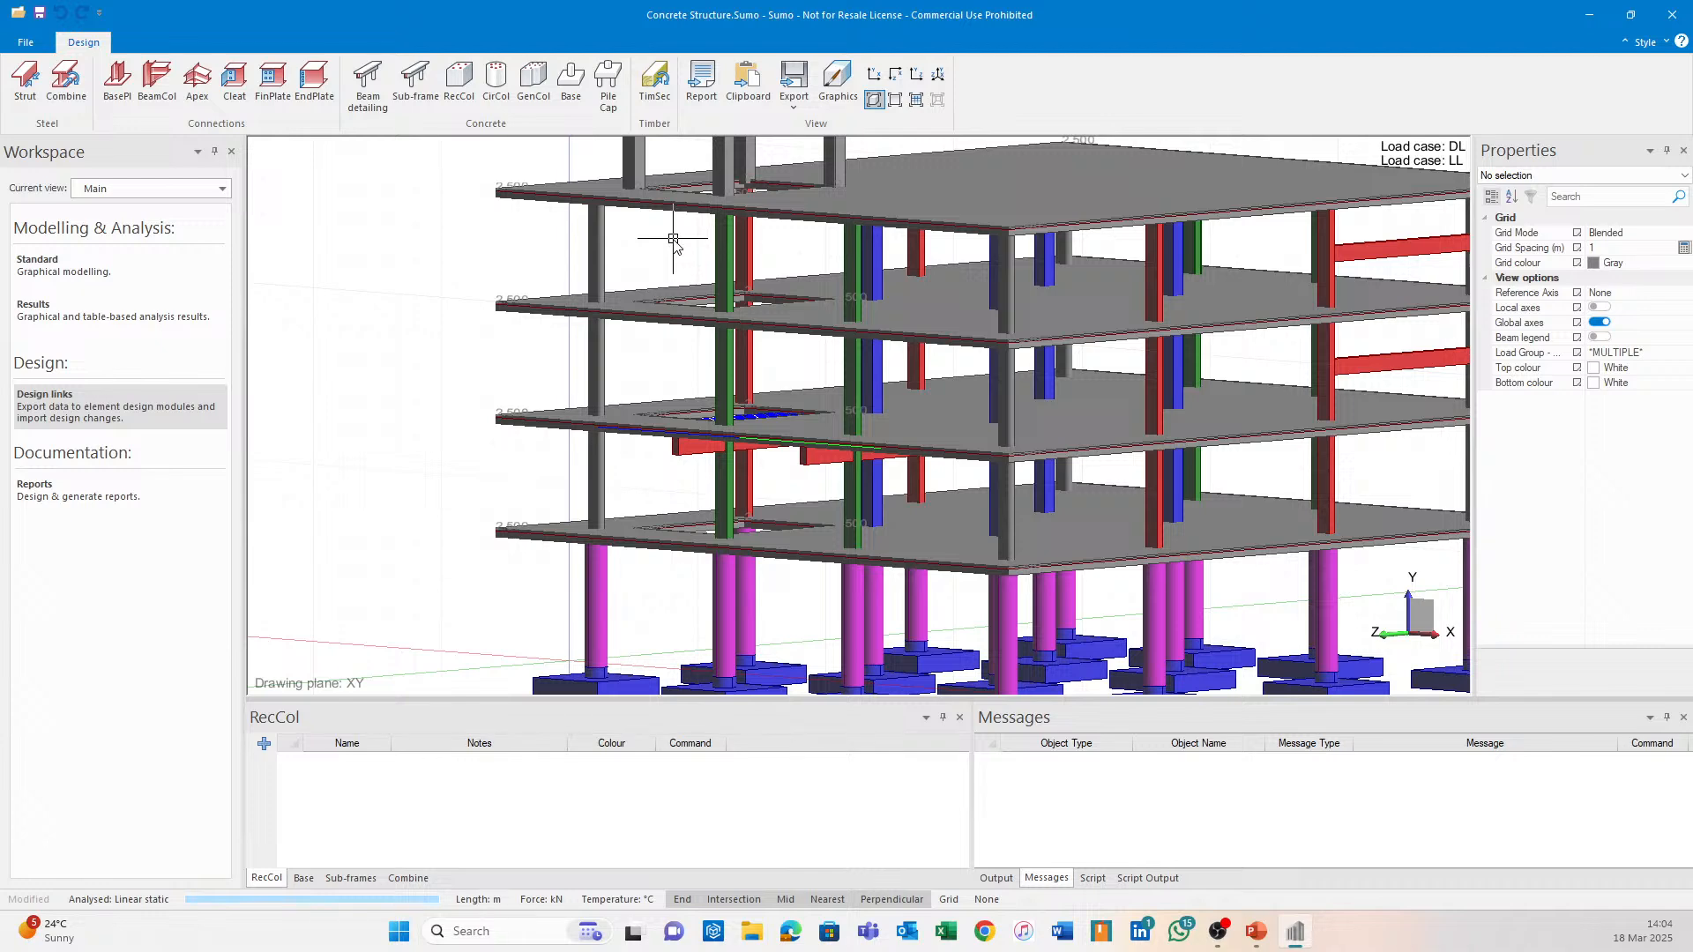
Orbit and zoom down over the slabs to centre the rooftop frame.
{"action": "middle_click_drag", "start_coordinate": [674, 238], "coordinate": [650, 367]}
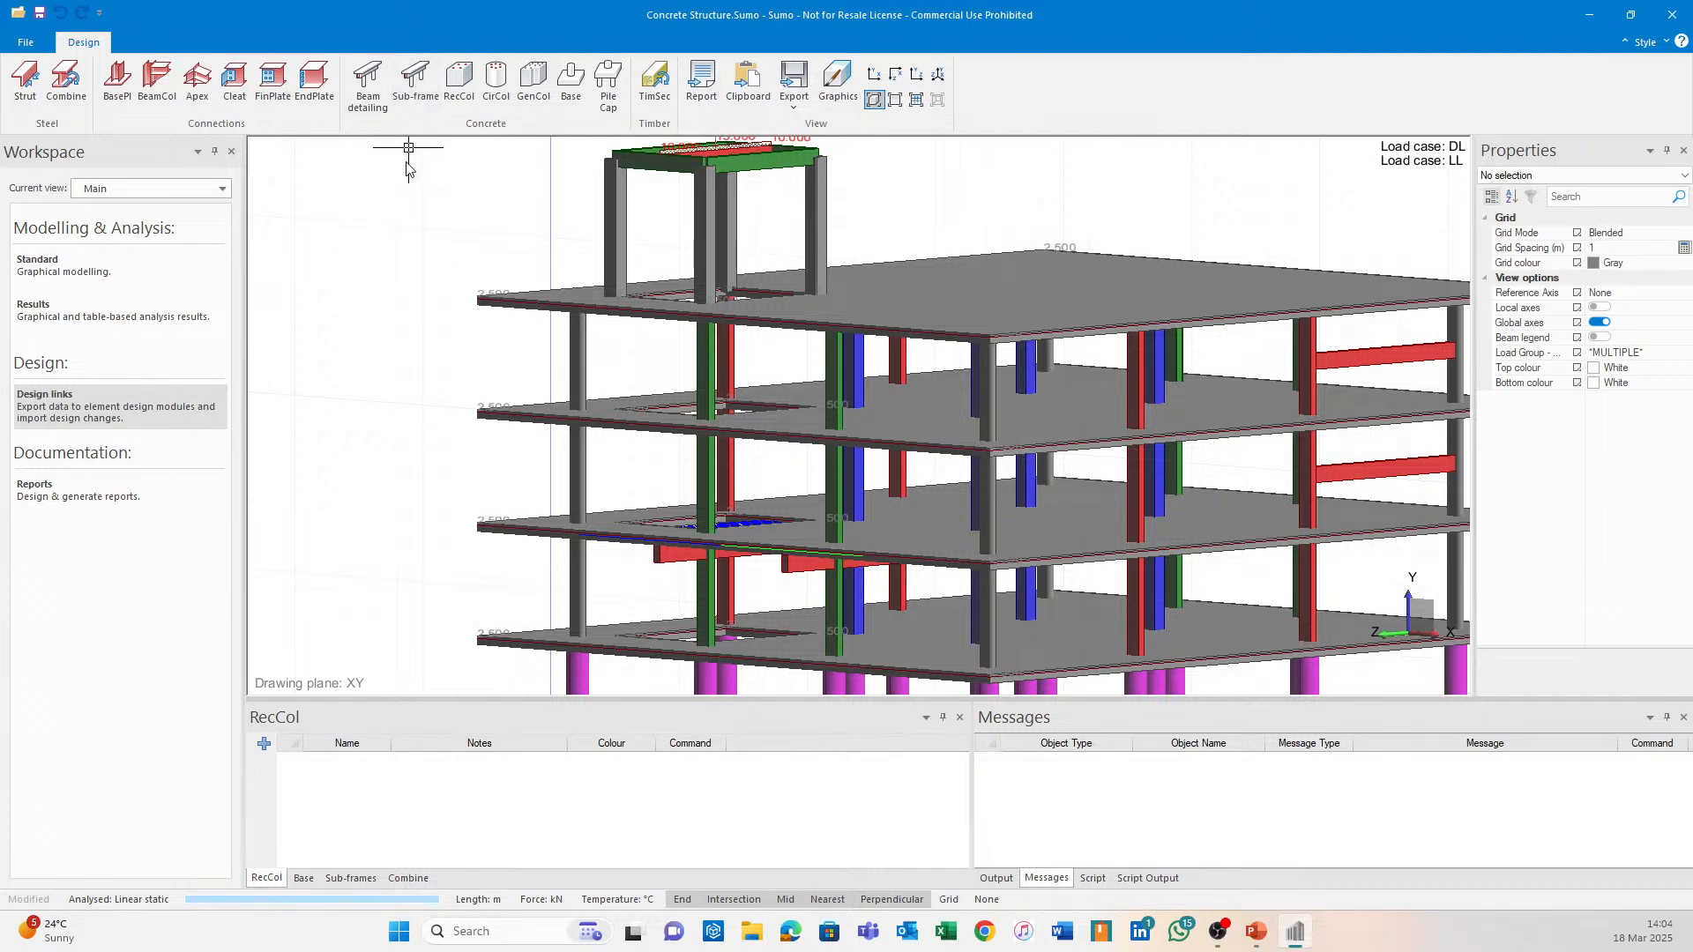
{"action": "mouse_move", "coordinate": [427, 240]}
{"action": "middle_mouse_down", "text": "shift"}
{"action": "mouse_move", "coordinate": [448, 359]}
{"action": "mouse_move", "coordinate": [601, 374]}
{"action": "mouse_move", "coordinate": [610, 412]}
{"action": "mouse_move", "coordinate": [912, 387]}
{"action": "mouse_move", "coordinate": [1230, 401]}
{"action": "middle_mouse_up", "text": "shift"}
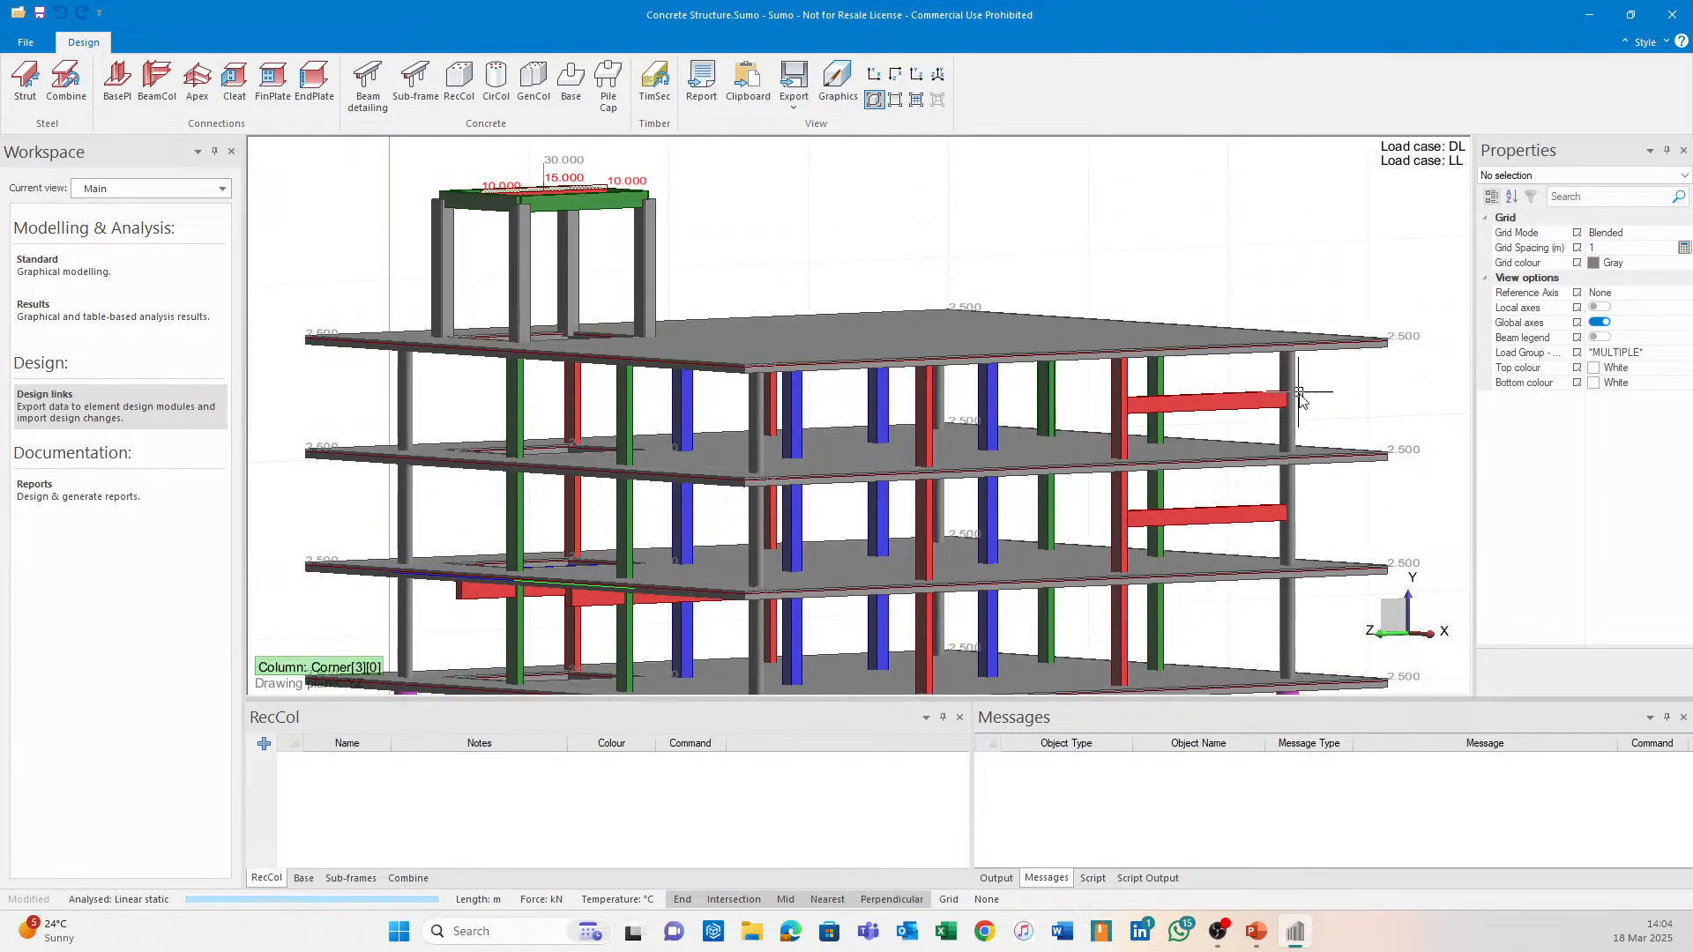
{"action": "middle_click_drag", "start_coordinate": [718, 272], "coordinate": [603, 265], "text": "shift"}
{"action": "scroll", "coordinate": [602, 264], "scroll_direction": "up", "scroll_amount": 4}
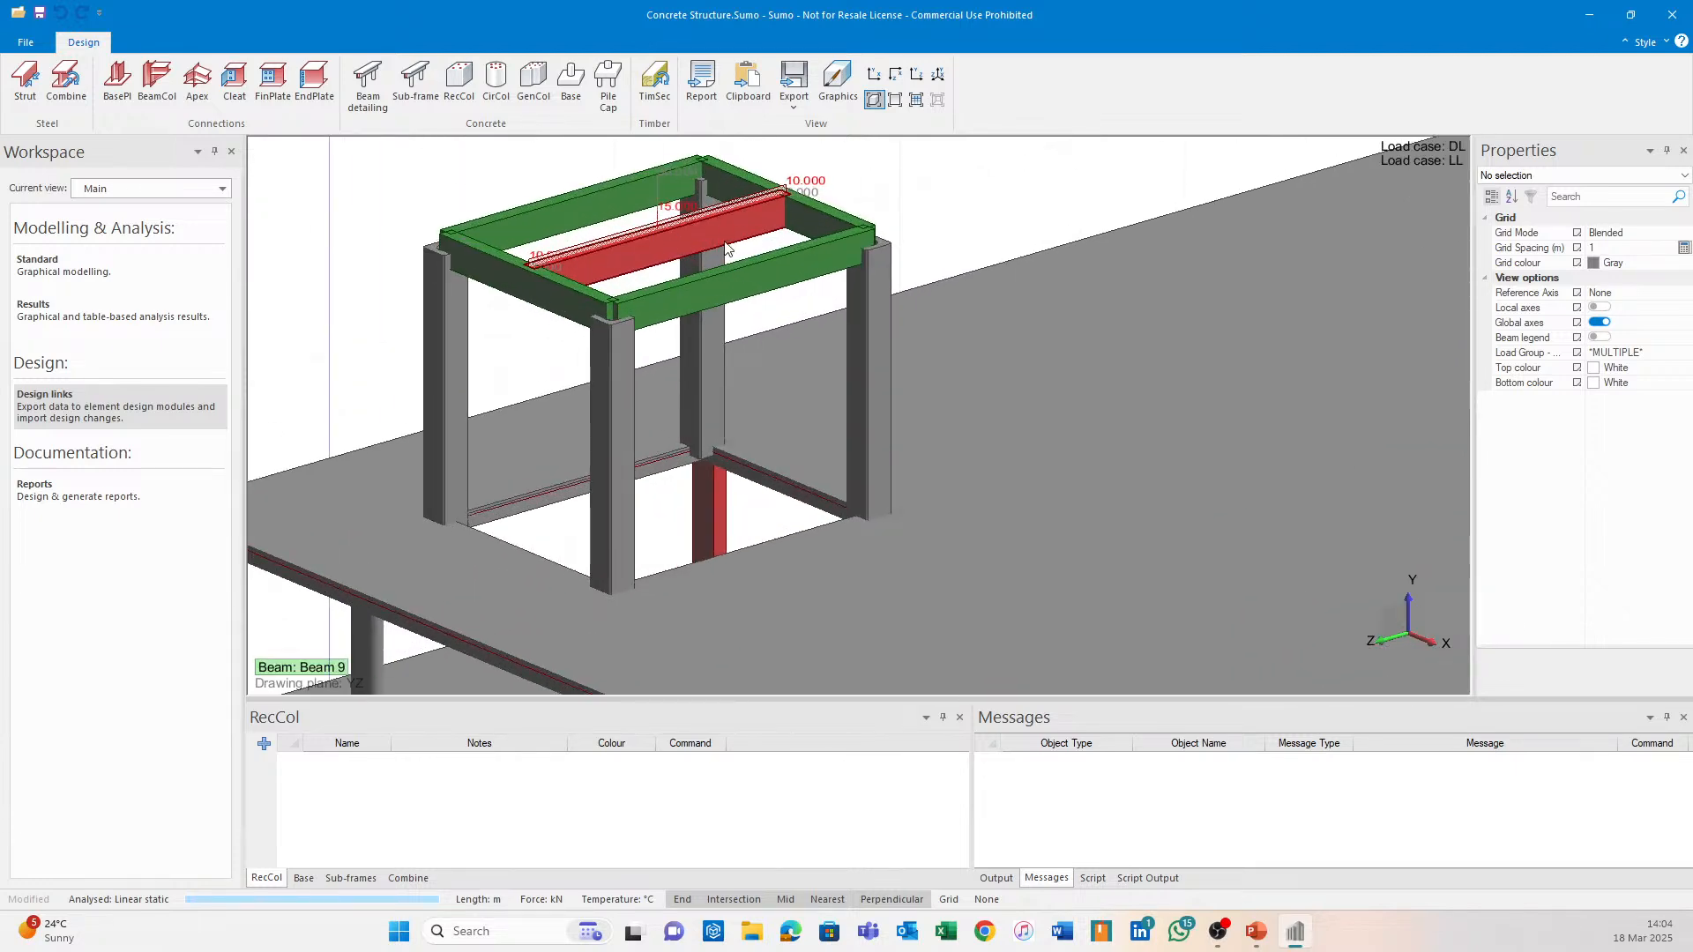
{"action": "scroll", "coordinate": [669, 264], "scroll_direction": "up", "scroll_amount": 3}
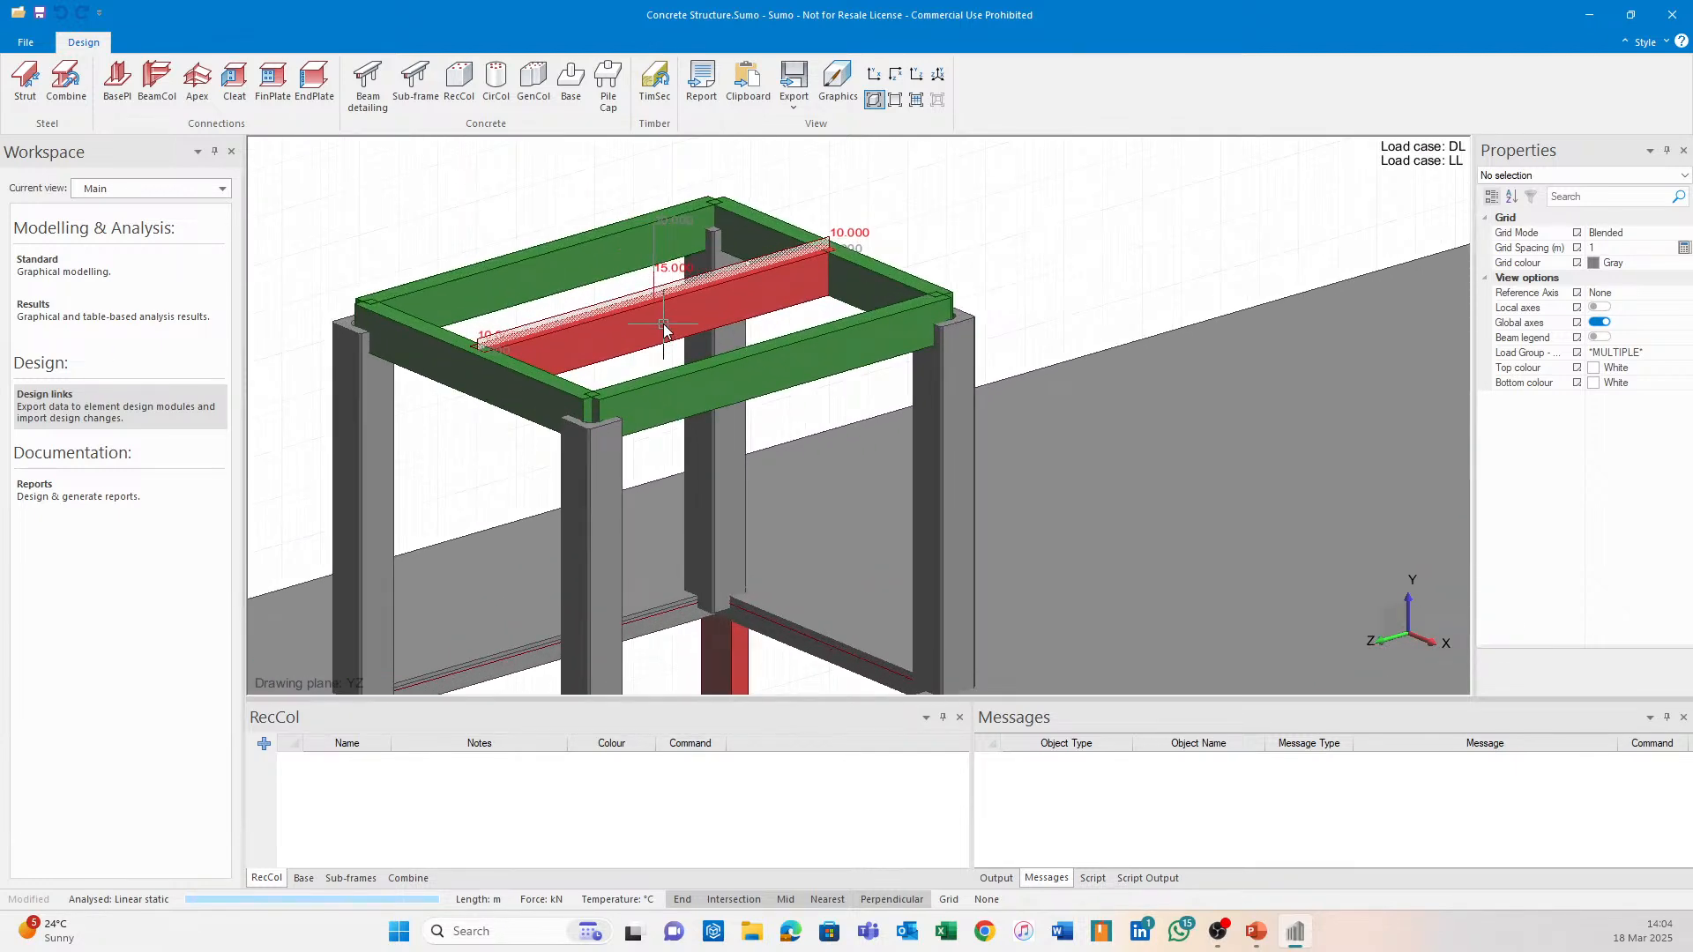
{"action": "mouse_move", "coordinate": [666, 267]}
{"action": "middle_mouse_down"}
{"action": "mouse_move", "coordinate": [728, 314]}
{"action": "mouse_move", "coordinate": [779, 304]}
{"action": "mouse_move", "coordinate": [756, 240]}
{"action": "mouse_move", "coordinate": [753, 266]}
{"action": "middle_mouse_up"}
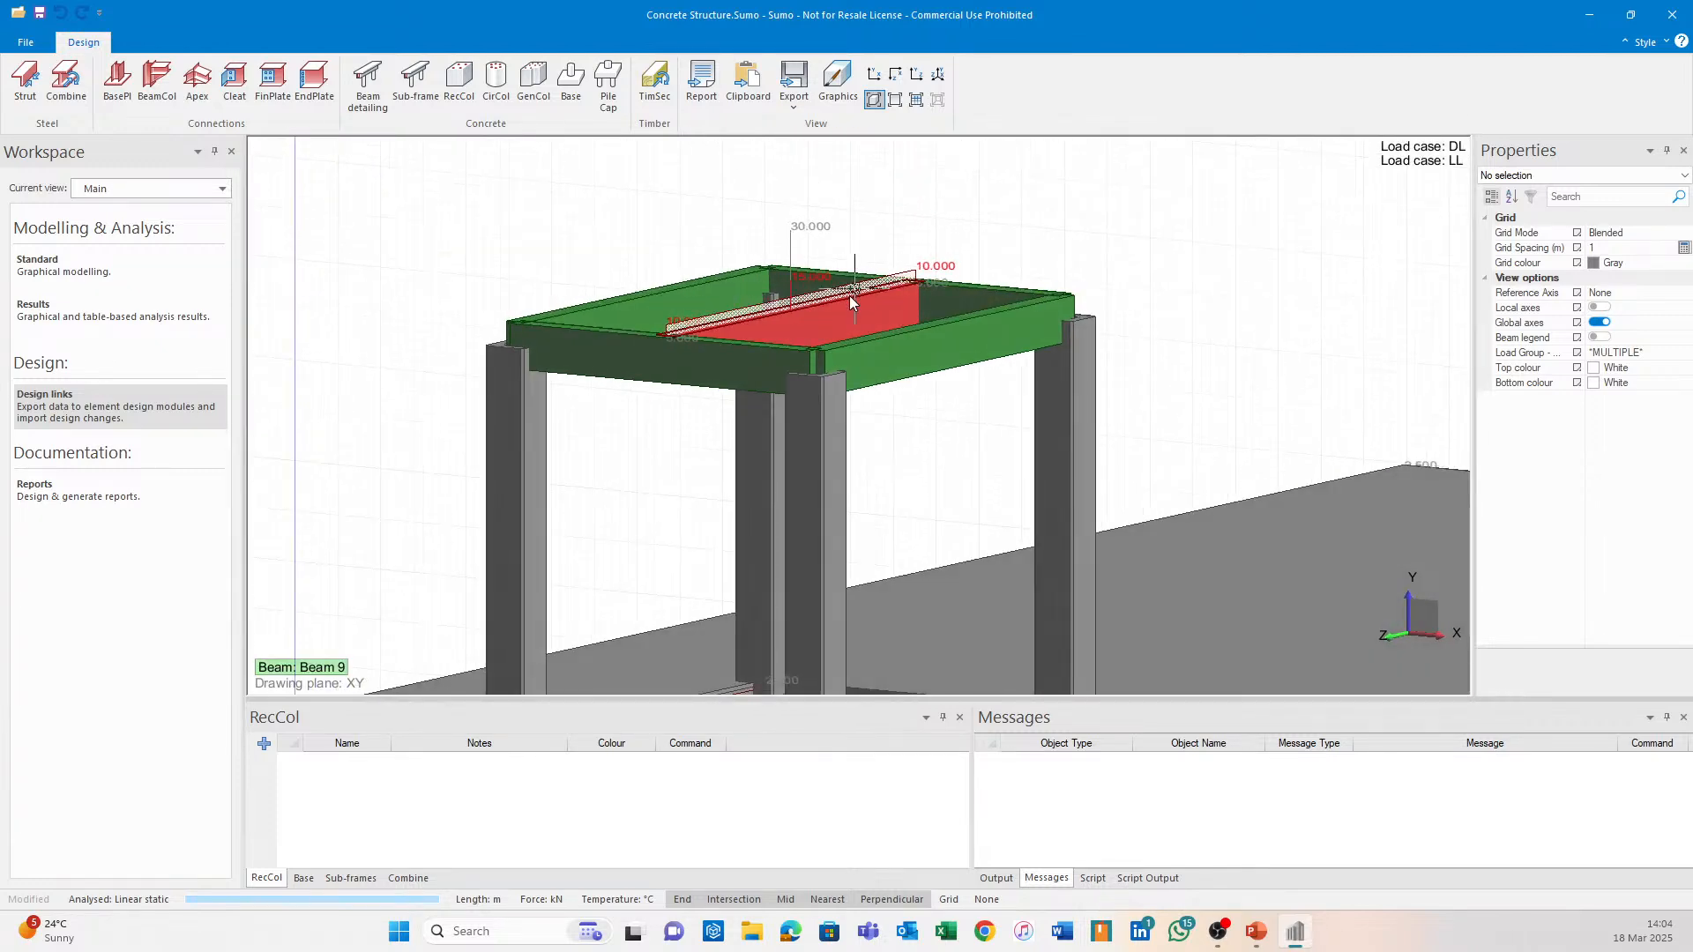
{"action": "scroll", "coordinate": [468, 343], "scroll_direction": "up", "scroll_amount": 1}
{"action": "scroll", "coordinate": [937, 264], "scroll_direction": "down", "scroll_amount": 2}
{"action": "scroll", "coordinate": [937, 264], "scroll_direction": "down", "scroll_amount": 2}
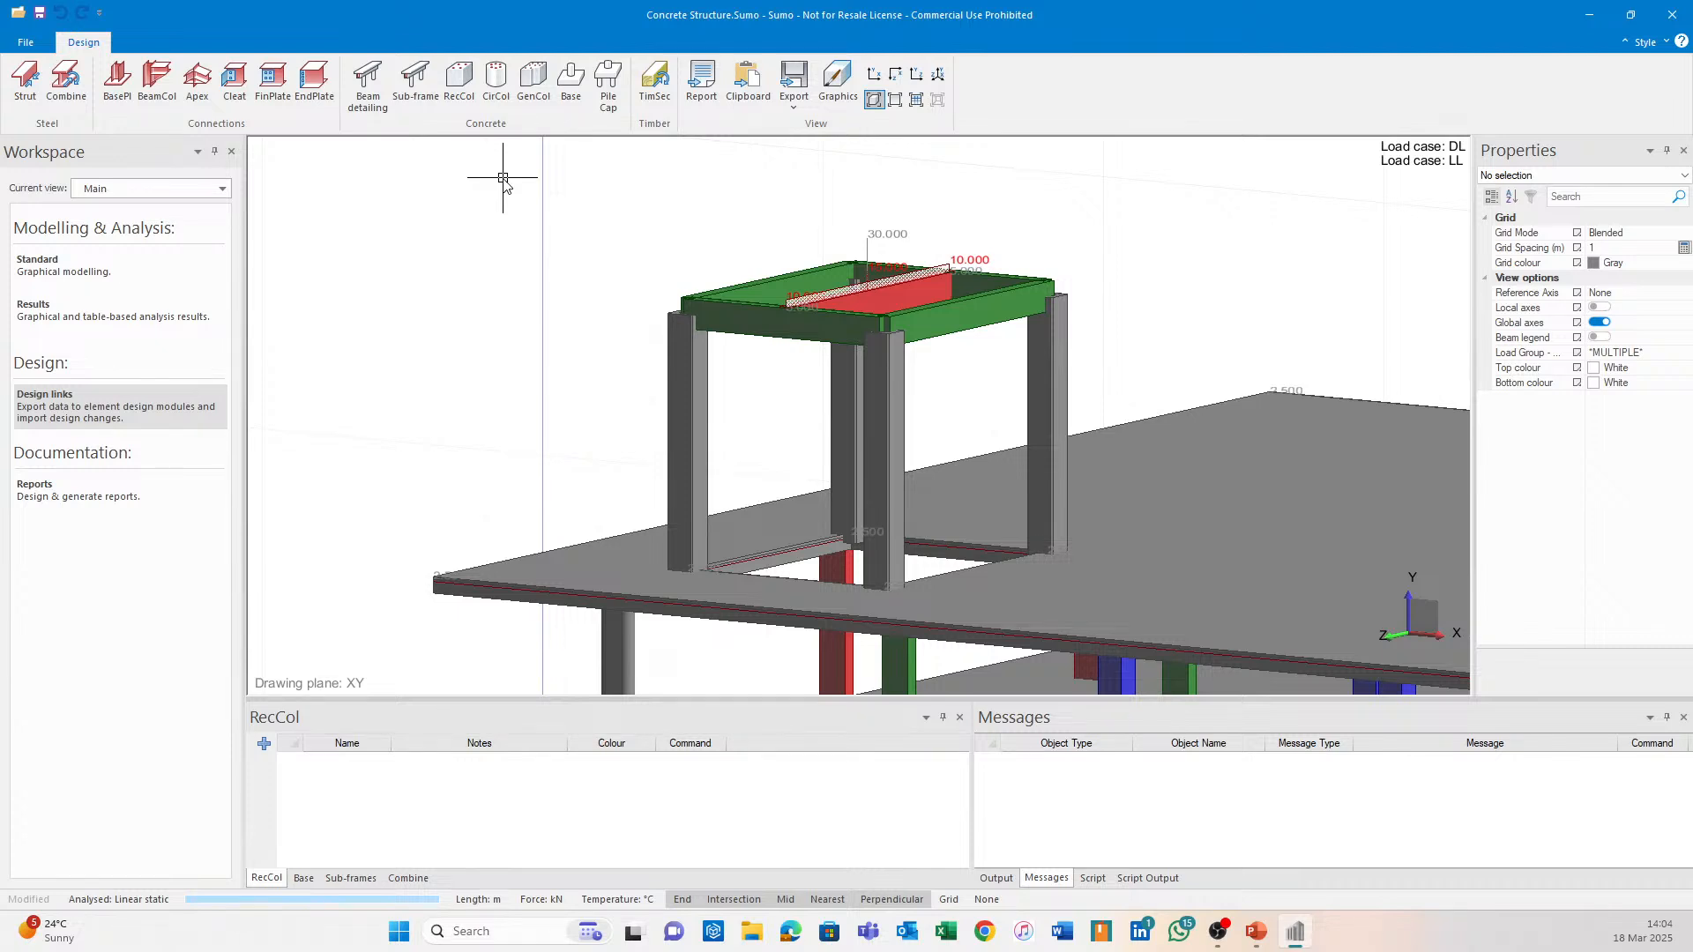
{"action": "middle_click_drag", "start_coordinate": [567, 302], "coordinate": [426, 389]}
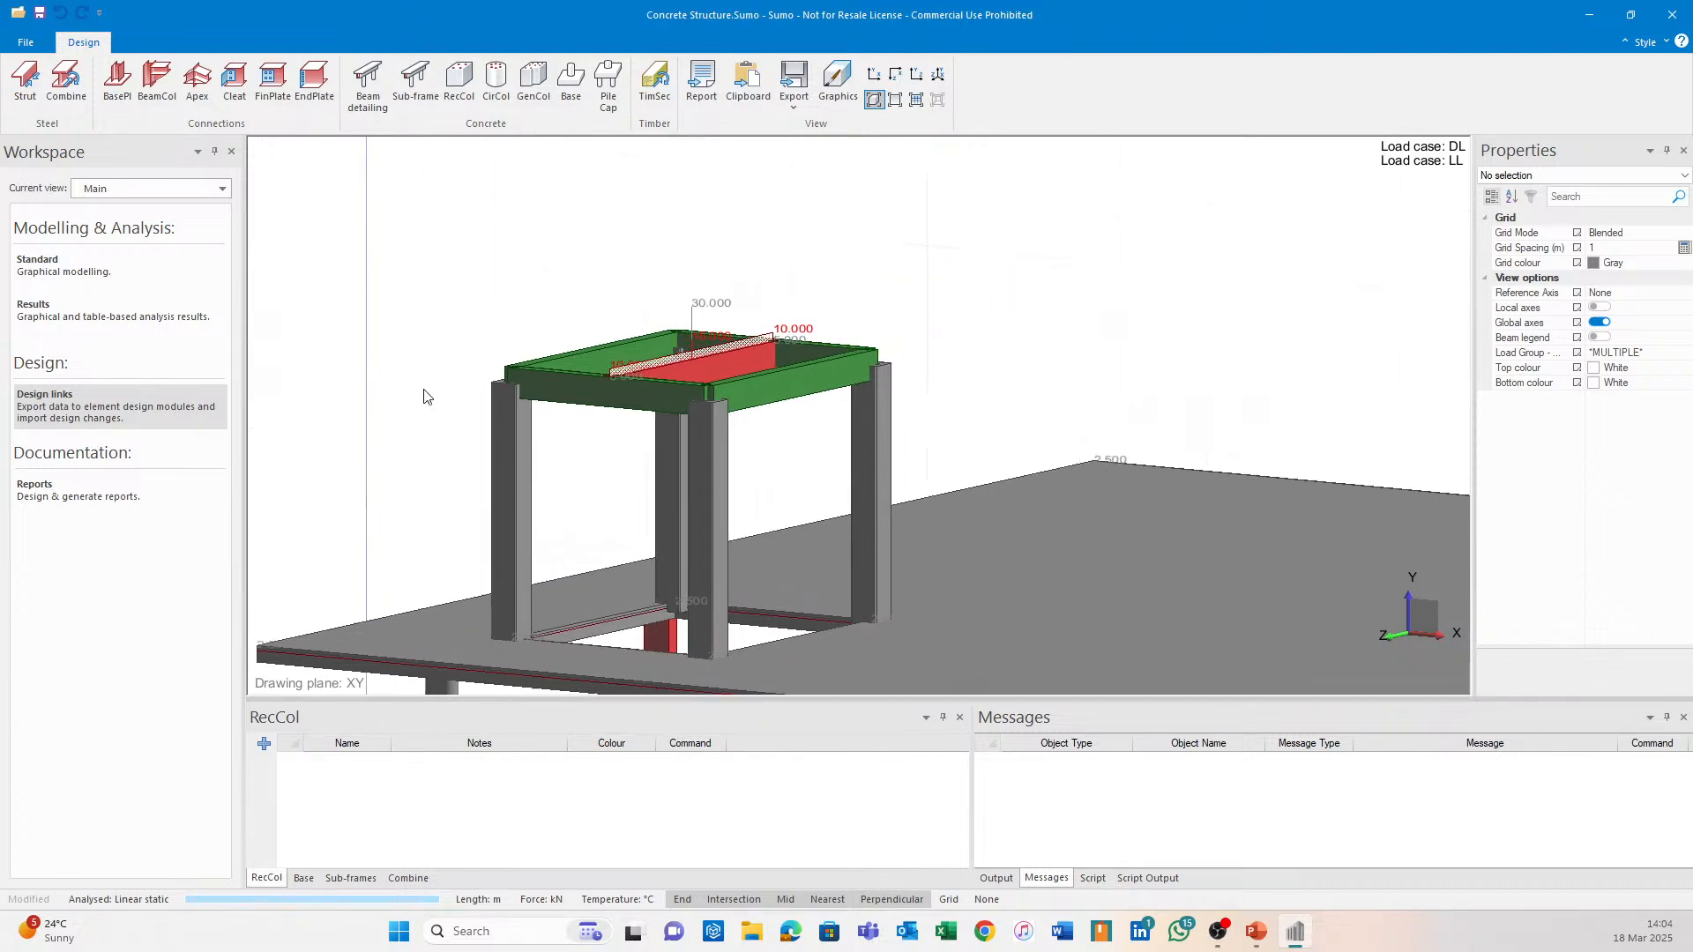
Inspect the roof's -5 kN/m distributed load and the red 220x450 Beam 9, then deselect.
{"action": "left_click", "coordinate": [728, 351]}
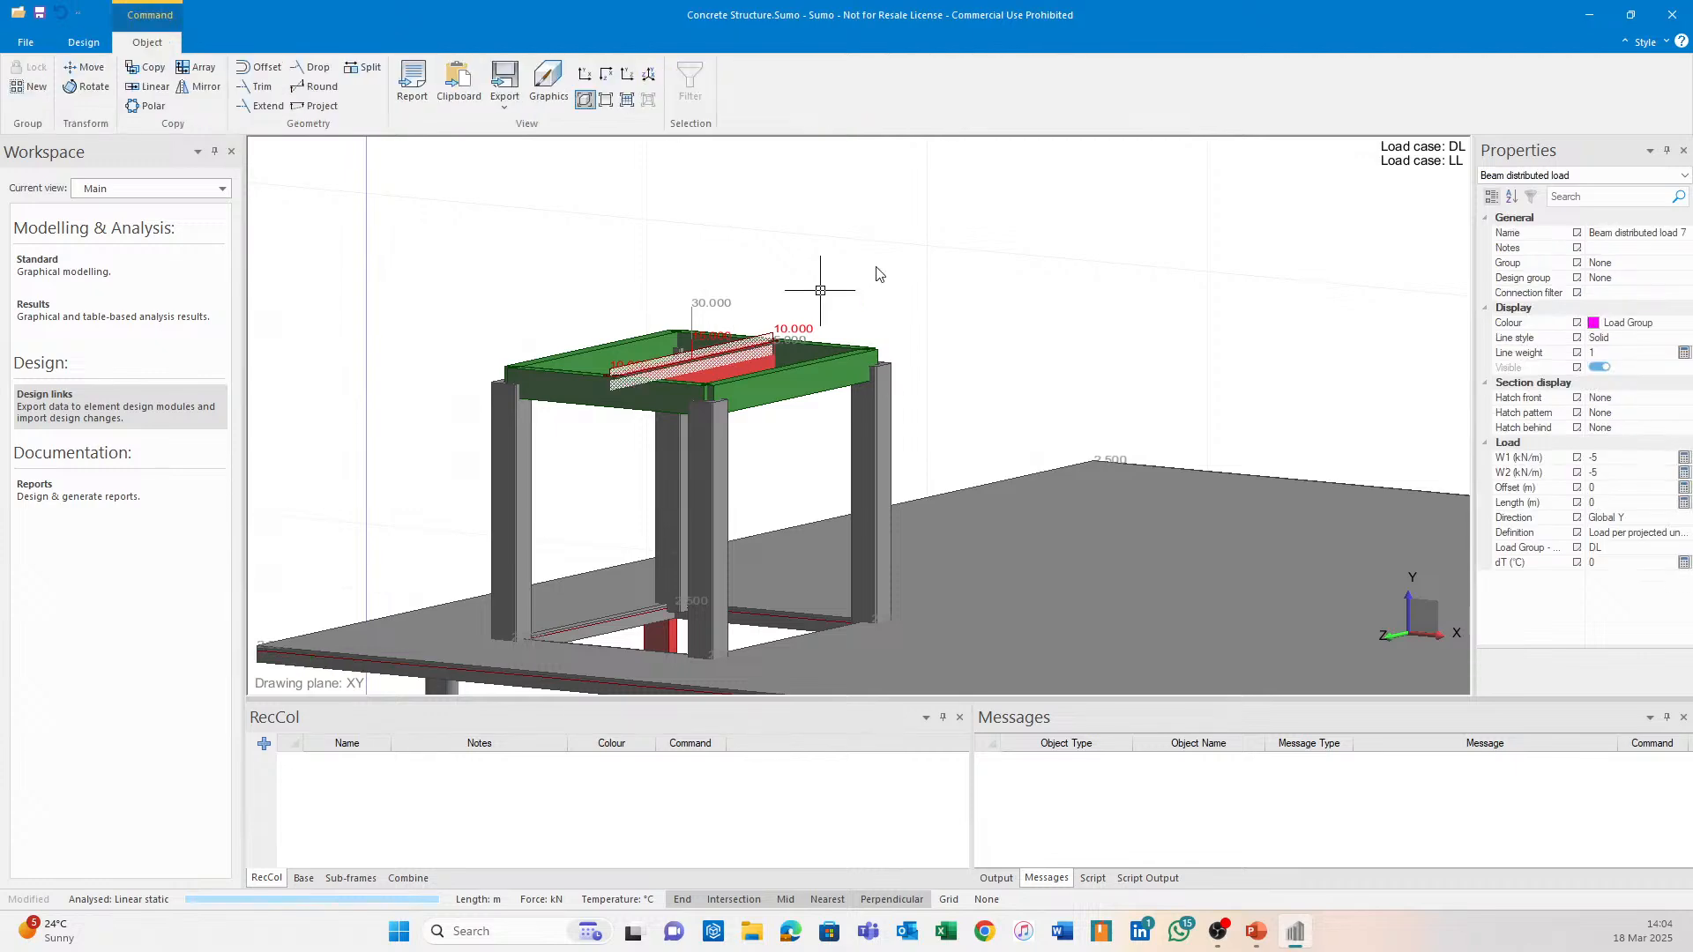
{"action": "left_click", "coordinate": [896, 255]}
{"action": "middle_click_drag", "start_coordinate": [847, 346], "coordinate": [769, 409], "text": "shift"}
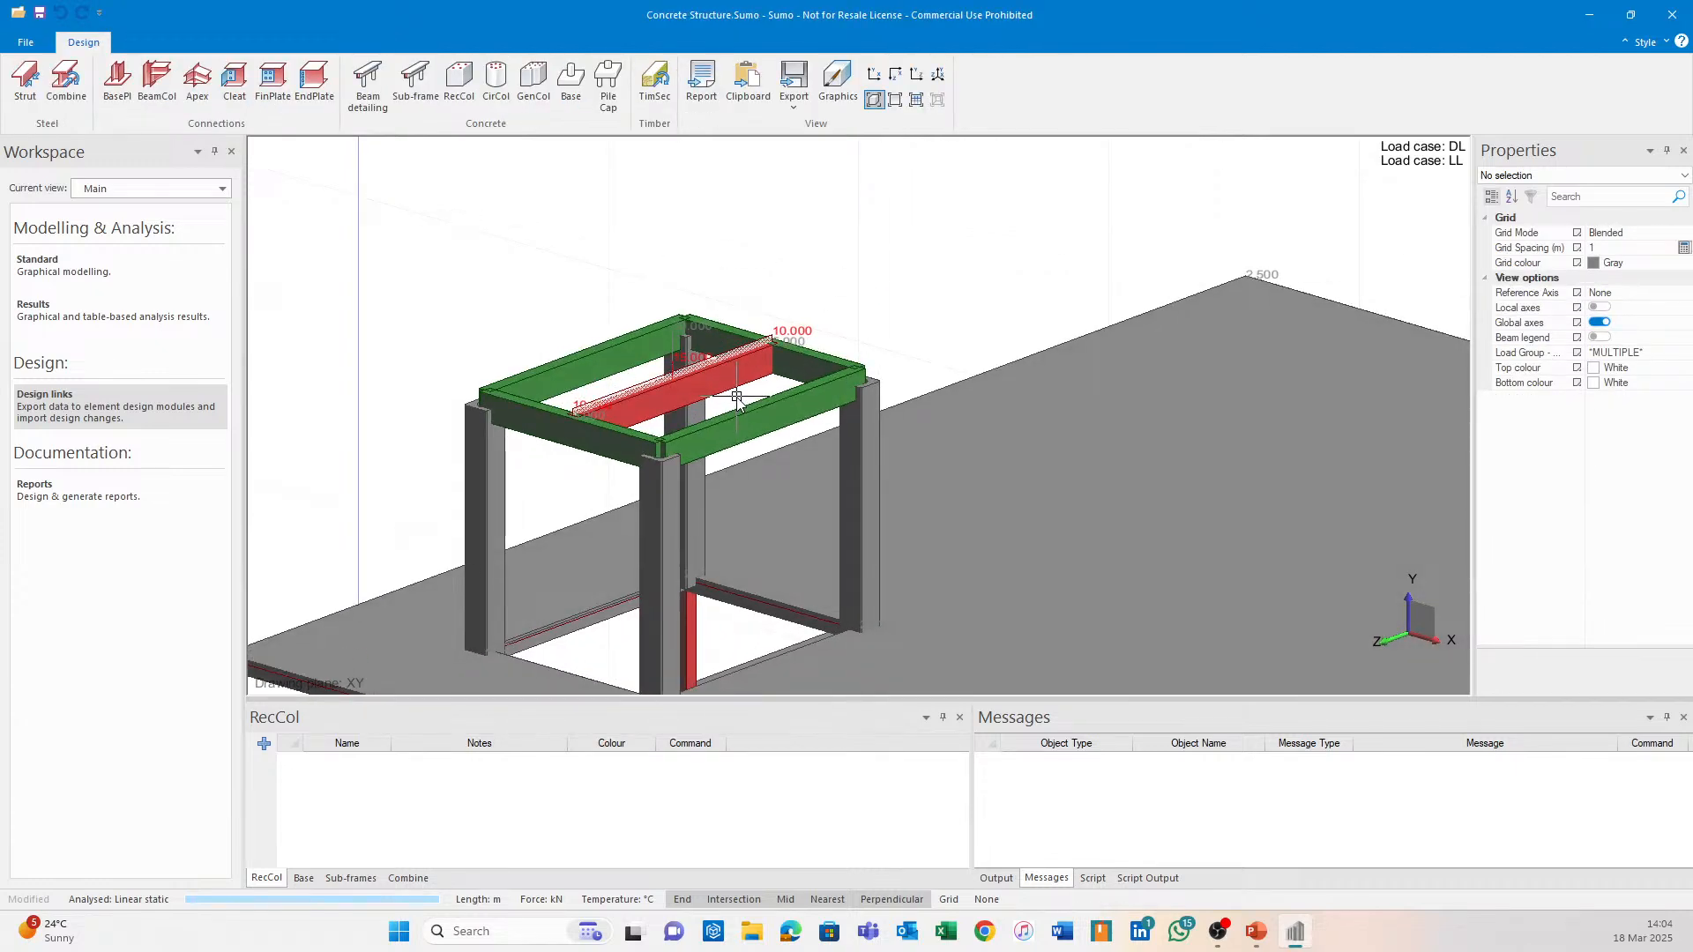
{"action": "left_click", "coordinate": [730, 398]}
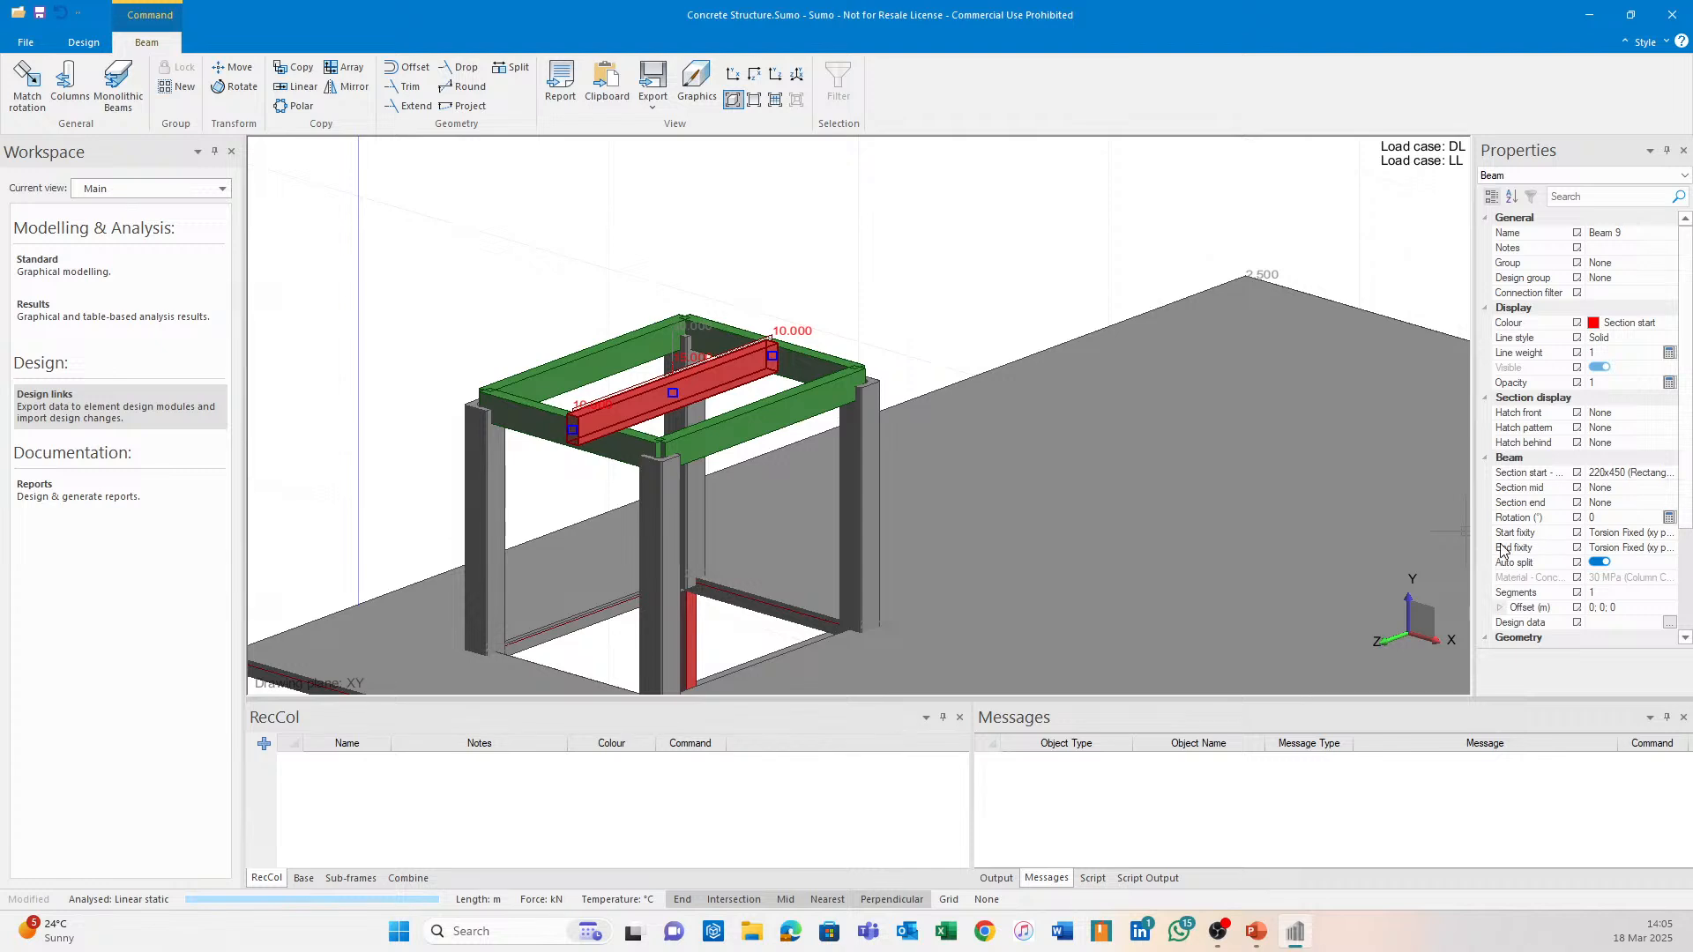
{"action": "left_click", "coordinate": [1031, 238]}
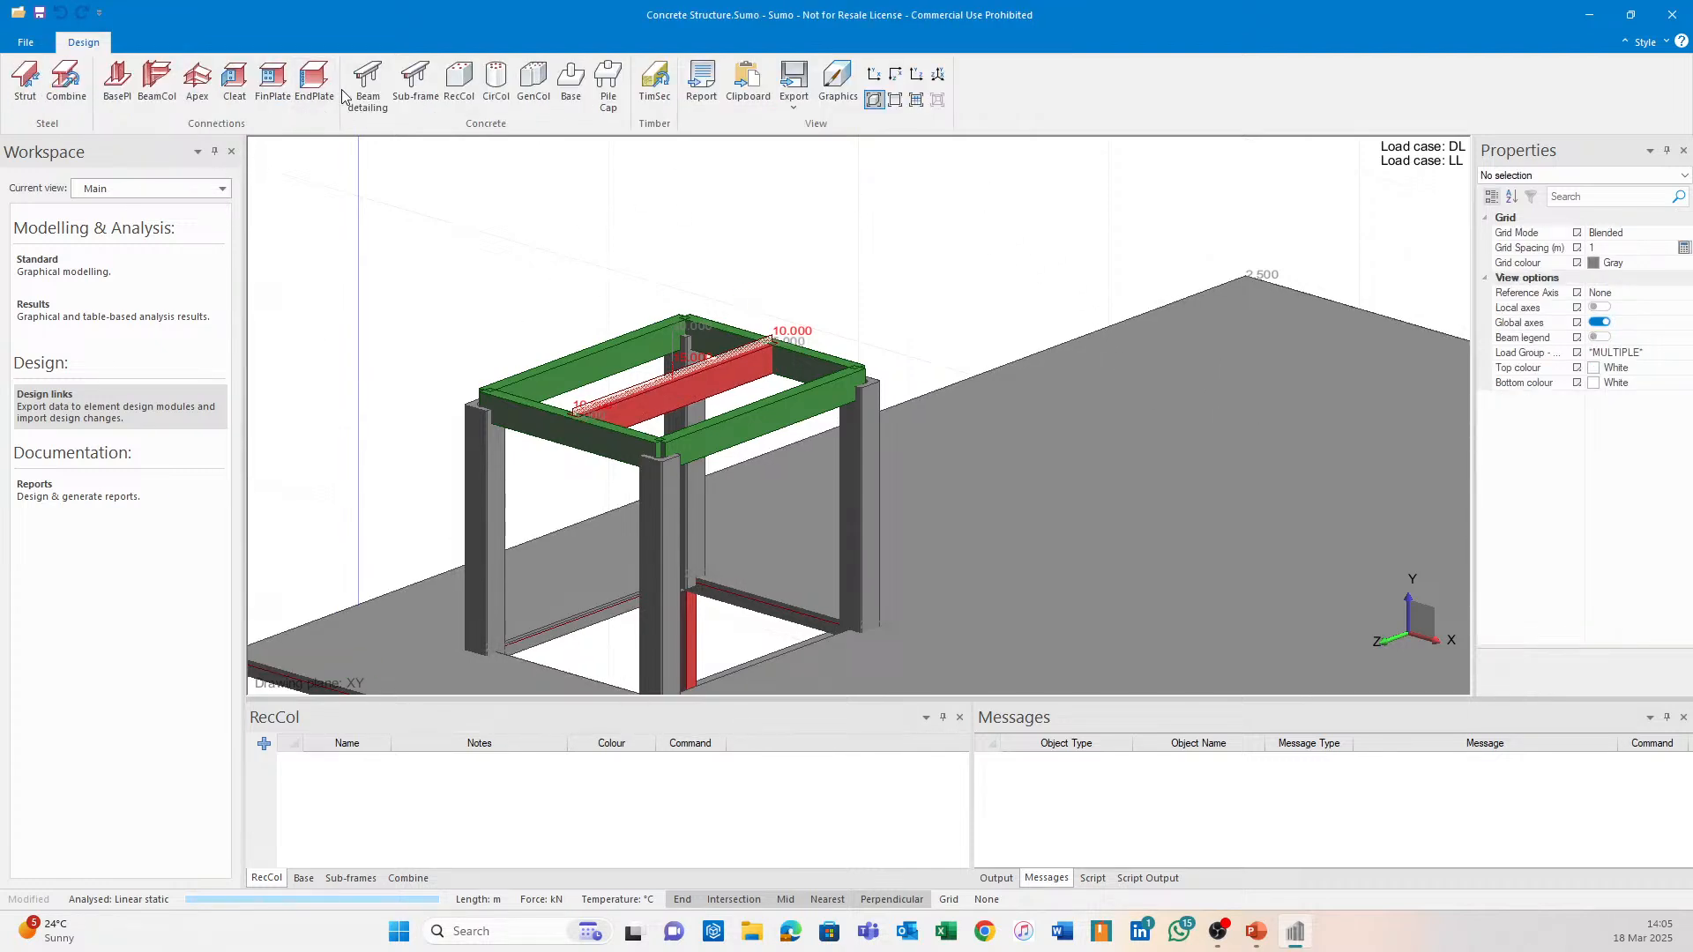
Send roof Beam 9 to Beam detailing with DL and LL % Permanent both set to 100.
{"action": "left_click", "coordinate": [367, 84]}
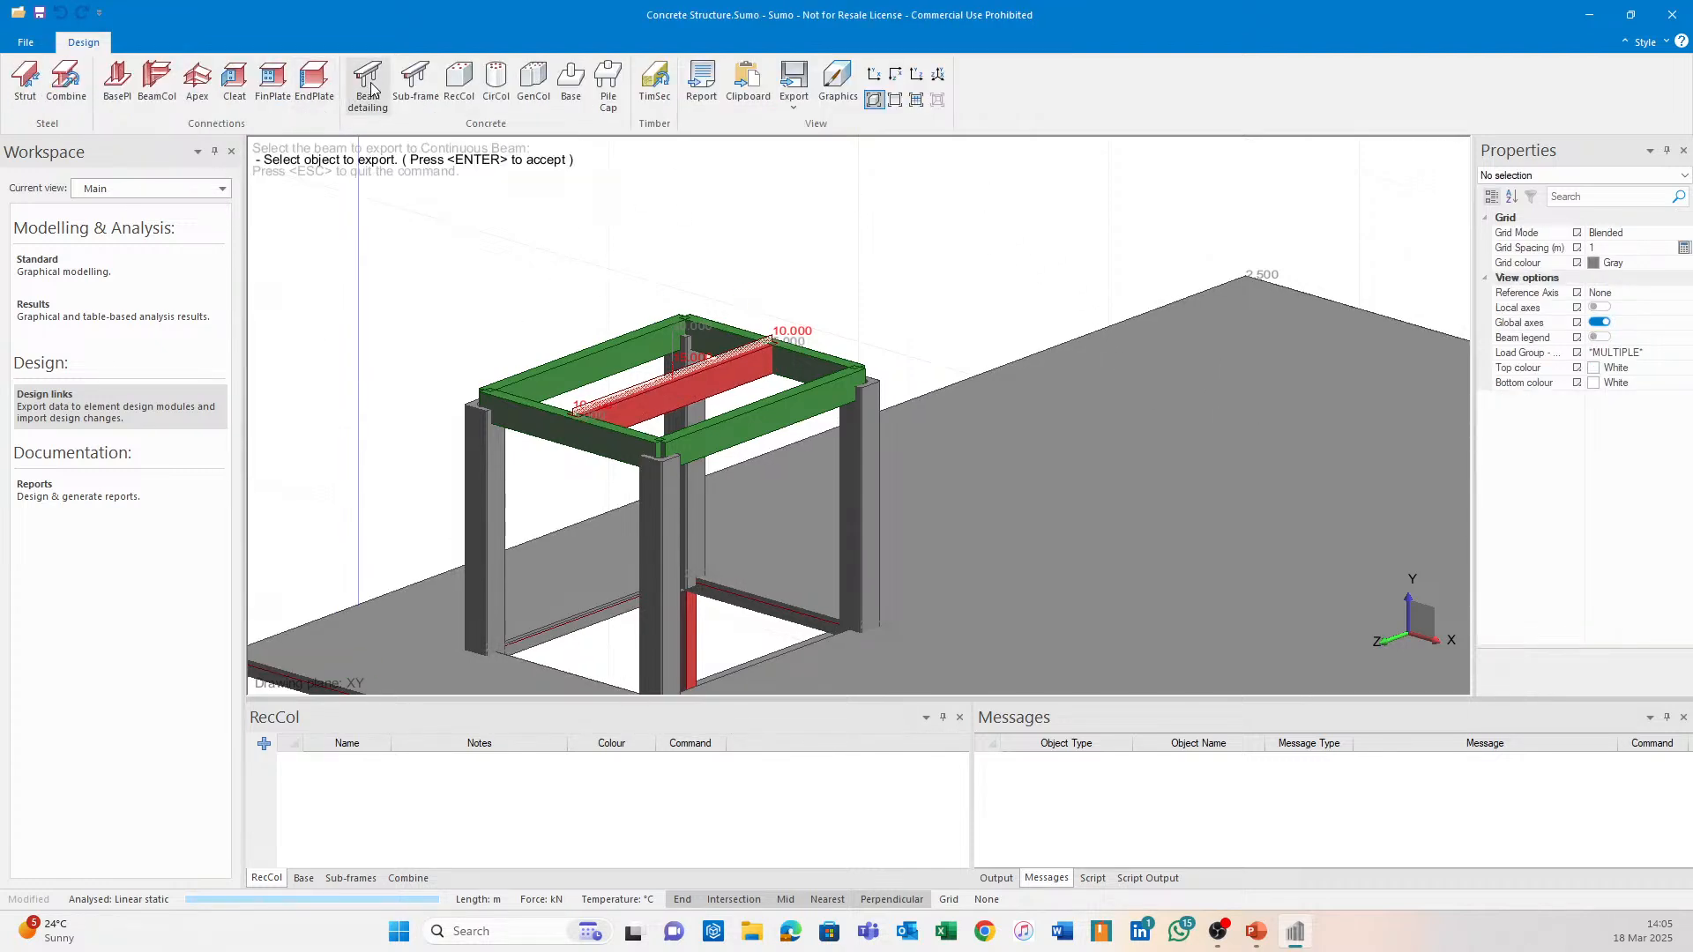
{"action": "left_click", "coordinate": [745, 377]}
{"action": "key", "text": "Return"}
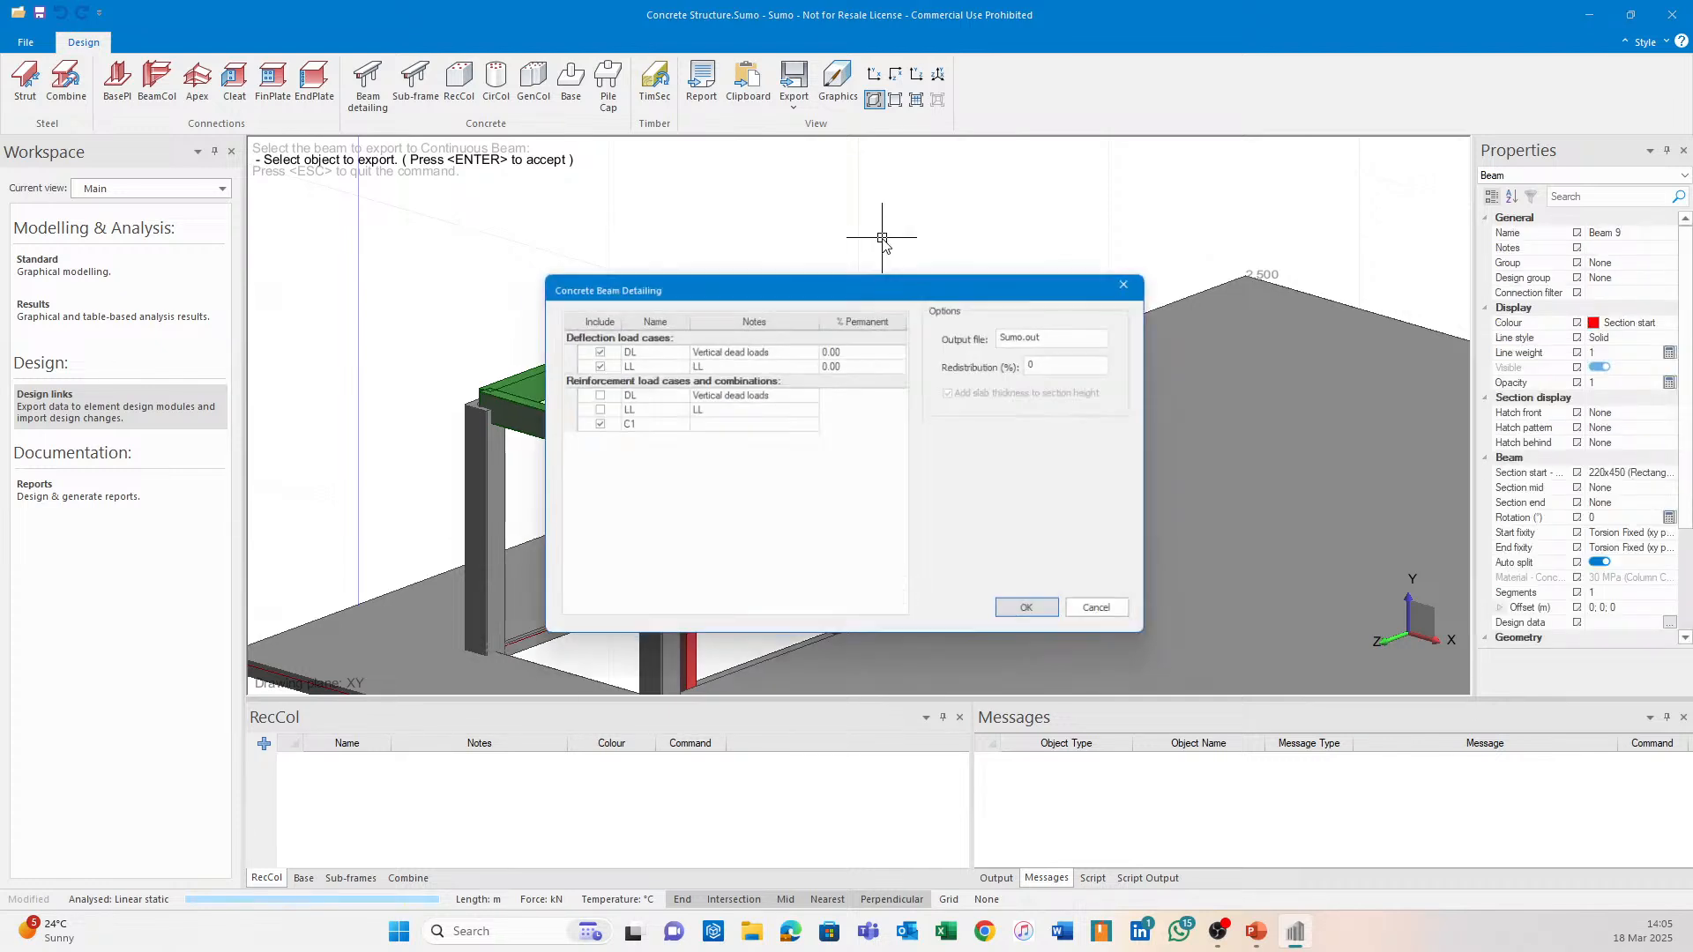
{"action": "left_click", "coordinate": [867, 349]}
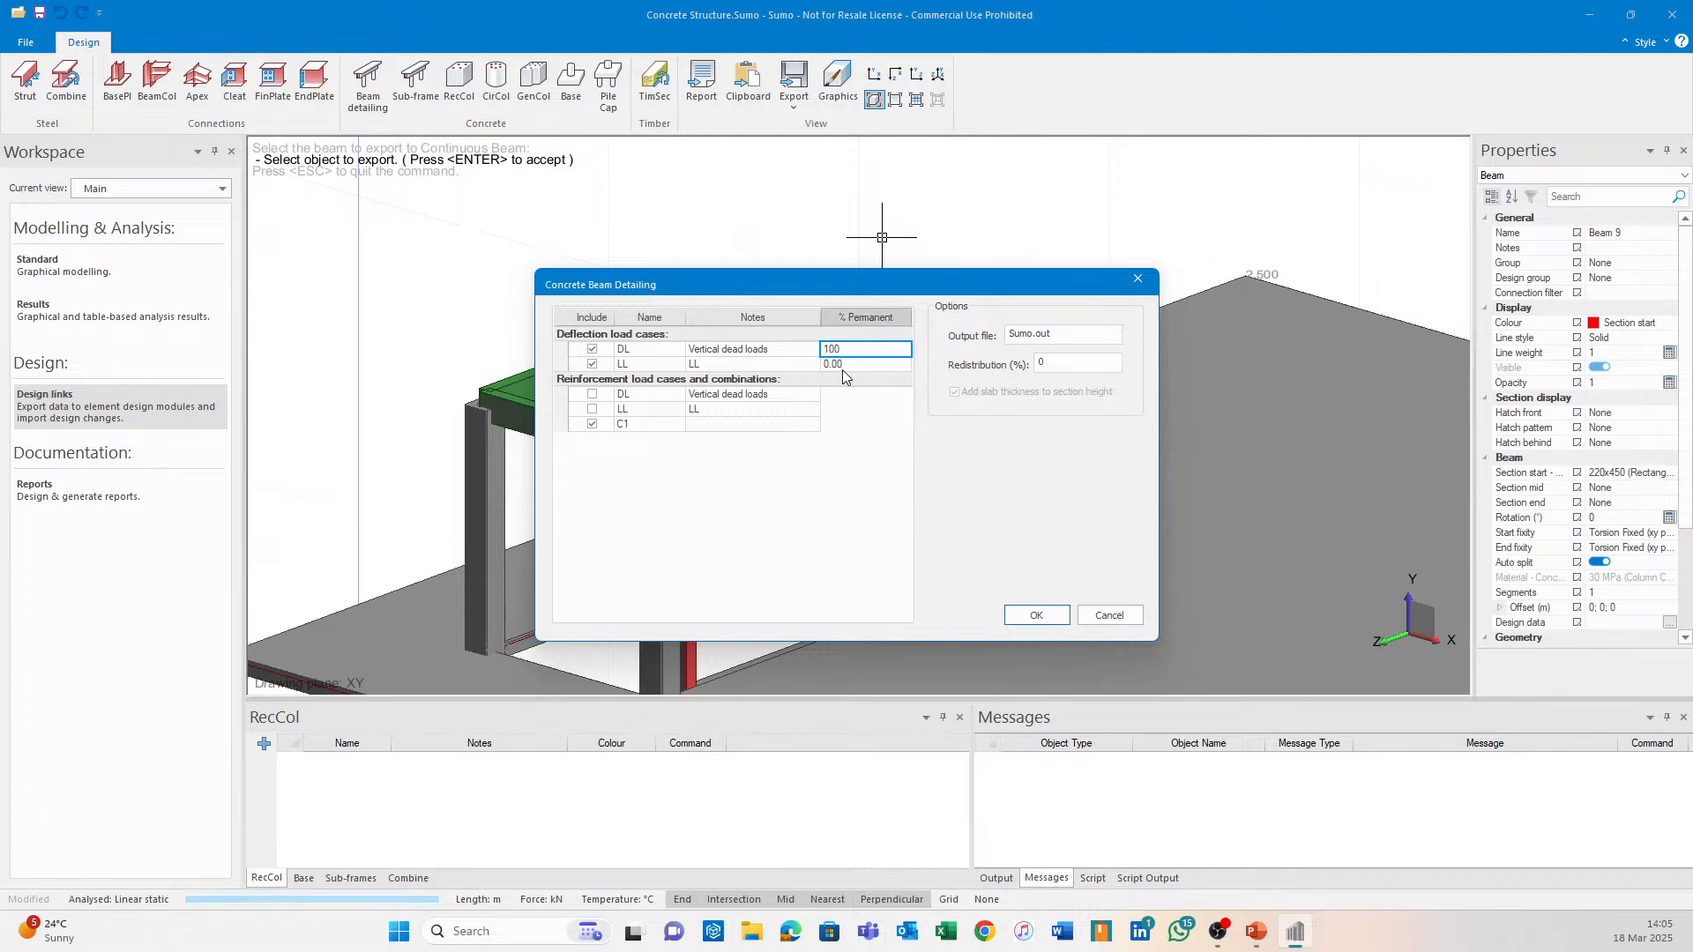
{"action": "left_click", "coordinate": [865, 365]}
{"action": "left_click", "coordinate": [899, 351]}
{"action": "left_click", "coordinate": [1045, 615]}
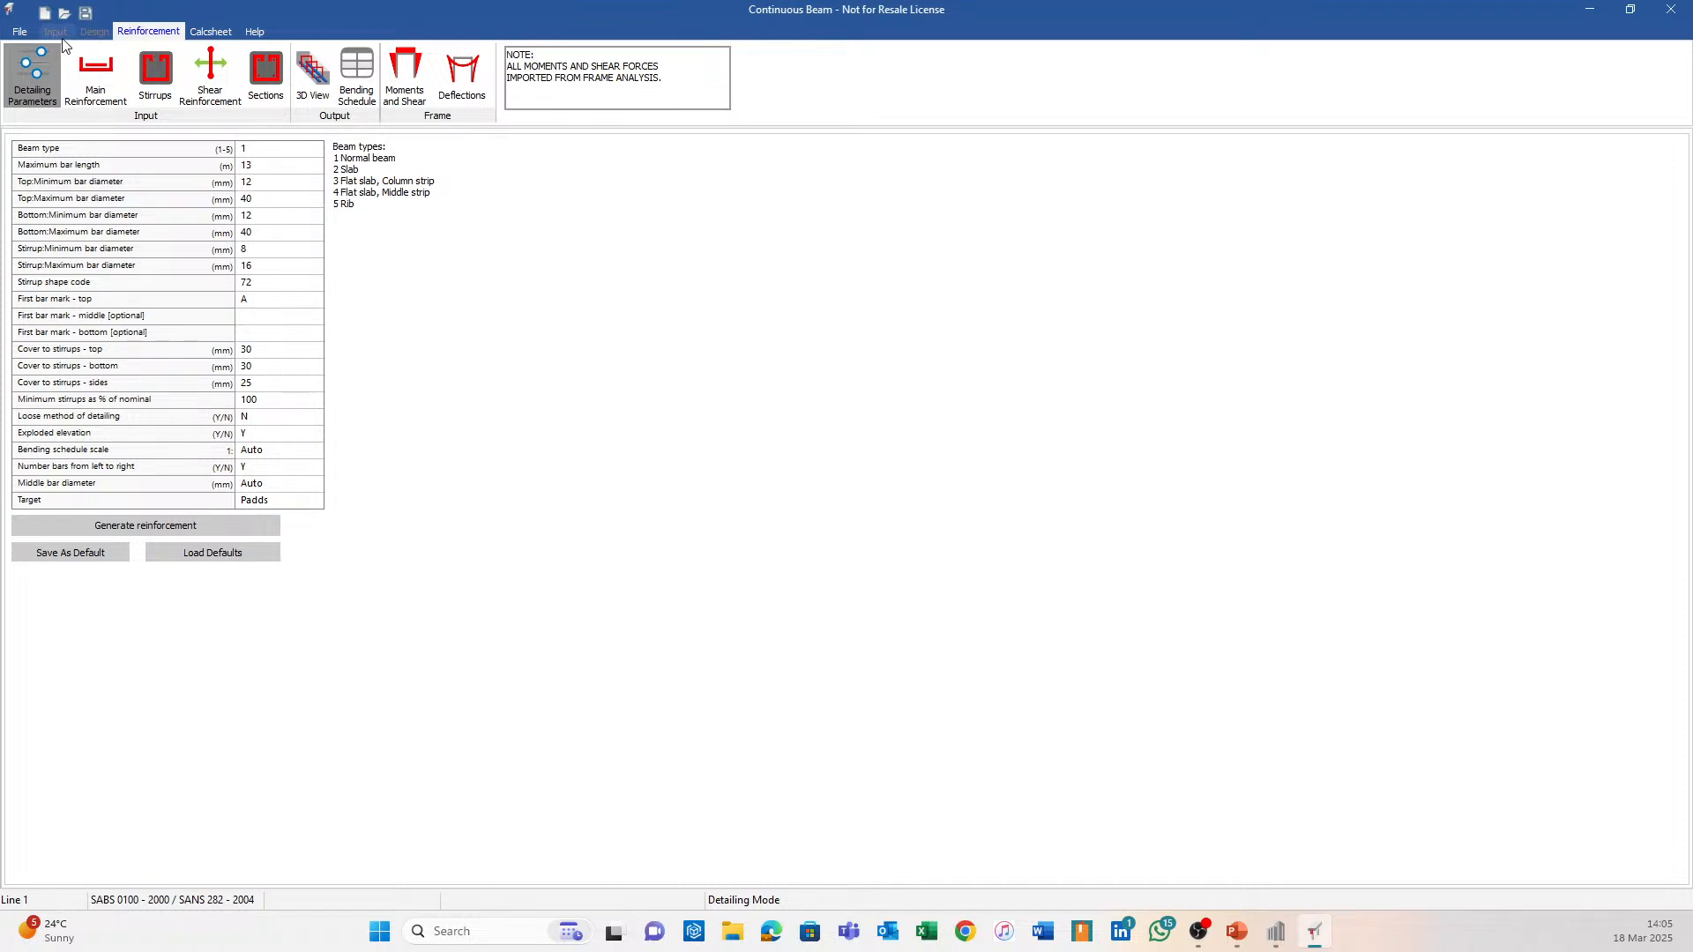
Show Moments and Shear diagrams (86.10 kN shear, 128.9 kNm moment), then switch back to Sumo.
{"action": "left_click", "coordinate": [408, 85]}
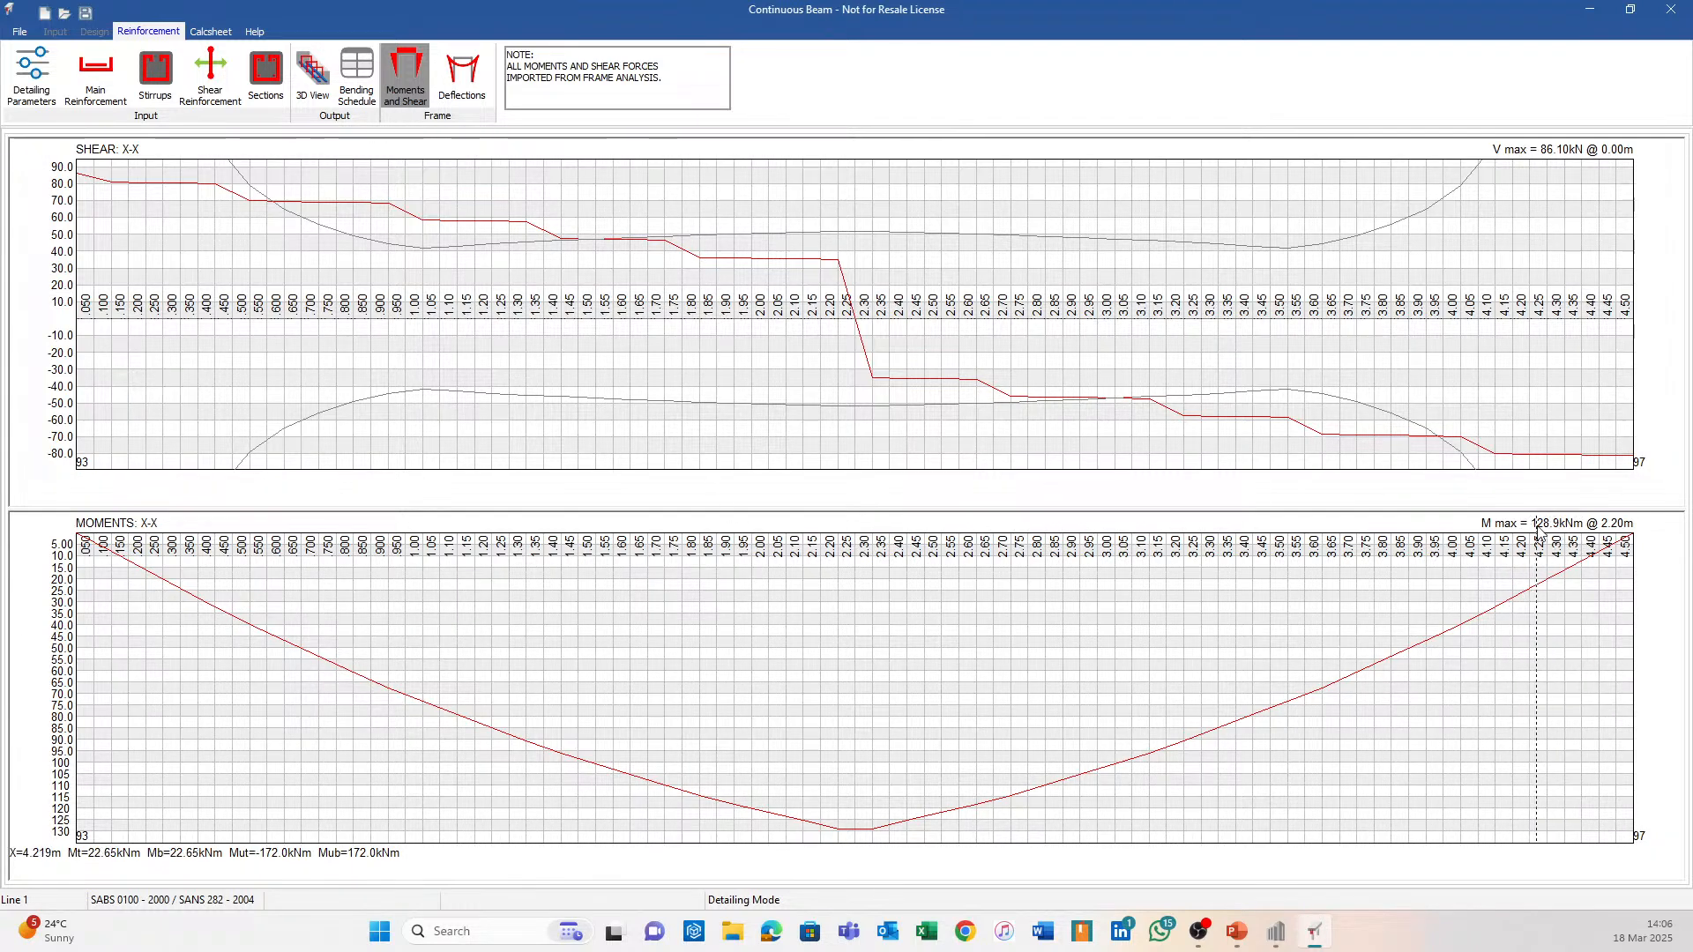
{"action": "left_click", "coordinate": [1276, 932]}
Plot beam Moment x results, compare DL and LL against C1 (130.61 kNm), and return to Continuous Beam.
{"action": "left_click", "coordinate": [130, 326]}
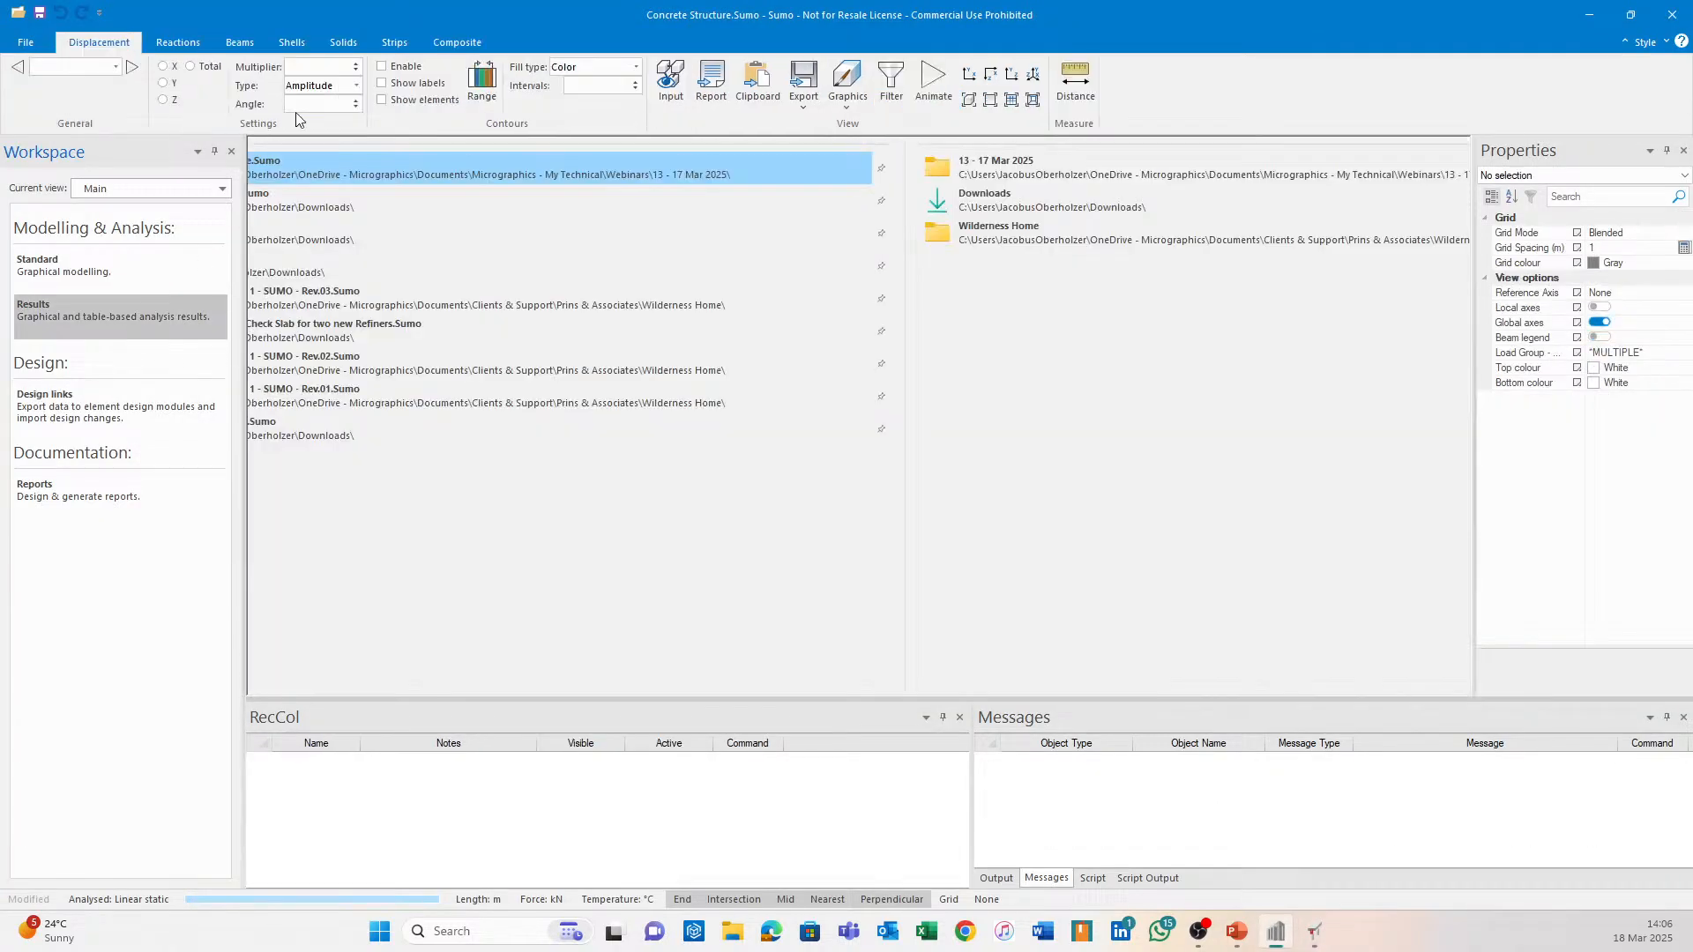
{"action": "left_click", "coordinate": [244, 47]}
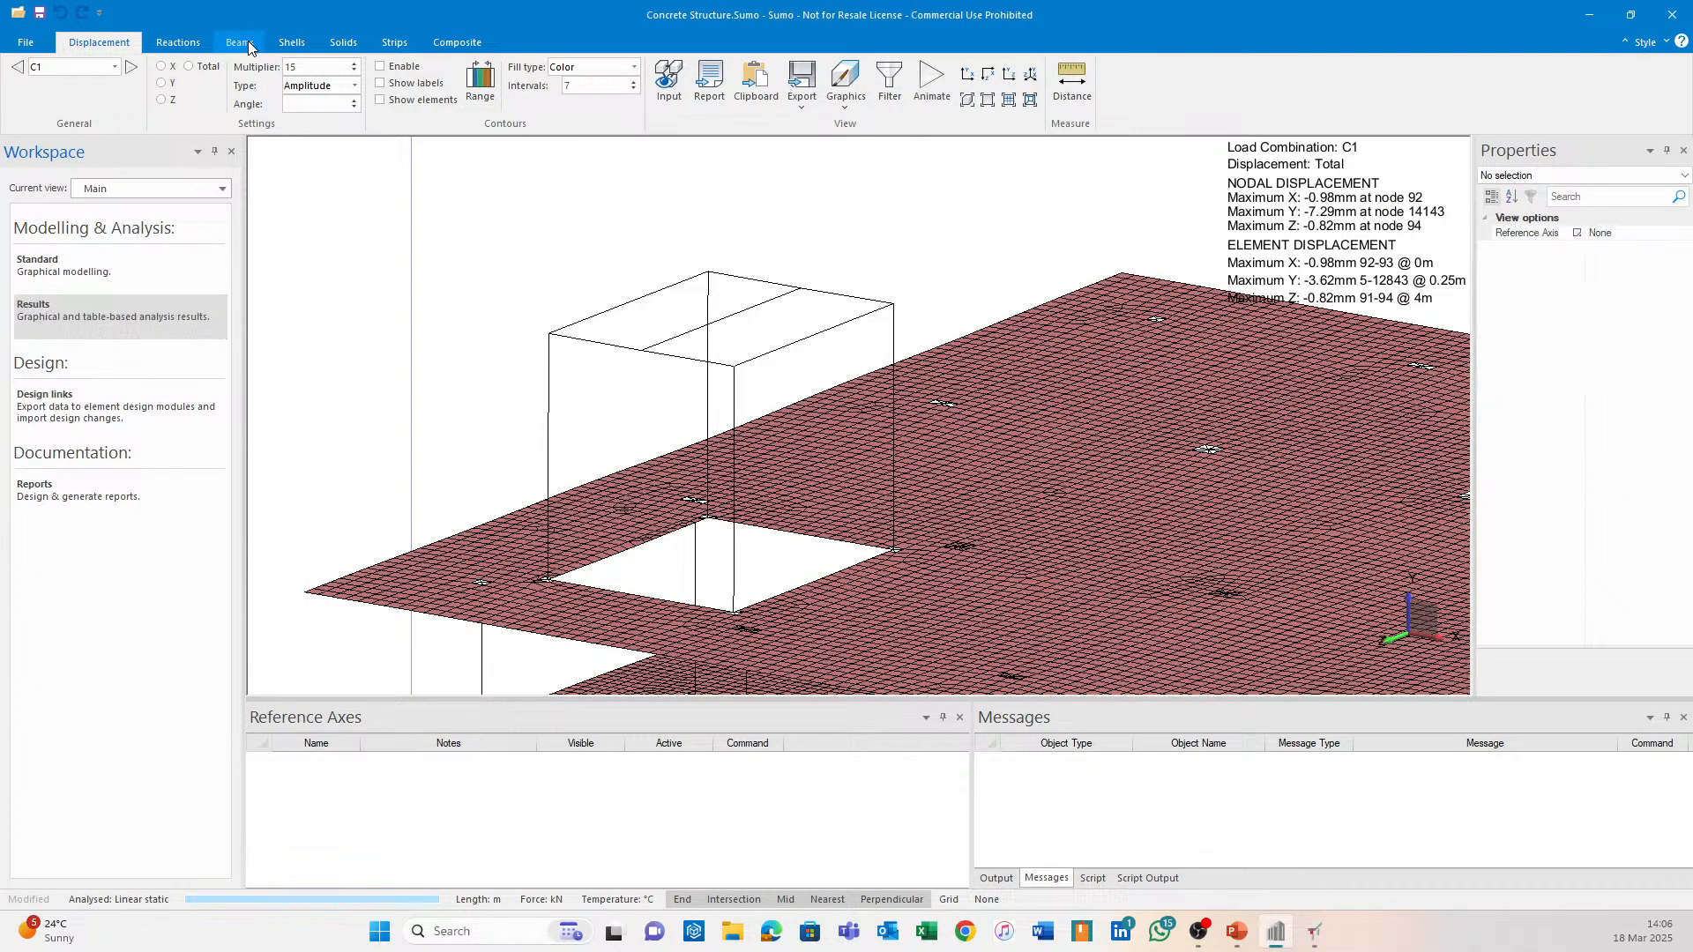
{"action": "left_click", "coordinate": [210, 84]}
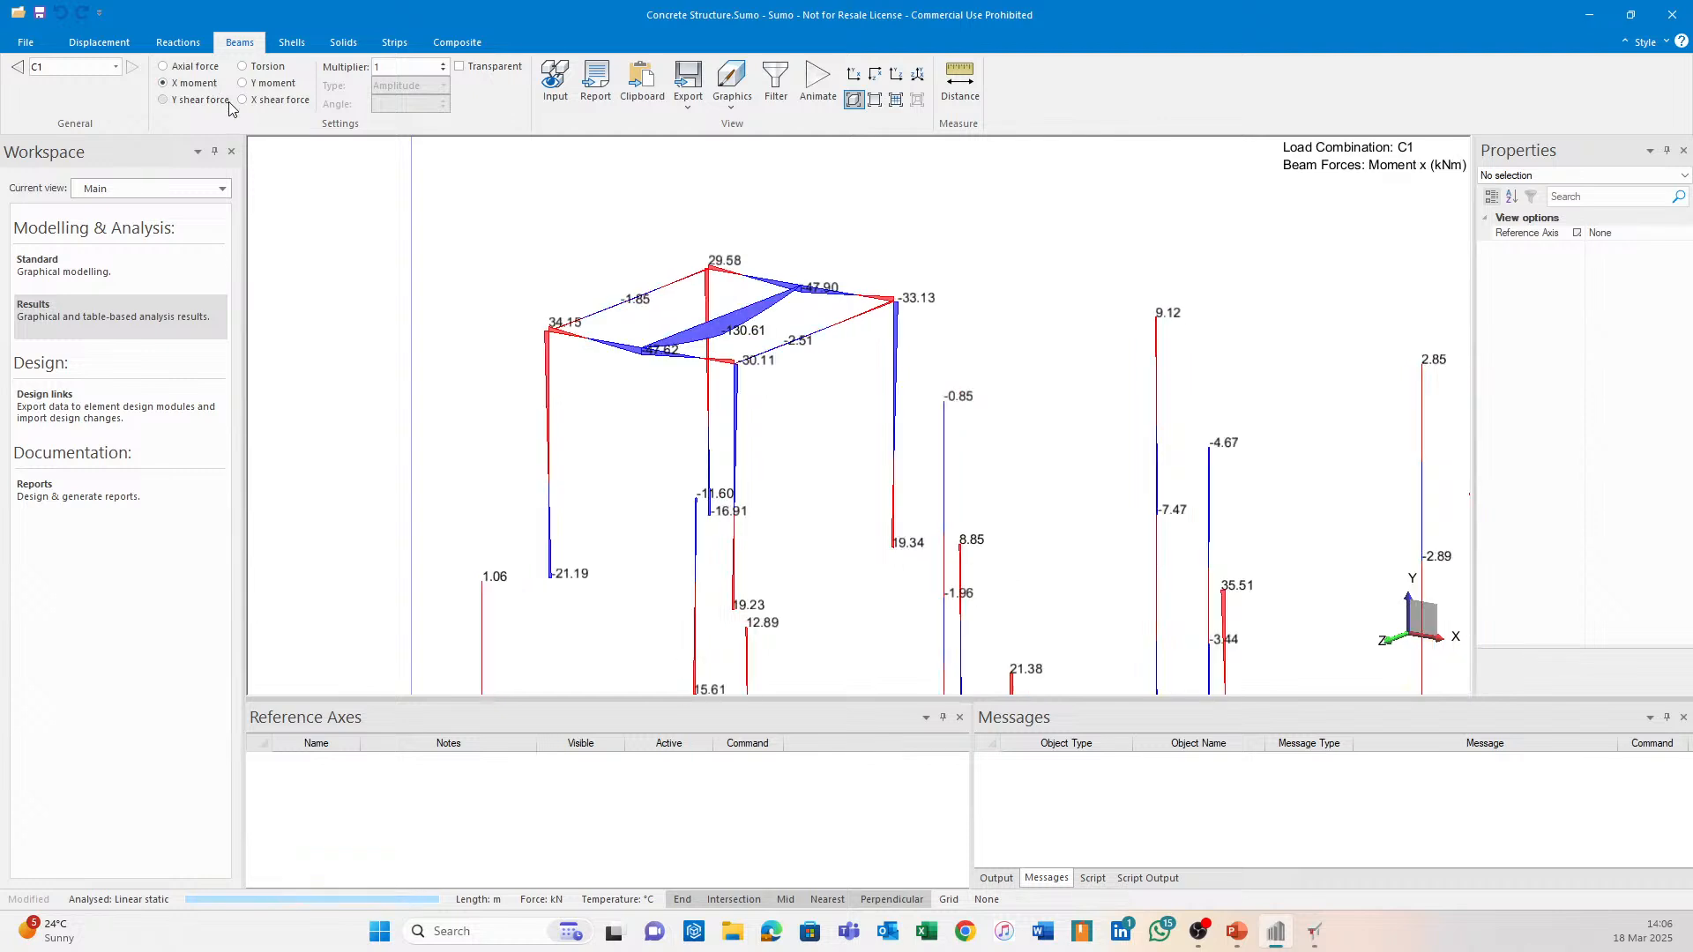
{"action": "scroll", "coordinate": [798, 344], "scroll_direction": "up", "scroll_amount": 2}
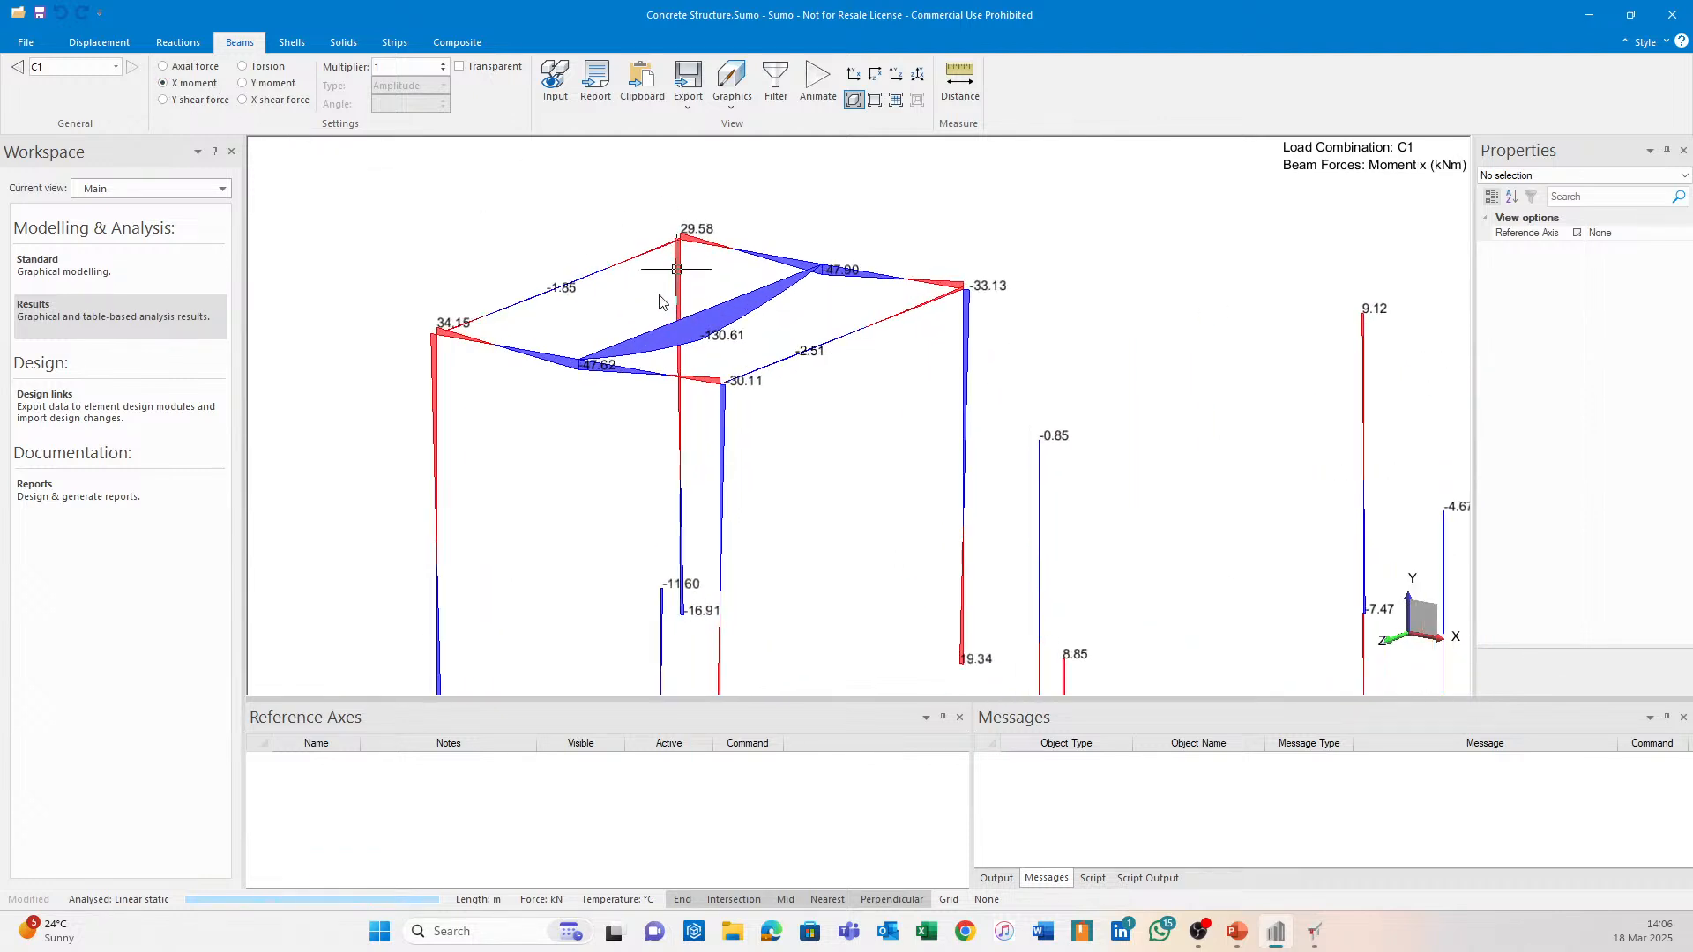
{"action": "left_click", "coordinate": [18, 68]}
{"action": "left_click", "coordinate": [132, 68]}
{"action": "left_click", "coordinate": [133, 70]}
{"action": "left_click", "coordinate": [1314, 931]}
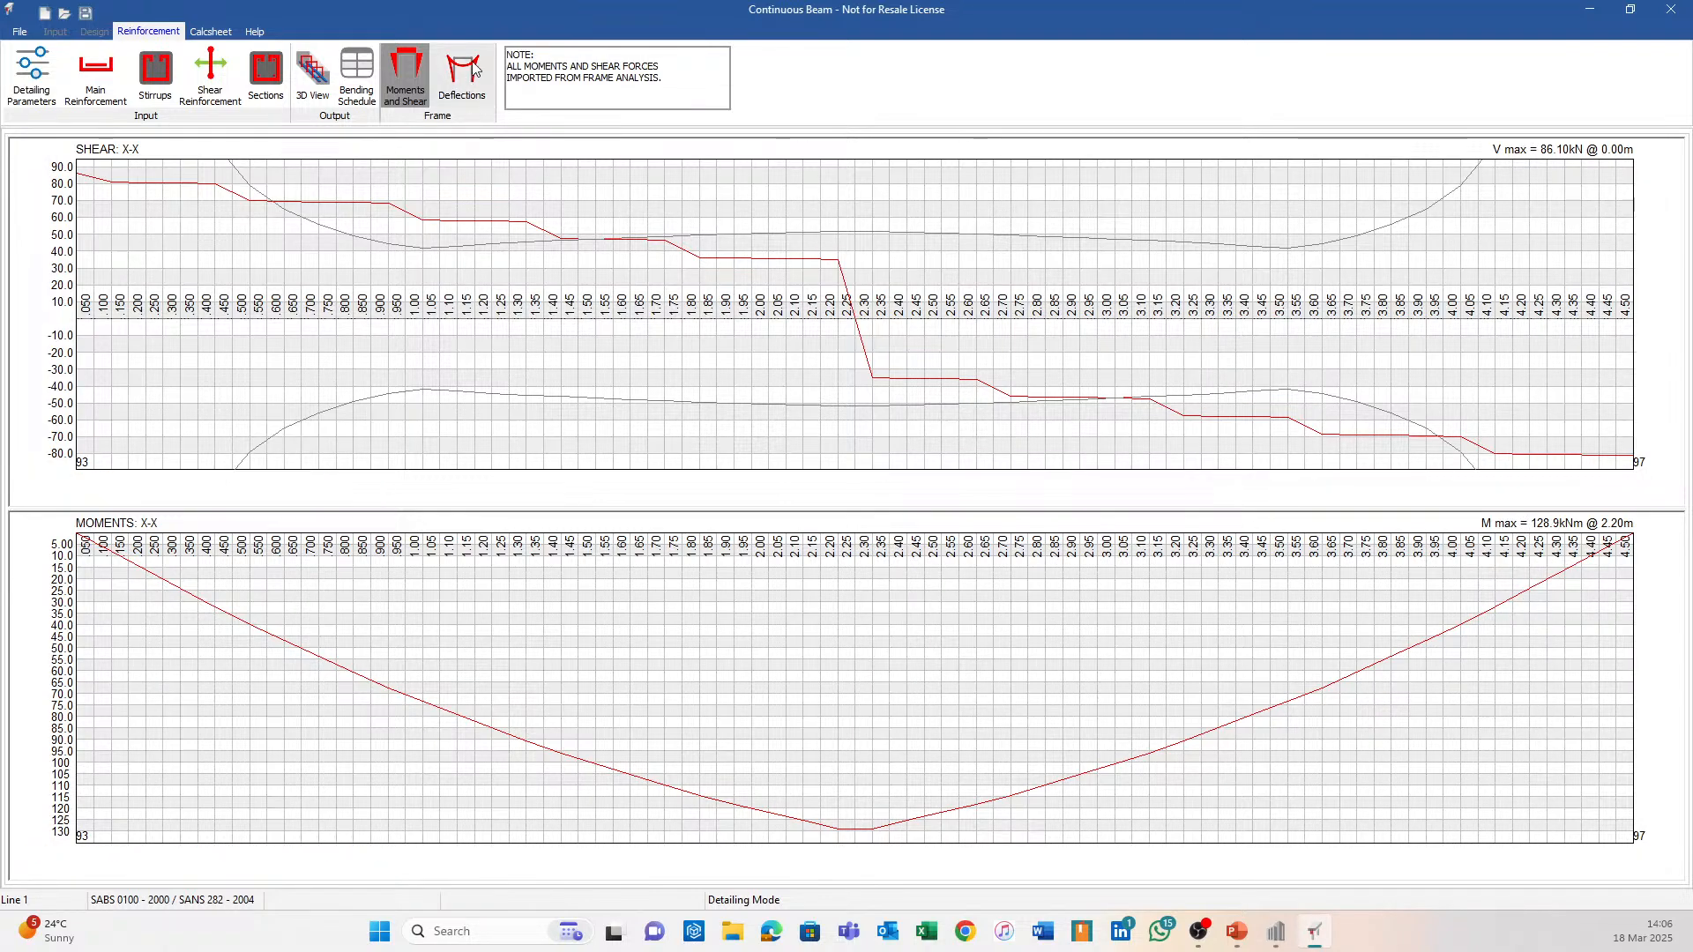
Review elastic and long-term deflections (15.90 mm vs 18.00 mm limit), then close Continuous Beam.
{"action": "left_click", "coordinate": [462, 75]}
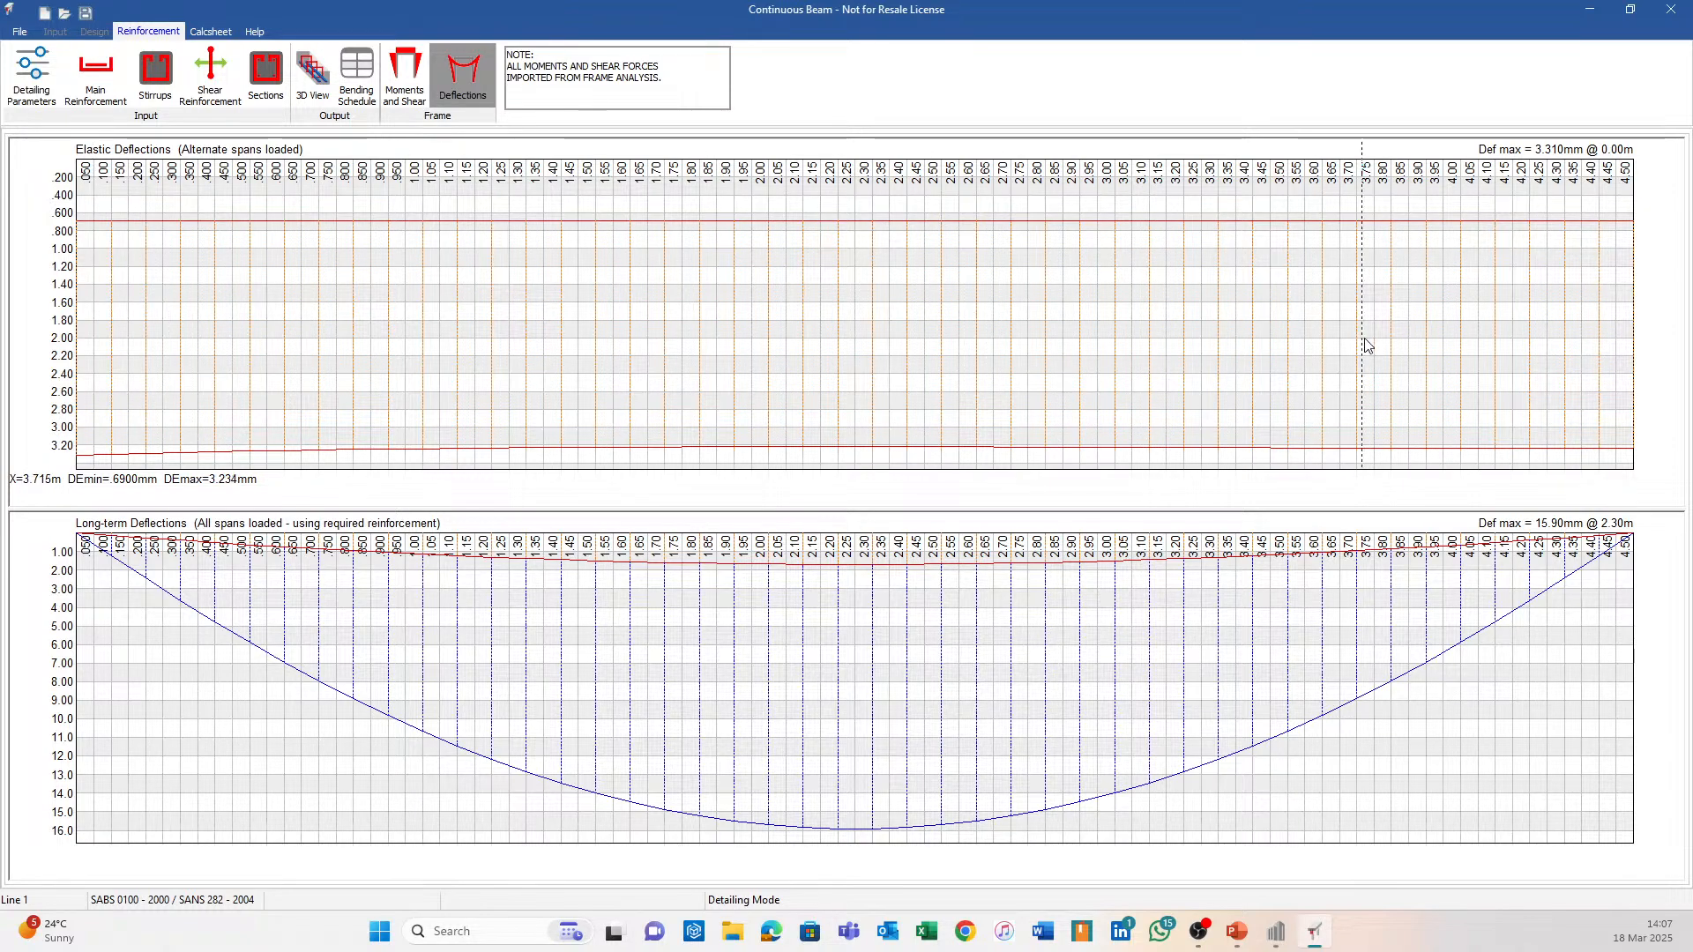
{"action": "left_click", "coordinate": [1673, 11]}
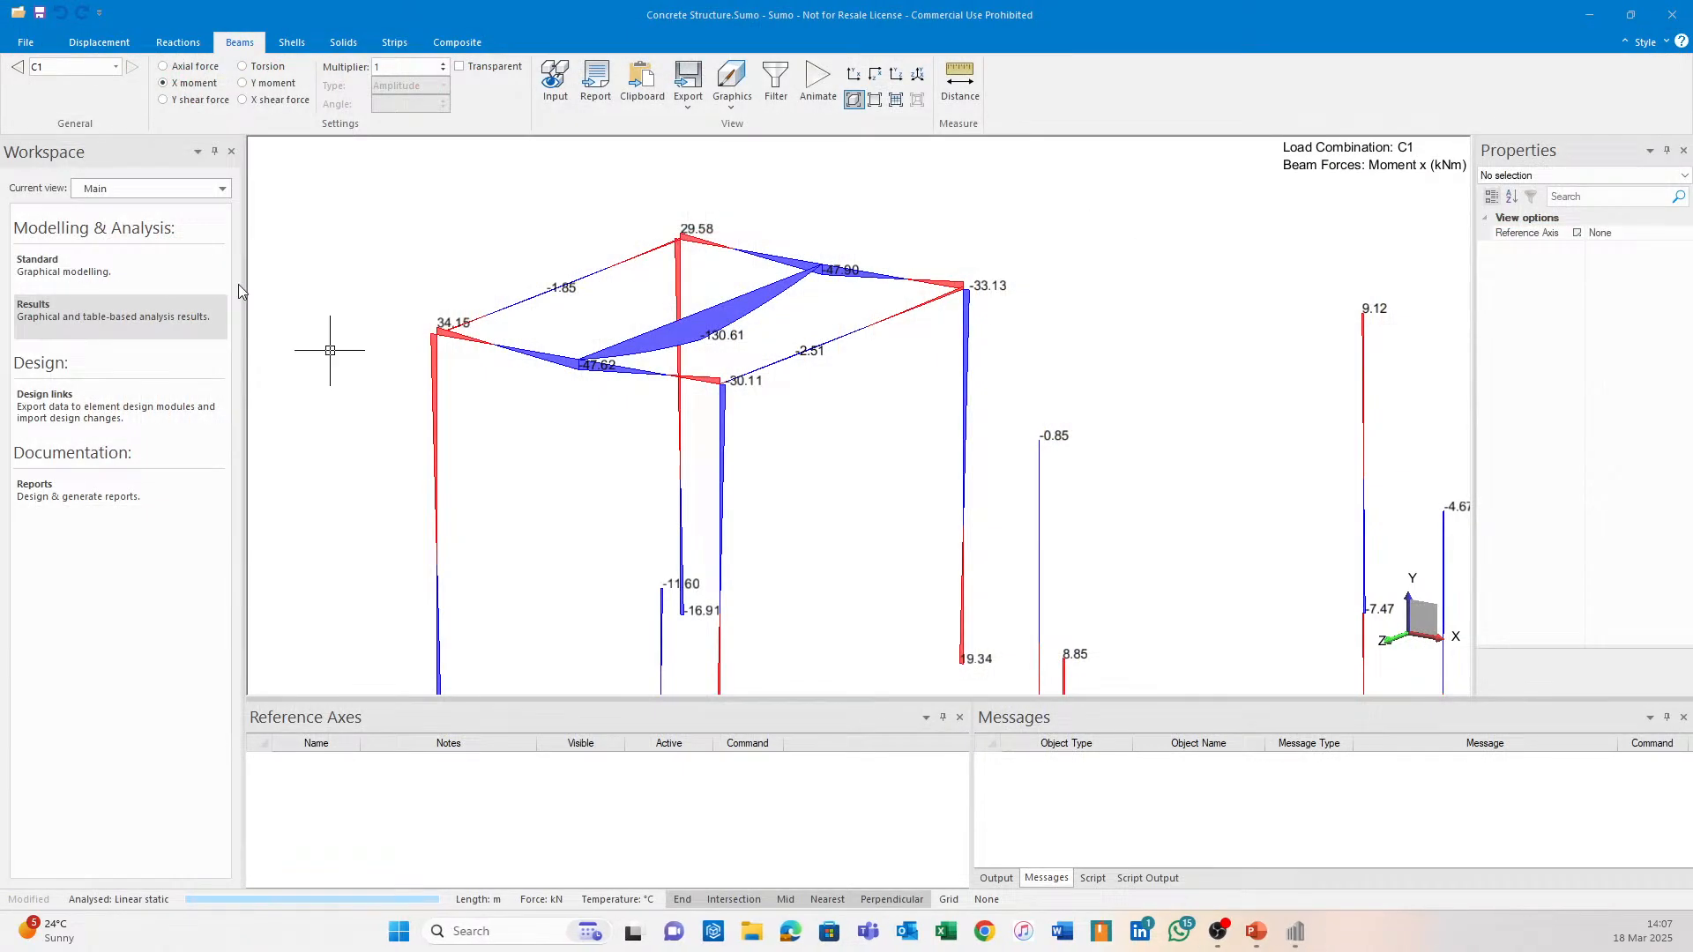
Leave the displacement results for the standard model and select roof Beam 9 in close-up.
{"action": "left_click", "coordinate": [123, 280]}
{"action": "left_click", "coordinate": [106, 335]}
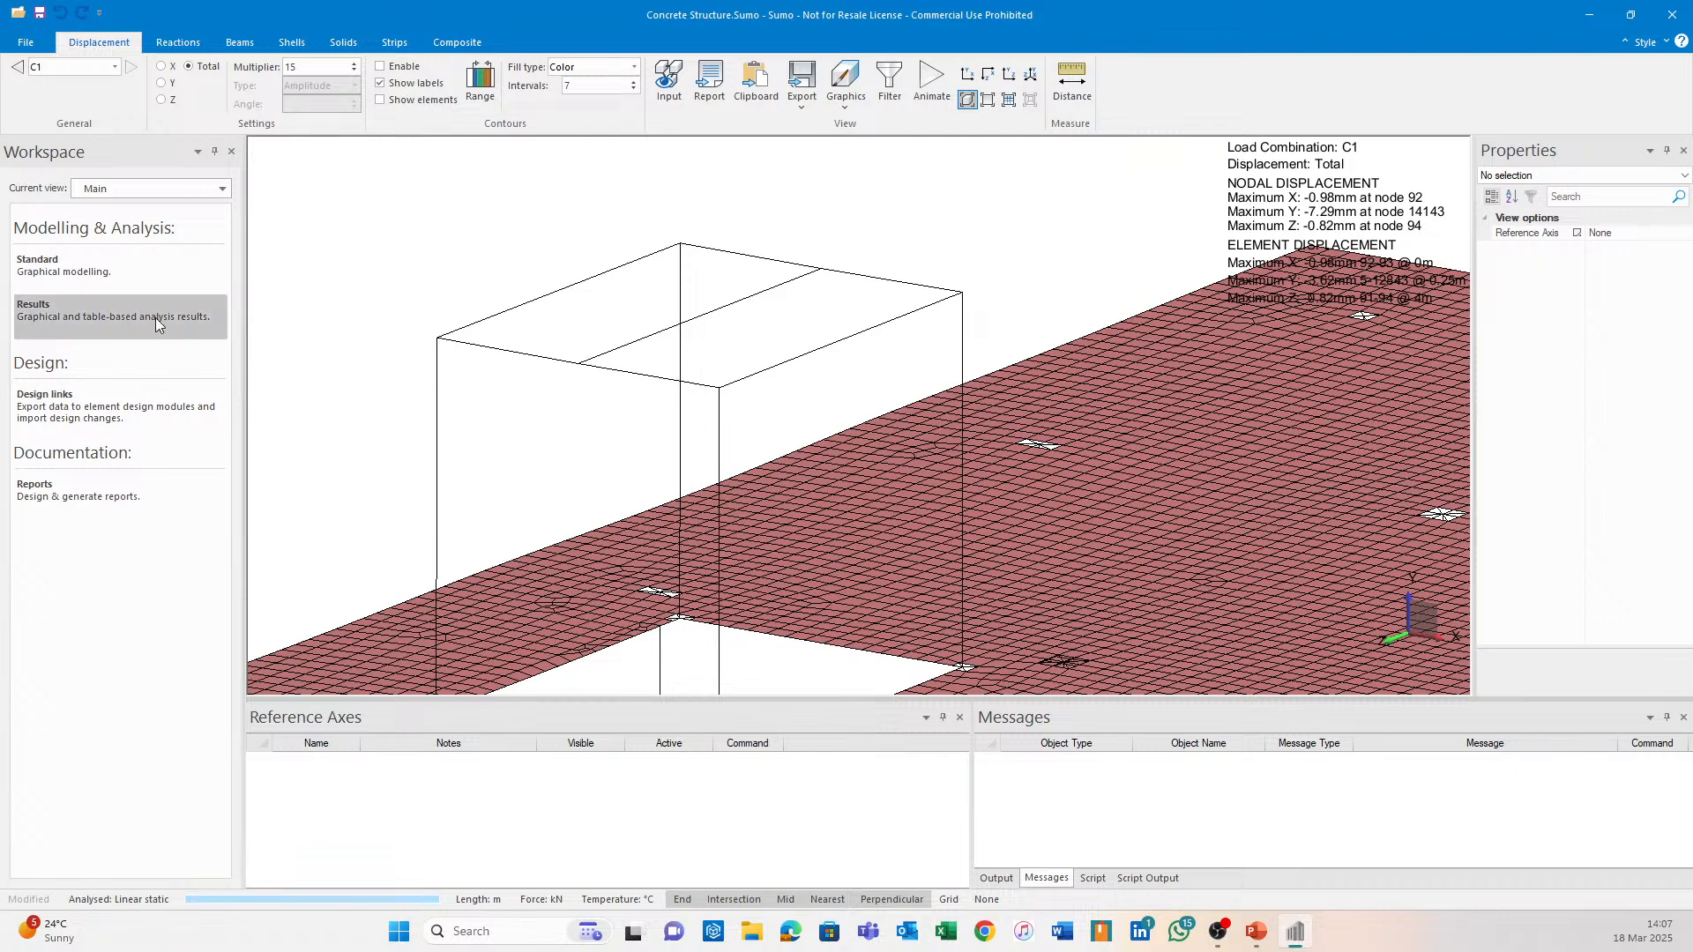
{"action": "left_click", "coordinate": [167, 280]}
{"action": "scroll", "coordinate": [813, 529], "scroll_direction": "down", "scroll_amount": 1}
{"action": "middle_click_drag", "start_coordinate": [824, 333], "coordinate": [824, 531]}
{"action": "right_click_drag", "start_coordinate": [865, 294], "coordinate": [711, 290]}
{"action": "scroll", "coordinate": [710, 289], "scroll_direction": "up", "scroll_amount": 2}
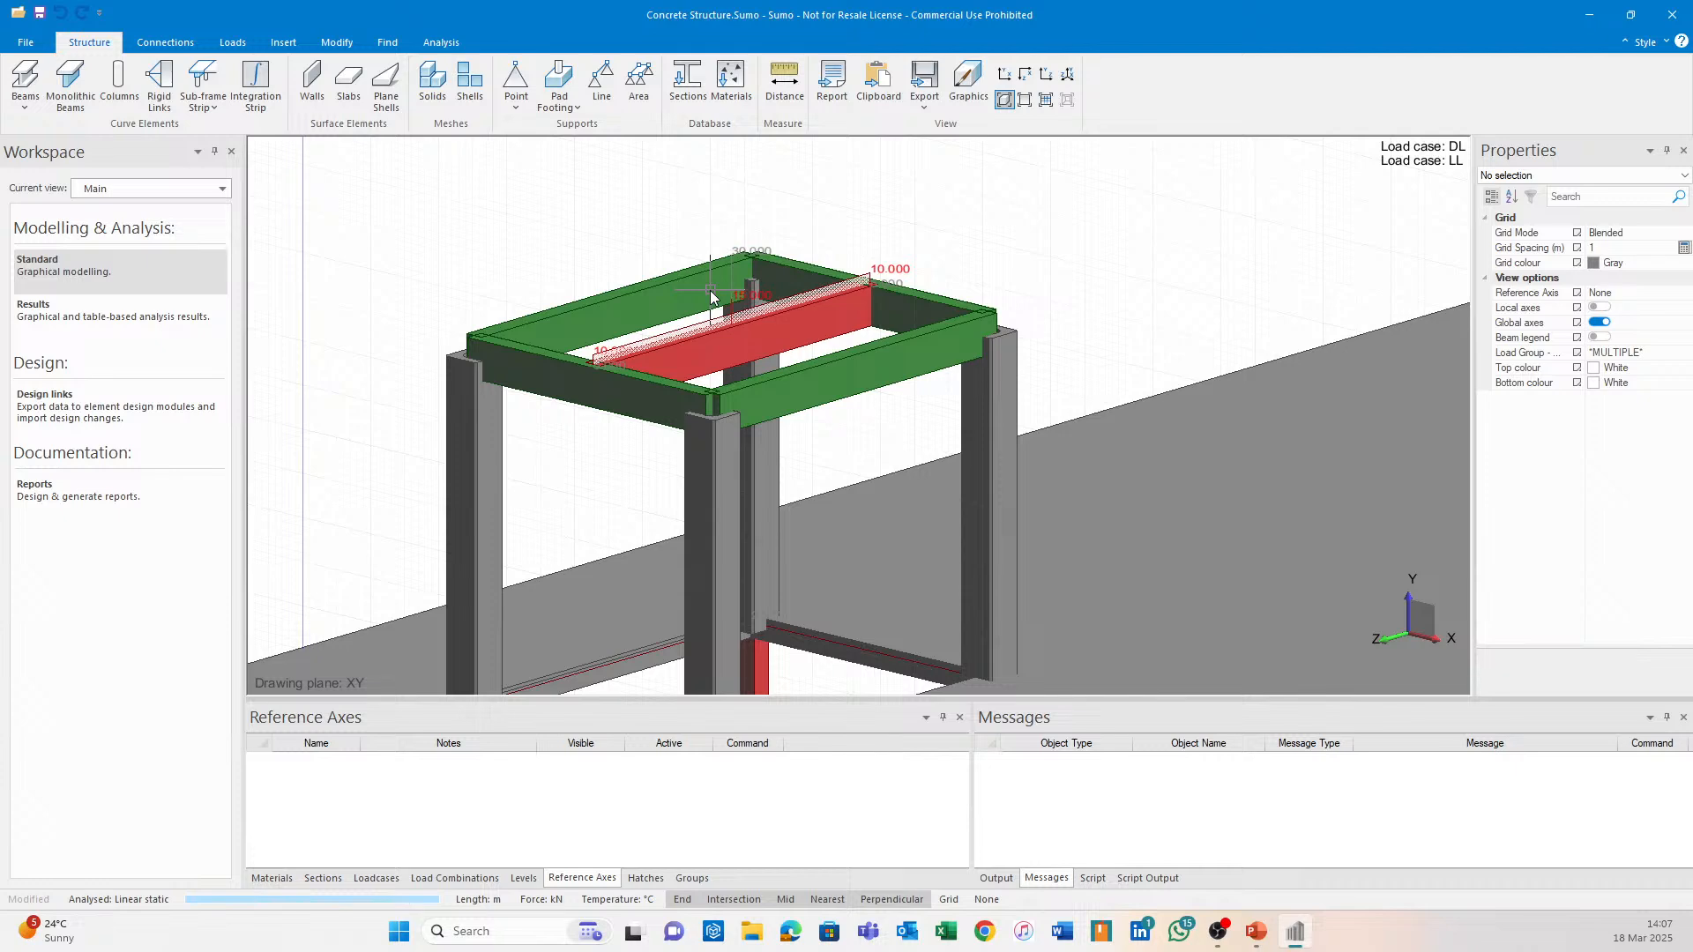
{"action": "left_click", "coordinate": [831, 337]}
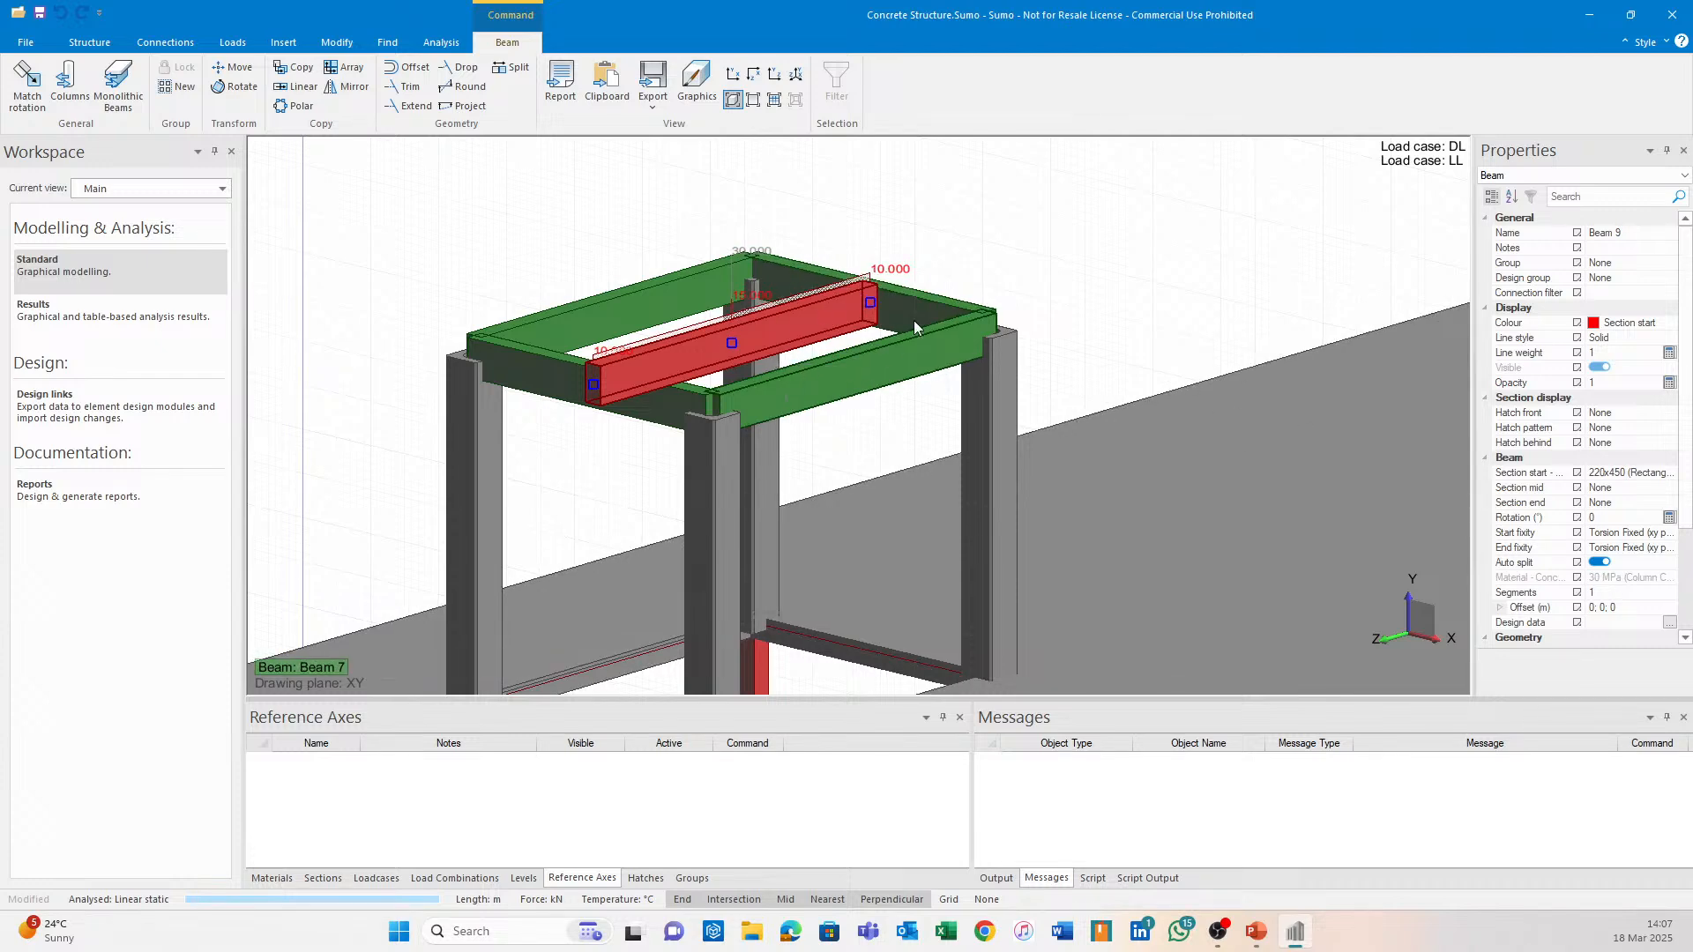
Set roof Beam 9's Segments to 10 in the Properties panel and deselect it.
{"action": "middle_click_drag", "start_coordinate": [838, 312], "coordinate": [895, 392]}
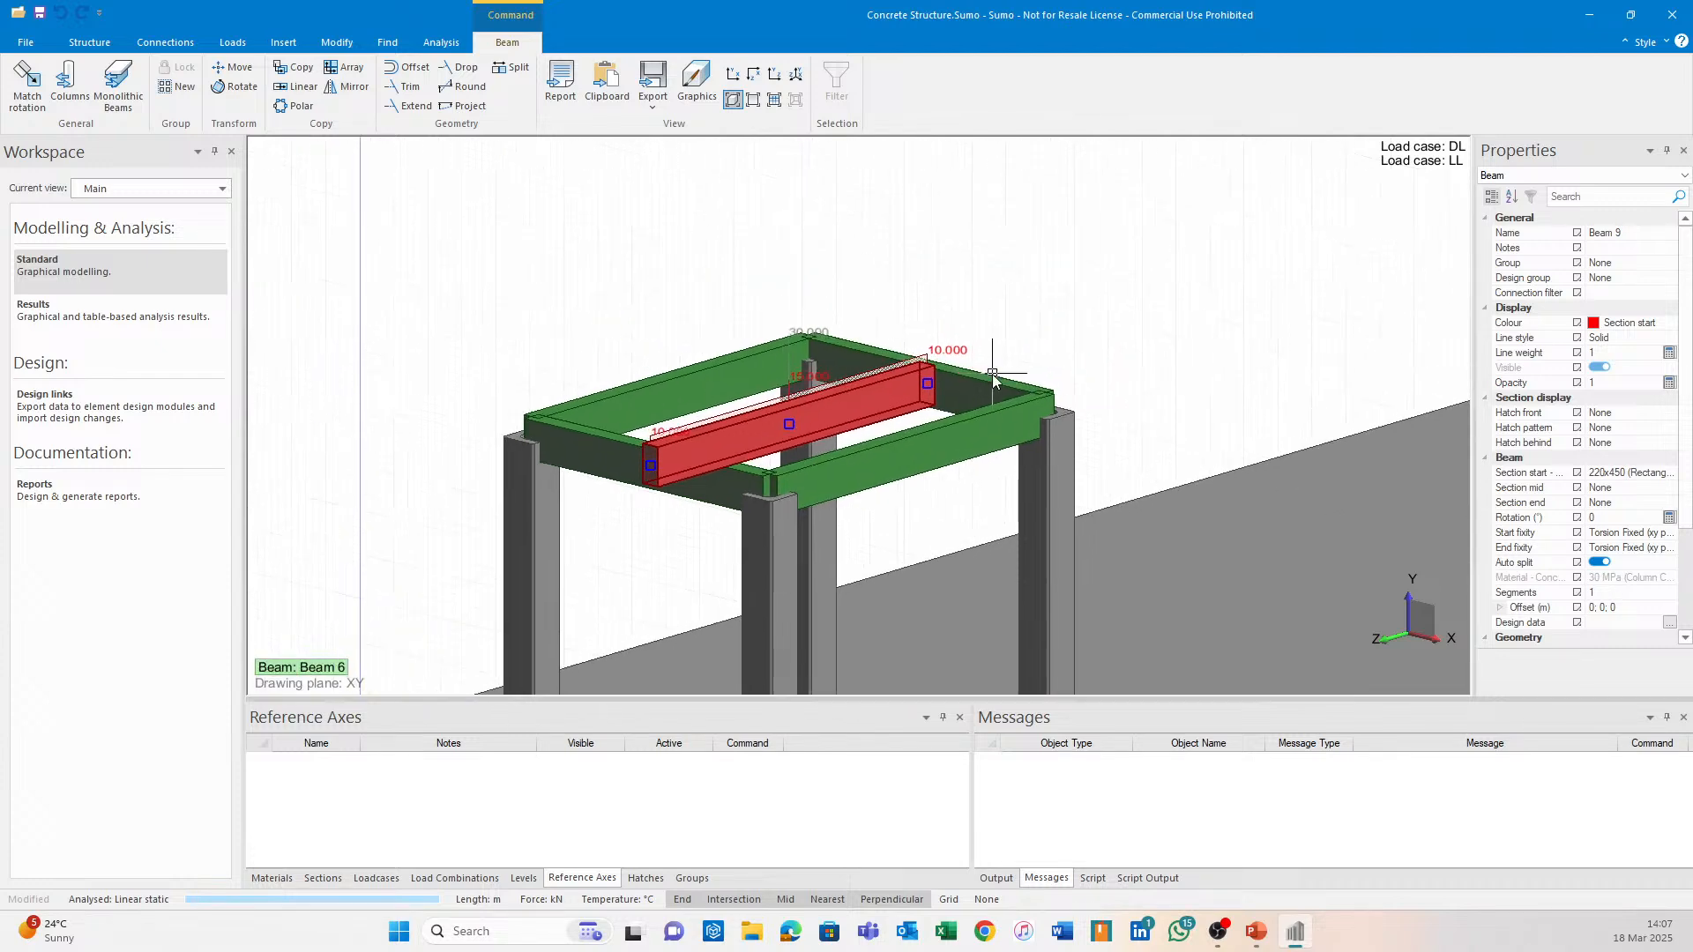
{"action": "left_click", "coordinate": [1598, 593]}
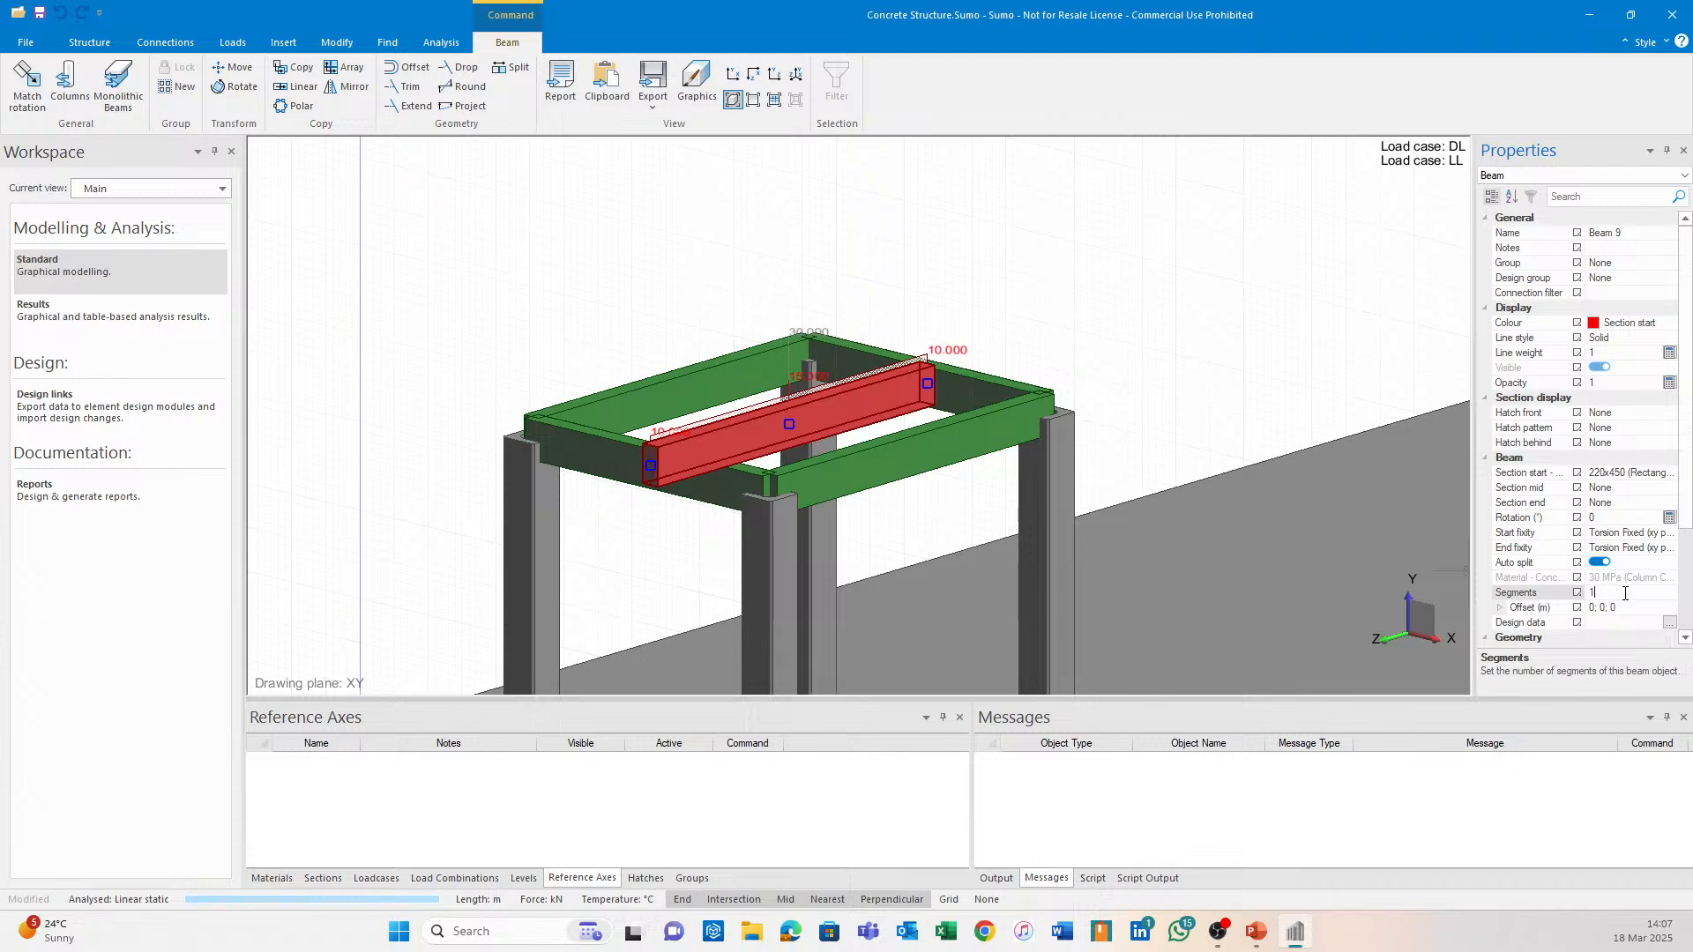
{"action": "key", "text": "Return"}
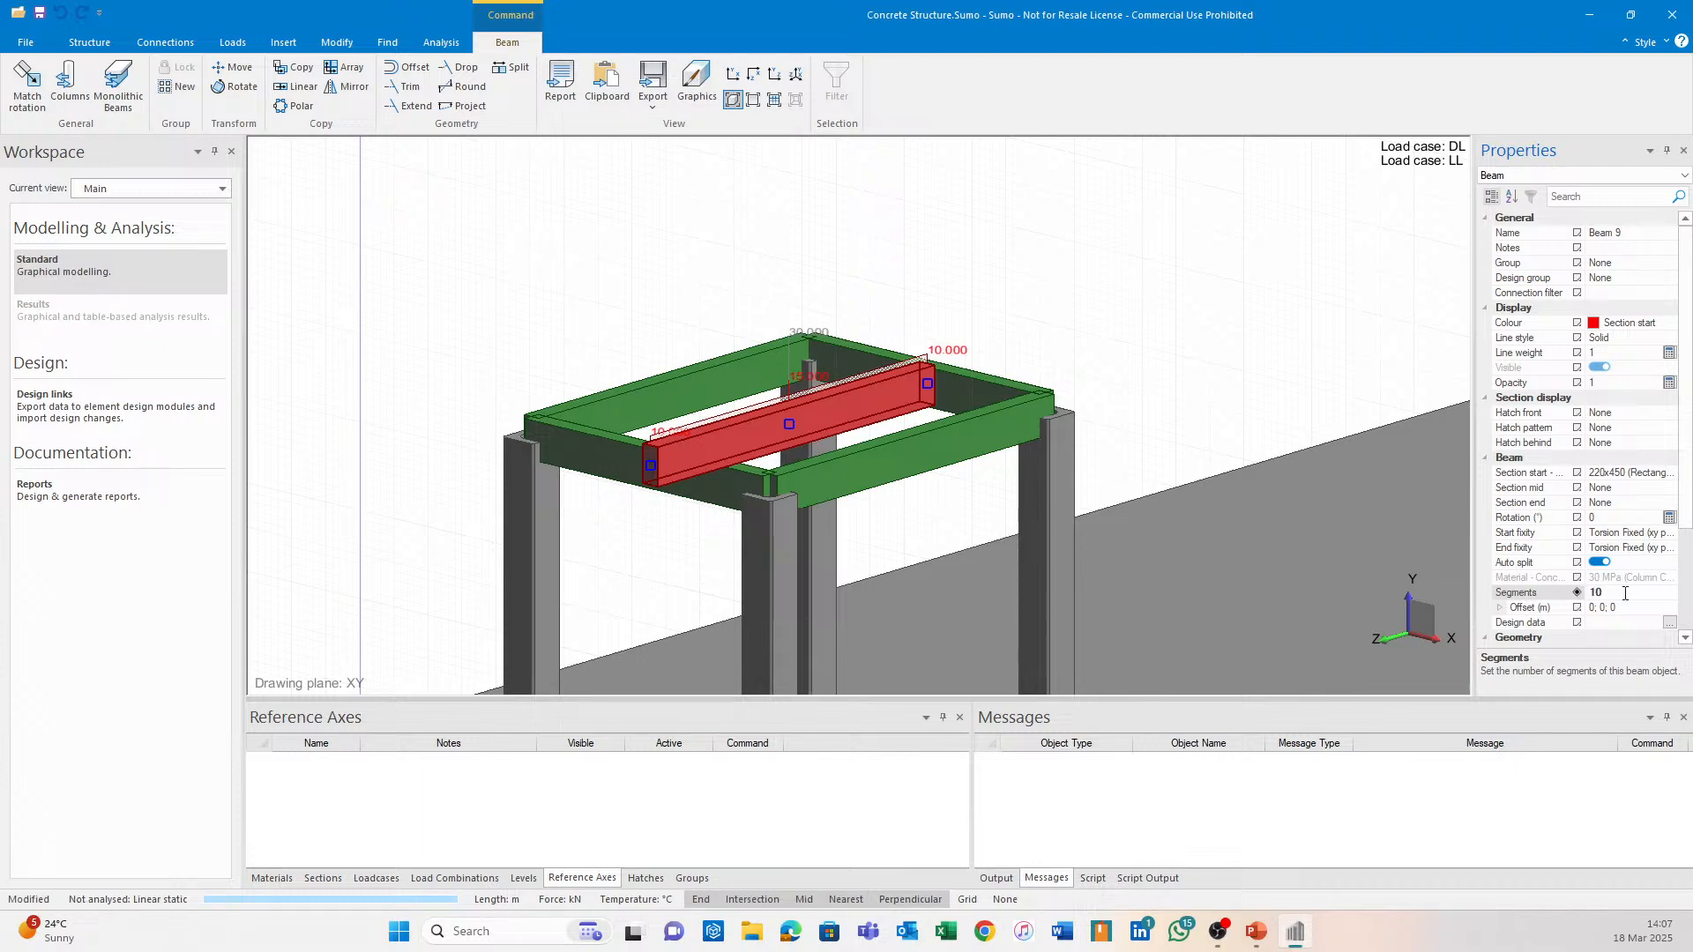
{"action": "left_click", "coordinate": [1000, 335]}
{"action": "left_click", "coordinate": [441, 43]}
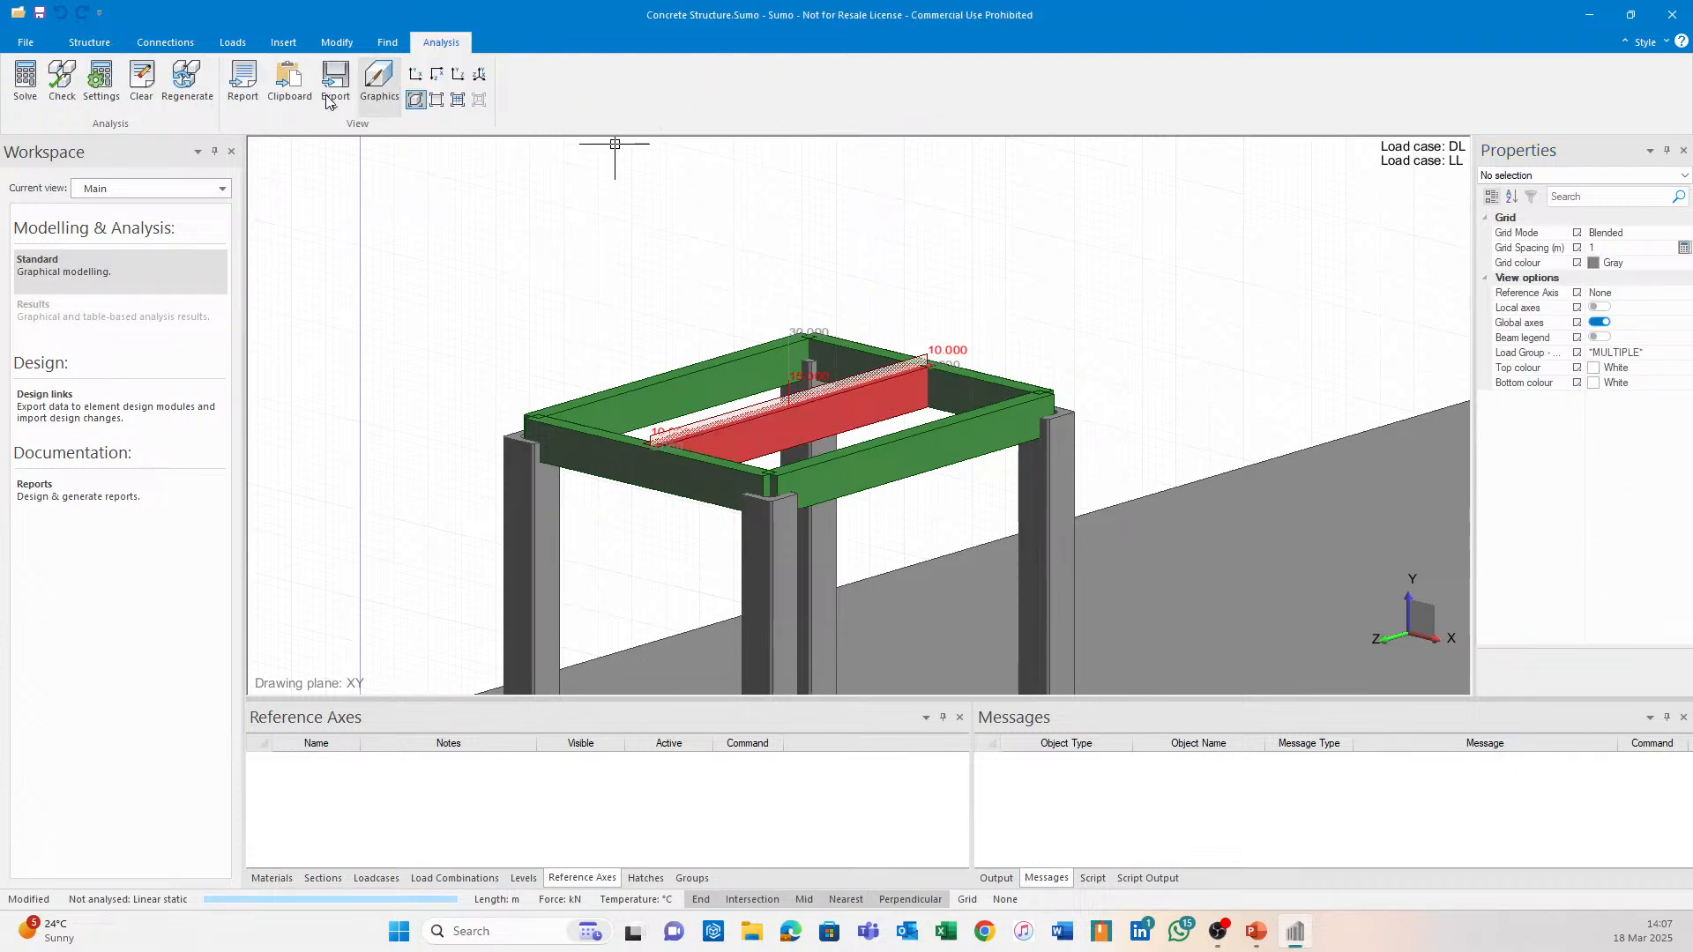
Save and re-run the linear static analysis, then view C1 total displacements (-7.77 mm max Y).
{"action": "left_click", "coordinate": [37, 104]}
{"action": "left_click", "coordinate": [786, 509]}
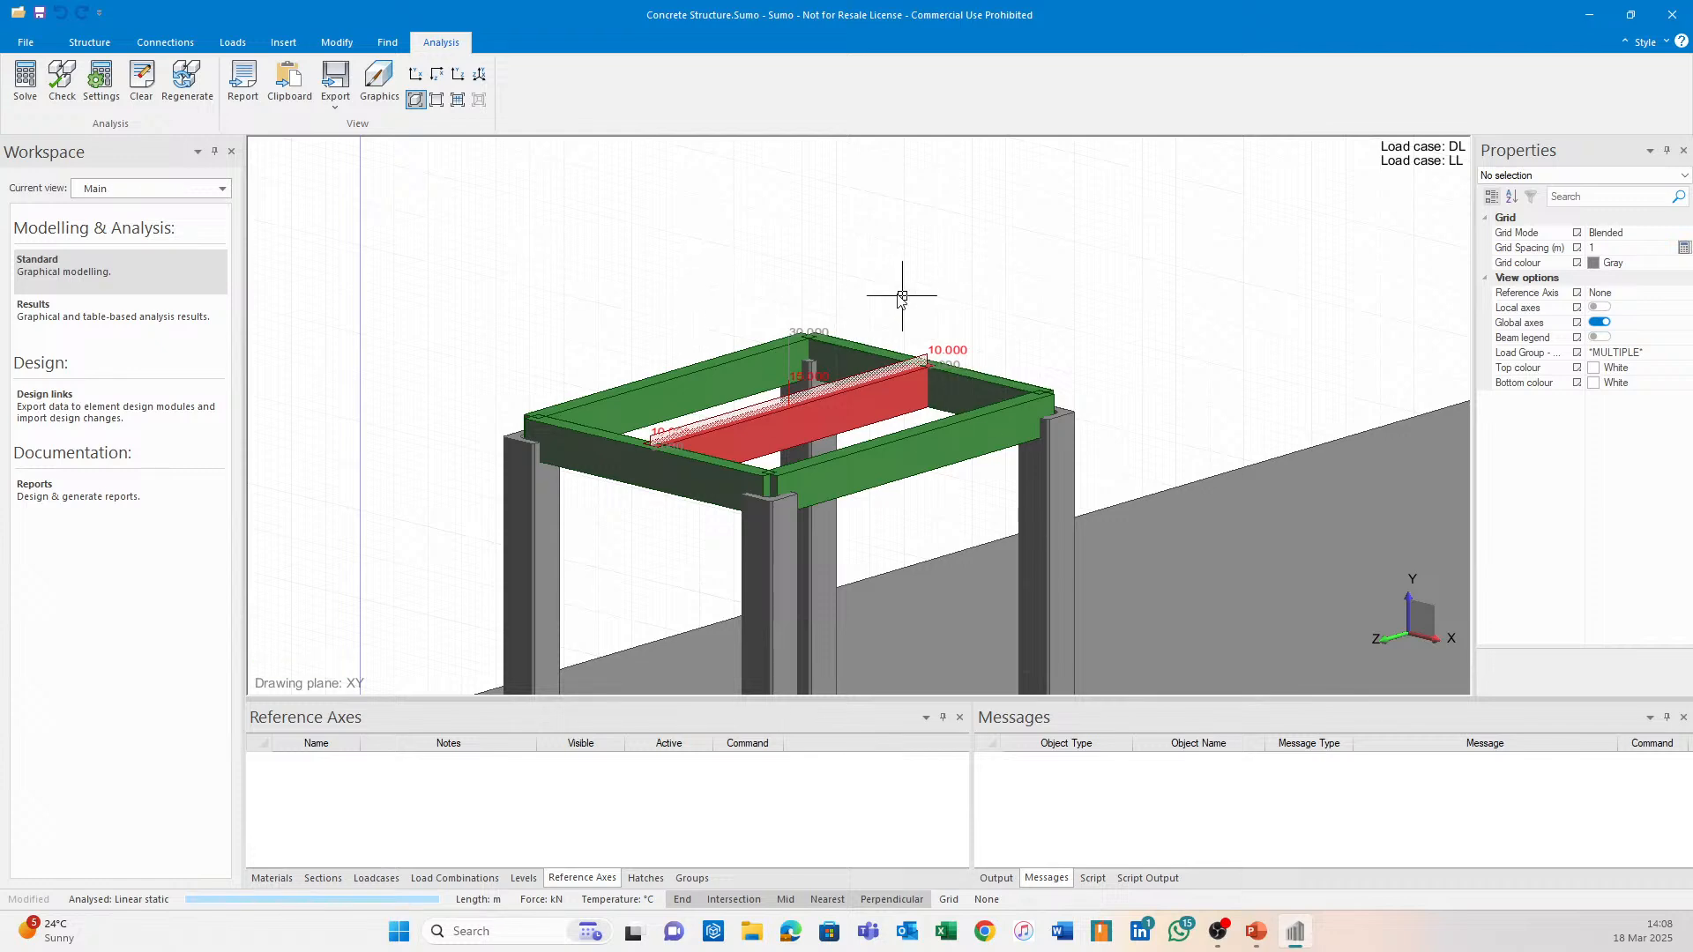
{"action": "left_click", "coordinate": [174, 327]}
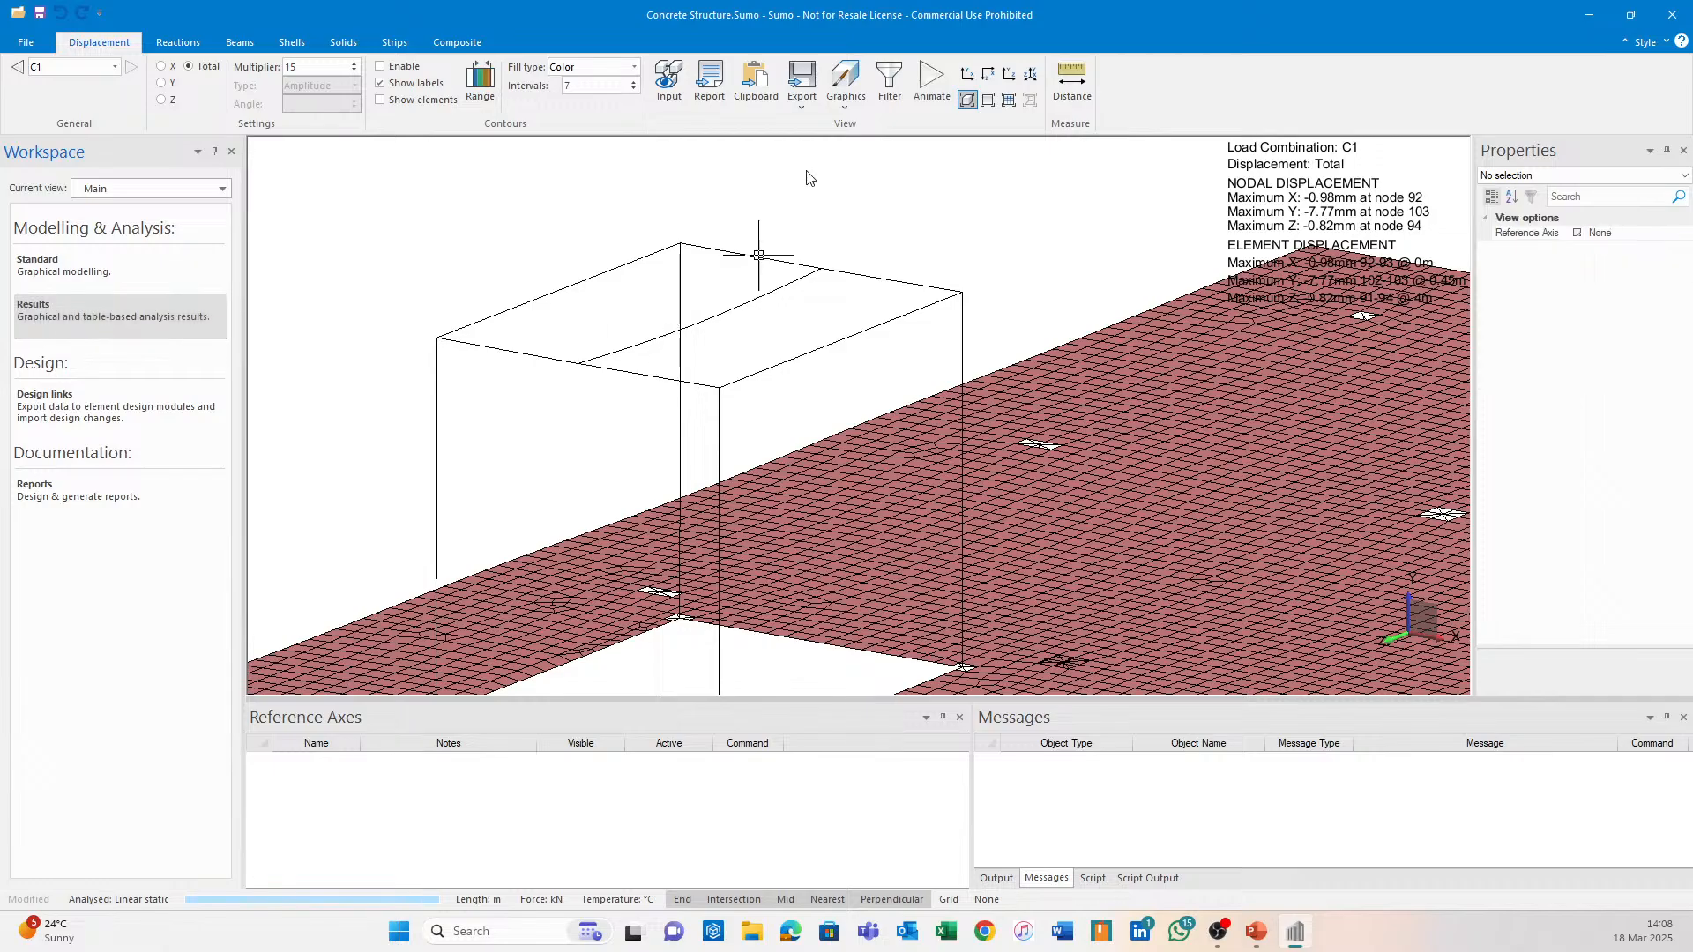
Export Roof Beam 9 to Continuous Beam for detailing, with DL set to 100% permanent.
{"action": "left_click", "coordinate": [931, 80]}
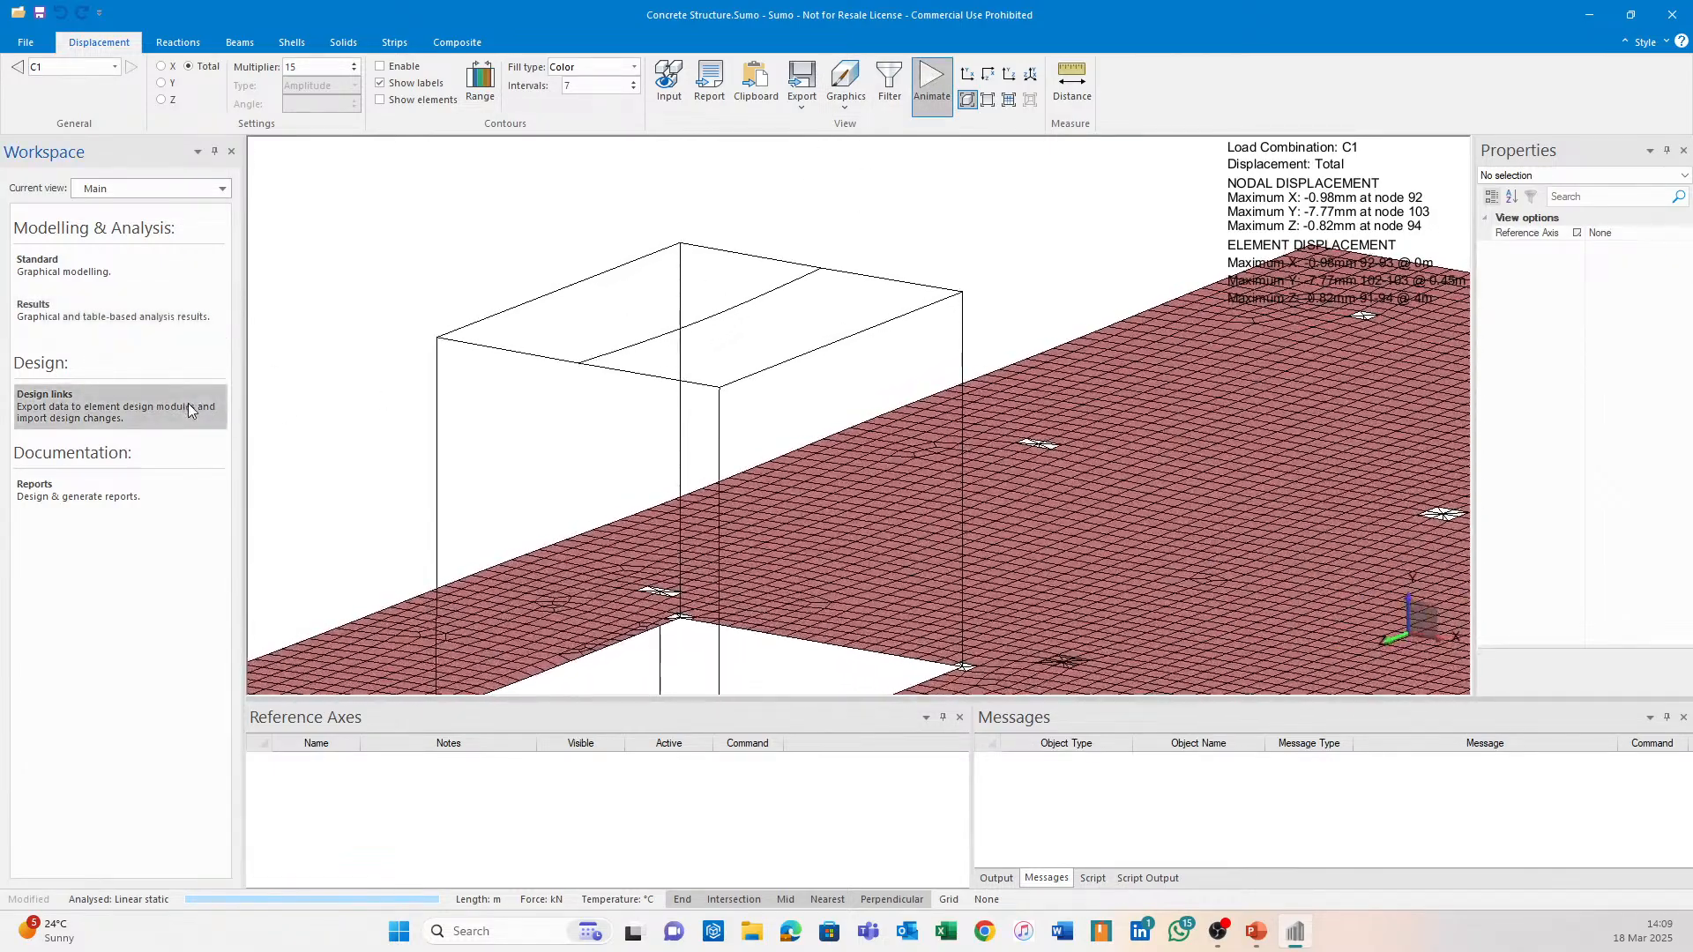
{"action": "left_click", "coordinate": [368, 81]}
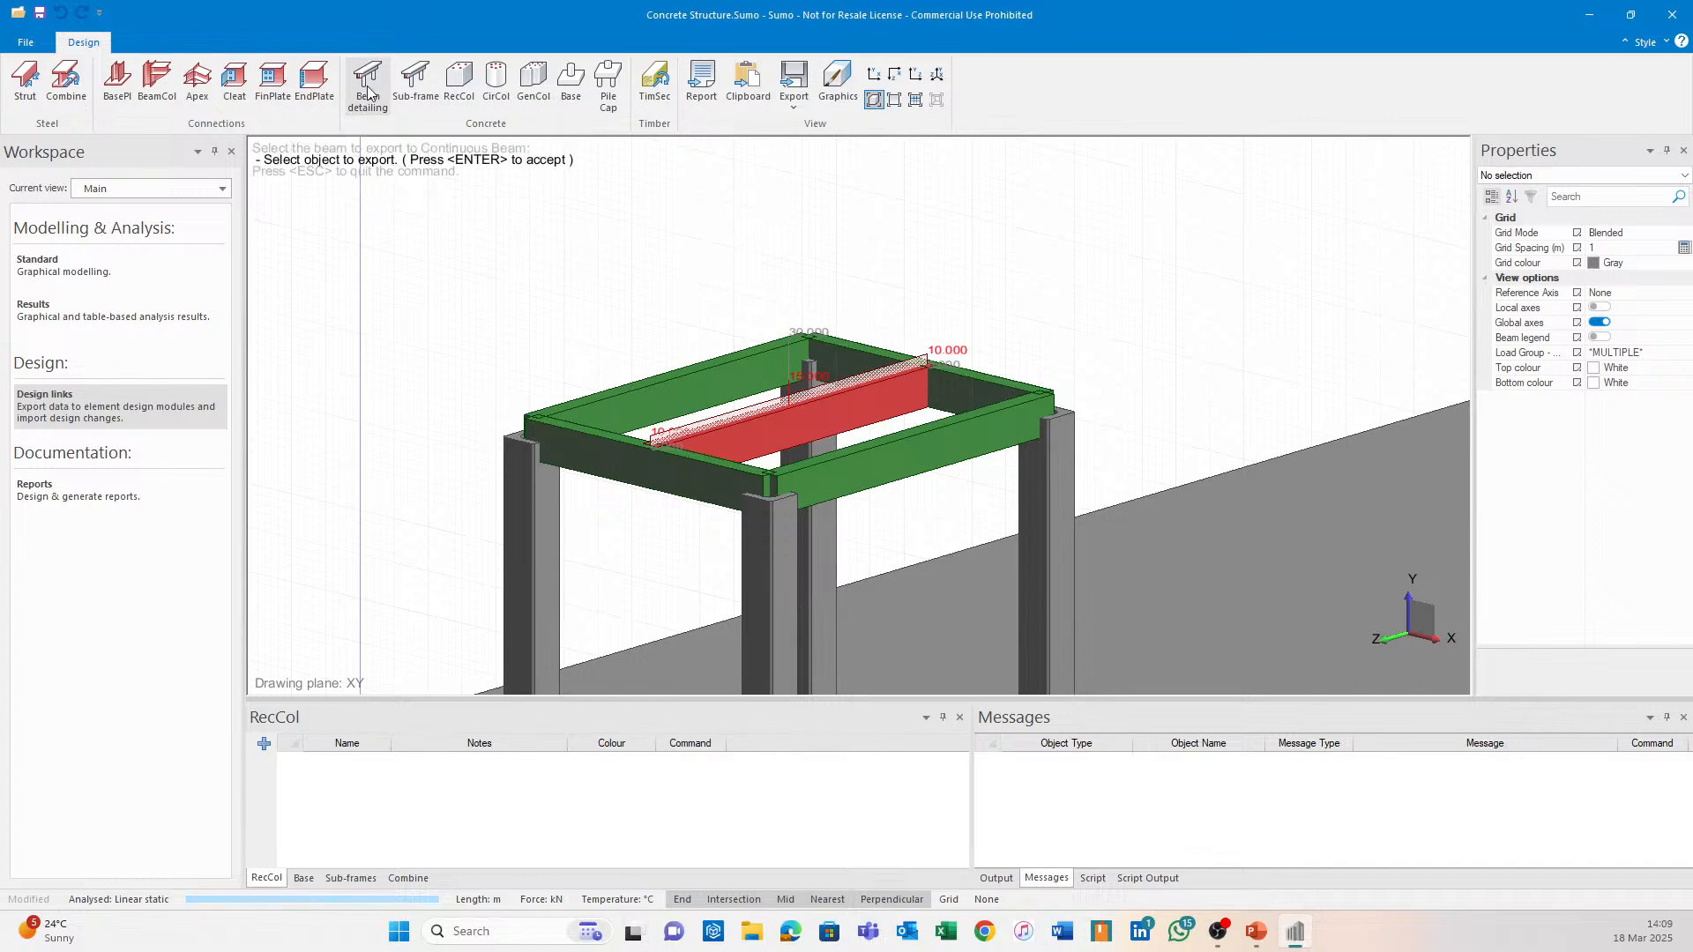
{"action": "left_click", "coordinate": [857, 403]}
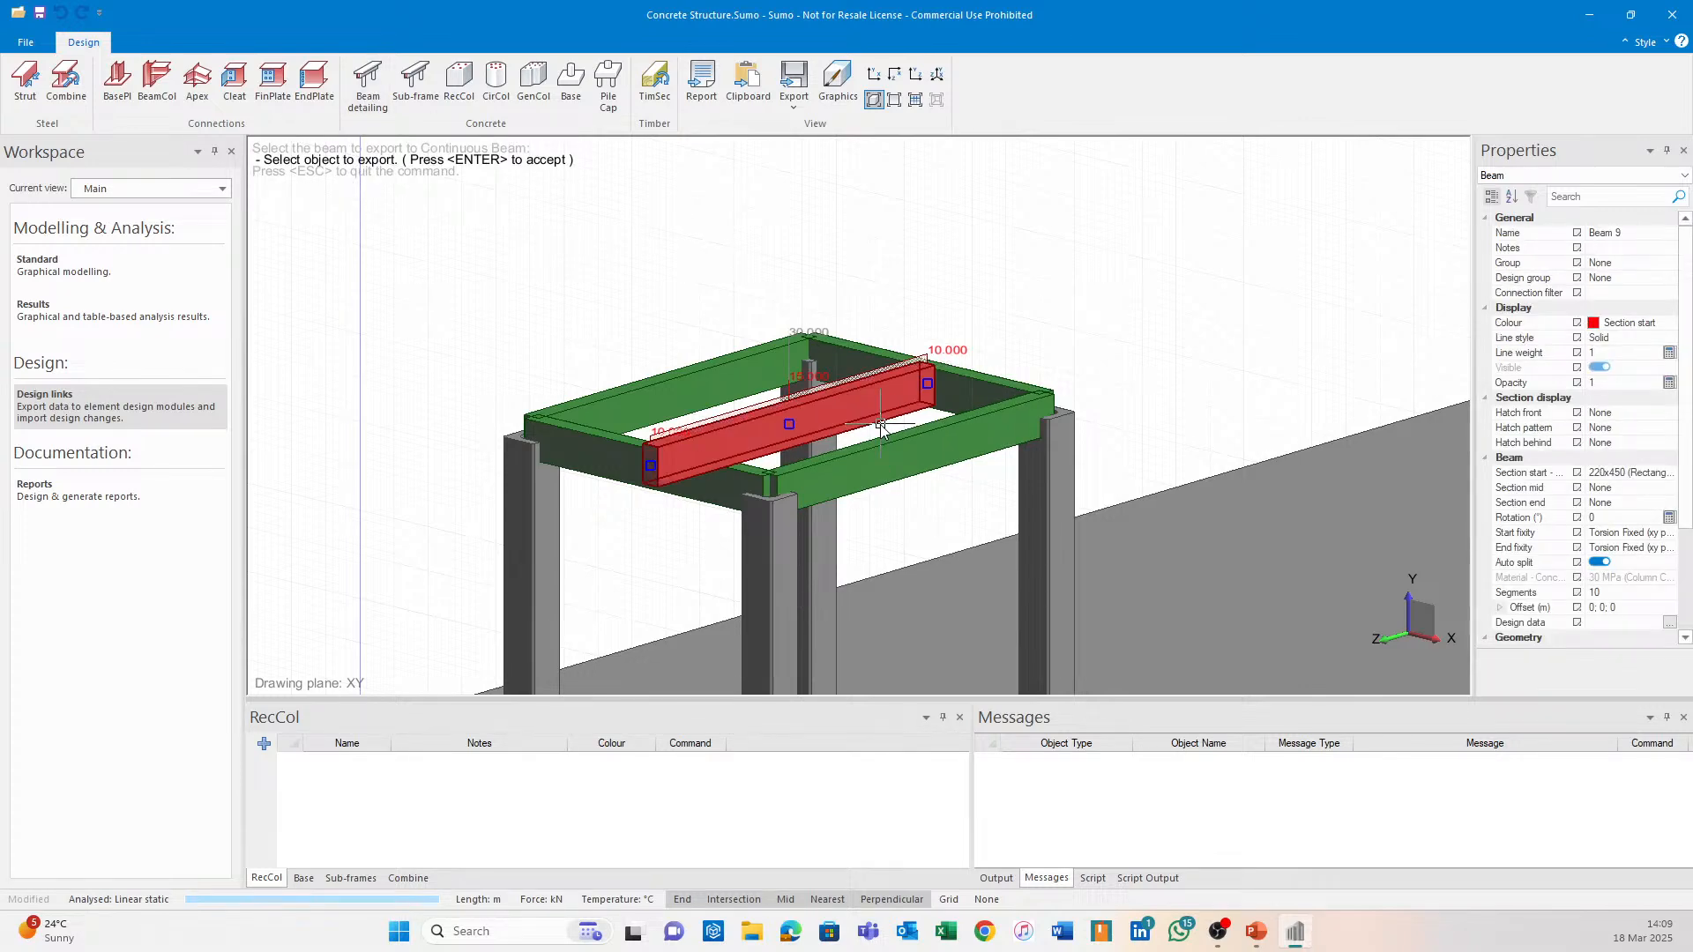
{"action": "key", "text": "Return"}
{"action": "left_click", "coordinate": [845, 346]}
{"action": "left_click", "coordinate": [866, 348]}
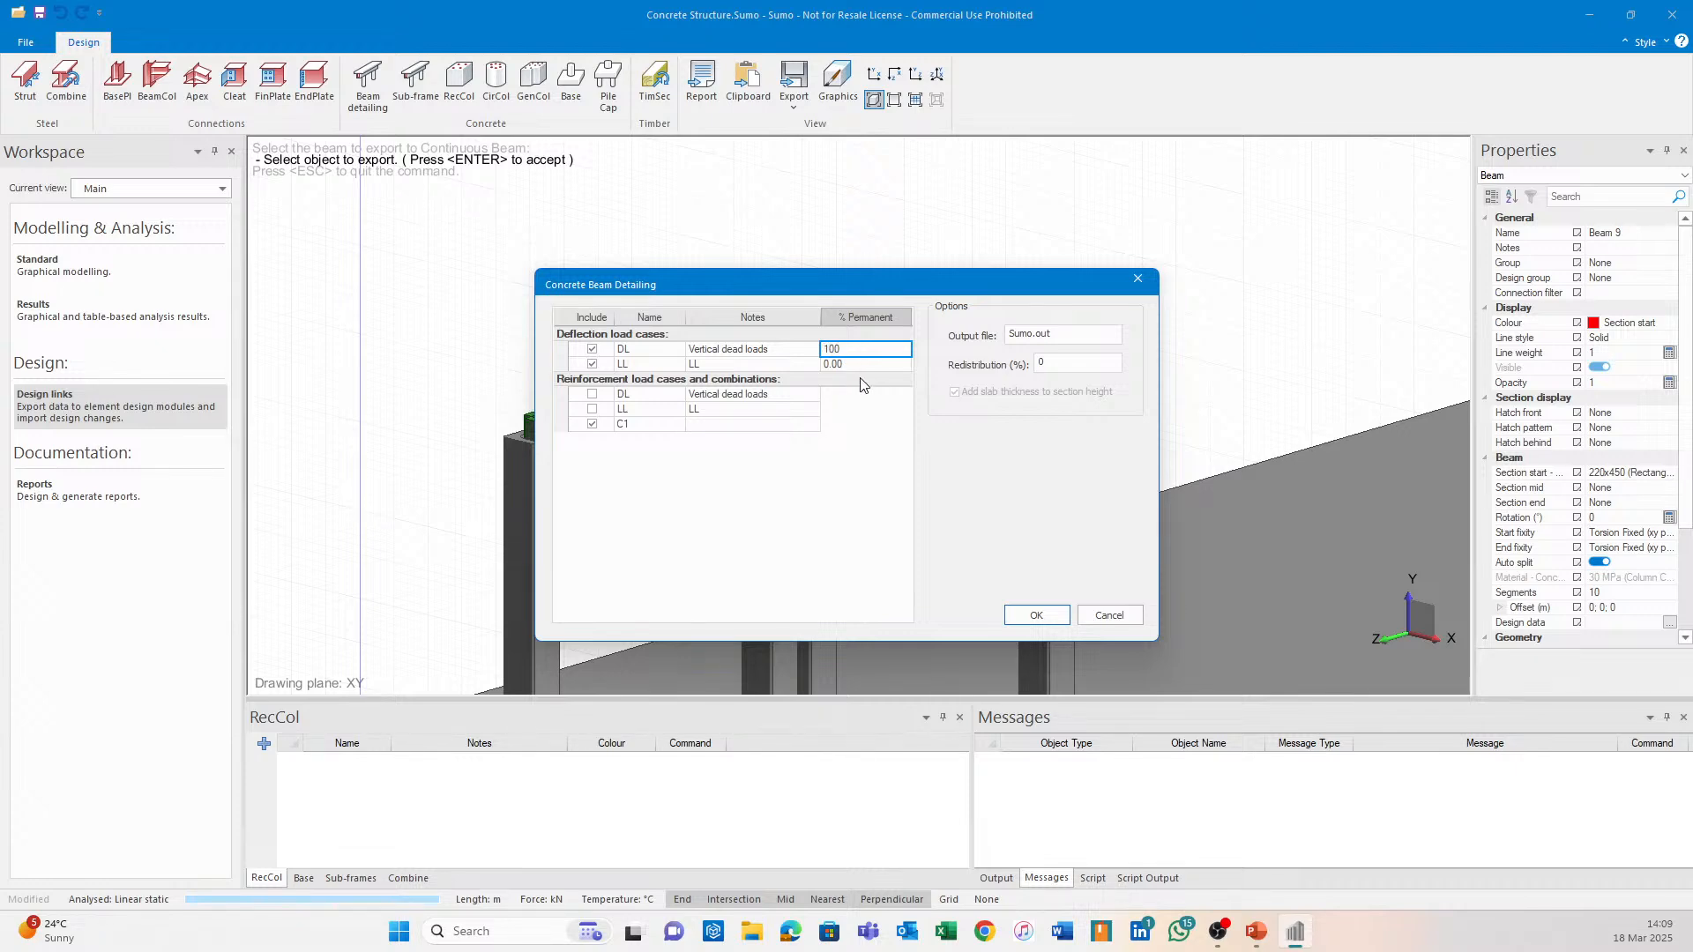
{"action": "left_click", "coordinate": [881, 364]}
{"action": "left_click", "coordinate": [1054, 615]}
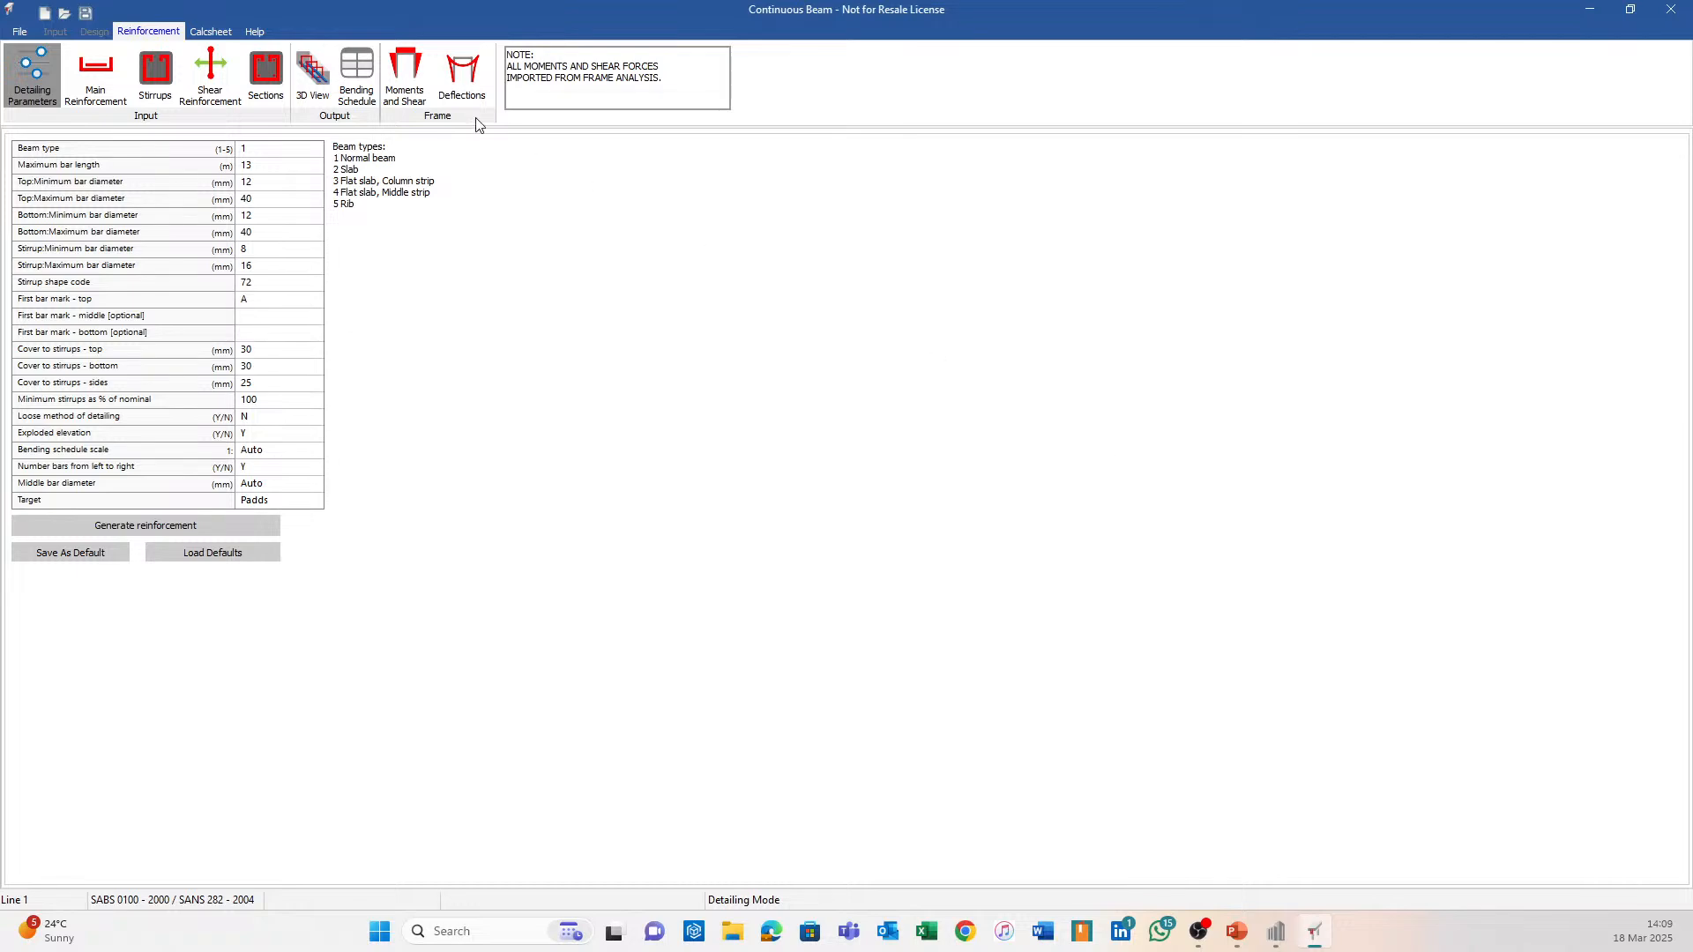
Check the beam's deflection (15.93 mm) and moment (130.6 kNm), then return to Sumo's C1 results.
{"action": "left_click", "coordinate": [462, 77]}
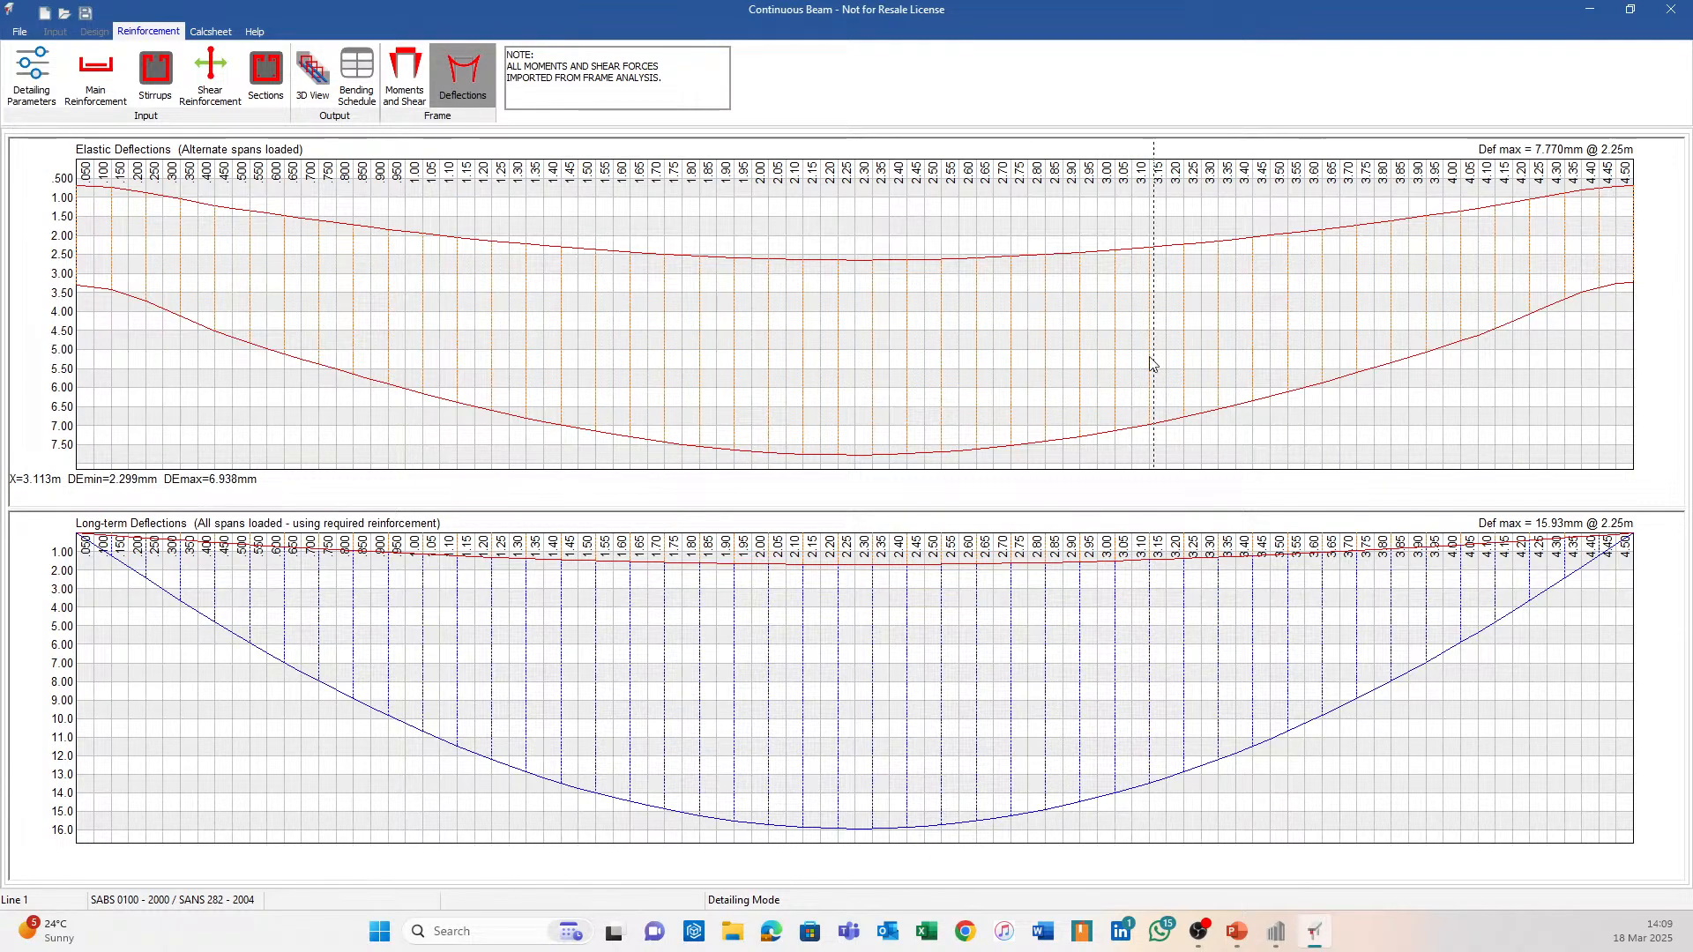
{"action": "left_click", "coordinate": [406, 84]}
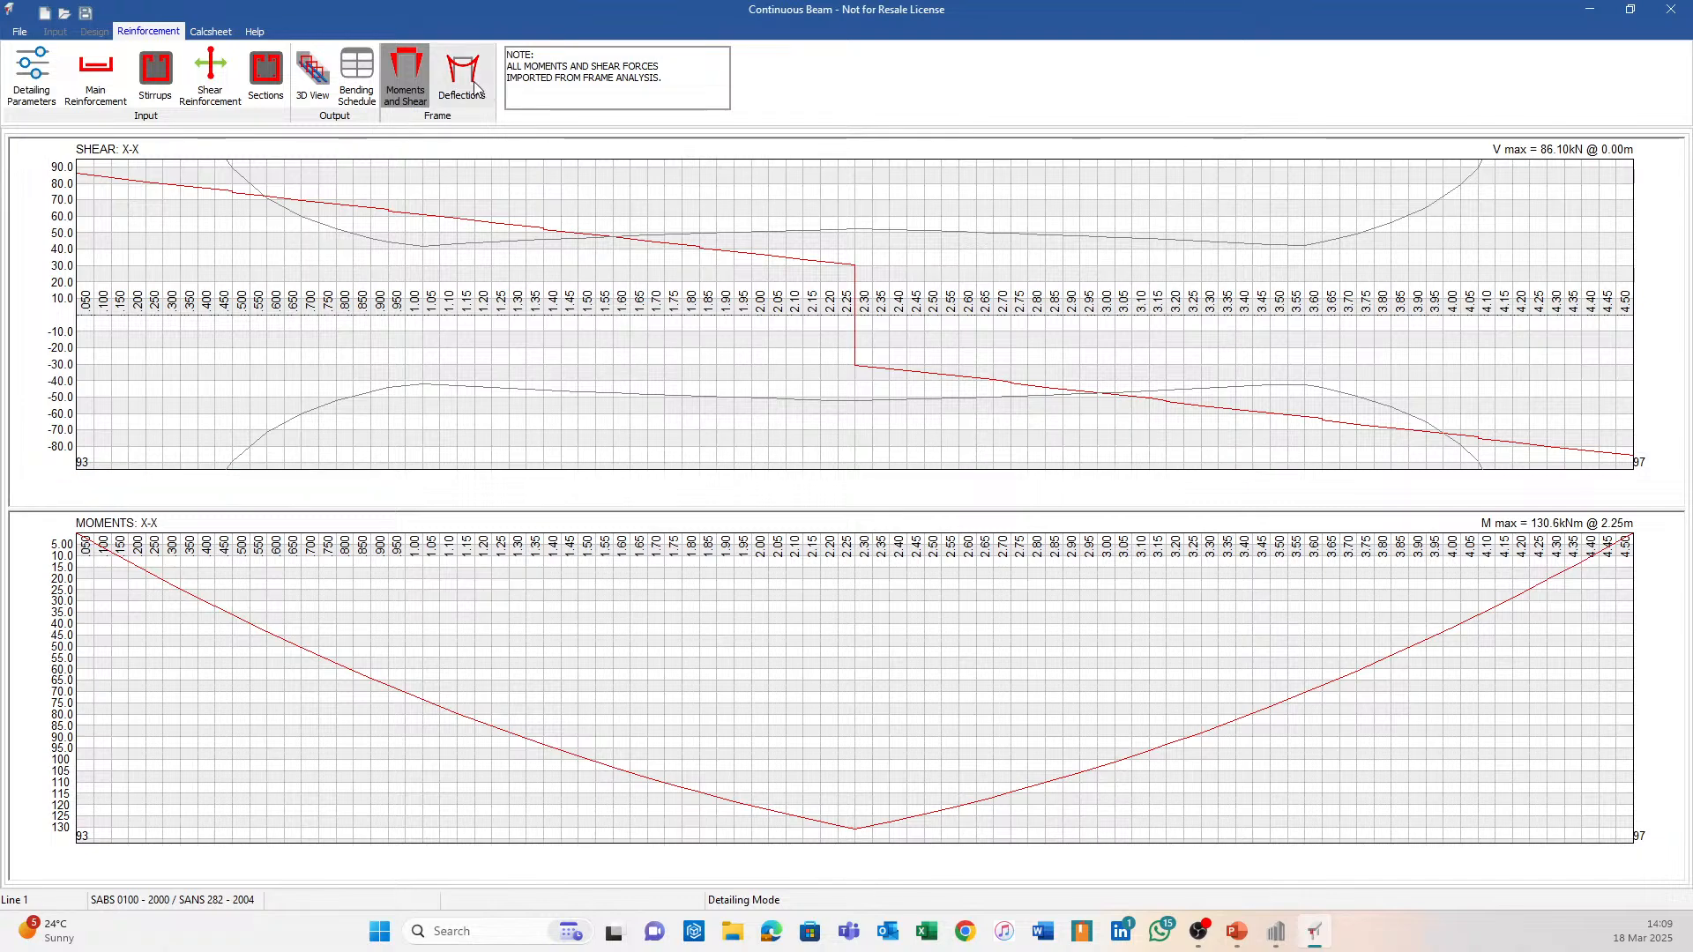
{"action": "left_click", "coordinate": [462, 75]}
{"action": "left_click", "coordinate": [401, 73]}
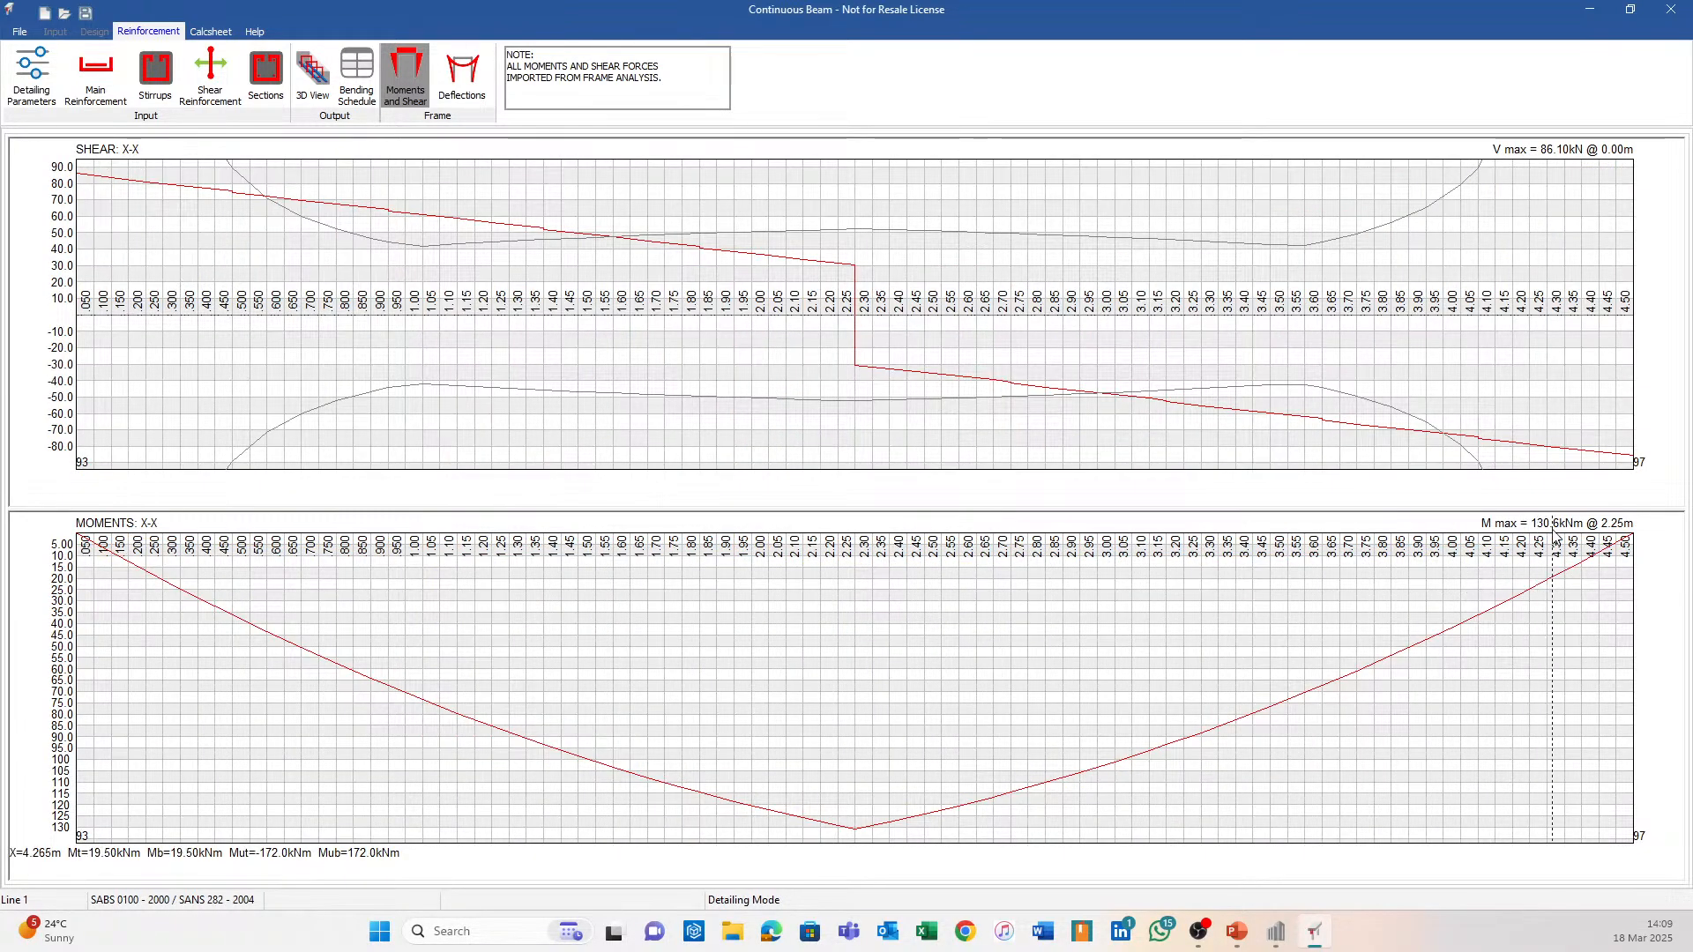
{"action": "left_click", "coordinate": [1276, 931]}
{"action": "left_click", "coordinate": [88, 313]}
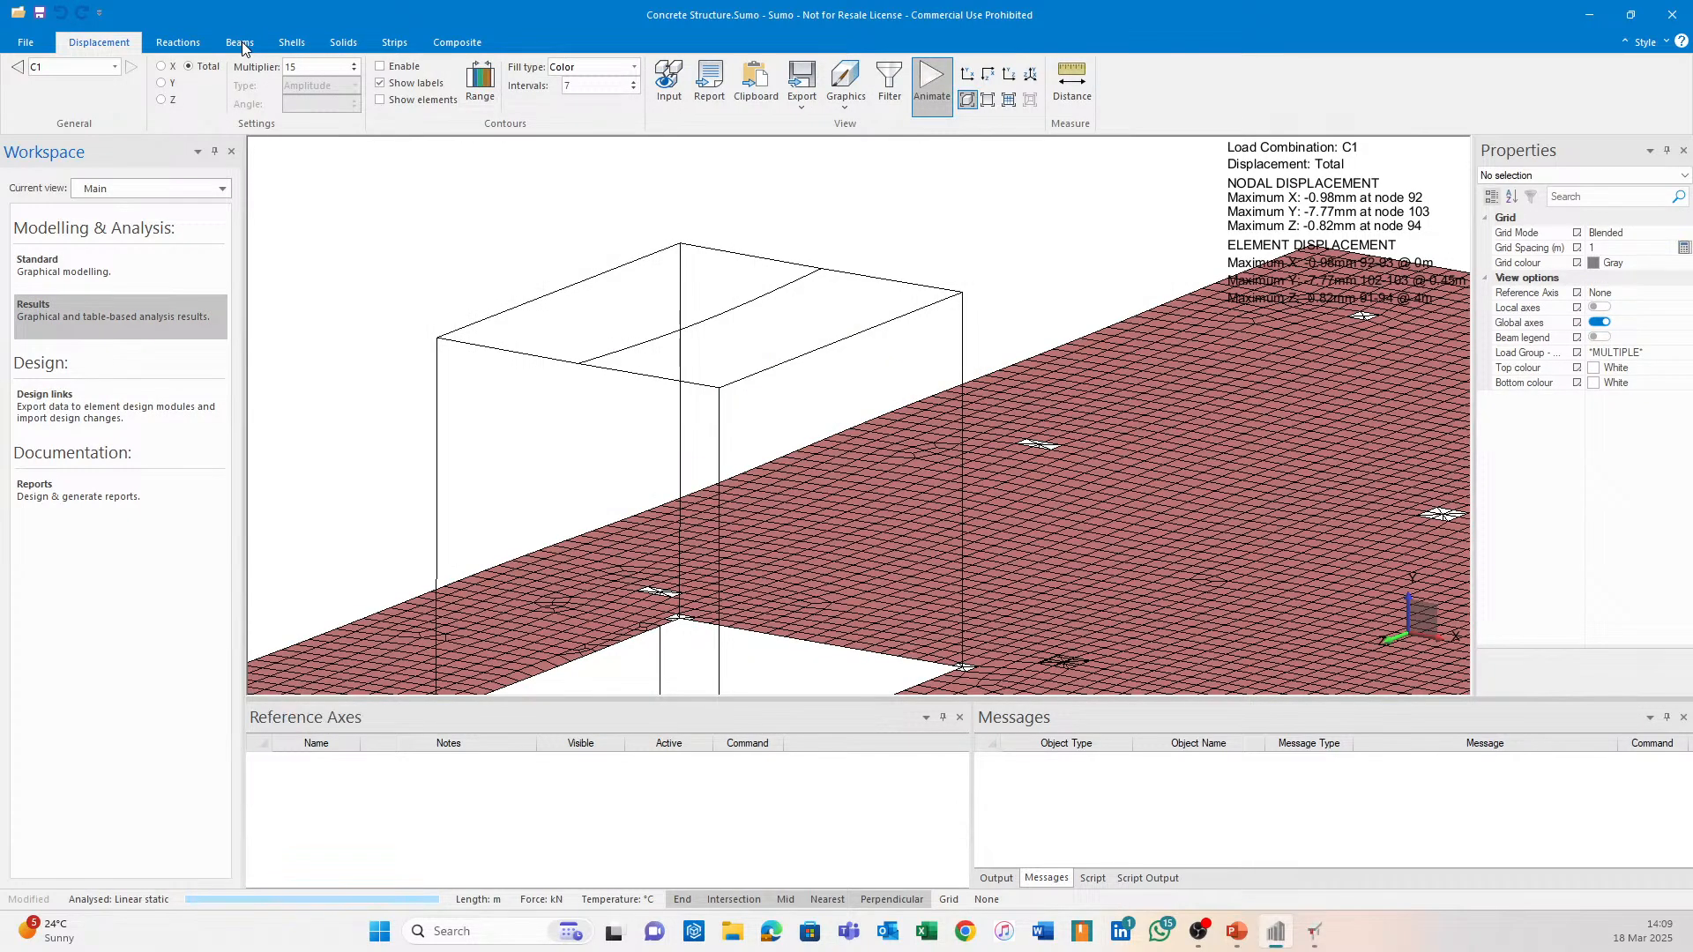
Show C1 beam X-moment diagrams in Sumo, then return to Continuous Beam's shear and moment charts.
{"action": "left_click", "coordinate": [242, 45]}
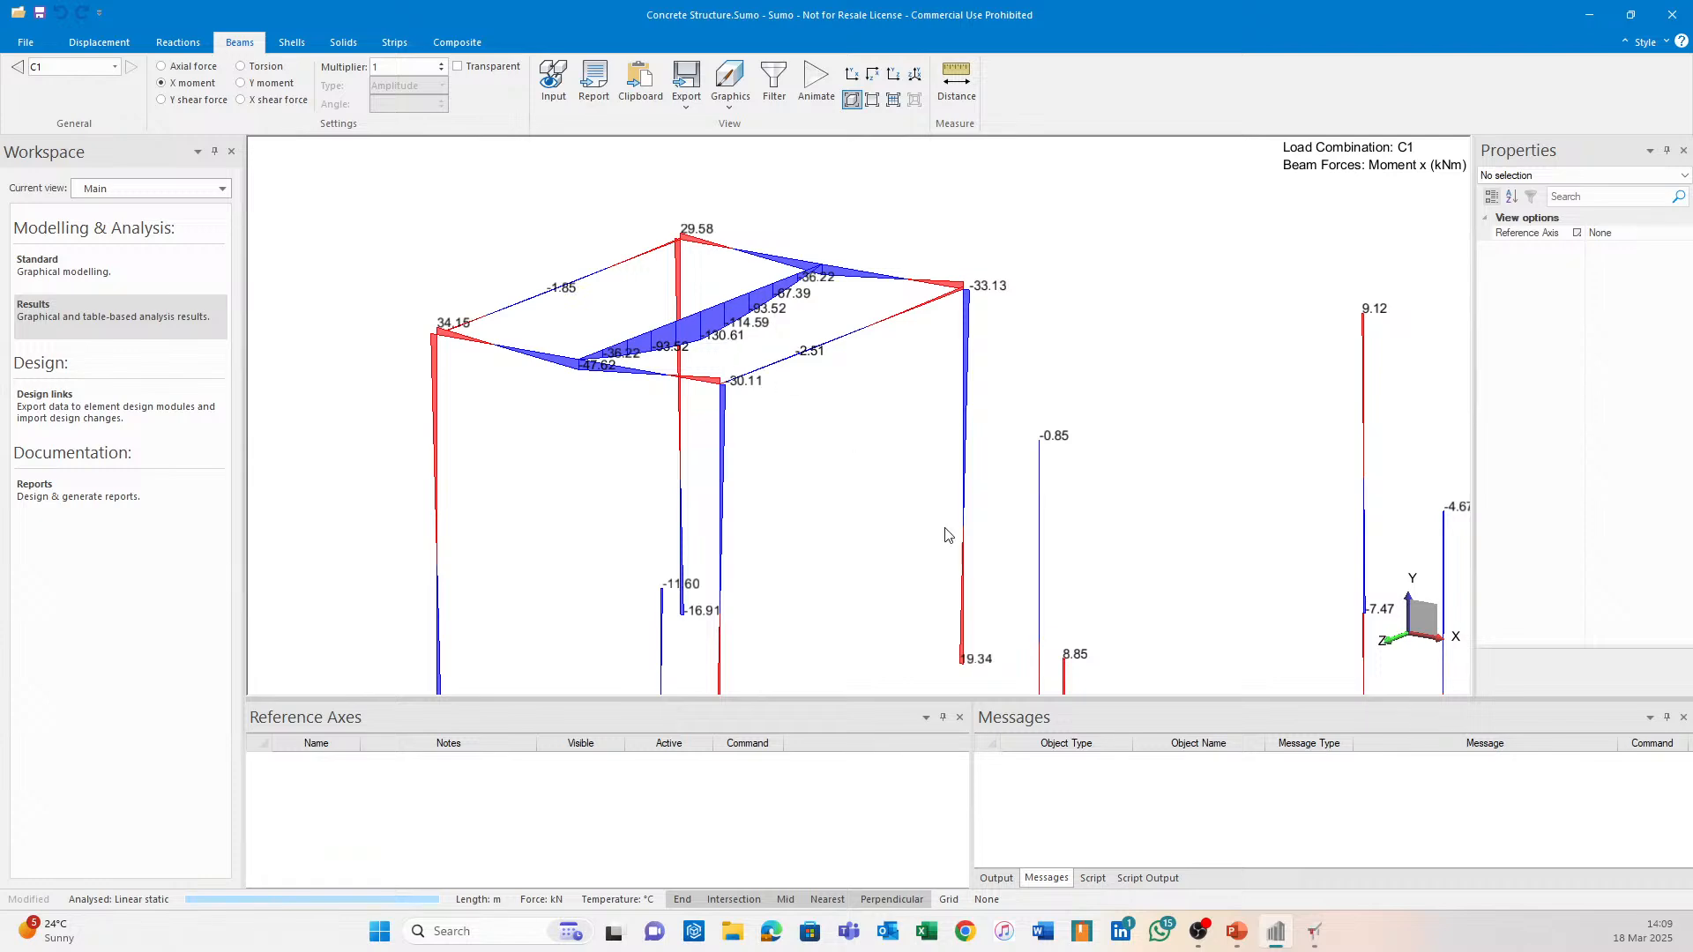
{"action": "left_click", "coordinate": [1314, 932]}
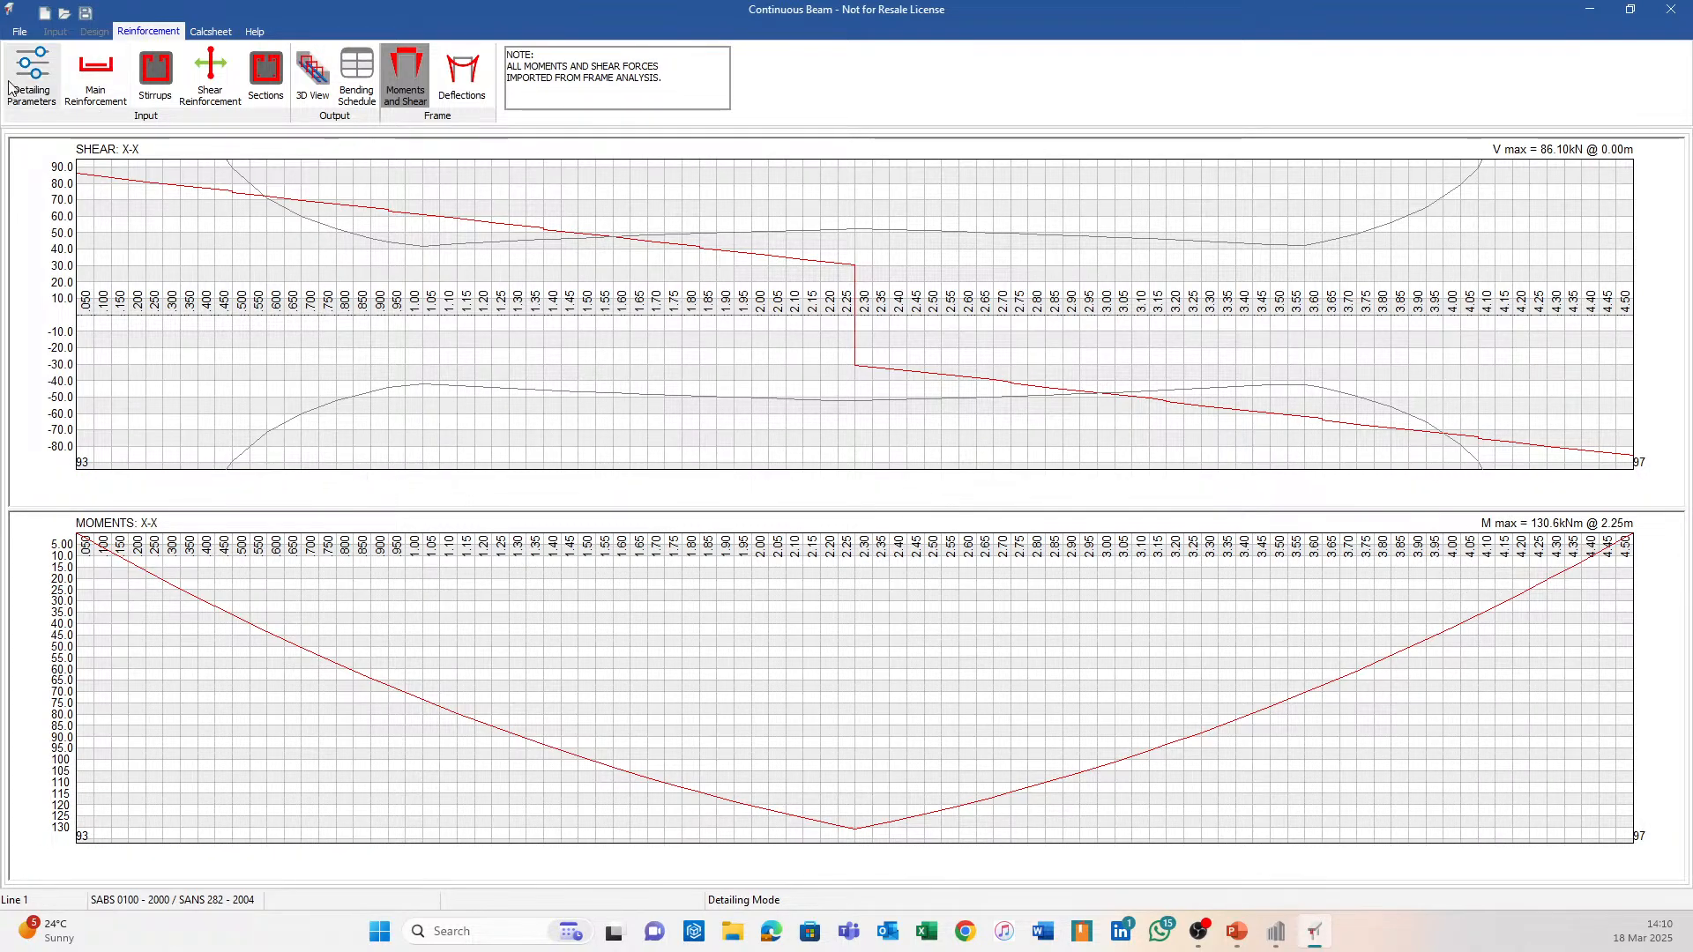
Generate the 2Y12, 2Y16 and 2Y20 main reinforcement and view the reinforced beam in 3D.
{"action": "left_click", "coordinate": [44, 101]}
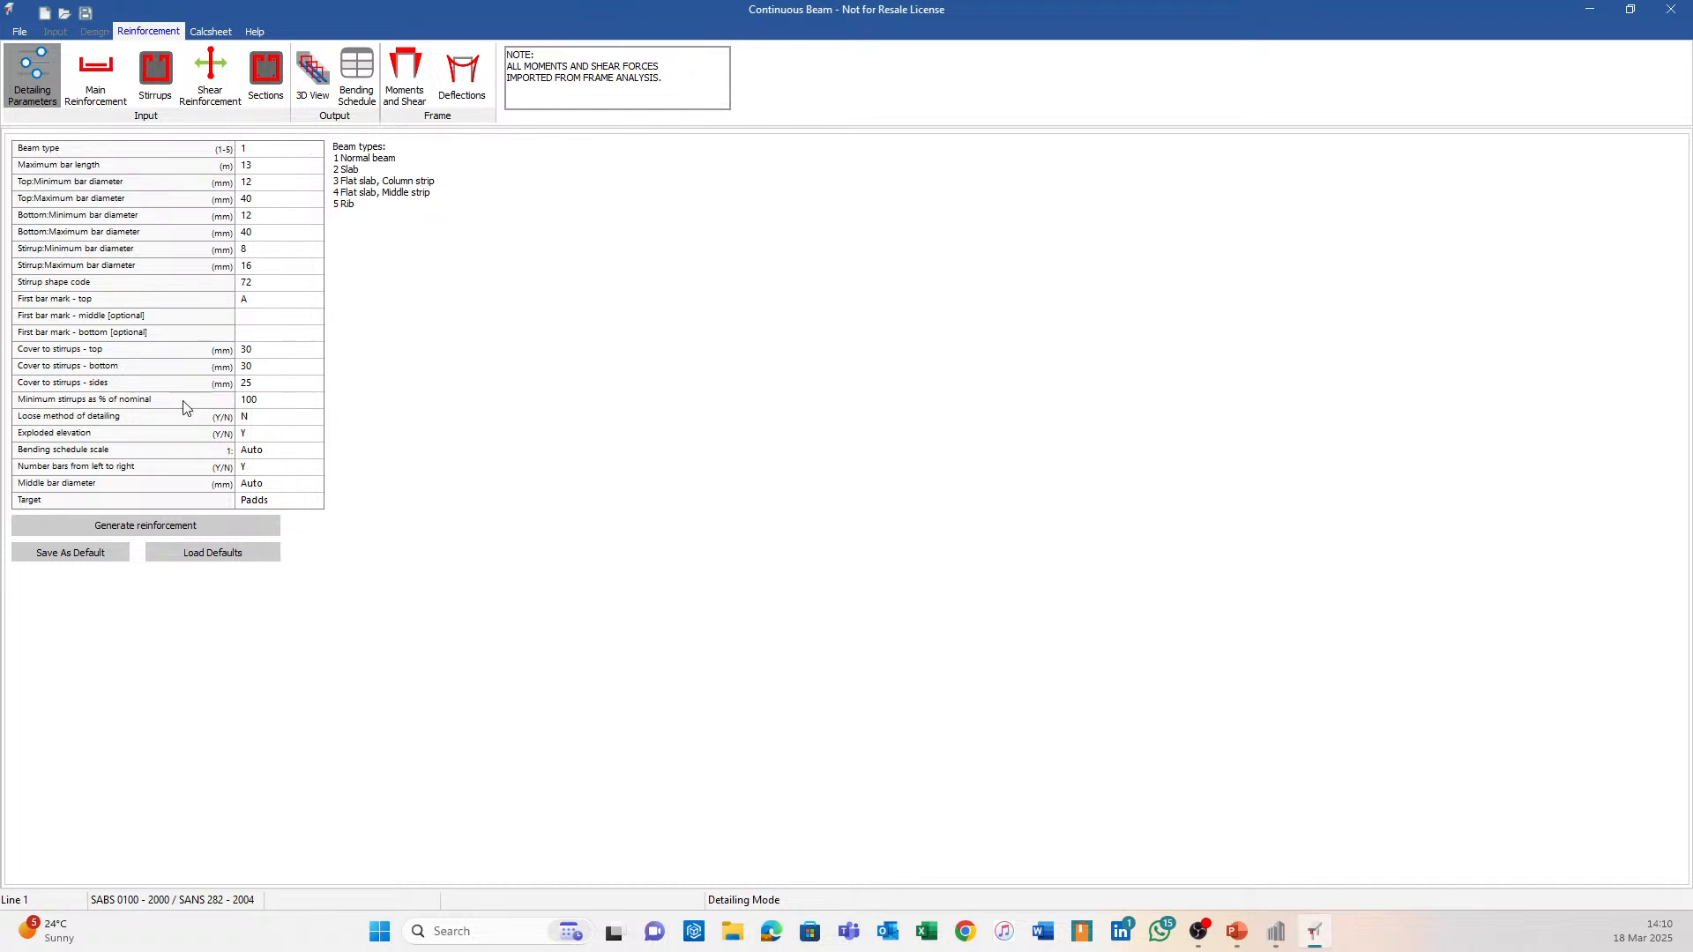
{"action": "left_click", "coordinate": [145, 525]}
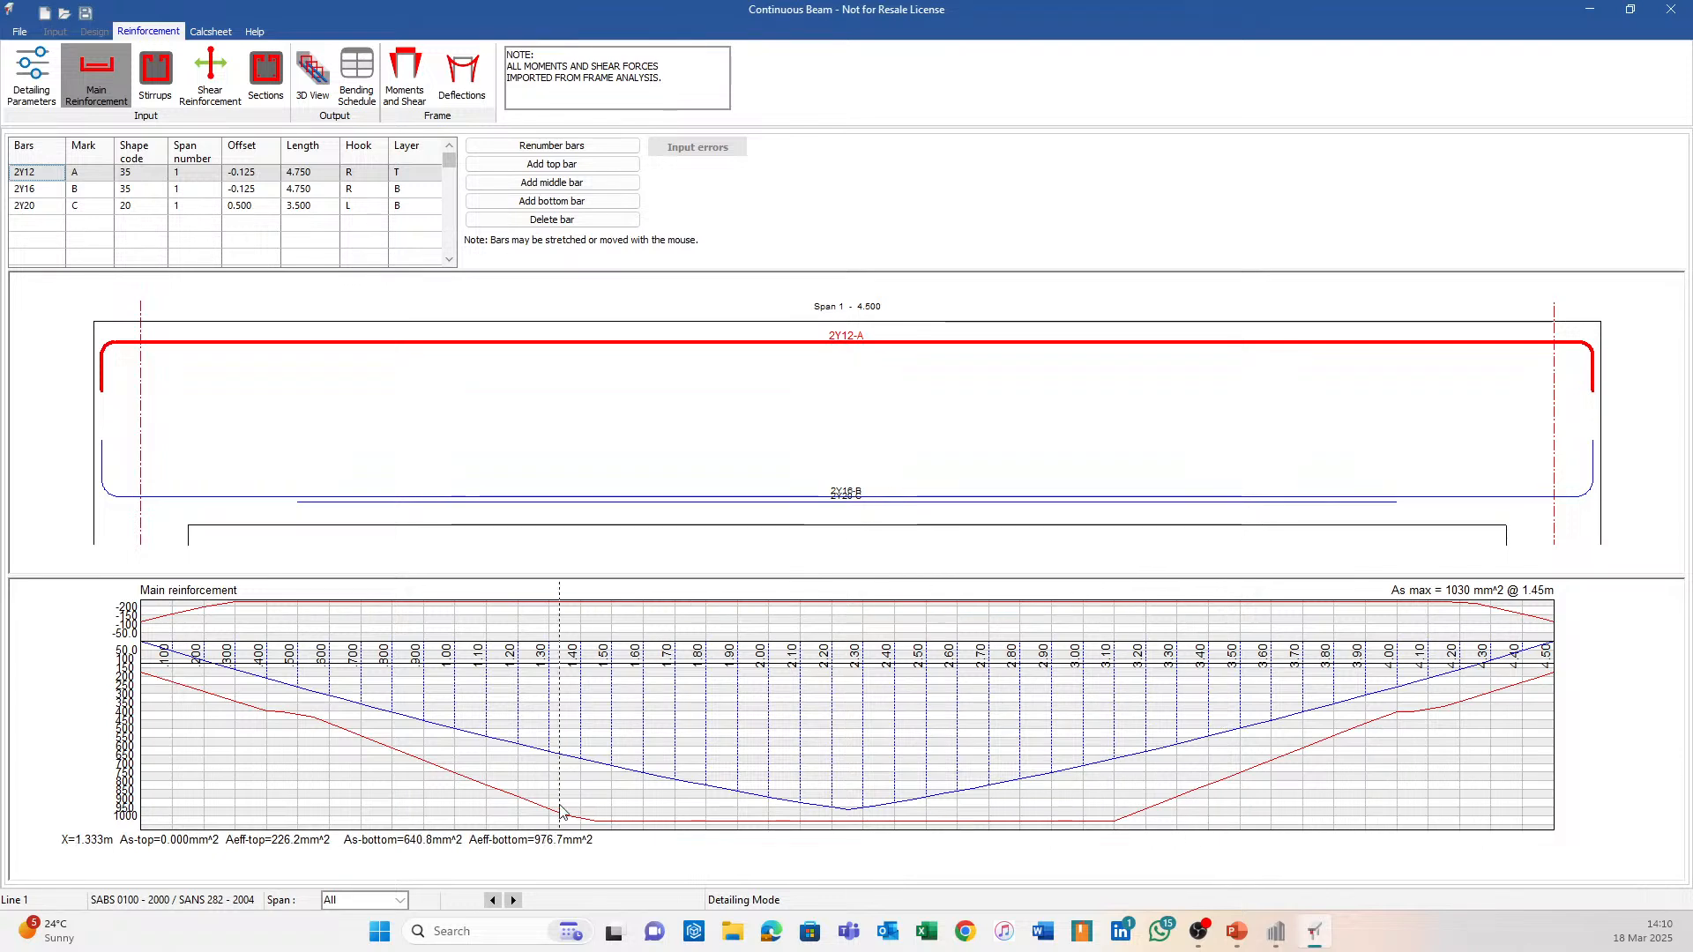
{"action": "left_click", "coordinate": [309, 70]}
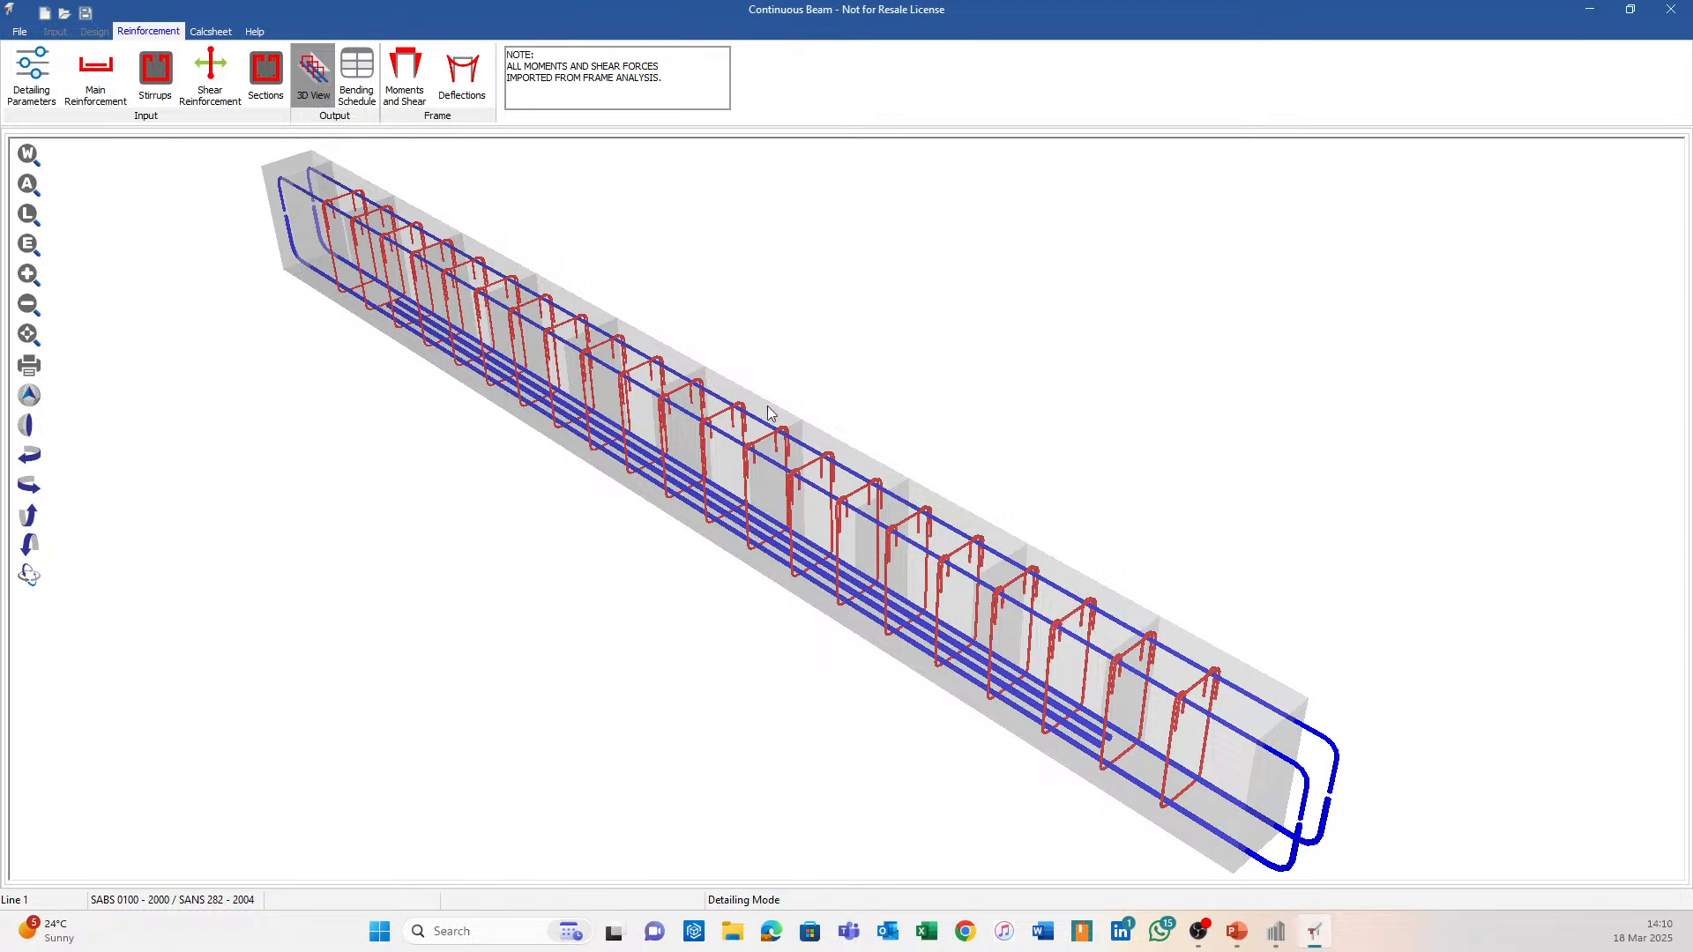
Rotate and pan the 3D rebar cage to check both beam ends, then show the main reinforcement layout.
{"action": "scroll", "coordinate": [734, 437], "scroll_direction": "down", "scroll_amount": 2}
{"action": "middle_click_drag", "start_coordinate": [735, 436], "coordinate": [975, 208]}
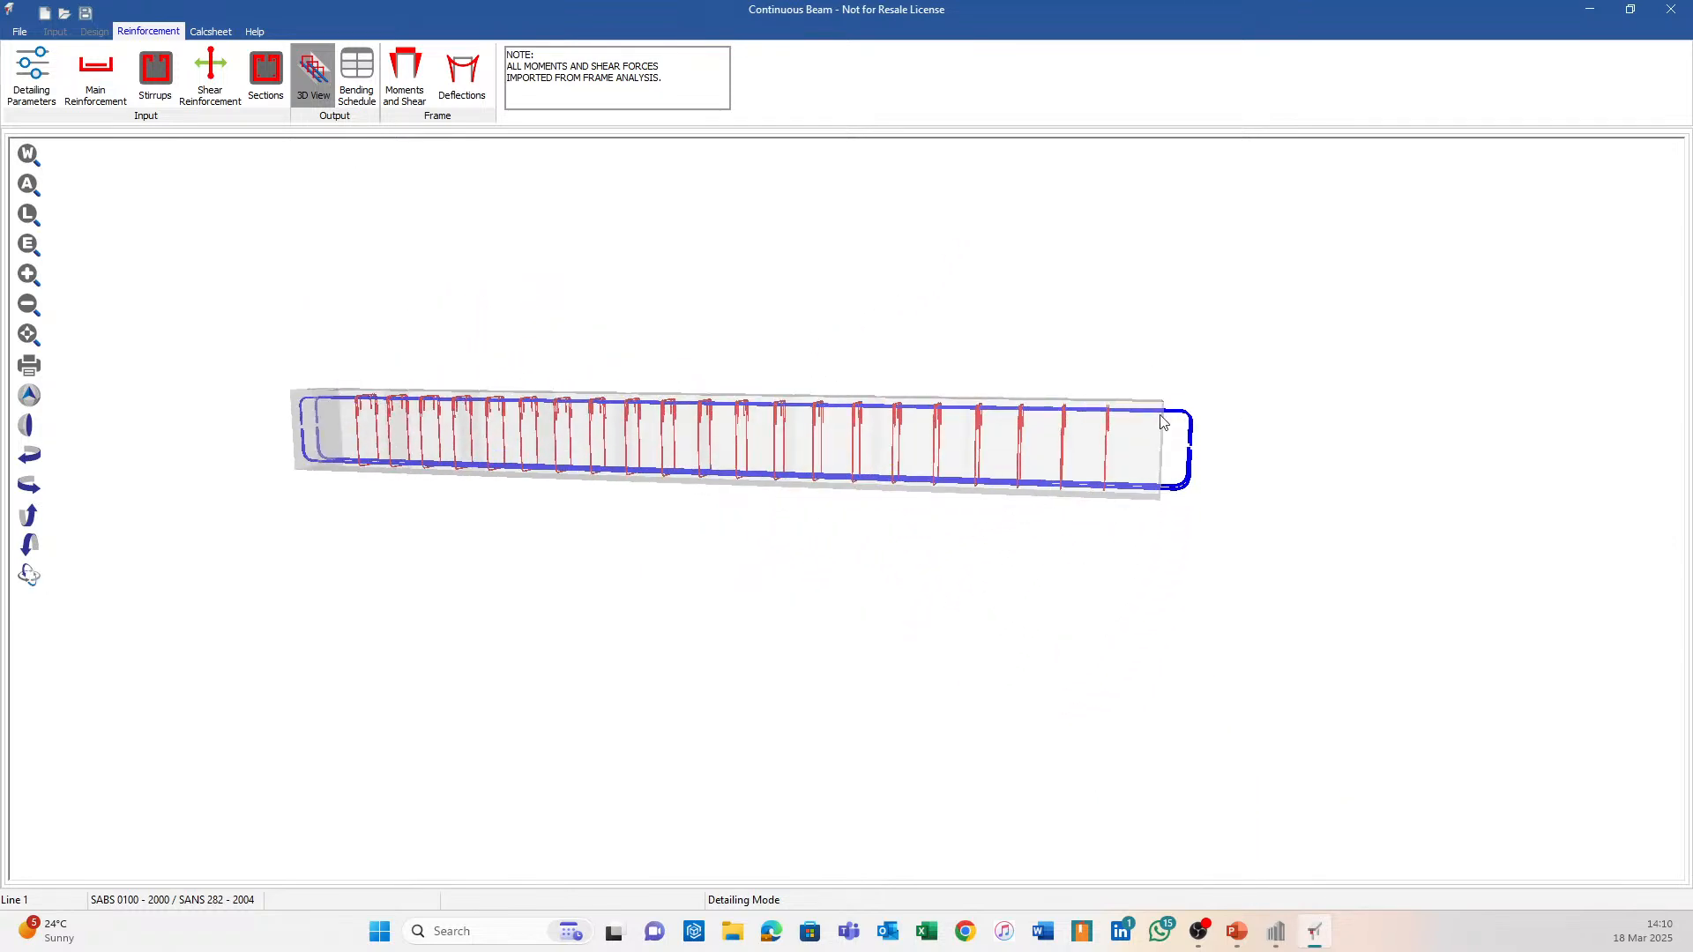
{"action": "middle_click_drag", "start_coordinate": [263, 390], "coordinate": [527, 447]}
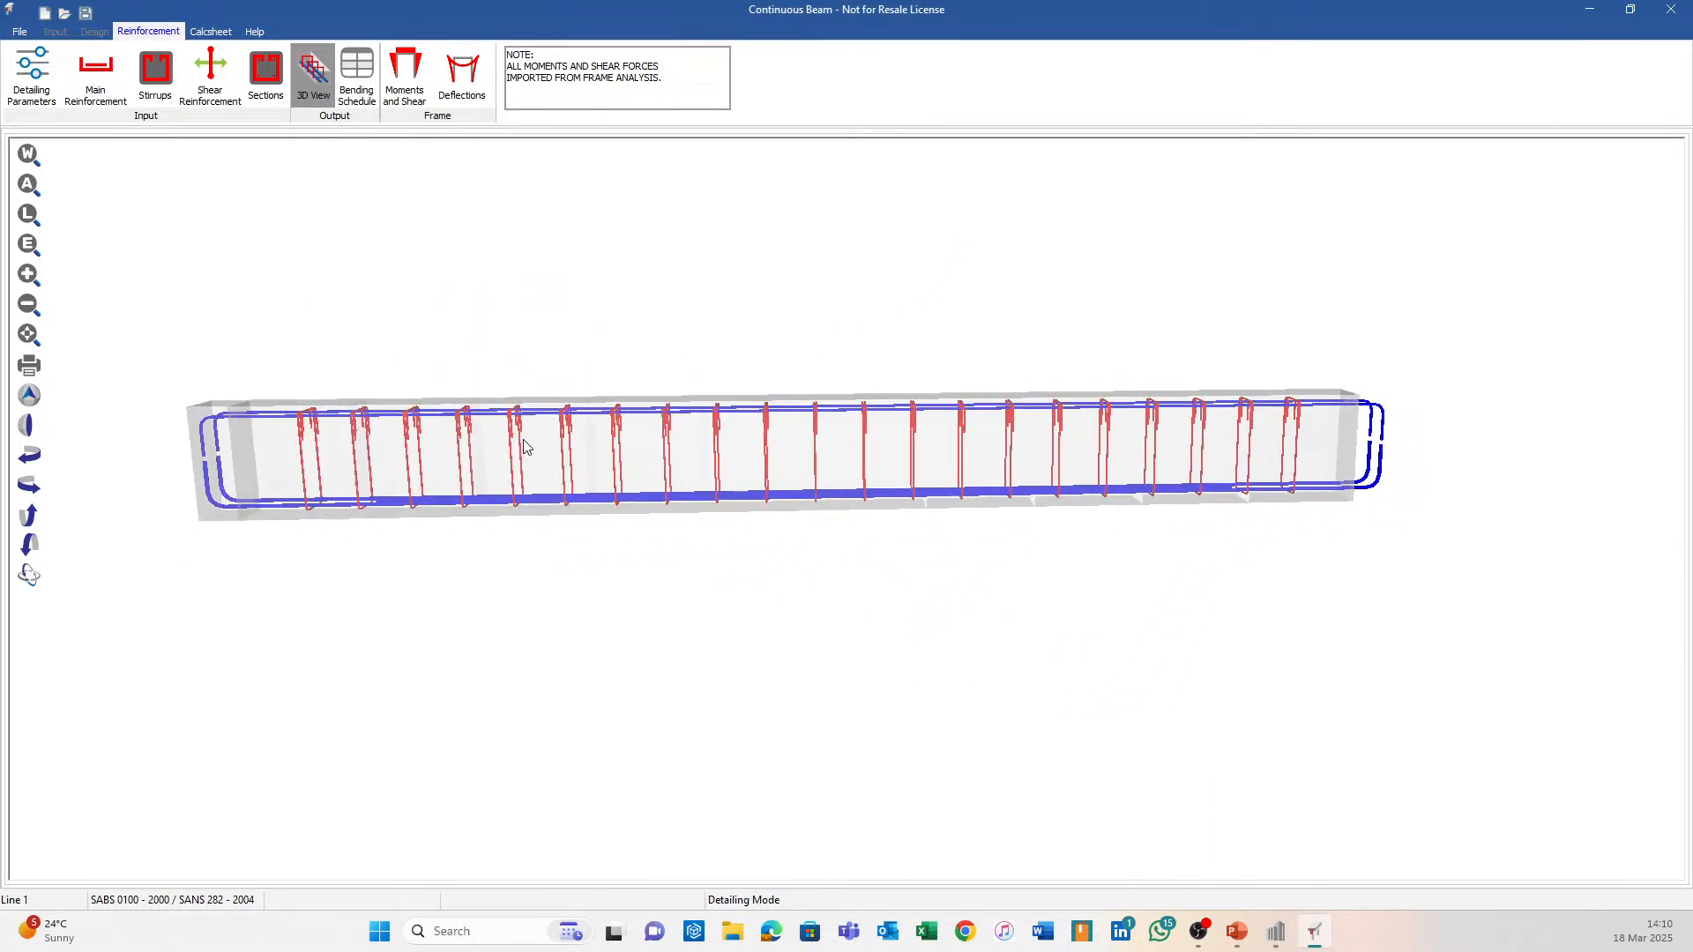
{"action": "middle_click_drag", "start_coordinate": [469, 544], "coordinate": [529, 532]}
{"action": "scroll", "coordinate": [196, 389], "scroll_direction": "up", "scroll_amount": 3}
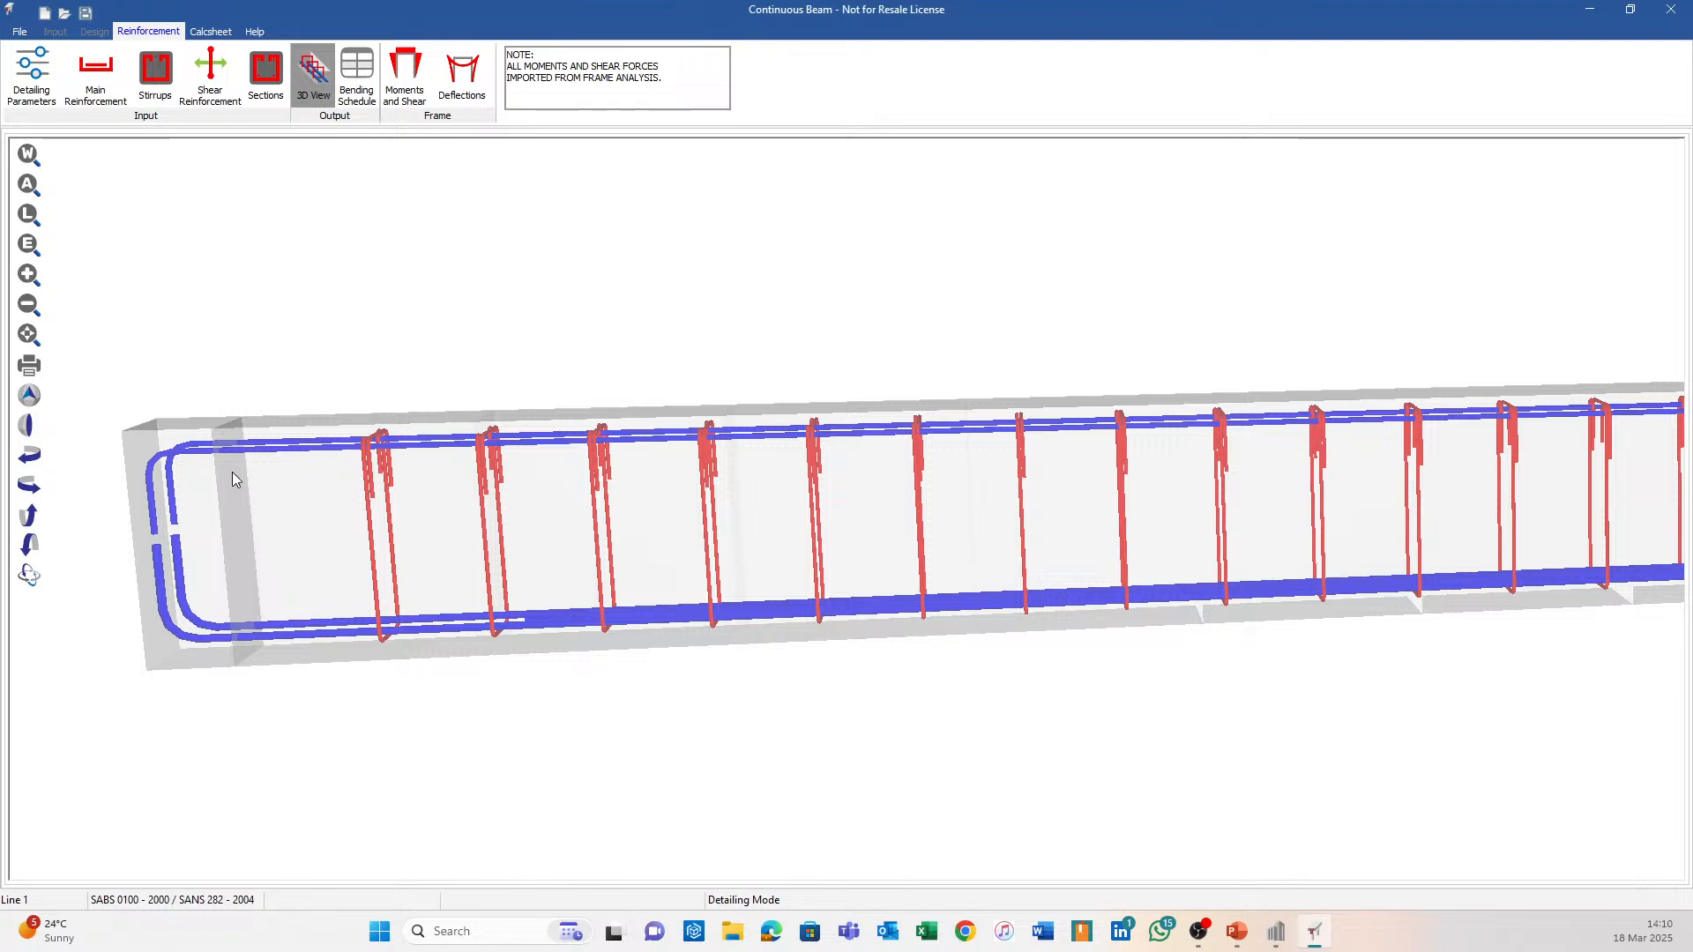
{"action": "scroll", "coordinate": [609, 507], "scroll_direction": "down", "scroll_amount": 3}
{"action": "middle_click_drag", "start_coordinate": [1088, 580], "coordinate": [746, 569]}
{"action": "middle_click_drag", "start_coordinate": [1449, 469], "coordinate": [1088, 517]}
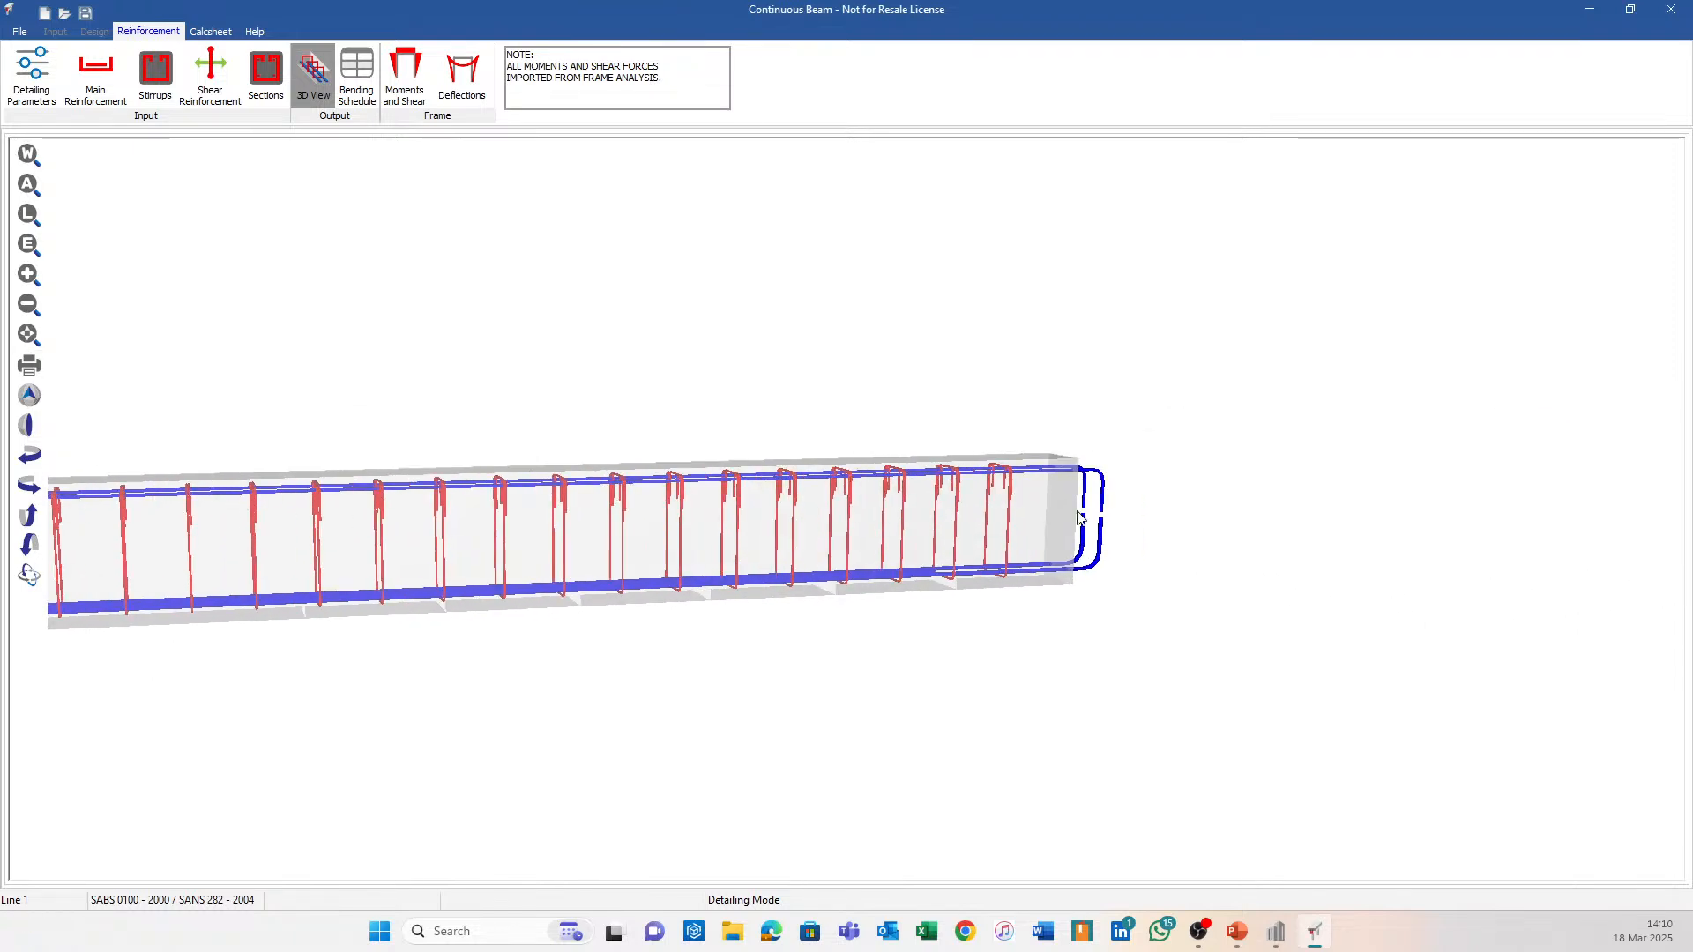
{"action": "scroll", "coordinate": [1085, 512], "scroll_direction": "up", "scroll_amount": 3}
{"action": "middle_click_drag", "start_coordinate": [1184, 572], "coordinate": [1176, 497], "text": "shift"}
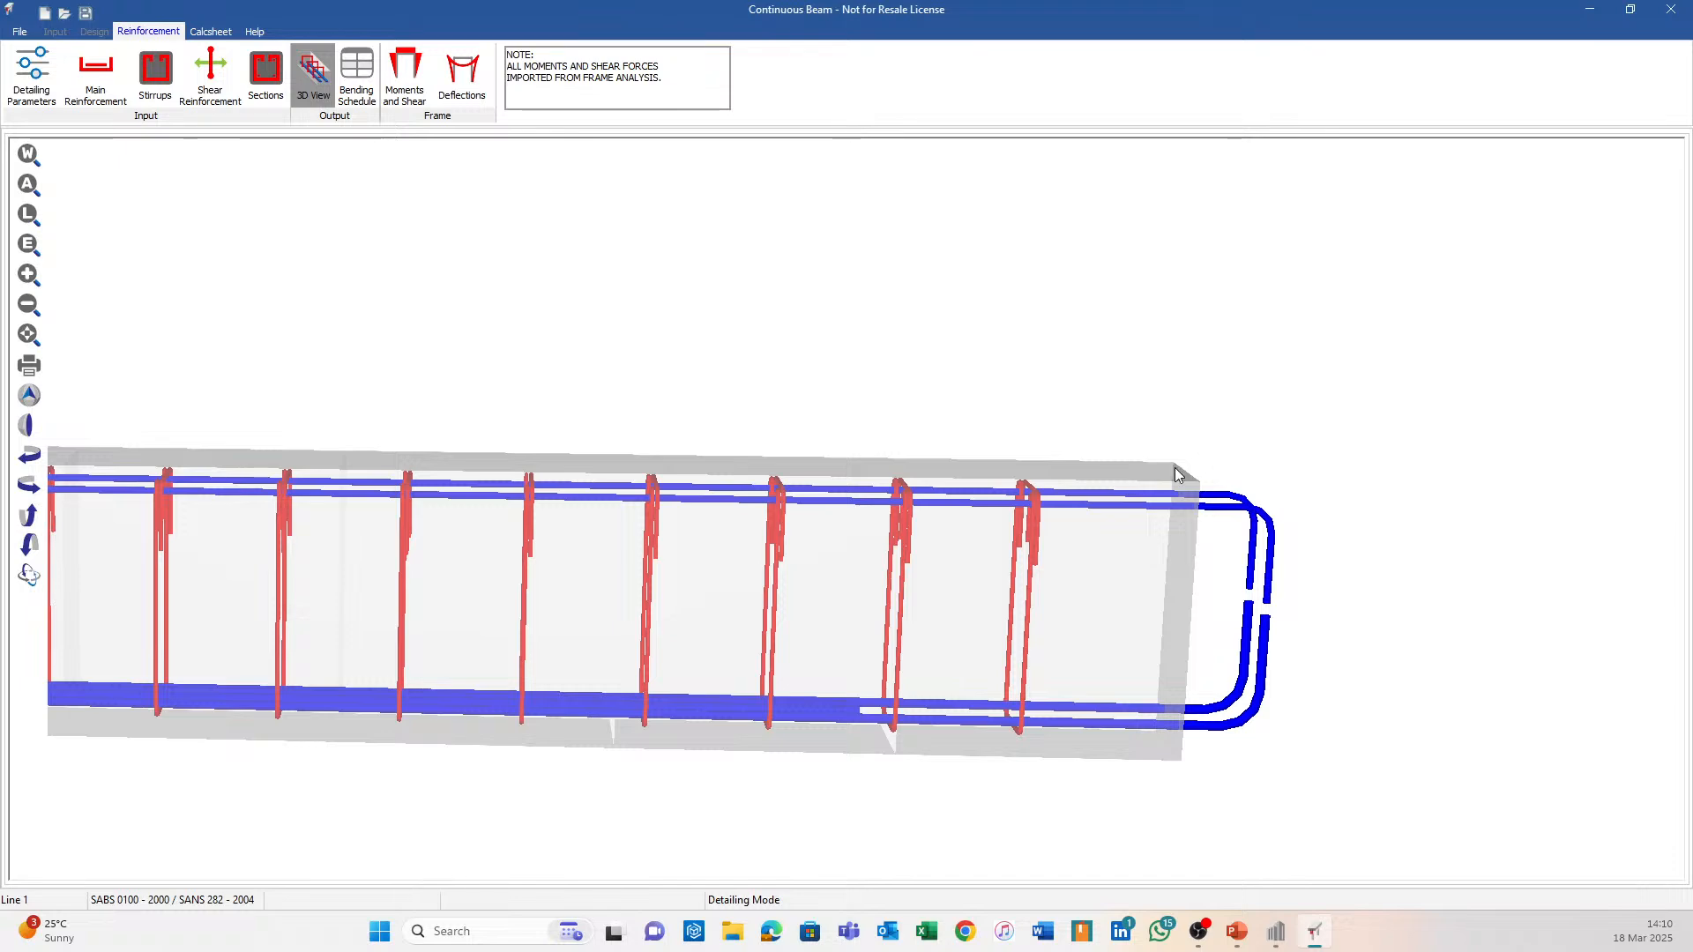
{"action": "scroll", "coordinate": [1180, 489], "scroll_direction": "down", "scroll_amount": 3}
{"action": "scroll", "coordinate": [653, 377], "scroll_direction": "down", "scroll_amount": 3}
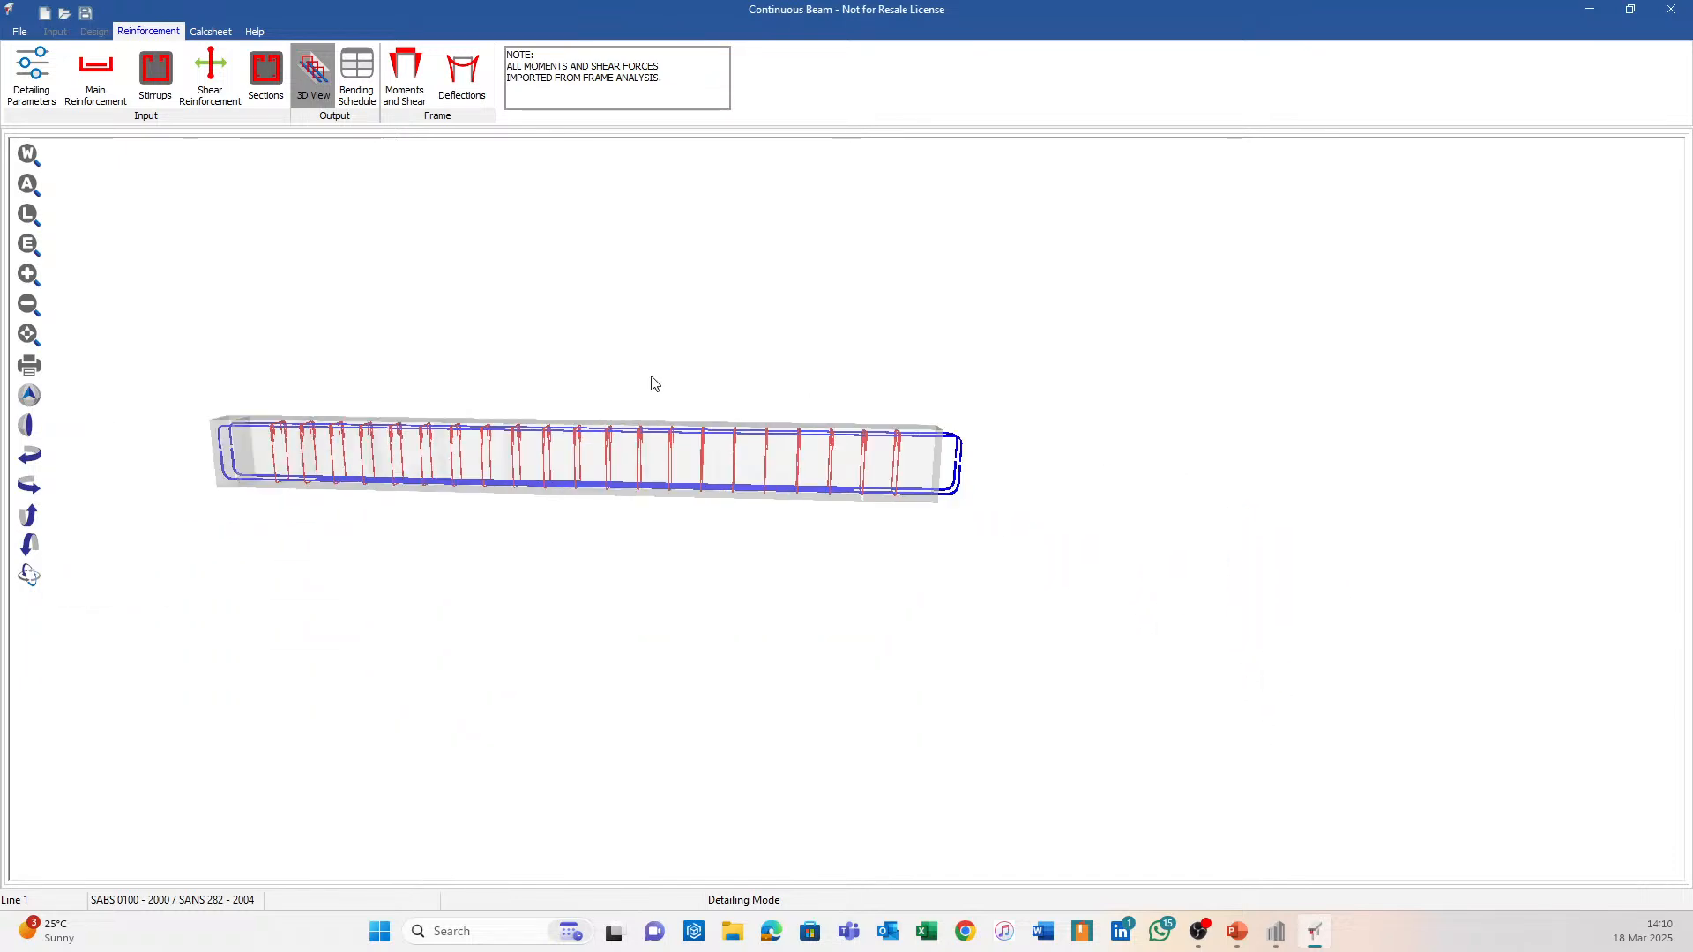
{"action": "middle_click_drag", "start_coordinate": [651, 378], "coordinate": [836, 392]}
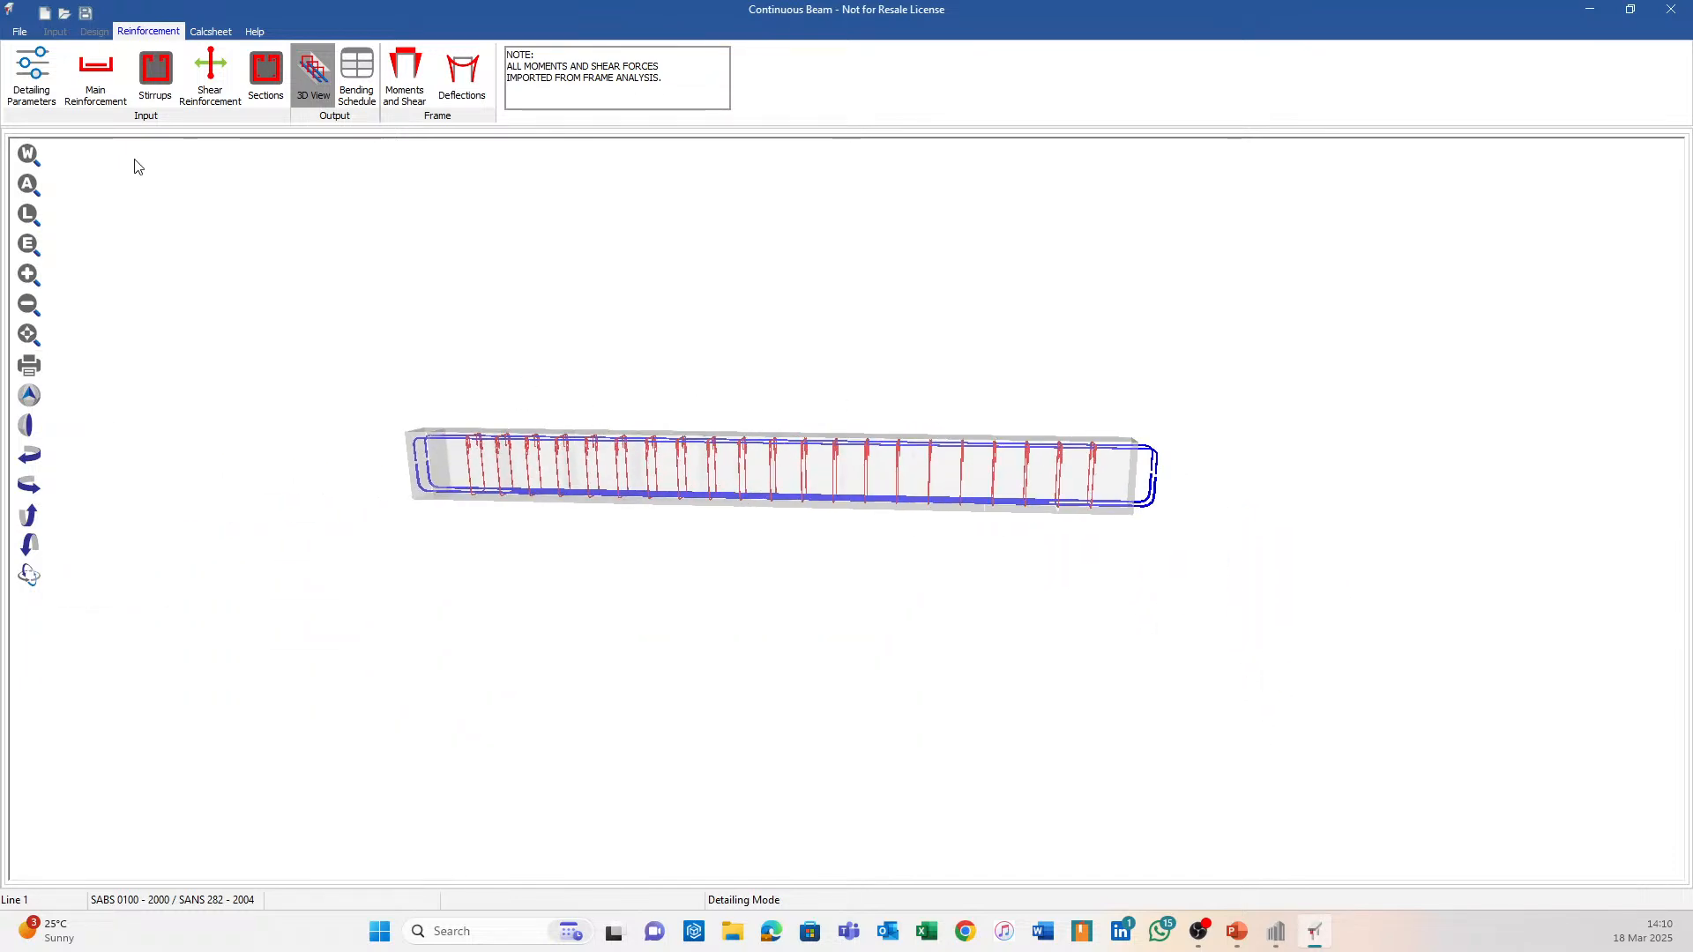
{"action": "left_click", "coordinate": [95, 77]}
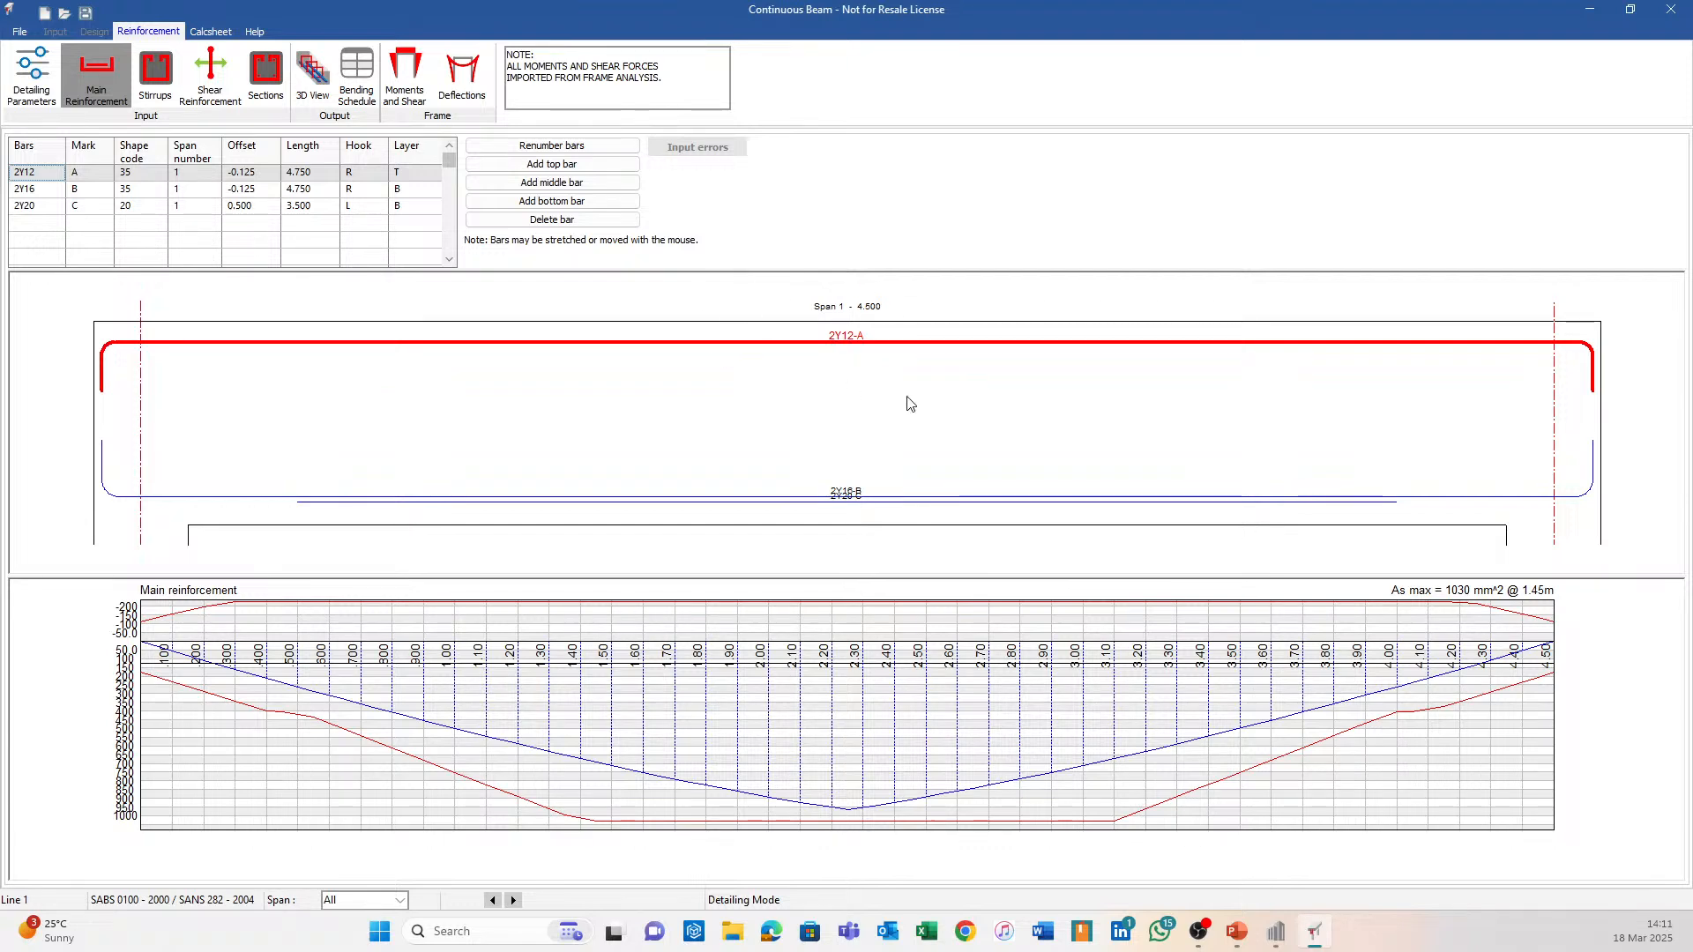
Reopen the 3D reinforcement view and pan along the beam to inspect the bars.
{"action": "left_click", "coordinate": [311, 66]}
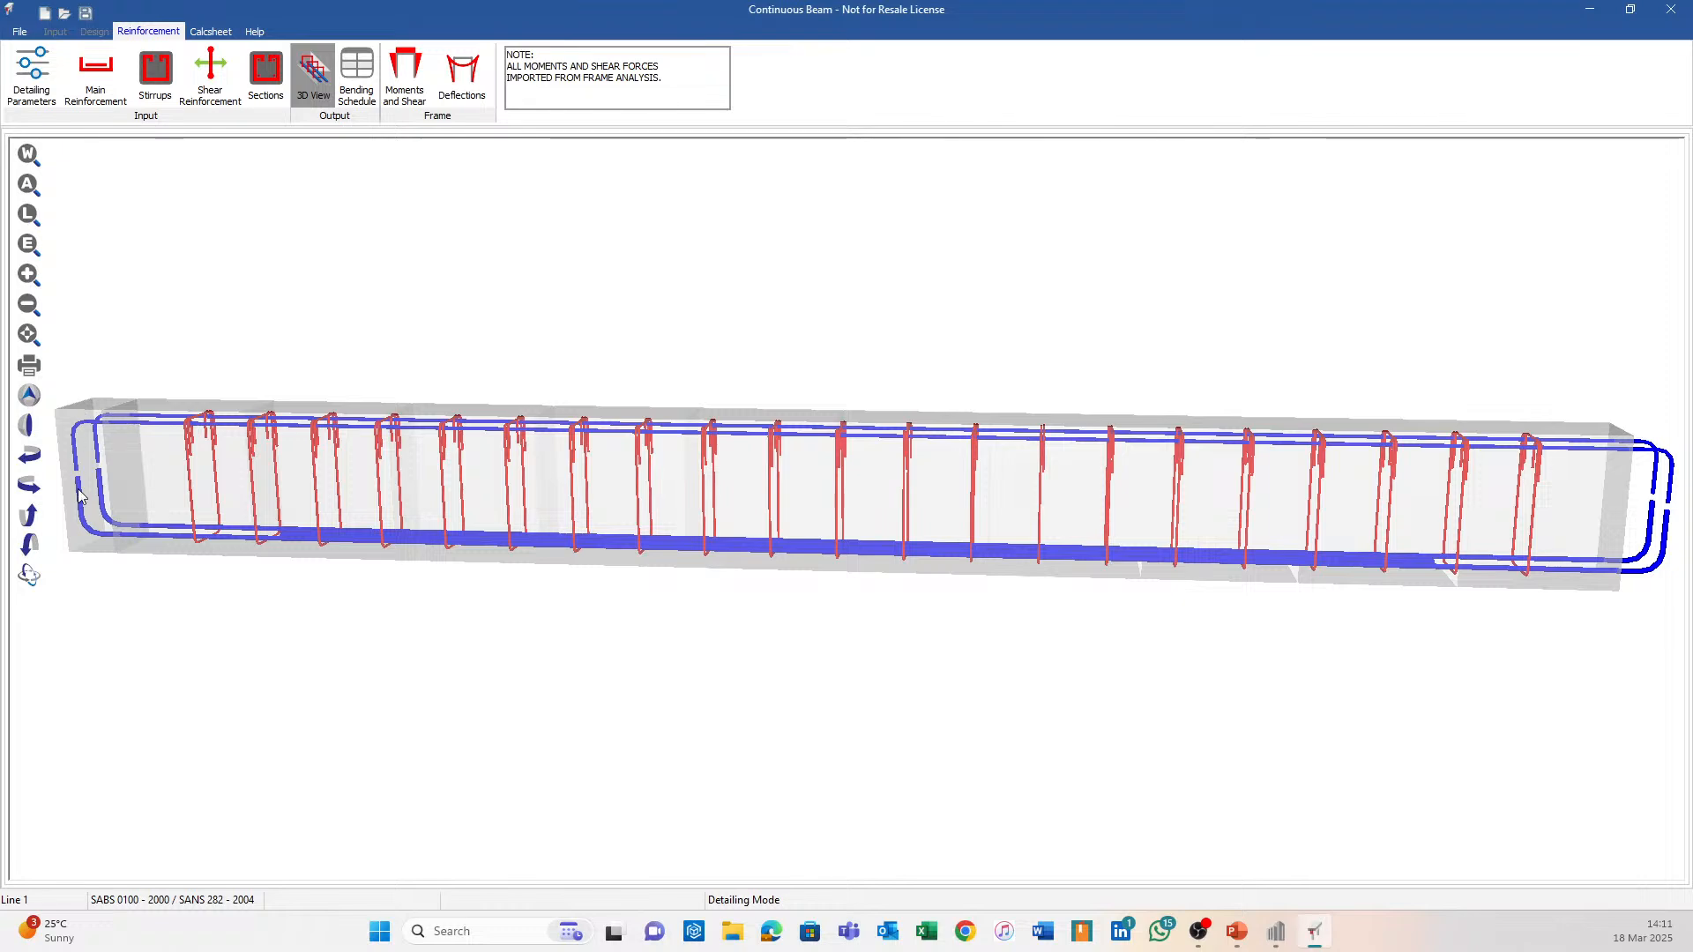
{"action": "middle_click_drag", "start_coordinate": [1508, 476], "coordinate": [1320, 465]}
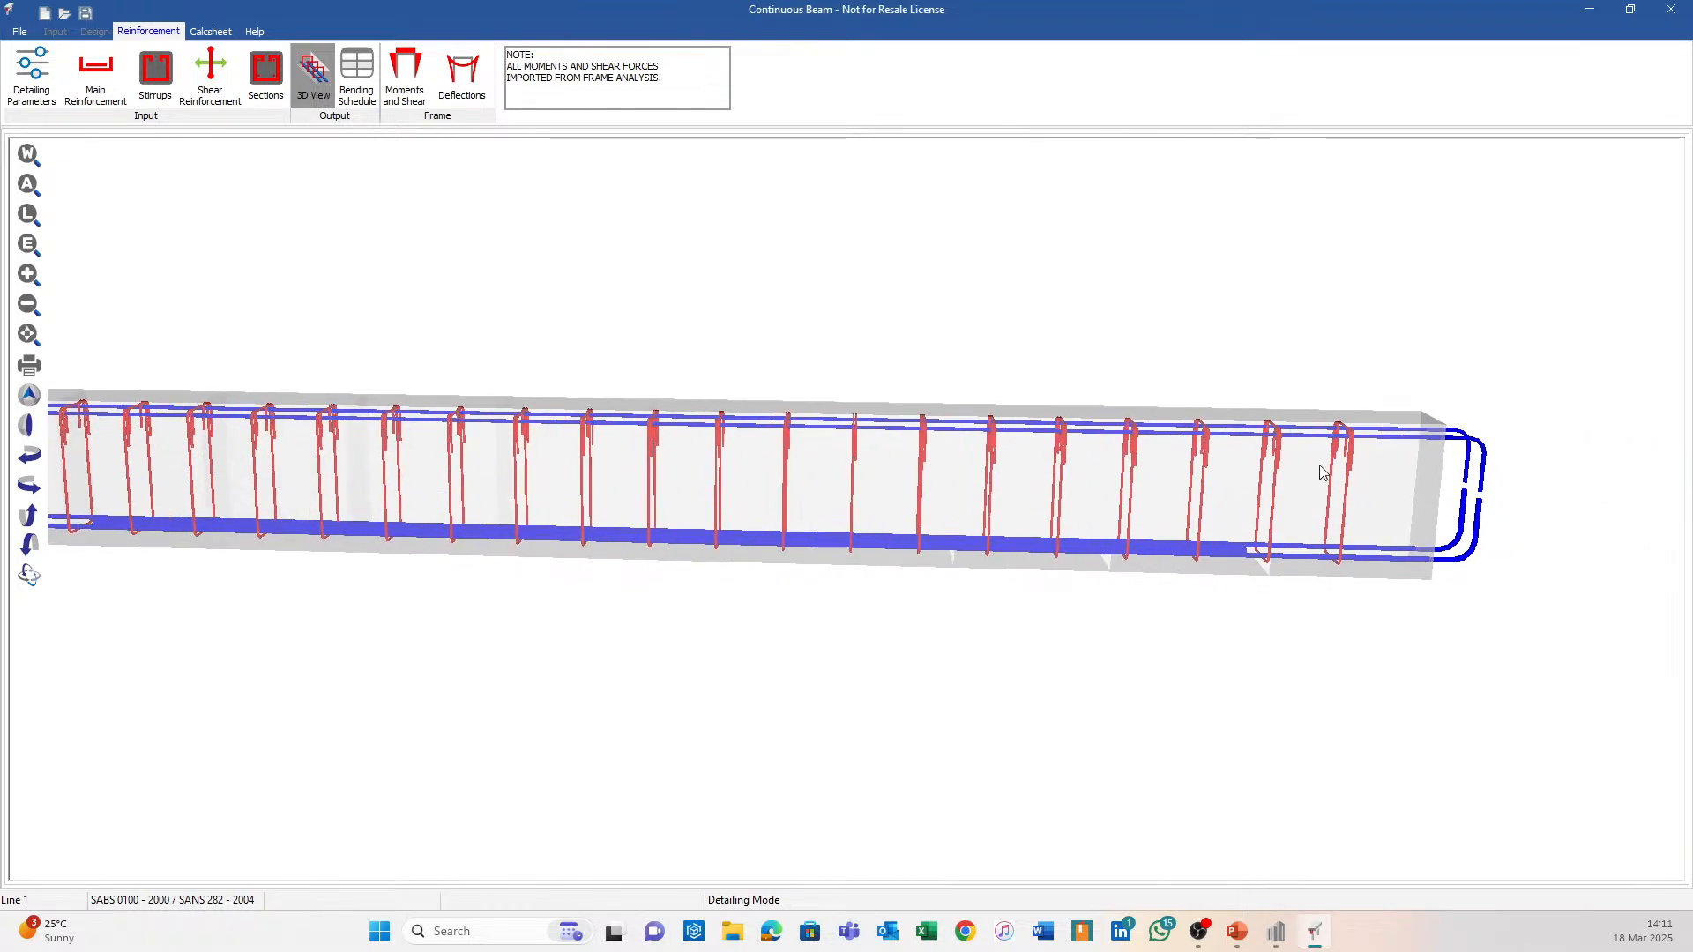
{"action": "middle_click_drag", "start_coordinate": [872, 579], "coordinate": [1271, 572]}
{"action": "scroll", "coordinate": [232, 354], "scroll_direction": "down", "scroll_amount": 3}
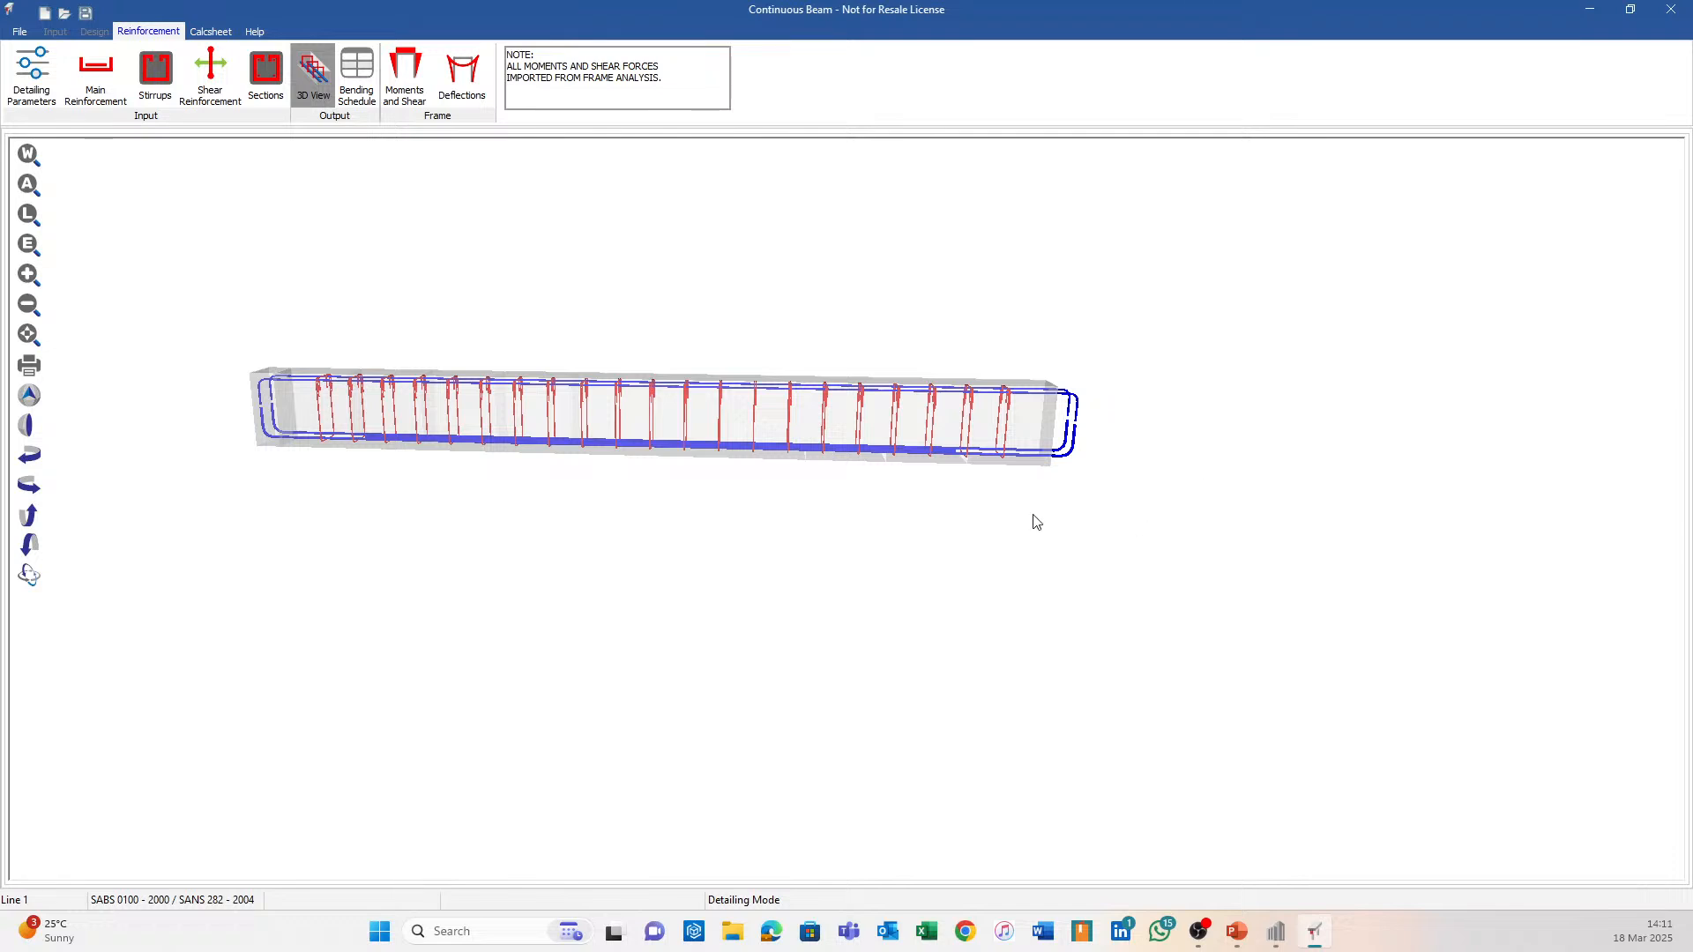
{"action": "scroll", "coordinate": [1093, 410], "scroll_direction": "up", "scroll_amount": 3}
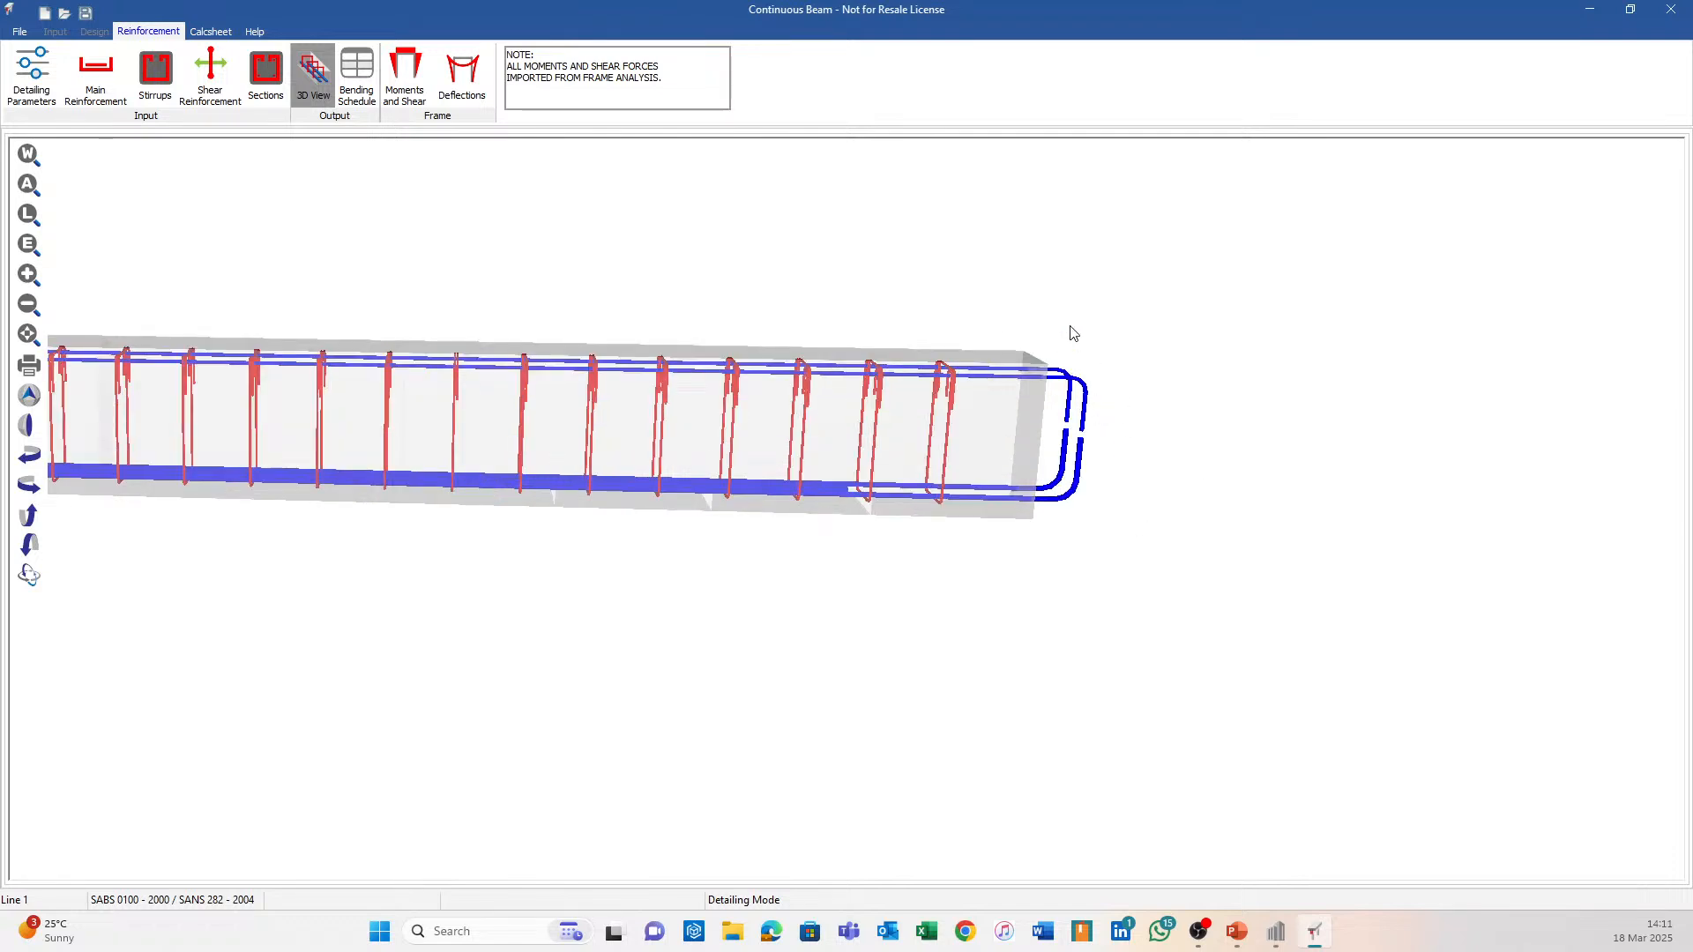
{"action": "scroll", "coordinate": [940, 502], "scroll_direction": "down", "scroll_amount": 3}
{"action": "middle_click_drag", "start_coordinate": [803, 504], "coordinate": [869, 505]}
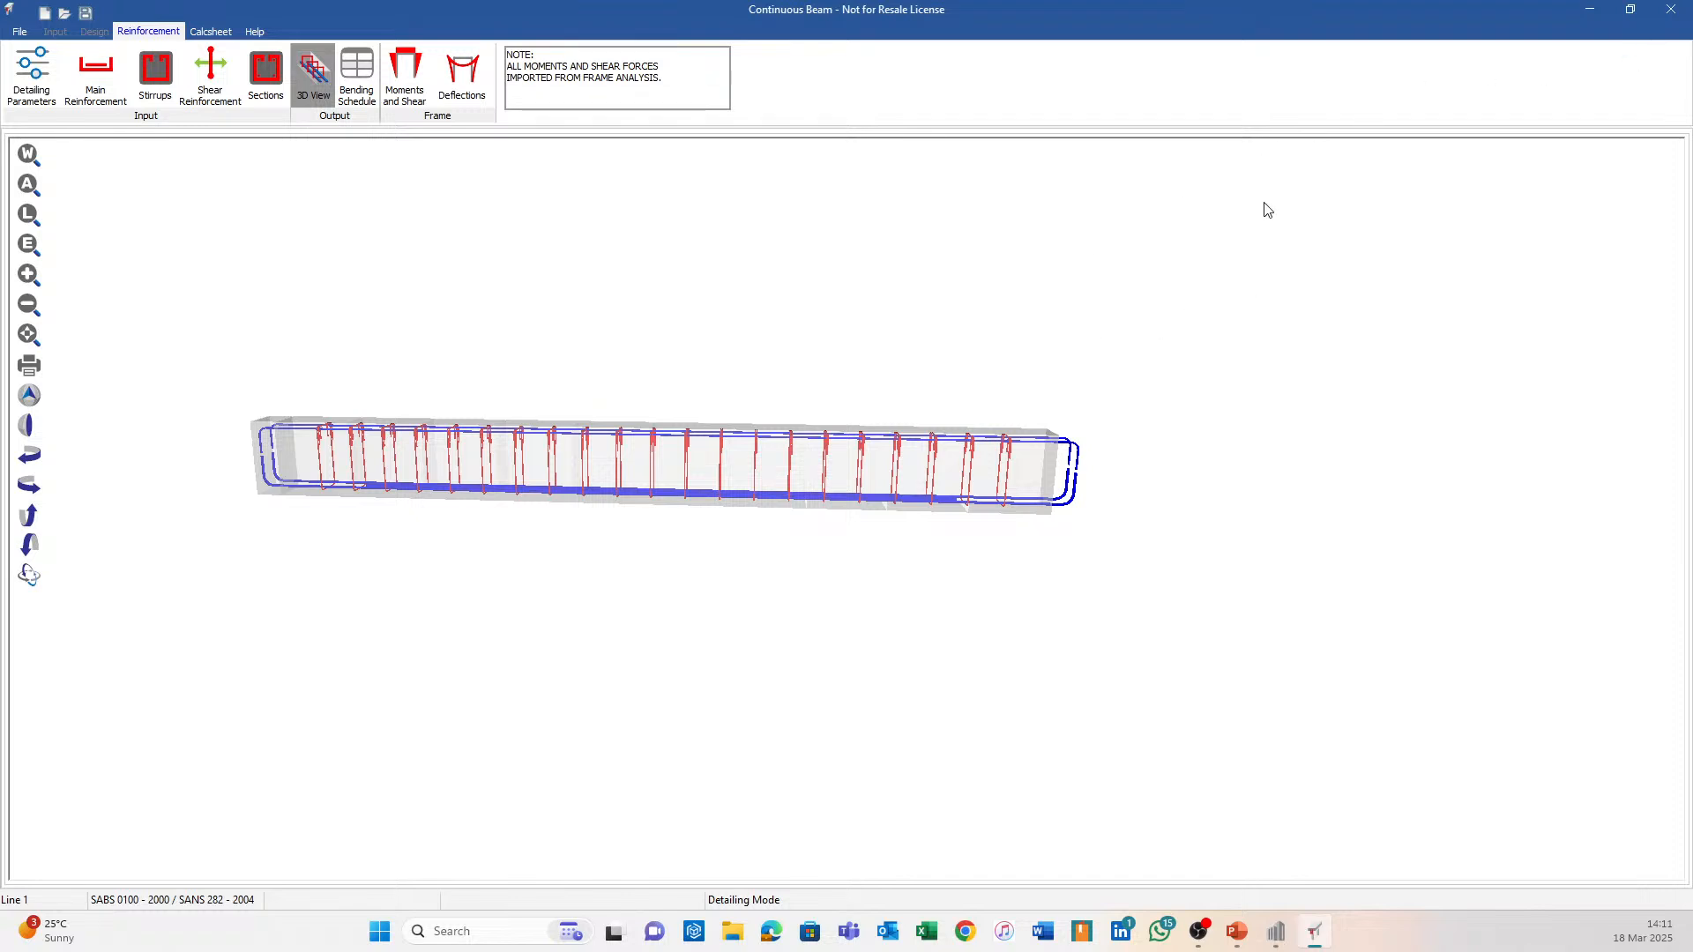
Review main reinforcement, 21-SA-200 stirrups, shear reinforcement and sections, then close Continuous Beam.
{"action": "left_click", "coordinate": [95, 78]}
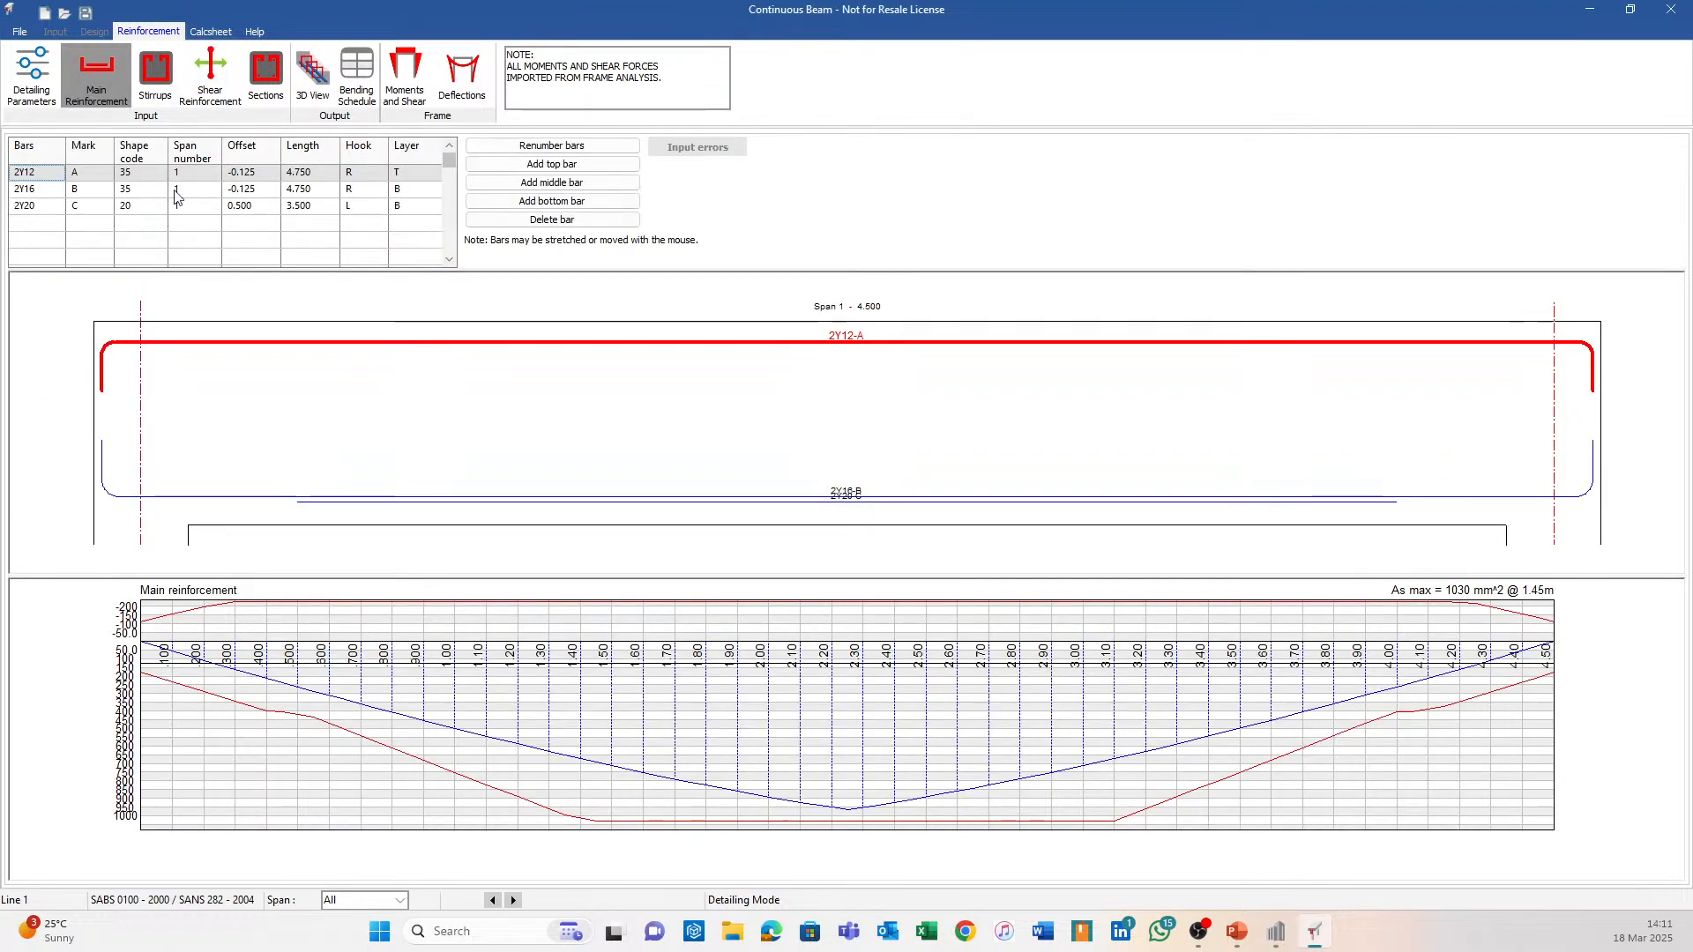
{"action": "left_click", "coordinate": [155, 75]}
{"action": "left_click", "coordinate": [211, 75]}
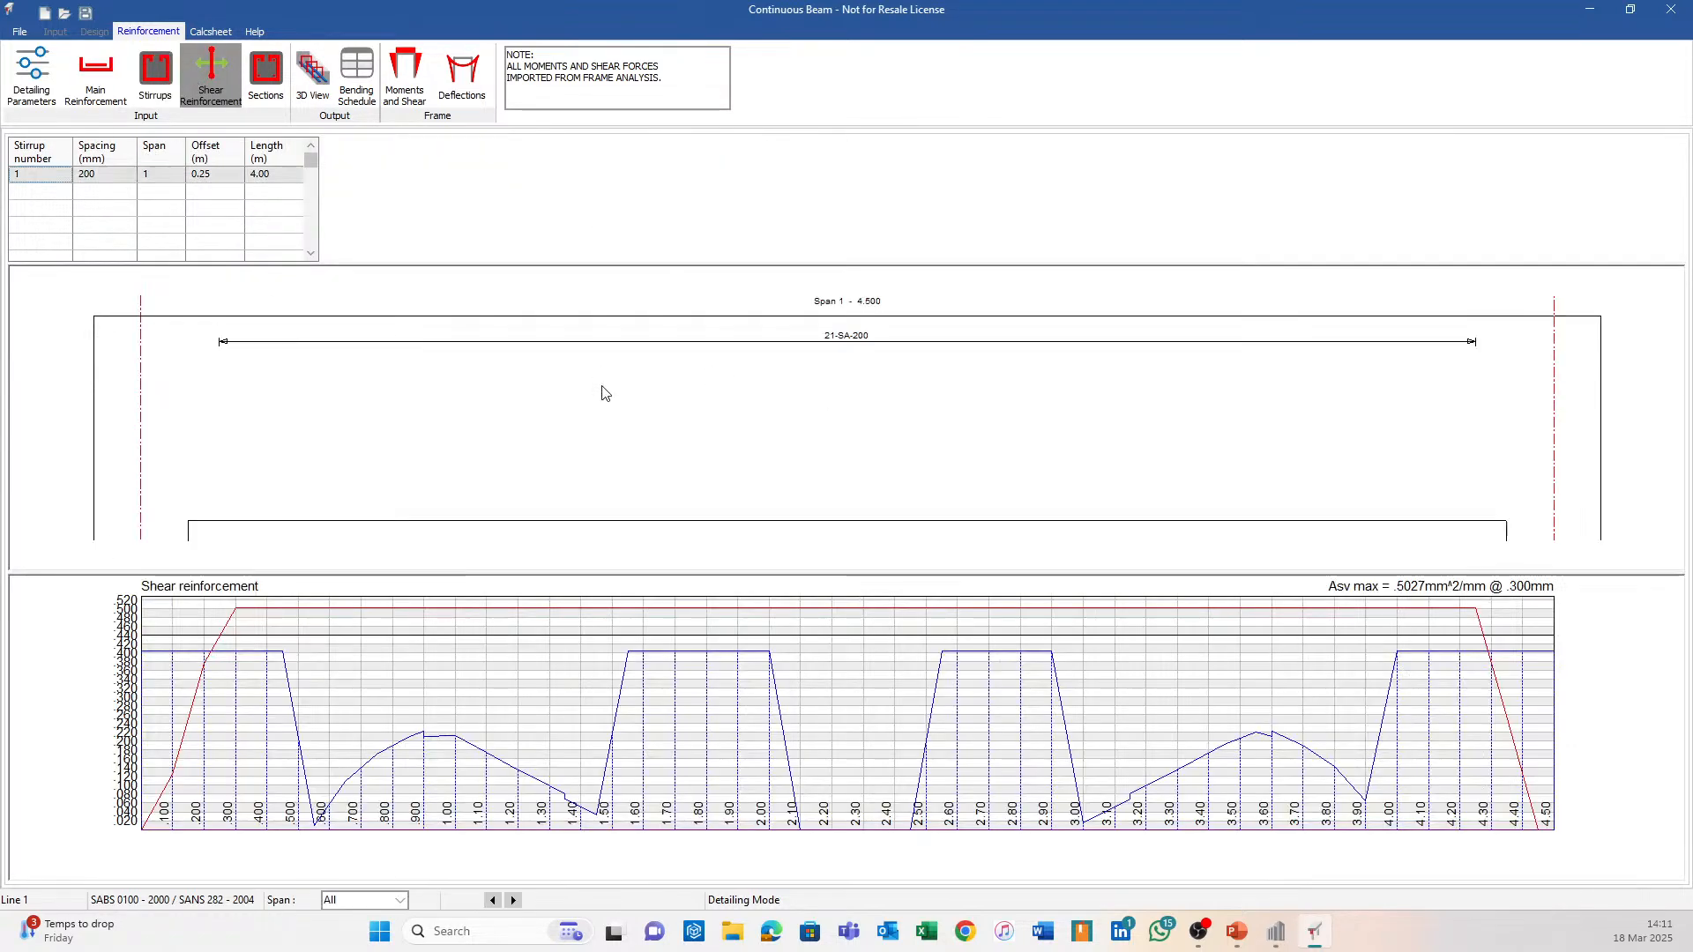
{"action": "left_click", "coordinate": [265, 75]}
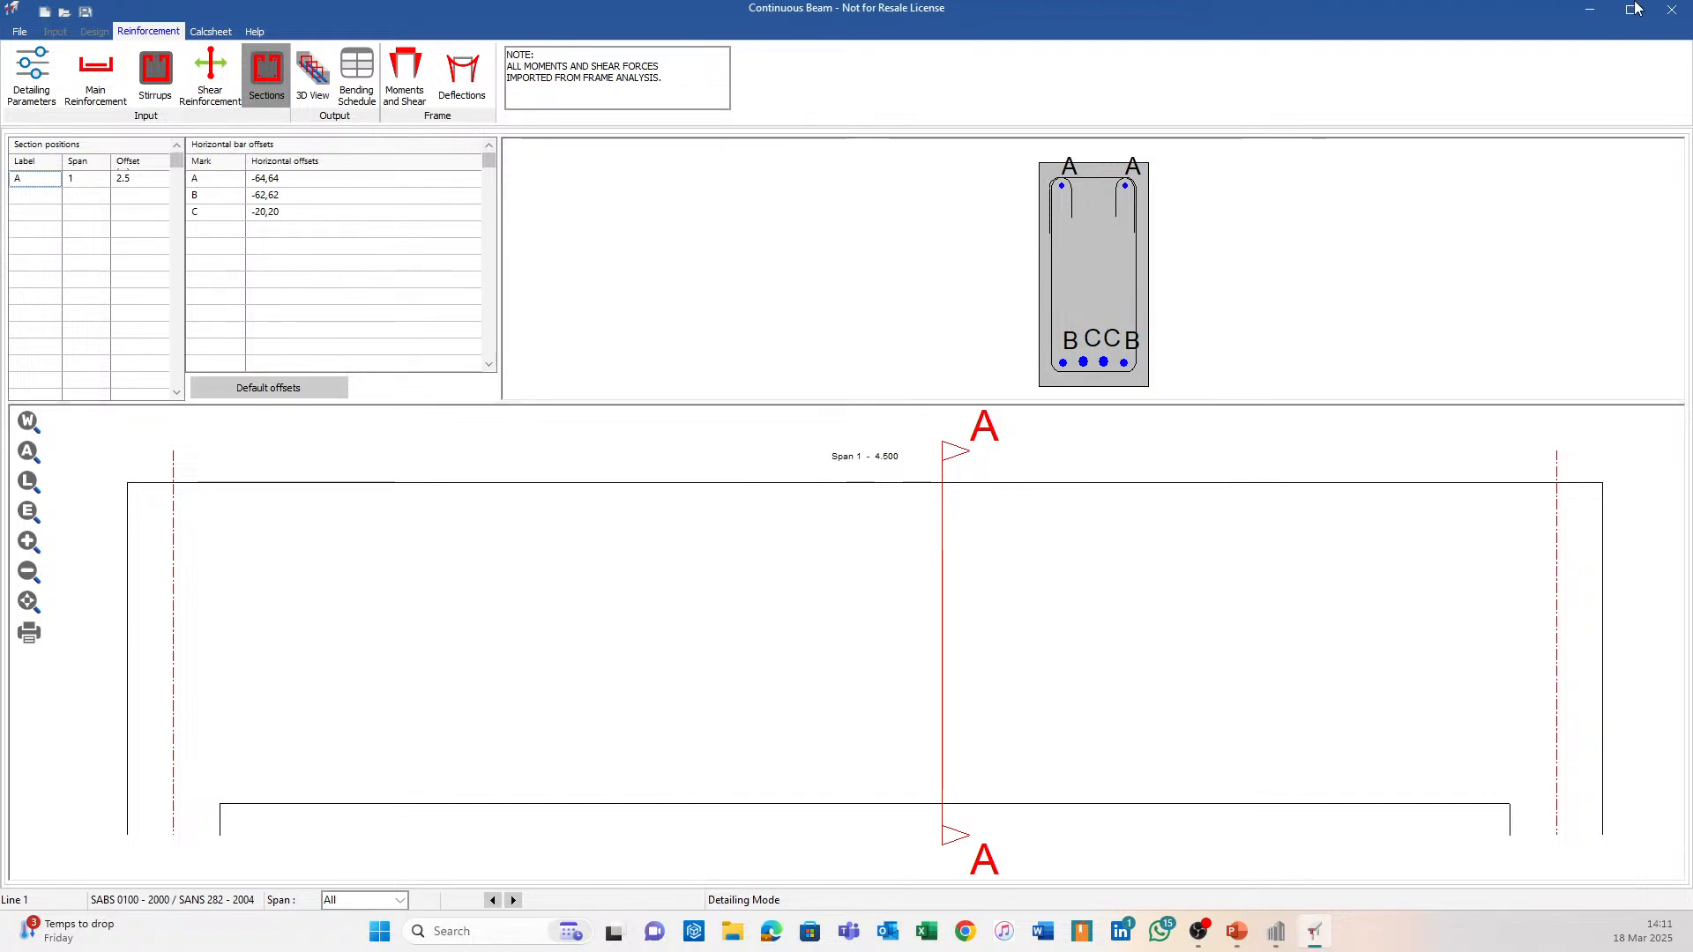
{"action": "left_click", "coordinate": [1670, 9]}
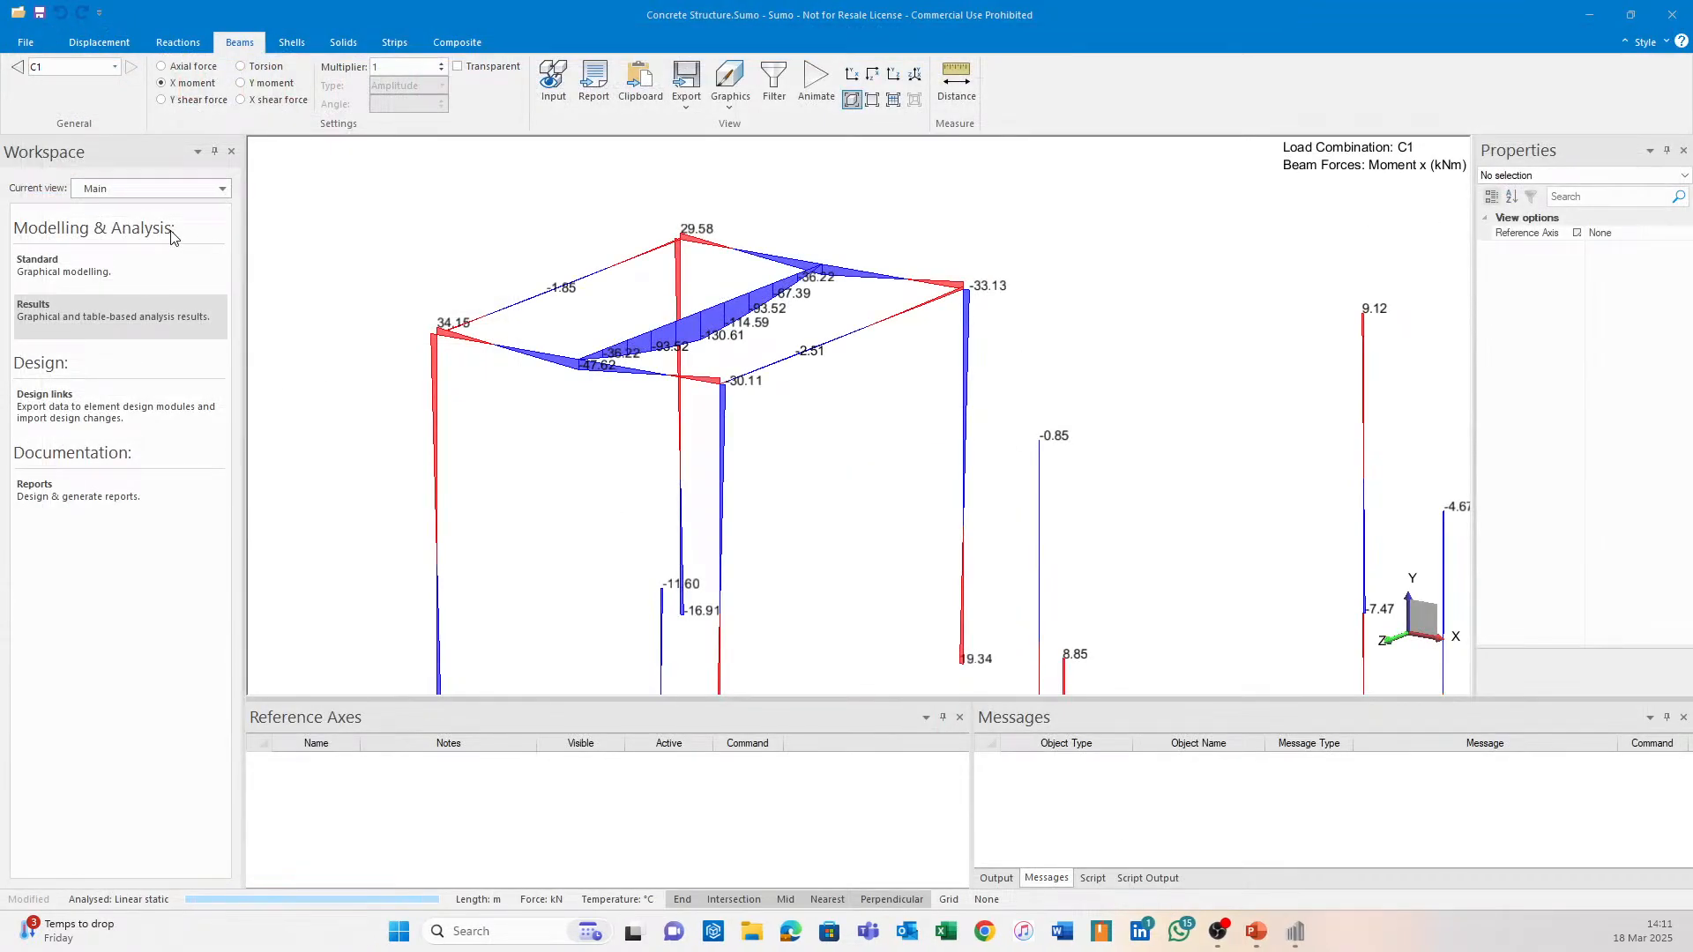
Return to the Standard modelling view and look at the full structure with slabs edge-on.
{"action": "left_click", "coordinate": [115, 263]}
{"action": "scroll", "coordinate": [1058, 411], "scroll_direction": "down", "scroll_amount": 1}
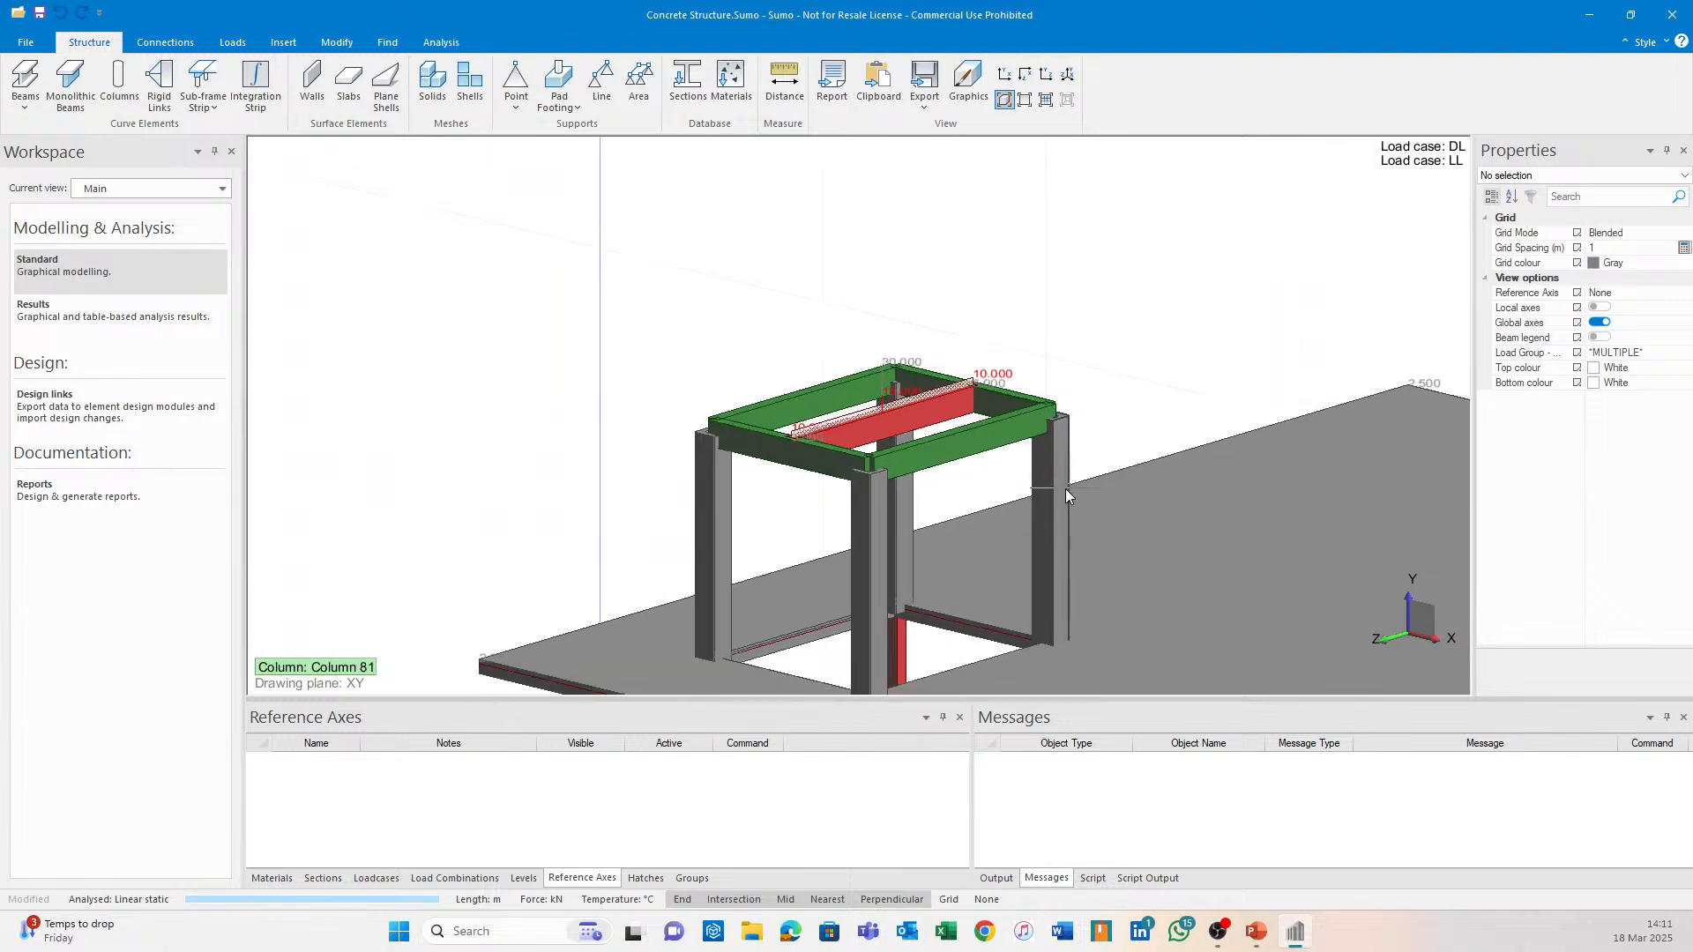
{"action": "middle_click_drag", "start_coordinate": [1070, 540], "coordinate": [776, 369]}
{"action": "scroll", "coordinate": [833, 472], "scroll_direction": "down", "scroll_amount": 3}
{"action": "middle_click_drag", "start_coordinate": [908, 566], "coordinate": [893, 387]}
{"action": "left_click", "coordinate": [1024, 100]}
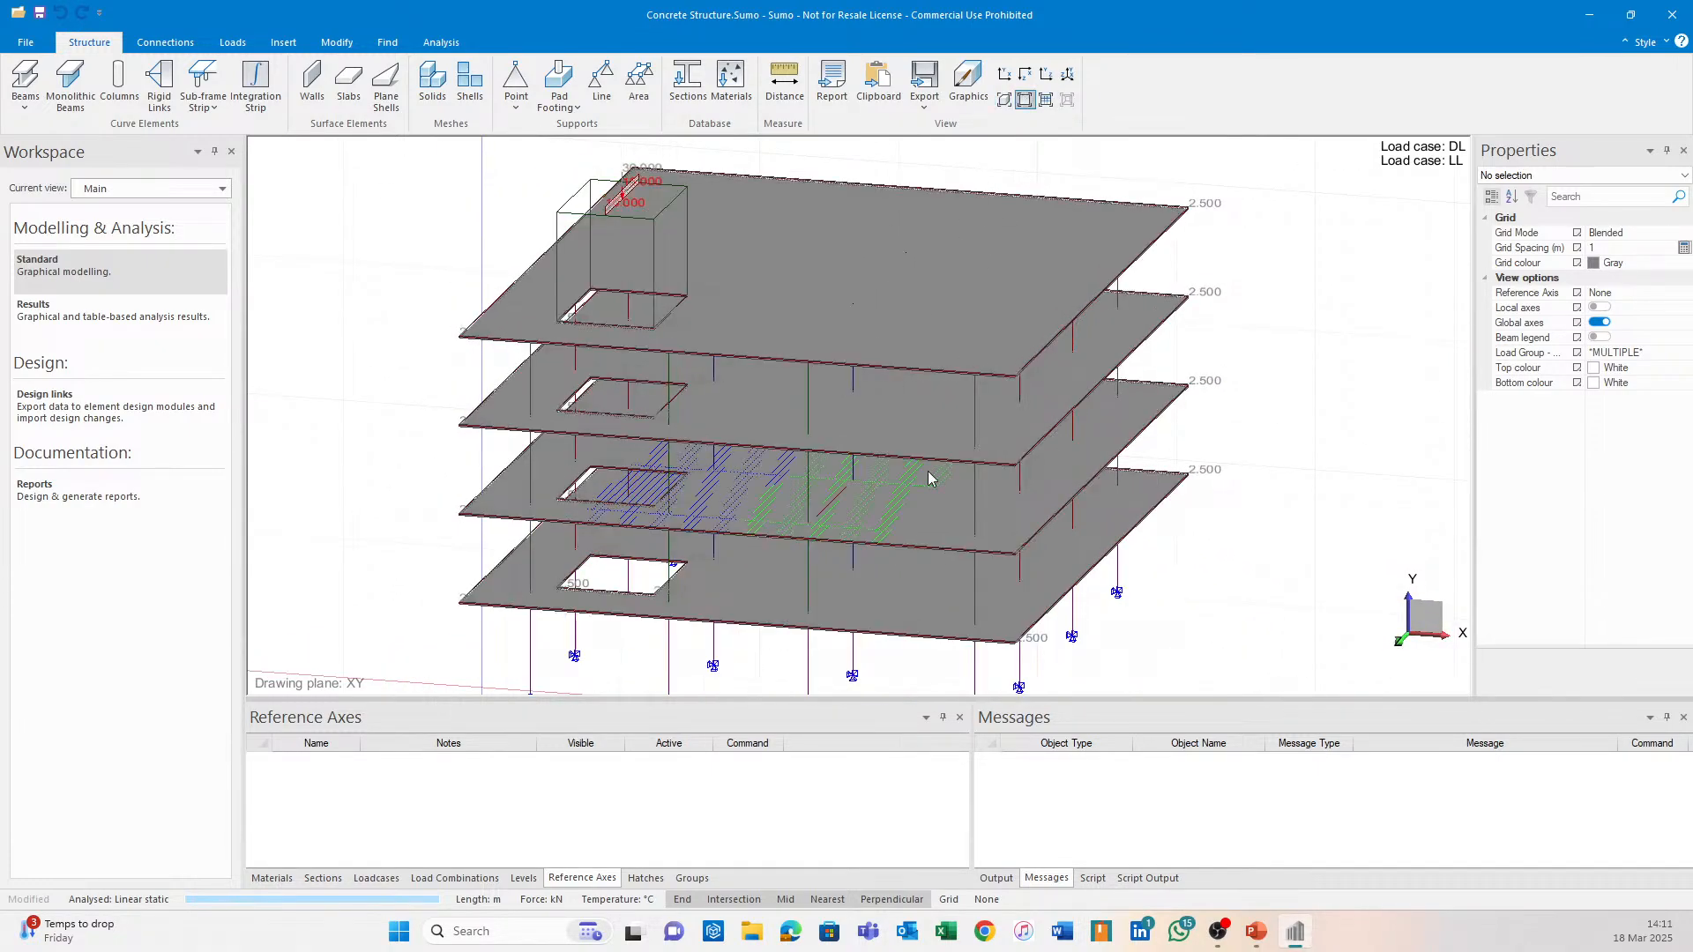
{"action": "scroll", "coordinate": [912, 426], "scroll_direction": "up", "scroll_amount": 1}
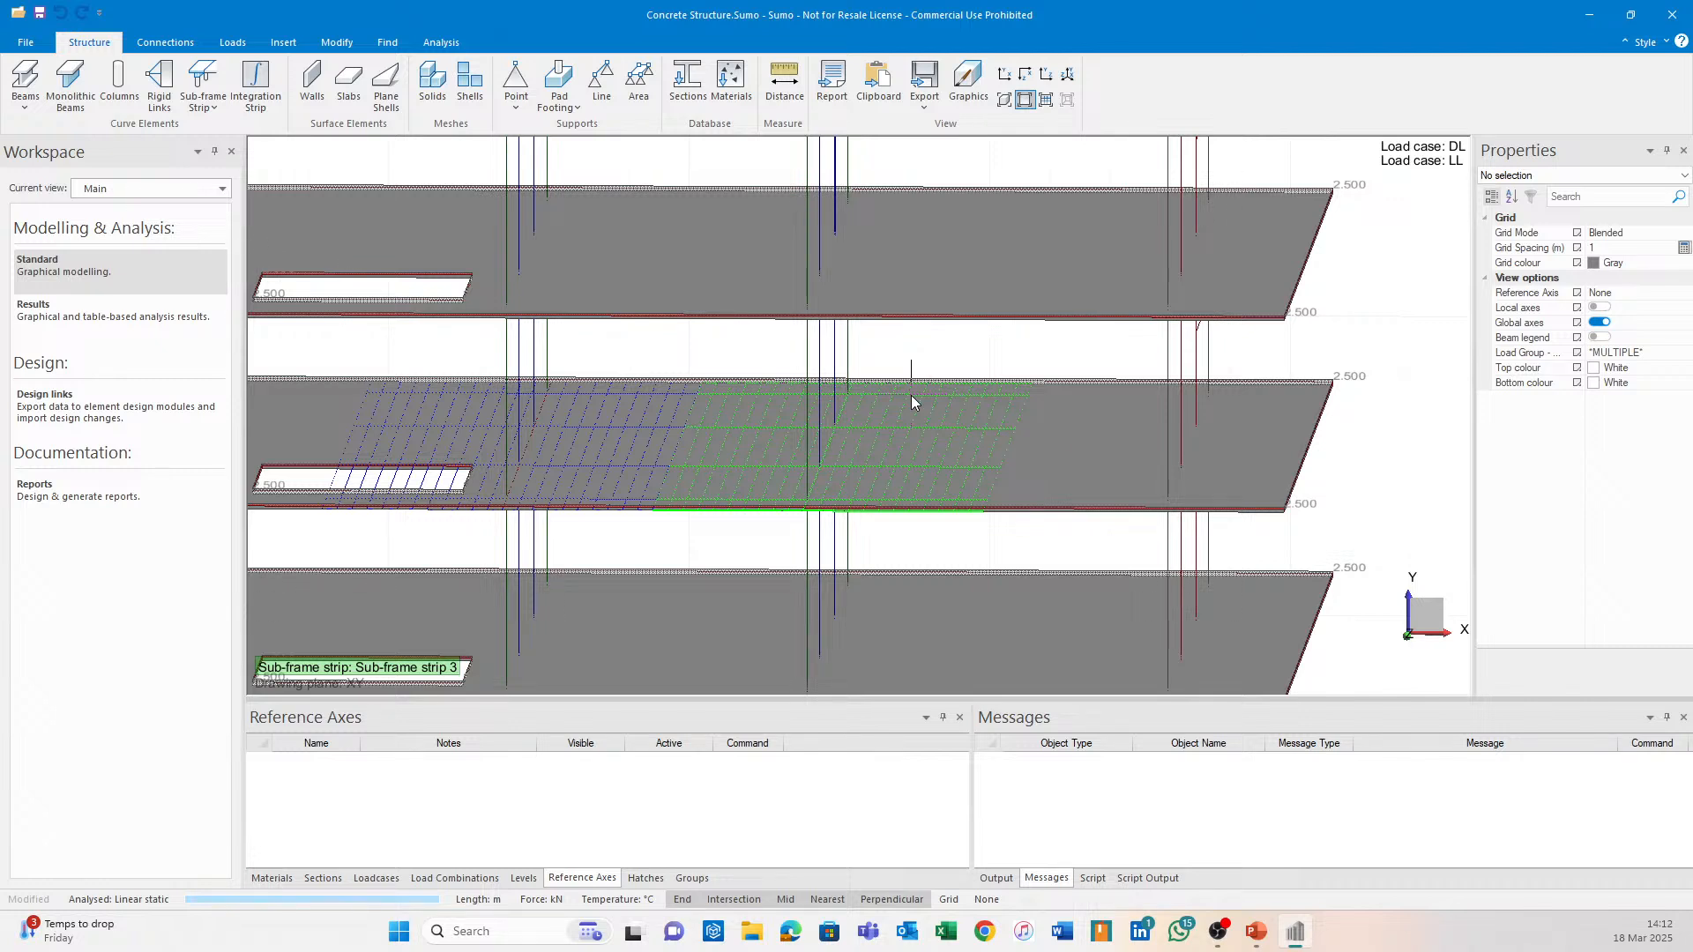
{"action": "scroll", "coordinate": [1002, 438], "scroll_direction": "down", "scroll_amount": 3}
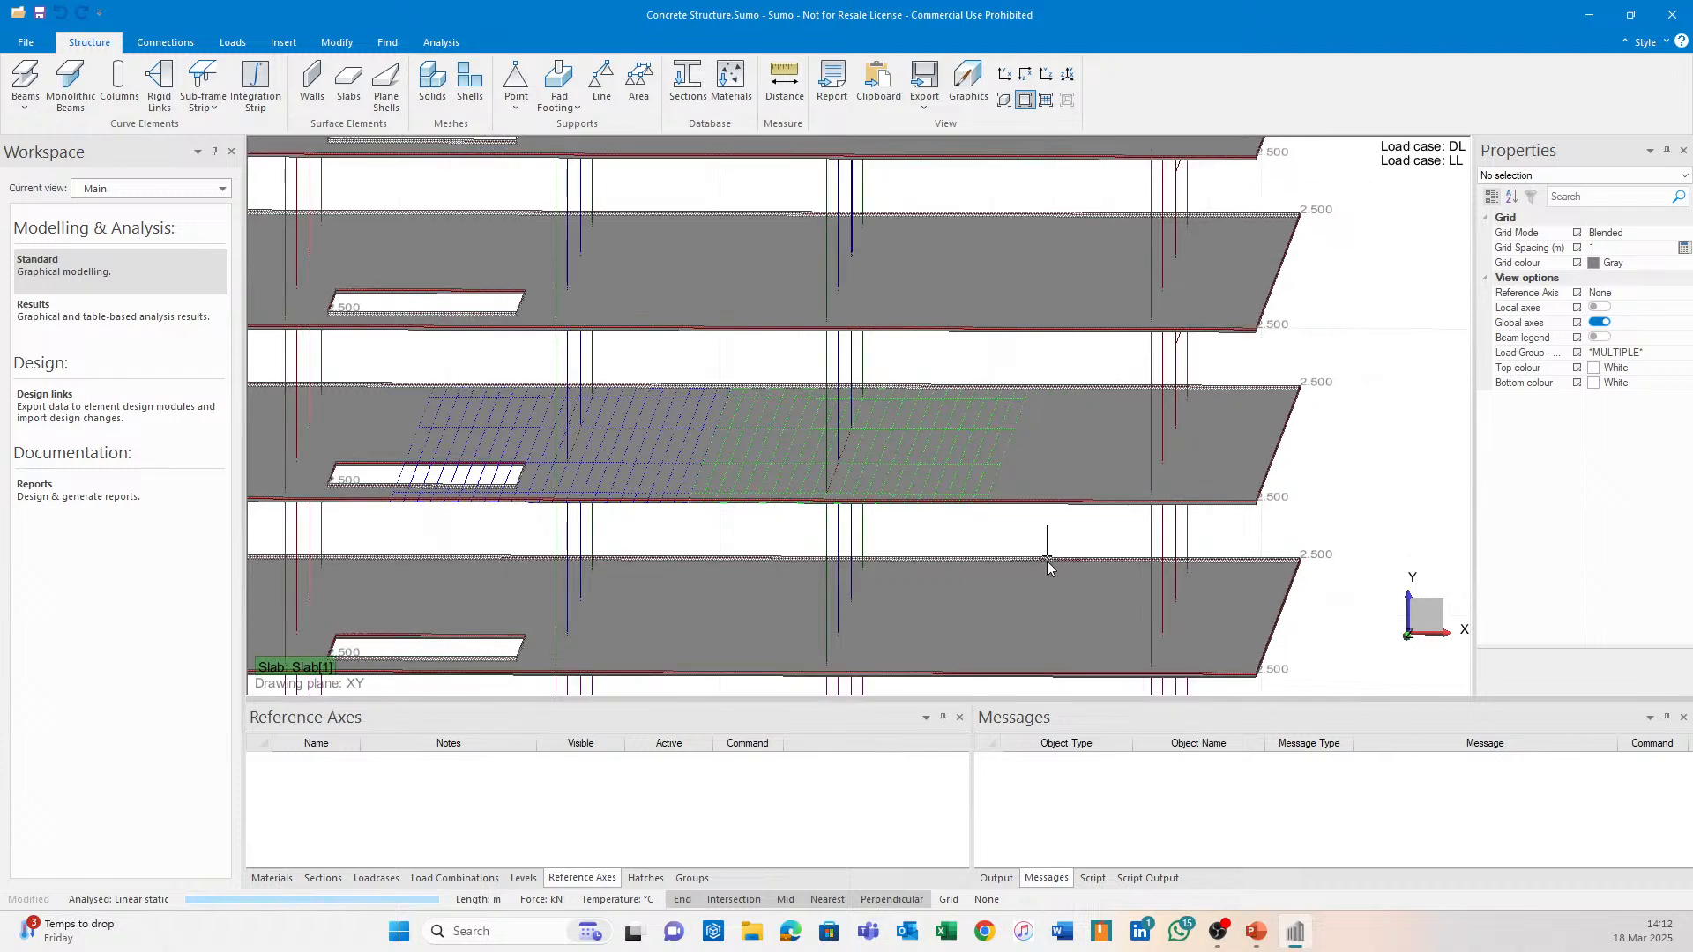
{"action": "middle_click_drag", "start_coordinate": [1040, 551], "coordinate": [1034, 511]}
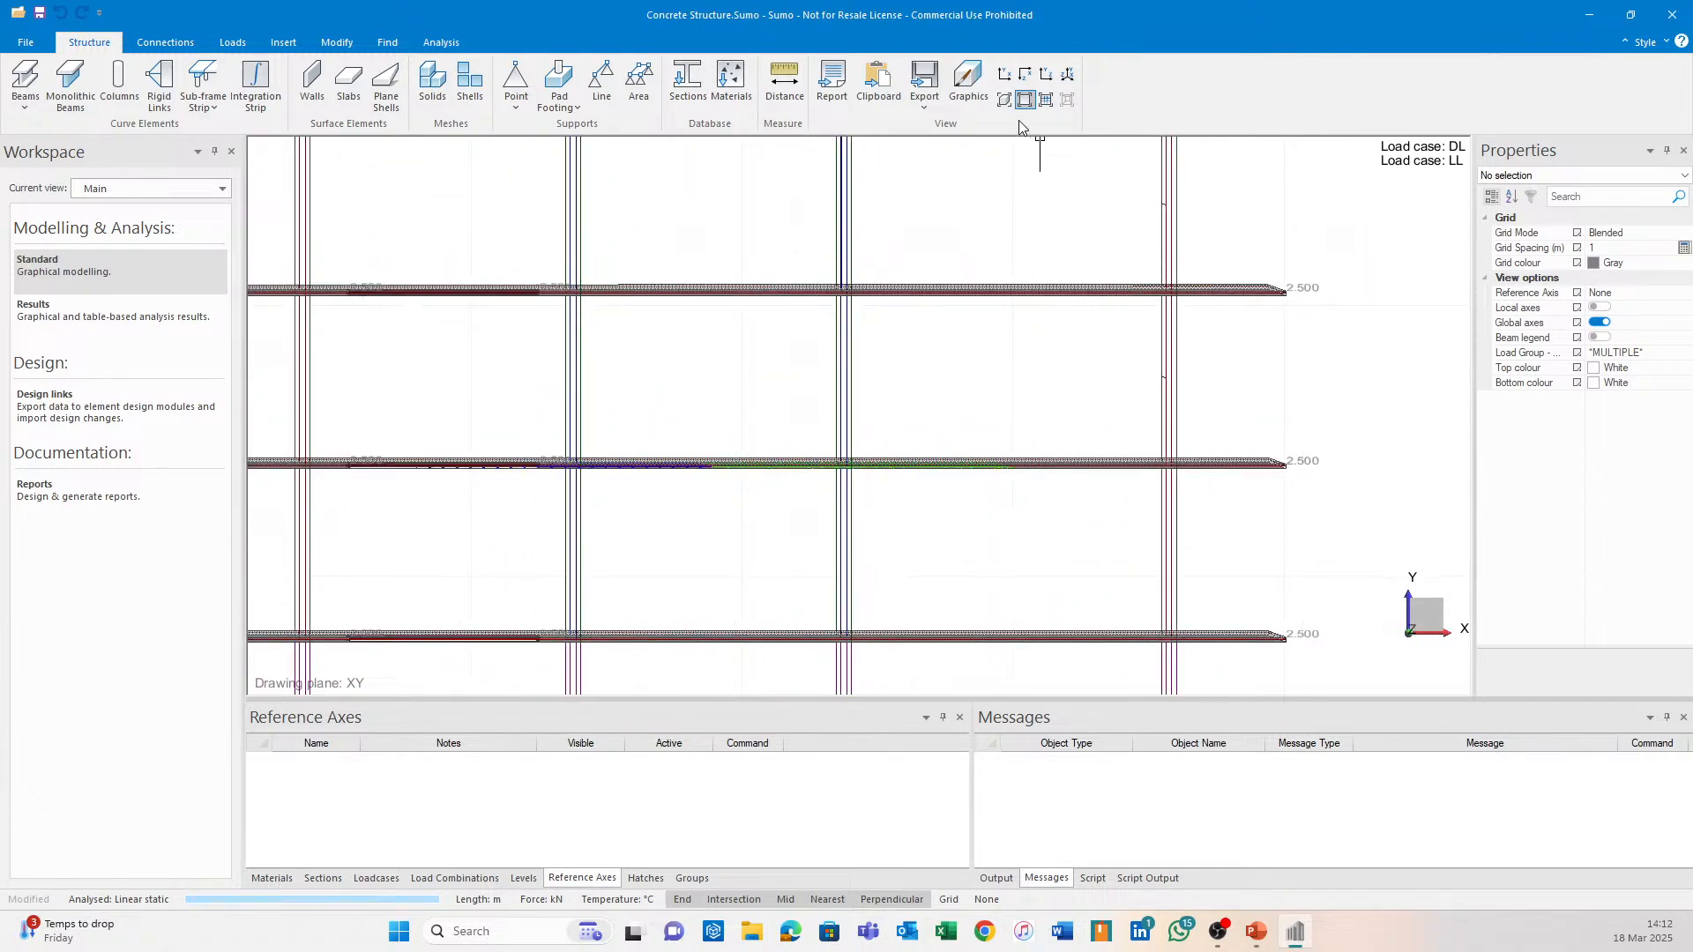
Show the members as solid rendered elements and inspect the lower columns and footings.
{"action": "left_click", "coordinate": [1006, 99]}
{"action": "mouse_move", "coordinate": [975, 434]}
{"action": "middle_mouse_down"}
{"action": "mouse_move", "coordinate": [934, 427]}
{"action": "mouse_move", "coordinate": [990, 460]}
{"action": "mouse_move", "coordinate": [954, 450]}
{"action": "middle_mouse_up"}
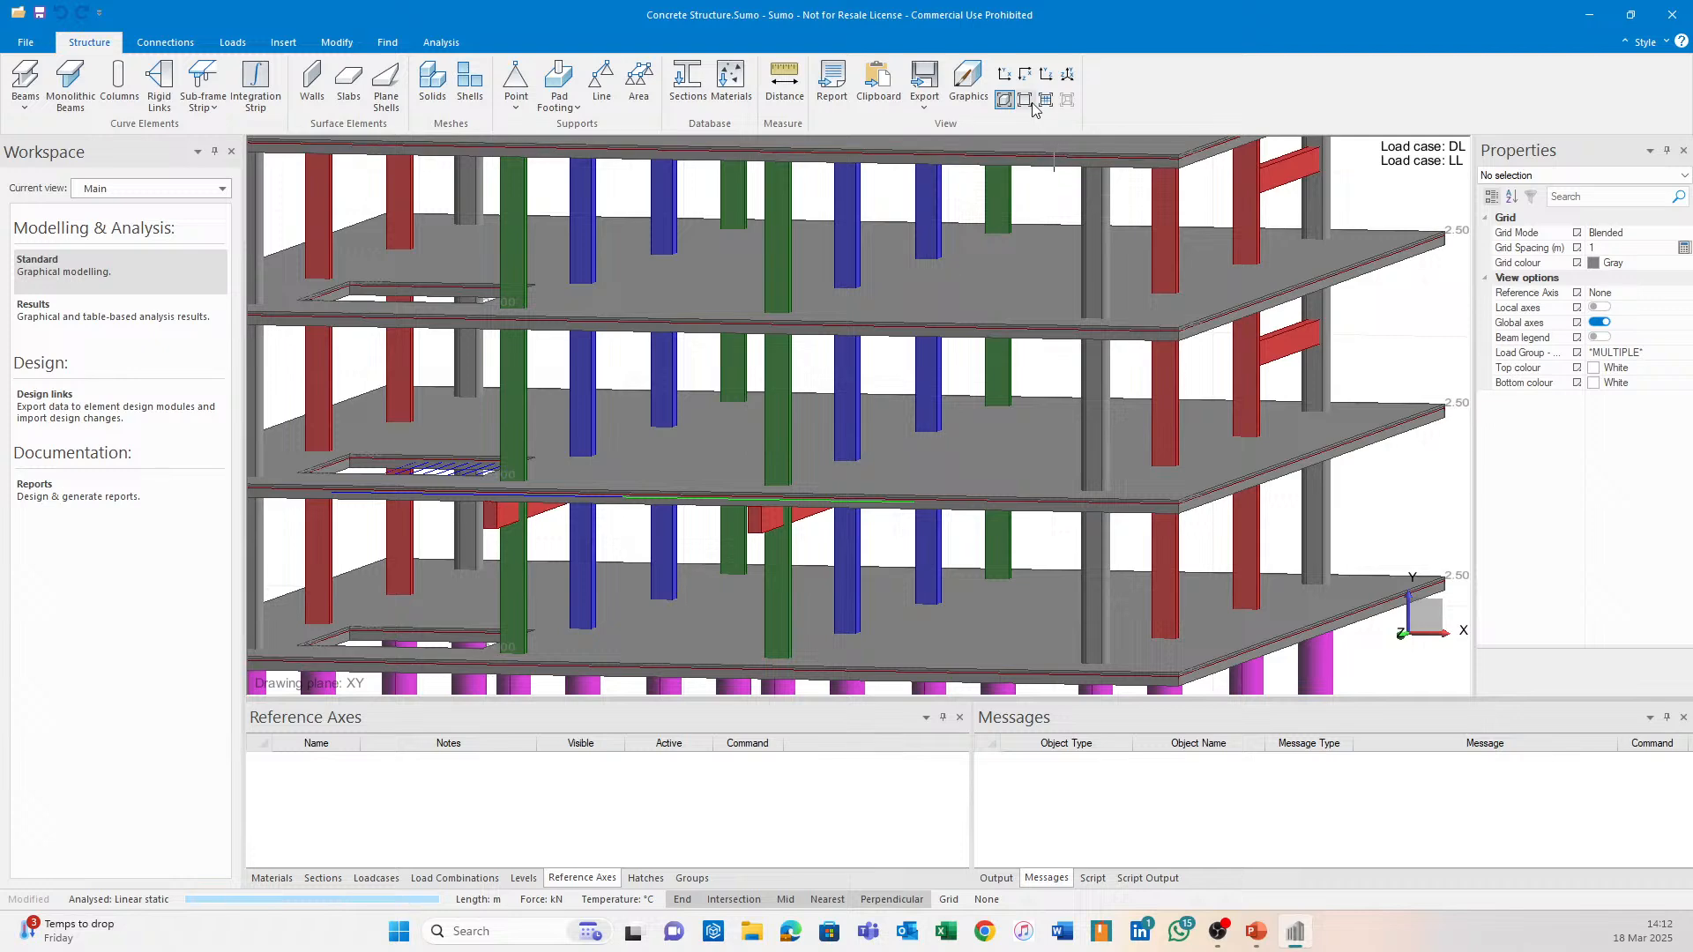
{"action": "scroll", "coordinate": [976, 439], "scroll_direction": "down", "scroll_amount": 3}
{"action": "scroll", "coordinate": [1010, 393], "scroll_direction": "up", "scroll_amount": 2}
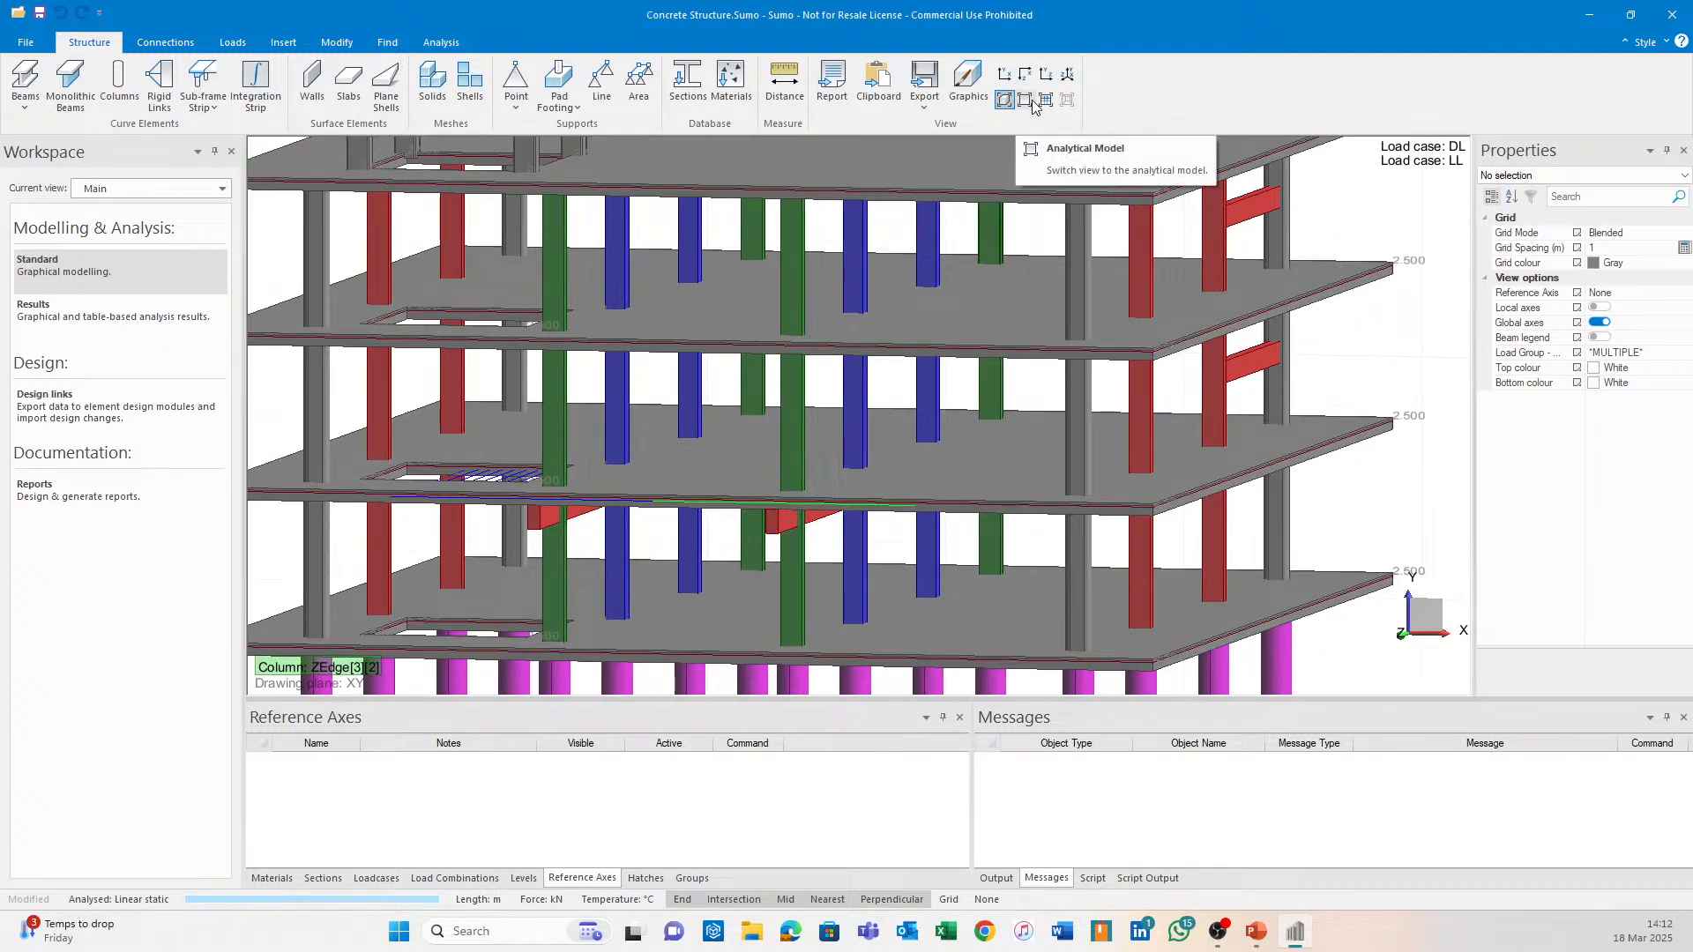
{"action": "scroll", "coordinate": [953, 446], "scroll_direction": "up", "scroll_amount": 3}
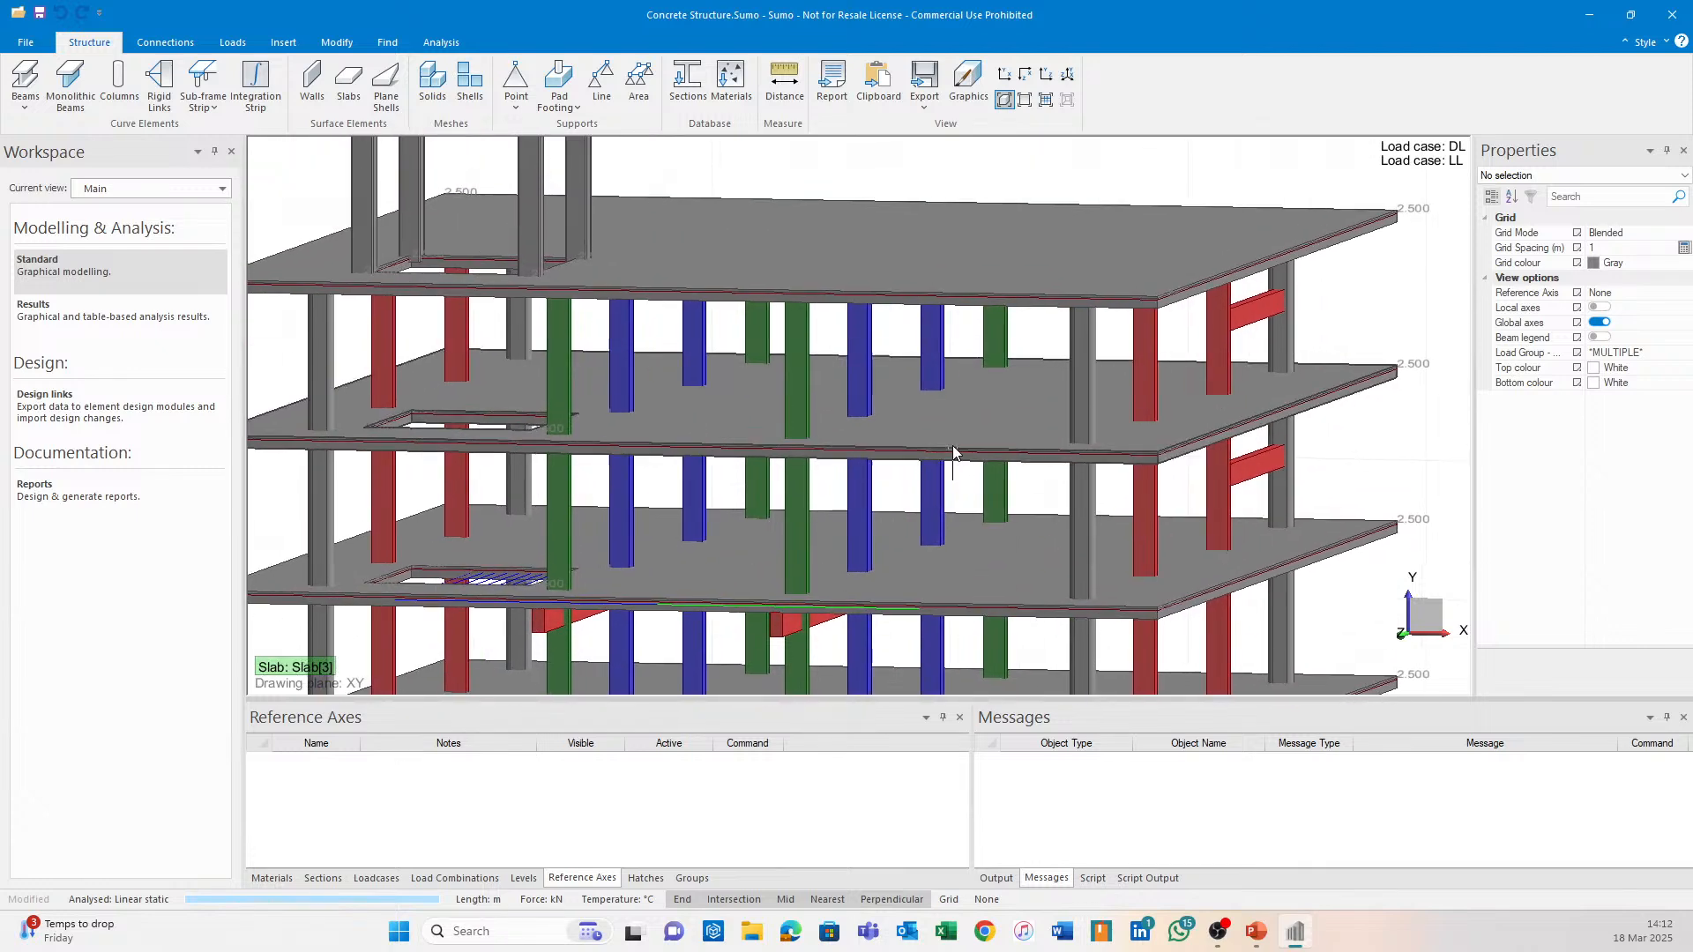
{"action": "scroll", "coordinate": [834, 515], "scroll_direction": "down", "scroll_amount": 2}
{"action": "middle_click_drag", "start_coordinate": [835, 513], "coordinate": [861, 277]}
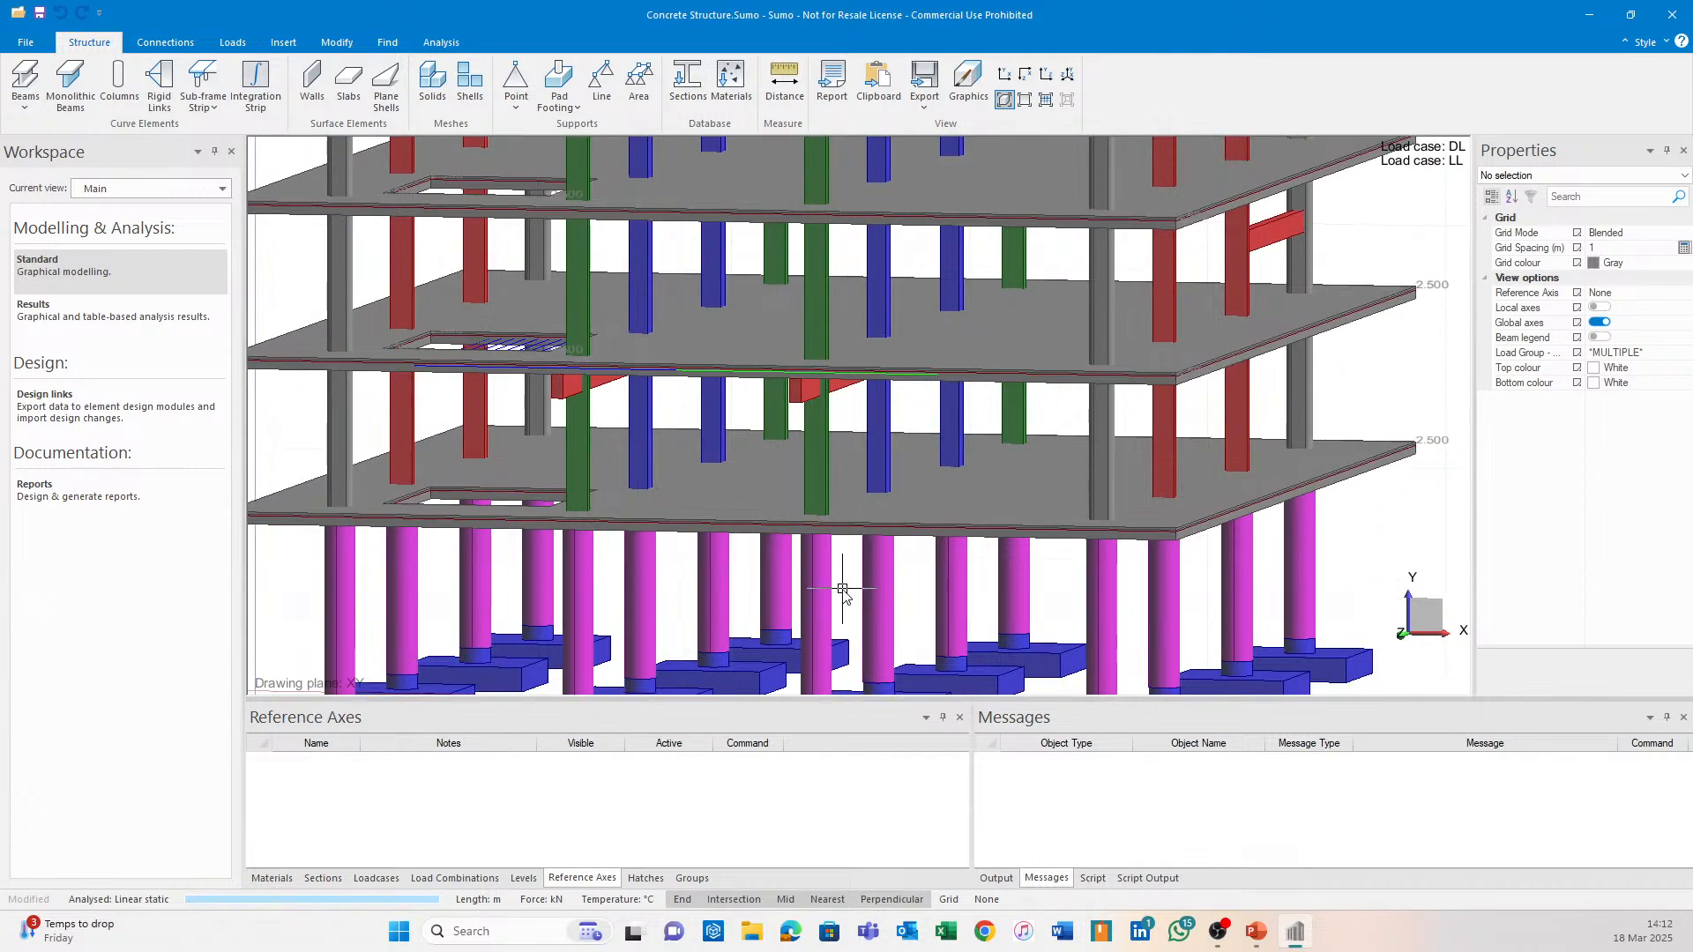
{"action": "middle_click_drag", "start_coordinate": [863, 610], "coordinate": [818, 501]}
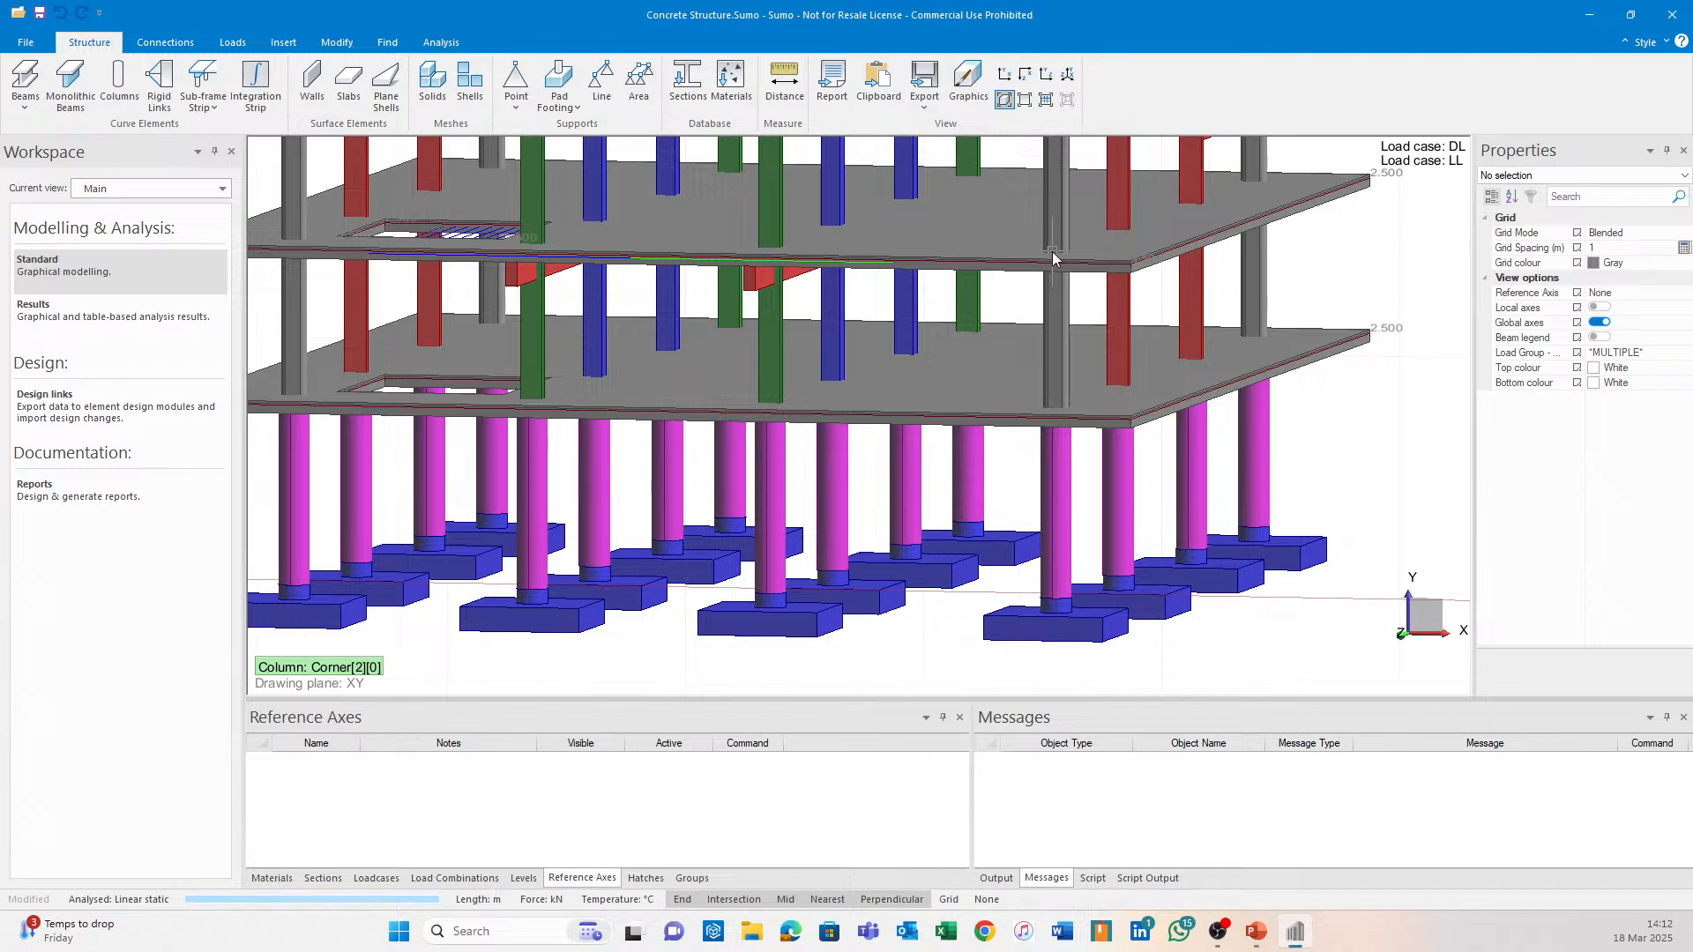
Switch back to the analytical line view and orbit the model to a new angle.
{"action": "left_click", "coordinate": [1024, 99]}
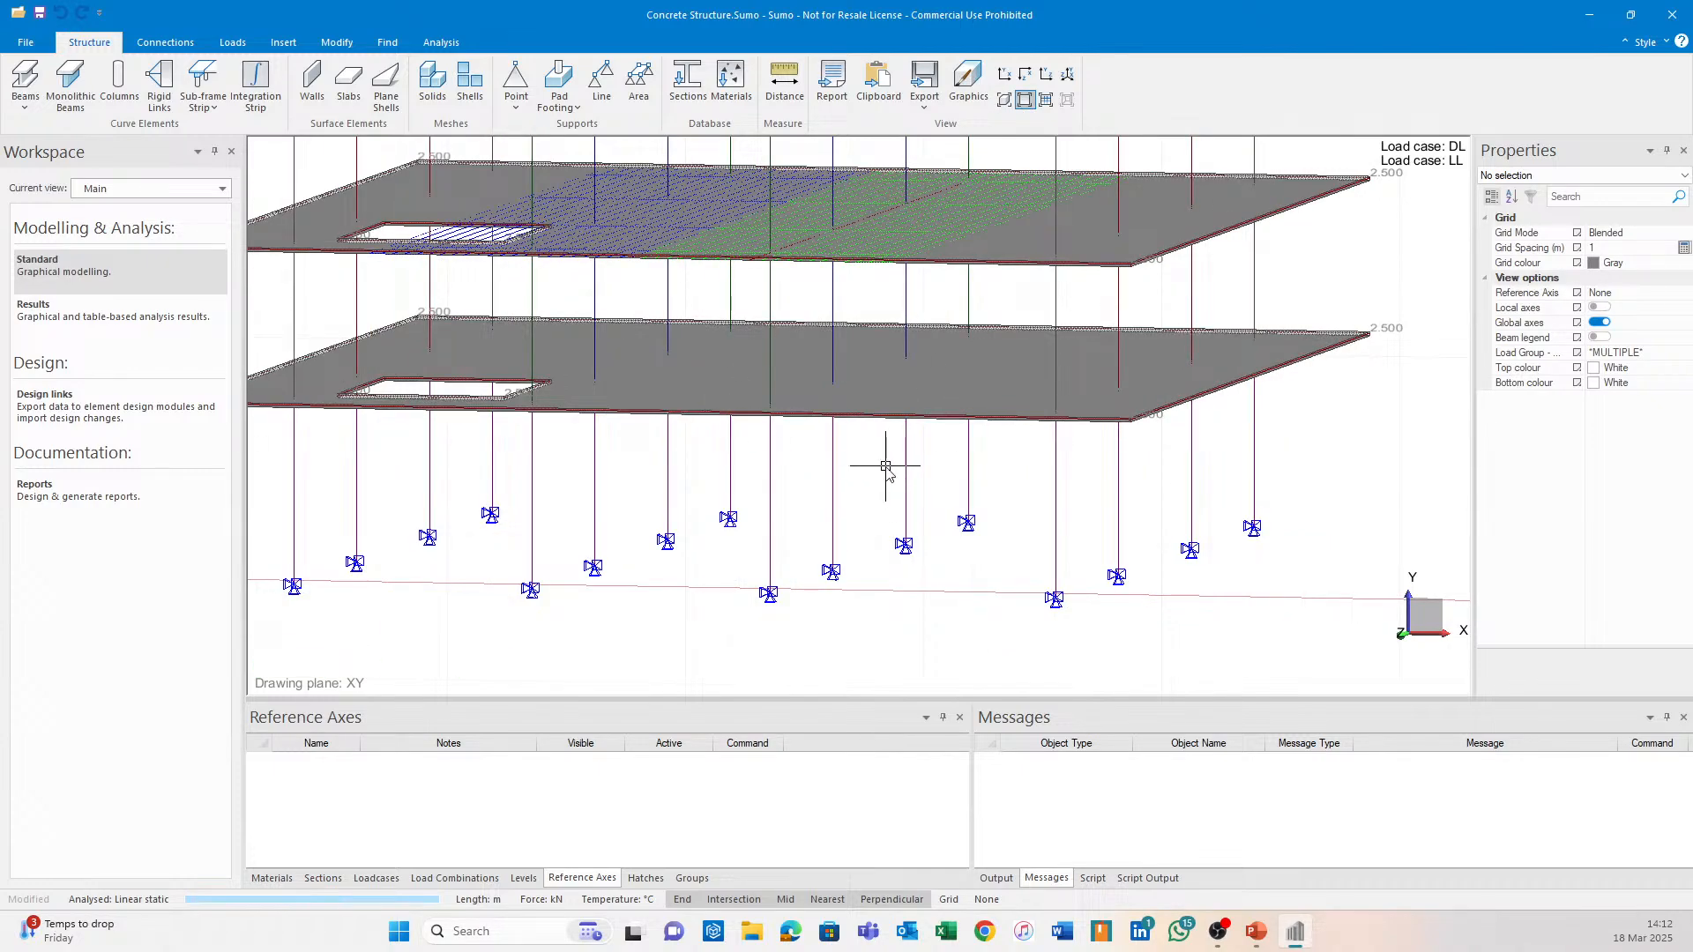
{"action": "scroll", "coordinate": [908, 445], "scroll_direction": "up", "scroll_amount": 3}
{"action": "middle_click_drag", "start_coordinate": [914, 452], "coordinate": [859, 510]}
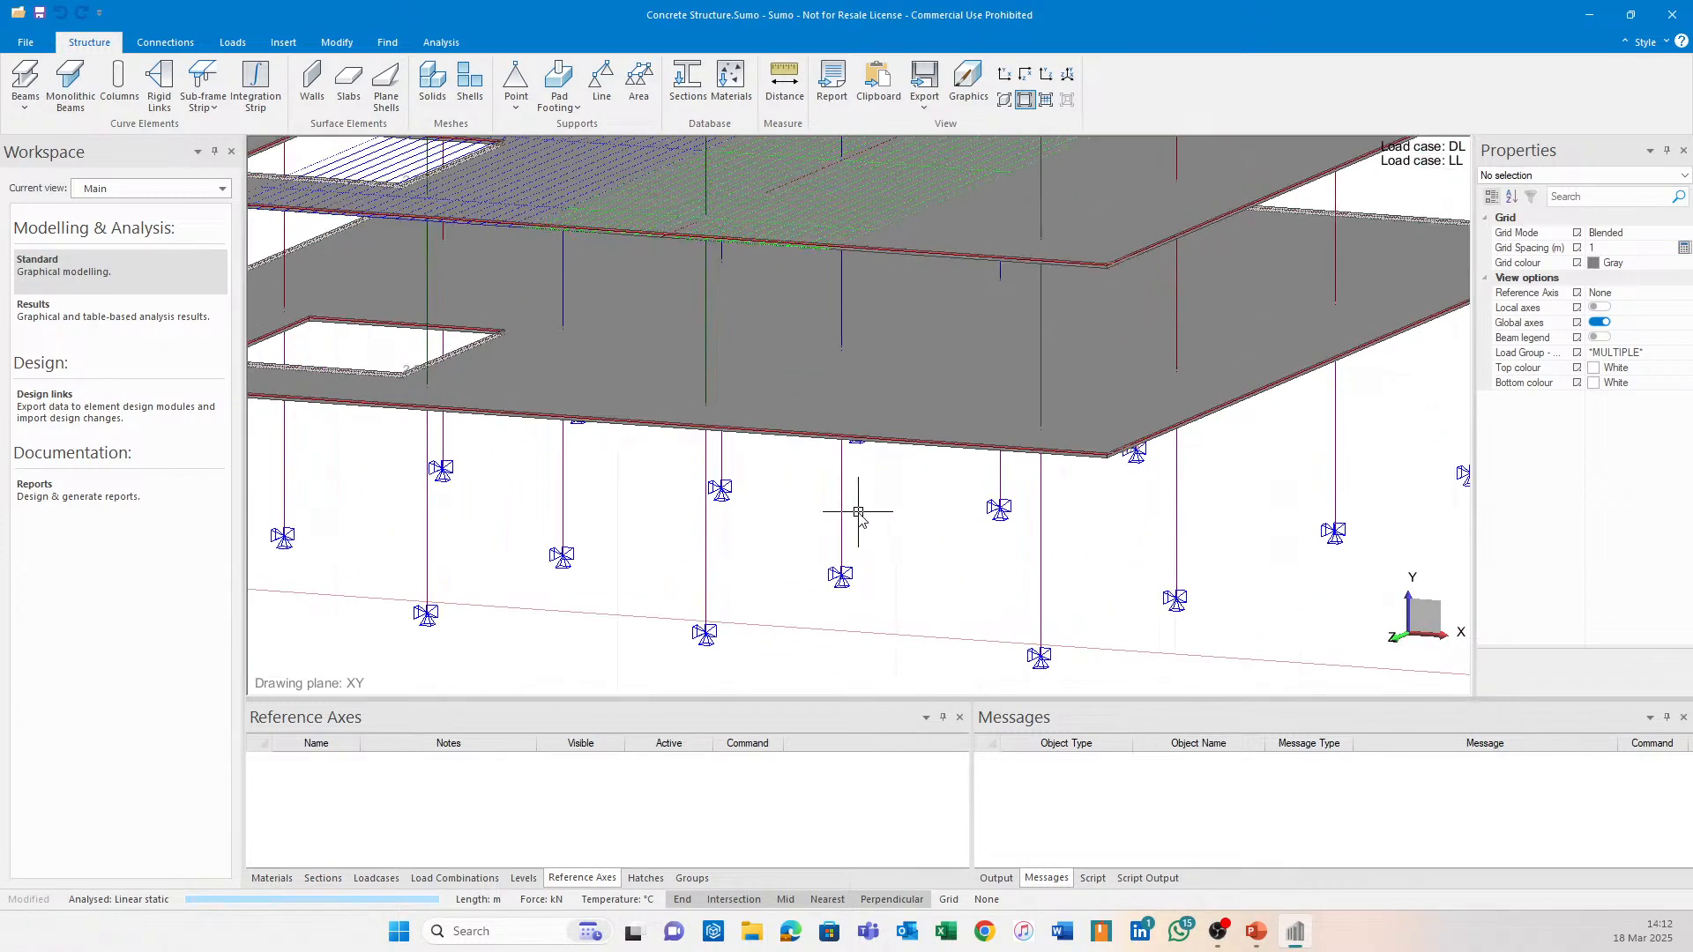
Draw a line across the slab between two columns.
{"action": "middle_click_drag", "start_coordinate": [802, 351], "coordinate": [777, 434]}
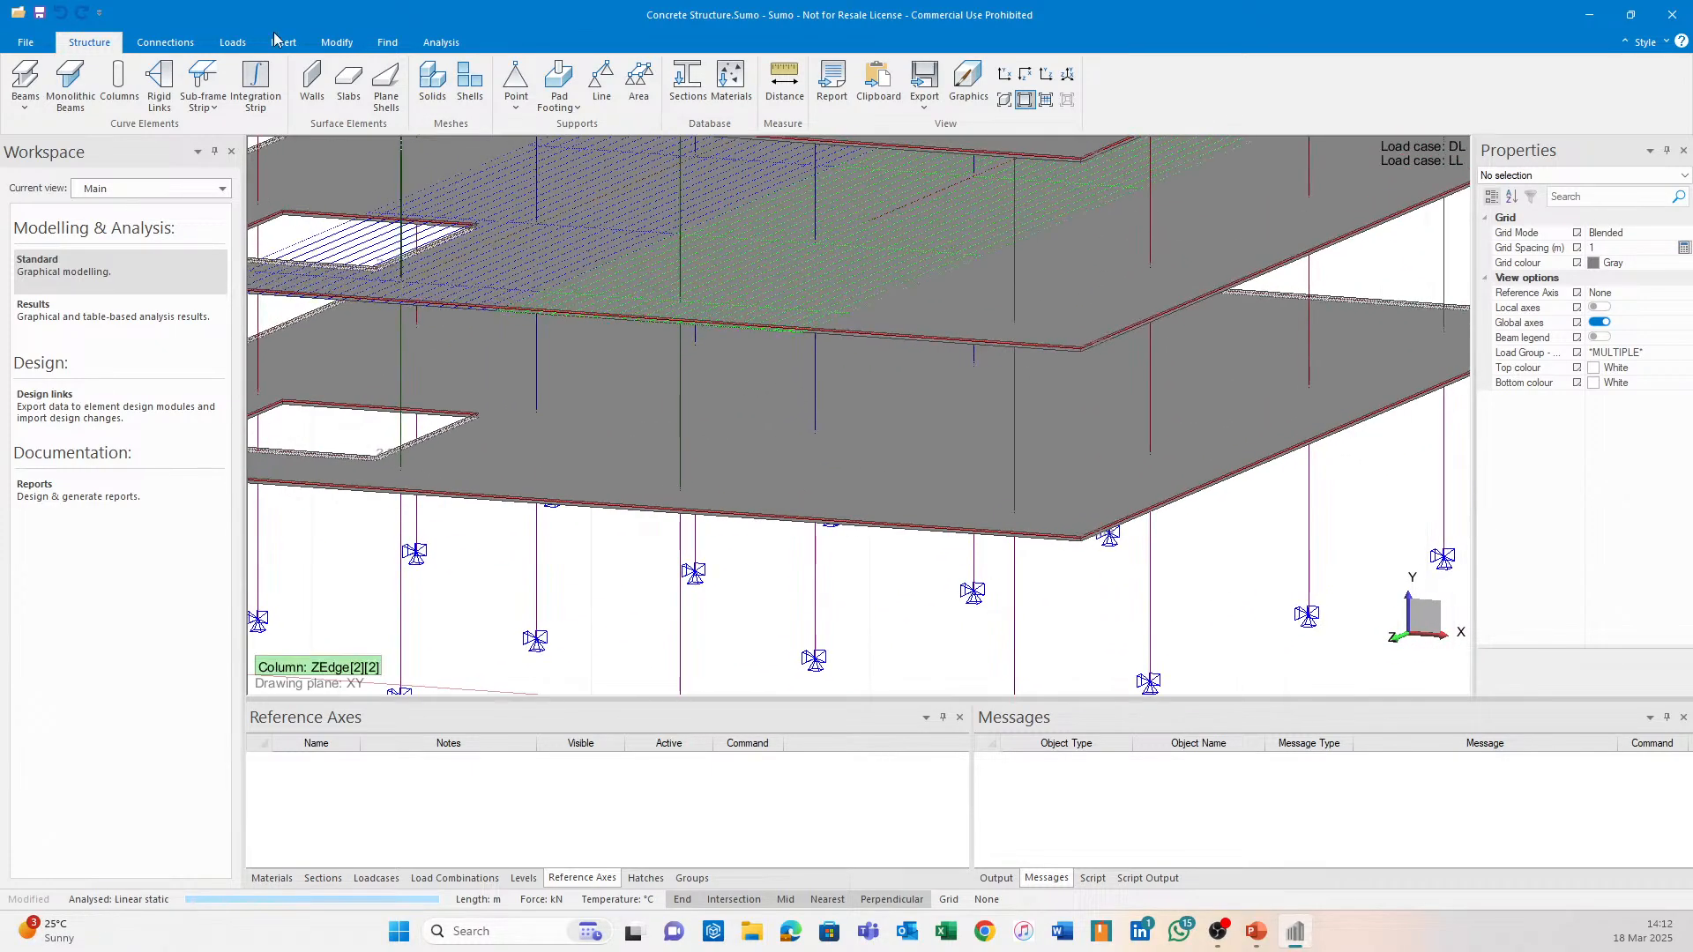
{"action": "left_click", "coordinate": [281, 41]}
{"action": "left_click", "coordinate": [26, 75]}
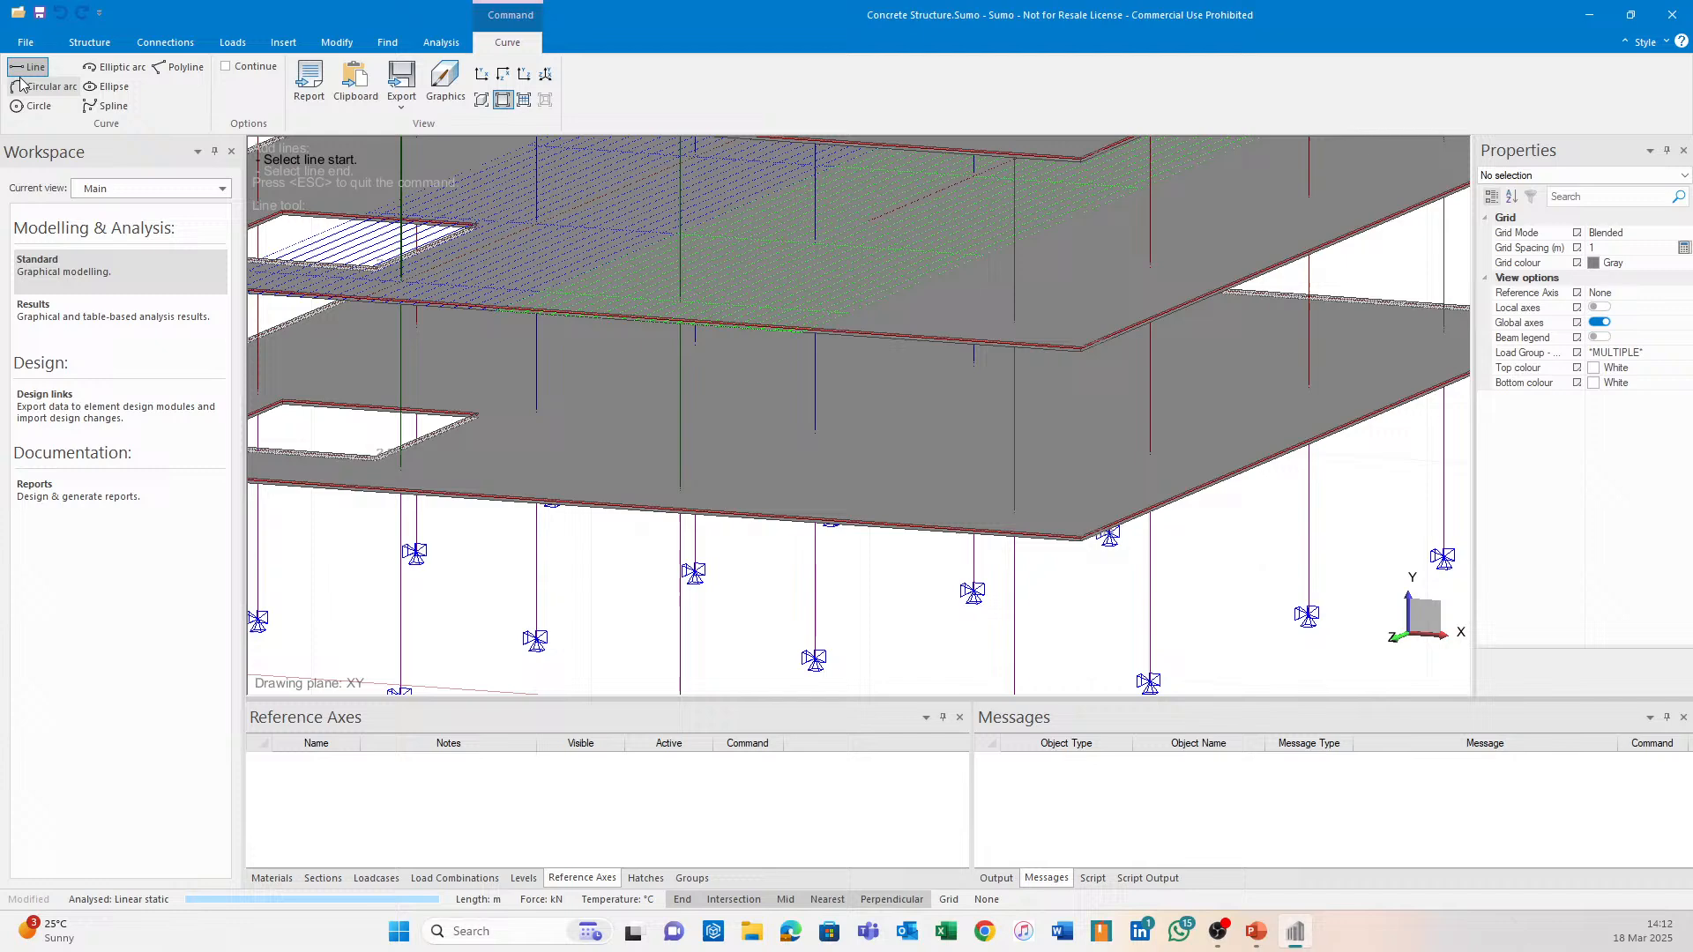
{"action": "left_click", "coordinate": [681, 492]}
{"action": "middle_click_drag", "start_coordinate": [876, 404], "coordinate": [949, 350]}
{"action": "left_click", "coordinate": [1000, 349]}
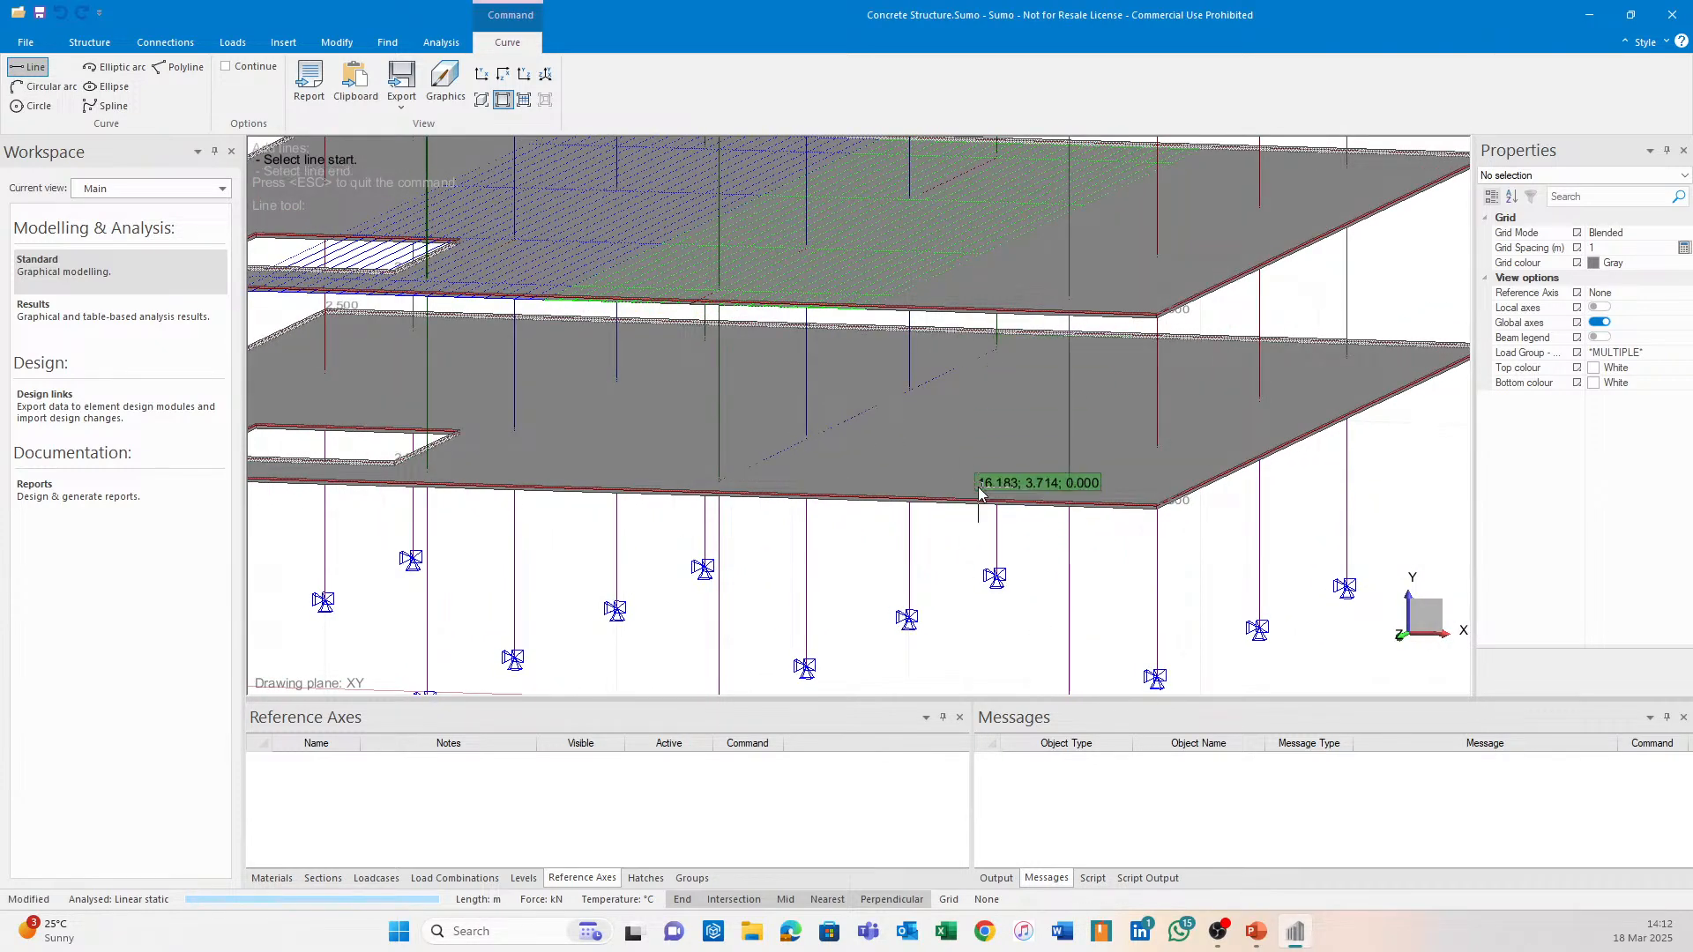
{"action": "key", "text": "Escape"}
Extend both ends of the line to the slab edges so it spans 23 m.
{"action": "left_click", "coordinate": [771, 458]}
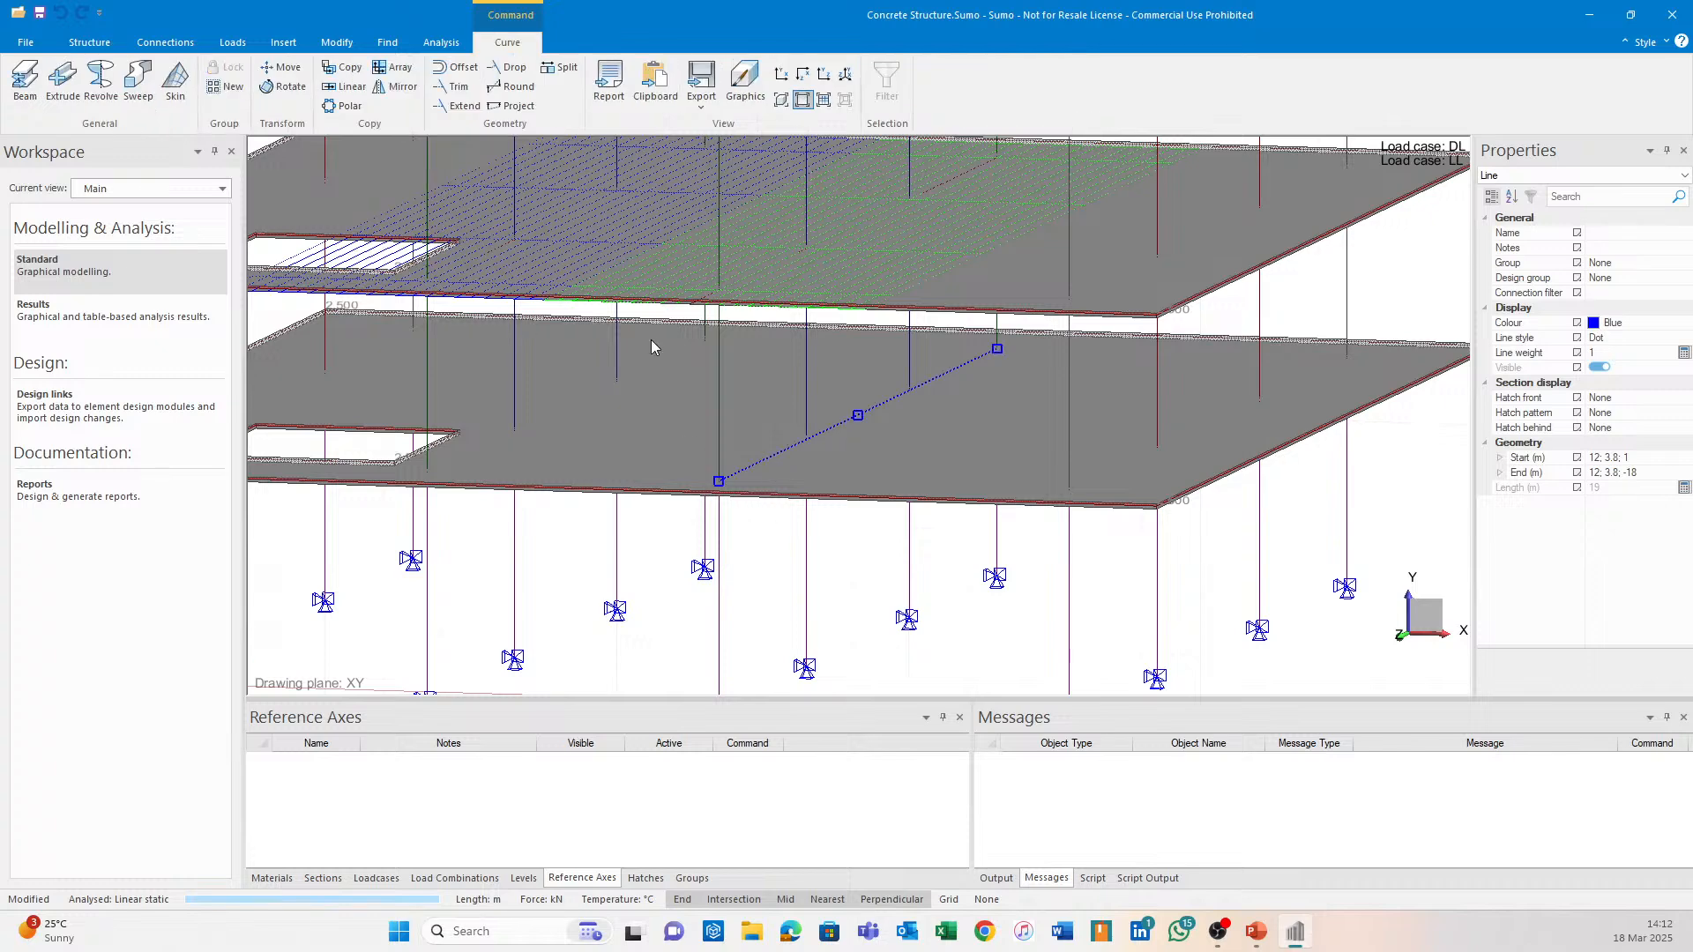
{"action": "left_click", "coordinate": [454, 105]}
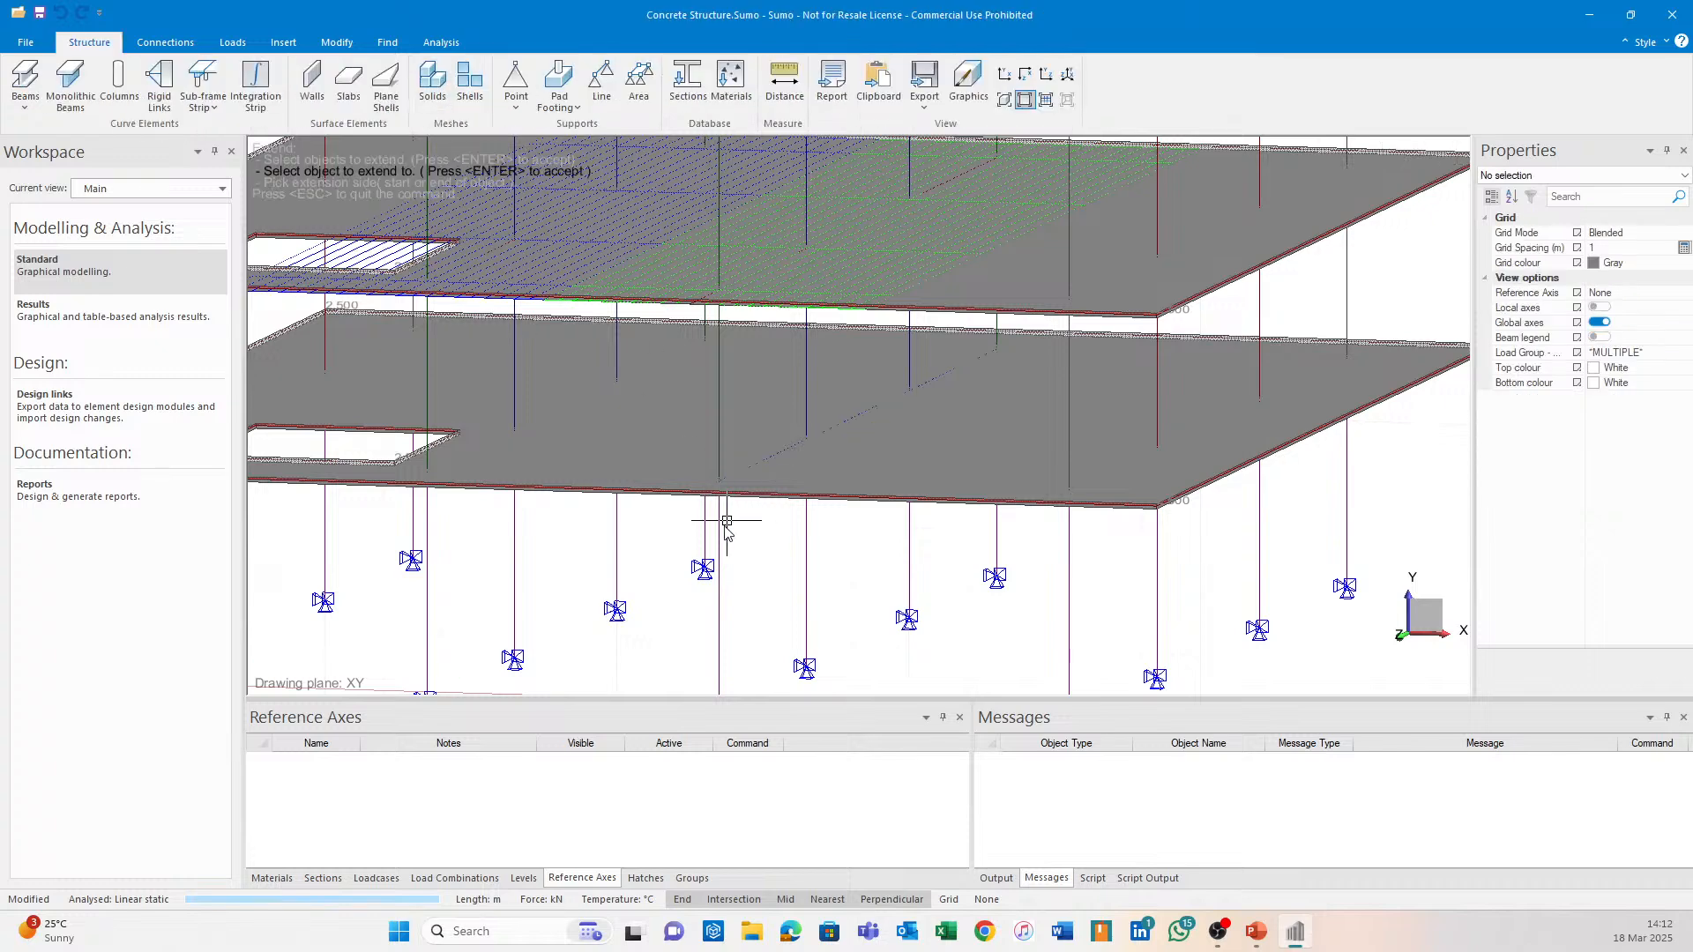
{"action": "left_click", "coordinate": [791, 502]}
{"action": "key", "text": "Return"}
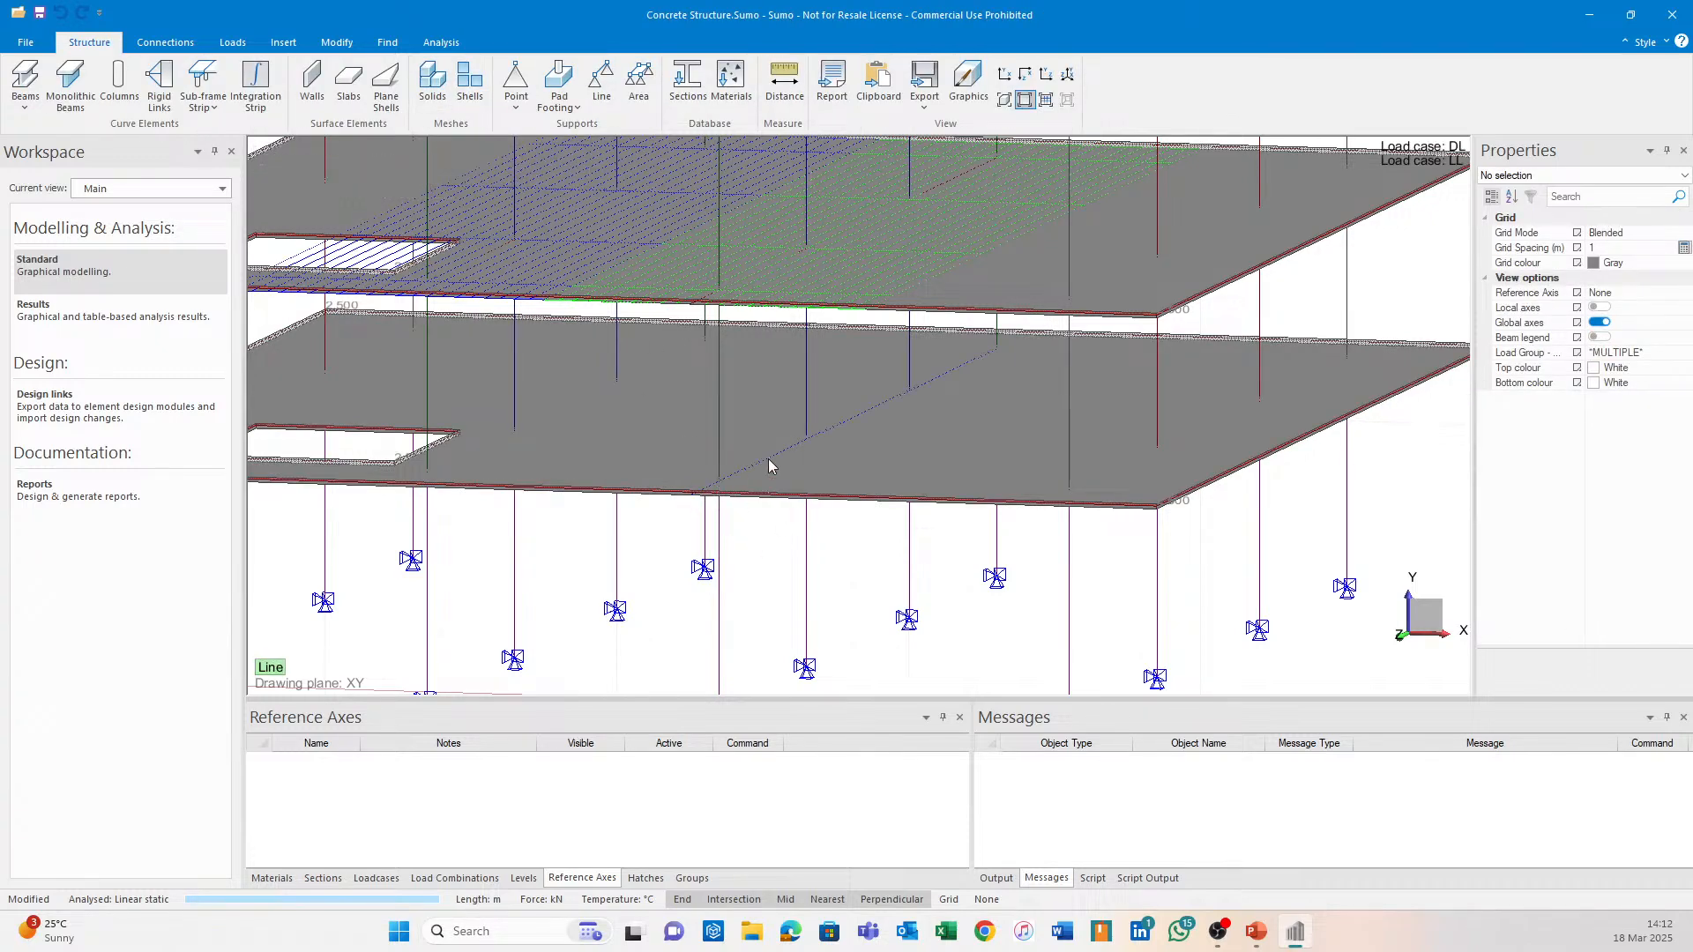
{"action": "left_click", "coordinate": [767, 467]}
{"action": "left_click", "coordinate": [467, 106]}
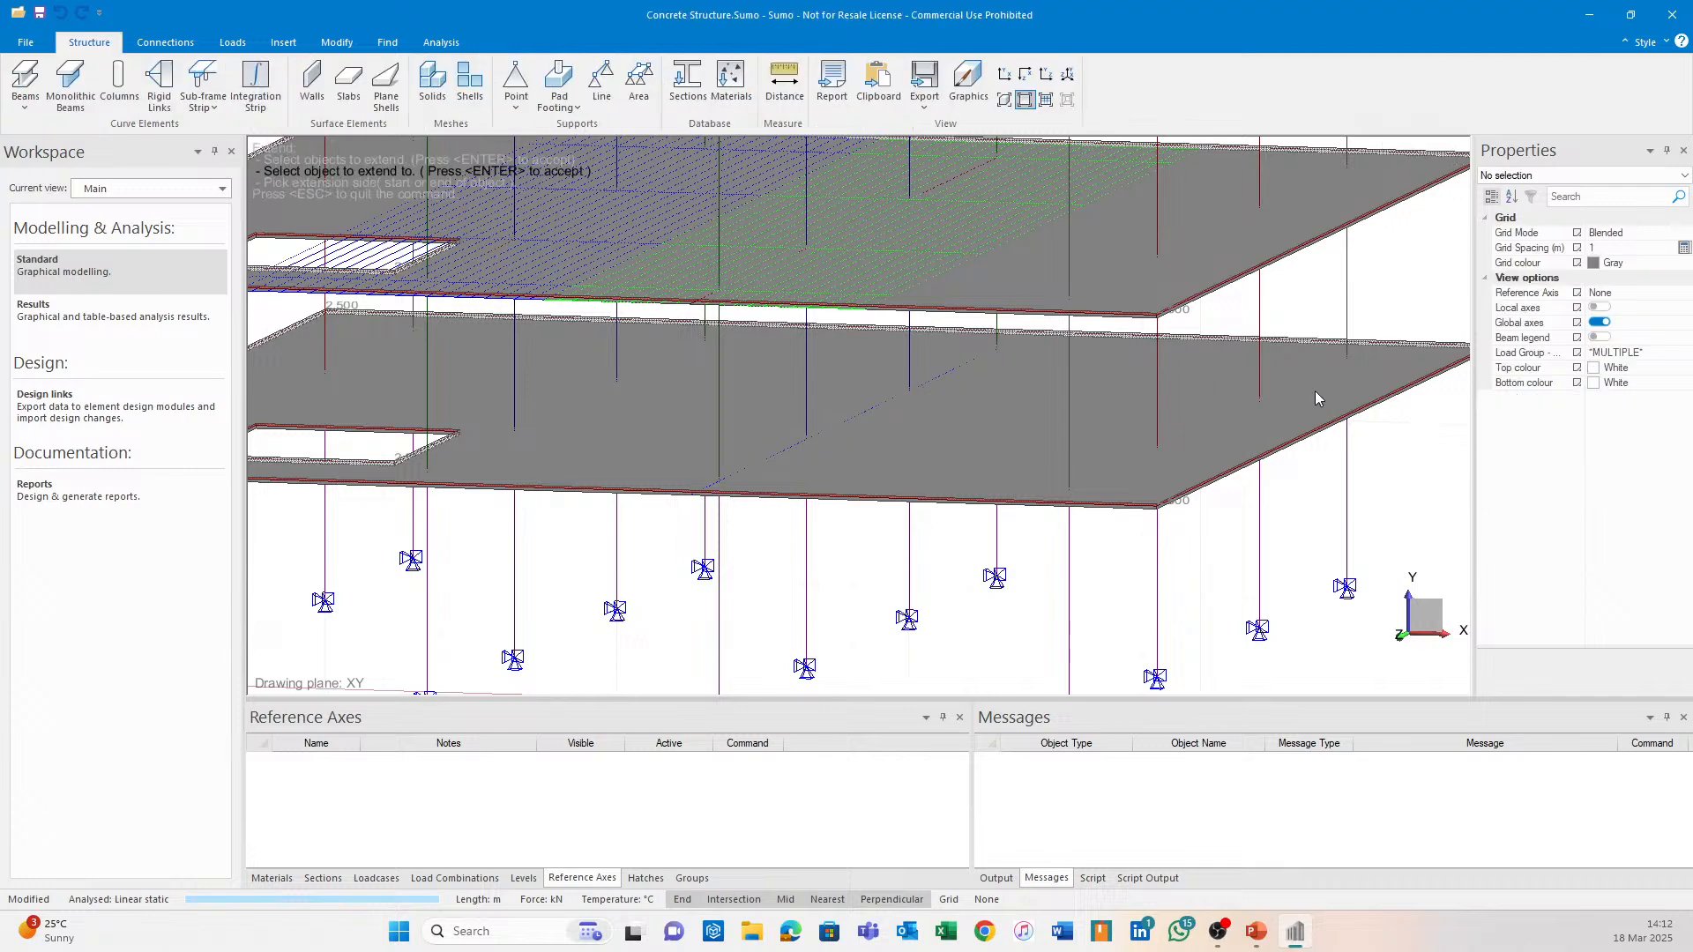
{"action": "left_click", "coordinate": [1192, 343]}
{"action": "key", "text": "Return"}
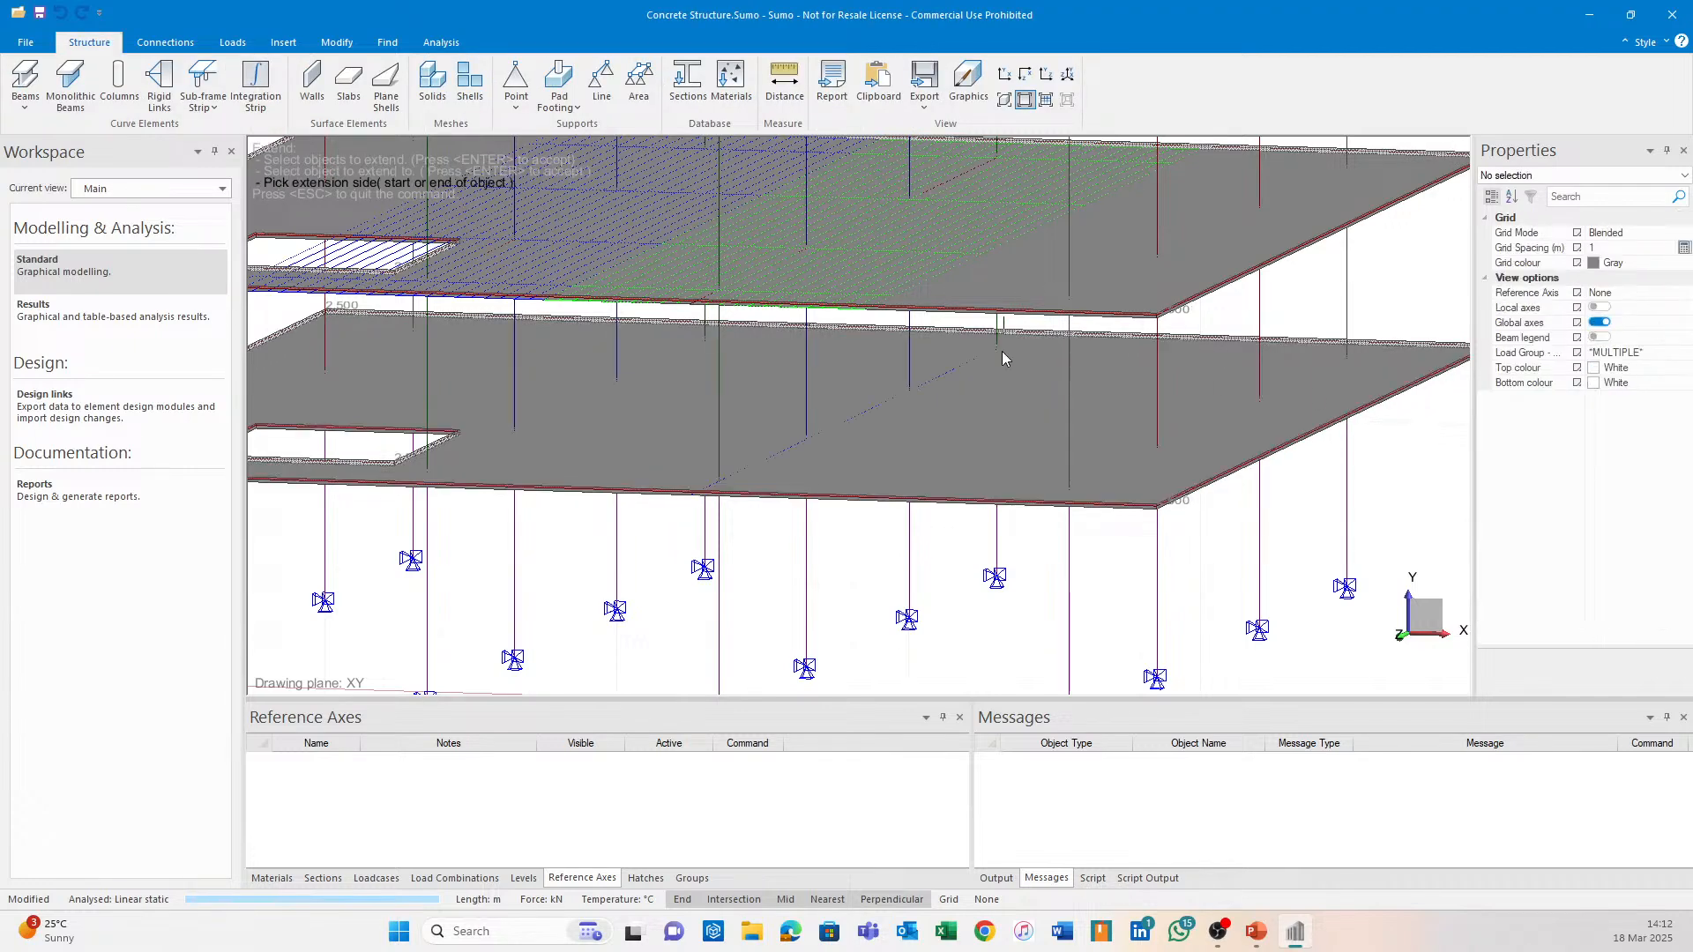
{"action": "left_click", "coordinate": [994, 359]}
{"action": "scroll", "coordinate": [881, 459], "scroll_direction": "up", "scroll_amount": 4}
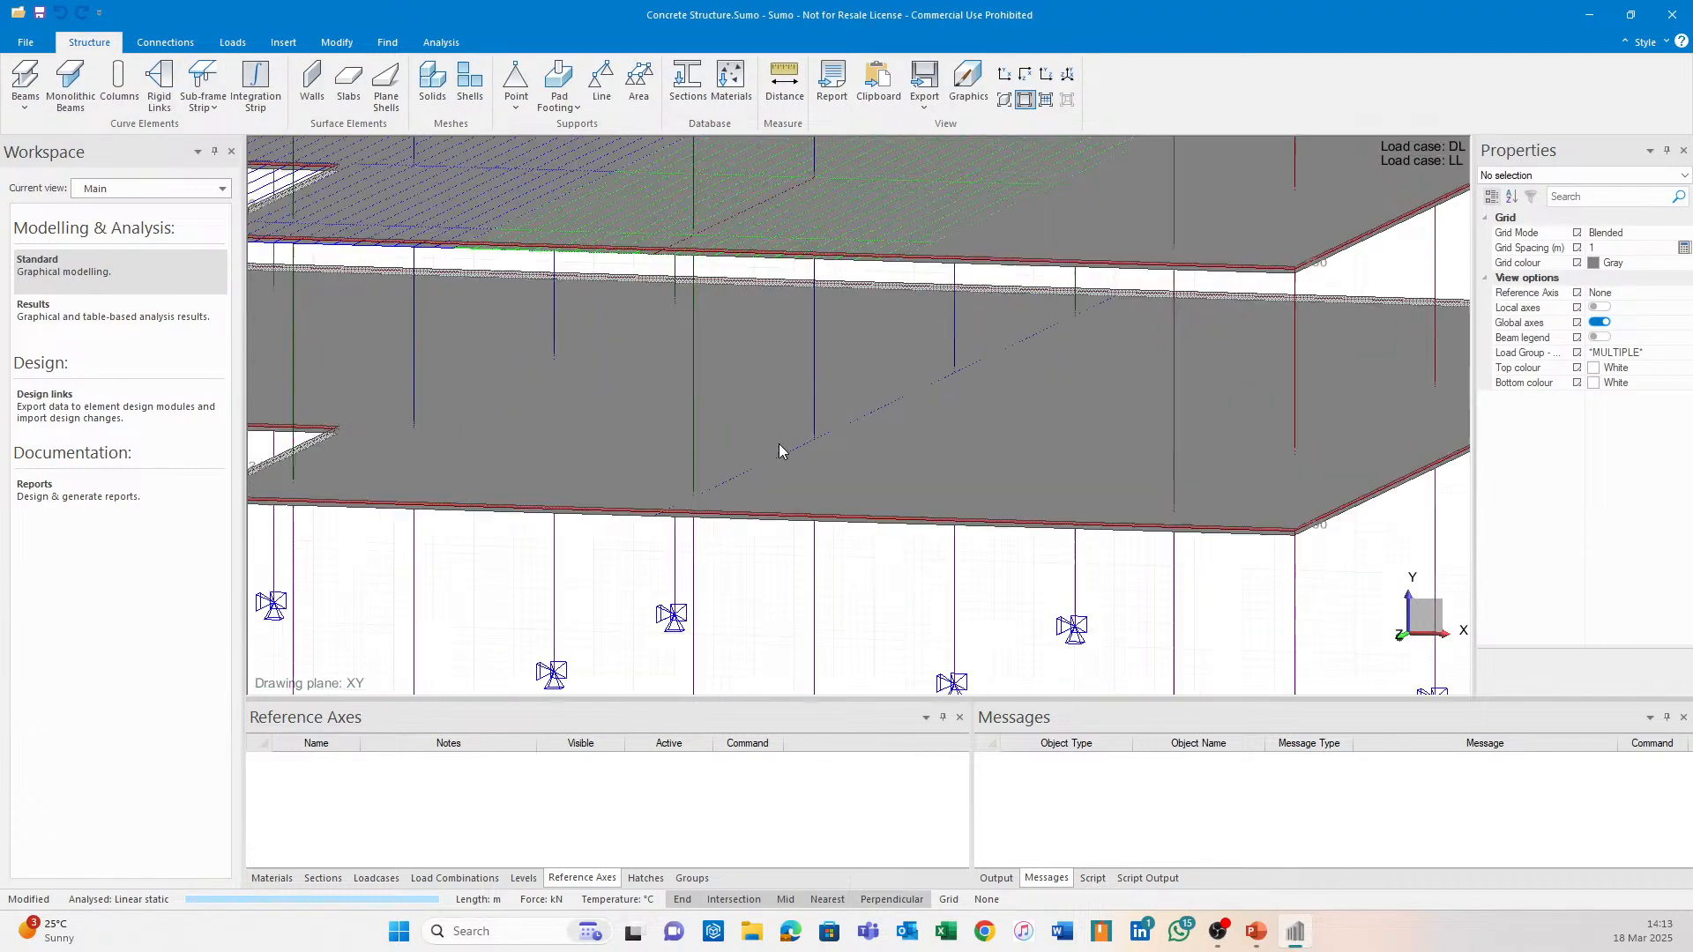
Set the extended line's colour to Red and its line style to Solid.
{"action": "left_click", "coordinate": [877, 424]}
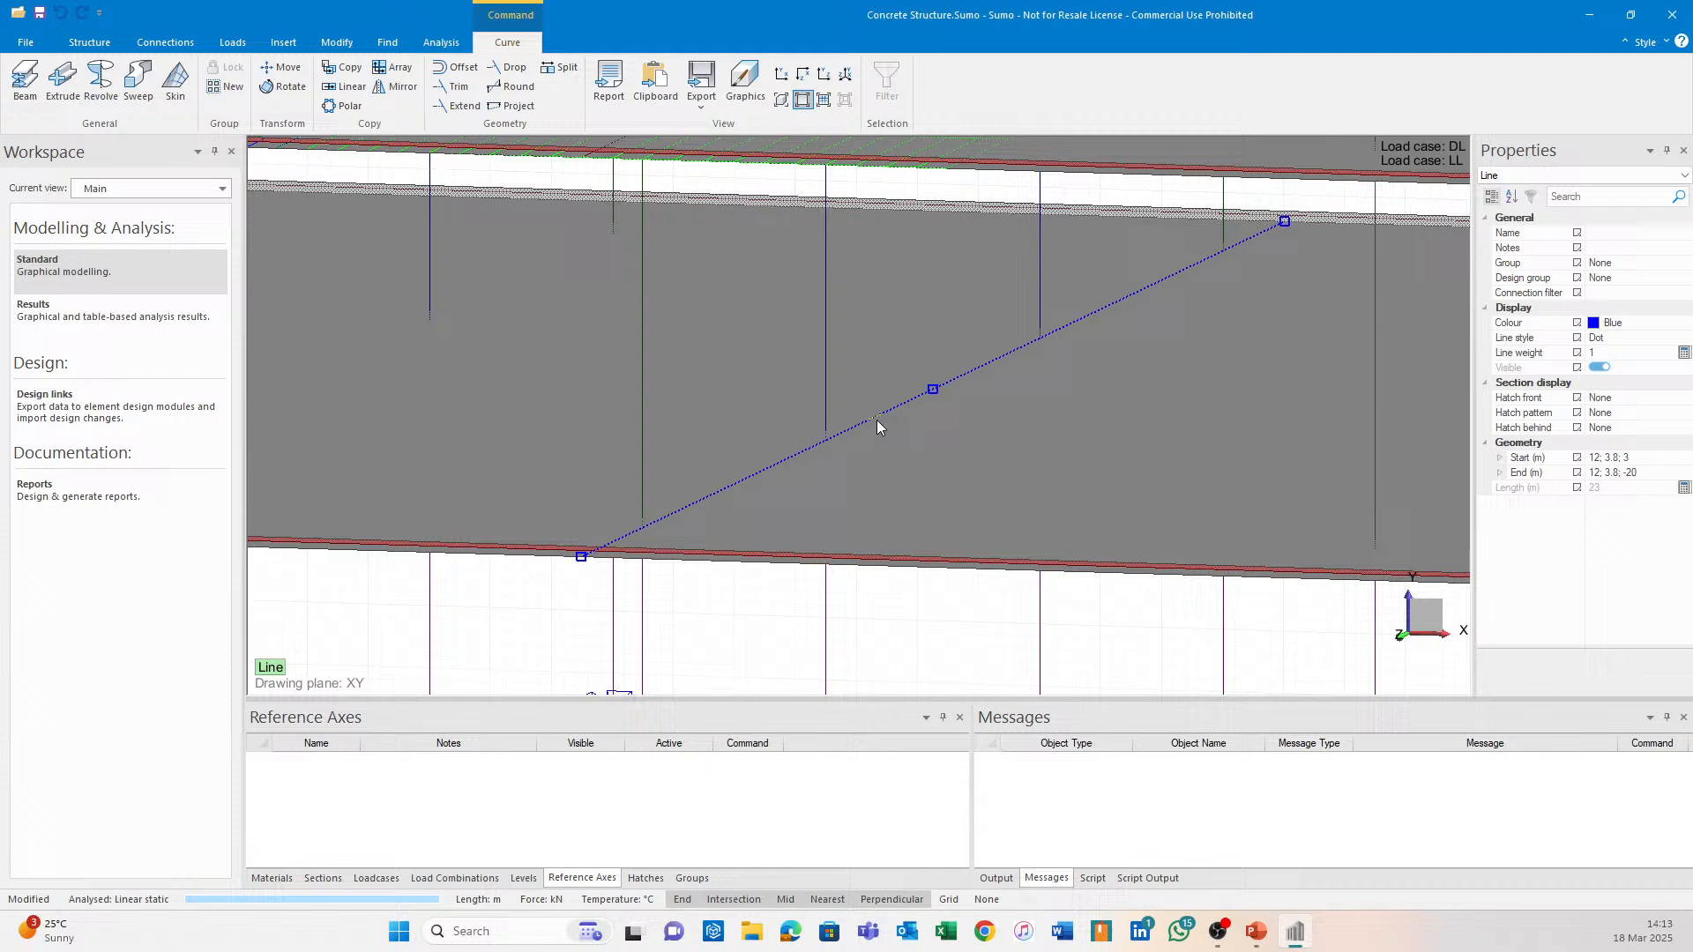
{"action": "left_click", "coordinate": [1670, 325]}
{"action": "left_click", "coordinate": [1685, 322]}
{"action": "left_click", "coordinate": [1618, 346]}
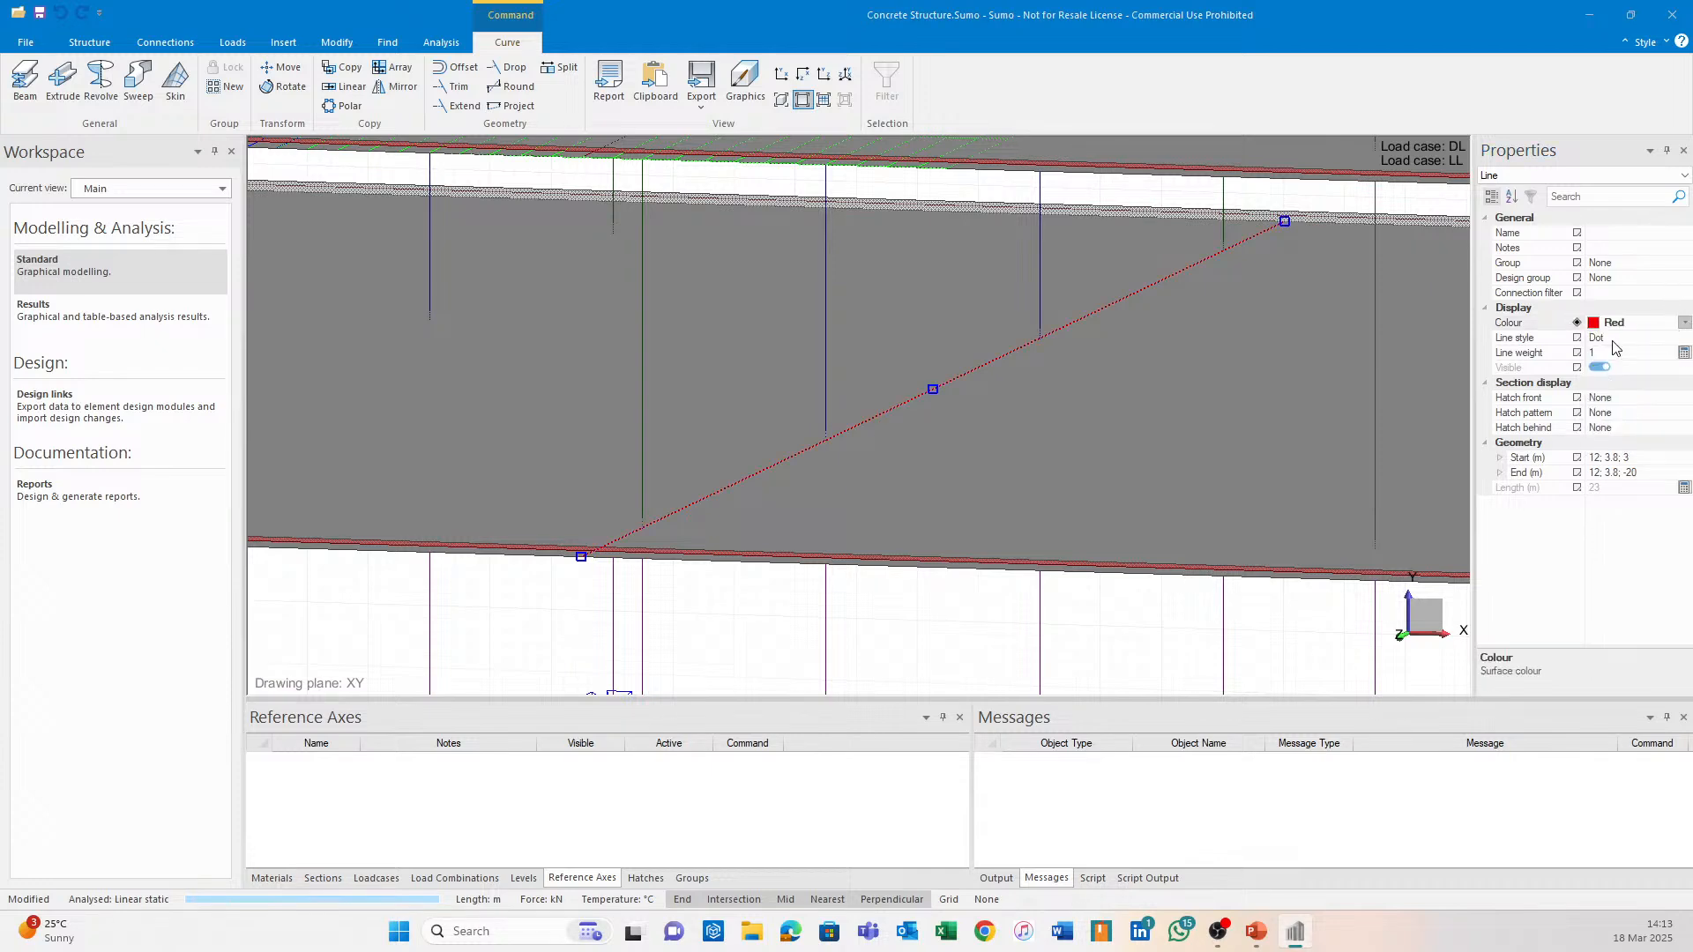
{"action": "left_click", "coordinate": [1686, 340]}
{"action": "left_click", "coordinate": [1097, 476]}
{"action": "scroll", "coordinate": [1058, 454], "scroll_direction": "down", "scroll_amount": 3}
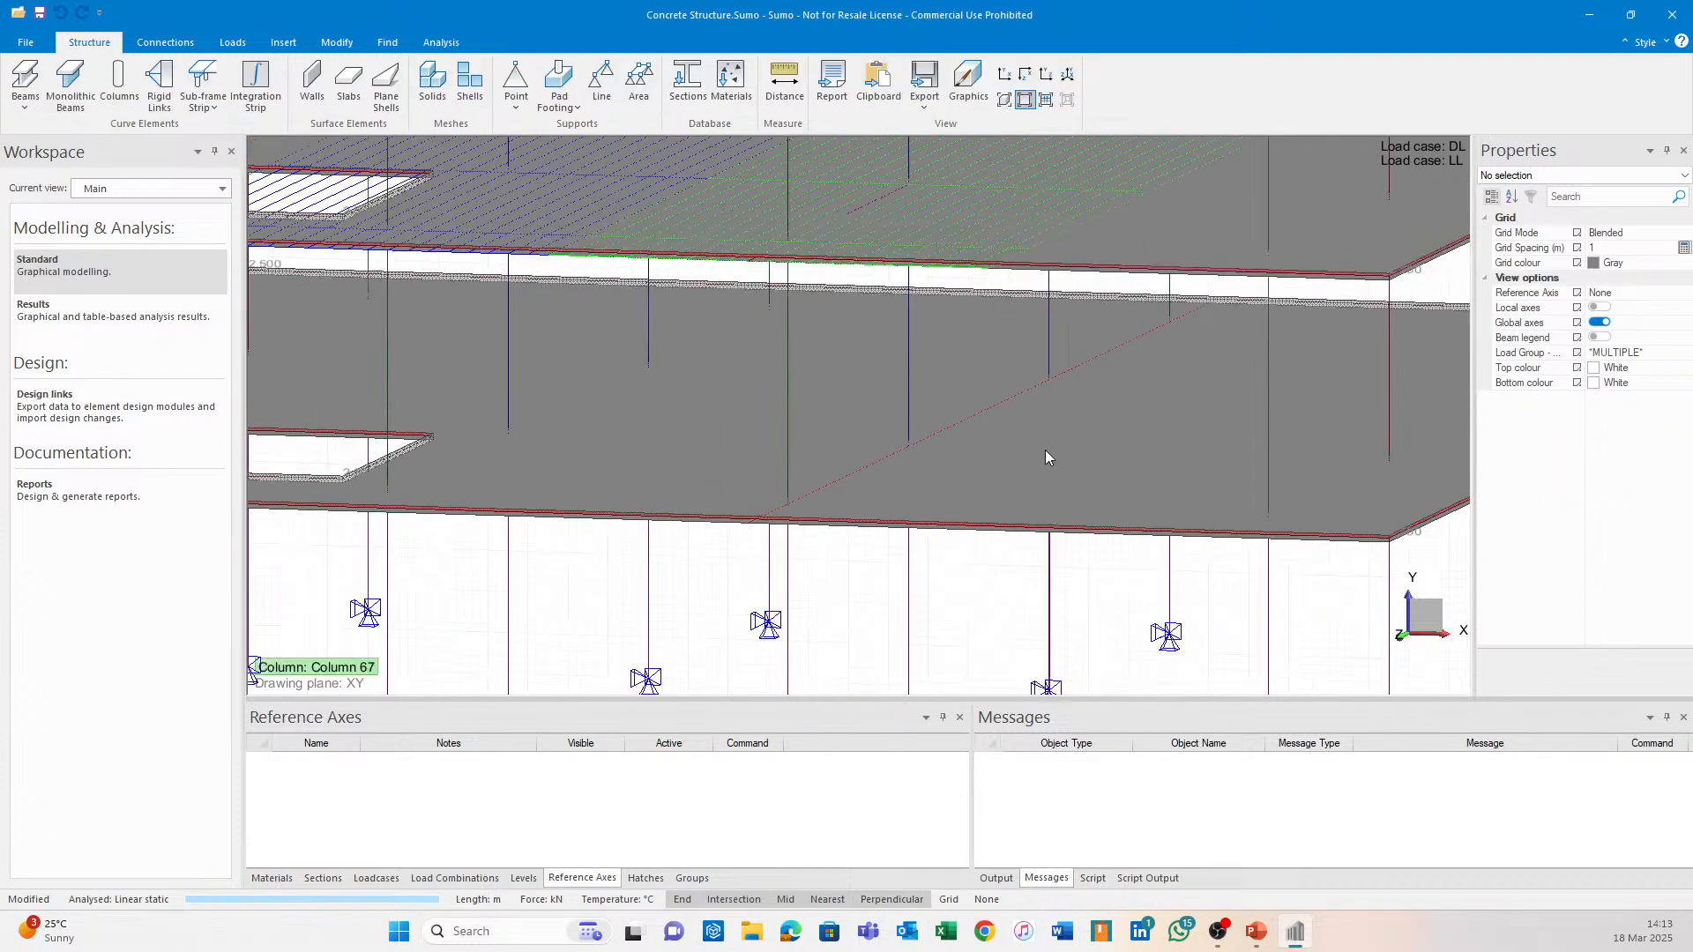
{"action": "left_click", "coordinate": [965, 420]}
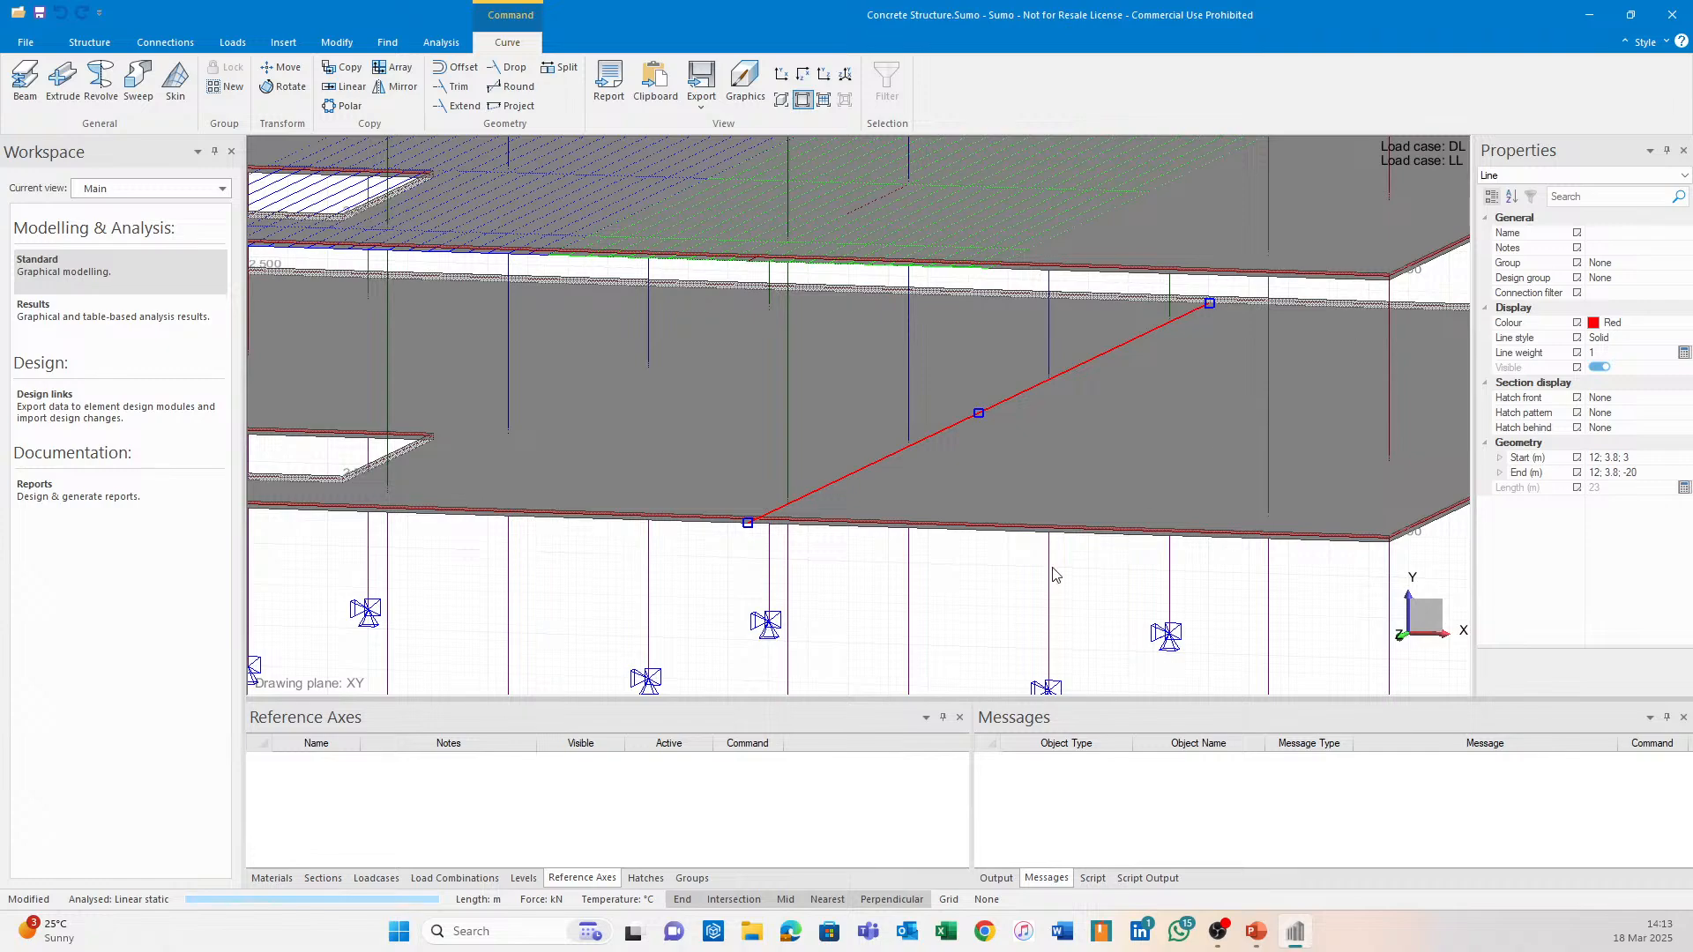
Deselect the red line and hide the LL and DL load cases from the view.
{"action": "middle_click_drag", "start_coordinate": [1022, 601], "coordinate": [1029, 462]}
{"action": "left_click", "coordinate": [1029, 465]}
{"action": "scroll", "coordinate": [990, 546], "scroll_direction": "down", "scroll_amount": 5}
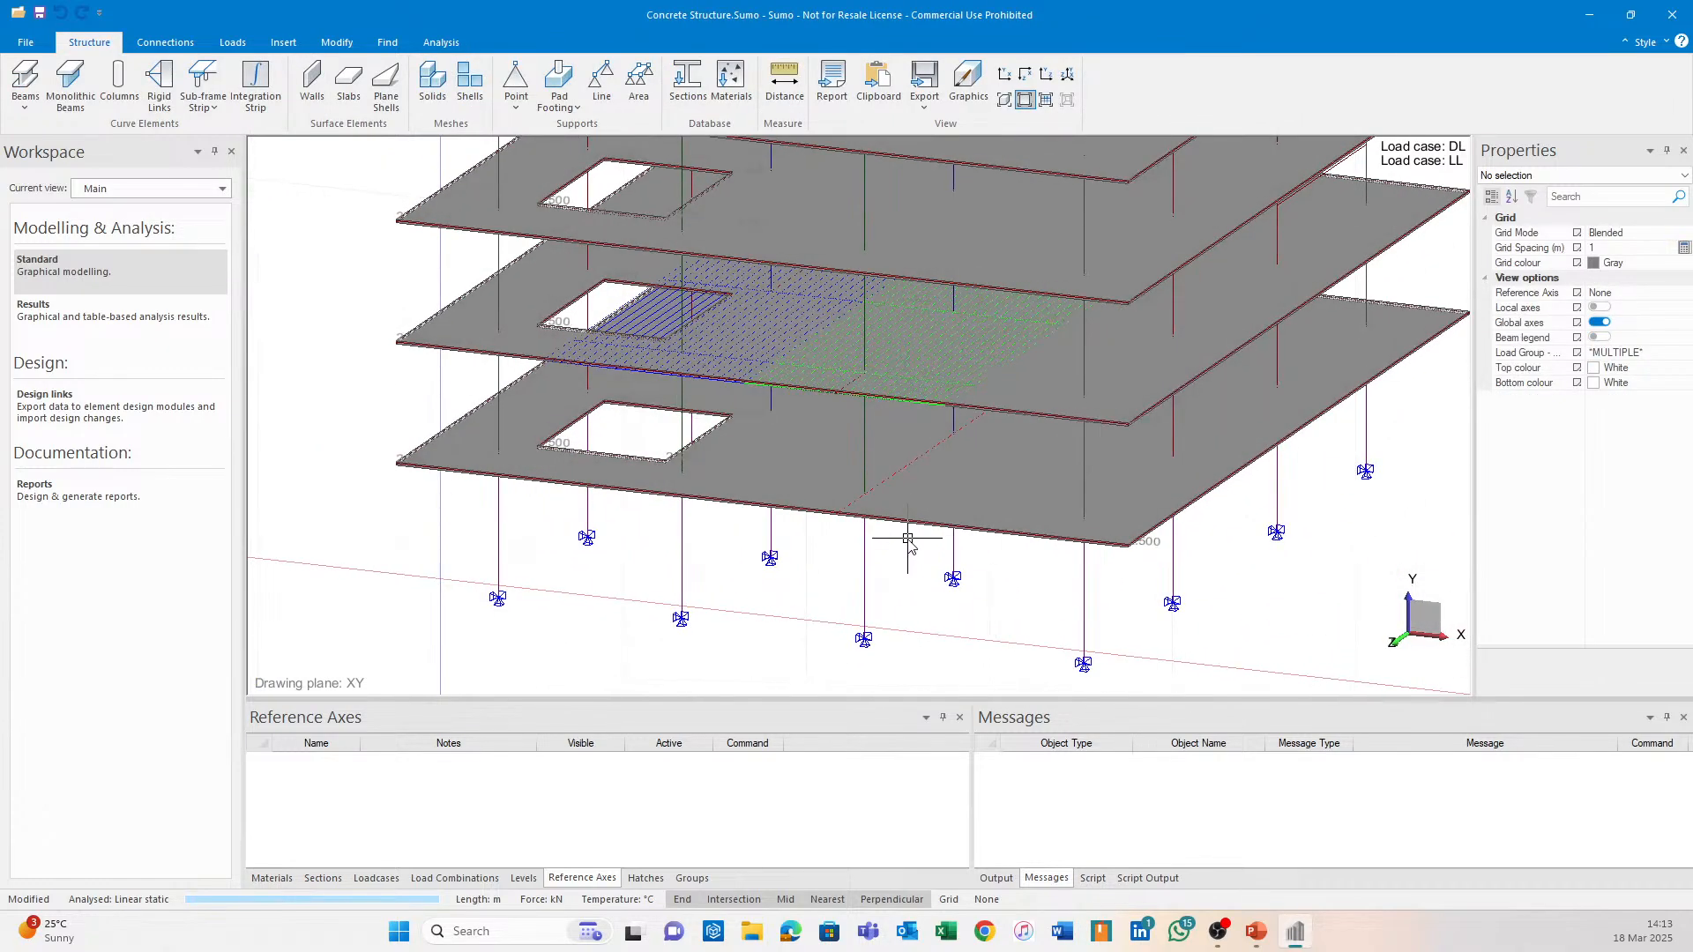
{"action": "scroll", "coordinate": [909, 527], "scroll_direction": "up", "scroll_amount": 5}
{"action": "left_click", "coordinate": [386, 878]}
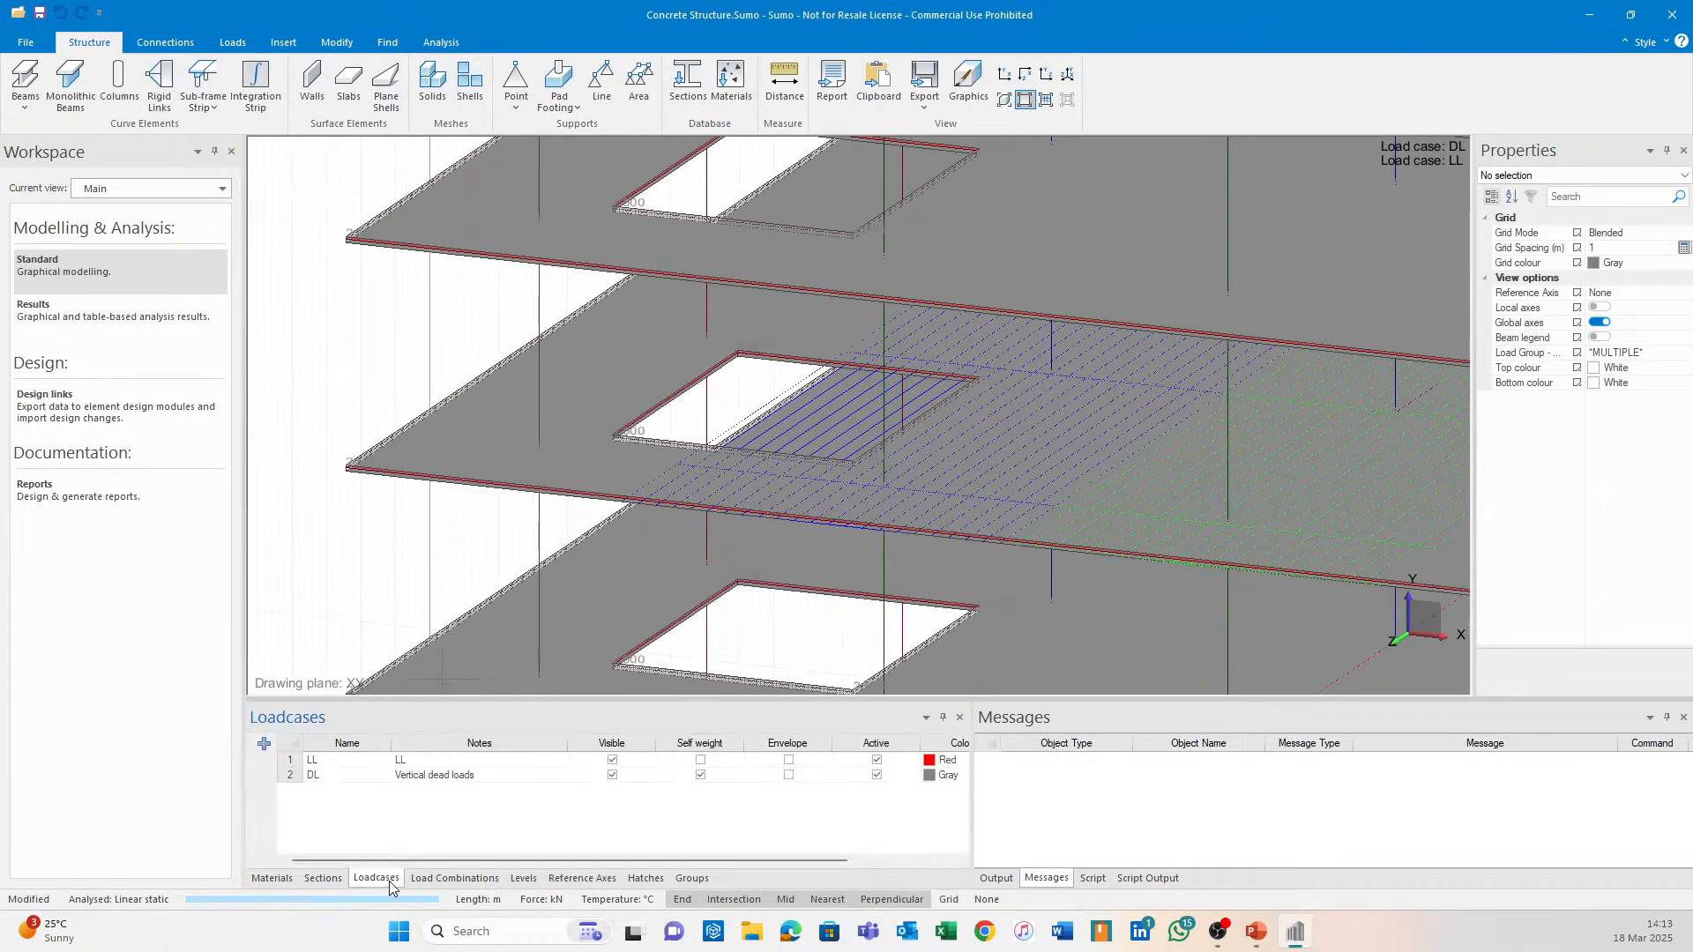
{"action": "left_click", "coordinate": [627, 760]}
{"action": "left_click", "coordinate": [613, 775]}
Orbit down to a low view of the supports and start a new sub-frame strip.
{"action": "scroll", "coordinate": [619, 353], "scroll_direction": "up", "scroll_amount": 3}
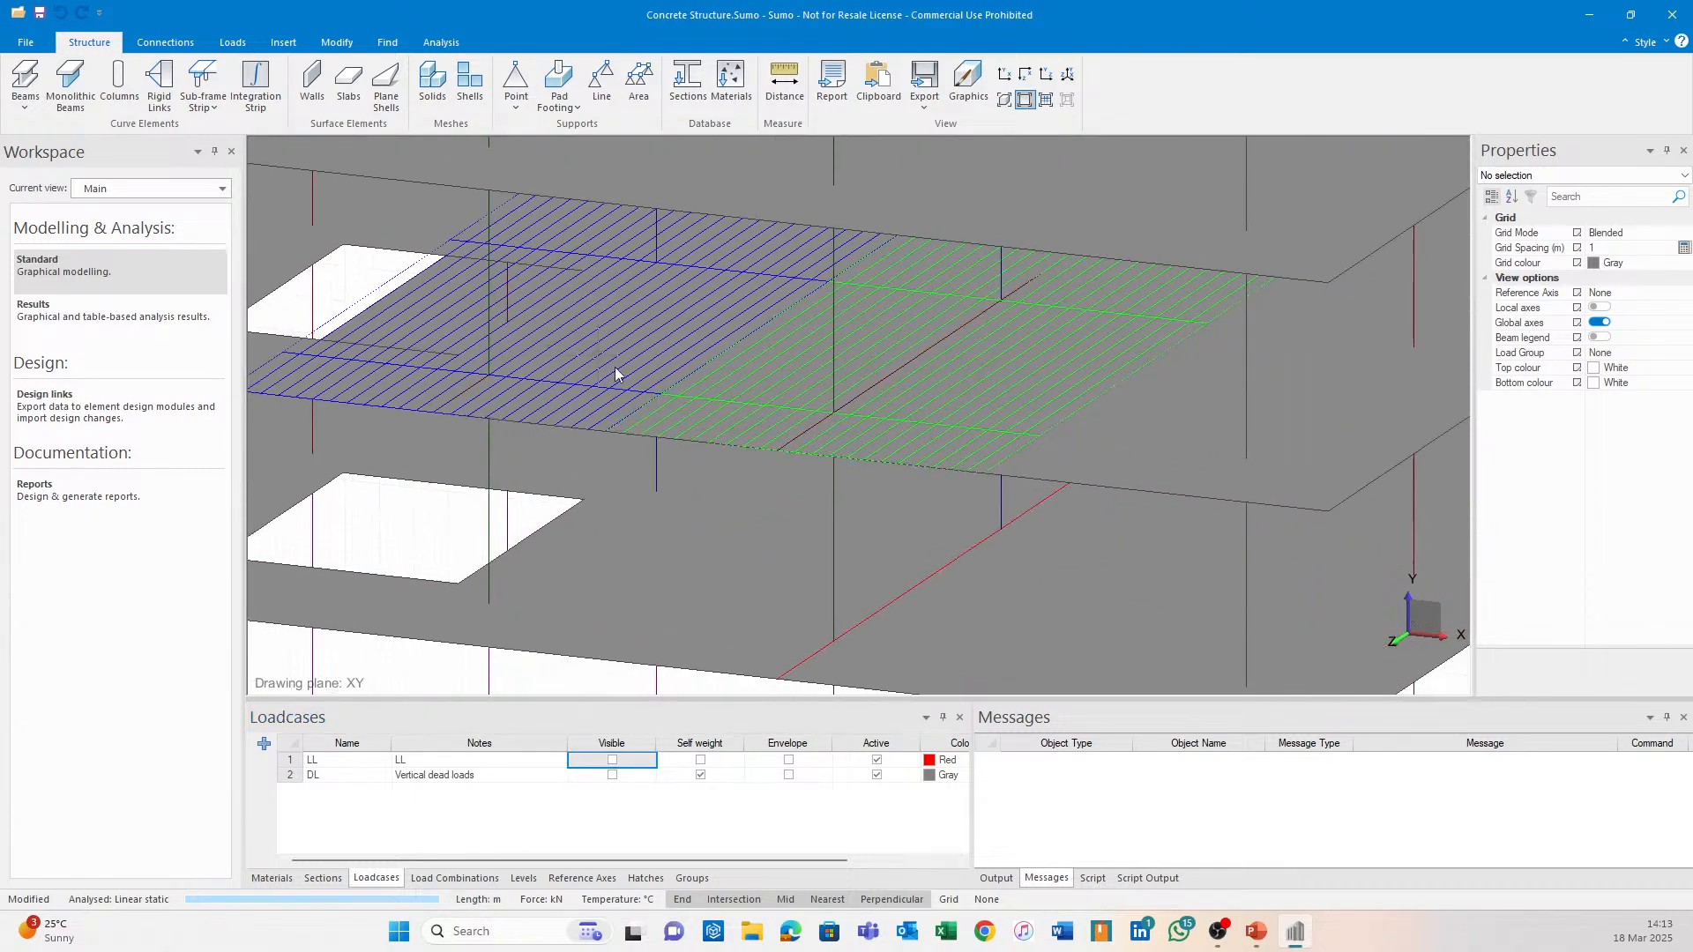
{"action": "mouse_move", "coordinate": [615, 367]}
{"action": "middle_mouse_down"}
{"action": "mouse_move", "coordinate": [831, 499]}
{"action": "mouse_move", "coordinate": [865, 454]}
{"action": "mouse_move", "coordinate": [1054, 564]}
{"action": "middle_mouse_up"}
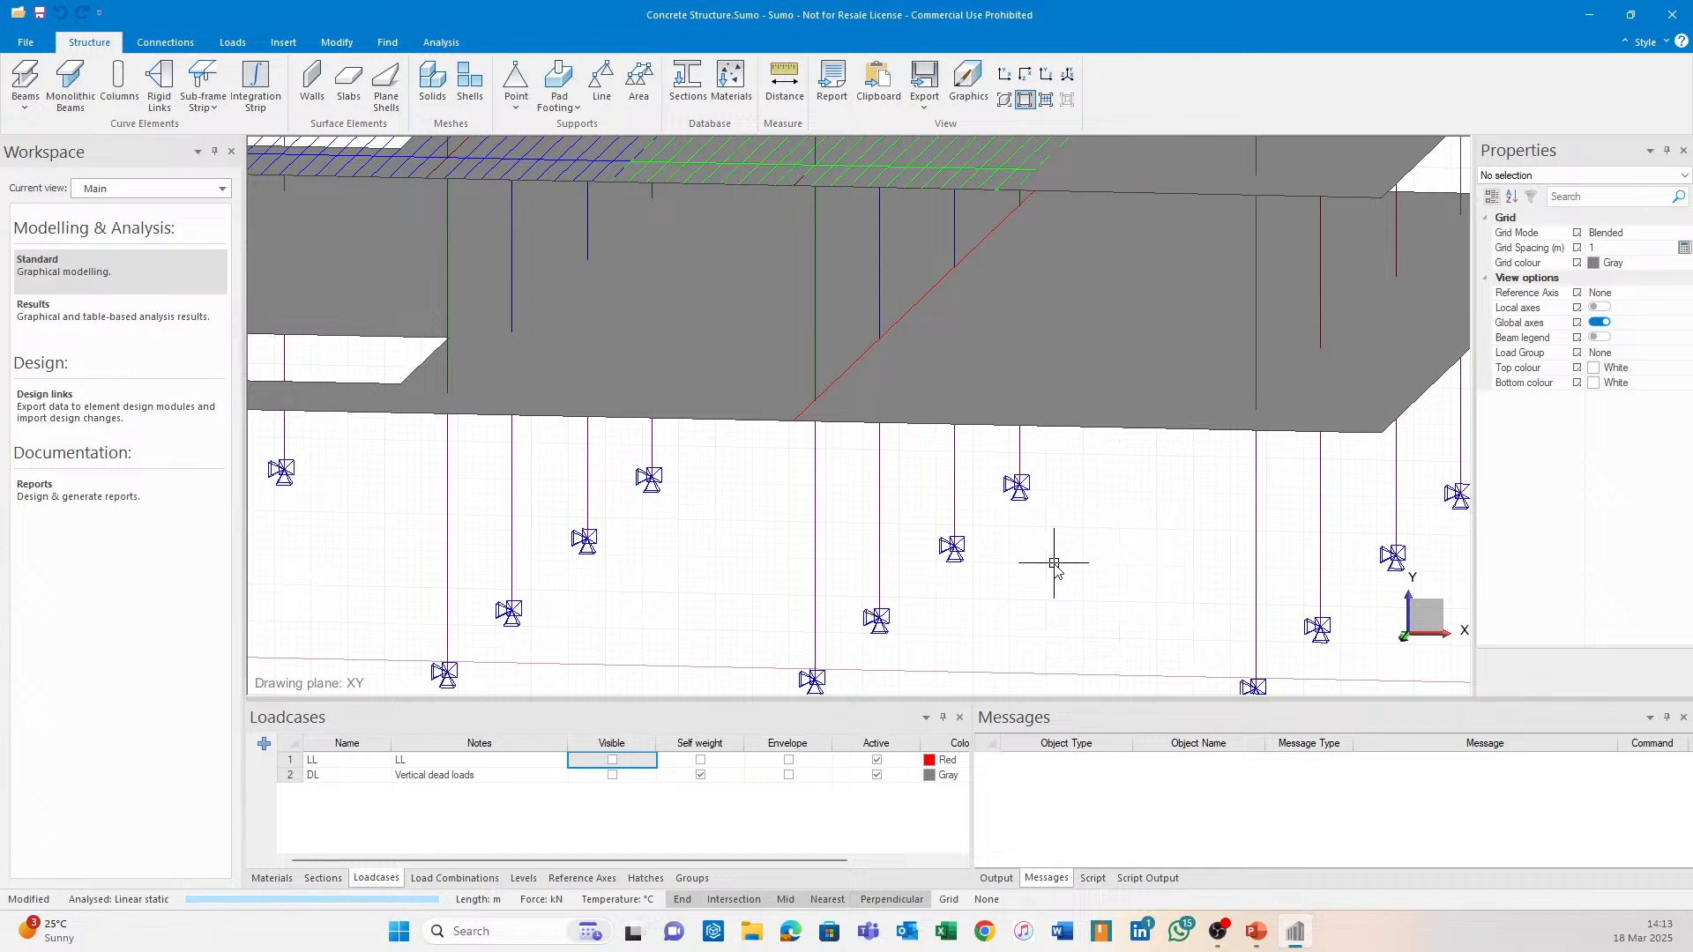
{"action": "middle_click_drag", "start_coordinate": [1010, 547], "coordinate": [1060, 577]}
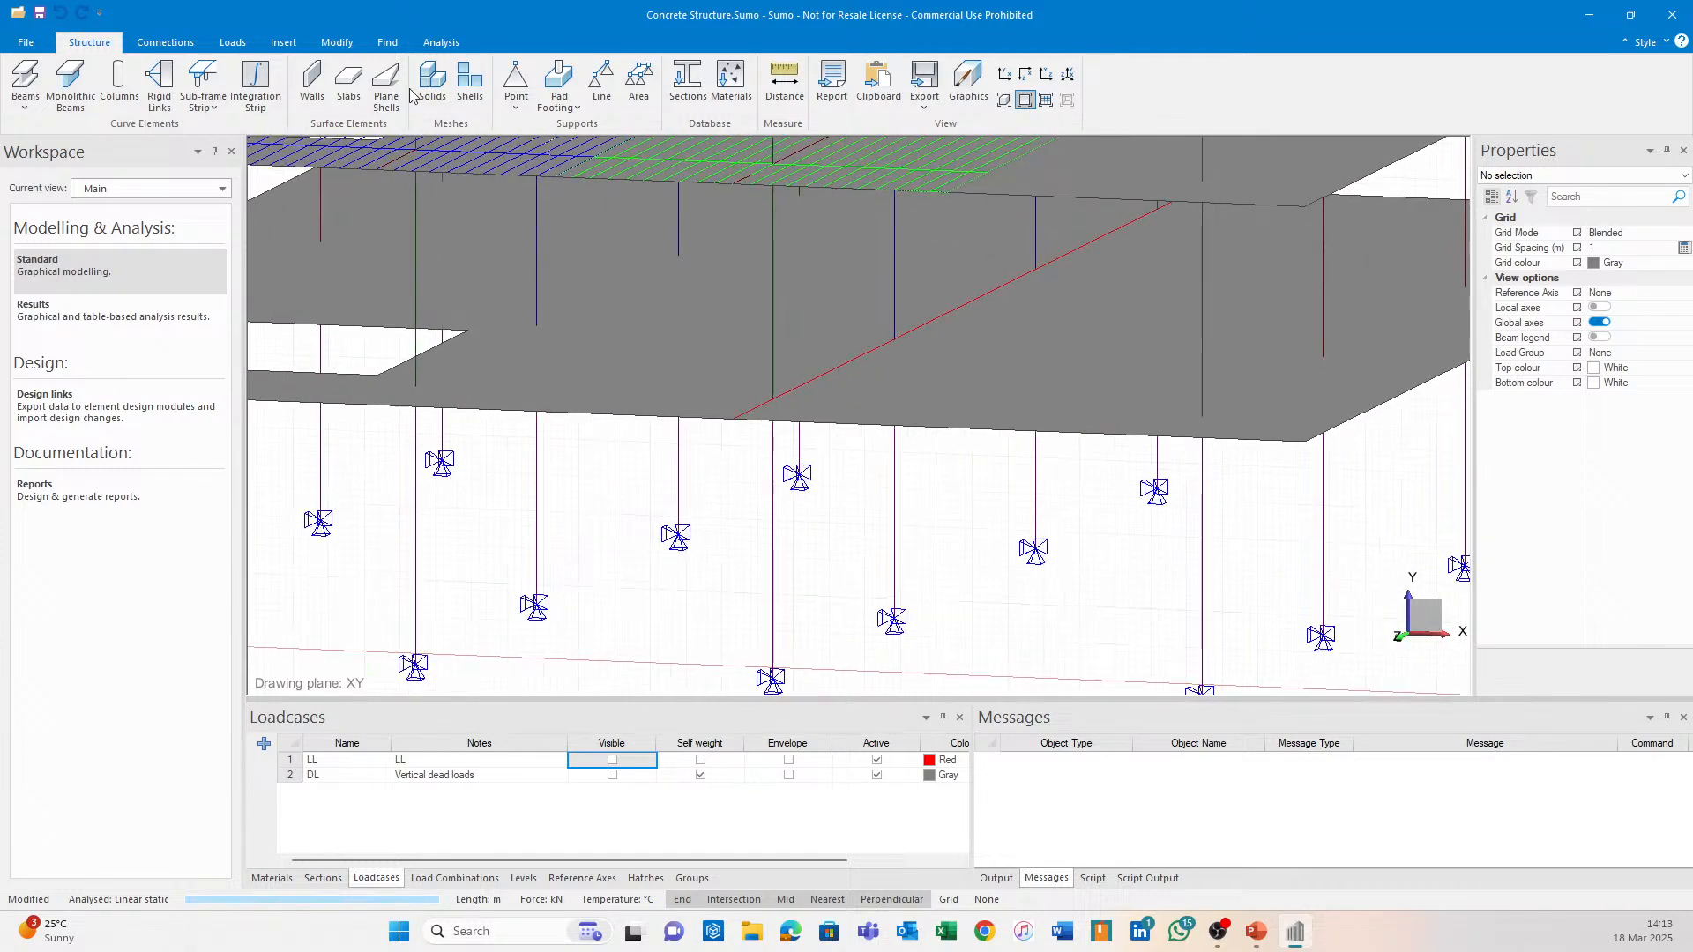
{"action": "left_click", "coordinate": [202, 78]}
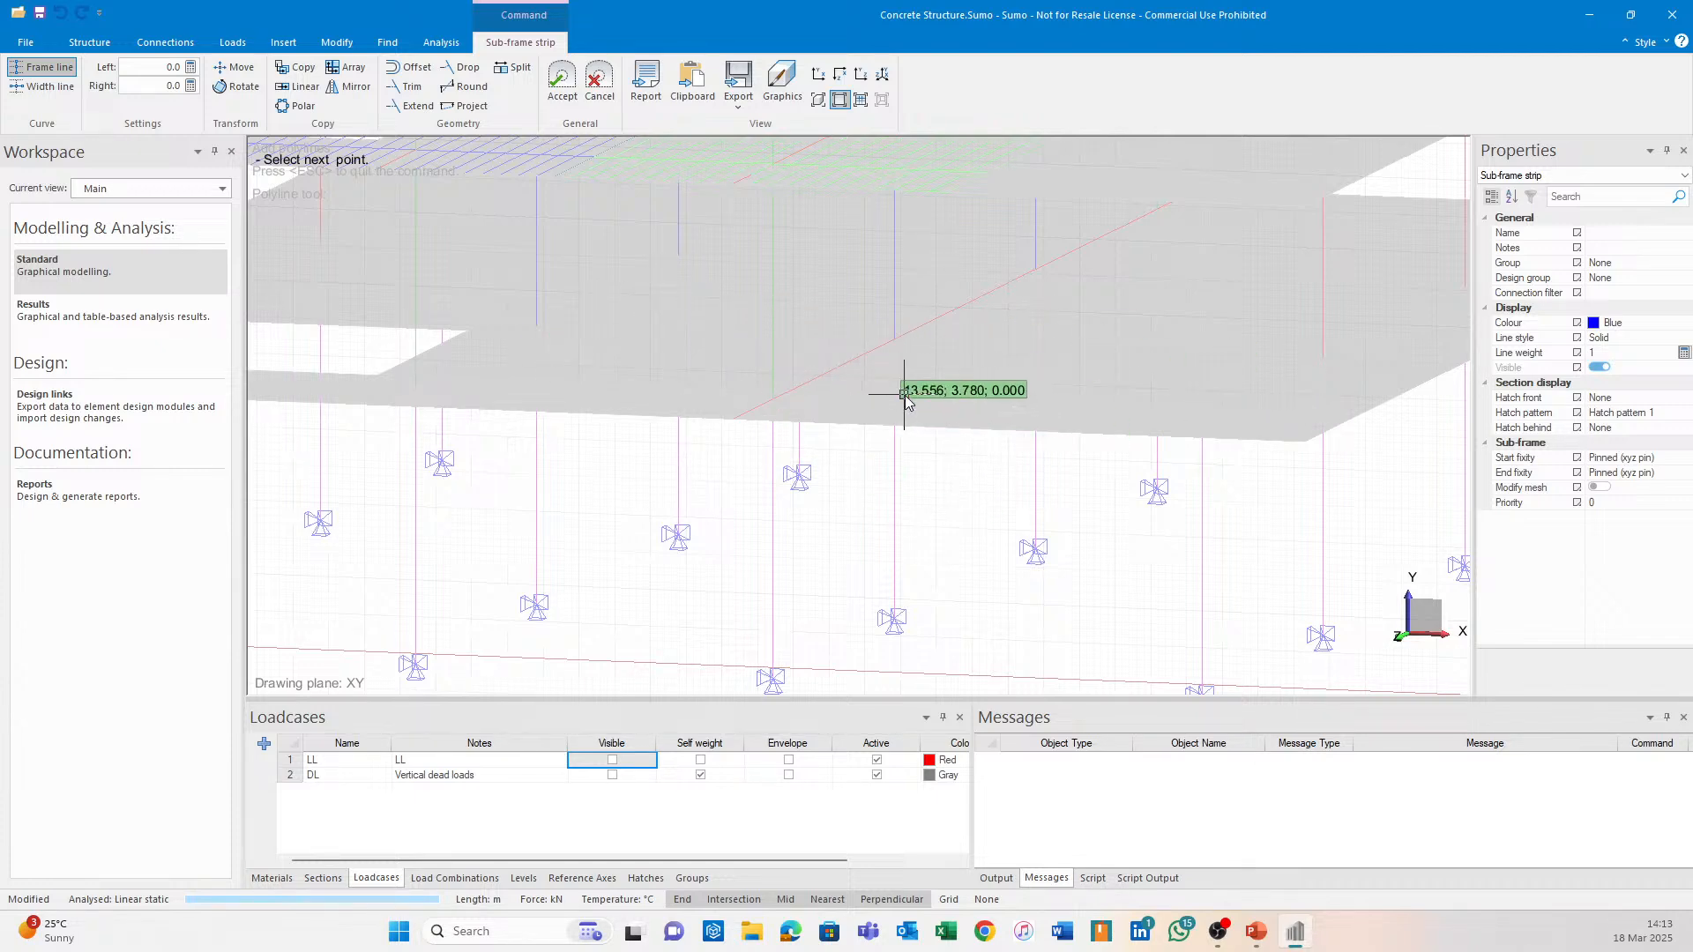
Cancel the unfinished strip and measure two column spacings along X: 5 m and 6 m.
{"action": "left_click", "coordinate": [599, 88]}
{"action": "left_click", "coordinate": [791, 83]}
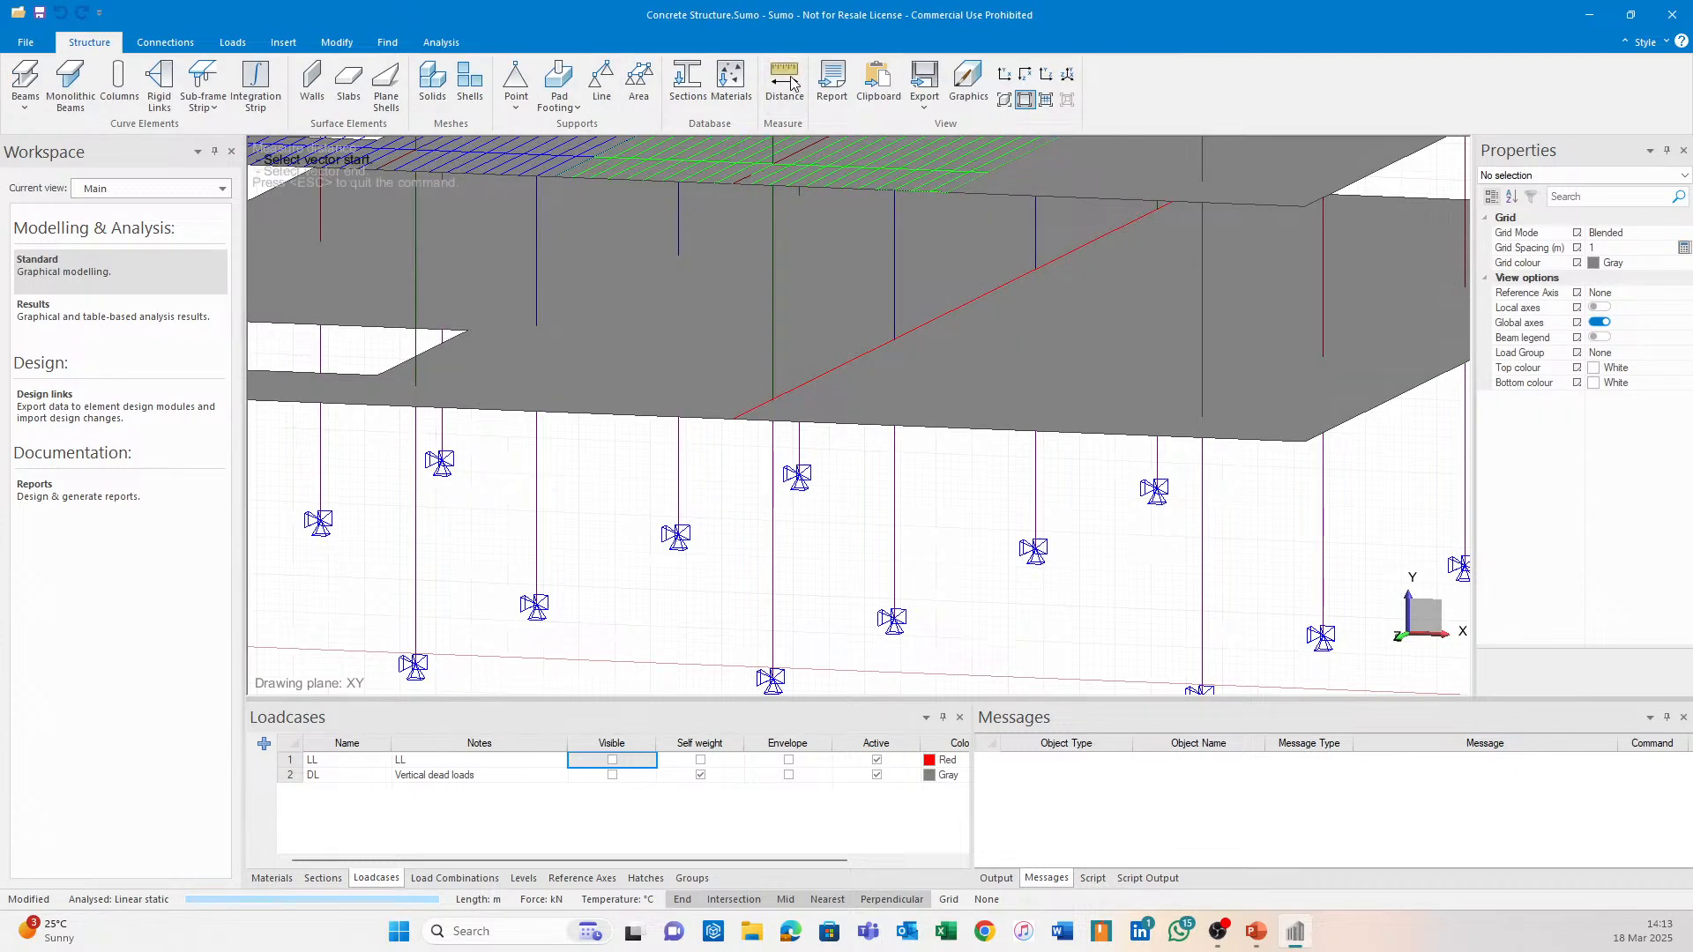
{"action": "left_click", "coordinate": [895, 348]}
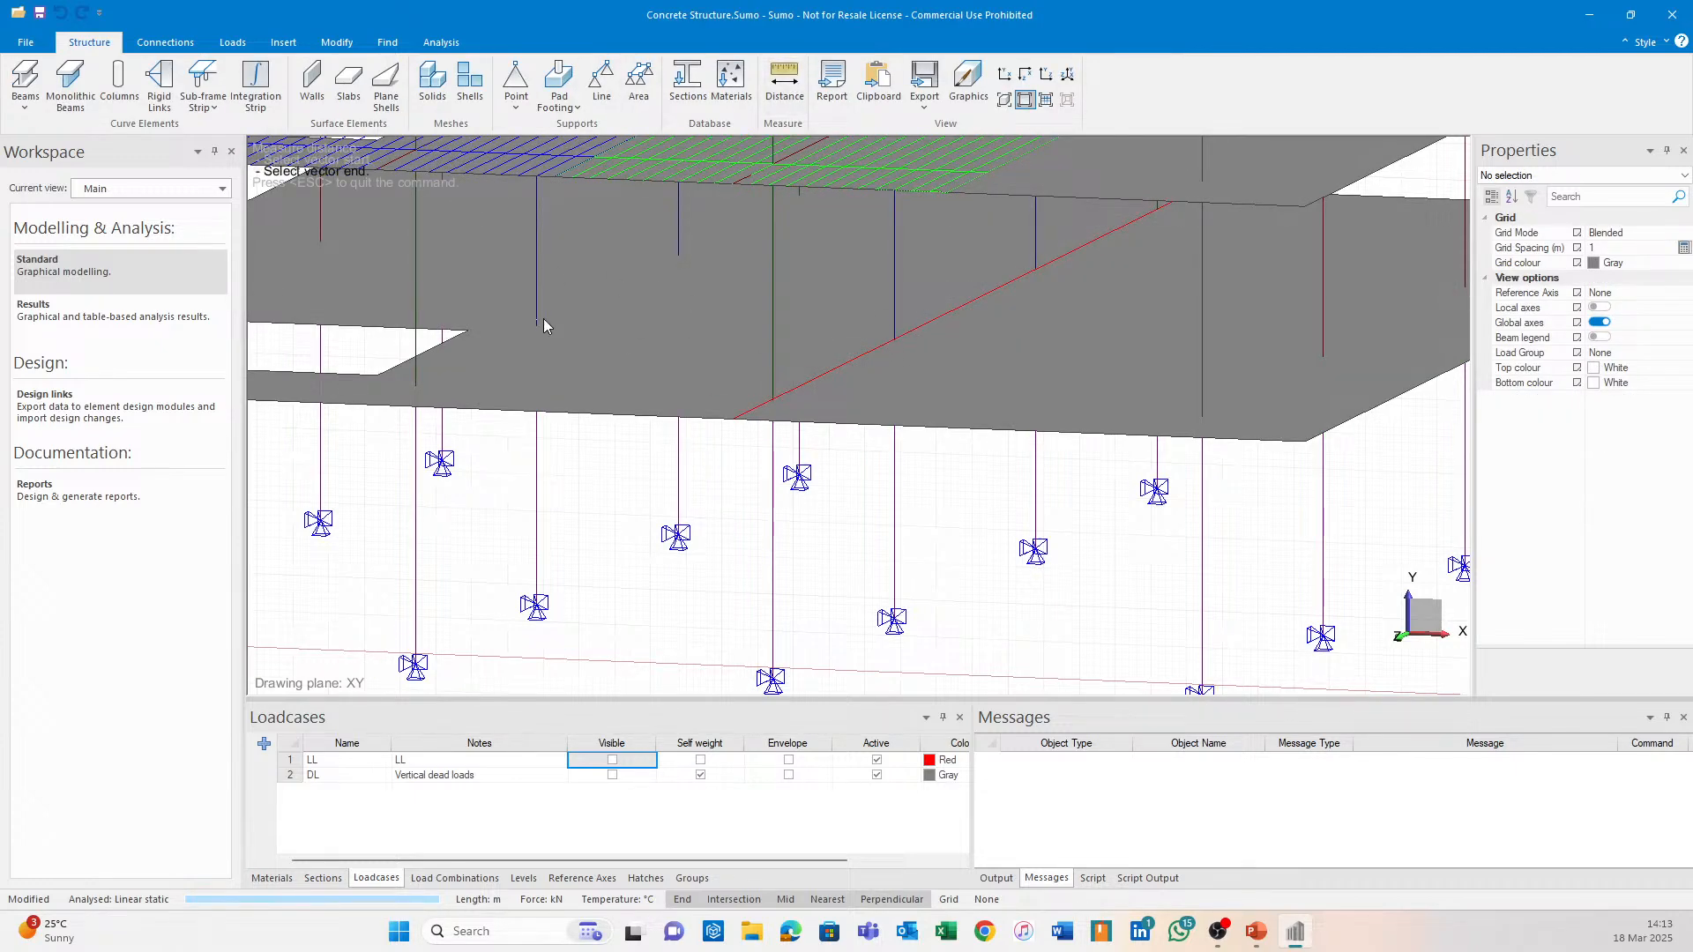
{"action": "left_click", "coordinate": [542, 320]}
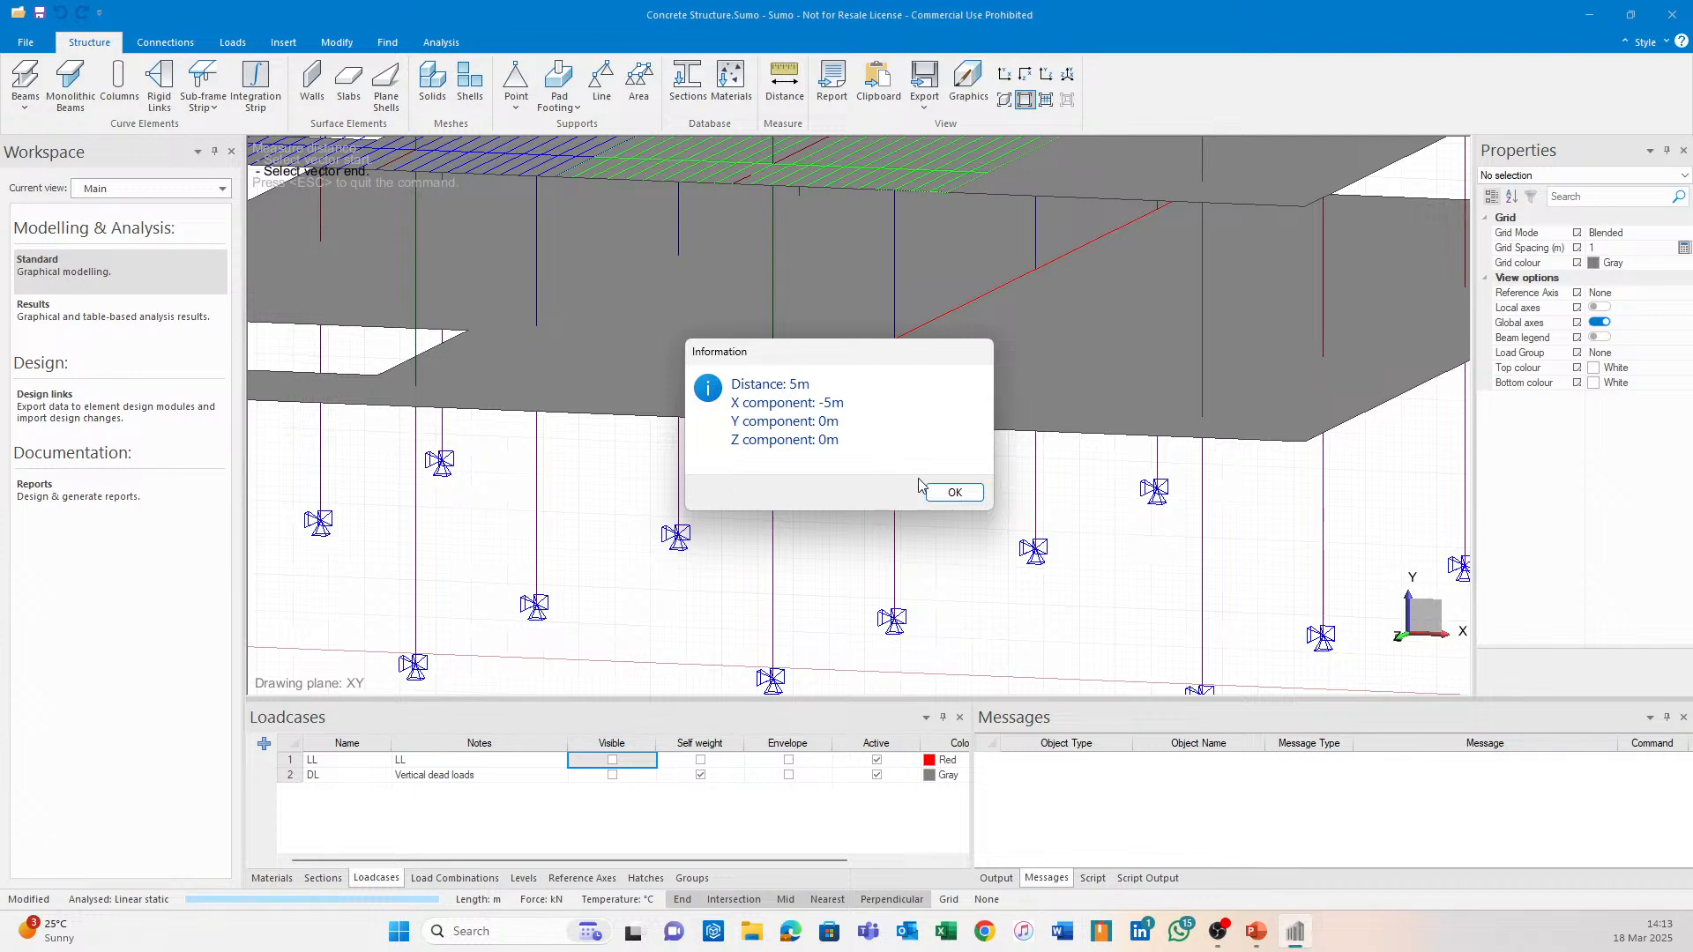
{"action": "left_click", "coordinate": [952, 492]}
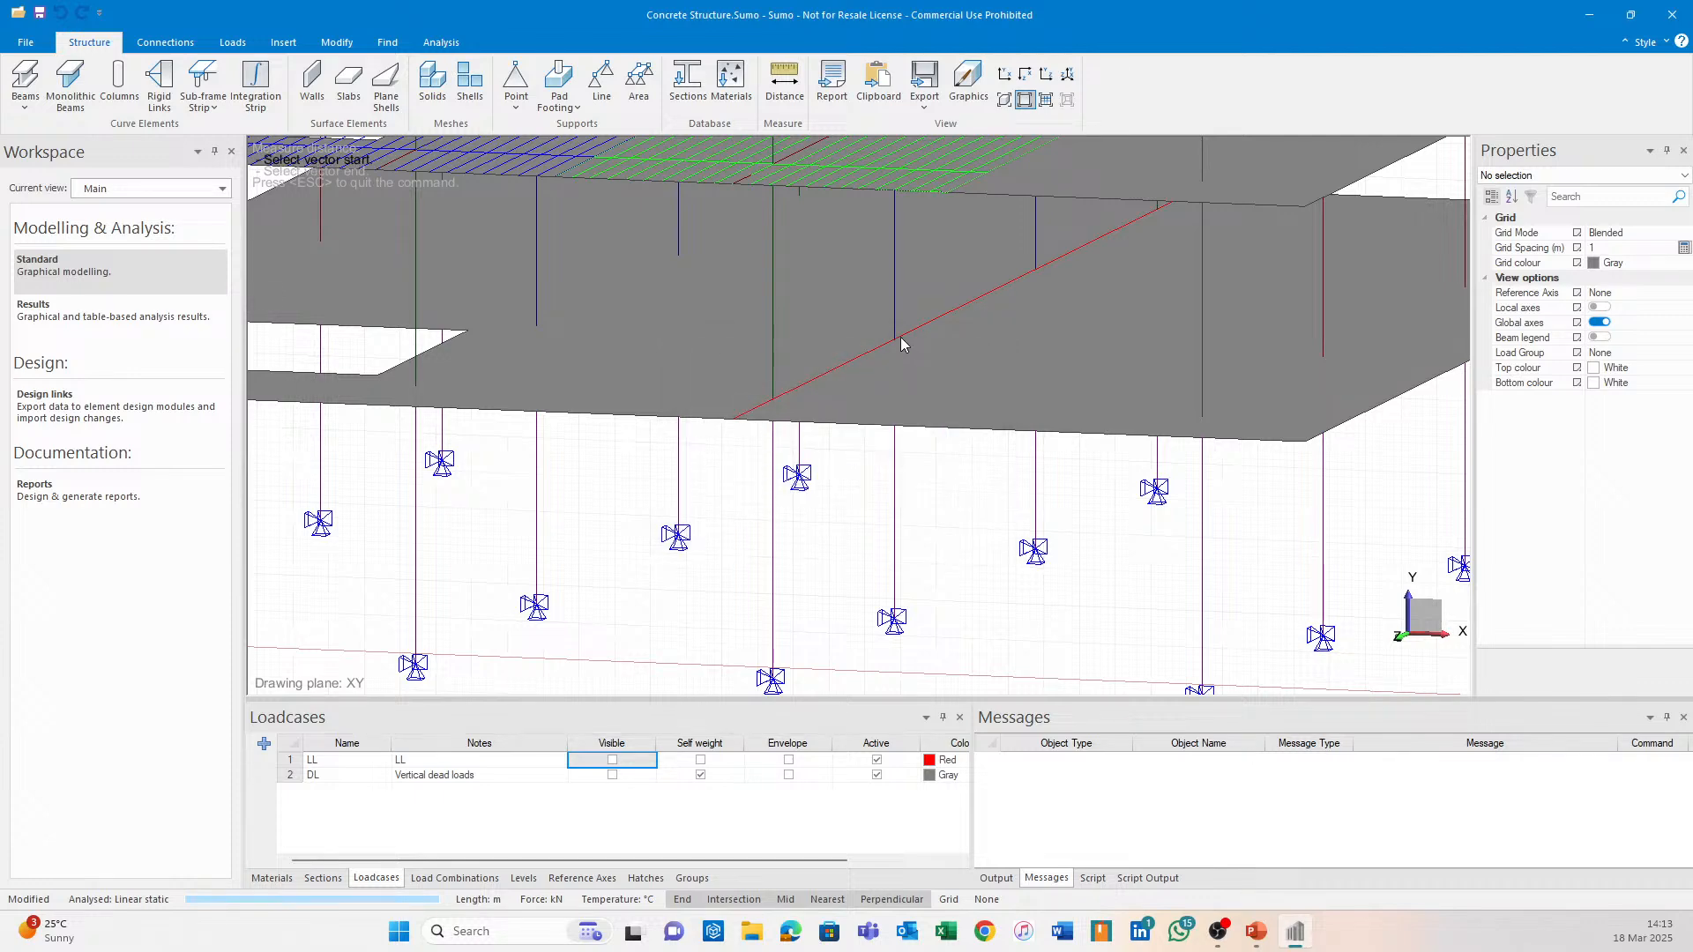
{"action": "left_click", "coordinate": [901, 339]}
{"action": "left_click", "coordinate": [1322, 355]}
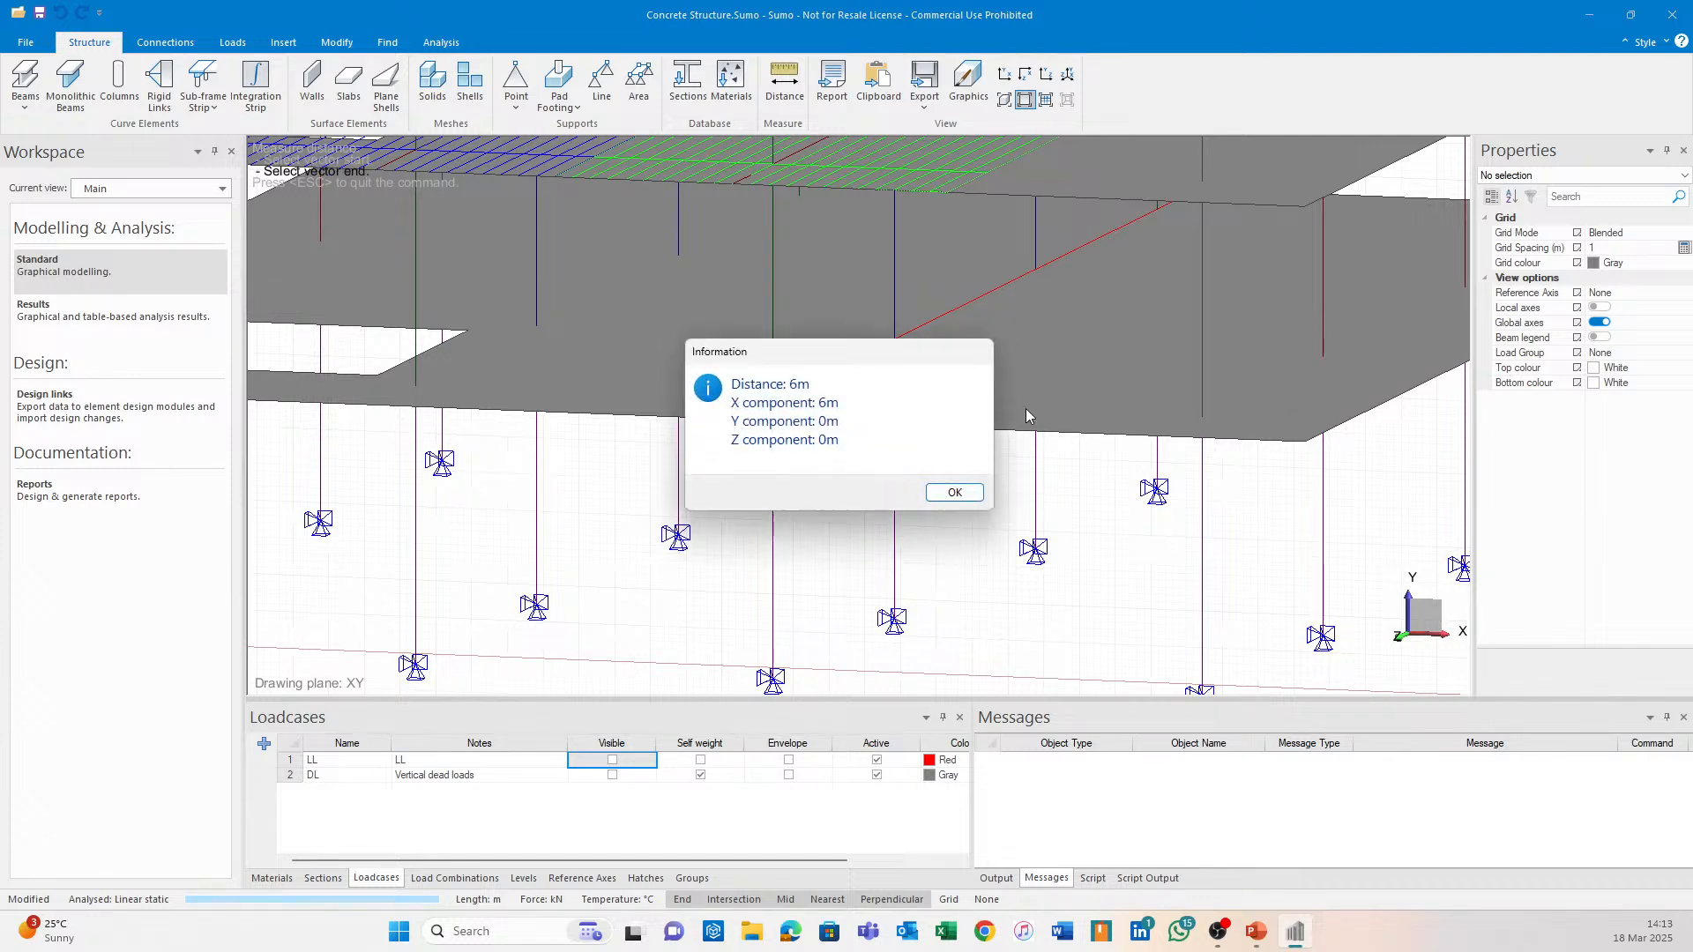
{"action": "left_click", "coordinate": [953, 491]}
{"action": "scroll", "coordinate": [829, 421], "scroll_direction": "up", "scroll_amount": 2}
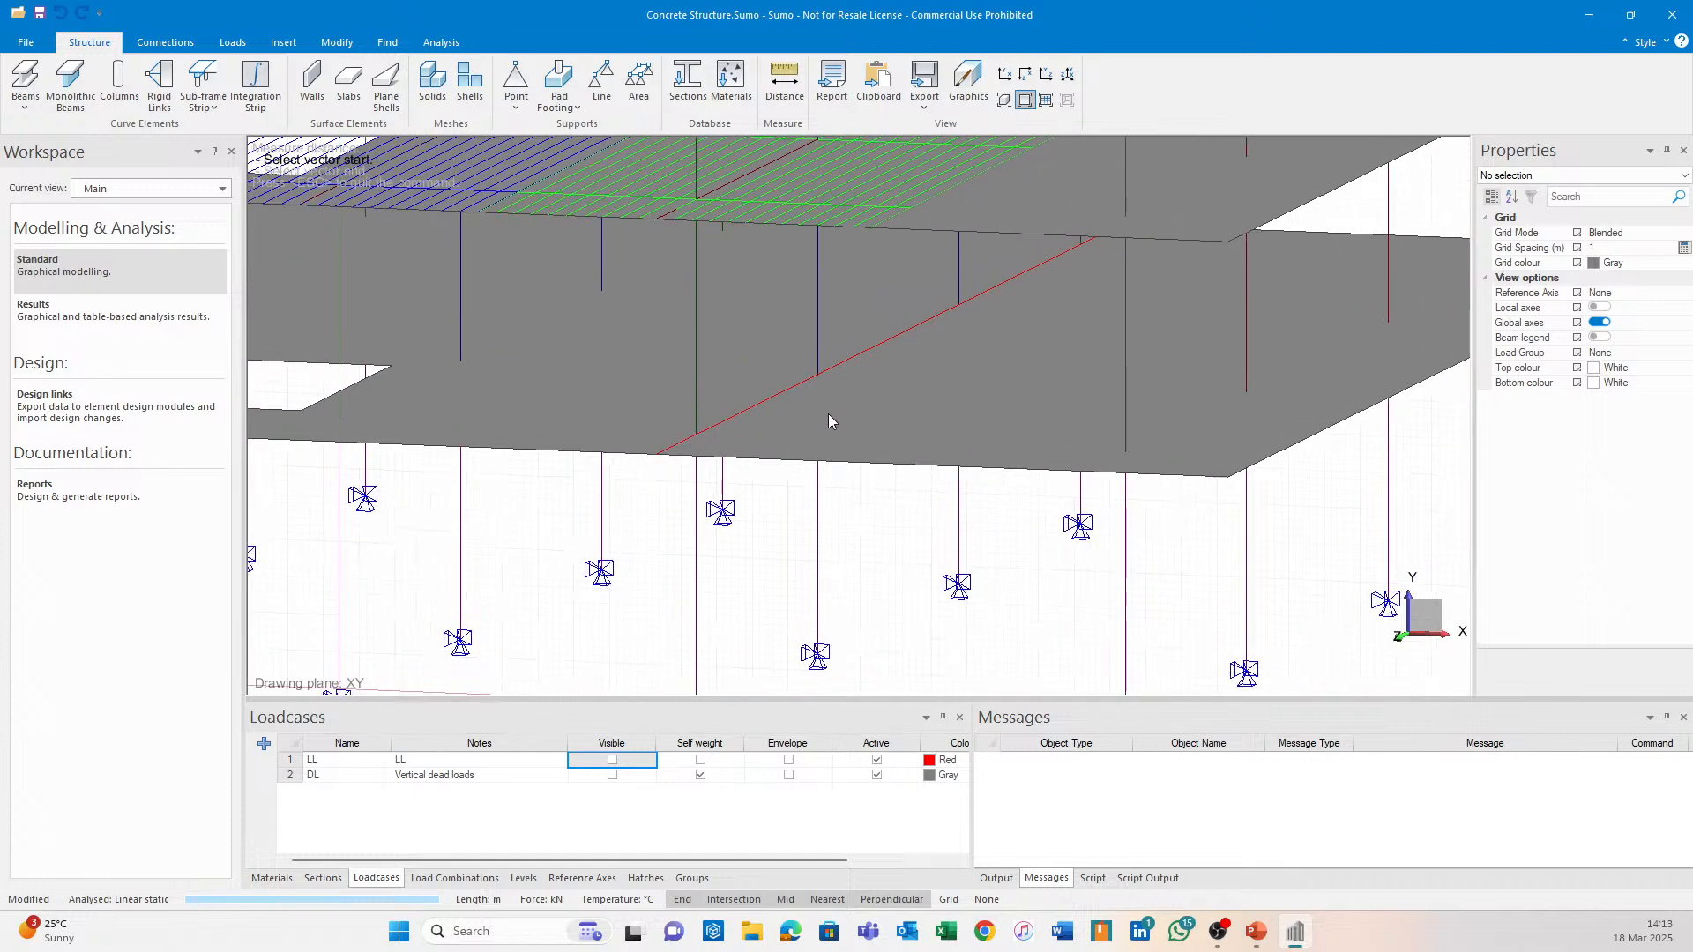
Draw a sub-frame strip along the lower slab's beam line, 2.5 m left and 3 m right, and accept it.
{"action": "left_click", "coordinate": [203, 82]}
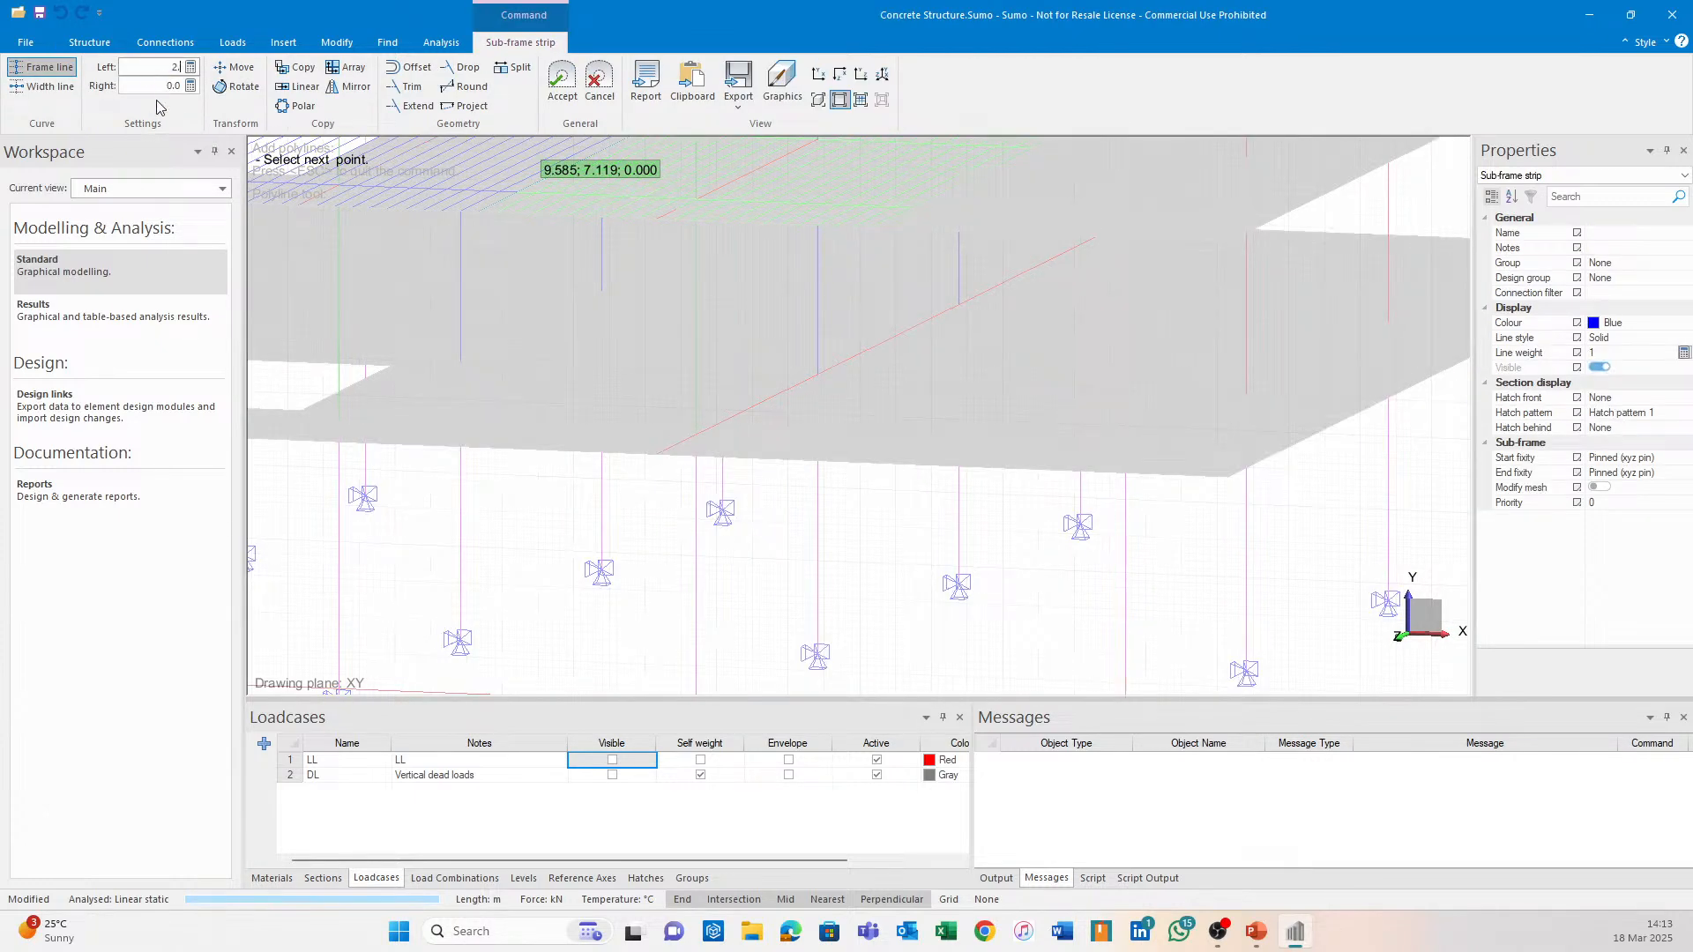
{"action": "type", "text": ".5"}
{"action": "key", "text": "Tab"}
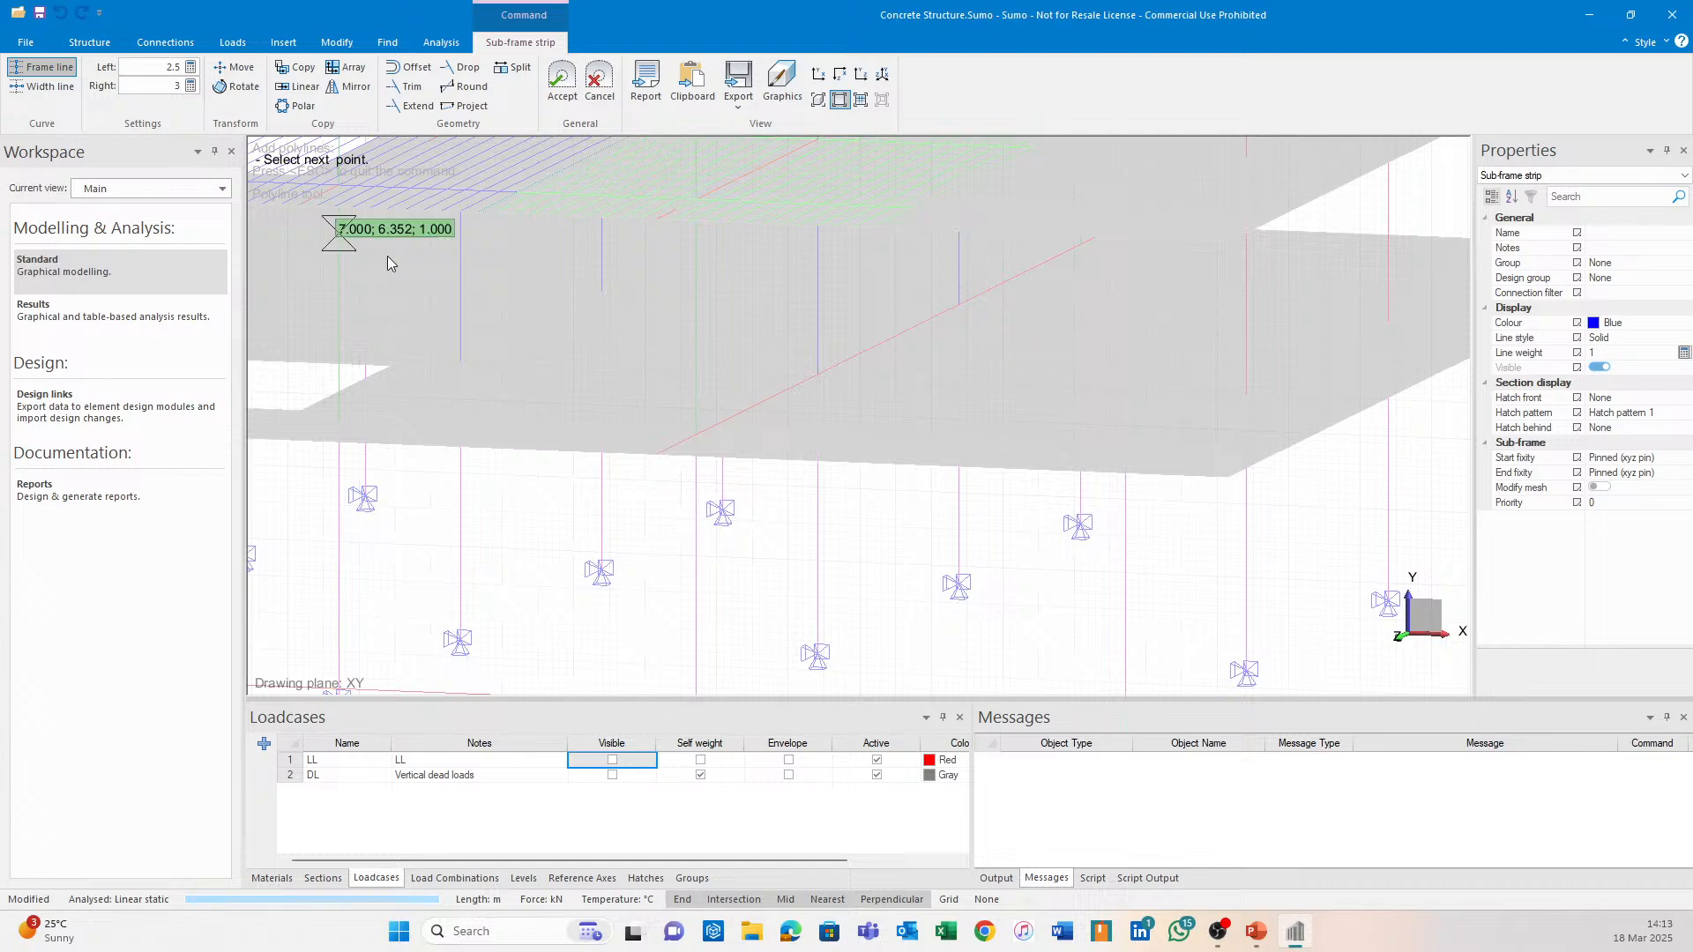
{"action": "left_click", "coordinate": [657, 466]}
{"action": "scroll", "coordinate": [657, 465], "scroll_direction": "up", "scroll_amount": 2}
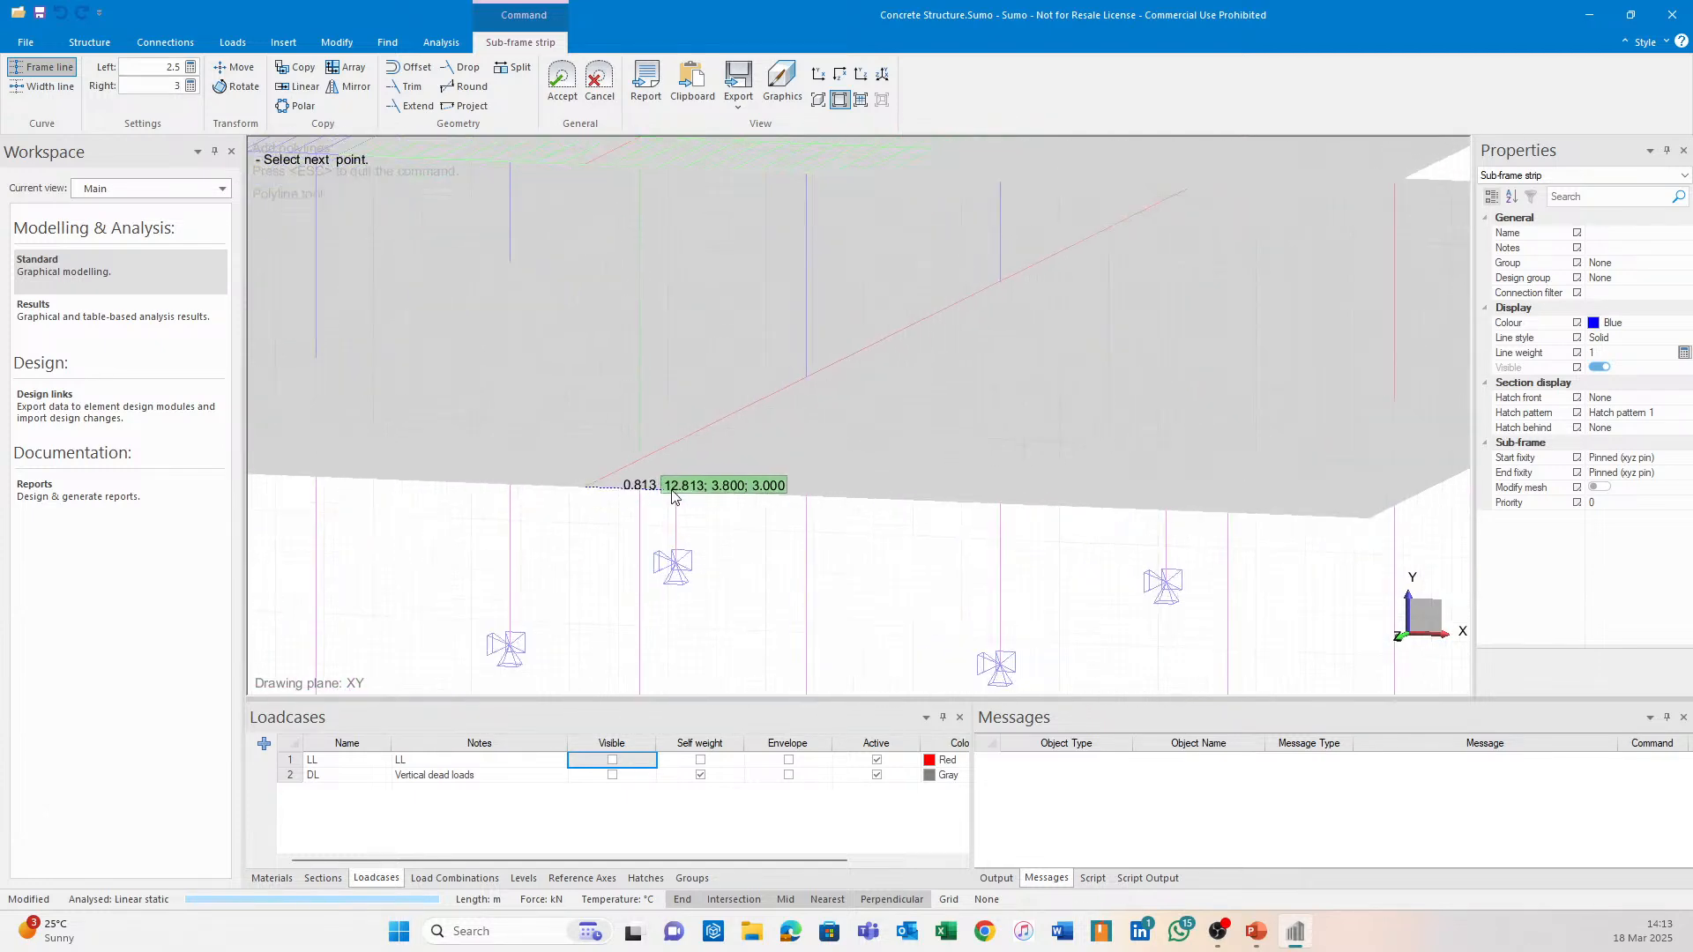
{"action": "left_click", "coordinate": [999, 279]}
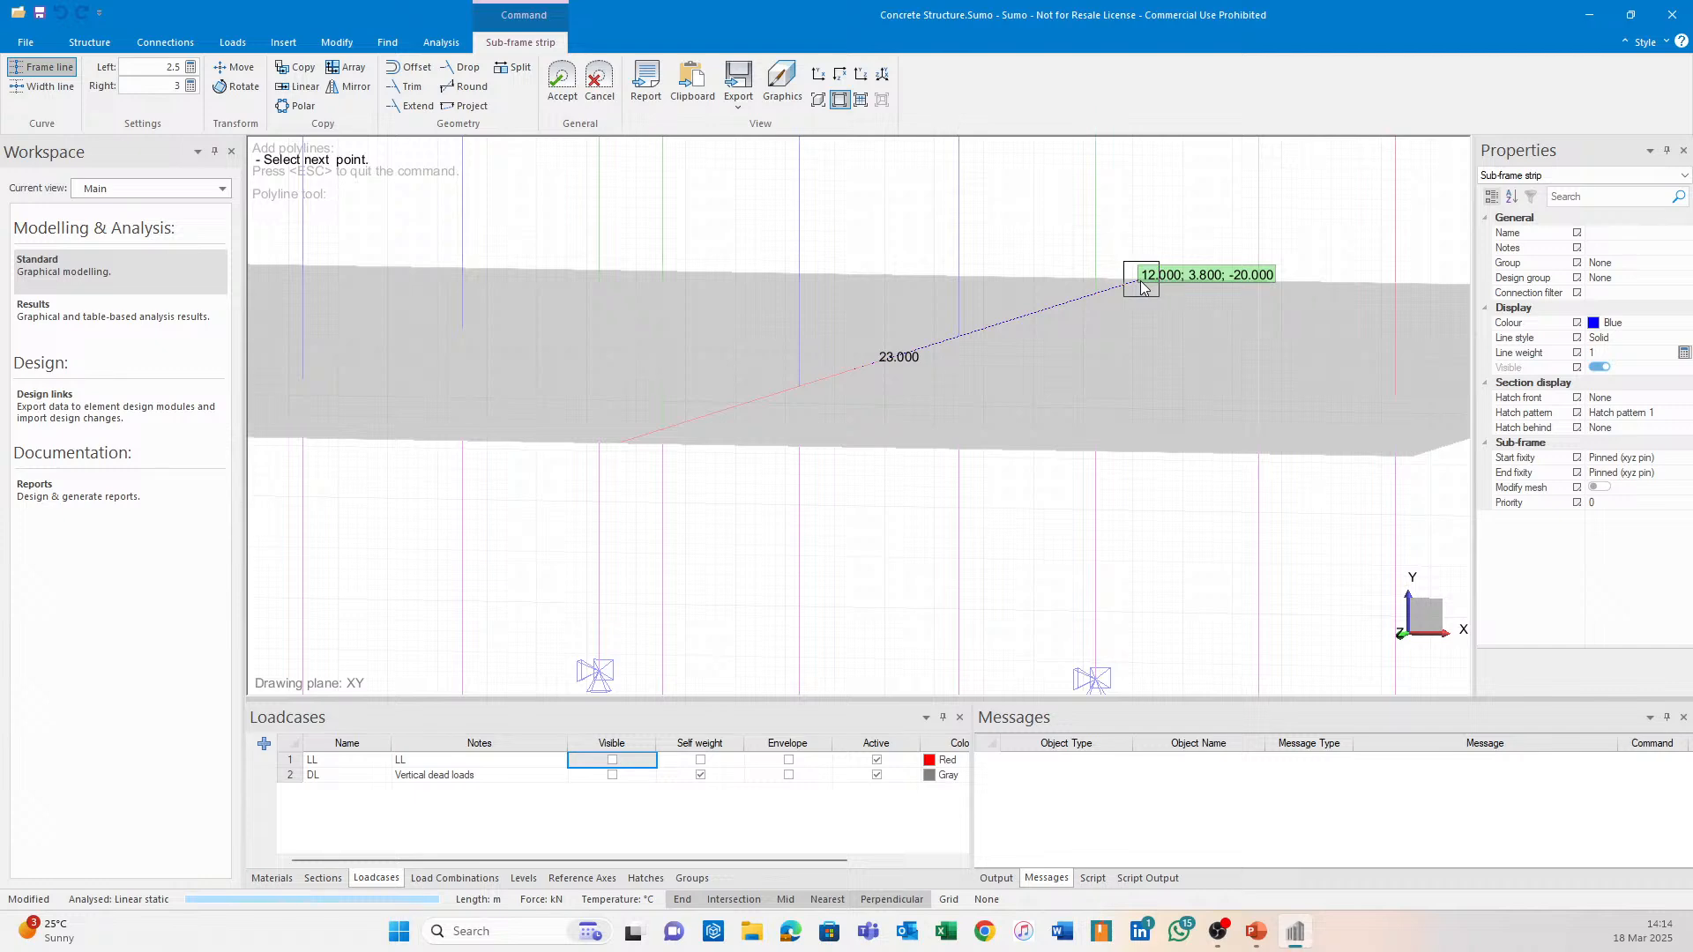
{"action": "left_click", "coordinate": [1140, 280]}
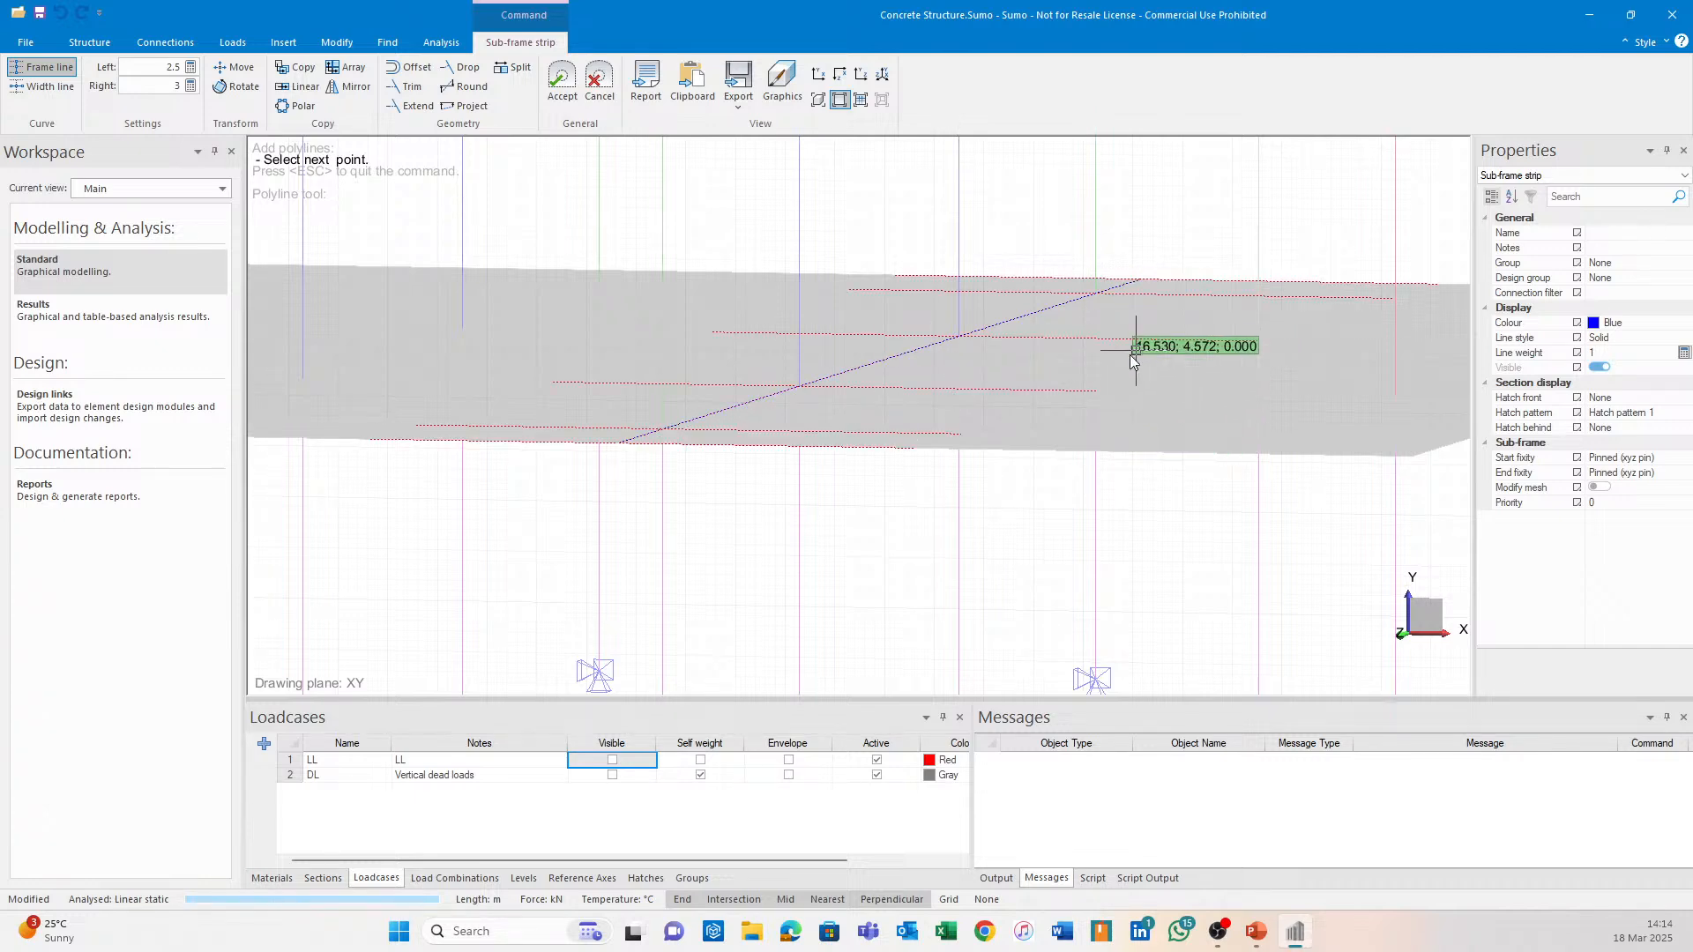
{"action": "middle_click_drag", "start_coordinate": [800, 542], "coordinate": [871, 388]}
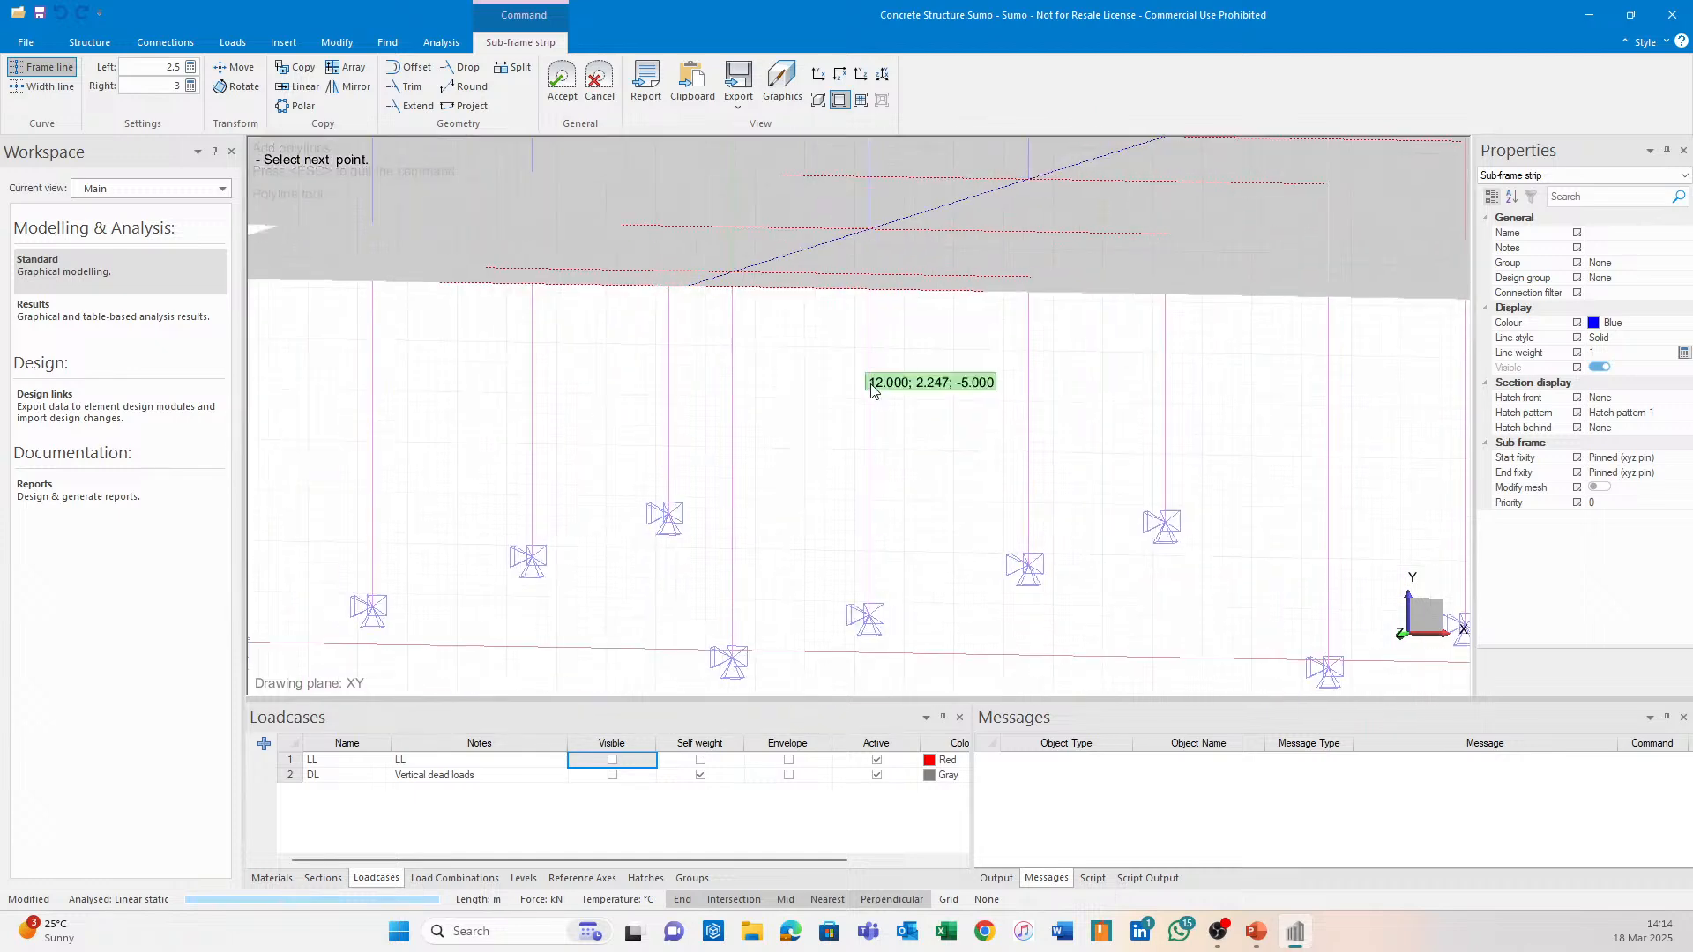
{"action": "scroll", "coordinate": [868, 395], "scroll_direction": "down", "scroll_amount": 2}
{"action": "mouse_move", "coordinate": [960, 483]}
{"action": "middle_mouse_down", "text": "shift"}
{"action": "mouse_move", "coordinate": [963, 520]}
{"action": "mouse_move", "coordinate": [985, 466]}
{"action": "middle_mouse_up", "text": "shift"}
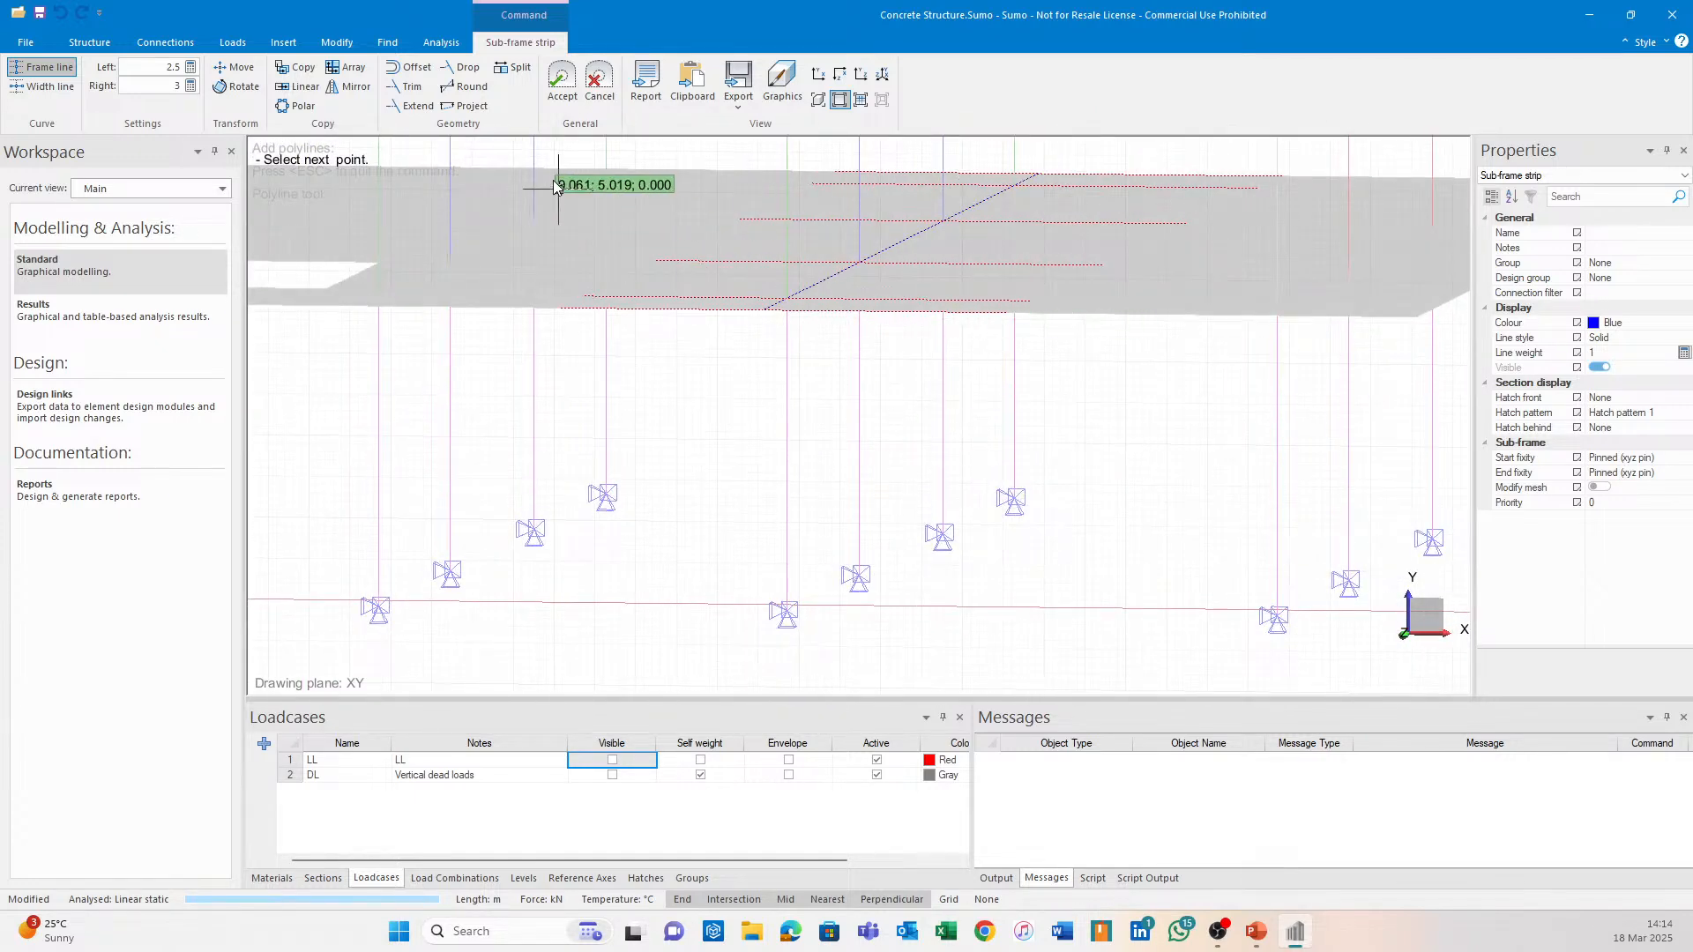
{"action": "left_click", "coordinate": [559, 89]}
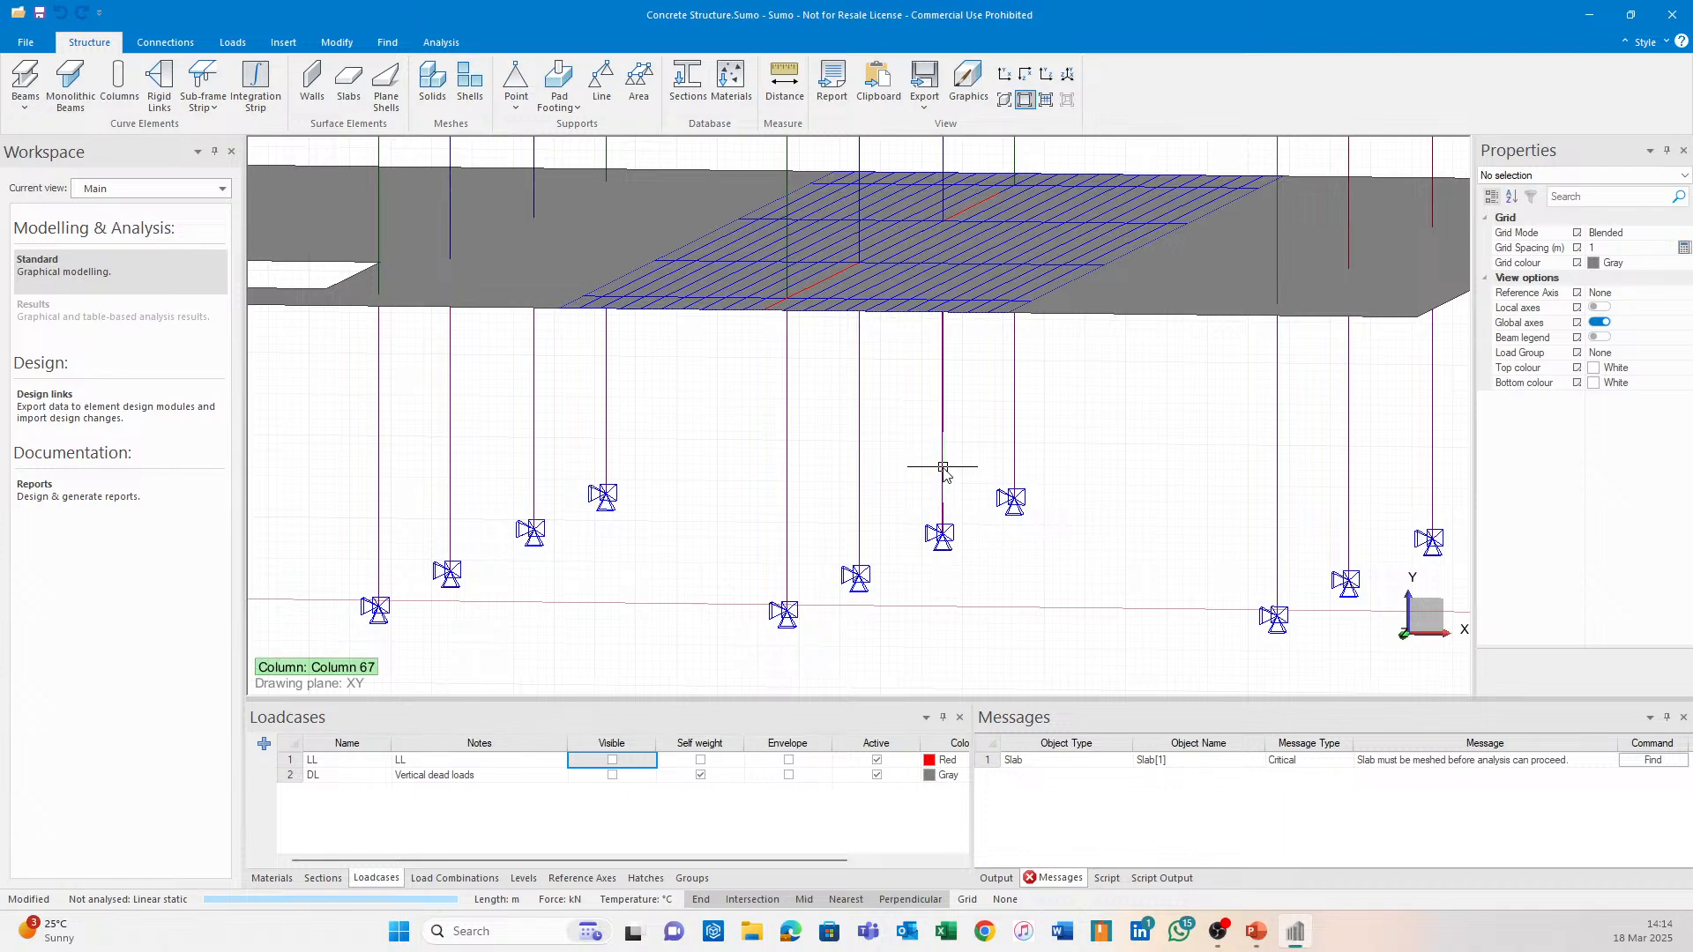
Pan and orbit around the newly hatched strip, then switch to the Design links workspace.
{"action": "middle_click_drag", "start_coordinate": [988, 496], "coordinate": [811, 605]}
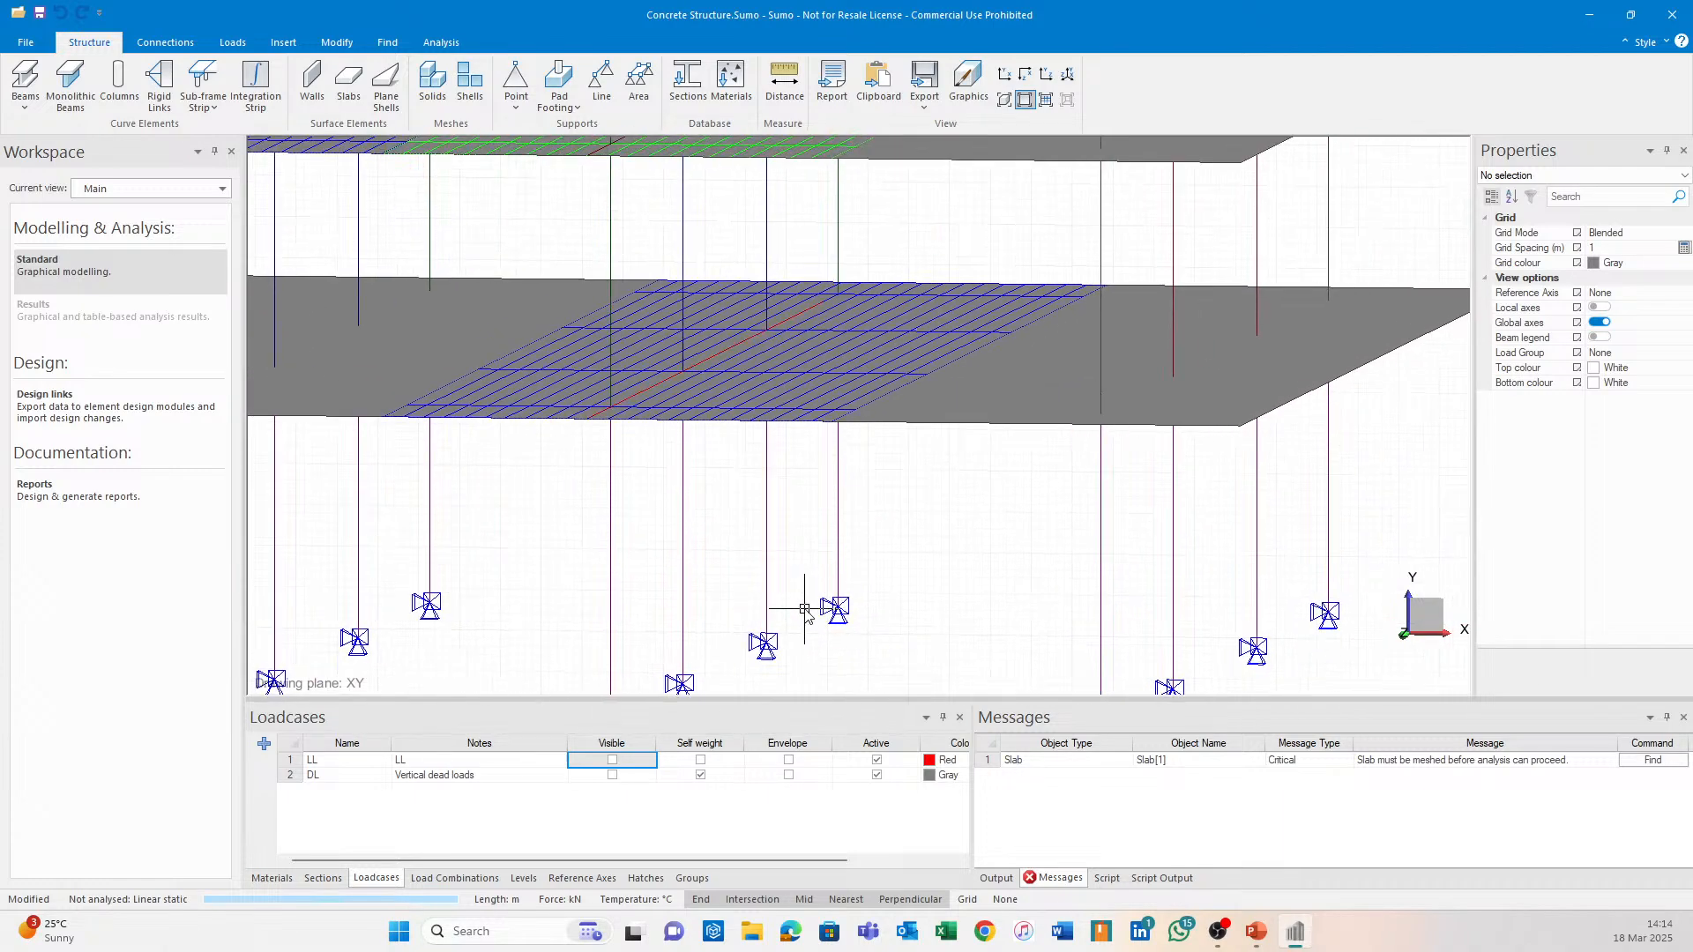
{"action": "middle_click_drag", "start_coordinate": [826, 435], "coordinate": [791, 442], "text": "shift"}
{"action": "middle_click_drag", "start_coordinate": [594, 545], "coordinate": [706, 532]}
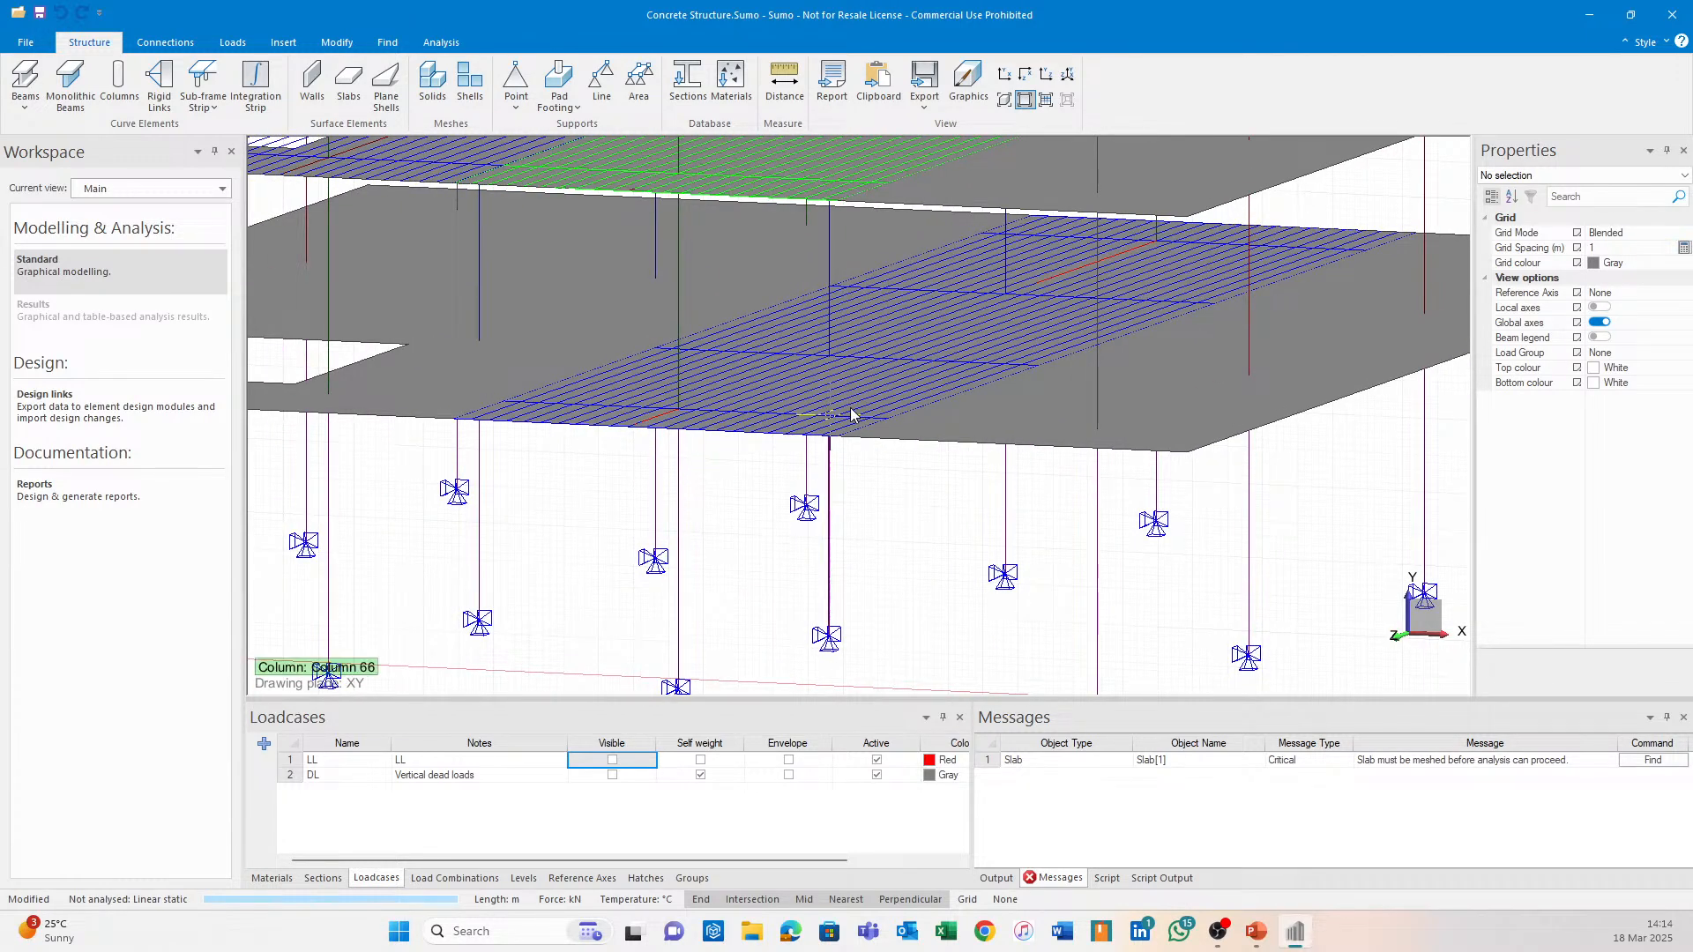
{"action": "middle_click_drag", "start_coordinate": [1113, 377], "coordinate": [1005, 385]}
{"action": "middle_click_drag", "start_coordinate": [592, 369], "coordinate": [674, 390]}
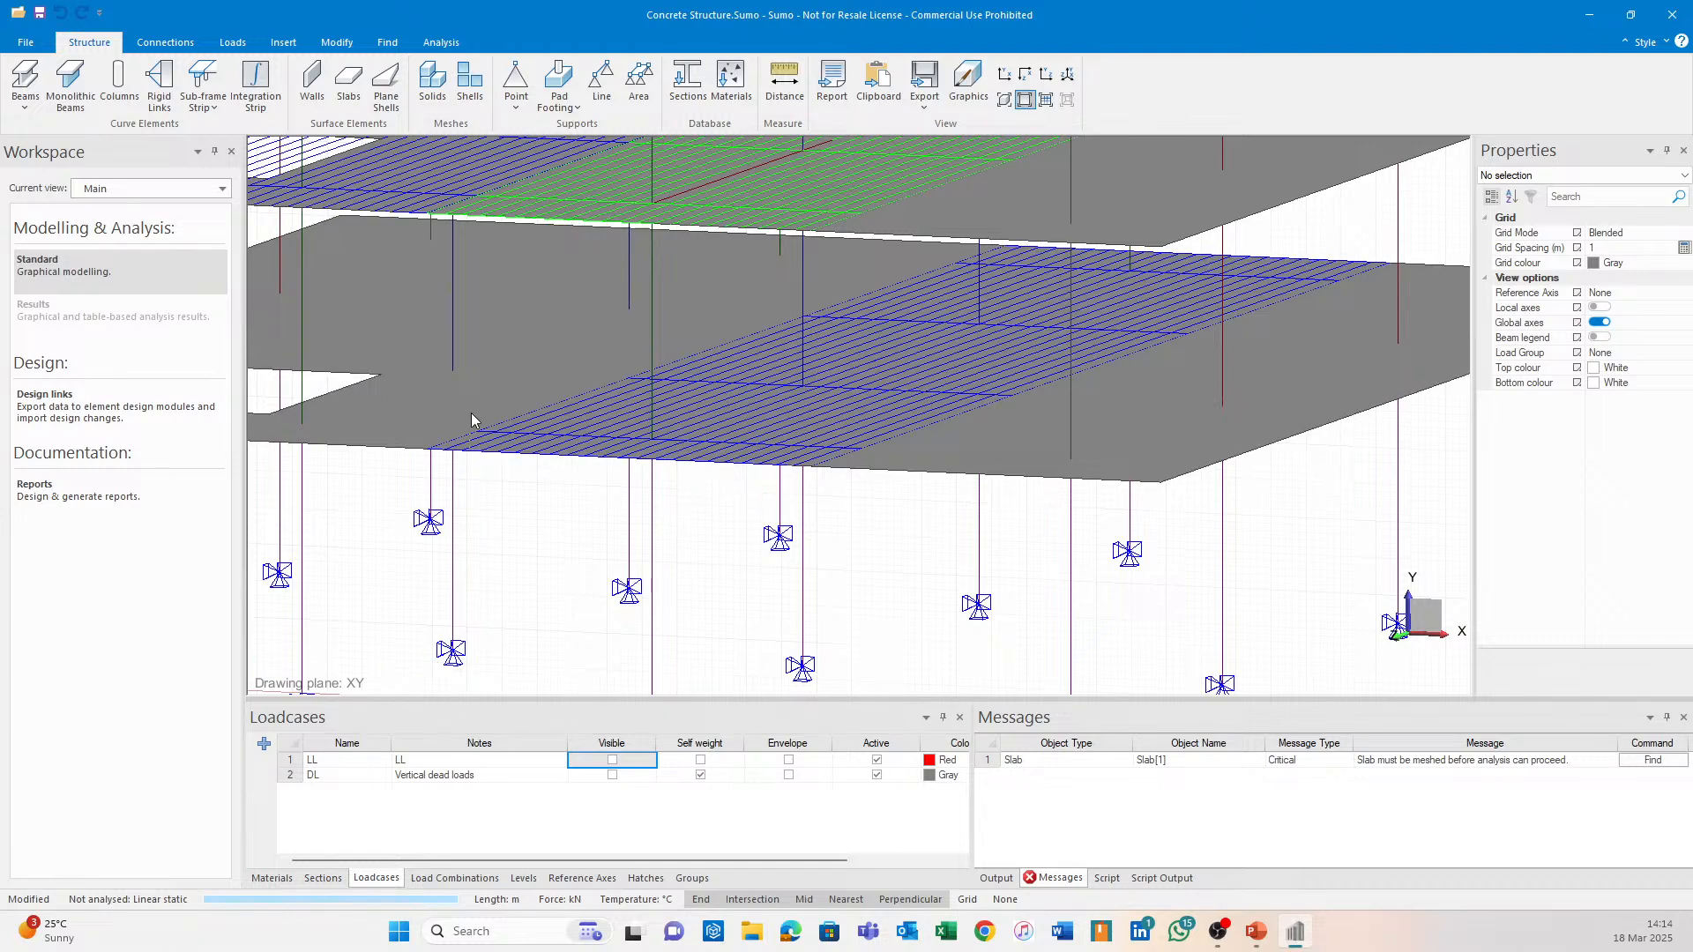
{"action": "left_click", "coordinate": [117, 413]}
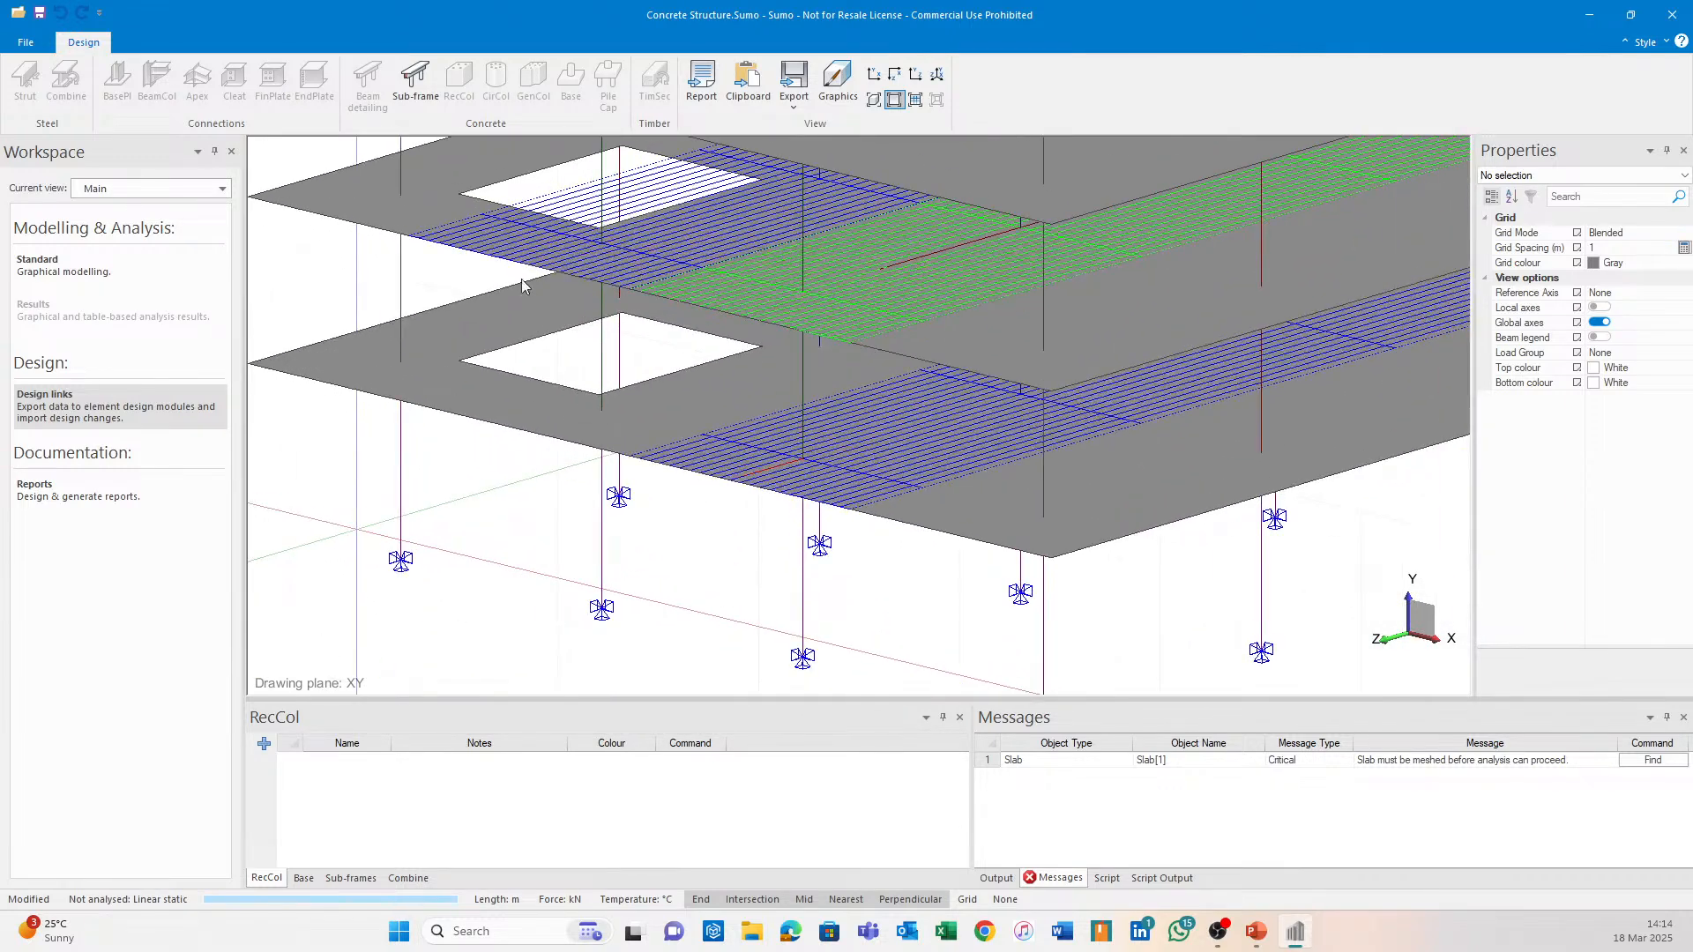
Set both the start and end fixity of Sub-frame strip 3 to Free.
{"action": "left_click", "coordinate": [427, 84]}
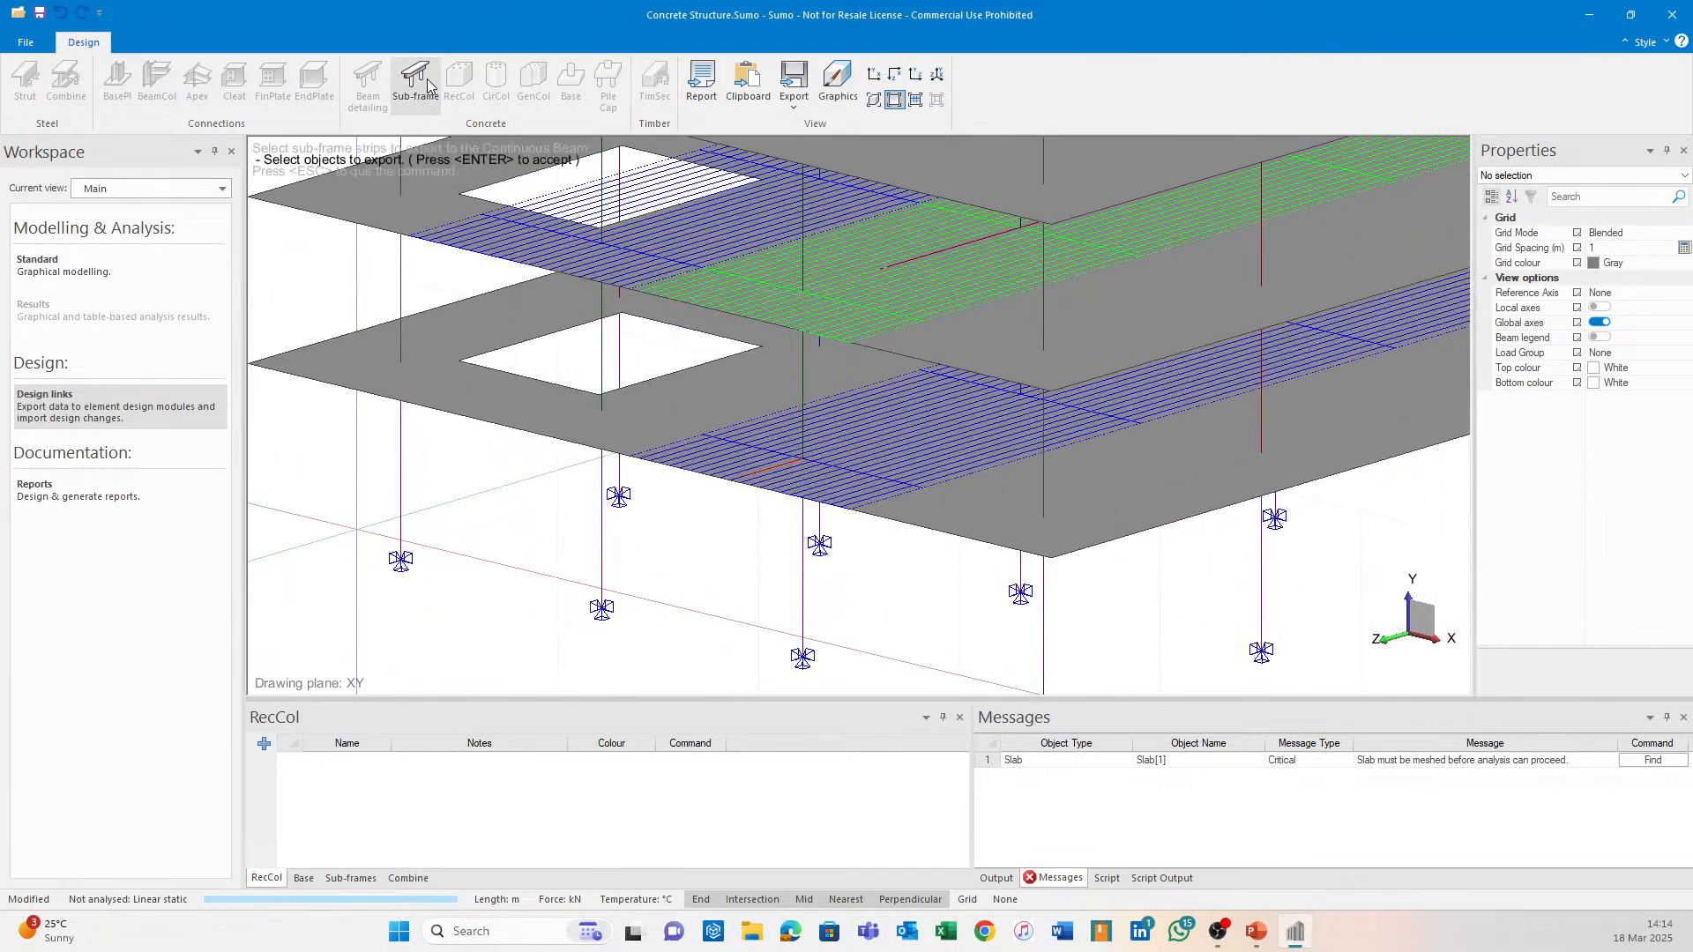
{"action": "left_click", "coordinate": [862, 477]}
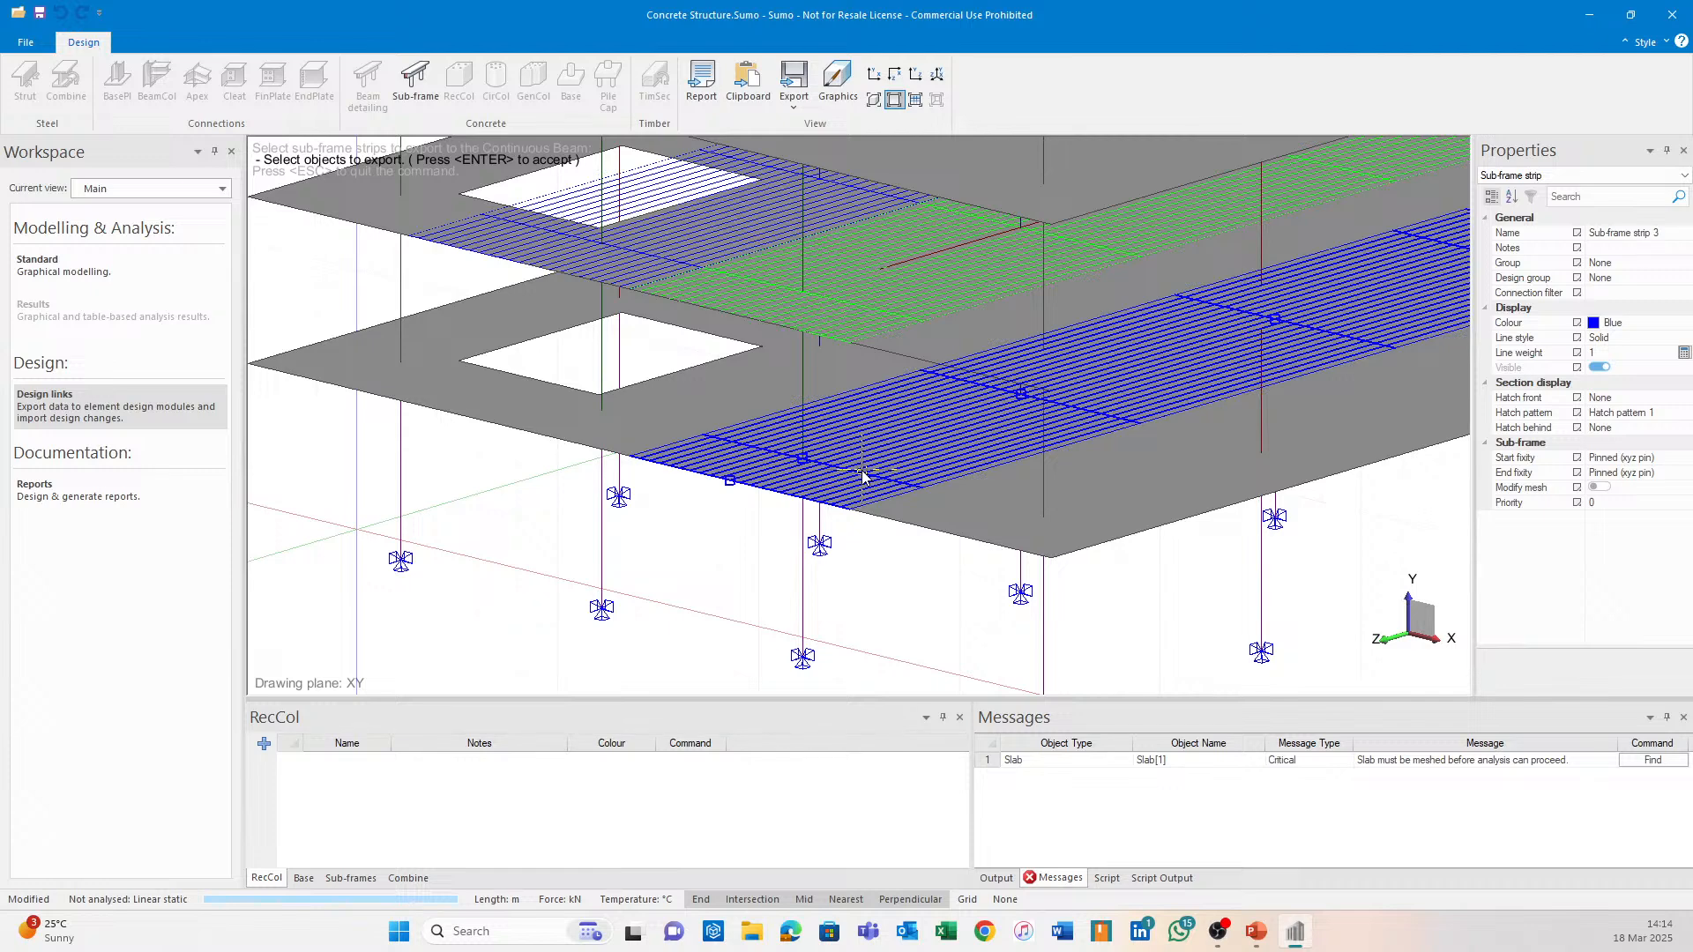
{"action": "key", "text": "Return"}
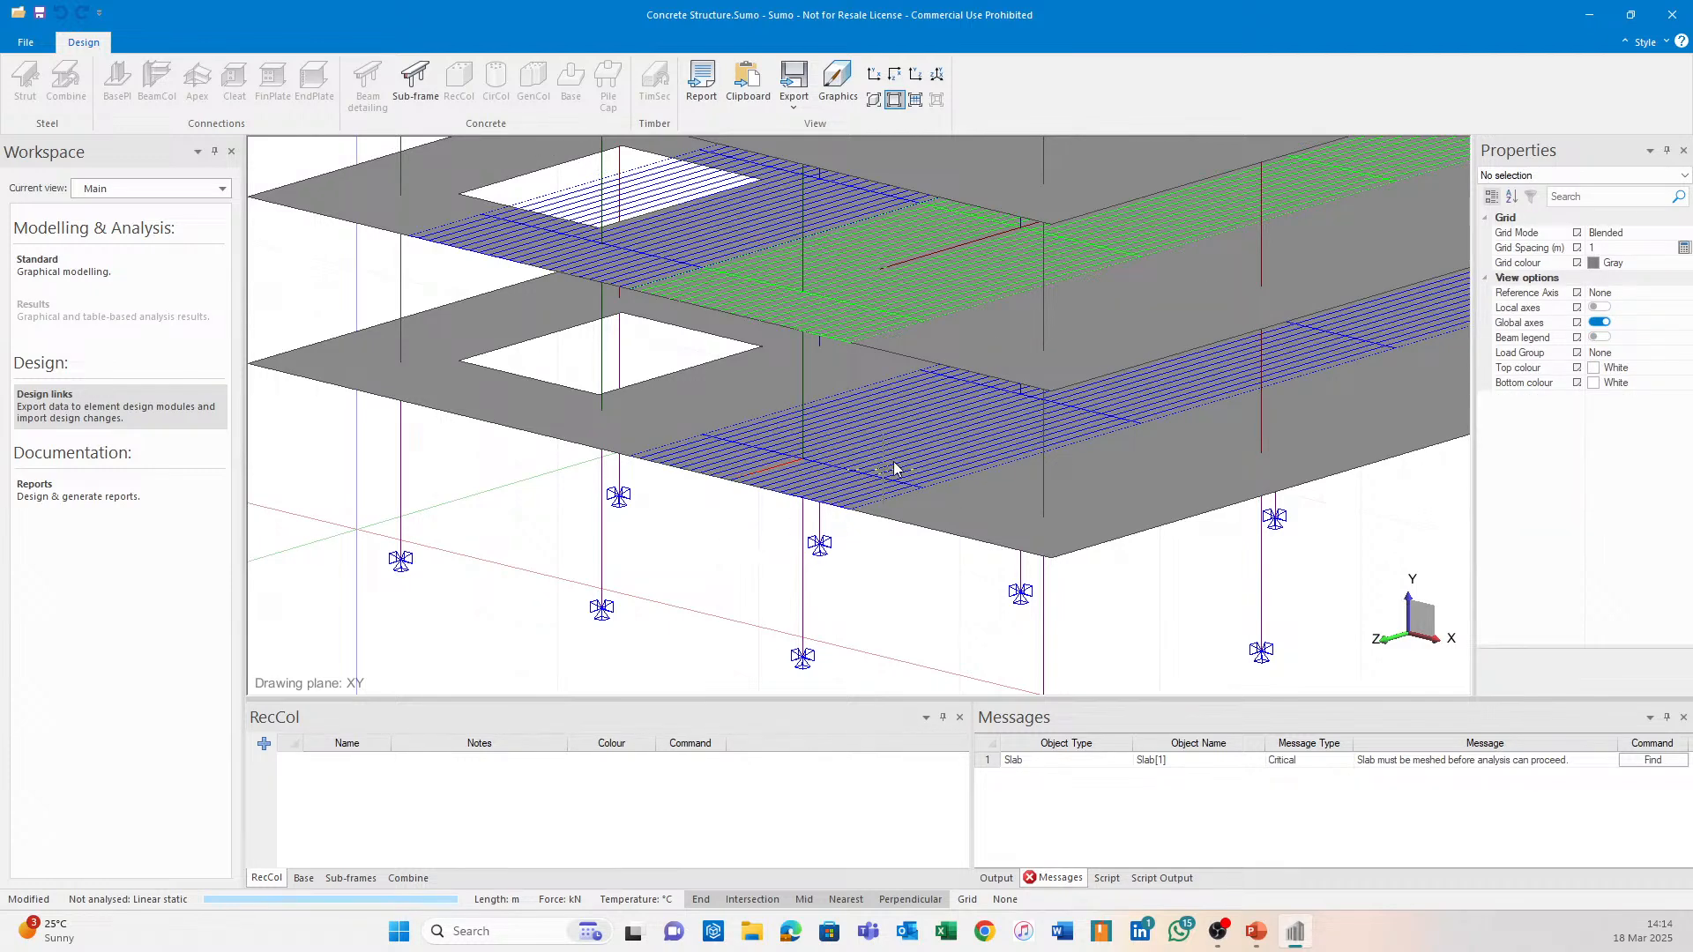
{"action": "left_click", "coordinate": [862, 474]}
{"action": "middle_click_drag", "start_coordinate": [964, 452], "coordinate": [704, 479]}
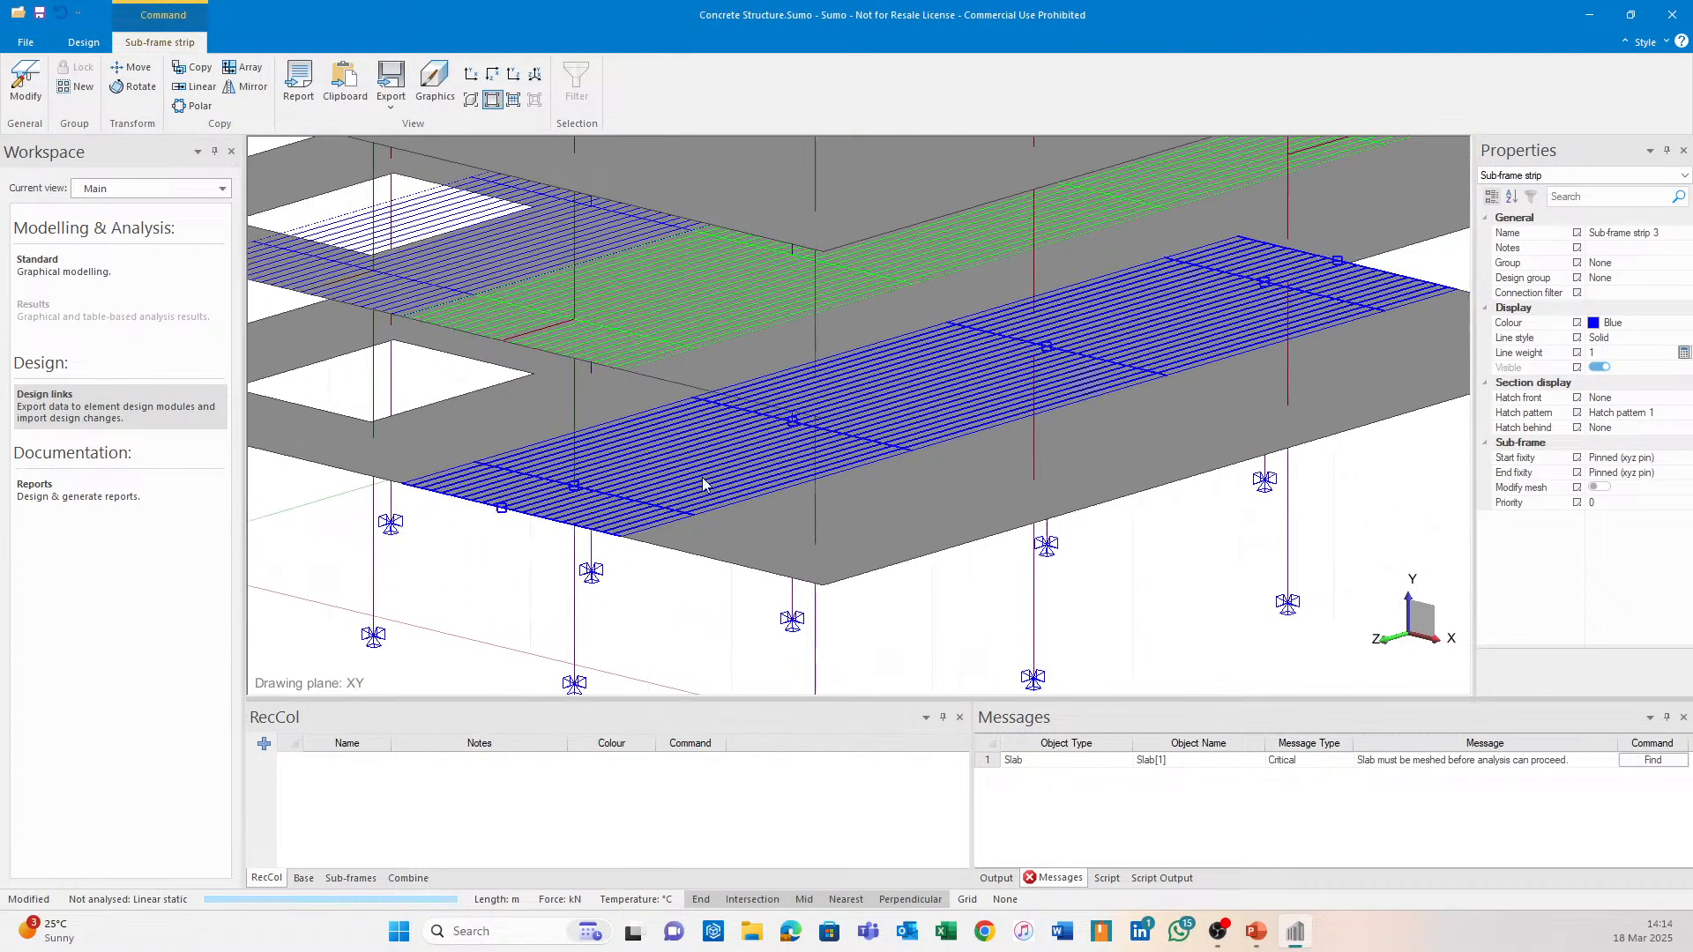
{"action": "left_click", "coordinate": [1670, 458]}
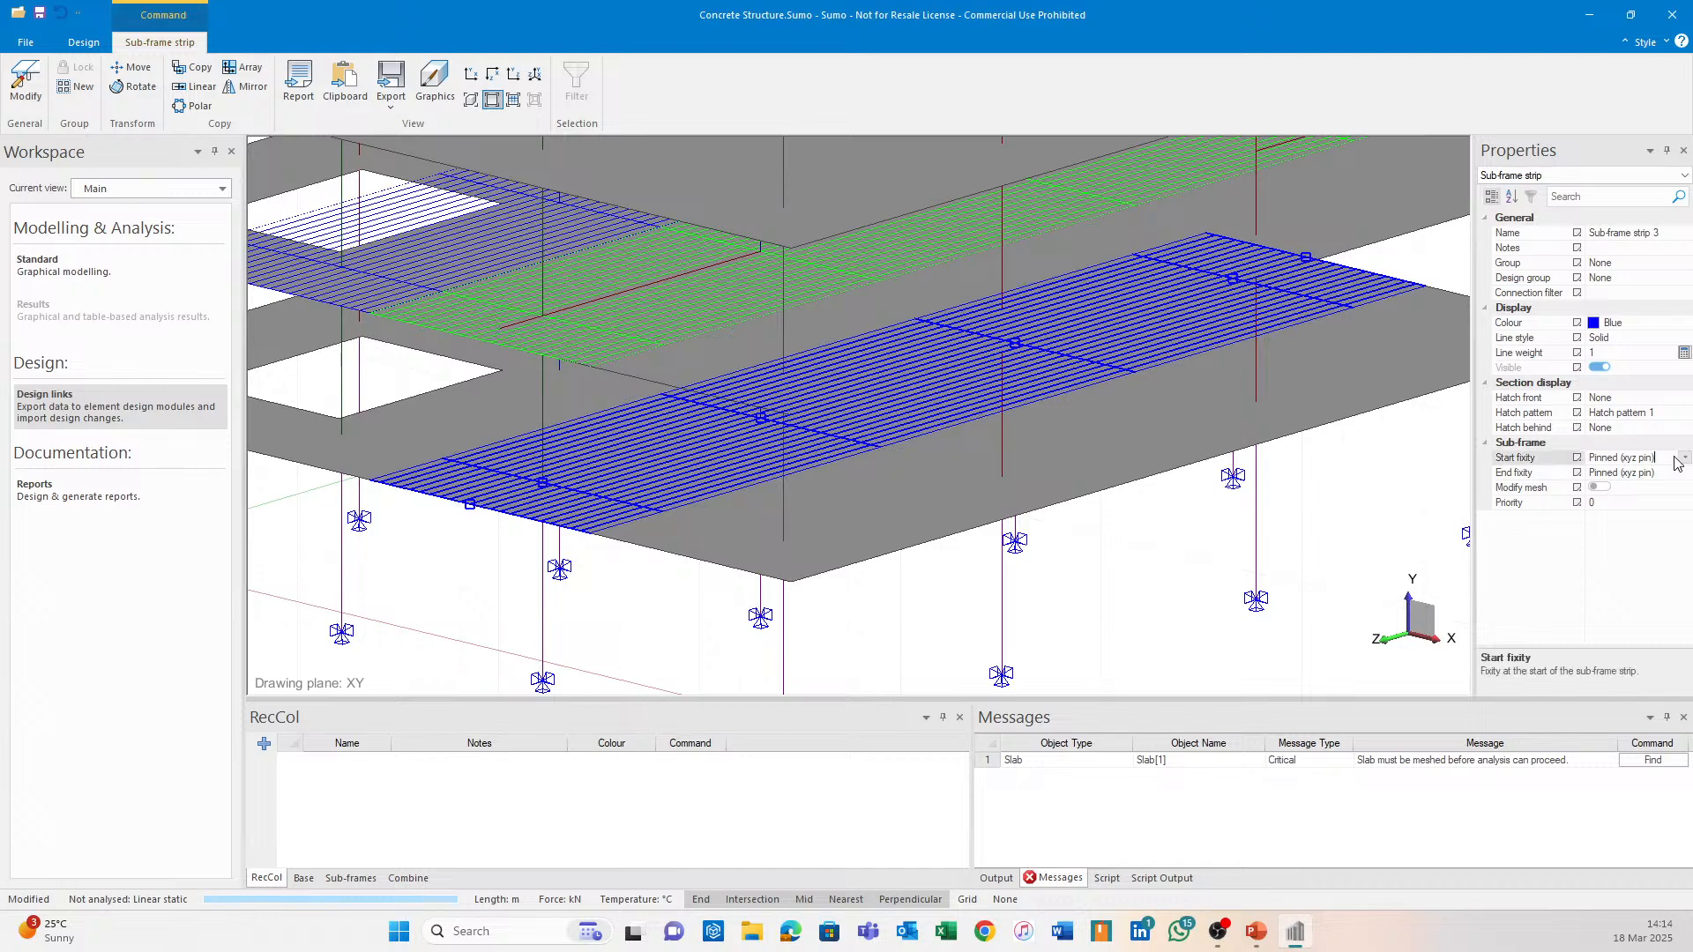
{"action": "left_click", "coordinate": [1684, 457]}
{"action": "left_click", "coordinate": [1622, 504]}
{"action": "left_click", "coordinate": [1666, 473]}
{"action": "left_click", "coordinate": [1684, 473]}
{"action": "left_click", "coordinate": [1631, 520]}
{"action": "key", "text": "Escape"}
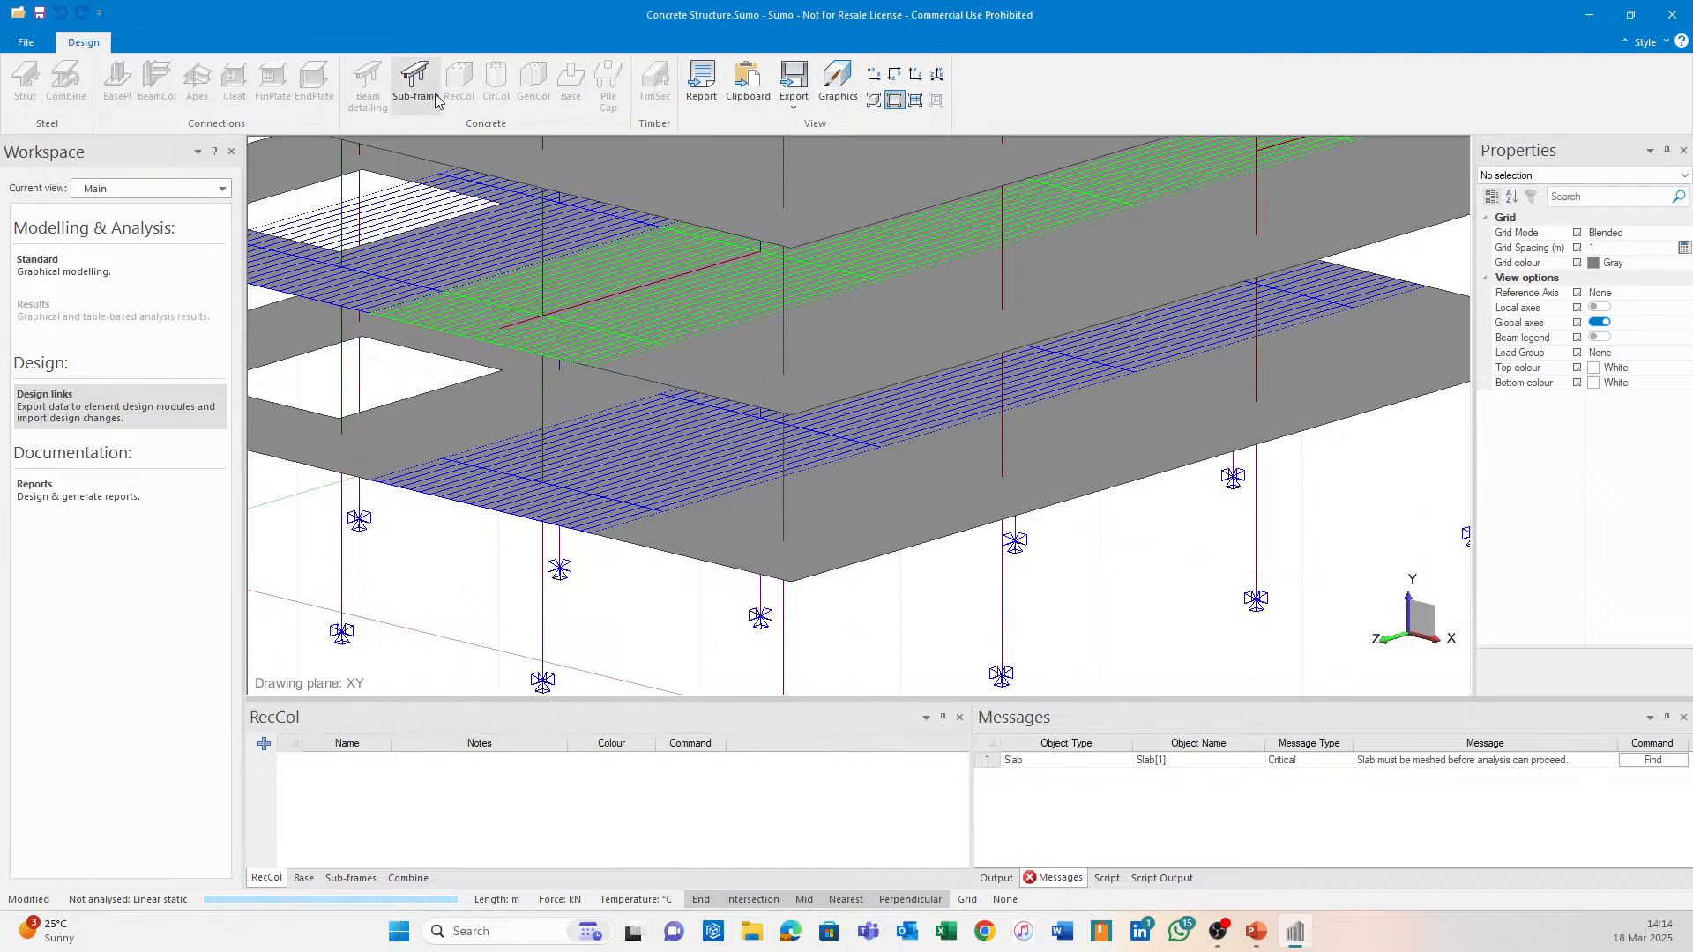
Choose Sub-frame strip 3 for Design > Sub-frame export to Continuous Beam.
{"action": "left_click", "coordinate": [414, 81]}
{"action": "left_click", "coordinate": [511, 501]}
{"action": "key", "text": "Return"}
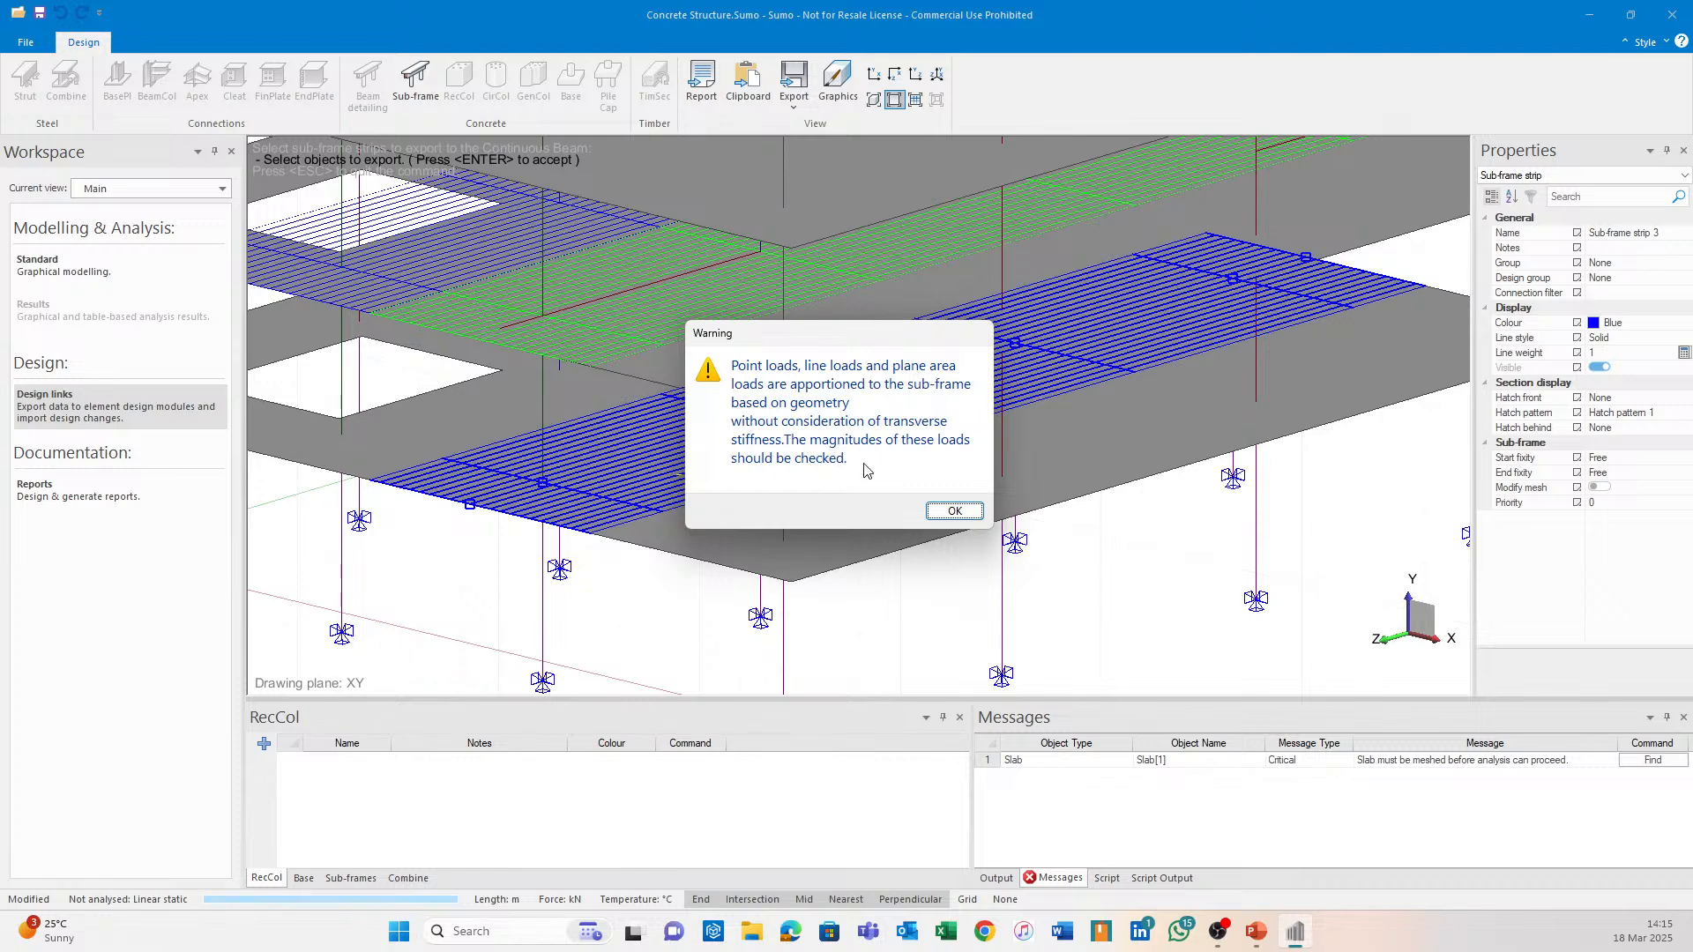
Acknowledge the load warning, then view the 5500x250 mm sections and the 2, 6, 7, 6, 2 m spans.
{"action": "left_click", "coordinate": [954, 511]}
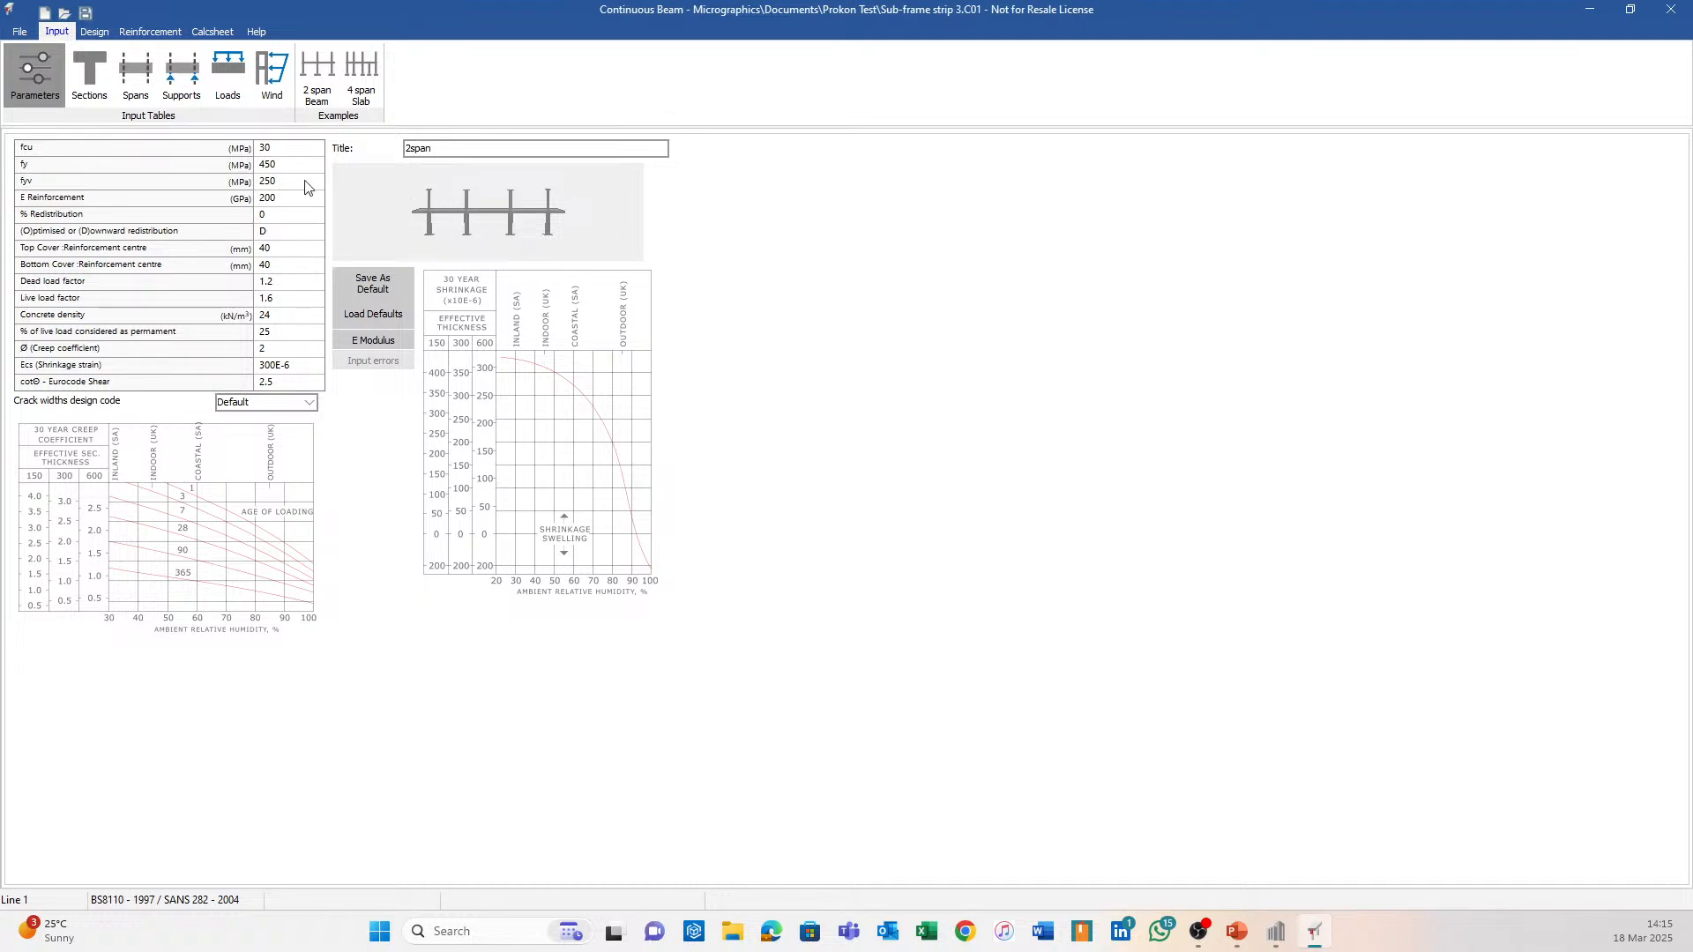
{"action": "left_click", "coordinate": [87, 79]}
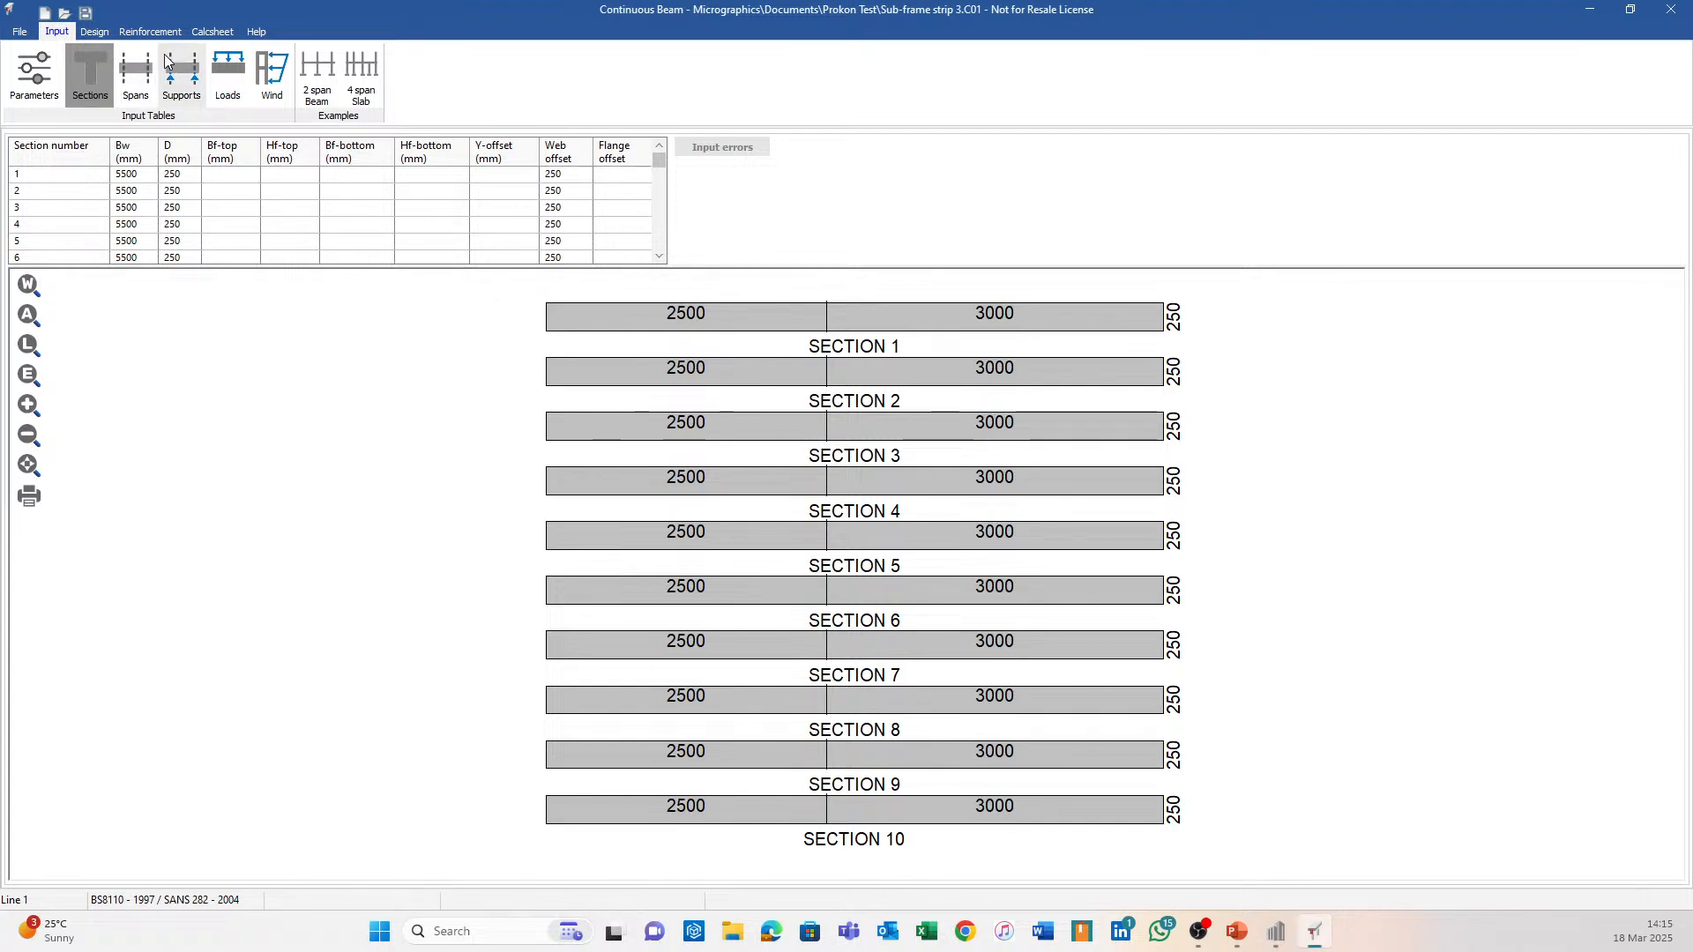
{"action": "left_click", "coordinate": [126, 82]}
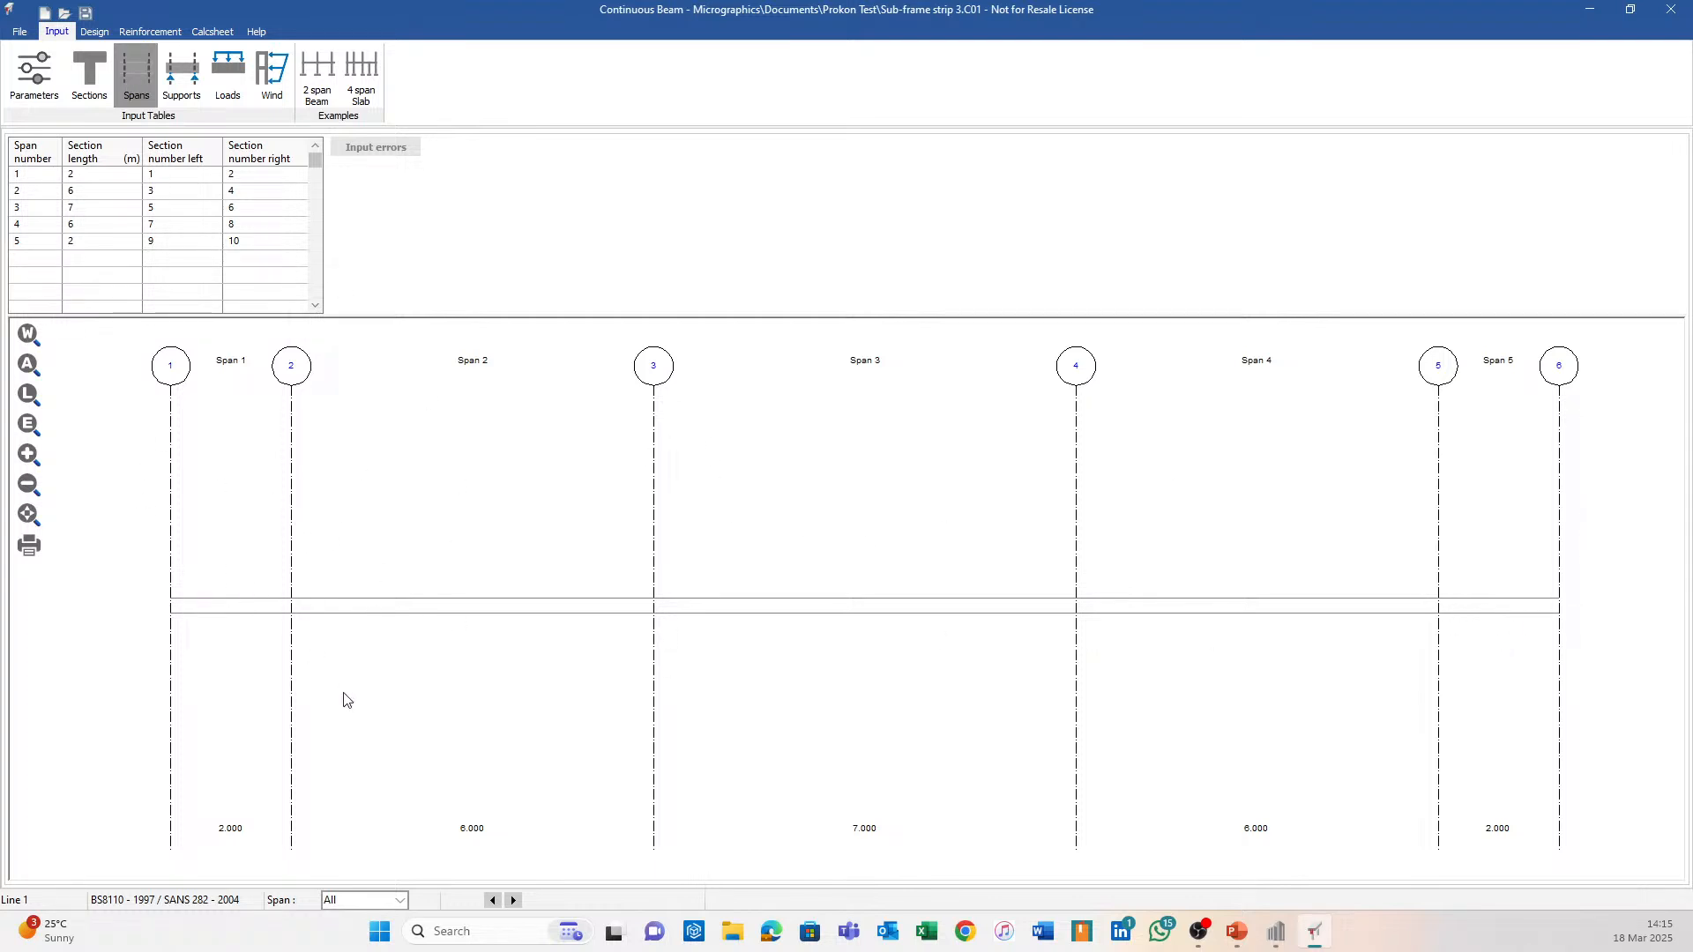
Review the strip's support columns and span loads of 13.75 and 8.25 kN/m, then return to Sumo.
{"action": "left_click", "coordinate": [184, 81]}
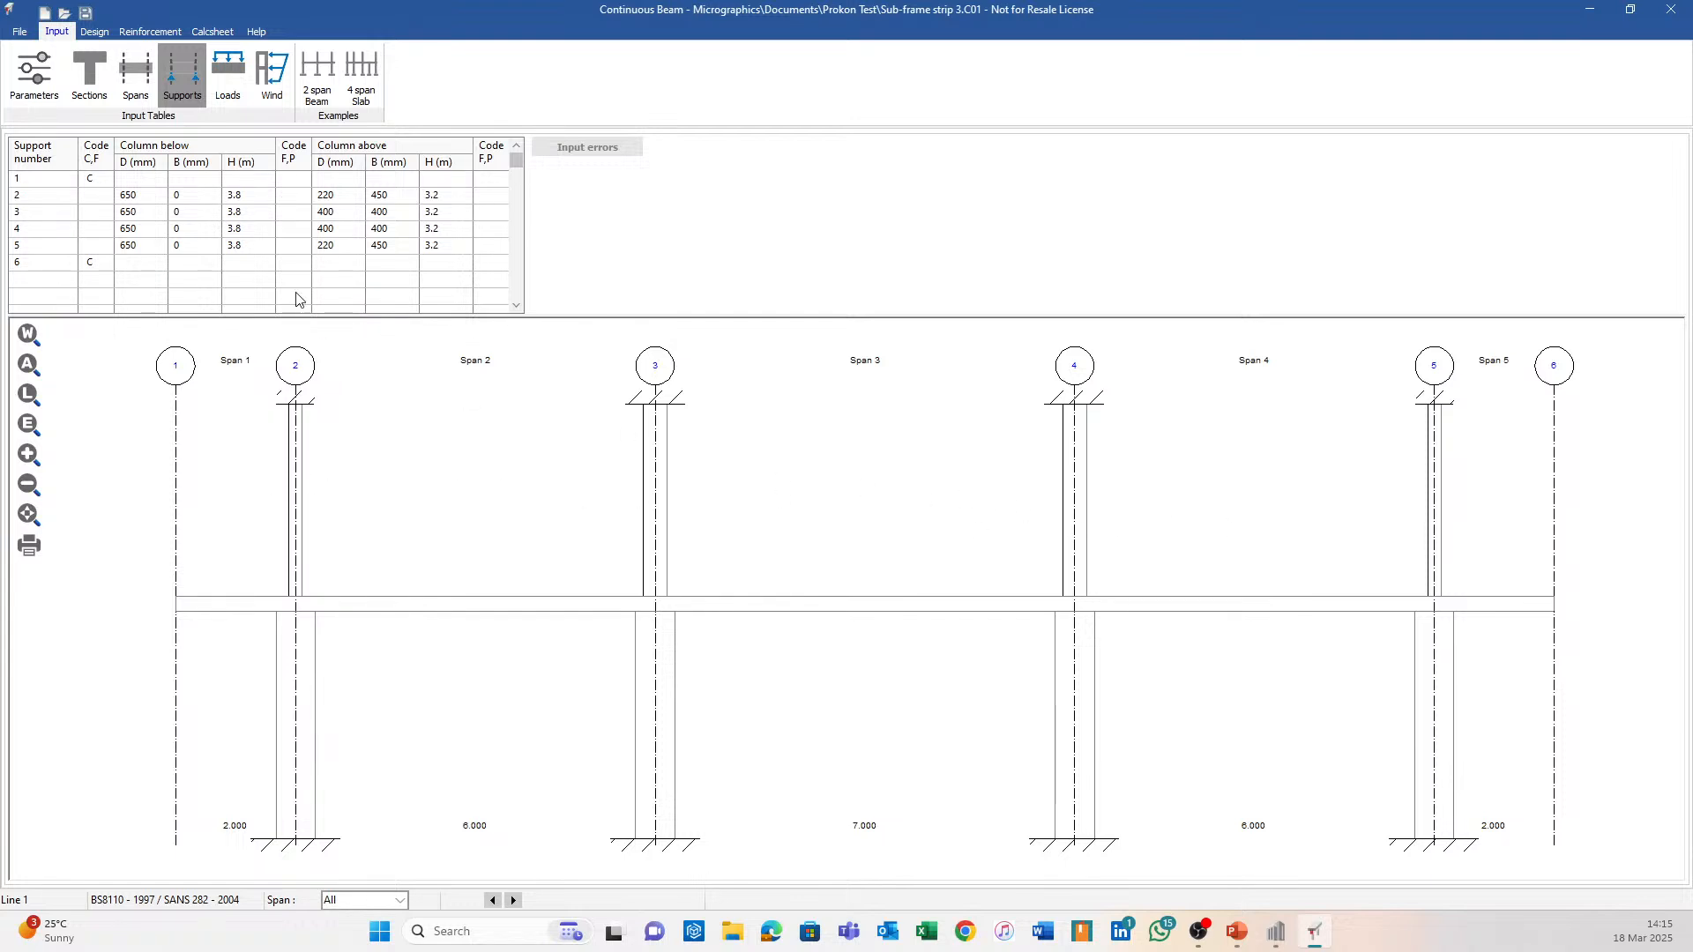
{"action": "left_click", "coordinate": [229, 70]}
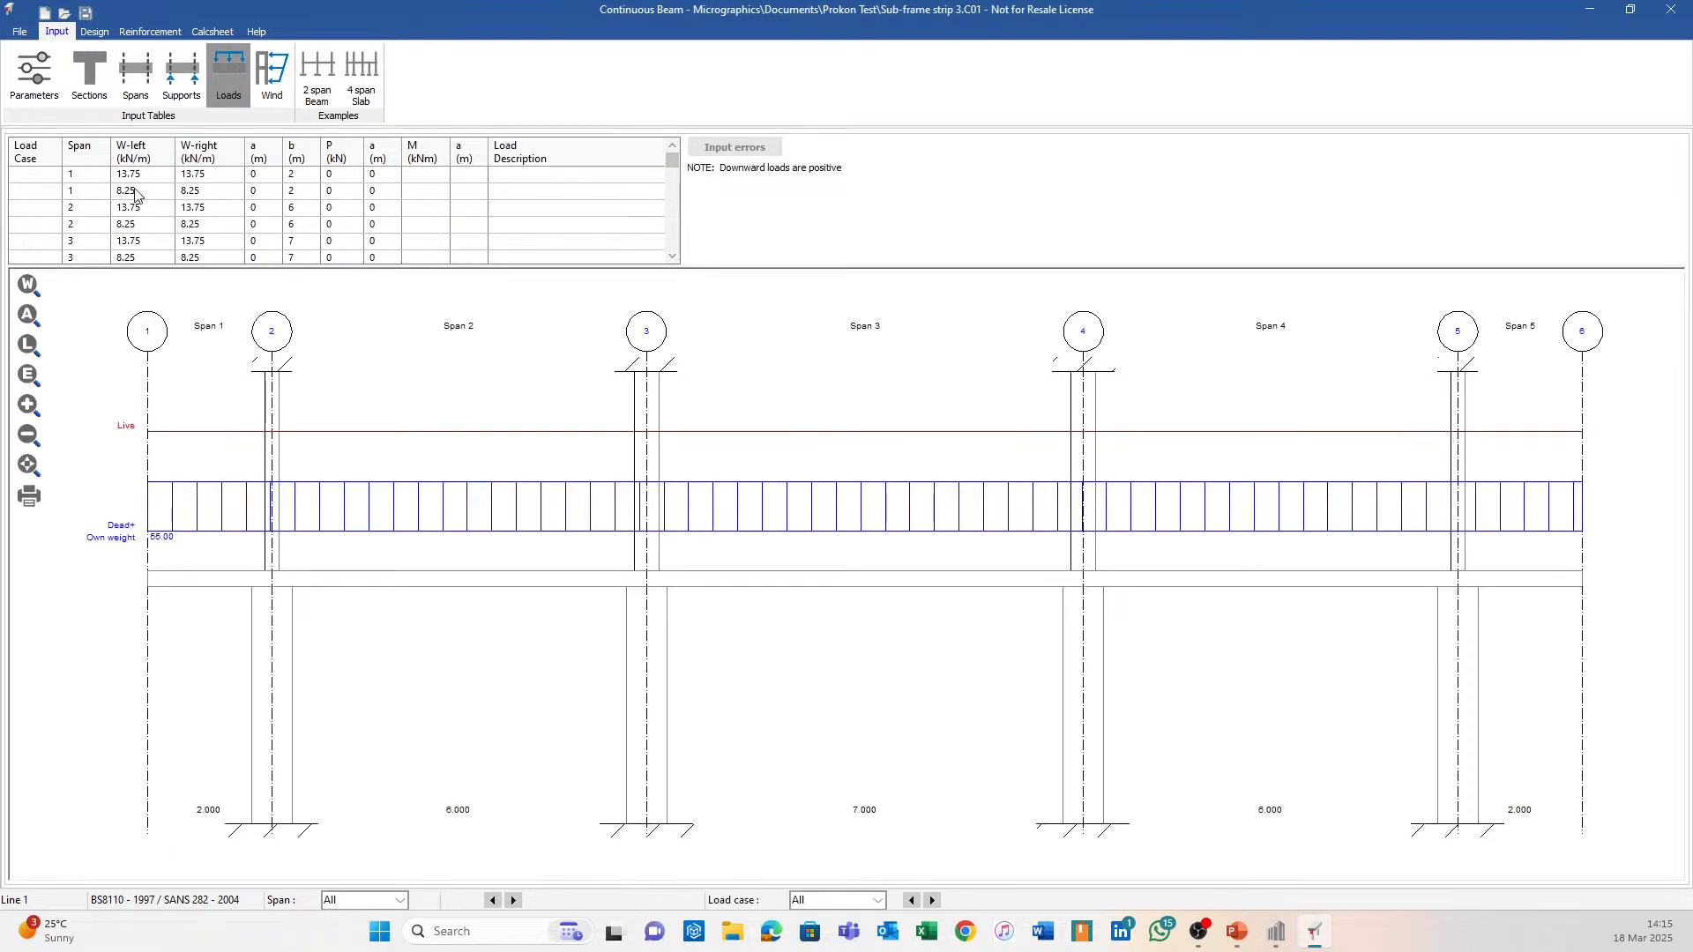
{"action": "left_click", "coordinate": [39, 198]}
{"action": "key", "text": "Up"}
{"action": "left_click_drag", "start_coordinate": [414, 290], "coordinate": [415, 310]}
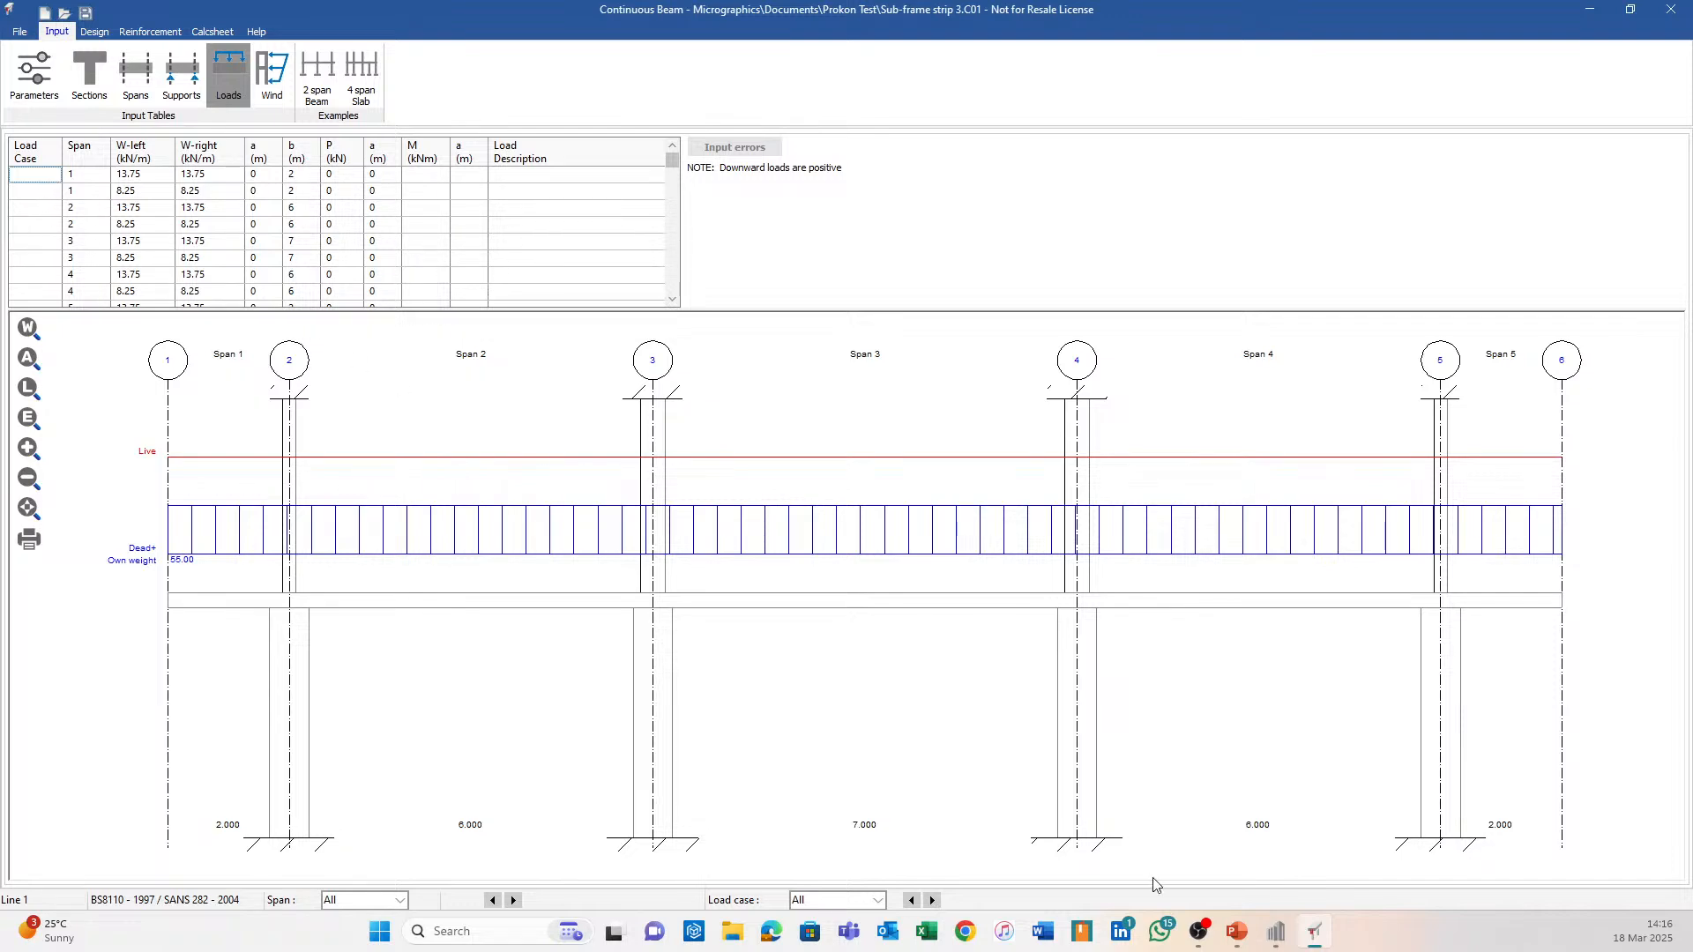
{"action": "left_click", "coordinate": [1276, 931]}
Return to the Standard workspace and make the LL and DL load cases visible.
{"action": "left_click", "coordinate": [993, 616]}
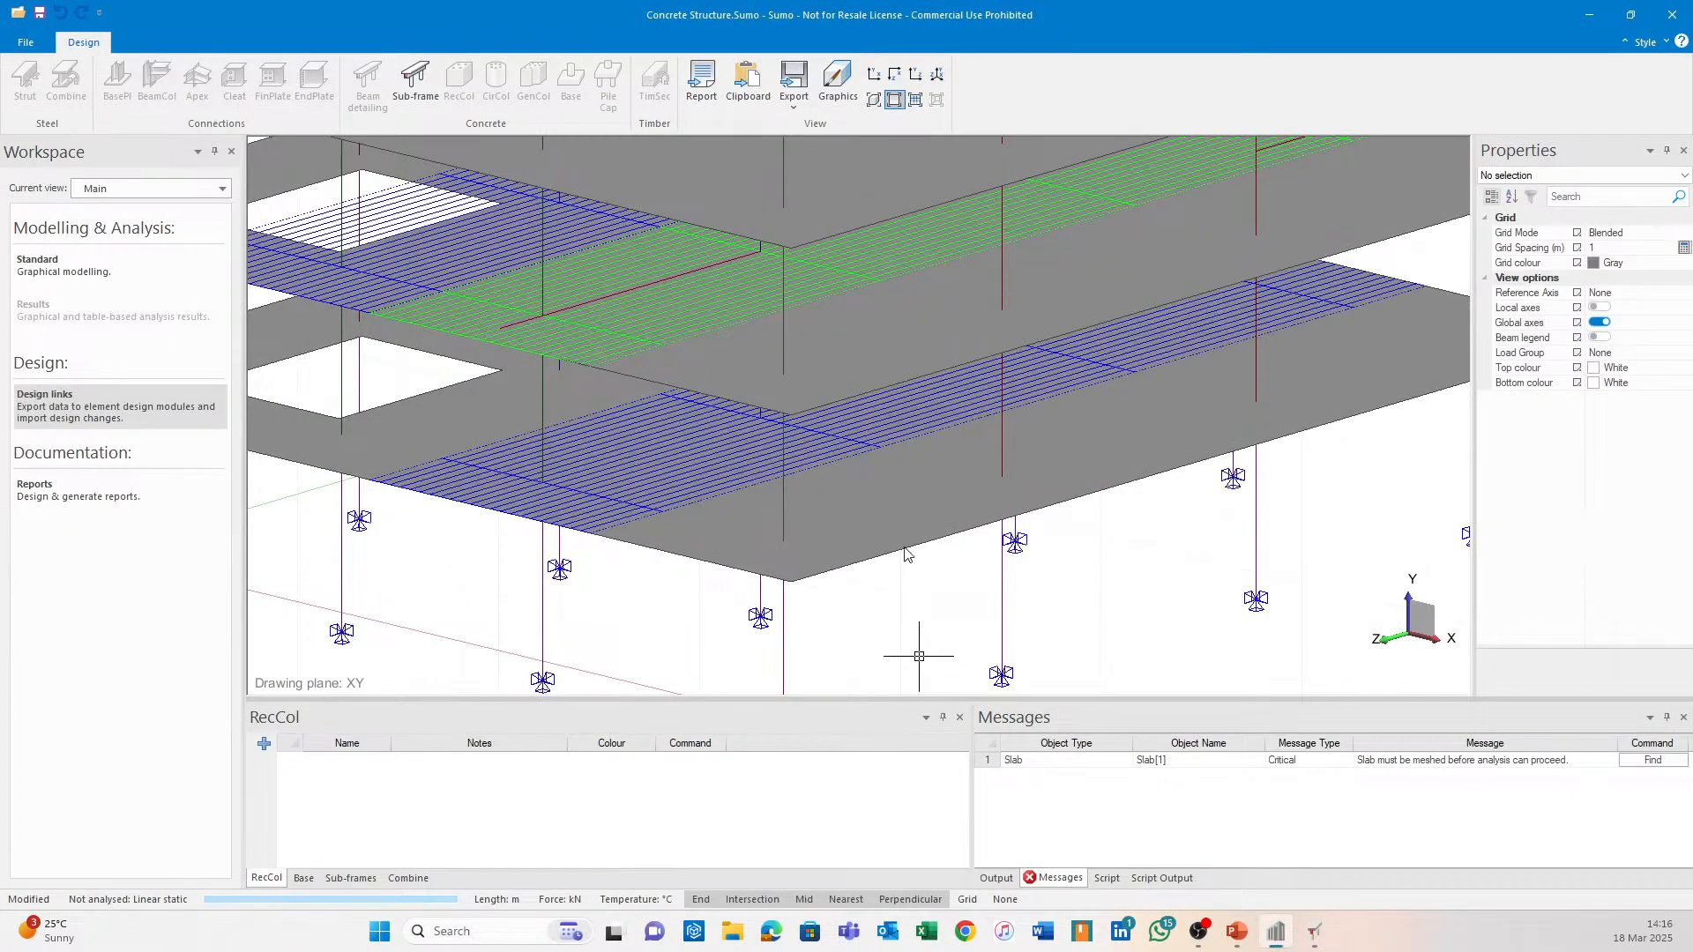
{"action": "left_click", "coordinate": [838, 81]}
{"action": "left_click", "coordinate": [1067, 624]}
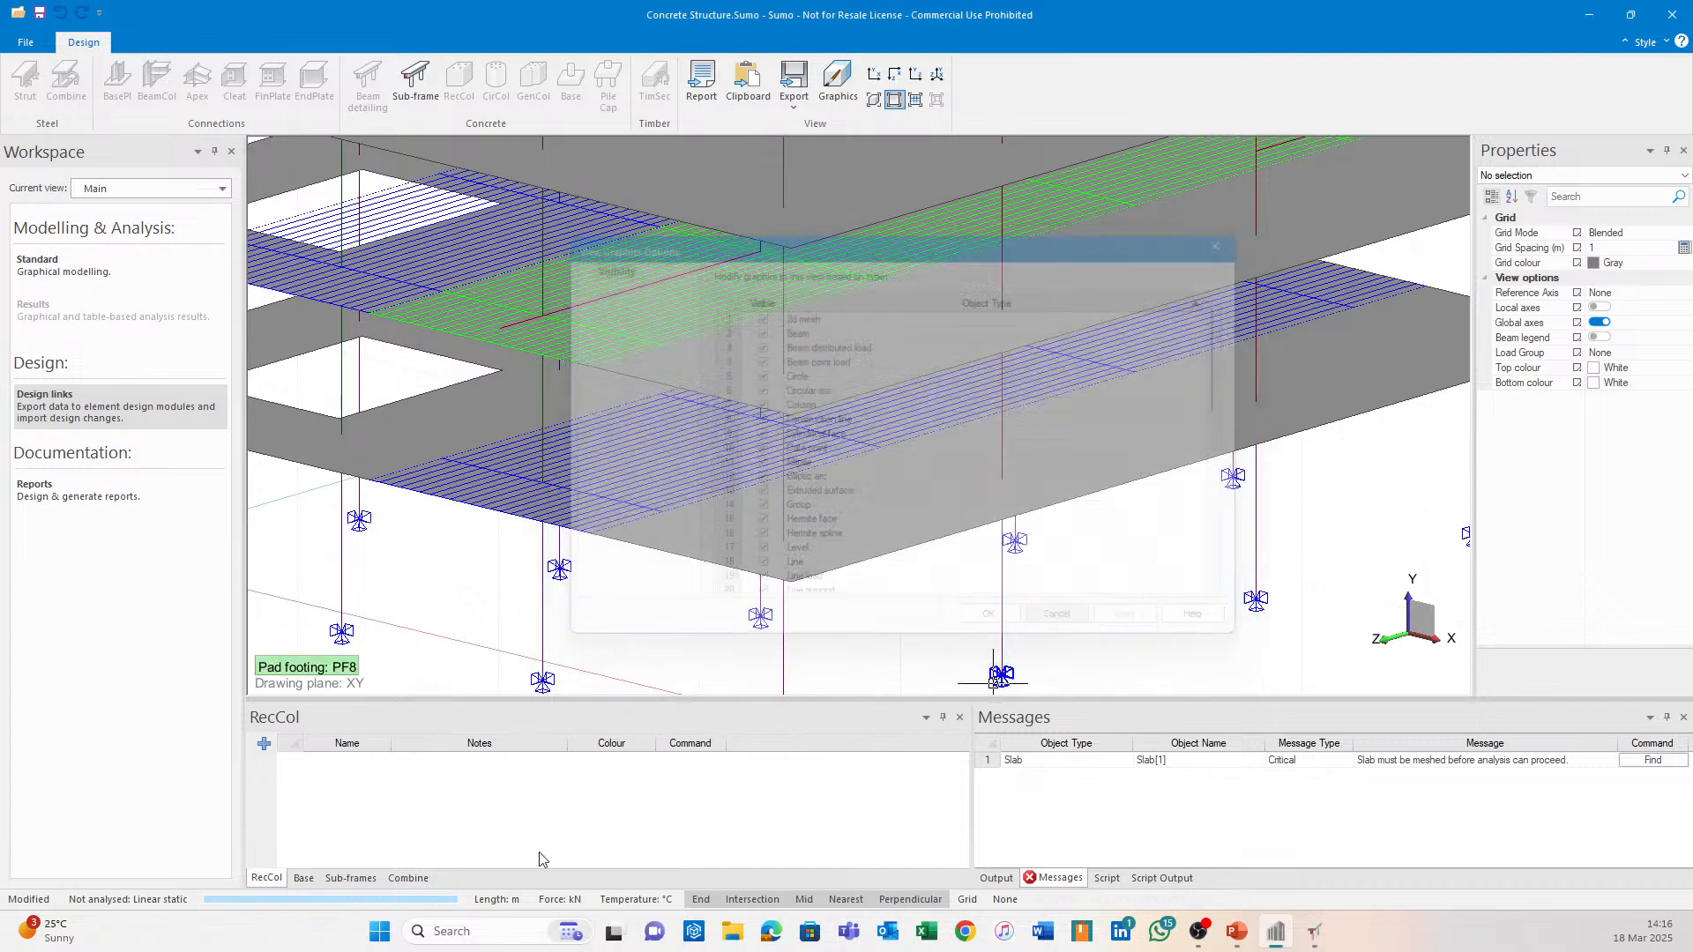
{"action": "left_click", "coordinate": [40, 265]}
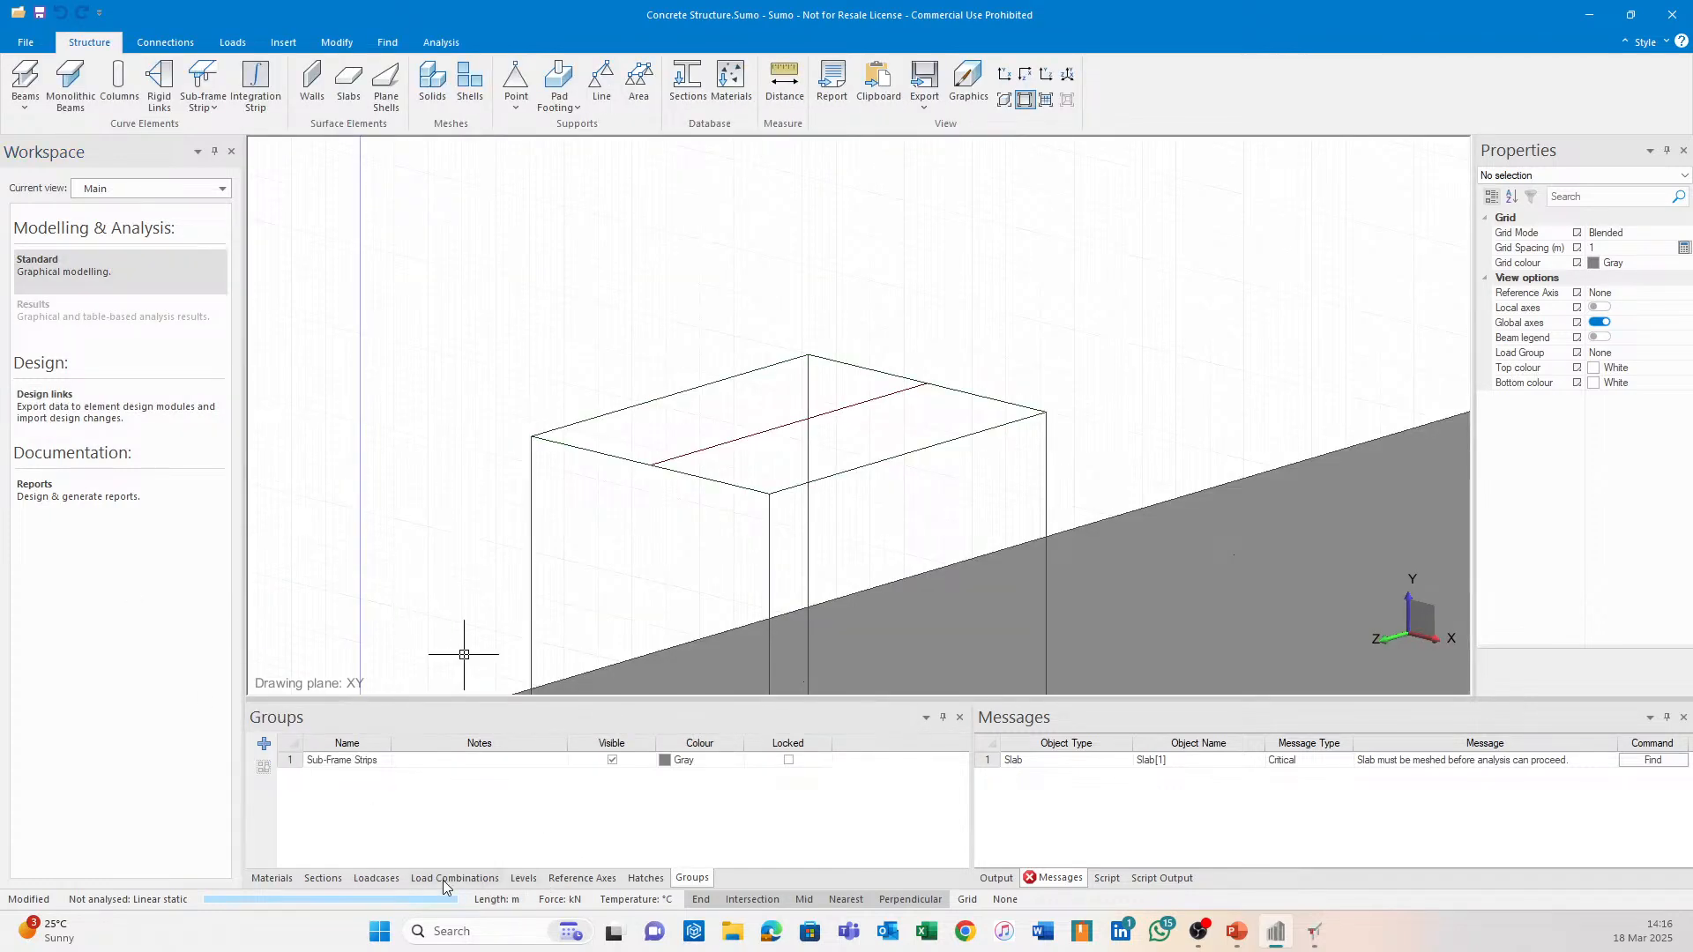
{"action": "left_click", "coordinate": [376, 878]}
{"action": "left_click", "coordinate": [612, 760]}
{"action": "left_click", "coordinate": [612, 775]}
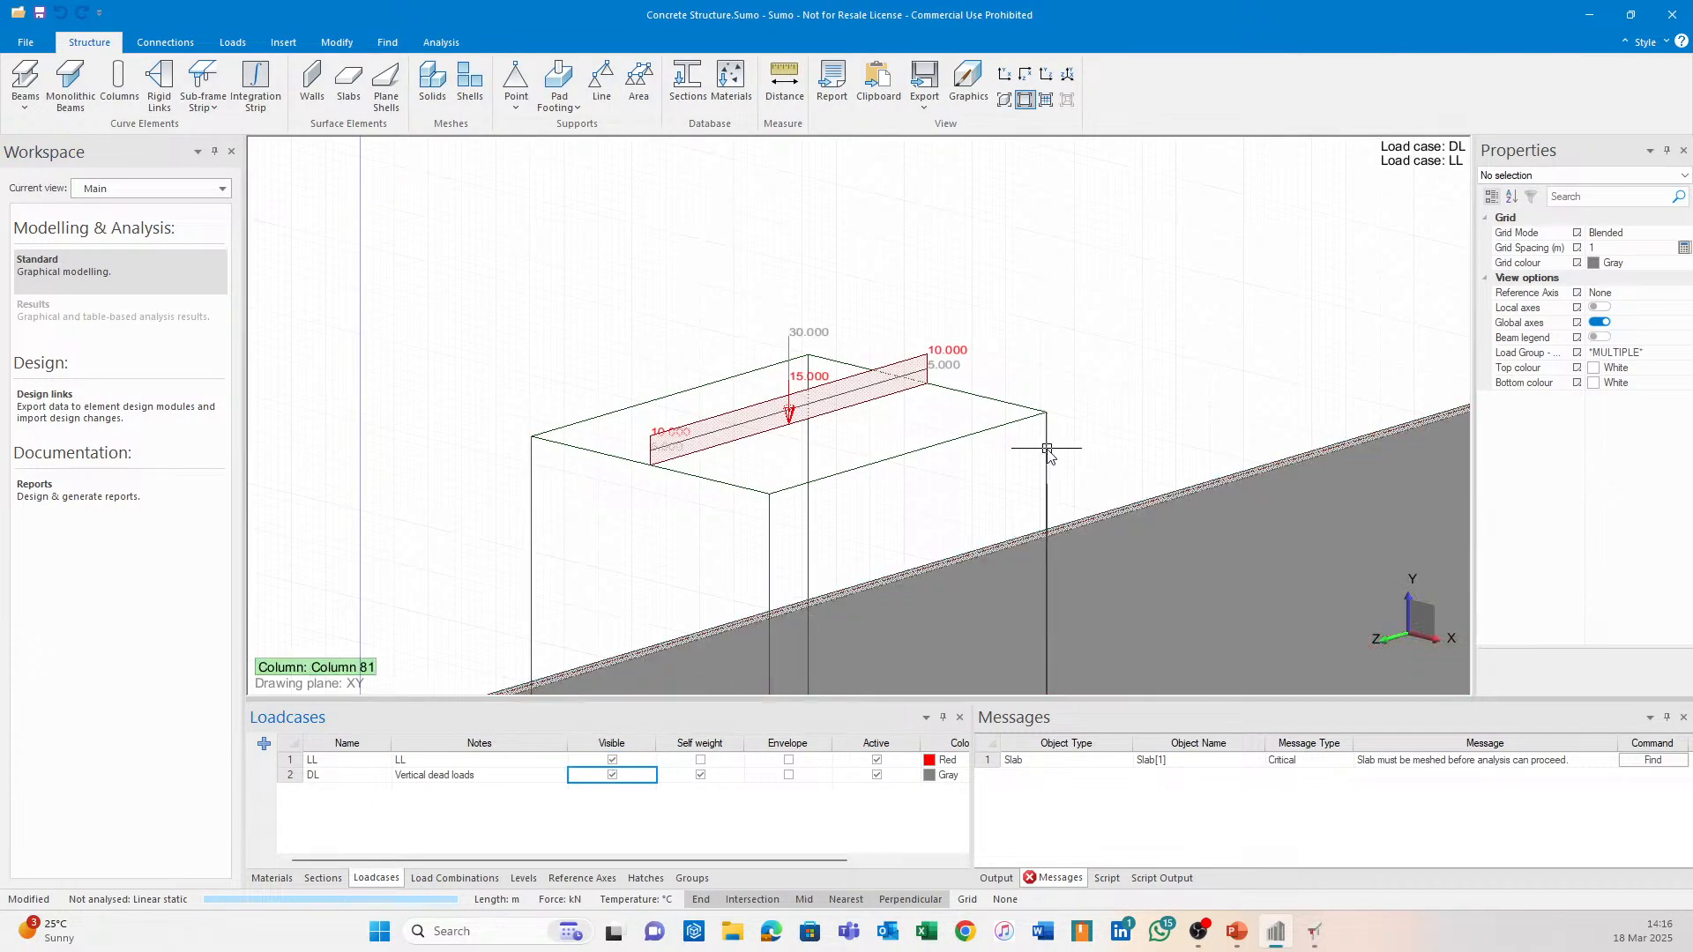
Zoom toward the slab edge and inspect two adjacent slab distributed loads.
{"action": "middle_click_drag", "start_coordinate": [1046, 451], "coordinate": [1163, 162]}
{"action": "scroll", "coordinate": [479, 332], "scroll_direction": "up", "scroll_amount": 6}
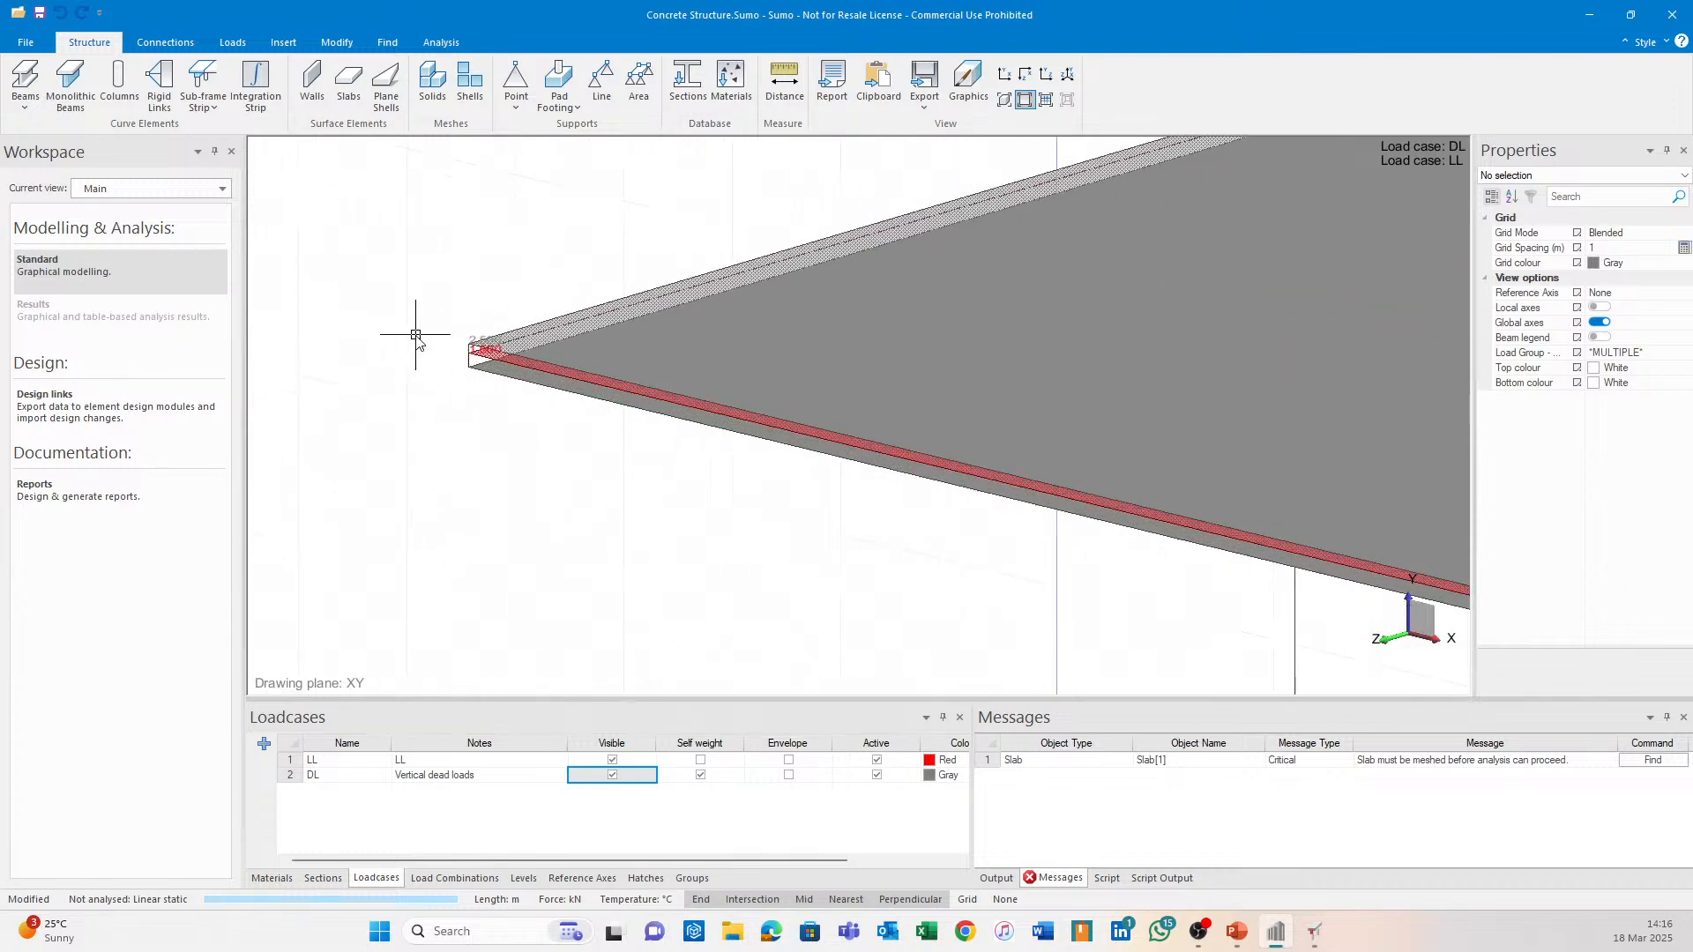
{"action": "left_click", "coordinate": [513, 362]}
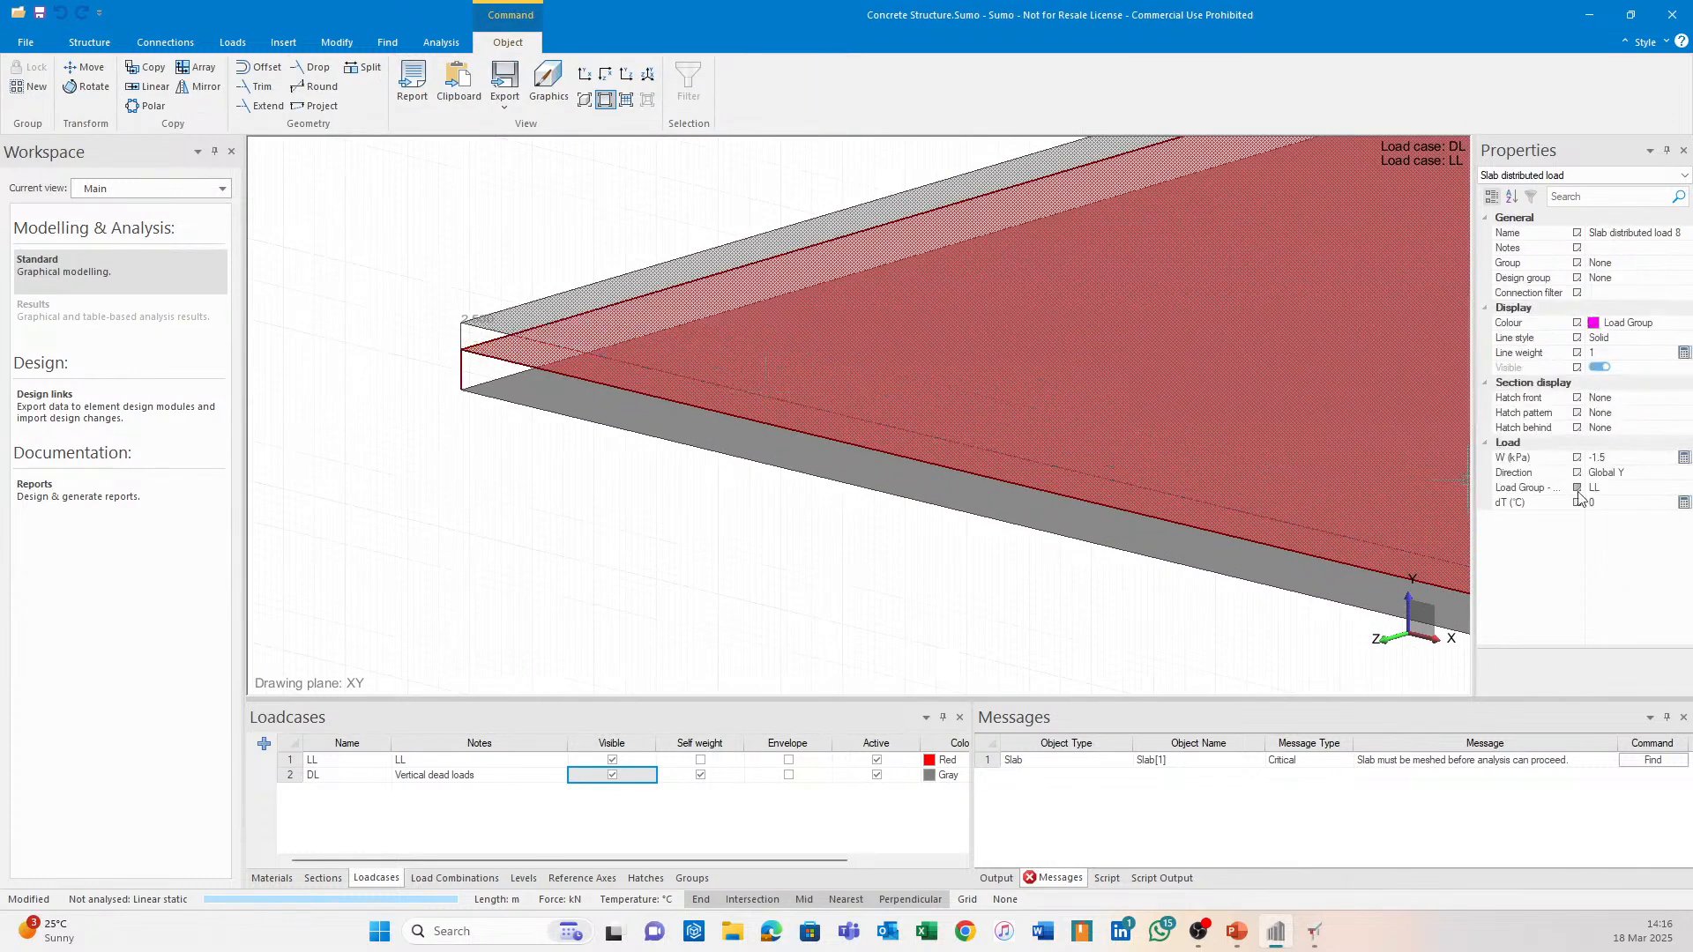
{"action": "key", "text": "Escape"}
{"action": "left_click", "coordinate": [512, 304]}
{"action": "key", "text": "Escape"}
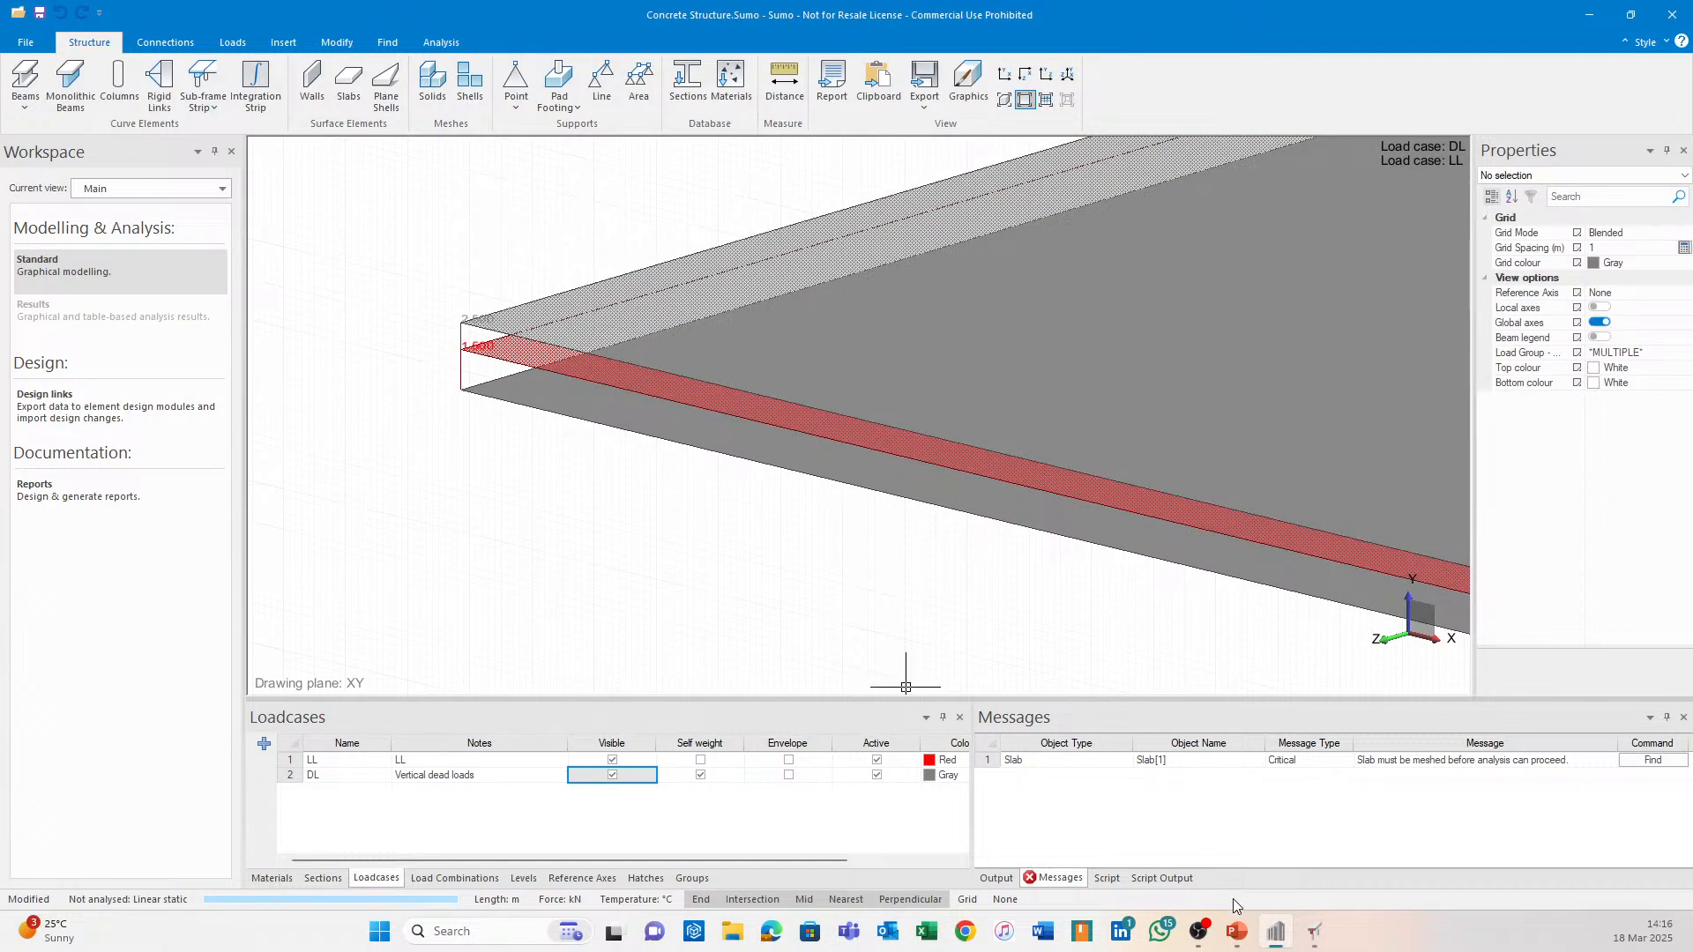
Label the ten load rows alternately D and L, then view deflections: 2.139 mm elastic, 16.66 mm long-term.
{"action": "left_click", "coordinate": [1314, 931]}
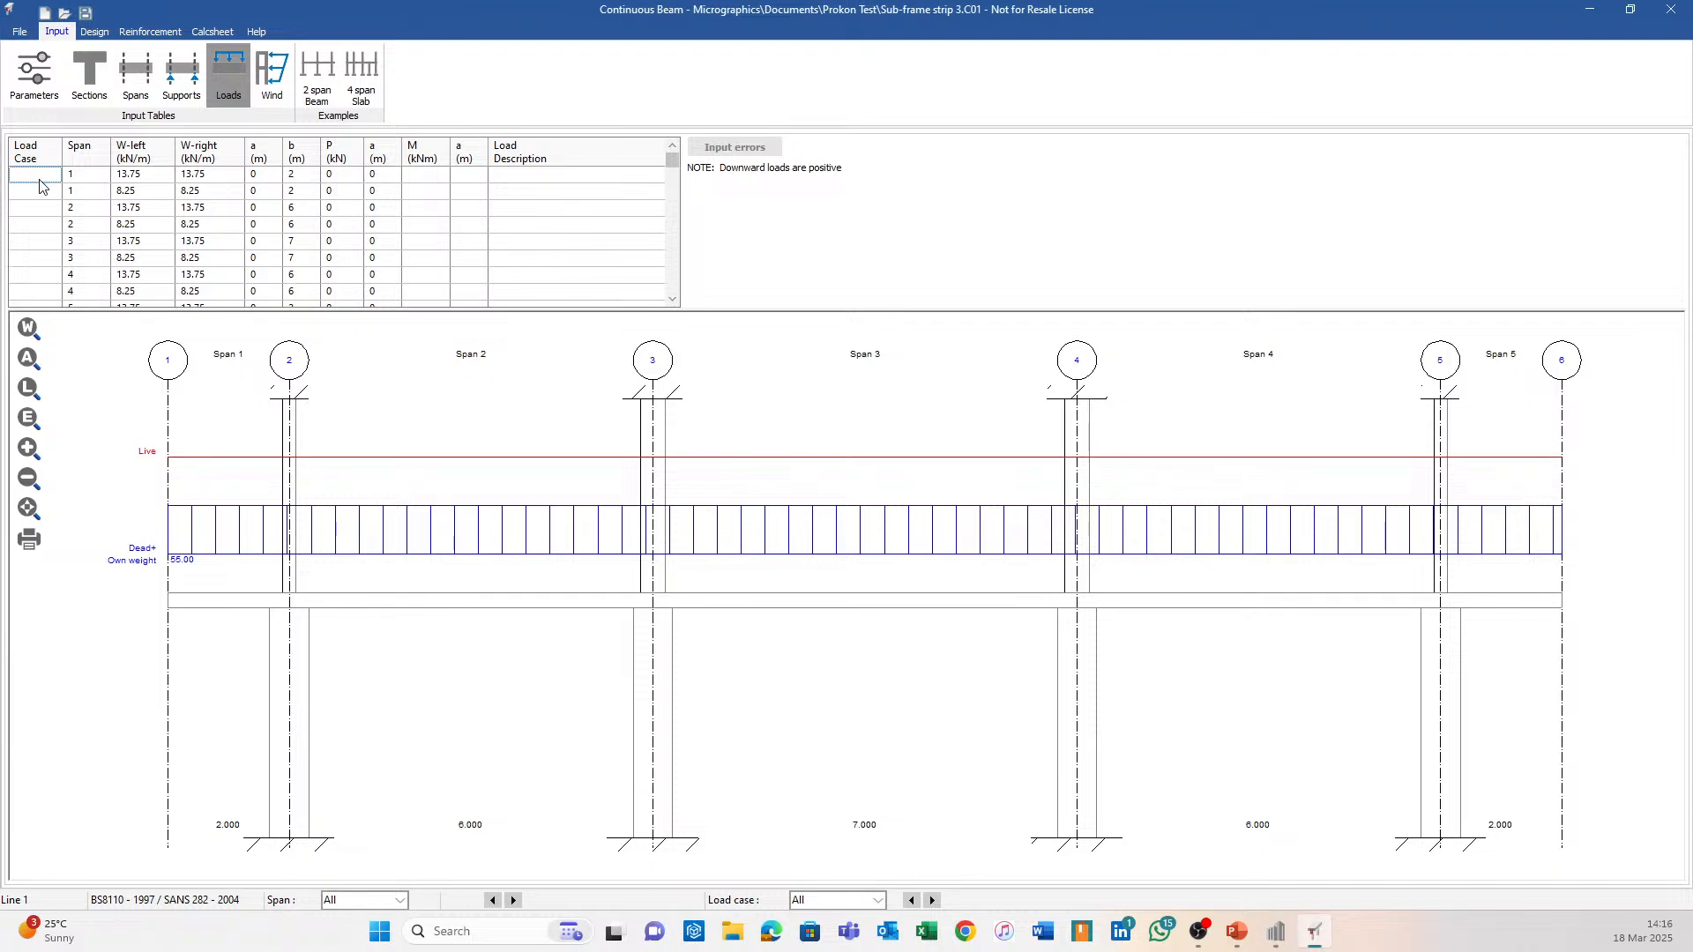
{"action": "type", "text": "D"}
{"action": "key", "text": "Return"}
{"action": "type", "text": "L"}
{"action": "key", "text": "Return"}
{"action": "type", "text": "D"}
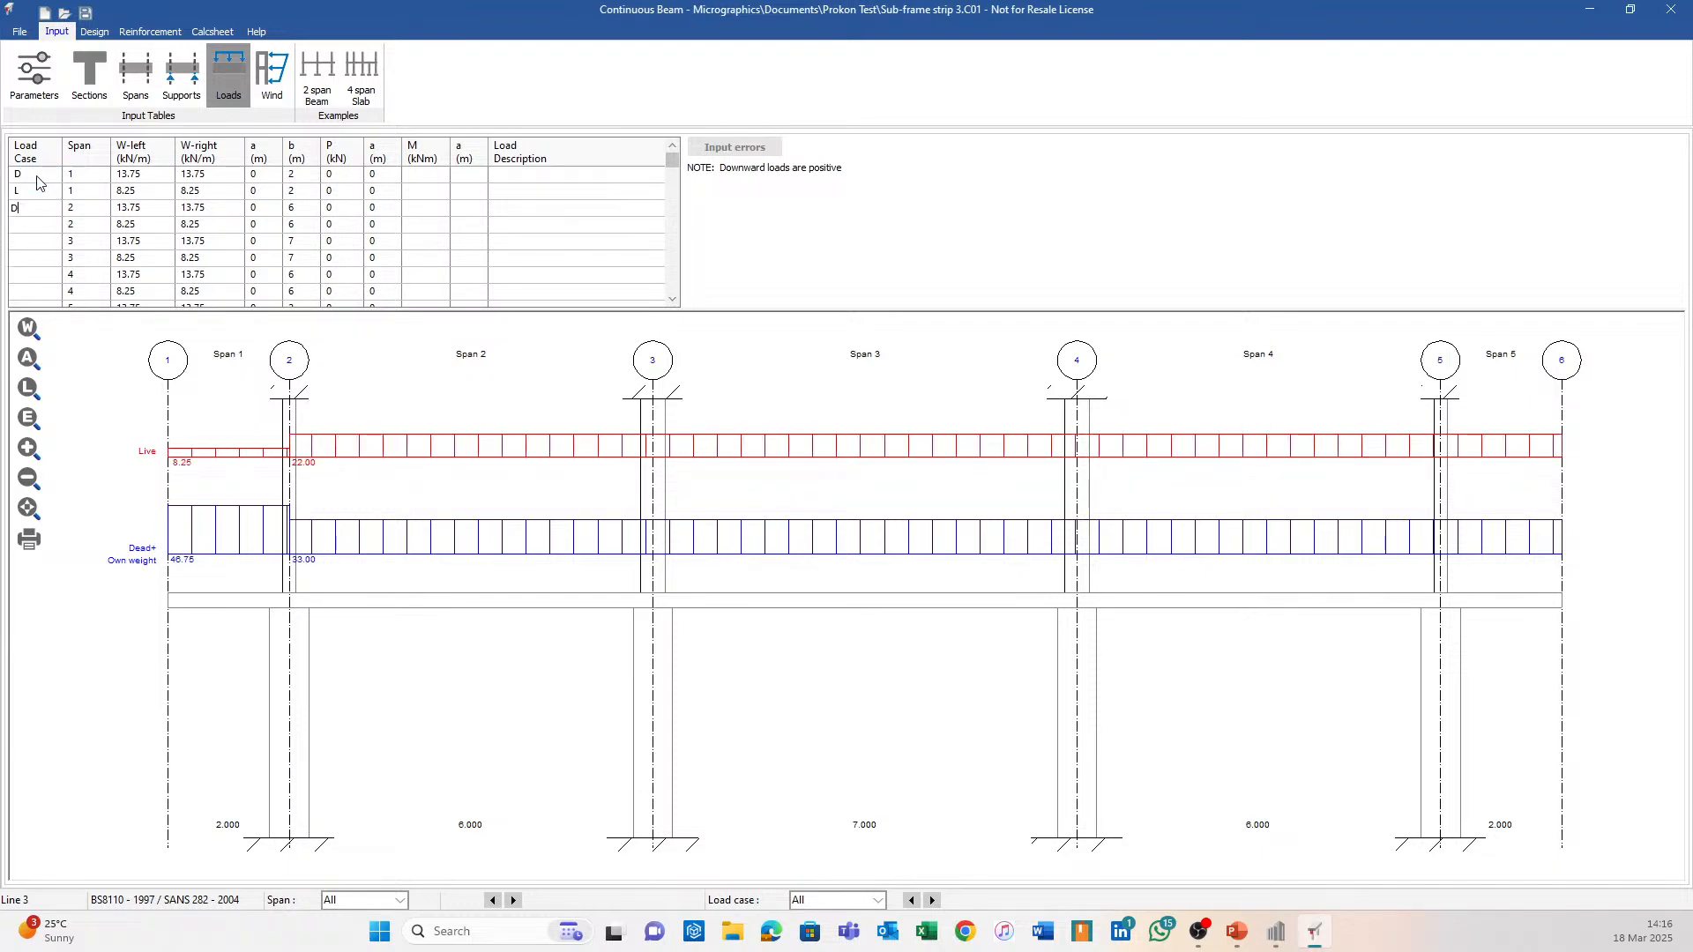
{"action": "key", "text": "Return"}
{"action": "type", "text": "L"}
{"action": "key", "text": "Return"}
{"action": "type", "text": "DL"}
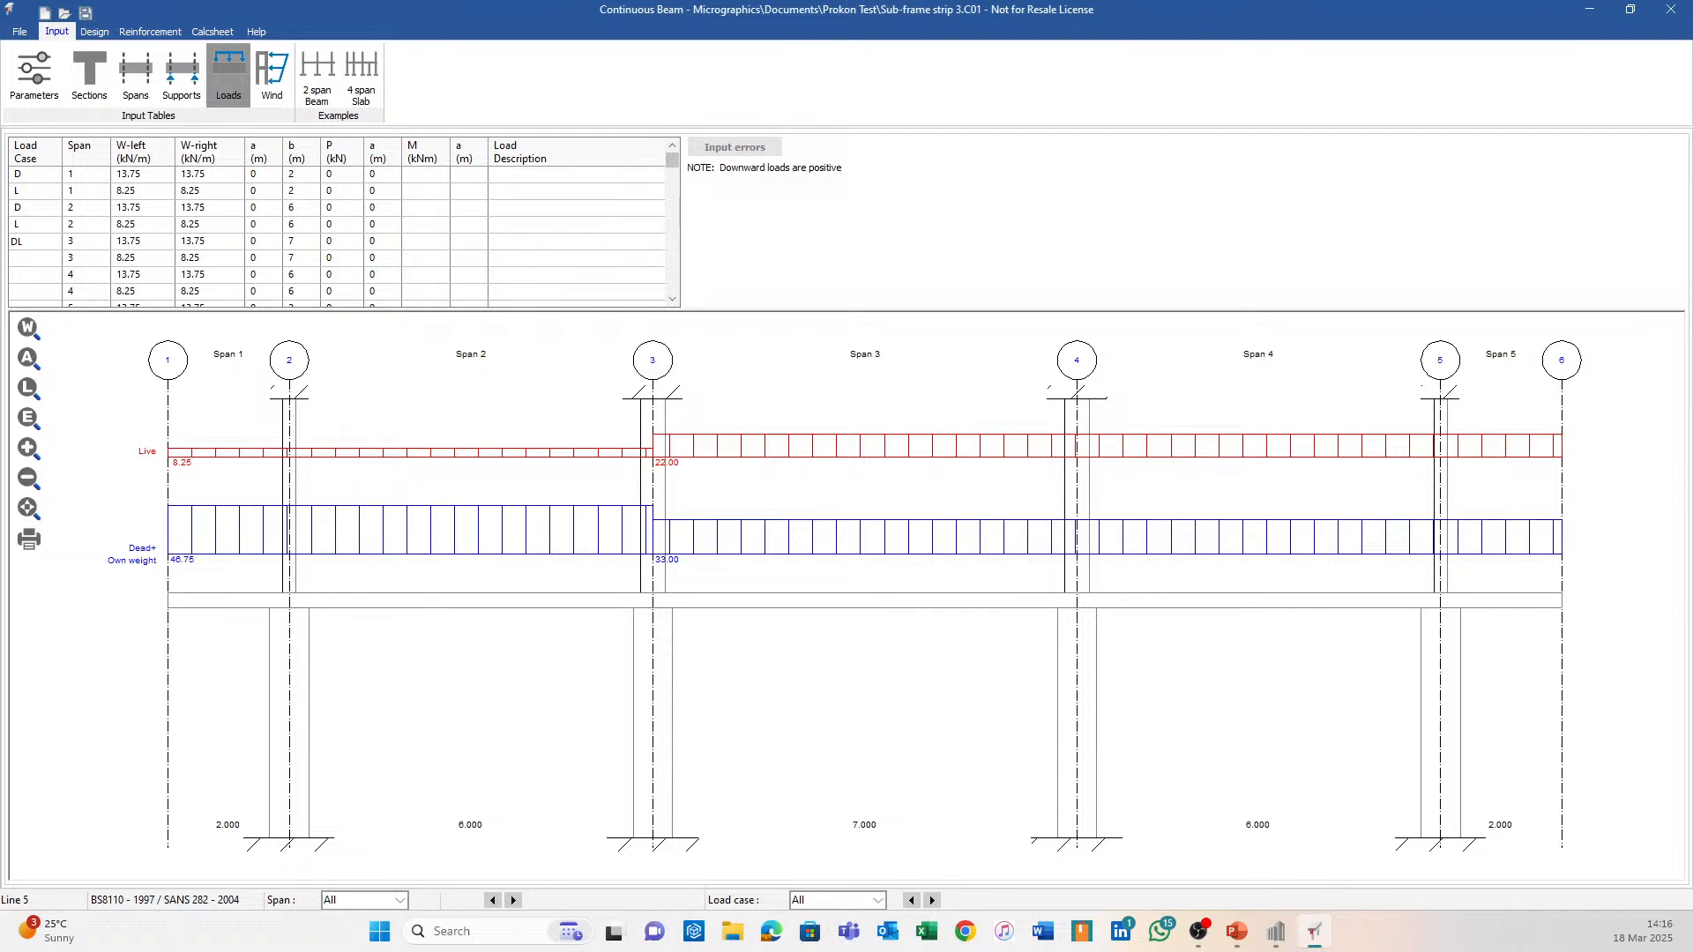
{"action": "key", "text": "Return"}
{"action": "type", "text": "L"}
{"action": "key", "text": "Return"}
{"action": "type", "text": "D"}
{"action": "key", "text": "Return"}
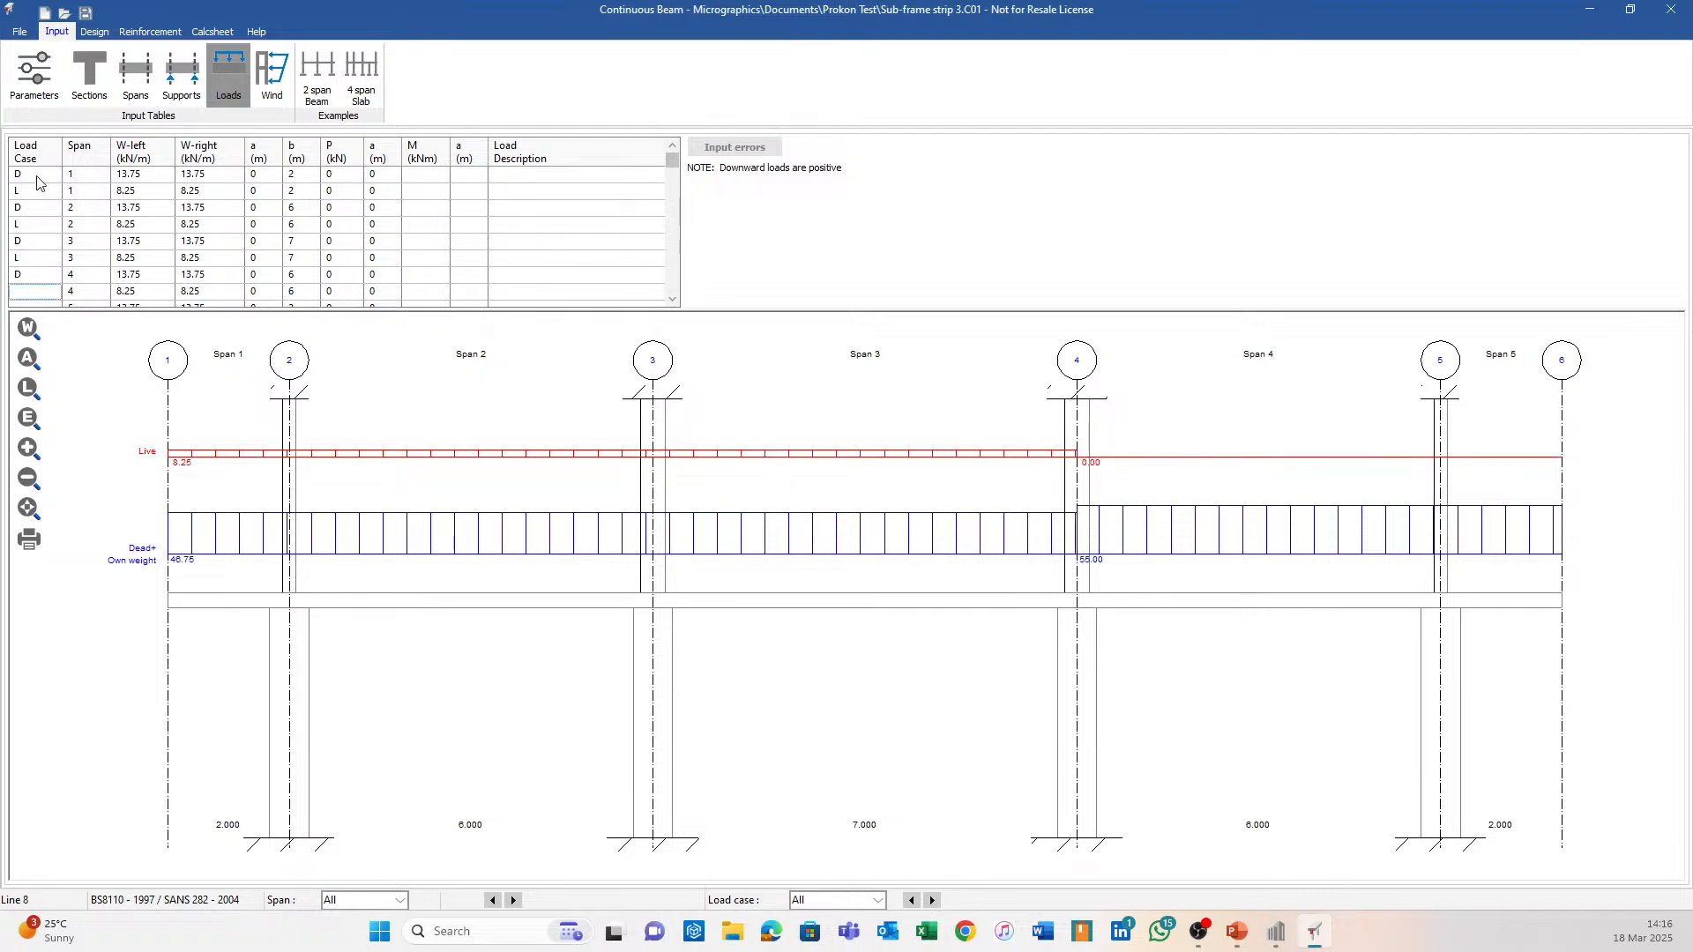
{"action": "type", "text": "L"}
{"action": "key", "text": "Return"}
{"action": "type", "text": "D"}
{"action": "key", "text": "Return"}
{"action": "type", "text": "L"}
{"action": "key", "text": "Return"}
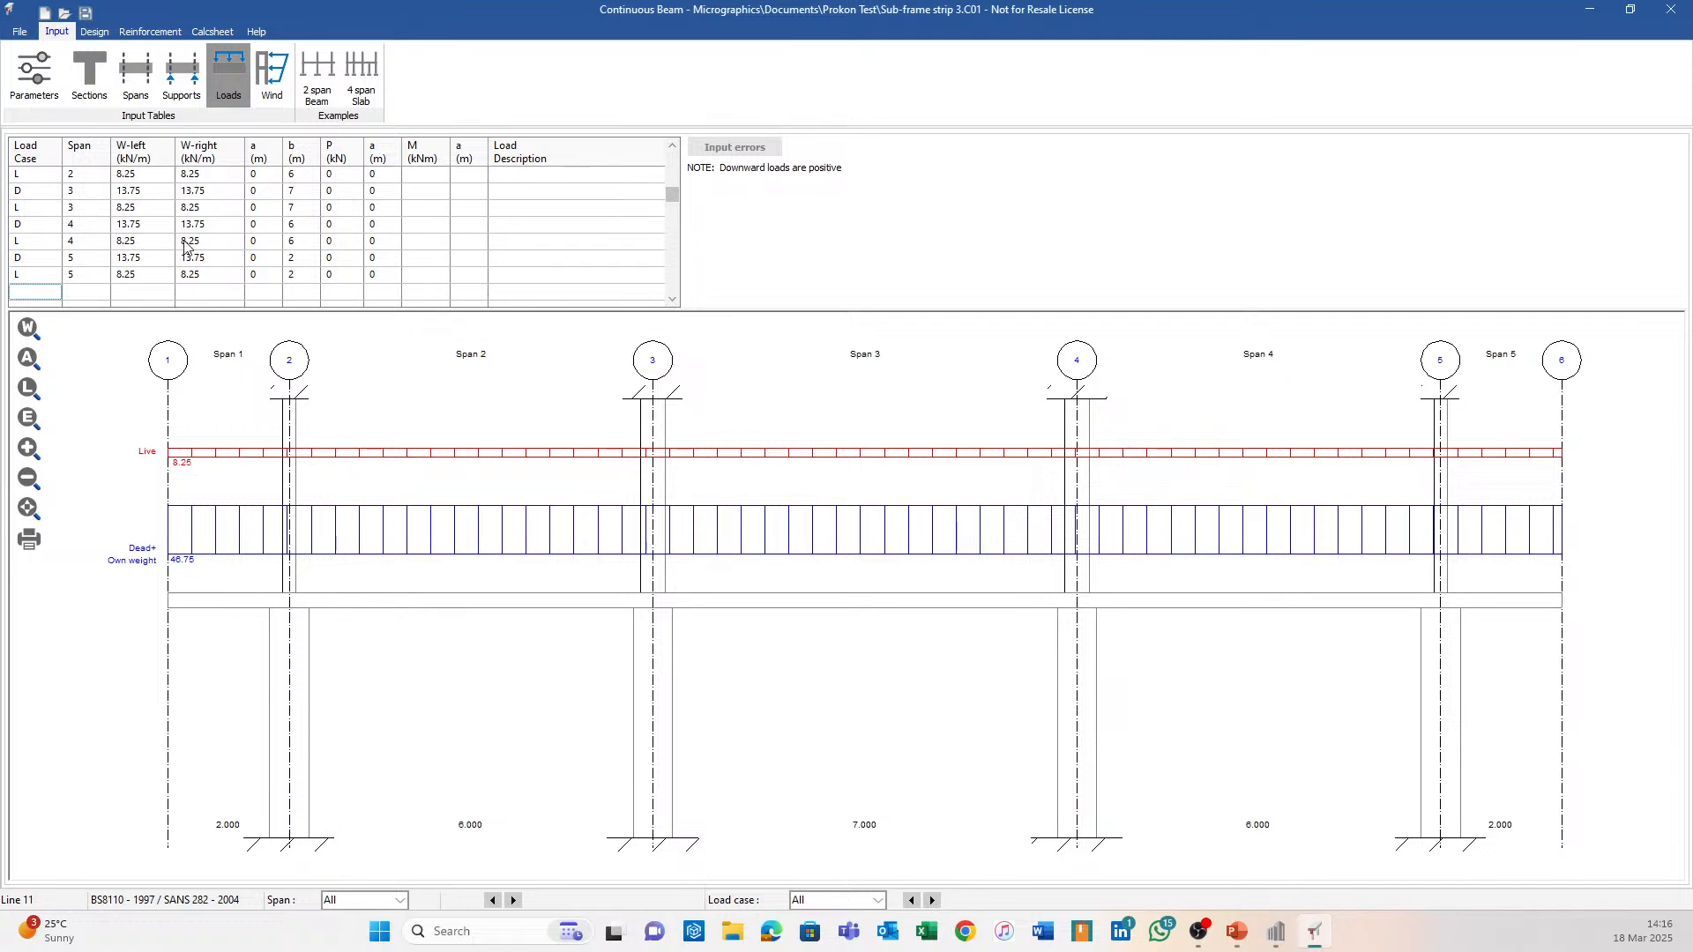
{"action": "left_click", "coordinate": [95, 33]}
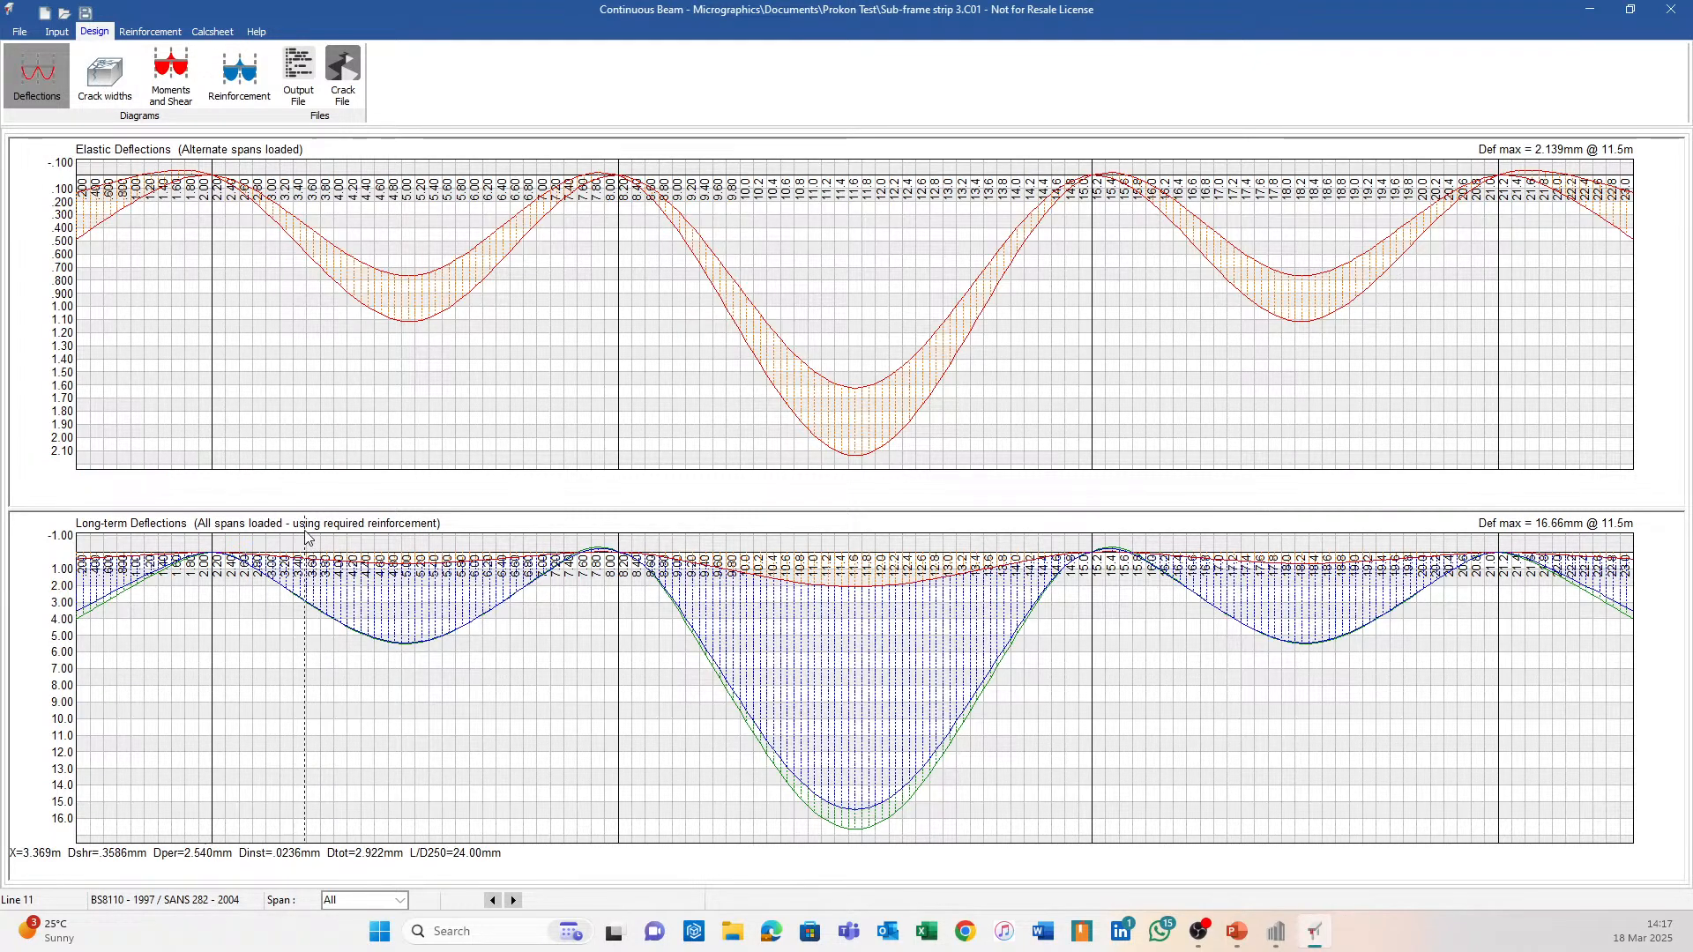
Check the required reinforcement diagrams (As max -3534 mm² at 15.0 m), then show the detailing parameters.
{"action": "left_click", "coordinate": [232, 87]}
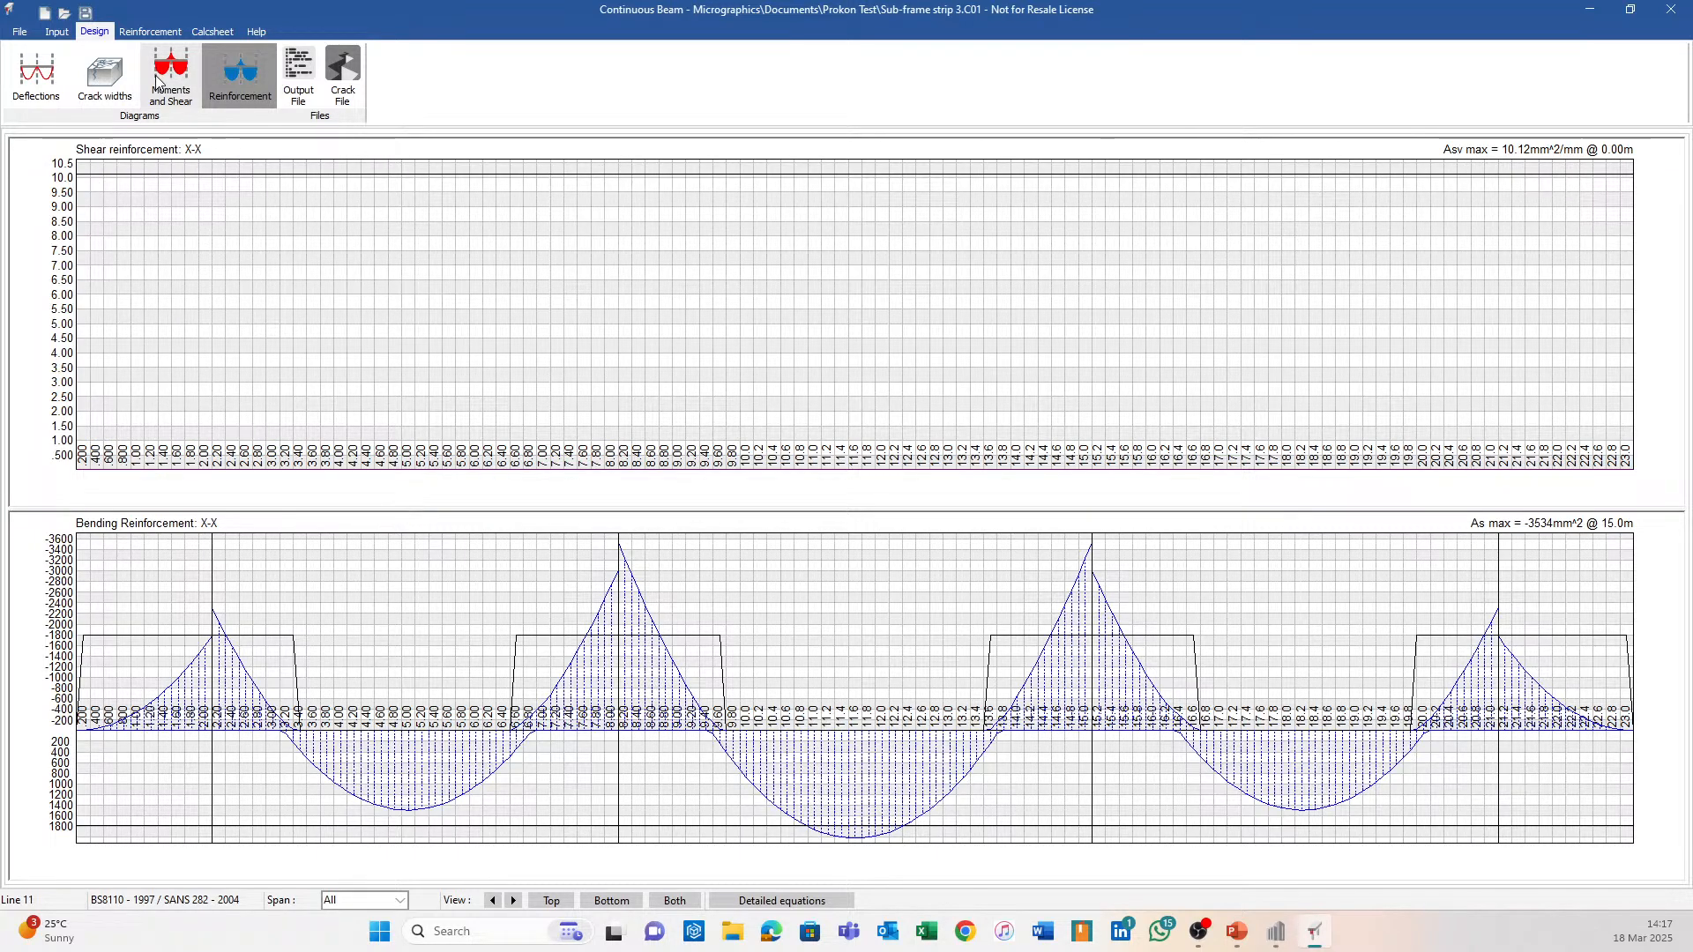
{"action": "left_click", "coordinate": [160, 31]}
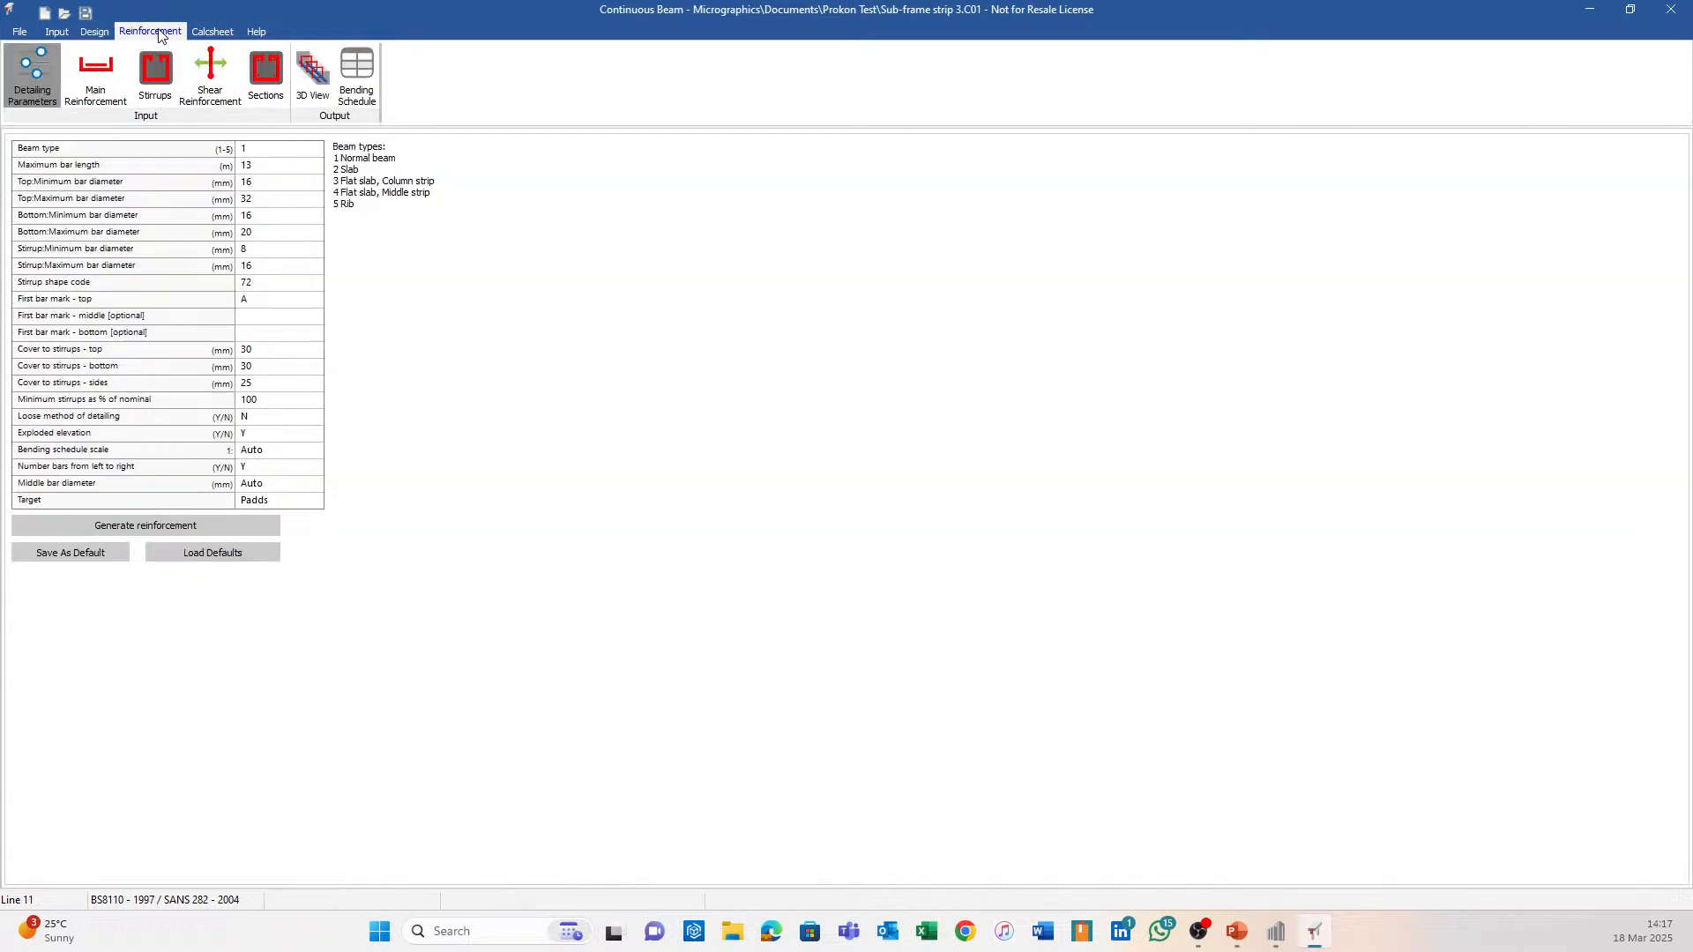
Set Beam type to 2 (slab) and regenerate the bars: 12Y16 and 6Y16 top, 12Y16 bottom.
{"action": "left_click", "coordinate": [151, 529]}
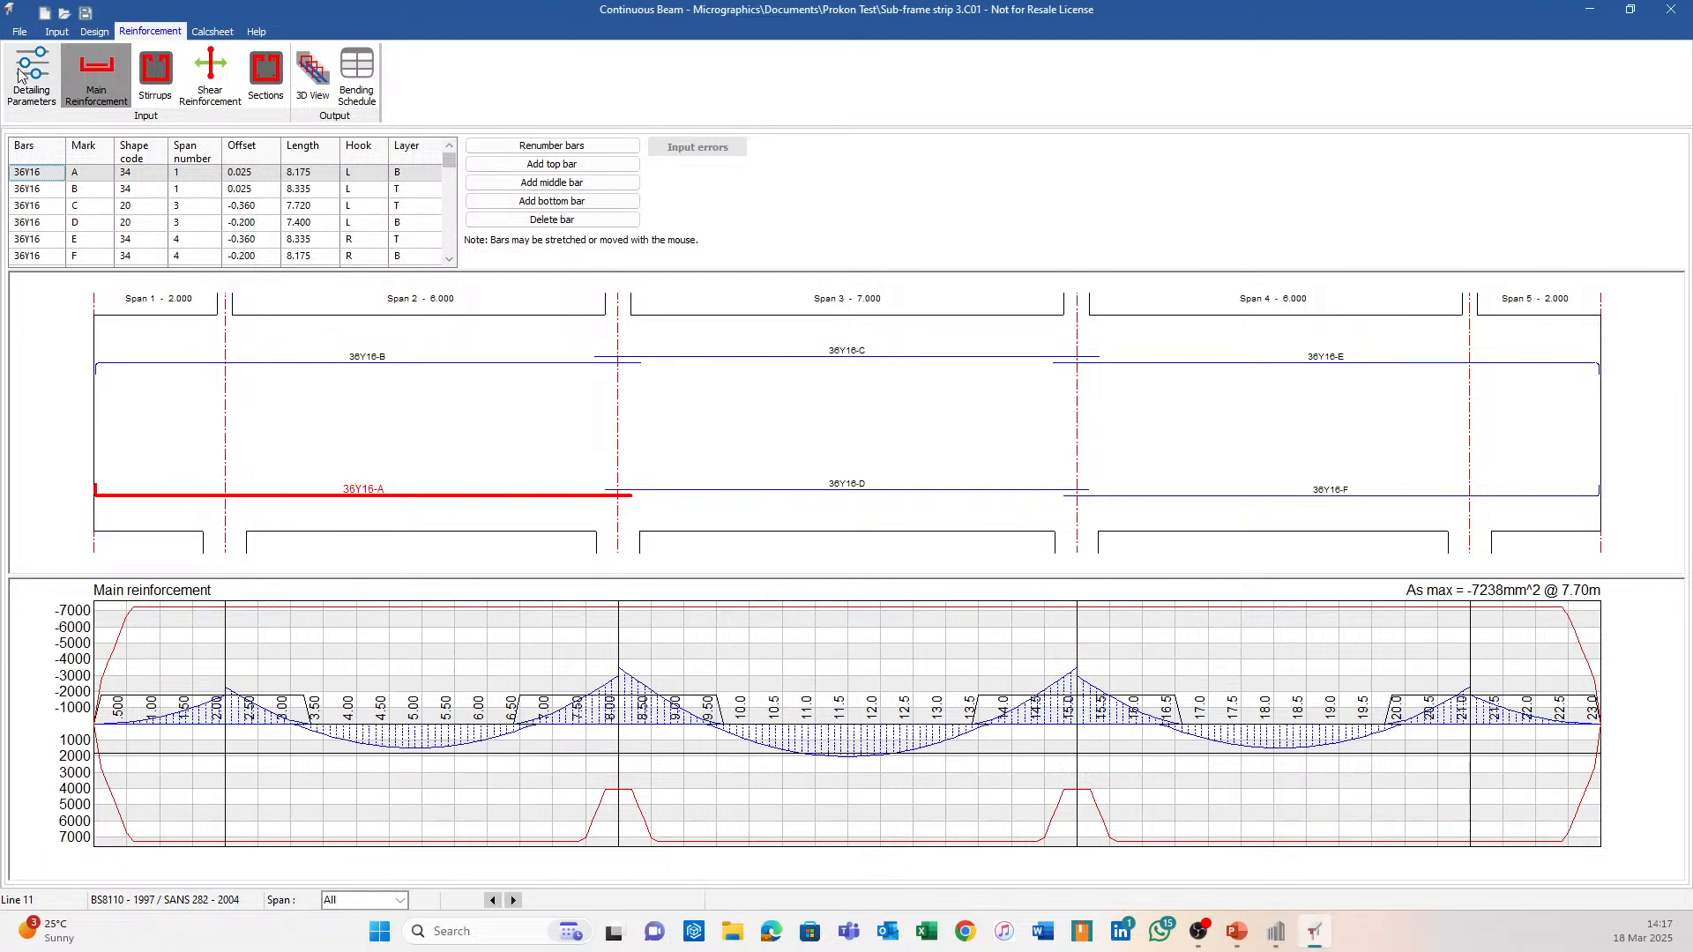
{"action": "left_click", "coordinate": [12, 103]}
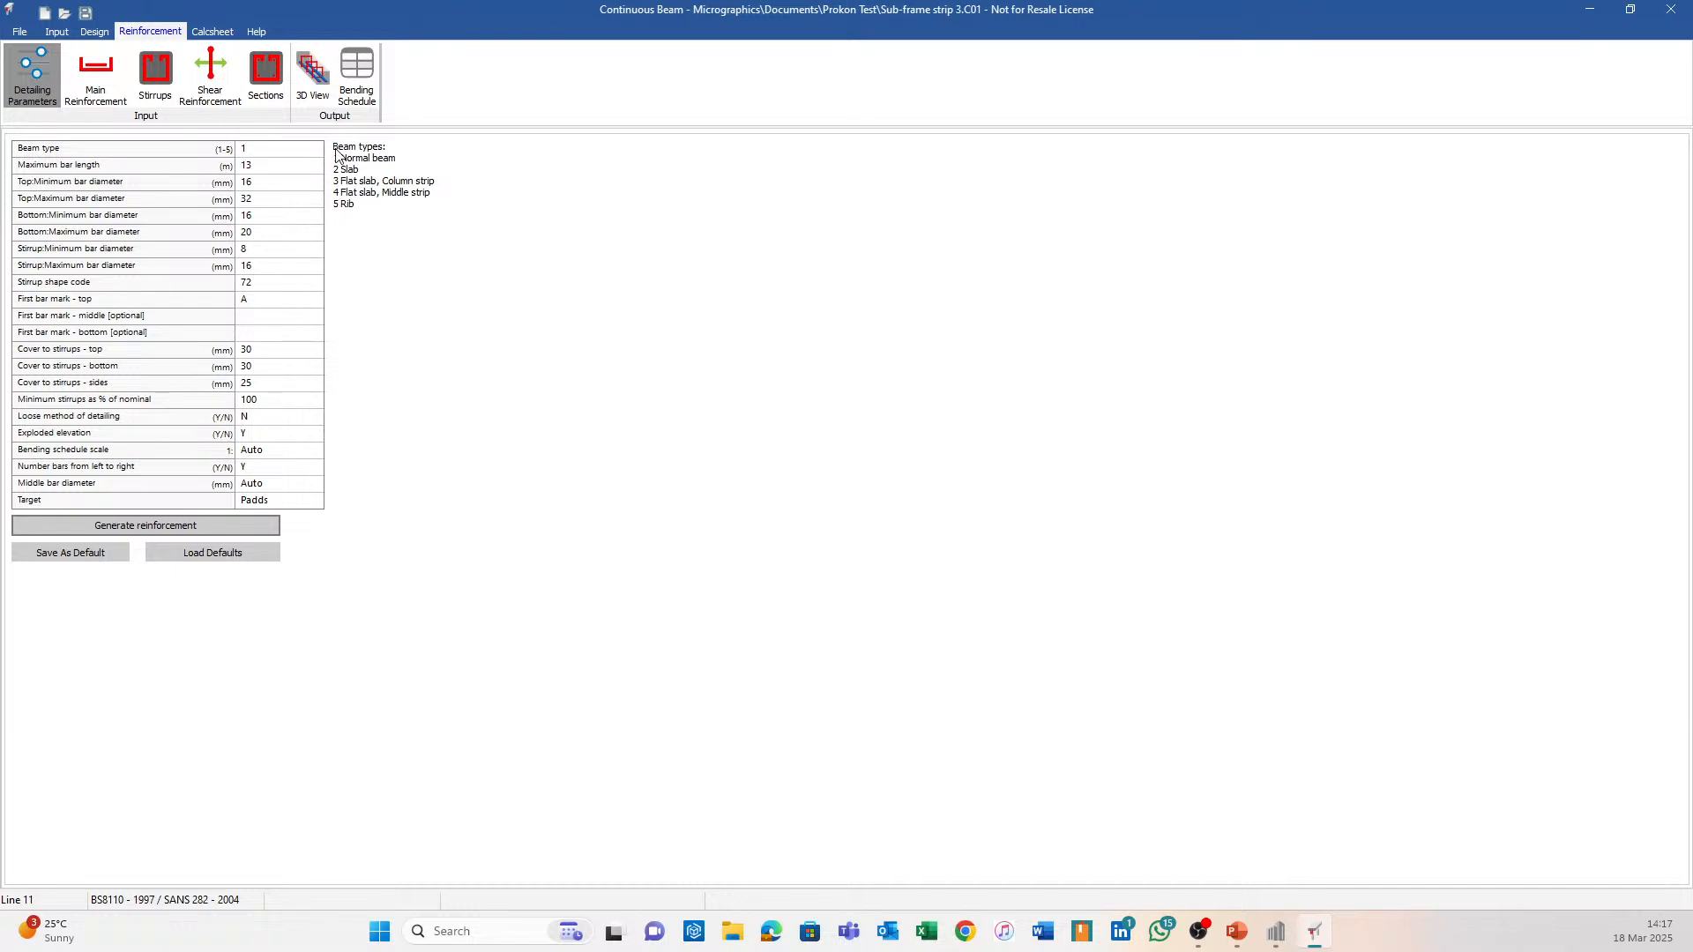
{"action": "left_click", "coordinate": [300, 160]}
{"action": "left_click", "coordinate": [306, 154]}
{"action": "left_click", "coordinate": [317, 150]}
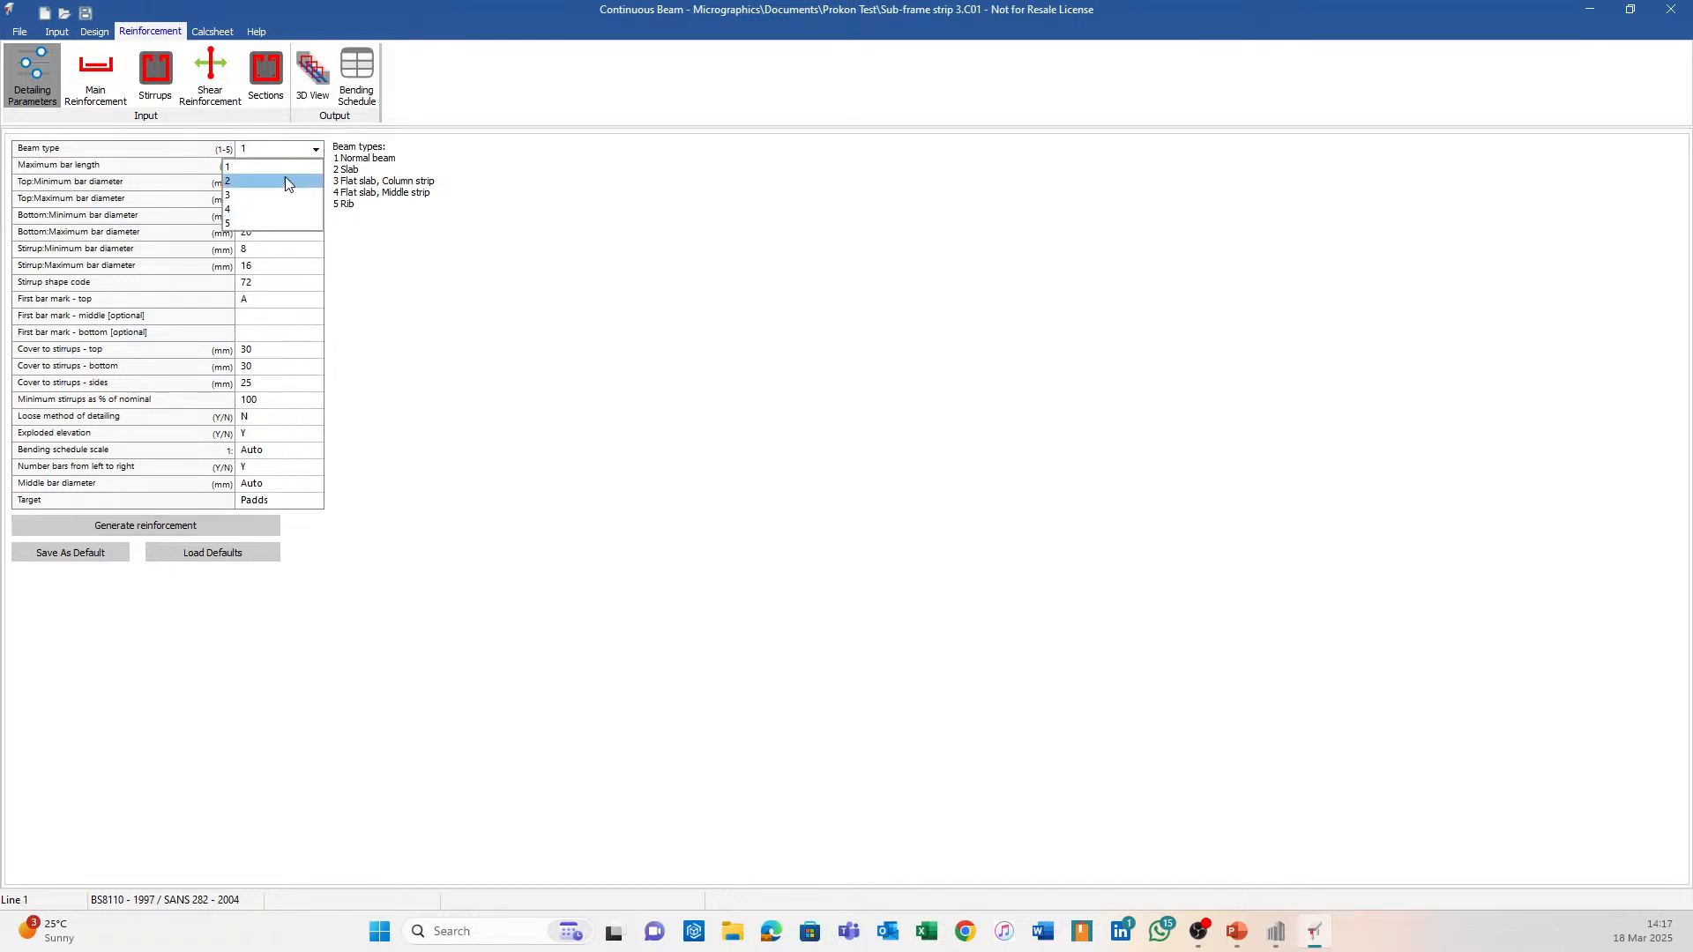
{"action": "left_click", "coordinate": [286, 180]}
{"action": "left_click", "coordinate": [199, 524]}
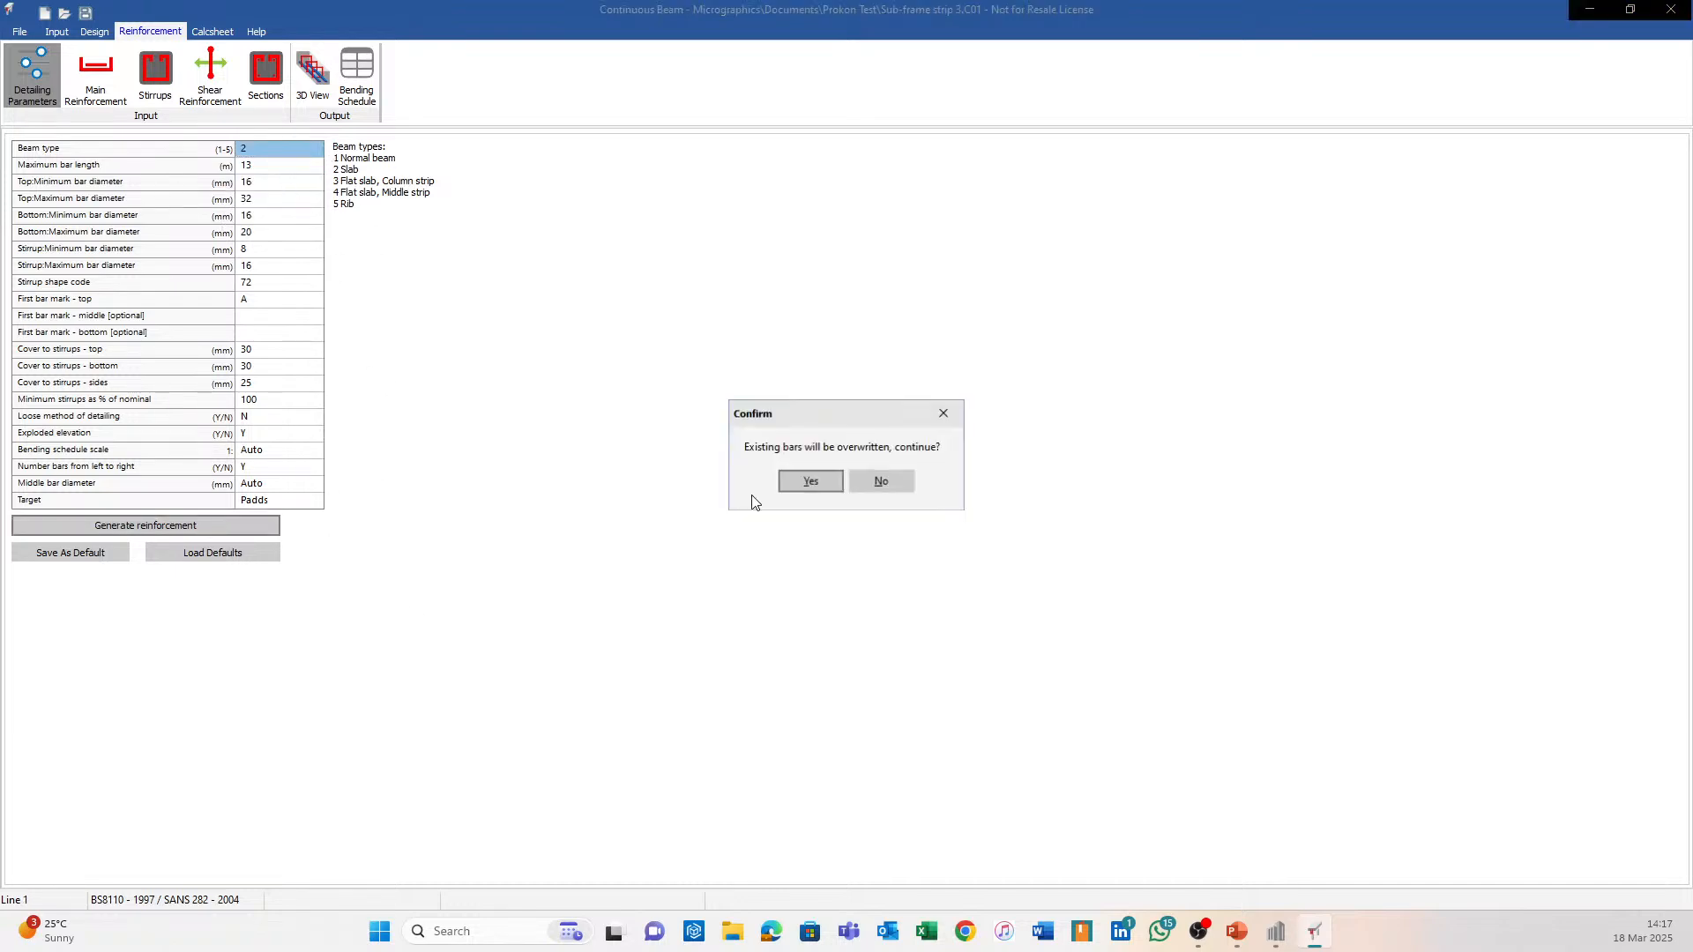
{"action": "left_click", "coordinate": [810, 481]}
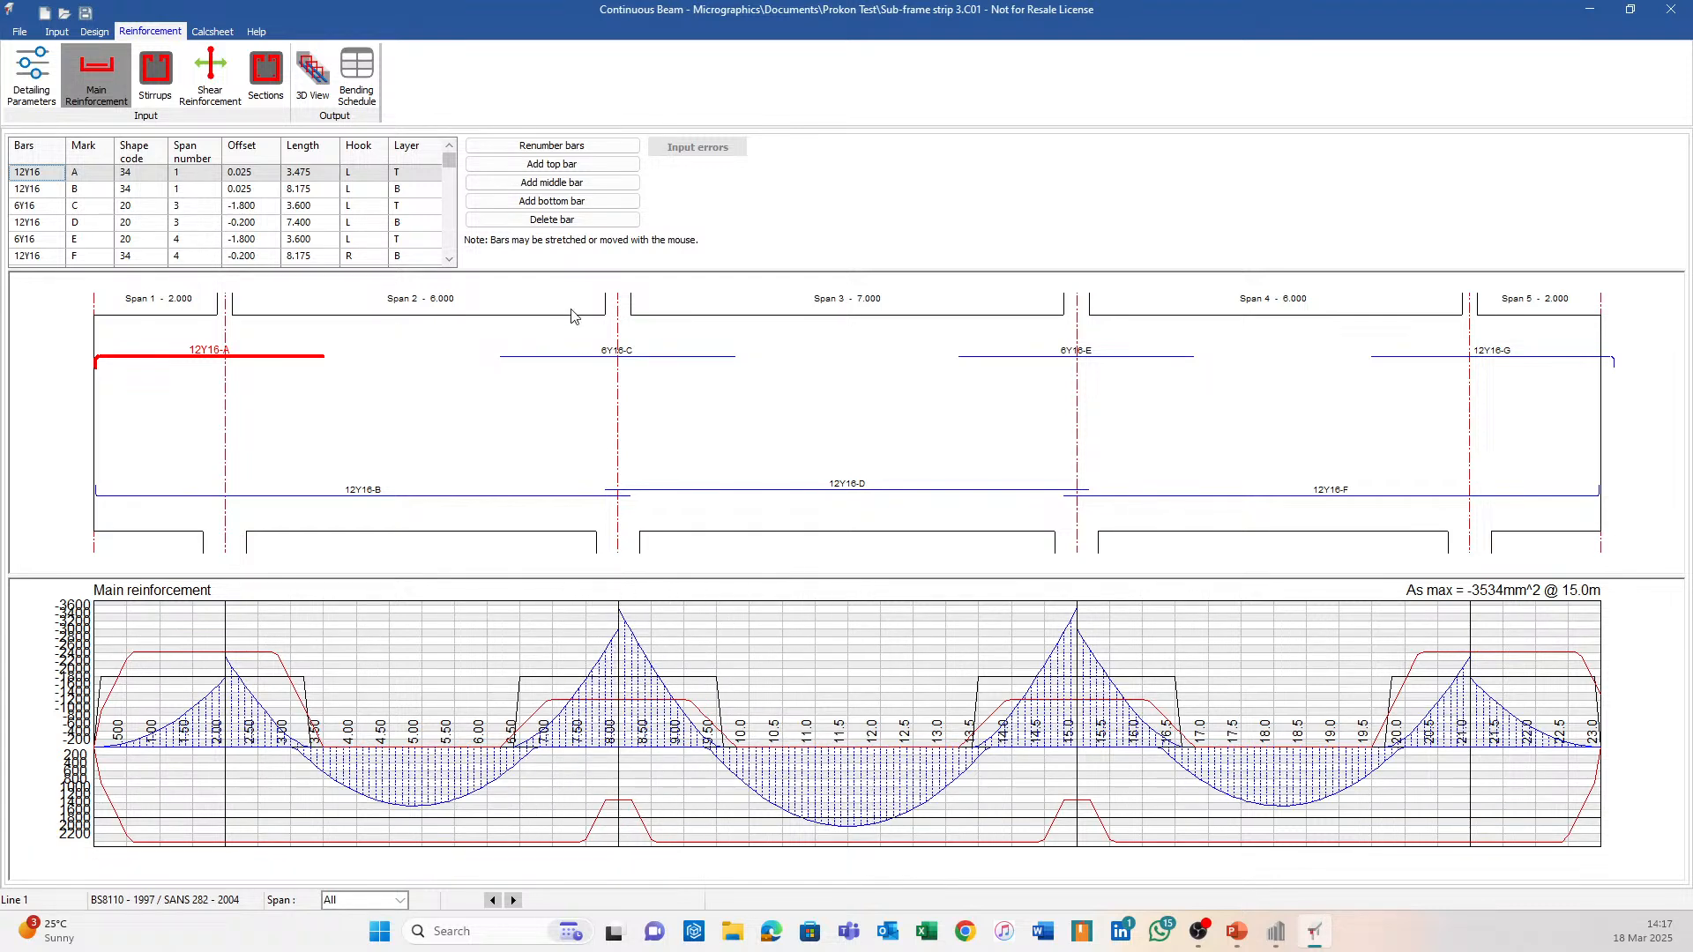
Shift top bar C slightly left into span 2 and increase its bar set to 12Y20.
{"action": "left_click_drag", "start_coordinate": [607, 357], "coordinate": [593, 357]}
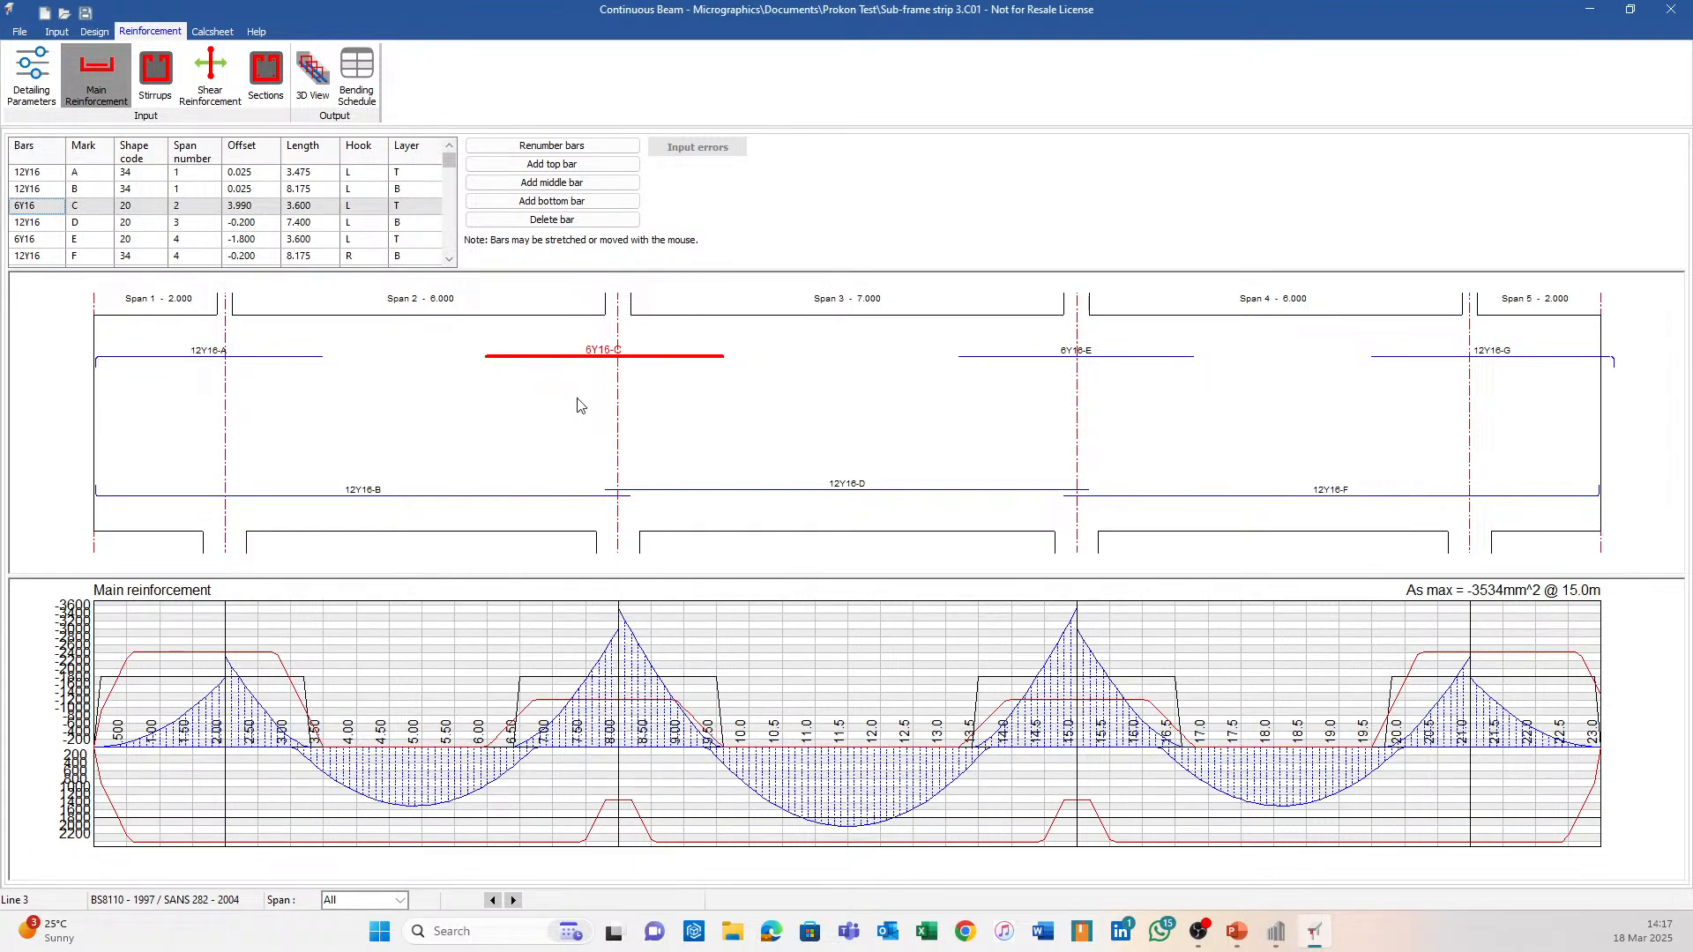
{"action": "left_click", "coordinate": [52, 209]}
{"action": "type", "text": "20"}
{"action": "key", "text": "Return"}
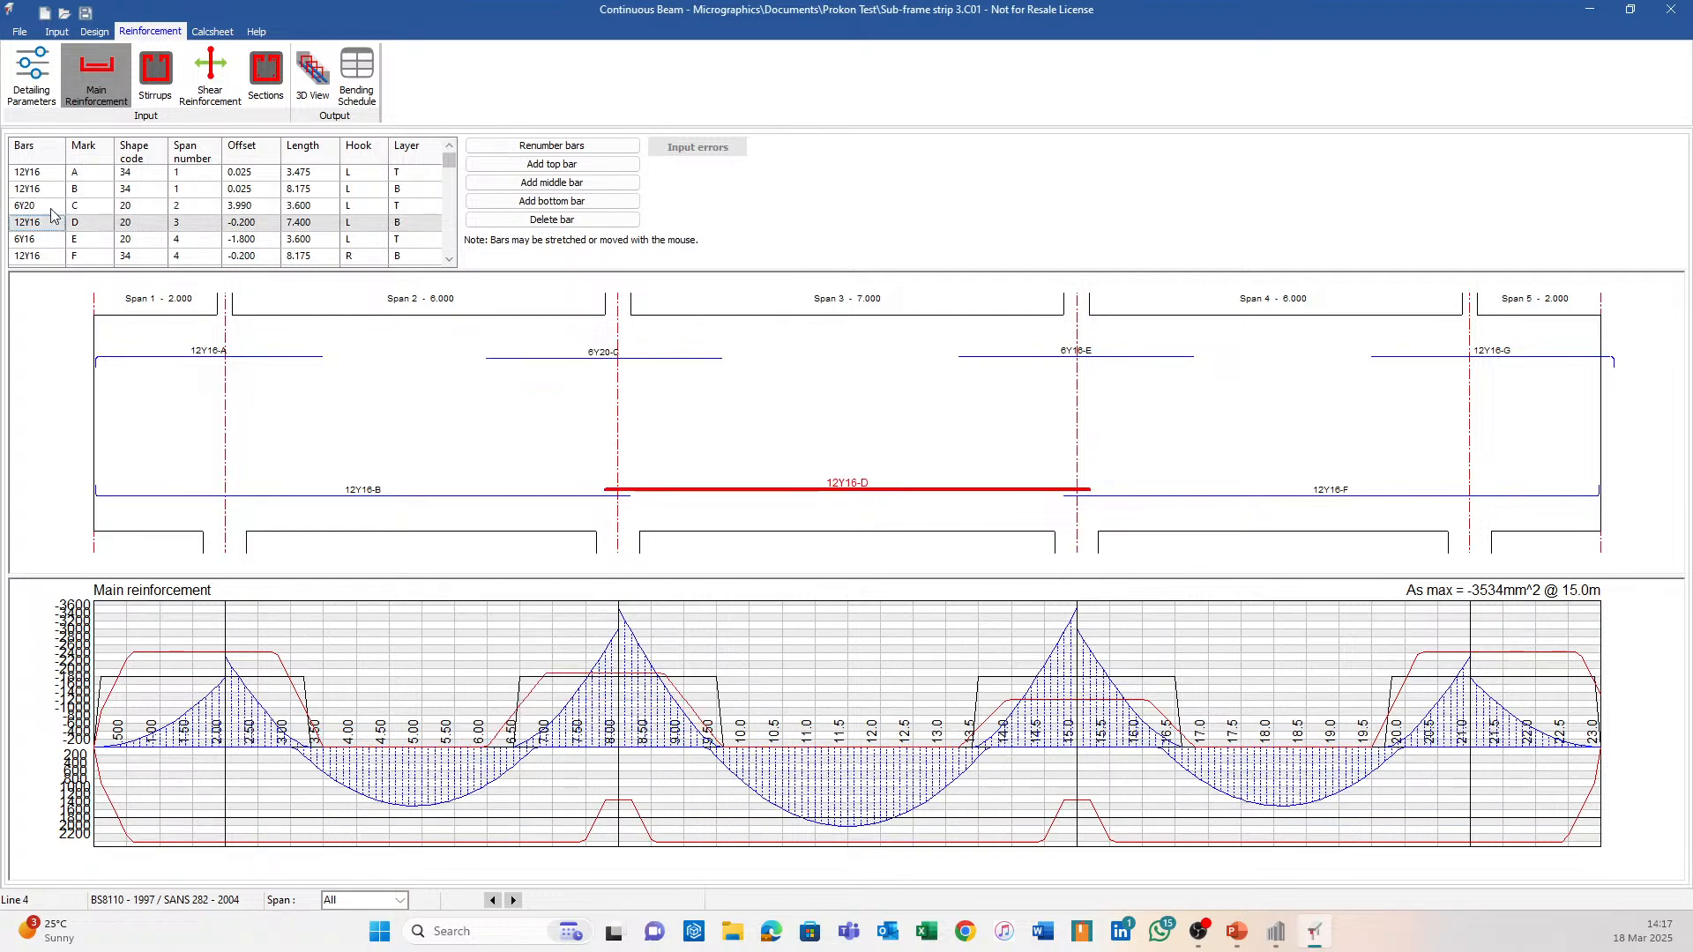
{"action": "left_click", "coordinate": [24, 207]}
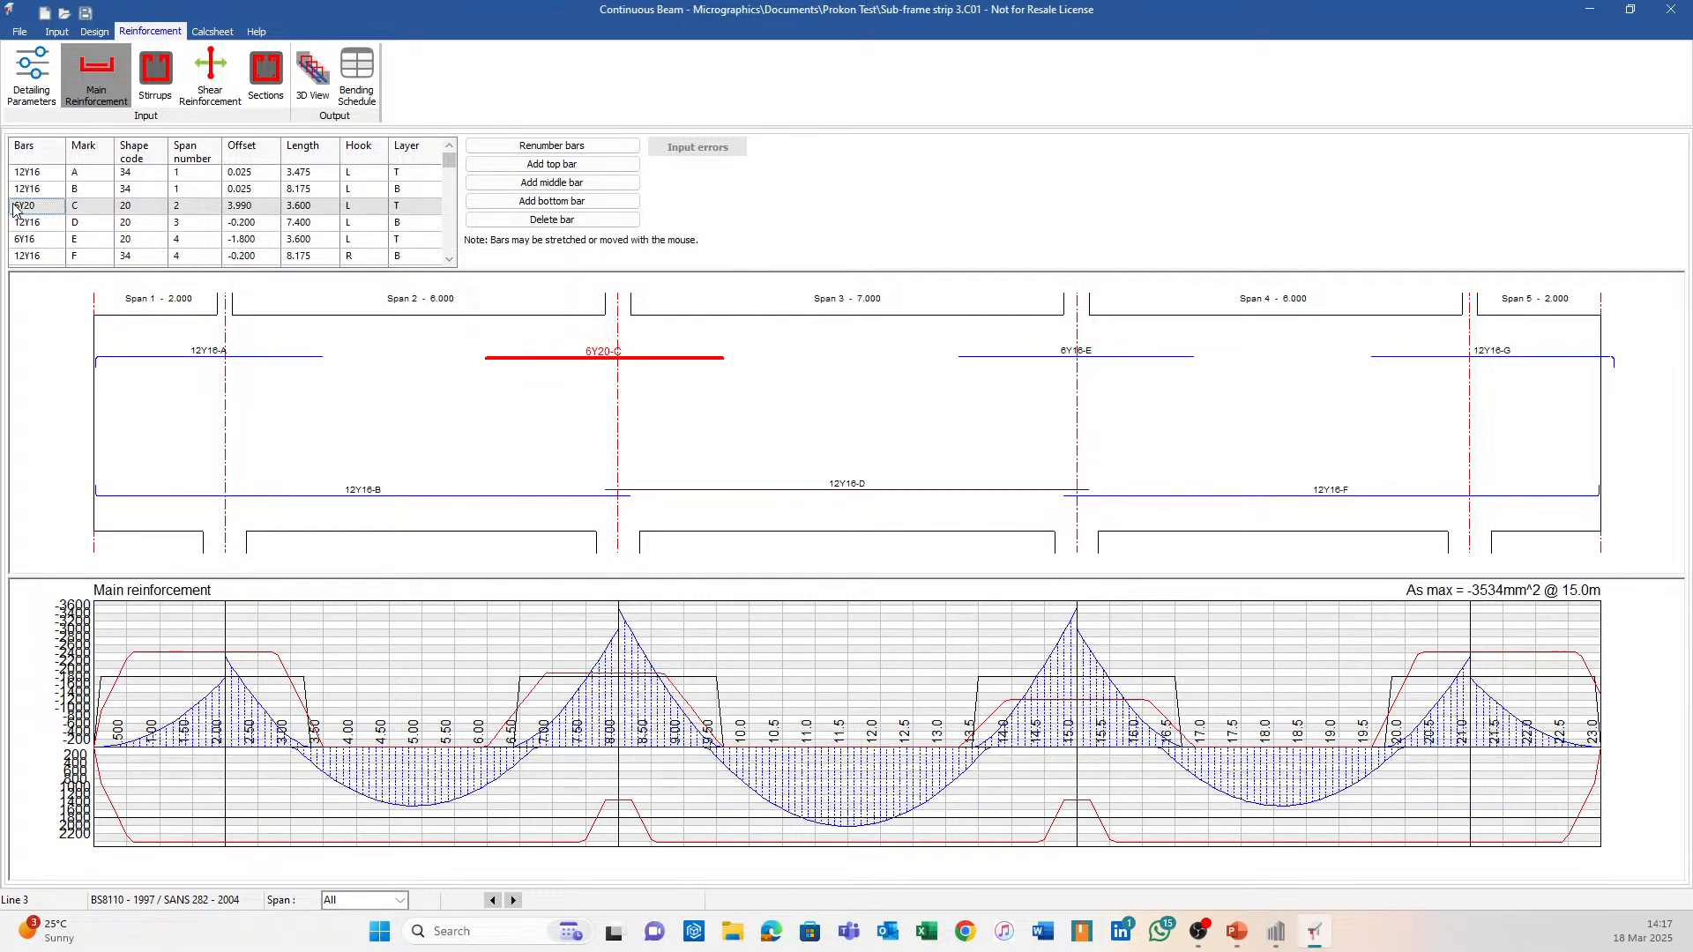
{"action": "left_click", "coordinate": [20, 211]}
{"action": "key", "text": "BackSpace"}
{"action": "type", "text": "8"}
{"action": "key", "text": "Return"}
{"action": "double_click", "coordinate": [21, 206]}
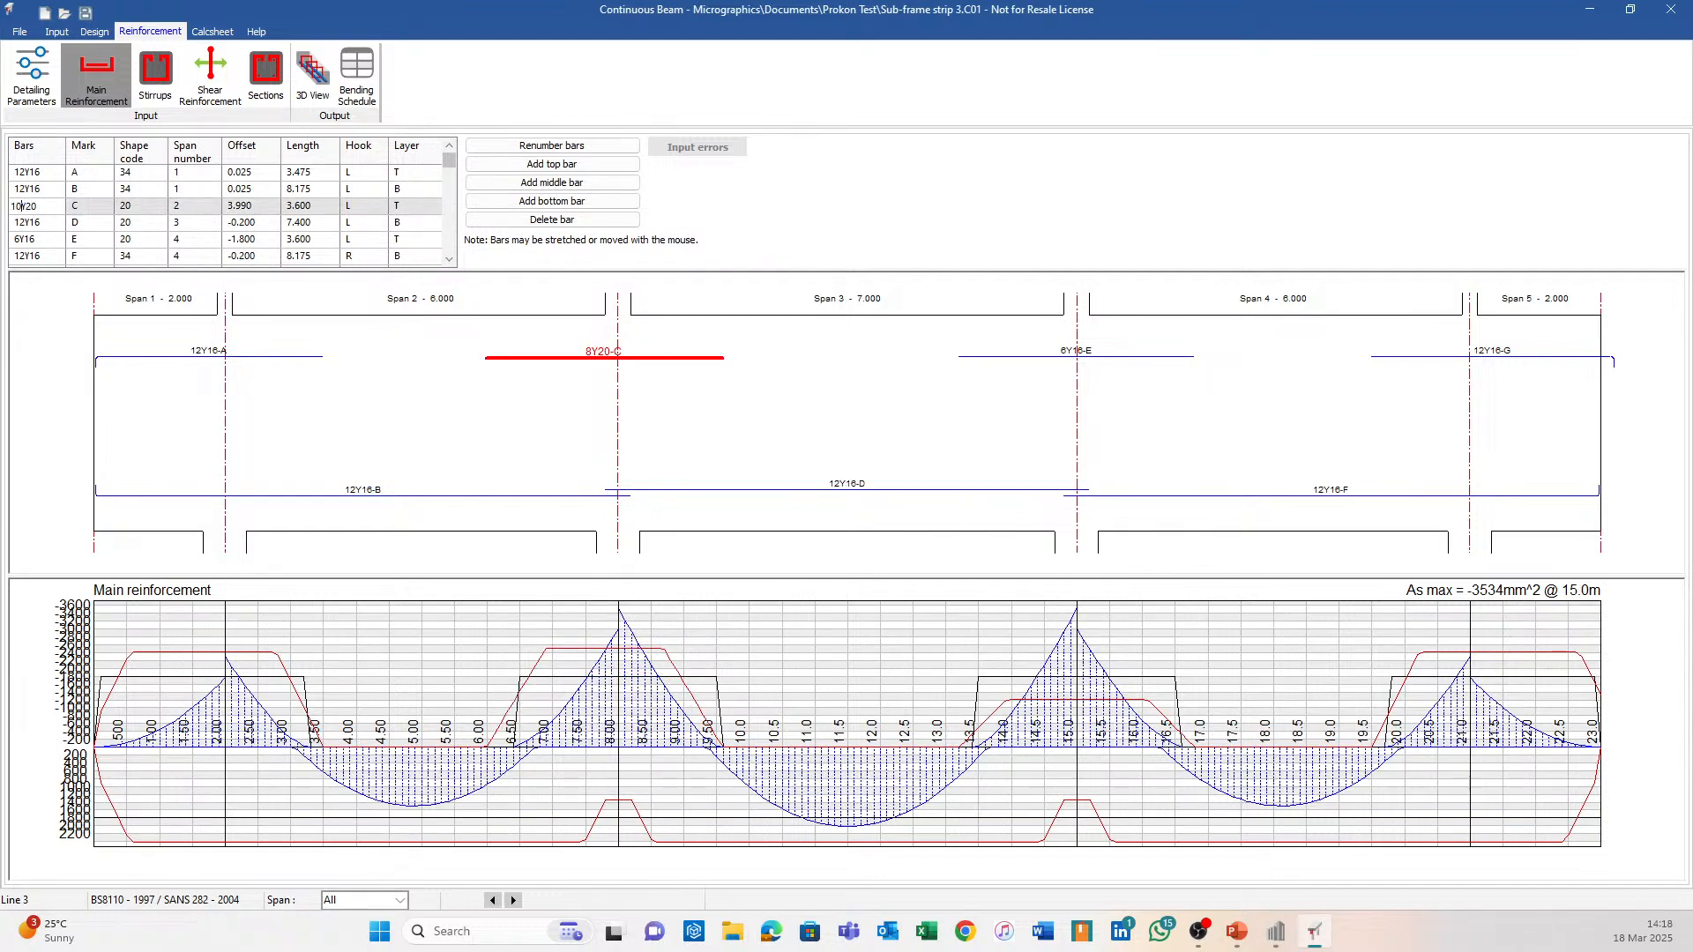
{"action": "key", "text": "Return"}
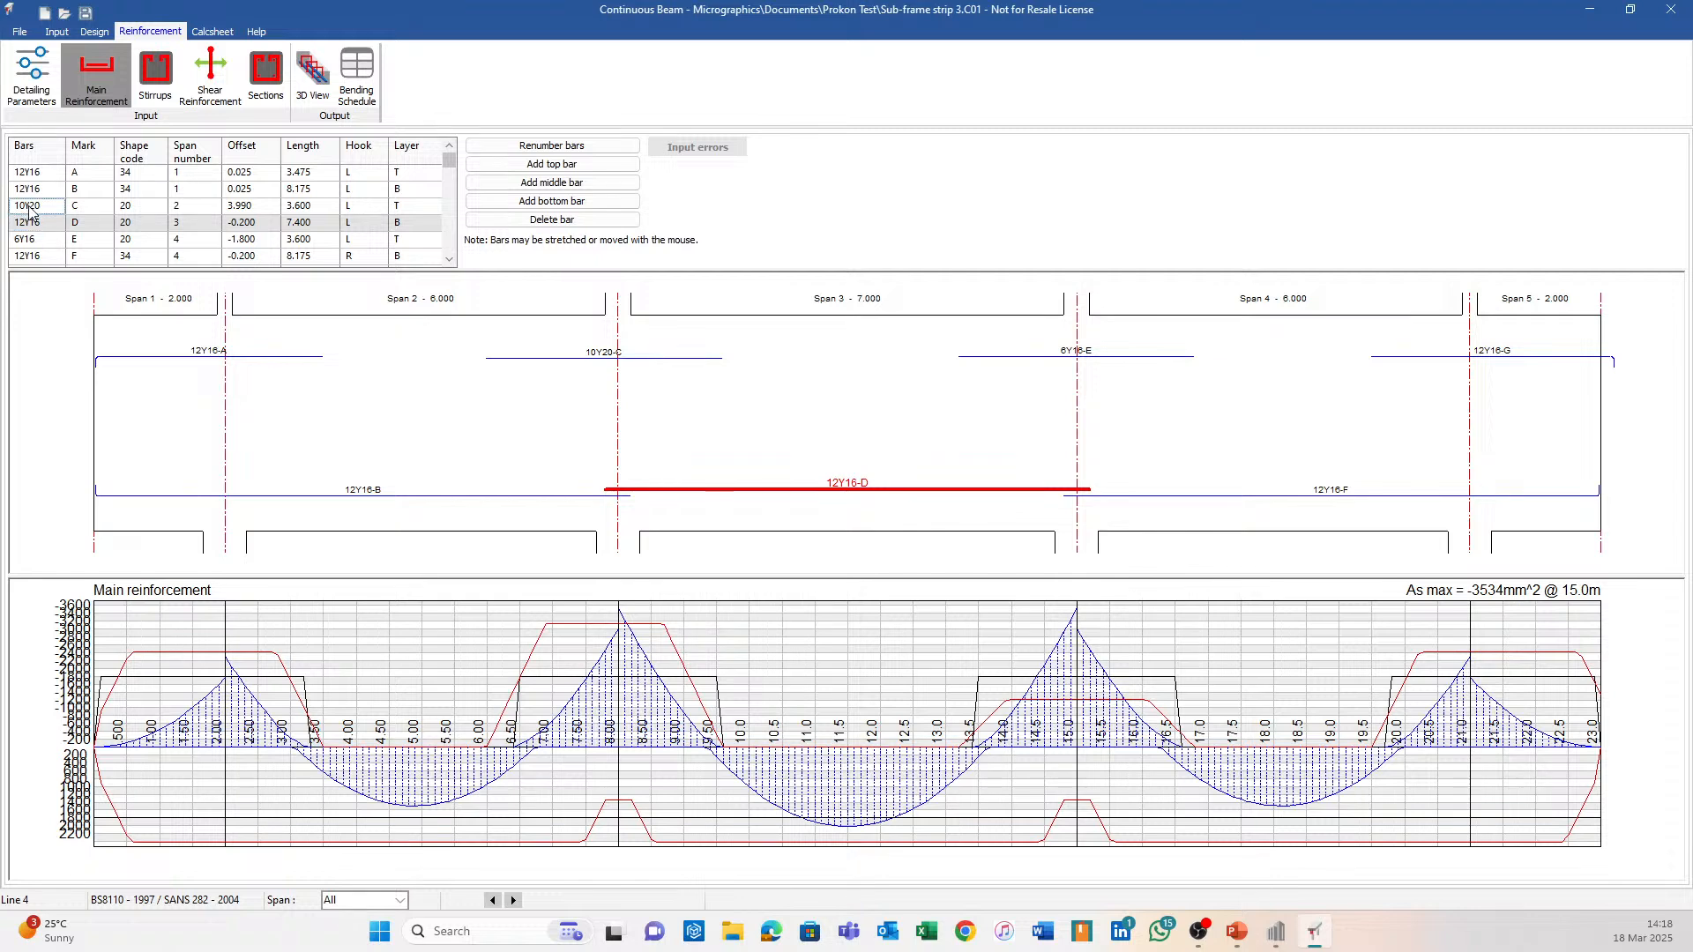
{"action": "left_click", "coordinate": [29, 207]}
{"action": "double_click", "coordinate": [23, 208]}
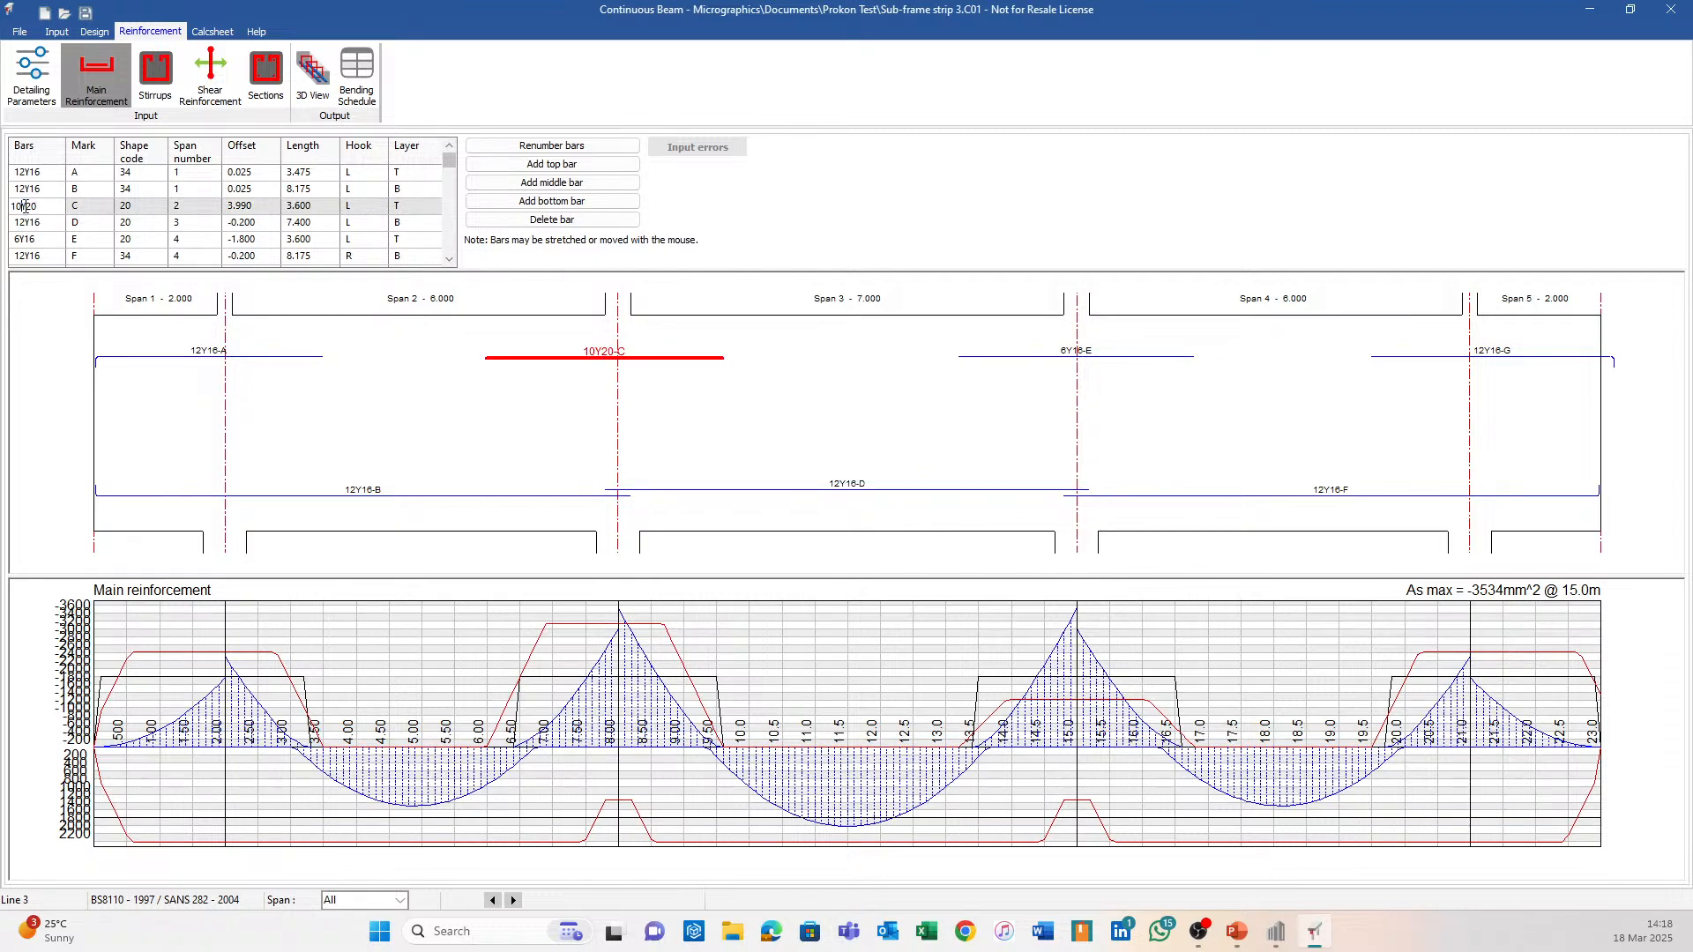
{"action": "key", "text": "Return"}
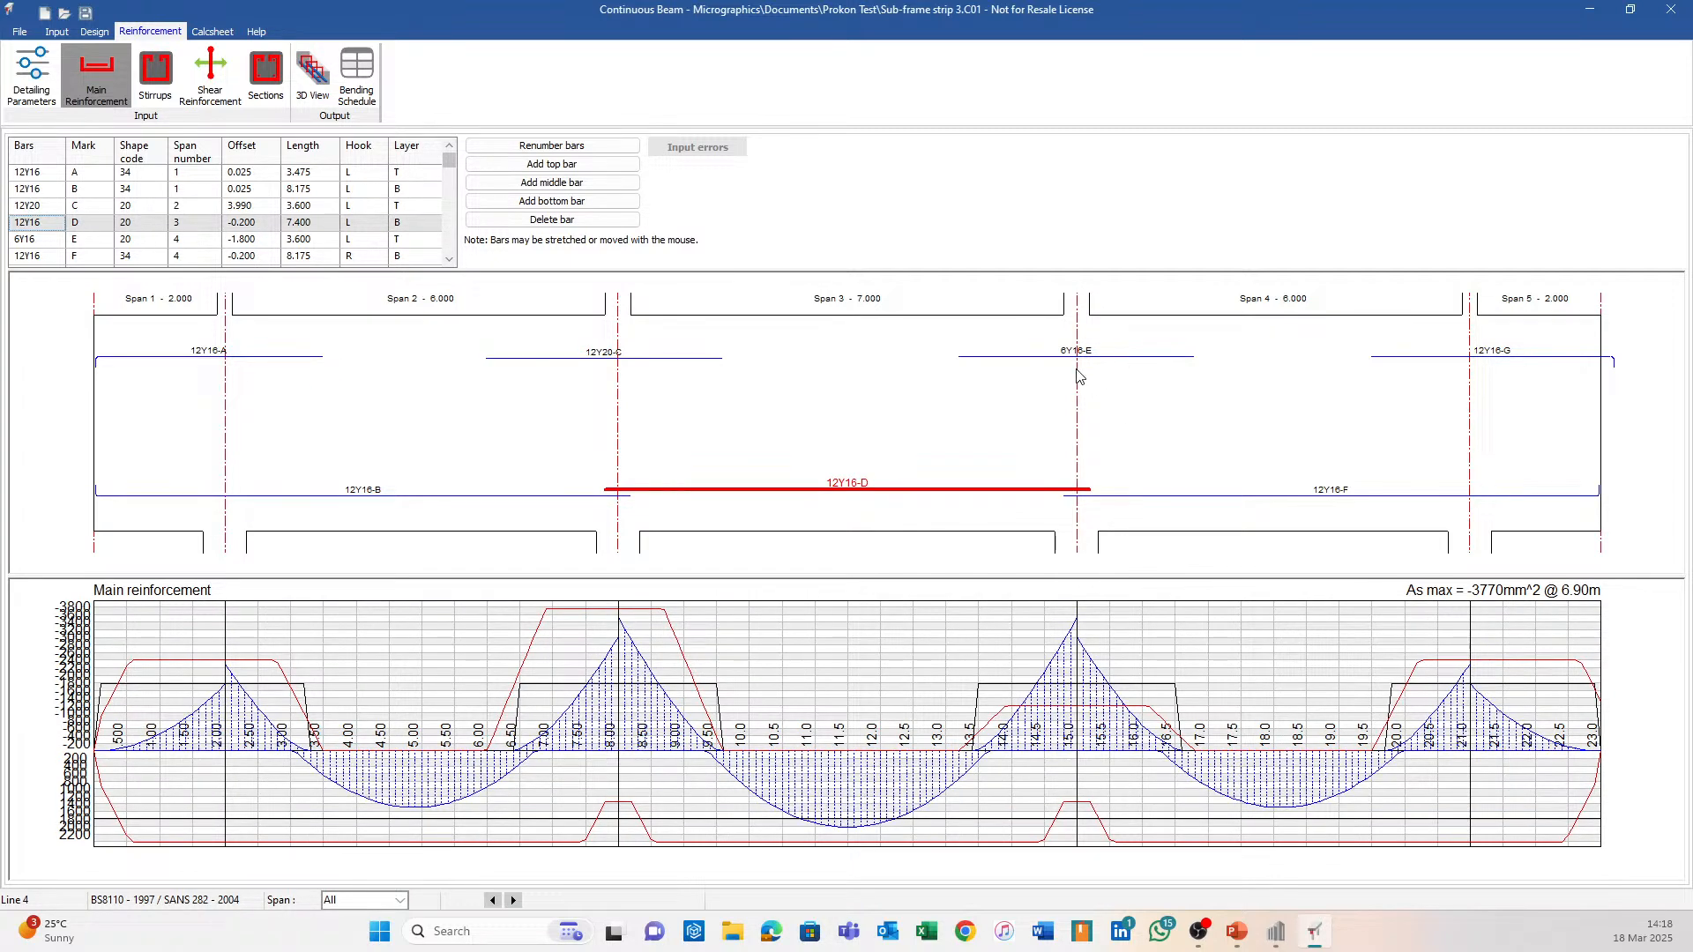
Change top bar E to 12Y20 and bring up the empty stirrups table.
{"action": "left_click", "coordinate": [1040, 358]}
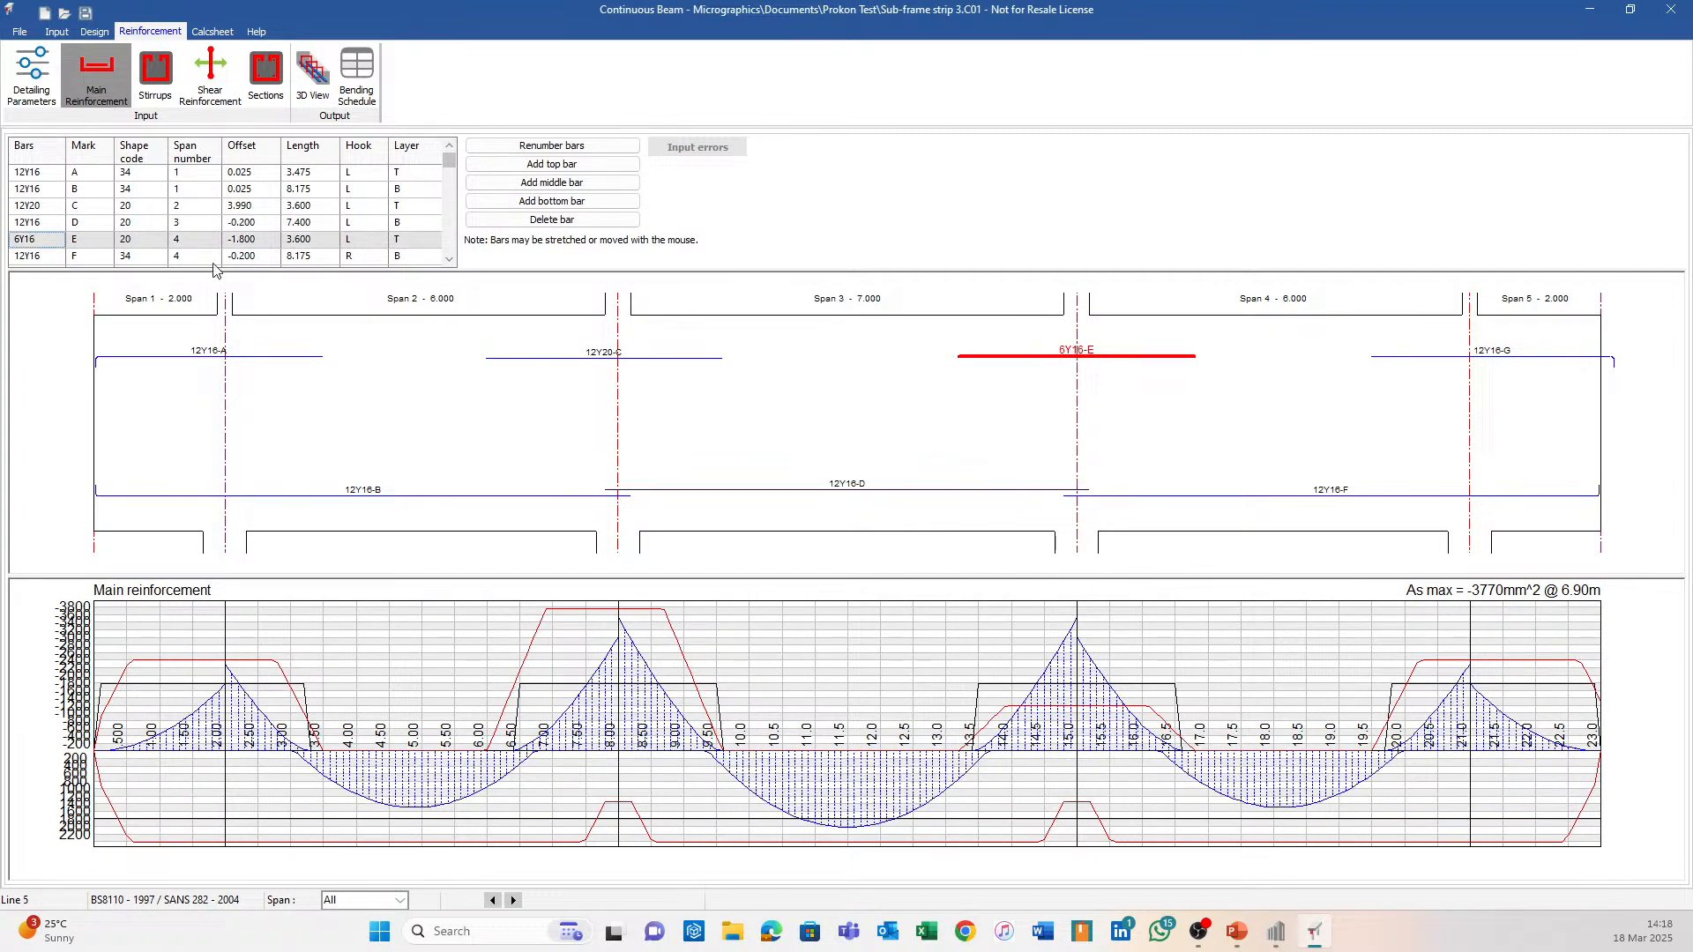
{"action": "double_click", "coordinate": [20, 240]}
{"action": "type", "text": "12Y20"}
{"action": "key", "text": "Return"}
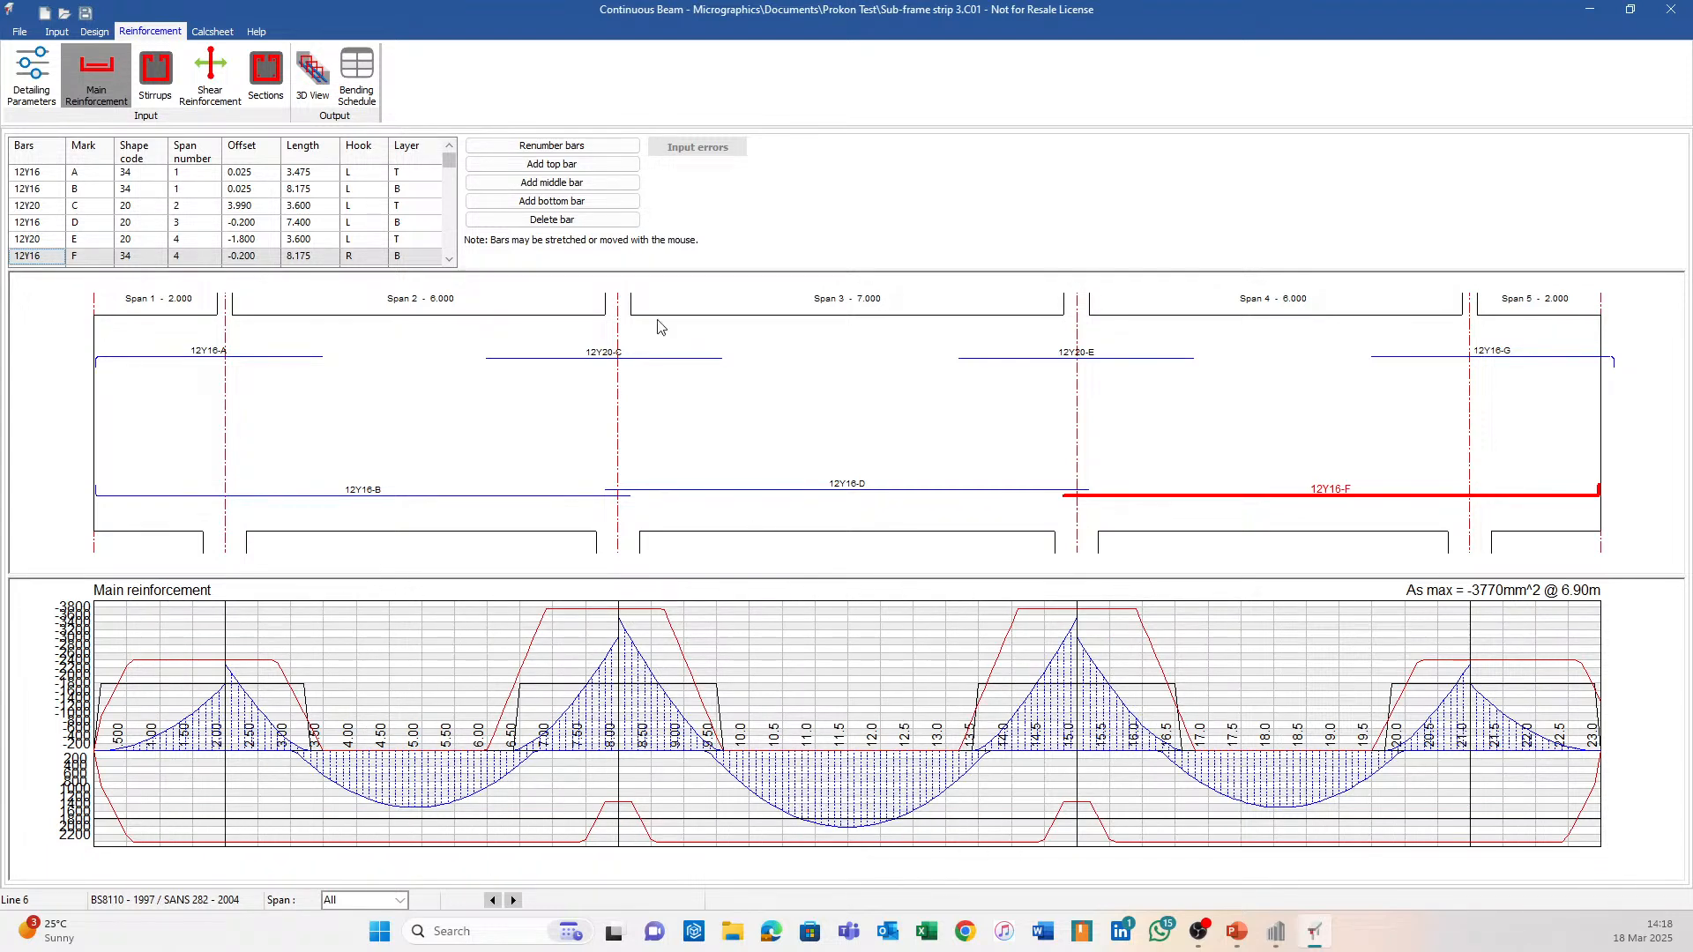
{"action": "left_click", "coordinate": [155, 75]}
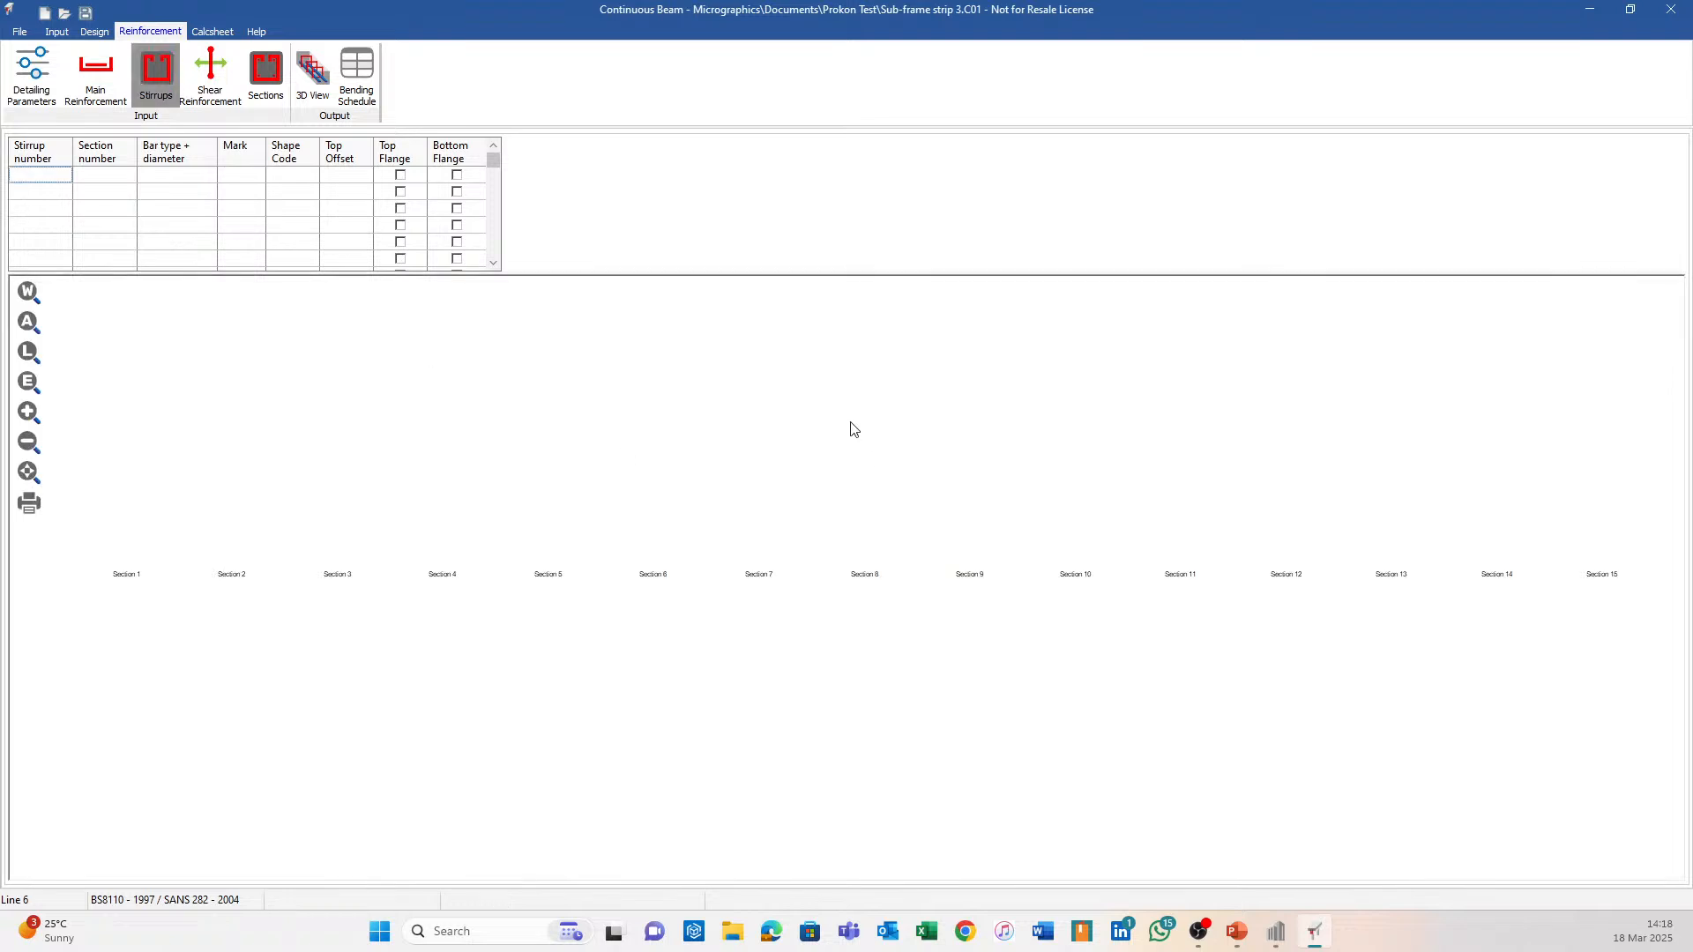
Check the shear reinforcement and section results, then display the reinforced beam in 3D.
{"action": "left_click", "coordinate": [213, 91]}
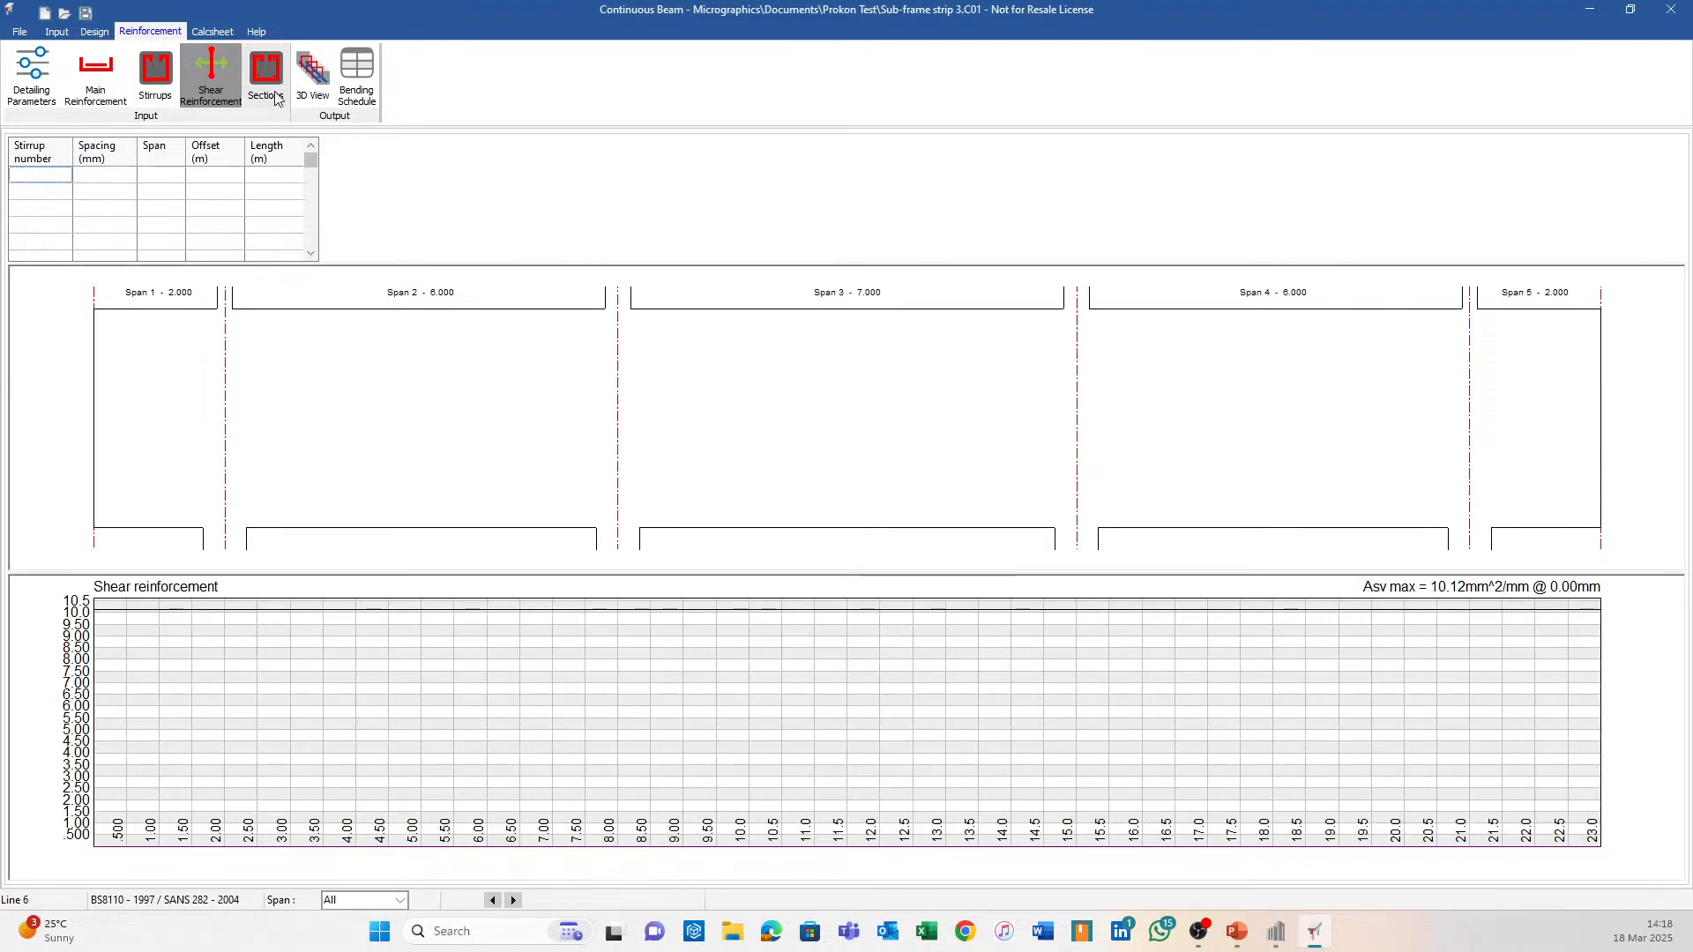
{"action": "left_click", "coordinate": [255, 86]}
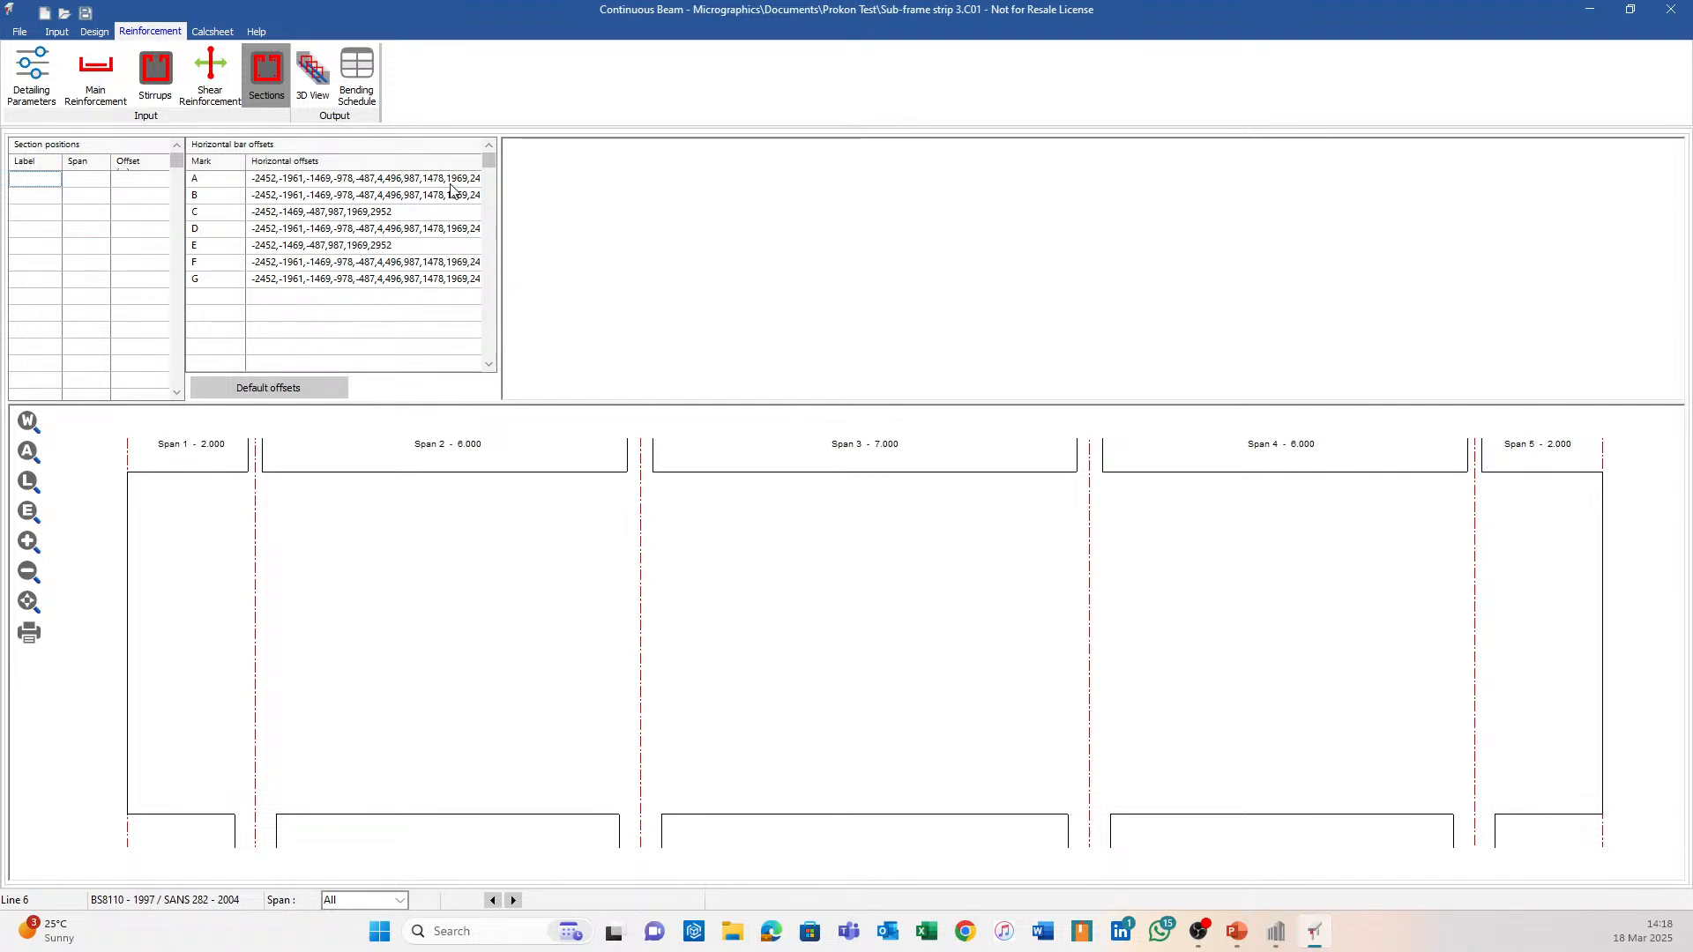
{"action": "left_click", "coordinate": [313, 78]}
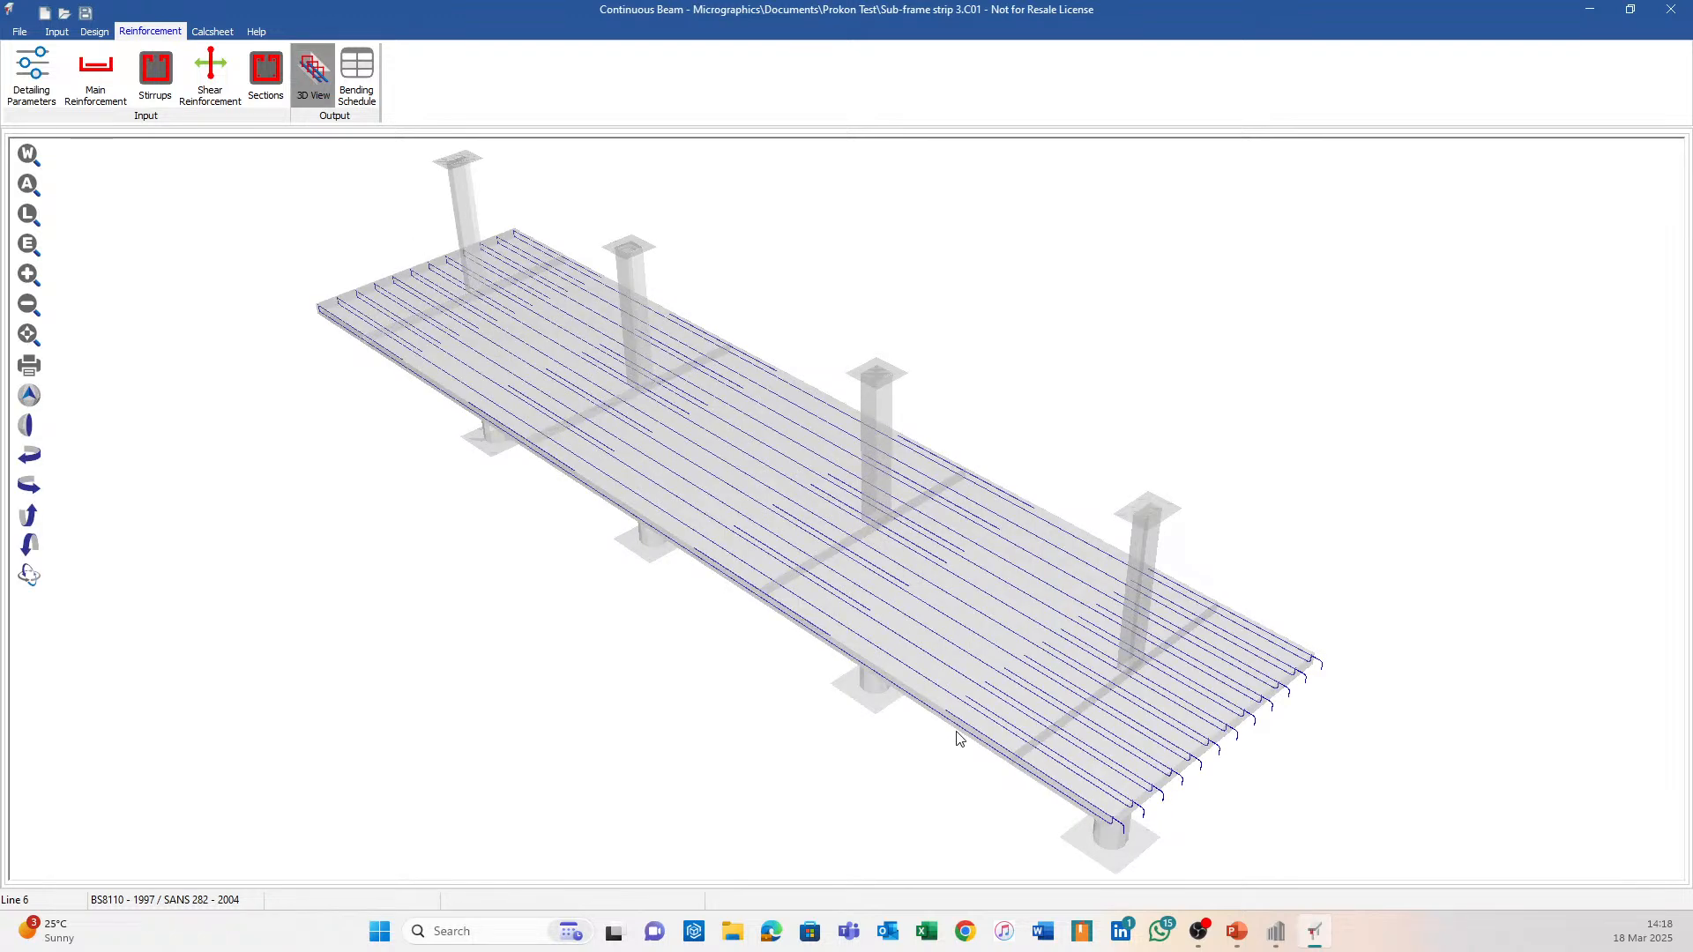
Orbit the 3D beam to side, end-on and bar-end views, then close the strip 3 file.
{"action": "middle_click_drag", "start_coordinate": [1014, 743], "coordinate": [1485, 503]}
{"action": "scroll", "coordinate": [1368, 446], "scroll_direction": "up", "scroll_amount": 3}
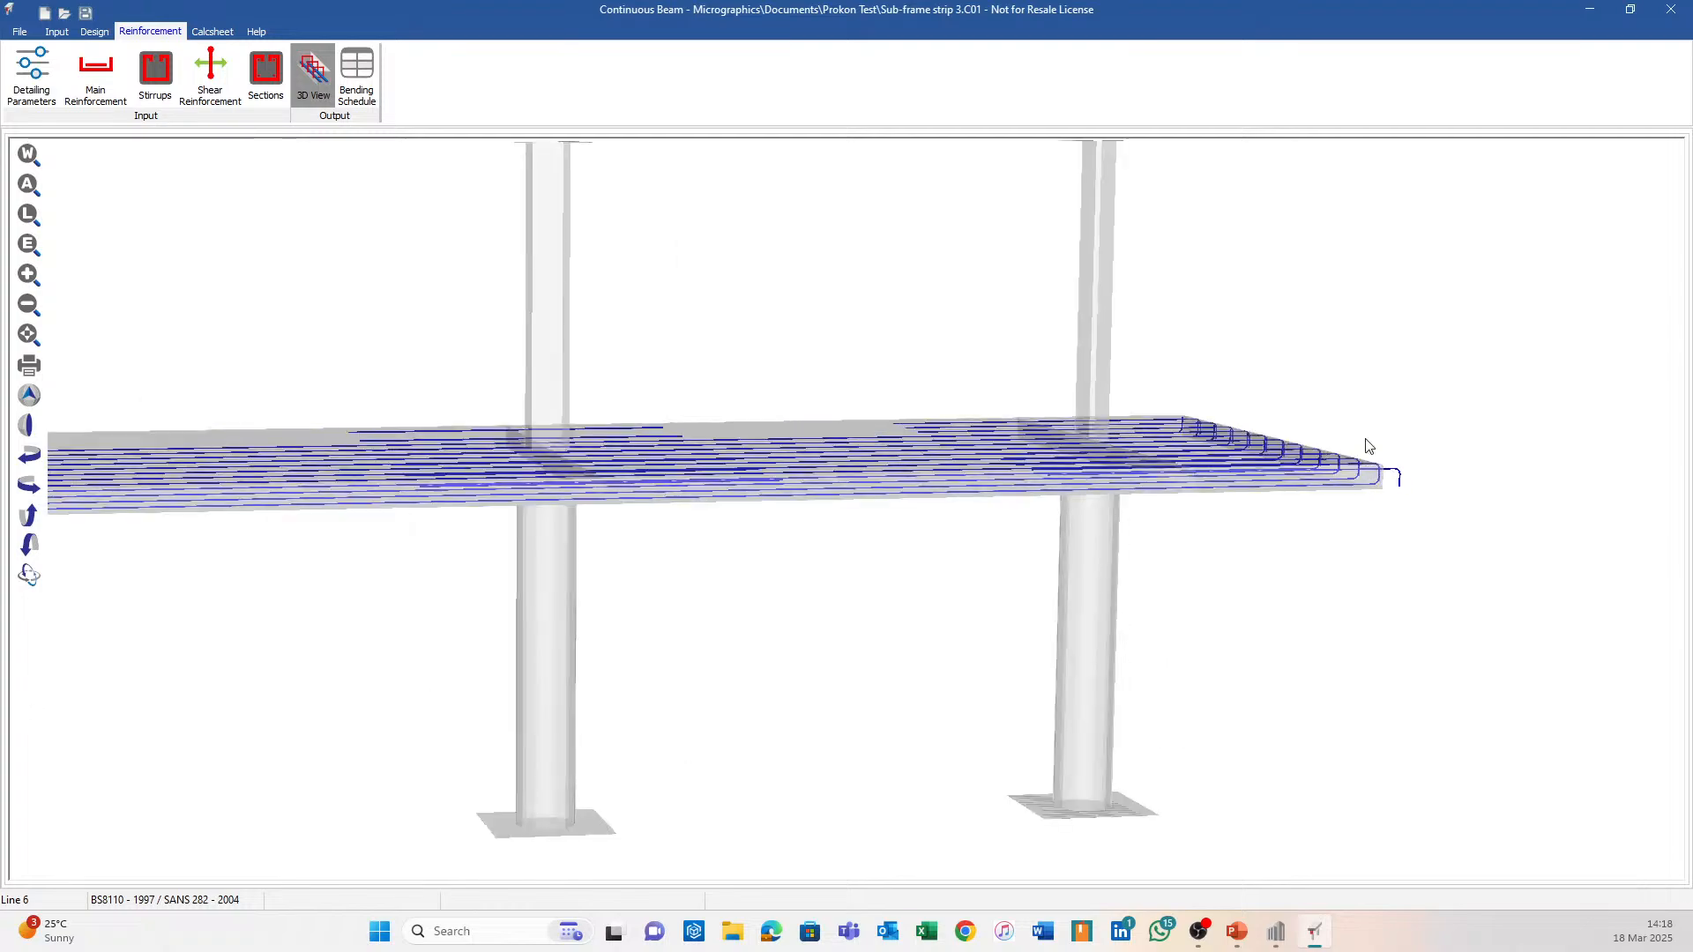
{"action": "middle_click_drag", "start_coordinate": [1368, 446], "coordinate": [1110, 539]}
{"action": "scroll", "coordinate": [1060, 545], "scroll_direction": "down", "scroll_amount": 3}
{"action": "middle_click_drag", "start_coordinate": [899, 549], "coordinate": [392, 605]}
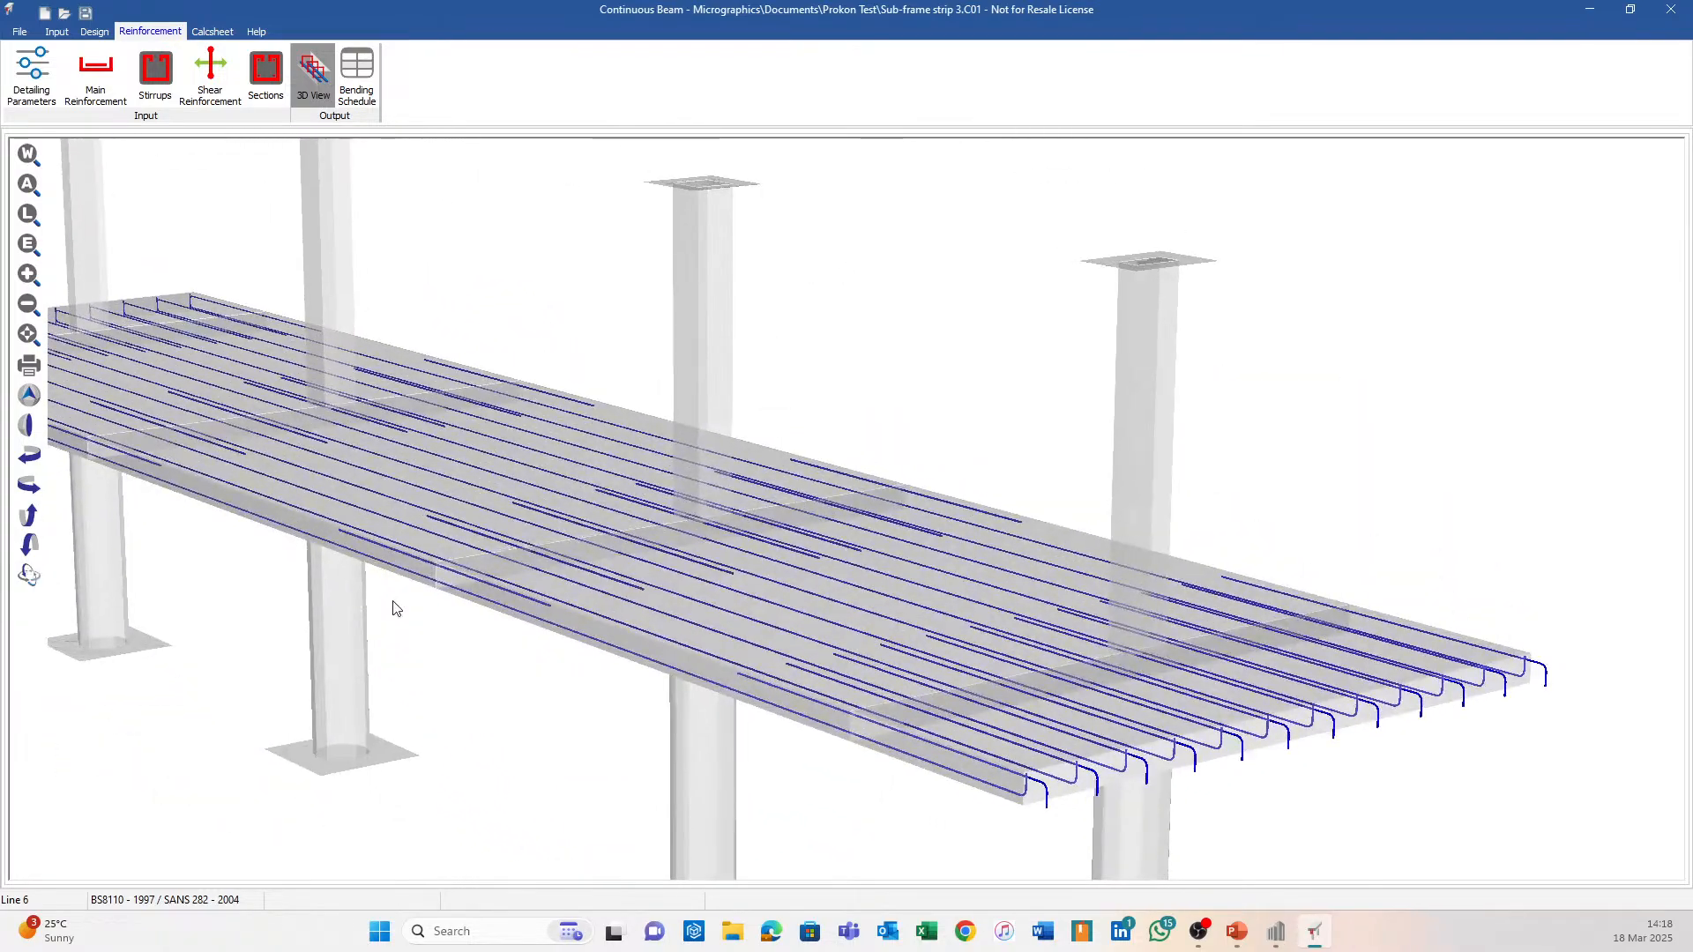
{"action": "scroll", "coordinate": [720, 570], "scroll_direction": "up", "scroll_amount": 2}
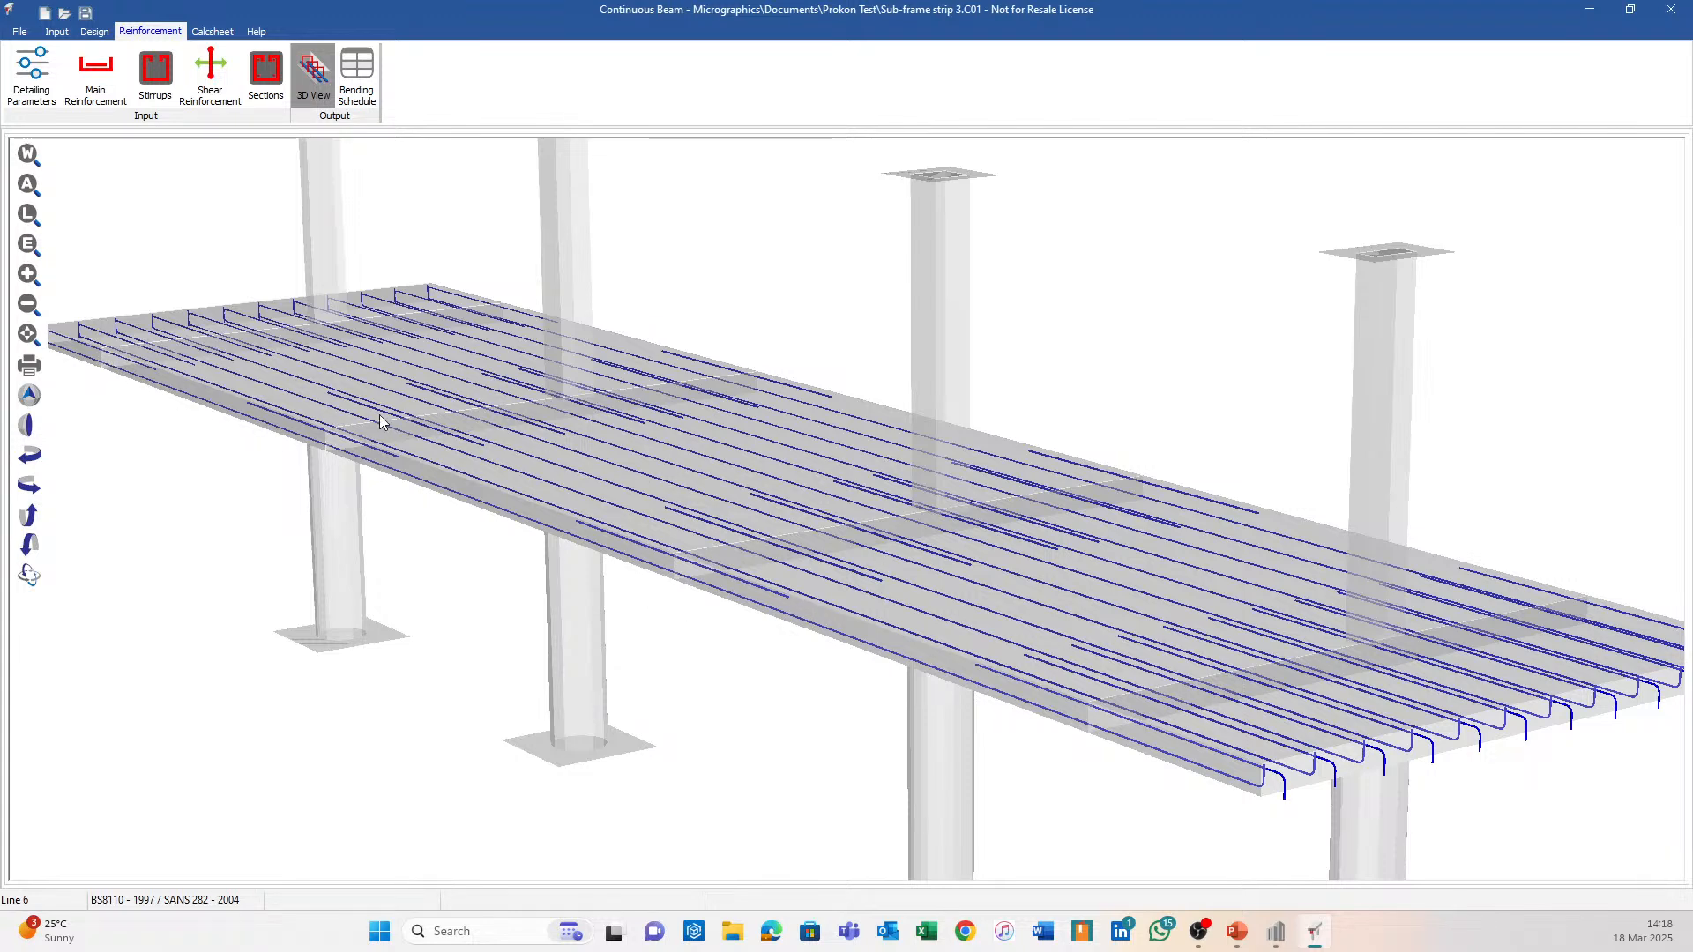
{"action": "middle_click_drag", "start_coordinate": [382, 415], "coordinate": [1398, 733], "text": "shift"}
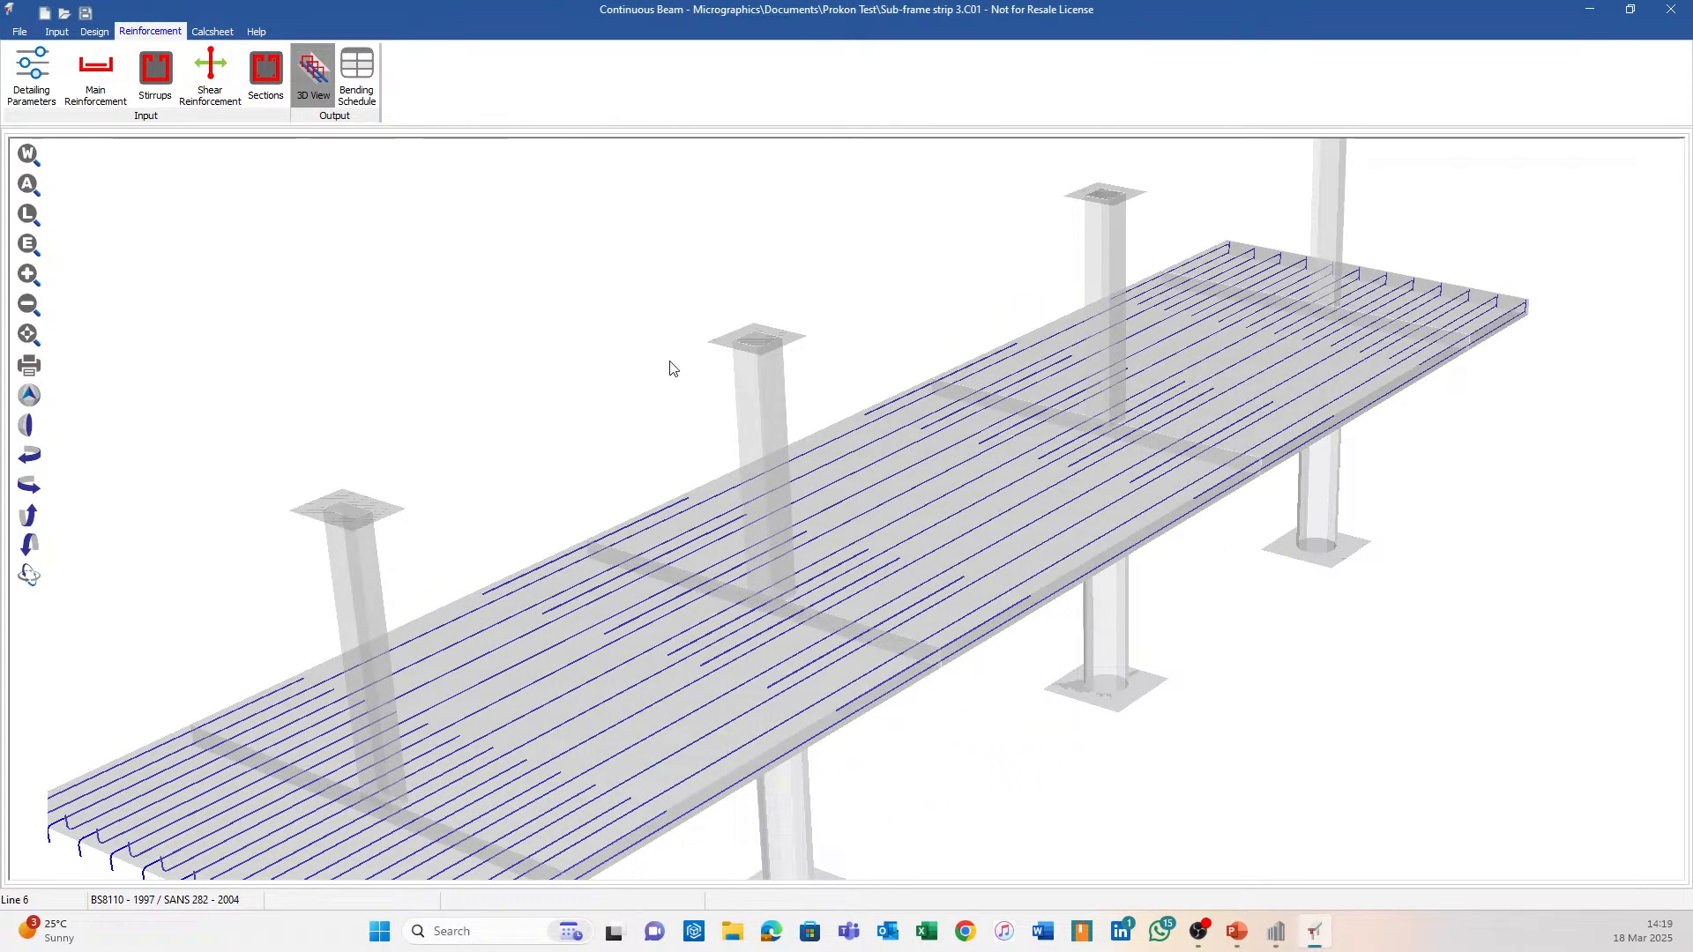
{"action": "scroll", "coordinate": [1013, 446], "scroll_direction": "down", "scroll_amount": 3}
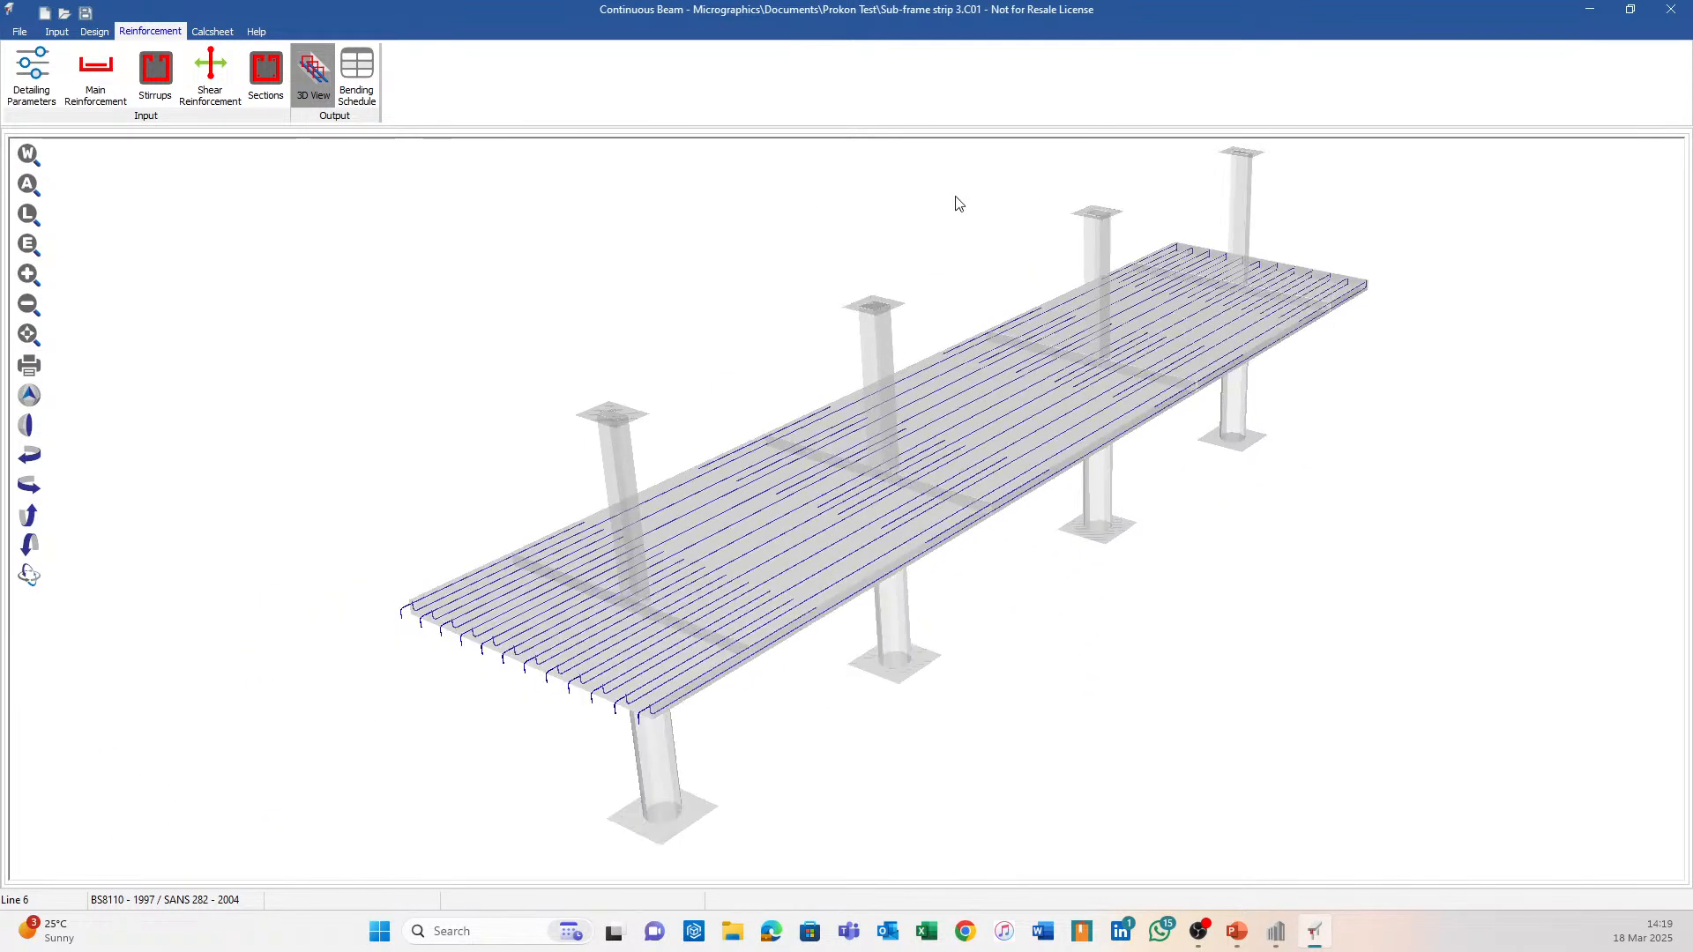
{"action": "left_click", "coordinate": [1672, 10]}
Discard the beam file changes and bring the Sumo structure's slabs into perspective.
{"action": "left_click", "coordinate": [844, 483]}
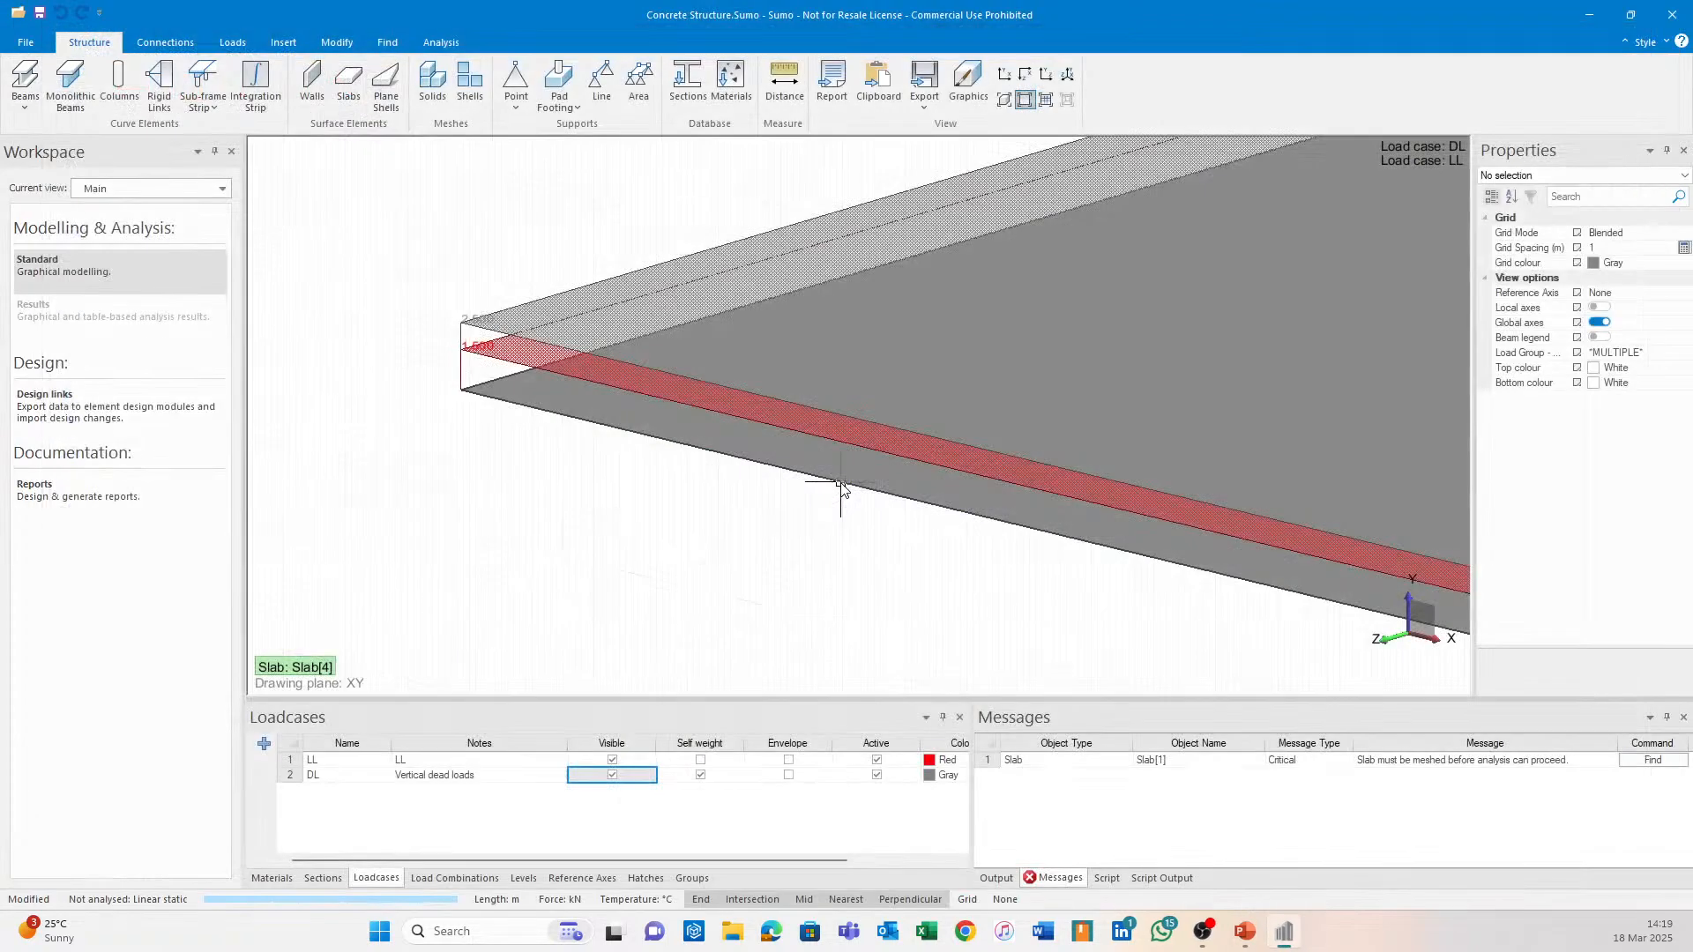
{"action": "scroll", "coordinate": [916, 591], "scroll_direction": "down", "scroll_amount": 5}
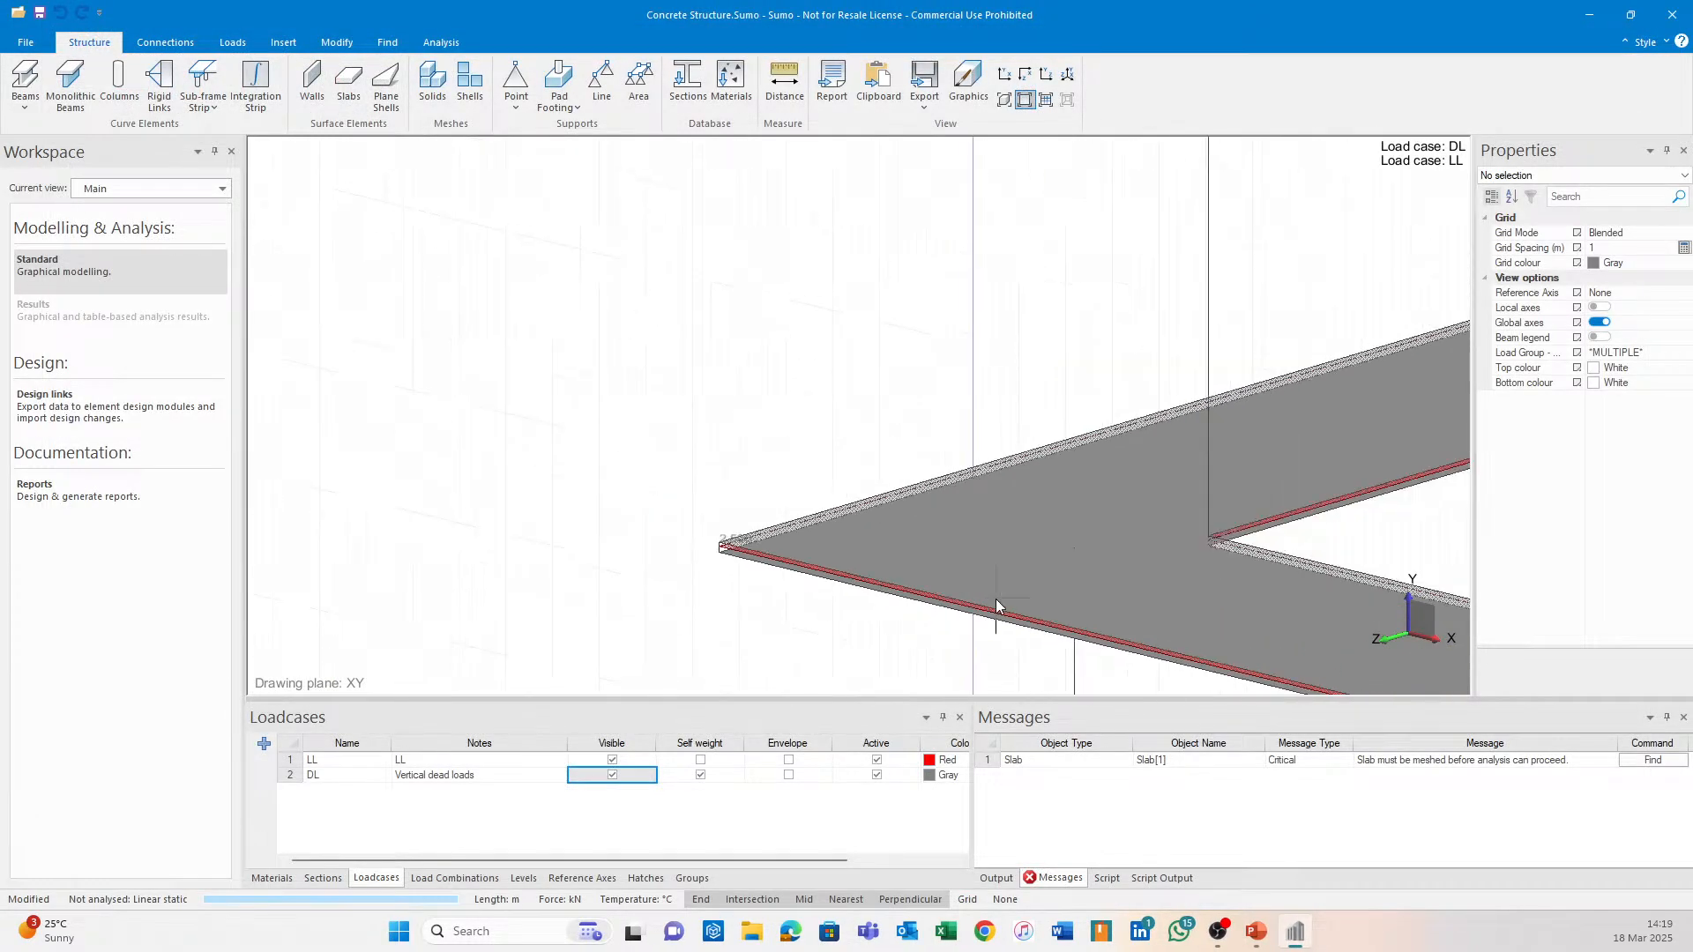
{"action": "middle_click_drag", "start_coordinate": [1207, 613], "coordinate": [780, 357]}
{"action": "scroll", "coordinate": [771, 351], "scroll_direction": "down", "scroll_amount": 6}
{"action": "middle_click_drag", "start_coordinate": [1035, 475], "coordinate": [838, 353]}
{"action": "middle_click_drag", "start_coordinate": [832, 418], "coordinate": [873, 399], "text": "shift"}
{"action": "scroll", "coordinate": [882, 432], "scroll_direction": "up", "scroll_amount": 5}
{"action": "scroll", "coordinate": [881, 442], "scroll_direction": "up", "scroll_amount": 2}
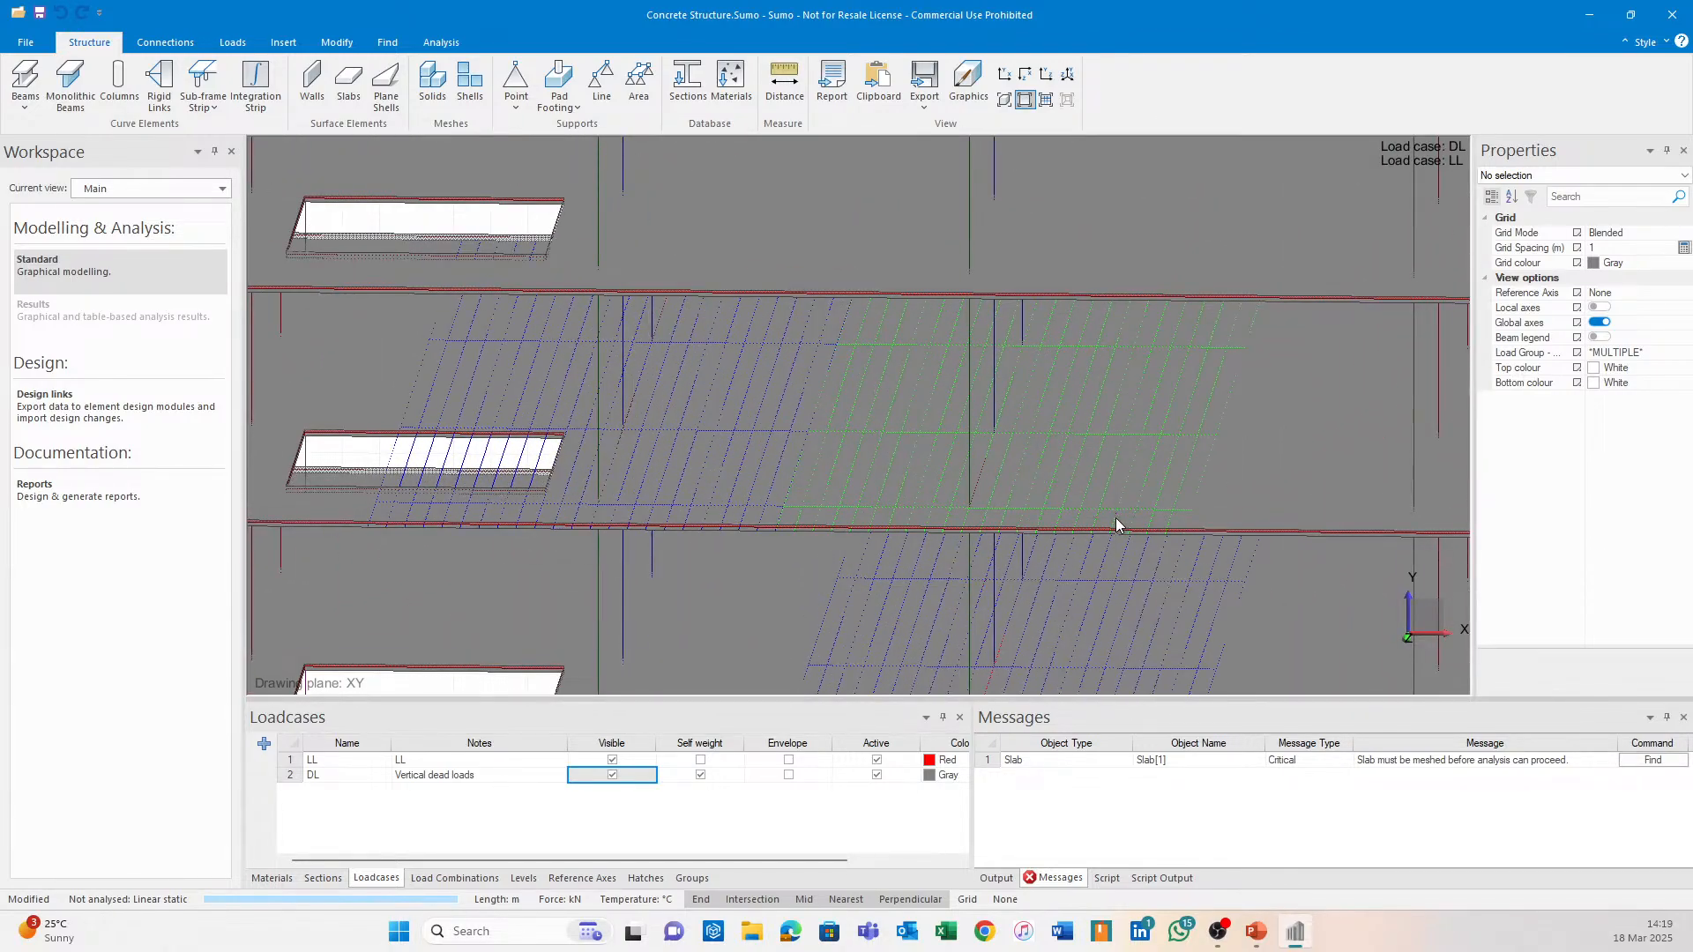
{"action": "middle_click_drag", "start_coordinate": [1001, 431], "coordinate": [933, 306], "text": "shift"}
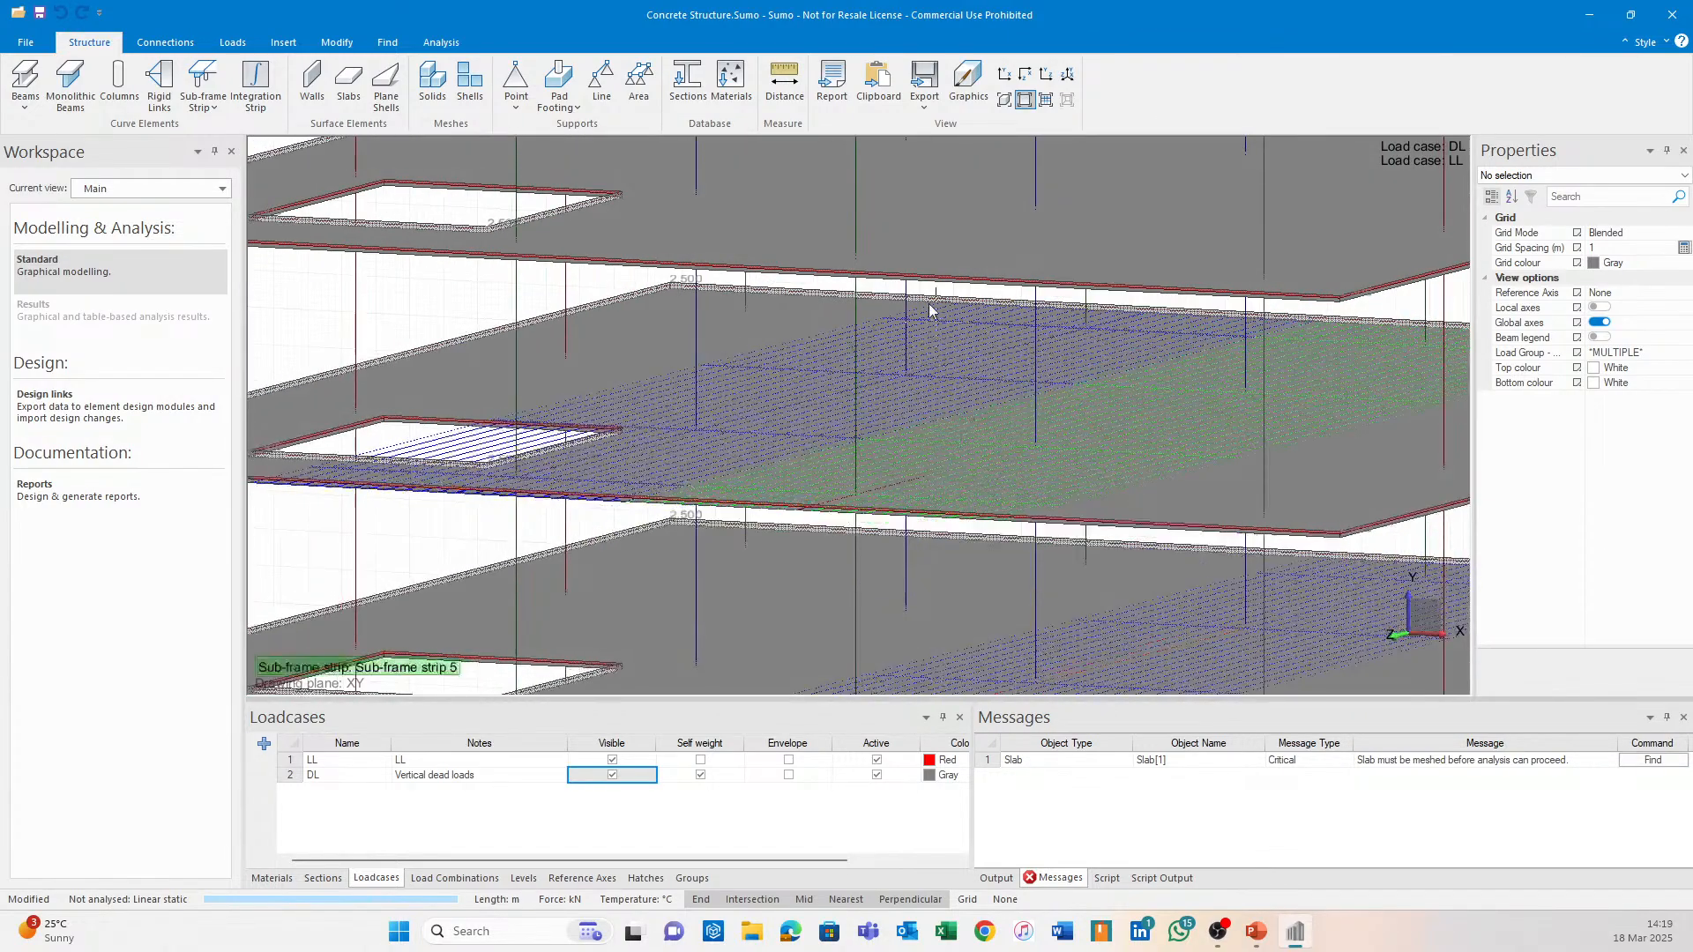
Show the model as rendered solids and inspect the red monolithic beams and column Internal[1][3].
{"action": "left_click", "coordinate": [1005, 100]}
{"action": "left_click", "coordinate": [816, 554]}
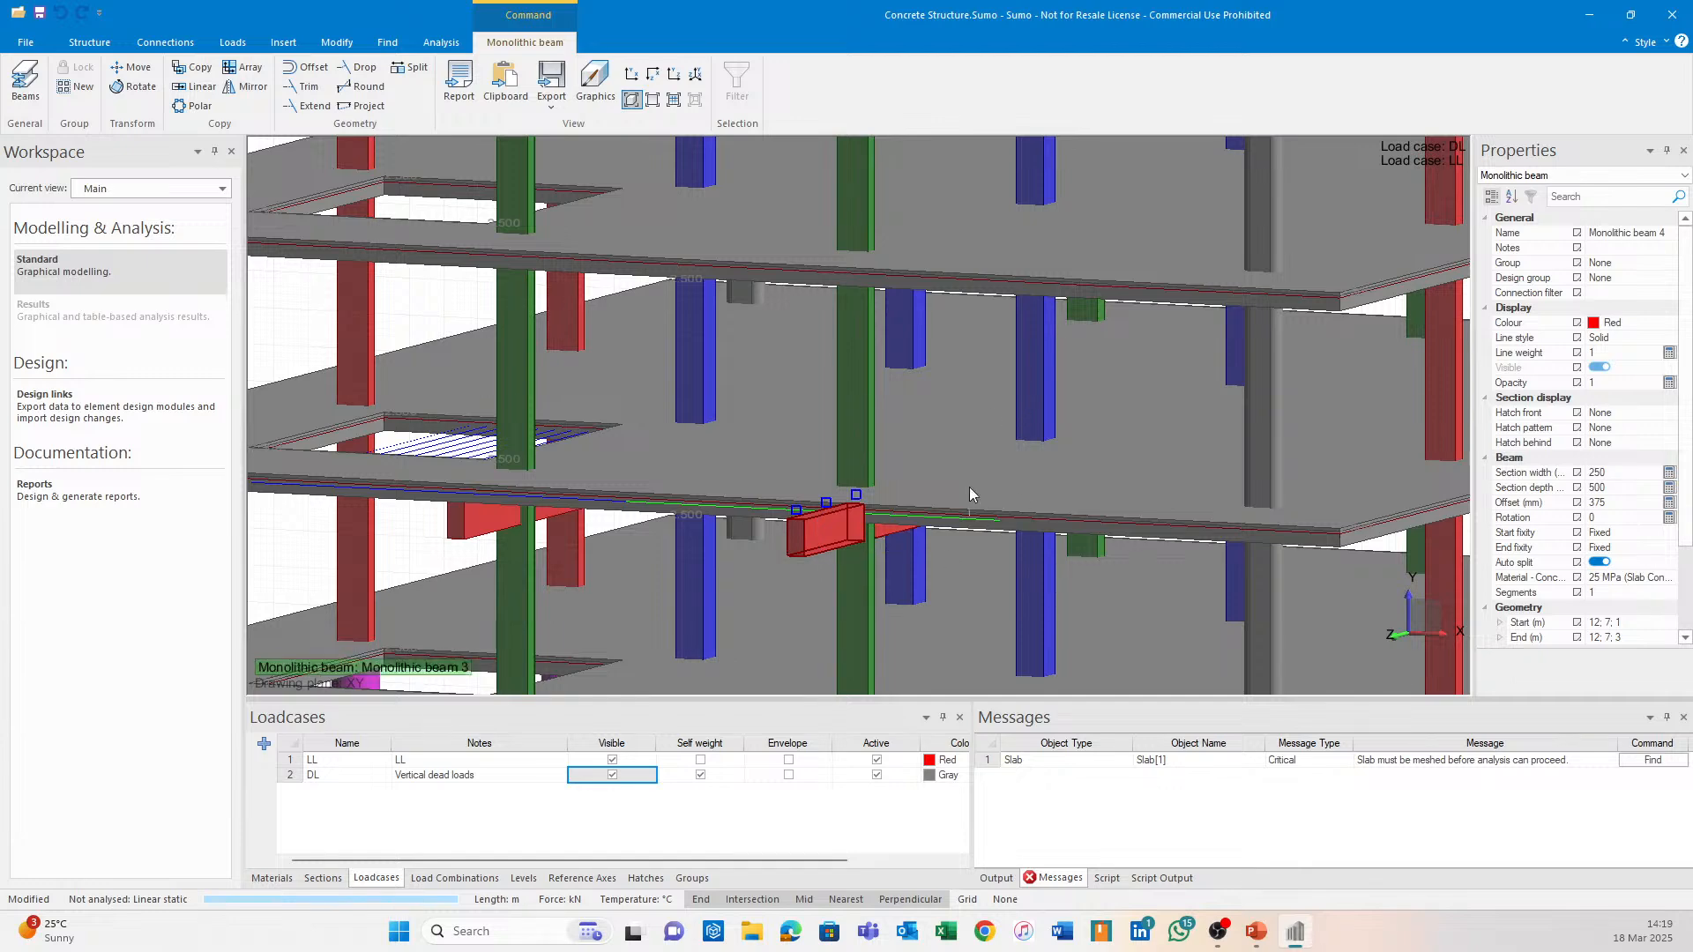
{"action": "middle_click_drag", "start_coordinate": [970, 487], "coordinate": [1003, 520], "text": "shift"}
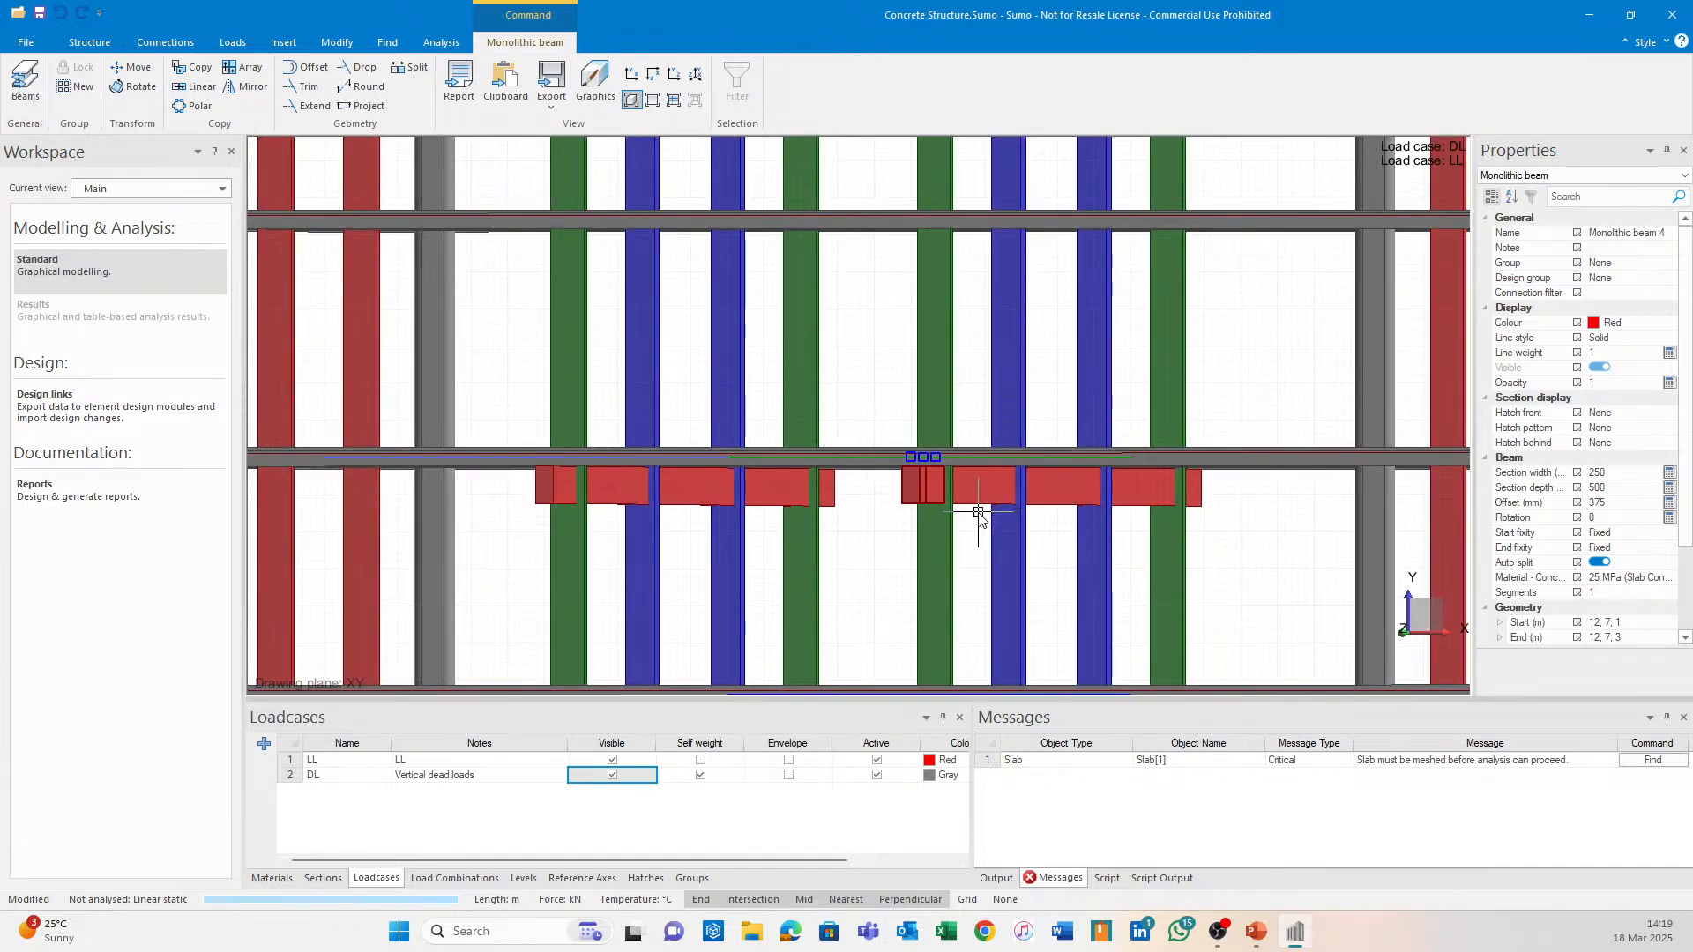
{"action": "left_click", "coordinate": [970, 507]}
{"action": "key", "text": "Escape"}
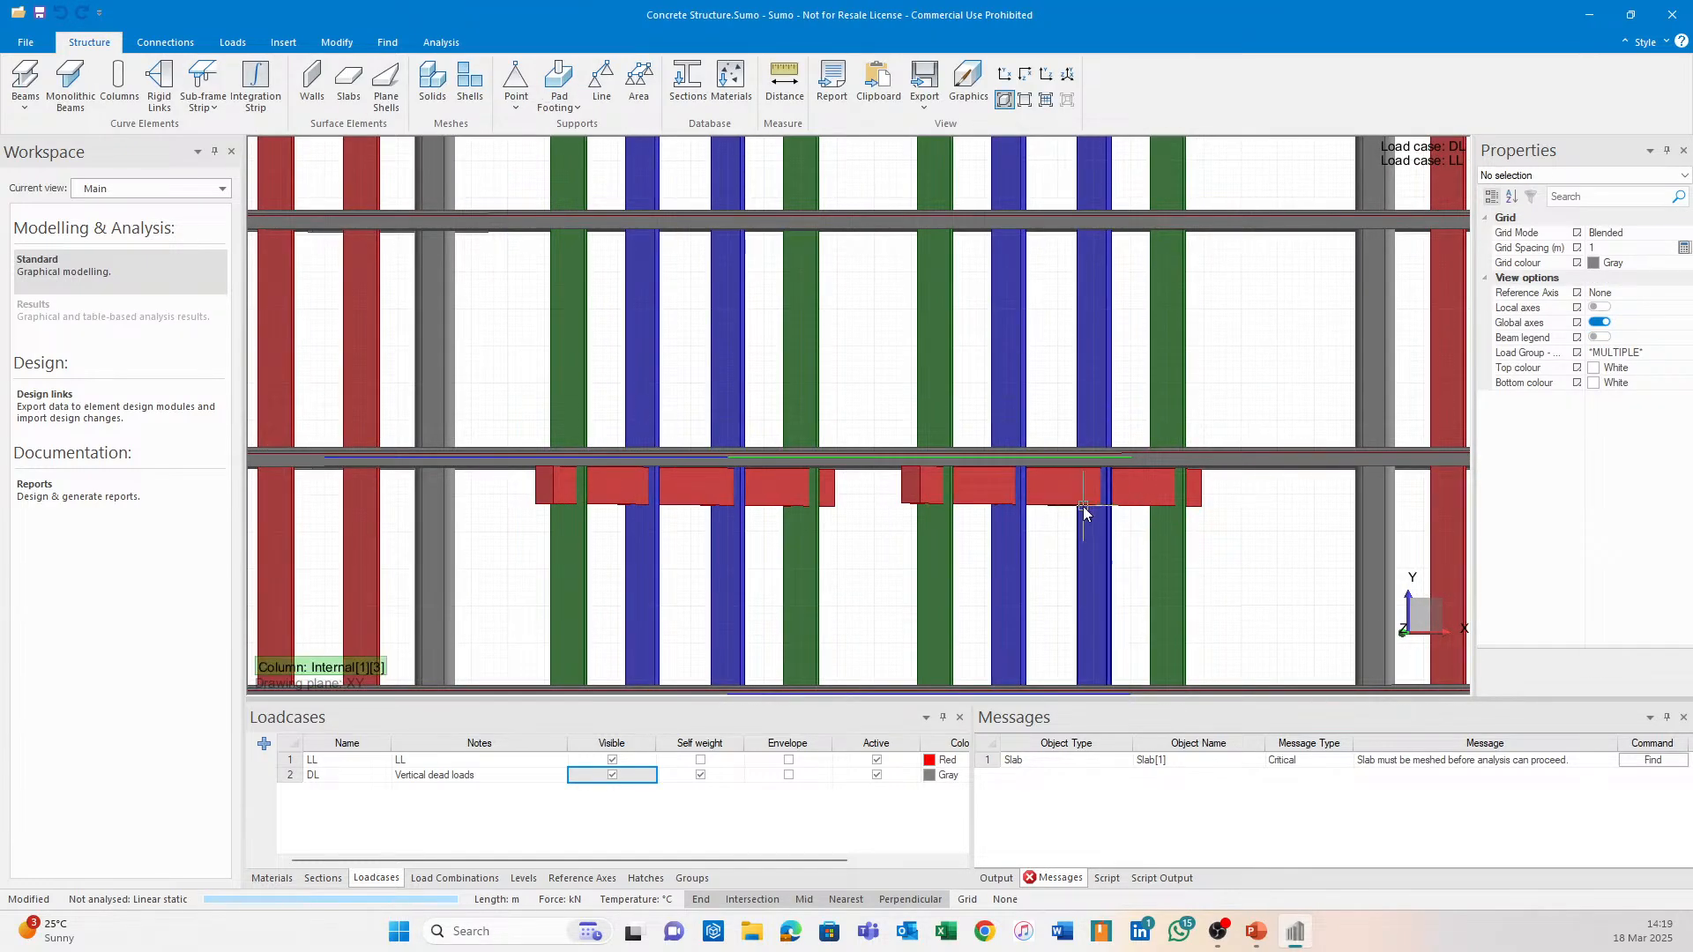
{"action": "left_click", "coordinate": [1074, 507]}
{"action": "key", "text": "Escape"}
{"action": "left_click", "coordinate": [1055, 508]}
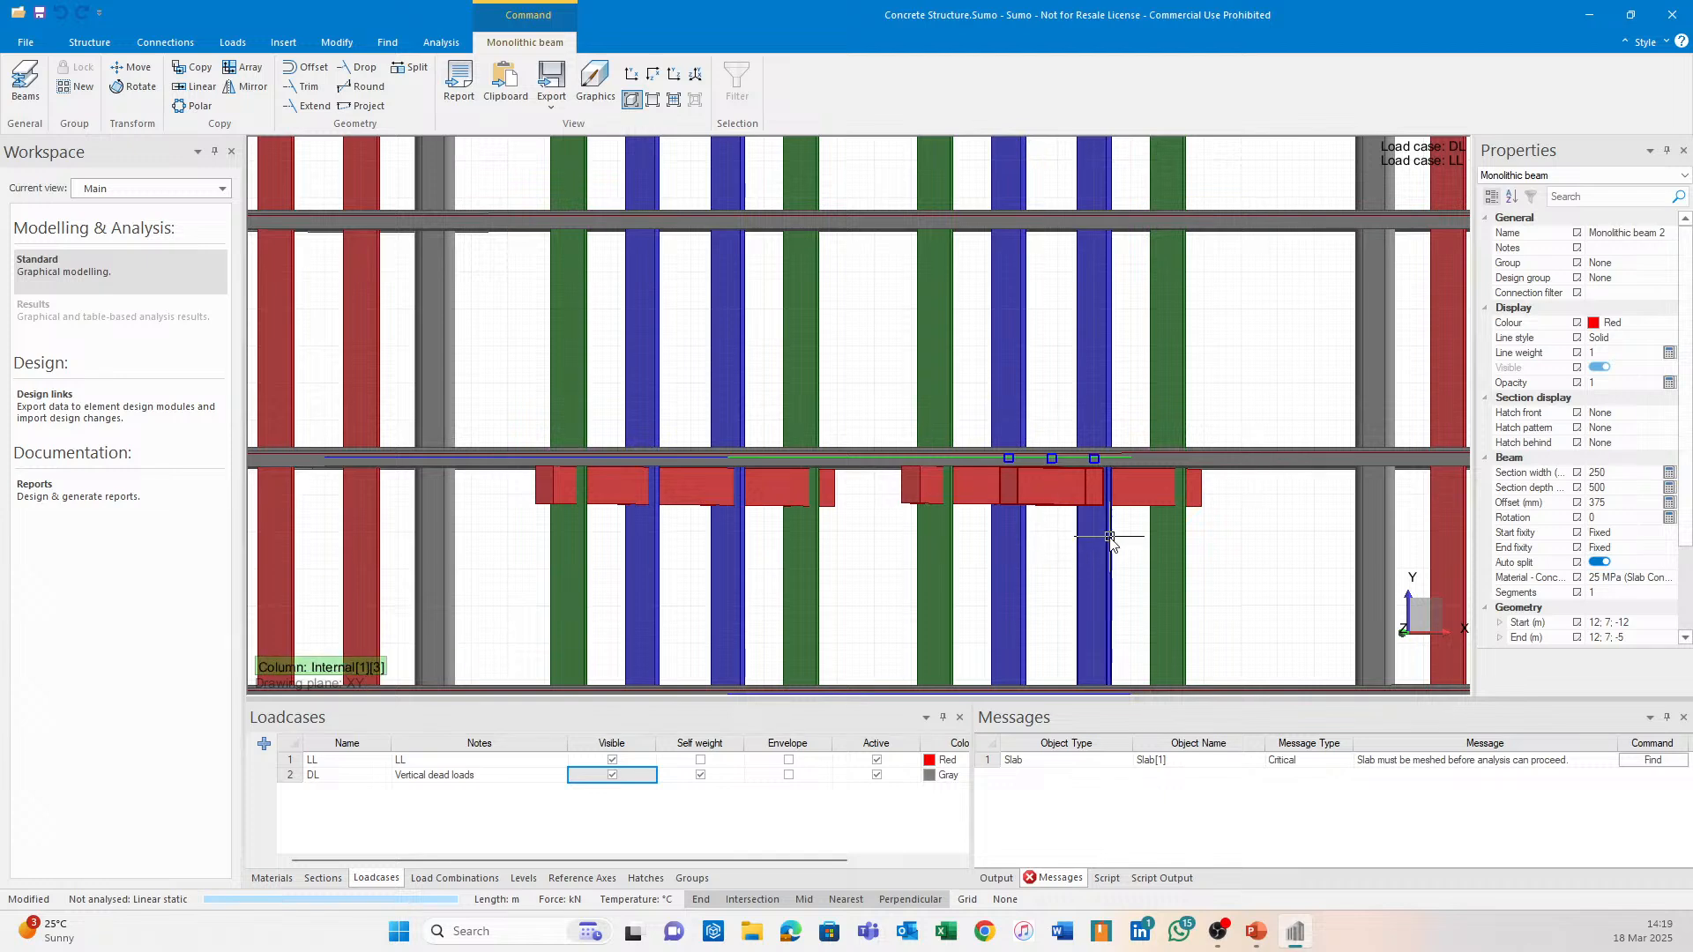
{"action": "key", "text": "Escape"}
{"action": "left_click", "coordinate": [1136, 490]}
{"action": "key", "text": "Escape"}
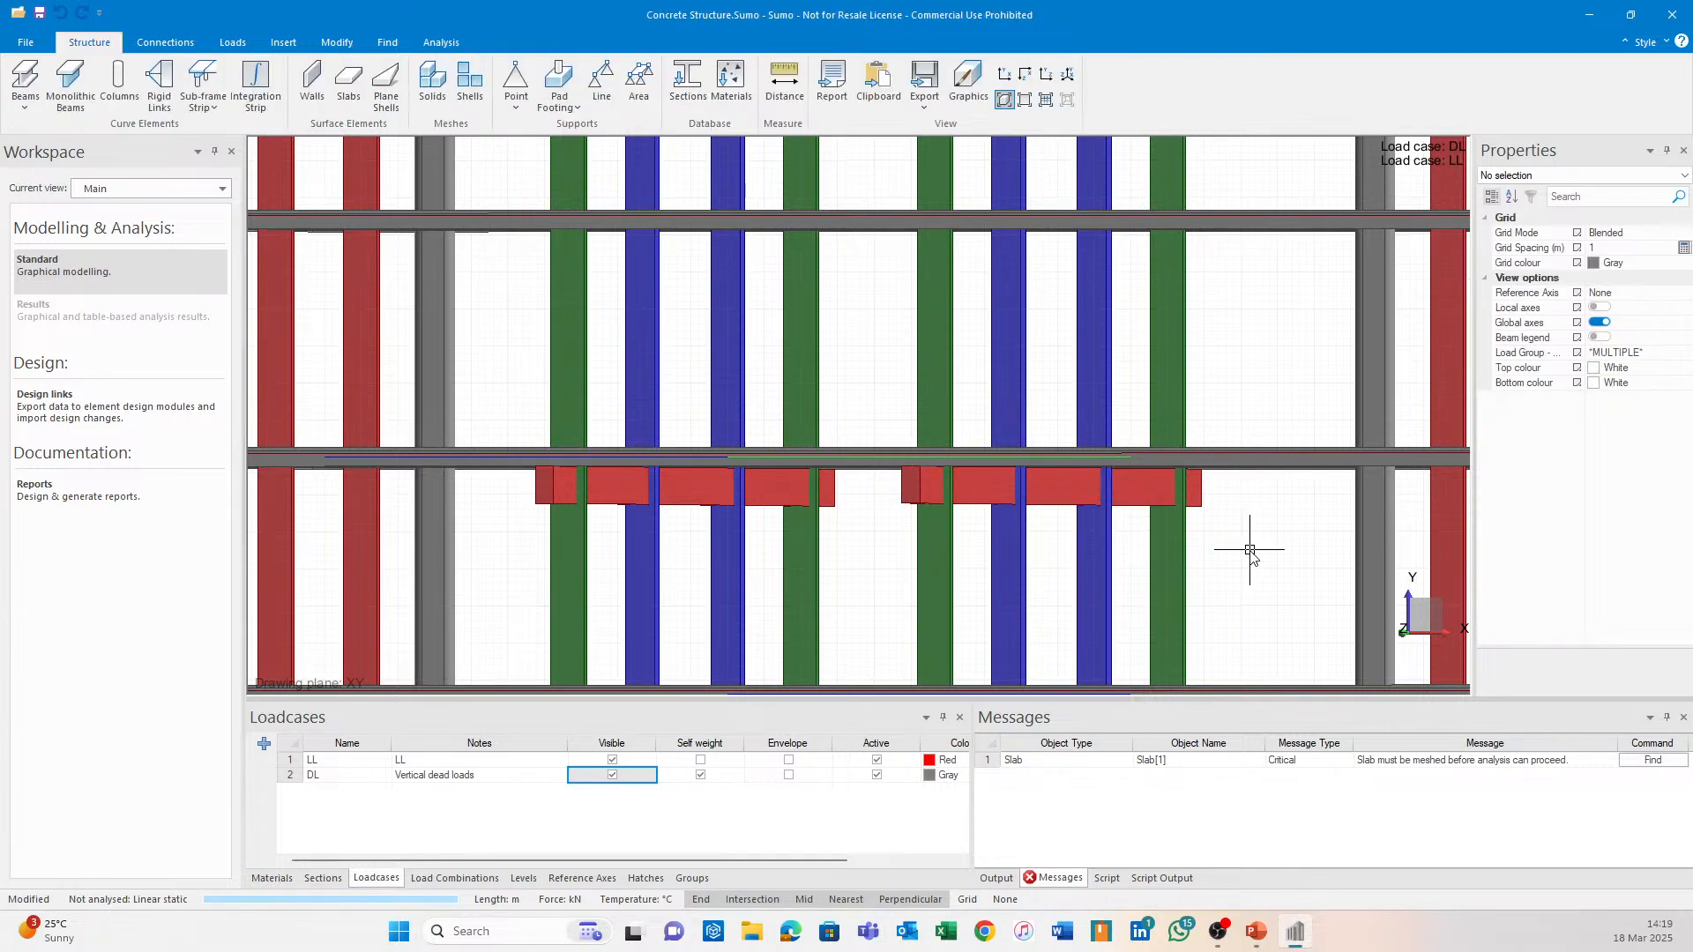
{"action": "left_click", "coordinate": [774, 498]}
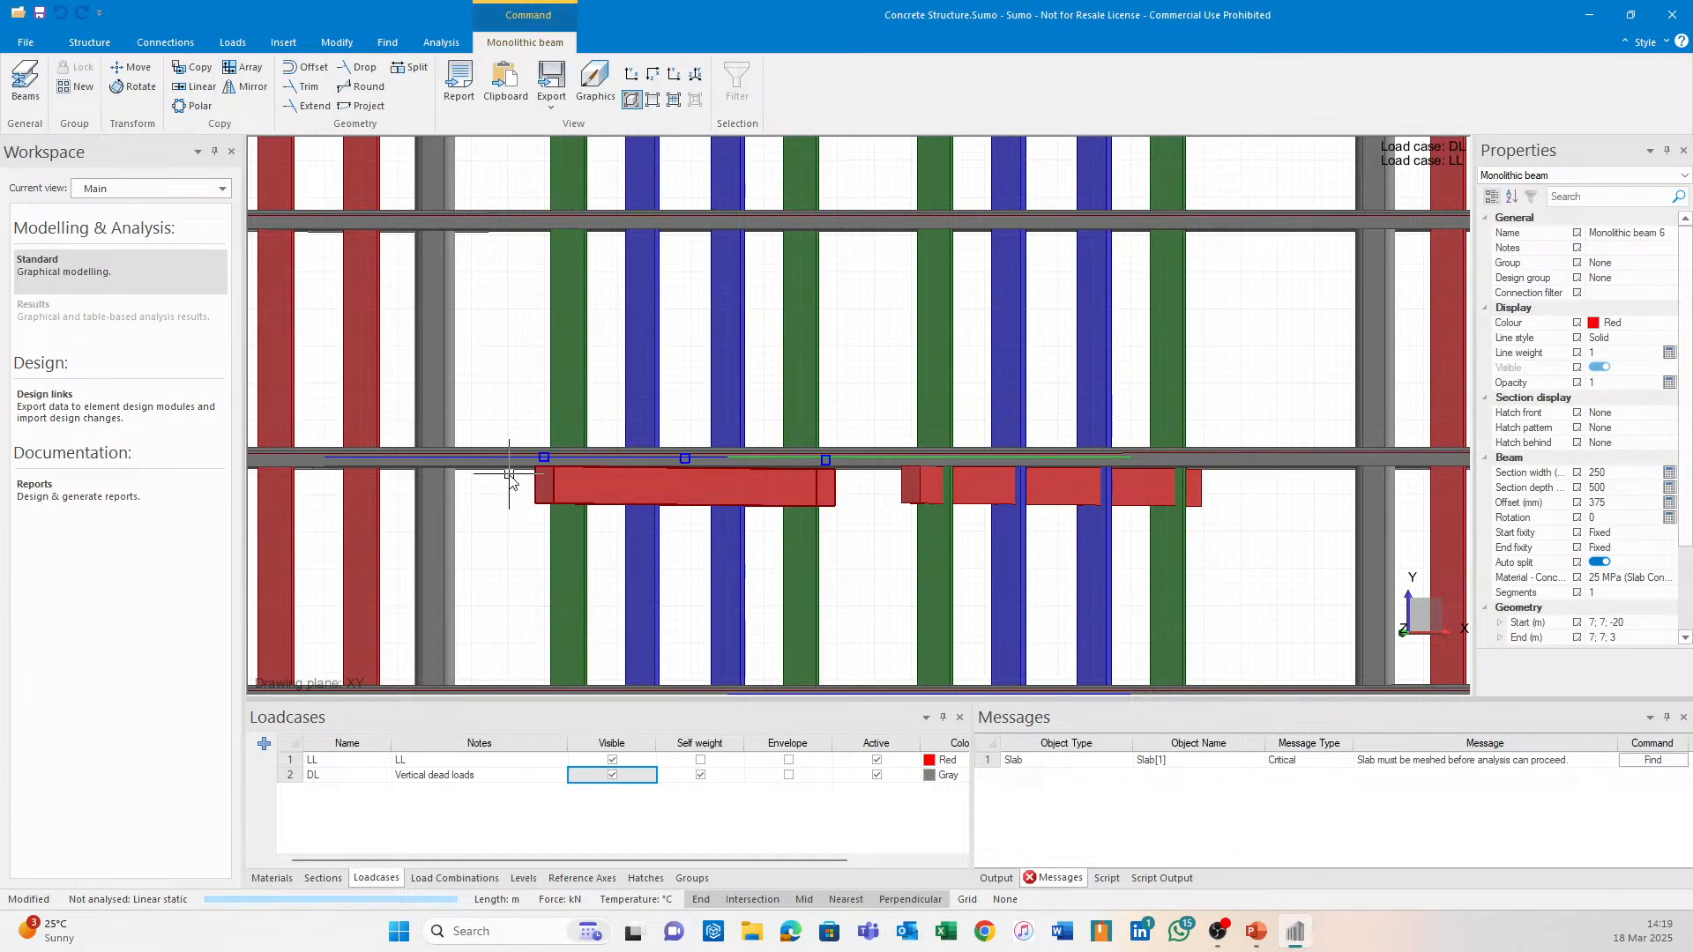
{"action": "key", "text": "Escape"}
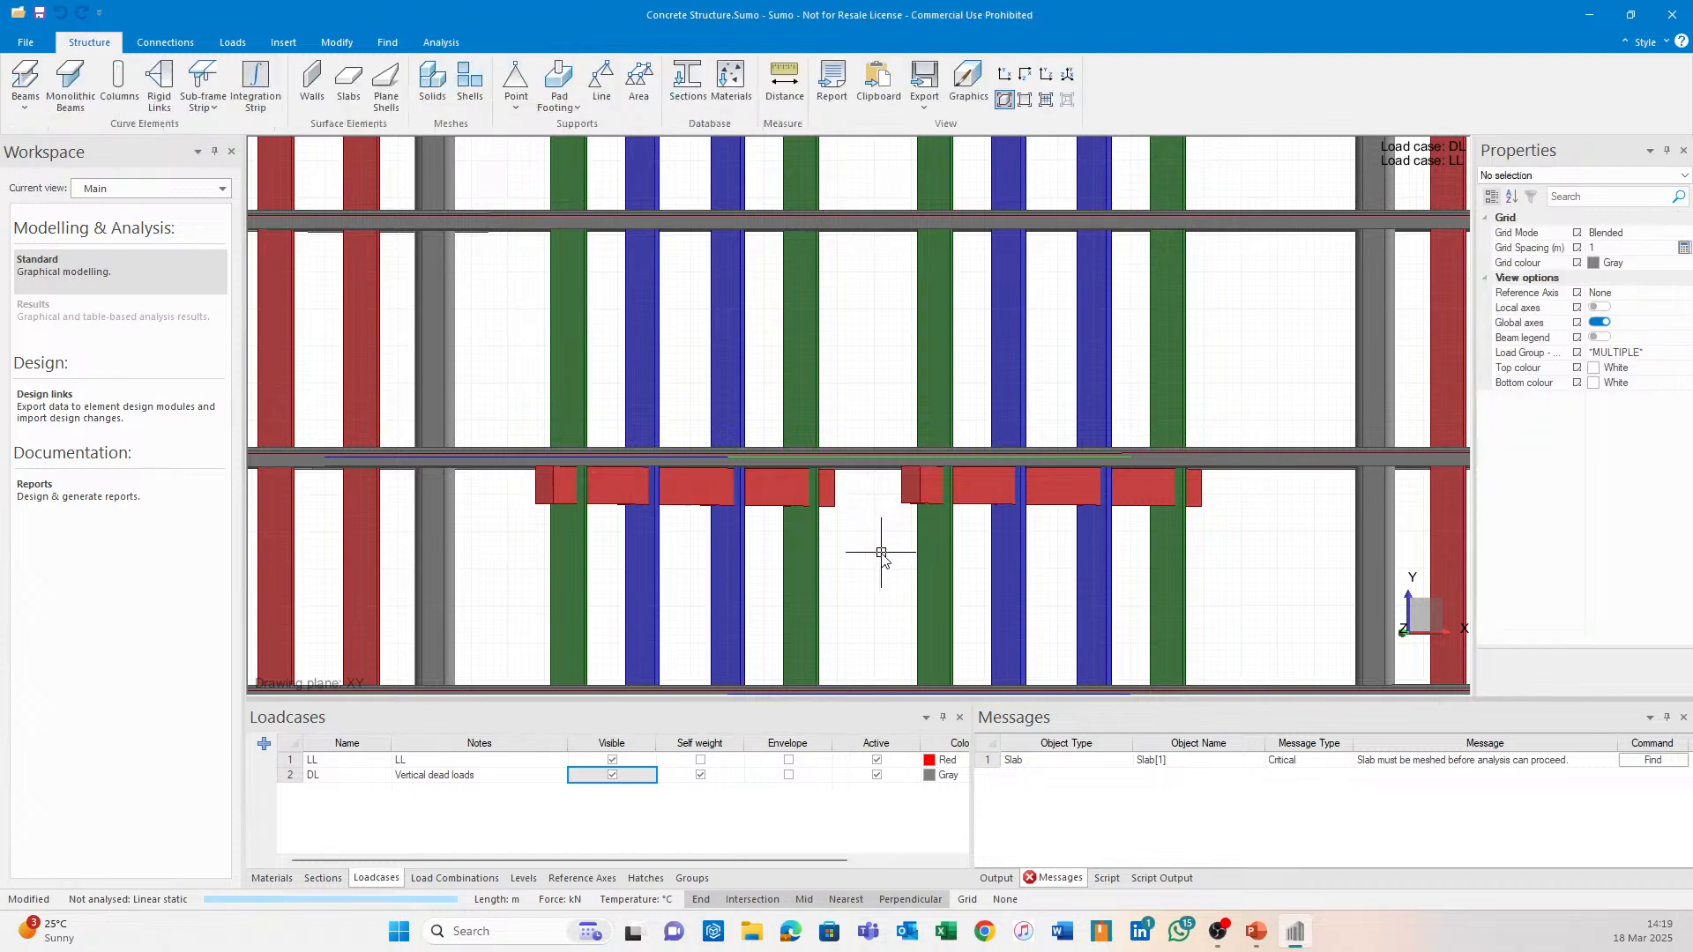
{"action": "scroll", "coordinate": [894, 554], "scroll_direction": "down", "scroll_amount": 2}
{"action": "middle_click_drag", "start_coordinate": [895, 549], "coordinate": [813, 460]}
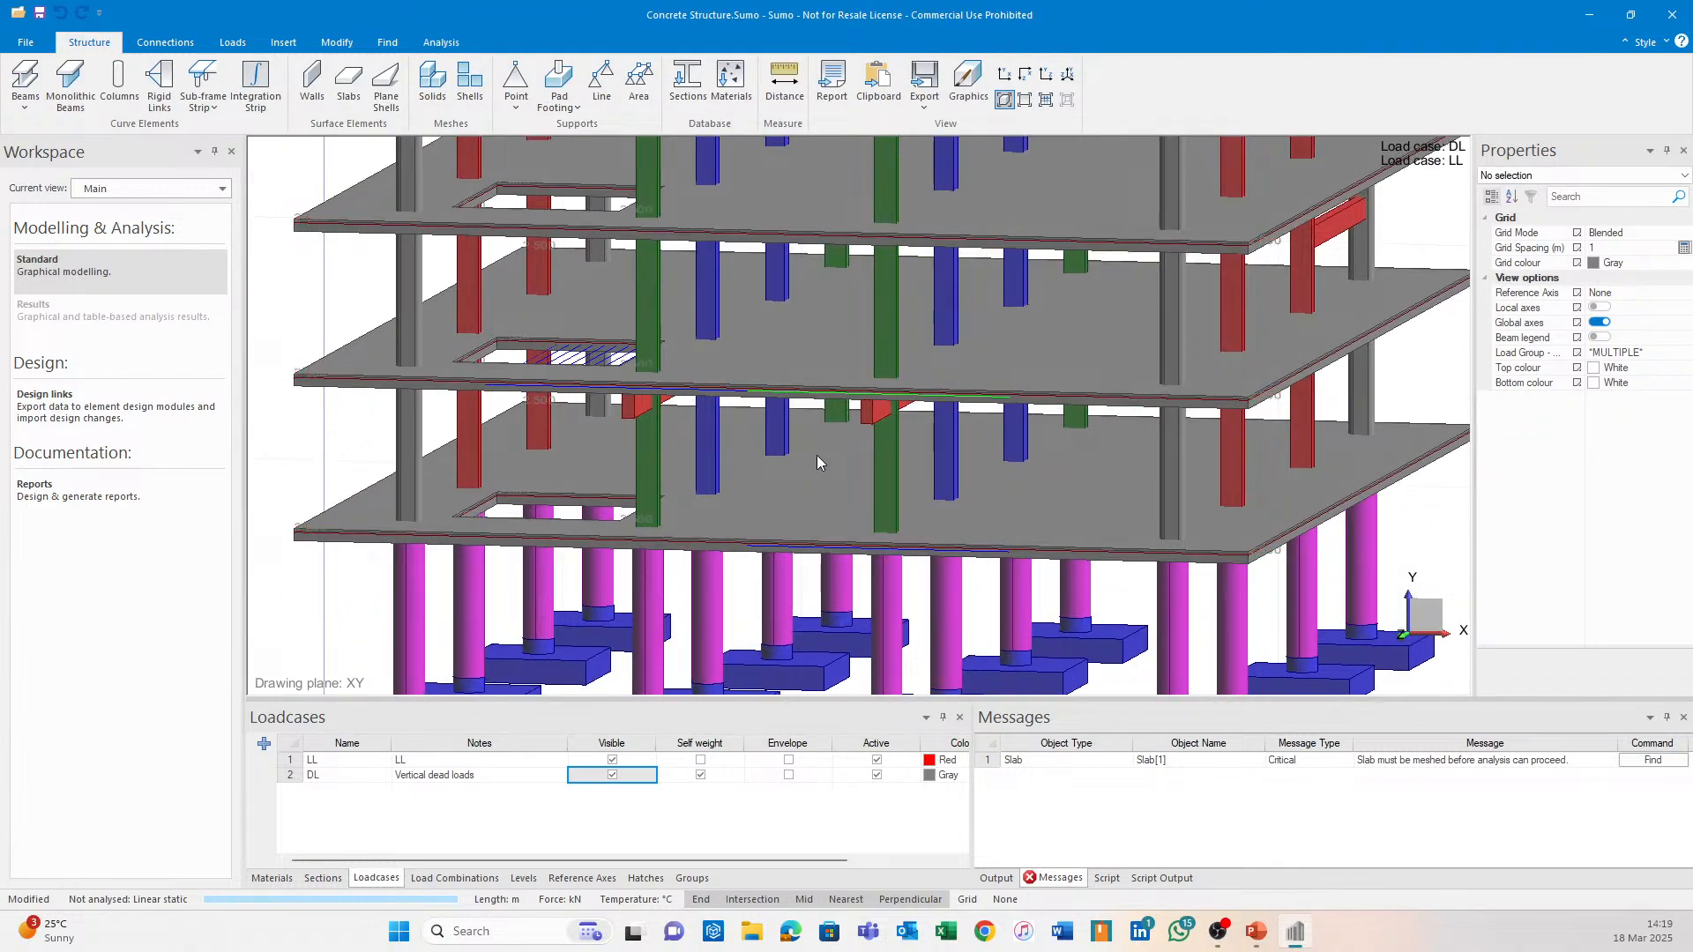
Switch to wireframe, hide the LL and DL load cases, and open the design links.
{"action": "left_click", "coordinate": [1025, 103]}
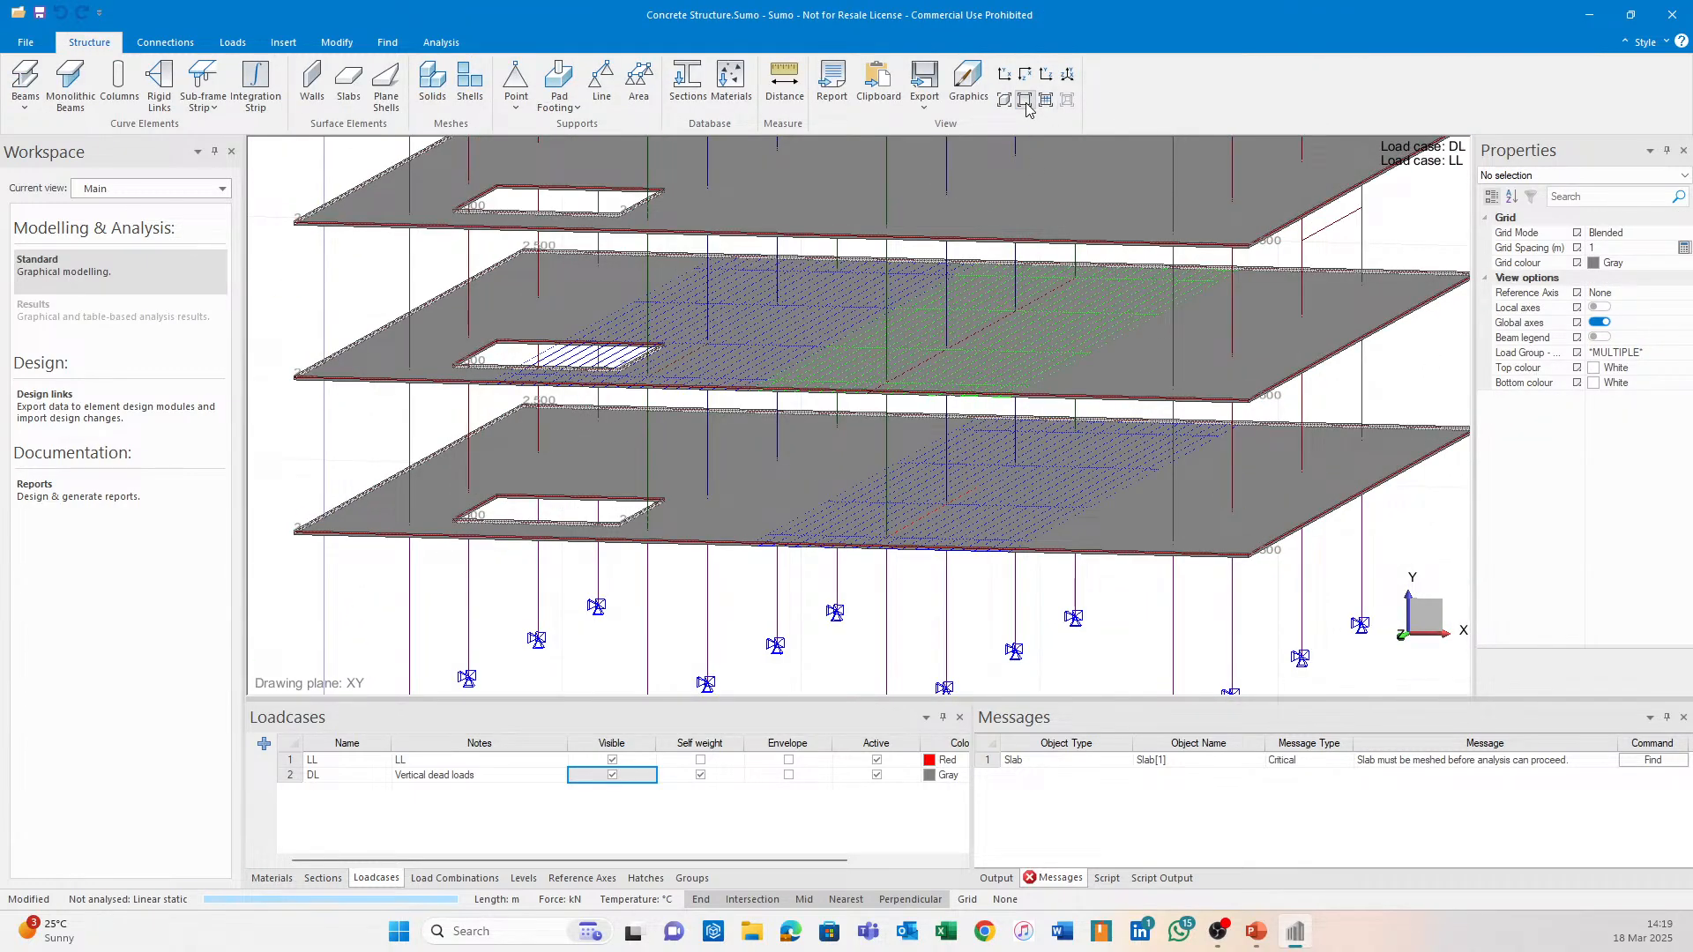
{"action": "left_click", "coordinate": [612, 759]}
{"action": "left_click", "coordinate": [611, 774]}
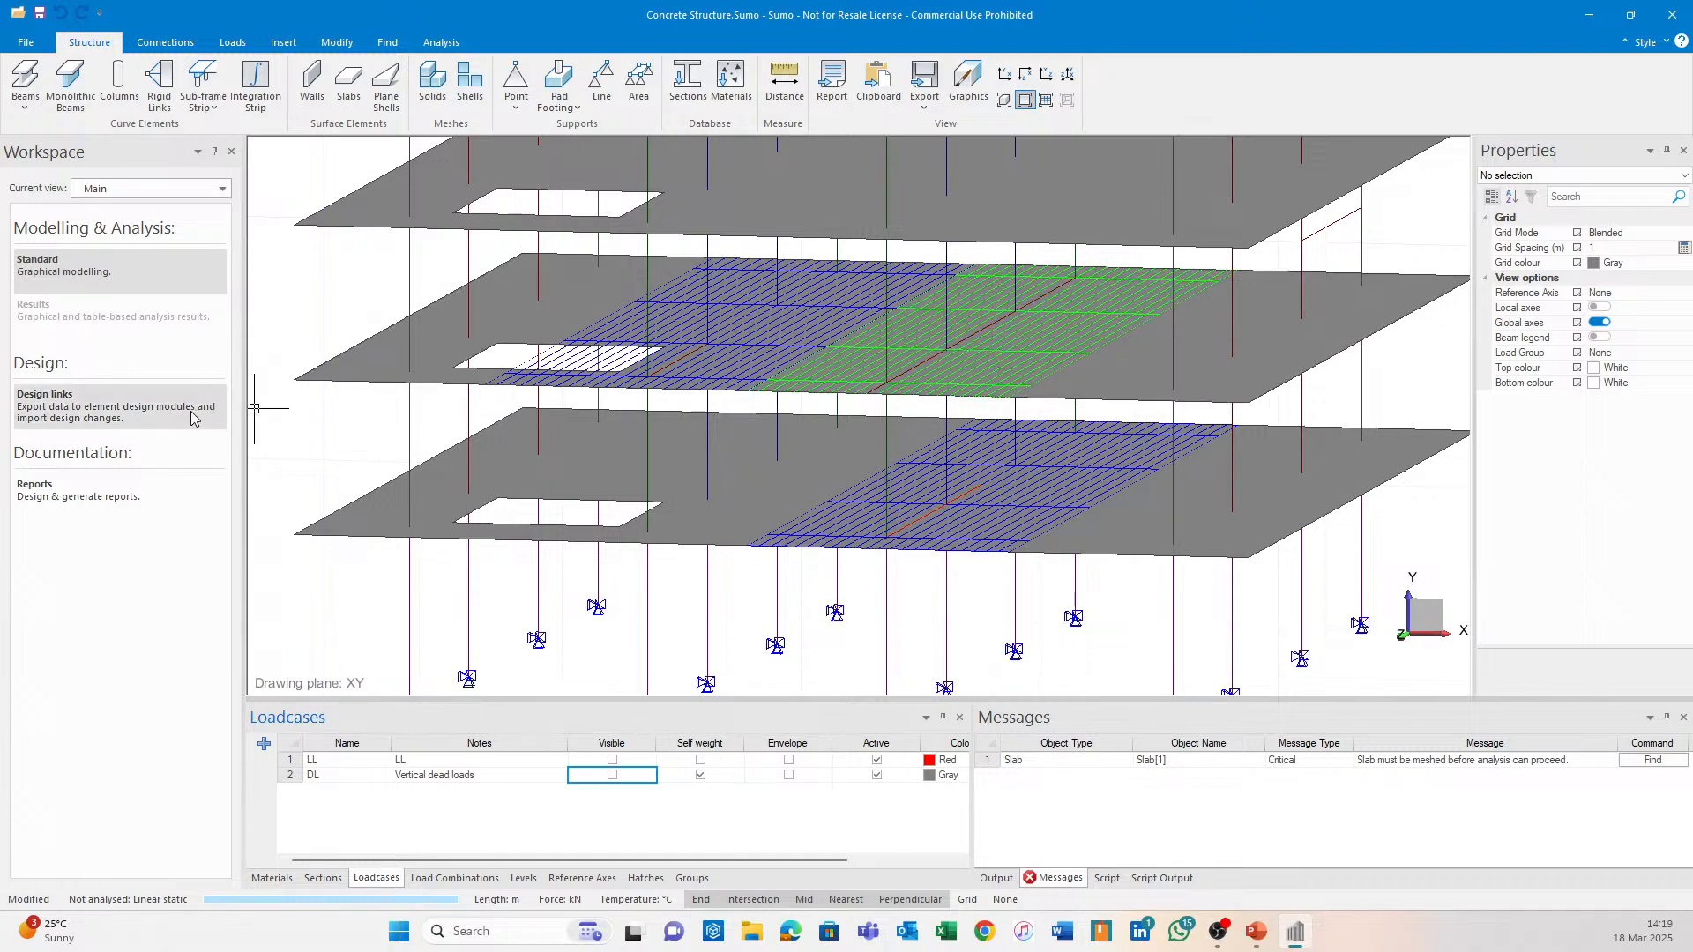
{"action": "left_click", "coordinate": [148, 410]}
{"action": "scroll", "coordinate": [593, 264], "scroll_direction": "up", "scroll_amount": 3}
Start a sub-frame export and pick Sub-frame strip 3.
{"action": "scroll", "coordinate": [593, 261], "scroll_direction": "down", "scroll_amount": 5}
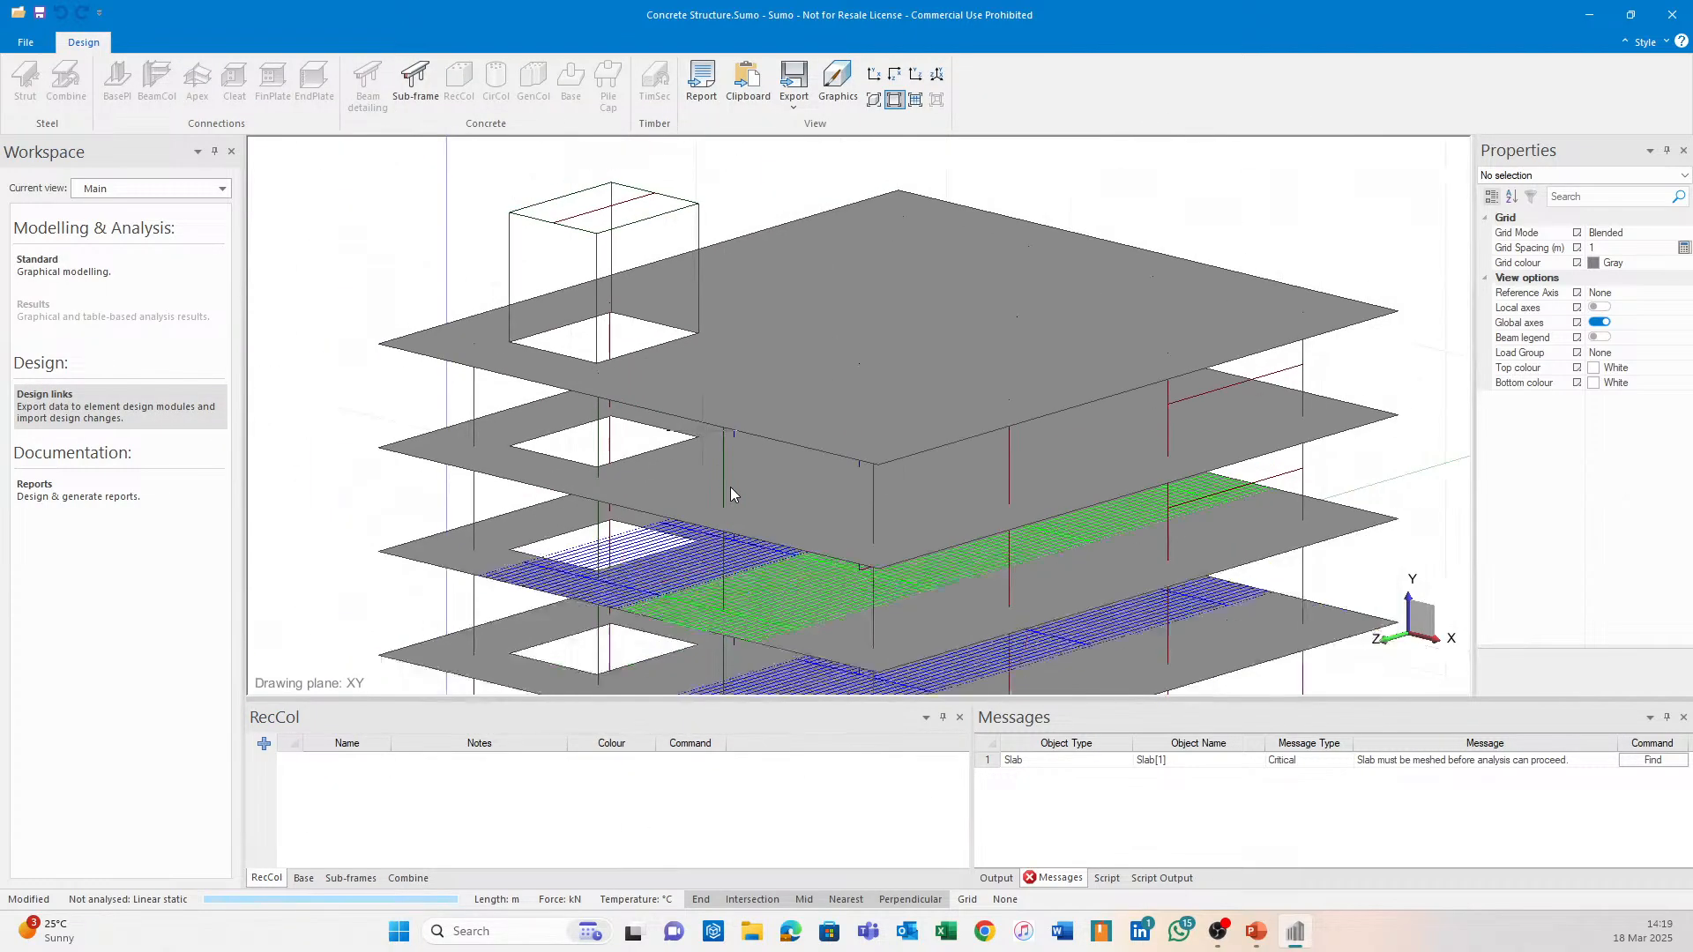
{"action": "middle_click_drag", "start_coordinate": [703, 608], "coordinate": [706, 427]}
{"action": "scroll", "coordinate": [705, 421], "scroll_direction": "up", "scroll_amount": 2}
{"action": "left_click", "coordinate": [415, 83]}
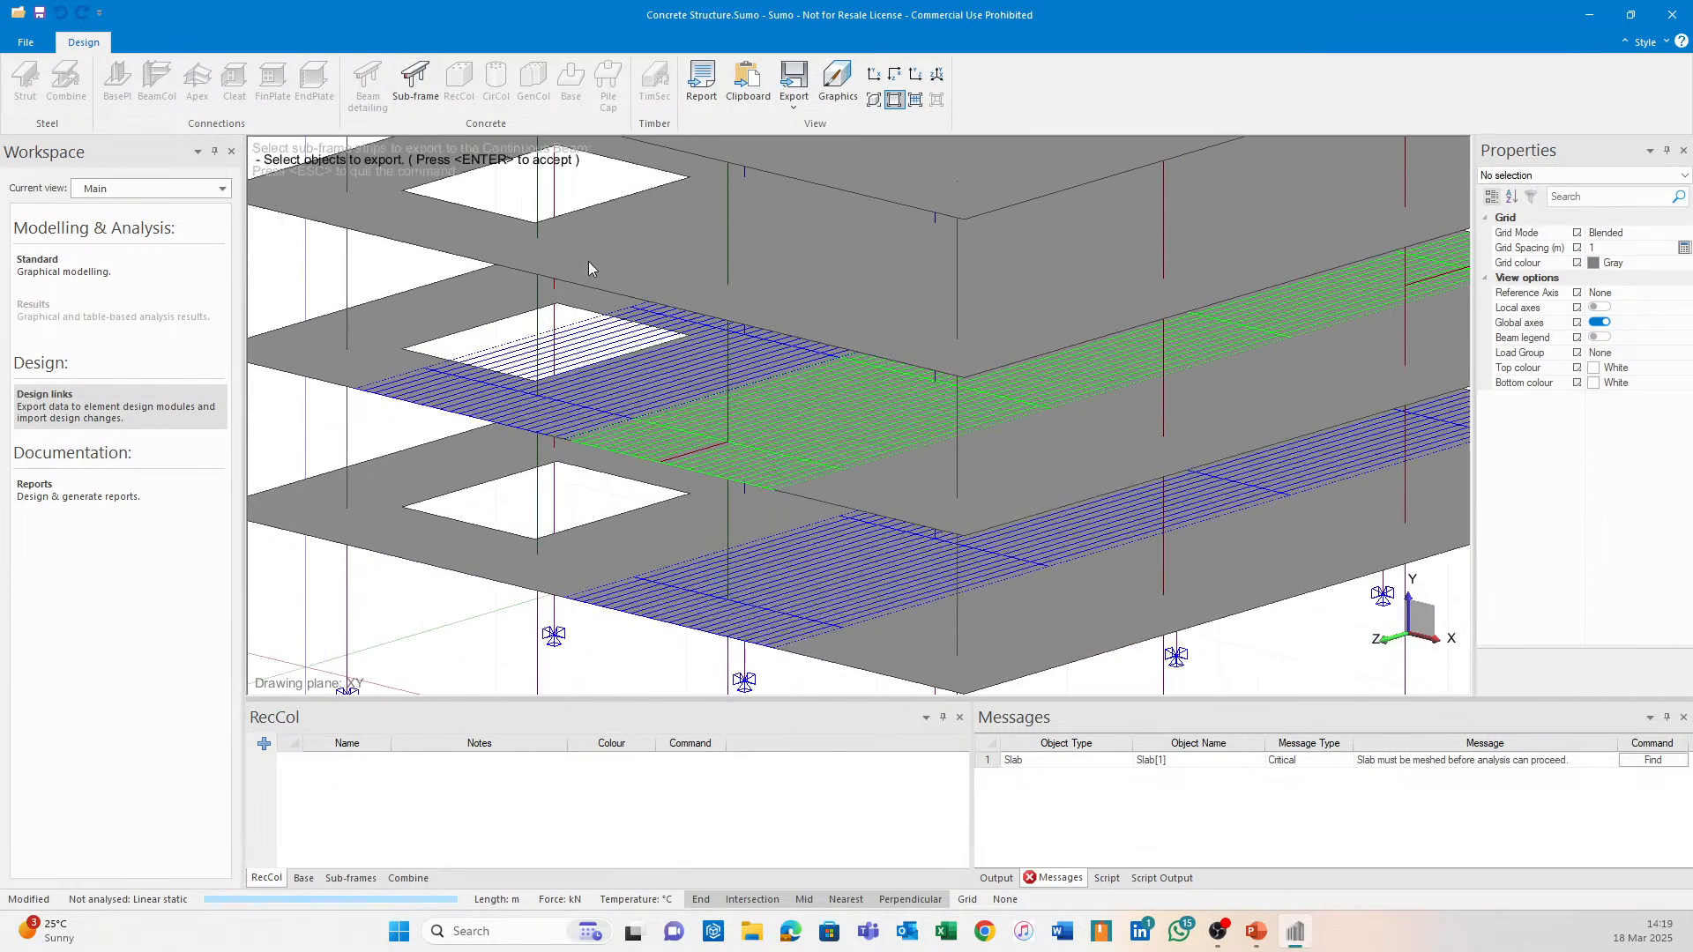
{"action": "left_click", "coordinate": [800, 459]}
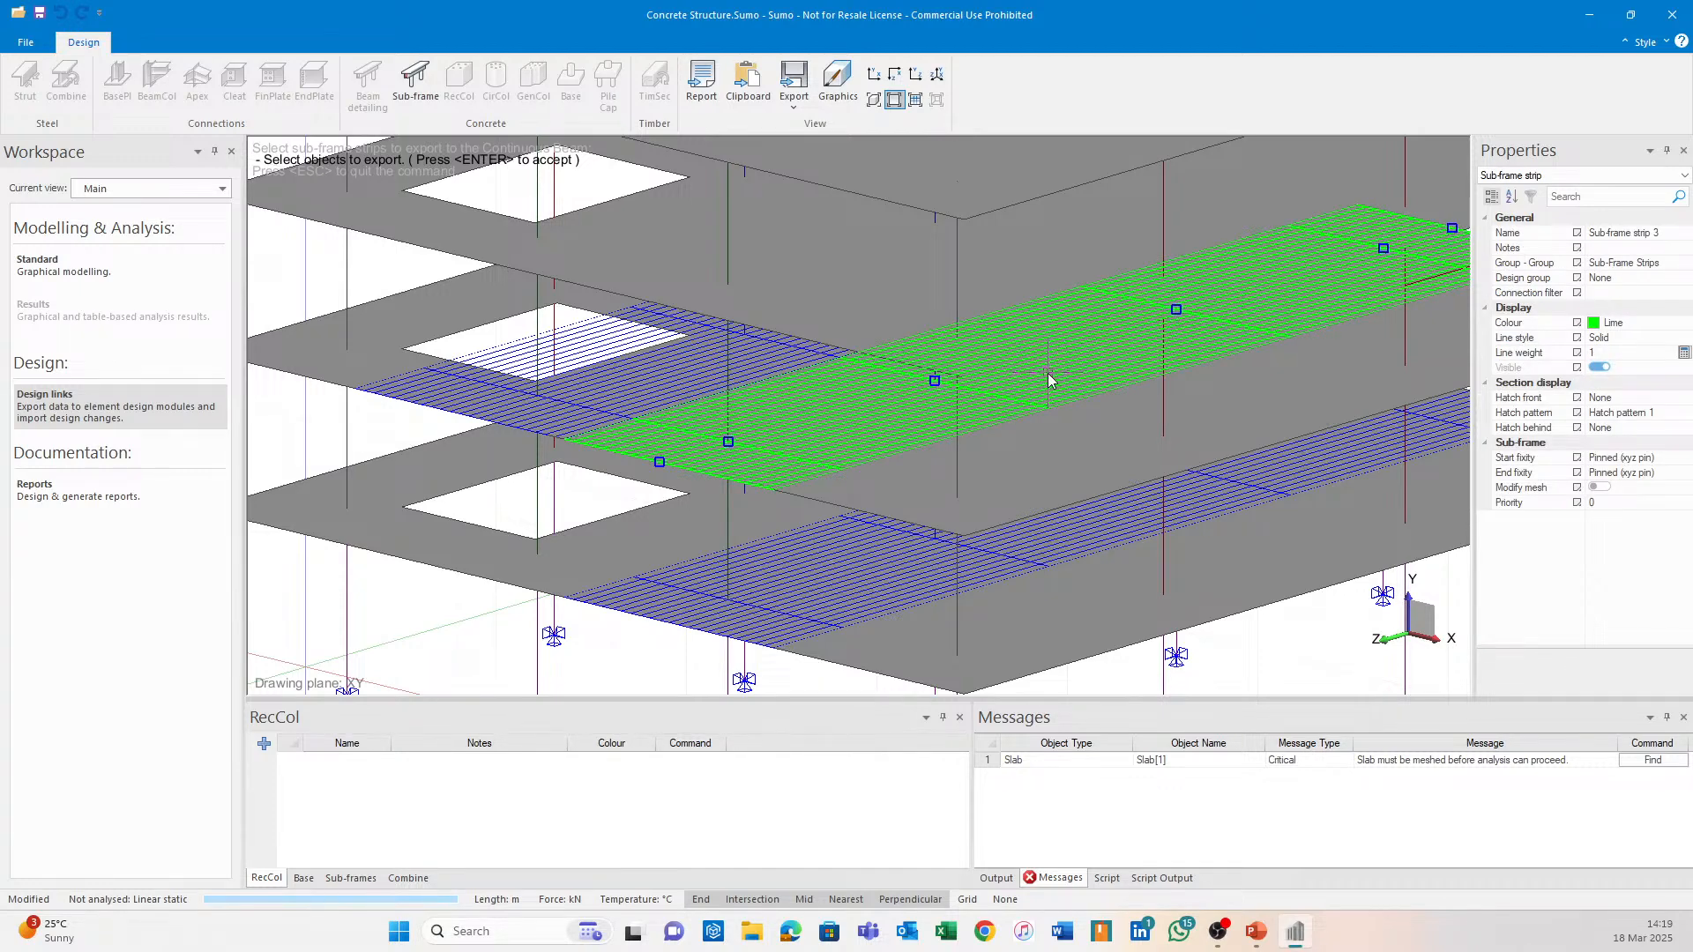
Set both the Start and End fixity of strip 3 to Free.
{"action": "left_click", "coordinate": [1663, 457]}
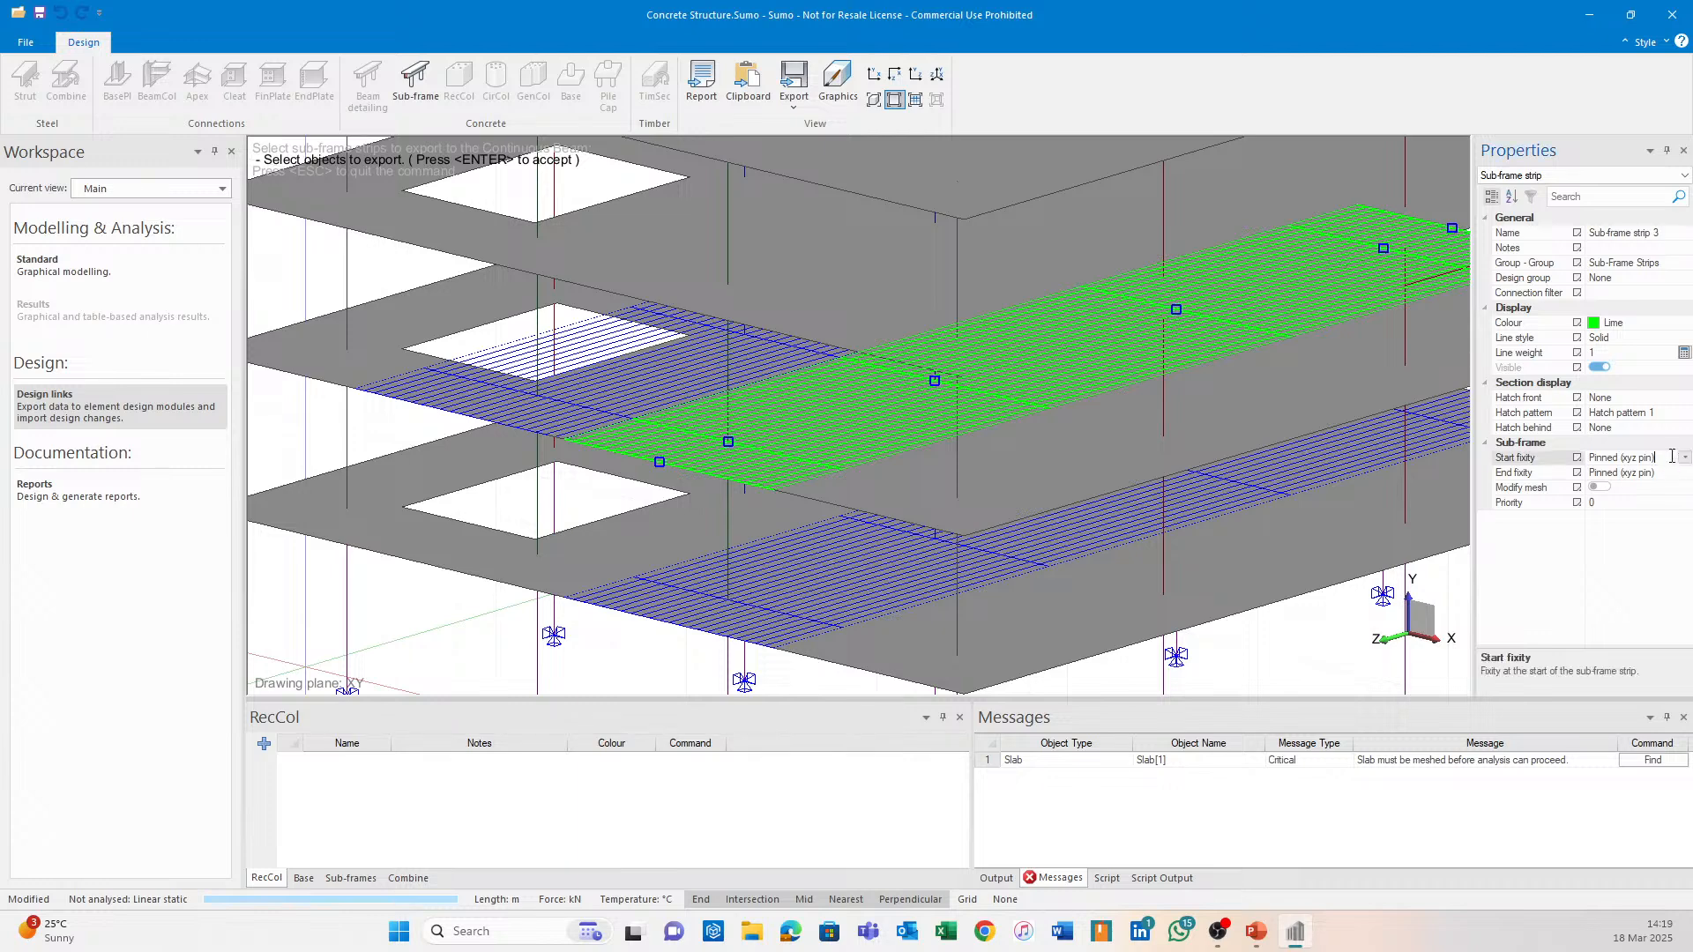
{"action": "left_click", "coordinate": [1657, 503]}
{"action": "left_click", "coordinate": [1680, 473]}
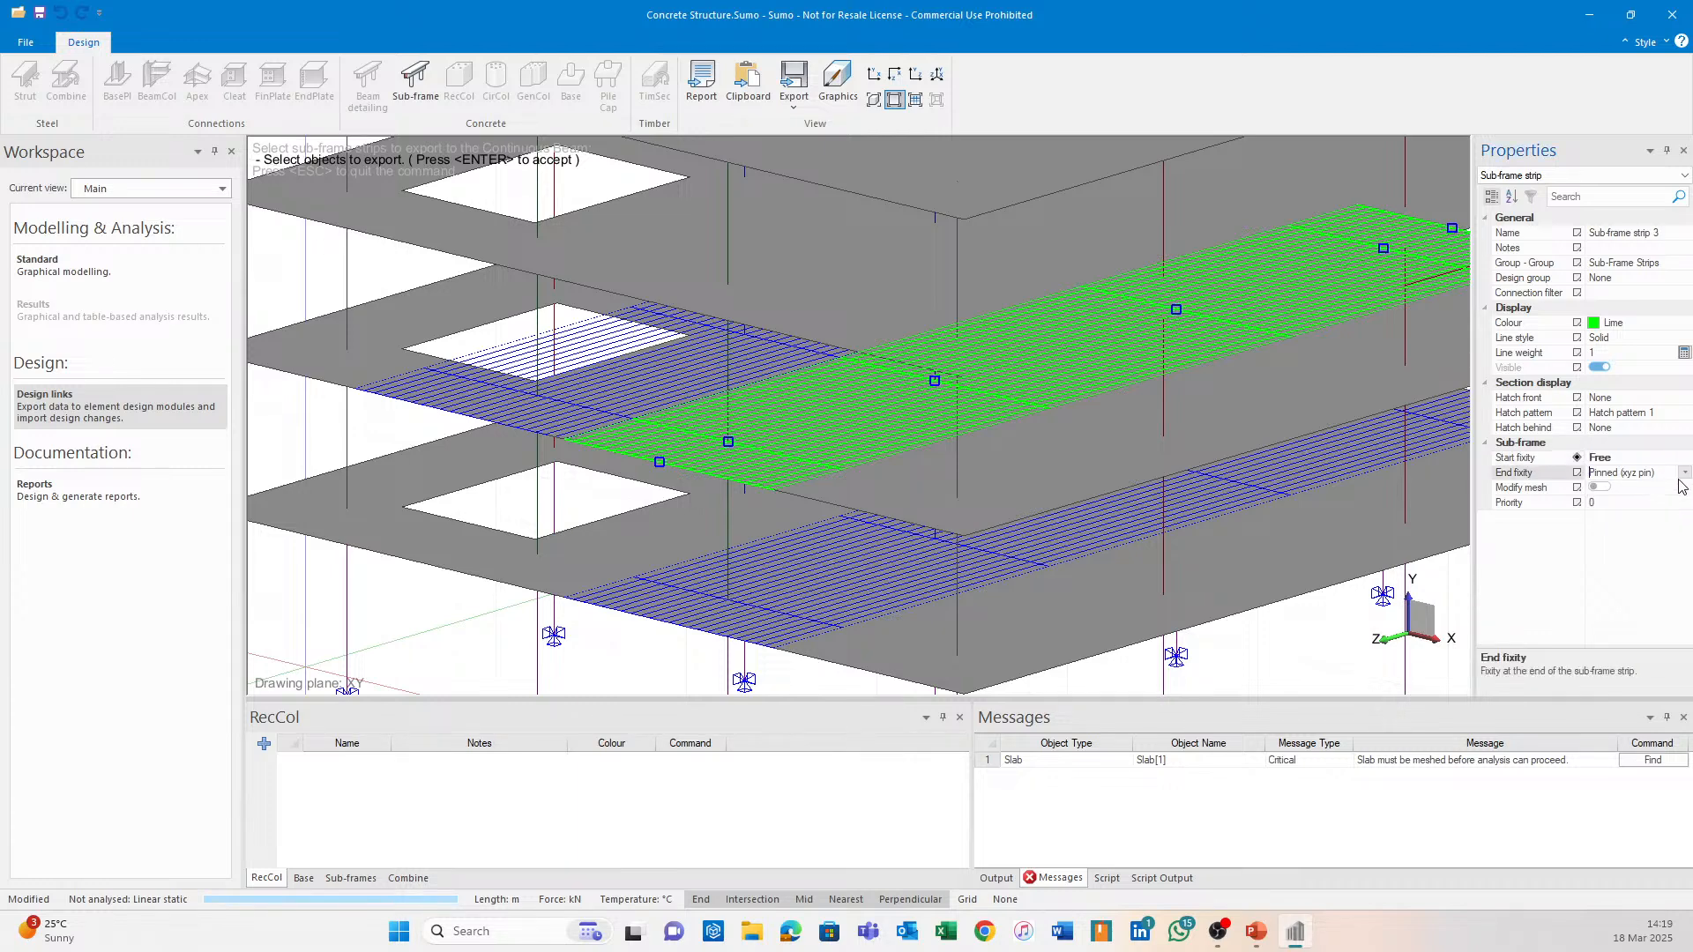
{"action": "left_click", "coordinate": [1683, 473]}
{"action": "left_click", "coordinate": [1658, 526]}
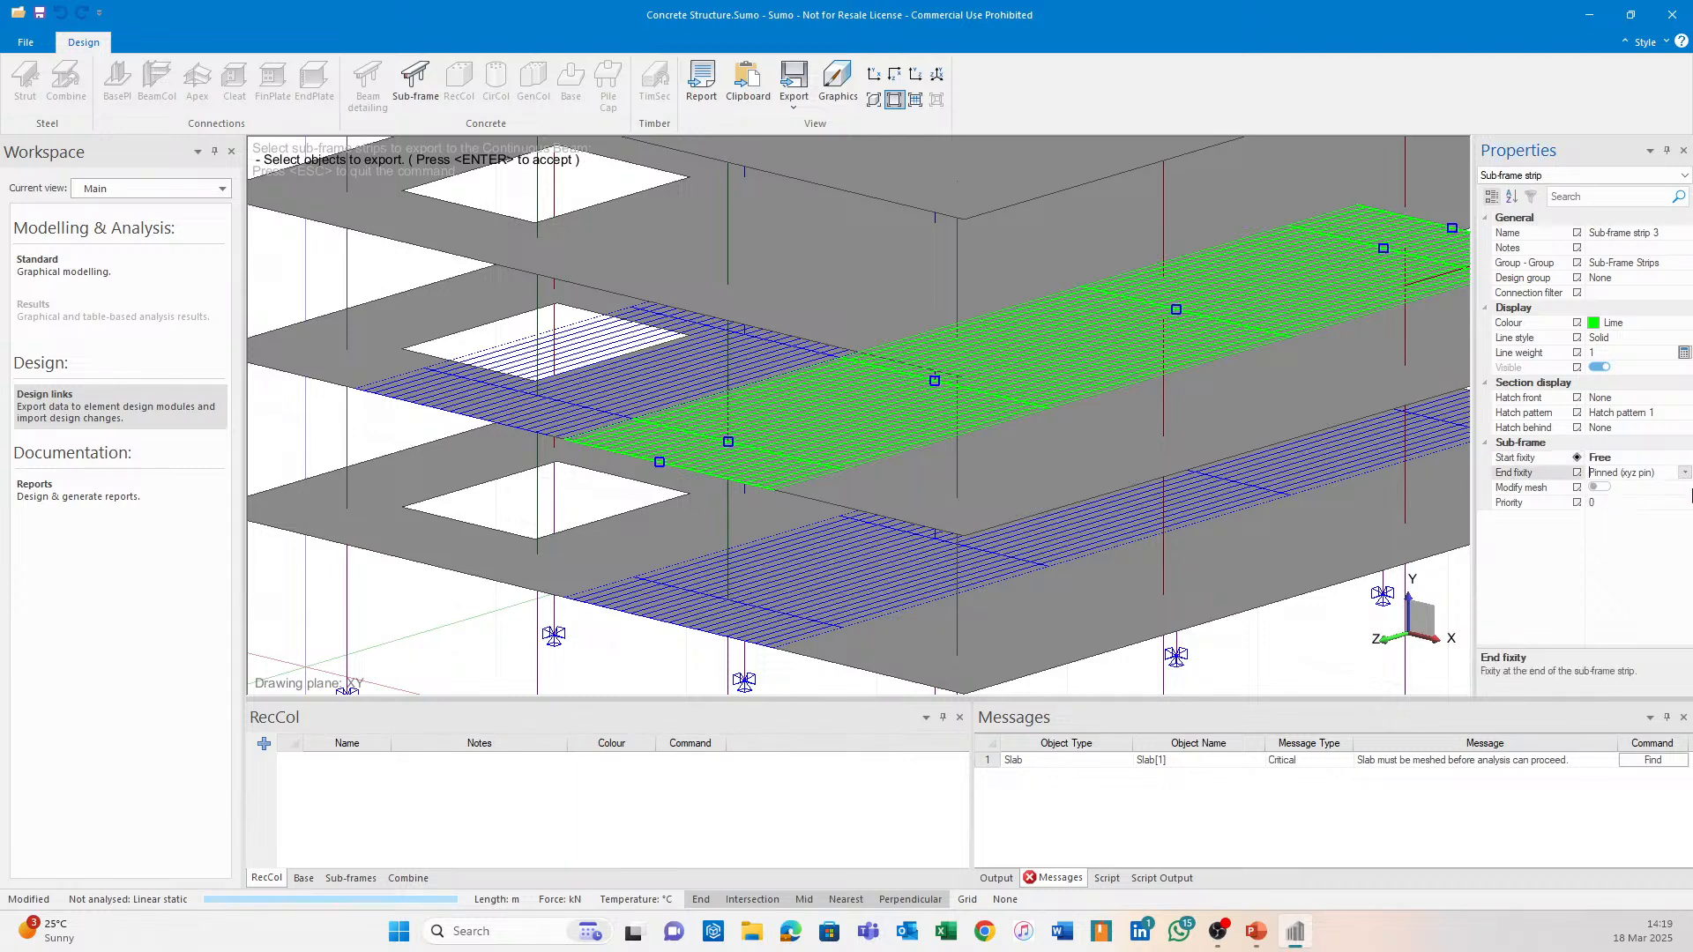
{"action": "left_click", "coordinate": [1684, 460]}
{"action": "left_click", "coordinate": [1684, 460]}
{"action": "left_click", "coordinate": [1684, 461]}
{"action": "left_click", "coordinate": [1684, 484]}
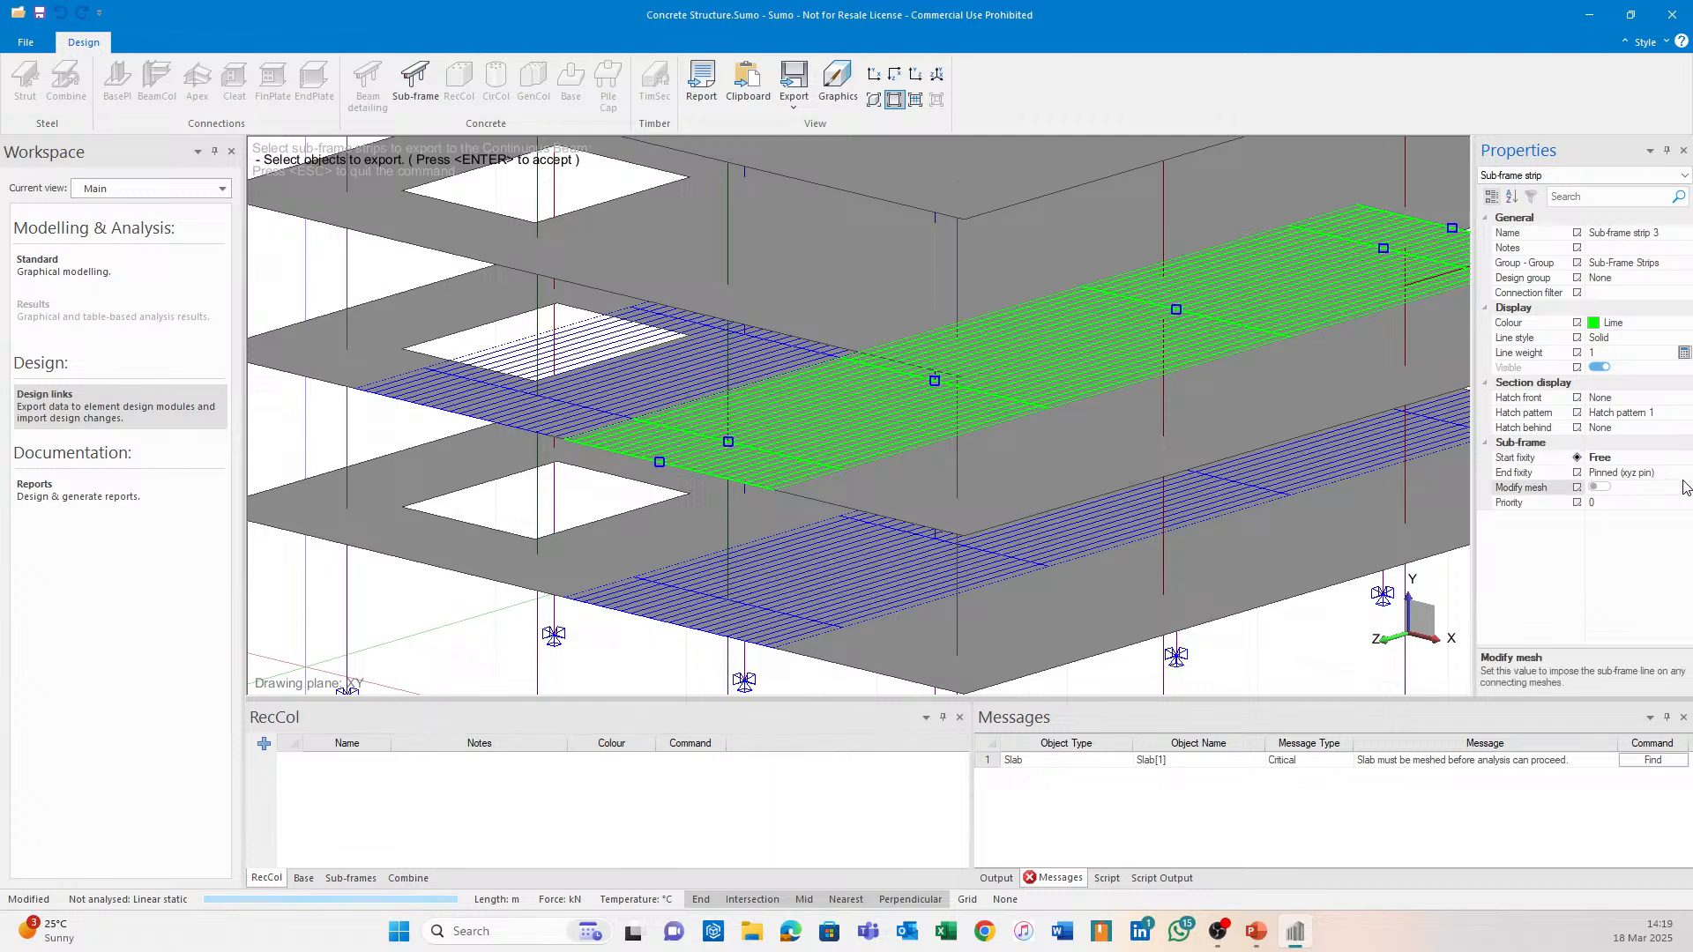
{"action": "left_click", "coordinate": [1684, 473]}
{"action": "left_click", "coordinate": [1684, 473]}
{"action": "left_click", "coordinate": [1647, 527]}
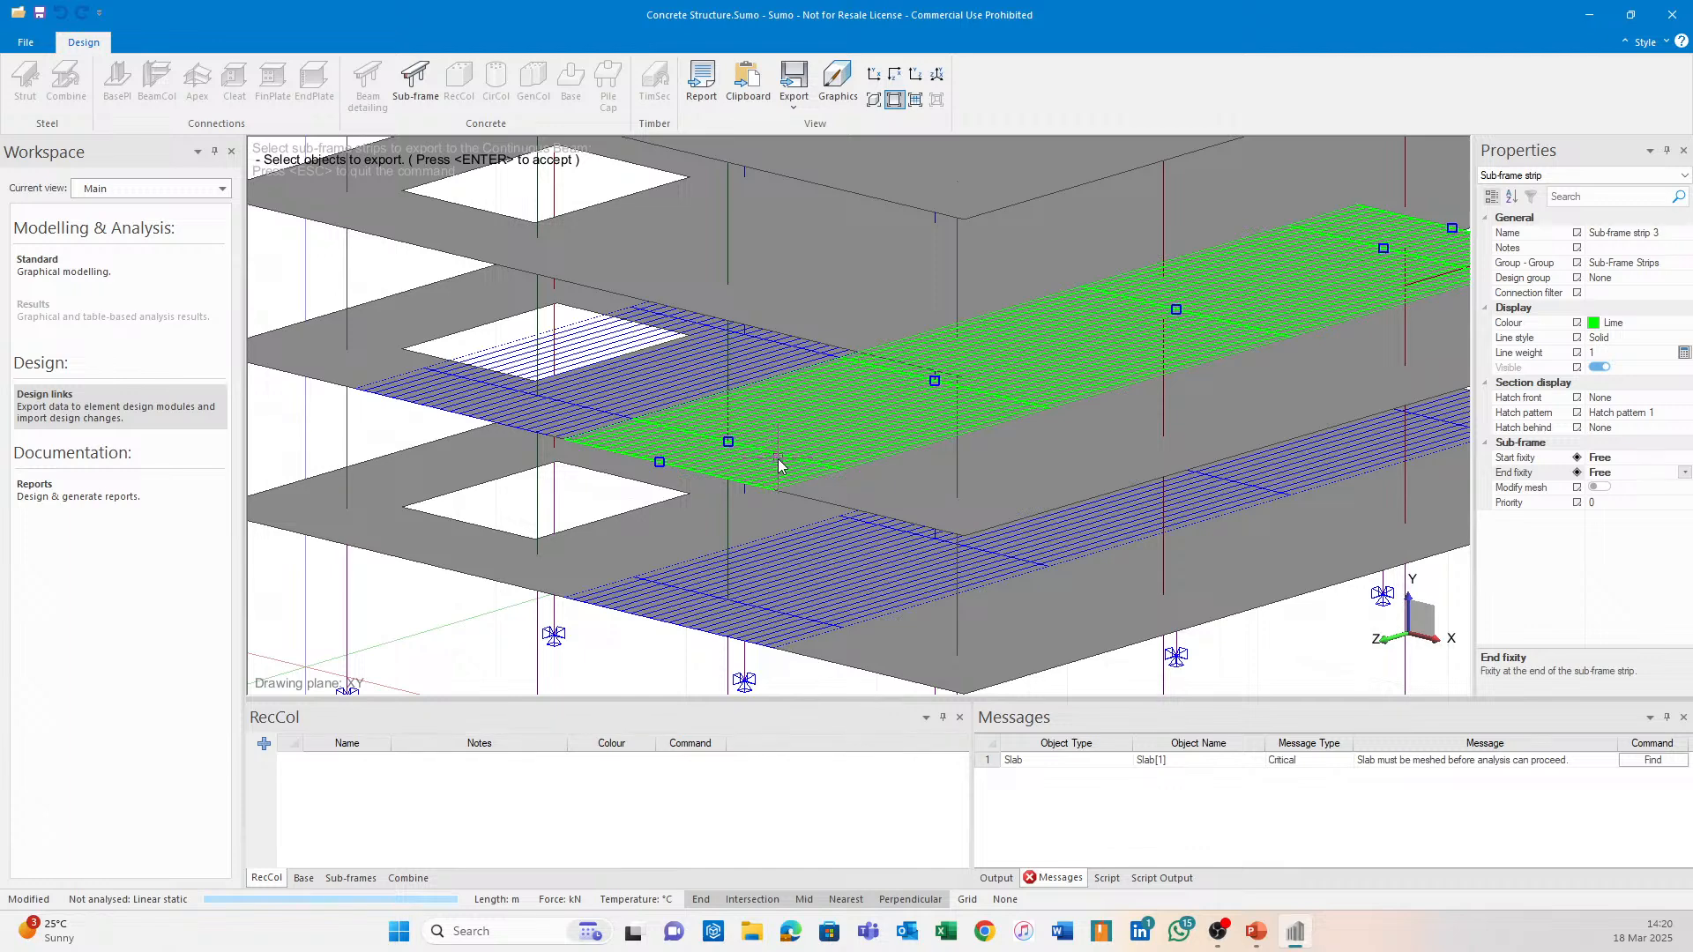
Confirm the export, acknowledge the point and line load warning, and switch to Continuous Beam.
{"action": "key", "text": "Return"}
{"action": "left_click", "coordinate": [950, 513]}
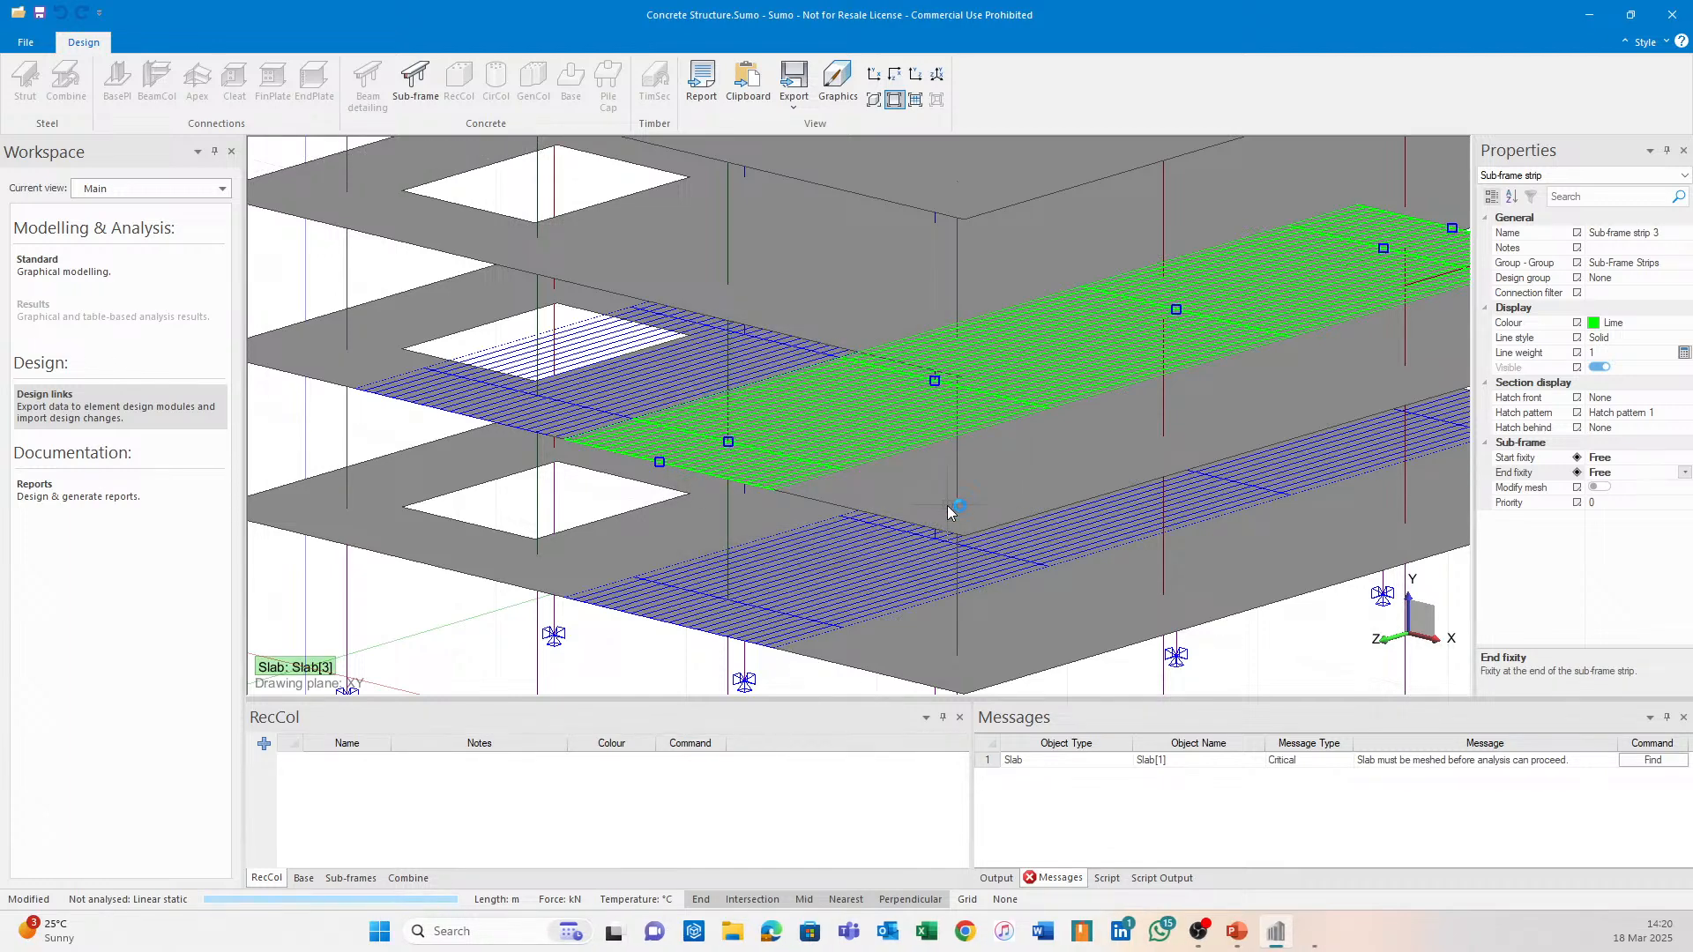
{"action": "left_click", "coordinate": [1315, 932]}
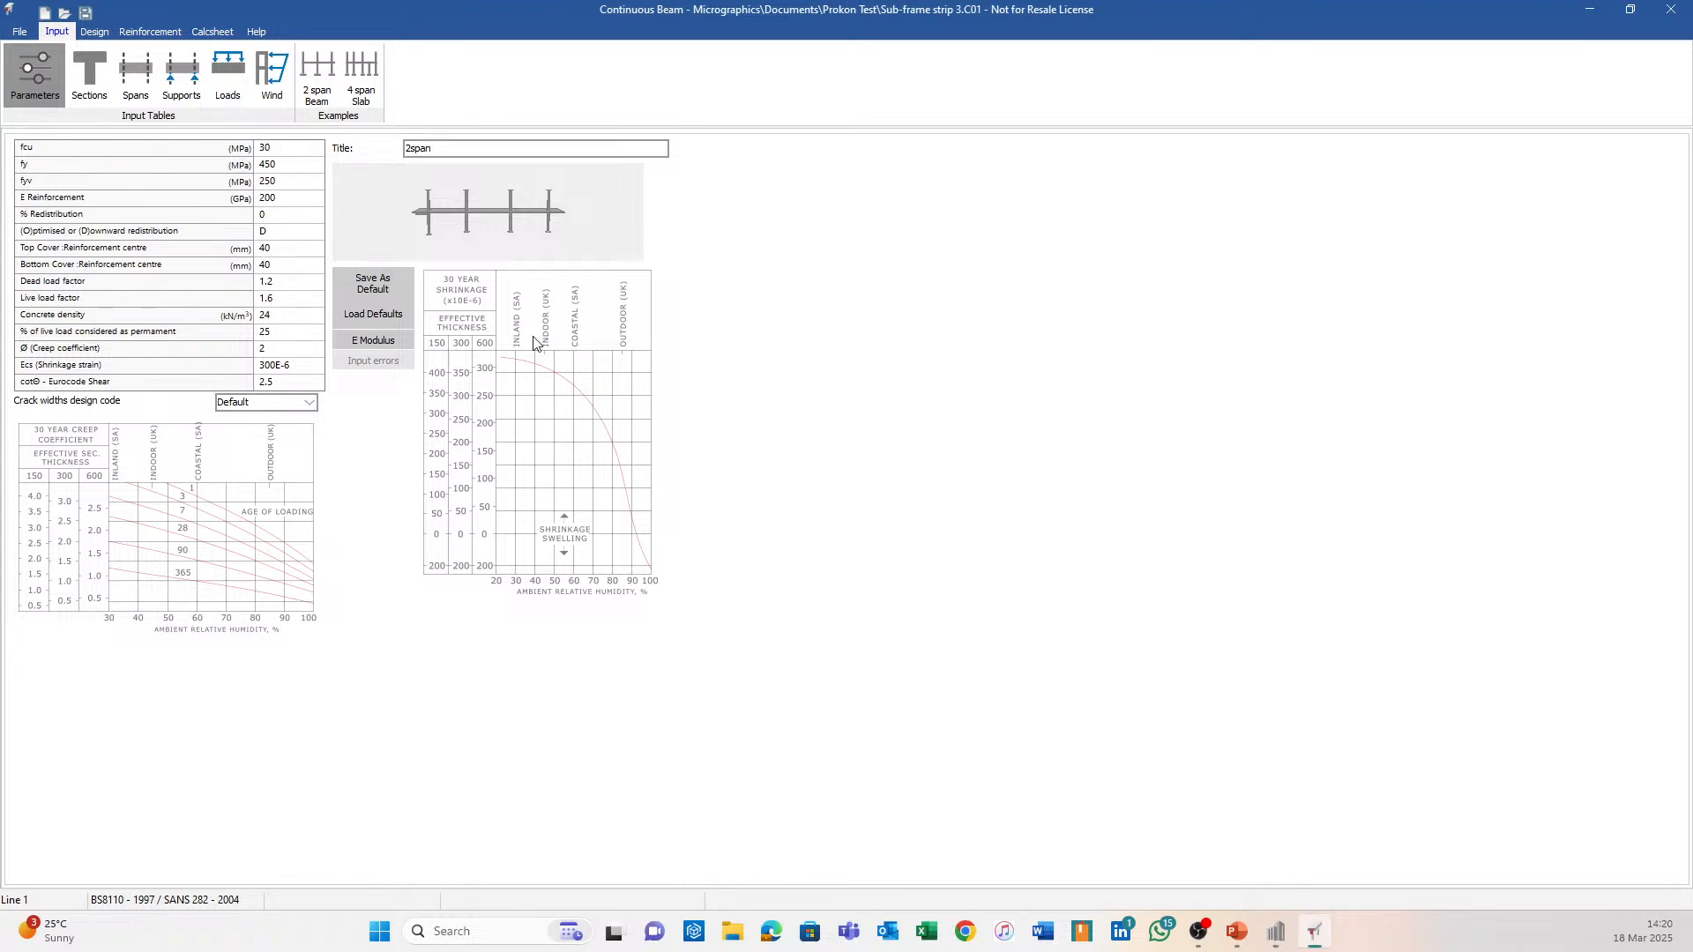
Generate strip 3's main reinforcement (36Y16, As max 7238 mm²) and inspect the beam in 3D.
{"action": "left_click", "coordinate": [150, 31]}
{"action": "left_click", "coordinate": [144, 527]}
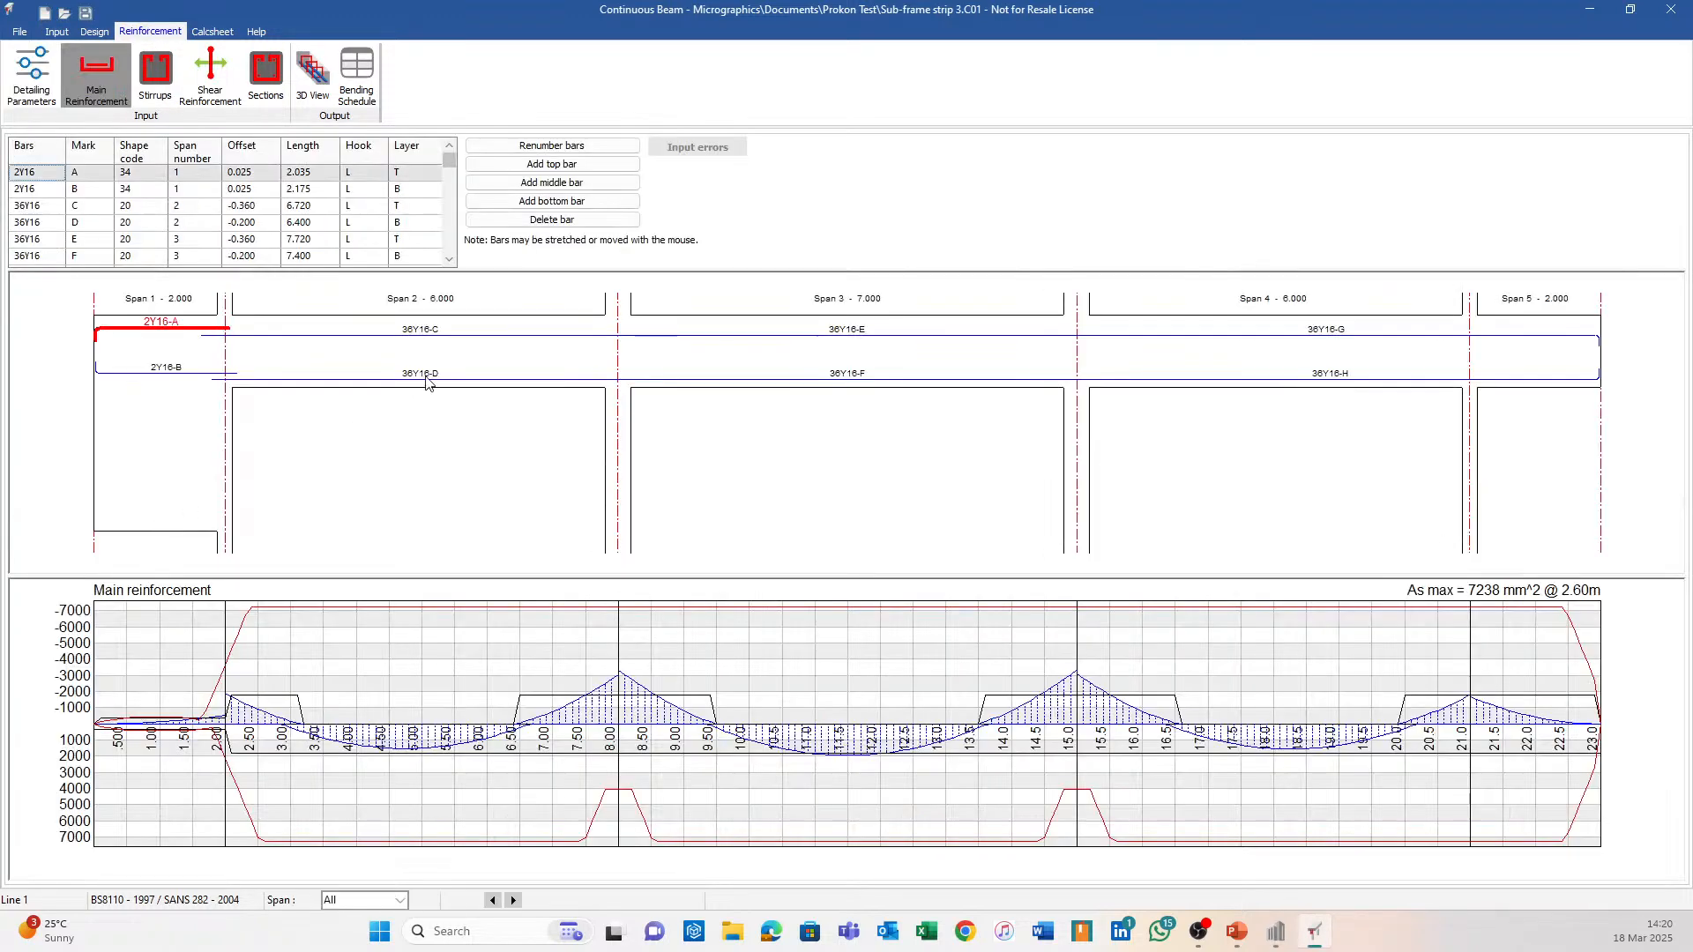
{"action": "left_click", "coordinate": [322, 65]}
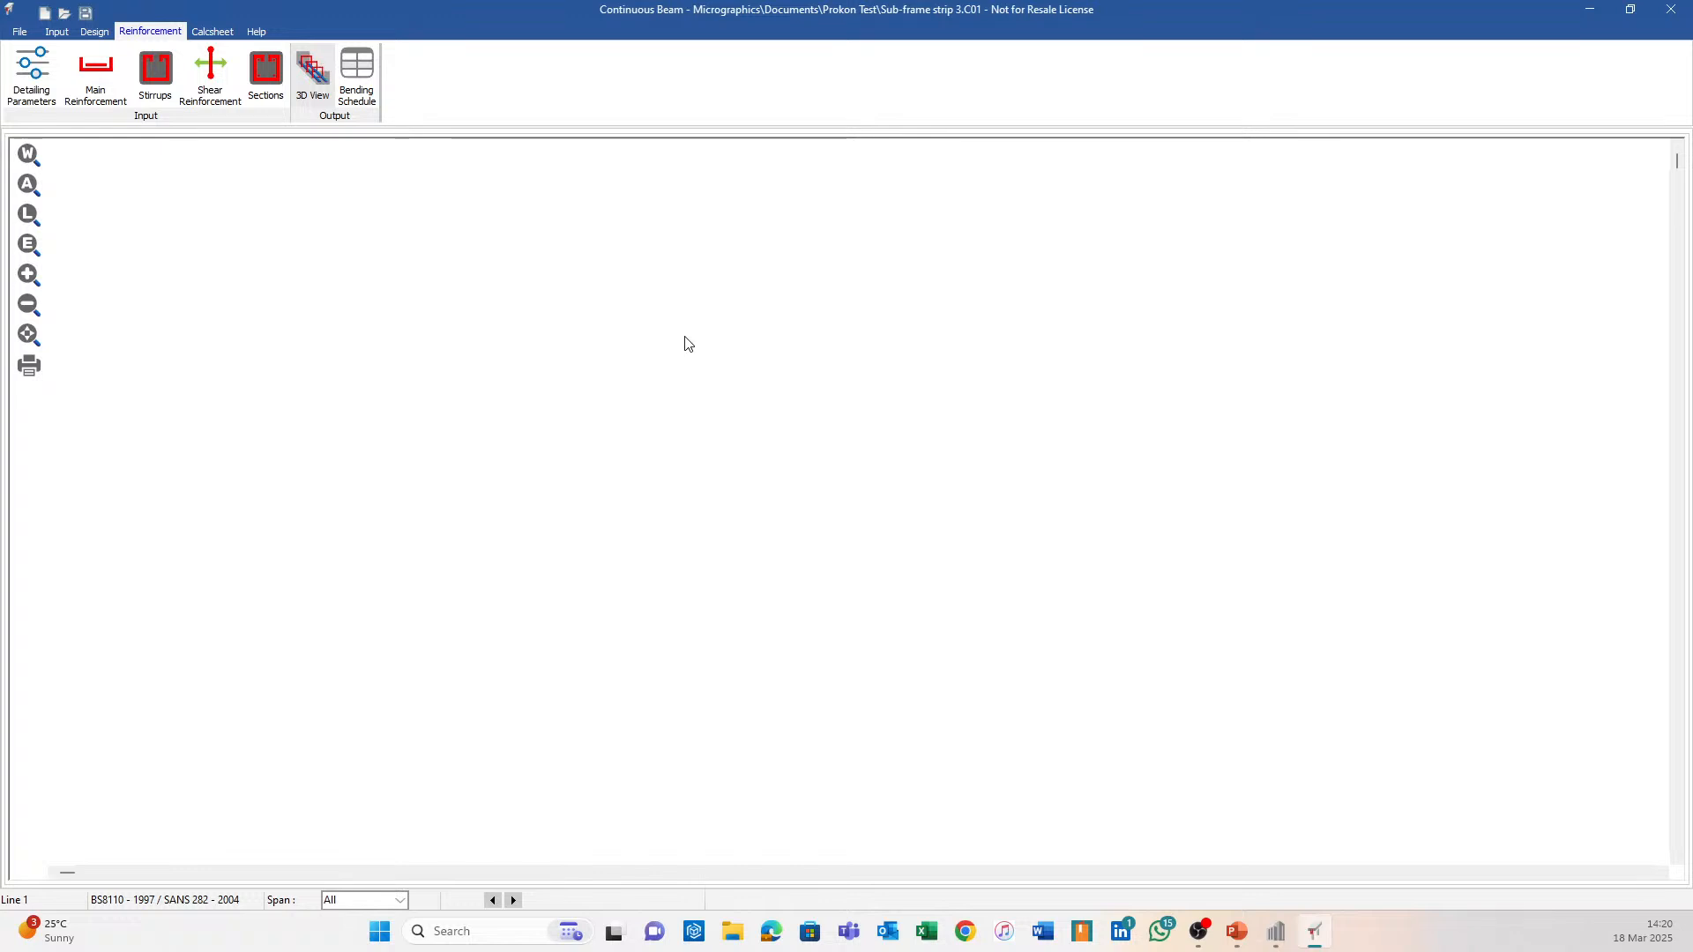
{"action": "left_click_drag", "start_coordinate": [973, 666], "coordinate": [496, 510]}
{"action": "scroll", "coordinate": [494, 458], "scroll_direction": "up", "scroll_amount": 4}
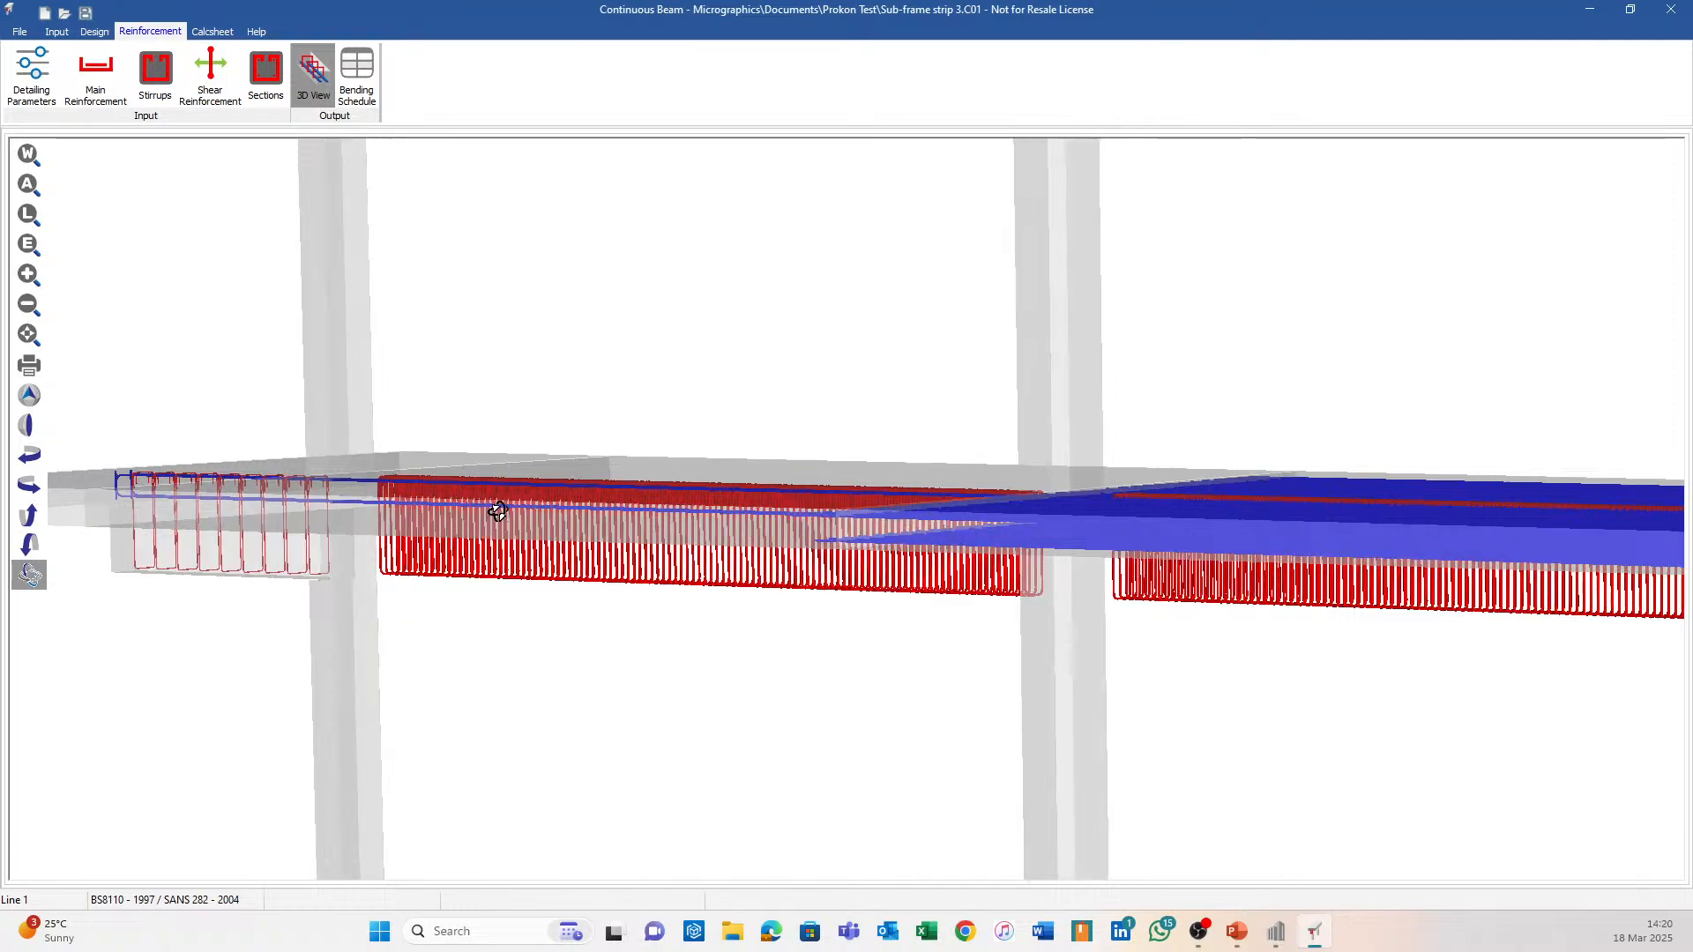
{"action": "middle_click_drag", "start_coordinate": [520, 511], "coordinate": [832, 535]}
{"action": "scroll", "coordinate": [831, 535], "scroll_direction": "down", "scroll_amount": 4}
{"action": "left_click_drag", "start_coordinate": [666, 615], "coordinate": [1233, 598]}
{"action": "scroll", "coordinate": [750, 578], "scroll_direction": "up", "scroll_amount": 4}
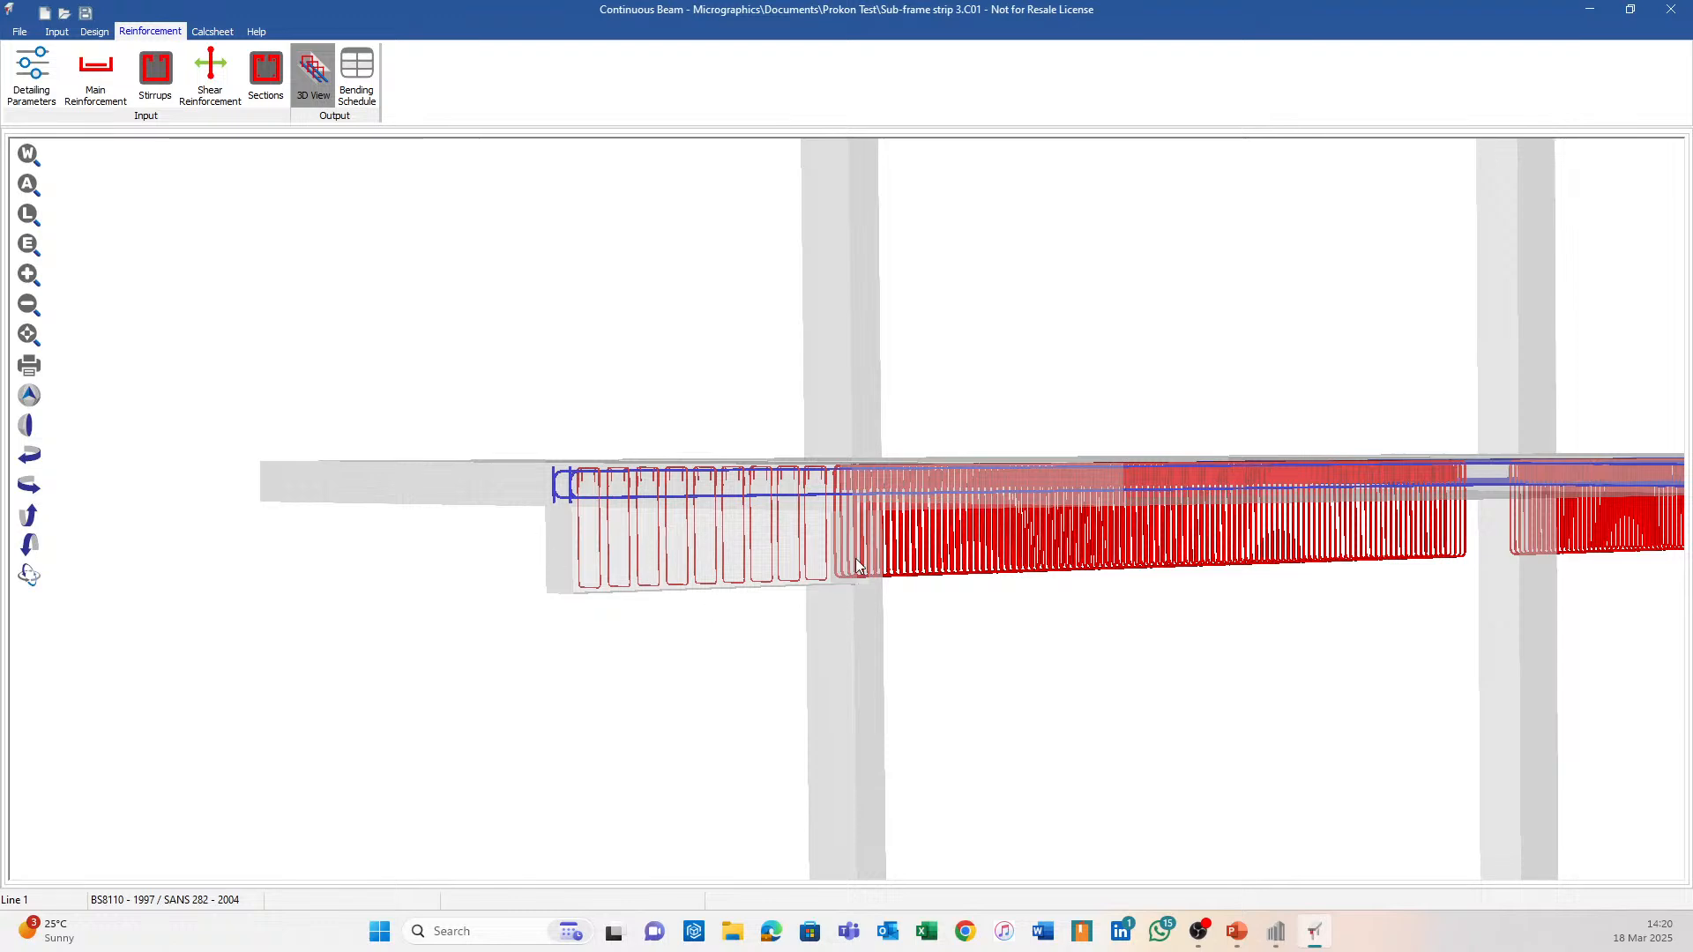
Close the beam file and inspect Monolithic beam 6 in the shaded solid display.
{"action": "left_click", "coordinate": [1671, 9]}
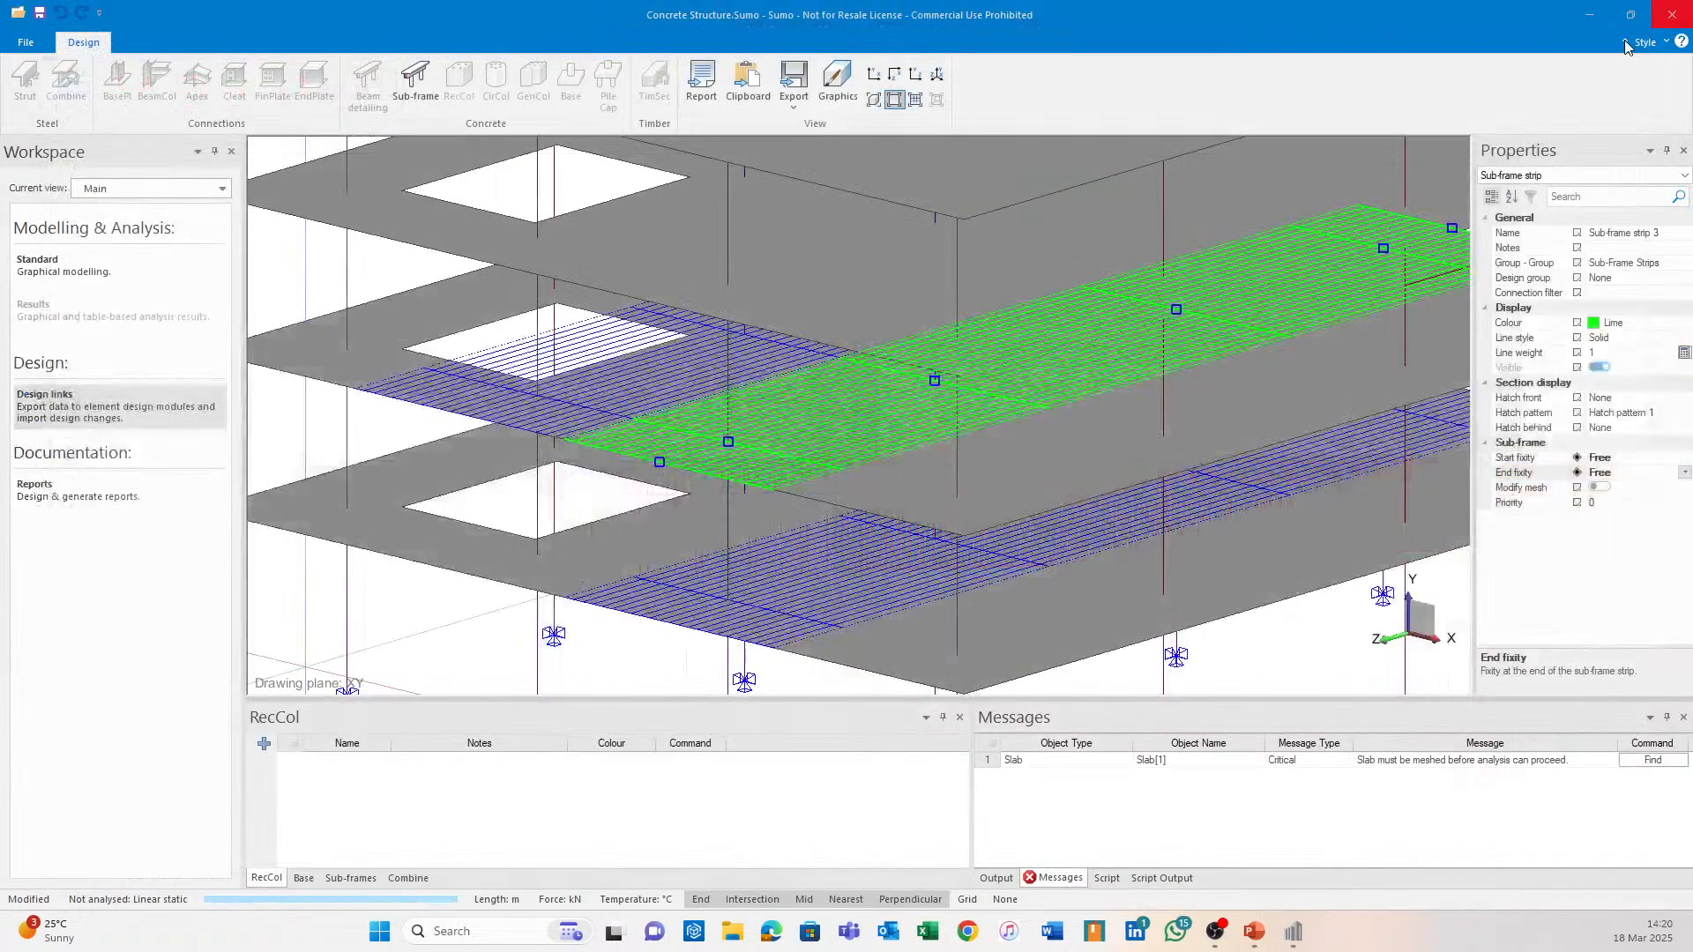
{"action": "left_click", "coordinate": [873, 99]}
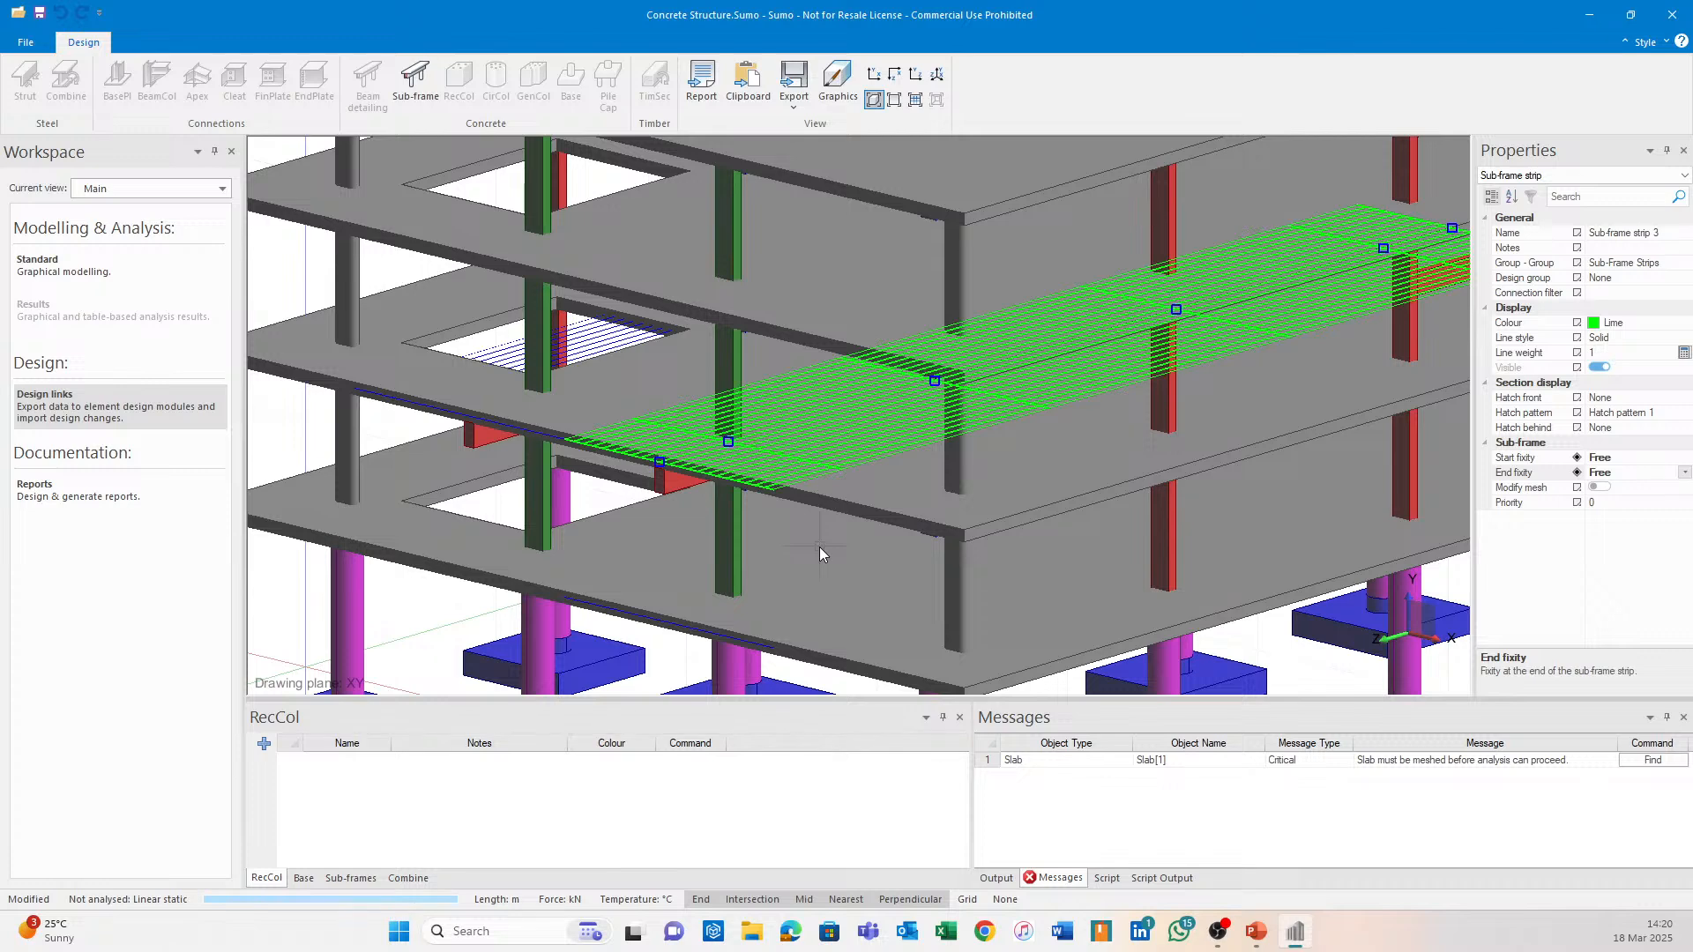
{"action": "scroll", "coordinate": [767, 579], "scroll_direction": "down", "scroll_amount": 2}
{"action": "left_click", "coordinate": [541, 471]}
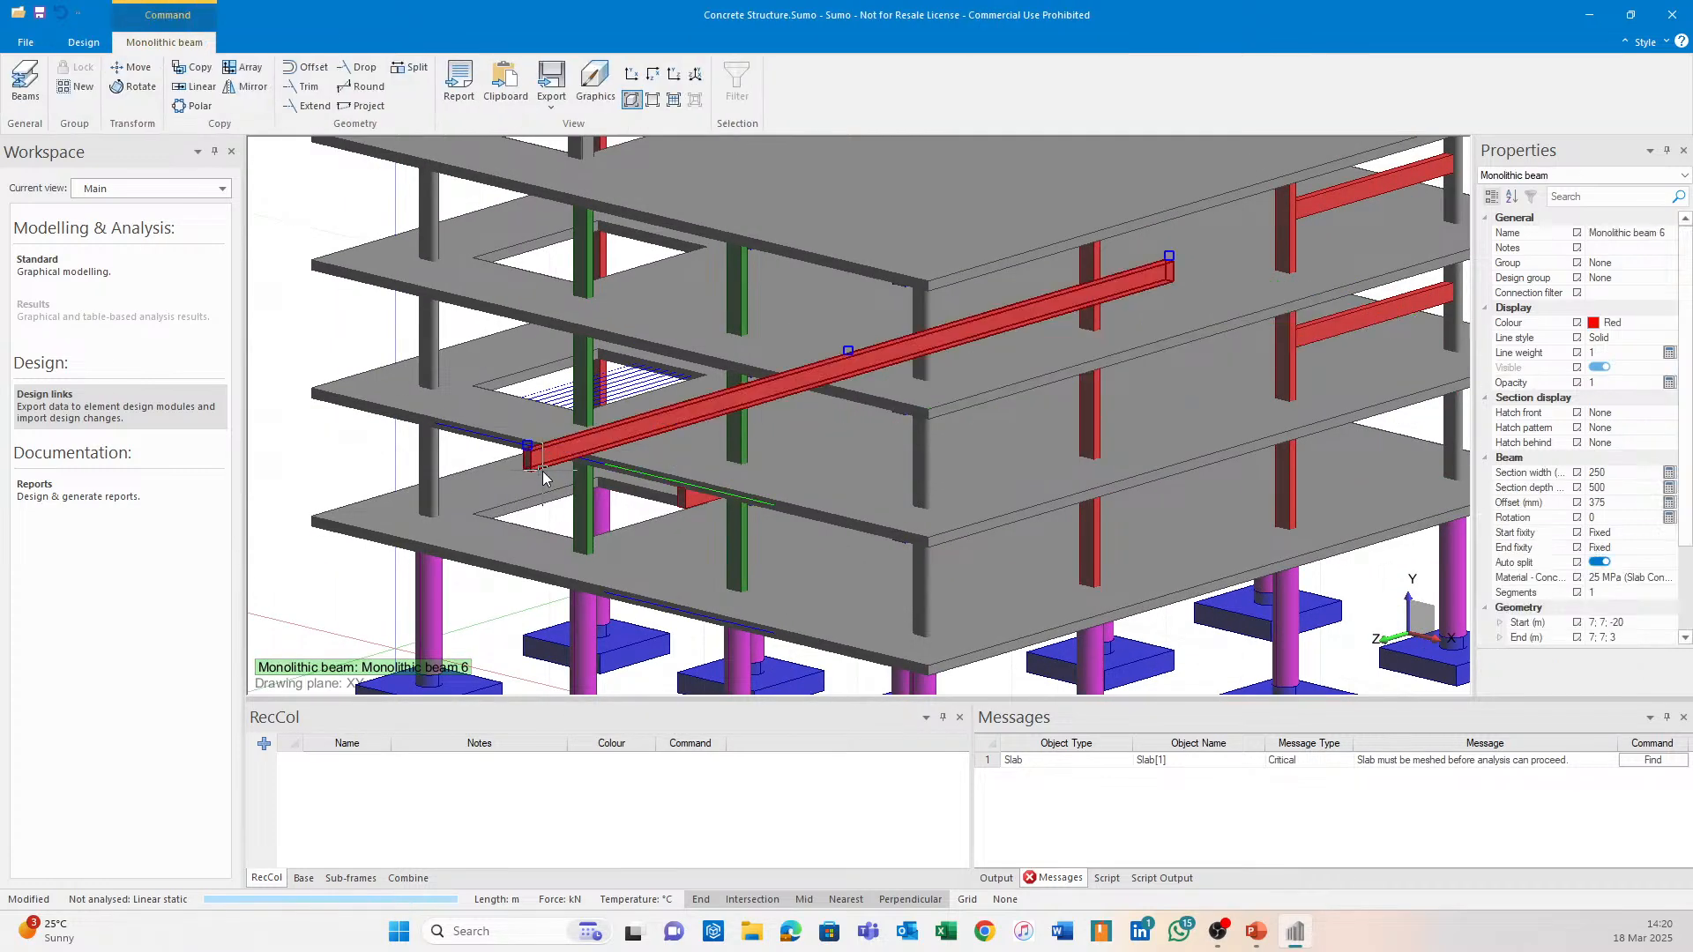
{"action": "scroll", "coordinate": [543, 470], "scroll_direction": "down", "scroll_amount": 2}
{"action": "middle_click_drag", "start_coordinate": [552, 471], "coordinate": [632, 416]}
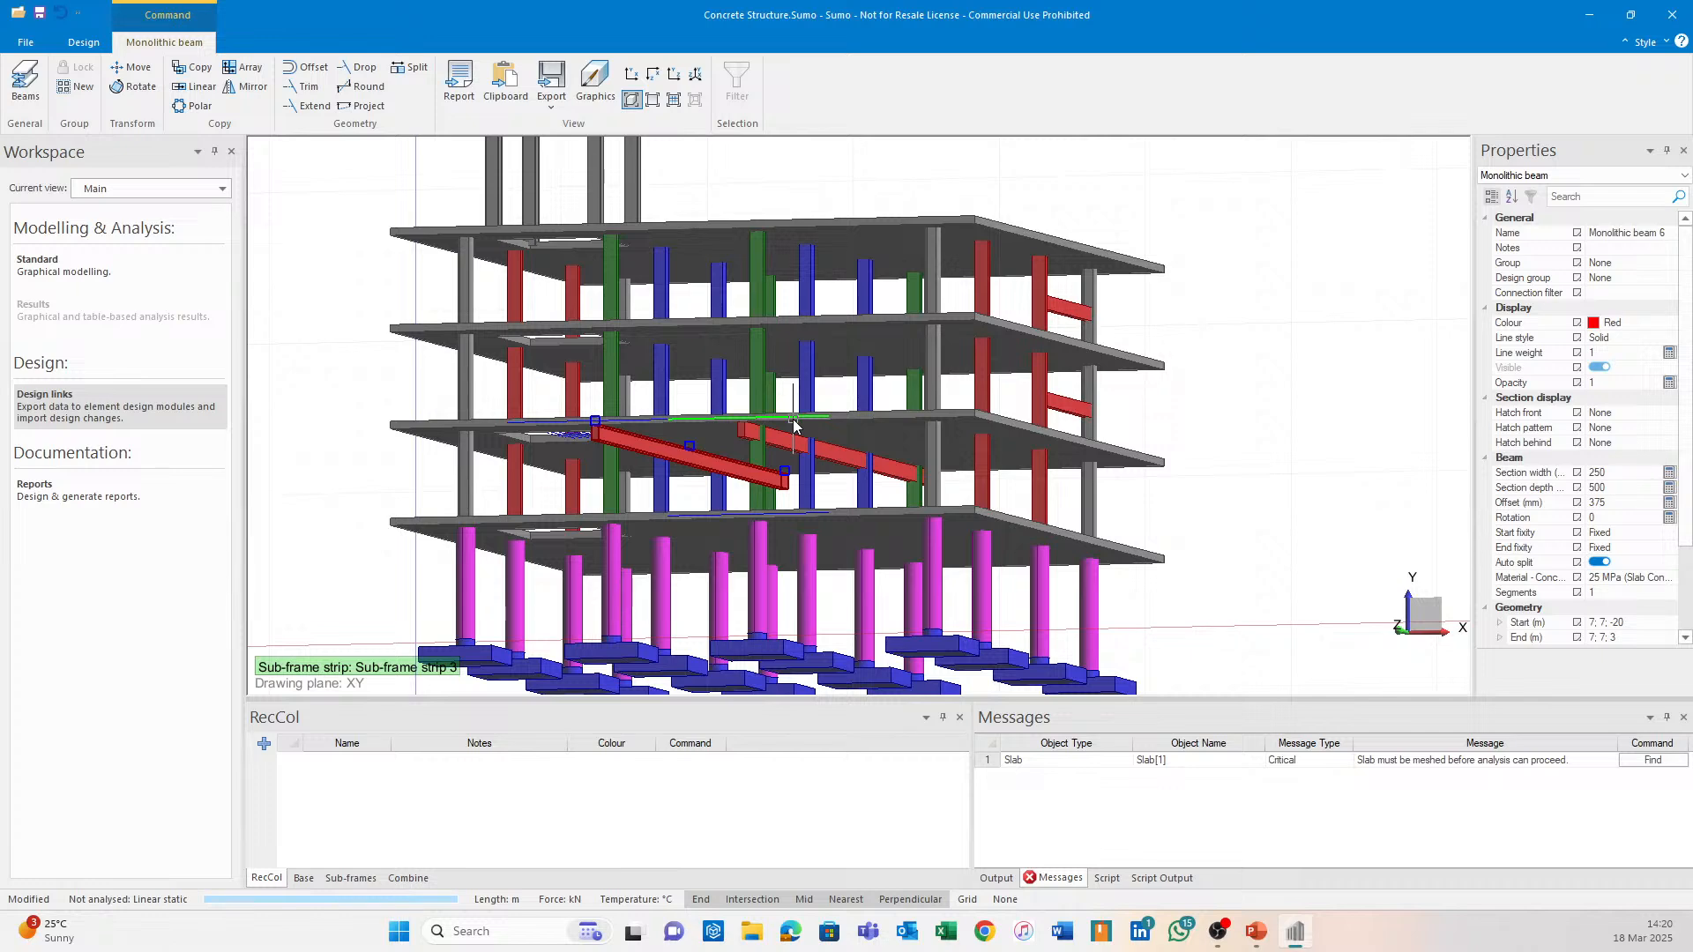
{"action": "middle_click_drag", "start_coordinate": [727, 436], "coordinate": [439, 475]}
{"action": "left_click", "coordinate": [438, 476]}
{"action": "scroll", "coordinate": [854, 207], "scroll_direction": "up", "scroll_amount": 3}
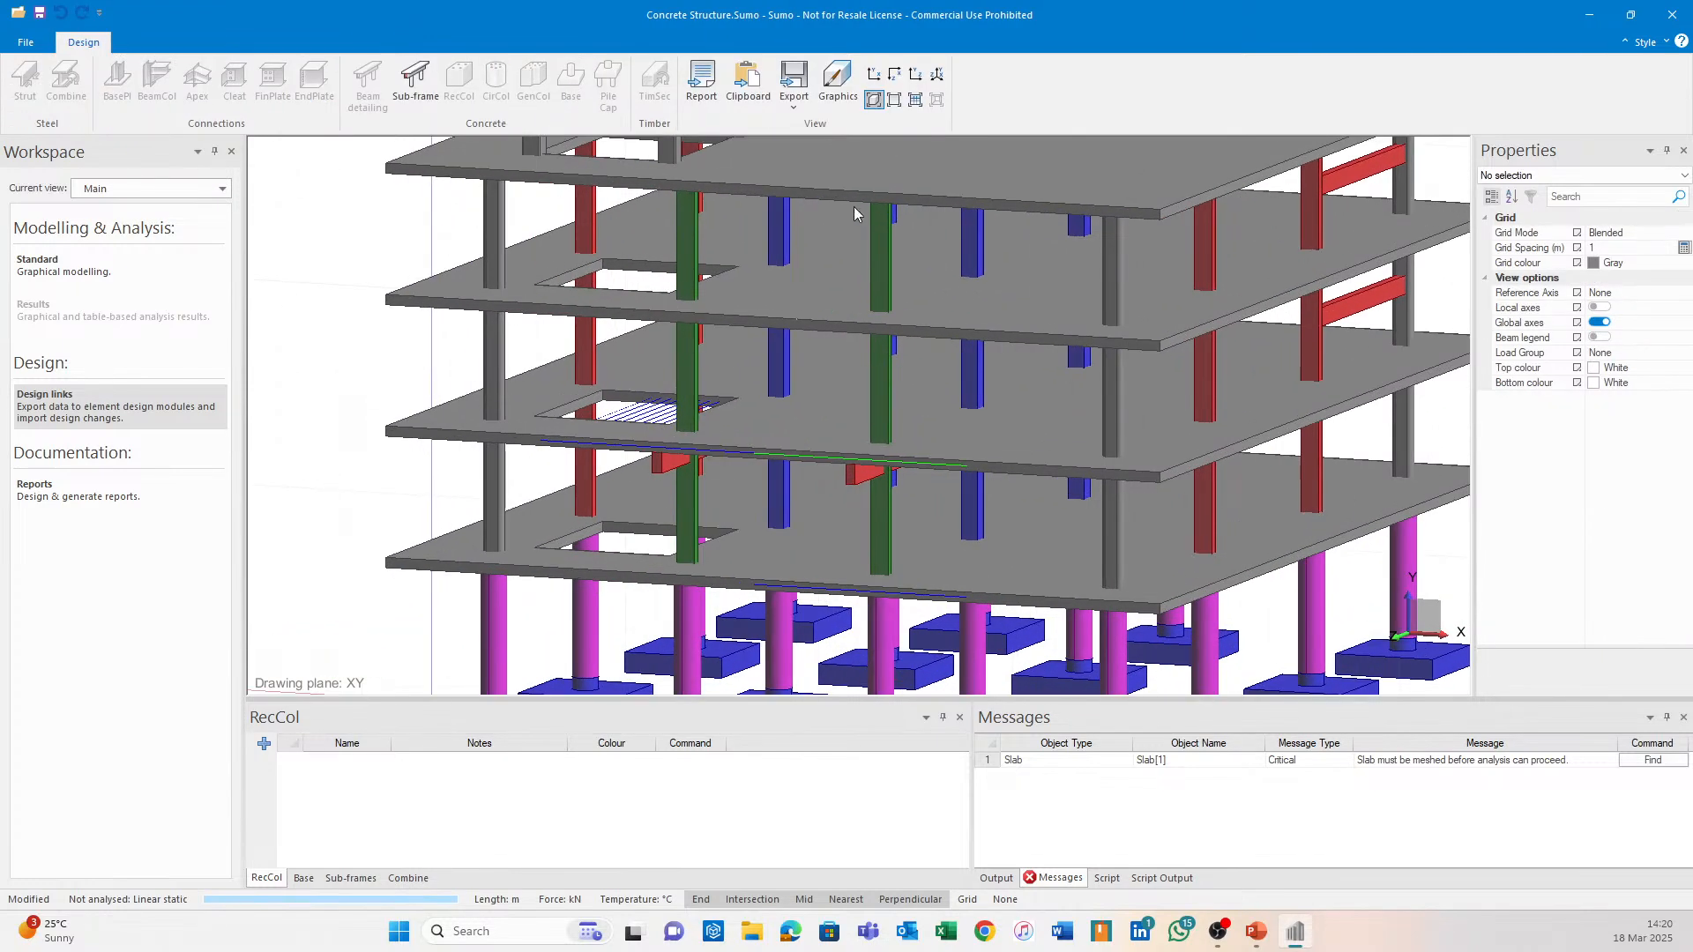
{"action": "left_click", "coordinate": [893, 101]}
Export Sub-frame strip 5 to Continuous Beam, dismissing the load apportioning warning.
{"action": "left_click", "coordinate": [416, 84]}
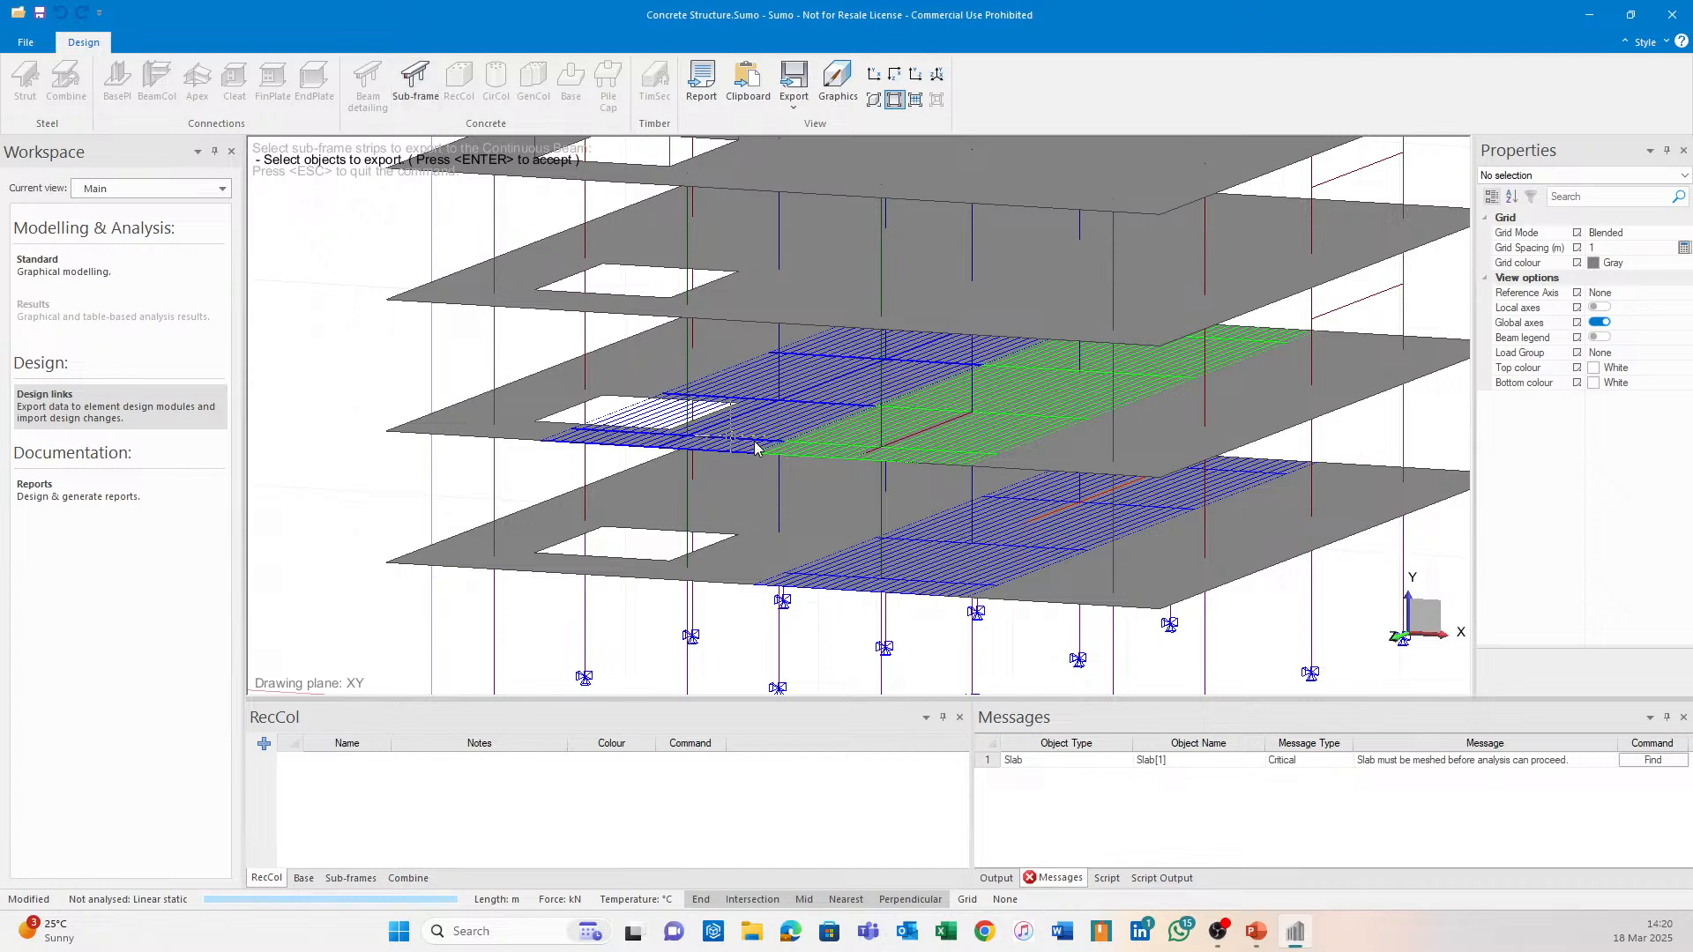
{"action": "left_click", "coordinate": [761, 448]}
{"action": "key", "text": "Return"}
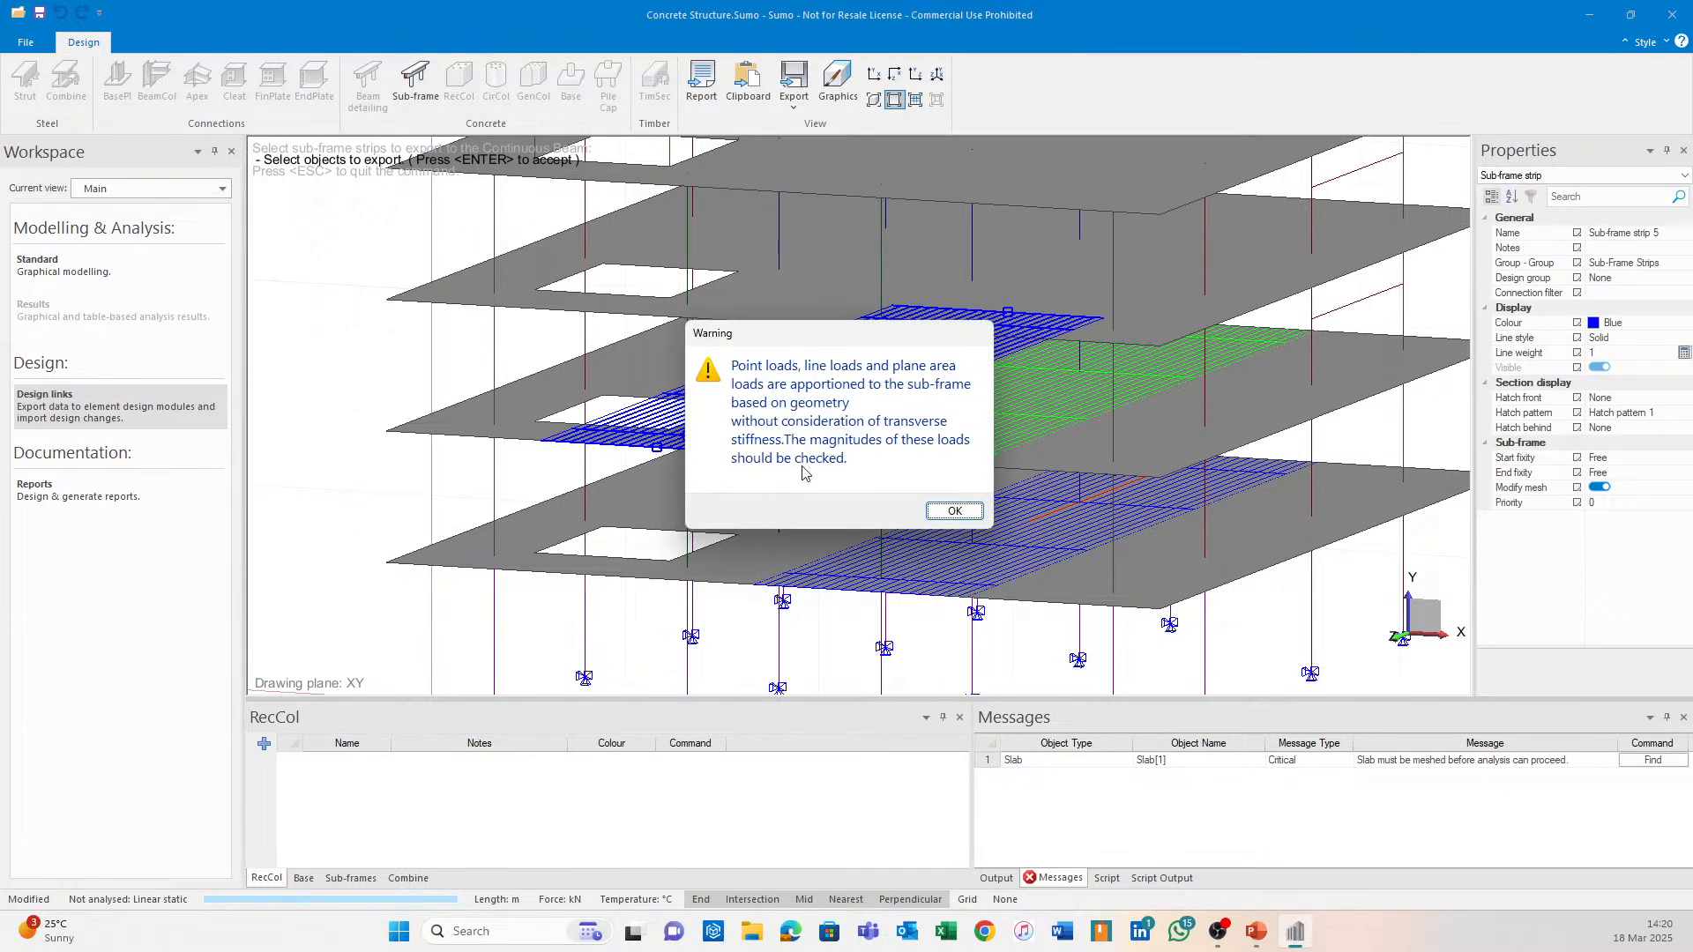
{"action": "left_click", "coordinate": [967, 514]}
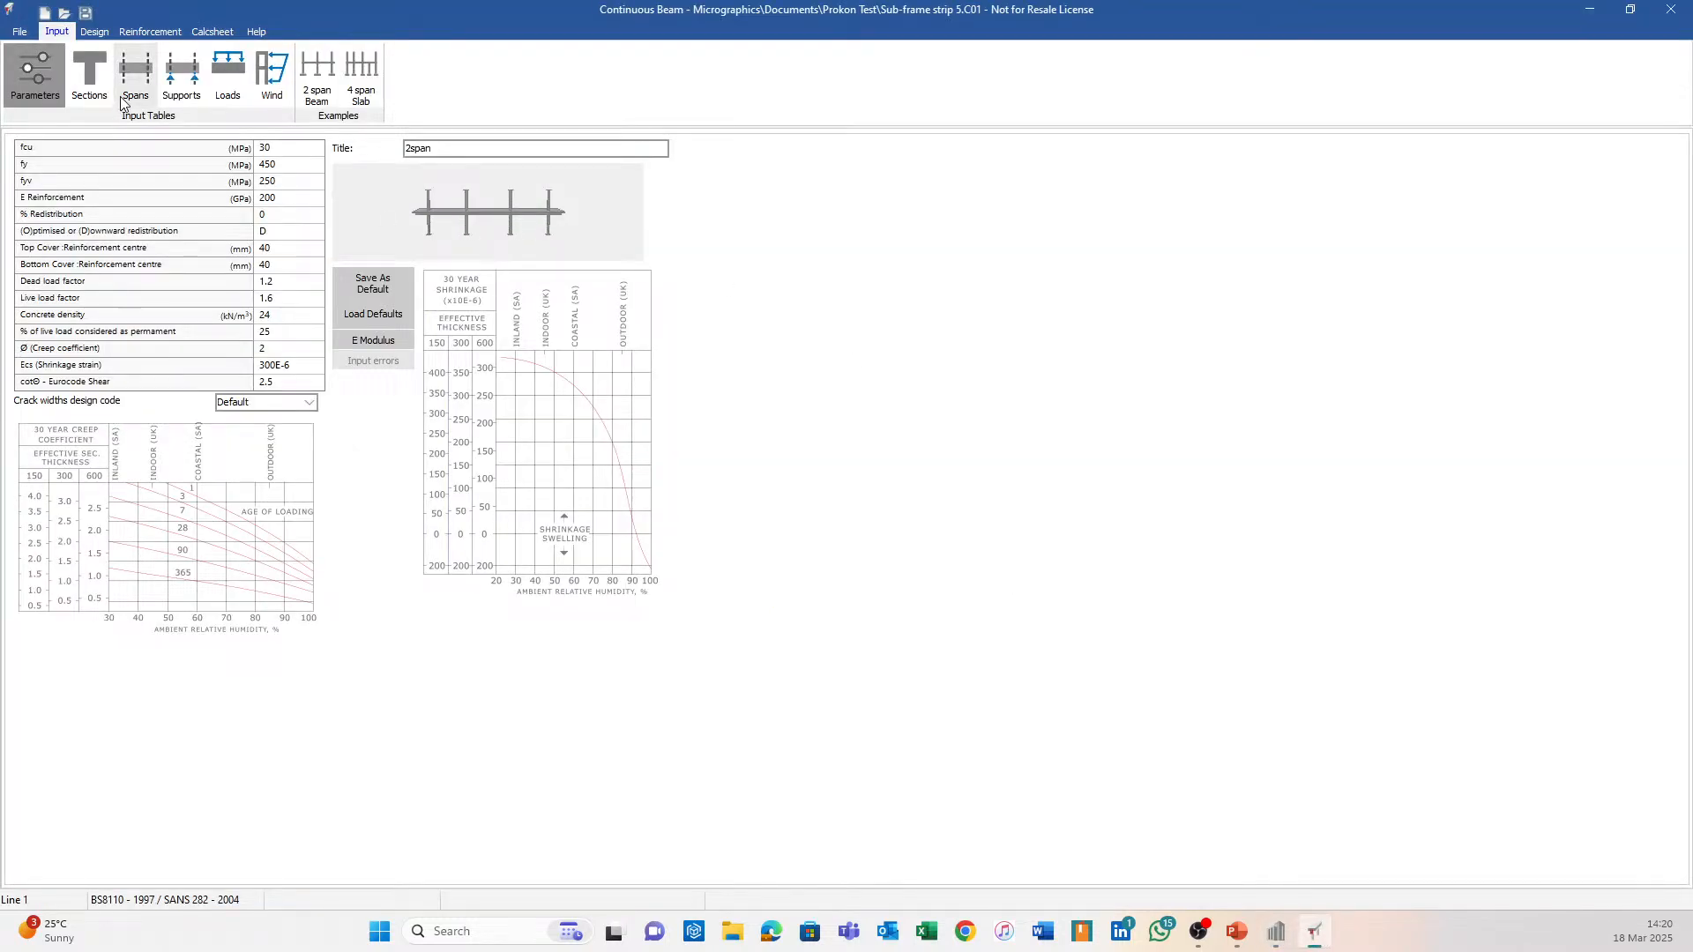
Generate strip 5's main reinforcement and view the reinforced beam side-on in 3D, then close it.
{"action": "left_click", "coordinate": [150, 31]}
{"action": "left_click", "coordinate": [180, 526]}
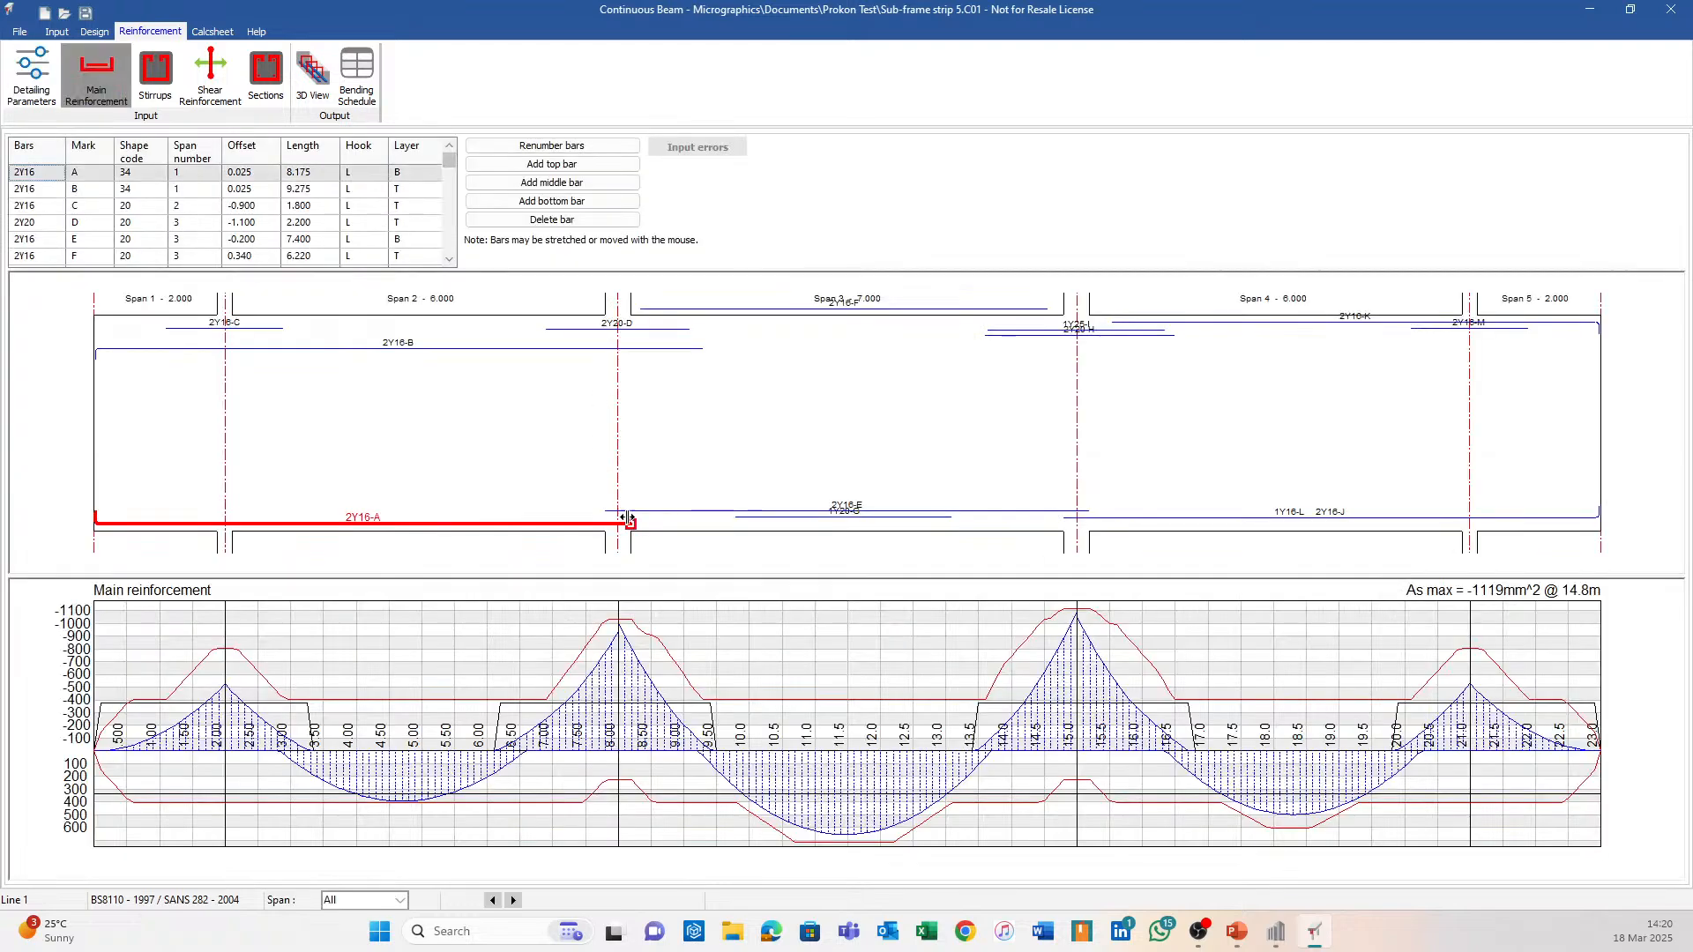
{"action": "left_click", "coordinate": [310, 70]}
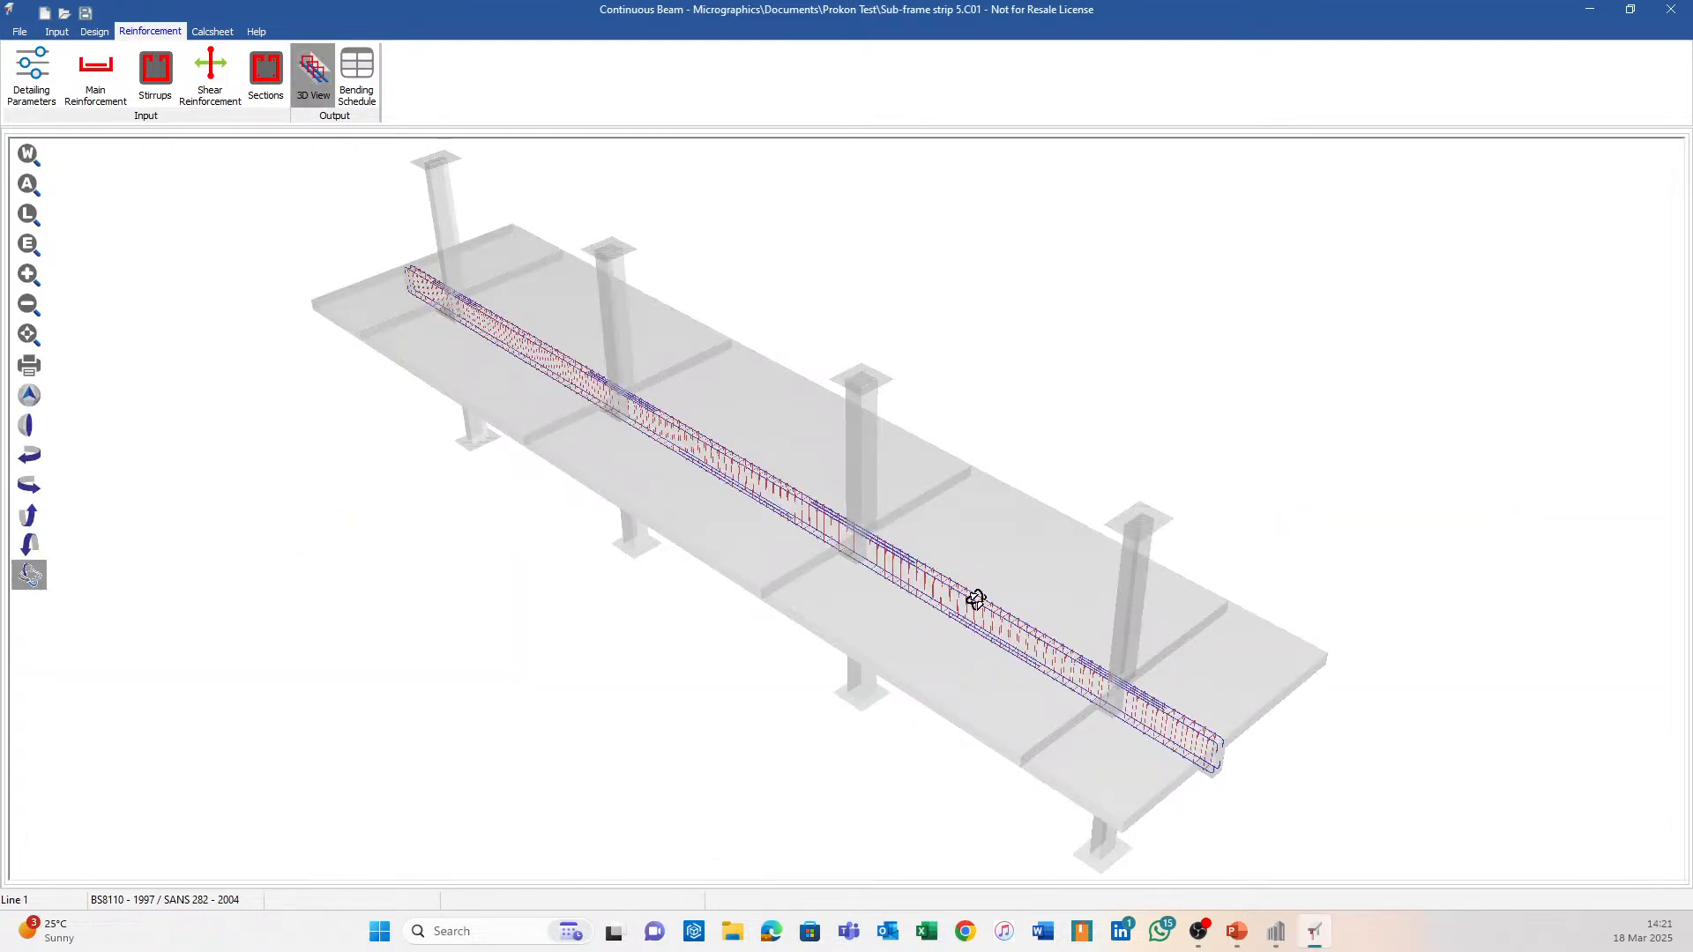
{"action": "left_click_drag", "start_coordinate": [976, 600], "coordinate": [693, 465]}
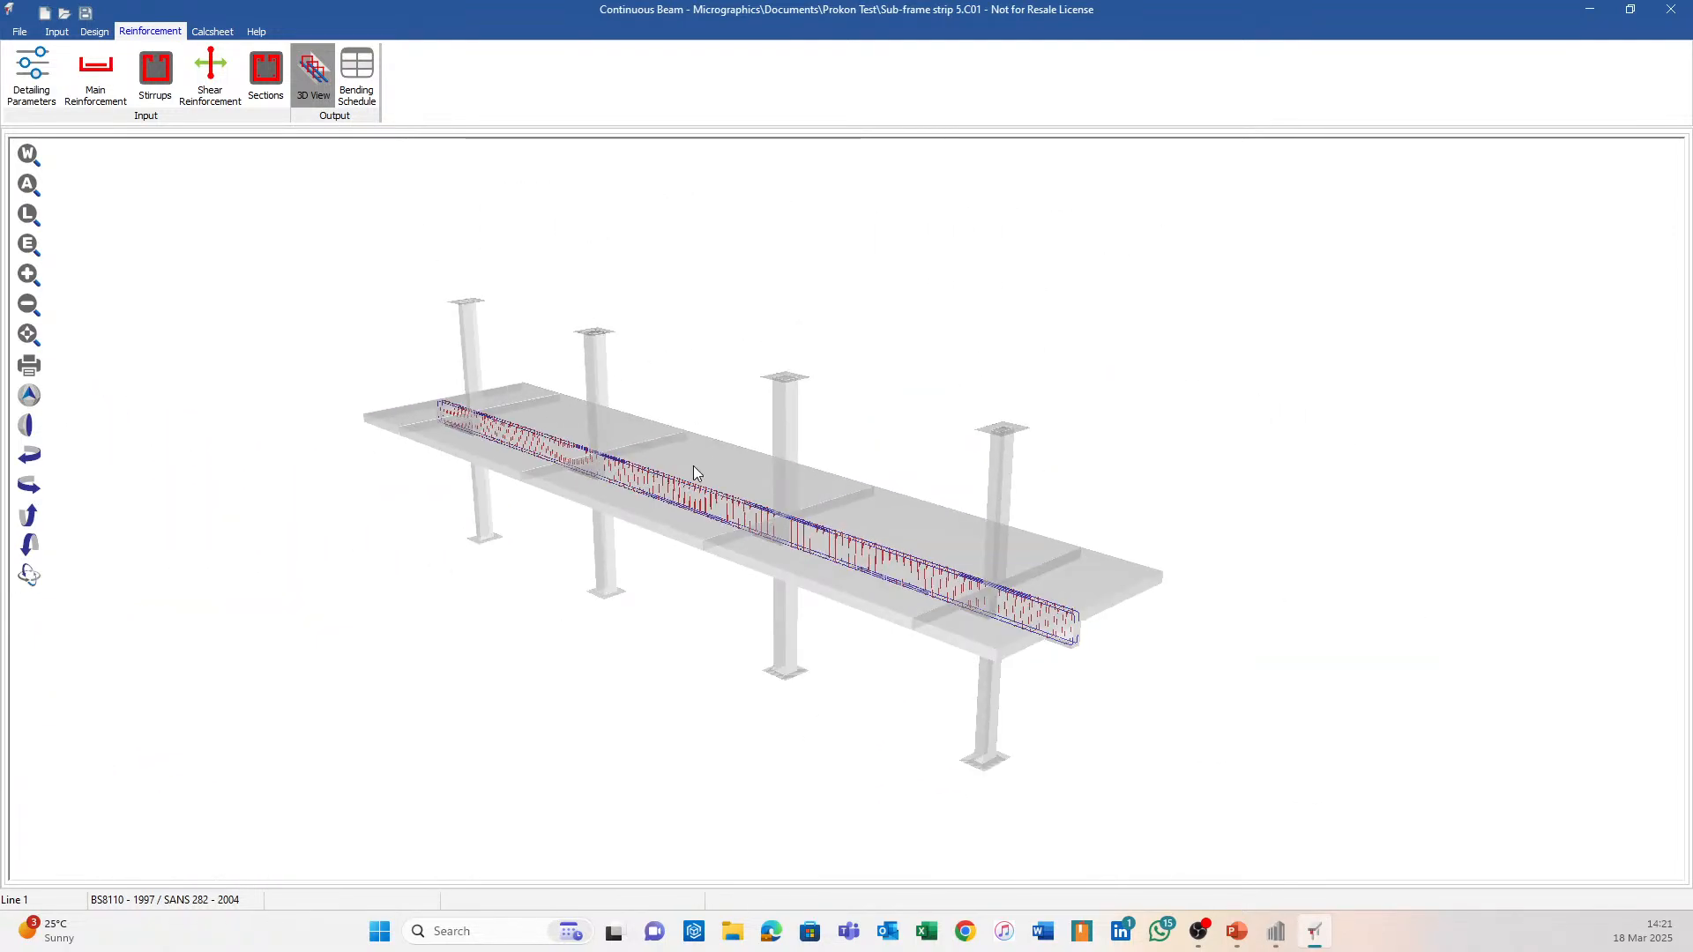
{"action": "left_click", "coordinate": [1686, 8]}
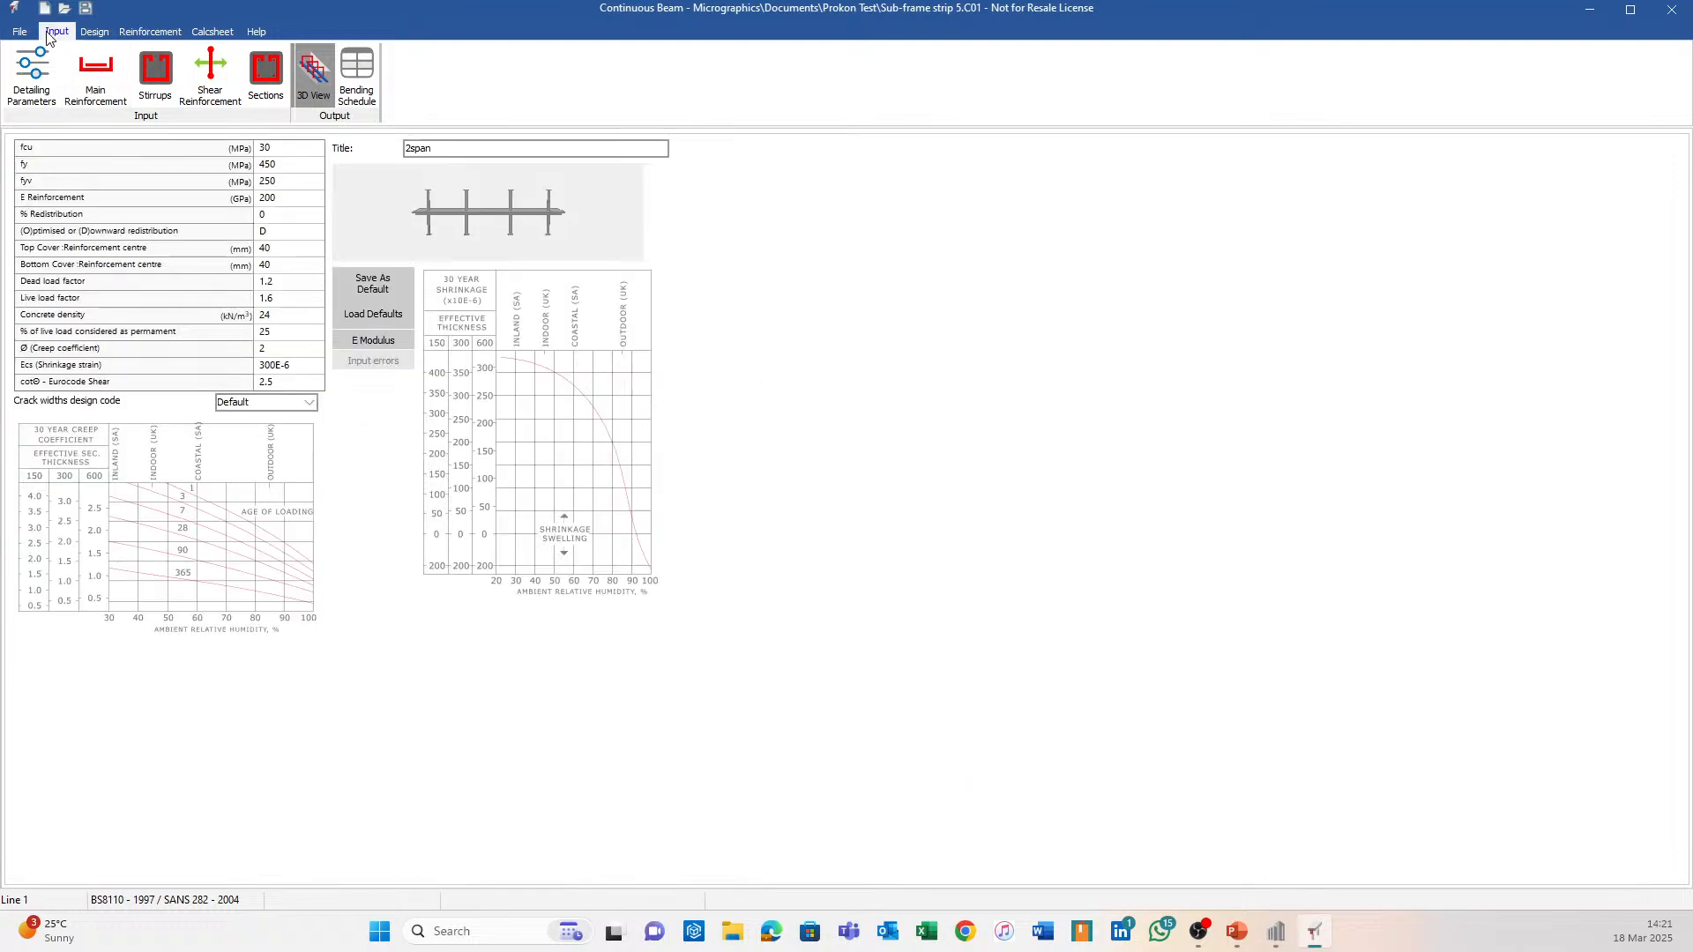
Bring Sumo forward, clear the strip selection, and zoom and rotate the slab model.
{"action": "left_click", "coordinate": [1276, 931]}
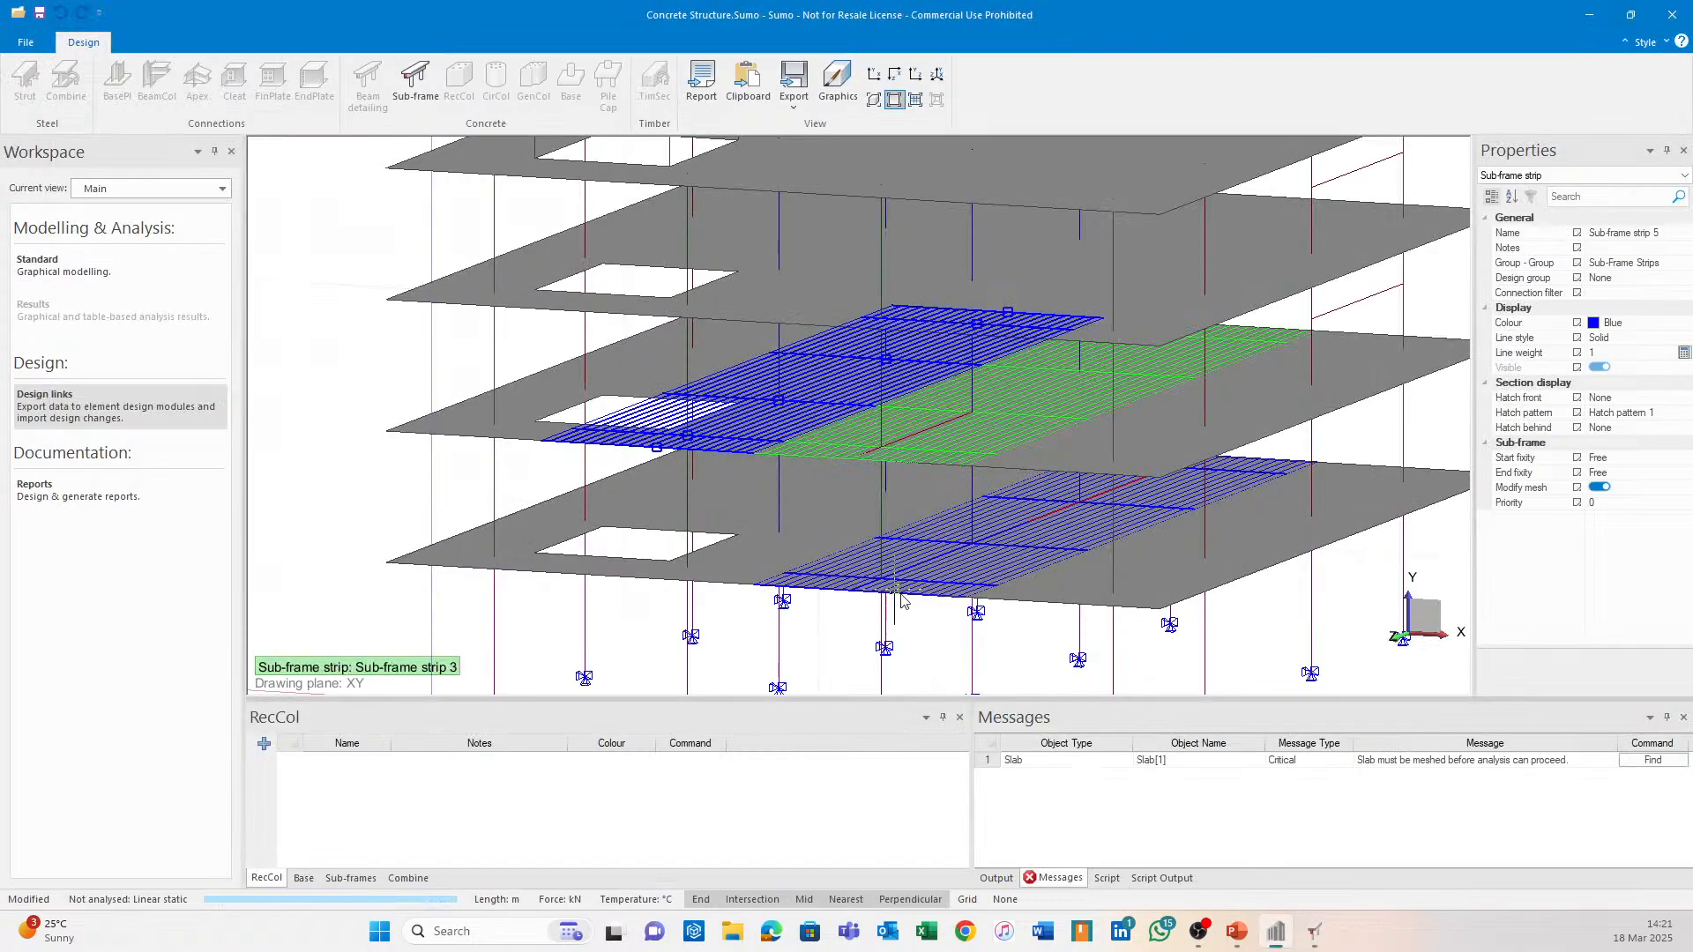
{"action": "left_click", "coordinate": [626, 567]}
{"action": "scroll", "coordinate": [648, 474], "scroll_direction": "up", "scroll_amount": 5}
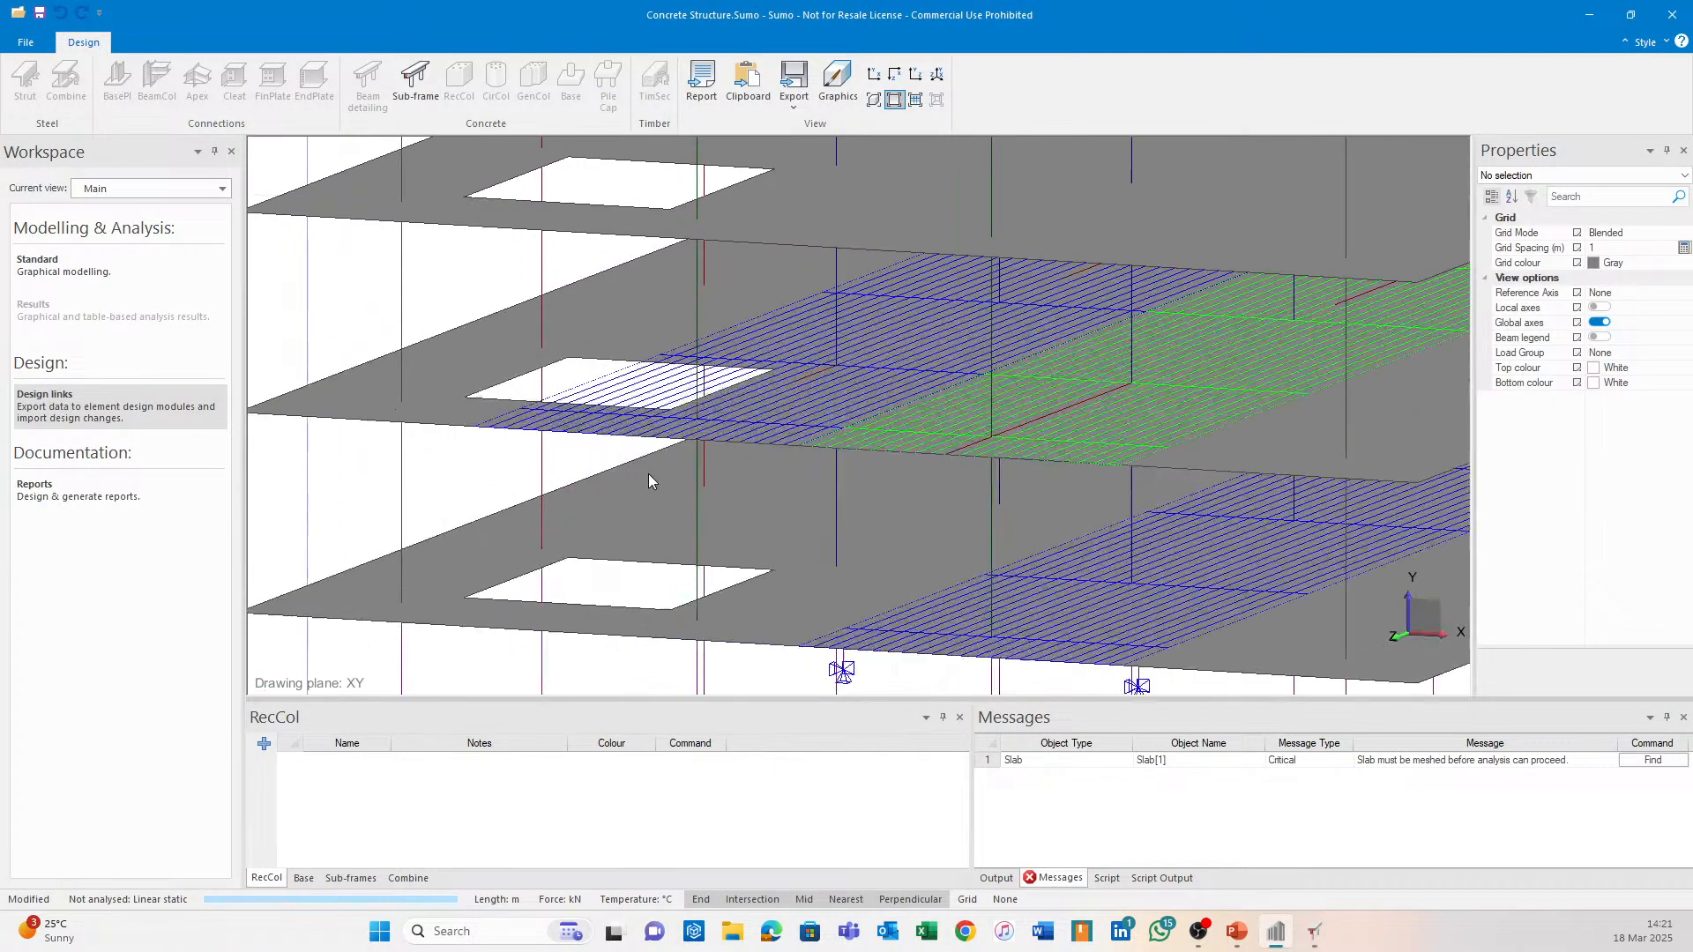
{"action": "scroll", "coordinate": [518, 370], "scroll_direction": "down", "scroll_amount": 5}
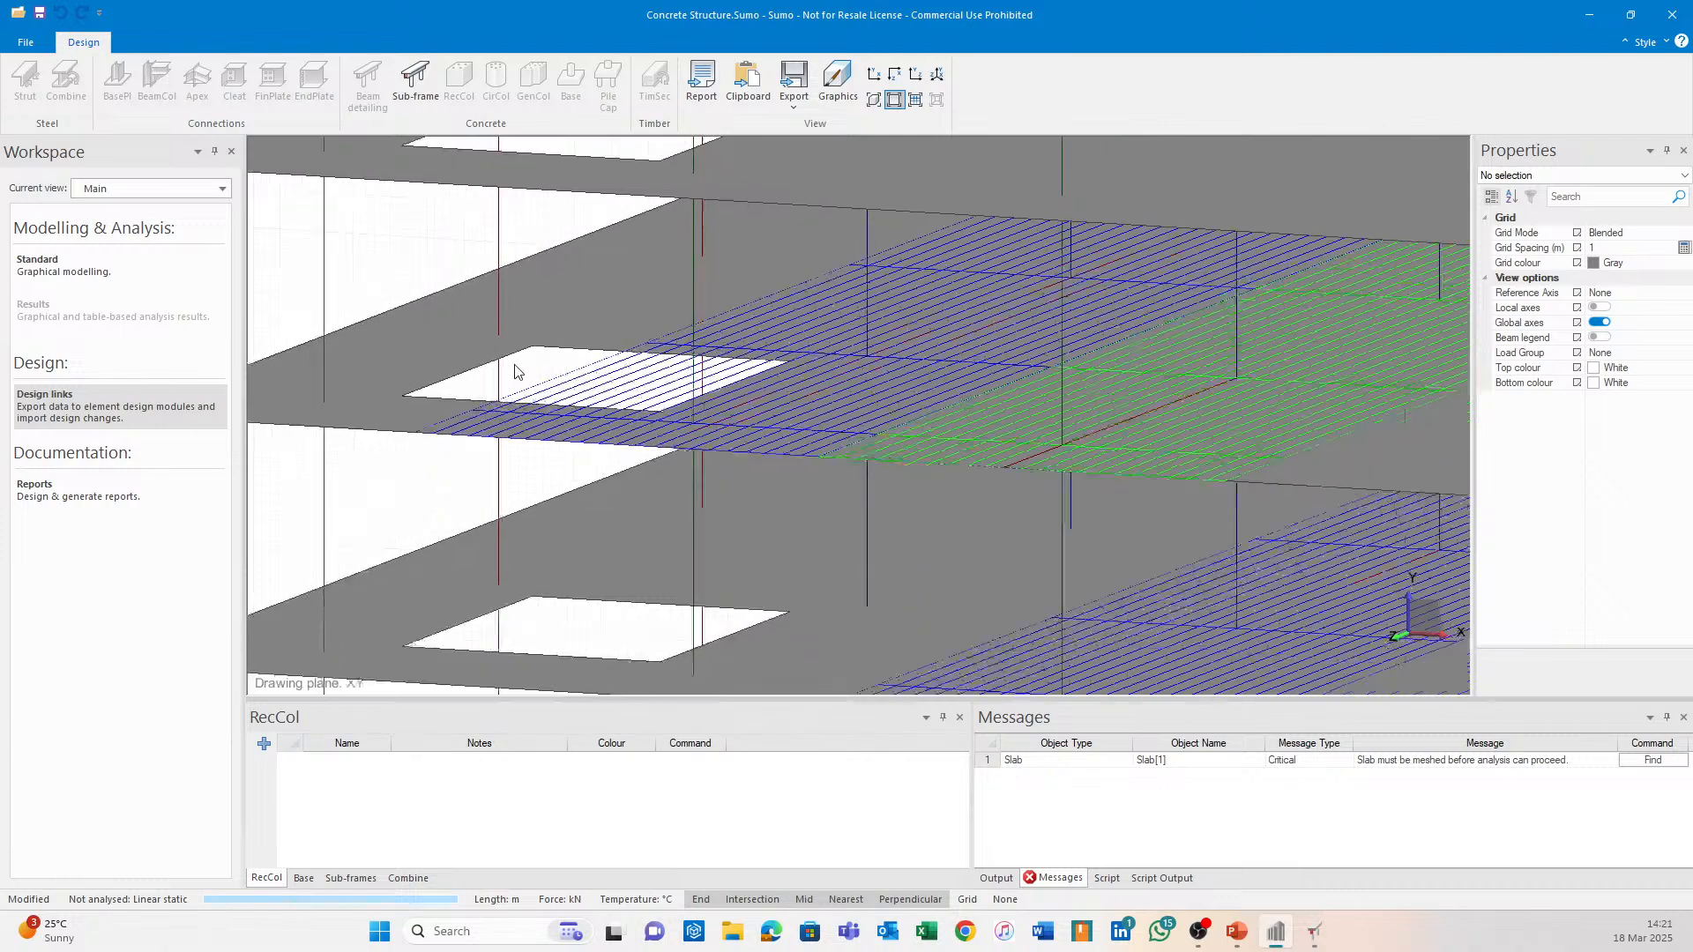
{"action": "mouse_move", "coordinate": [534, 554]}
{"action": "middle_mouse_down"}
{"action": "mouse_move", "coordinate": [567, 566]}
{"action": "mouse_move", "coordinate": [532, 567]}
{"action": "middle_mouse_up"}
Review strip 5 in 3D, then show its loads table listing 8.25 and 13.75 kN/m on span 1.
{"action": "left_click", "coordinate": [1314, 932]}
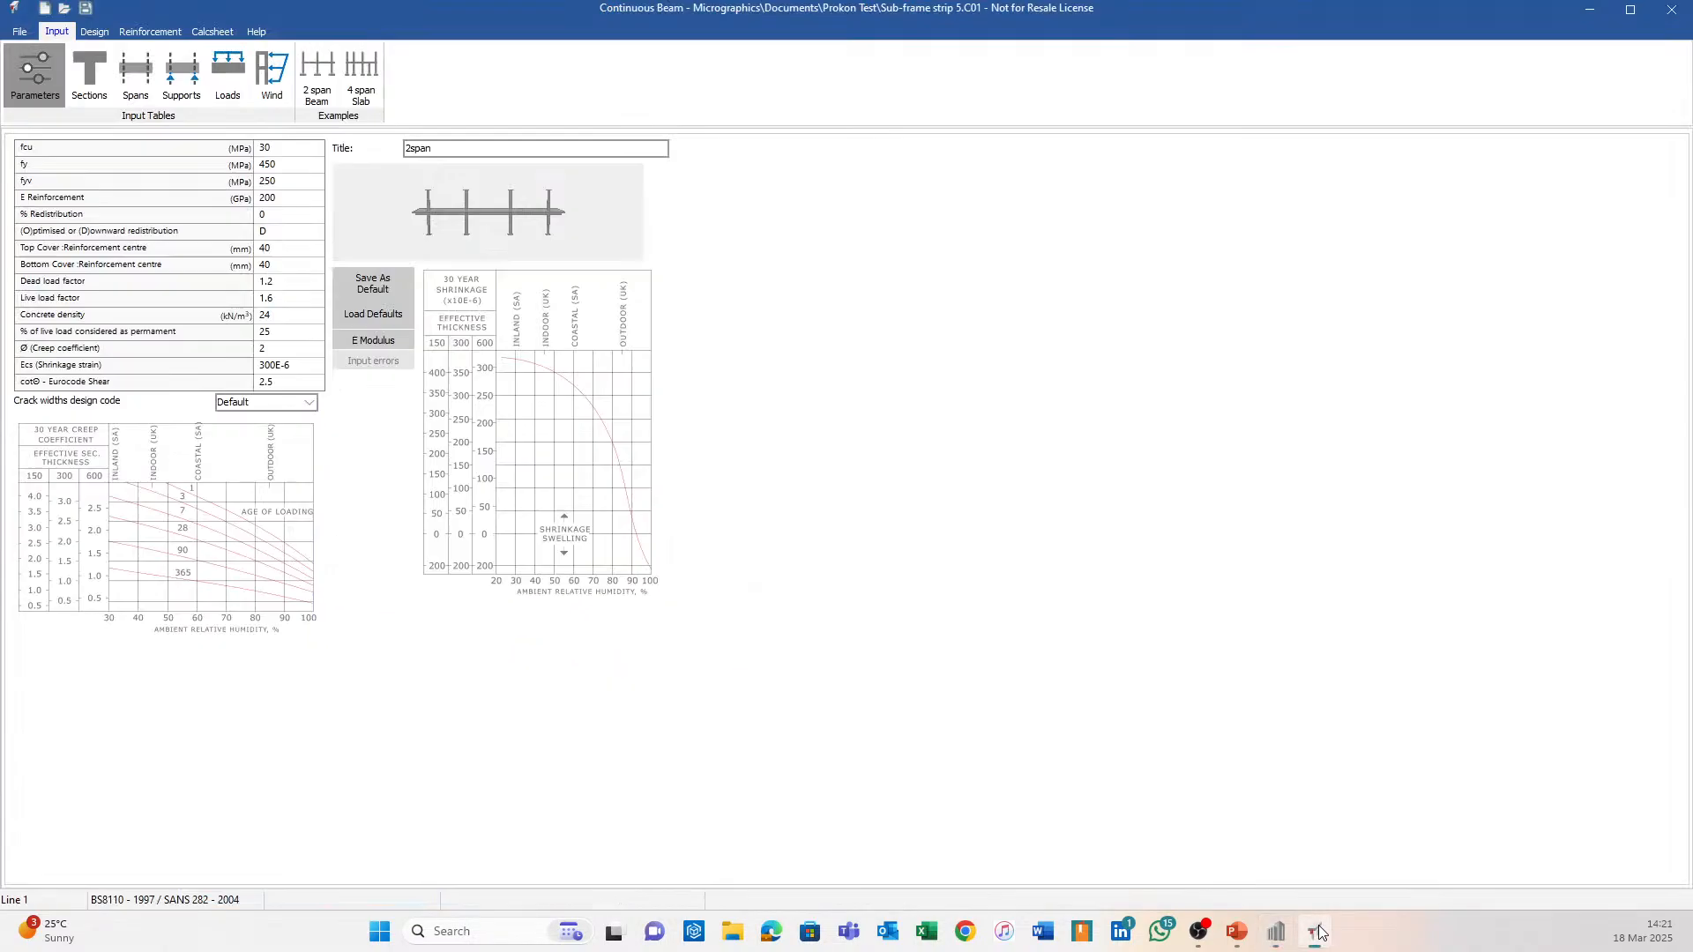
{"action": "left_click", "coordinate": [150, 32]}
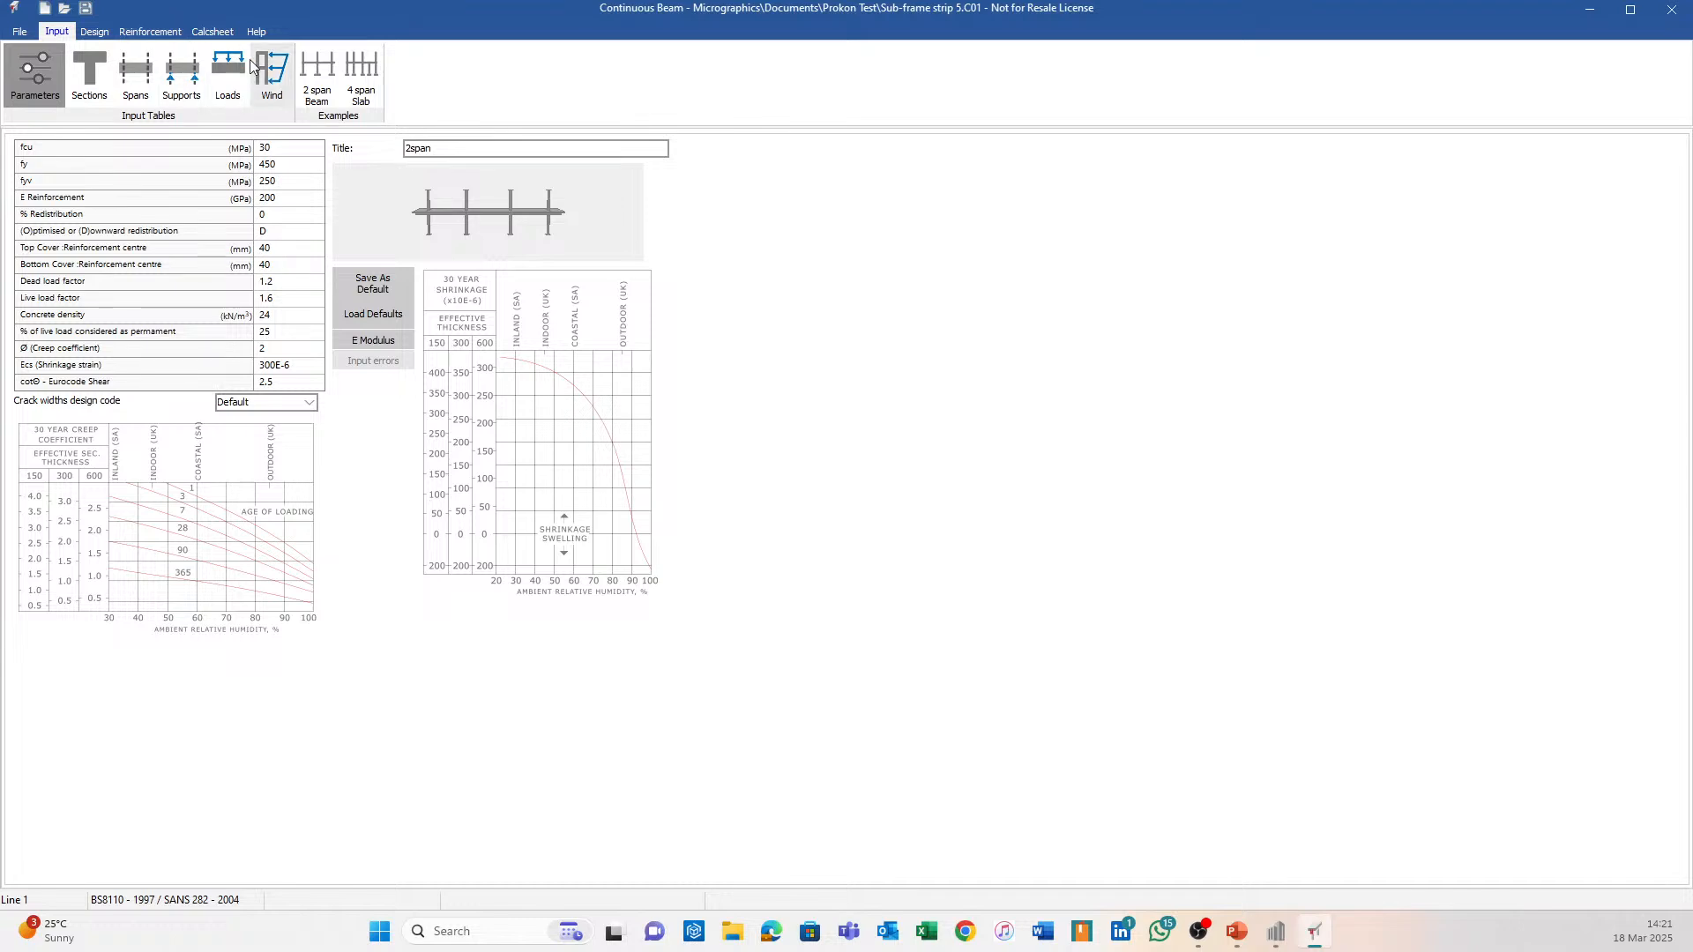
{"action": "left_click", "coordinate": [313, 73]}
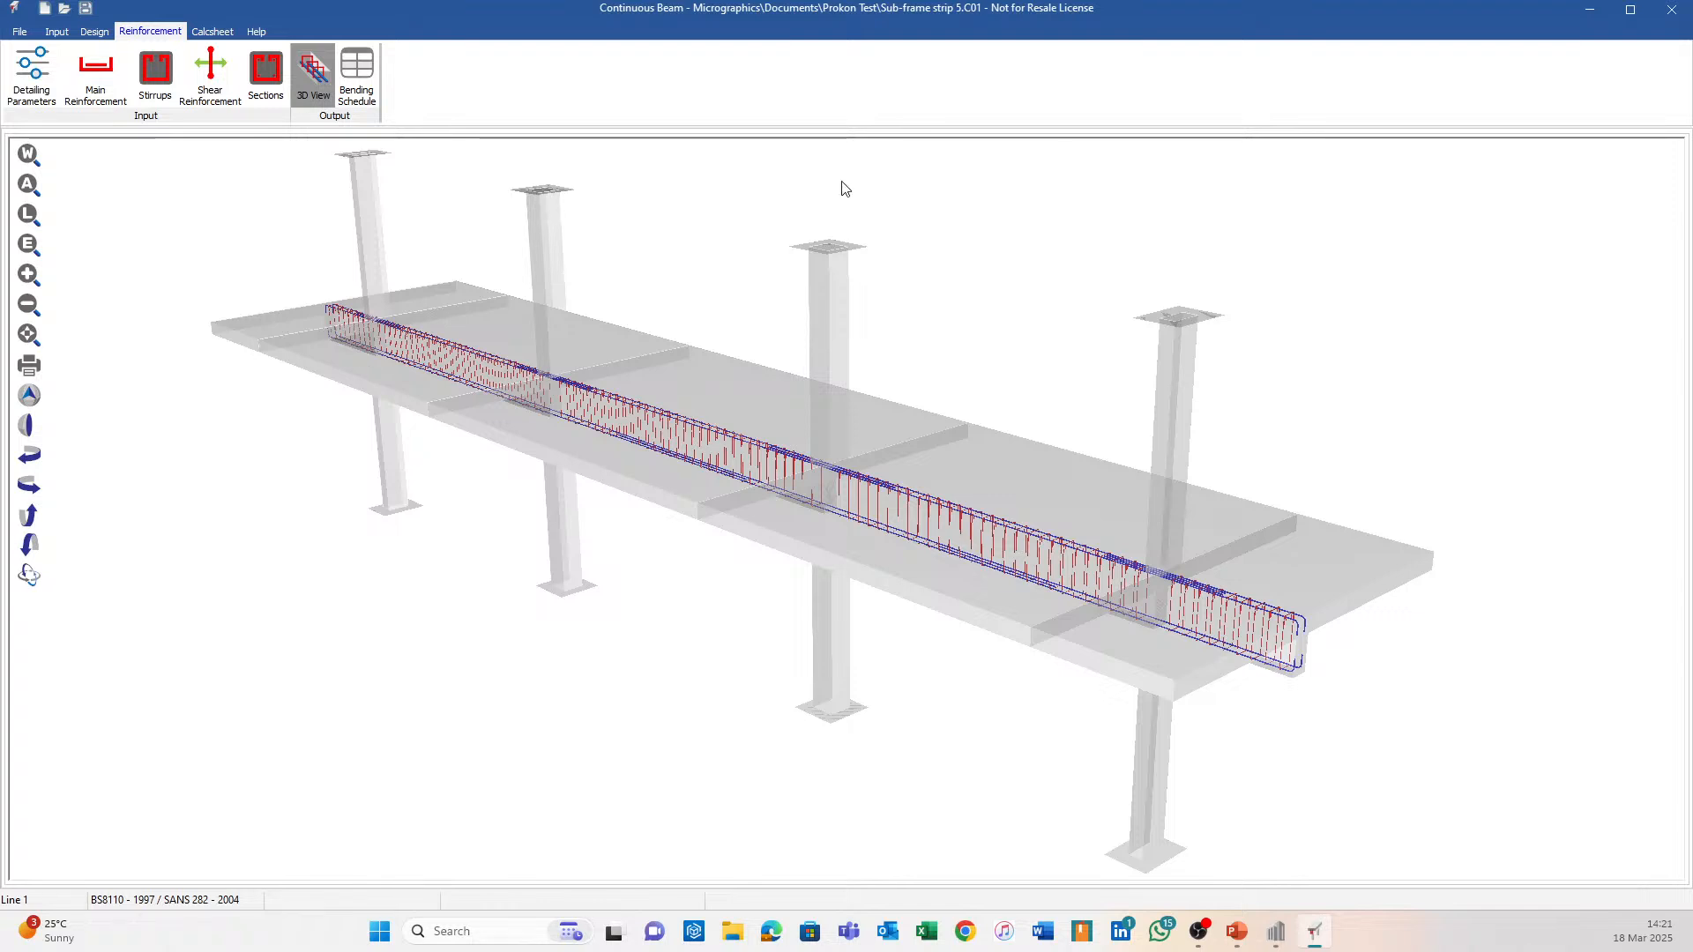
{"action": "left_click", "coordinate": [56, 32]}
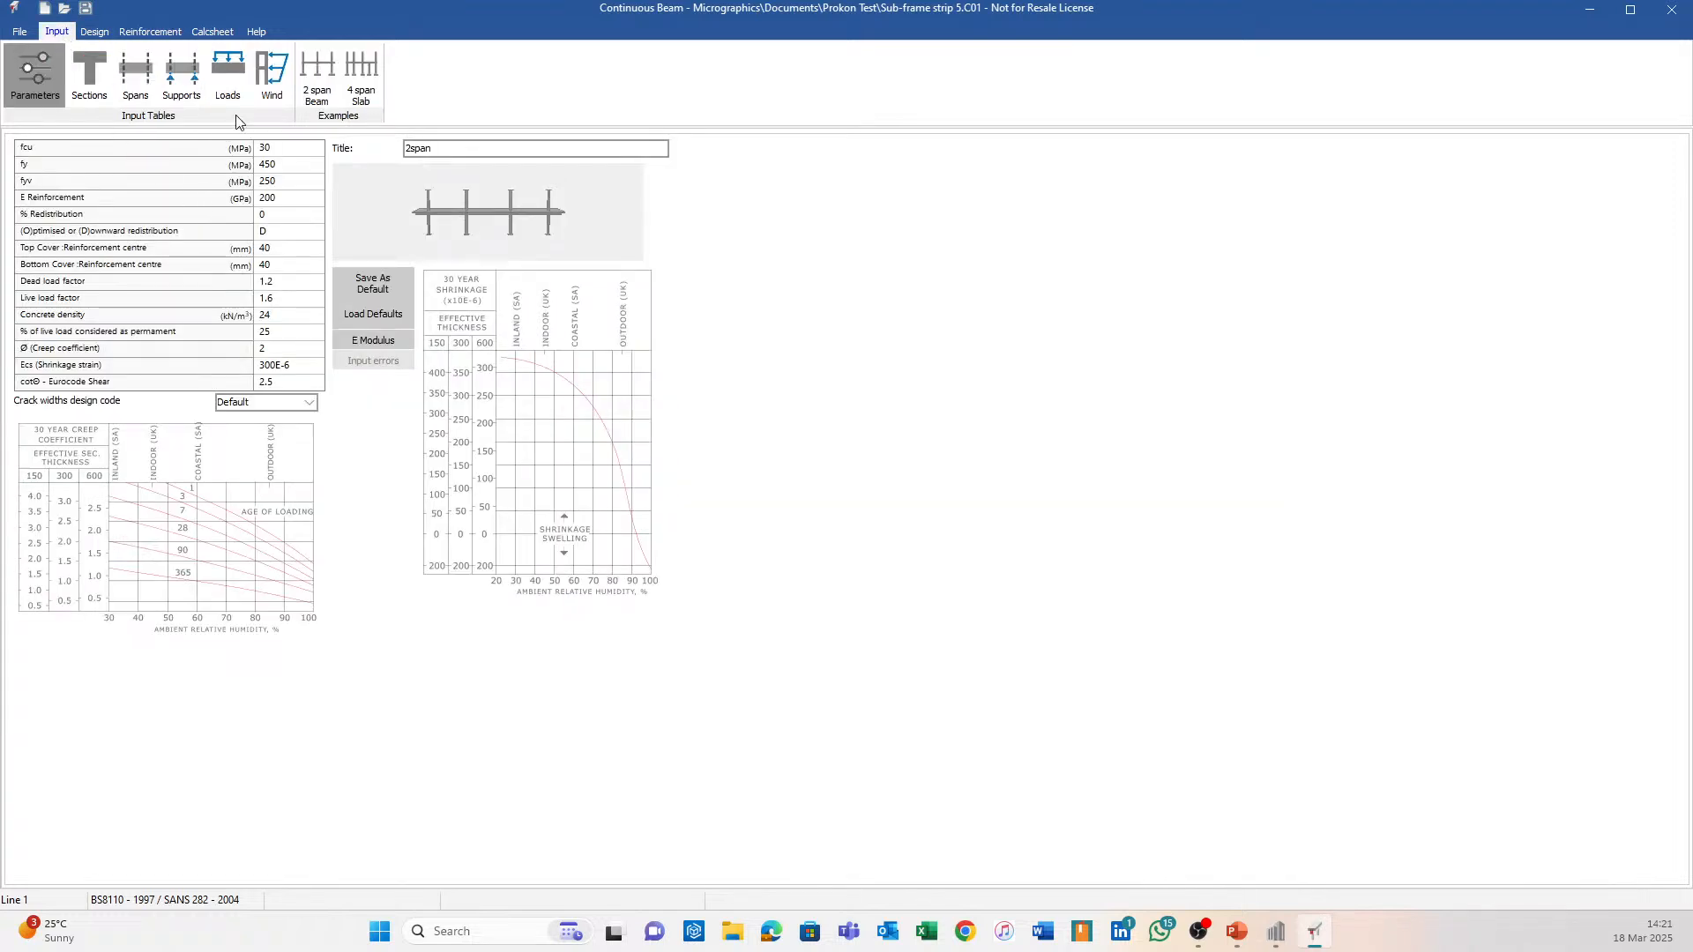
{"action": "left_click", "coordinate": [227, 70]}
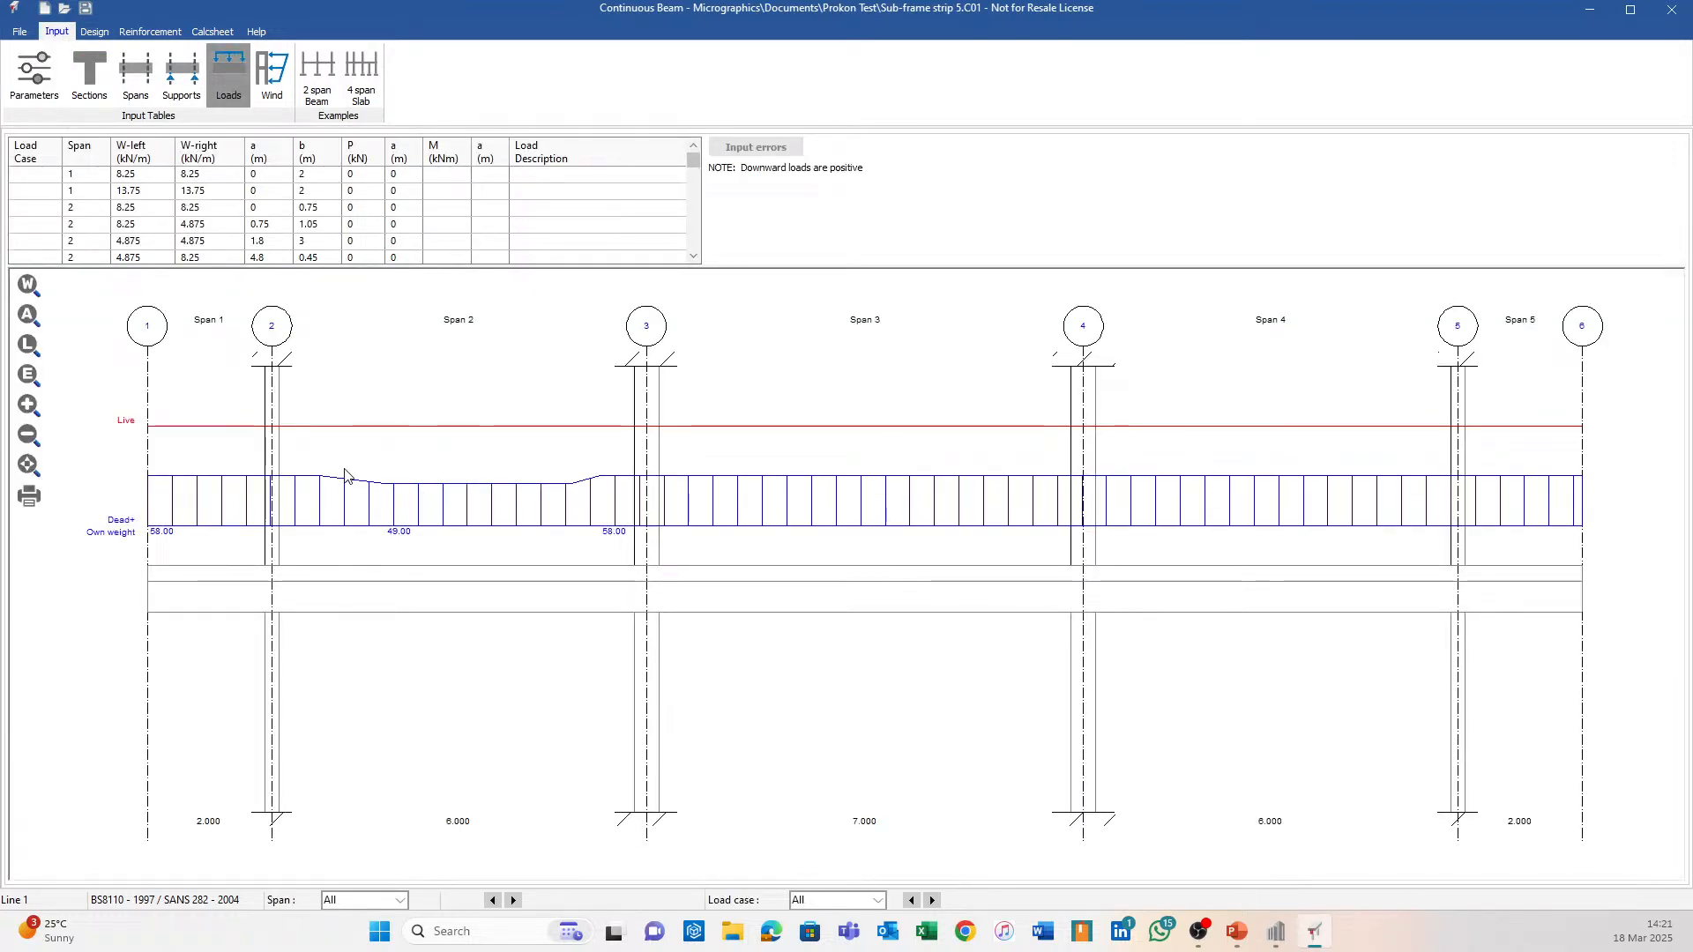
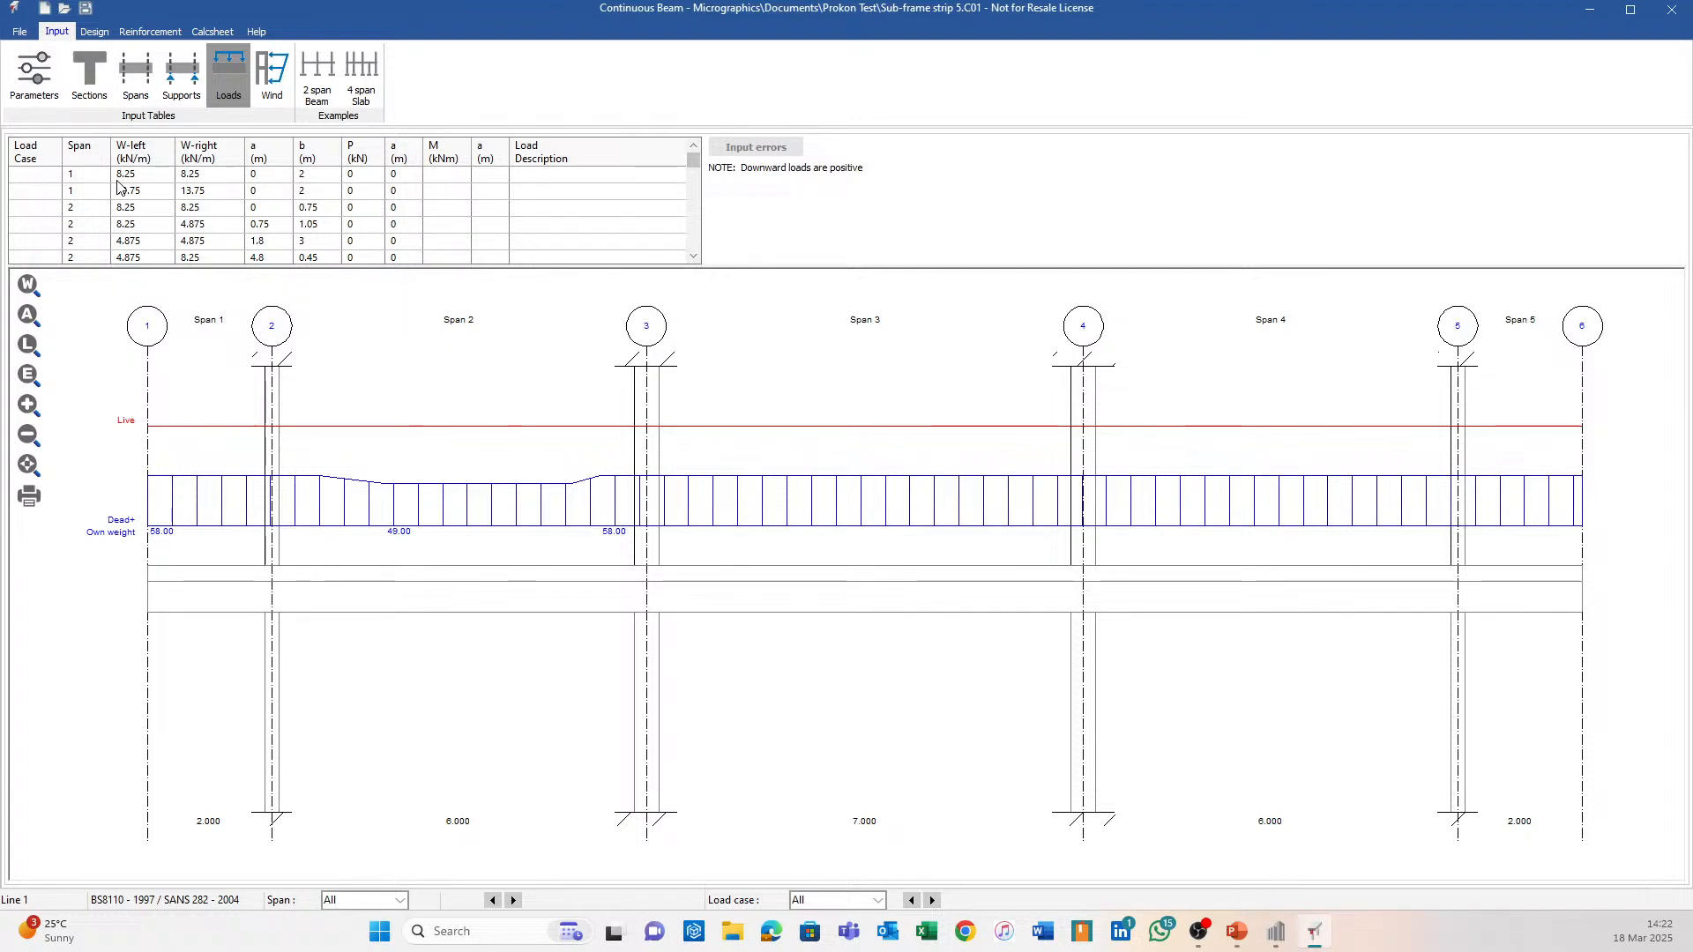
Assign dead load case D to the first six load lines in the Loads table.
{"action": "left_click", "coordinate": [32, 176]}
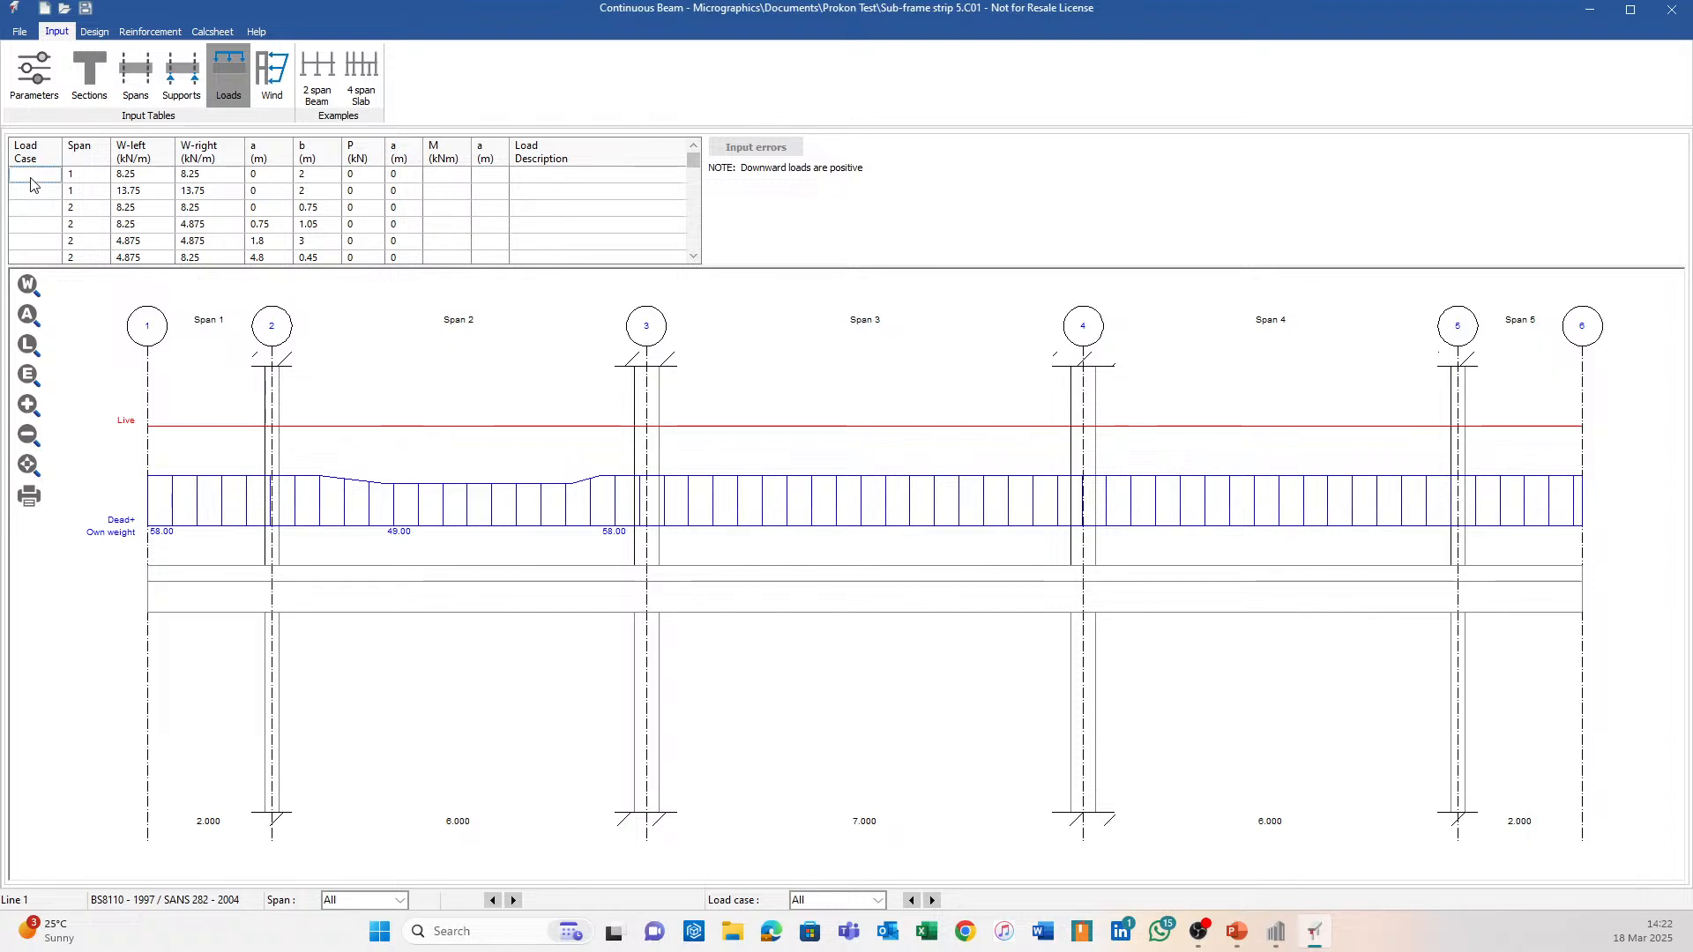
{"action": "type", "text": "S"}
{"action": "key", "text": "Down"}
{"action": "type", "text": "L"}
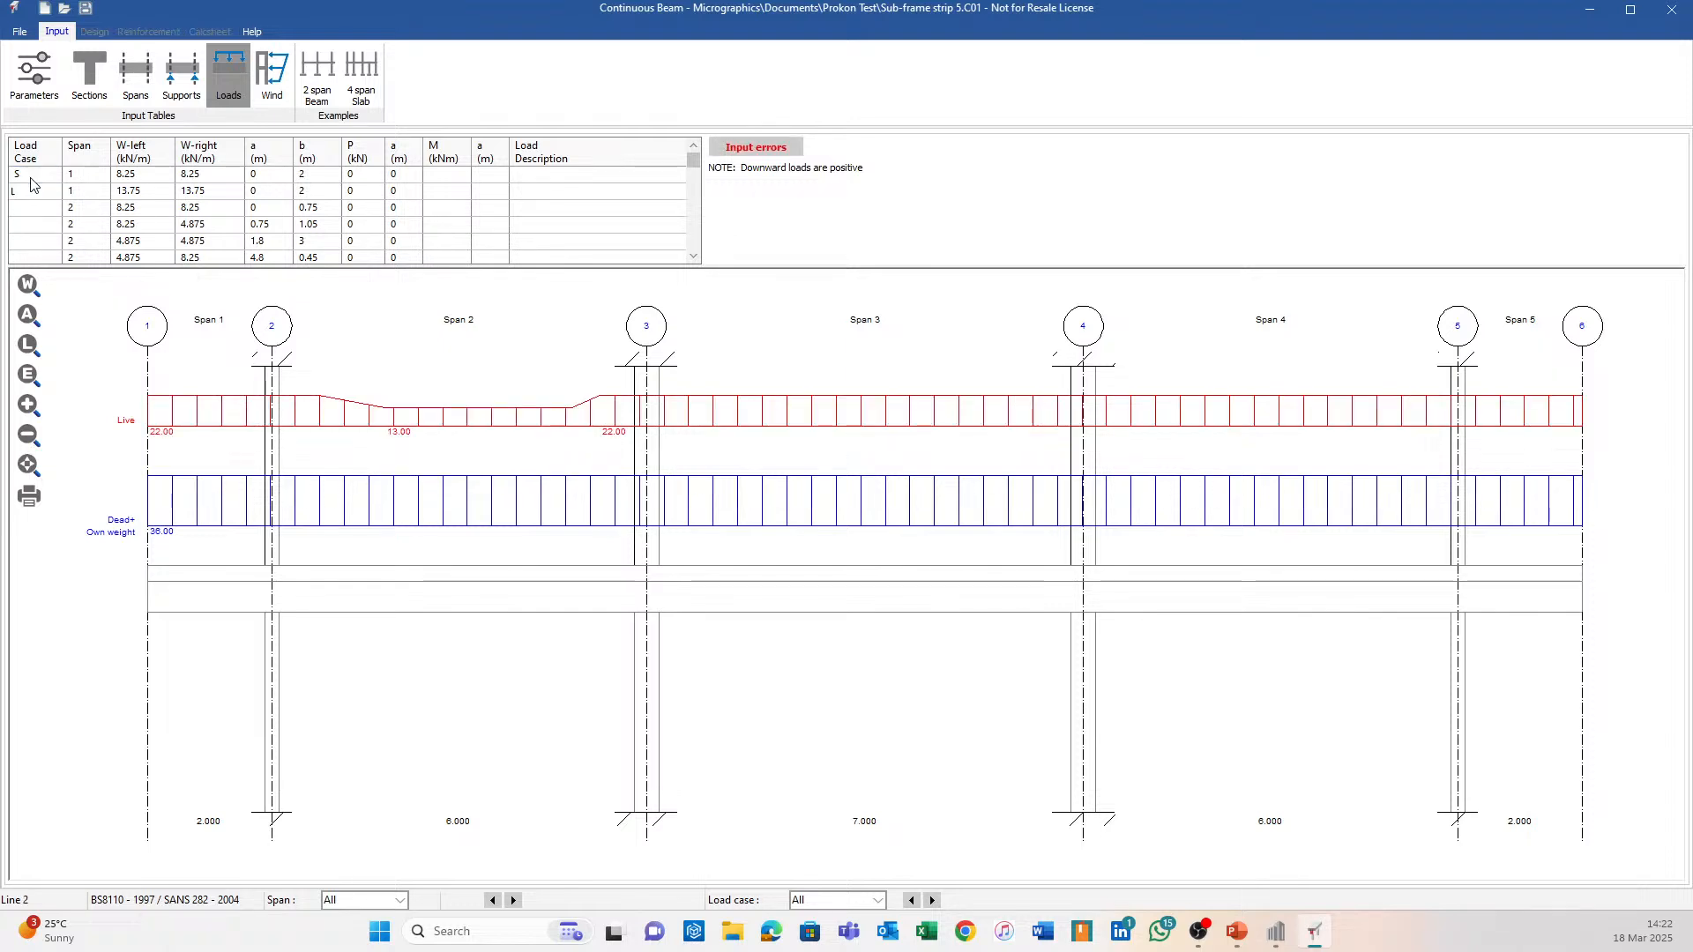
{"action": "left_click", "coordinate": [31, 175]}
{"action": "type", "text": "D"}
{"action": "key", "text": "Down"}
{"action": "key", "text": "Down"}
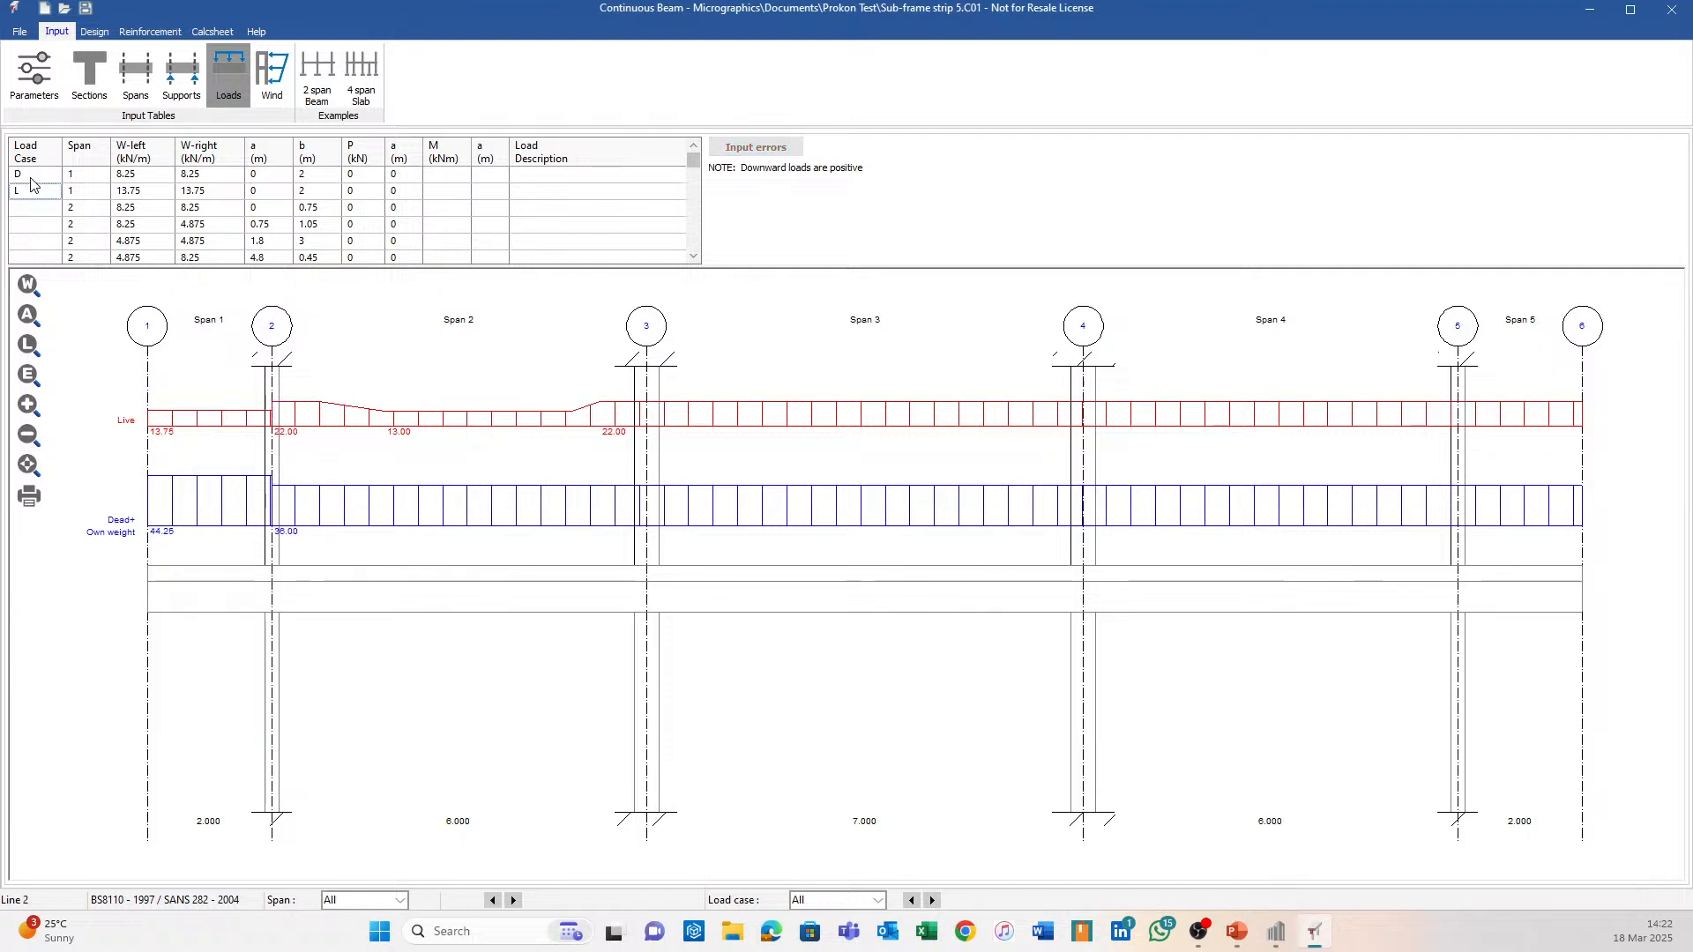
{"action": "type", "text": "D"}
{"action": "key", "text": "Down"}
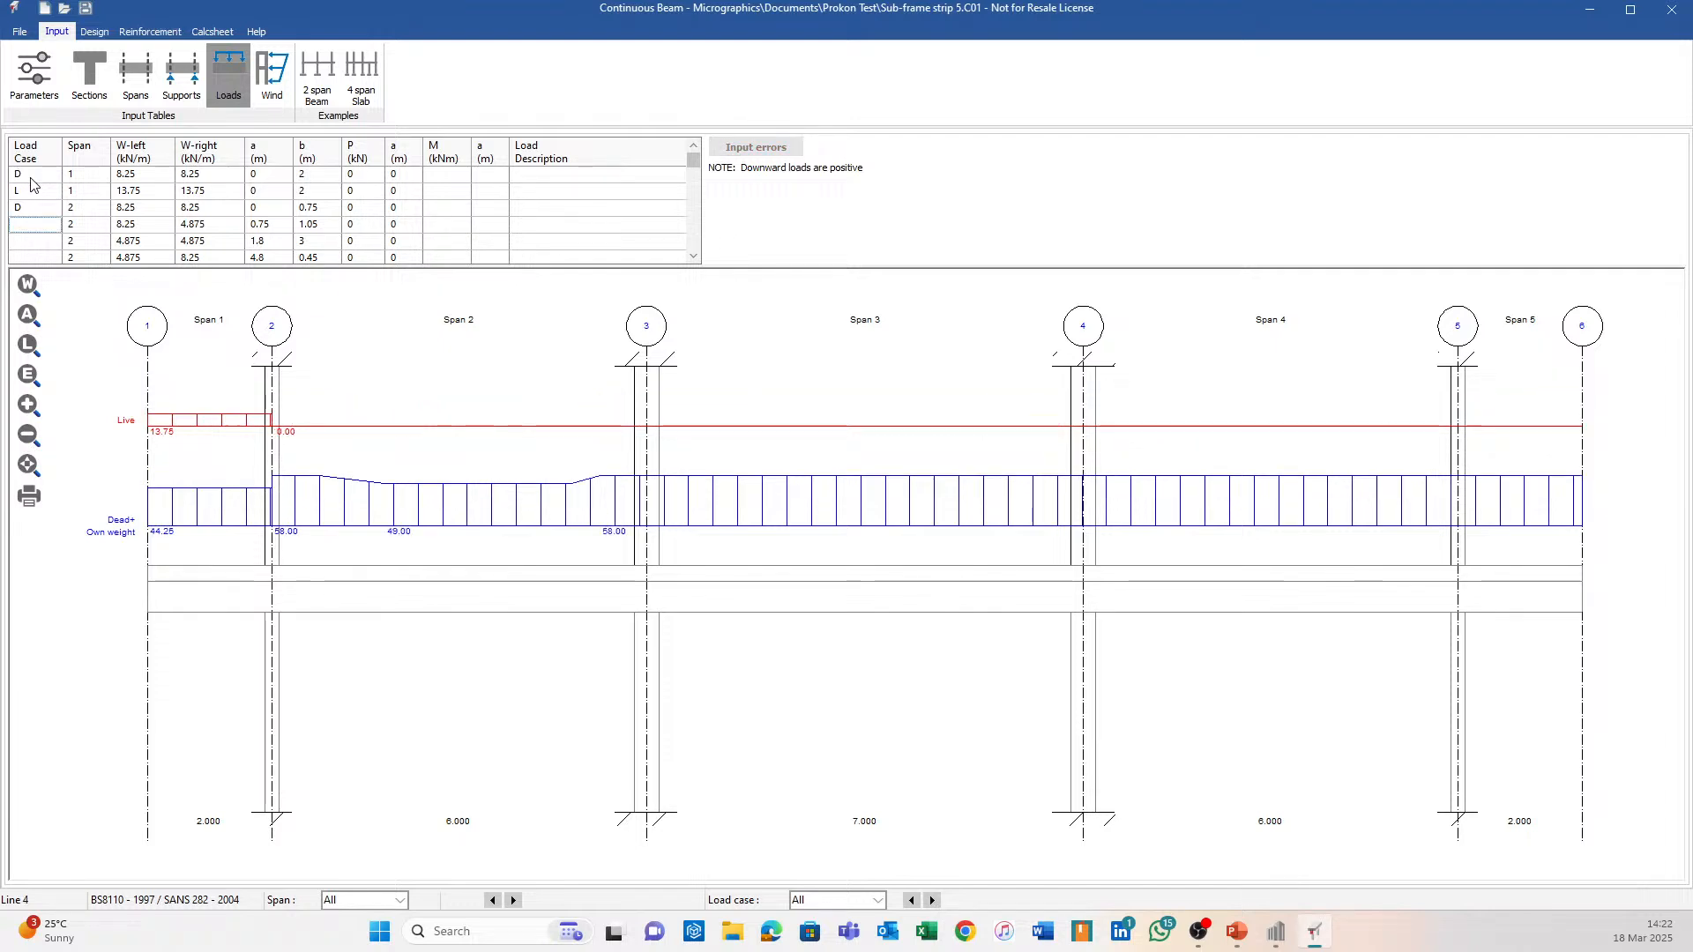
{"action": "type", "text": "D"}
{"action": "key", "text": "Down"}
{"action": "type", "text": "D"}
{"action": "key", "text": "Down"}
{"action": "type", "text": "D"}
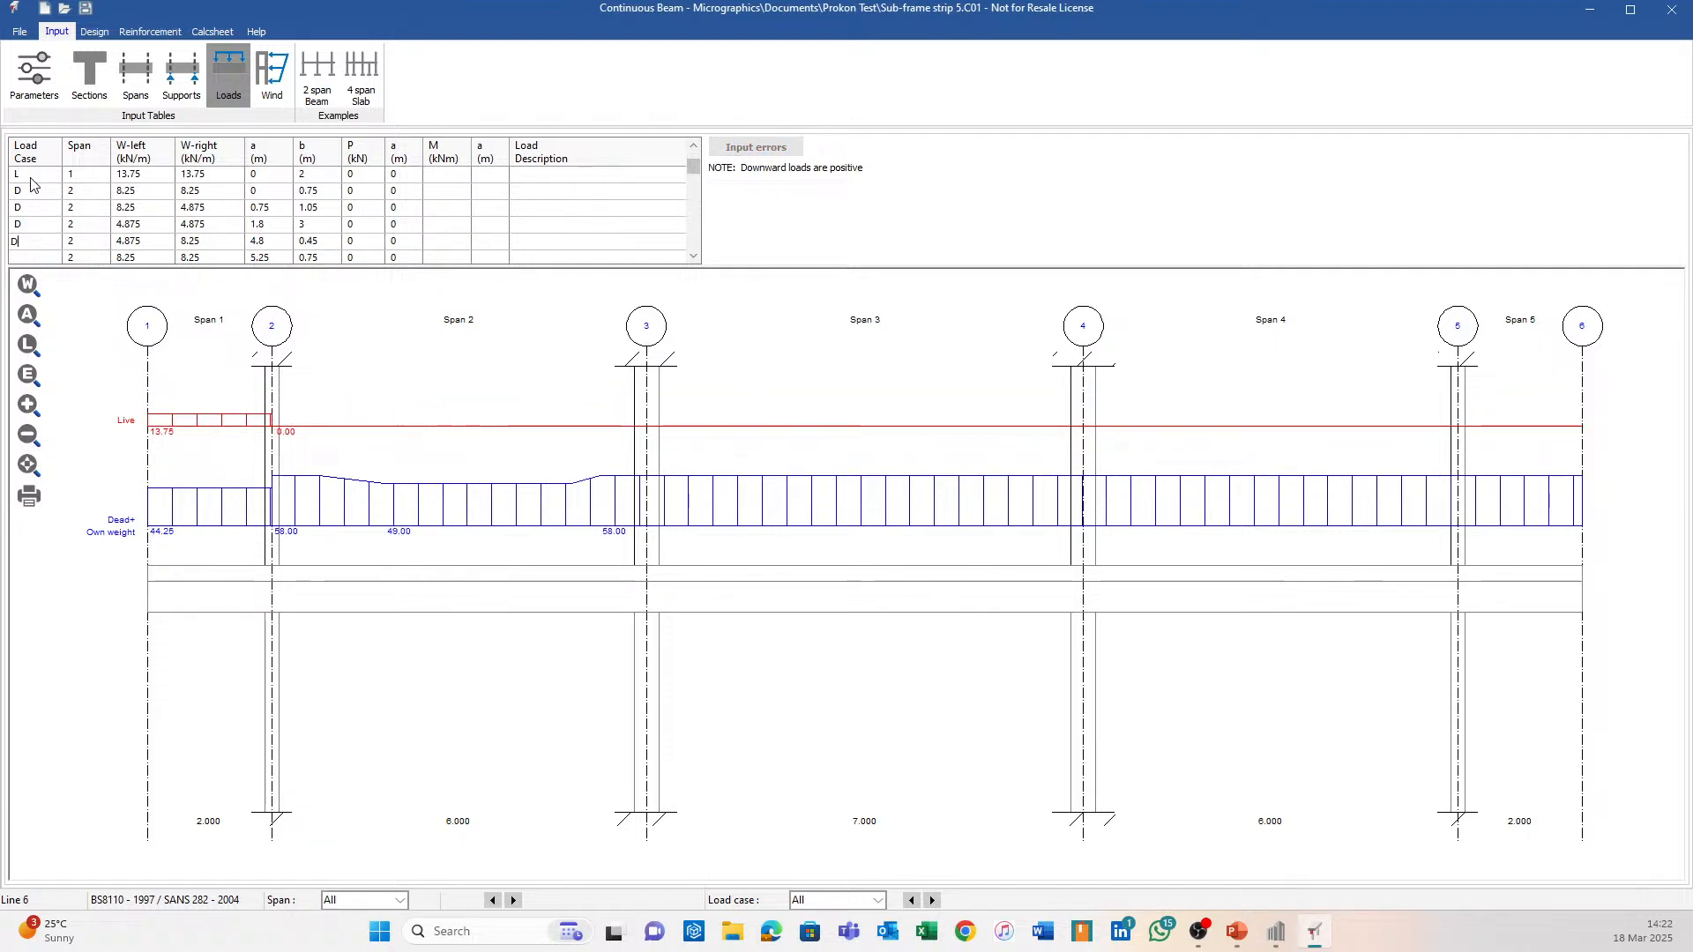
{"action": "key", "text": "Down"}
{"action": "type", "text": "D"}
{"action": "key", "text": "Down"}
Assign live load case L to the next four load lines.
{"action": "type", "text": "L"}
{"action": "key", "text": "Down"}
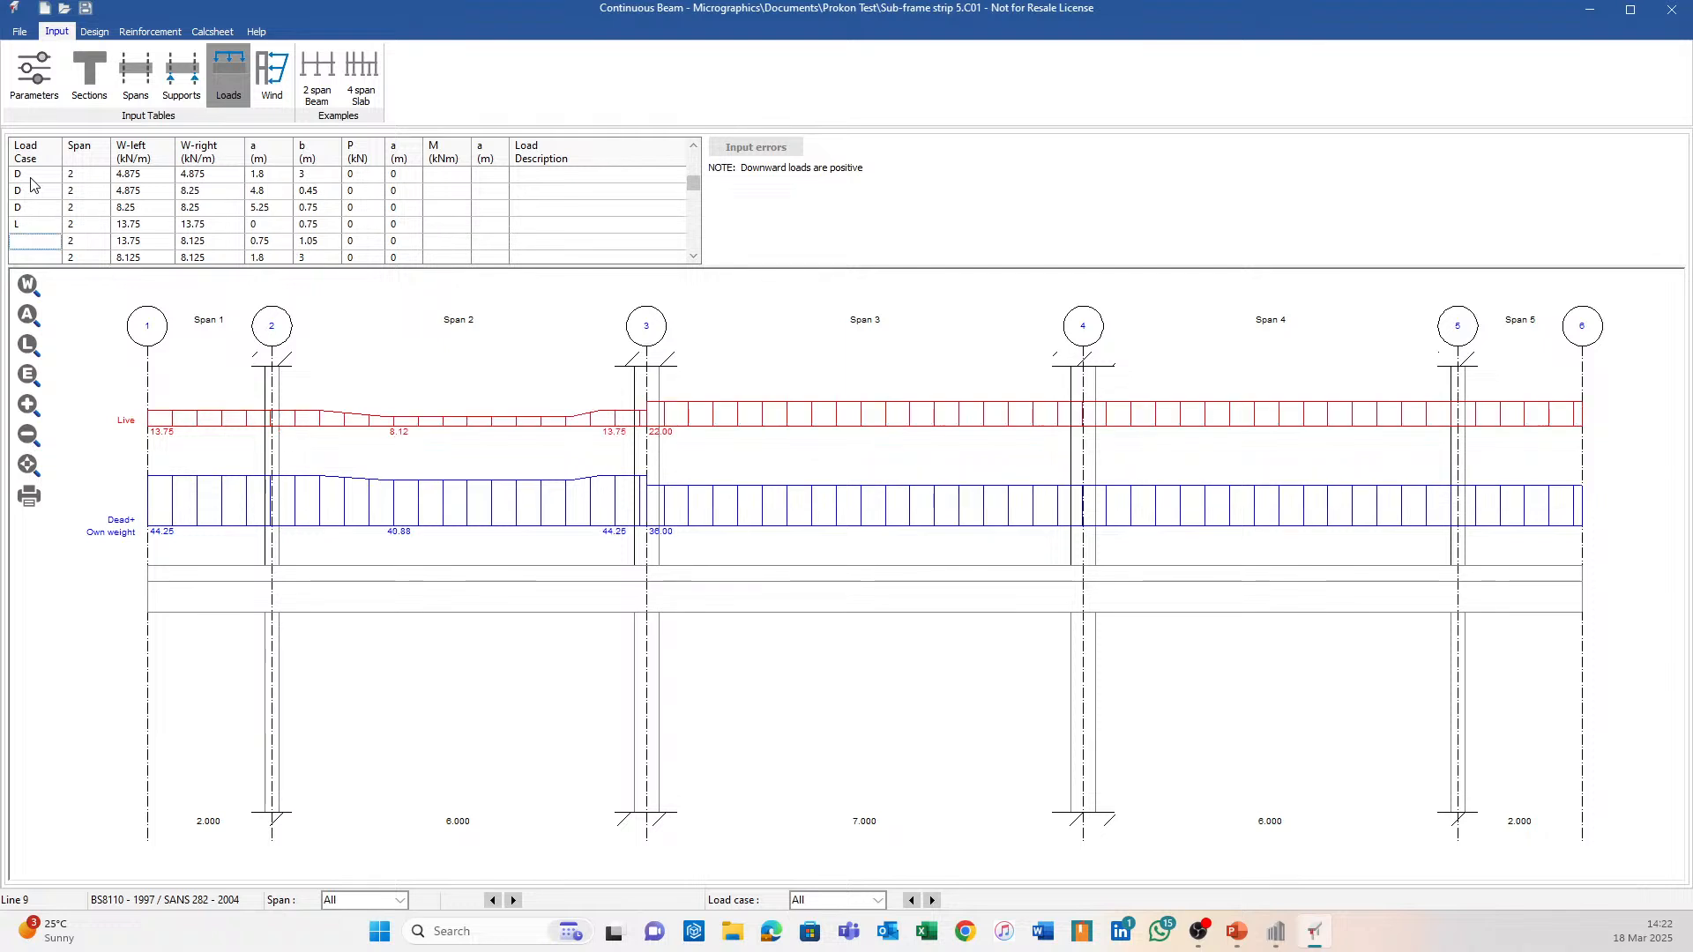
{"action": "type", "text": "L"}
{"action": "key", "text": "Down"}
{"action": "type", "text": "L"}
{"action": "key", "text": "Down"}
{"action": "type", "text": "L"}
{"action": "key", "text": "Down"}
Alternate D and L load cases on the remaining load lines through span 5.
{"action": "key", "text": "Down"}
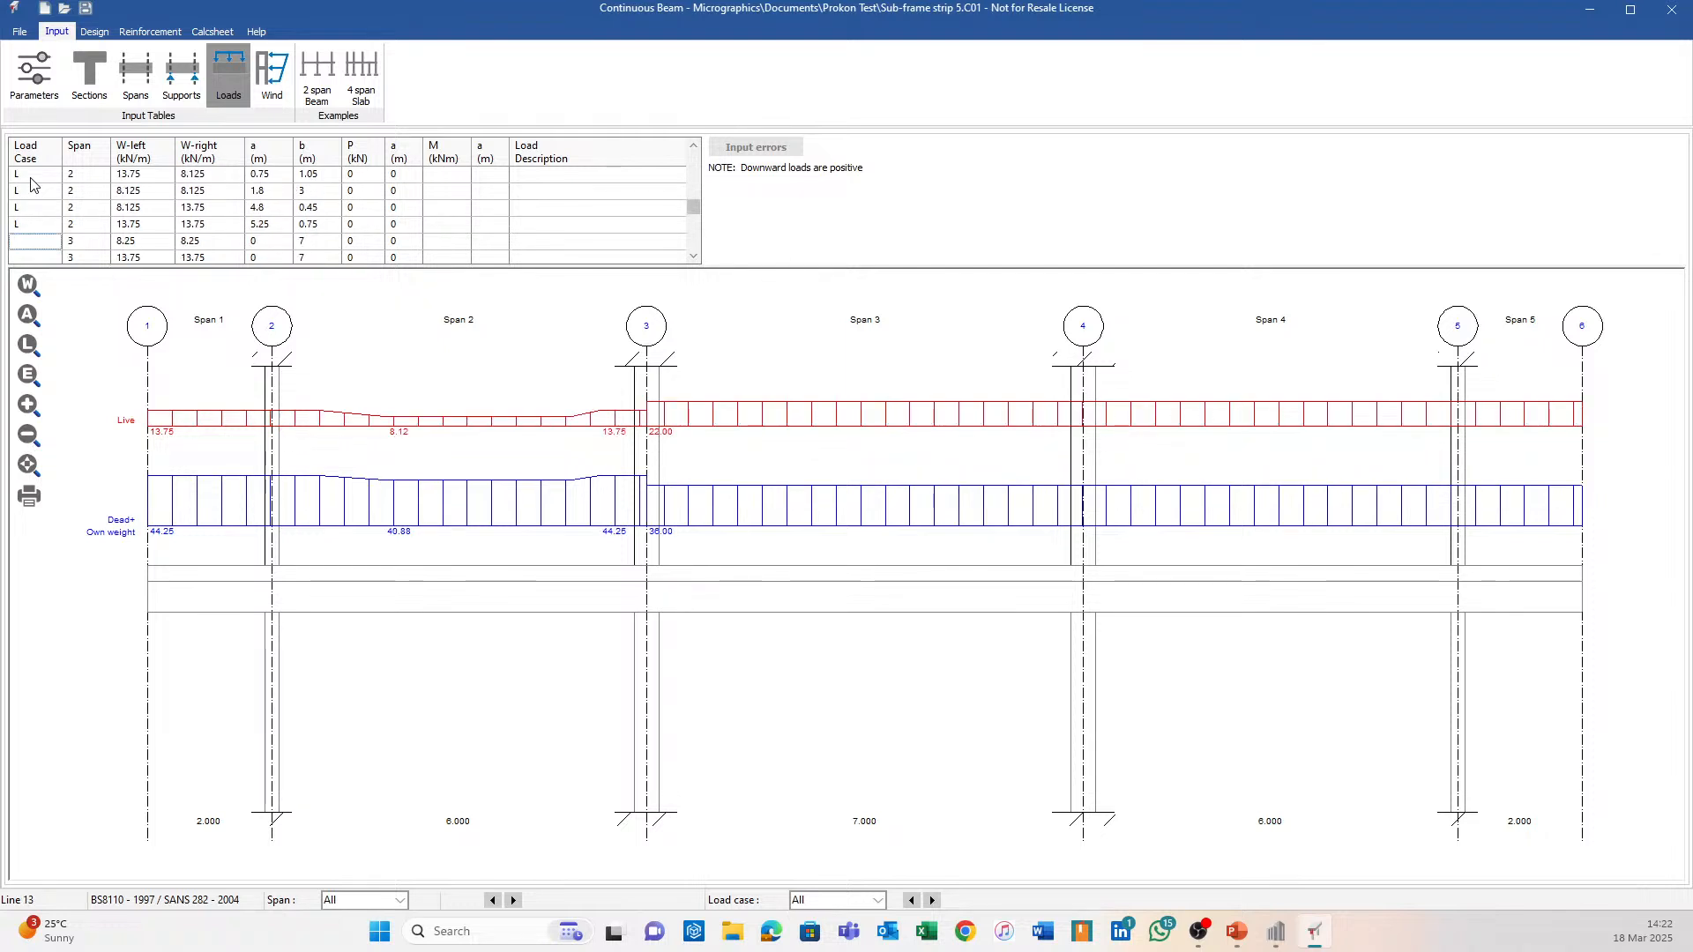
{"action": "type", "text": "D"}
{"action": "key", "text": "Down"}
{"action": "type", "text": "L"}
{"action": "key", "text": "Down"}
{"action": "type", "text": "D"}
{"action": "key", "text": "Down"}
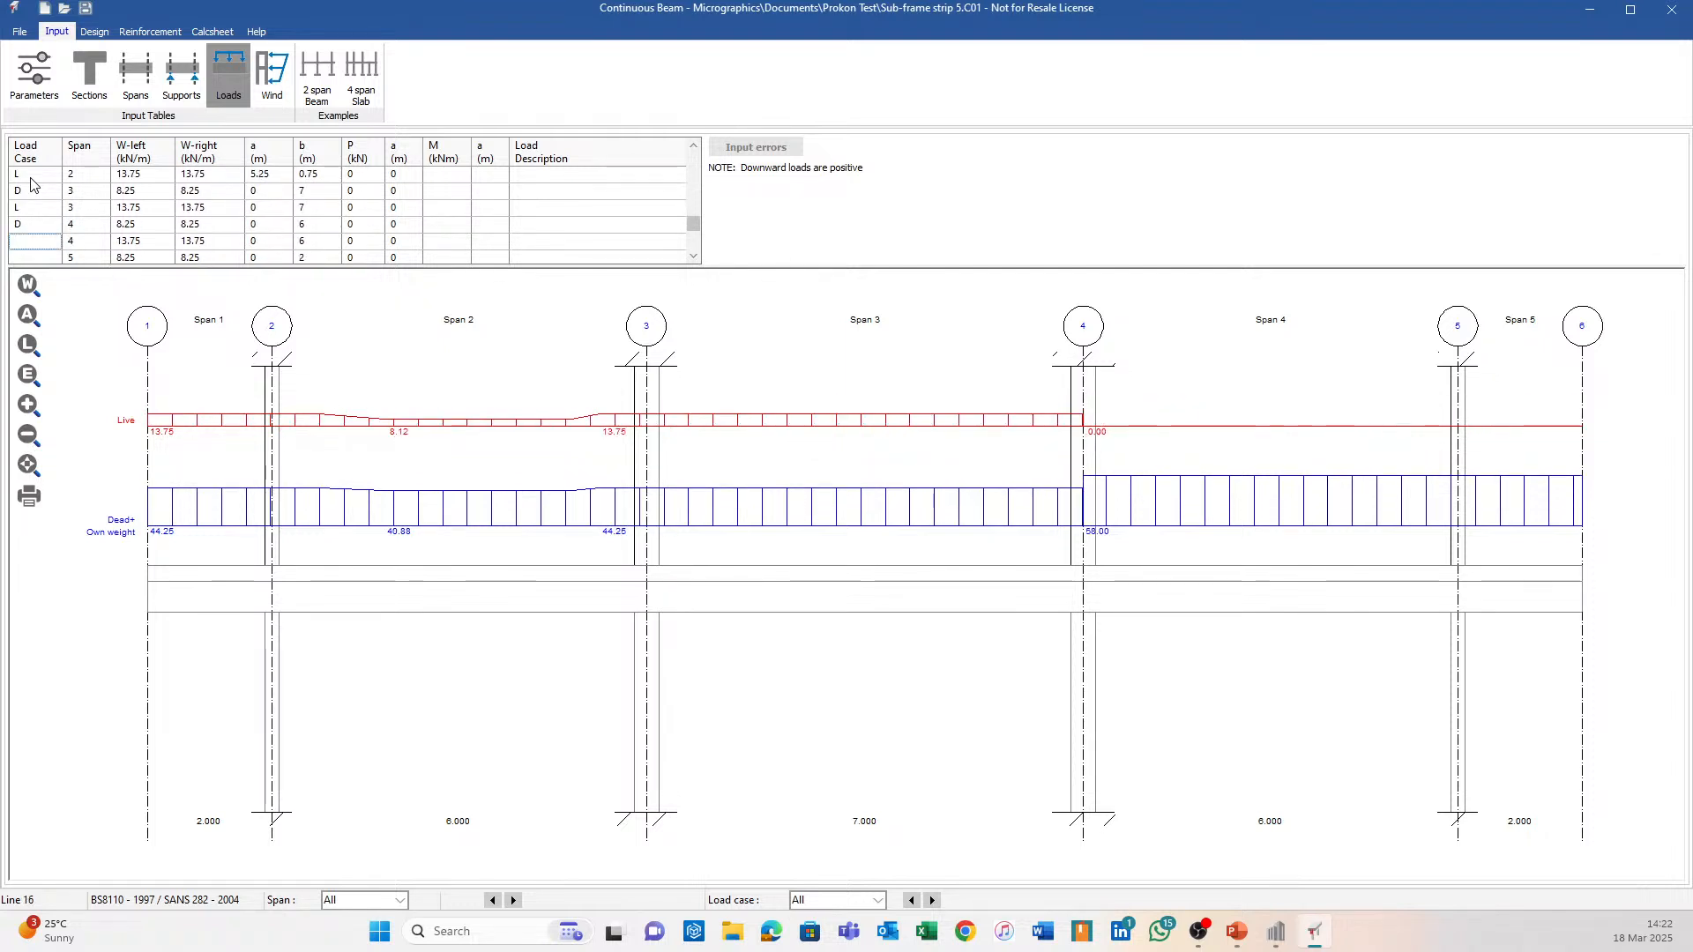
{"action": "type", "text": "L"}
{"action": "key", "text": "Down"}
{"action": "type", "text": "D"}
{"action": "key", "text": "Down"}
{"action": "type", "text": "L"}
{"action": "key", "text": "Down"}
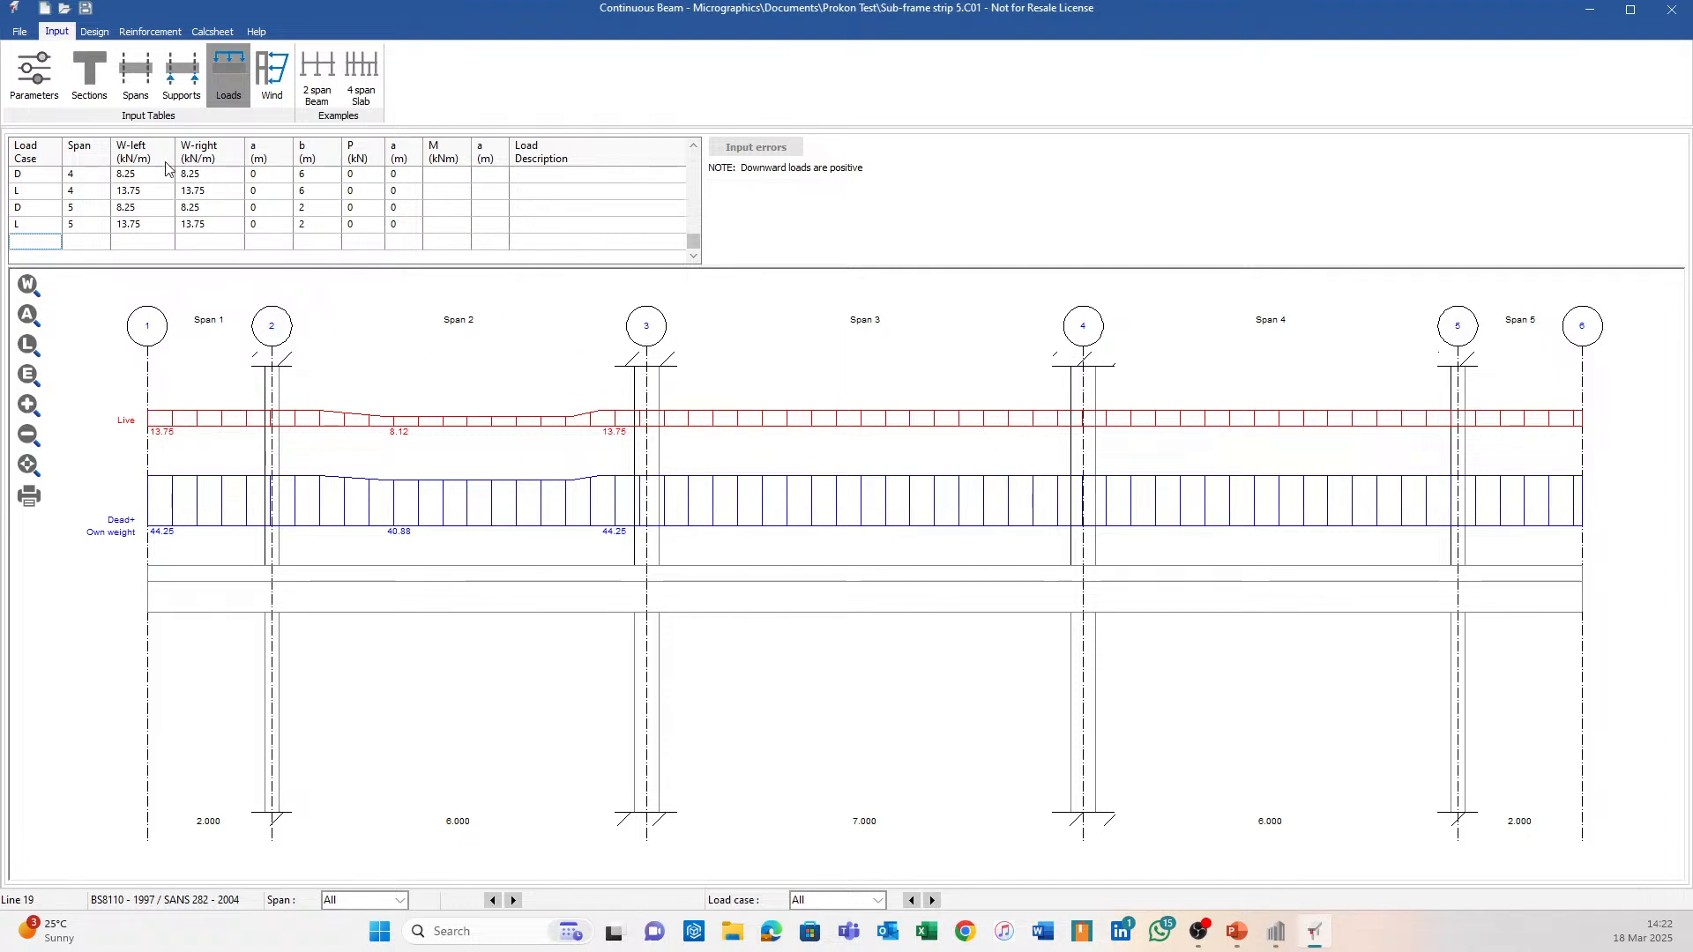
{"action": "left_click", "coordinate": [85, 70]}
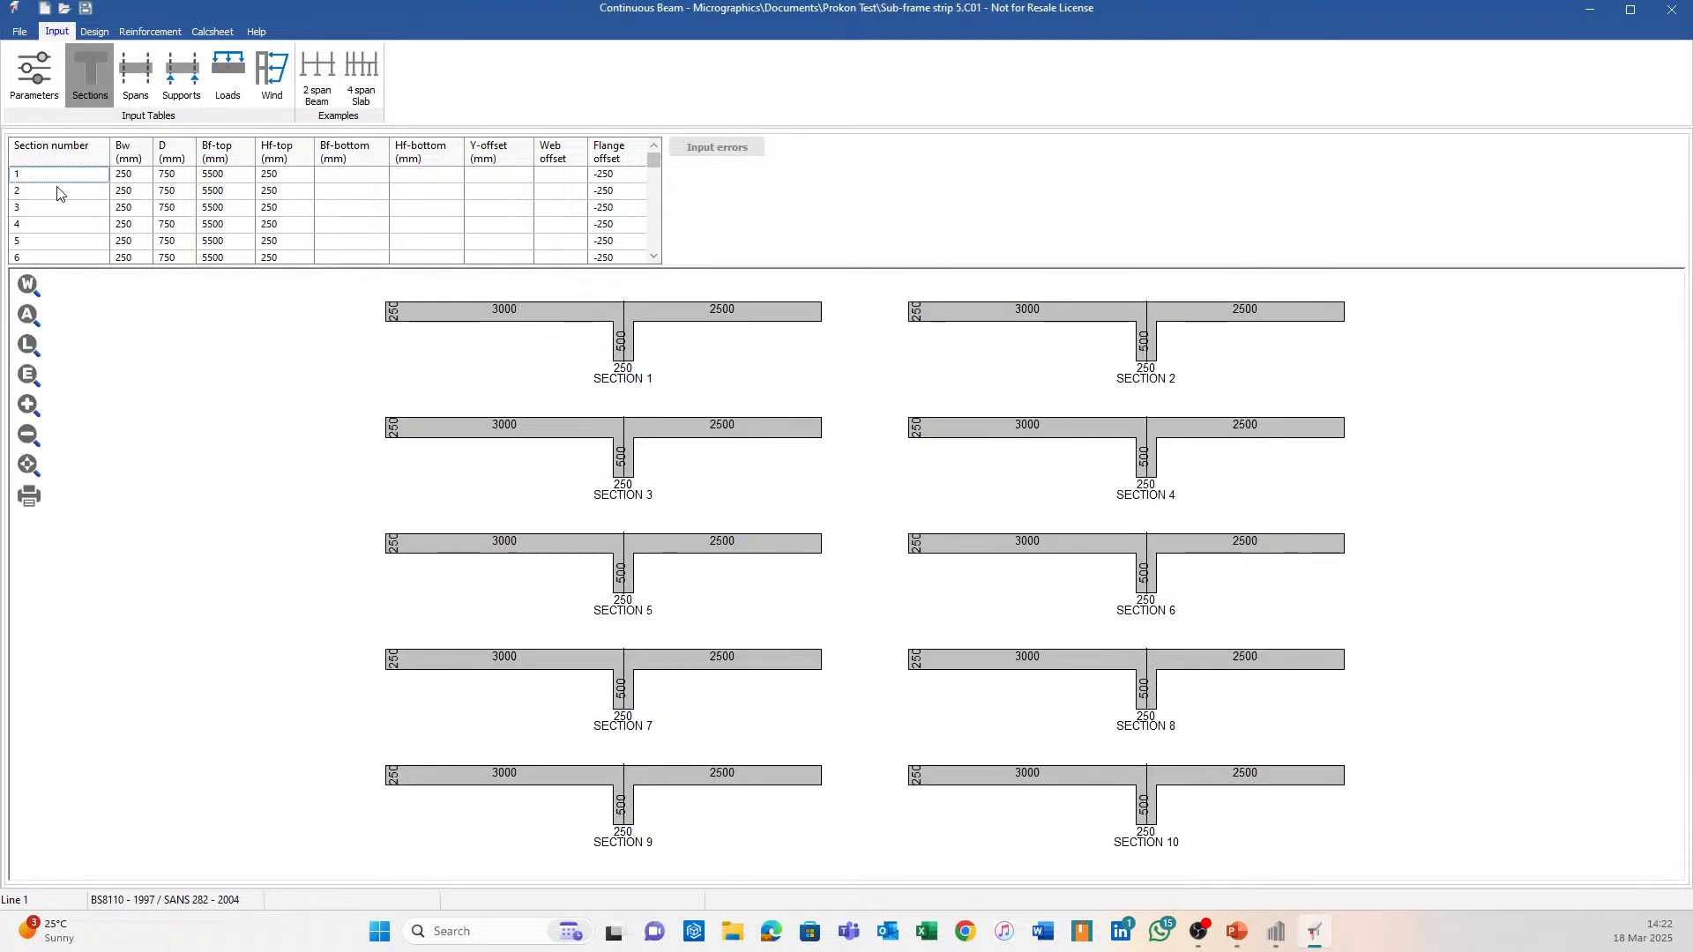
Delete all sections except Section 1 and add Section 2: 250 web, 750 depth, 3500 flange, 250 thick.
{"action": "mouse_move", "coordinate": [44, 194]}
{"action": "left_mouse_down"}
{"action": "mouse_move", "coordinate": [491, 208]}
{"action": "mouse_move", "coordinate": [617, 256]}
{"action": "mouse_move", "coordinate": [624, 212]}
{"action": "mouse_move", "coordinate": [596, 233]}
{"action": "left_mouse_up"}
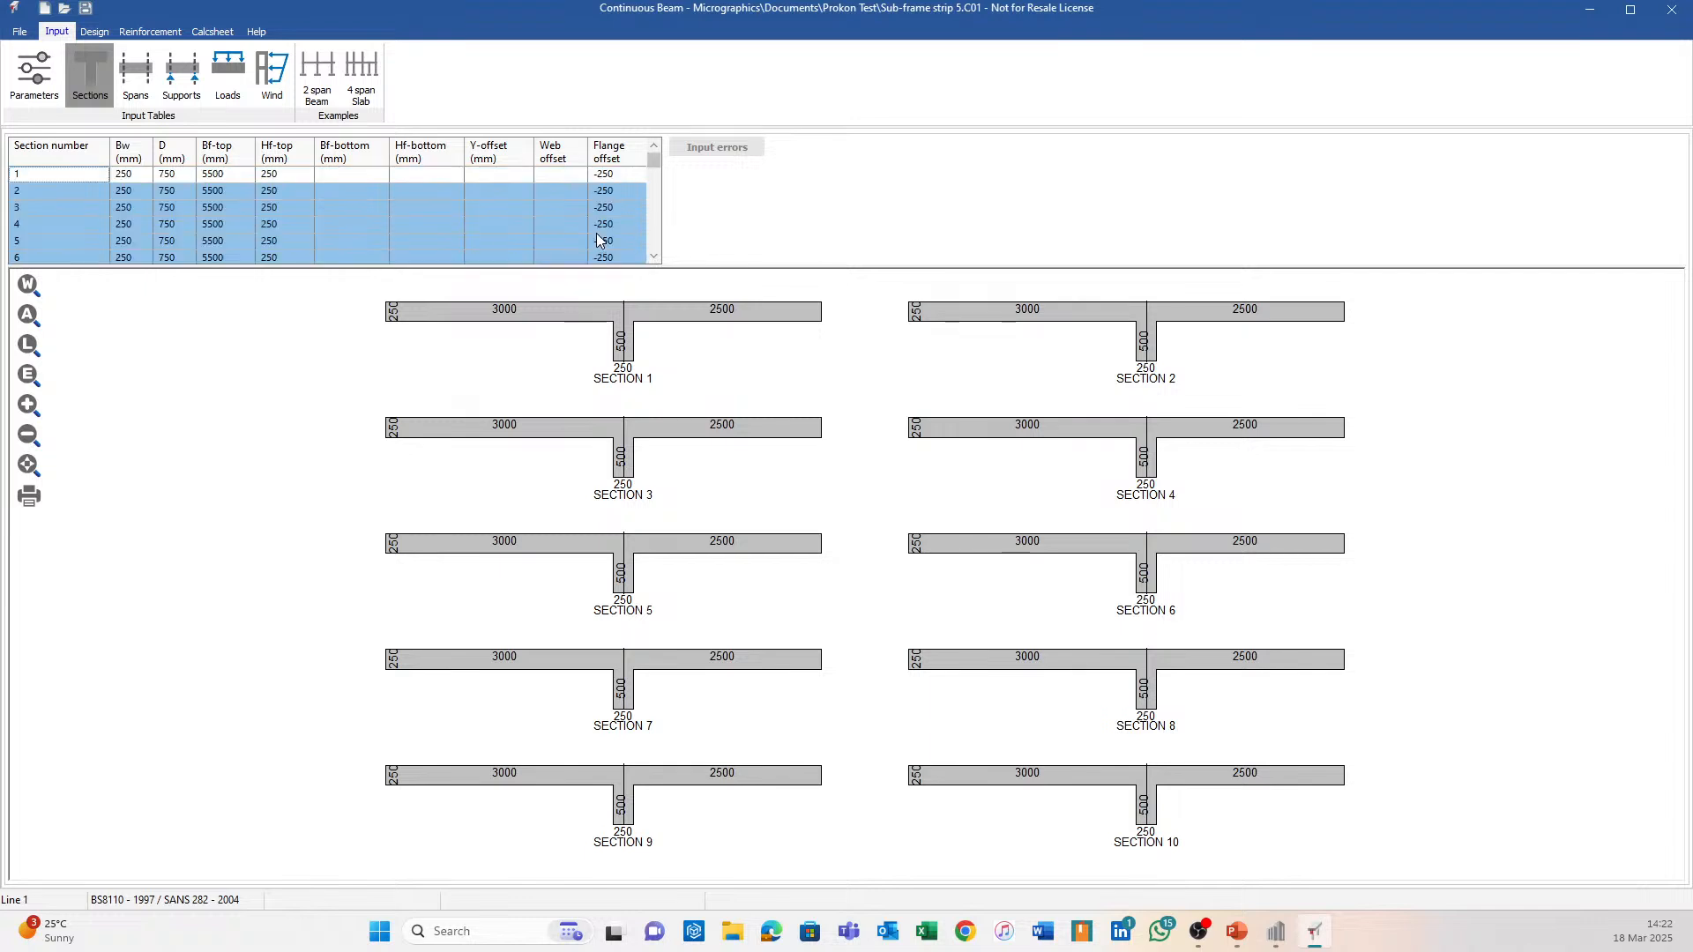
{"action": "key", "text": "Delete"}
{"action": "left_click", "coordinate": [75, 194]}
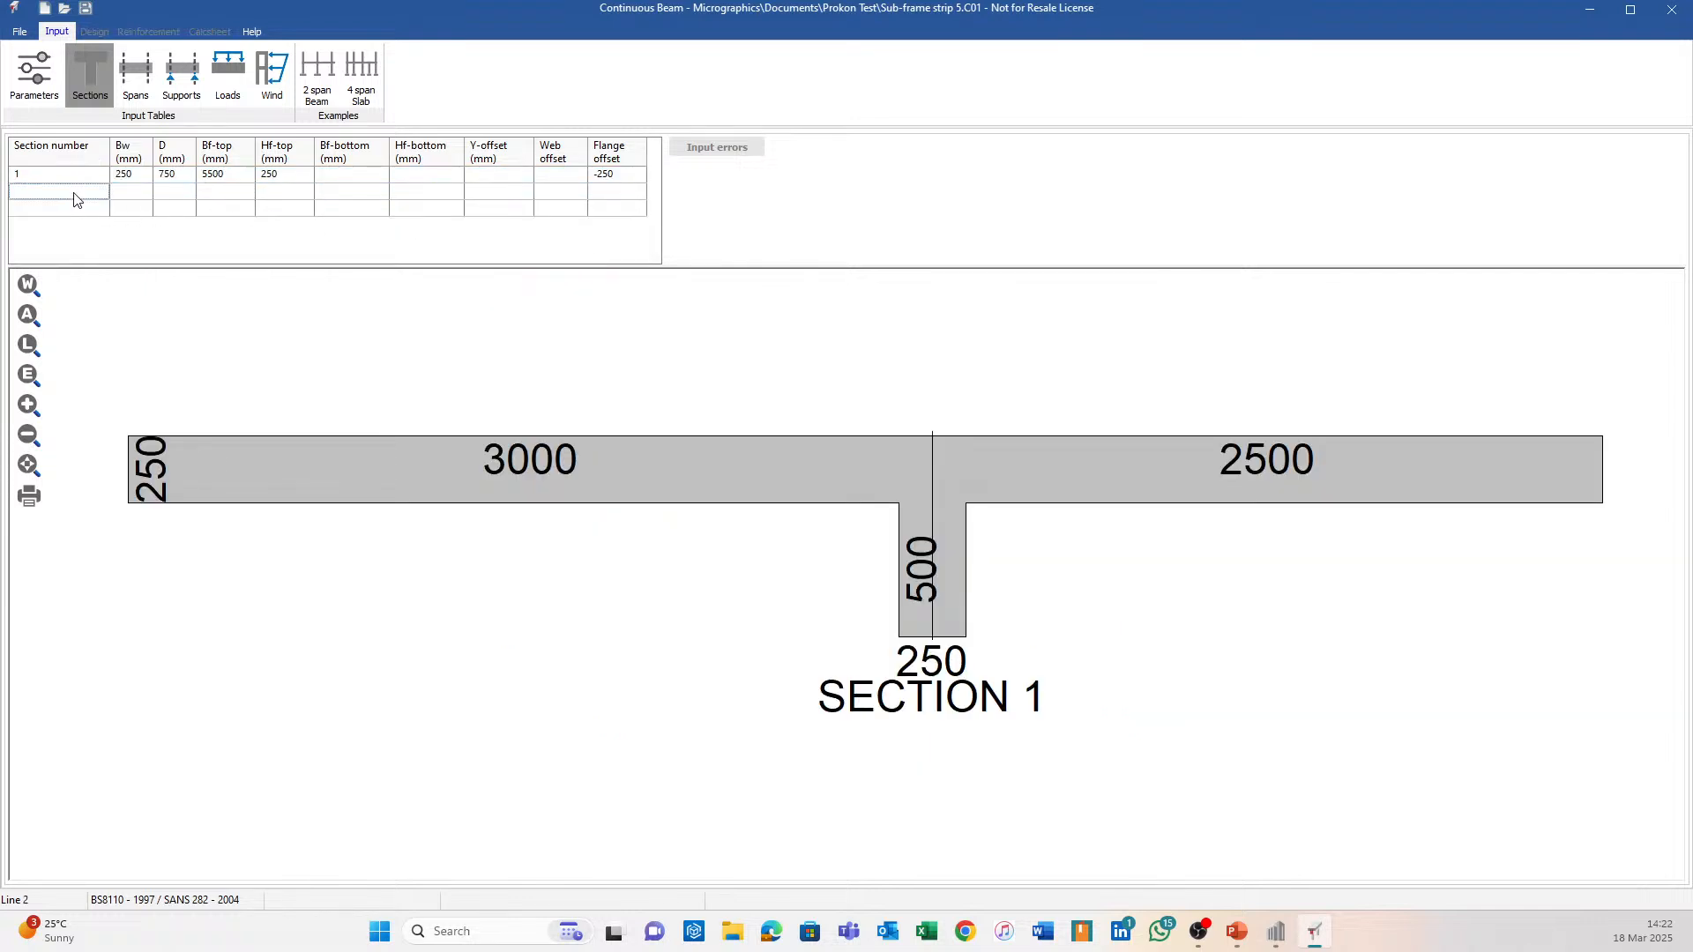
{"action": "type", "text": "2"}
{"action": "key", "text": "Tab"}
{"action": "type", "text": "250"}
{"action": "key", "text": "Tab"}
{"action": "type", "text": "7"}
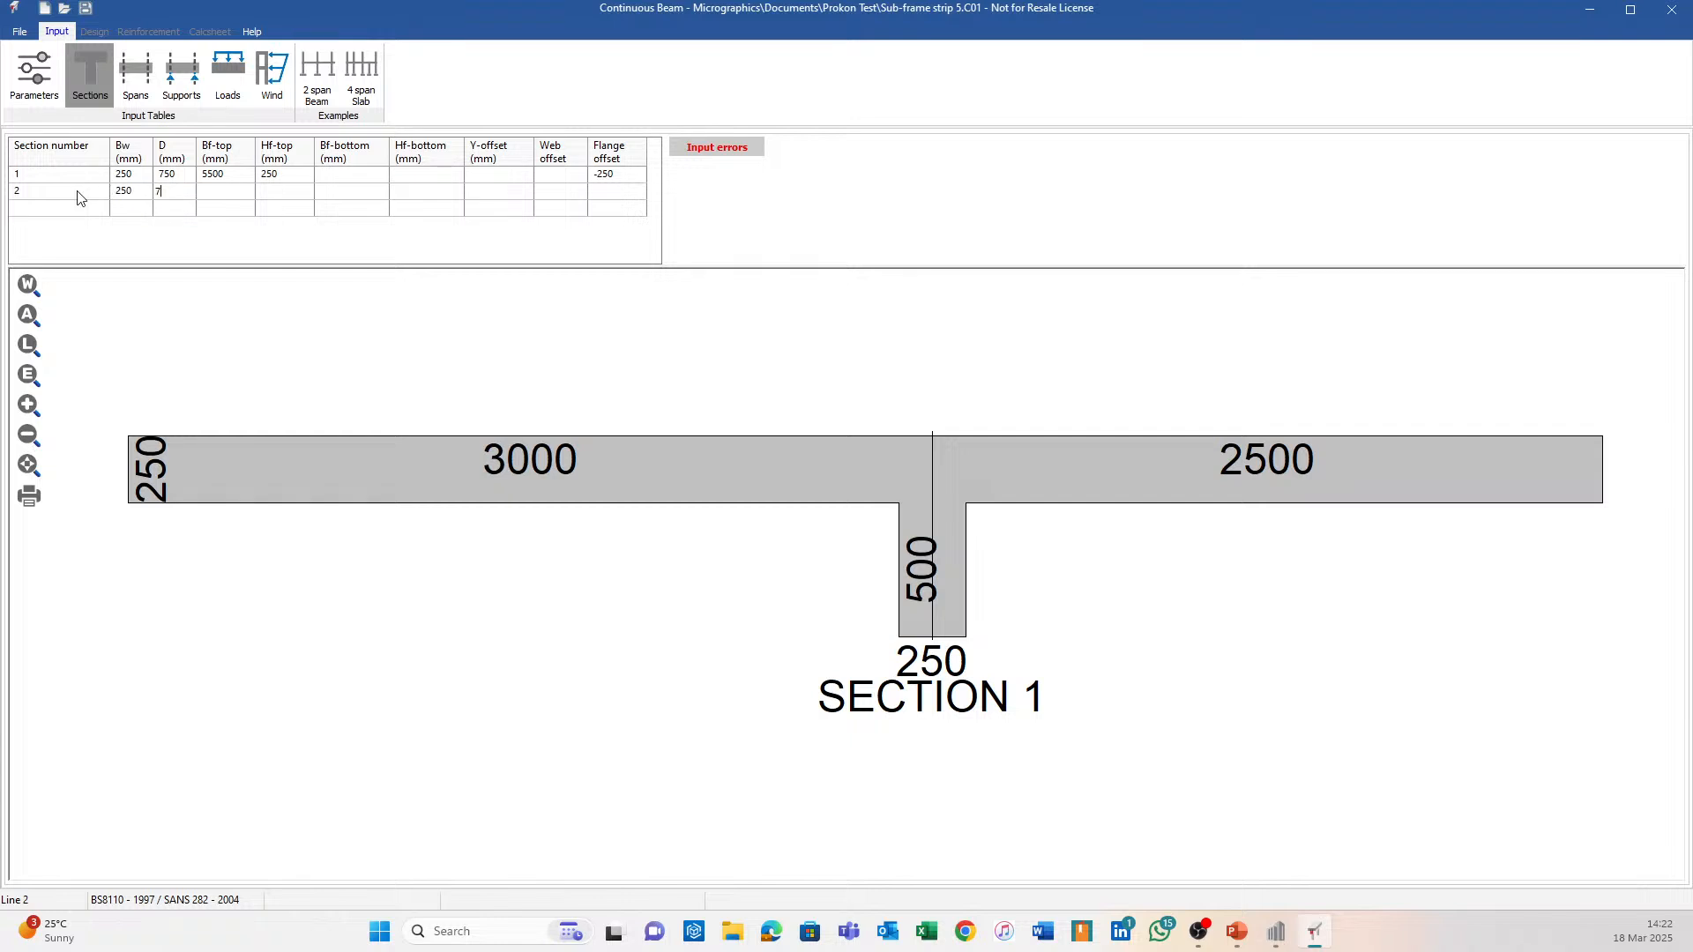
{"action": "type", "text": "50"}
{"action": "key", "text": "Tab"}
{"action": "type", "text": "350"}
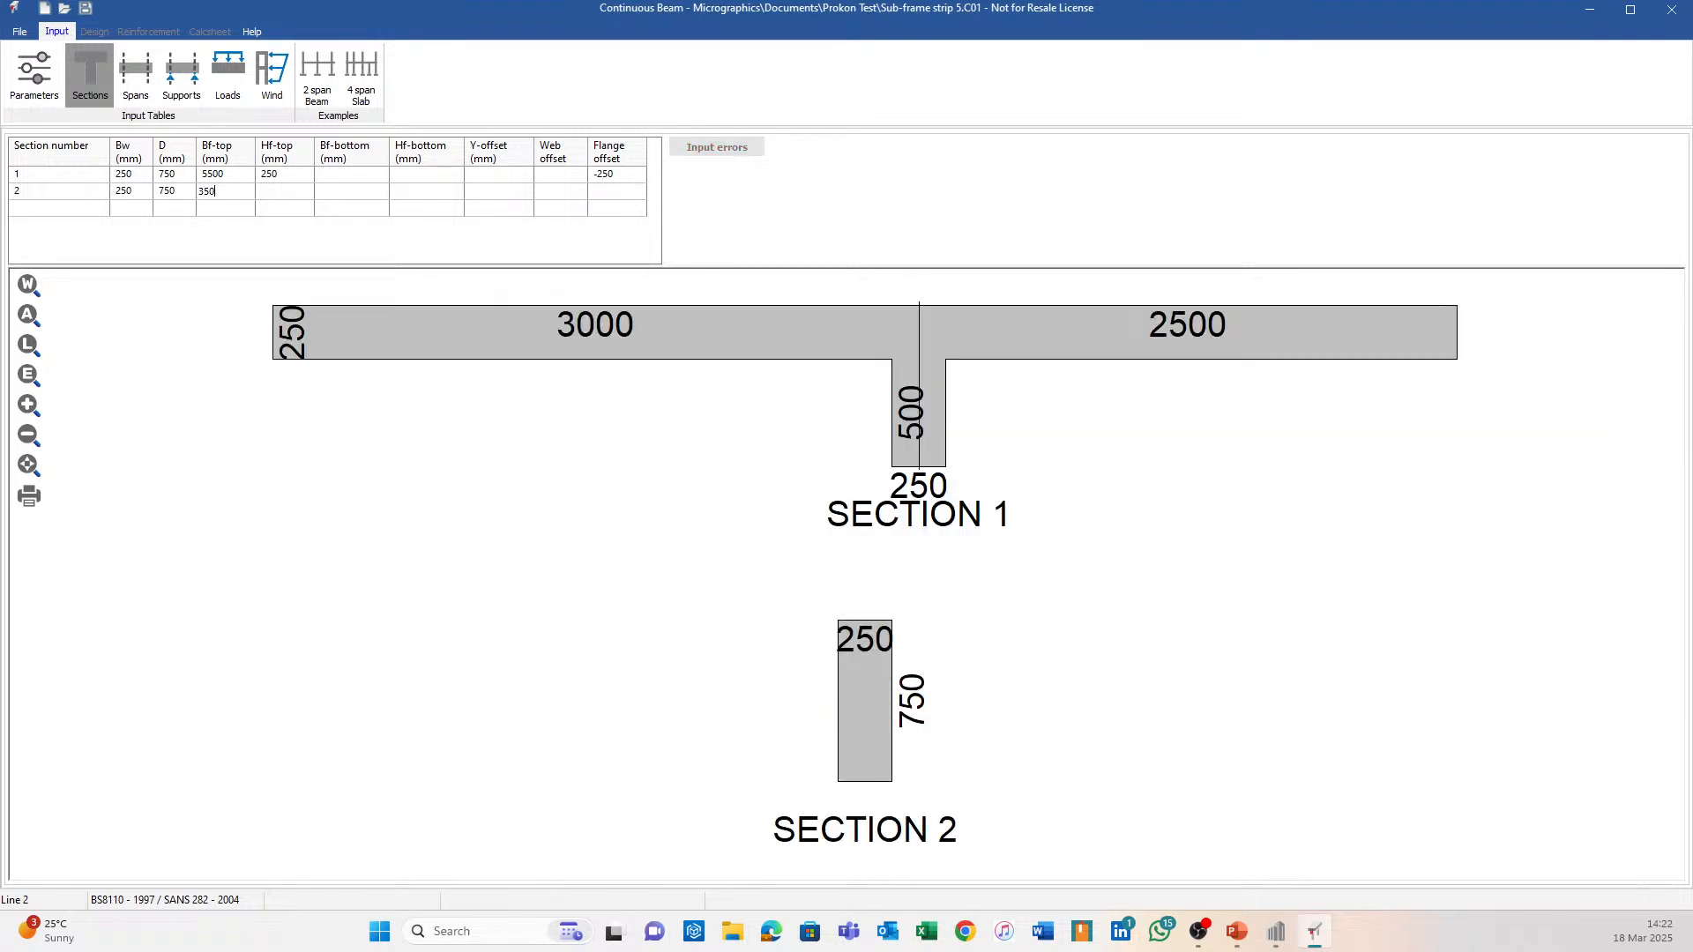
{"action": "type", "text": "0"}
{"action": "key", "text": "Tab"}
{"action": "type", "text": "250"}
{"action": "key", "text": "Tab"}
{"action": "key", "text": "Tab"}
{"action": "key", "text": "Tab"}
{"action": "key", "text": "Tab"}
{"action": "key", "text": "Tab"}
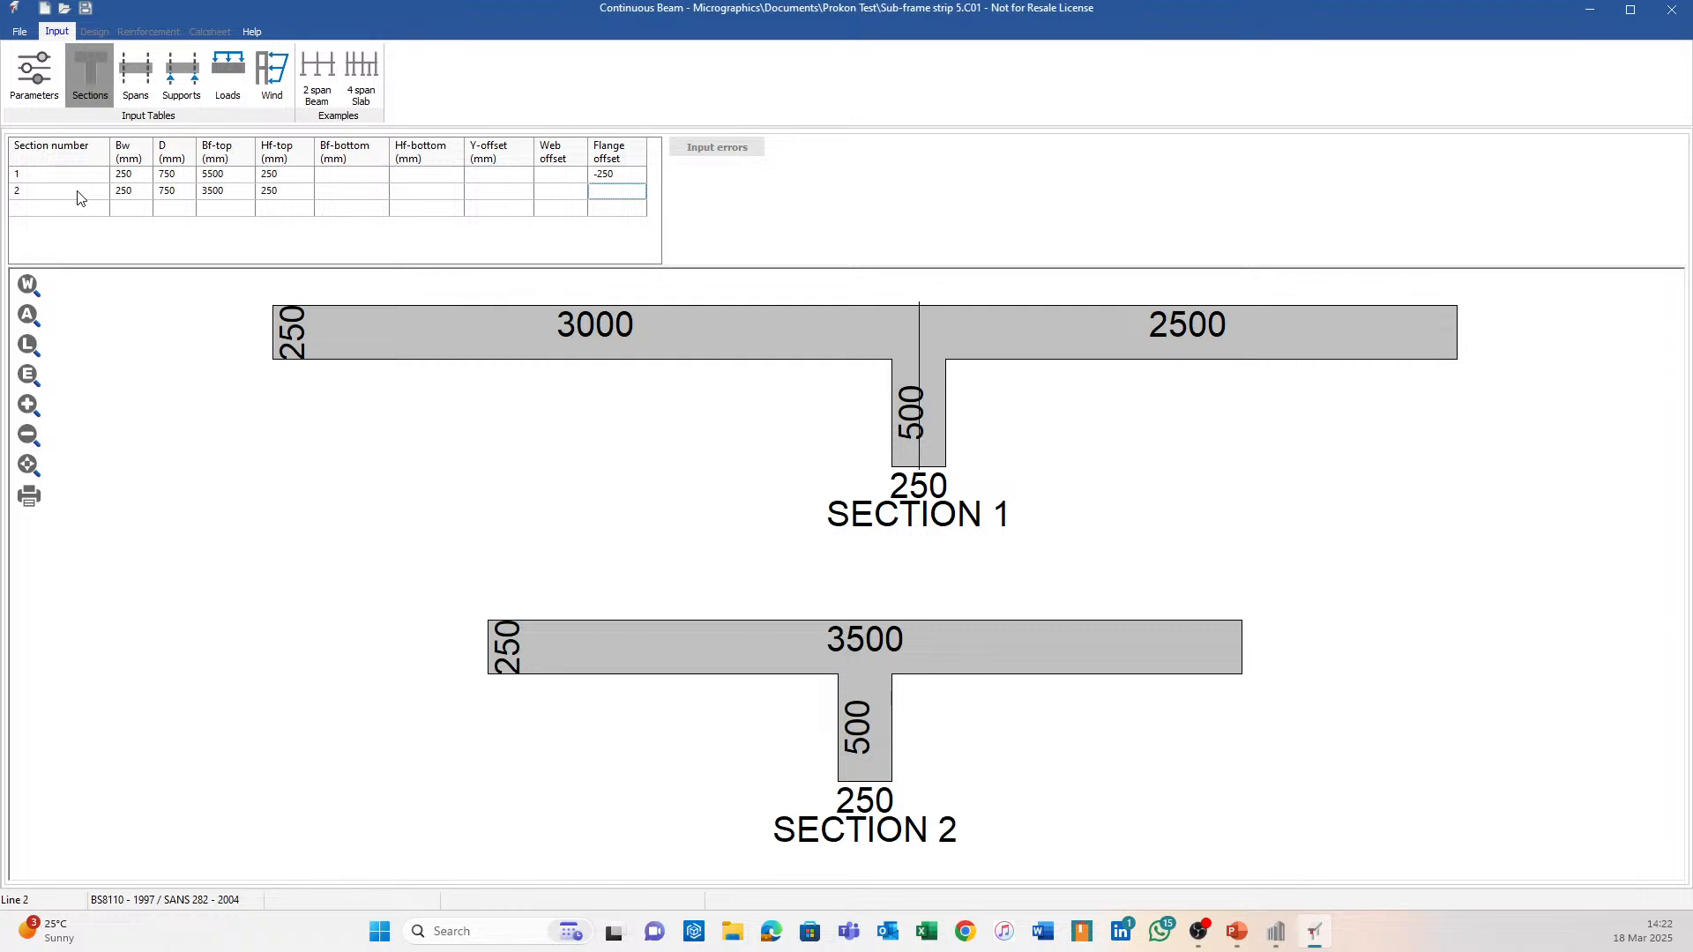
{"action": "type", "text": "250"}
Correct Section 2's flange offset to 875 mm, then switch to Sumo.
{"action": "key", "text": "Tab"}
{"action": "key", "text": "Right"}
{"action": "key", "text": "Right"}
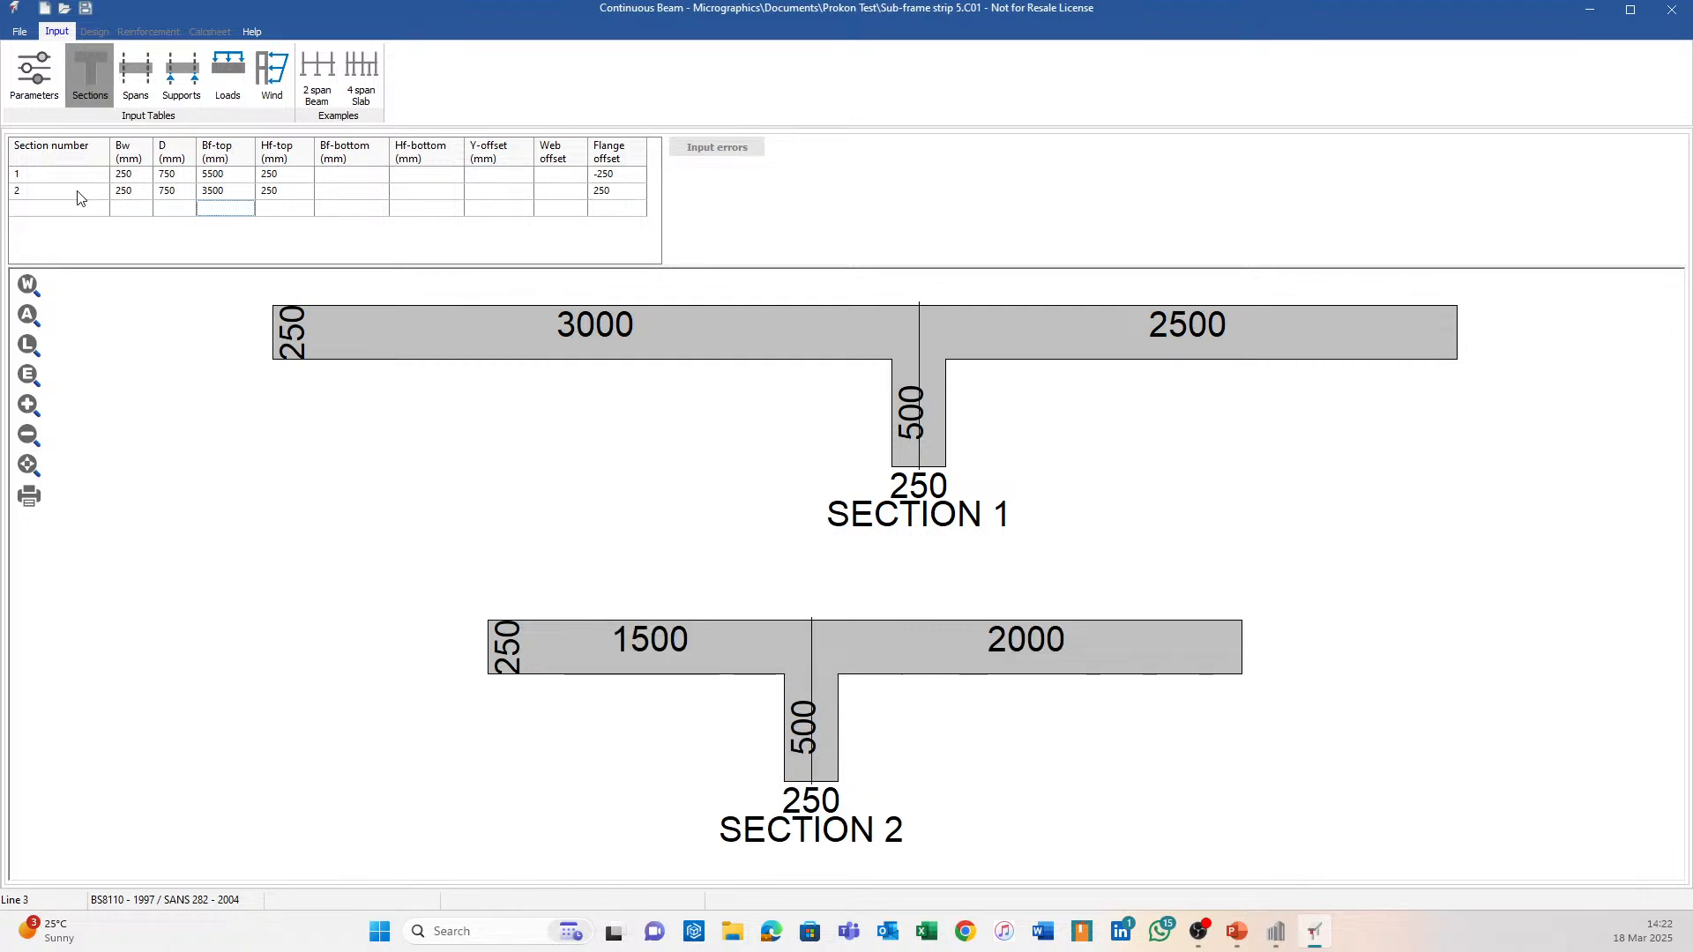
{"action": "key", "text": "Up"}
{"action": "key", "text": "Right"}
{"action": "key", "text": "Right"}
{"action": "key", "text": "Right"}
{"action": "key", "text": "Right"}
{"action": "key", "text": "Right"}
{"action": "key", "text": "Right"}
{"action": "type", "text": "5"}
{"action": "left_click", "coordinate": [78, 197]}
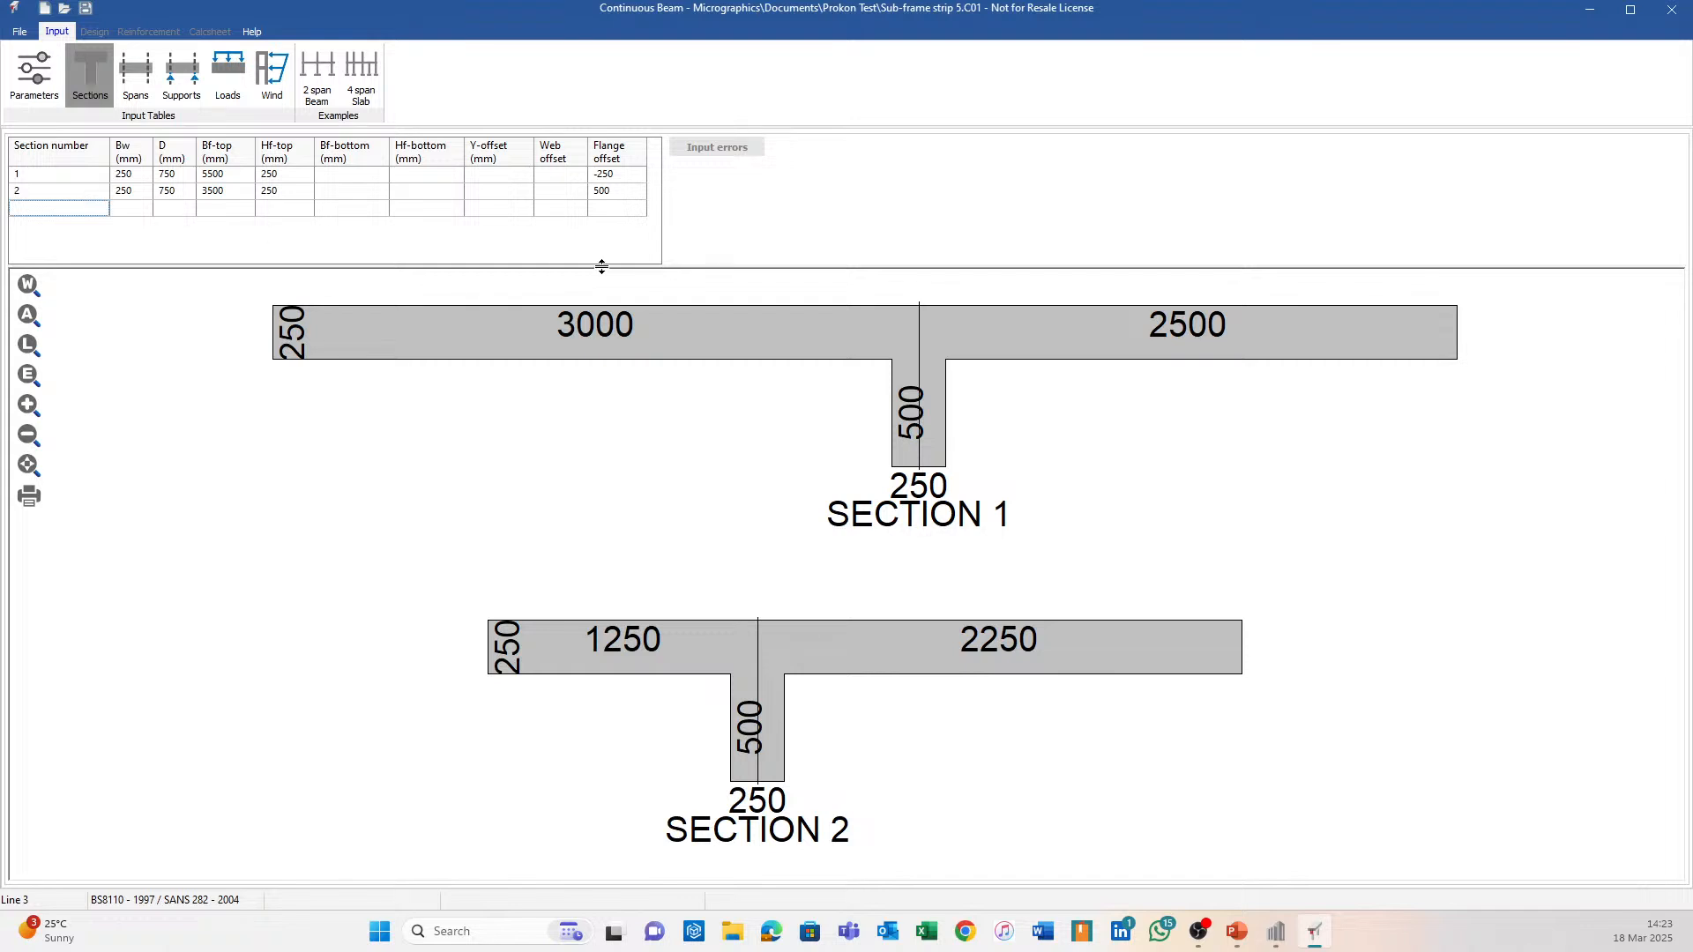
{"action": "left_click", "coordinate": [638, 192]}
{"action": "type", "text": "750"}
{"action": "key", "text": "Return"}
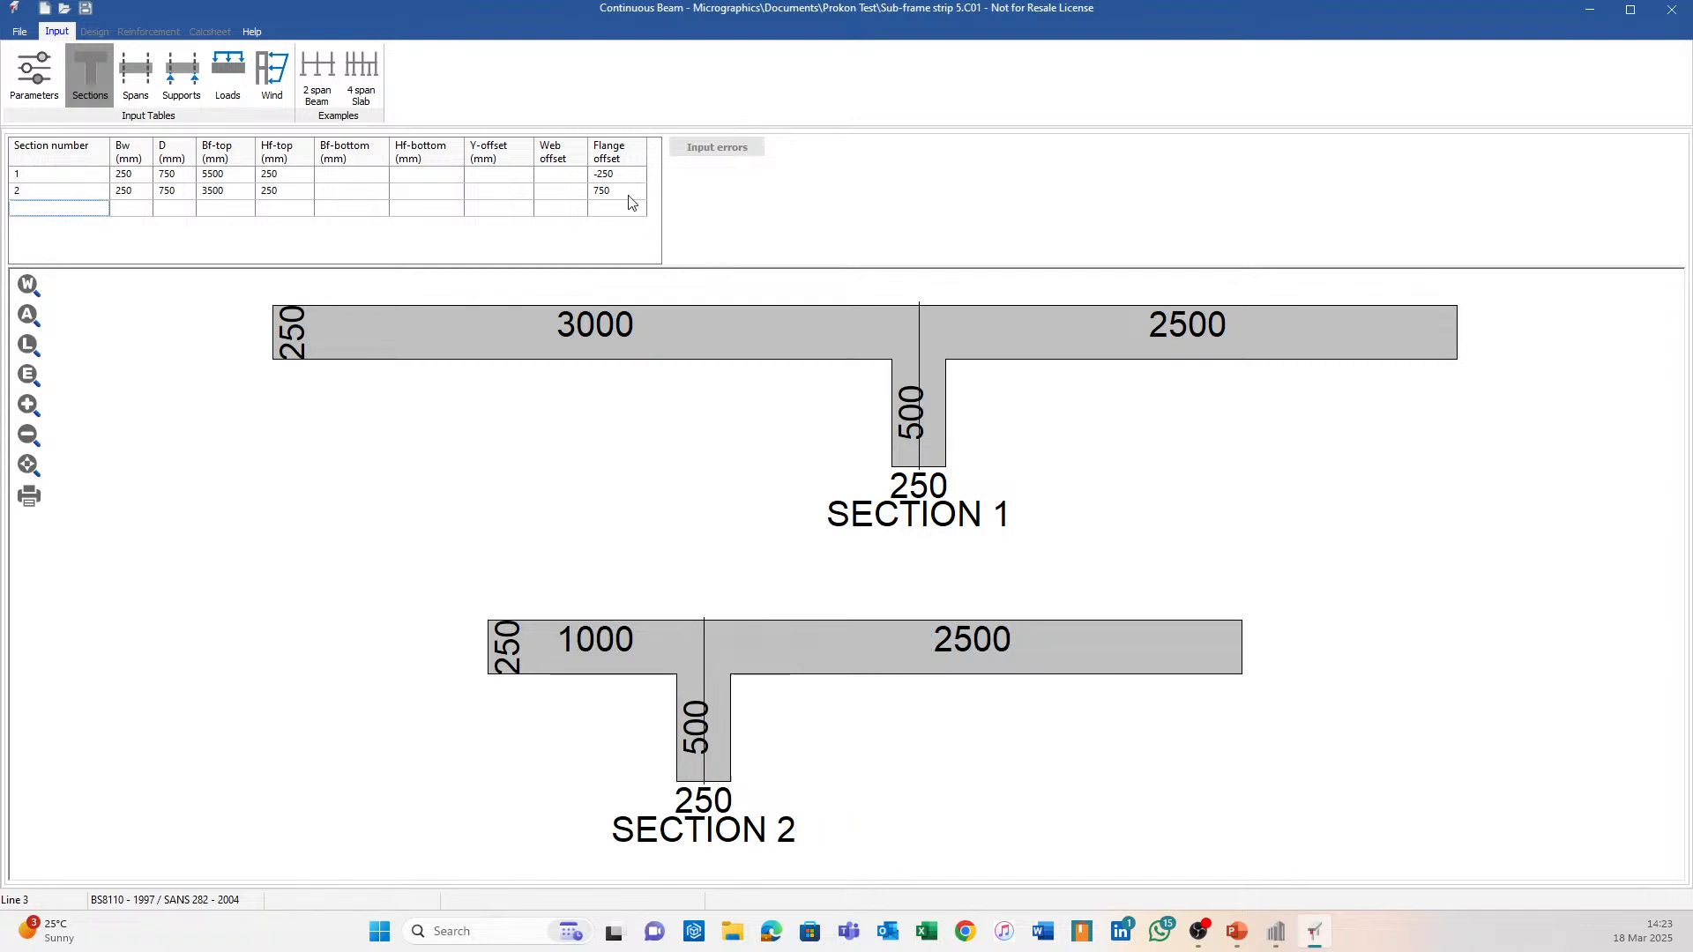
{"action": "left_click", "coordinate": [631, 195]}
{"action": "type", "text": "8"}
{"action": "key", "text": "Return"}
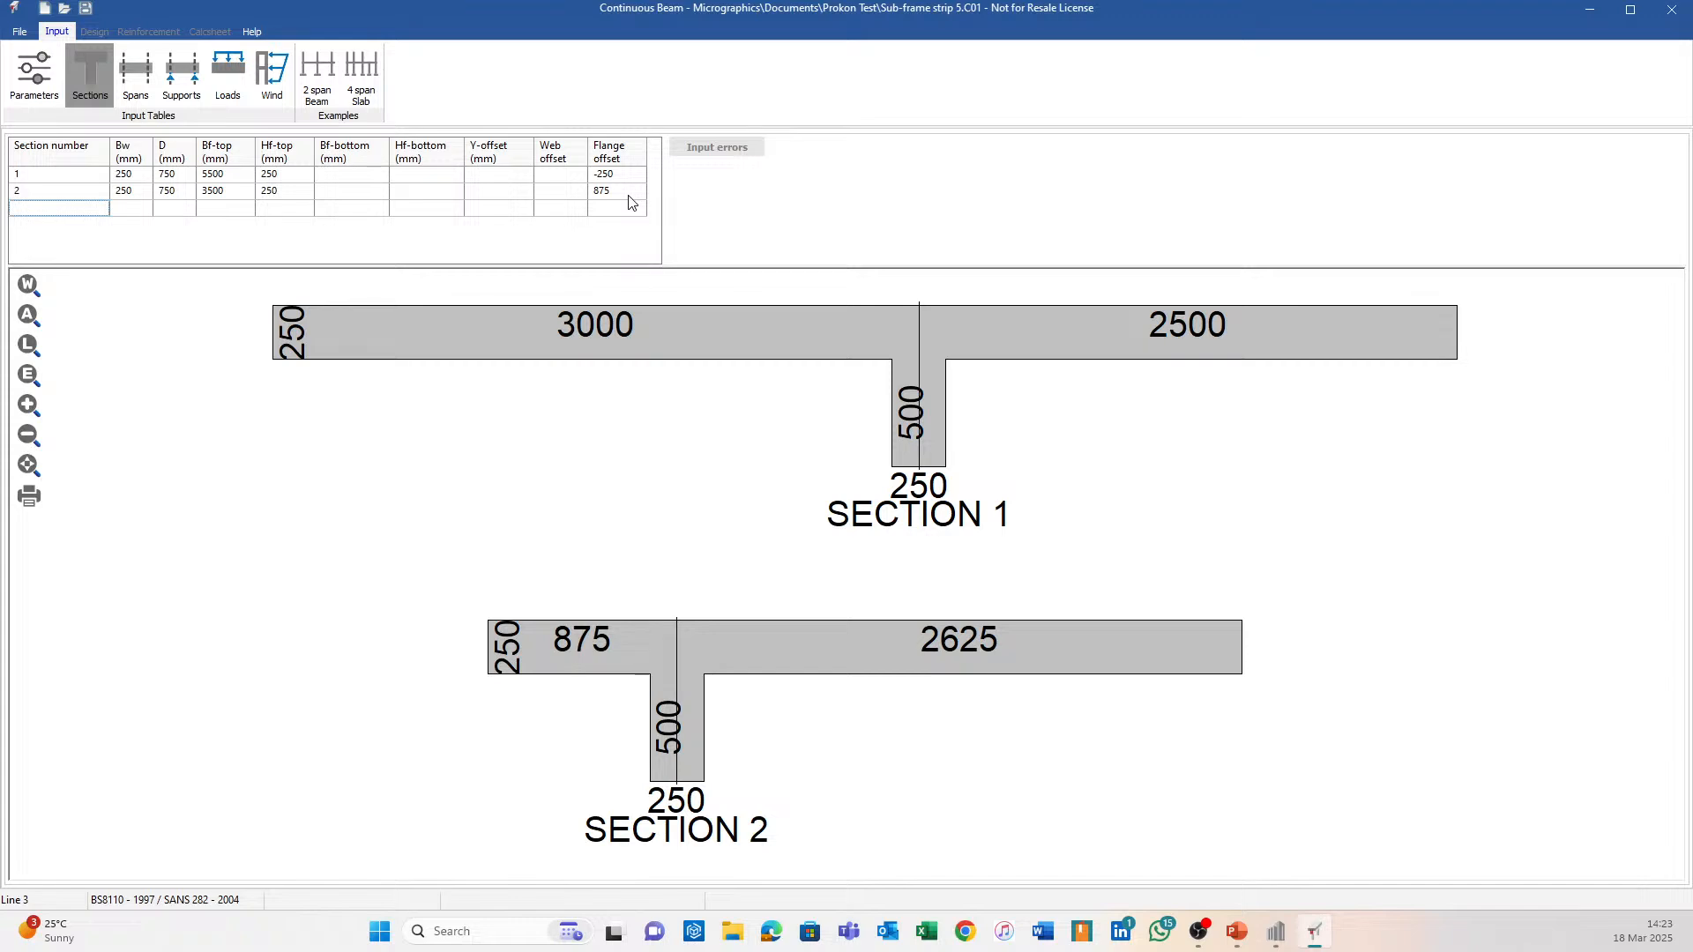
{"action": "left_click", "coordinate": [1280, 934]}
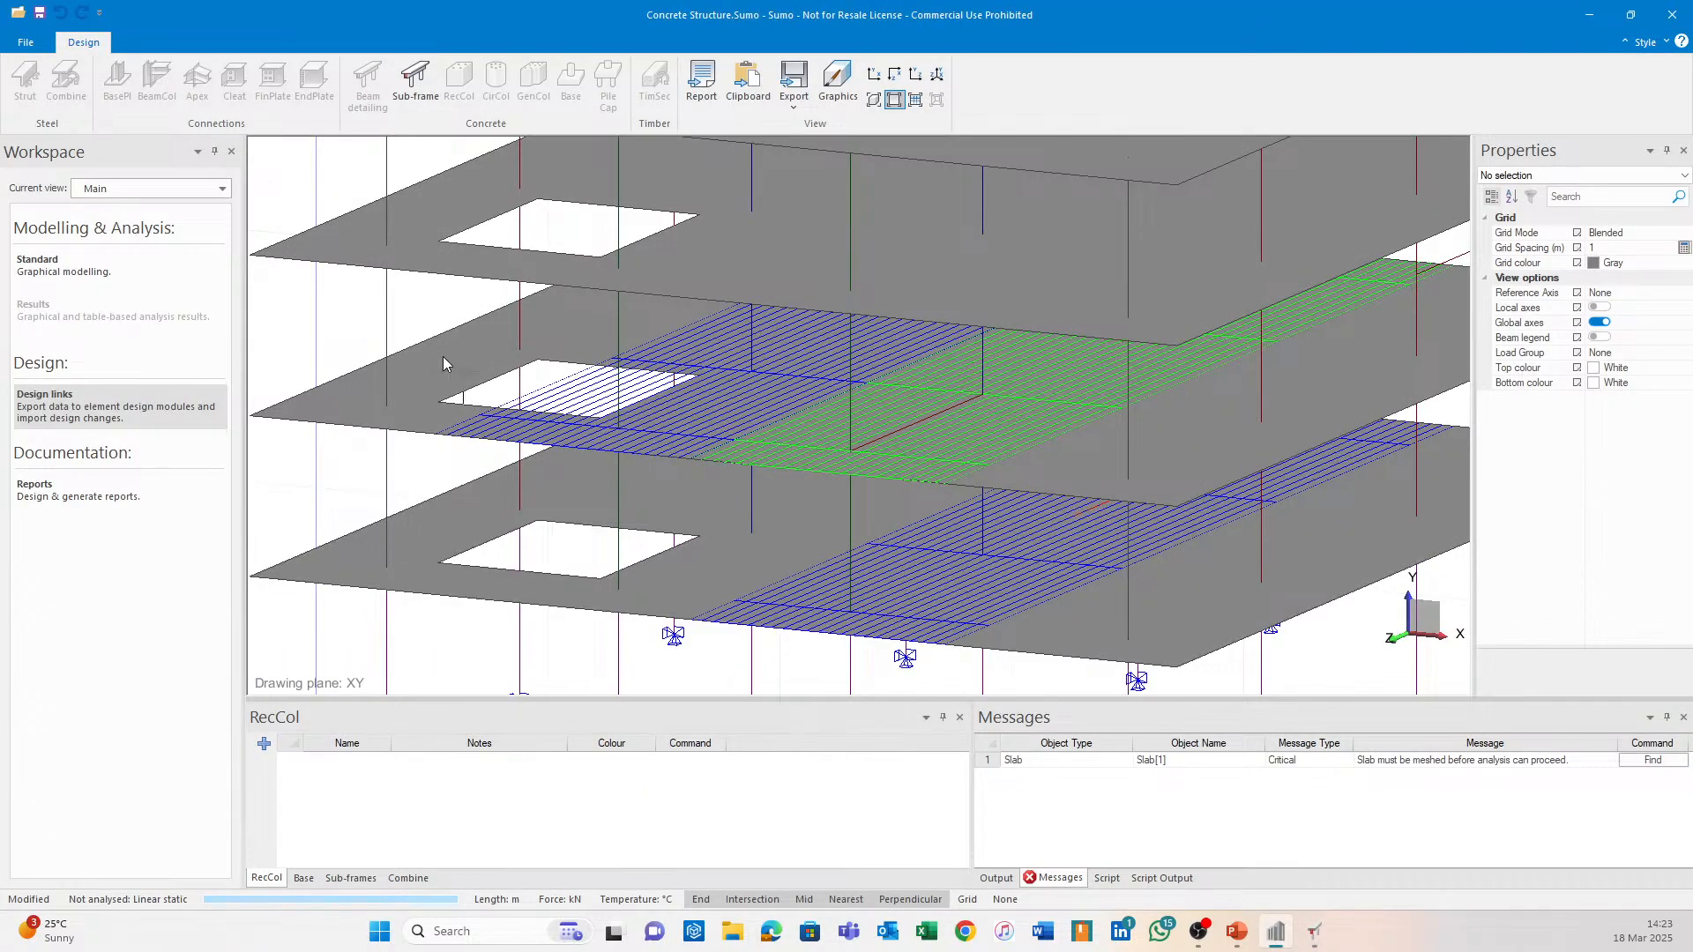
Switch from Sumo back to Prokon Continuous Beam's Sections table.
{"action": "left_click", "coordinate": [1315, 932]}
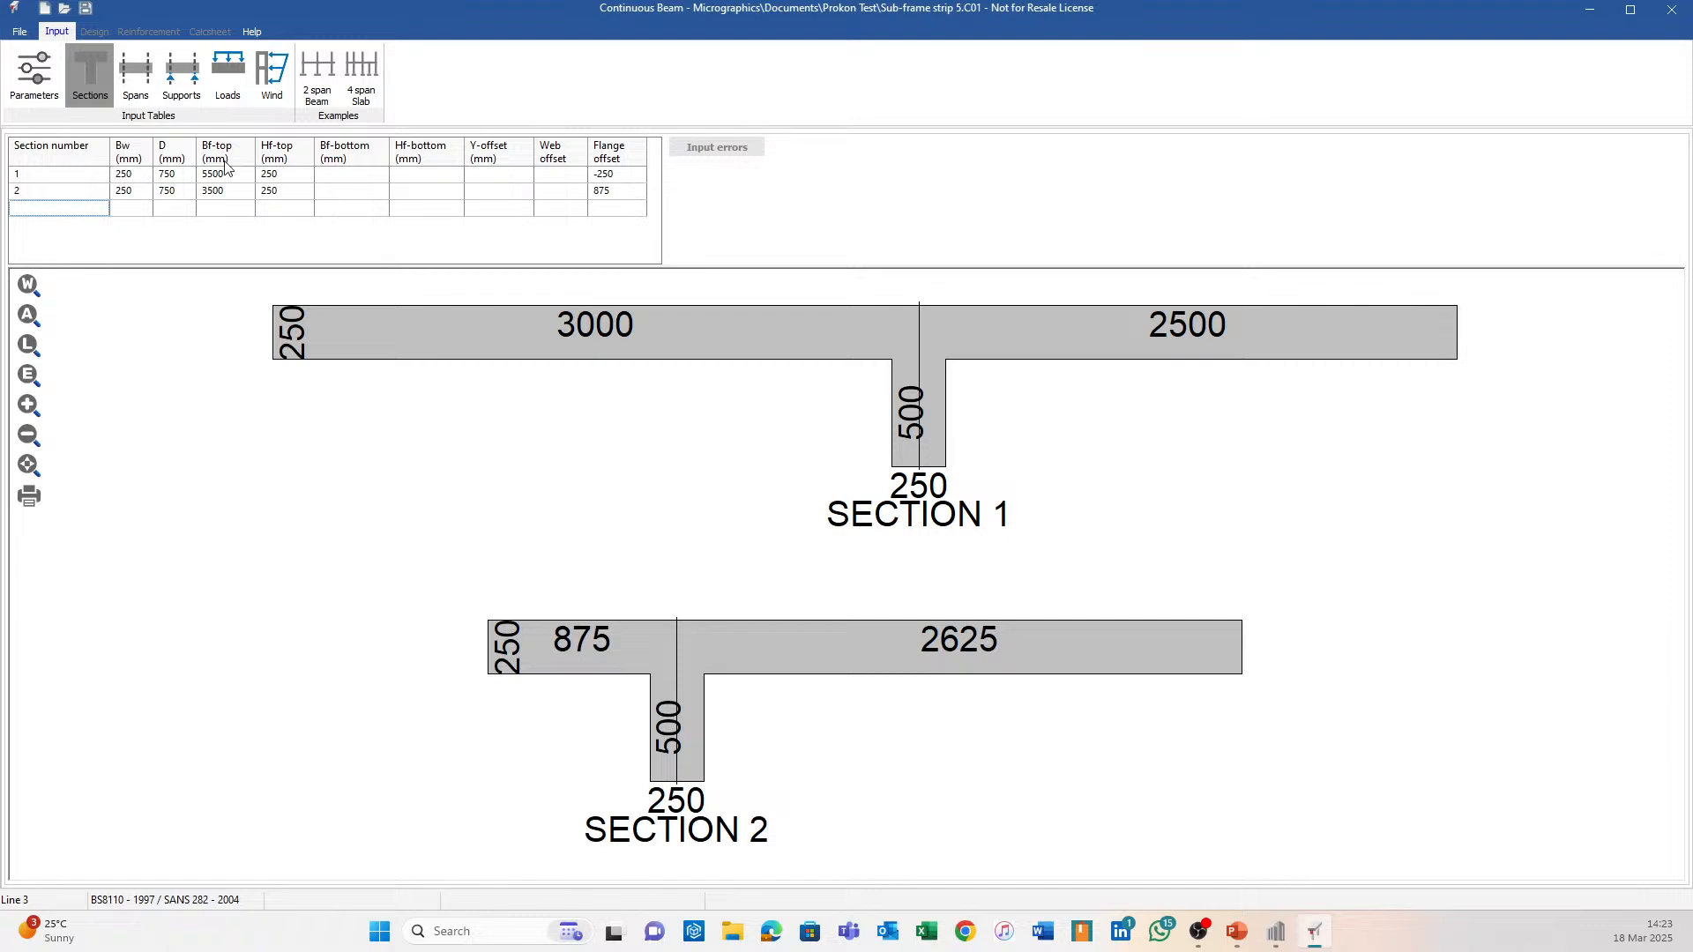
Set every span's left and right section numbers to Section 1 in the Spans table.
{"action": "left_click", "coordinate": [139, 73]}
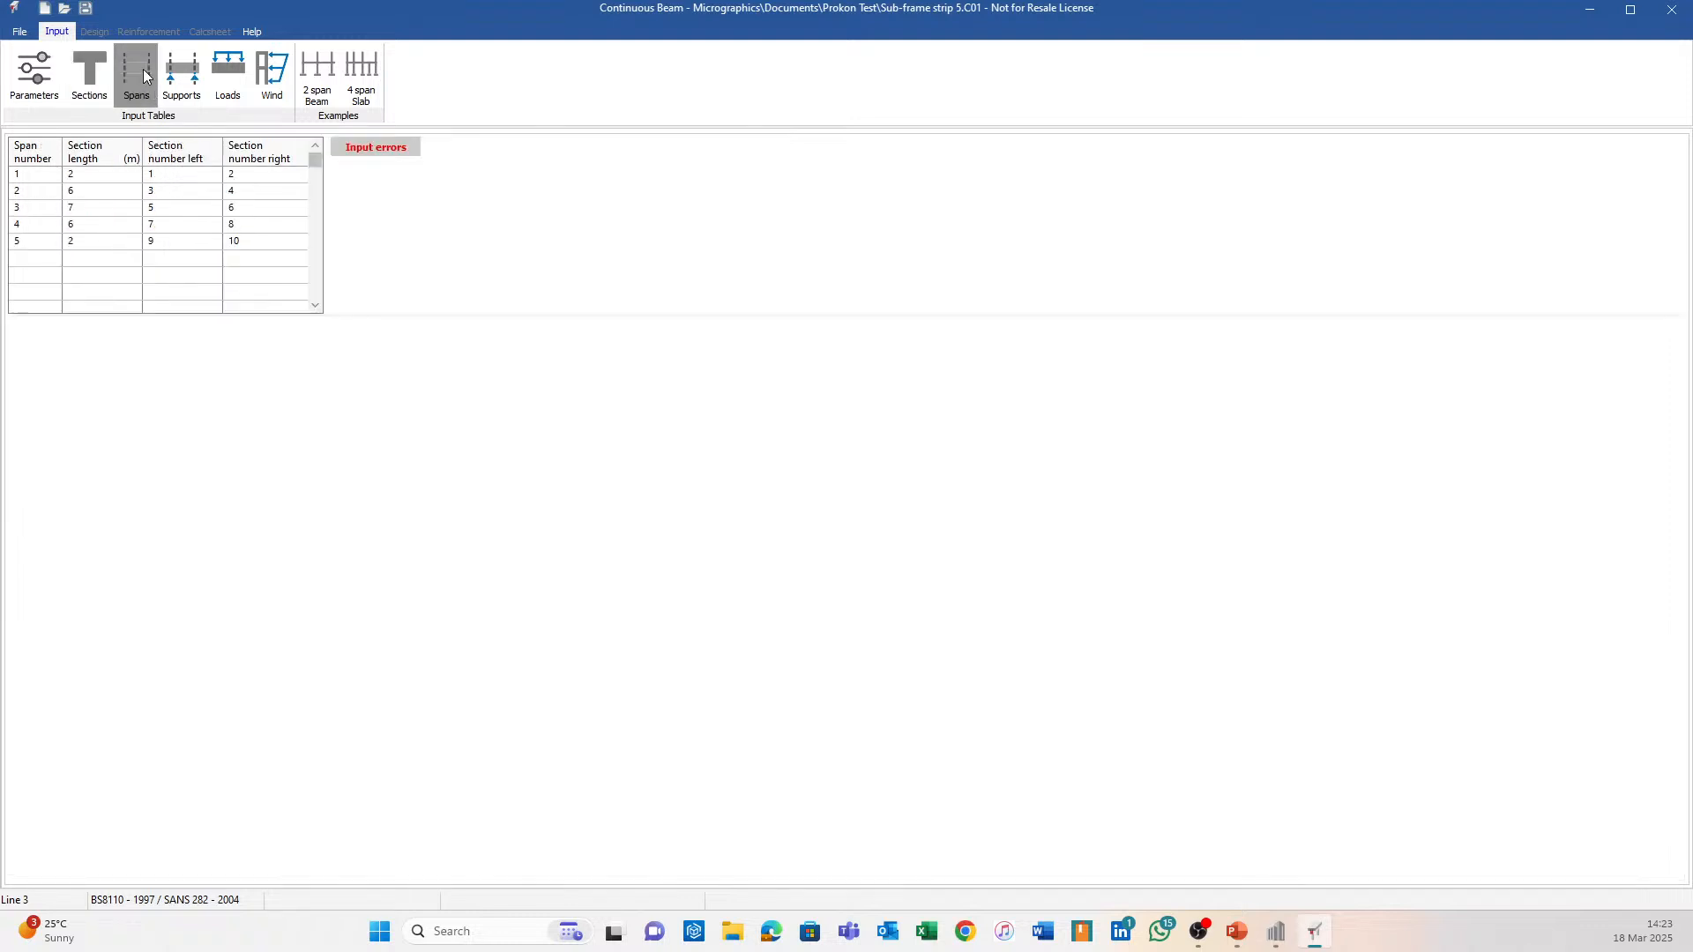
{"action": "left_click", "coordinate": [249, 179]}
{"action": "type", "text": "1"}
{"action": "key", "text": "Down"}
{"action": "key", "text": "Left"}
{"action": "type", "text": "1"}
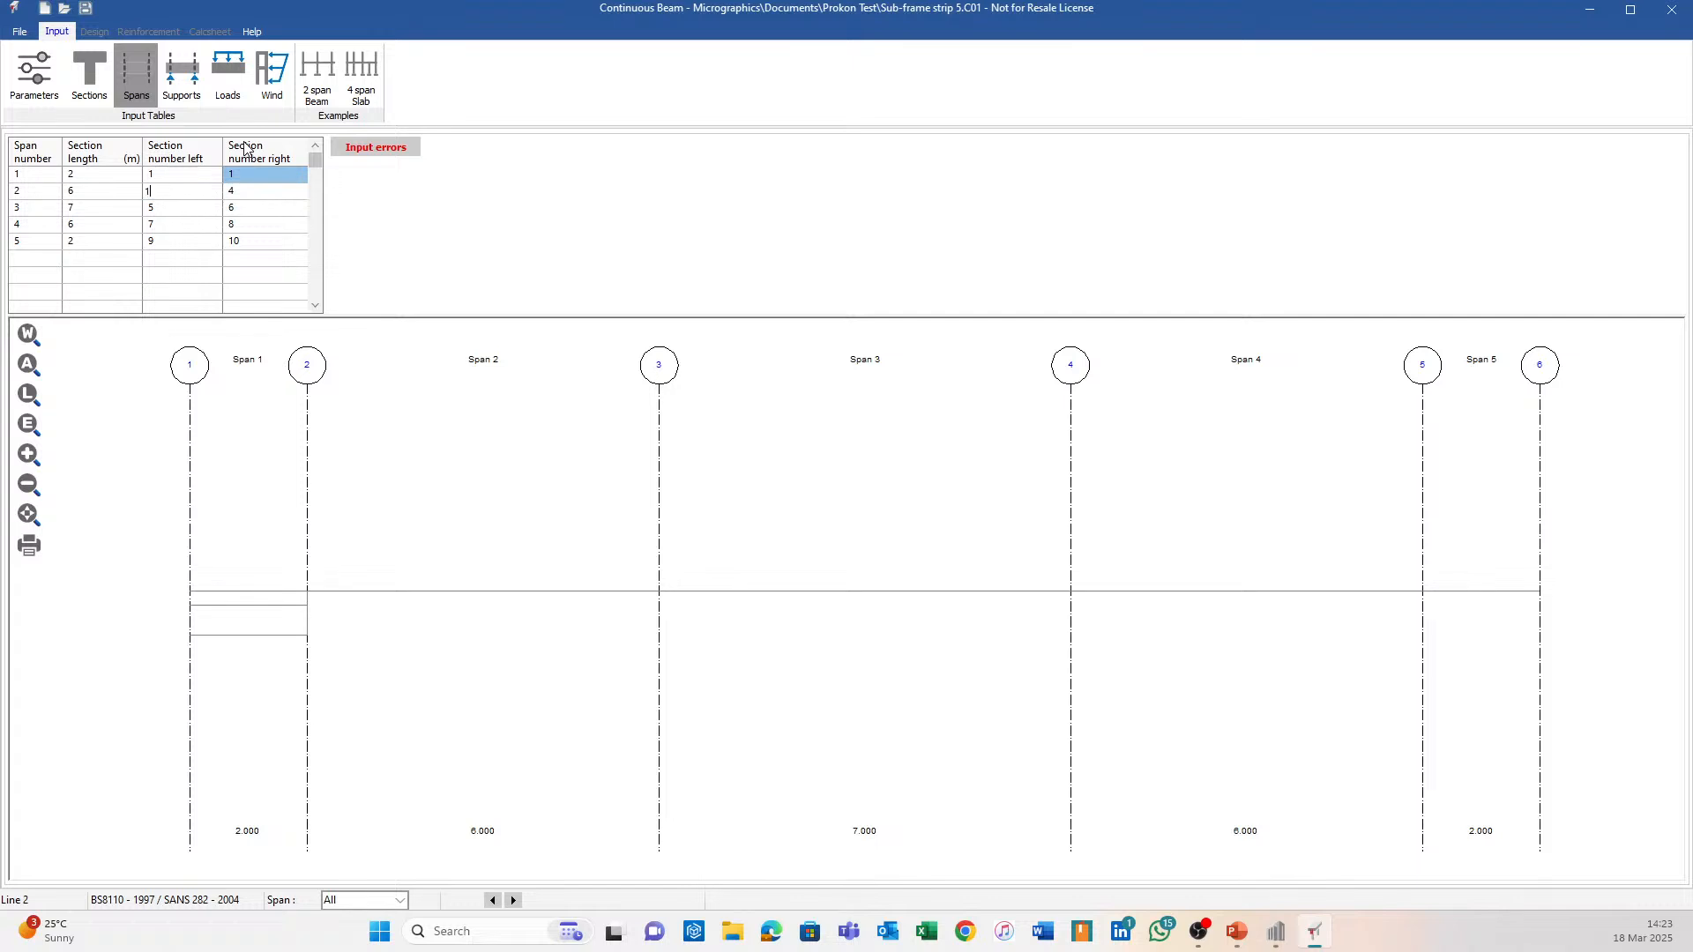
{"action": "key", "text": "Down"}
{"action": "type", "text": "1"}
{"action": "key", "text": "Down"}
{"action": "key", "text": "1"}
{"action": "key", "text": "Down"}
{"action": "key", "text": "1"}
{"action": "key", "text": "Right"}
{"action": "type", "text": "1"}
{"action": "key", "text": "Up"}
{"action": "type", "text": "1"}
{"action": "key", "text": "Up"}
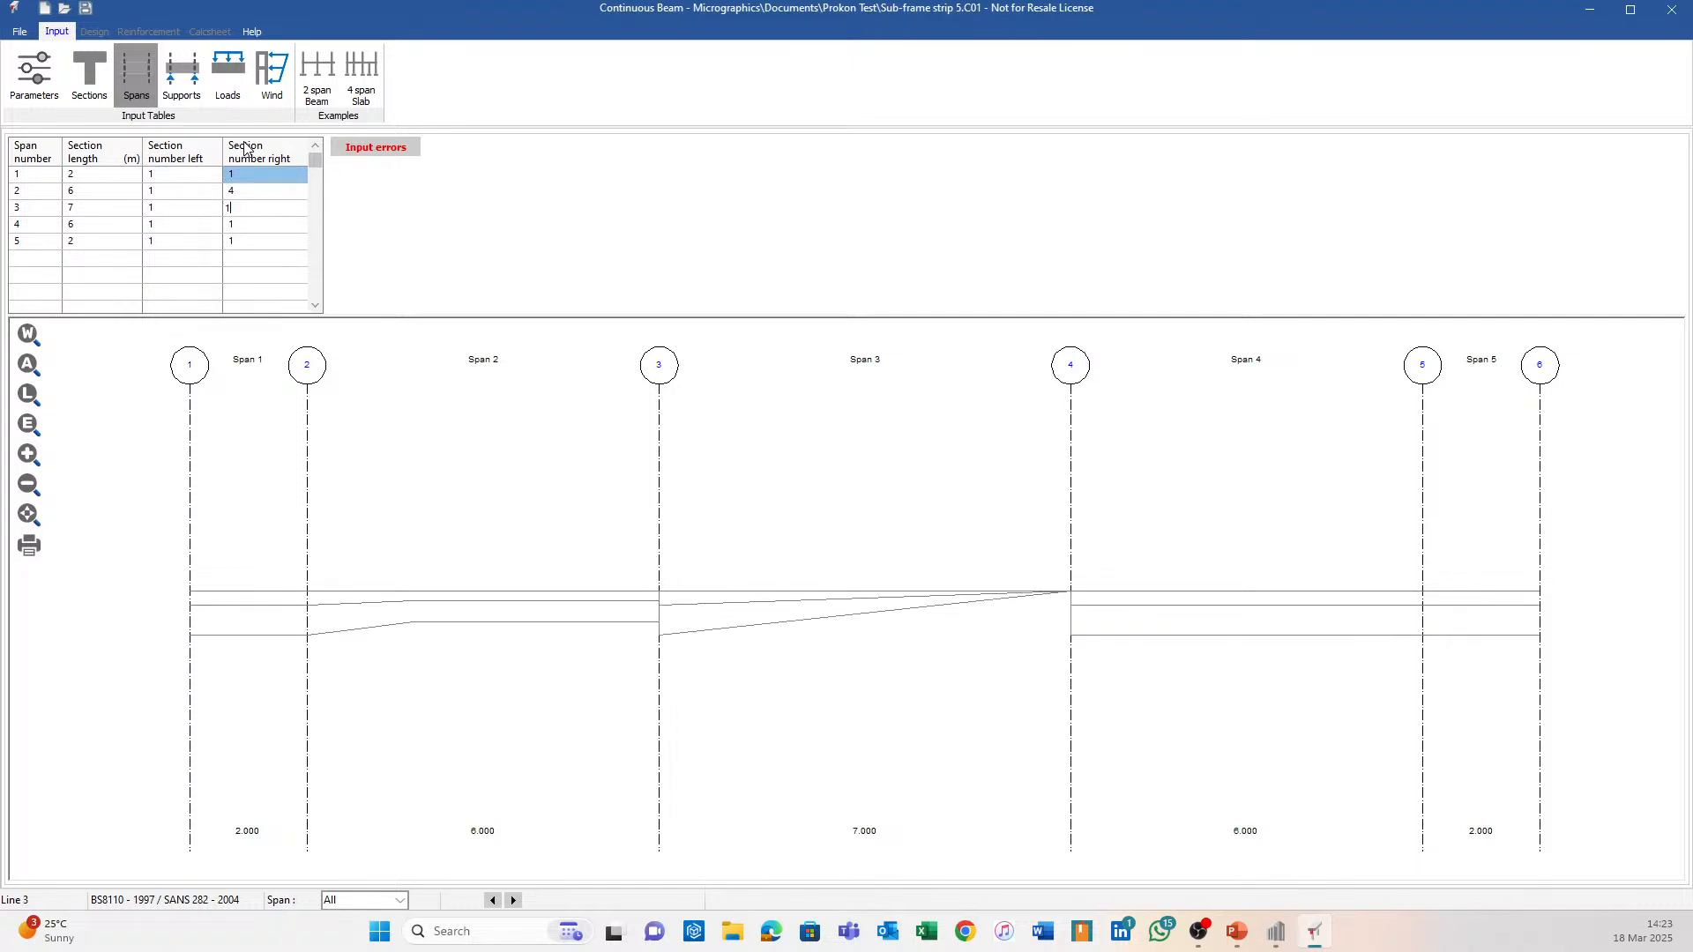
{"action": "type", "text": "1"}
{"action": "key", "text": "Up"}
{"action": "type", "text": "1"}
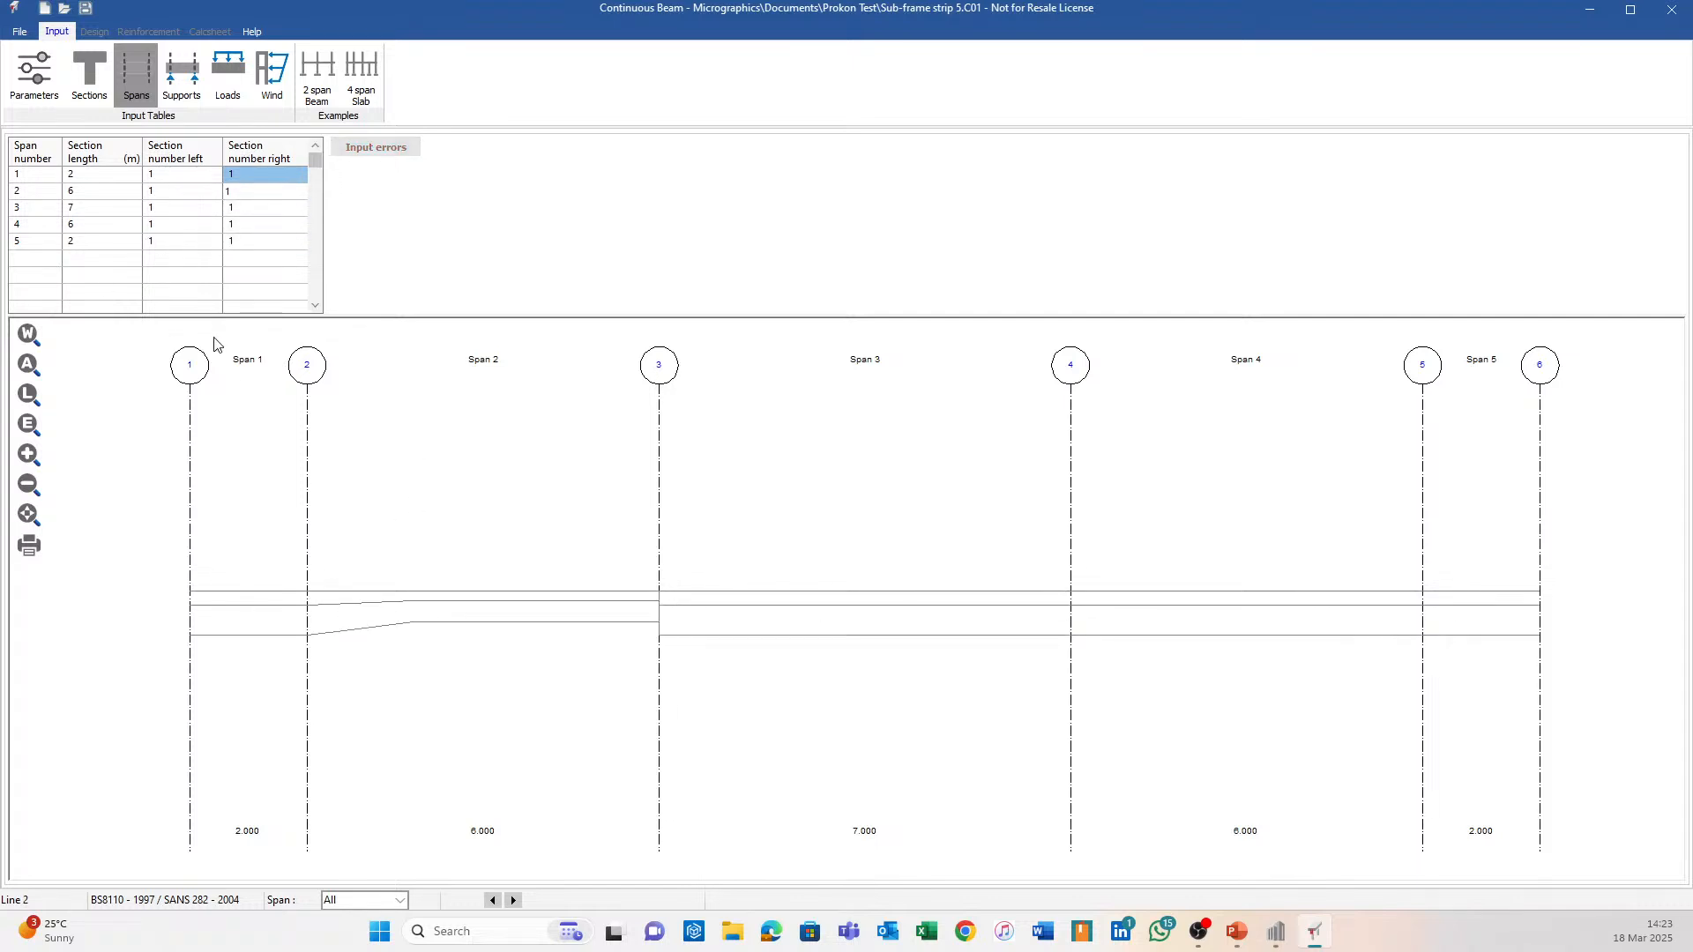
Insert two blank lines above span 3 using Line functions.
{"action": "left_click", "coordinate": [50, 214]}
{"action": "right_click", "coordinate": [50, 213]}
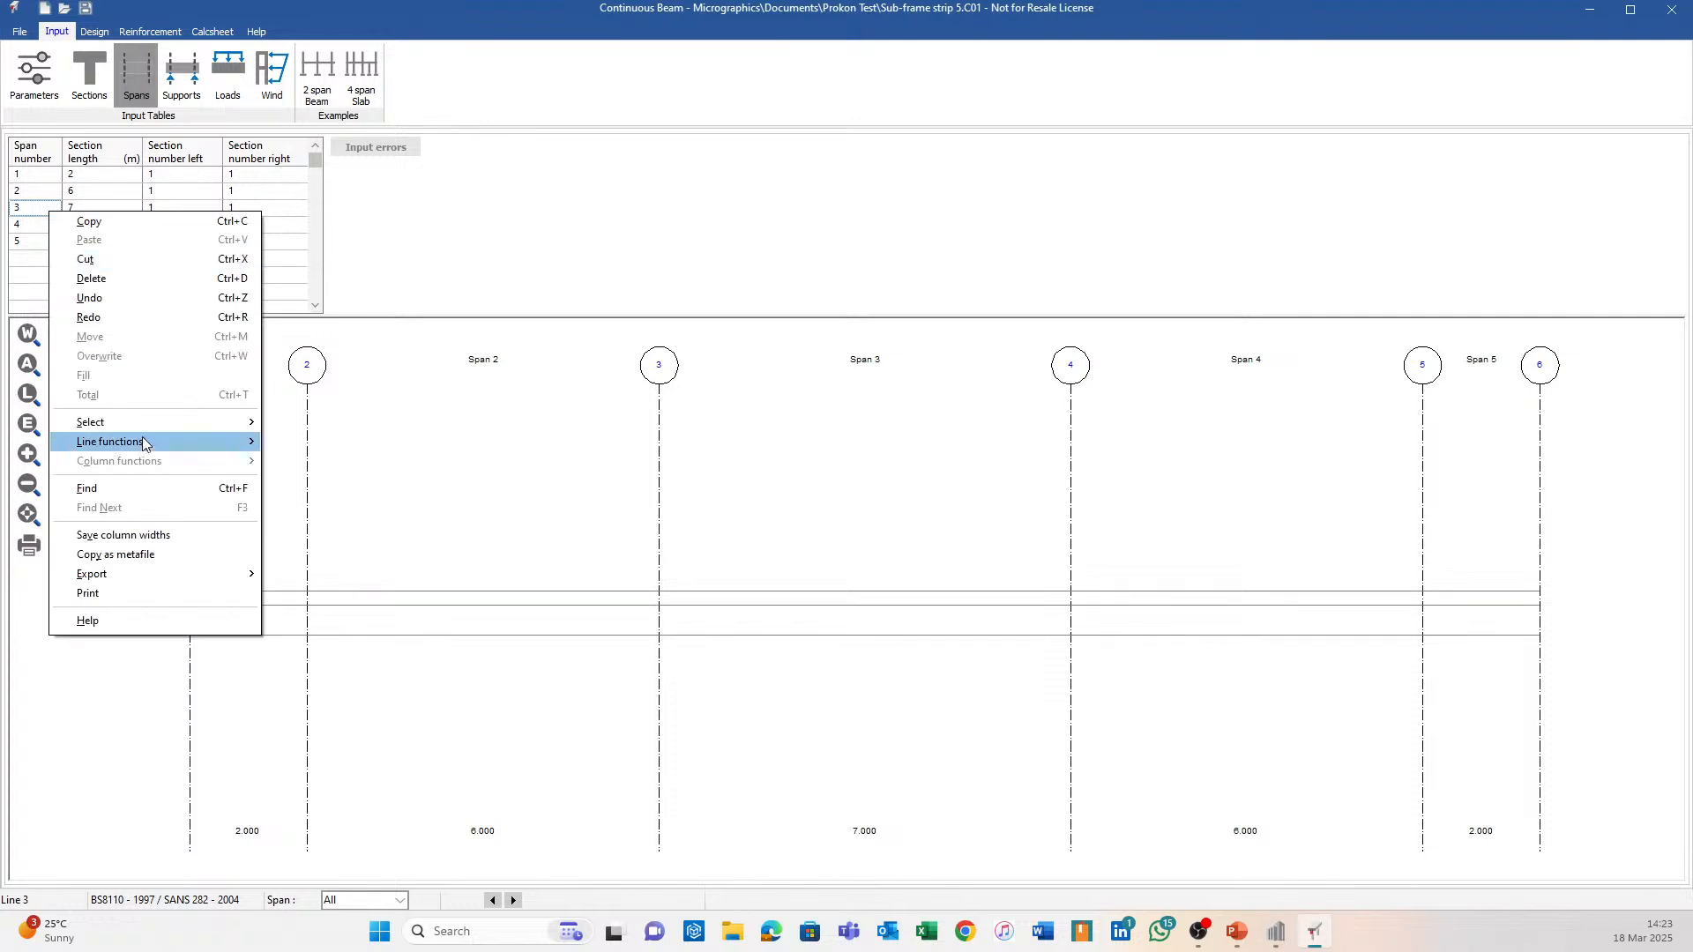
{"action": "mouse_move", "coordinate": [146, 444]}
{"action": "left_click", "coordinate": [291, 443]}
{"action": "right_click", "coordinate": [41, 224]}
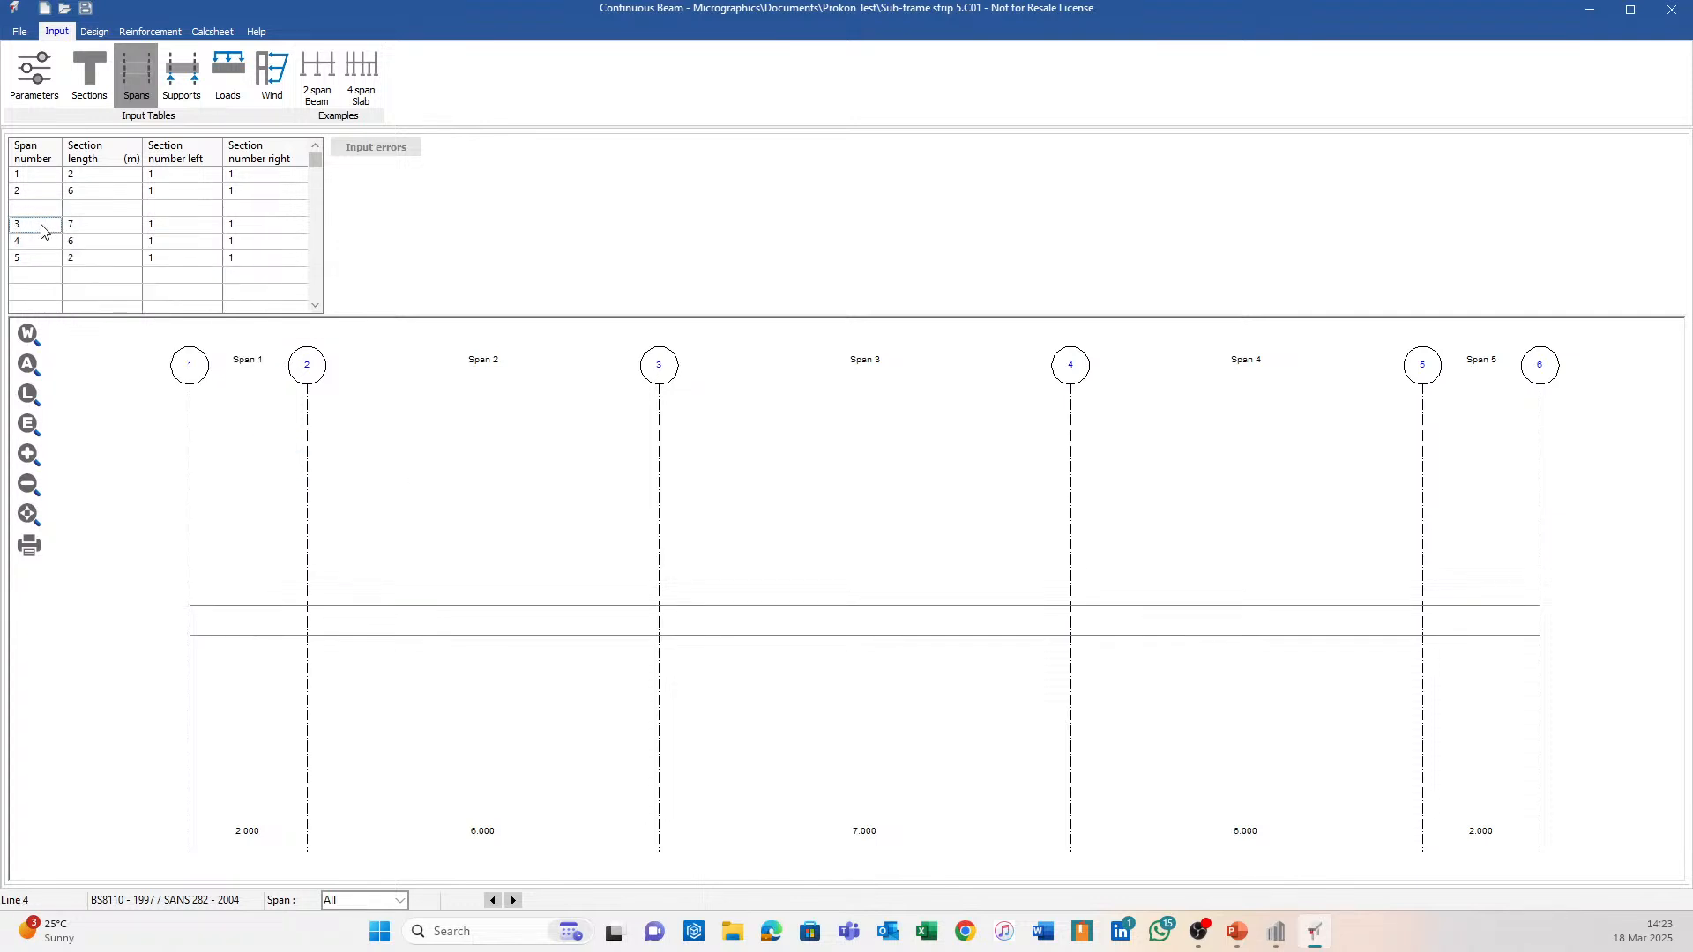
{"action": "mouse_move", "coordinate": [204, 458]}
{"action": "left_click", "coordinate": [274, 458]}
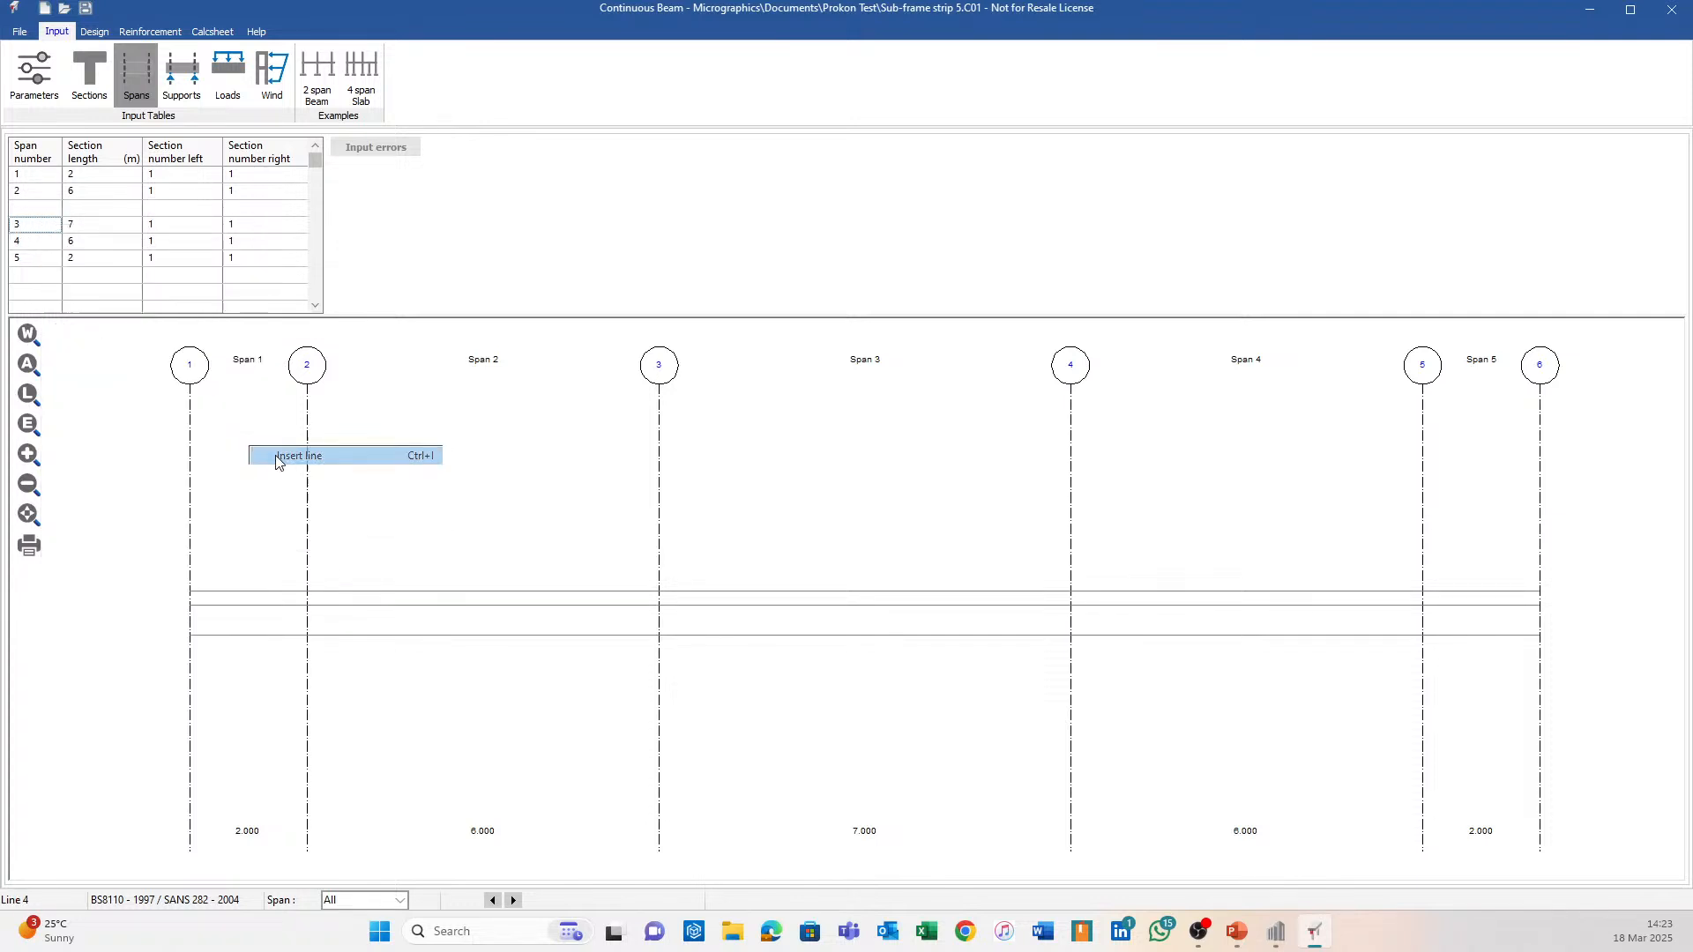
Give span 2 and the new line lengths of 0.75 m each, then switch to Sumo.
{"action": "left_click", "coordinate": [120, 193]}
{"action": "type", "text": "0.7"}
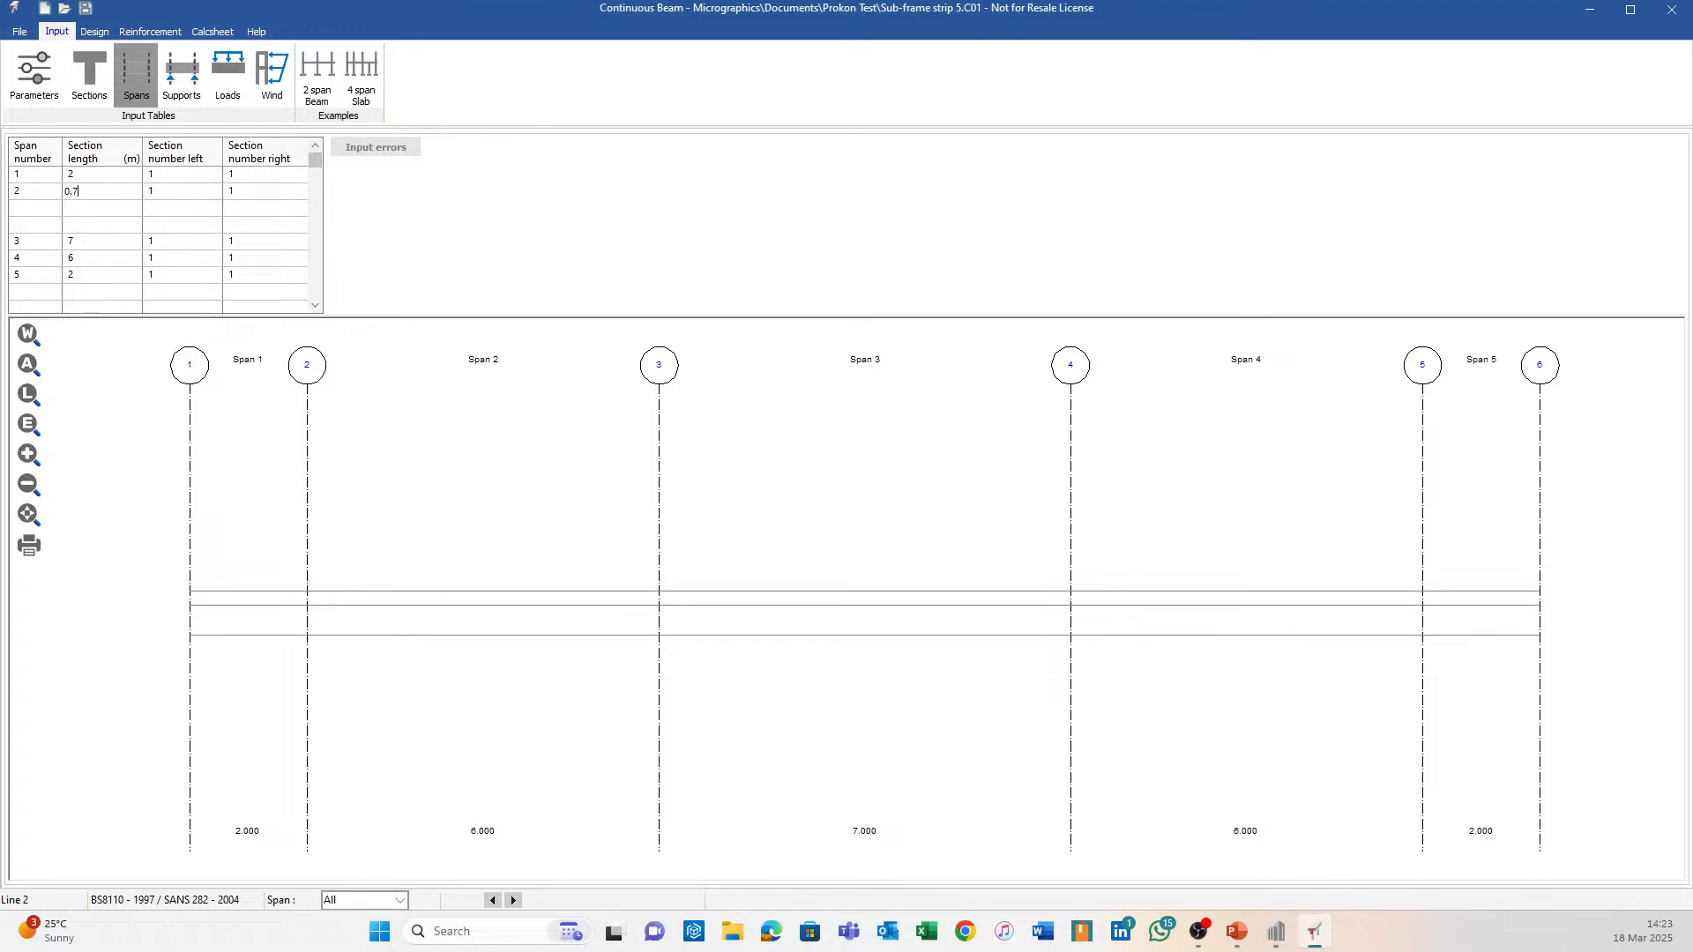
{"action": "type", "text": "5"}
{"action": "key", "text": "Down"}
{"action": "key", "text": "Down"}
{"action": "type", "text": "0.7"}
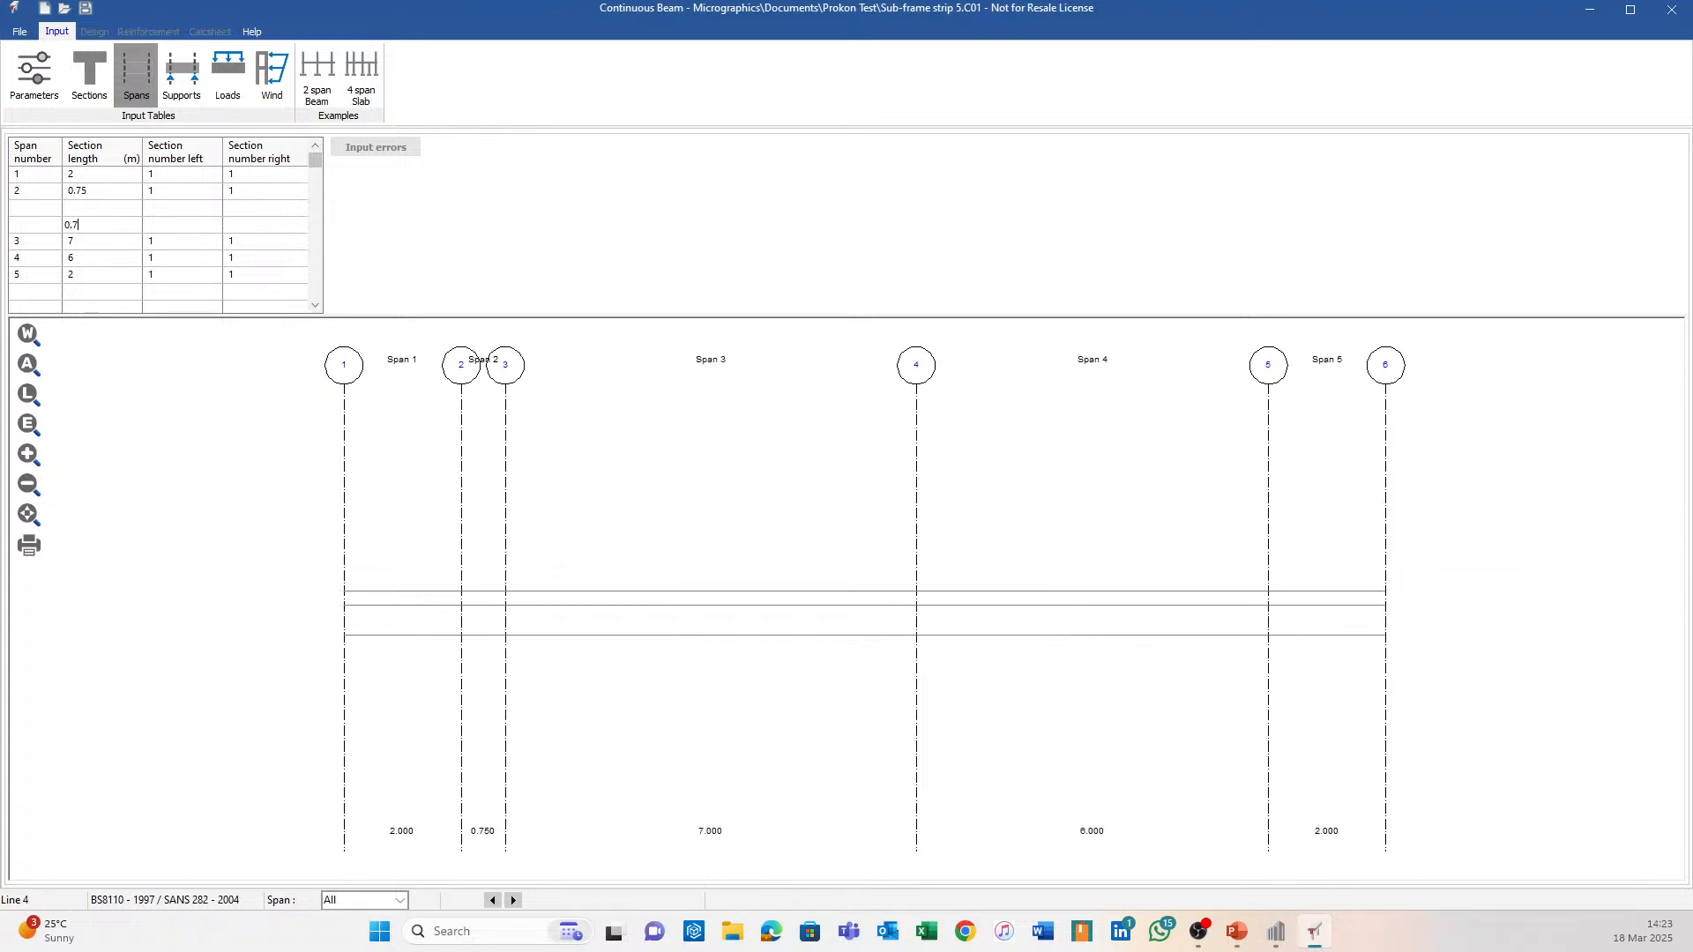
{"action": "type", "text": "5"}
{"action": "key", "text": "Up"}
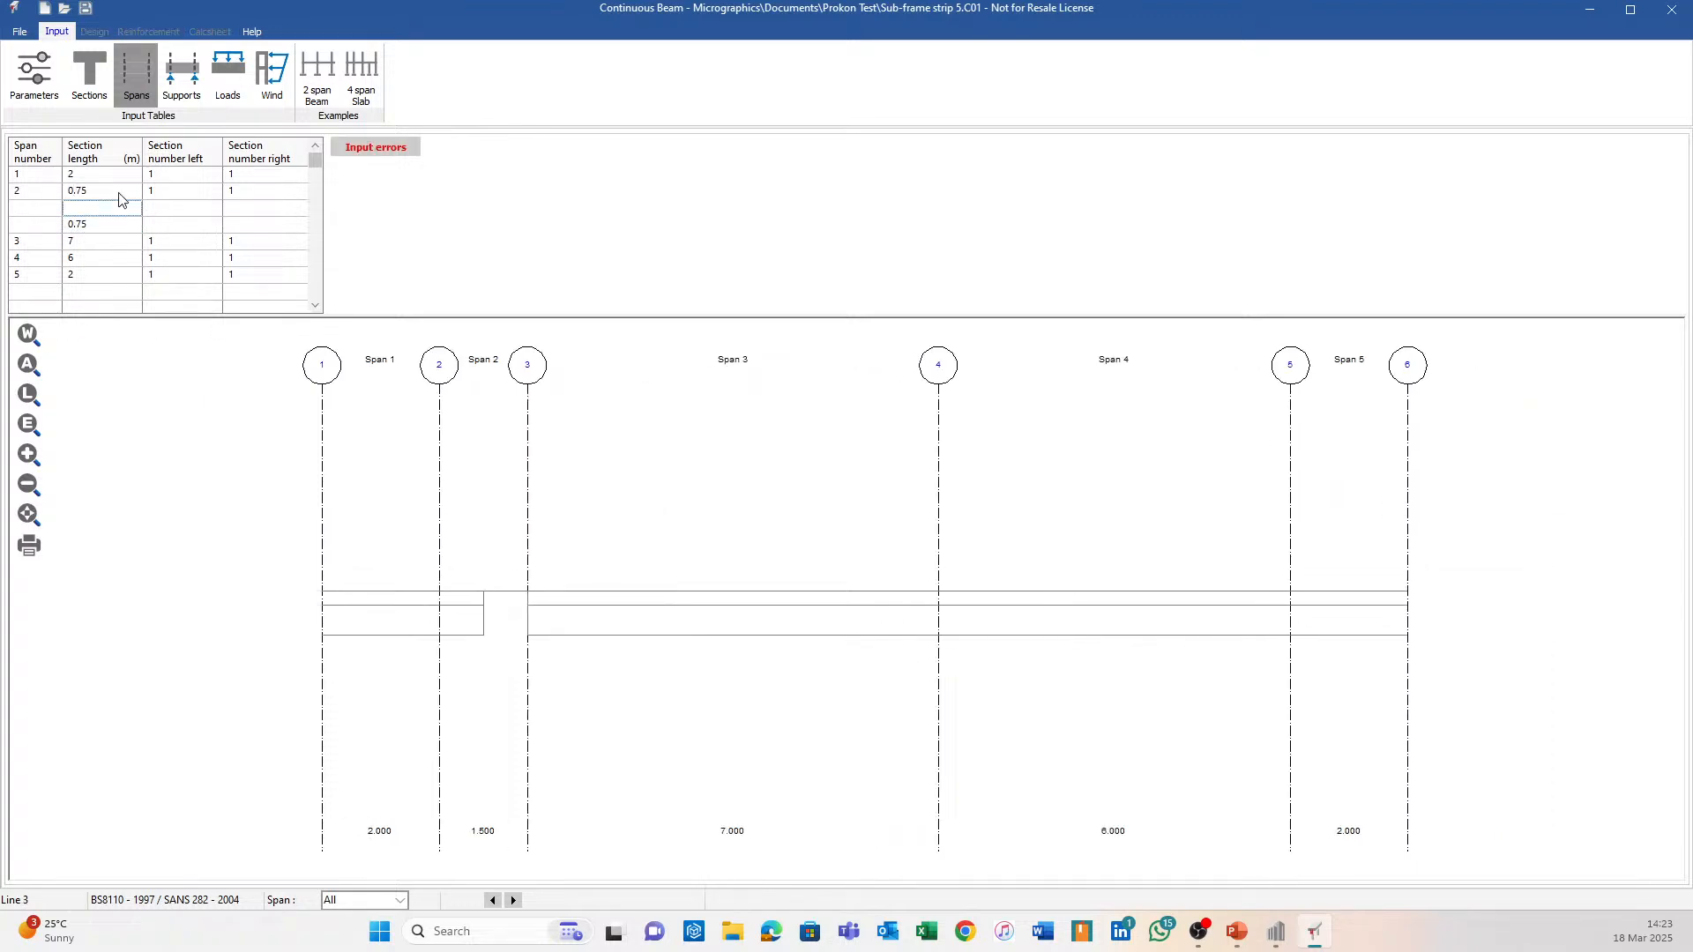
{"action": "left_click", "coordinate": [1276, 931]}
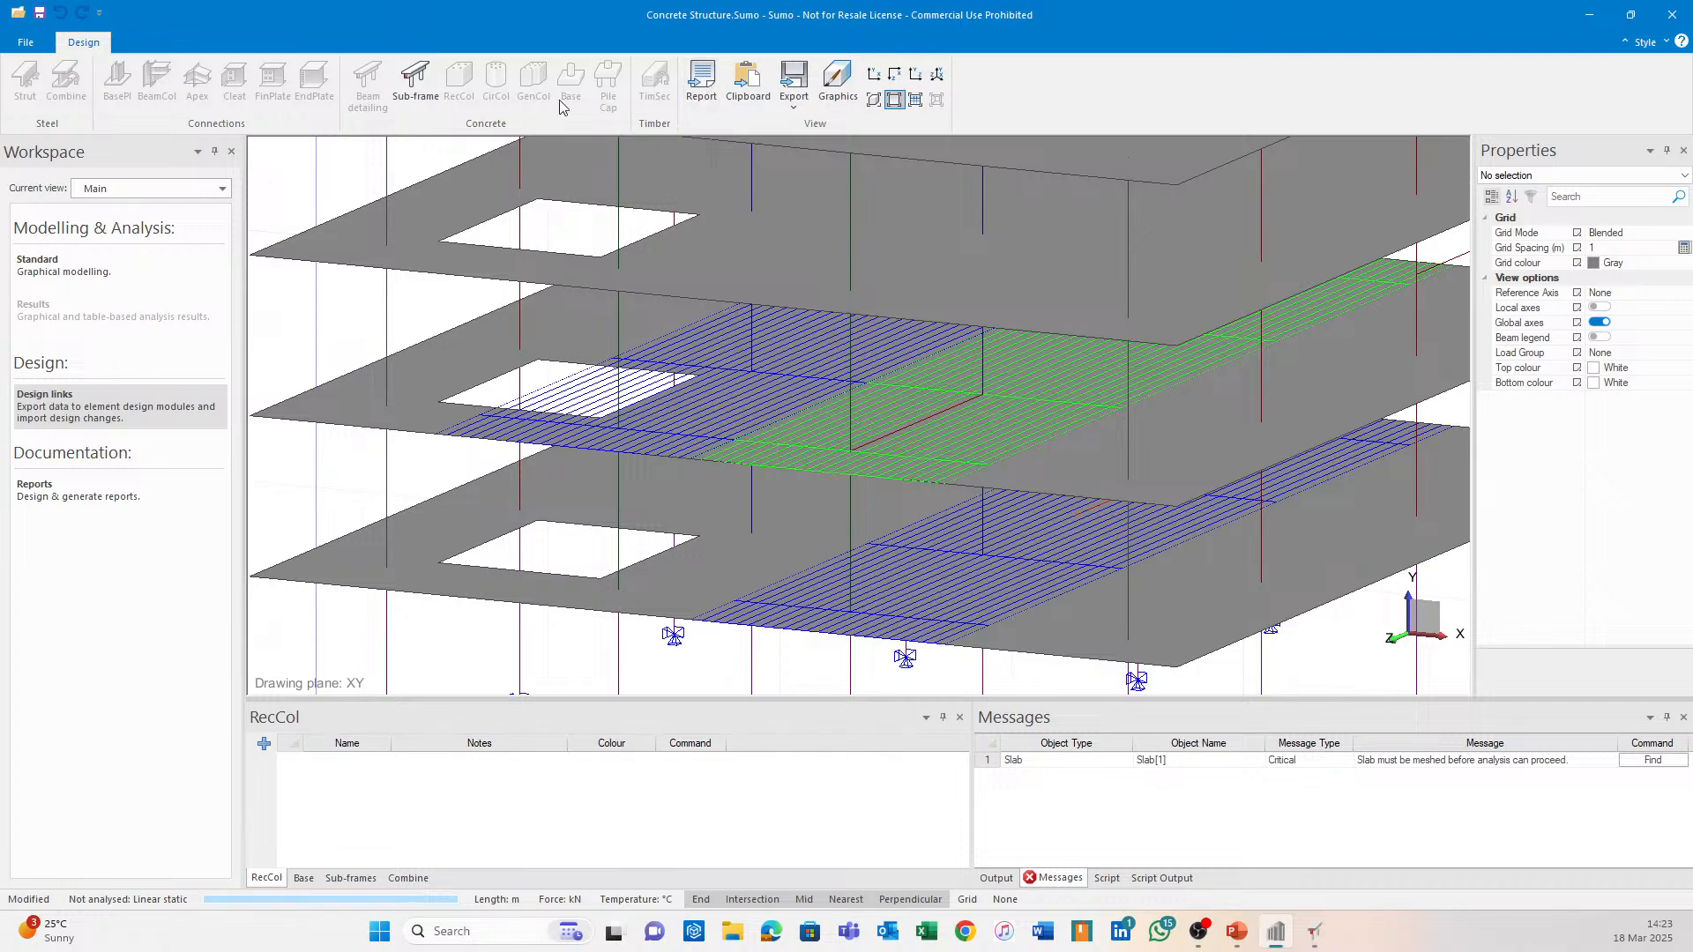
Measure between two points on the lower strip slab, reading 6 m, and dismiss the result.
{"action": "left_click", "coordinate": [88, 265]}
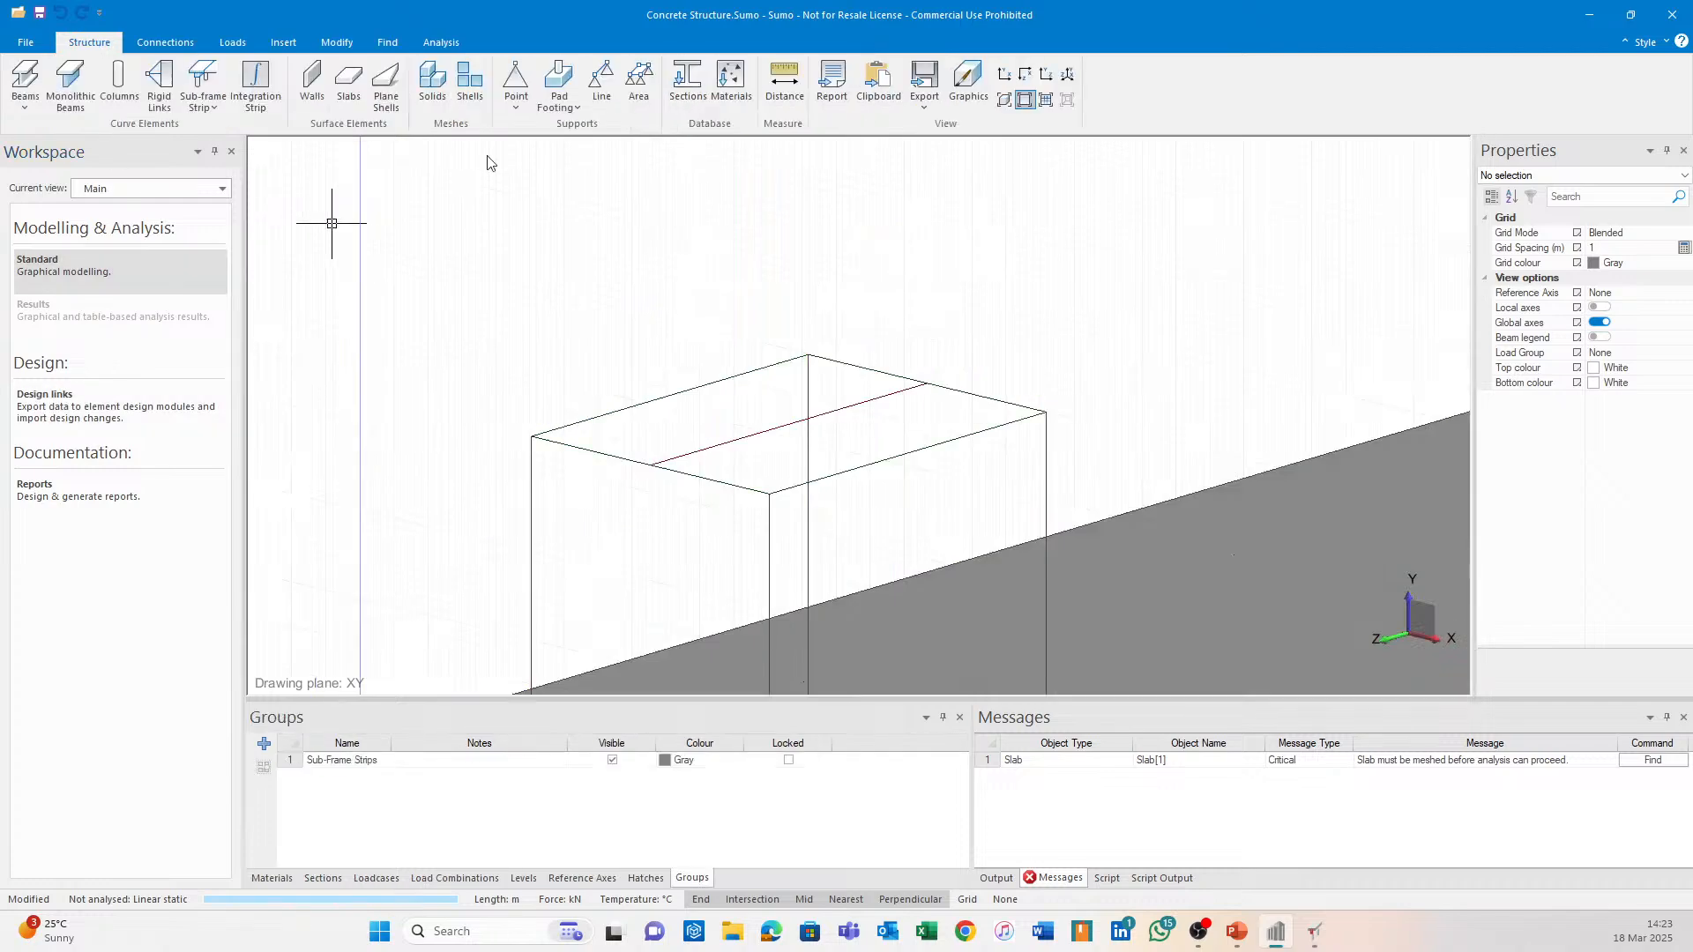
{"action": "left_click", "coordinate": [784, 84]}
{"action": "middle_click_drag", "start_coordinate": [970, 652], "coordinate": [849, 390]}
{"action": "scroll", "coordinate": [837, 401], "scroll_direction": "down", "scroll_amount": 3}
{"action": "scroll", "coordinate": [714, 465], "scroll_direction": "up", "scroll_amount": 5}
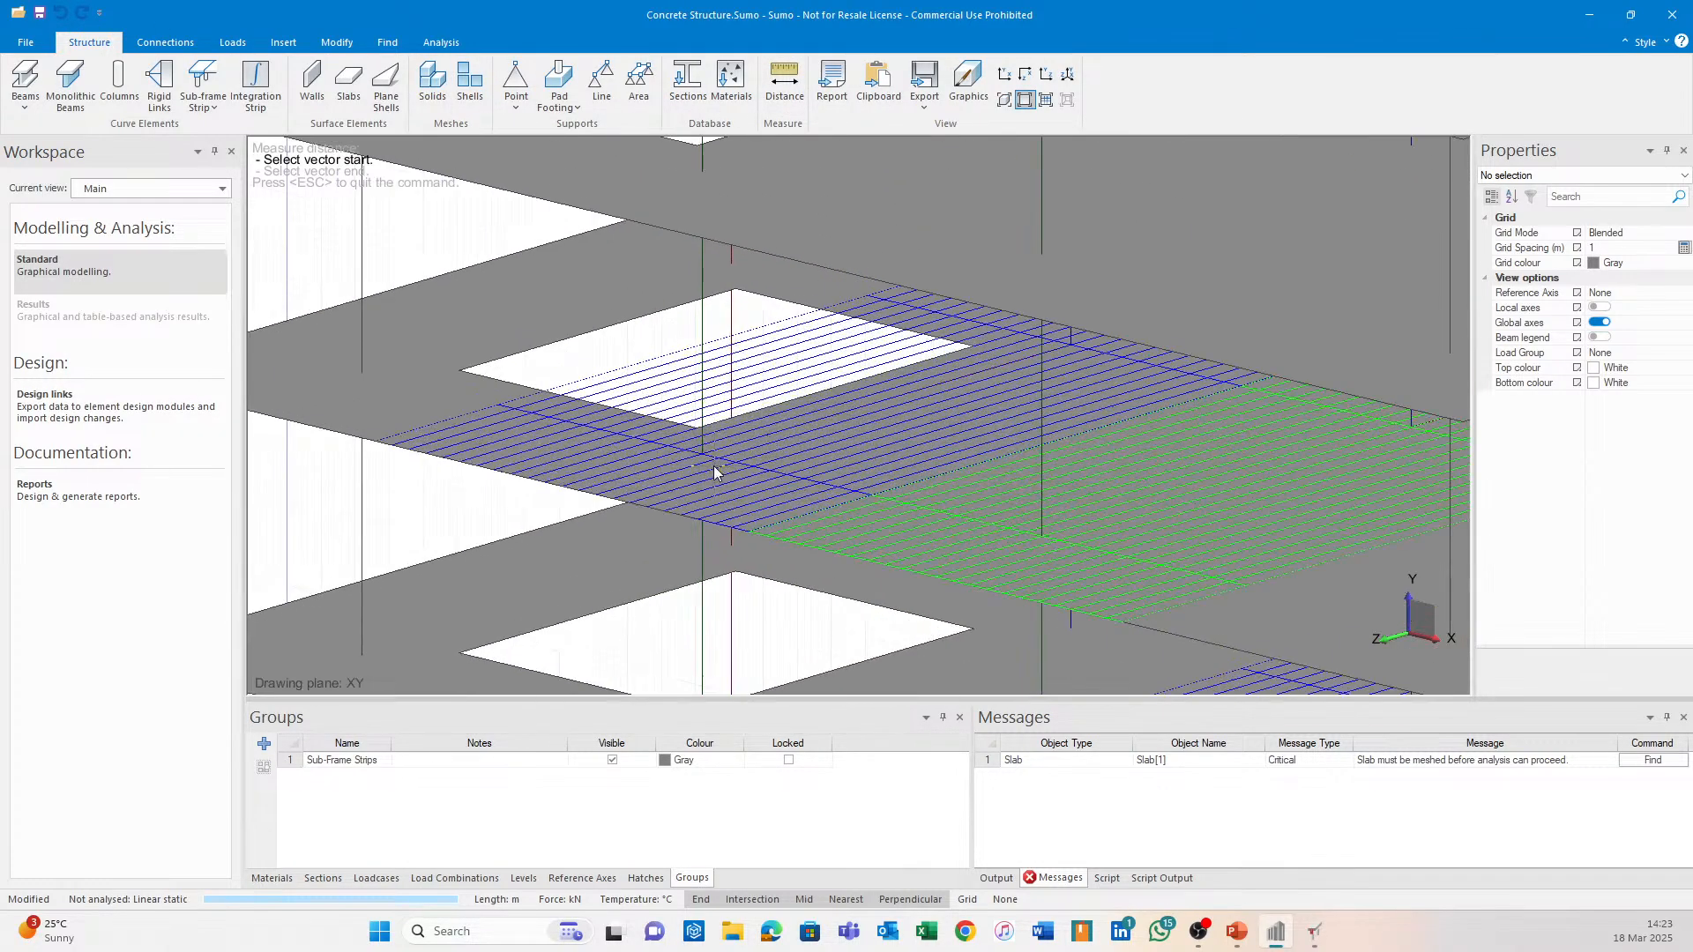
{"action": "left_click", "coordinate": [701, 453]}
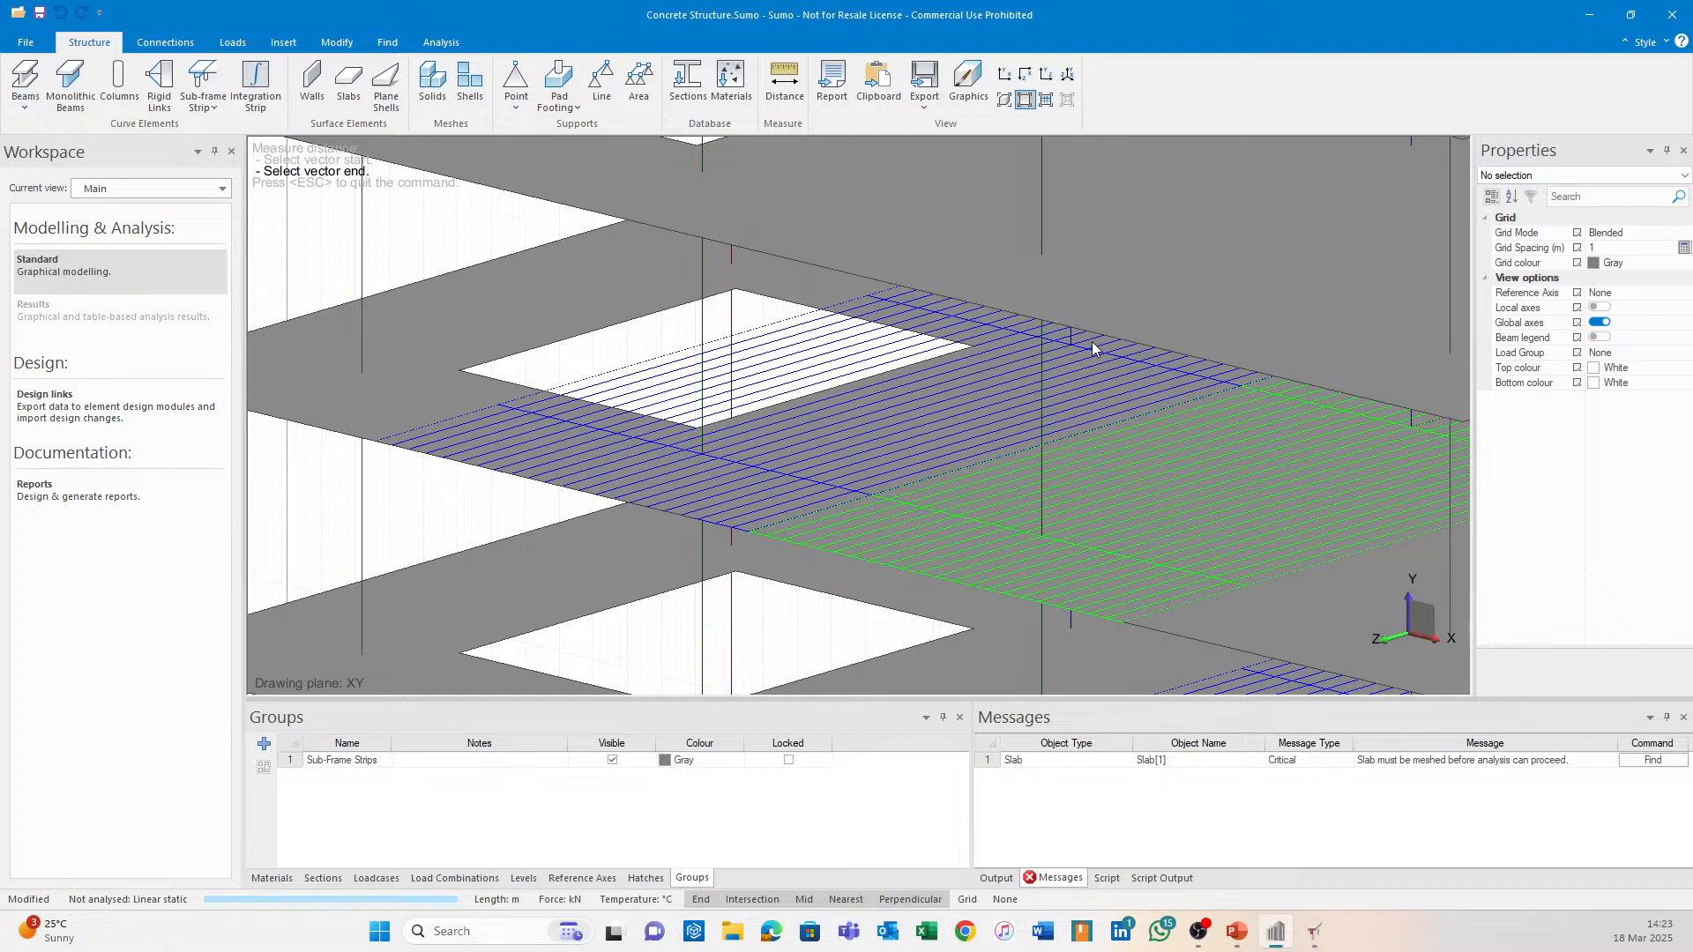
{"action": "left_click", "coordinate": [1072, 347]}
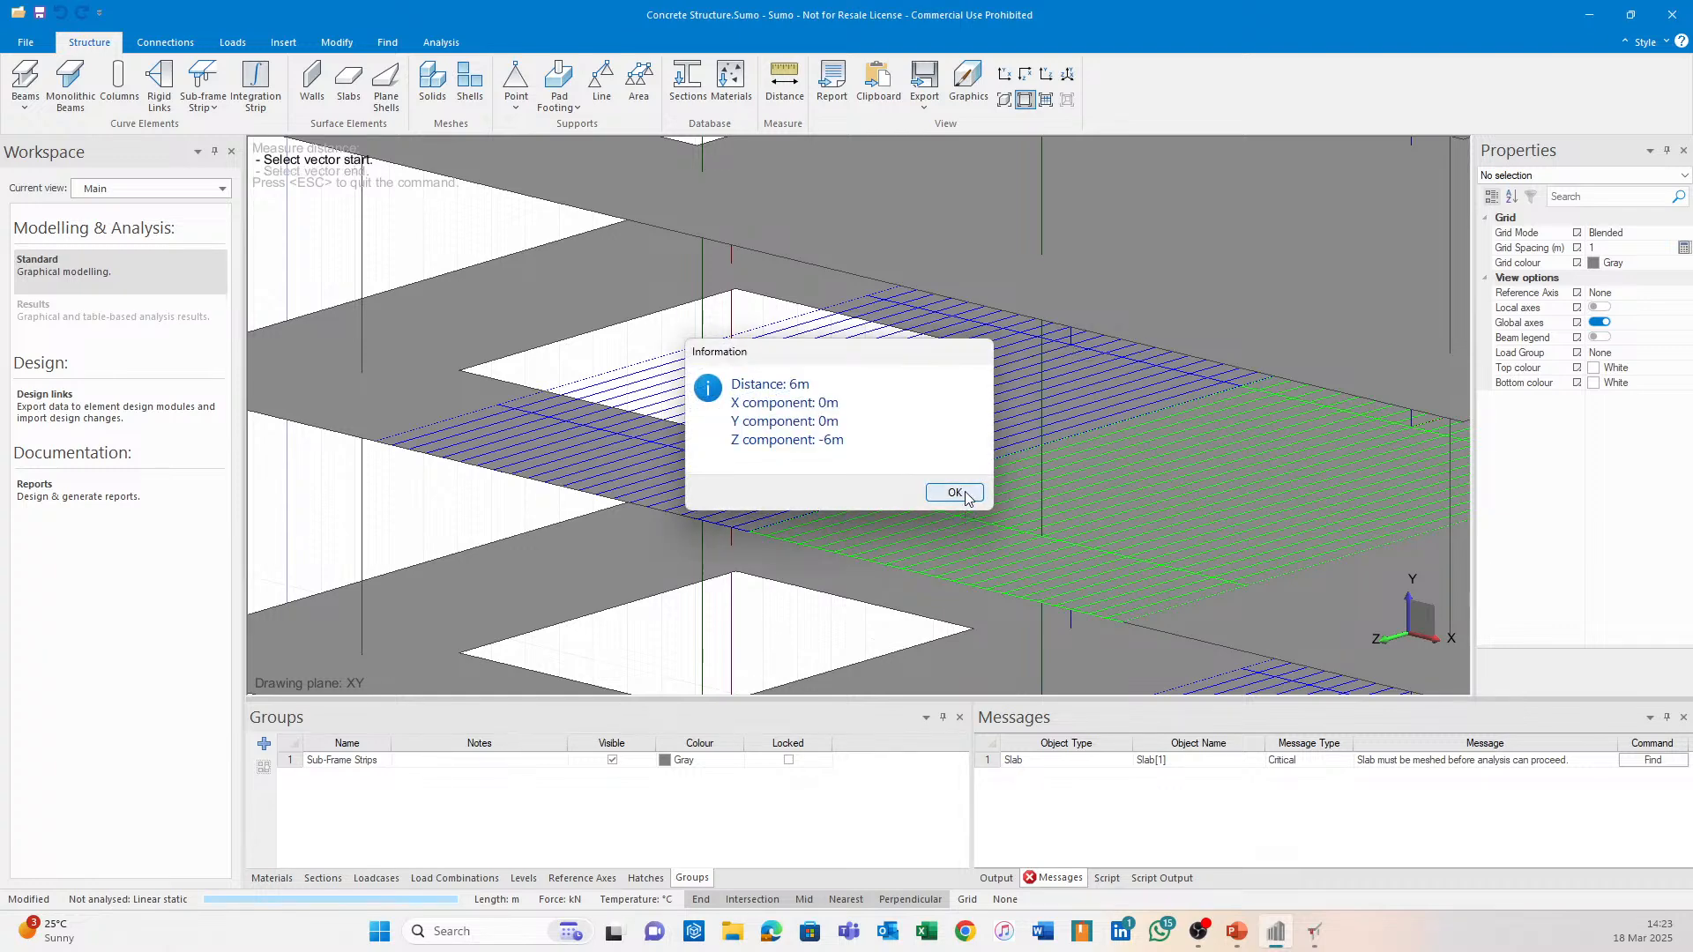
{"action": "left_click", "coordinate": [955, 495]}
Enter a 4.5 m middle line in span 2 using Section 2, with Section 1 on the following row.
{"action": "left_click", "coordinate": [1314, 932]}
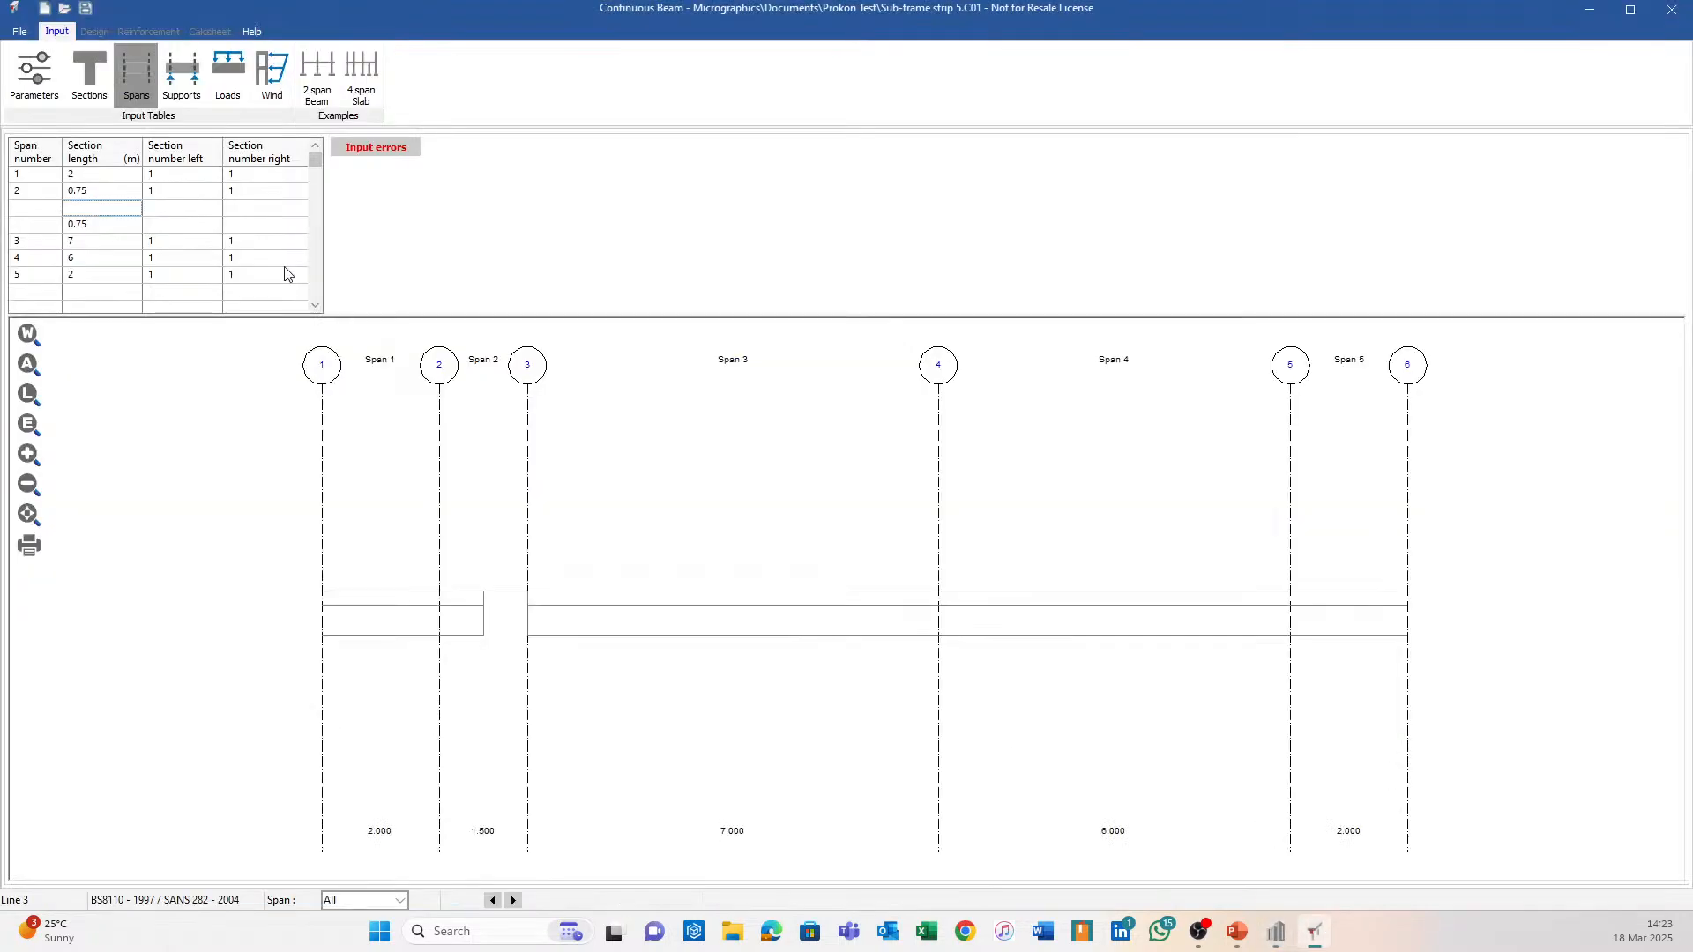
{"action": "type", "text": "4.5"}
{"action": "key", "text": "Return"}
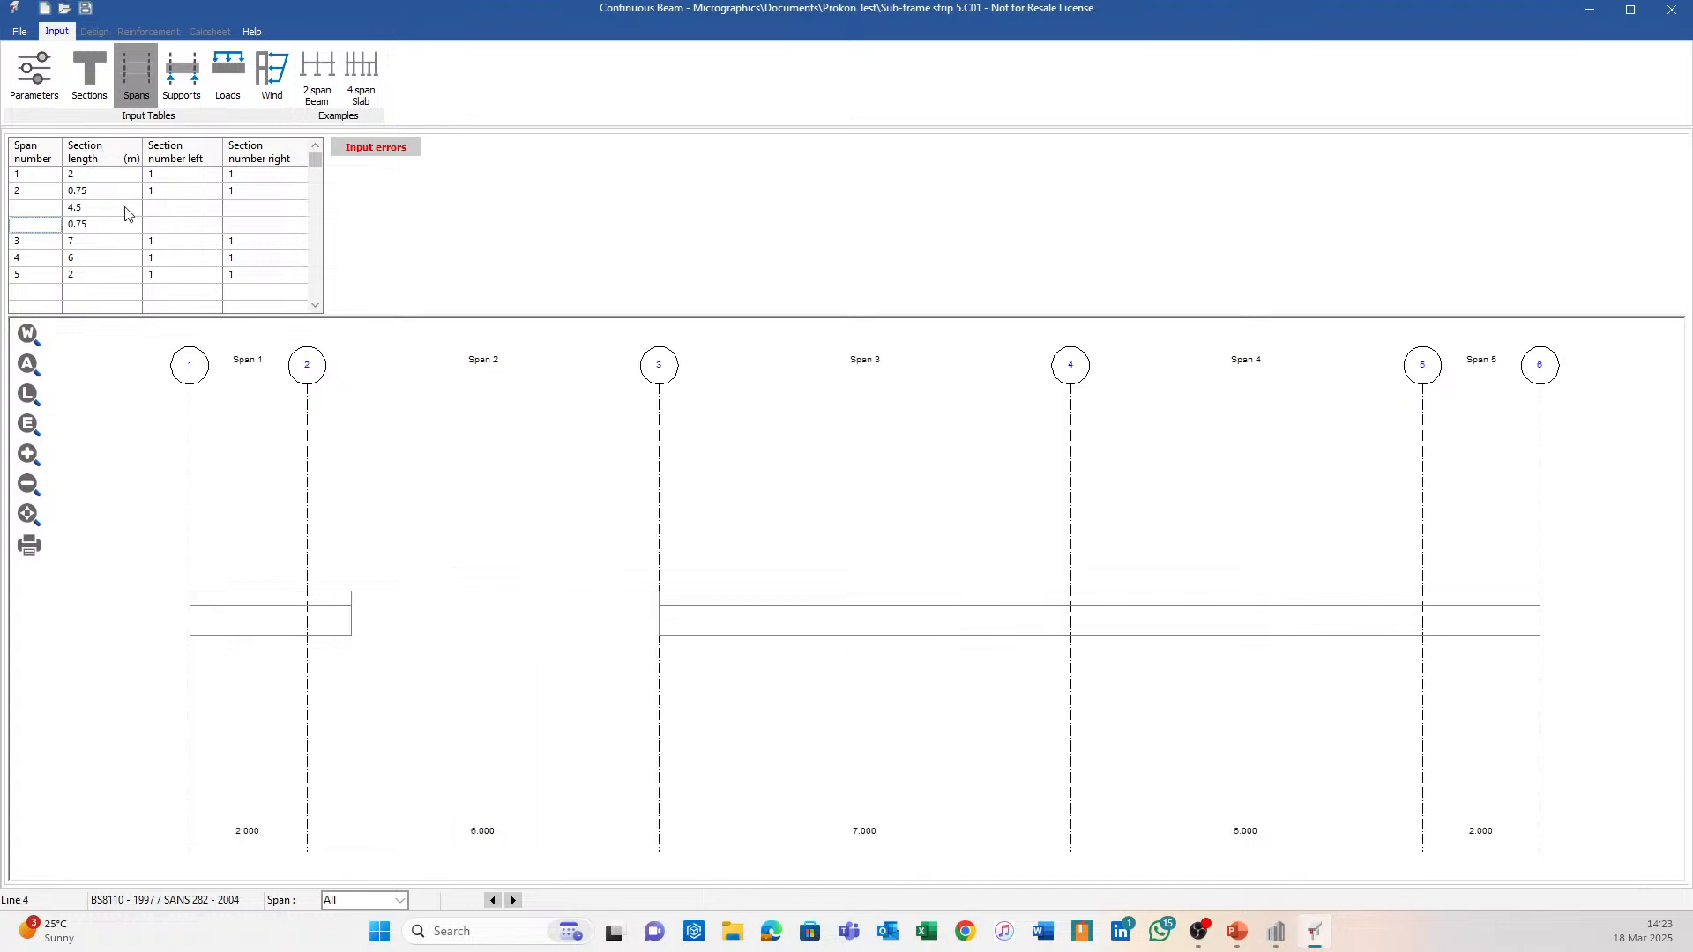
{"action": "key", "text": "Up"}
{"action": "key", "text": "Right"}
{"action": "key", "text": "Right"}
{"action": "key", "text": "Down"}
{"action": "type", "text": "1"}
{"action": "key", "text": "Right"}
{"action": "type", "text": "1"}
{"action": "key", "text": "Up"}
{"action": "key", "text": "Left"}
{"action": "type", "text": "2"}
{"action": "key", "text": "Return"}
{"action": "type", "text": "2"}
{"action": "key", "text": "Return"}
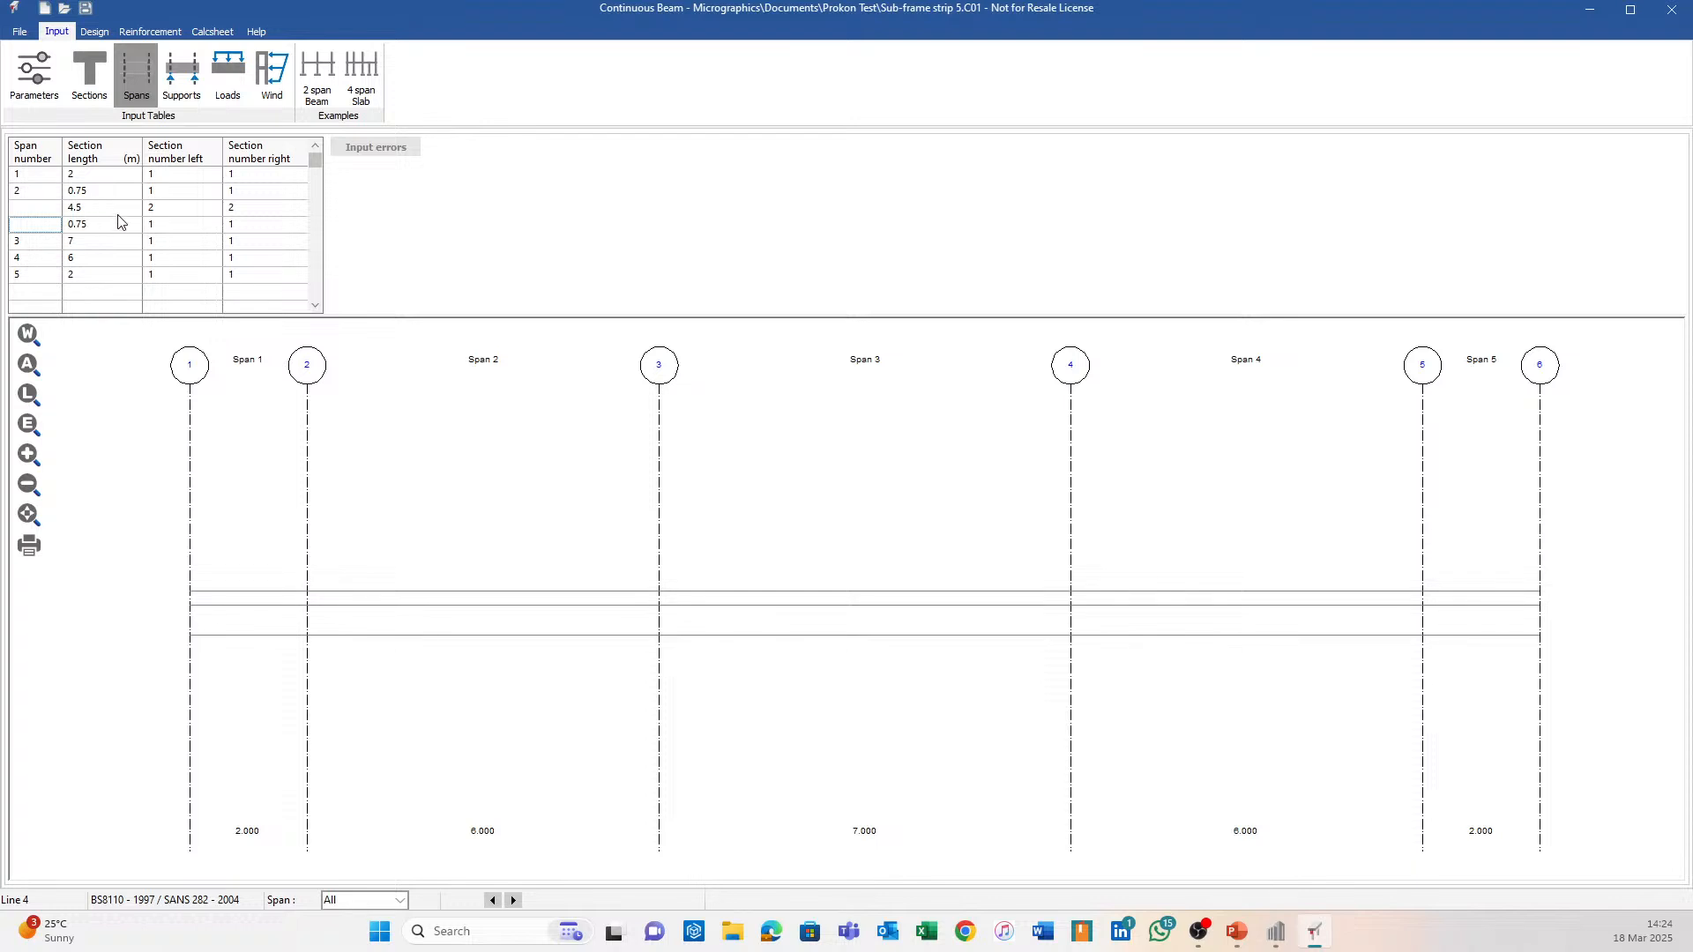
Review span 2's 0.75, 4.5 and 0.75 m section lengths.
{"action": "left_click_drag", "start_coordinate": [43, 191], "coordinate": [123, 234]}
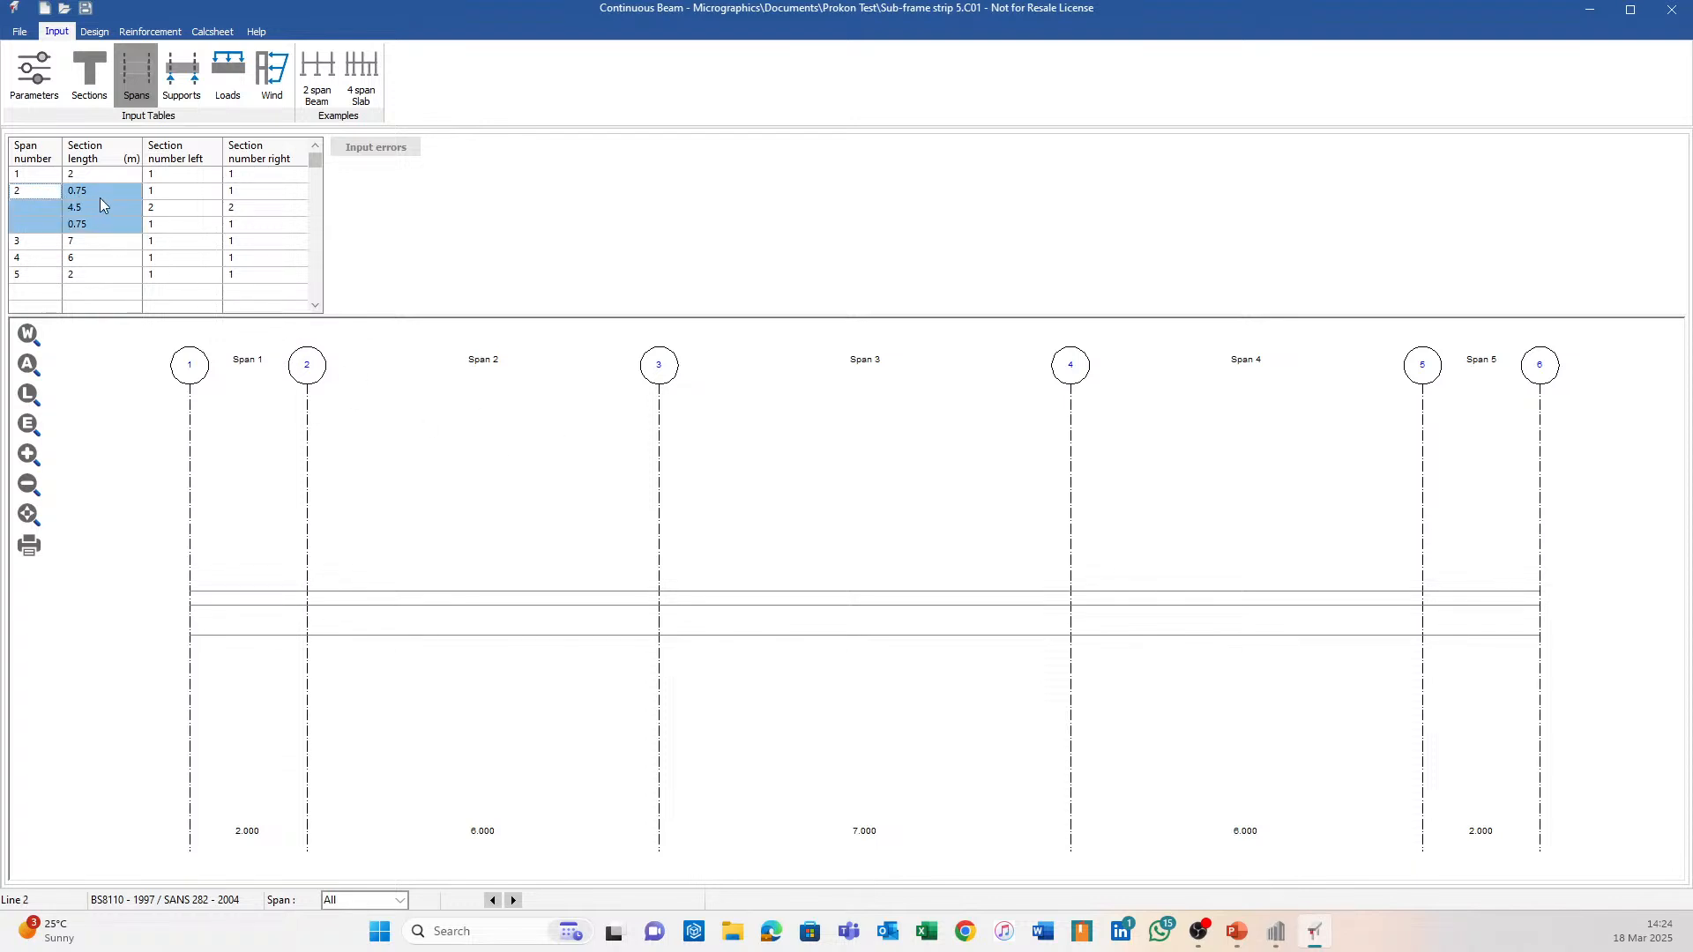
{"action": "left_click", "coordinate": [101, 195]}
{"action": "left_click", "coordinate": [104, 208]}
{"action": "left_click", "coordinate": [109, 224]}
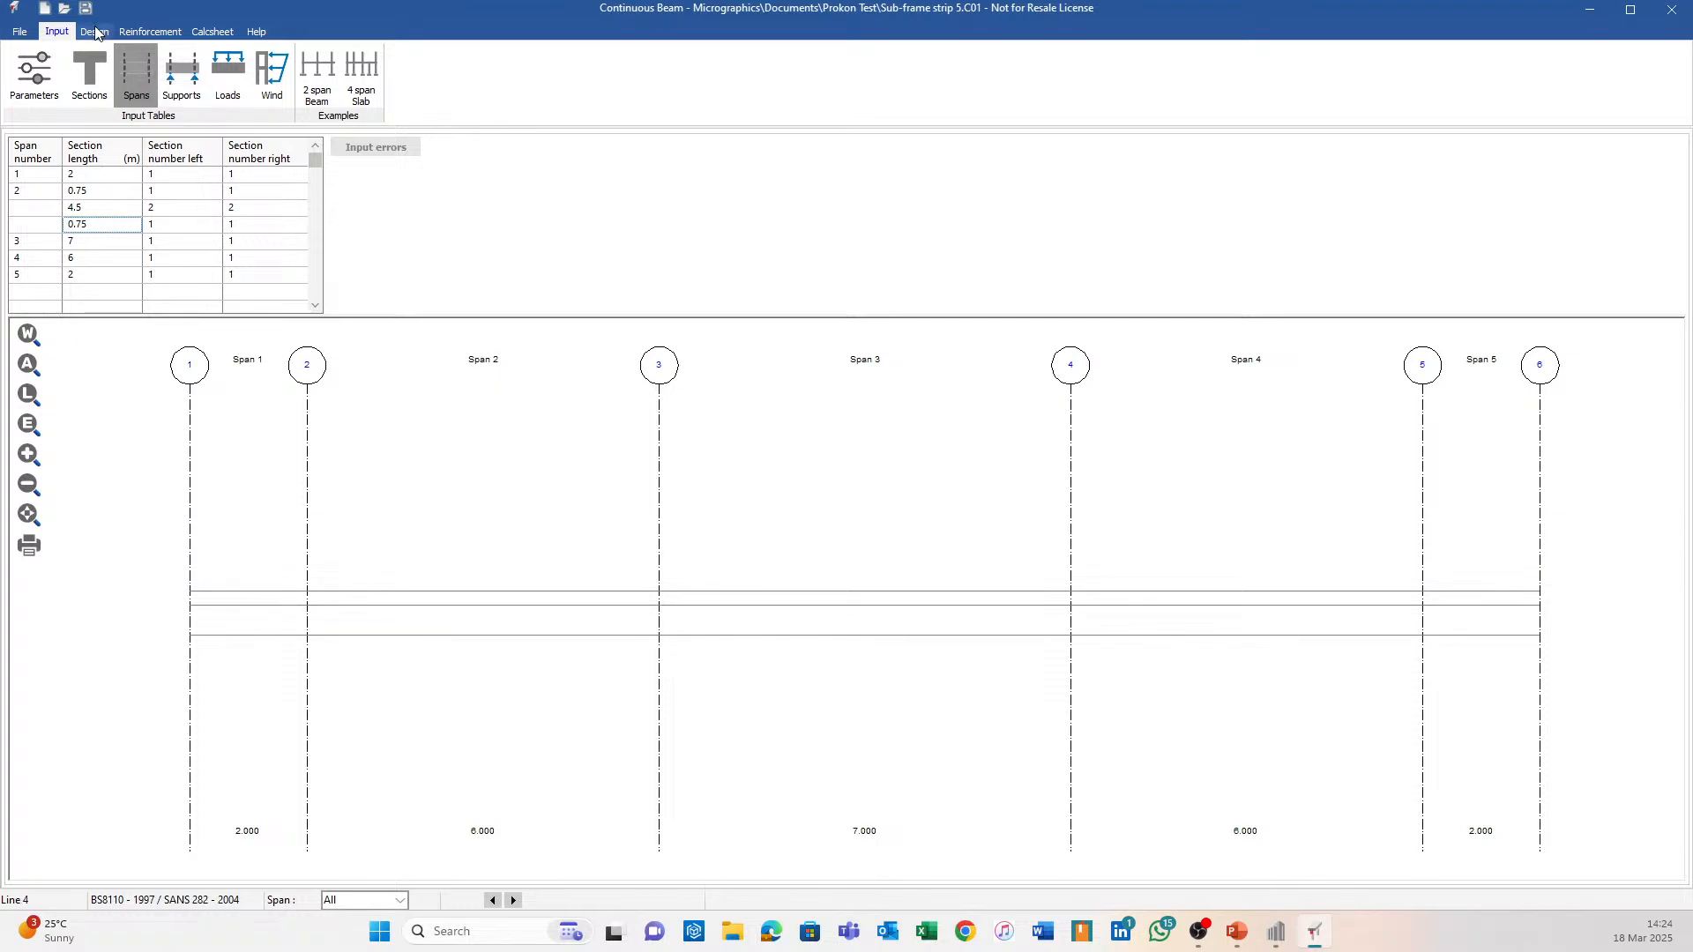
Regenerate the strip beam's reinforcement, overwriting the existing bars.
{"action": "left_click", "coordinate": [150, 31]}
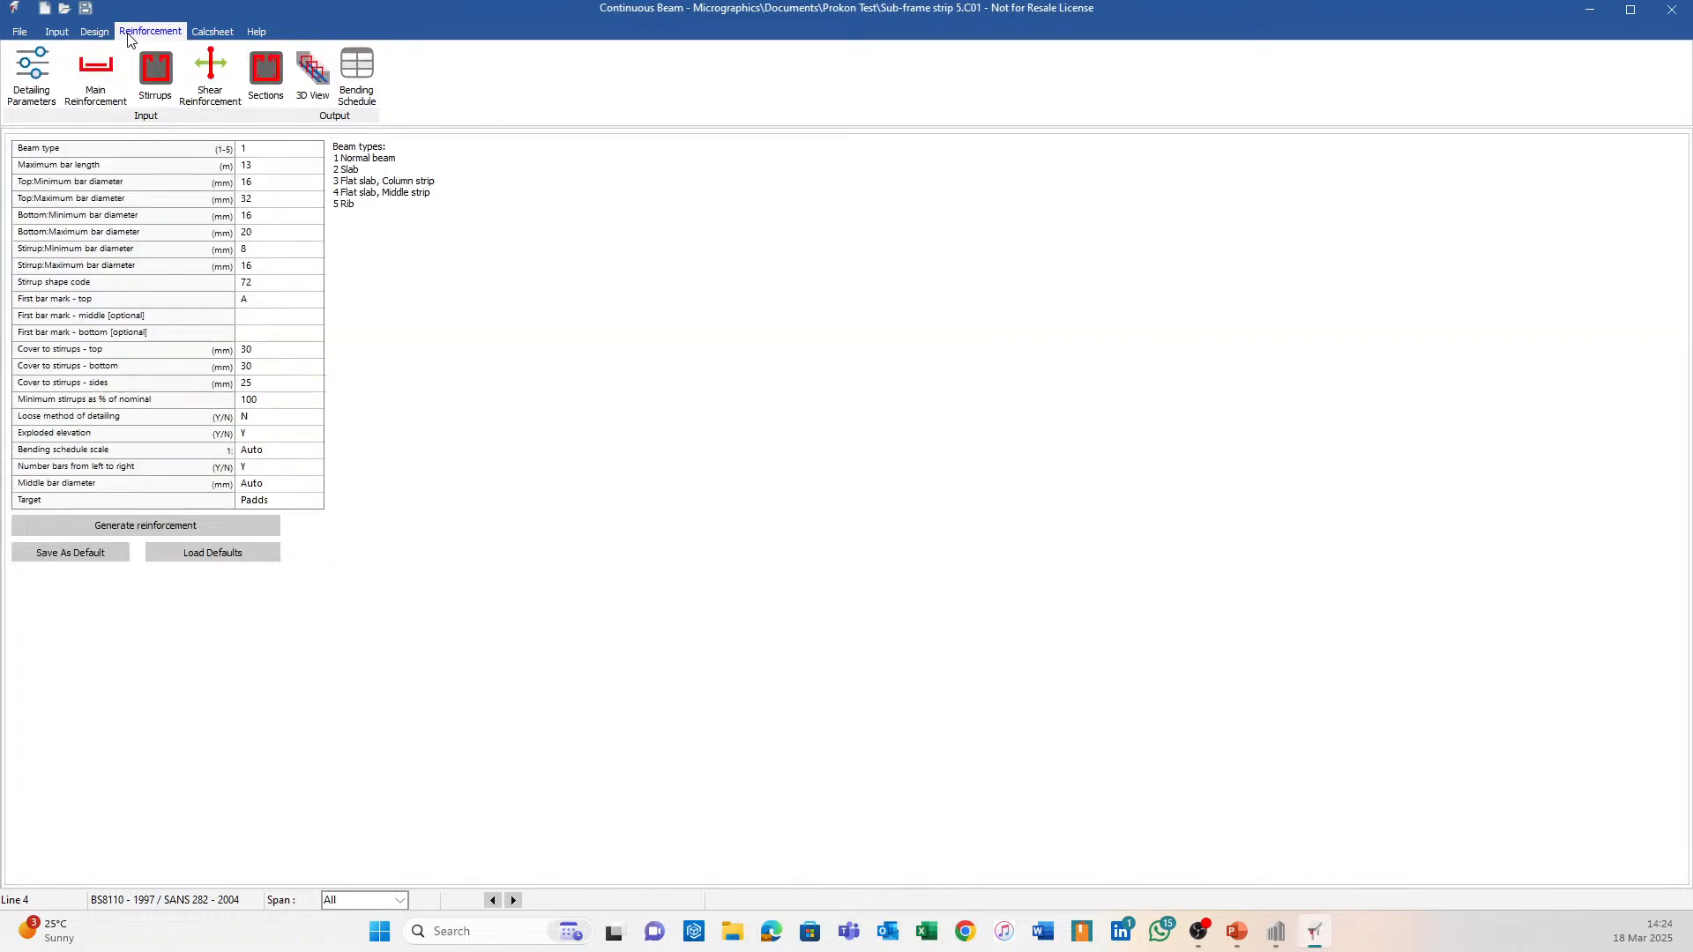
{"action": "left_click", "coordinate": [206, 526]}
{"action": "left_click", "coordinate": [810, 481]}
Inspect the reinforced beam in 3D from several angles, then close the Continuous Beam window.
{"action": "left_click", "coordinate": [313, 72]}
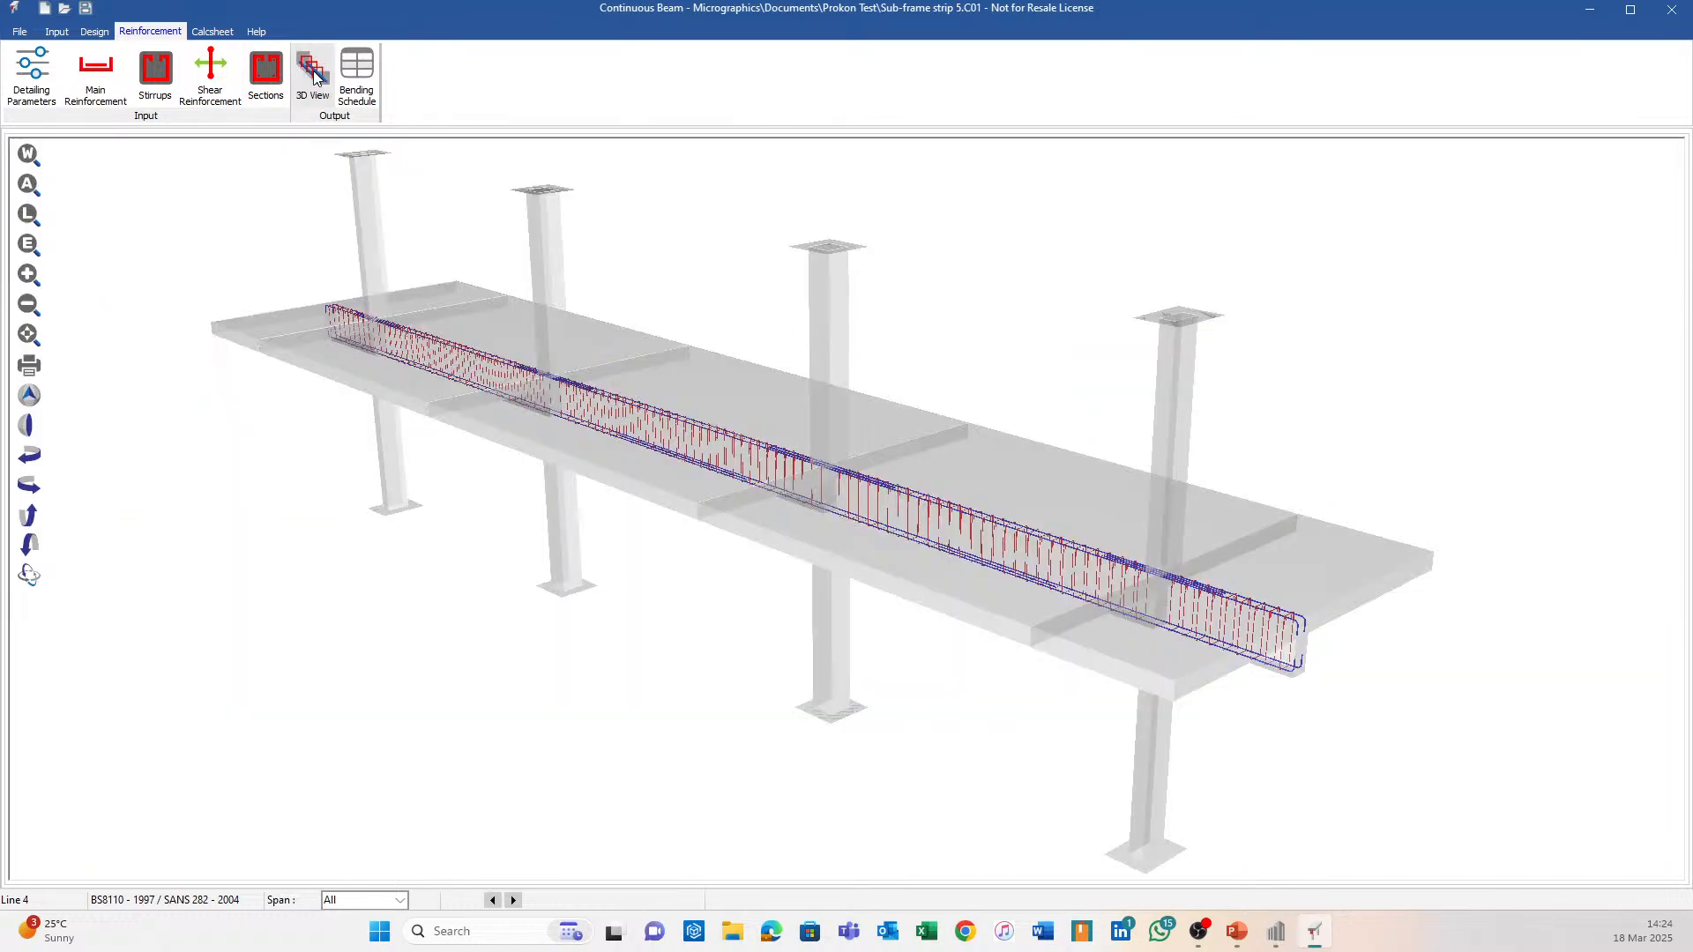
{"action": "mouse_move", "coordinate": [469, 321]}
{"action": "middle_mouse_down"}
{"action": "mouse_move", "coordinate": [591, 495]}
{"action": "mouse_move", "coordinate": [721, 597]}
{"action": "middle_mouse_up"}
{"action": "scroll", "coordinate": [252, 337], "scroll_direction": "up", "scroll_amount": 4}
{"action": "middle_click_drag", "start_coordinate": [252, 337], "coordinate": [500, 331], "text": "shift"}
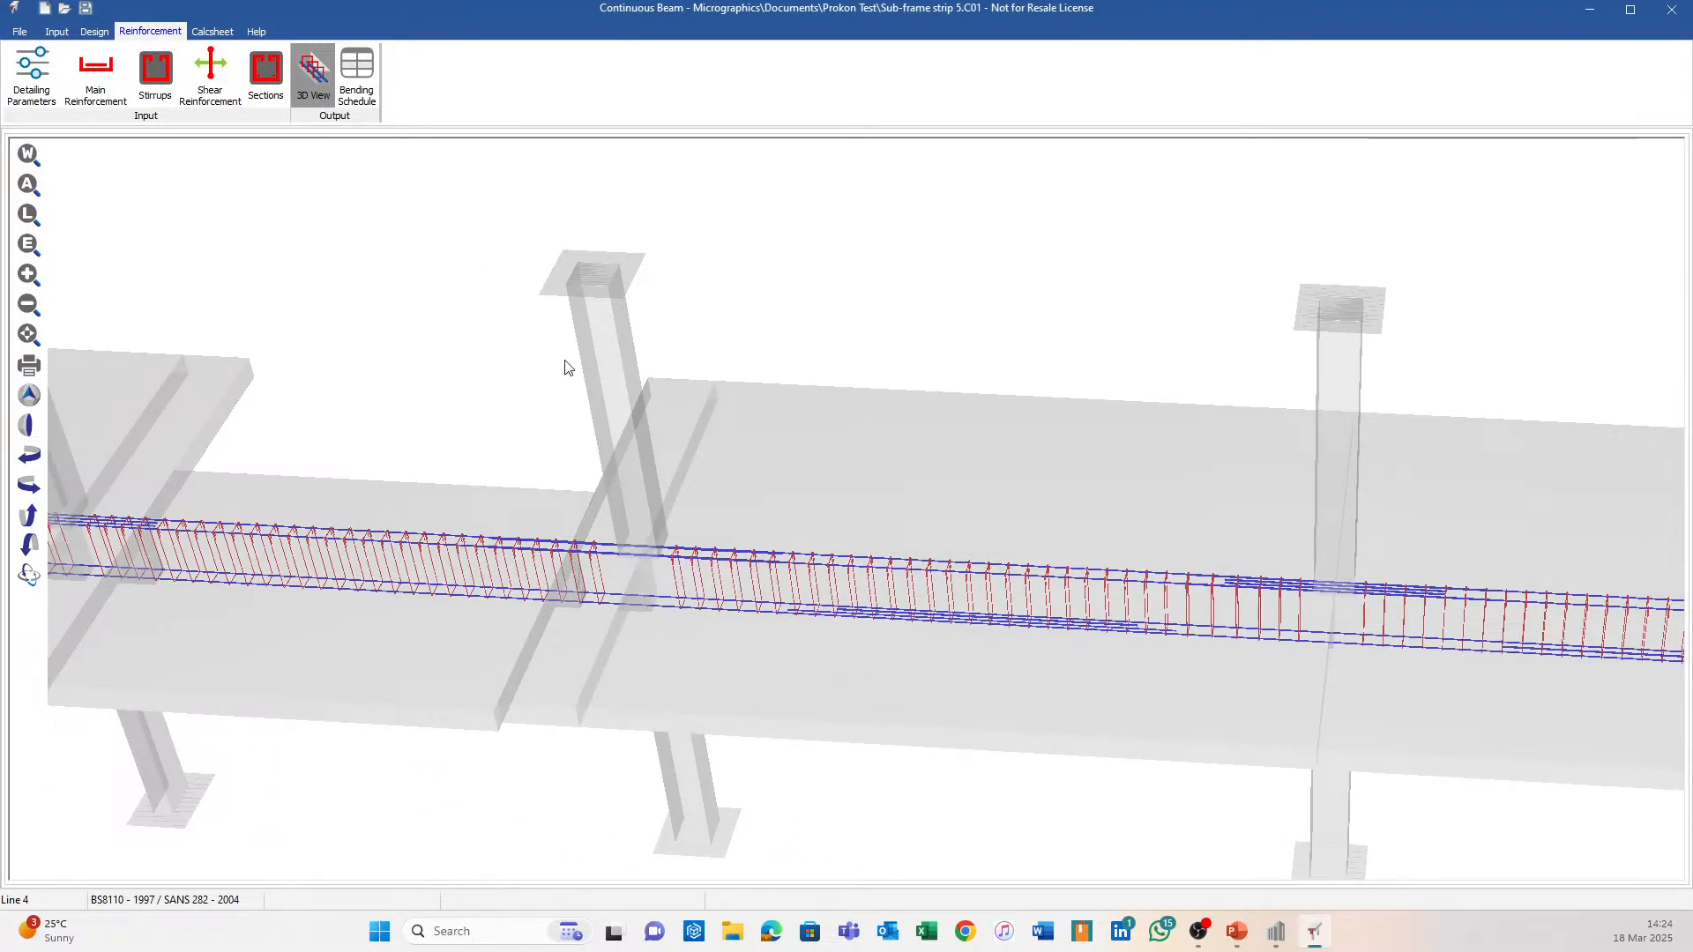
{"action": "scroll", "coordinate": [566, 366], "scroll_direction": "down", "scroll_amount": 3}
{"action": "middle_click_drag", "start_coordinate": [628, 536], "coordinate": [642, 302], "text": "shift"}
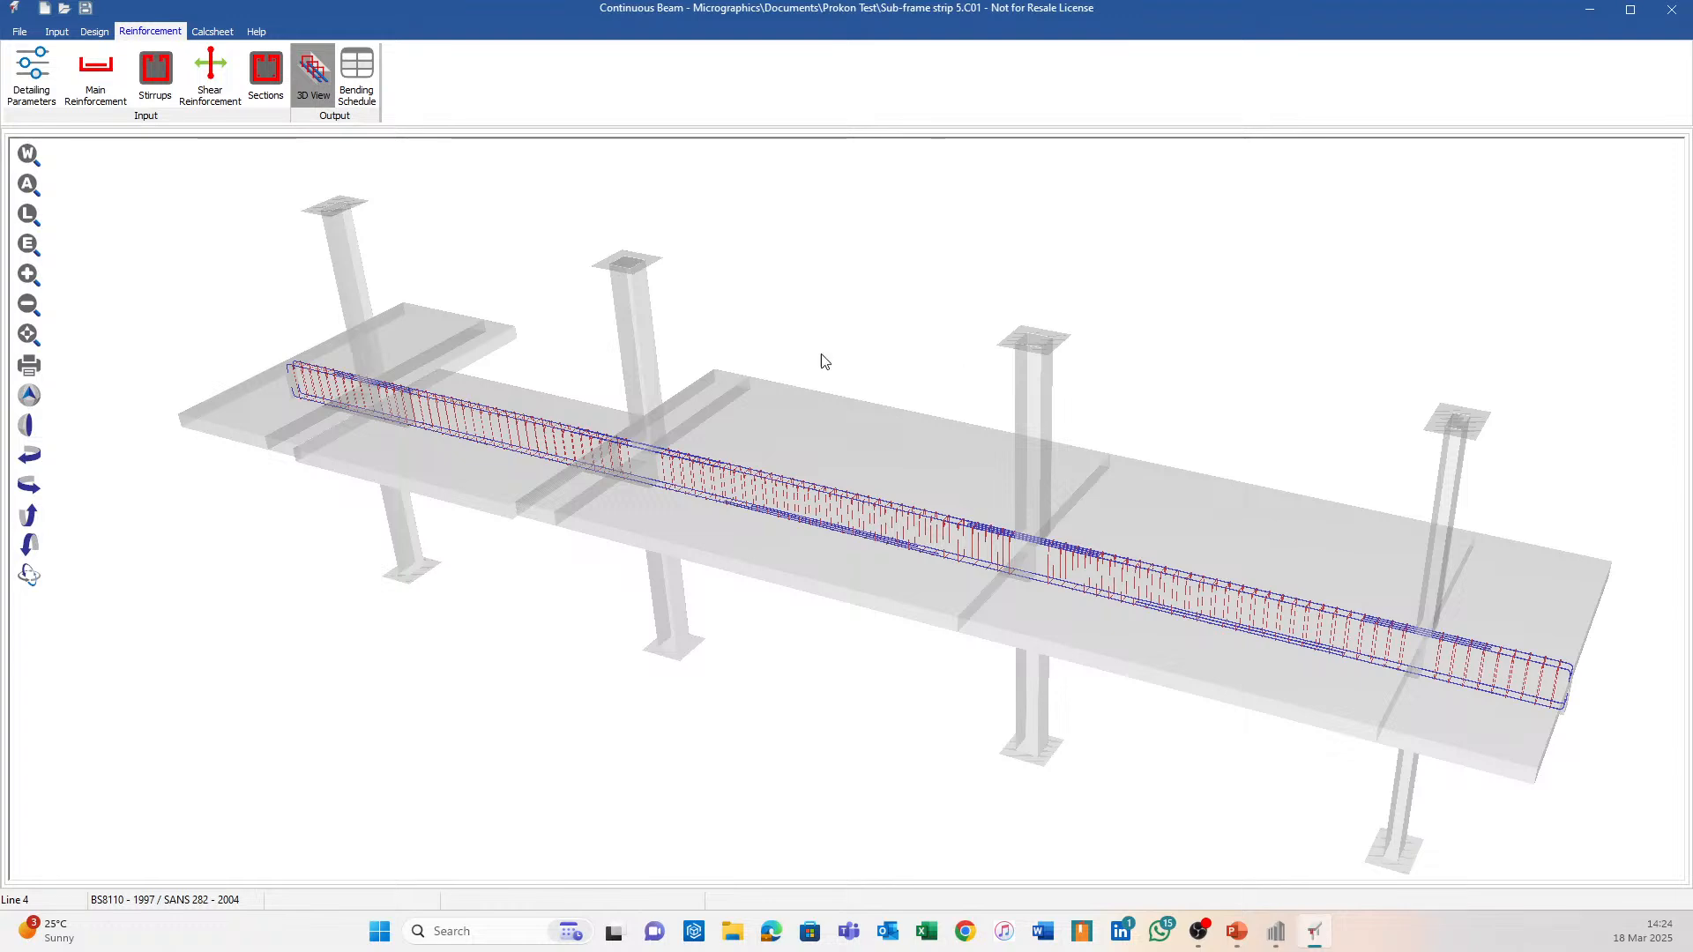
{"action": "middle_click_drag", "start_coordinate": [715, 348], "coordinate": [930, 401]}
{"action": "middle_click_drag", "start_coordinate": [1239, 409], "coordinate": [919, 363]}
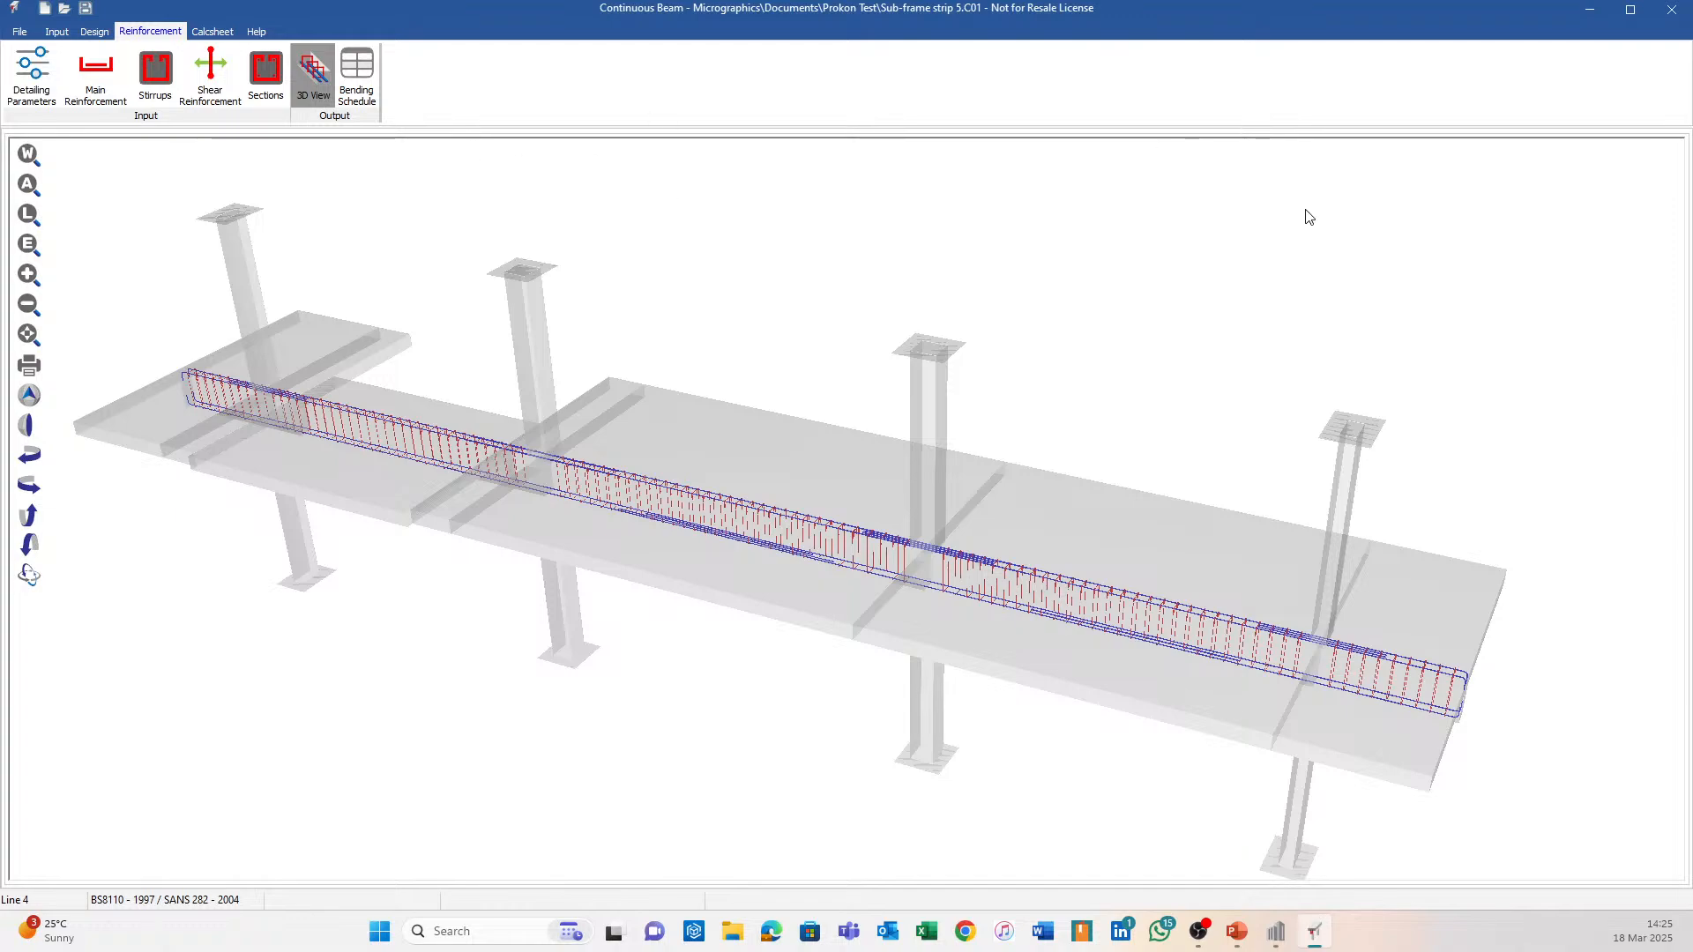
{"action": "left_click", "coordinate": [1672, 9]}
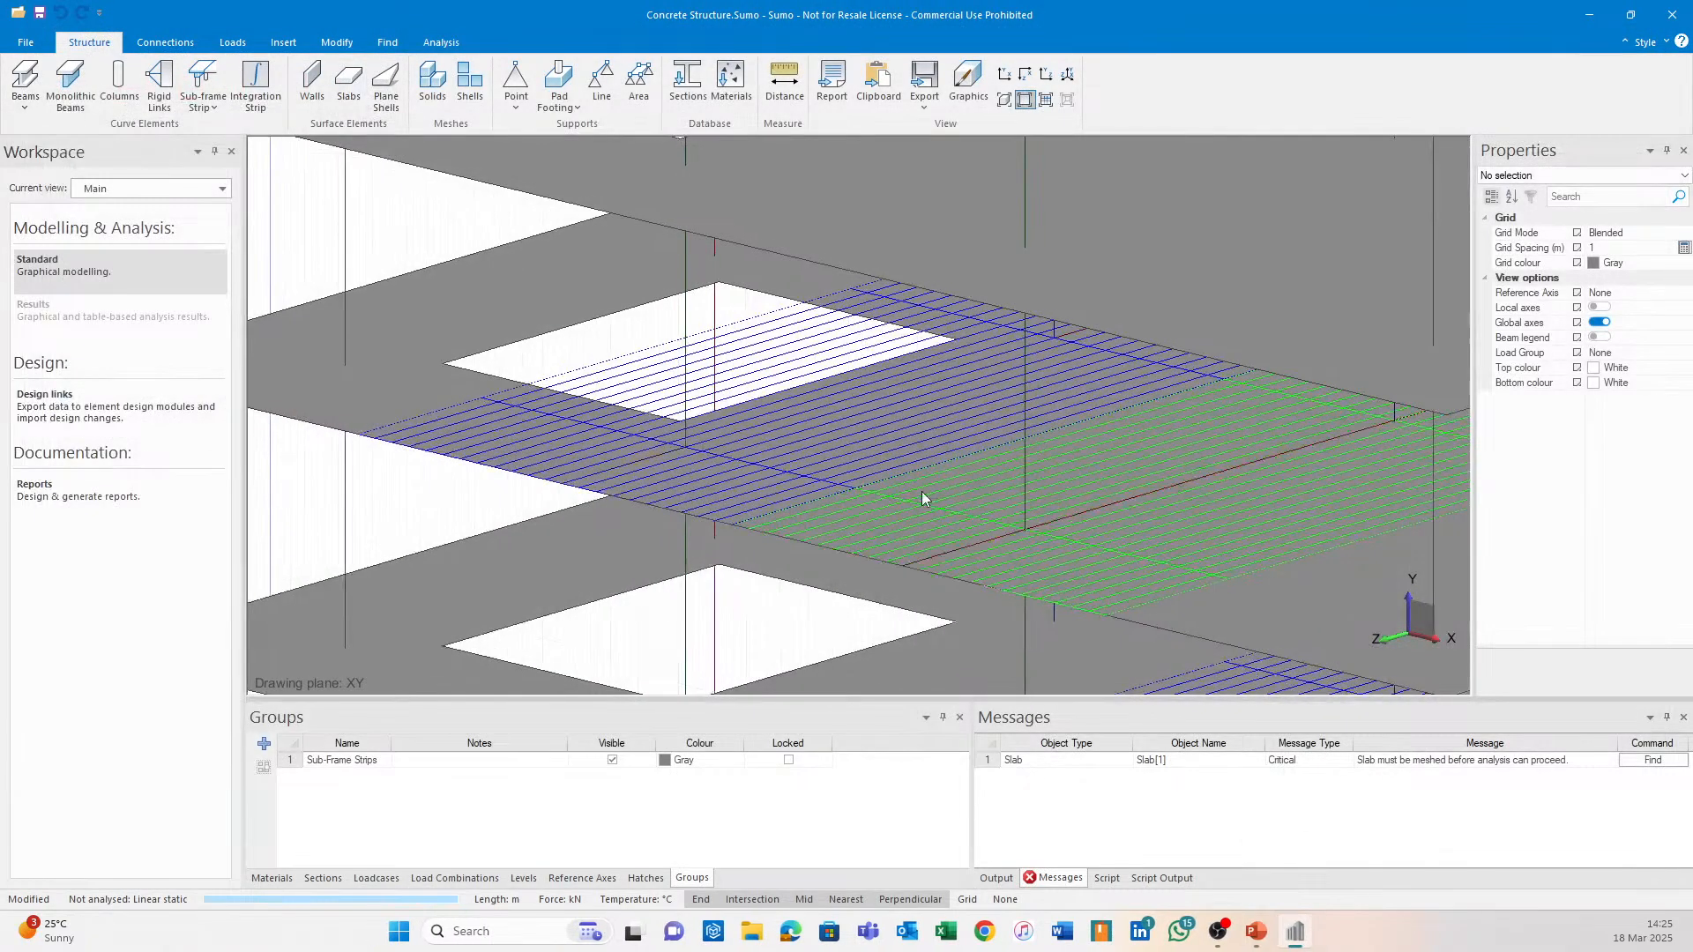
Solve the building model from the Analysis tab, agreeing to mesh and save first.
{"action": "scroll", "coordinate": [922, 490], "scroll_direction": "down", "scroll_amount": 5}
{"action": "mouse_move", "coordinate": [772, 420]}
{"action": "middle_mouse_down"}
{"action": "mouse_move", "coordinate": [774, 604]}
{"action": "mouse_move", "coordinate": [679, 585]}
{"action": "middle_mouse_up"}
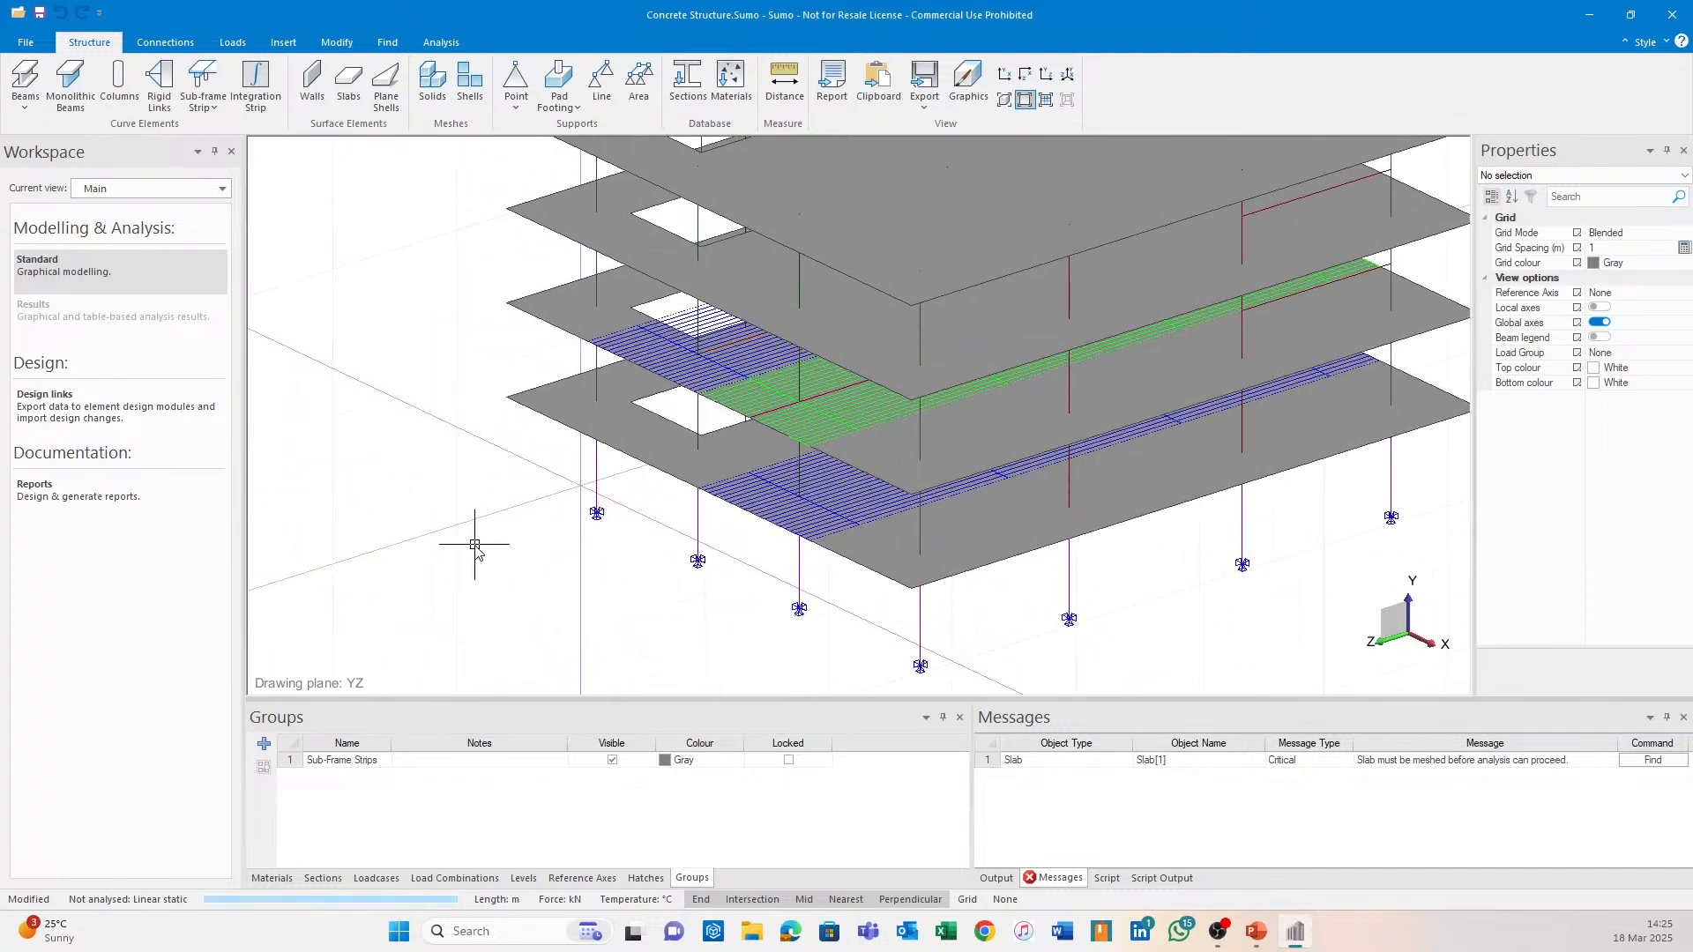
{"action": "left_click", "coordinate": [441, 42]}
{"action": "left_click", "coordinate": [24, 80]}
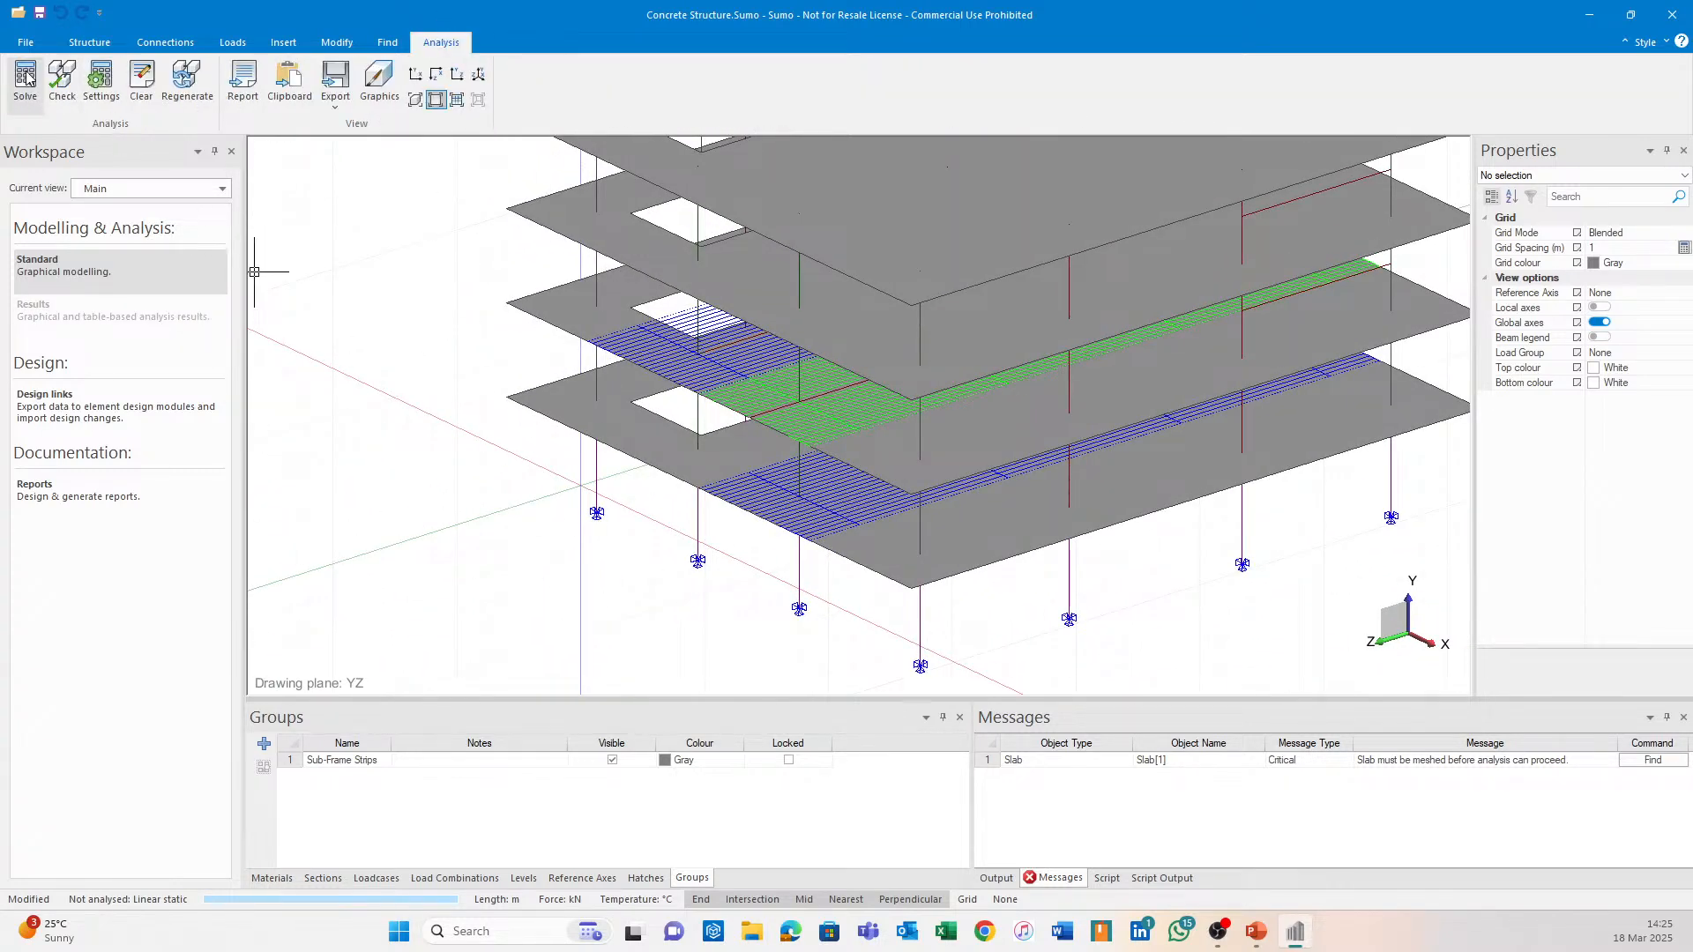
{"action": "left_click", "coordinate": [922, 503]}
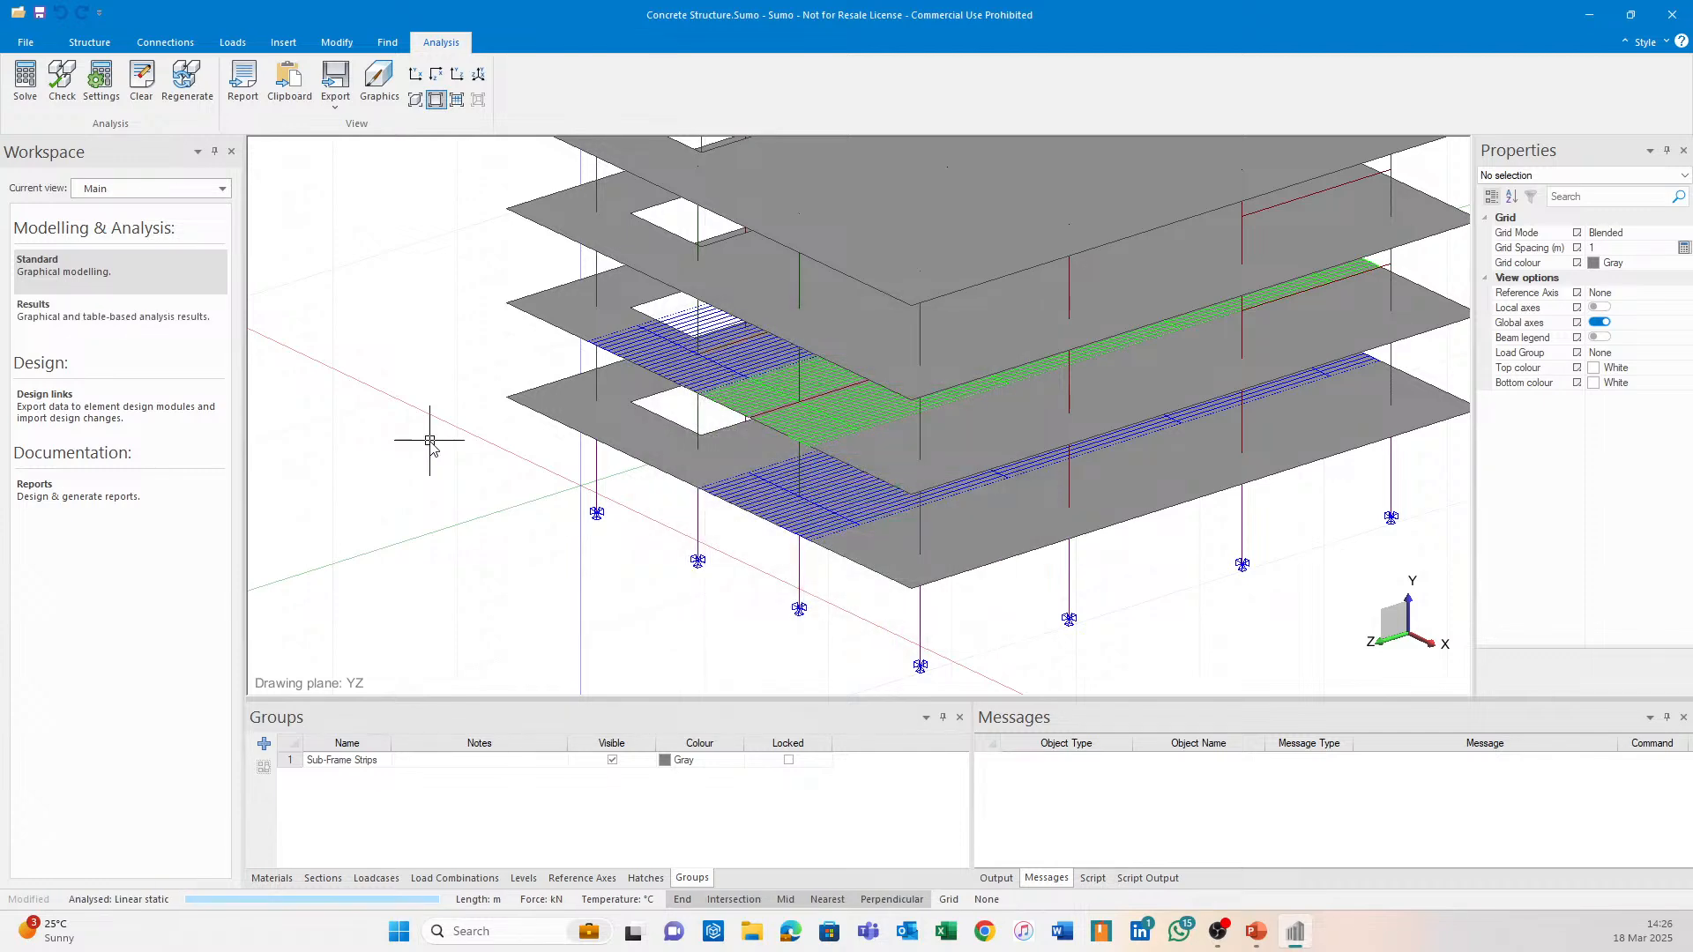
Zoom and orbit around the strip slab, then switch the Workspace to Design links.
{"action": "scroll", "coordinate": [775, 379], "scroll_direction": "up", "scroll_amount": 5}
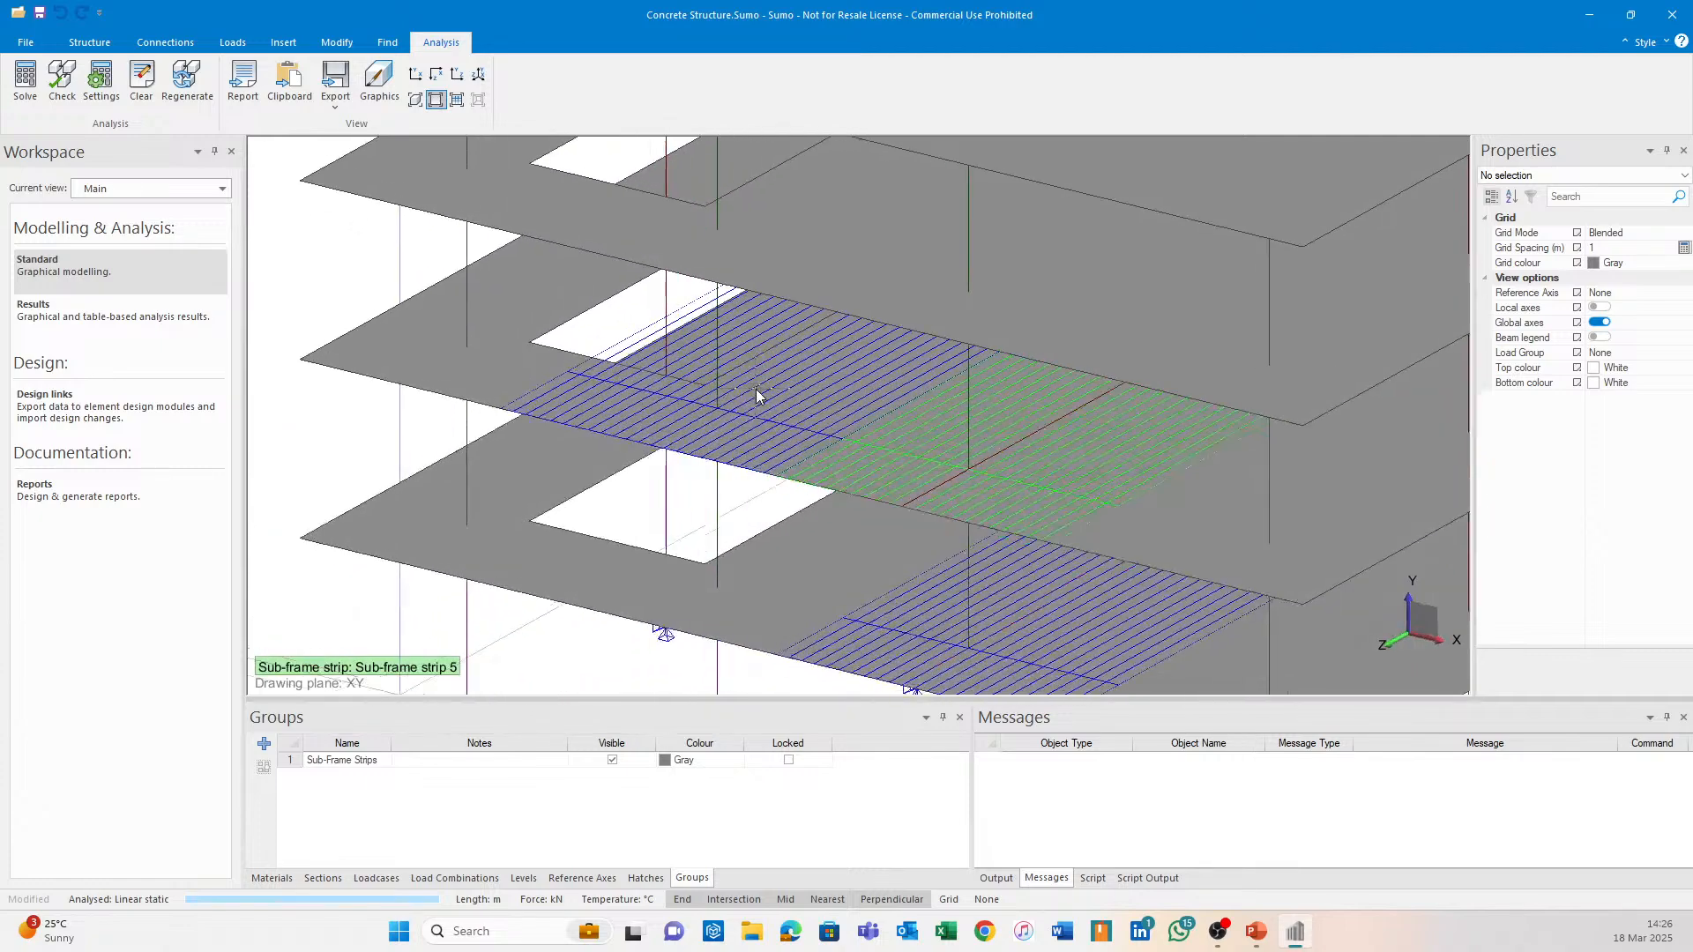
{"action": "middle_click_drag", "start_coordinate": [764, 355], "coordinate": [751, 357]}
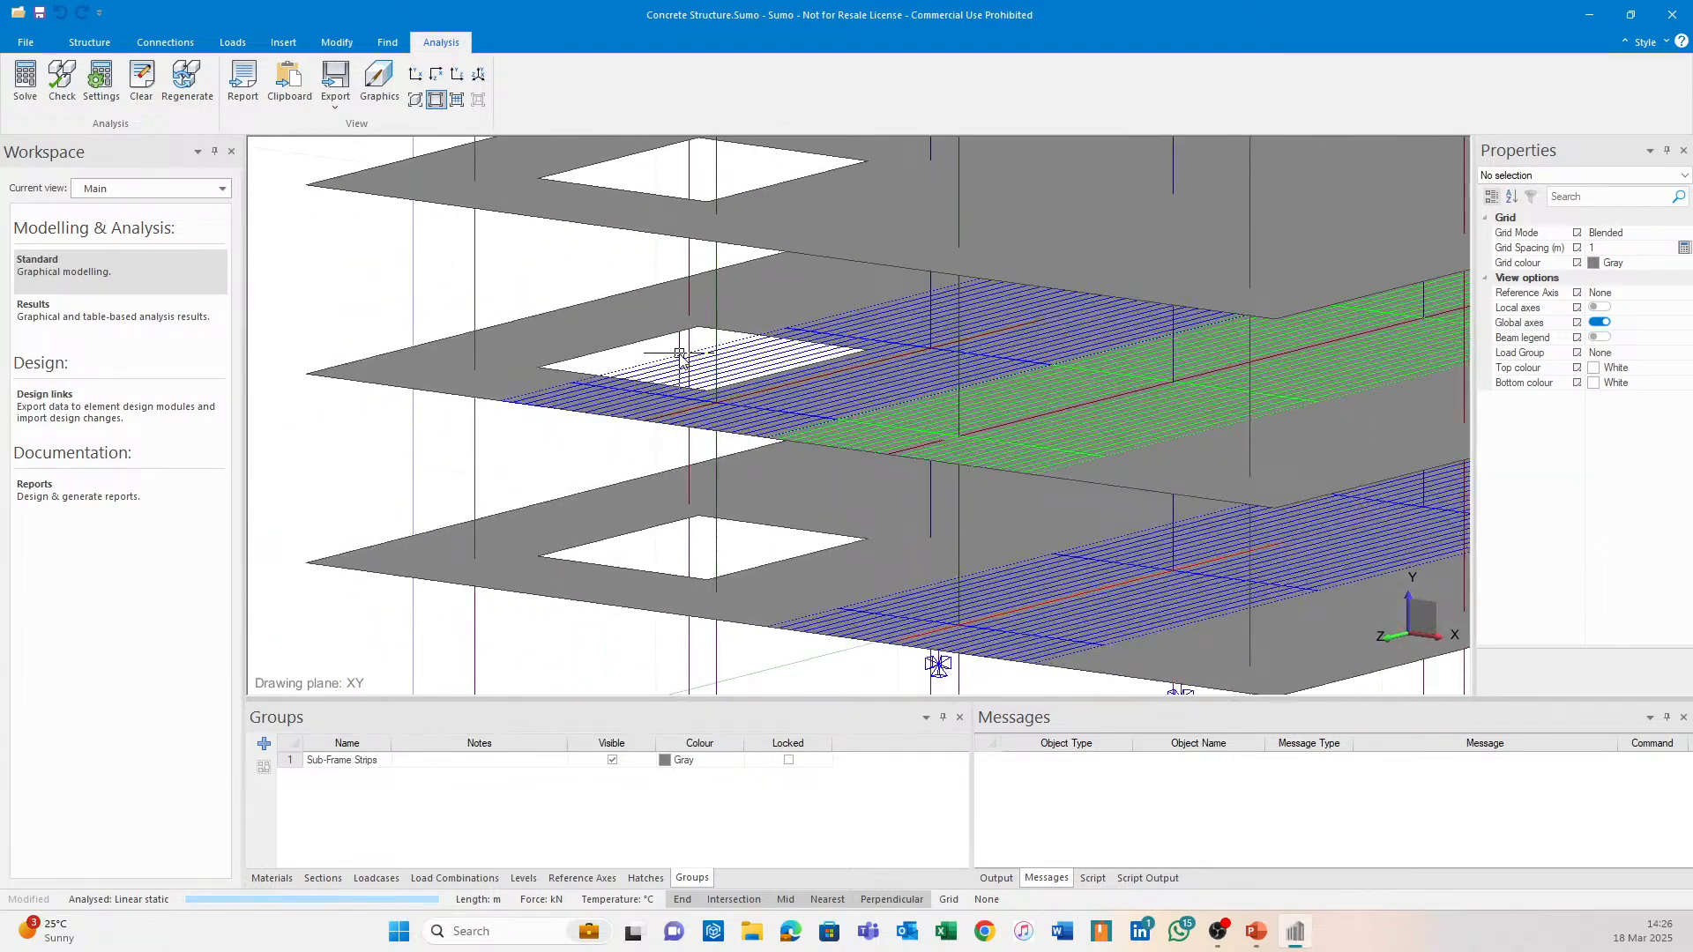
{"action": "scroll", "coordinate": [798, 352], "scroll_direction": "up", "scroll_amount": 2}
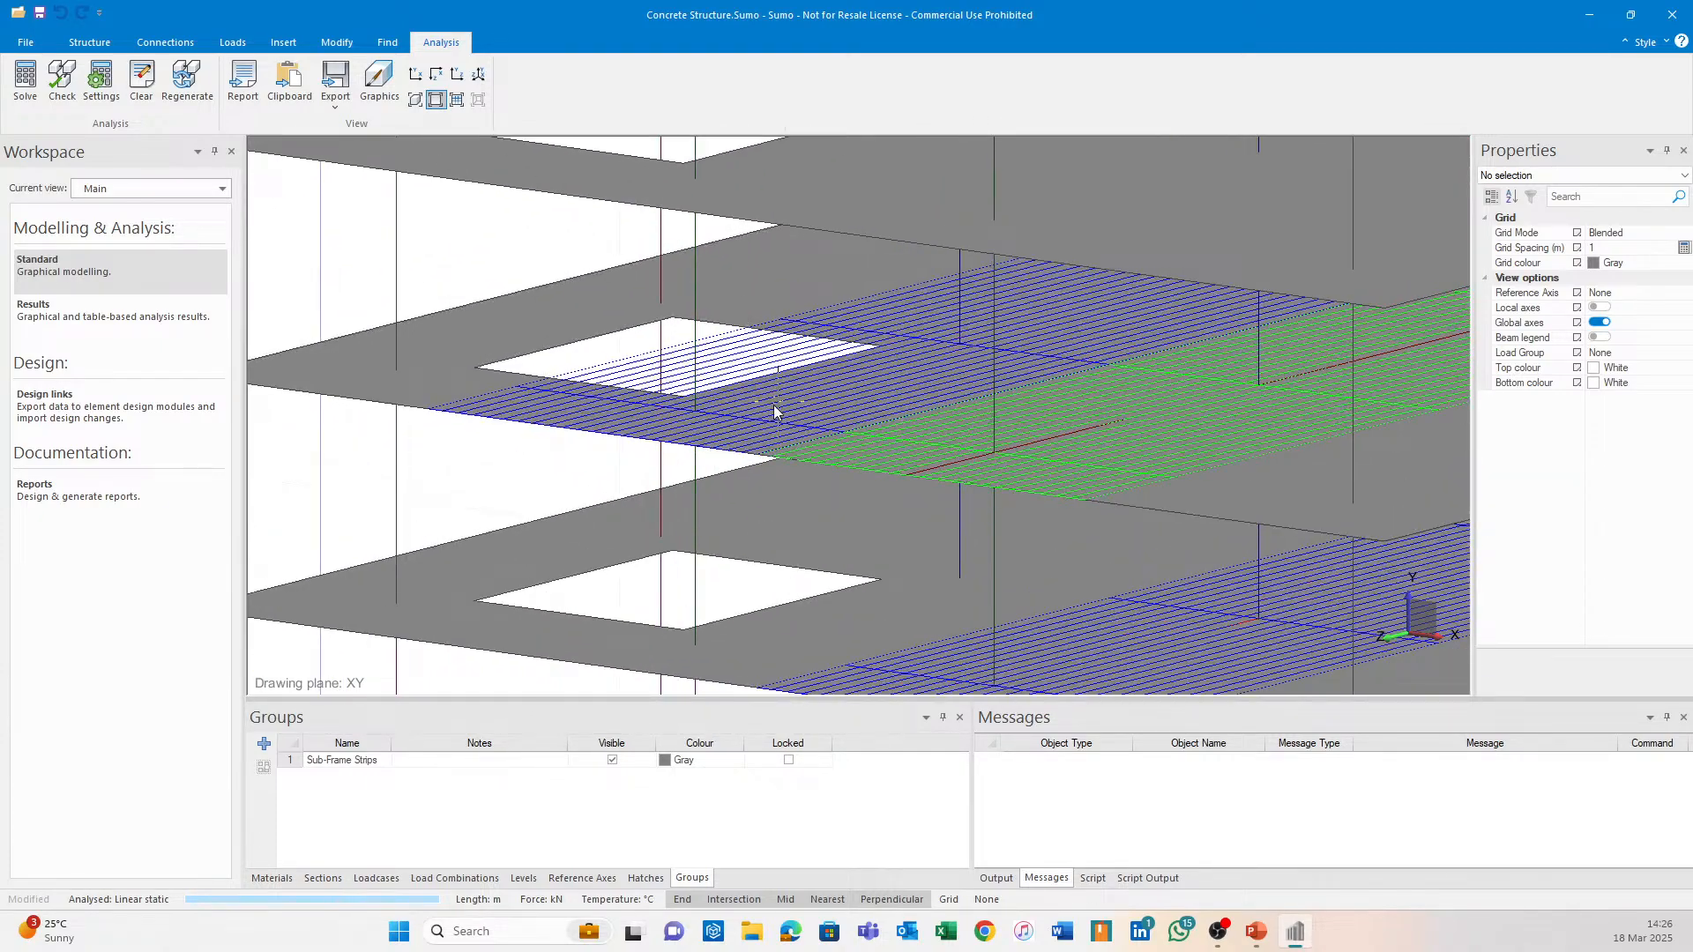
{"action": "scroll", "coordinate": [794, 380], "scroll_direction": "up", "scroll_amount": 1}
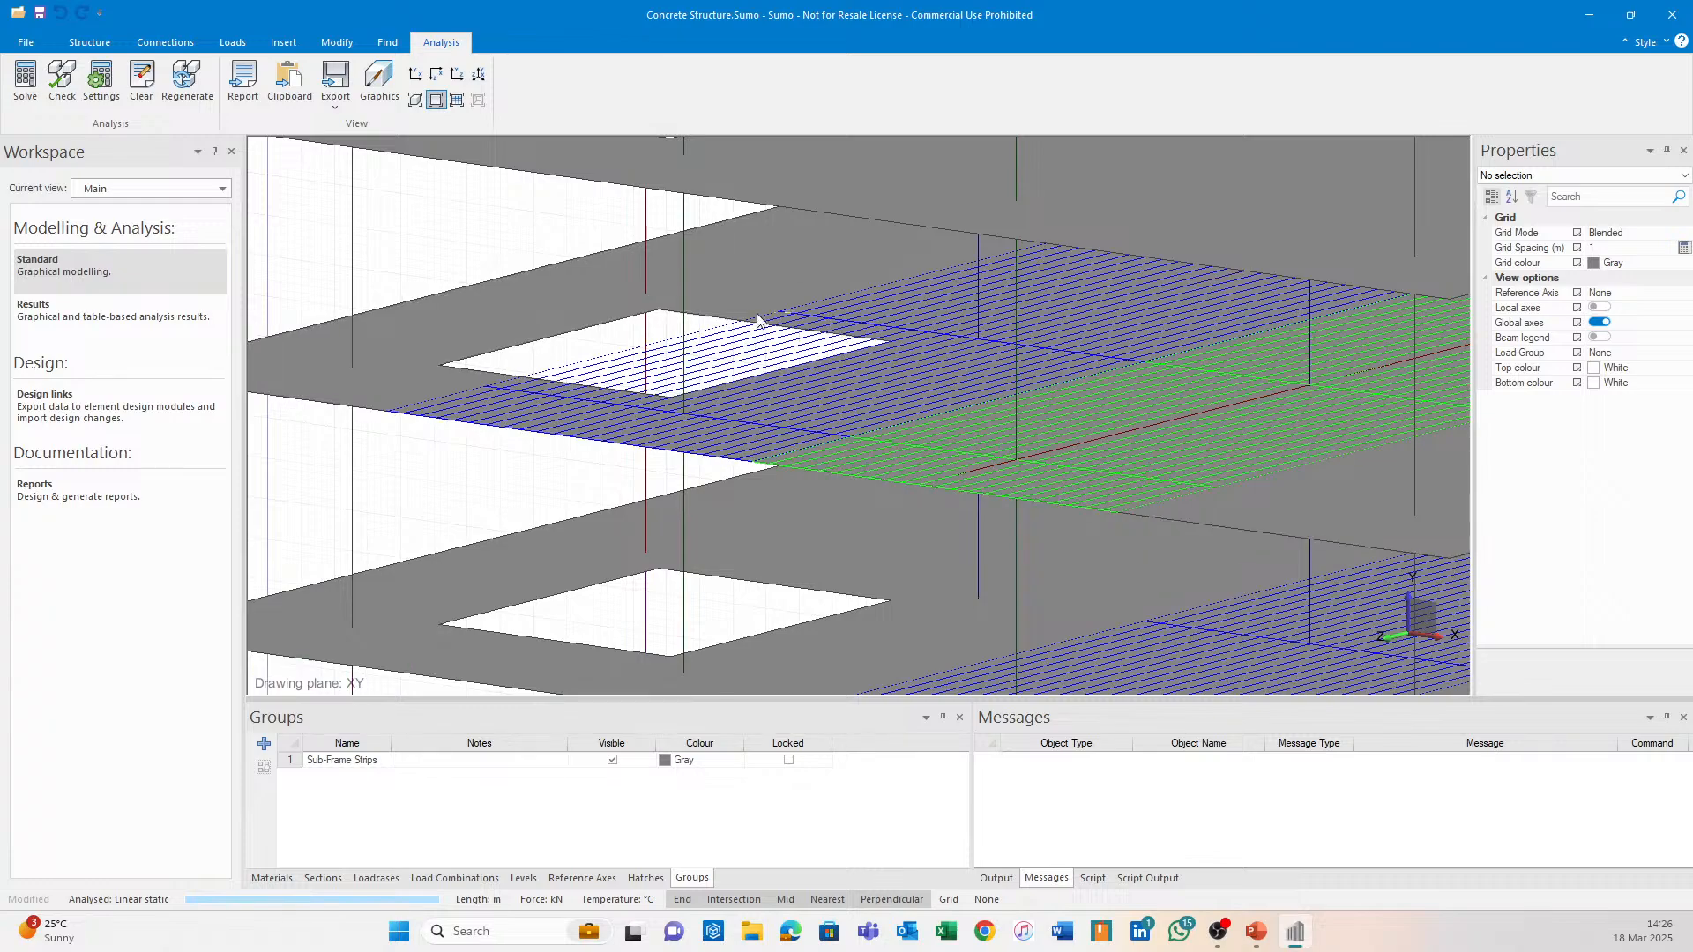
{"action": "scroll", "coordinate": [679, 375], "scroll_direction": "down", "scroll_amount": 3}
{"action": "mouse_move", "coordinate": [657, 405]}
{"action": "middle_mouse_down"}
{"action": "mouse_move", "coordinate": [706, 432]}
{"action": "mouse_move", "coordinate": [764, 432]}
{"action": "mouse_move", "coordinate": [653, 423]}
{"action": "mouse_move", "coordinate": [684, 425]}
{"action": "middle_mouse_up"}
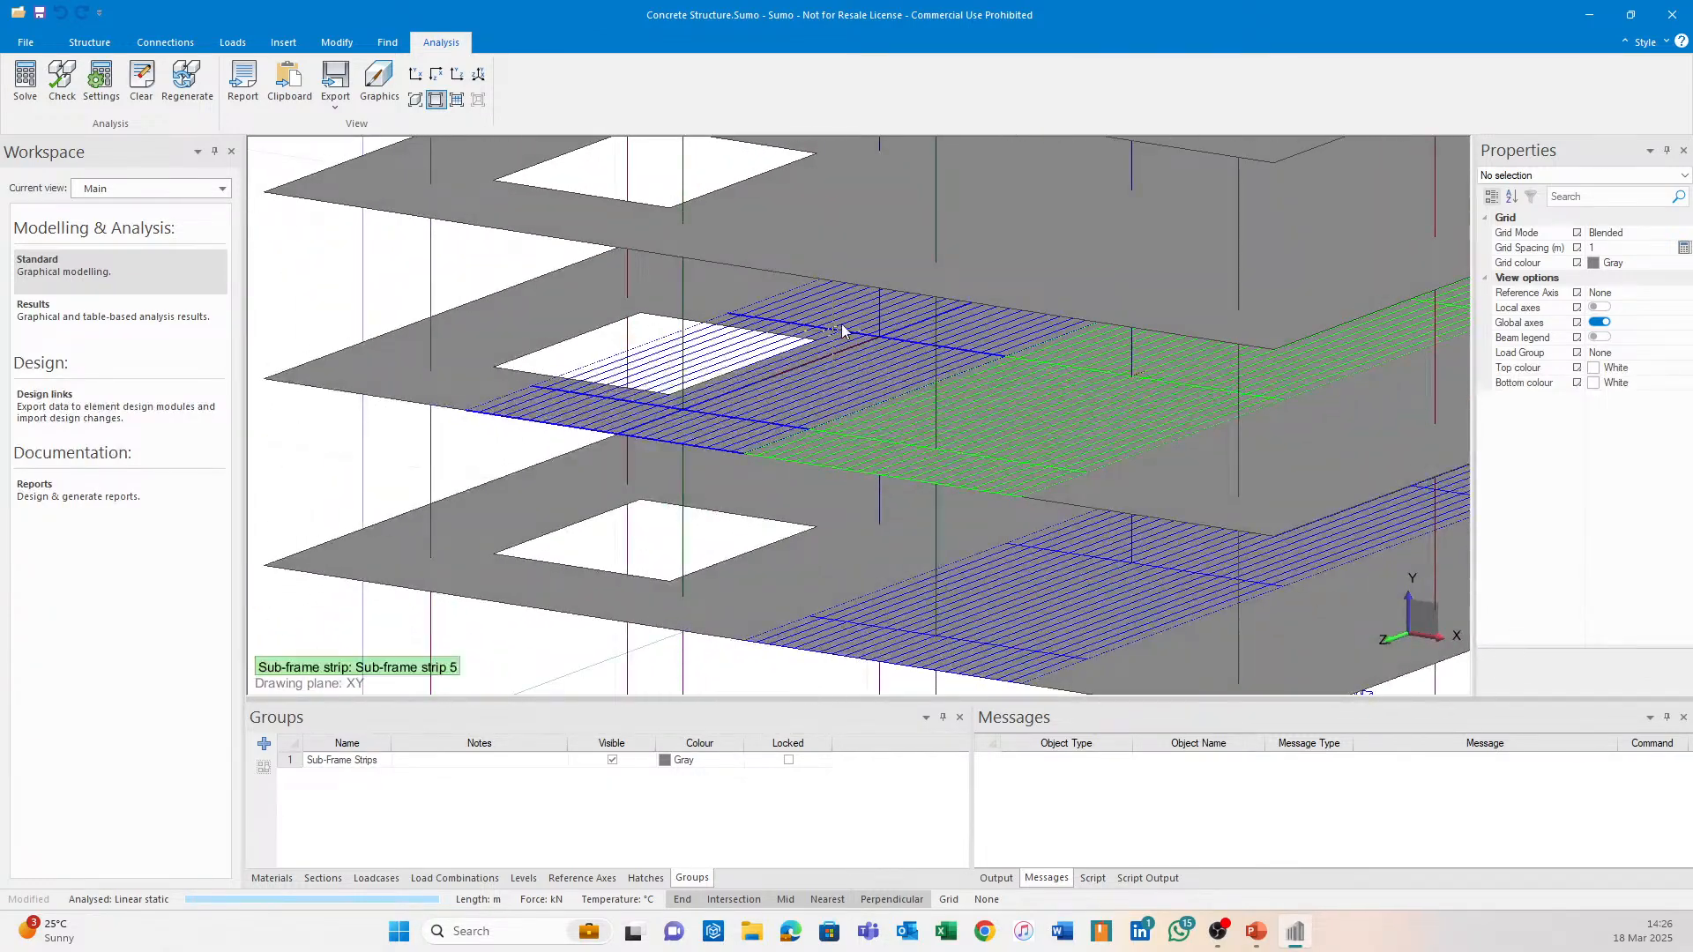
{"action": "scroll", "coordinate": [929, 335], "scroll_direction": "down", "scroll_amount": 5}
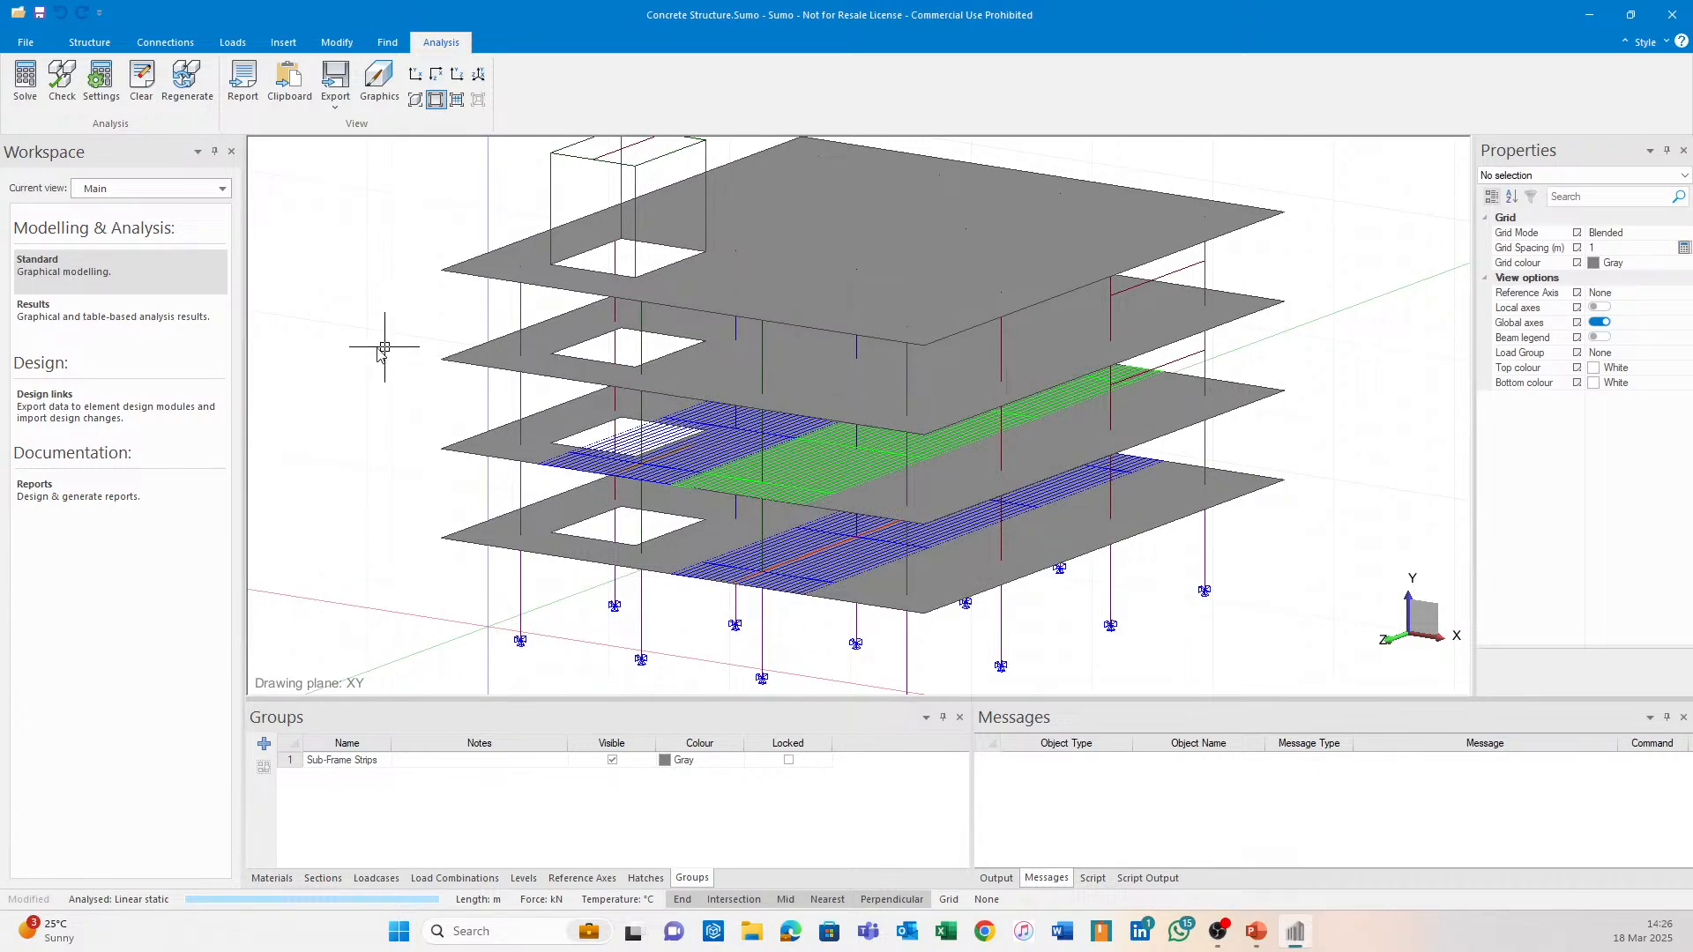
{"action": "left_click", "coordinate": [159, 413]}
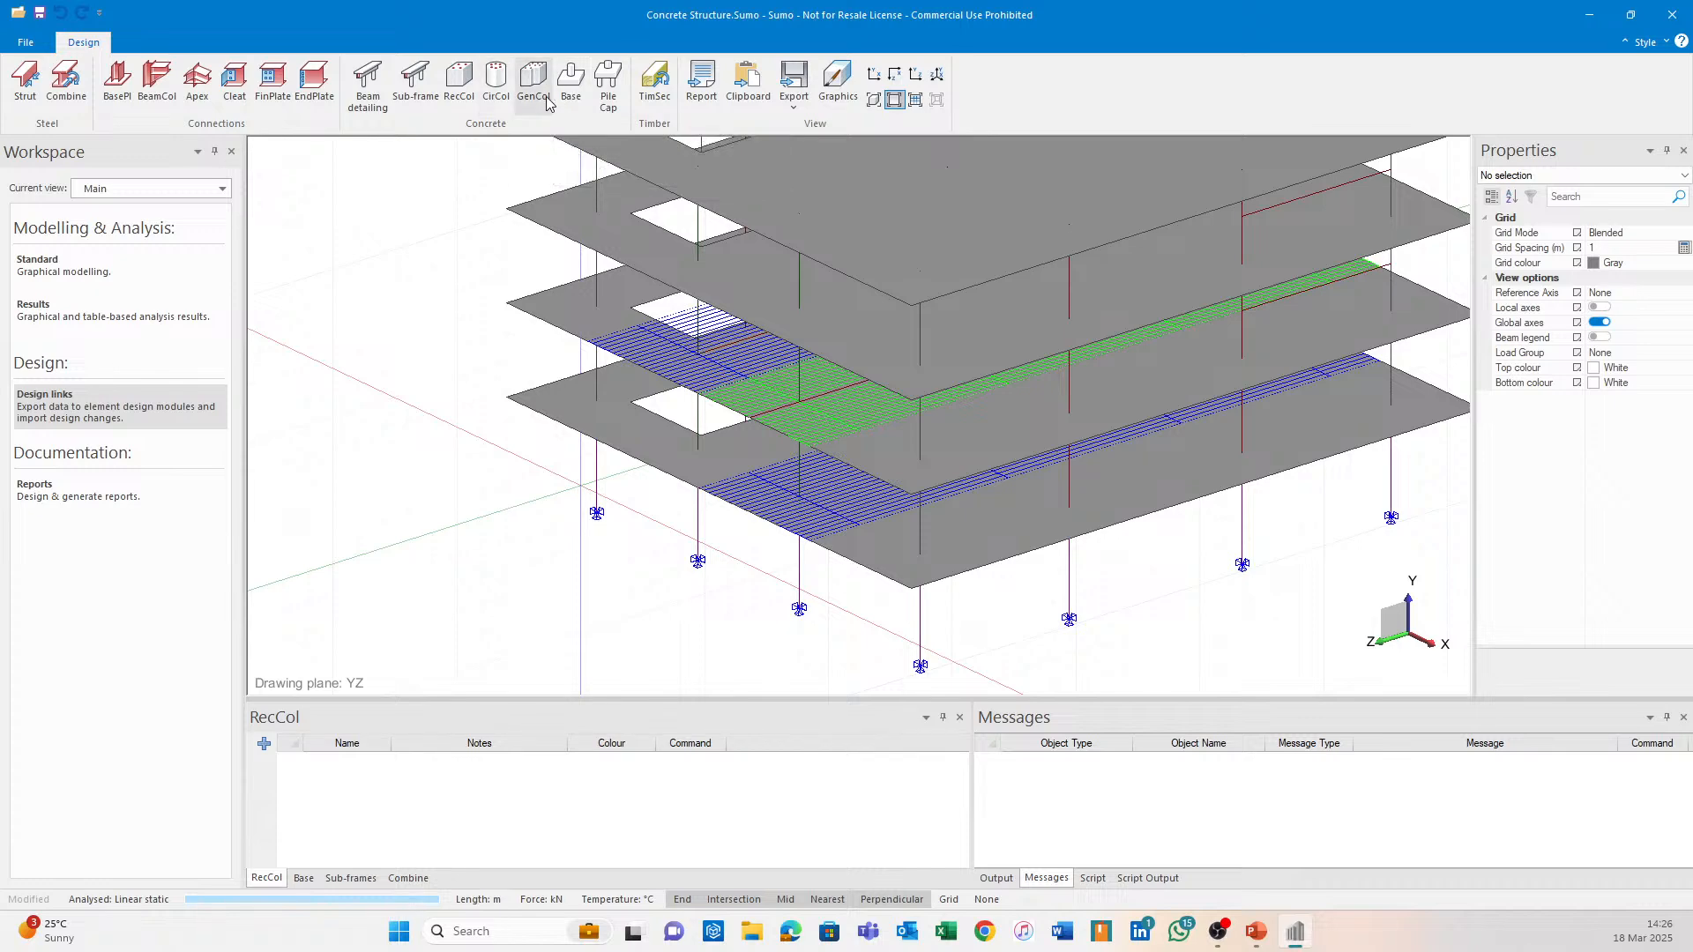
Show members as rendered solids and orbit to the red column, slab corner and footings.
{"action": "left_click", "coordinate": [874, 99]}
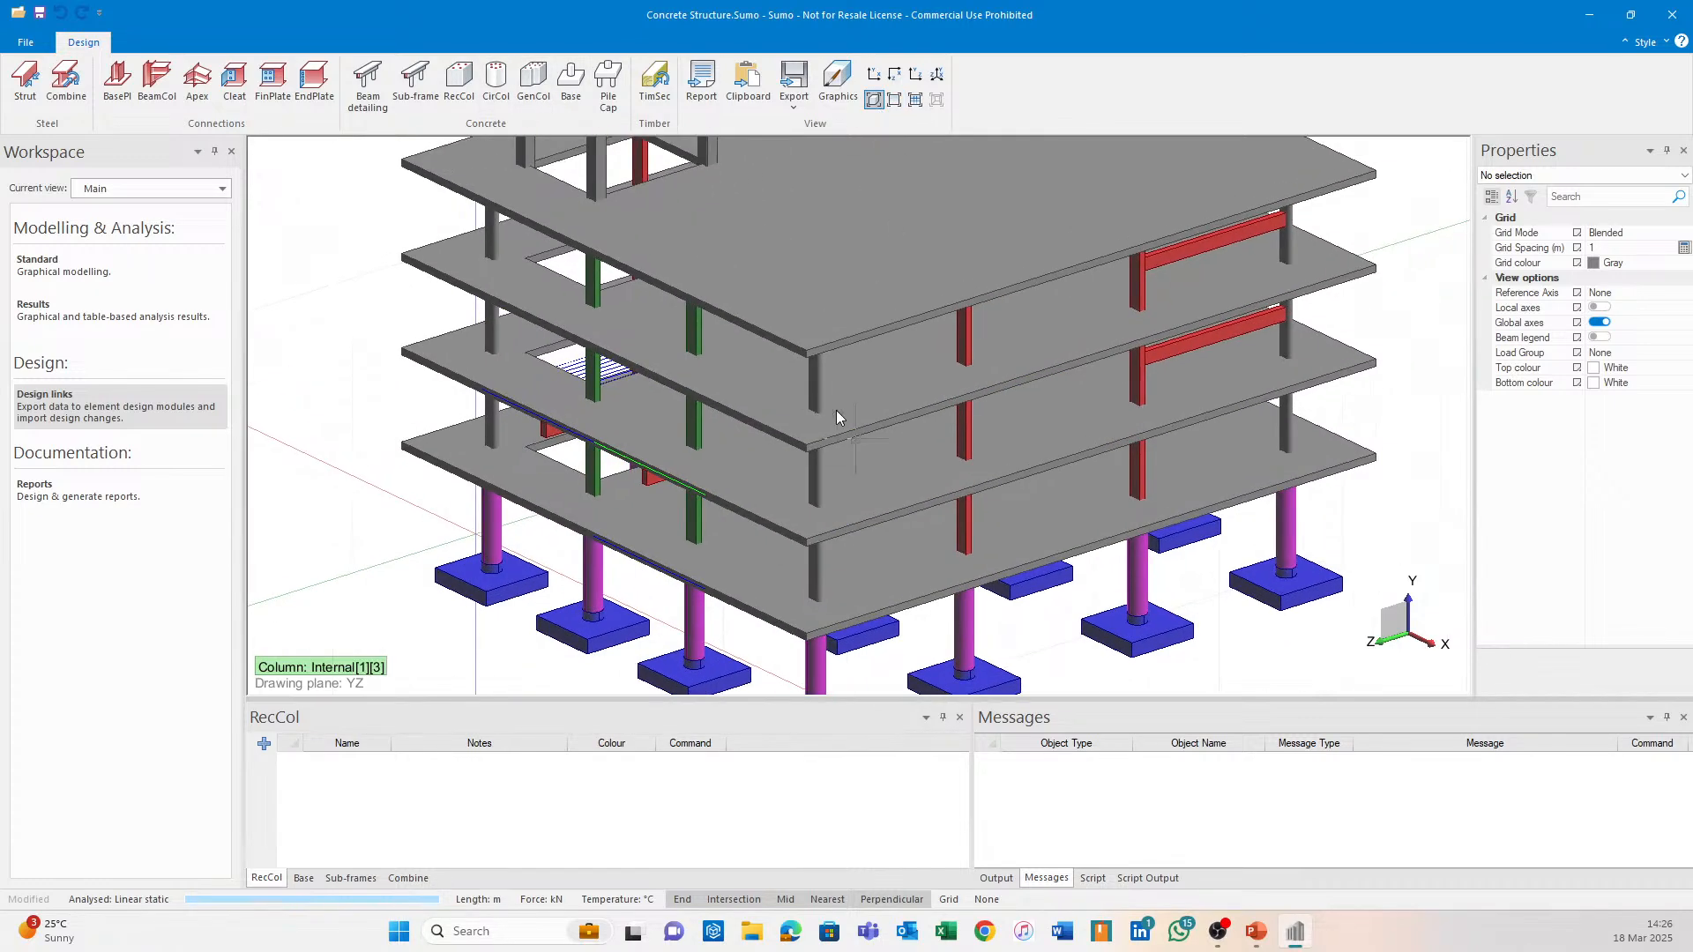
{"action": "middle_click_drag", "start_coordinate": [835, 410], "coordinate": [979, 425]}
{"action": "scroll", "coordinate": [666, 251], "scroll_direction": "up", "scroll_amount": 3}
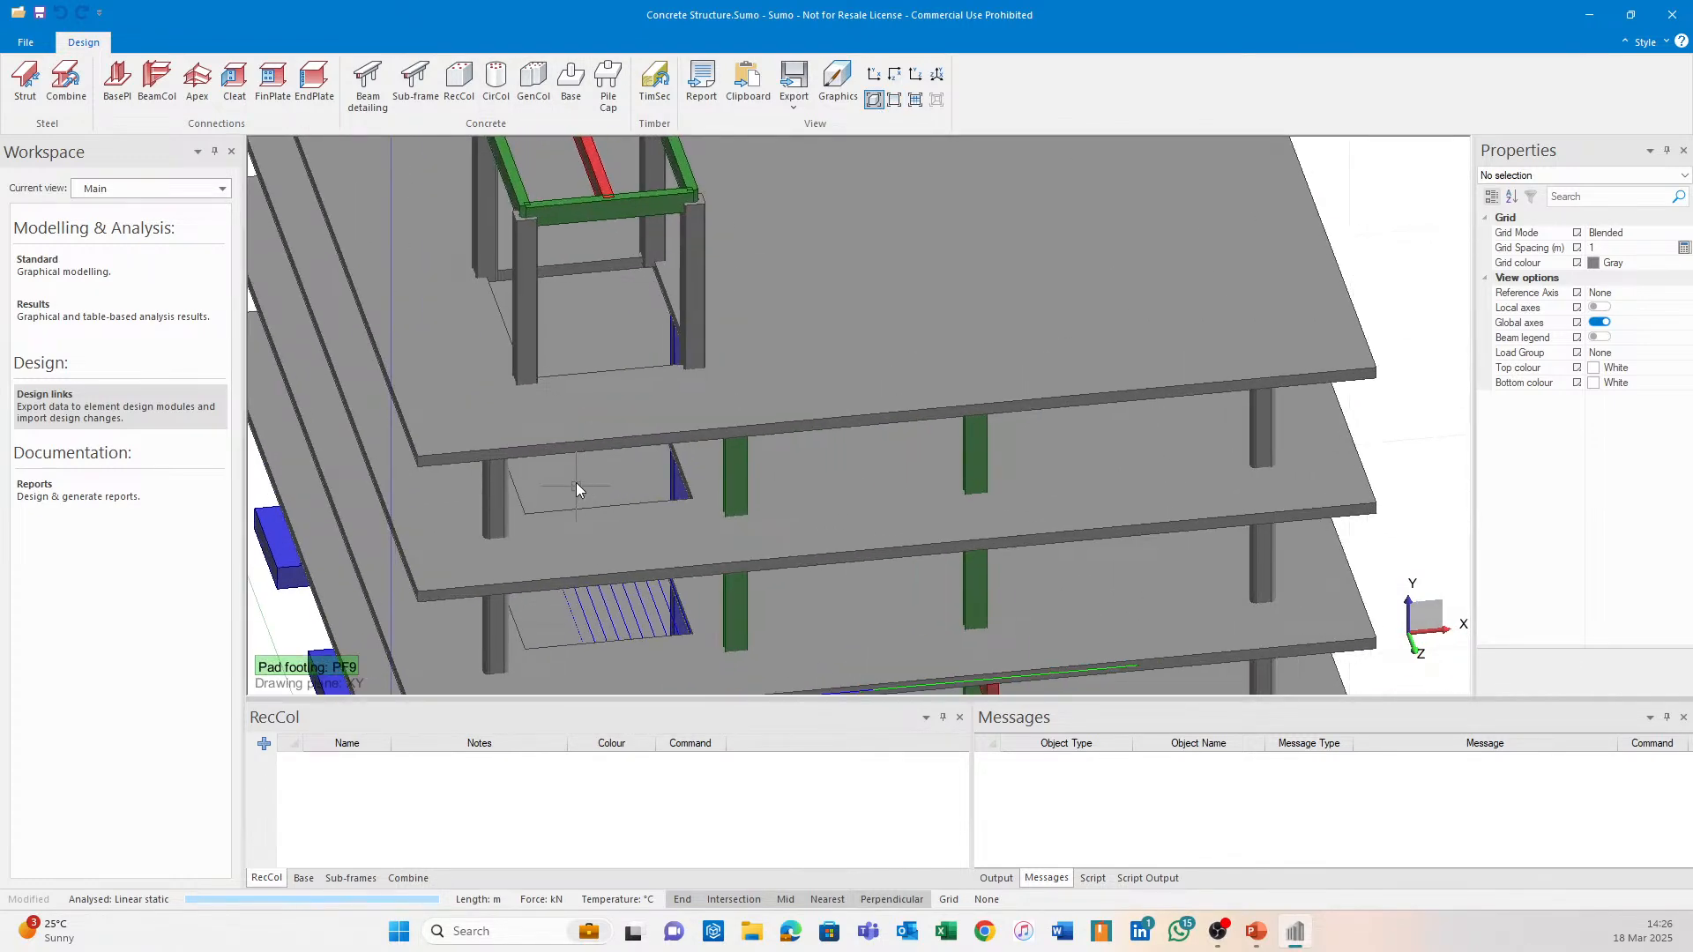
{"action": "middle_click_drag", "start_coordinate": [575, 484], "coordinate": [536, 378]}
{"action": "middle_click_drag", "start_coordinate": [1203, 375], "coordinate": [891, 470]}
{"action": "middle_click_drag", "start_coordinate": [1116, 425], "coordinate": [868, 354]}
{"action": "middle_click_drag", "start_coordinate": [776, 488], "coordinate": [802, 294]}
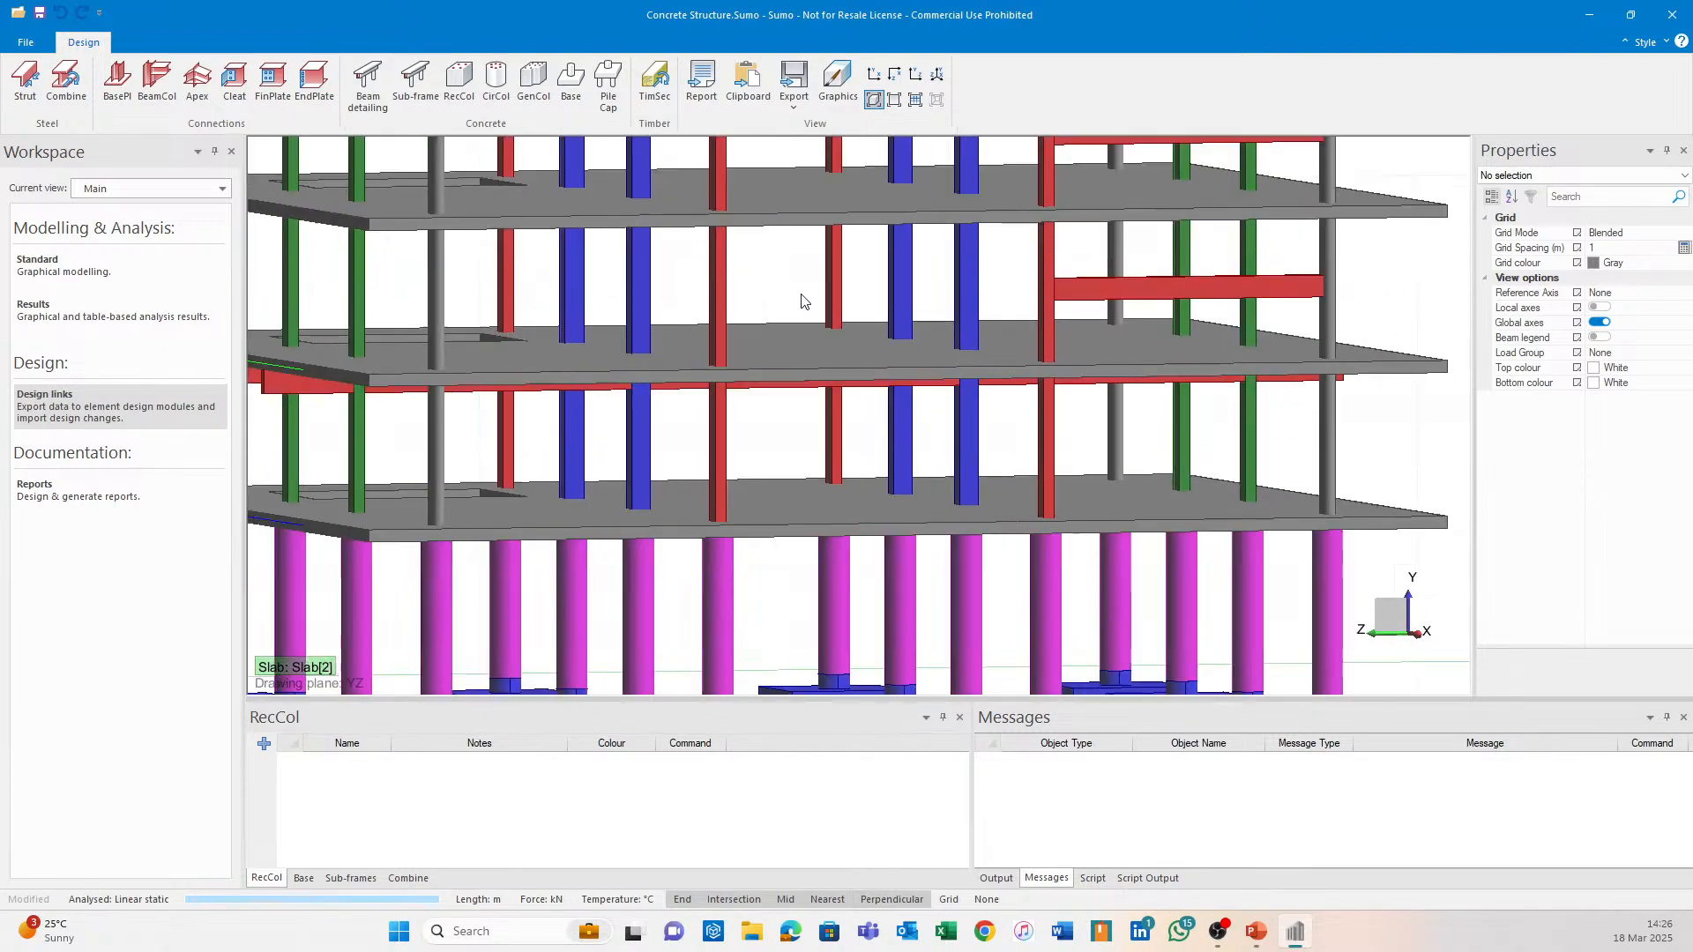
{"action": "middle_click_drag", "start_coordinate": [885, 603], "coordinate": [897, 406]}
{"action": "middle_click_drag", "start_coordinate": [364, 415], "coordinate": [1134, 429]}
{"action": "middle_click_drag", "start_coordinate": [1142, 245], "coordinate": [952, 575]}
{"action": "scroll", "coordinate": [952, 575], "scroll_direction": "down", "scroll_amount": 1}
{"action": "scroll", "coordinate": [994, 333], "scroll_direction": "up", "scroll_amount": 5}
{"action": "middle_click_drag", "start_coordinate": [965, 344], "coordinate": [991, 340]}
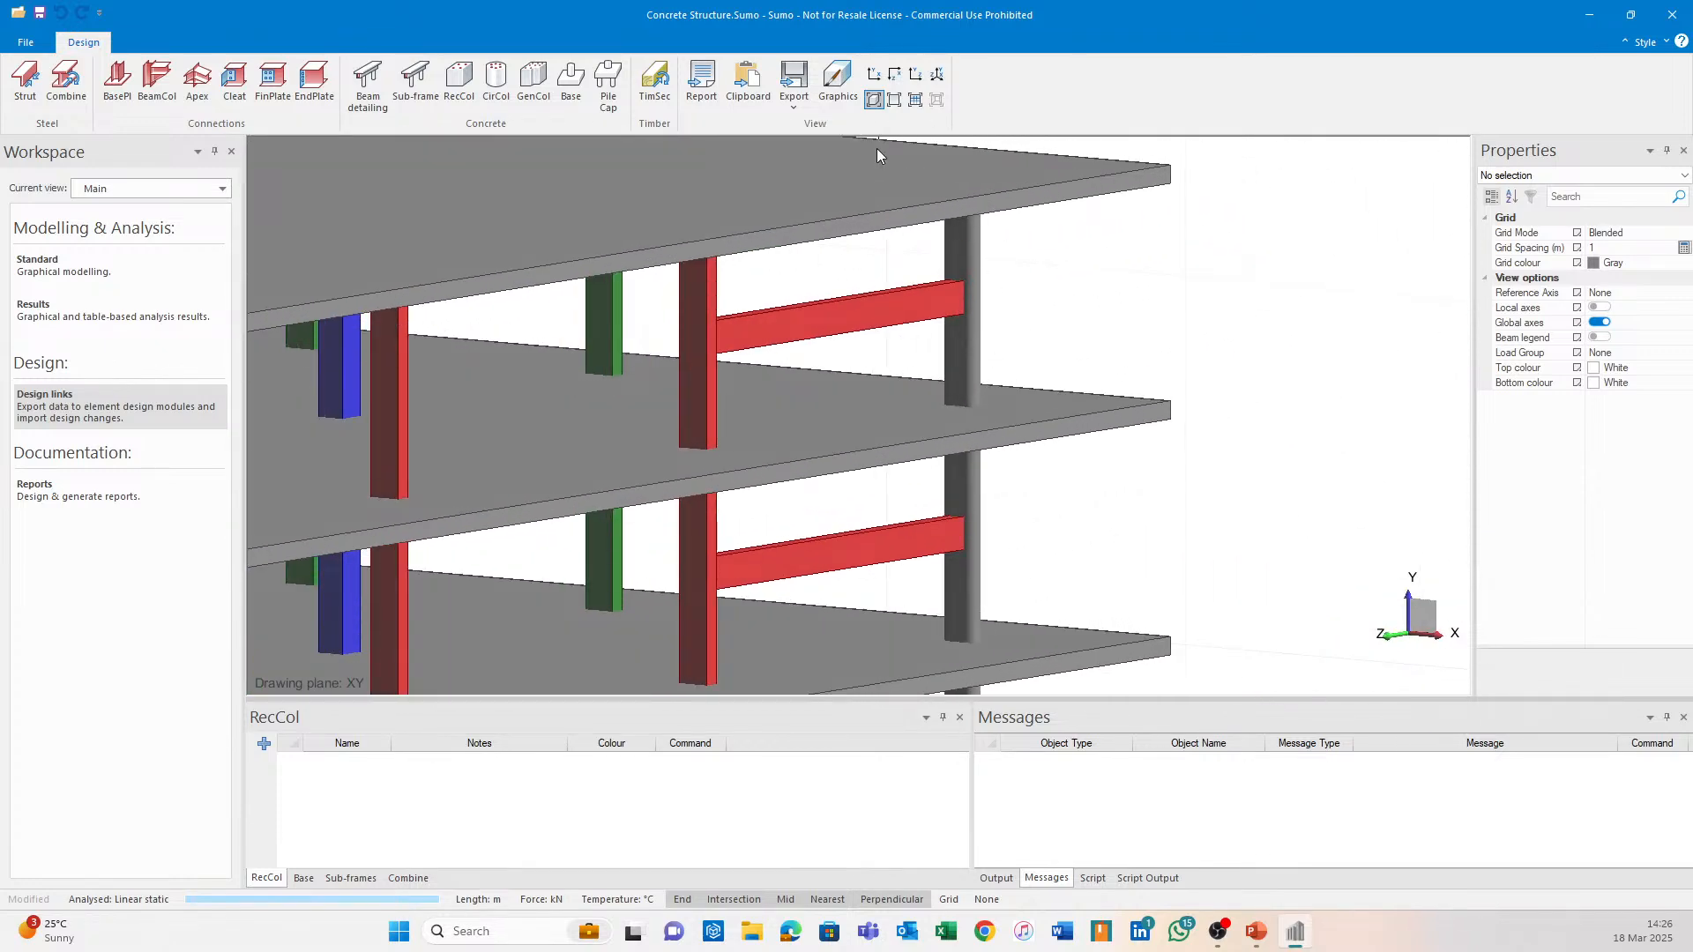
{"action": "scroll", "coordinate": [767, 352], "scroll_direction": "up", "scroll_amount": 2}
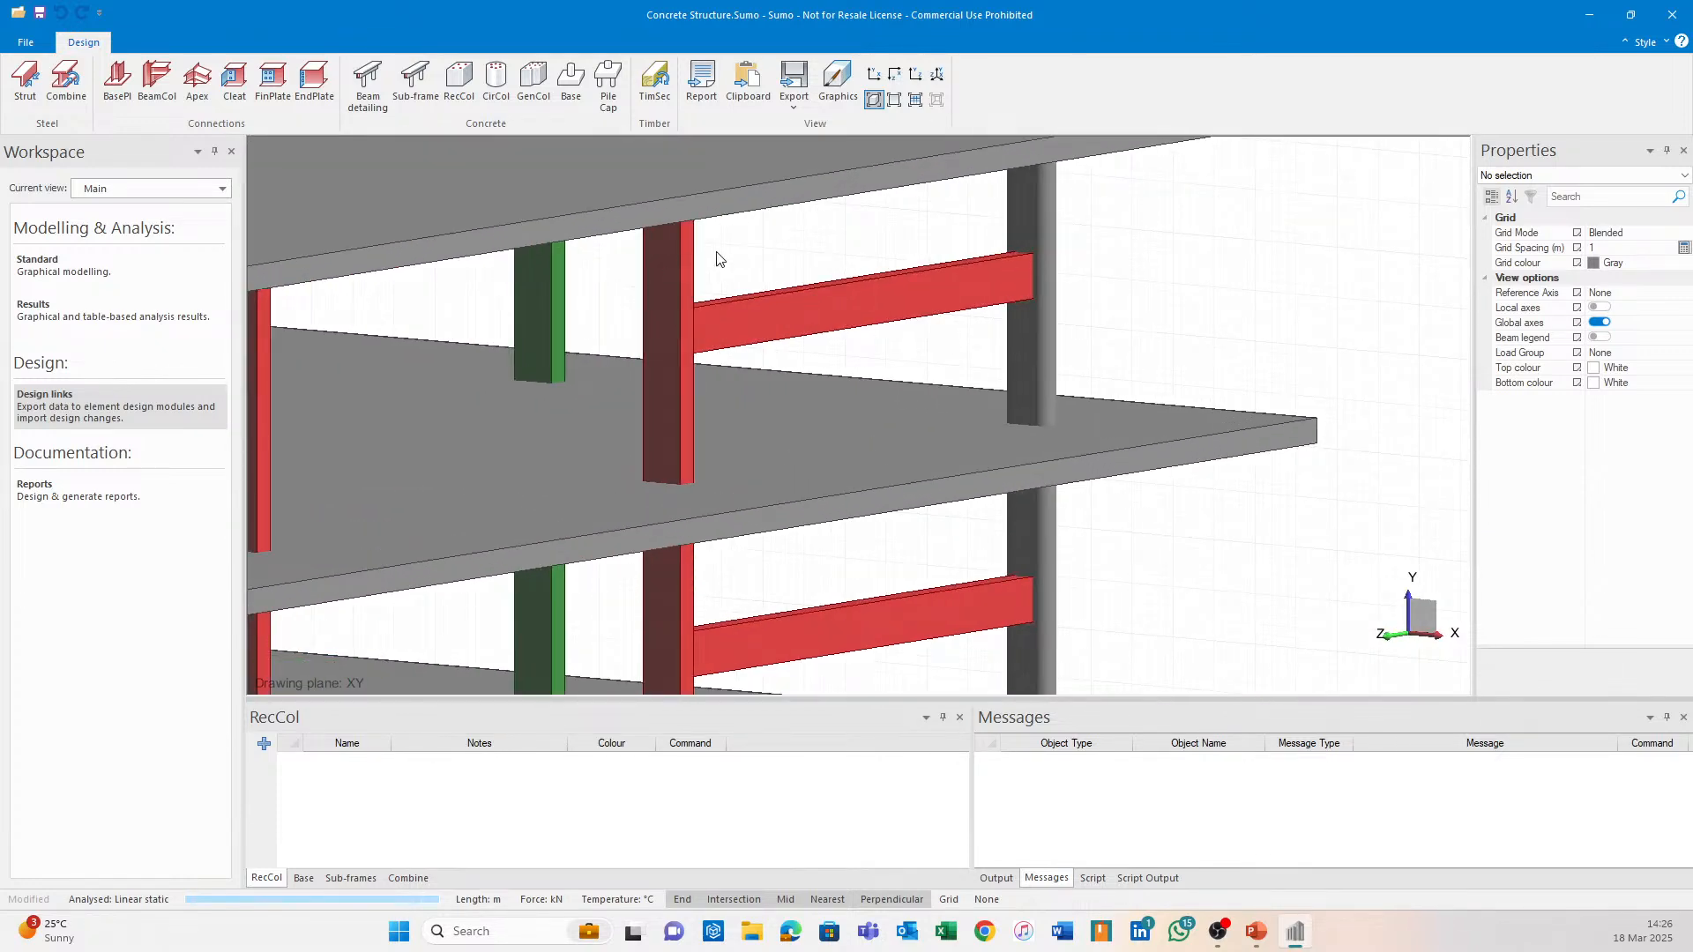
Try exporting the red column to rectangular column design, dismiss both errors and end the command.
{"action": "left_click", "coordinate": [690, 268]}
{"action": "left_click", "coordinate": [808, 263]}
{"action": "left_click", "coordinate": [459, 84]}
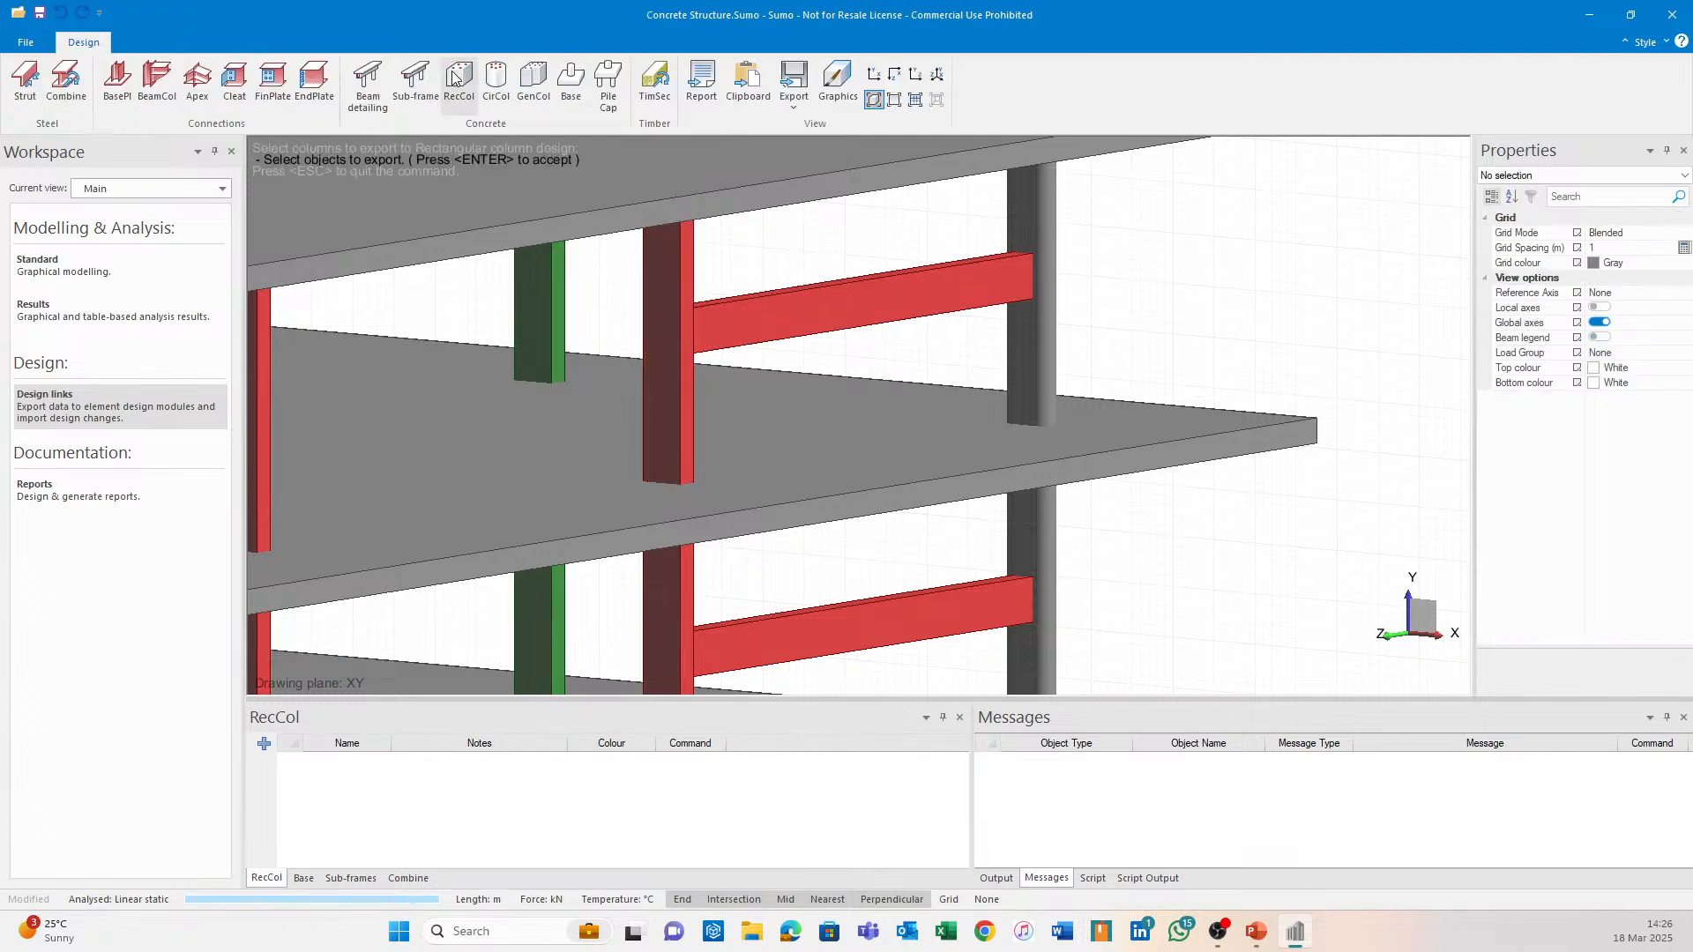
{"action": "left_click", "coordinate": [692, 261]}
{"action": "key", "text": "Return"}
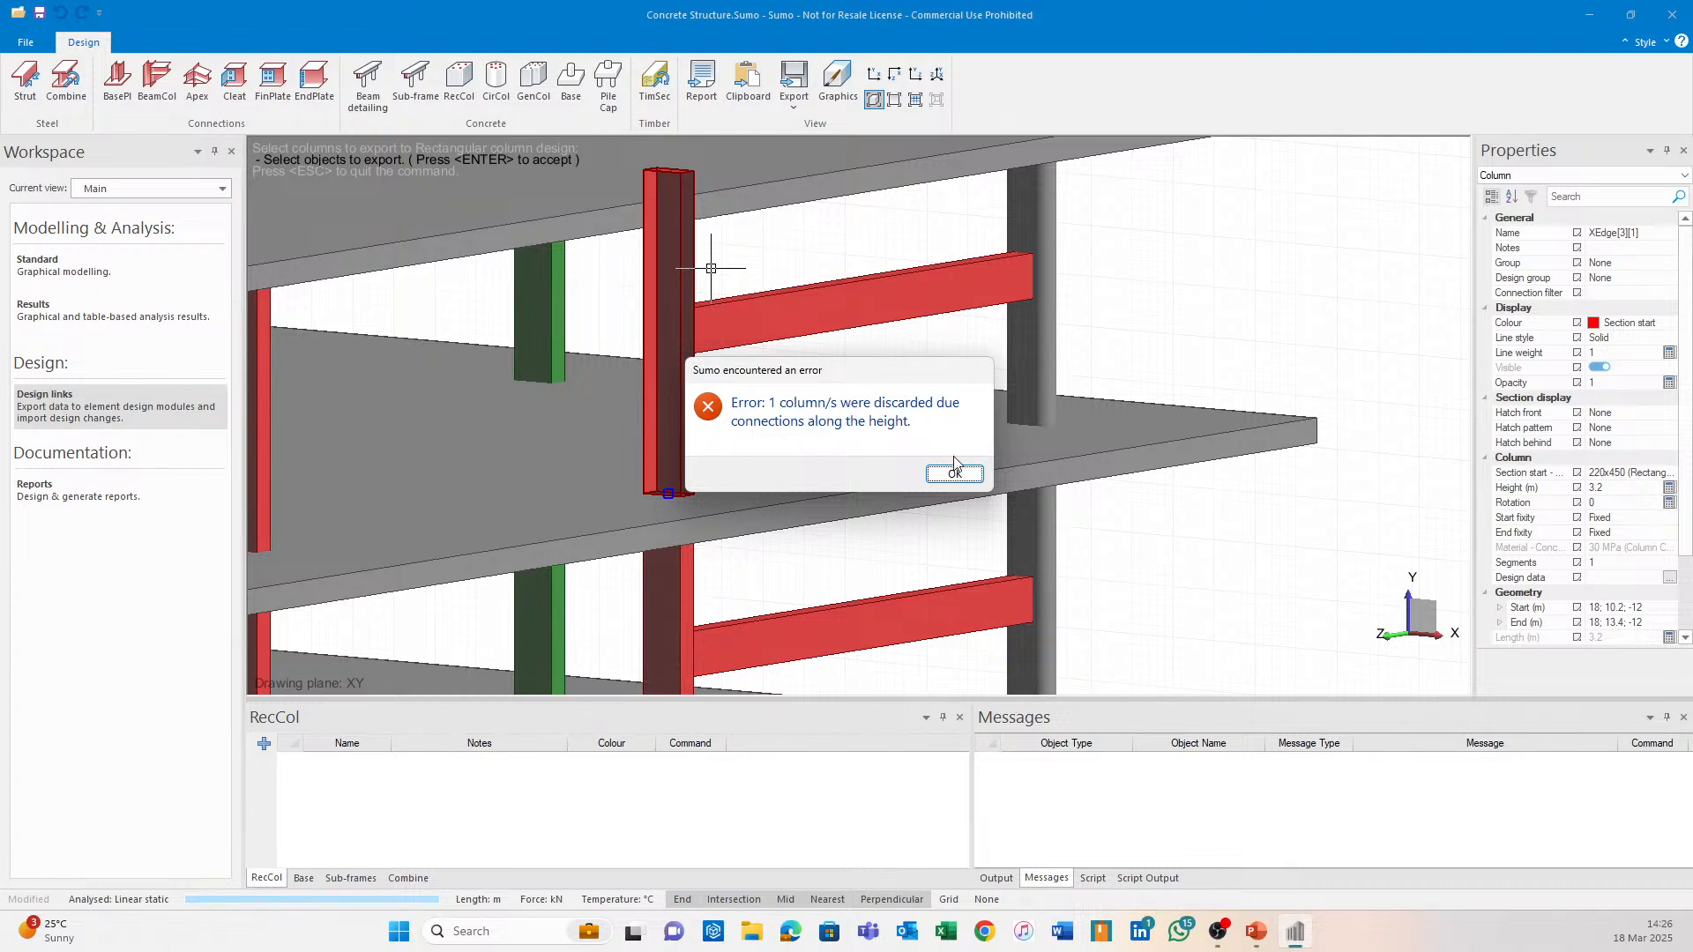
{"action": "left_click", "coordinate": [930, 475]}
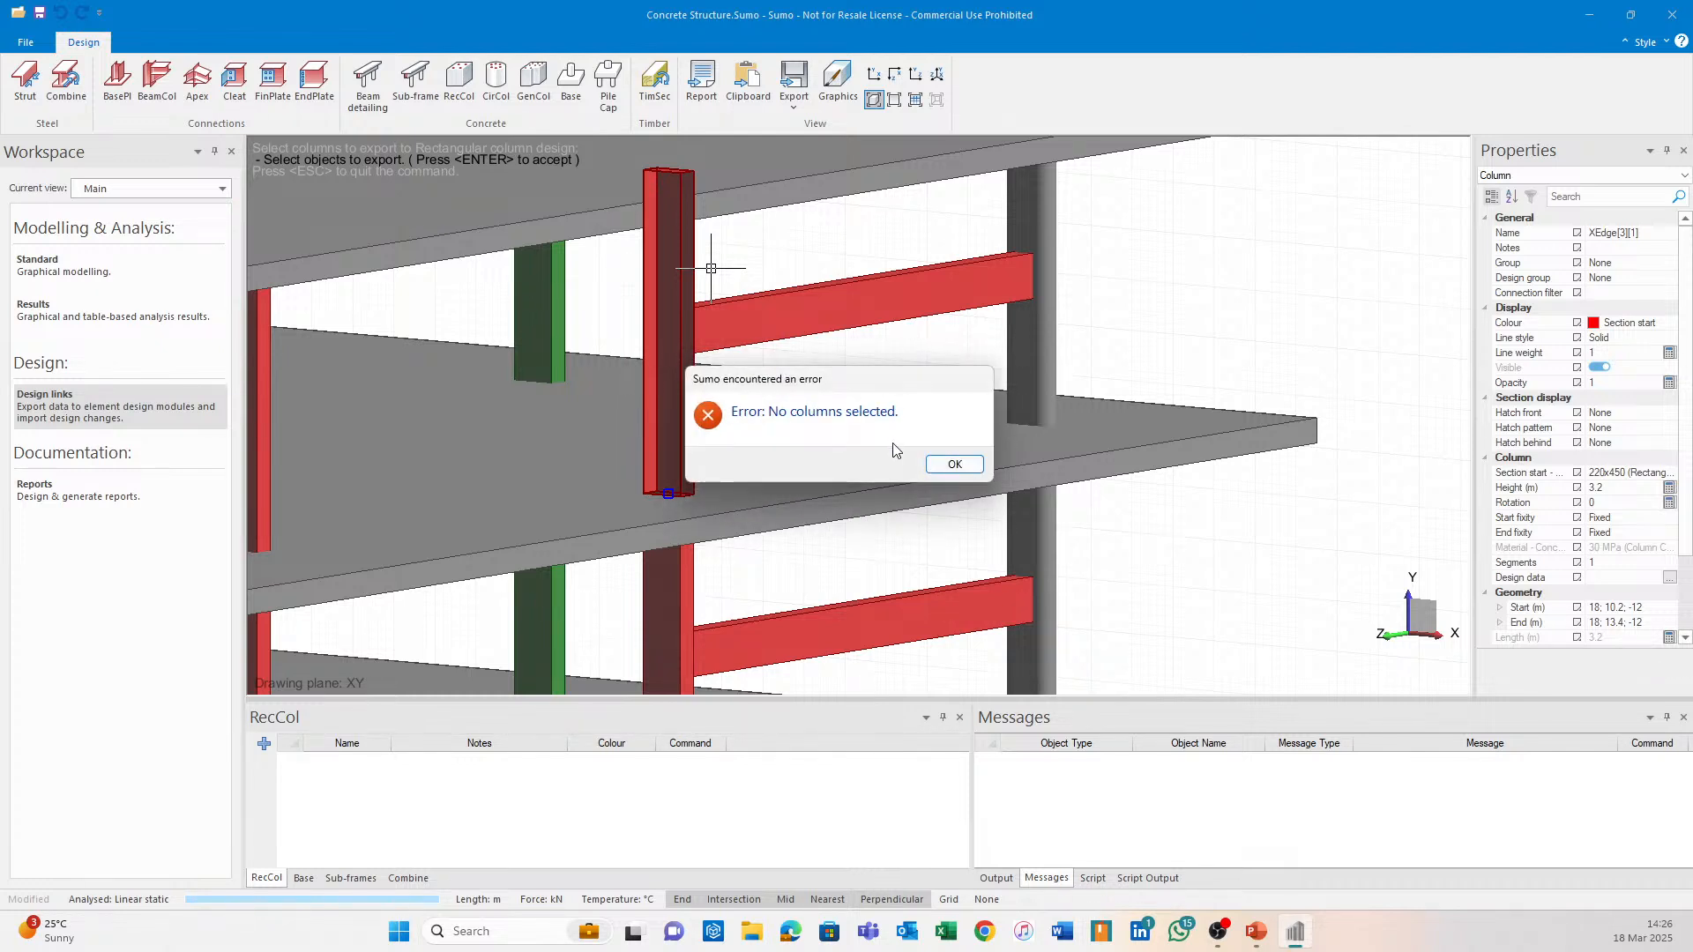
{"action": "left_click", "coordinate": [955, 464]}
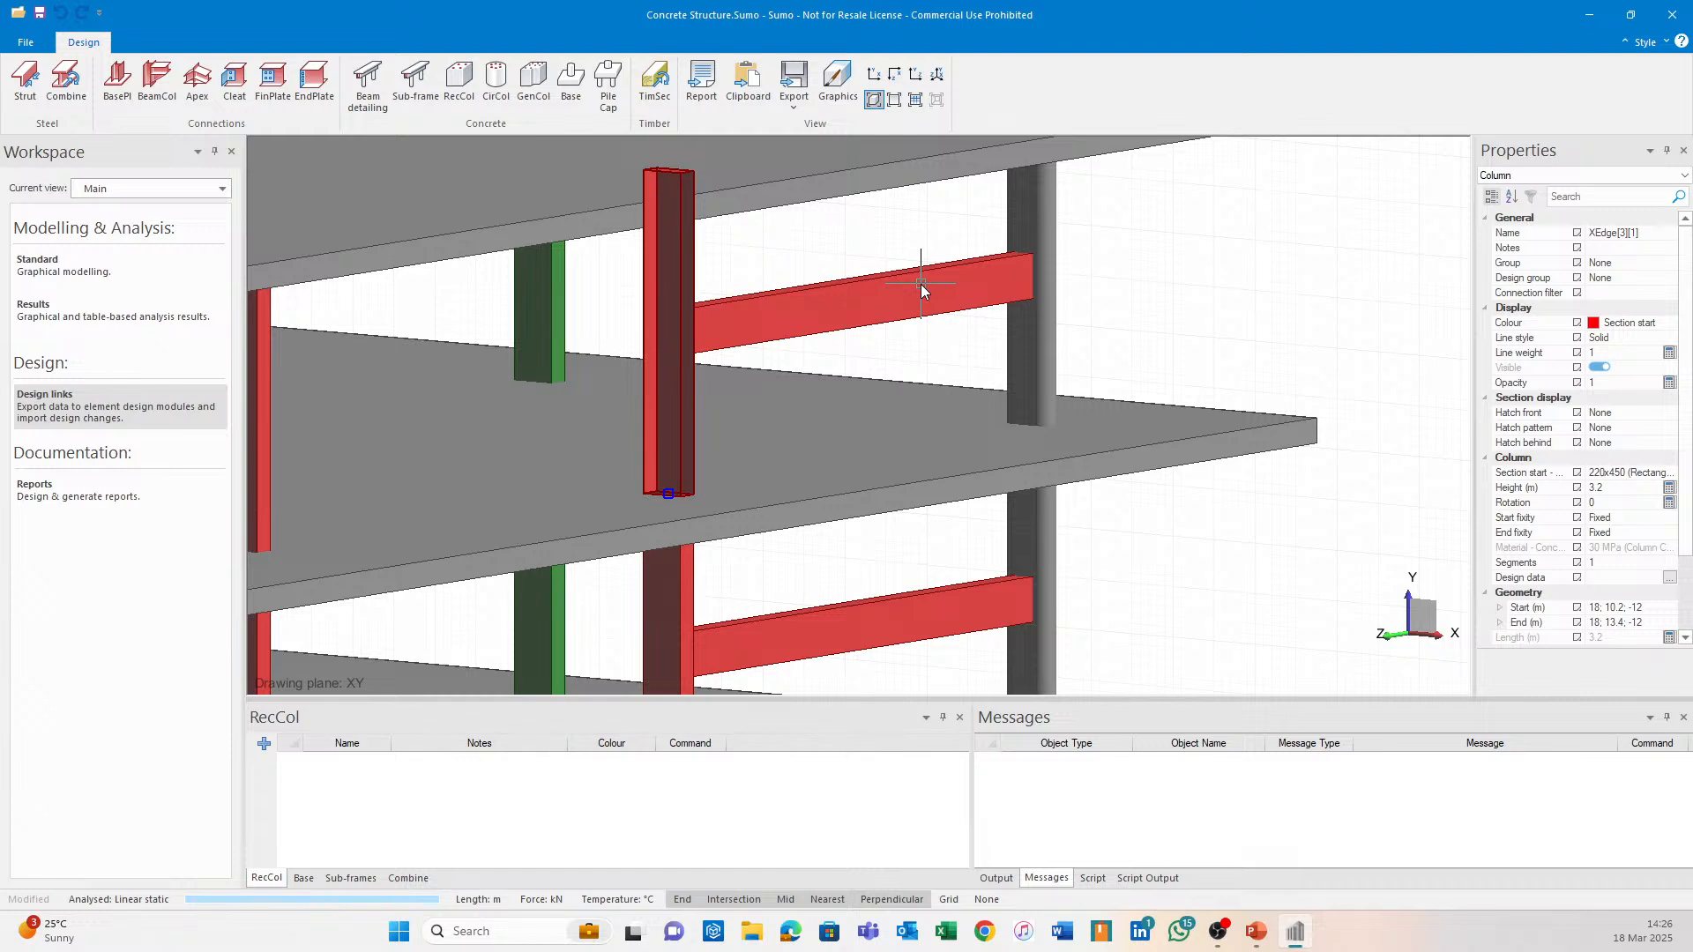
{"action": "key", "text": "Escape"}
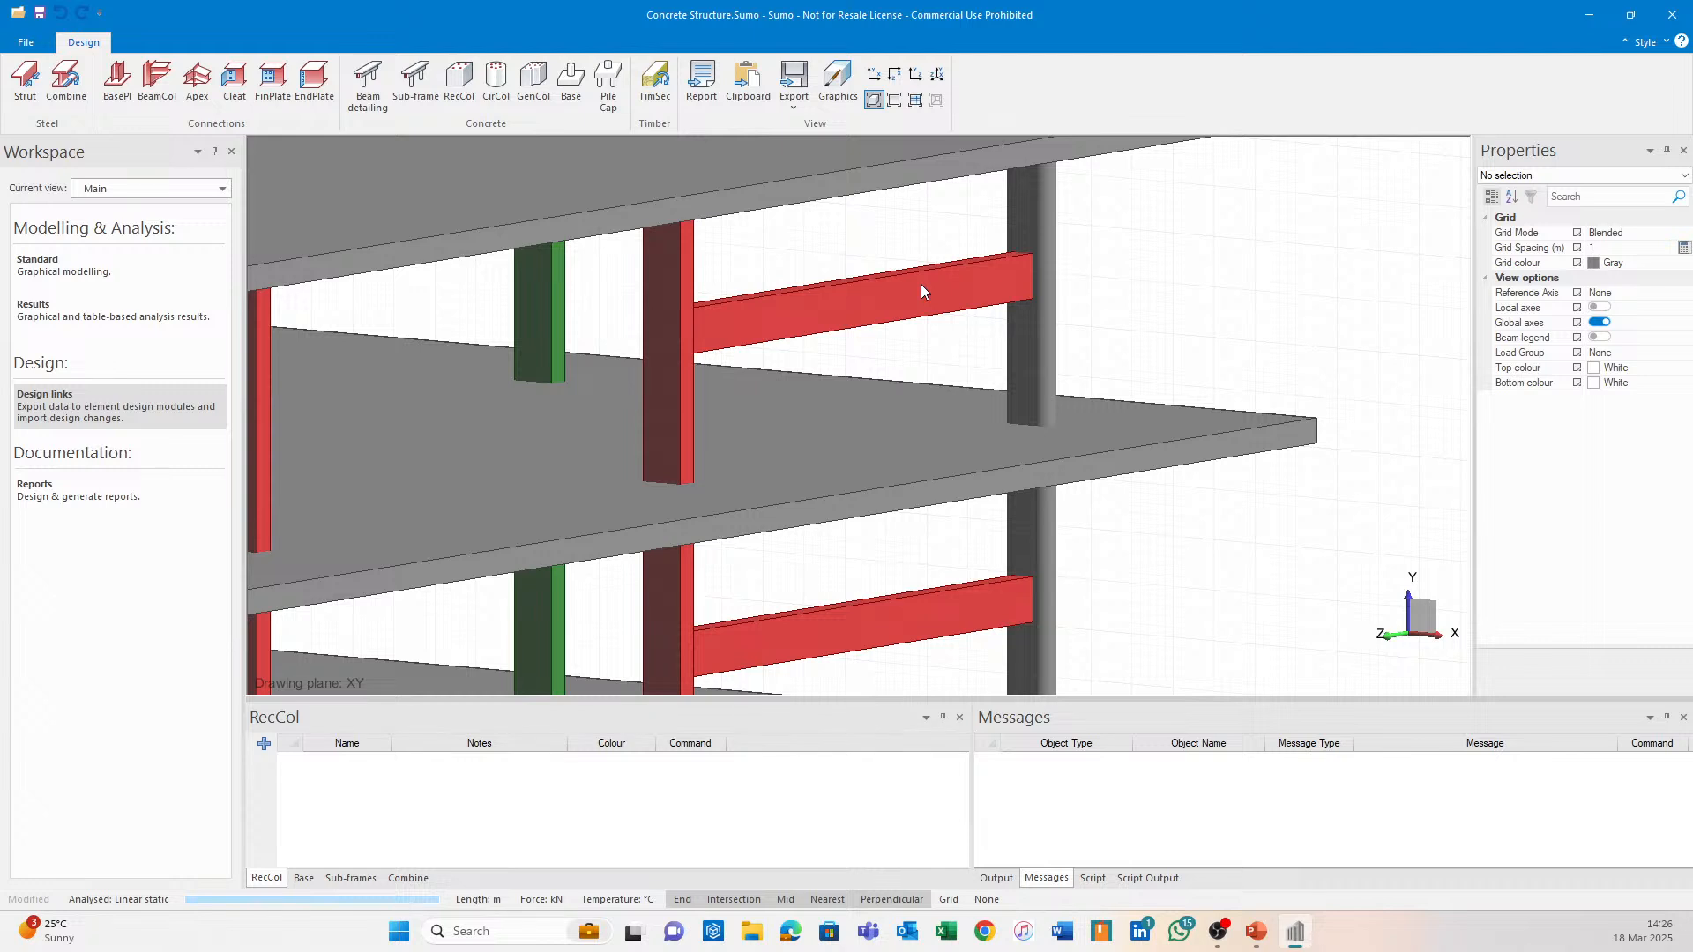
Change the red column XEdge[3][1] height from 3.2 to 1.6 m in Properties.
{"action": "left_click", "coordinate": [698, 254]}
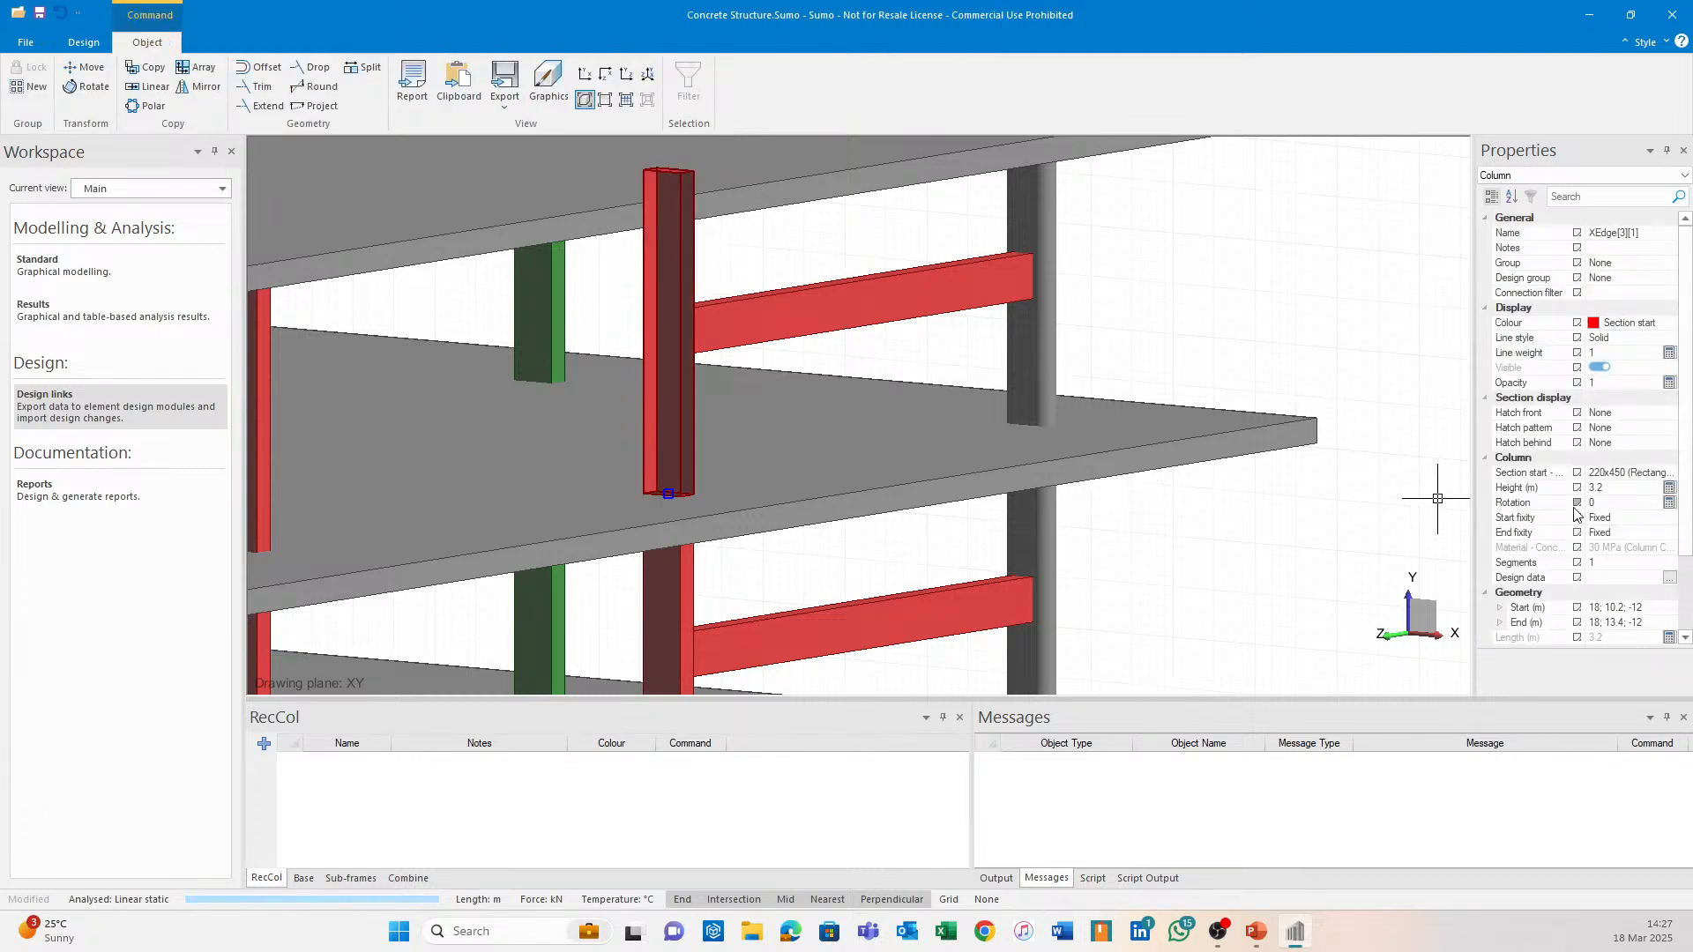
{"action": "left_click", "coordinate": [1625, 495]}
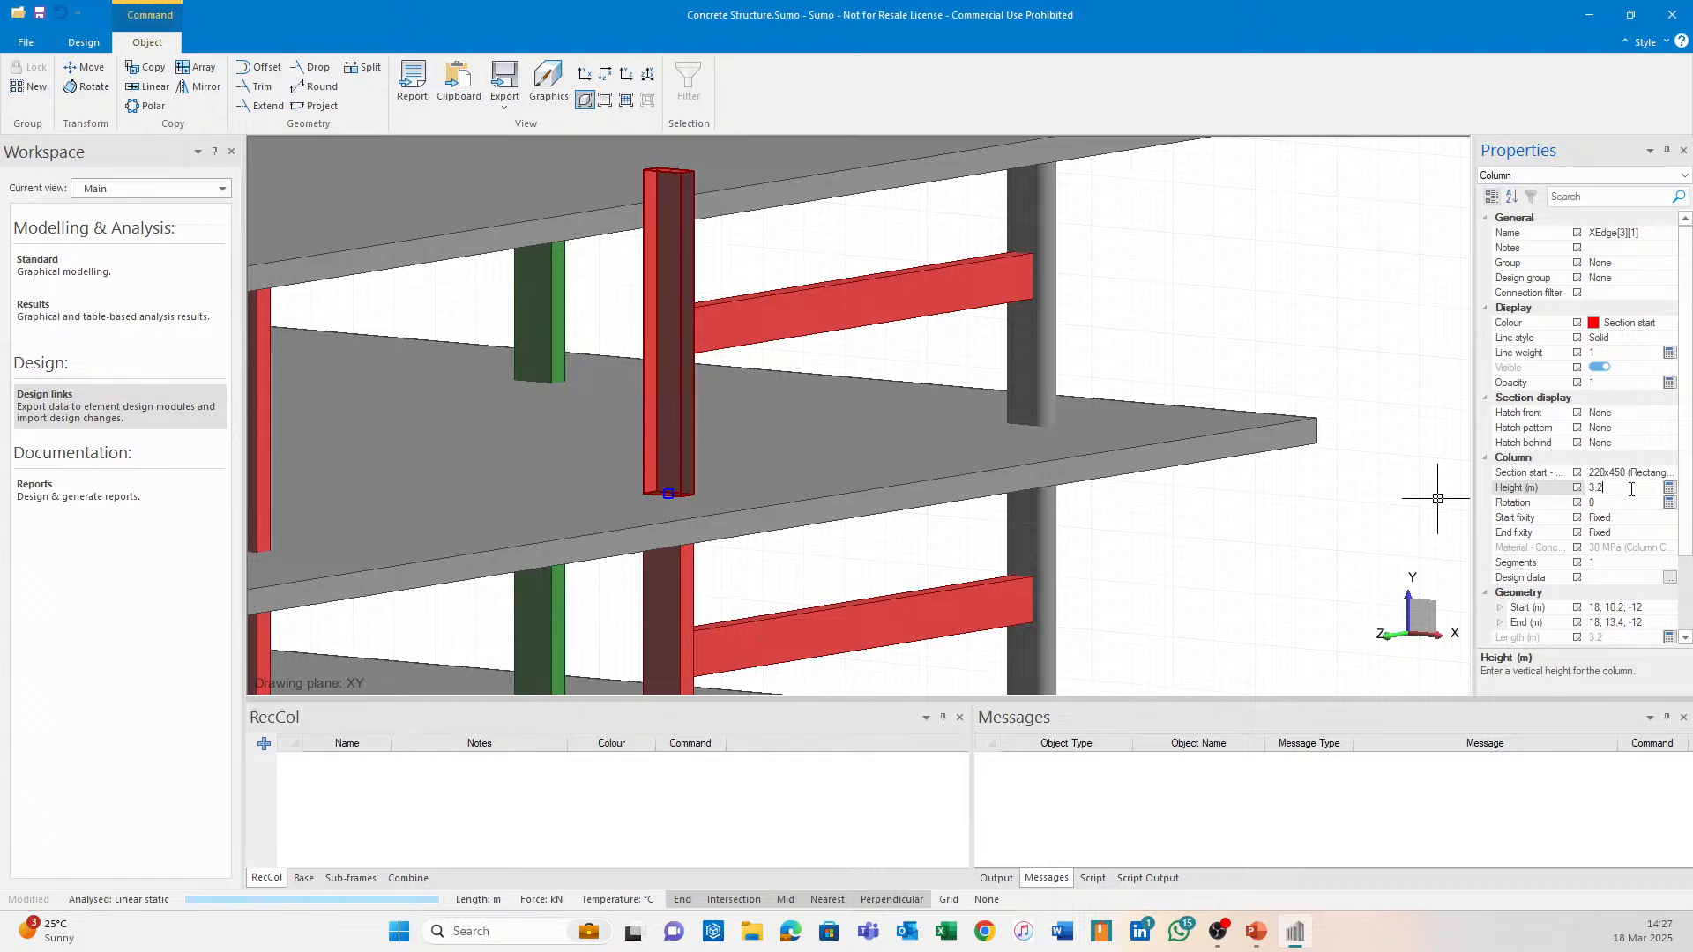
{"action": "left_click_drag", "start_coordinate": [1631, 488], "coordinate": [1548, 472]}
{"action": "type", "text": "1.6"}
{"action": "key", "text": "Return"}
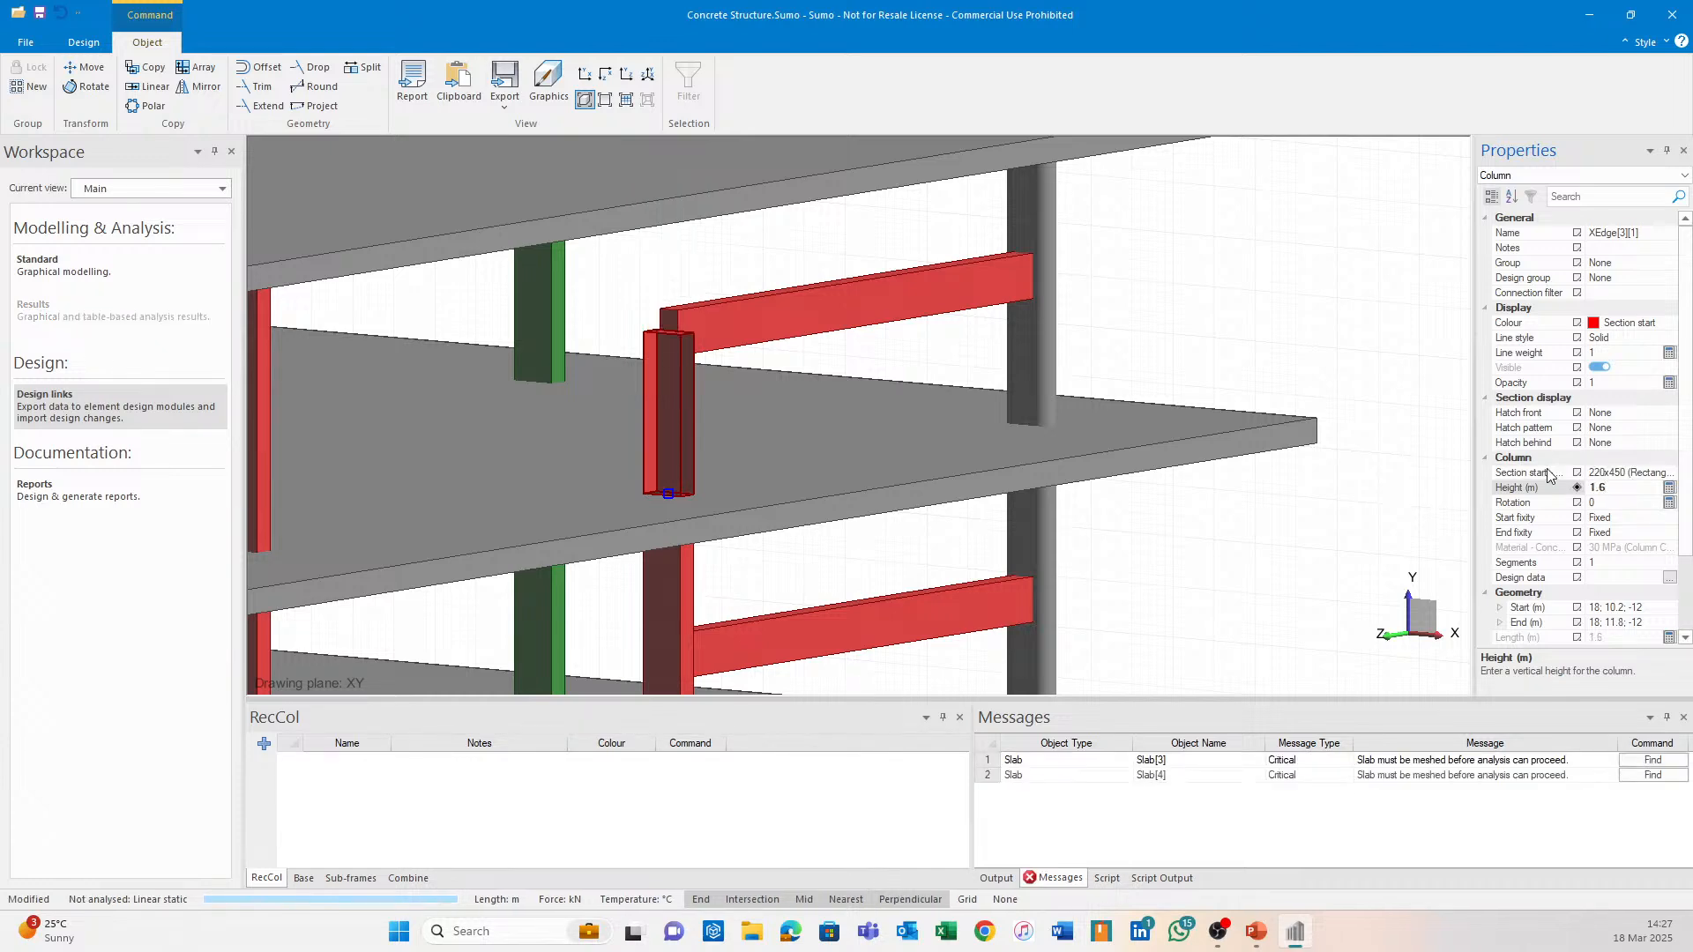
{"action": "key", "text": "Escape"}
In wireframe, copy the shortened column from its base 1.6 m up, then return to solid view.
{"action": "left_click", "coordinate": [894, 100]}
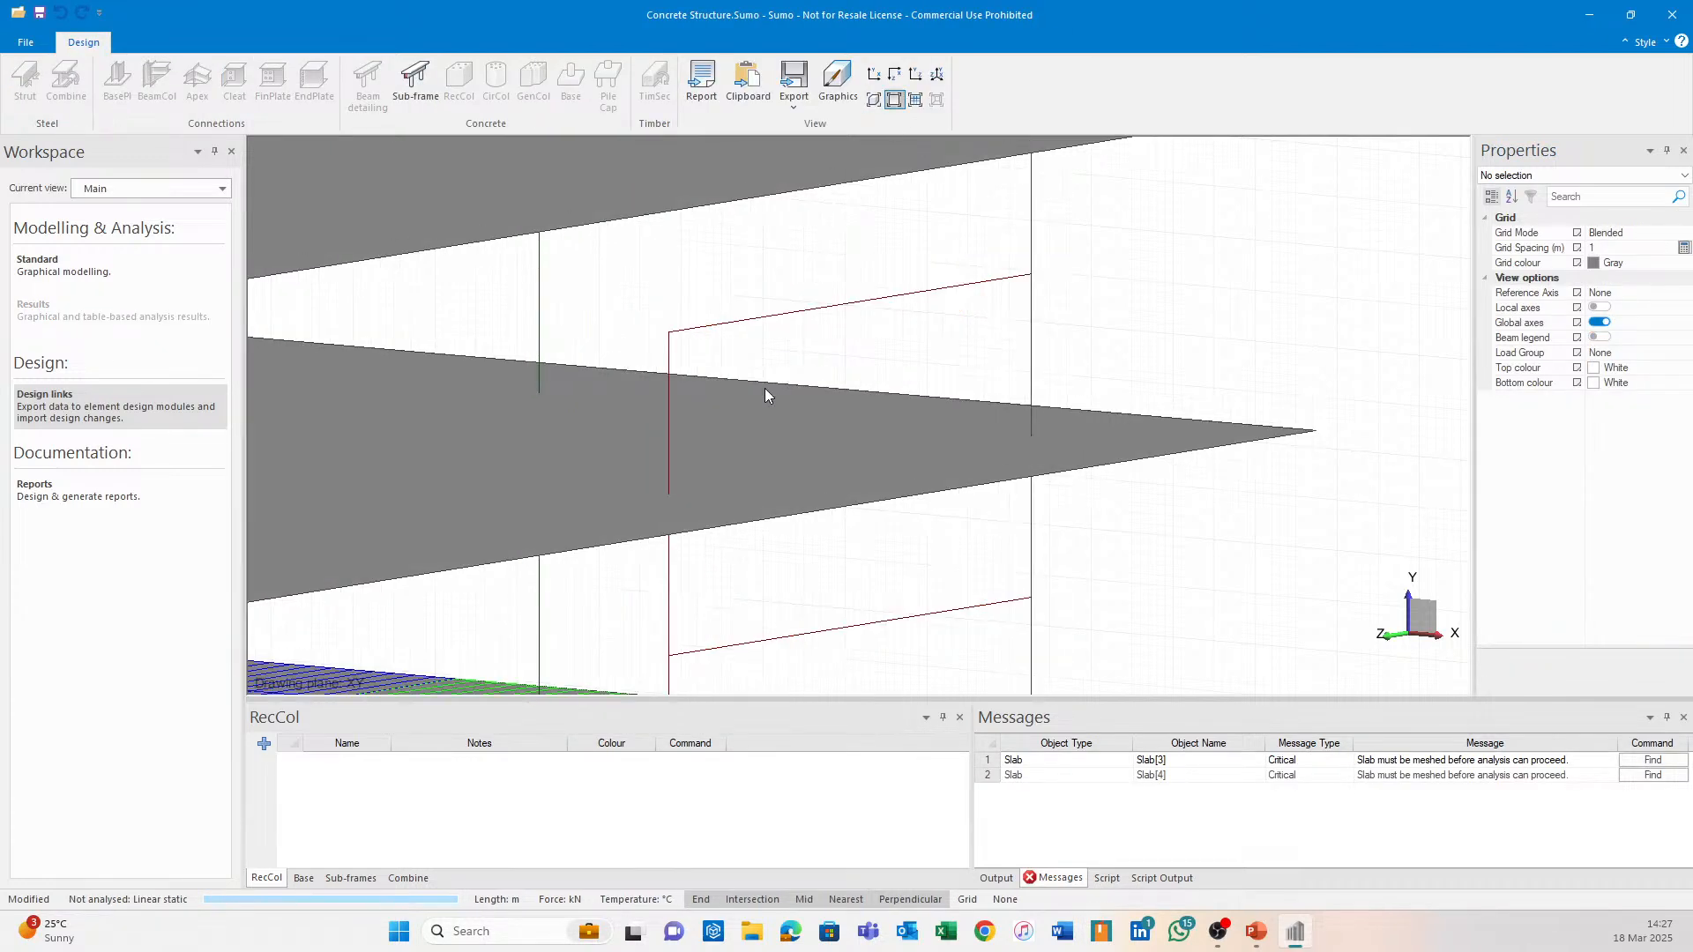
{"action": "left_click", "coordinate": [664, 415]}
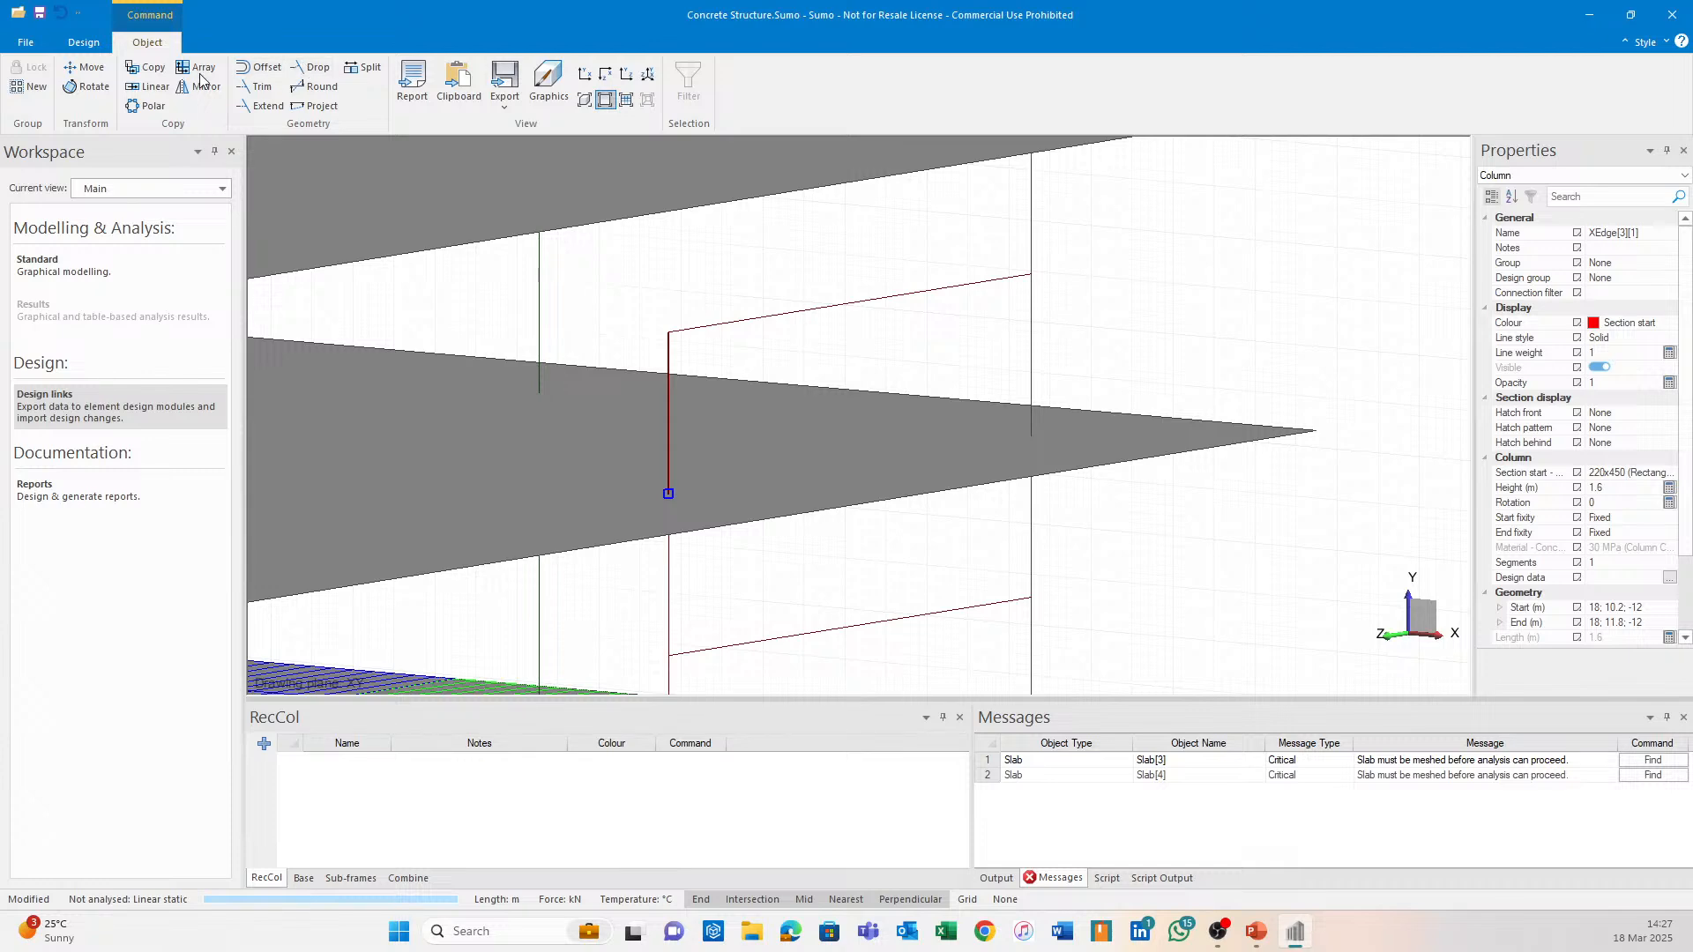
{"action": "left_click", "coordinate": [141, 68]}
{"action": "left_click", "coordinate": [668, 489]}
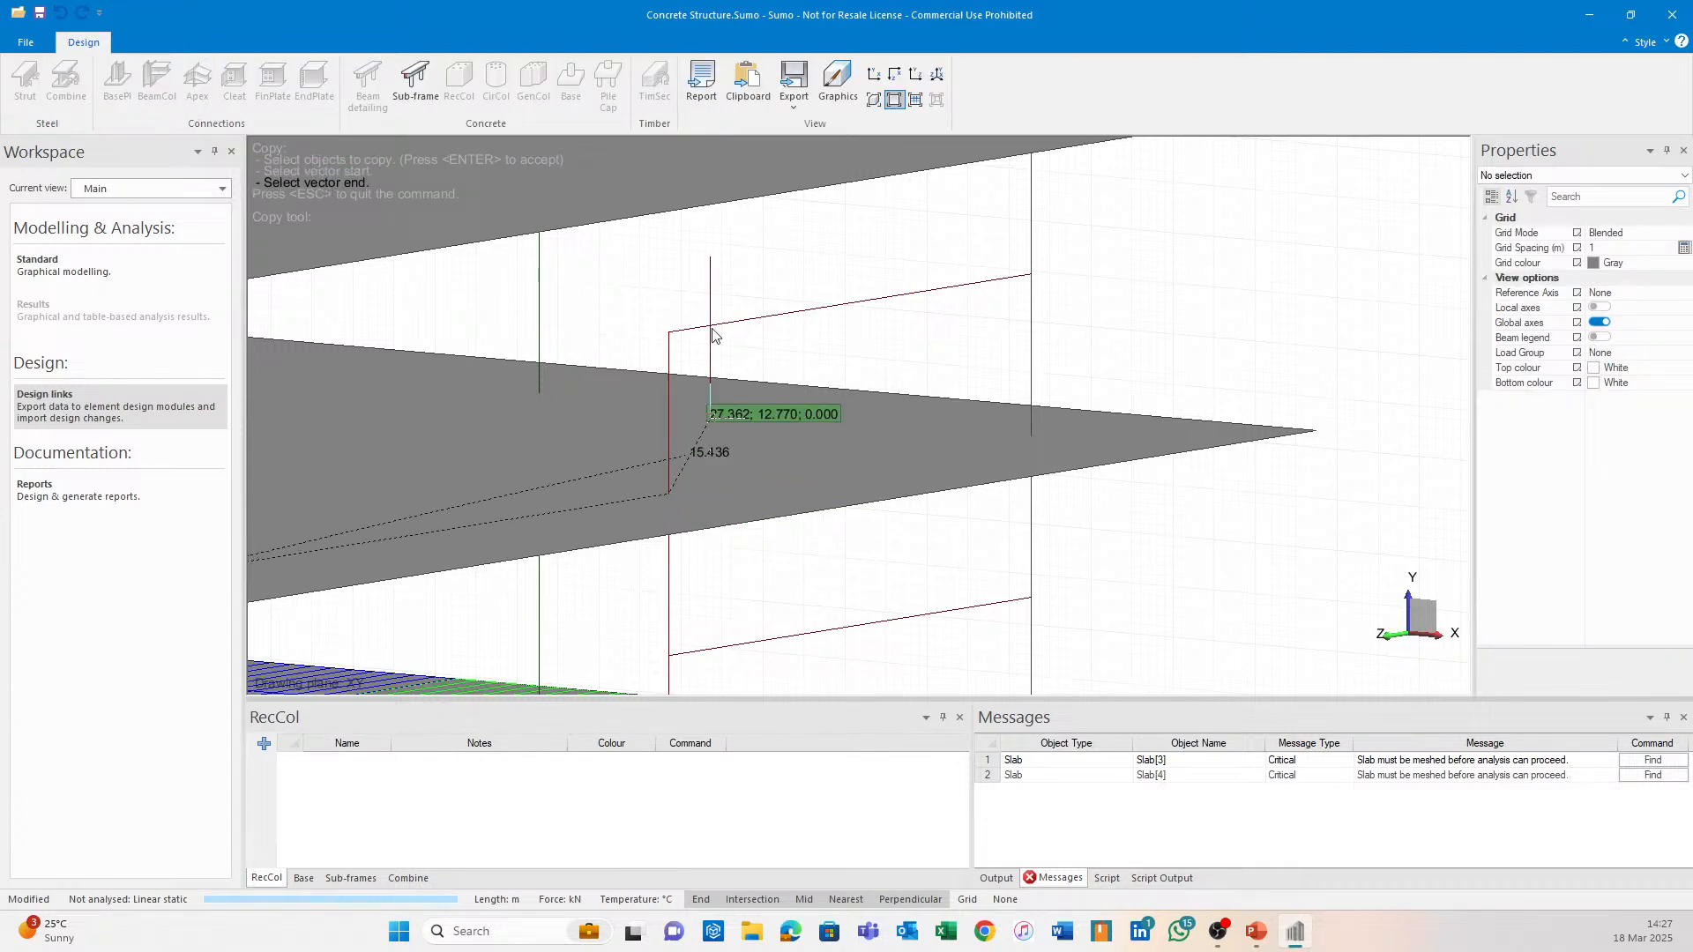
{"action": "left_click", "coordinate": [989, 362]}
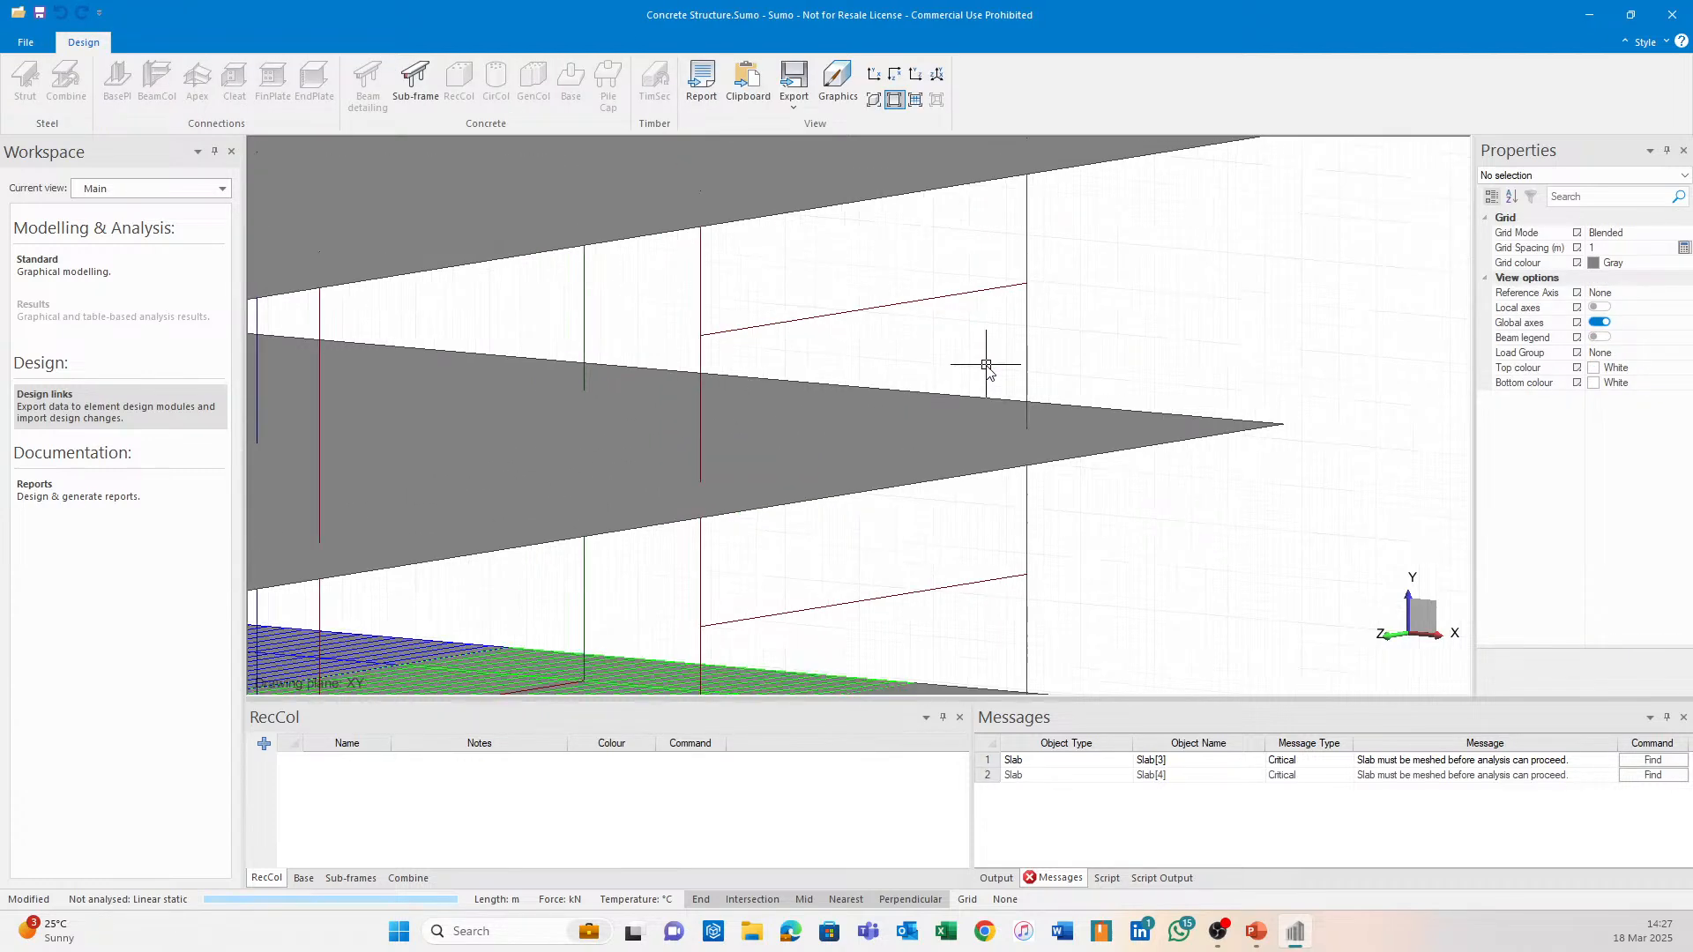
{"action": "scroll", "coordinate": [985, 370], "scroll_direction": "down", "scroll_amount": 2}
{"action": "left_click", "coordinate": [873, 99]}
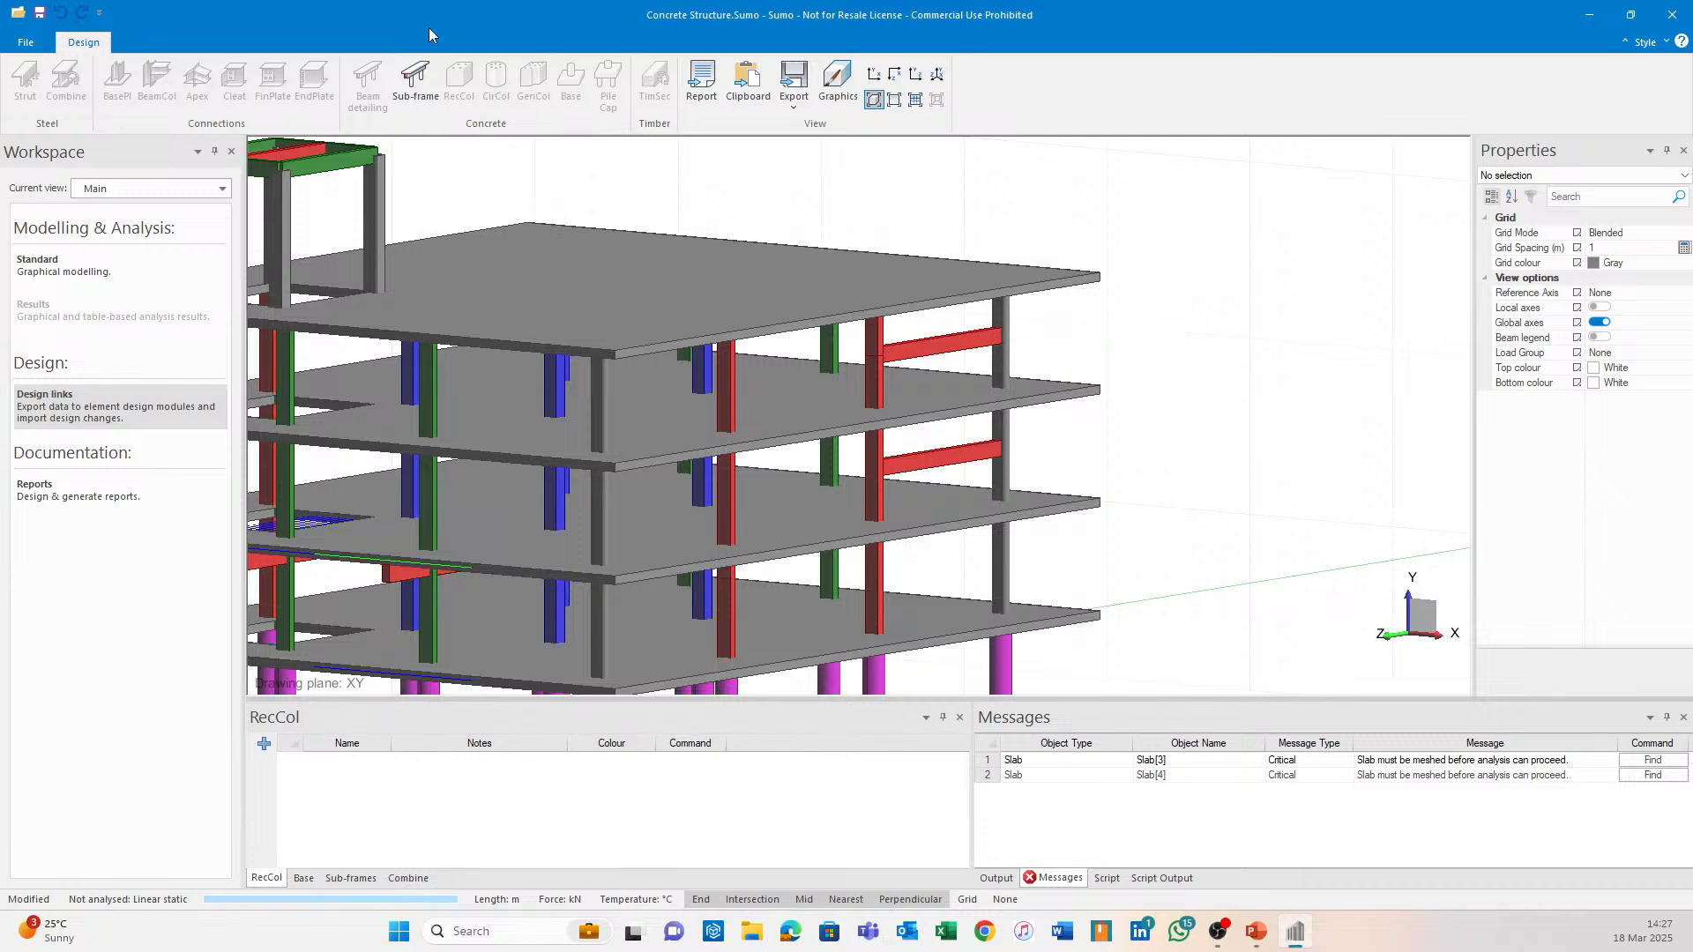
{"action": "middle_click_drag", "start_coordinate": [665, 341], "coordinate": [994, 349]}
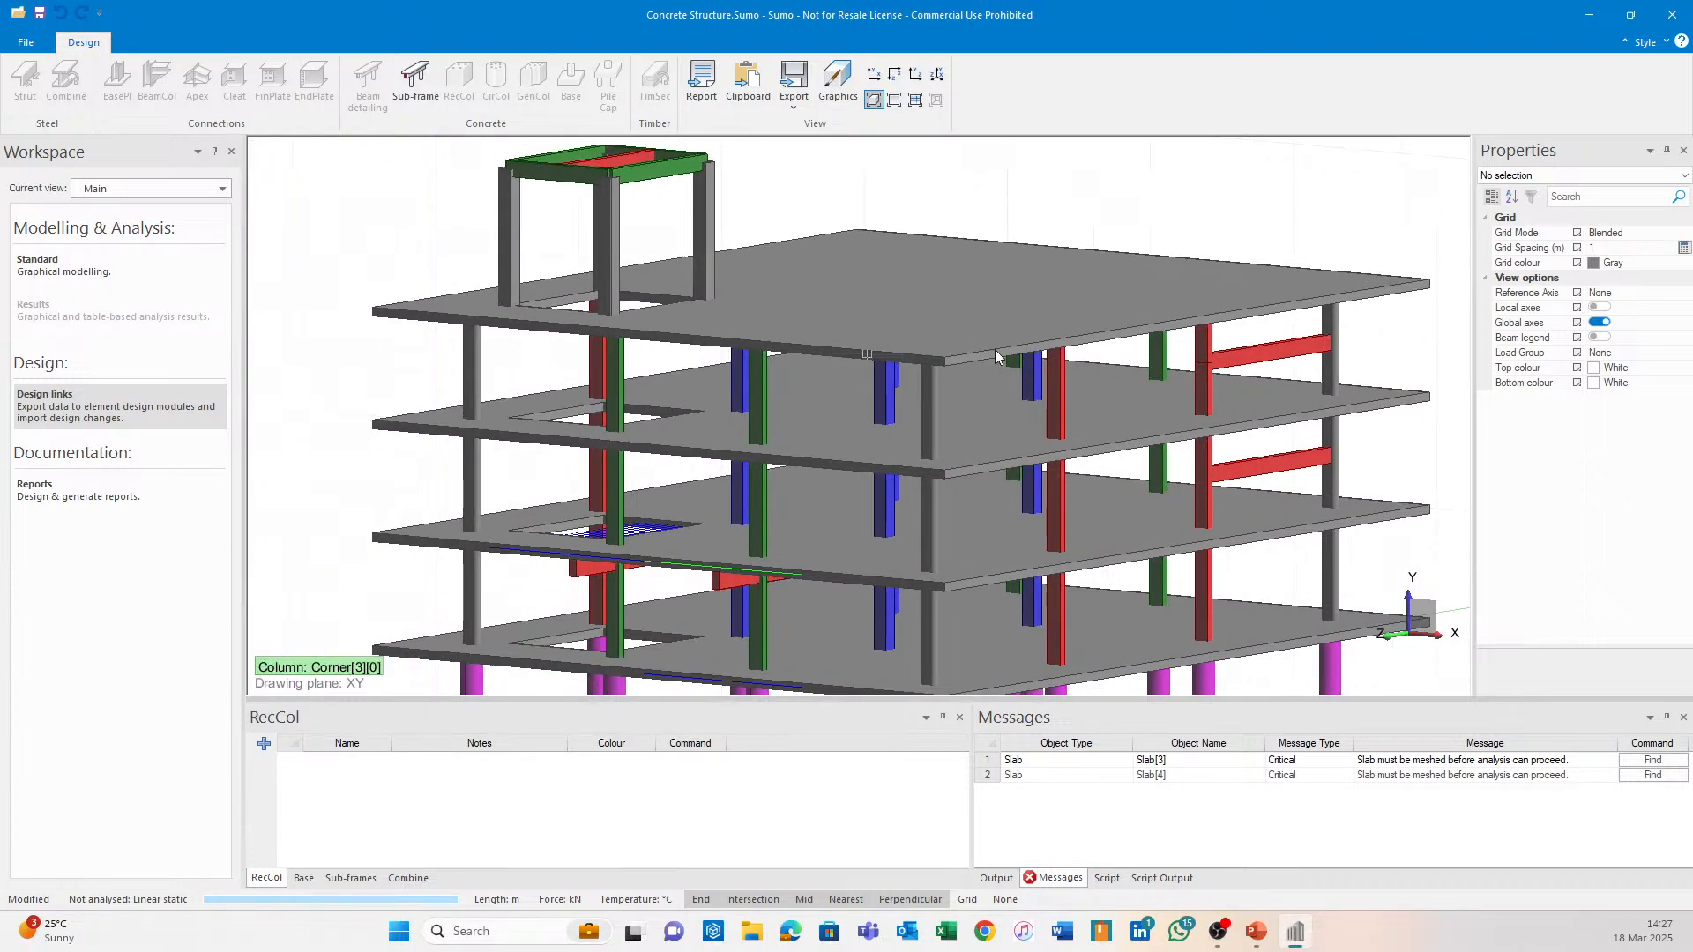
Solve the model from the Standard workspace's Analysis tab, agreeing to mesh the unmeshed slabs.
{"action": "left_click", "coordinate": [116, 257]}
{"action": "left_click", "coordinate": [441, 41]}
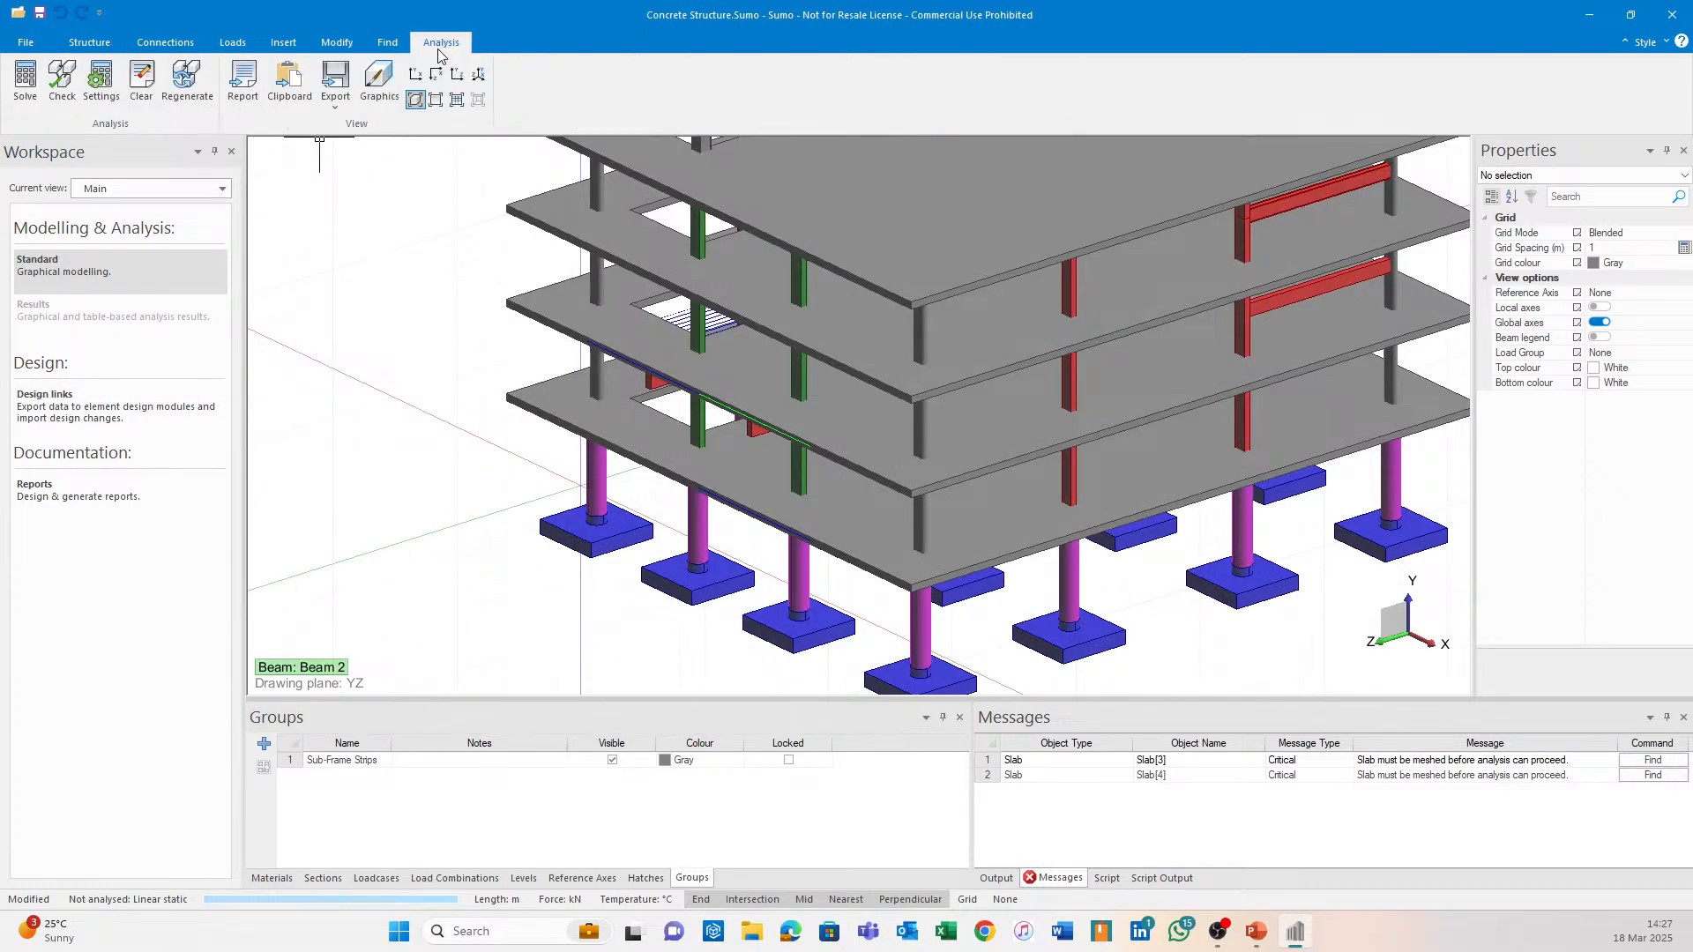
{"action": "left_click", "coordinate": [25, 81]}
{"action": "left_click", "coordinate": [937, 501]}
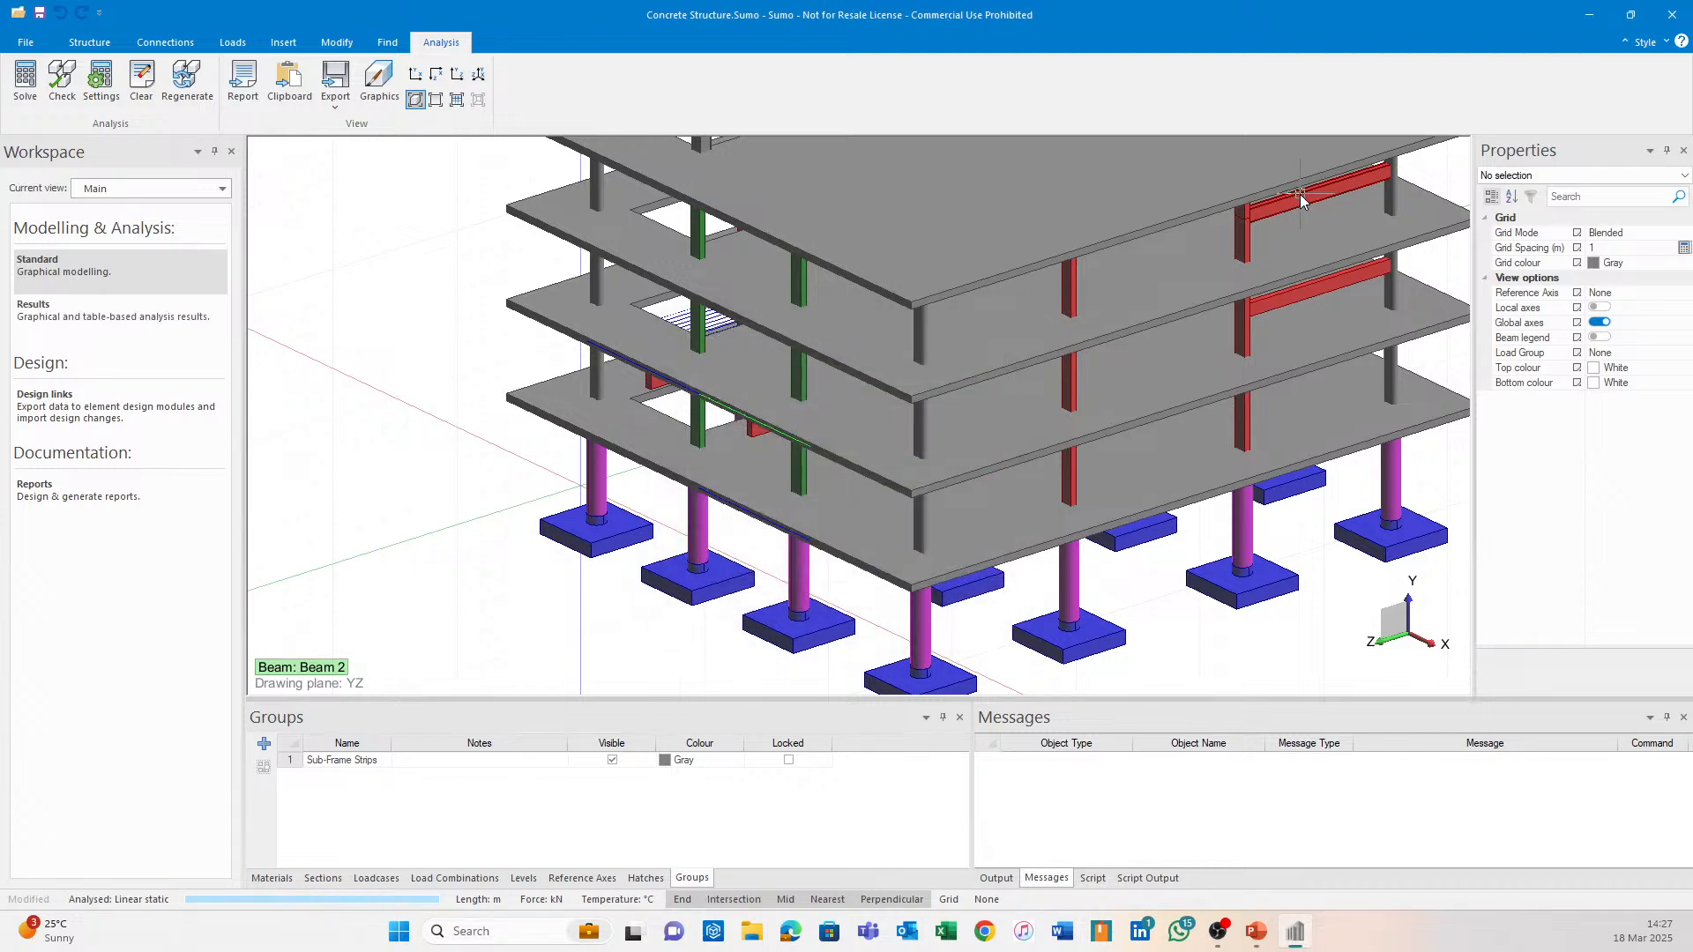
Pan and orbit in on the red columns and switch to the Design links workspace.
{"action": "middle_click_drag", "start_coordinate": [1259, 238], "coordinate": [1112, 284]}
{"action": "scroll", "coordinate": [1041, 351], "scroll_direction": "up", "scroll_amount": 3}
{"action": "scroll", "coordinate": [1037, 351], "scroll_direction": "up", "scroll_amount": 2}
{"action": "middle_click_drag", "start_coordinate": [1194, 249], "coordinate": [1014, 277]}
{"action": "scroll", "coordinate": [1019, 282], "scroll_direction": "down", "scroll_amount": 2}
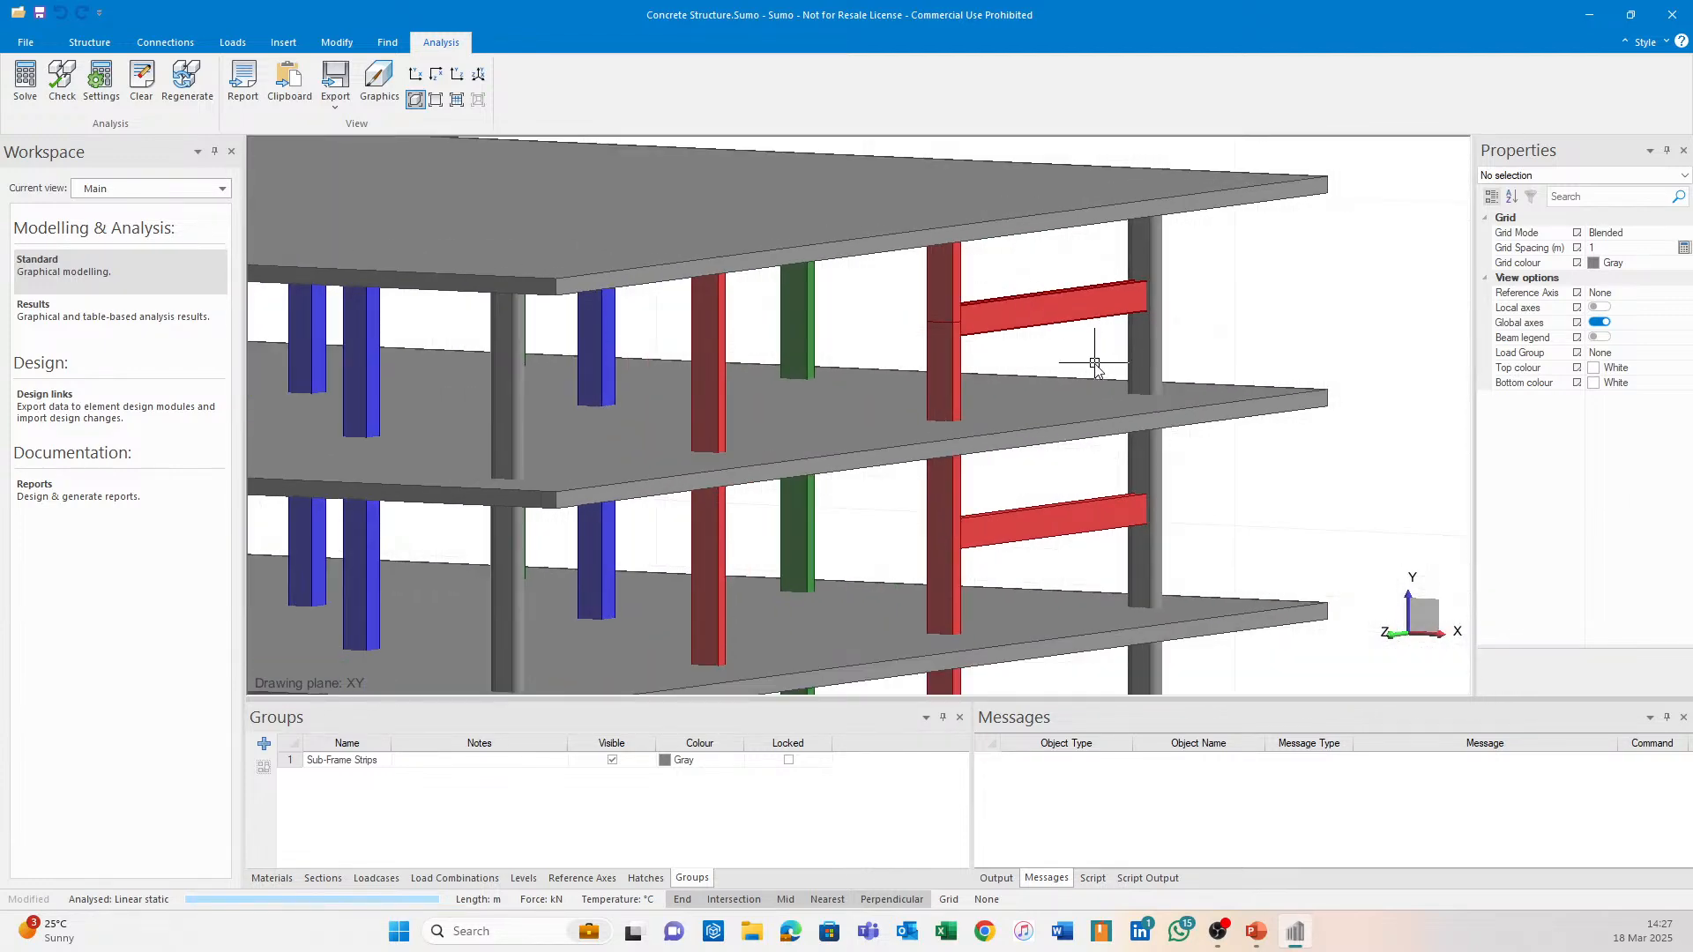
{"action": "middle_click_drag", "start_coordinate": [1092, 362], "coordinate": [1049, 357], "text": "shift"}
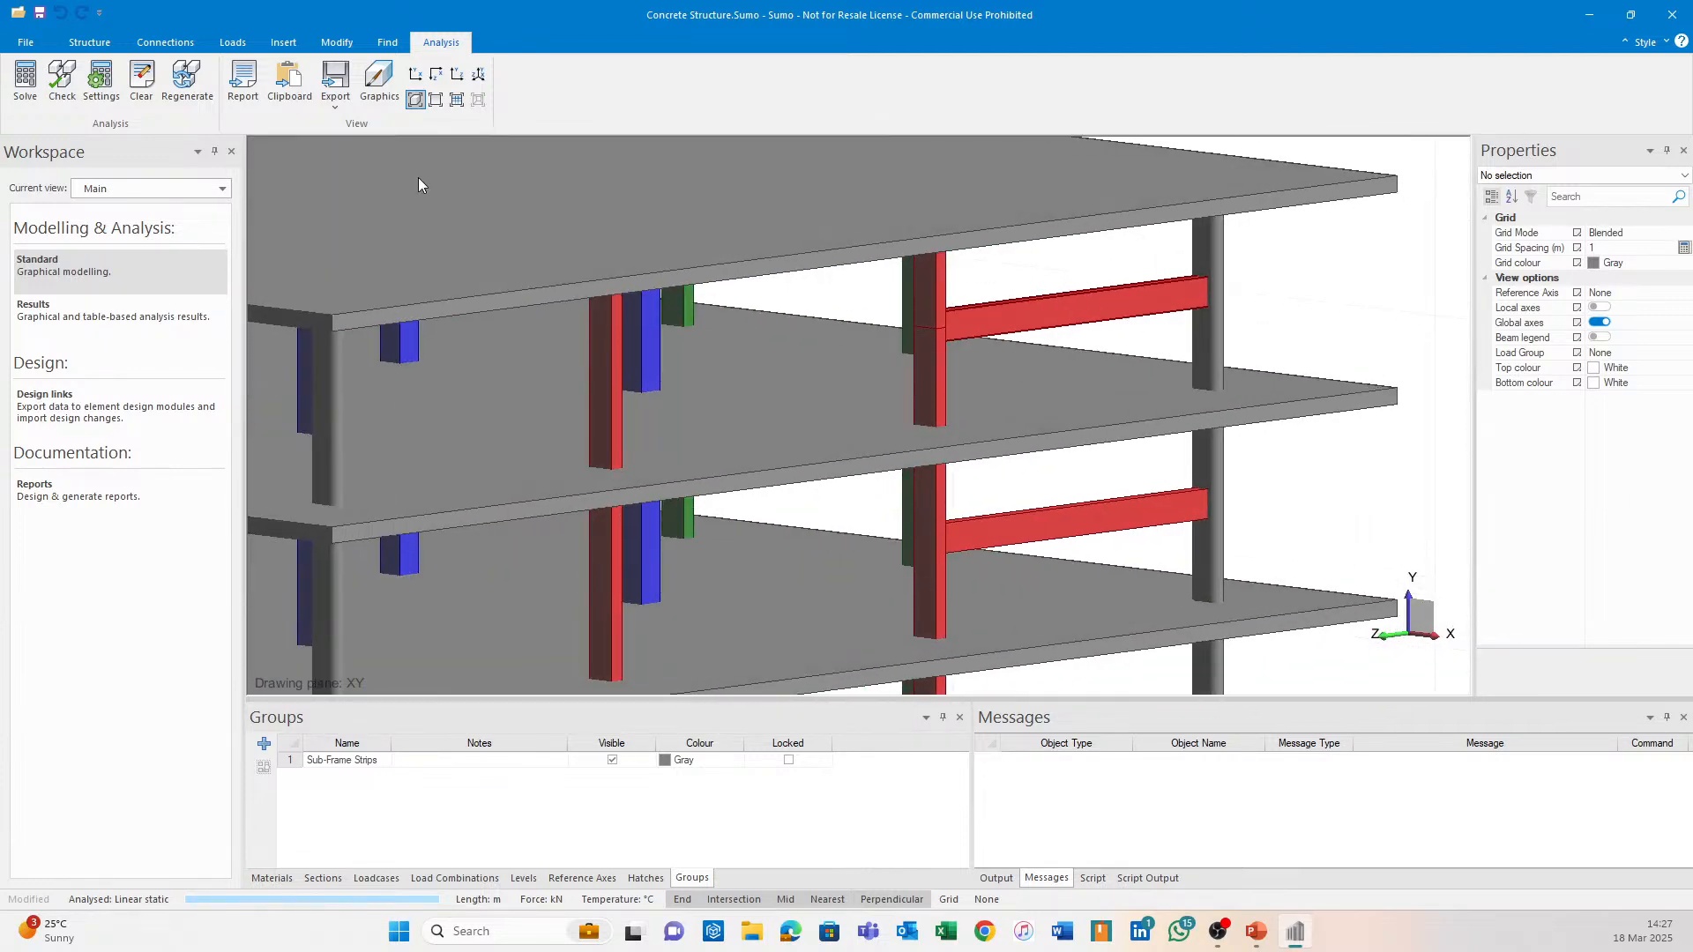
{"action": "left_click", "coordinate": [132, 406]}
{"action": "middle_click_drag", "start_coordinate": [964, 391], "coordinate": [991, 312], "text": "shift"}
{"action": "scroll", "coordinate": [951, 280], "scroll_direction": "up", "scroll_amount": 4}
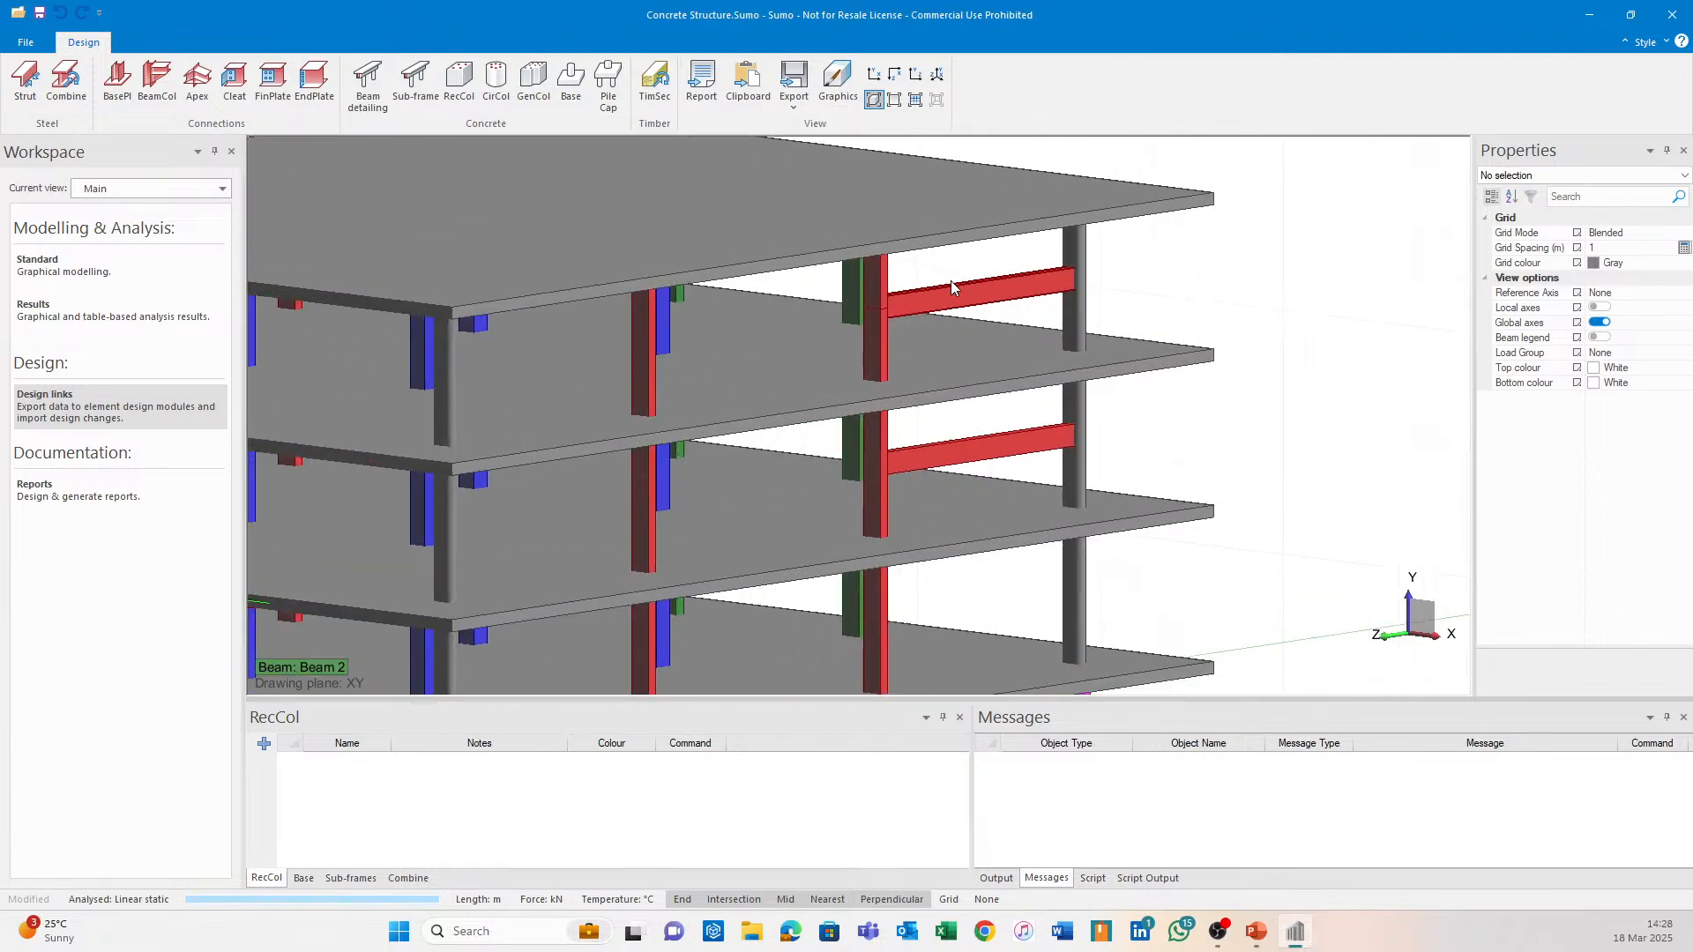
Try exporting both red column pieces to circular column design and dismiss the two errors.
{"action": "left_click", "coordinate": [494, 84]}
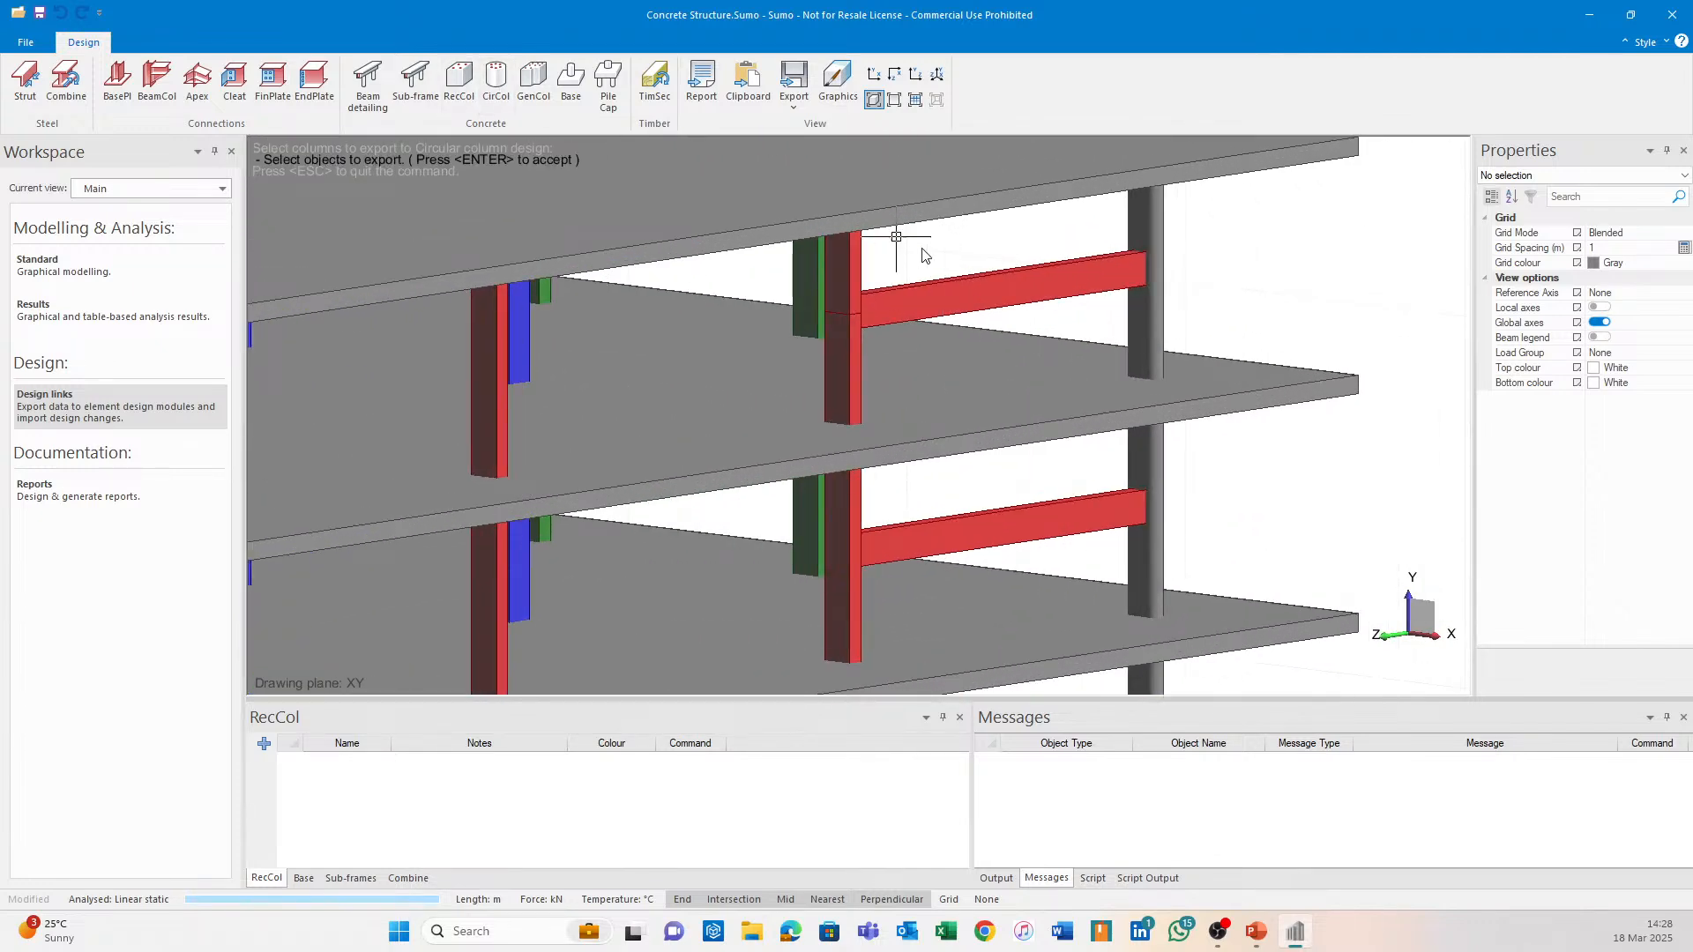
{"action": "left_click", "coordinate": [860, 249]}
{"action": "left_click", "coordinate": [860, 361]}
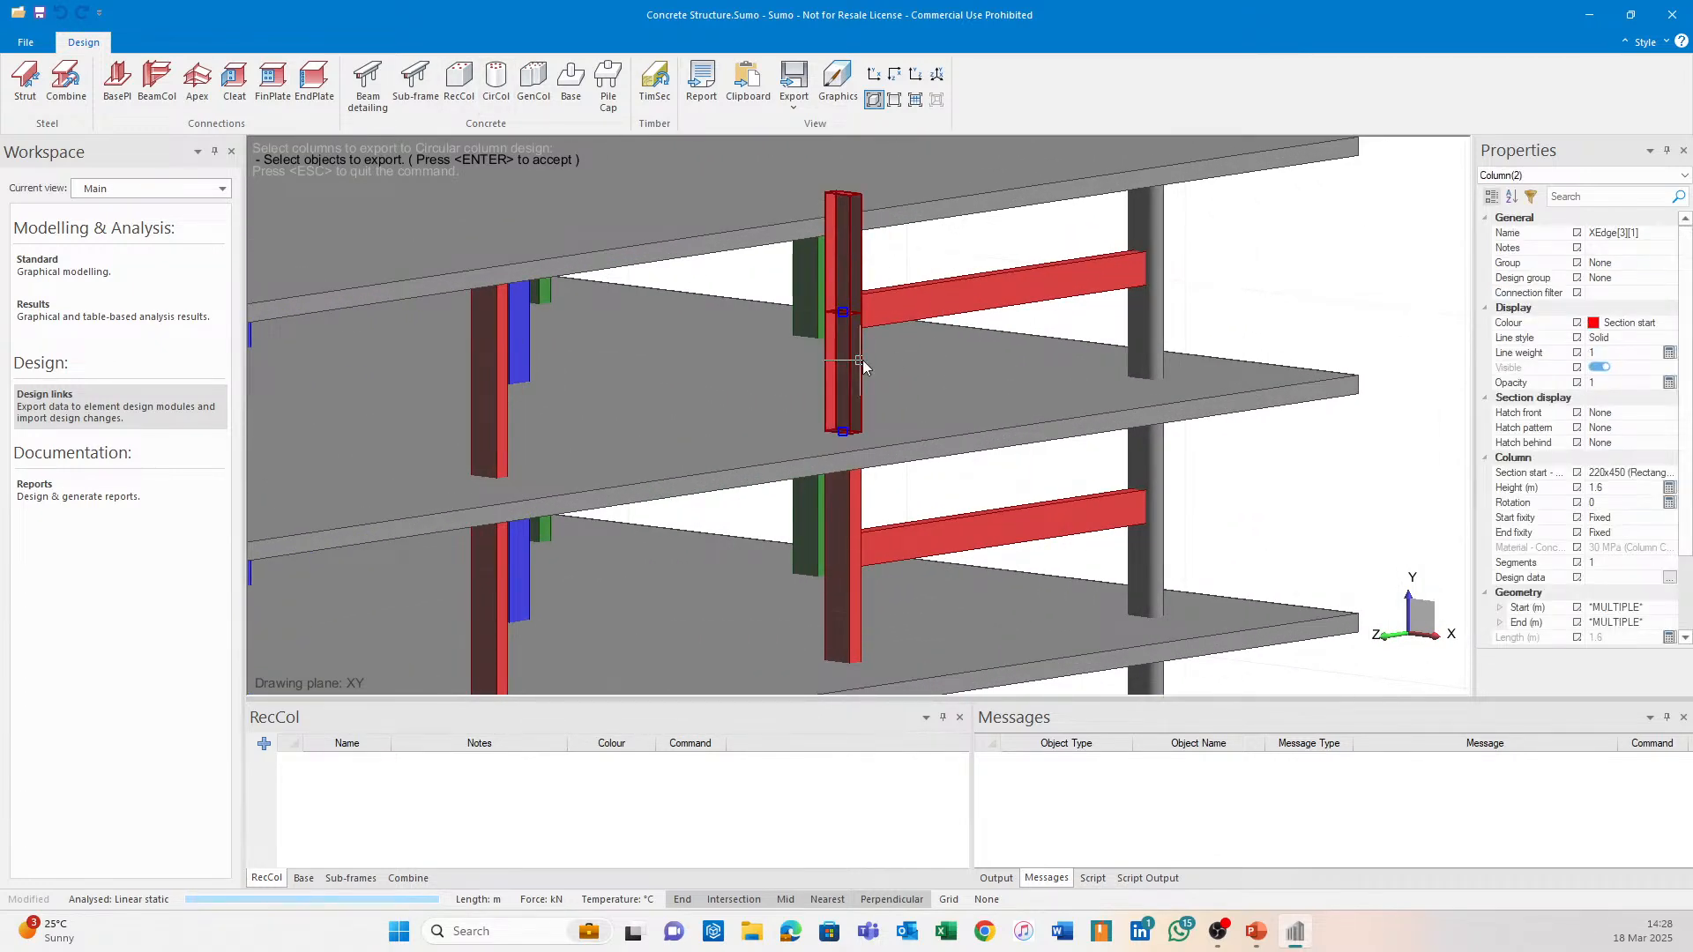
{"action": "key", "text": "Return"}
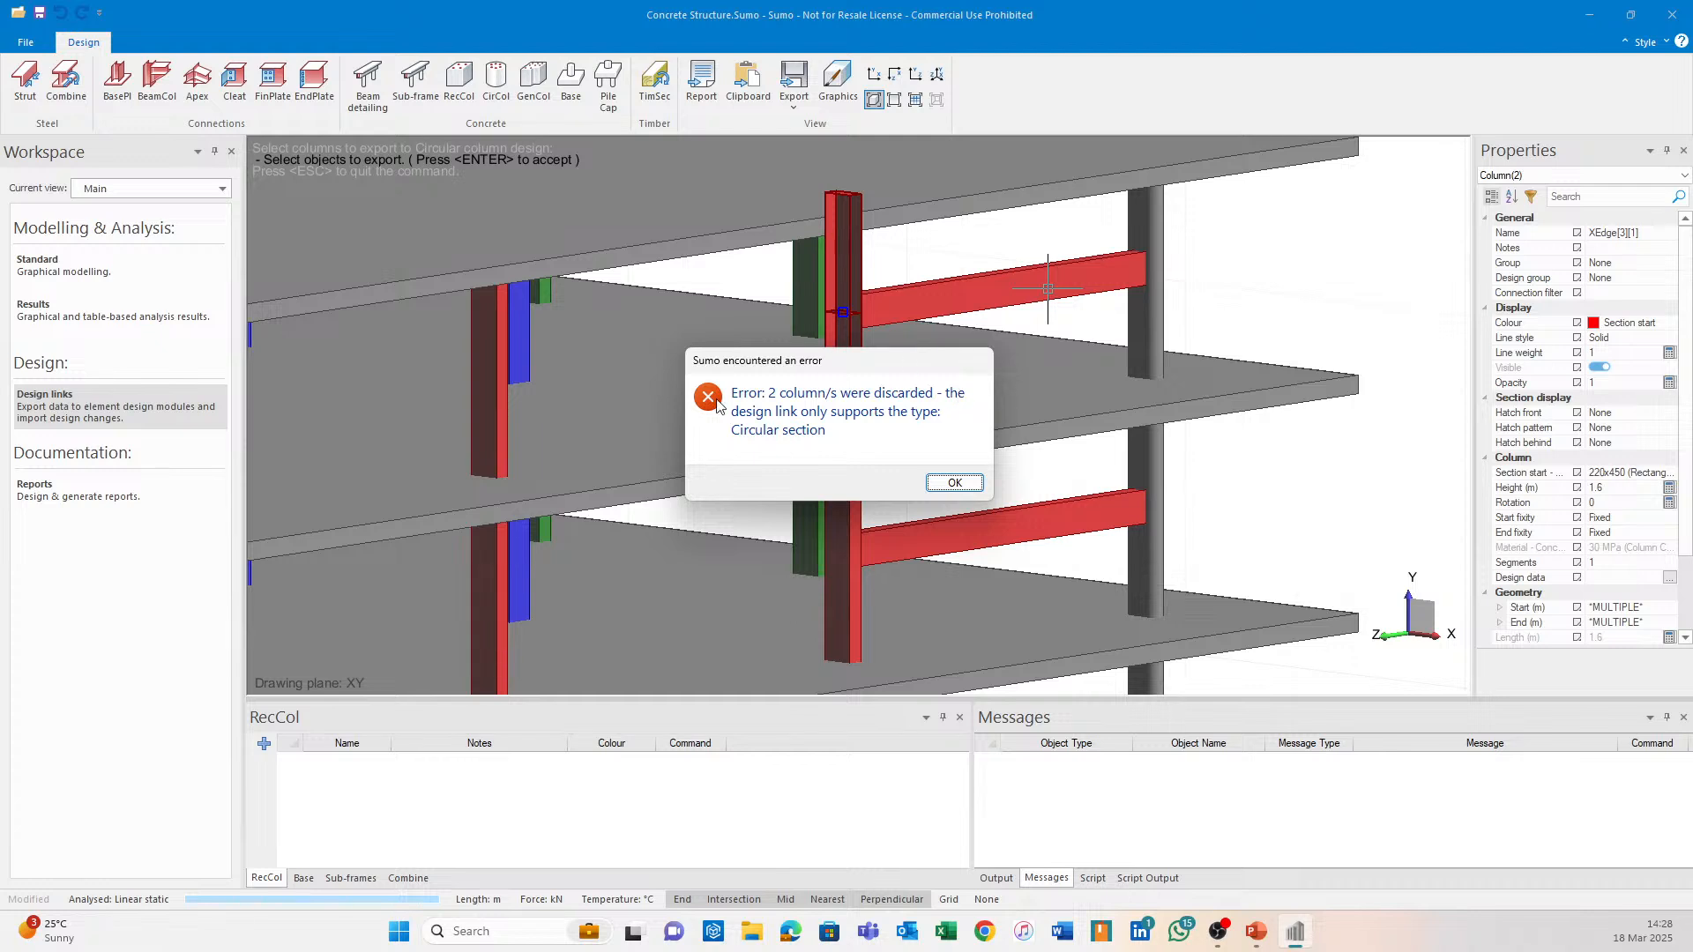
{"action": "left_click", "coordinate": [954, 484]}
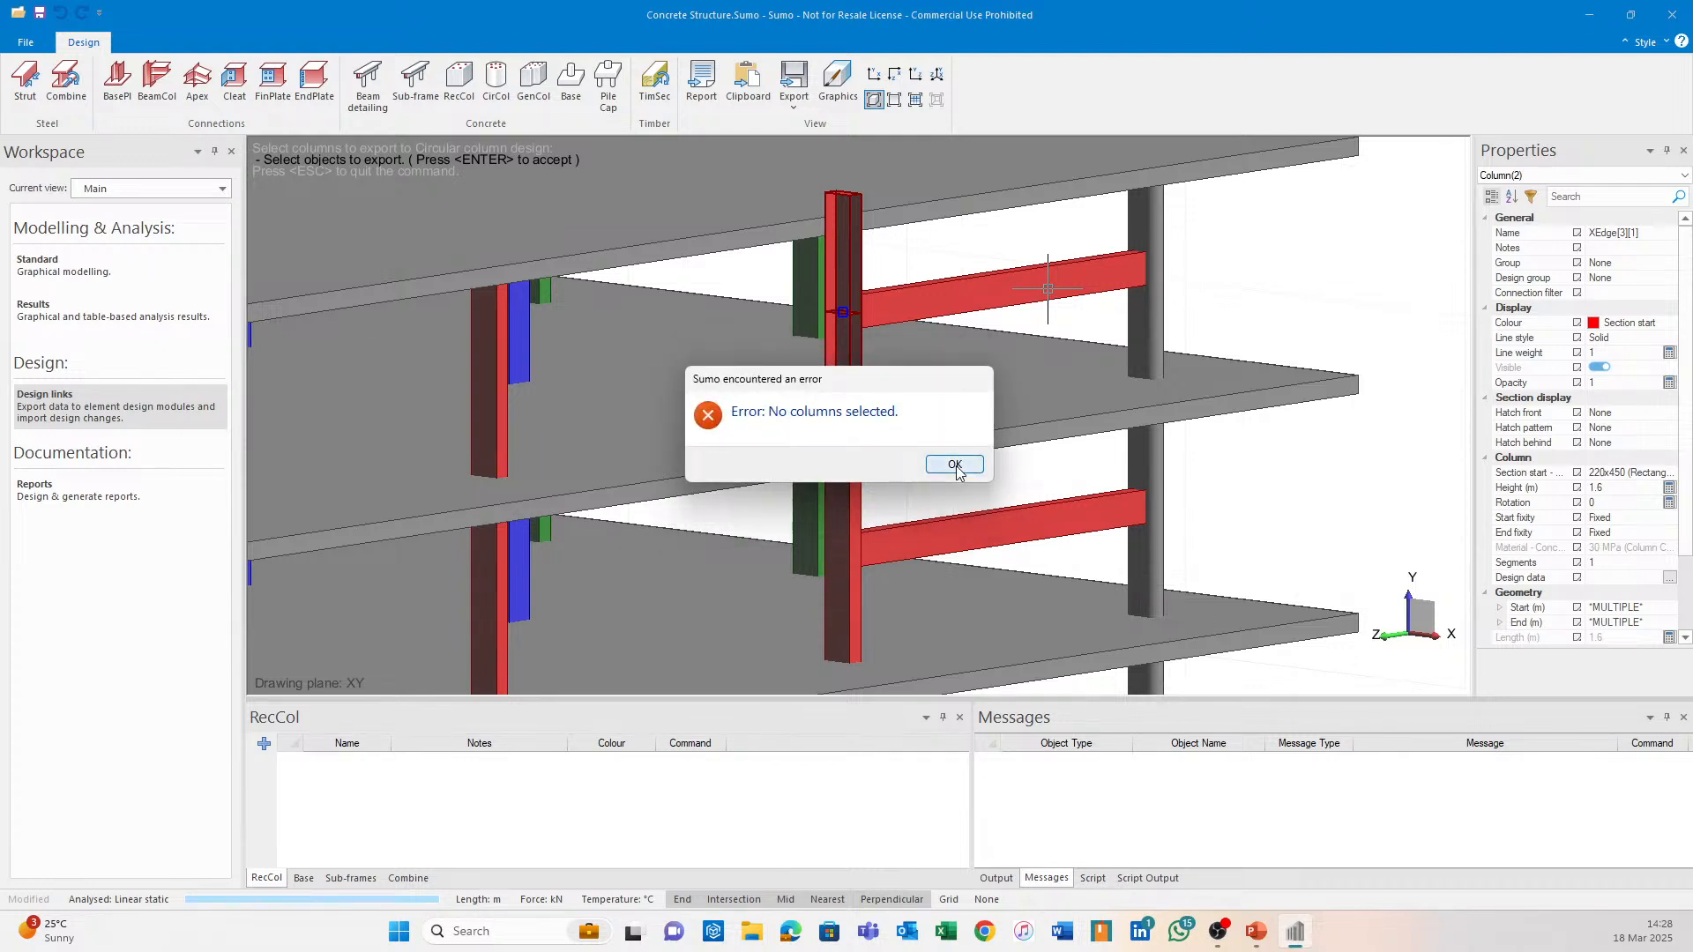
{"action": "left_click", "coordinate": [955, 466]}
Export both stacked red column pieces to rectangular column design (RecCol).
{"action": "left_click", "coordinate": [458, 79]}
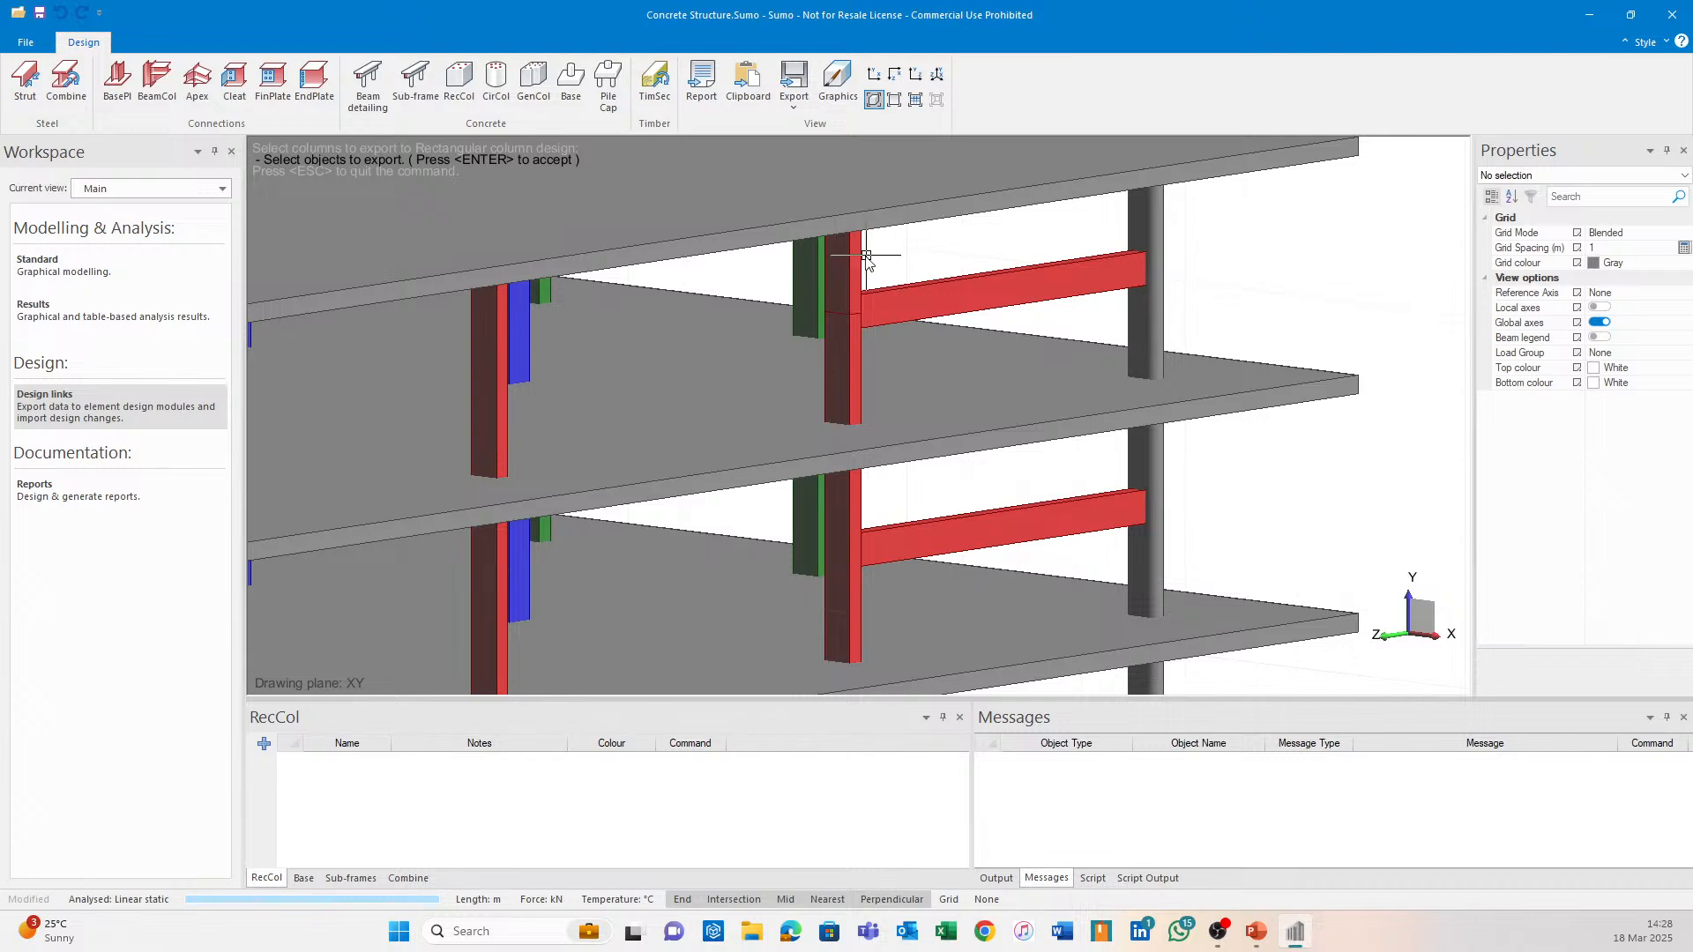
{"action": "left_click", "coordinate": [854, 291]}
{"action": "left_click", "coordinate": [864, 367]}
{"action": "key", "text": "Return"}
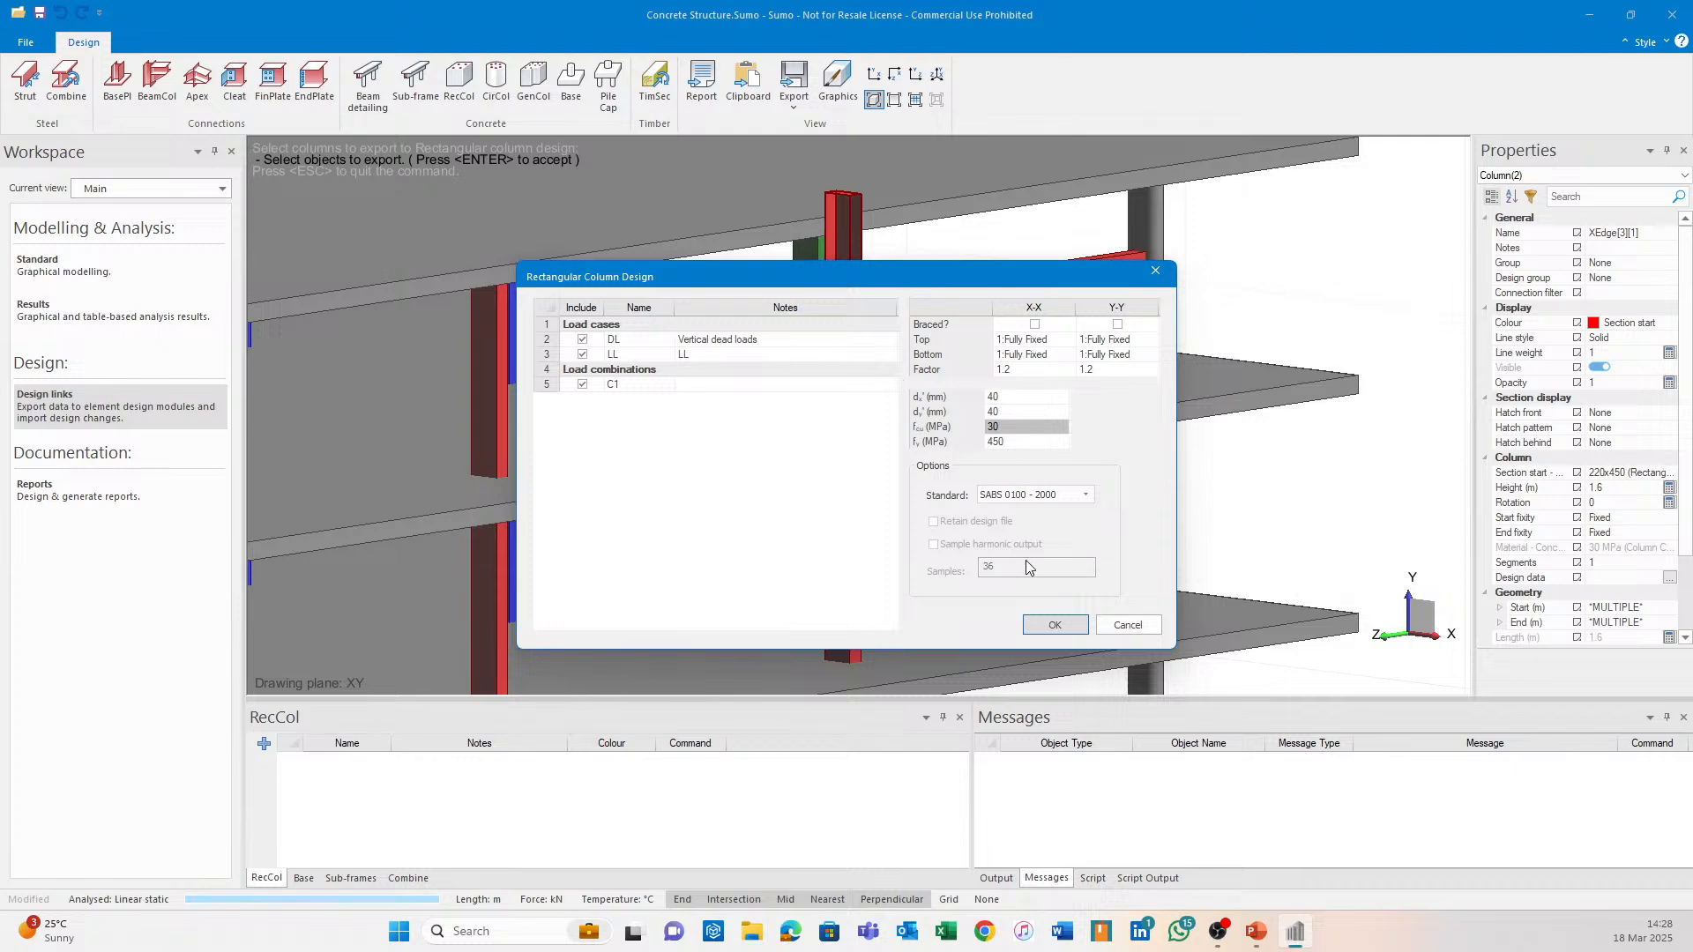
Accept the DL, LL and C1 export settings to open the red column in RecCol.
{"action": "left_click", "coordinate": [1061, 631]}
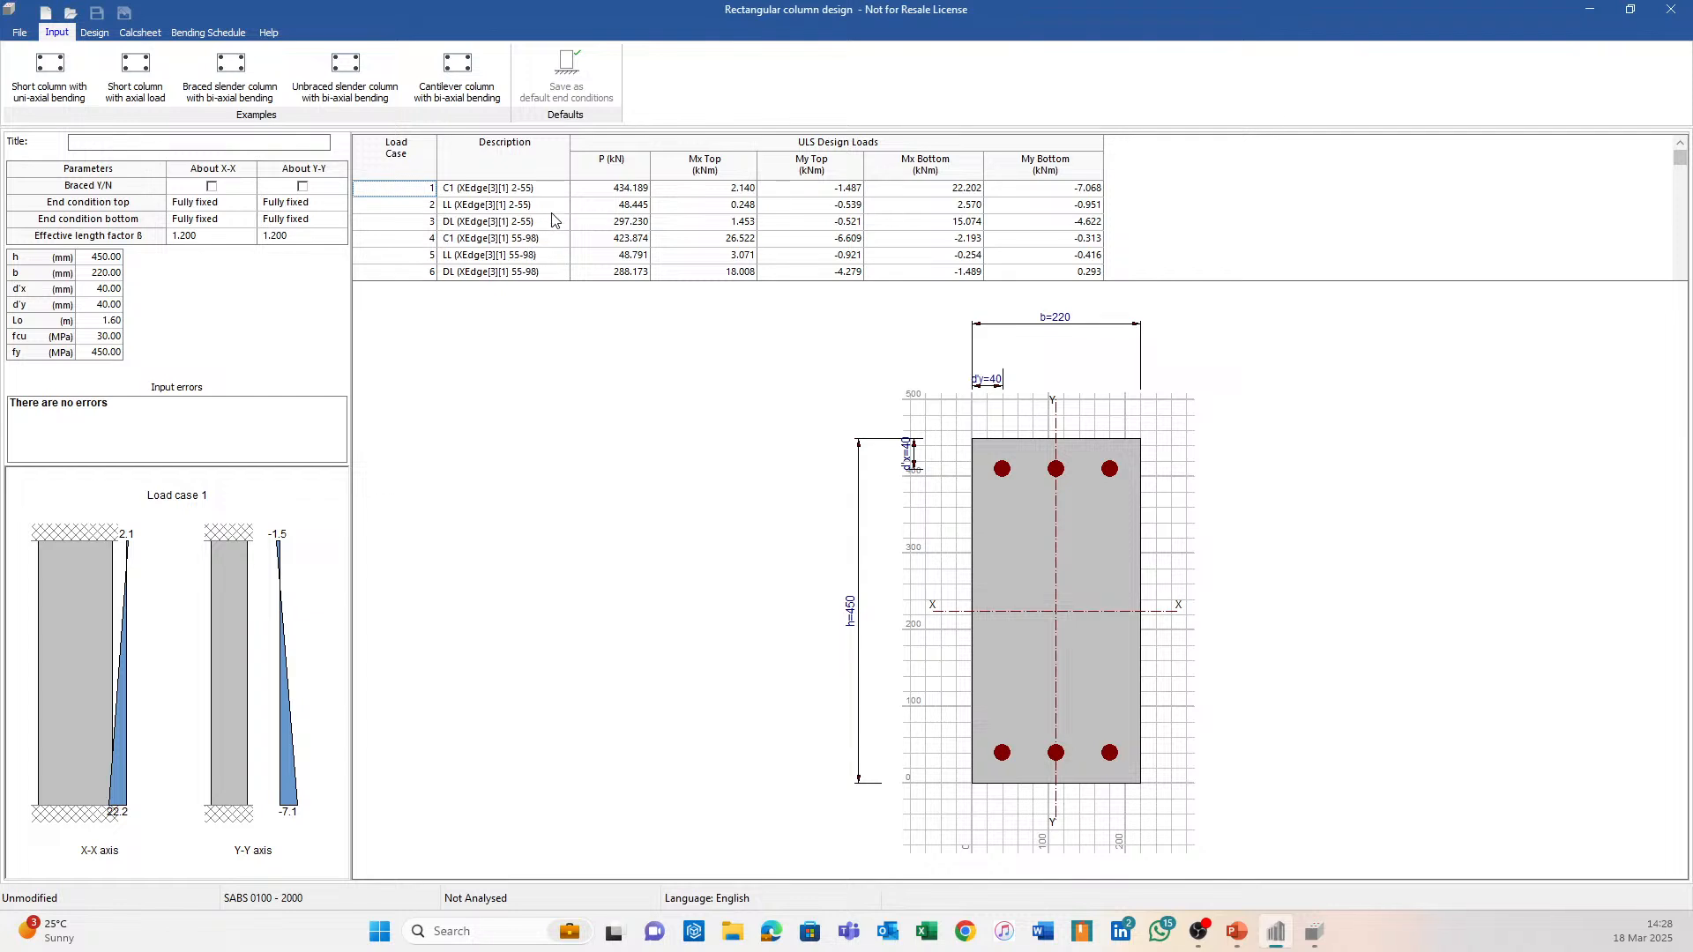
Set Lo to 3.2 m, run the design, check the calcsheet and close RecCol.
{"action": "left_click", "coordinate": [110, 325]}
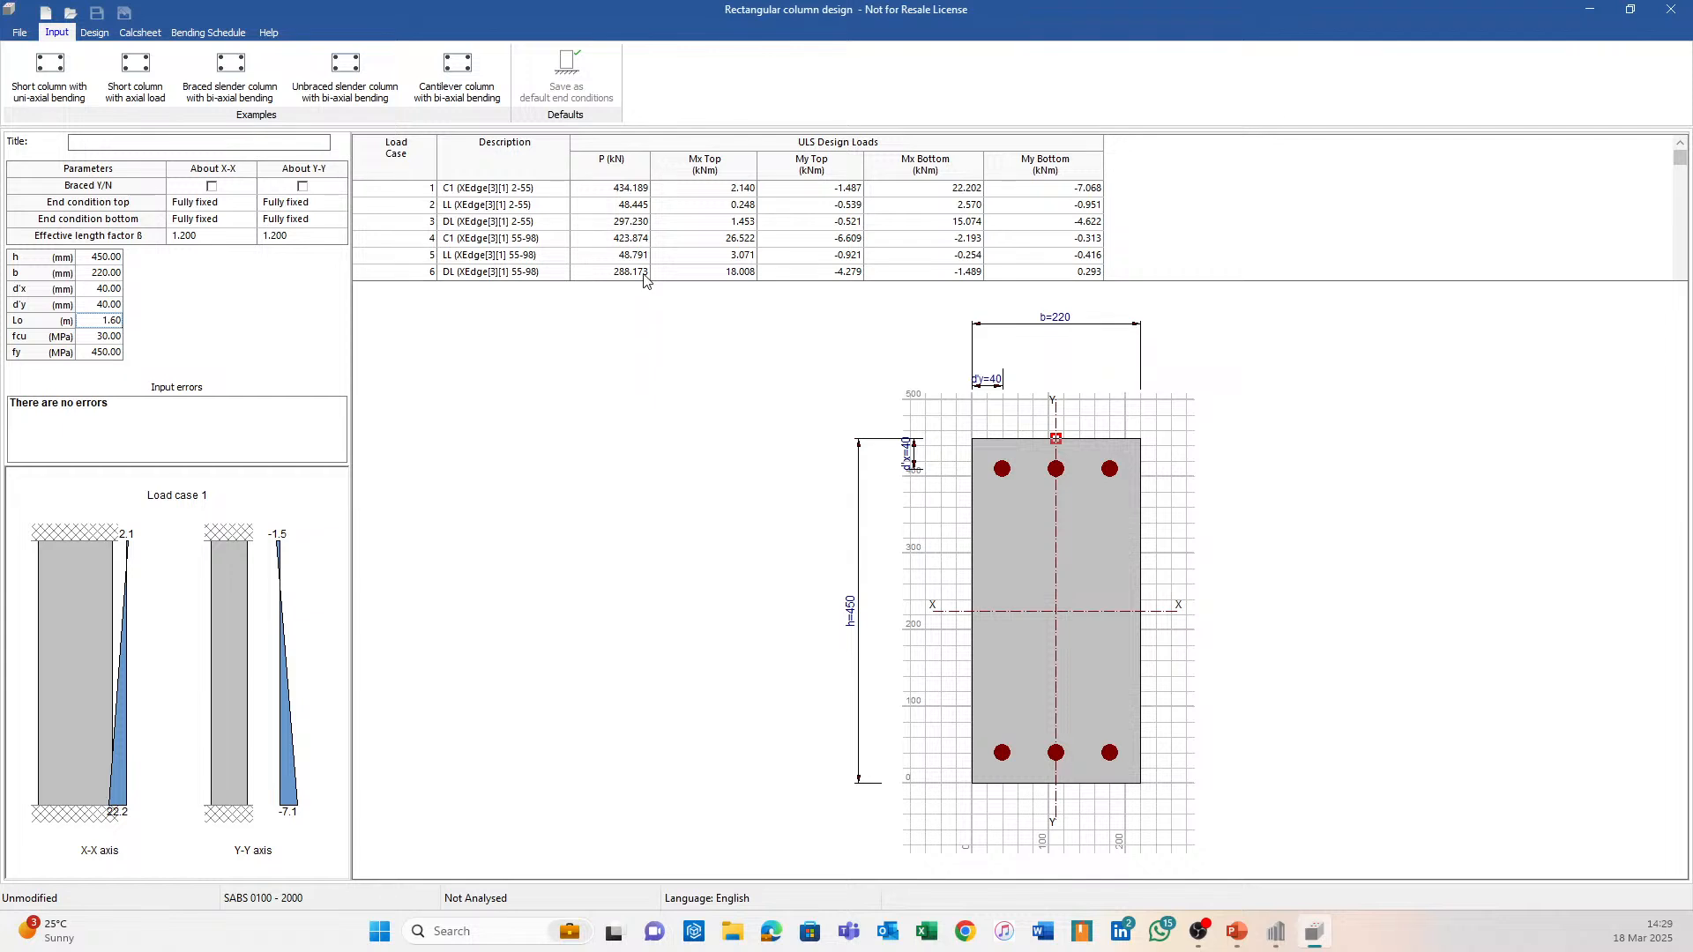
{"action": "type", "text": "3.2"}
{"action": "key", "text": "Return"}
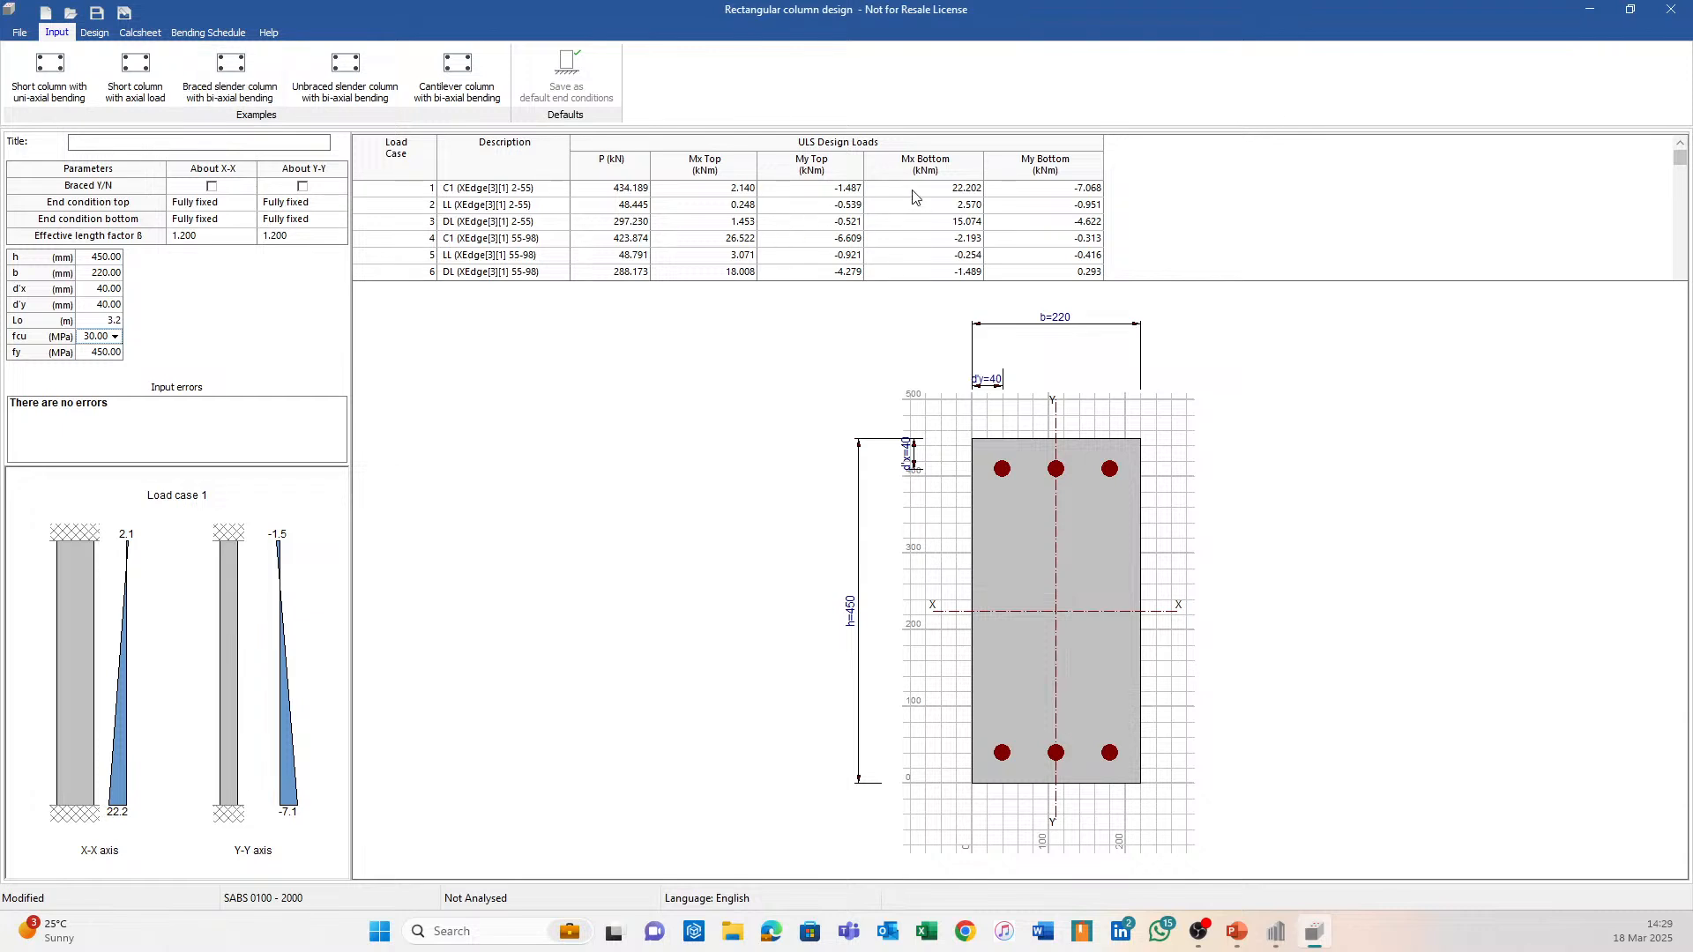
{"action": "left_click", "coordinate": [91, 35]}
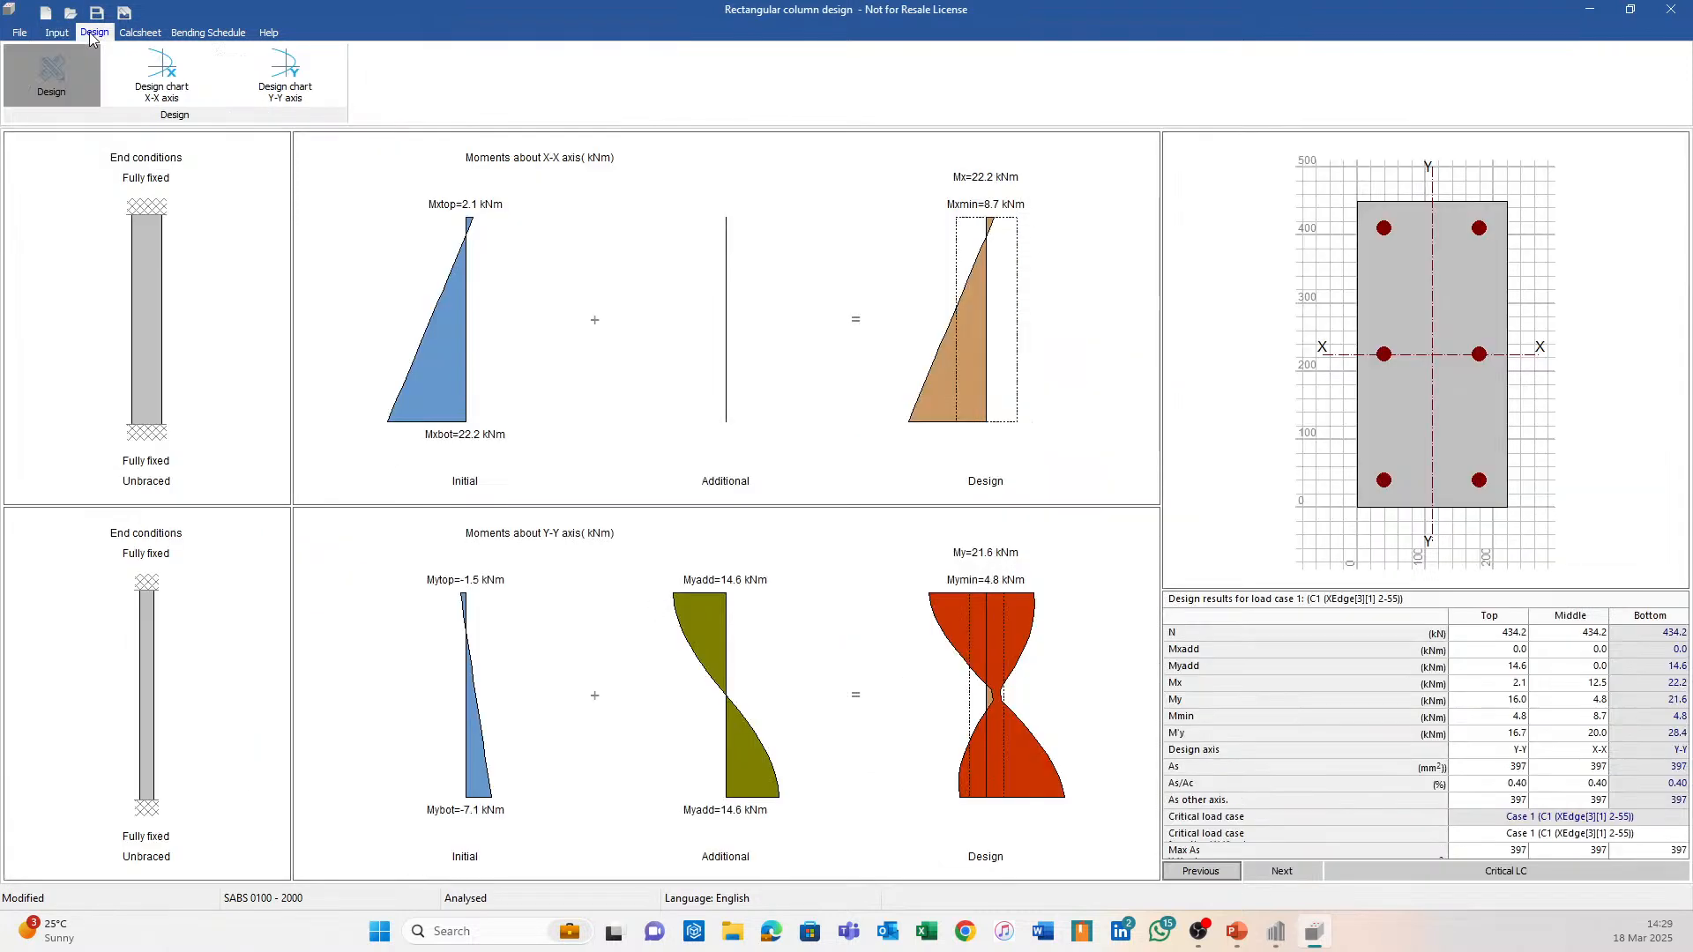
{"action": "left_click", "coordinate": [143, 34]}
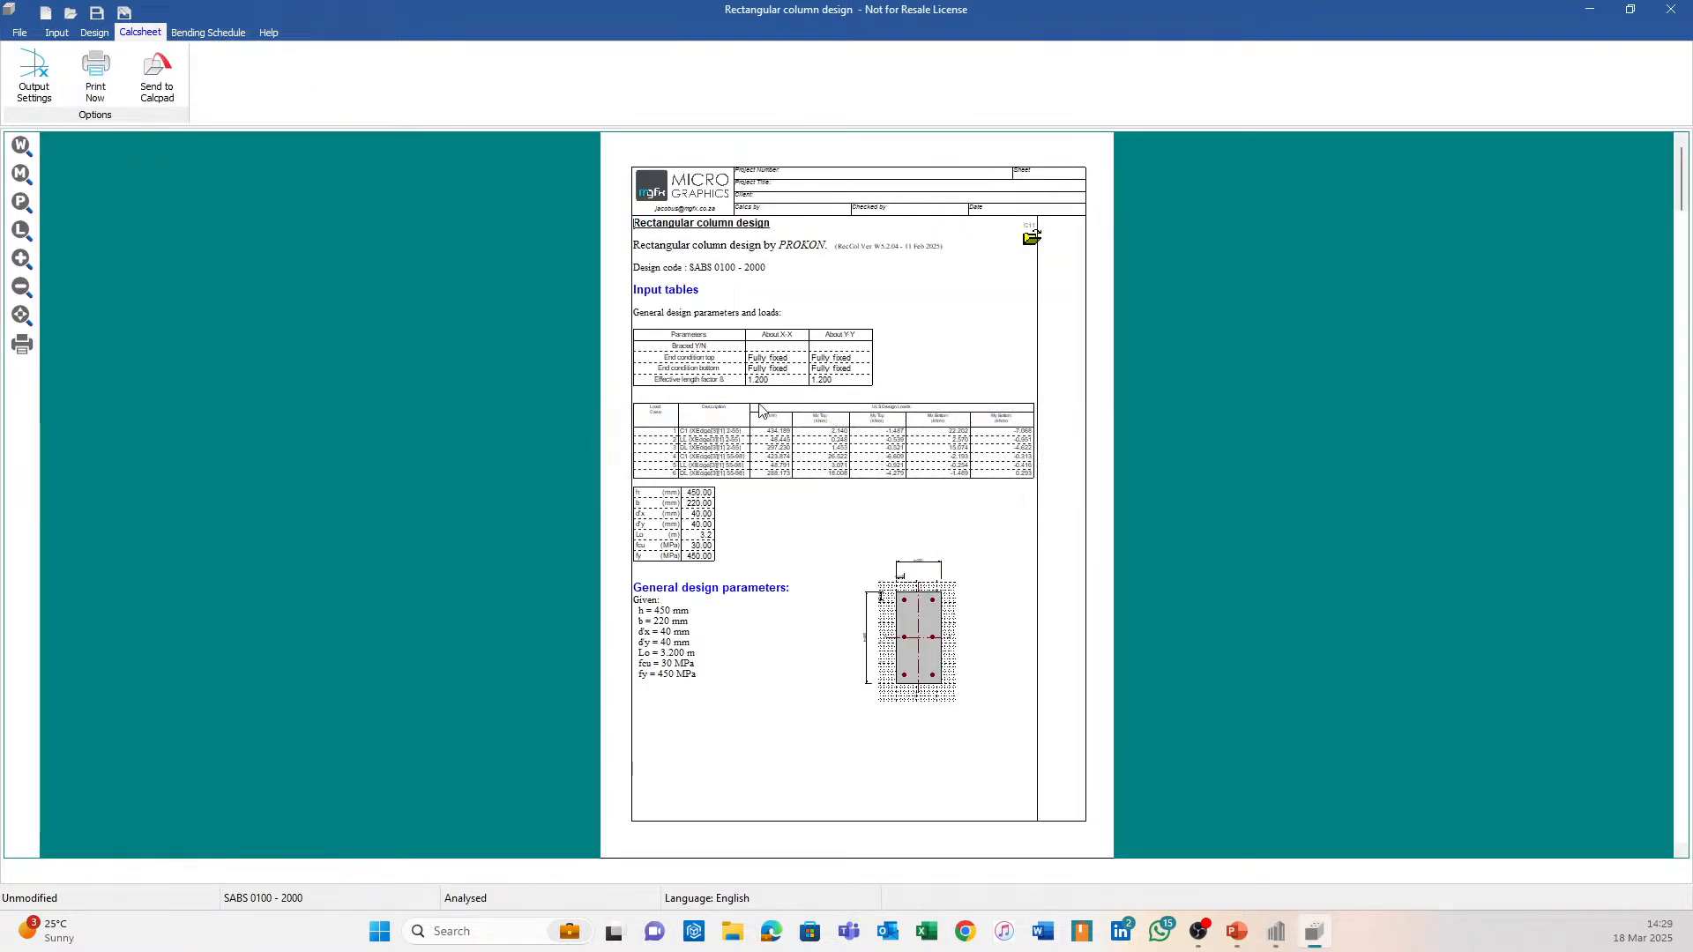
{"action": "left_click", "coordinate": [1671, 10]}
Try exporting the right-hand pink circular column, then cancel the circular design settings.
{"action": "scroll", "coordinate": [1251, 316], "scroll_direction": "down", "scroll_amount": 3}
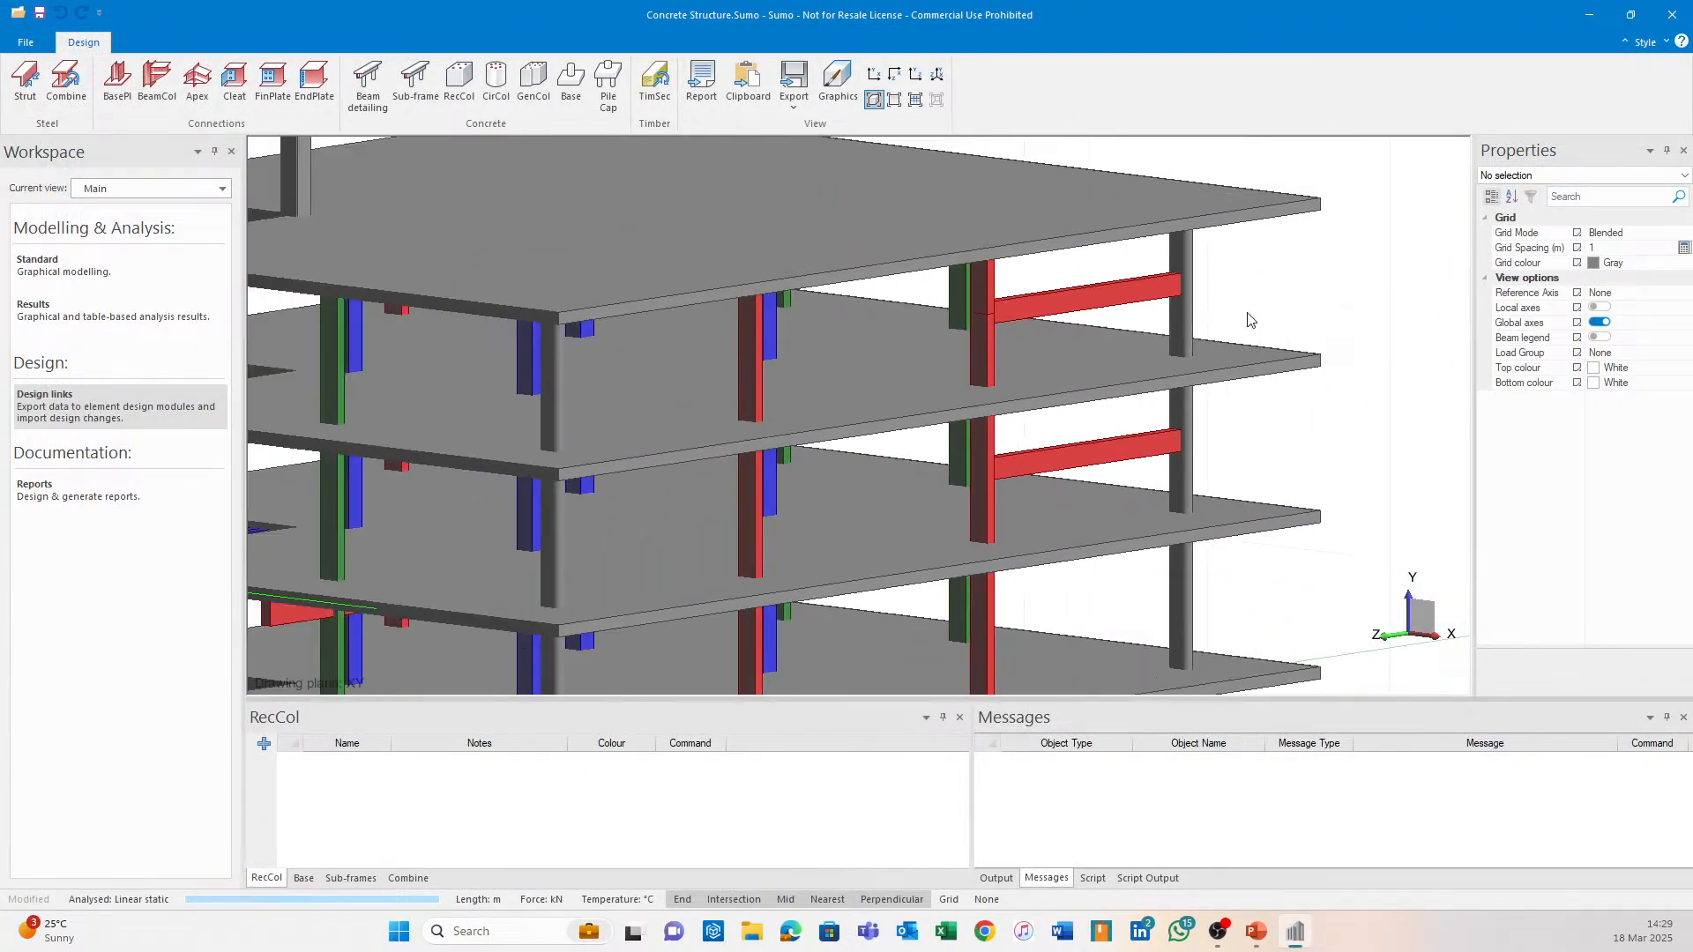
{"action": "middle_click_drag", "start_coordinate": [1061, 573], "coordinate": [950, 451]}
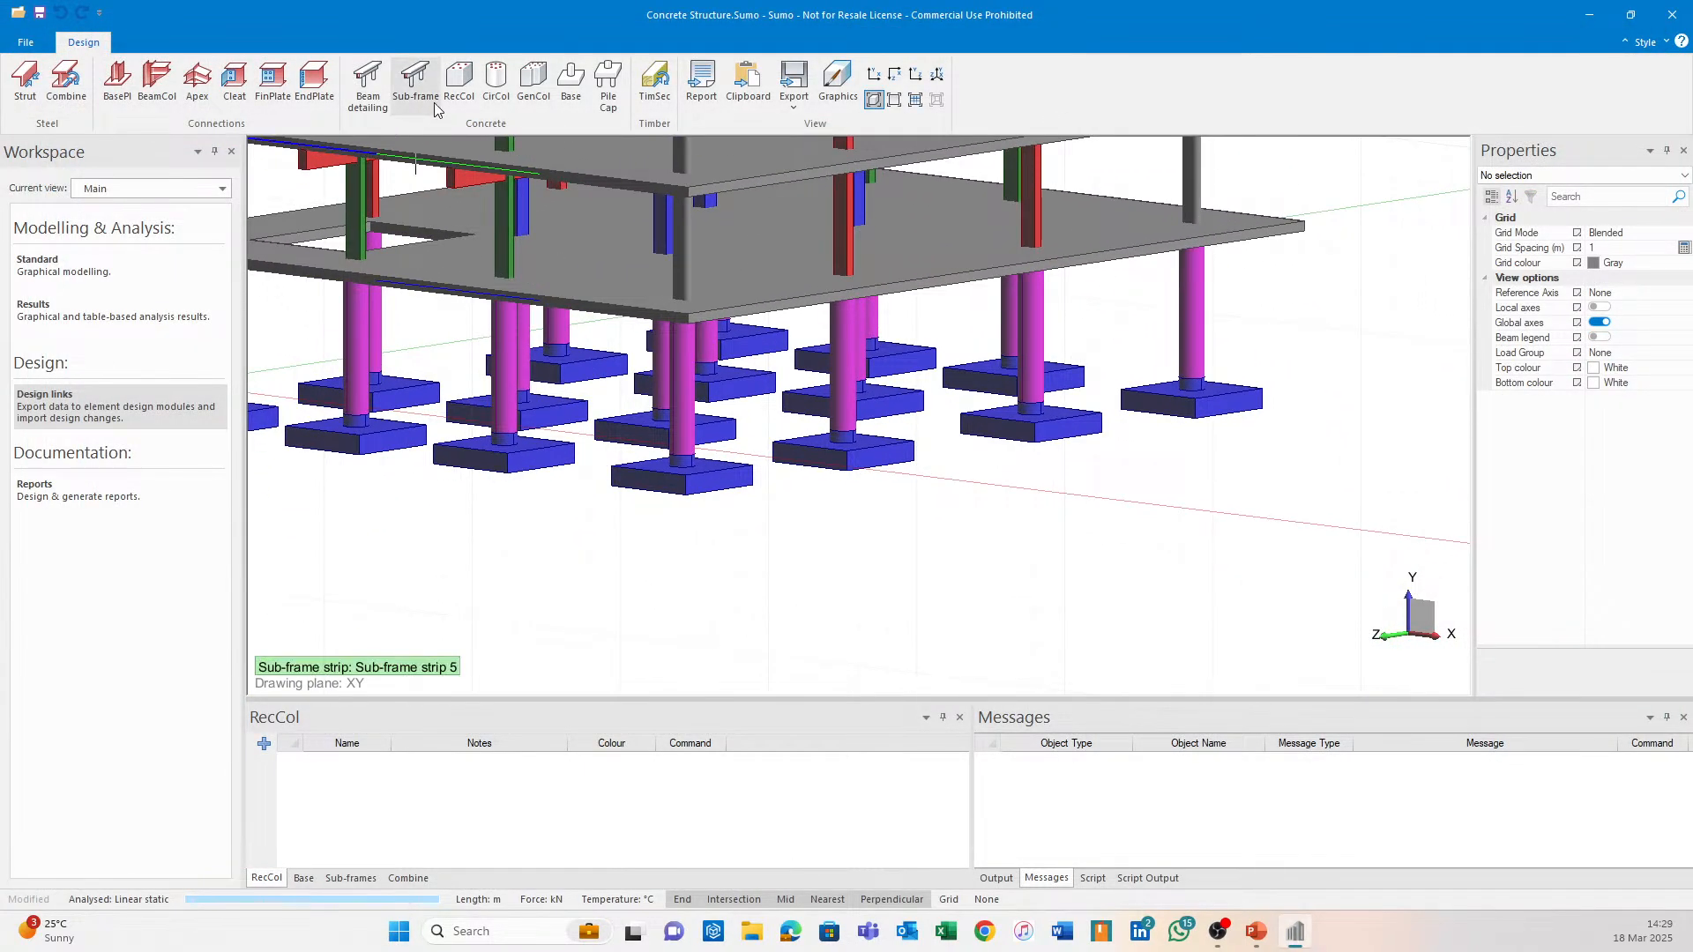
{"action": "left_click", "coordinate": [494, 79]}
{"action": "left_click", "coordinate": [1195, 310]}
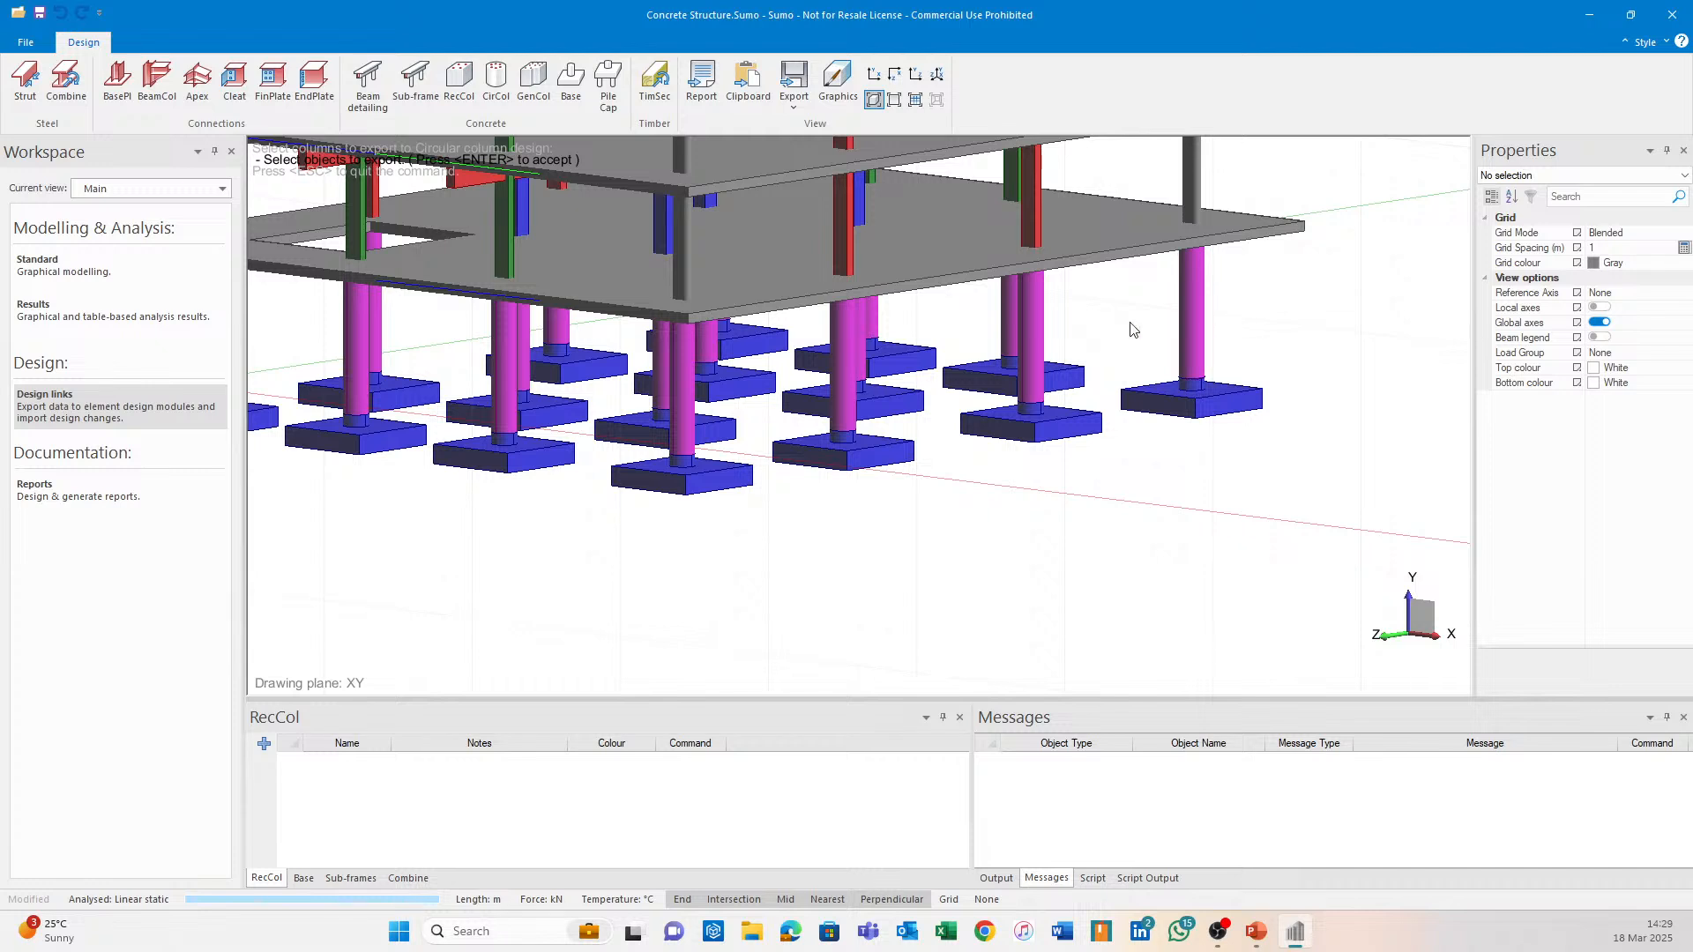
{"action": "key", "text": "Return"}
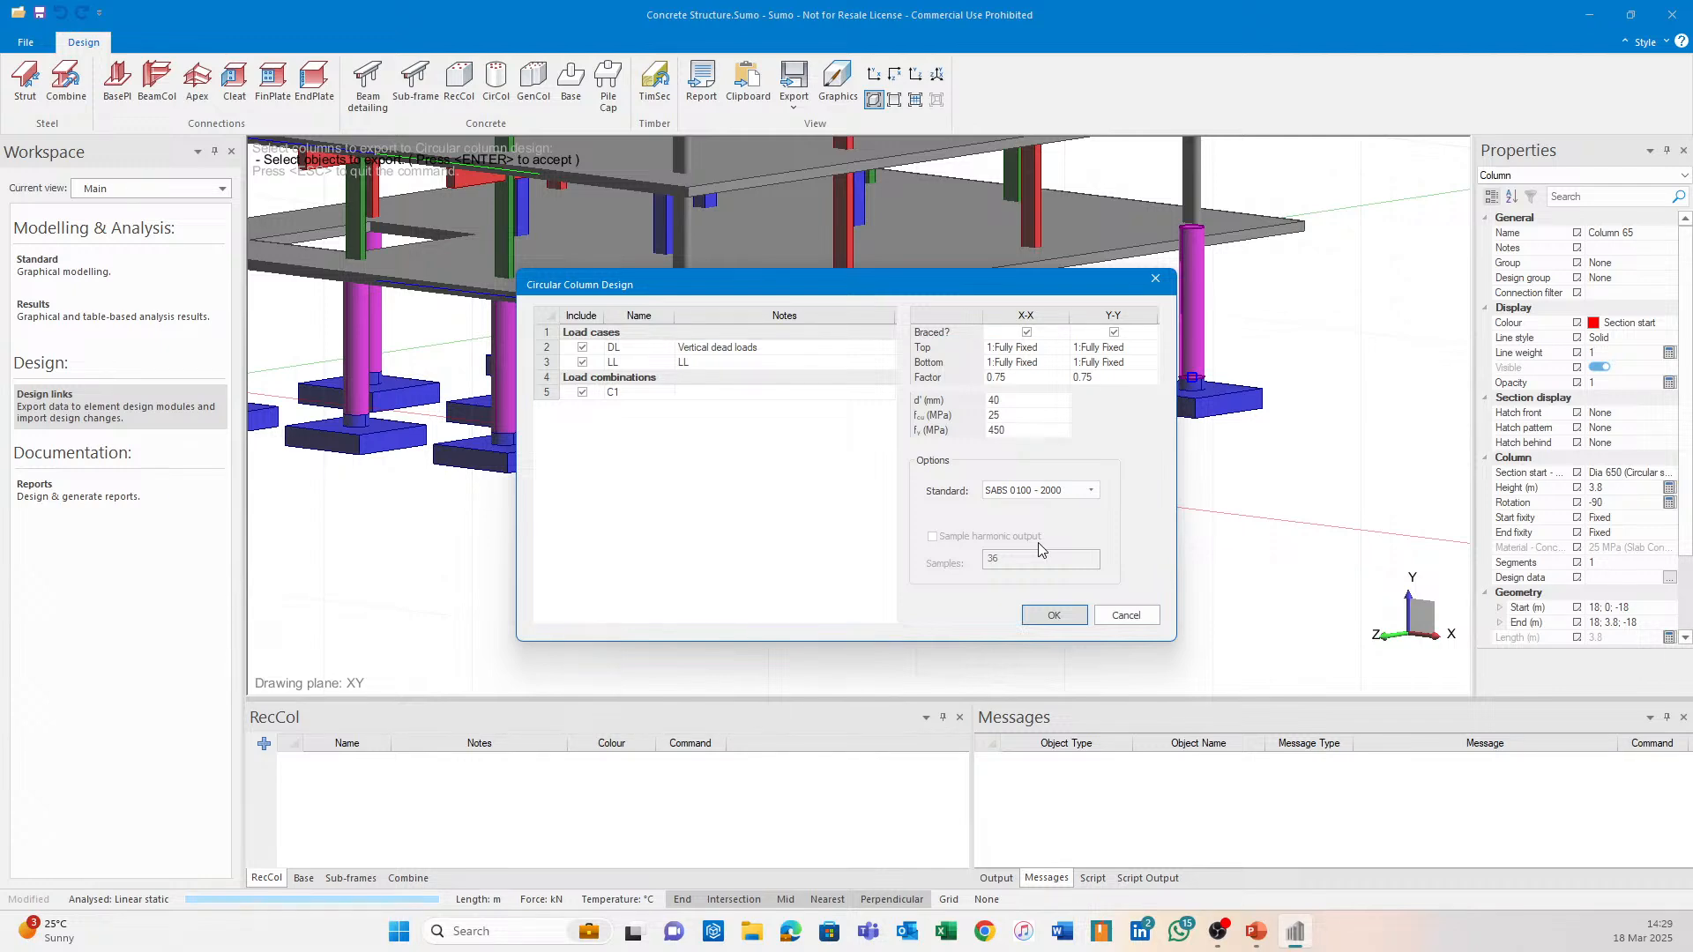
{"action": "left_click", "coordinate": [1125, 614]}
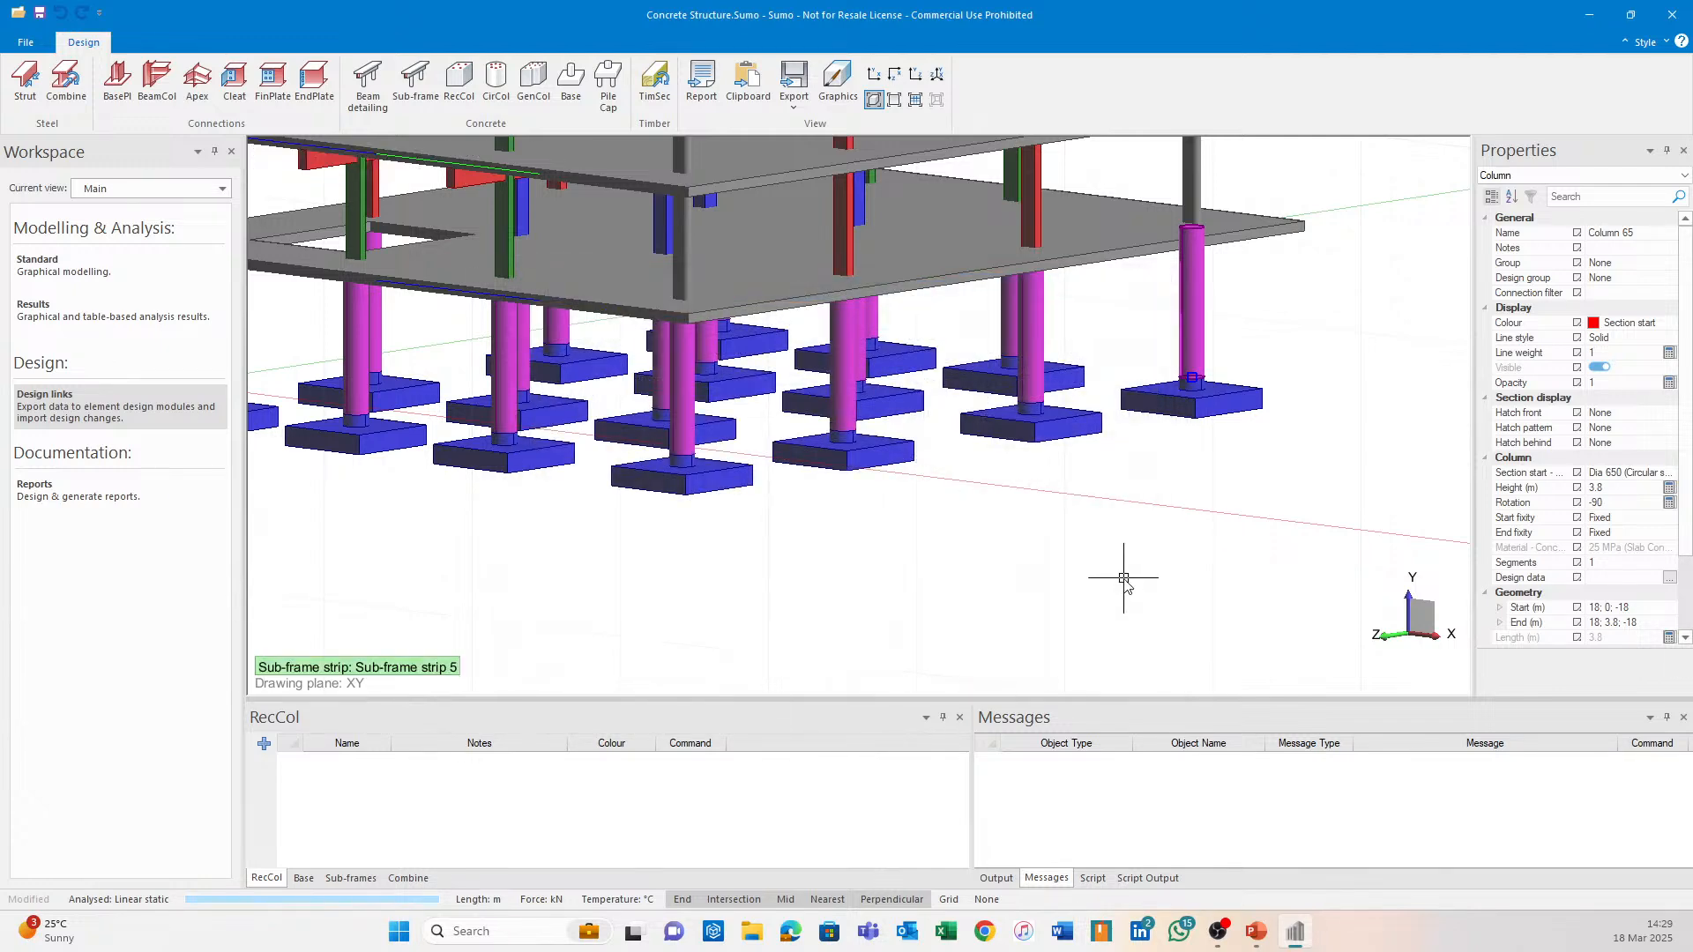
Window-select the 16 ground-floor circular columns and send them to Circular Column Design.
{"action": "scroll", "coordinate": [1019, 555], "scroll_direction": "up", "scroll_amount": 2}
{"action": "middle_click_drag", "start_coordinate": [1017, 549], "coordinate": [952, 525]}
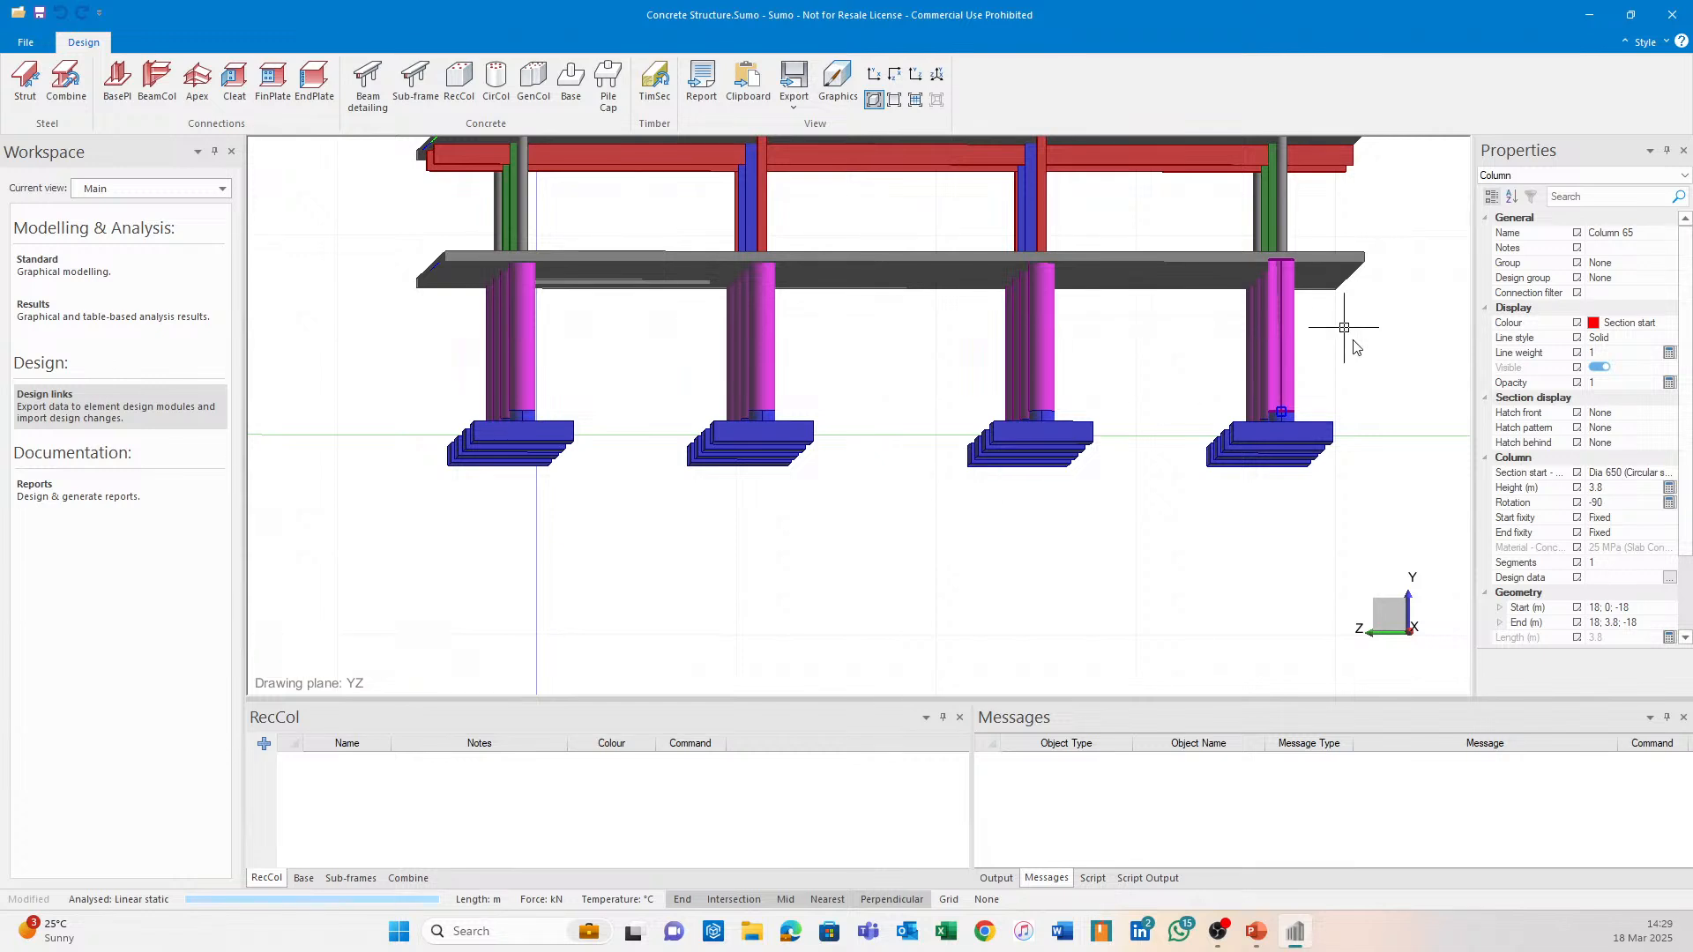
{"action": "left_click", "coordinate": [496, 84]}
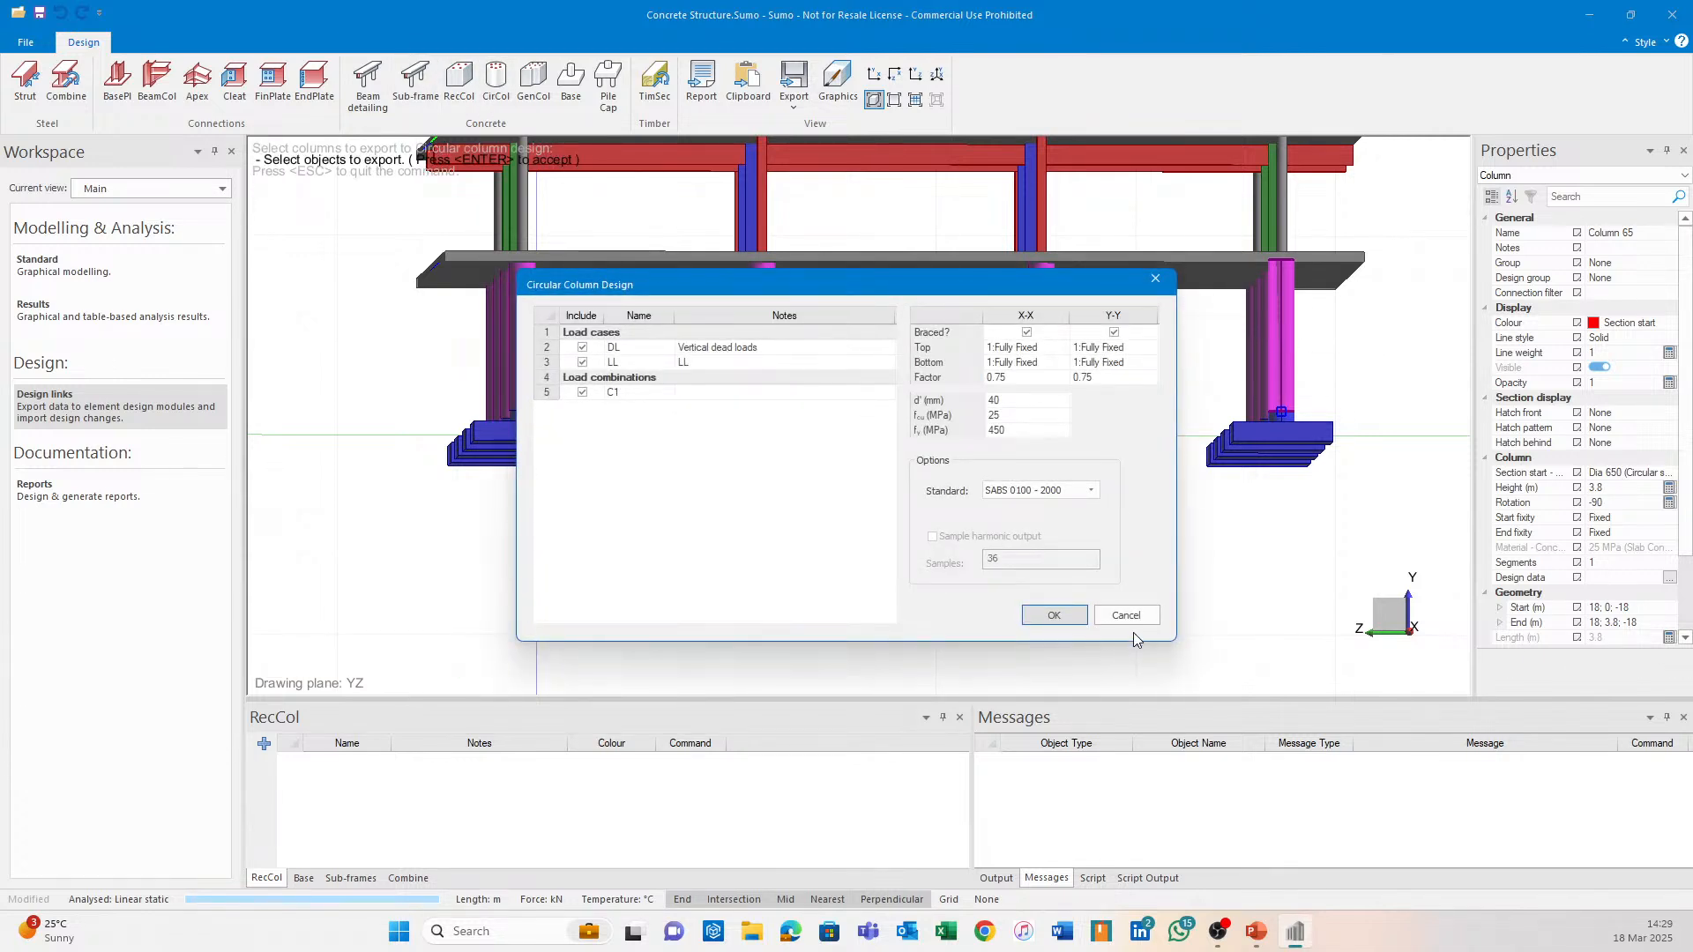
{"action": "left_click", "coordinate": [1138, 615]}
{"action": "left_click", "coordinate": [496, 84]}
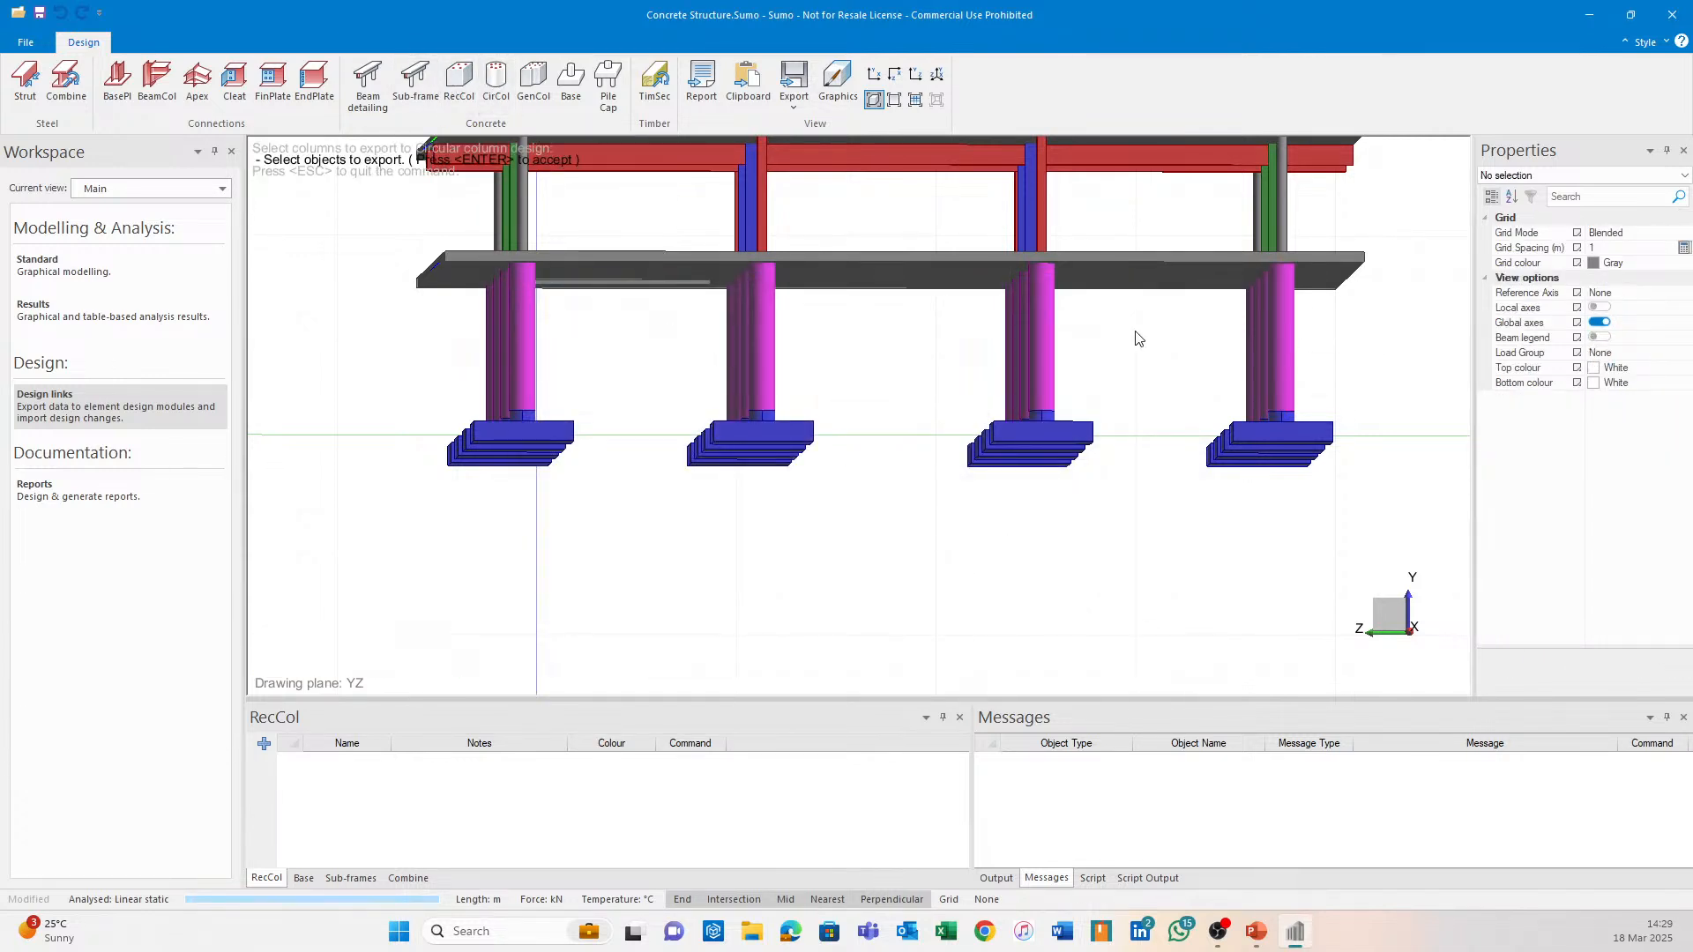
{"action": "left_click_drag", "start_coordinate": [1329, 356], "coordinate": [349, 335]}
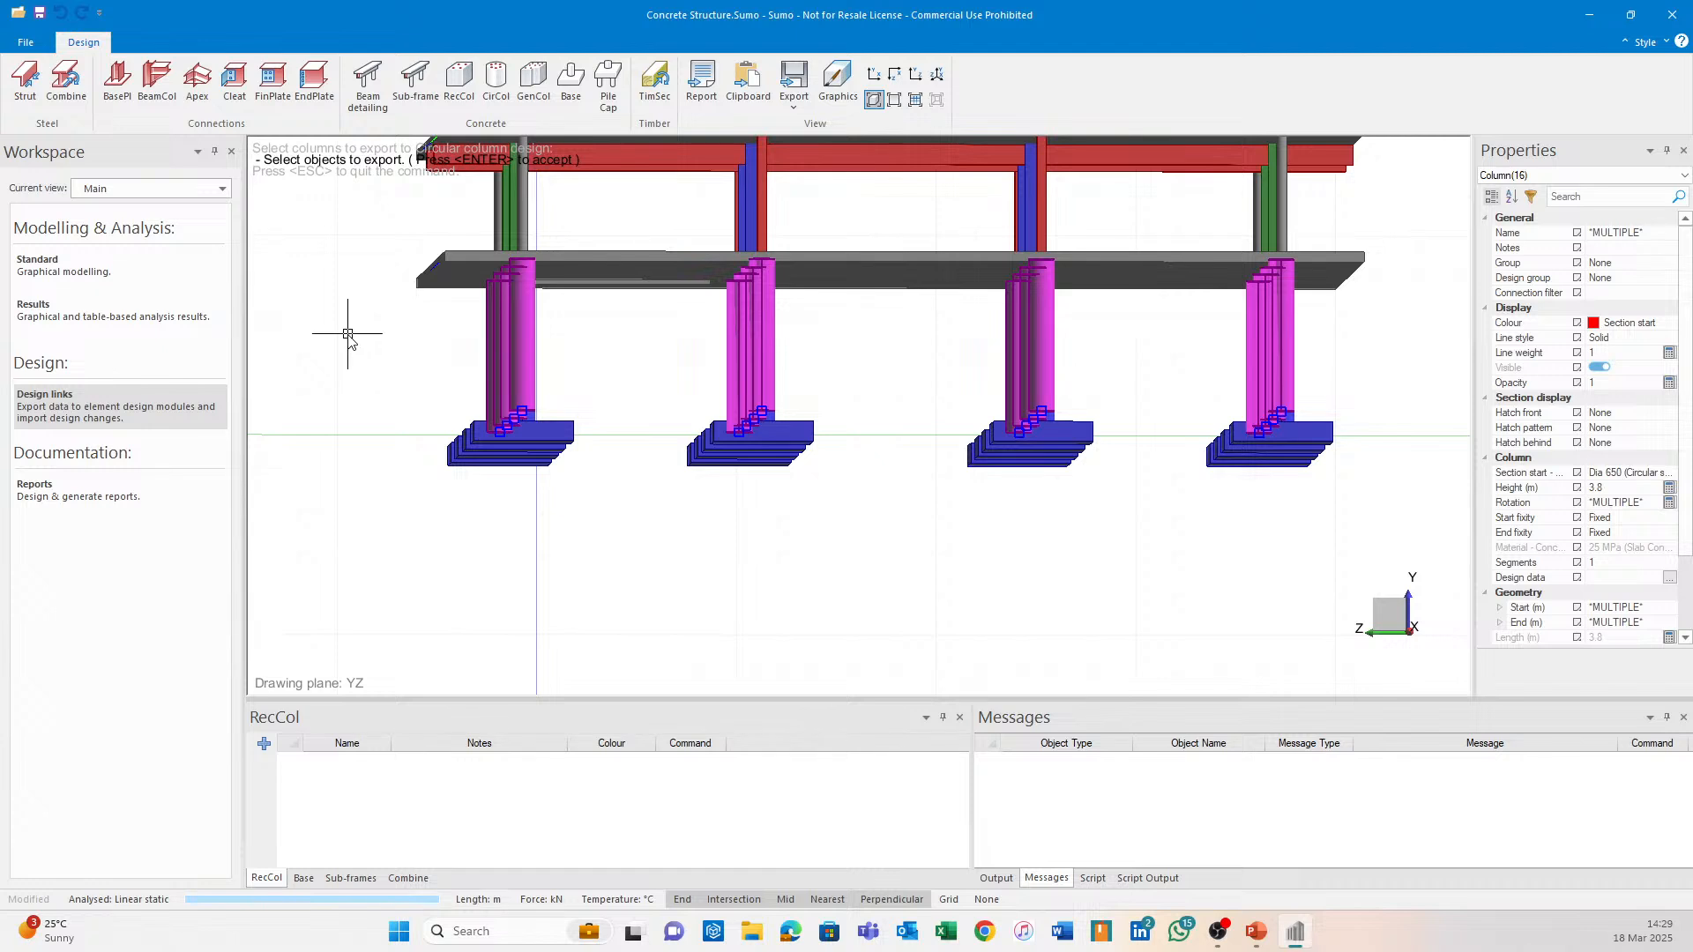
{"action": "key", "text": "Return"}
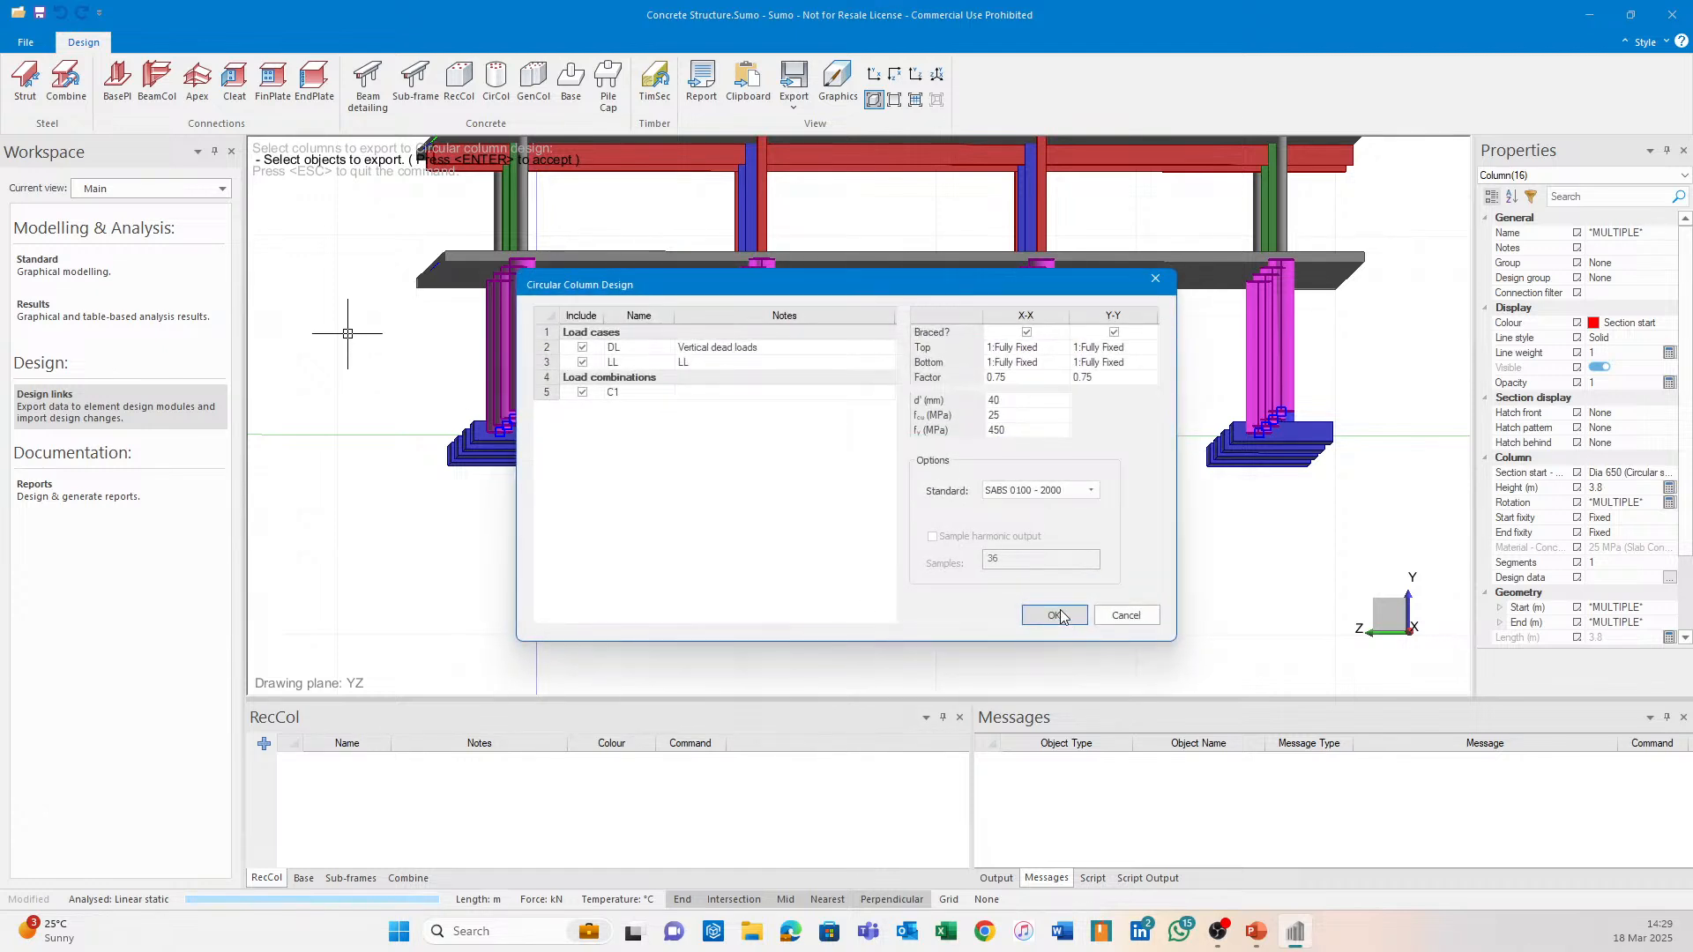
{"action": "left_click", "coordinate": [1055, 616]}
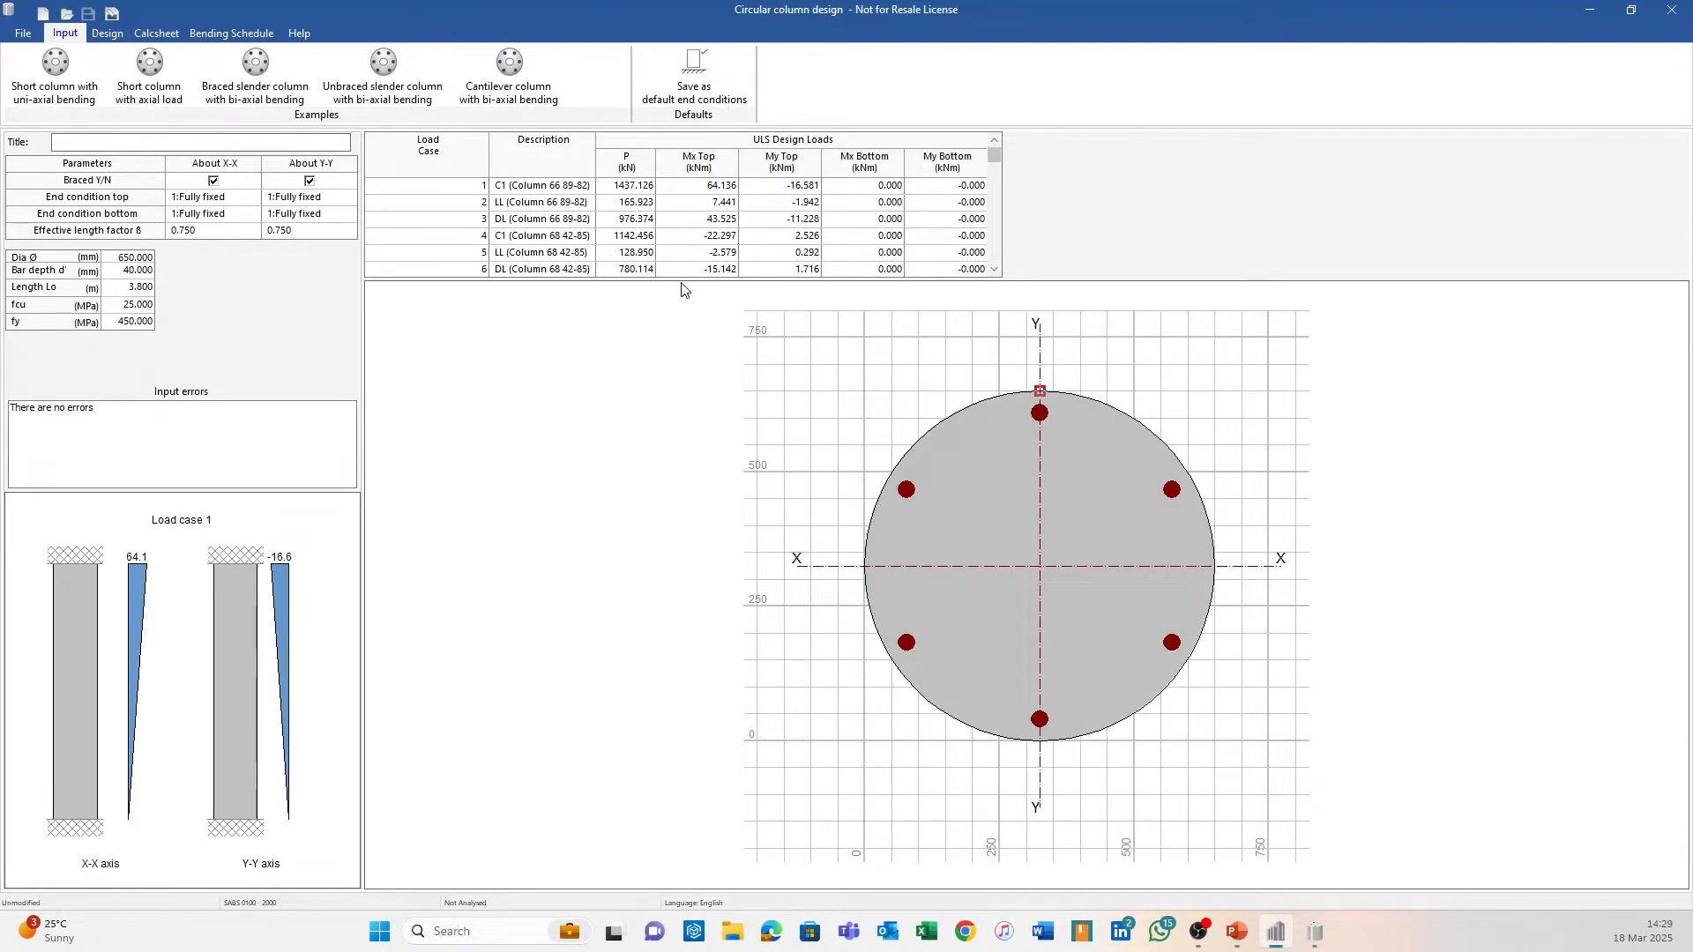
Enlarge the load table, view the Design moment results and calcsheet, then close CirCol.
{"action": "left_click_drag", "start_coordinate": [703, 278], "coordinate": [702, 401]}
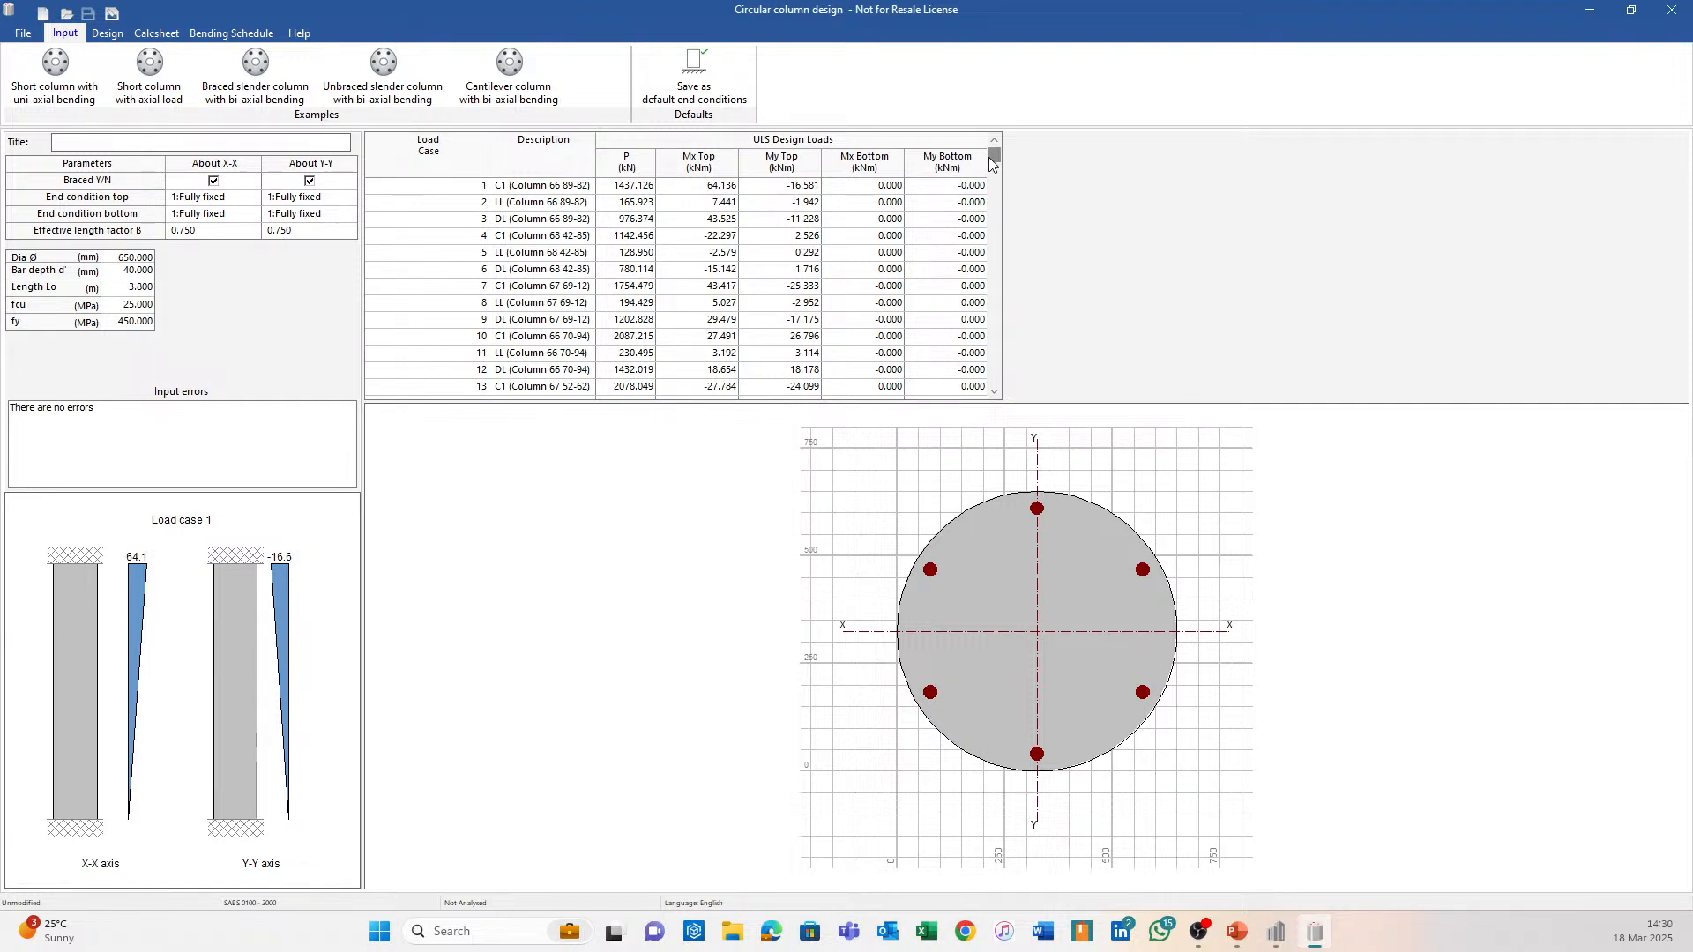
{"action": "mouse_move", "coordinate": [993, 156]}
{"action": "left_mouse_down"}
{"action": "mouse_move", "coordinate": [970, 367]}
{"action": "mouse_move", "coordinate": [990, 370]}
{"action": "mouse_move", "coordinate": [999, 170]}
{"action": "left_mouse_up"}
{"action": "left_click", "coordinate": [107, 33]}
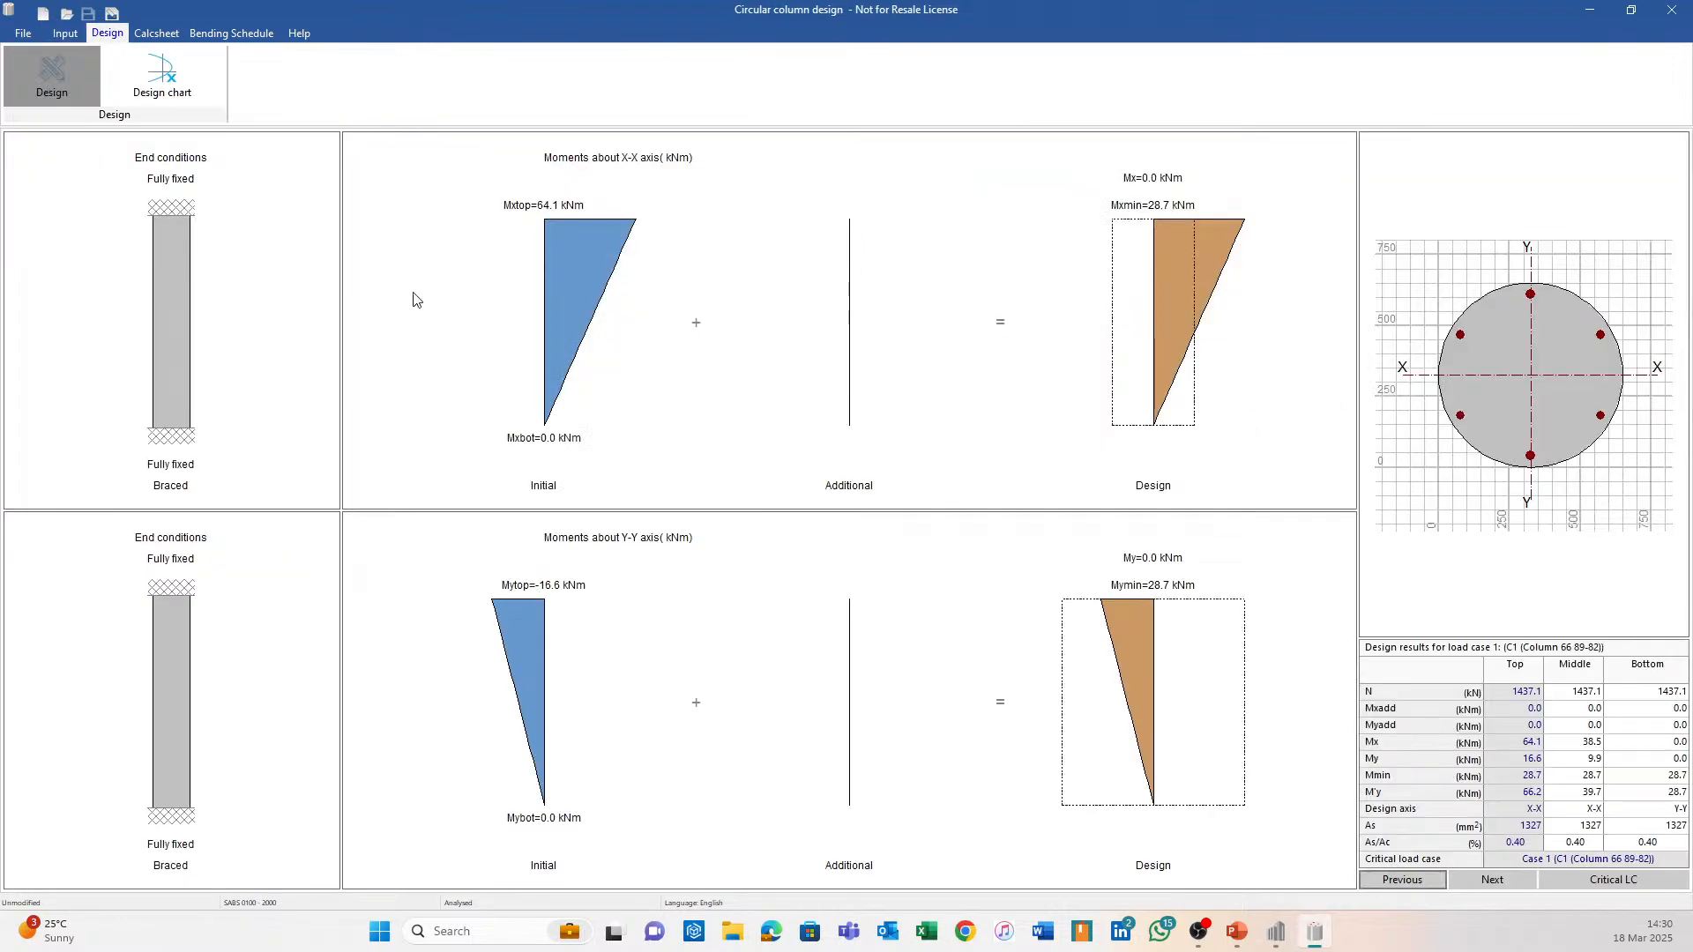
{"action": "left_click", "coordinate": [157, 34]}
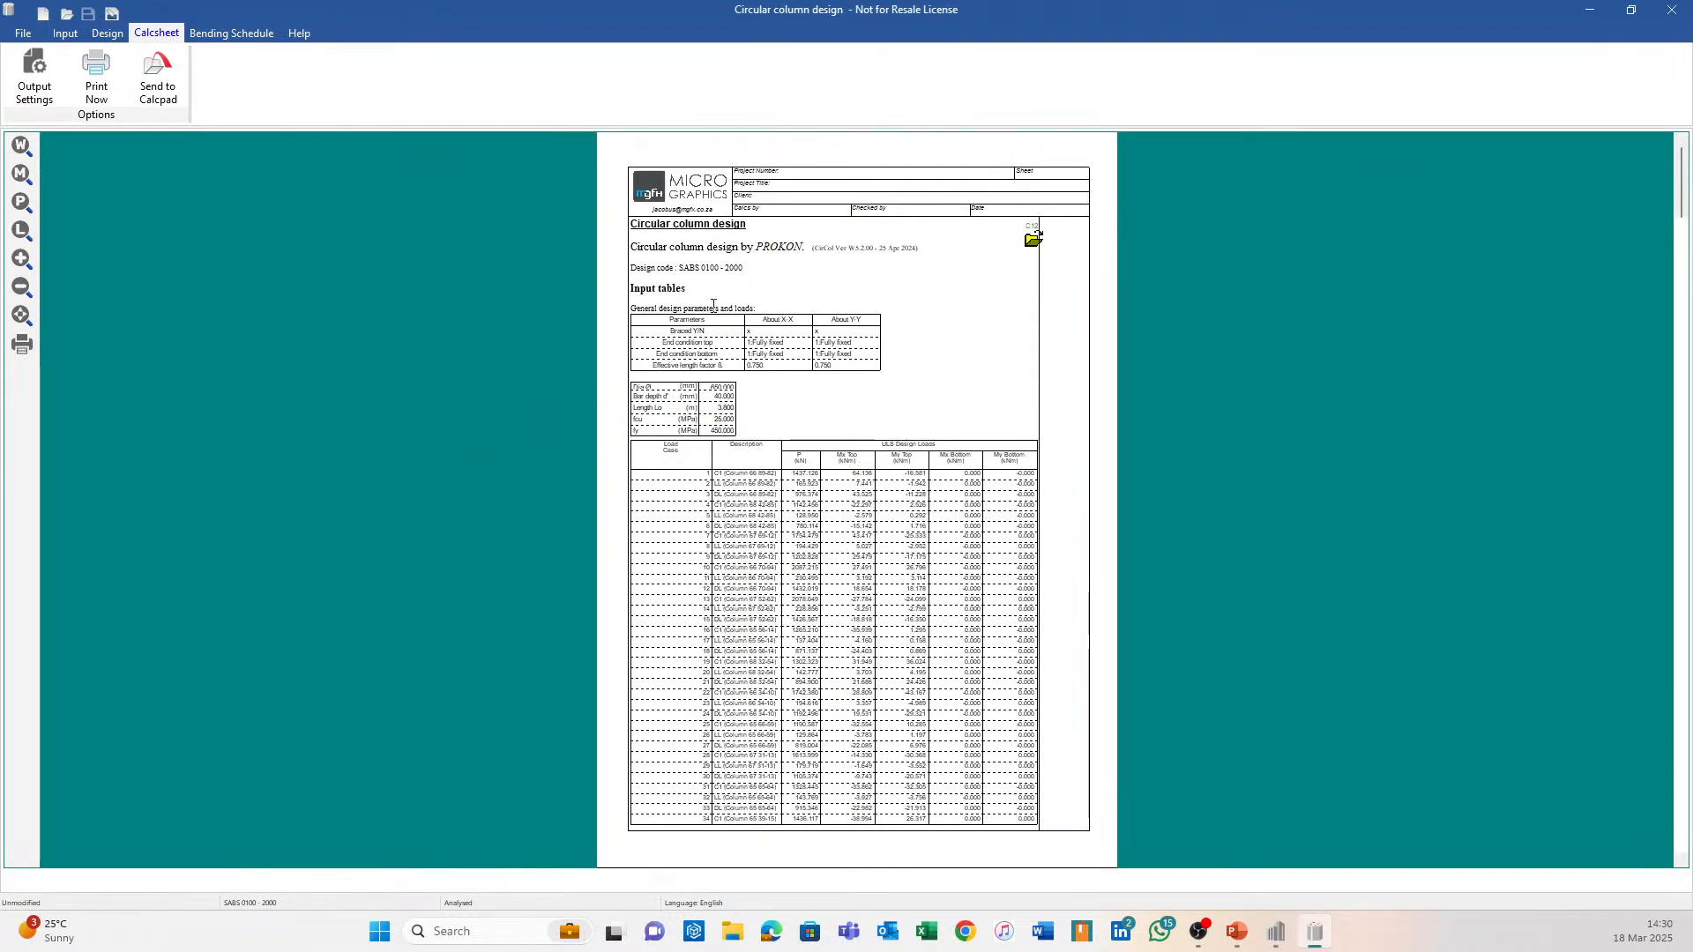
{"action": "left_click", "coordinate": [1667, 12]}
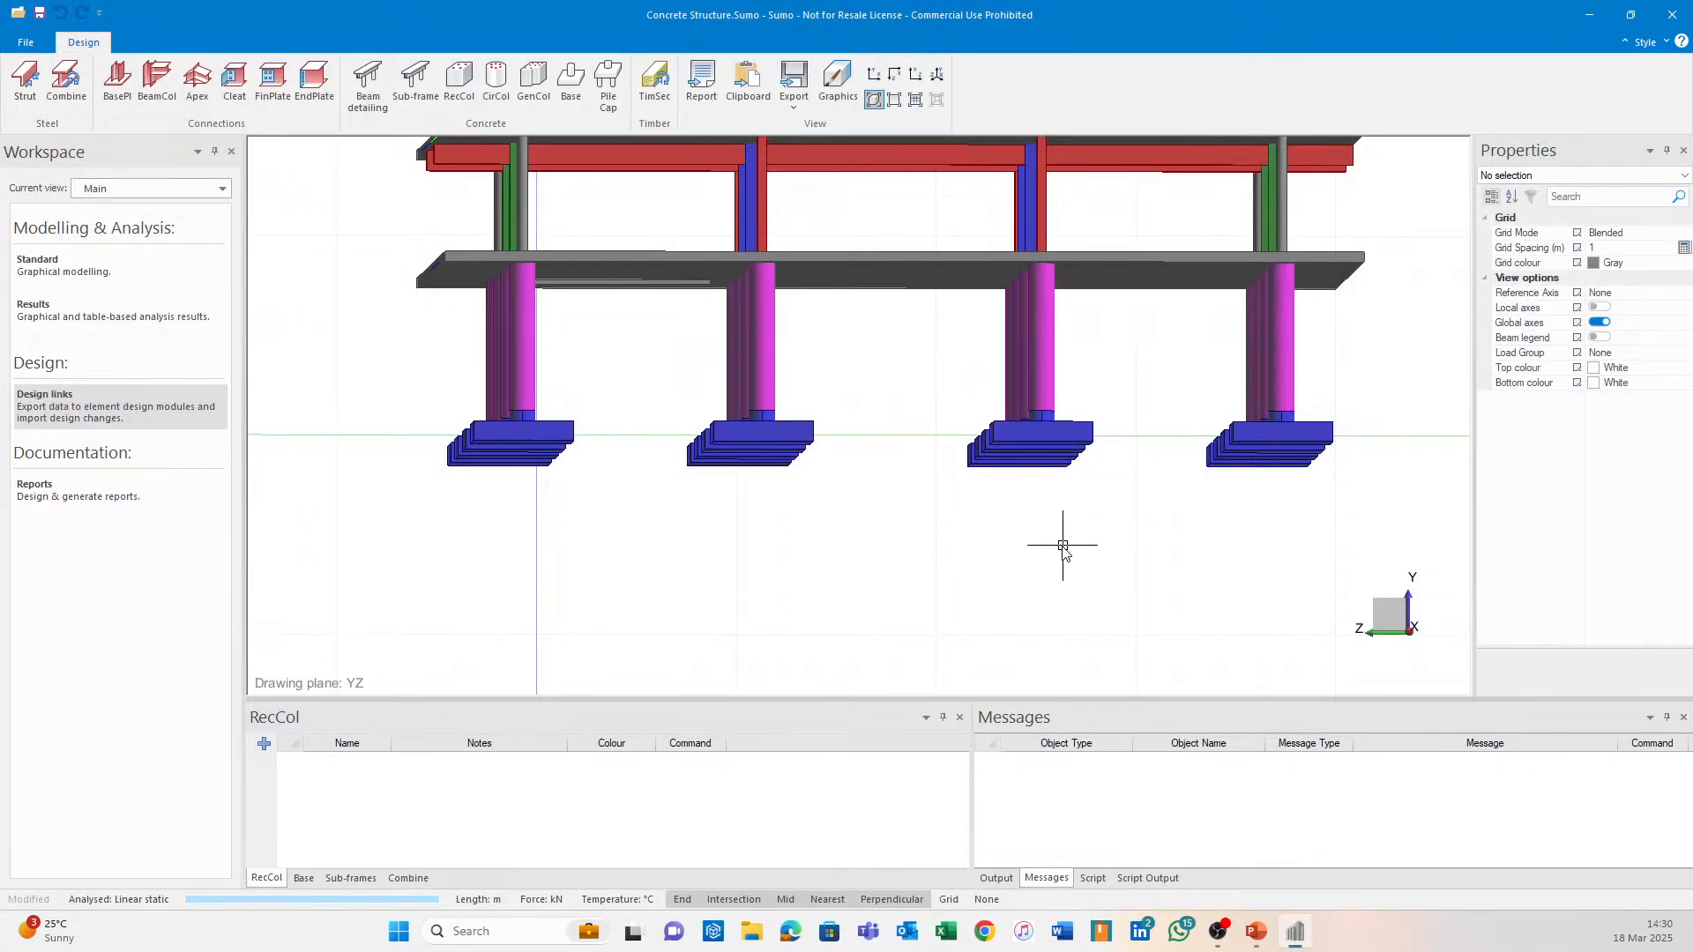
{"action": "scroll", "coordinate": [763, 574], "scroll_direction": "up", "scroll_amount": 4}
{"action": "middle_click_drag", "start_coordinate": [783, 574], "coordinate": [981, 625]}
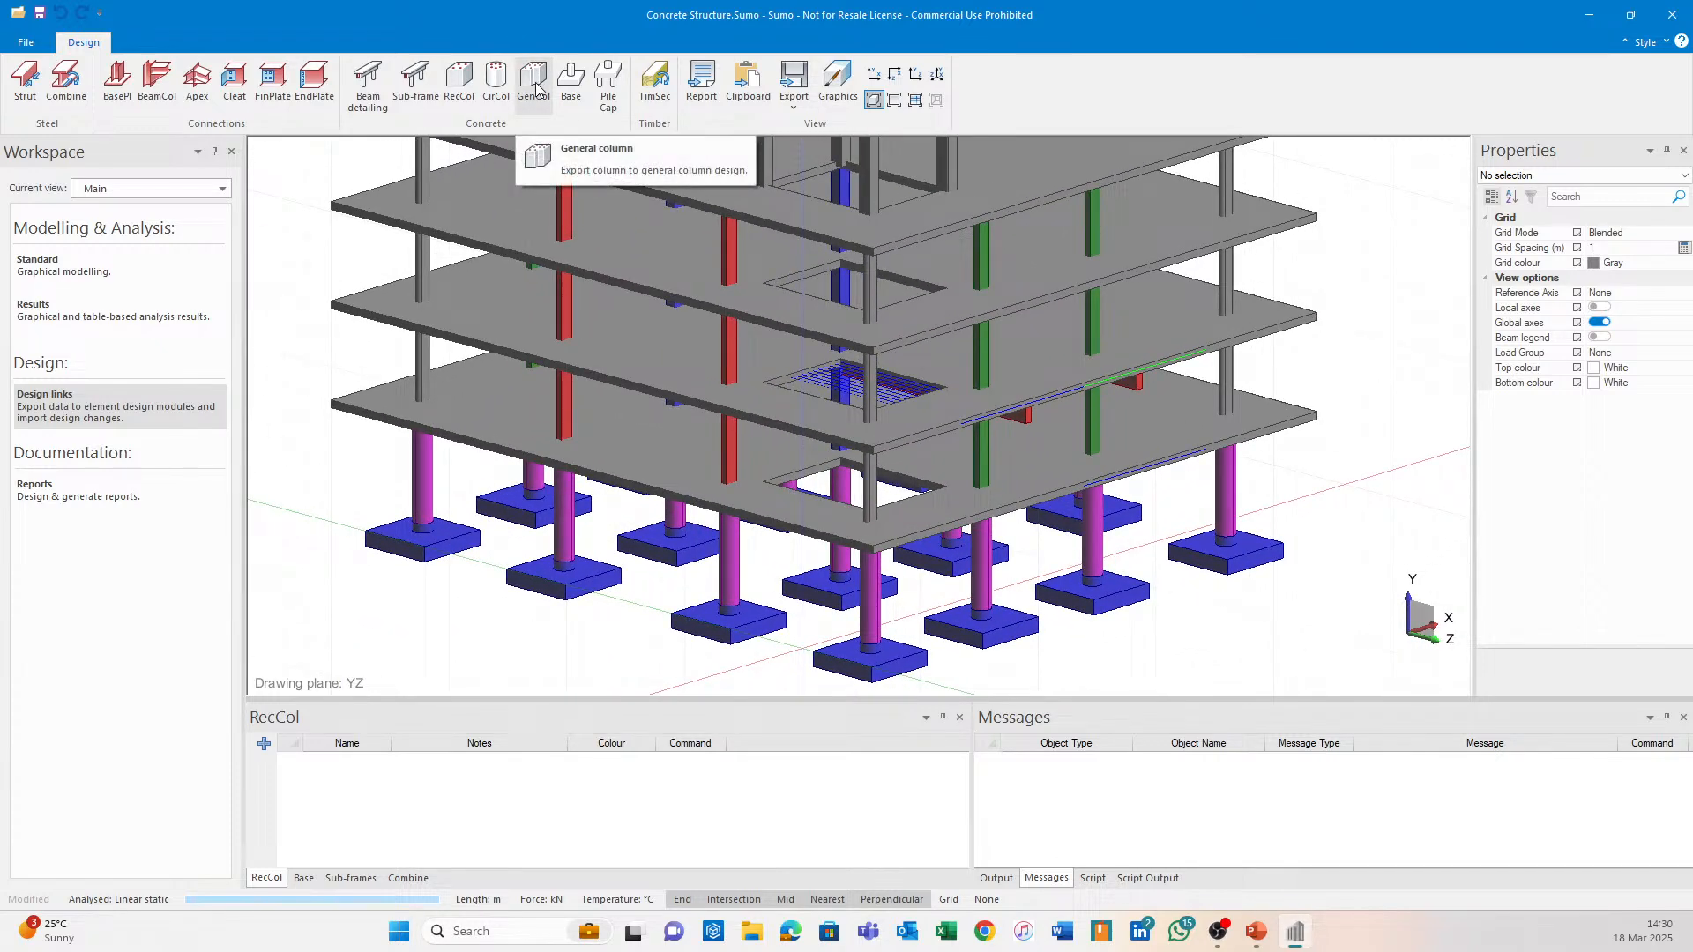
{"action": "middle_click_drag", "start_coordinate": [577, 305], "coordinate": [496, 572]}
{"action": "mouse_move", "coordinate": [997, 400]}
{"action": "middle_mouse_down"}
{"action": "mouse_move", "coordinate": [834, 419]}
{"action": "mouse_move", "coordinate": [753, 330]}
{"action": "middle_mouse_up"}
{"action": "scroll", "coordinate": [648, 281], "scroll_direction": "up", "scroll_amount": 2}
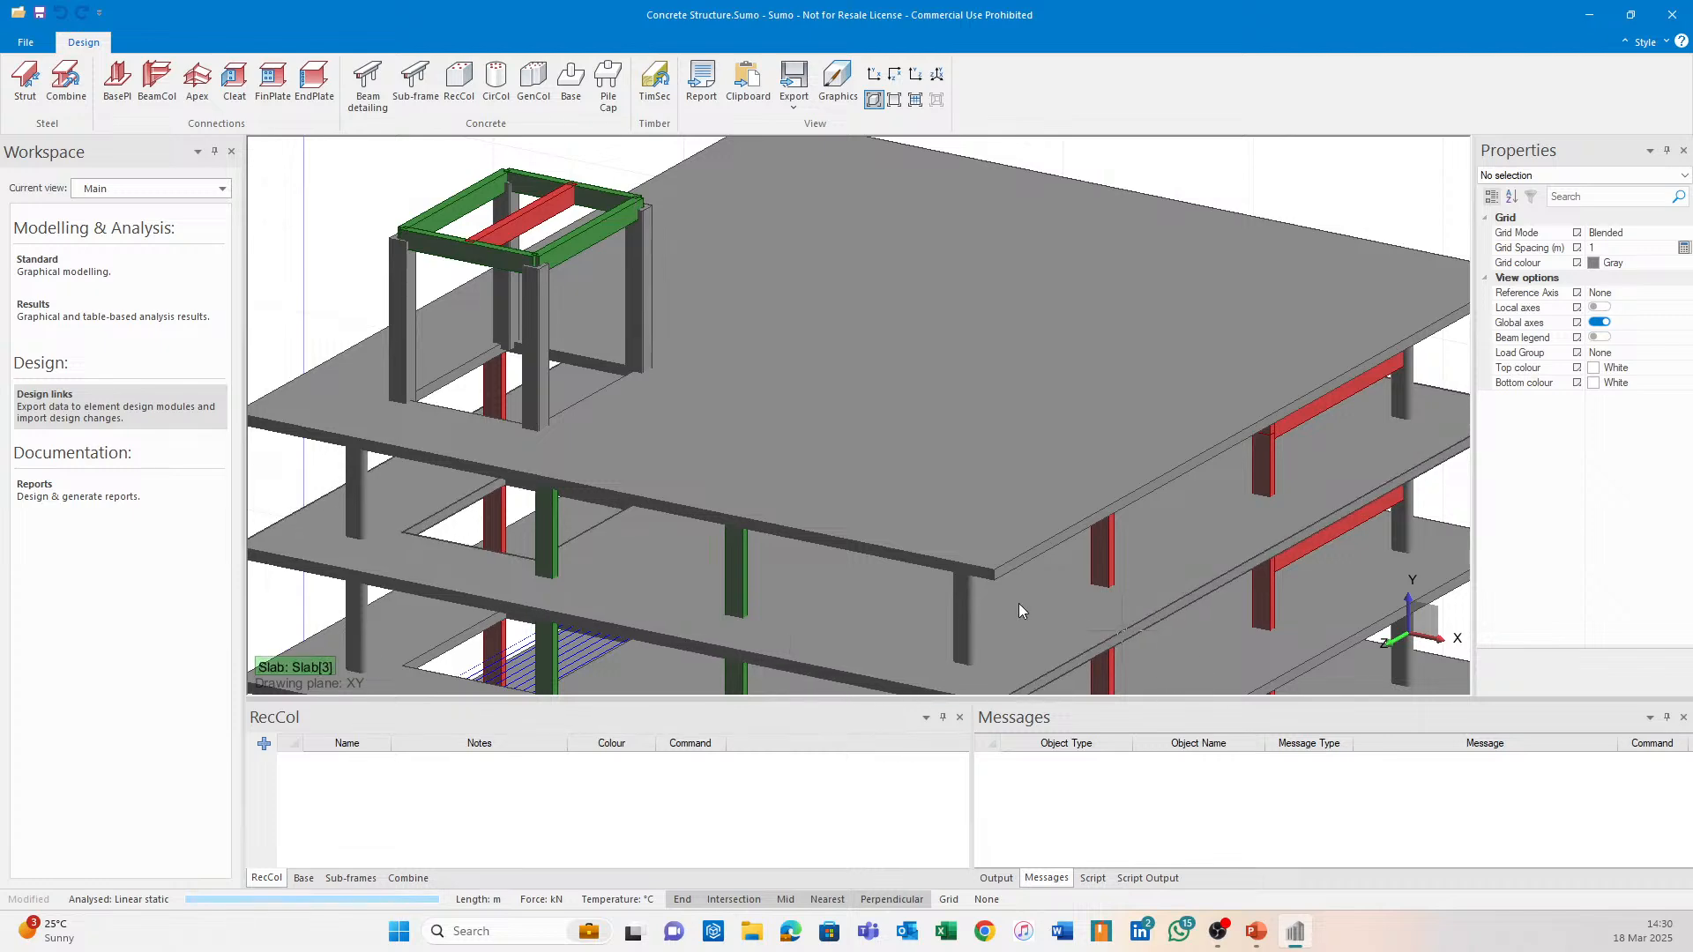
{"action": "scroll", "coordinate": [739, 563], "scroll_direction": "down", "scroll_amount": 2}
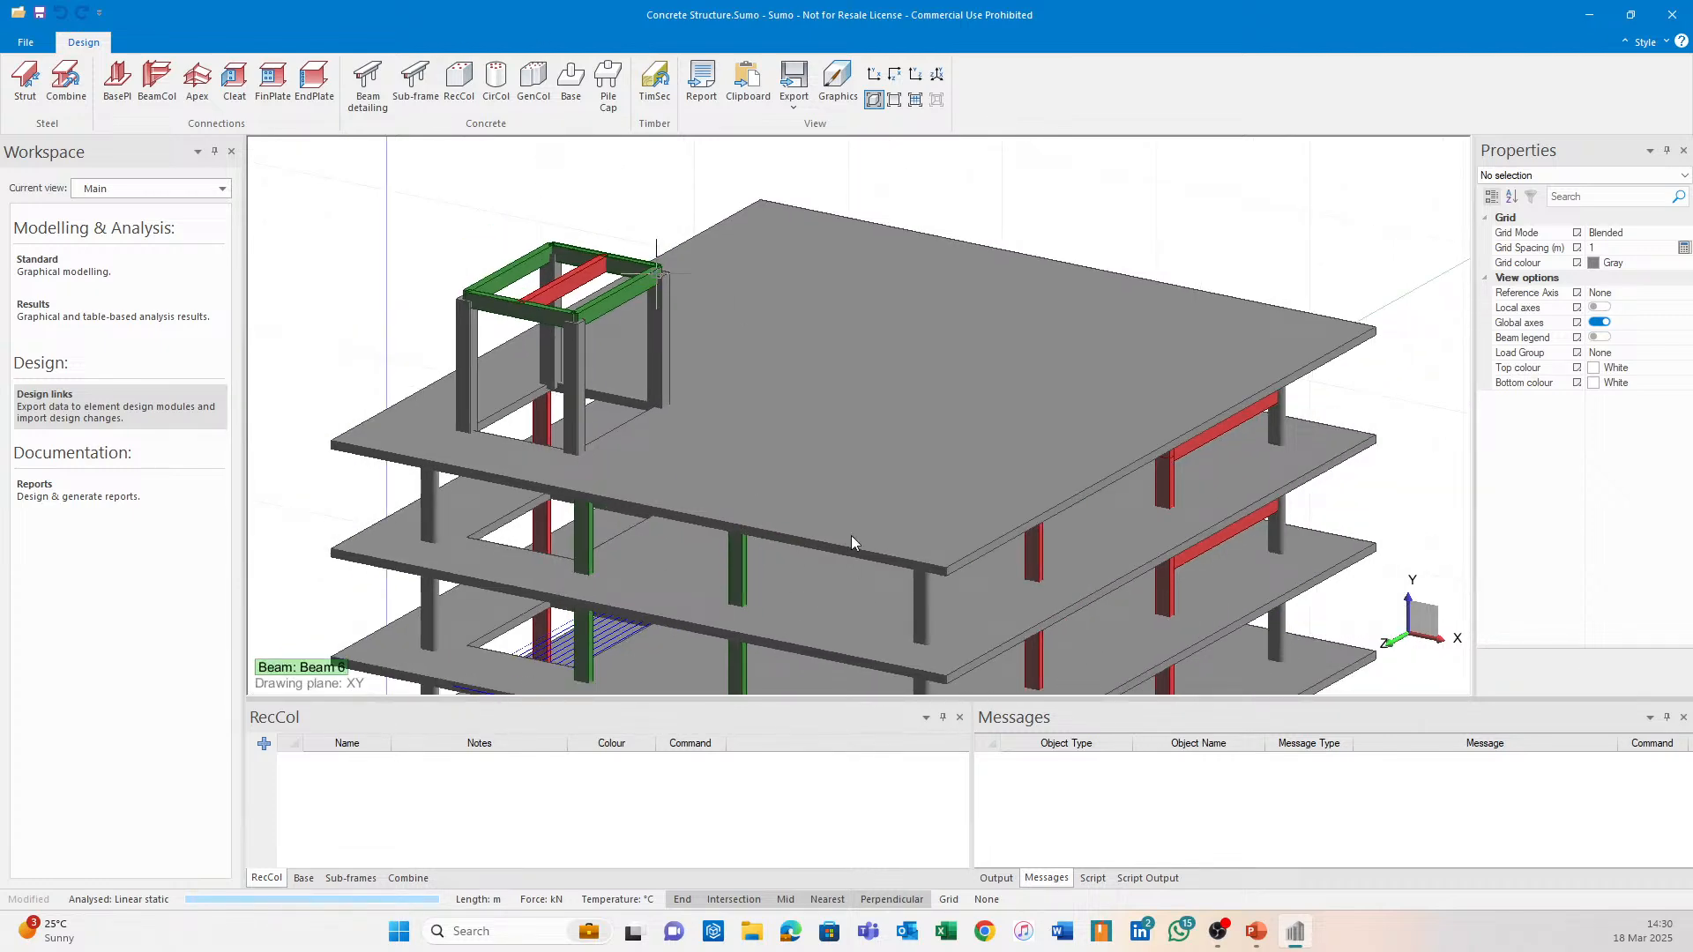
{"action": "middle_click_drag", "start_coordinate": [858, 433], "coordinate": [871, 332]}
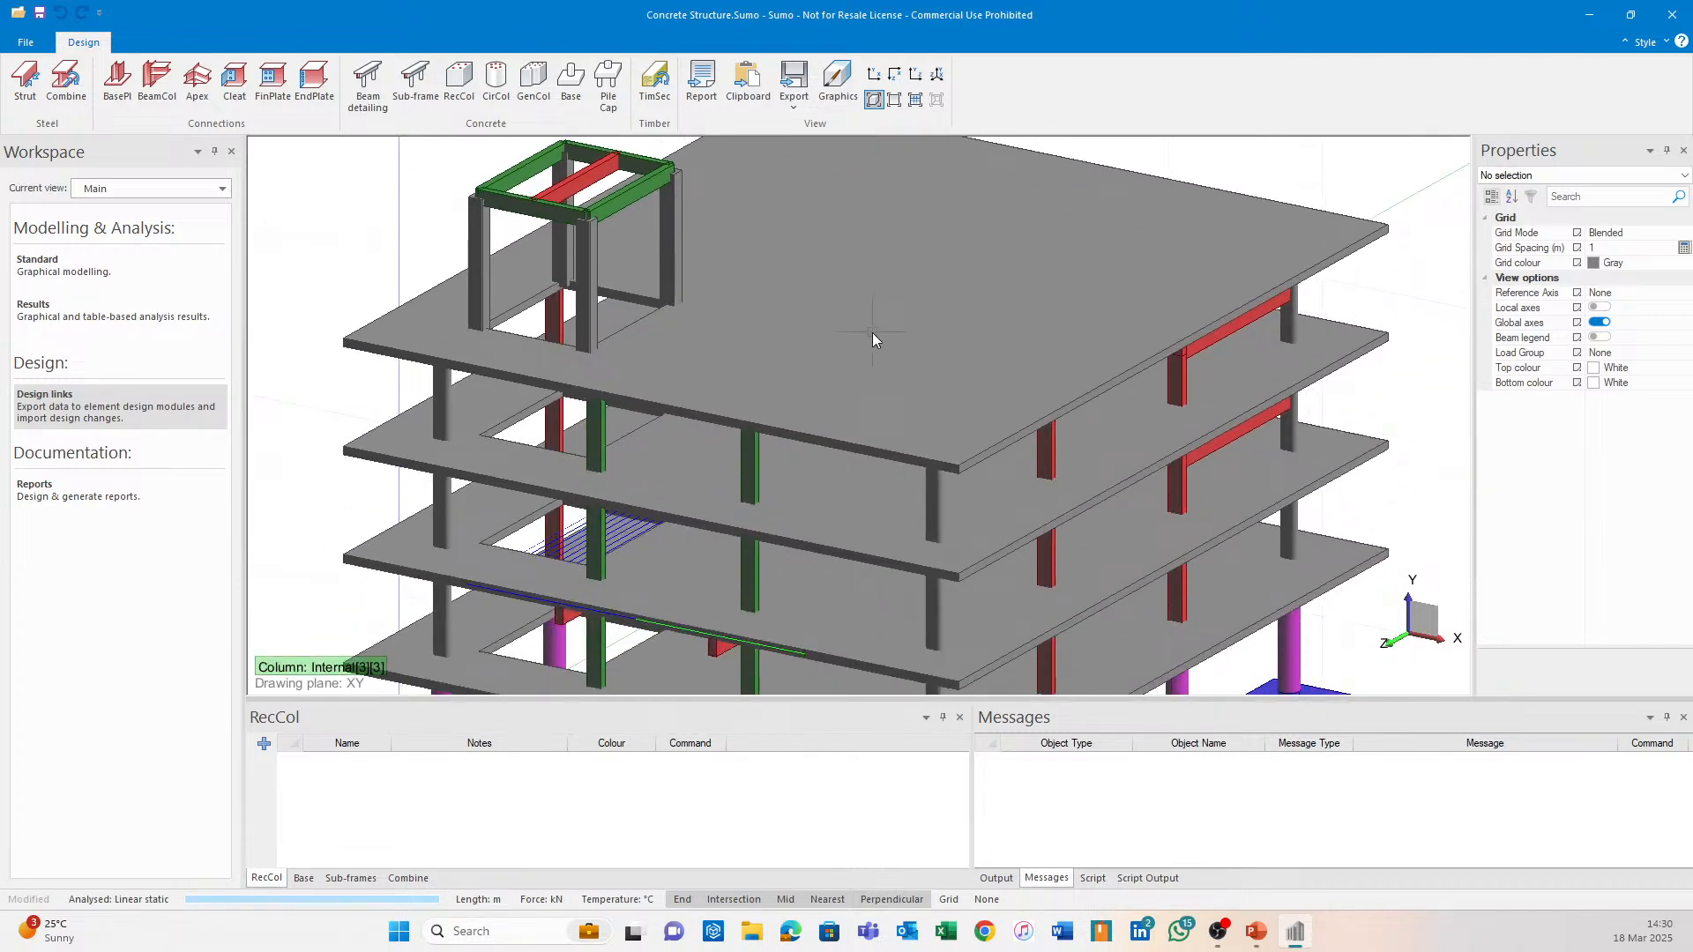
{"action": "middle_click_drag", "start_coordinate": [1032, 529], "coordinate": [1125, 326]}
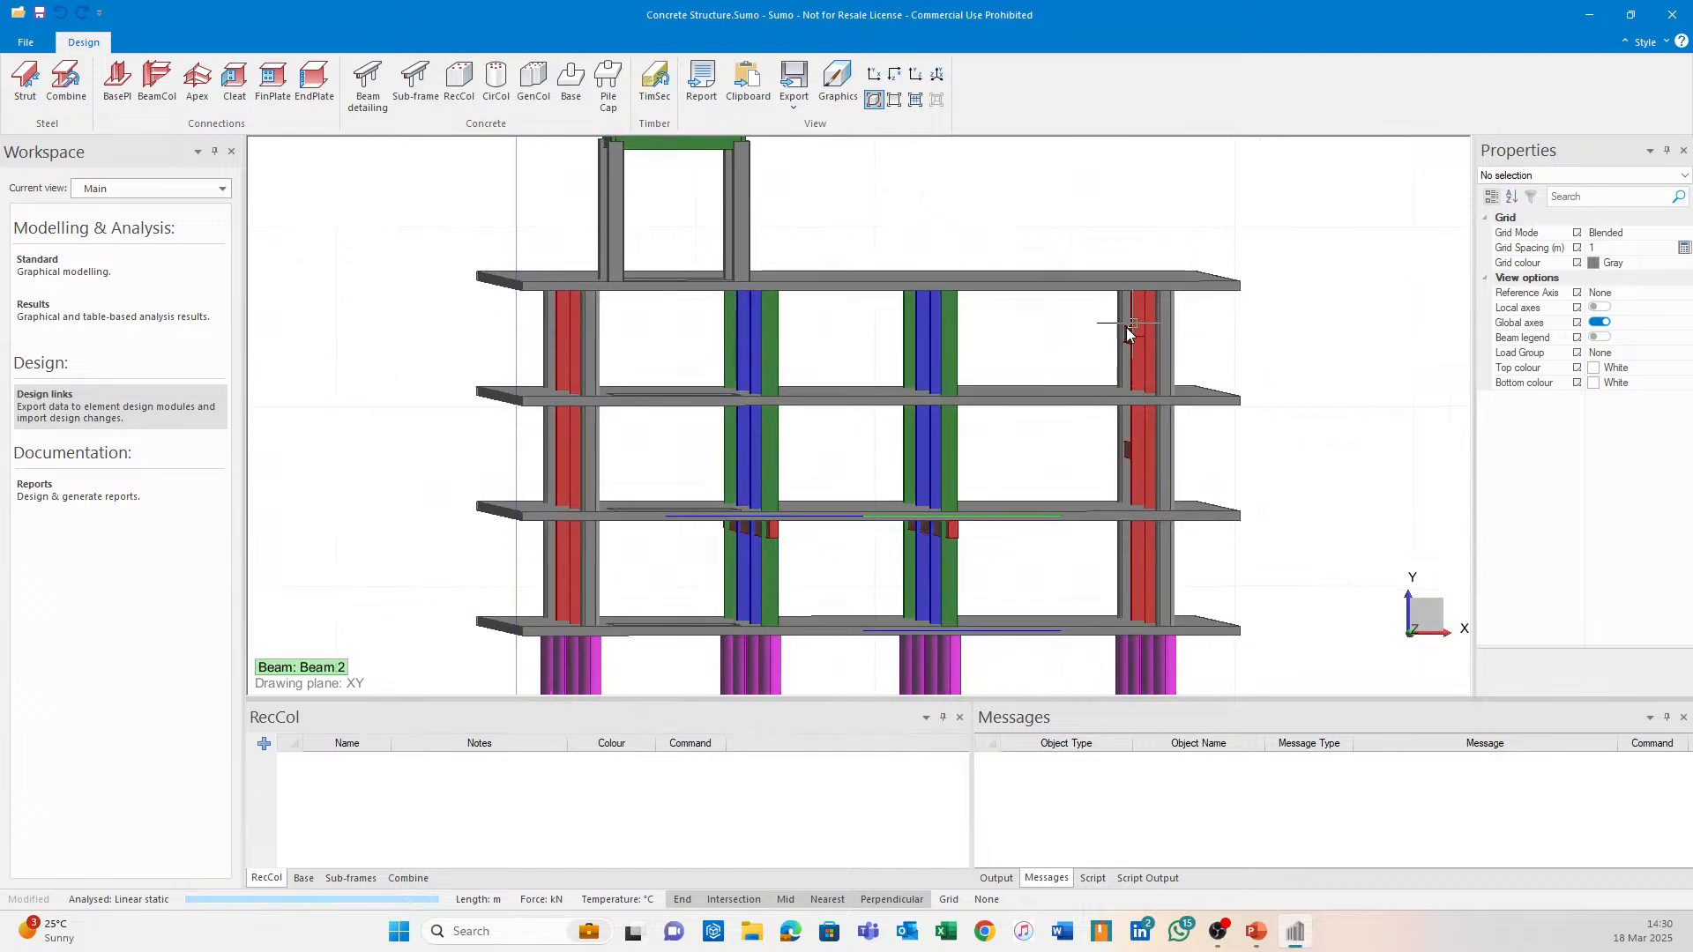
{"action": "middle_click_drag", "start_coordinate": [1009, 347], "coordinate": [778, 359]}
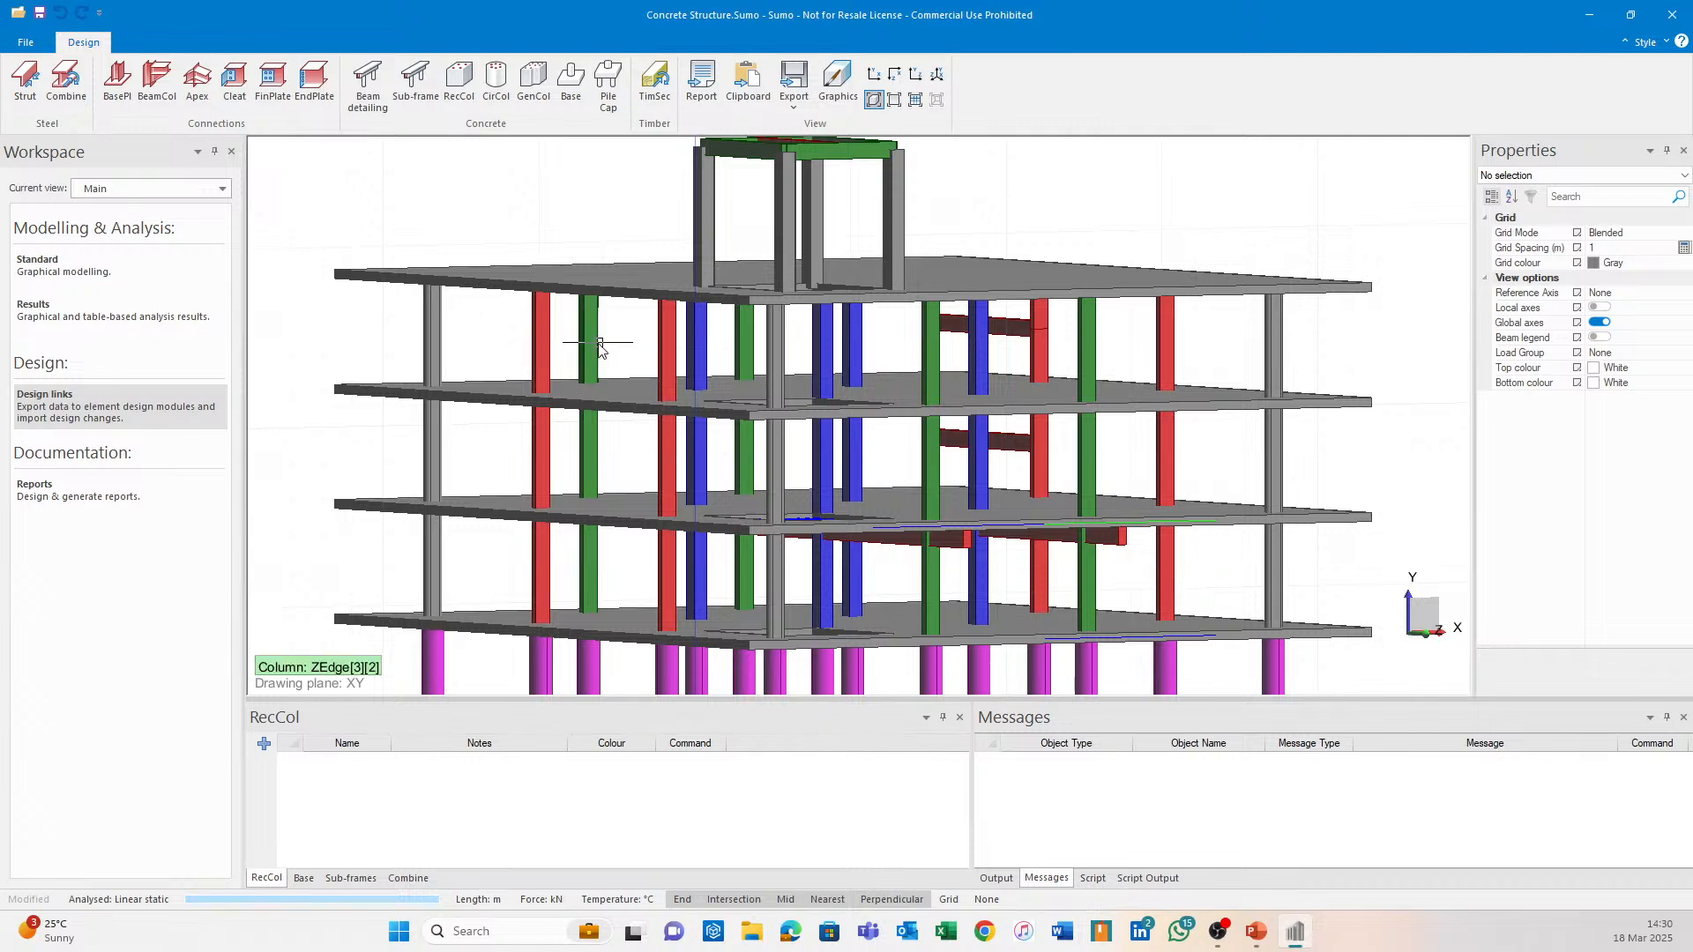
{"action": "mouse_move", "coordinate": [643, 344]}
{"action": "middle_mouse_down"}
{"action": "mouse_move", "coordinate": [869, 402]}
{"action": "mouse_move", "coordinate": [792, 399]}
{"action": "mouse_move", "coordinate": [705, 317]}
{"action": "middle_mouse_up"}
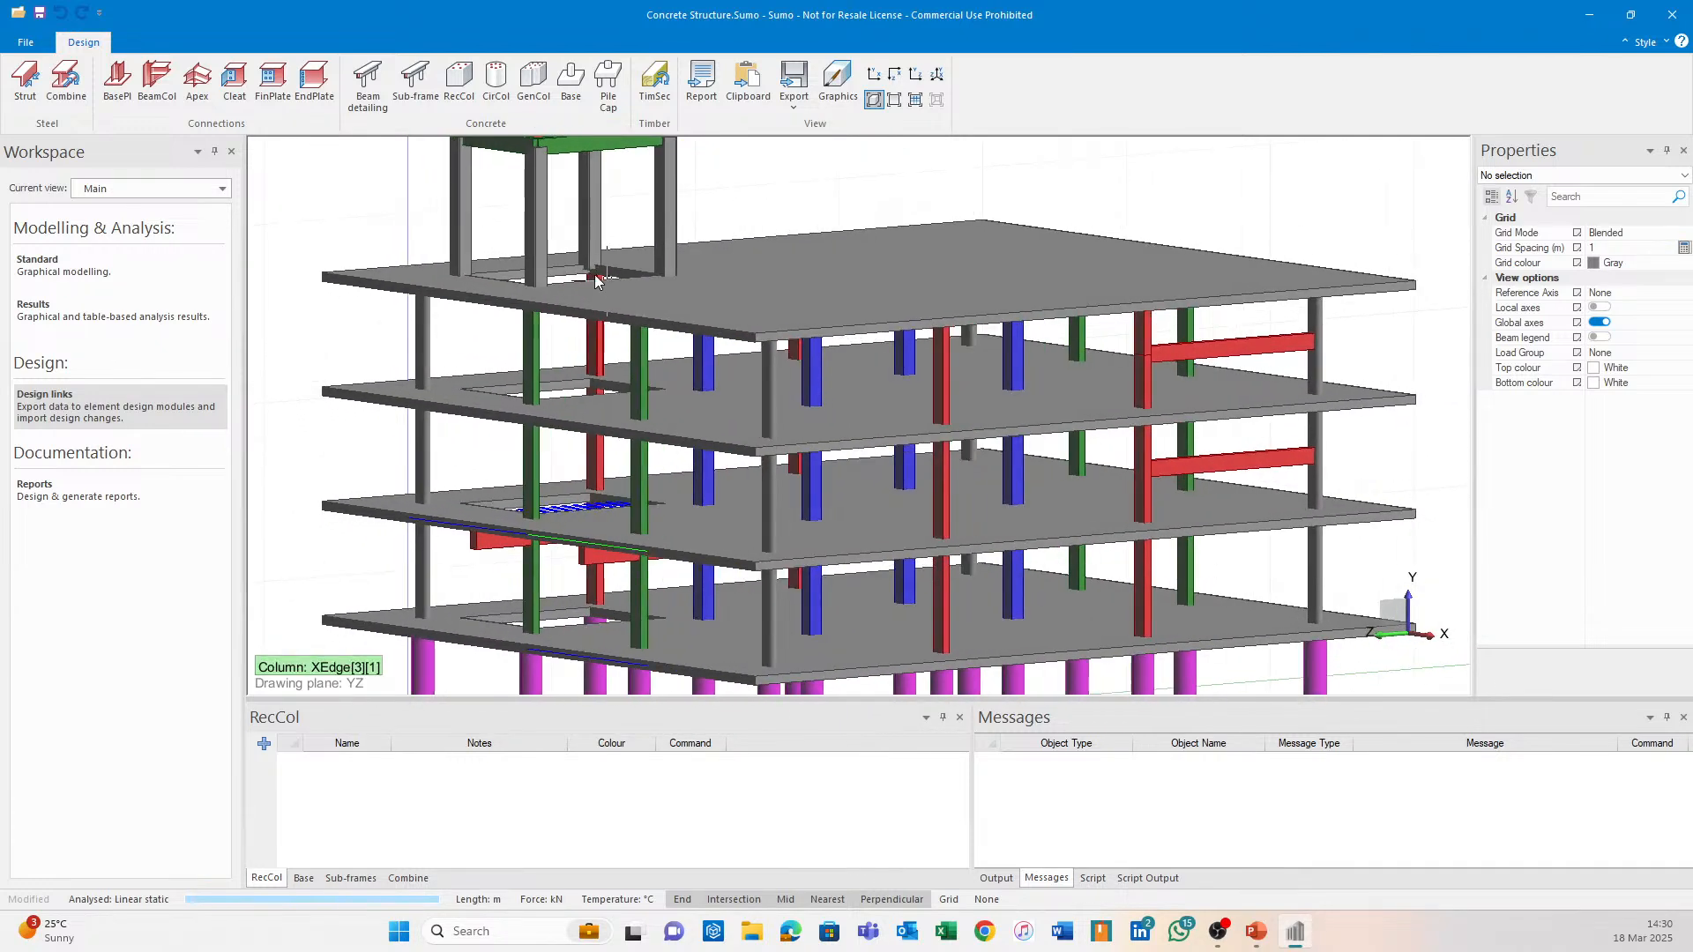
{"action": "scroll", "coordinate": [691, 359], "scroll_direction": "up", "scroll_amount": 5}
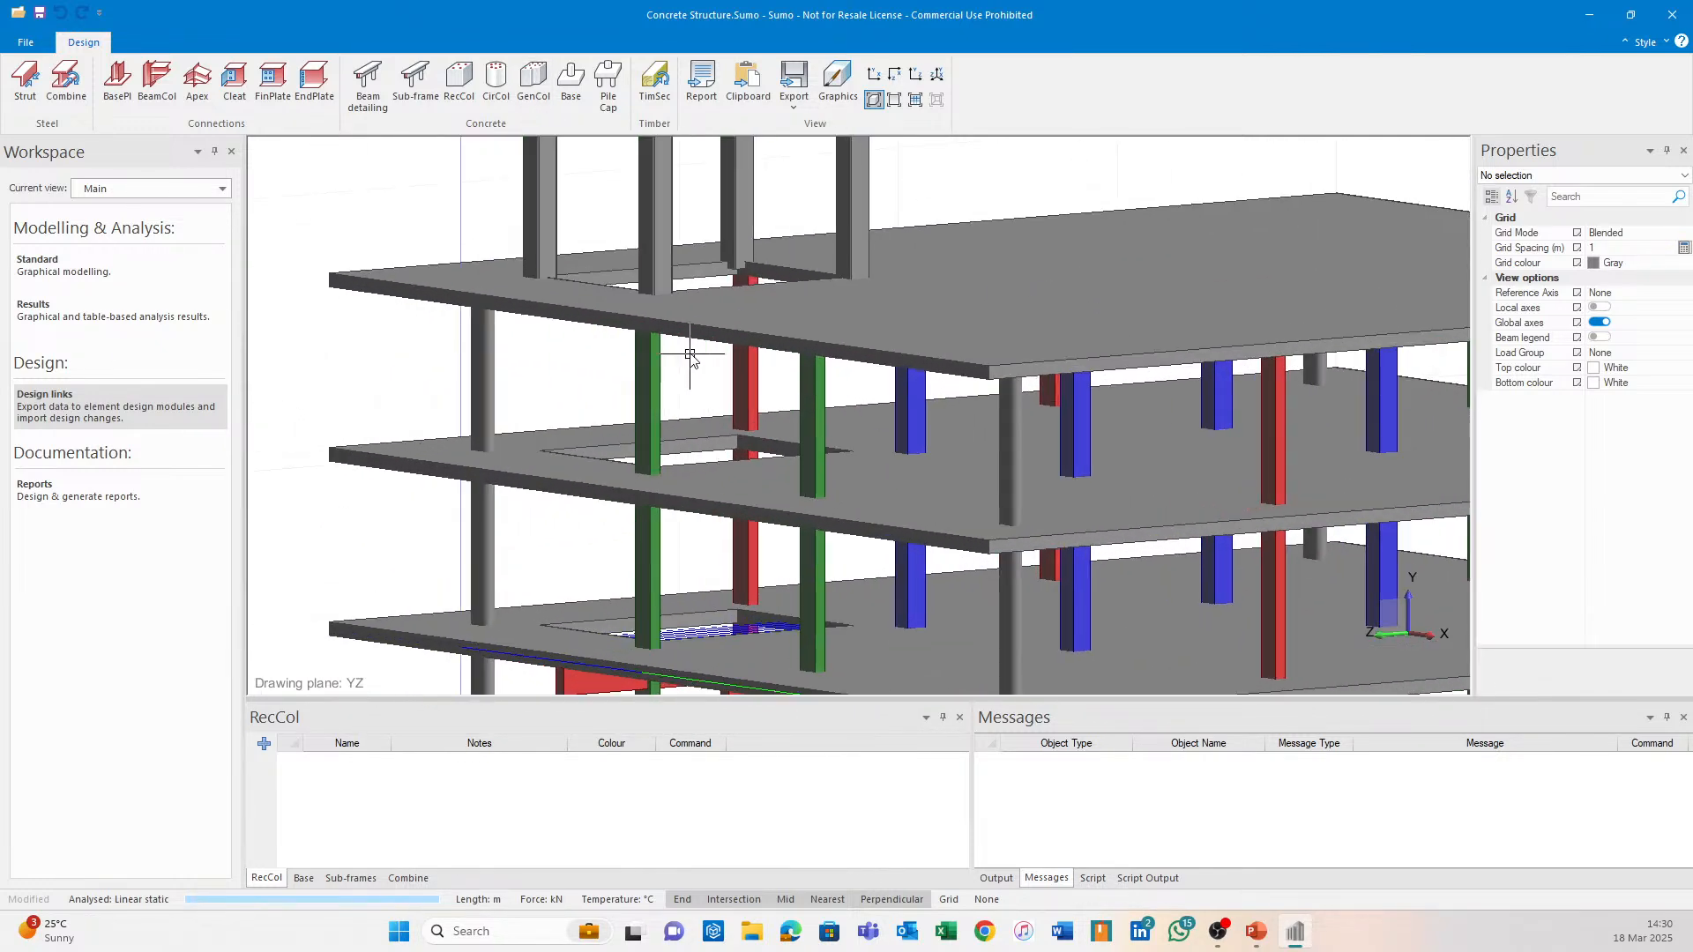
Try exporting the green column ZEdge[3][2] to general column design and dismiss both errors.
{"action": "left_click", "coordinate": [533, 84]}
{"action": "left_click", "coordinate": [641, 366]}
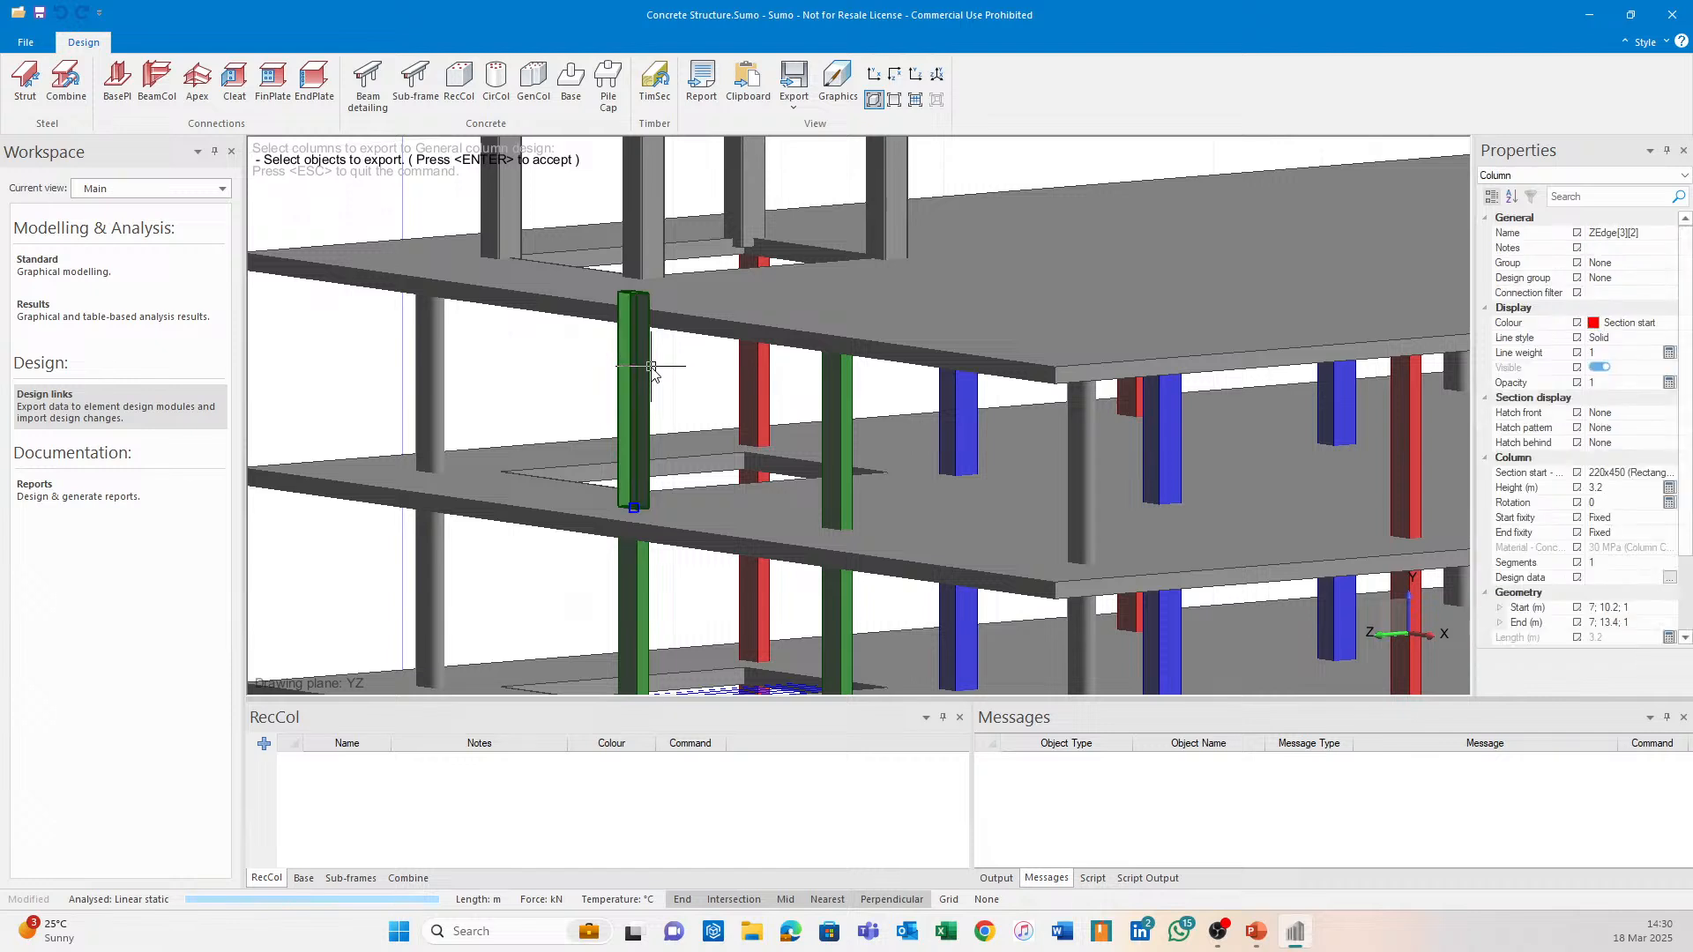
{"action": "key", "text": "Return"}
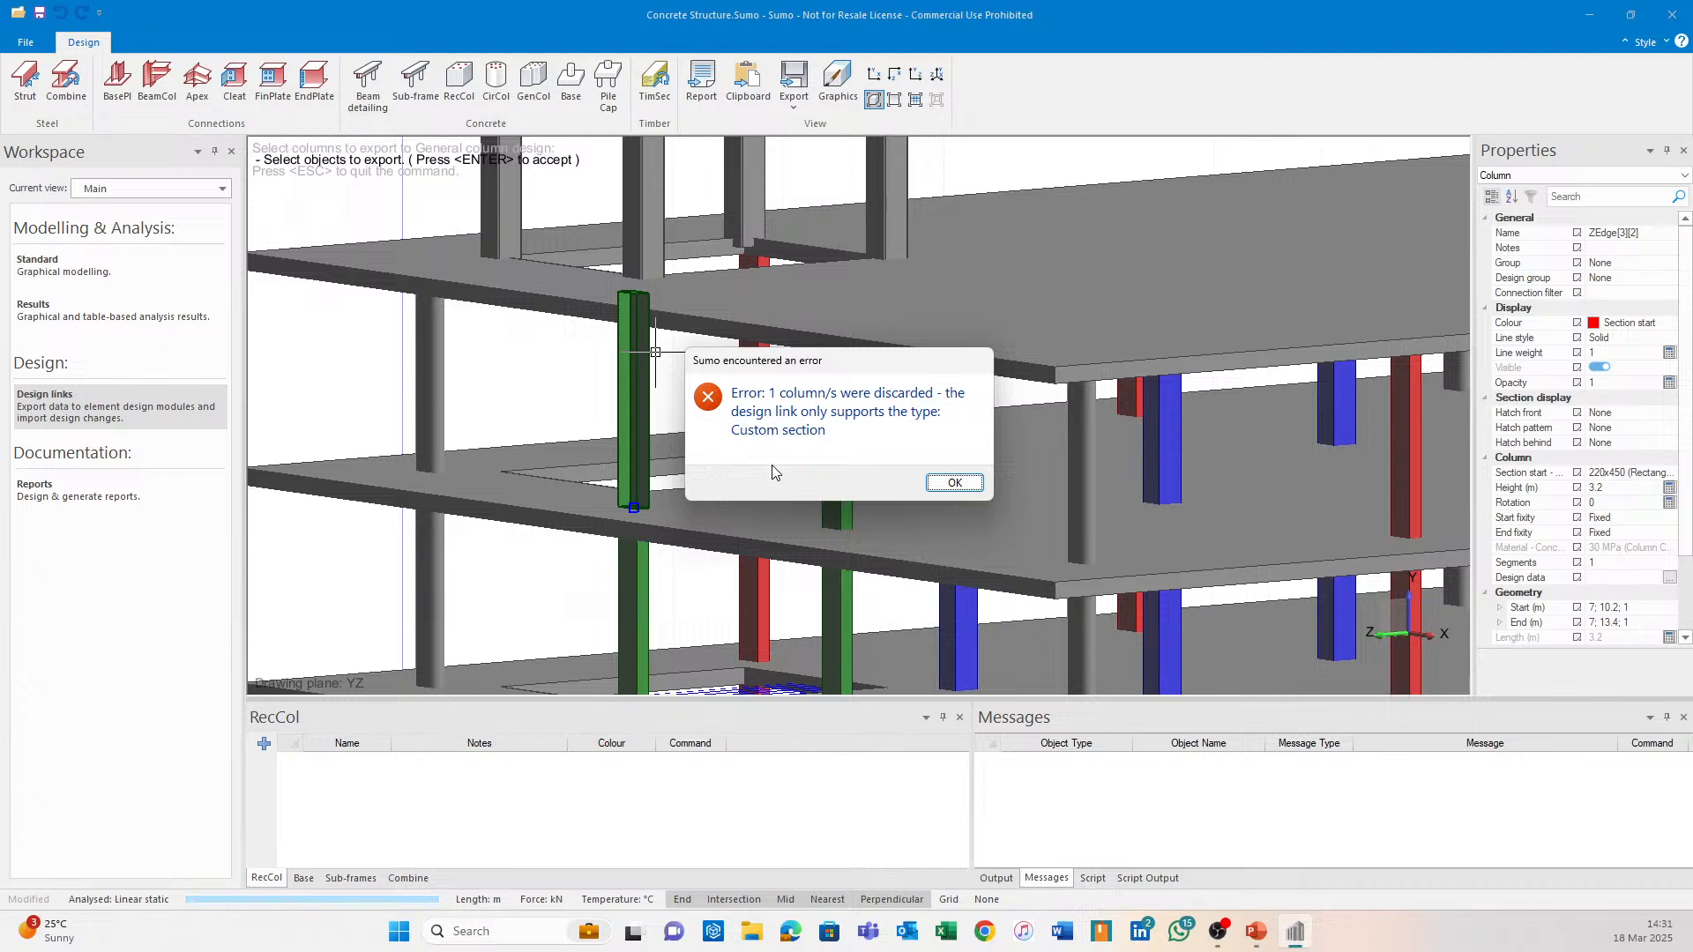
{"action": "left_click", "coordinate": [945, 480]}
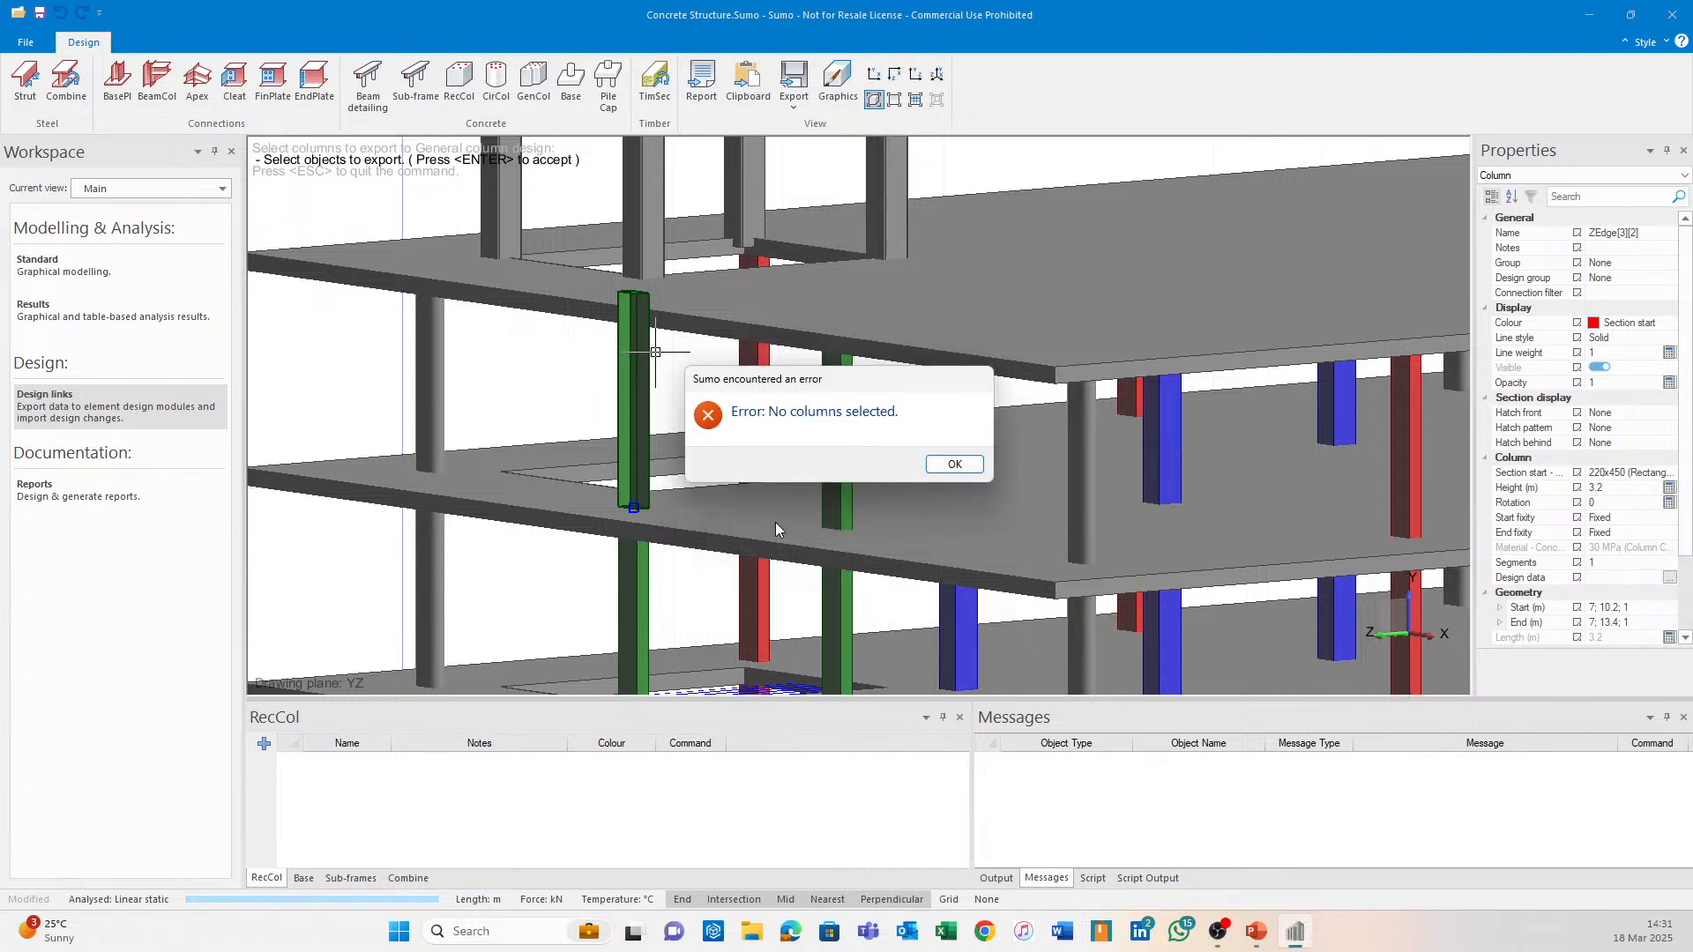
{"action": "left_click", "coordinate": [955, 464]}
In Standard > Sections, browse the custom concrete sections in the import database, then cancel.
{"action": "left_click", "coordinate": [154, 284]}
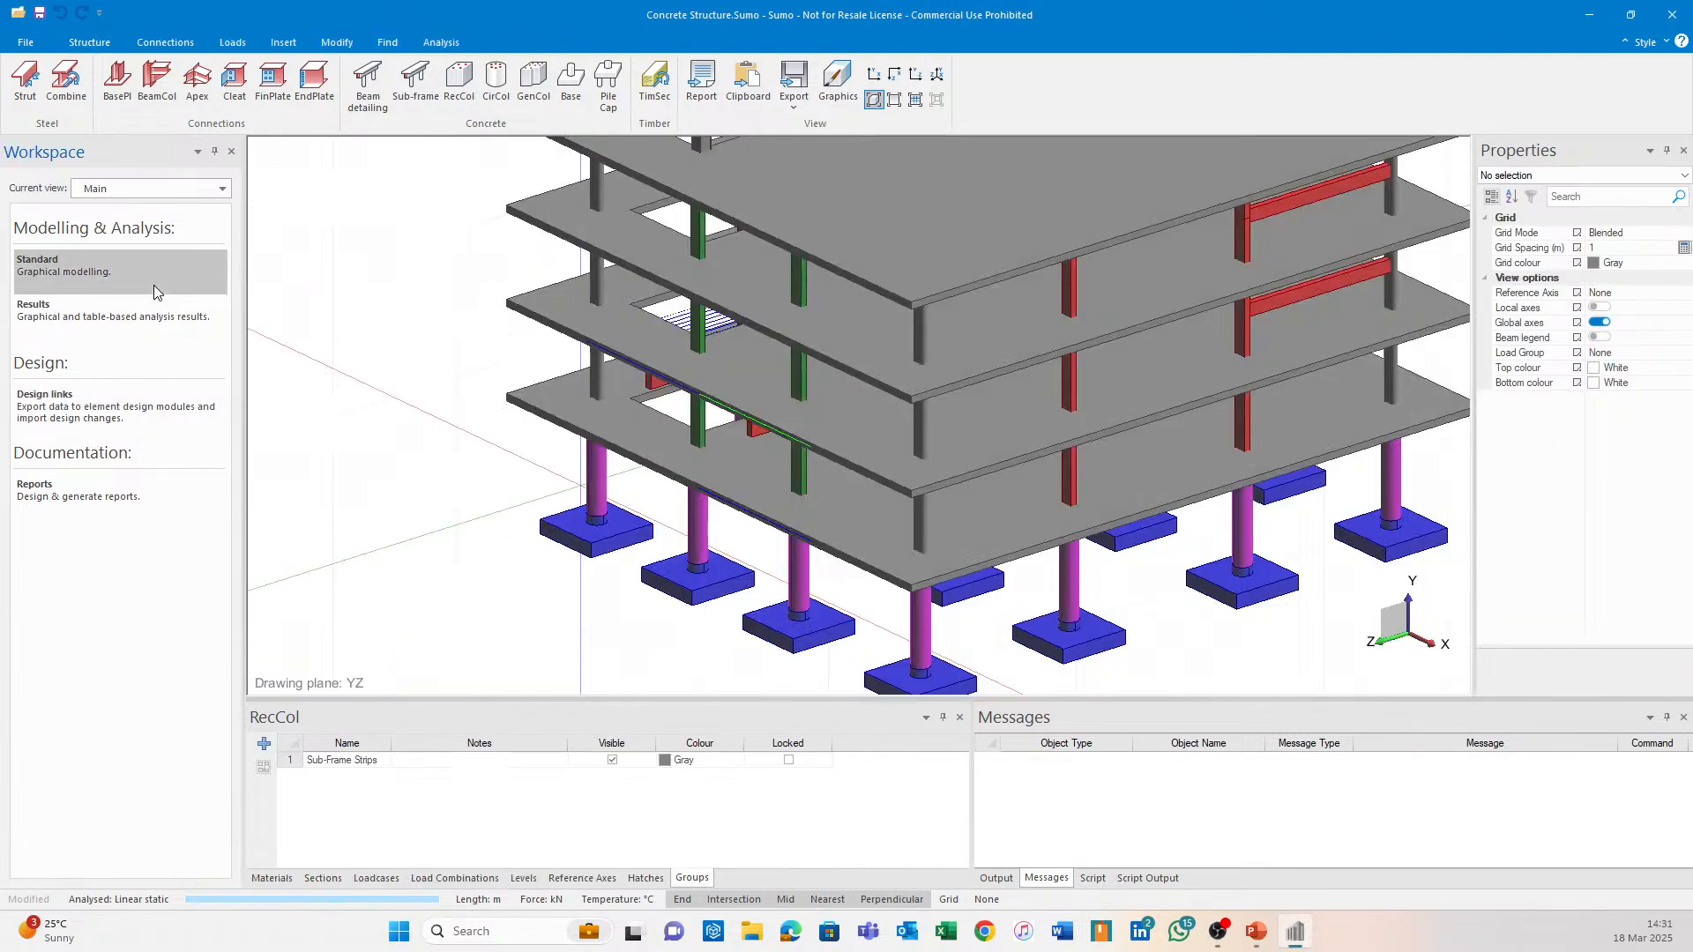
{"action": "left_click", "coordinate": [323, 878]}
{"action": "left_click", "coordinate": [263, 743]}
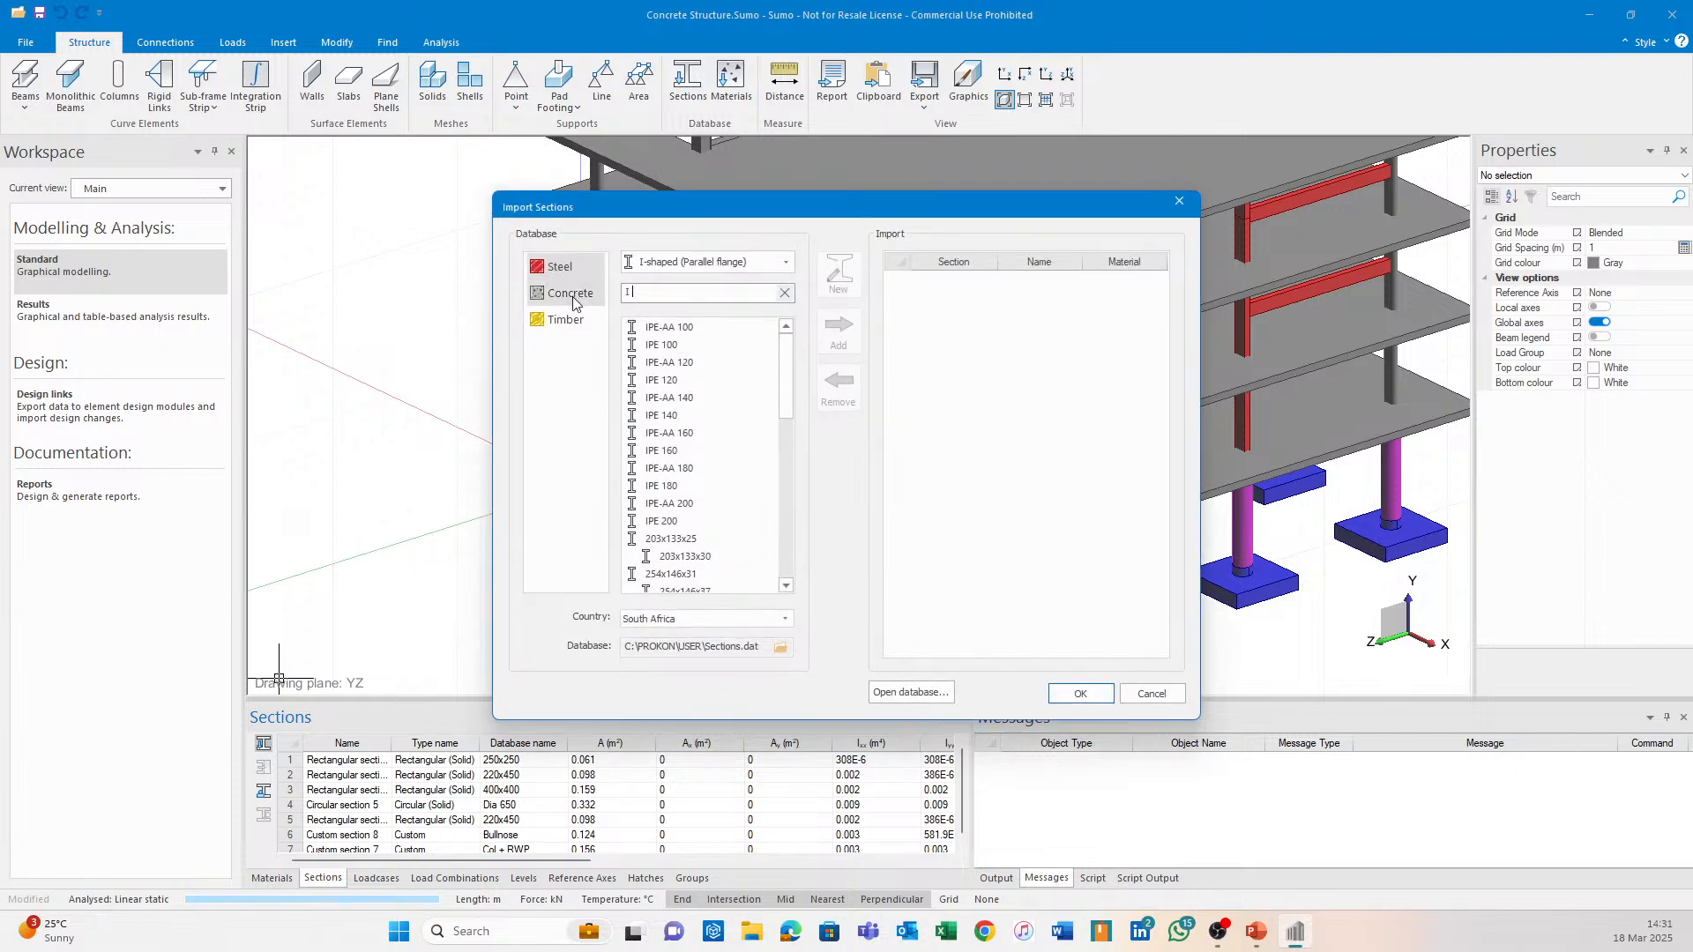
{"action": "left_click", "coordinate": [776, 292]}
{"action": "type", "text": "CC"}
{"action": "left_click", "coordinate": [781, 263]}
{"action": "left_click", "coordinate": [732, 336]}
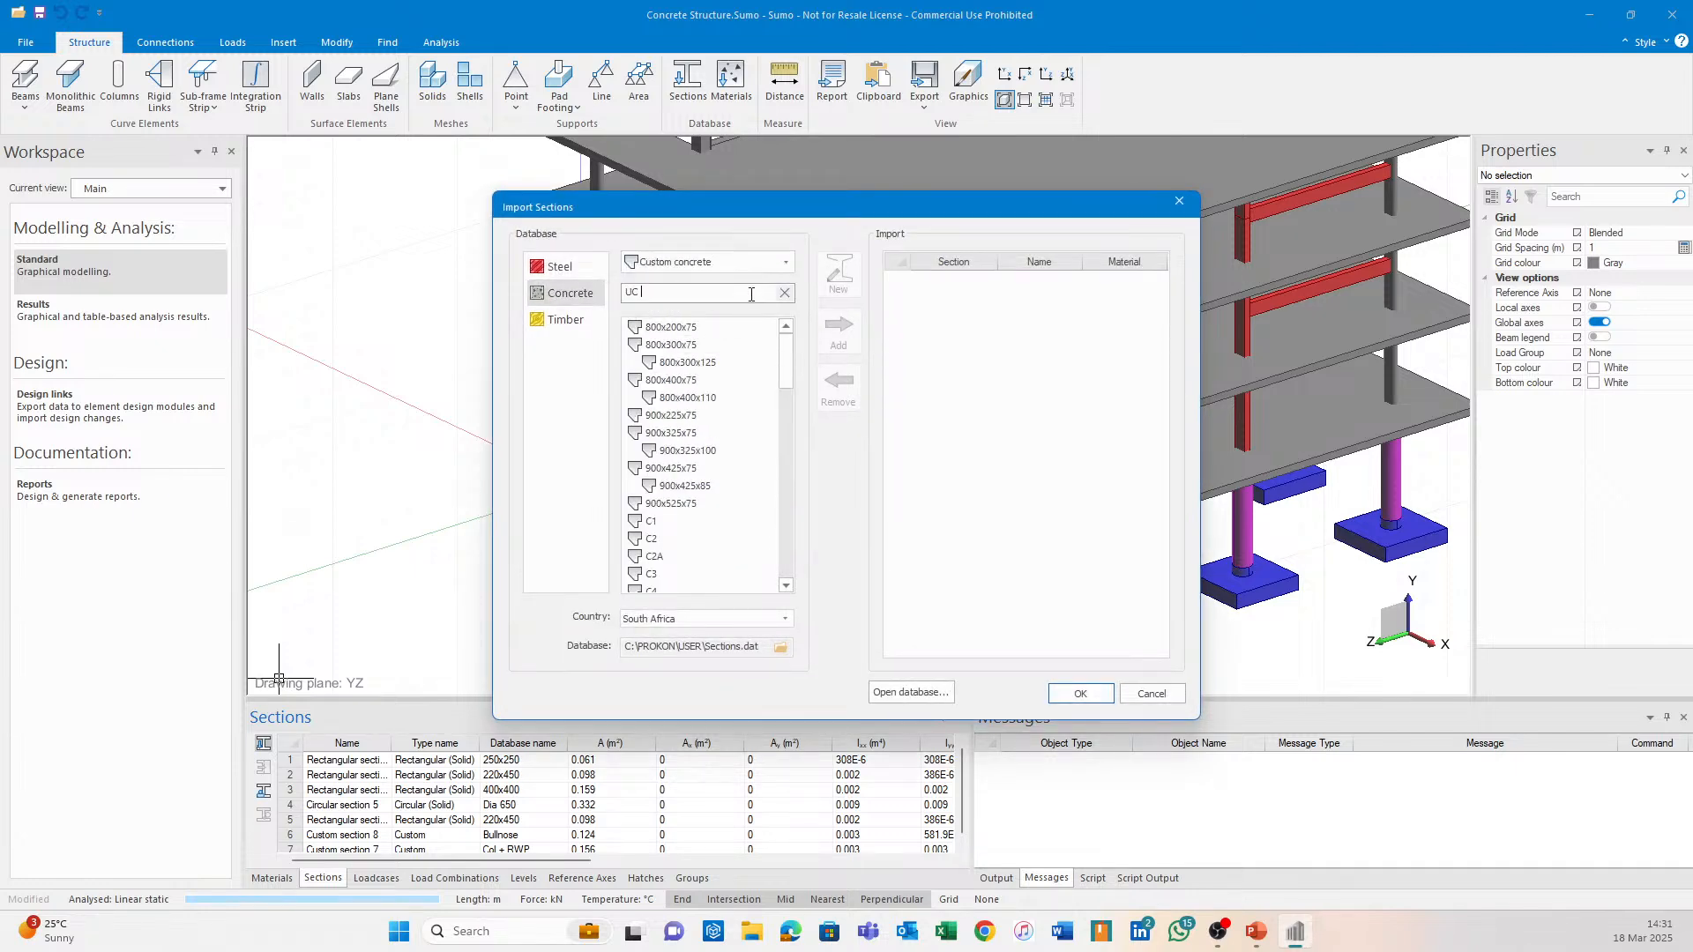
{"action": "left_click_drag", "start_coordinate": [784, 379], "coordinate": [787, 577]}
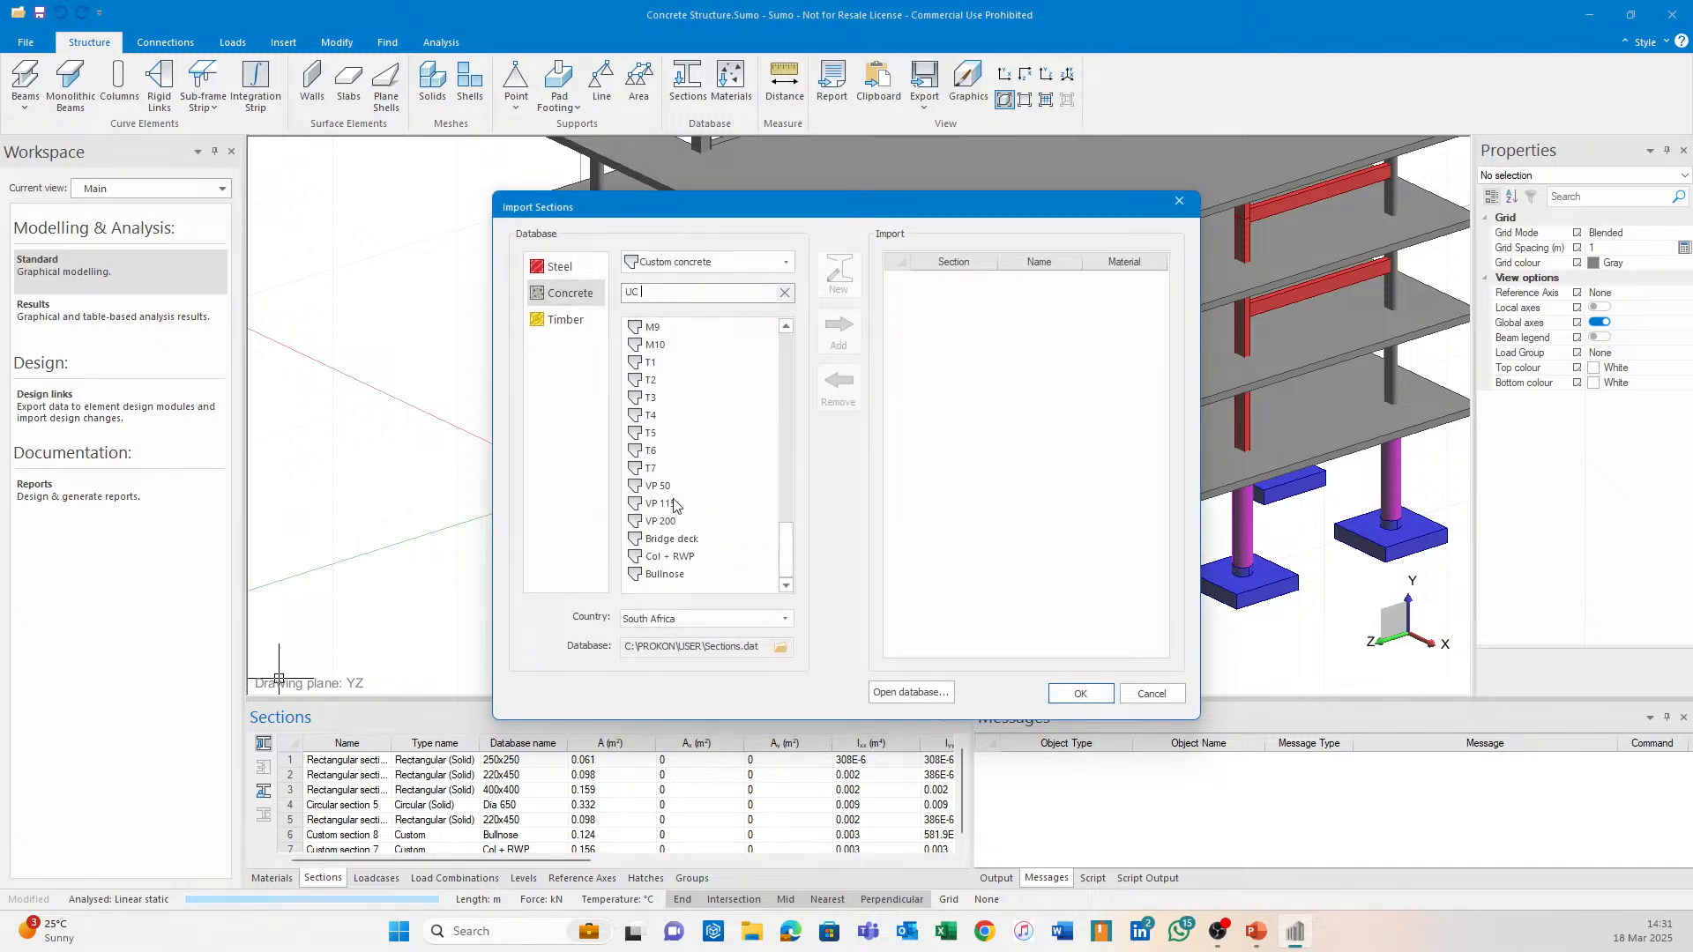
{"action": "left_click", "coordinate": [1151, 695]}
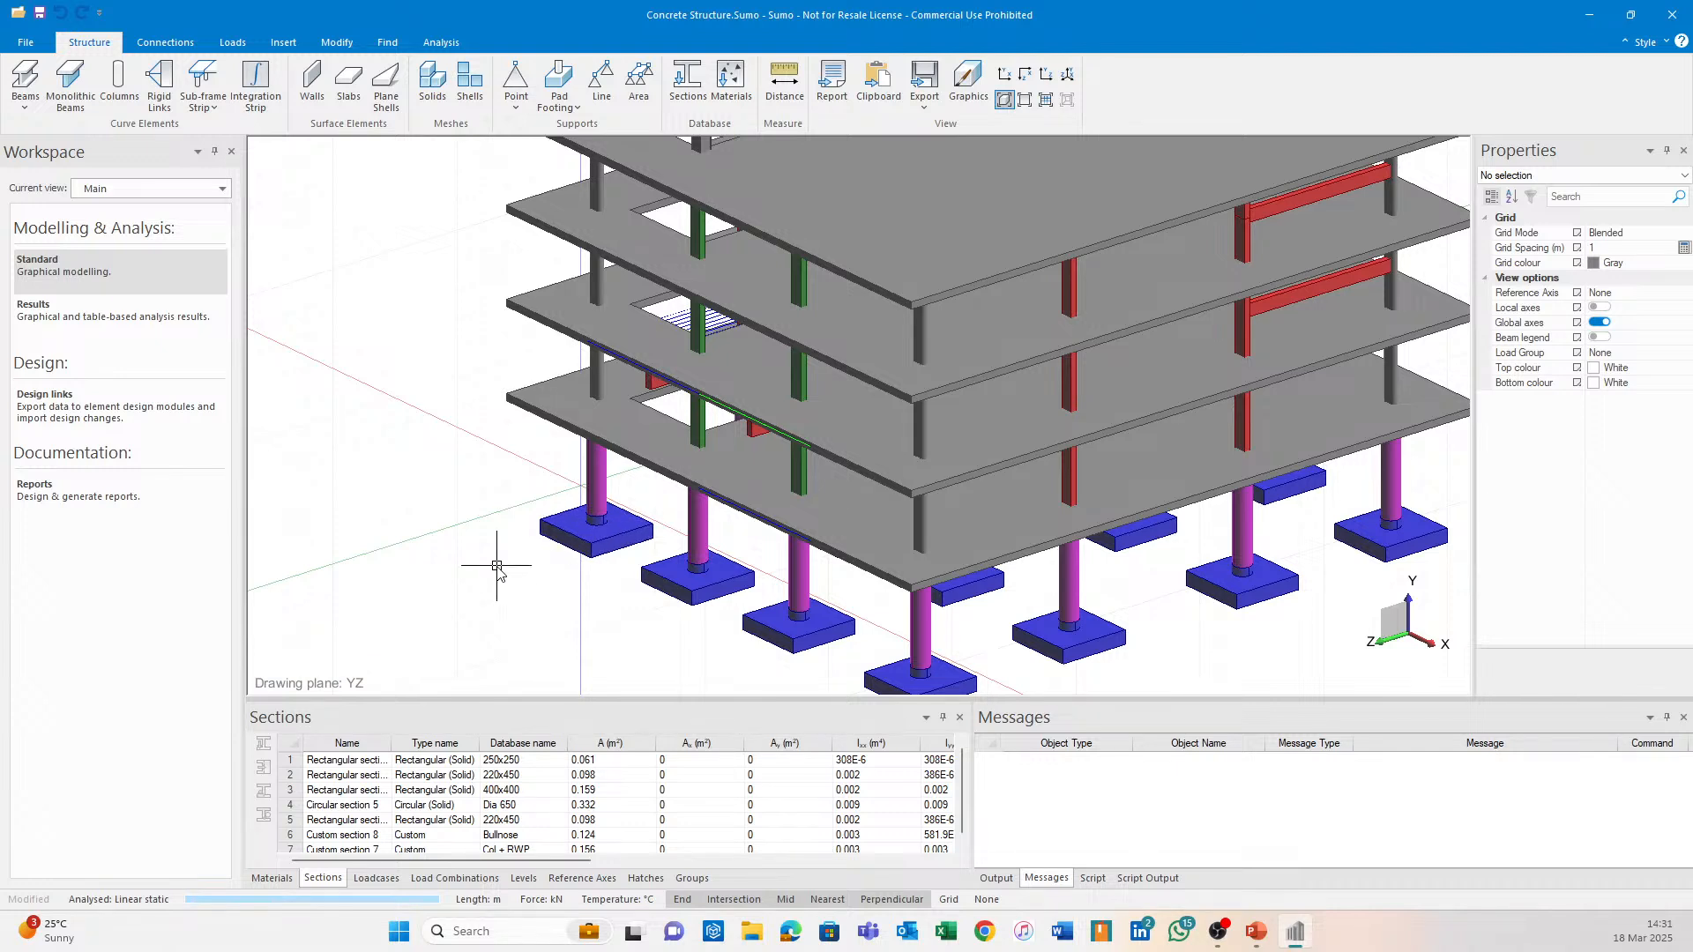
{"action": "middle_click_drag", "start_coordinate": [654, 406], "coordinate": [586, 648]}
{"action": "scroll", "coordinate": [569, 248], "scroll_direction": "up", "scroll_amount": 5}
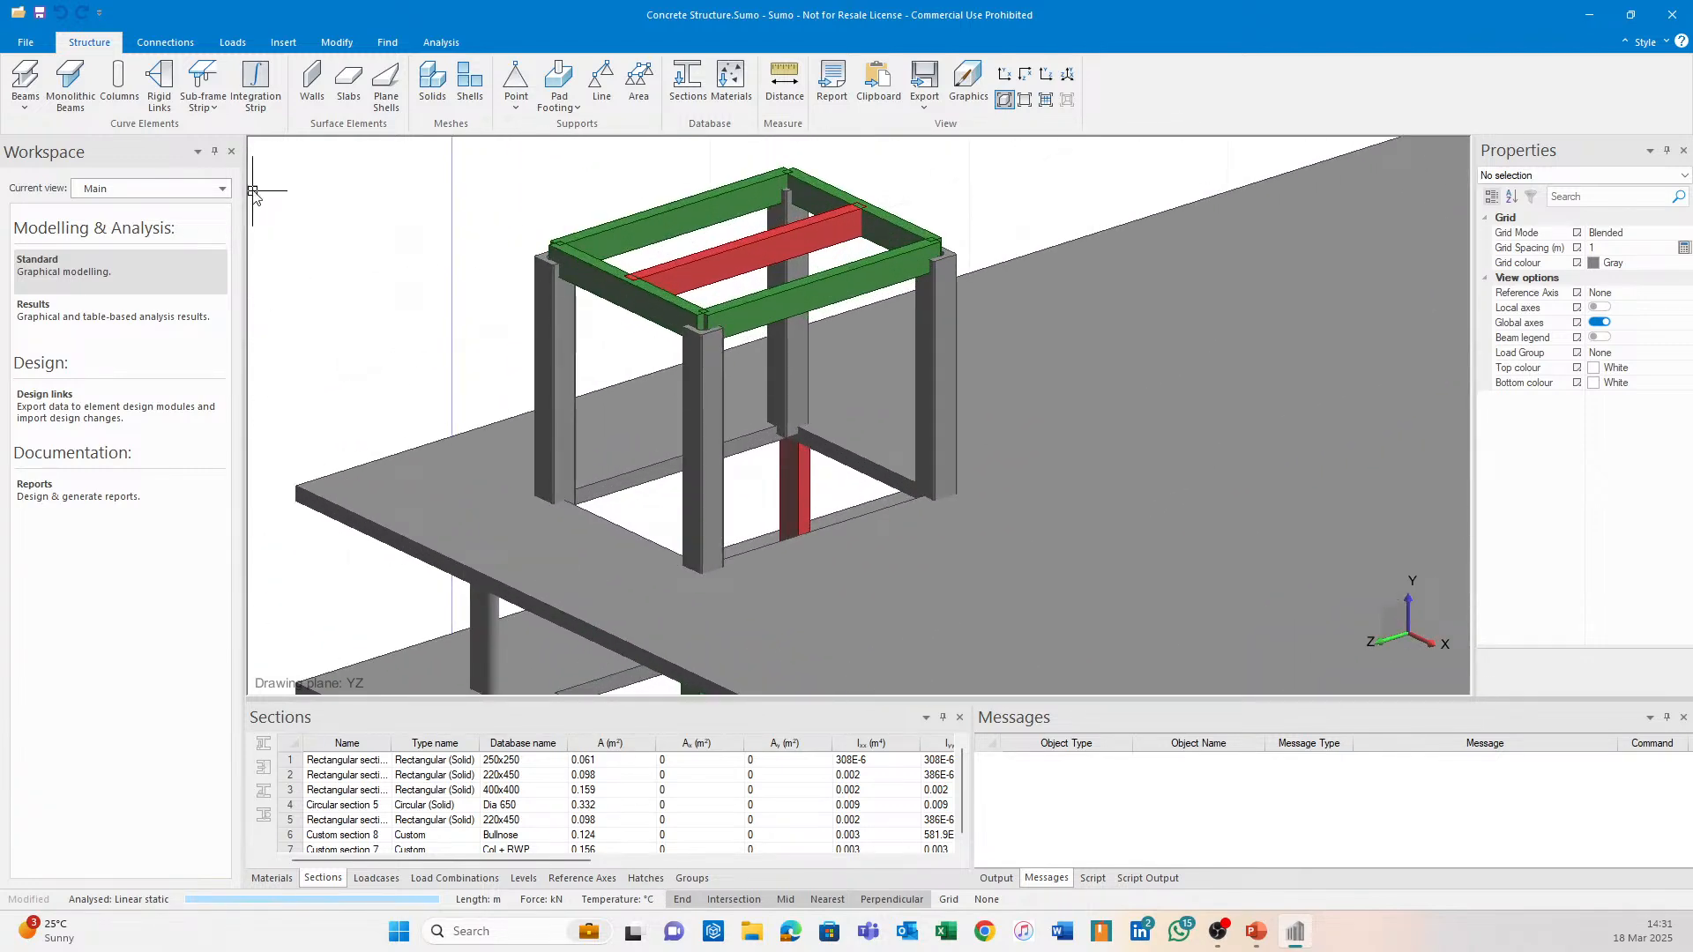
From the design links workspace, export Column 81 to General Column Design and accept the export dialog.
{"action": "left_click", "coordinate": [138, 401]}
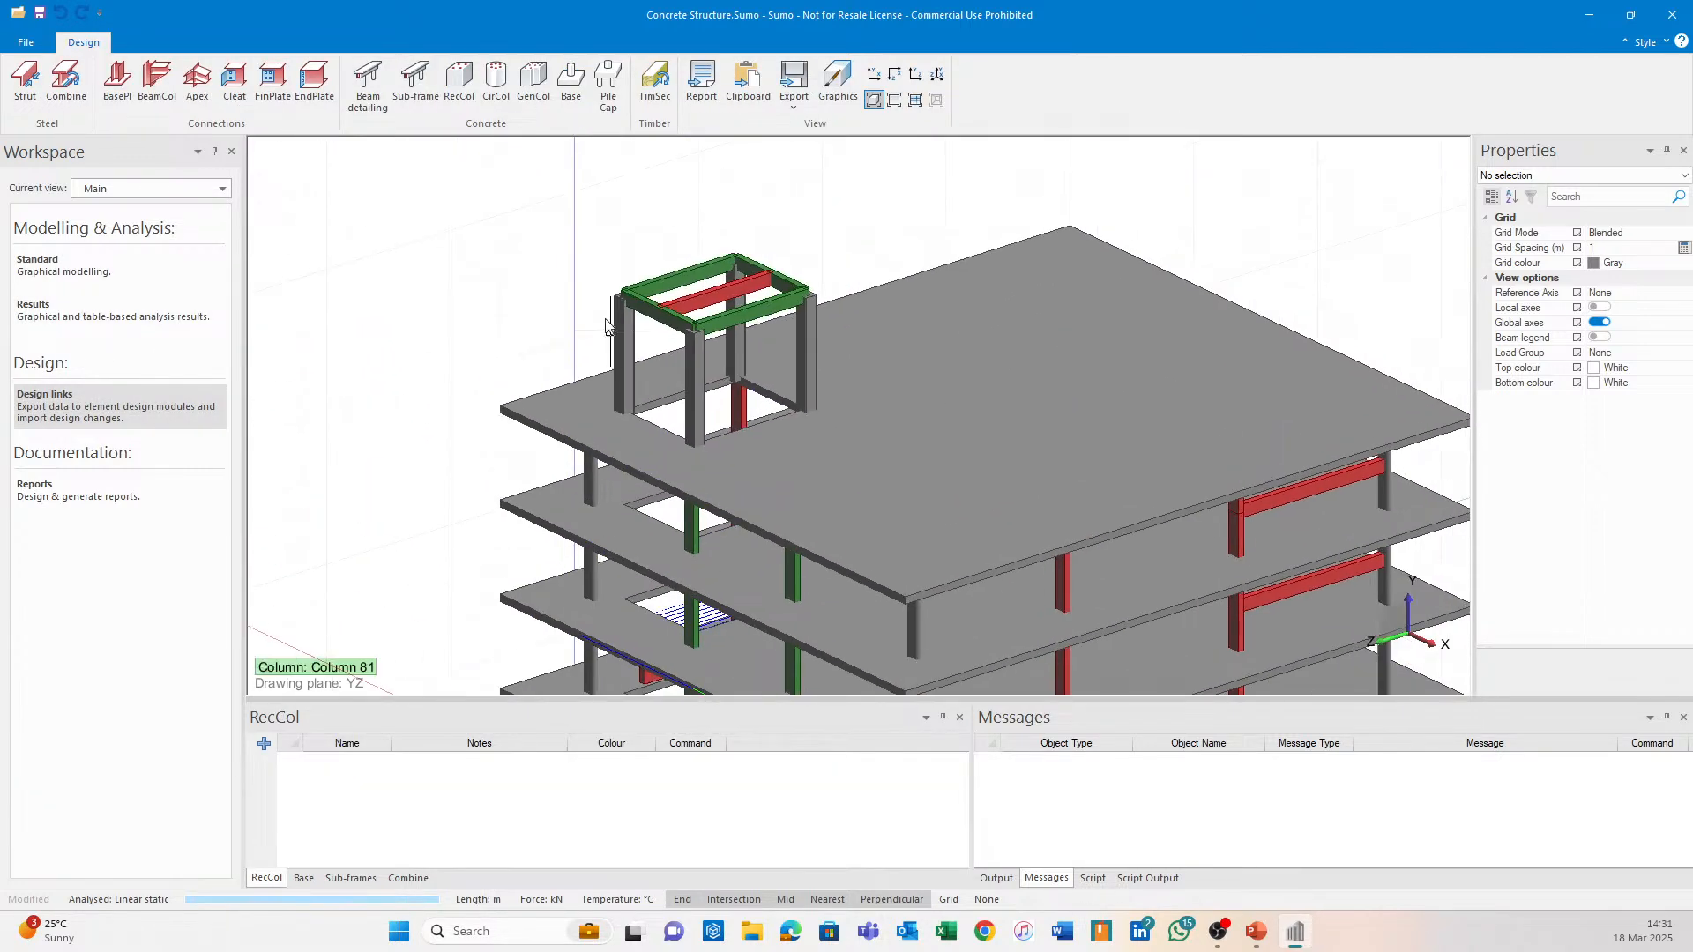
{"action": "left_click", "coordinate": [532, 84]}
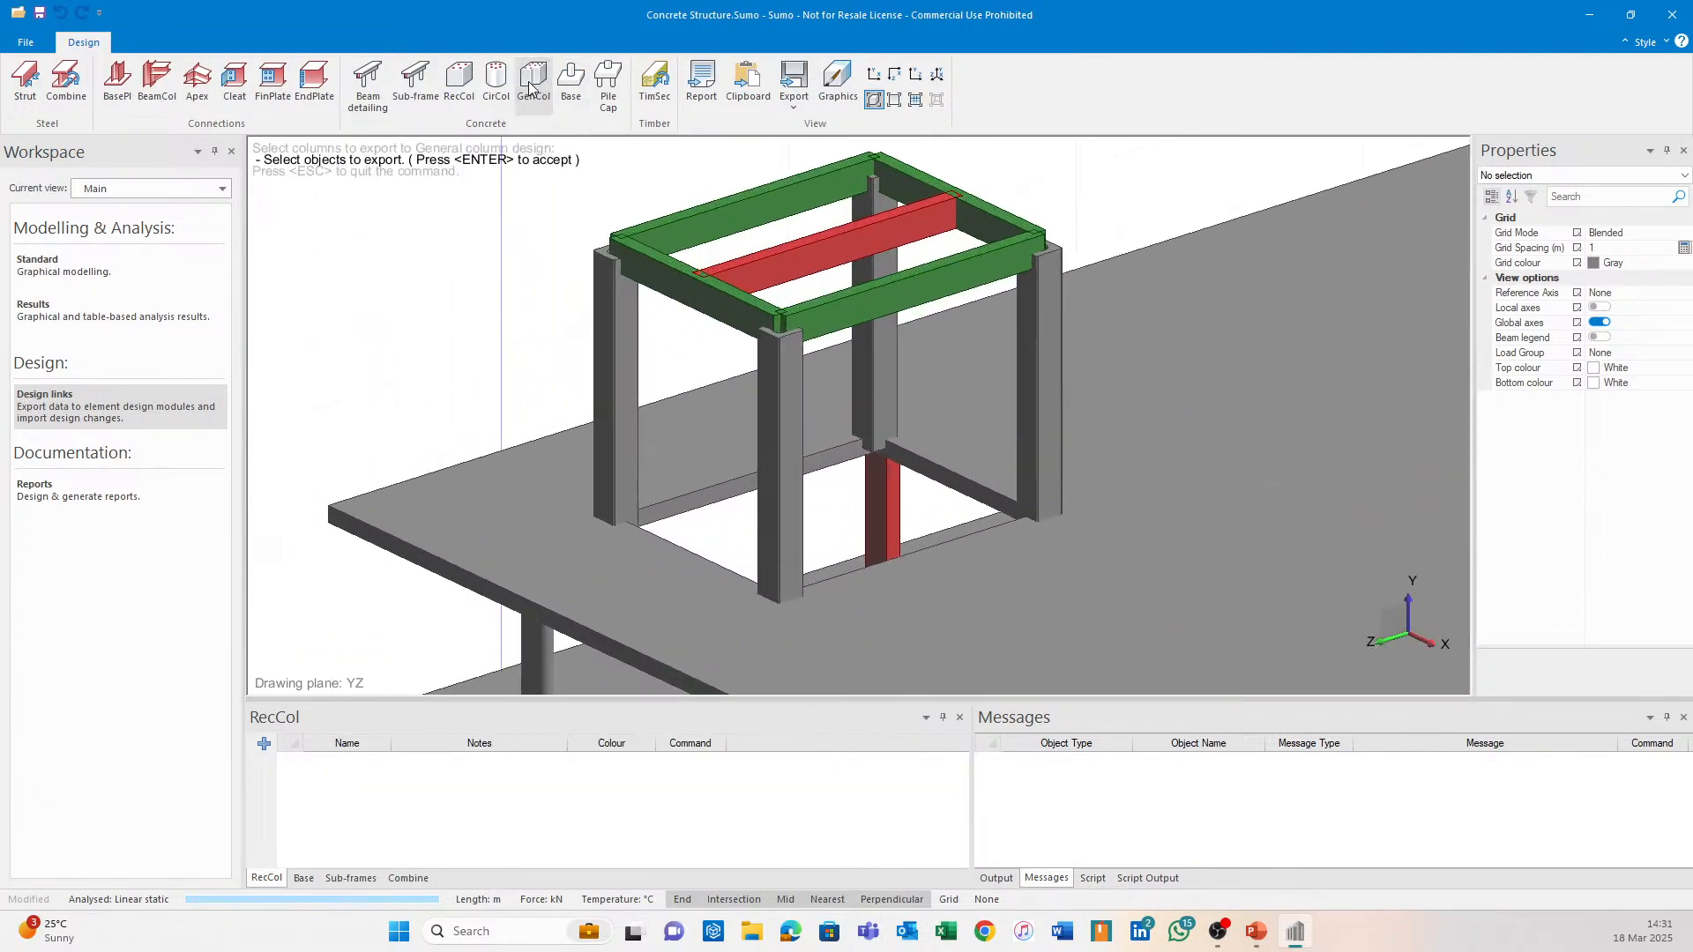
{"action": "left_click", "coordinate": [605, 316]}
{"action": "scroll", "coordinate": [531, 194], "scroll_direction": "up", "scroll_amount": 4}
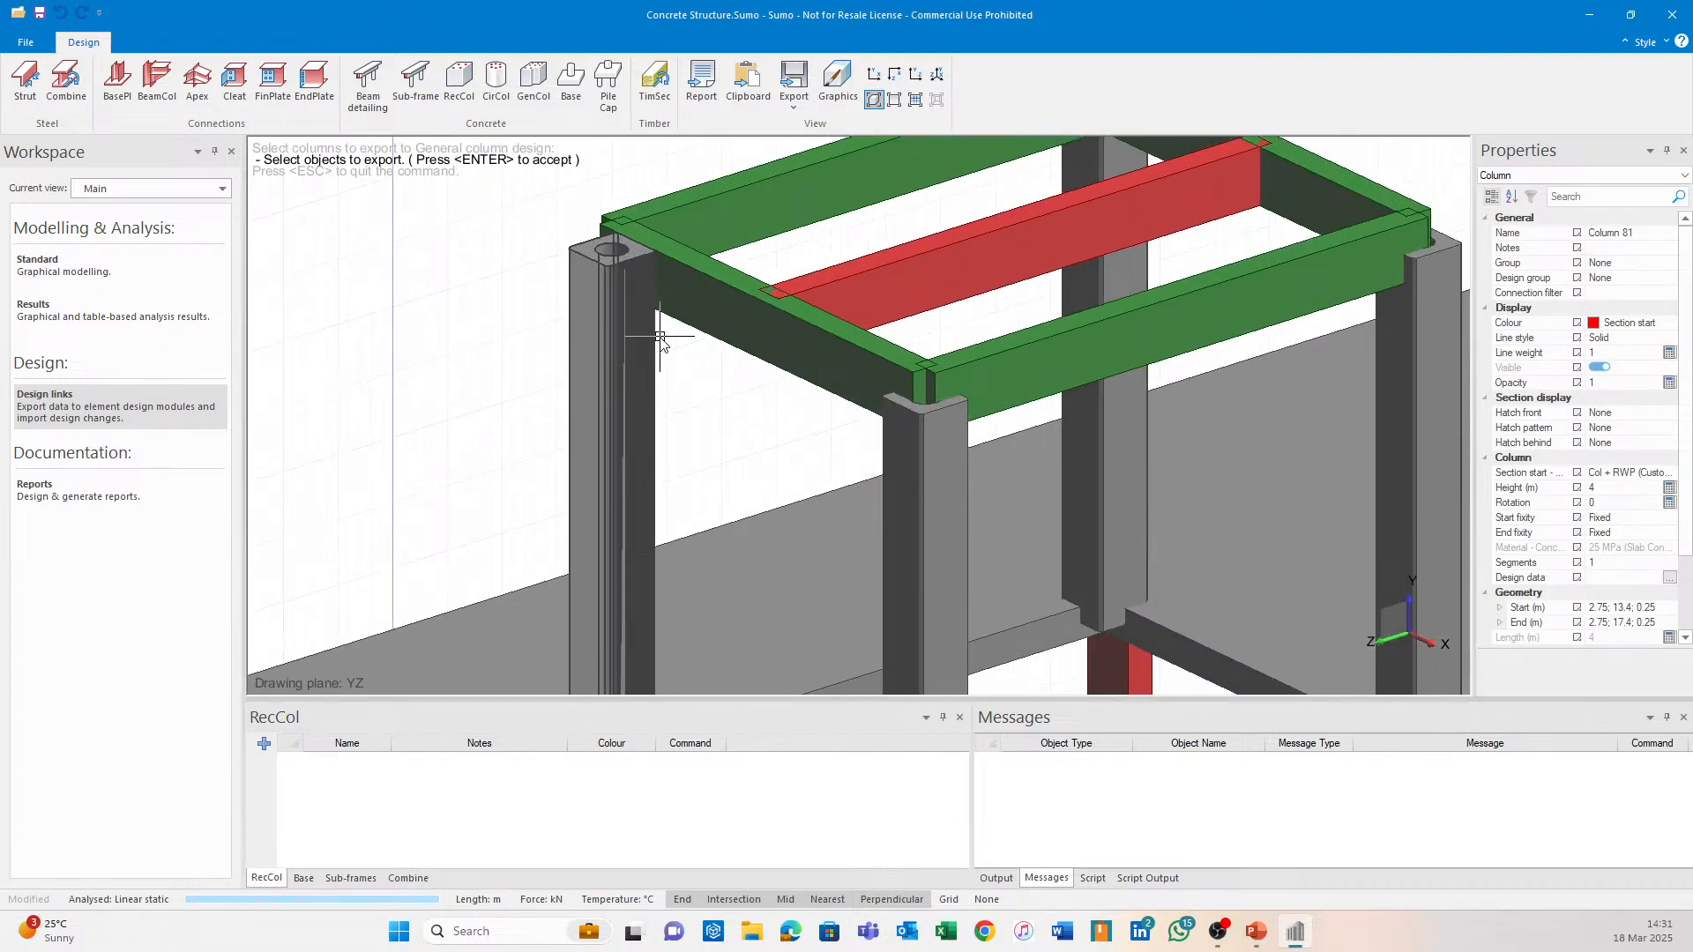
{"action": "key", "text": "Return"}
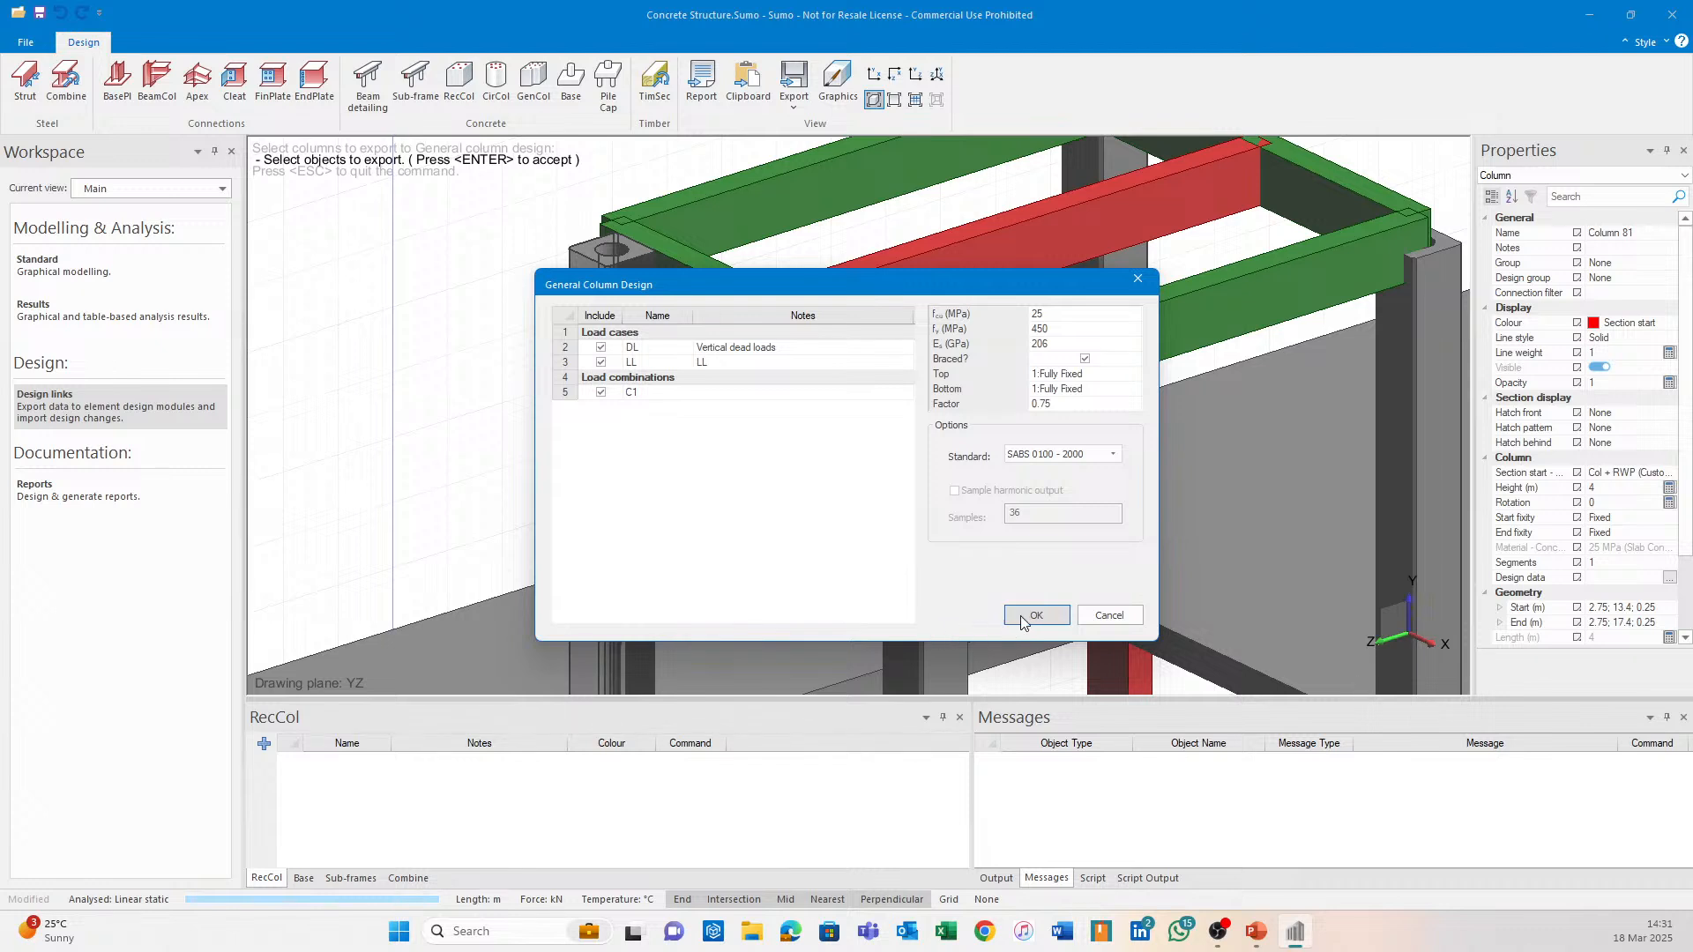
{"action": "left_click", "coordinate": [1024, 616]}
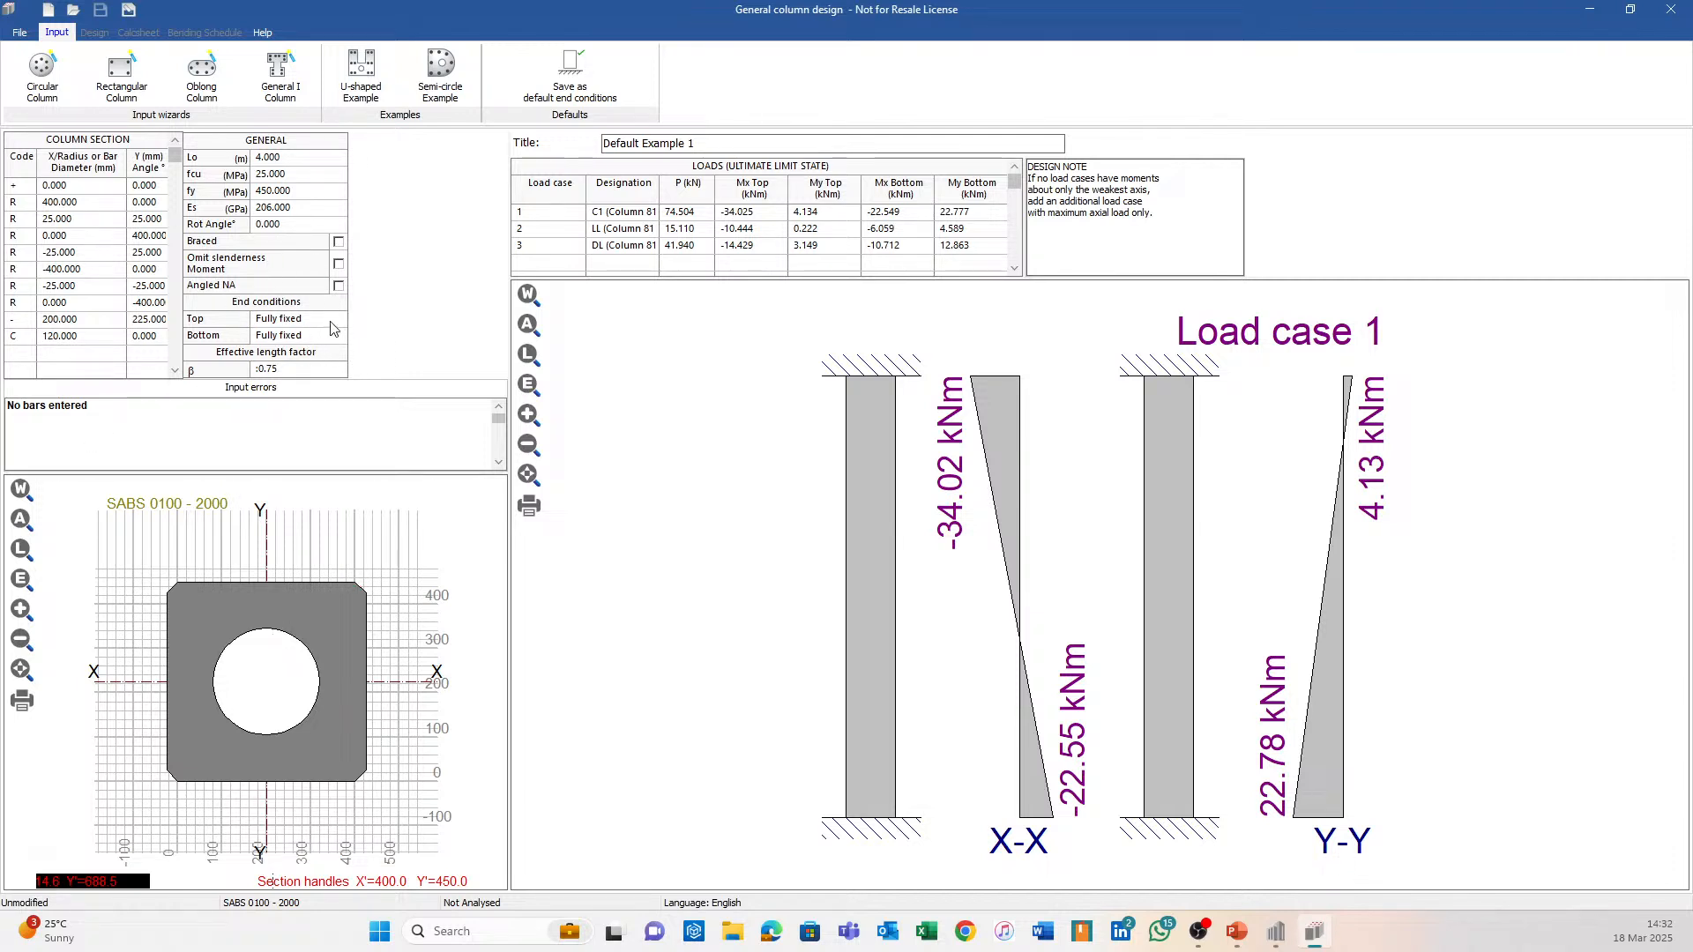
Close General Column Design and clear the column selection in the Sumo model.
{"action": "left_click", "coordinate": [1669, 8]}
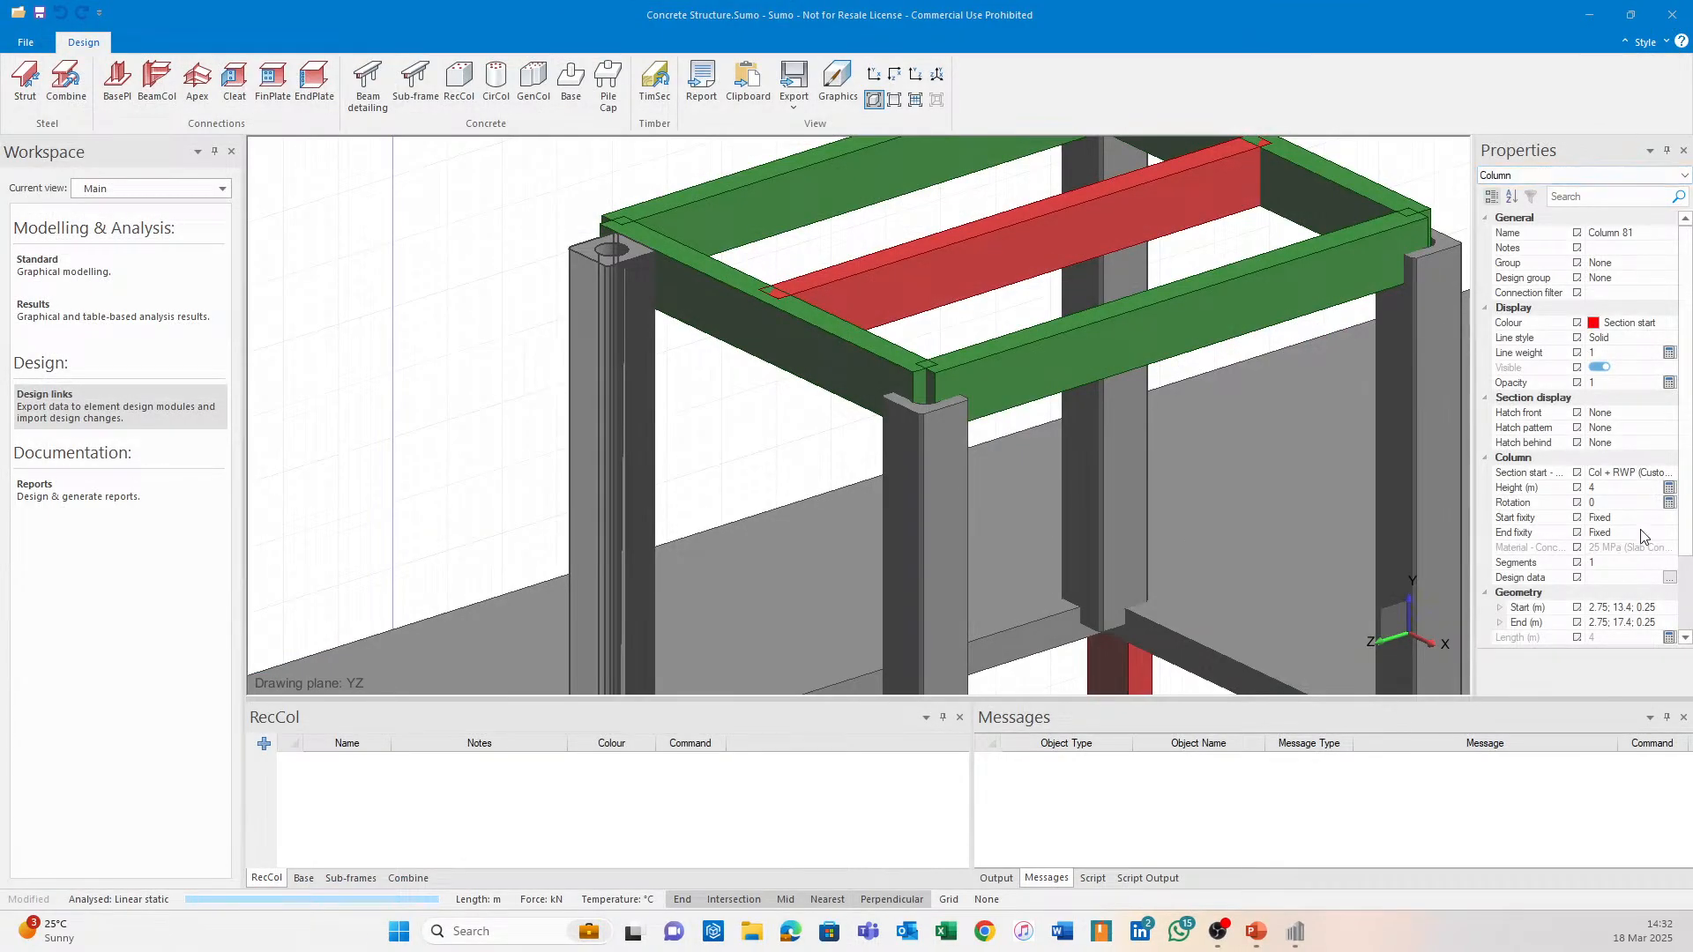
{"action": "left_click", "coordinate": [480, 317]}
{"action": "scroll", "coordinate": [505, 323], "scroll_direction": "down", "scroll_amount": 5}
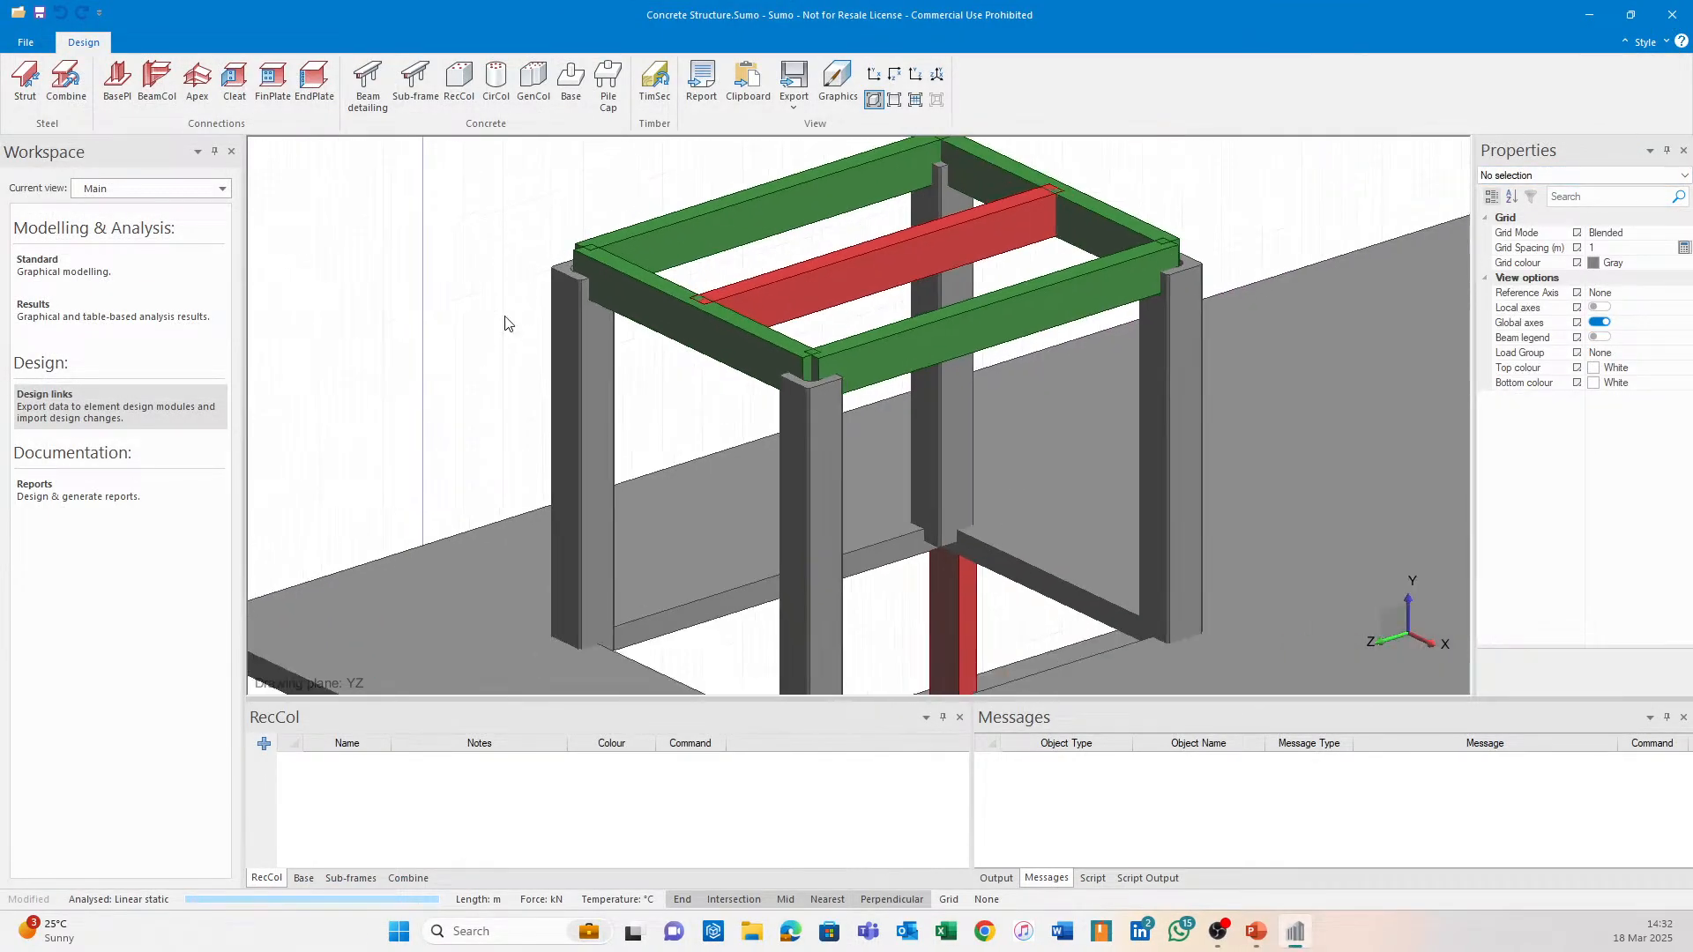
{"action": "scroll", "coordinate": [505, 318], "scroll_direction": "down", "scroll_amount": 1}
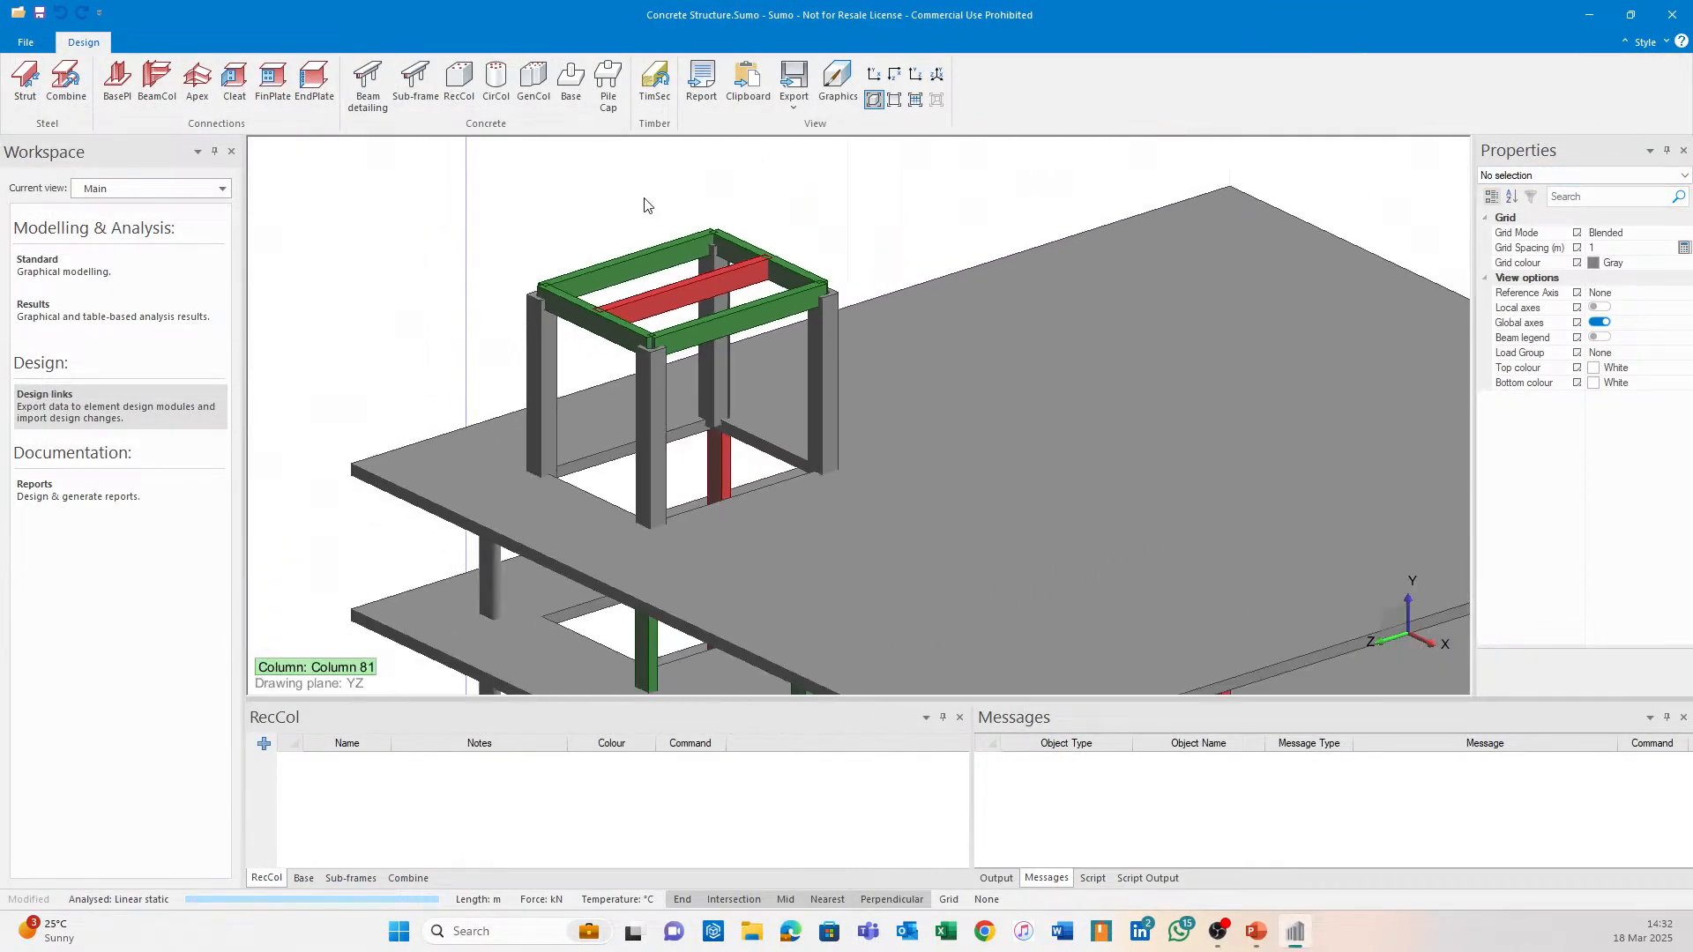
{"action": "scroll", "coordinate": [544, 369], "scroll_direction": "up", "scroll_amount": 1}
Select and then deselect Column 81, and orbit the model toward the footings.
{"action": "left_click", "coordinate": [543, 369]}
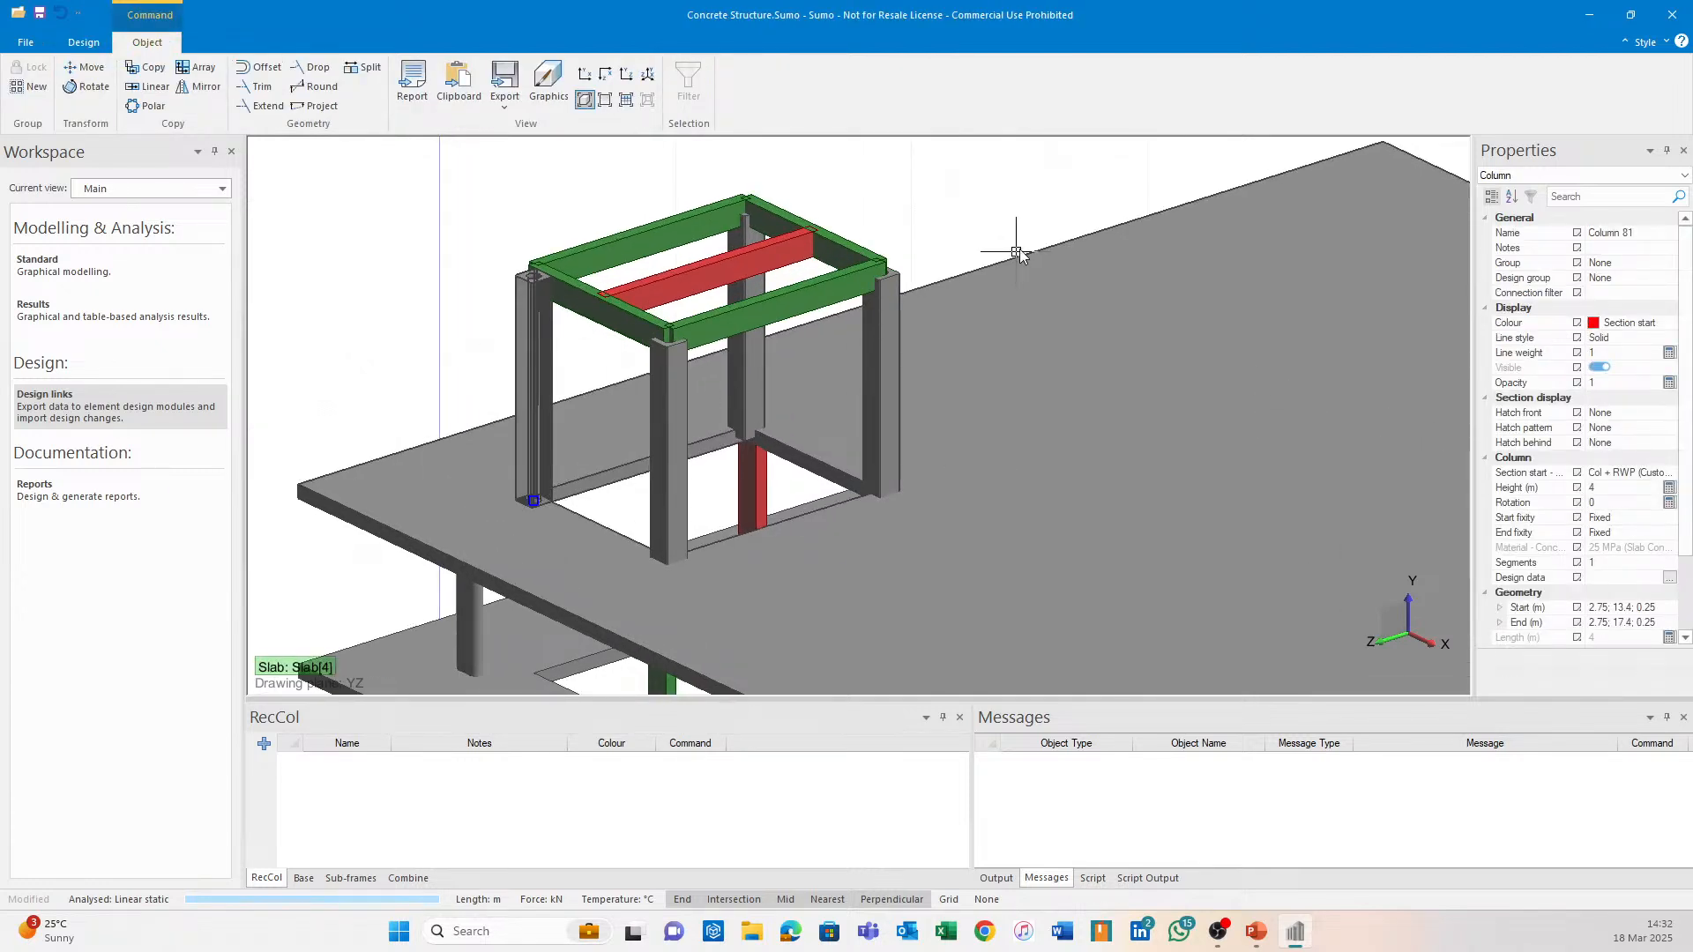
{"action": "left_click", "coordinate": [1025, 212]}
{"action": "scroll", "coordinate": [1025, 212], "scroll_direction": "down", "scroll_amount": 5}
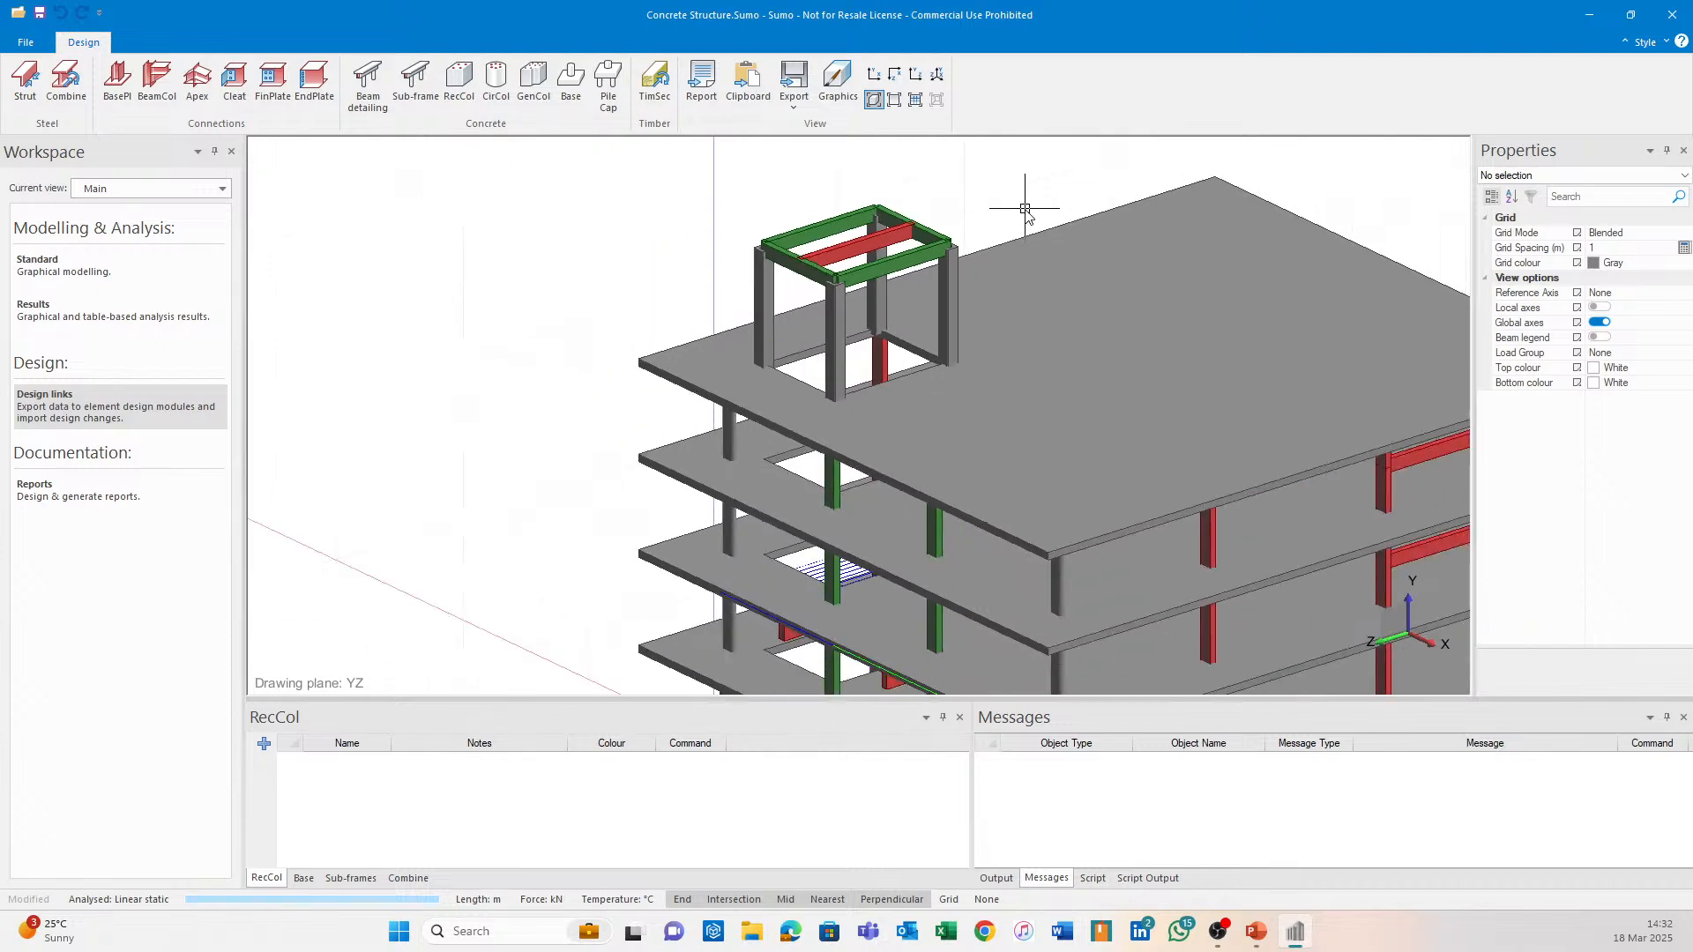
{"action": "scroll", "coordinate": [772, 524], "scroll_direction": "up", "scroll_amount": 3}
{"action": "middle_click_drag", "start_coordinate": [806, 539], "coordinate": [848, 503]}
Orbit the view under the slab to the footings and select pad footing PF16.
{"action": "scroll", "coordinate": [606, 582], "scroll_direction": "up", "scroll_amount": 3}
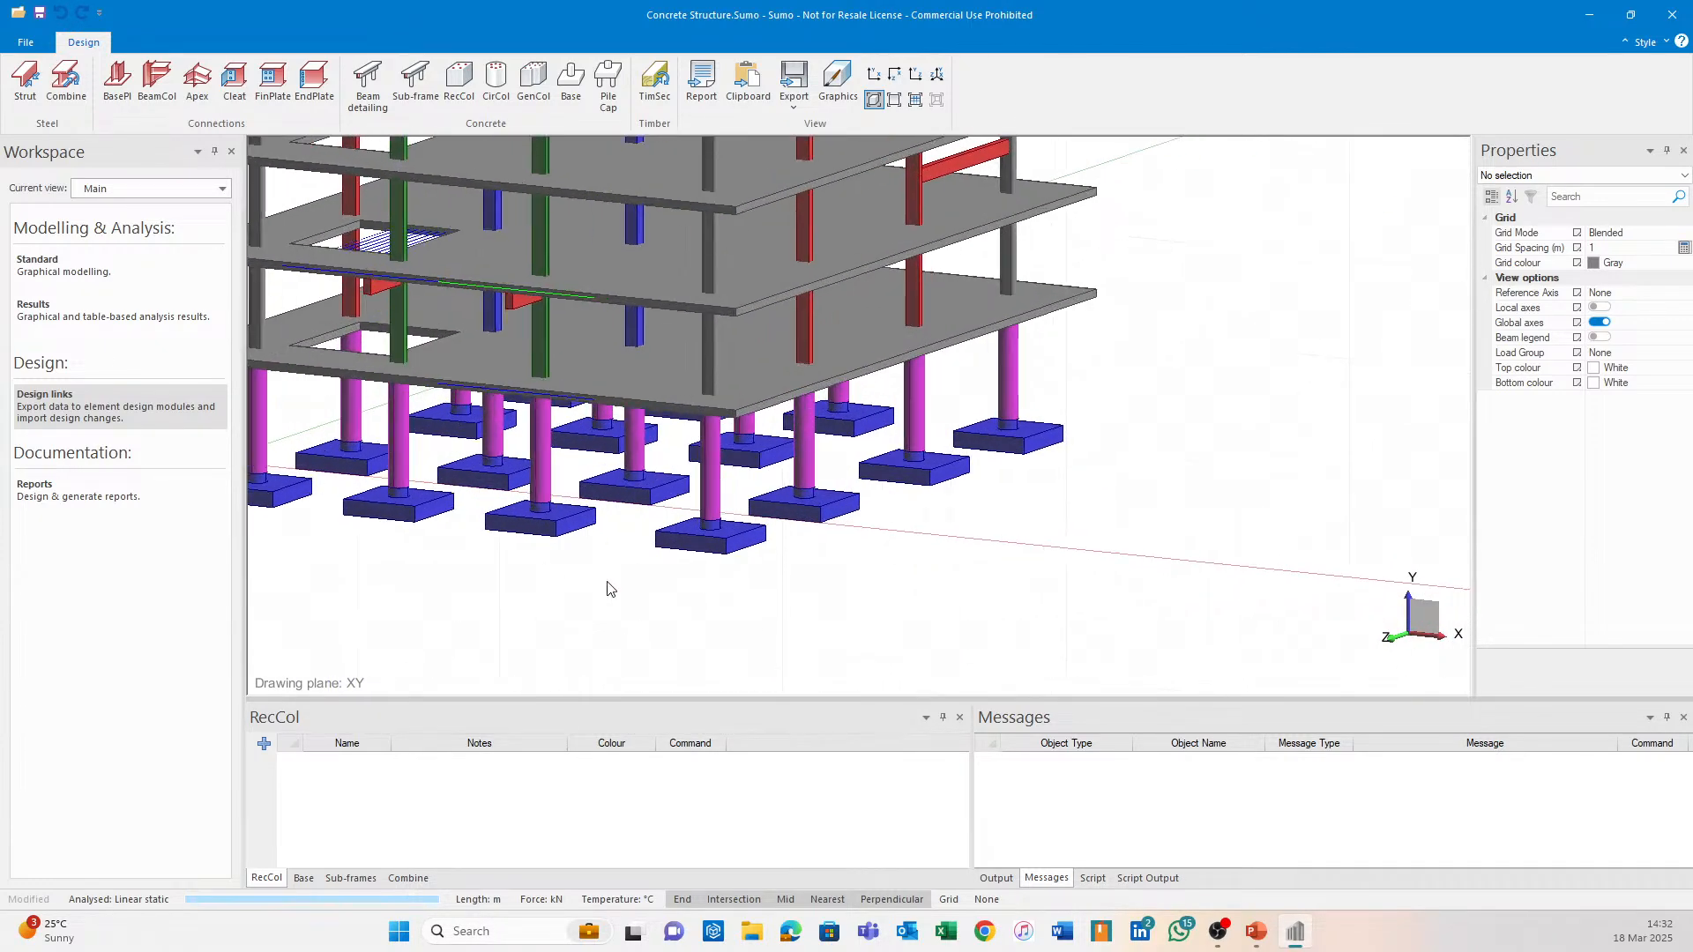
{"action": "middle_click_drag", "start_coordinate": [593, 538], "coordinate": [694, 541]}
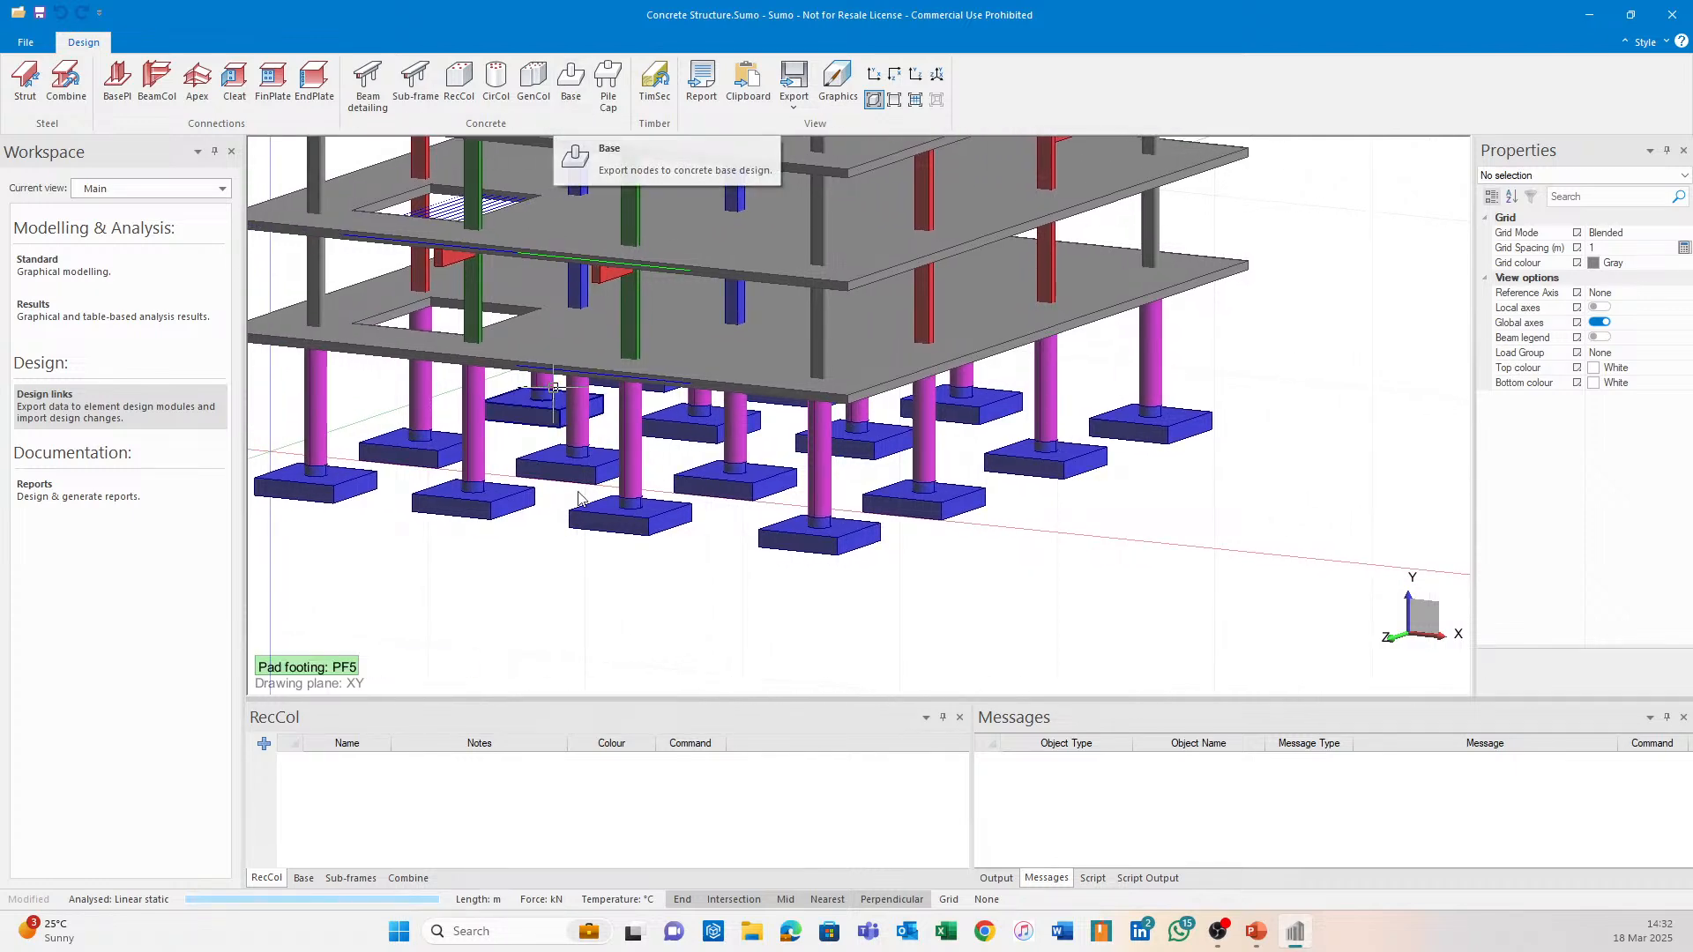
{"action": "scroll", "coordinate": [624, 585], "scroll_direction": "up", "scroll_amount": 3}
{"action": "middle_click_drag", "start_coordinate": [609, 485], "coordinate": [776, 485], "text": "shift"}
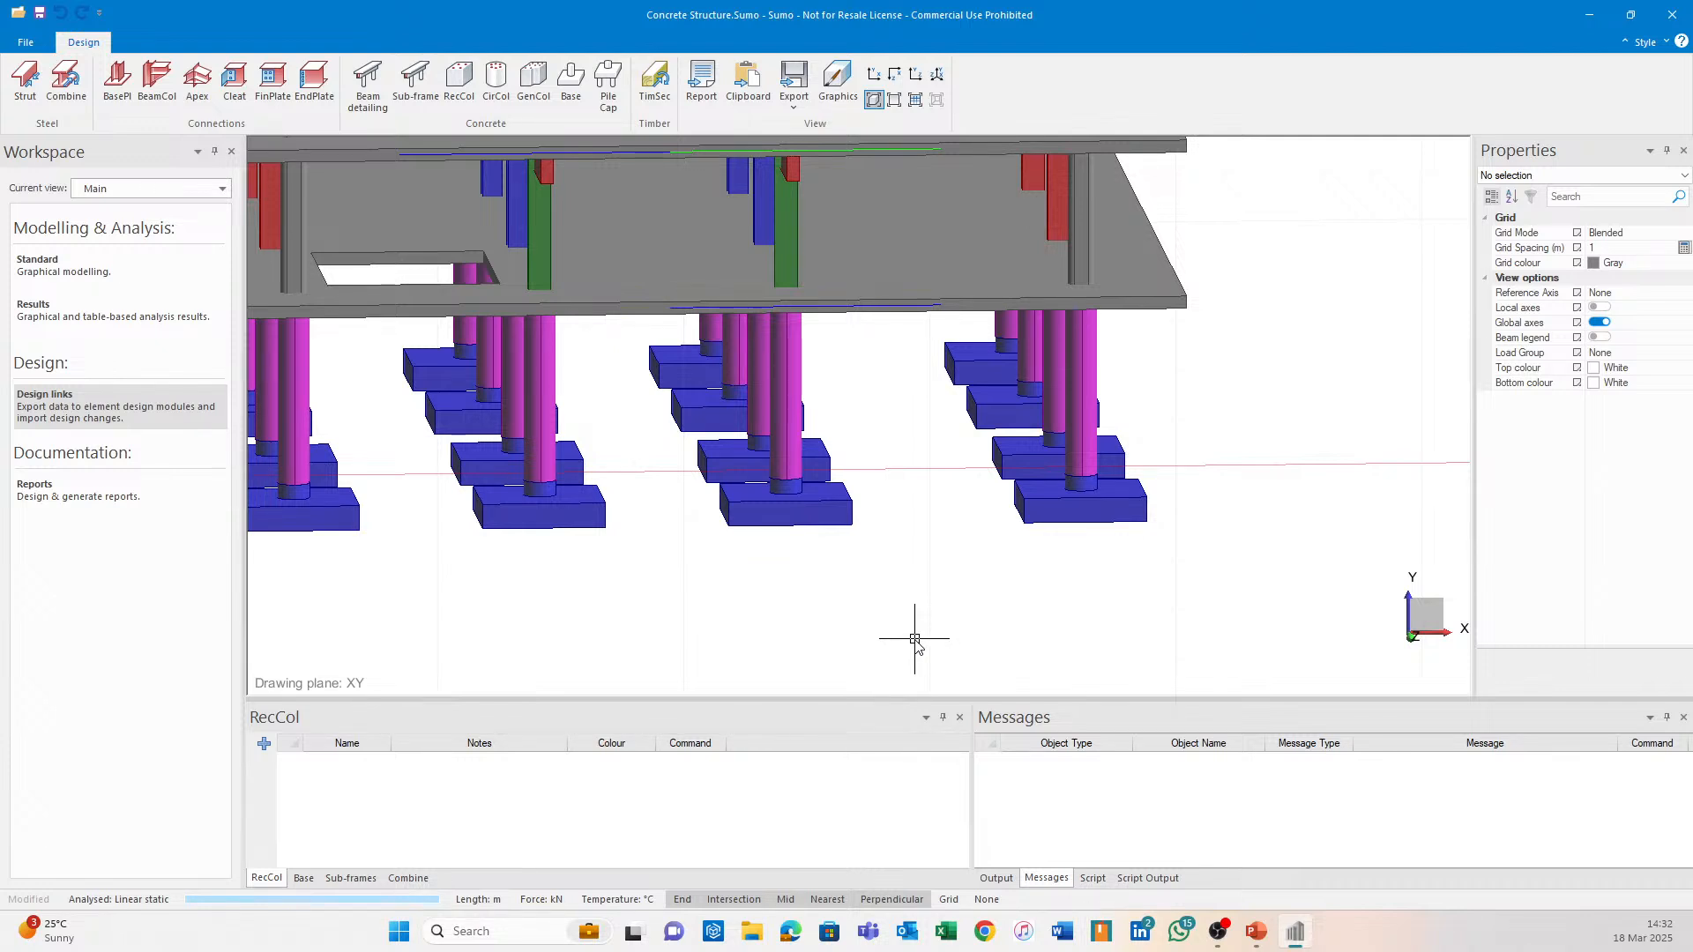
{"action": "middle_click_drag", "start_coordinate": [1008, 612], "coordinate": [948, 617], "text": "shift"}
{"action": "left_click", "coordinate": [776, 463]}
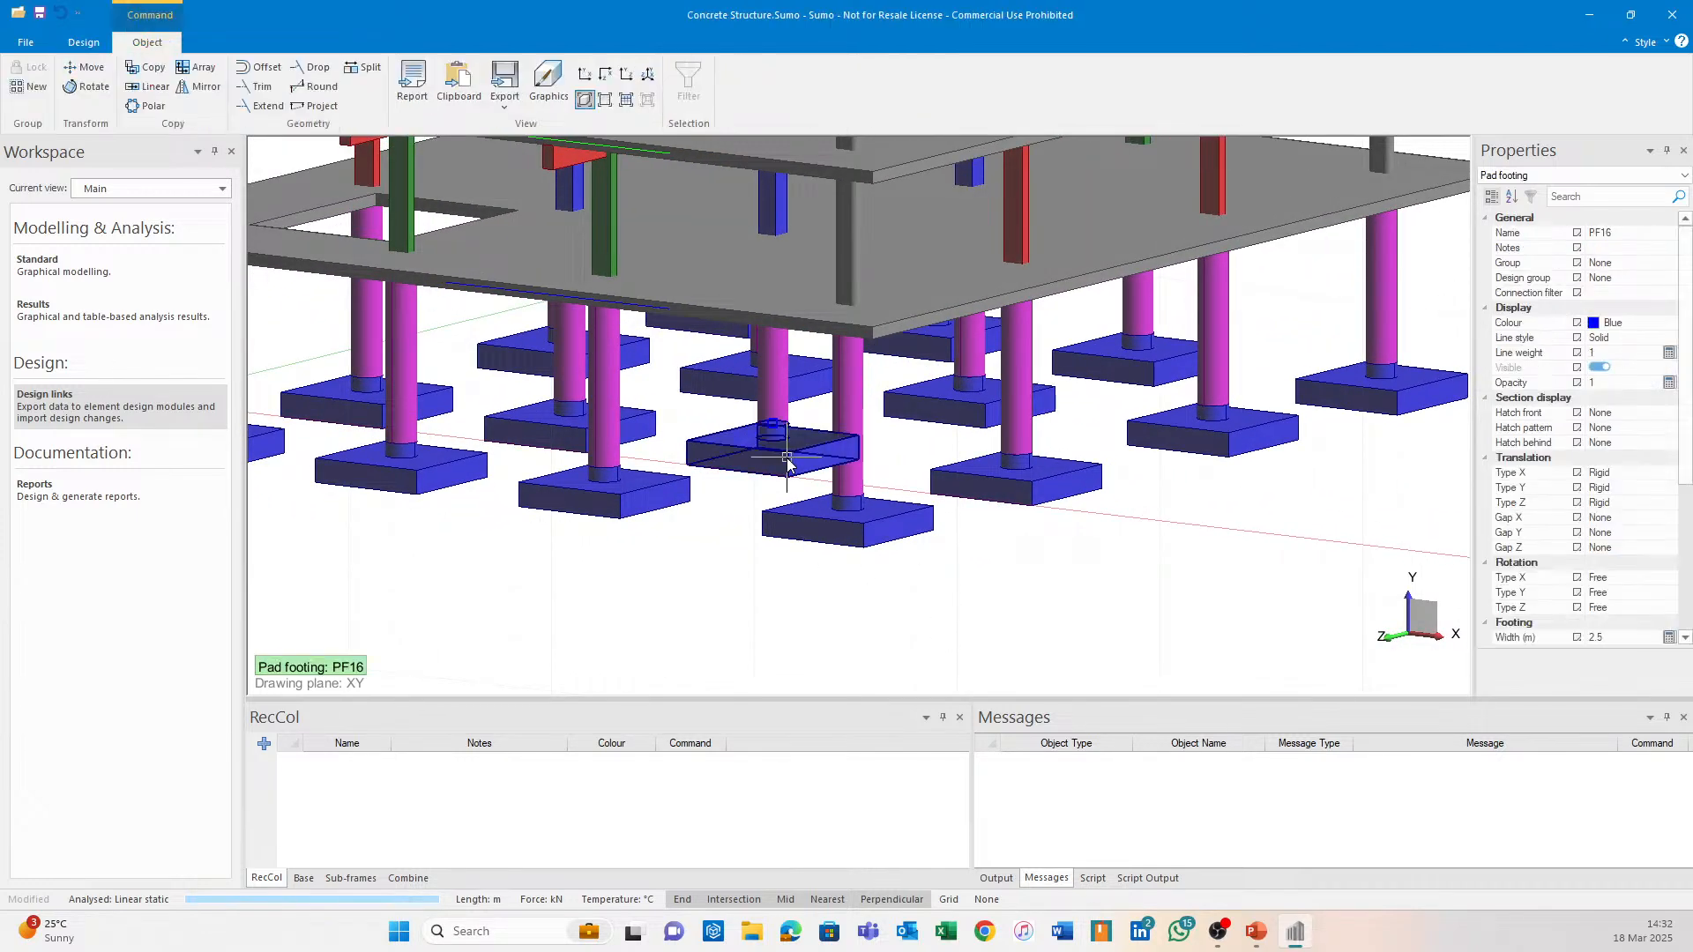
{"action": "scroll", "coordinate": [820, 467], "scroll_direction": "up", "scroll_amount": 5}
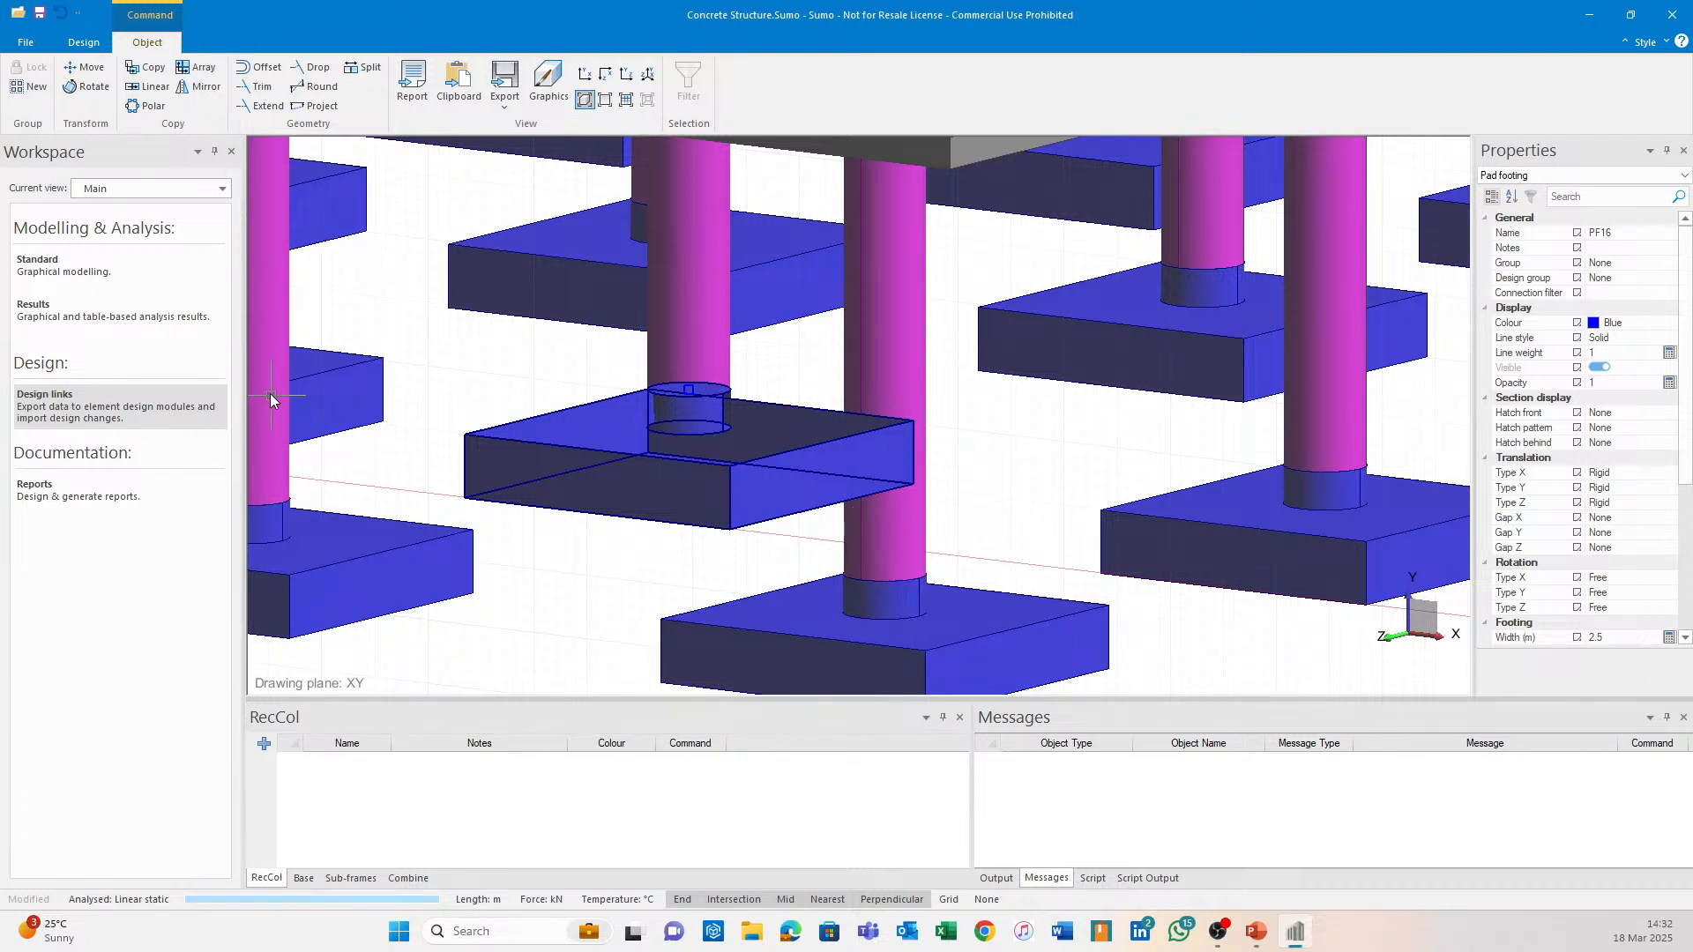
Export PF16 to concrete base design, accepting the Concrete base design parameters.
{"action": "left_click", "coordinate": [85, 42]}
{"action": "left_click", "coordinate": [571, 81]}
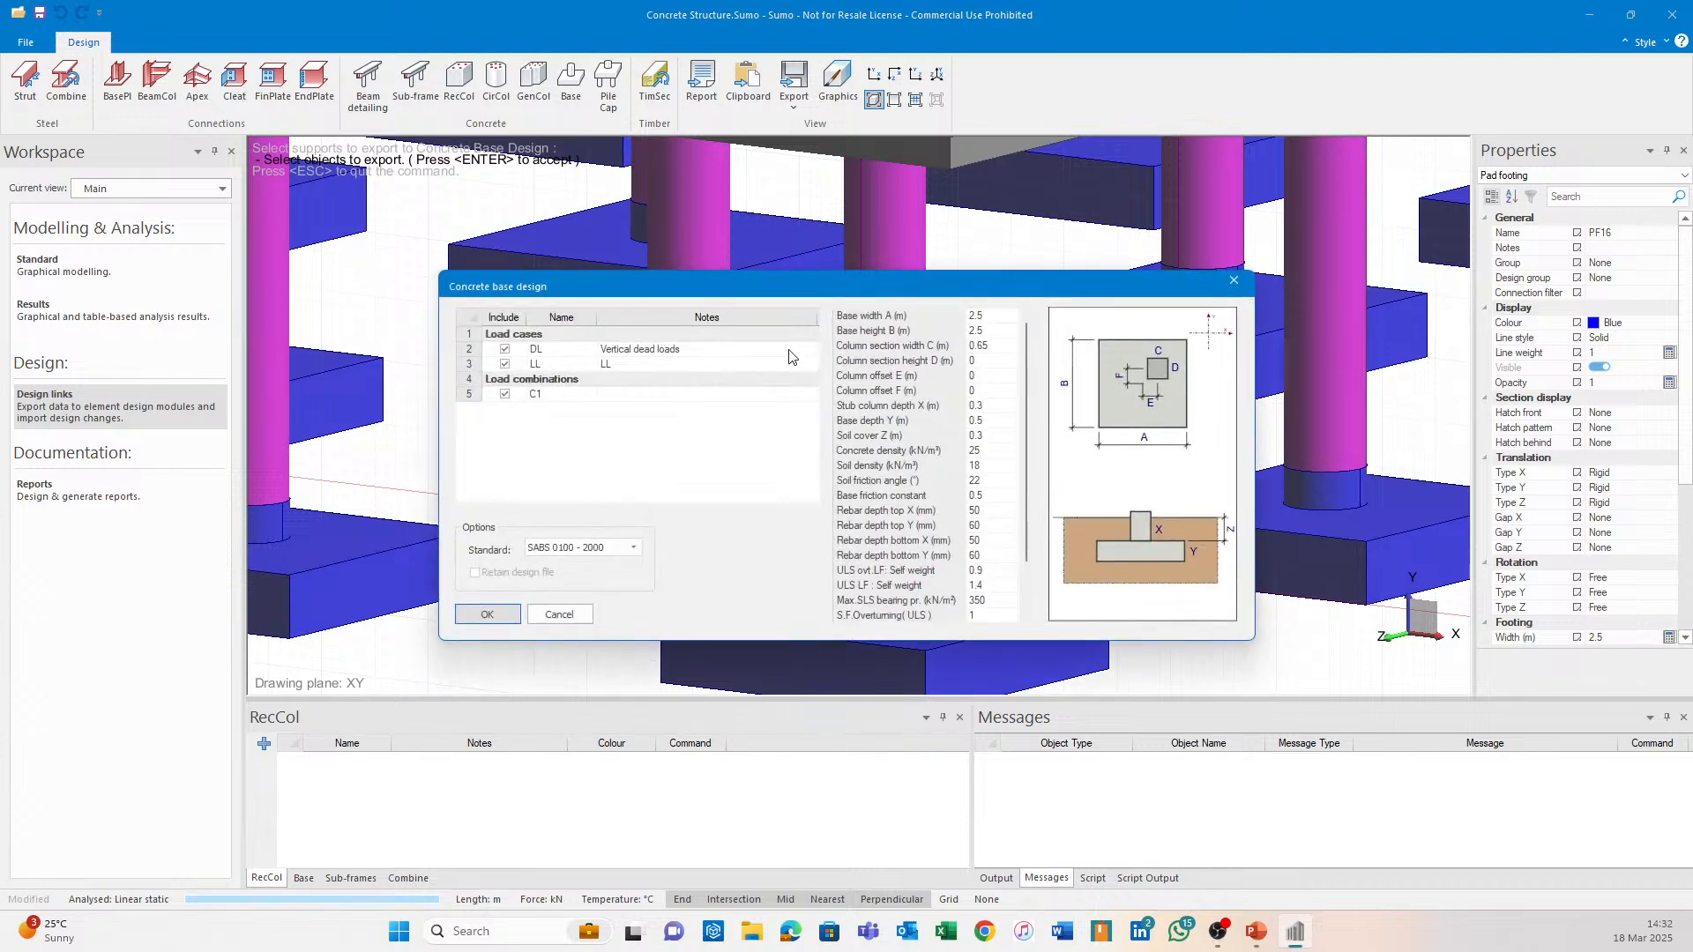
{"action": "left_click_drag", "start_coordinate": [1027, 448], "coordinate": [1024, 485]}
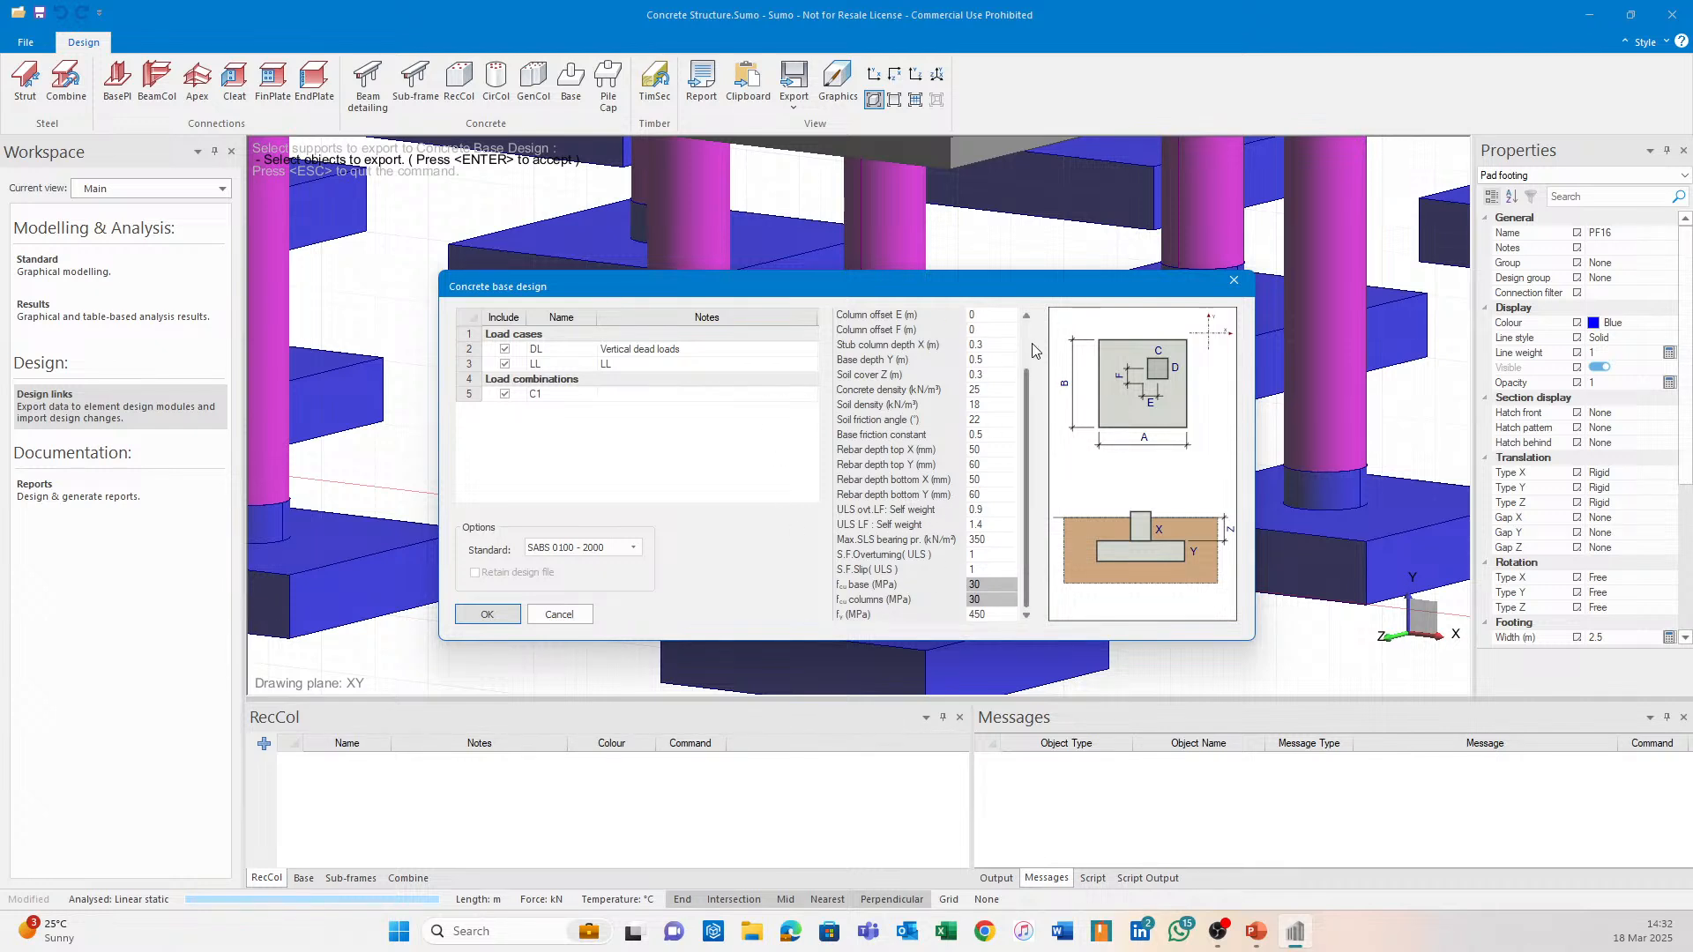
{"action": "scroll", "coordinate": [1024, 411], "scroll_direction": "up", "scroll_amount": 2}
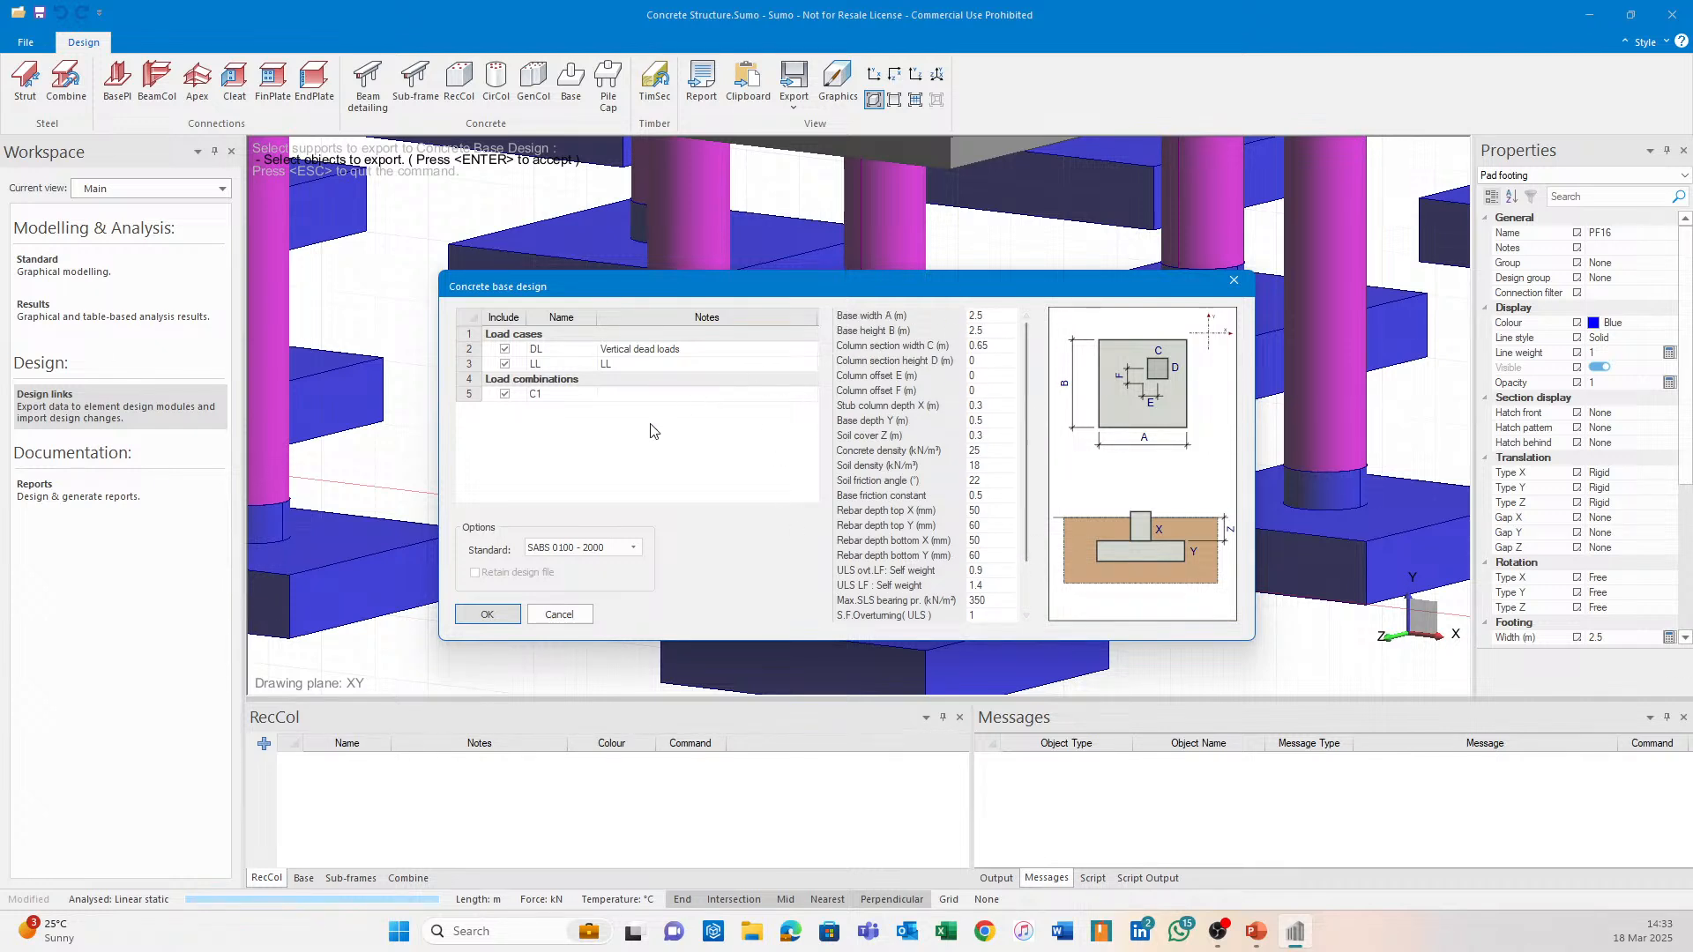
{"action": "left_click", "coordinate": [487, 615]}
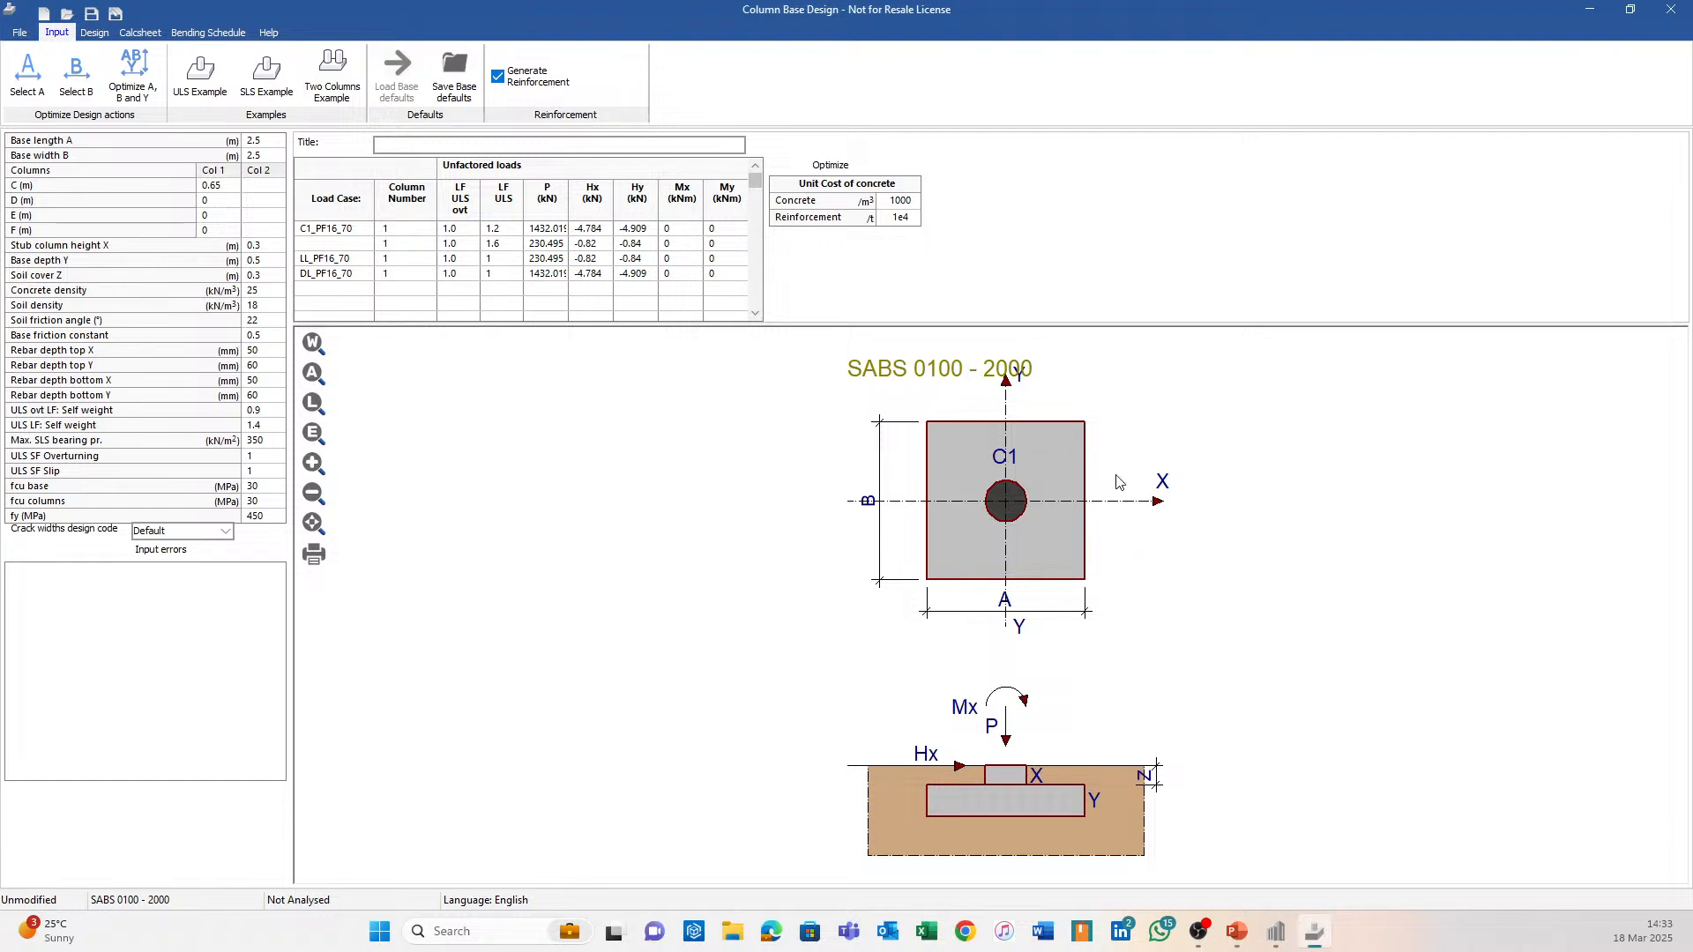
Widen the P (kN) column, check the ULS factors 1.2 and 1.6, then close Column Base Design.
{"action": "left_click_drag", "start_coordinate": [571, 202], "coordinate": [593, 205]}
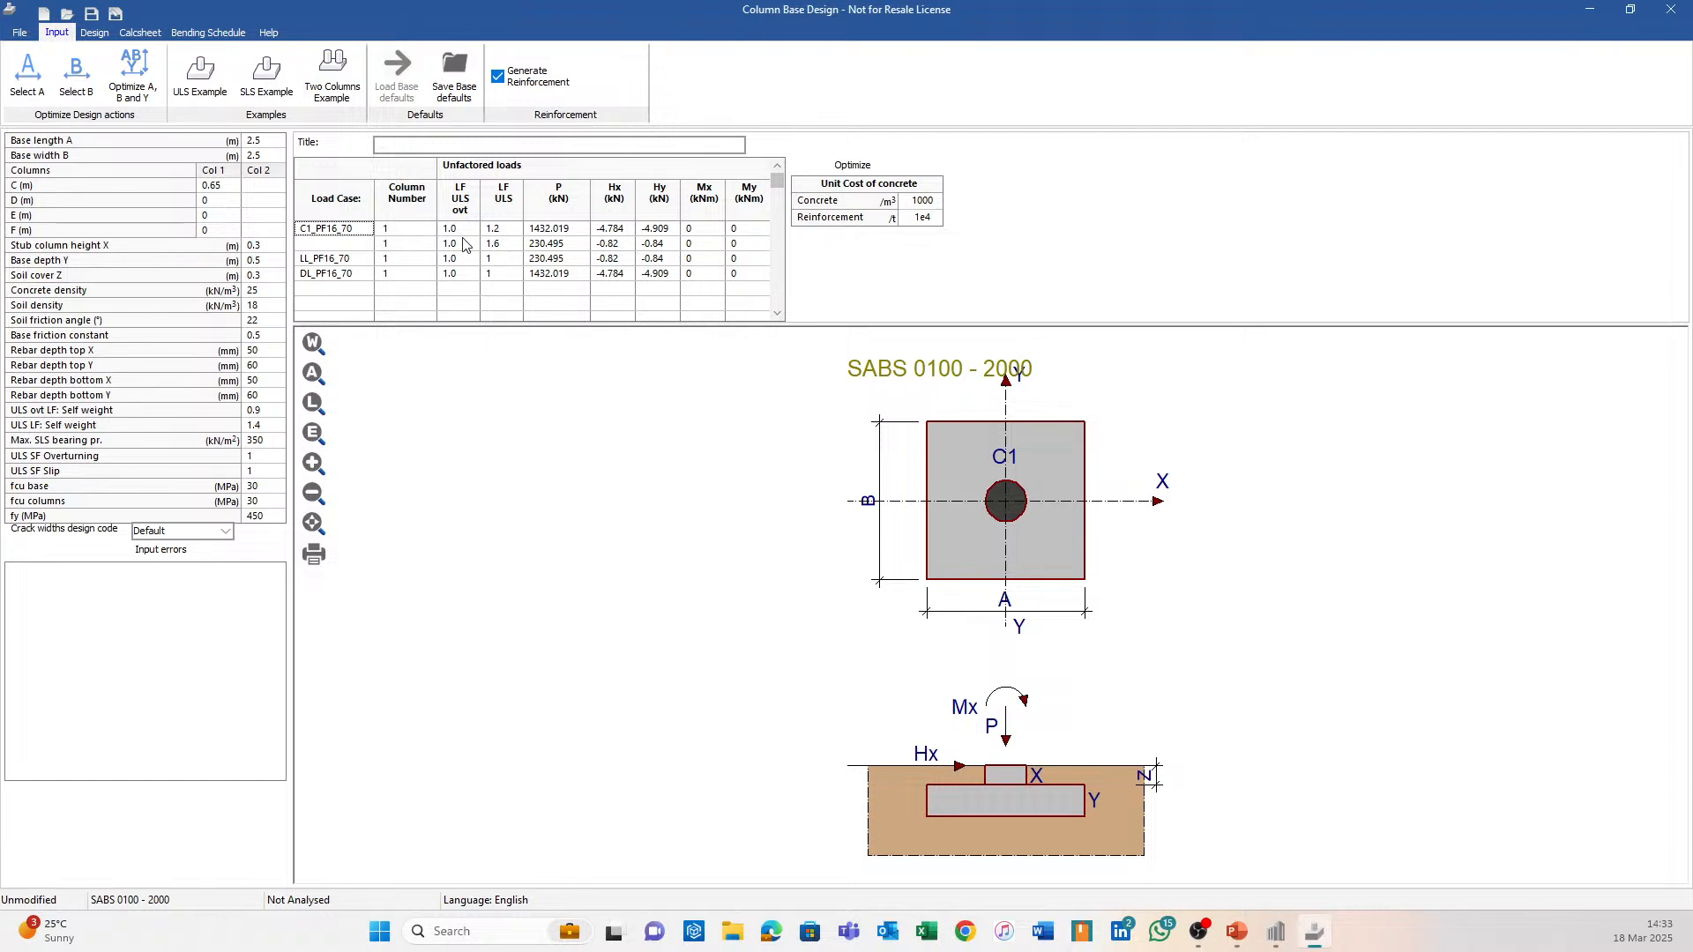
{"action": "left_click", "coordinate": [499, 231]}
{"action": "left_click", "coordinate": [502, 248]}
{"action": "left_click", "coordinate": [508, 230]}
{"action": "left_click", "coordinate": [1671, 9]}
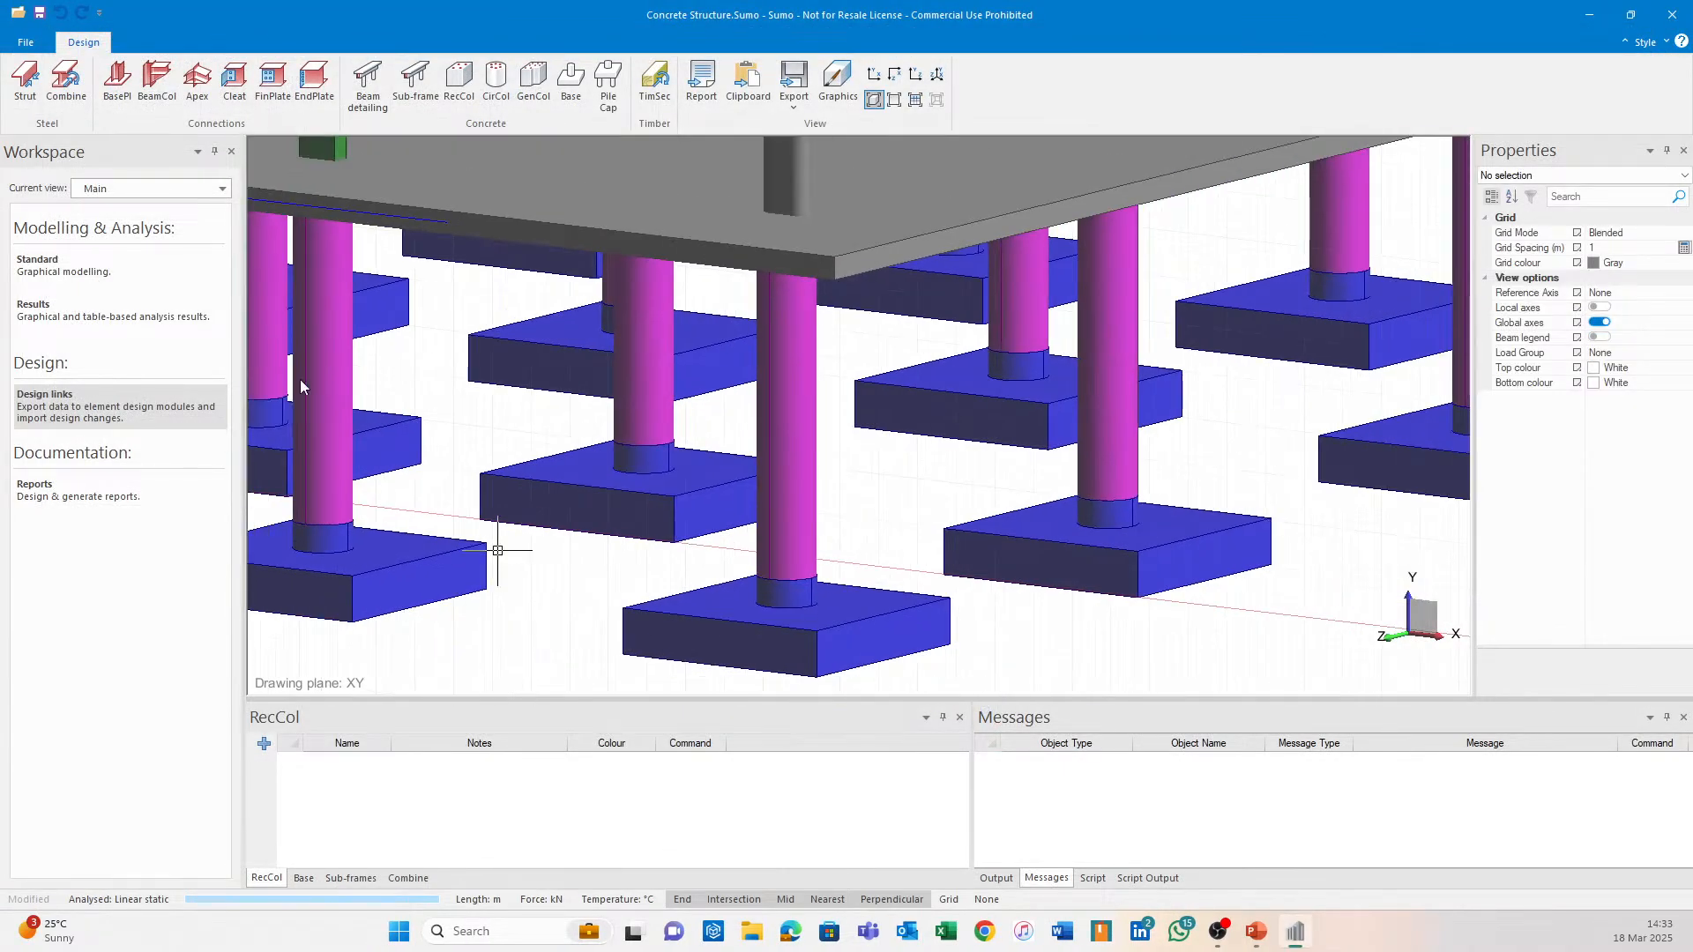
Change C1's LL ULS factor to 1.5 in the load combinations table.
{"action": "left_click", "coordinate": [80, 263]}
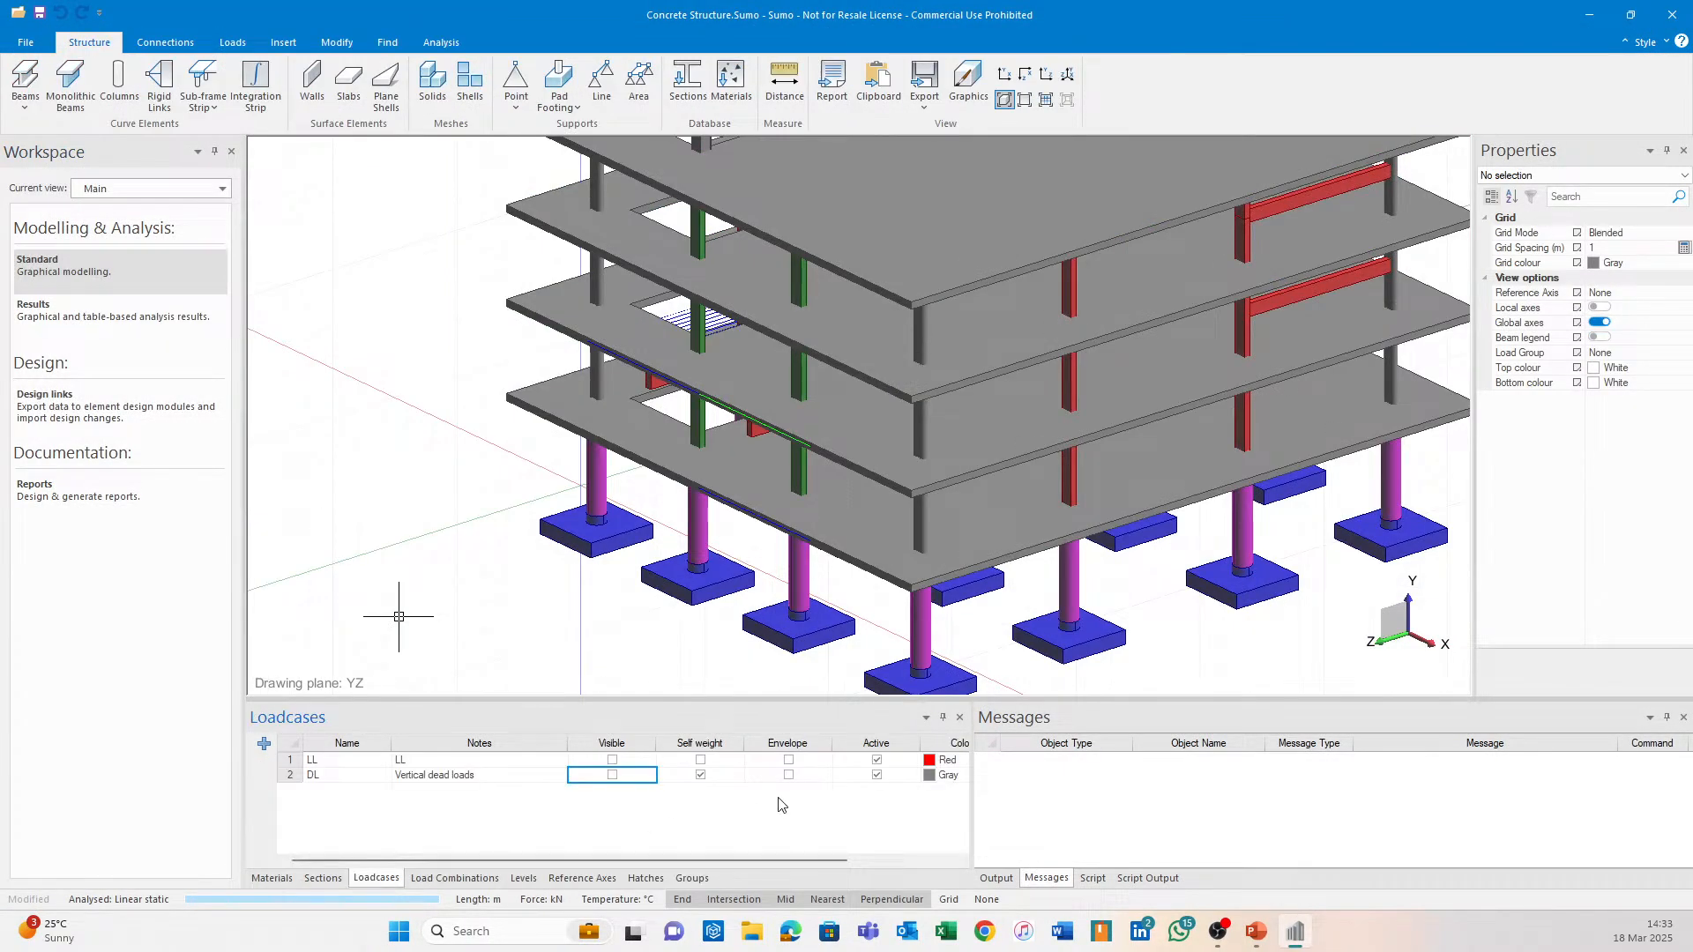
{"action": "left_click", "coordinate": [455, 878]}
{"action": "left_click", "coordinate": [944, 780]}
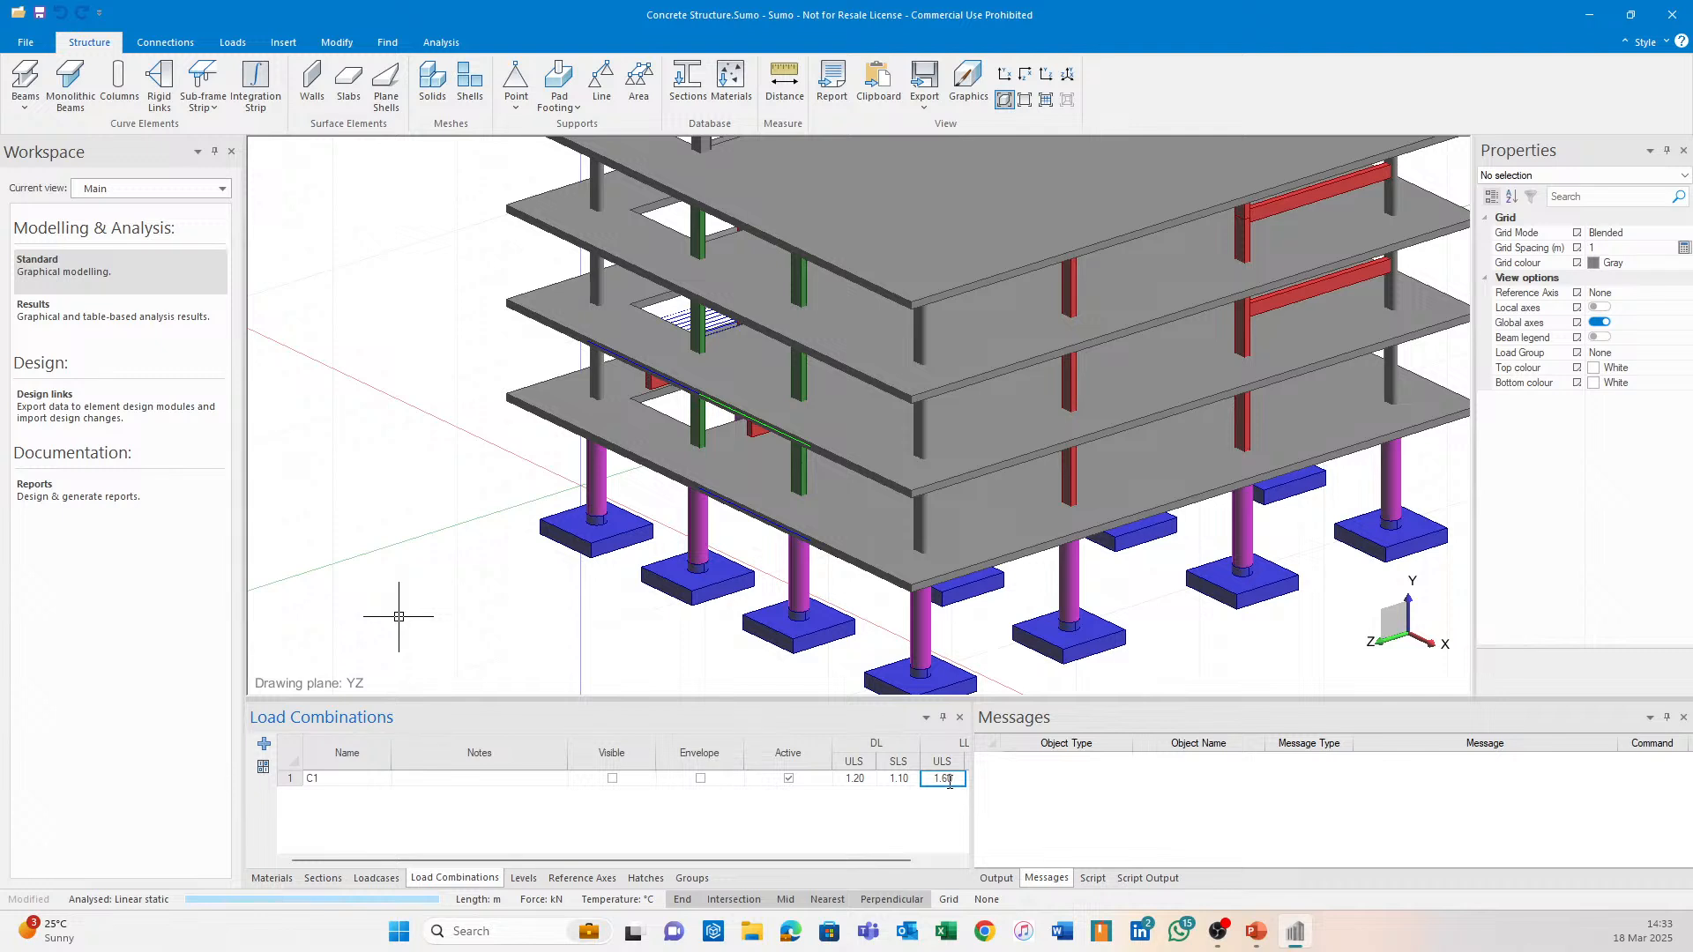
{"action": "type", "text": "1.5"}
{"action": "key", "text": "Return"}
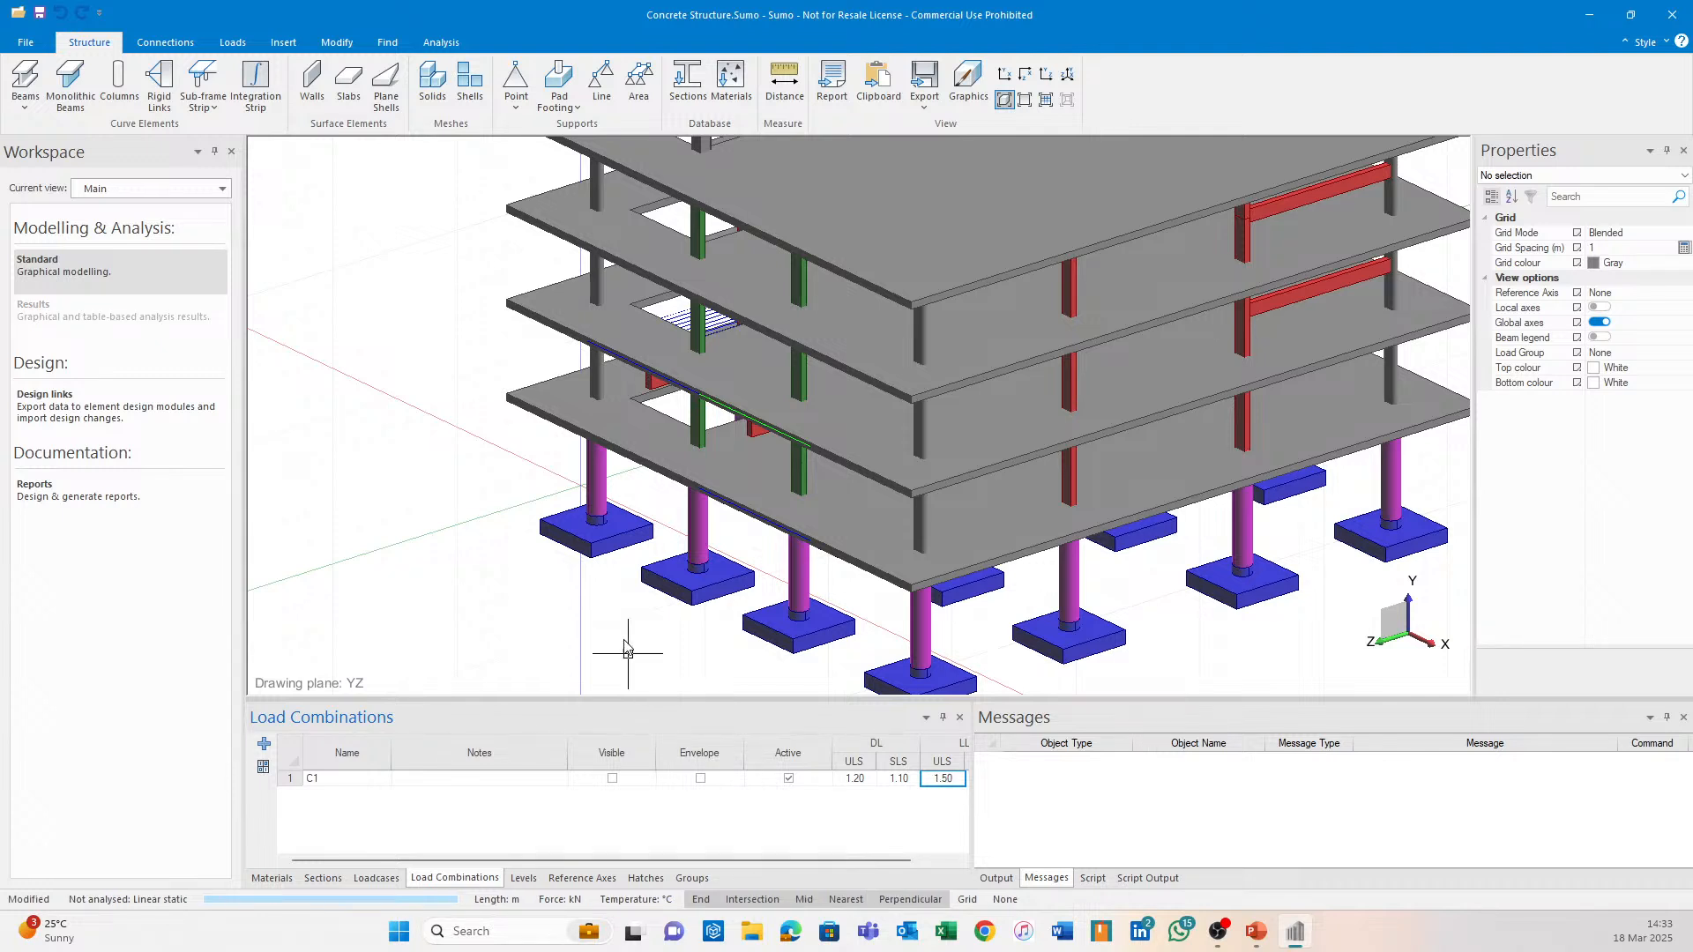
Set the slabs' mesh size to 0.5 m.
{"action": "left_click", "coordinate": [323, 878]}
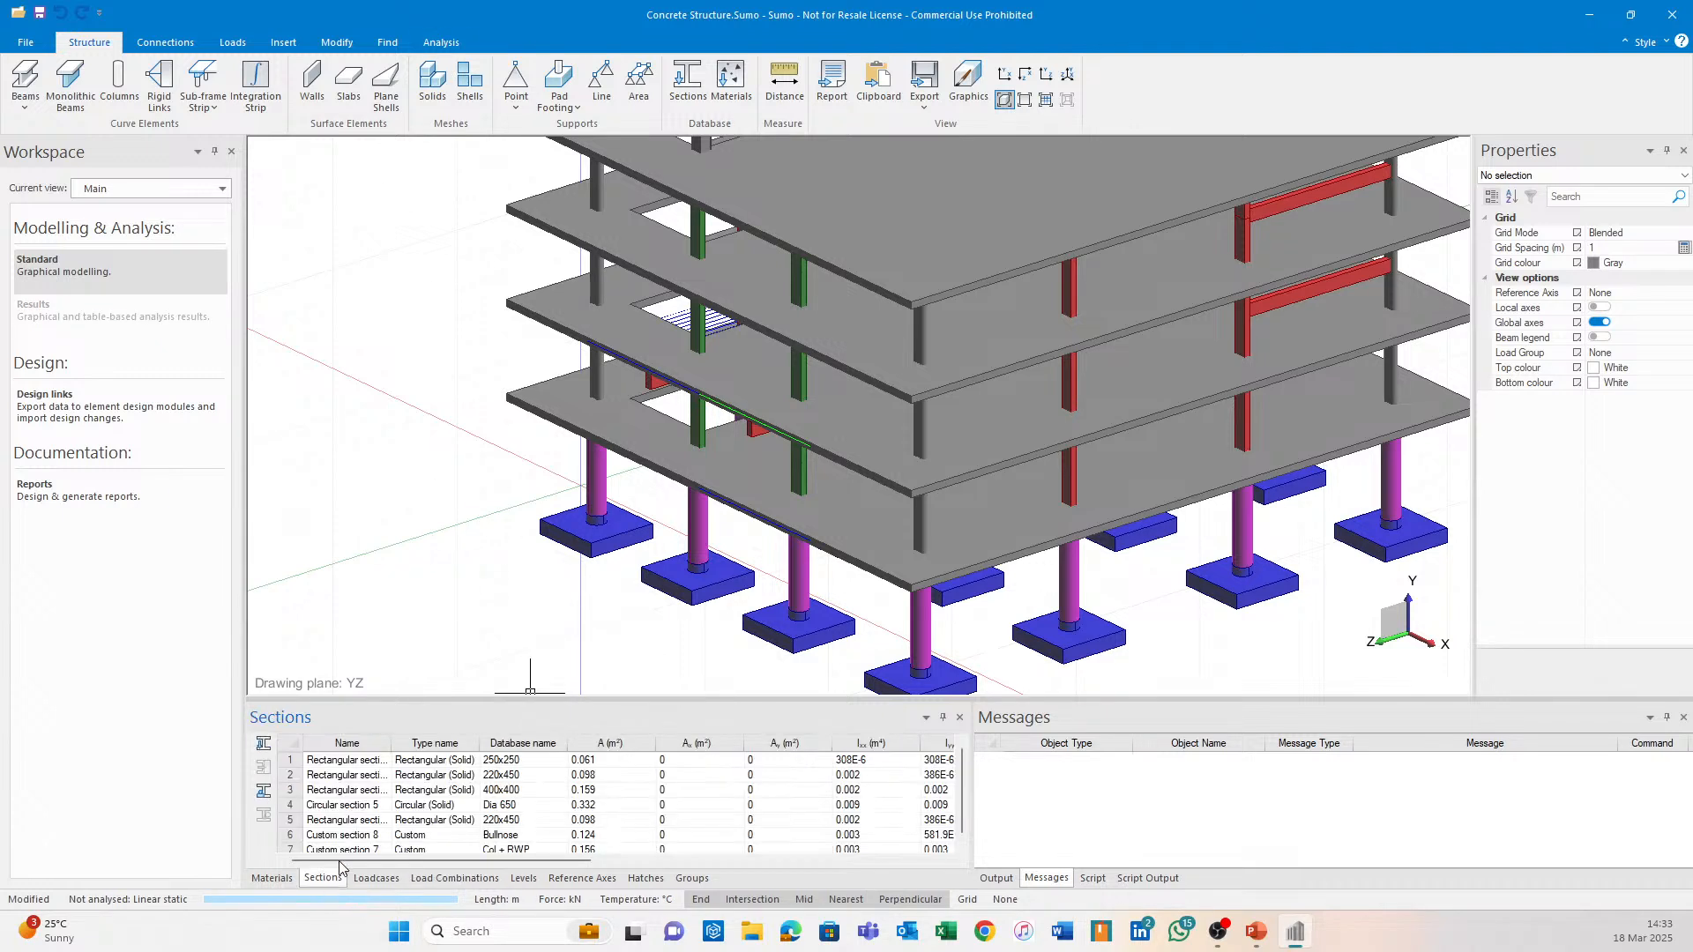
{"action": "left_click", "coordinate": [441, 42]}
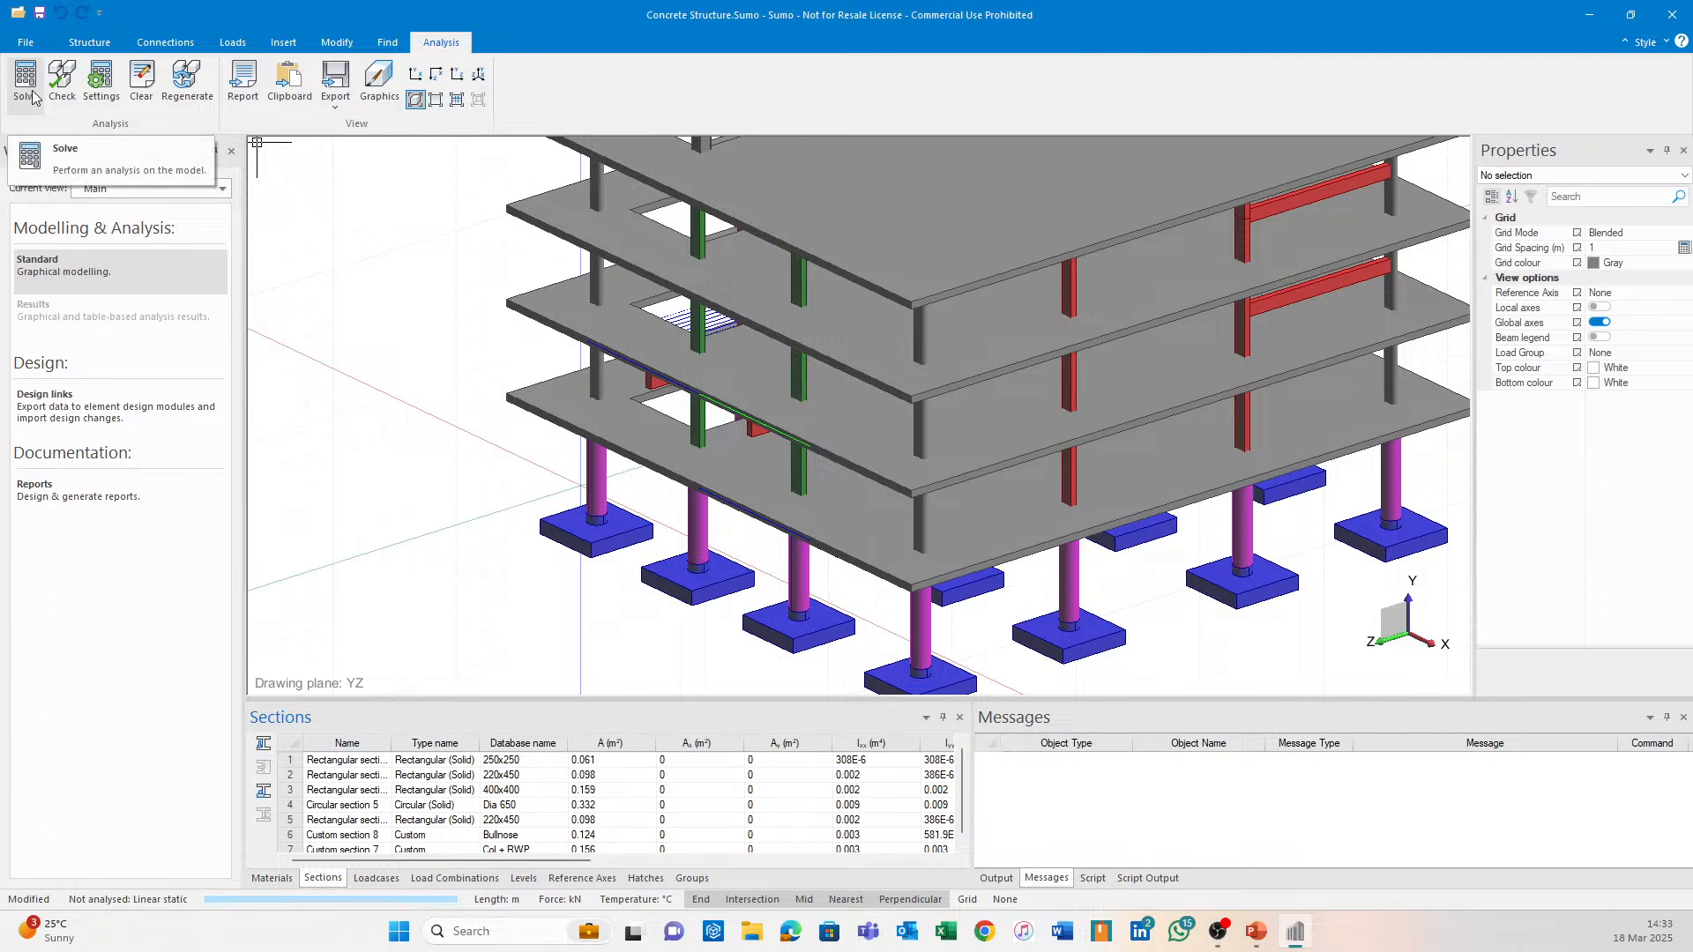
{"action": "middle_click_drag", "start_coordinate": [768, 365], "coordinate": [759, 517]}
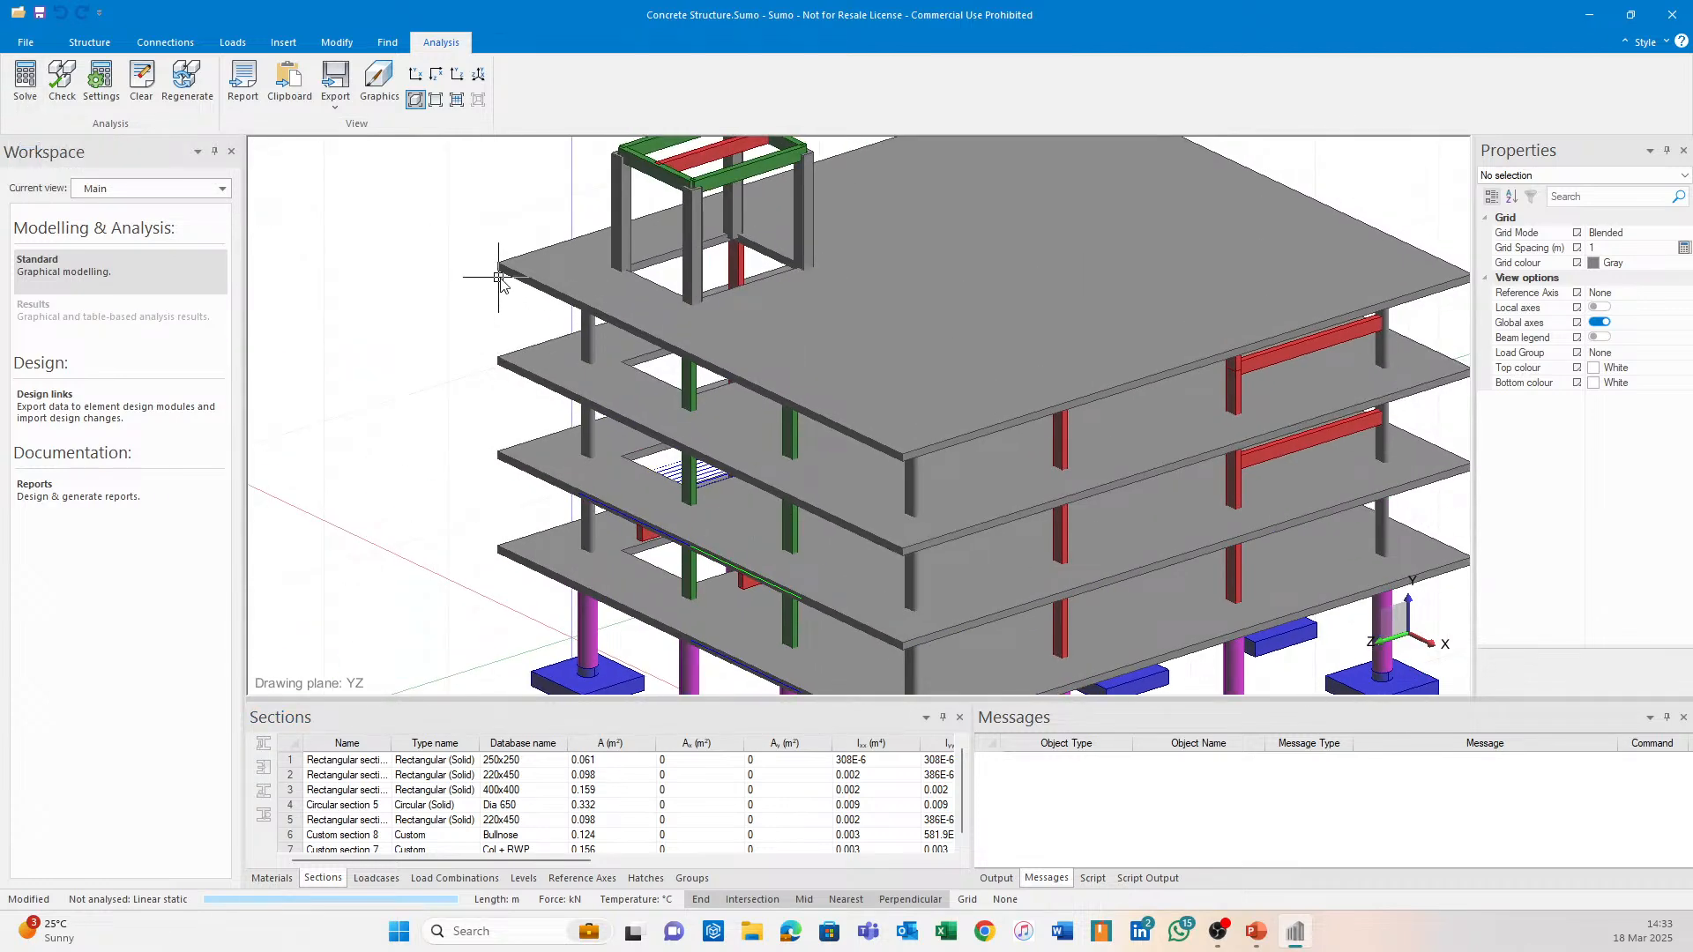
{"action": "left_click_drag", "start_coordinate": [507, 260], "coordinate": [401, 587]}
{"action": "scroll", "coordinate": [1631, 440], "scroll_direction": "down", "scroll_amount": 5}
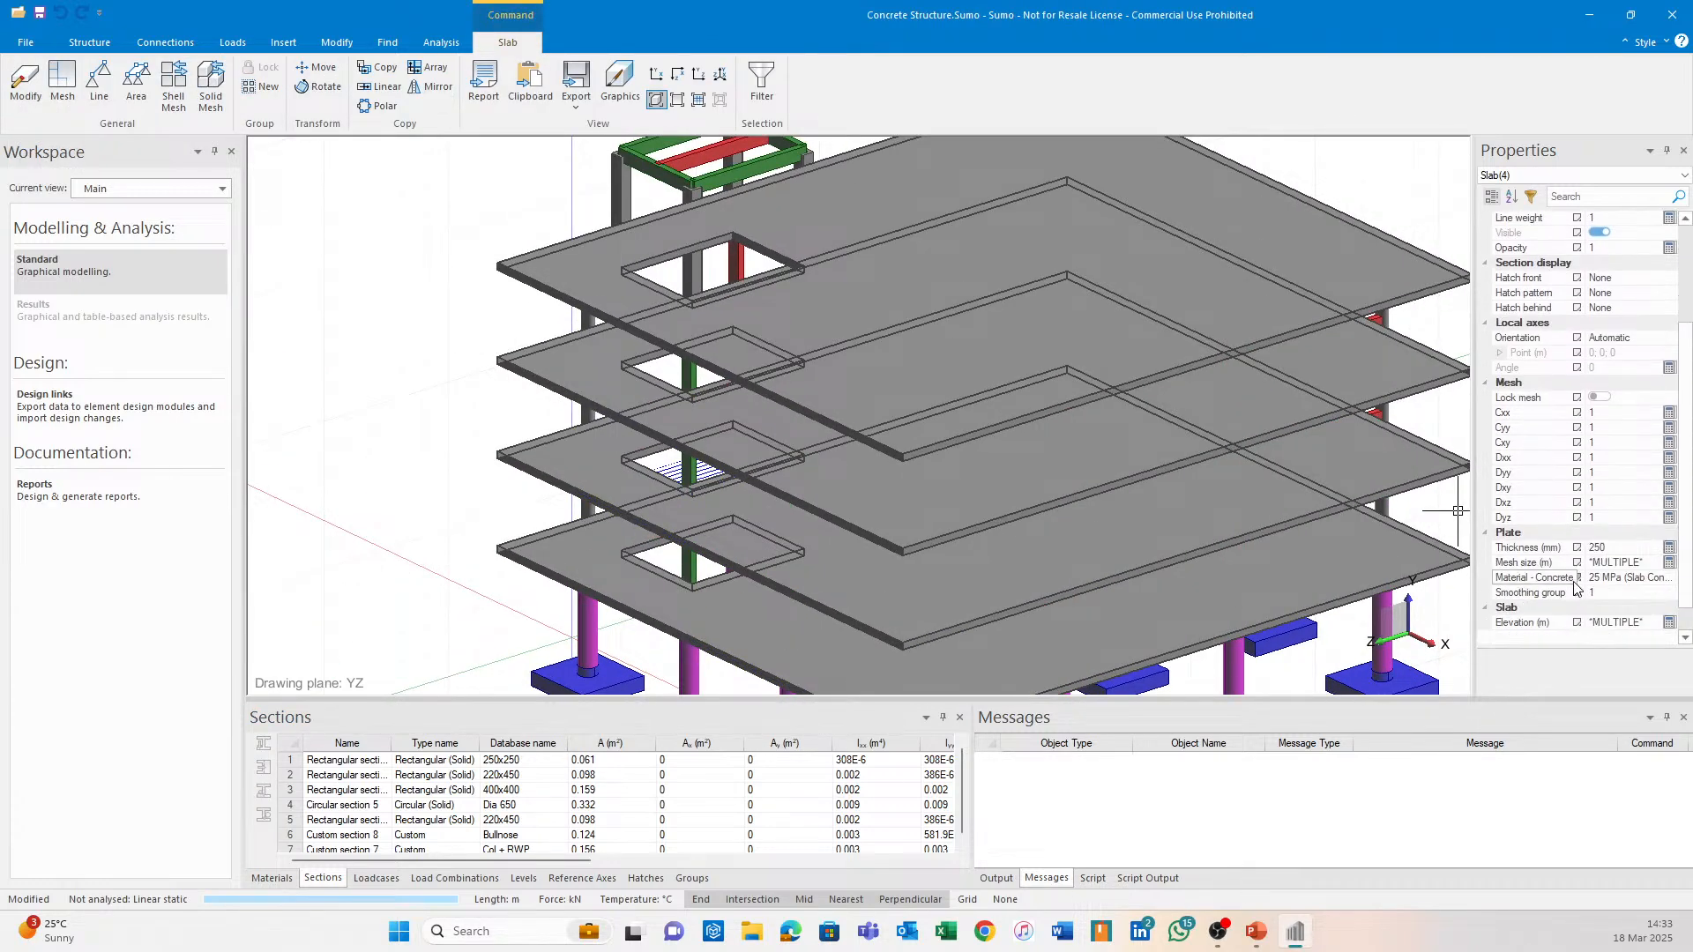
{"action": "left_click", "coordinate": [1647, 563]}
{"action": "type", "text": "0"}
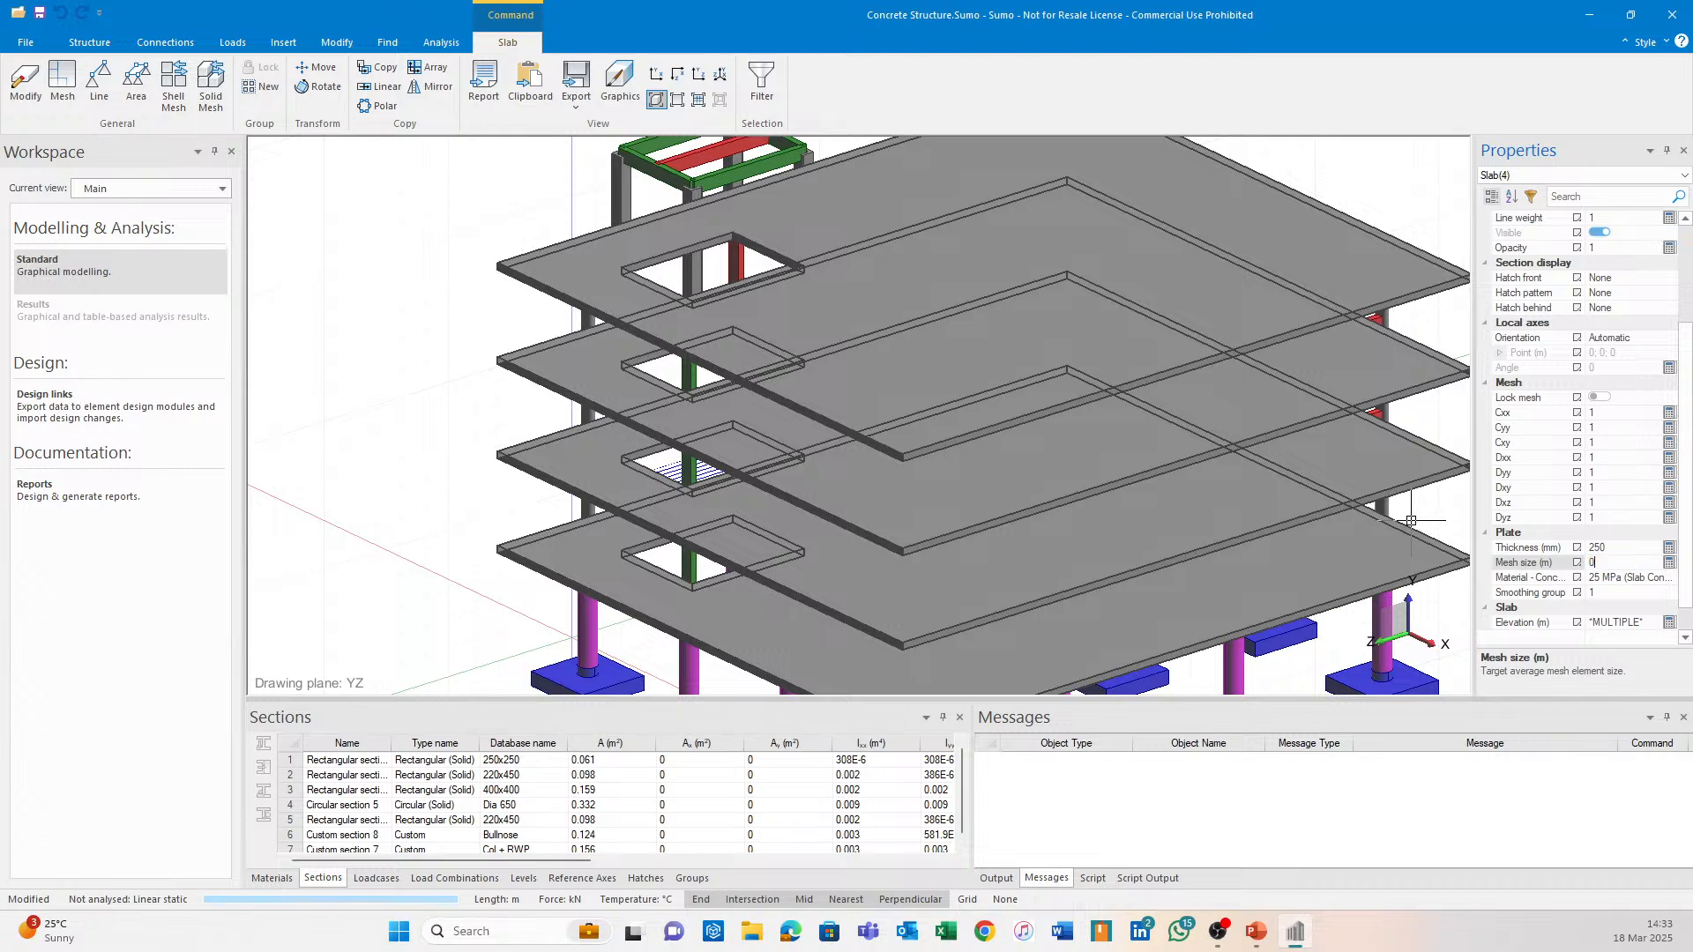
{"action": "type", "text": ".5"}
{"action": "key", "text": "Return"}
Mesh all the slabs and run the analysis, saving changes first.
{"action": "left_click", "coordinate": [390, 302]}
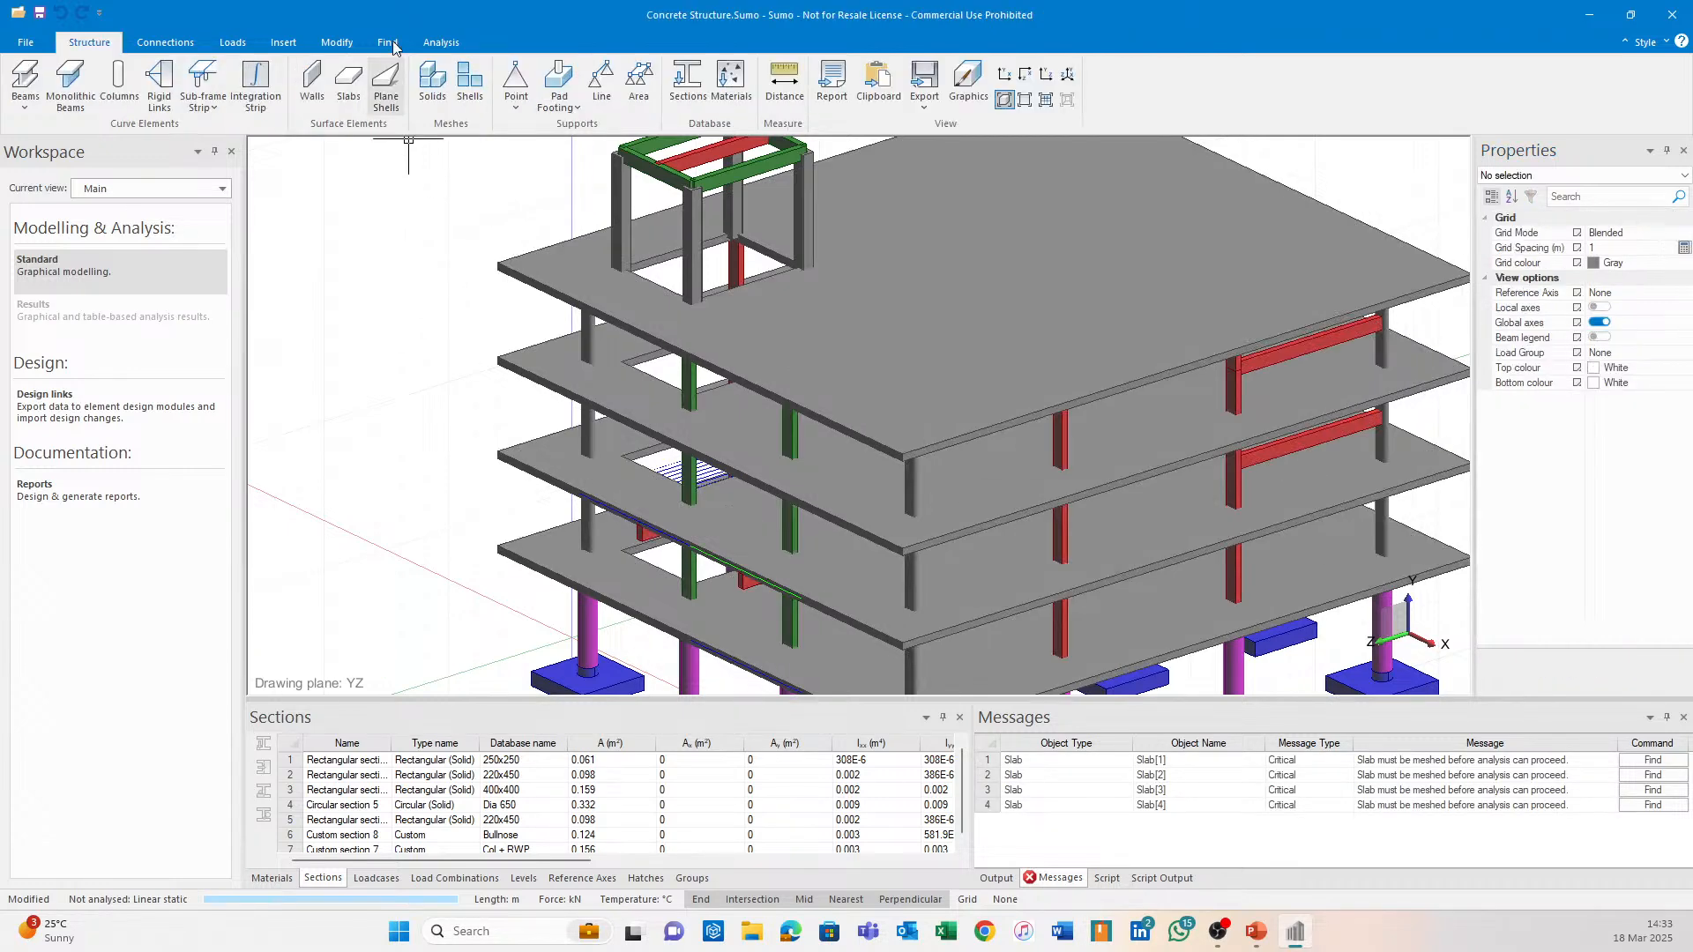
{"action": "left_click", "coordinate": [337, 42]}
{"action": "left_click", "coordinate": [666, 84]}
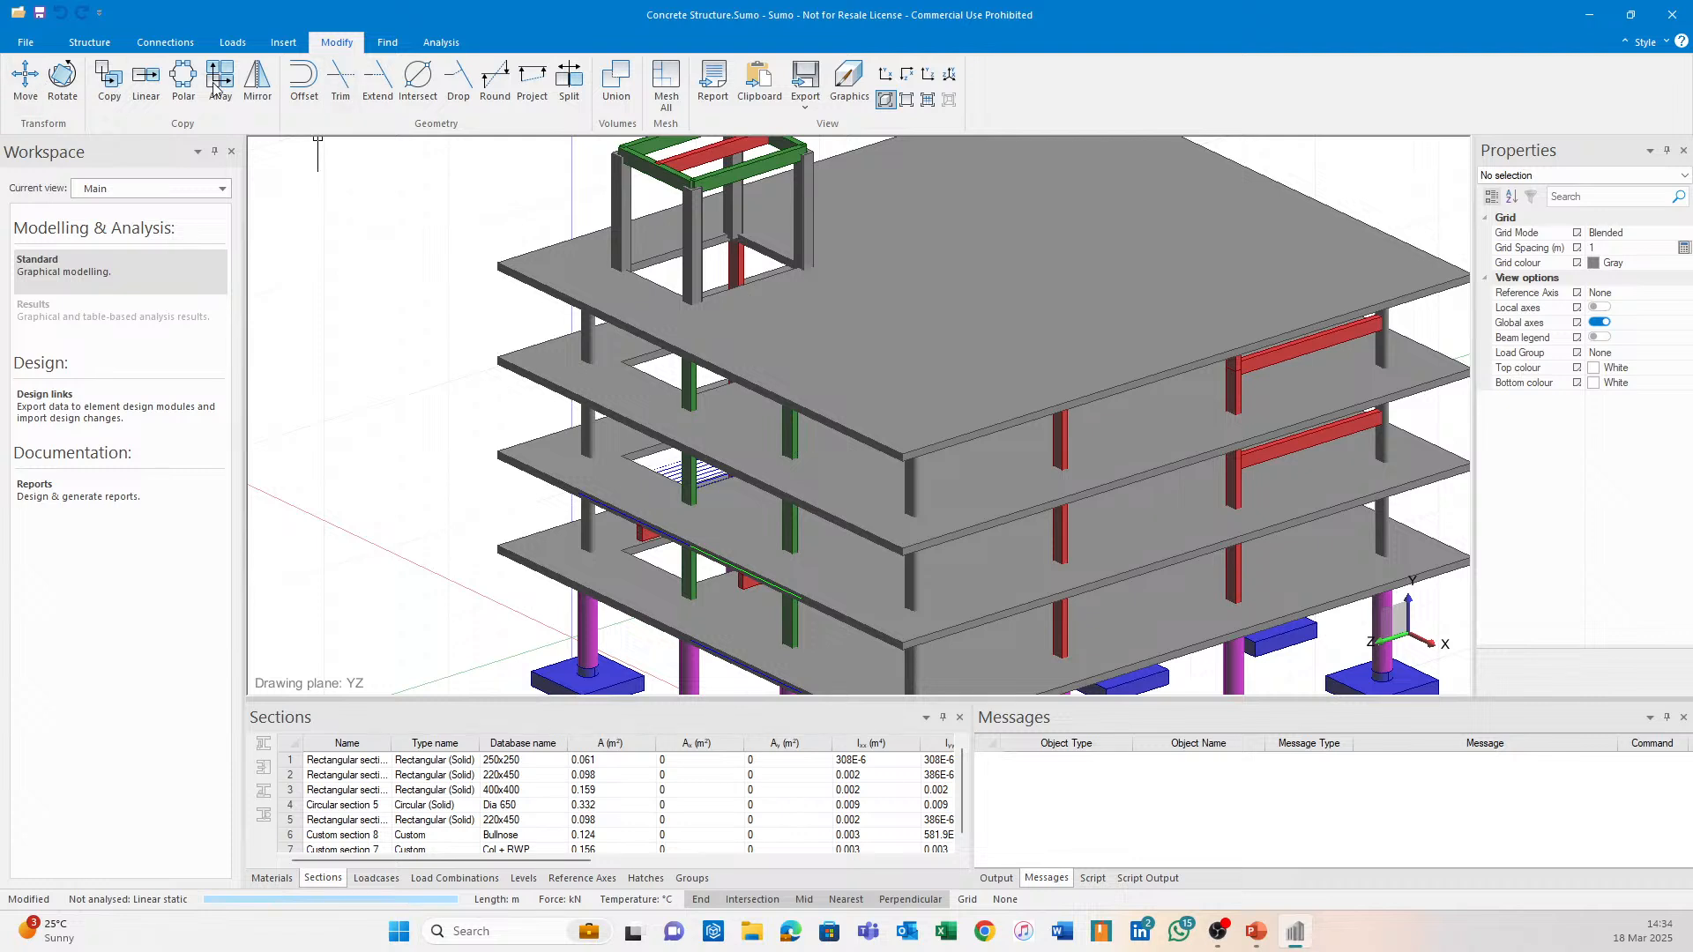
{"action": "left_click", "coordinate": [429, 45]}
{"action": "left_click", "coordinate": [25, 79]}
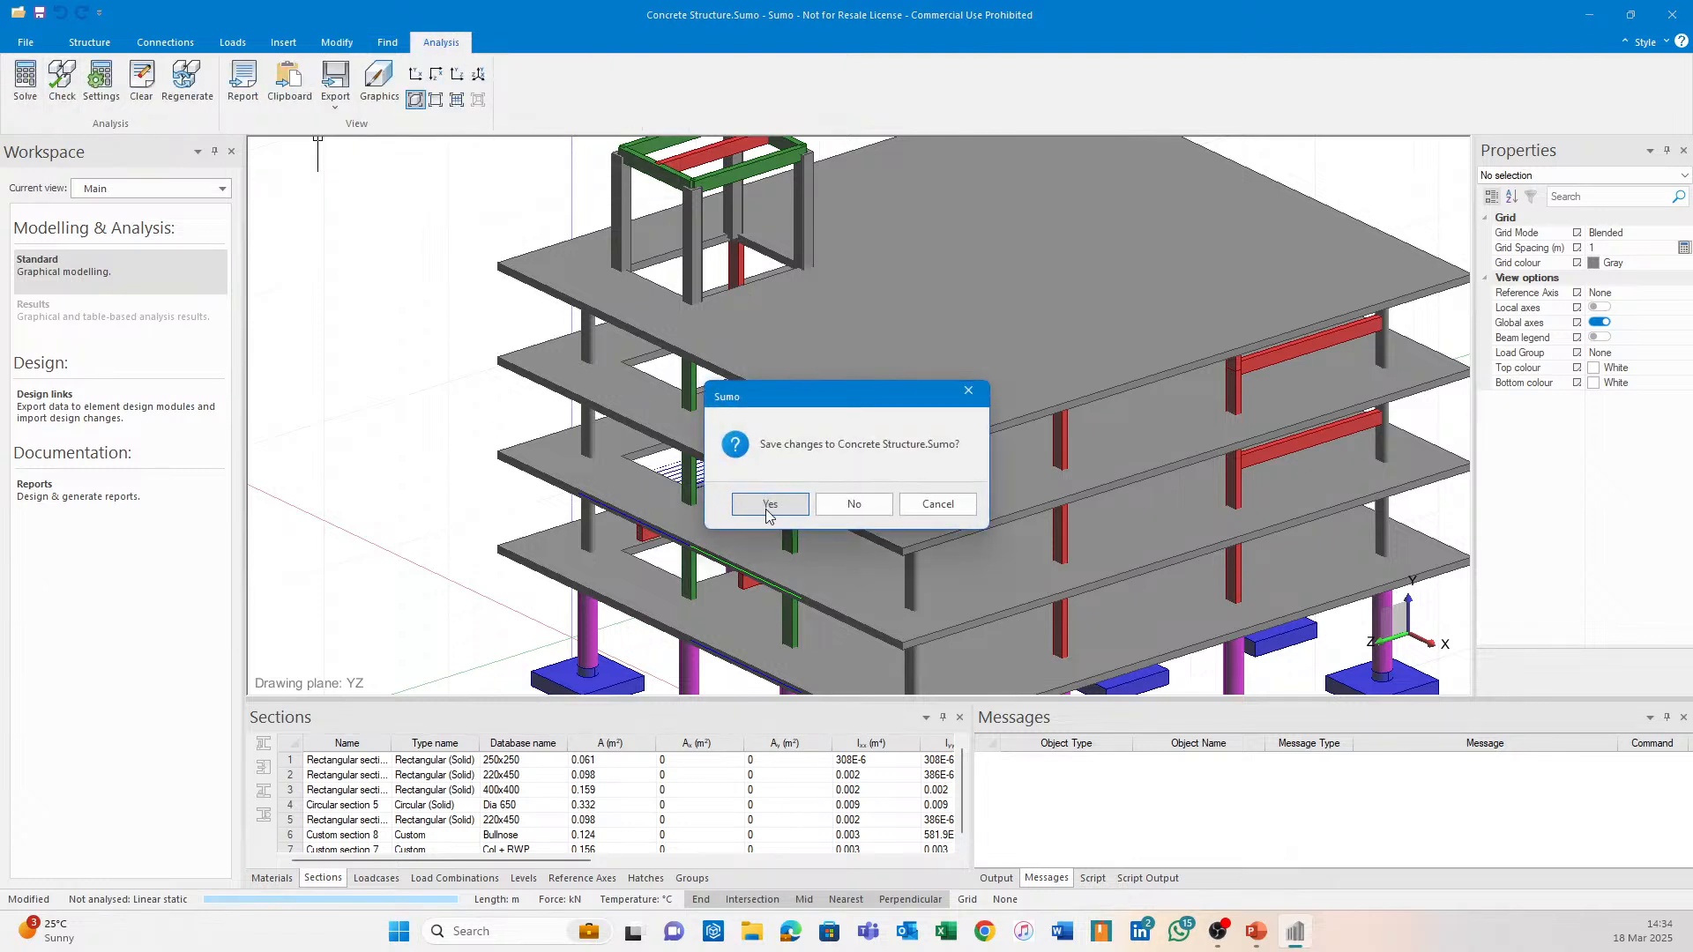
{"action": "left_click", "coordinate": [769, 497]}
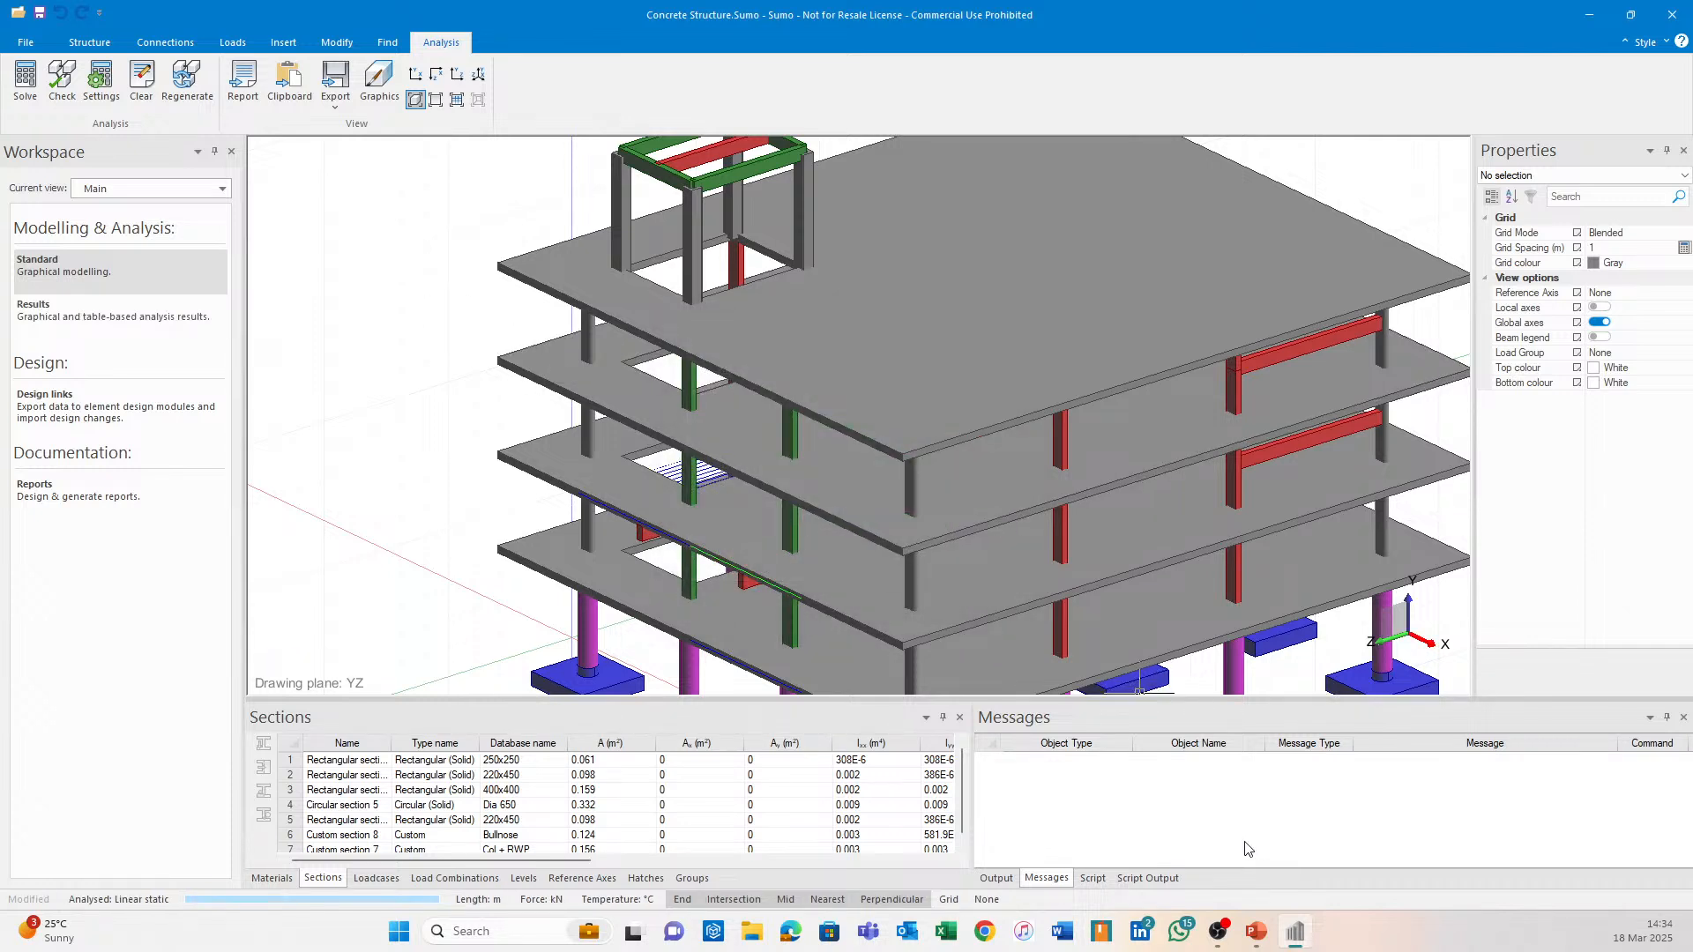
Re-export pad footing PF16 to Column Base Design and bring that window forward.
{"action": "left_click", "coordinate": [143, 422]}
{"action": "scroll", "coordinate": [794, 494], "scroll_direction": "up", "scroll_amount": 5}
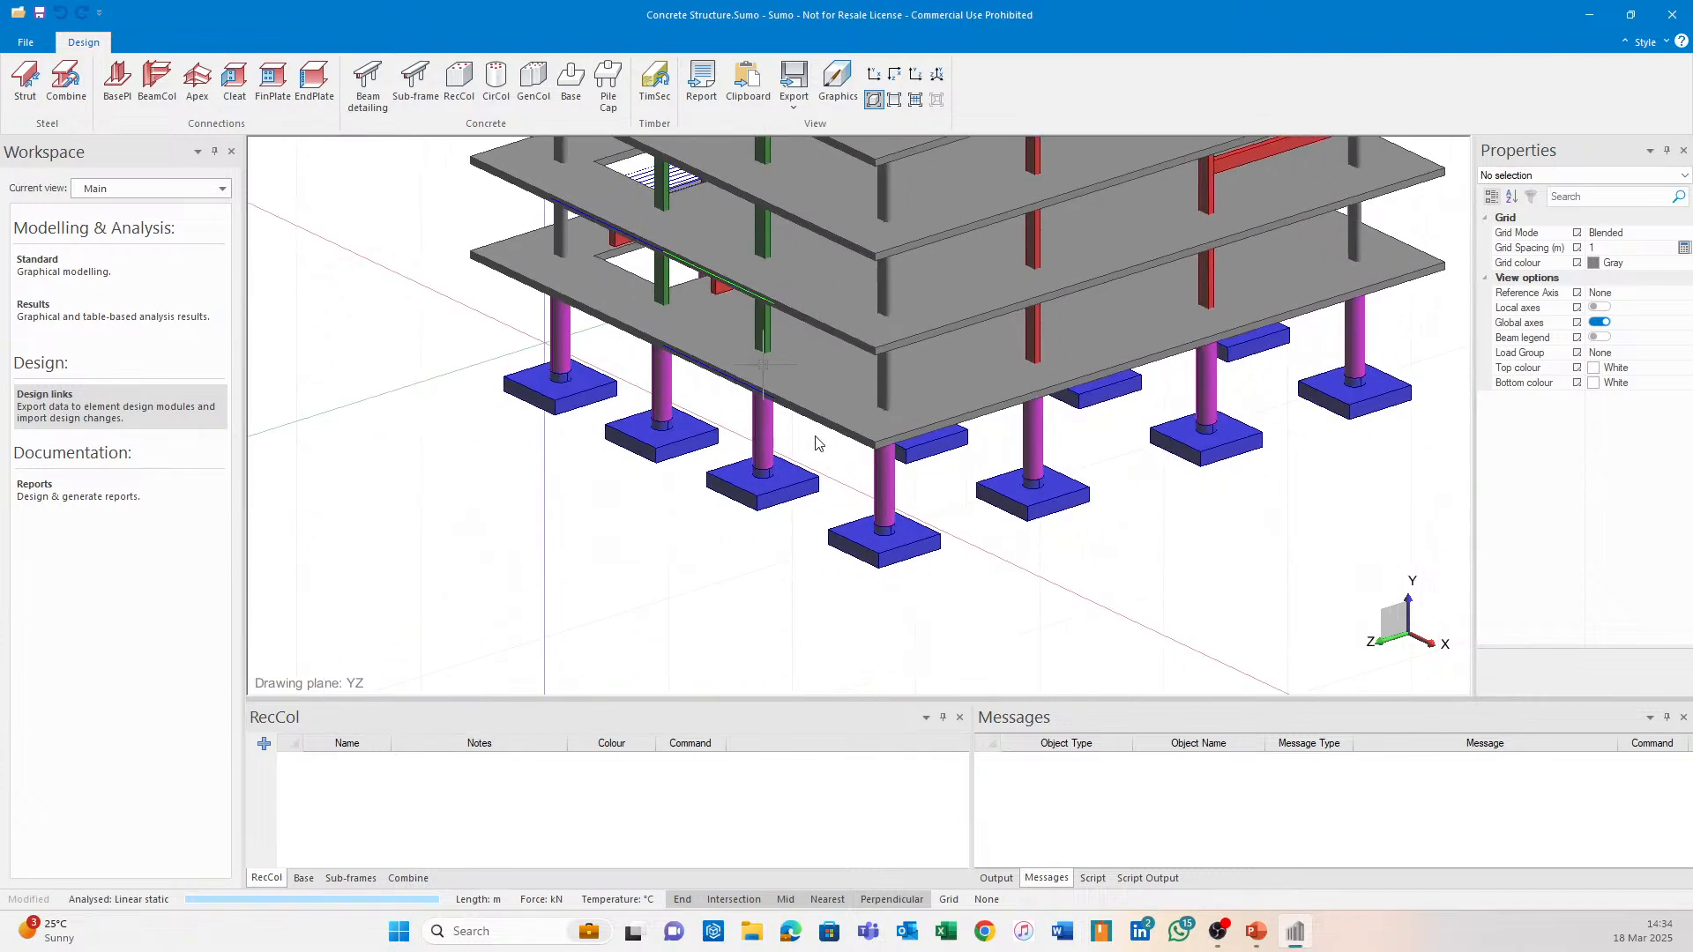
{"action": "left_click", "coordinate": [570, 84]}
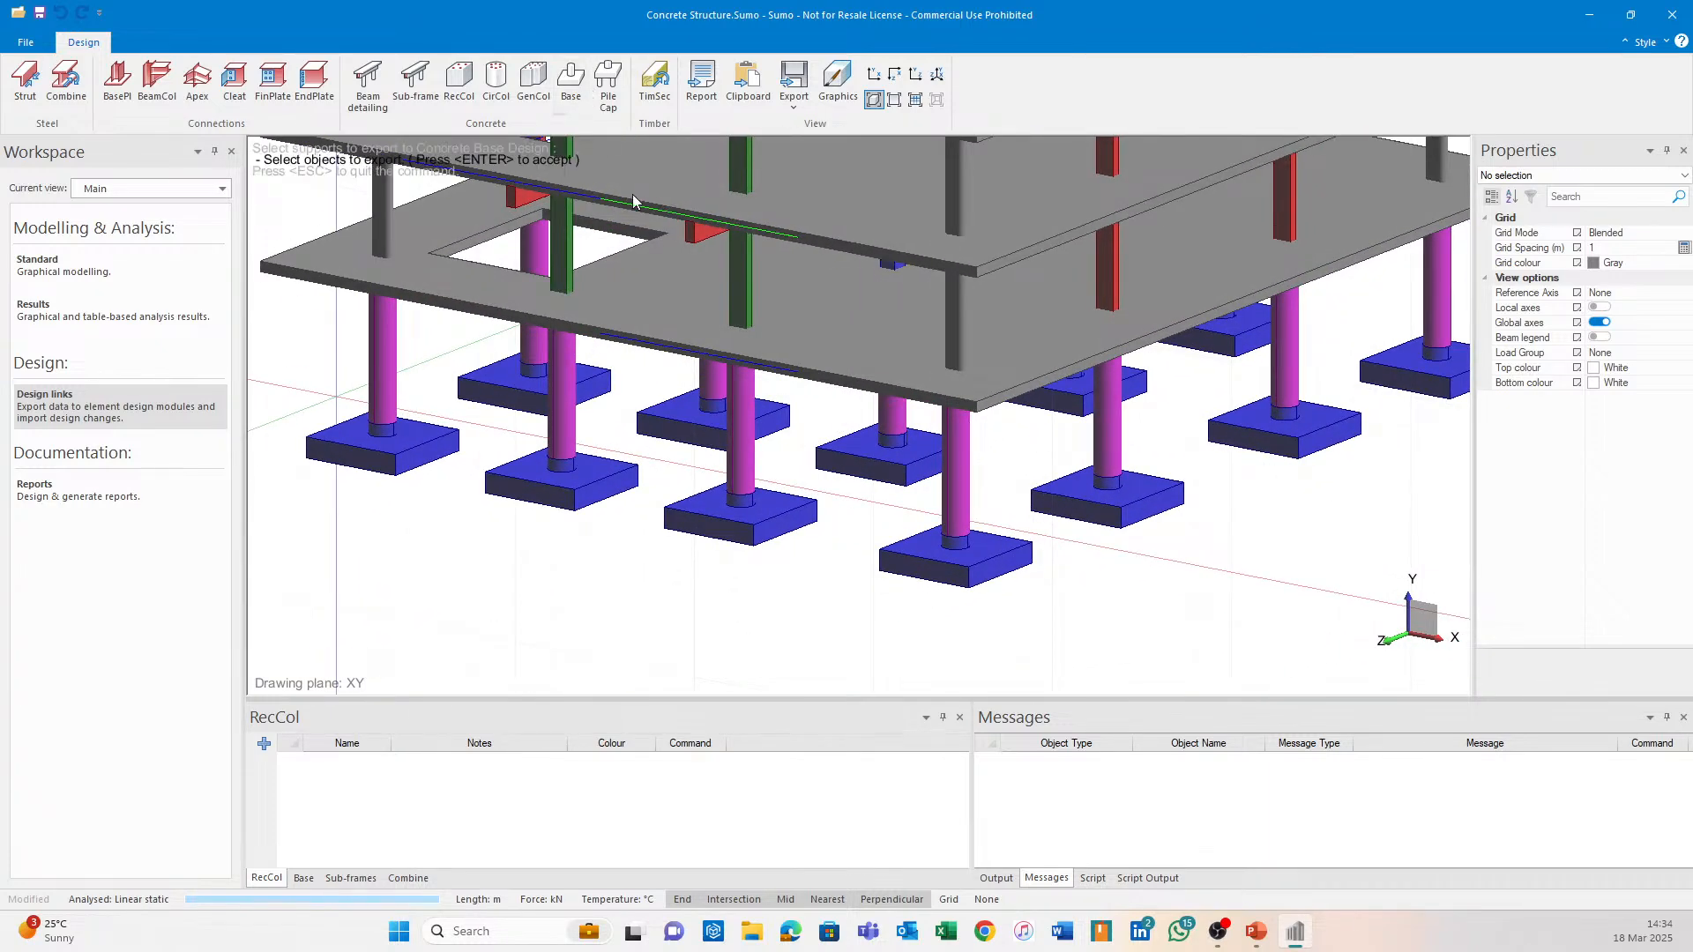
{"action": "left_click", "coordinate": [906, 472]}
{"action": "key", "text": "Return"}
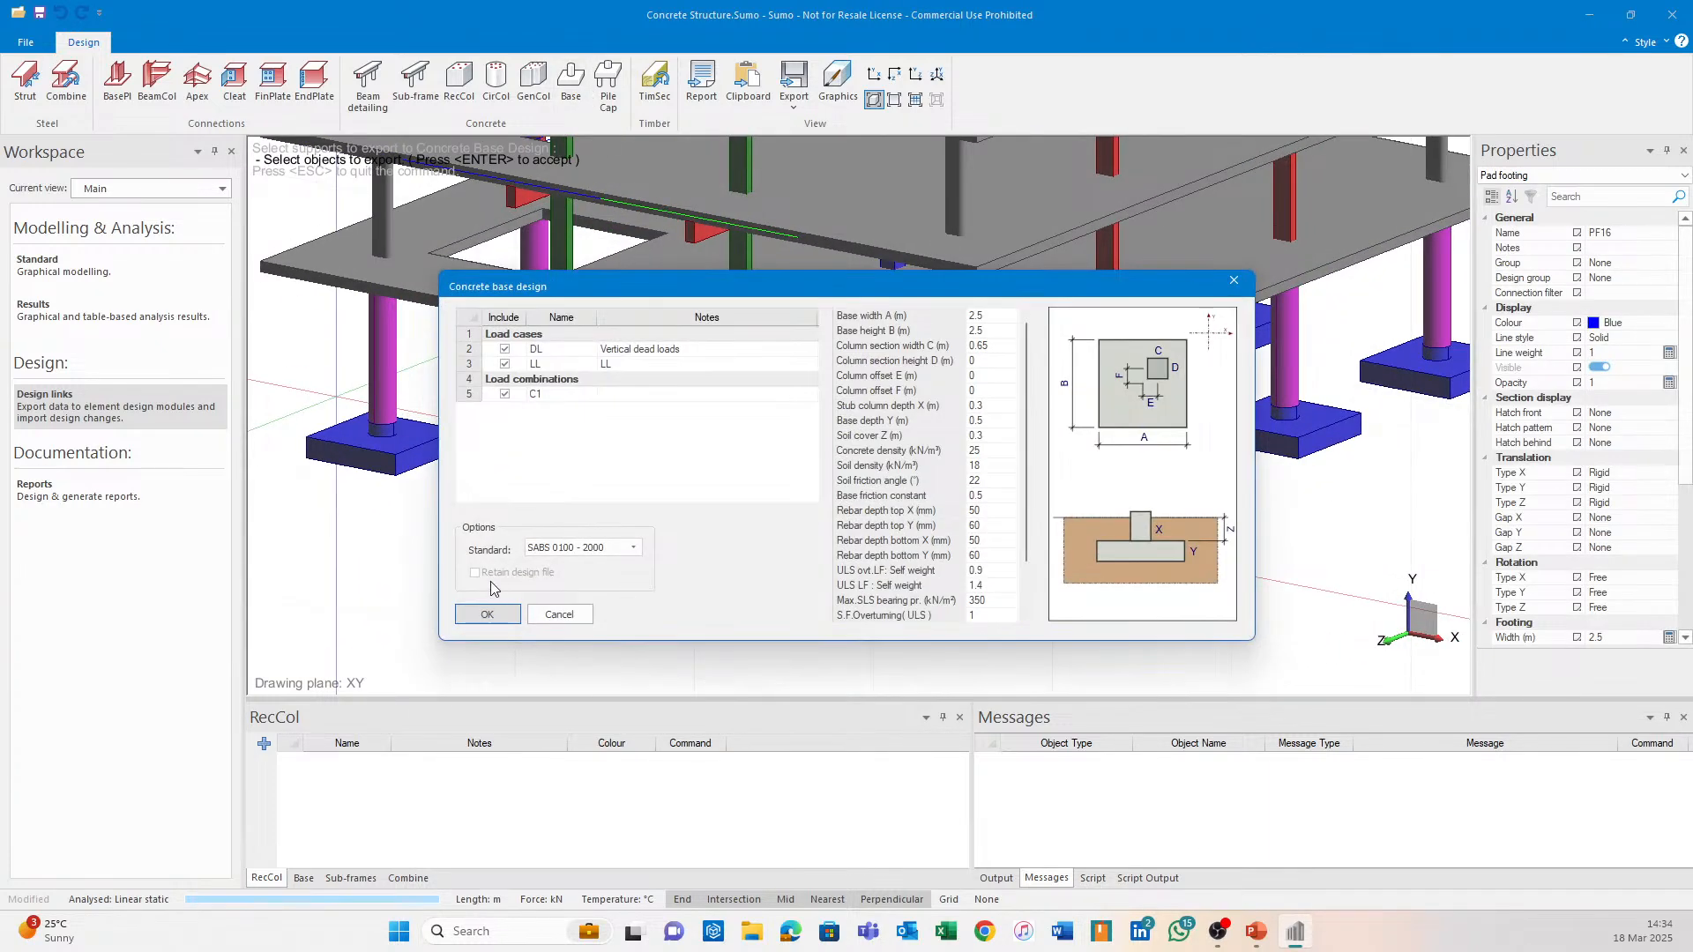
{"action": "left_click", "coordinate": [487, 615]}
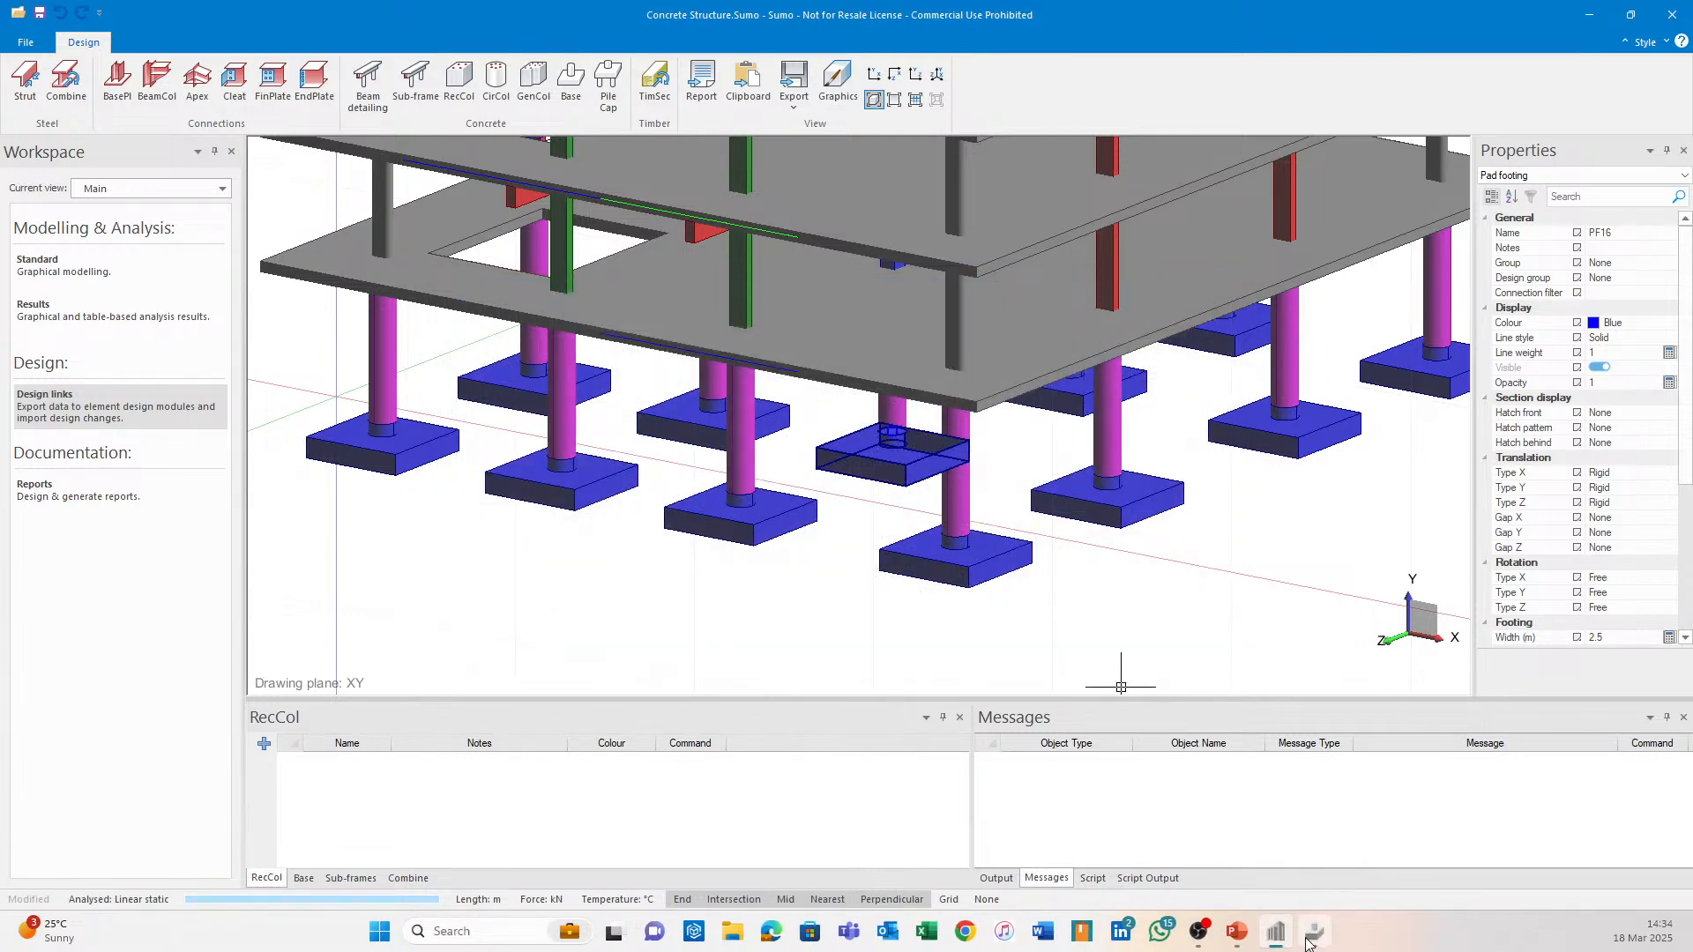
{"action": "left_click", "coordinate": [1308, 940]}
Review the PF16 load rows with the new 1.5 ULS factor, then run the base design.
{"action": "left_click", "coordinate": [504, 244]}
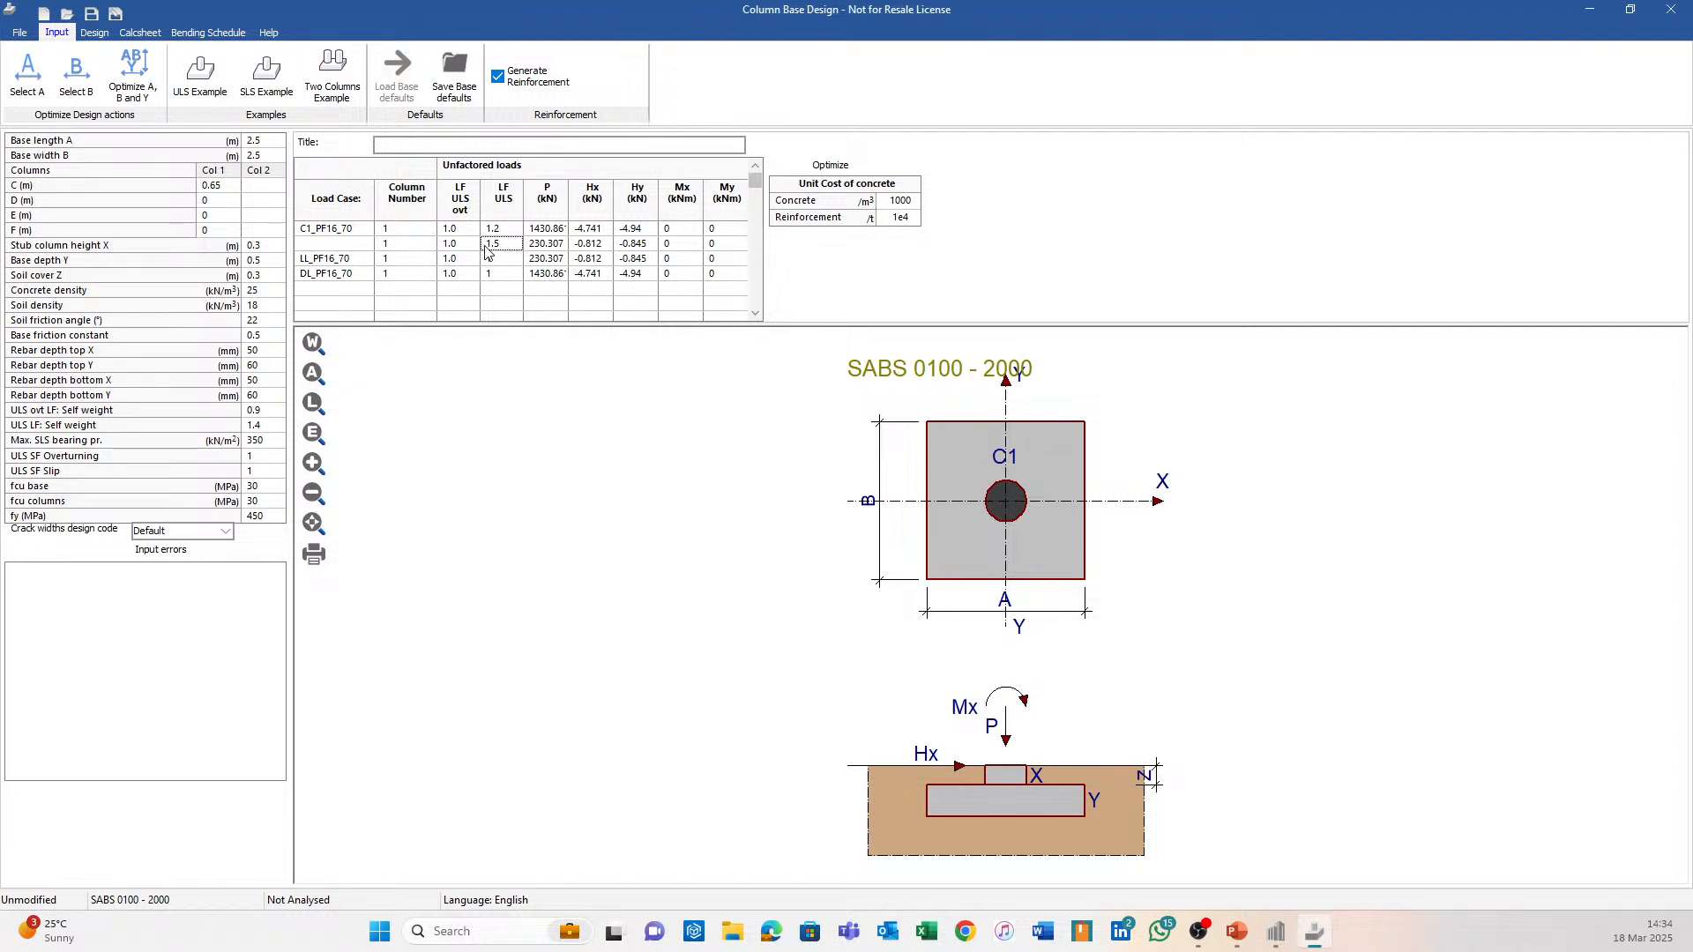
{"action": "left_click_drag", "start_coordinate": [533, 244], "coordinate": [728, 245]}
{"action": "left_click_drag", "start_coordinate": [333, 258], "coordinate": [719, 282]}
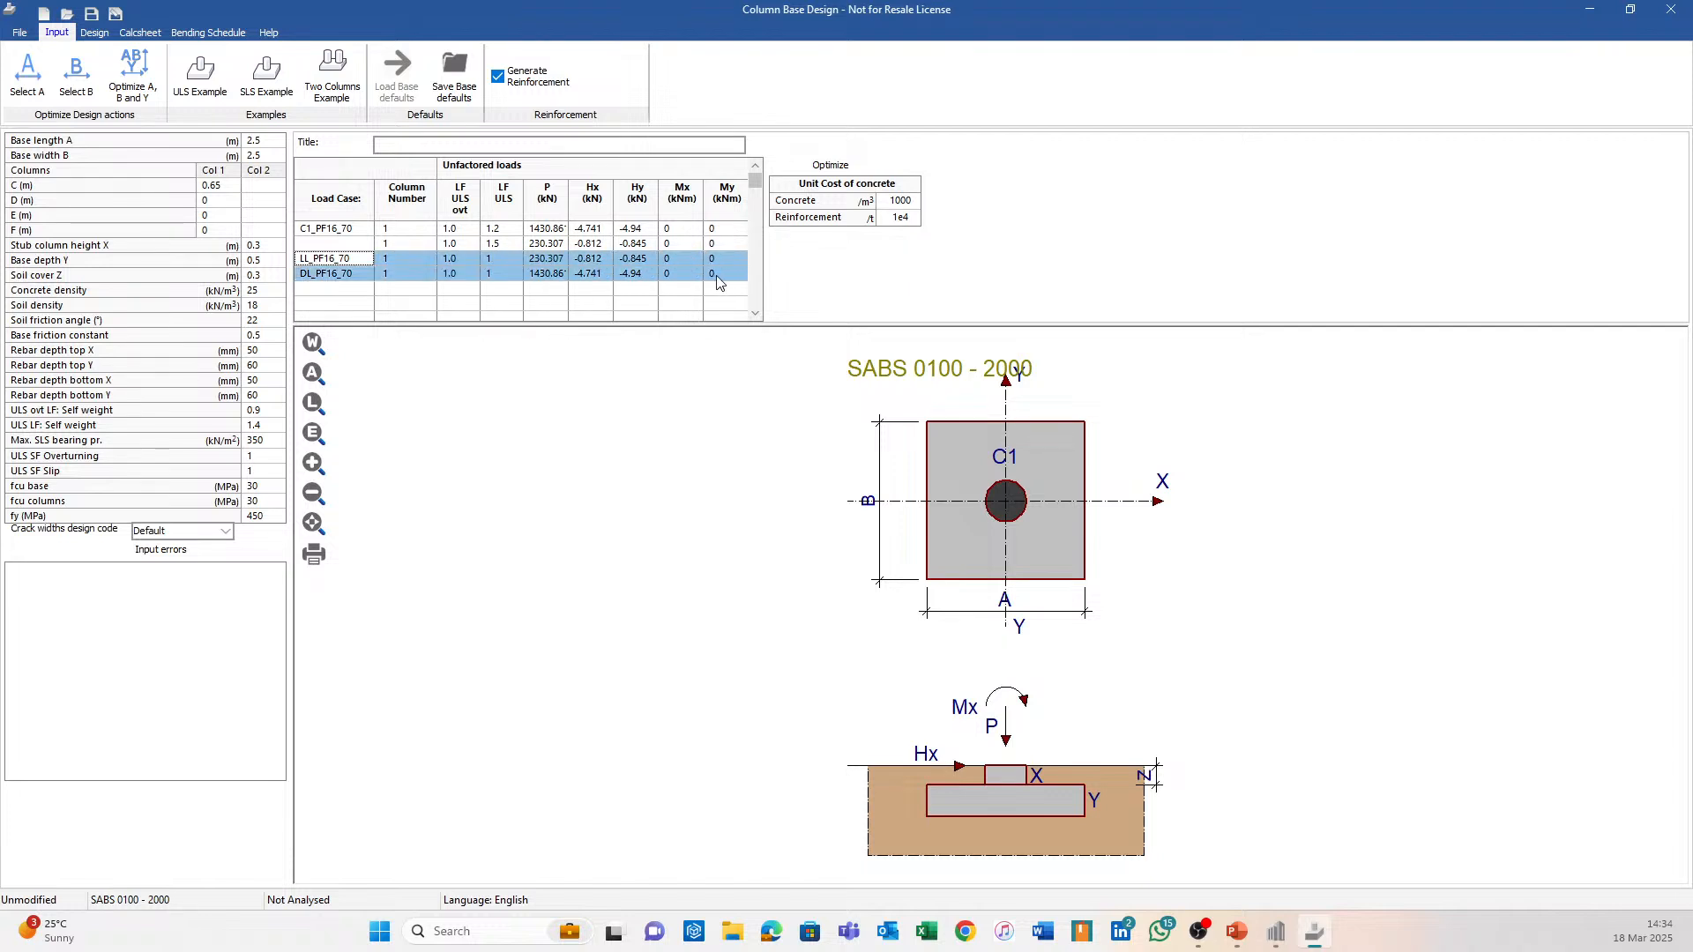
{"action": "left_click", "coordinate": [494, 307]}
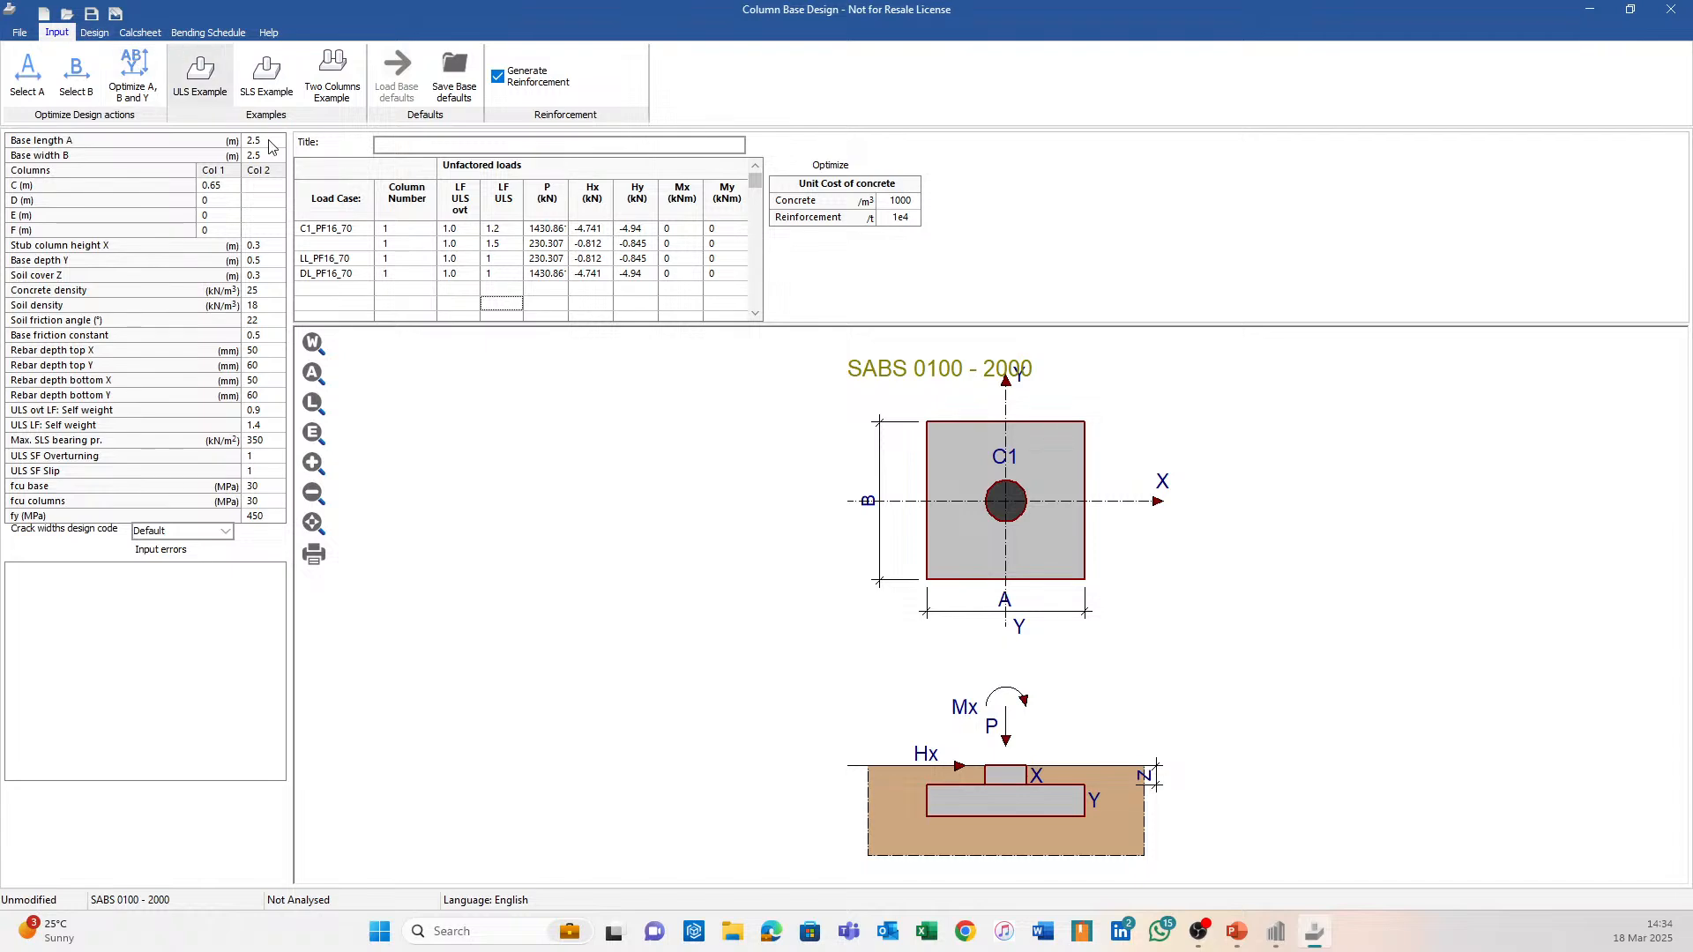
{"action": "left_click", "coordinate": [94, 33]}
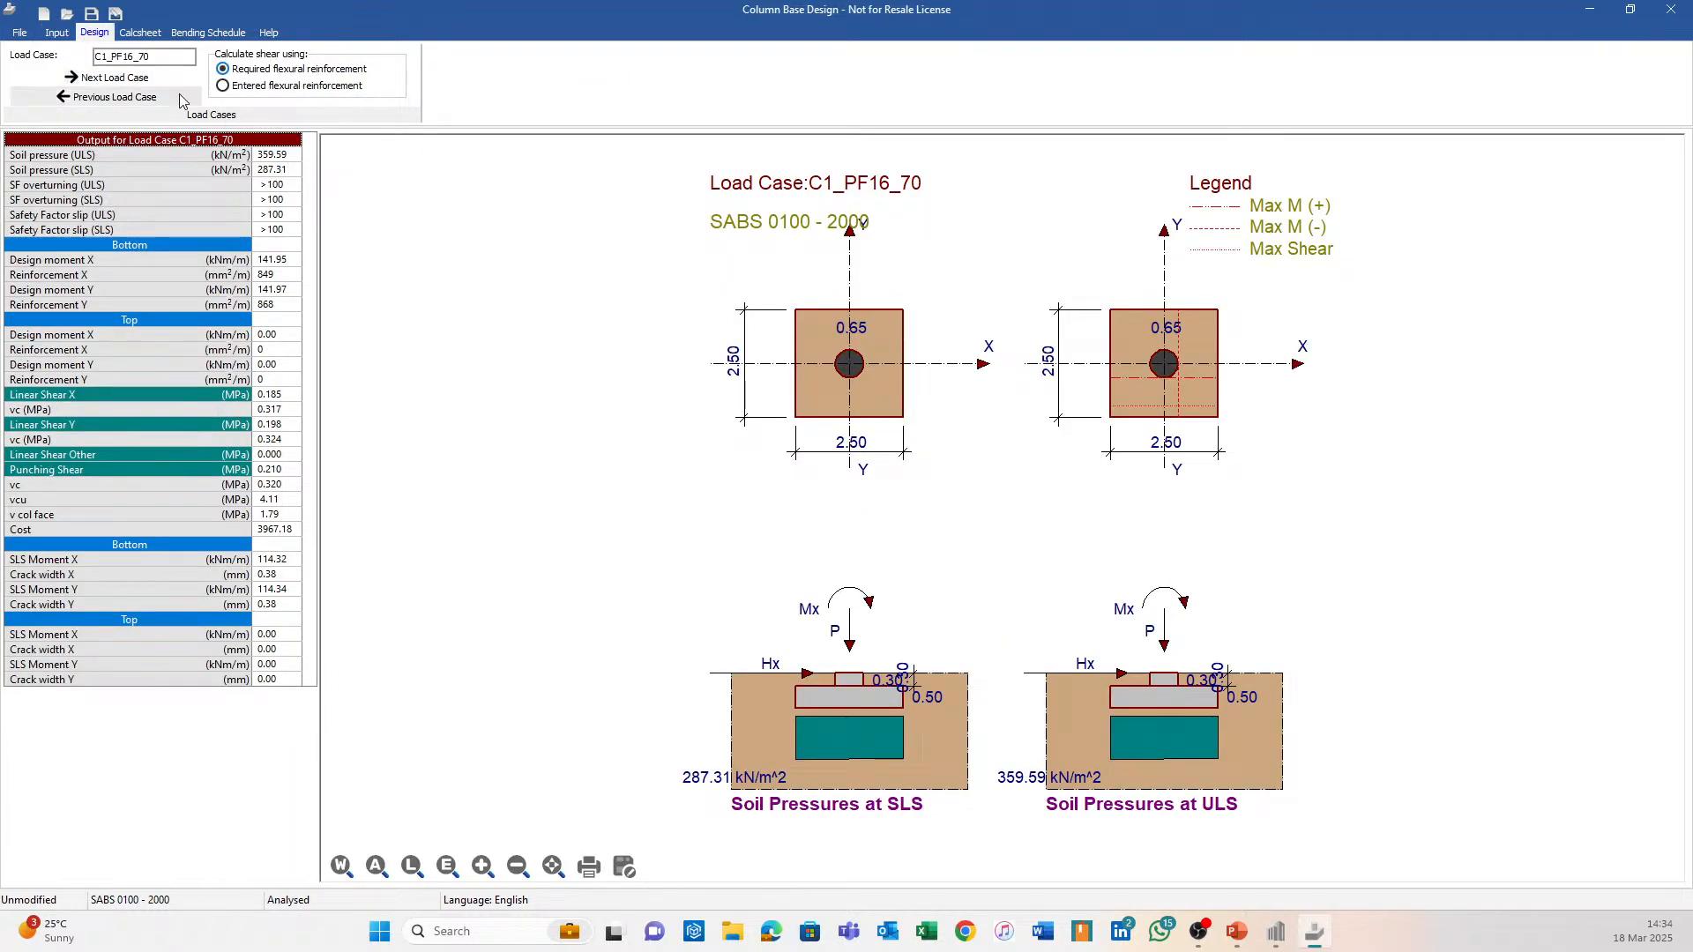
Preview the calcsheet, optimise the base with length A 2.1 m and width B 2.45 m, then close.
{"action": "left_click", "coordinate": [143, 34]}
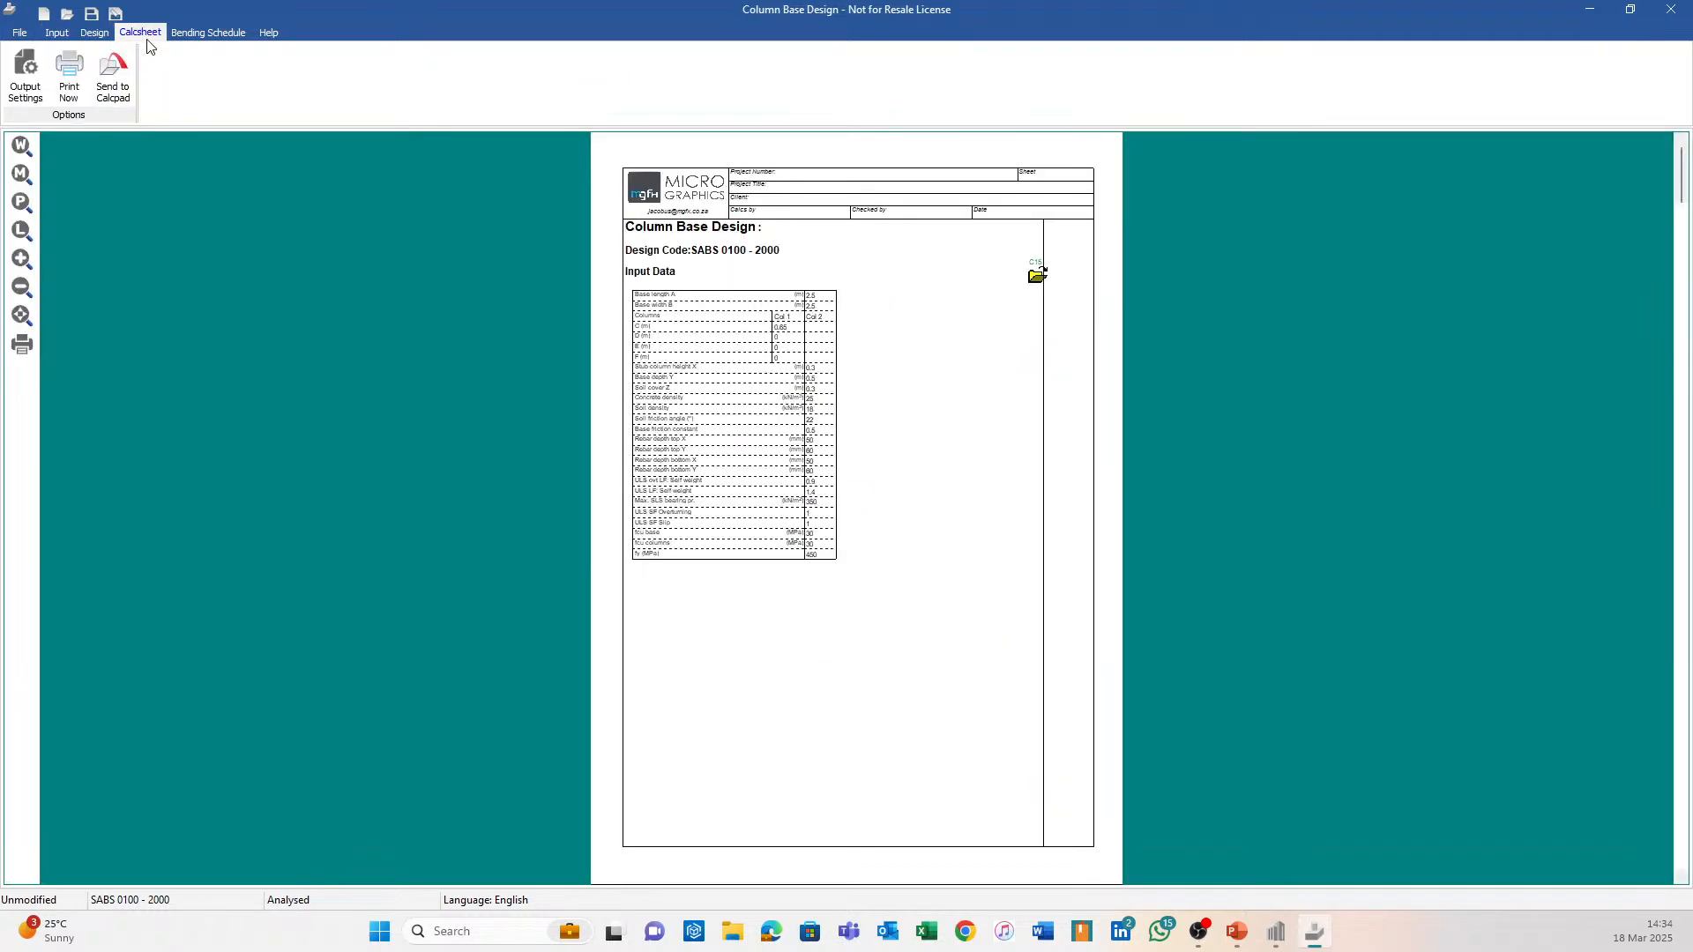
{"action": "left_click", "coordinate": [57, 32]}
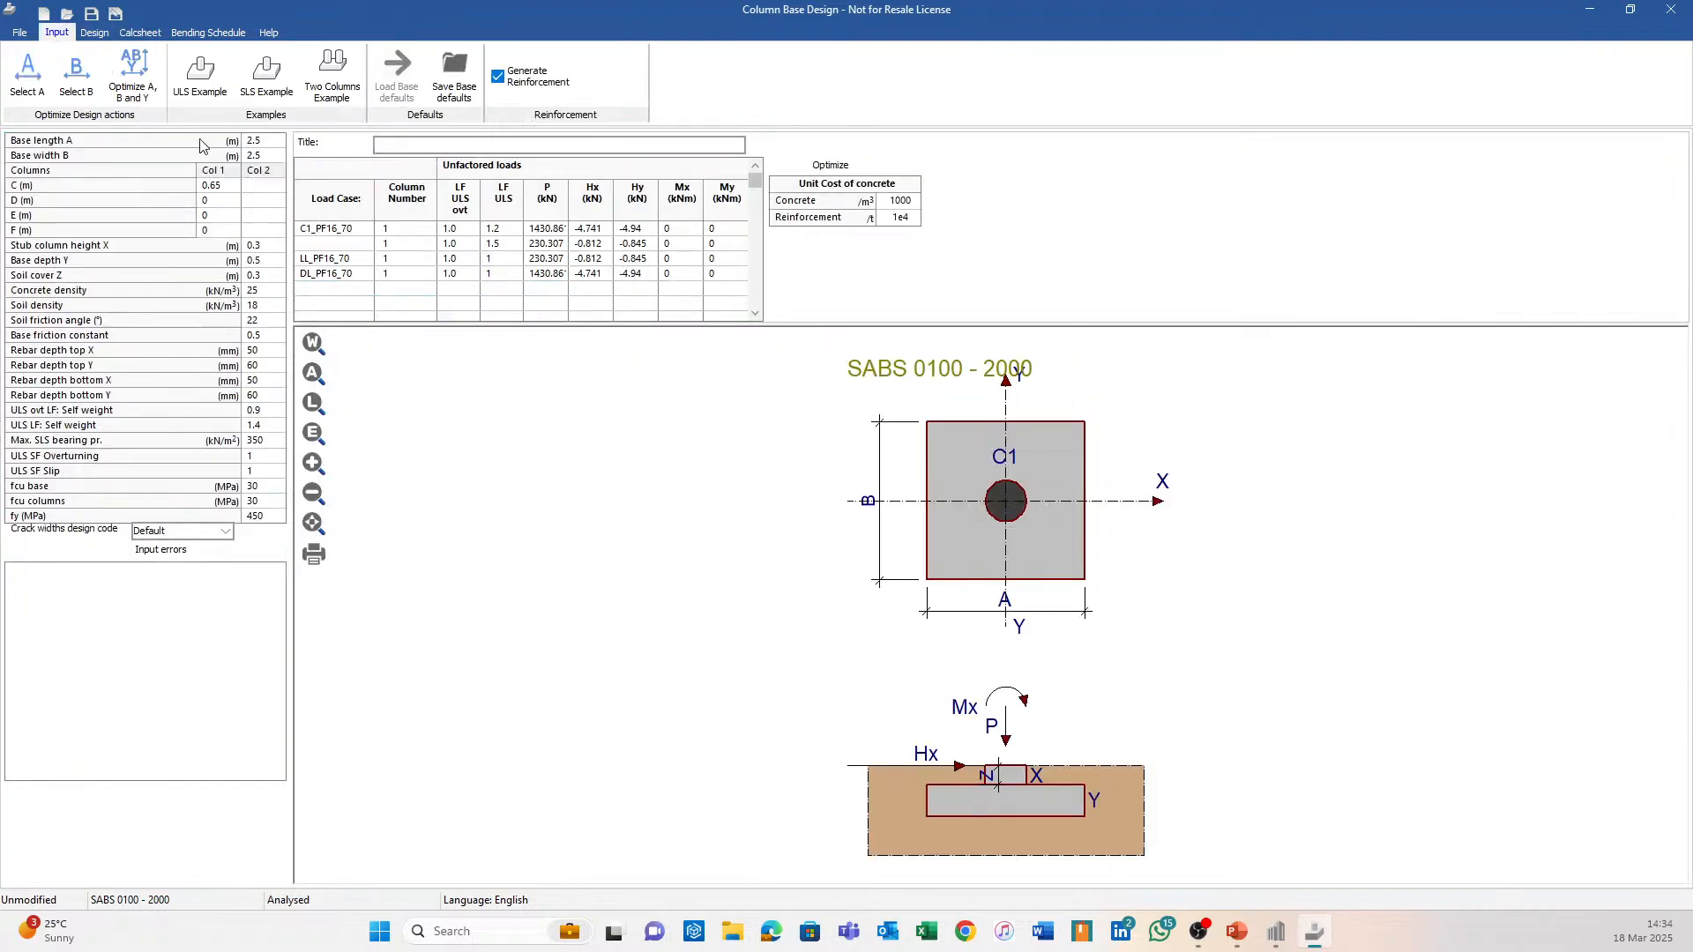
{"action": "left_click", "coordinate": [147, 58]}
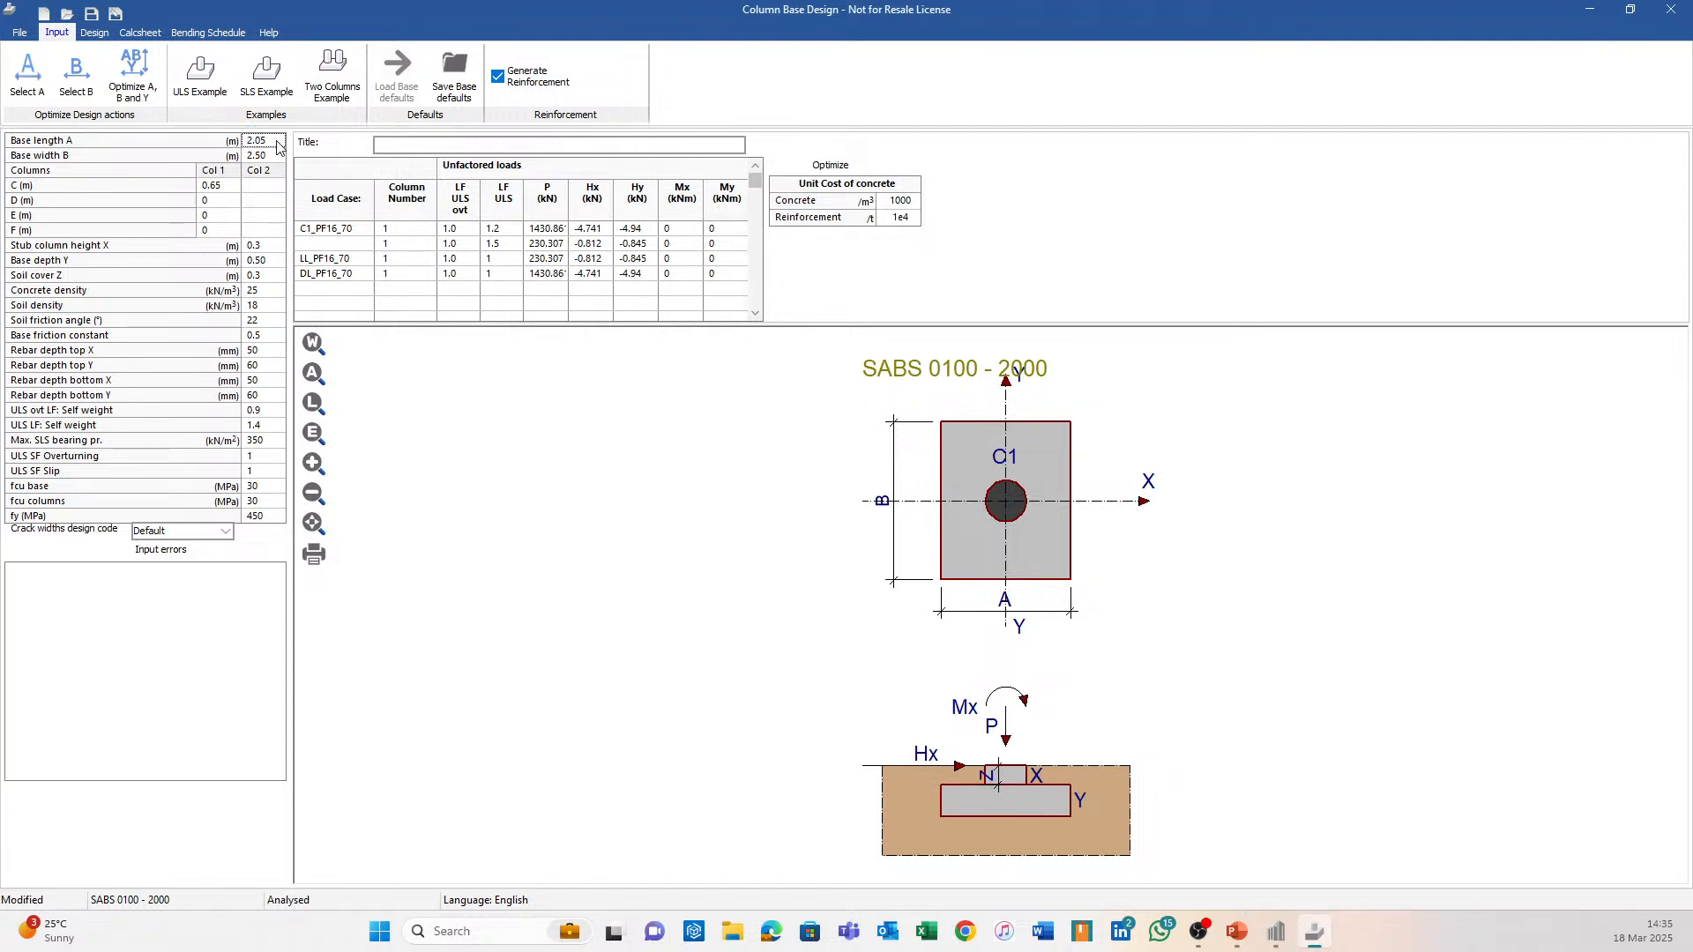
{"action": "type", "text": "2."}
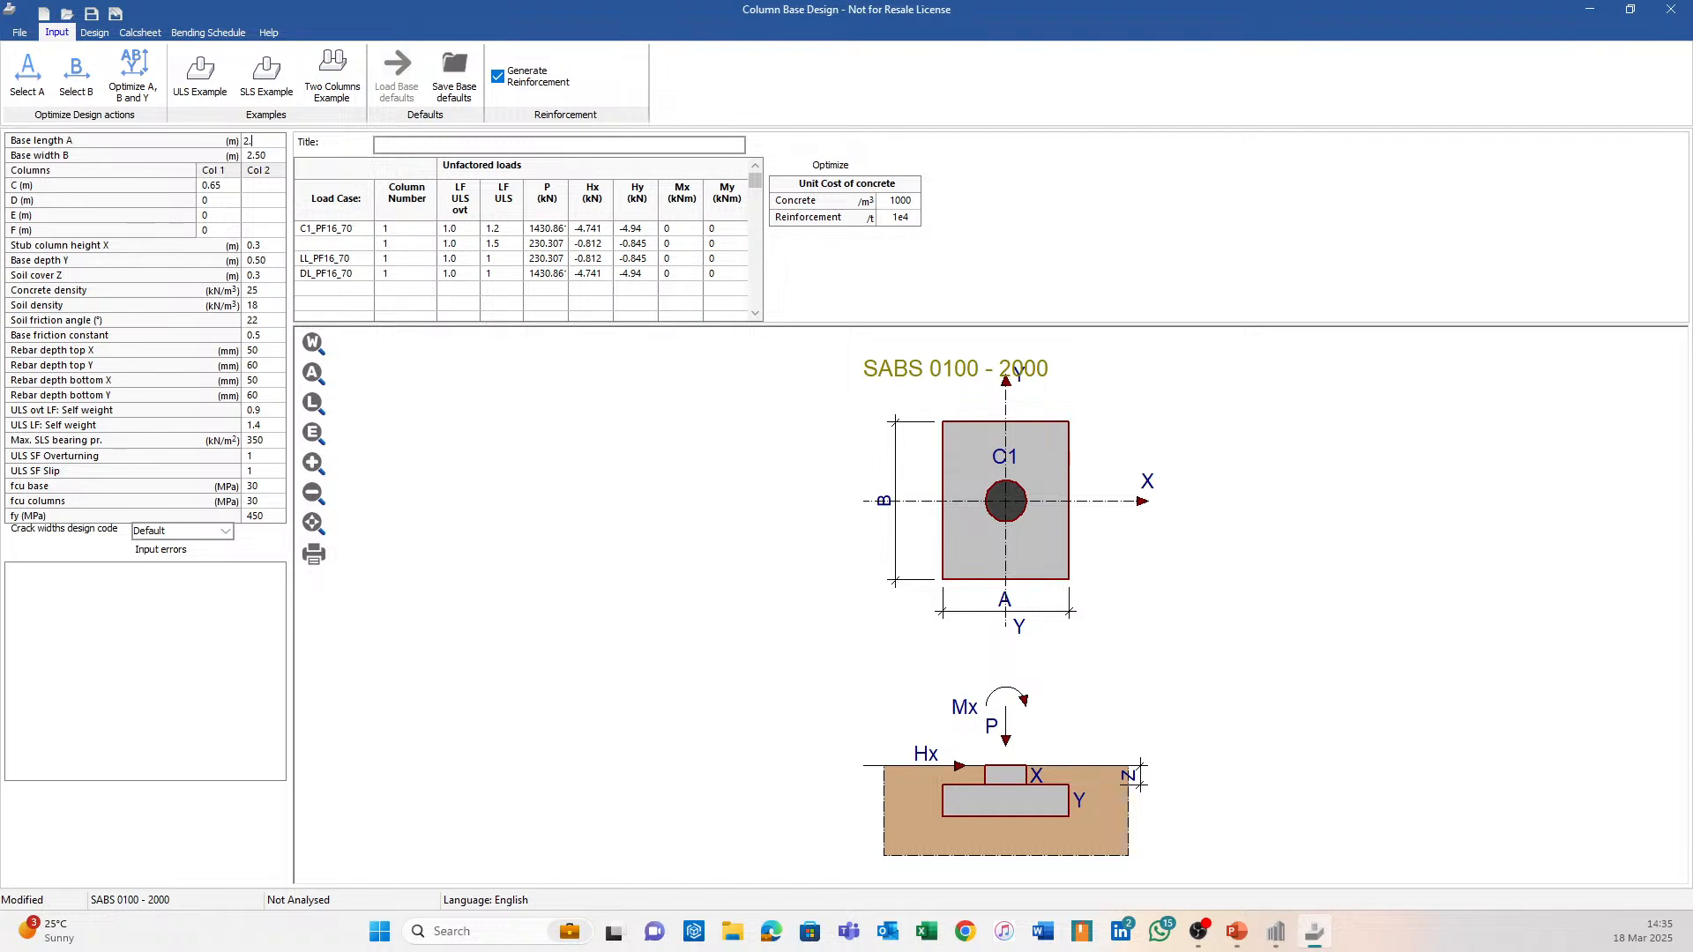
{"action": "type", "text": "1"}
{"action": "left_click", "coordinate": [77, 78]}
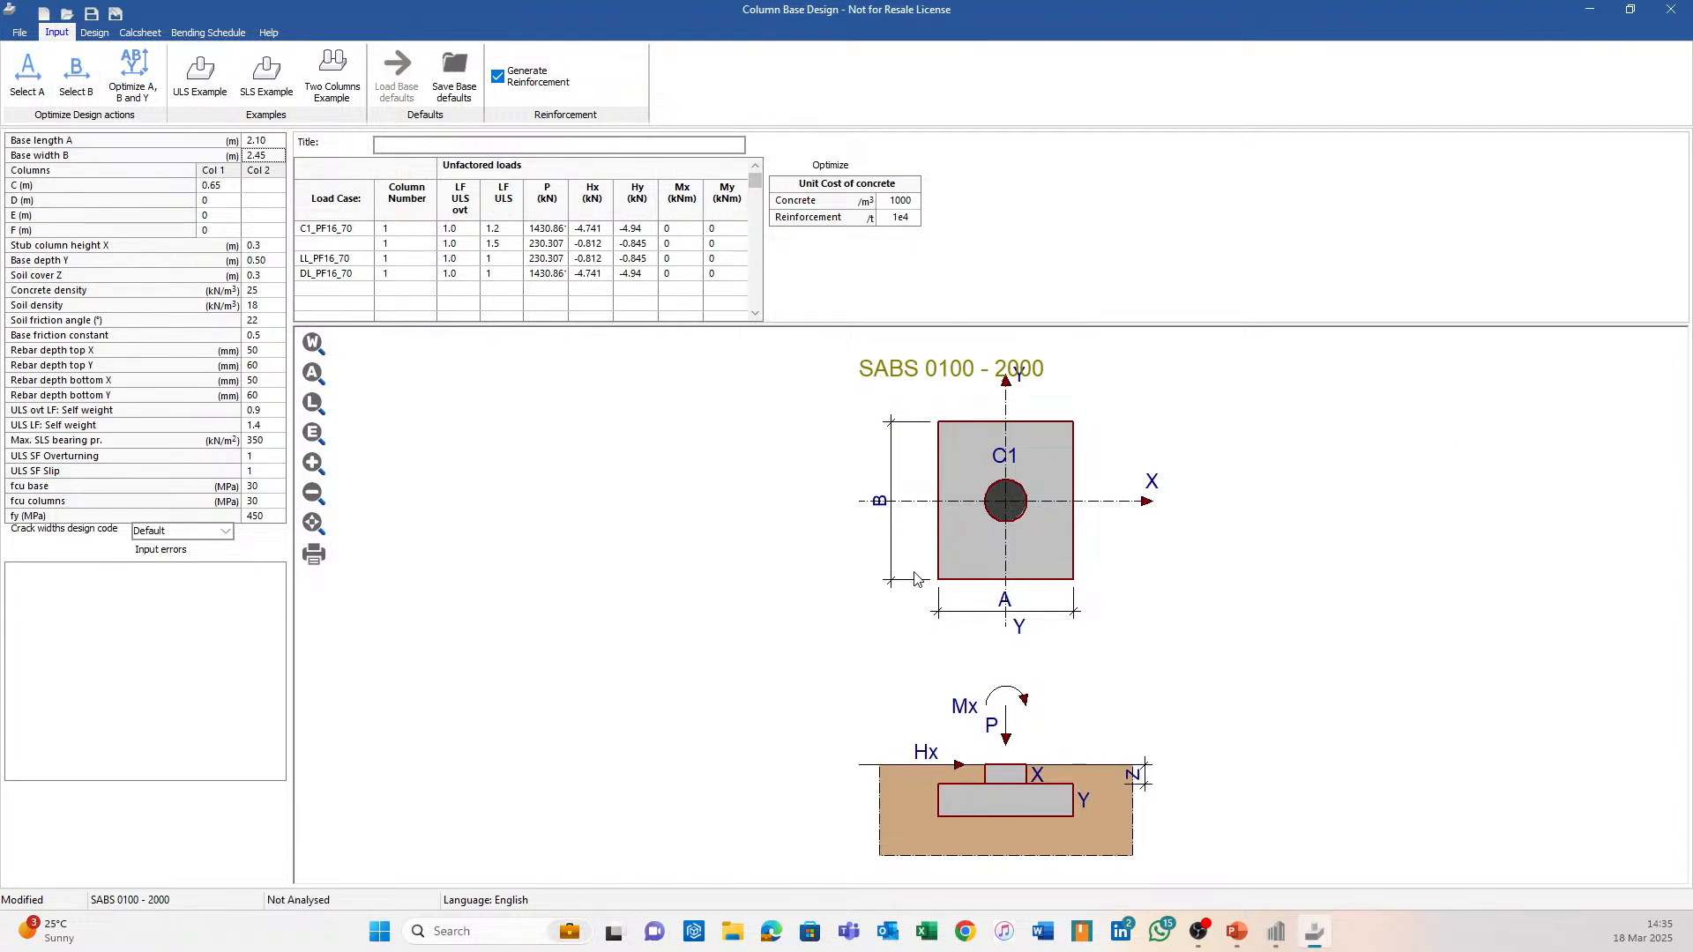
{"action": "left_click", "coordinate": [1670, 9]}
Close Column Base Design without saving and show the base design groups list beside the footings.
{"action": "left_click", "coordinate": [844, 482]}
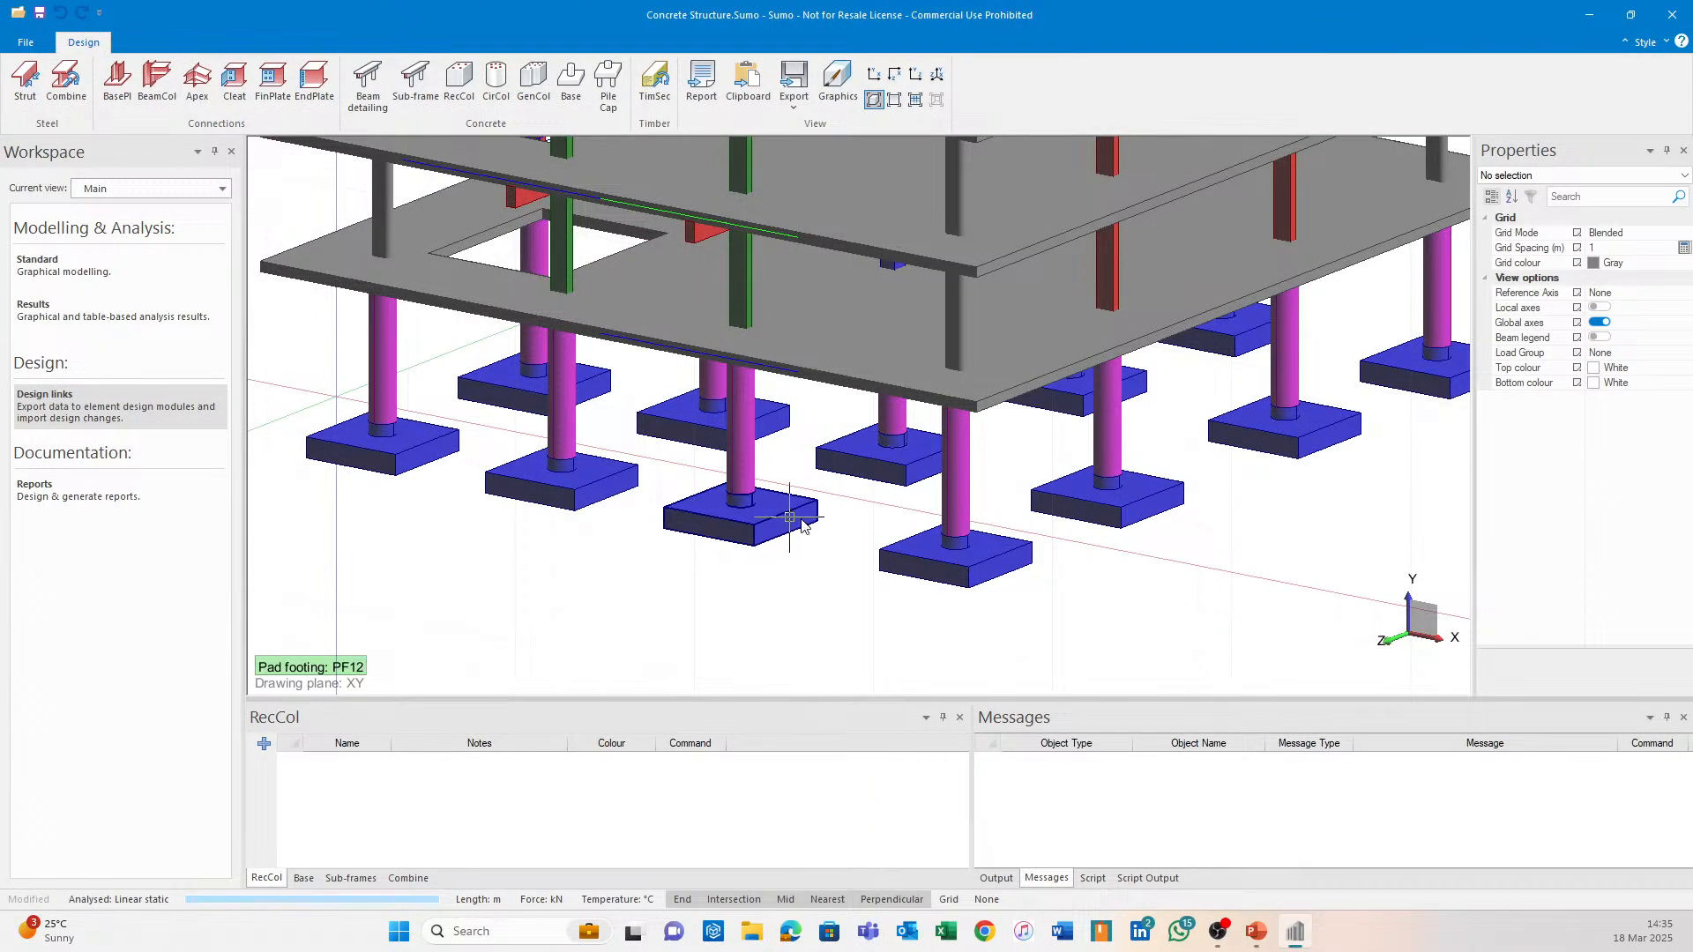
{"action": "middle_click_drag", "start_coordinate": [796, 521], "coordinate": [822, 383]}
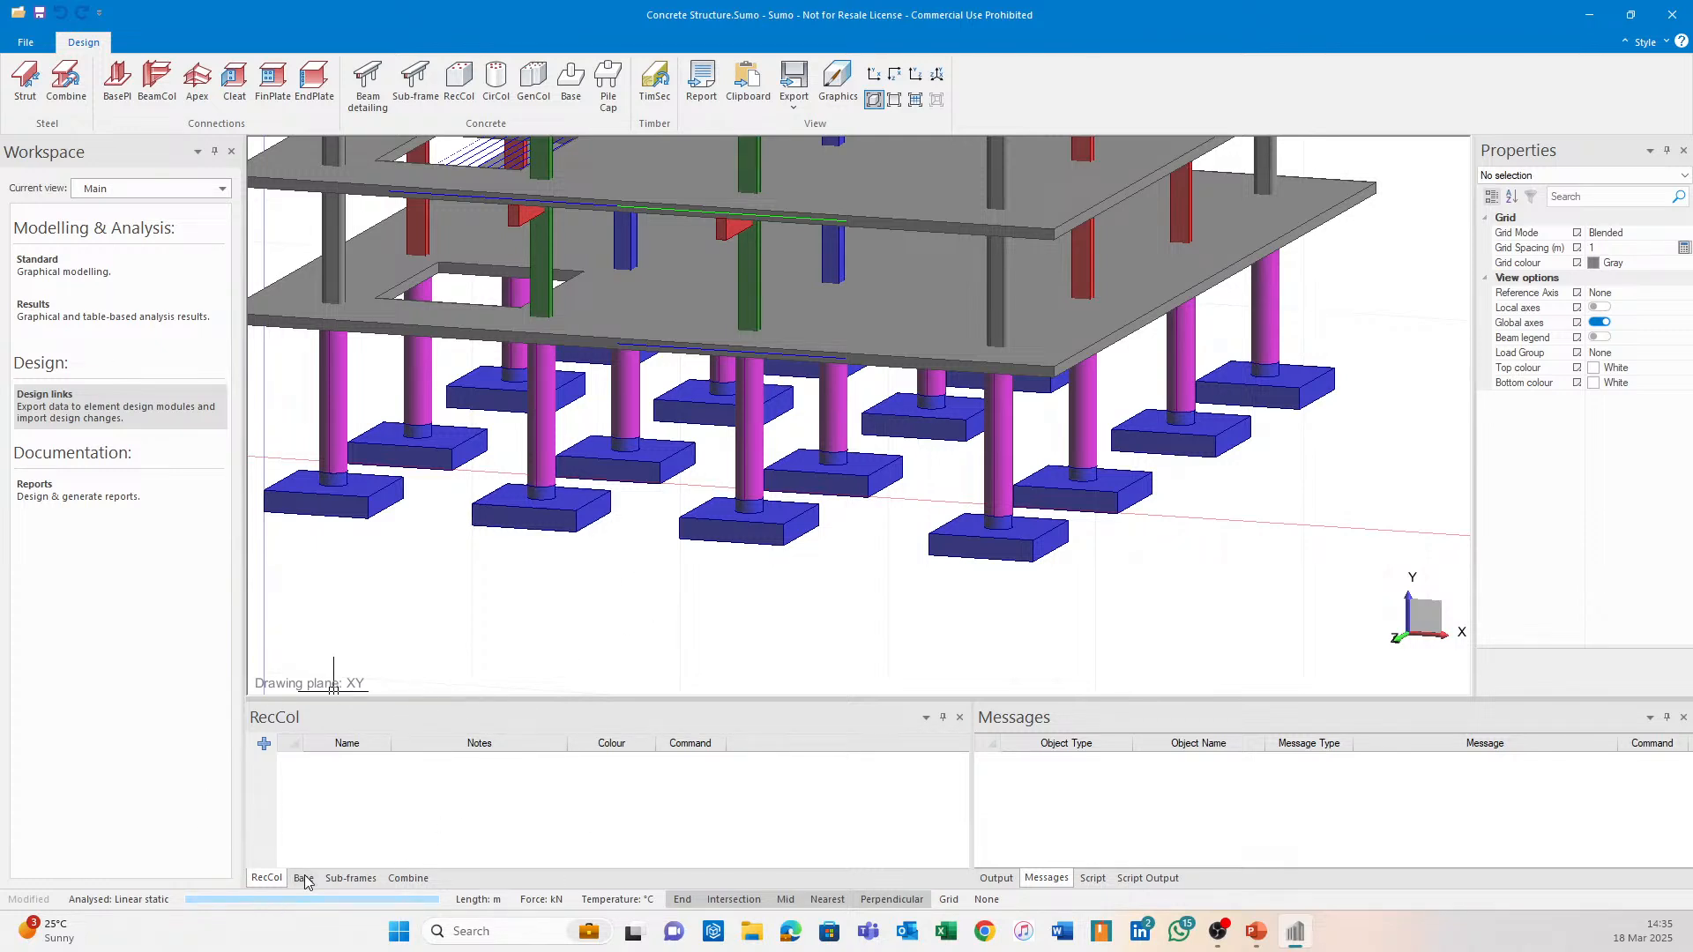
{"action": "middle_click_drag", "start_coordinate": [666, 584], "coordinate": [891, 497]}
{"action": "scroll", "coordinate": [886, 491], "scroll_direction": "down", "scroll_amount": 1}
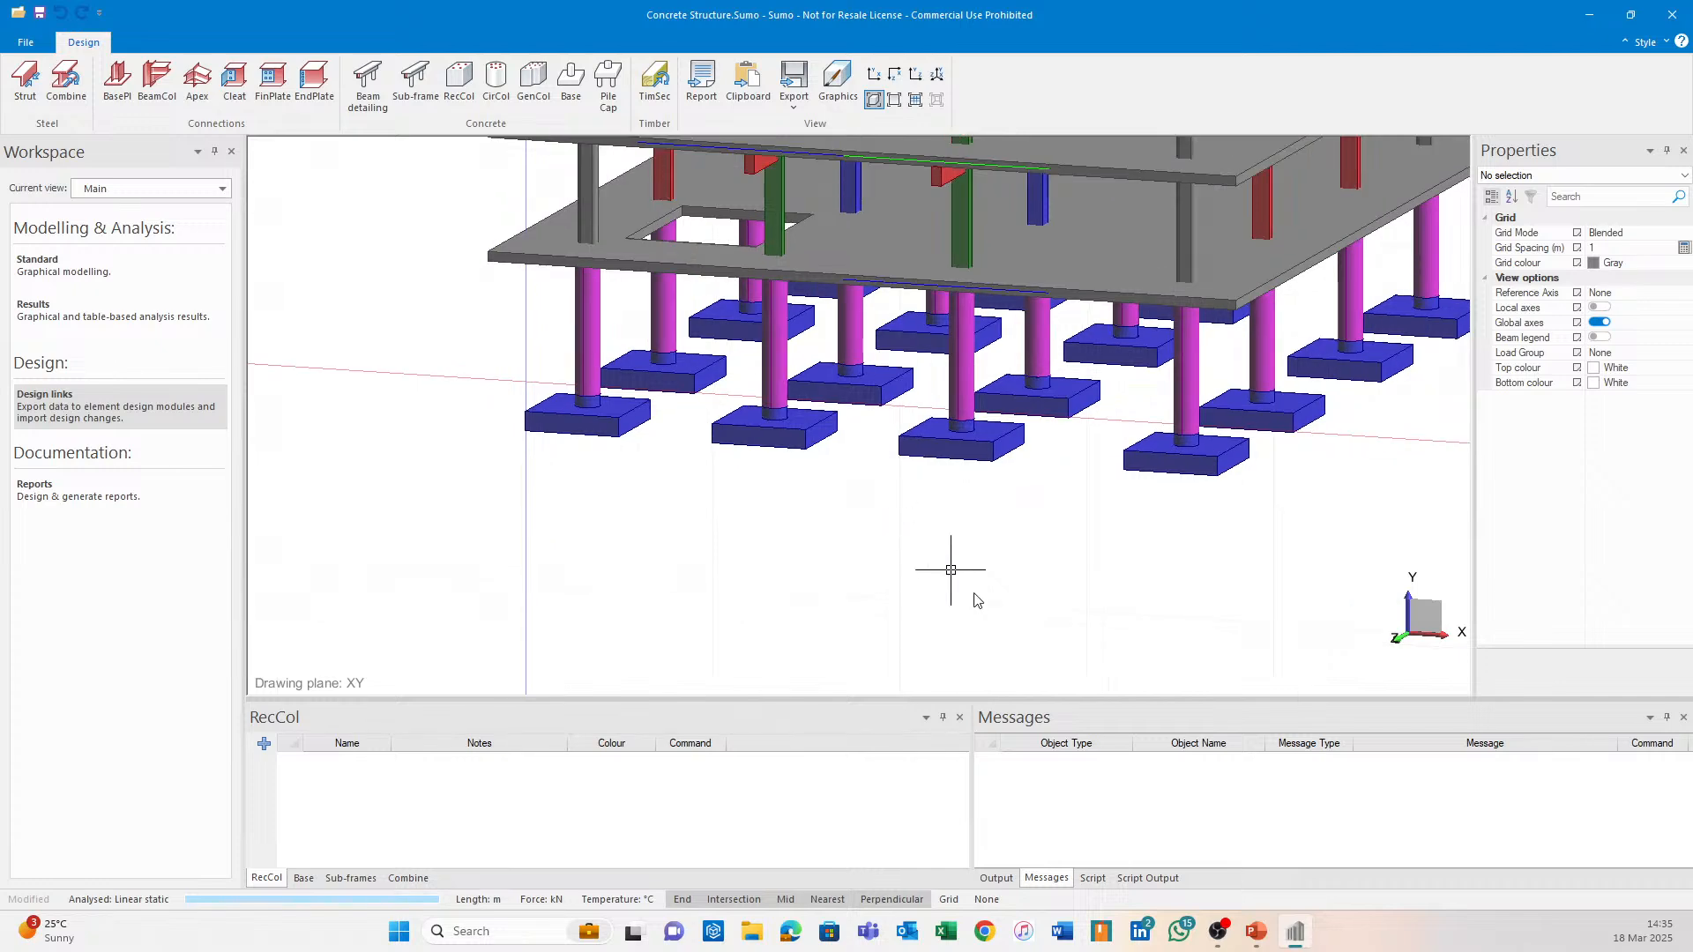
{"action": "mouse_move", "coordinate": [957, 606]}
{"action": "right_mouse_down"}
{"action": "mouse_move", "coordinate": [925, 615]}
{"action": "mouse_move", "coordinate": [971, 622]}
{"action": "right_mouse_up"}
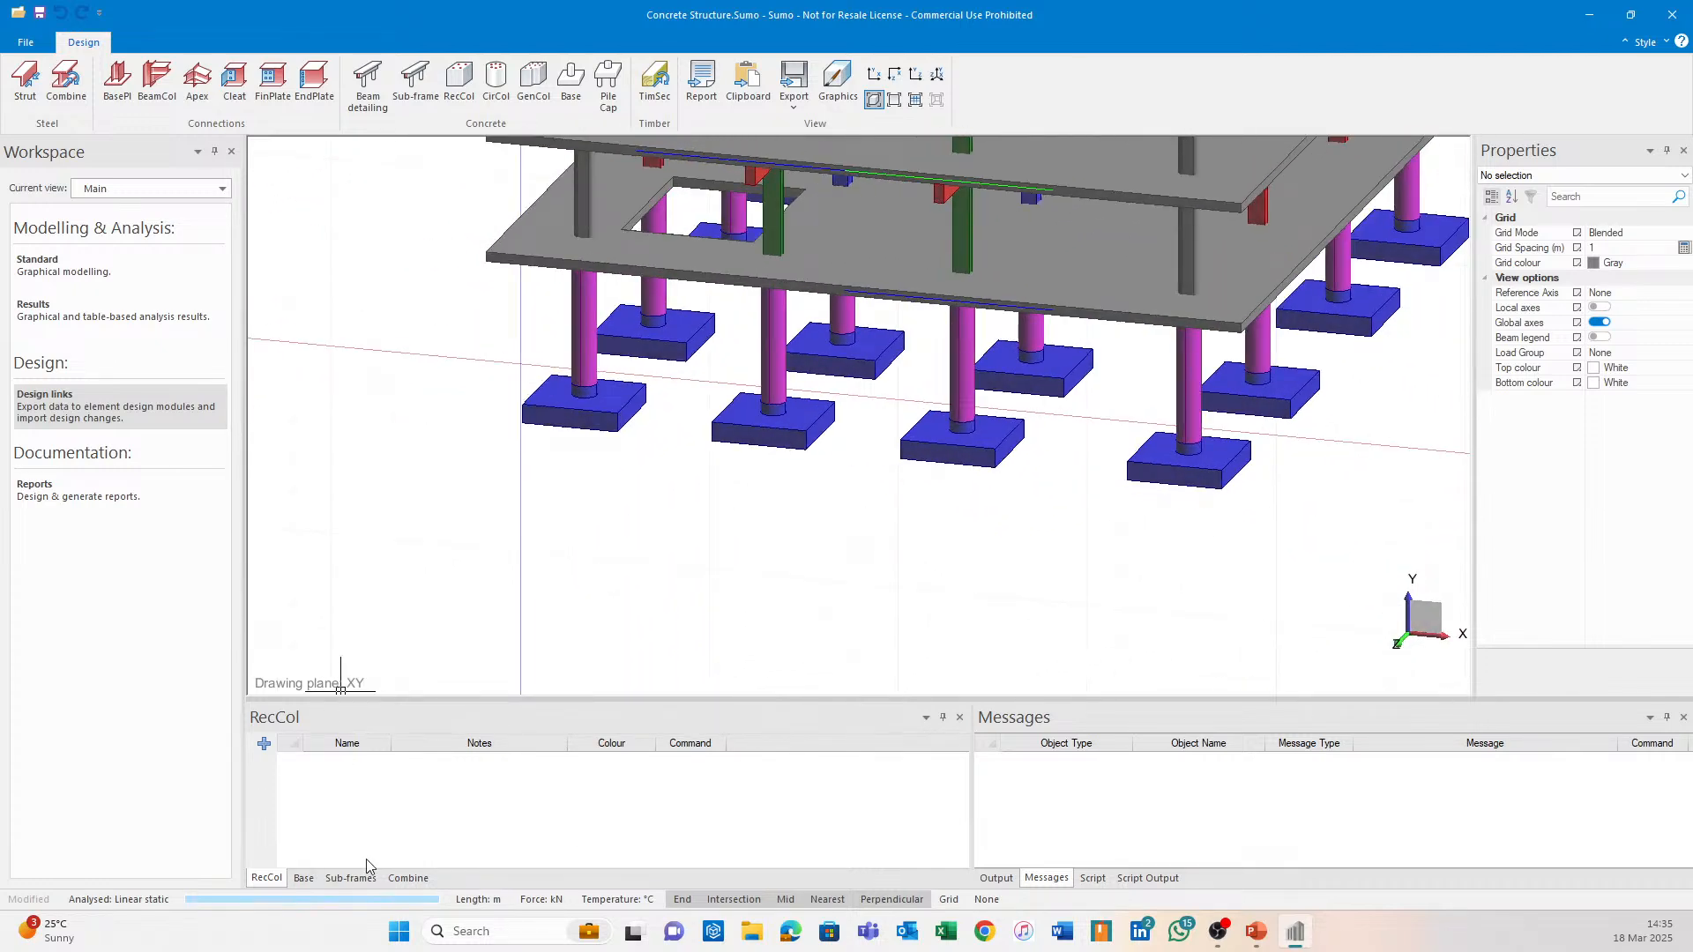
{"action": "left_click", "coordinate": [304, 879]}
{"action": "scroll", "coordinate": [860, 639], "scroll_direction": "down", "scroll_amount": 2}
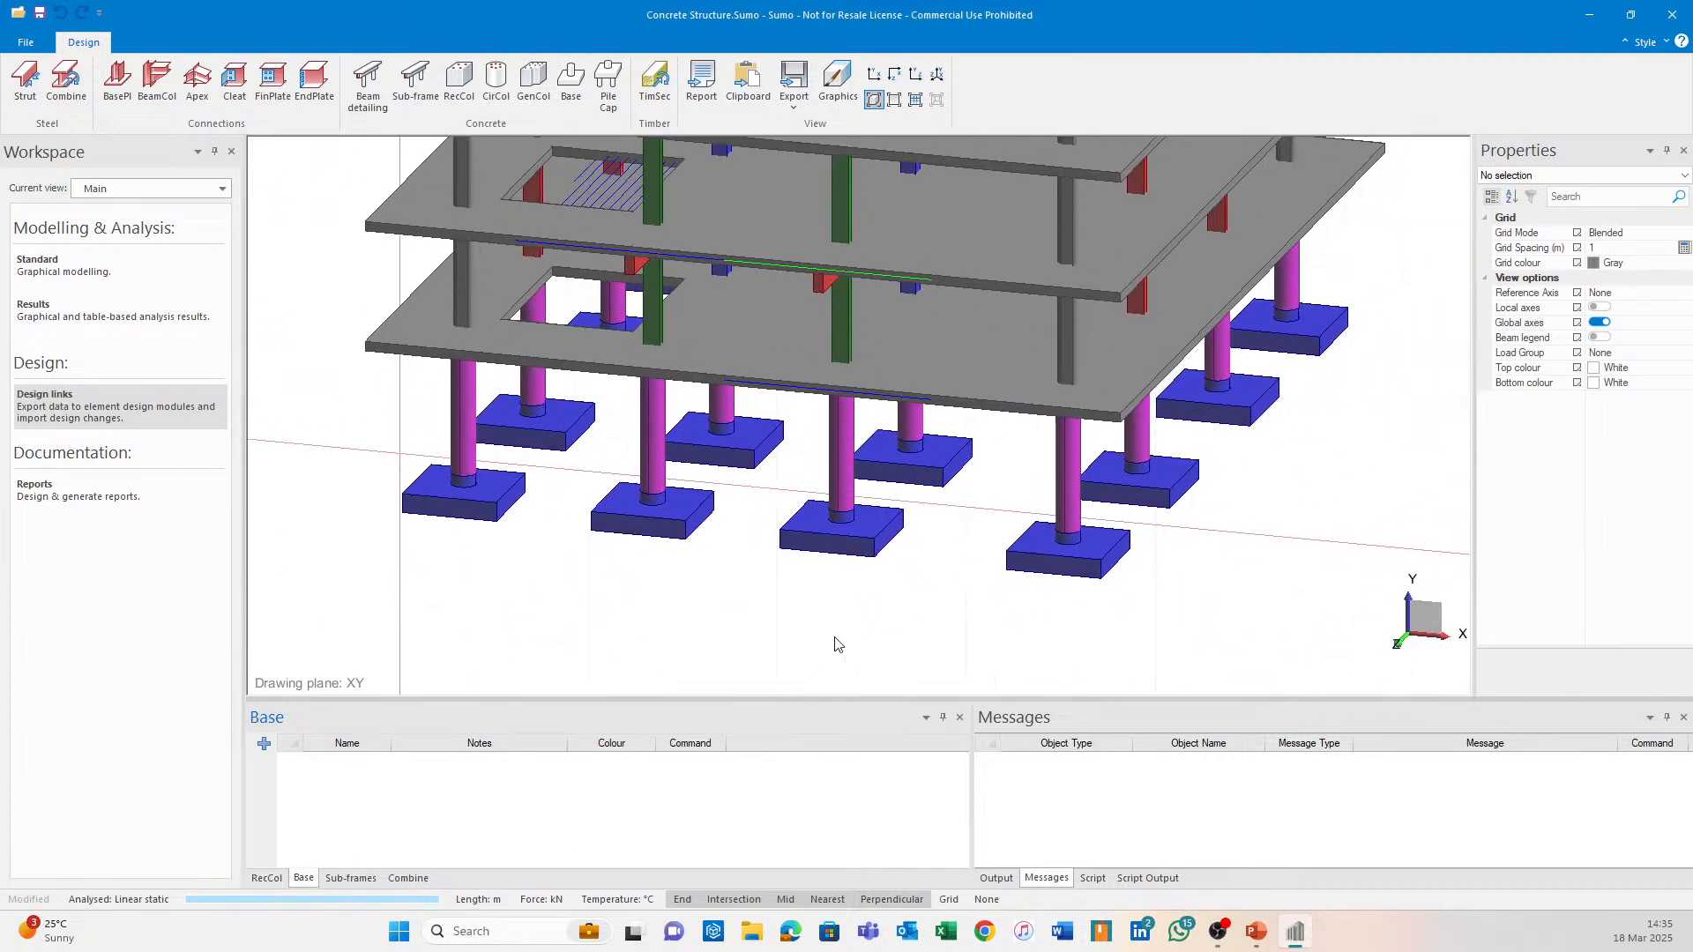
{"action": "scroll", "coordinate": [885, 632], "scroll_direction": "up", "scroll_amount": 1}
{"action": "right_click_drag", "start_coordinate": [884, 633], "coordinate": [869, 616]}
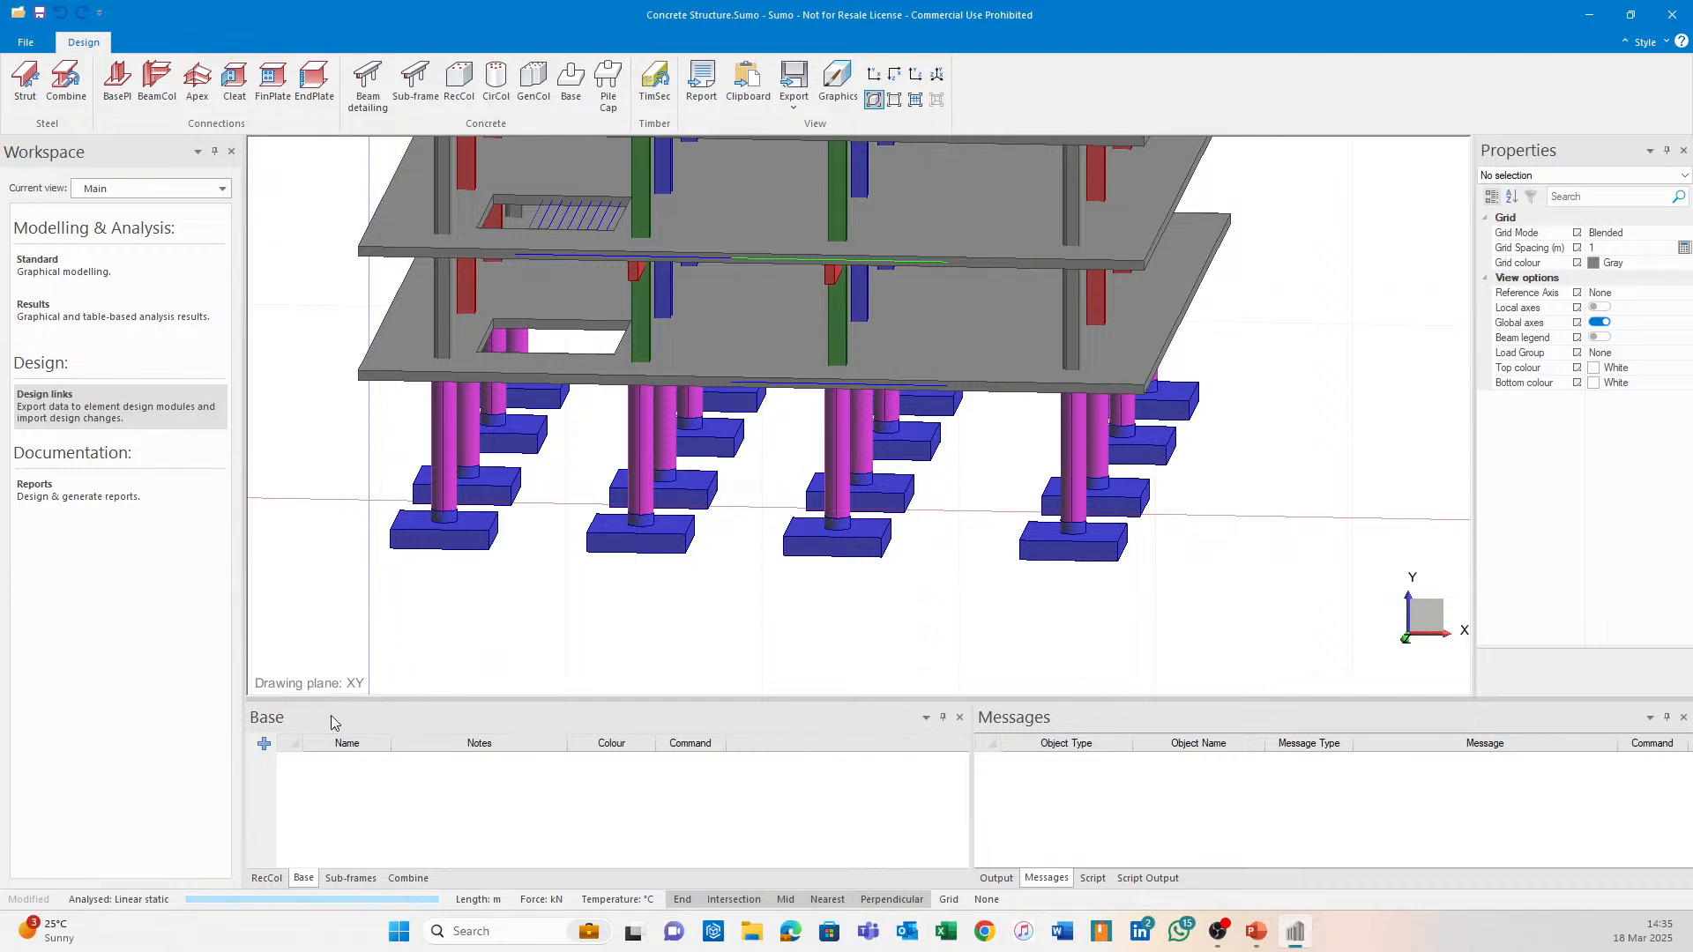
Add design group DG1, then select all objects filtered down to pad footings only.
{"action": "left_click", "coordinate": [264, 743]}
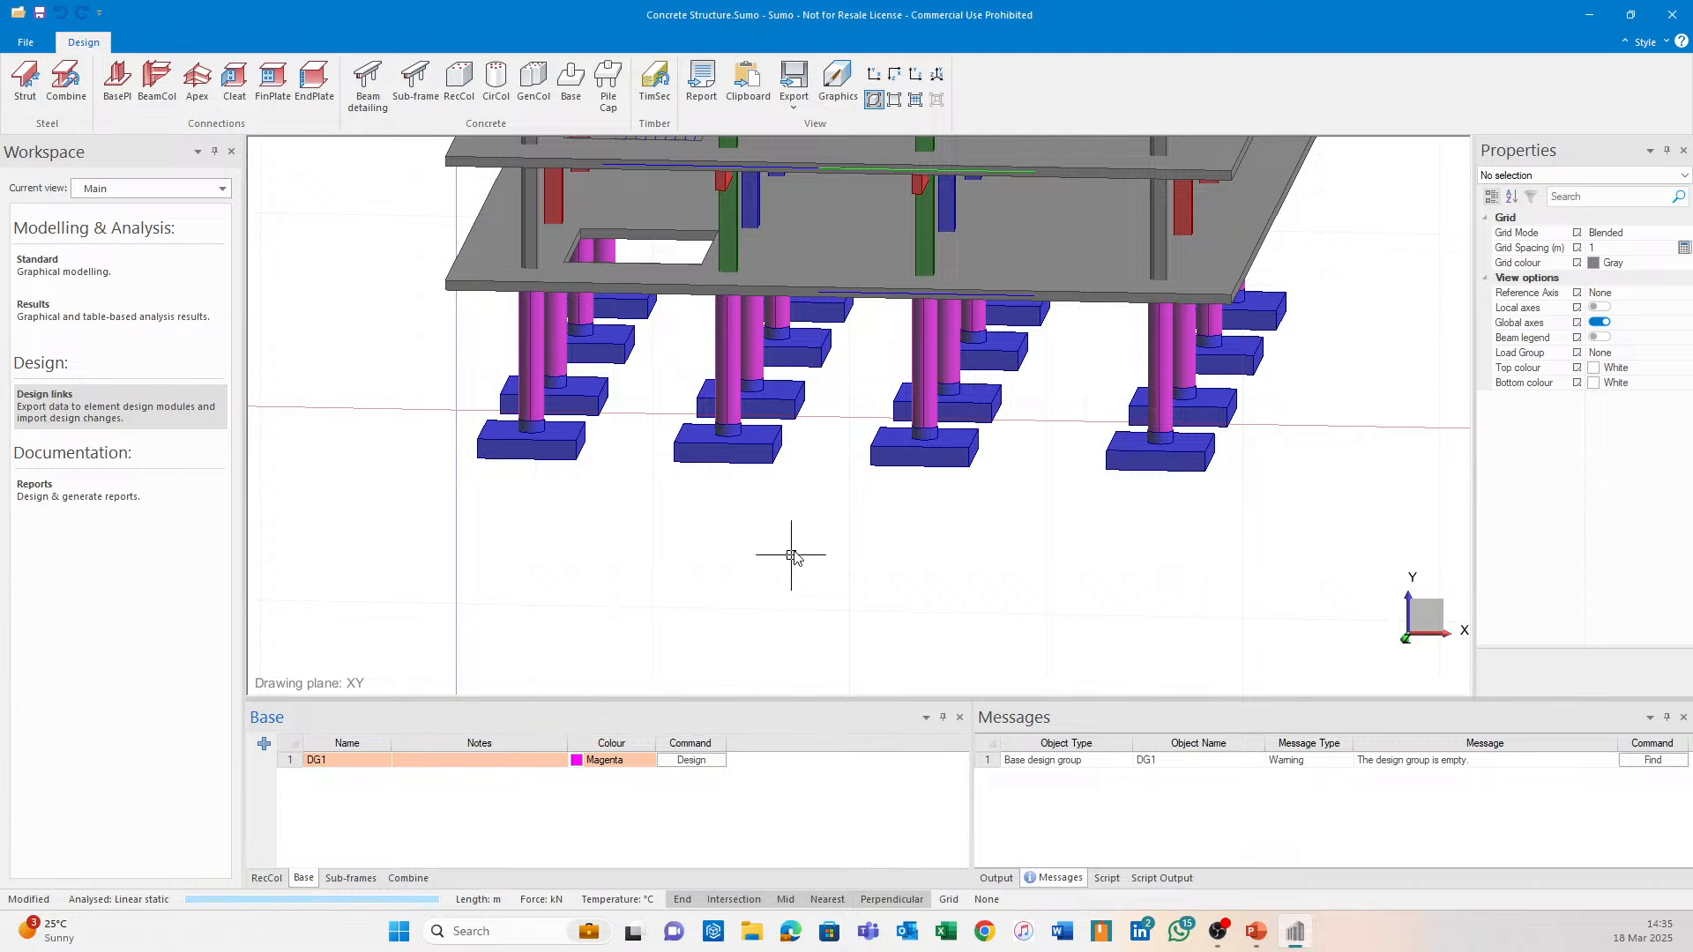
{"action": "right_click_drag", "start_coordinate": [790, 555], "coordinate": [907, 426]}
{"action": "key", "text": "ctrl+a"}
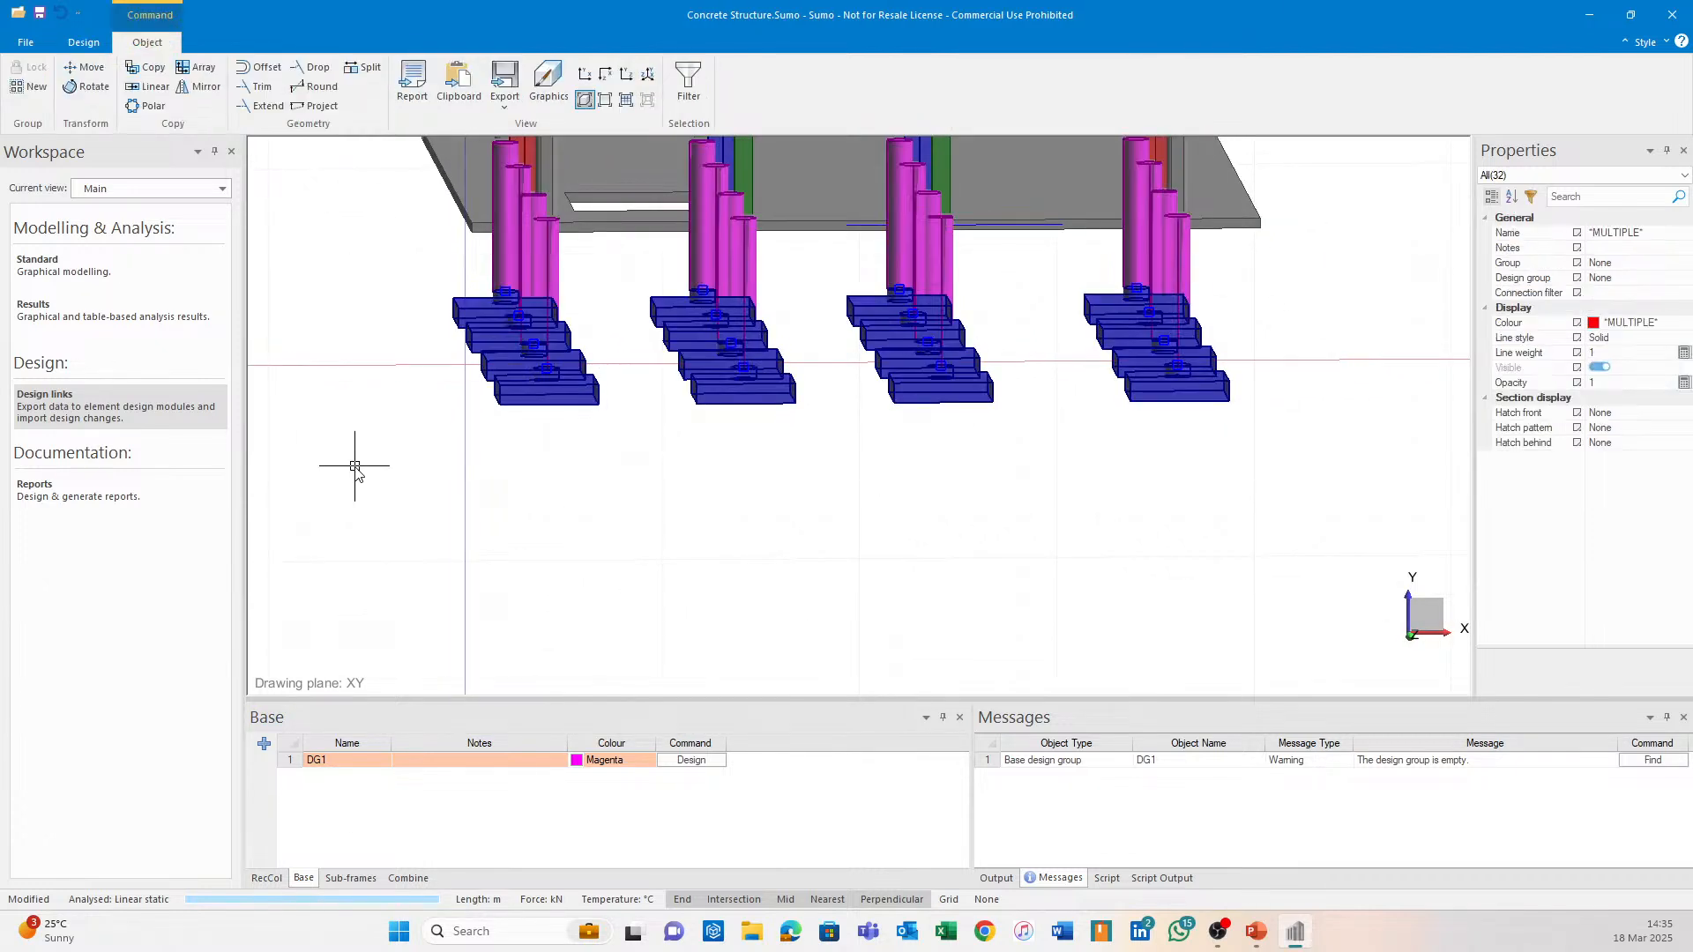
{"action": "left_click", "coordinate": [1531, 196]}
{"action": "left_click", "coordinate": [660, 380]}
{"action": "left_click", "coordinate": [711, 347]}
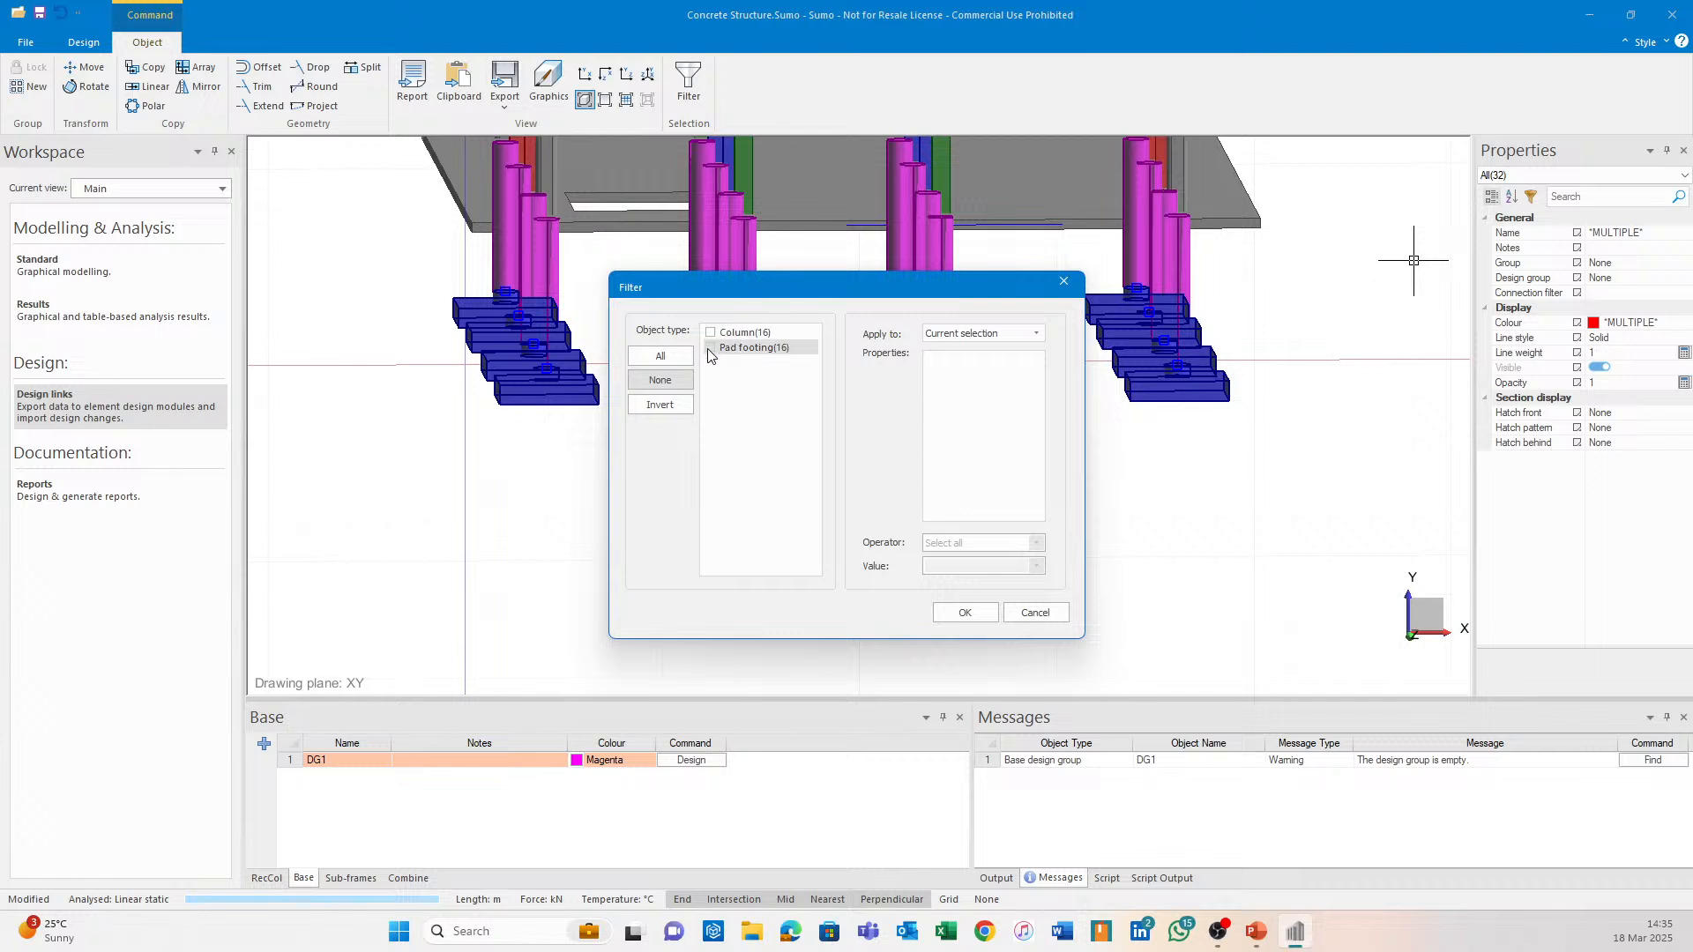
{"action": "left_click", "coordinate": [965, 611]}
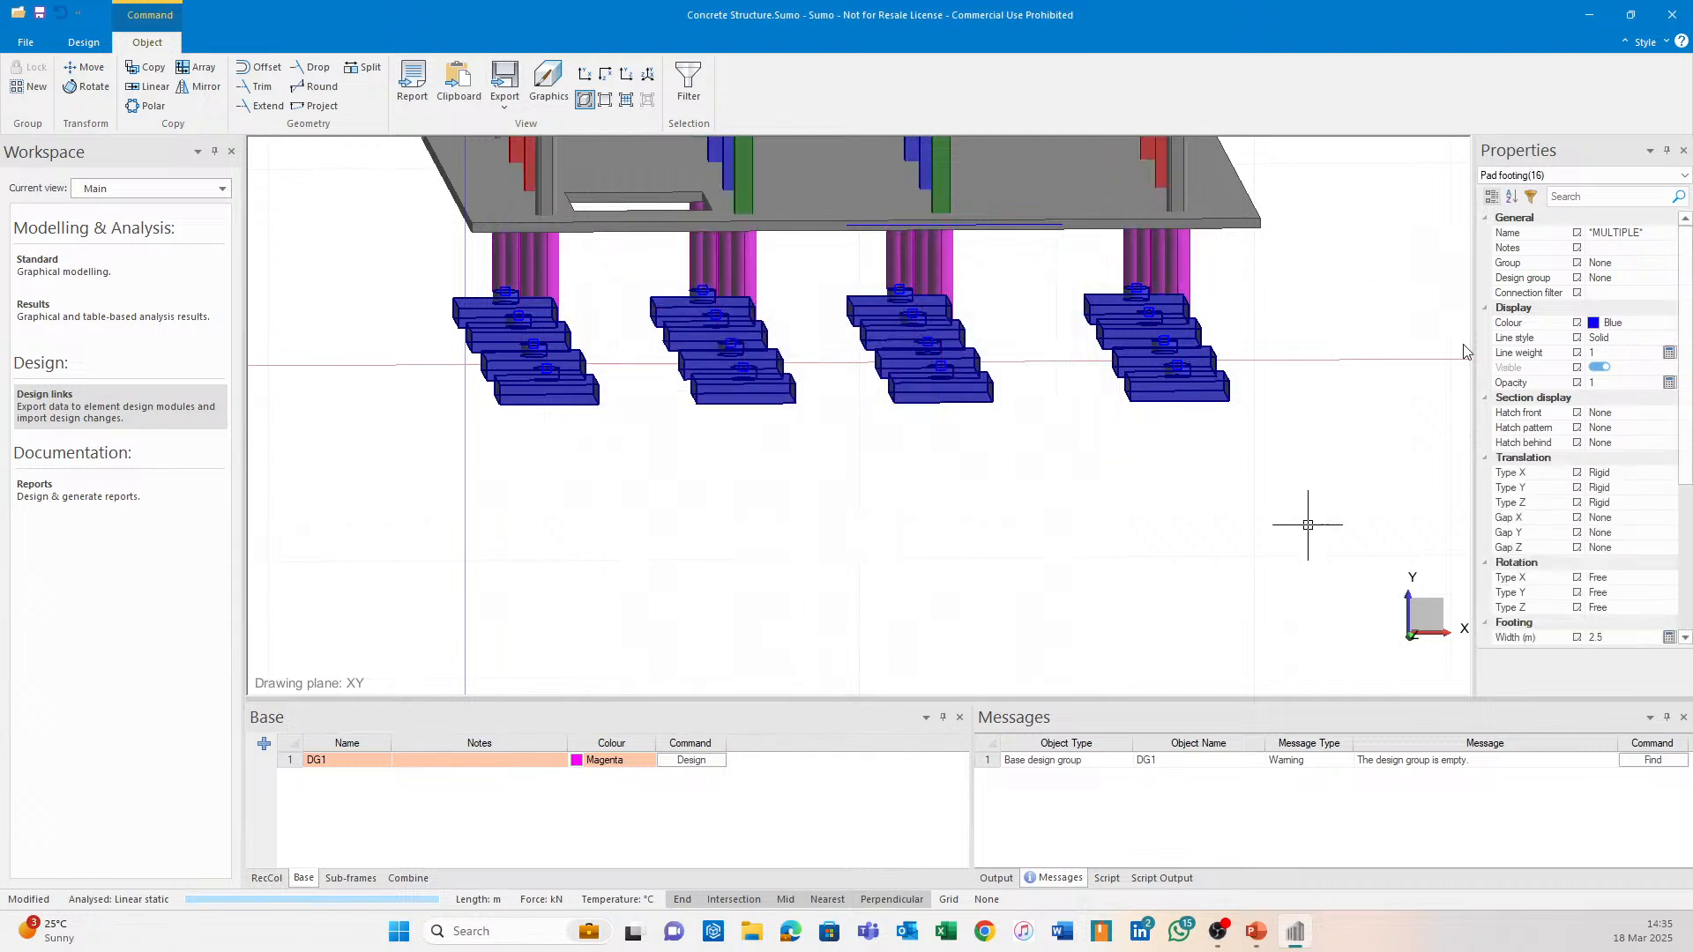
Assign the selected pad footings to DG1 and export DG1 to Column Base Design.
{"action": "left_click", "coordinate": [1654, 278]}
{"action": "left_click", "coordinate": [1669, 277]}
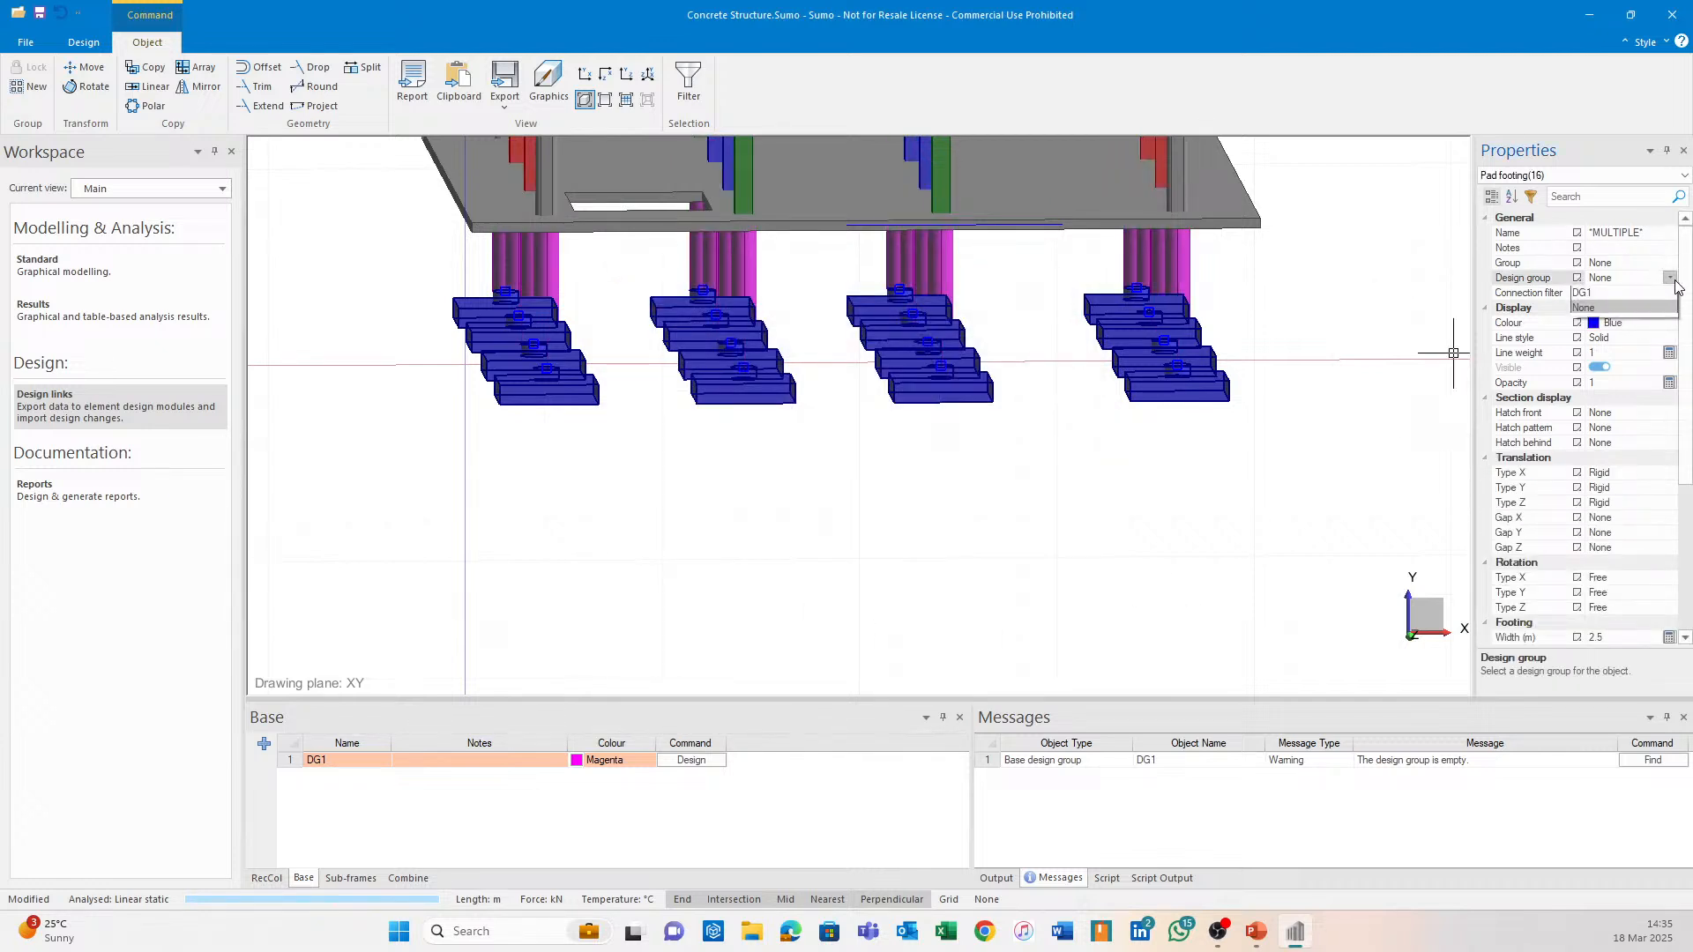
{"action": "left_click", "coordinate": [1583, 294]}
{"action": "key", "text": "Escape"}
{"action": "middle_click_drag", "start_coordinate": [1065, 579], "coordinate": [983, 610]}
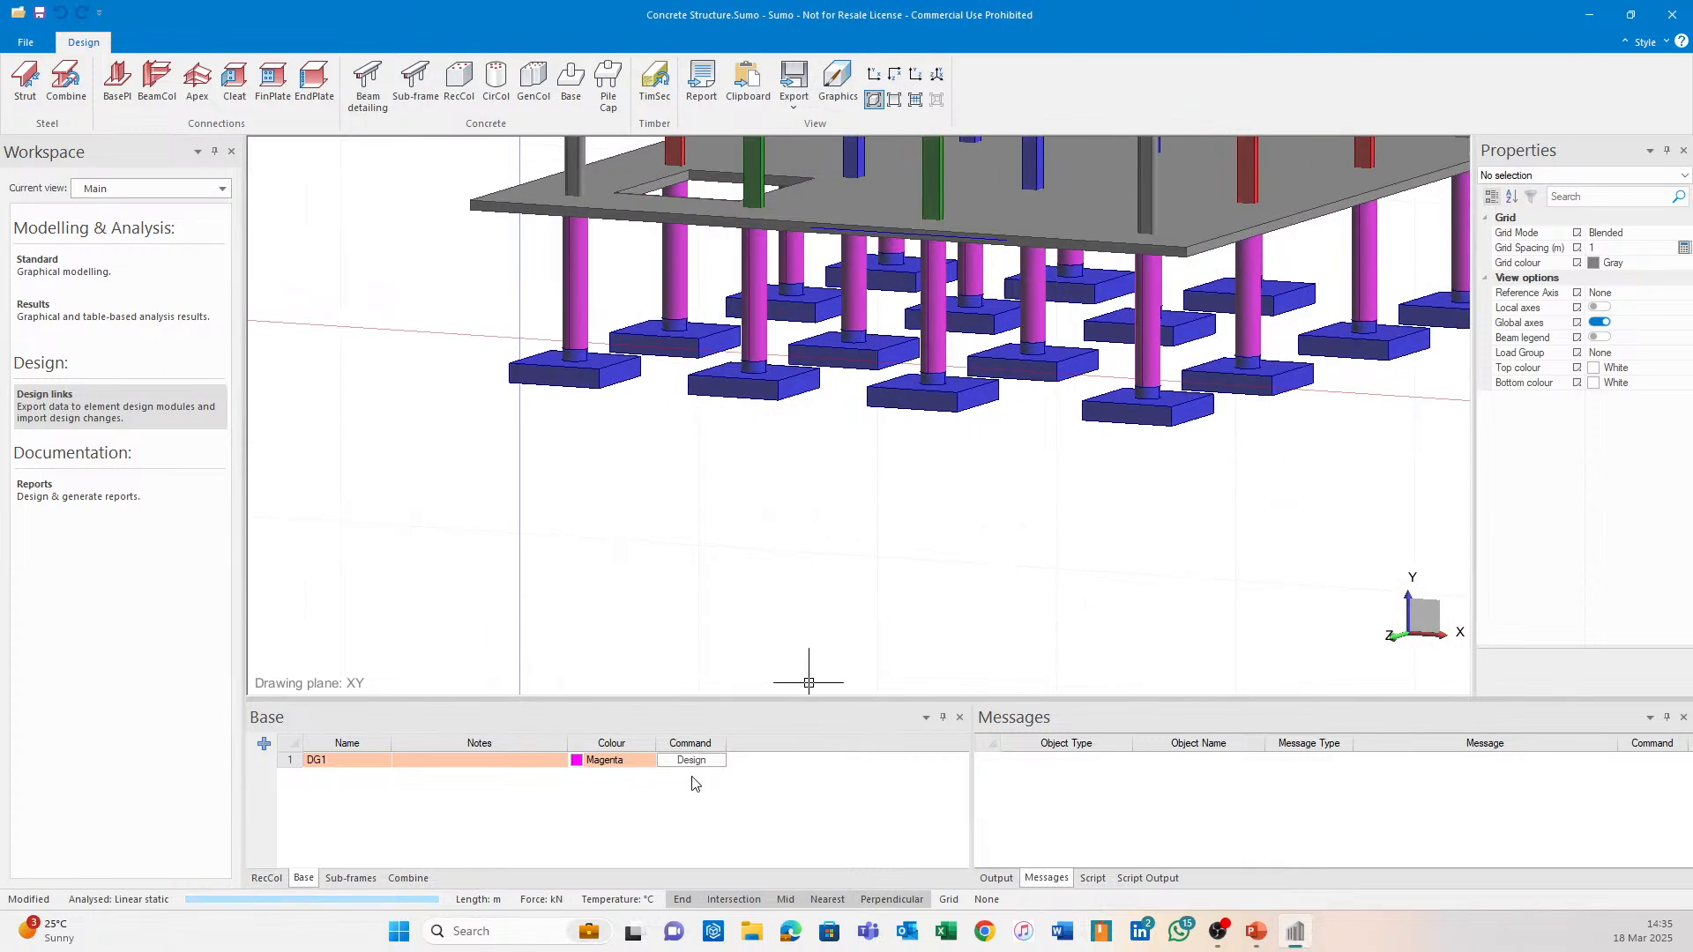
{"action": "left_click", "coordinate": [699, 764]}
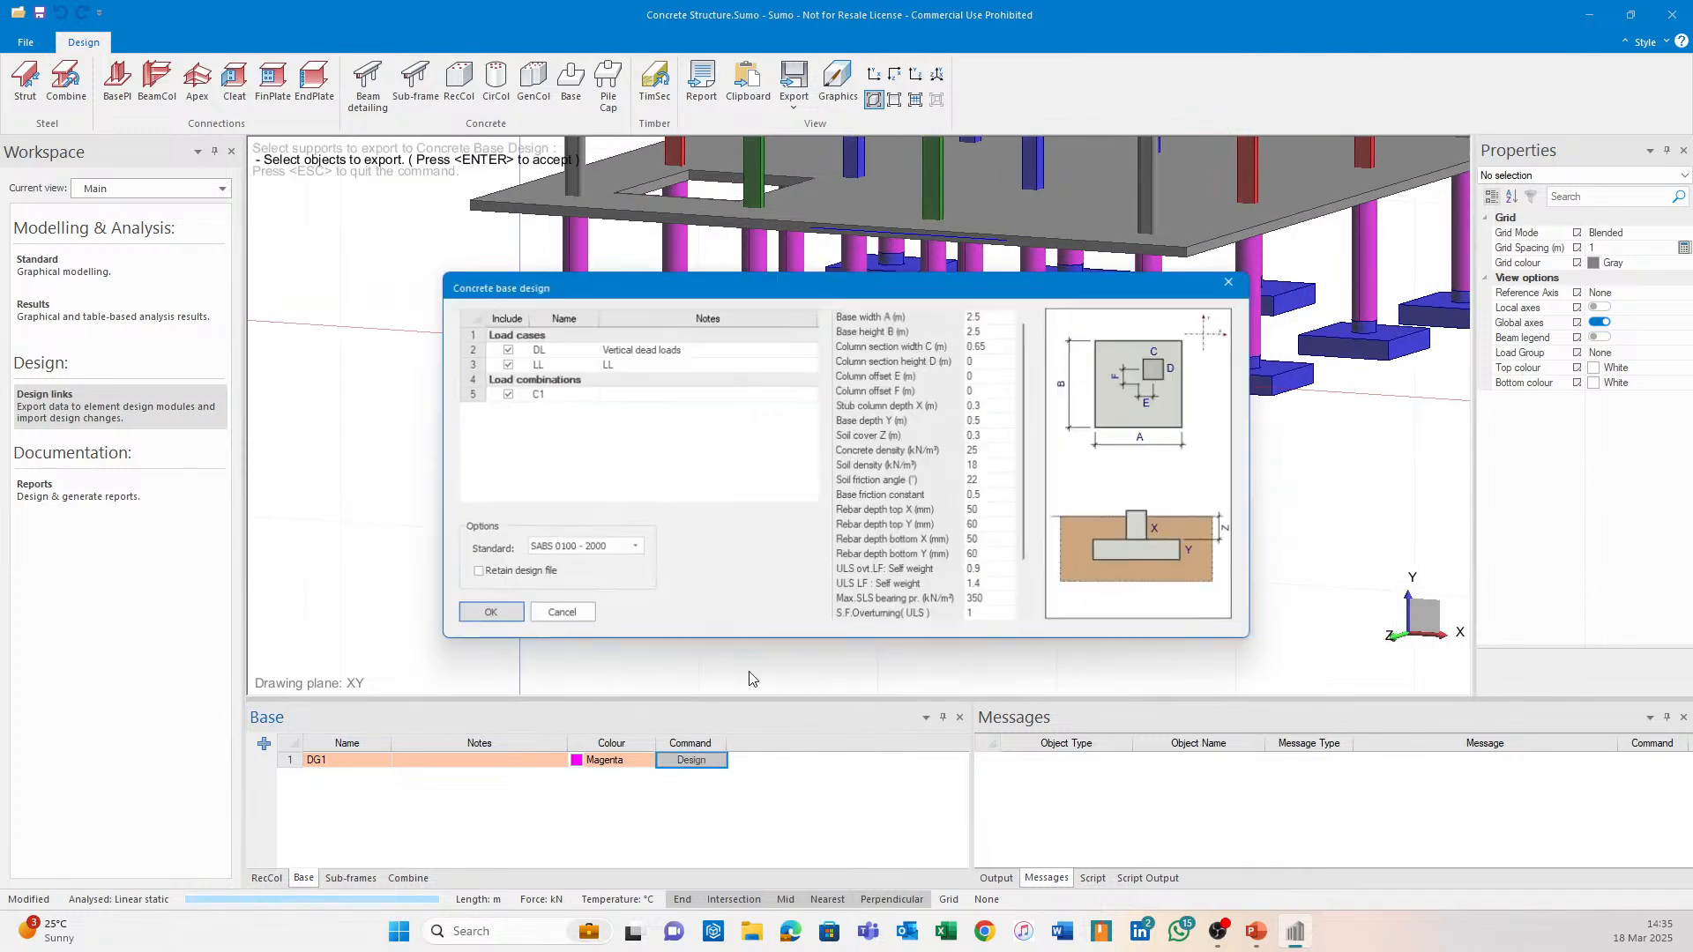
{"action": "left_click", "coordinate": [486, 614]}
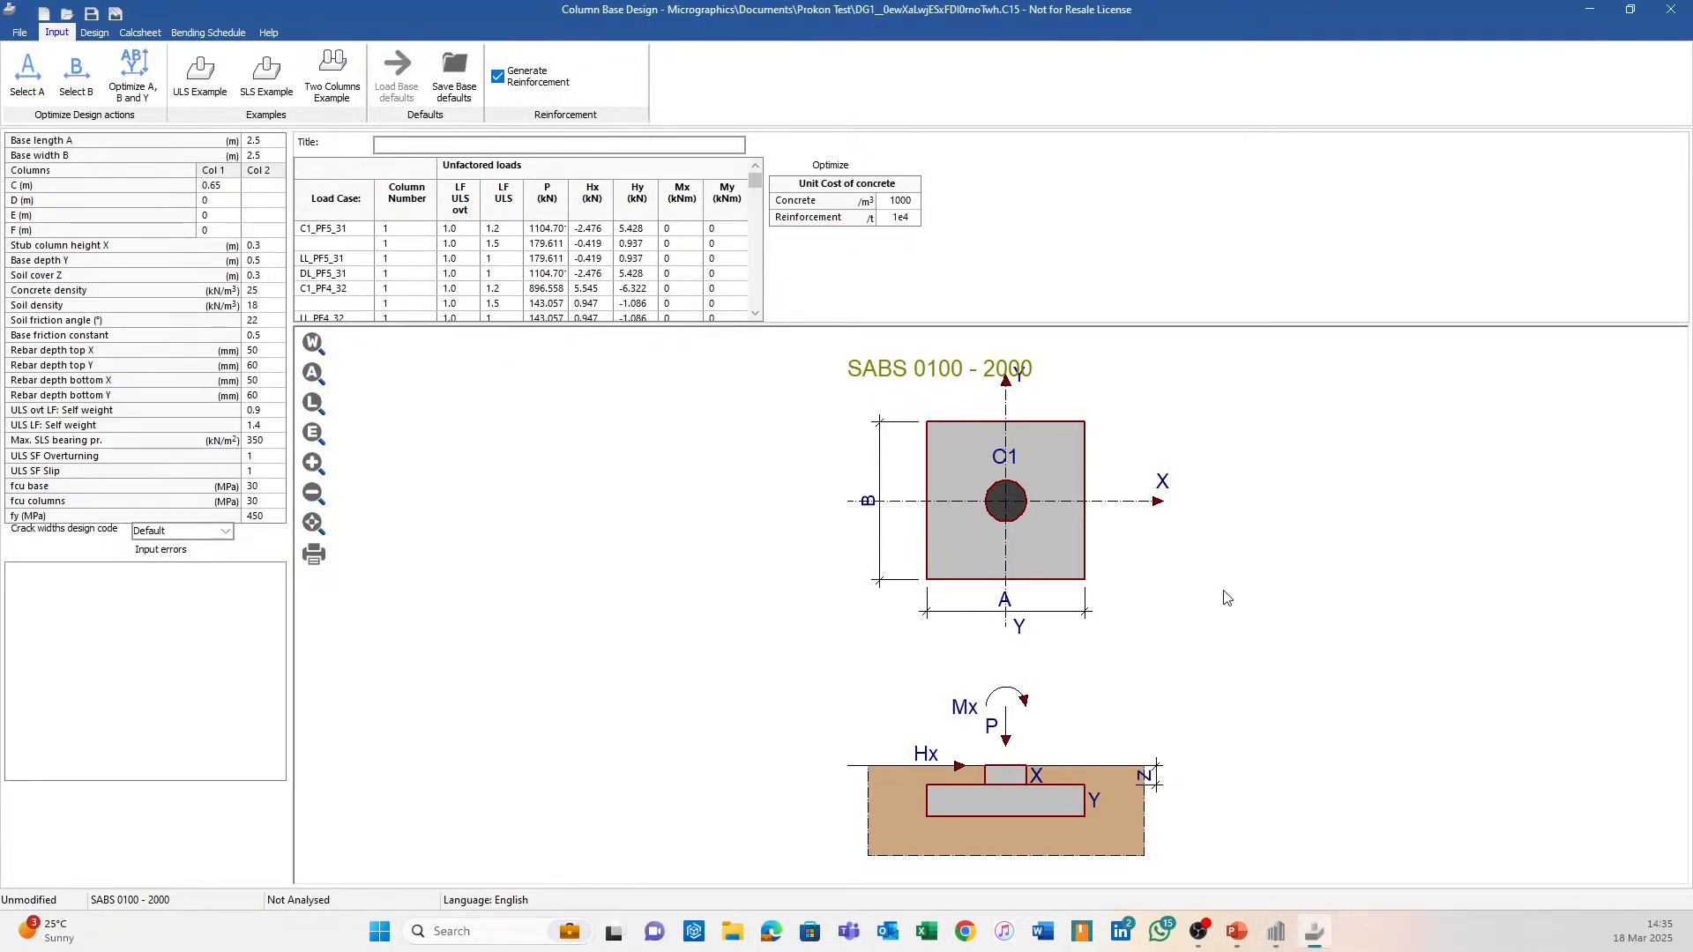
Optimise the DG1 base, adjust its width to 2.40 m, save the file and close the module.
{"action": "left_click", "coordinate": [145, 75]}
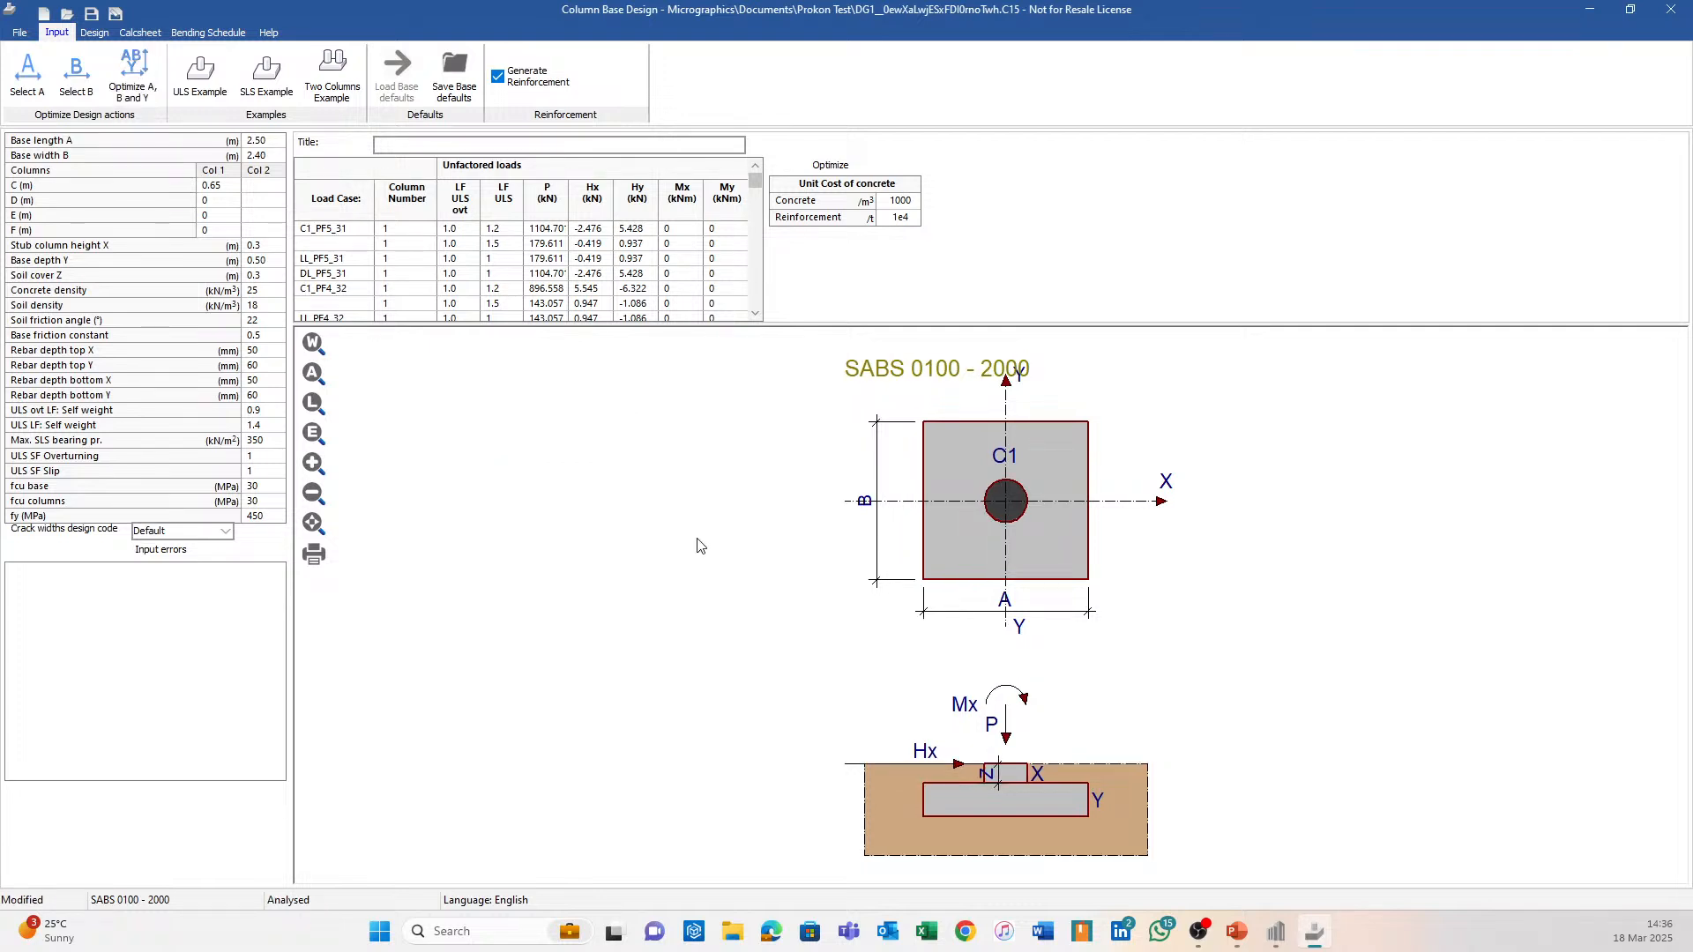
{"action": "left_click", "coordinate": [276, 155]}
{"action": "mouse_move", "coordinate": [1276, 931]}
{"action": "left_click", "coordinate": [1274, 837]}
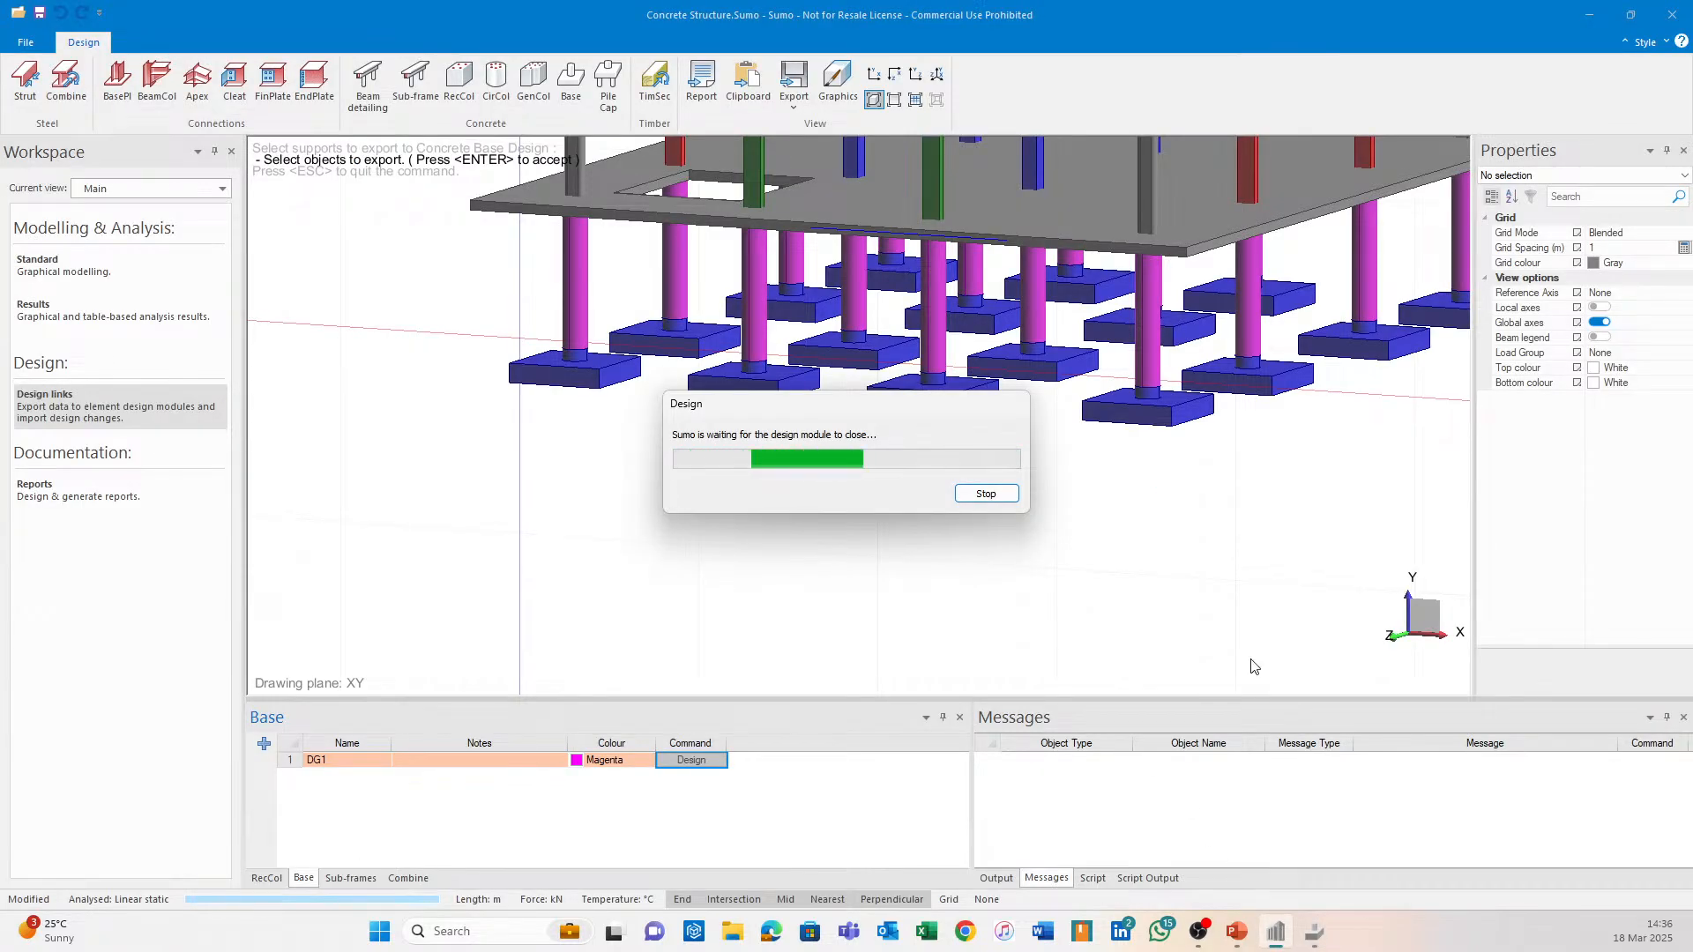
{"action": "left_click", "coordinate": [1313, 931]}
{"action": "left_click", "coordinate": [19, 32]}
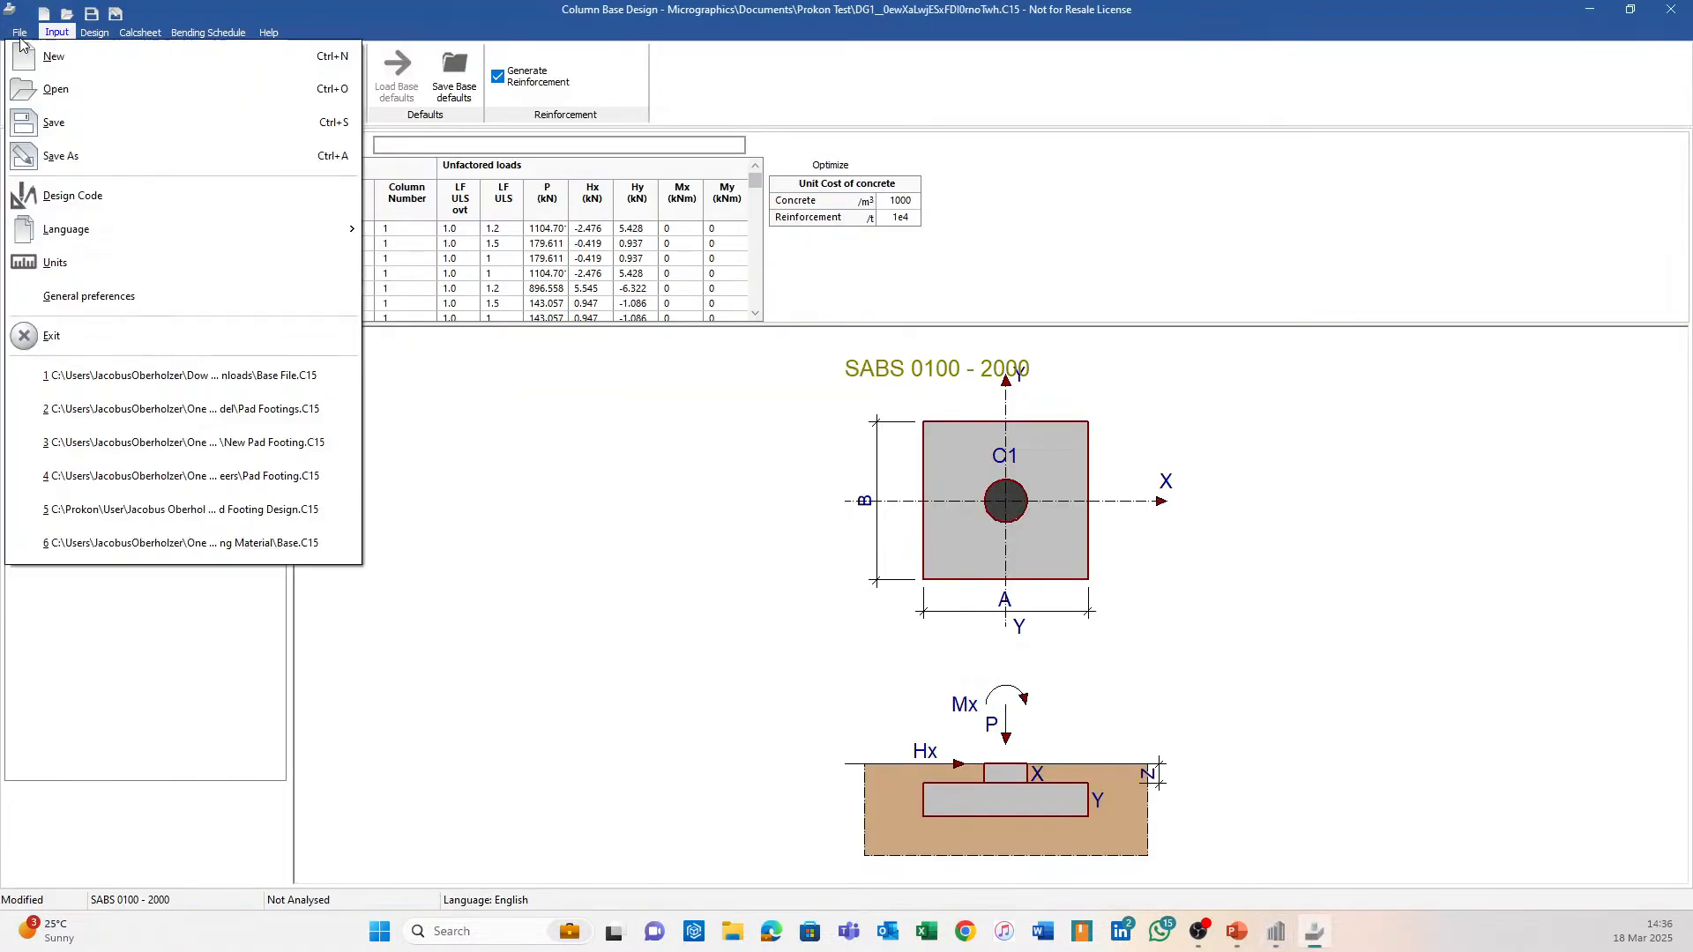
{"action": "left_click", "coordinate": [53, 121]}
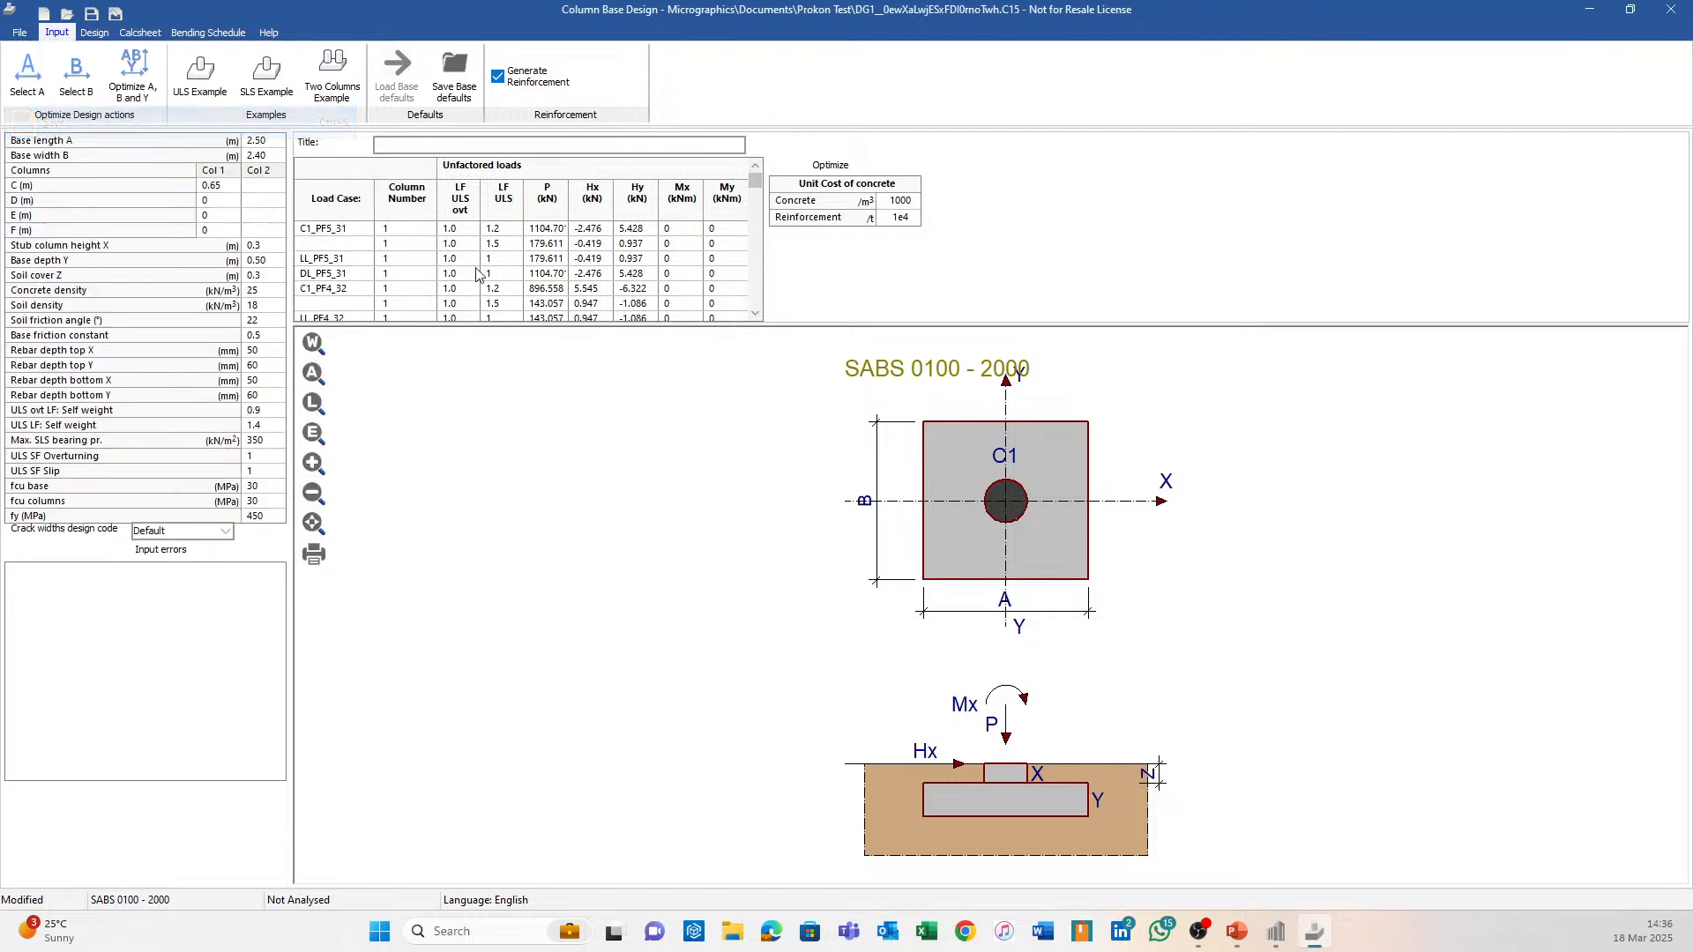
{"action": "left_click", "coordinate": [1686, 8]}
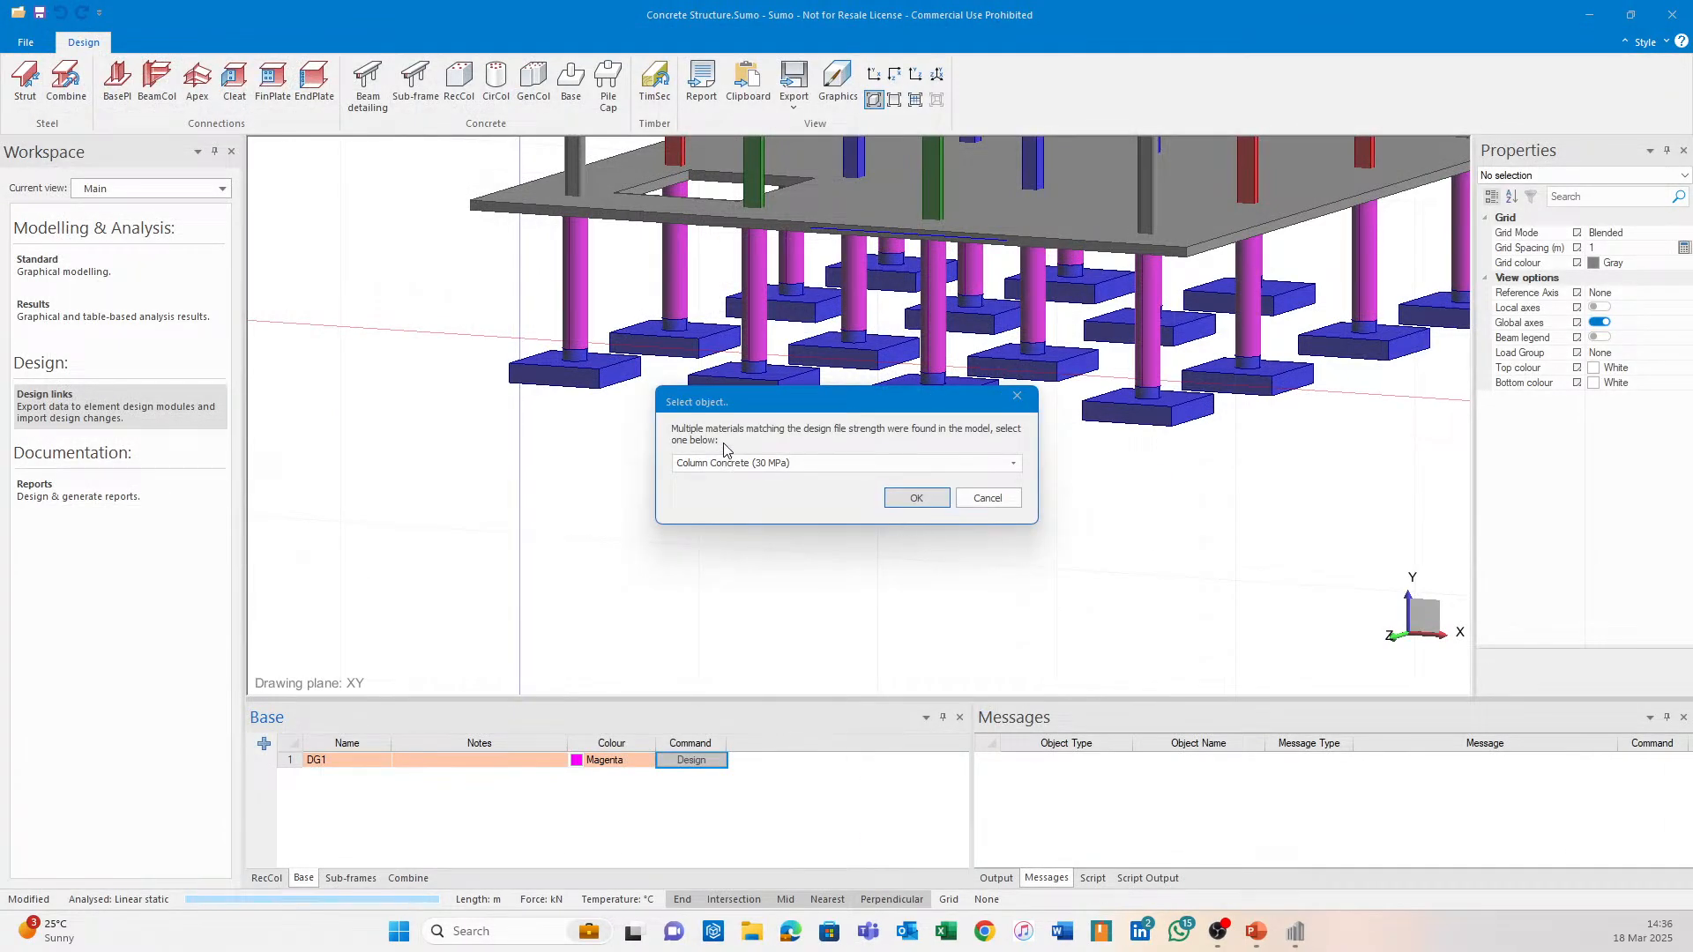
{"action": "left_click", "coordinate": [918, 500]}
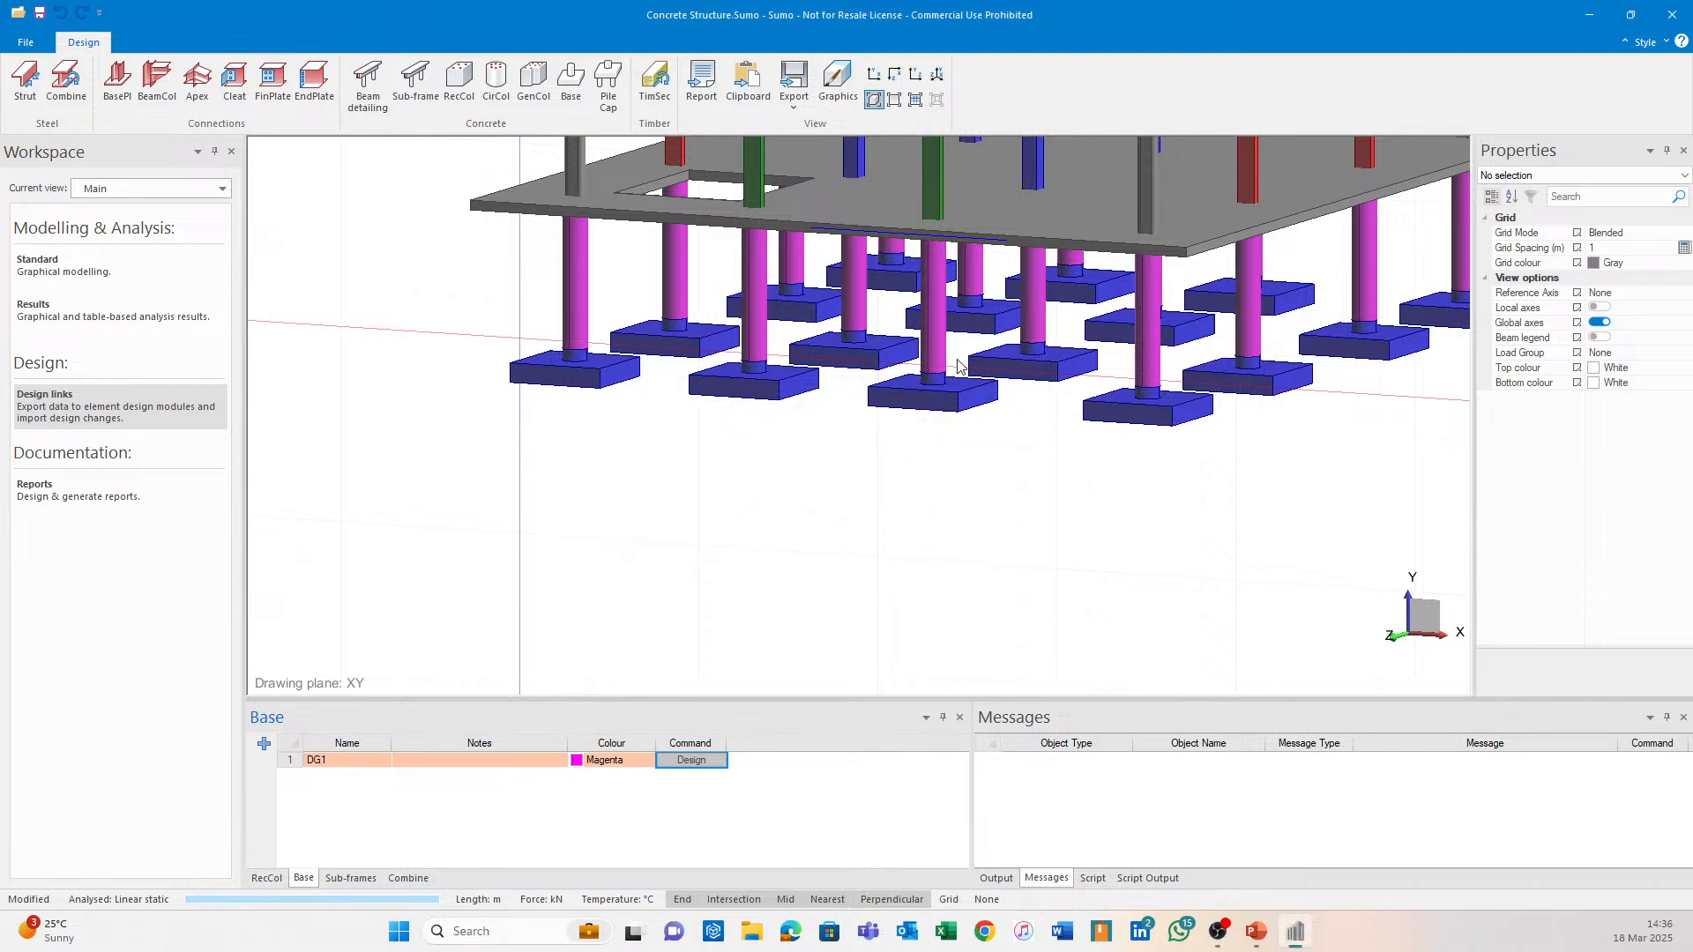
{"action": "left_click", "coordinate": [1062, 383]}
{"action": "scroll", "coordinate": [1631, 550], "scroll_direction": "down", "scroll_amount": 2}
{"action": "middle_click_drag", "start_coordinate": [1120, 560], "coordinate": [937, 598]}
{"action": "scroll", "coordinate": [936, 597], "scroll_direction": "down", "scroll_amount": 3}
{"action": "scroll", "coordinate": [882, 529], "scroll_direction": "up", "scroll_amount": 6}
{"action": "middle_click_drag", "start_coordinate": [743, 558], "coordinate": [868, 559]}
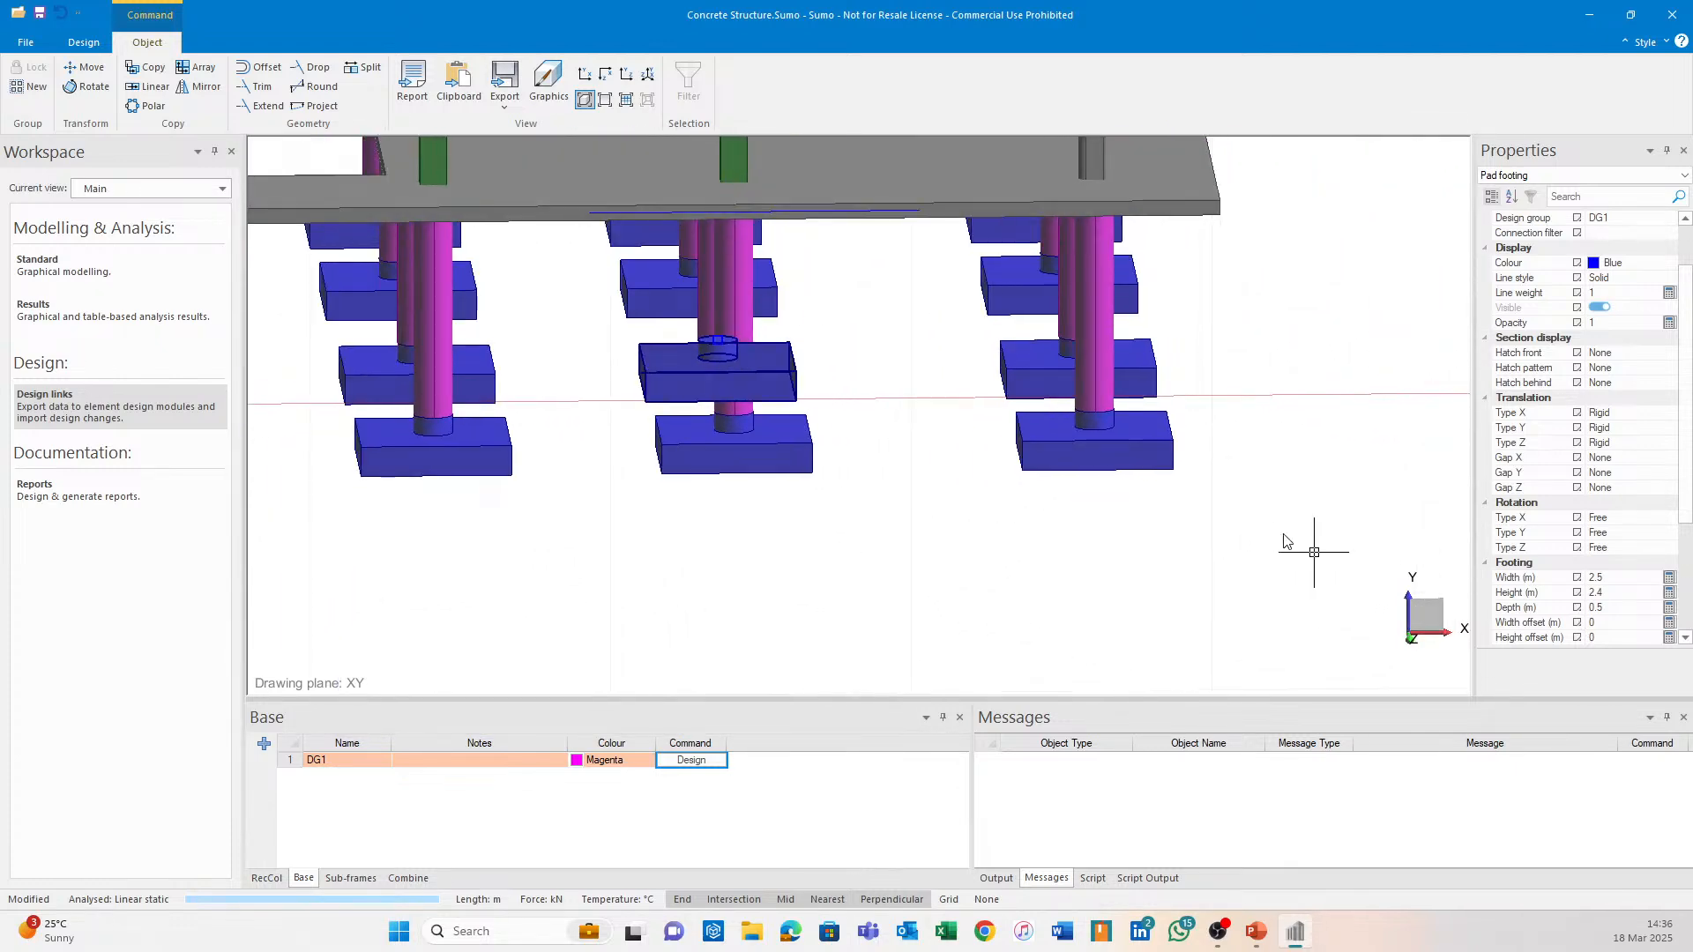
{"action": "key", "text": "Escape"}
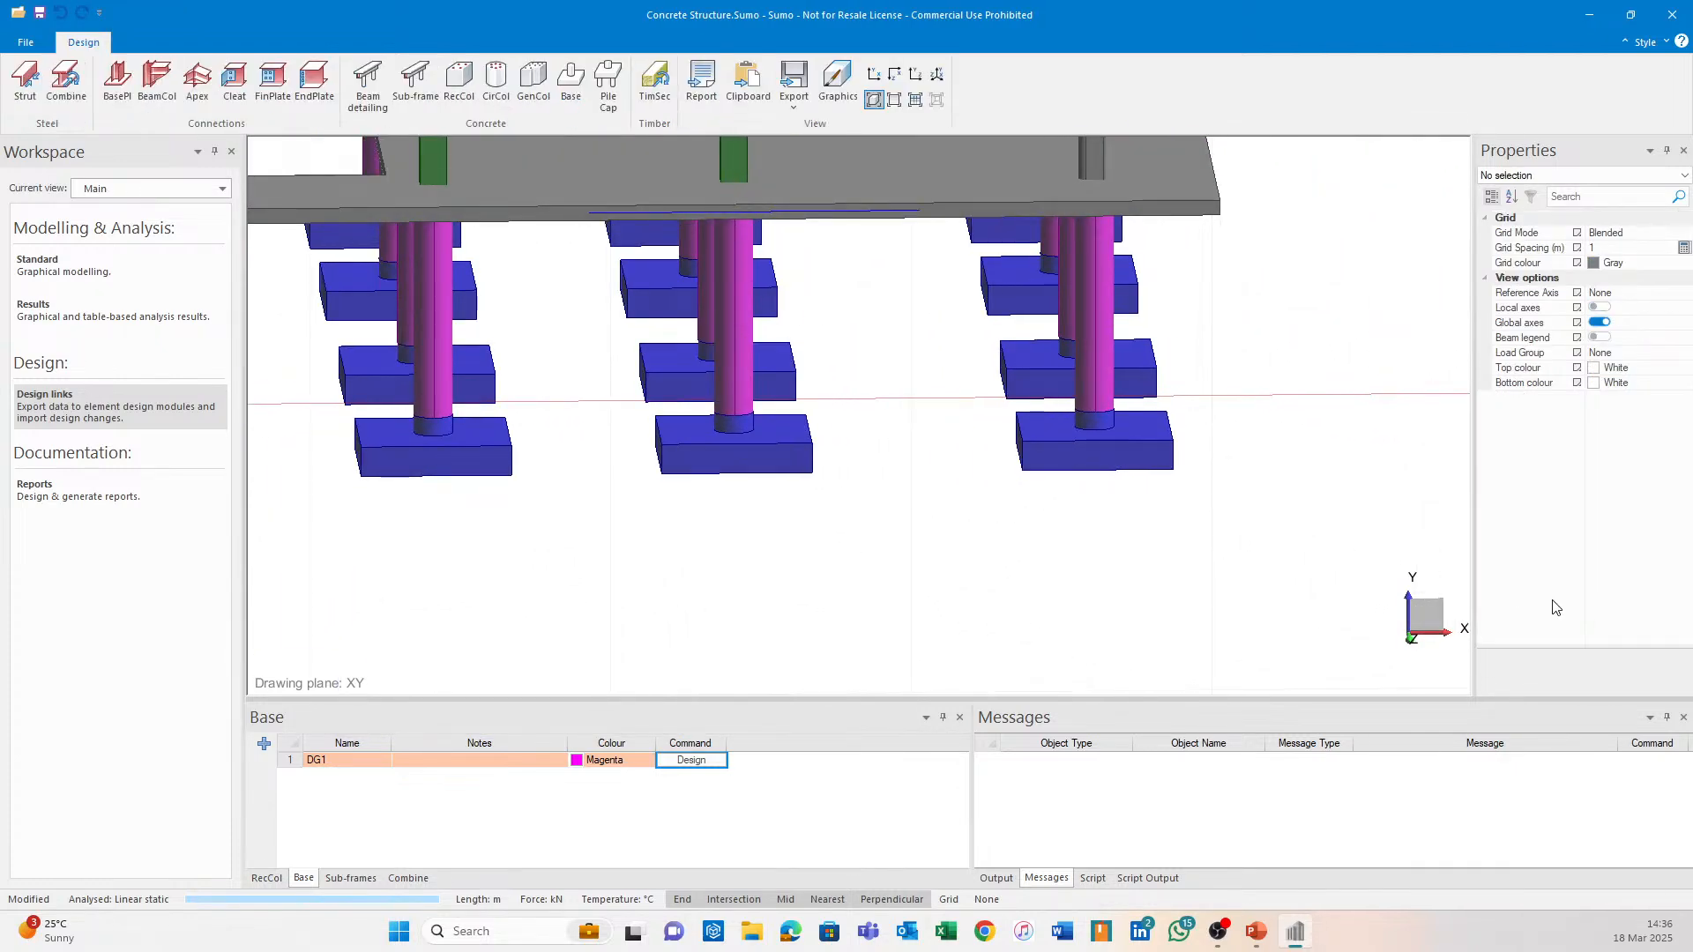
{"action": "left_click", "coordinate": [784, 378]}
{"action": "scroll", "coordinate": [1619, 597], "scroll_direction": "down", "scroll_amount": 2}
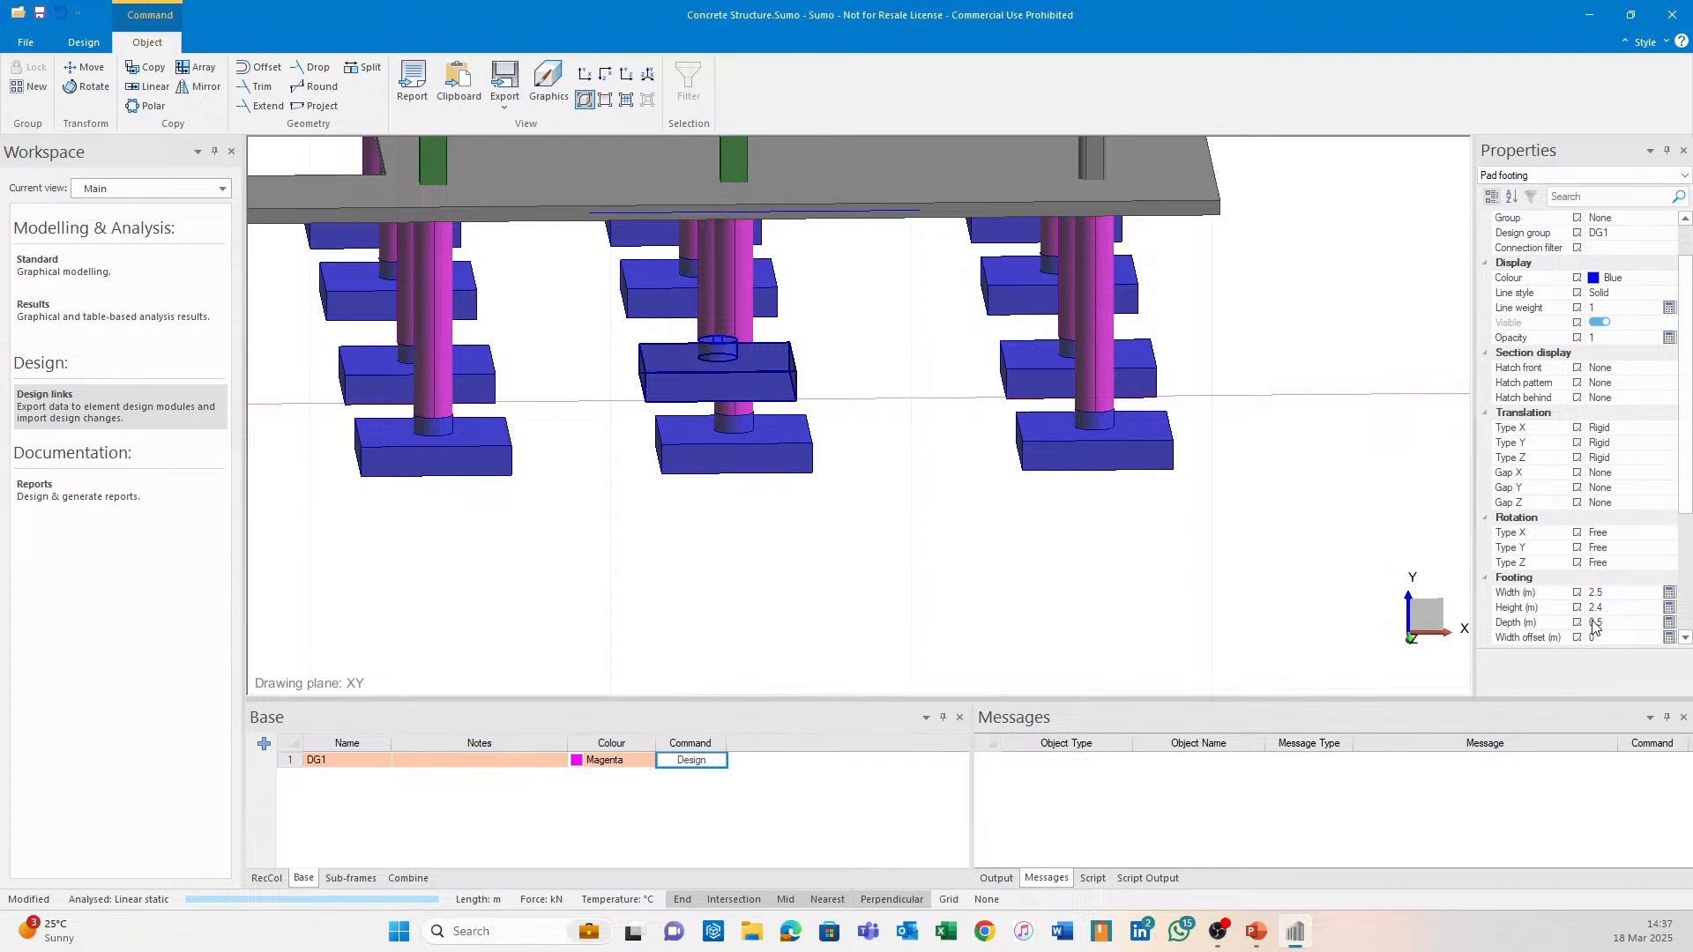
{"action": "scroll", "coordinate": [1073, 569], "scroll_direction": "down", "scroll_amount": 1}
{"action": "middle_click_drag", "start_coordinate": [1072, 565], "coordinate": [981, 548]}
{"action": "key", "text": "Escape"}
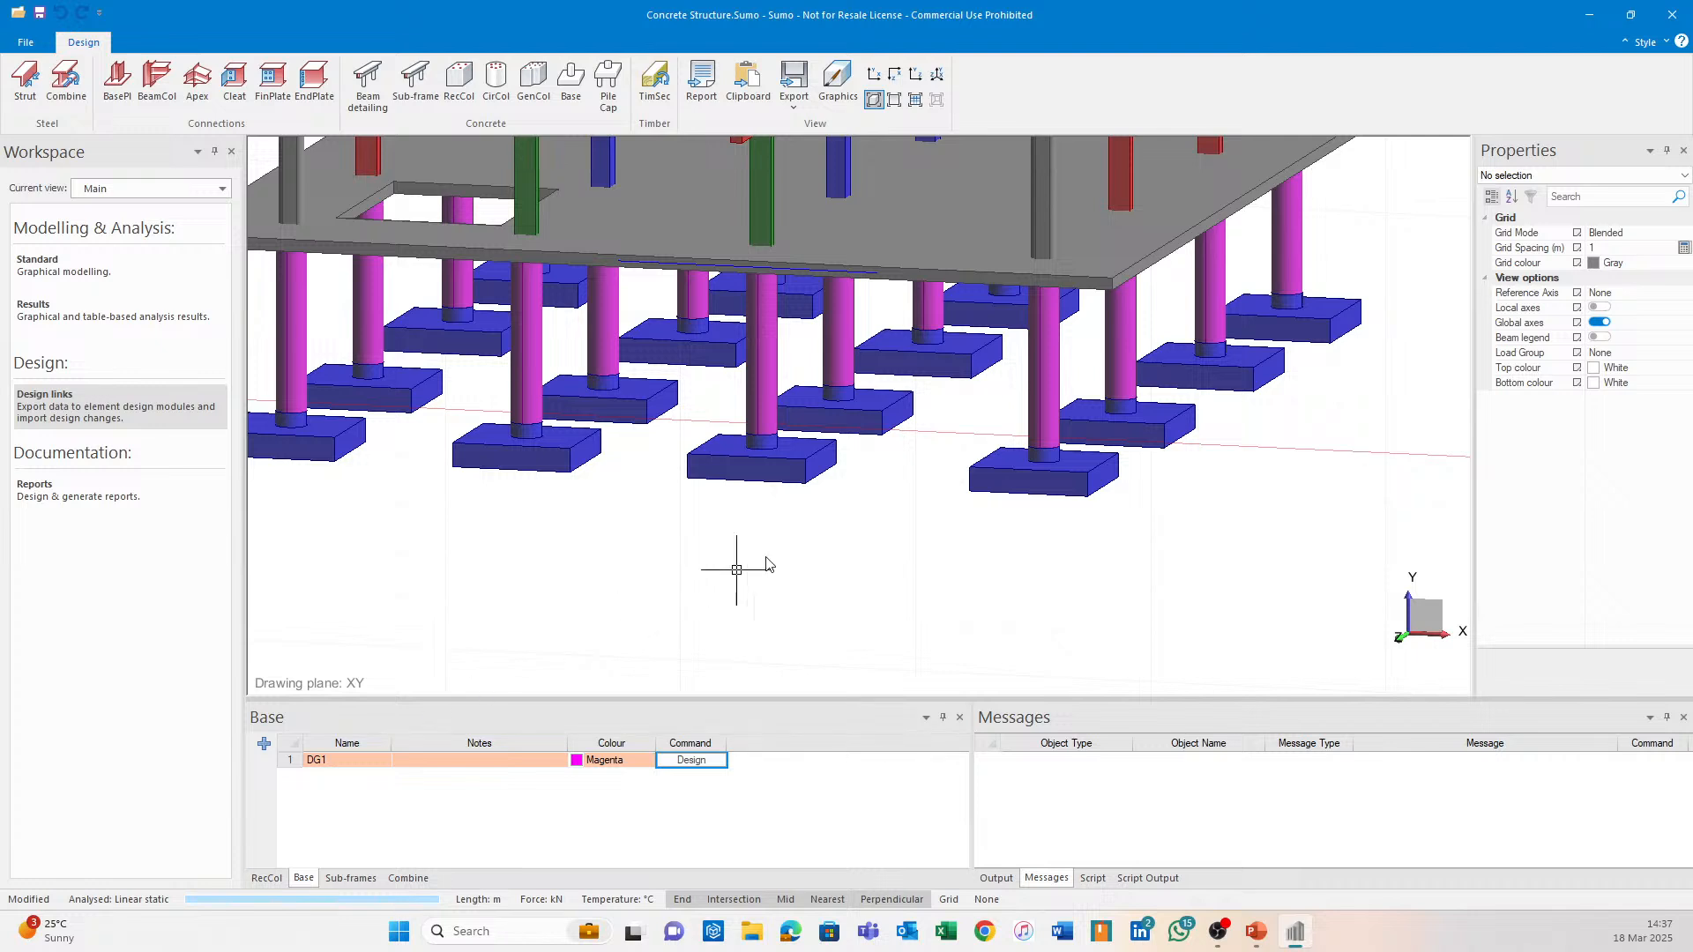
{"action": "middle_click_drag", "start_coordinate": [767, 559], "coordinate": [937, 574]}
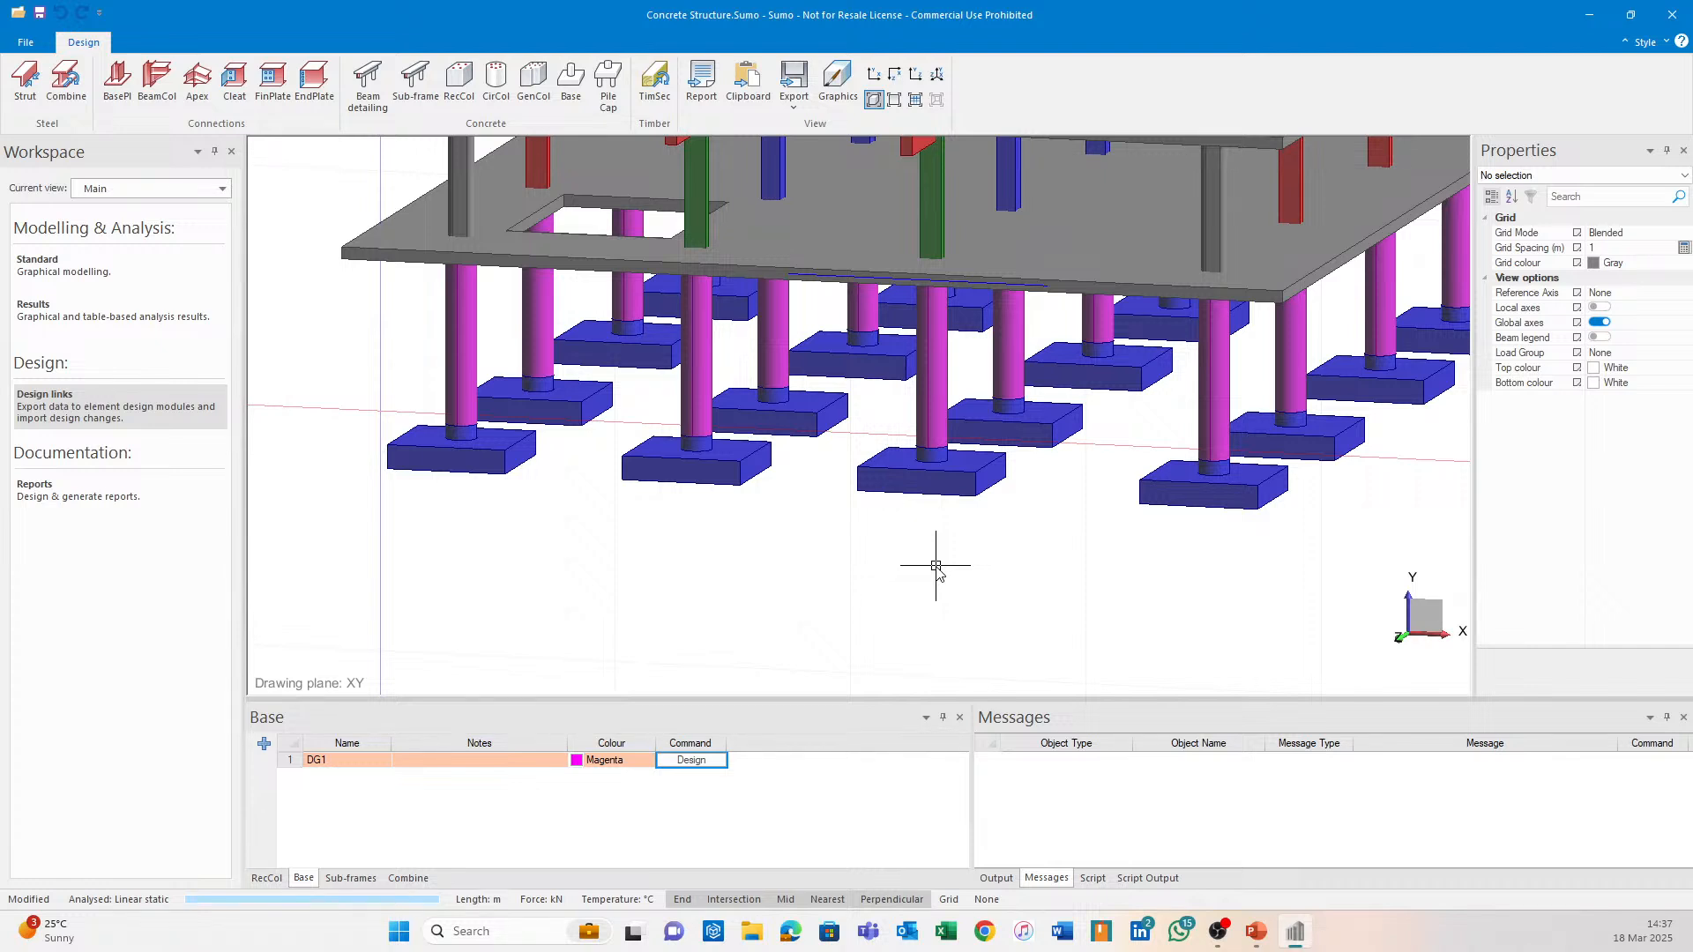
Show the empty load combinations list, then pan, zoom and orbit the view around the footings.
{"action": "left_click", "coordinate": [406, 878]}
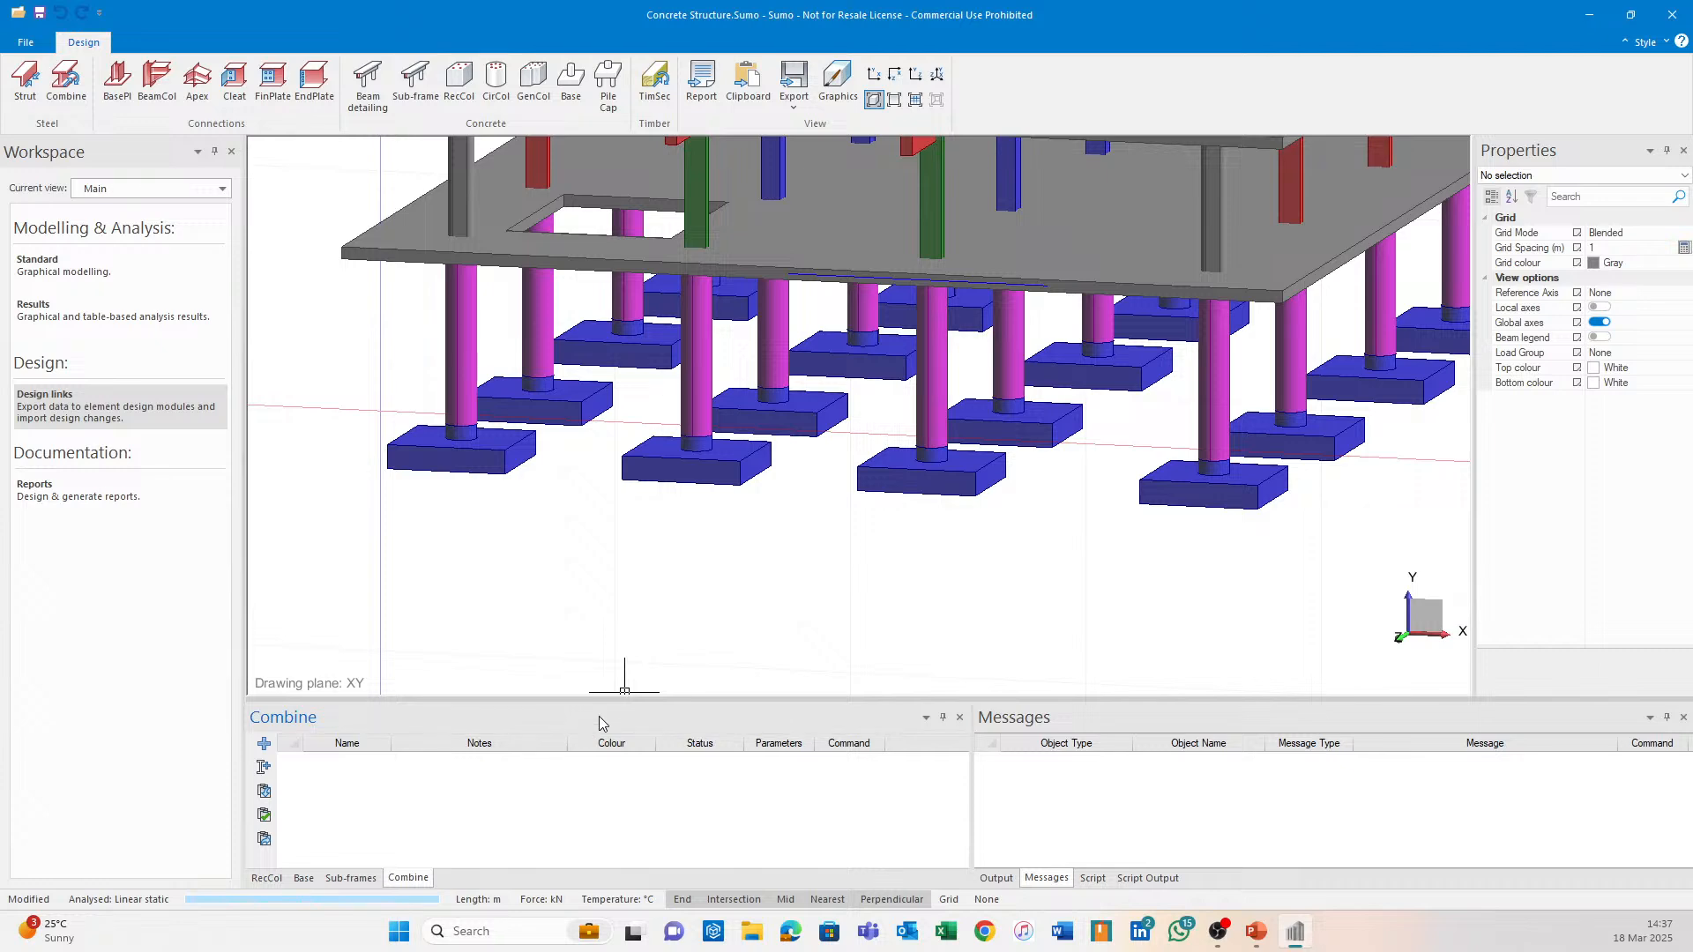
{"action": "scroll", "coordinate": [861, 631], "scroll_direction": "down", "scroll_amount": 2}
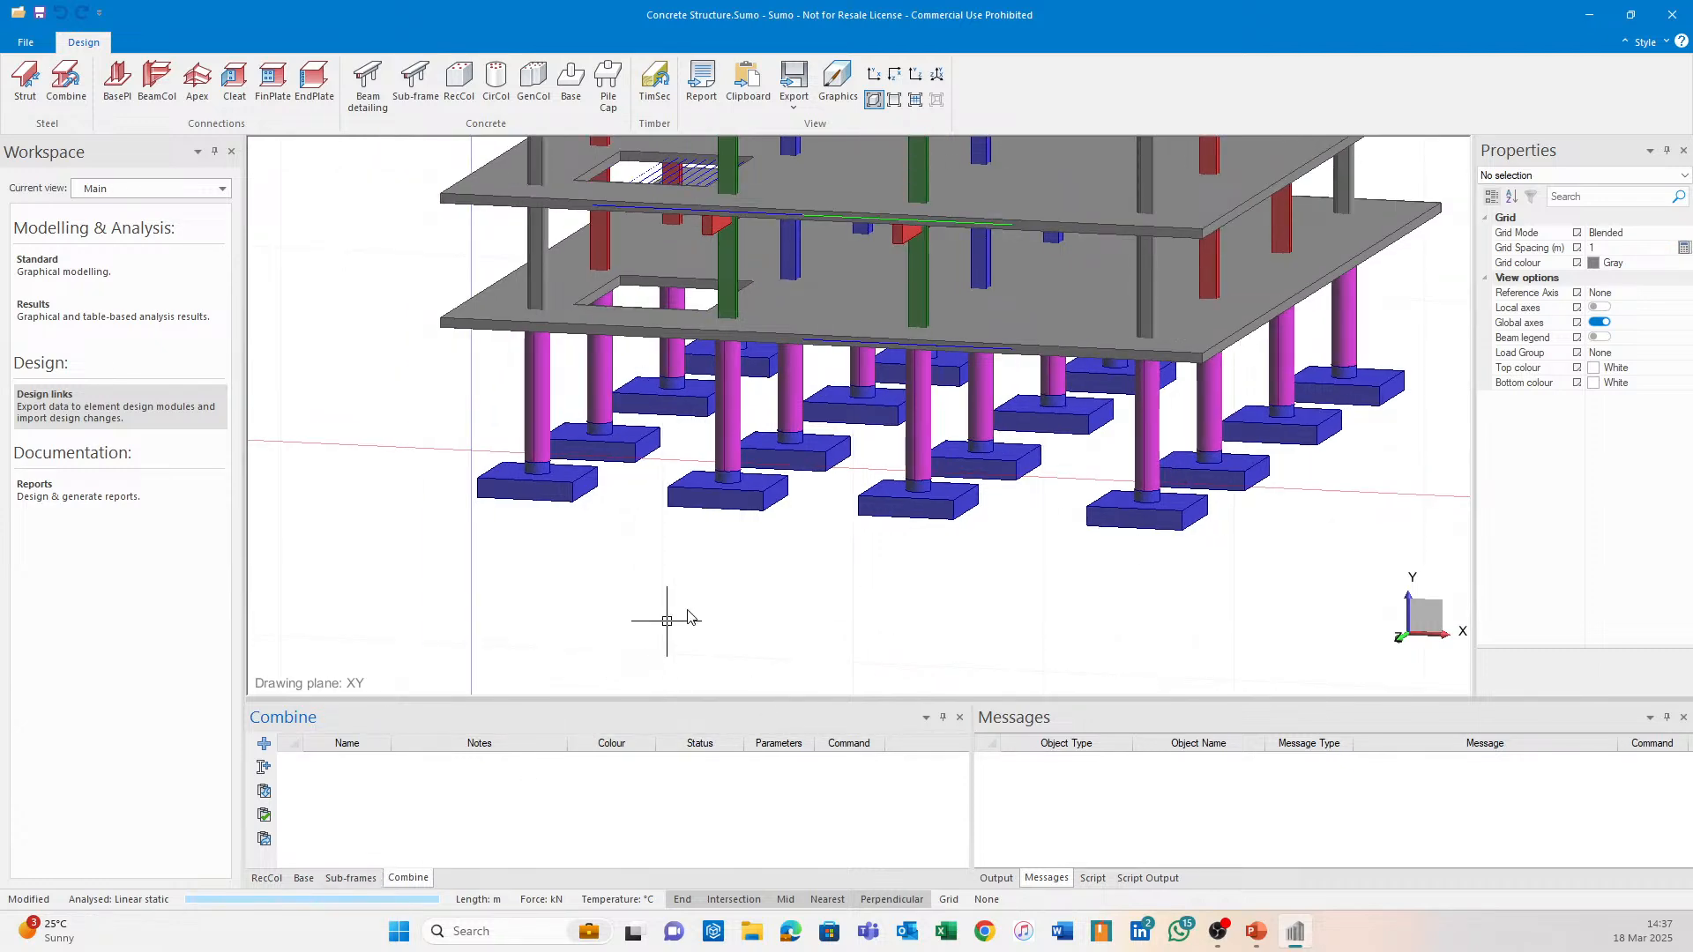
{"action": "middle_click_drag", "start_coordinate": [739, 609], "coordinate": [859, 630]}
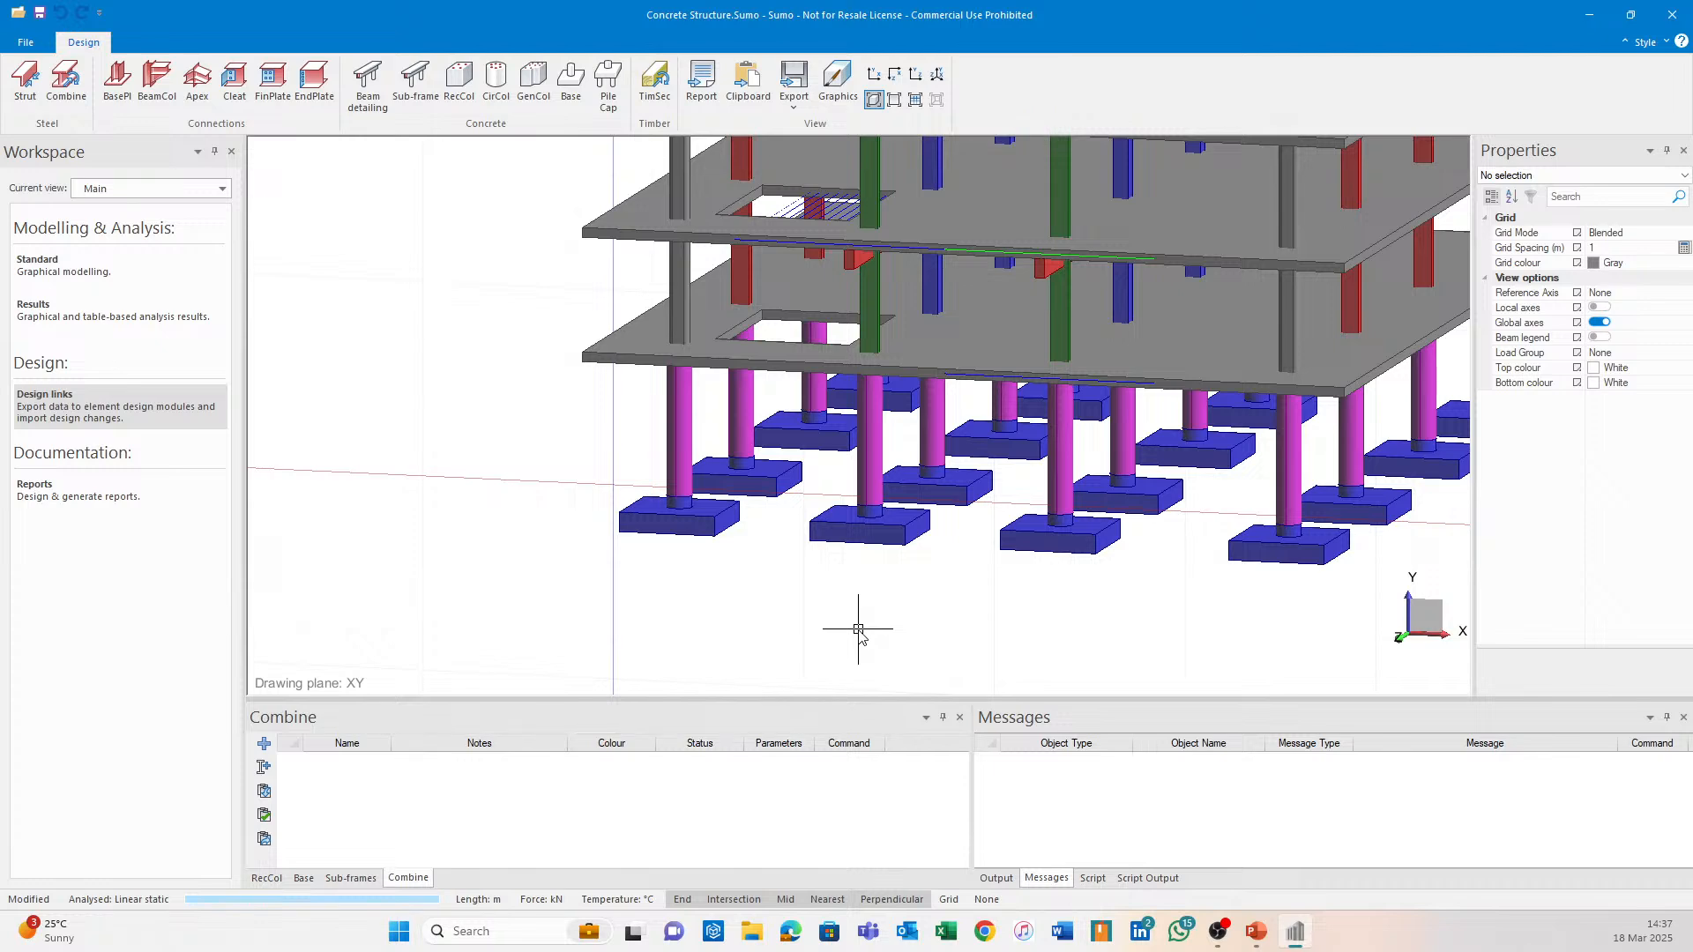
{"action": "middle_click_drag", "start_coordinate": [940, 525], "coordinate": [929, 532]}
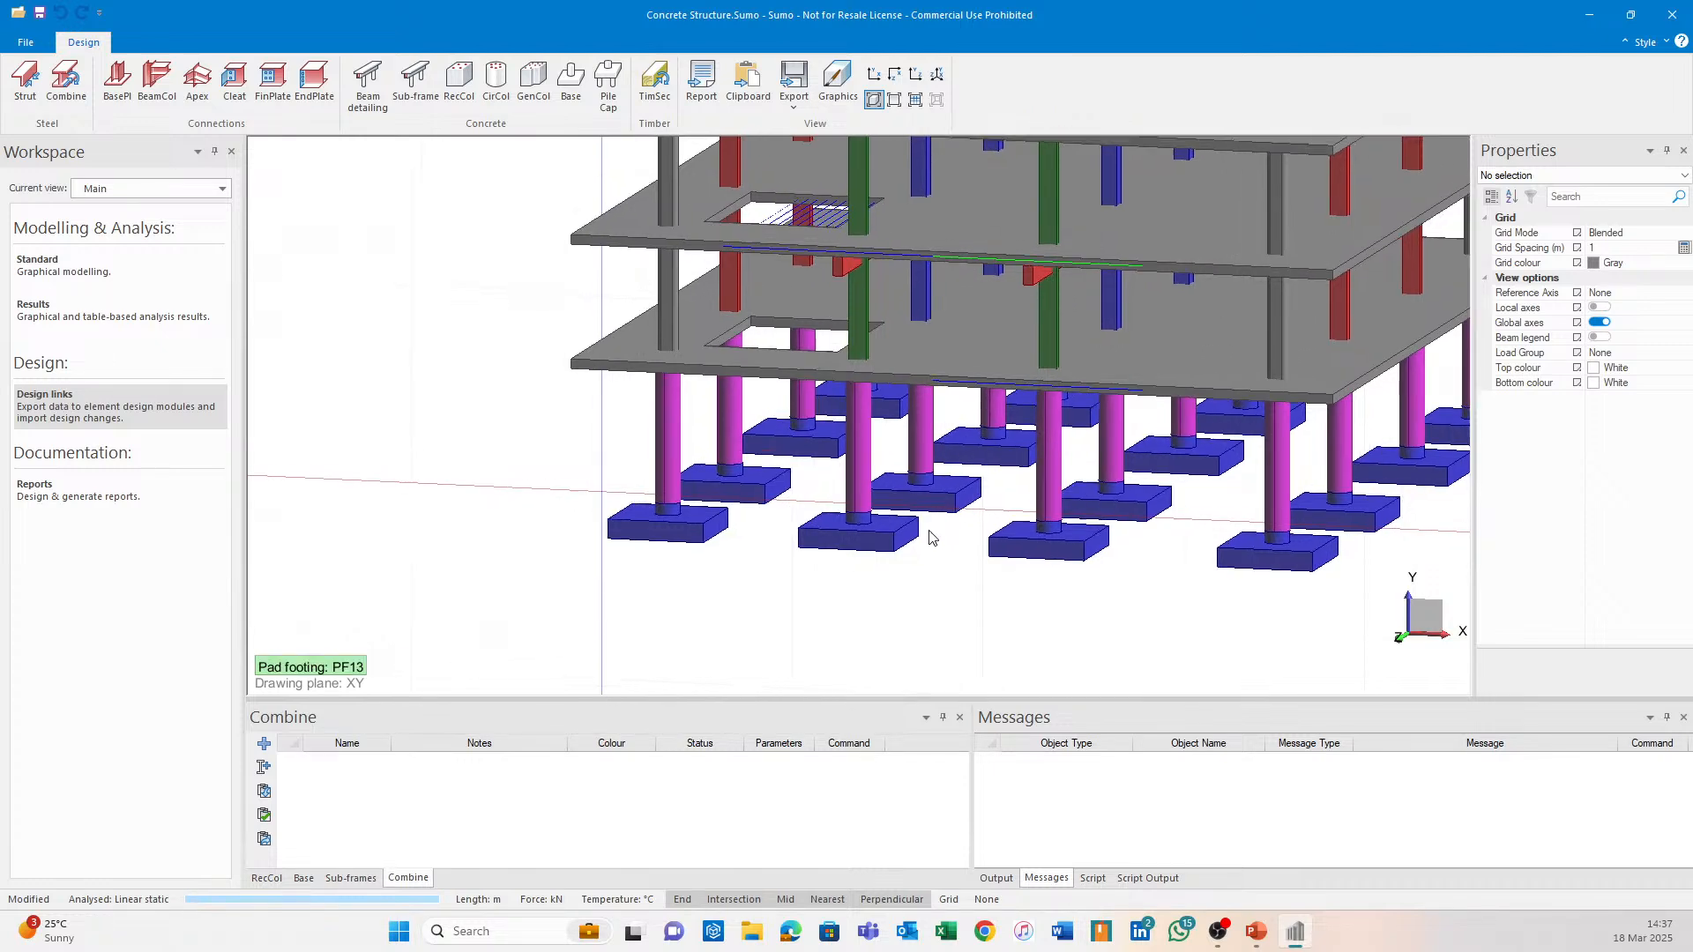
{"action": "scroll", "coordinate": [1091, 408], "scroll_direction": "down", "scroll_amount": 2}
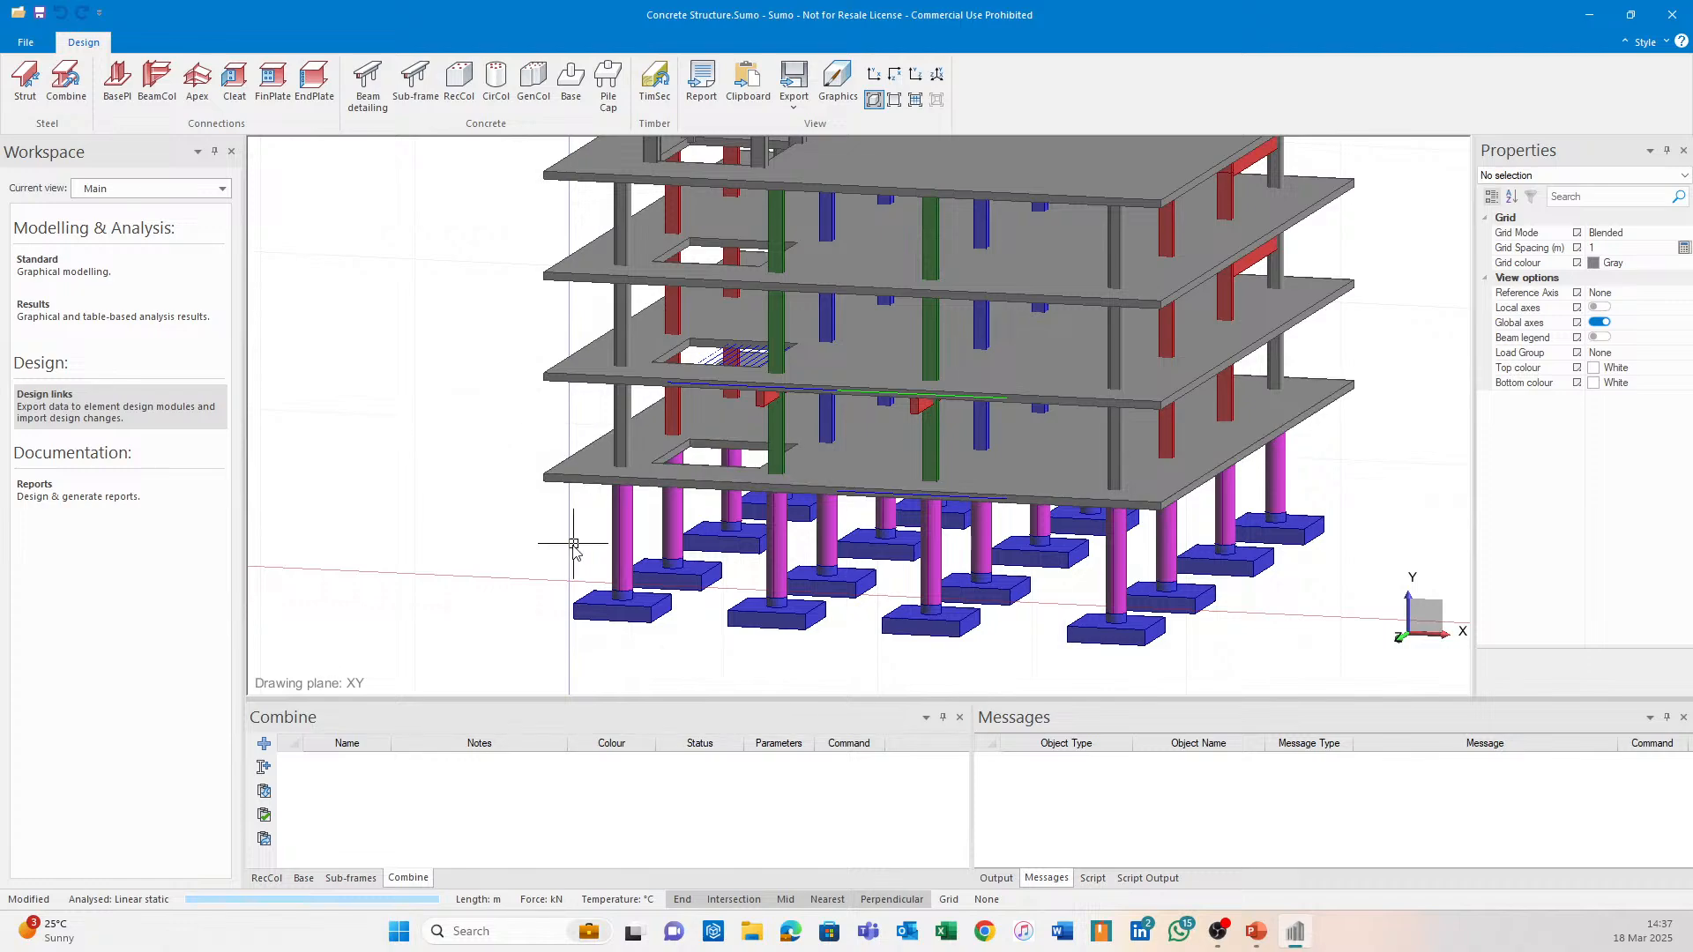
{"action": "middle_click_drag", "start_coordinate": [485, 415], "coordinate": [574, 379]}
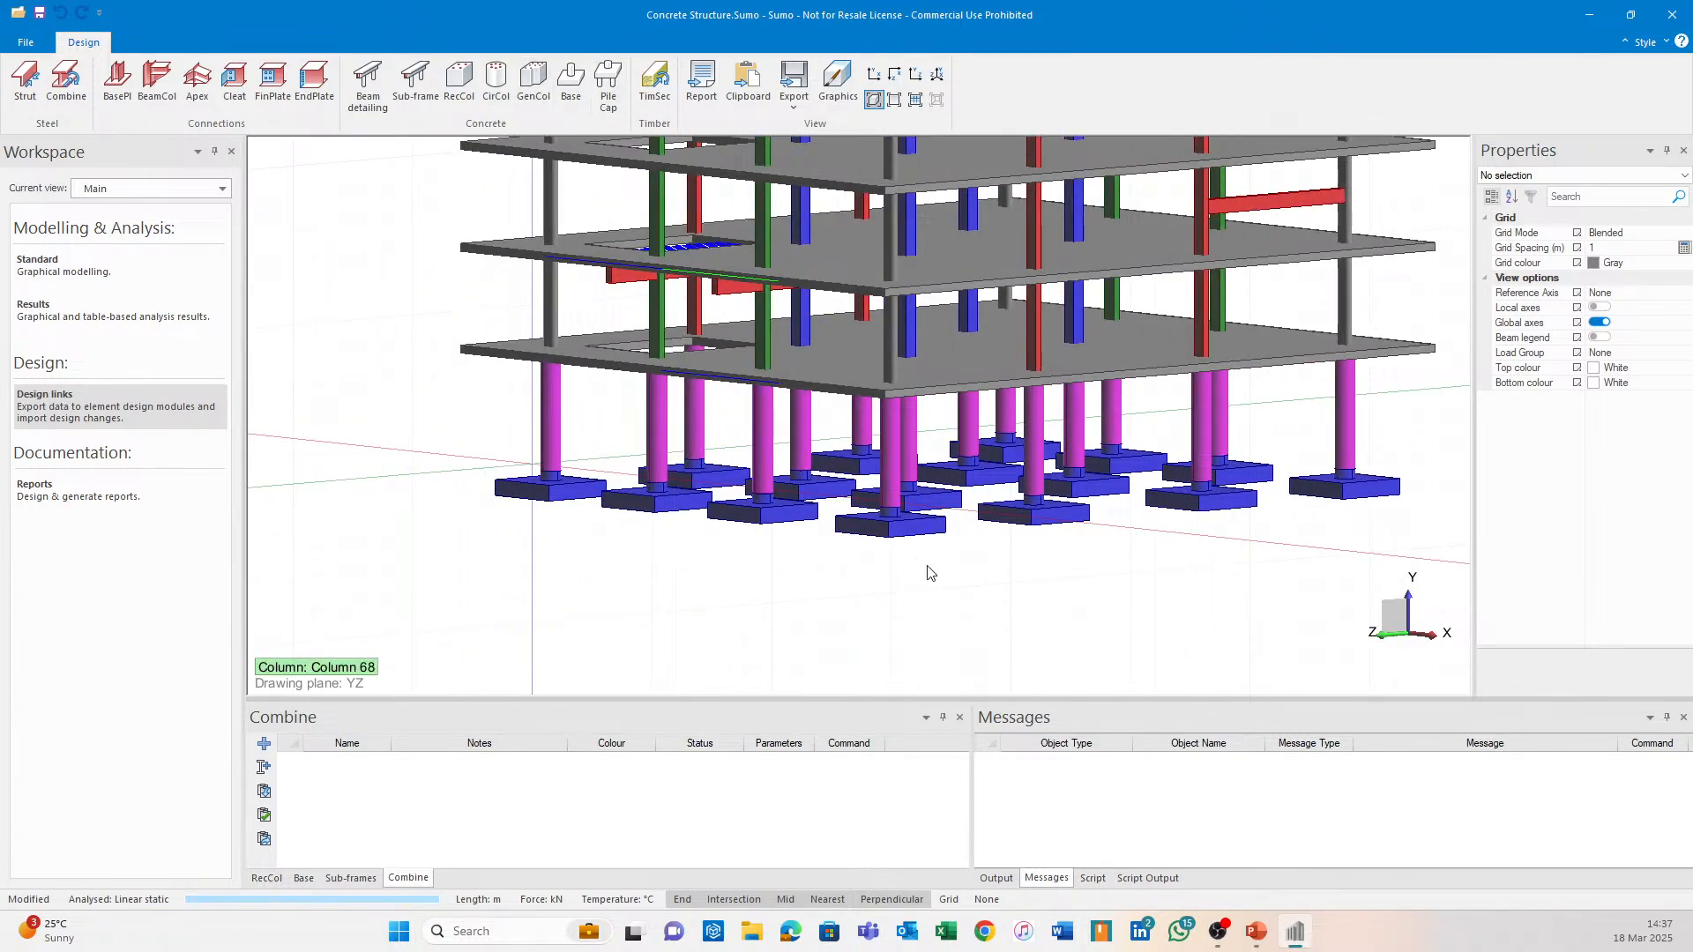
{"action": "scroll", "coordinate": [1069, 559], "scroll_direction": "up", "scroll_amount": 3}
{"action": "middle_click_drag", "start_coordinate": [873, 522], "coordinate": [940, 545]}
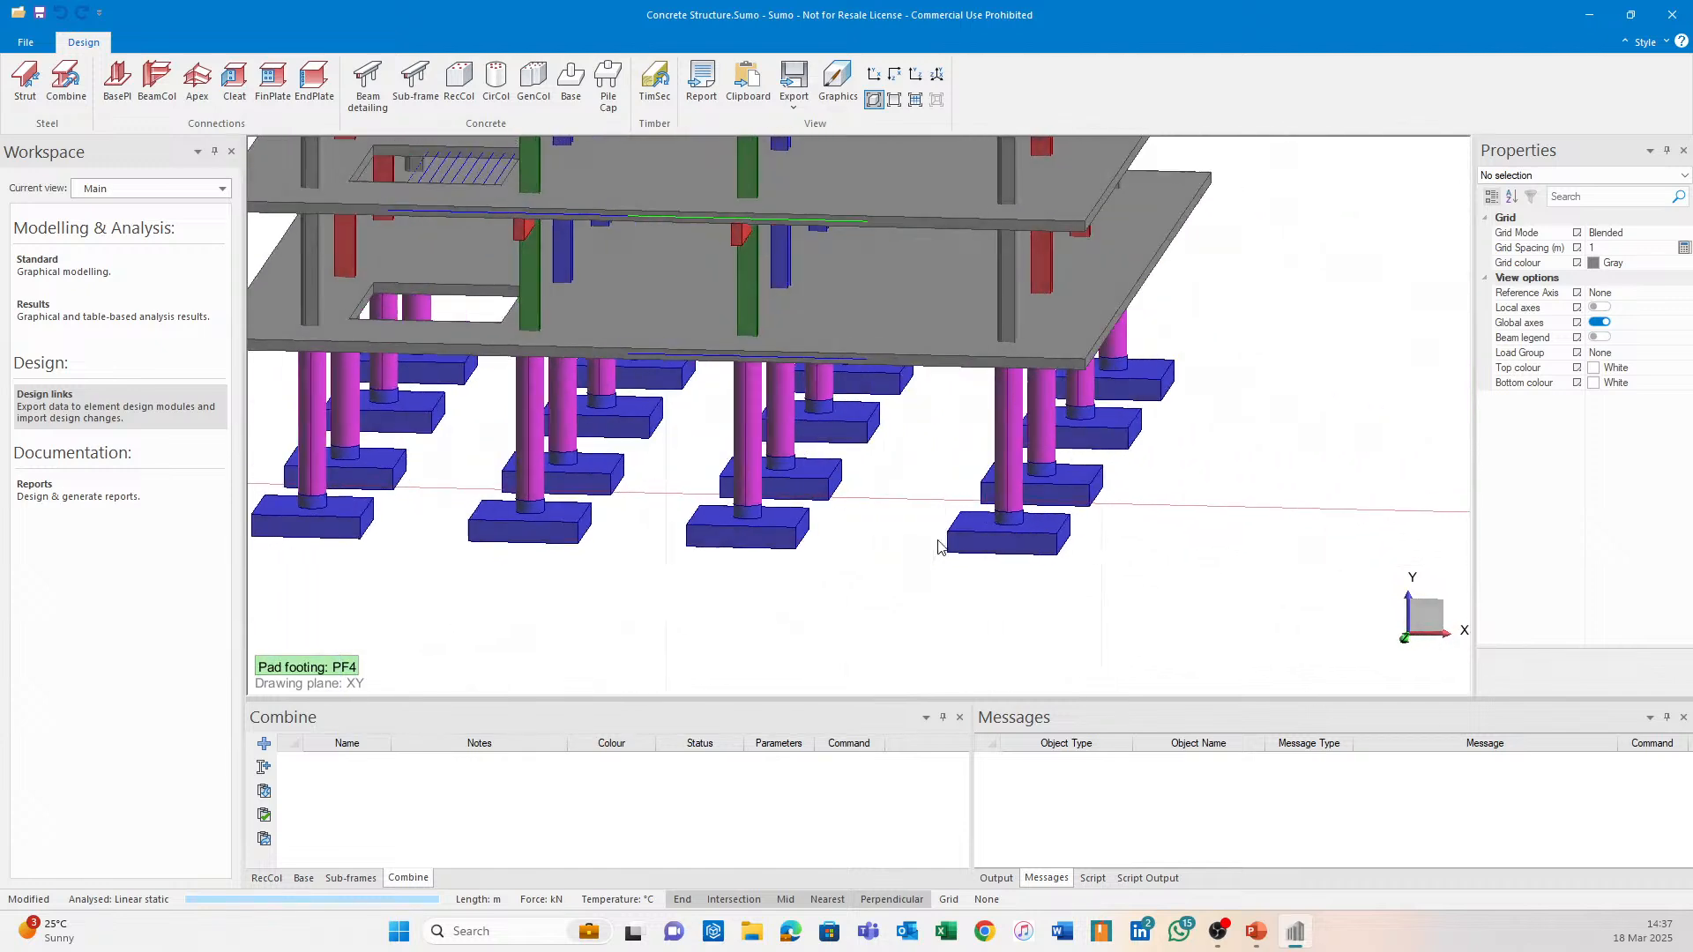
{"action": "scroll", "coordinate": [851, 483], "scroll_direction": "up", "scroll_amount": 3}
{"action": "middle_click_drag", "start_coordinate": [851, 483], "coordinate": [806, 490]}
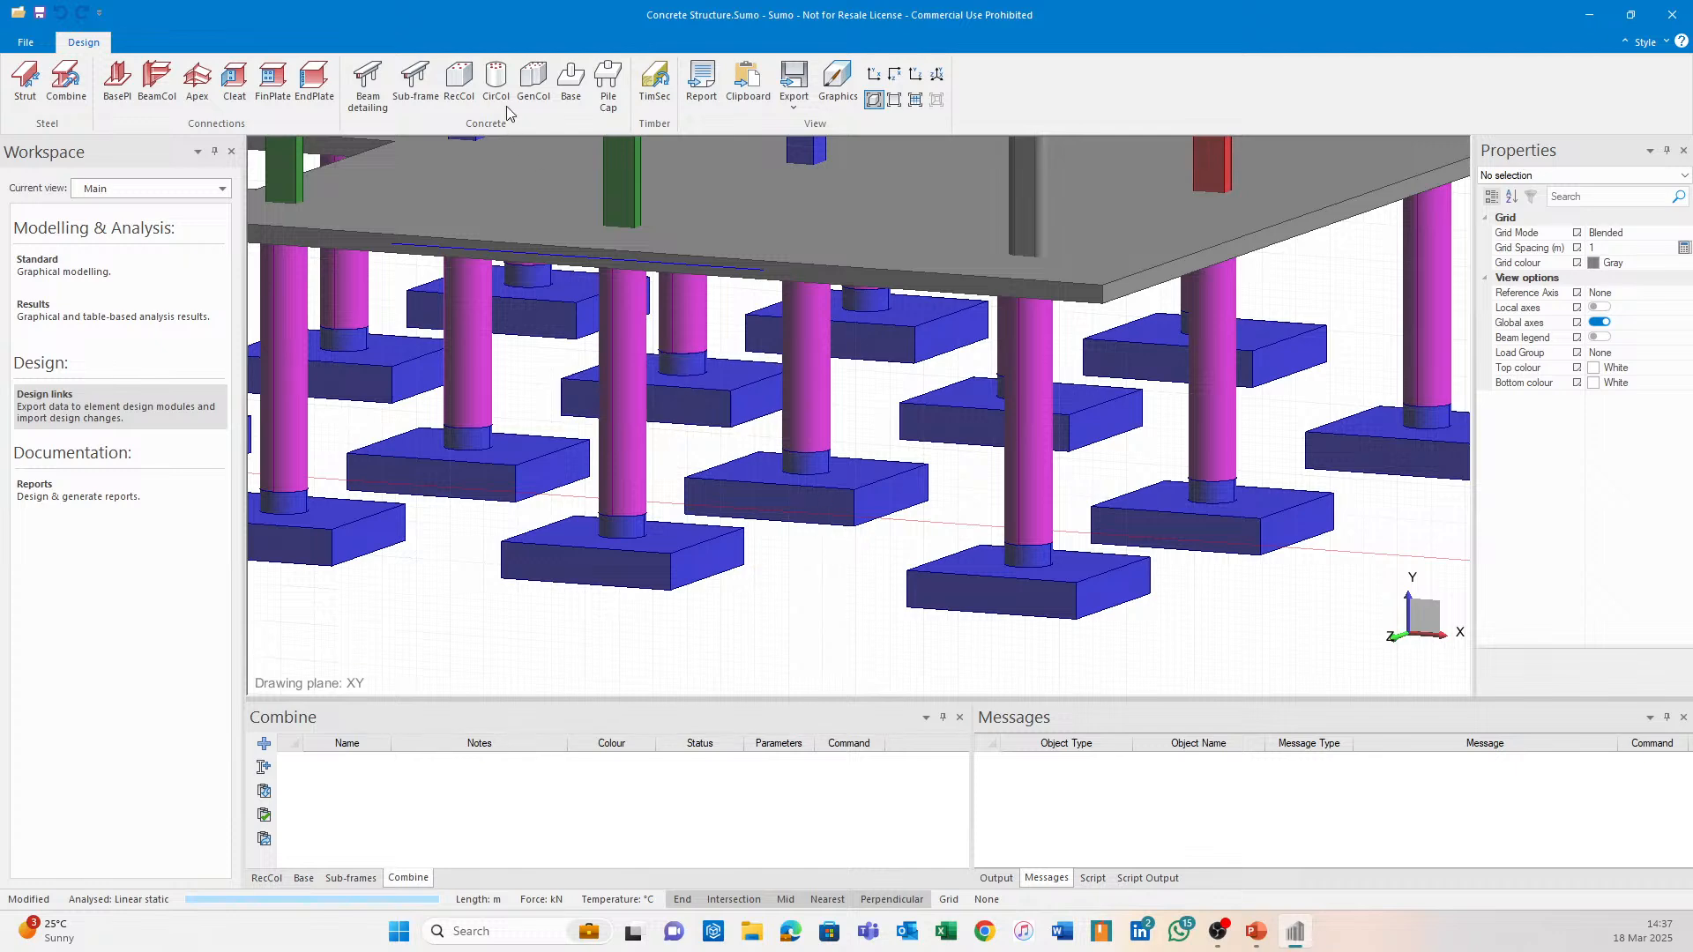
Export pad footing PF13 with its C1, LL and DL loads to Pile Cap and bring Pile Cap forward.
{"action": "left_click", "coordinate": [608, 85]}
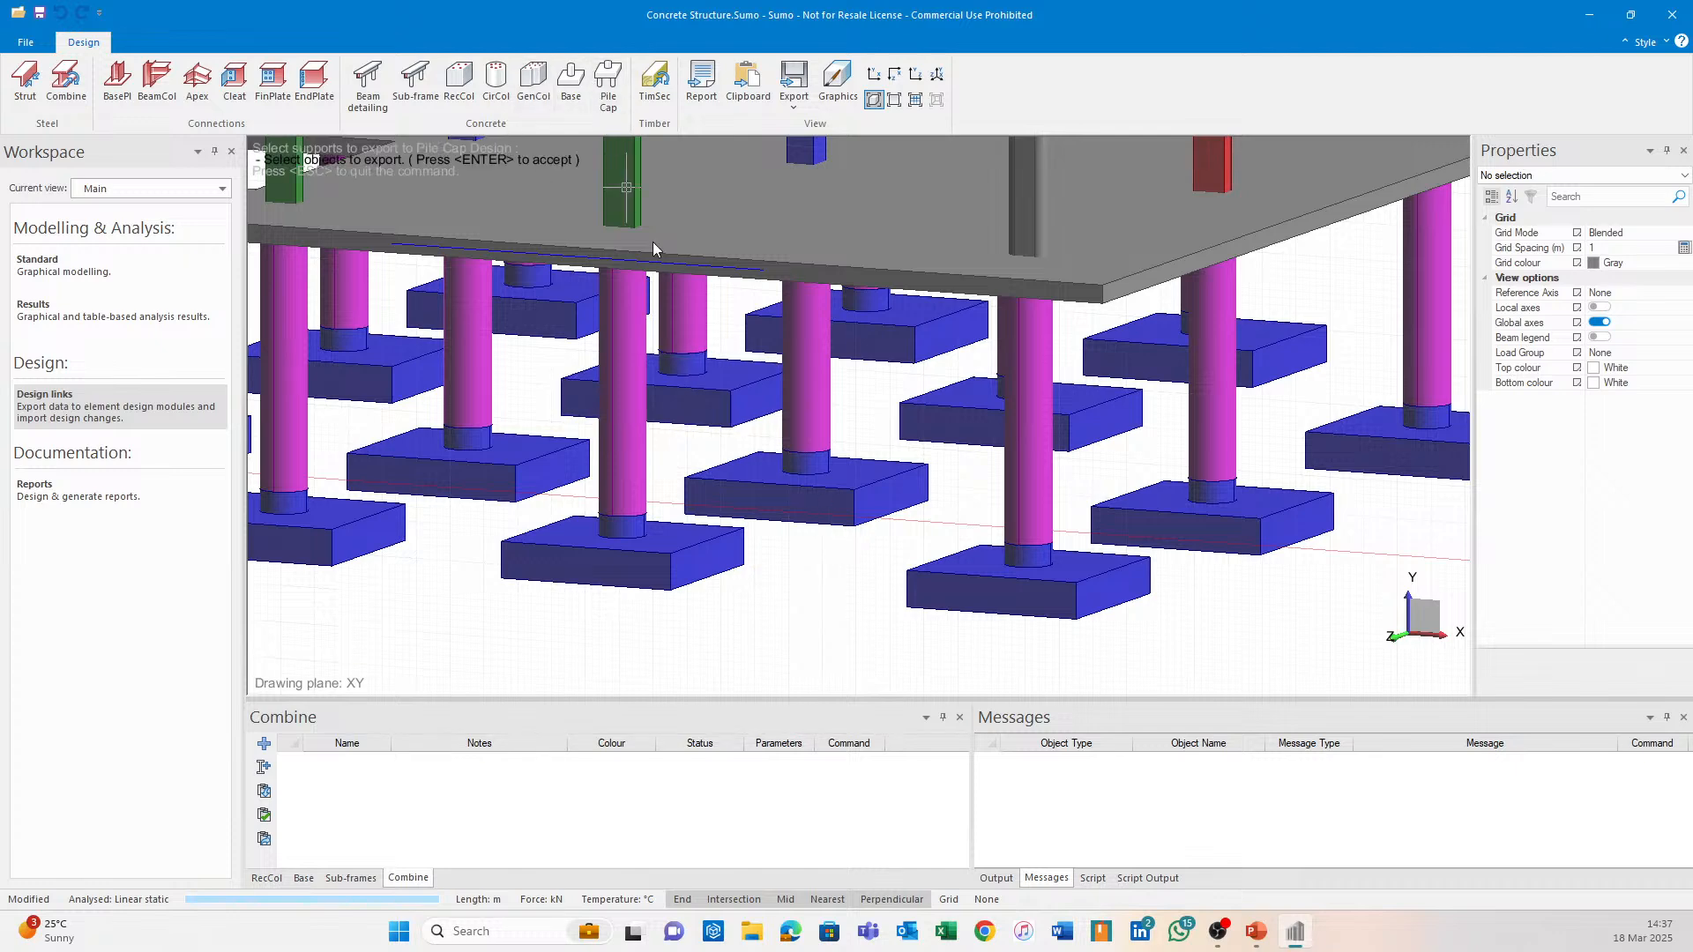
{"action": "left_click", "coordinate": [732, 417]}
{"action": "key", "text": "Return"}
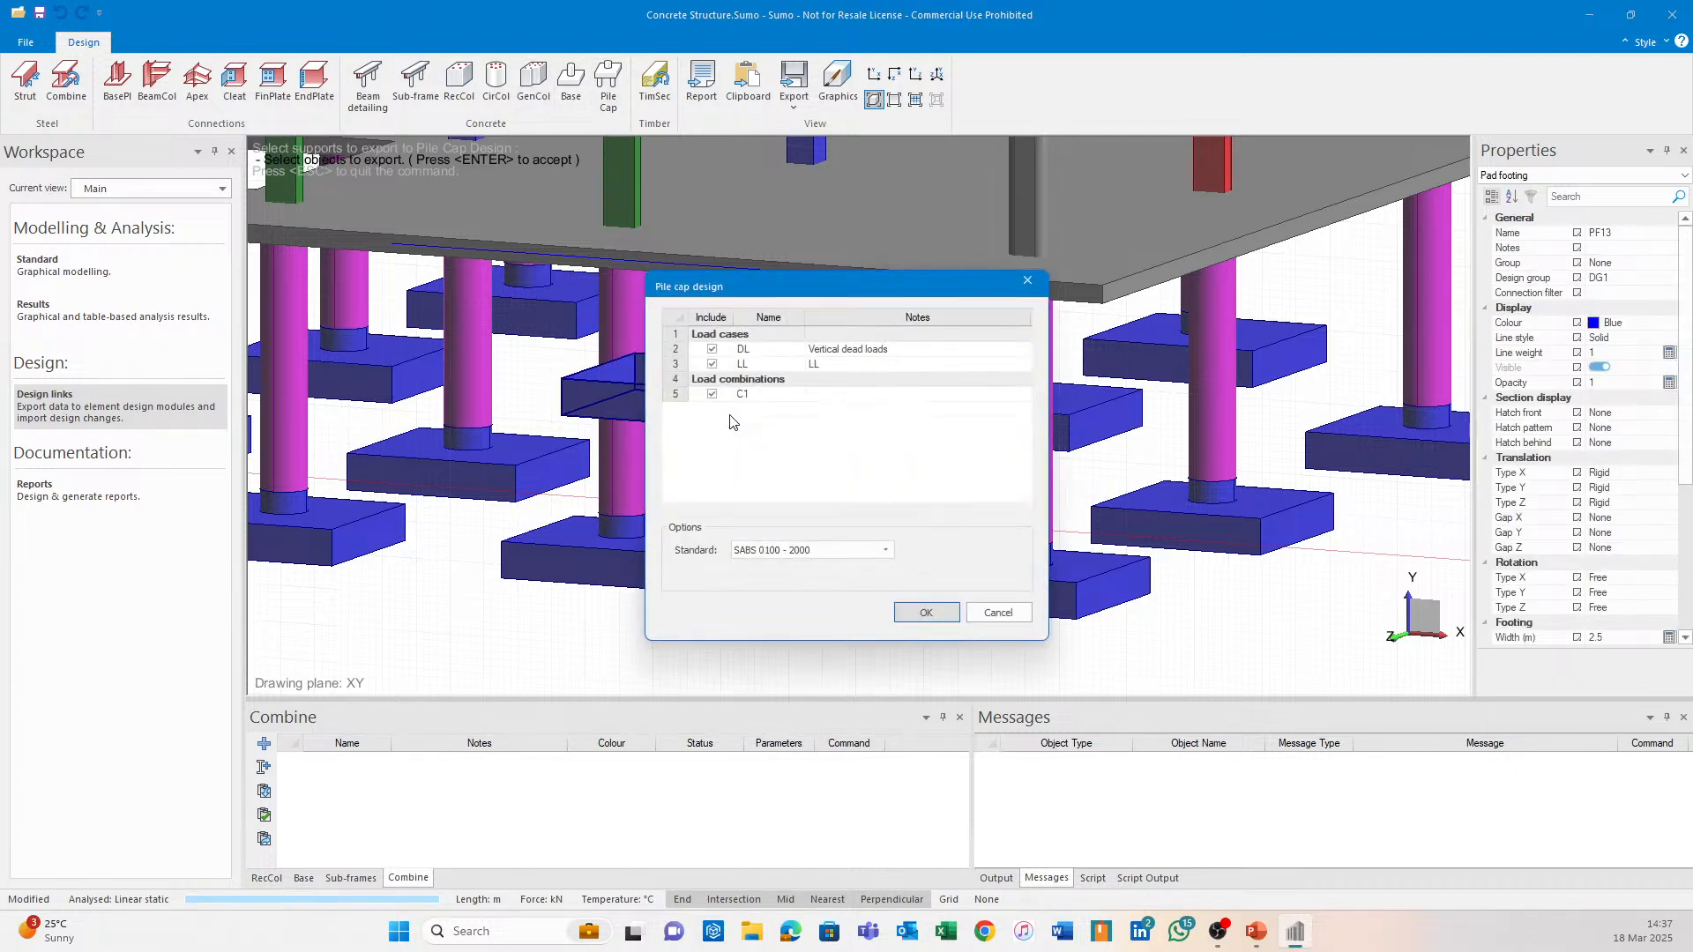
{"action": "left_click", "coordinate": [925, 611]}
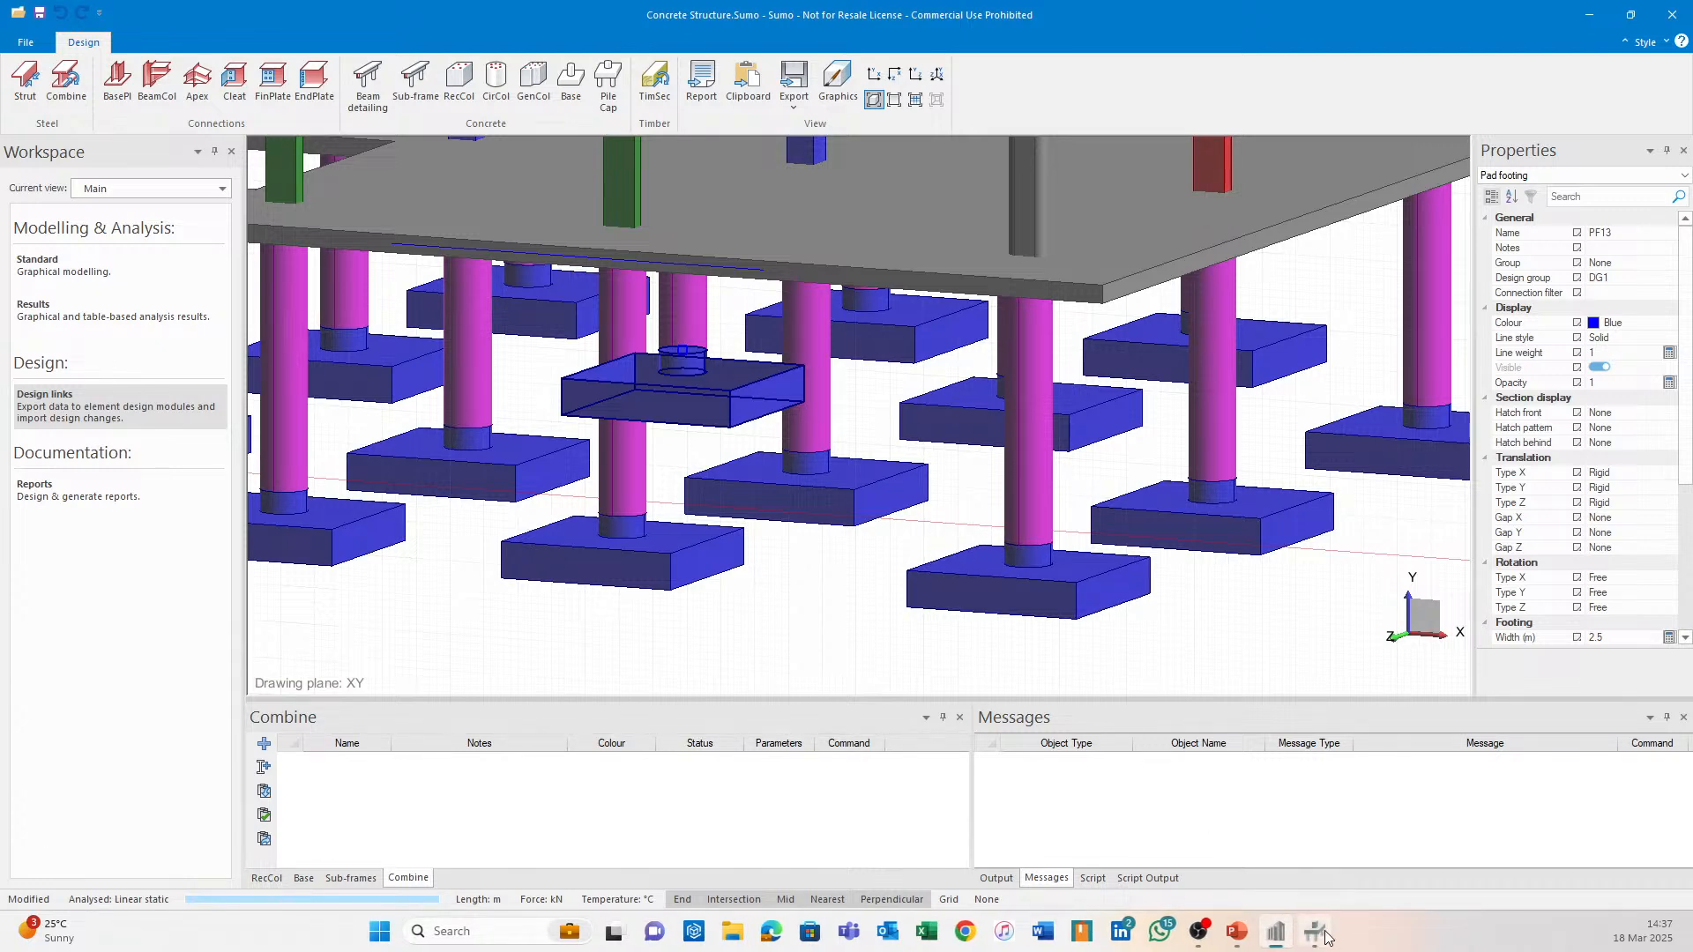
{"action": "left_click", "coordinate": [1322, 934]}
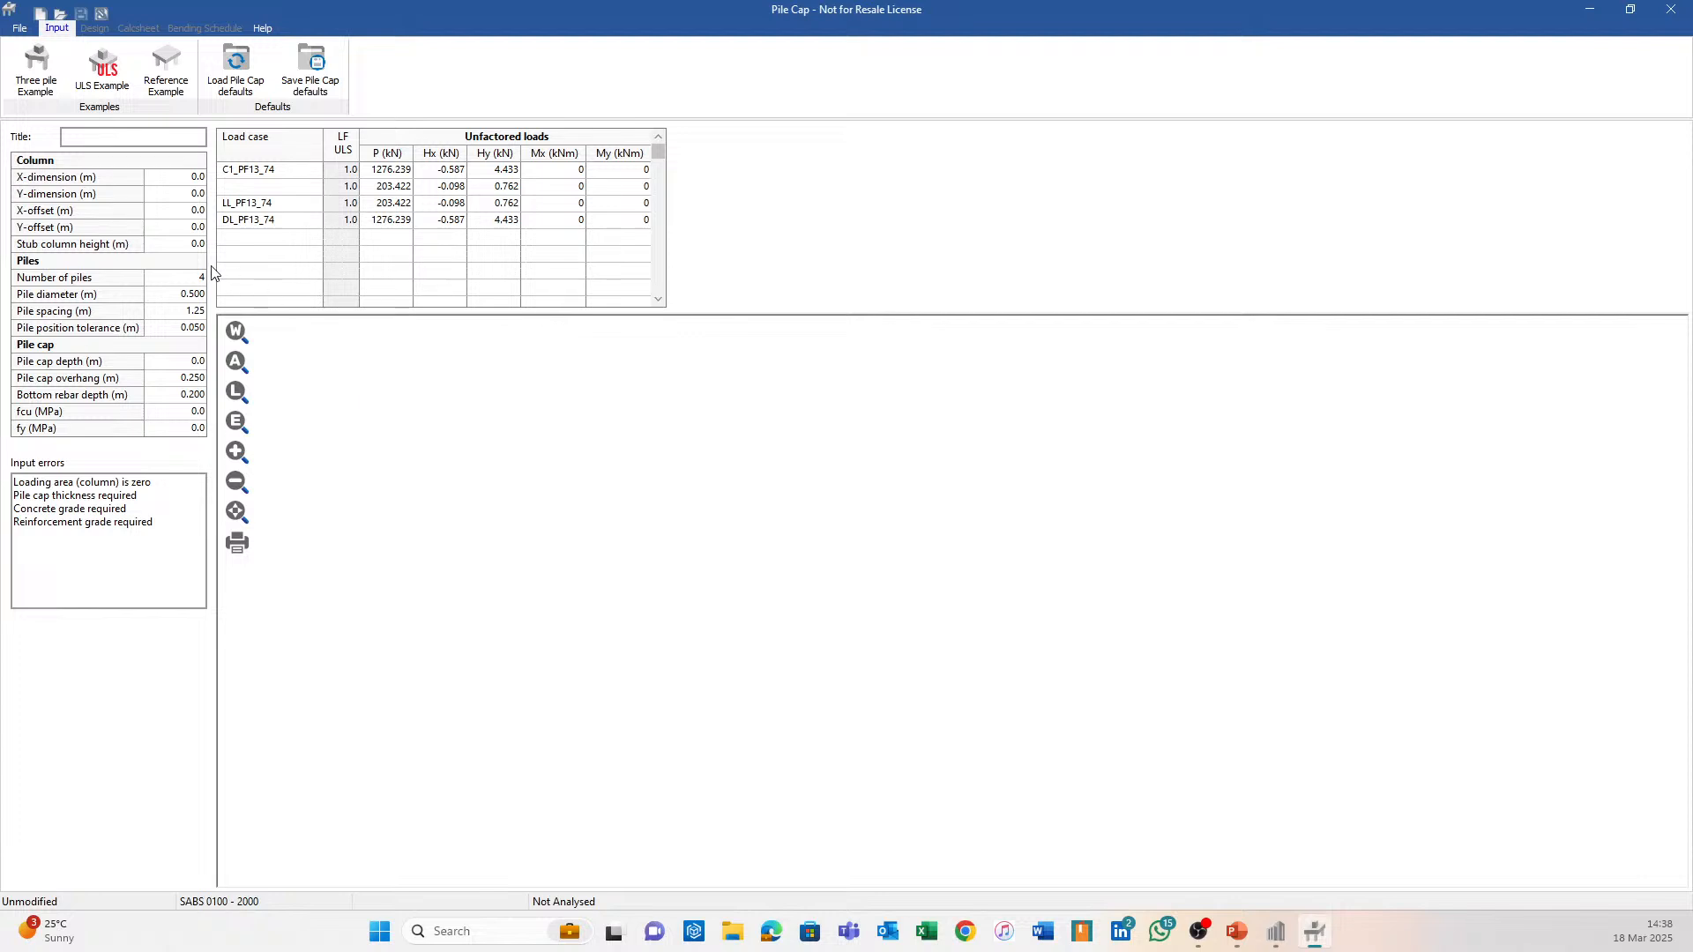
Set the column X-dimension to 0.65 m and the stub column height to 0.3 m.
{"action": "left_click", "coordinate": [191, 181]}
{"action": "type", "text": "0.65"}
{"action": "key", "text": "Return"}
{"action": "key", "text": "Down"}
{"action": "key", "text": "Down"}
{"action": "key", "text": "Down"}
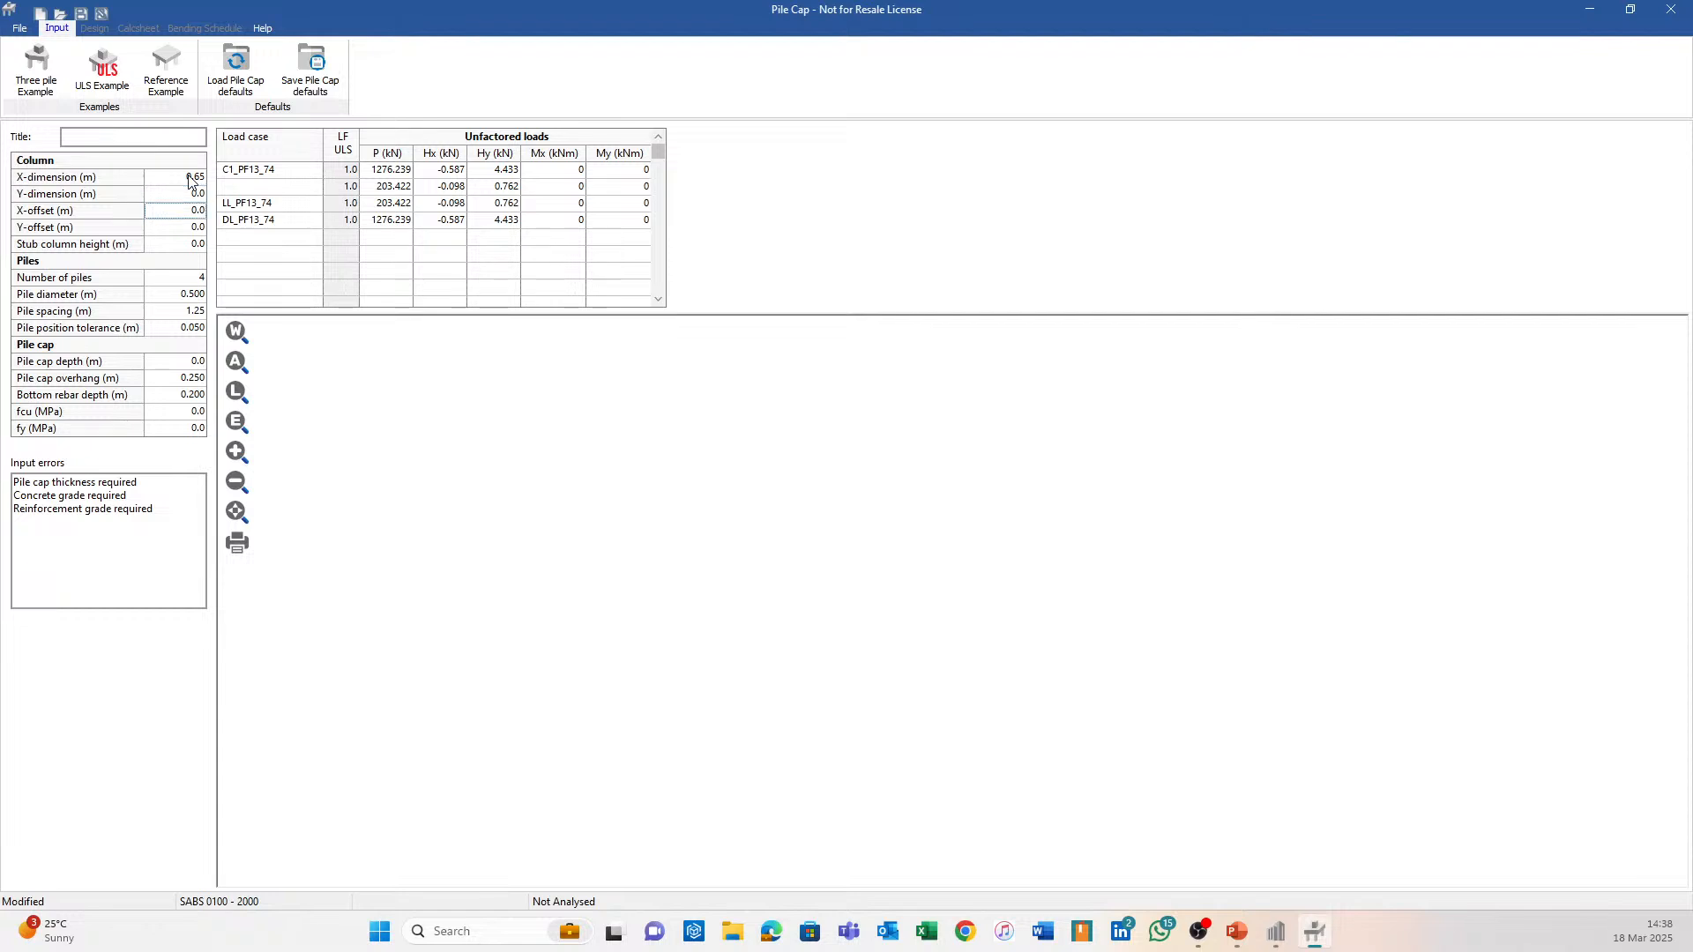
{"action": "type", "text": "0.3"}
{"action": "key", "text": "Return"}
Set the pile spacing to 1 m and the pile cap depth to 0.5 m.
{"action": "key", "text": "Down"}
{"action": "key", "text": "Down"}
{"action": "type", "text": "1"}
{"action": "key", "text": "Return"}
{"action": "key", "text": "Down"}
{"action": "type", "text": "0.5"}
{"action": "key", "text": "Return"}
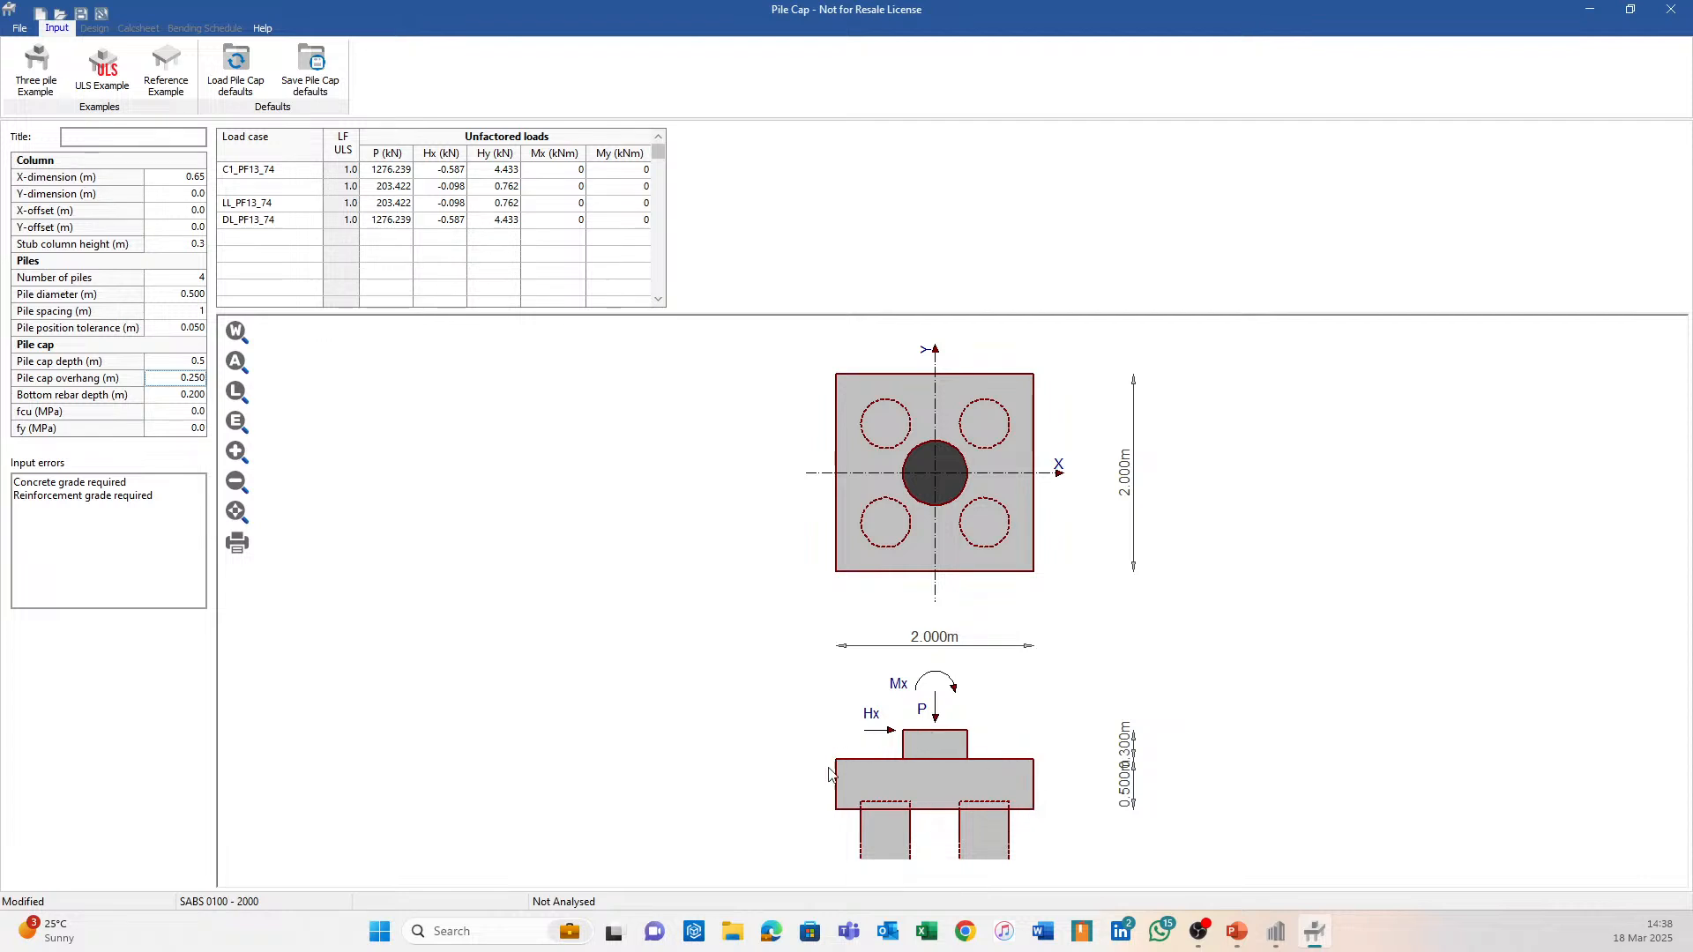
Check the warnings about missing concrete and reinforcement grades, then return to the Sumo model.
{"action": "left_click", "coordinate": [441, 272]}
{"action": "left_click", "coordinate": [578, 275]}
{"action": "left_click", "coordinate": [1276, 931]}
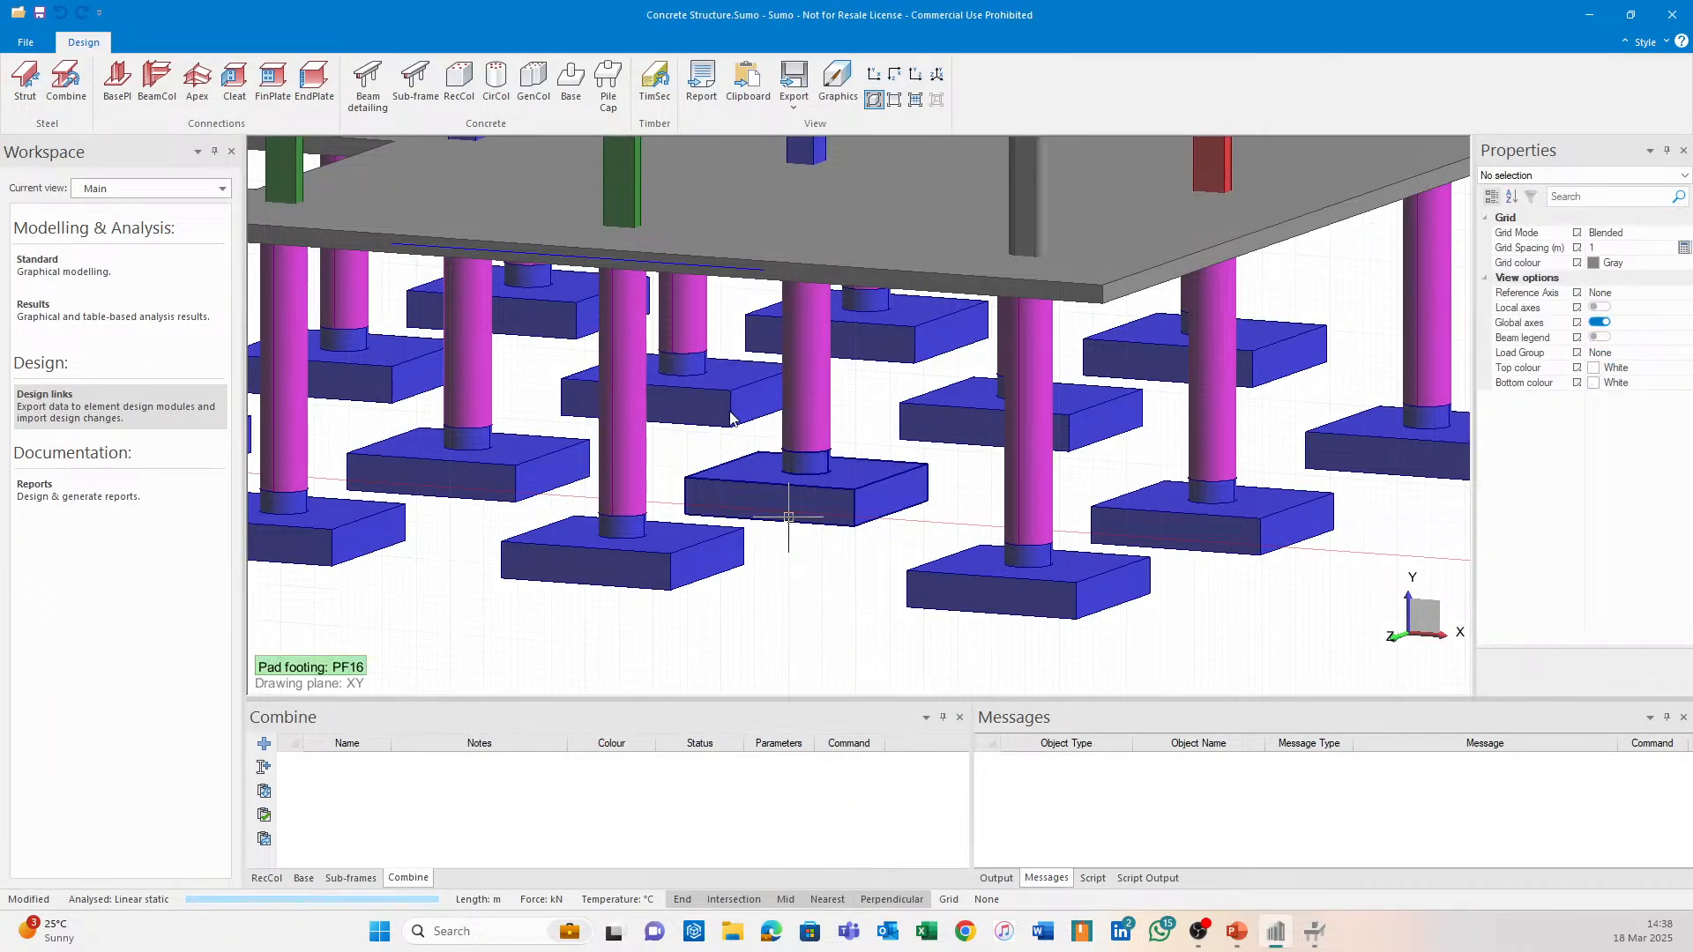
Show the analysis results and inspect the model's displacements.
{"action": "left_click", "coordinate": [156, 300]}
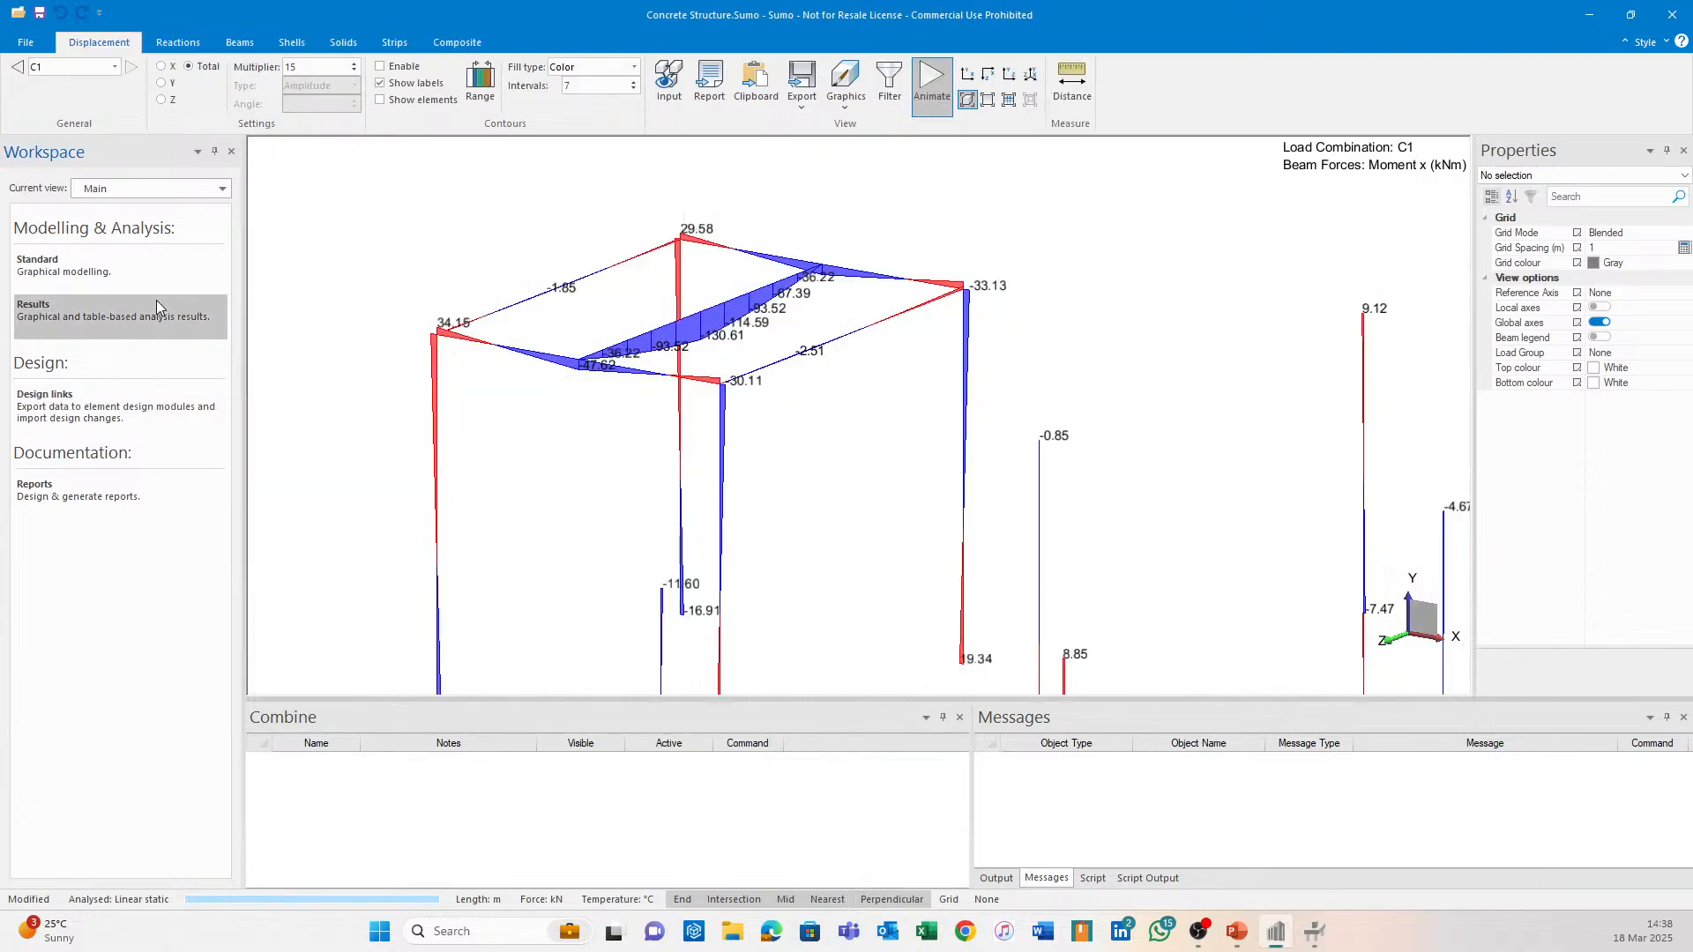
{"action": "scroll", "coordinate": [950, 531], "scroll_direction": "down", "scroll_amount": 1}
{"action": "middle_click_drag", "start_coordinate": [951, 531], "coordinate": [780, 177]}
{"action": "scroll", "coordinate": [780, 171], "scroll_direction": "down", "scroll_amount": 2}
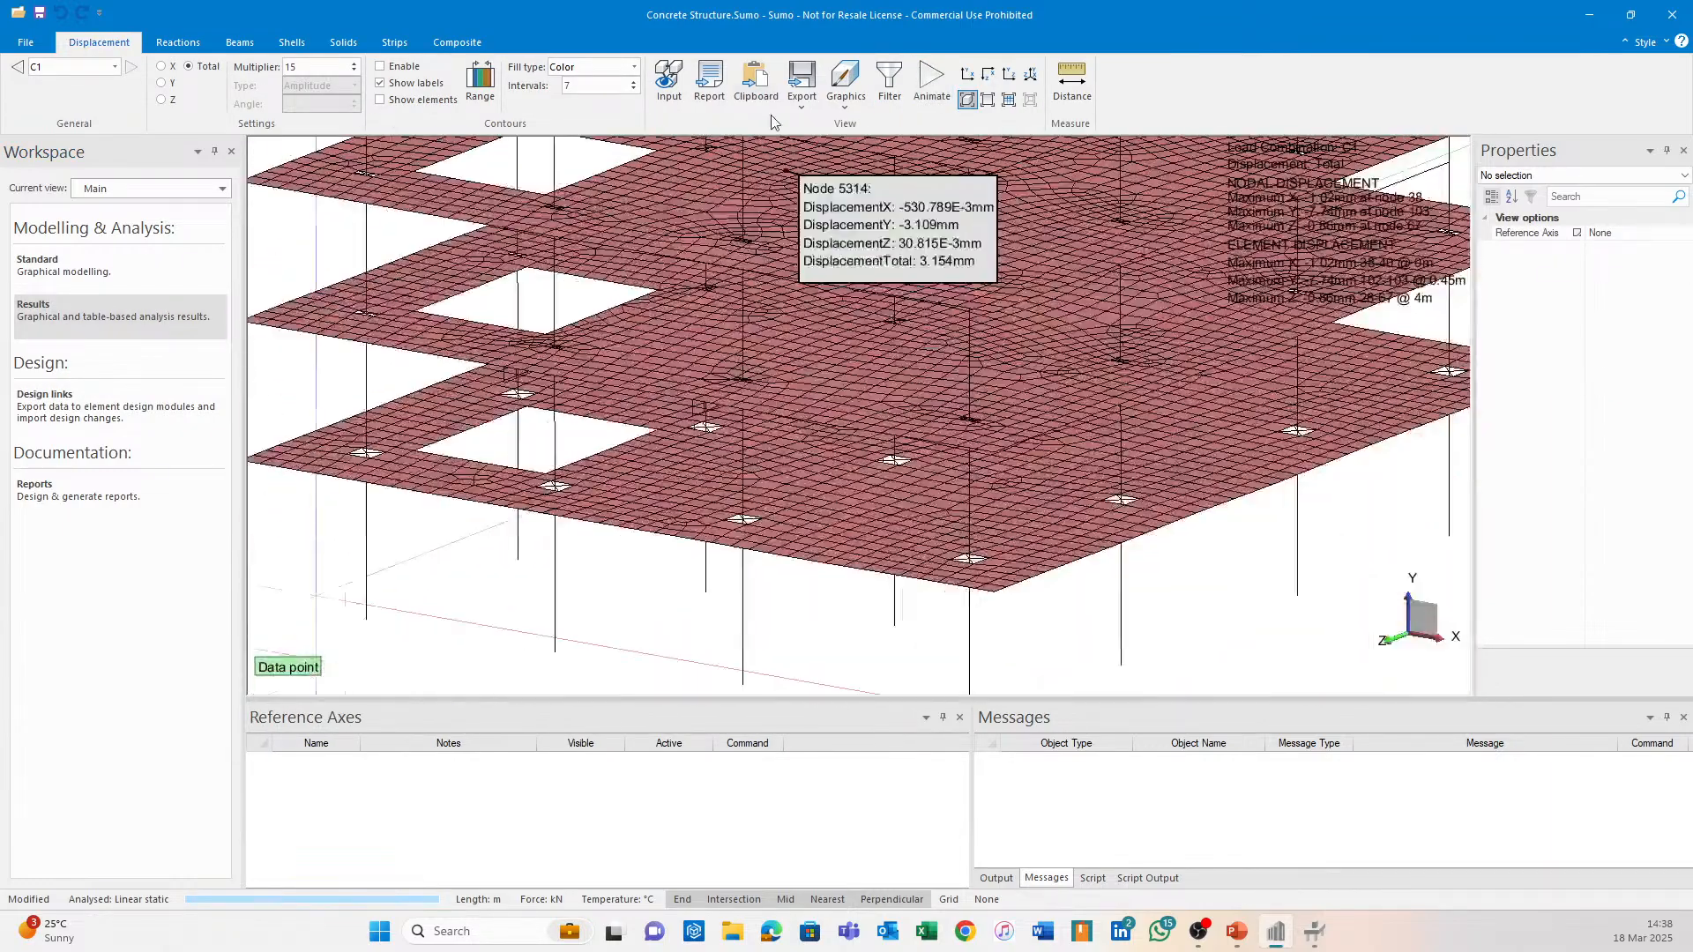
{"action": "middle_click_drag", "start_coordinate": [844, 449], "coordinate": [868, 234]}
{"action": "middle_click_drag", "start_coordinate": [802, 298], "coordinate": [835, 289], "text": "shift"}
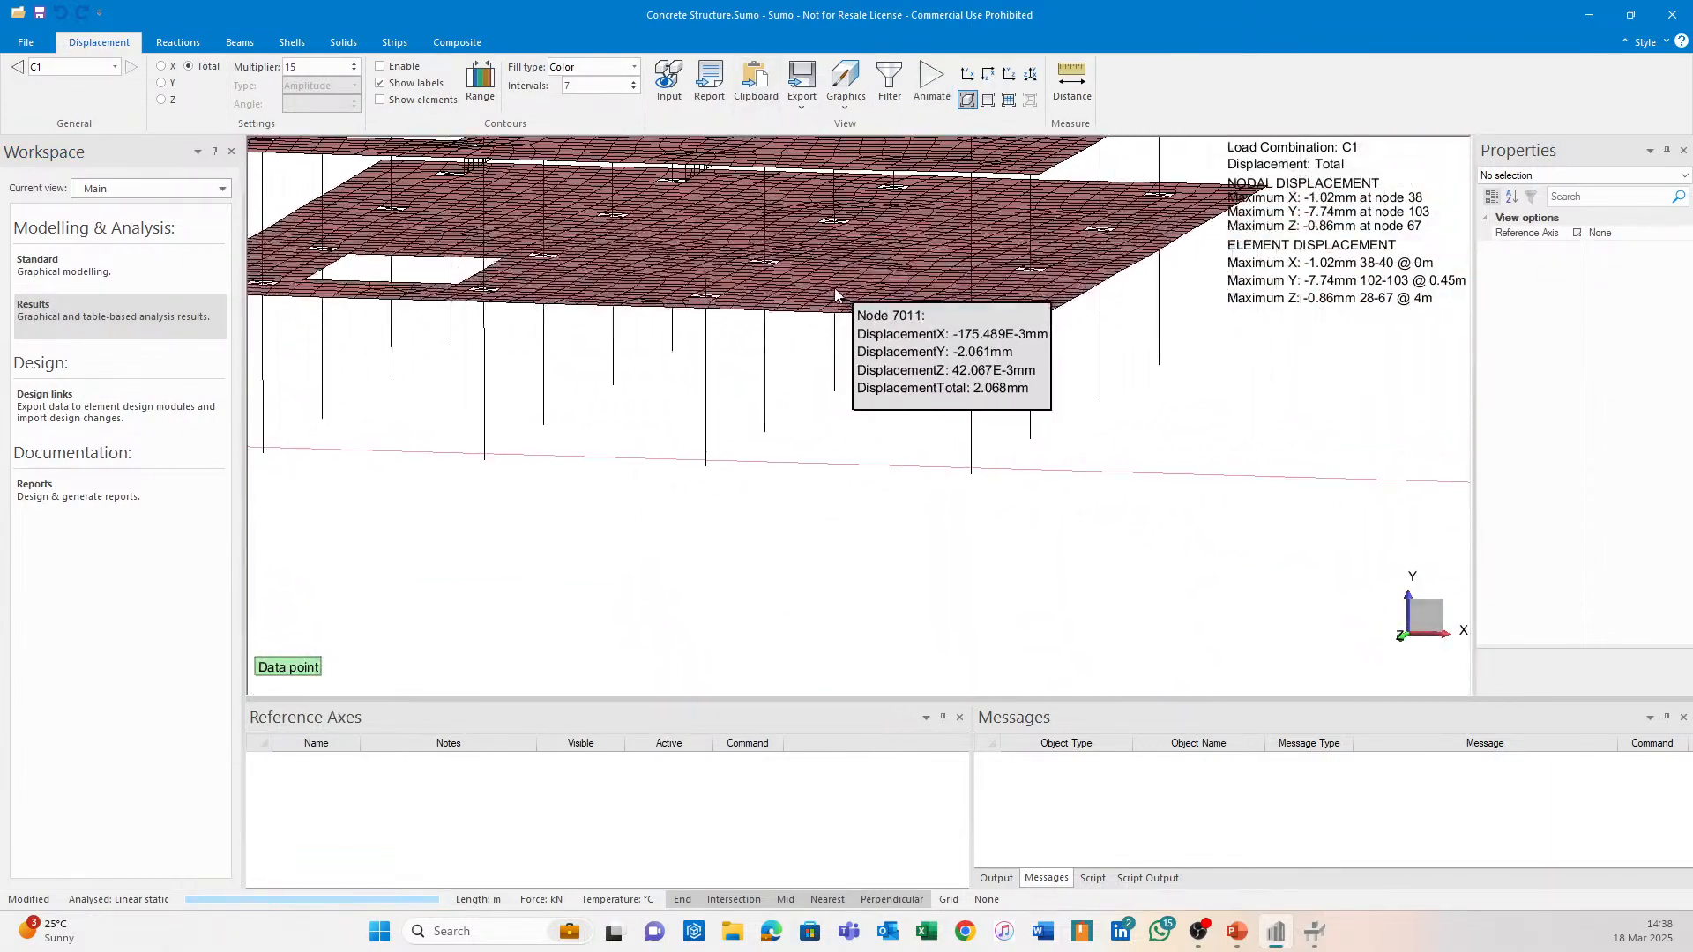
Display the beam axial force diagrams for combination C1, with column values up to about 2062 kN.
{"action": "left_click", "coordinate": [239, 41]}
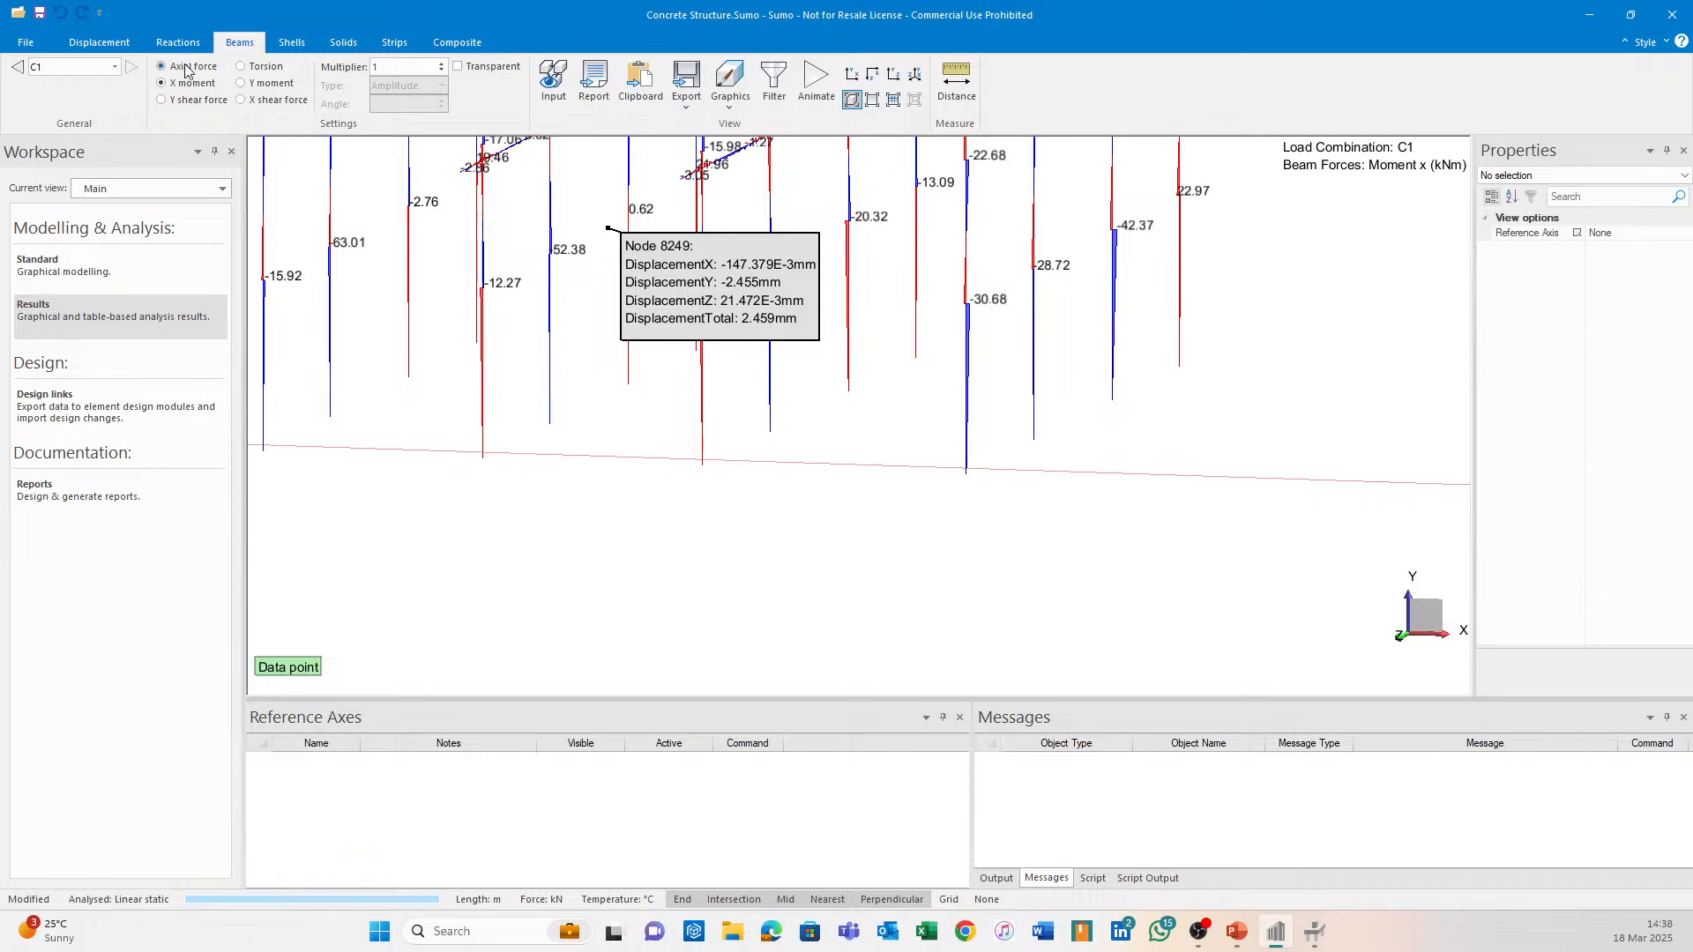
{"action": "left_click", "coordinate": [186, 70]}
{"action": "middle_click_drag", "start_coordinate": [779, 390], "coordinate": [781, 451]}
{"action": "scroll", "coordinate": [648, 335], "scroll_direction": "up", "scroll_amount": 2}
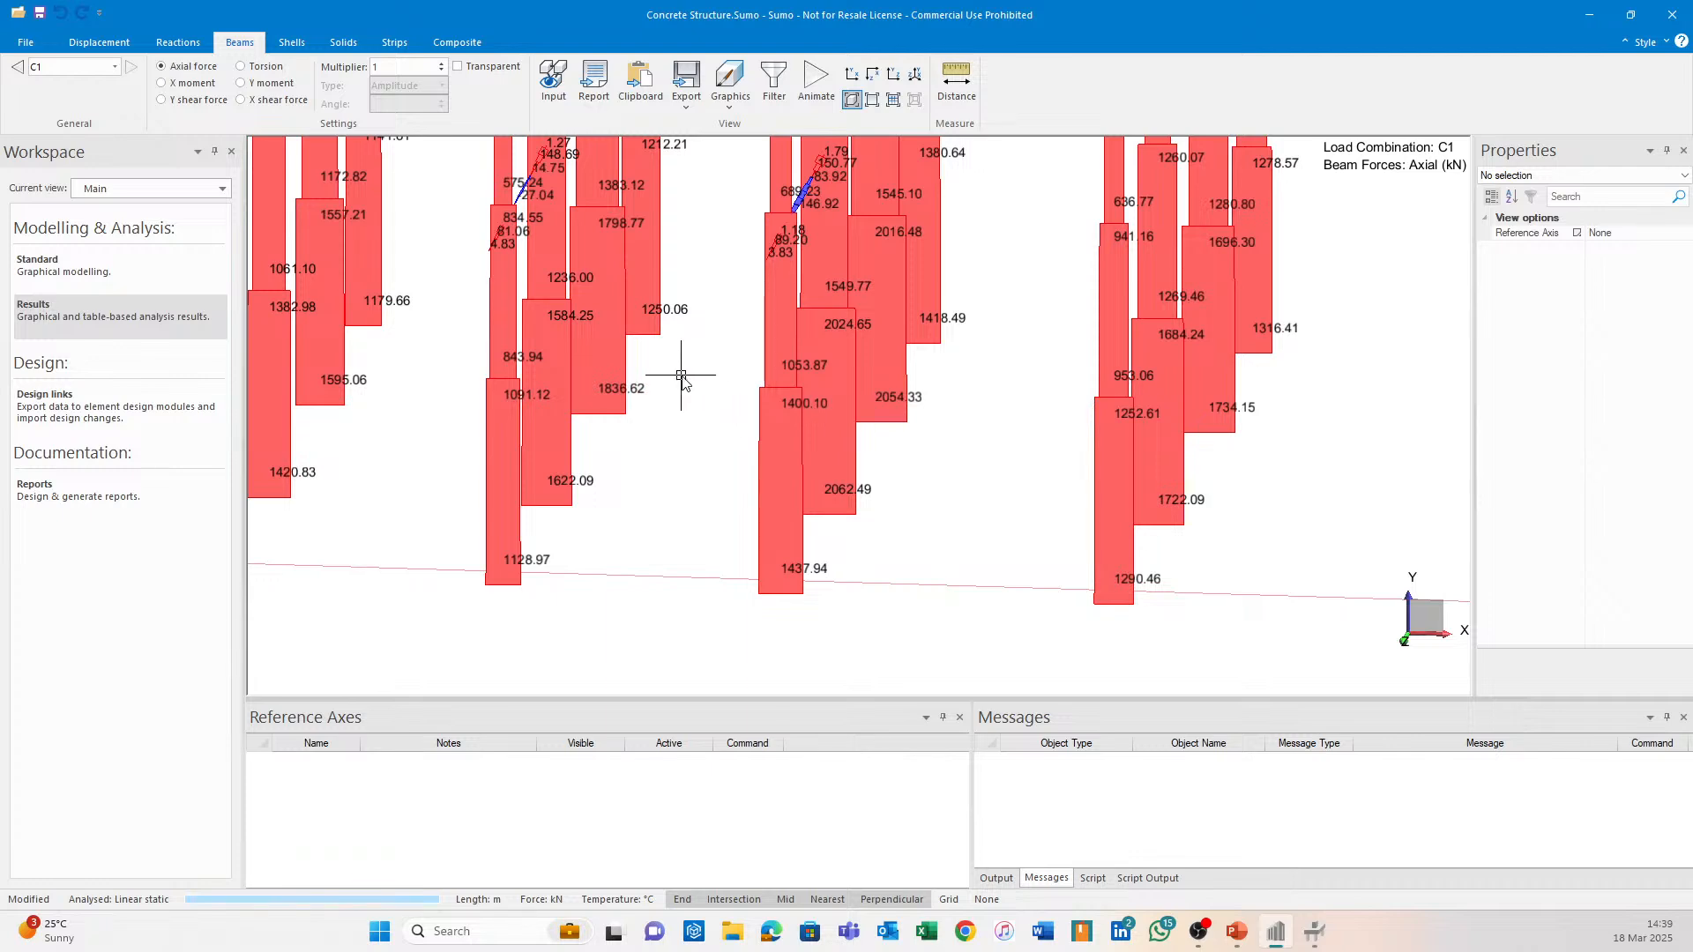
{"action": "middle_click_drag", "start_coordinate": [684, 381], "coordinate": [756, 408]}
{"action": "scroll", "coordinate": [750, 351], "scroll_direction": "down", "scroll_amount": 1}
{"action": "middle_click_drag", "start_coordinate": [751, 351], "coordinate": [764, 417]}
{"action": "middle_click_drag", "start_coordinate": [759, 267], "coordinate": [759, 362]}
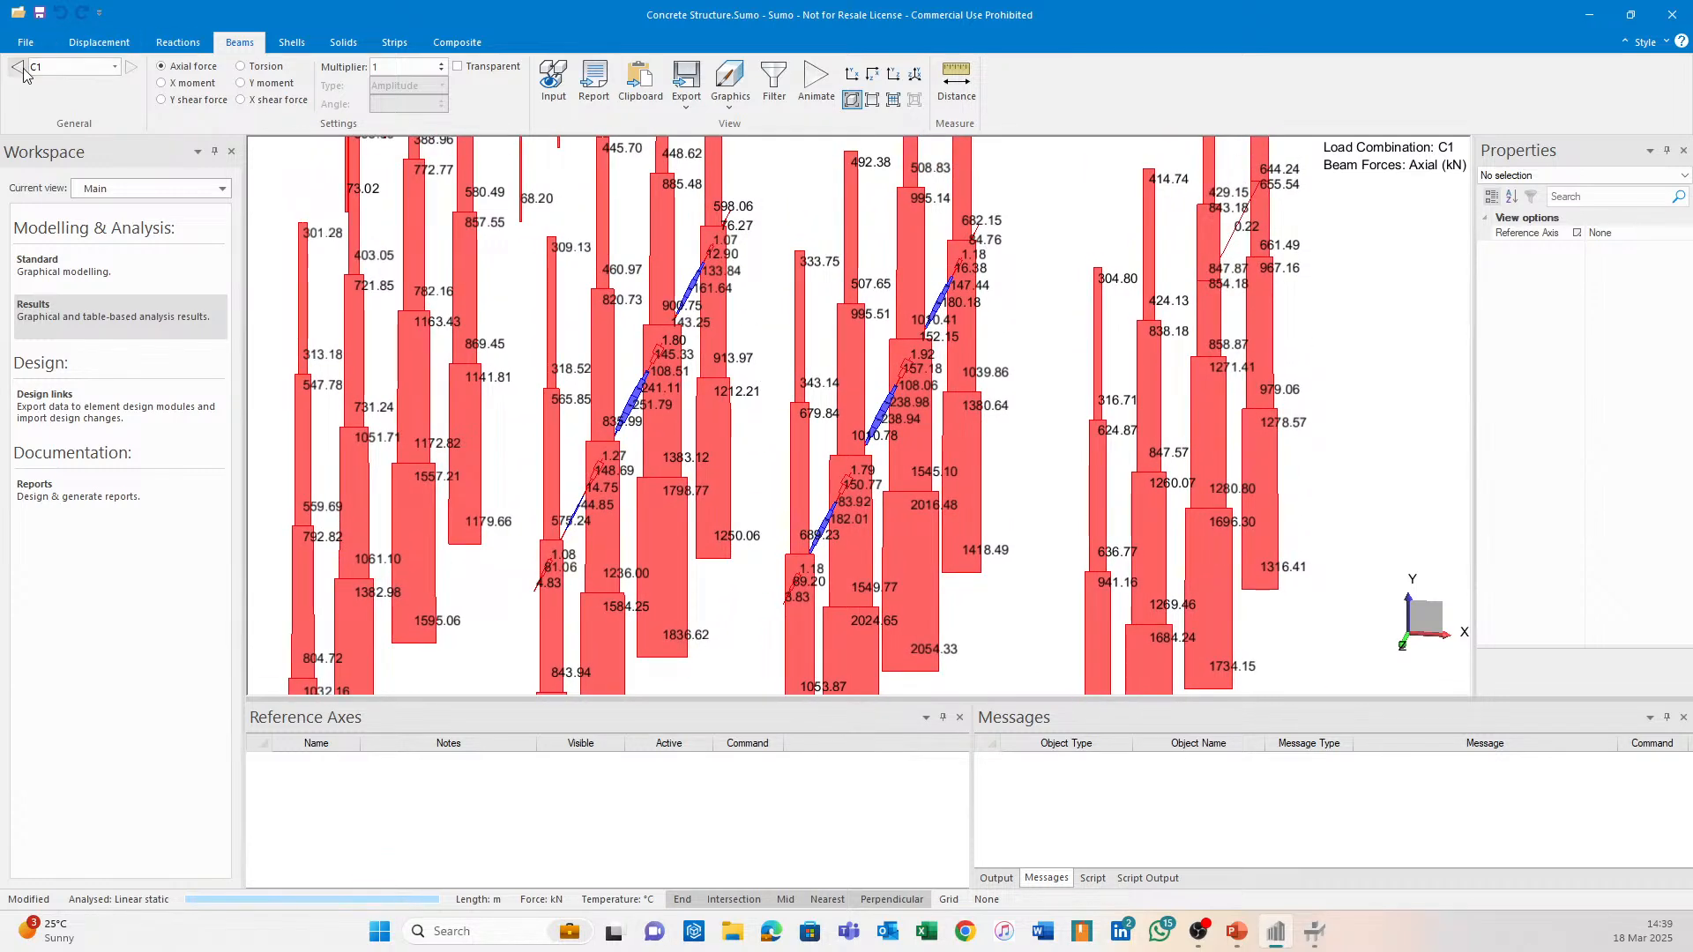
{"action": "left_click", "coordinate": [1315, 937]}
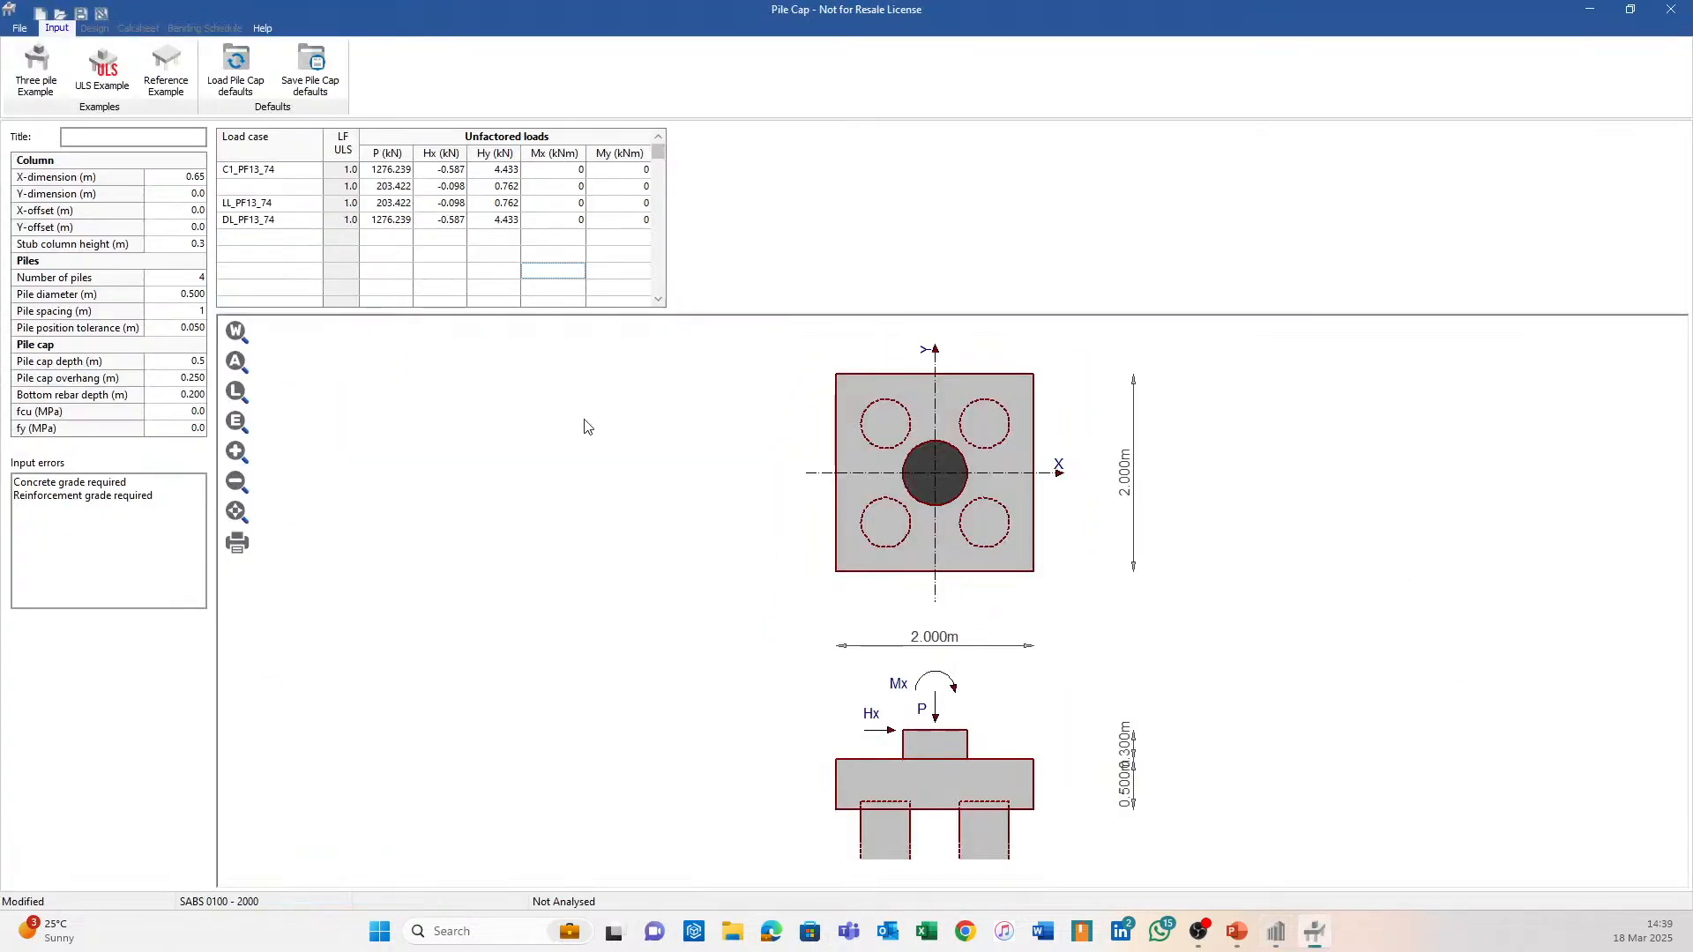
{"action": "left_click_drag", "start_coordinate": [380, 175], "coordinate": [500, 187]}
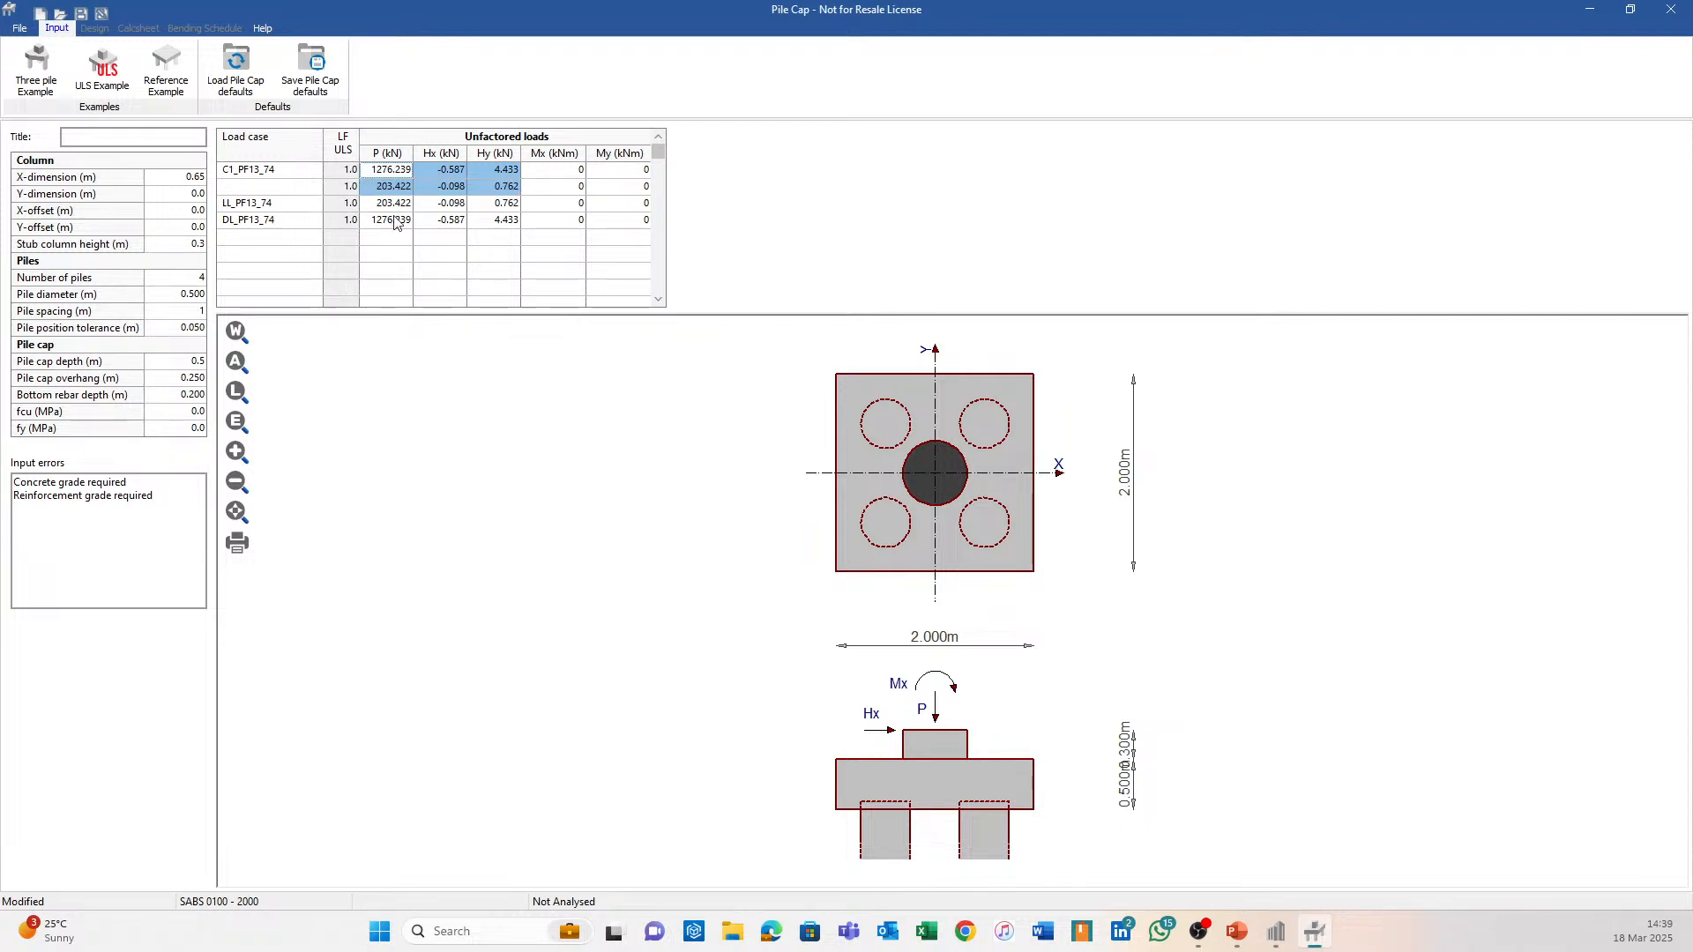
{"action": "left_click", "coordinate": [357, 185]}
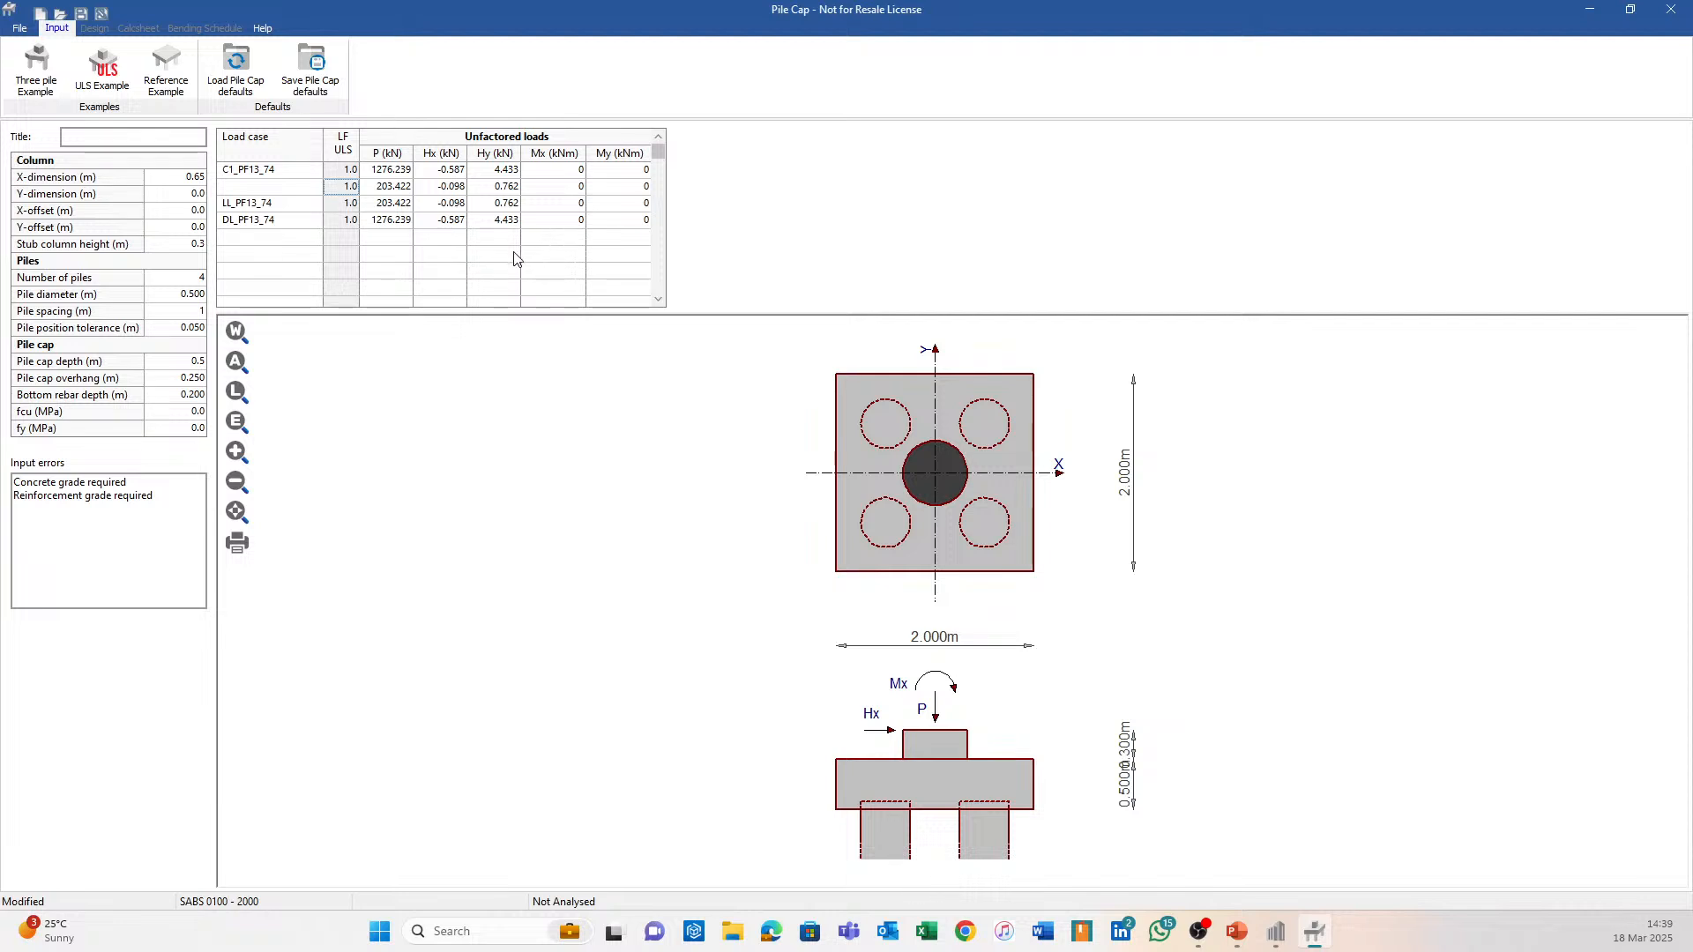
{"action": "mouse_move", "coordinate": [1287, 943]}
{"action": "left_click_drag", "start_coordinate": [372, 176], "coordinate": [496, 187]}
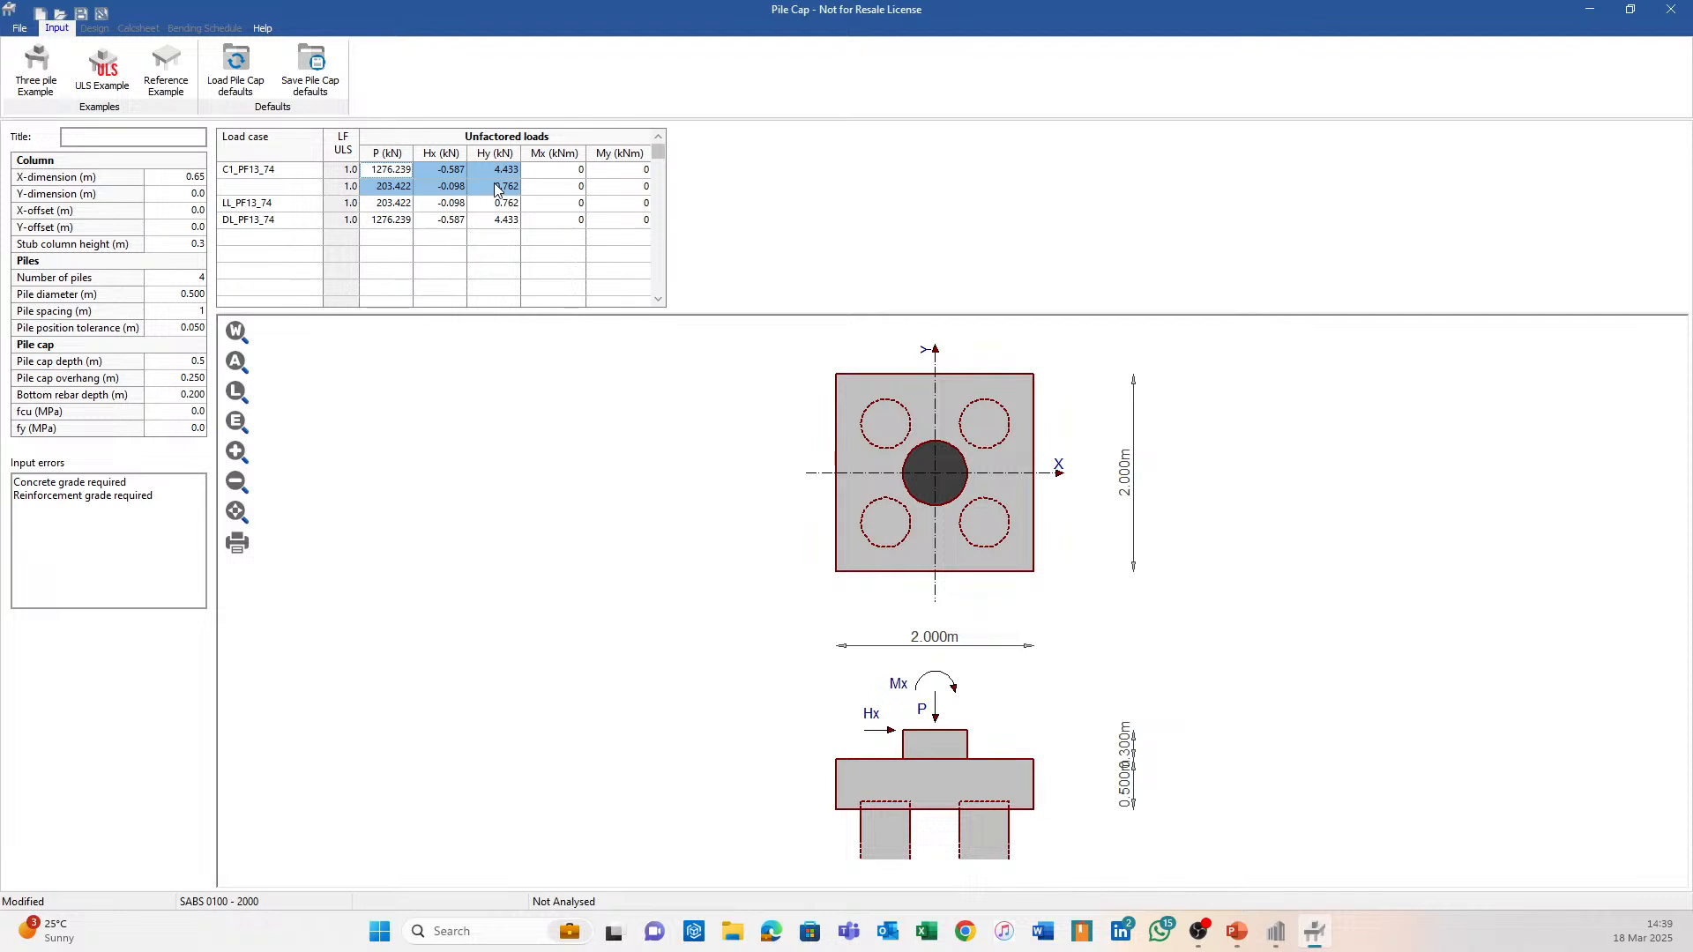
{"action": "left_click", "coordinate": [348, 176]}
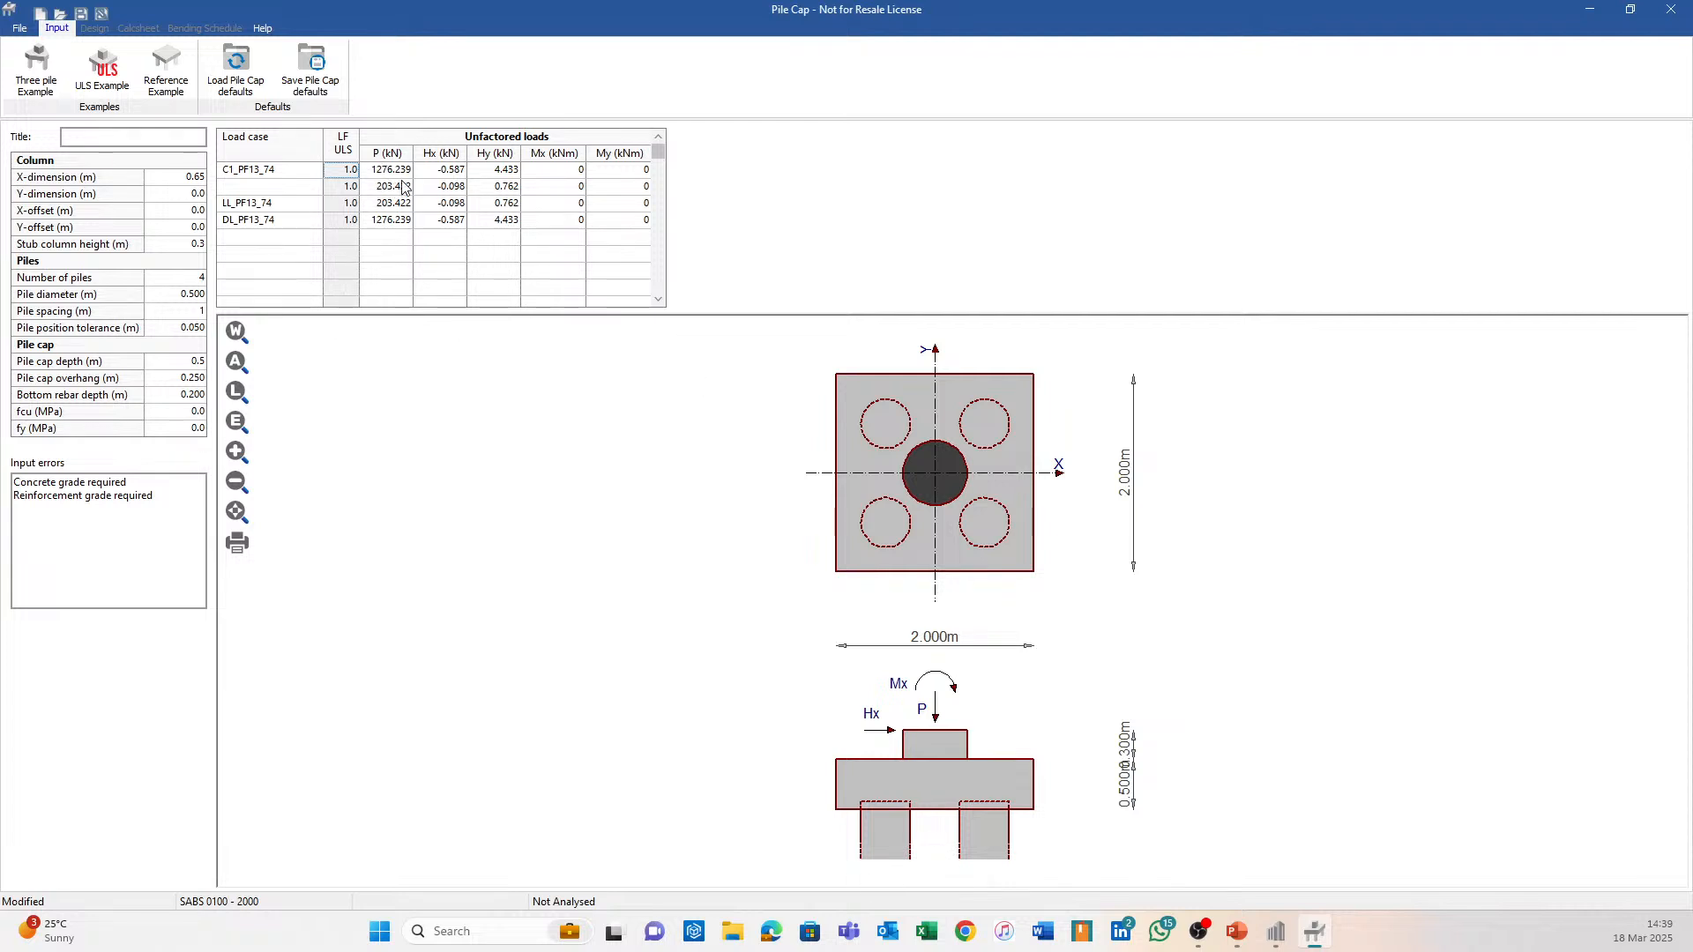
{"action": "left_click_drag", "start_coordinate": [381, 176], "coordinate": [496, 185]}
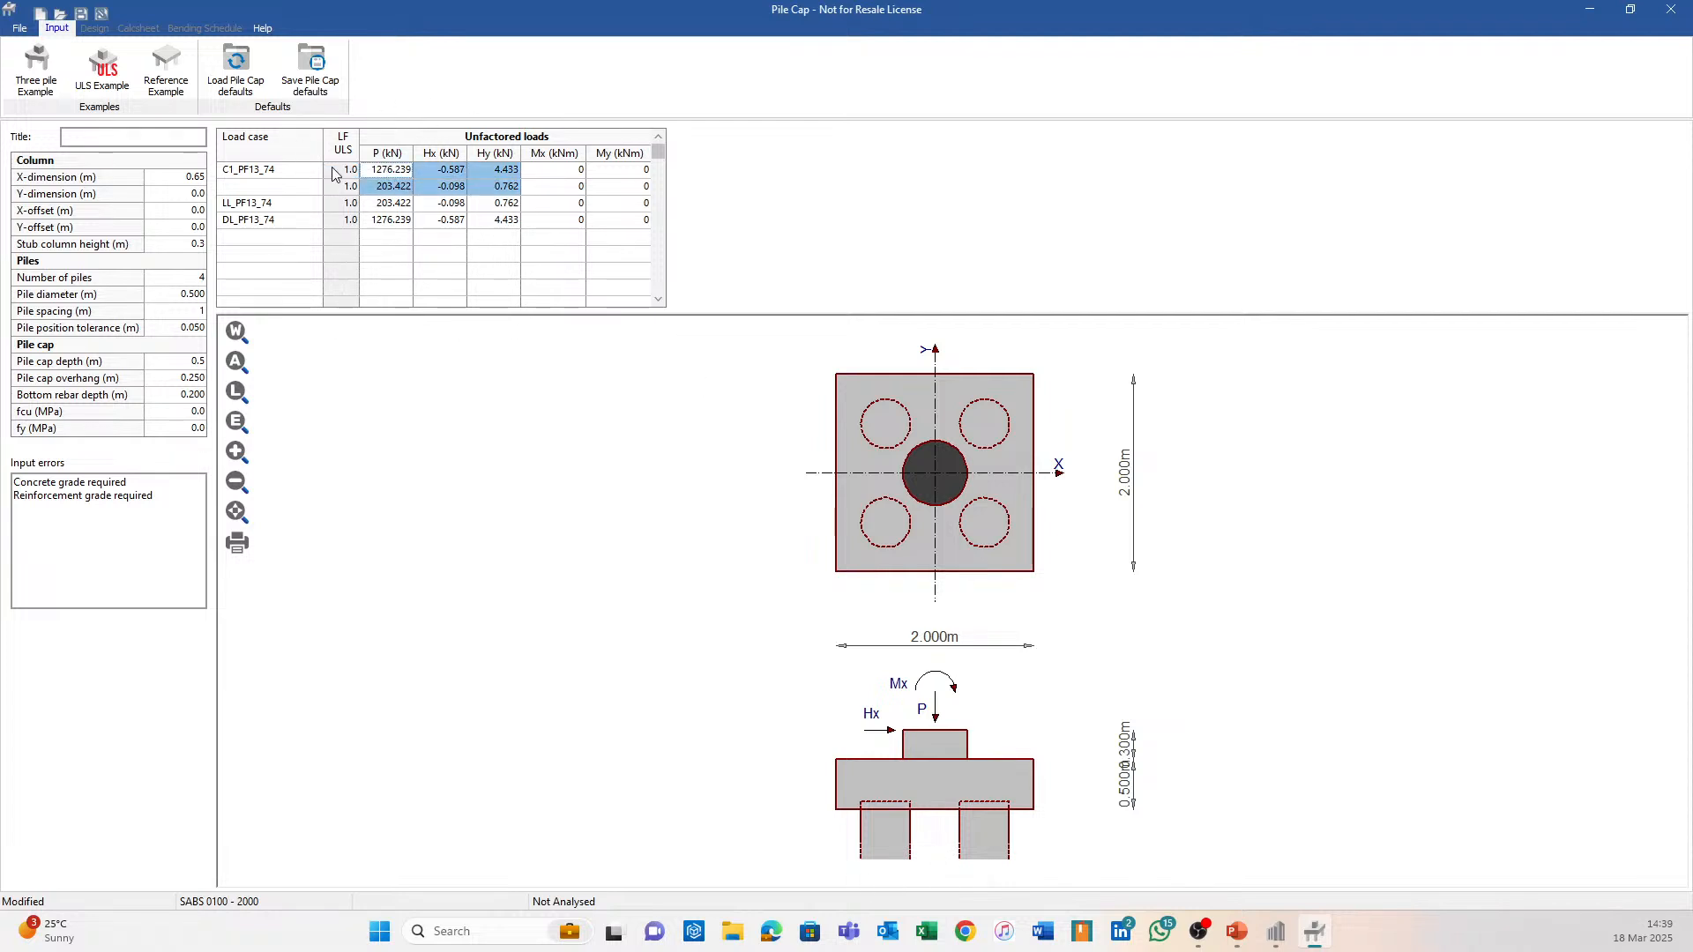
{"action": "left_click", "coordinate": [540, 290]}
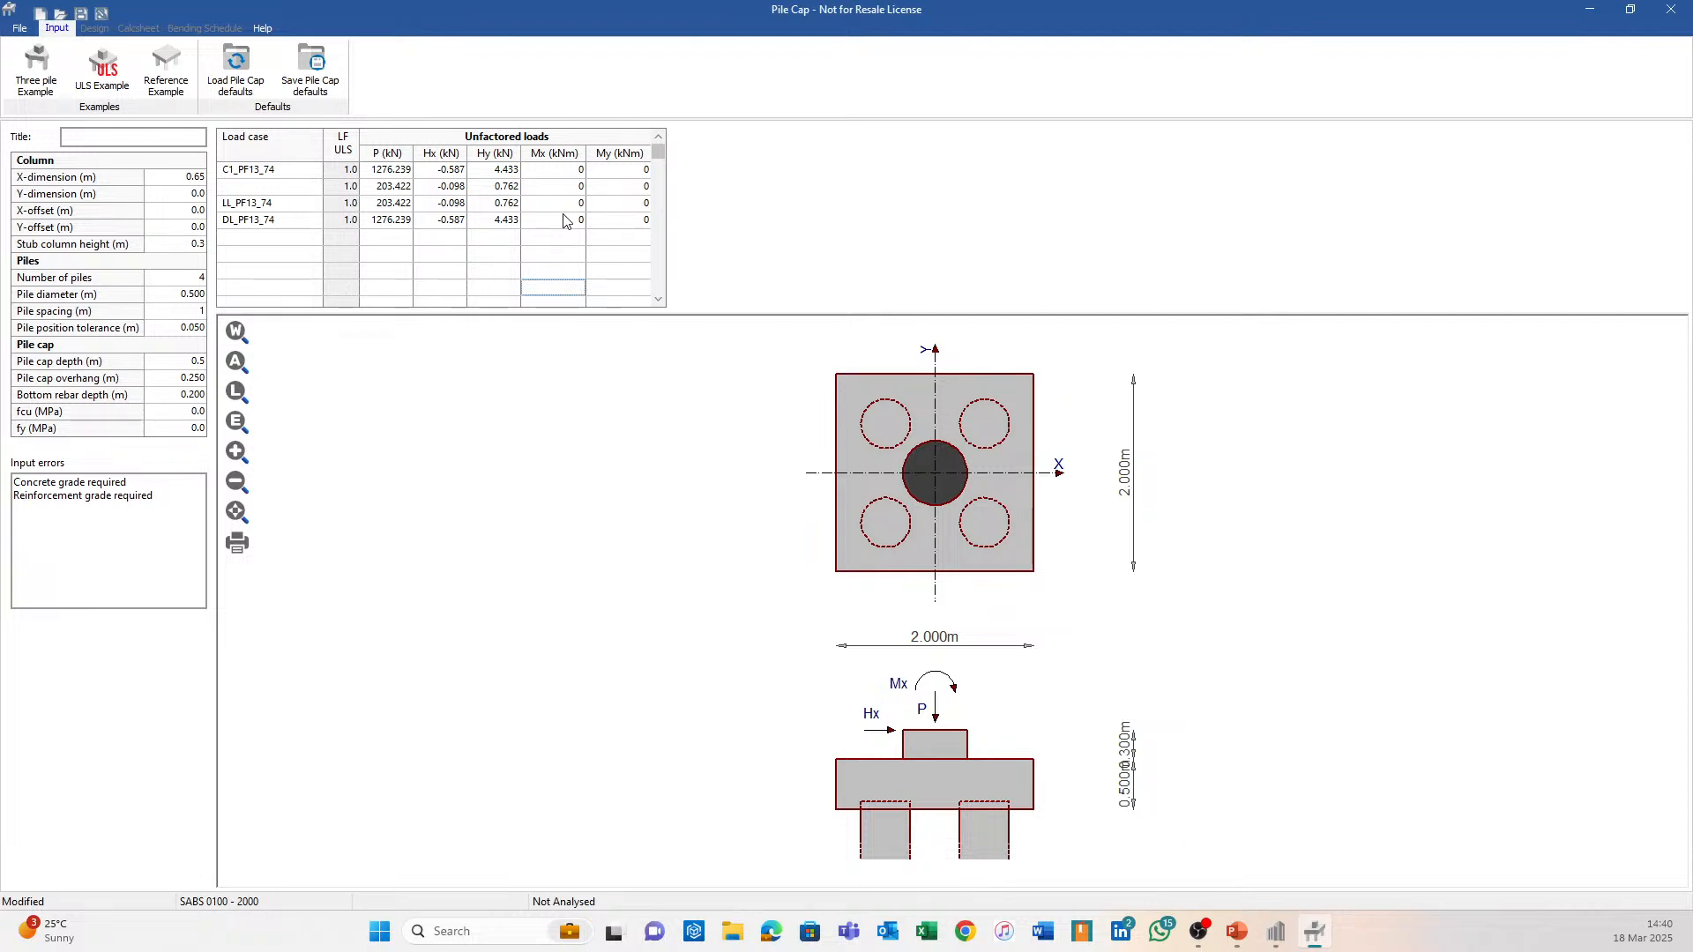
Close Prokon Pile Cap without saving, returning to the Sumo C1 beam axial force results.
{"action": "left_click", "coordinate": [507, 256]}
{"action": "left_click", "coordinate": [1665, 26]}
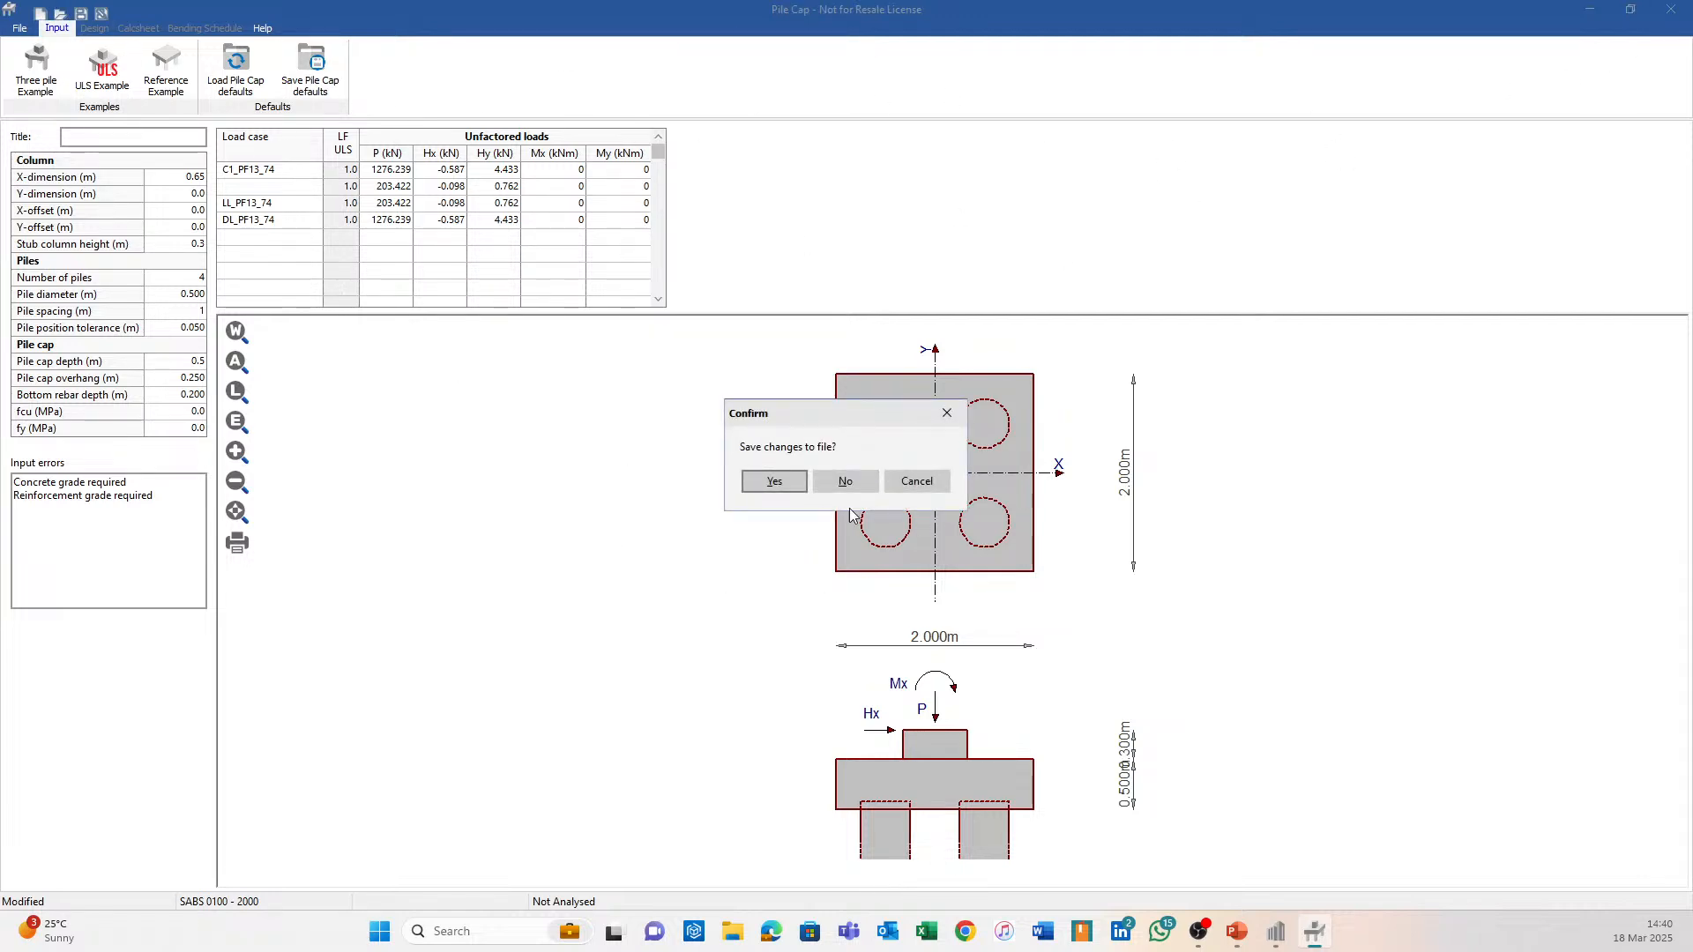
{"action": "left_click", "coordinate": [848, 484]}
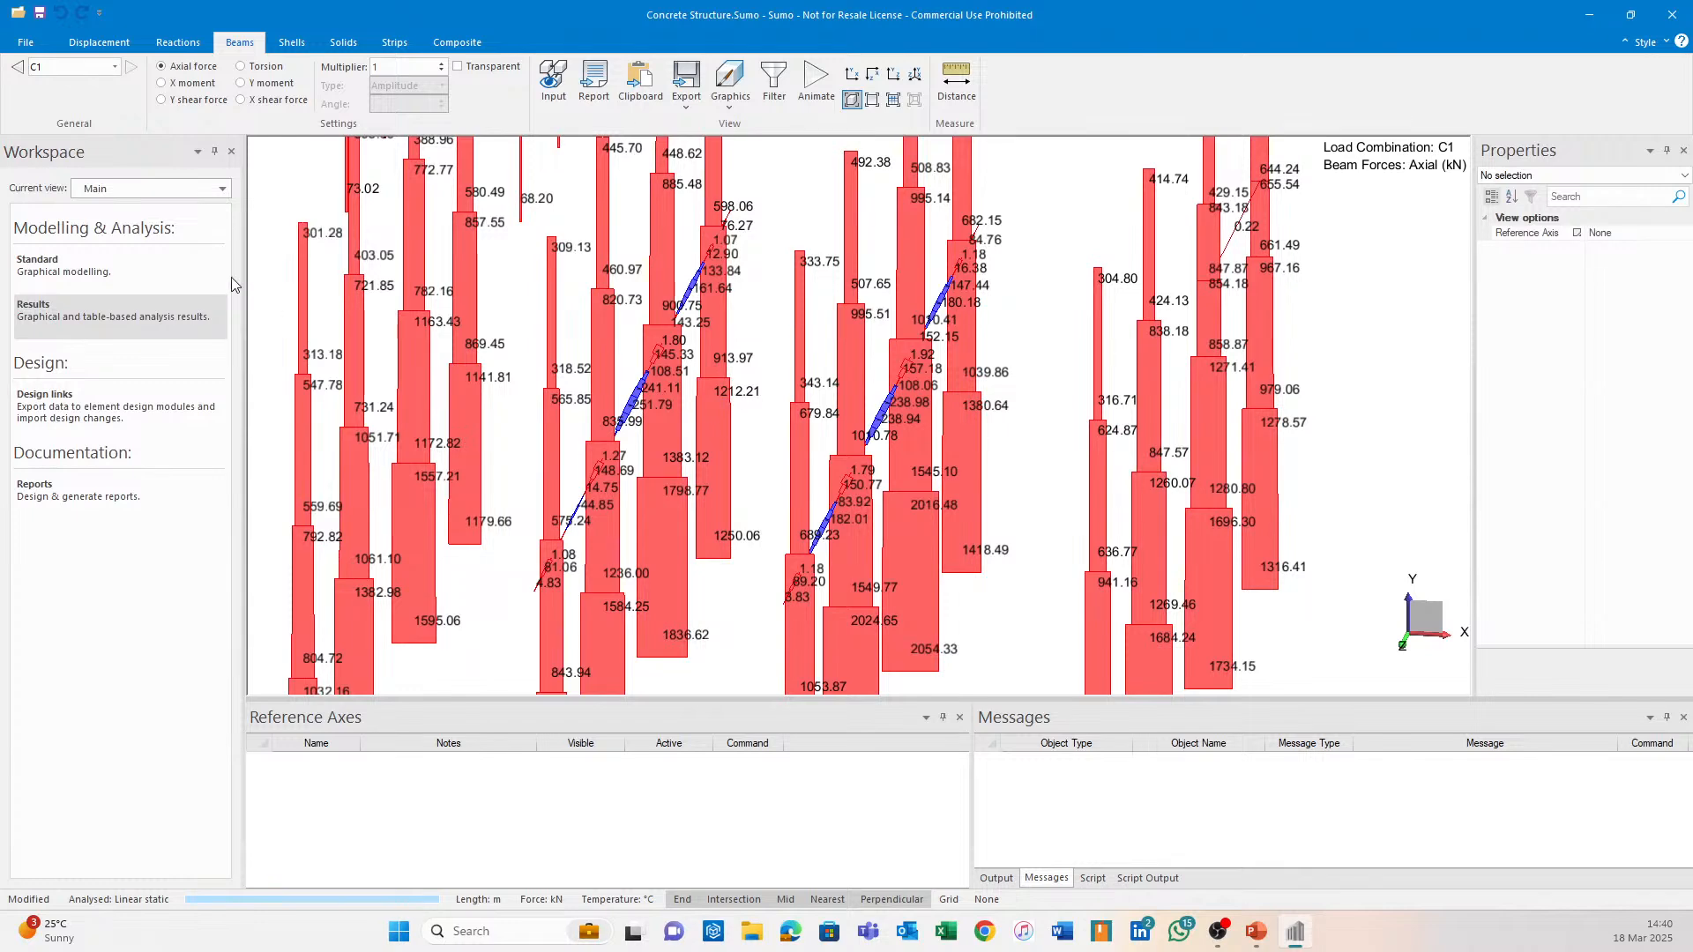
Switch to graphical modelling and show the Level 4 plan centred on the columns.
{"action": "left_click", "coordinate": [135, 265]}
{"action": "middle_click_drag", "start_coordinate": [901, 360], "coordinate": [806, 332]}
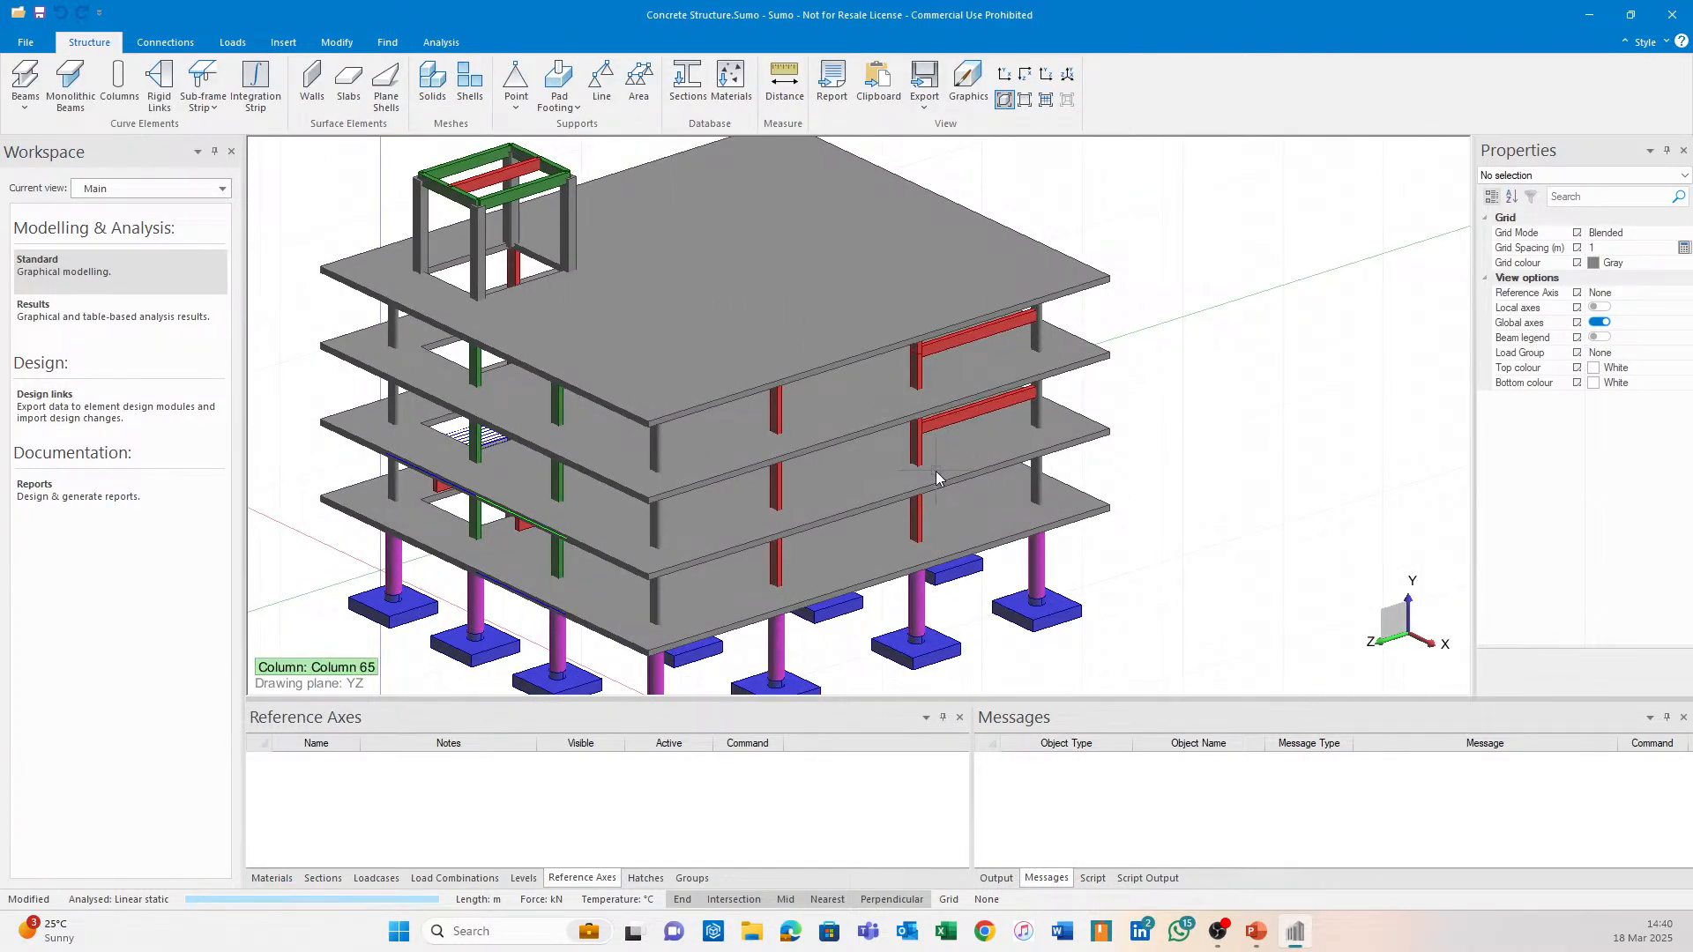
{"action": "mouse_move", "coordinate": [934, 470]}
{"action": "middle_mouse_down"}
{"action": "mouse_move", "coordinate": [970, 388]}
{"action": "mouse_move", "coordinate": [970, 441]}
{"action": "mouse_move", "coordinate": [853, 389]}
{"action": "mouse_move", "coordinate": [871, 420]}
{"action": "mouse_move", "coordinate": [945, 395]}
{"action": "mouse_move", "coordinate": [838, 381]}
{"action": "mouse_move", "coordinate": [817, 340]}
{"action": "mouse_move", "coordinate": [815, 420]}
{"action": "mouse_move", "coordinate": [929, 407]}
{"action": "middle_mouse_up"}
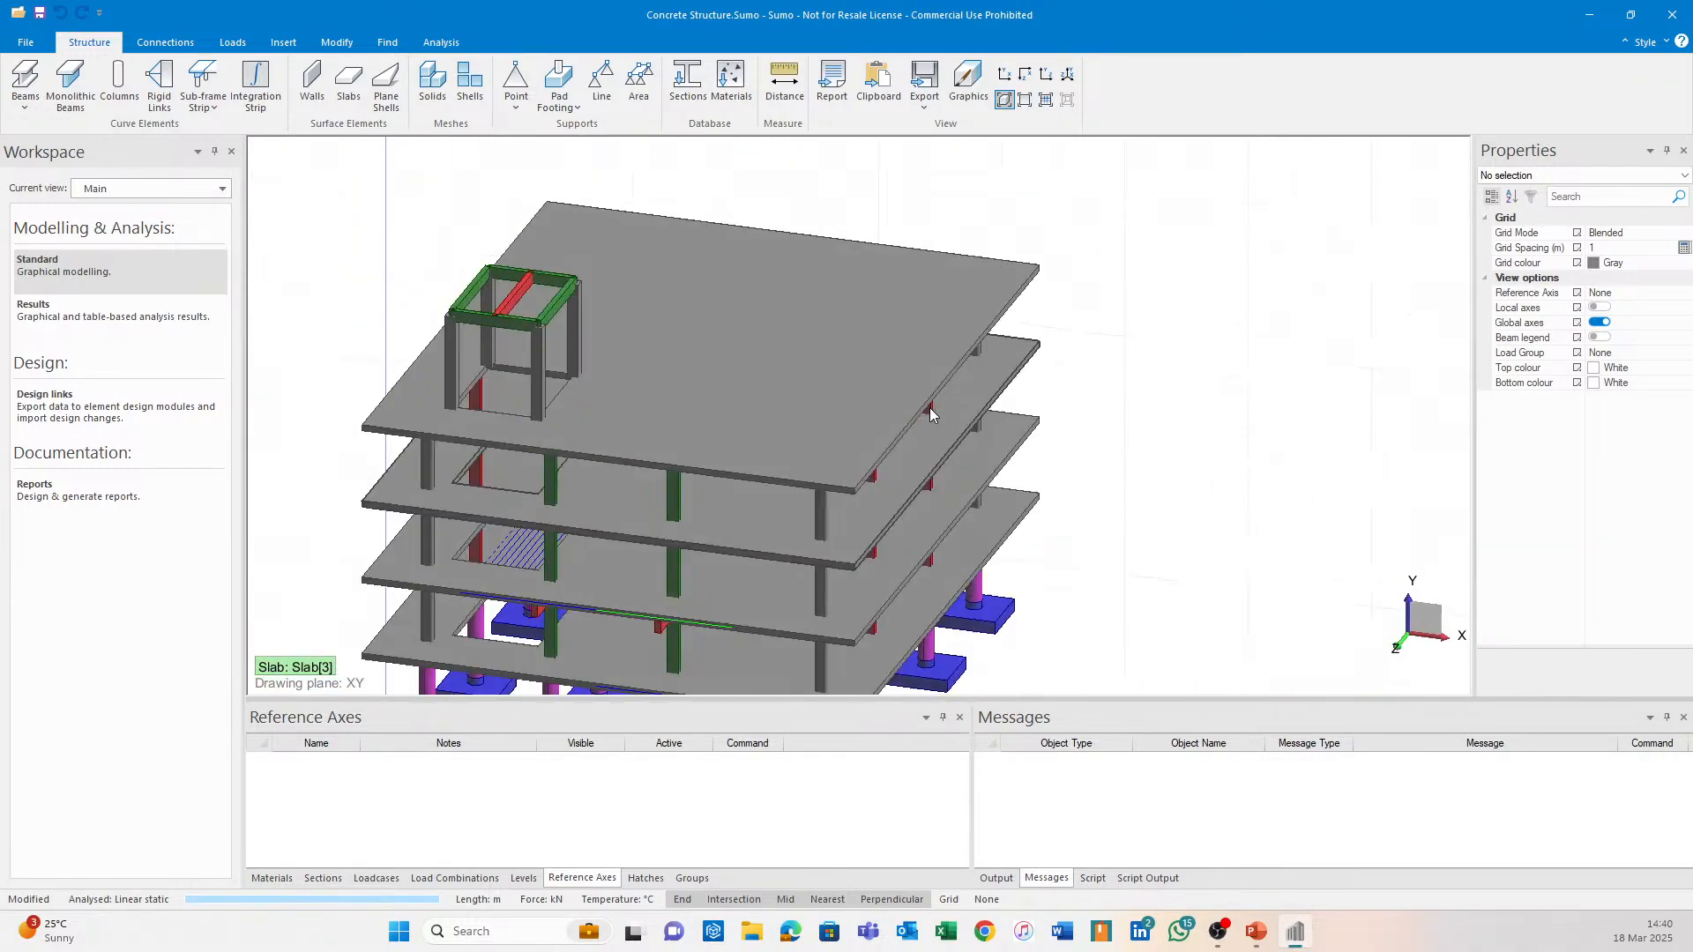
{"action": "left_click", "coordinate": [185, 189]}
{"action": "left_click", "coordinate": [159, 344]}
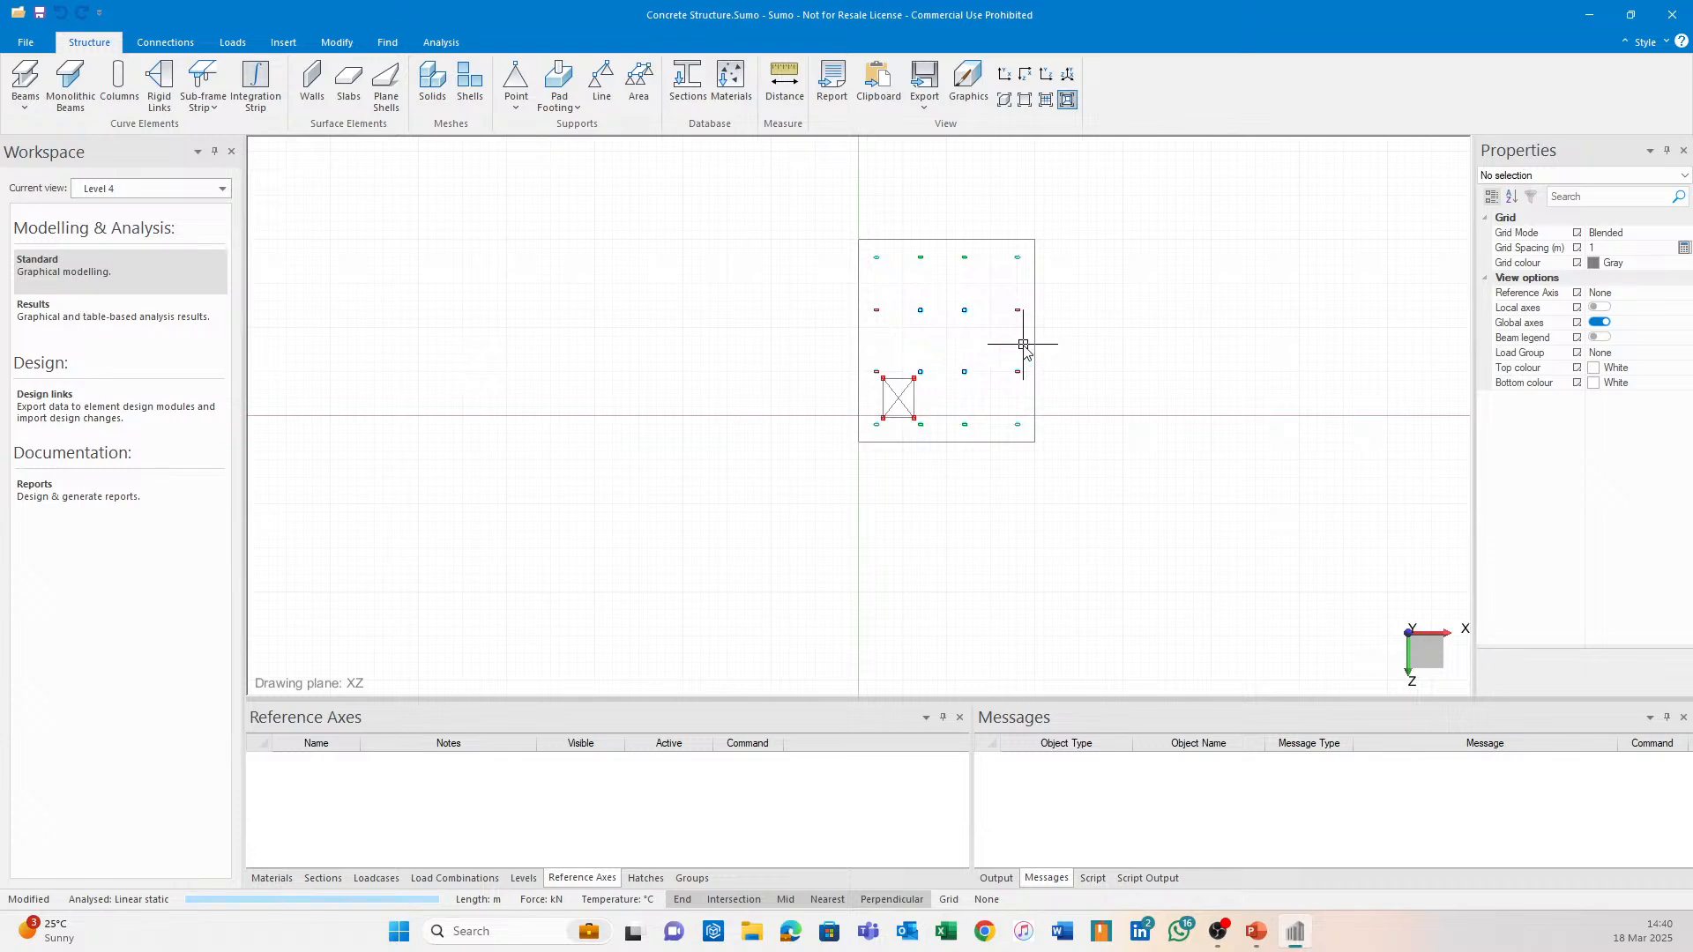
{"action": "scroll", "coordinate": [1022, 345], "scroll_direction": "up", "scroll_amount": 6}
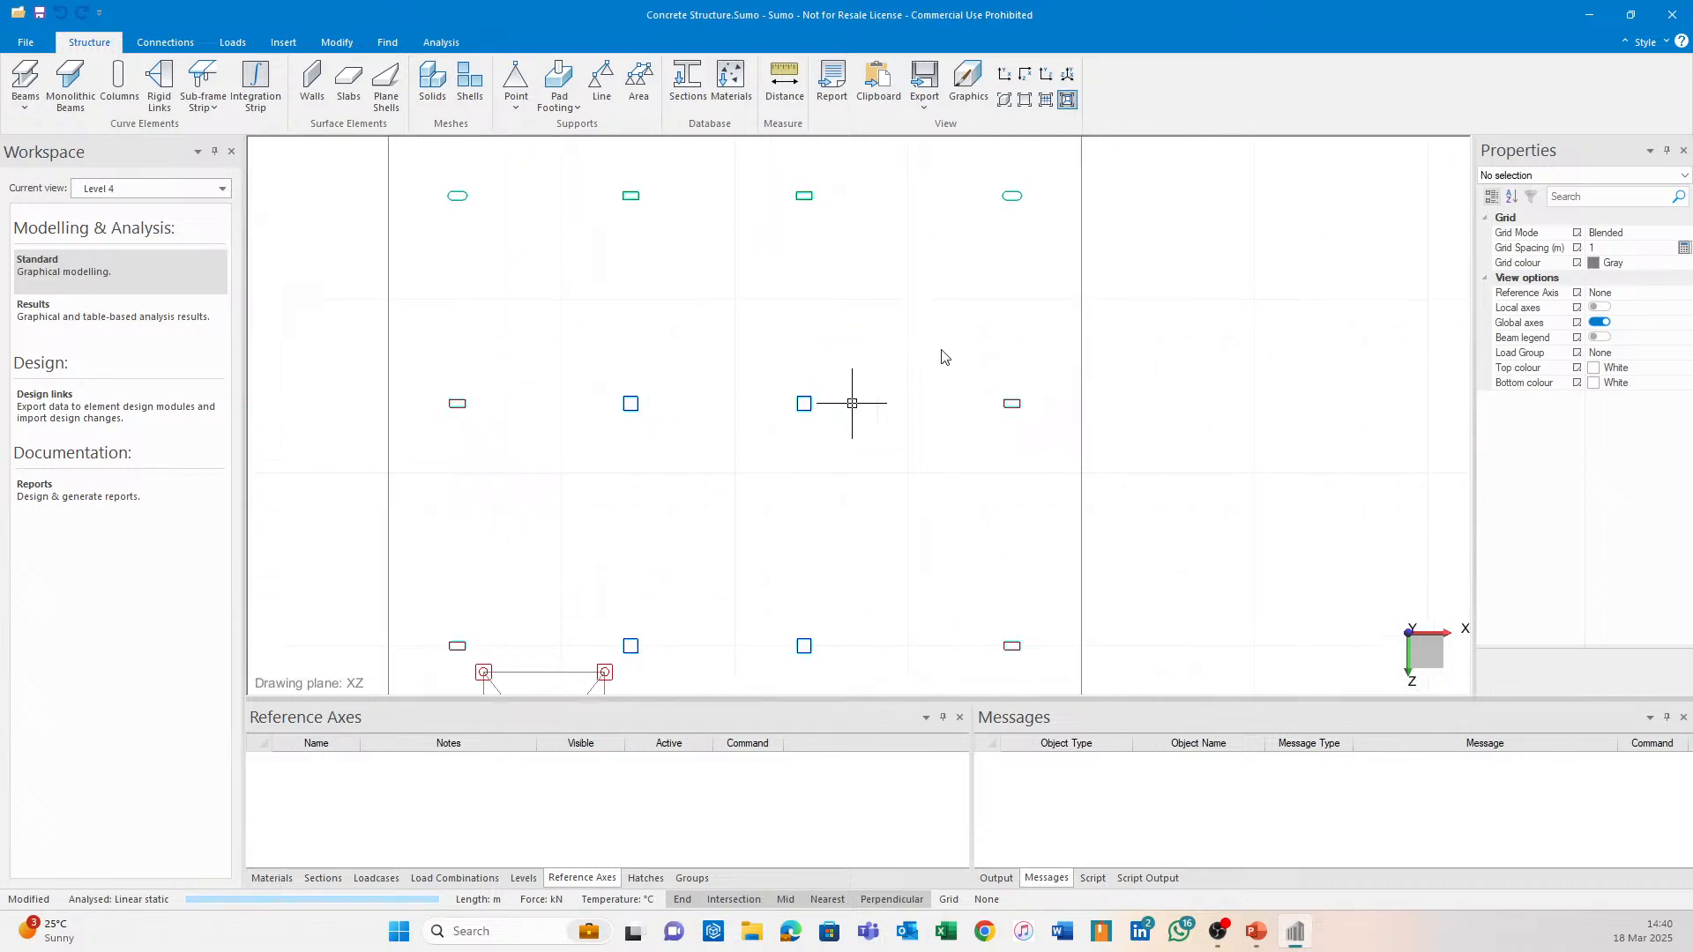
{"action": "middle_click_drag", "start_coordinate": [943, 357], "coordinate": [729, 328]}
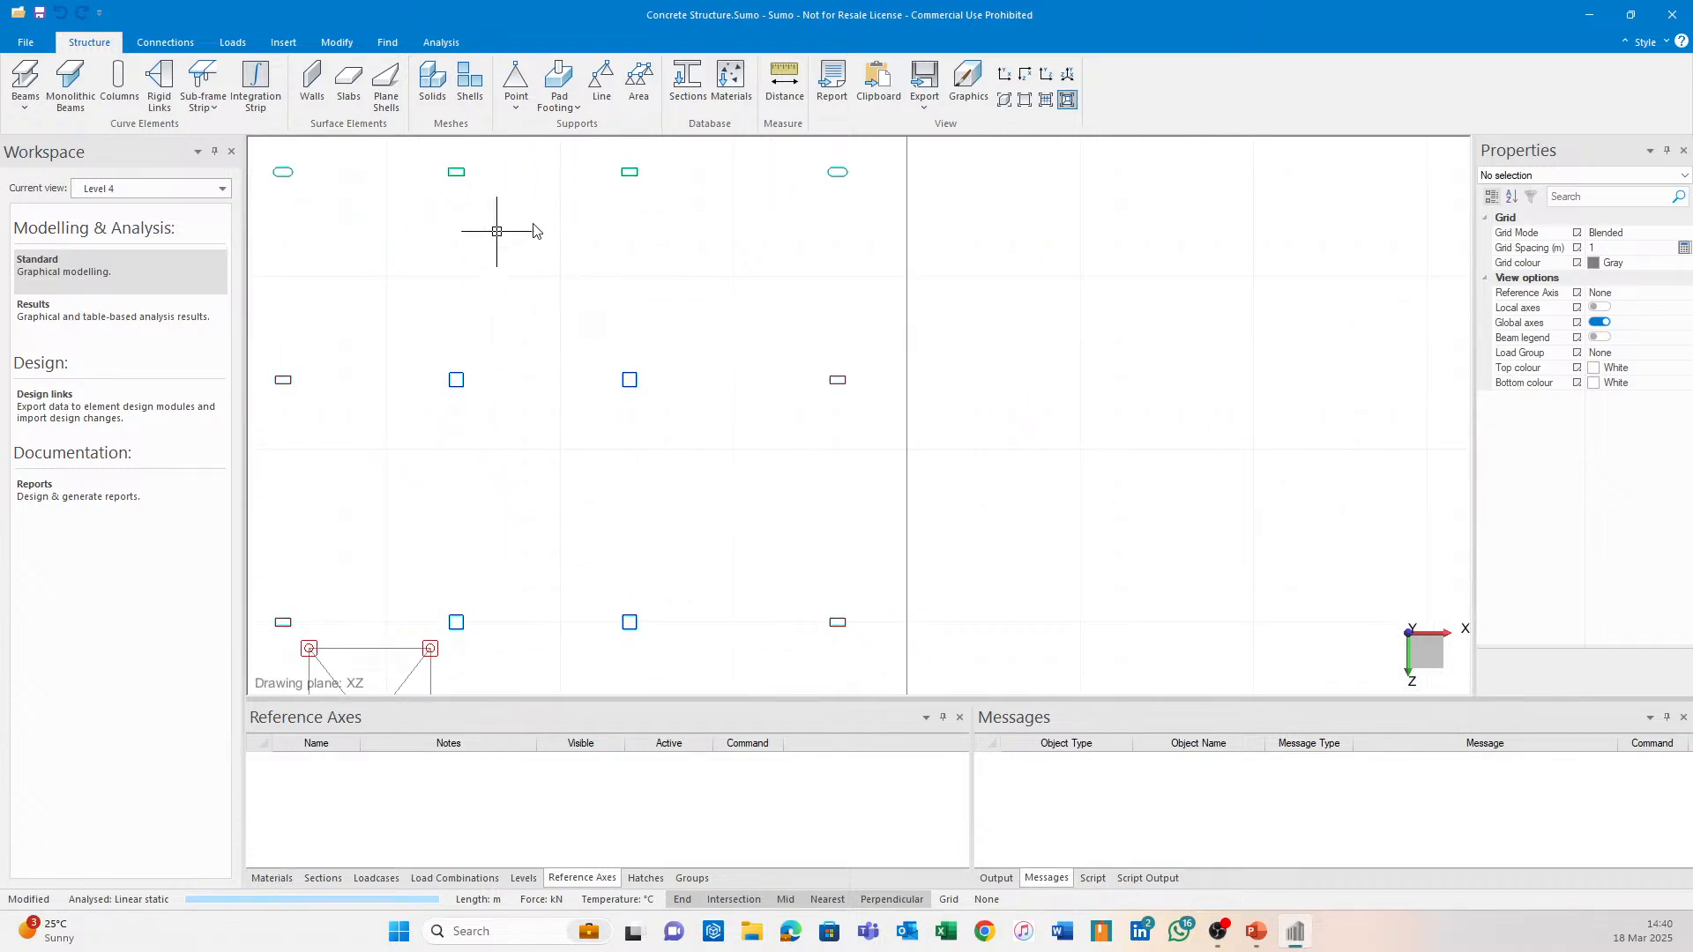
{"action": "middle_click_drag", "start_coordinate": [556, 228], "coordinate": [781, 330]}
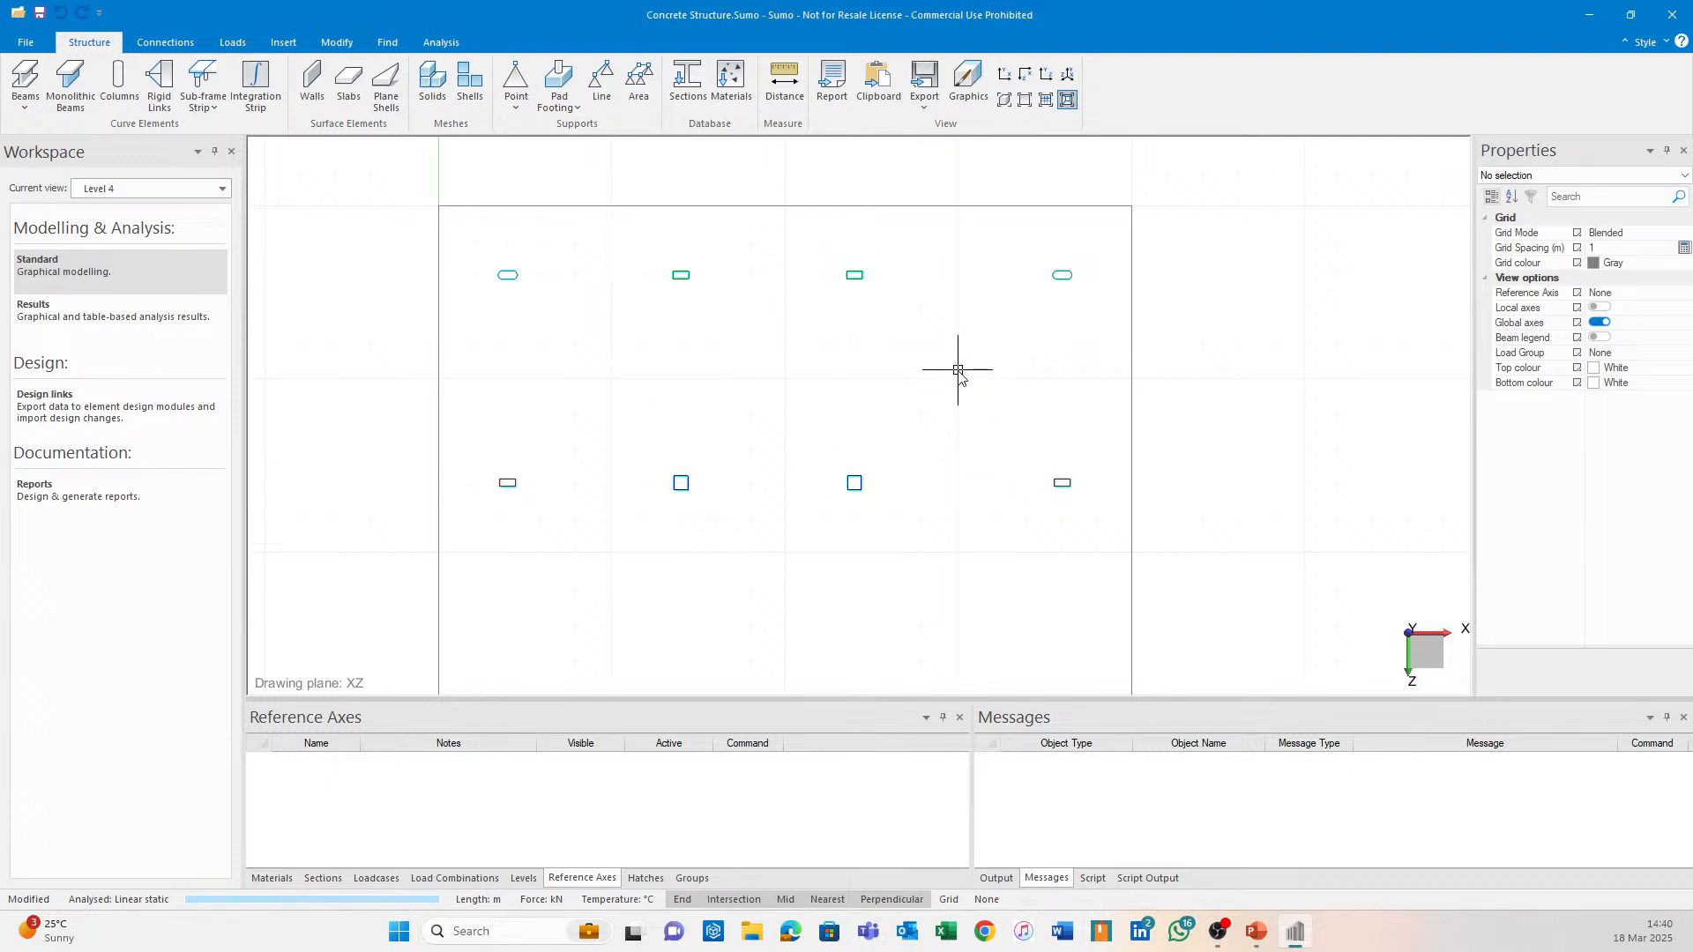
{"action": "middle_click_drag", "start_coordinate": [806, 317], "coordinate": [761, 320]}
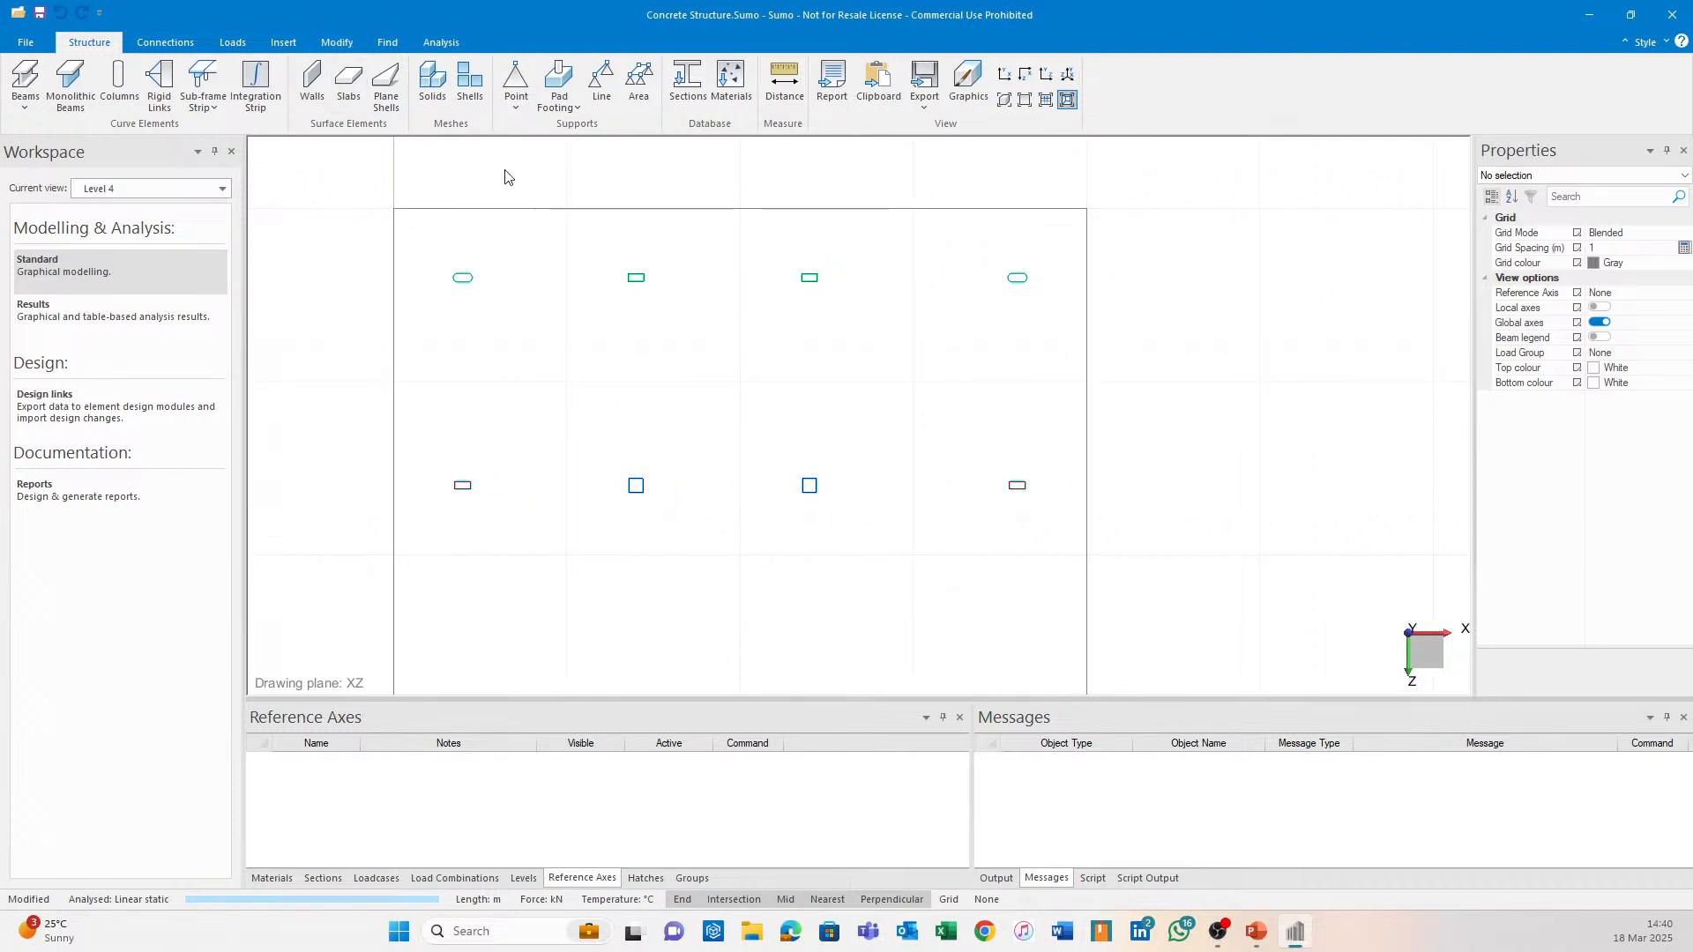
{"action": "left_click", "coordinate": [541, 208]}
{"action": "key", "text": "Escape"}
Draw the top and right lines of the 11 by 6 rectangle between the columns.
{"action": "left_click", "coordinate": [283, 43]}
{"action": "left_click", "coordinate": [28, 81]}
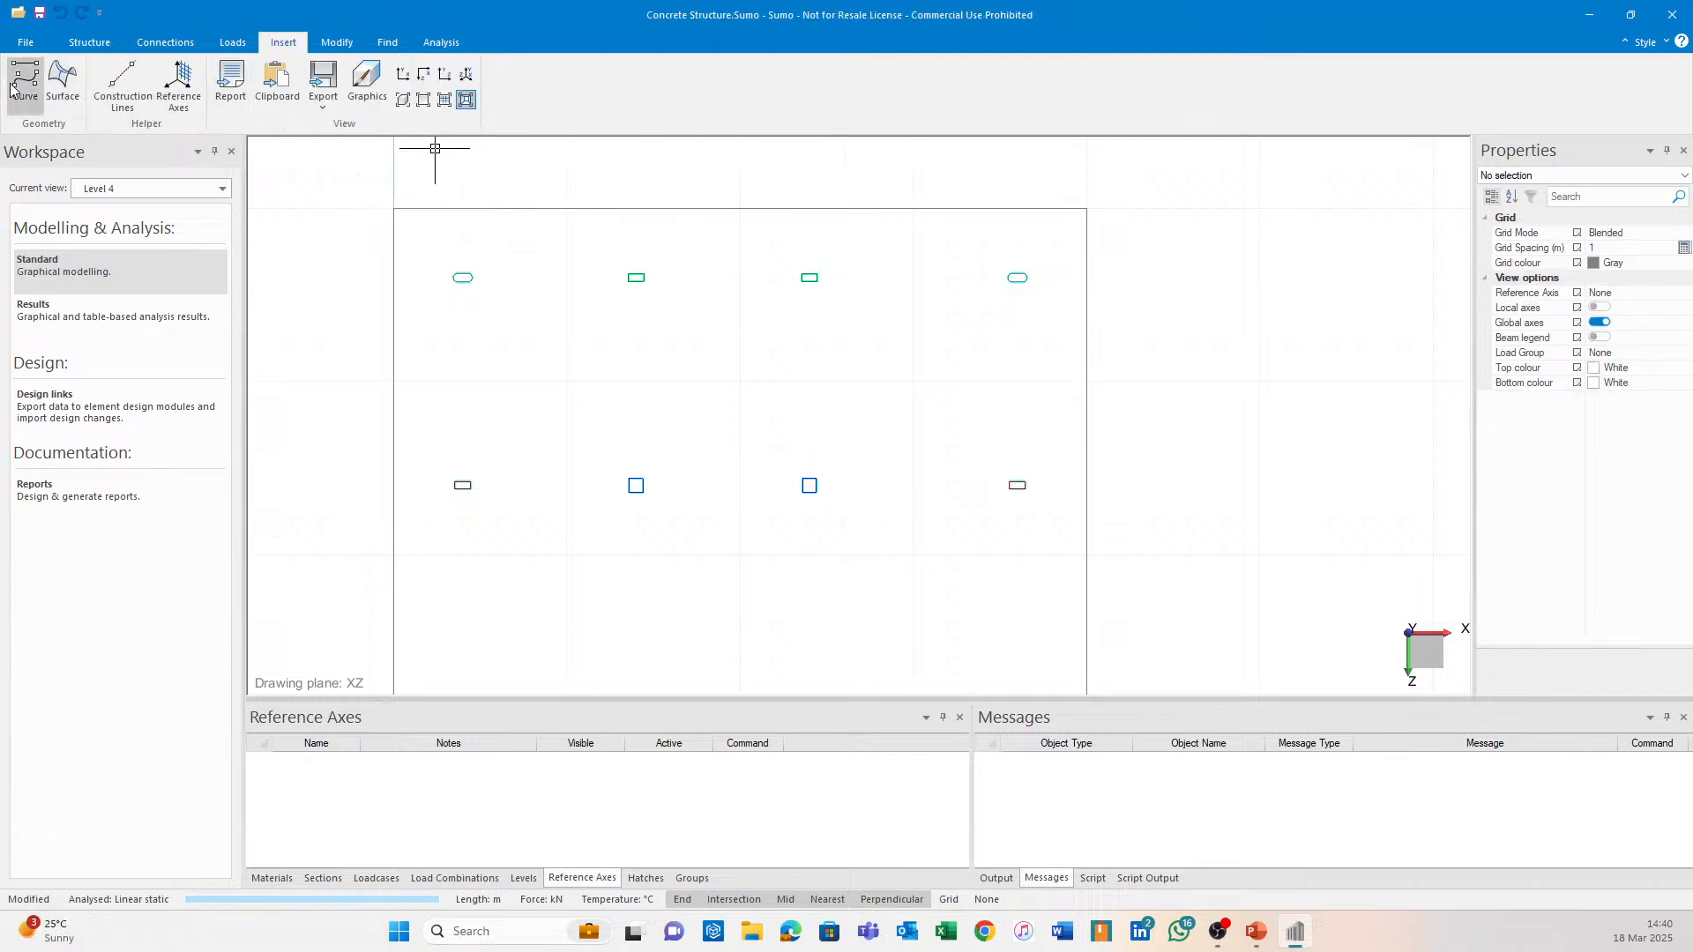
{"action": "left_click", "coordinate": [636, 276]}
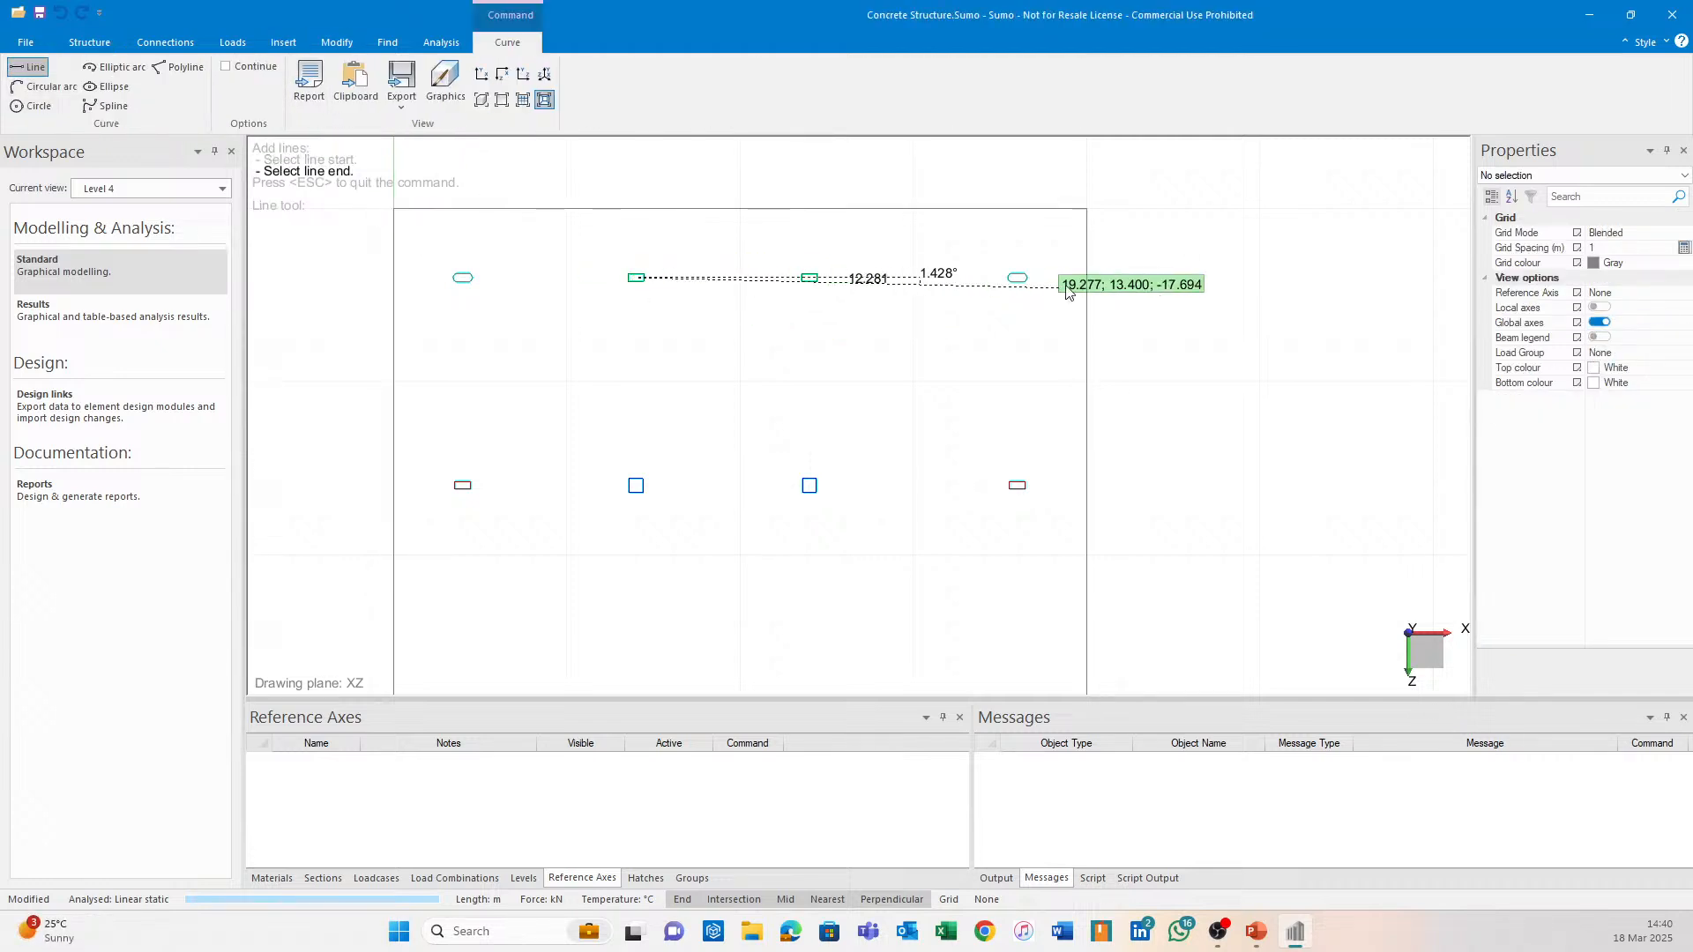
{"action": "left_click", "coordinate": [1016, 278]}
{"action": "left_click", "coordinate": [1017, 485]}
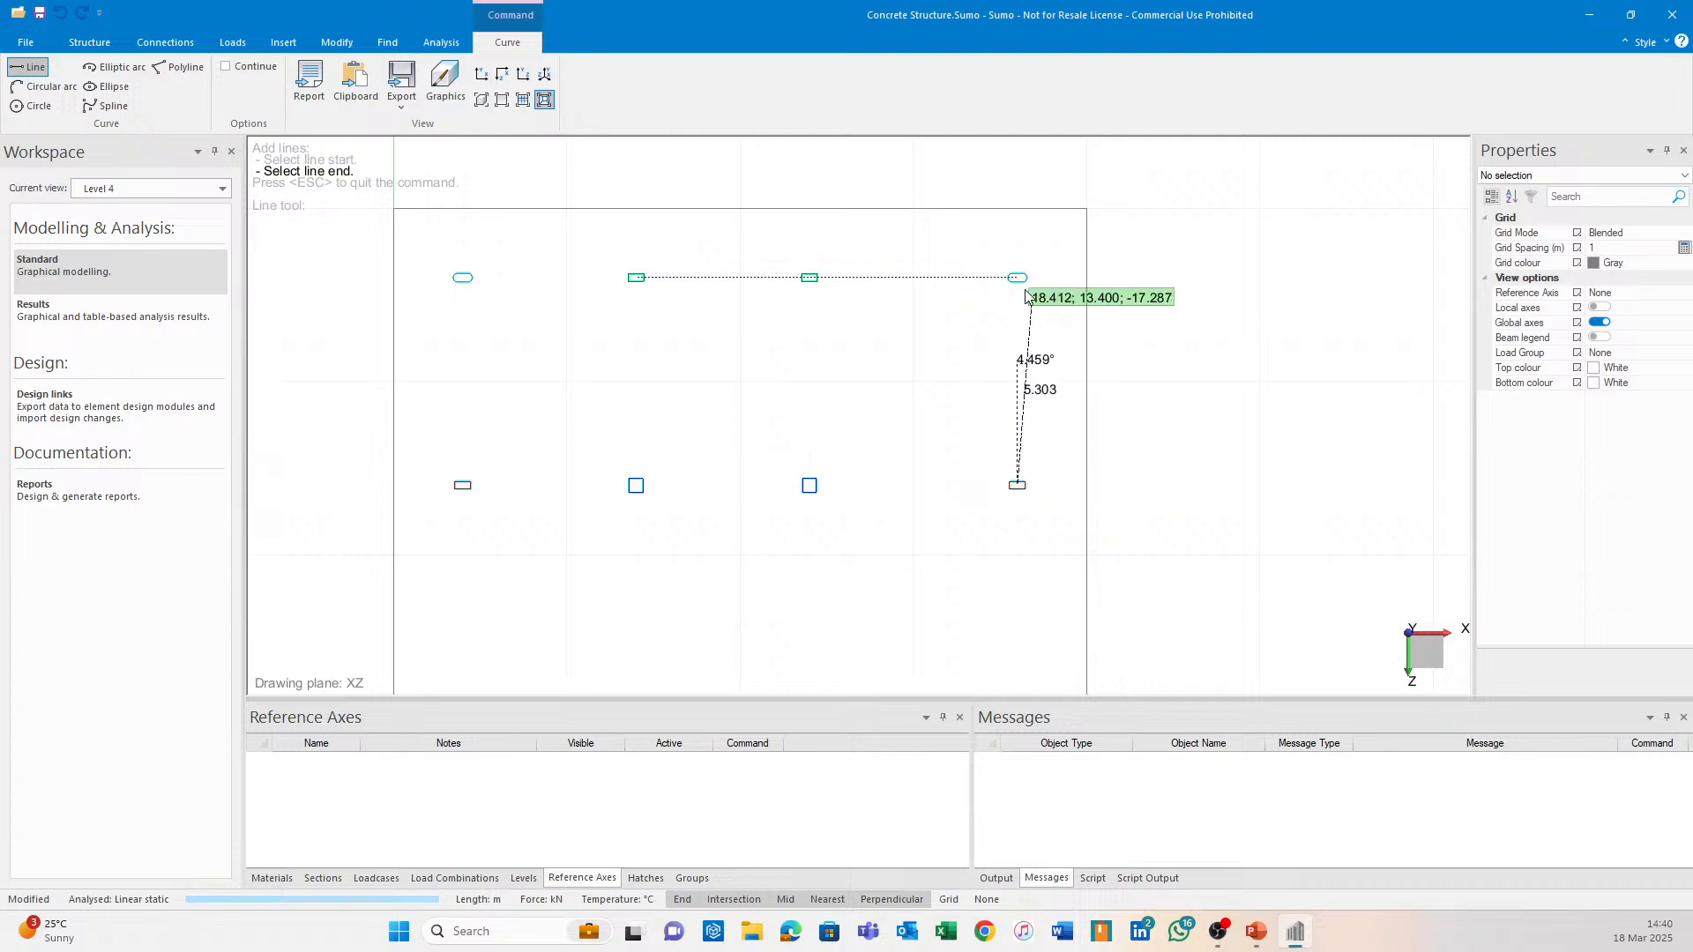
{"action": "left_click", "coordinate": [1016, 277]}
Complete the rectangle with its bottom and left lines, redrawing the bottom line once.
{"action": "left_click", "coordinate": [1017, 485]}
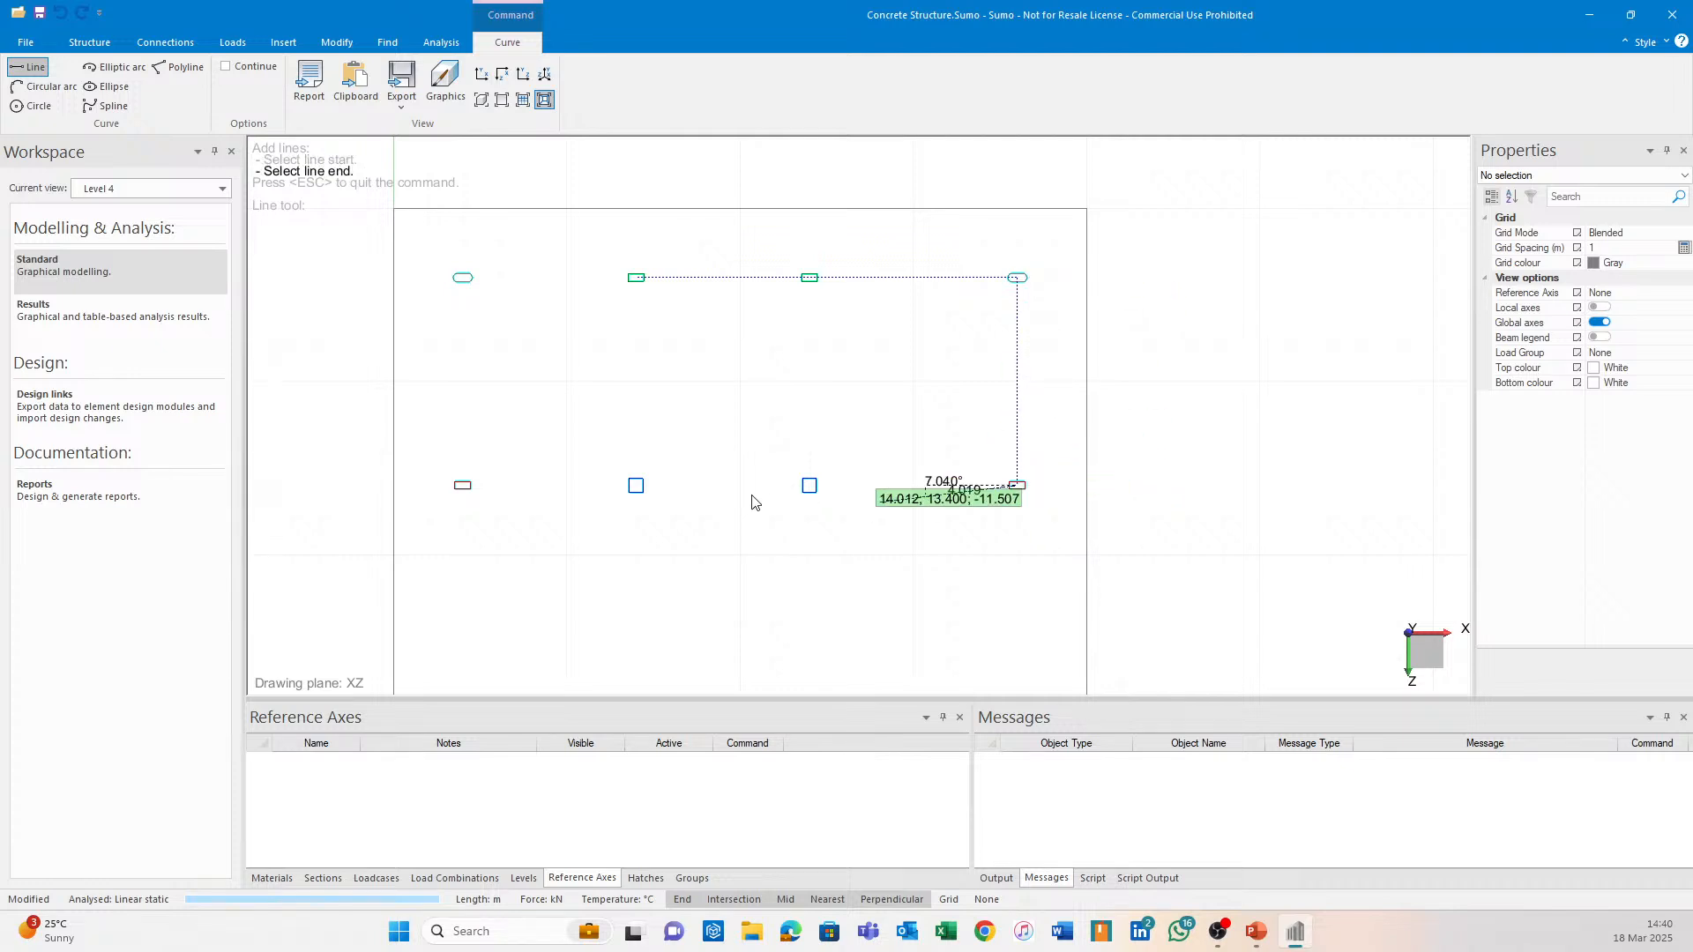
{"action": "left_click", "coordinate": [636, 485]}
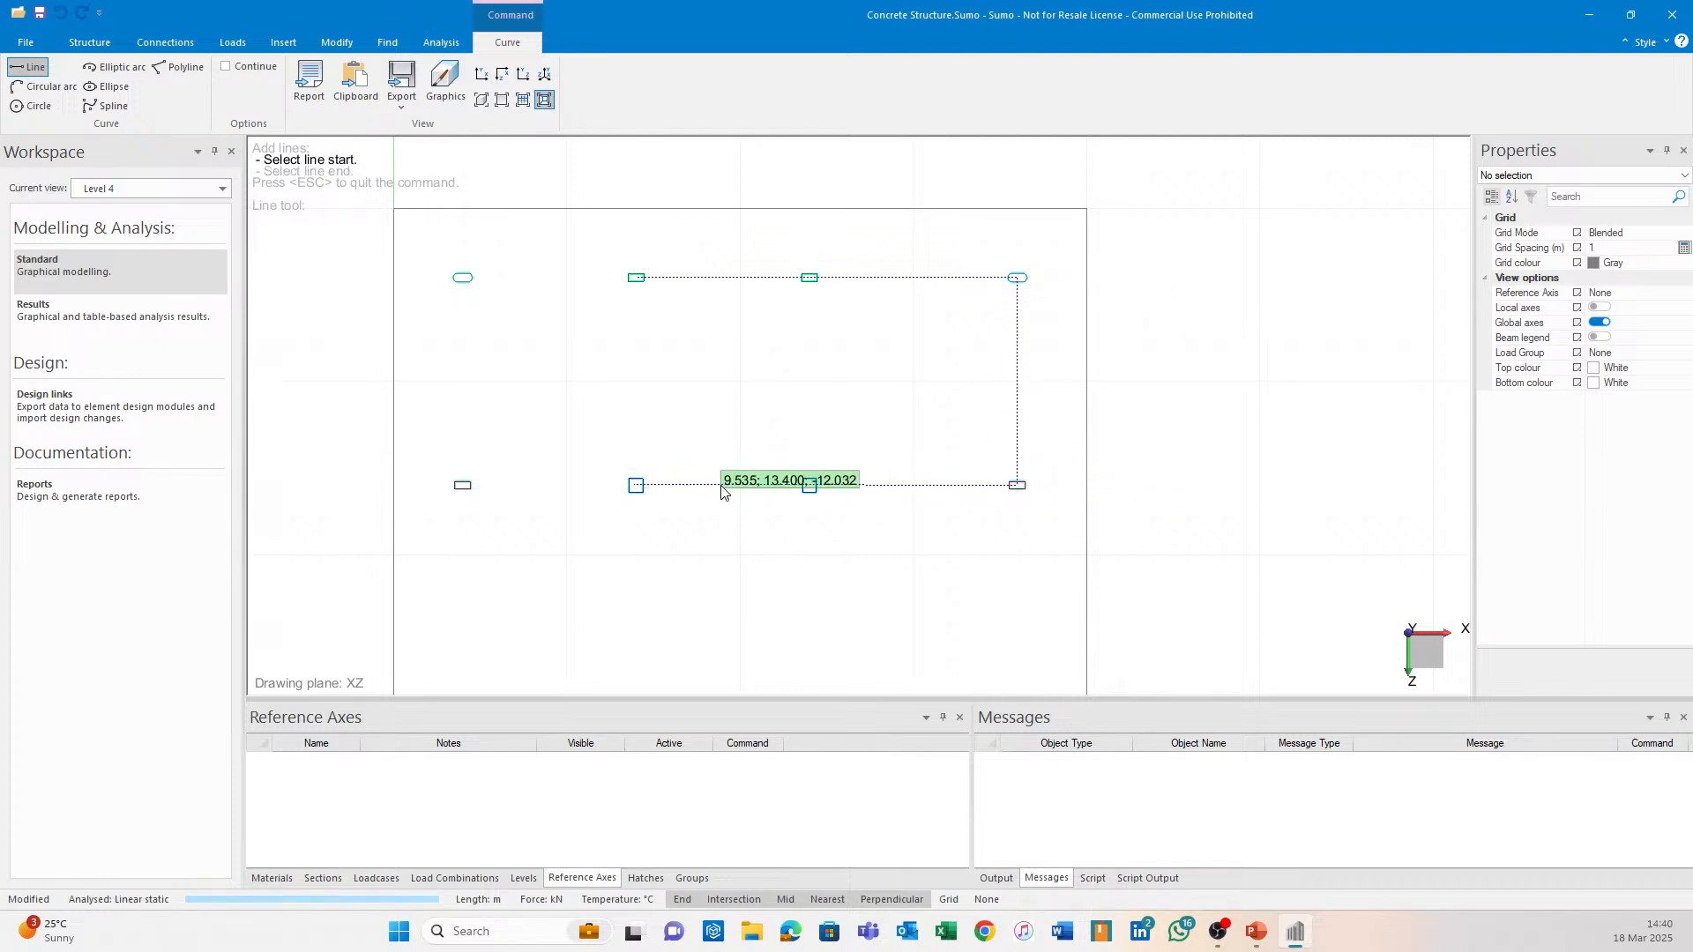
{"action": "key", "text": "ctrl+z"}
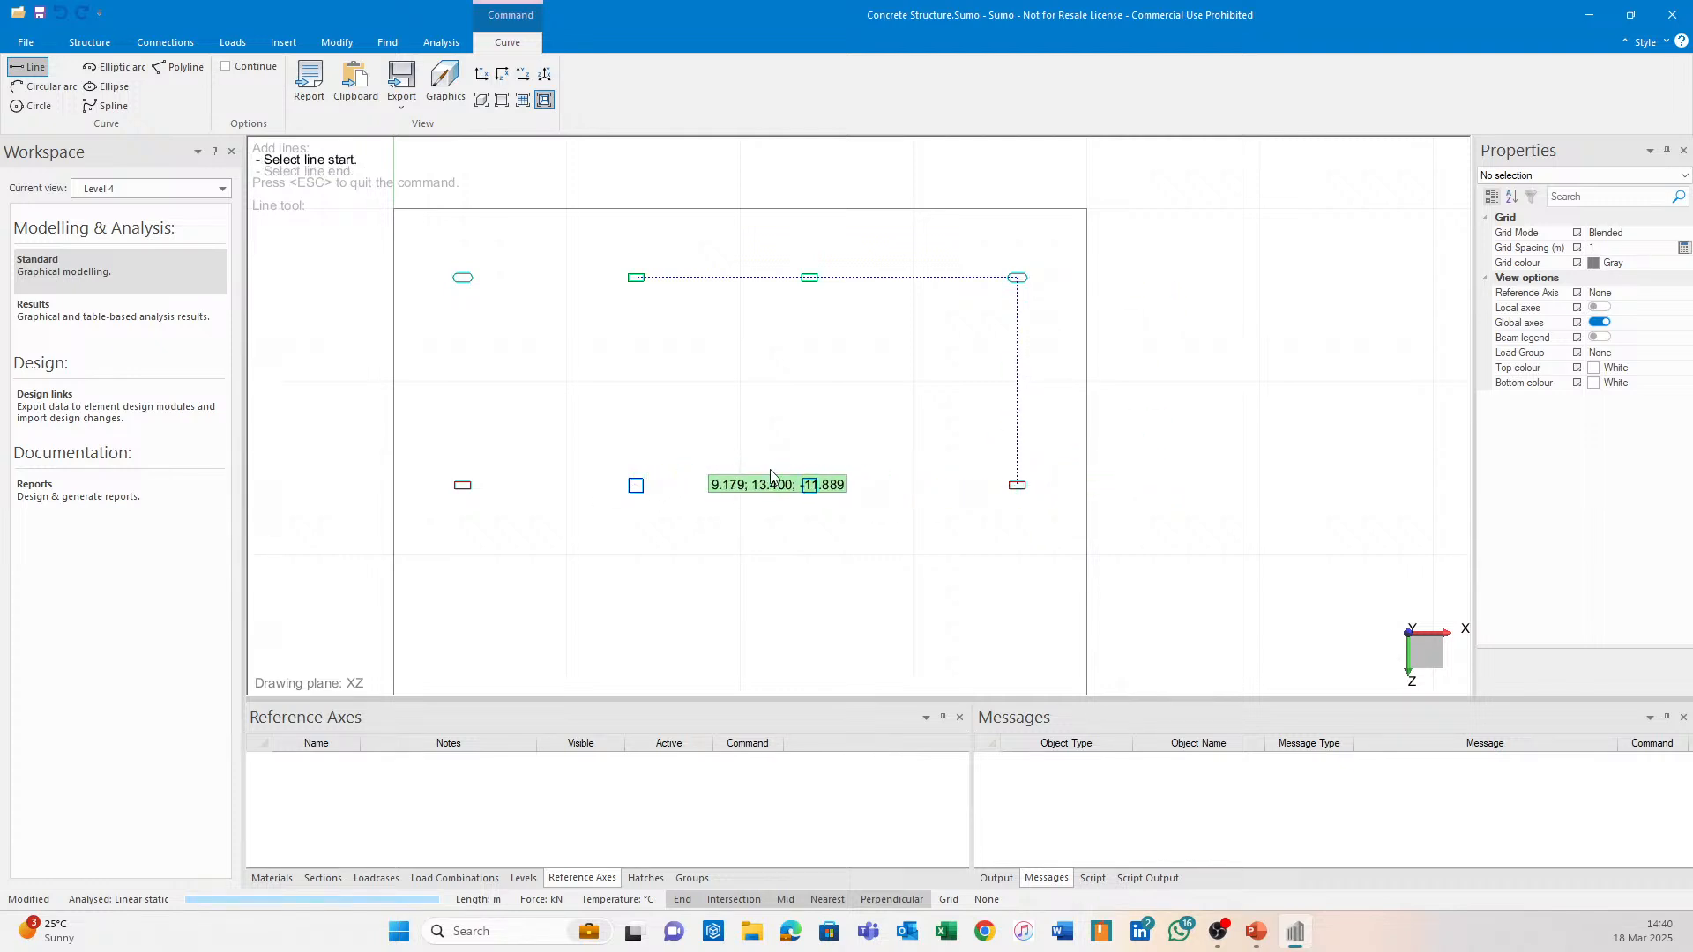
{"action": "left_click", "coordinate": [1017, 485]}
{"action": "left_click", "coordinate": [636, 485]}
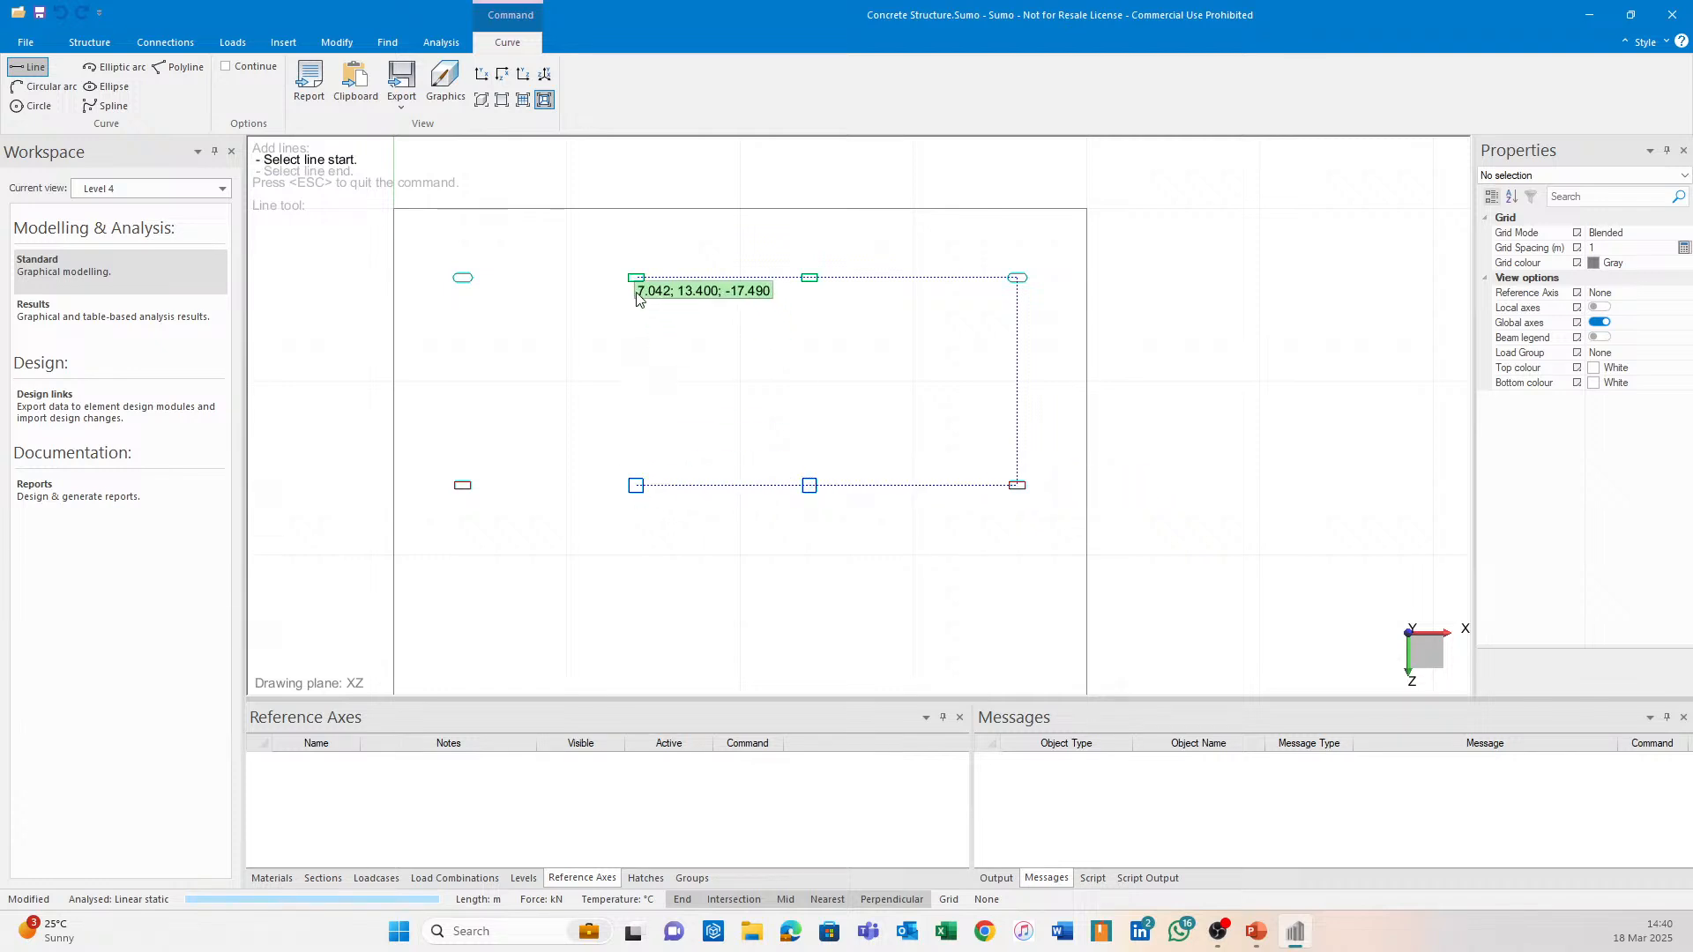
{"action": "left_click", "coordinate": [636, 485]}
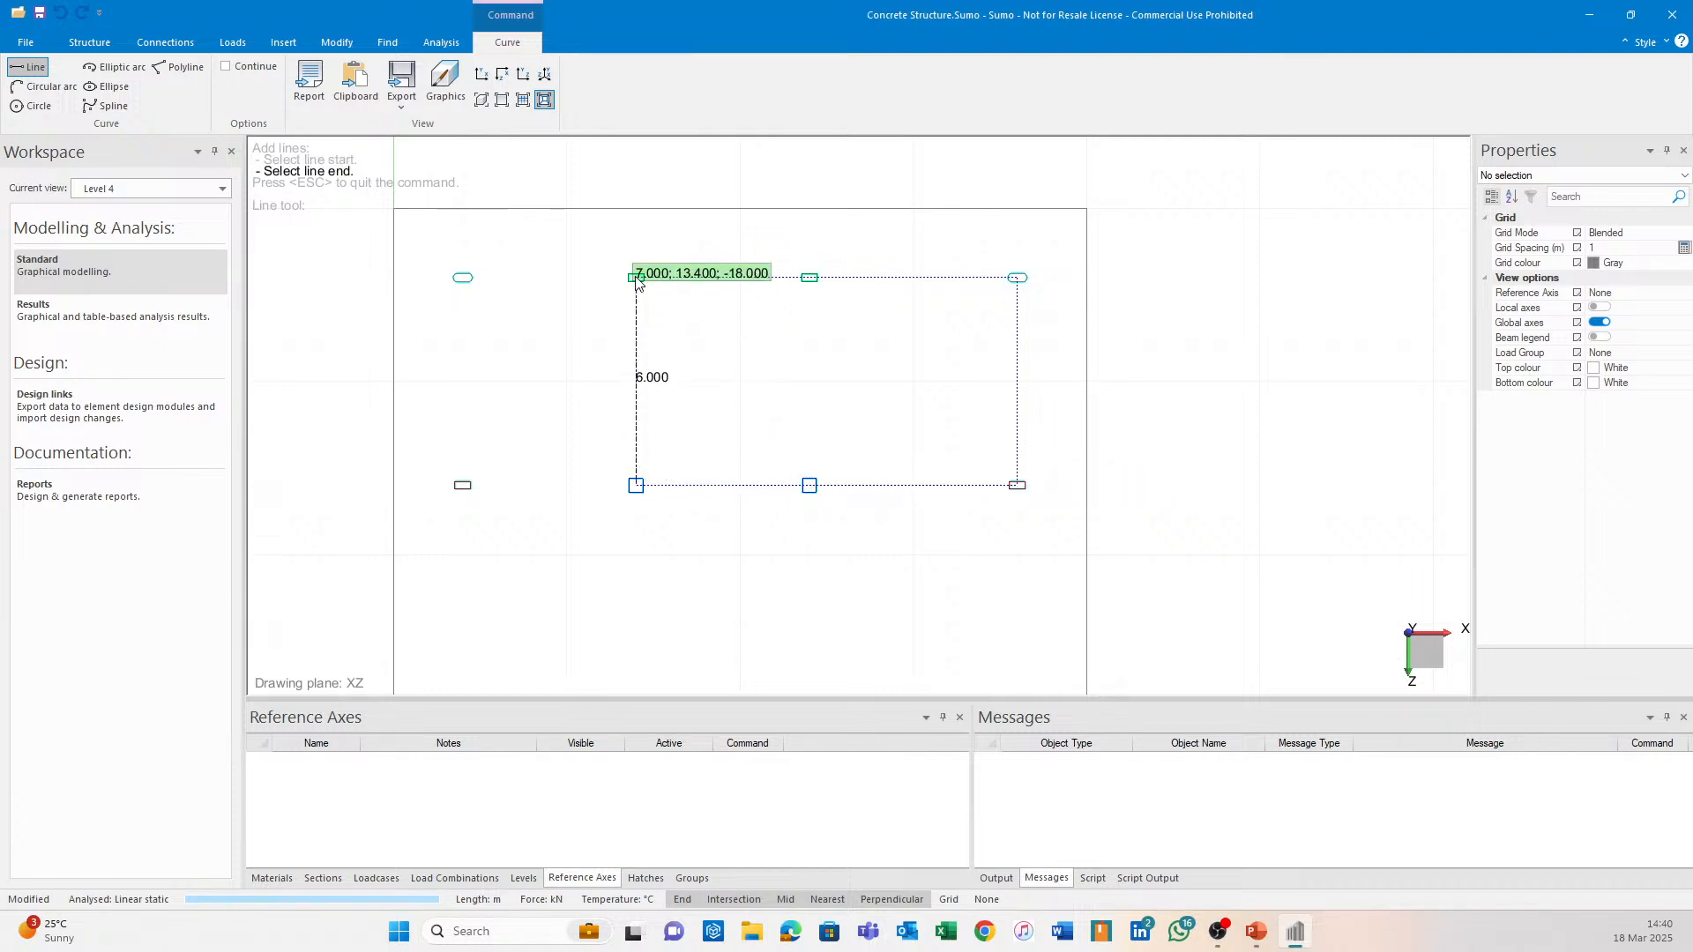
{"action": "left_click", "coordinate": [638, 280]}
{"action": "scroll", "coordinate": [891, 345], "scroll_direction": "up", "scroll_amount": 2}
{"action": "key", "text": "Escape"}
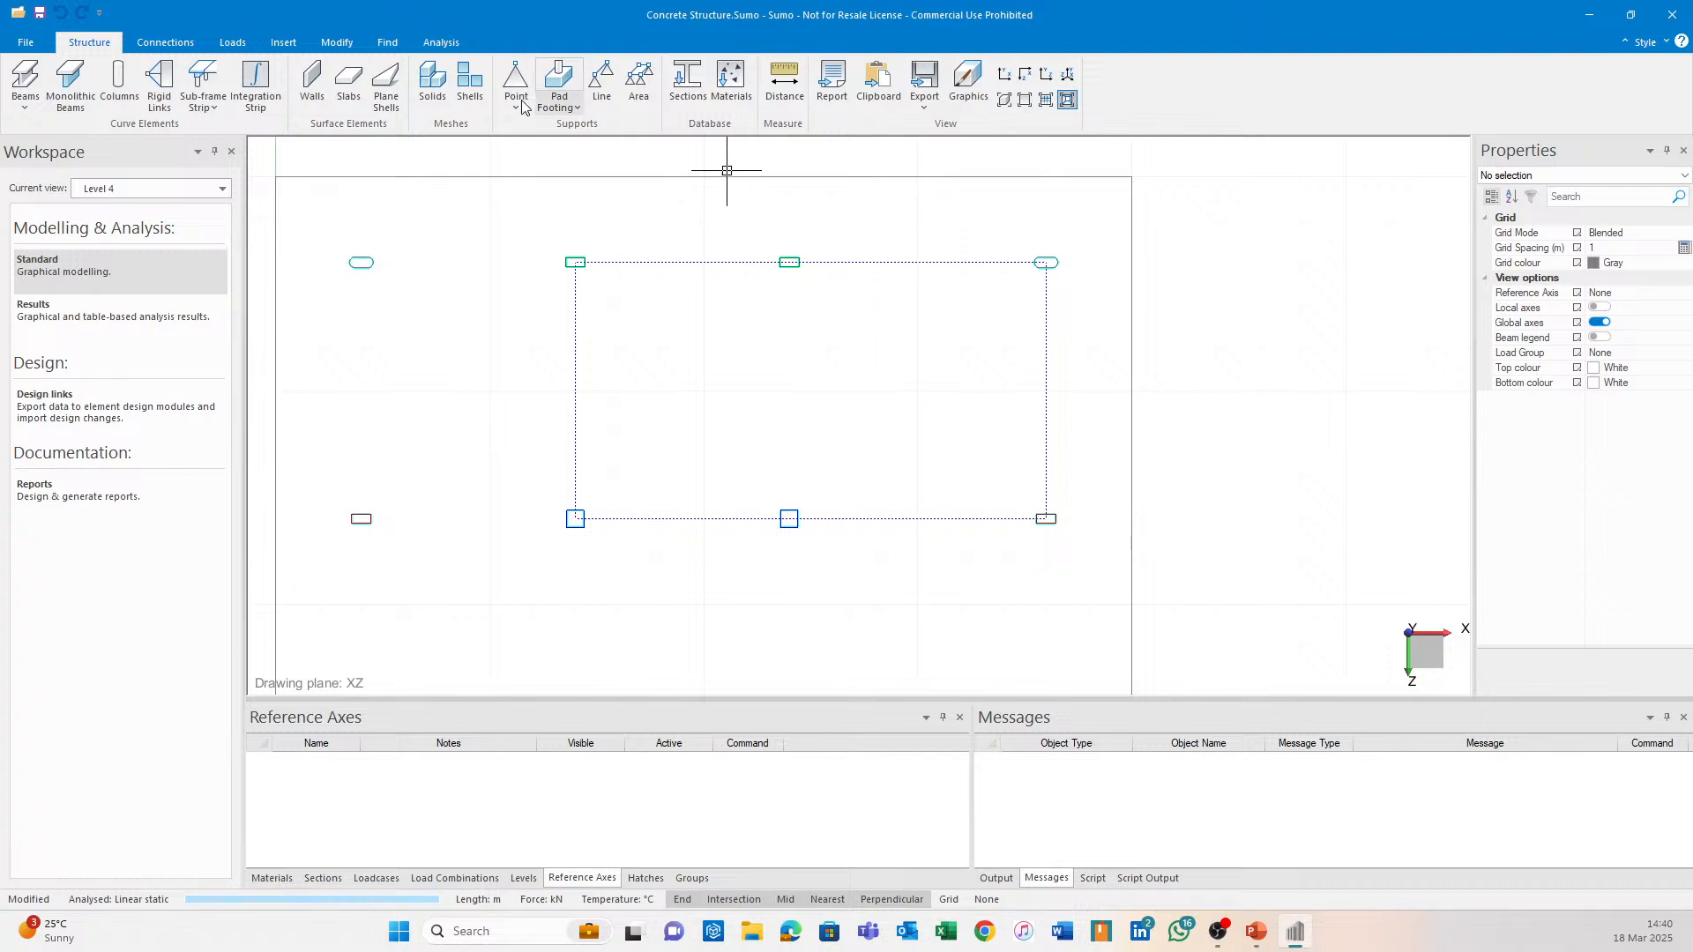
Offset the rectangle's top and left lines 0.5 inward.
{"action": "left_click", "coordinate": [659, 262]}
{"action": "left_click", "coordinate": [452, 70]}
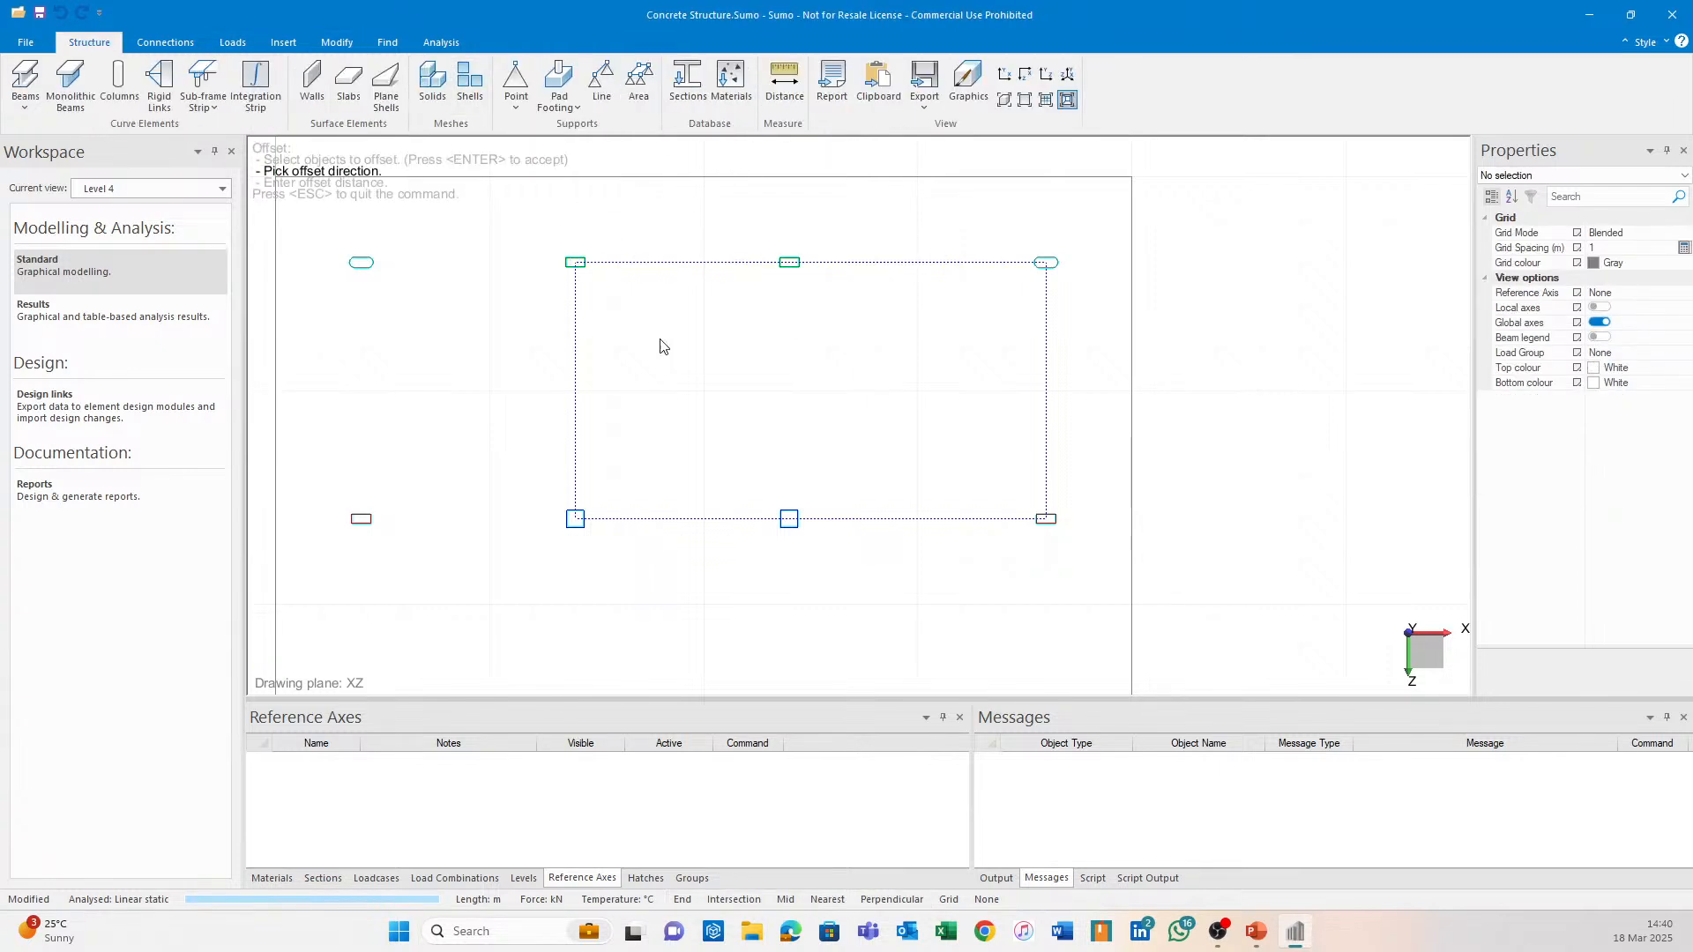
{"action": "left_click", "coordinate": [666, 349]}
{"action": "type", "text": "0.5"}
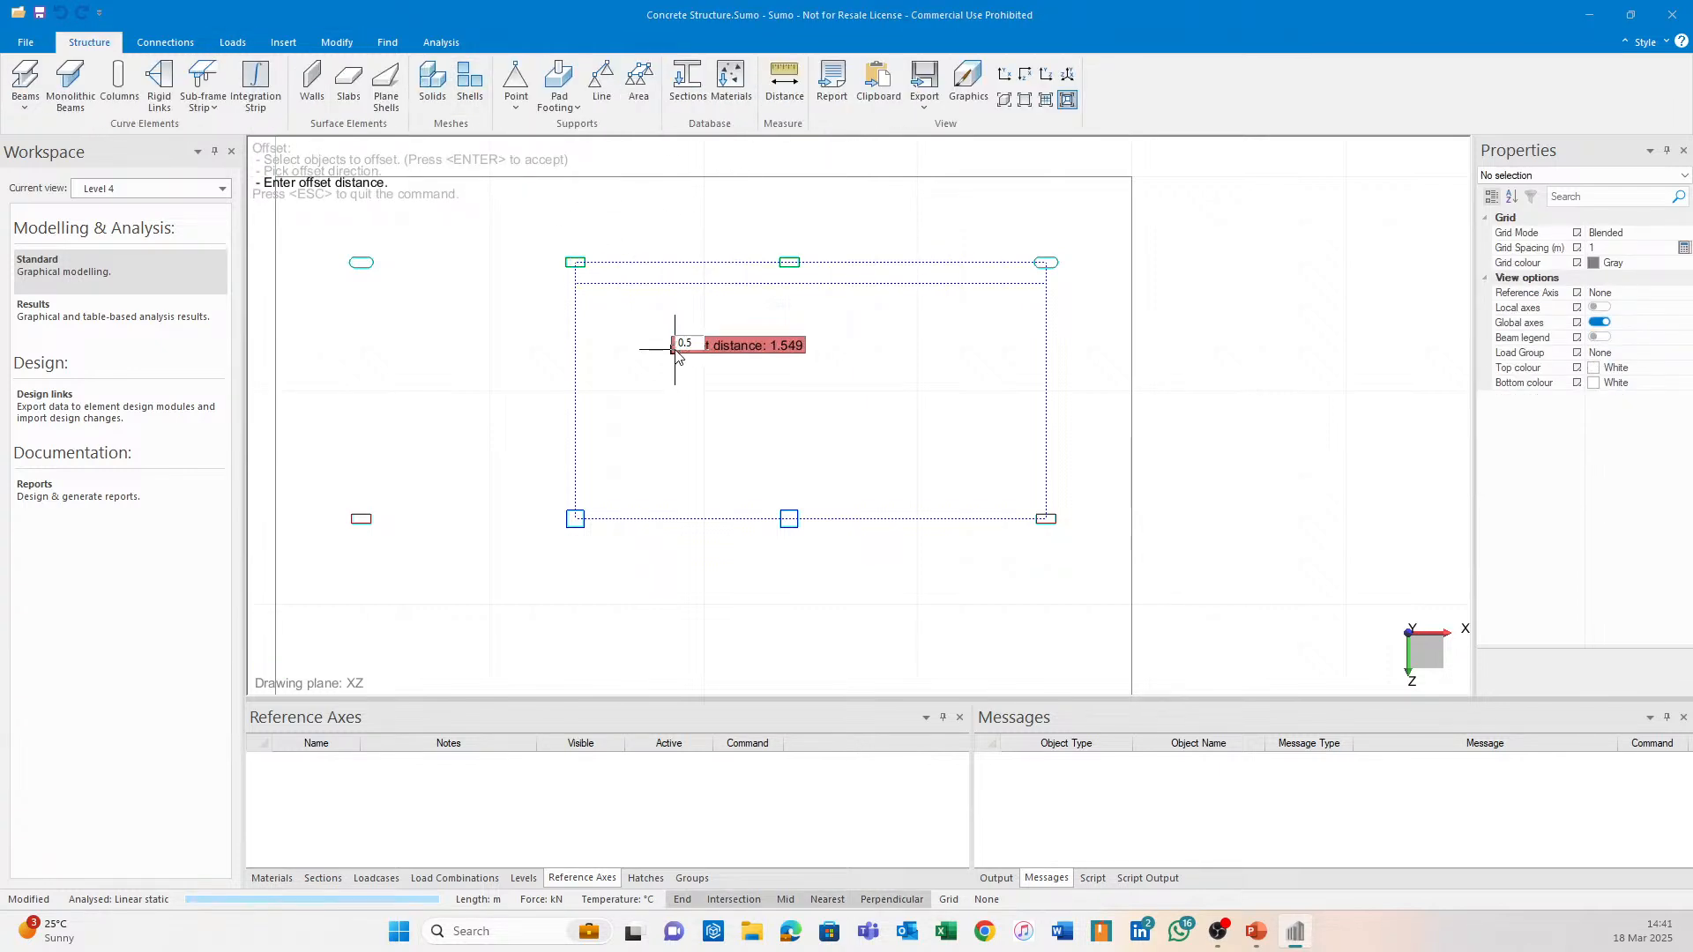
{"action": "key", "text": "Return"}
{"action": "left_click", "coordinate": [575, 388]}
{"action": "left_click", "coordinate": [454, 71]}
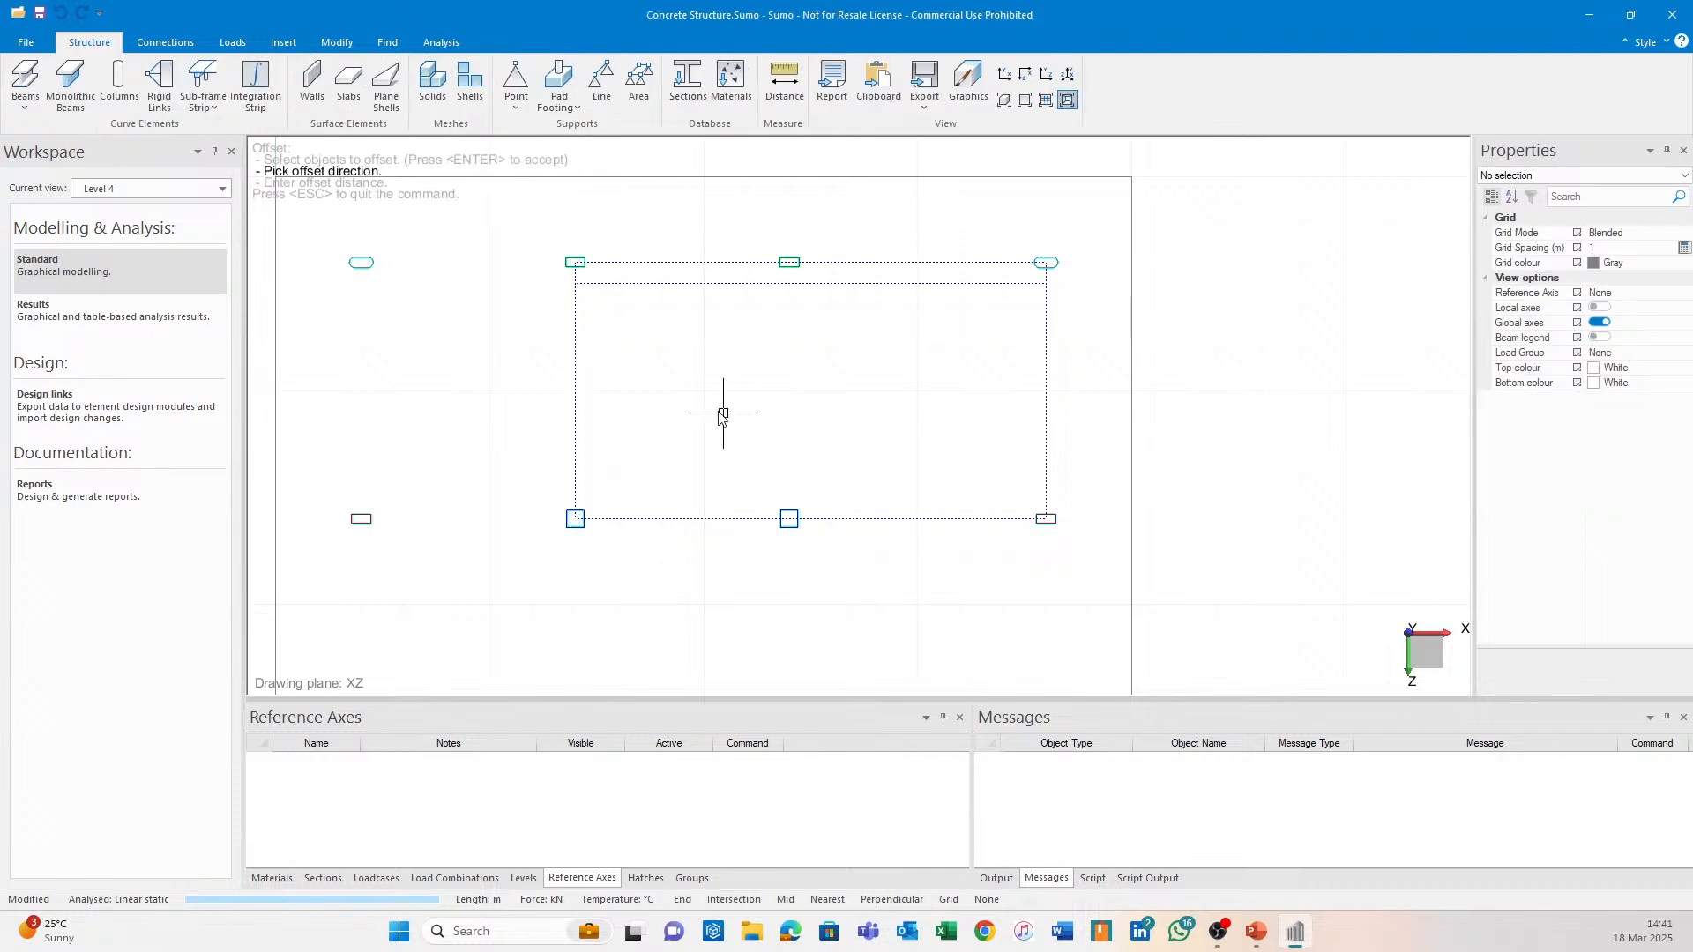
{"action": "left_click", "coordinate": [722, 416]}
{"action": "type", "text": "0.5"}
{"action": "key", "text": "Return"}
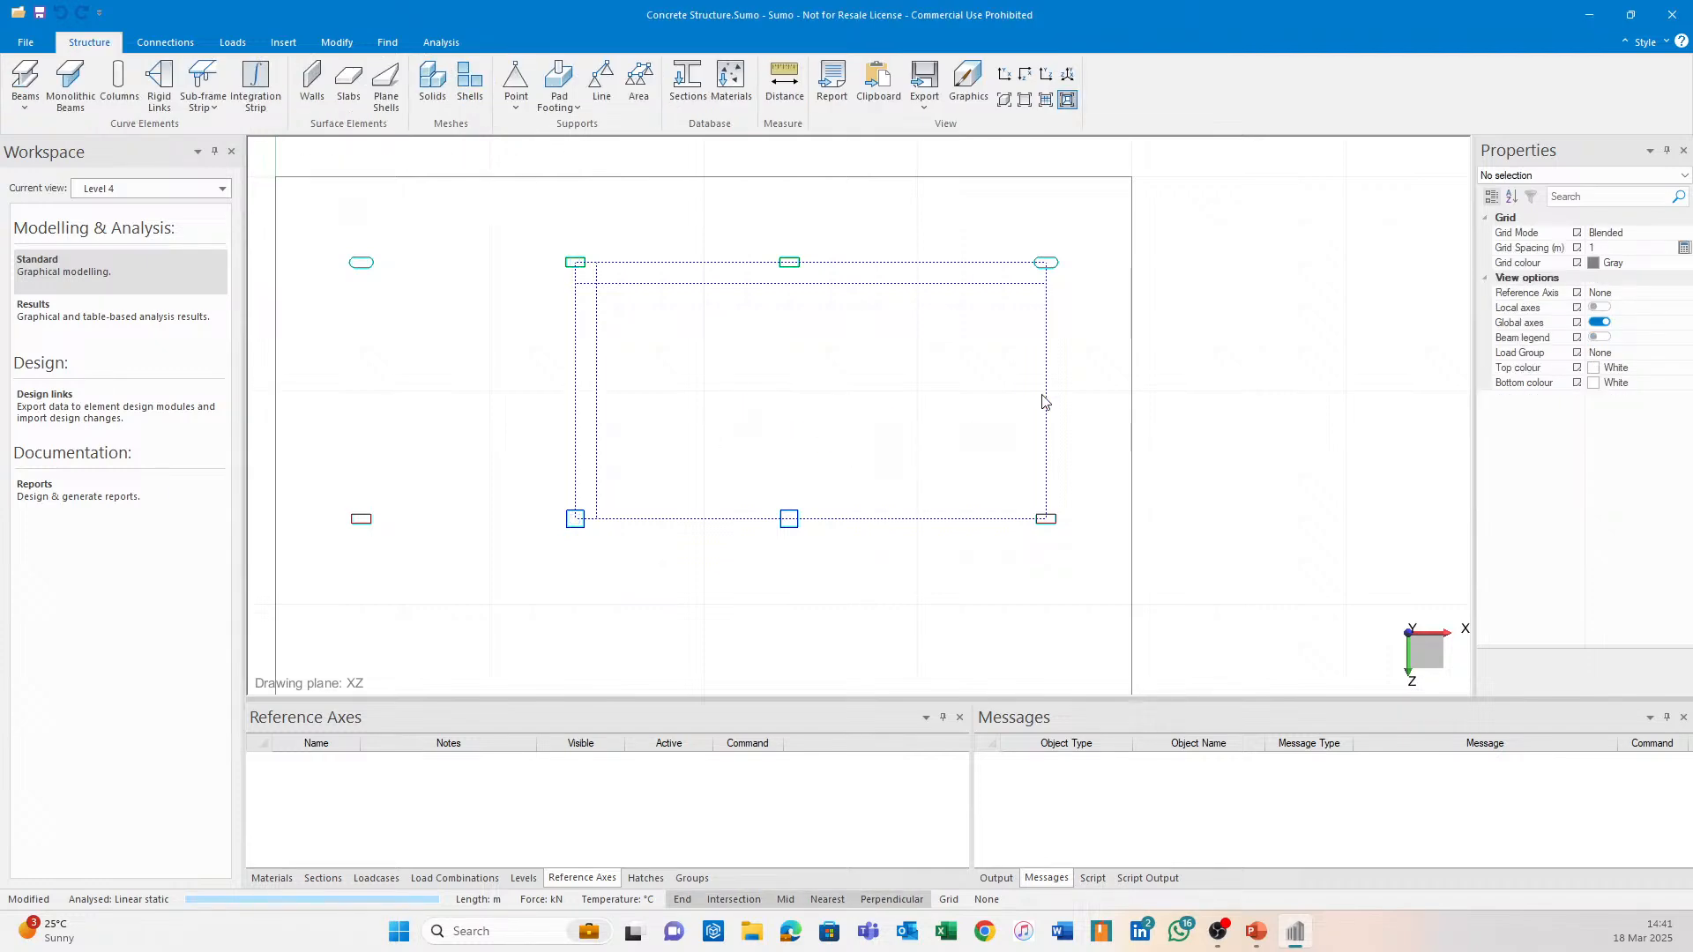
Offset the right and bottom lines 0.5 inward, then select the Level 4 slab.
{"action": "left_click", "coordinate": [1045, 366]}
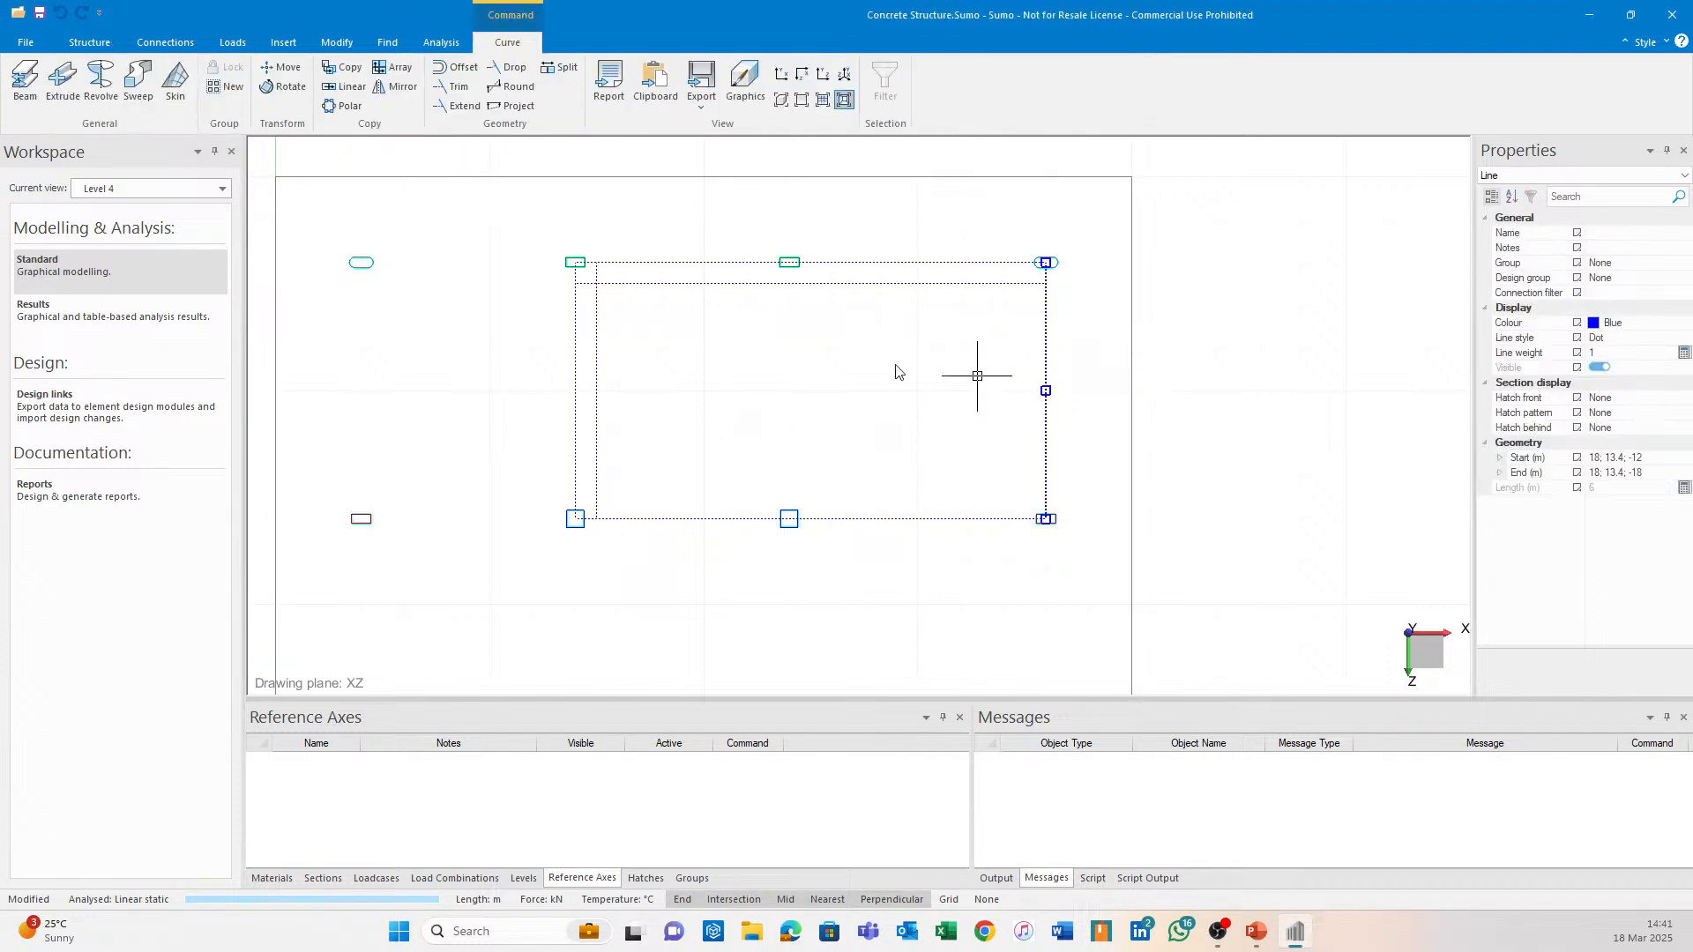
{"action": "left_click", "coordinate": [454, 71]}
{"action": "left_click", "coordinate": [967, 409]}
{"action": "type", "text": "0"}
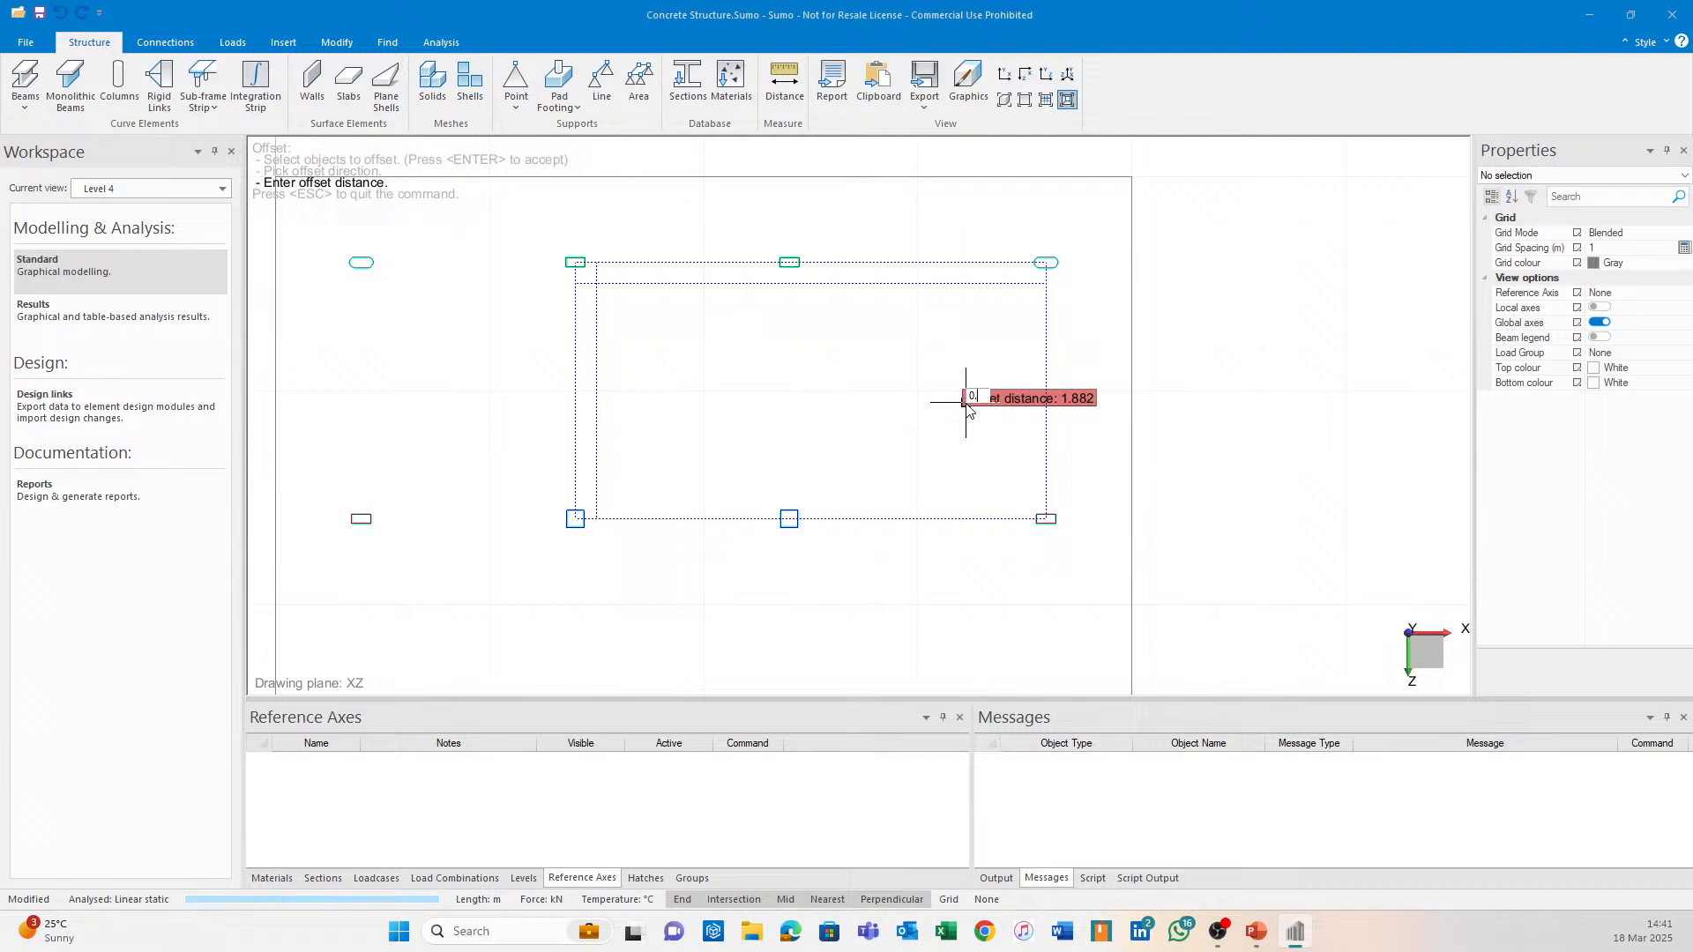
{"action": "type", "text": ".5"}
{"action": "key", "text": "Return"}
{"action": "left_click", "coordinate": [836, 518]}
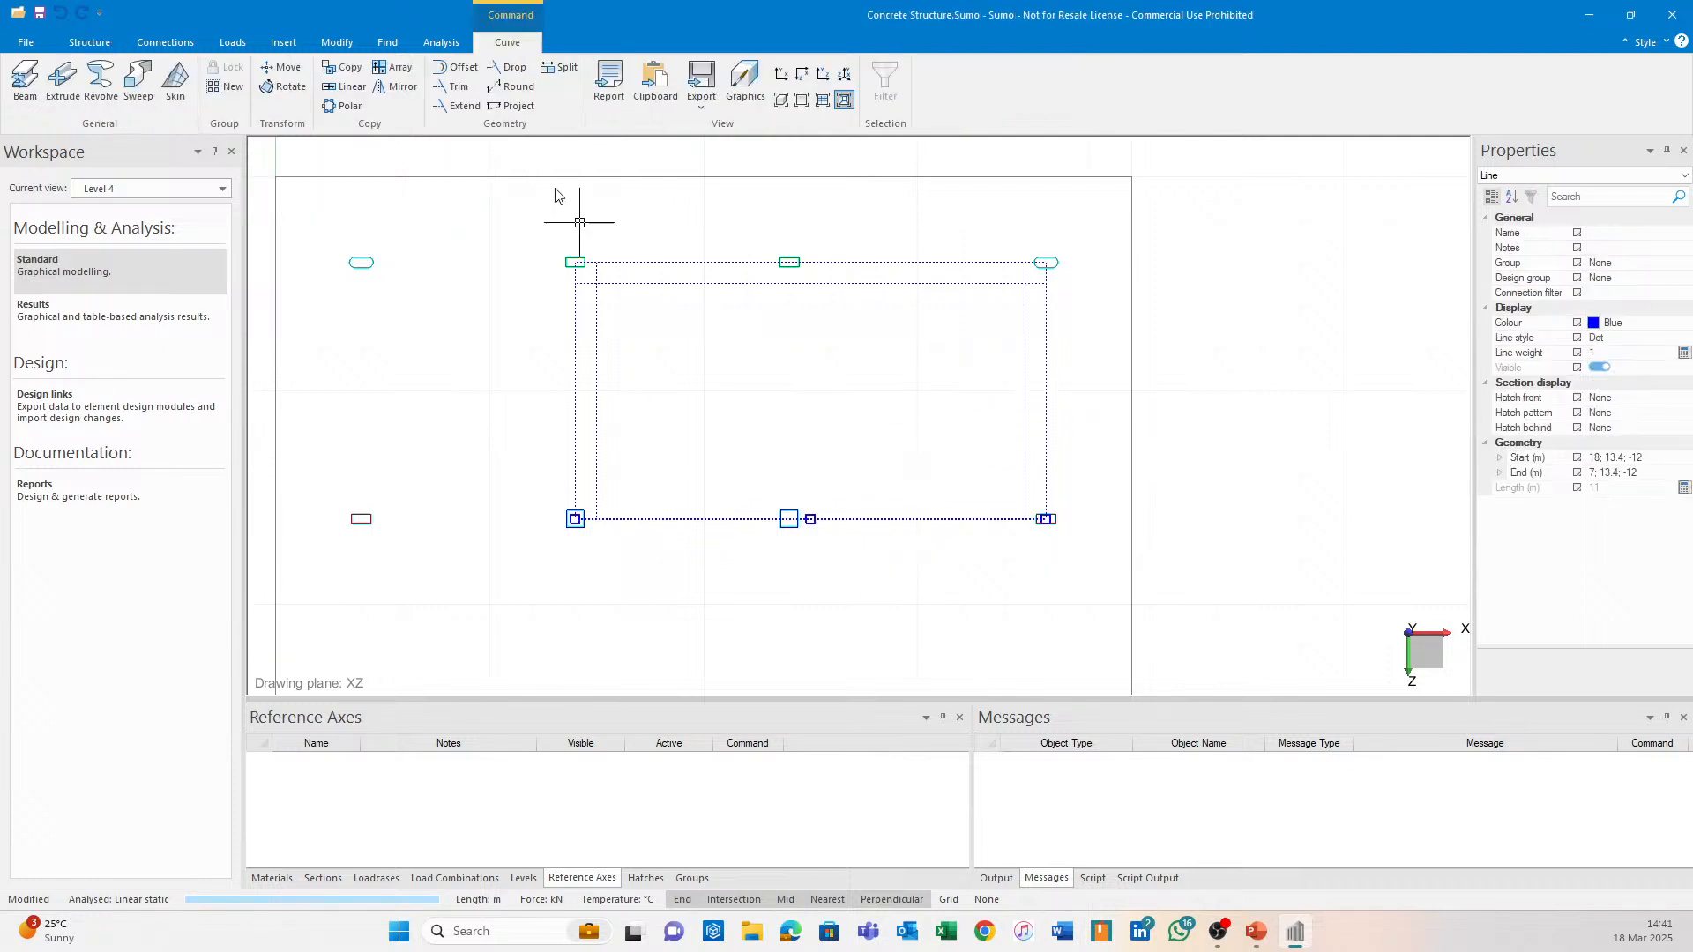
{"action": "left_click", "coordinate": [446, 69]}
{"action": "left_click", "coordinate": [840, 414]}
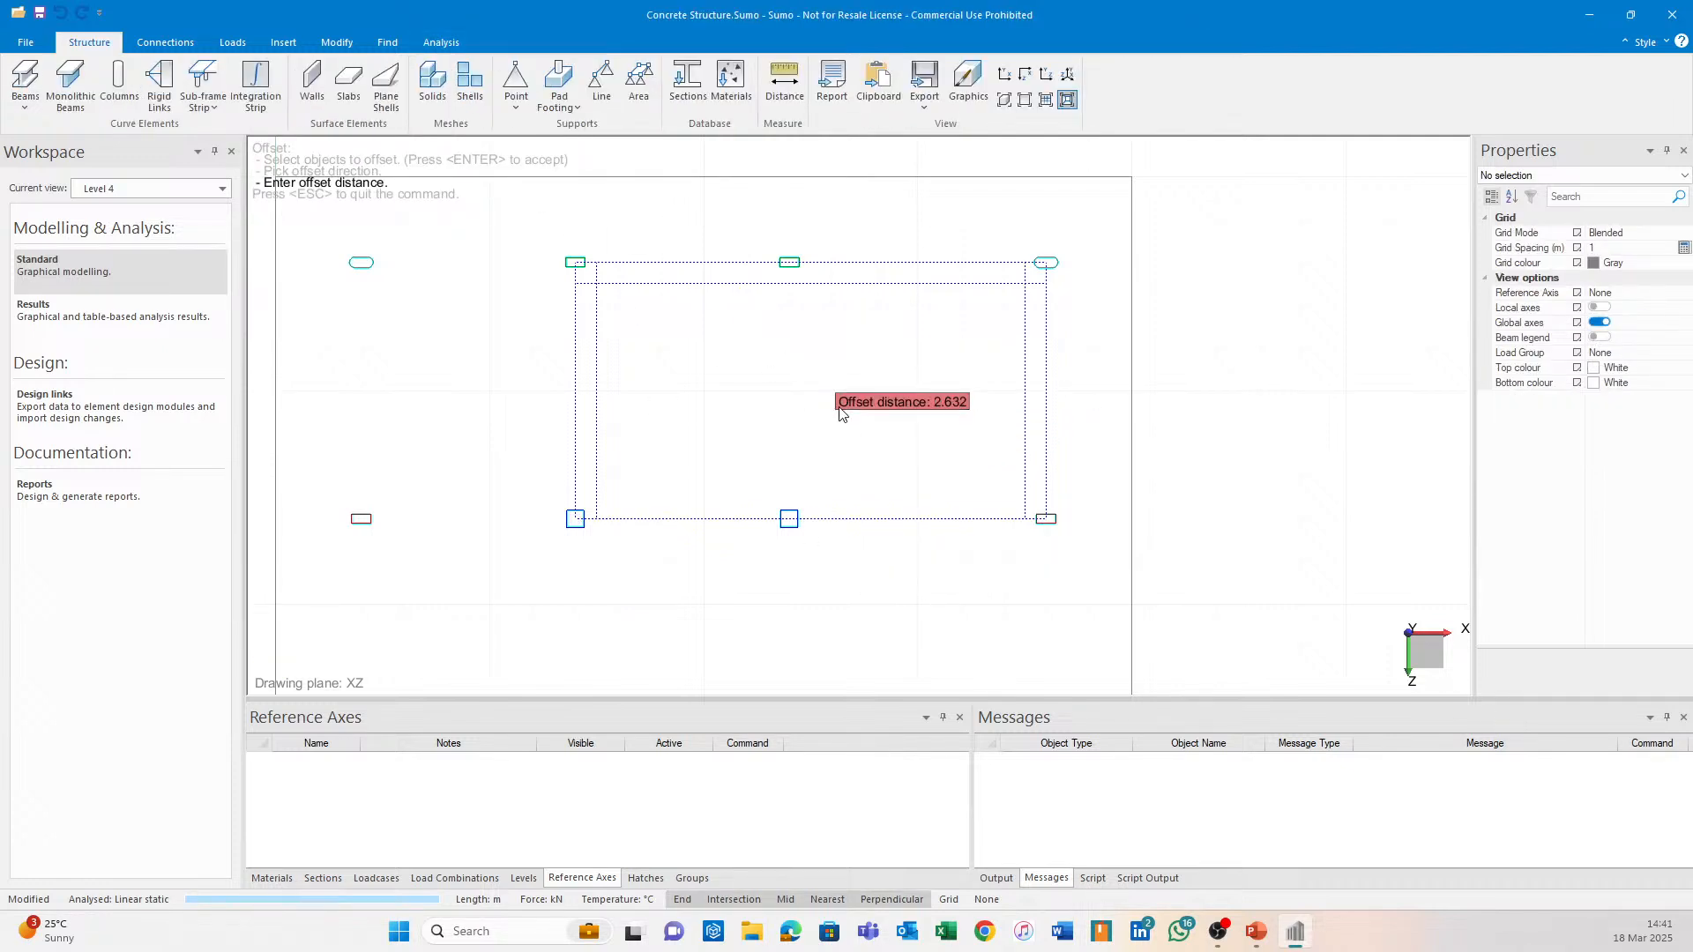
{"action": "type", "text": "0.5"}
{"action": "key", "text": "Return"}
{"action": "key", "text": "Escape"}
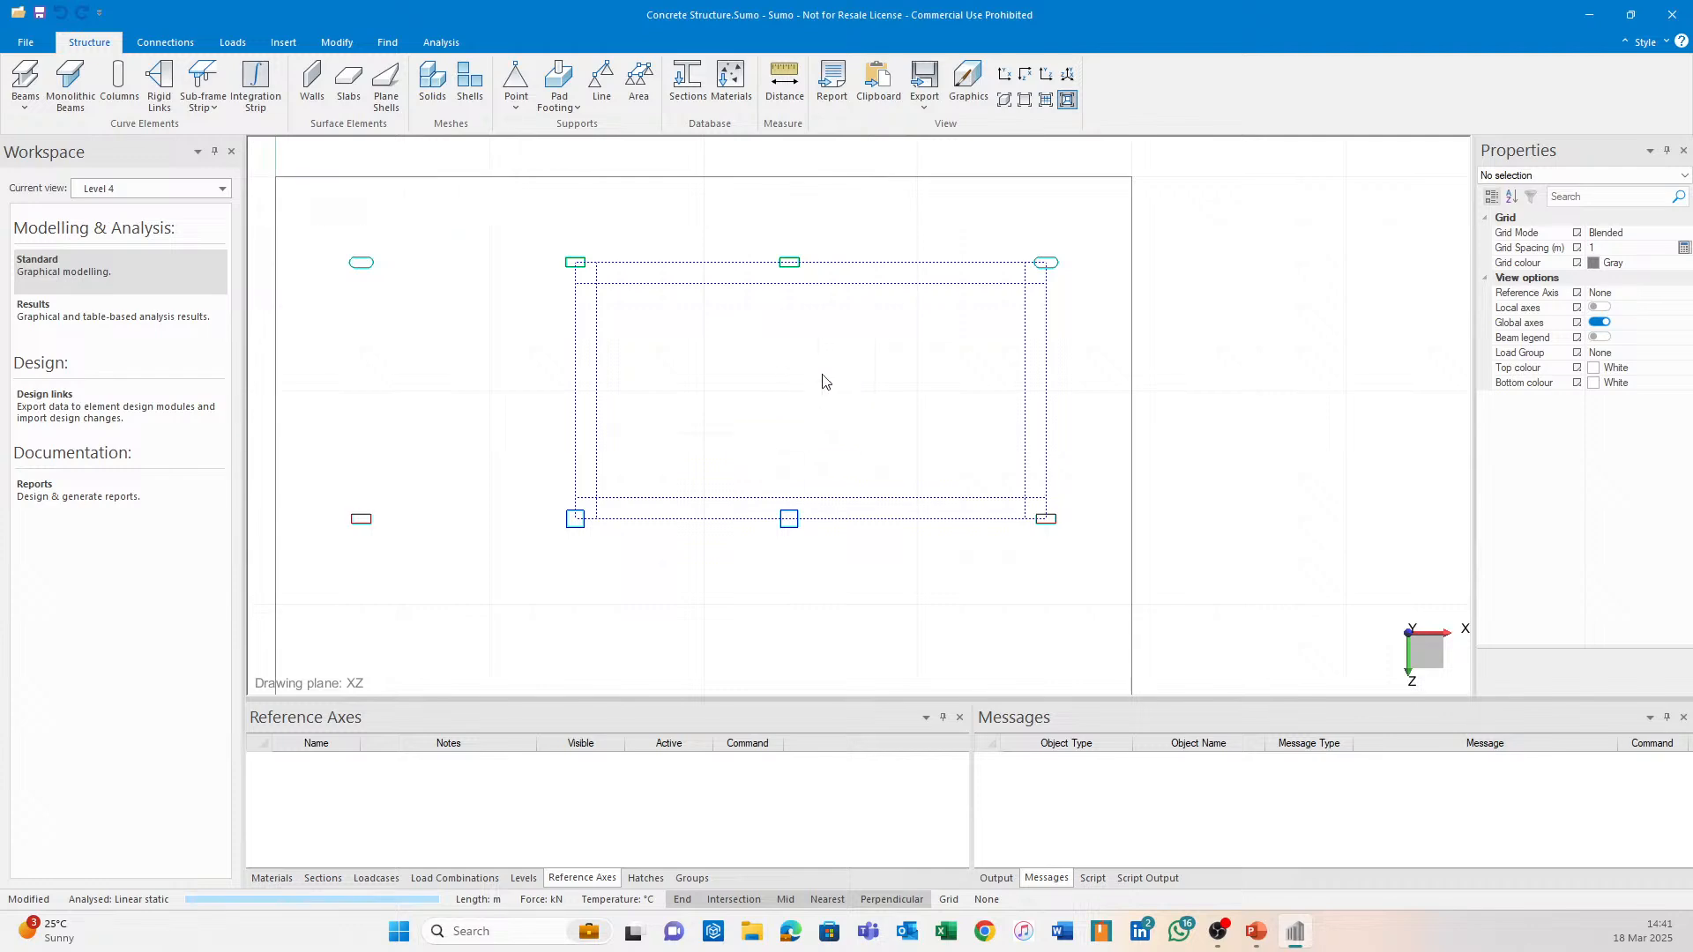
{"action": "left_click", "coordinate": [340, 177]}
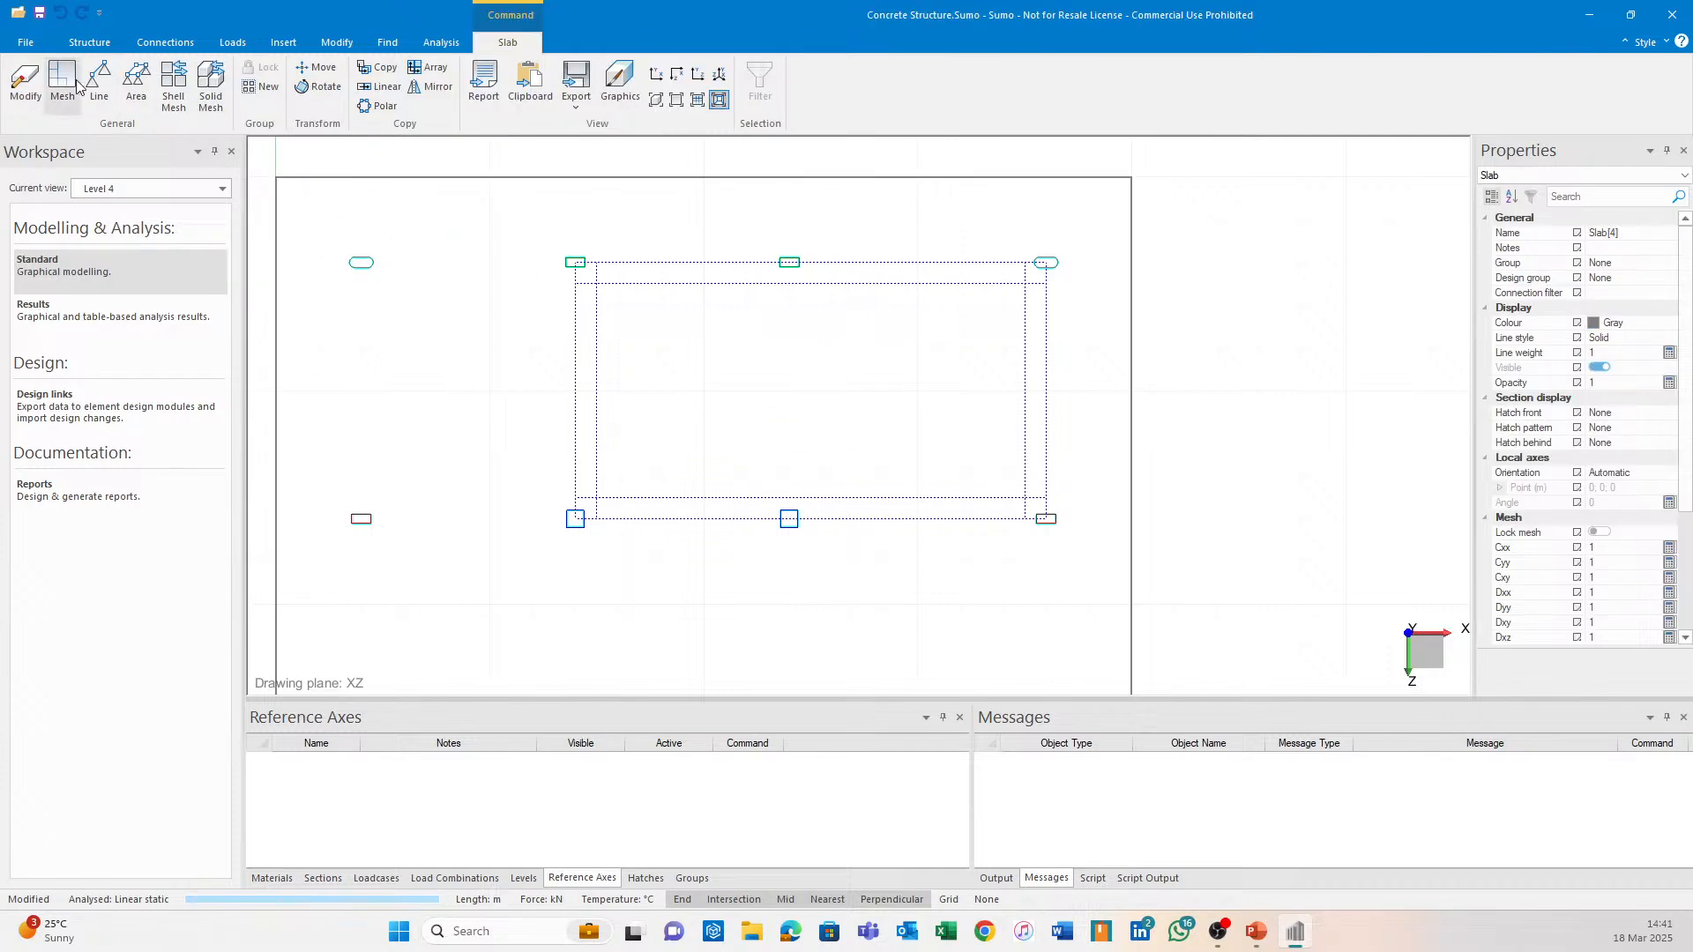
Redraw Slab[4]'s outline through the inner rectangle's four corners and accept it.
{"action": "left_click", "coordinate": [34, 74]}
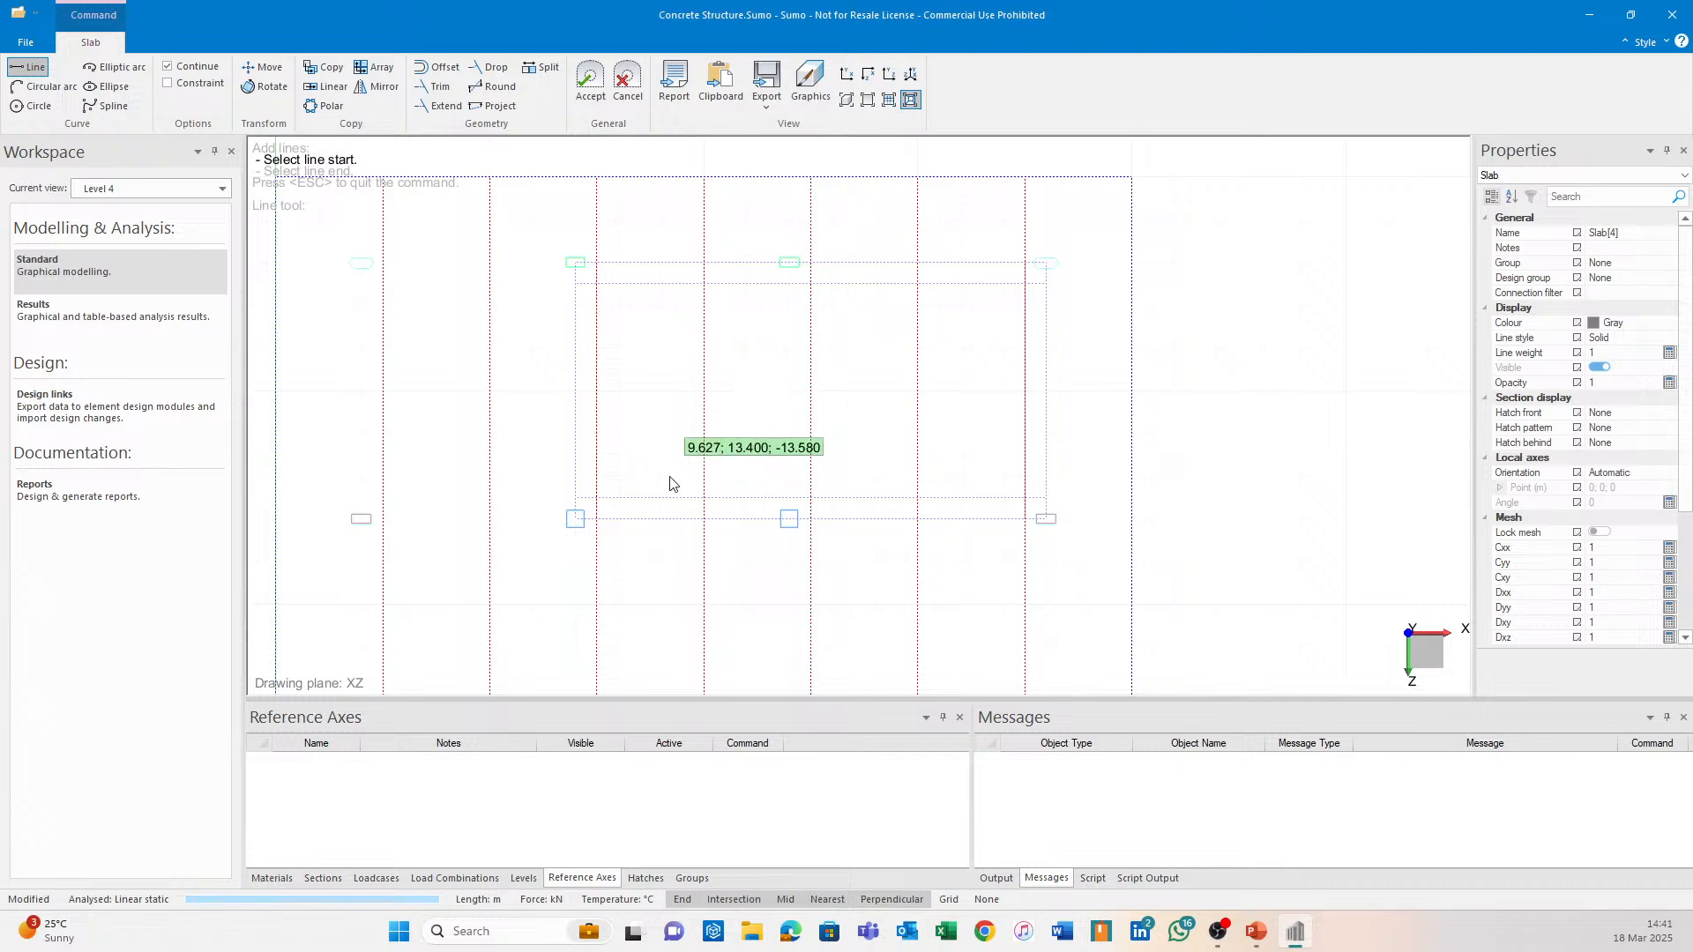
{"action": "left_click", "coordinate": [599, 283]}
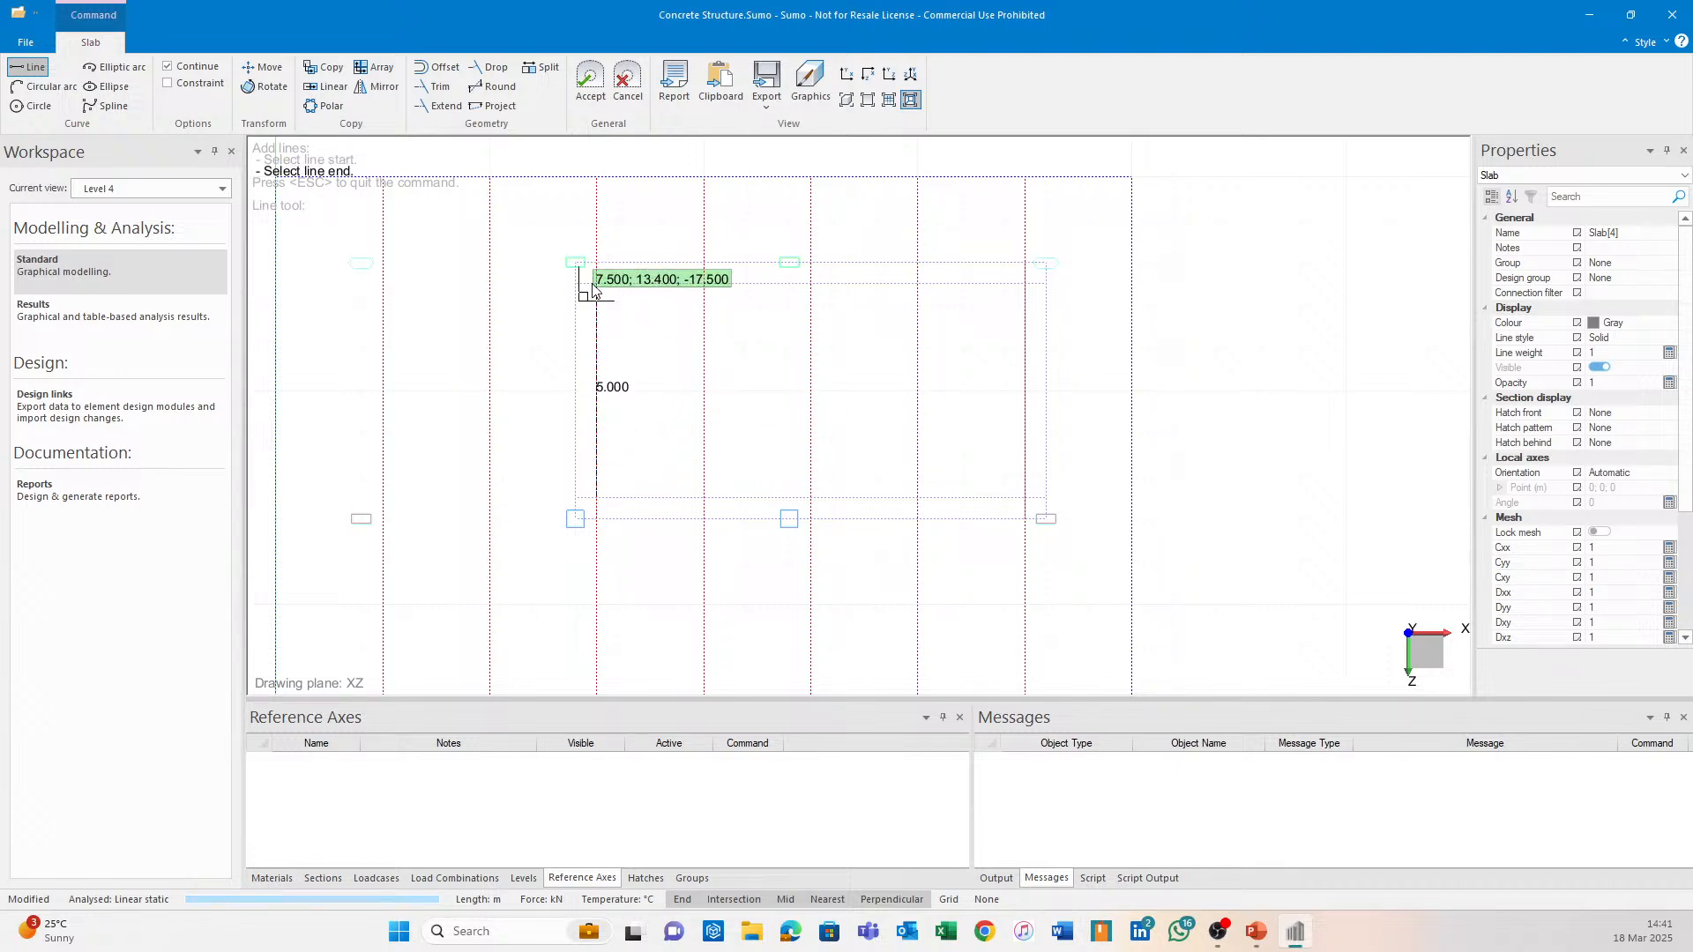
{"action": "left_click", "coordinate": [1025, 283]}
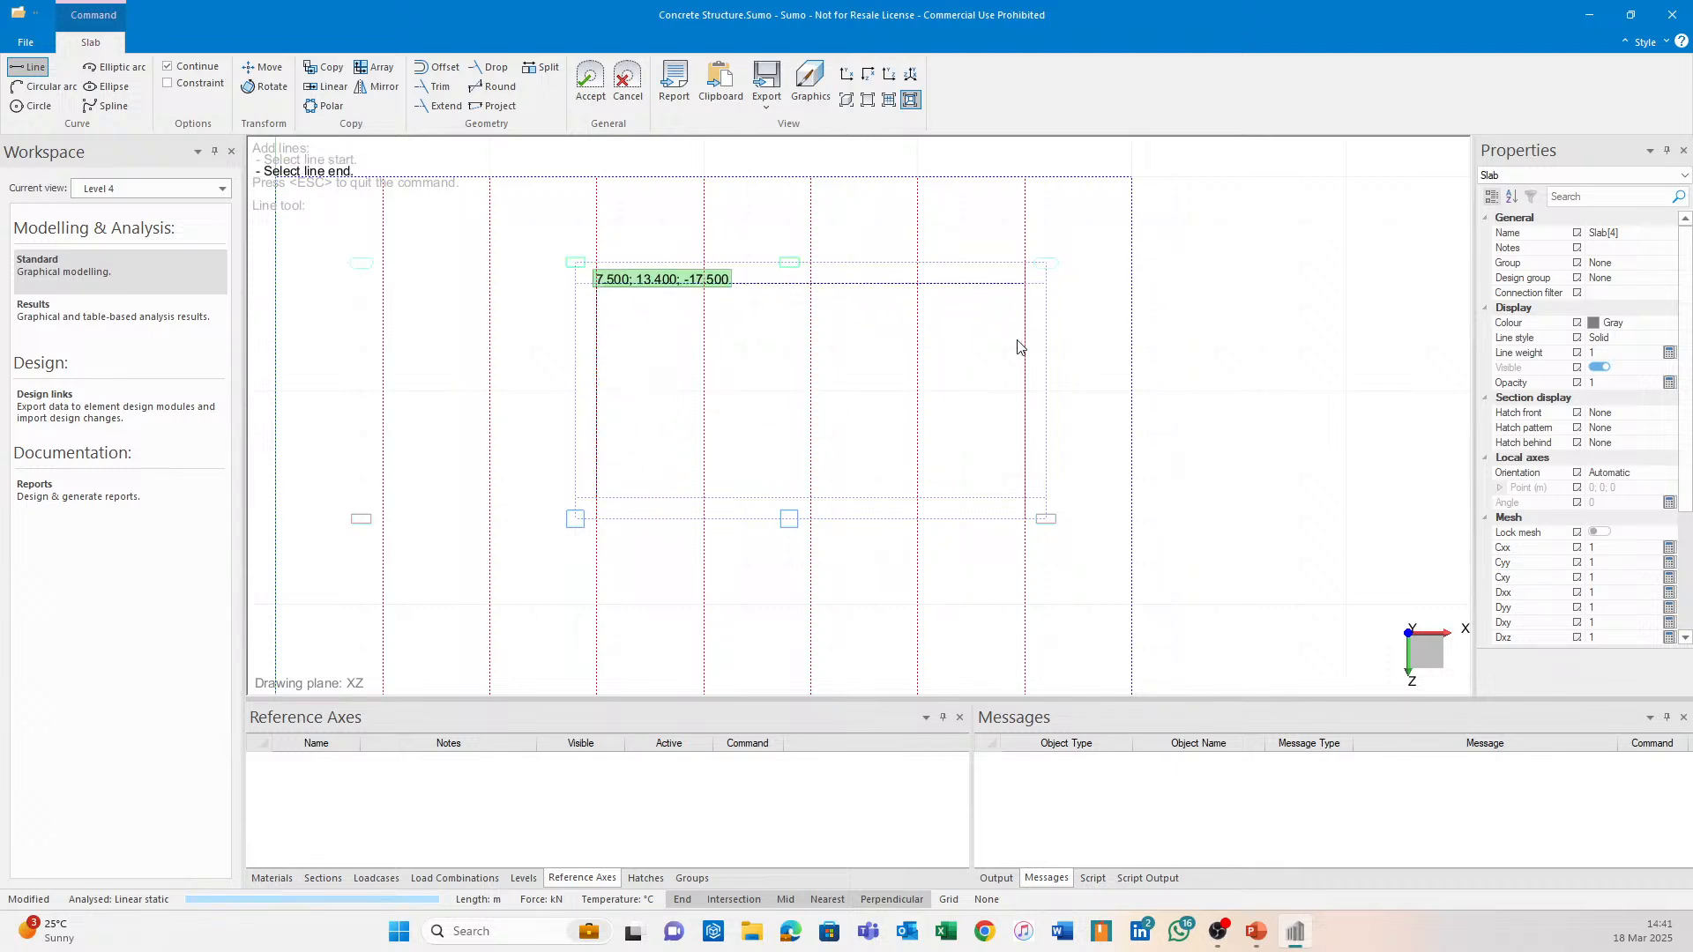
{"action": "left_click", "coordinate": [1027, 500]}
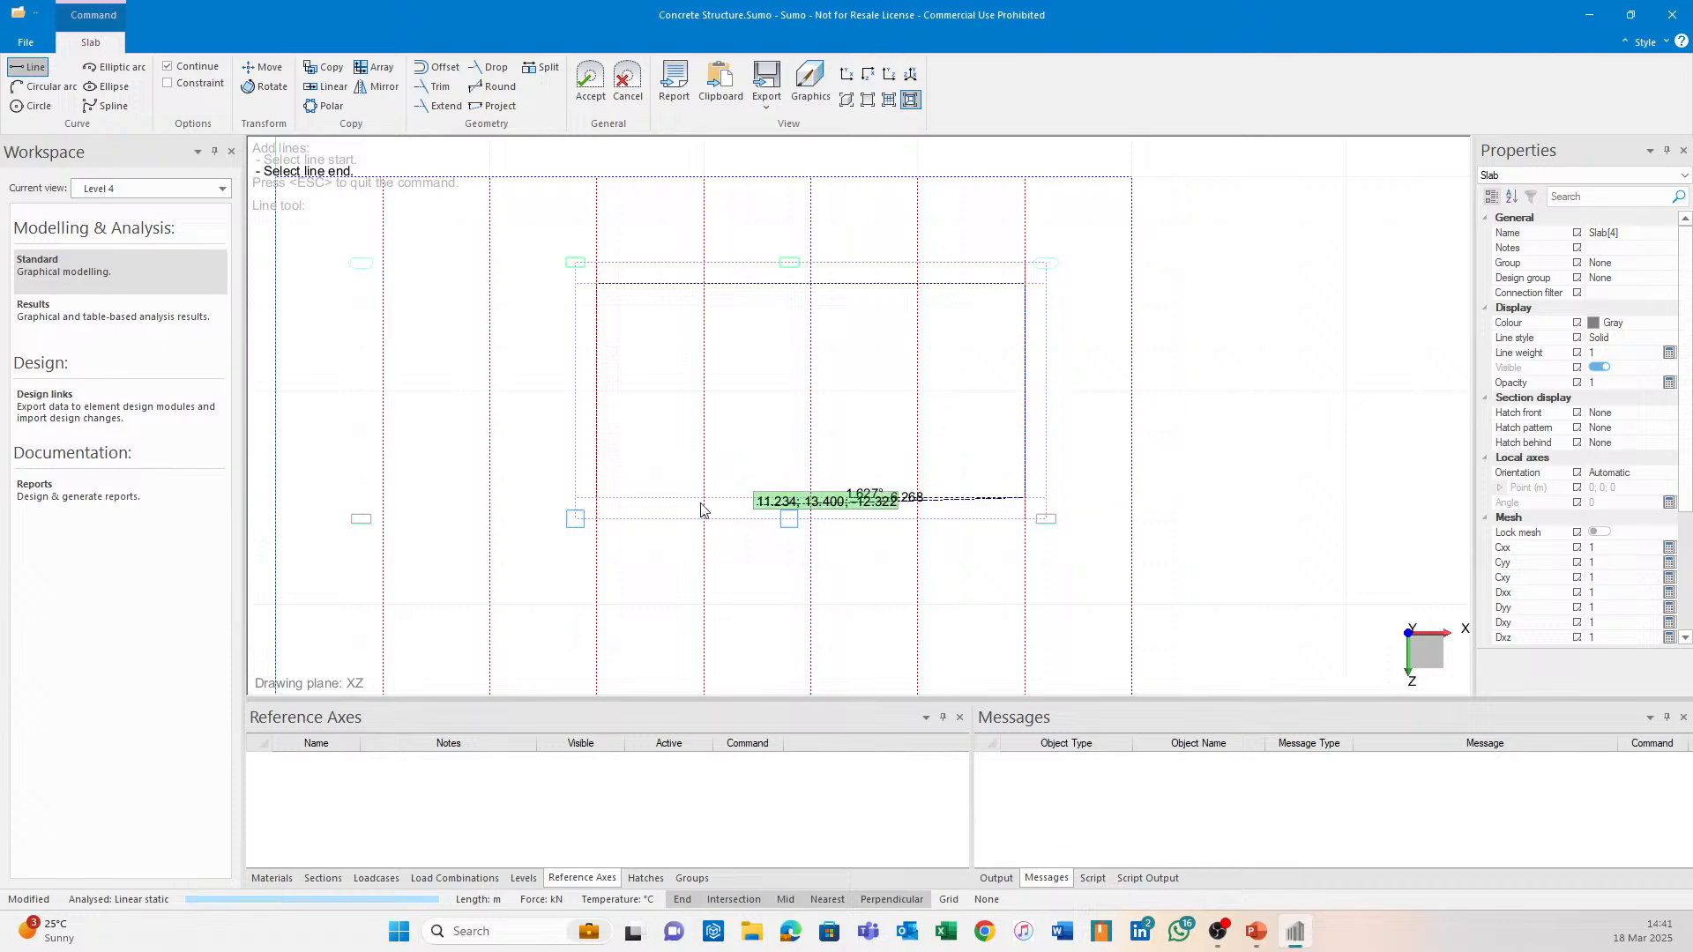
{"action": "left_click", "coordinate": [597, 497]}
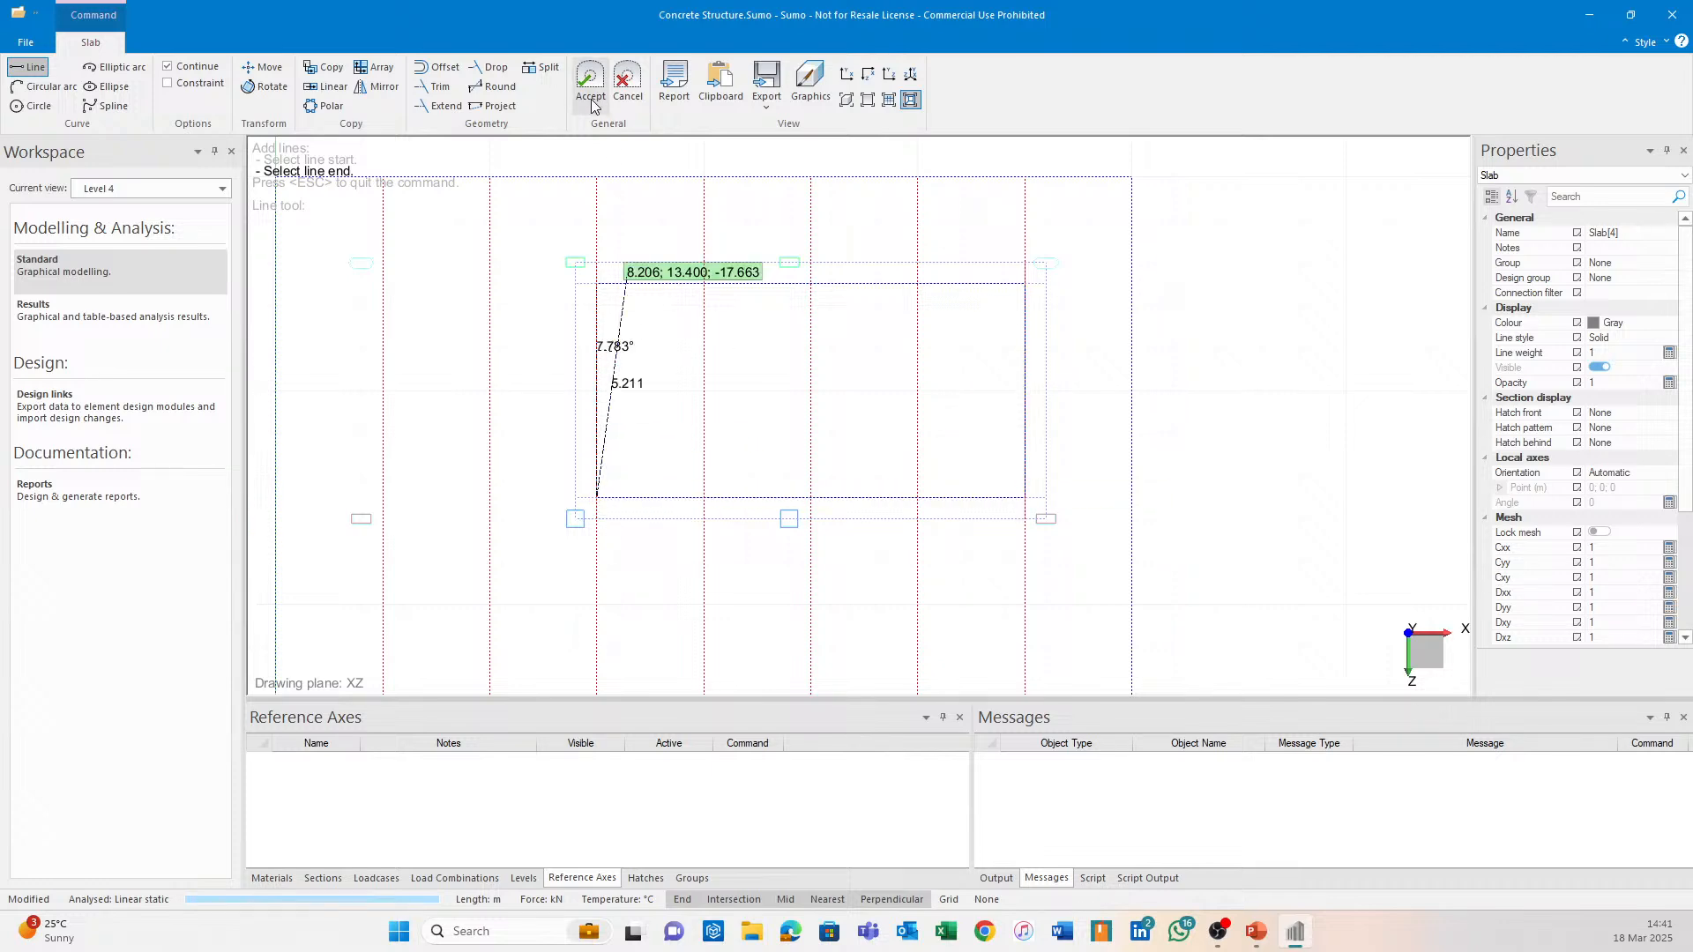
{"action": "left_click", "coordinate": [599, 283]}
{"action": "left_click", "coordinate": [178, 189]}
Return to the Main 3D view and inspect the new slab's properties.
{"action": "left_click", "coordinate": [162, 230]}
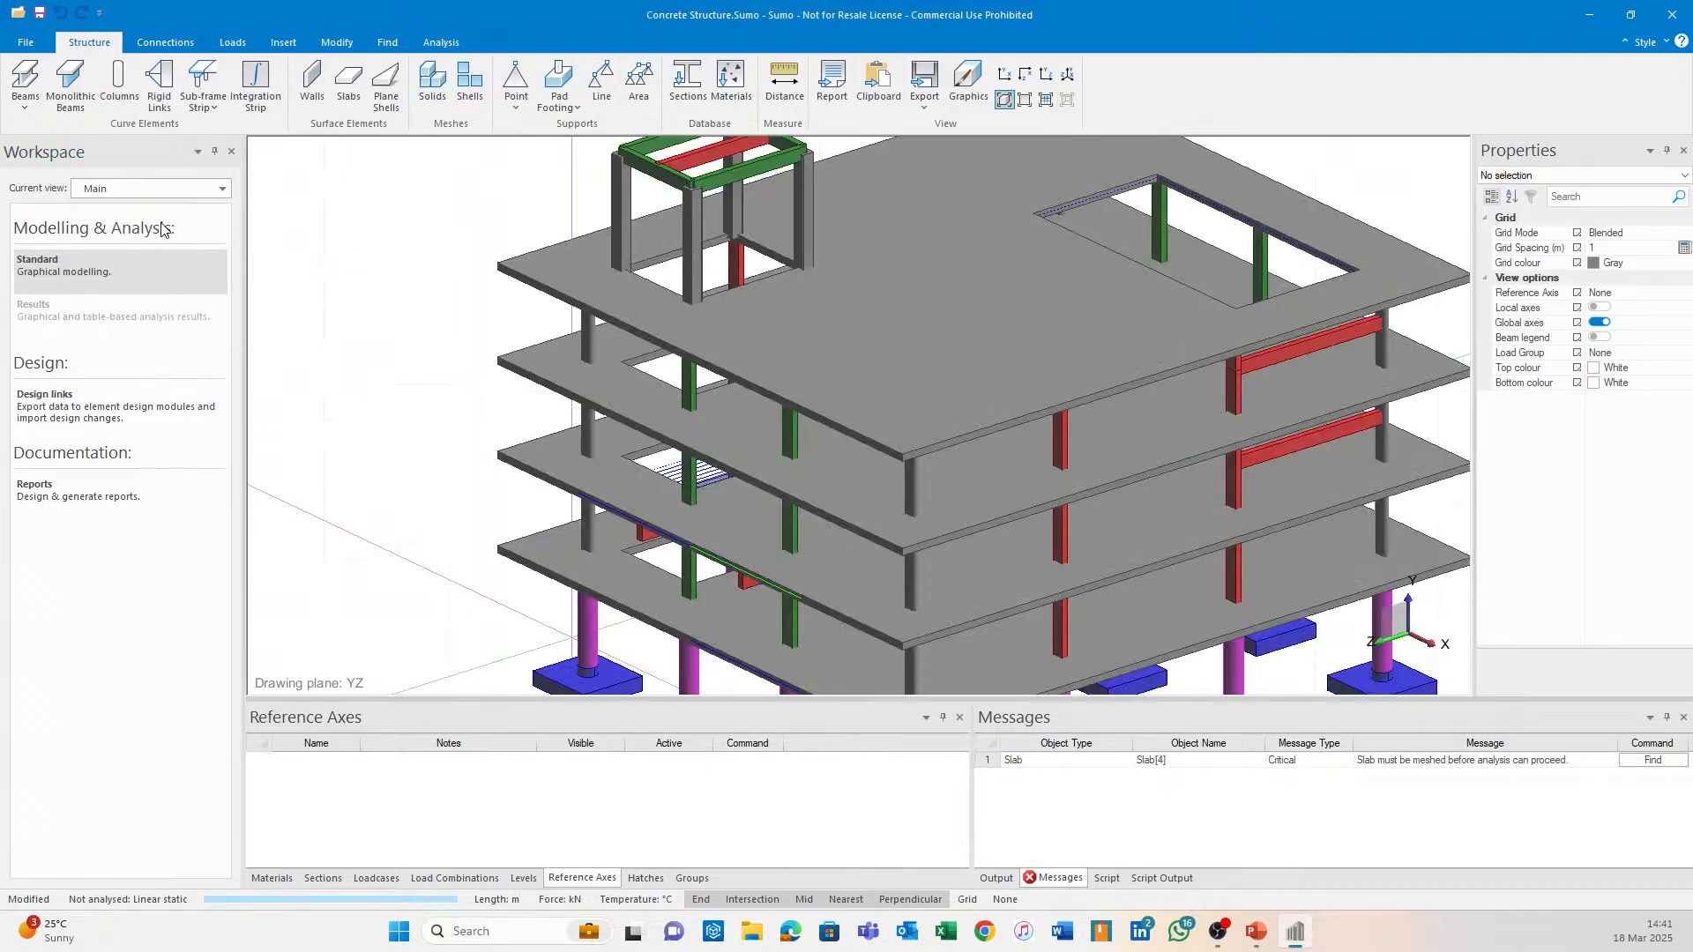
{"action": "scroll", "coordinate": [1224, 299], "scroll_direction": "up", "scroll_amount": 3}
{"action": "middle_click_drag", "start_coordinate": [1252, 159], "coordinate": [935, 202]}
{"action": "scroll", "coordinate": [935, 203], "scroll_direction": "up", "scroll_amount": 2}
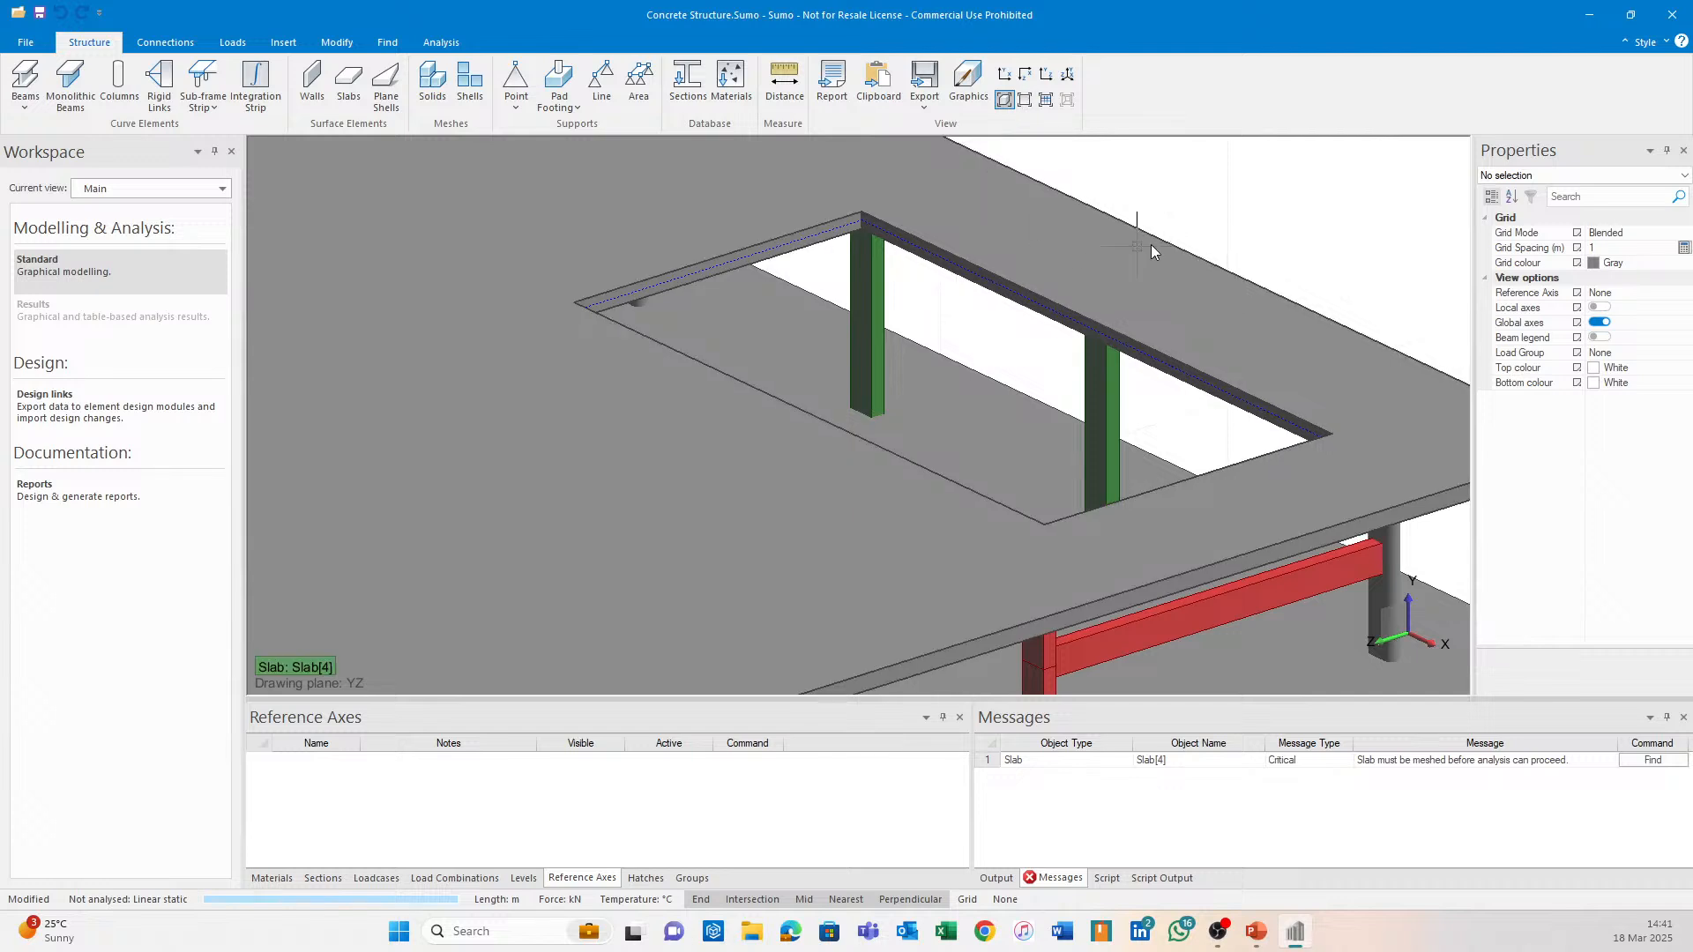
{"action": "left_click", "coordinate": [1183, 256]}
{"action": "scroll", "coordinate": [1582, 535], "scroll_direction": "down", "scroll_amount": 3}
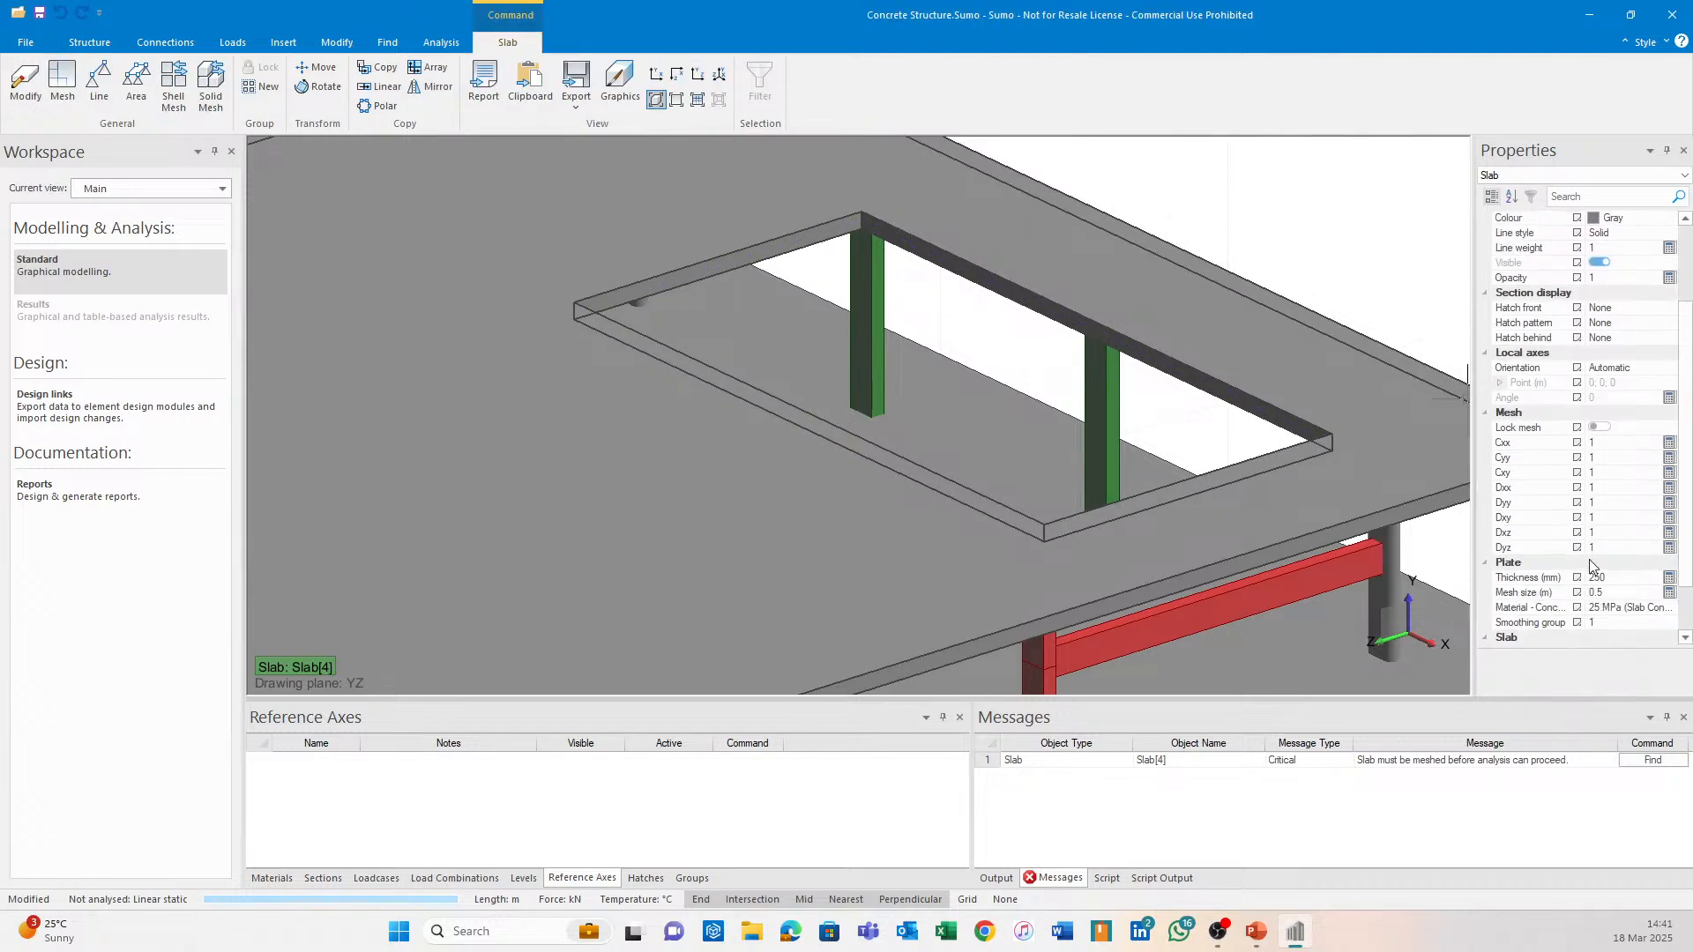
{"action": "left_click", "coordinate": [1341, 239]}
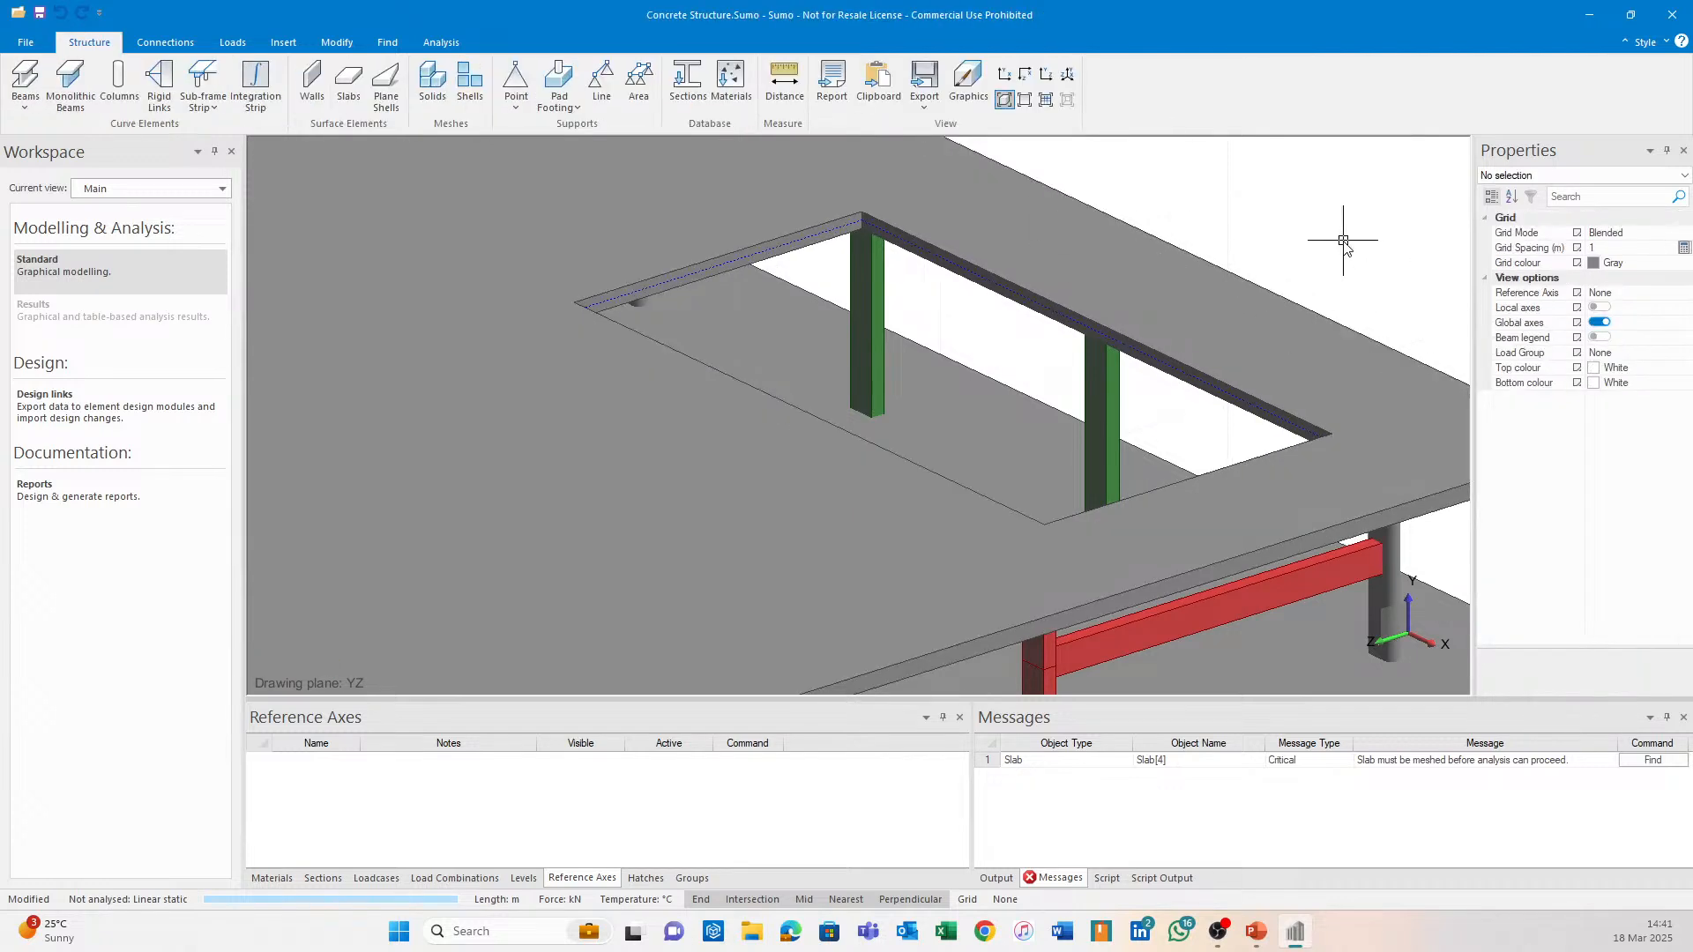
In see-through display, filter the selection around the top-floor opening to lines only and delete them.
{"action": "left_click", "coordinate": [1025, 99]}
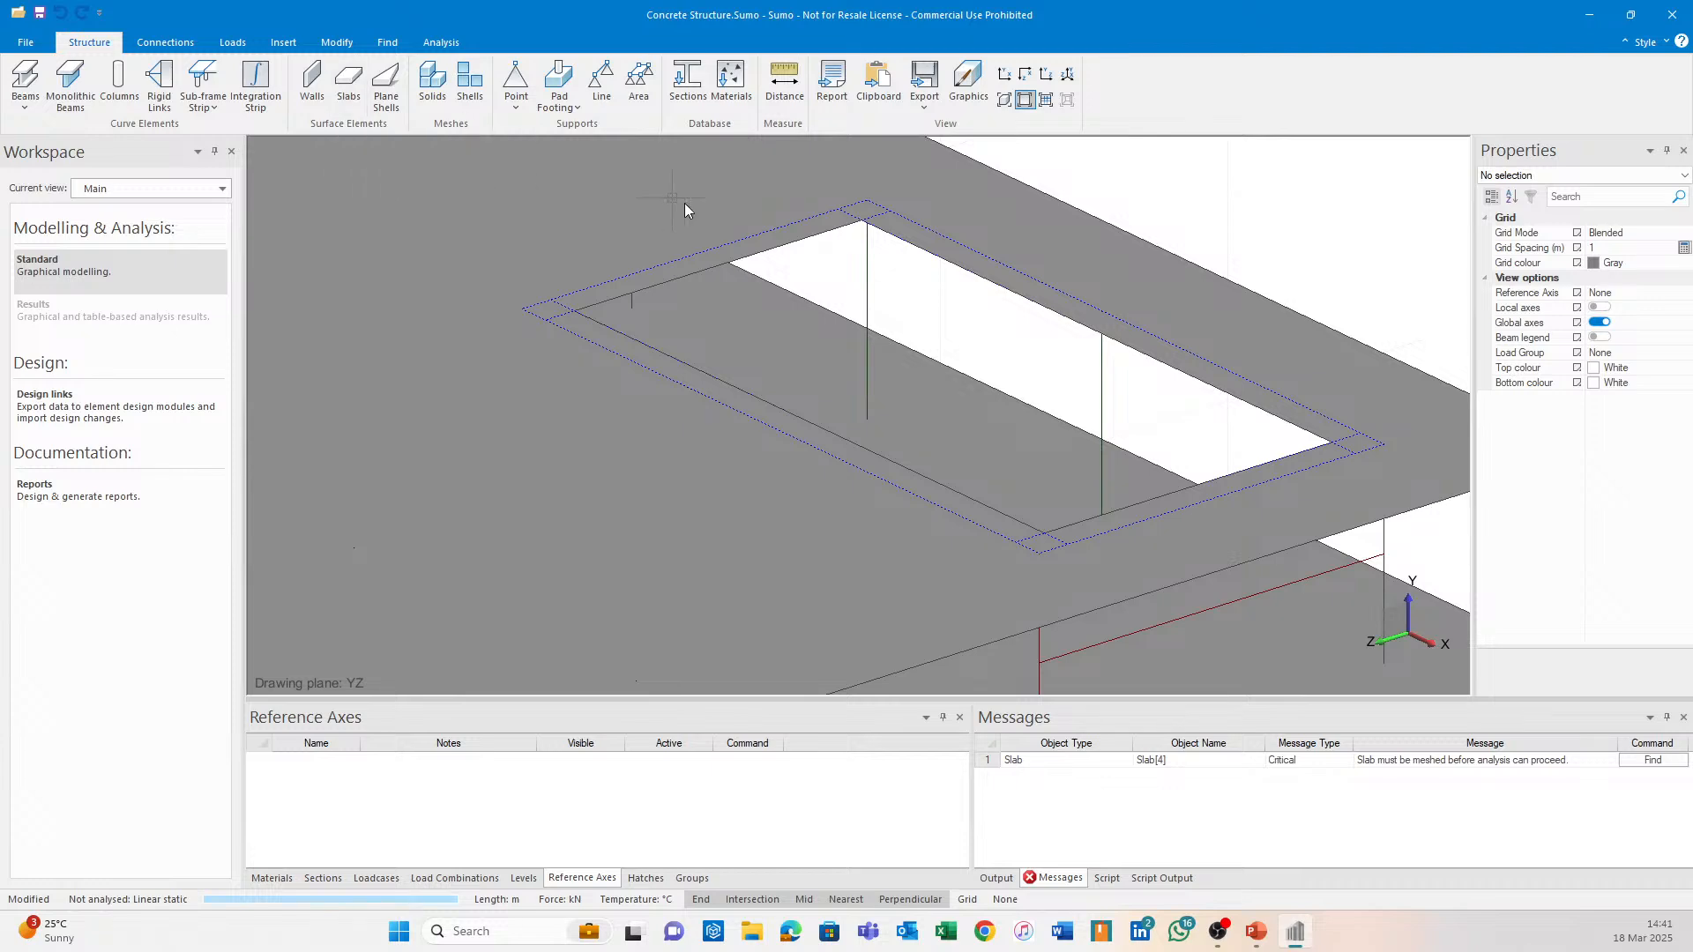
{"action": "scroll", "coordinate": [1054, 325], "scroll_direction": "down", "scroll_amount": 5}
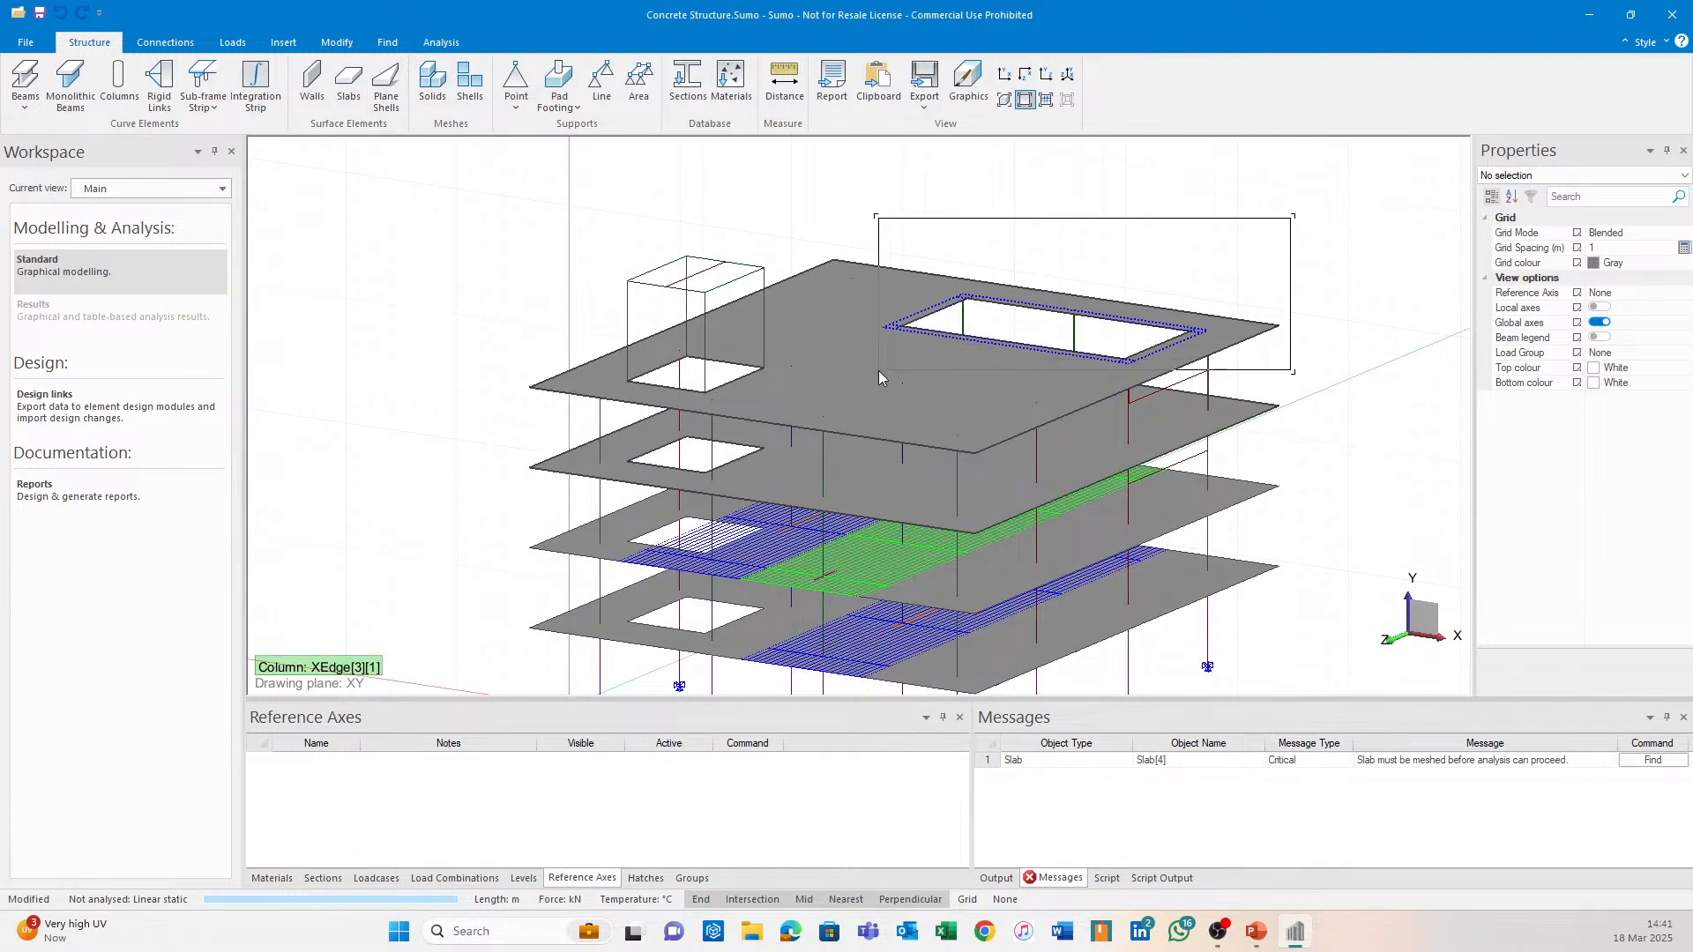
{"action": "middle_click_drag", "start_coordinate": [1251, 253], "coordinate": [1186, 319]}
{"action": "left_click_drag", "start_coordinate": [1243, 265], "coordinate": [804, 357]}
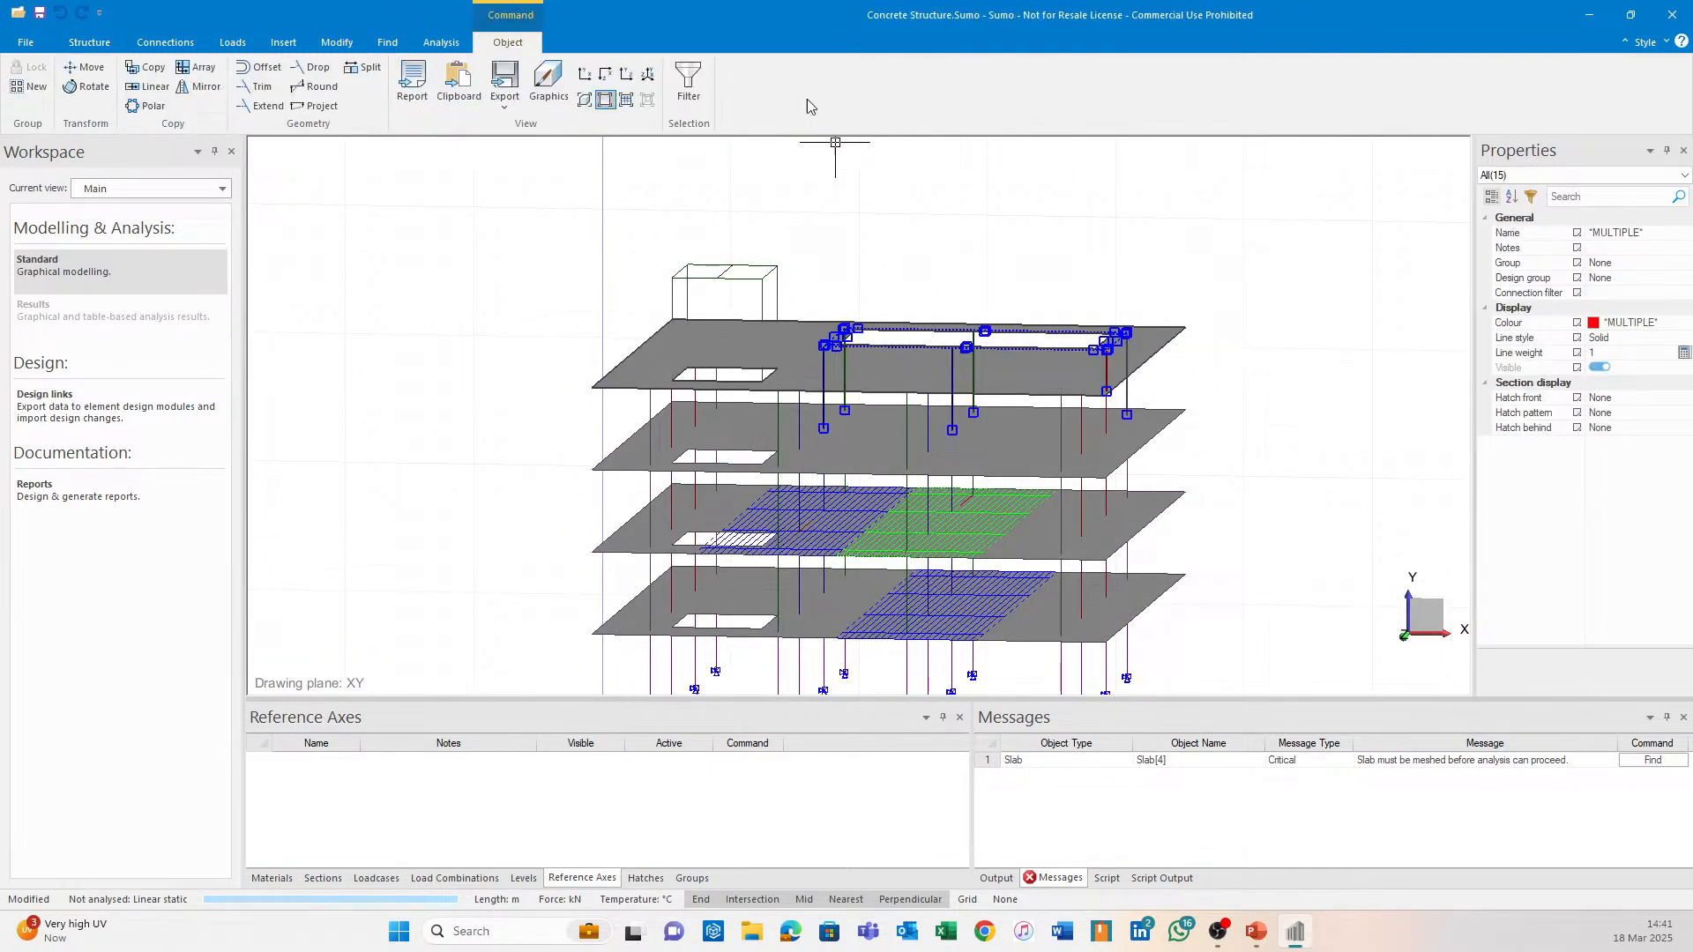
{"action": "left_click", "coordinate": [684, 82]}
{"action": "left_click", "coordinate": [654, 380]}
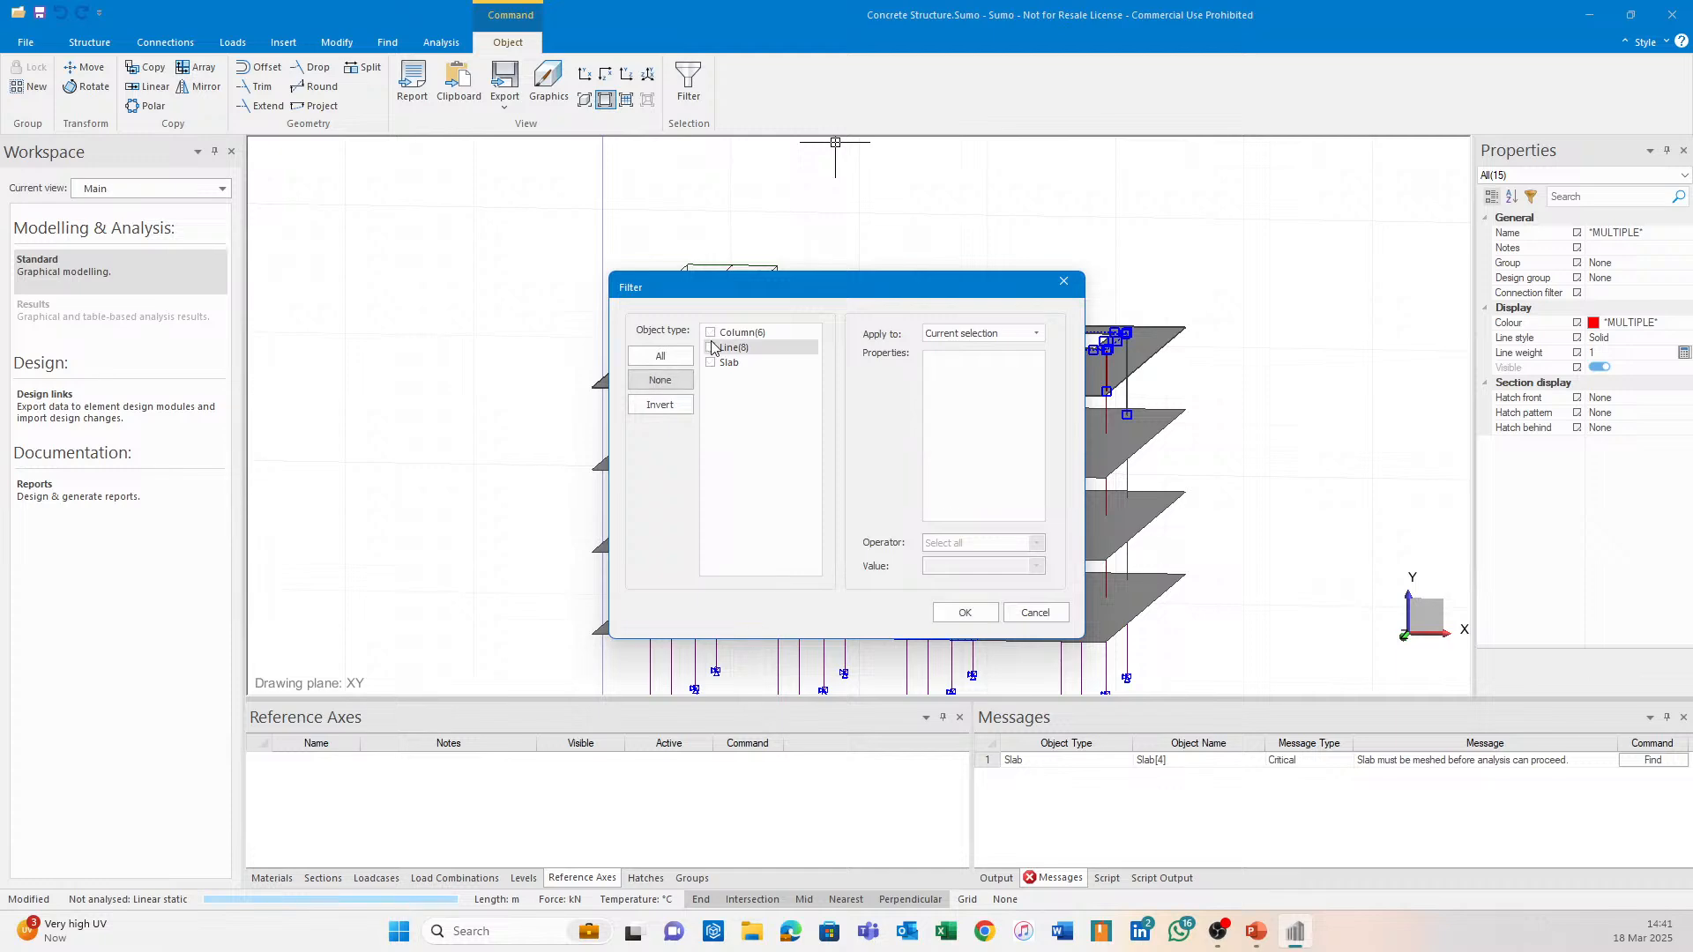
{"action": "left_click", "coordinate": [711, 347]}
{"action": "left_click", "coordinate": [965, 612]}
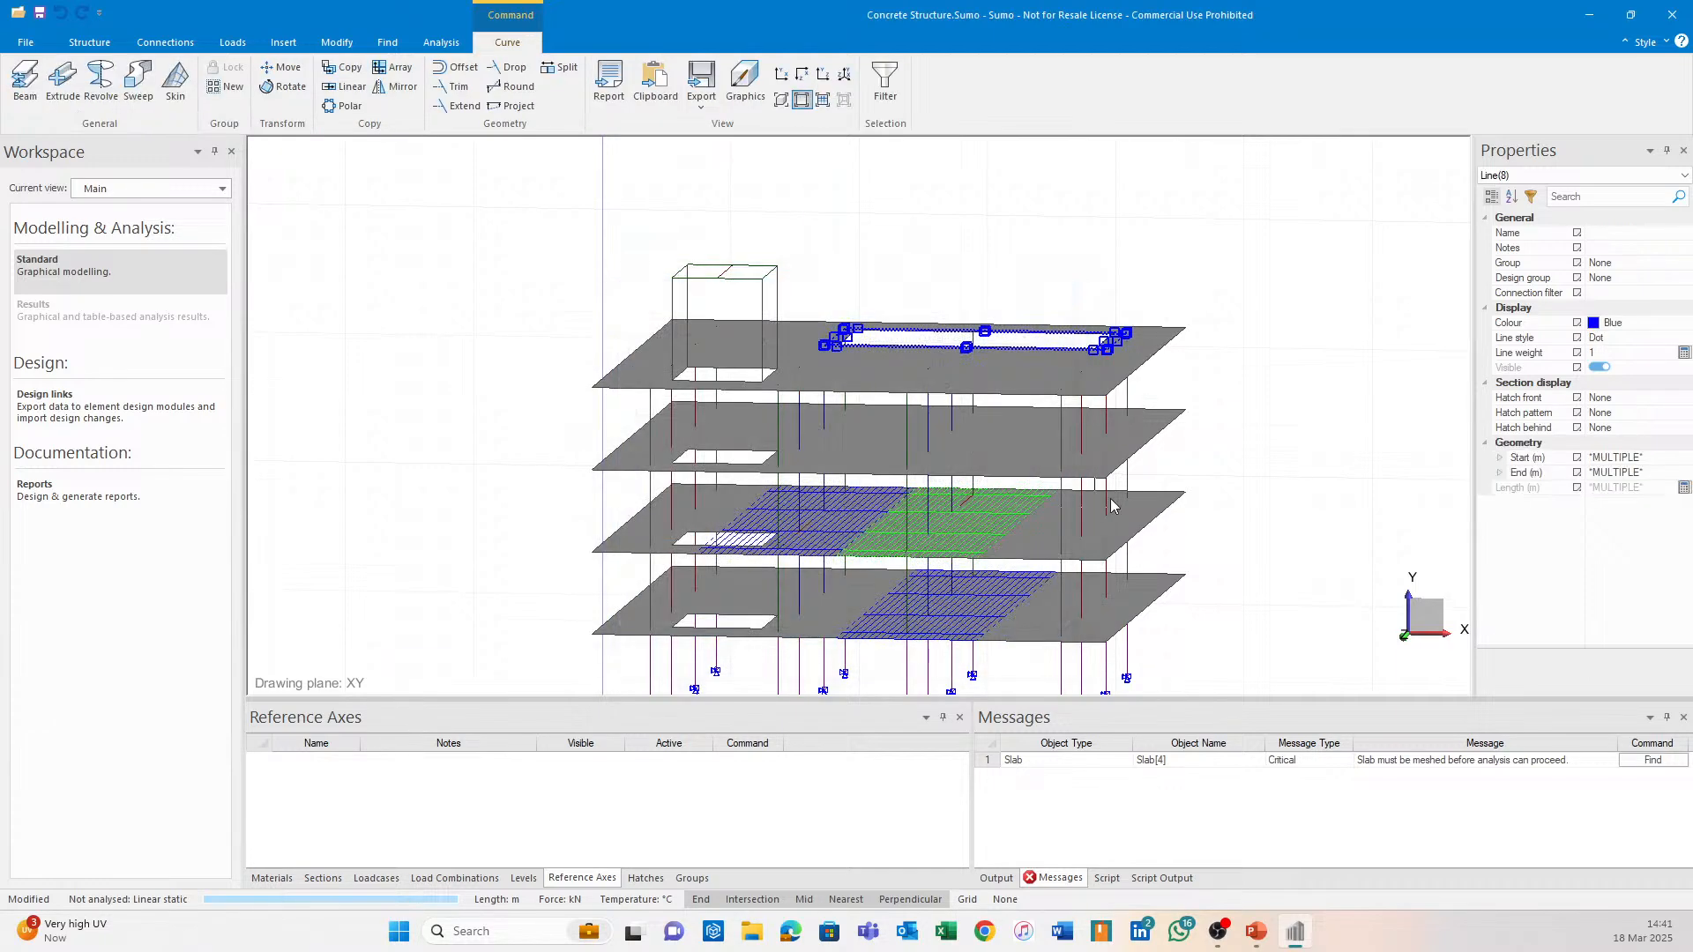
{"action": "key", "text": "Escape"}
{"action": "scroll", "coordinate": [1073, 257], "scroll_direction": "up", "scroll_amount": 5}
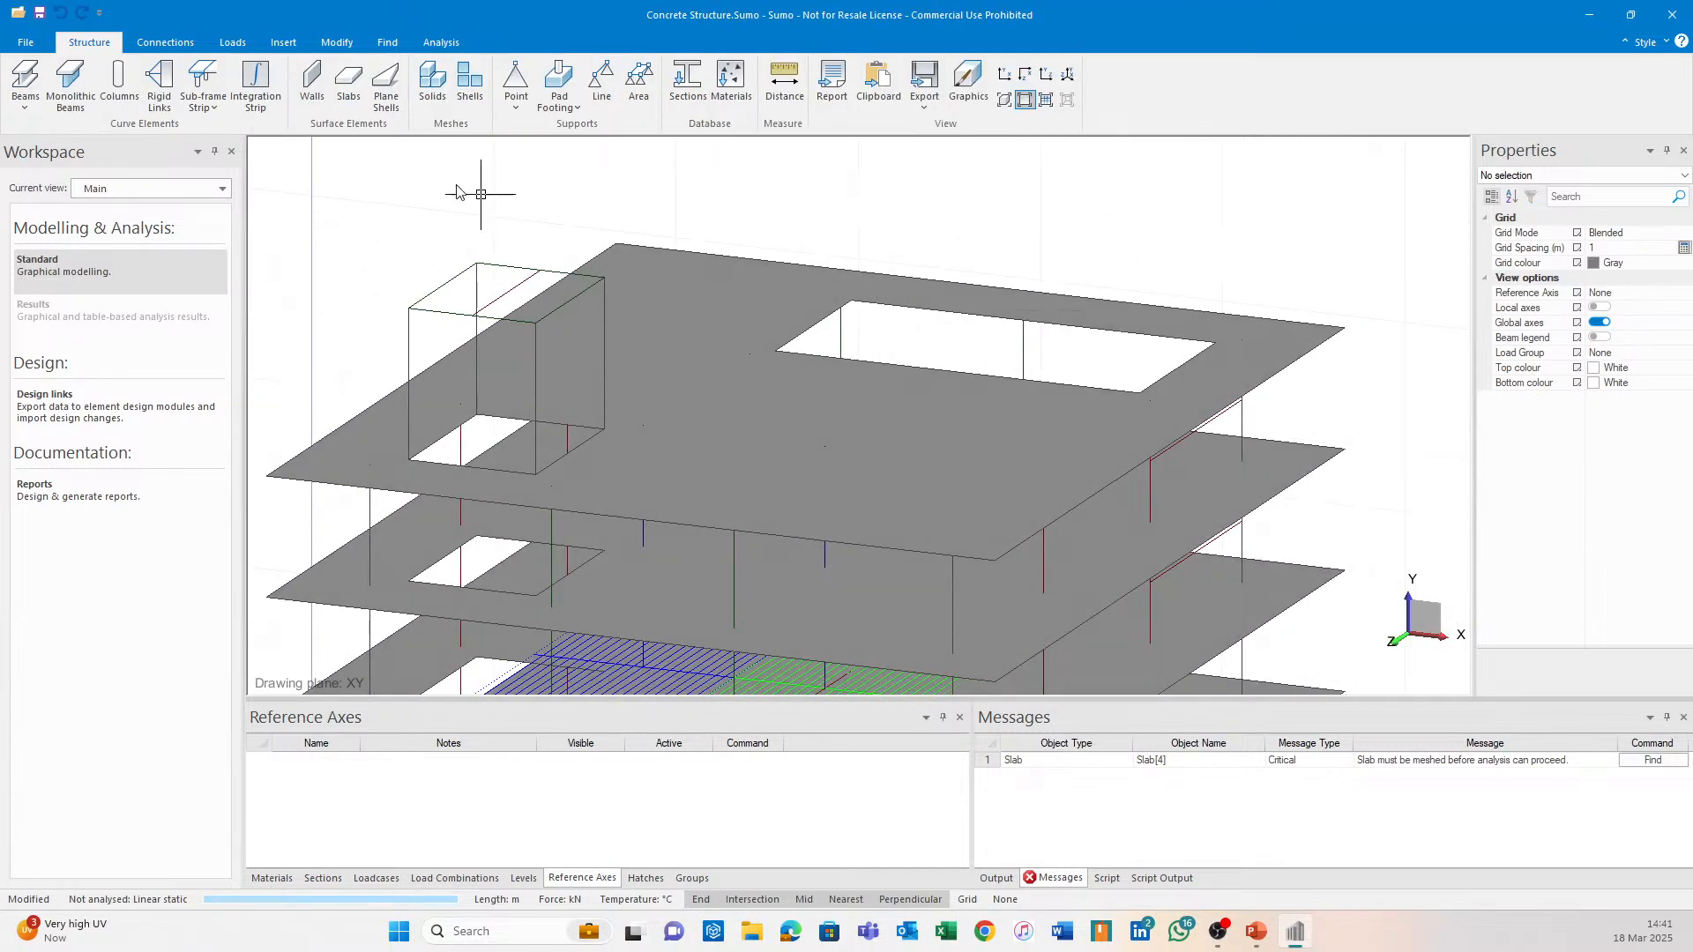
Set slab thickness to 400 mm and trace a 10 × 5 m rectangle over the opening.
{"action": "left_click", "coordinate": [348, 81]}
{"action": "scroll", "coordinate": [1587, 494], "scroll_direction": "down", "scroll_amount": 5}
{"action": "left_click", "coordinate": [1626, 576]}
{"action": "left_click", "coordinate": [1644, 562]}
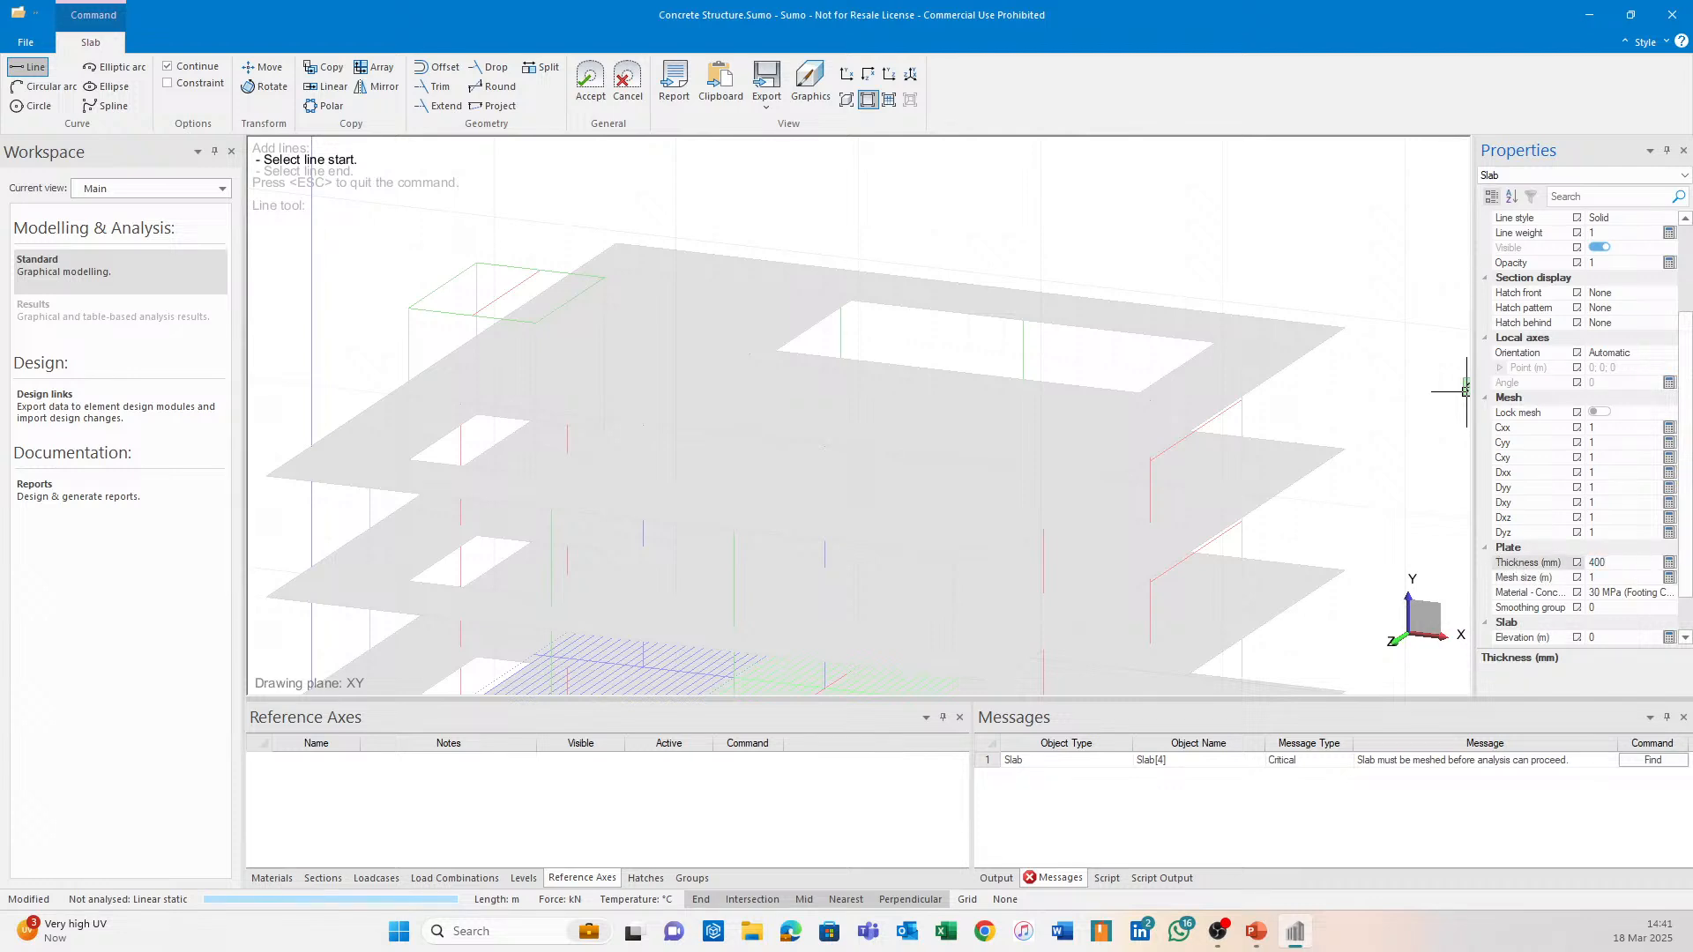
{"action": "left_click", "coordinate": [848, 310]}
{"action": "left_click", "coordinate": [1215, 347]}
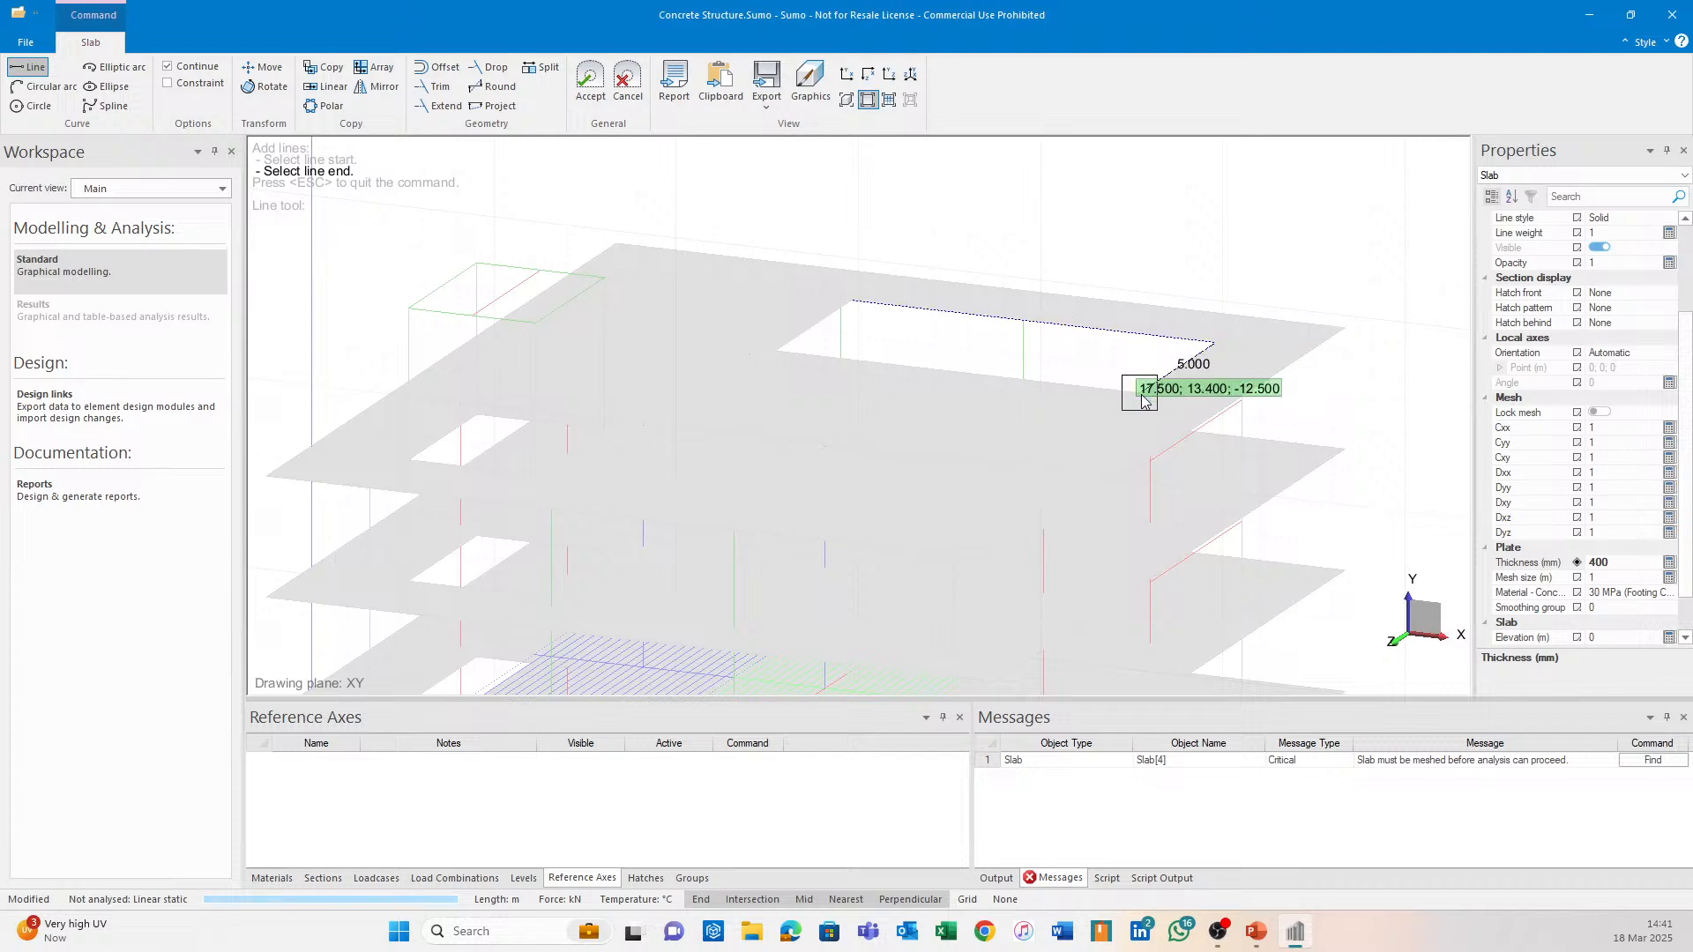
{"action": "left_click", "coordinate": [1142, 397]}
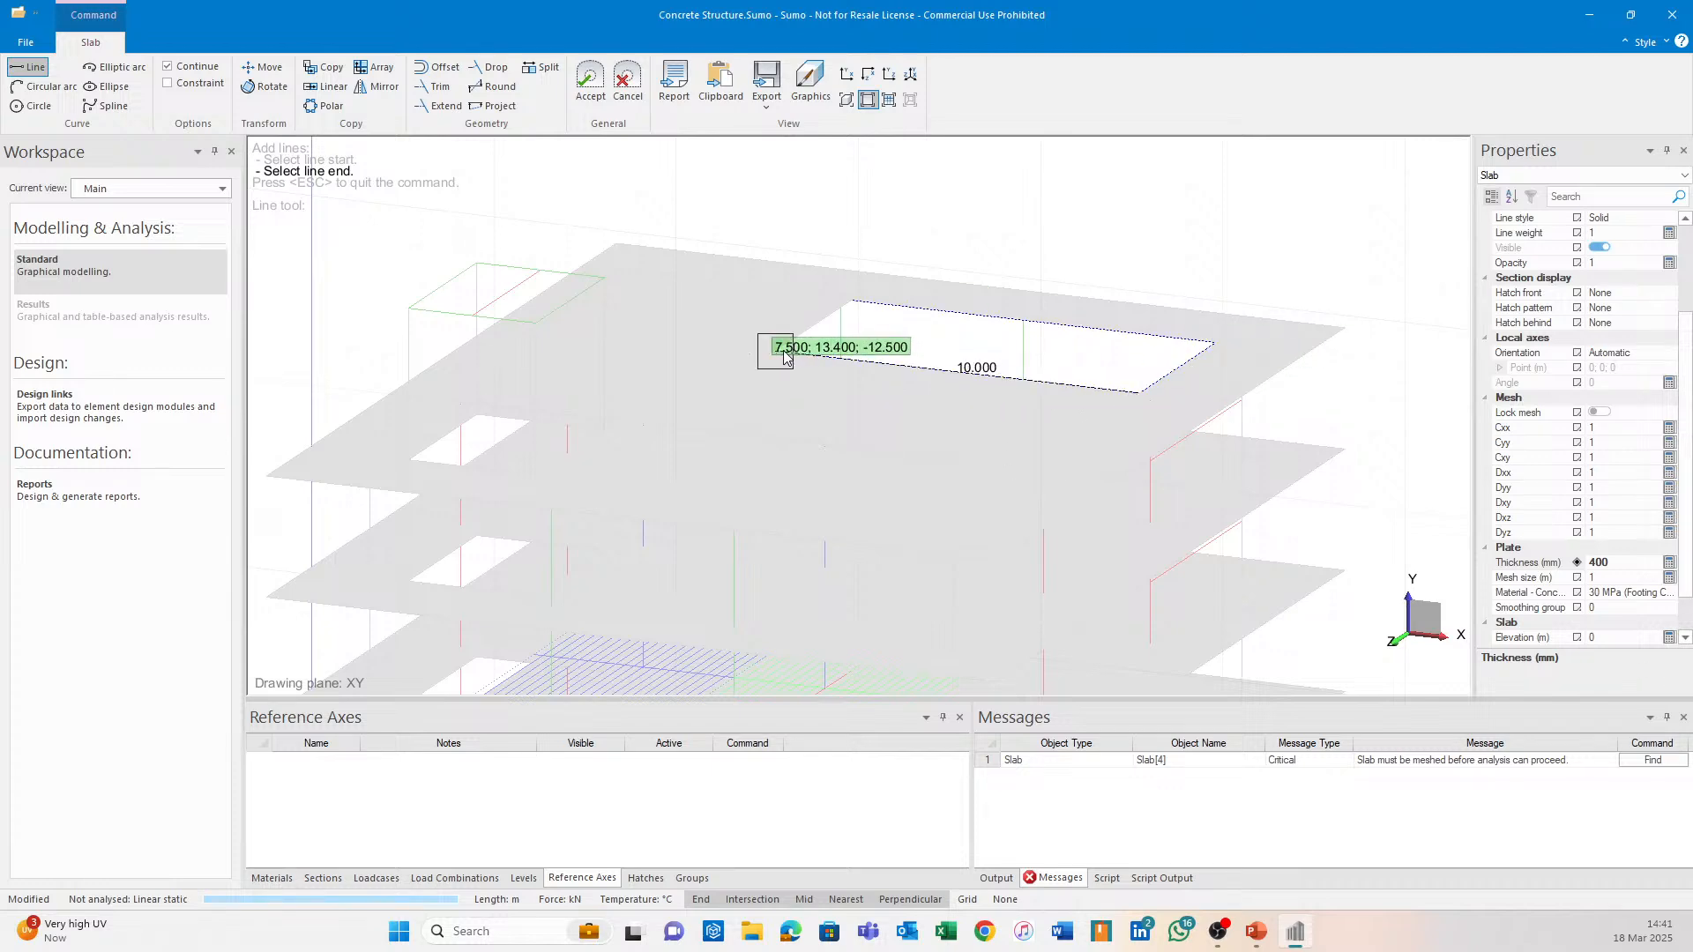
{"action": "left_click", "coordinate": [778, 352]}
{"action": "left_click", "coordinate": [848, 302]}
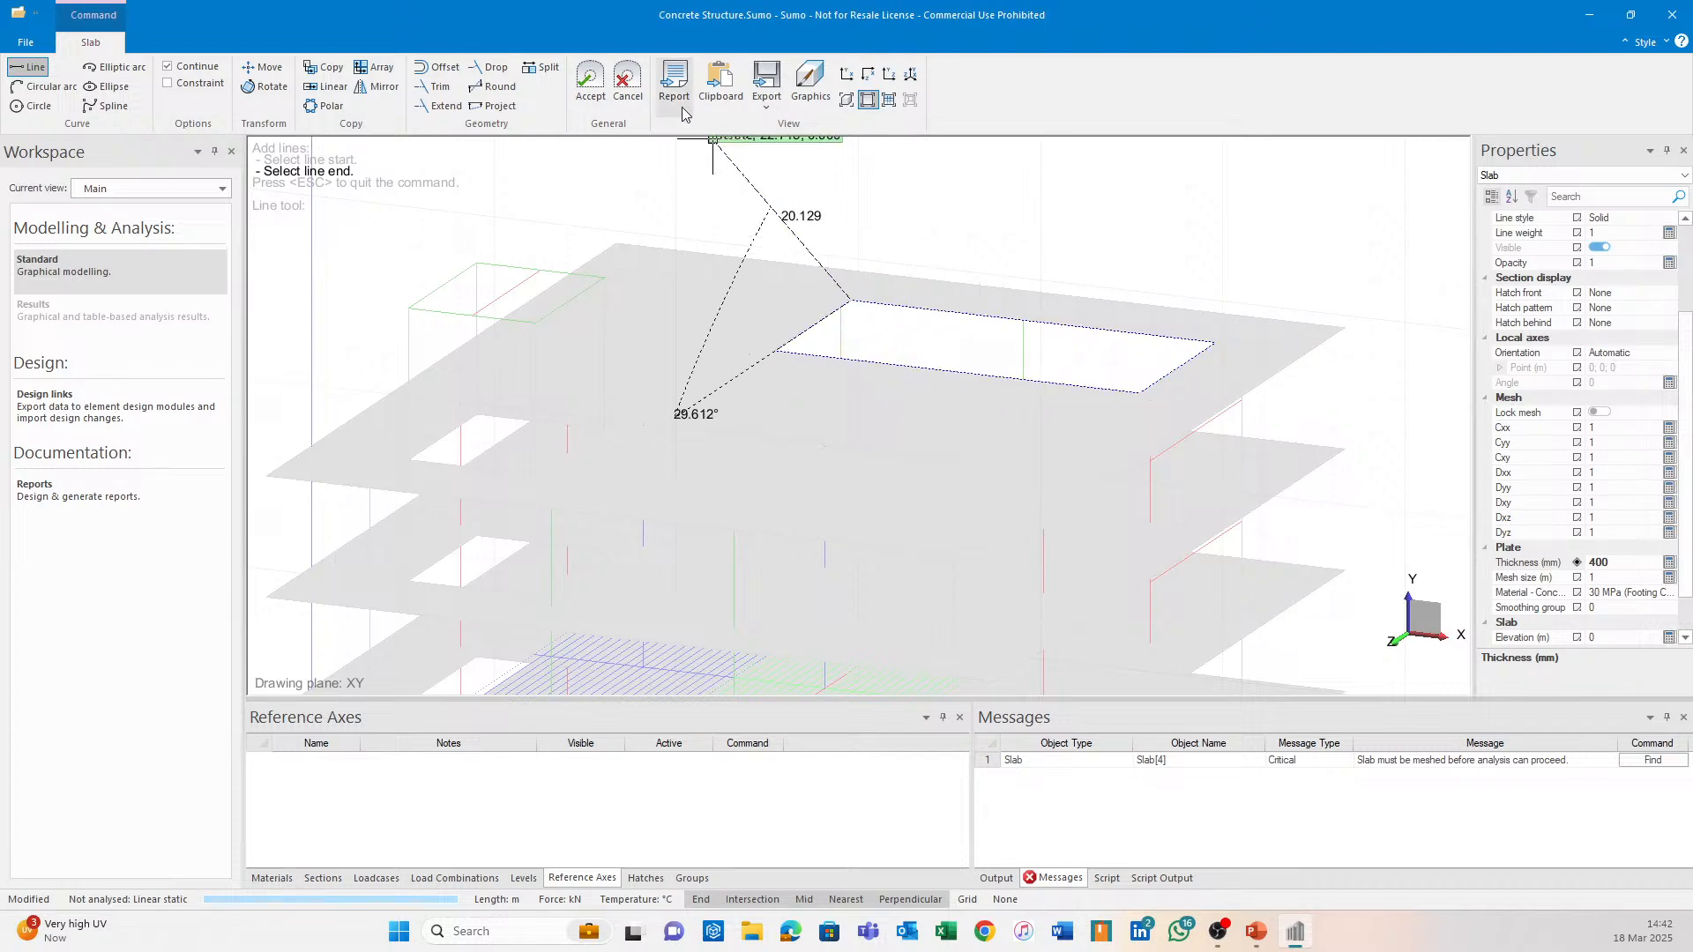
{"action": "left_click", "coordinate": [591, 91]}
Switch back to shaded solids display and select the blue Slab 5.
{"action": "middle_click_drag", "start_coordinate": [958, 333], "coordinate": [914, 336]}
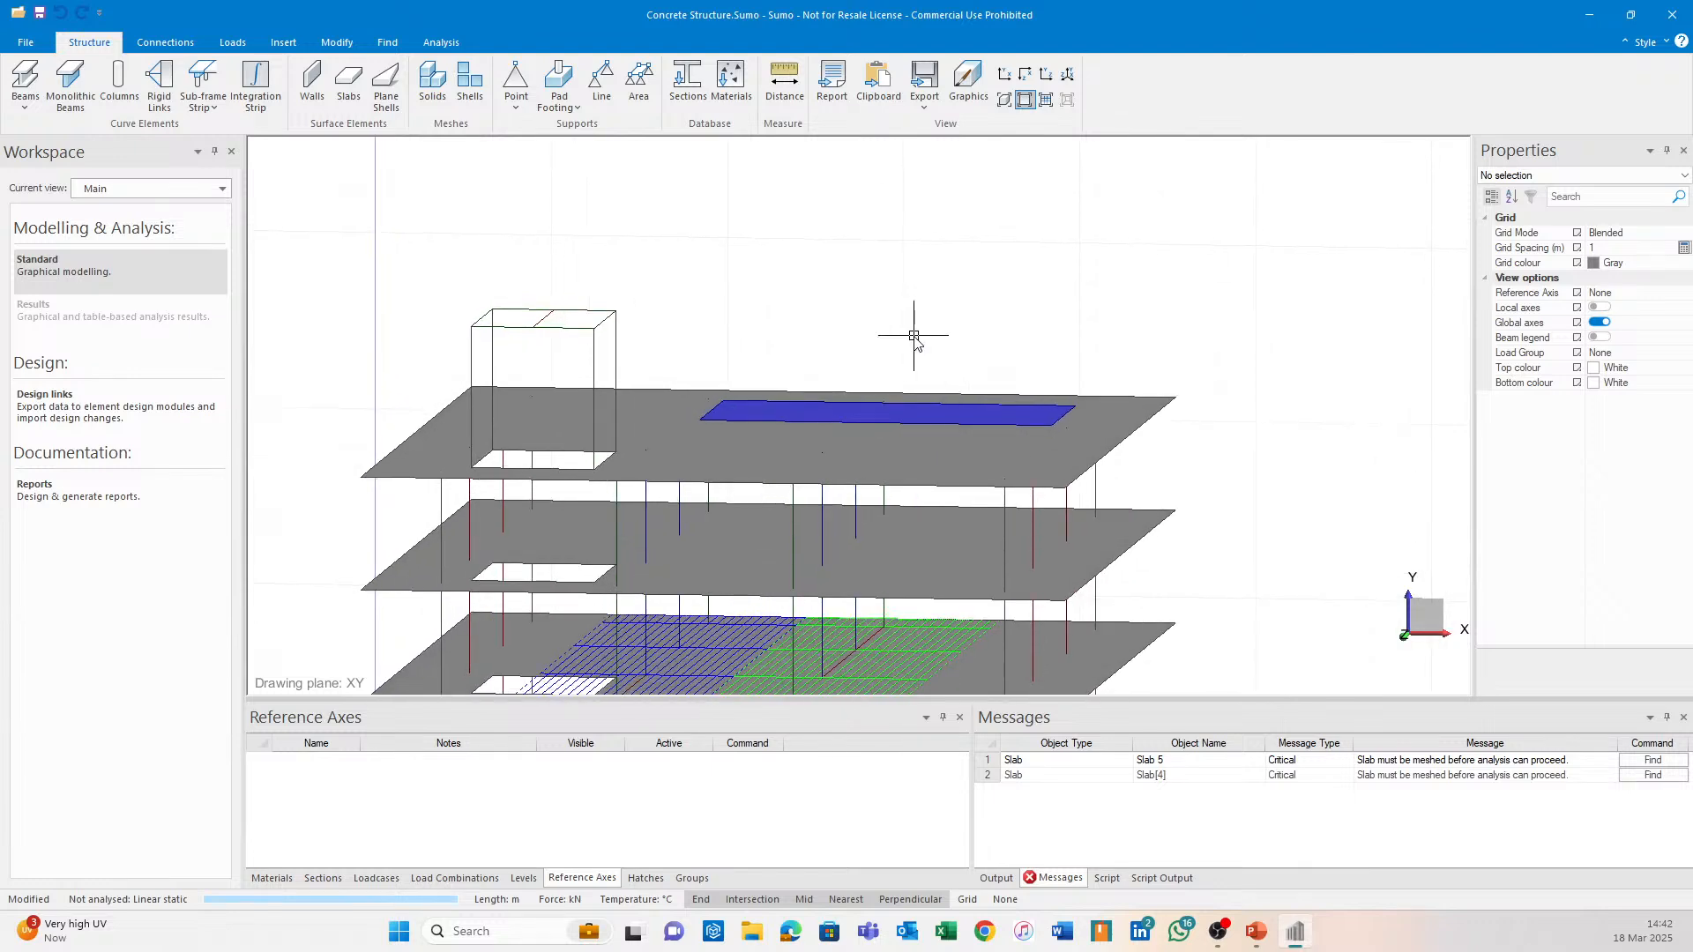
{"action": "scroll", "coordinate": [914, 335], "scroll_direction": "up", "scroll_amount": 2}
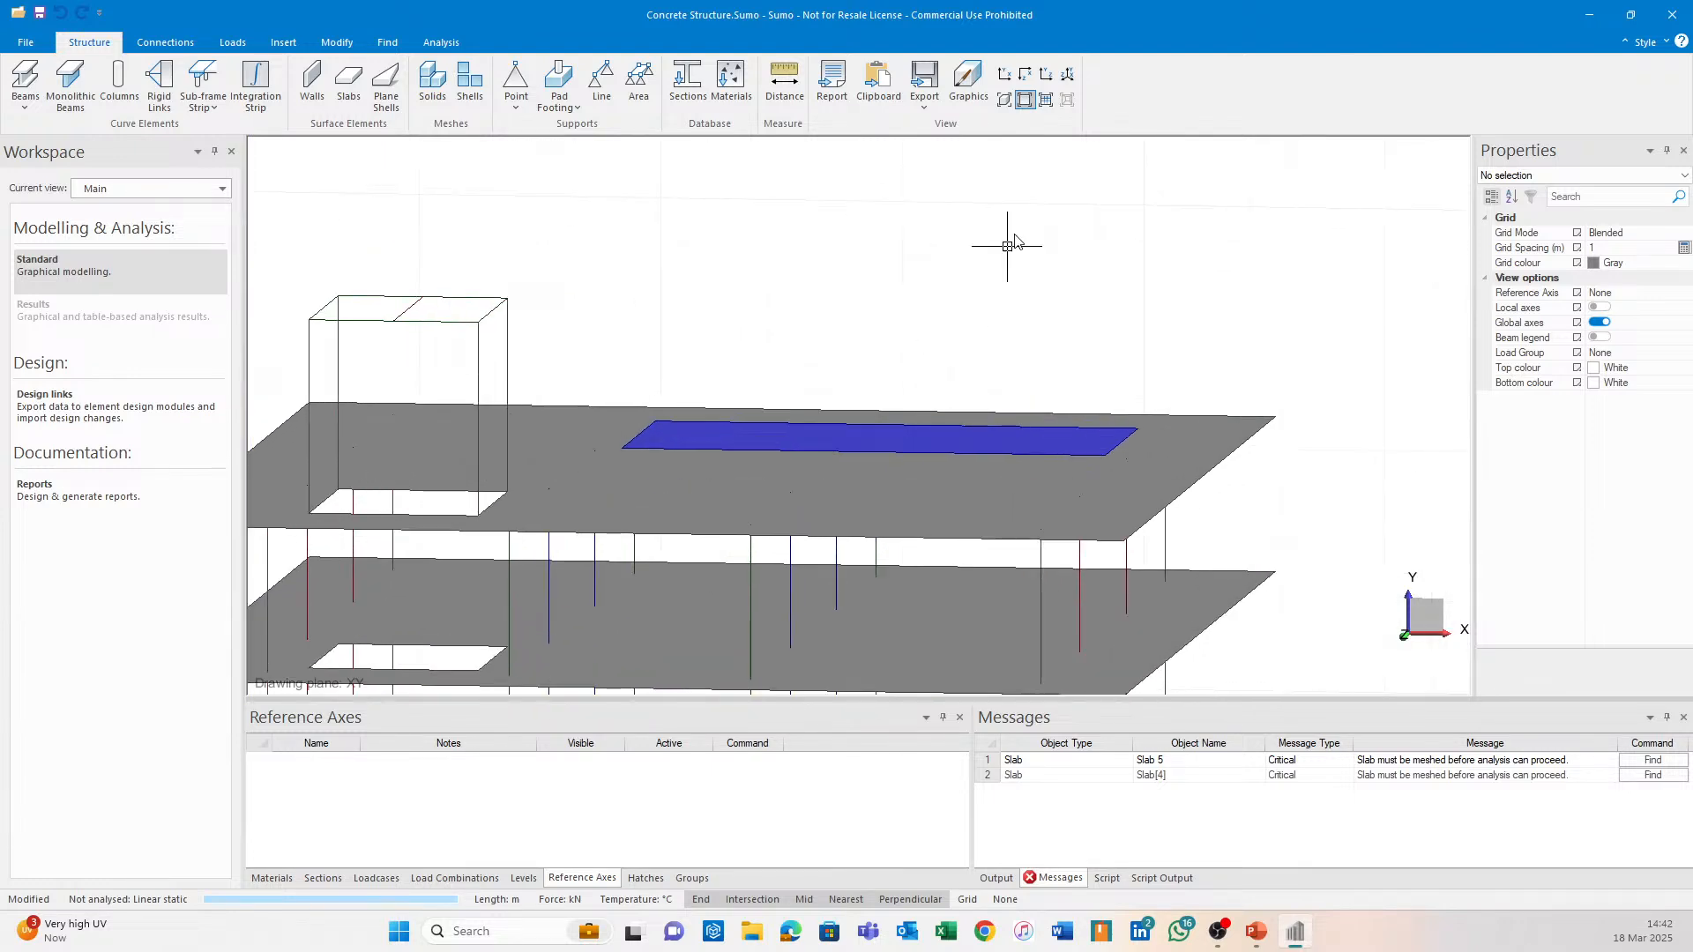
{"action": "left_click", "coordinate": [1004, 99]}
{"action": "middle_click_drag", "start_coordinate": [1114, 525], "coordinate": [1133, 503]}
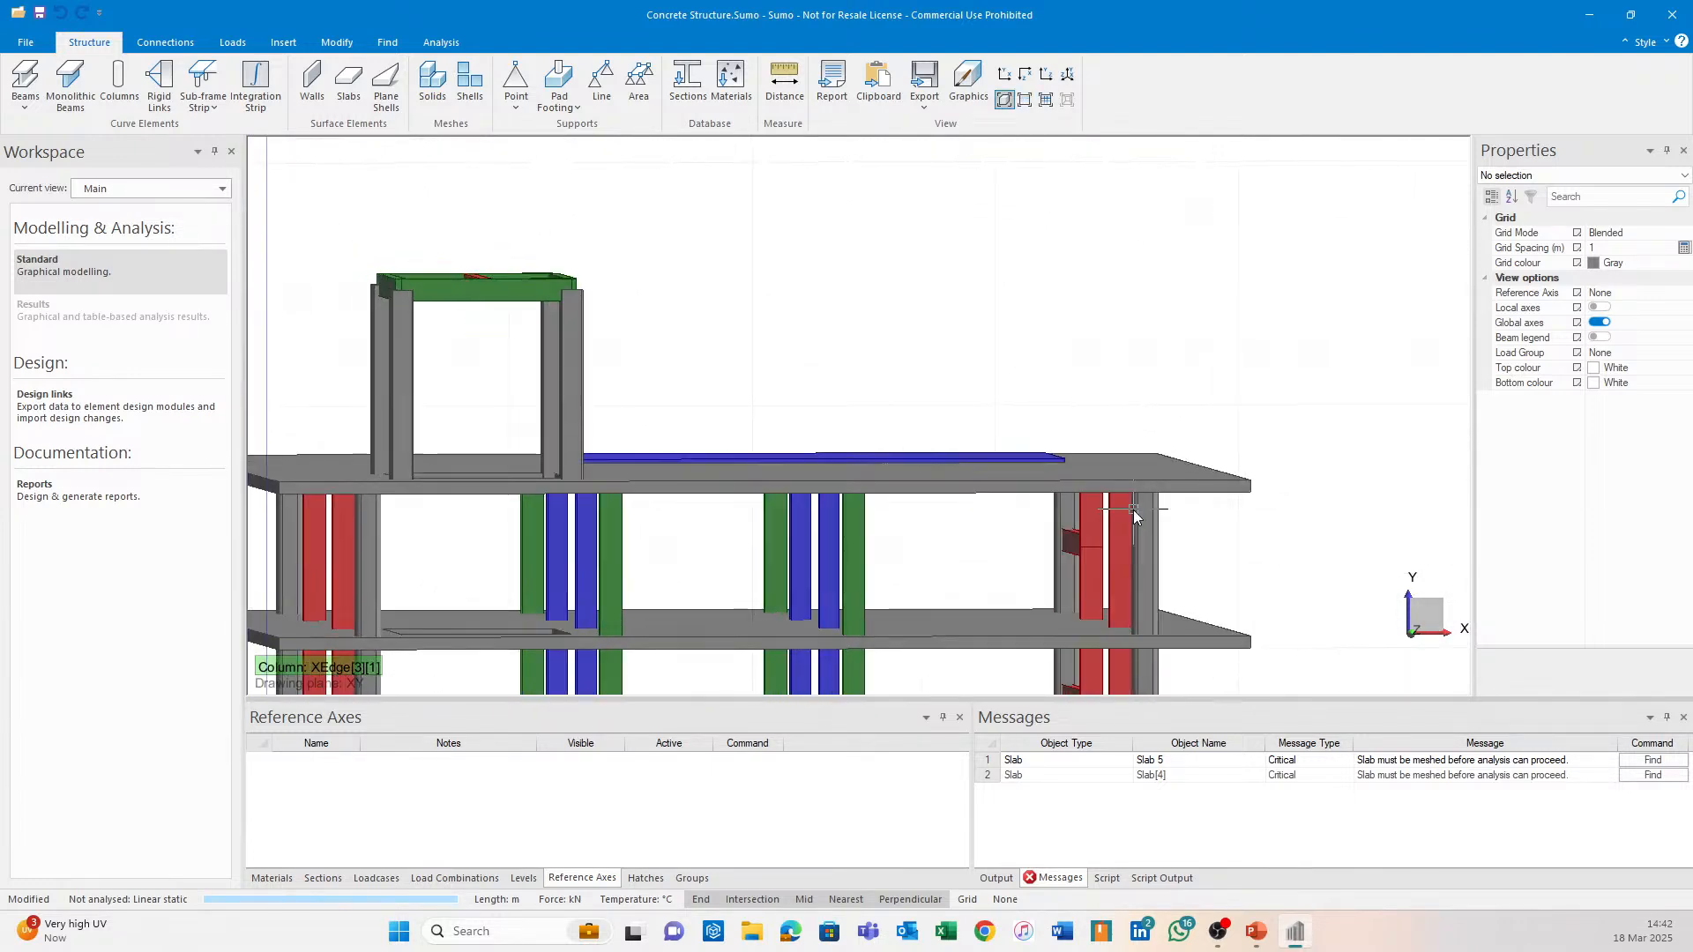
{"action": "left_click", "coordinate": [1020, 456]}
{"action": "left_click", "coordinate": [1192, 377]}
{"action": "scroll", "coordinate": [1024, 423], "scroll_direction": "up", "scroll_amount": 3}
{"action": "scroll", "coordinate": [1025, 426], "scroll_direction": "up", "scroll_amount": 1}
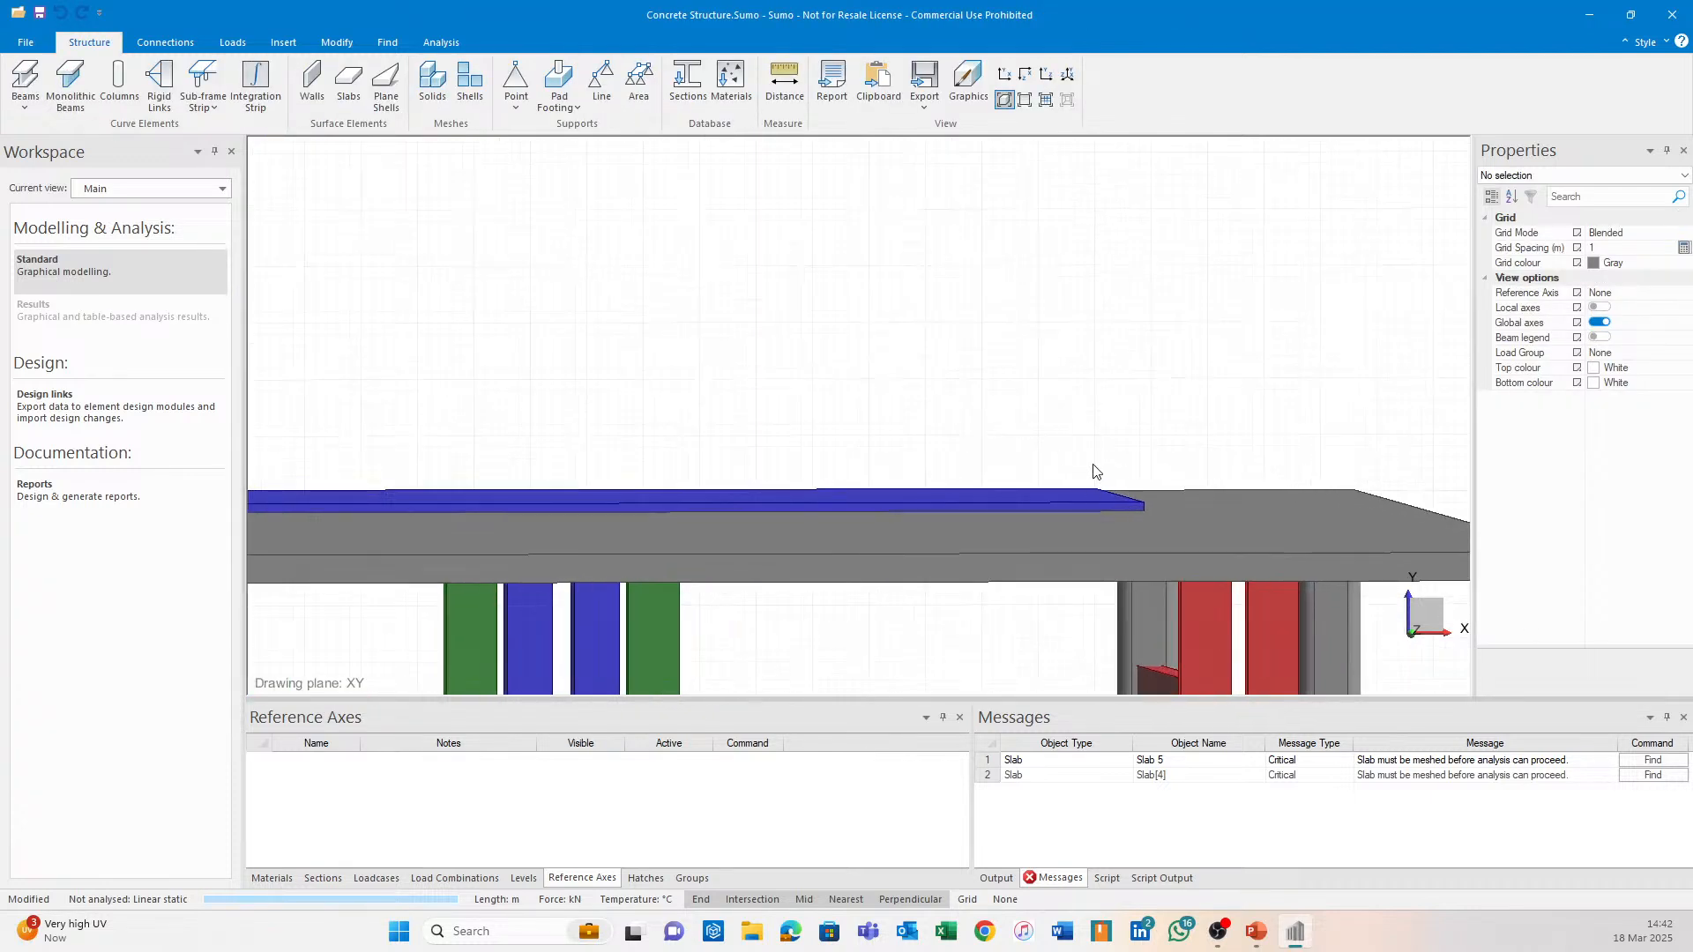
{"action": "left_click", "coordinate": [1102, 485]}
{"action": "scroll", "coordinate": [1488, 457], "scroll_direction": "down", "scroll_amount": 2}
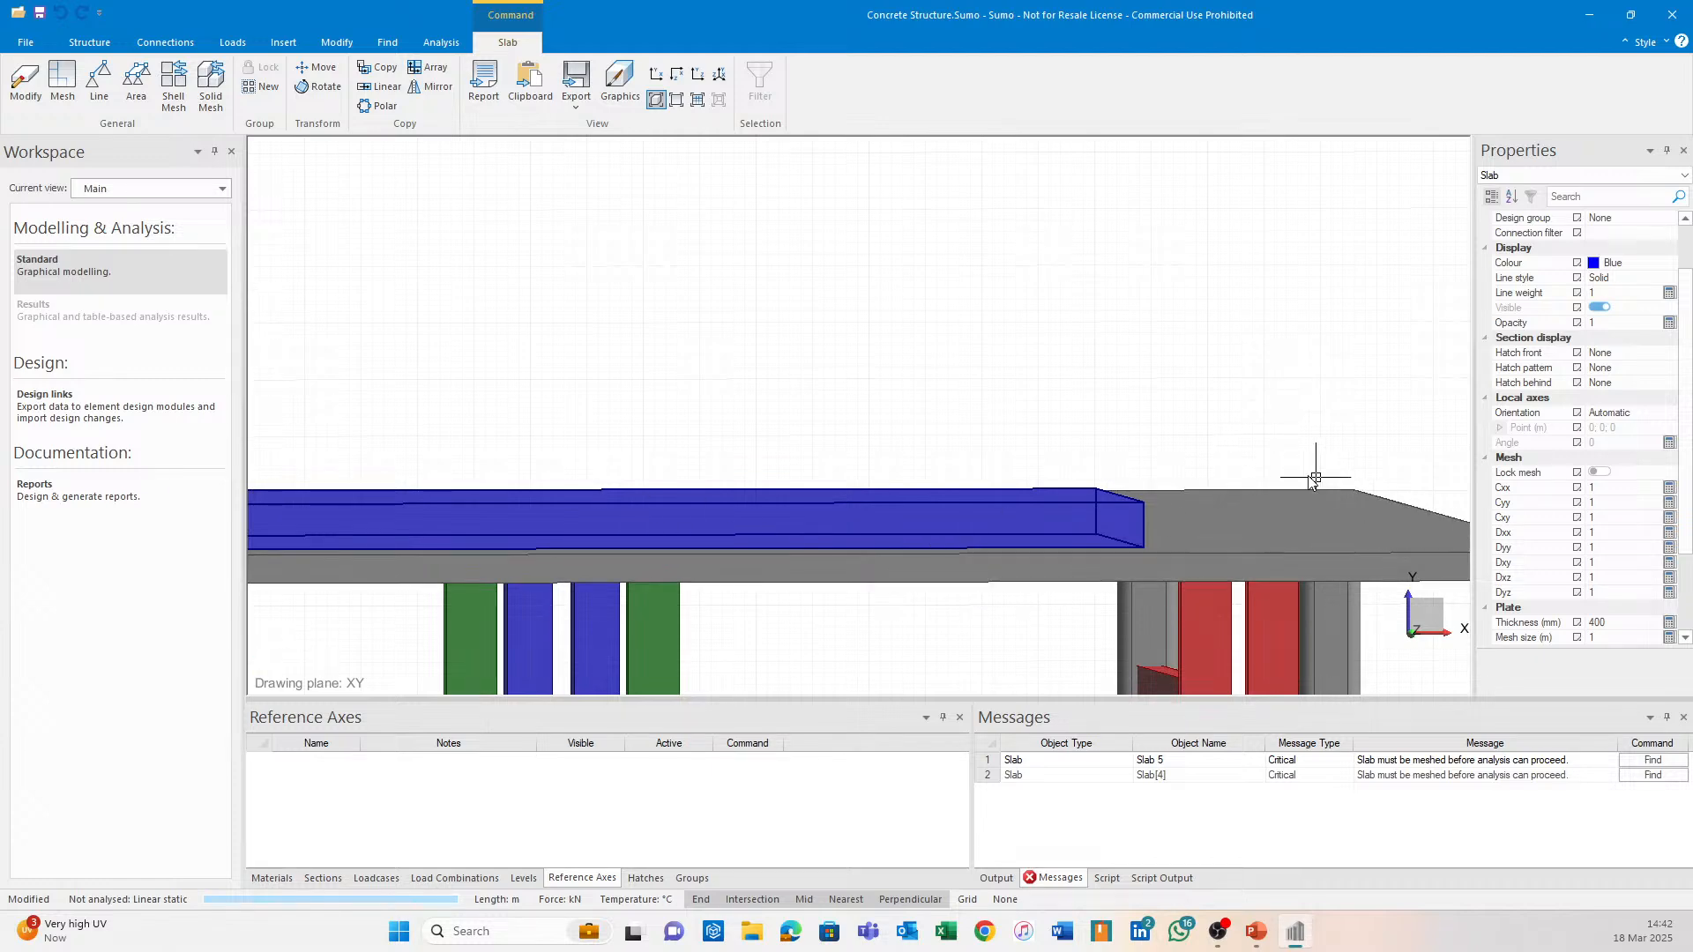
{"action": "scroll", "coordinate": [1578, 534], "scroll_direction": "down", "scroll_amount": 3}
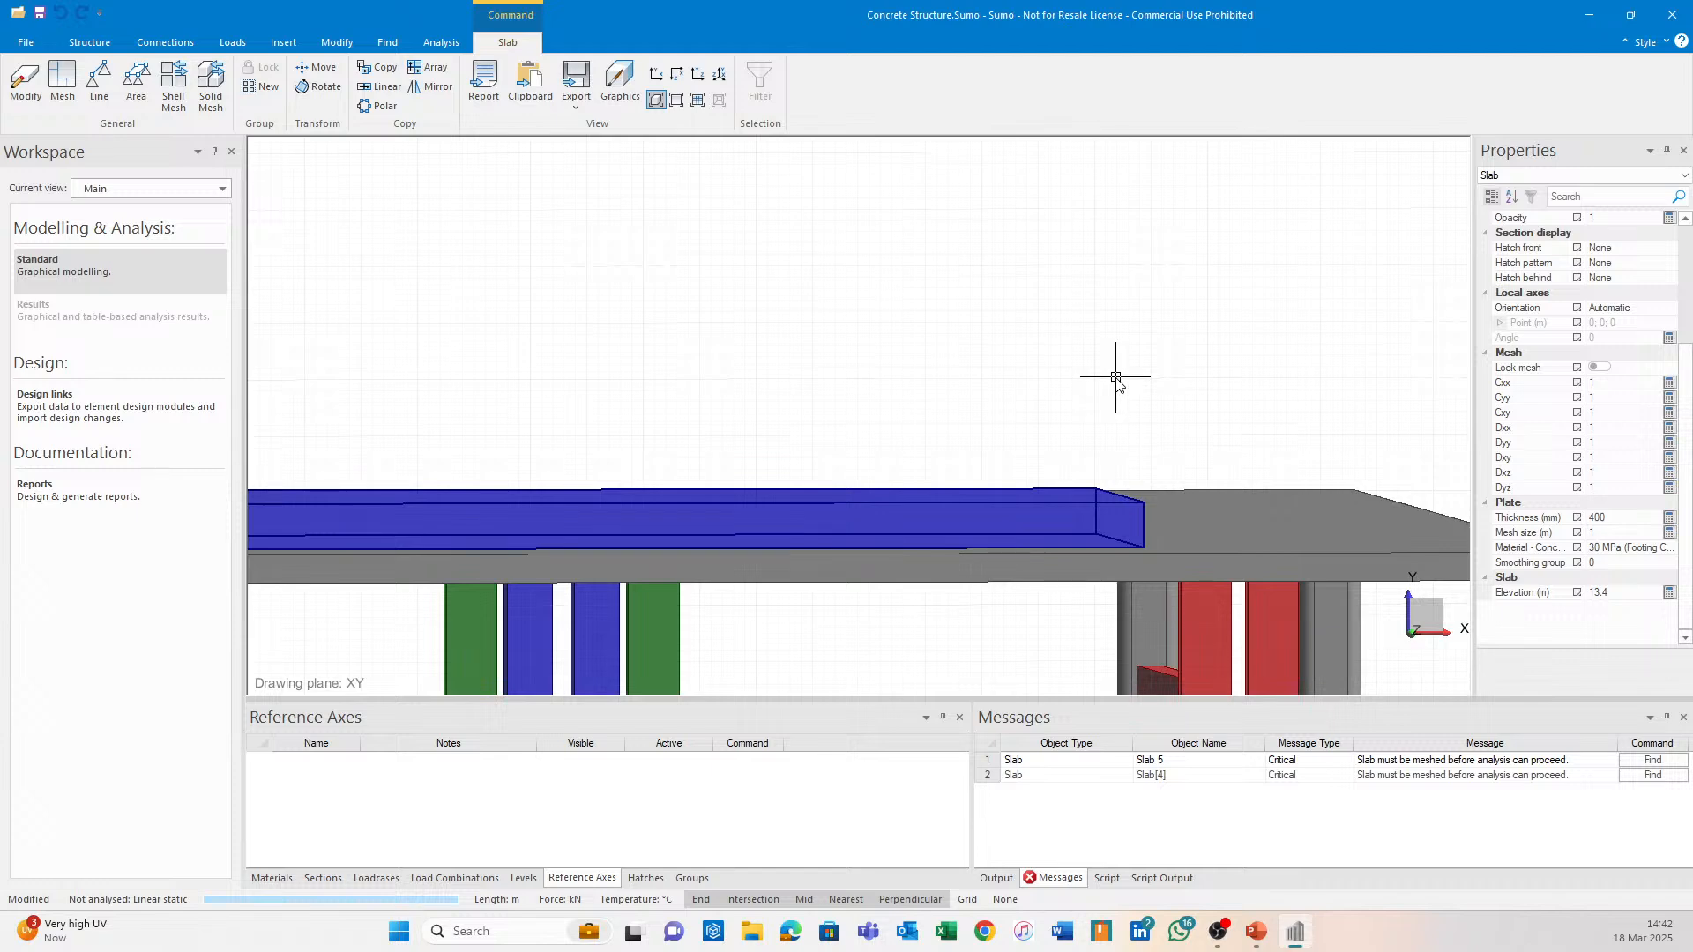
{"action": "middle_click_drag", "start_coordinate": [911, 306], "coordinate": [955, 238]}
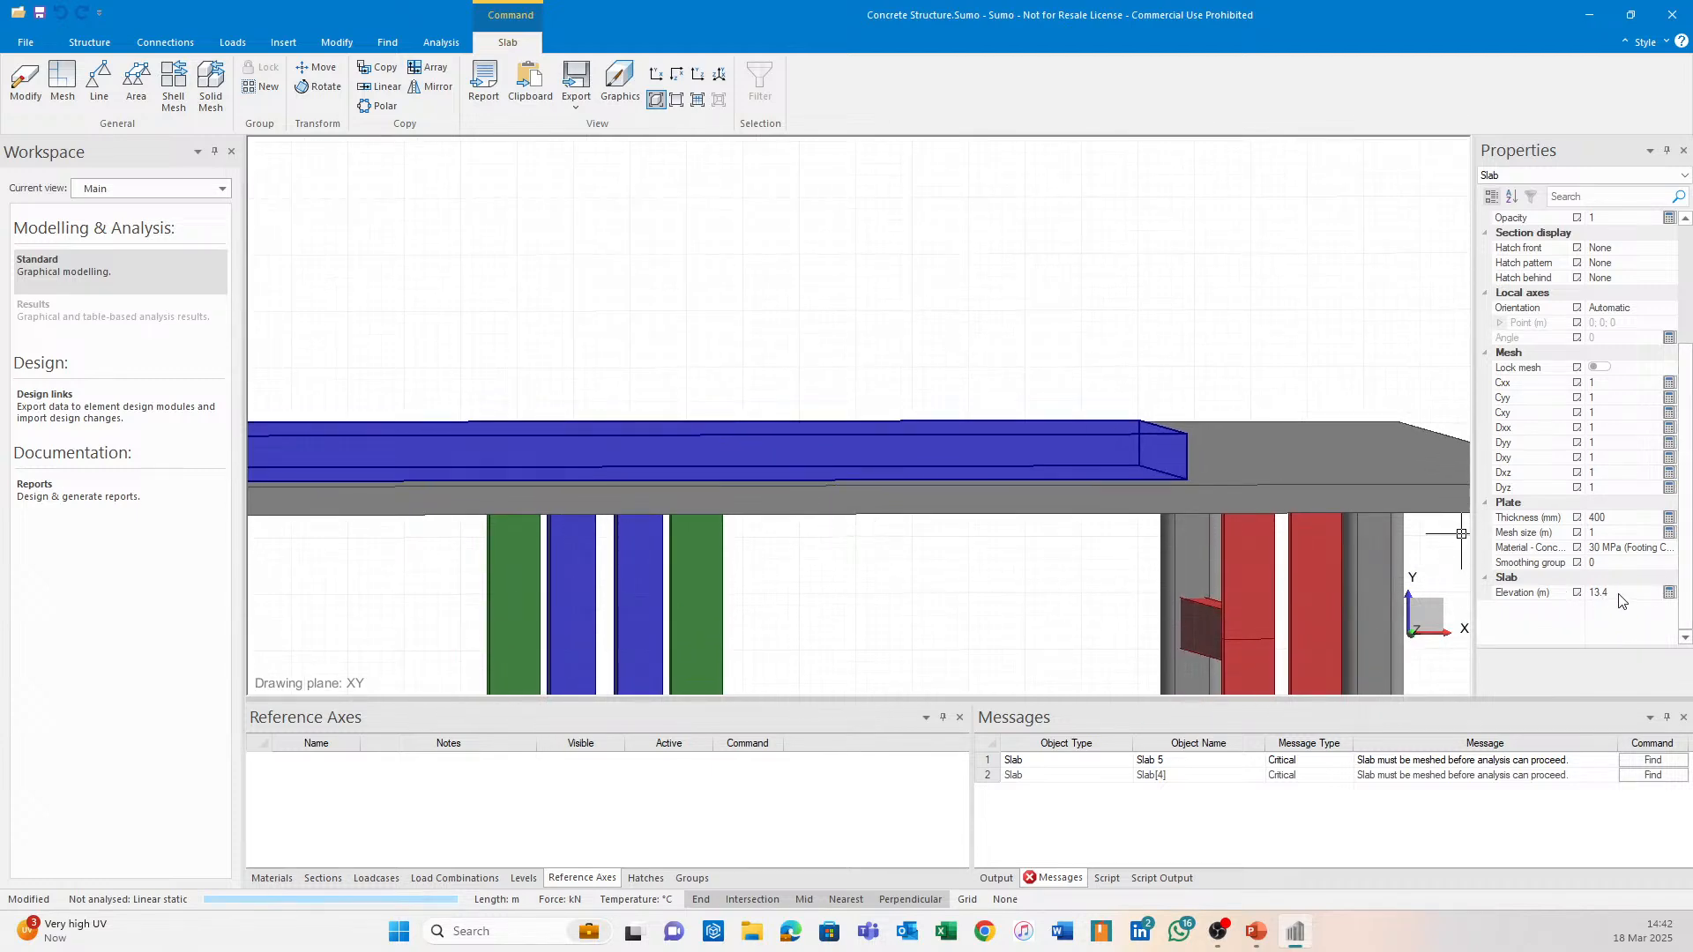
{"action": "scroll", "coordinate": [1118, 583], "scroll_direction": "down", "scroll_amount": 2}
{"action": "middle_click_drag", "start_coordinate": [1115, 576], "coordinate": [1133, 607], "text": "shift"}
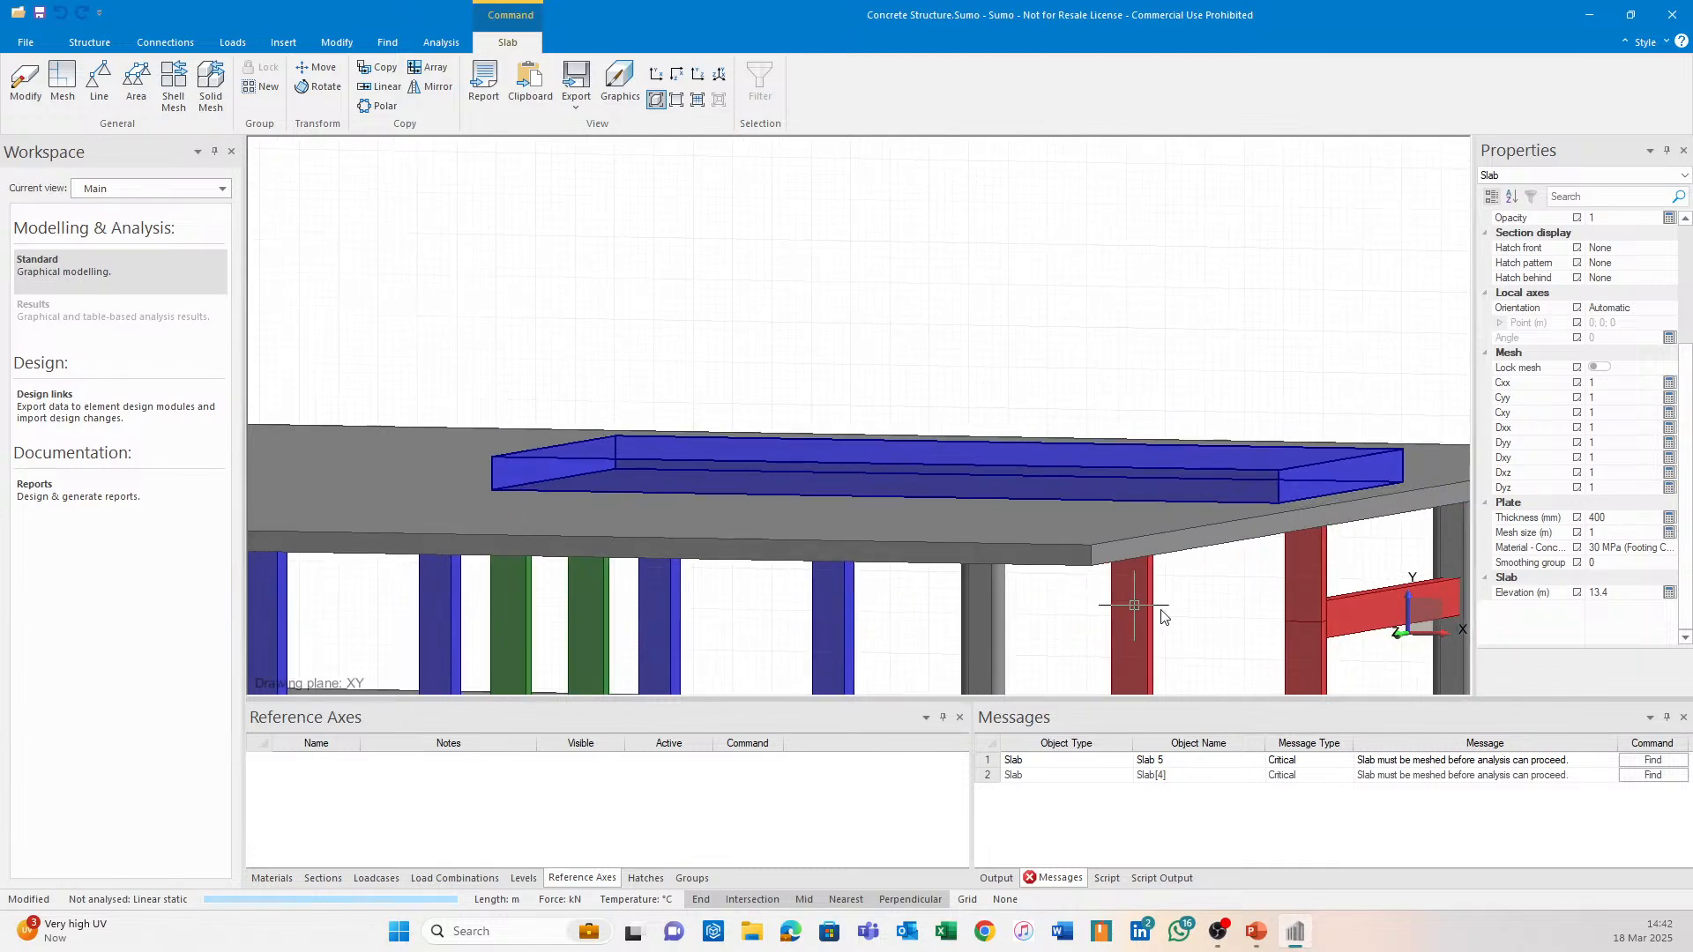
Change Slab 5's elevation to 13.3 m, then set it back to 13.4 m.
{"action": "left_click", "coordinate": [1633, 590]}
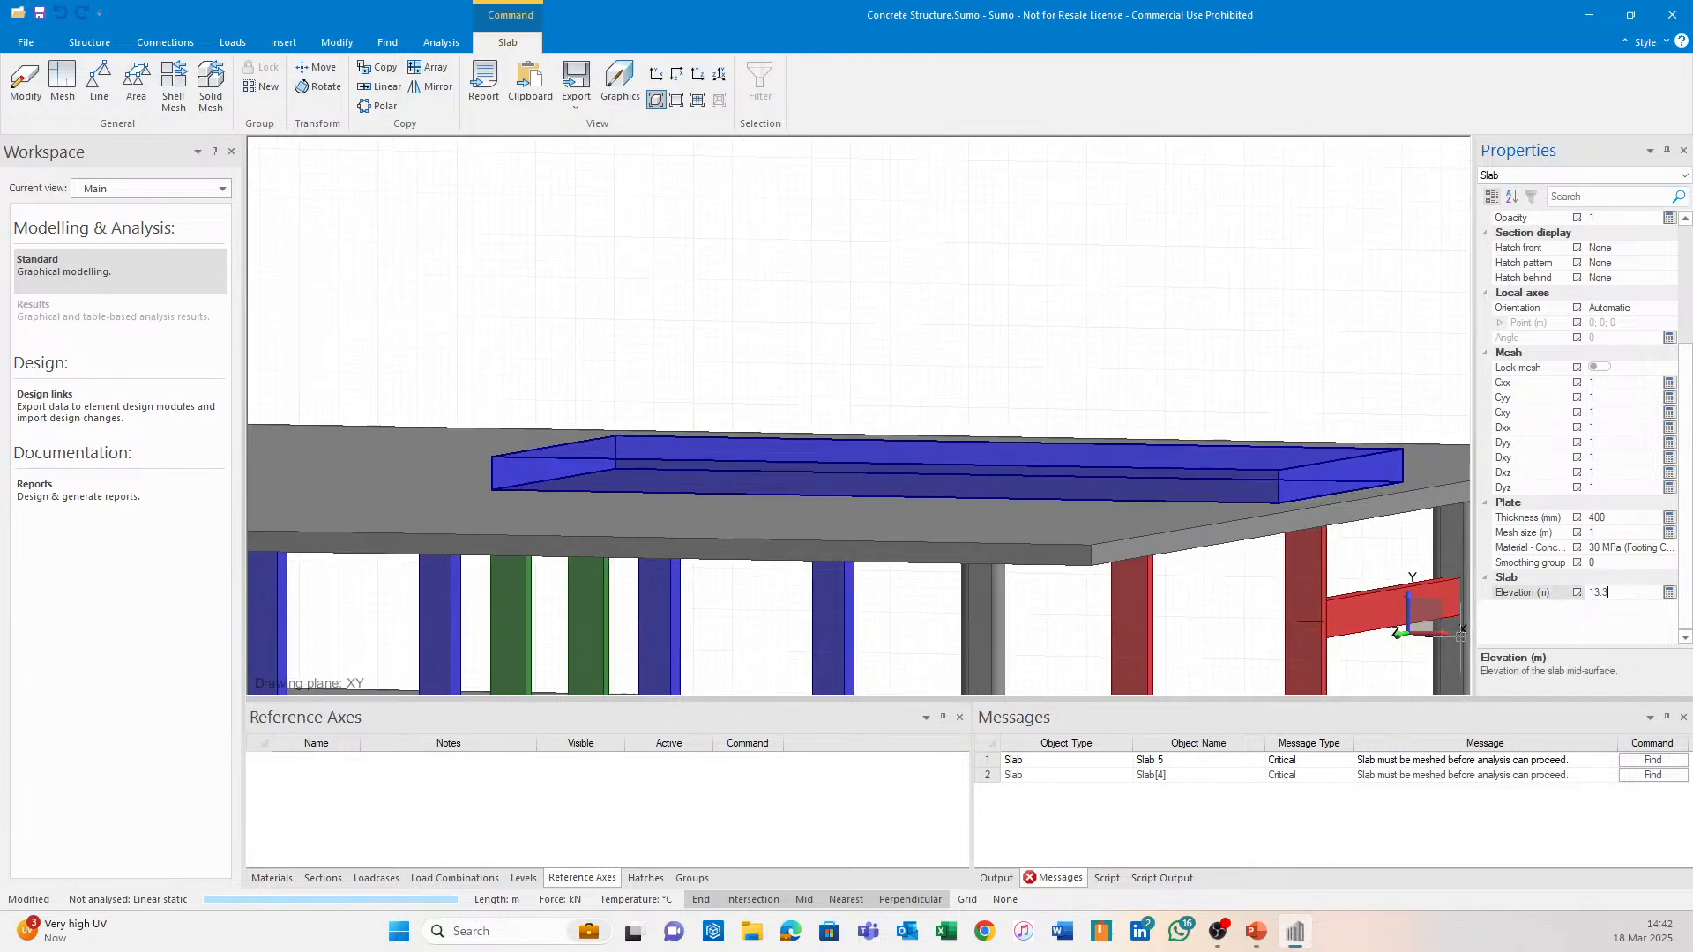
{"action": "key", "text": "Return"}
{"action": "key", "text": "Escape"}
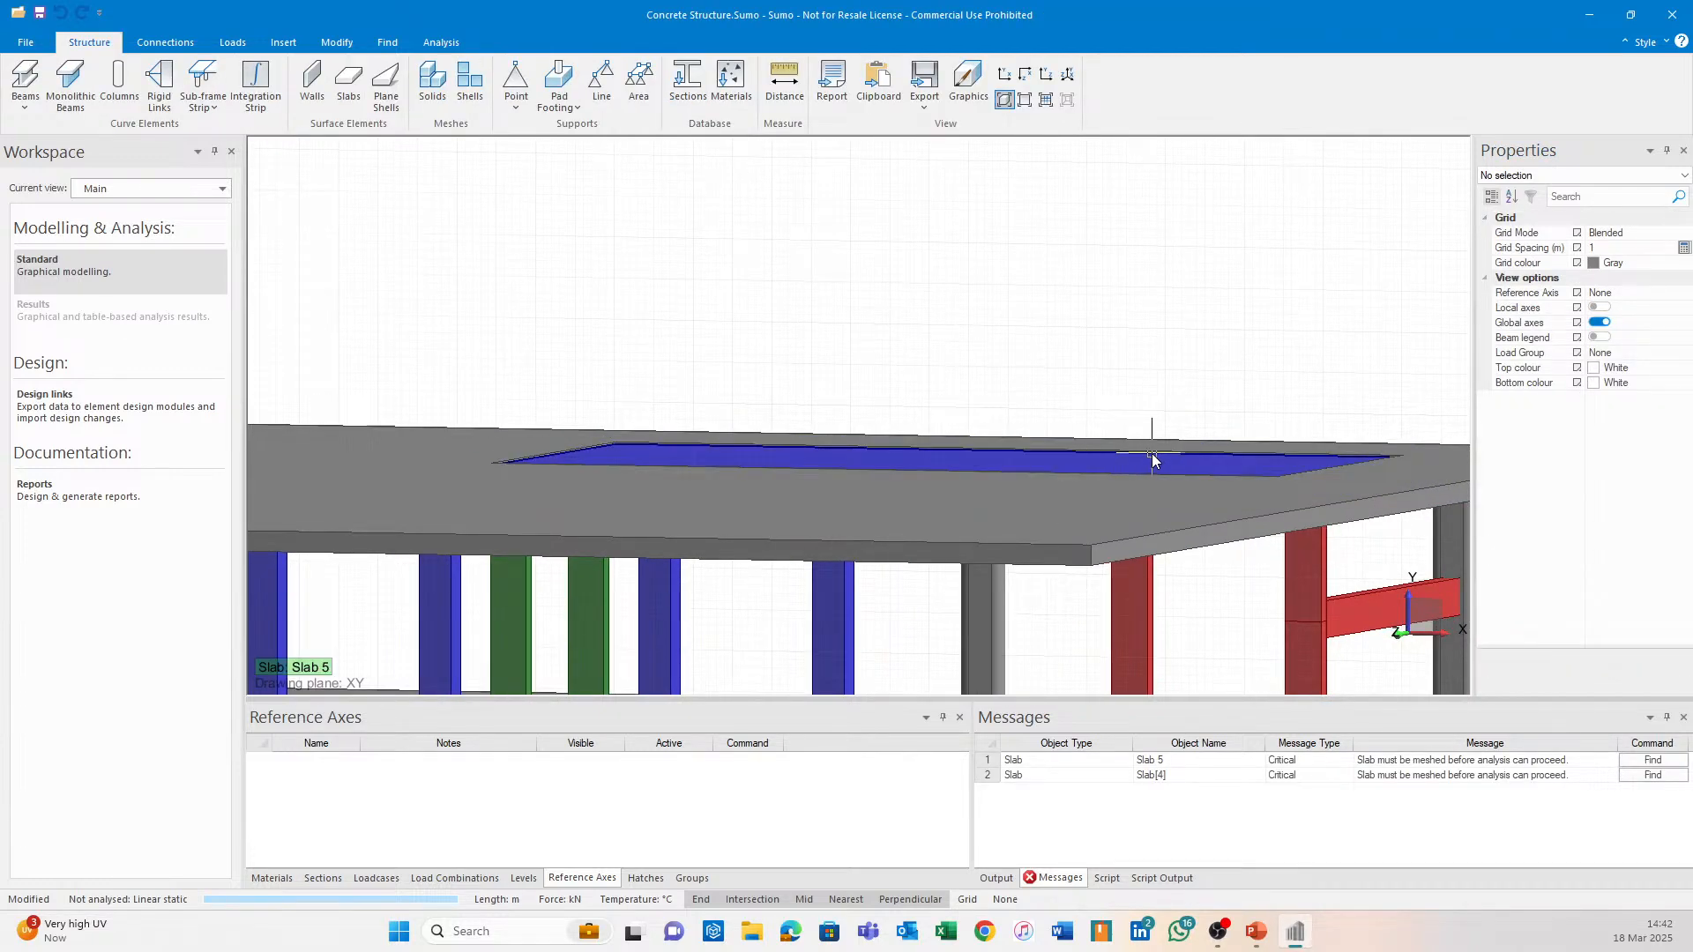
{"action": "left_click", "coordinate": [1152, 459]}
{"action": "scroll", "coordinate": [559, 443], "scroll_direction": "up", "scroll_amount": 5}
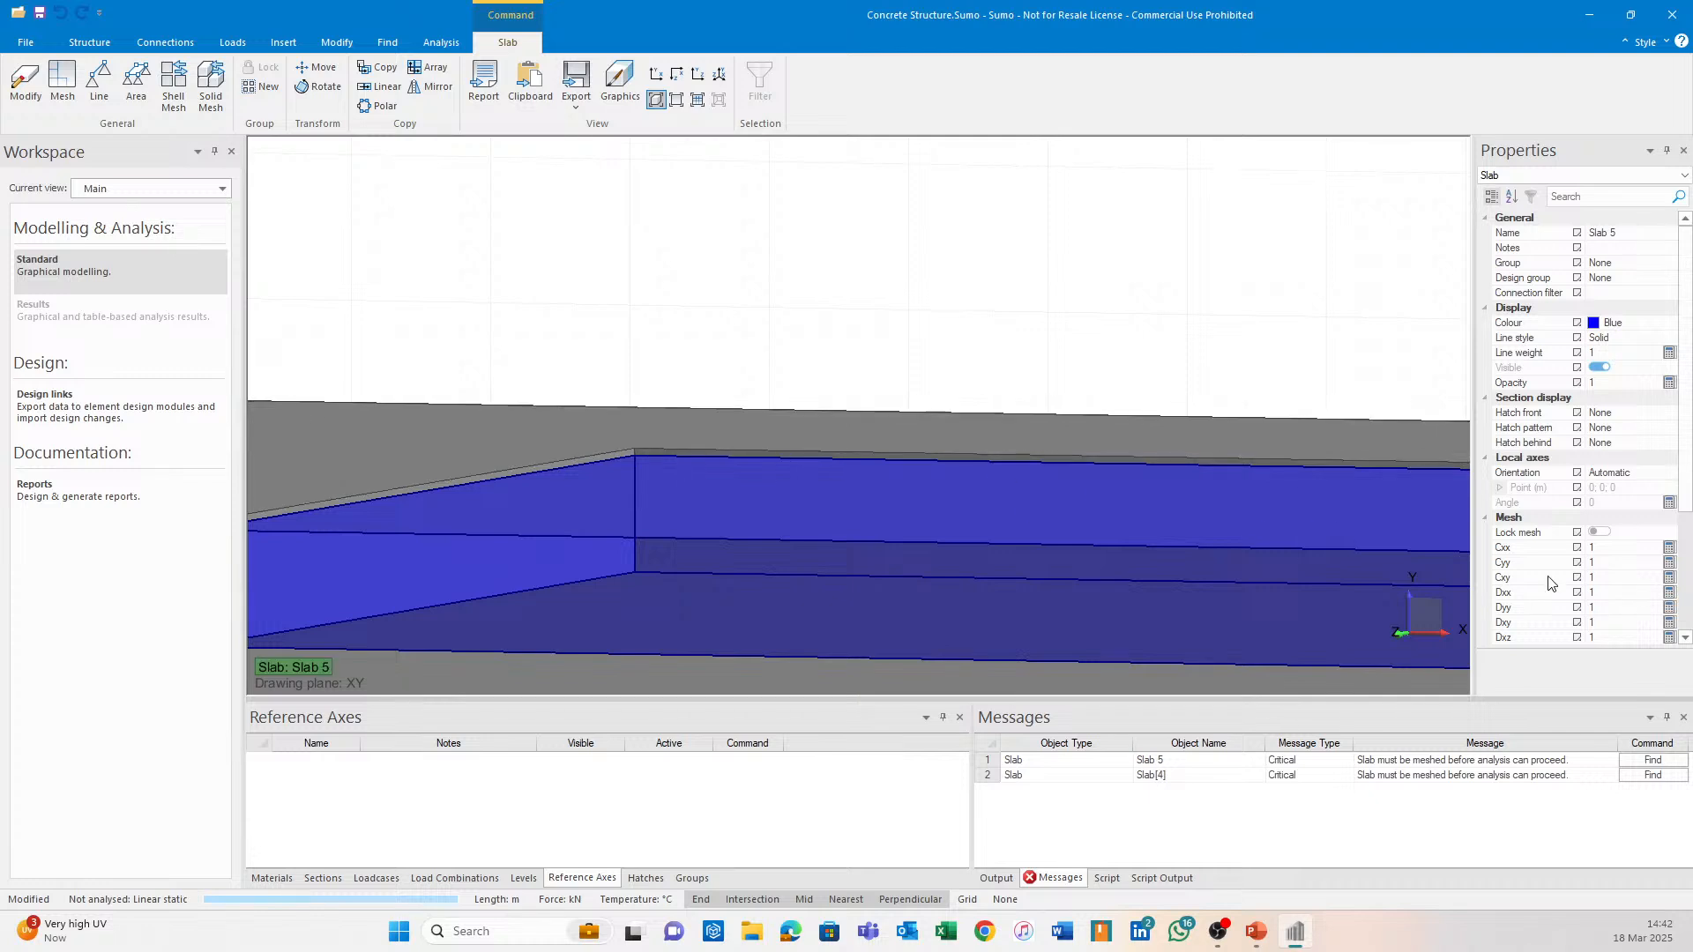
{"action": "scroll", "coordinate": [1631, 582], "scroll_direction": "down", "scroll_amount": 3}
{"action": "left_click", "coordinate": [1625, 623]}
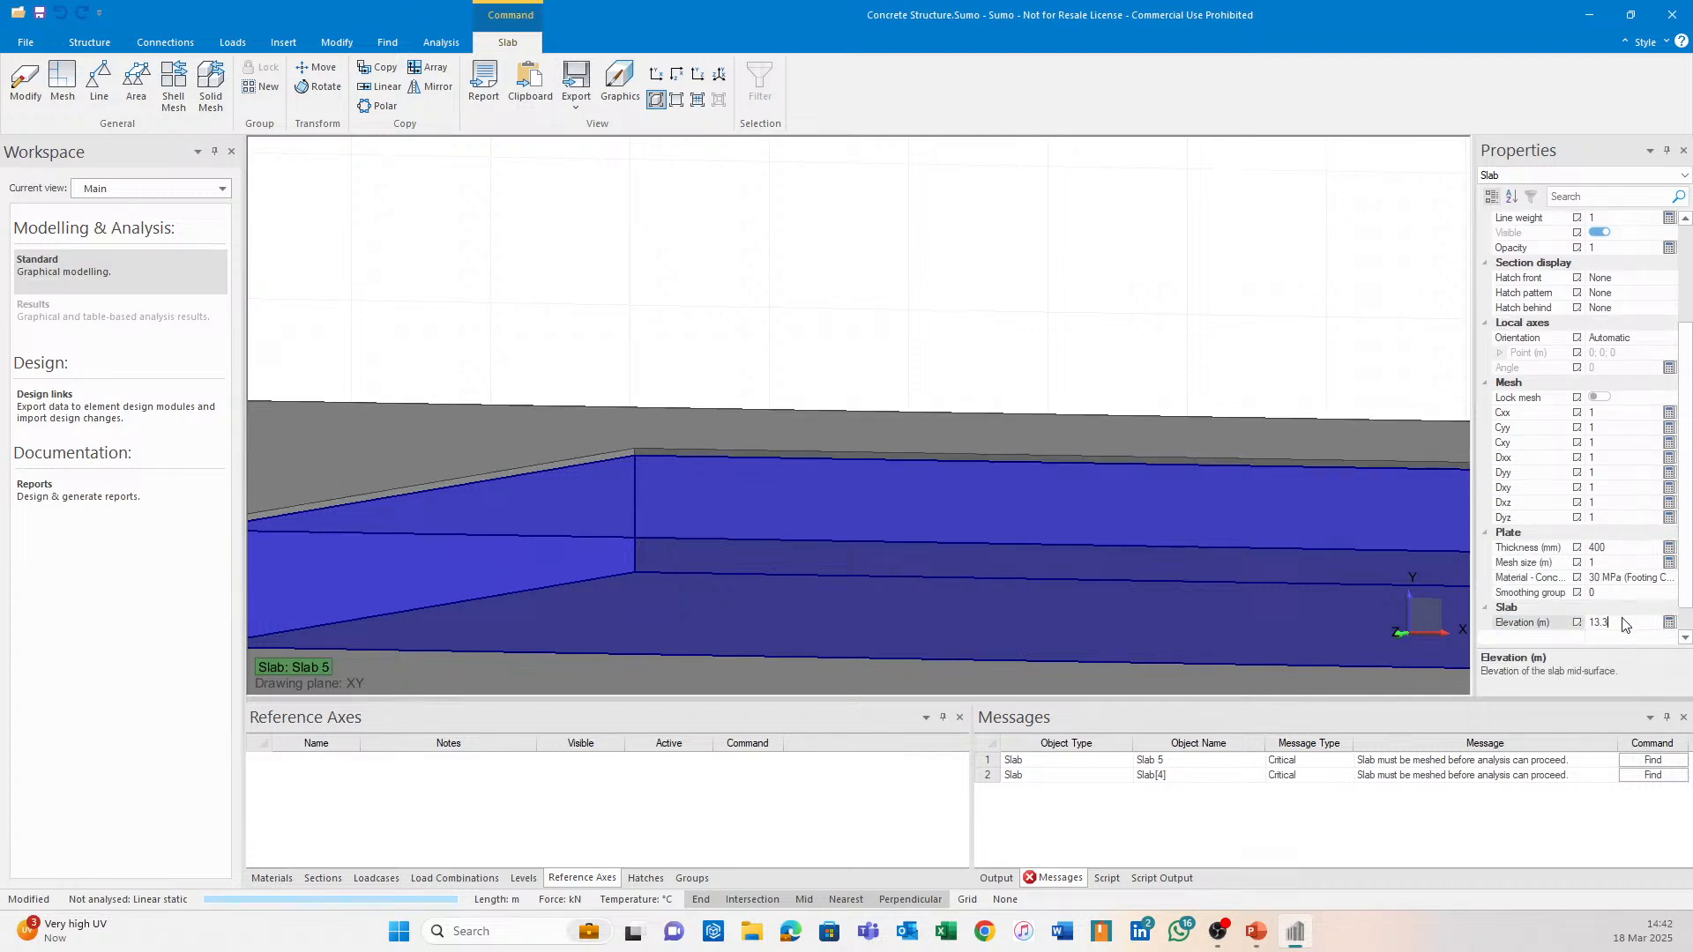
{"action": "key", "text": "Return"}
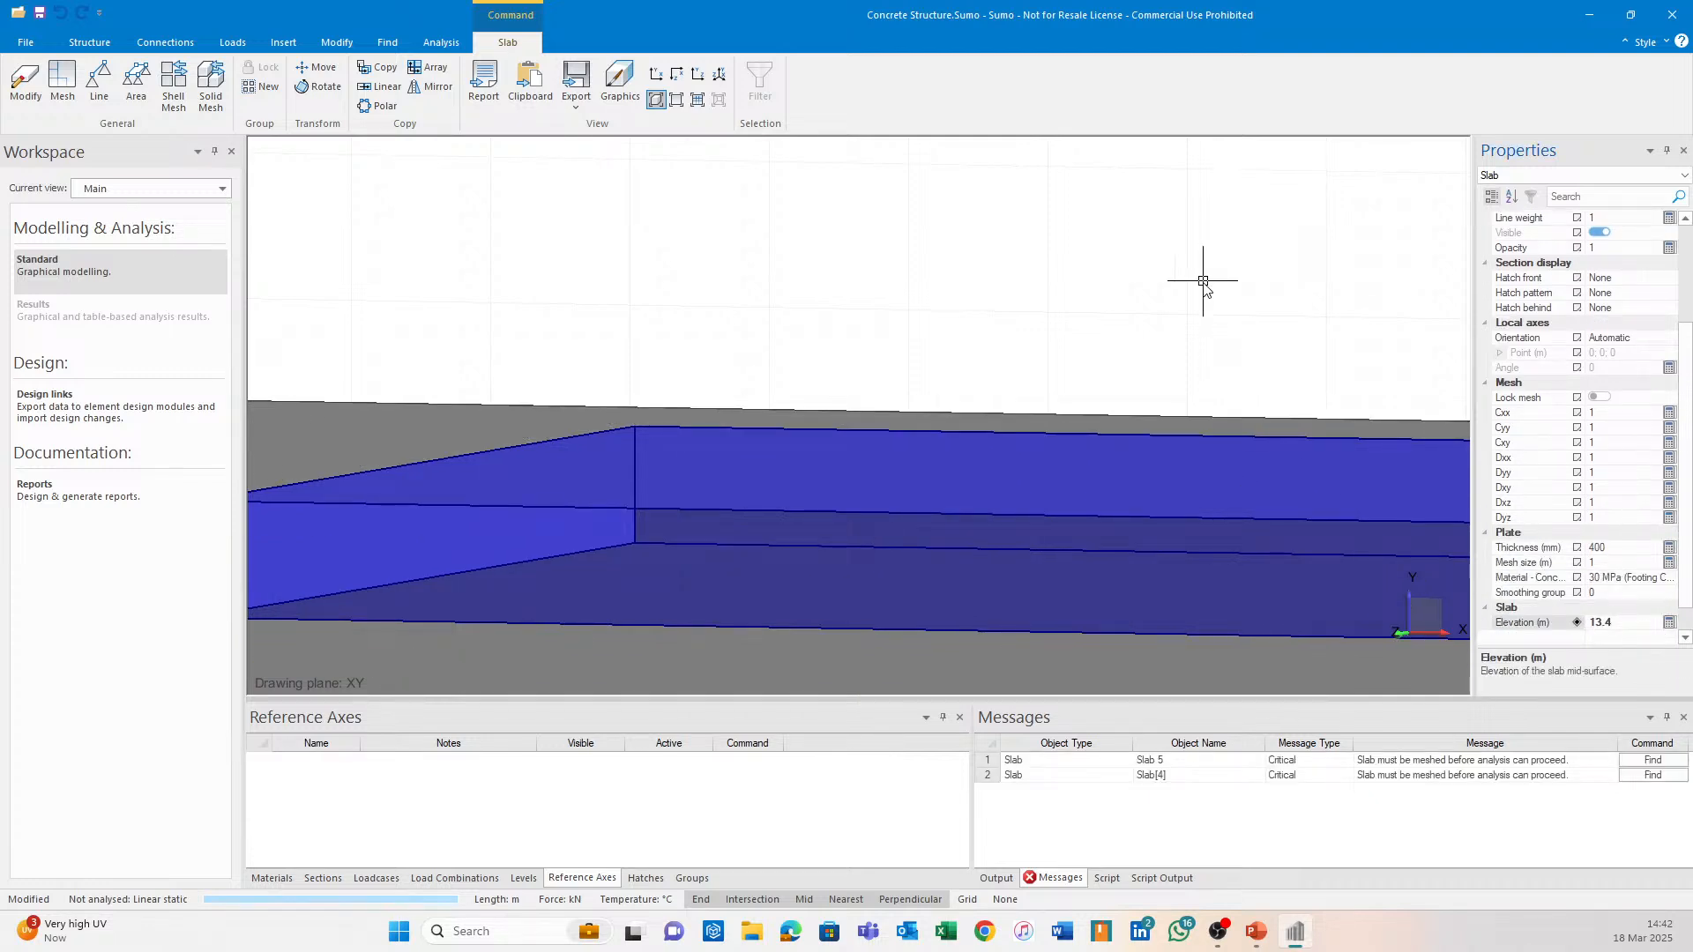
{"action": "key", "text": "Escape"}
{"action": "scroll", "coordinate": [1202, 433], "scroll_direction": "down", "scroll_amount": 5}
{"action": "middle_click_drag", "start_coordinate": [997, 437], "coordinate": [923, 296]}
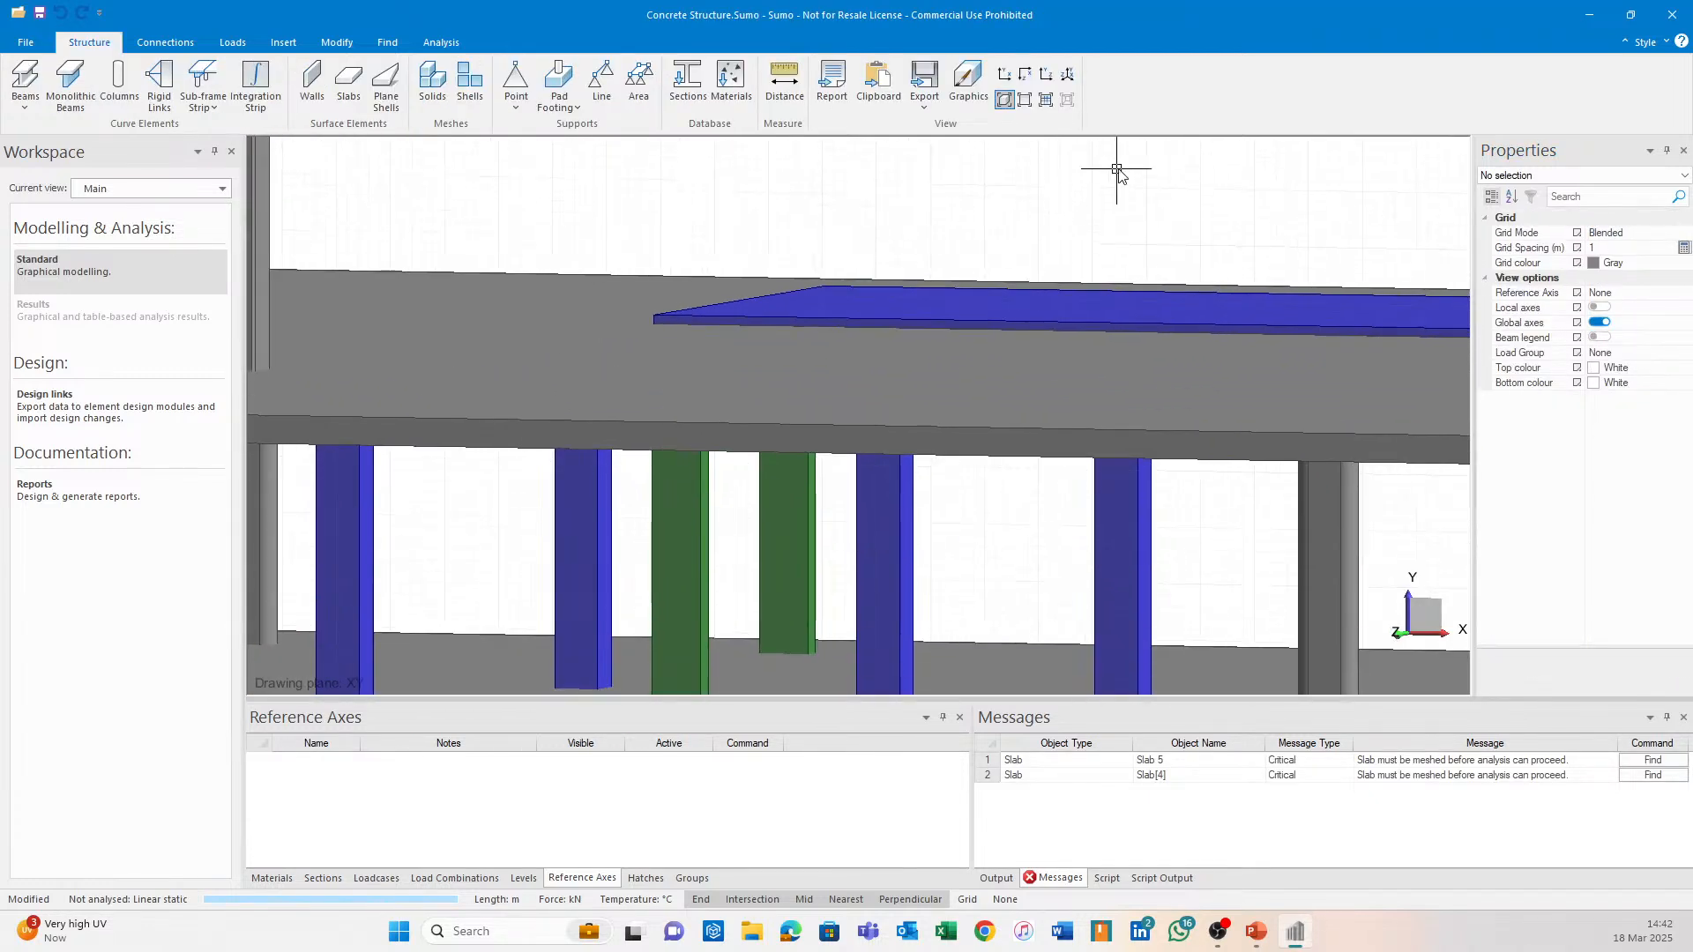
Draw a straight guide line across the top-floor slab.
{"action": "left_click", "coordinate": [1028, 102]}
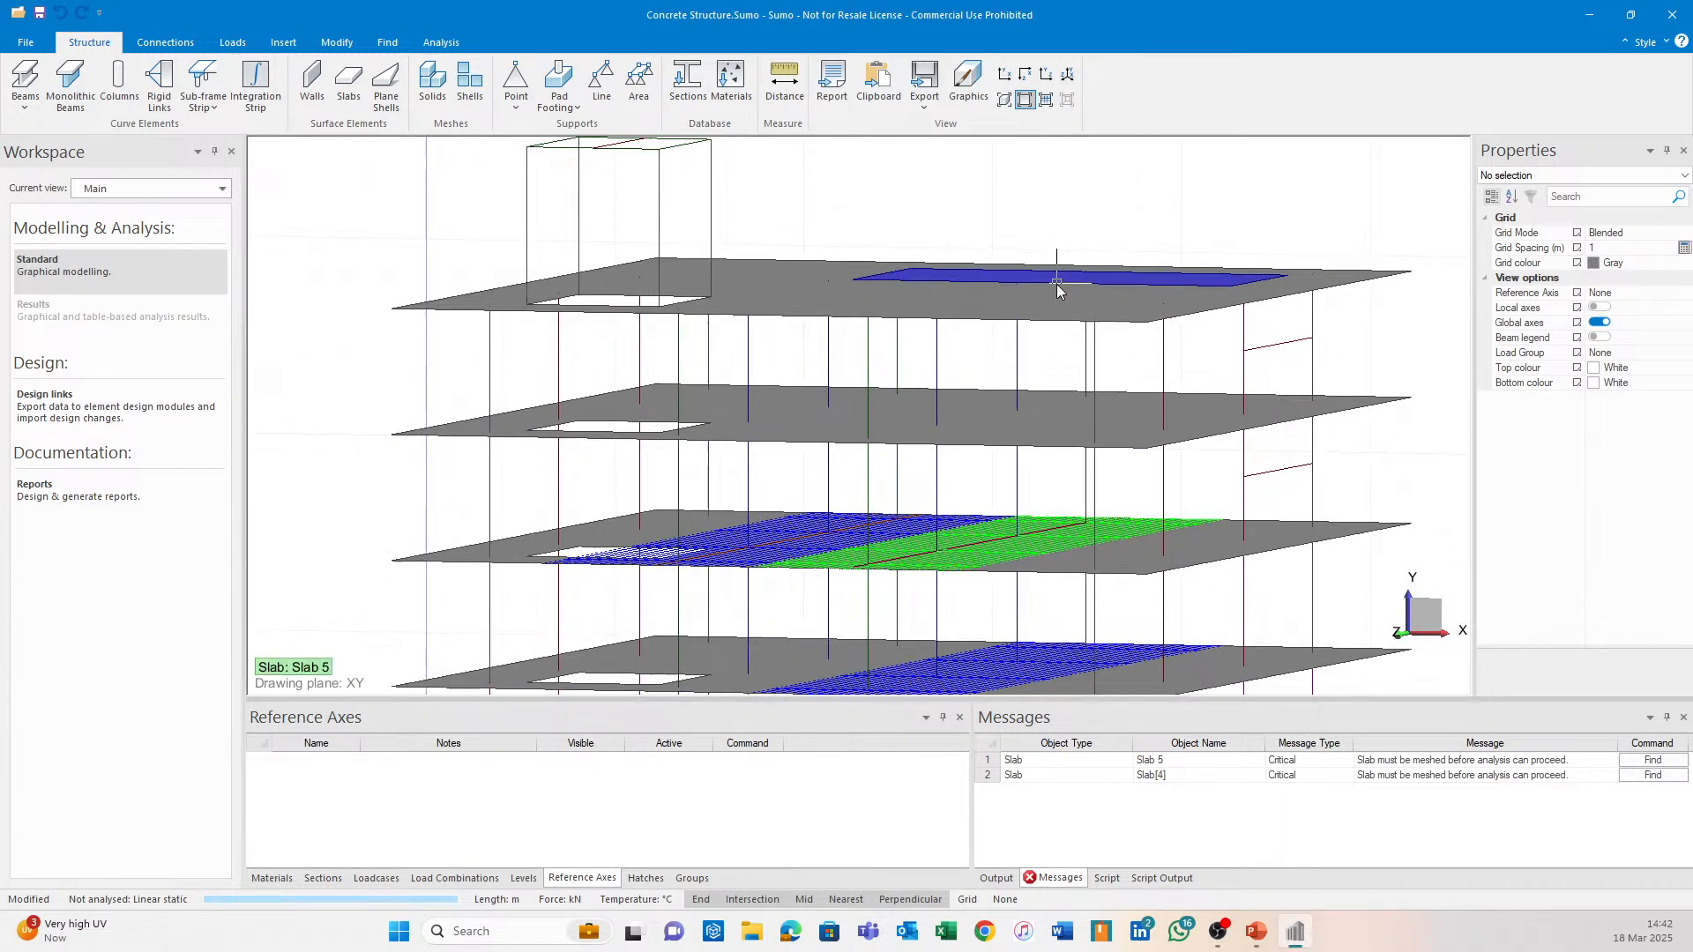
{"action": "middle_click_drag", "start_coordinate": [1057, 284], "coordinate": [911, 273]}
{"action": "left_click", "coordinate": [283, 43]}
{"action": "left_click", "coordinate": [26, 82]}
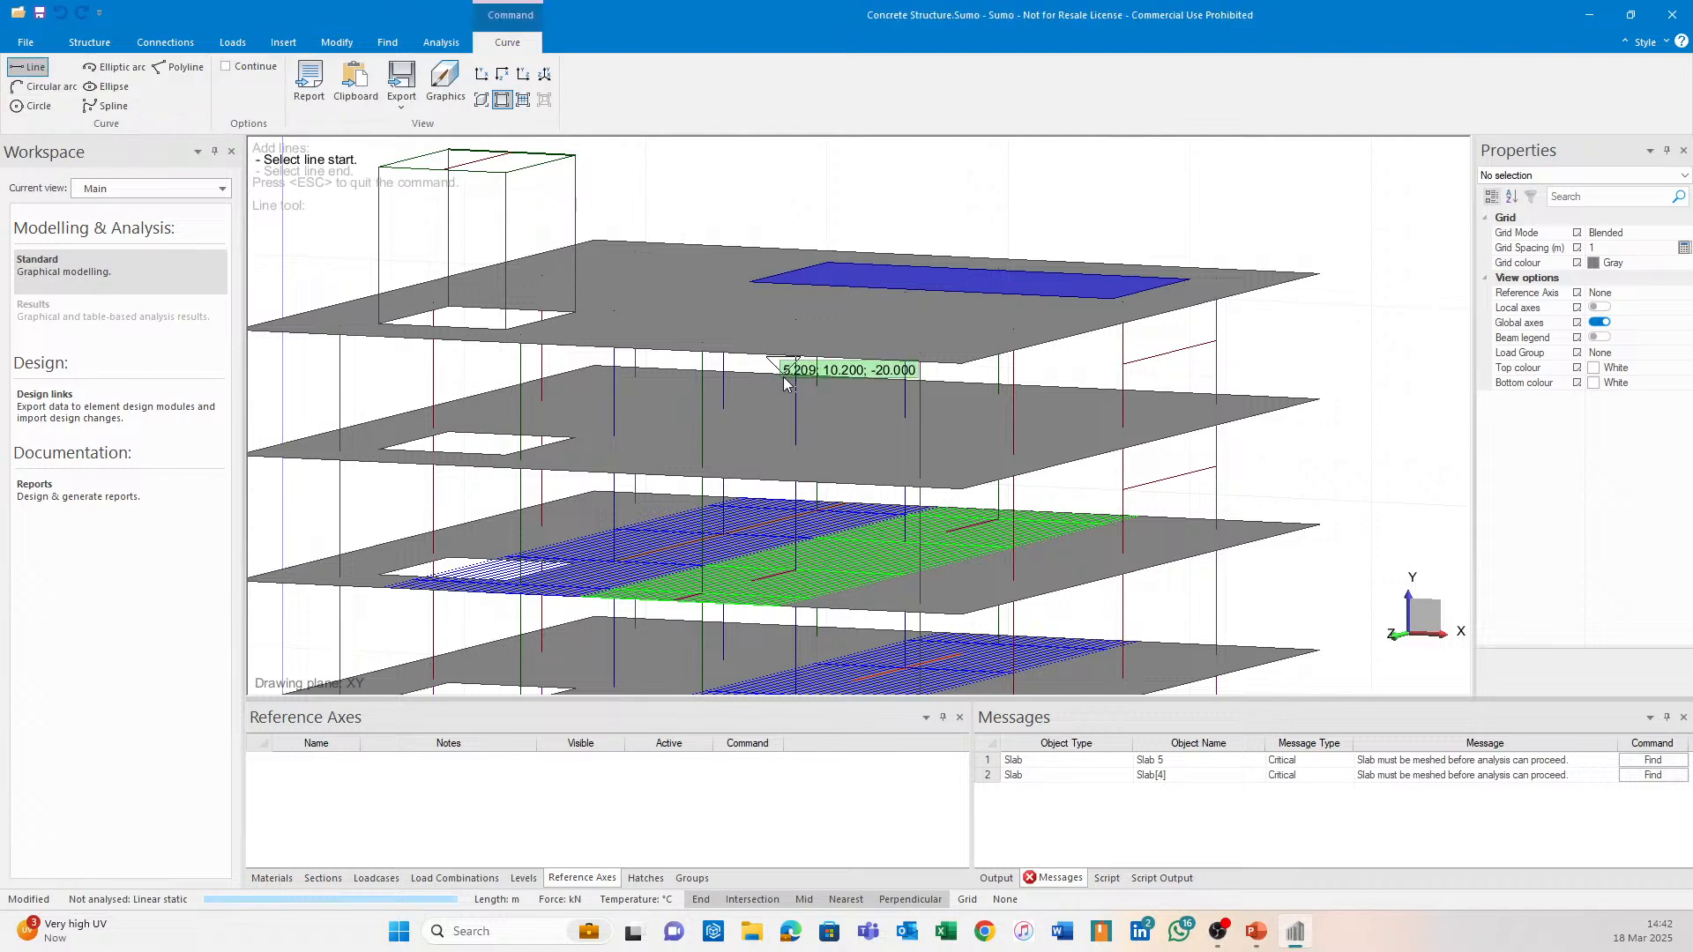
{"action": "scroll", "coordinate": [787, 382], "scroll_direction": "up", "scroll_amount": 2}
{"action": "left_click", "coordinate": [644, 315]}
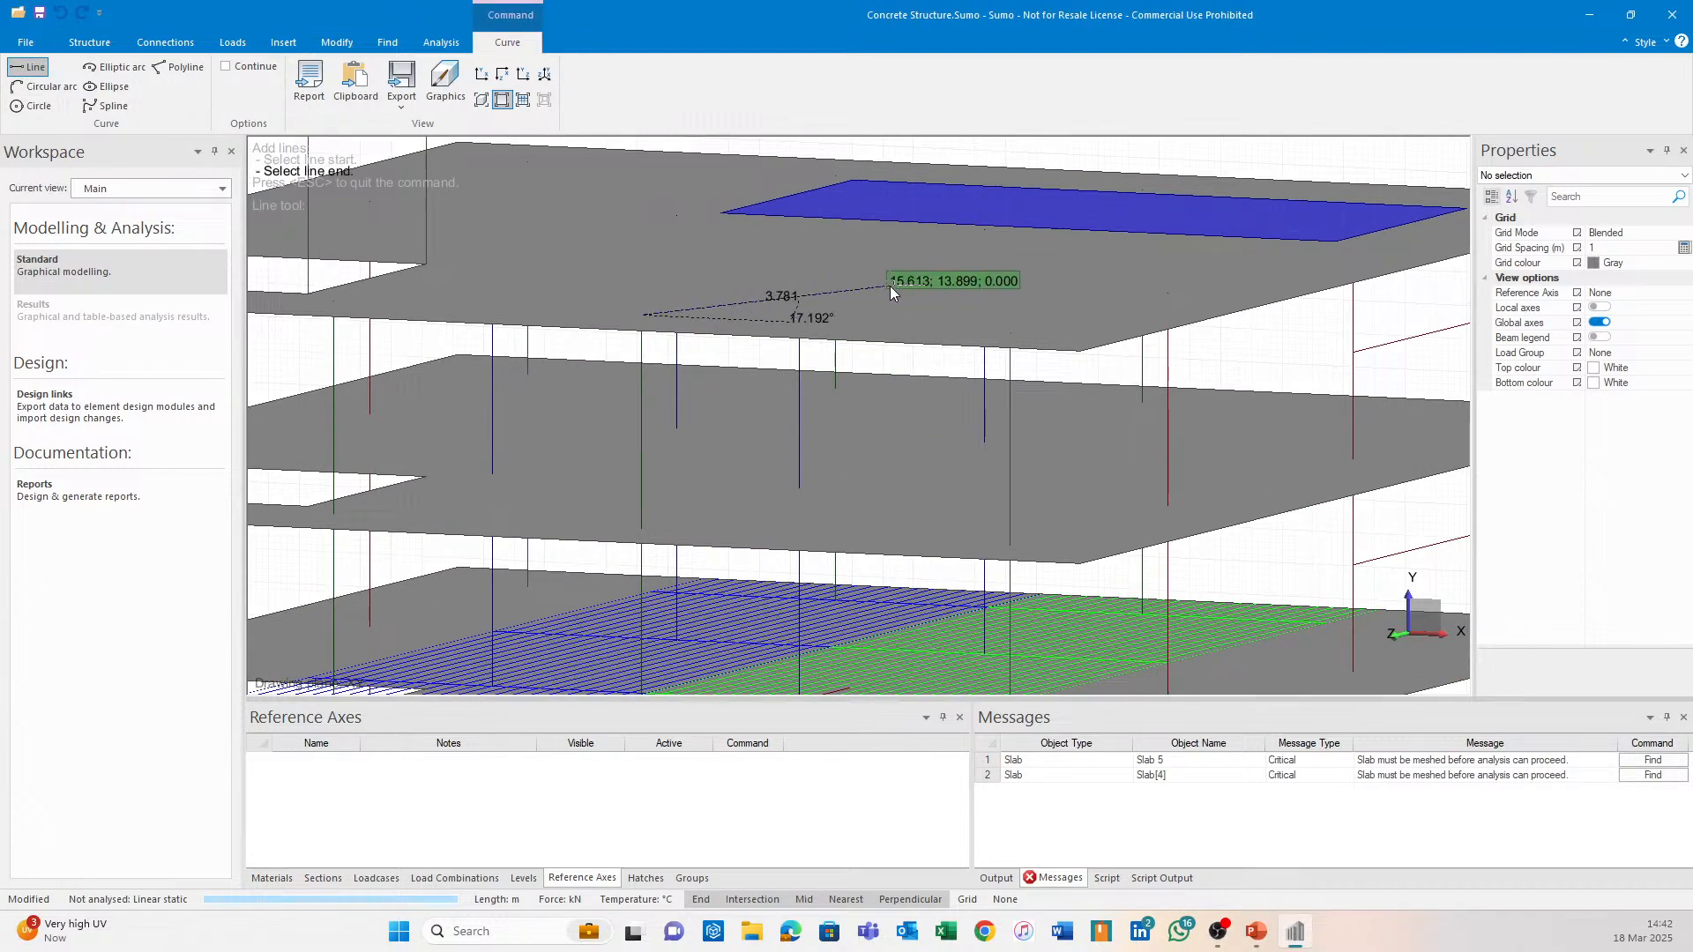
{"action": "middle_click_drag", "start_coordinate": [890, 285], "coordinate": [628, 443]}
{"action": "left_click", "coordinate": [841, 286]}
{"action": "key", "text": "Escape"}
Extend the guide line using the blue slab edge as the boundary.
{"action": "left_click", "coordinate": [813, 311]}
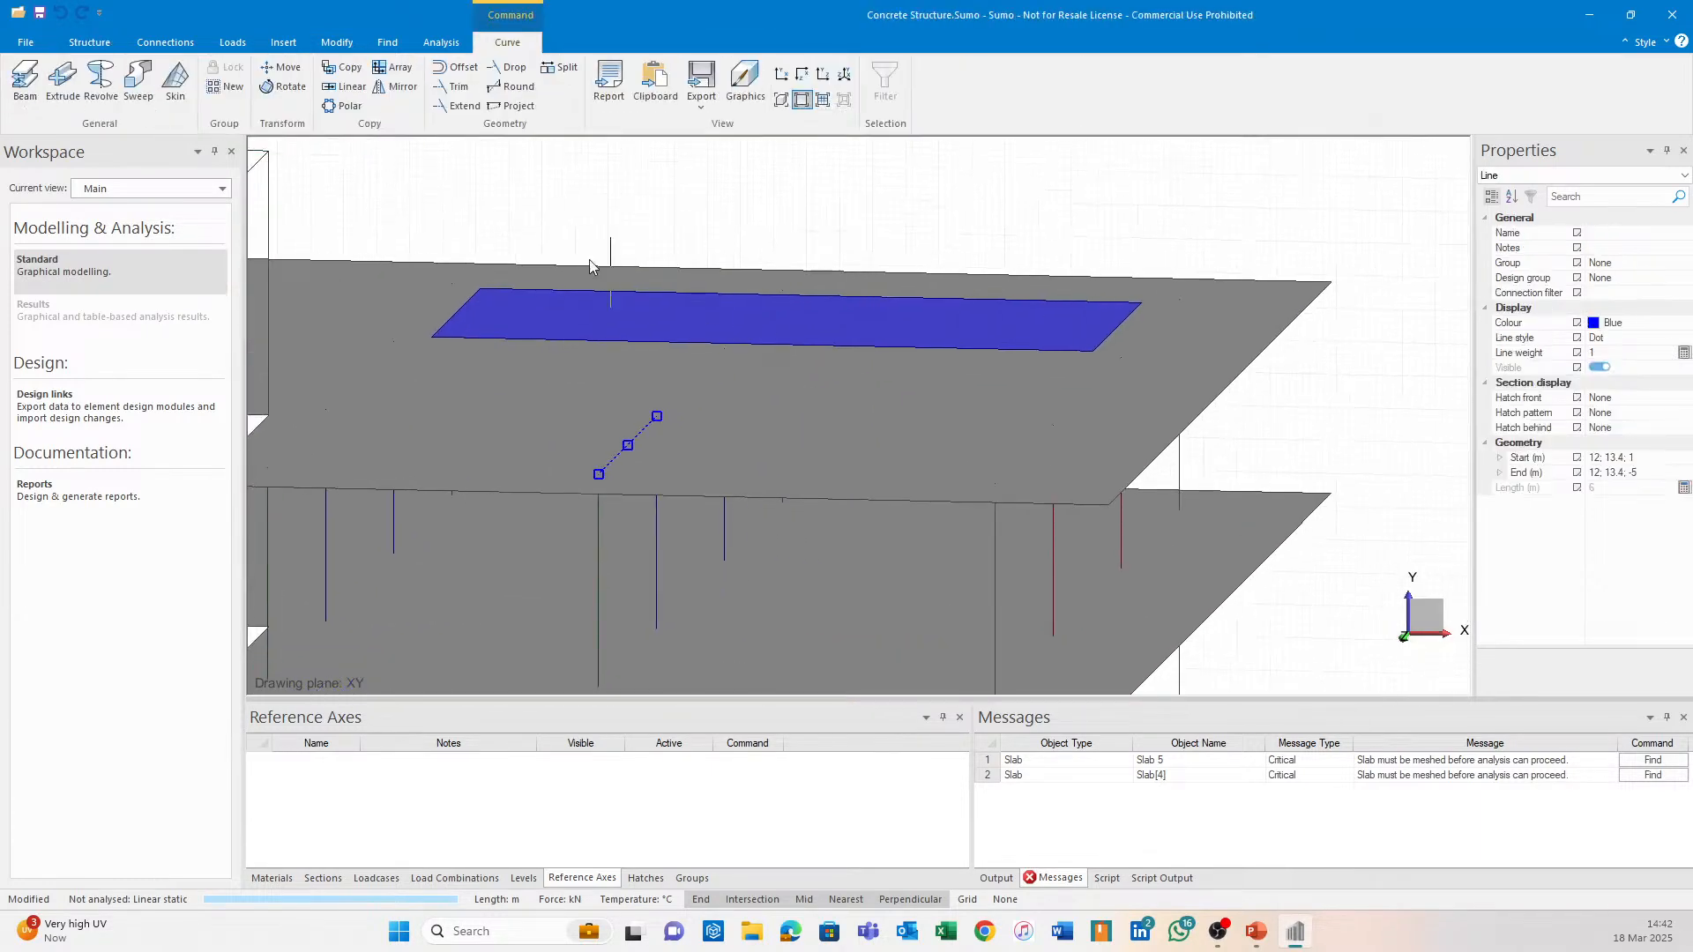
{"action": "left_click", "coordinate": [460, 110]}
{"action": "left_click", "coordinate": [844, 272]}
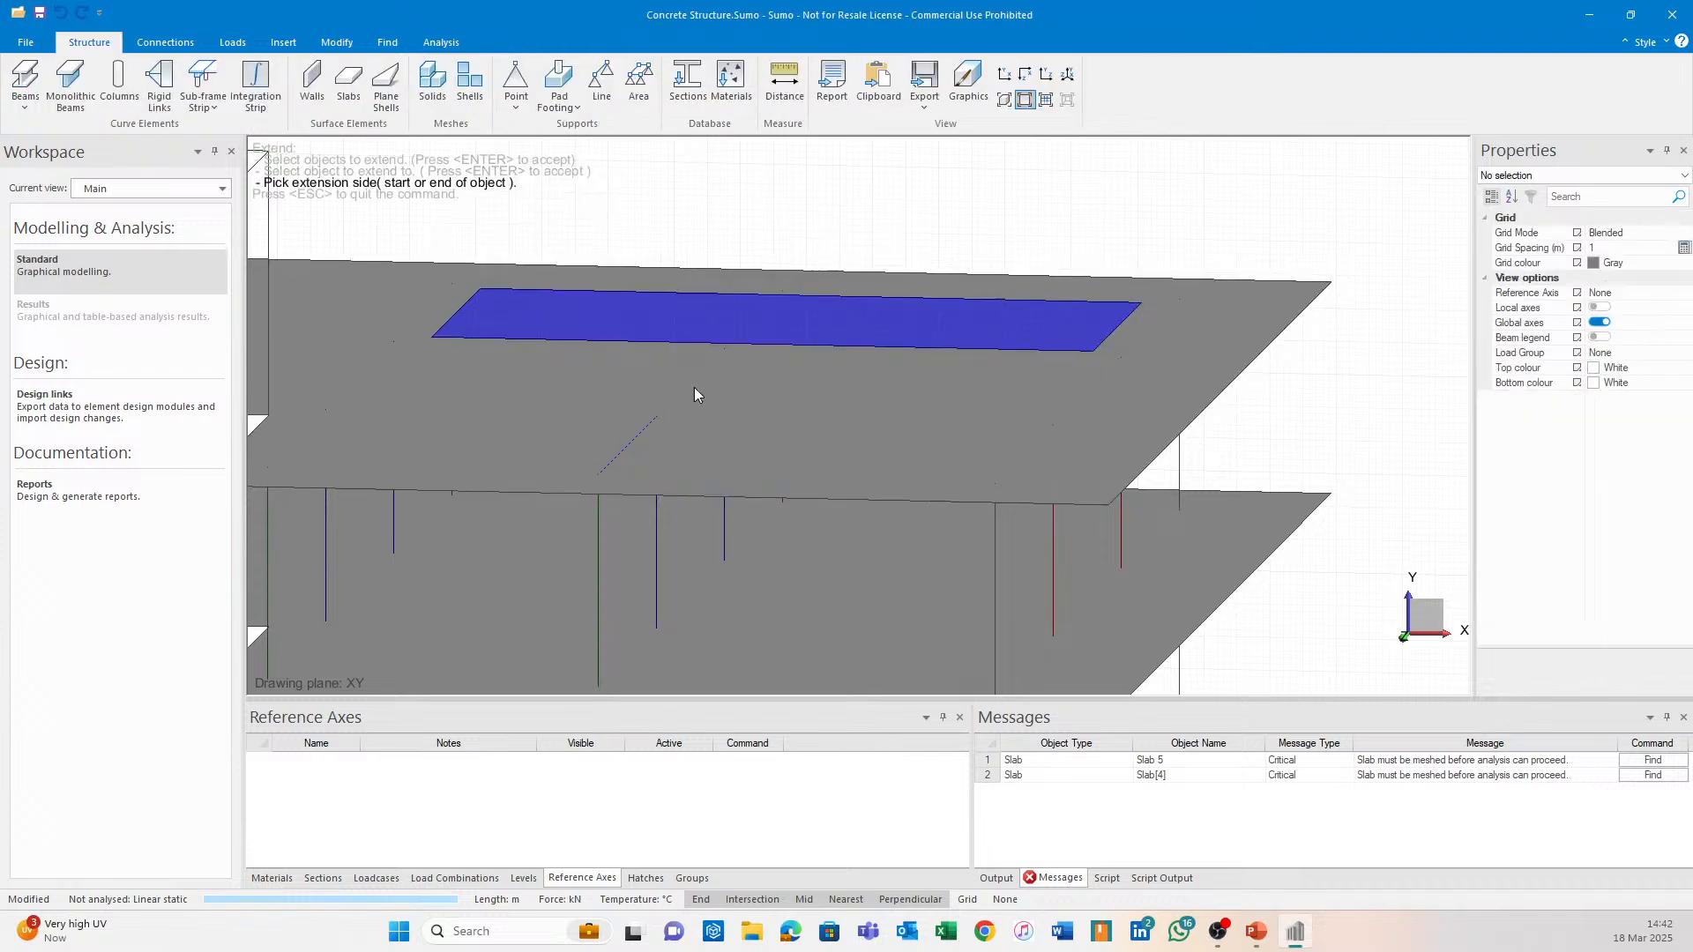
{"action": "left_click", "coordinate": [654, 424]}
{"action": "scroll", "coordinate": [860, 337], "scroll_direction": "down", "scroll_amount": 2}
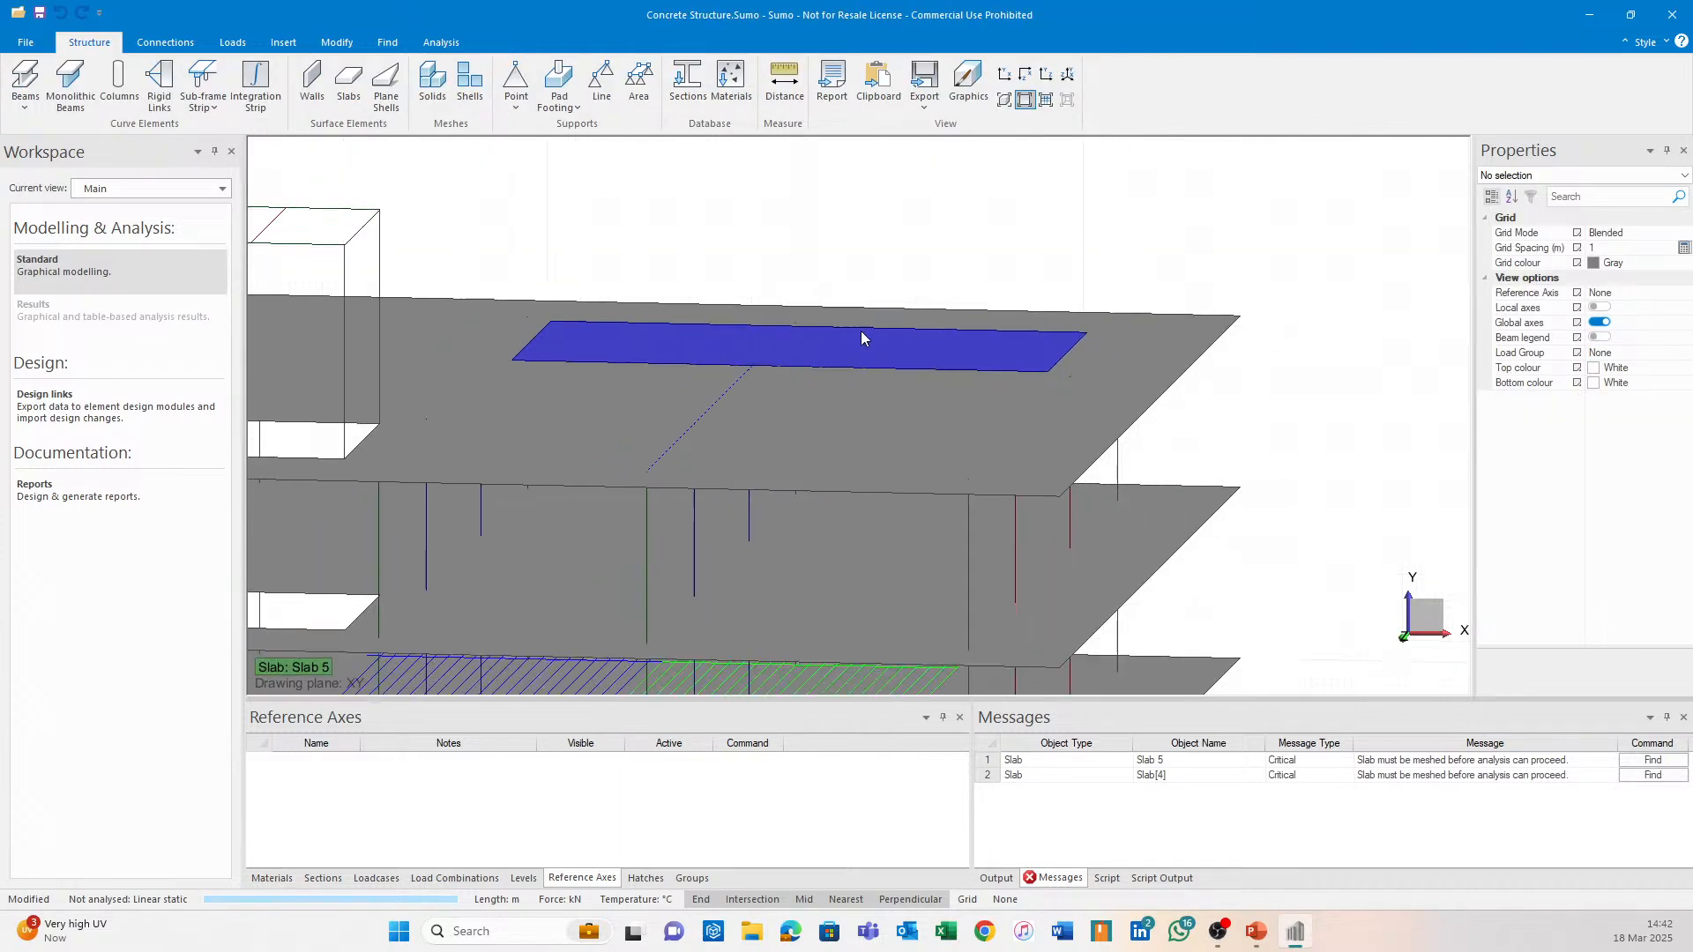
{"action": "scroll", "coordinate": [860, 338], "scroll_direction": "down", "scroll_amount": 1}
{"action": "left_click", "coordinate": [744, 421]}
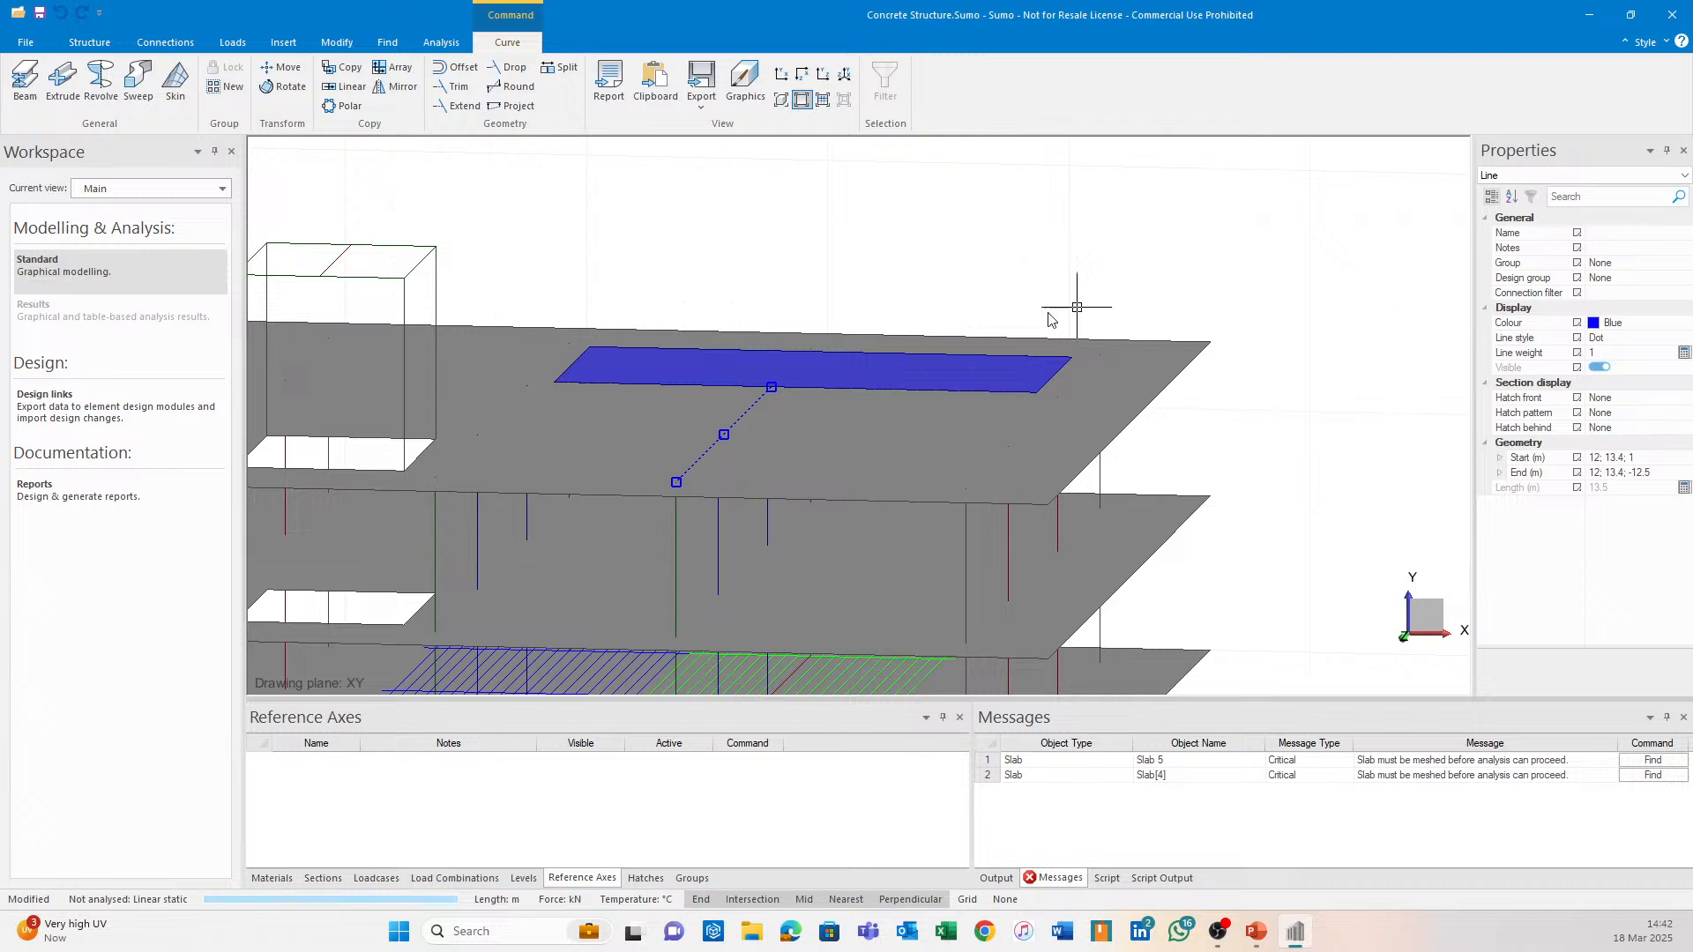
{"action": "left_click", "coordinate": [454, 105]}
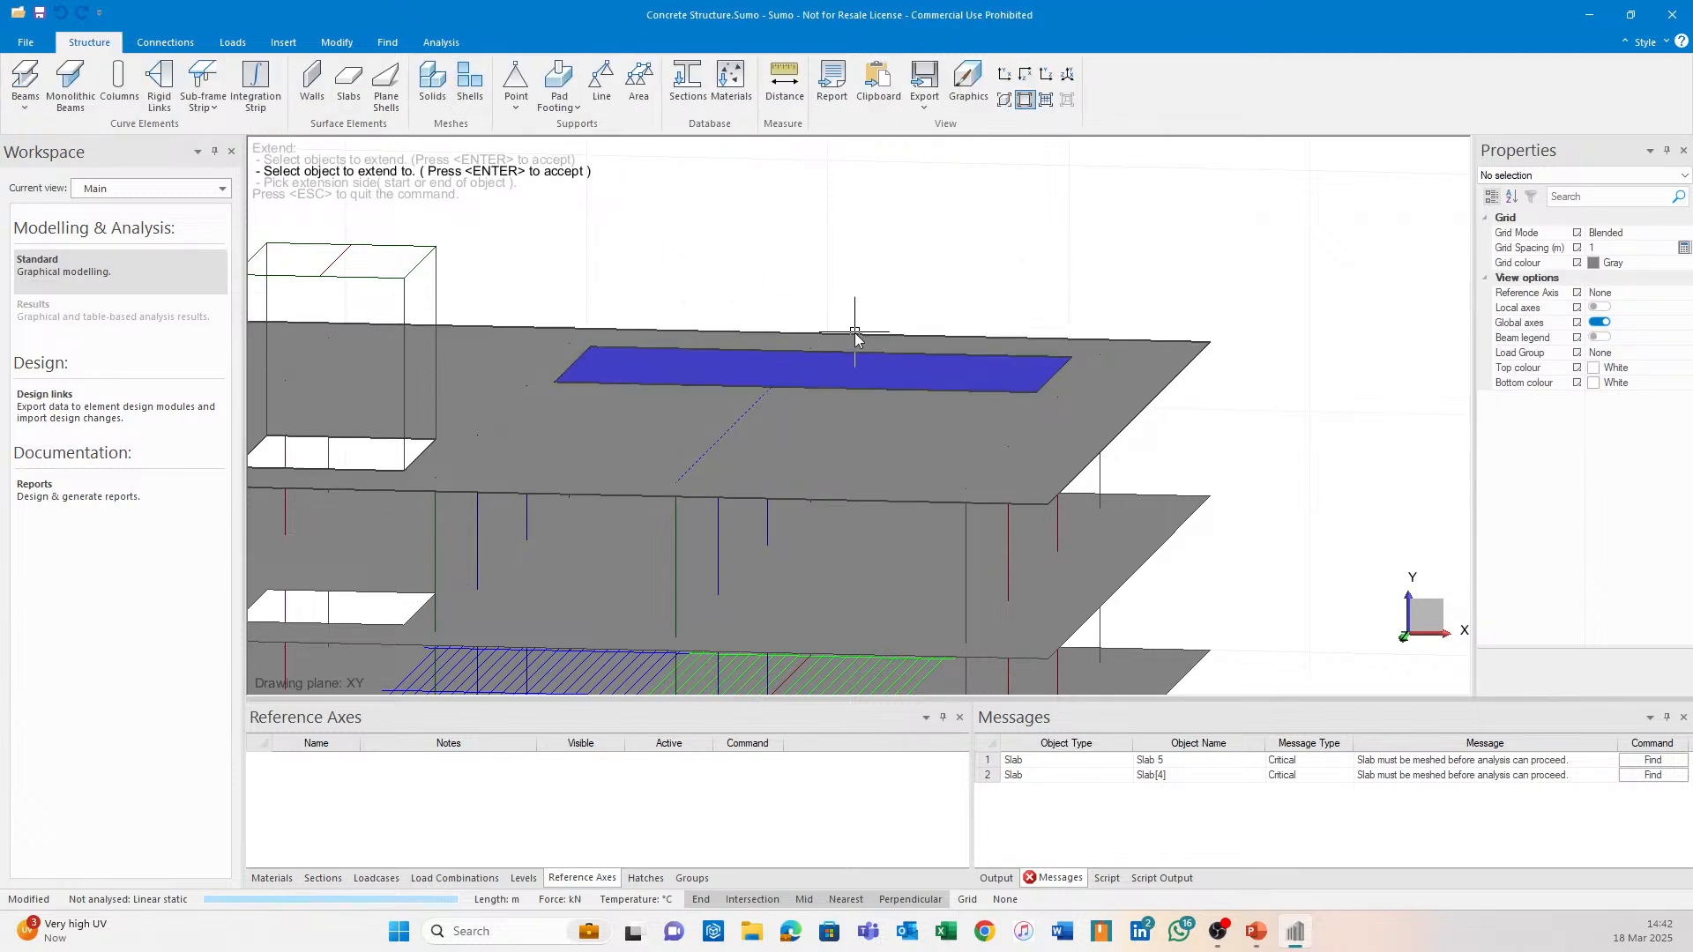
{"action": "left_click", "coordinate": [855, 337]}
{"action": "key", "text": "Return"}
{"action": "left_click", "coordinate": [772, 392]}
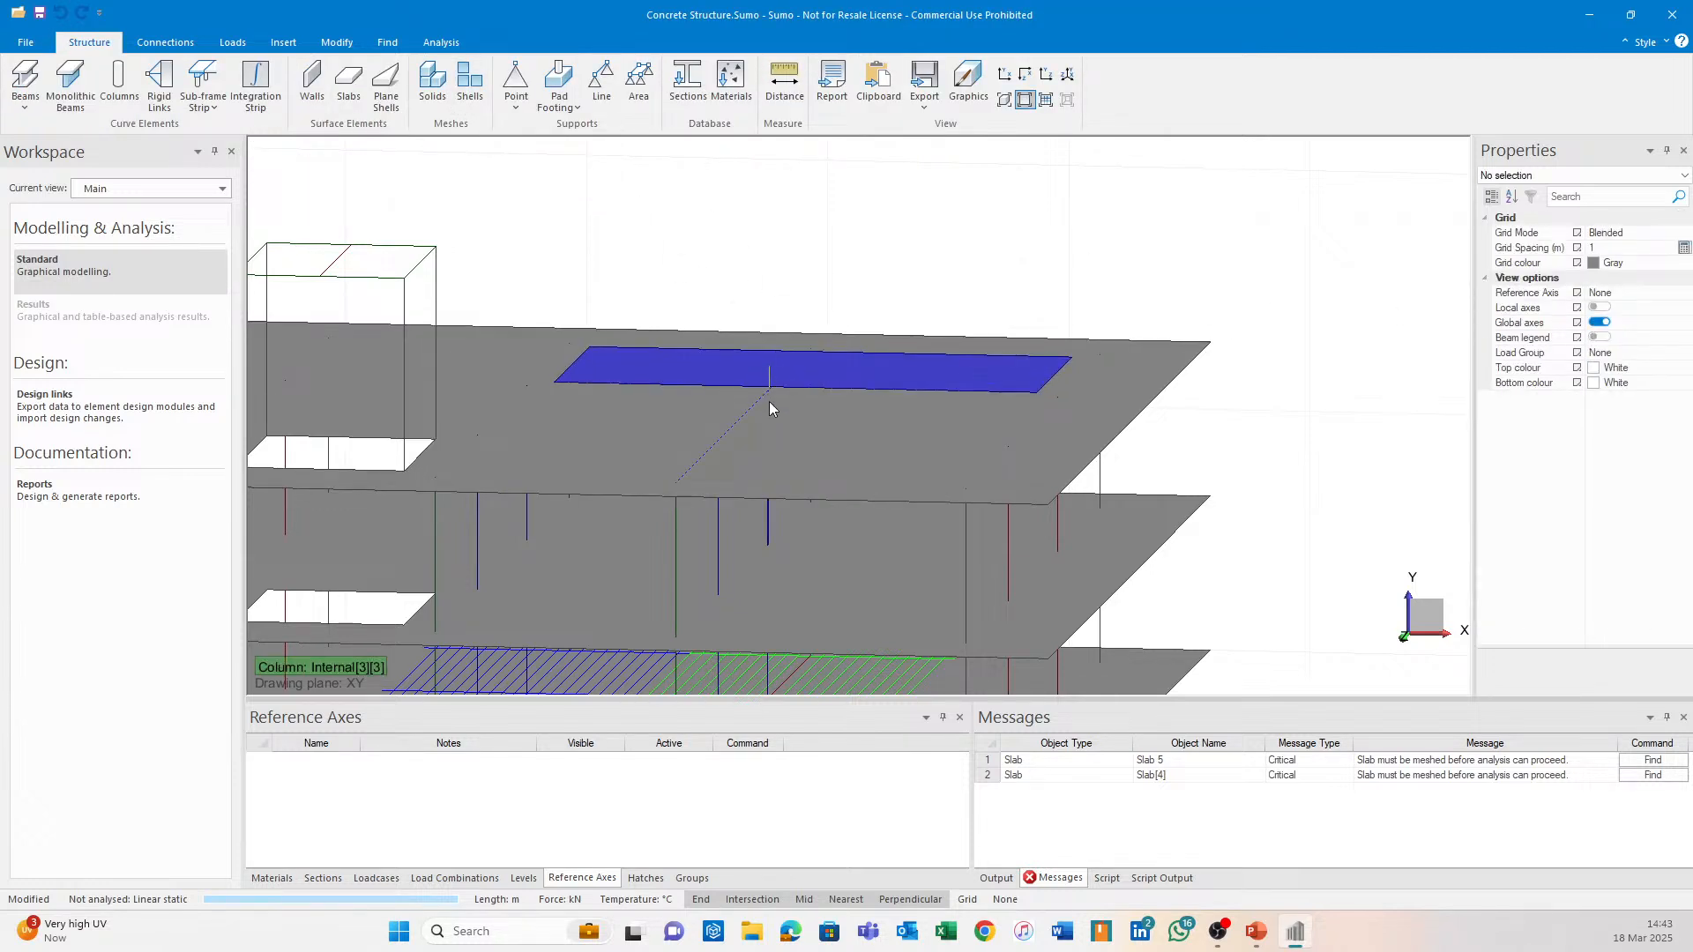
Extend the line once more so it meets Slab 5's near edge.
{"action": "left_click", "coordinate": [766, 395]}
{"action": "scroll", "coordinate": [788, 348], "scroll_direction": "up", "scroll_amount": 2}
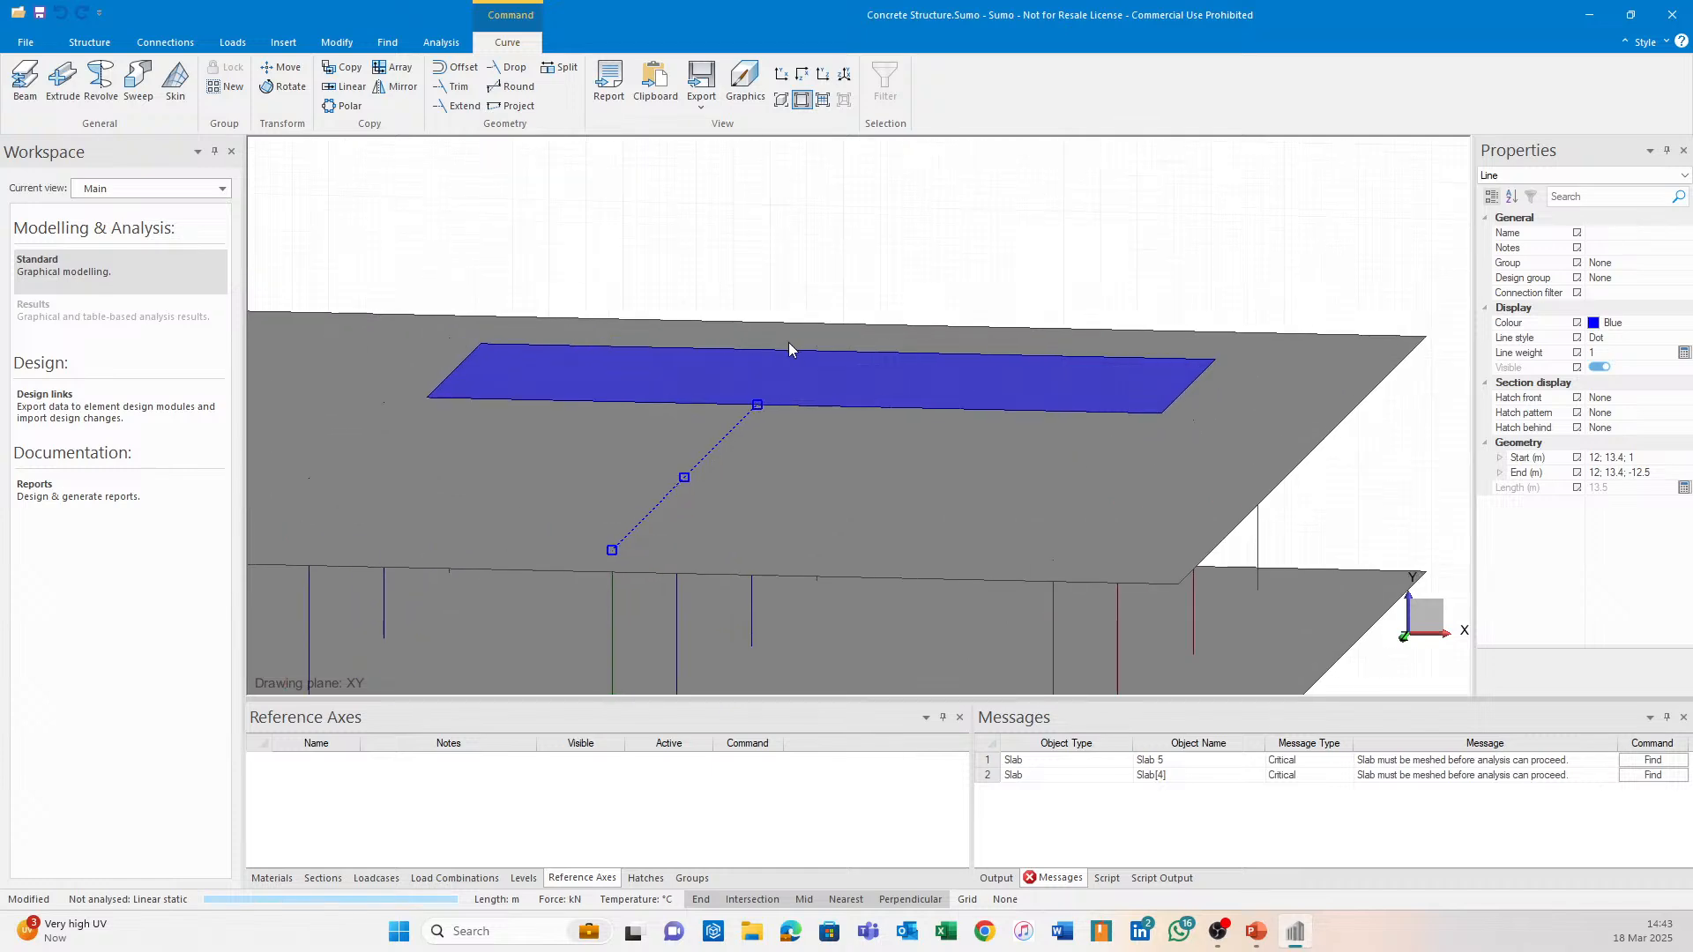
{"action": "left_click", "coordinate": [454, 106]}
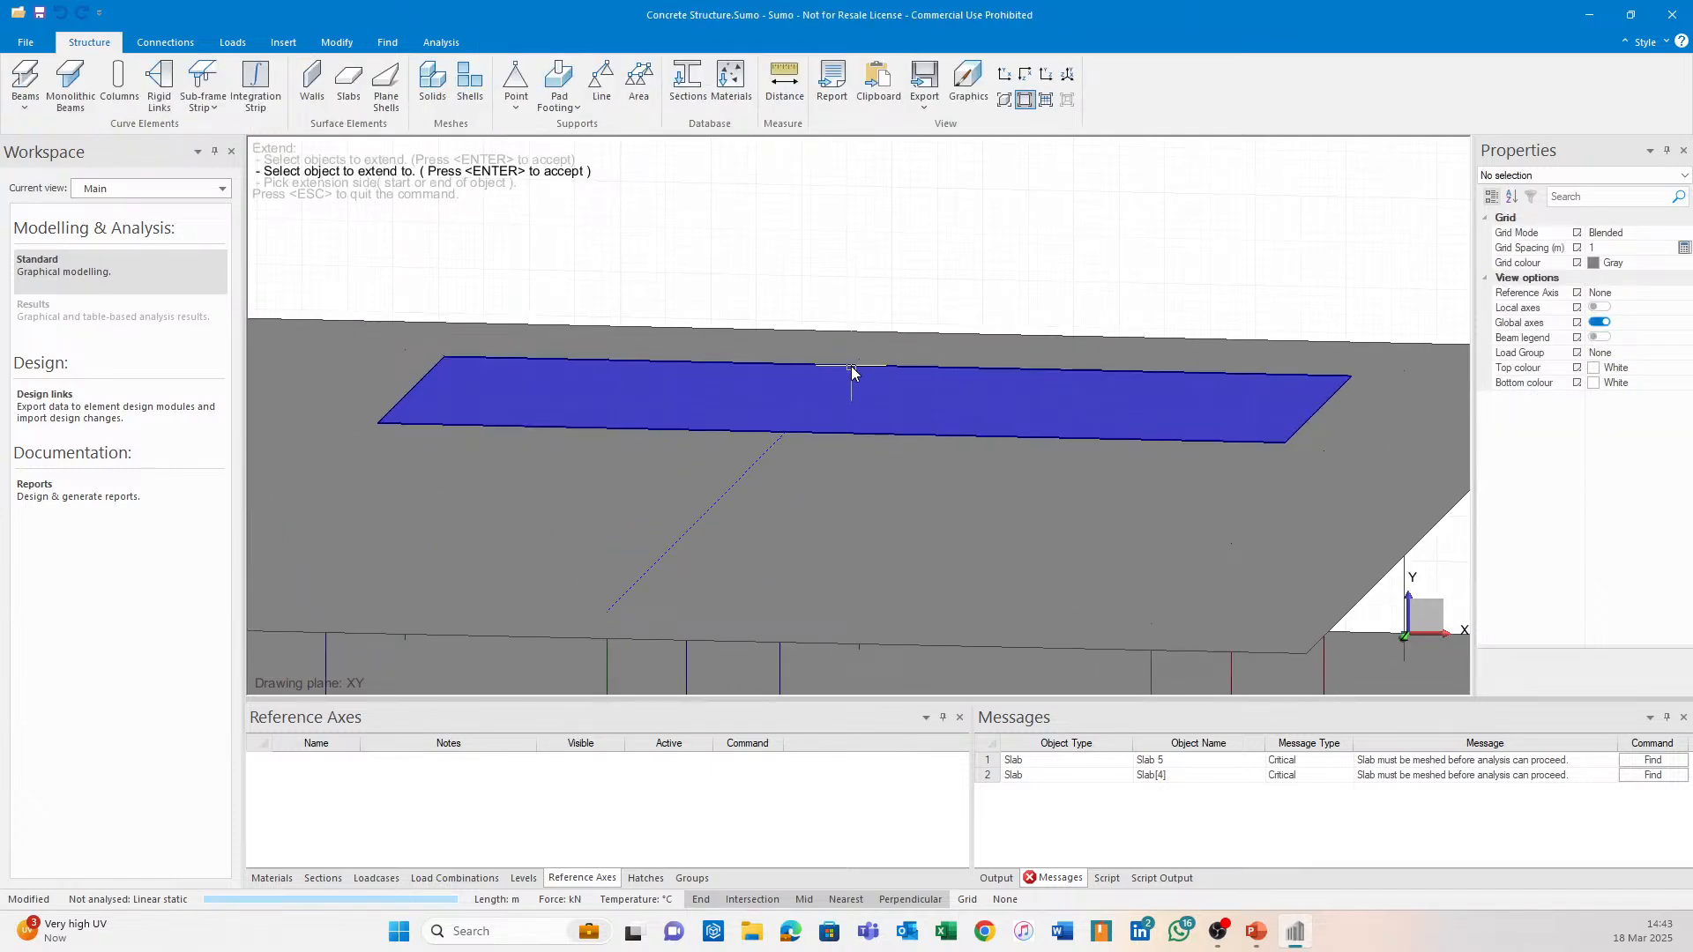
{"action": "left_click", "coordinate": [852, 368]}
{"action": "key", "text": "Return"}
{"action": "left_click", "coordinate": [786, 432]}
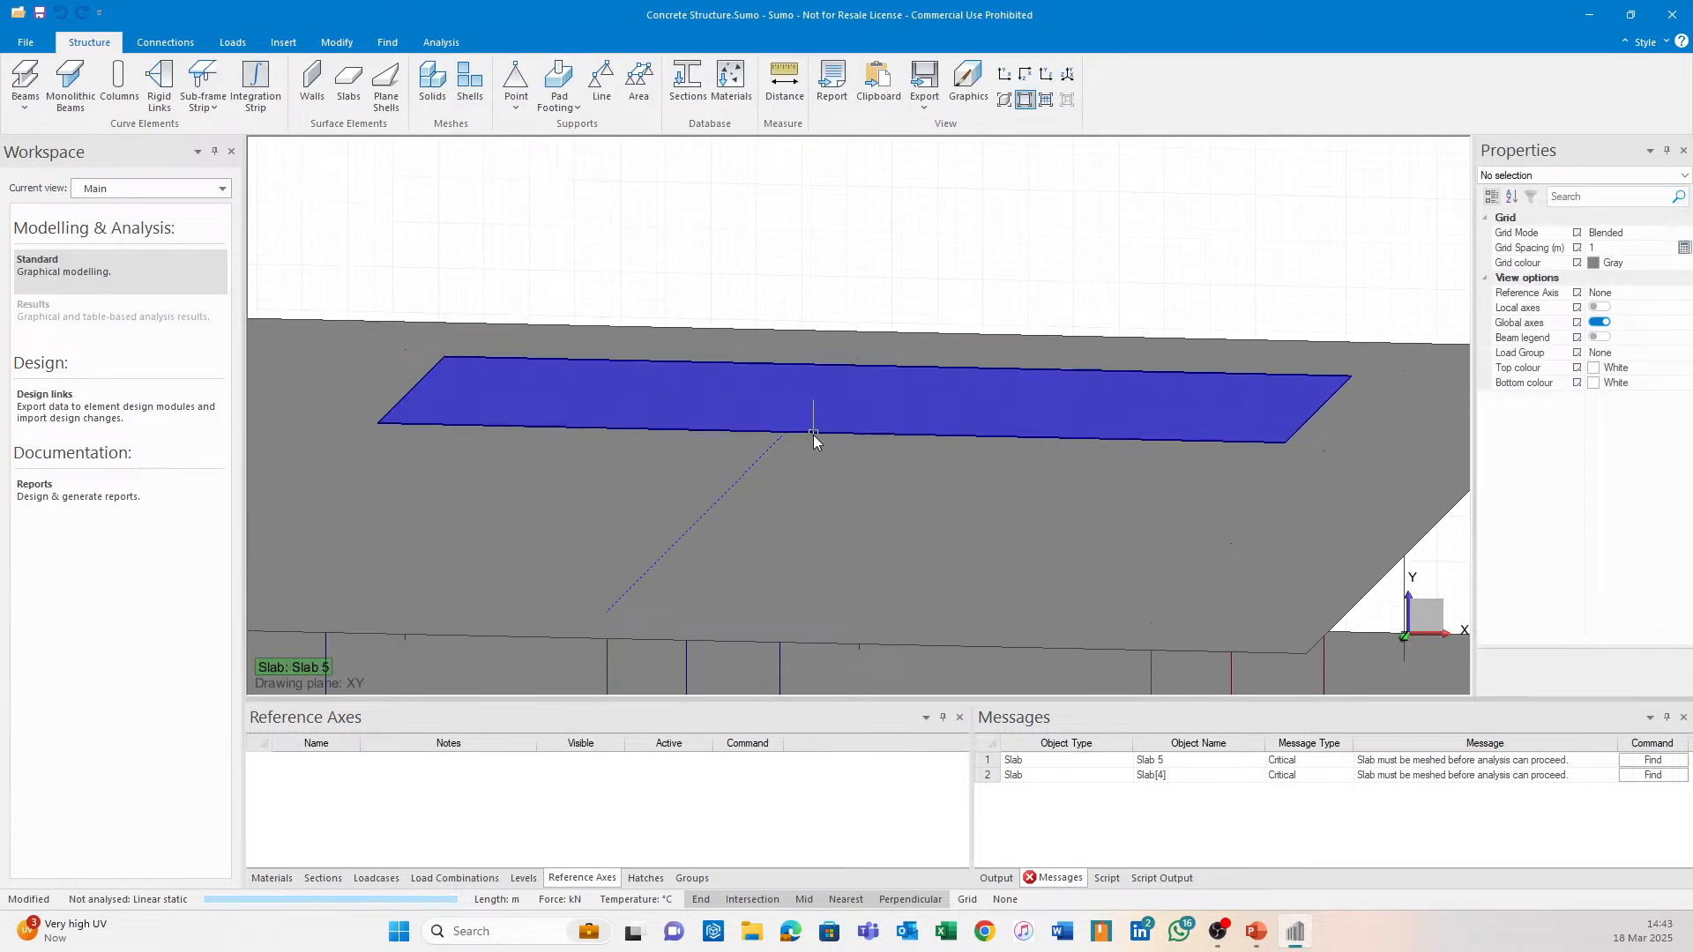
{"action": "left_click", "coordinate": [760, 456]}
{"action": "key", "text": "Escape"}
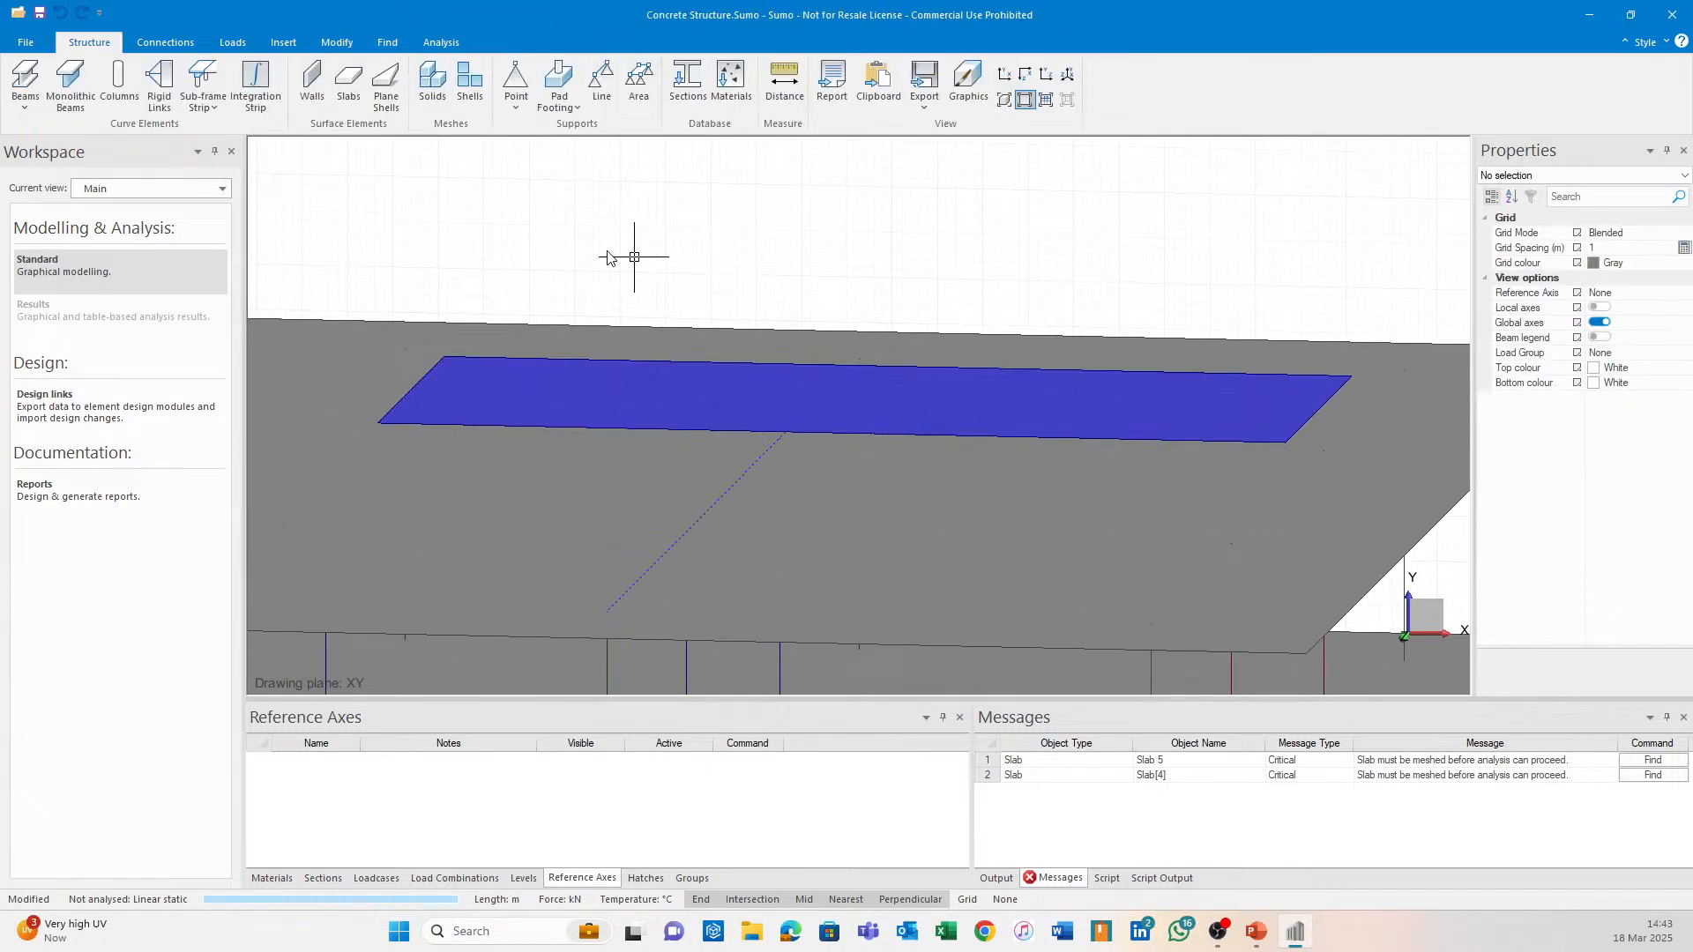
Draw a new line from the dotted guide line's end across the blue slab band.
{"action": "left_click", "coordinate": [283, 43]}
{"action": "left_click", "coordinate": [27, 85]}
{"action": "left_click", "coordinate": [789, 434]}
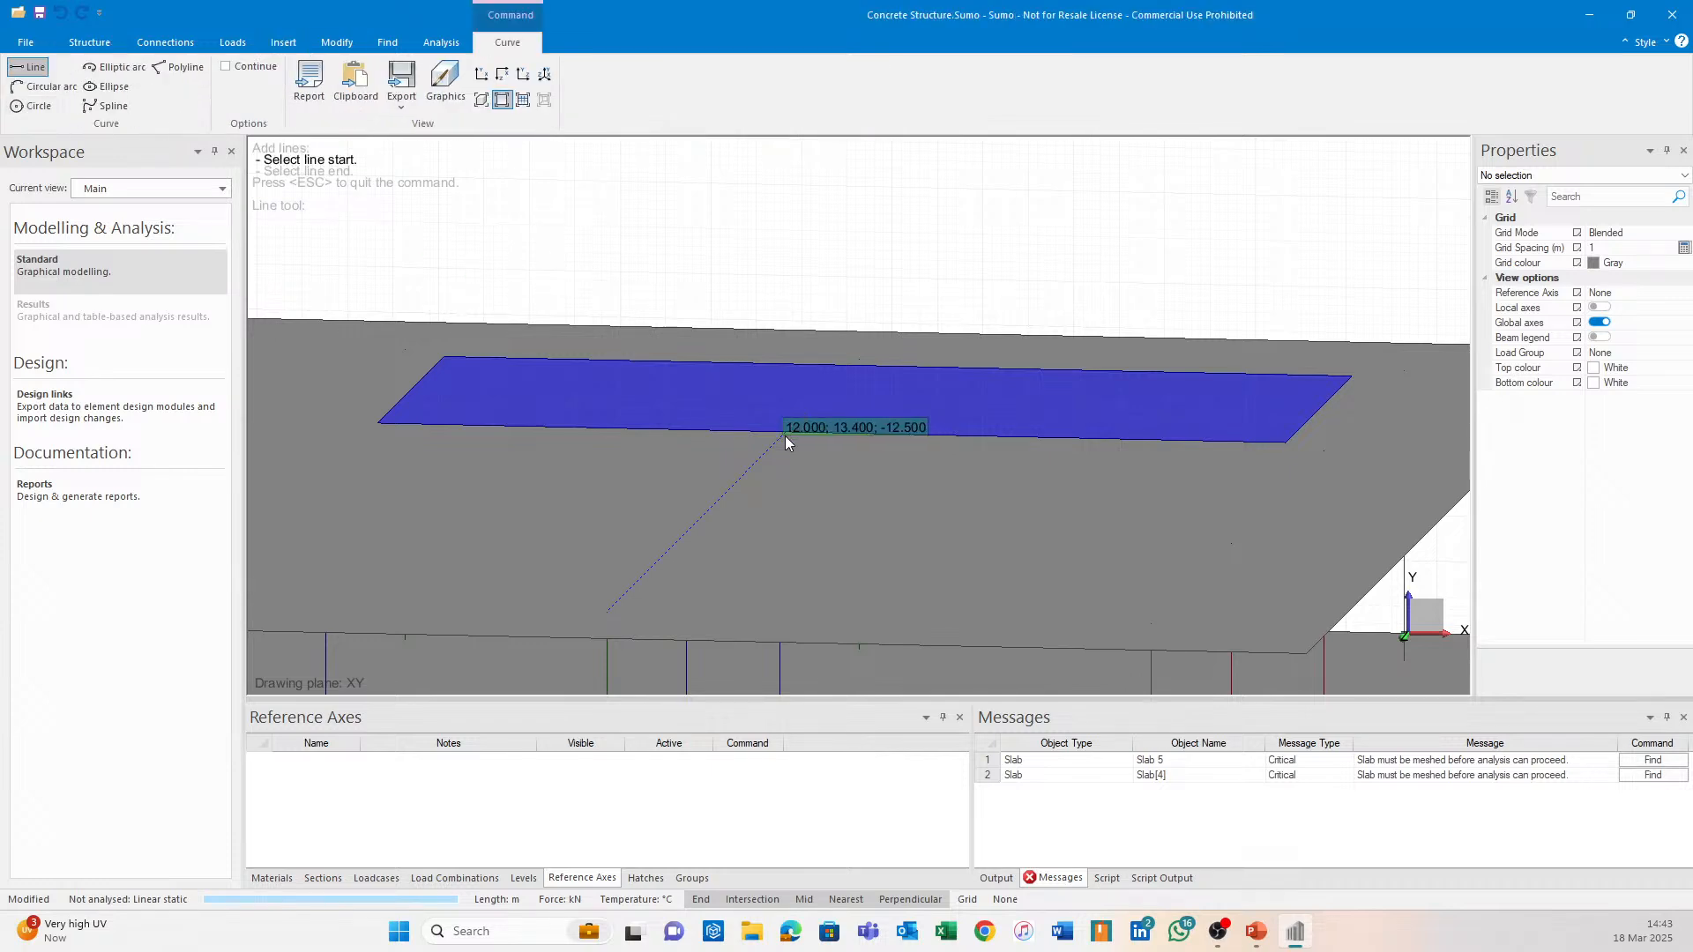
{"action": "left_click", "coordinate": [861, 358]}
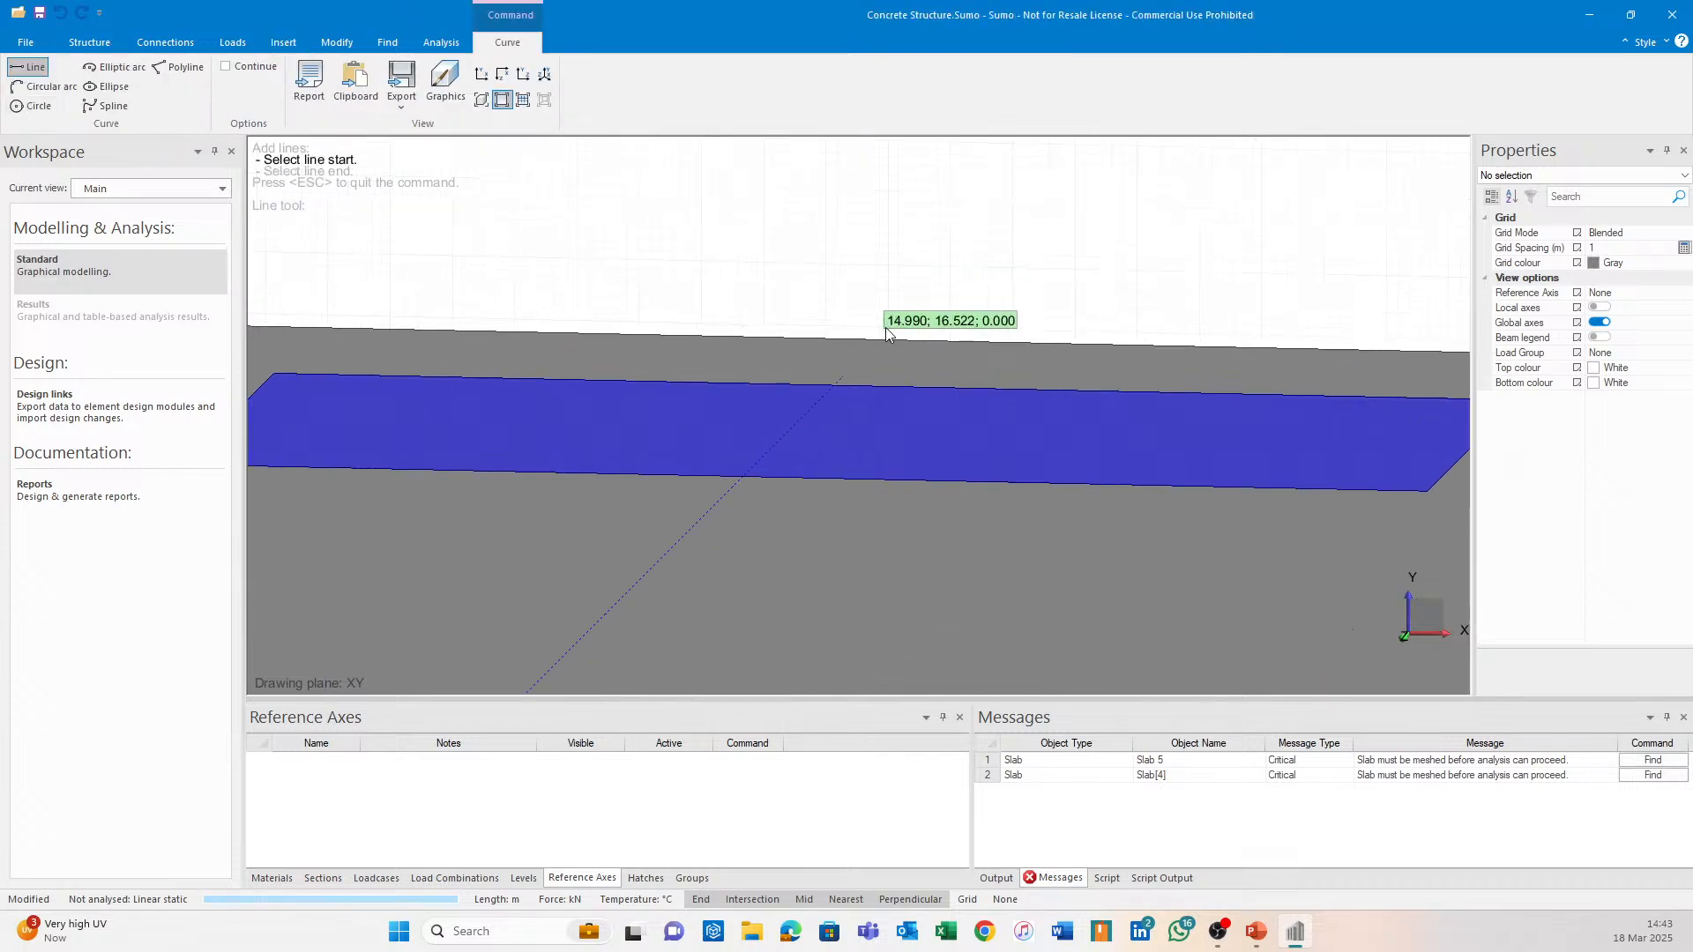
Extend the new dotted line to the slab boundary.
{"action": "left_click", "coordinate": [835, 366]}
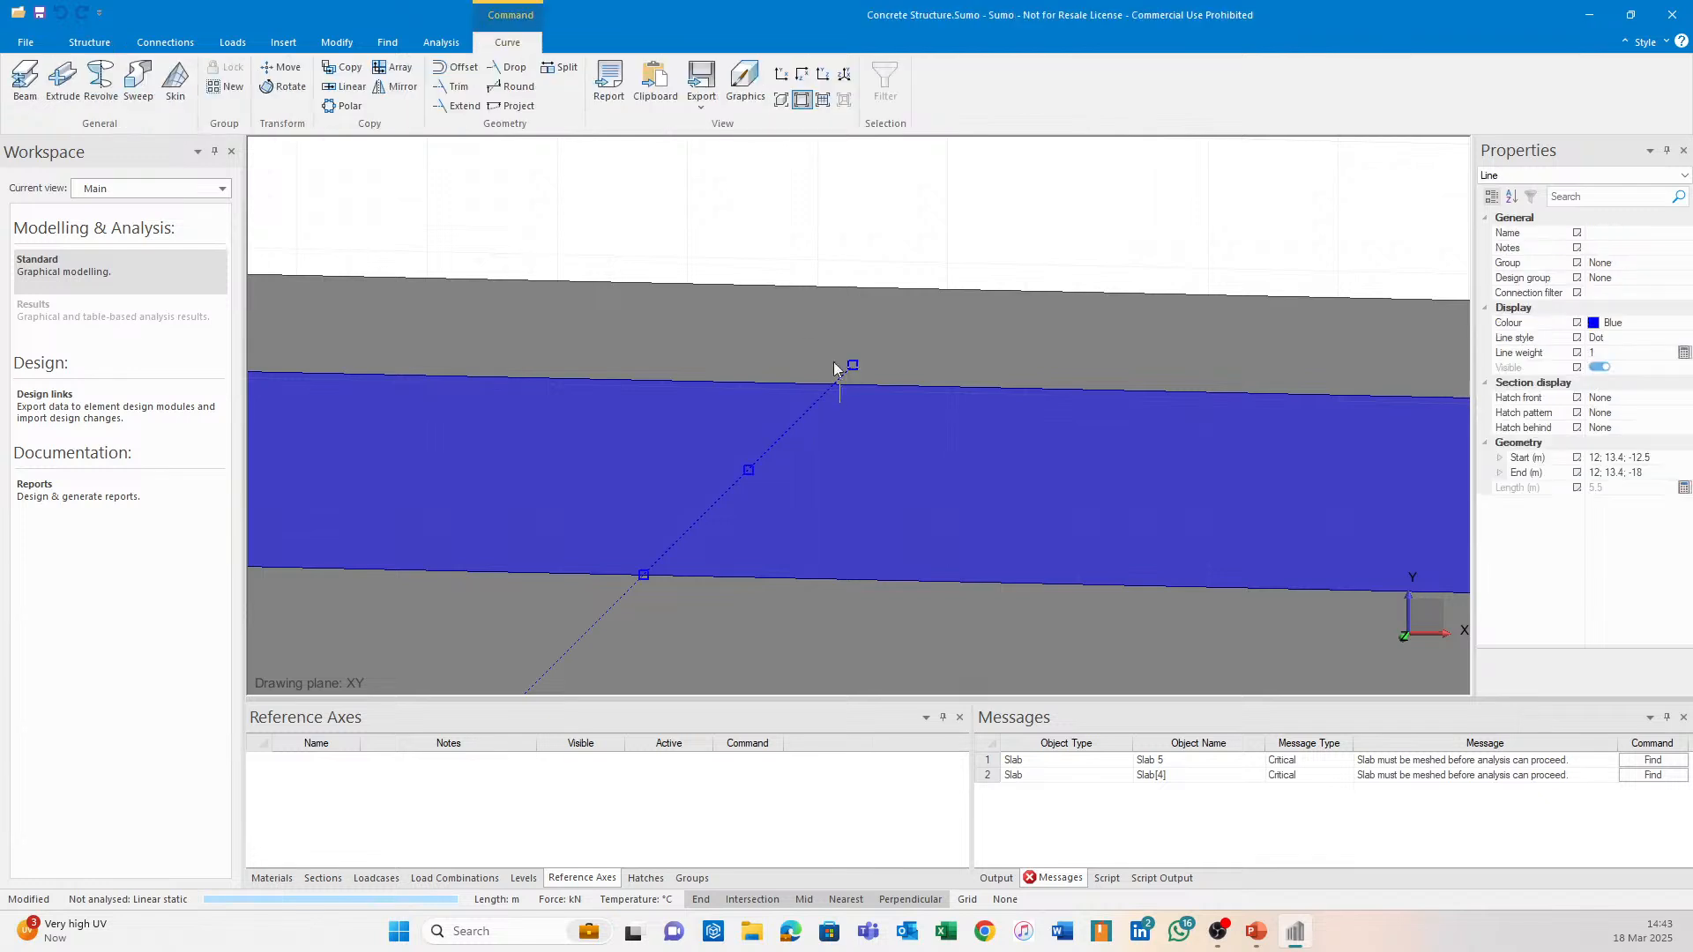
{"action": "left_click", "coordinate": [454, 106]}
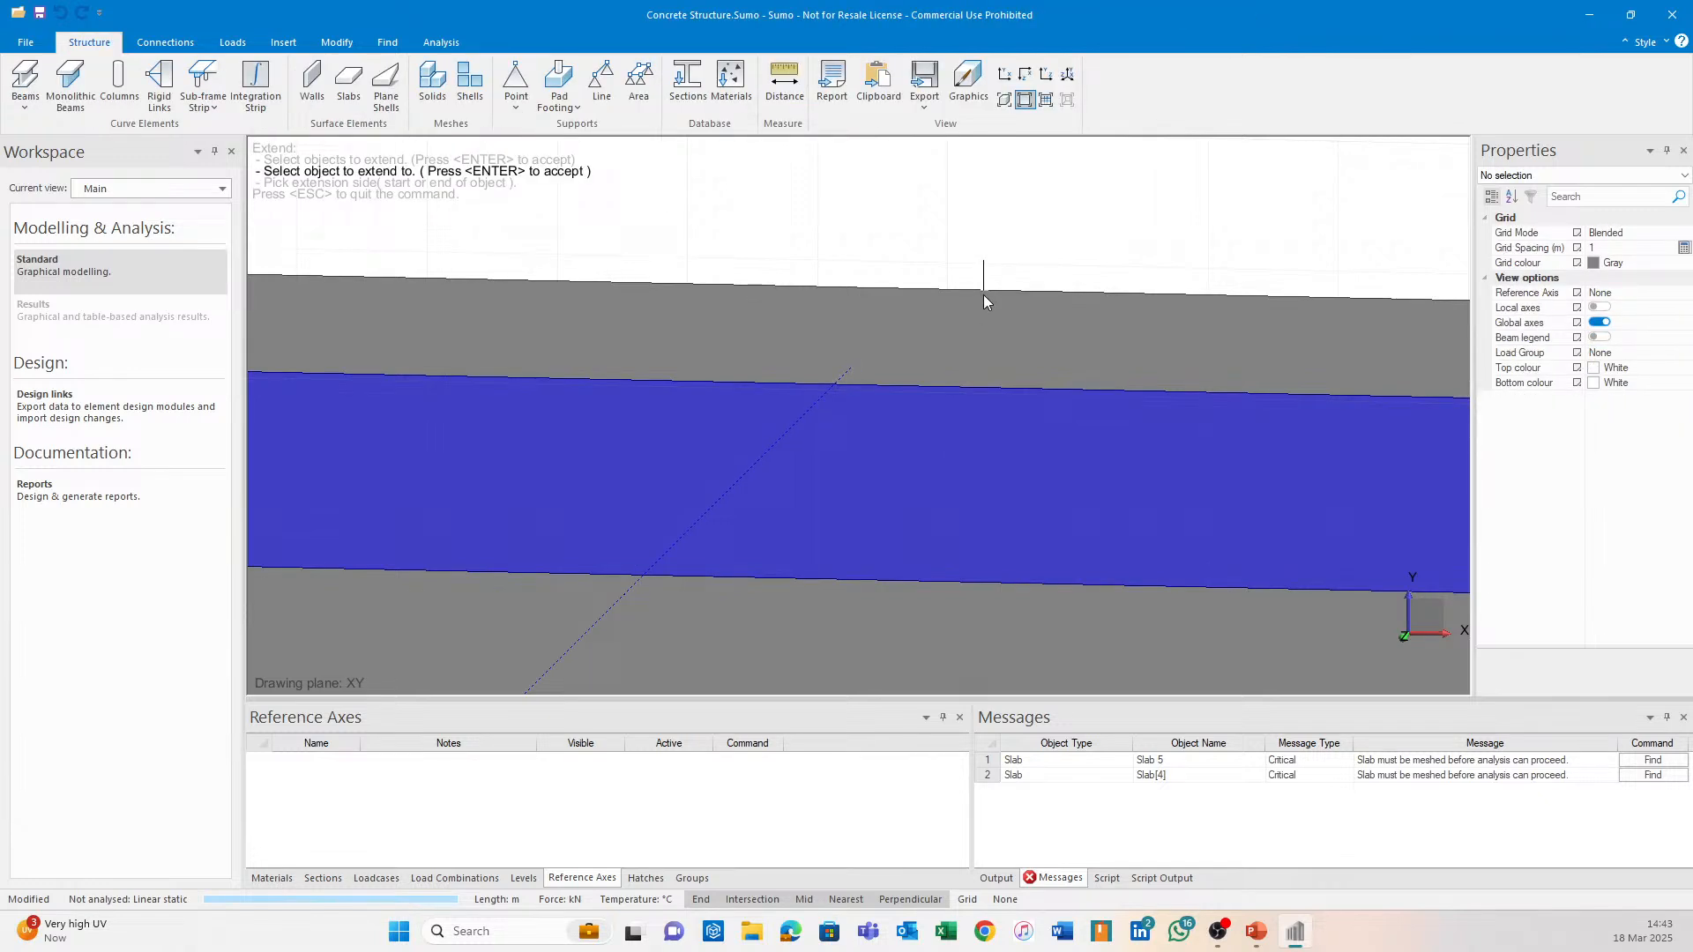
{"action": "left_click", "coordinate": [983, 296]}
{"action": "key", "text": "Return"}
{"action": "left_click", "coordinate": [849, 370]}
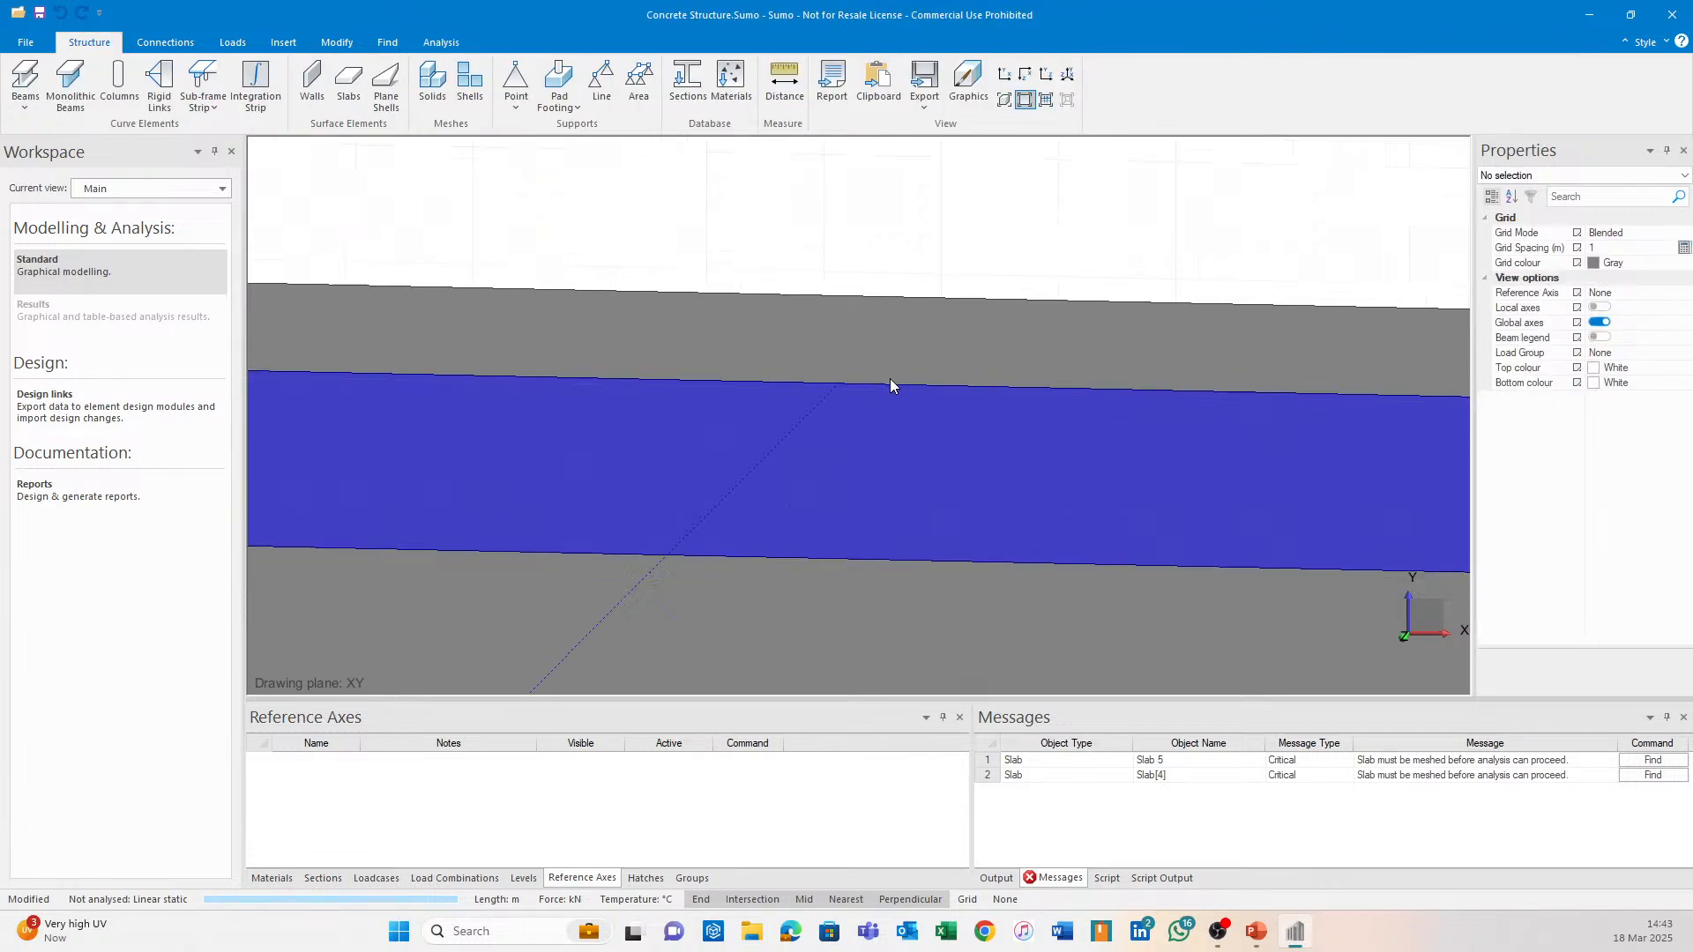
Extend the line again to the blue slab's far edge, then zoom back out to an overview.
{"action": "left_click", "coordinate": [820, 401]}
{"action": "scroll", "coordinate": [882, 336], "scroll_direction": "up", "scroll_amount": 3}
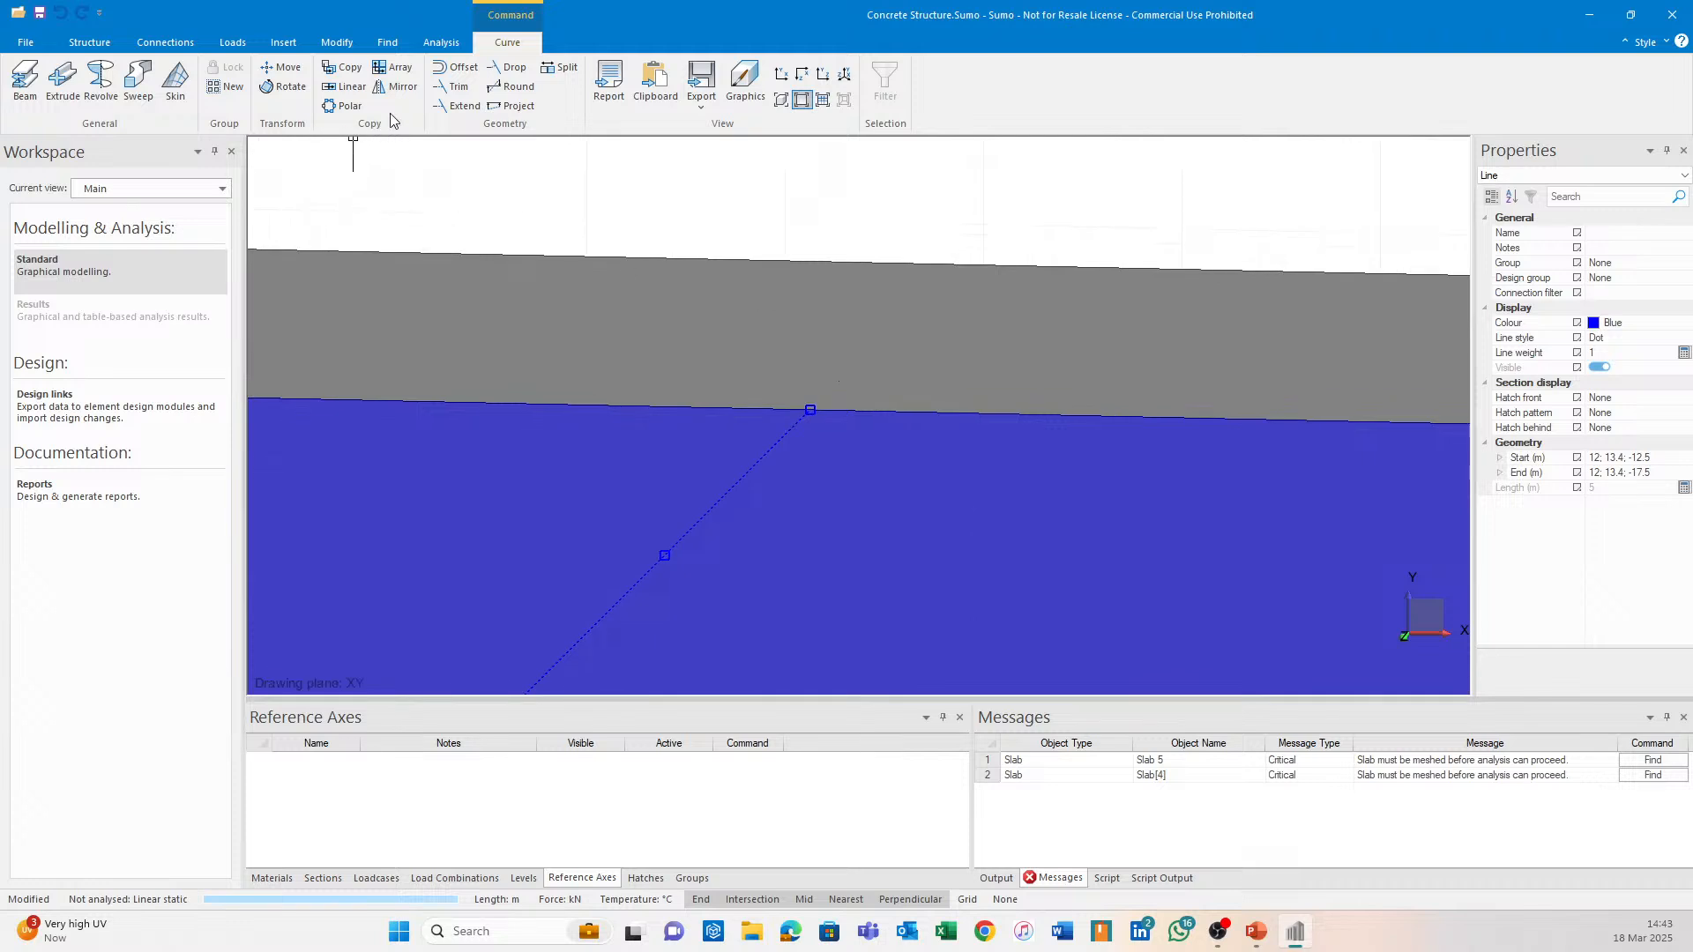
{"action": "left_click", "coordinate": [455, 107]}
{"action": "left_click", "coordinate": [922, 273]}
{"action": "key", "text": "Return"}
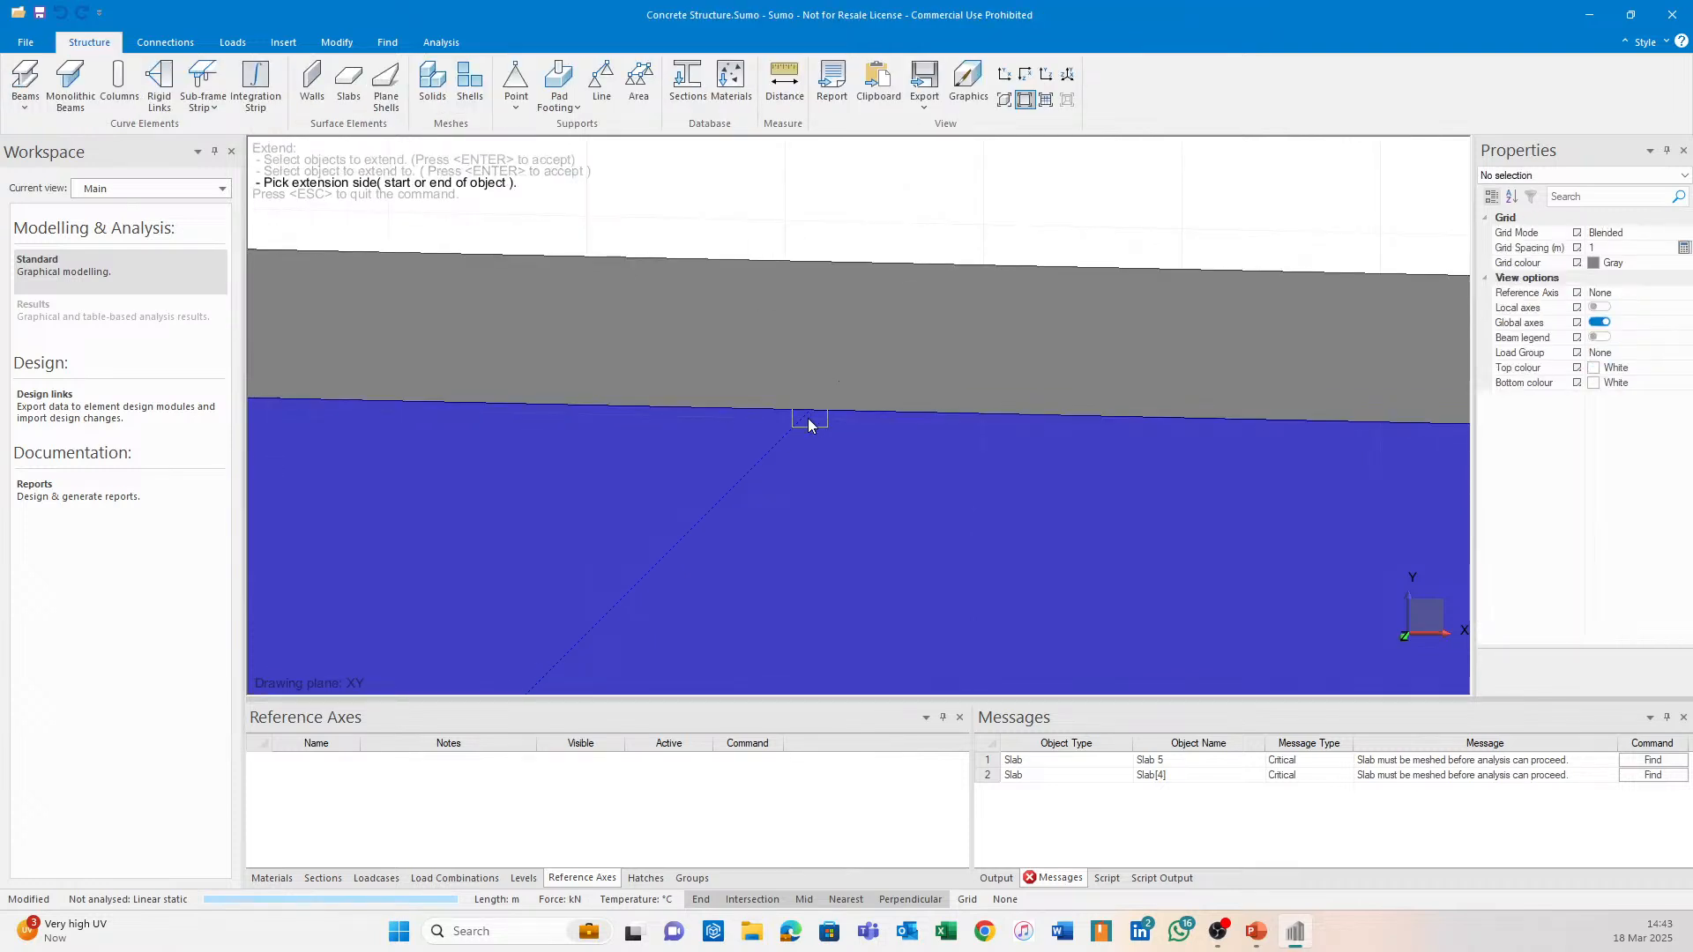
{"action": "left_click", "coordinate": [812, 418]}
{"action": "scroll", "coordinate": [922, 337], "scroll_direction": "down", "scroll_amount": 4}
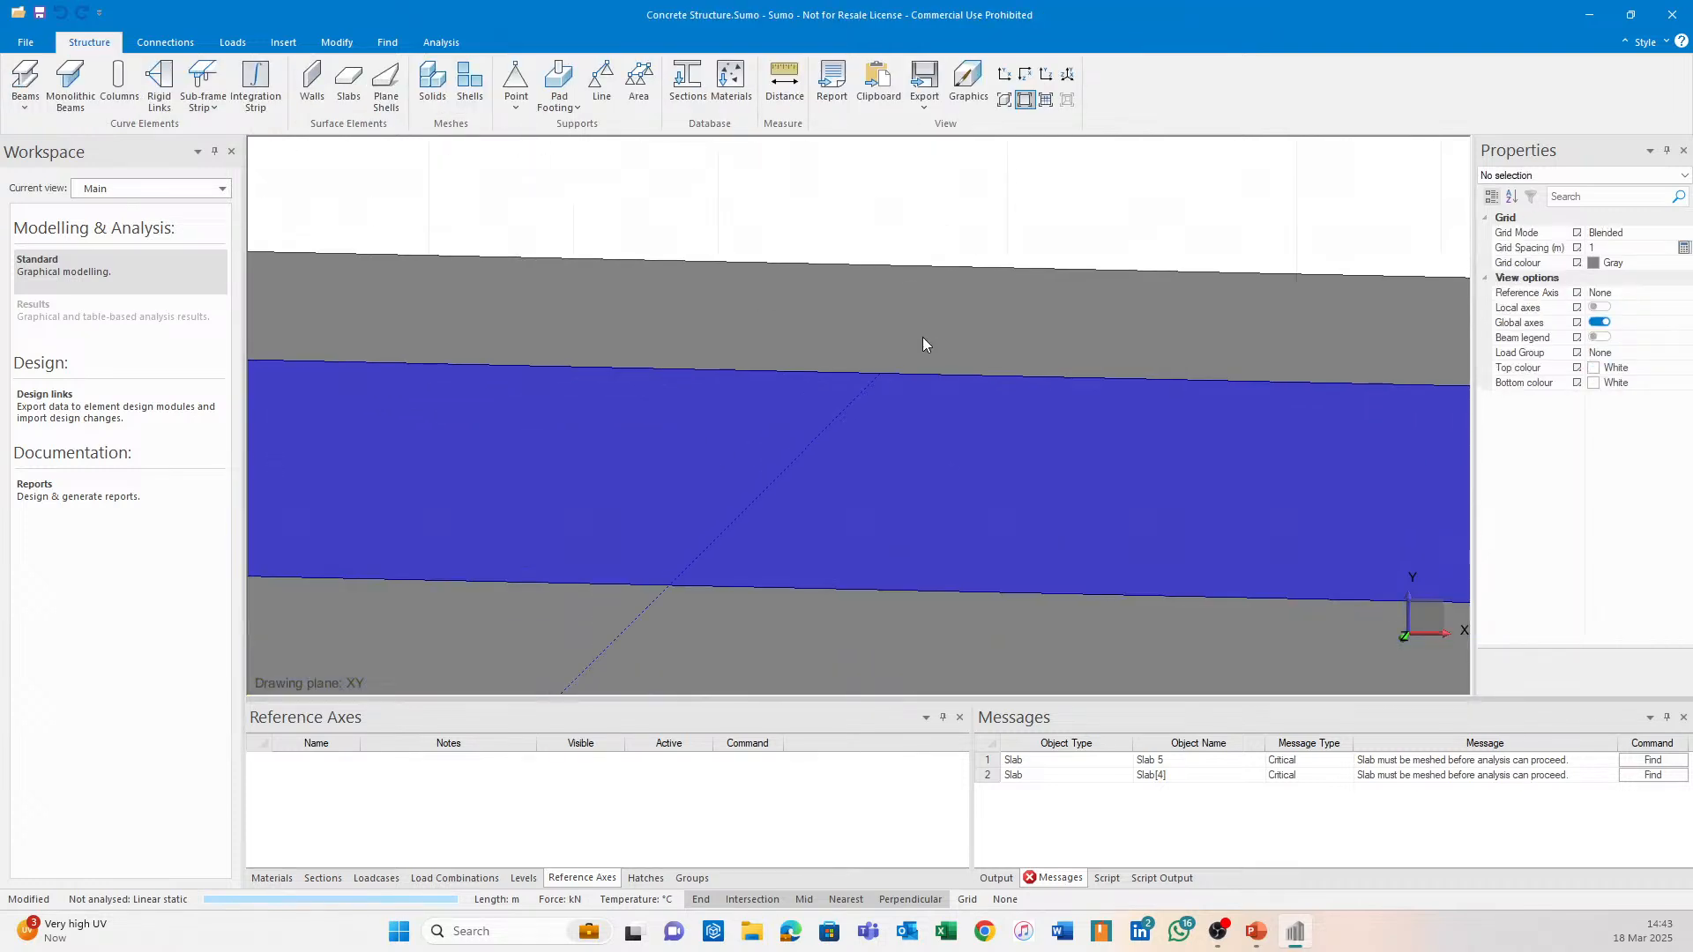
{"action": "scroll", "coordinate": [864, 396], "scroll_direction": "down", "scroll_amount": 2}
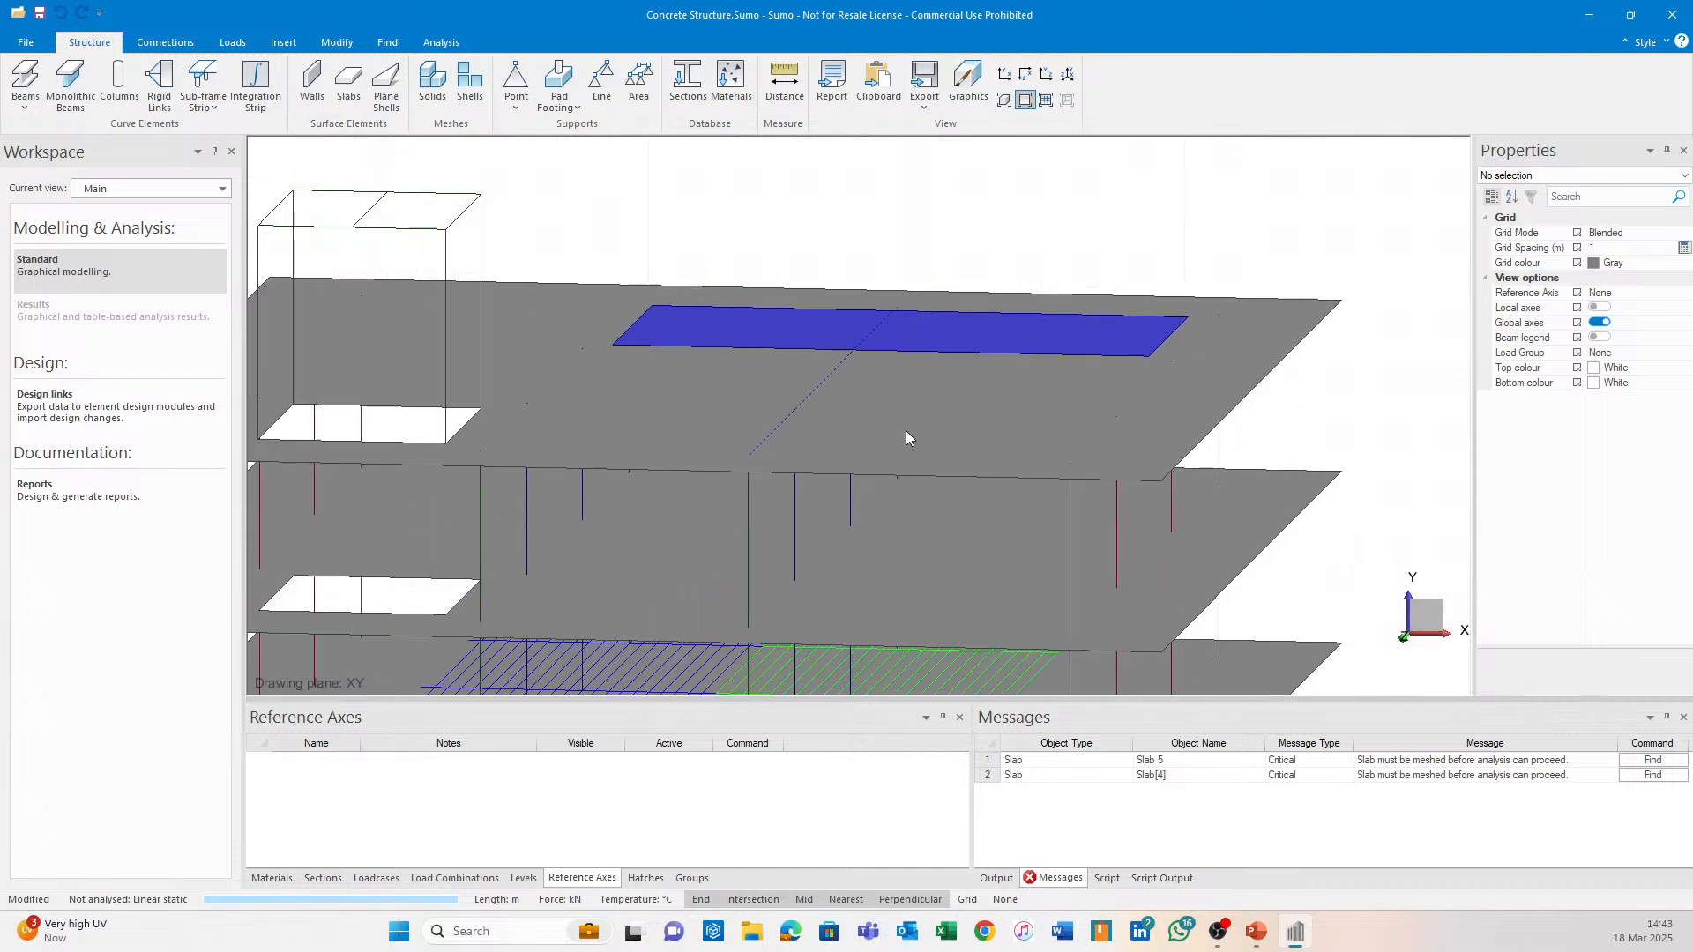
{"action": "mouse_move", "coordinate": [862, 485]}
{"action": "middle_mouse_down"}
{"action": "mouse_move", "coordinate": [842, 449]}
{"action": "mouse_move", "coordinate": [853, 489]}
{"action": "middle_mouse_up"}
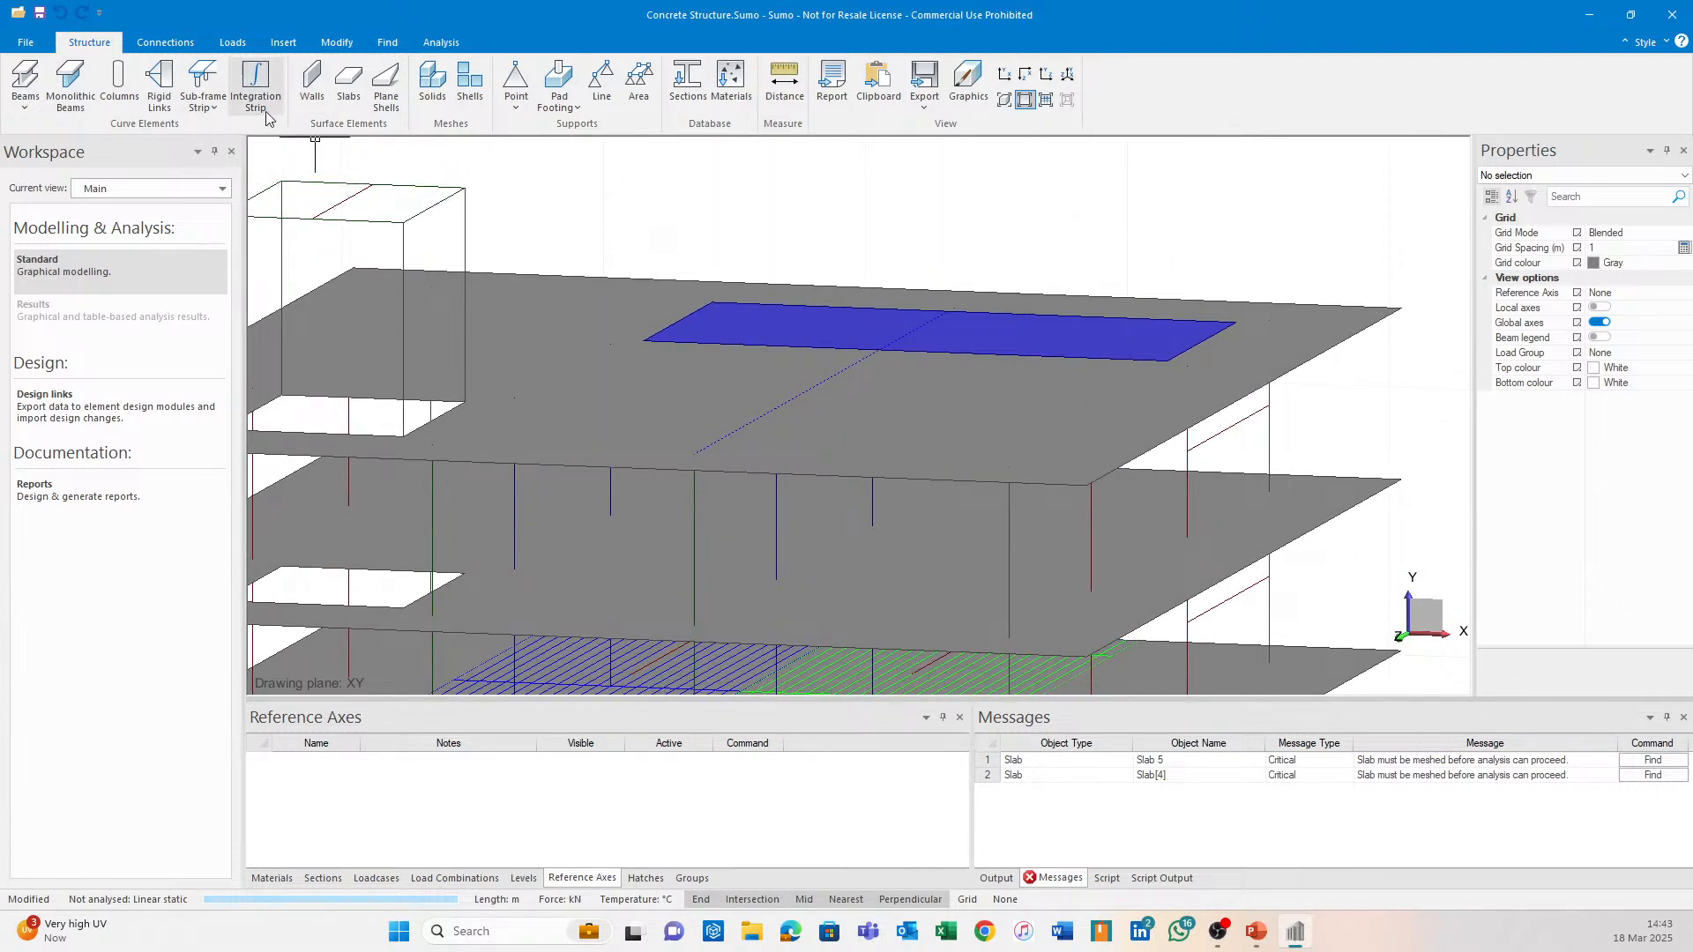
Lay a sub-frame strip, 1.5 m each side, along the guide line into Slab 5.
{"action": "left_click", "coordinate": [198, 77]}
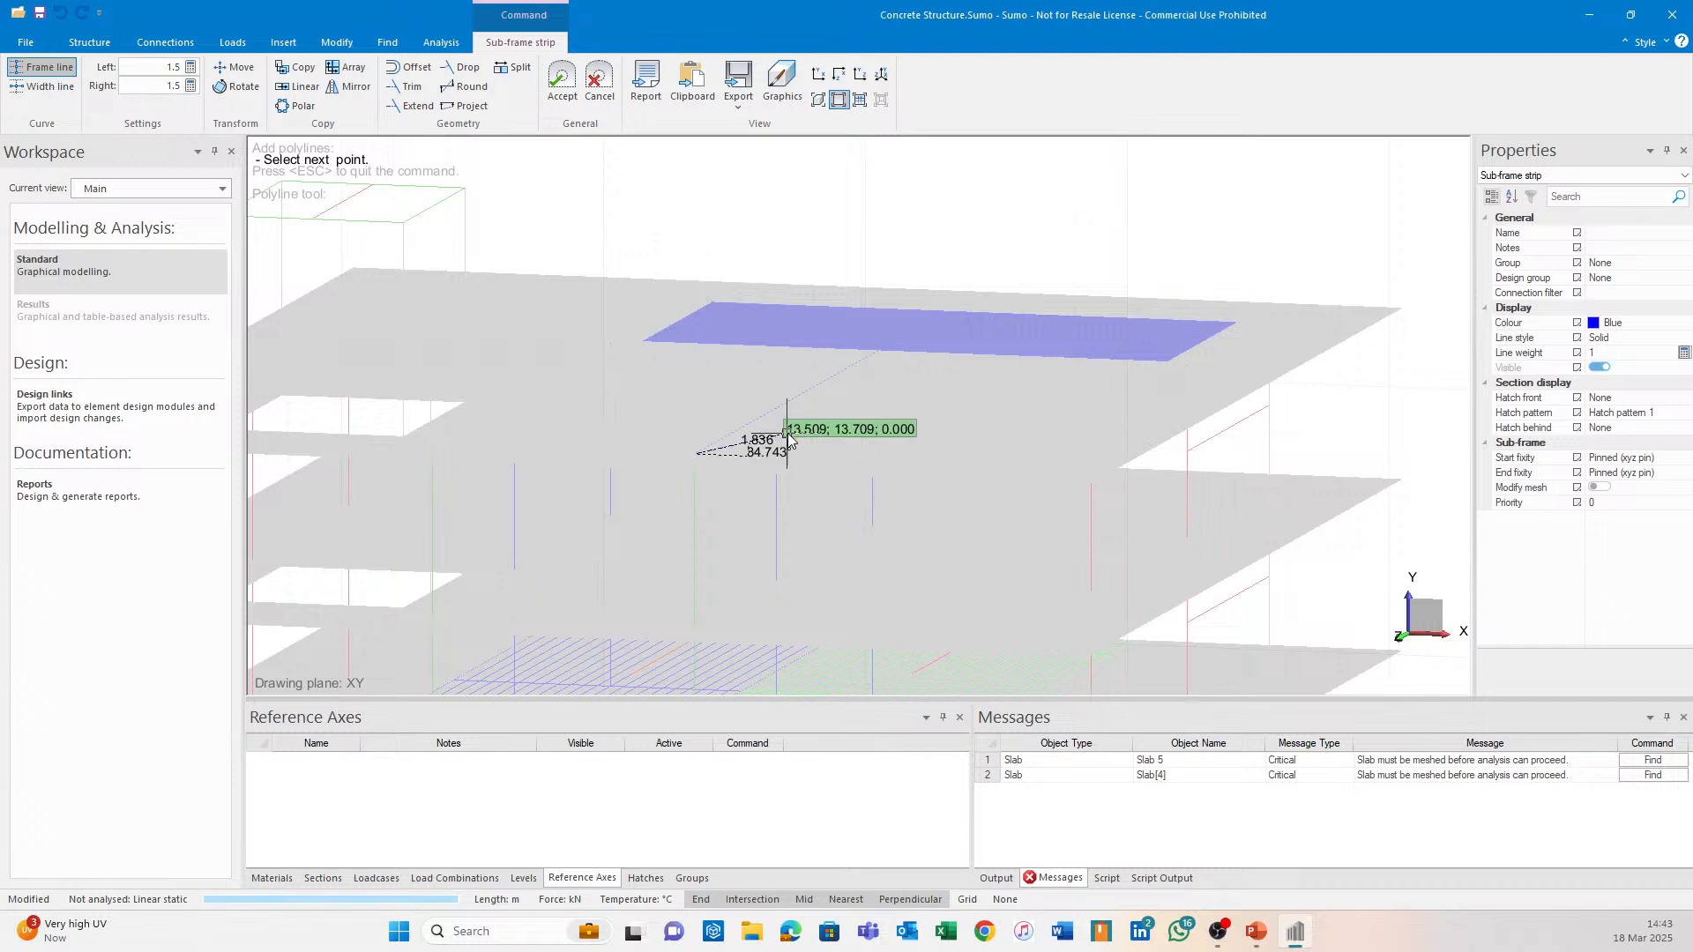
{"action": "scroll", "coordinate": [785, 430], "scroll_direction": "up", "scroll_amount": 3}
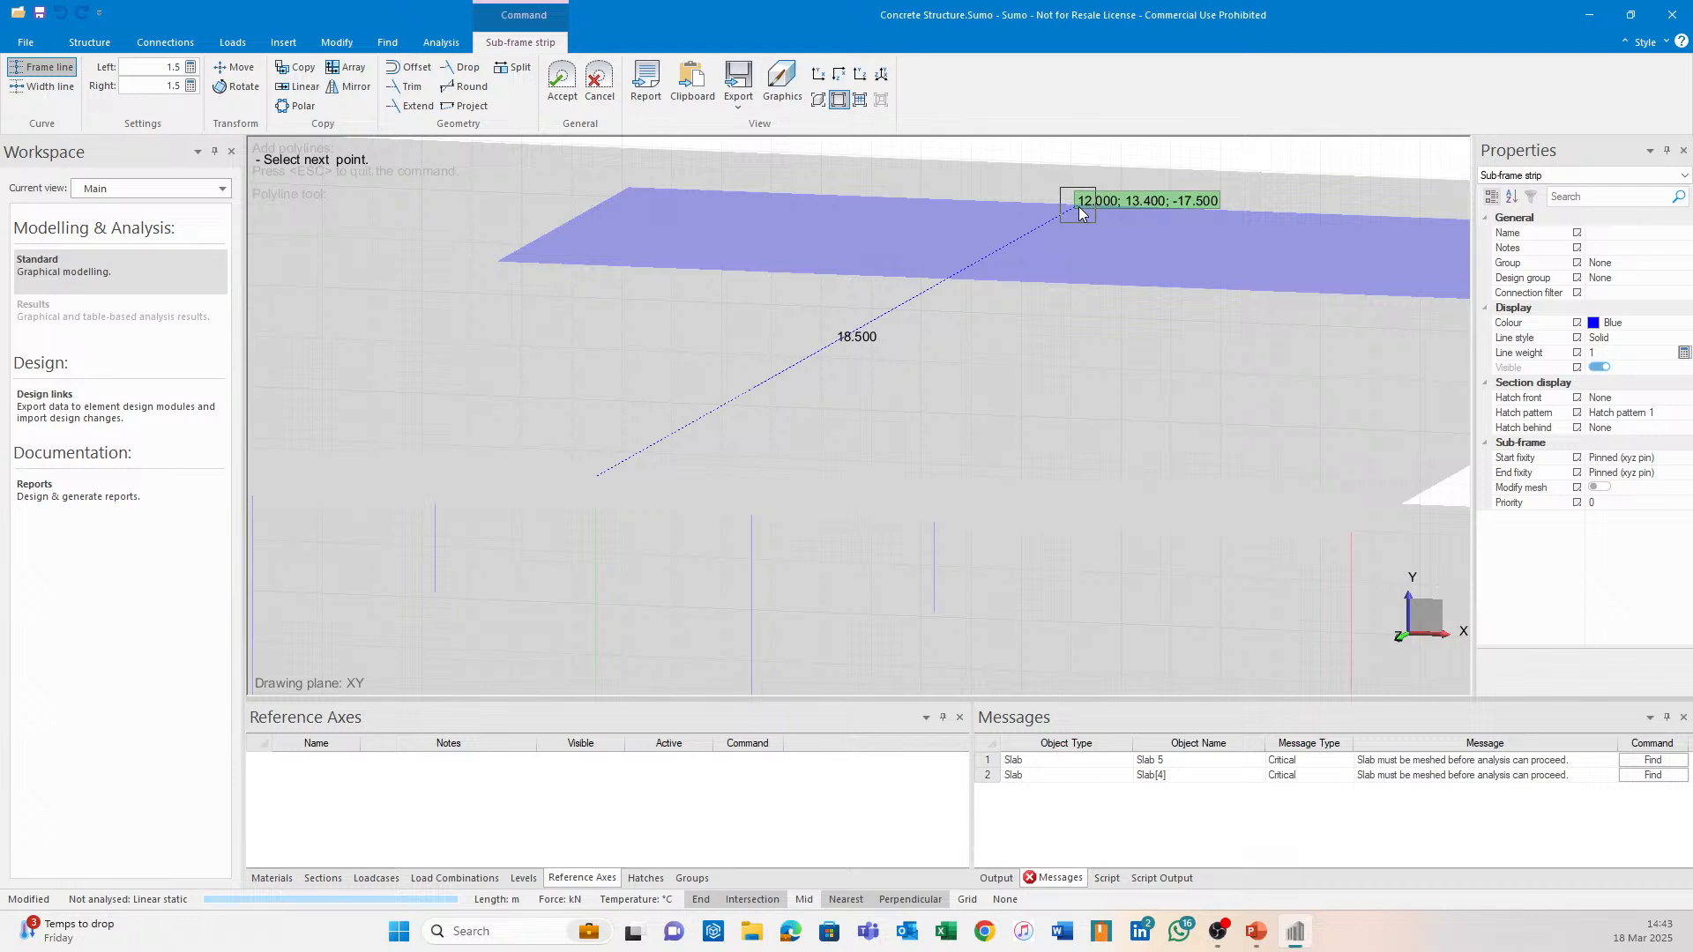
{"action": "scroll", "coordinate": [1129, 198], "scroll_direction": "up", "scroll_amount": 2}
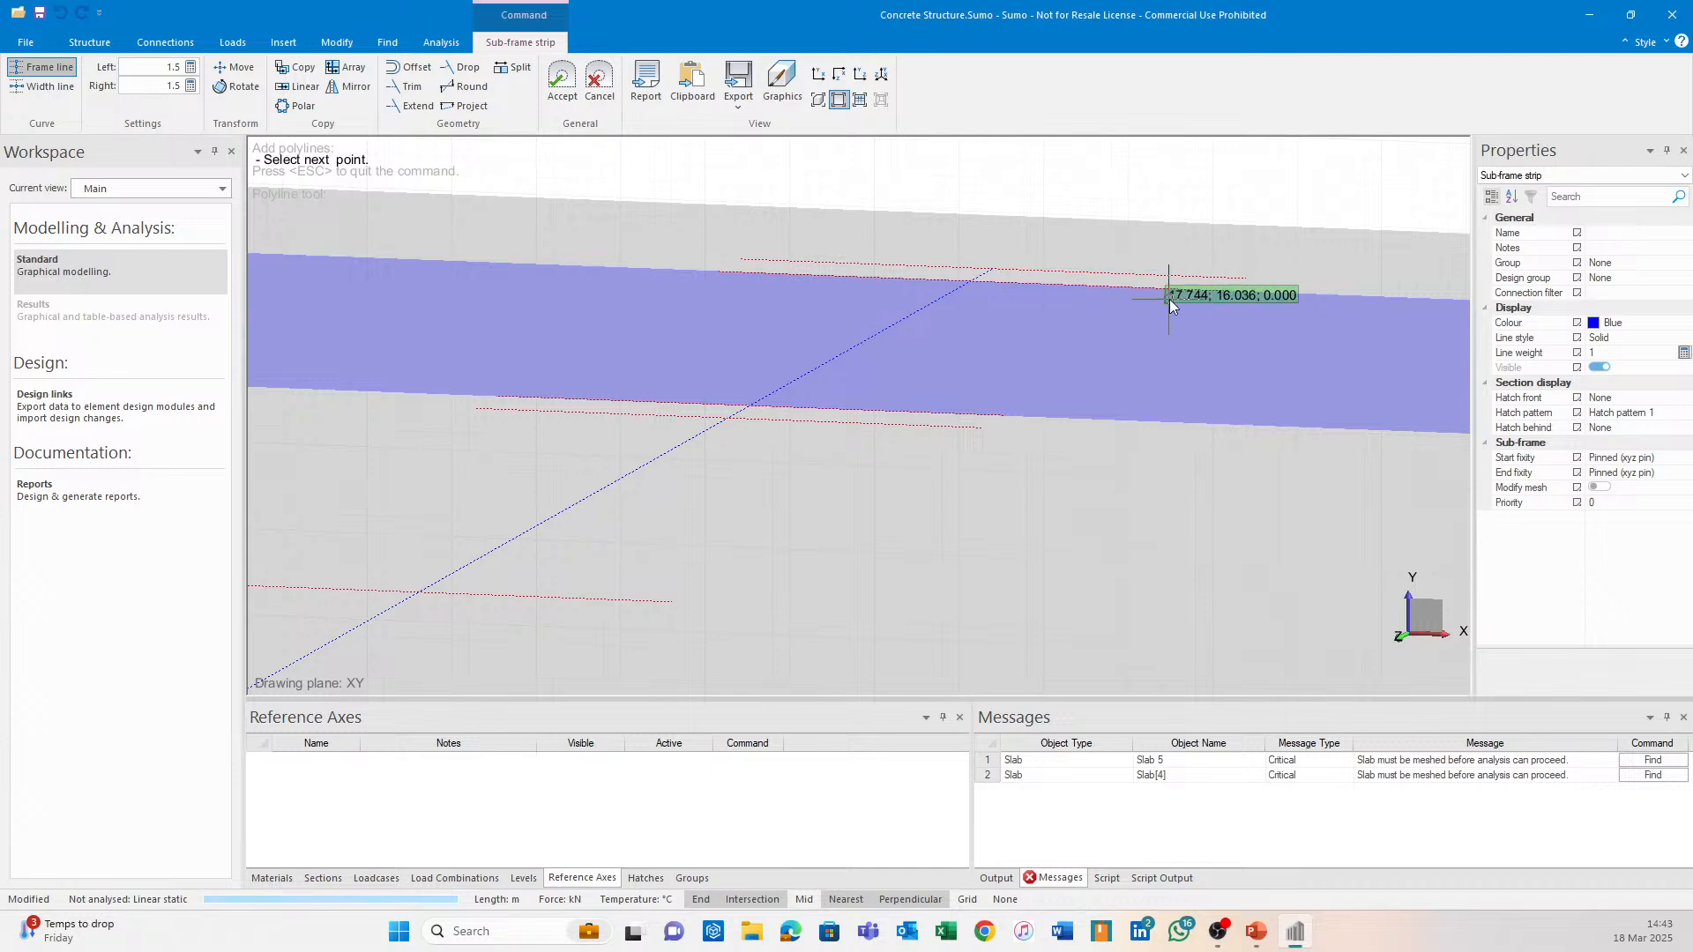
{"action": "scroll", "coordinate": [579, 406], "scroll_direction": "up", "scroll_amount": 2}
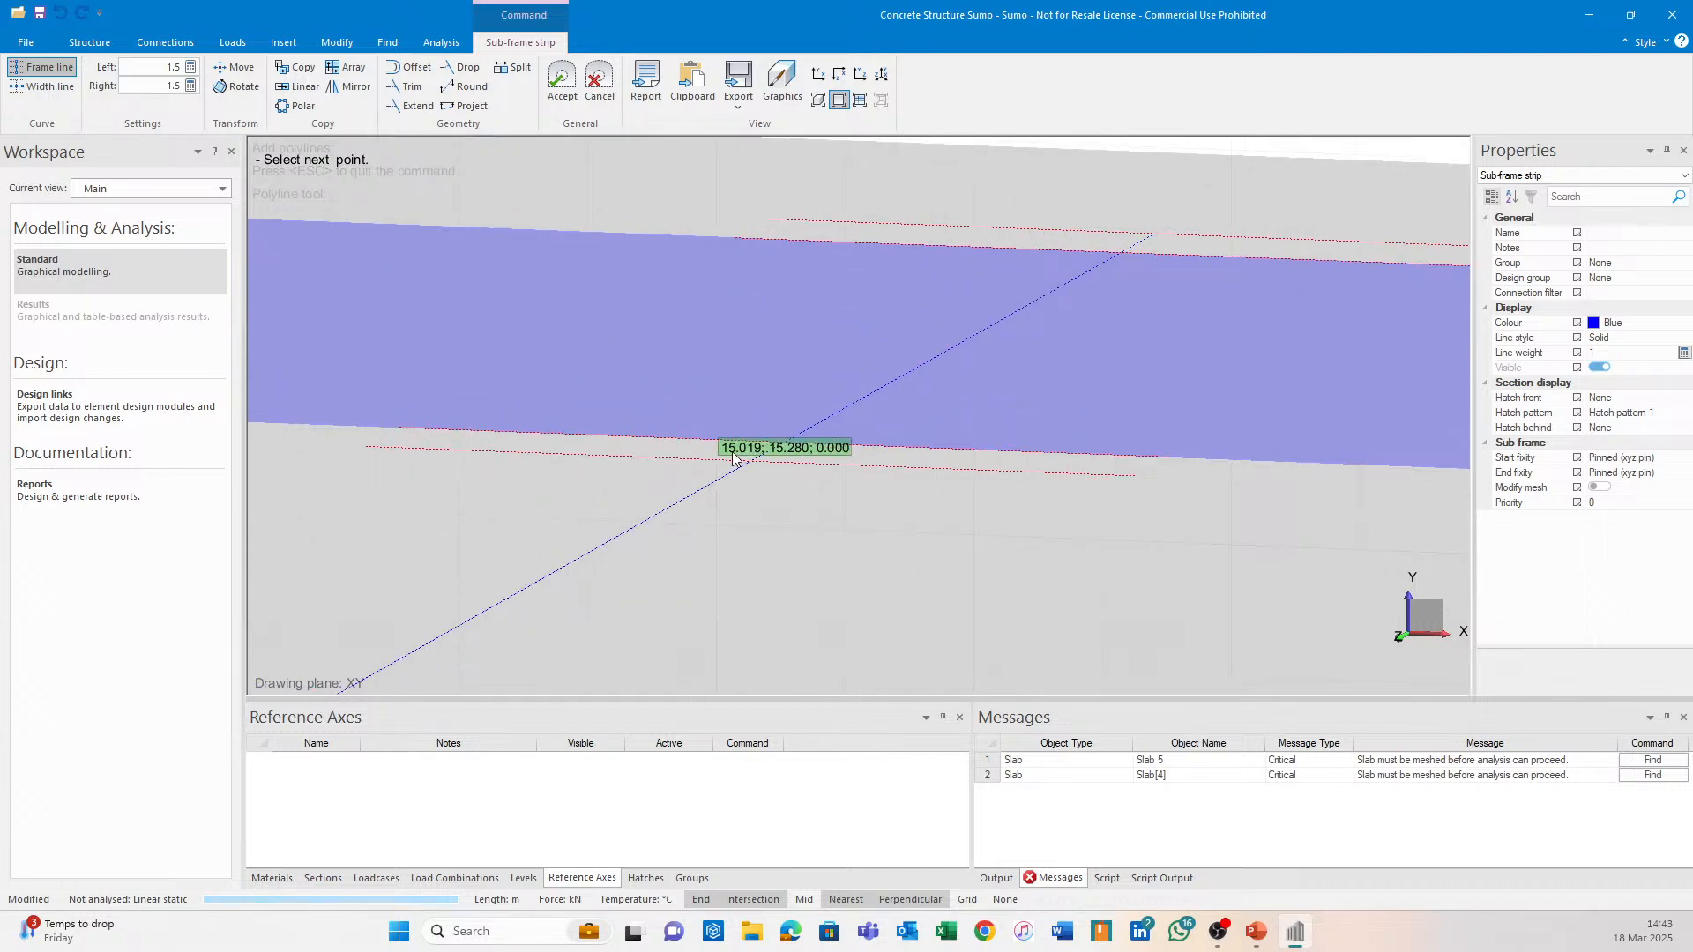
{"action": "middle_click_drag", "start_coordinate": [1250, 444], "coordinate": [1056, 430]}
{"action": "scroll", "coordinate": [1297, 452], "scroll_direction": "down", "scroll_amount": 3}
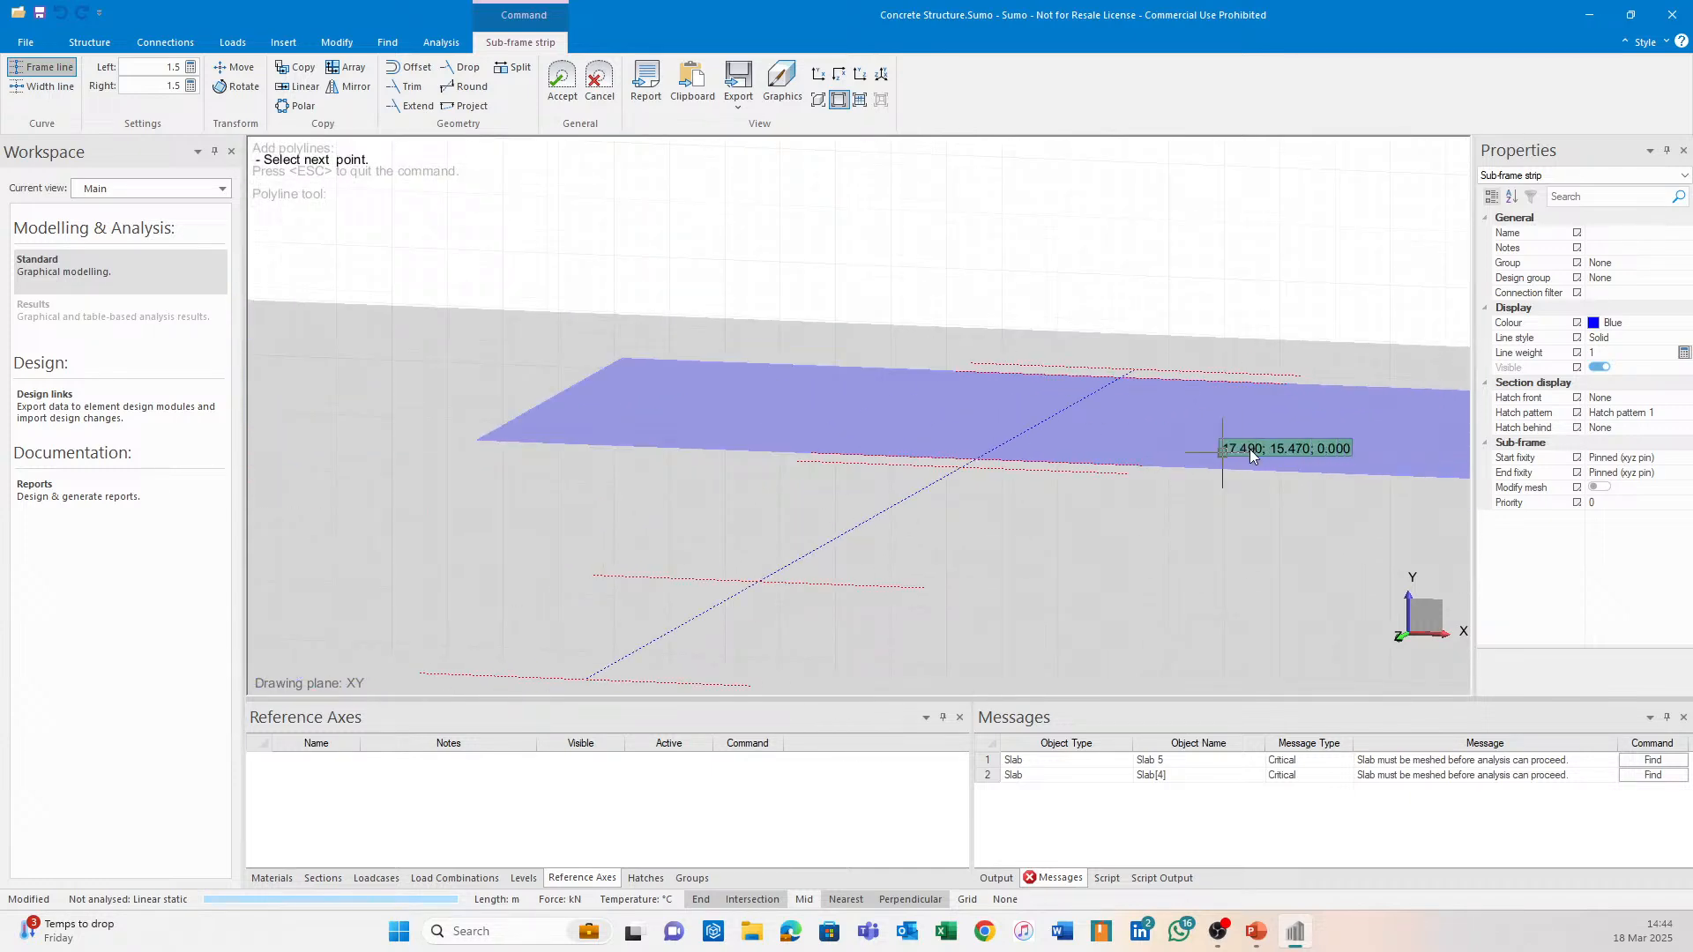
{"action": "scroll", "coordinate": [828, 365], "scroll_direction": "down", "scroll_amount": 2}
{"action": "left_click", "coordinate": [563, 88]}
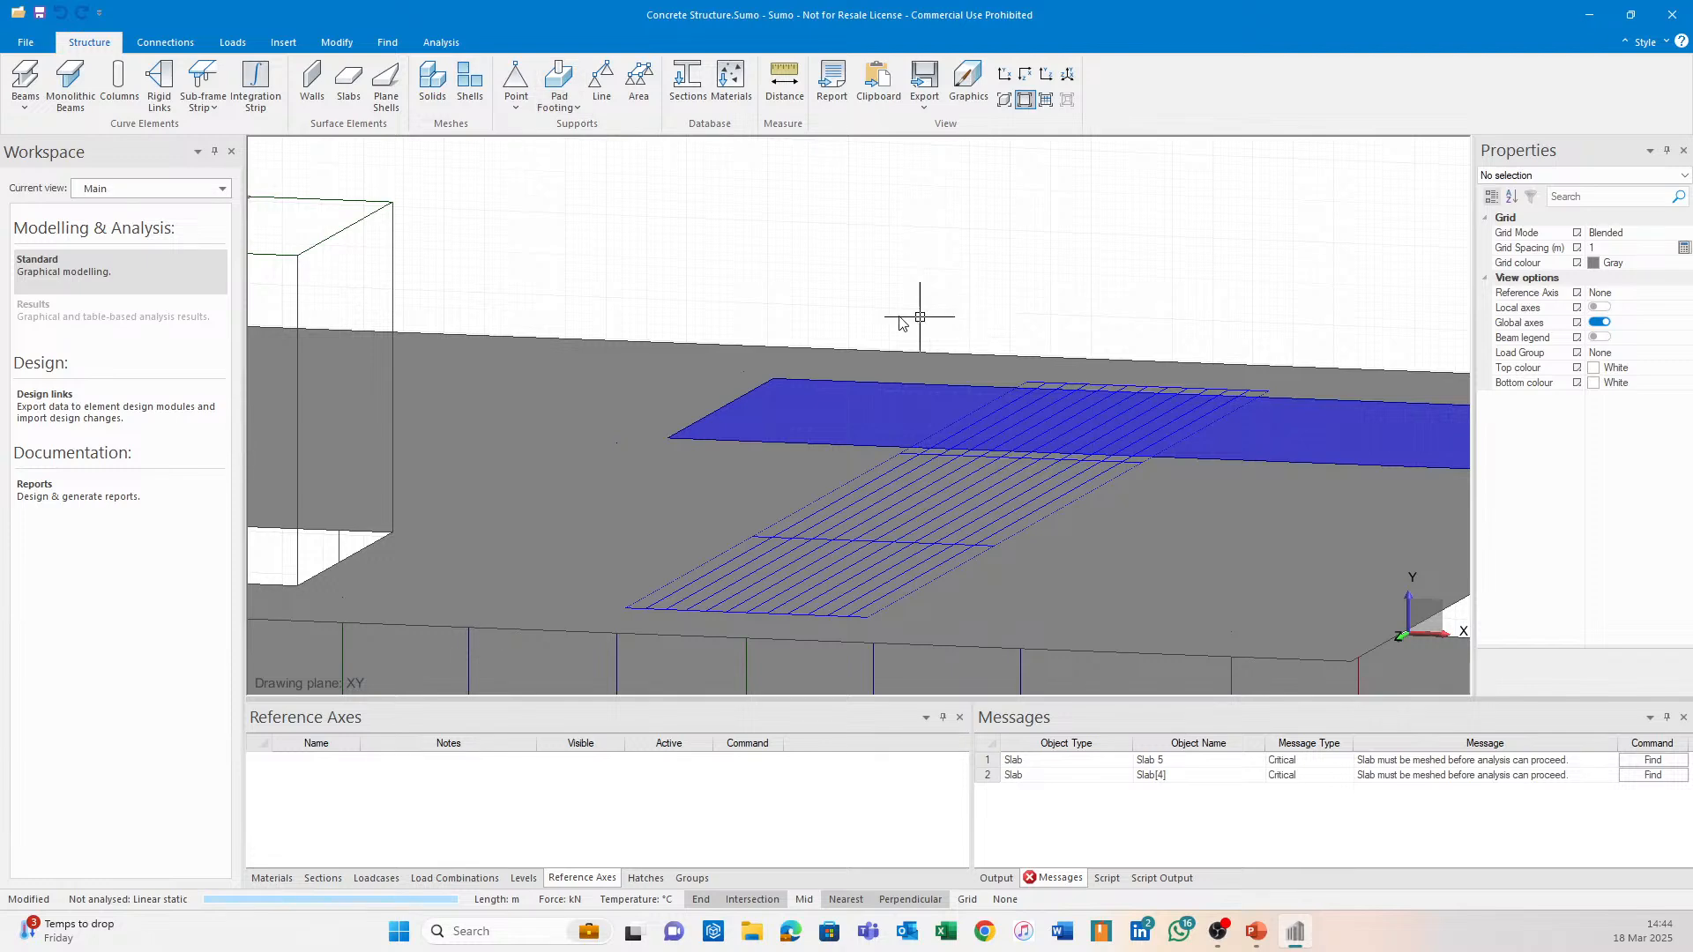
Export Sub-frame strip 4 through Design links to Continuous Beam, accepting the load-apportioning warning.
{"action": "left_click", "coordinate": [162, 411]}
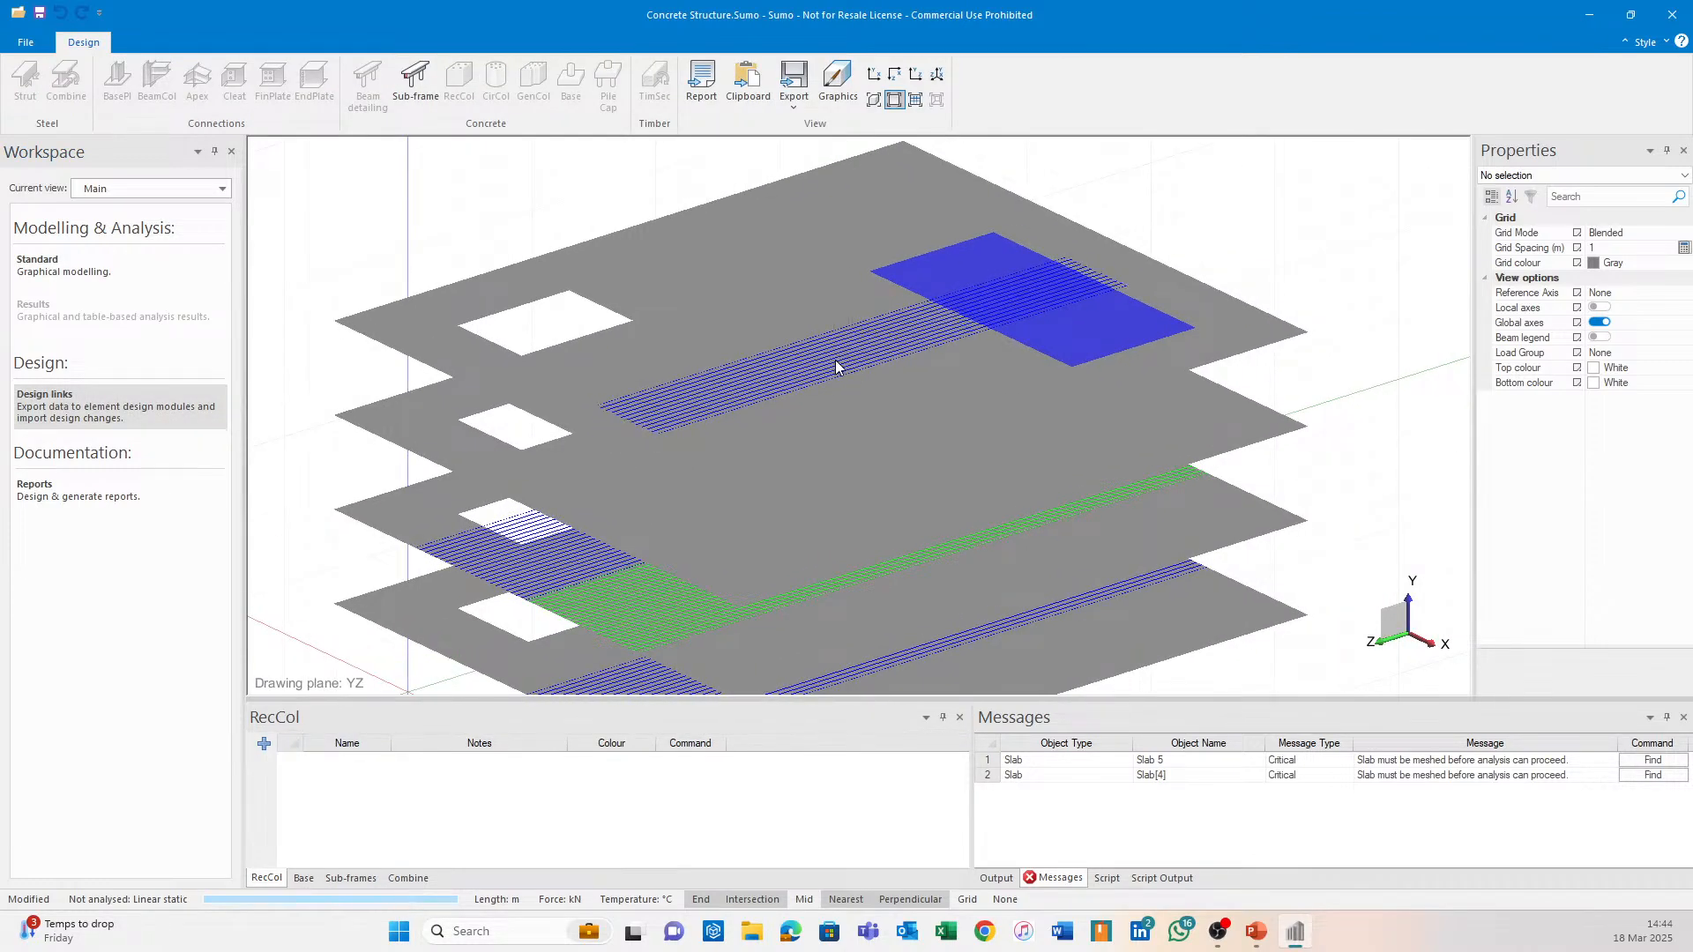
{"action": "left_click", "coordinate": [816, 369]}
{"action": "key", "text": "Escape"}
{"action": "left_click", "coordinate": [785, 379]}
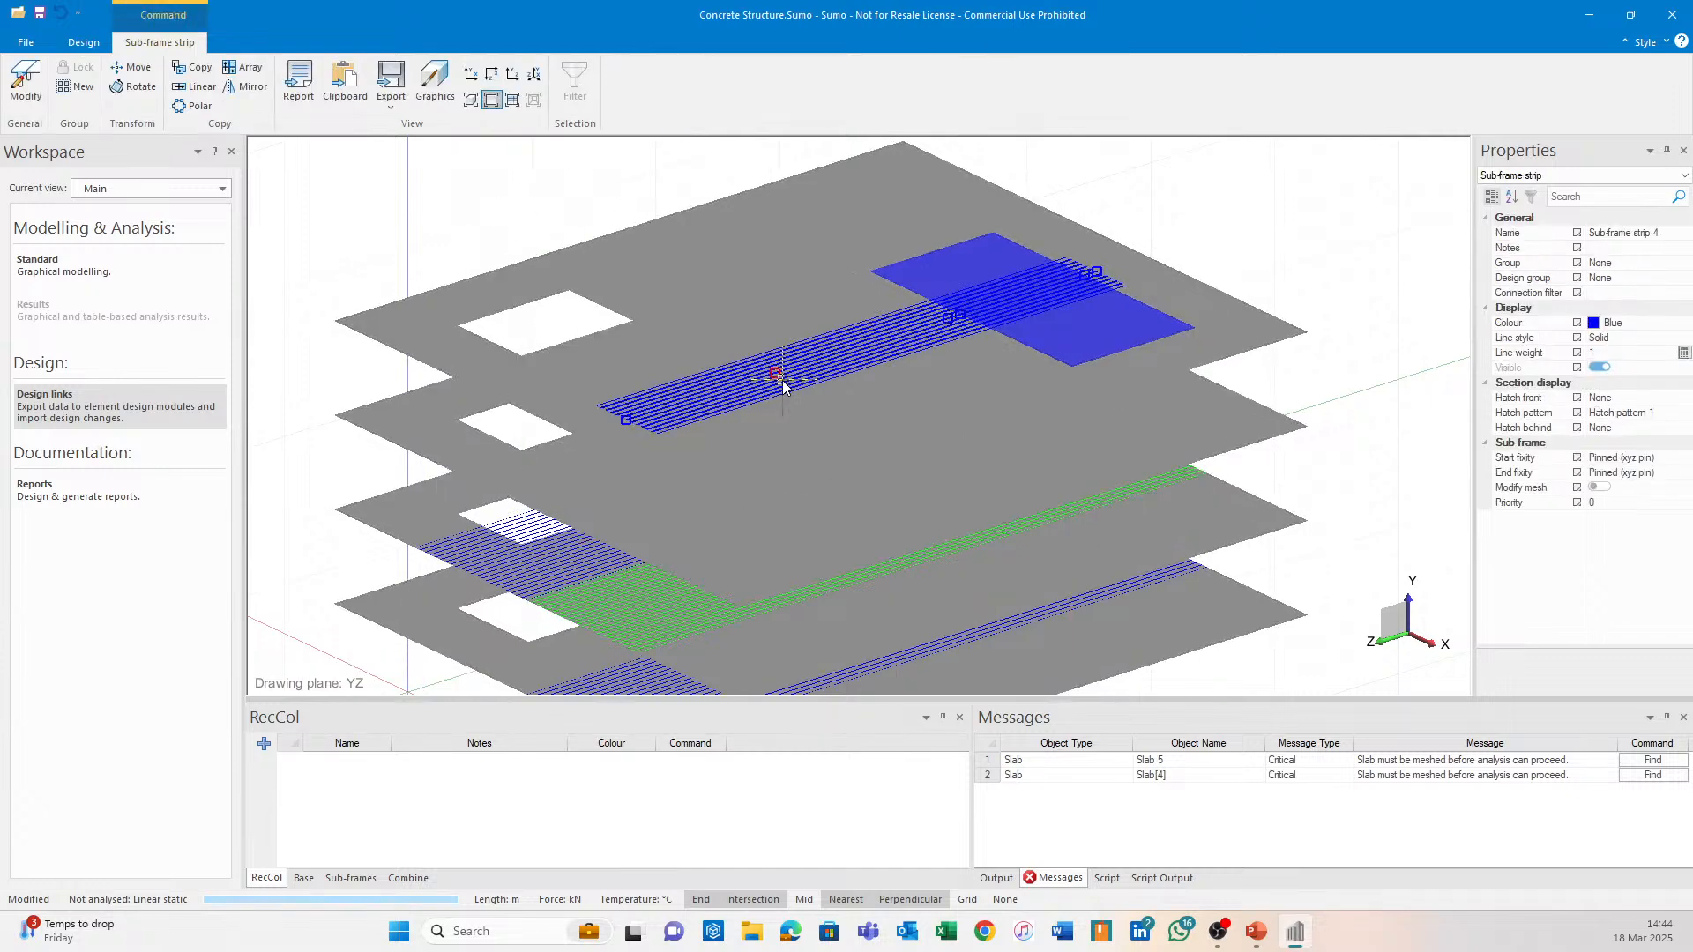
{"action": "left_click", "coordinate": [102, 46]}
{"action": "left_click", "coordinate": [414, 79]}
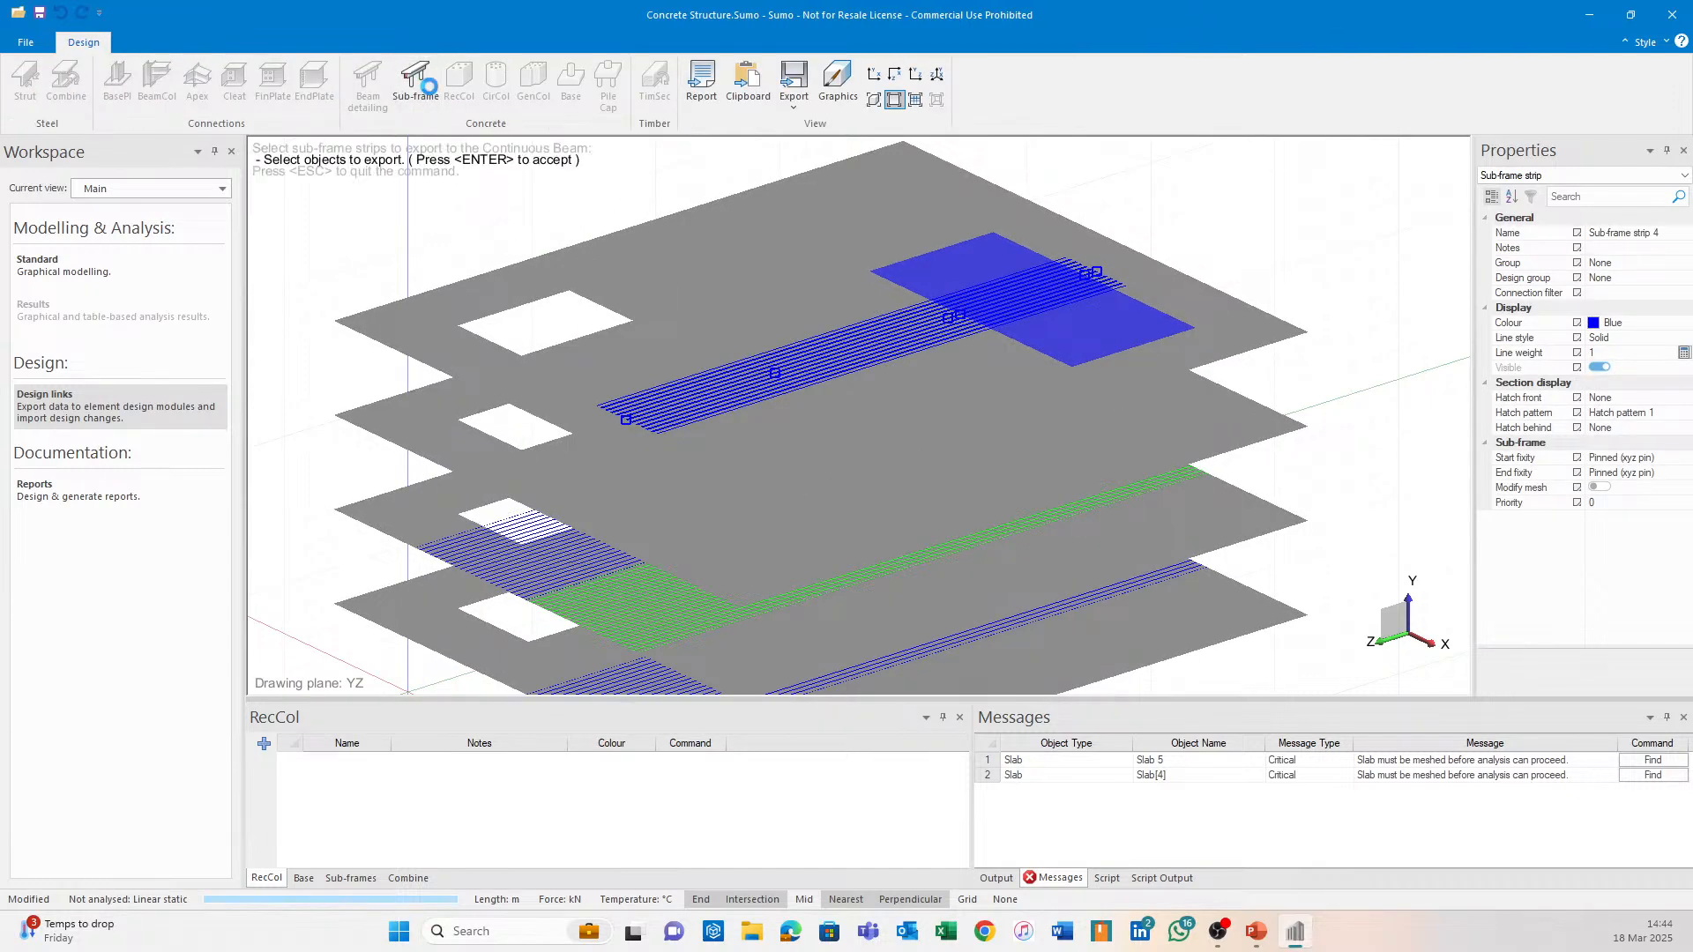
{"action": "left_click", "coordinate": [954, 512]}
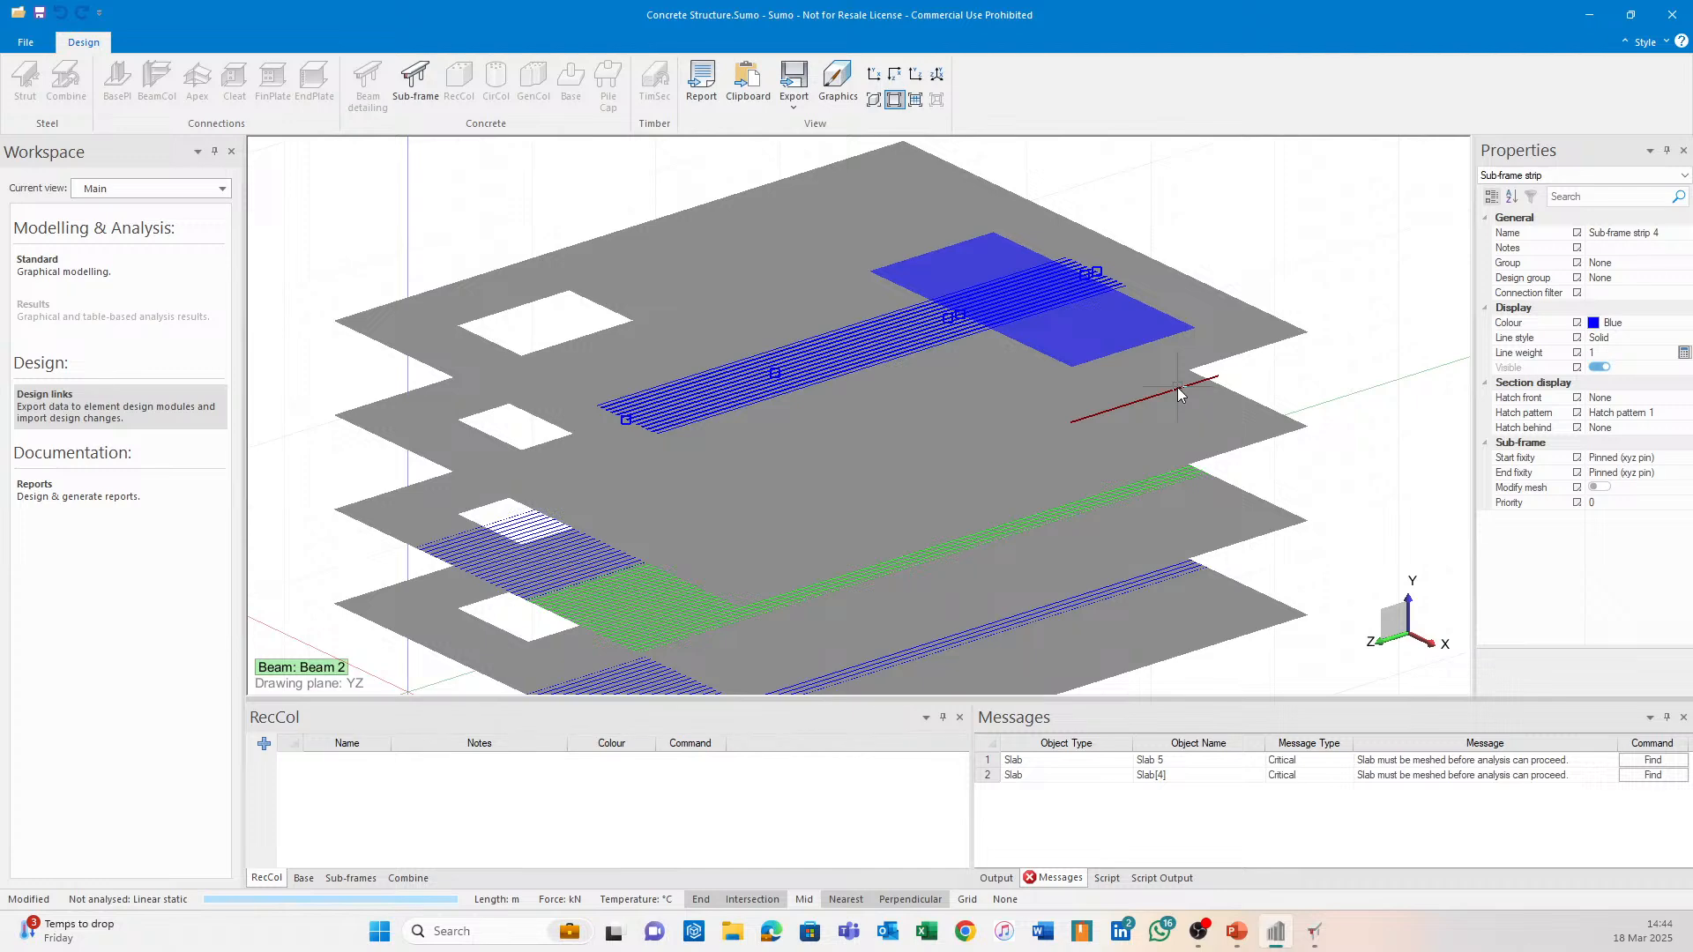
{"action": "left_click", "coordinate": [1319, 936]}
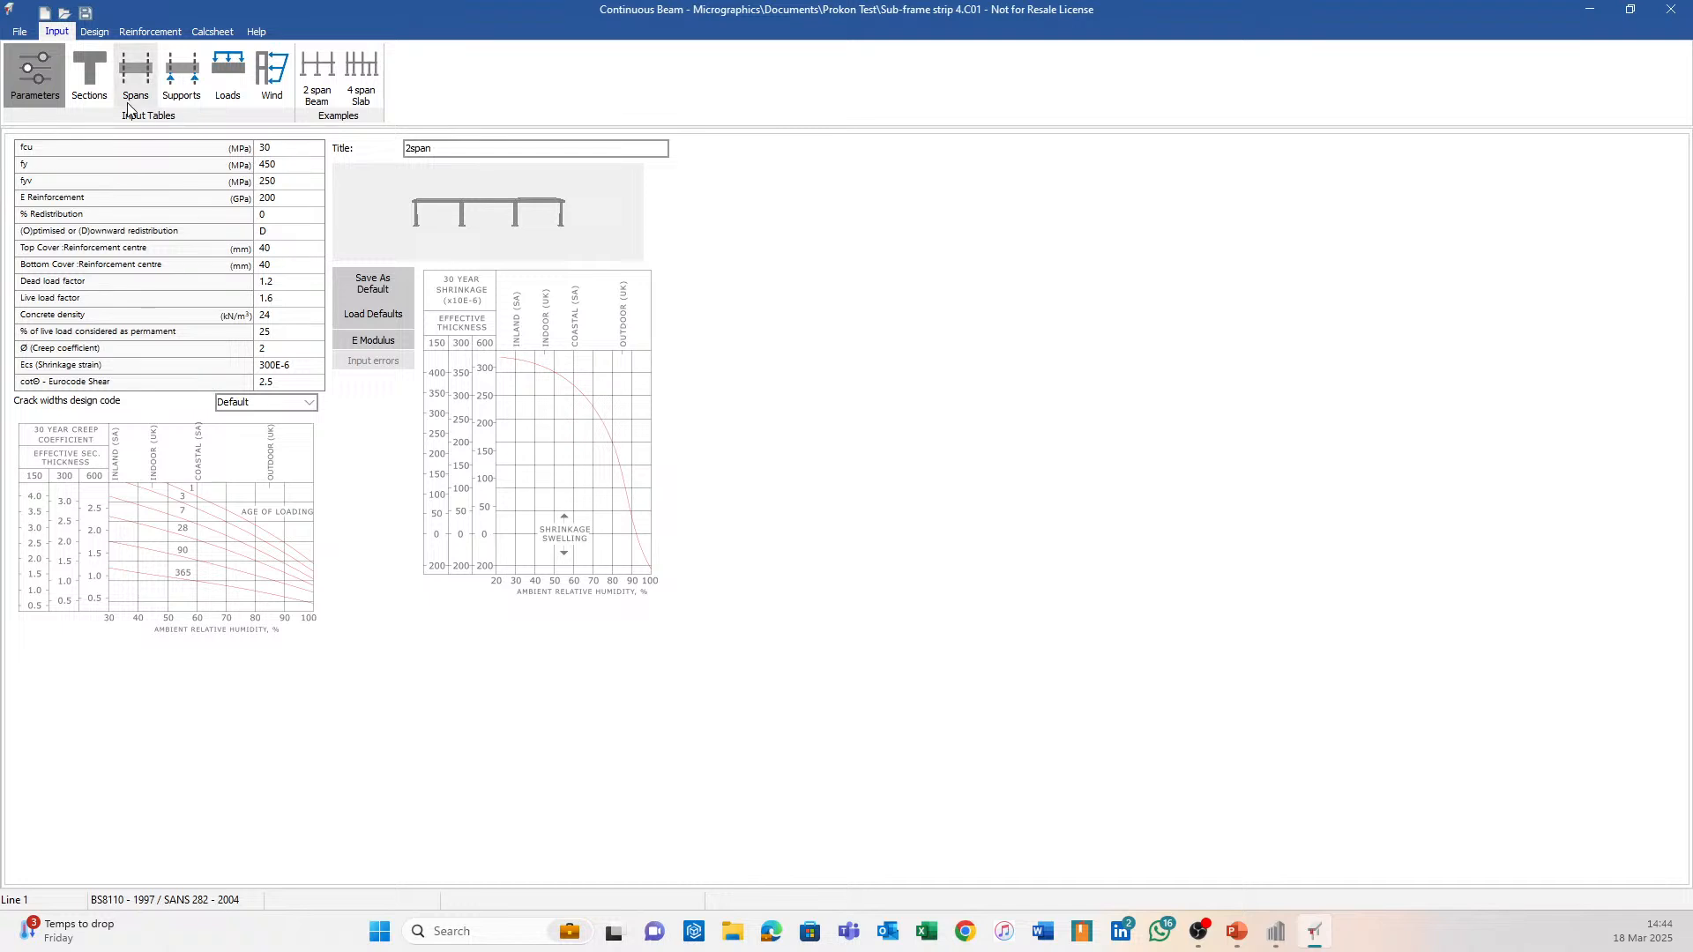
Generate the strip's reinforcement bars and display them in the 3D view.
{"action": "left_click", "coordinate": [81, 68]}
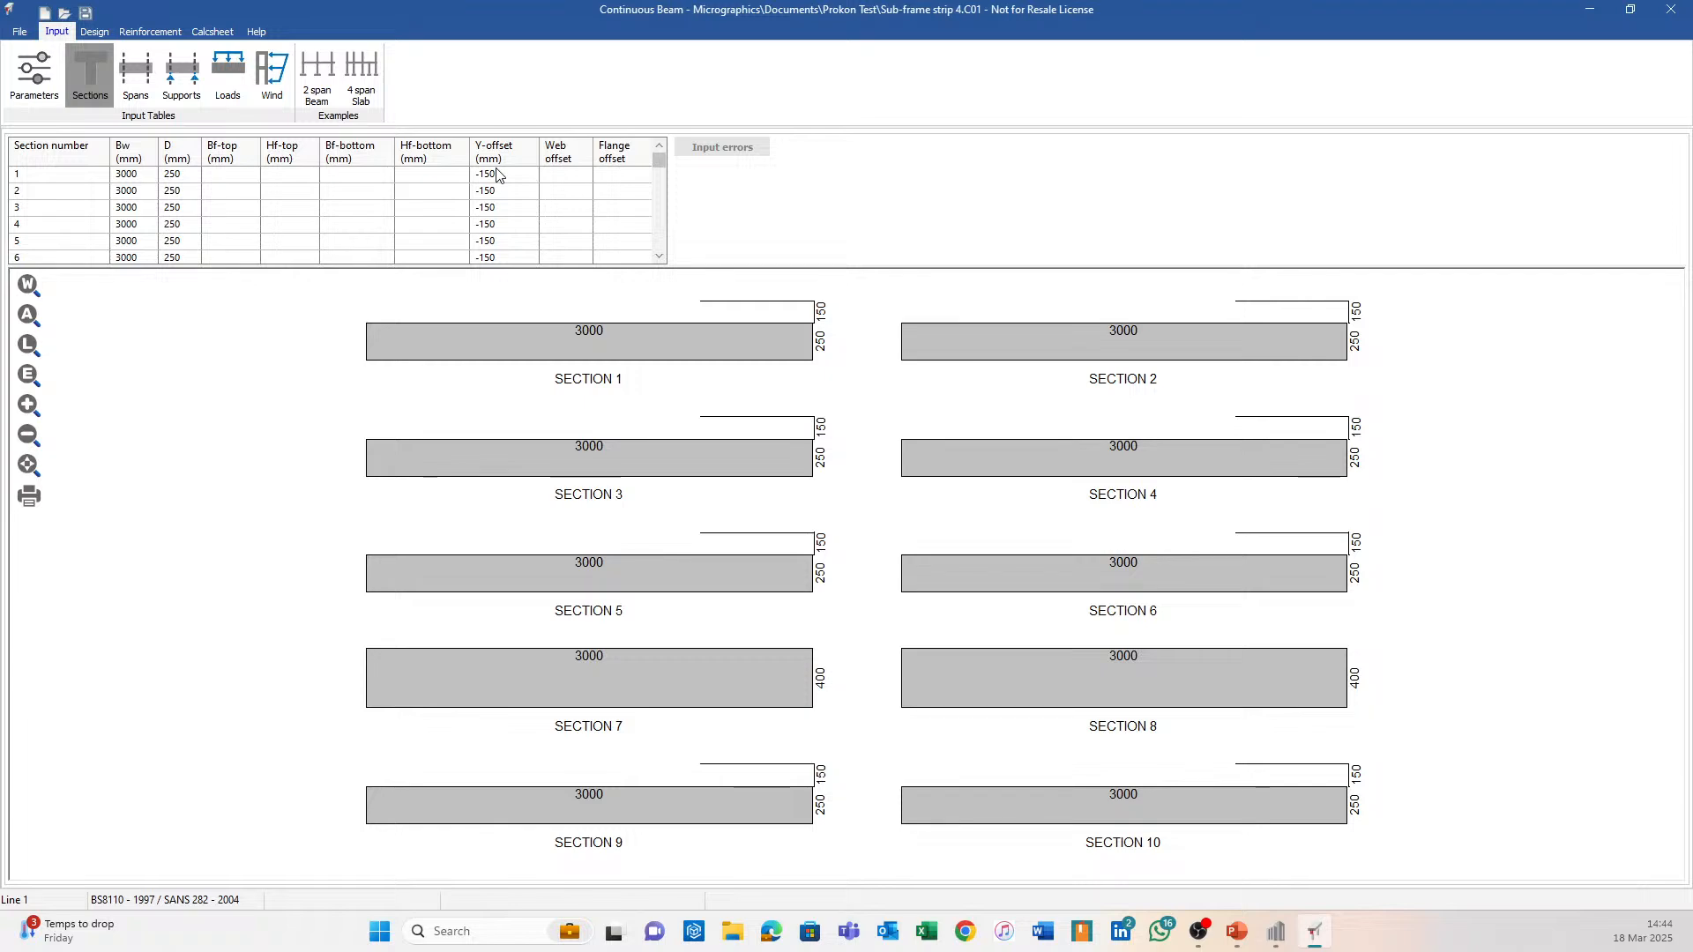
{"action": "left_click", "coordinate": [150, 31]}
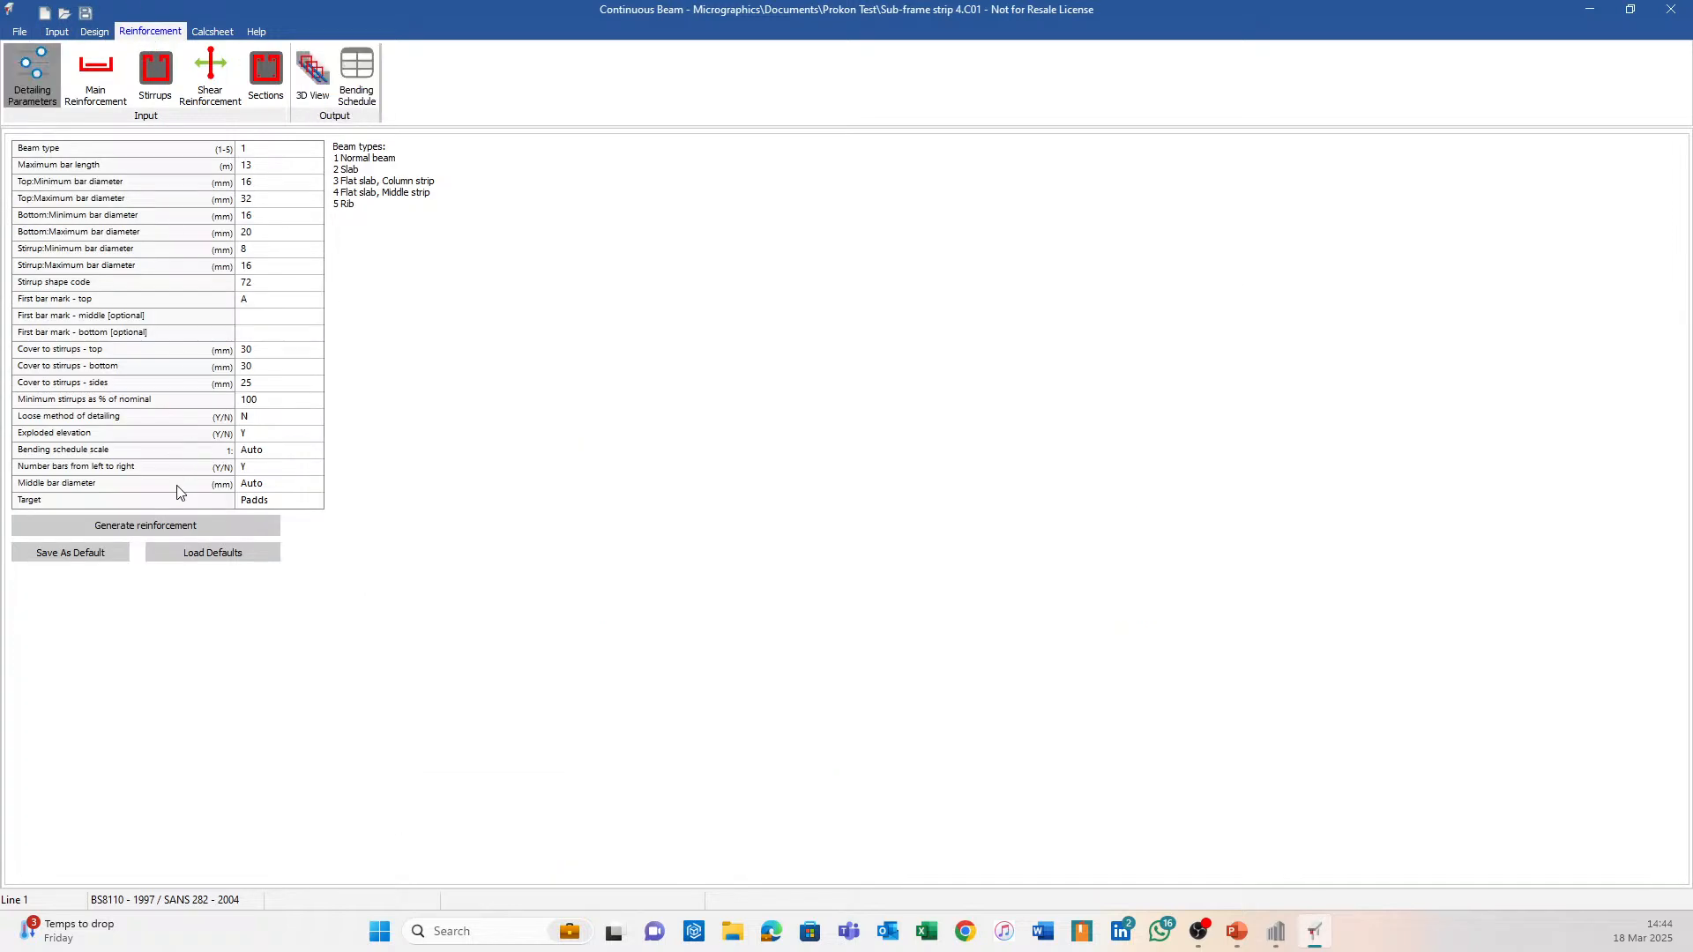
{"action": "left_click", "coordinate": [258, 527]}
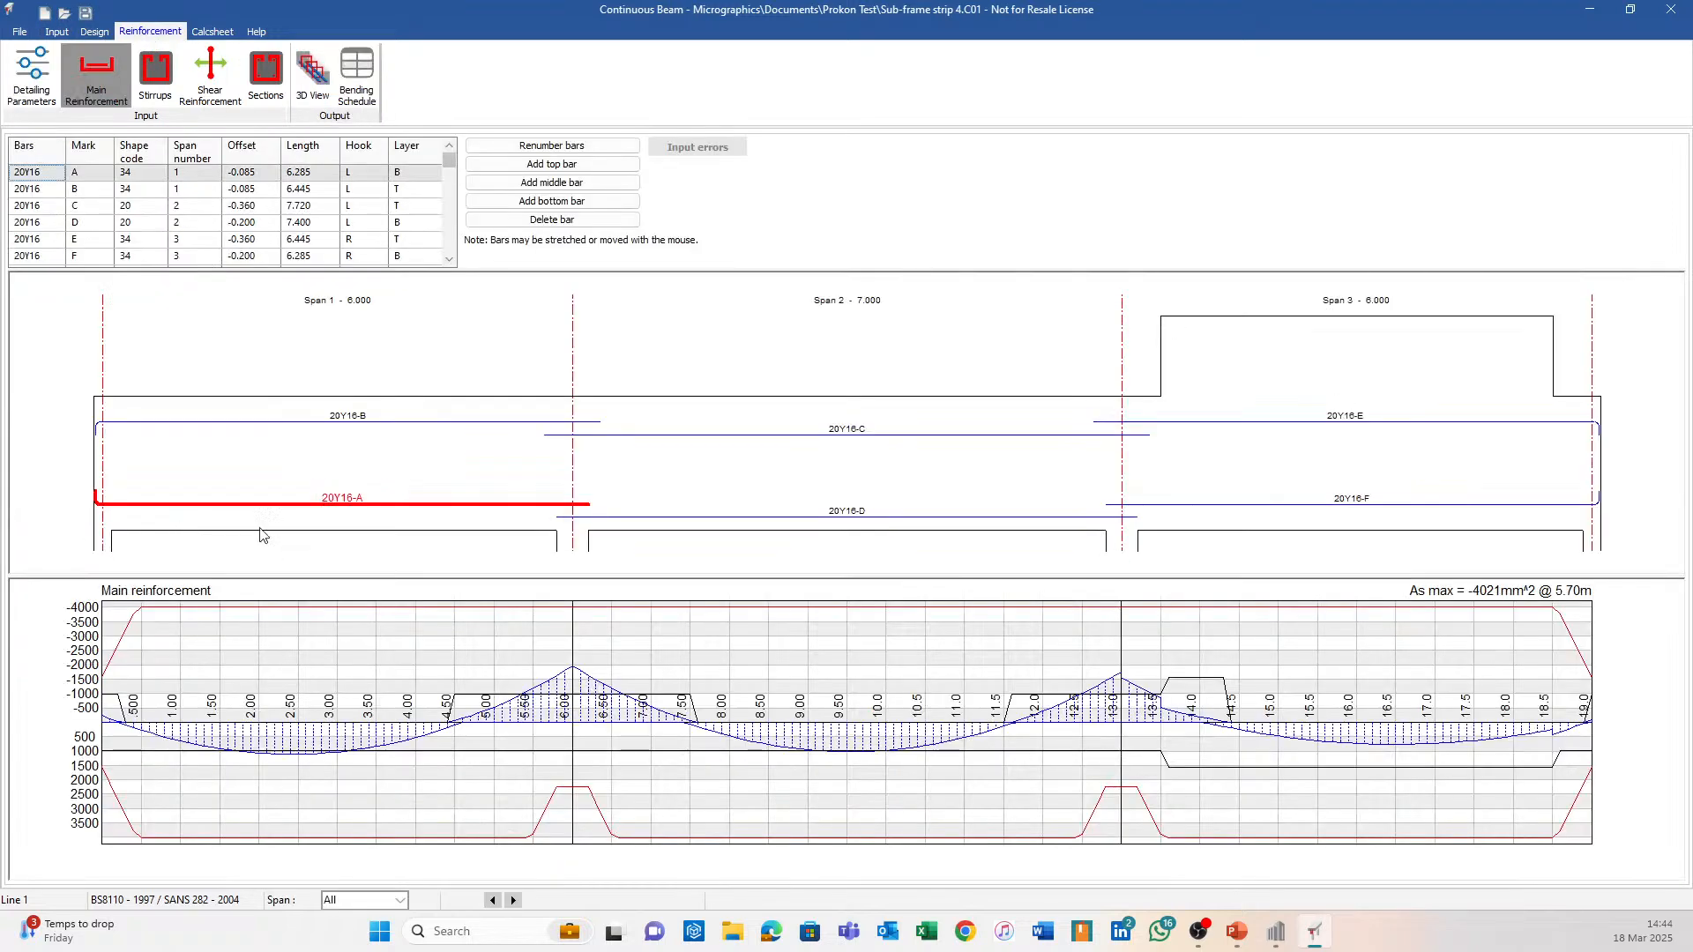
{"action": "left_click", "coordinate": [315, 79]}
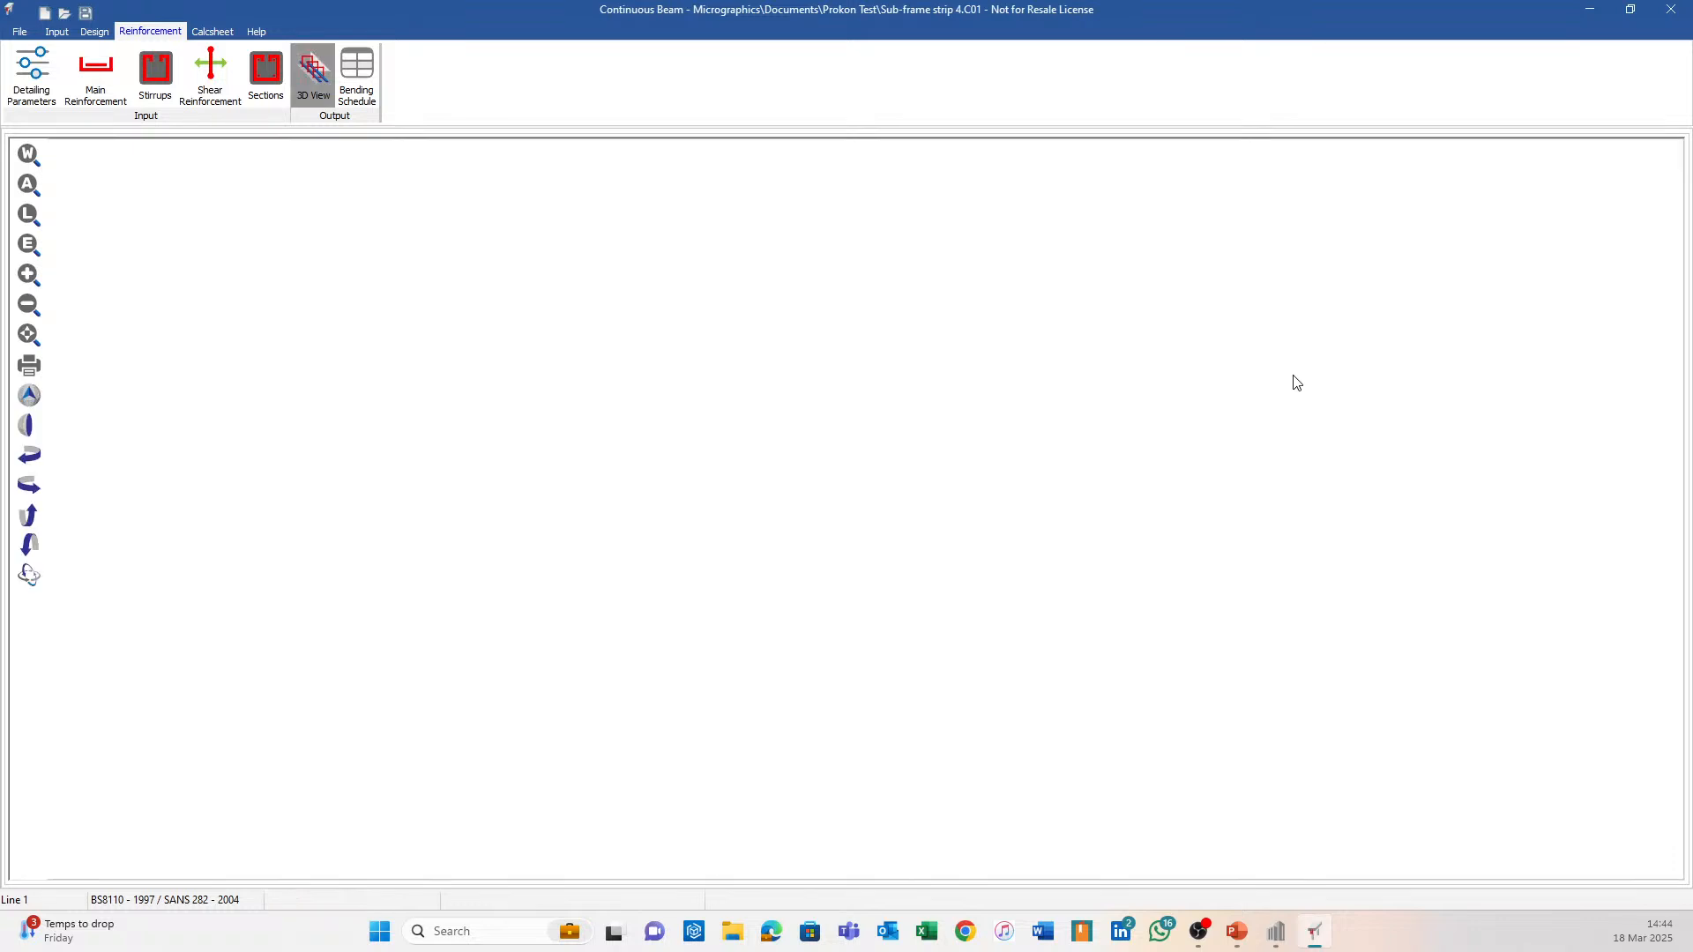
Orbit and zoom around the 3D reinforcement cage, then go back to the sections input.
{"action": "left_click_drag", "start_coordinate": [896, 423], "coordinate": [903, 294]}
{"action": "left_click_drag", "start_coordinate": [992, 264], "coordinate": [1022, 289]}
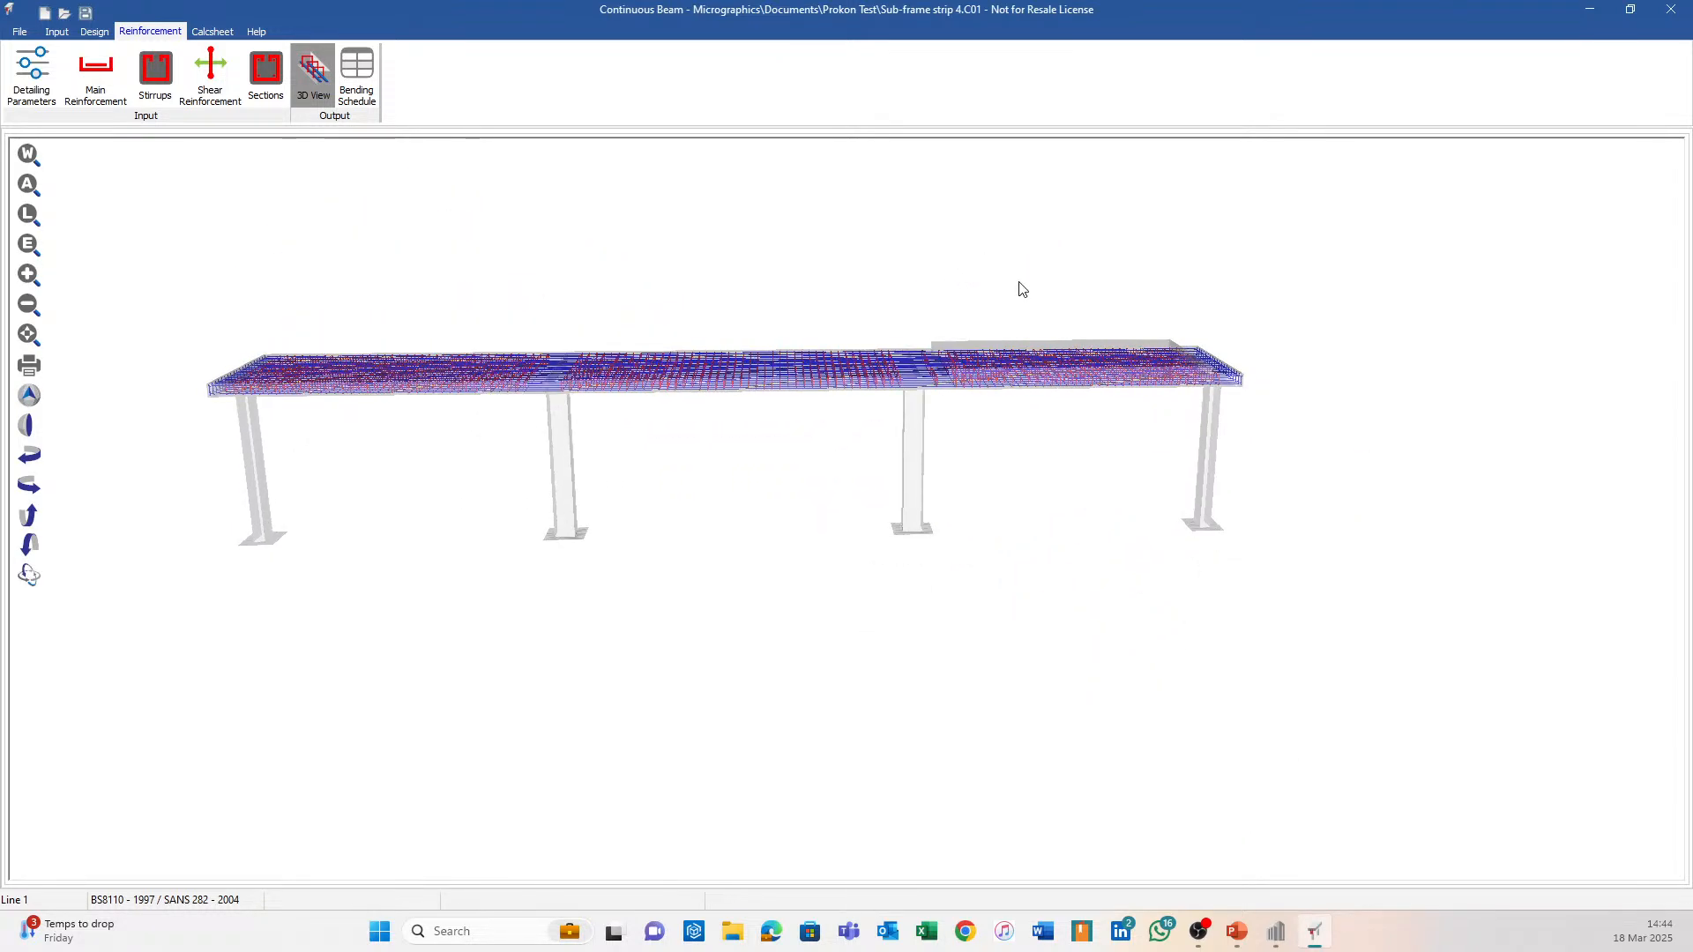
{"action": "scroll", "coordinate": [1050, 502], "scroll_direction": "up", "scroll_amount": 6}
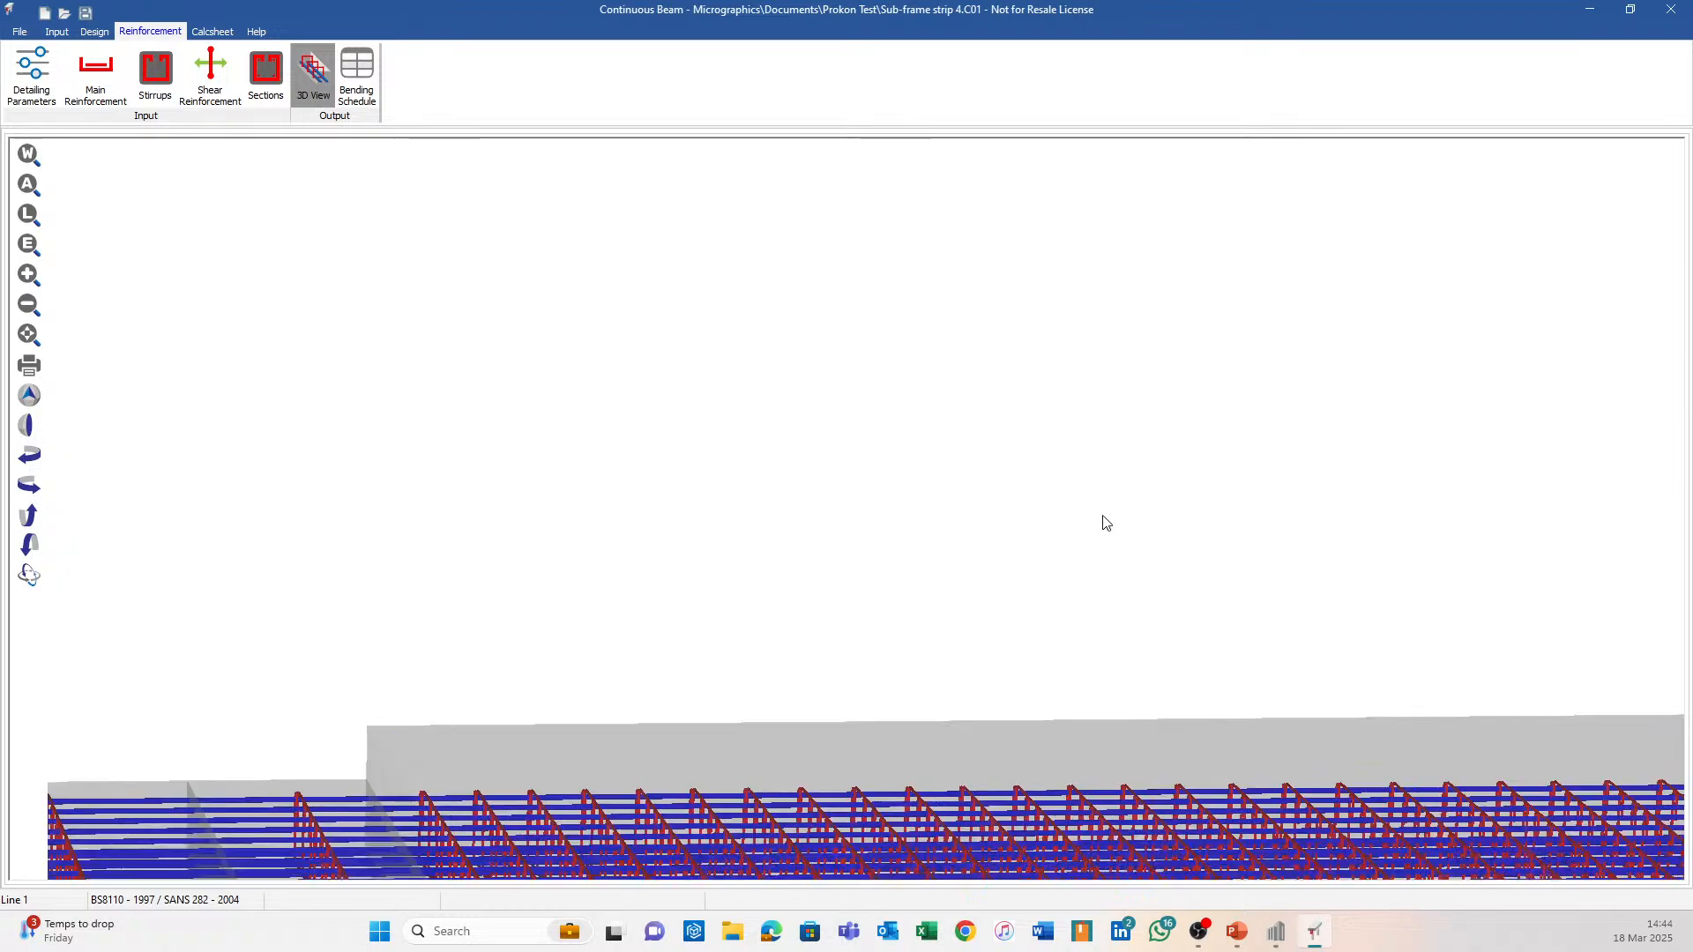
{"action": "scroll", "coordinate": [1109, 521], "scroll_direction": "down", "scroll_amount": 5}
{"action": "left_click_drag", "start_coordinate": [1108, 522], "coordinate": [985, 421]}
{"action": "left_click_drag", "start_coordinate": [1026, 504], "coordinate": [1020, 562]}
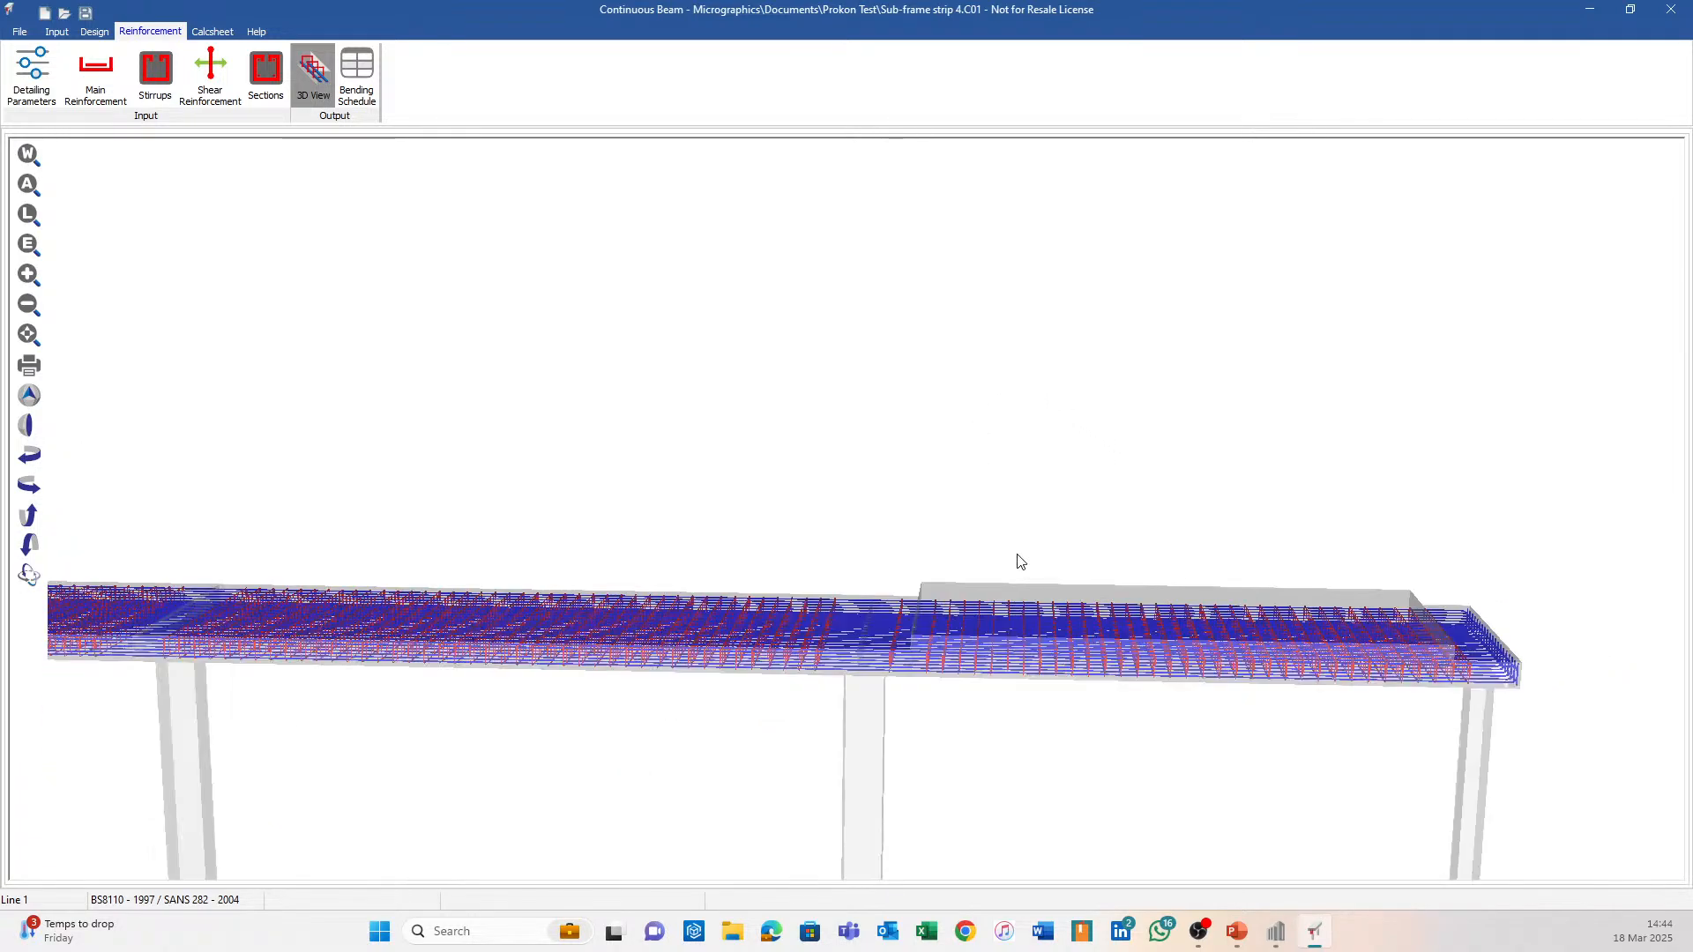
{"action": "left_click", "coordinate": [57, 31]}
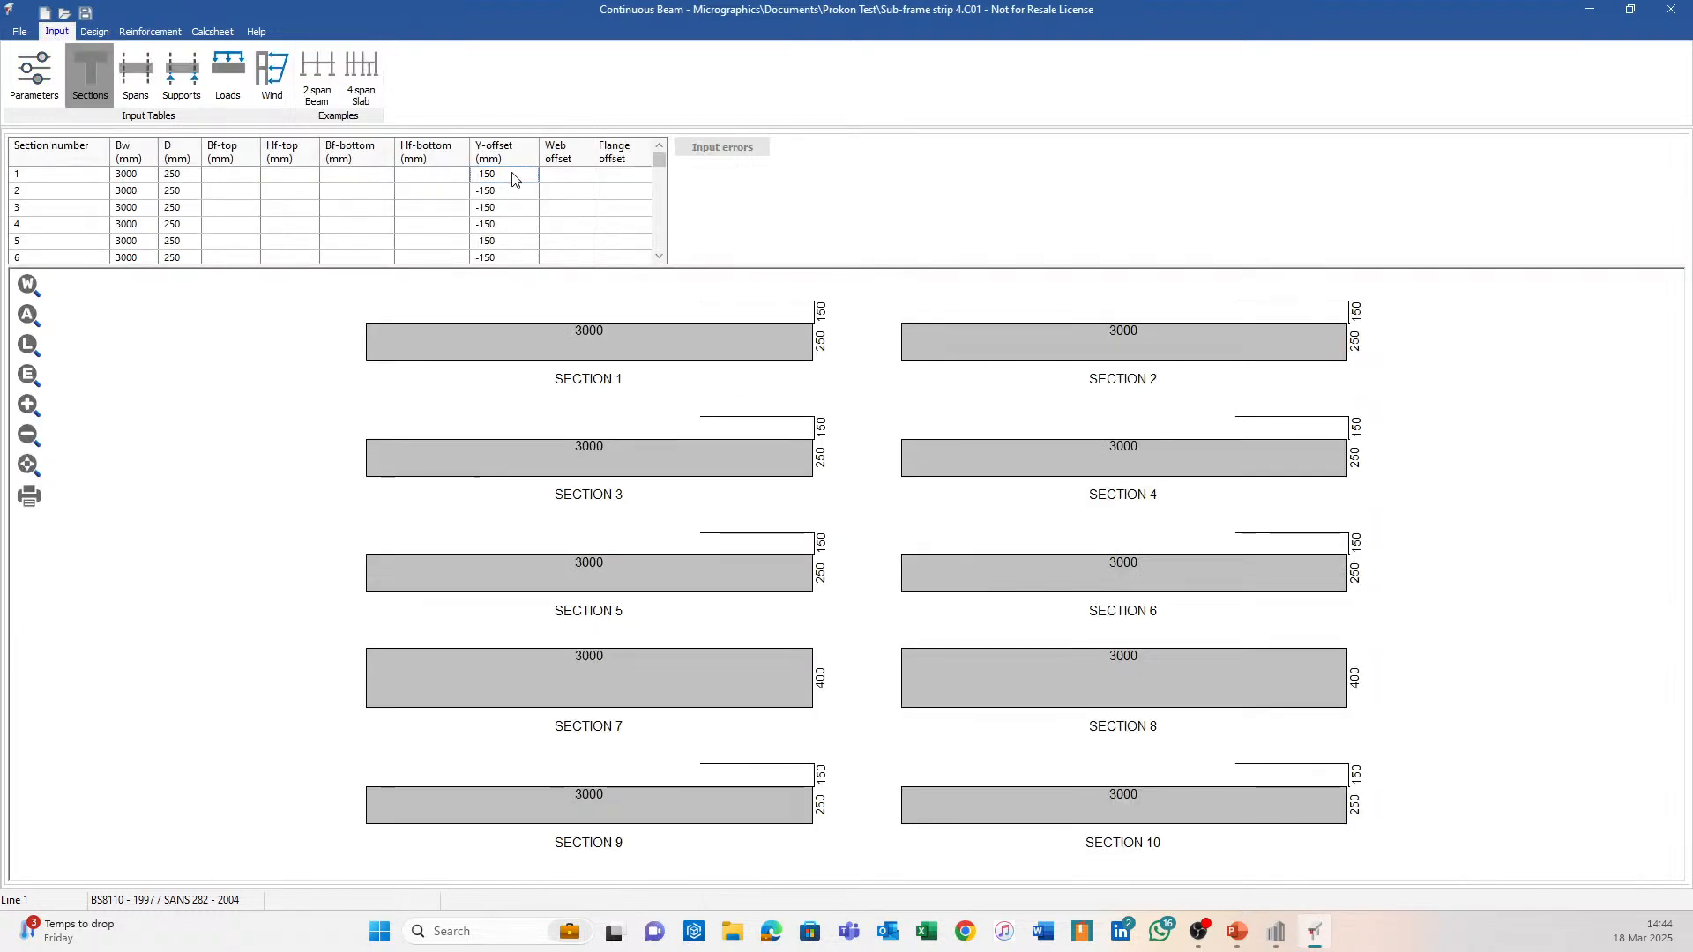
Delete the -150 Y-offsets from sections 1 to 6.
{"action": "key", "text": "Delete"}
{"action": "key", "text": "Down"}
{"action": "key", "text": "Delete"}
{"action": "key", "text": "Down"}
{"action": "key", "text": "Delete"}
{"action": "key", "text": "Down"}
{"action": "key", "text": "Delete"}
{"action": "key", "text": "Down"}
{"action": "key", "text": "Delete"}
{"action": "key", "text": "Down"}
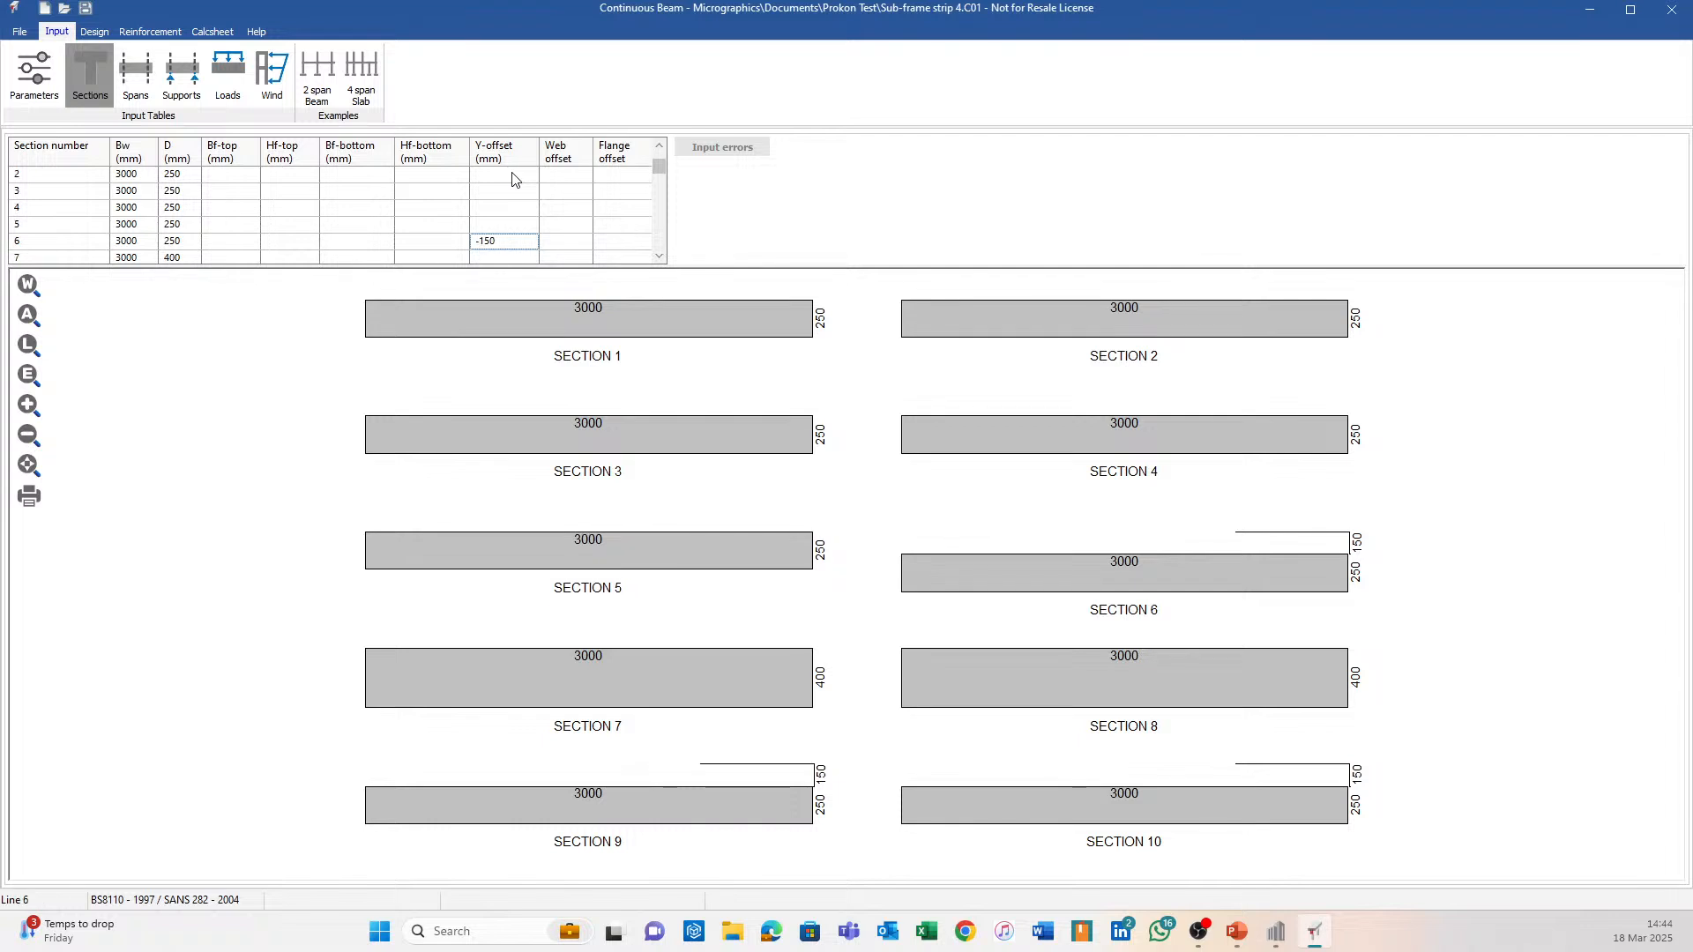
{"action": "key", "text": "Delete"}
{"action": "key", "text": "Down"}
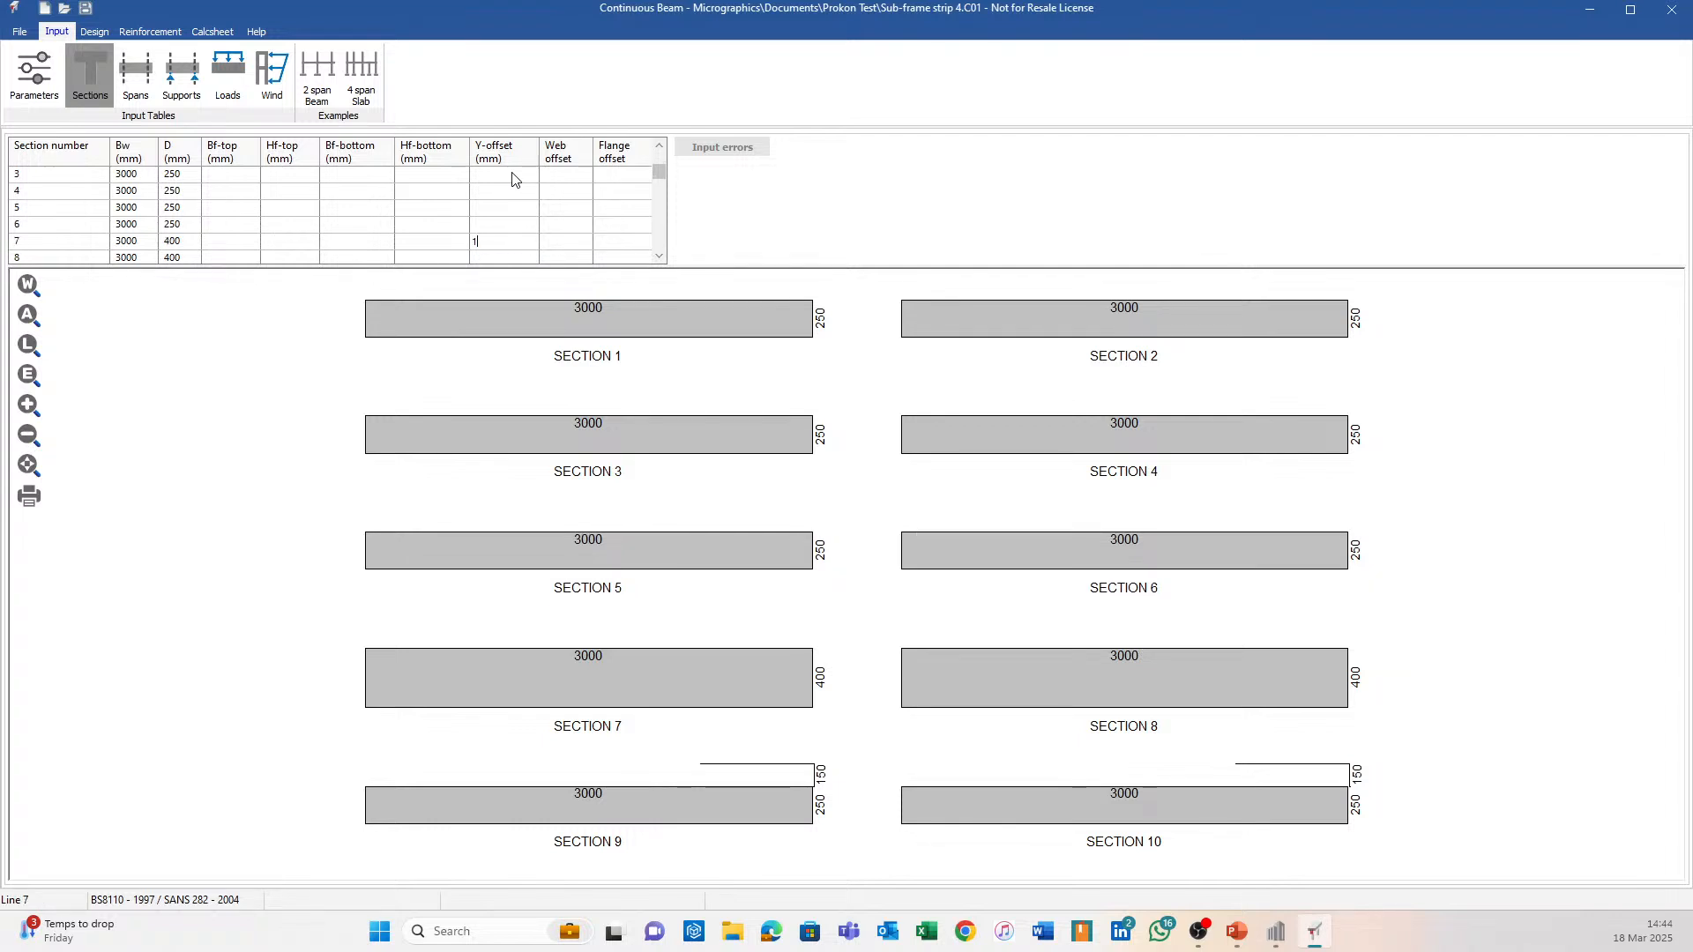
Enter a 150 Y-offset for sections 7 and 8 and clear sections 9 and 10.
{"action": "type", "text": "150"}
{"action": "key", "text": "Down"}
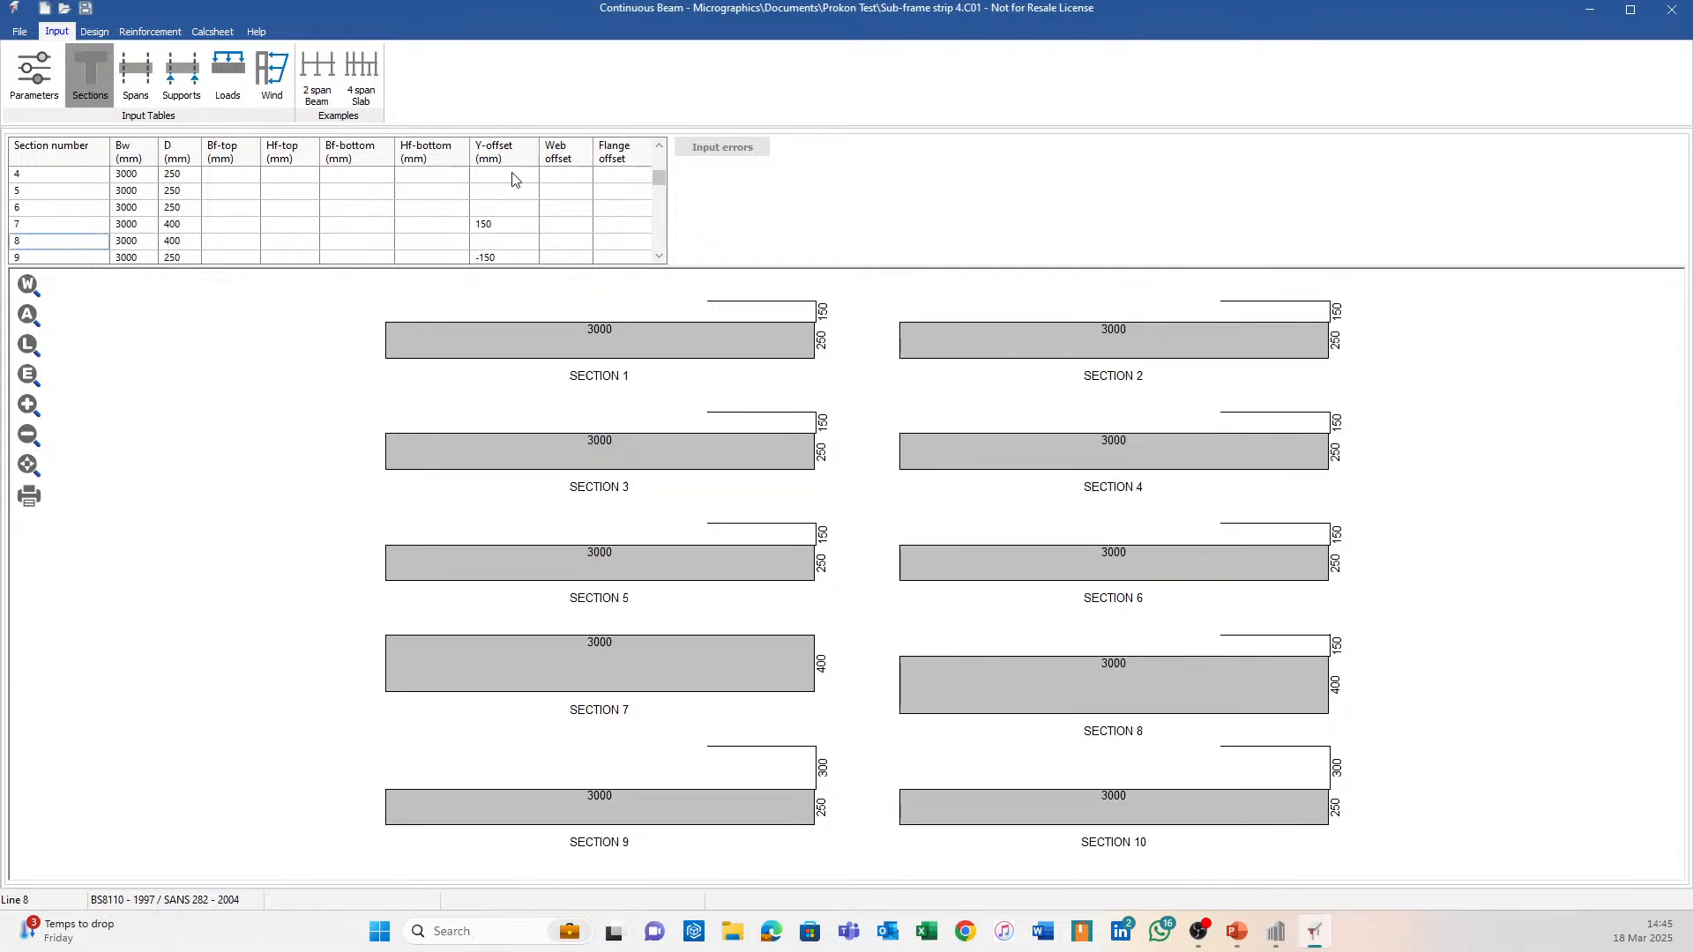
{"action": "key", "text": "Up"}
{"action": "key", "text": "Down"}
{"action": "key", "text": "Down"}
{"action": "key", "text": "Right"}
{"action": "key", "text": "Delete"}
{"action": "key", "text": "Down"}
{"action": "key", "text": "Delete"}
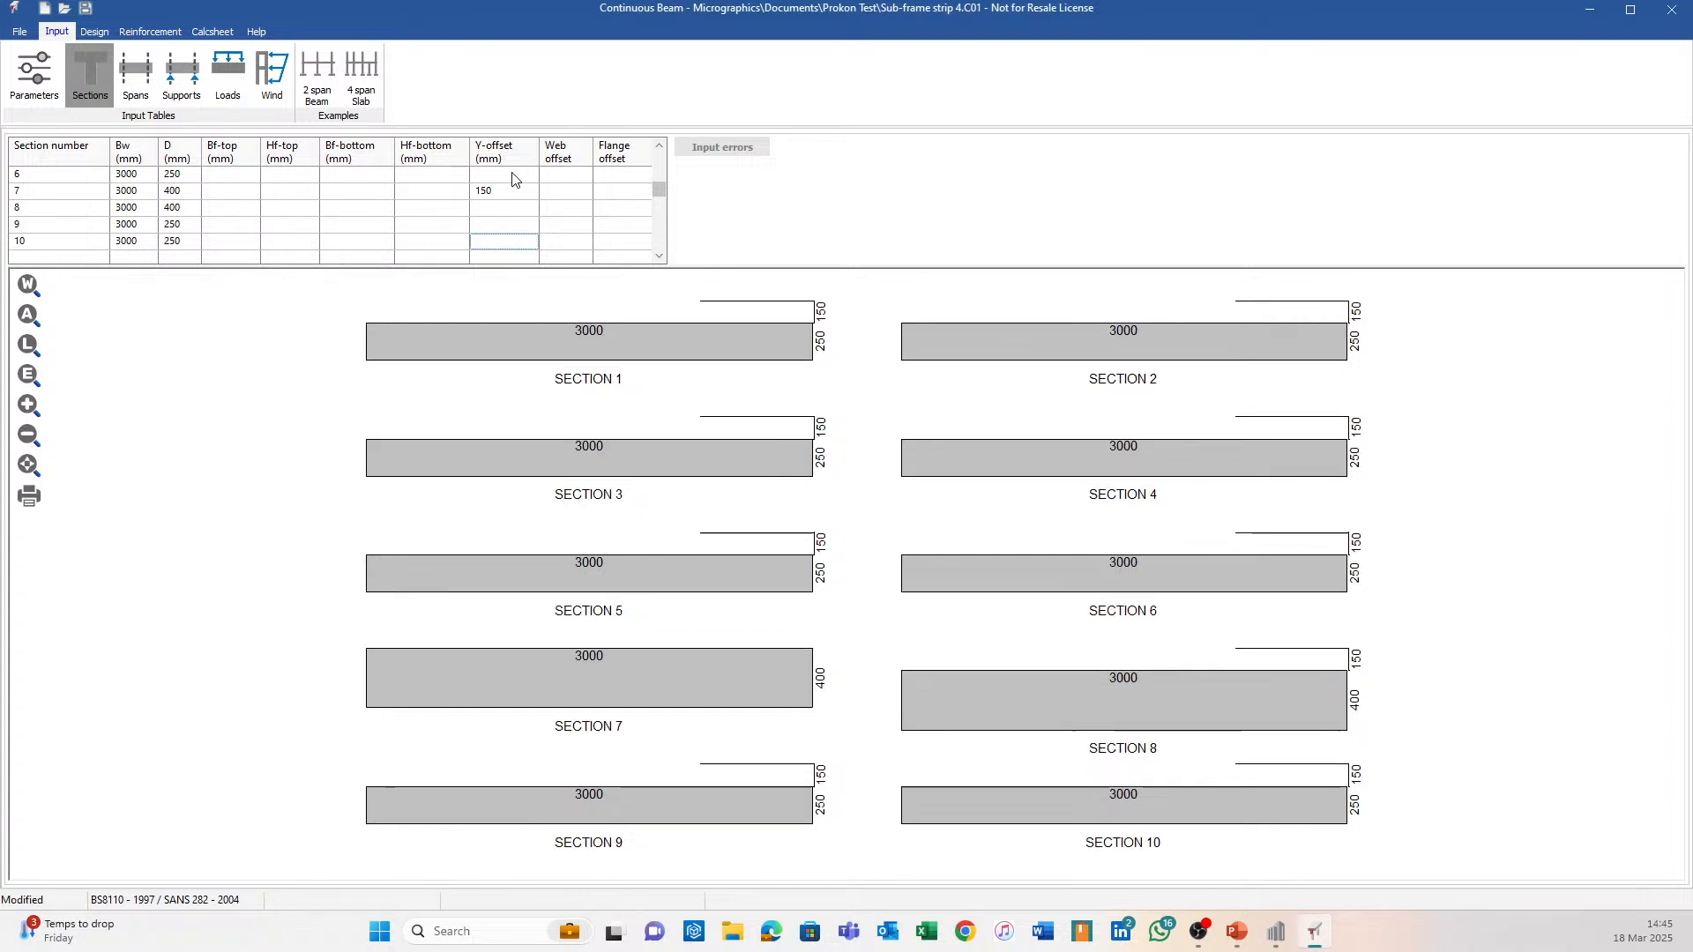
{"action": "key", "text": "Down"}
{"action": "key", "text": "Up"}
{"action": "key", "text": "Up"}
{"action": "key", "text": "Up"}
{"action": "type", "text": "150"}
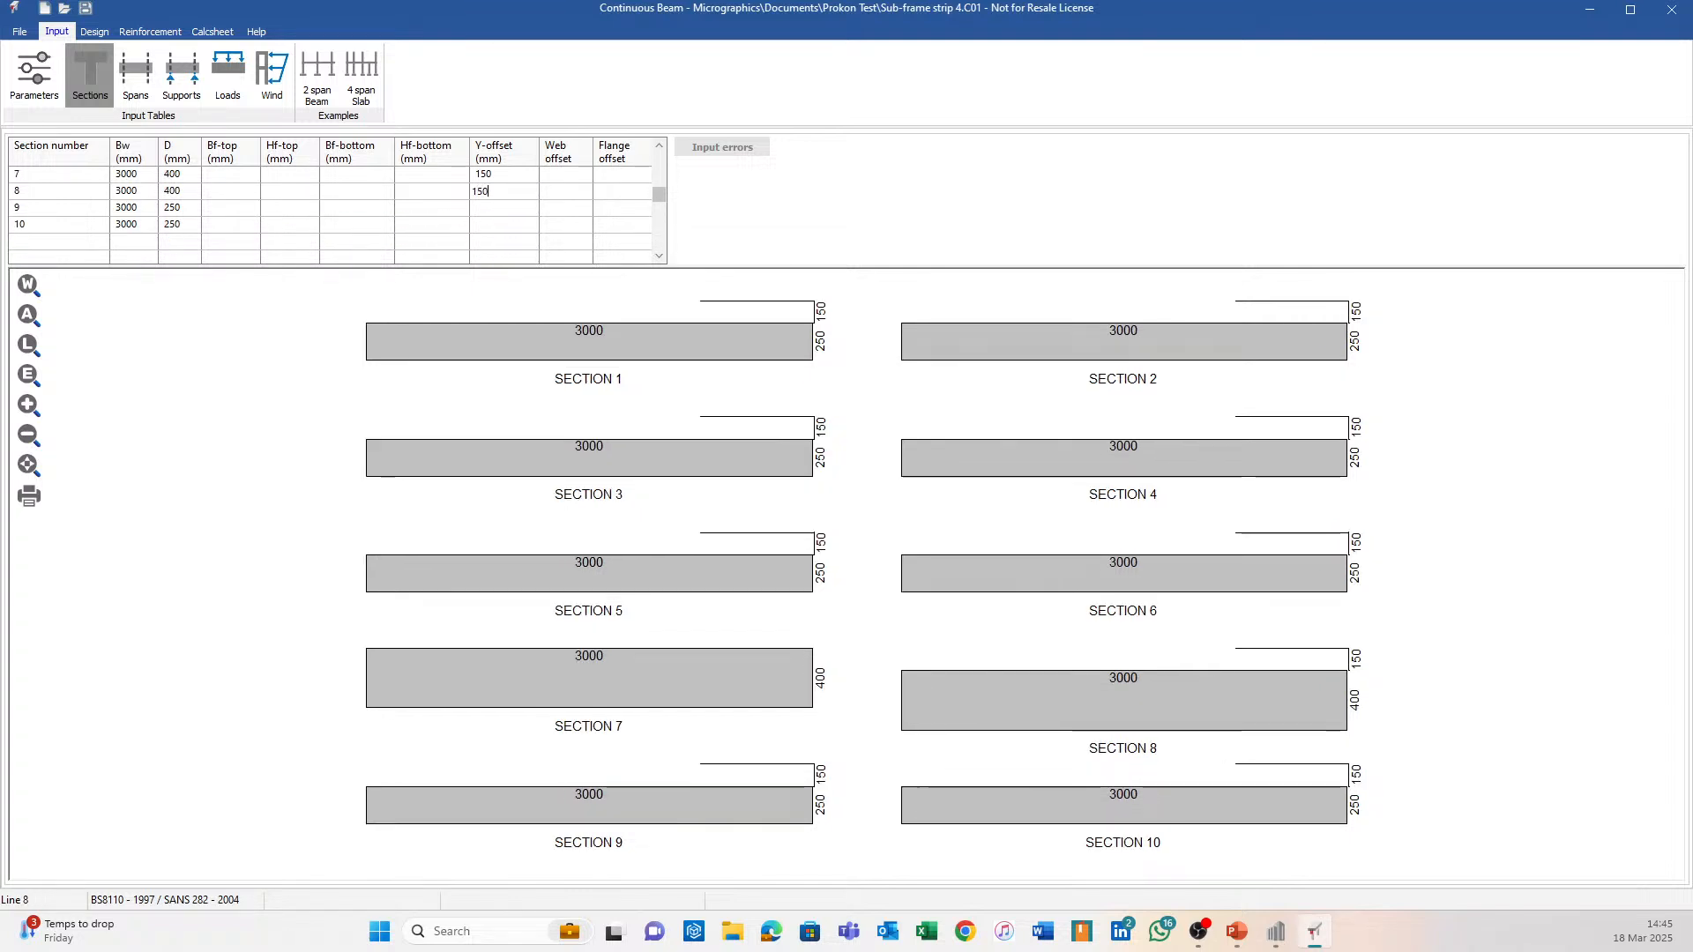
{"action": "key", "text": "Return"}
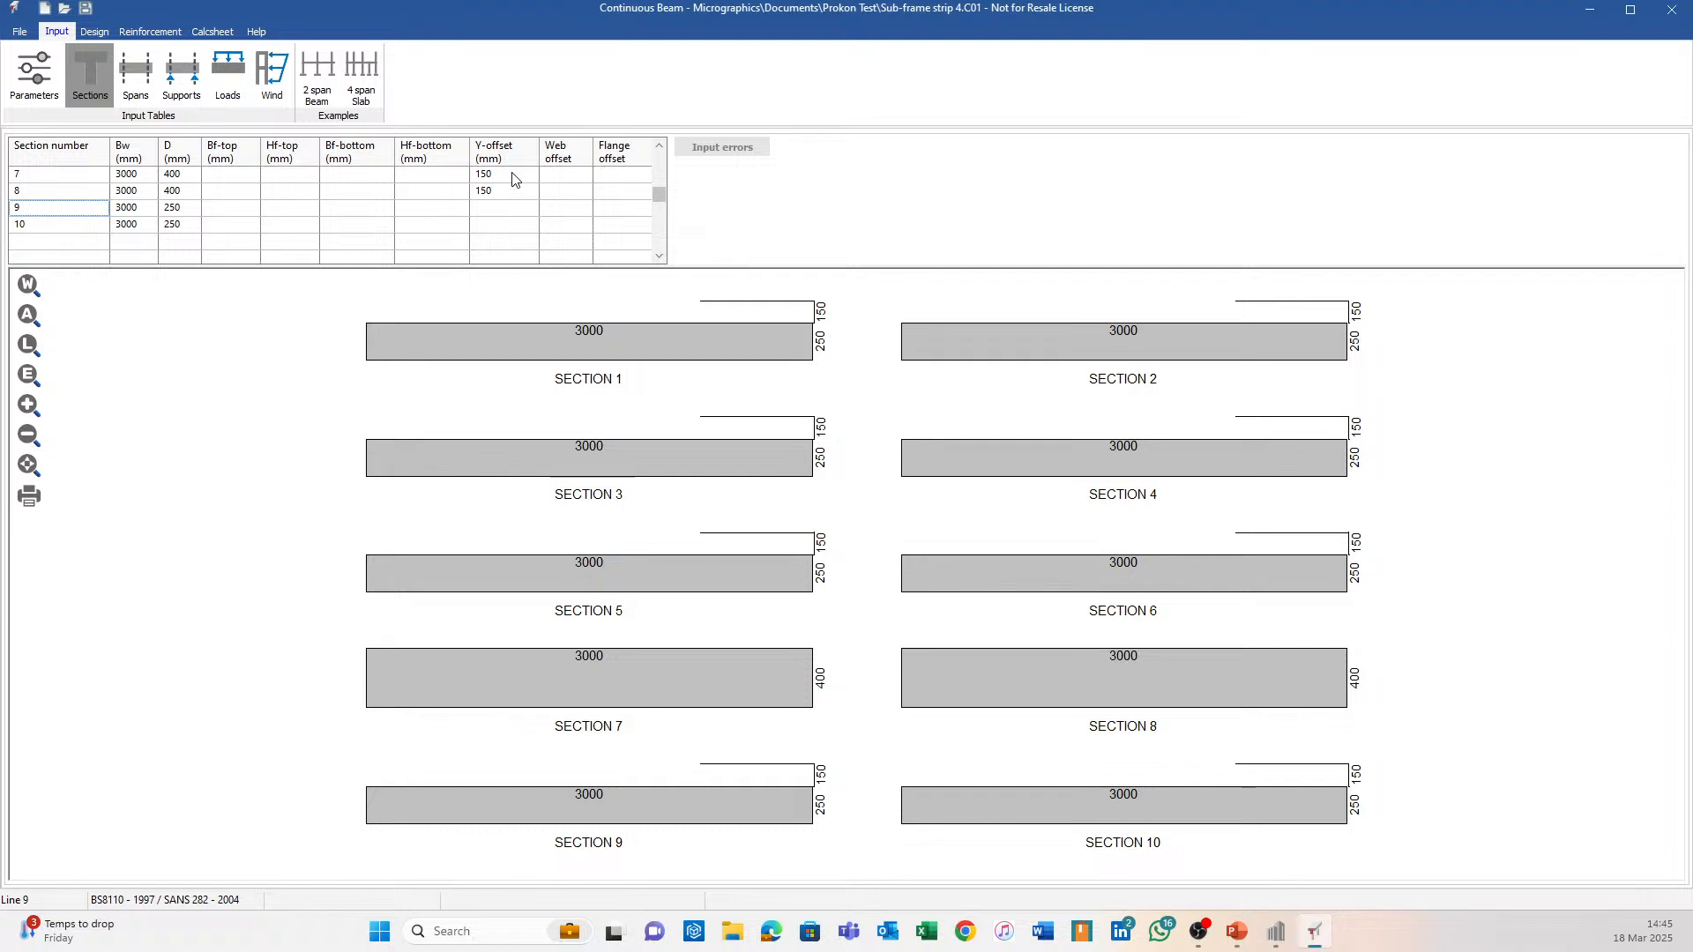
Correct the Y-offset of sections 7 and 8 to -150 and check the other rows.
{"action": "left_click", "coordinate": [517, 189]}
{"action": "left_click", "coordinate": [512, 176]}
{"action": "type", "text": "-150"}
{"action": "key", "text": "Return"}
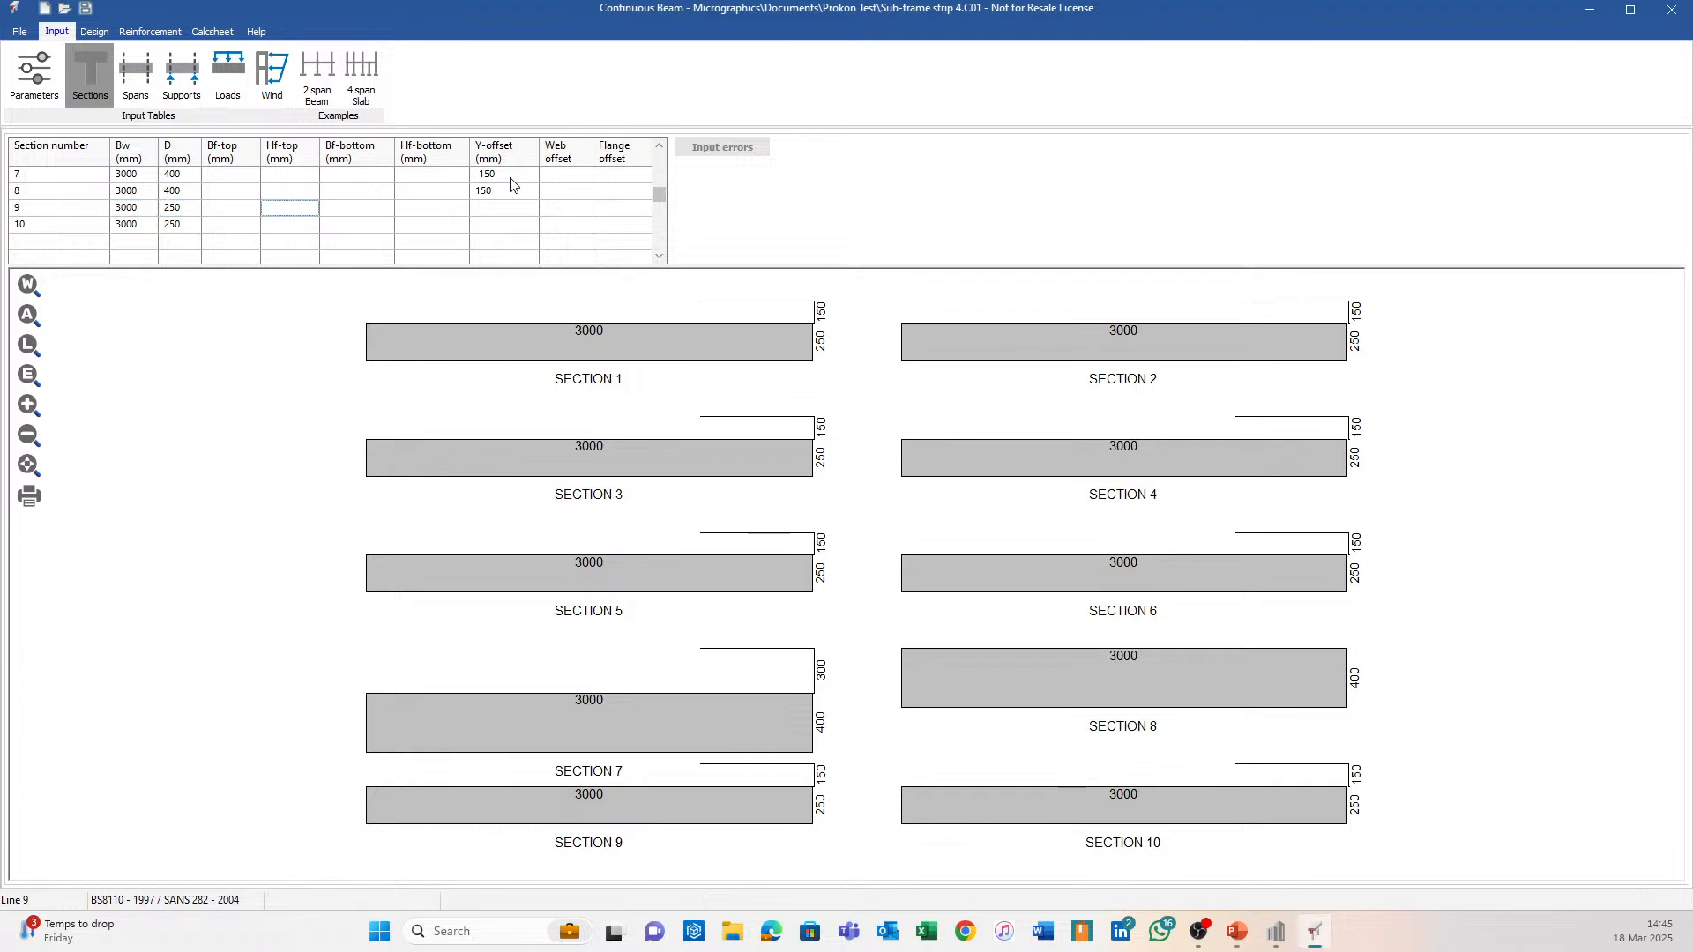
{"action": "left_click", "coordinate": [511, 177]}
{"action": "type", "text": "-150"}
{"action": "key", "text": "Return"}
{"action": "left_click", "coordinate": [495, 226]}
{"action": "scroll", "coordinate": [496, 225], "scroll_direction": "up", "scroll_amount": 9}
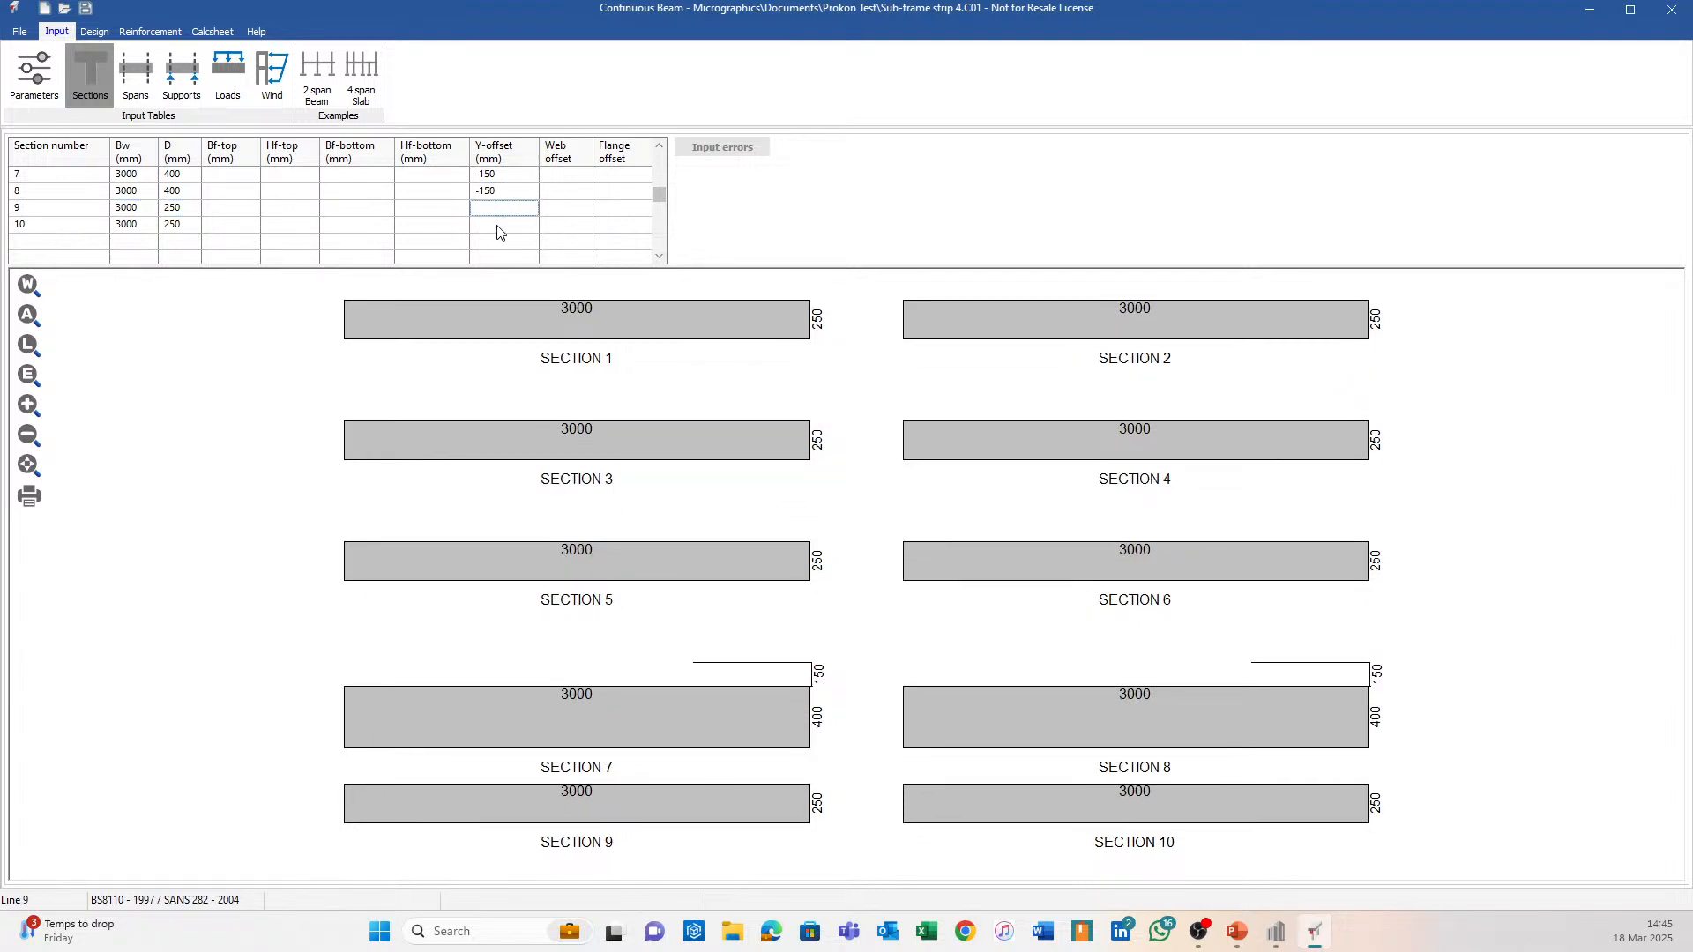
{"action": "left_click", "coordinate": [521, 242]}
{"action": "scroll", "coordinate": [521, 241], "scroll_direction": "down", "scroll_amount": 10}
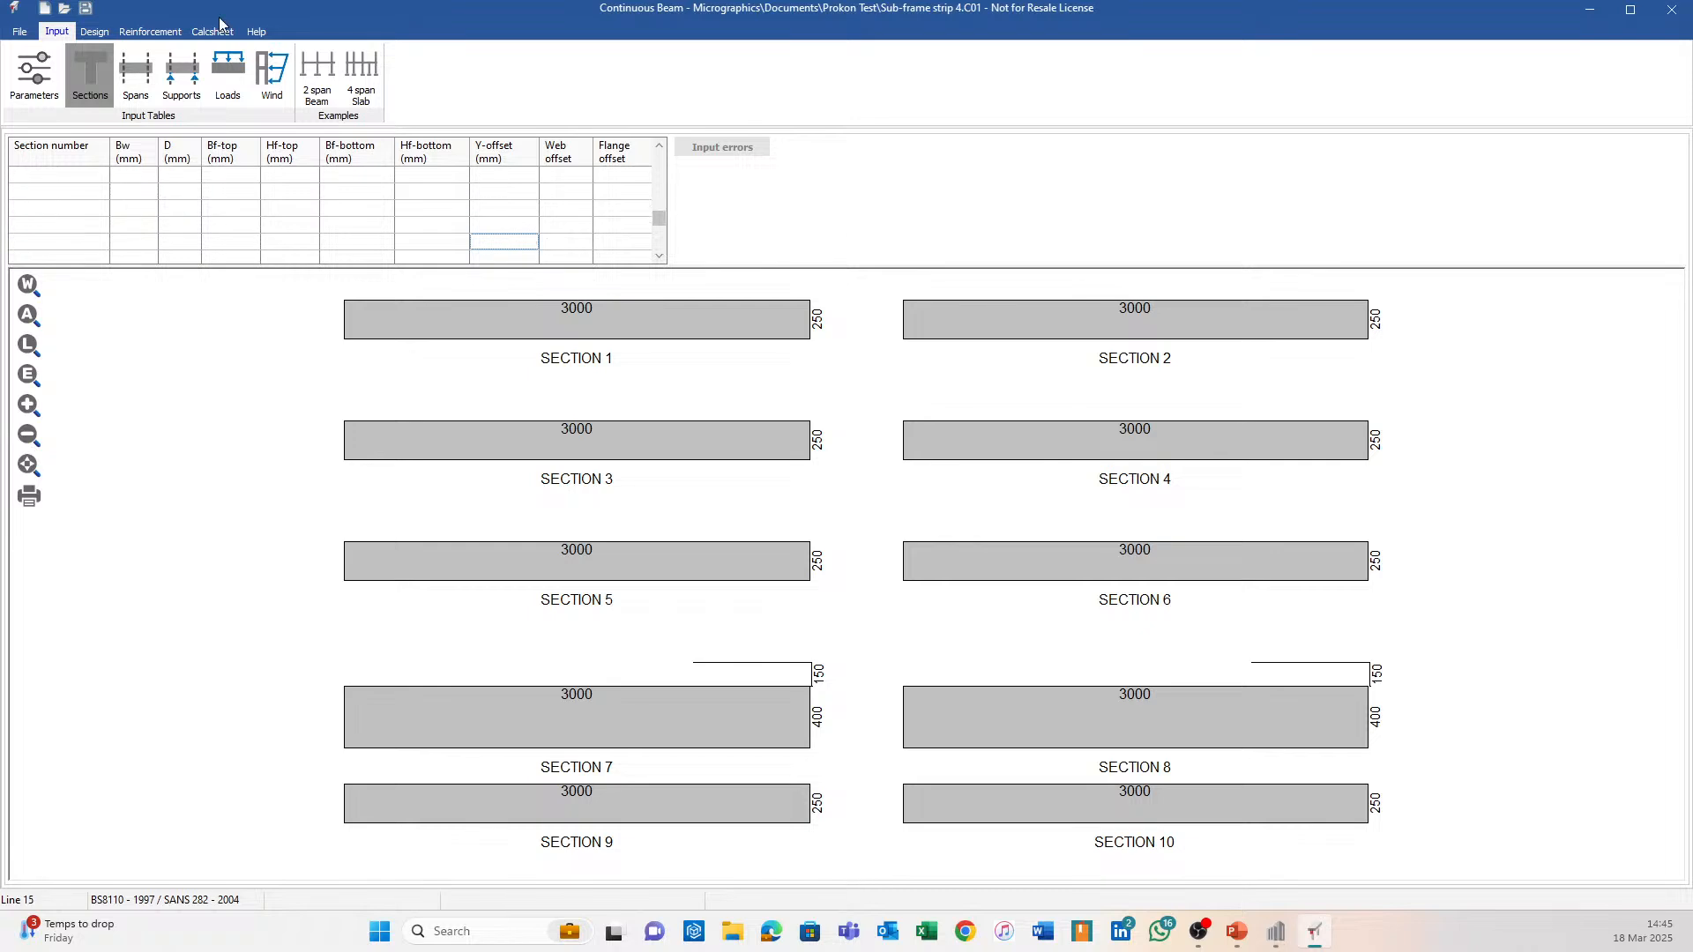
Redisplay the reinforcement in 3D, pan to the dropped panel, then bring up the Sumo model.
{"action": "left_click", "coordinate": [314, 75]}
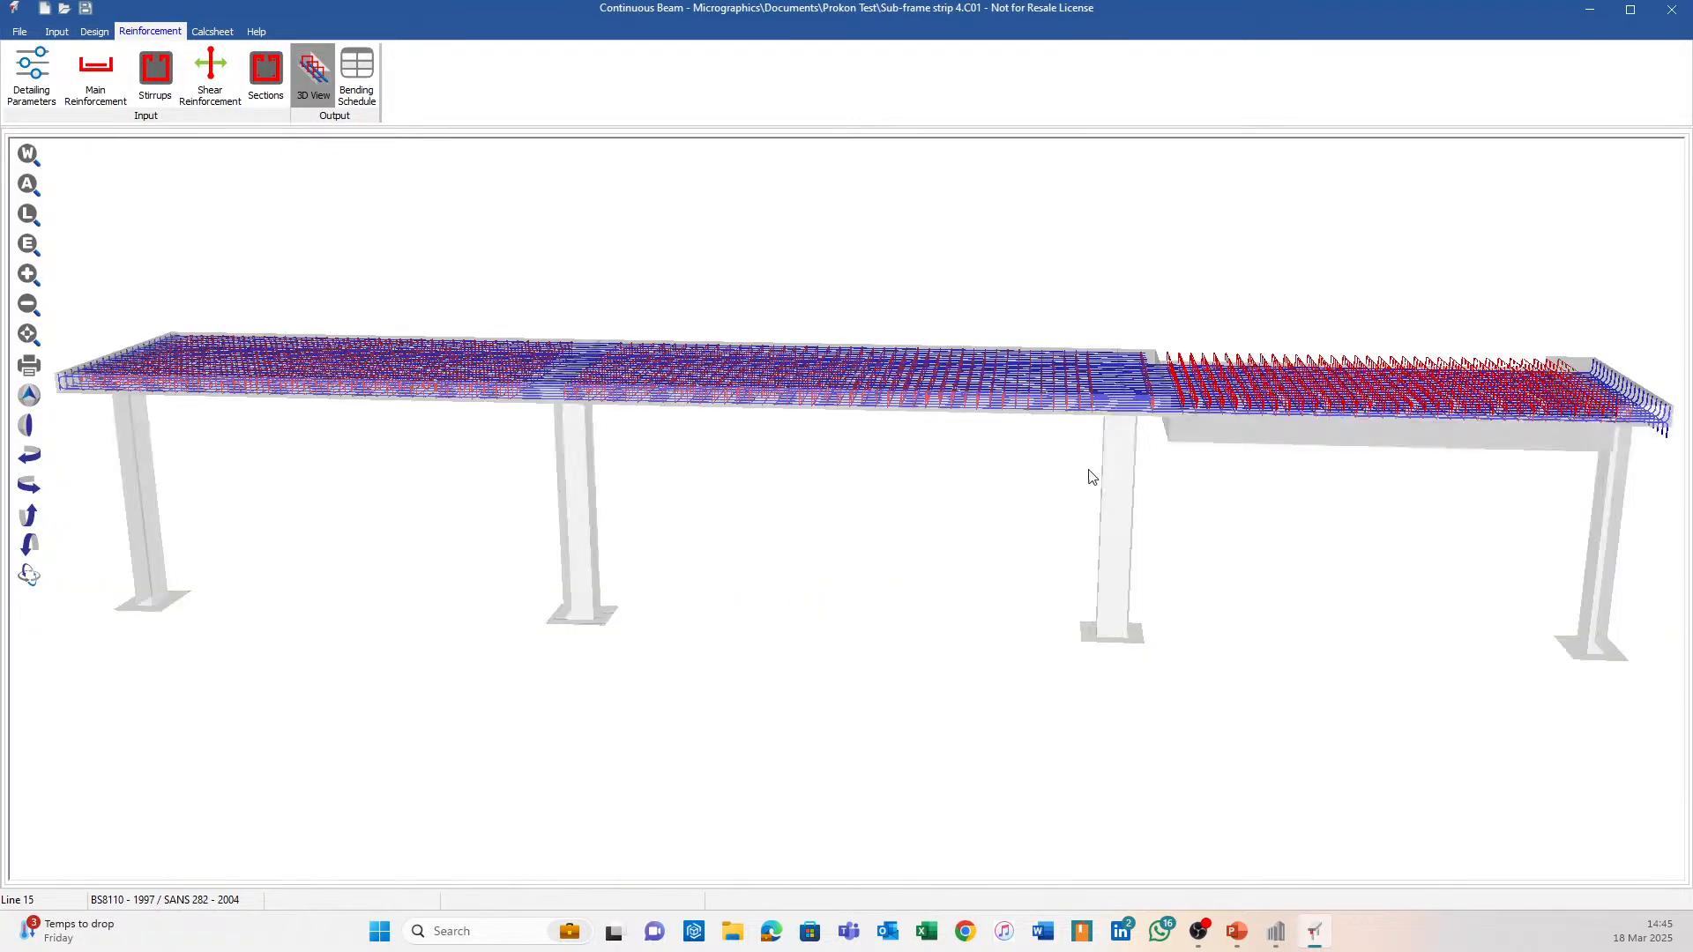
{"action": "middle_click_drag", "start_coordinate": [1293, 482], "coordinate": [1039, 510]}
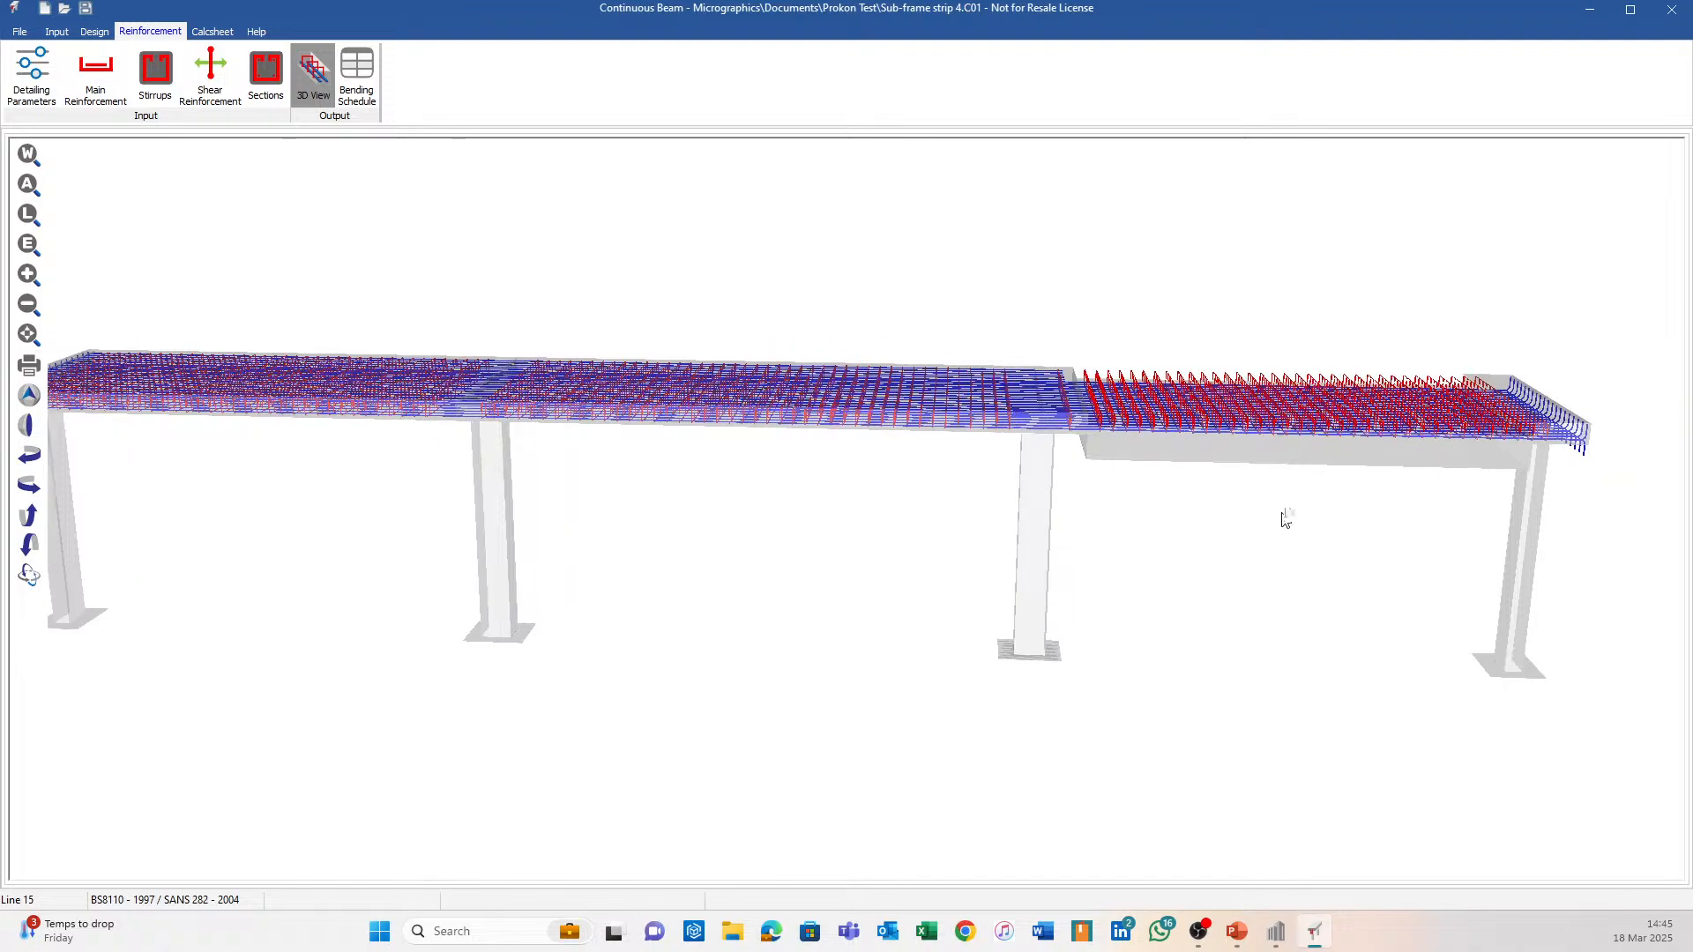
{"action": "mouse_move", "coordinate": [1261, 524]}
{"action": "middle_mouse_down"}
{"action": "mouse_move", "coordinate": [1081, 528]}
{"action": "mouse_move", "coordinate": [1024, 459]}
{"action": "mouse_move", "coordinate": [898, 379]}
{"action": "mouse_move", "coordinate": [804, 397]}
{"action": "mouse_move", "coordinate": [826, 442]}
{"action": "mouse_move", "coordinate": [956, 510]}
{"action": "mouse_move", "coordinate": [835, 384]}
{"action": "mouse_move", "coordinate": [239, 187]}
{"action": "middle_mouse_up"}
{"action": "scroll", "coordinate": [806, 396], "scroll_direction": "up", "scroll_amount": 3}
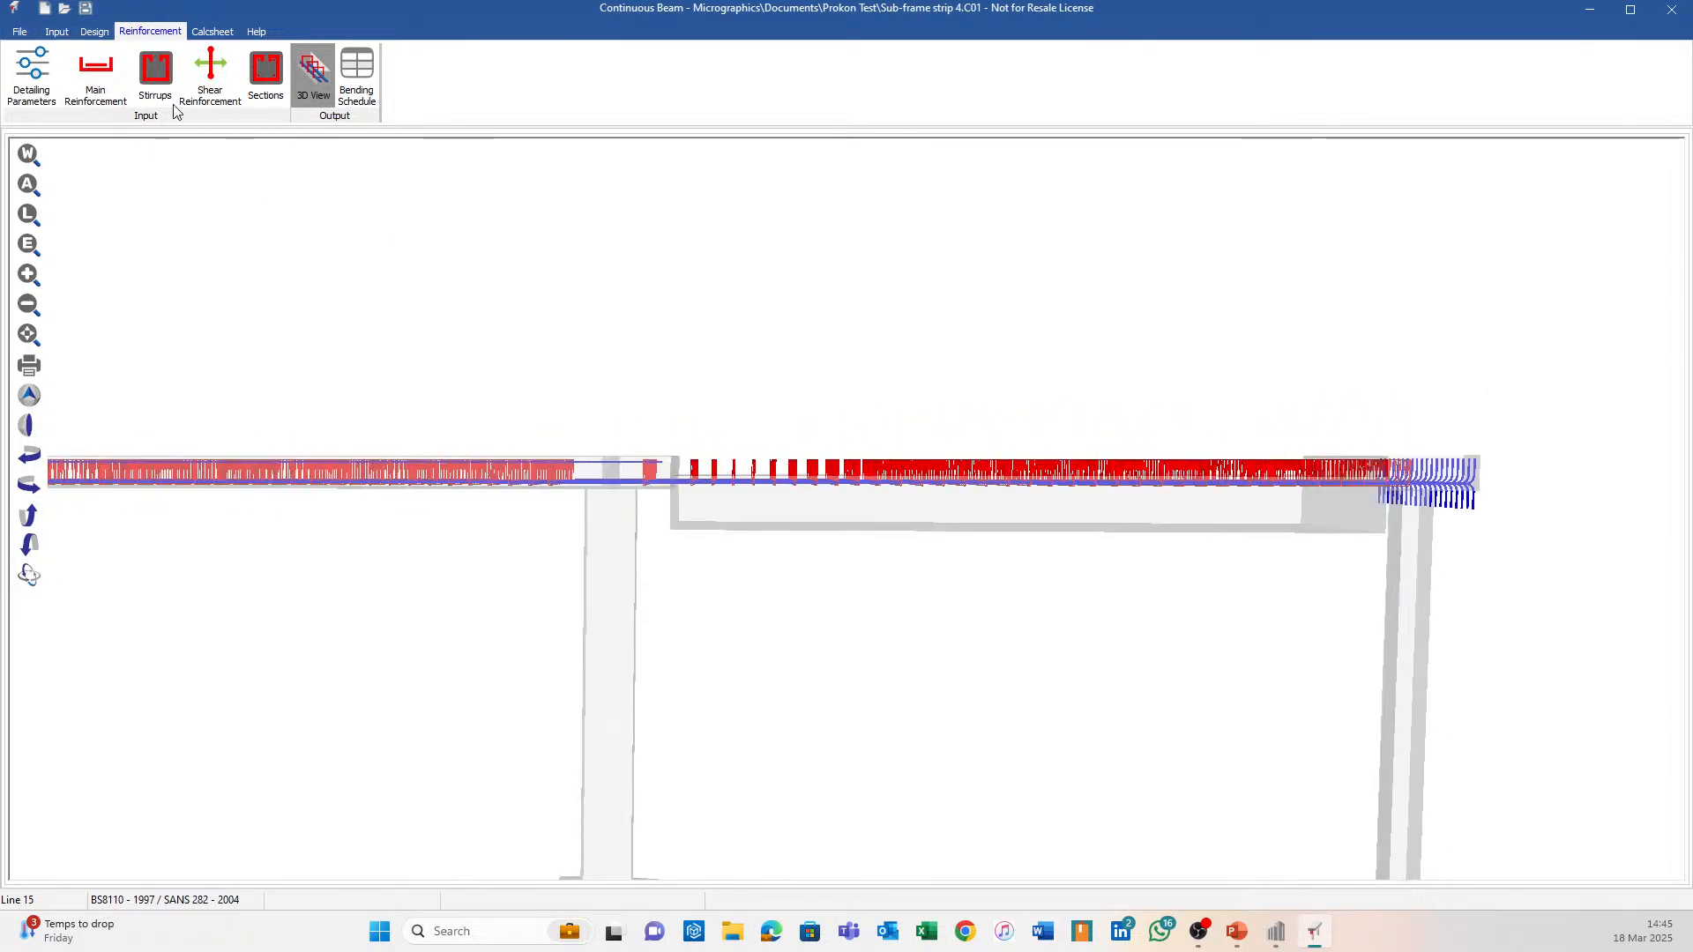
{"action": "left_click", "coordinate": [1274, 929]}
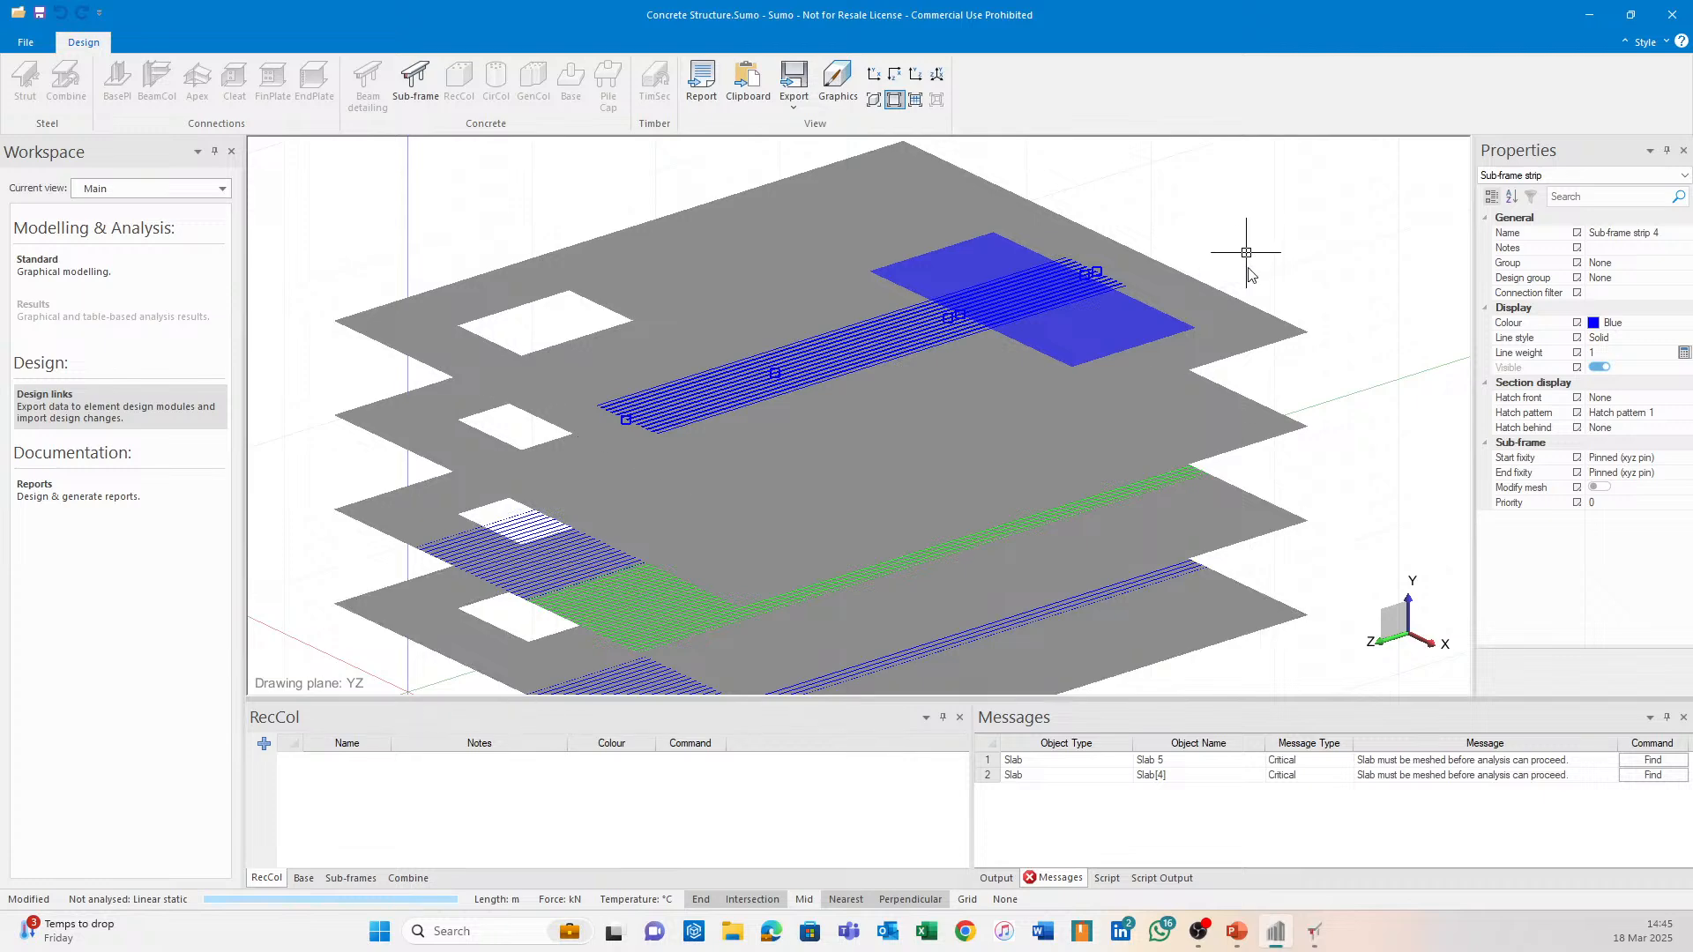
In Continuous Beam's sections input, enter -75 as the Y-offset for sections 7 and 8.
{"action": "left_click", "coordinate": [1313, 931]}
{"action": "left_click", "coordinate": [58, 31]}
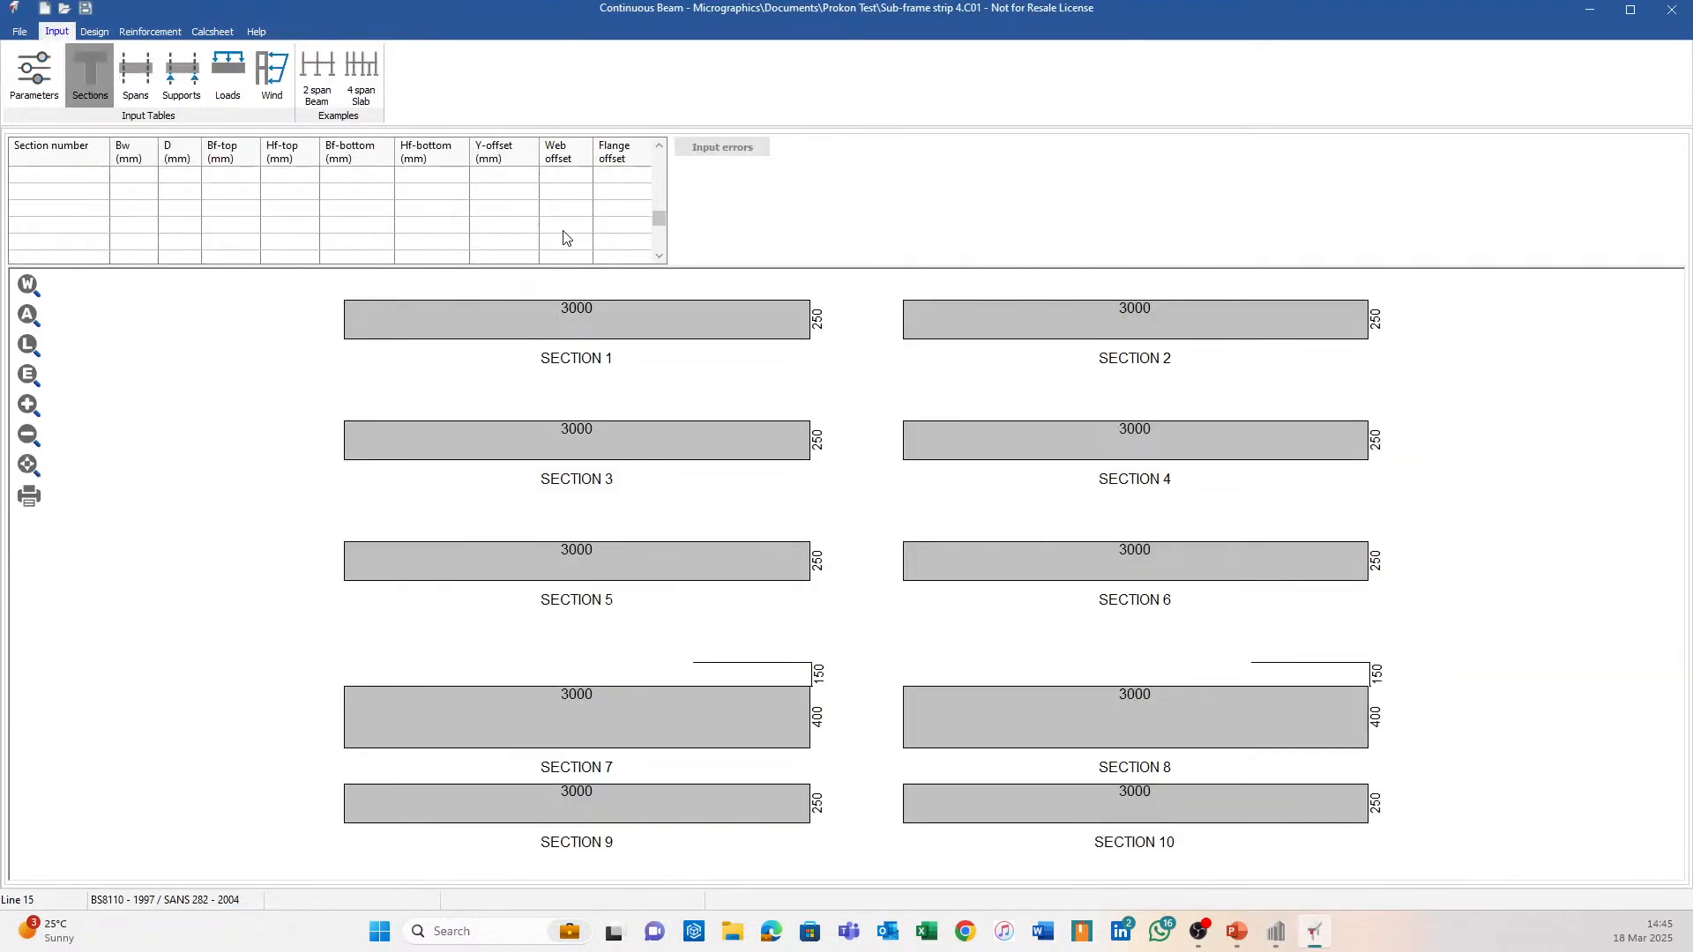
{"action": "scroll", "coordinate": [657, 214], "scroll_direction": "up", "scroll_amount": 3}
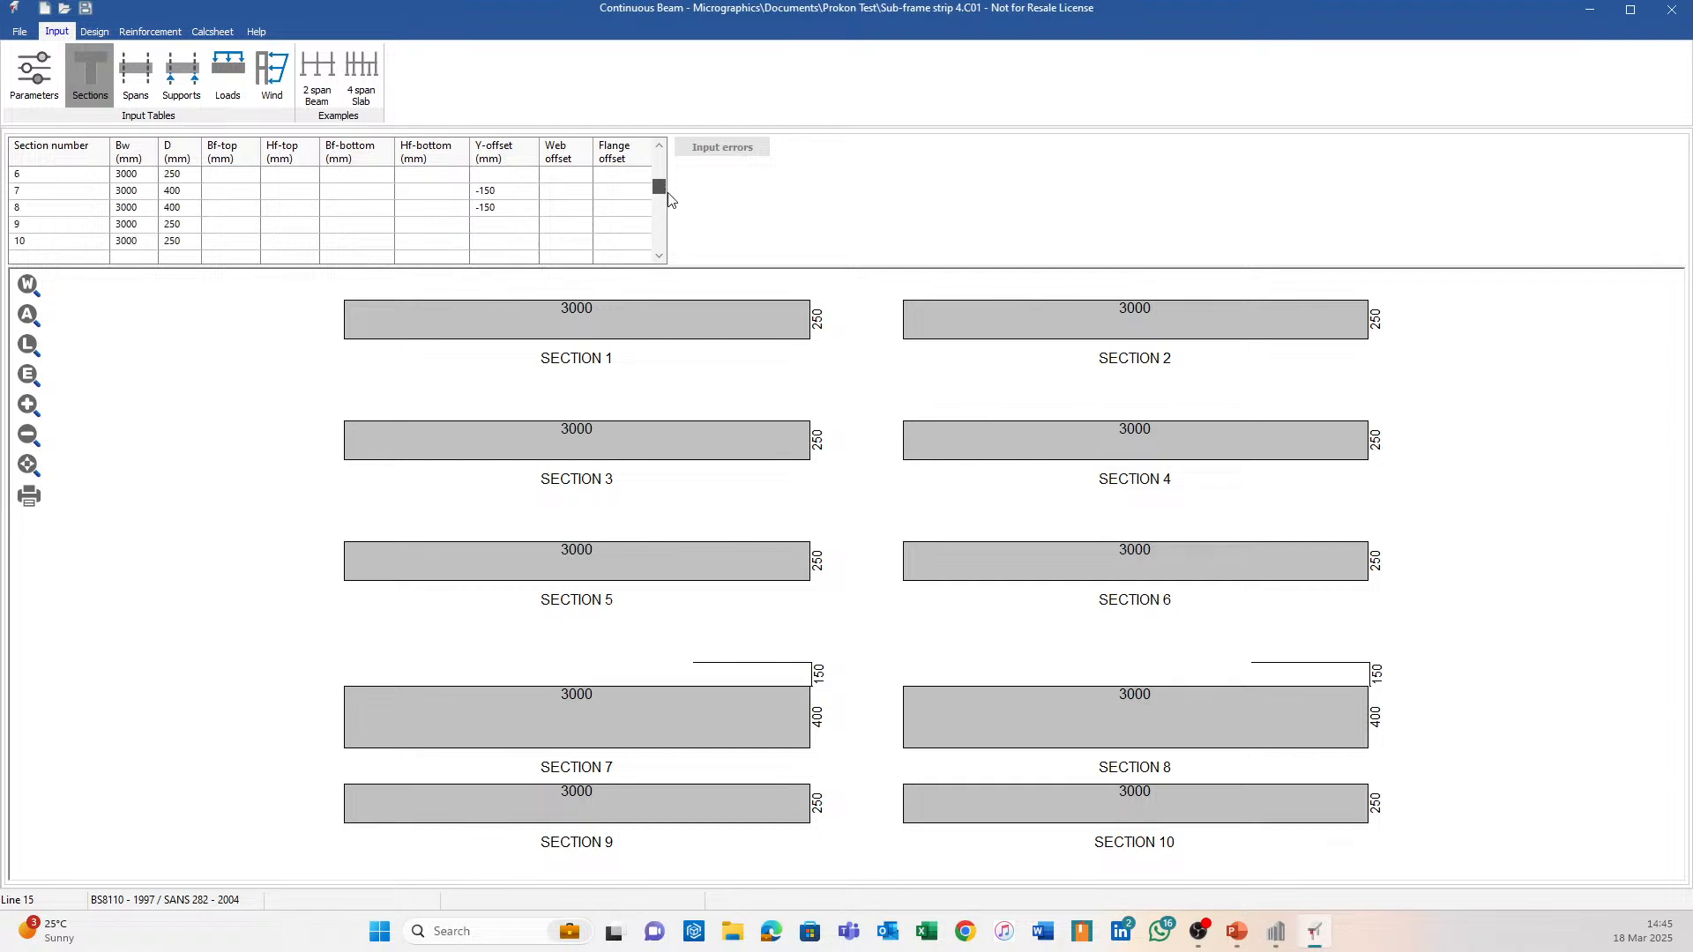
{"action": "left_click", "coordinate": [515, 241]}
{"action": "type", "text": "-75"}
{"action": "key", "text": "Return"}
{"action": "left_click", "coordinate": [515, 242]}
{"action": "type", "text": "-"}
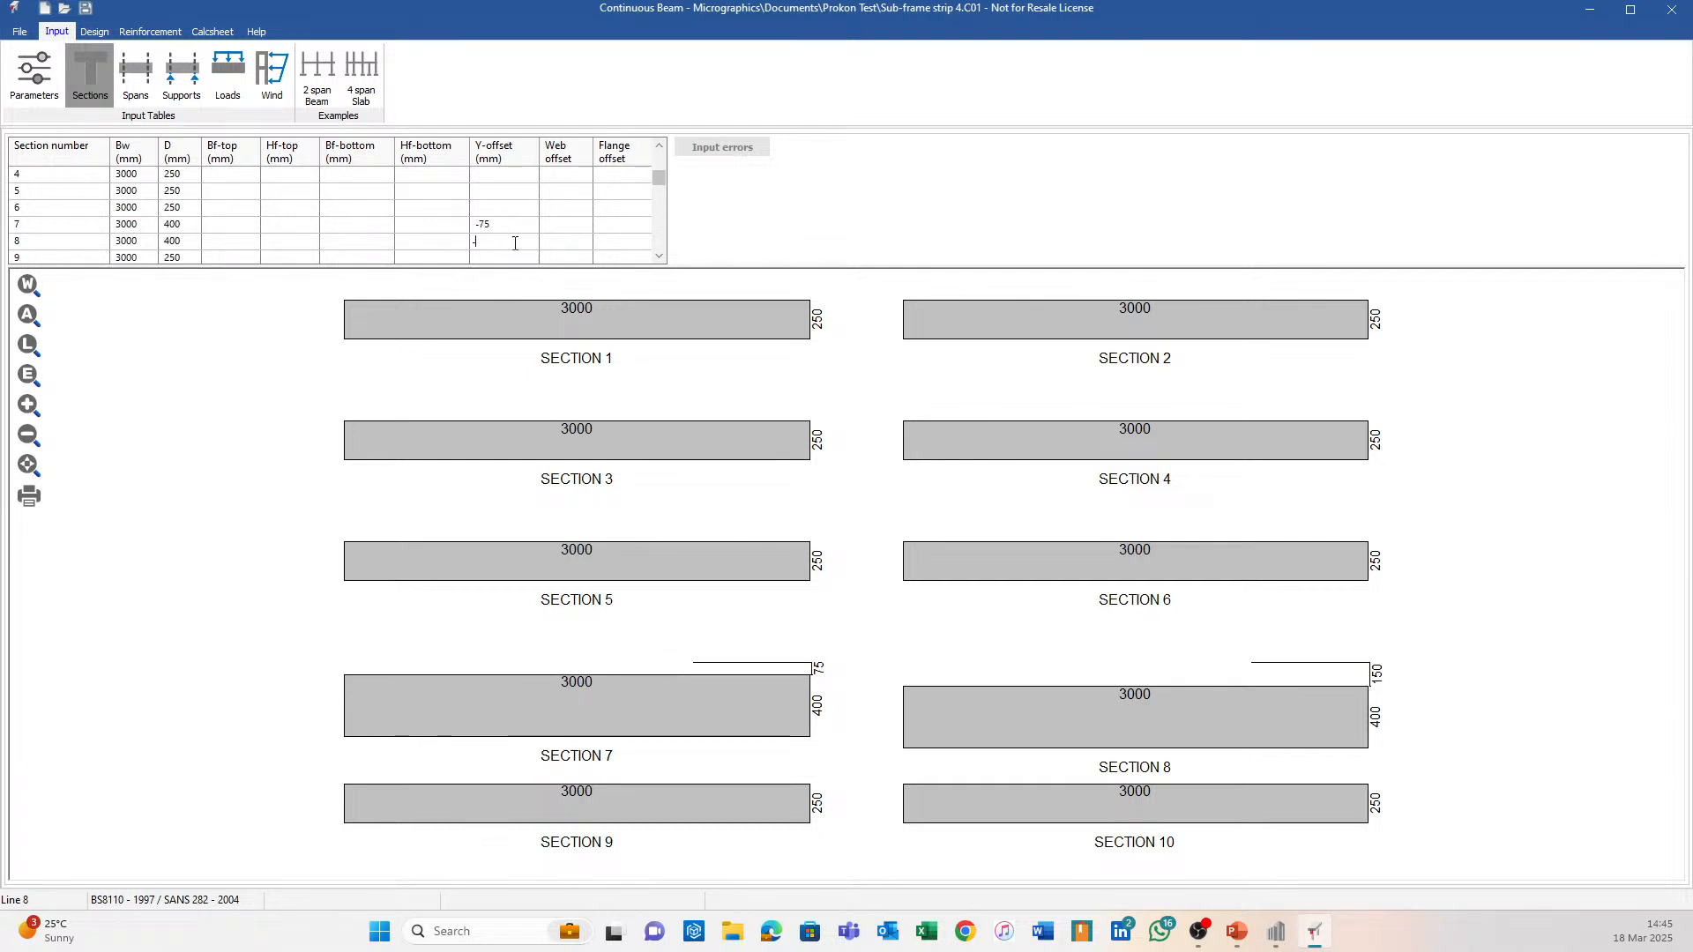
{"action": "type", "text": "75"}
{"action": "key", "text": "Return"}
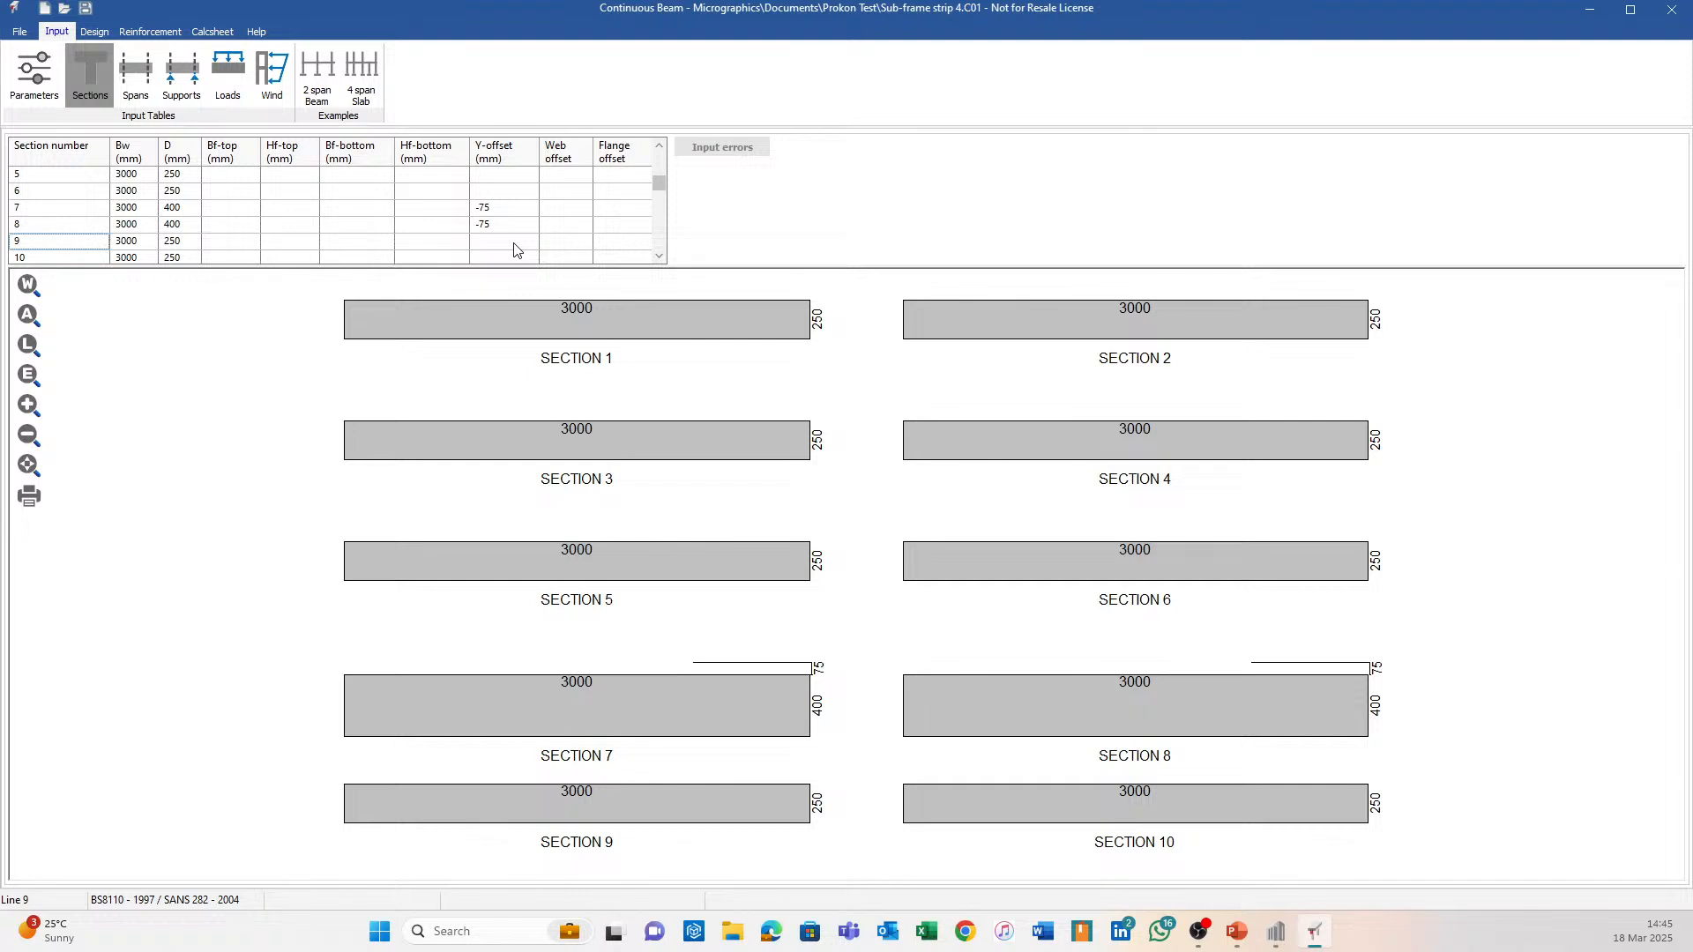
{"action": "left_click", "coordinate": [148, 32]}
{"action": "left_click", "coordinate": [313, 75]}
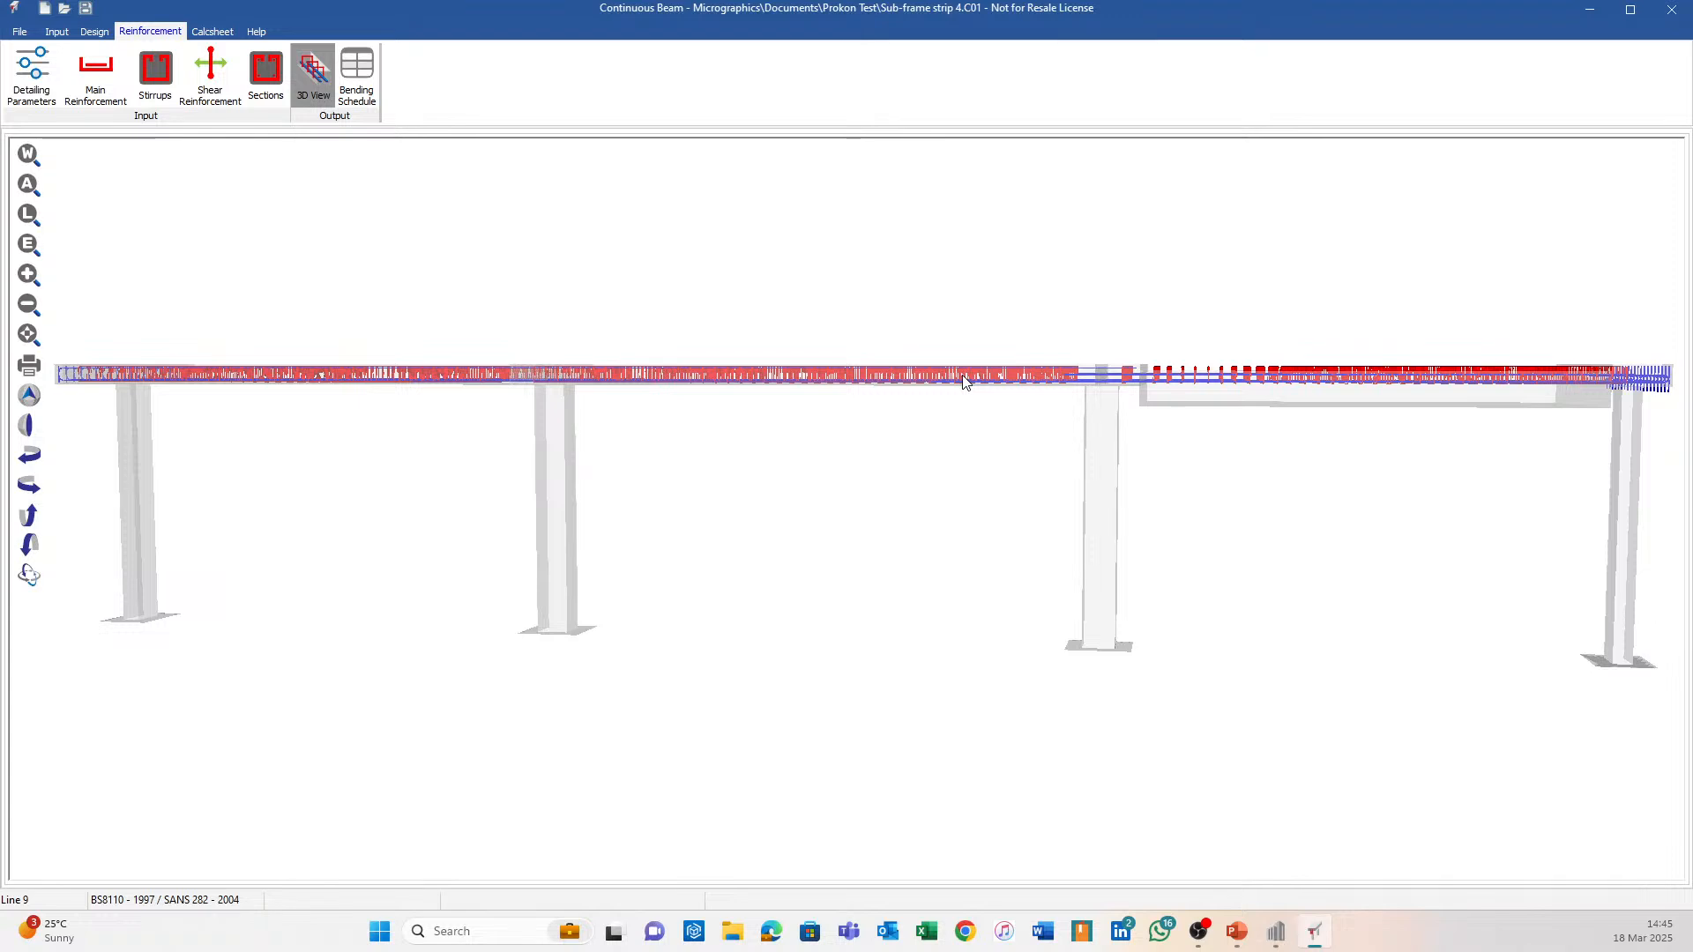
{"action": "middle_click_drag", "start_coordinate": [1541, 406], "coordinate": [1303, 435]}
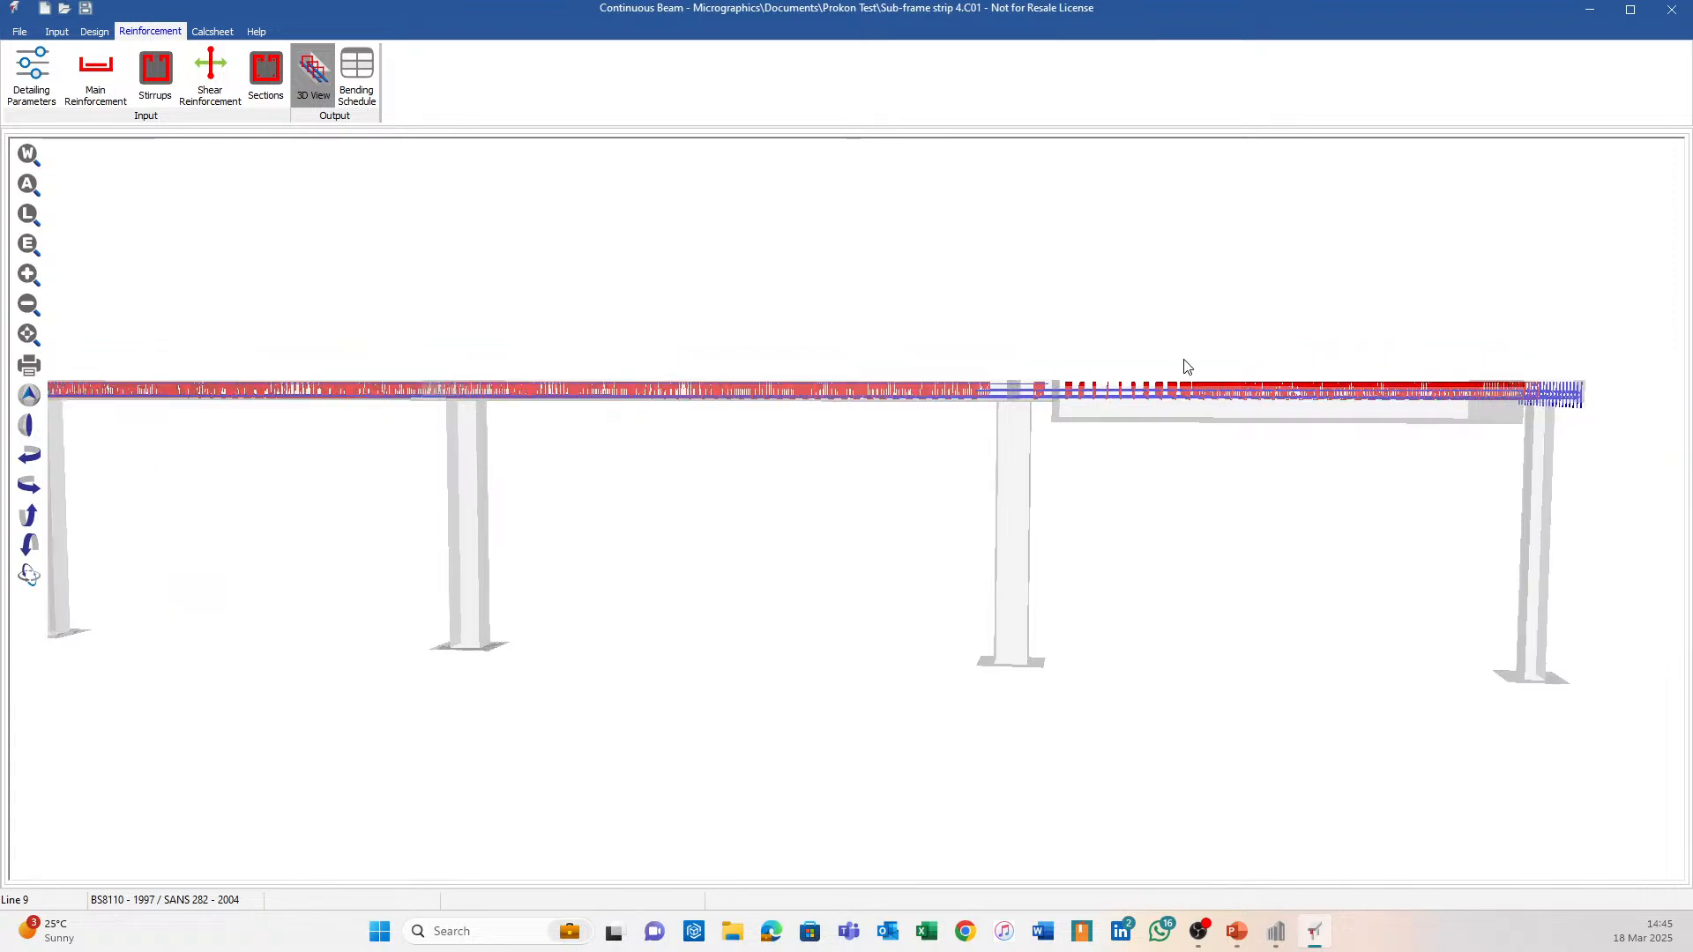
{"action": "scroll", "coordinate": [966, 412], "scroll_direction": "up", "scroll_amount": 5}
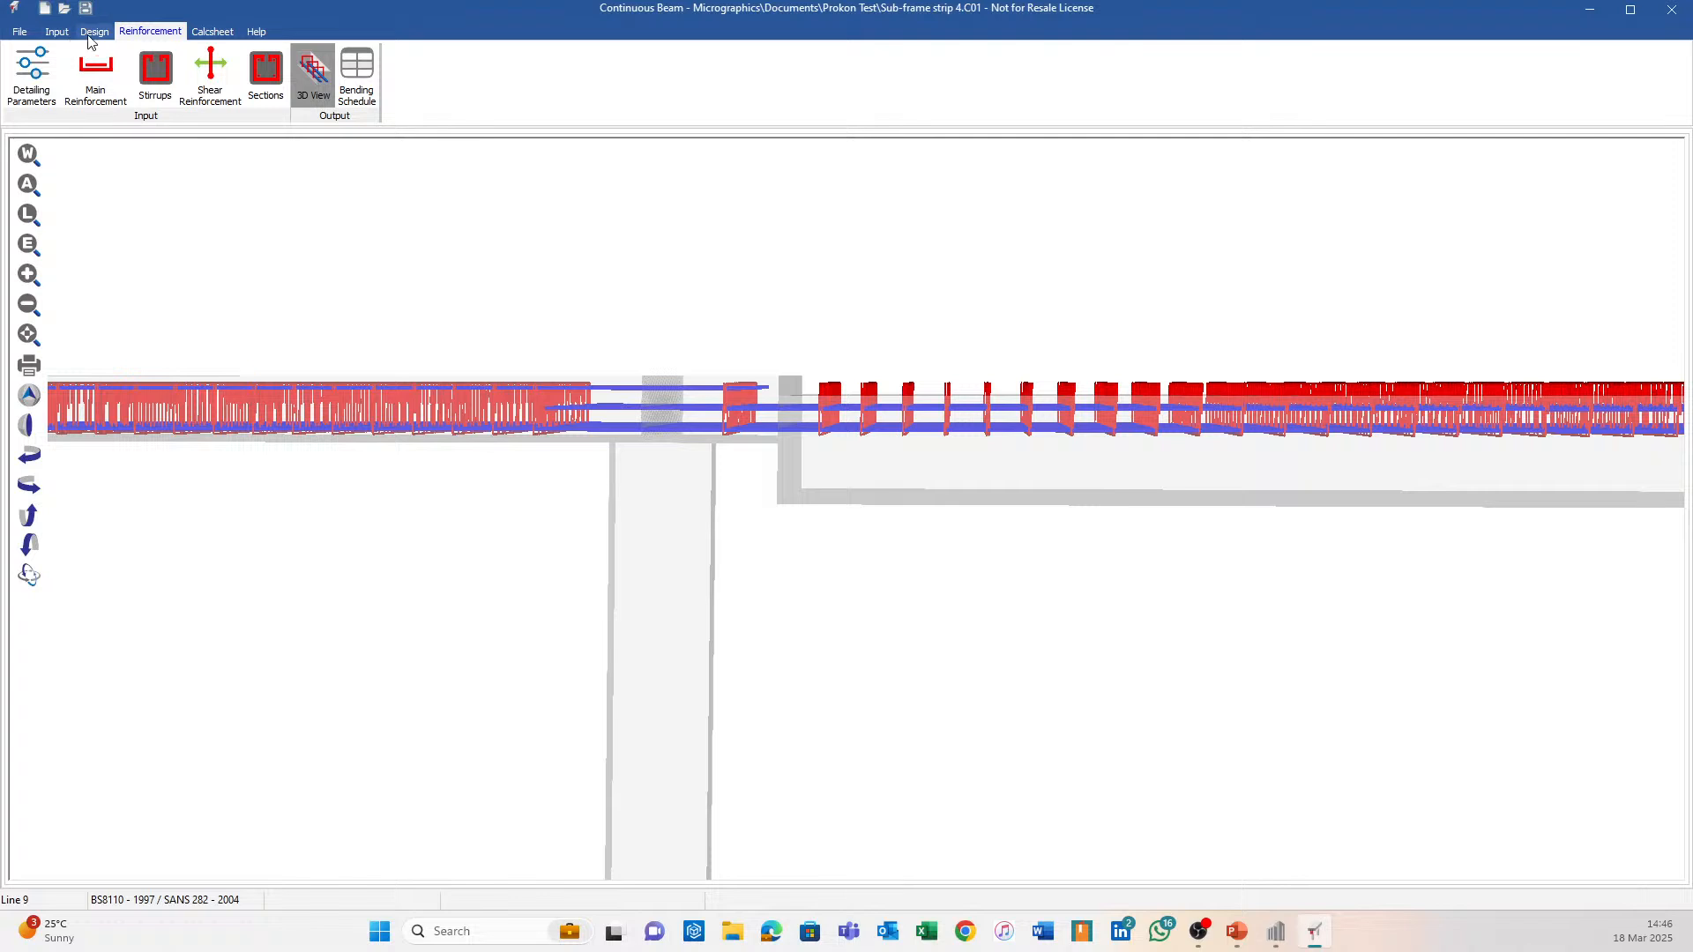
{"action": "left_click", "coordinate": [56, 30]}
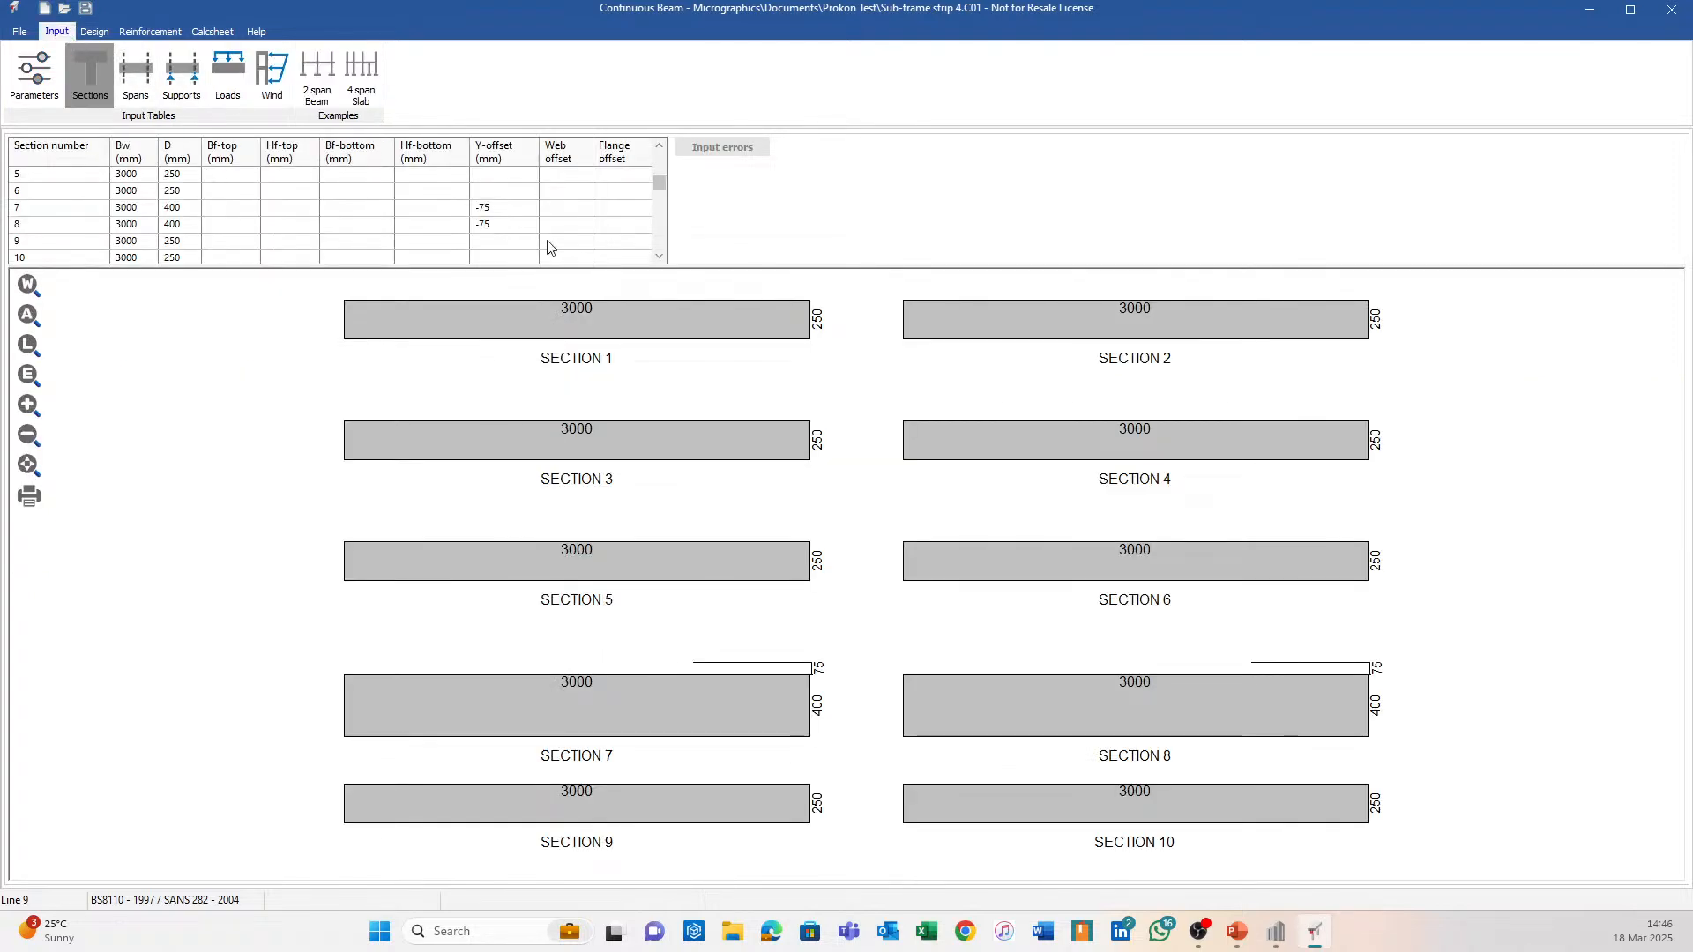
Delete the -75 Y-offsets from sections 7 and 8.
{"action": "left_click", "coordinate": [499, 211]}
{"action": "key", "text": "Delete"}
{"action": "key", "text": "Down"}
{"action": "key", "text": "Delete"}
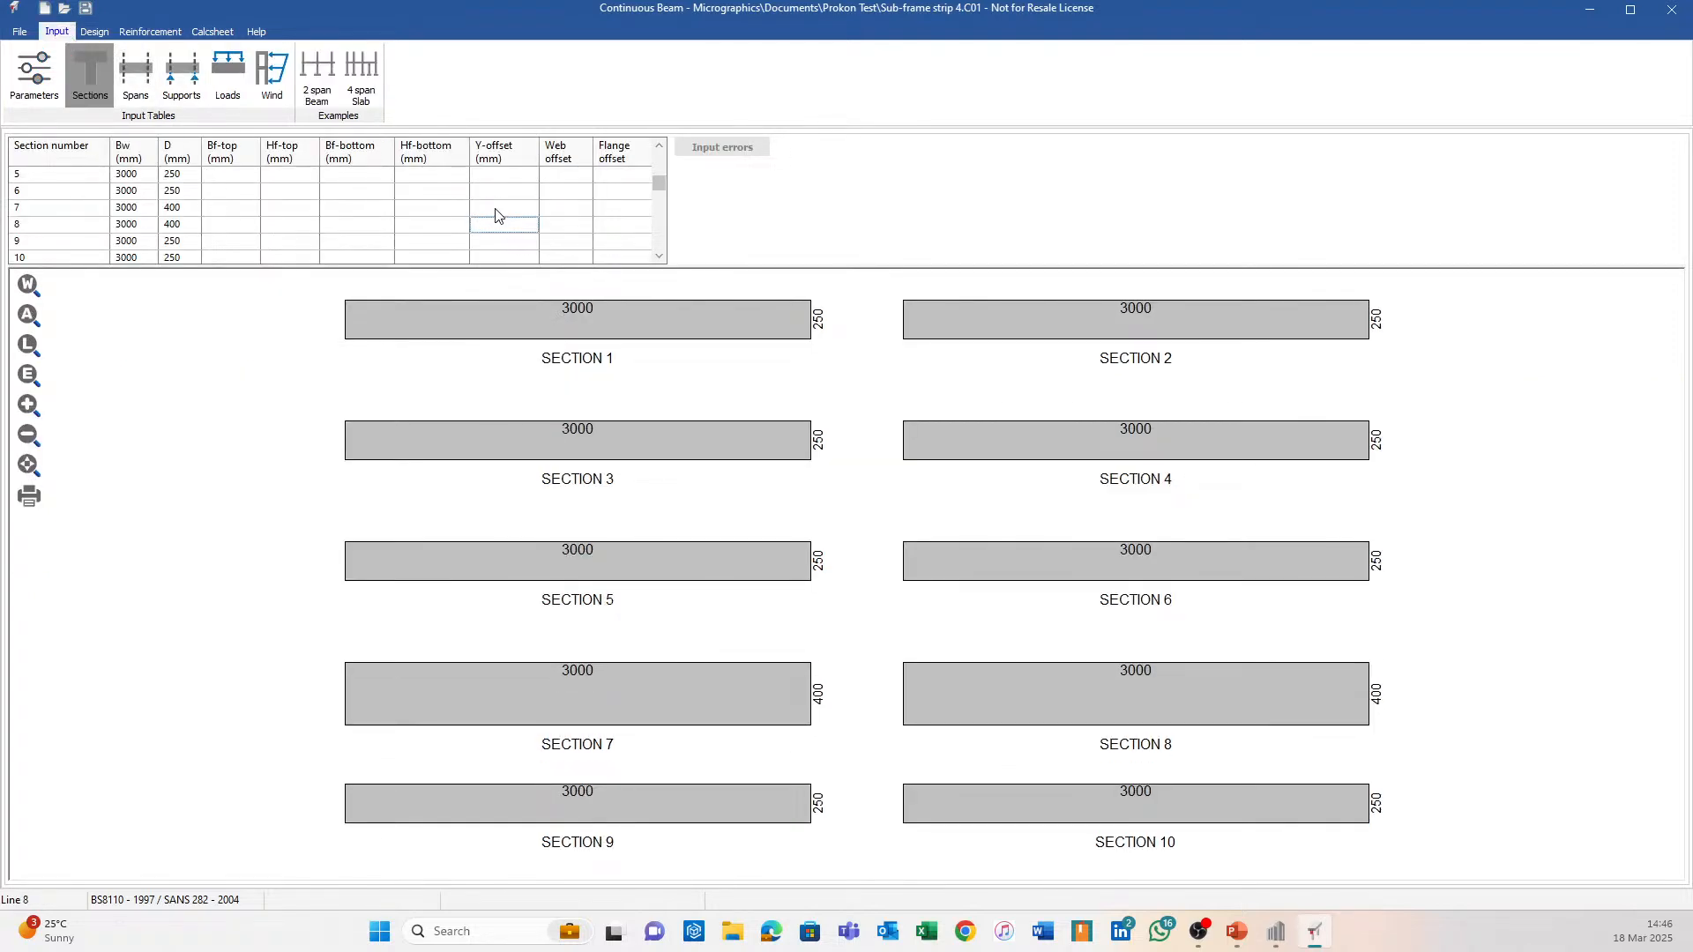
{"action": "key", "text": "Up"}
{"action": "key", "text": "Up"}
Show the reinforcement cage in 3D and rotate it to a perspective view from above.
{"action": "left_click", "coordinate": [92, 32]}
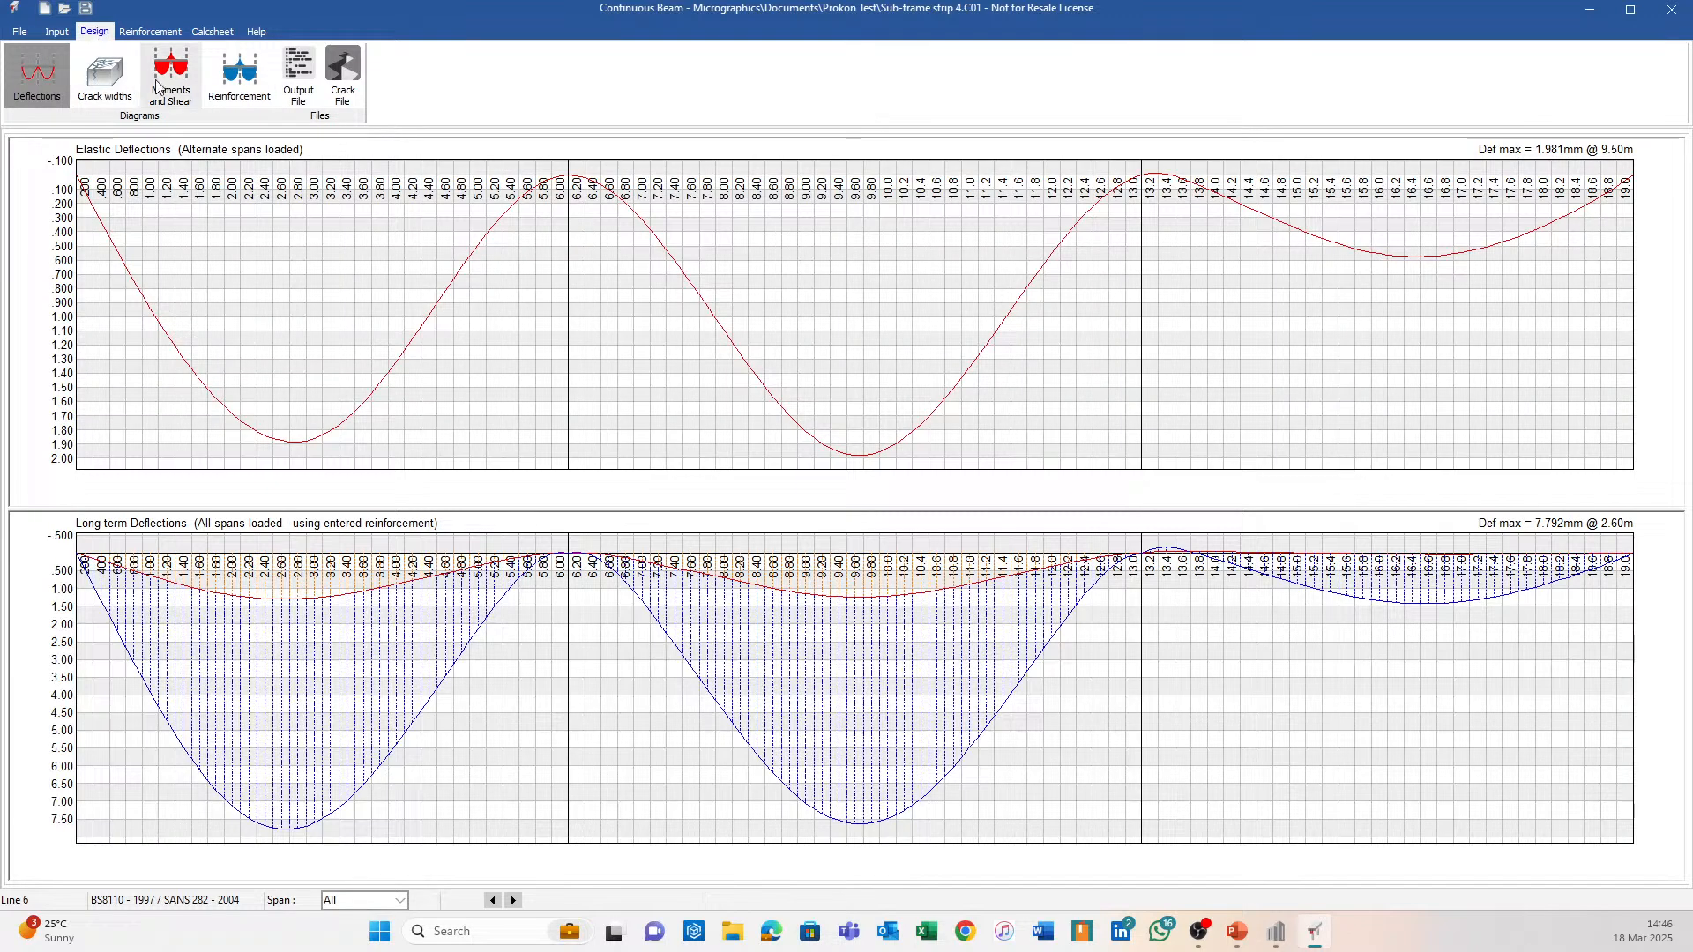
{"action": "left_click", "coordinate": [151, 32]}
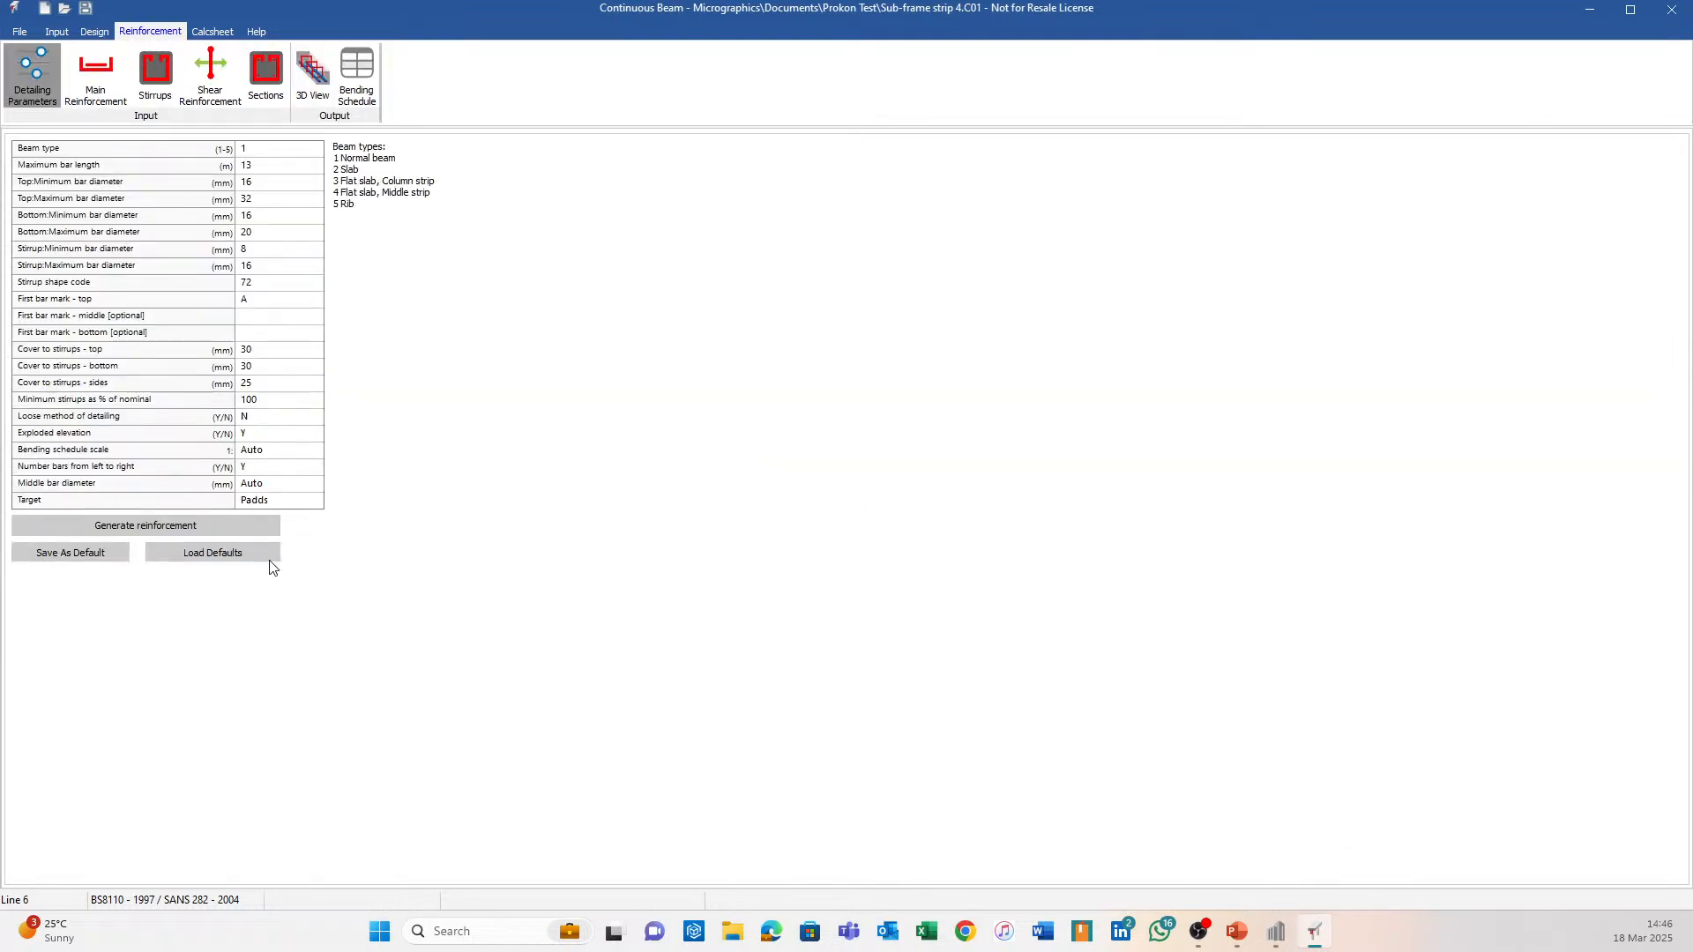
{"action": "left_click", "coordinate": [313, 69]}
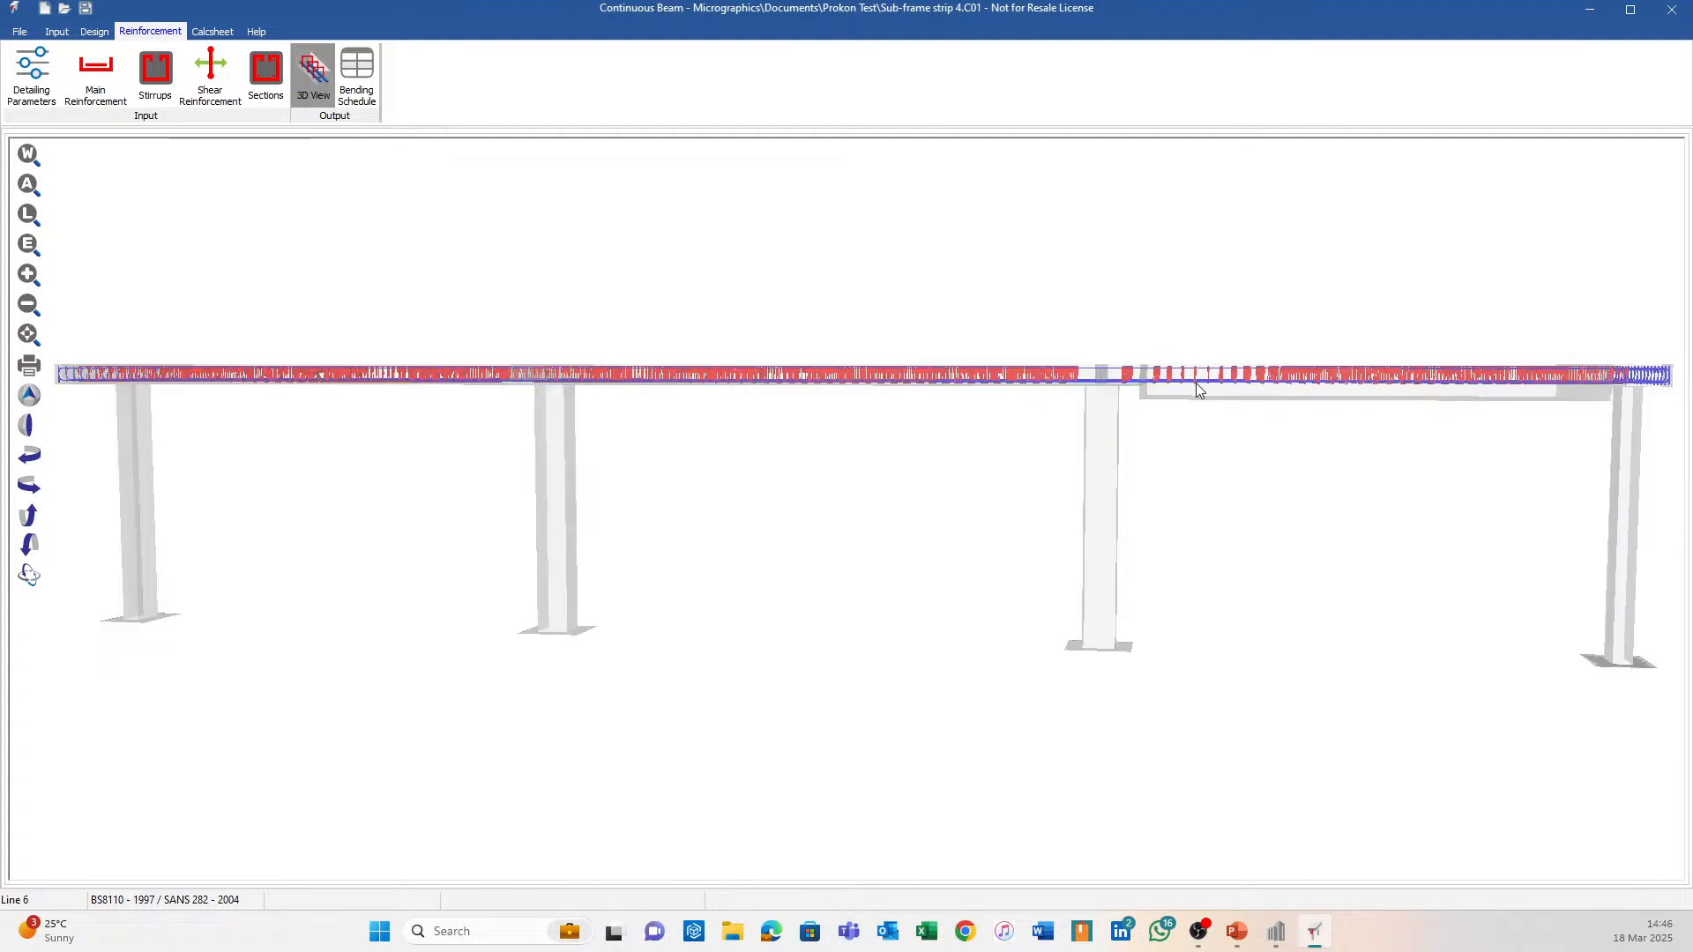
{"action": "middle_click_drag", "start_coordinate": [1196, 383], "coordinate": [1140, 396]}
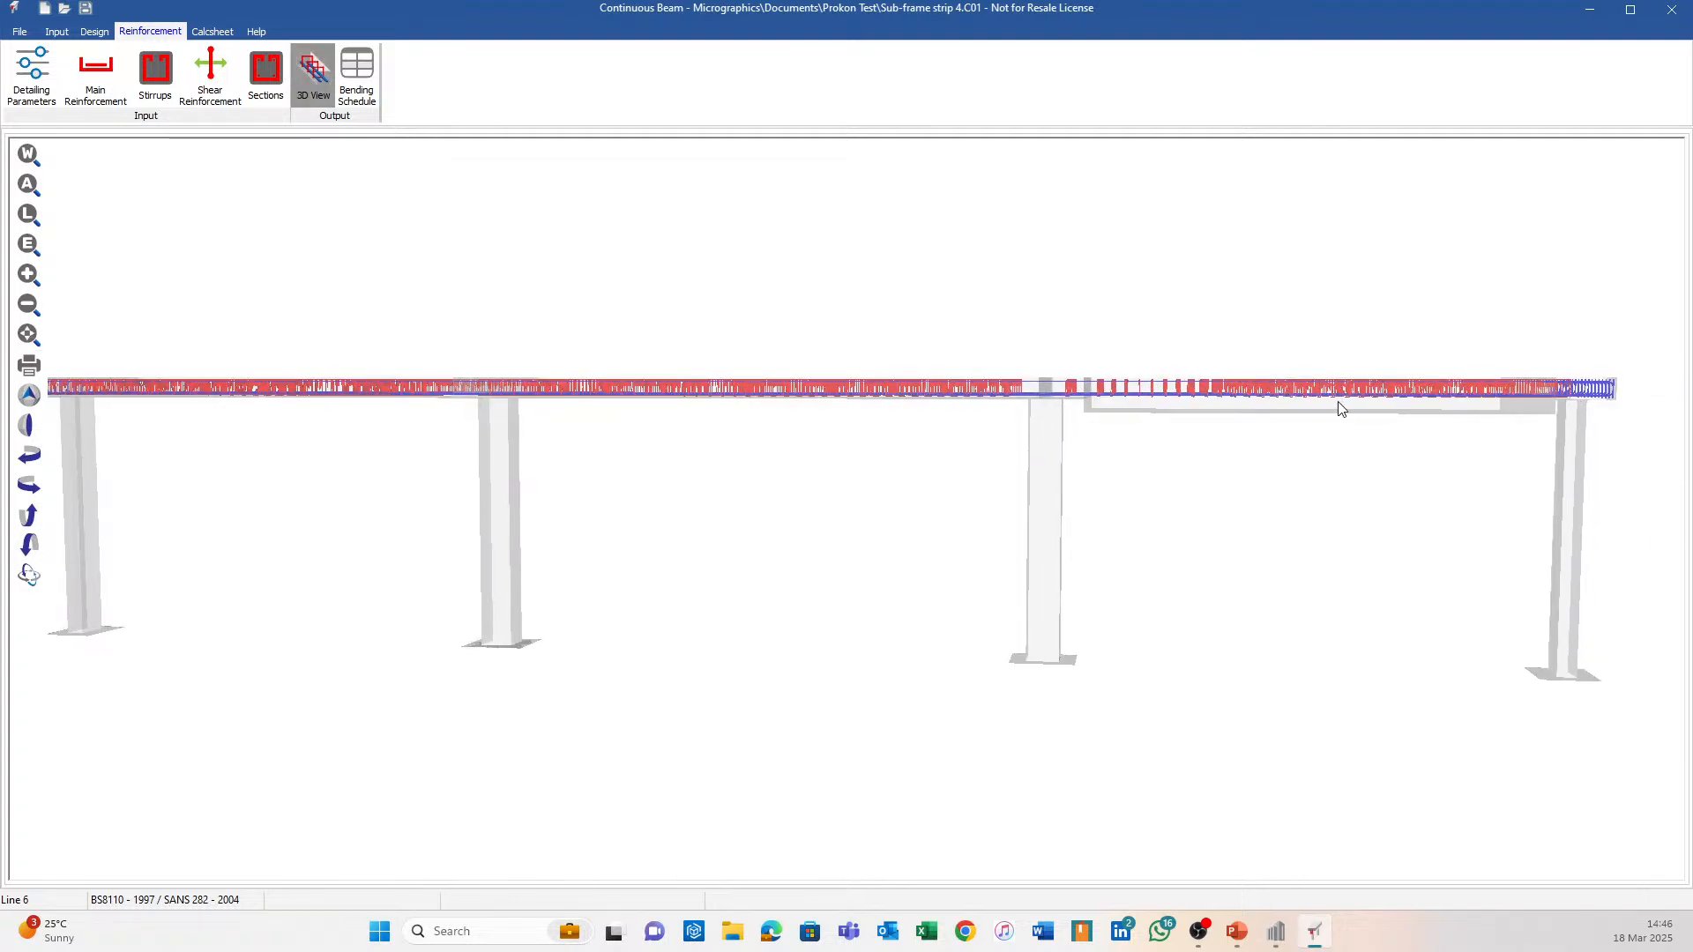
{"action": "left_click_drag", "start_coordinate": [1340, 409], "coordinate": [890, 355]}
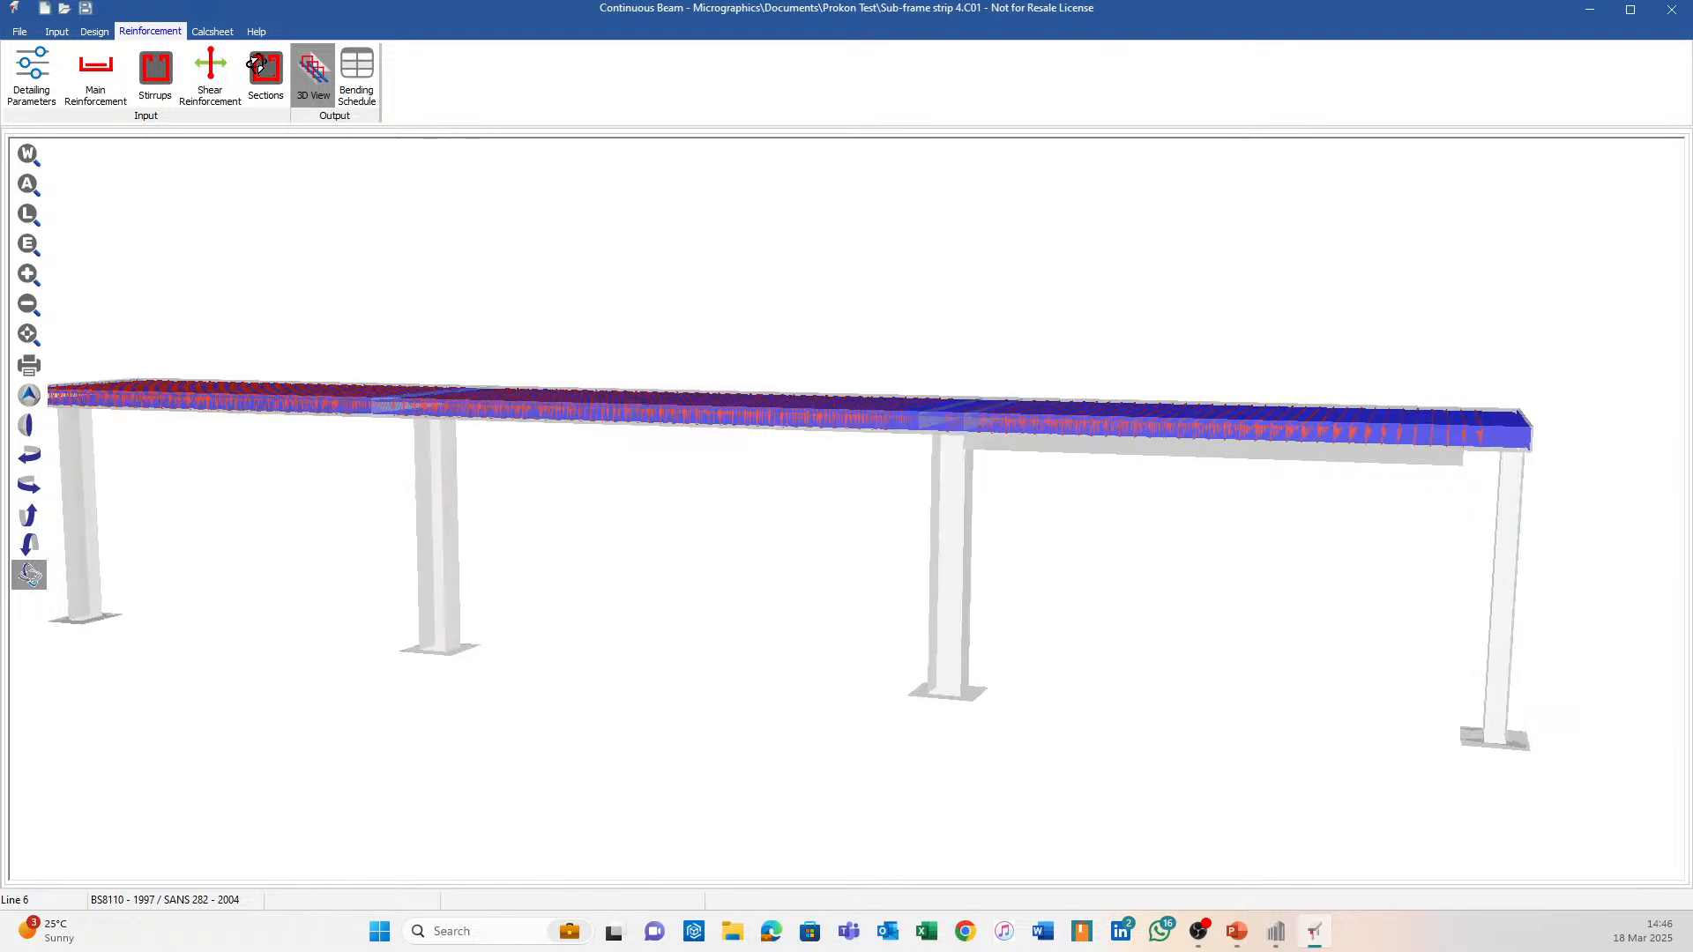
Set beam type 2 (slab), regenerate and overwrite the bars, and view them in 3D.
{"action": "left_click", "coordinate": [31, 74]}
{"action": "left_click", "coordinate": [316, 150]}
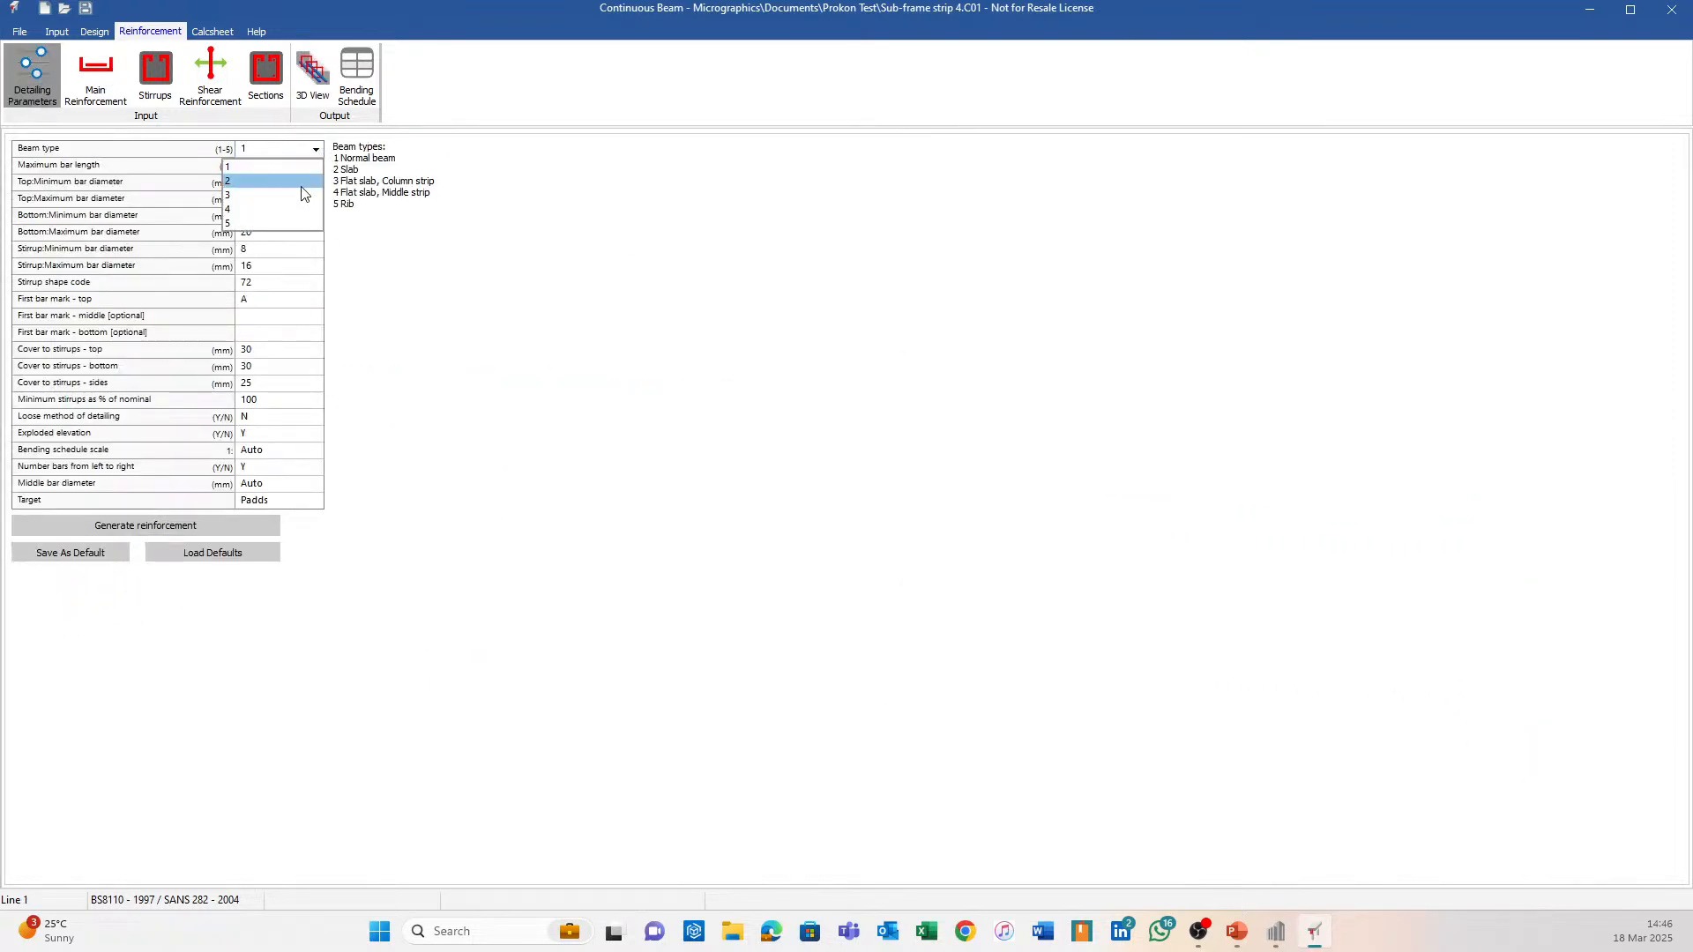
{"action": "left_click", "coordinate": [282, 181]}
{"action": "left_click", "coordinate": [318, 152]}
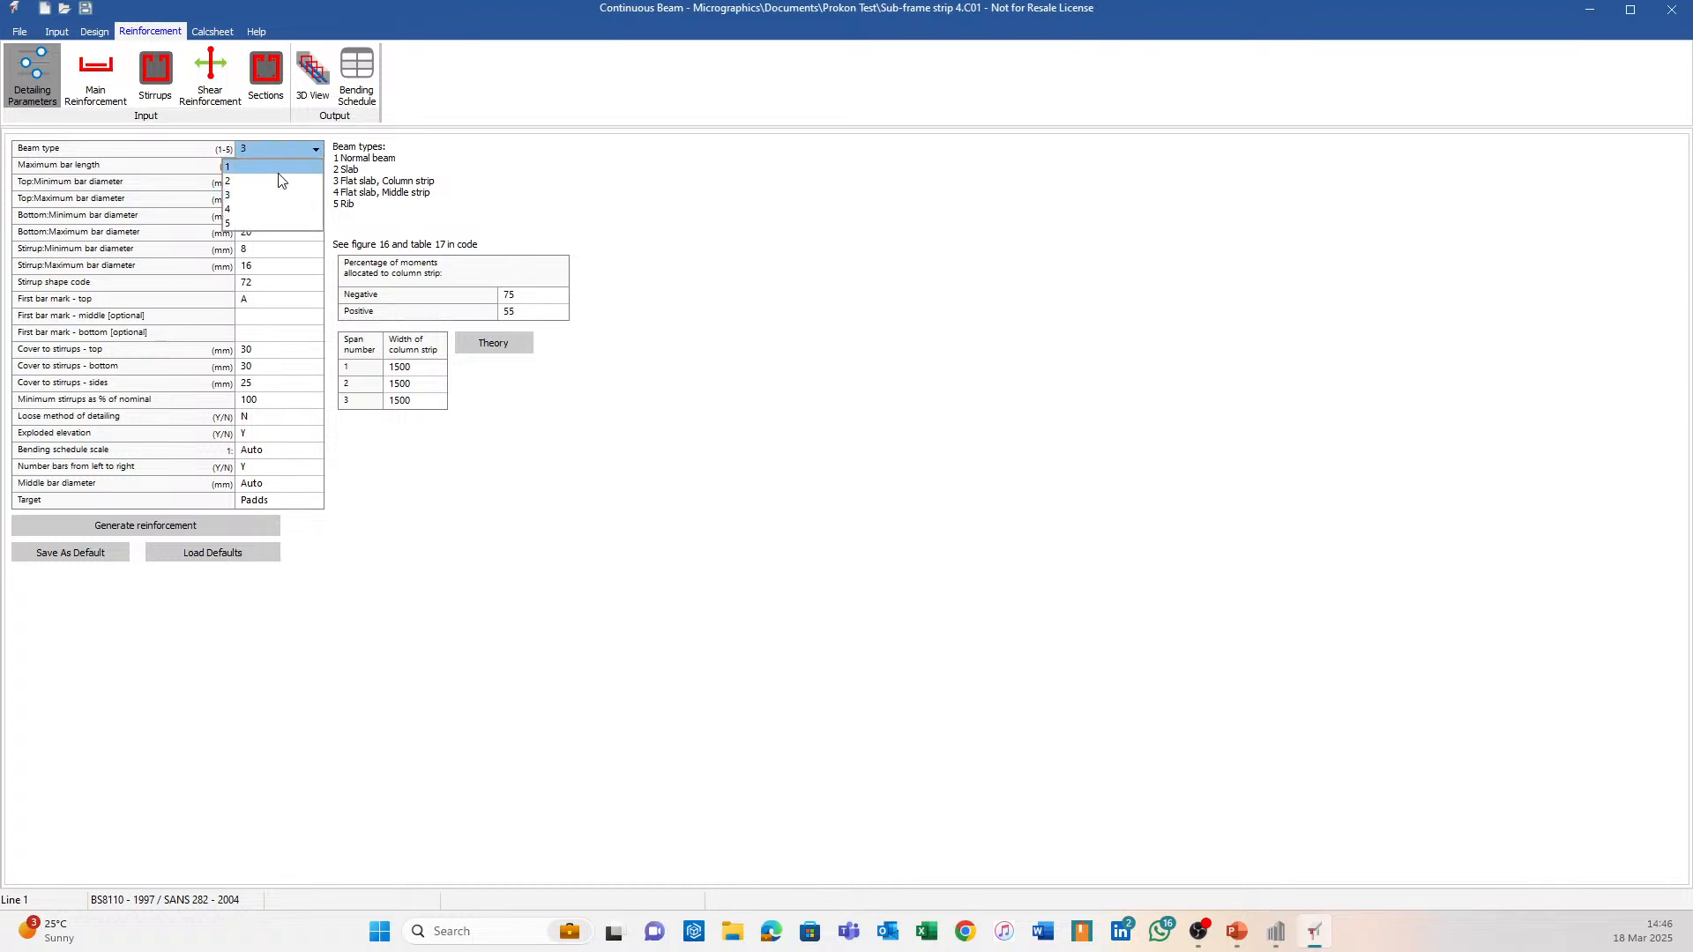
{"action": "left_click", "coordinate": [269, 173]}
{"action": "left_click", "coordinate": [140, 530]}
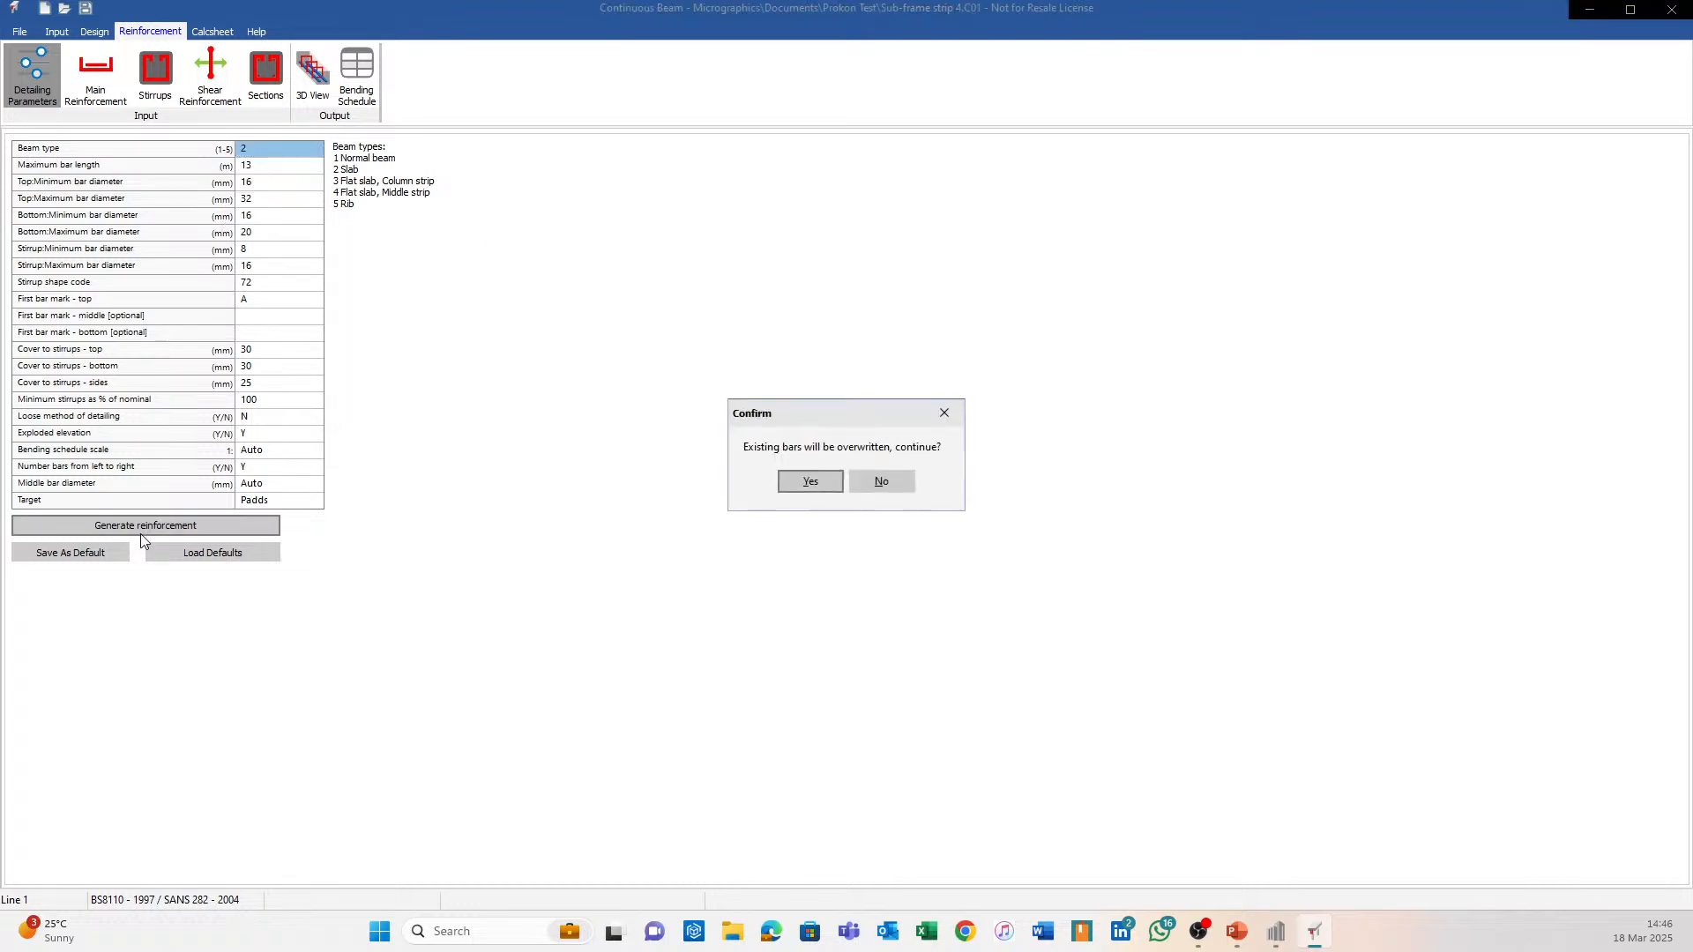
{"action": "left_click", "coordinate": [807, 483]}
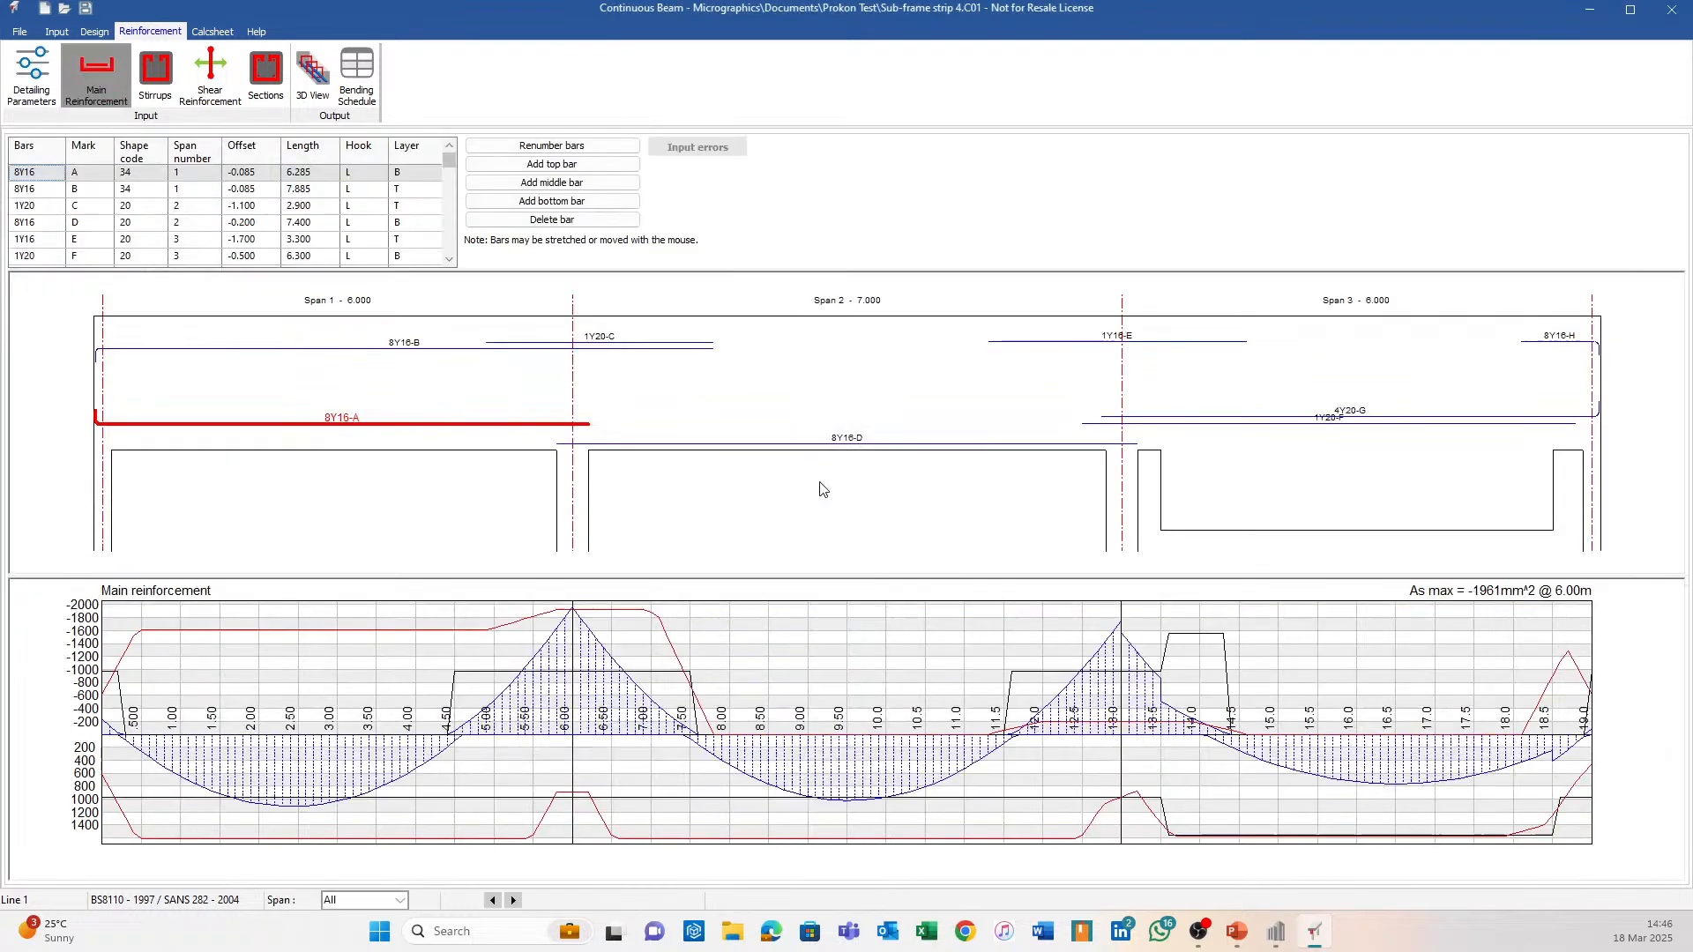
{"action": "left_click", "coordinate": [320, 74]}
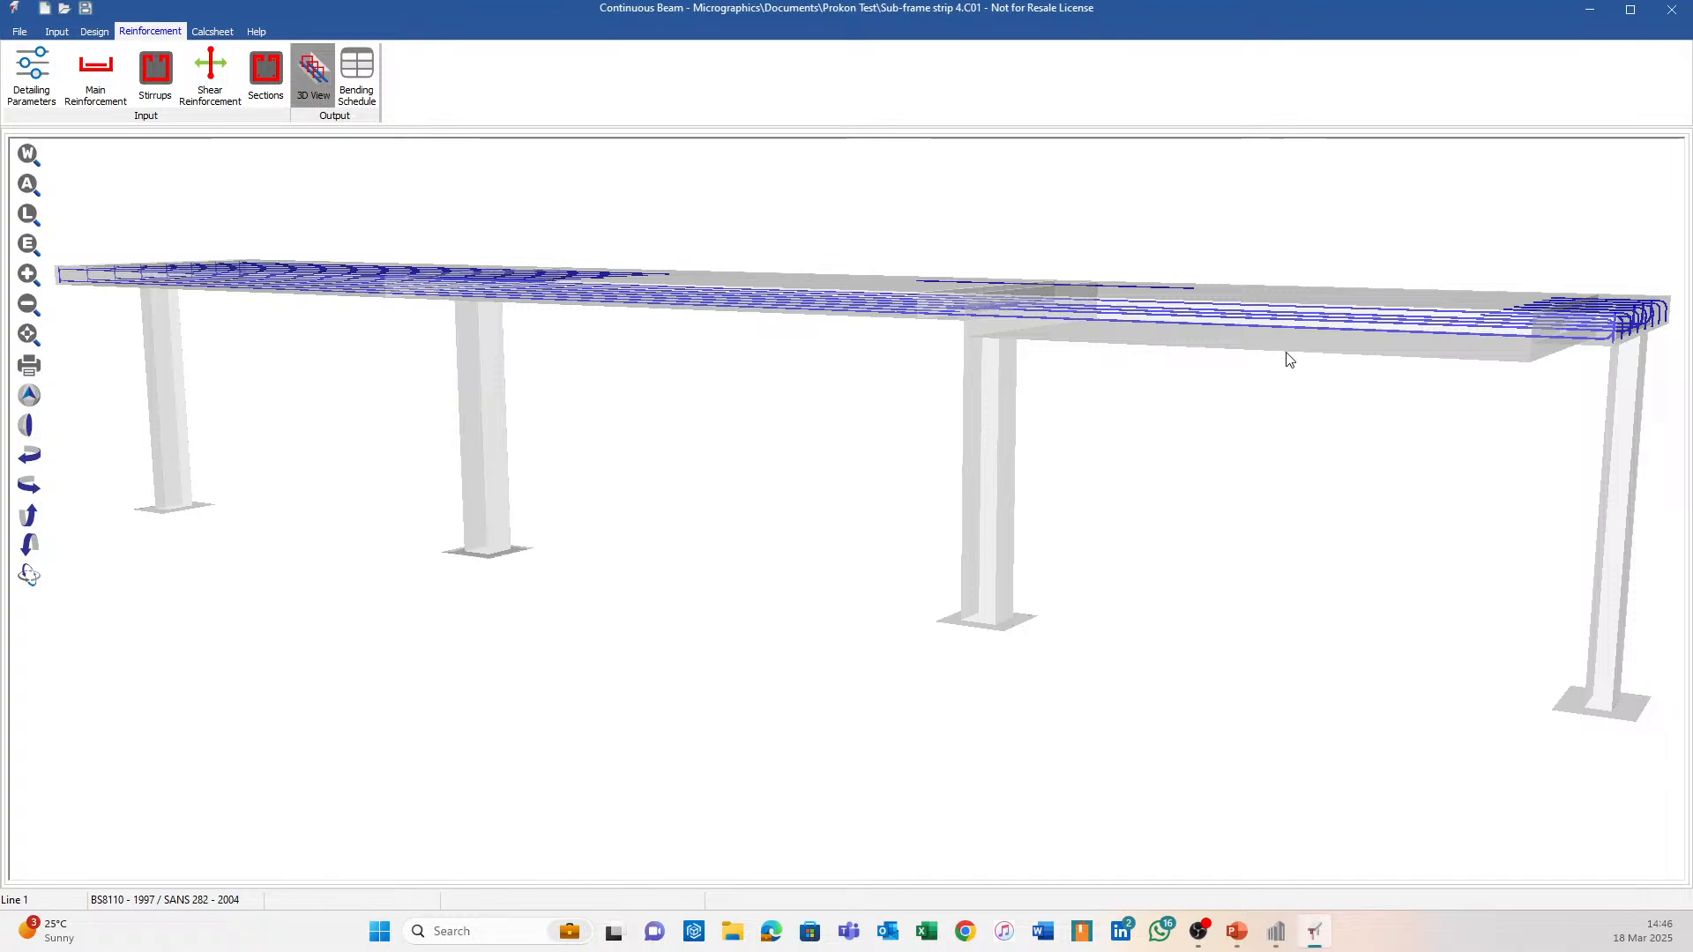
Orbit the 3D view for close and edge-on looks at the bars, then return to Main Reinforcement.
{"action": "left_click_drag", "start_coordinate": [1288, 358], "coordinate": [607, 472]}
{"action": "left_click_drag", "start_coordinate": [820, 405], "coordinate": [195, 494]}
{"action": "left_click_drag", "start_coordinate": [459, 521], "coordinate": [777, 499]}
{"action": "left_click_drag", "start_coordinate": [337, 426], "coordinate": [338, 480]}
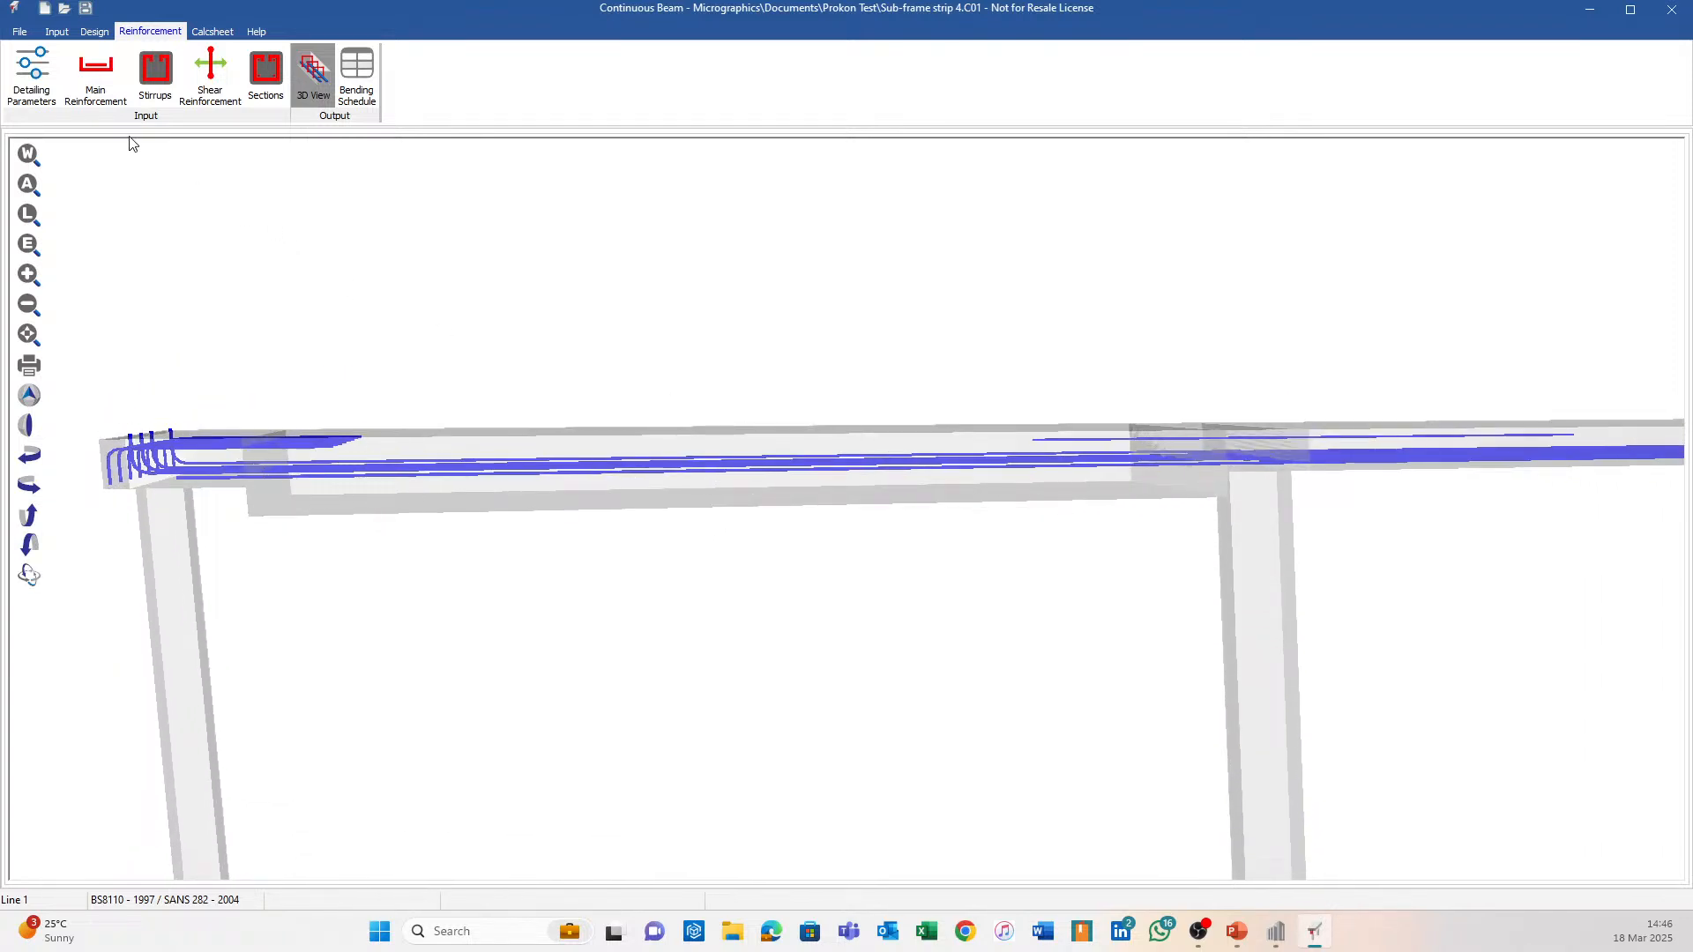
{"action": "left_click", "coordinate": [97, 78]}
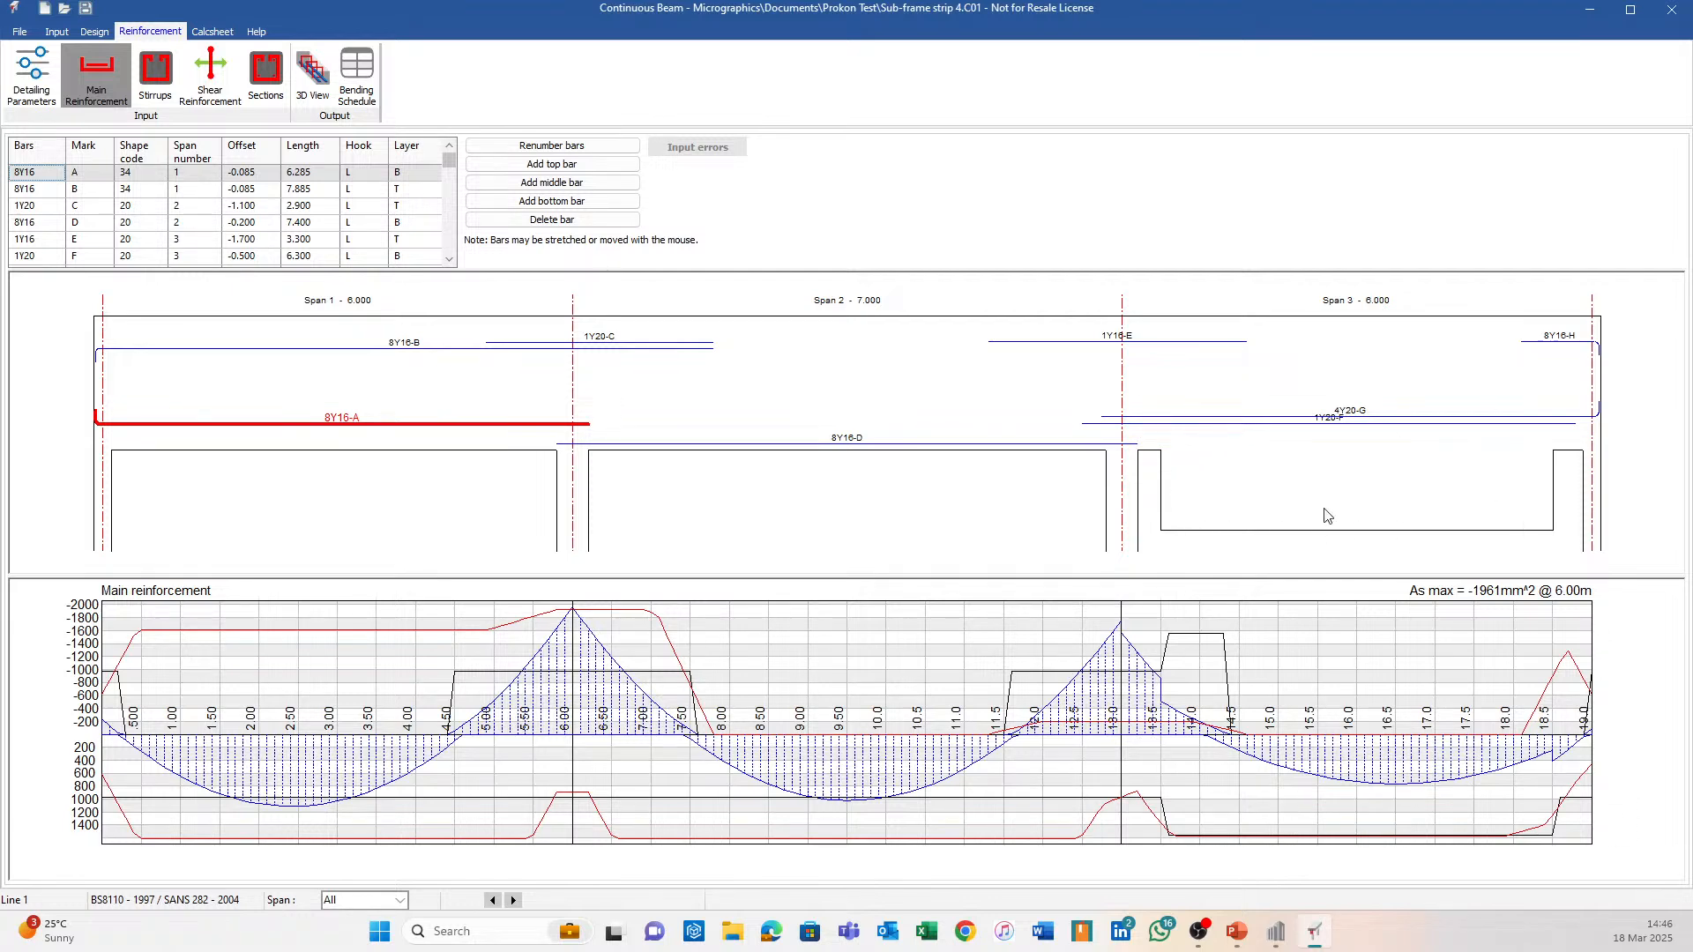
Shift bar 1Y20-F along span 3 and add a 2Y20 bottom bar in span 1.
{"action": "left_click_drag", "start_coordinate": [1312, 427], "coordinate": [1349, 479]}
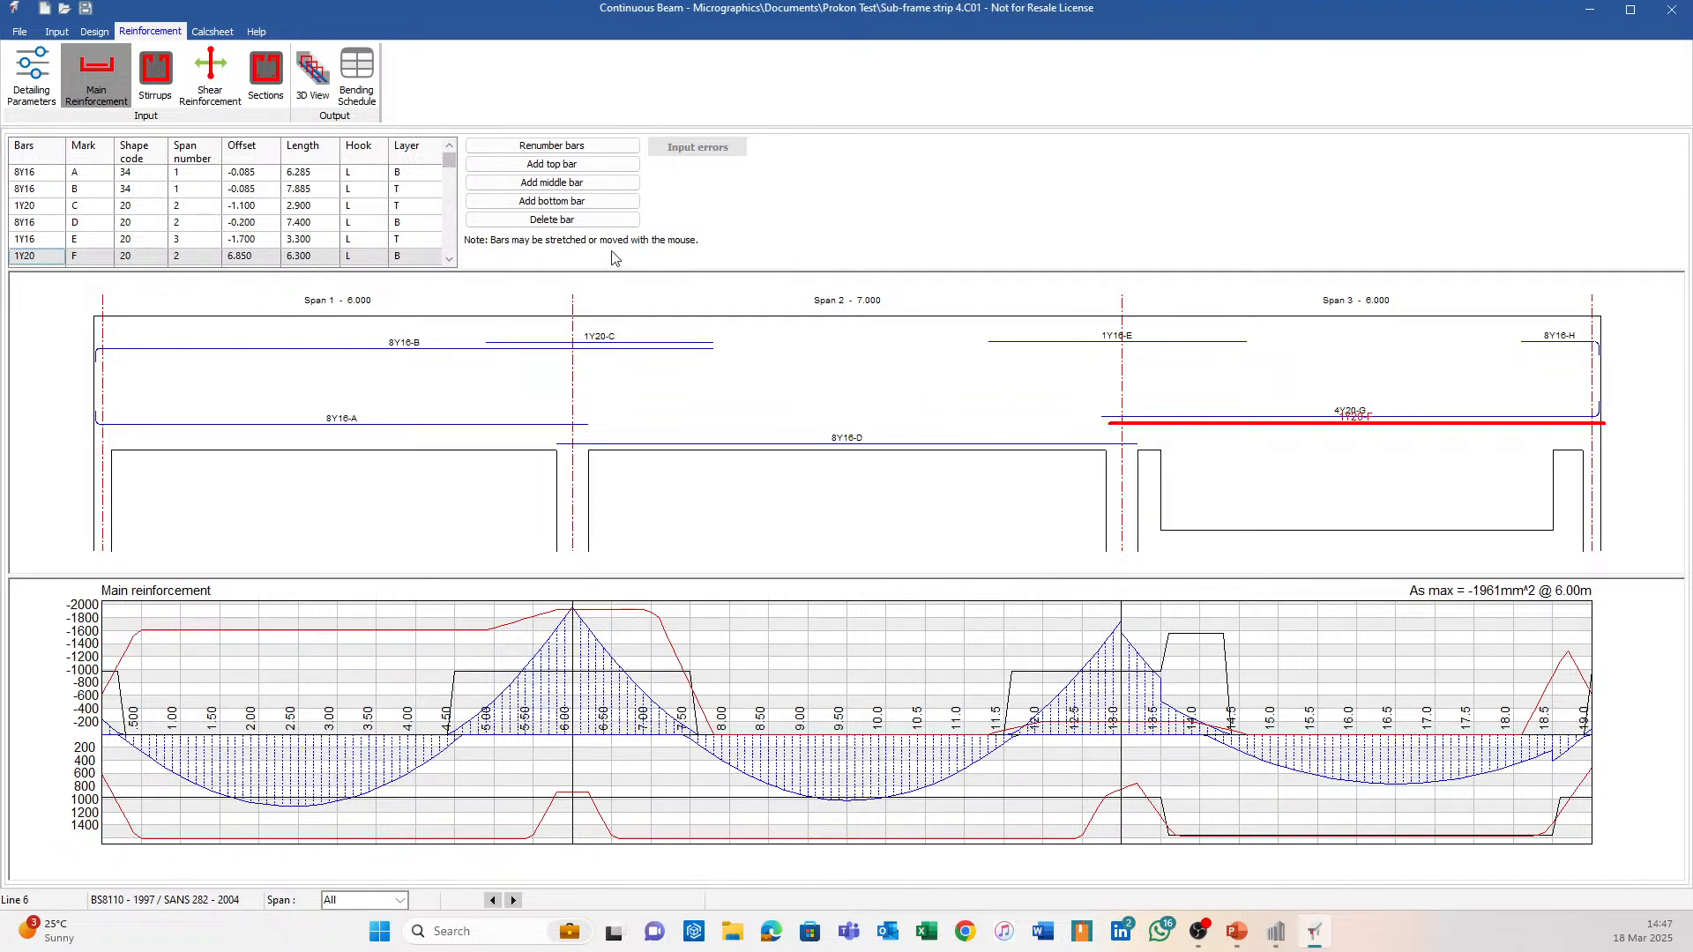
{"action": "left_click", "coordinate": [562, 201]}
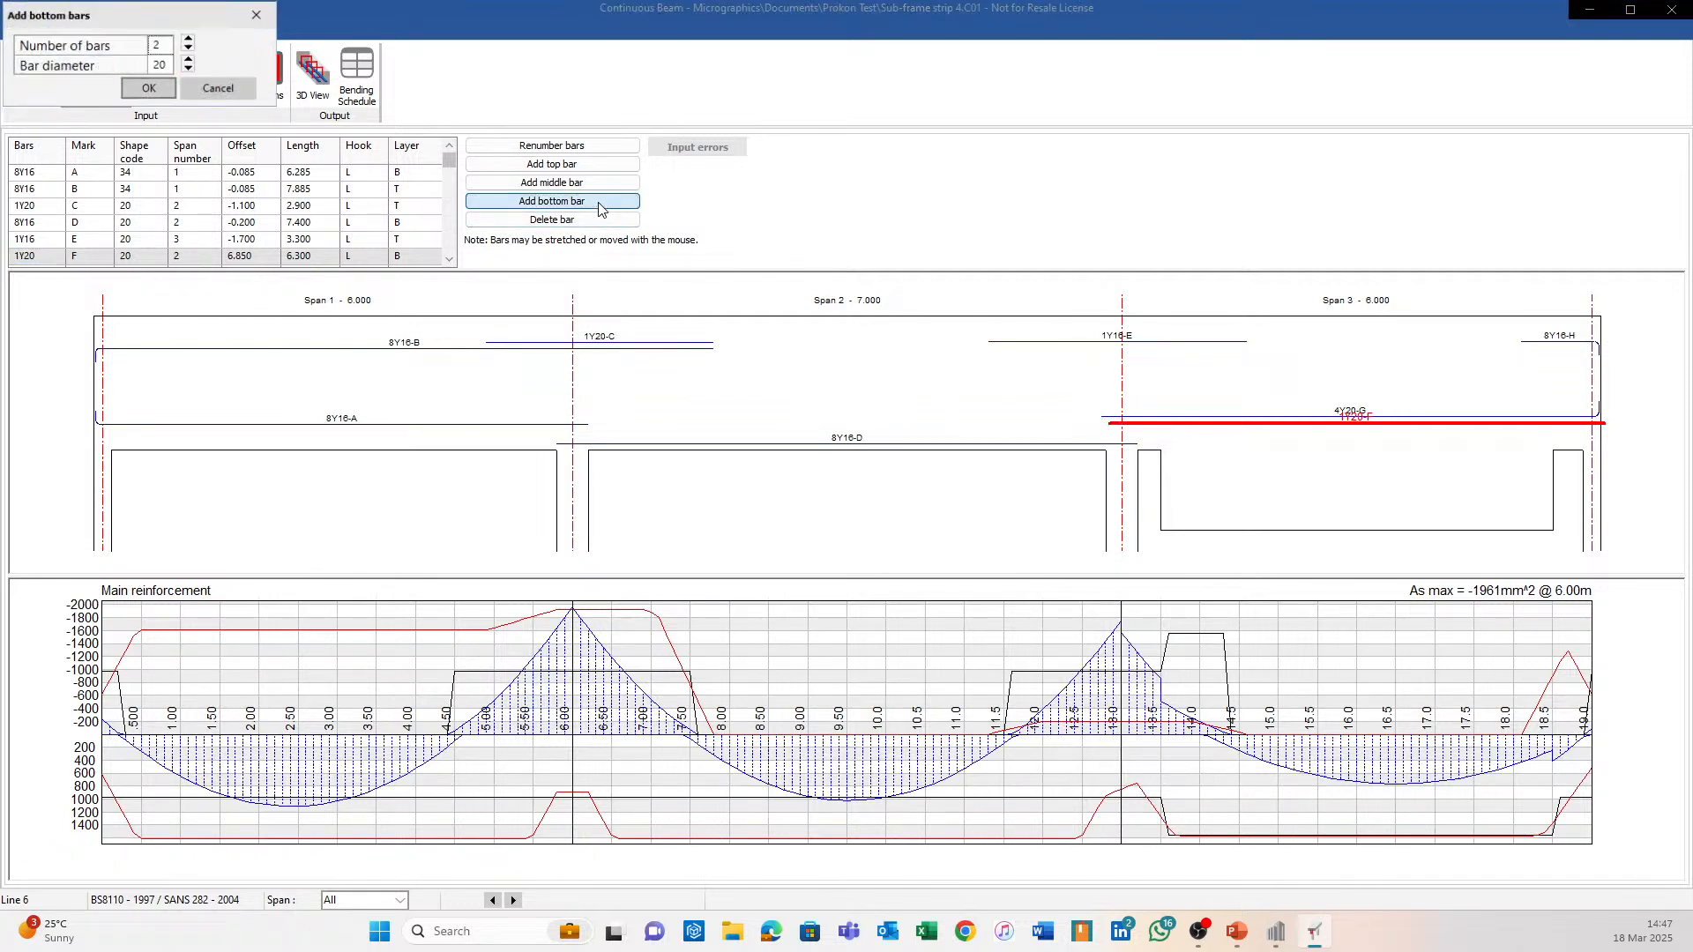
{"action": "left_click", "coordinate": [169, 92]}
Shorten bar 8Y16-A to 4.575 m and set bar 1Y20-F to offset 0.815, 4.415 m long.
{"action": "left_click", "coordinate": [432, 417]}
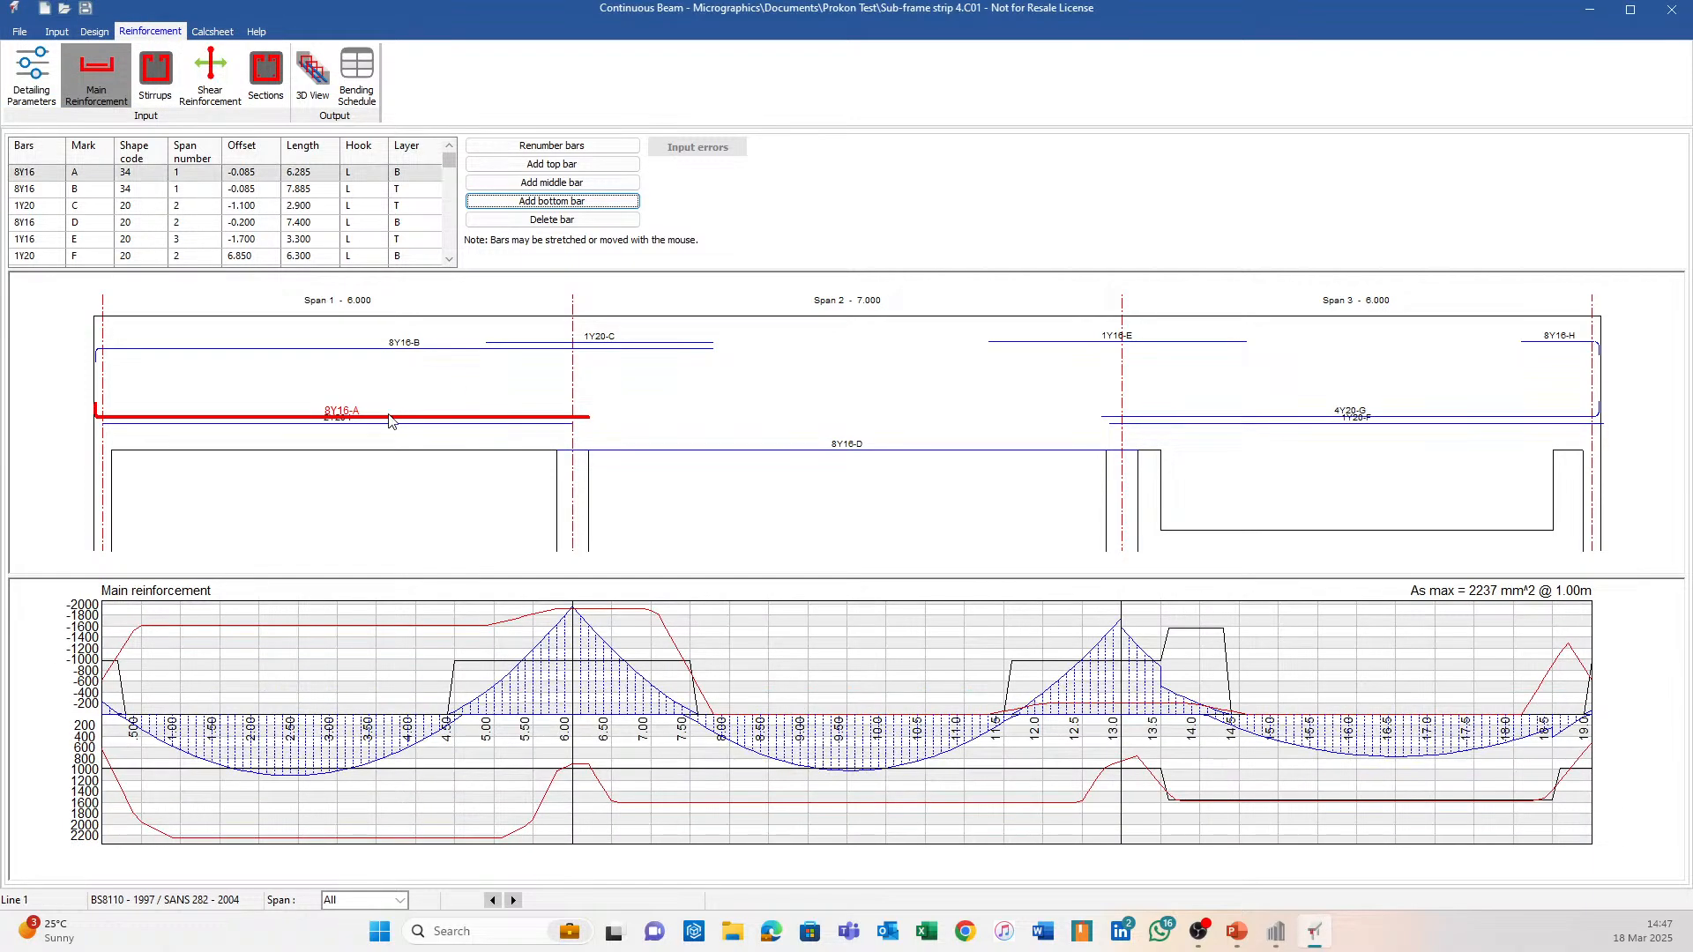
{"action": "left_click_drag", "start_coordinate": [589, 417], "coordinate": [455, 413]}
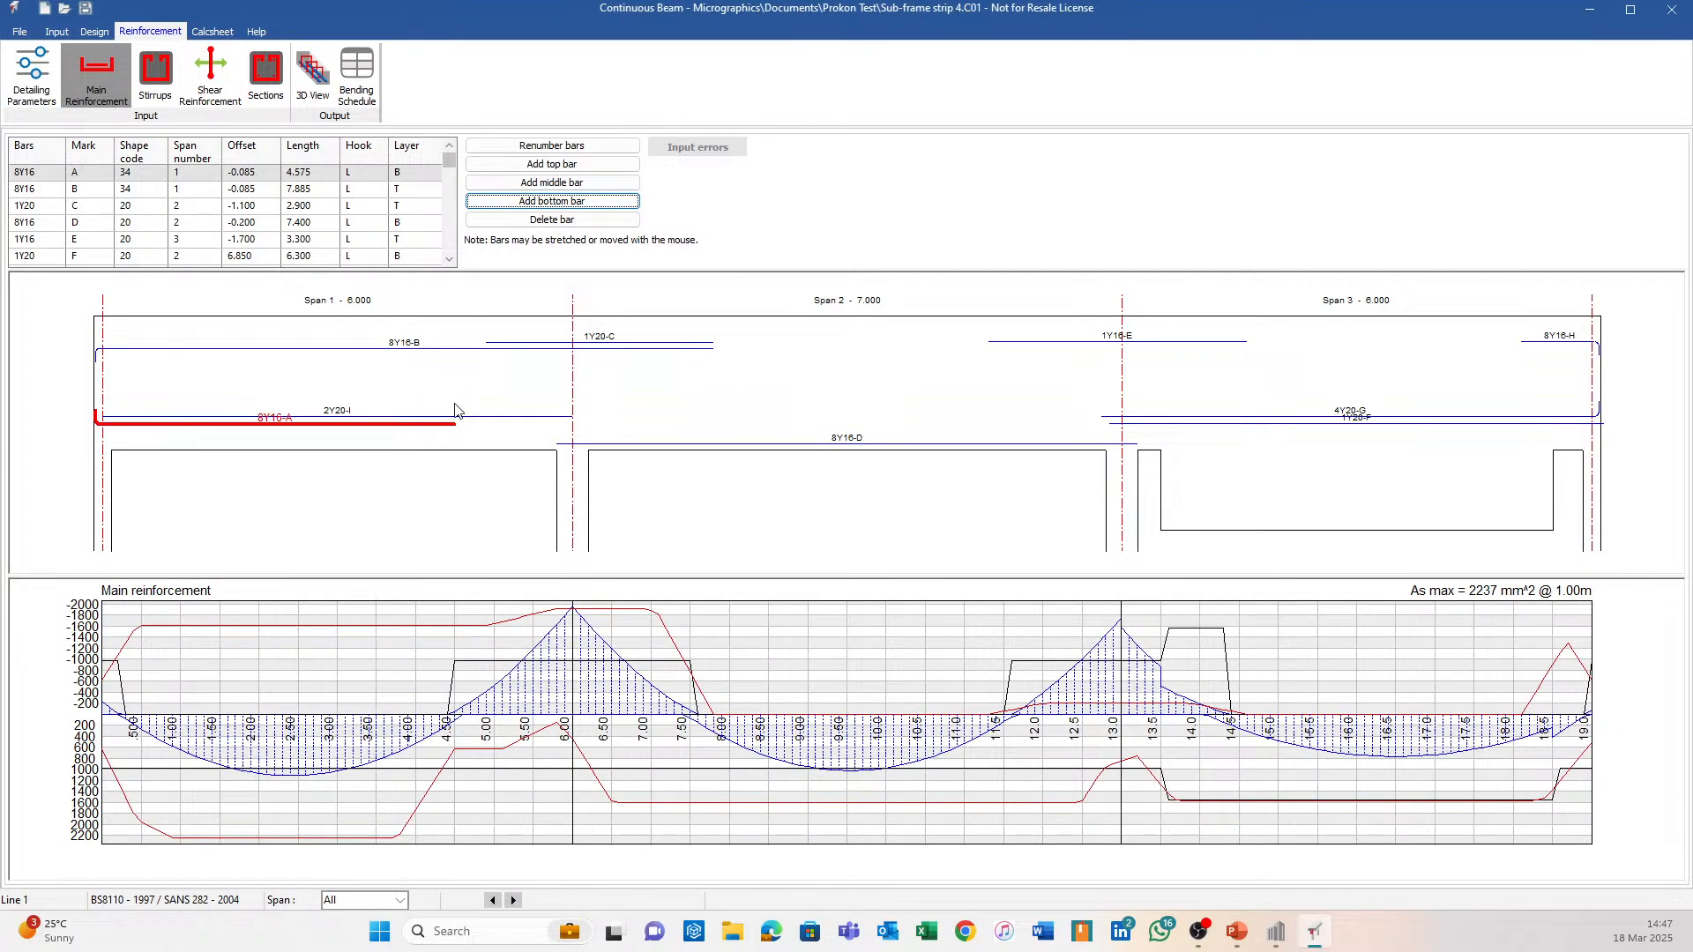
{"action": "left_click", "coordinate": [1374, 490]}
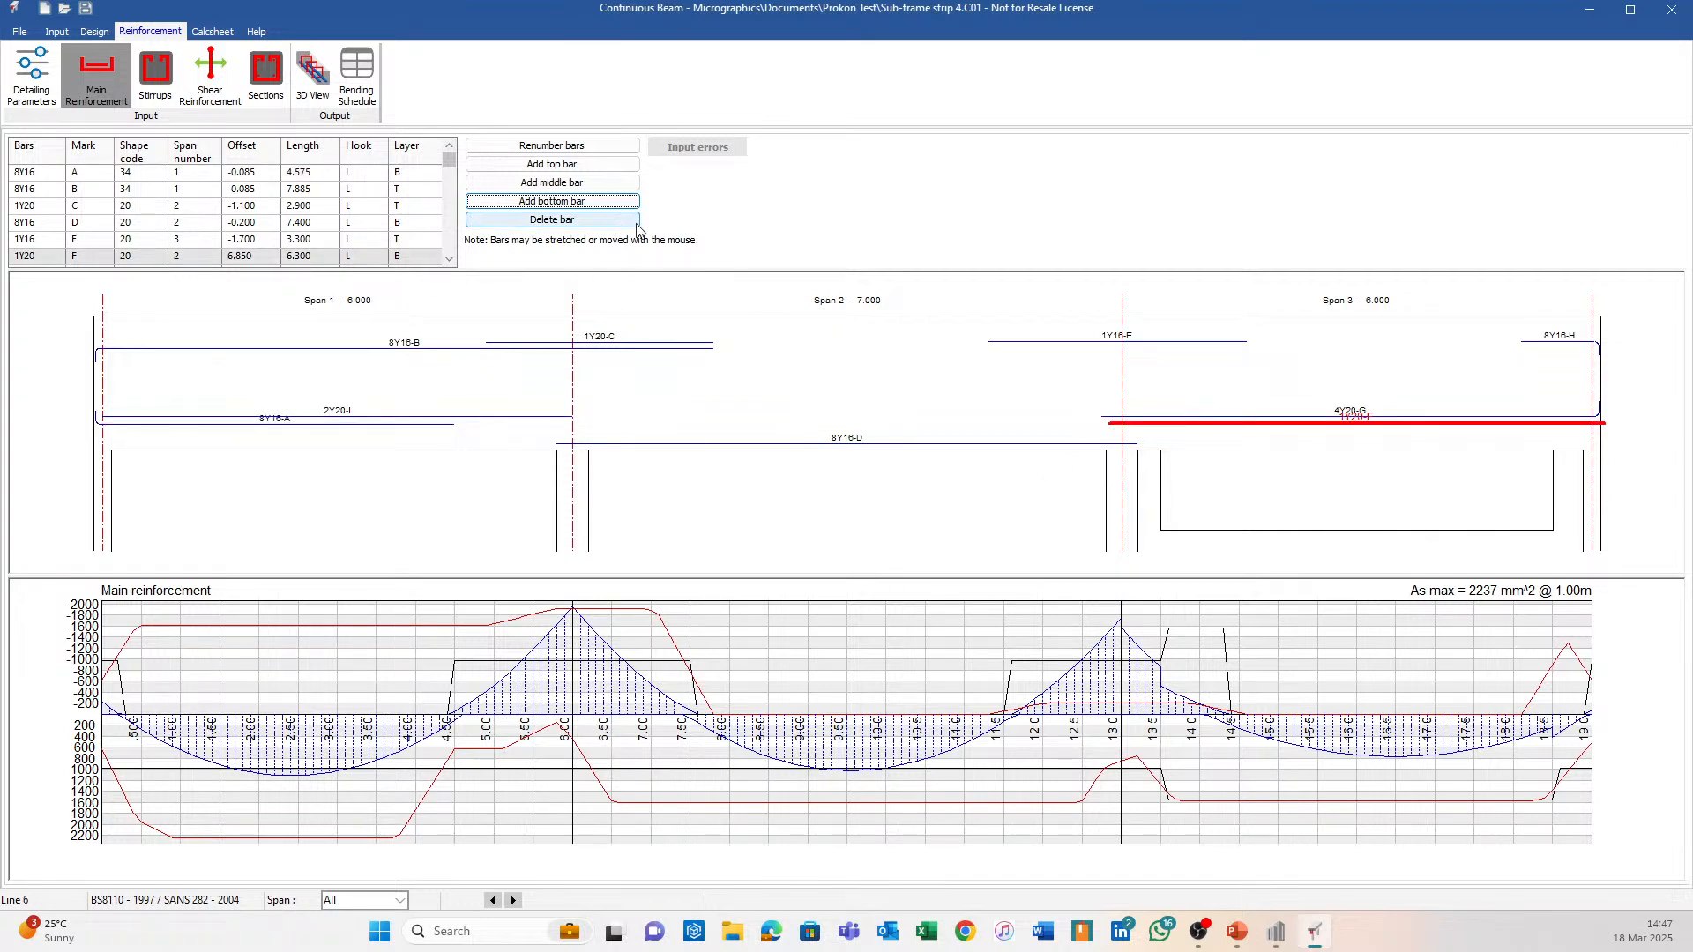
{"action": "left_click_drag", "start_coordinate": [1601, 424], "coordinate": [1526, 423]}
{"action": "left_click_drag", "start_coordinate": [1108, 428], "coordinate": [1219, 438]}
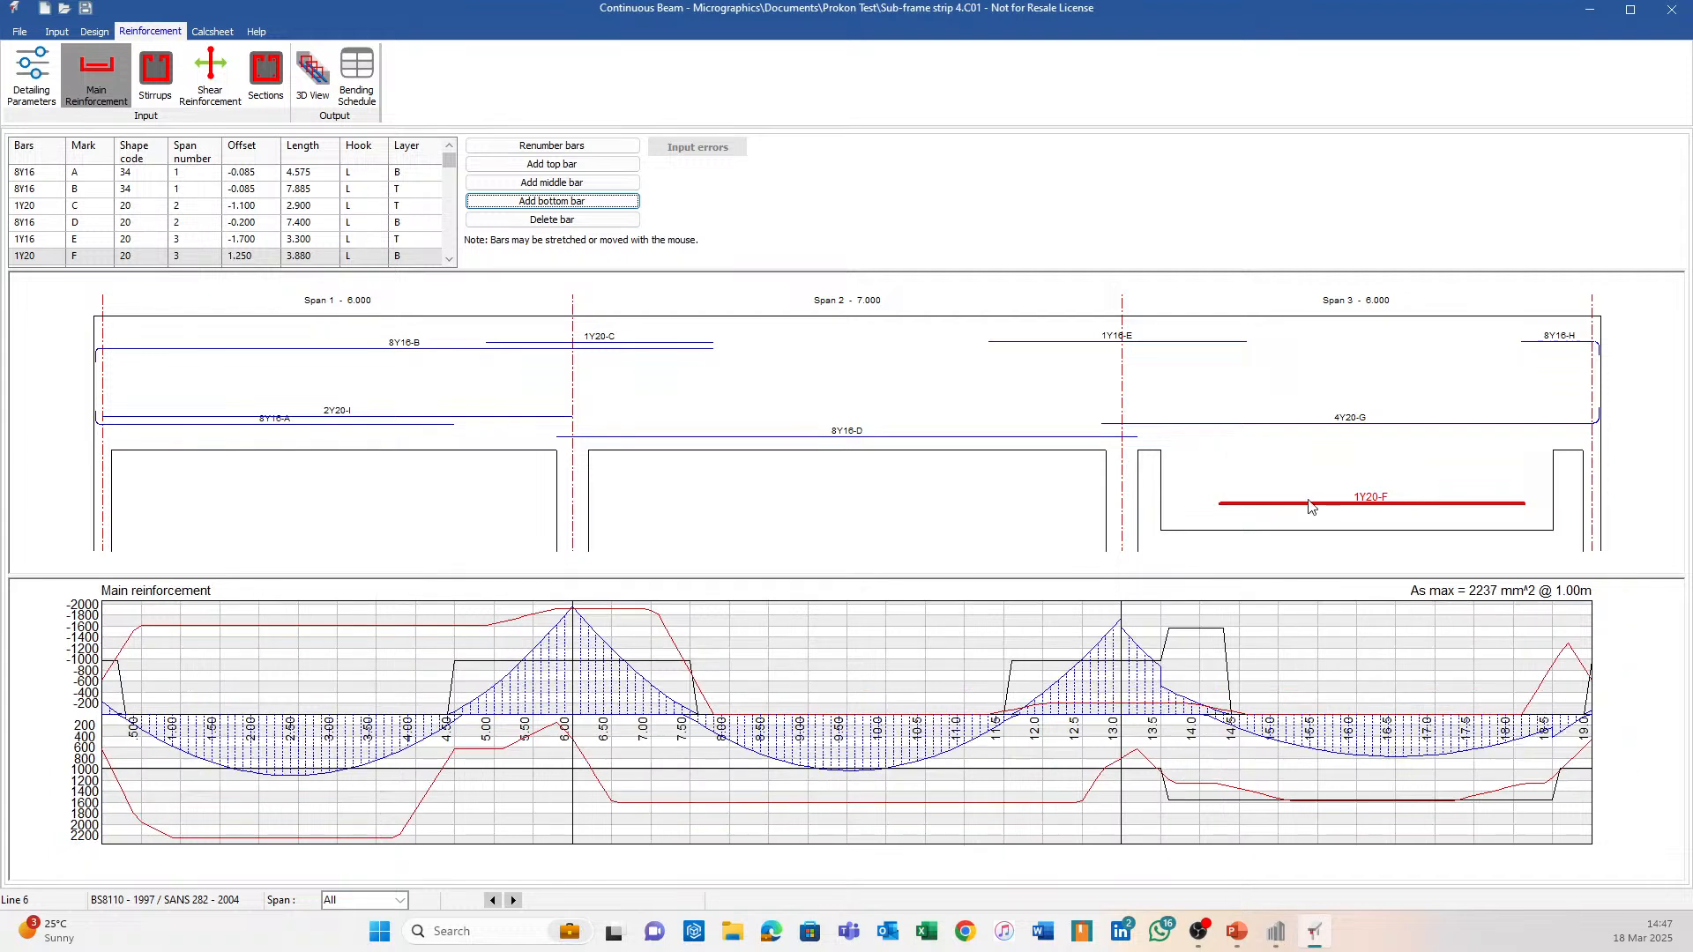
{"action": "left_click_drag", "start_coordinate": [1209, 506], "coordinate": [1185, 506]}
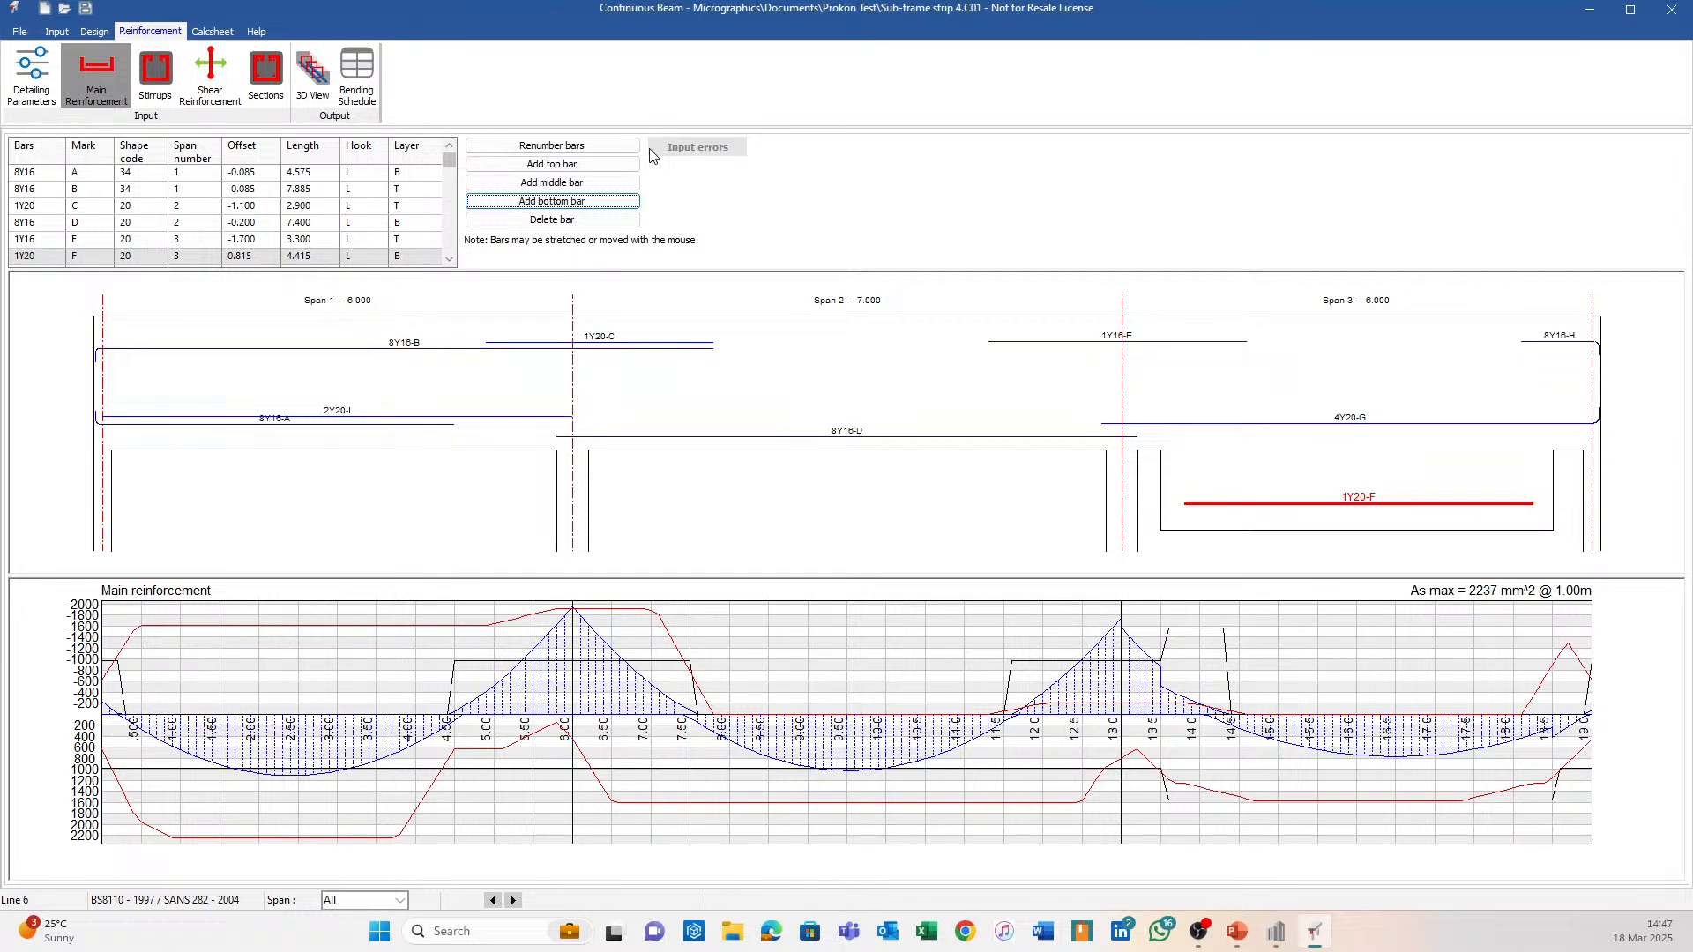
{"action": "left_click", "coordinate": [312, 75]}
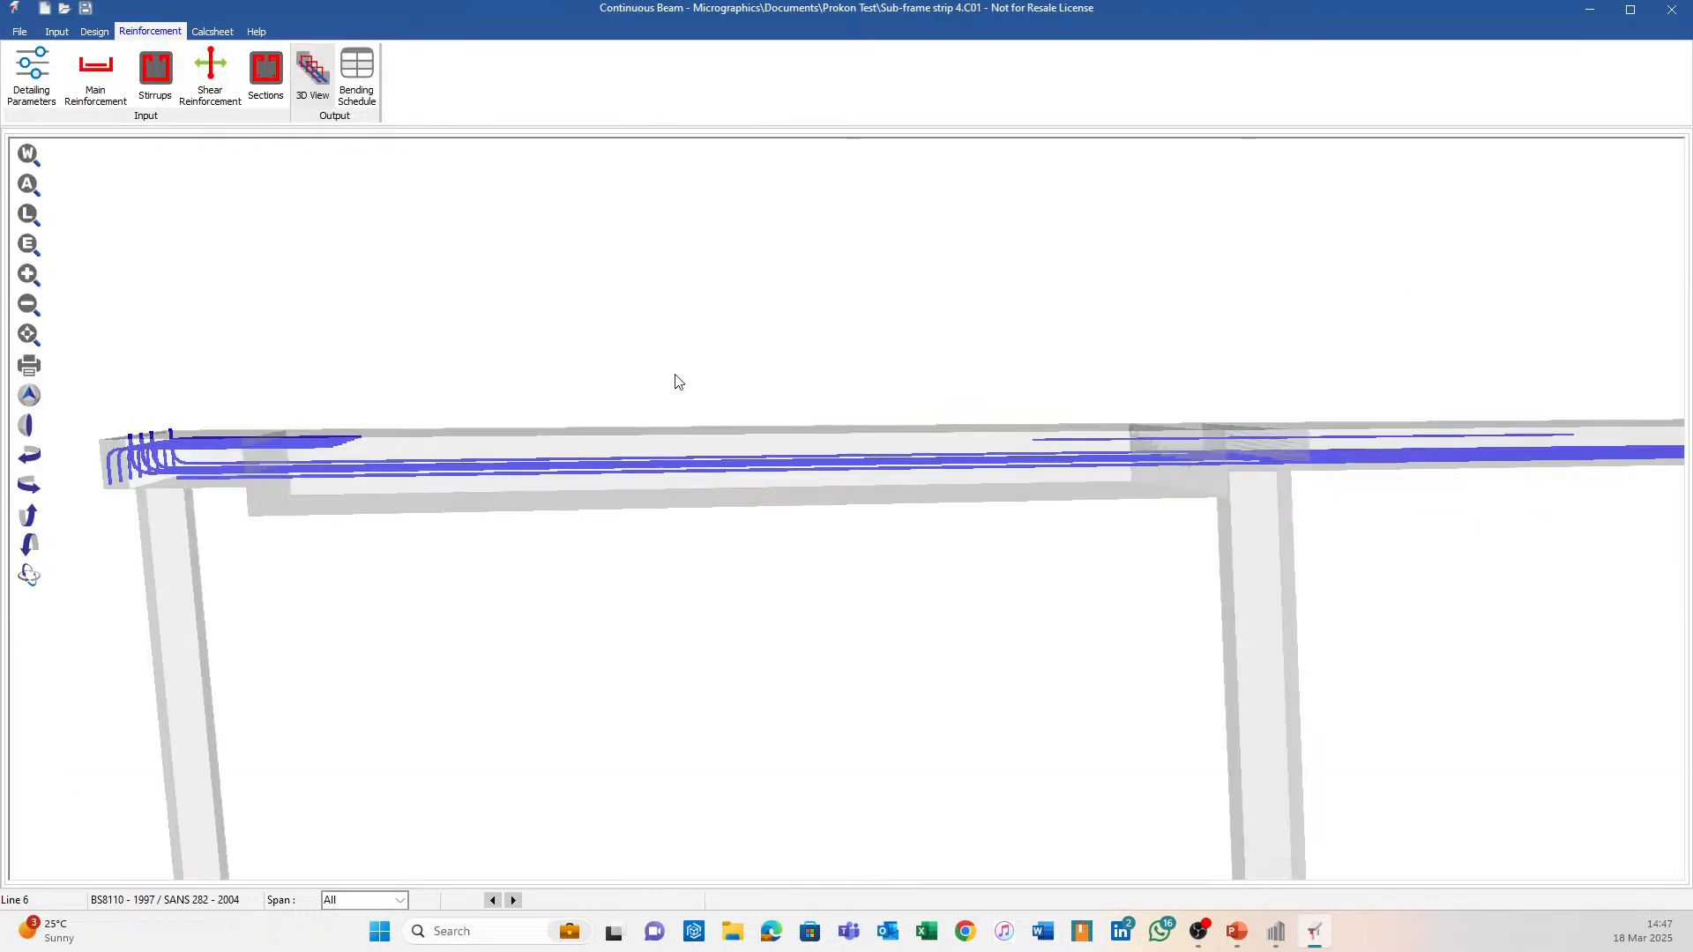
Pan, orbit and zoom onto the beam's left-end bars in 3D, then return to Main Reinforcement.
{"action": "middle_click_drag", "start_coordinate": [544, 492], "coordinate": [757, 547]}
{"action": "middle_click_drag", "start_coordinate": [757, 548], "coordinate": [616, 622], "text": "shift"}
{"action": "scroll", "coordinate": [407, 432], "scroll_direction": "up", "scroll_amount": 5}
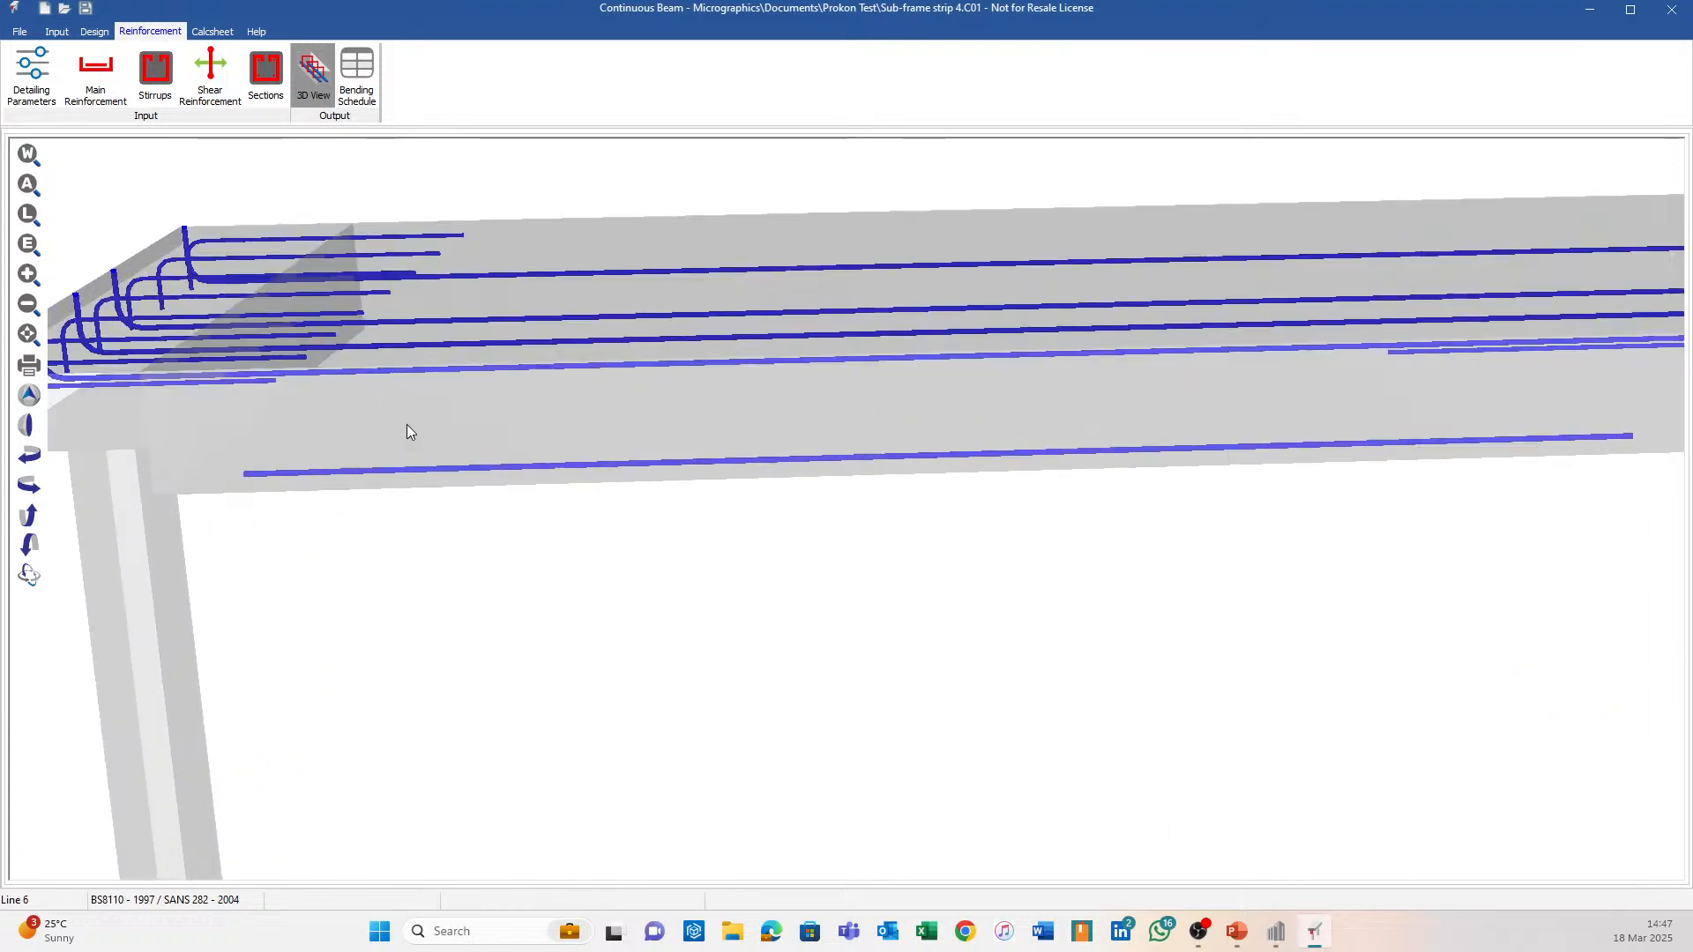
{"action": "middle_click_drag", "start_coordinate": [407, 432], "coordinate": [573, 379], "text": "shift"}
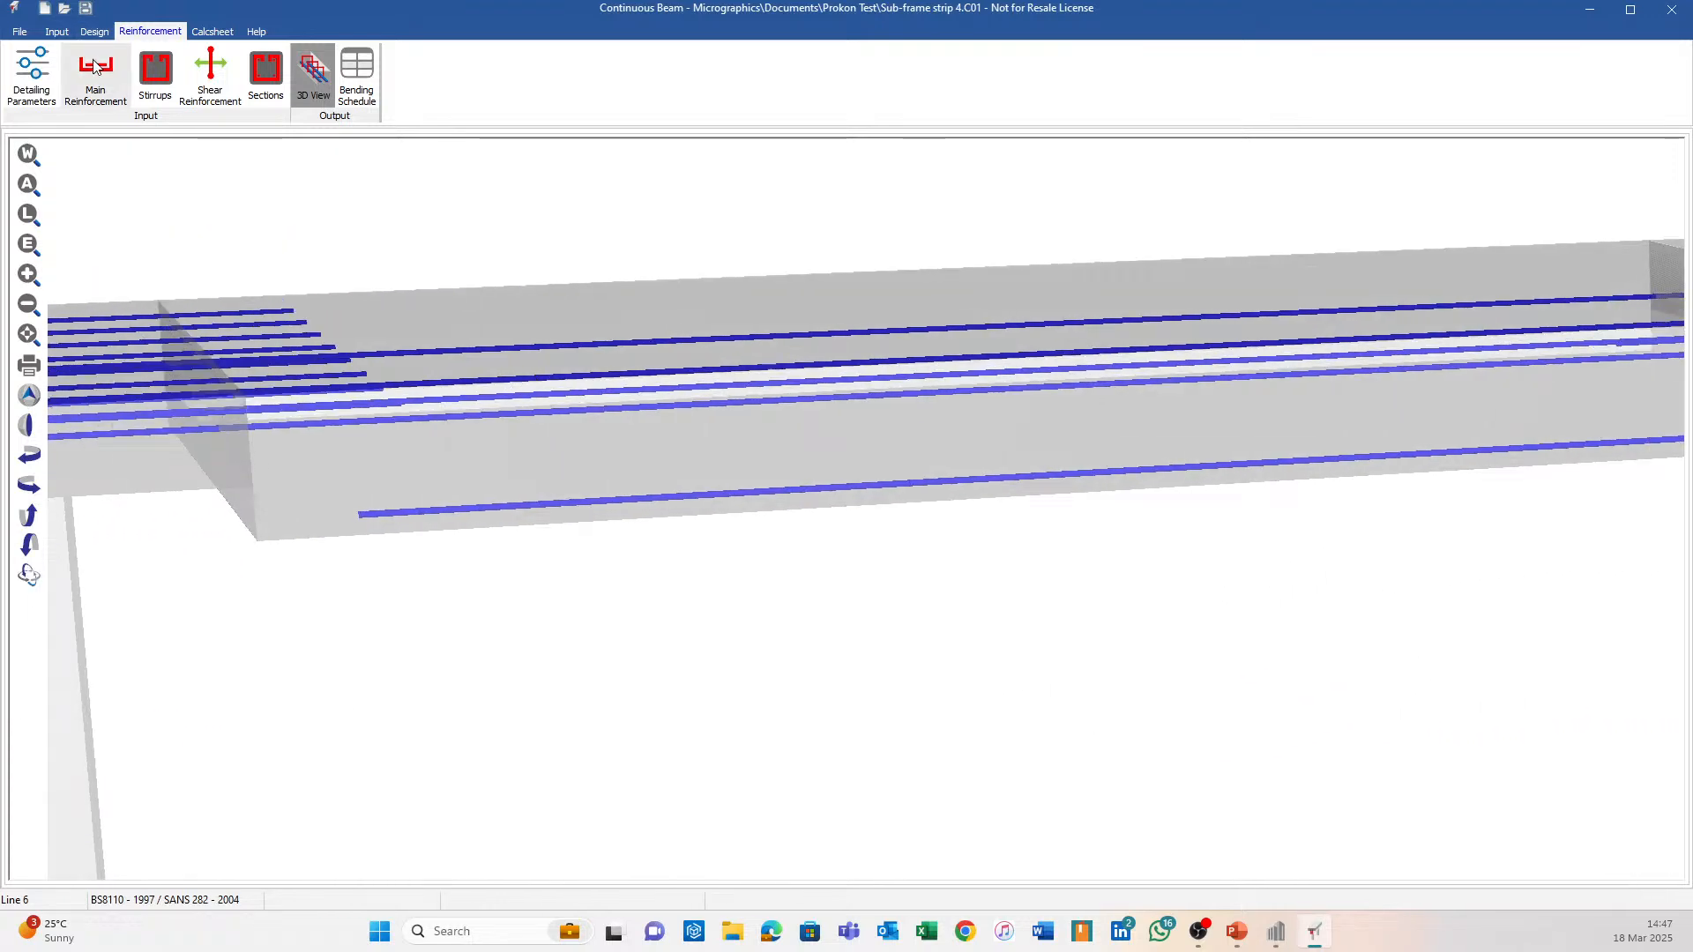
{"action": "left_click", "coordinate": [96, 67]}
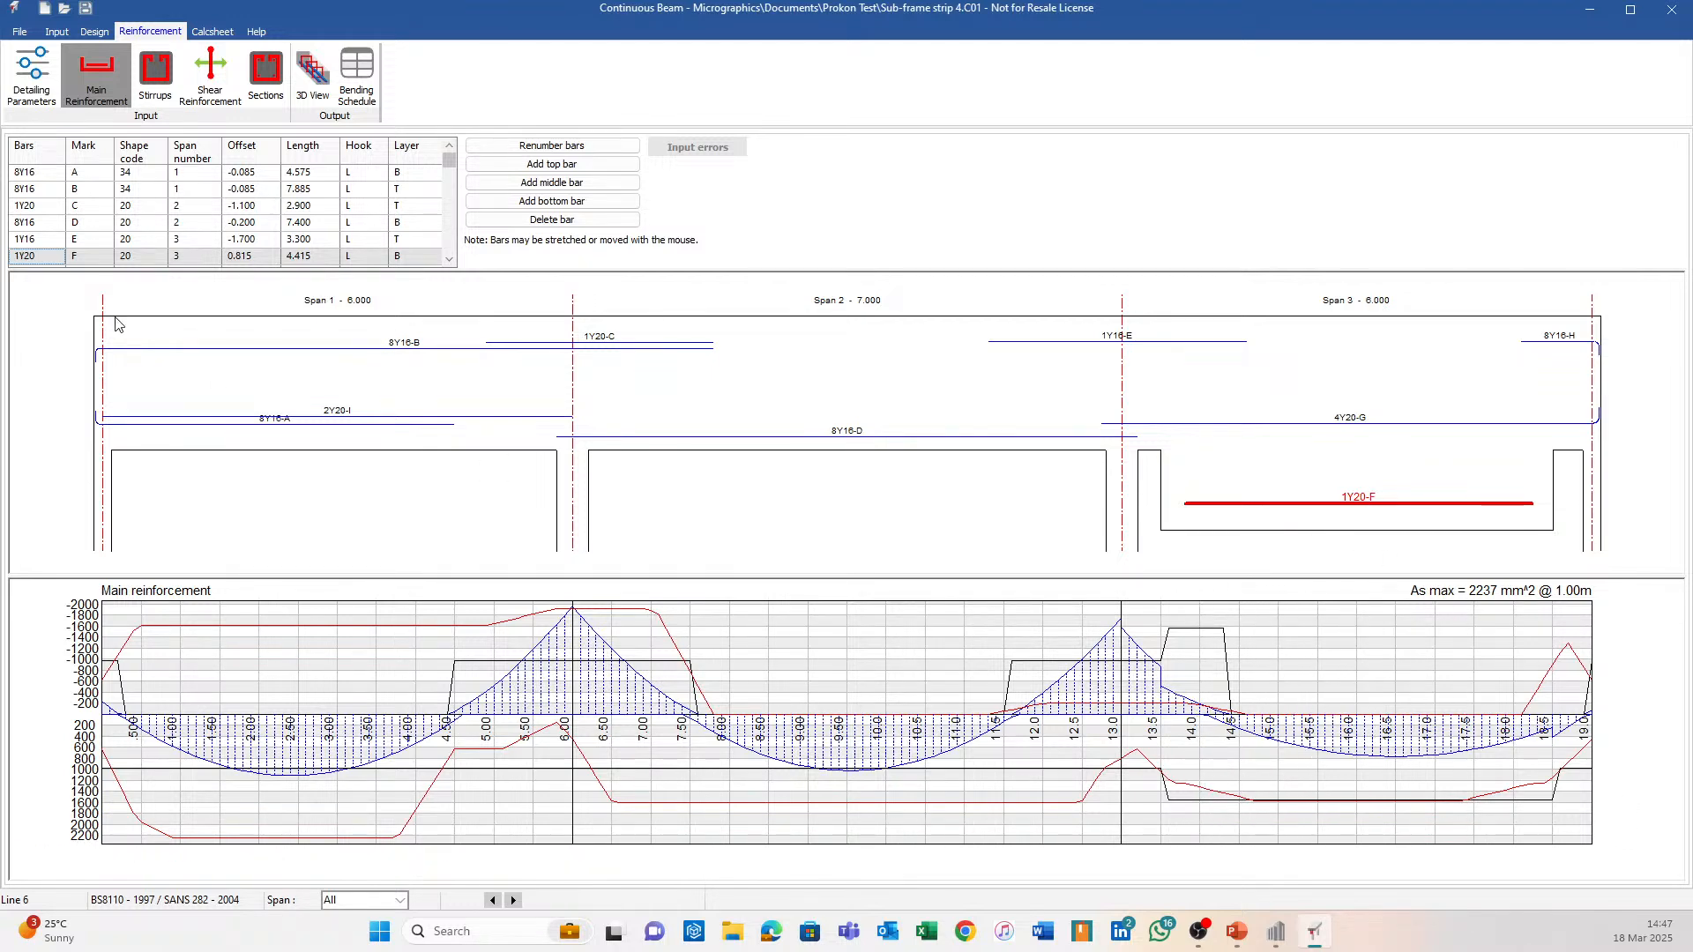
Change bar F to 2Y20 and close the Continuous Beam design window.
{"action": "left_click", "coordinate": [22, 257]}
{"action": "key", "text": "Down"}
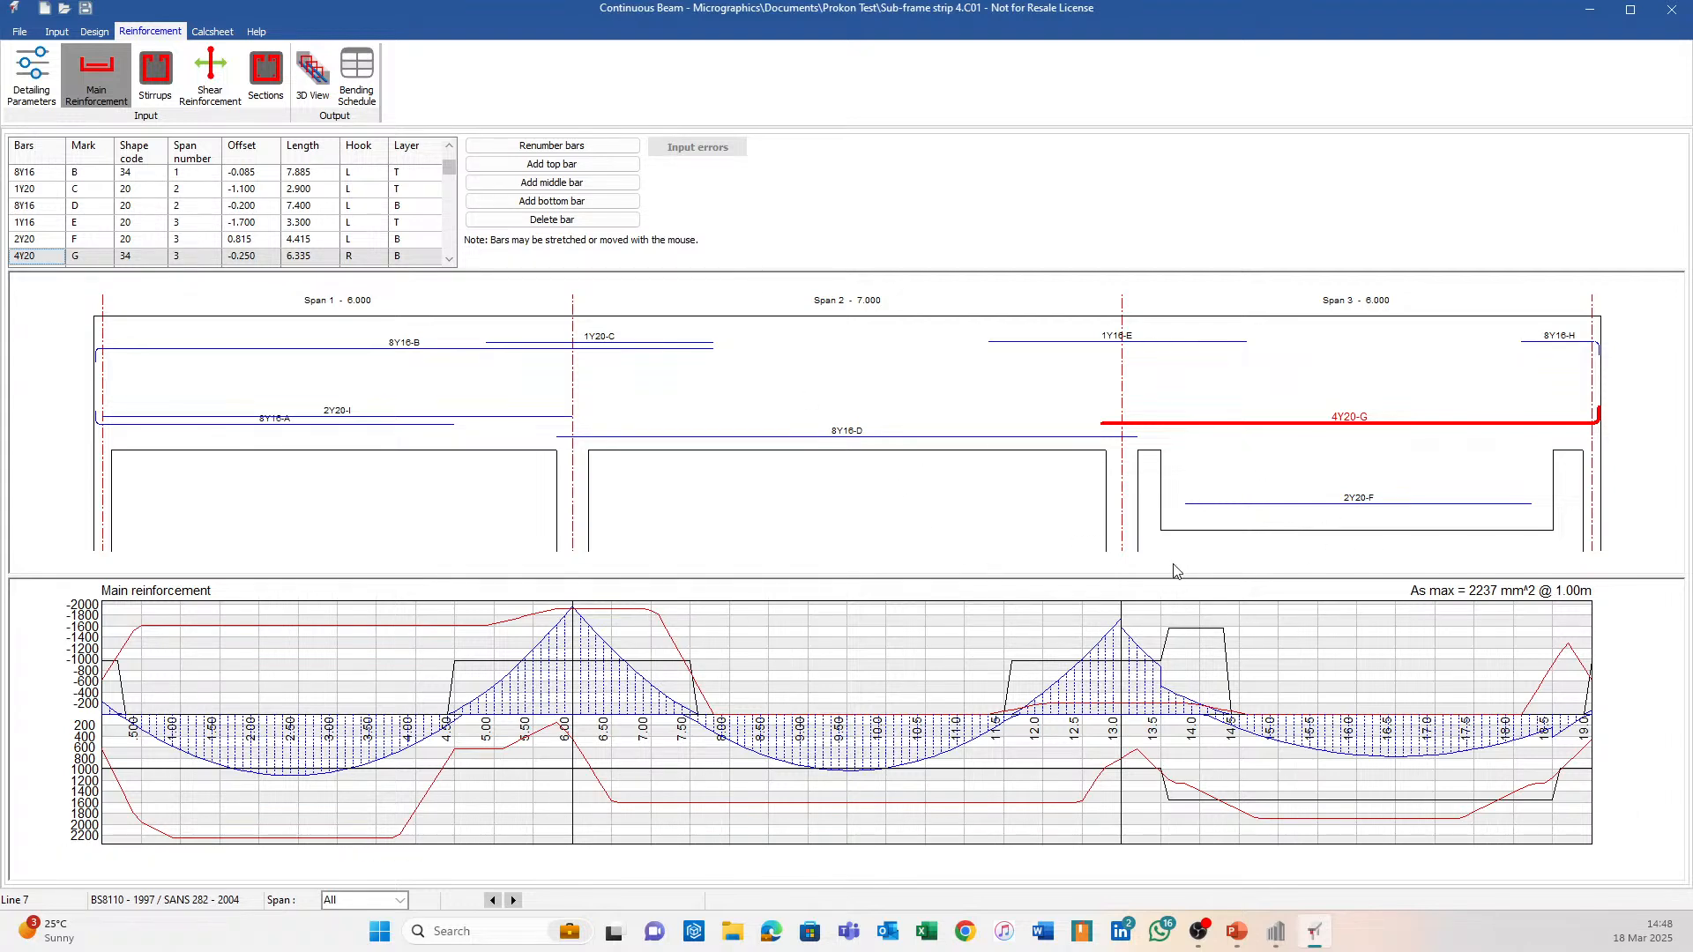
{"action": "left_click", "coordinate": [1659, 18]}
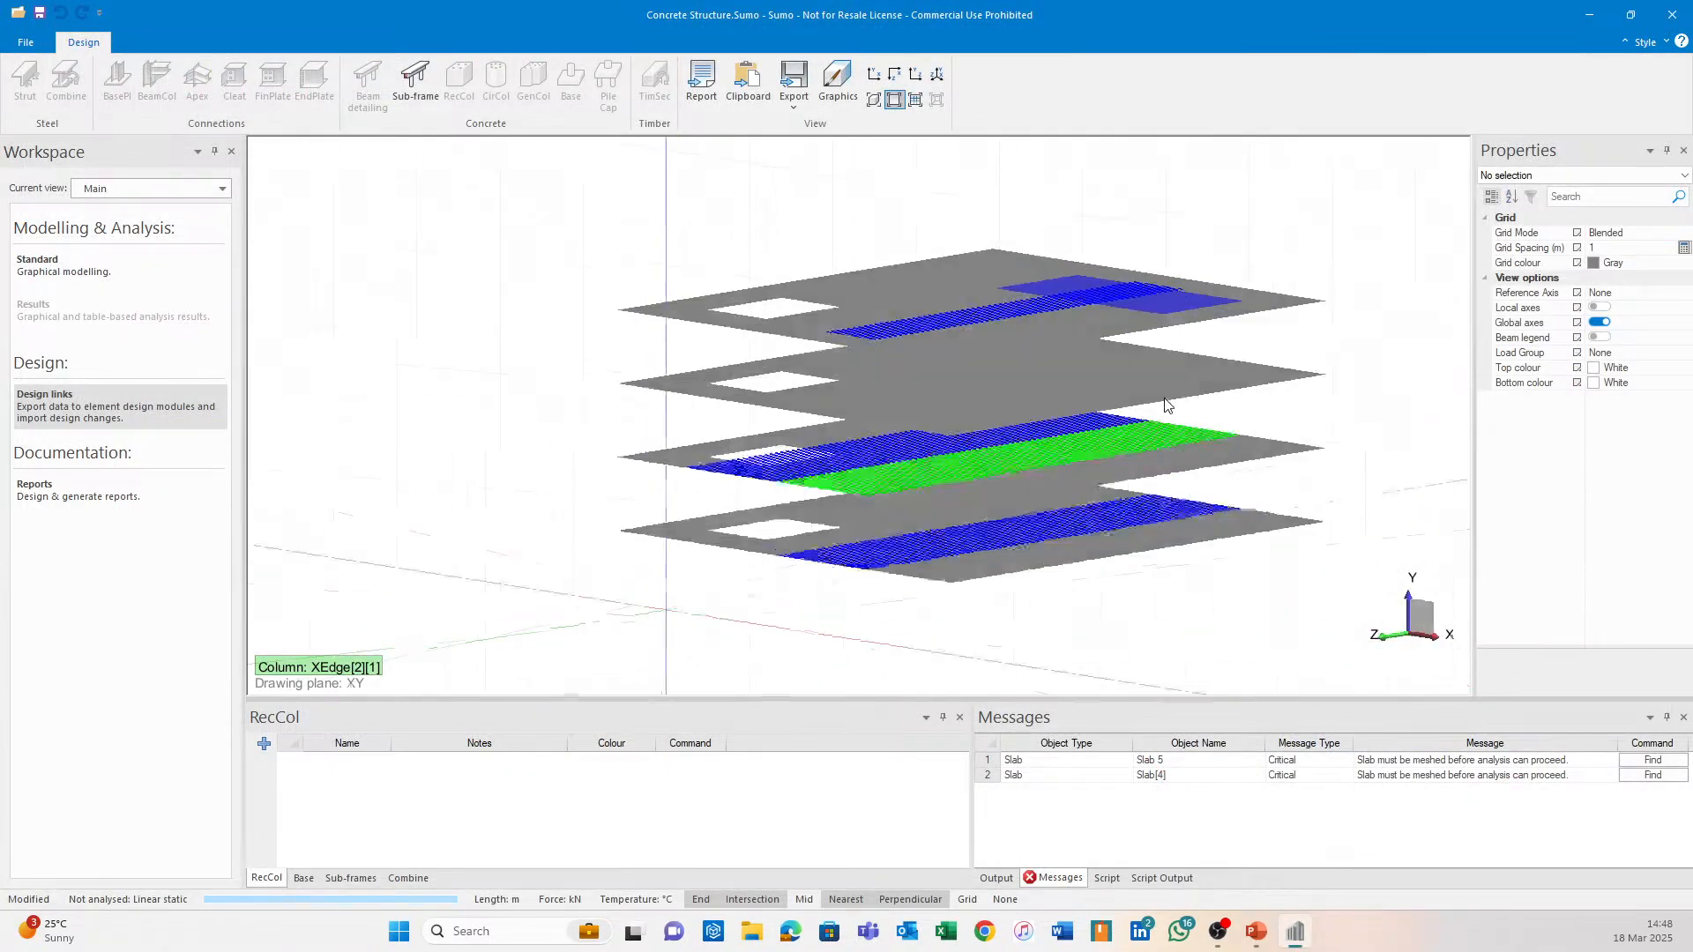
Switch to Standard modelling, orbit to a near top-down view and delete Sub-frame strip 5.
{"action": "left_click", "coordinate": [88, 267]}
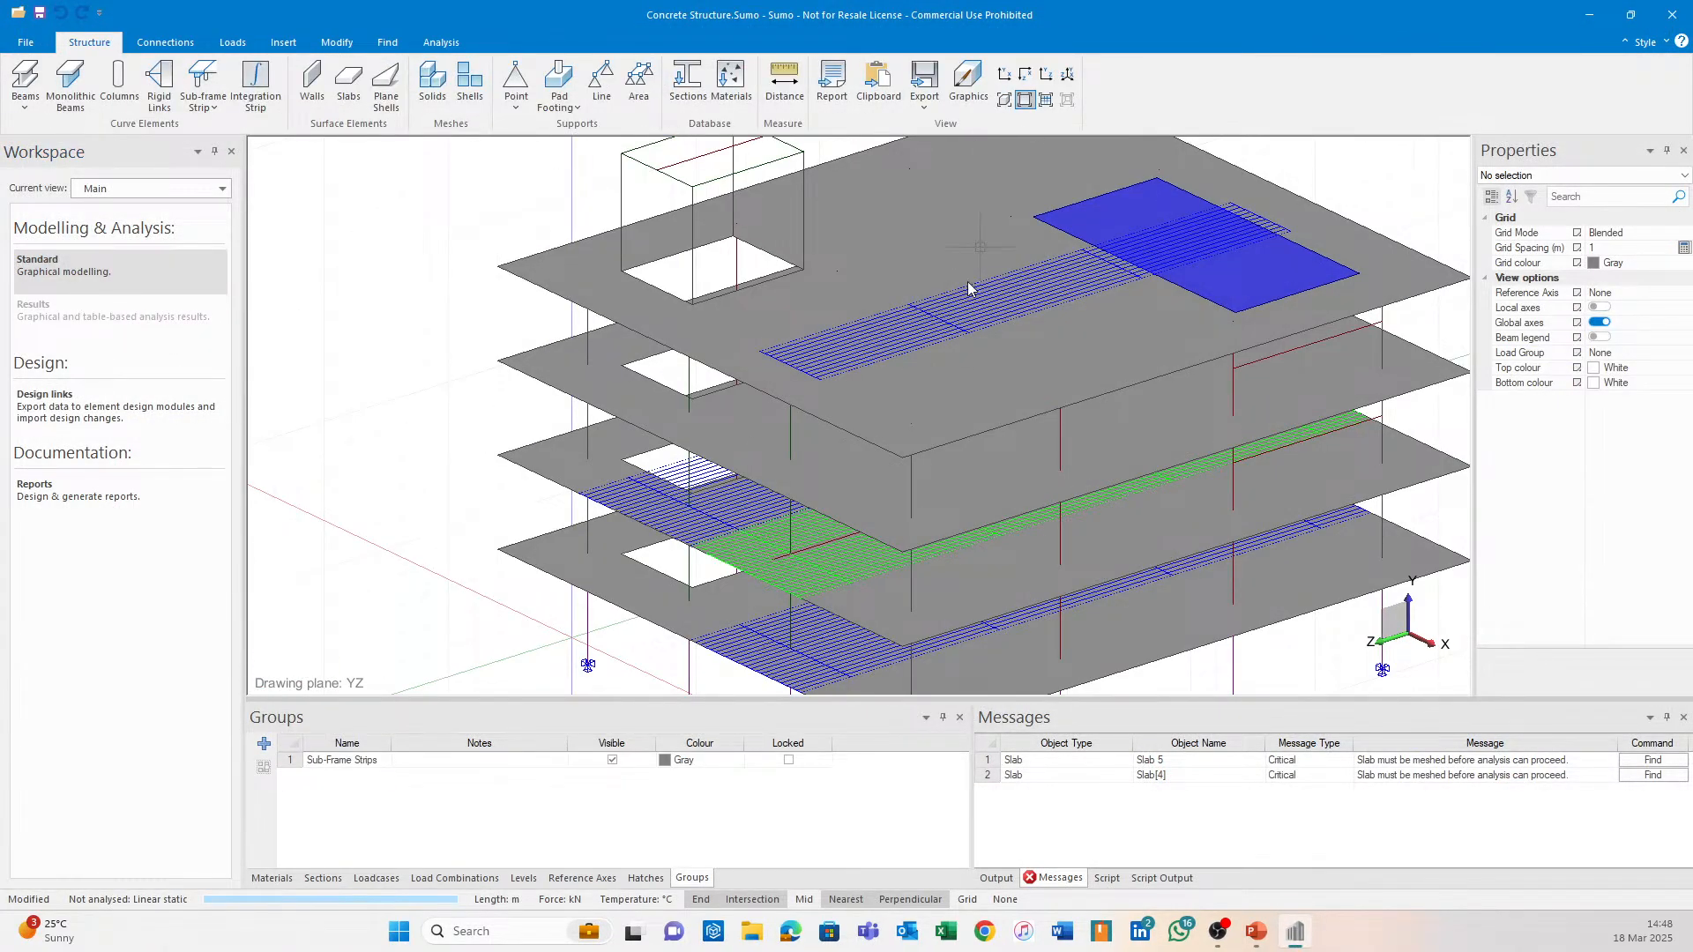
{"action": "mouse_move", "coordinate": [744, 513]}
{"action": "middle_mouse_down"}
{"action": "mouse_move", "coordinate": [514, 325]}
{"action": "mouse_move", "coordinate": [597, 280]}
{"action": "mouse_move", "coordinate": [532, 322]}
{"action": "middle_mouse_up"}
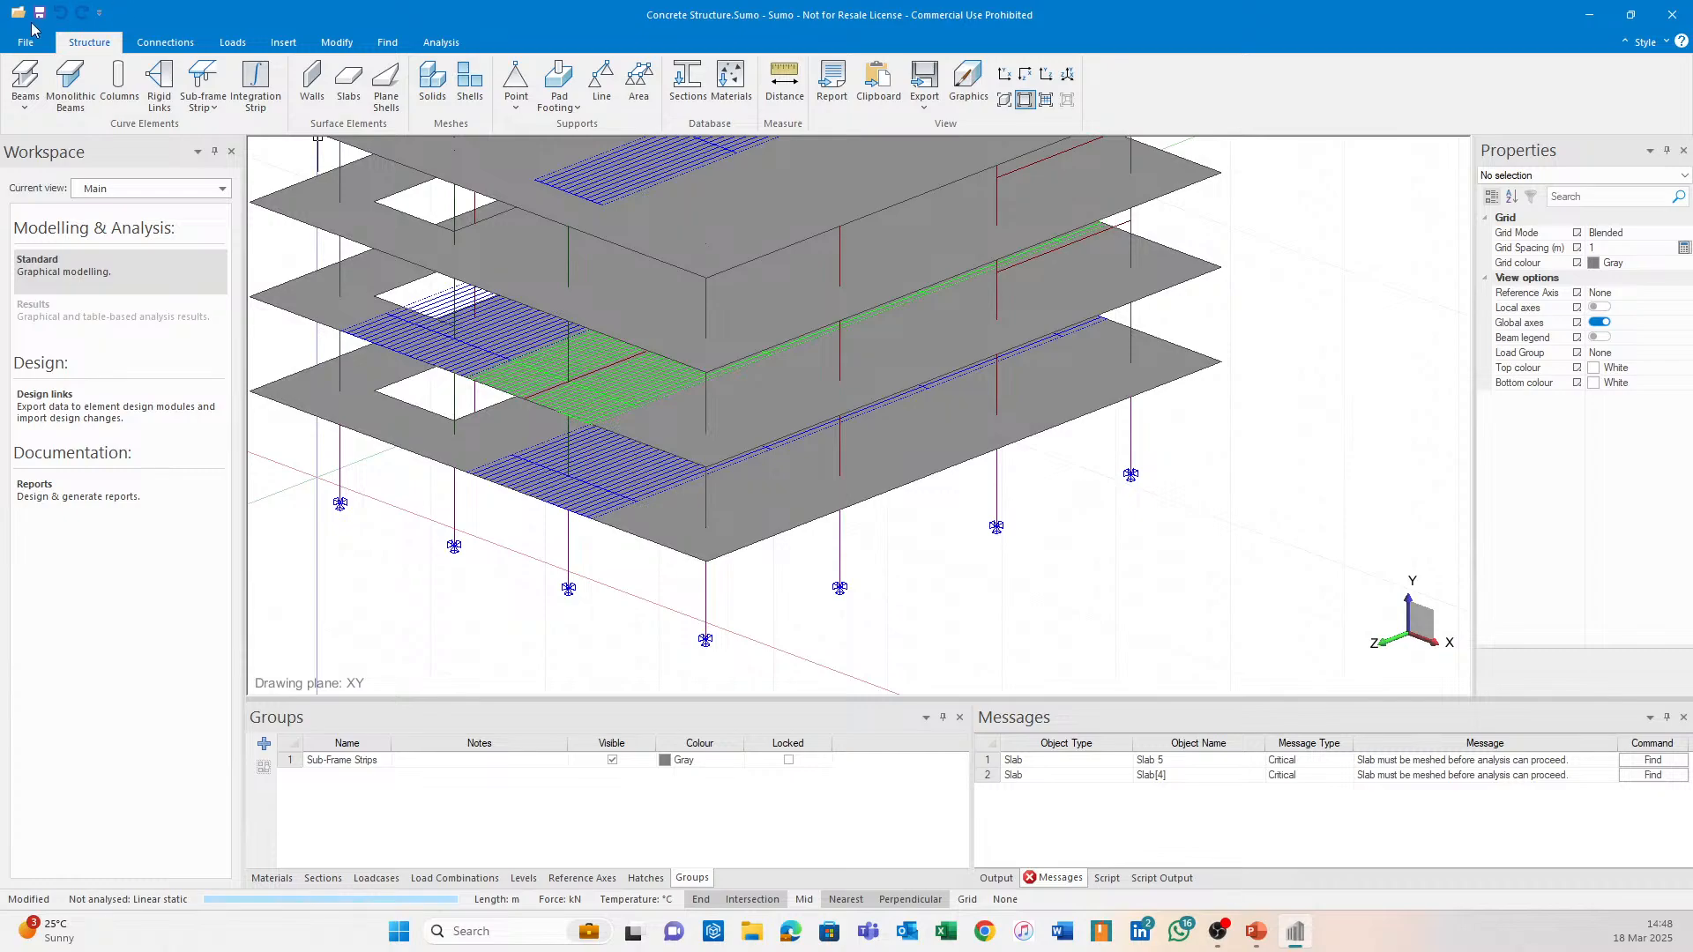
{"action": "scroll", "coordinate": [680, 357], "scroll_direction": "up", "scroll_amount": 8}
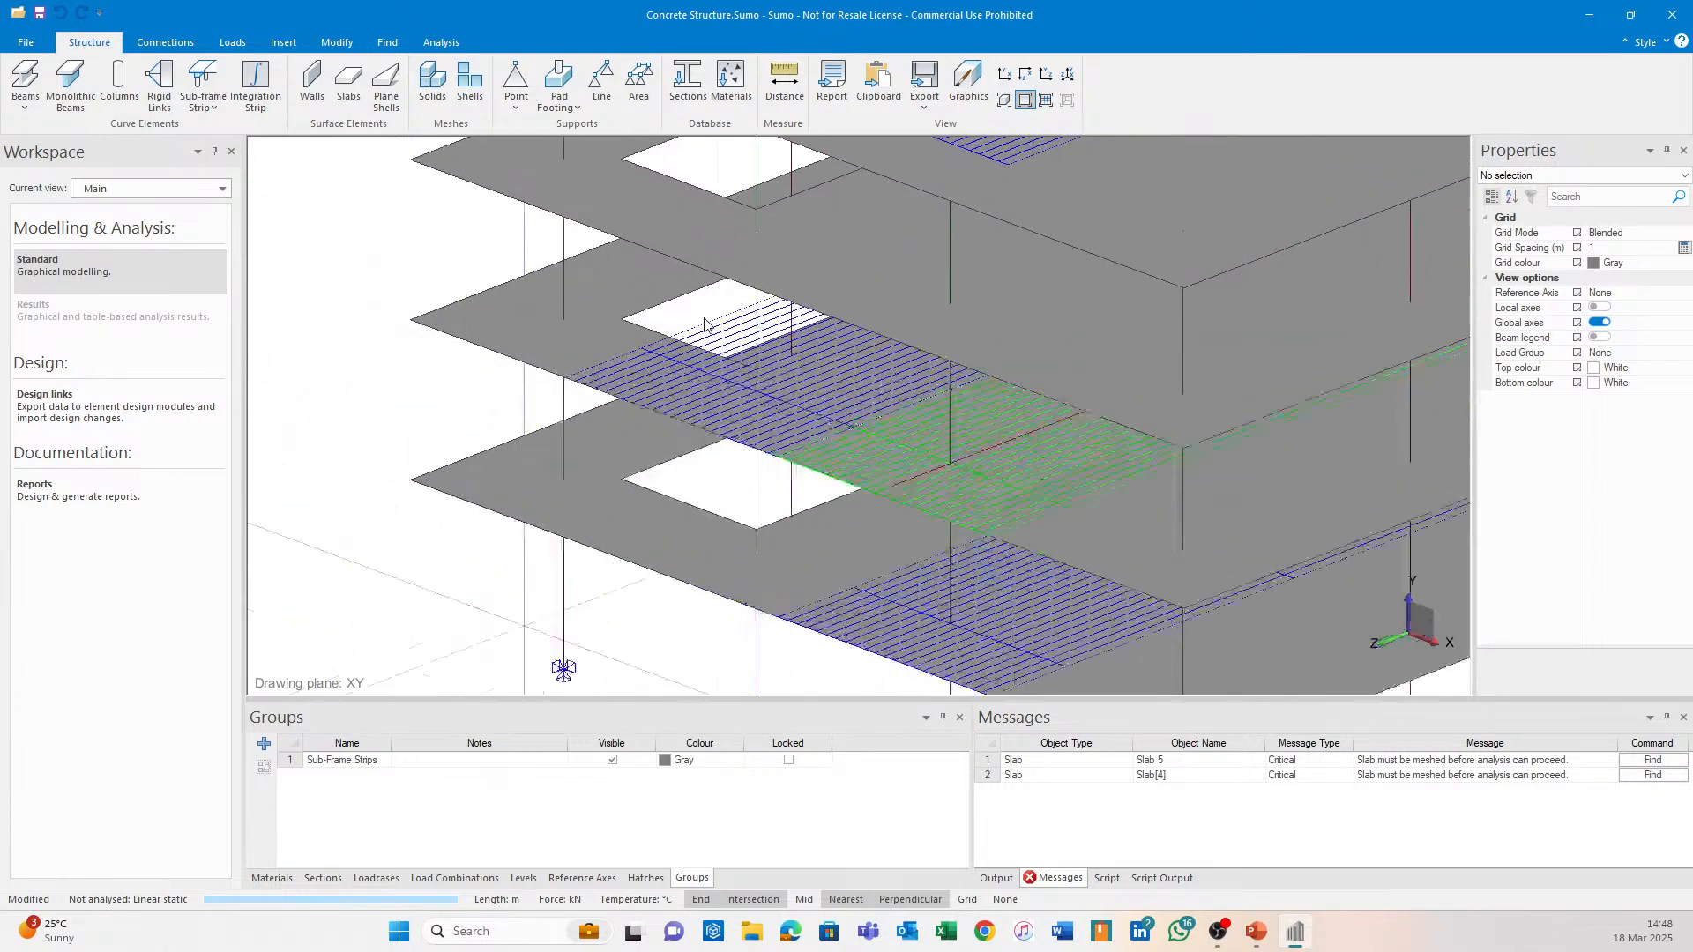
{"action": "middle_click_drag", "start_coordinate": [681, 357], "coordinate": [725, 333], "text": "shift"}
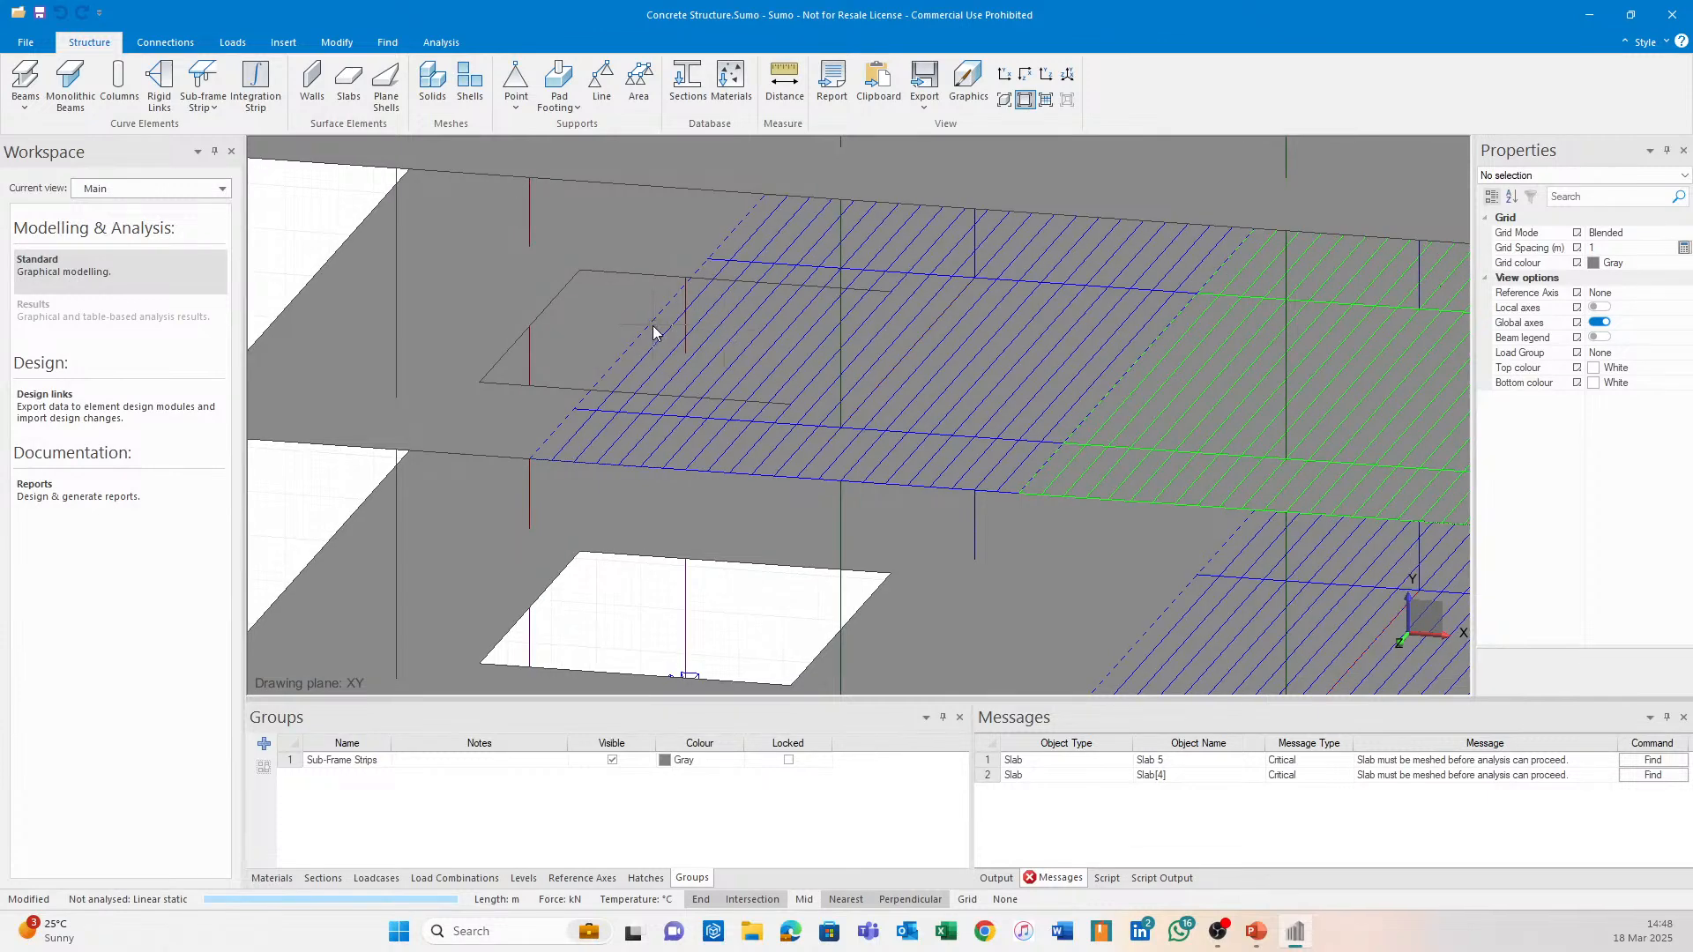
{"action": "left_click", "coordinate": [933, 339]}
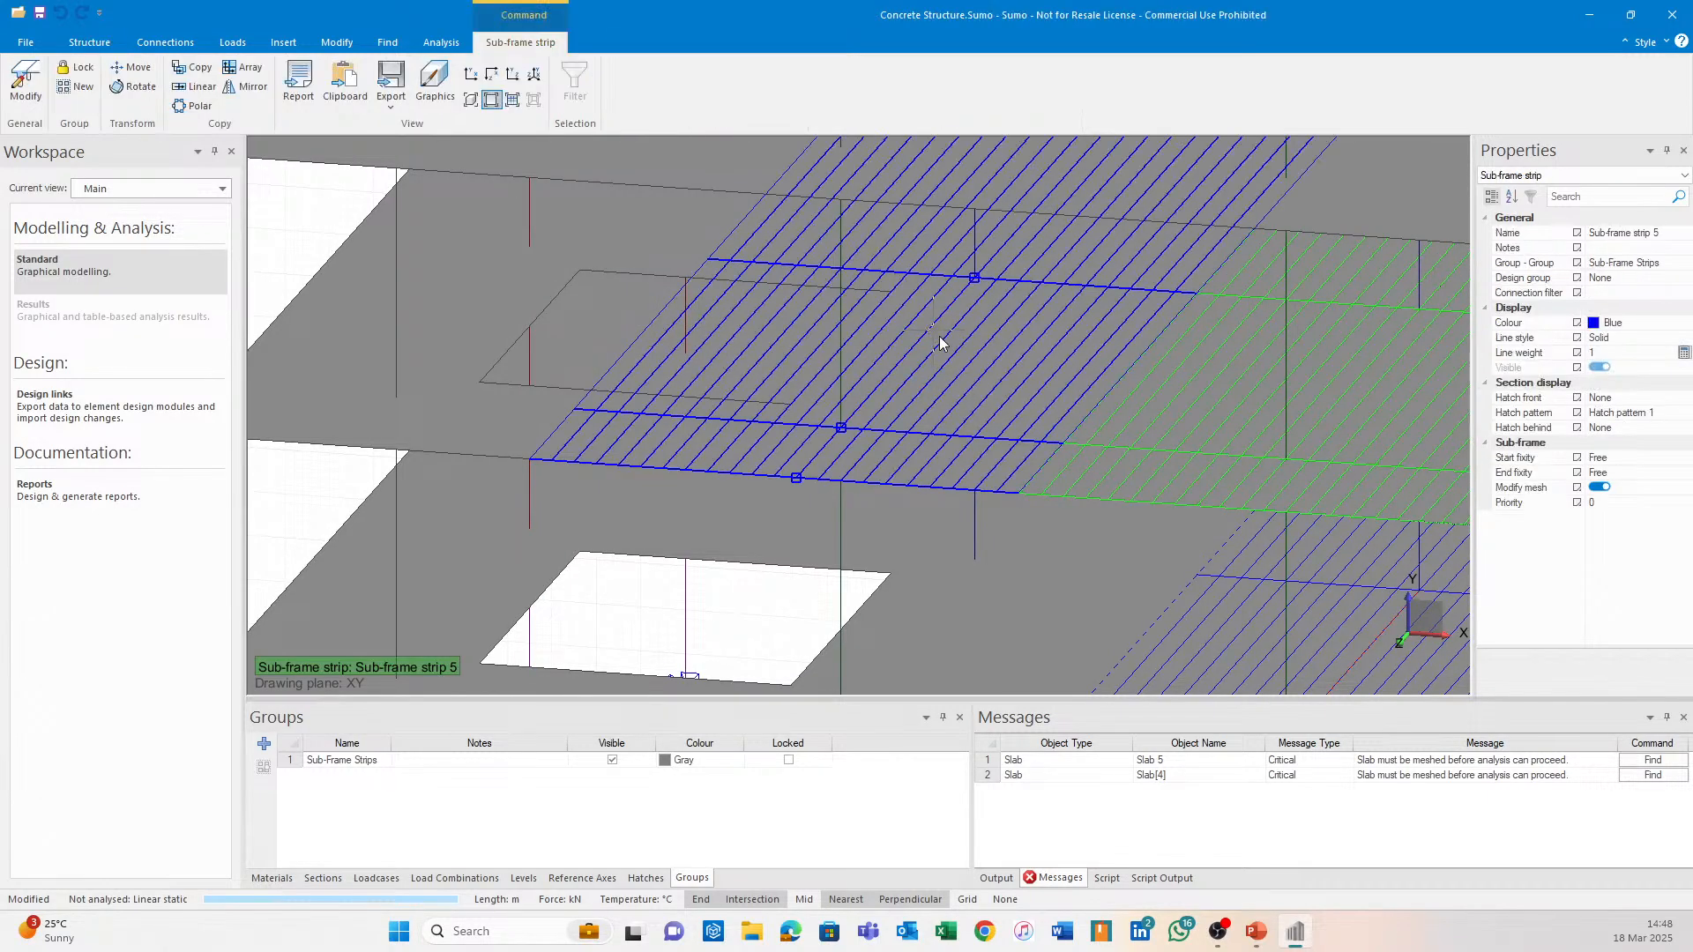
{"action": "key", "text": "Delete"}
{"action": "middle_click_drag", "start_coordinate": [986, 363], "coordinate": [751, 409]}
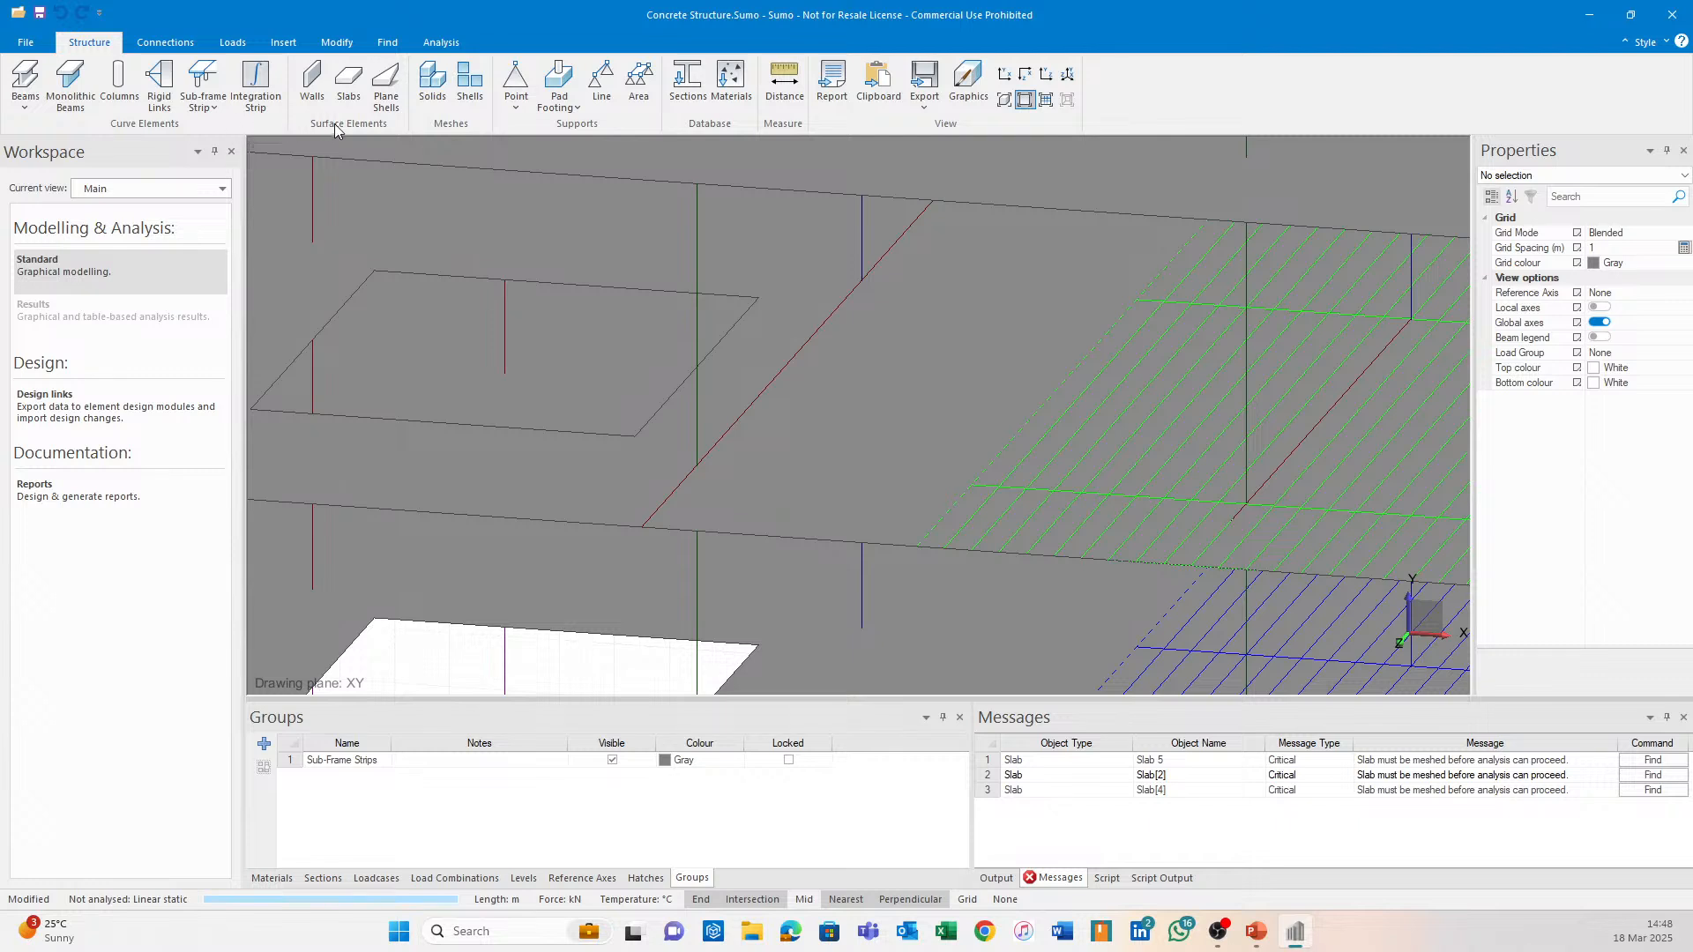
{"action": "left_click", "coordinate": [202, 78]}
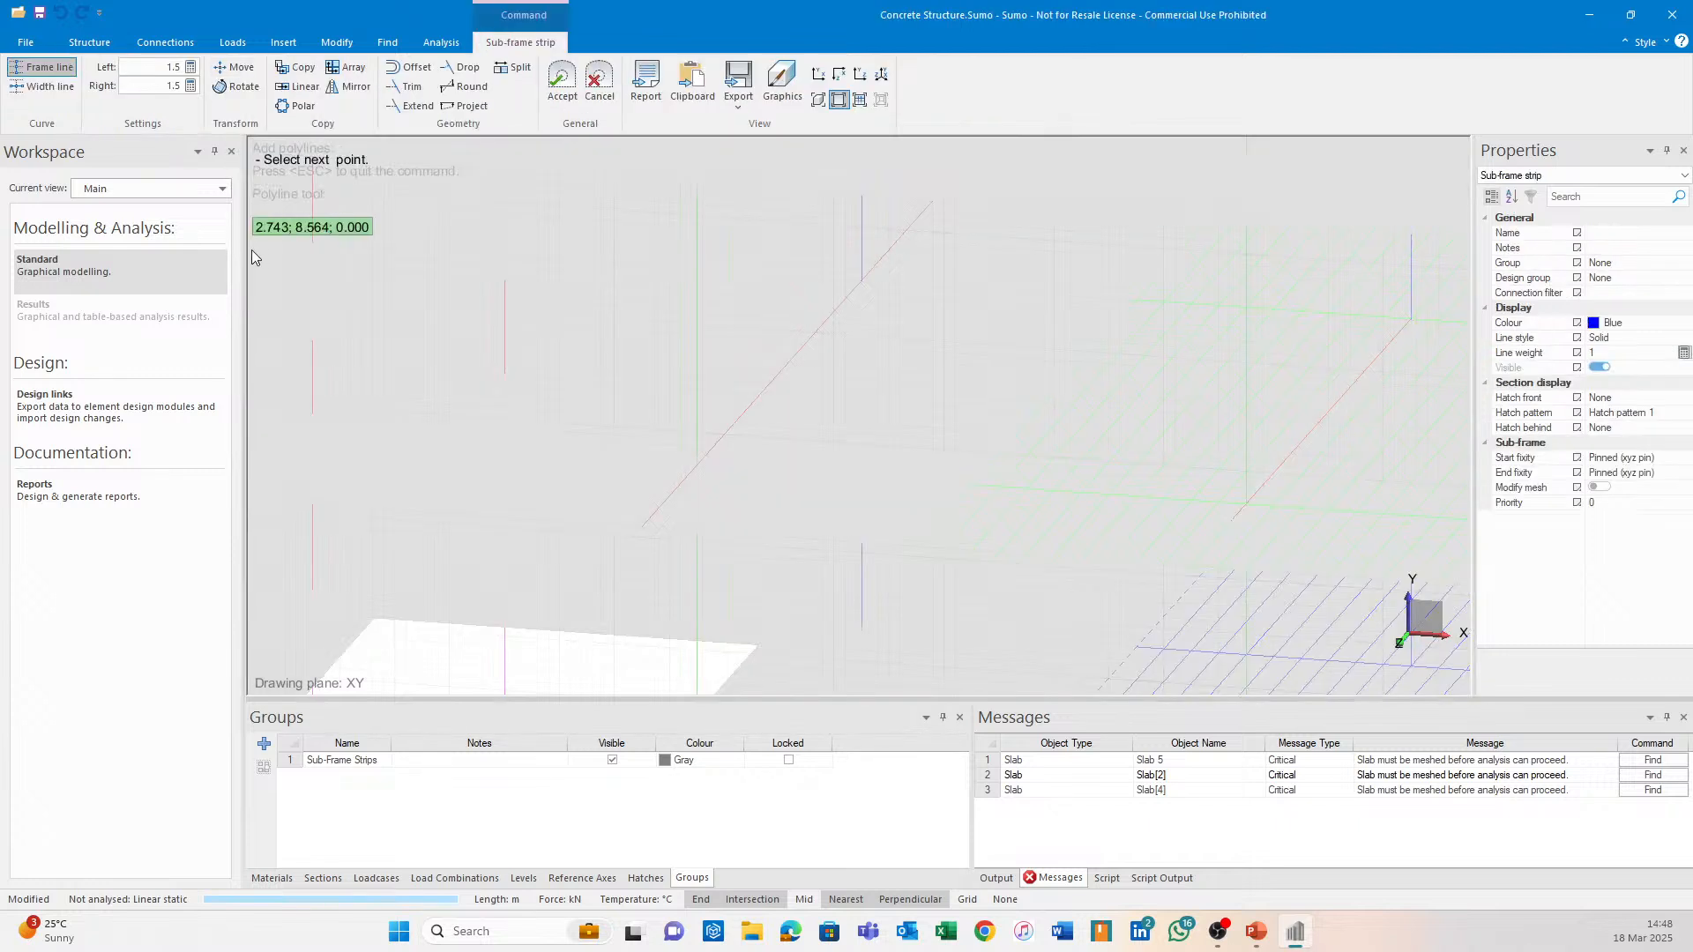
Set the strip's right width to 0 and draw its frame line from 7, 7, 3 to 7, 7, -20.
{"action": "double_click", "coordinate": [179, 86]}
{"action": "type", "text": "0"}
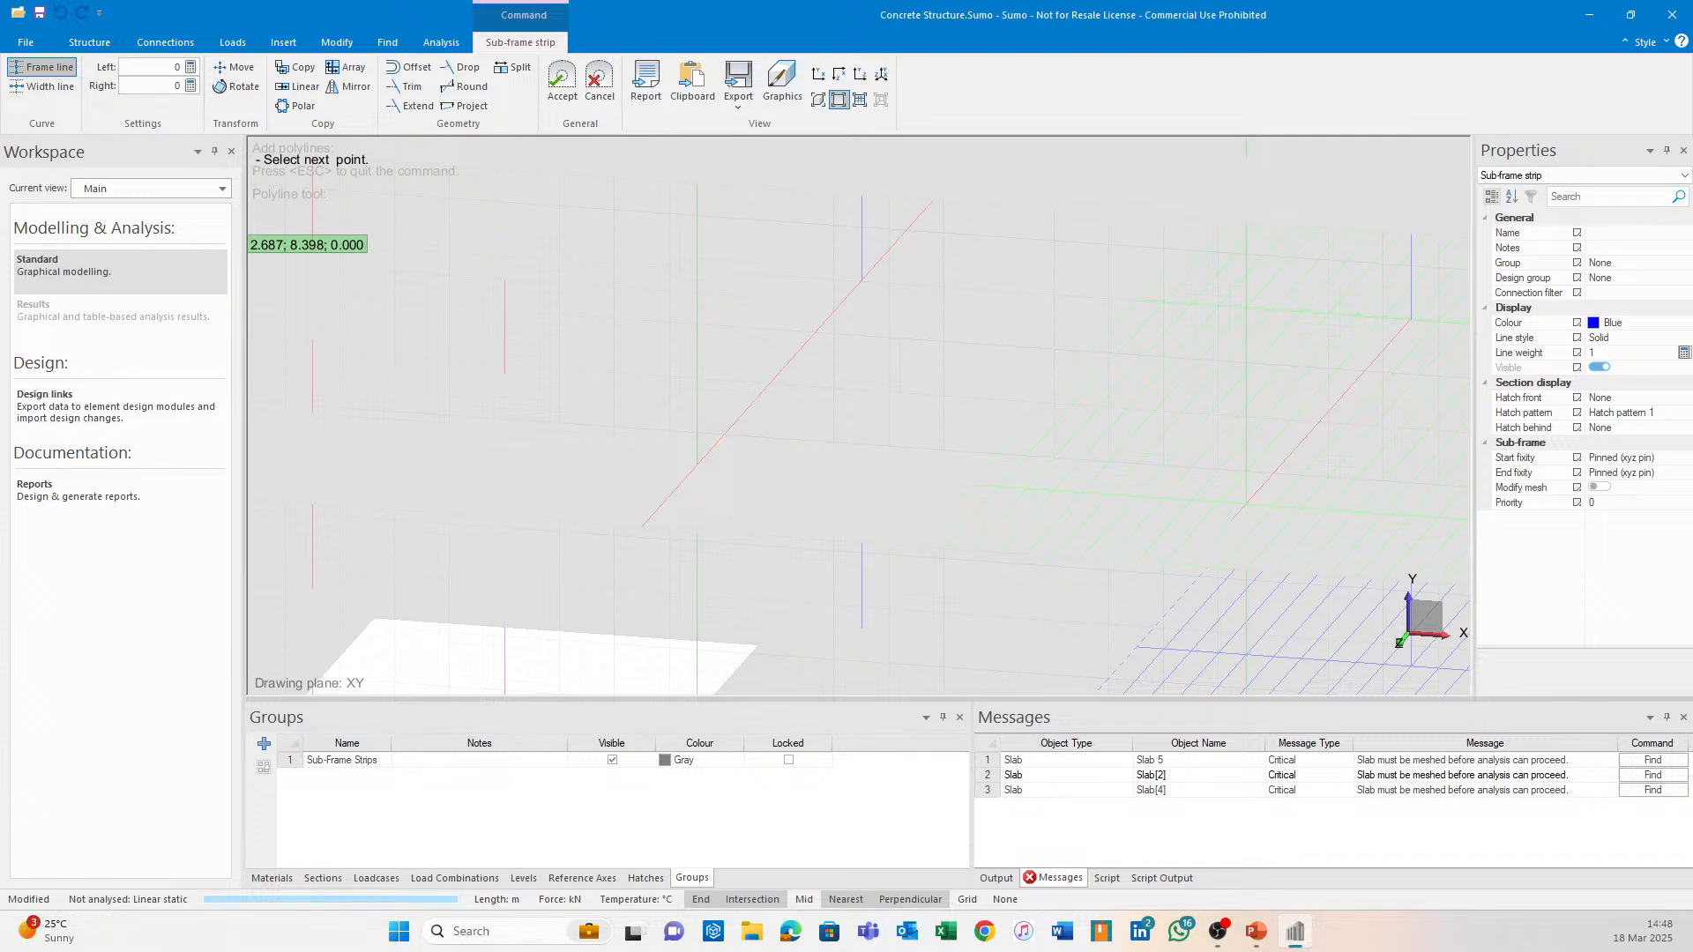
{"action": "left_click", "coordinate": [656, 527]}
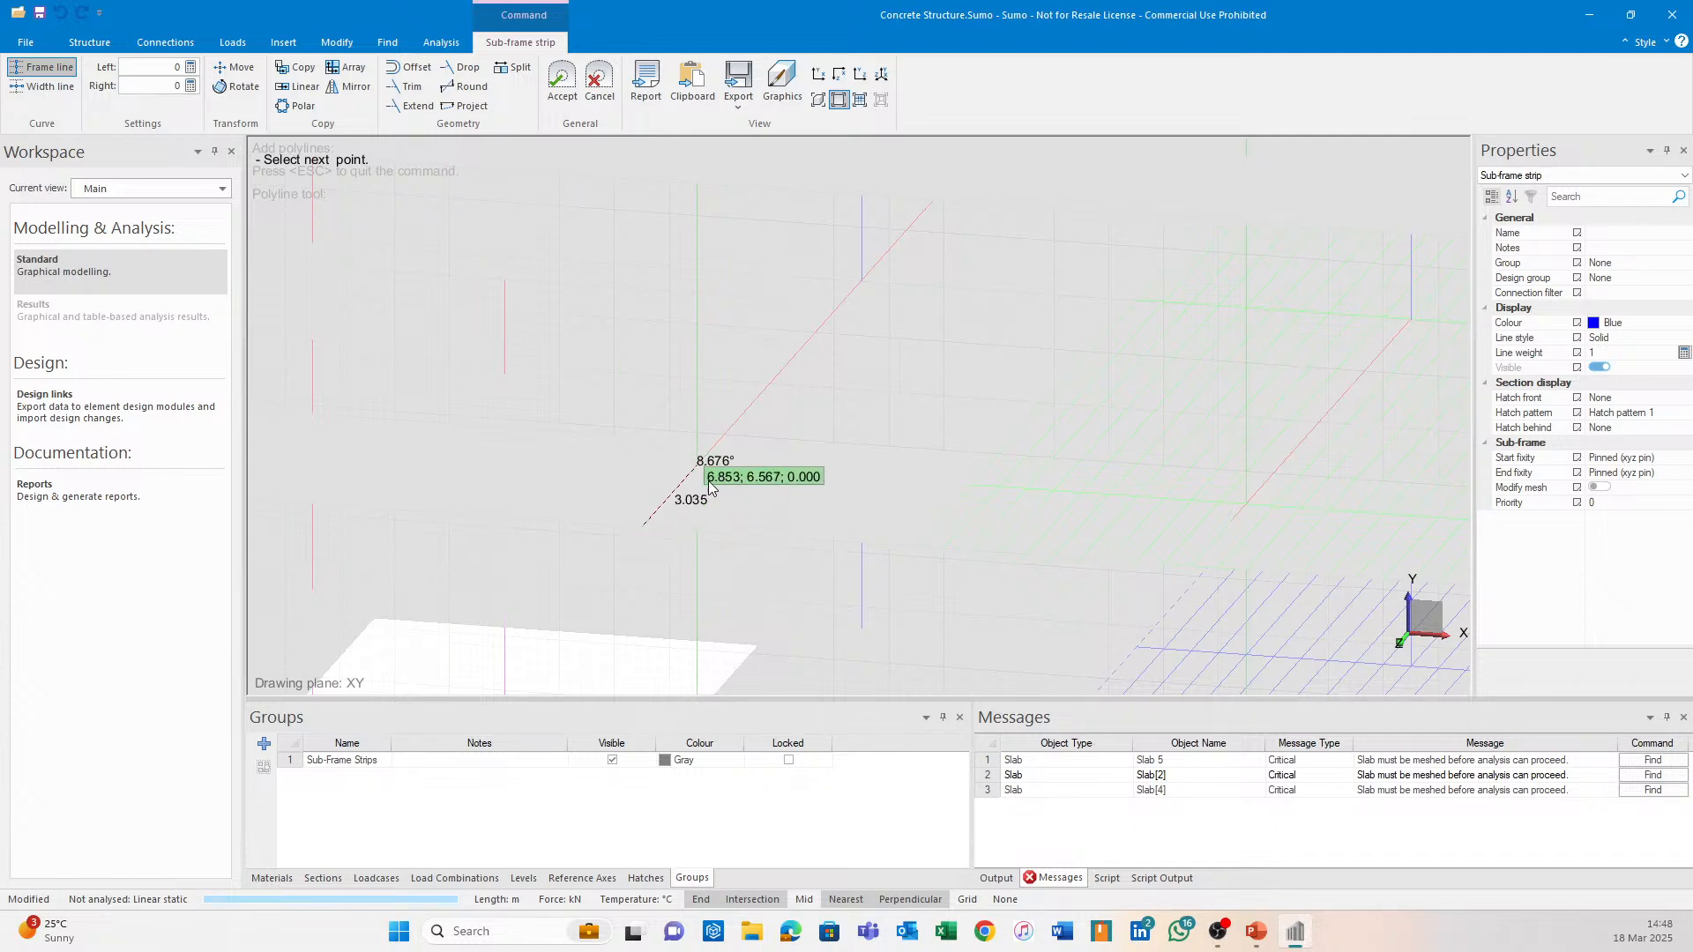
{"action": "left_click", "coordinate": [865, 283]}
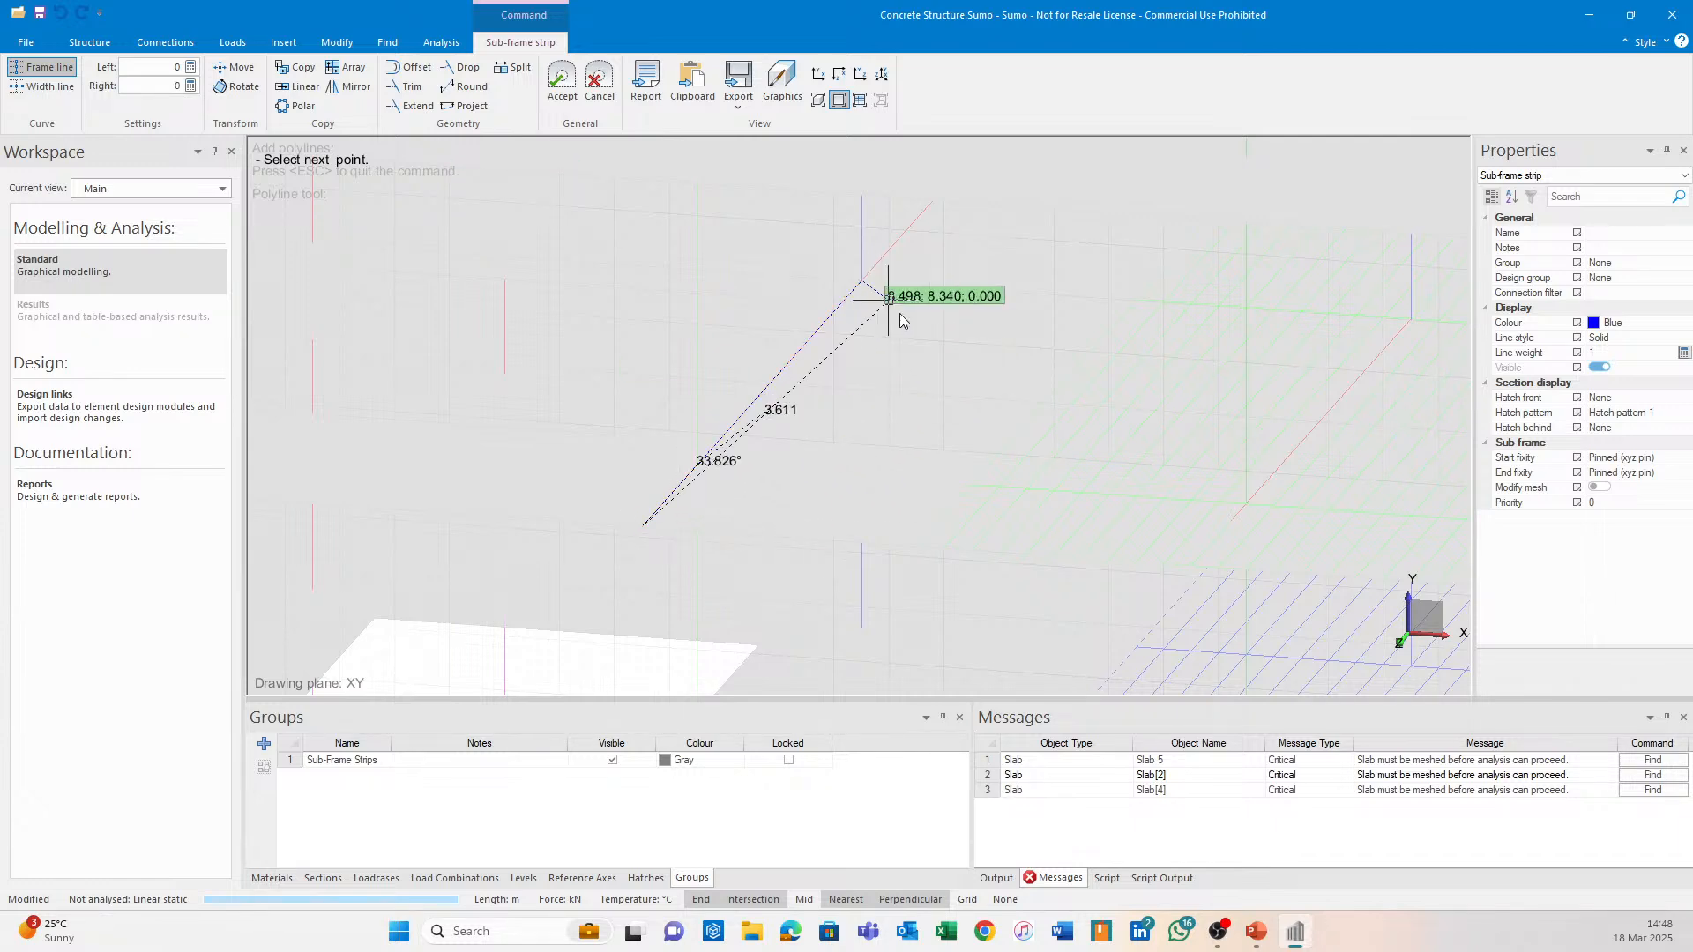
{"action": "middle_click_drag", "start_coordinate": [964, 374], "coordinate": [890, 351]}
{"action": "left_click", "coordinate": [956, 226]}
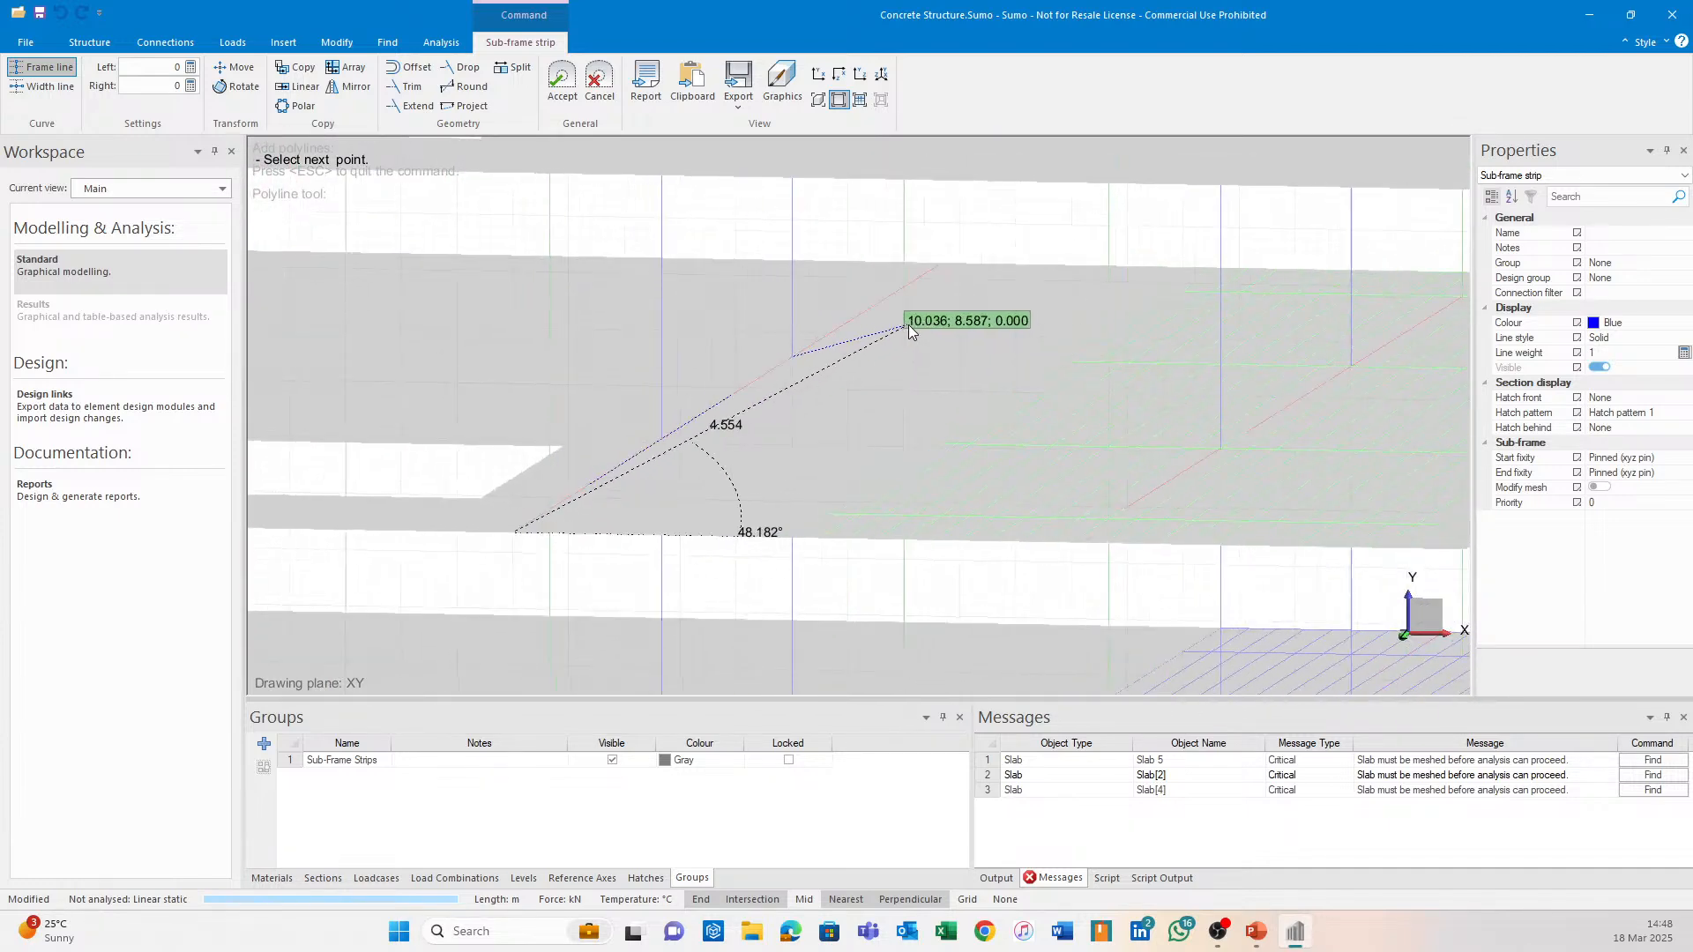
{"action": "left_click", "coordinate": [941, 277]}
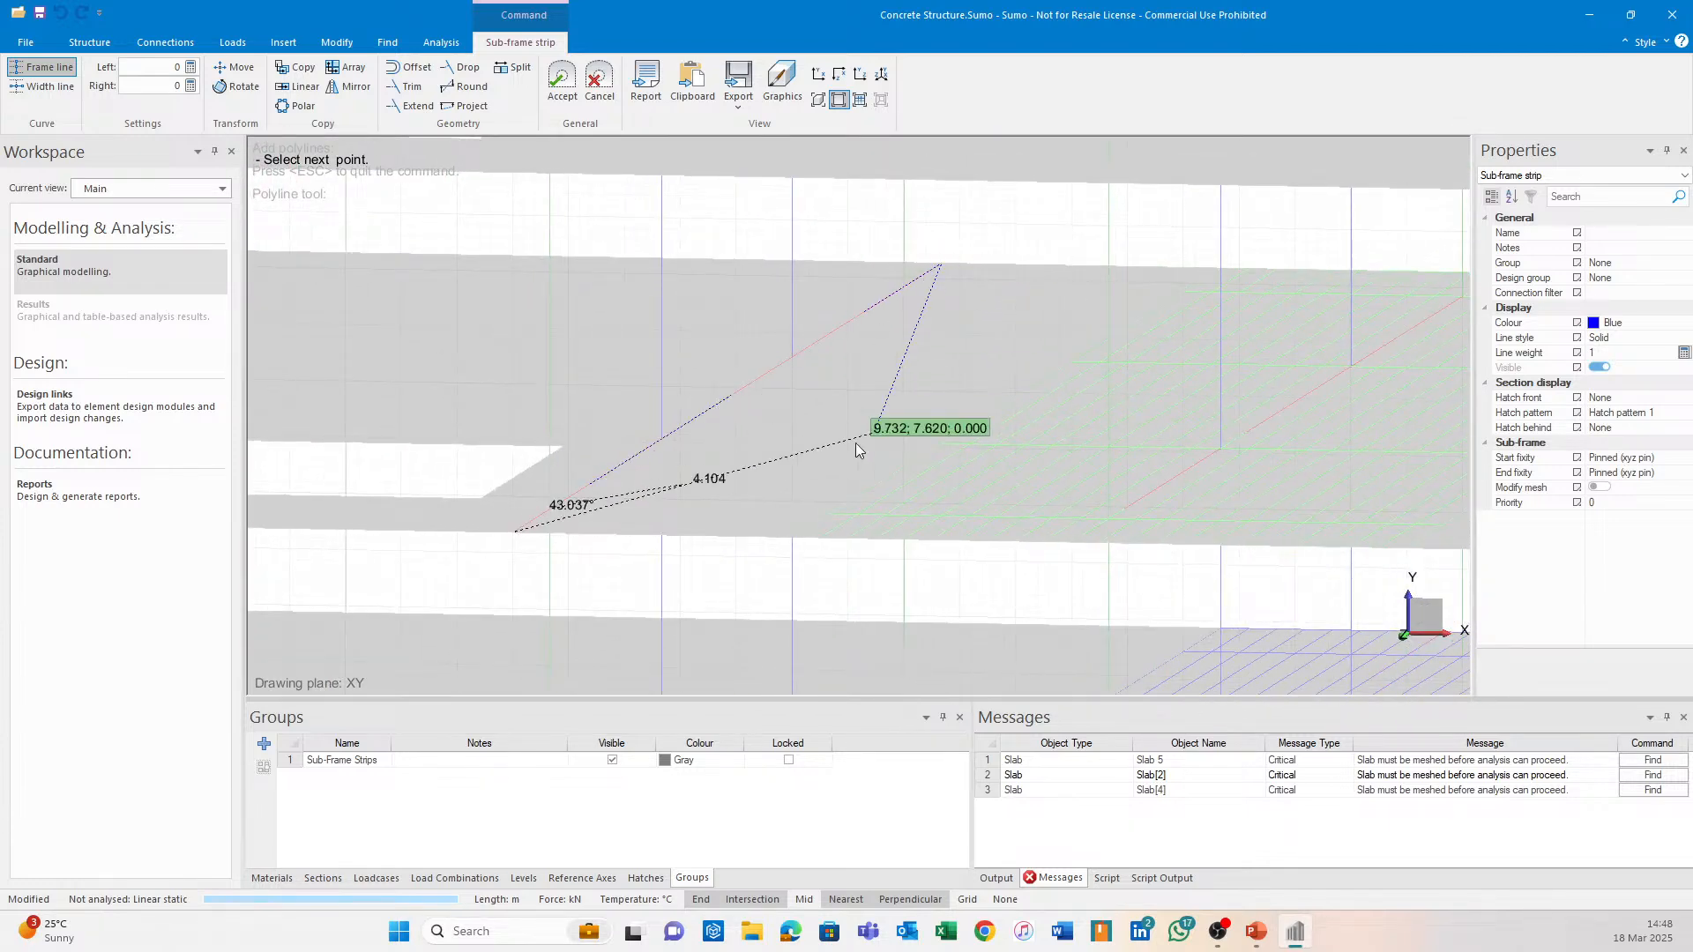
{"action": "left_click", "coordinate": [61, 88]}
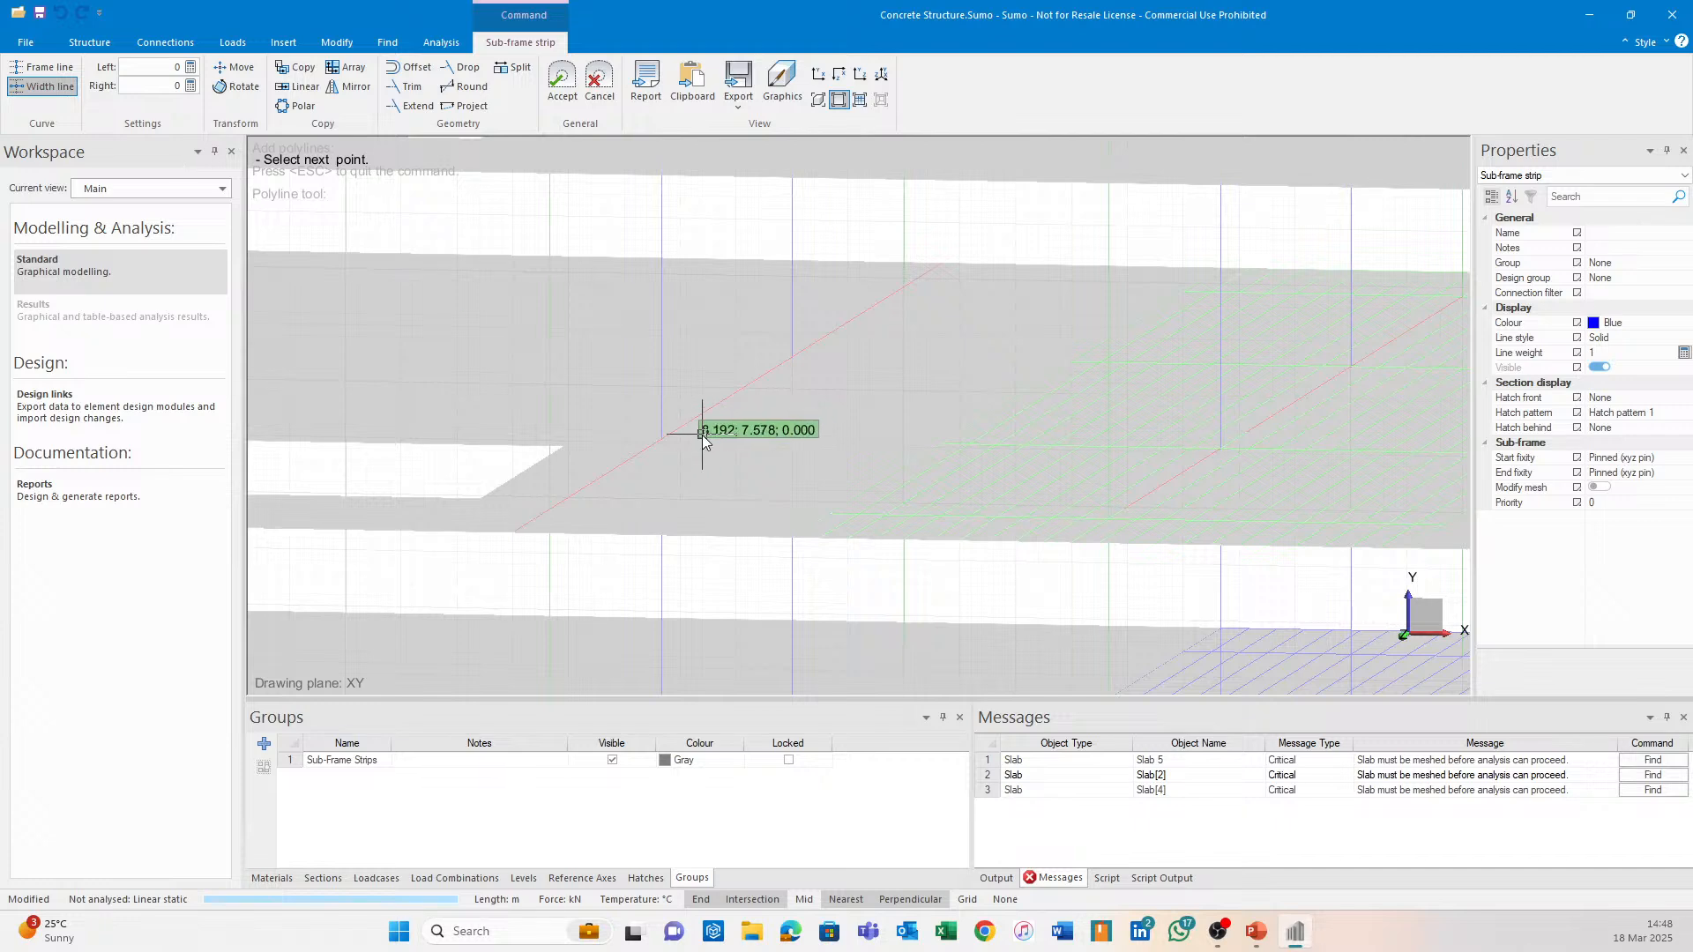
{"action": "left_click", "coordinate": [50, 70]}
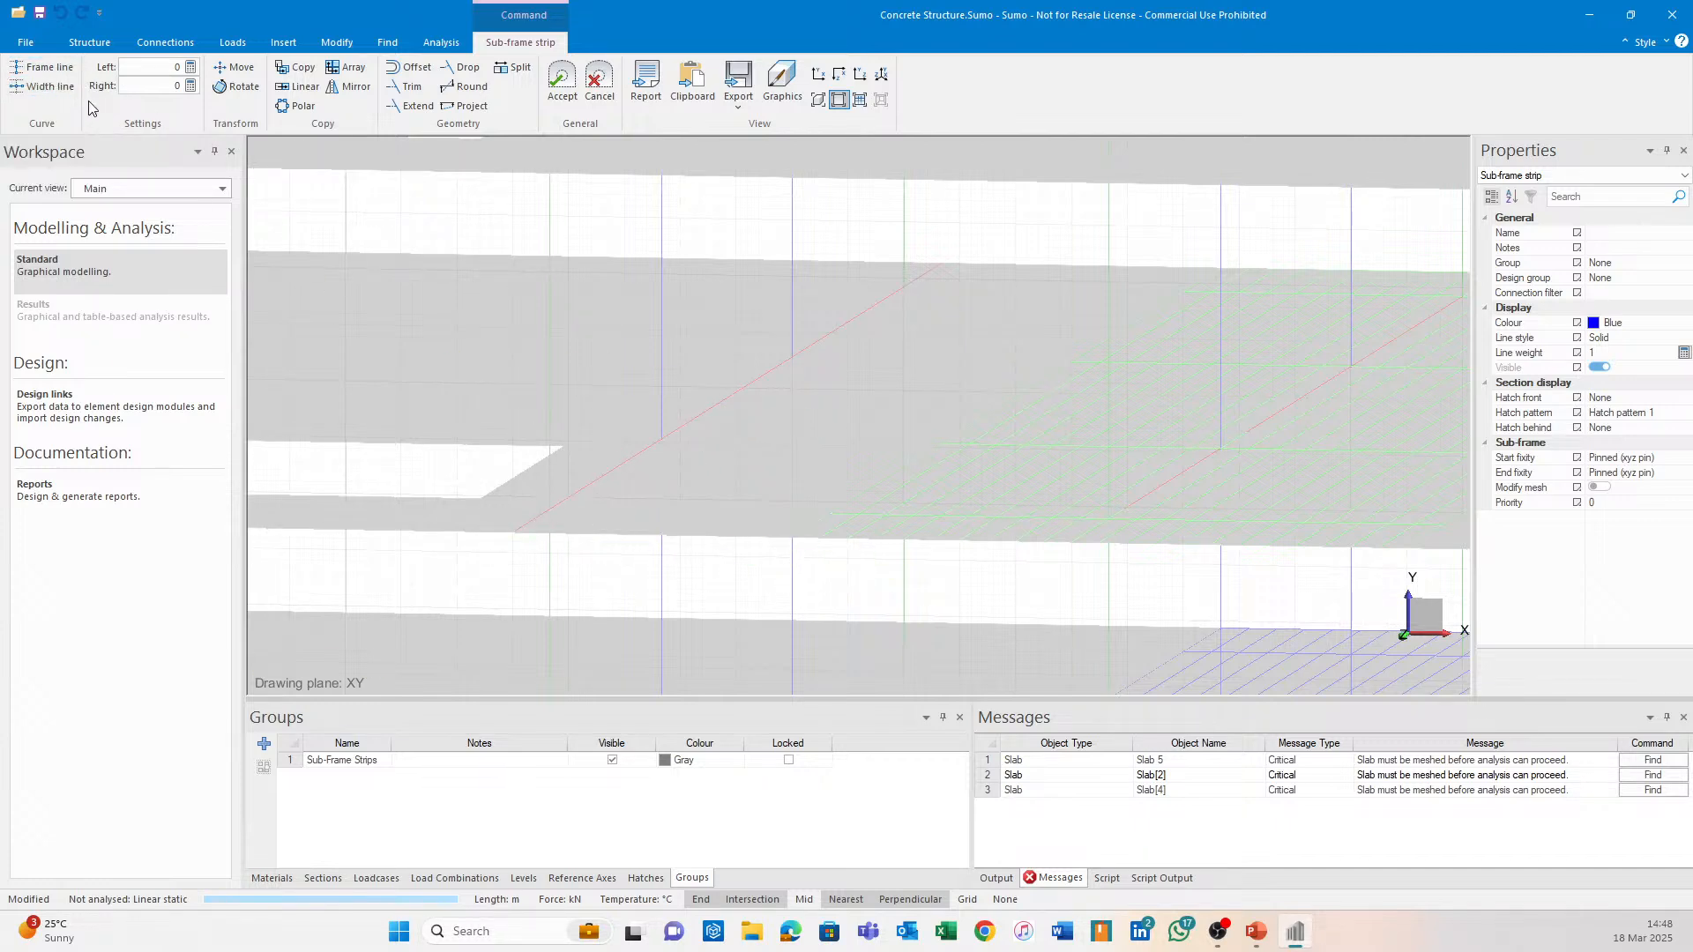
{"action": "left_click", "coordinate": [523, 539]}
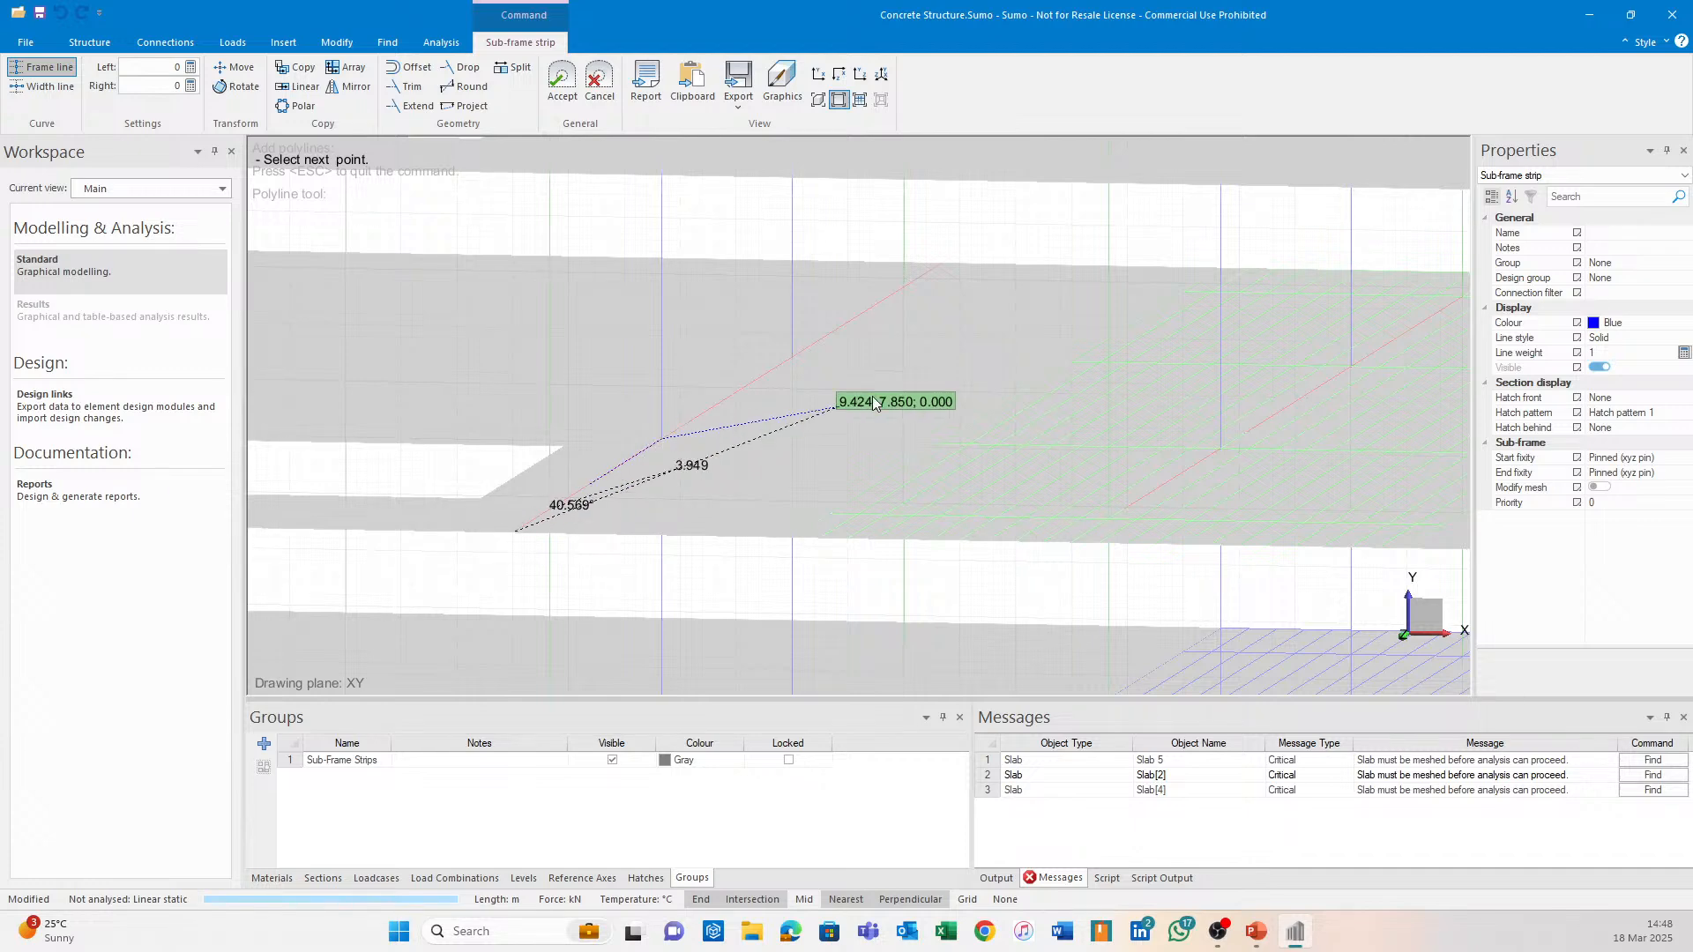
{"action": "left_click", "coordinate": [942, 267]}
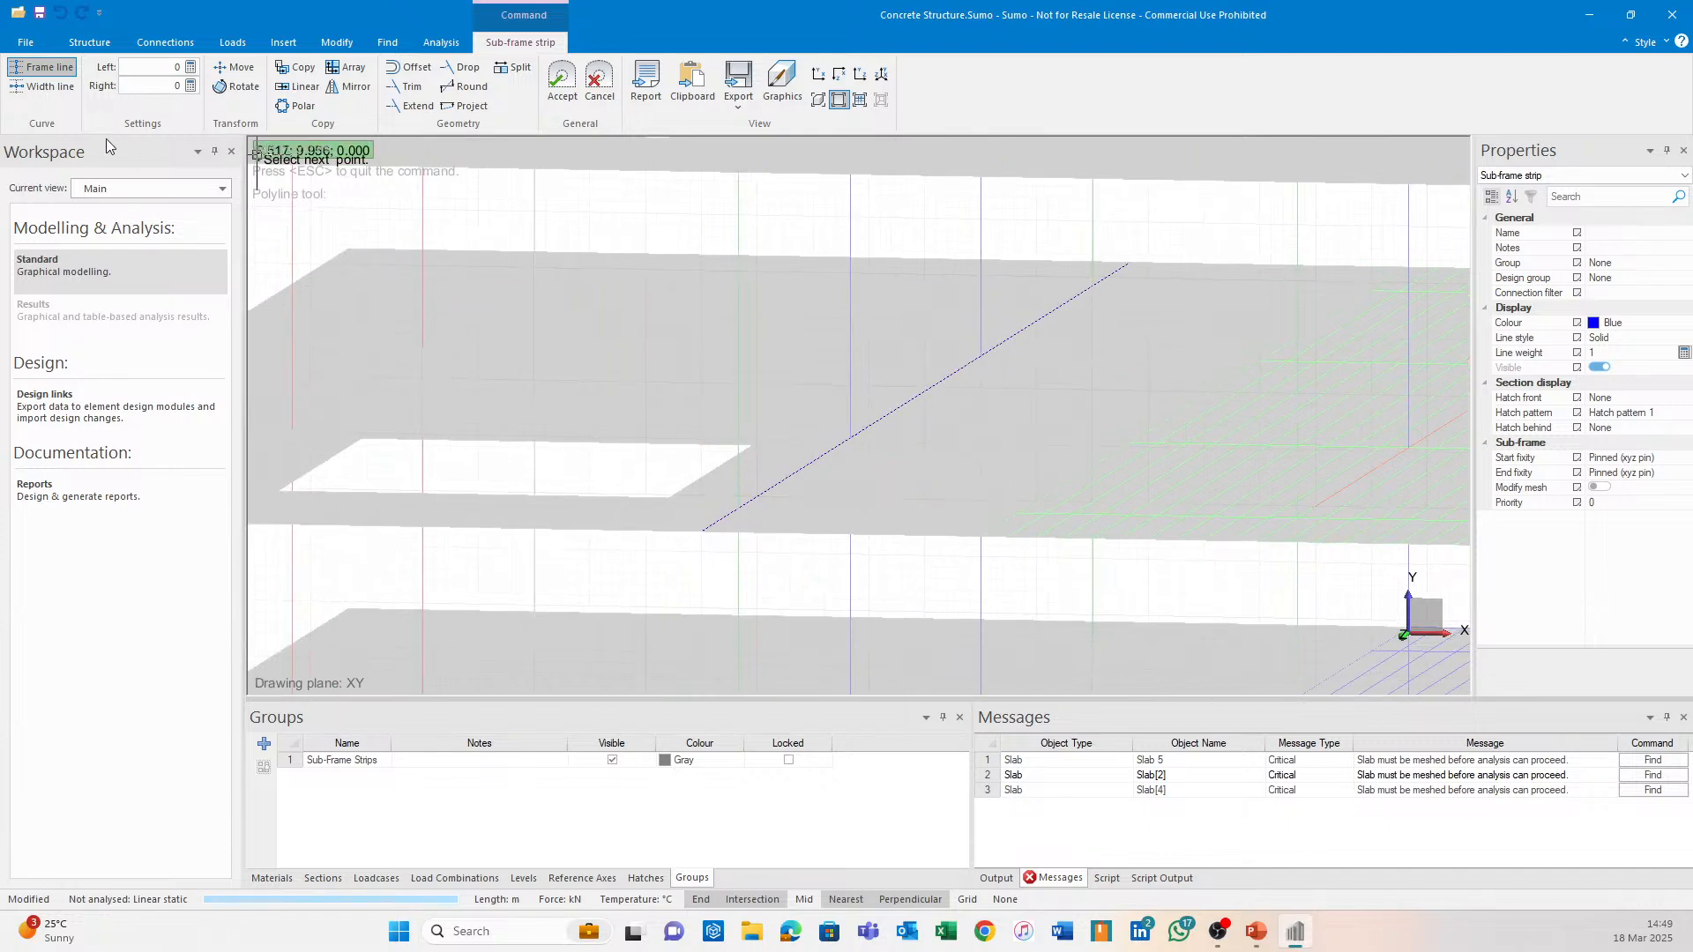
Cancel an unfinished width line and accept the new 23 m sub-frame strip.
{"action": "left_click", "coordinate": [62, 92]}
{"action": "mouse_move", "coordinate": [702, 383]}
{"action": "middle_mouse_down"}
{"action": "mouse_move", "coordinate": [729, 400]}
{"action": "mouse_move", "coordinate": [686, 405]}
{"action": "middle_mouse_up"}
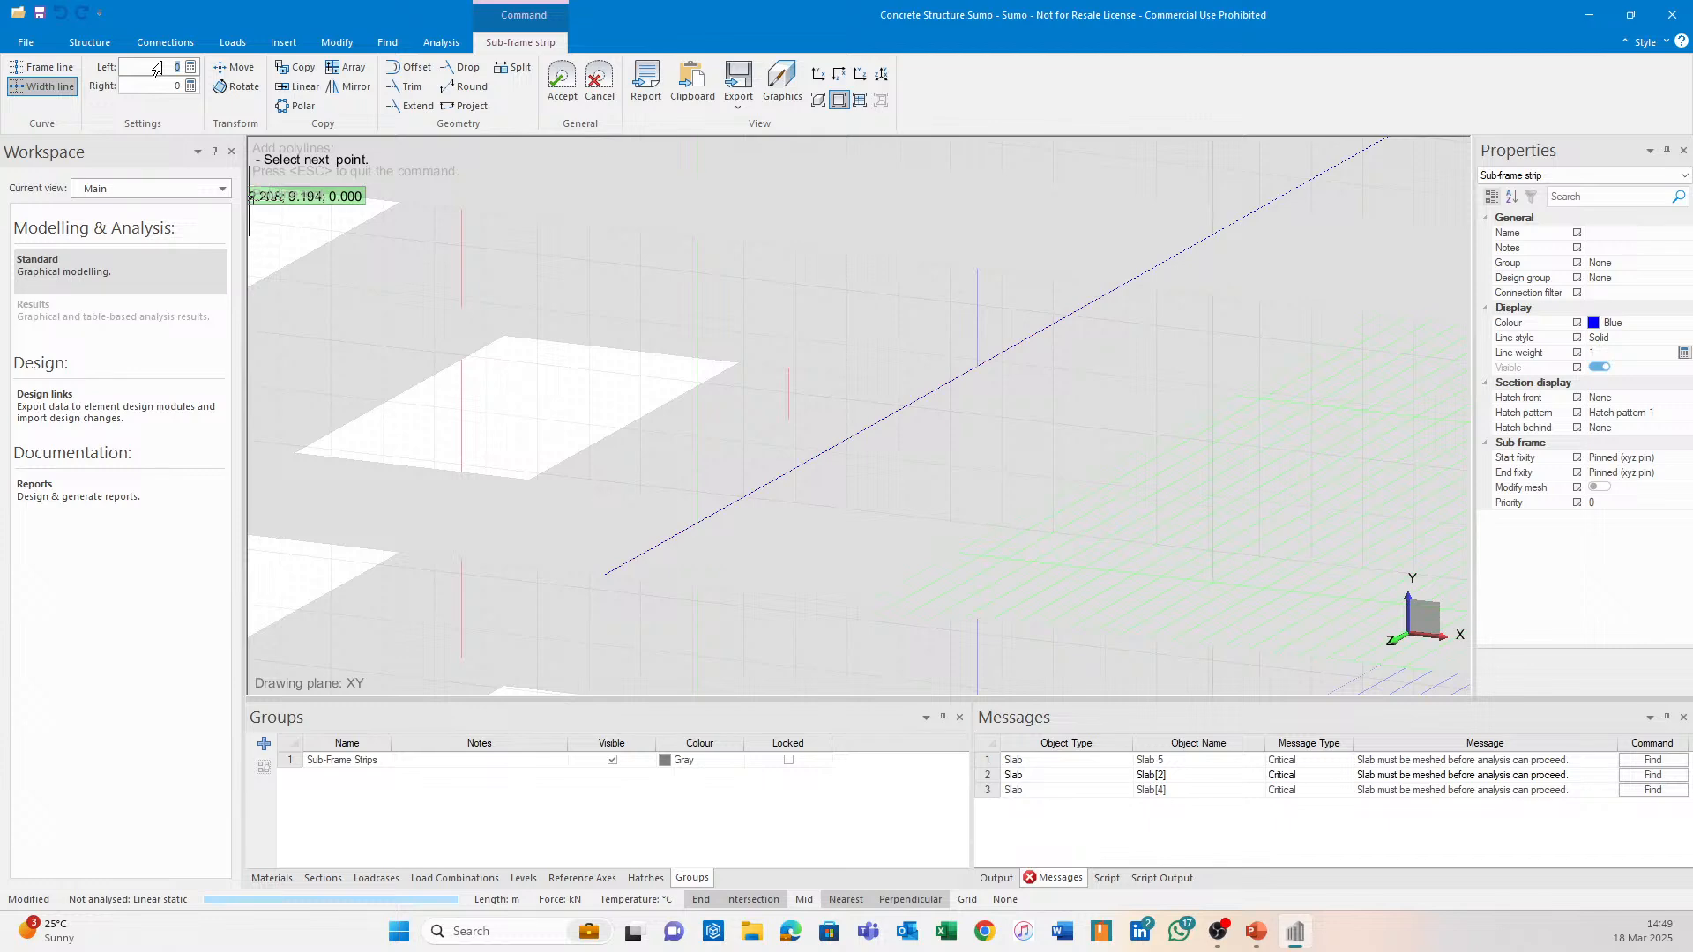
{"action": "left_click", "coordinate": [610, 576]}
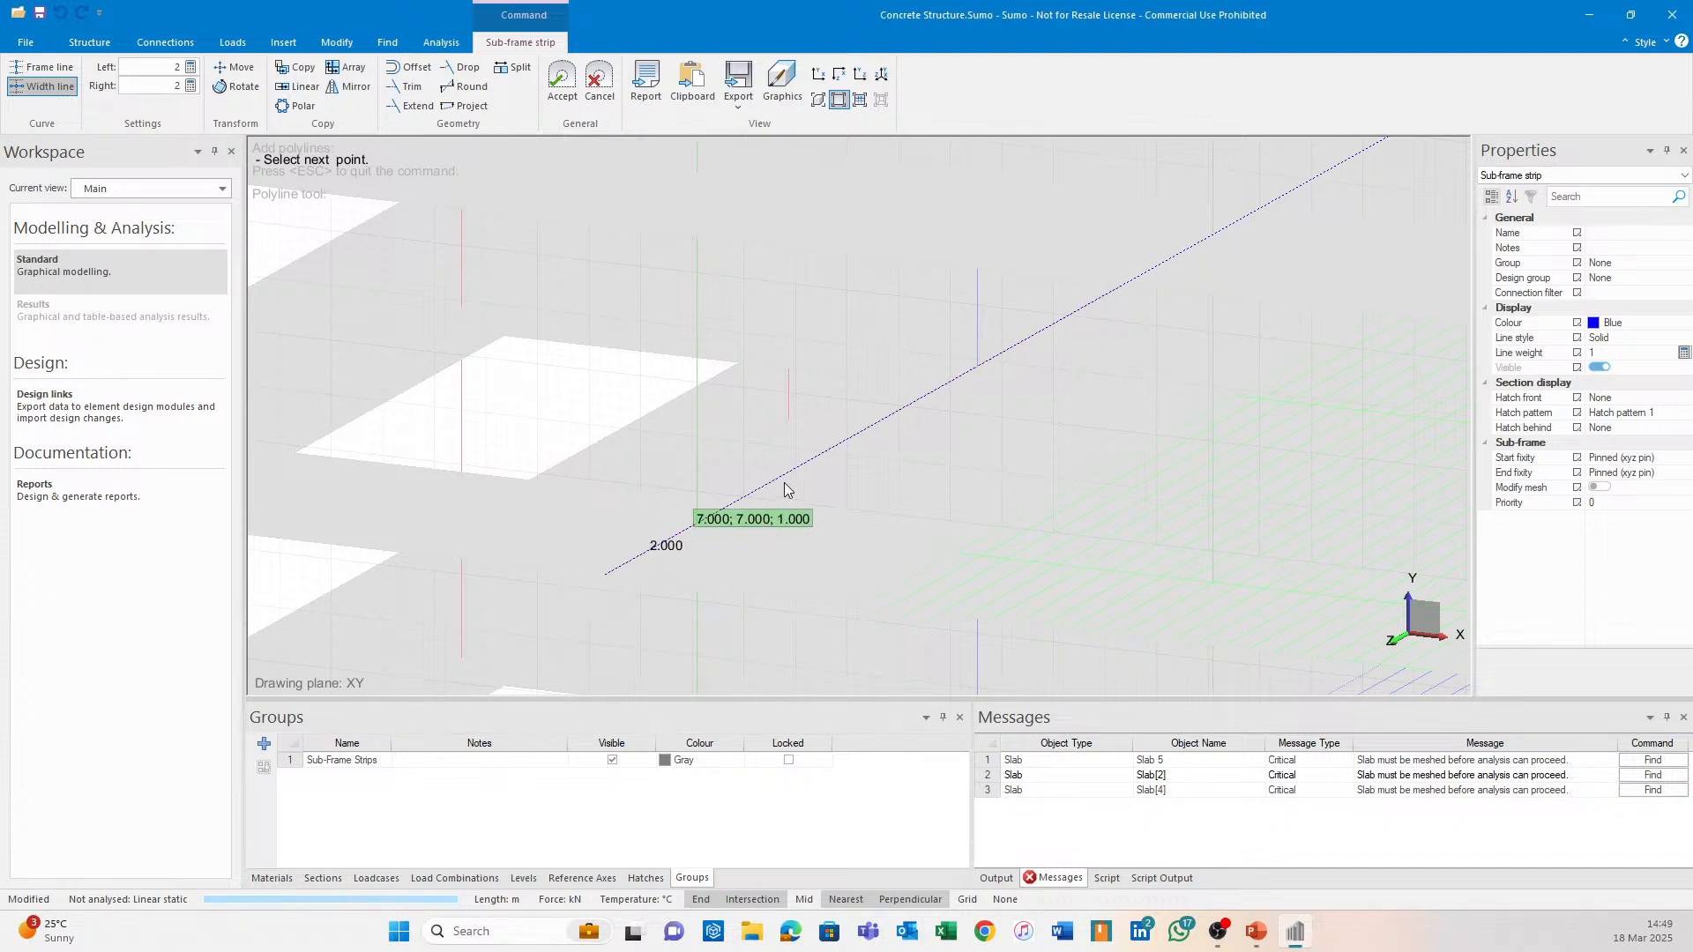
{"action": "middle_click_drag", "start_coordinate": [742, 564], "coordinate": [827, 494]}
{"action": "scroll", "coordinate": [818, 494], "scroll_direction": "up", "scroll_amount": 3}
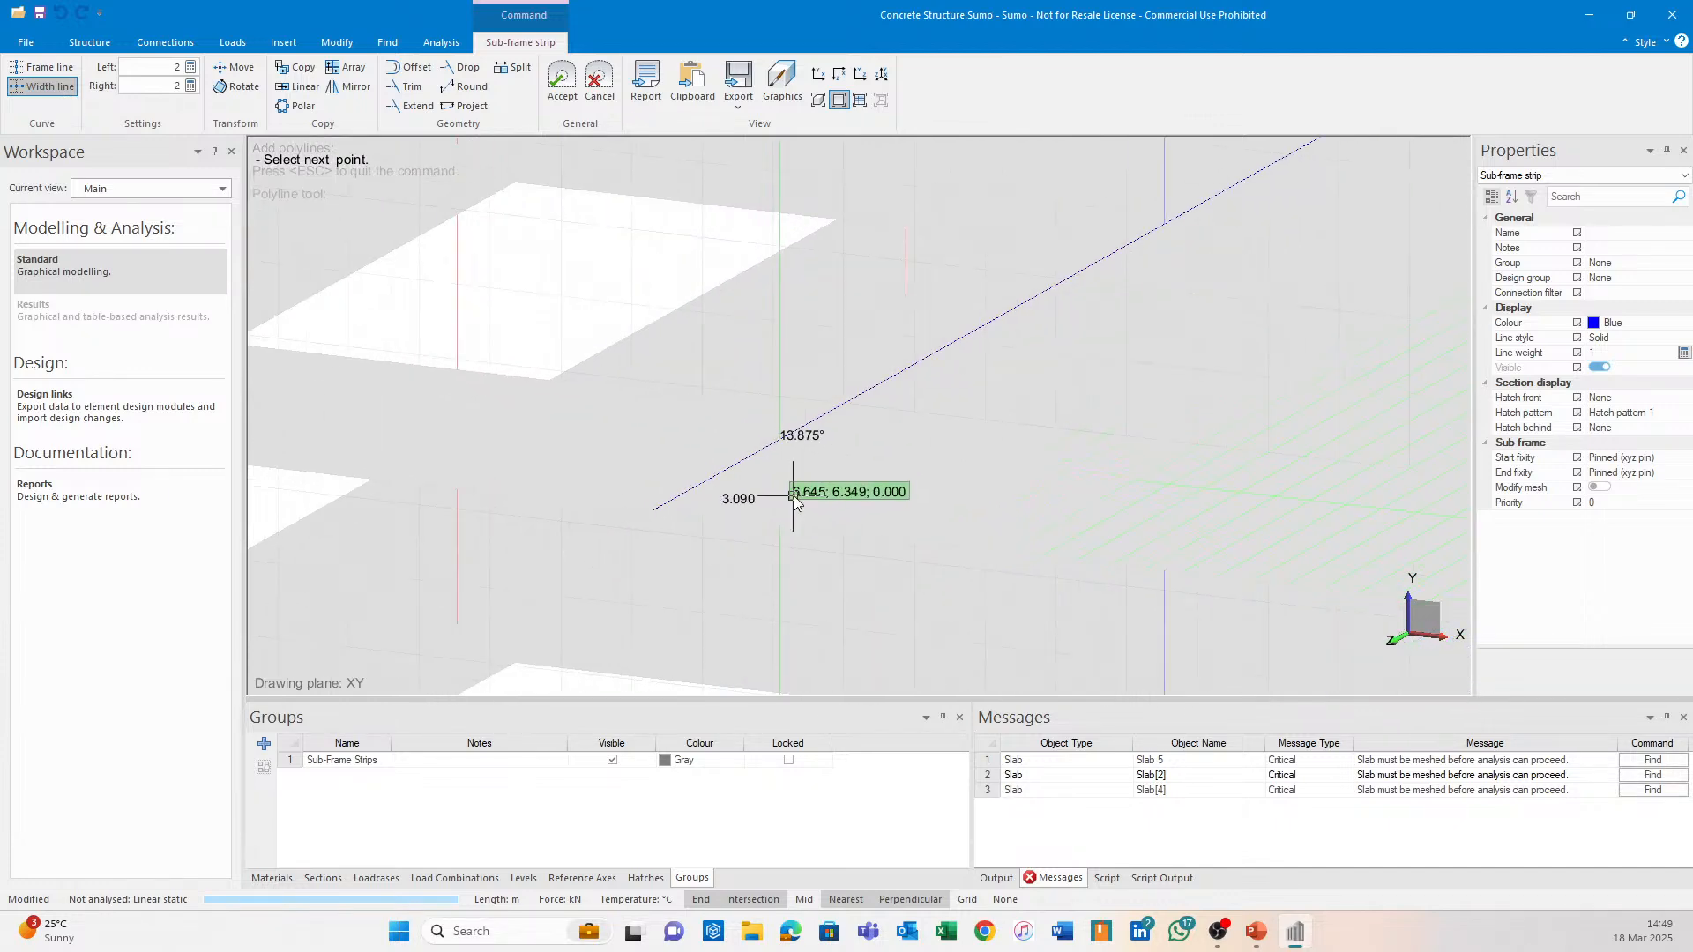
{"action": "scroll", "coordinate": [815, 498], "scroll_direction": "up", "scroll_amount": 3}
{"action": "key", "text": "Escape"}
{"action": "scroll", "coordinate": [816, 432], "scroll_direction": "down", "scroll_amount": 4}
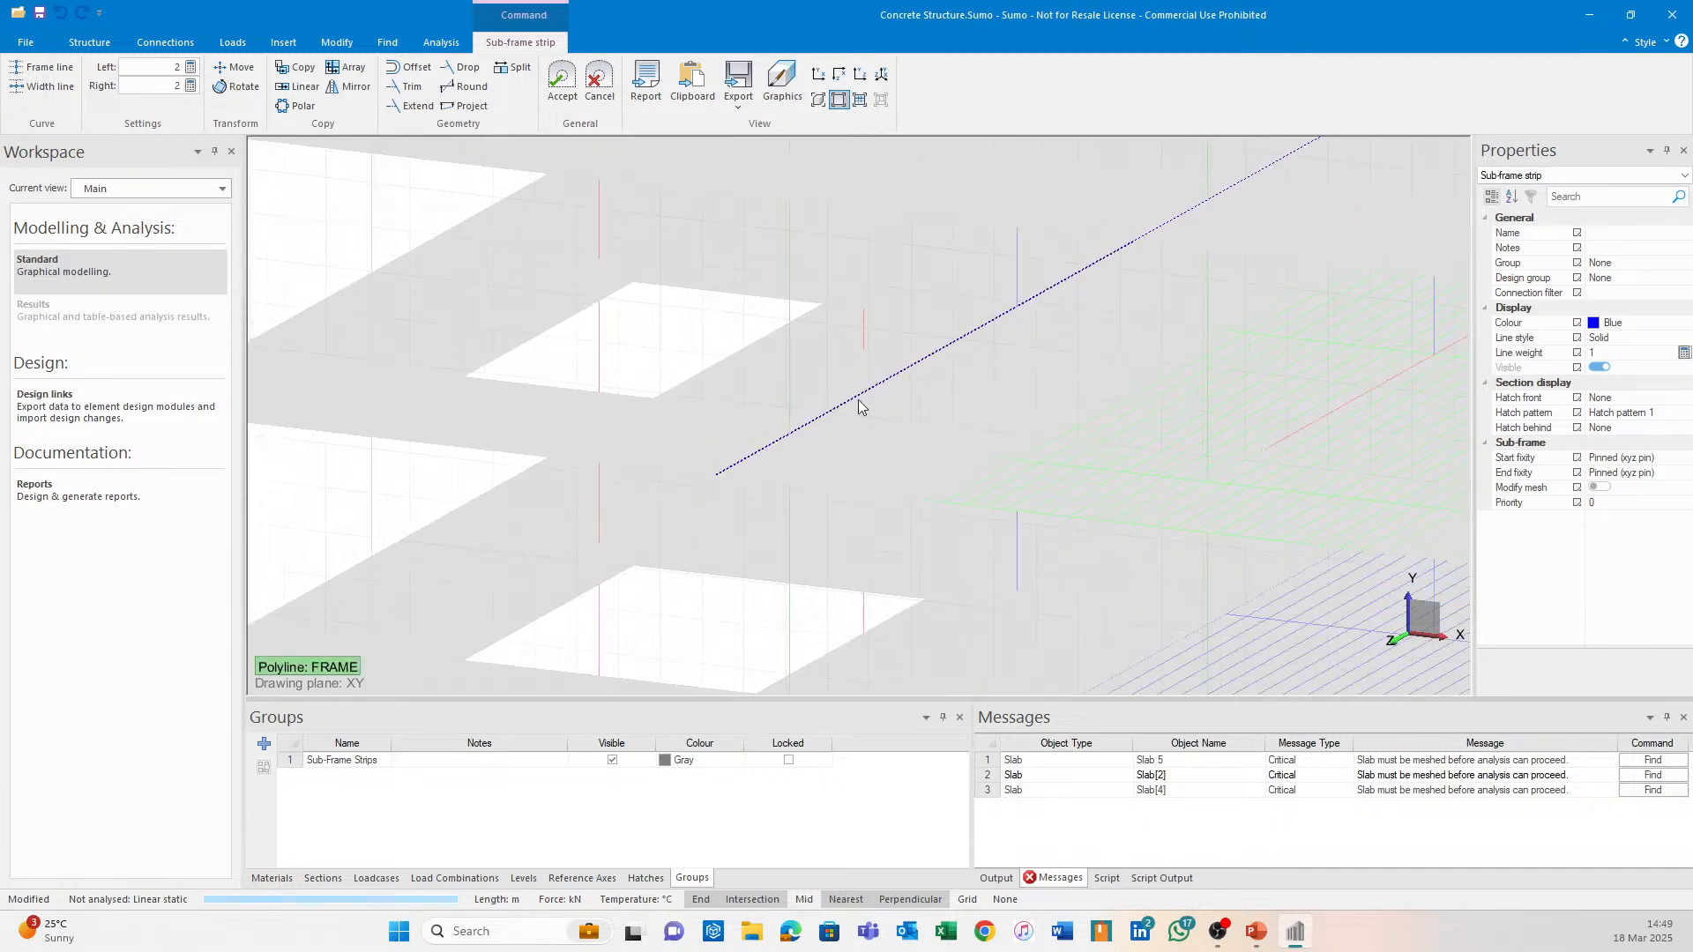
{"action": "middle_click_drag", "start_coordinate": [865, 409], "coordinate": [974, 423], "text": "shift"}
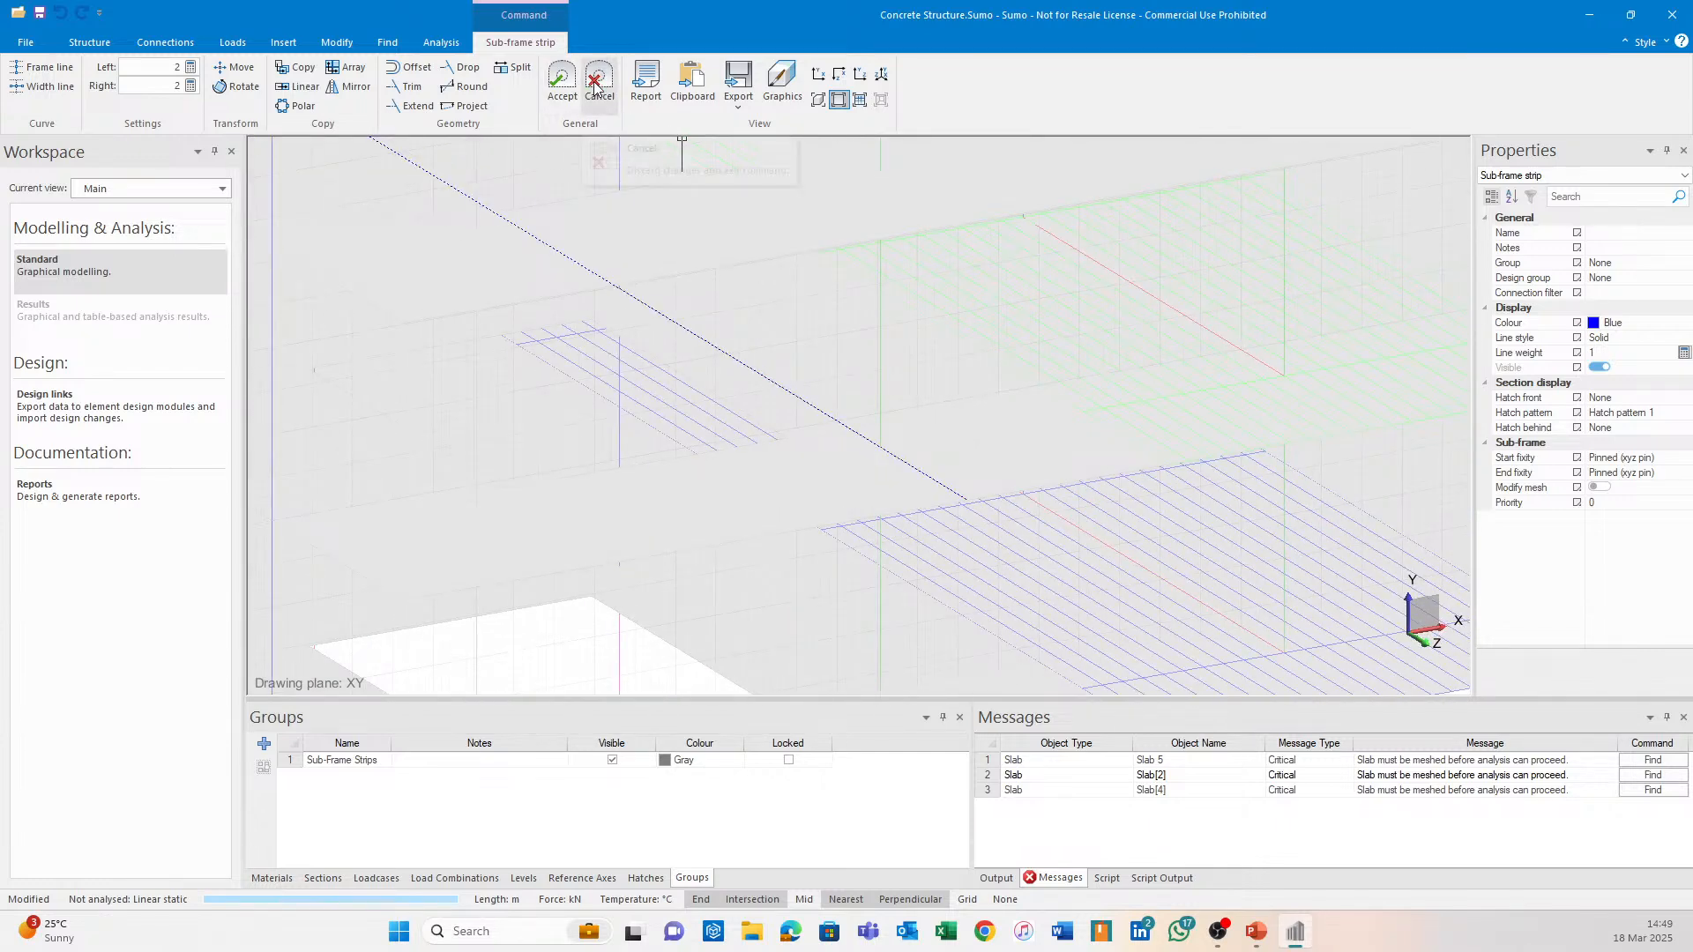
{"action": "left_click", "coordinate": [561, 81]}
{"action": "scroll", "coordinate": [794, 379], "scroll_direction": "up", "scroll_amount": 3}
{"action": "scroll", "coordinate": [806, 452], "scroll_direction": "up", "scroll_amount": 3}
{"action": "left_click", "coordinate": [275, 44]}
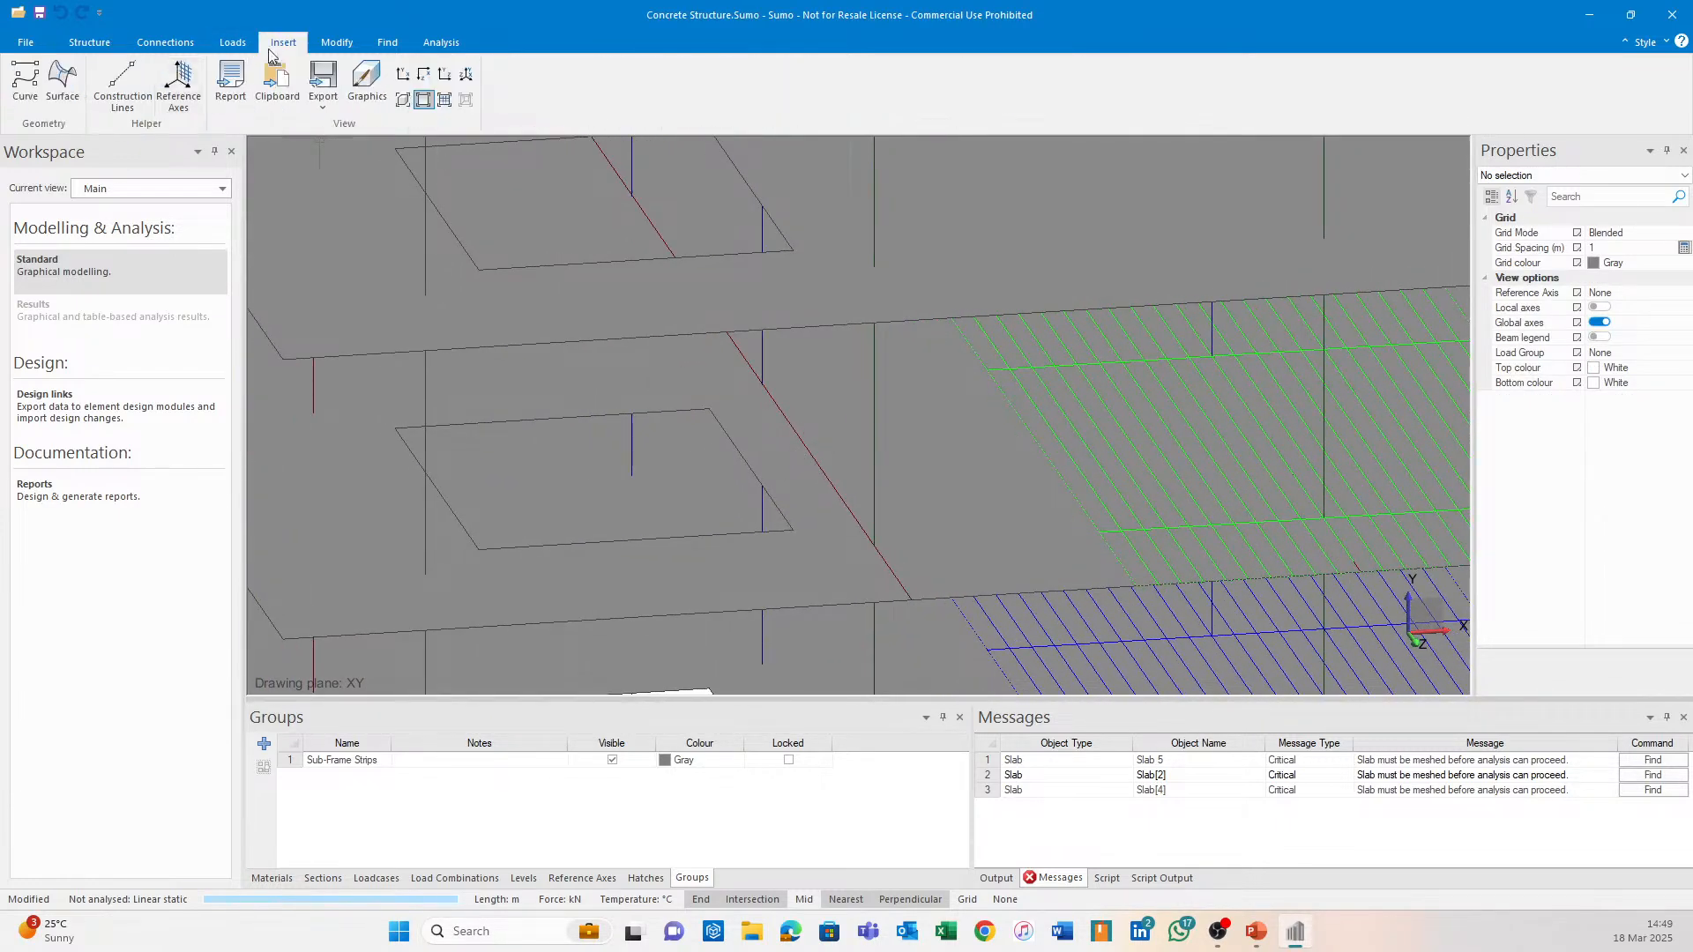
{"action": "left_click", "coordinate": [25, 81]}
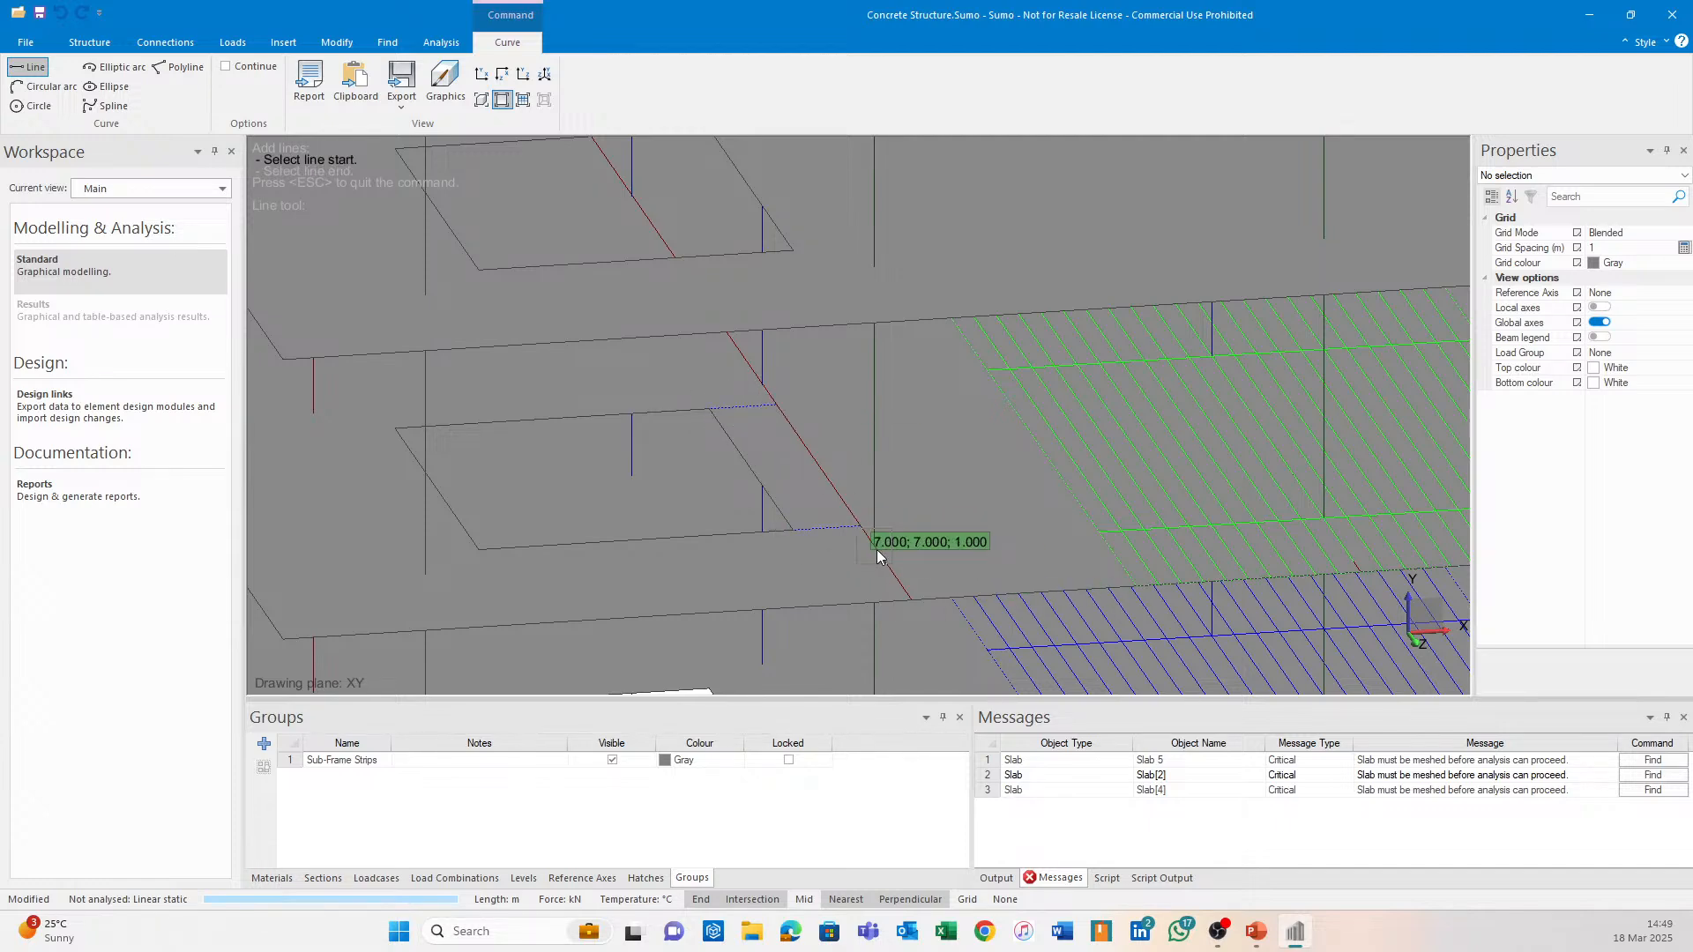
Draw a 2 m line starting at point 7, 7, 3.
{"action": "middle_click_drag", "start_coordinate": [870, 527], "coordinate": [790, 478]}
{"action": "key", "text": "Escape"}
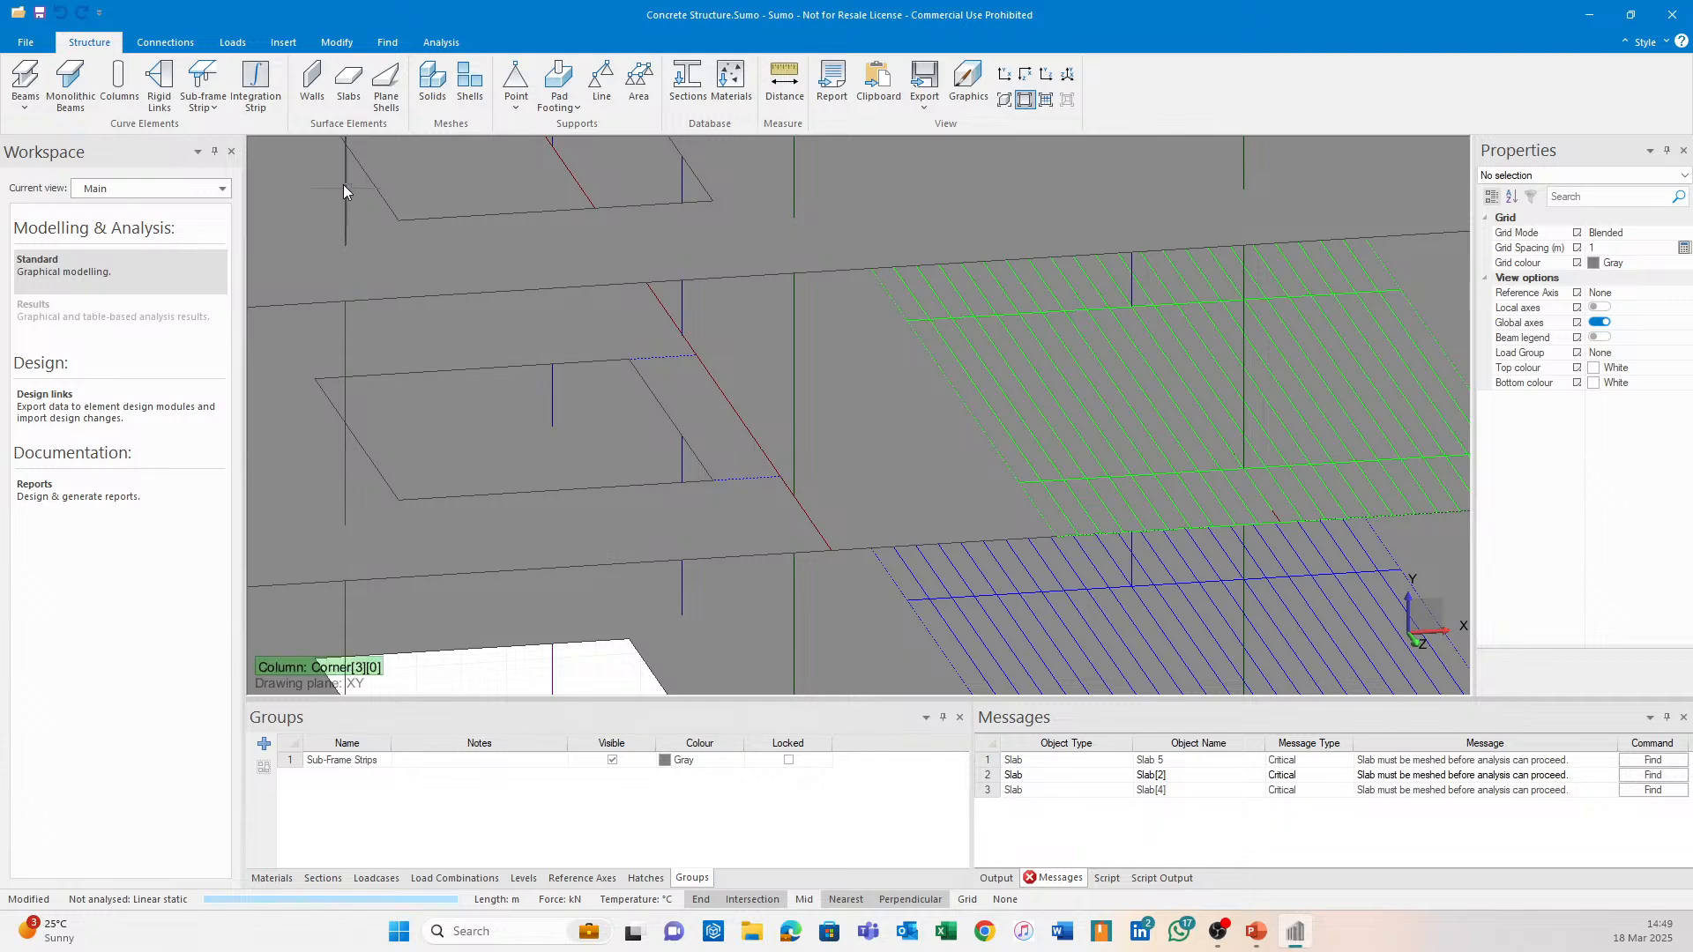
{"action": "left_click", "coordinate": [283, 45]}
{"action": "left_click", "coordinate": [26, 84]}
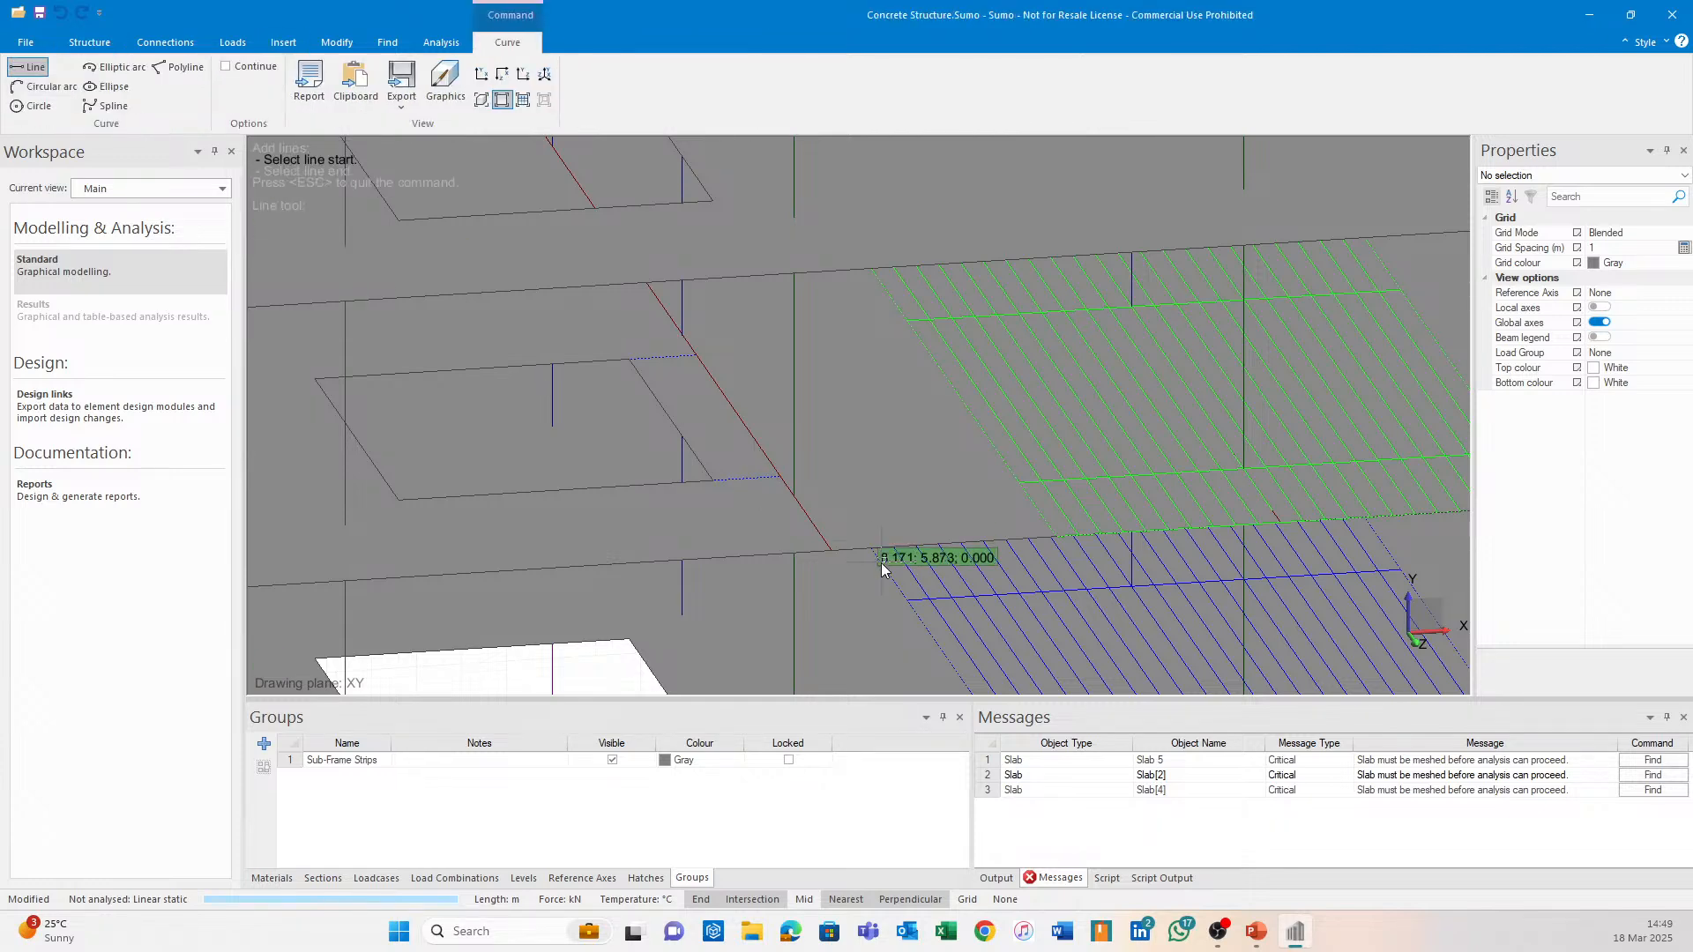
{"action": "left_click", "coordinate": [832, 547]}
{"action": "middle_click_drag", "start_coordinate": [952, 540], "coordinate": [868, 349]}
{"action": "key", "text": "Tab"}
{"action": "type", "text": "2"}
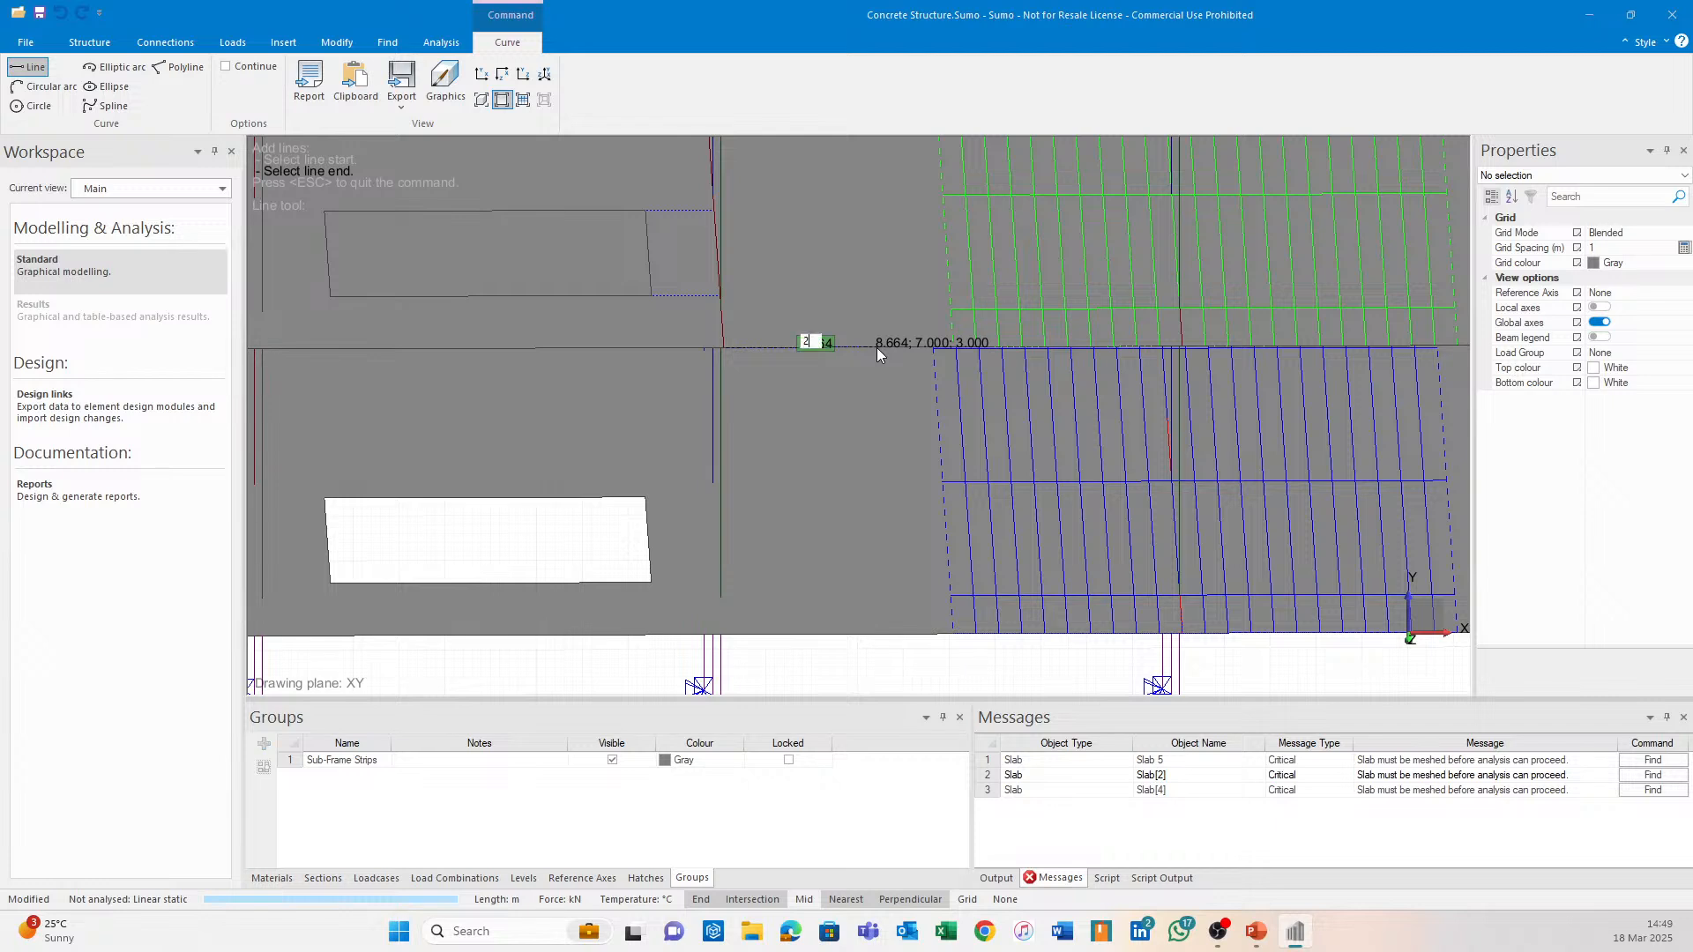
{"action": "key", "text": "Return"}
{"action": "left_click", "coordinate": [891, 349]}
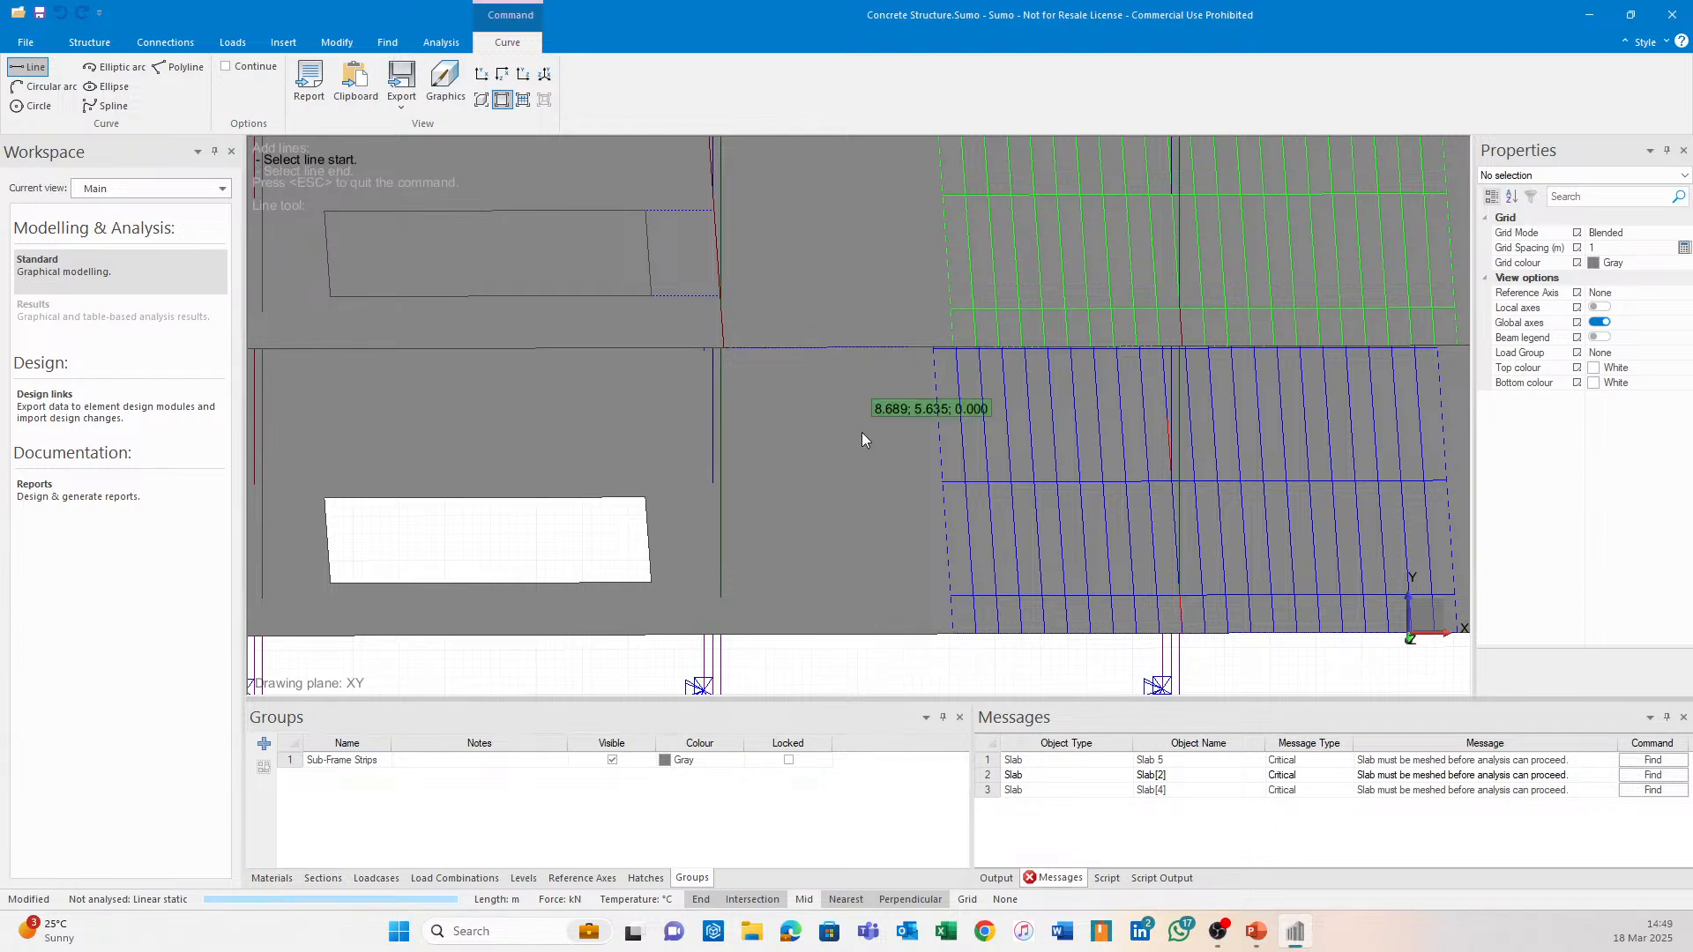
Draw a second 2 m line from the same point in the opposite direction.
{"action": "left_click", "coordinate": [730, 351]}
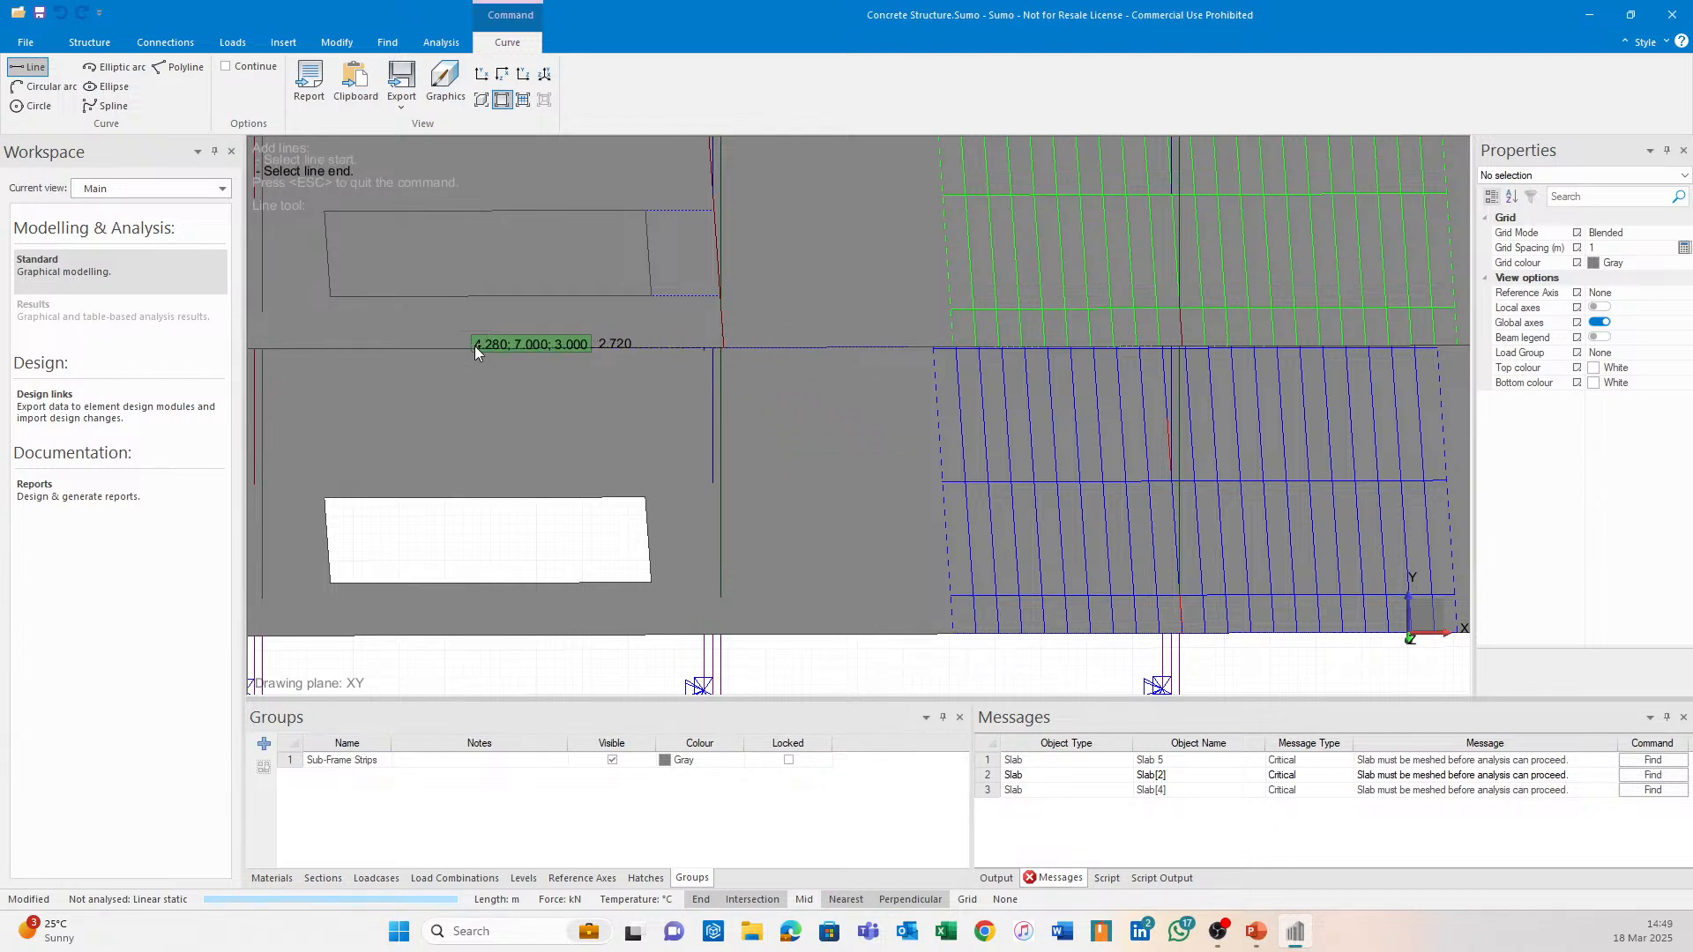
{"action": "key", "text": "Tab"}
{"action": "type", "text": "2"}
{"action": "key", "text": "Return"}
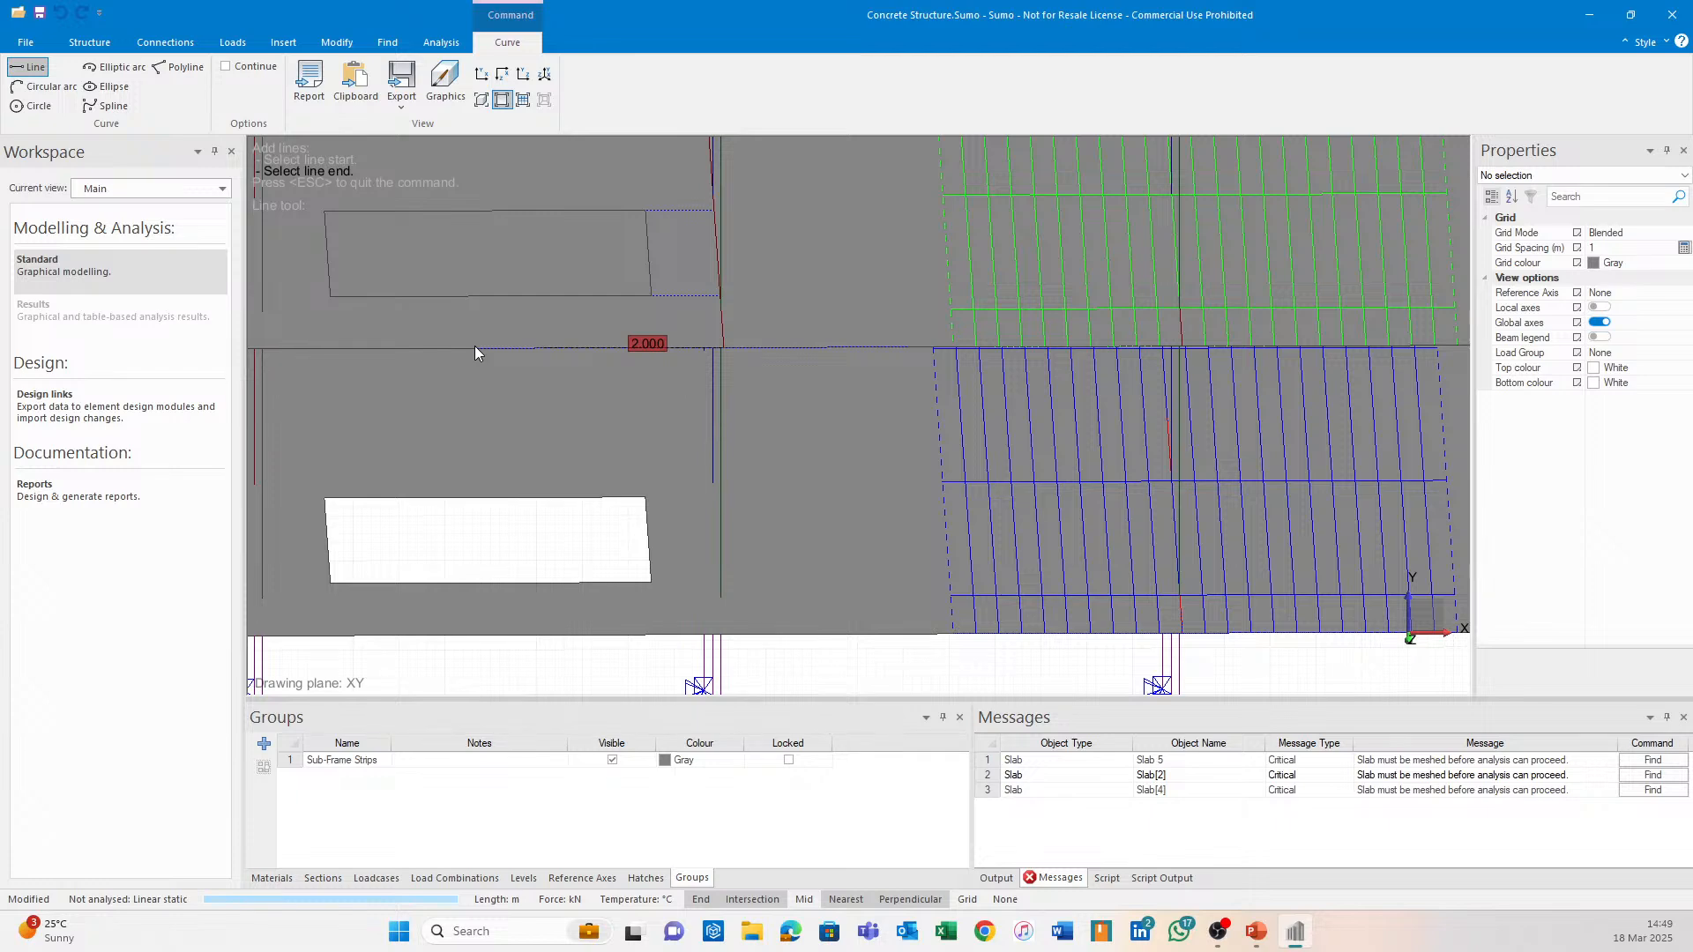
{"action": "left_click", "coordinate": [489, 352]}
{"action": "key", "text": "Escape"}
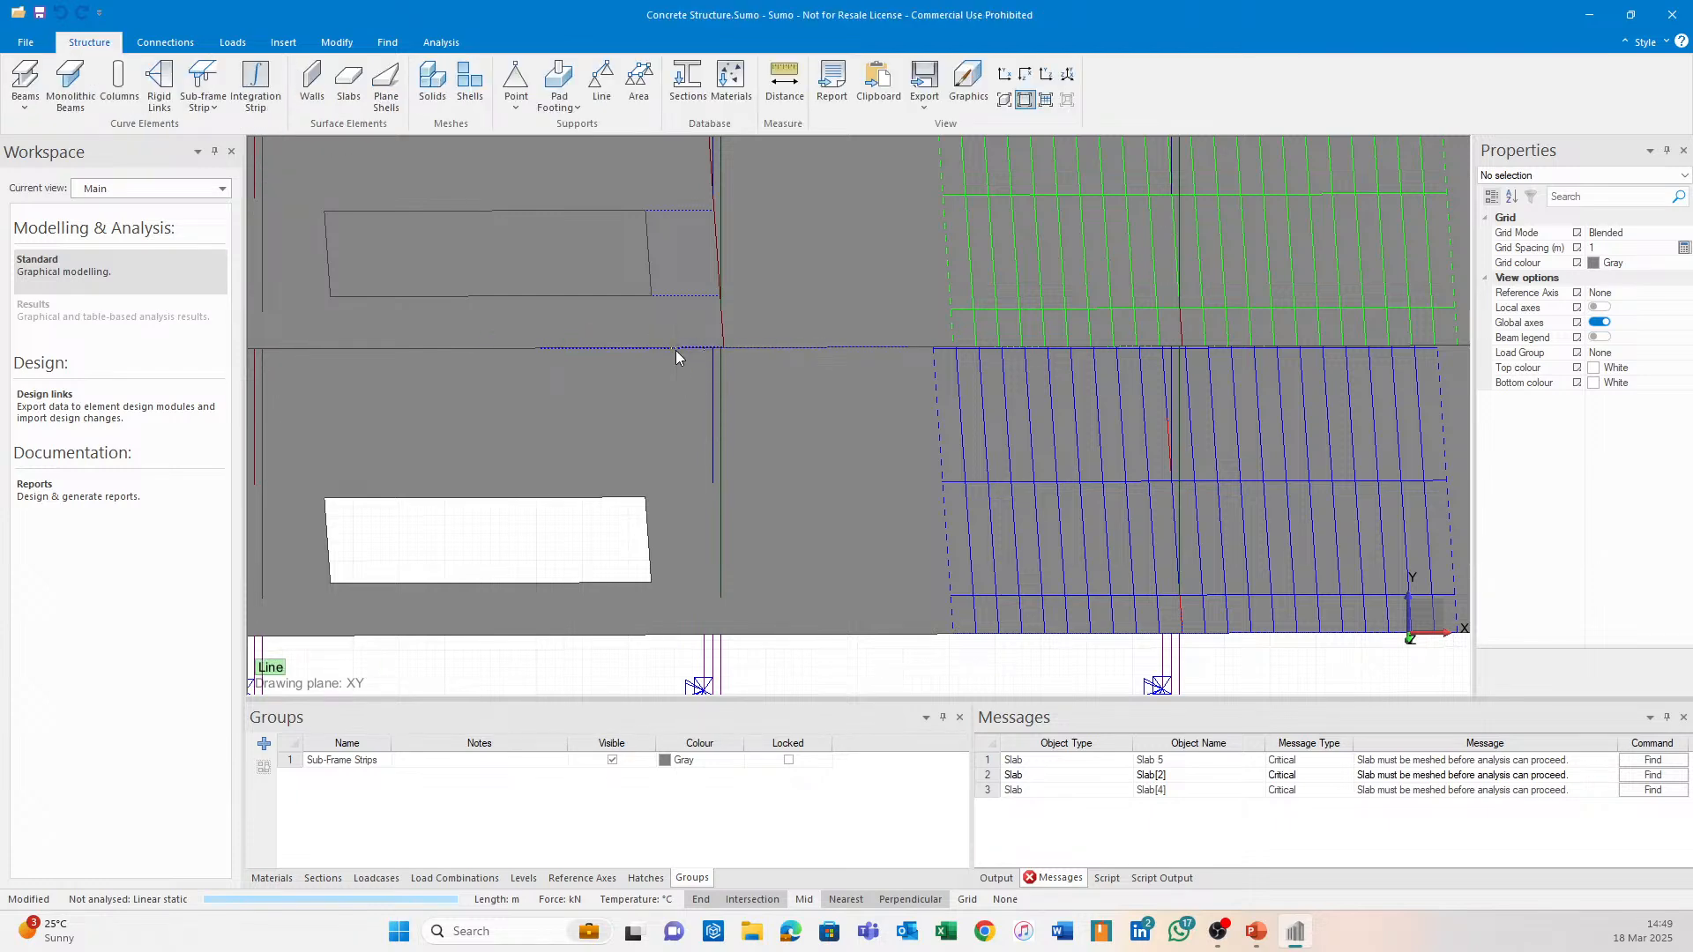
Make the first line solid lime green and delete the green sub-frame strip.
{"action": "left_click", "coordinate": [675, 349]}
{"action": "mouse_move", "coordinate": [806, 335]}
{"action": "middle_mouse_down"}
{"action": "mouse_move", "coordinate": [901, 481]}
{"action": "mouse_move", "coordinate": [855, 495]}
{"action": "middle_mouse_up"}
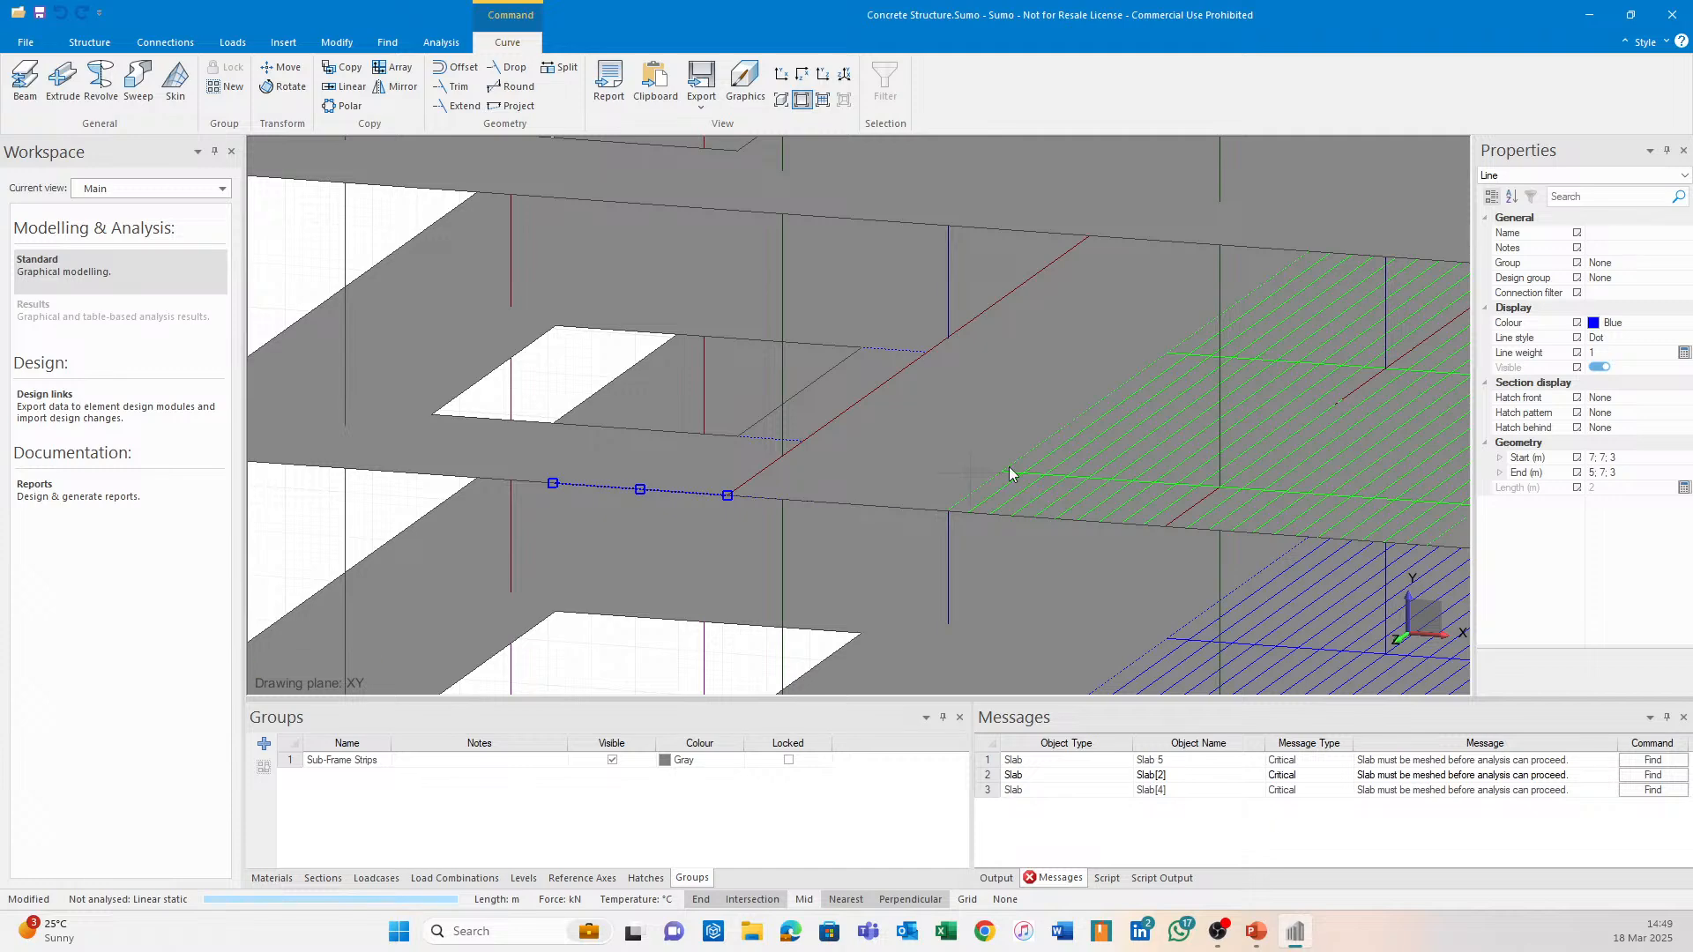
{"action": "left_click", "coordinate": [1670, 323]}
{"action": "left_click", "coordinate": [1684, 324]}
{"action": "left_click", "coordinate": [1594, 357]}
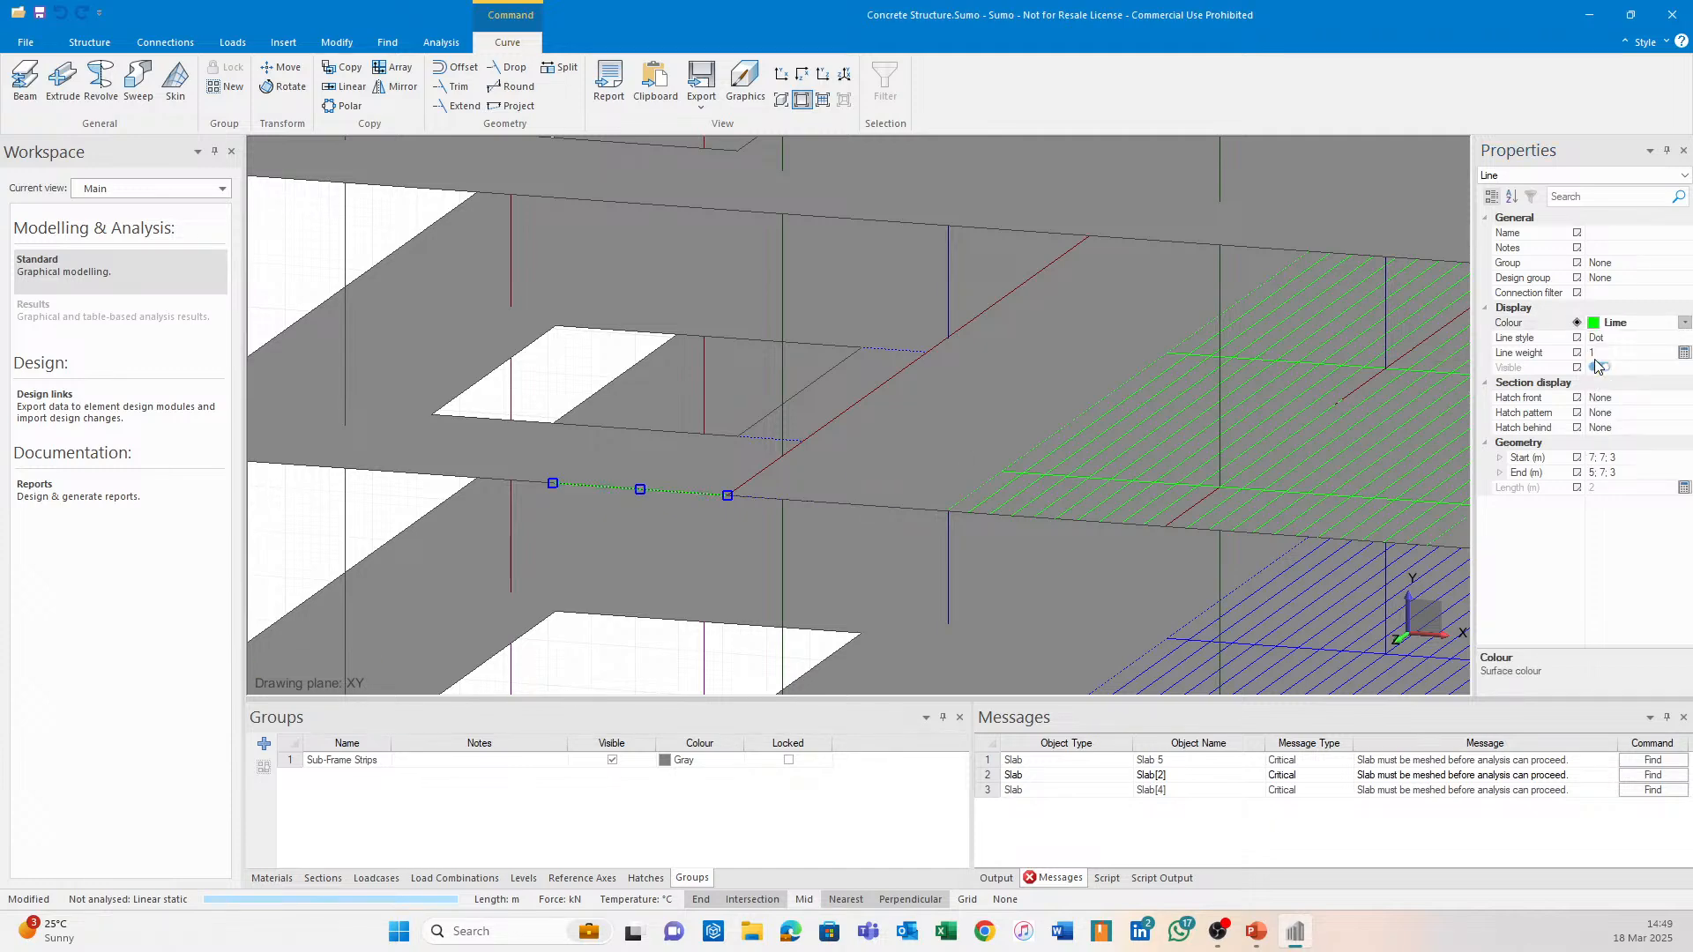
{"action": "left_click", "coordinate": [1652, 338]}
{"action": "left_click", "coordinate": [1682, 343]}
{"action": "left_click", "coordinate": [1653, 358]}
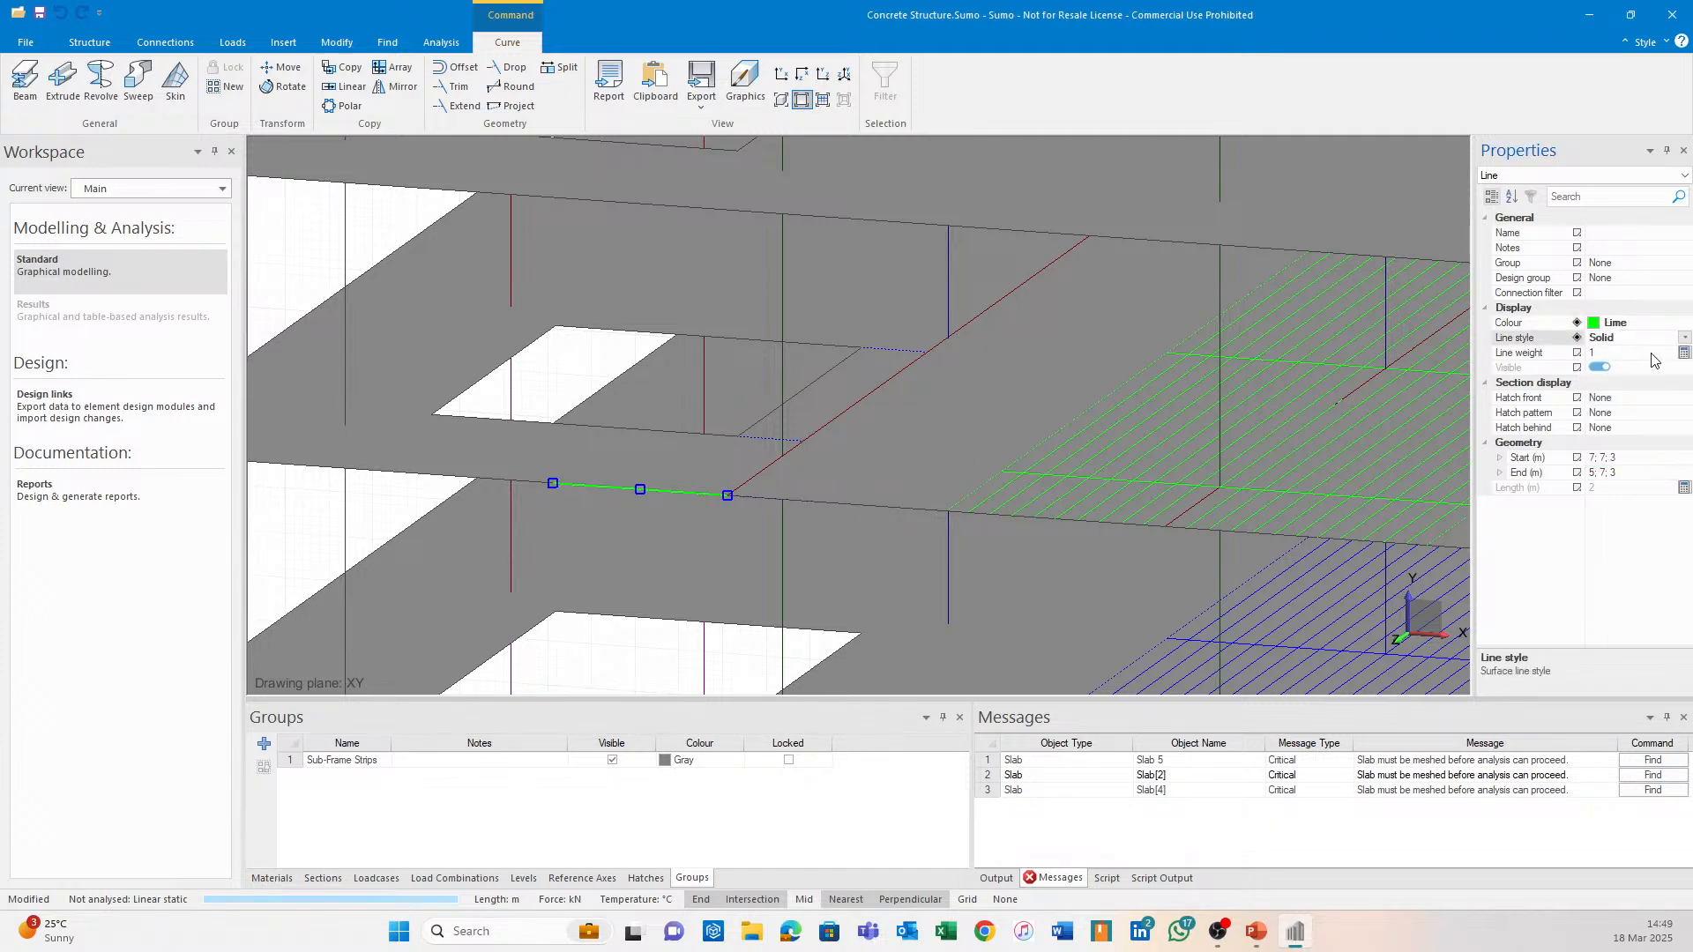
{"action": "left_click", "coordinate": [1155, 485]}
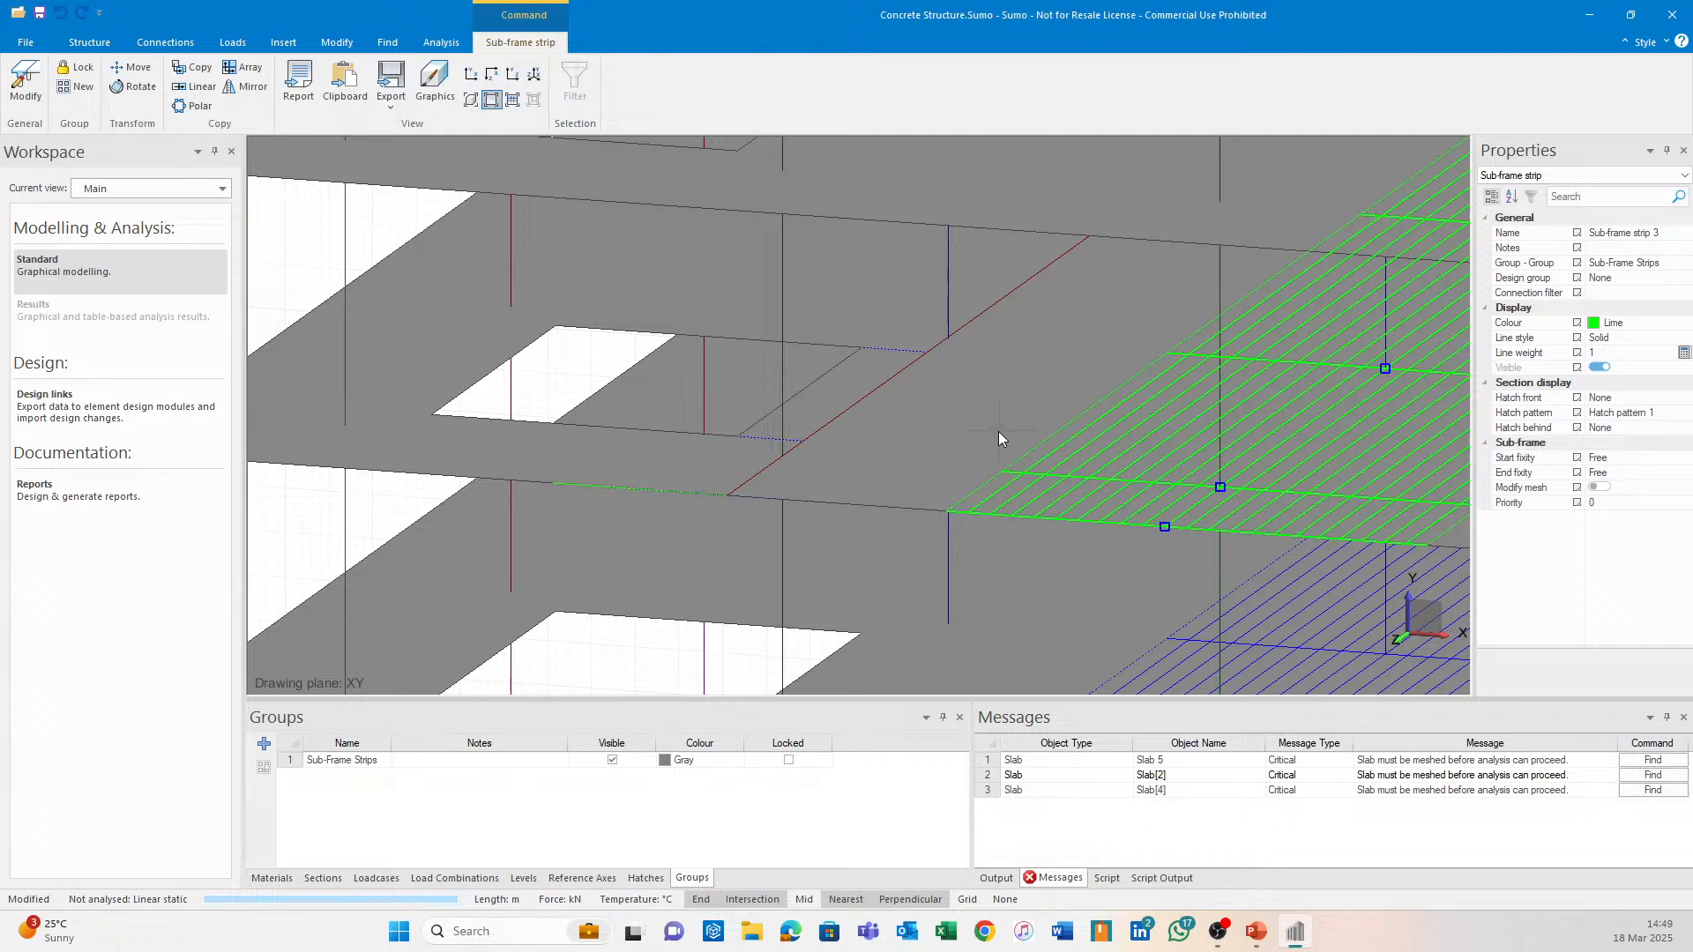
{"action": "key", "text": "Delete"}
Make the second 2 m line solid lime green as well.
{"action": "left_click", "coordinate": [772, 499]}
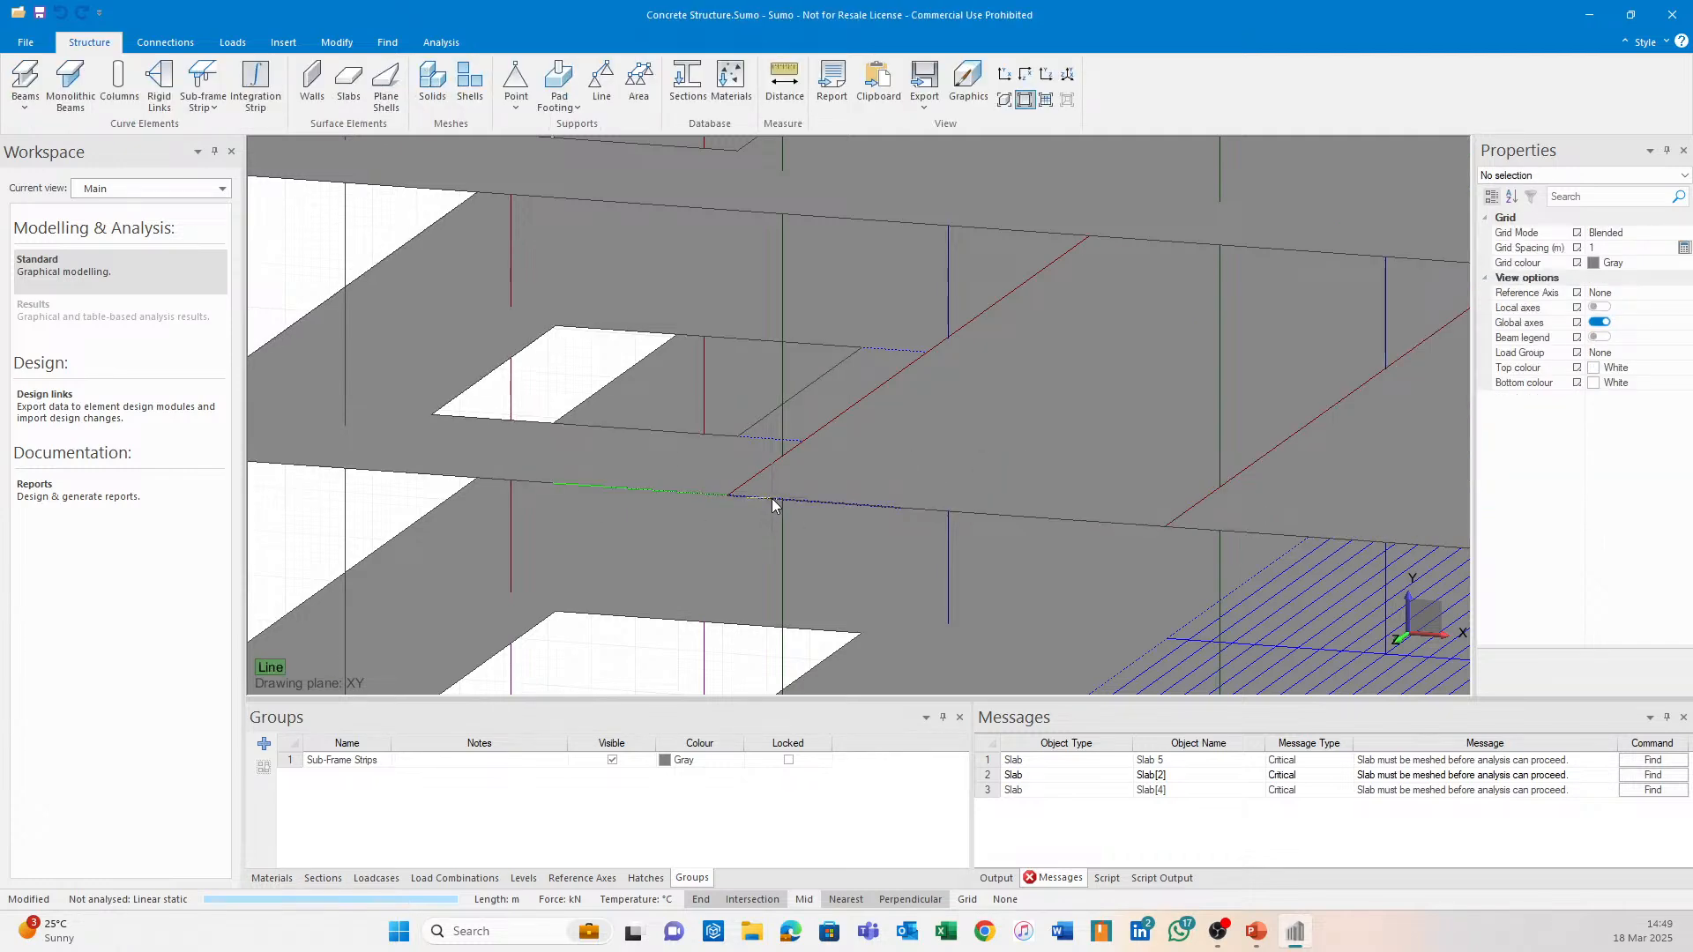
{"action": "left_click", "coordinate": [1677, 324]}
{"action": "left_click", "coordinate": [1682, 324]}
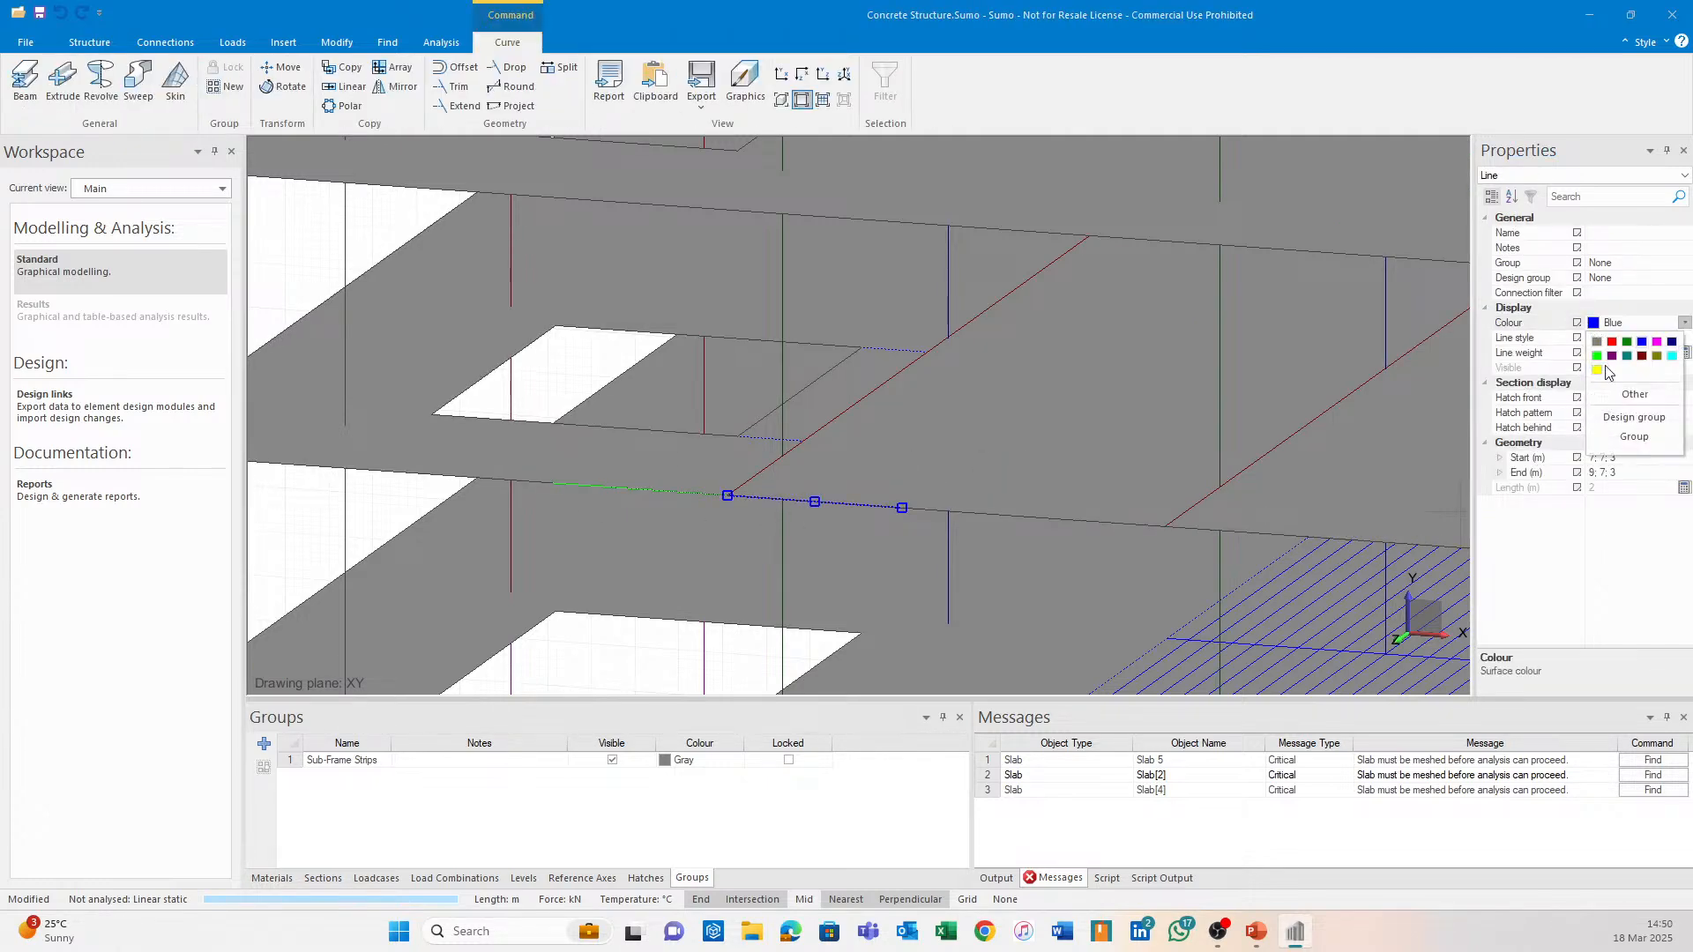
{"action": "left_click", "coordinate": [1602, 371]}
{"action": "left_click", "coordinate": [1653, 337]}
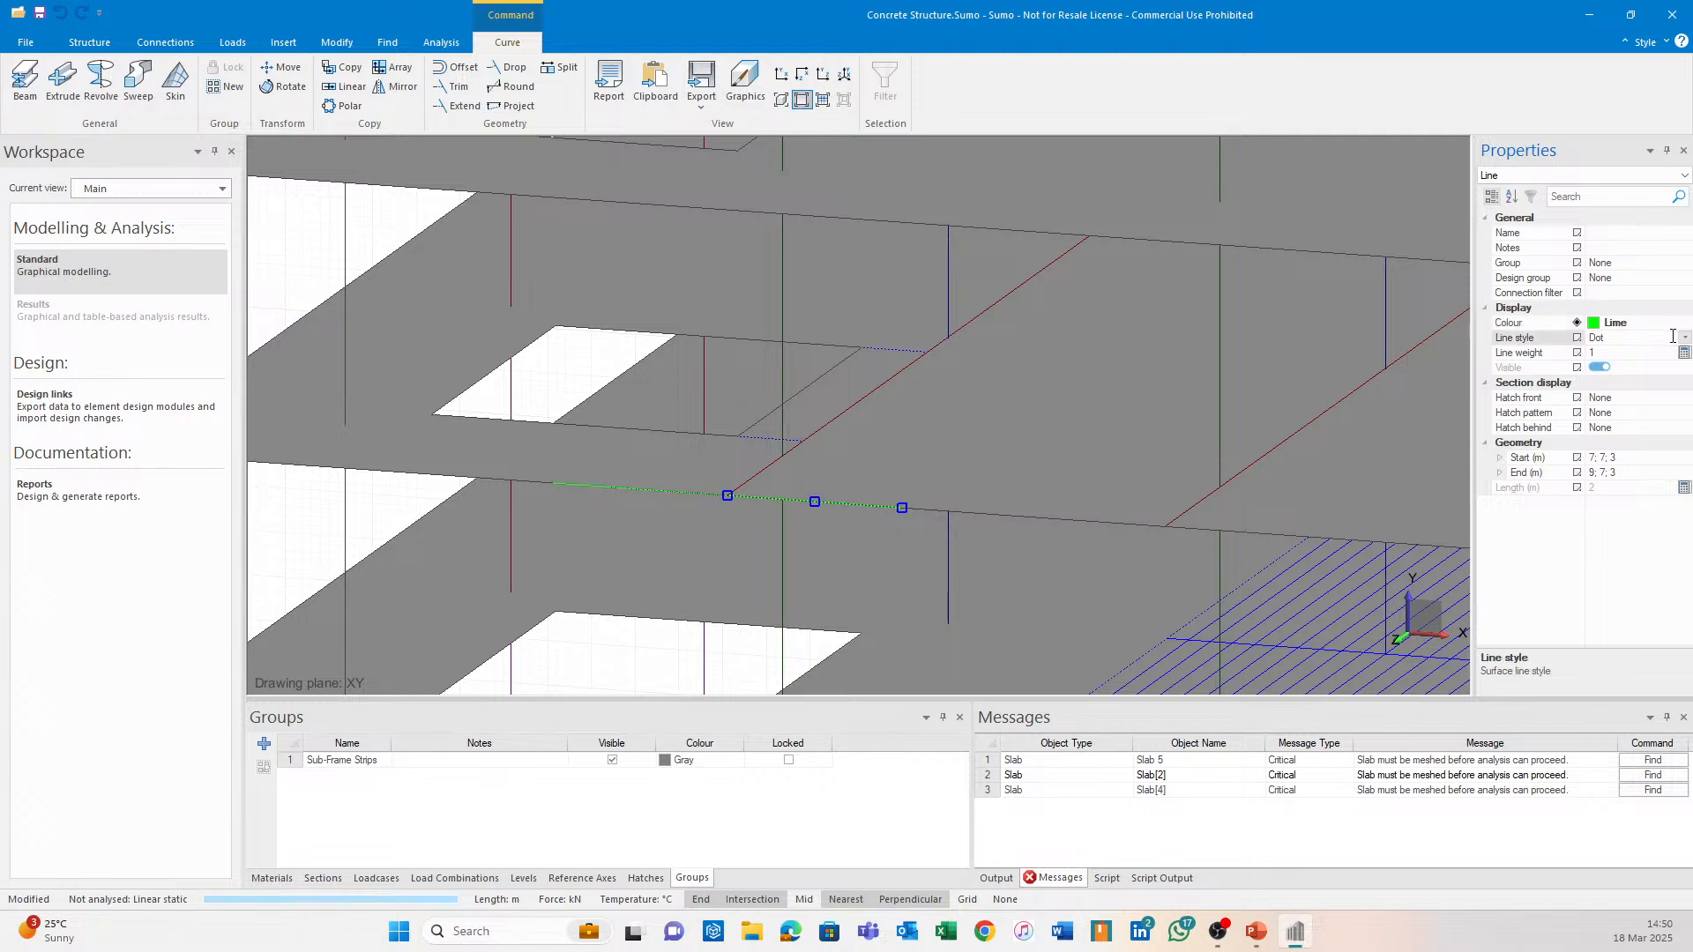
{"action": "left_click", "coordinate": [1684, 338]}
{"action": "left_click", "coordinate": [1643, 351]}
{"action": "left_click", "coordinate": [1637, 354]}
{"action": "key", "text": "Escape"}
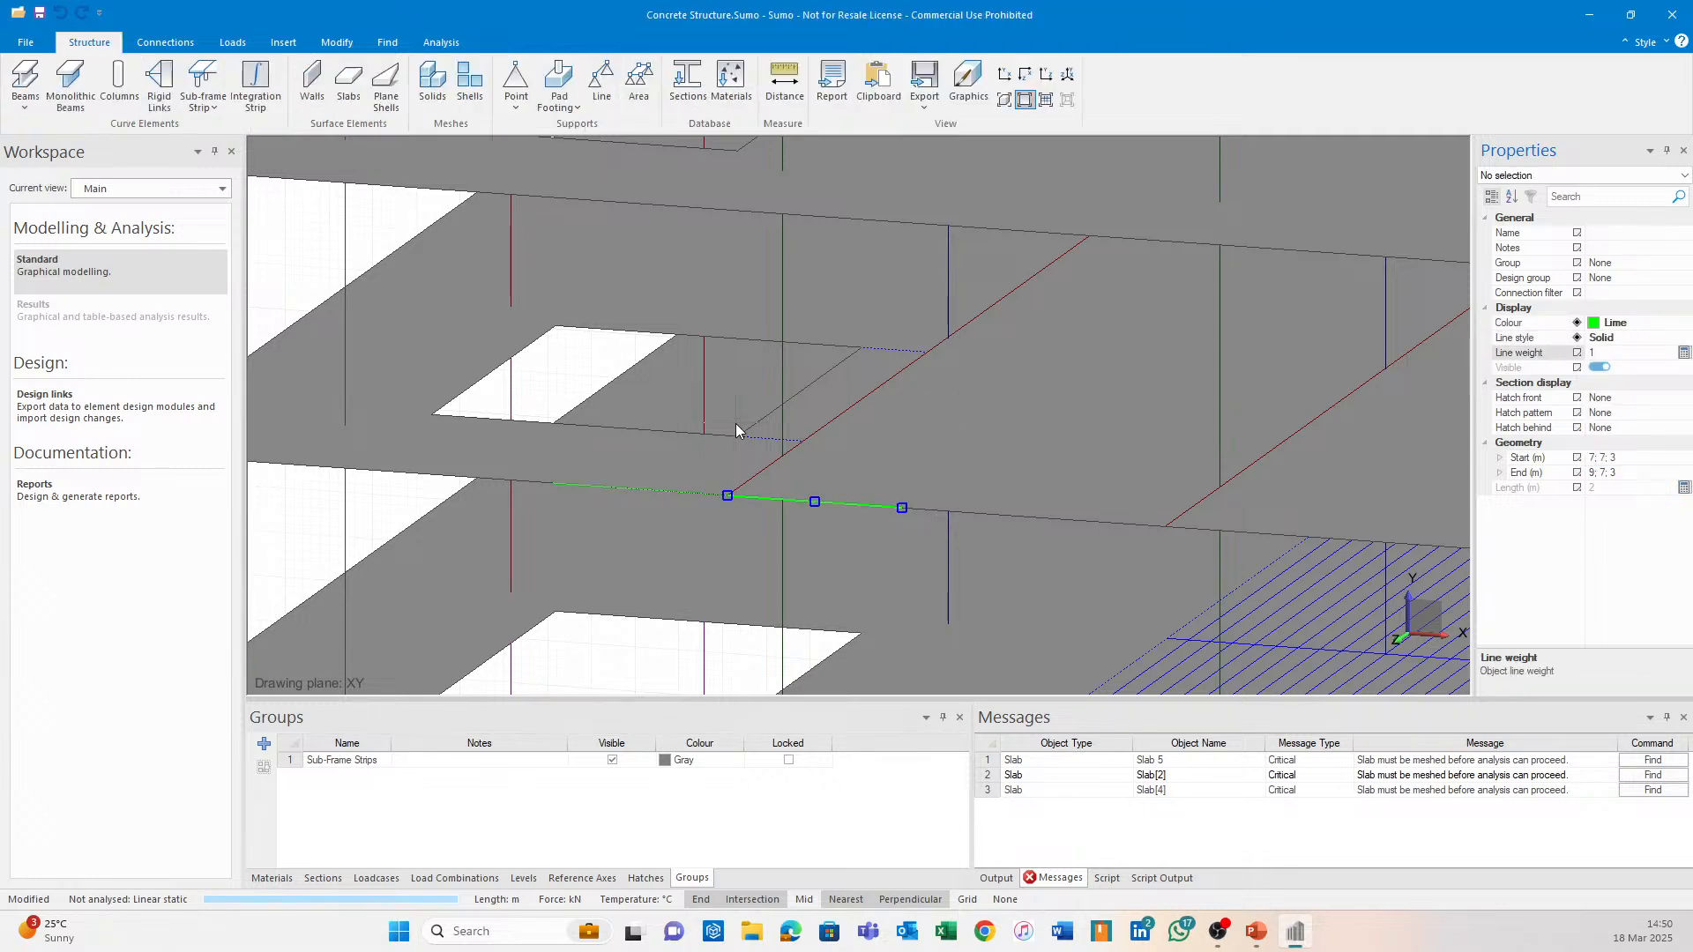
{"action": "left_click", "coordinate": [776, 499]}
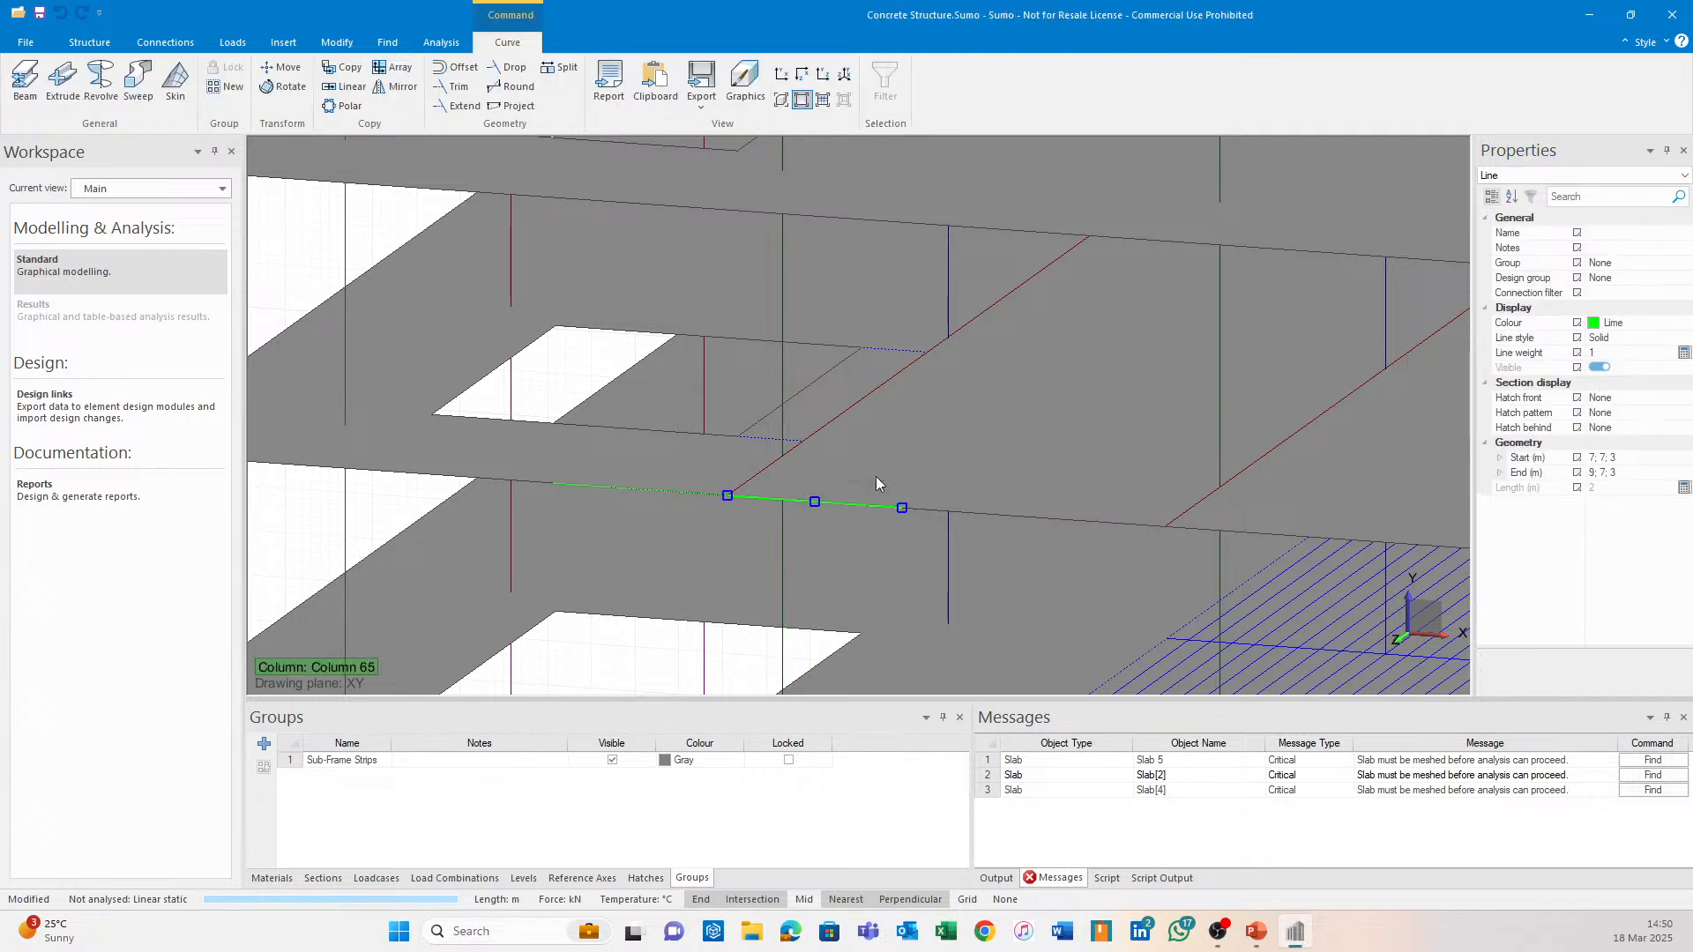
Copy the green line to two spots further along the slab and reposition one copy.
{"action": "left_click", "coordinate": [343, 67]}
{"action": "left_click", "coordinate": [745, 498]}
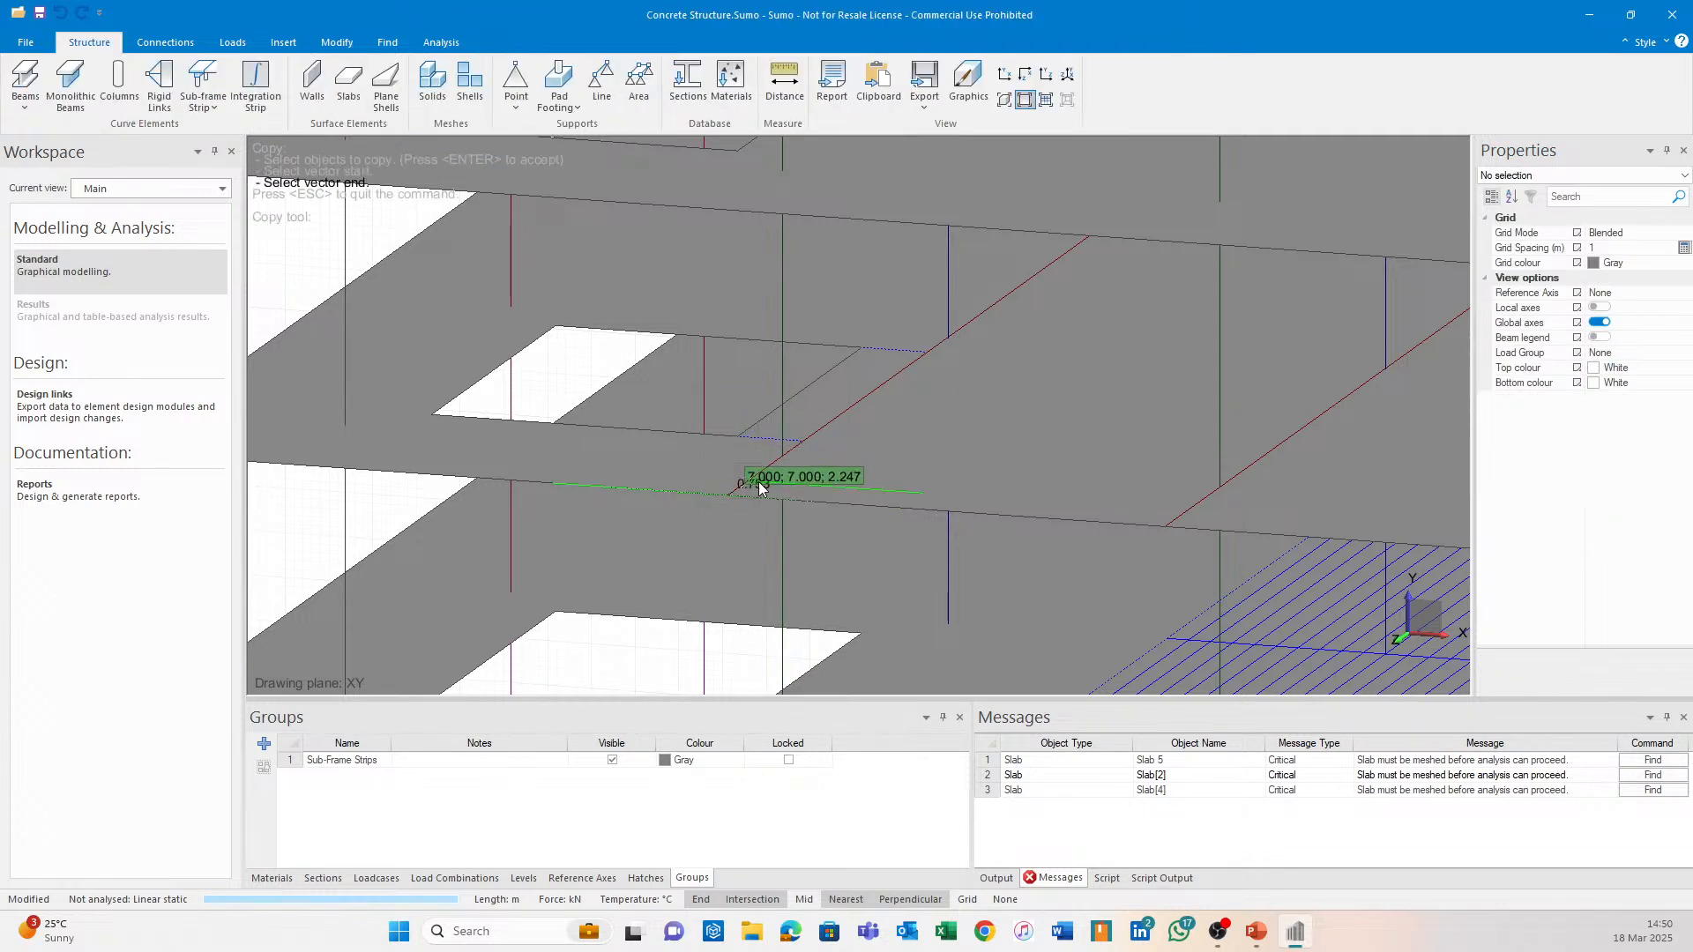
{"action": "left_click", "coordinate": [803, 445]}
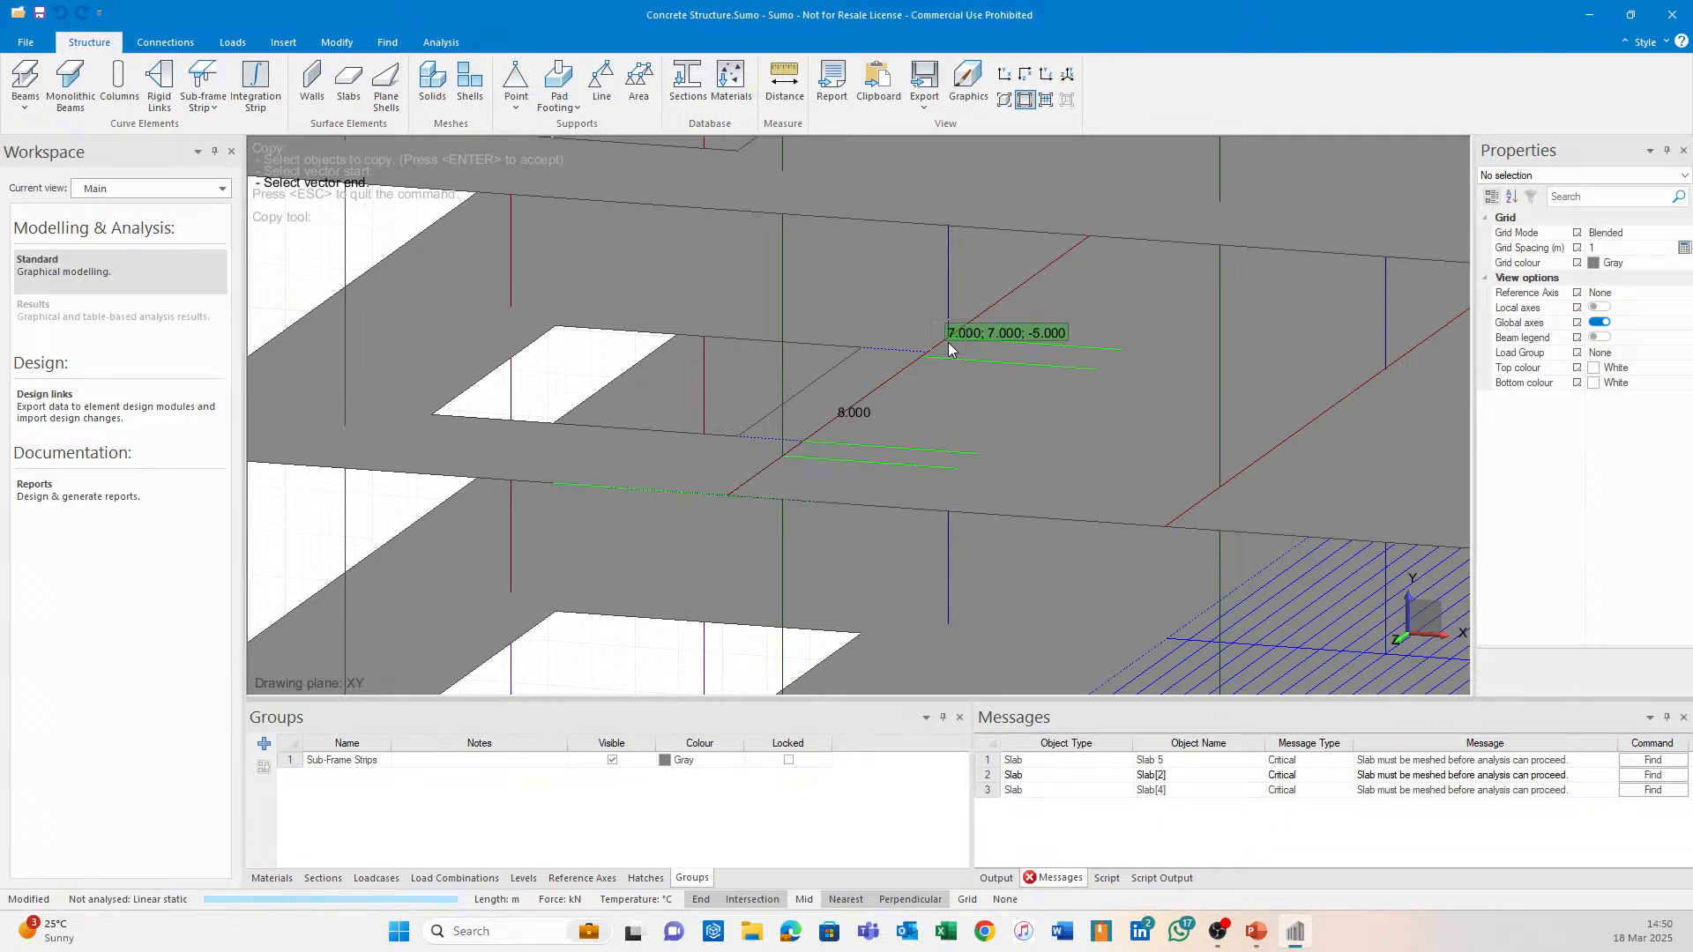
{"action": "left_click", "coordinate": [948, 342]}
{"action": "scroll", "coordinate": [940, 344], "scroll_direction": "up", "scroll_amount": 3}
{"action": "left_click", "coordinate": [287, 68]}
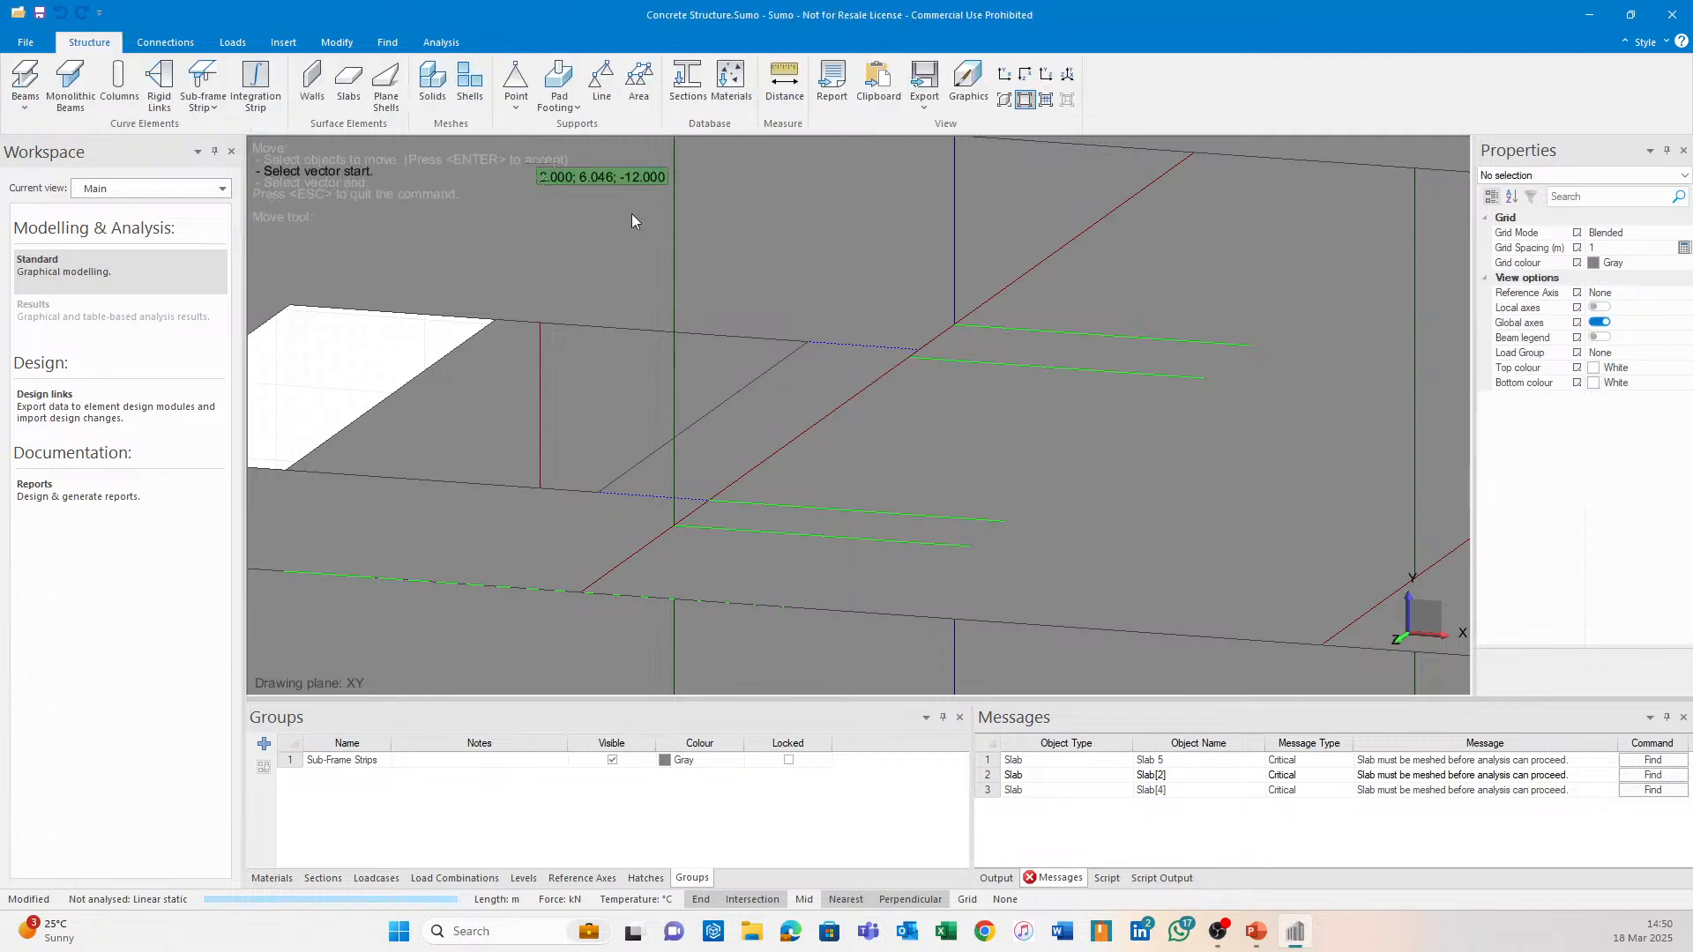
{"action": "left_click", "coordinate": [915, 358]}
{"action": "left_click", "coordinate": [920, 352]}
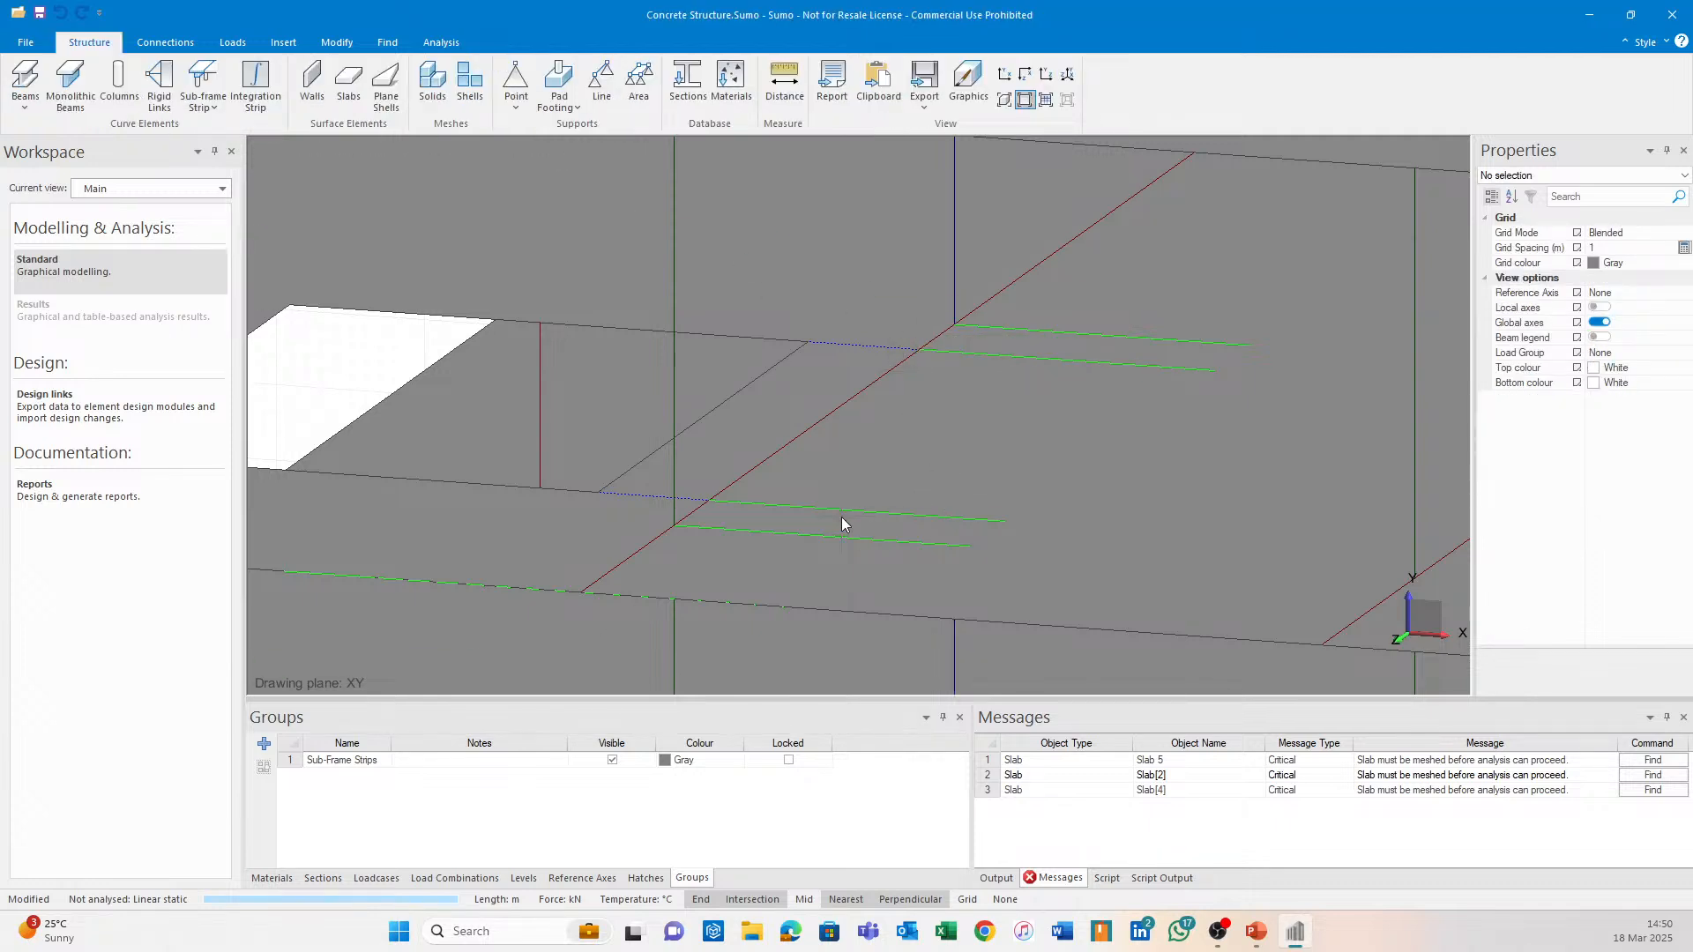
Copy the lime line along the slab's lower edge to a new position.
{"action": "left_click", "coordinate": [484, 587]}
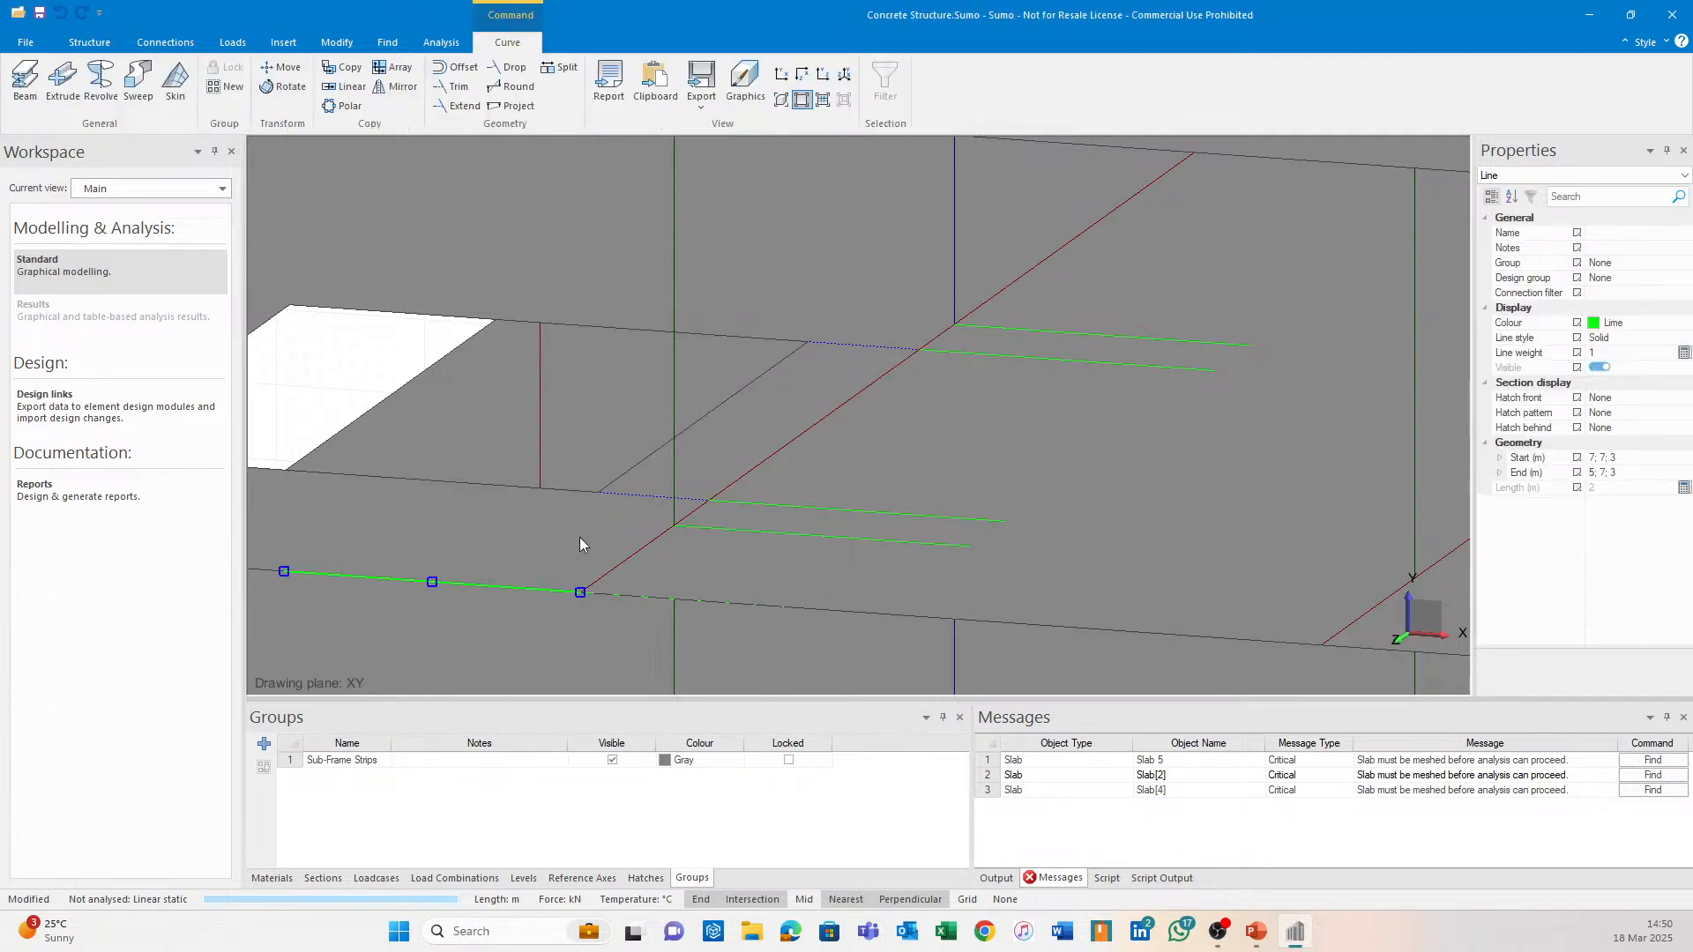
{"action": "left_click", "coordinate": [350, 69]}
{"action": "left_click", "coordinate": [586, 591]}
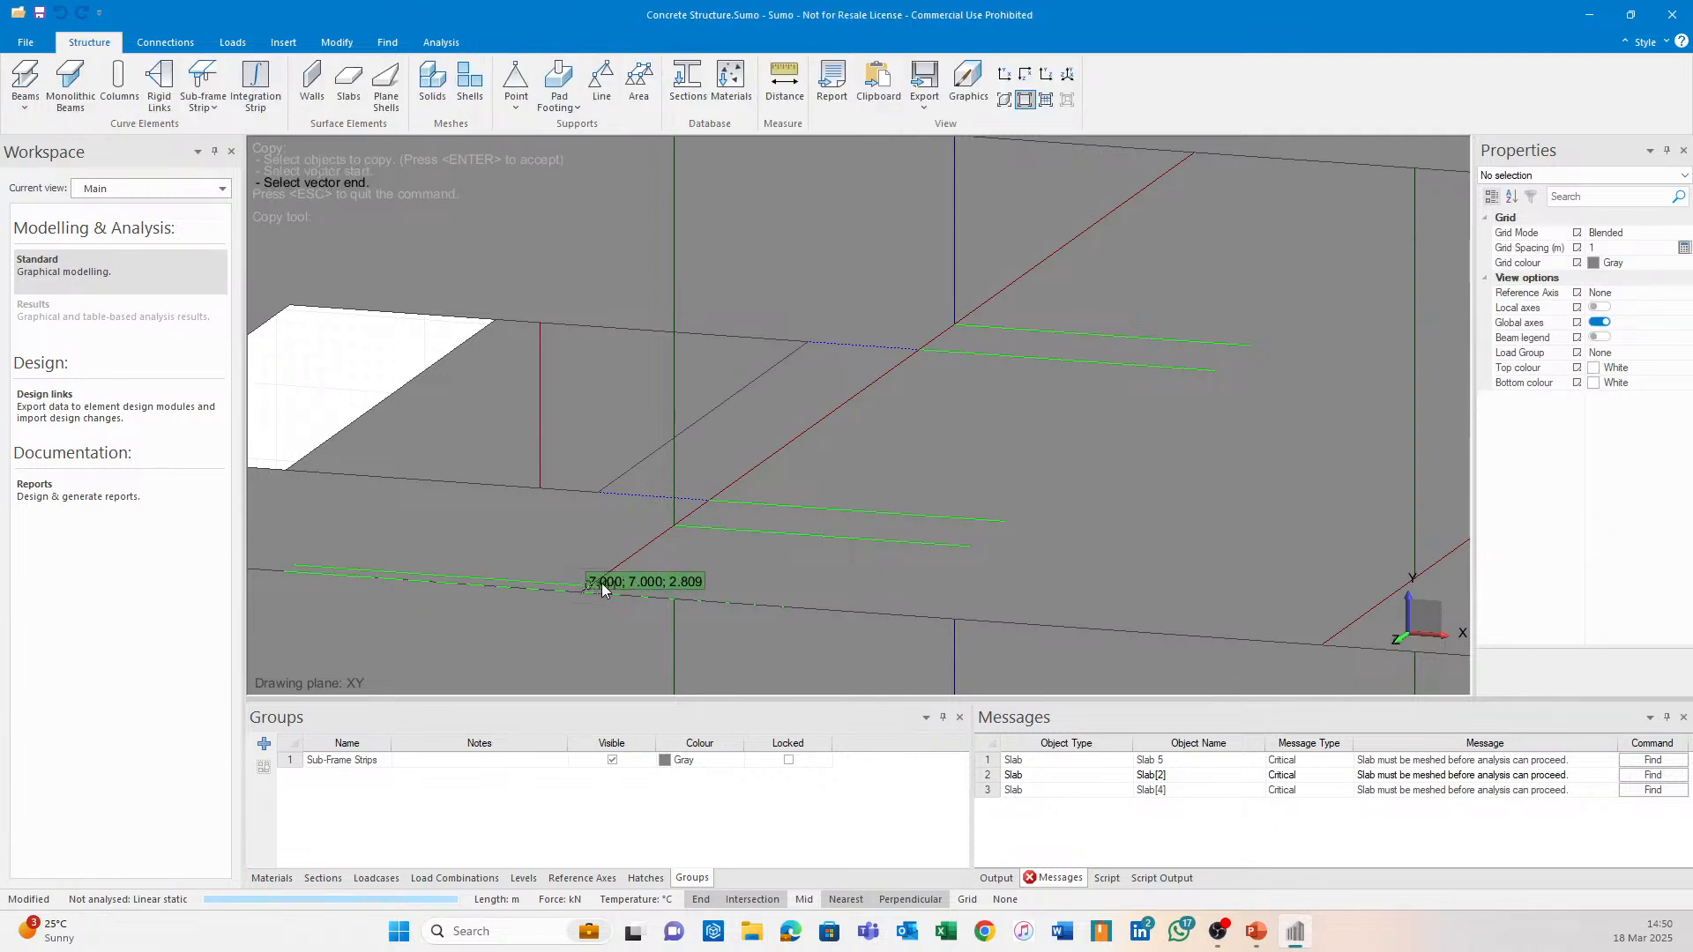
{"action": "left_click", "coordinate": [961, 342]}
{"action": "scroll", "coordinate": [943, 419], "scroll_direction": "down", "scroll_amount": 2}
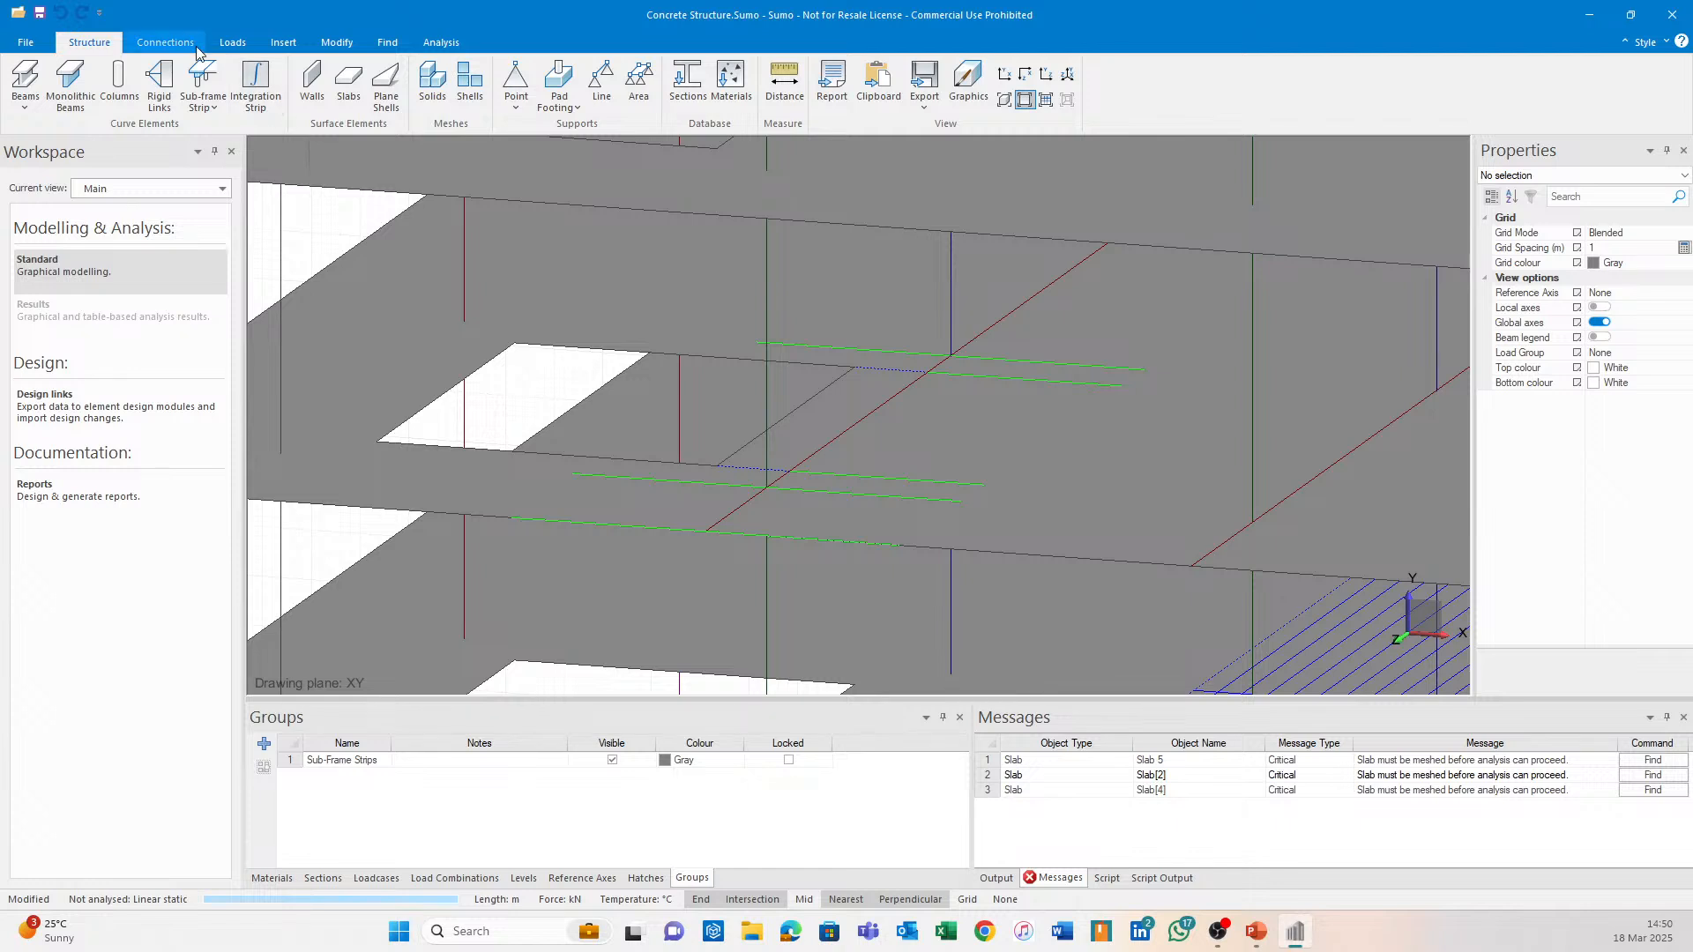
Start a new sub-frame strip with its frame line and a line from 5, 7, 3 to 9, 7, 3.
{"action": "left_click", "coordinate": [204, 78]}
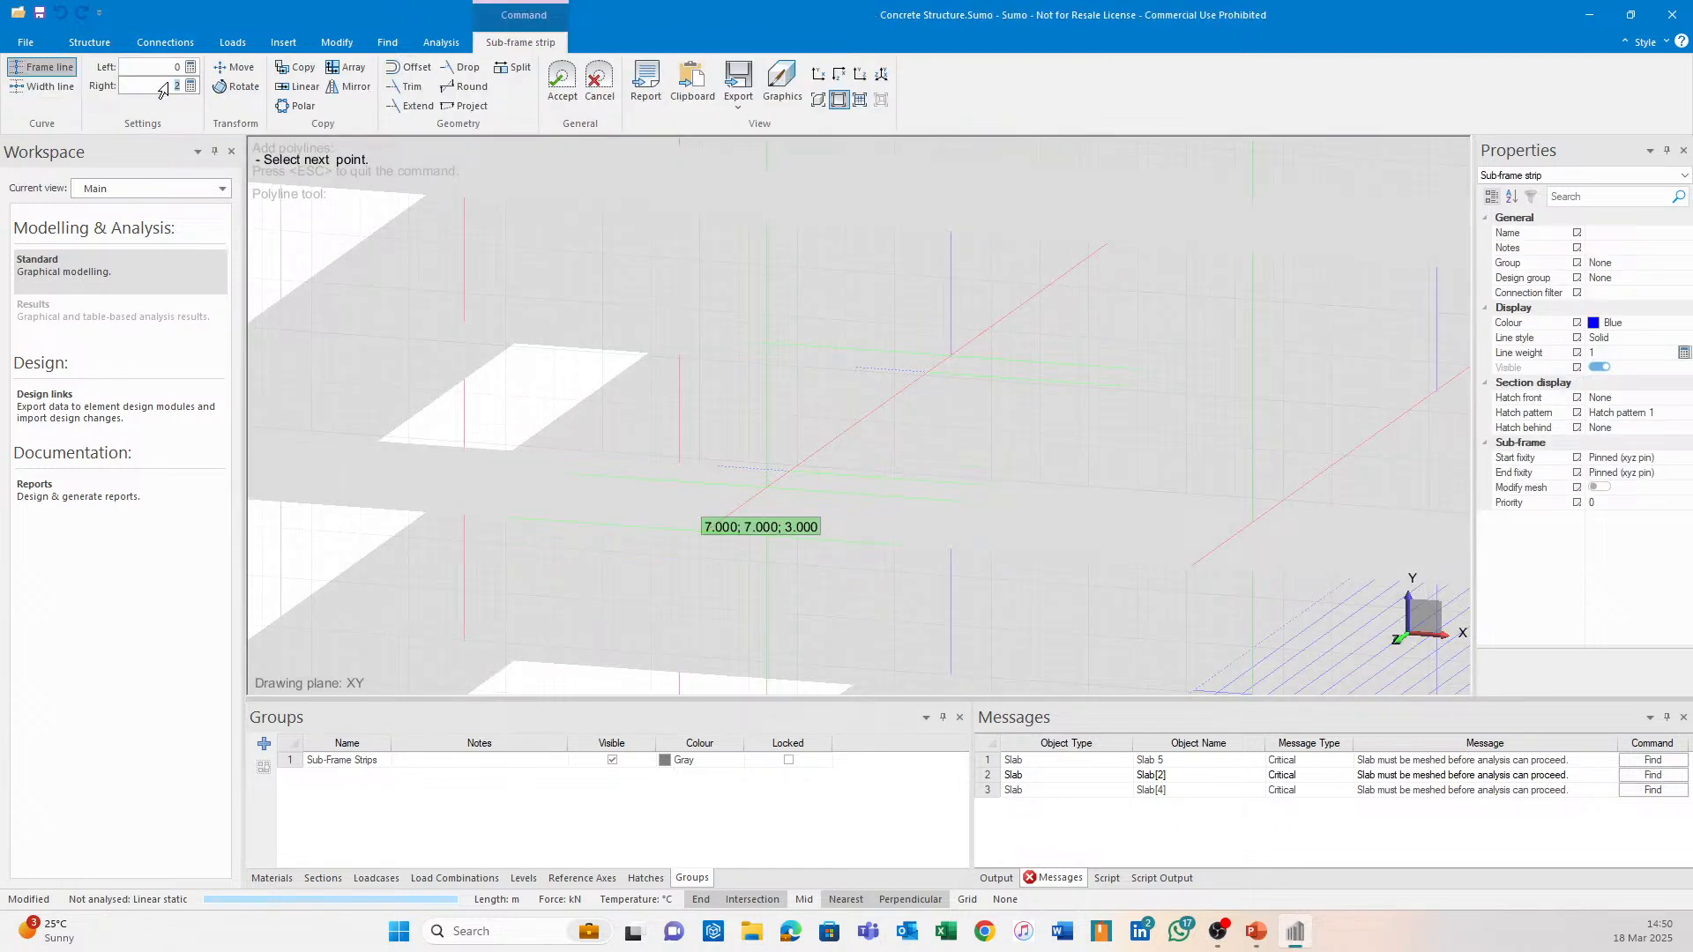
{"action": "left_click", "coordinate": [715, 533]}
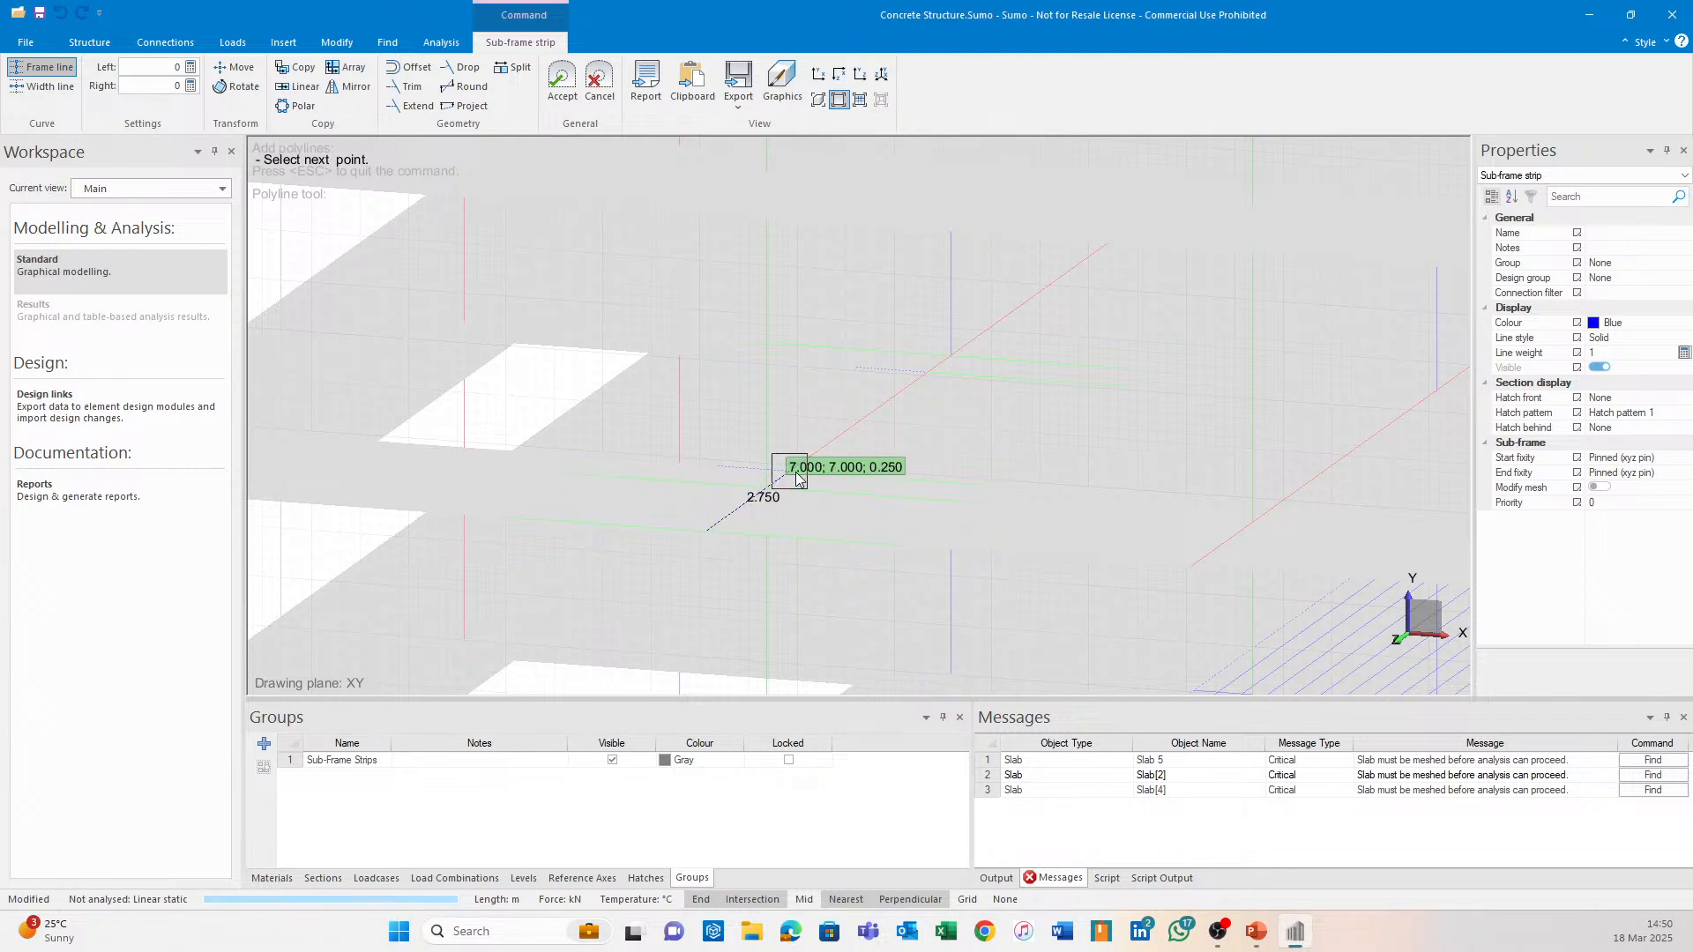
{"action": "left_click", "coordinate": [954, 360]}
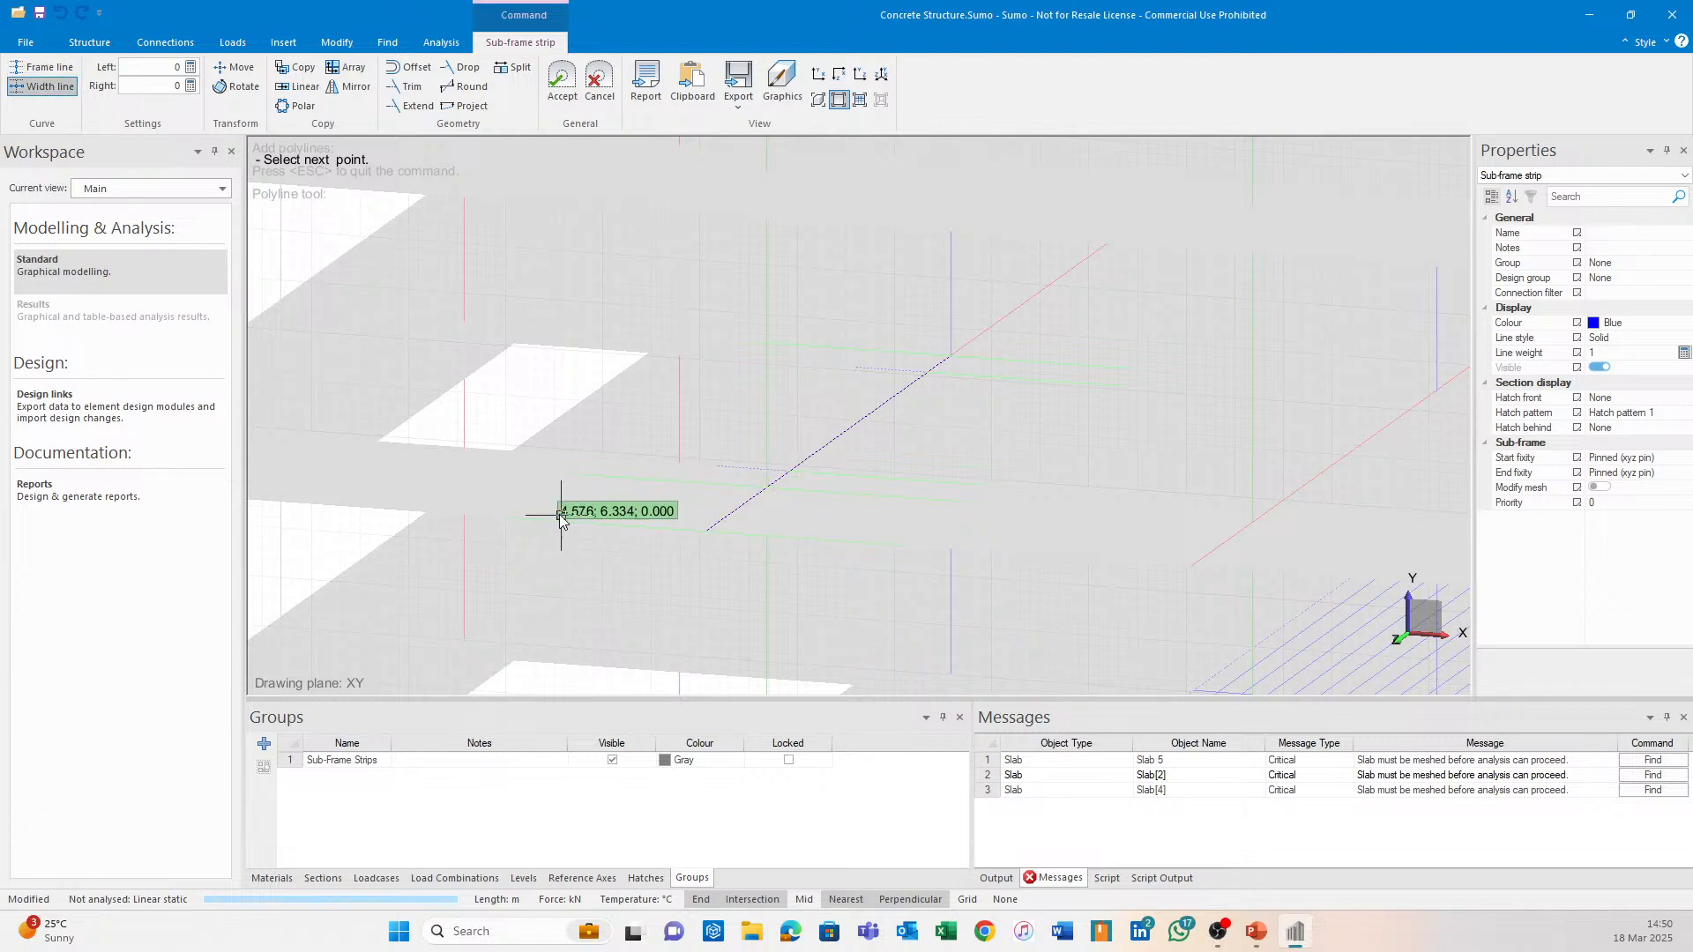
{"action": "left_click", "coordinate": [521, 522]}
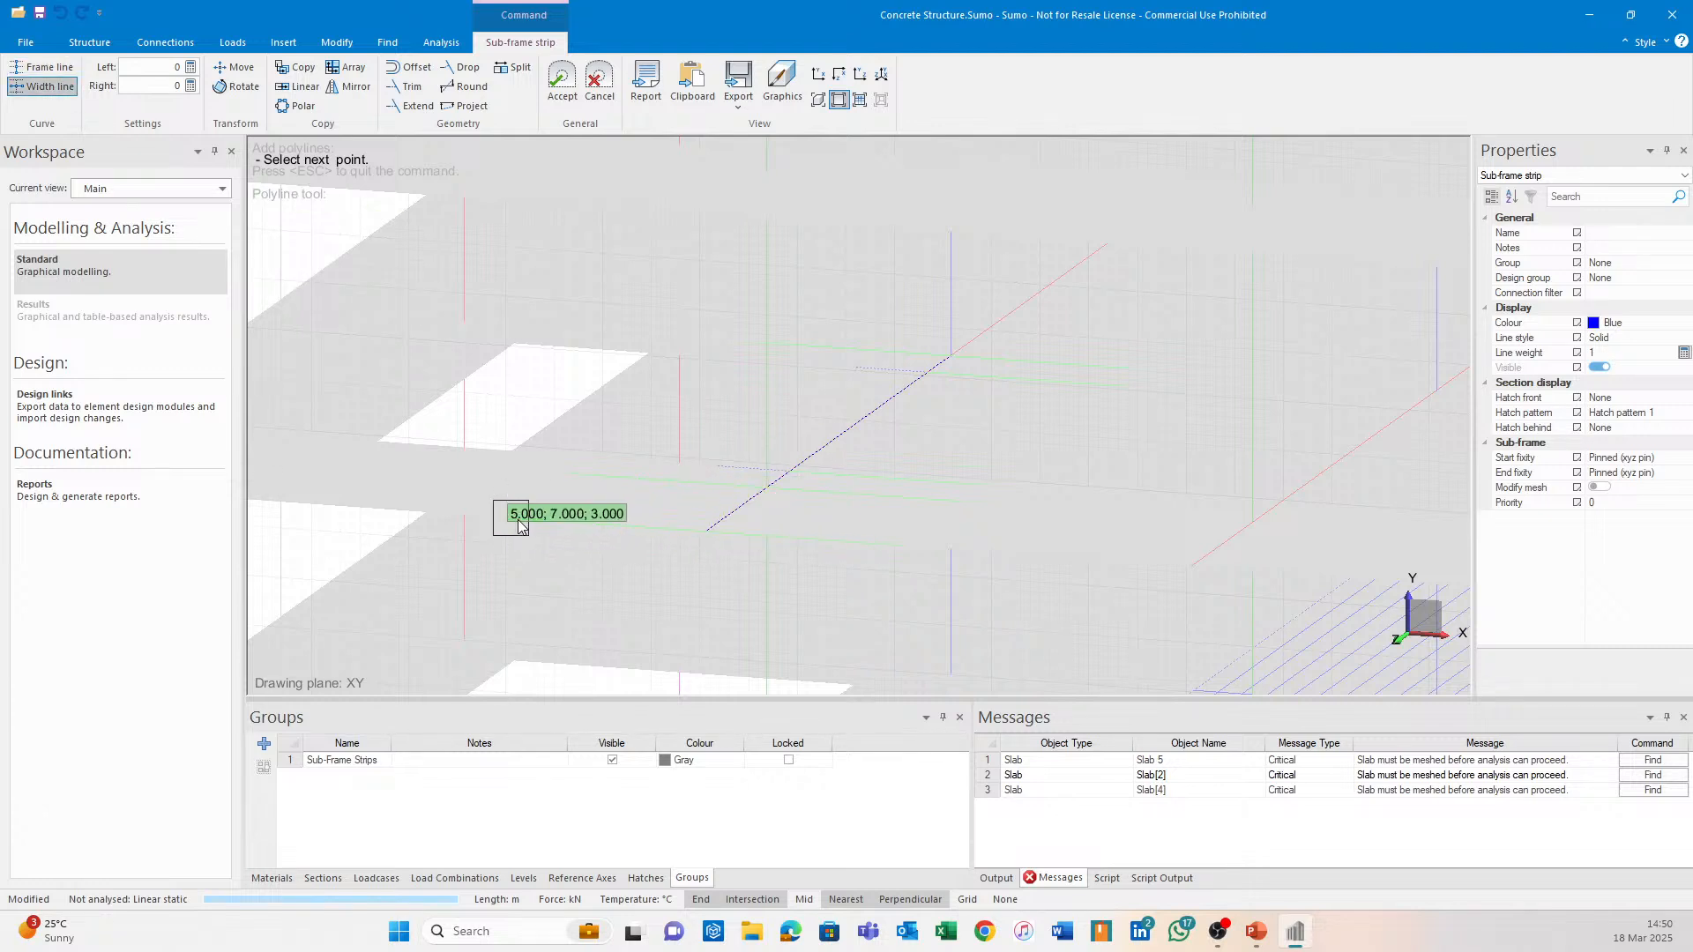
{"action": "left_click", "coordinate": [901, 553]}
{"action": "scroll", "coordinate": [854, 424], "scroll_direction": "up", "scroll_amount": 1}
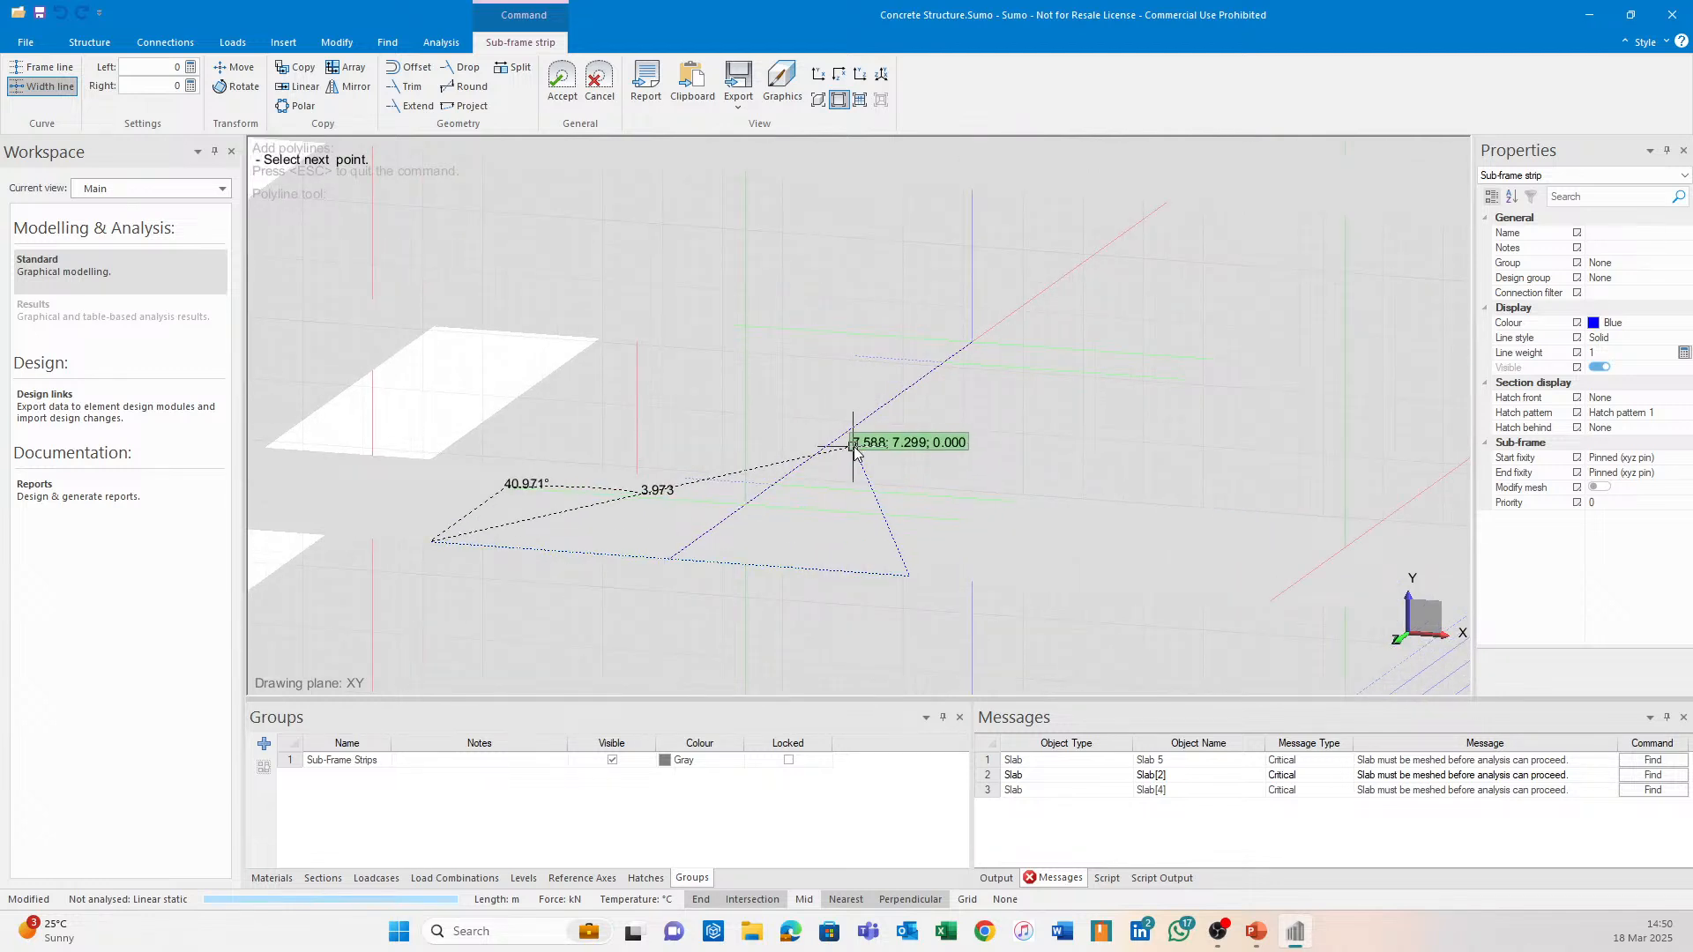
{"action": "key", "text": "Escape"}
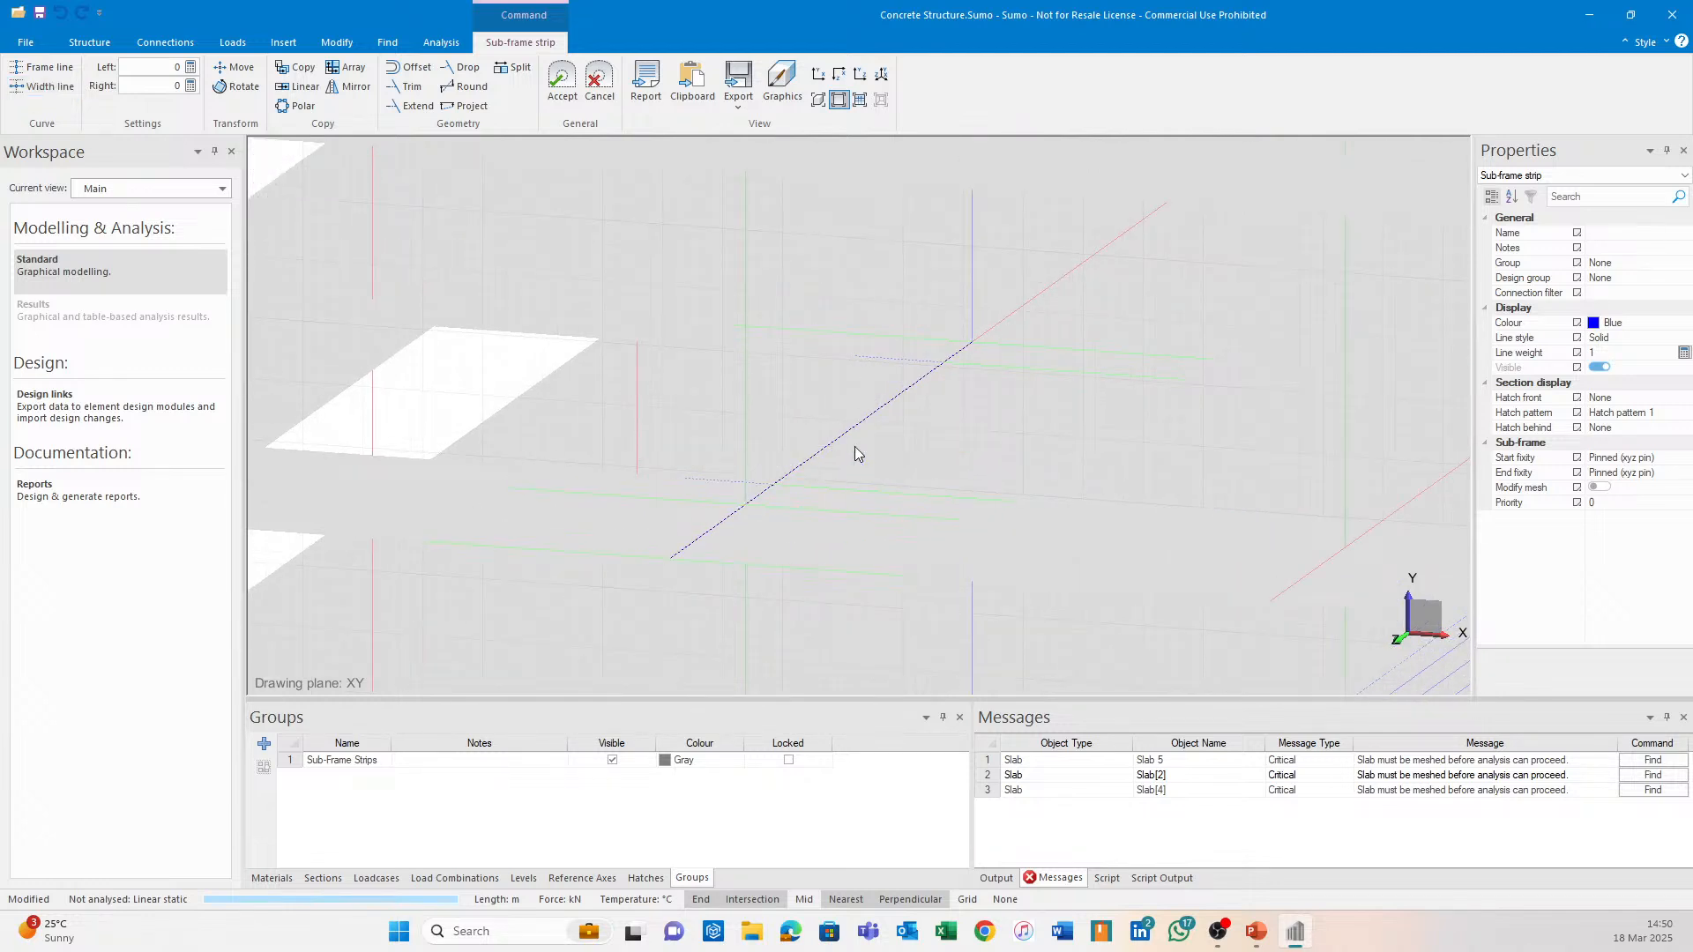
Draw the strip's width lines, including 5, 7, 1 to 9, 7, 1 and on to 9, 7, -5, then accept.
{"action": "left_click", "coordinate": [29, 88]}
{"action": "left_click", "coordinate": [433, 543]}
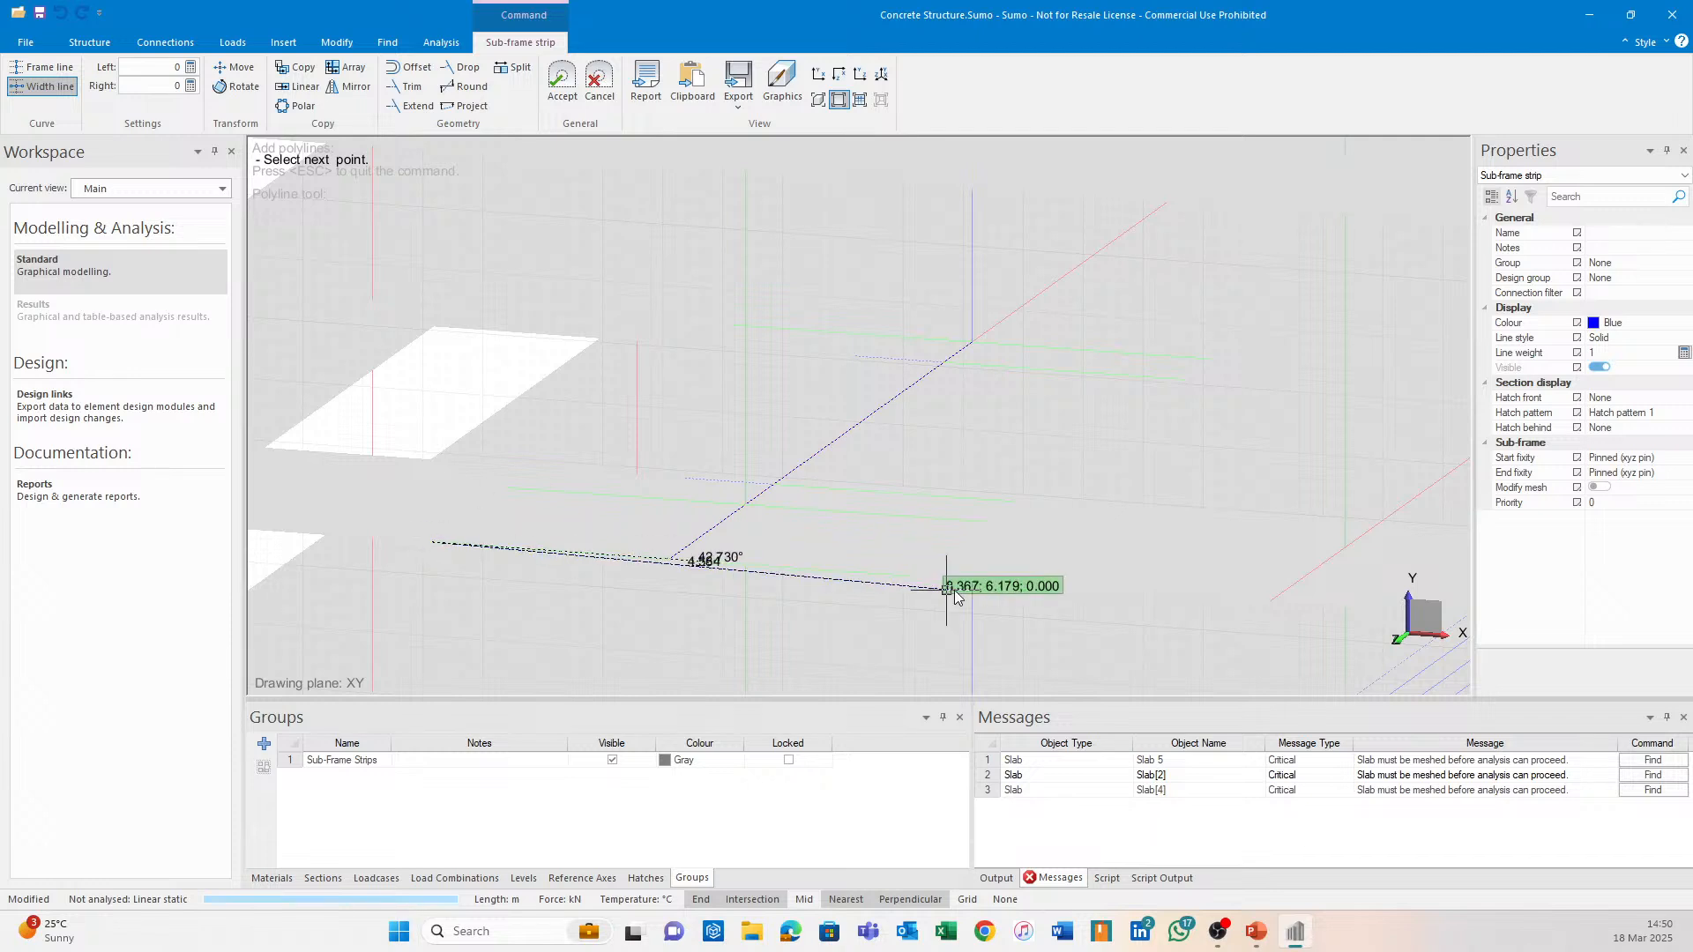
{"action": "left_click", "coordinate": [906, 580]}
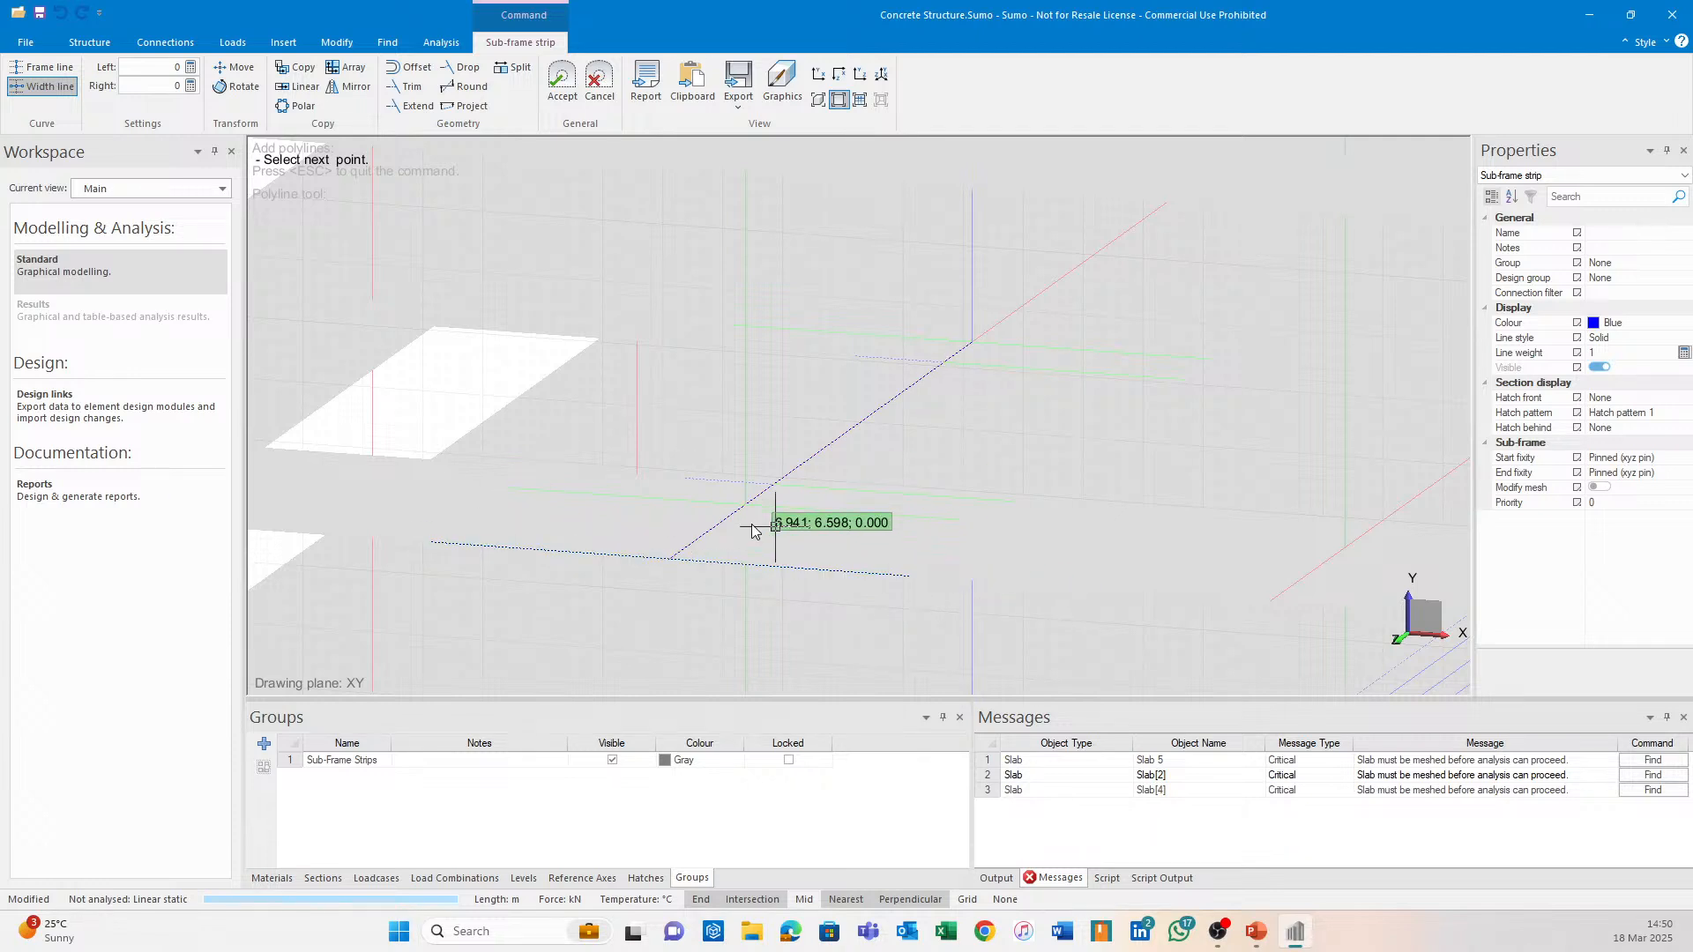
{"action": "left_click", "coordinate": [506, 492]}
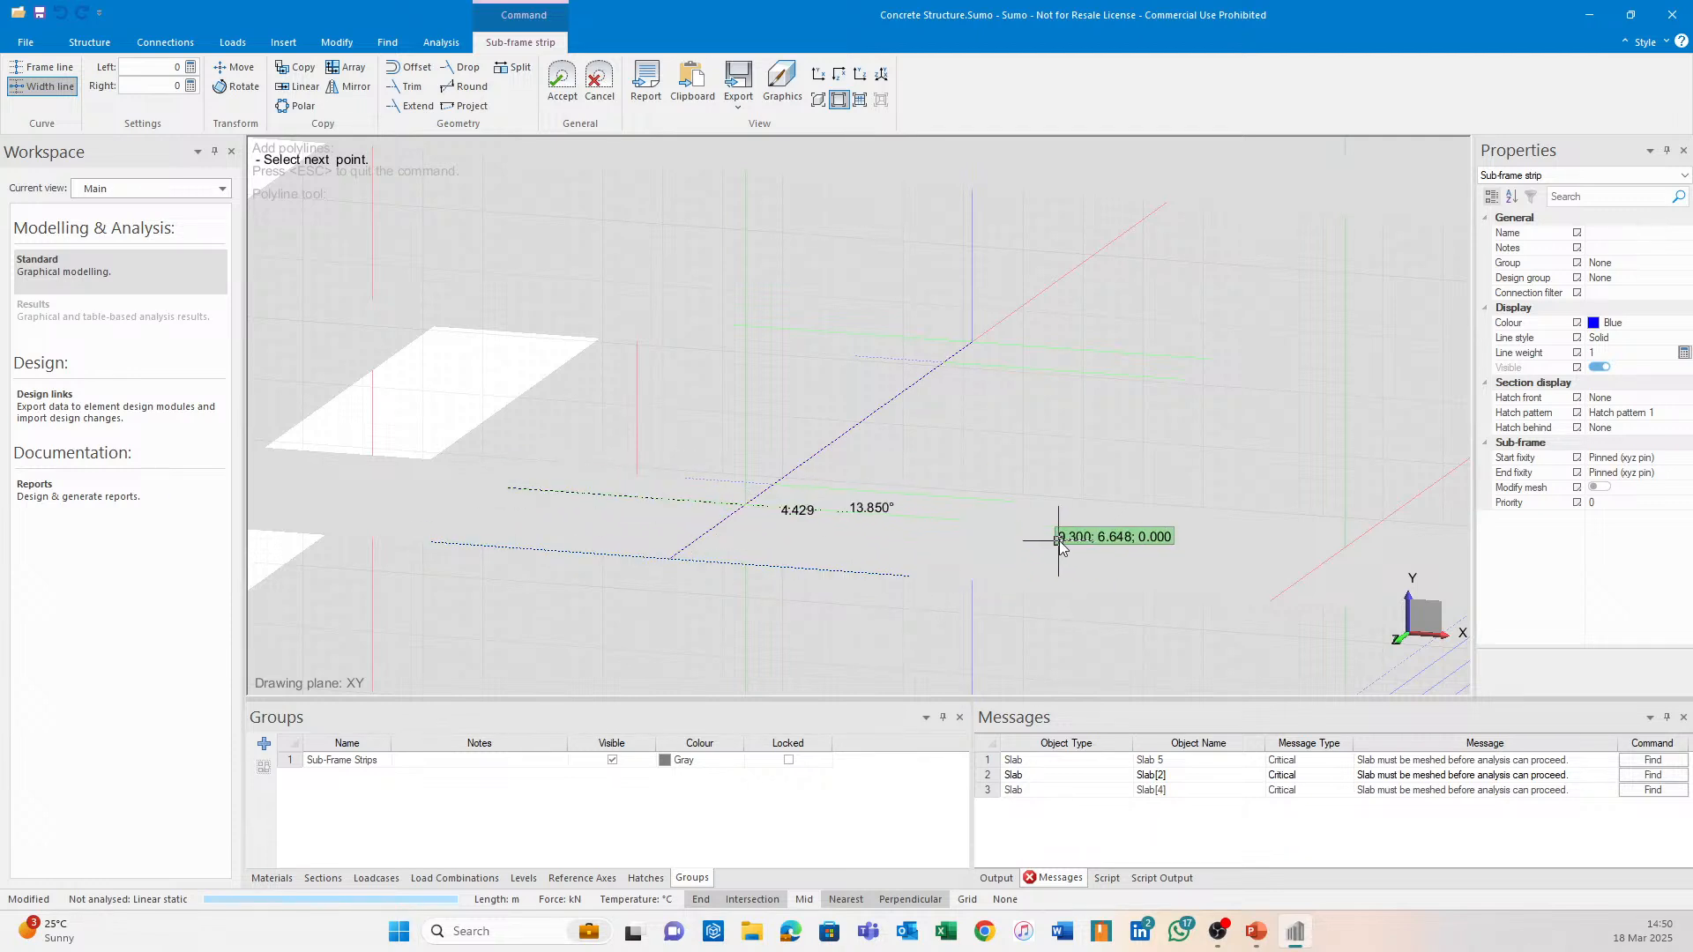
{"action": "left_click", "coordinate": [980, 527]}
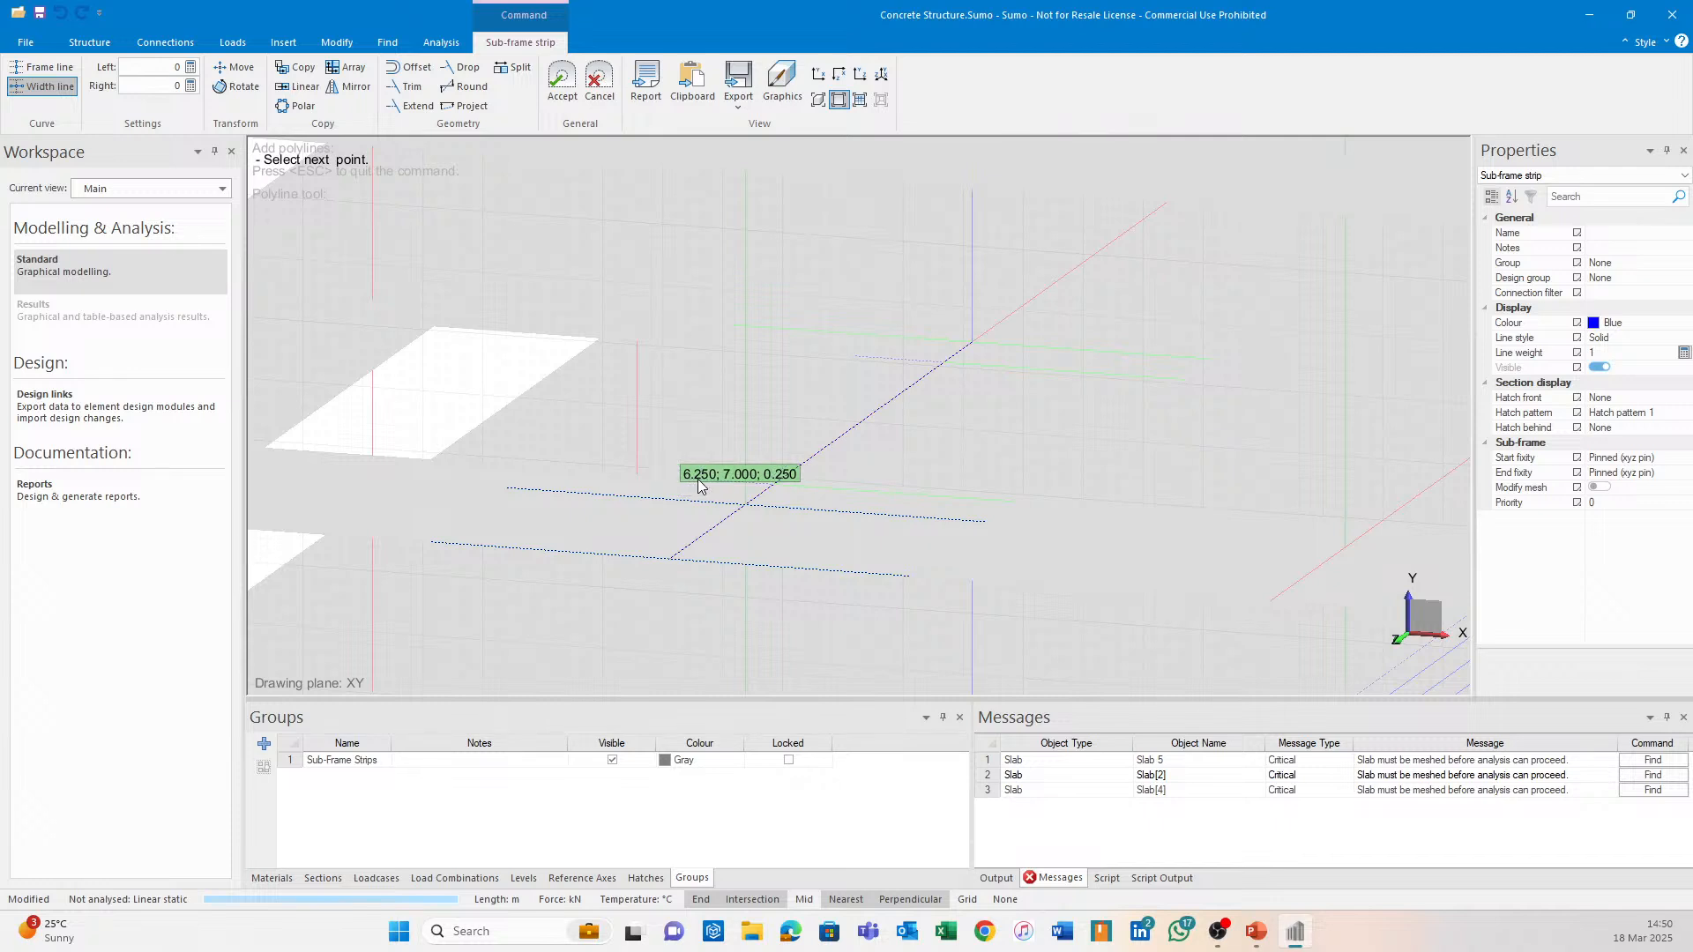
{"action": "left_click", "coordinate": [688, 479]}
{"action": "left_click", "coordinate": [1013, 503]}
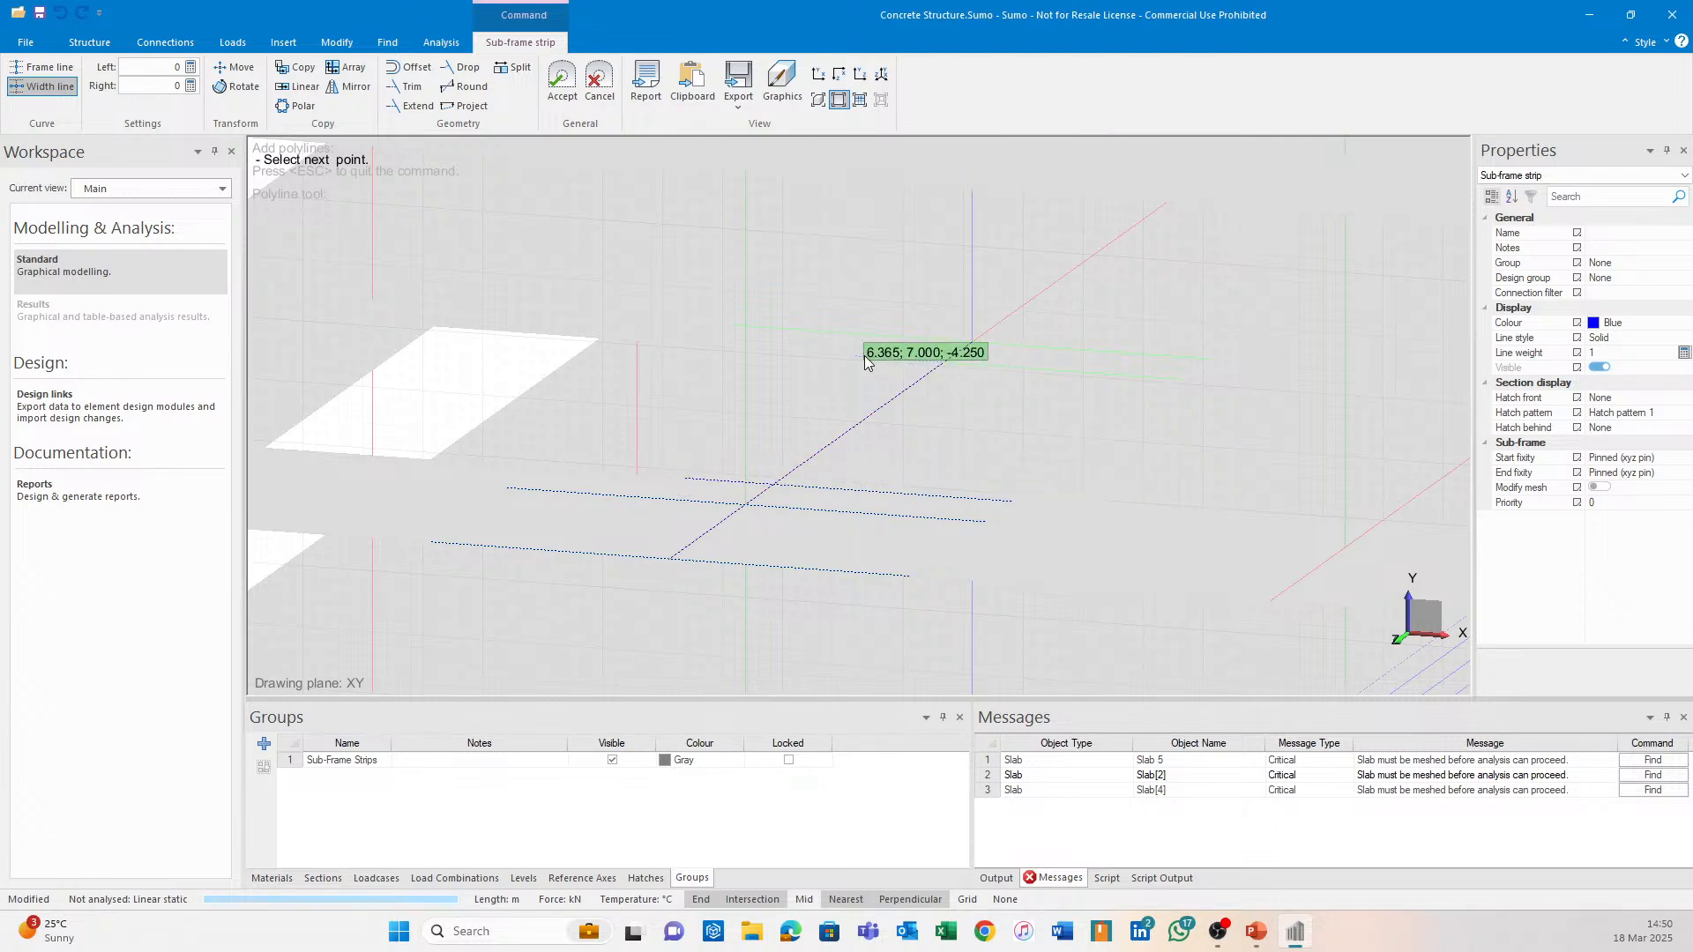
{"action": "left_click", "coordinate": [862, 357]}
{"action": "left_click", "coordinate": [1182, 383]}
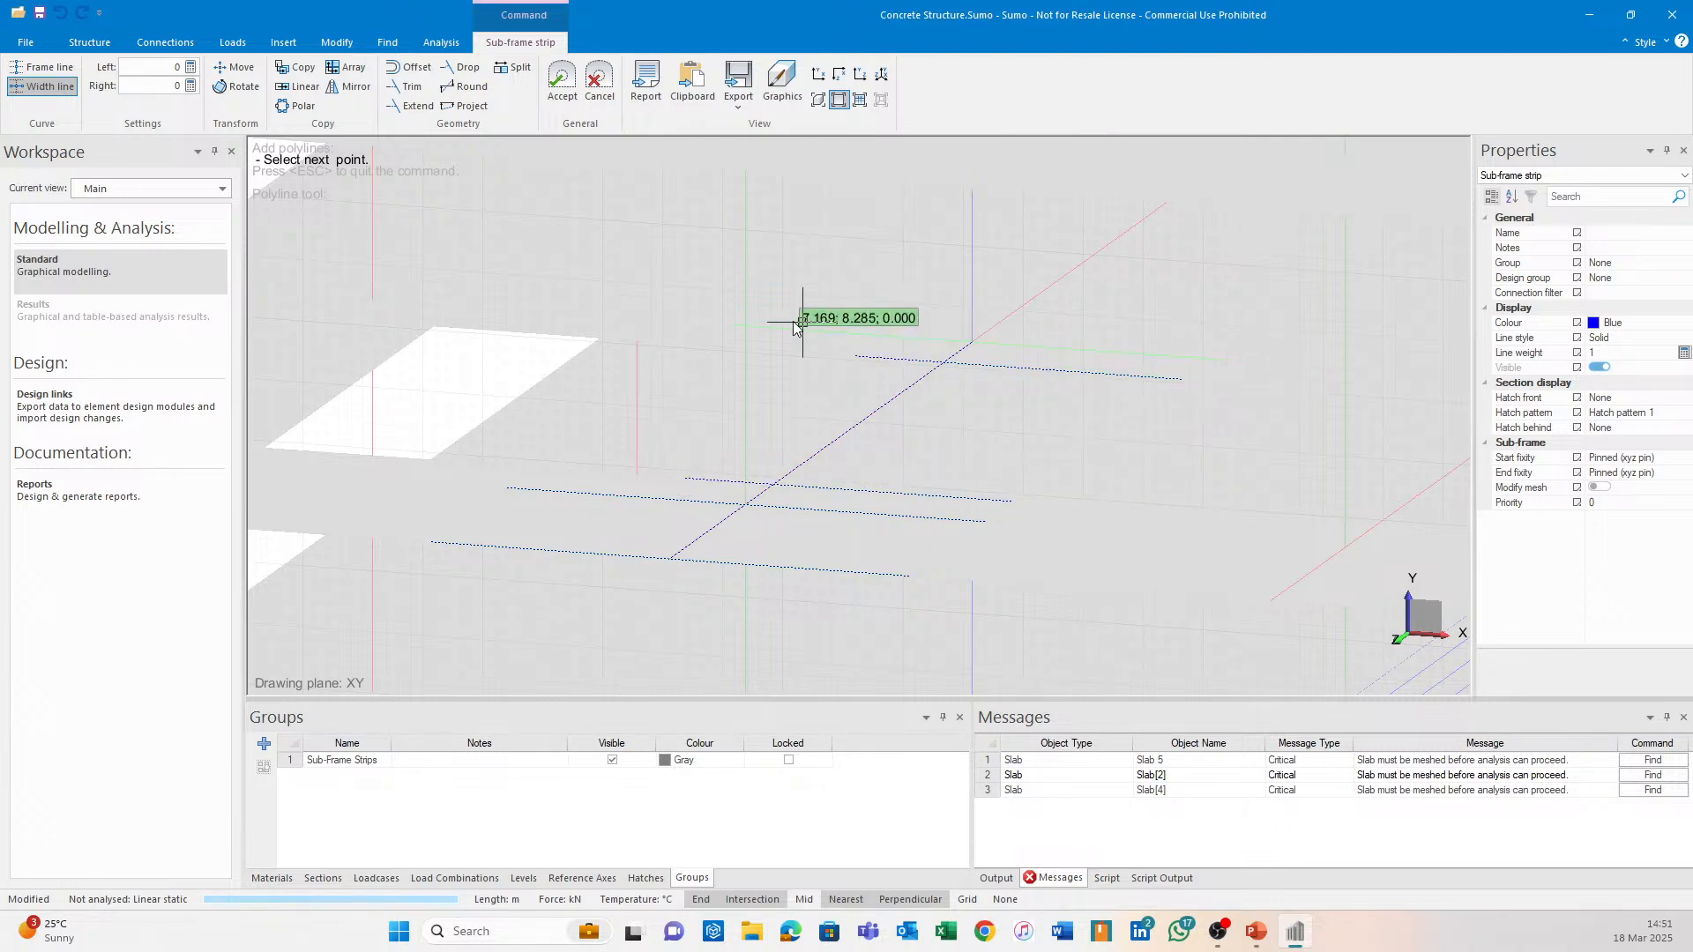
{"action": "left_click", "coordinate": [1214, 366]}
{"action": "left_click", "coordinate": [561, 80]}
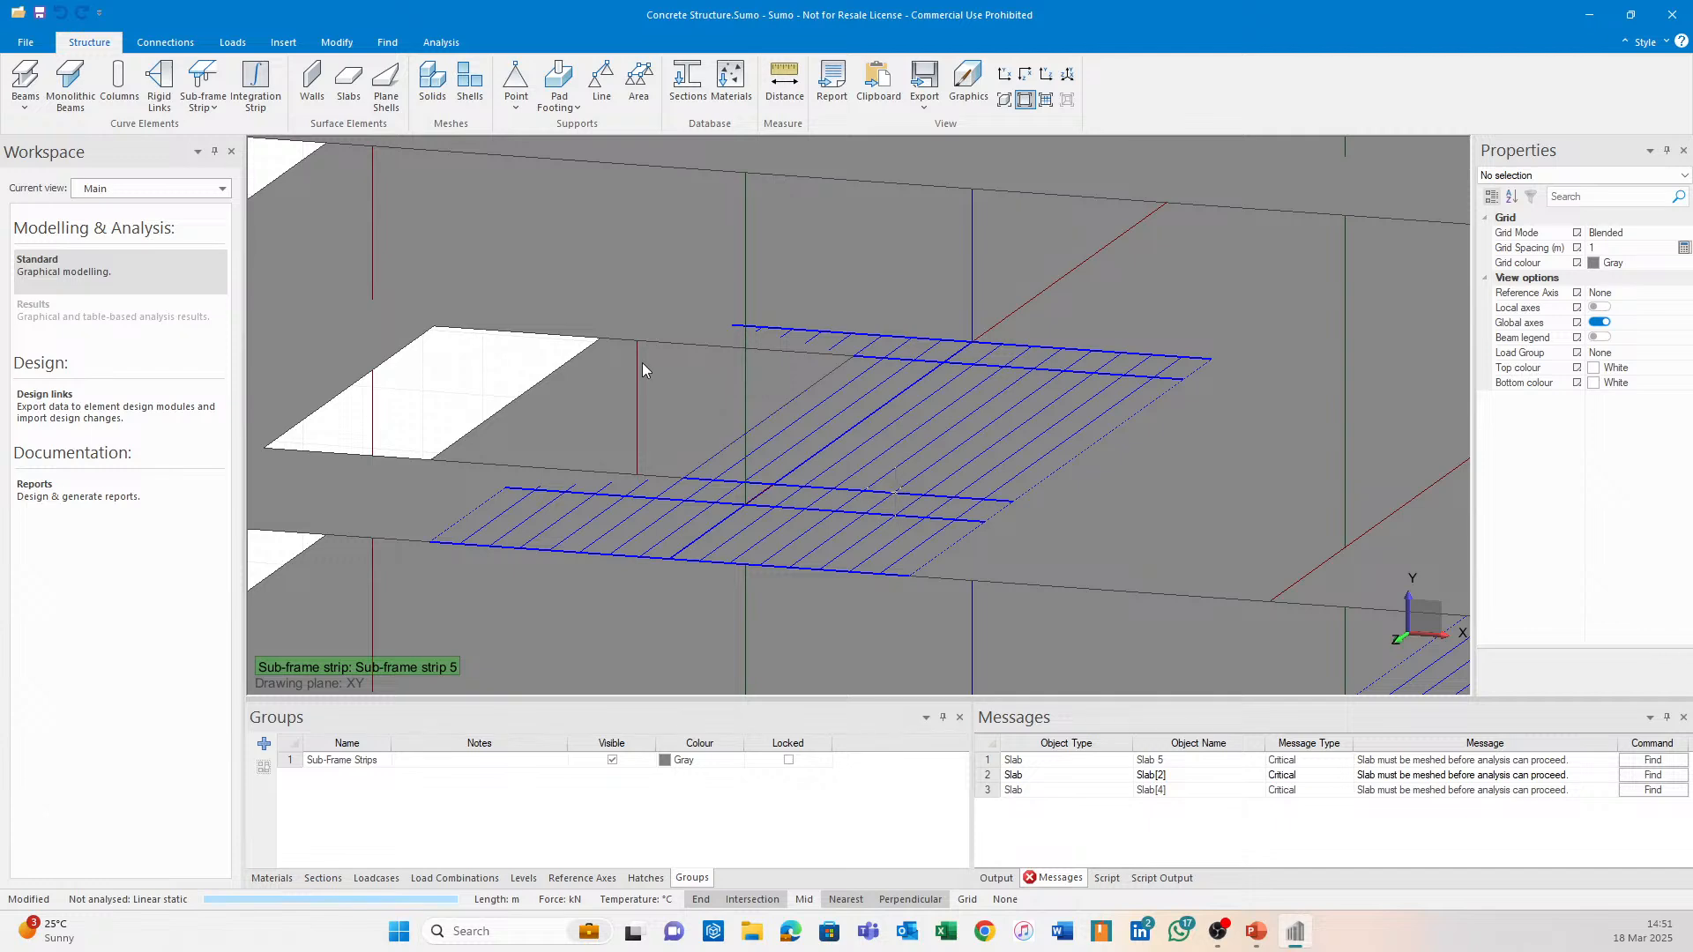
Send Sub-frame strip 5 to Continuous Beam via Design links, dismissing the load apportioning warning.
{"action": "left_click", "coordinate": [151, 410]}
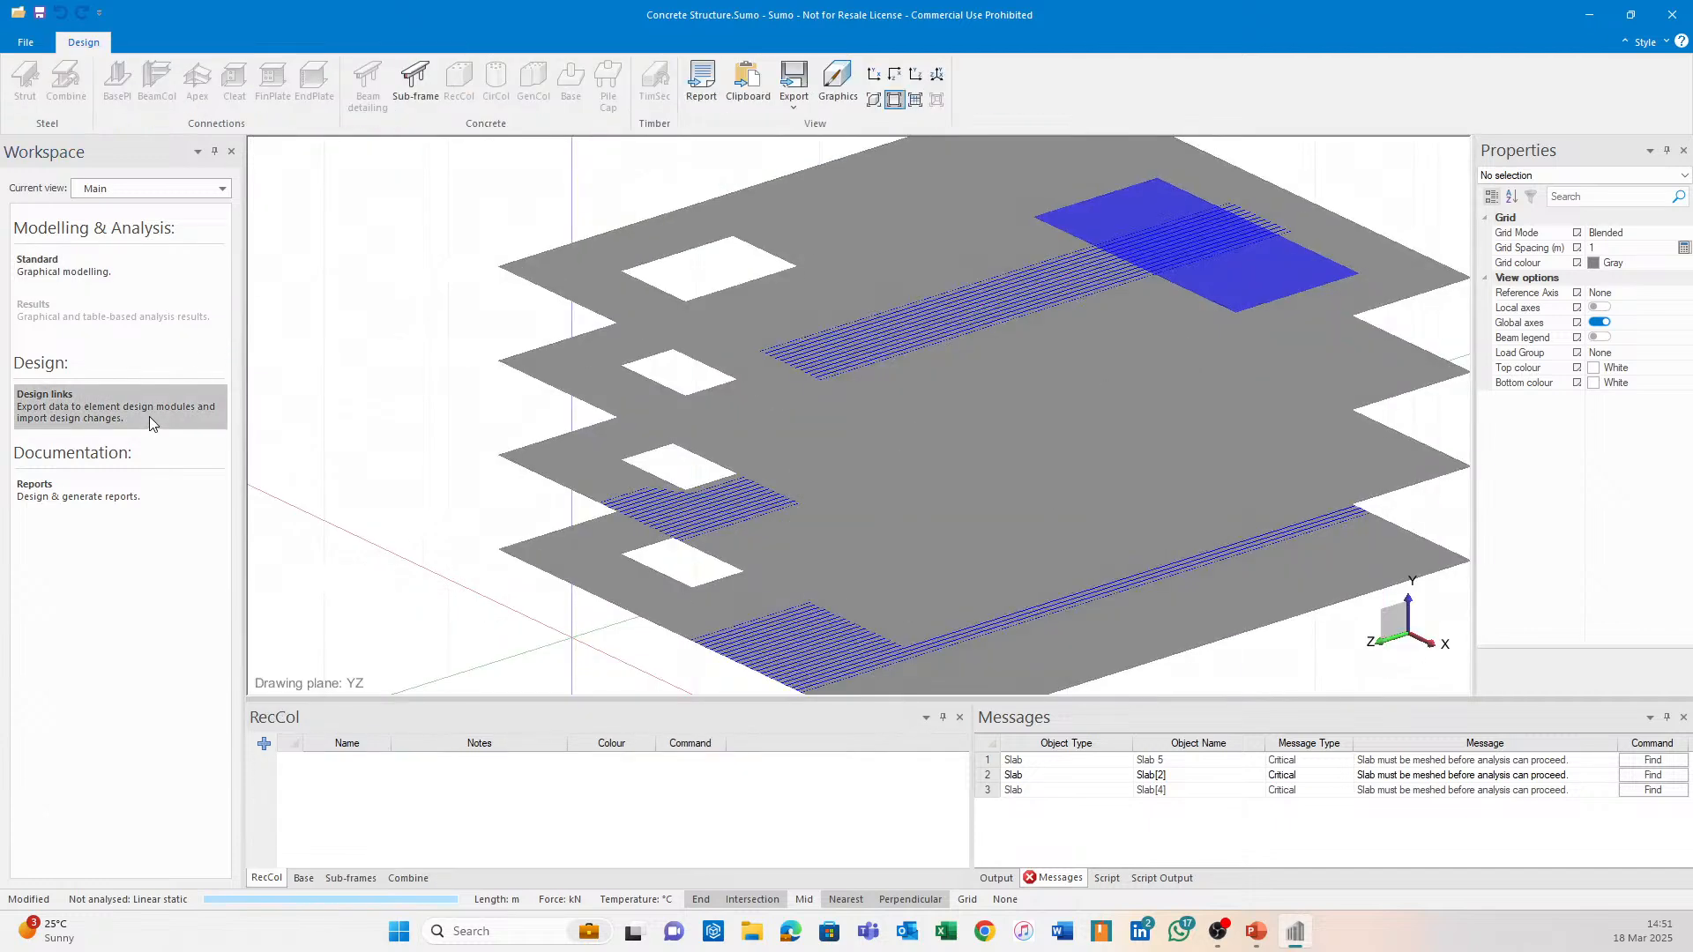
{"action": "left_click", "coordinate": [436, 72]}
{"action": "left_click", "coordinate": [701, 516]}
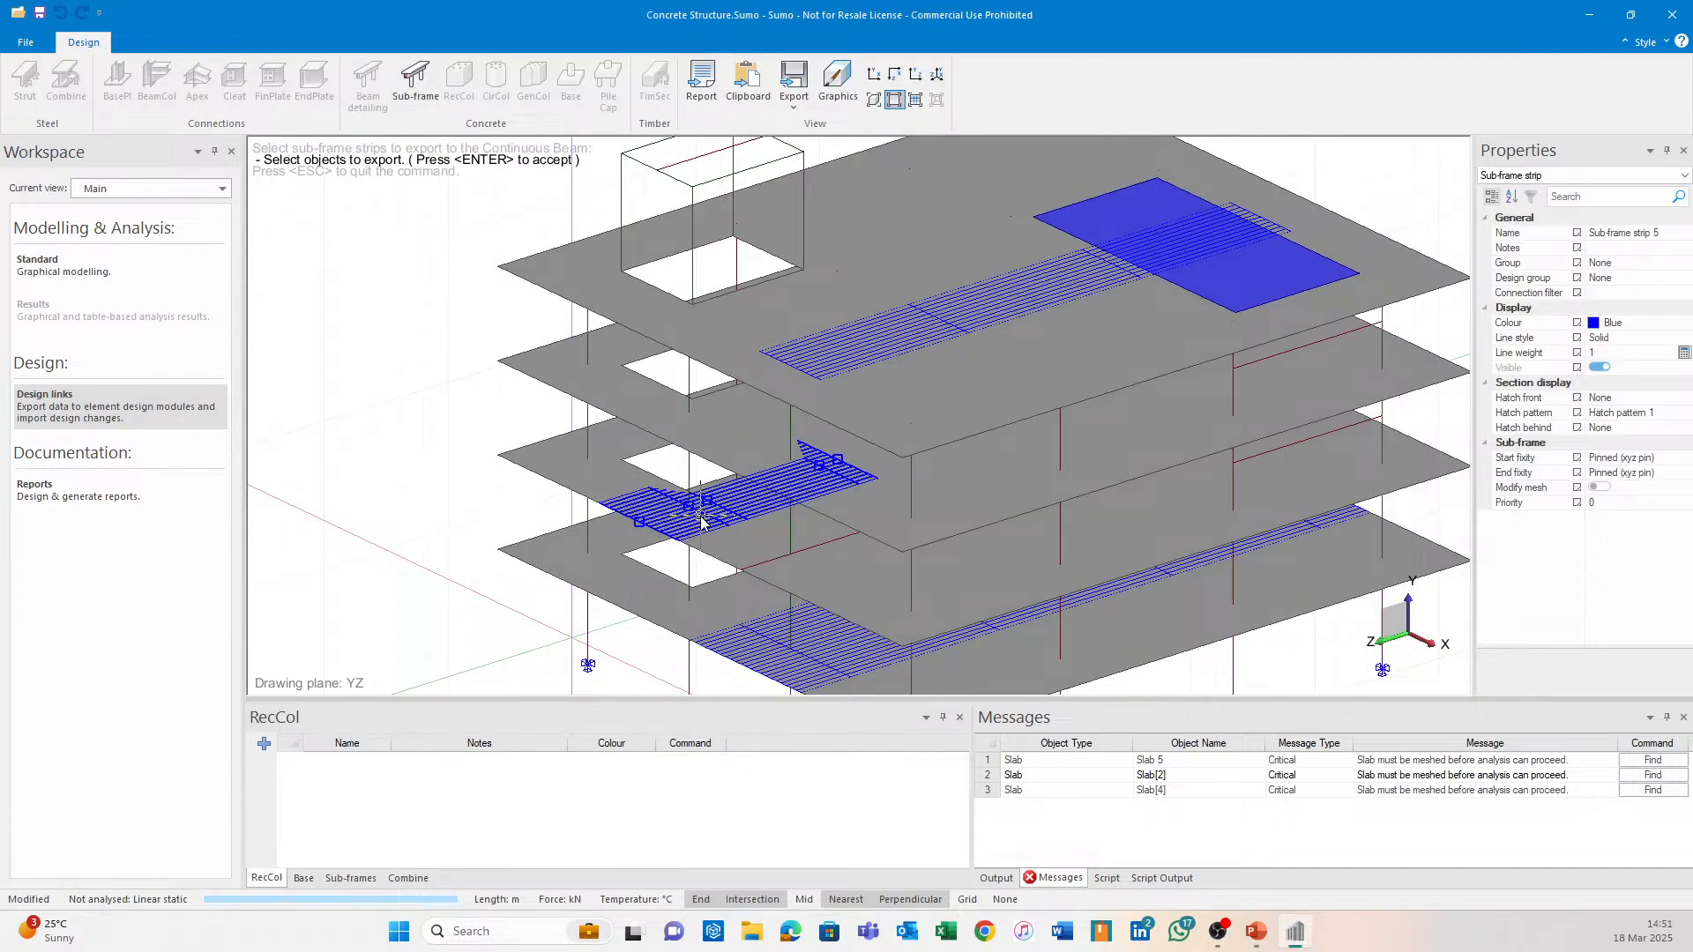
{"action": "key", "text": "Return"}
{"action": "left_click", "coordinate": [953, 511]}
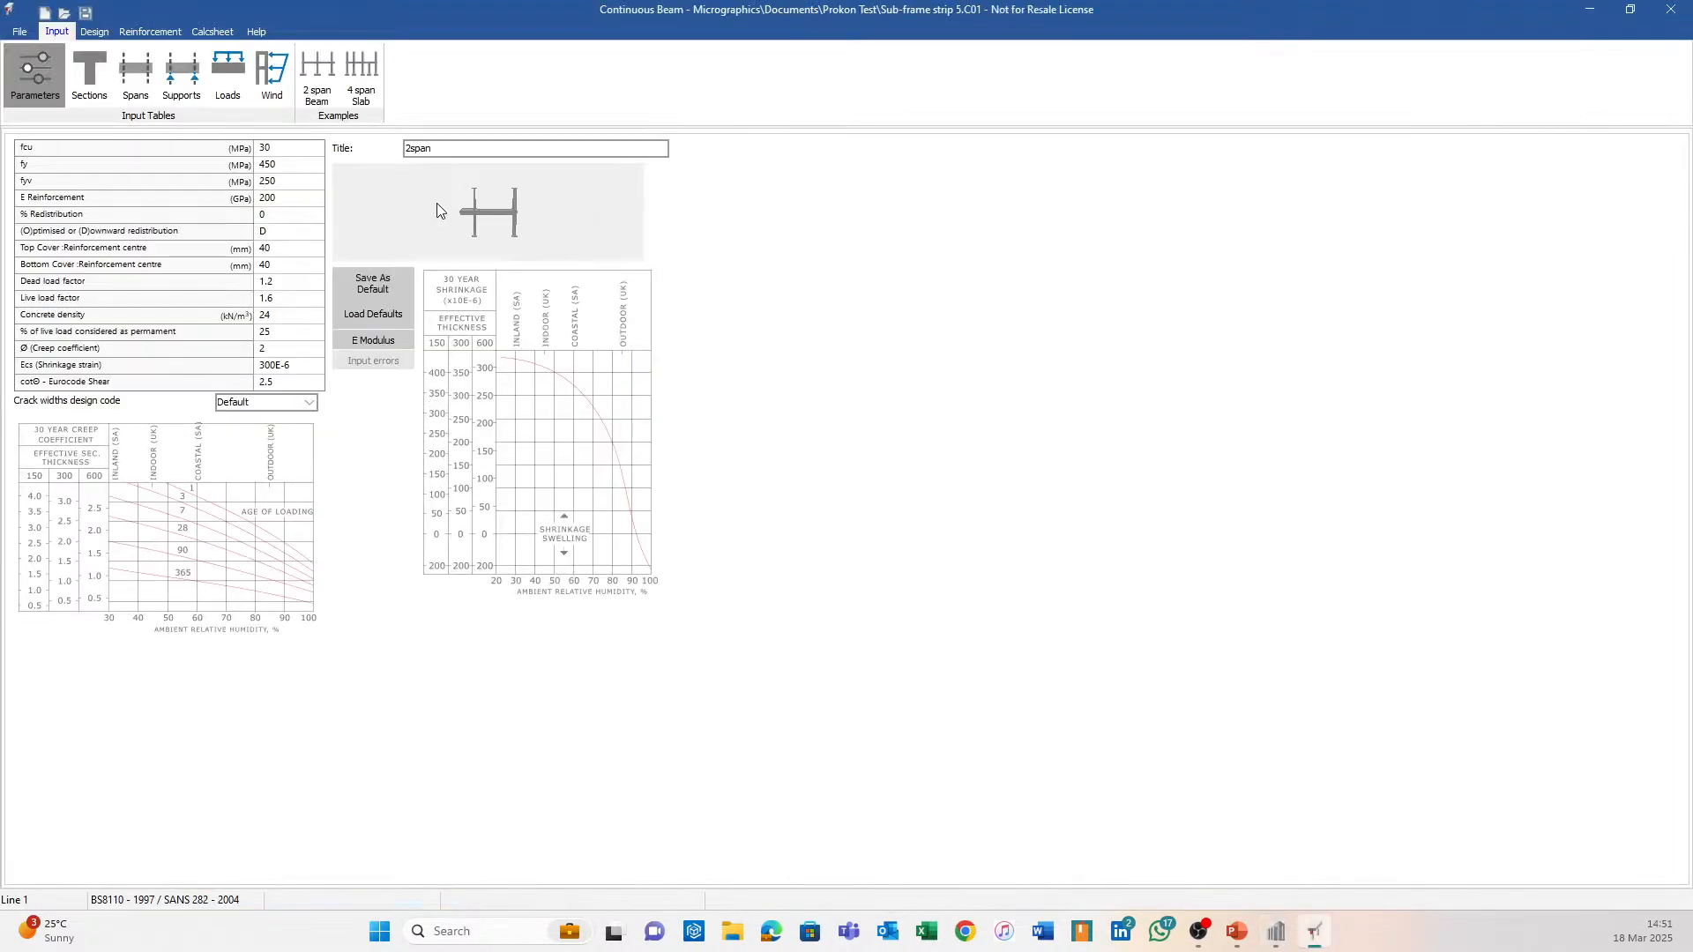
Review sections and deflections, then generate strip 5's reinforcement: 2Y20 top and 2Y16 bottom bars.
{"action": "left_click", "coordinate": [98, 92]}
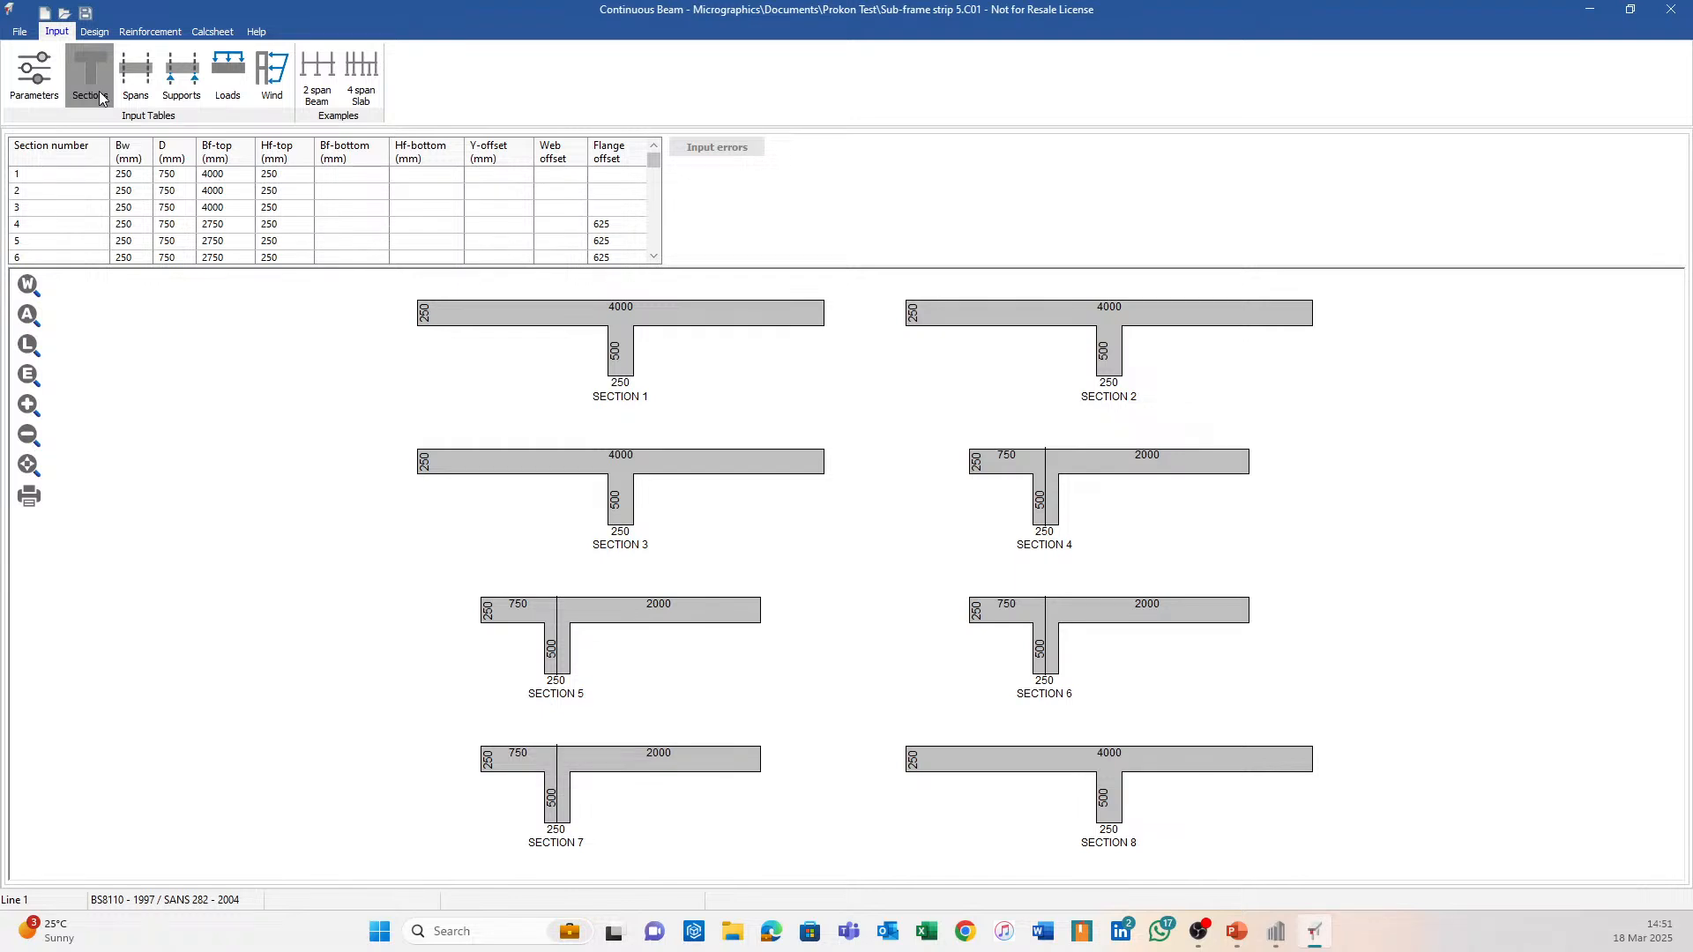
{"action": "left_click", "coordinate": [84, 36]}
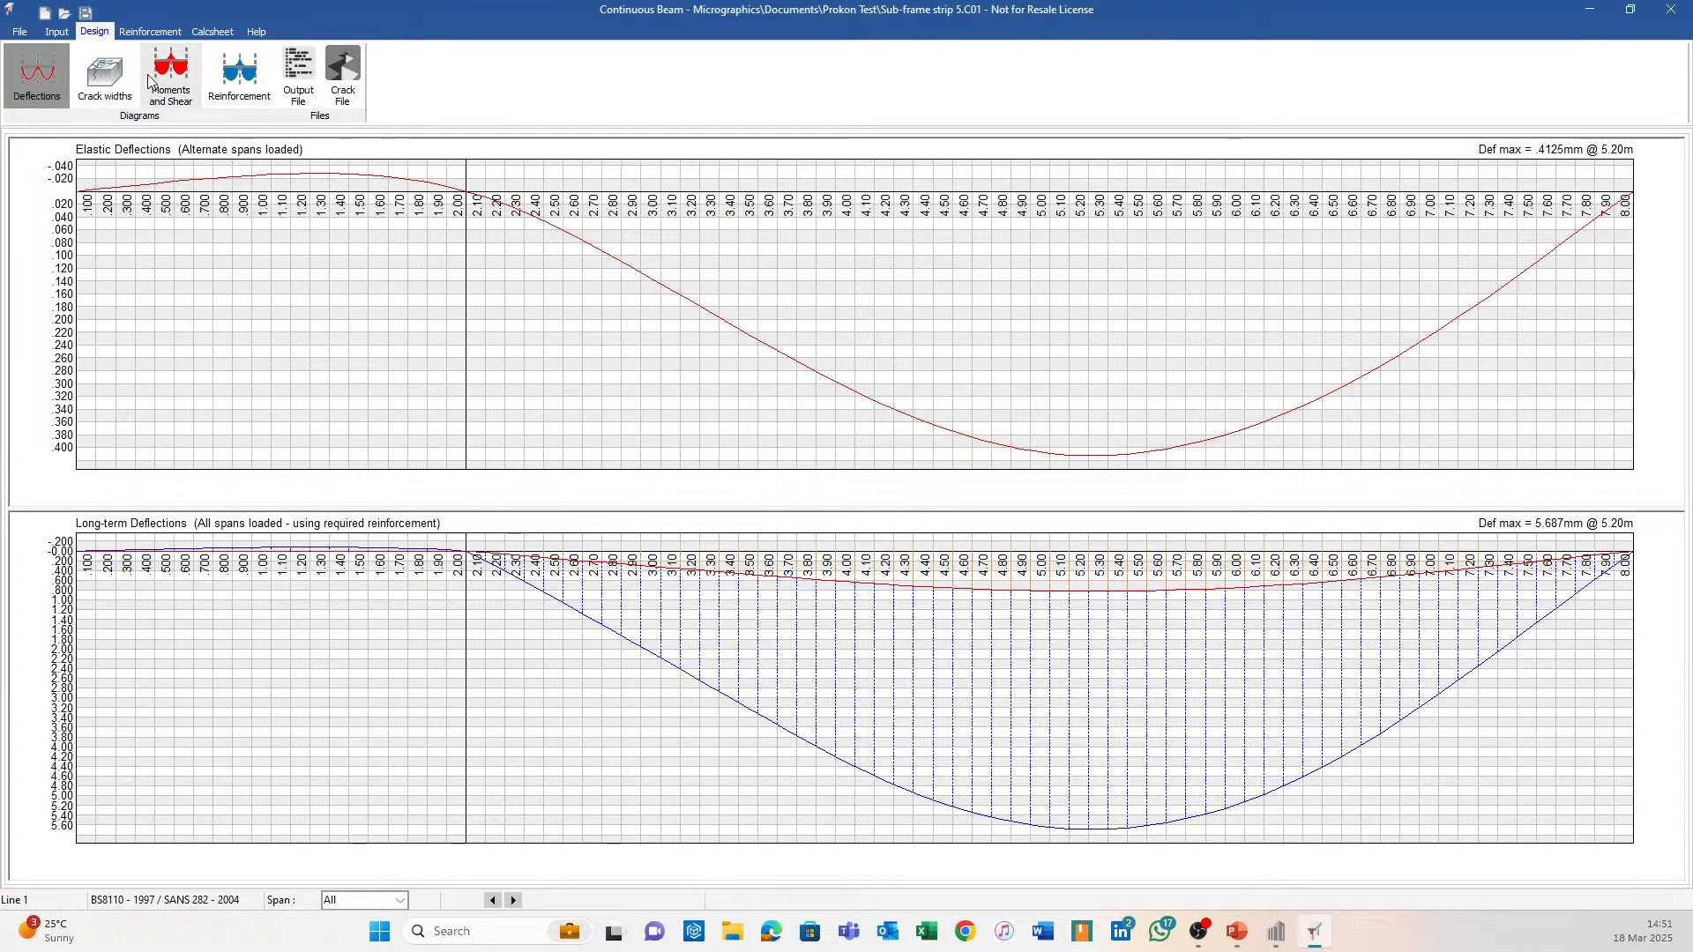
{"action": "left_click", "coordinate": [149, 32]}
{"action": "left_click", "coordinate": [185, 525]}
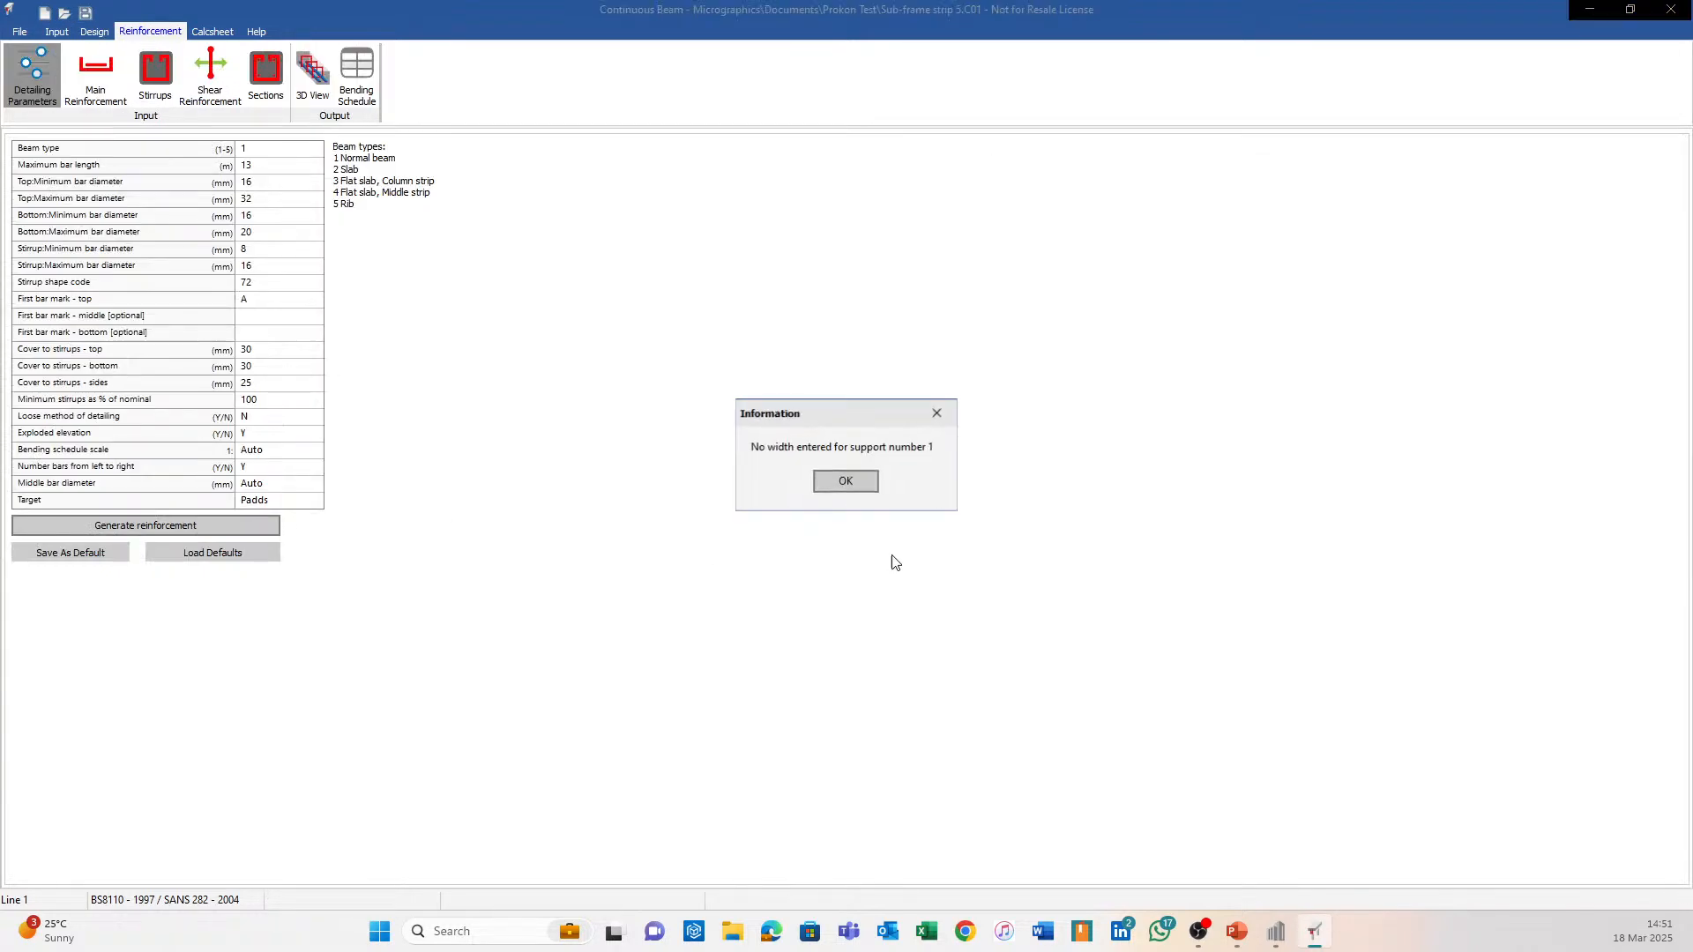
{"action": "left_click", "coordinate": [858, 485]}
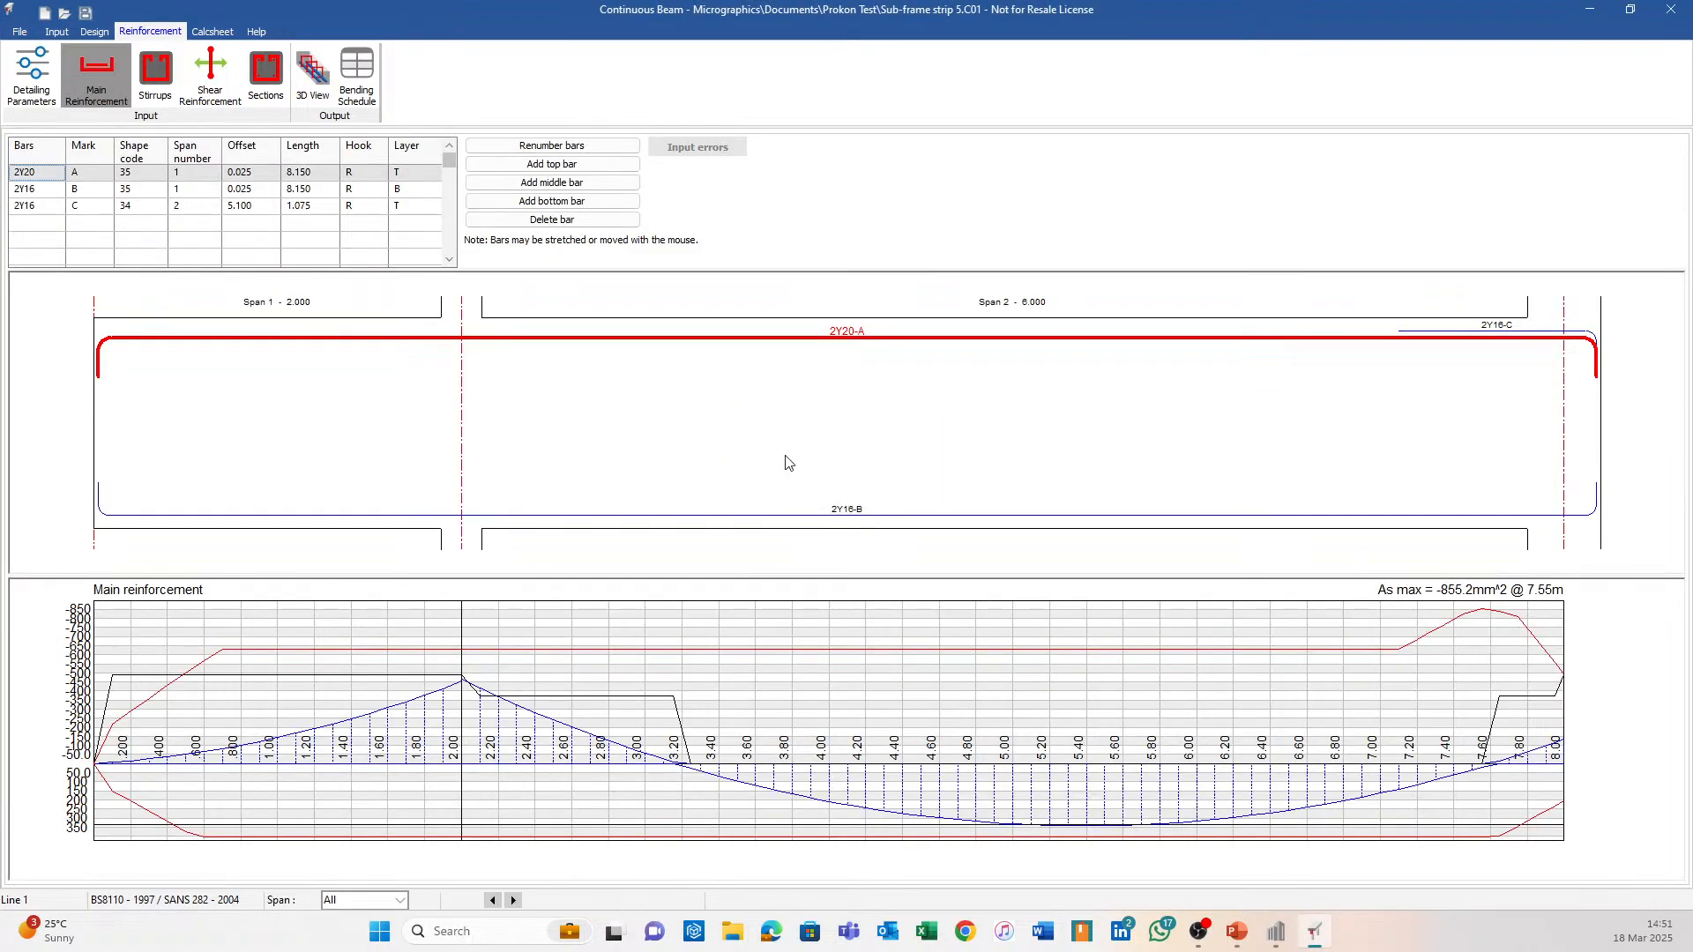
View strip 5's reinforcement cage in 3D from several angles, then return to the Sumo model.
{"action": "left_click", "coordinate": [313, 75]}
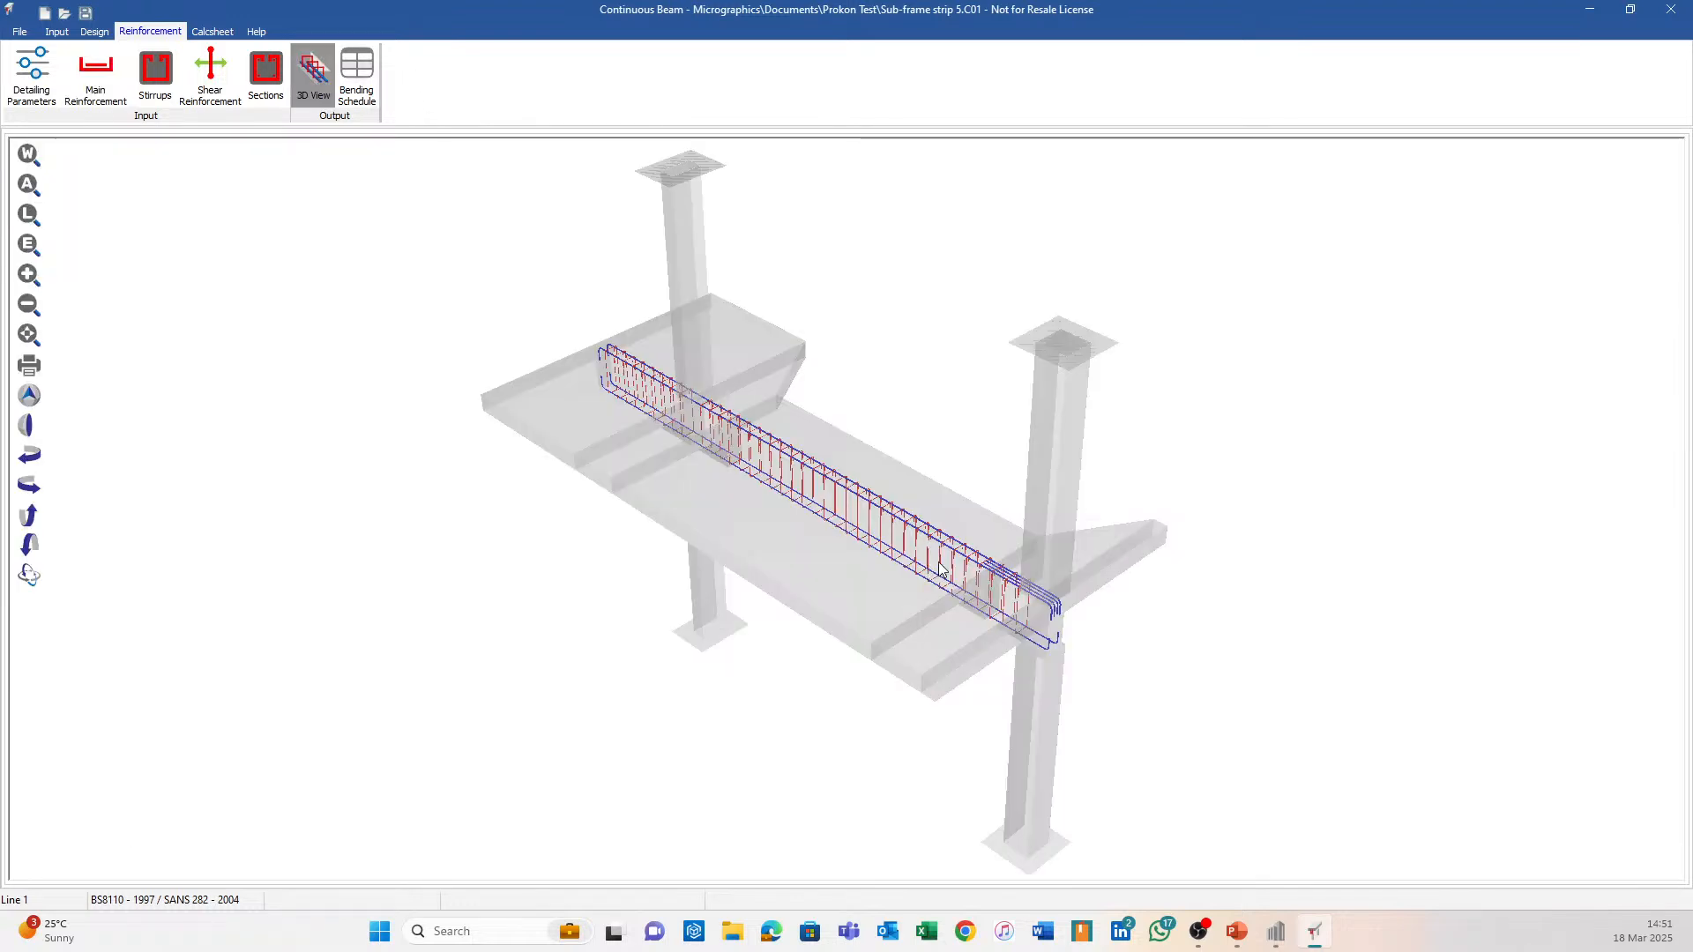
{"action": "left_click_drag", "start_coordinate": [875, 418], "coordinate": [686, 525]}
{"action": "left_click_drag", "start_coordinate": [805, 457], "coordinate": [582, 430]}
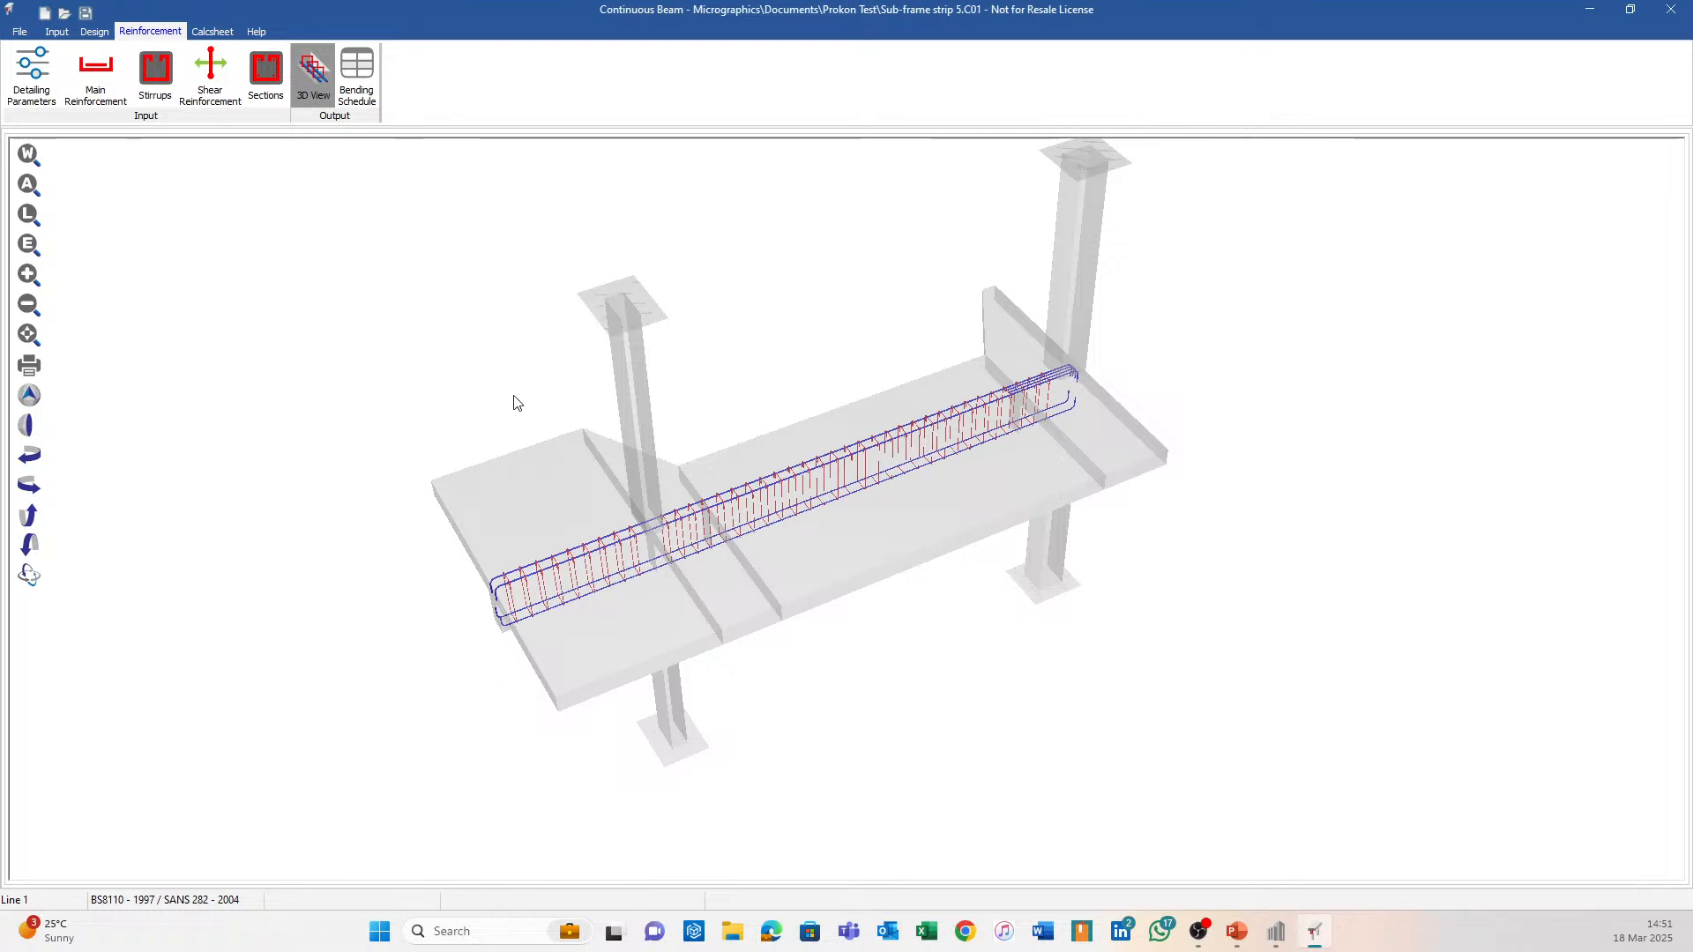
{"action": "left_click_drag", "start_coordinate": [1087, 475], "coordinate": [699, 517]}
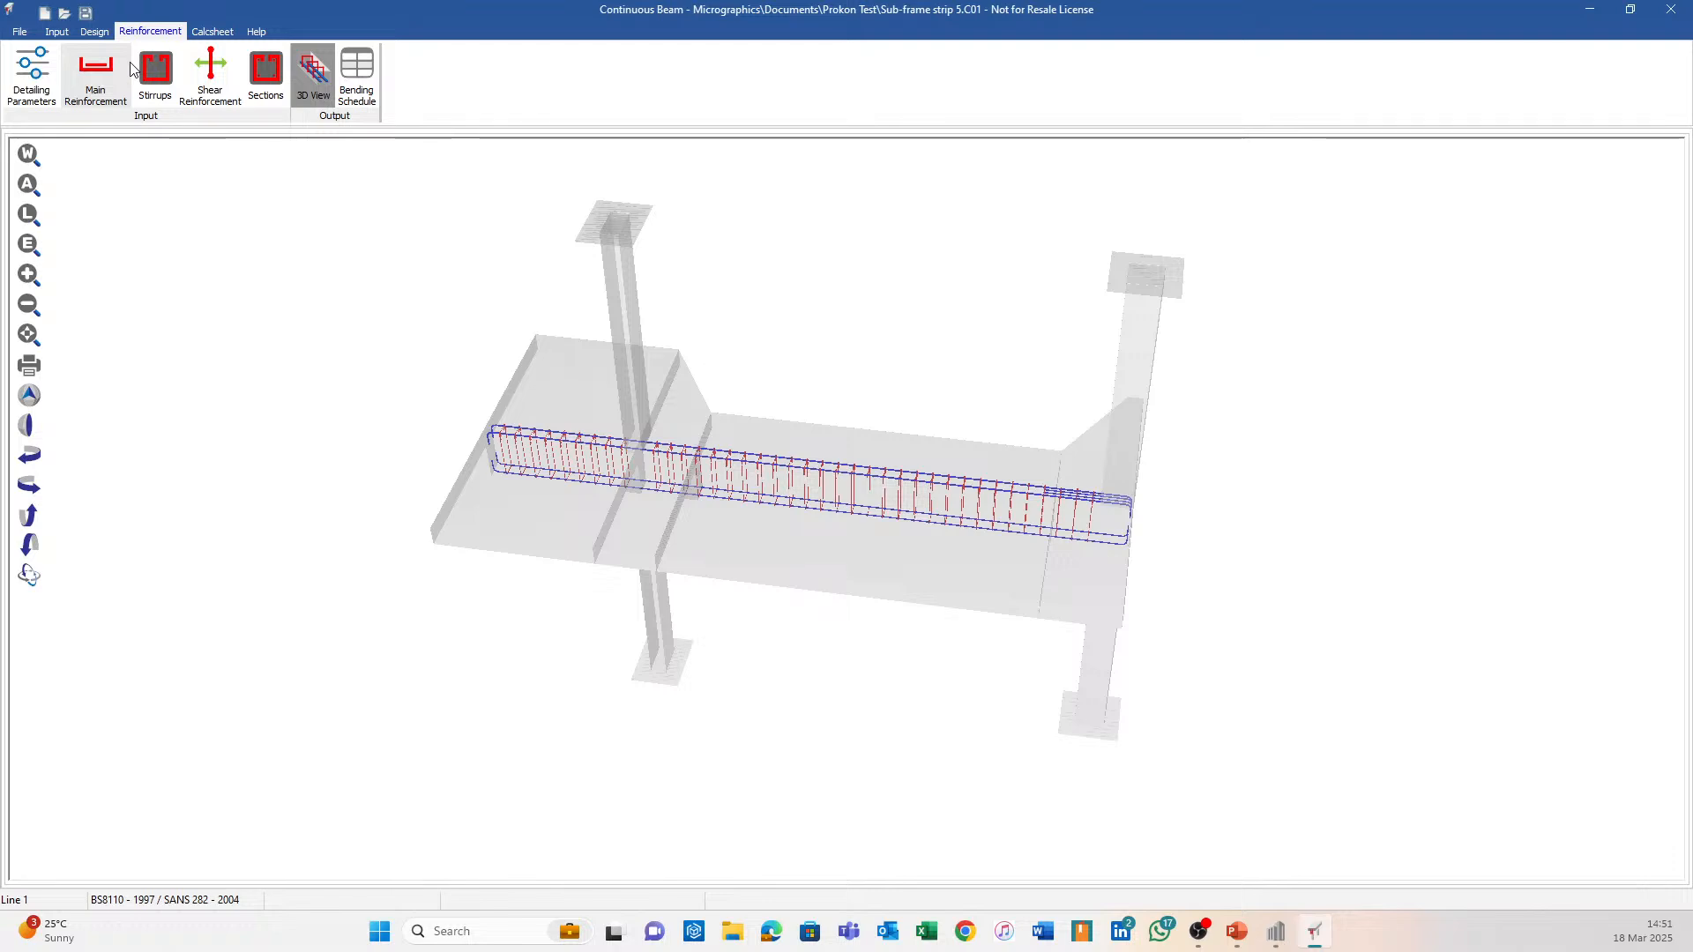
{"action": "left_click_drag", "start_coordinate": [631, 590], "coordinate": [800, 461]}
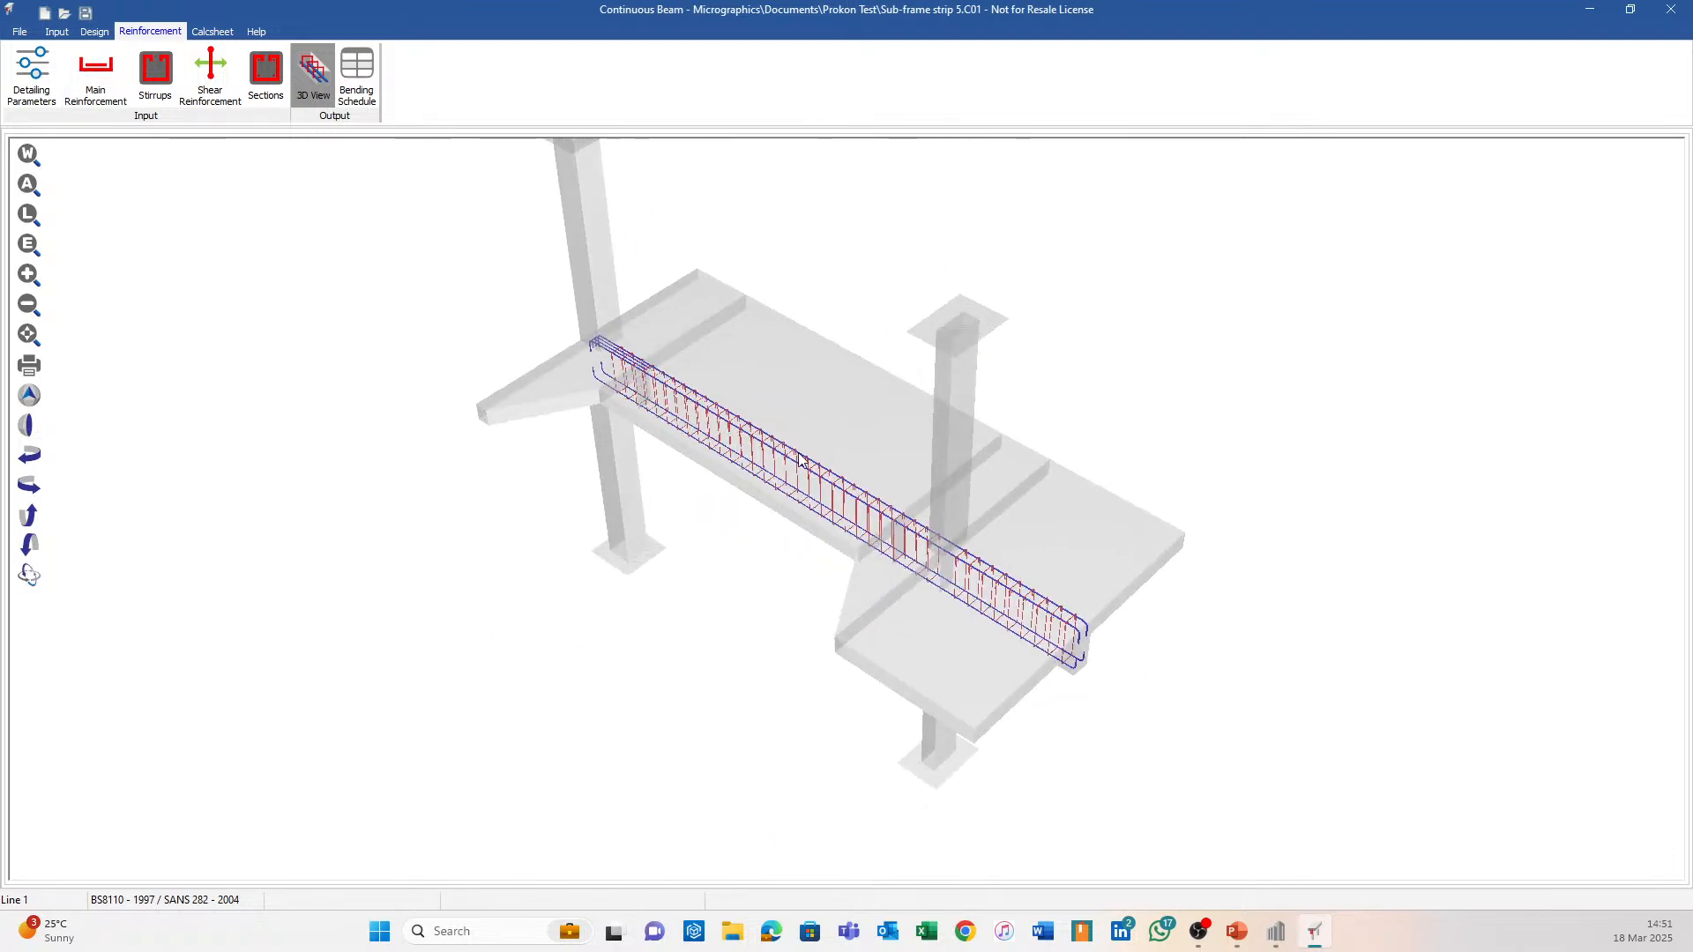
{"action": "left_click", "coordinate": [1277, 932]}
{"action": "scroll", "coordinate": [767, 499], "scroll_direction": "up", "scroll_amount": 3}
Hide columns and beams in Sumo, select Sub-frame strip 5, then go back to Continuous Beam.
{"action": "middle_click_drag", "start_coordinate": [796, 508], "coordinate": [700, 499]}
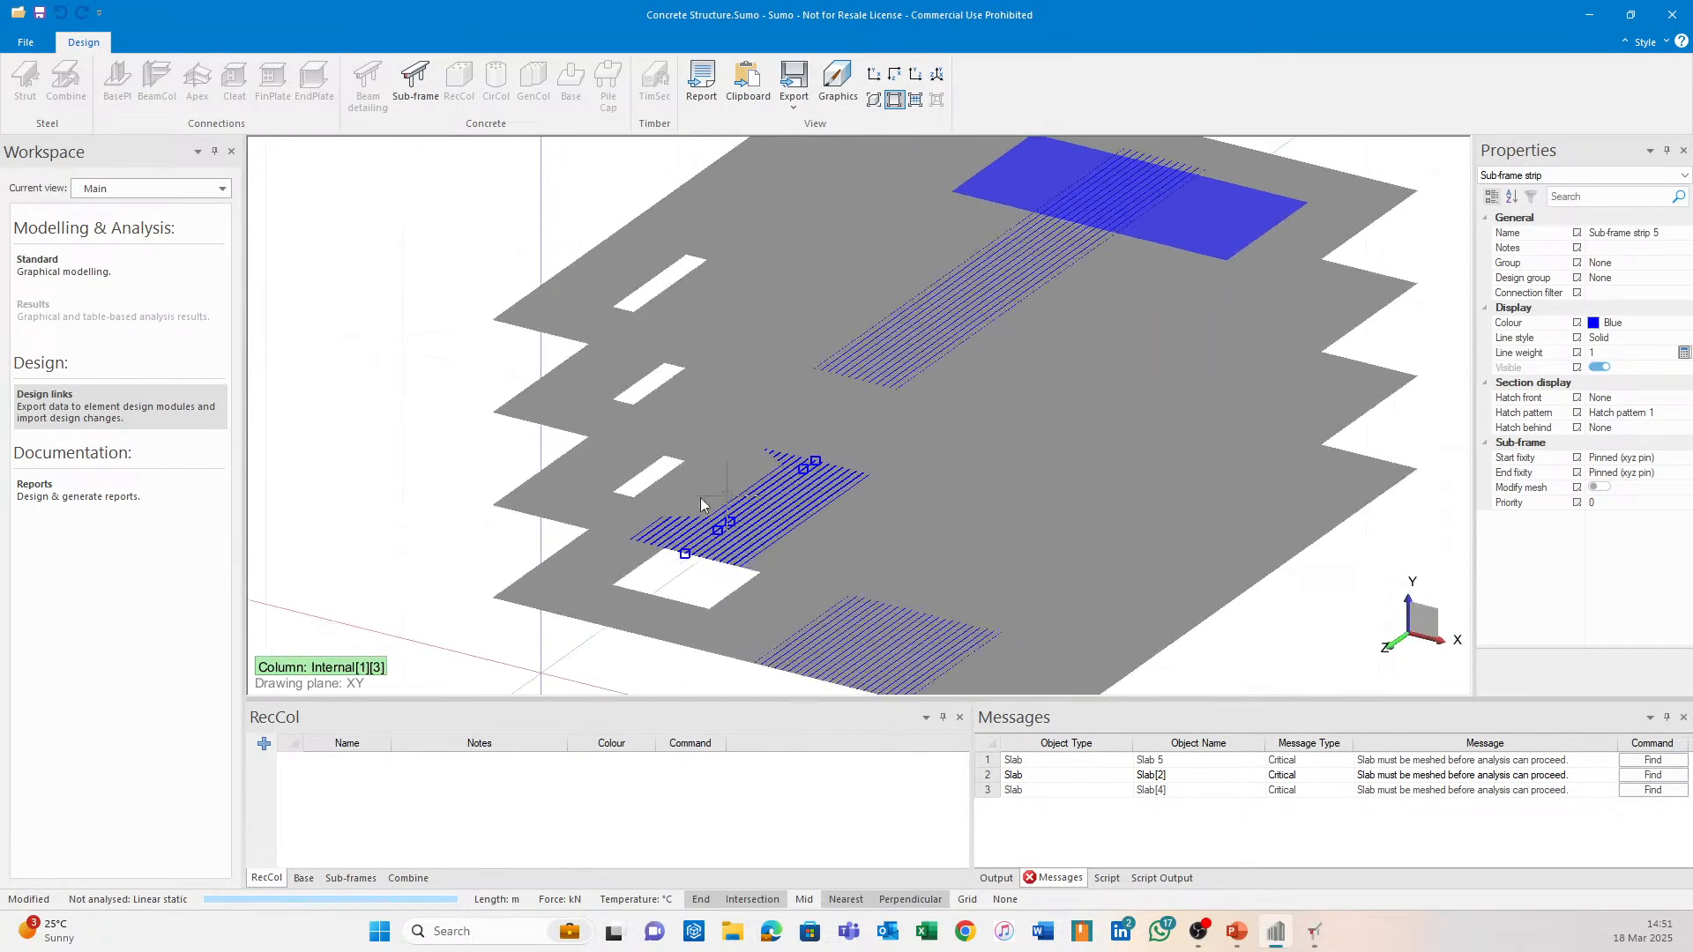
{"action": "left_click", "coordinate": [359, 465]}
{"action": "scroll", "coordinate": [674, 545], "scroll_direction": "up", "scroll_amount": 6}
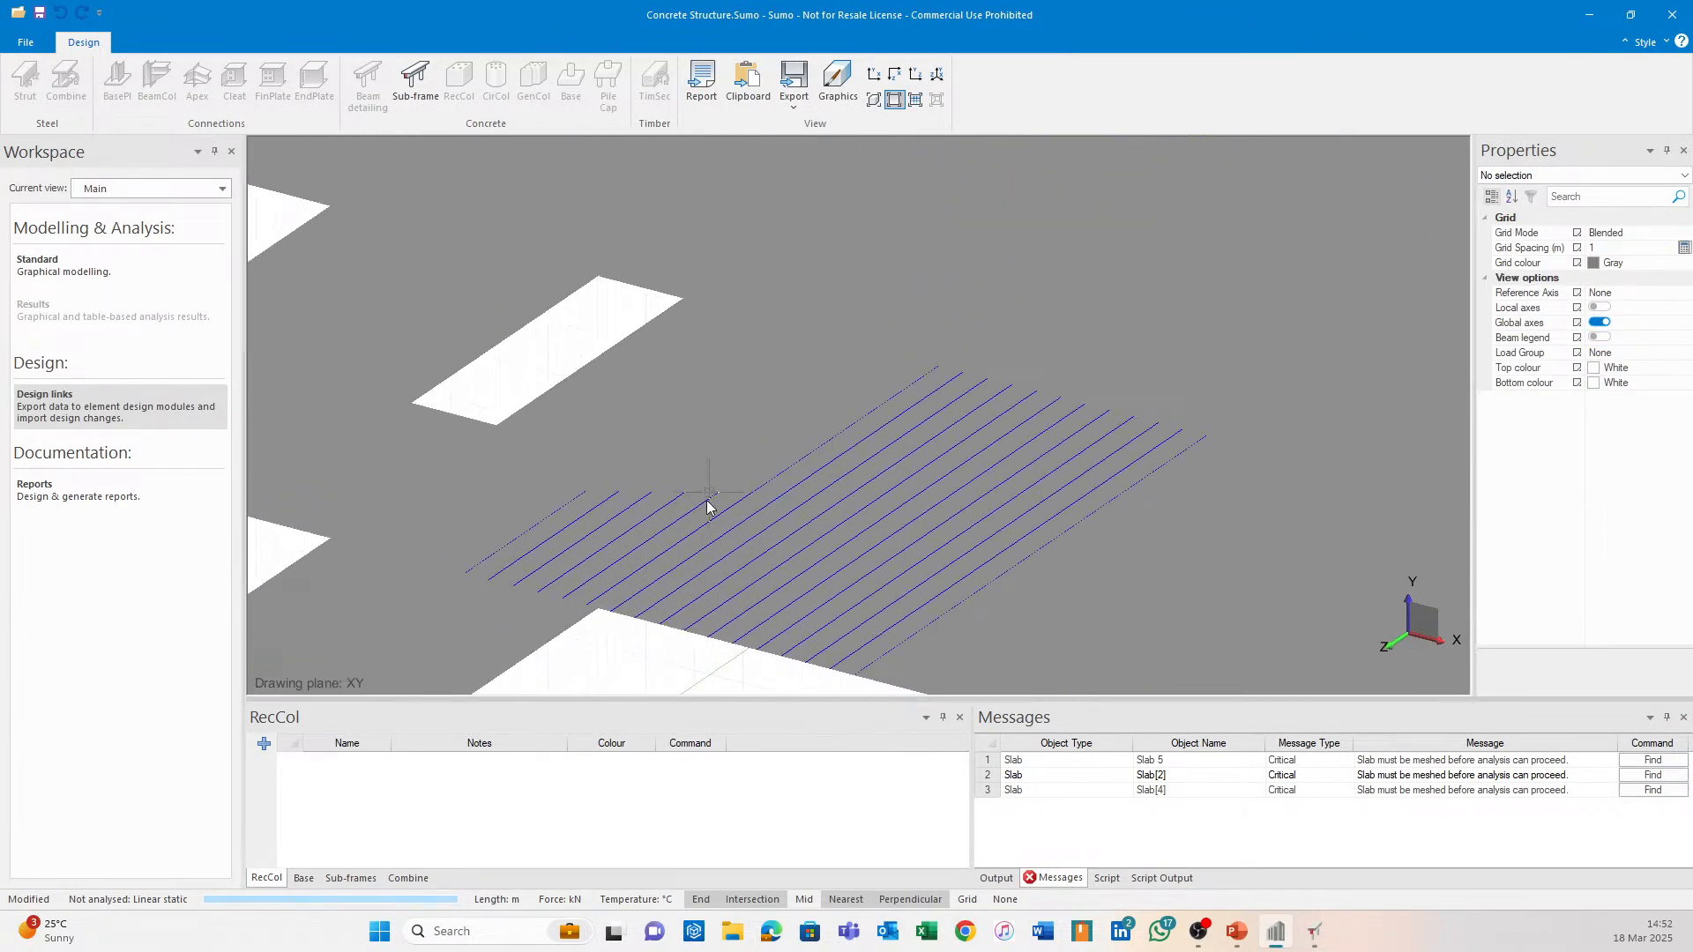
{"action": "left_click", "coordinate": [894, 99]}
{"action": "left_click", "coordinate": [775, 543]}
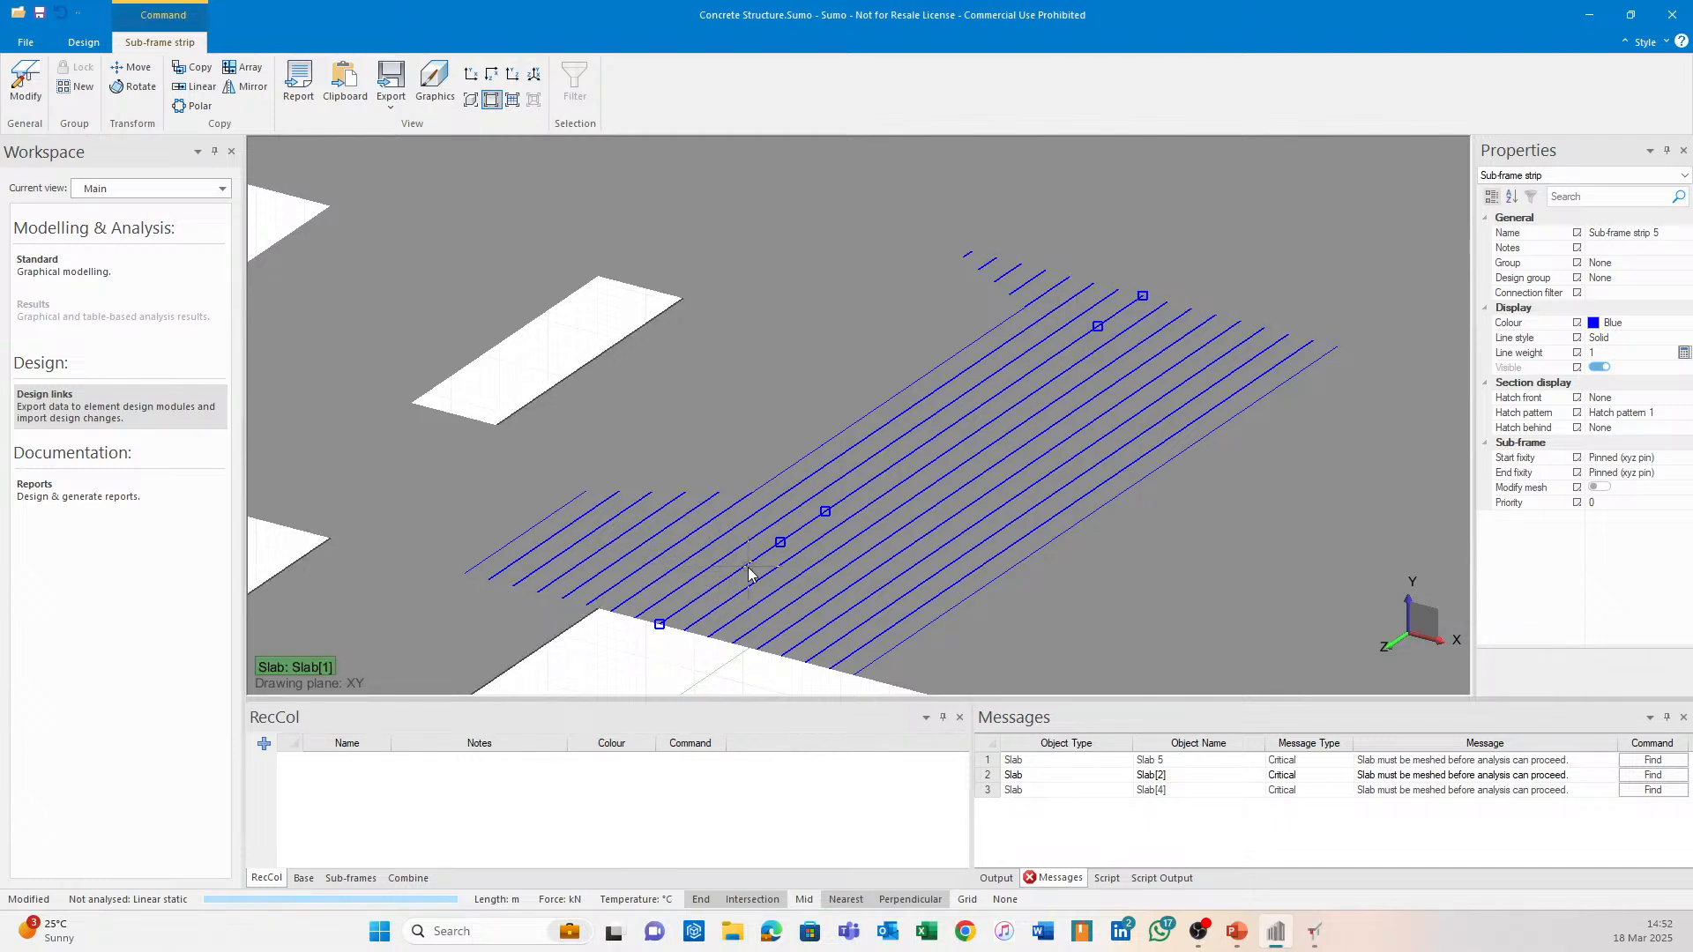
{"action": "left_click", "coordinate": [1315, 932]}
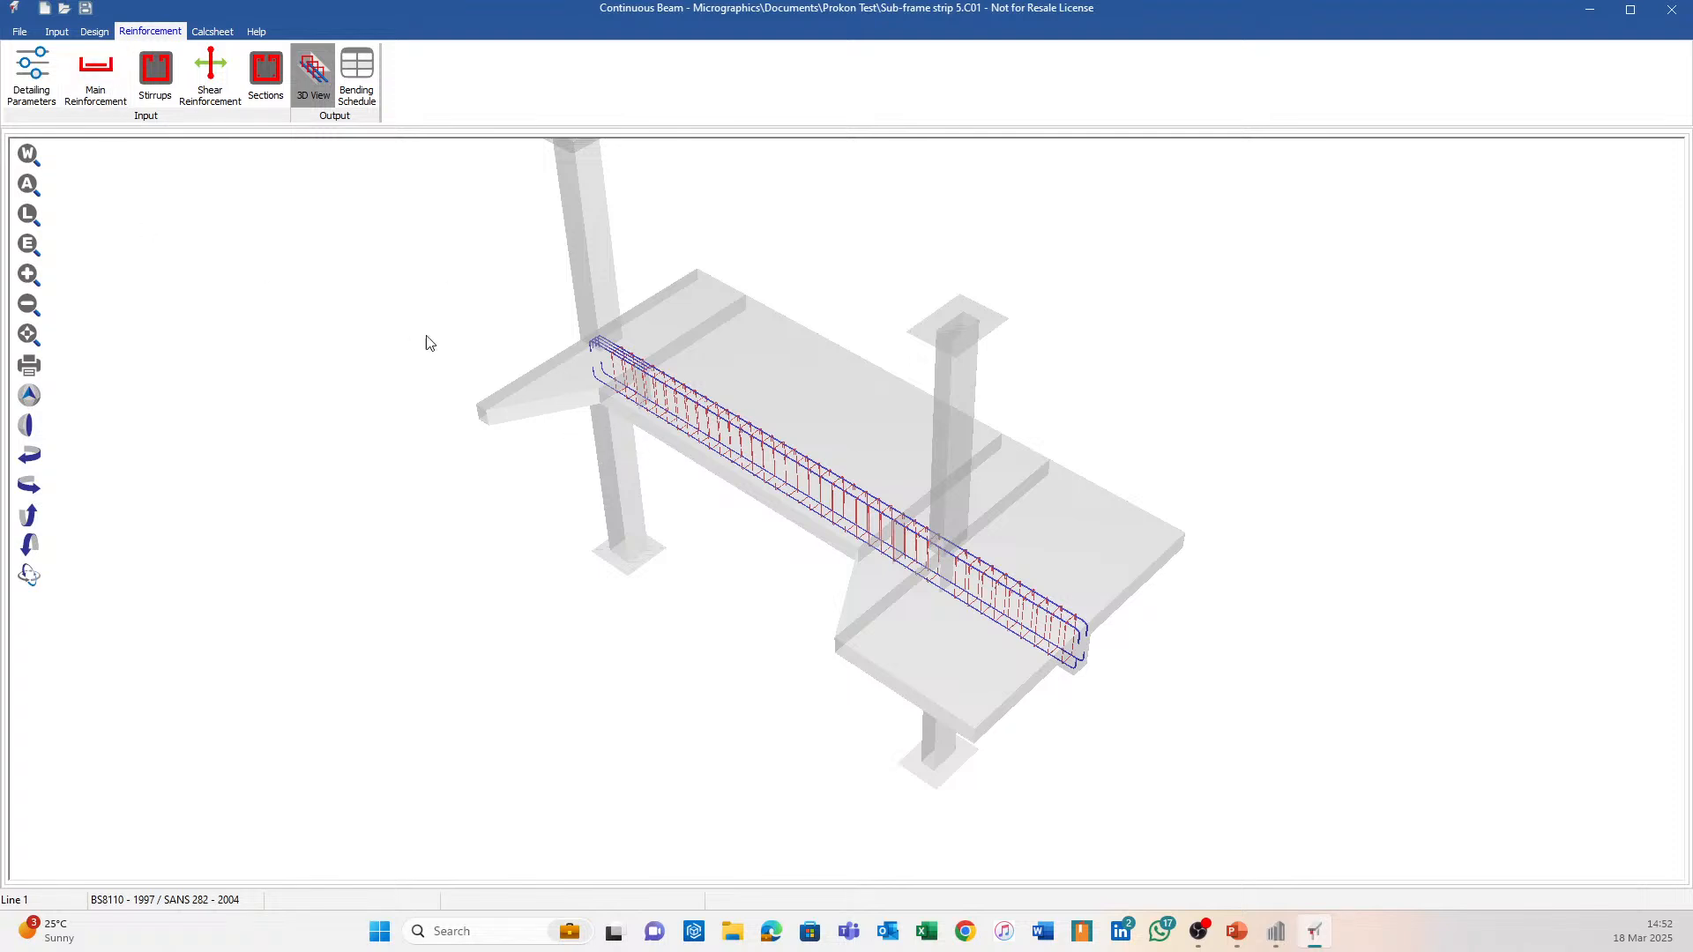
Edit the span section numbers in the Spans table, setting spans 1 and 3 to section 1.
{"action": "left_click", "coordinate": [63, 32]}
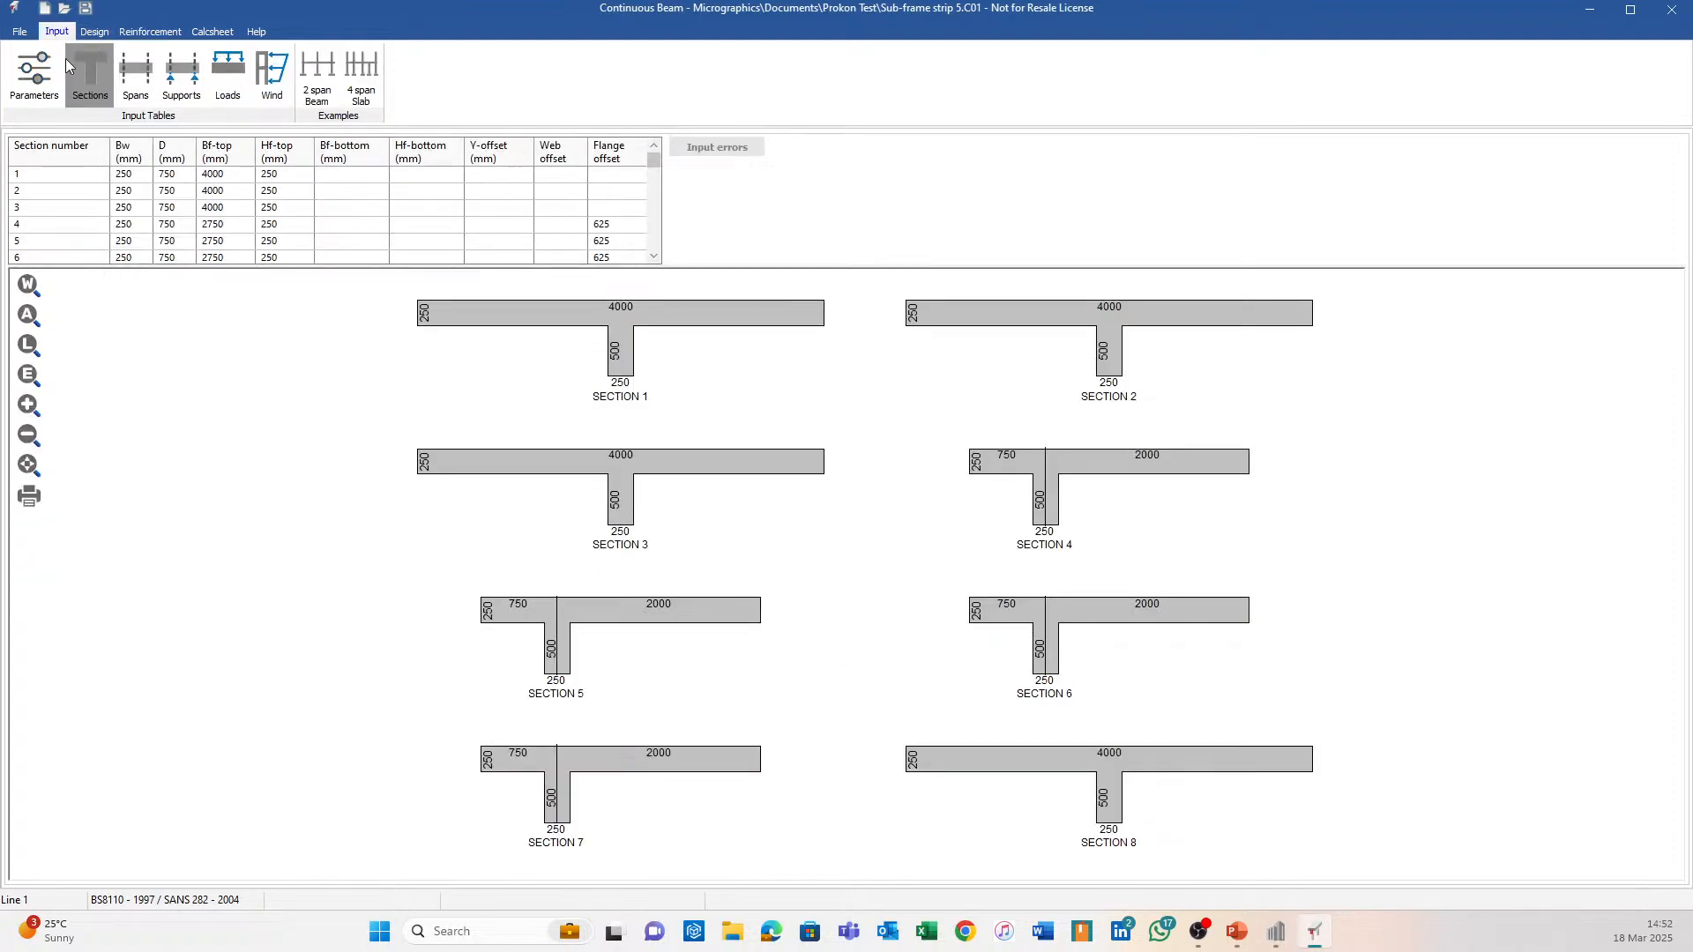
{"action": "left_click", "coordinate": [144, 84]}
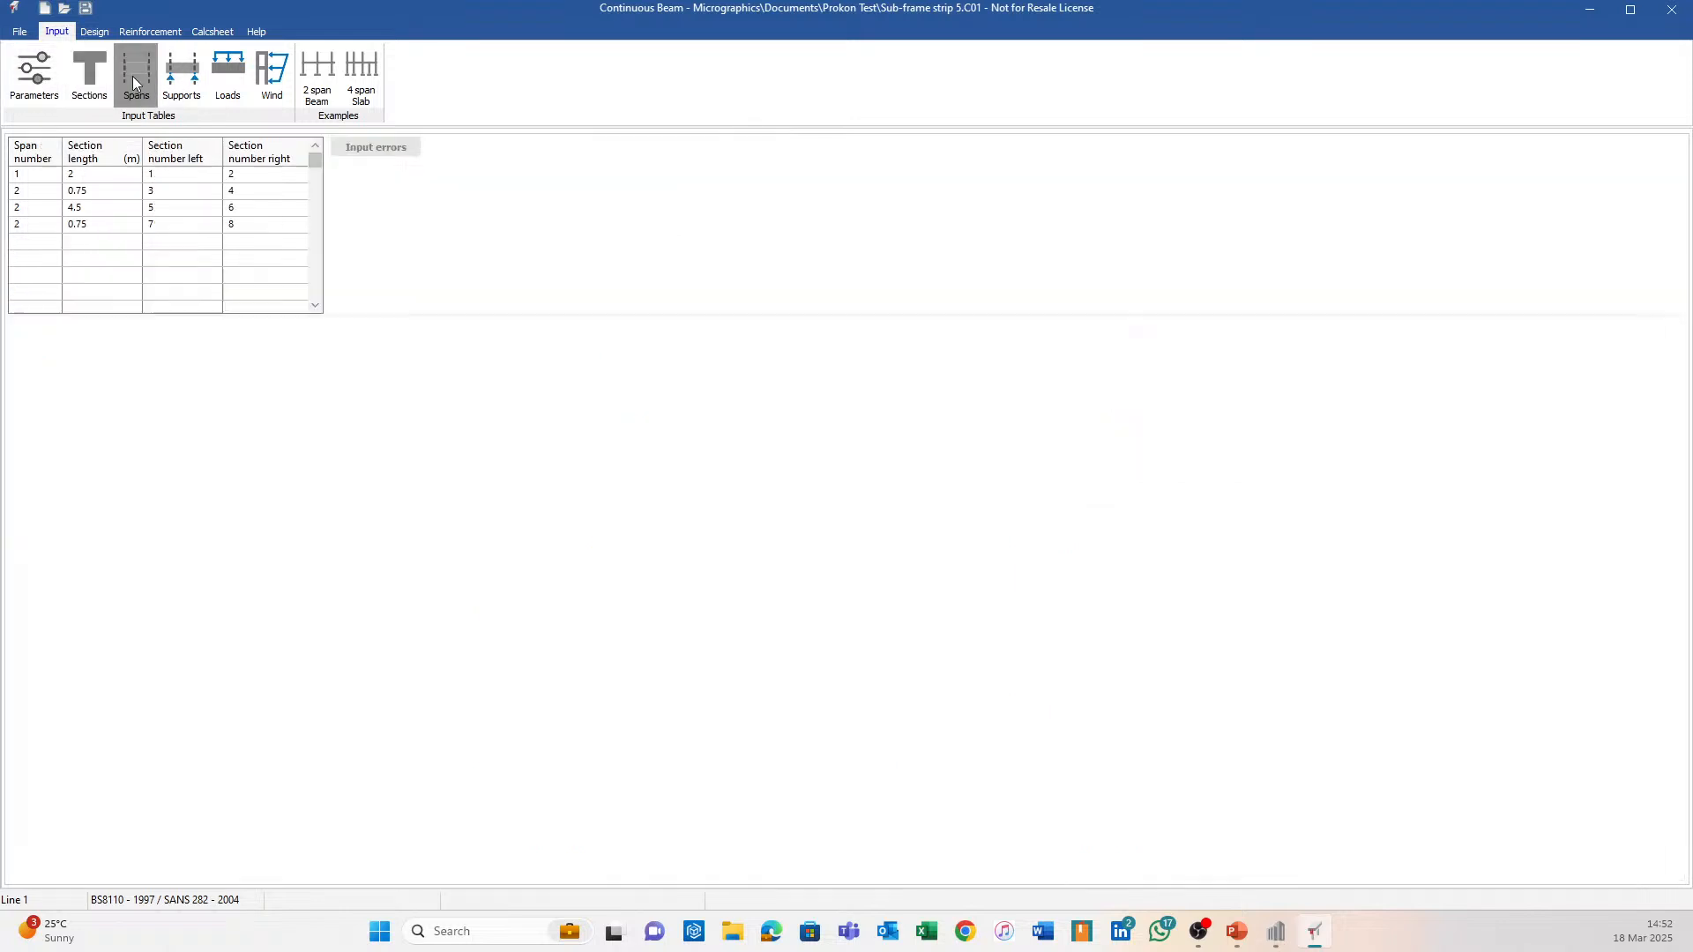
{"action": "left_click", "coordinate": [267, 175]}
{"action": "type", "text": "1"}
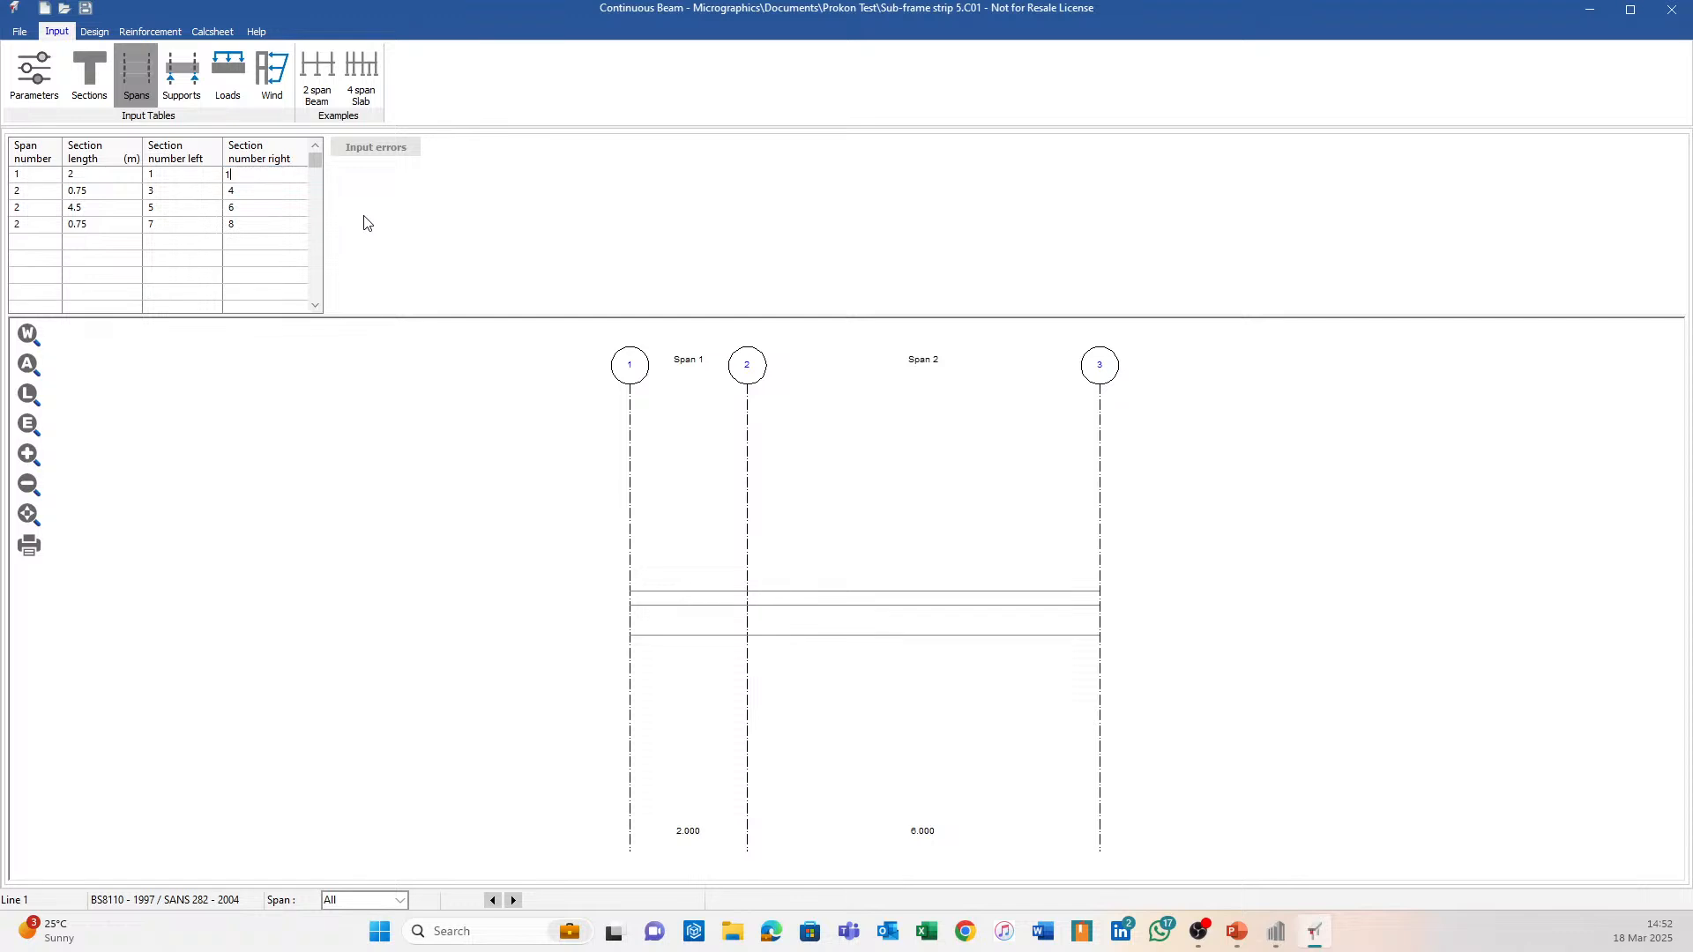
{"action": "key", "text": "Down"}
{"action": "key", "text": "Down"}
{"action": "key", "text": "Up"}
{"action": "type", "text": "3"}
{"action": "key", "text": "Down"}
{"action": "key", "text": "Left"}
{"action": "type", "text": "1"}
{"action": "key", "text": "Right"}
{"action": "type", "text": "1"}
{"action": "key", "text": "Down"}
{"action": "type", "text": "11"}
{"action": "key", "text": "Left"}
{"action": "key", "text": "Return"}
{"action": "key", "text": "Right"}
{"action": "key", "text": "Right"}
{"action": "key", "text": "Up"}
{"action": "type", "text": "1"}
{"action": "key", "text": "Return"}
Check the reinforcement 3D view, then return to the Sections and Spans tables.
{"action": "left_click", "coordinate": [150, 31]}
{"action": "left_click", "coordinate": [313, 75]}
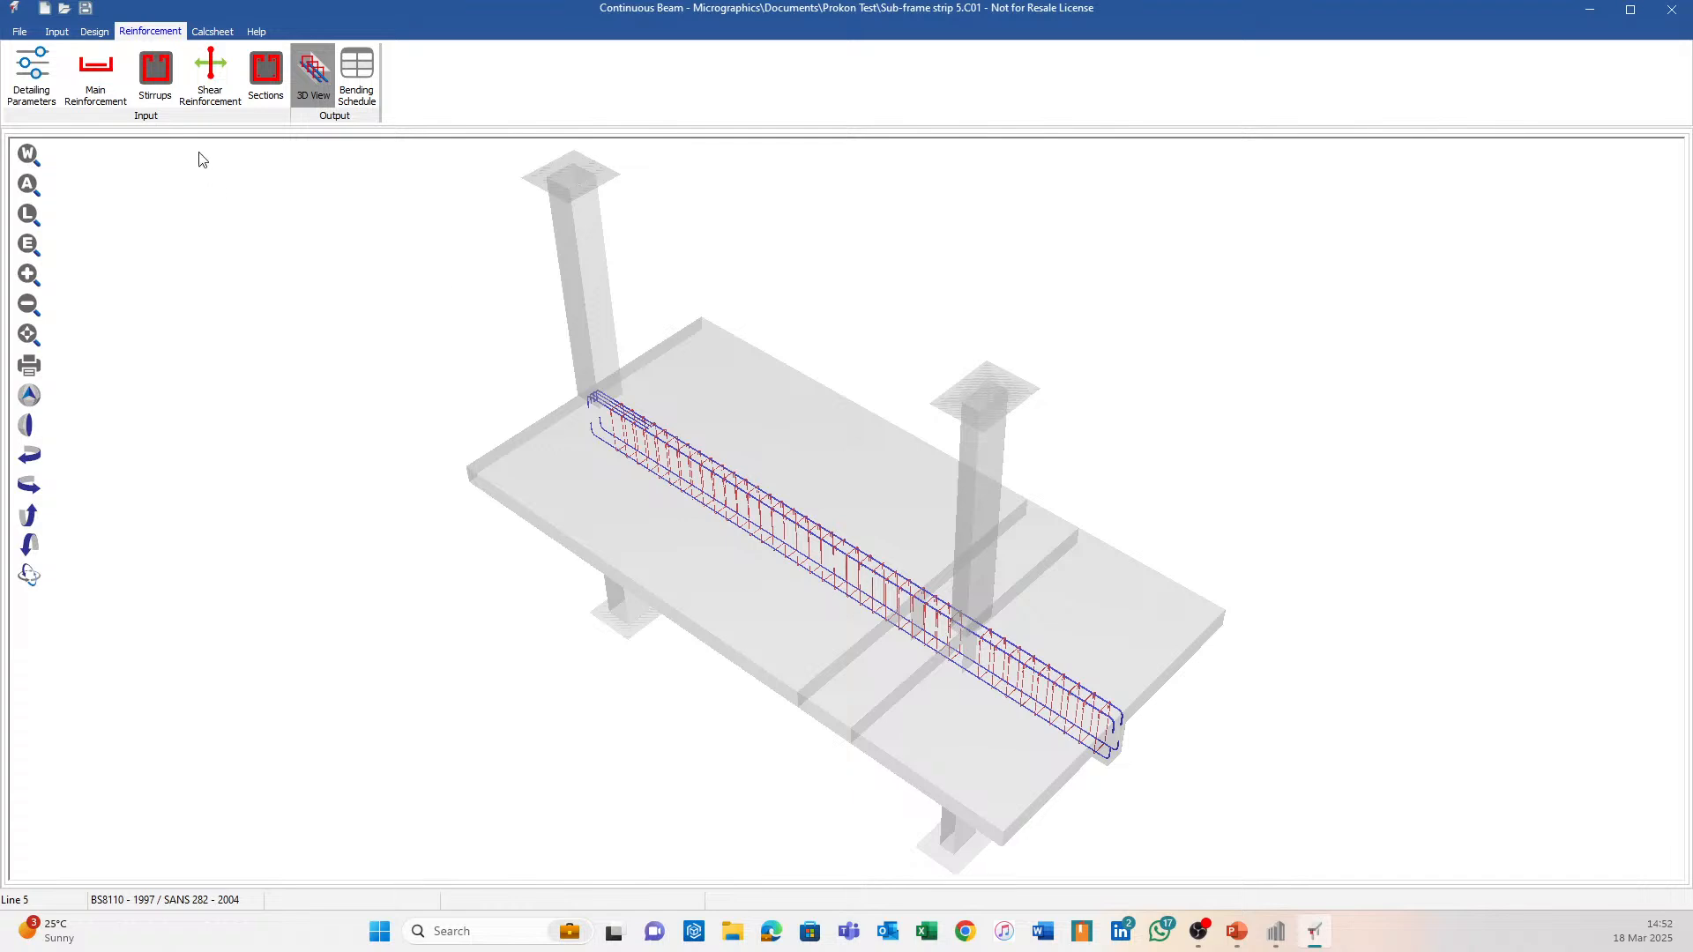
{"action": "left_click", "coordinate": [56, 30]}
{"action": "left_click", "coordinate": [90, 75]}
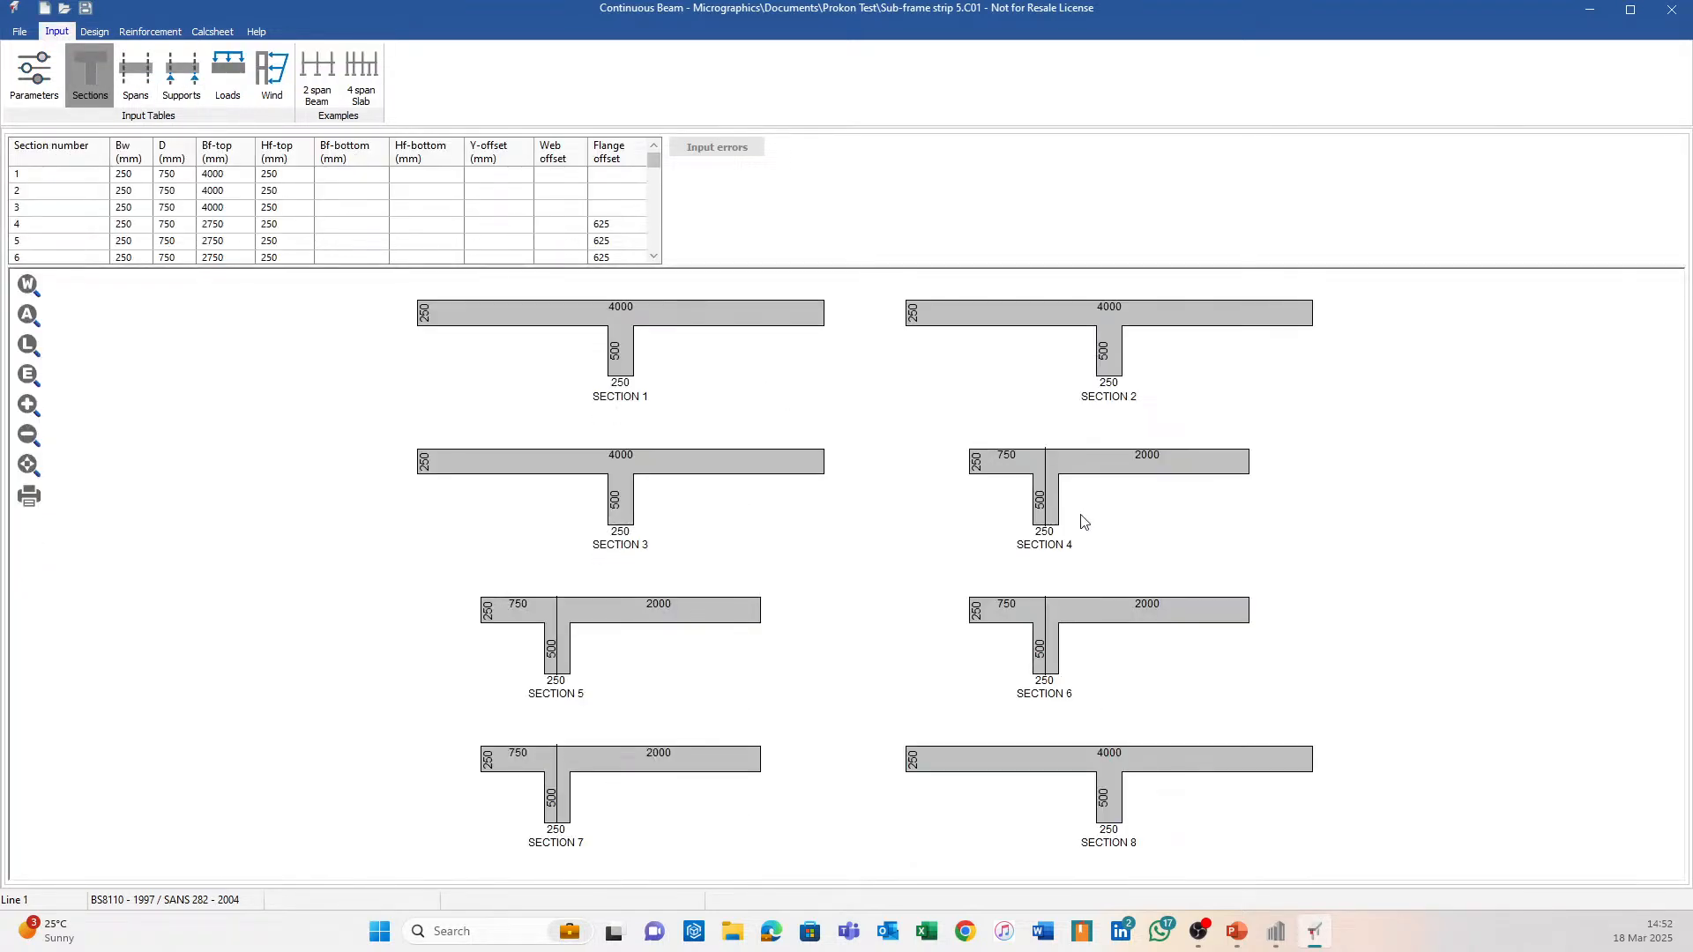
{"action": "left_click", "coordinate": [137, 75]}
Set both left and right section numbers of spans 2 and 4 to section 4.
{"action": "left_click", "coordinate": [161, 200]}
{"action": "type", "text": "4"}
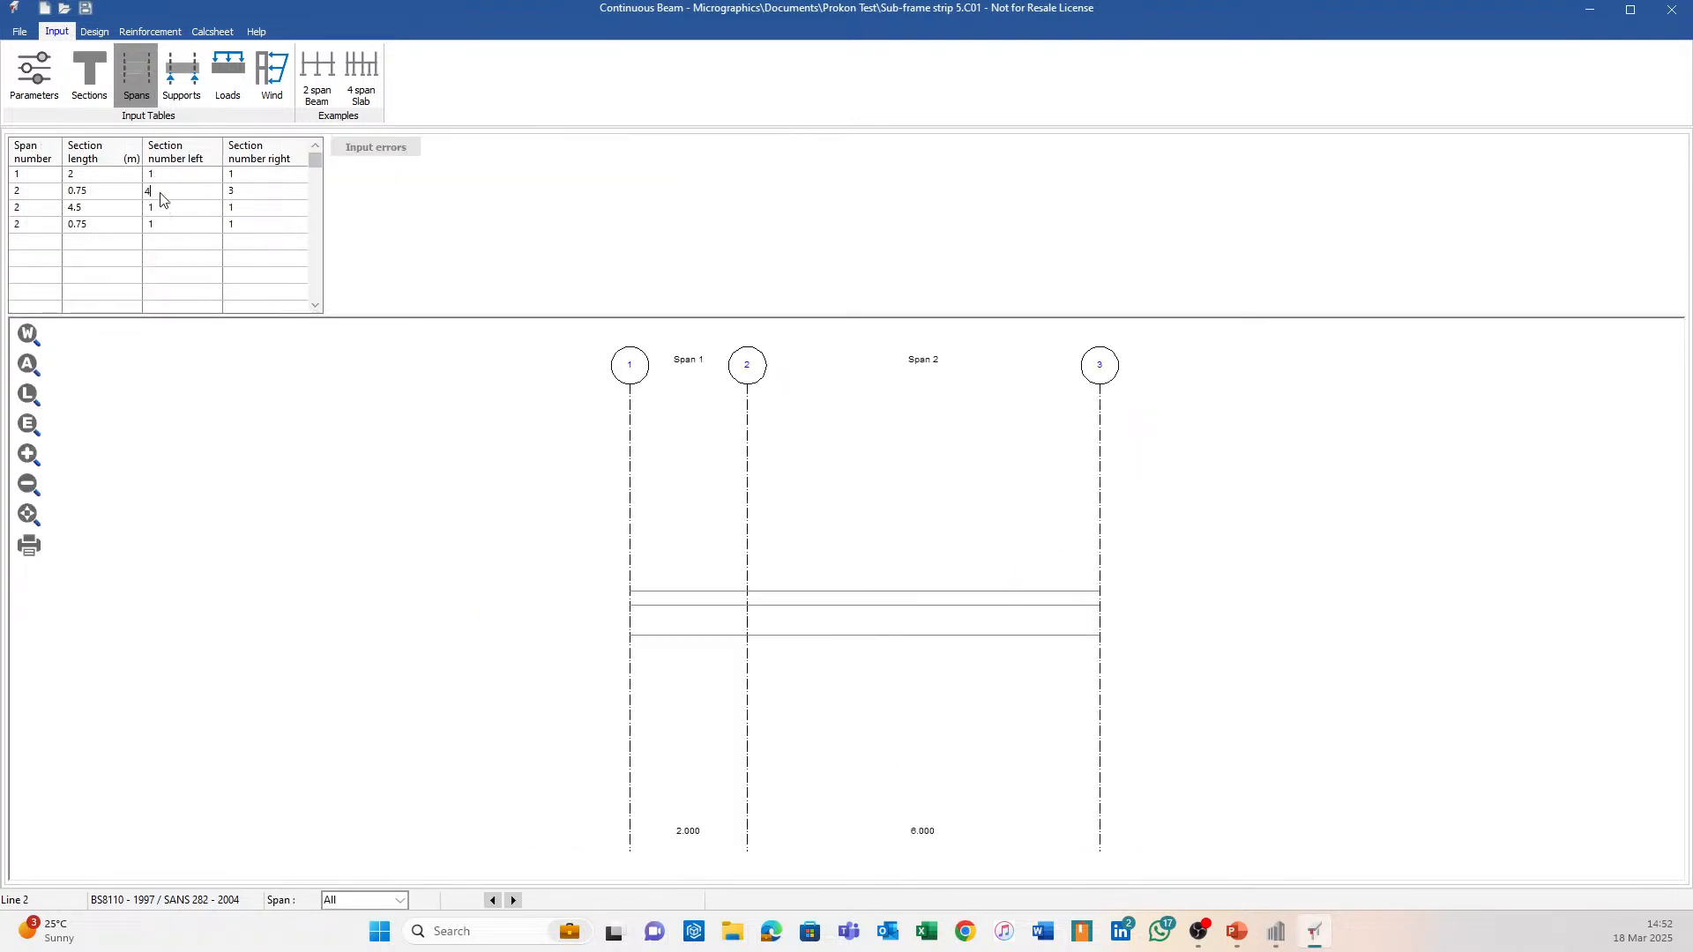
{"action": "key", "text": "Return"}
{"action": "type", "text": "4"}
{"action": "key", "text": "Return"}
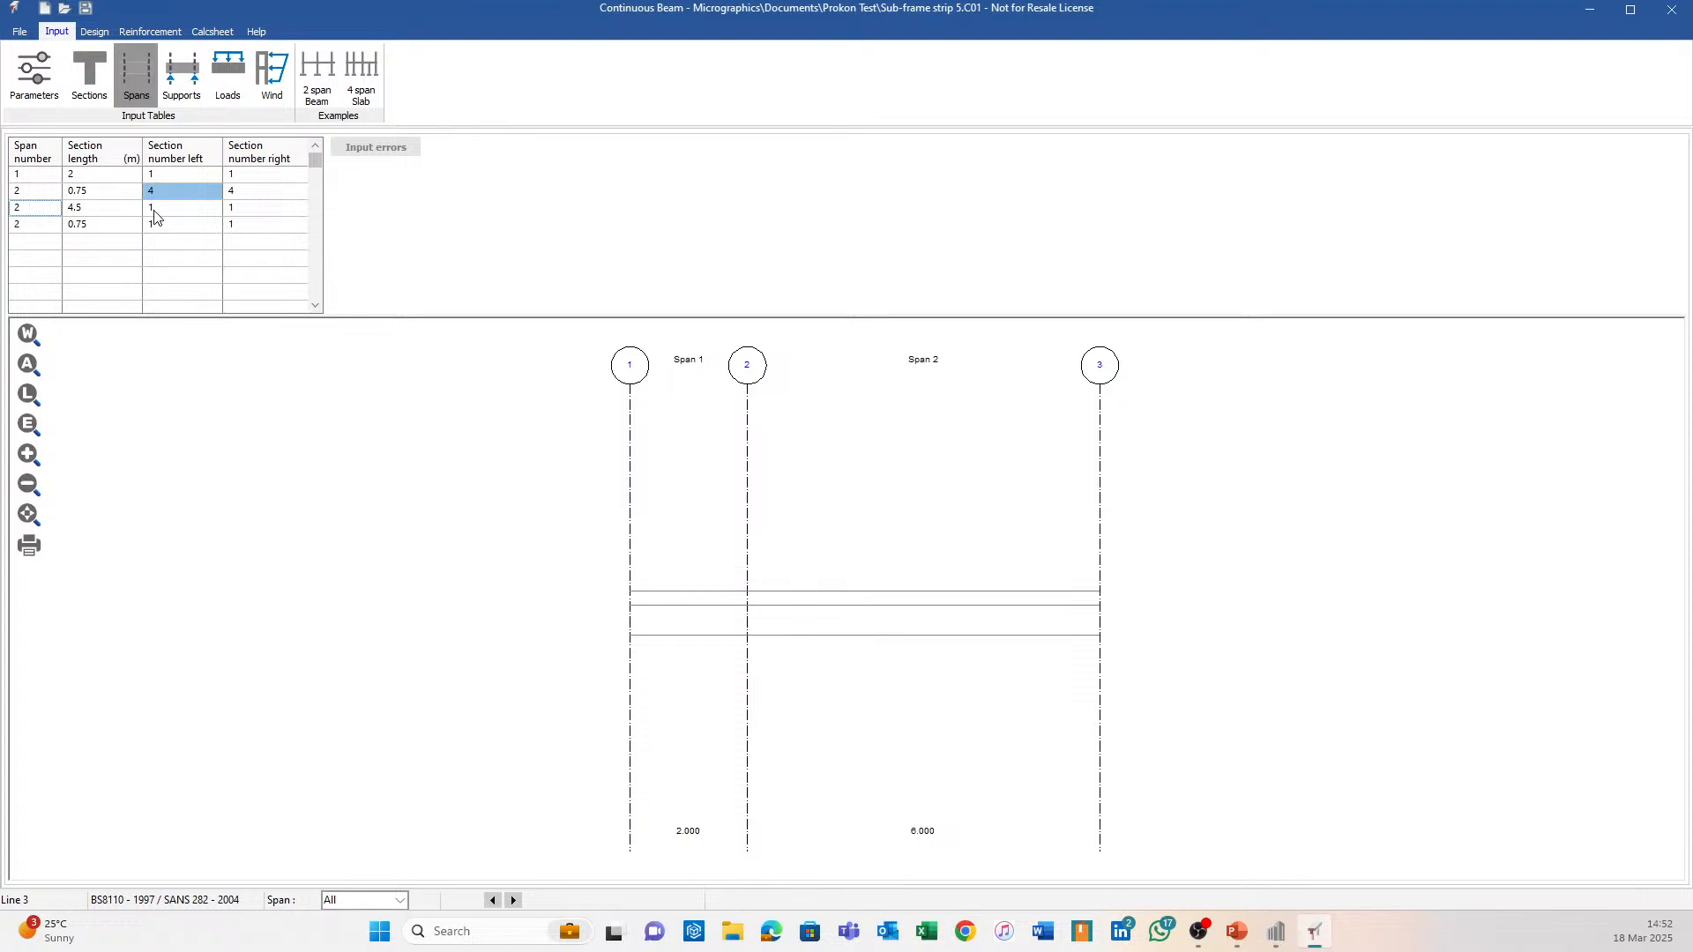
{"action": "left_click", "coordinate": [186, 233]}
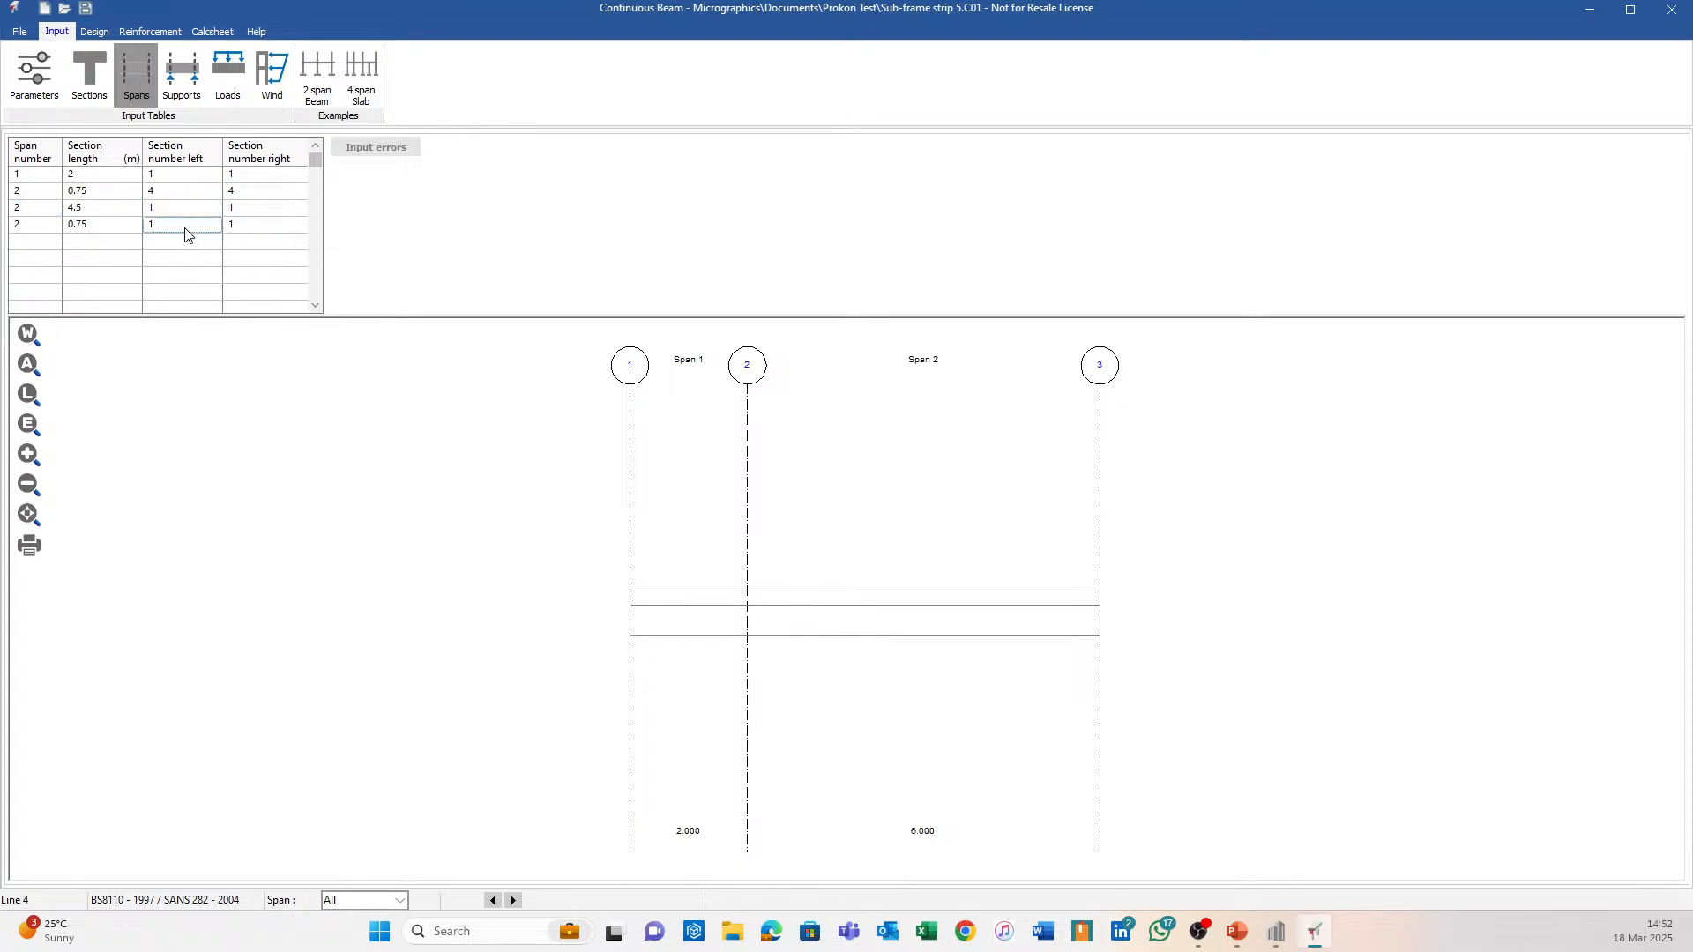
{"action": "type", "text": "4"}
{"action": "key", "text": "Return"}
{"action": "type", "text": "4"}
{"action": "key", "text": "Return"}
Check the 3D cage, then set span 2's left and right sections back to 1.
{"action": "left_click", "coordinate": [150, 32]}
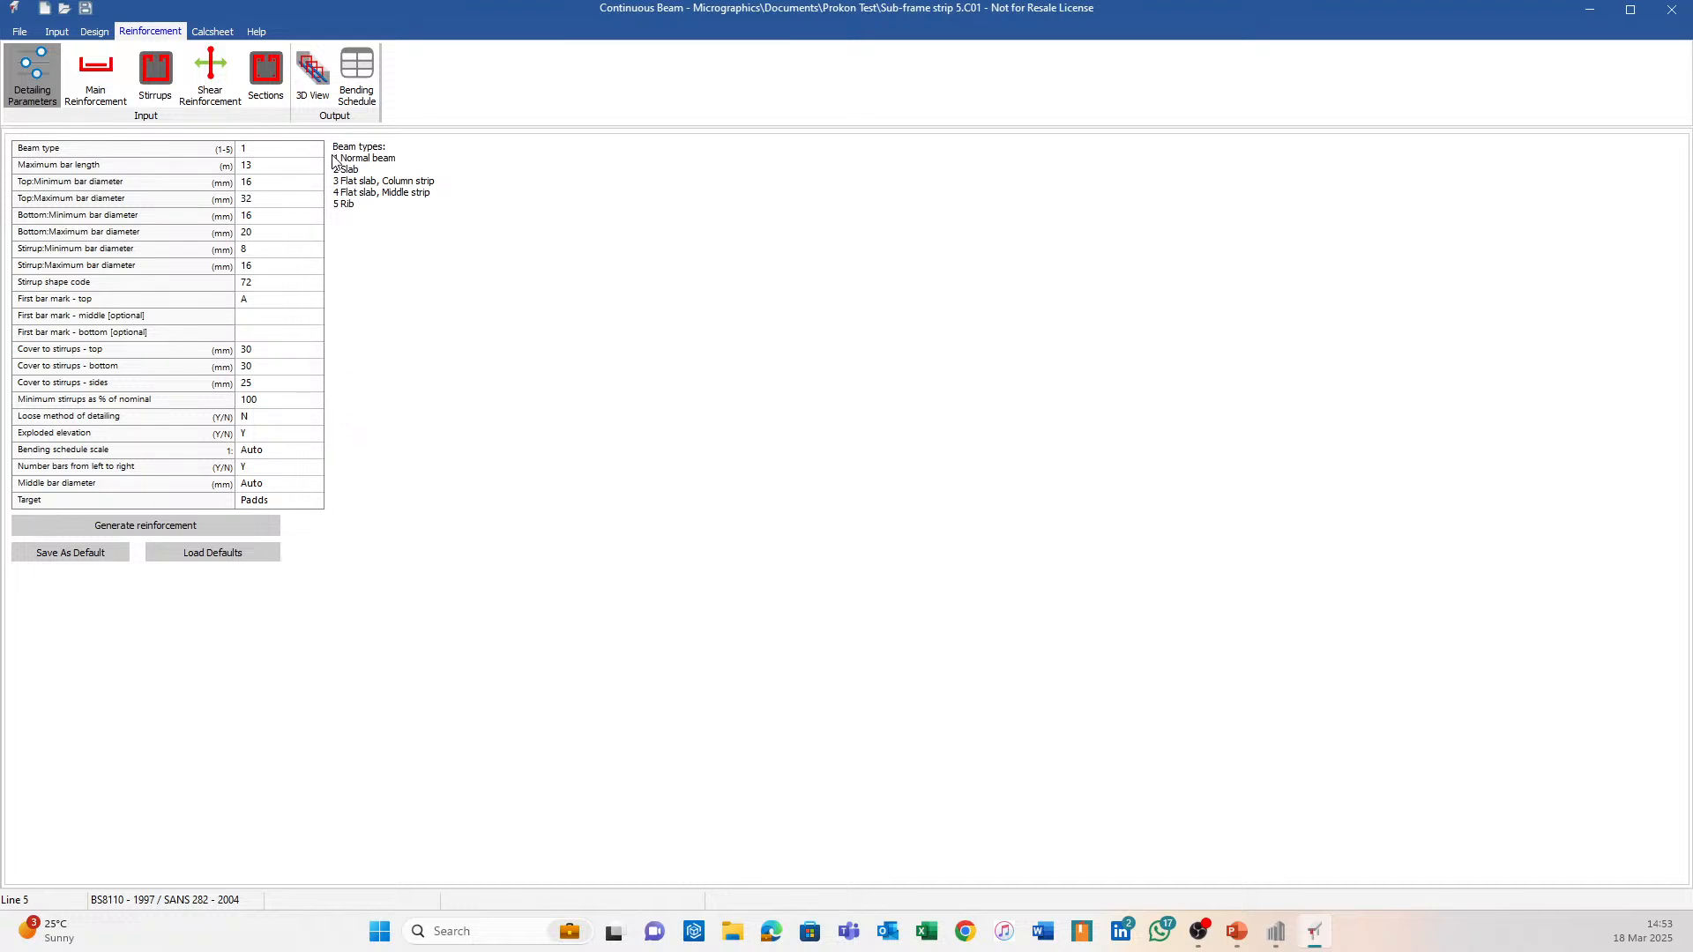
{"action": "left_click", "coordinate": [312, 74]}
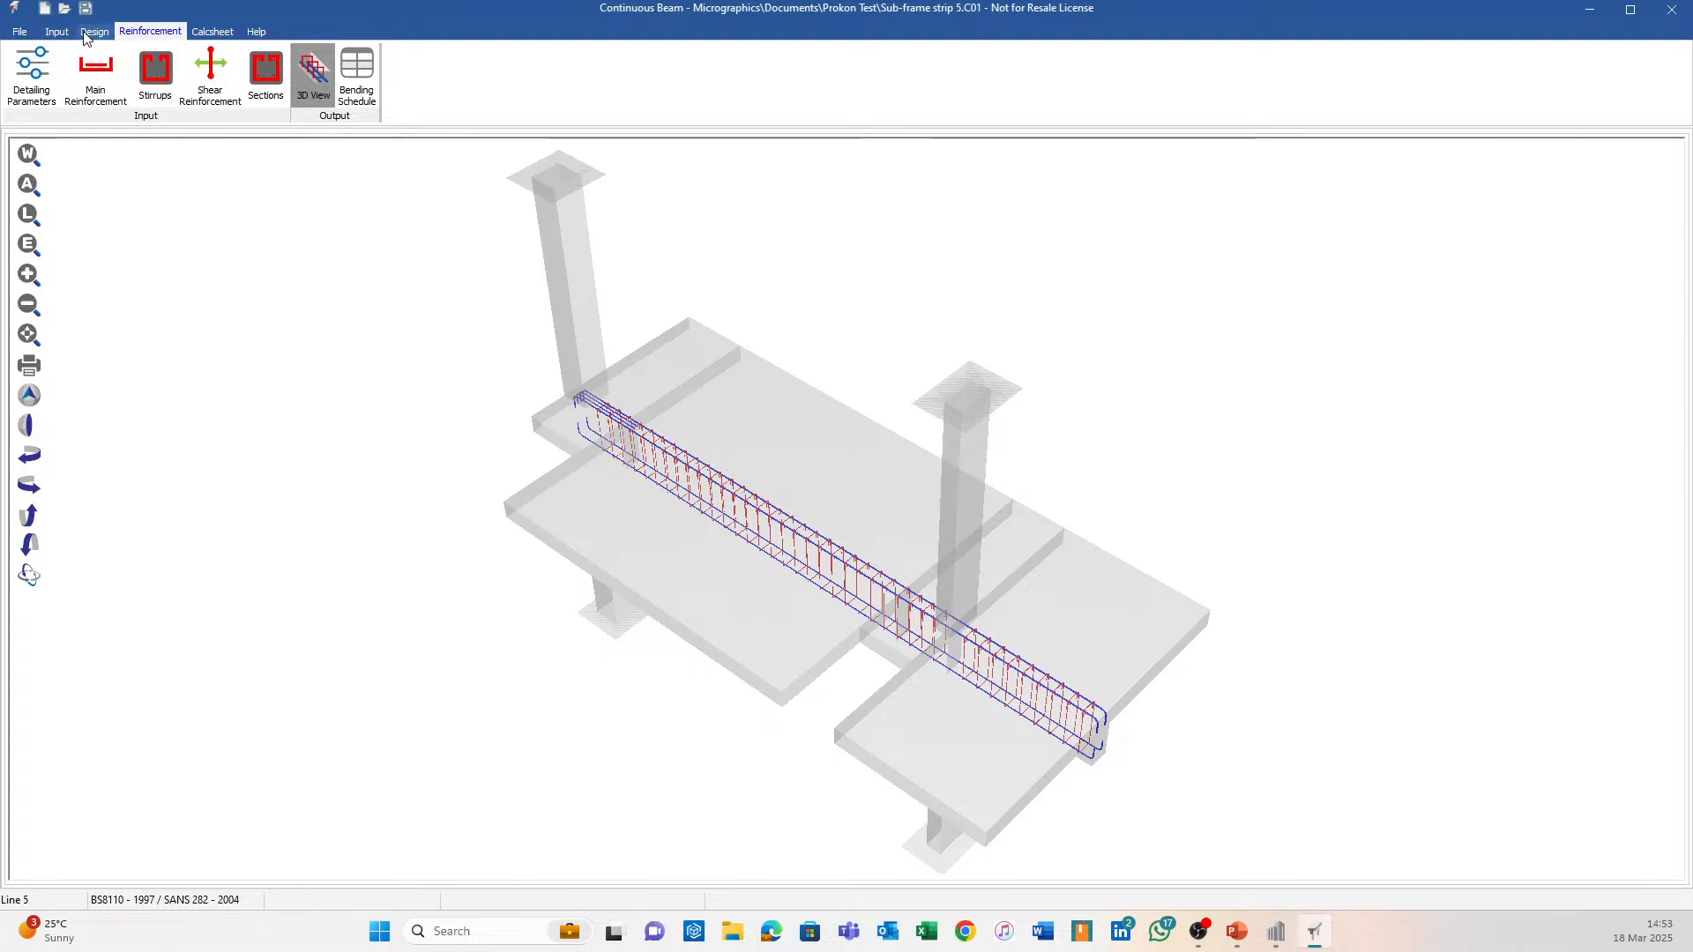
{"action": "left_click", "coordinate": [56, 32]}
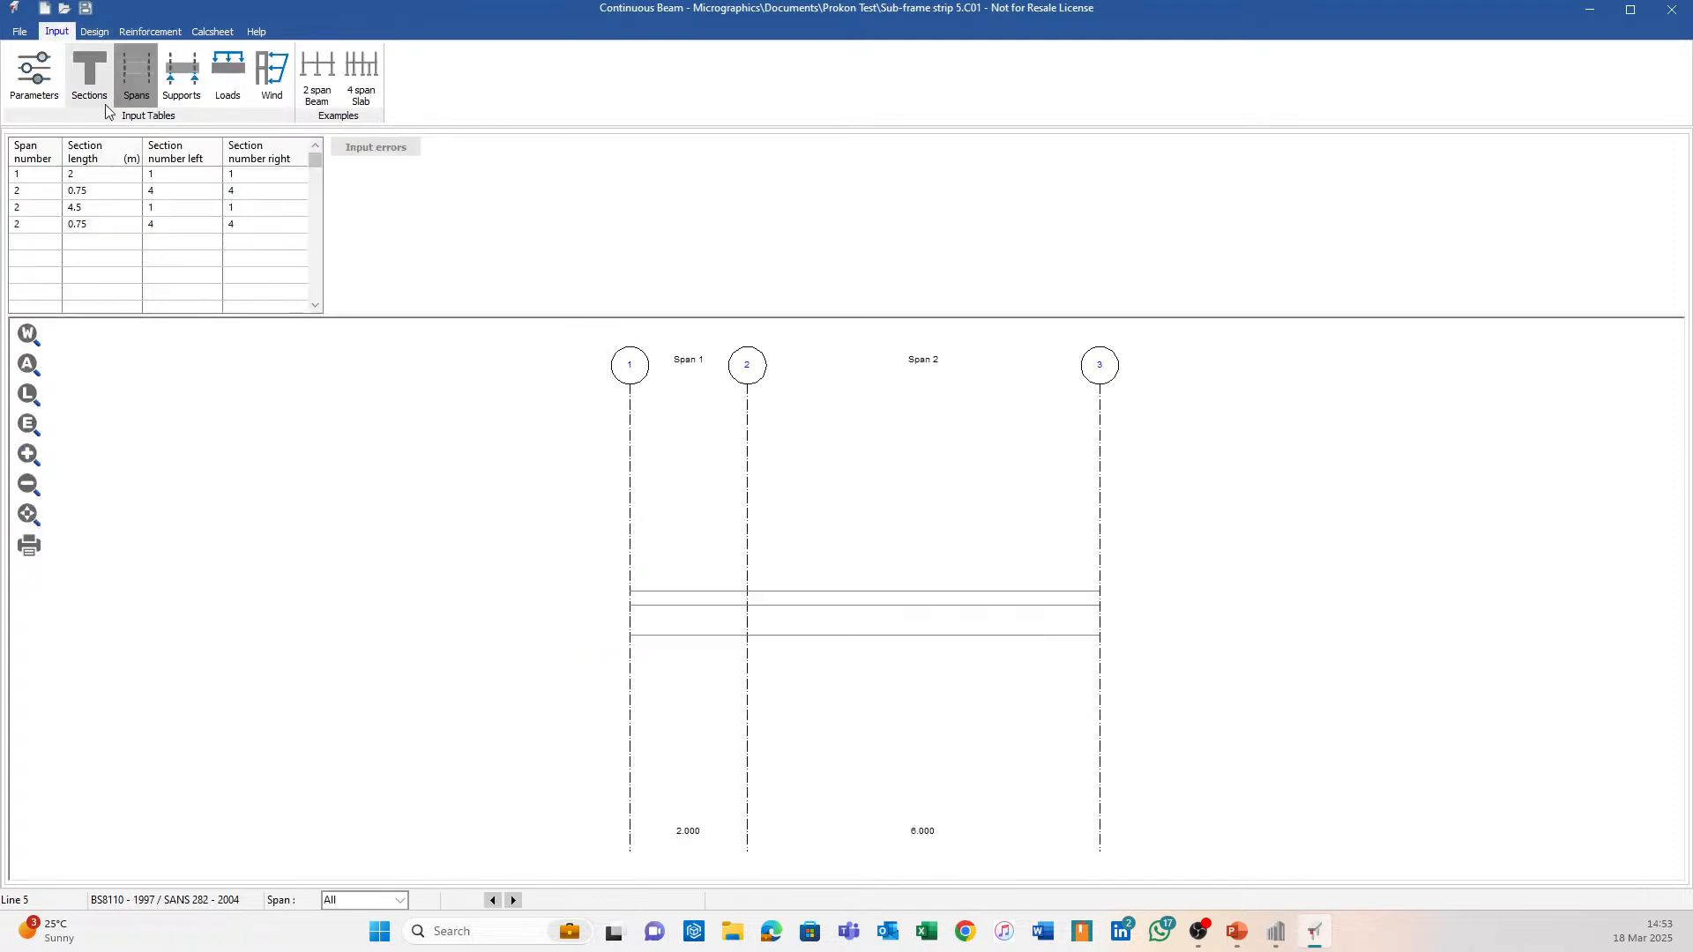
{"action": "left_click", "coordinate": [189, 194]}
{"action": "type", "text": "1"}
{"action": "key", "text": "Tab"}
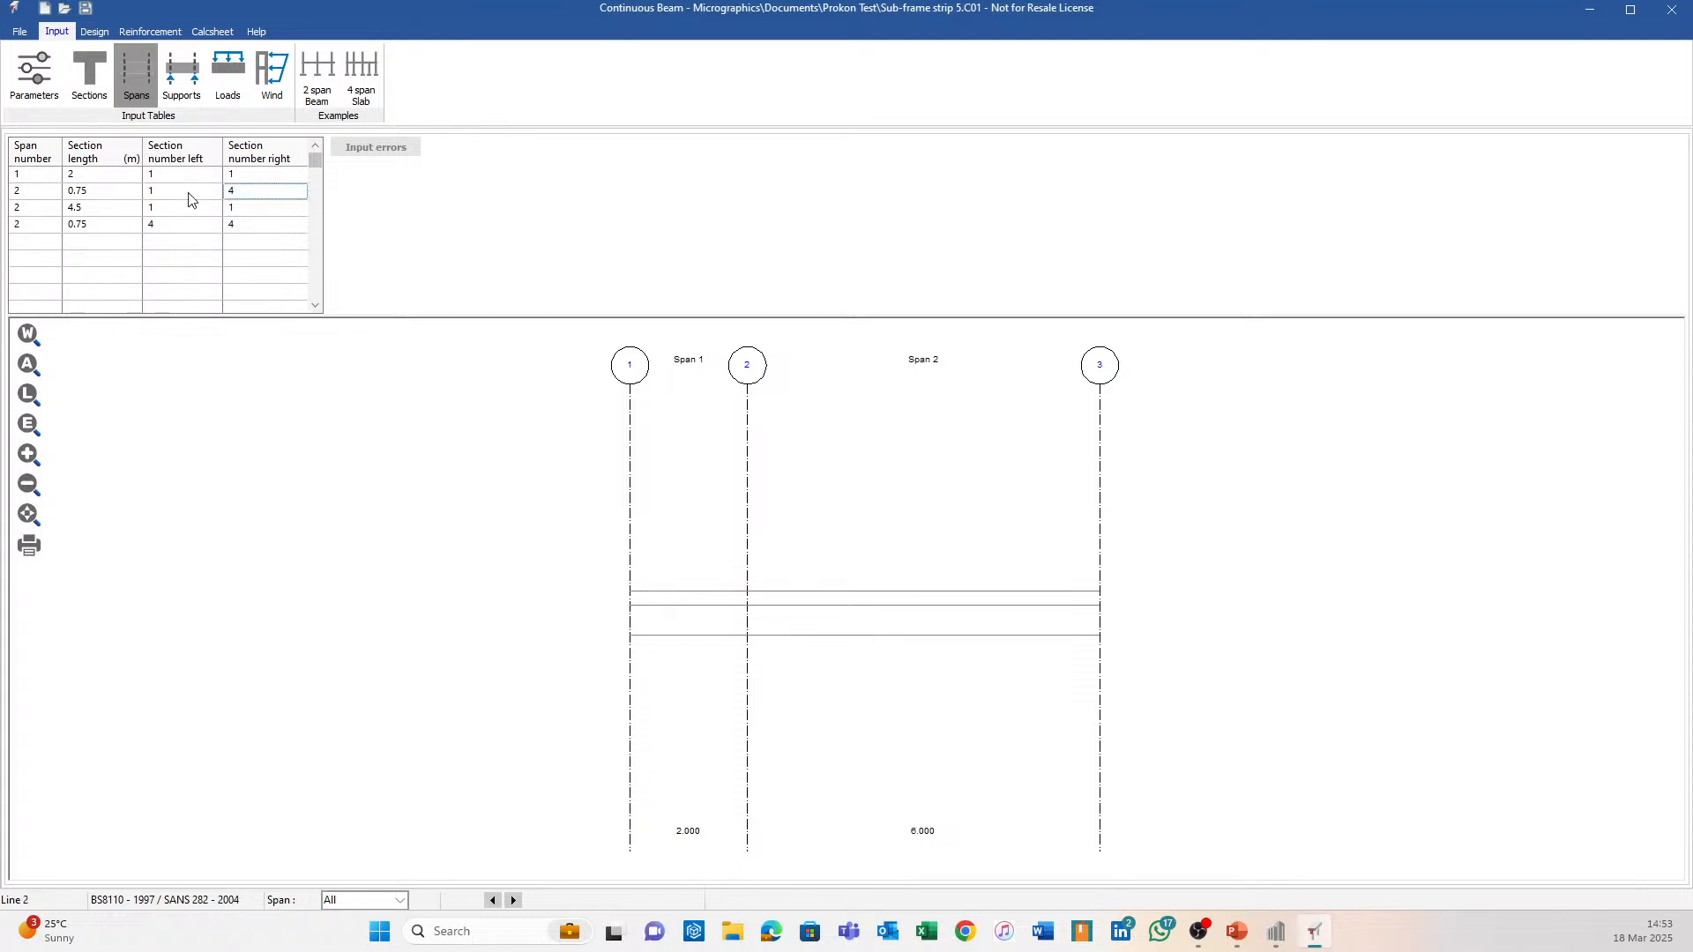
{"action": "type", "text": "1"}
{"action": "key", "text": "Return"}
Set span 3's sections to 4 and span 4's sections to 1.
{"action": "key", "text": "Left"}
{"action": "type", "text": "4"}
{"action": "key", "text": "Right"}
{"action": "type", "text": "4"}
{"action": "key", "text": "Down"}
{"action": "key", "text": "Left"}
{"action": "type", "text": "1"}
{"action": "key", "text": "Right"}
{"action": "type", "text": "1"}
{"action": "key", "text": "Return"}
Regenerate the beam reinforcement and inspect the updated cage in 3D.
{"action": "left_click", "coordinate": [144, 33]}
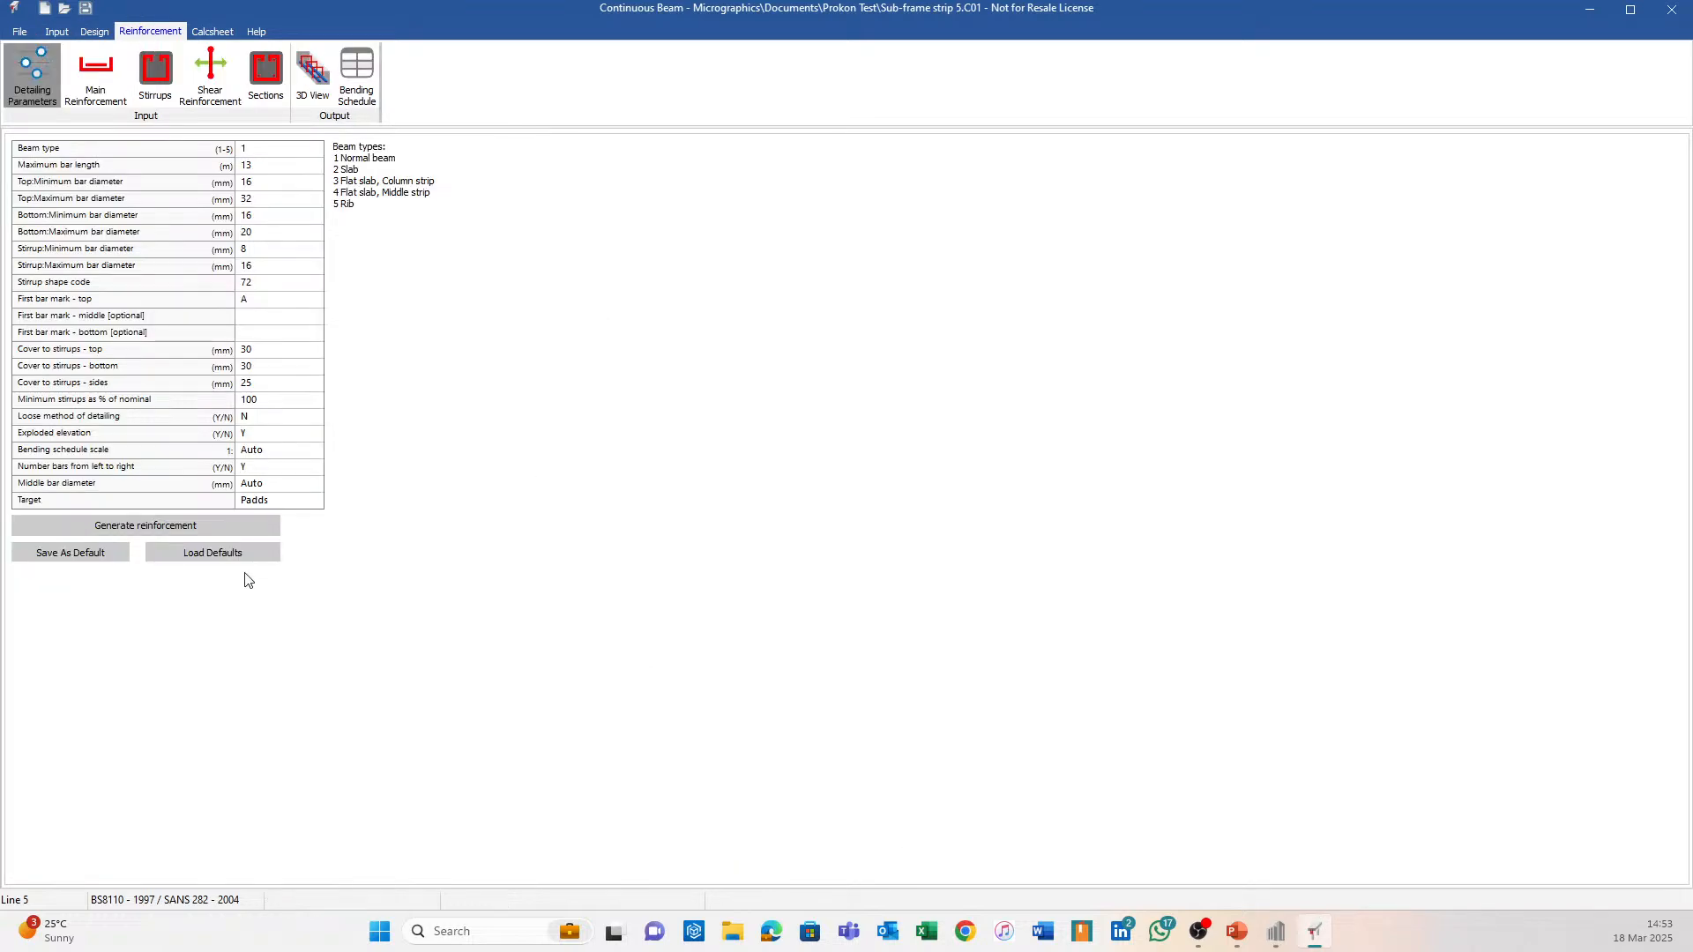
{"action": "left_click", "coordinate": [233, 532]}
{"action": "left_click", "coordinate": [812, 485]}
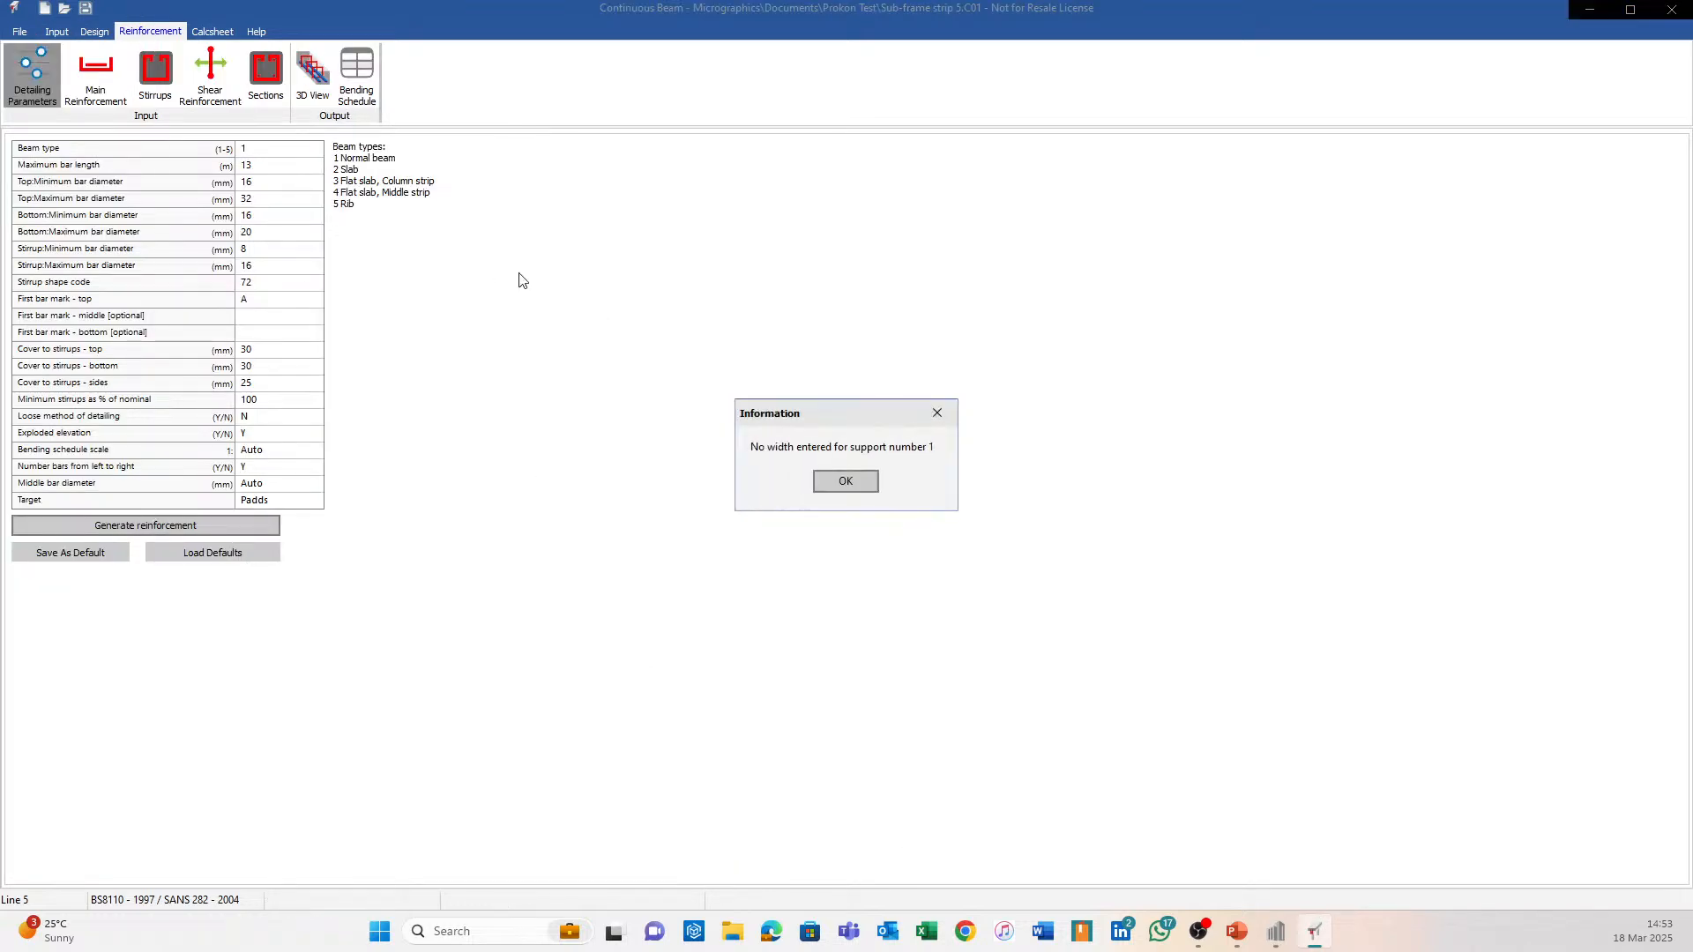
{"action": "left_click", "coordinate": [846, 482]}
{"action": "left_click", "coordinate": [313, 75]}
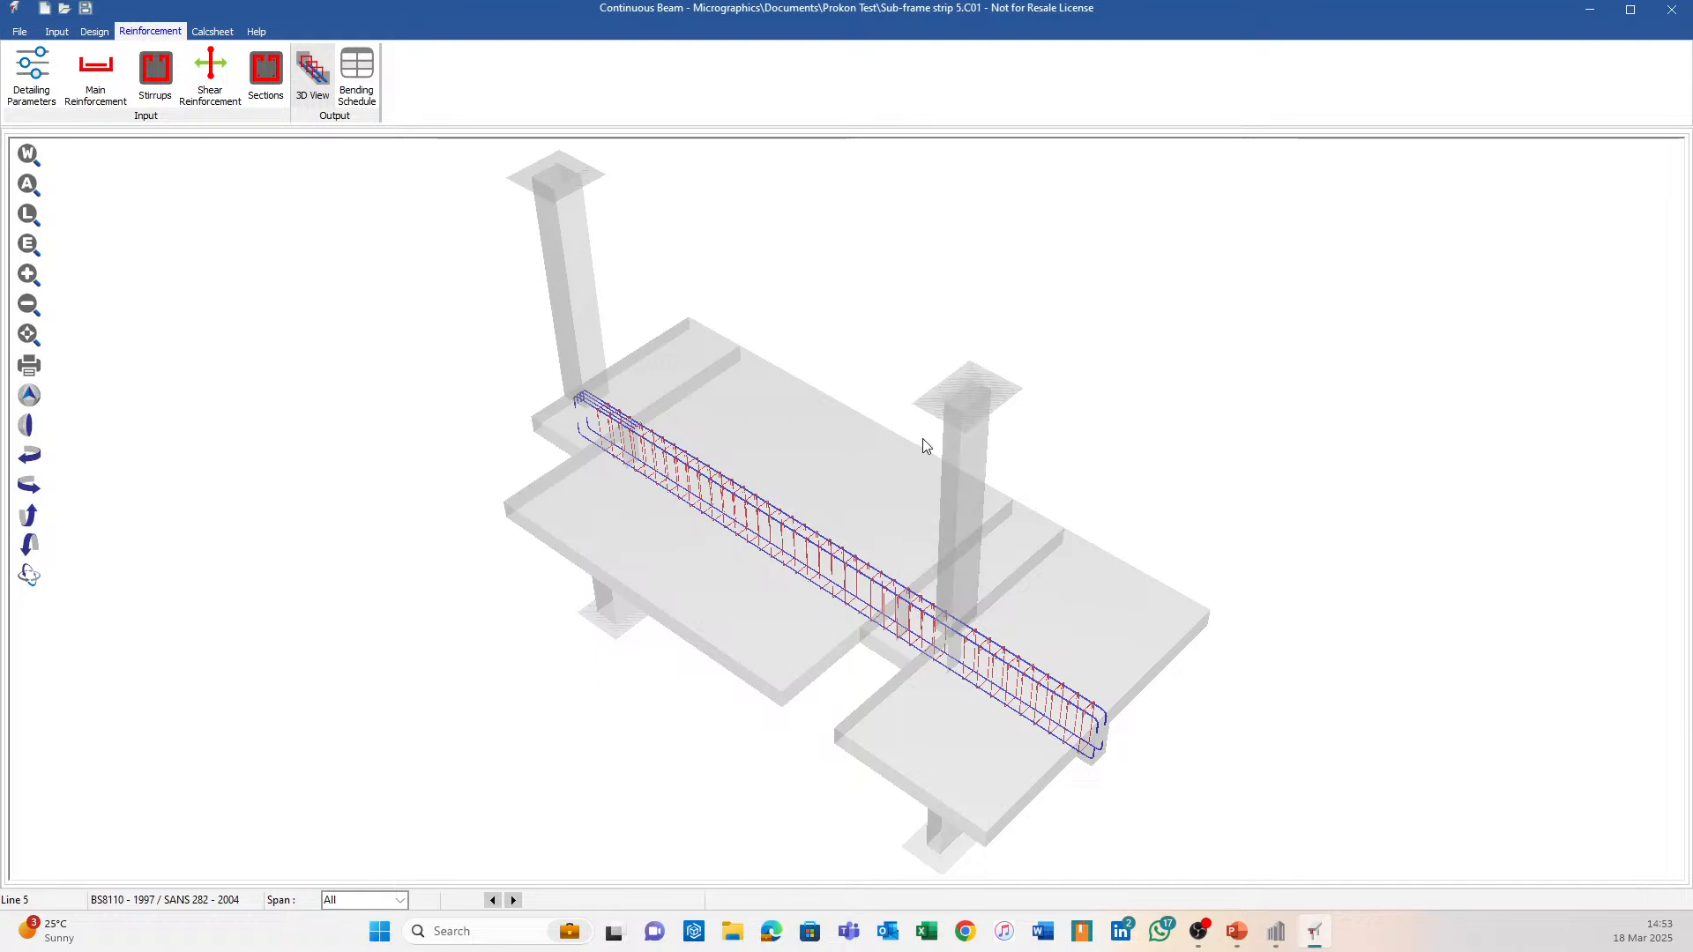
{"action": "middle_click_drag", "start_coordinate": [1040, 617], "coordinate": [1031, 469]}
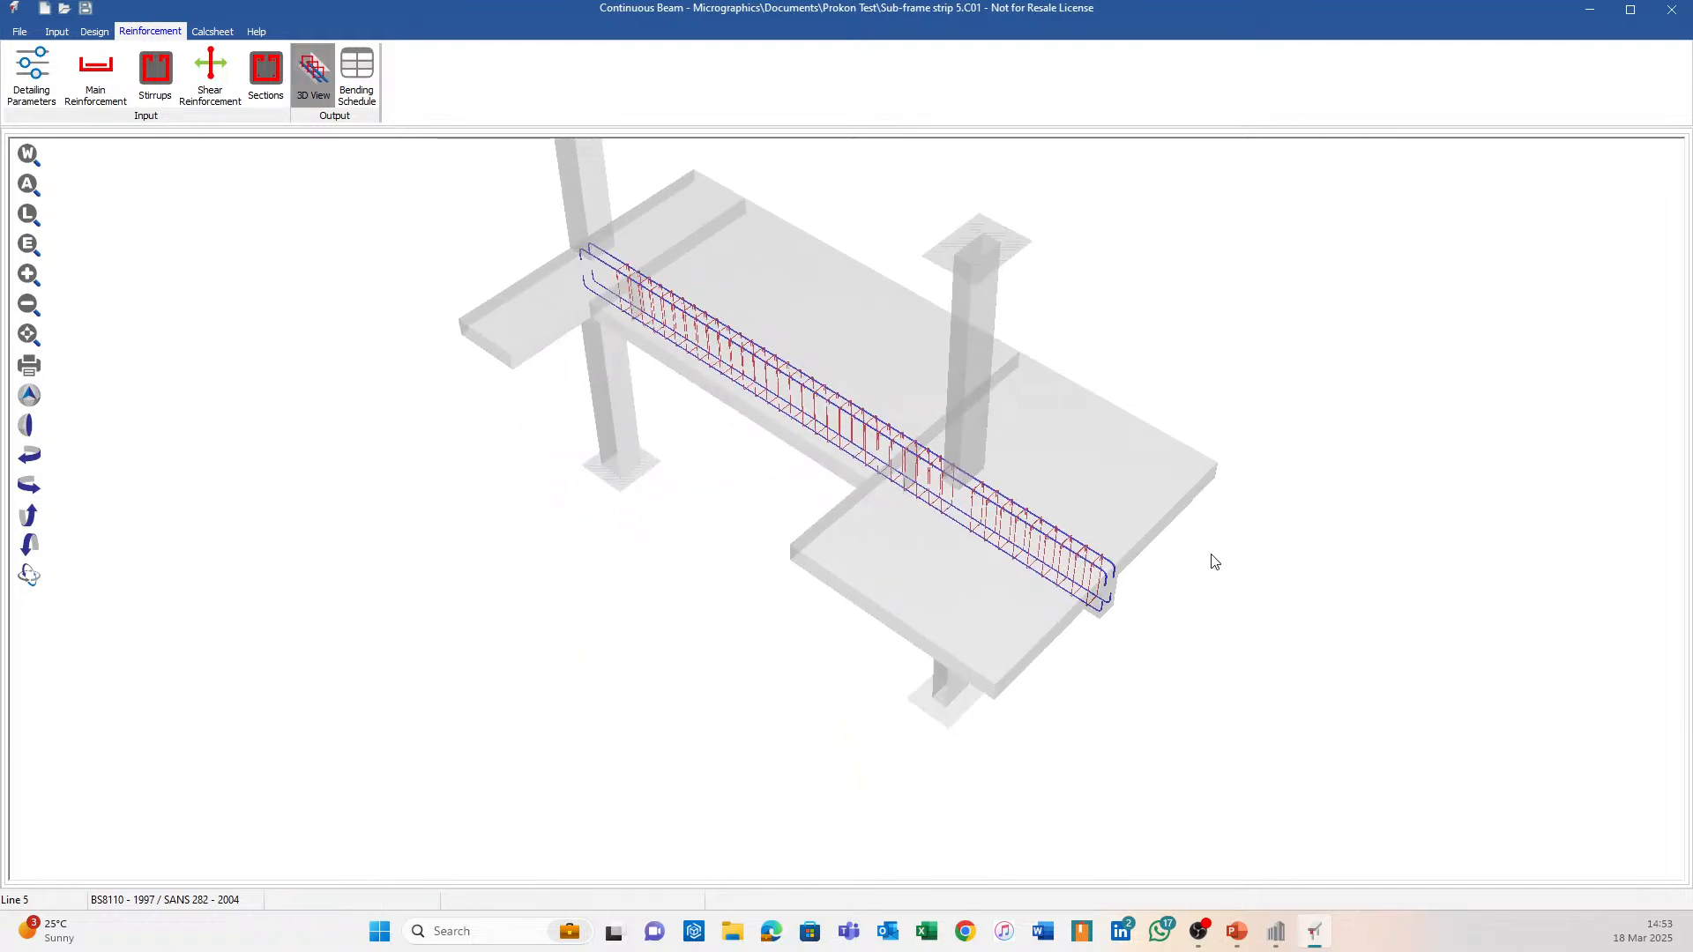
{"action": "middle_click_drag", "start_coordinate": [1212, 536], "coordinate": [626, 289], "text": "shift"}
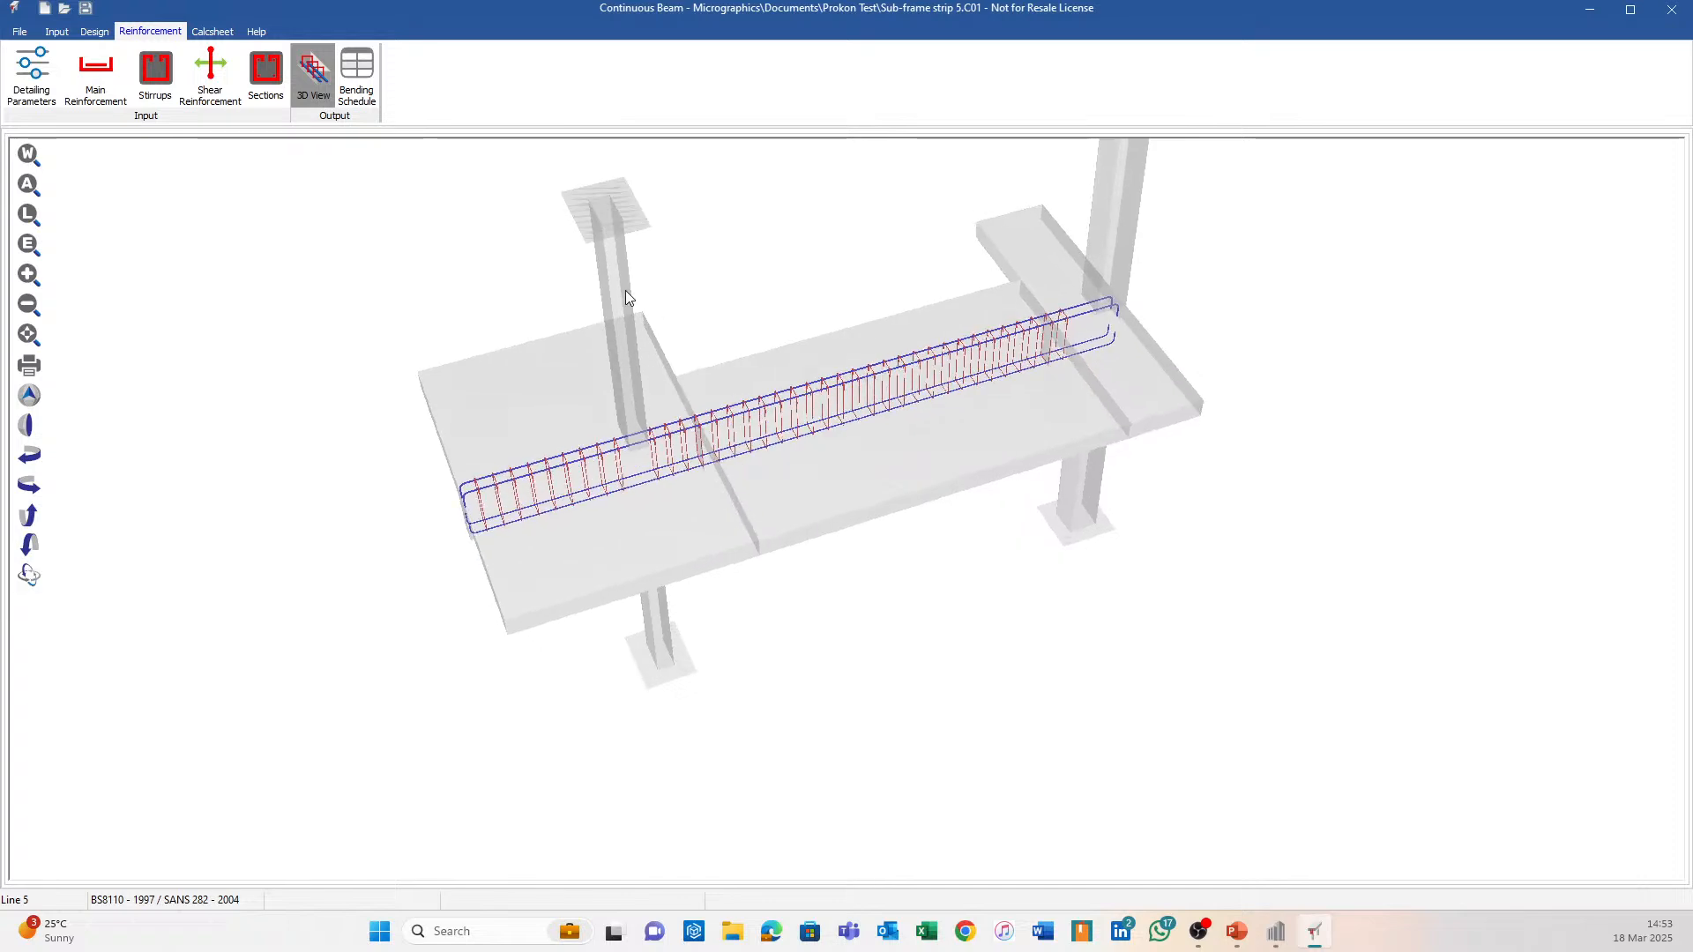
Return to Sumo, zoom out and deselect the strip to show all blue sub-frame strips.
{"action": "left_click", "coordinate": [1276, 931]}
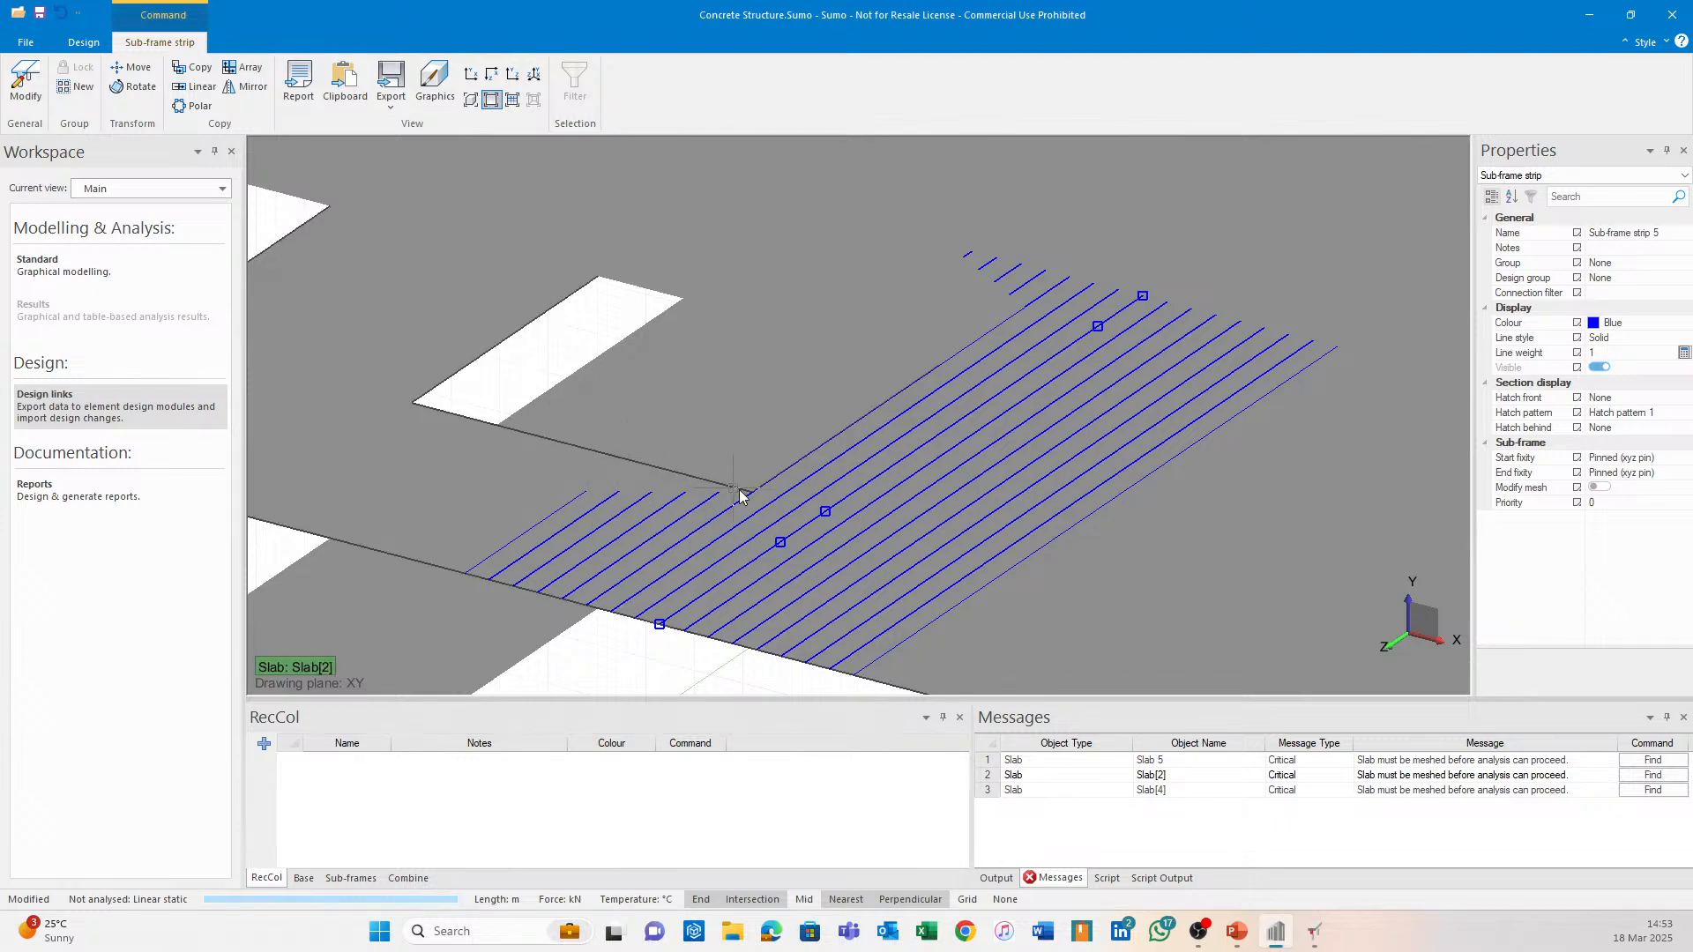
{"action": "scroll", "coordinate": [820, 488], "scroll_direction": "down", "scroll_amount": 6}
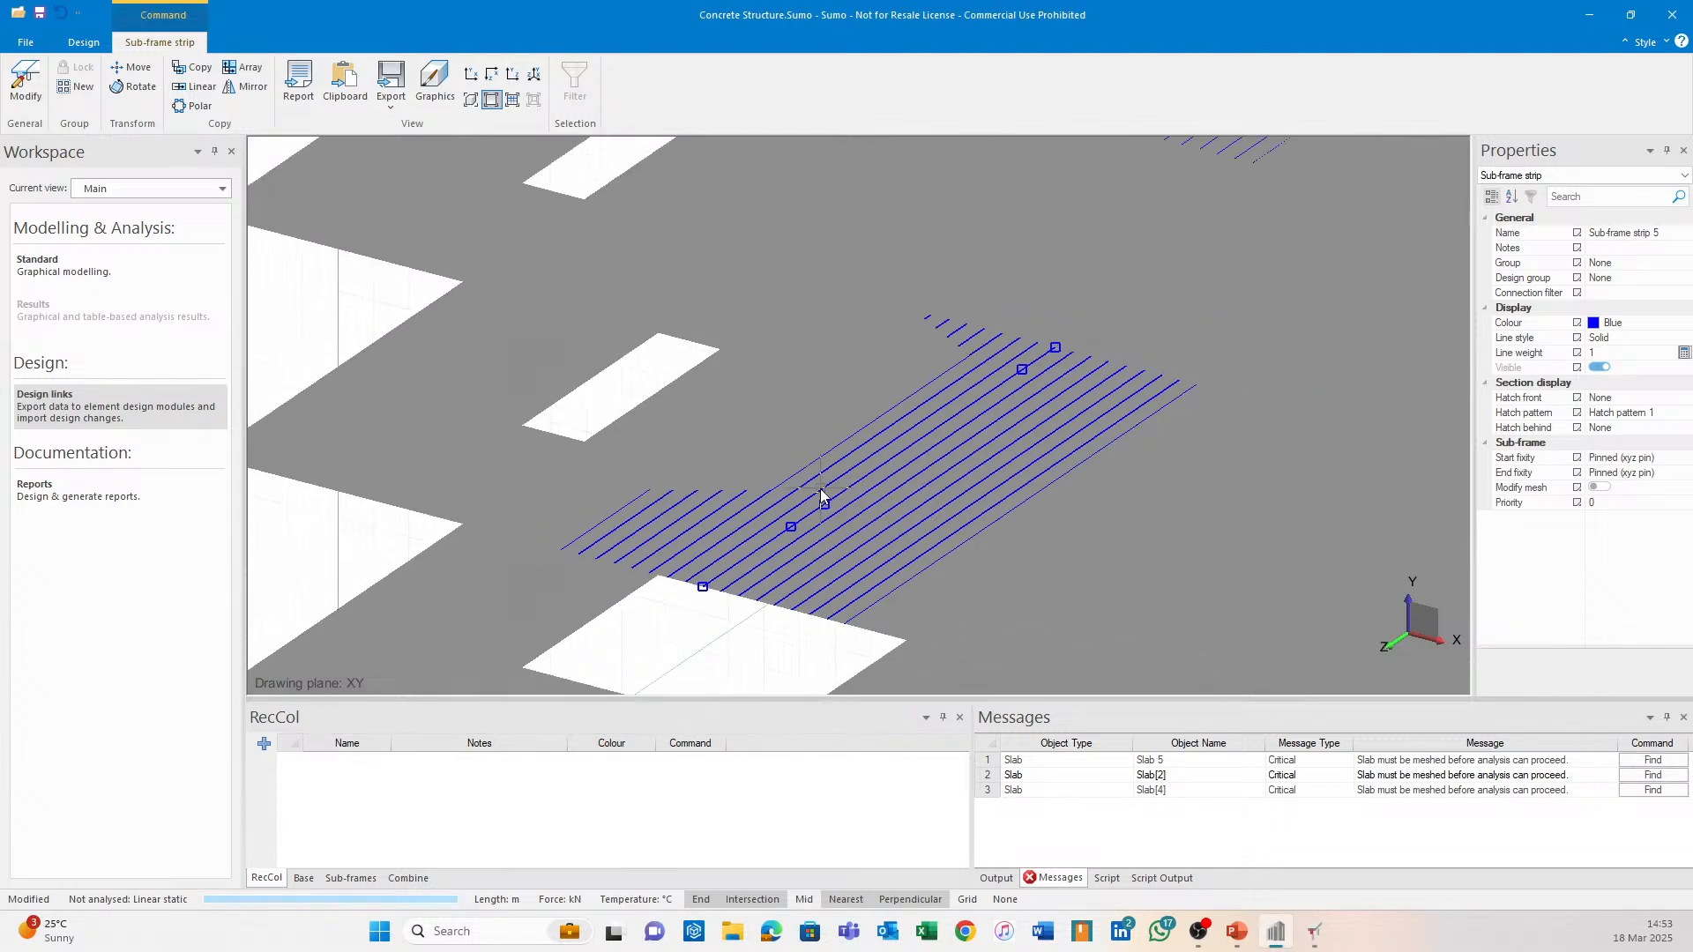
{"action": "mouse_move", "coordinate": [820, 488]}
{"action": "middle_mouse_down"}
{"action": "mouse_move", "coordinate": [843, 478]}
{"action": "mouse_move", "coordinate": [829, 474]}
{"action": "middle_mouse_up"}
{"action": "key", "text": "Escape"}
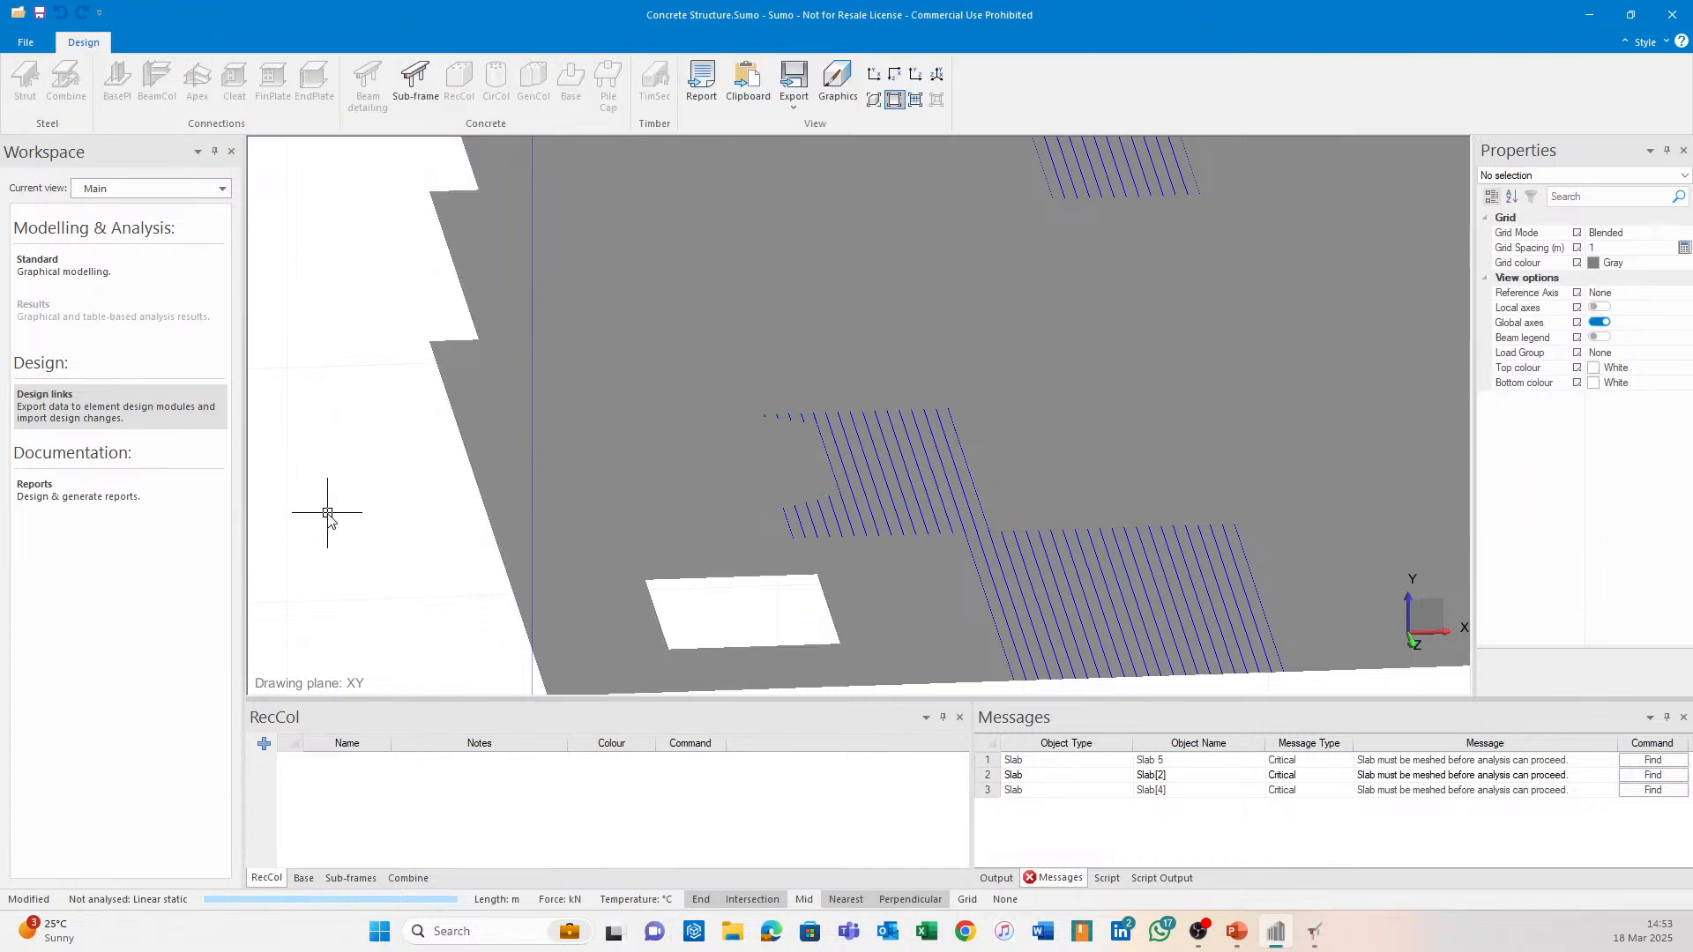
{"action": "scroll", "coordinate": [938, 478], "scroll_direction": "down", "scroll_amount": 5}
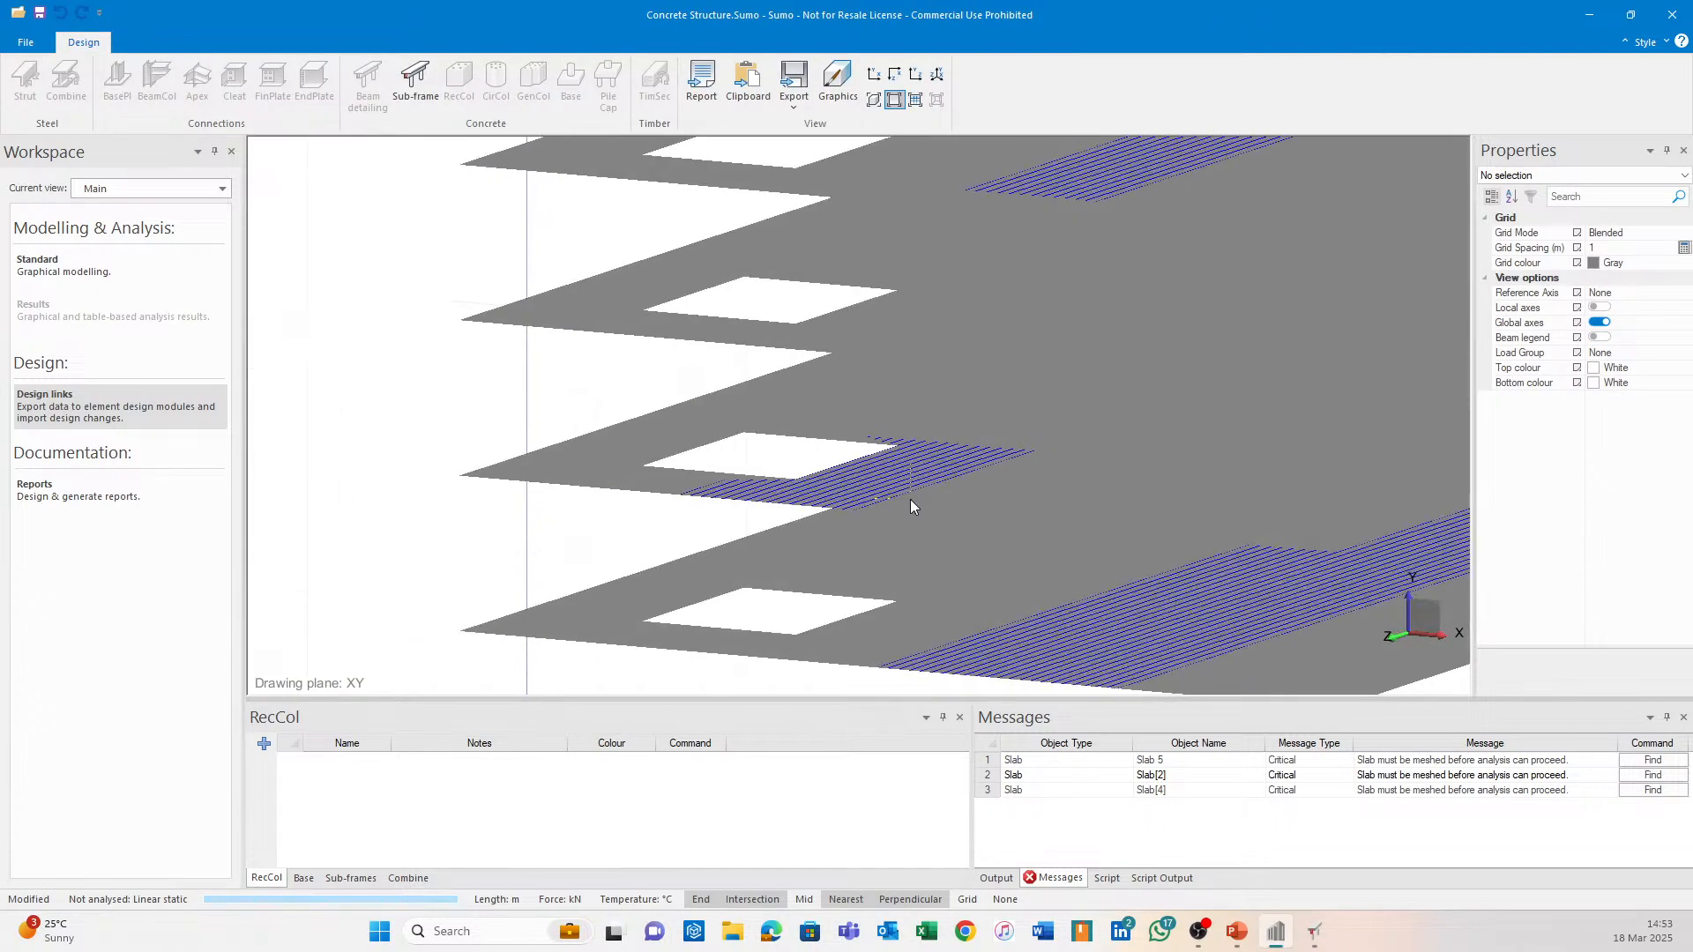
Switch the workspace to Standard and tilt the plan into a perspective view.
{"action": "left_click", "coordinate": [97, 266]}
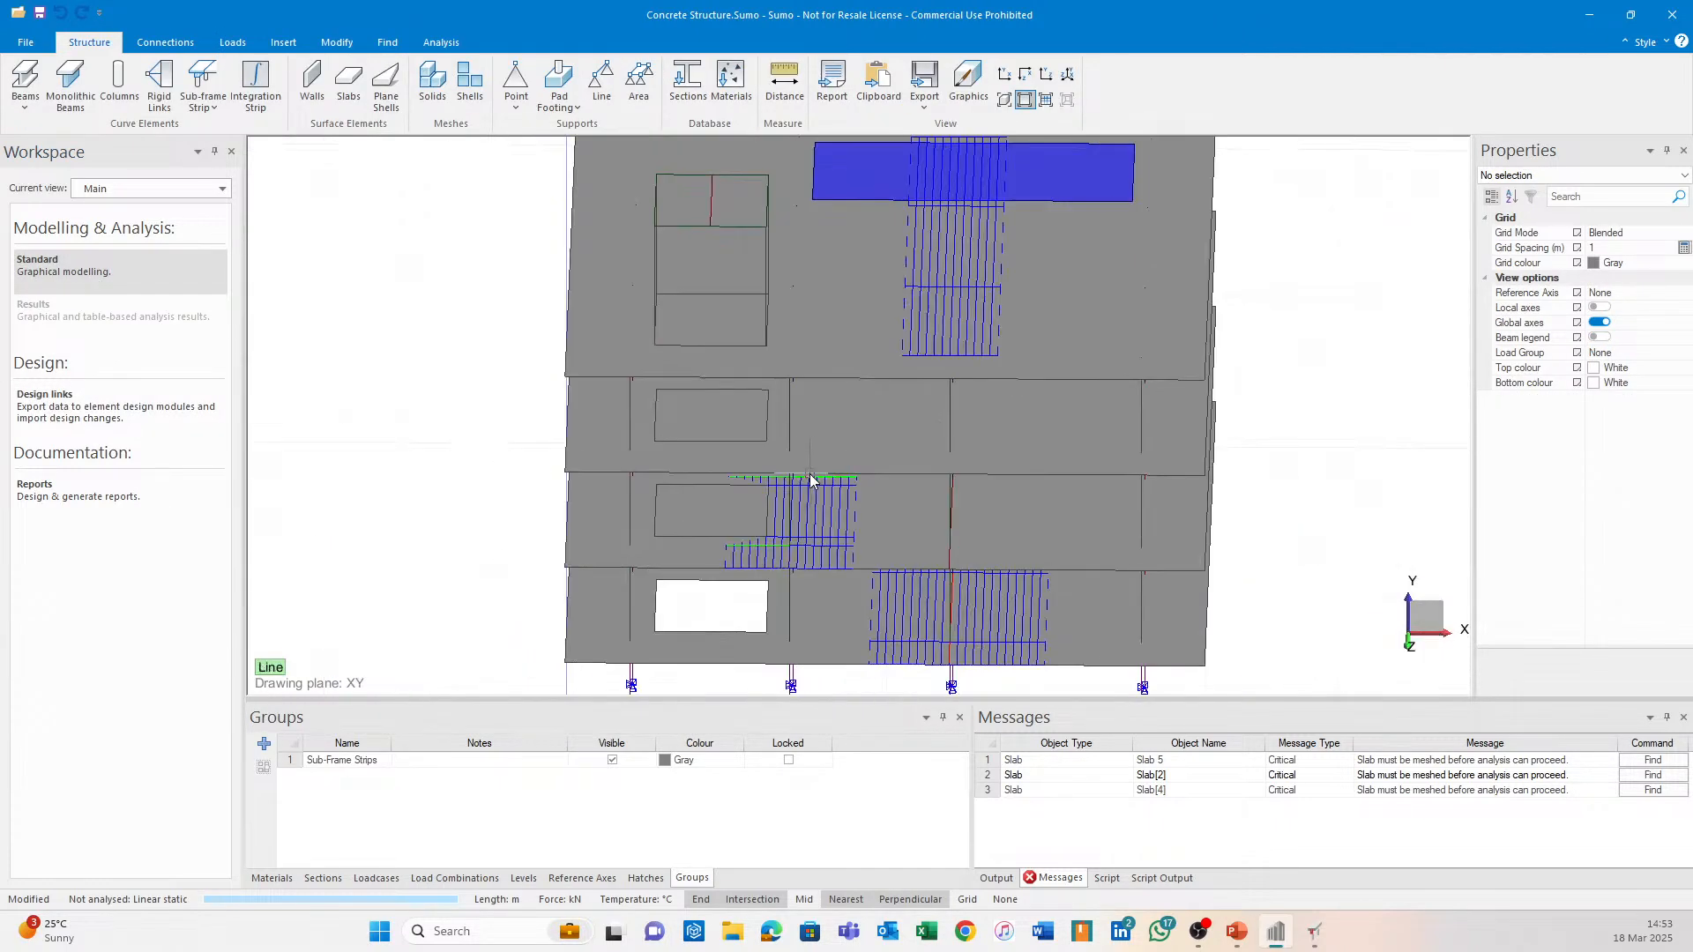
{"action": "scroll", "coordinate": [776, 534], "scroll_direction": "up", "scroll_amount": 5}
{"action": "mouse_move", "coordinate": [773, 528]}
{"action": "middle_mouse_down"}
{"action": "mouse_move", "coordinate": [800, 528]}
{"action": "mouse_move", "coordinate": [785, 523]}
{"action": "middle_mouse_up"}
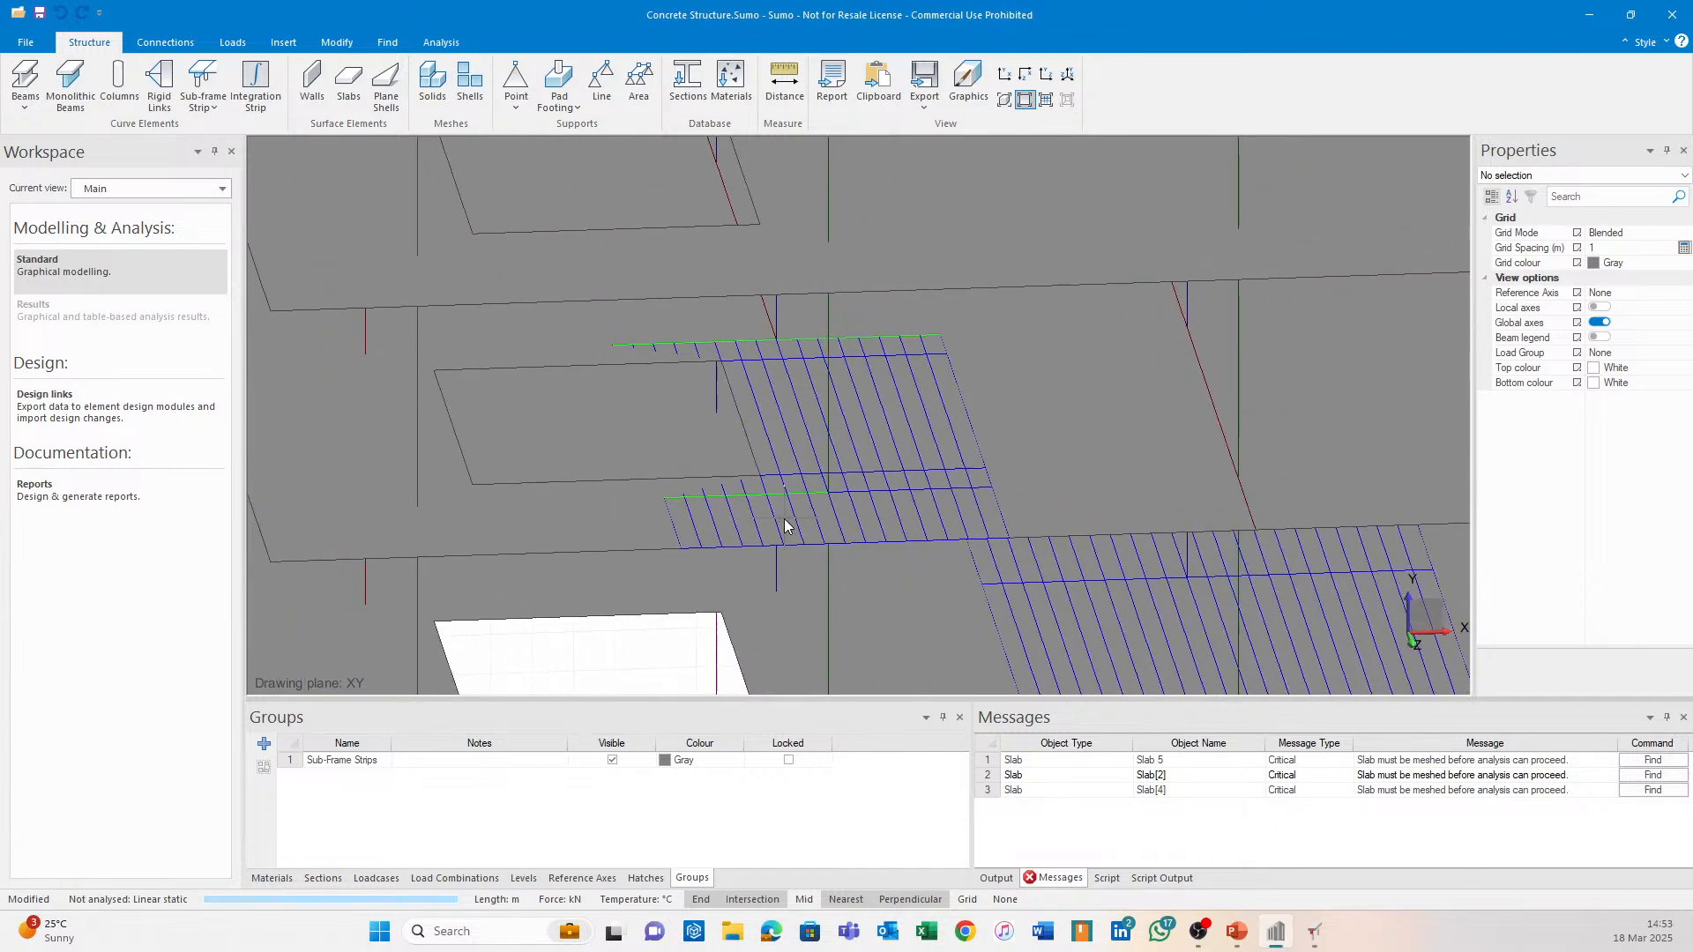
{"action": "scroll", "coordinate": [706, 460], "scroll_direction": "up", "scroll_amount": 4}
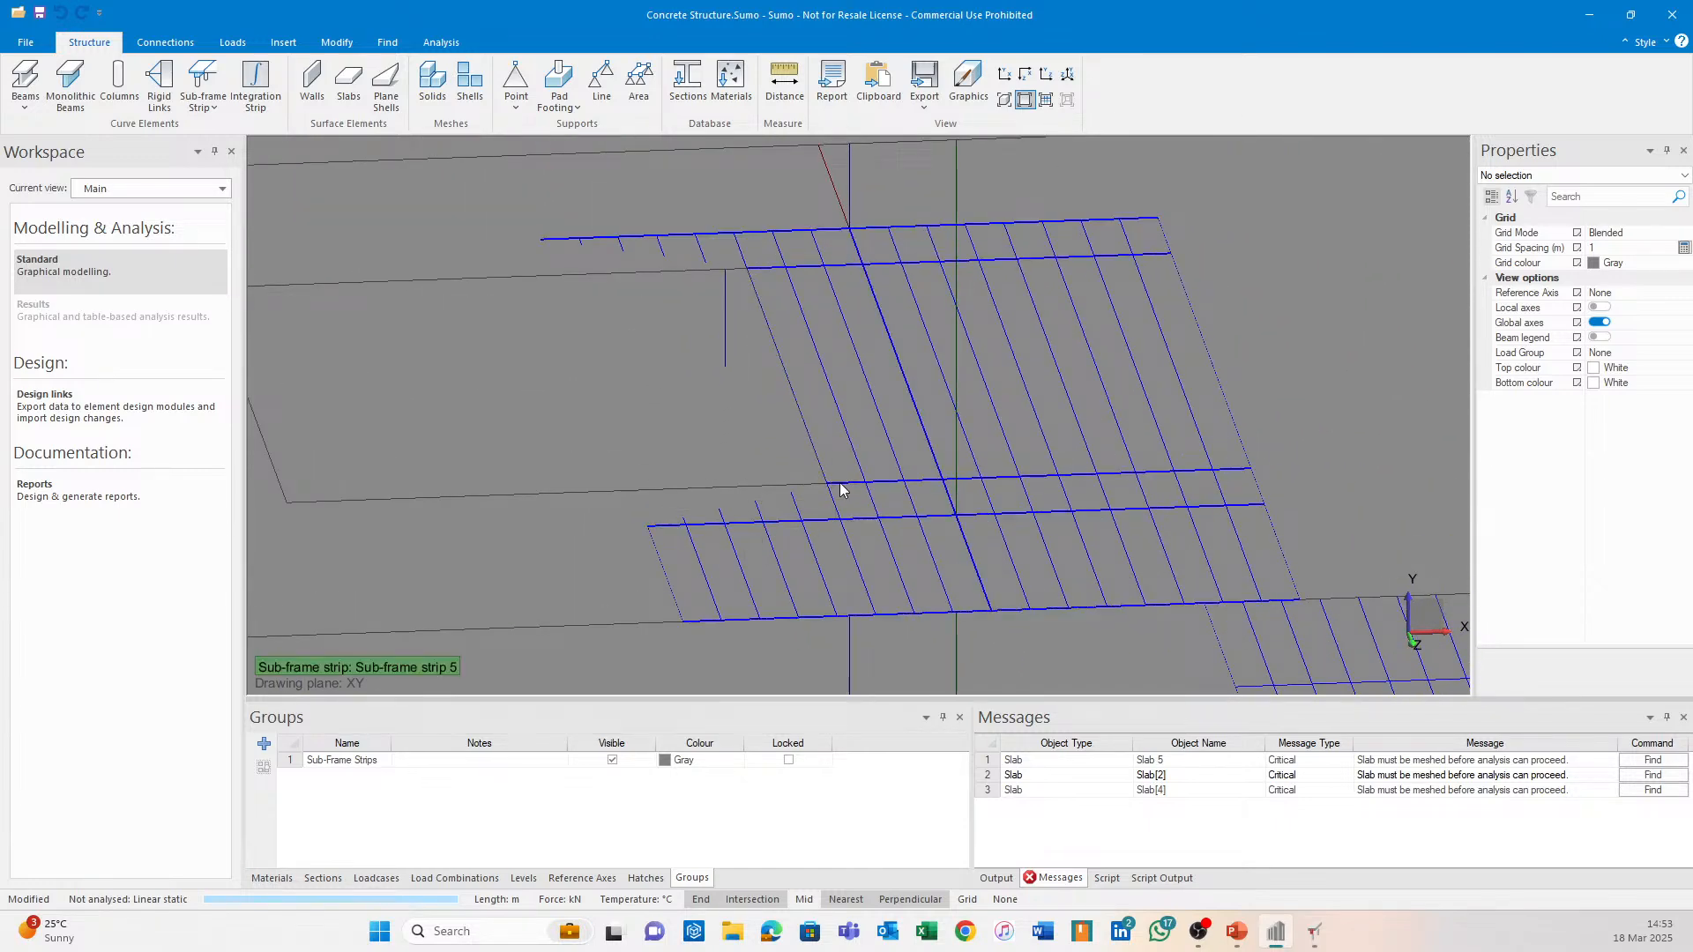
Orbit, zoom and pan to inspect the sub-frame strips across the multi-storey floors.
{"action": "scroll", "coordinate": [854, 481], "scroll_direction": "down", "scroll_amount": 1}
{"action": "middle_click_drag", "start_coordinate": [855, 420], "coordinate": [817, 420]}
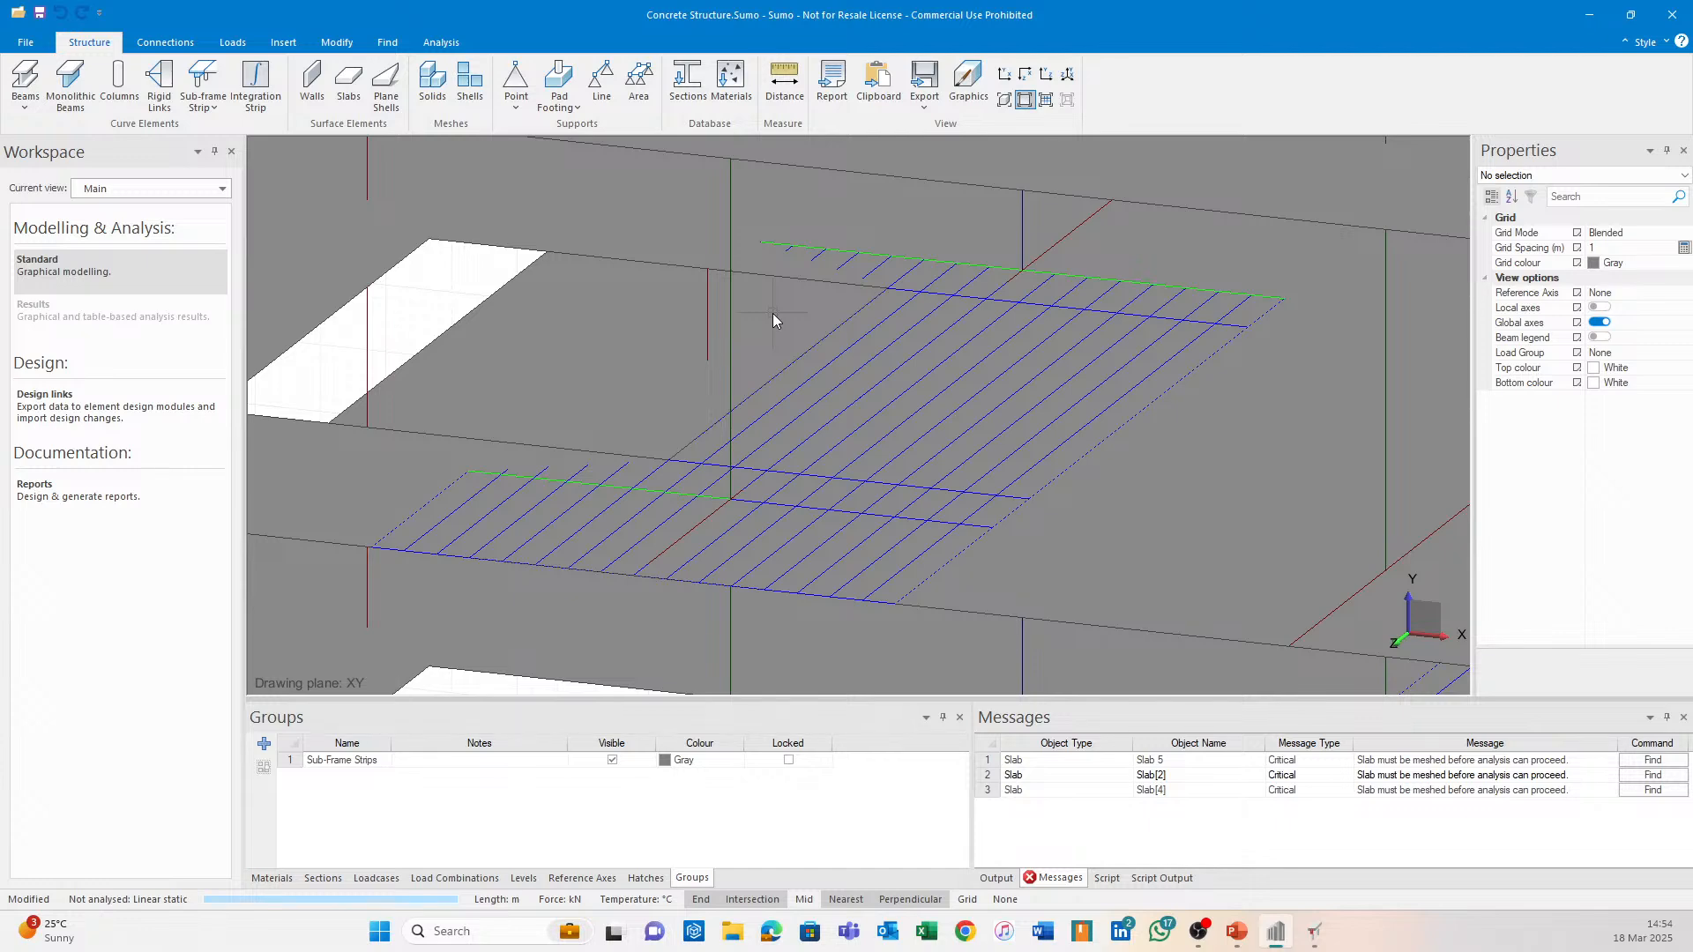
{"action": "scroll", "coordinate": [734, 399], "scroll_direction": "down", "scroll_amount": 5}
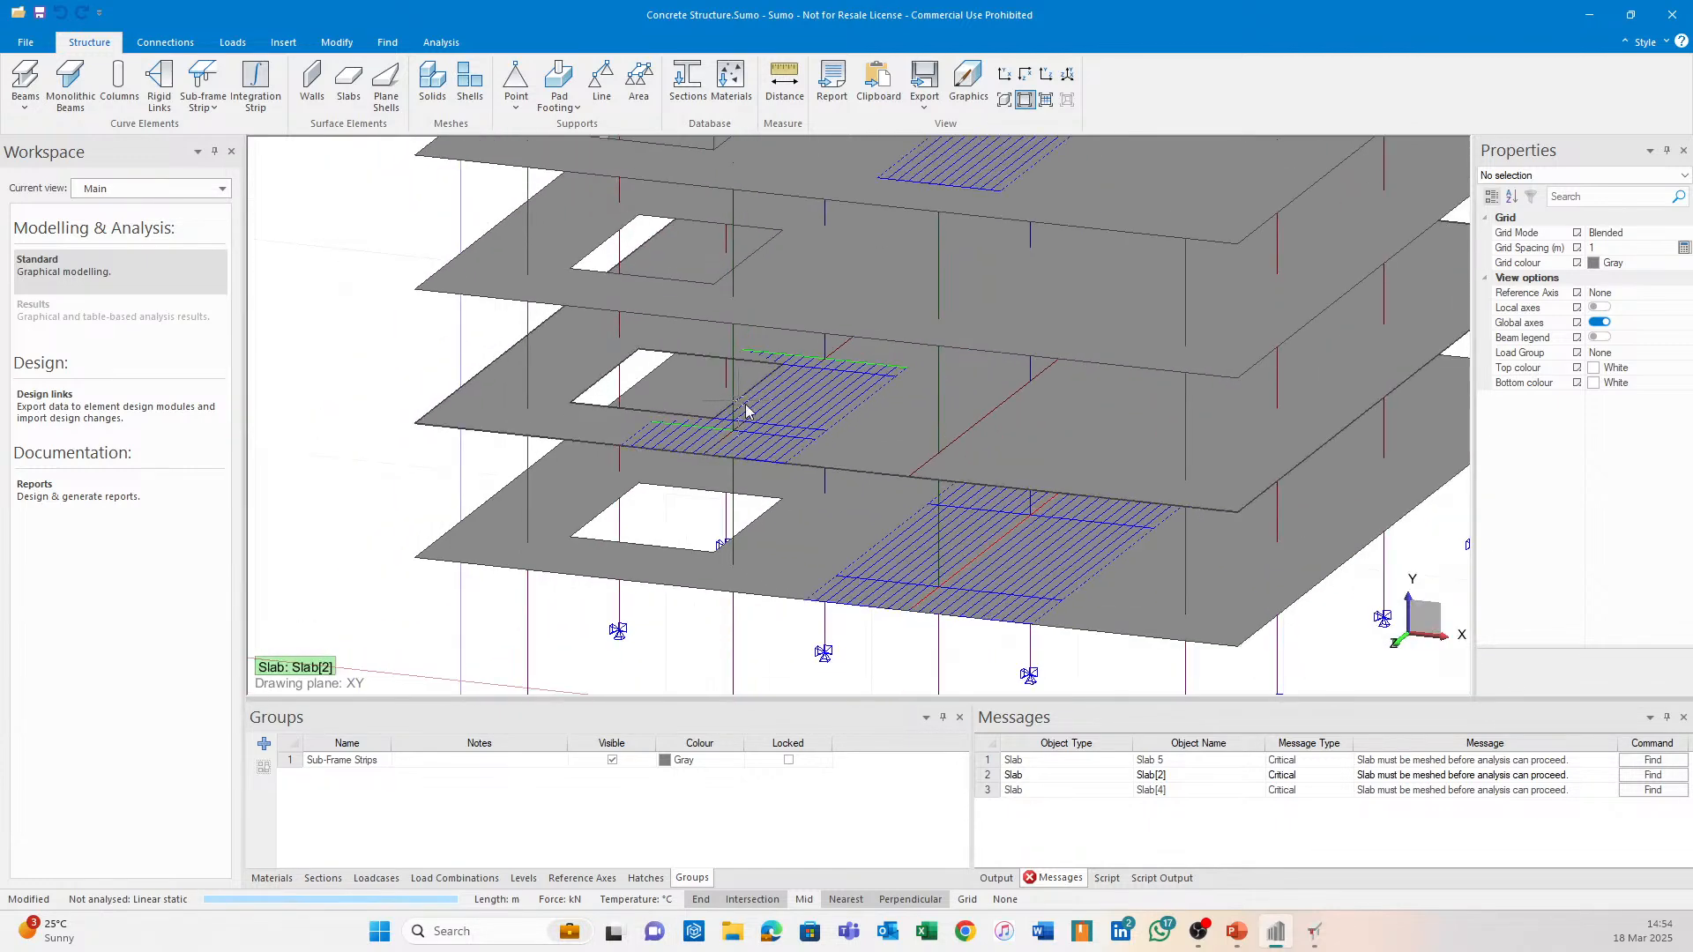
{"action": "scroll", "coordinate": [746, 408], "scroll_direction": "down", "scroll_amount": 4}
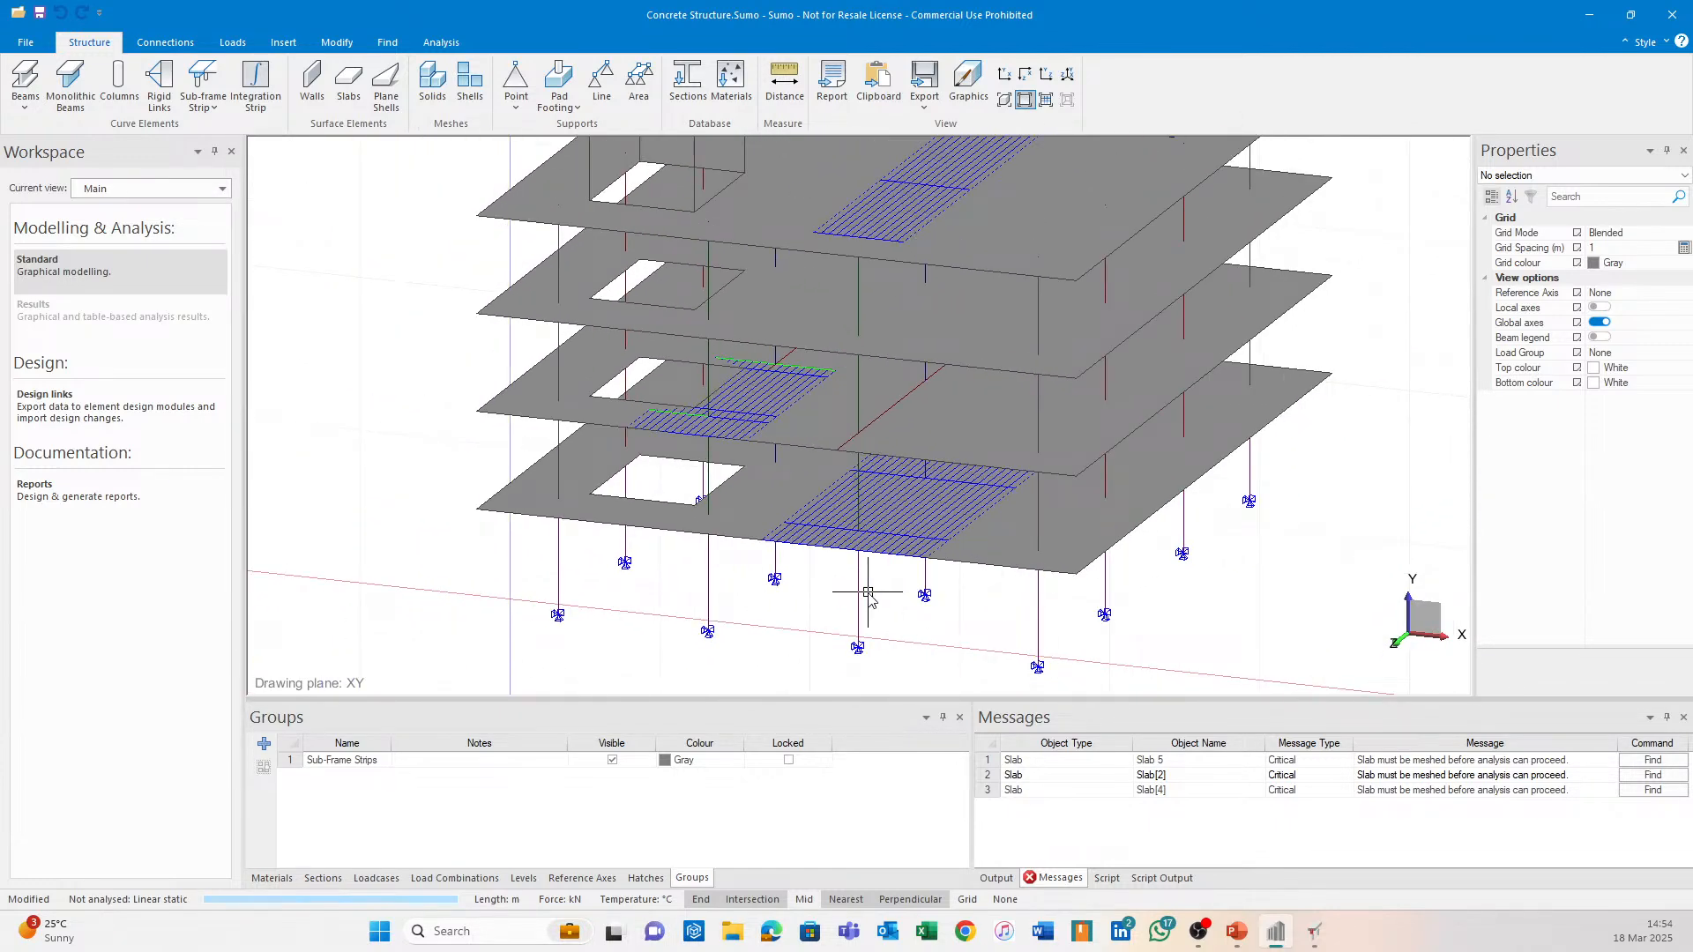
{"action": "middle_click_drag", "start_coordinate": [868, 596], "coordinate": [990, 587]}
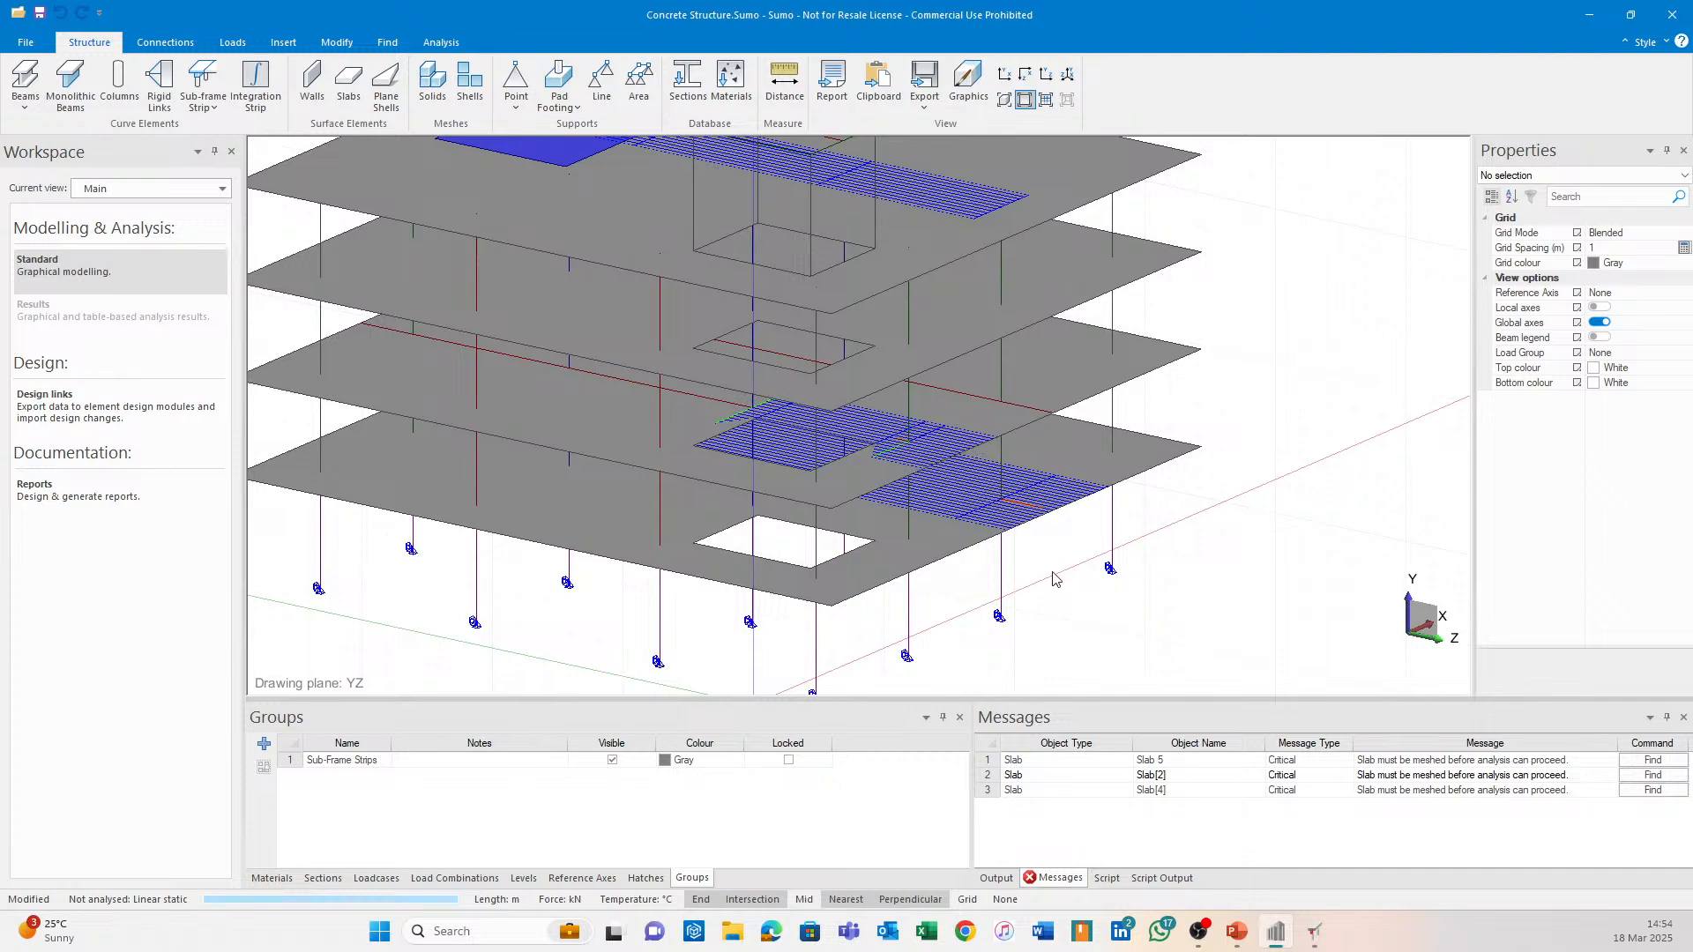
{"action": "middle_click_drag", "start_coordinate": [1122, 540], "coordinate": [981, 529]}
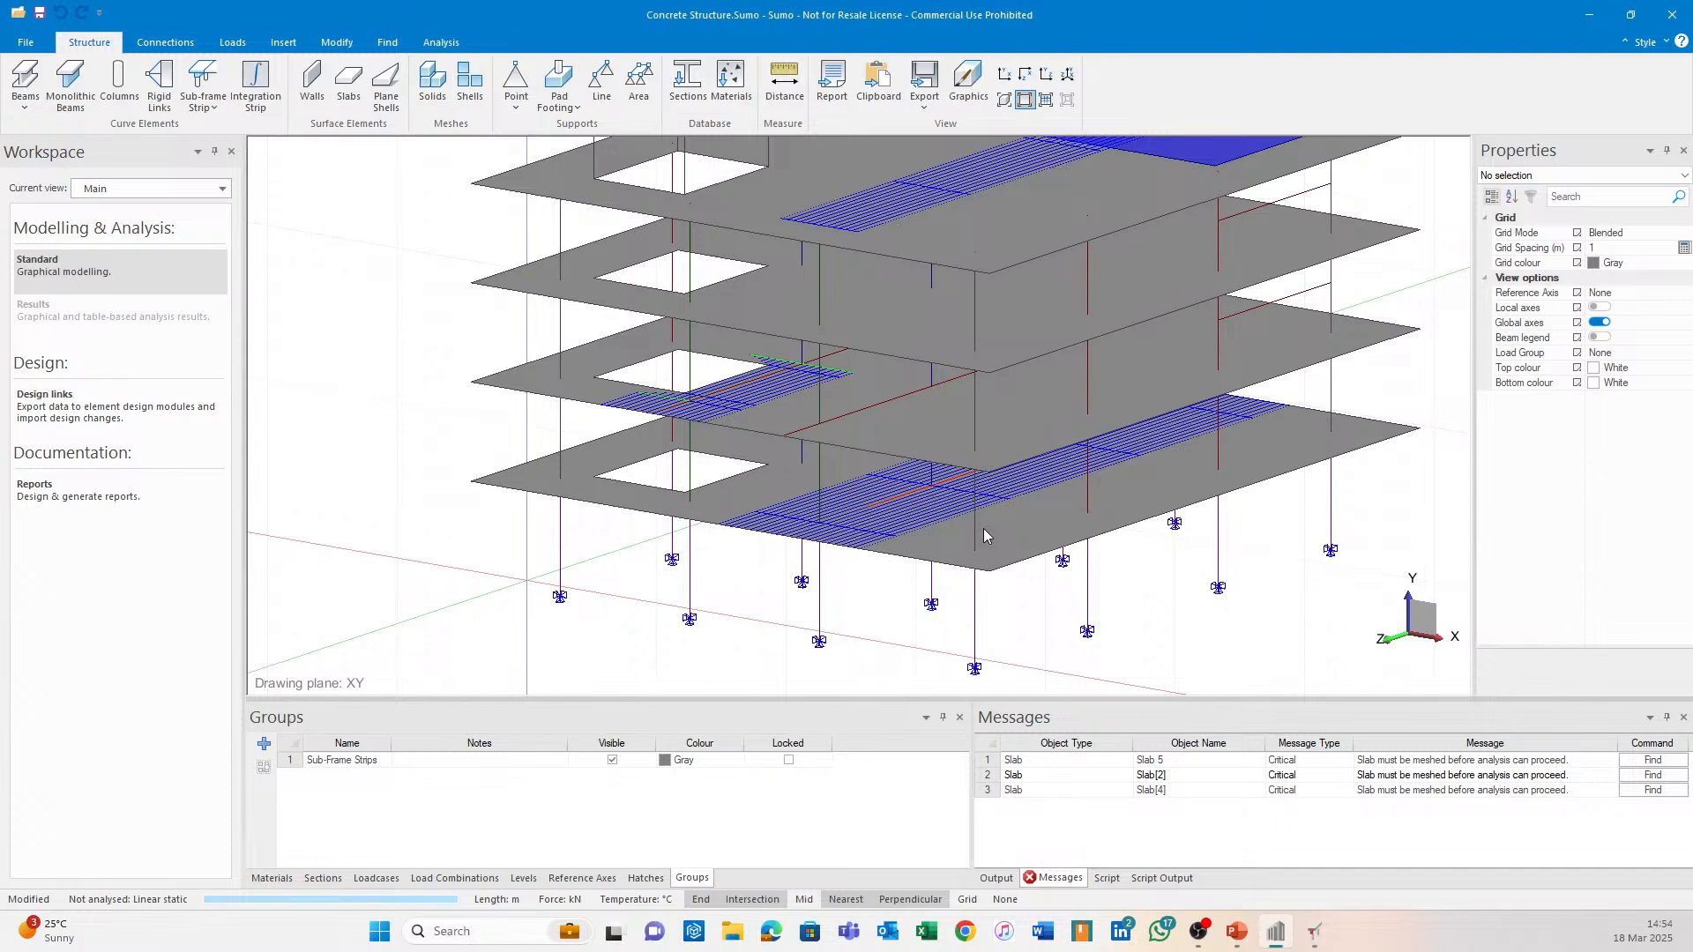
{"action": "middle_click_drag", "start_coordinate": [905, 491], "coordinate": [817, 533]}
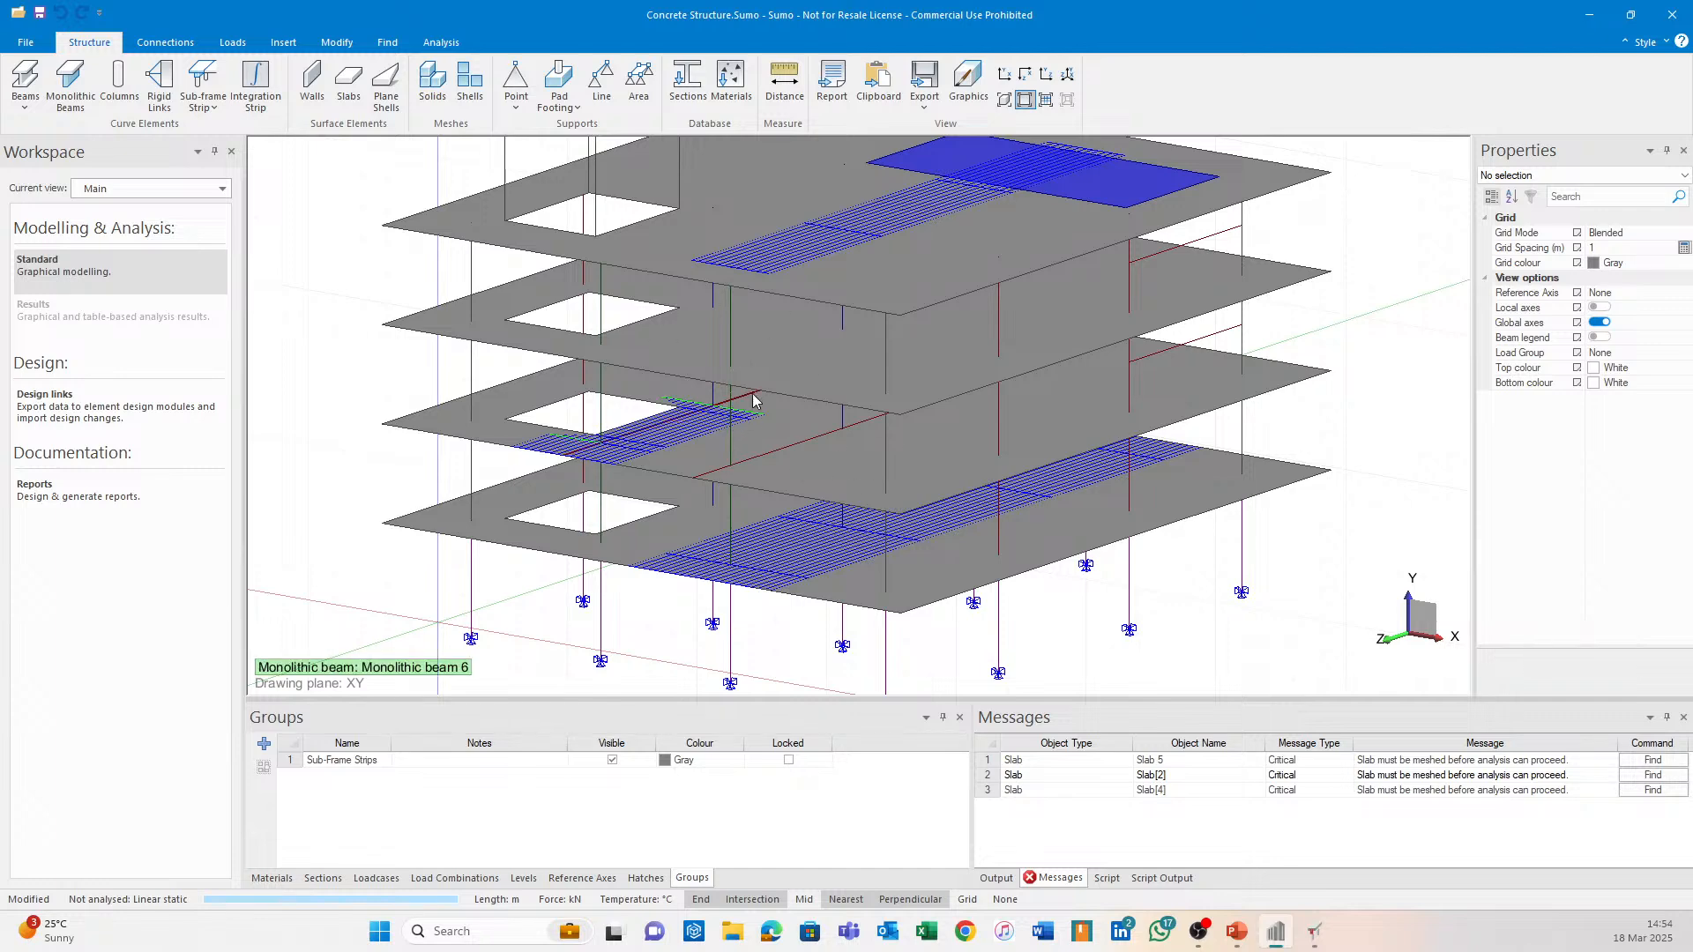
{"action": "middle_click_drag", "start_coordinate": [753, 396], "coordinate": [817, 442]}
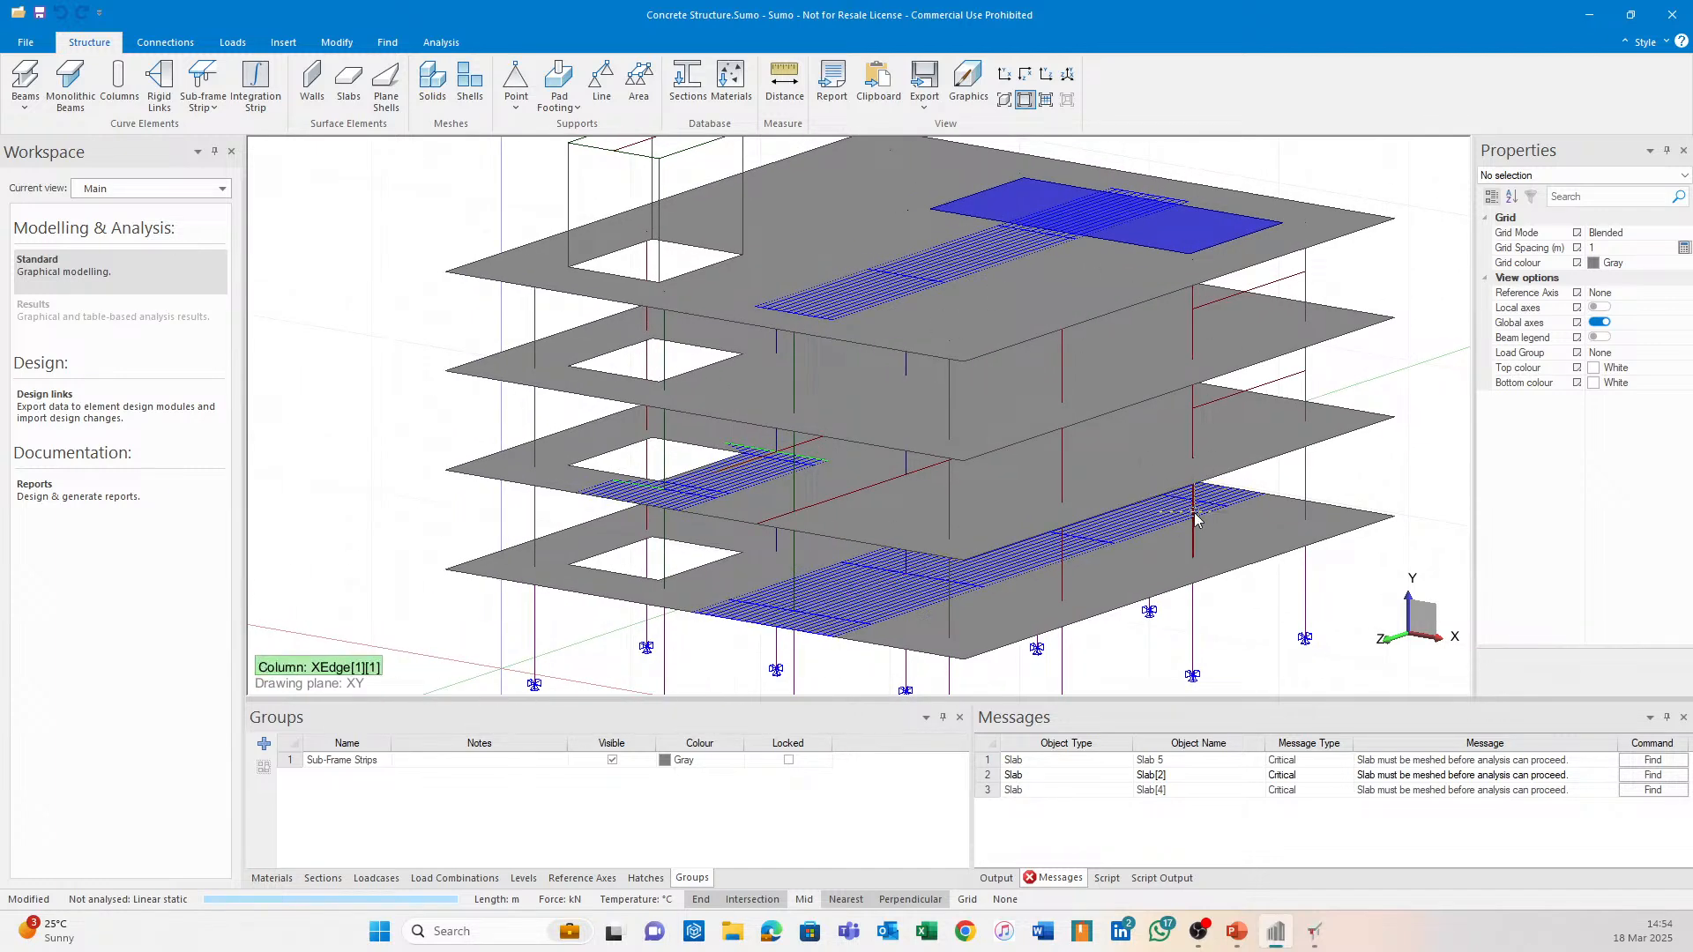
{"action": "mouse_move", "coordinate": [1206, 550]}
{"action": "middle_mouse_down", "text": "shift"}
{"action": "mouse_move", "coordinate": [1183, 554]}
{"action": "mouse_move", "coordinate": [1221, 561]}
{"action": "middle_mouse_up", "text": "shift"}
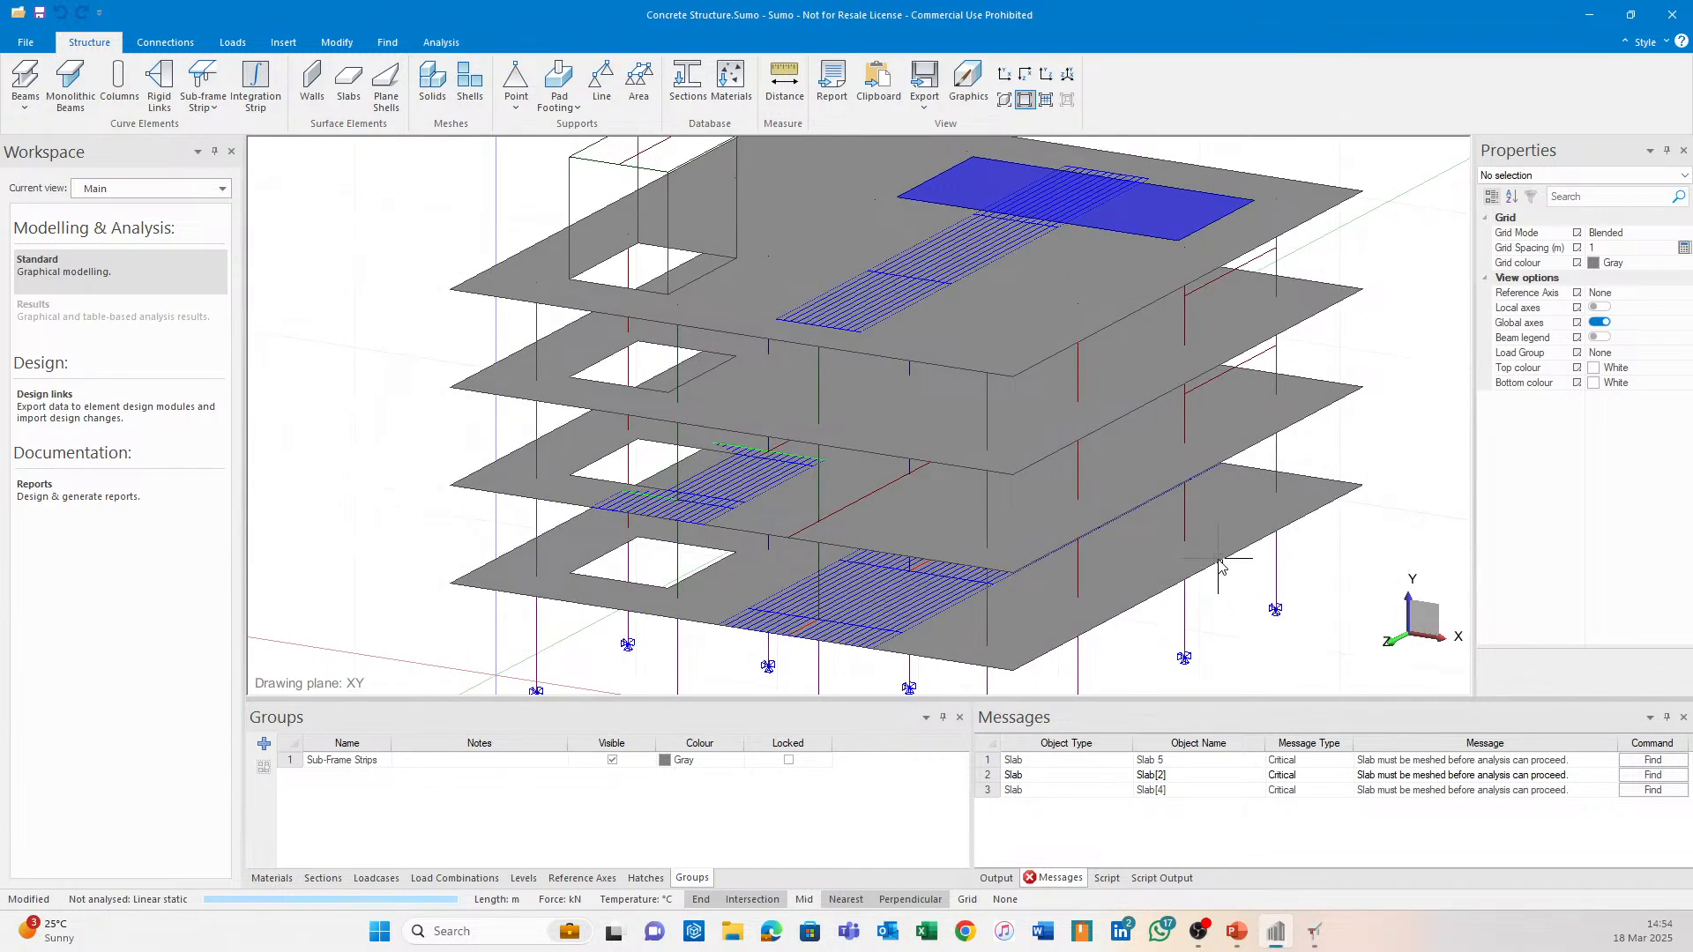